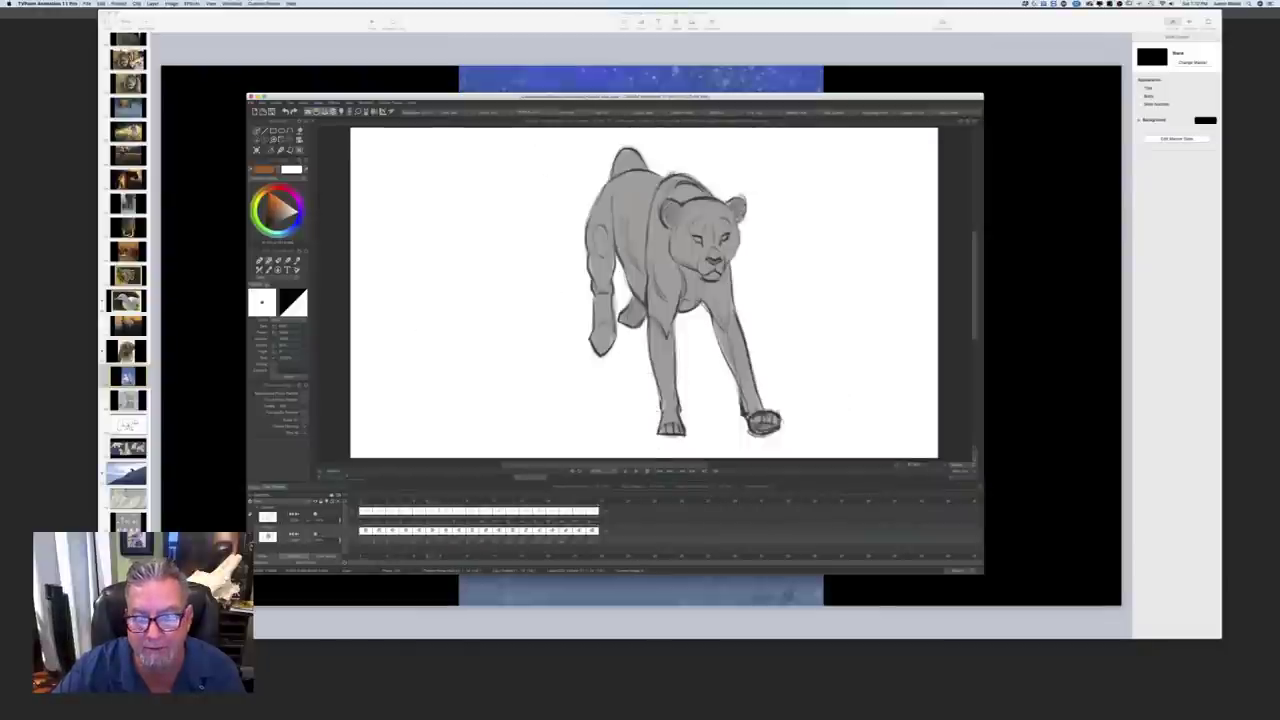
Step: Switch from the big cat animation to the Keynote presentation and play the walking bear pencil animation on its slide
left_click(635, 471)
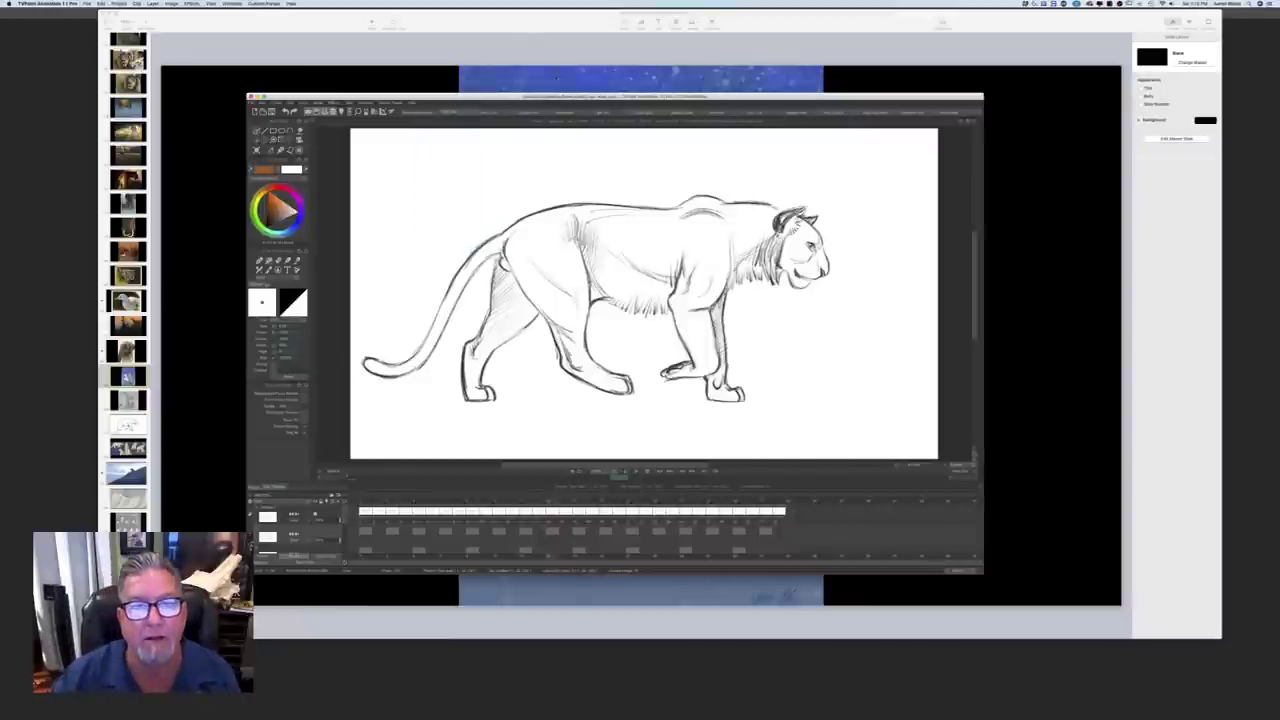
left_click(556, 77)
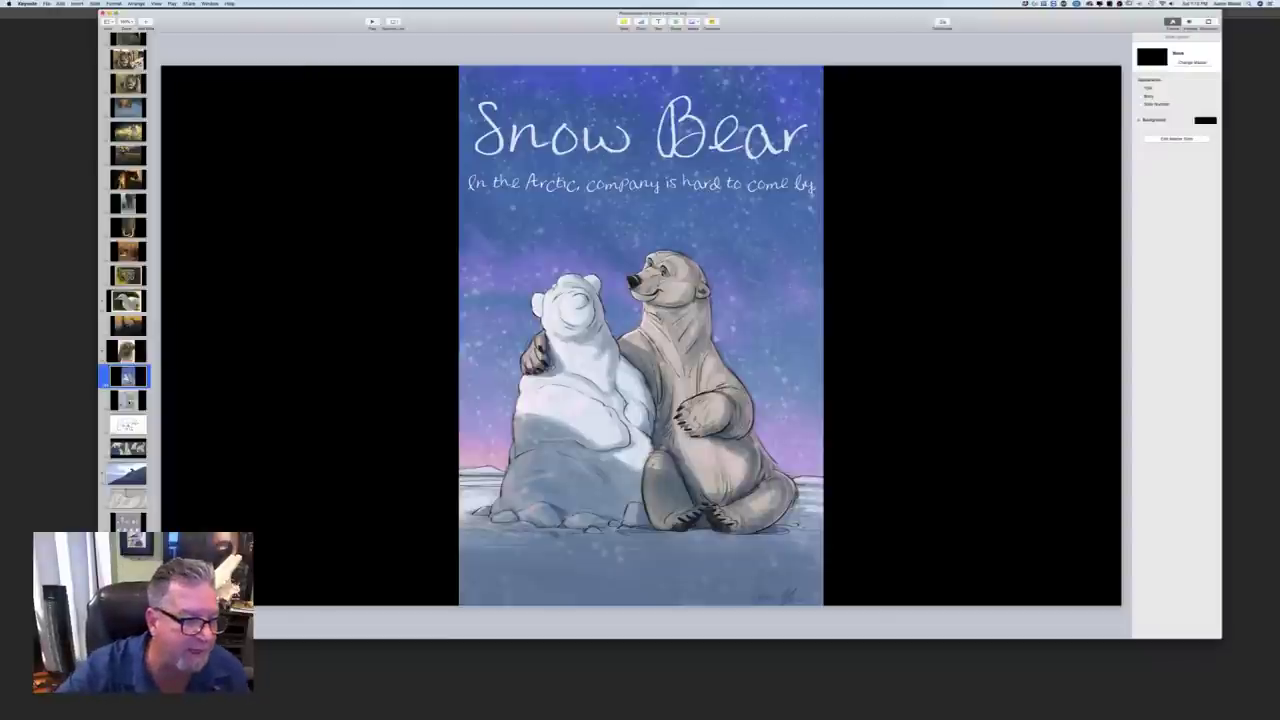
left_click(129, 401)
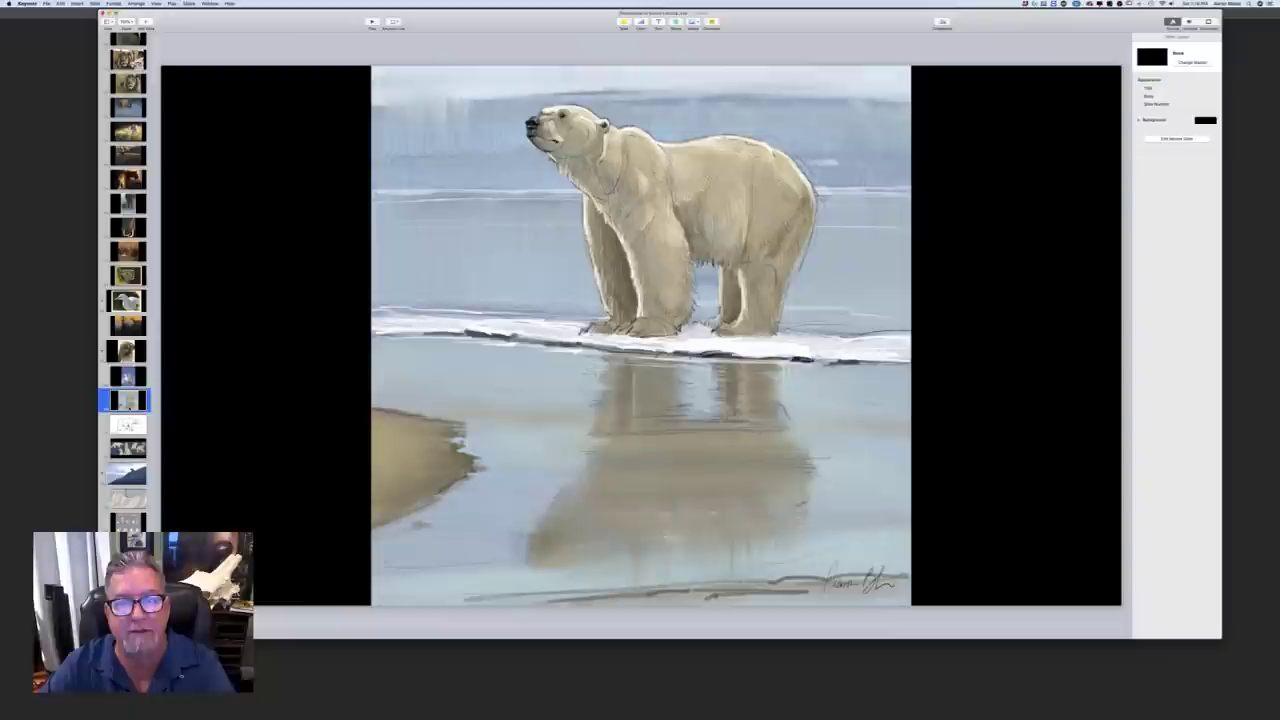
left_click(127, 425)
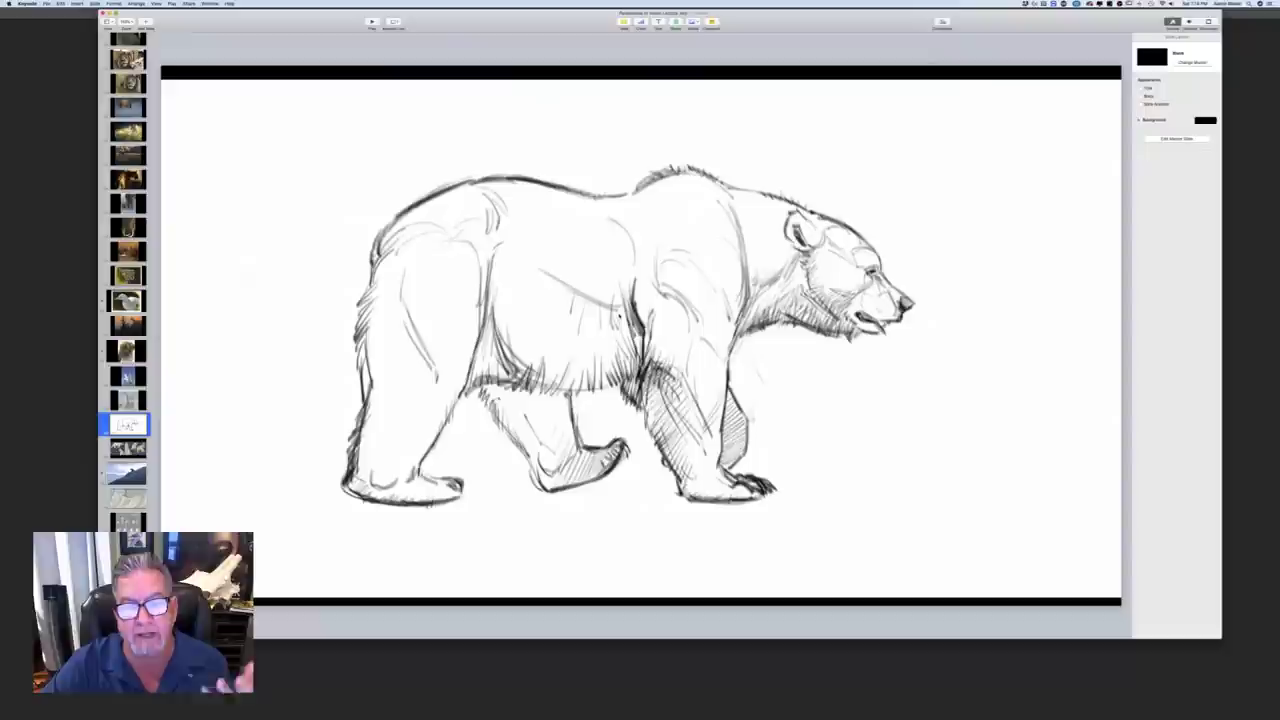
left_click(619, 316)
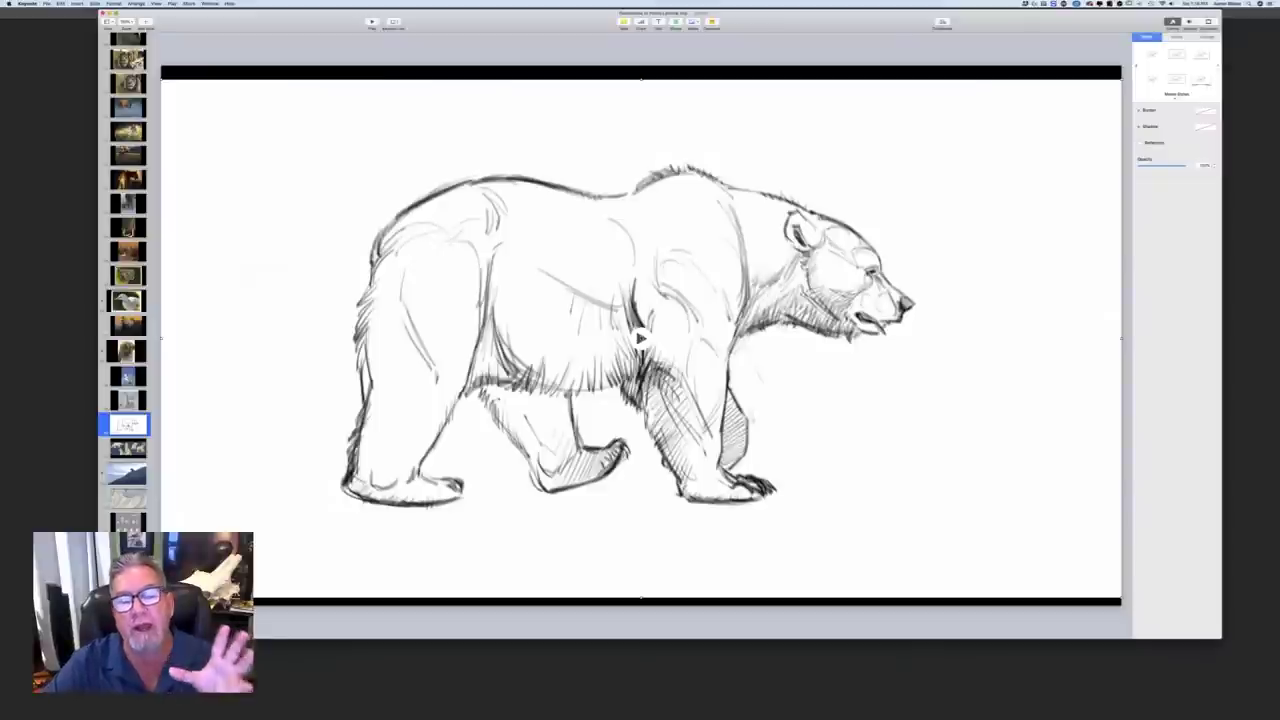
left_click(640, 338)
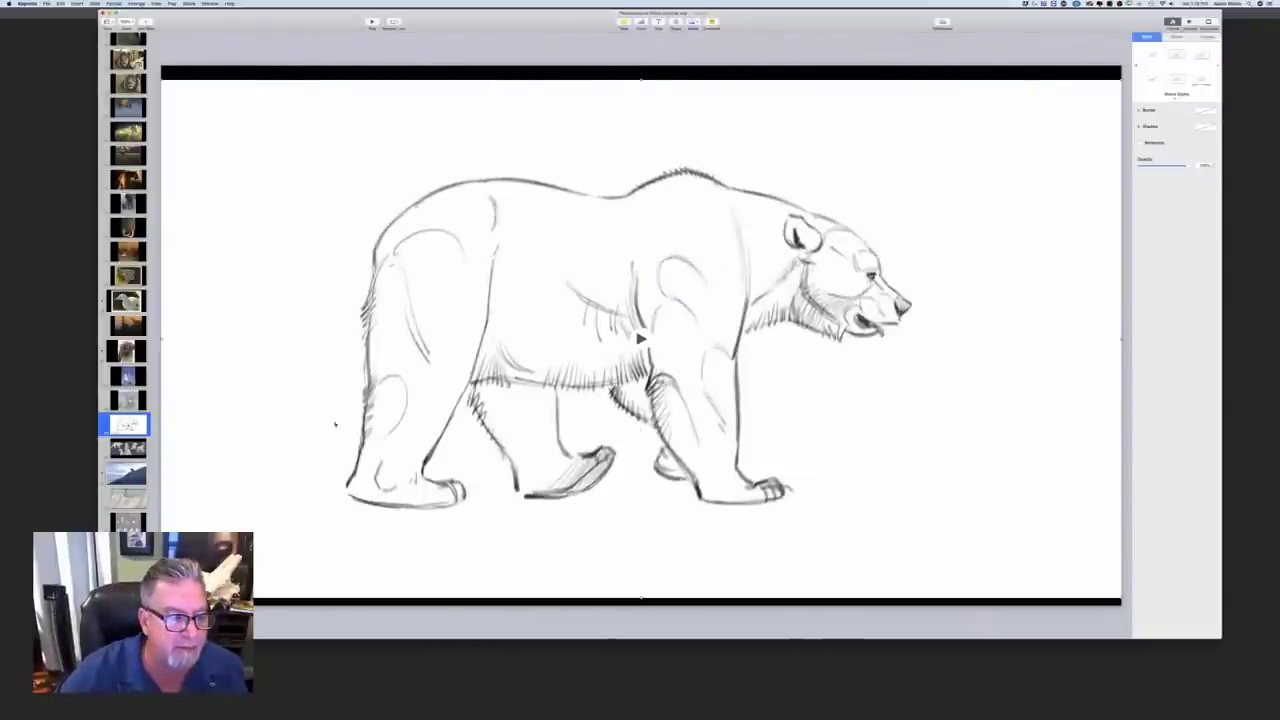
Step: Page through the Snow Bear concept and storyboard slides and play the clip of the bear lying beside the fallen snow figure
key("Down")
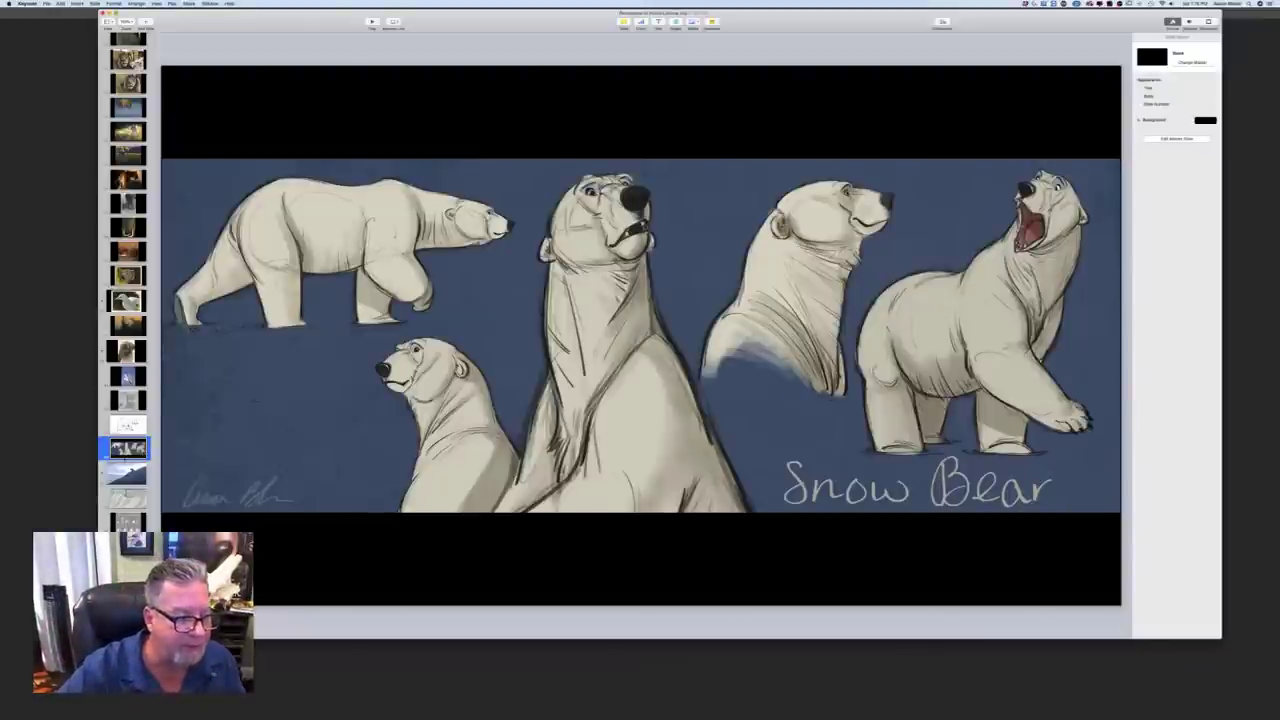
key("Down")
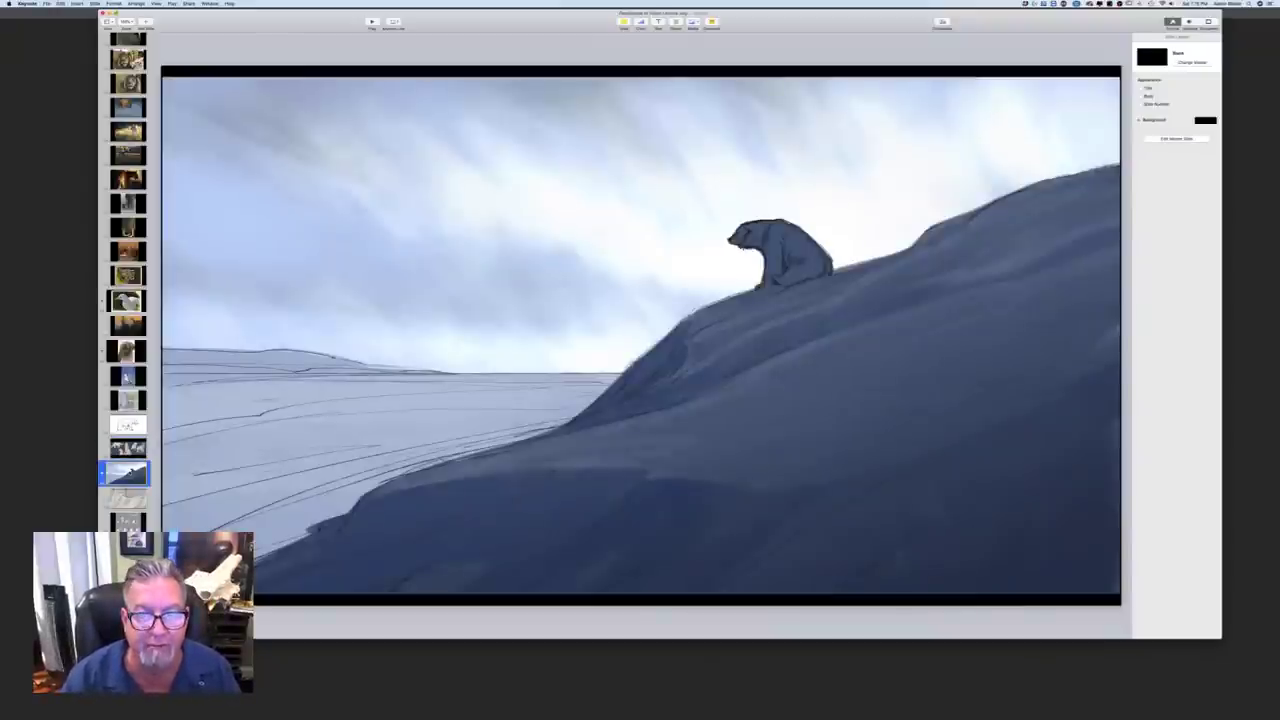
key("Down")
key("Down")
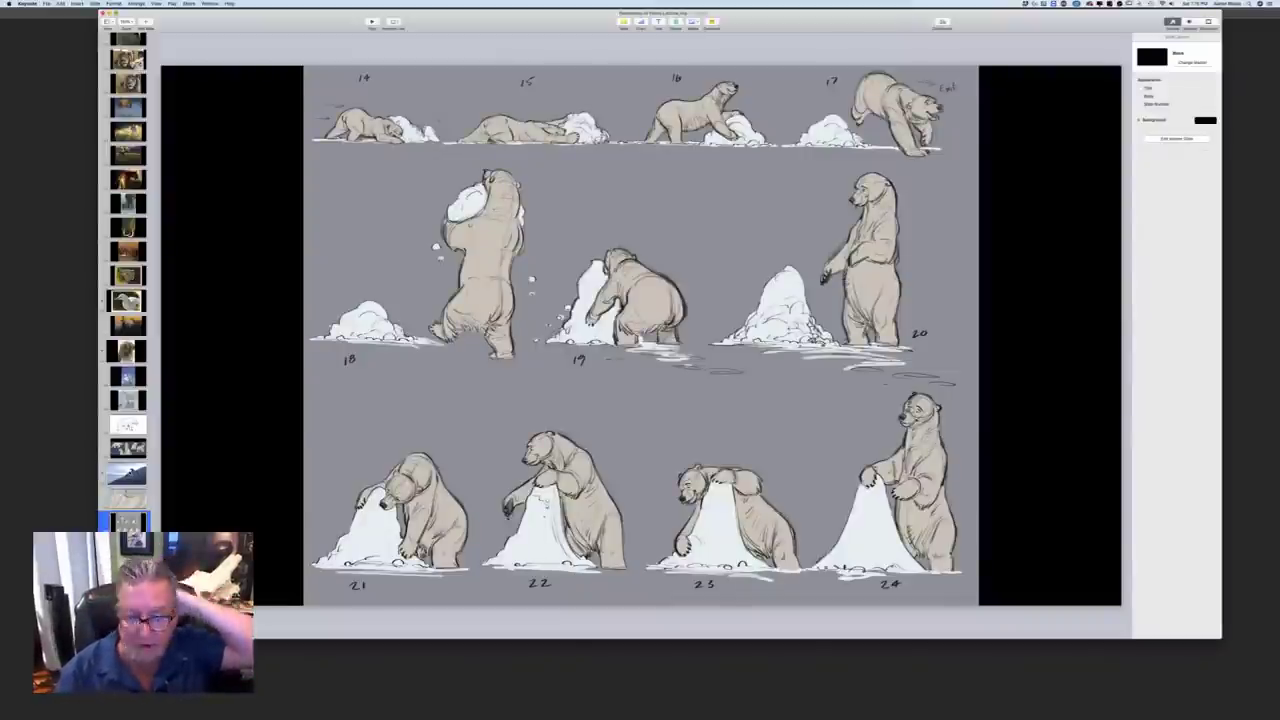
key("Down")
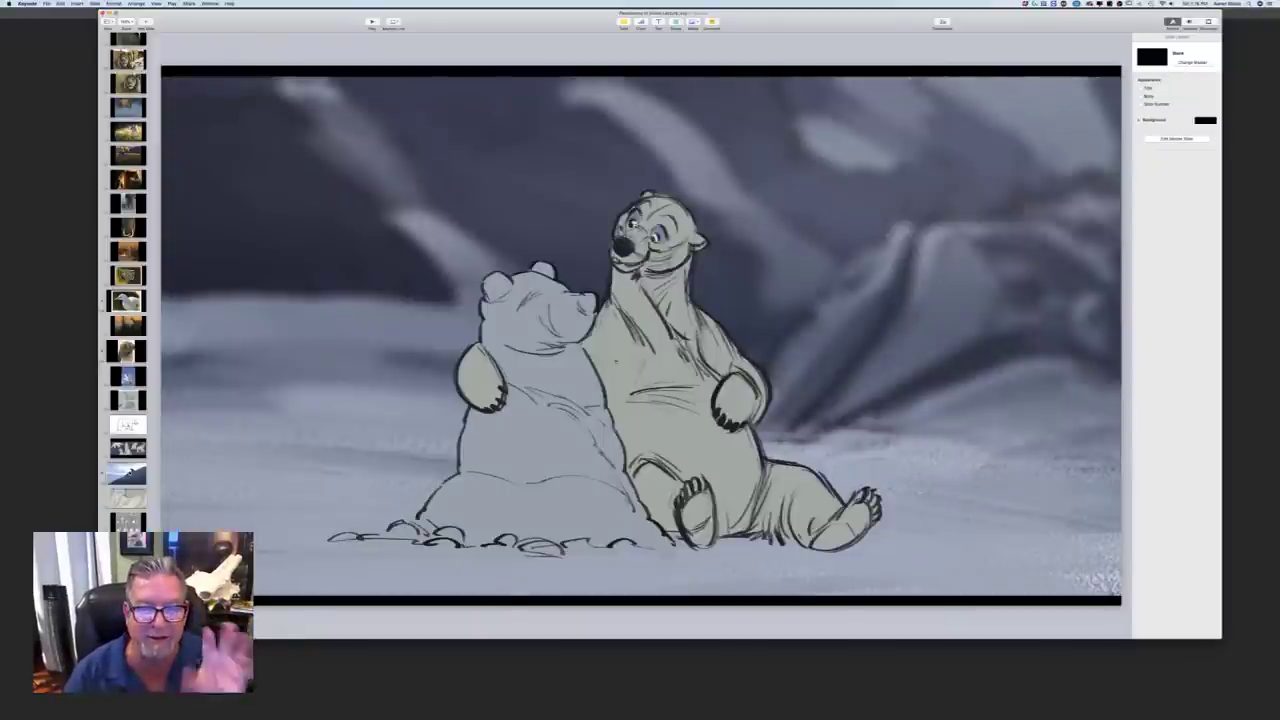
key("Down")
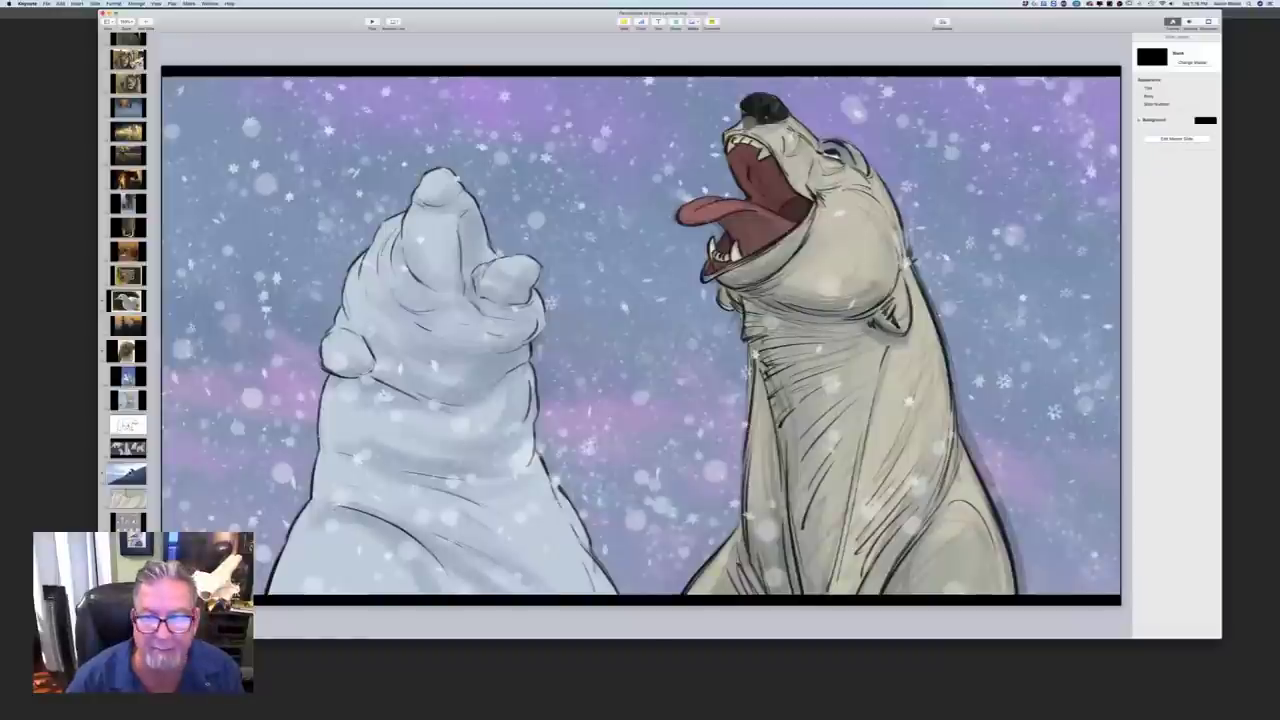
key("Down")
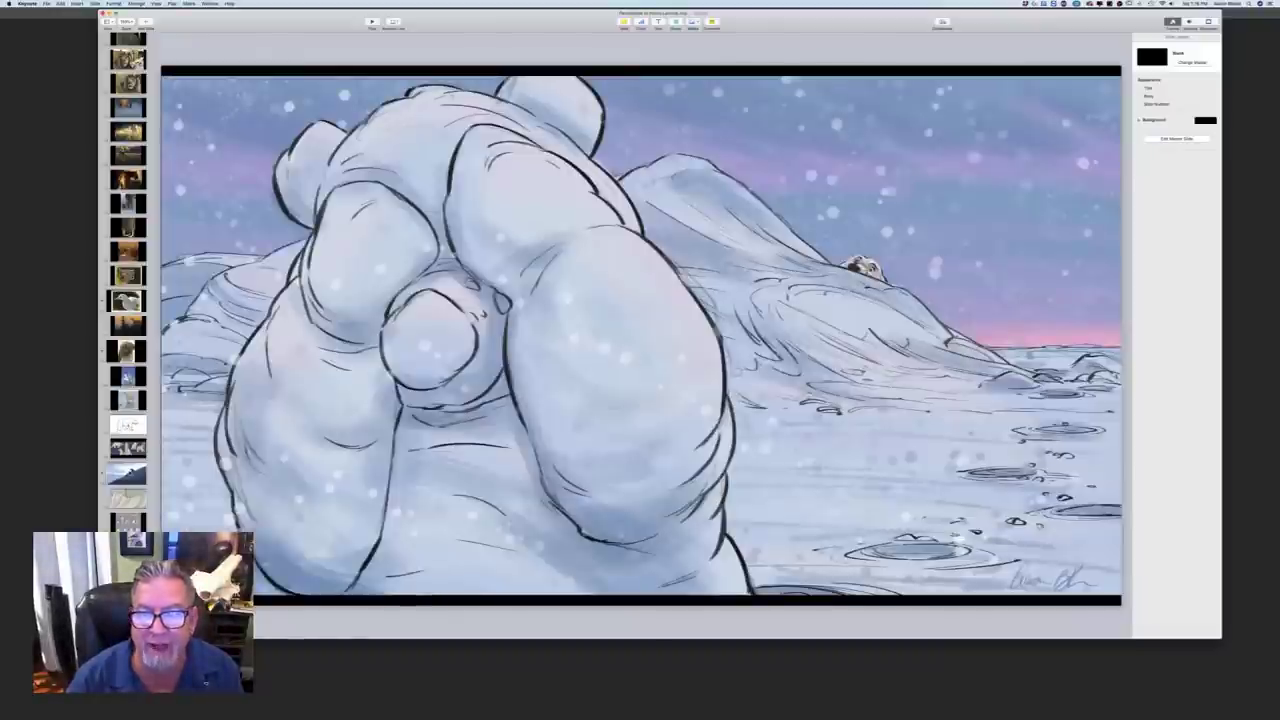
key("Down")
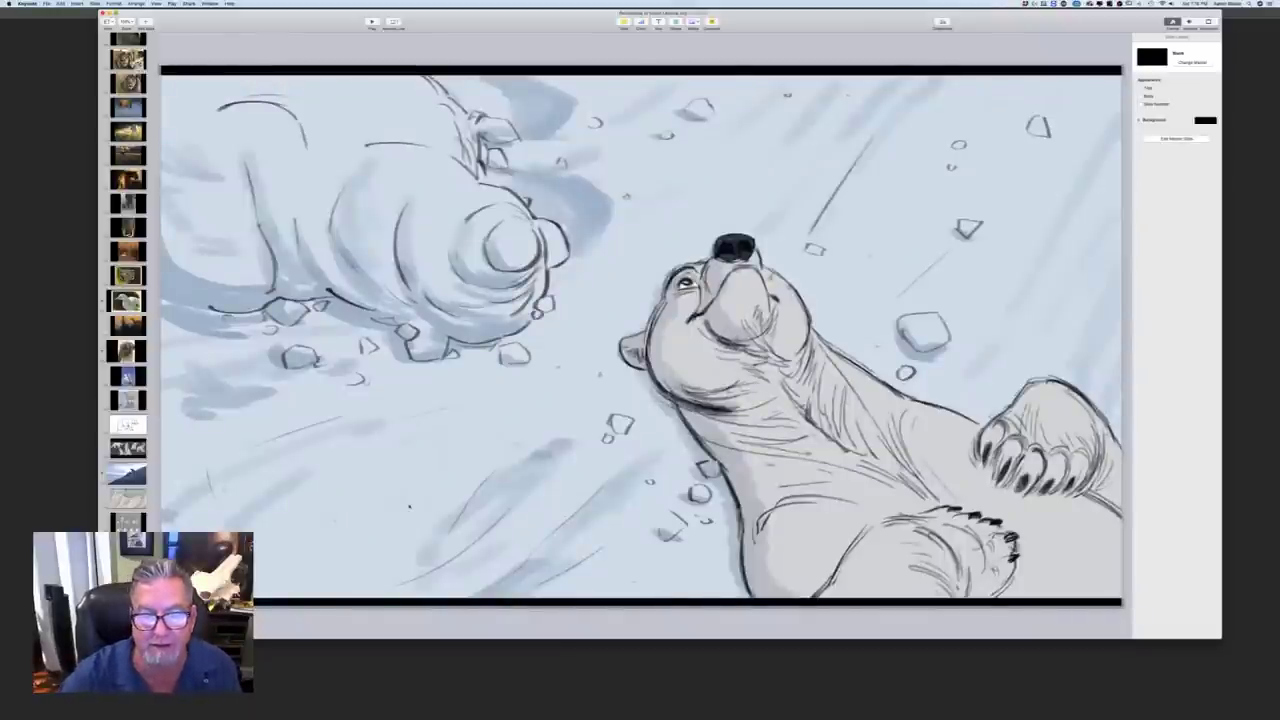
left_click(598, 398)
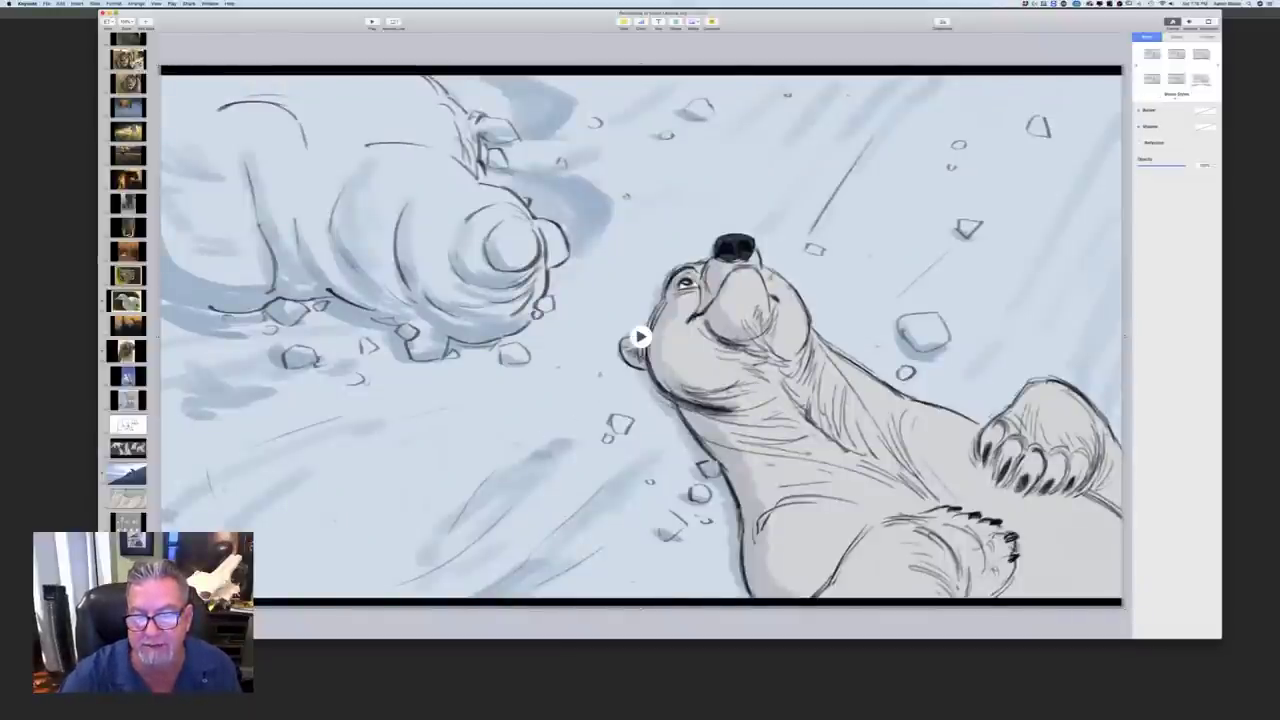
left_click(641, 337)
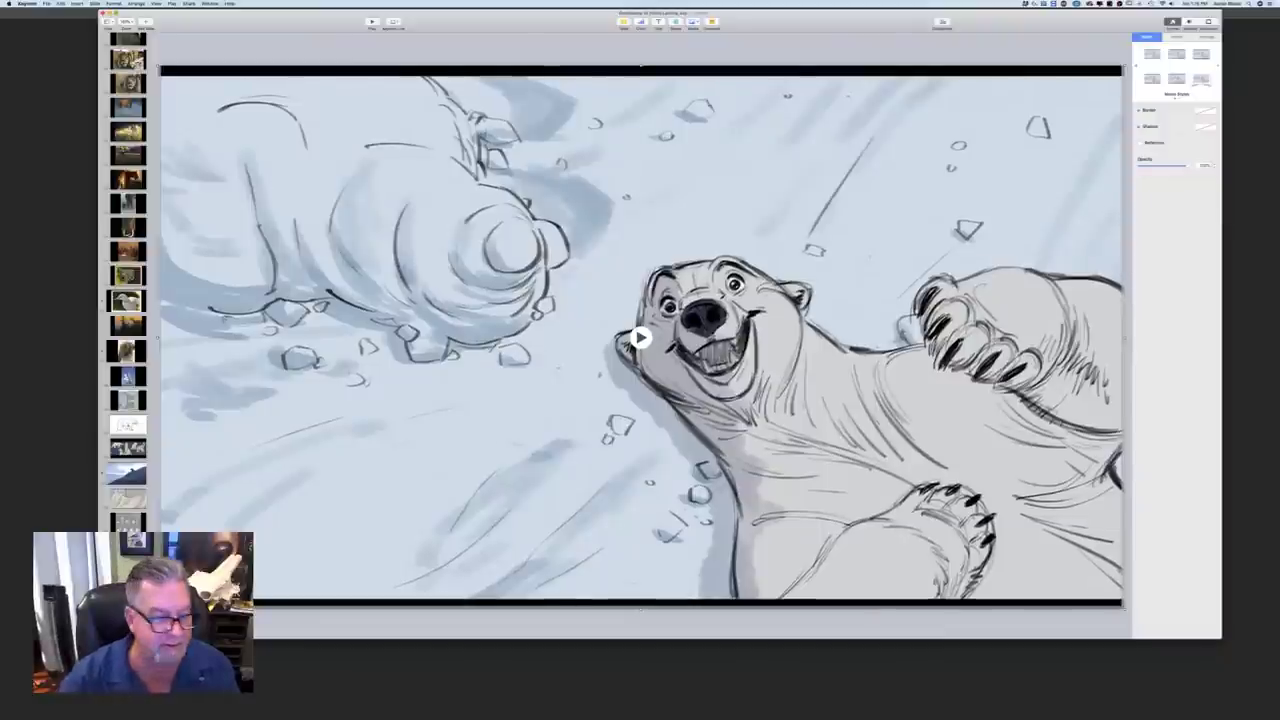
Step: Show the snow angel painting slide and play the pencil animation of the bear with snow piled on its head
scroll(127, 280, "down", 3)
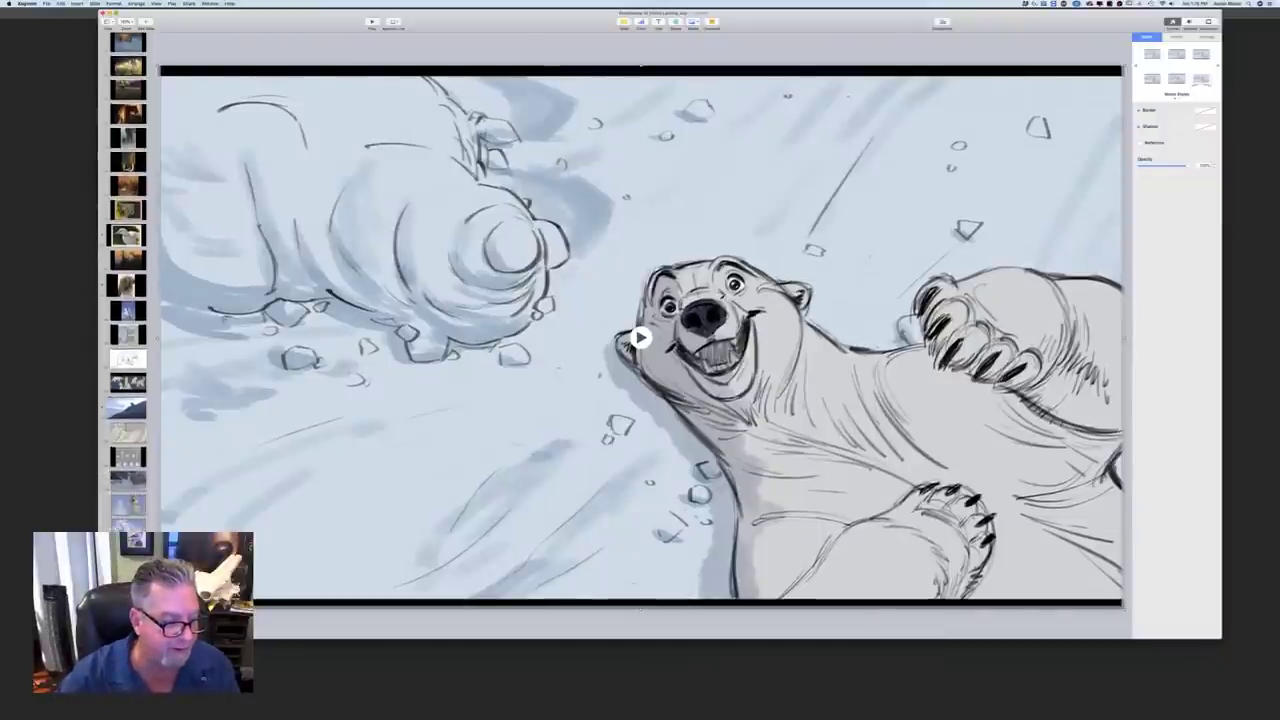
left_click(127, 530)
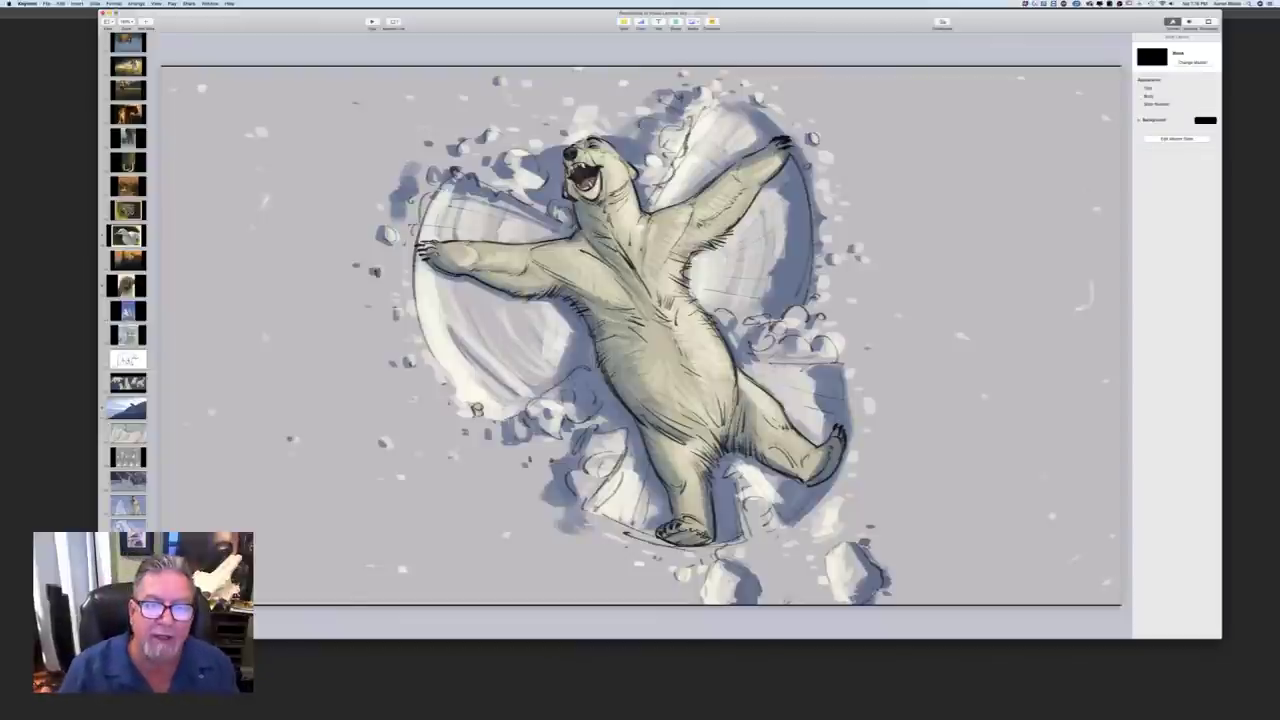
key("Down")
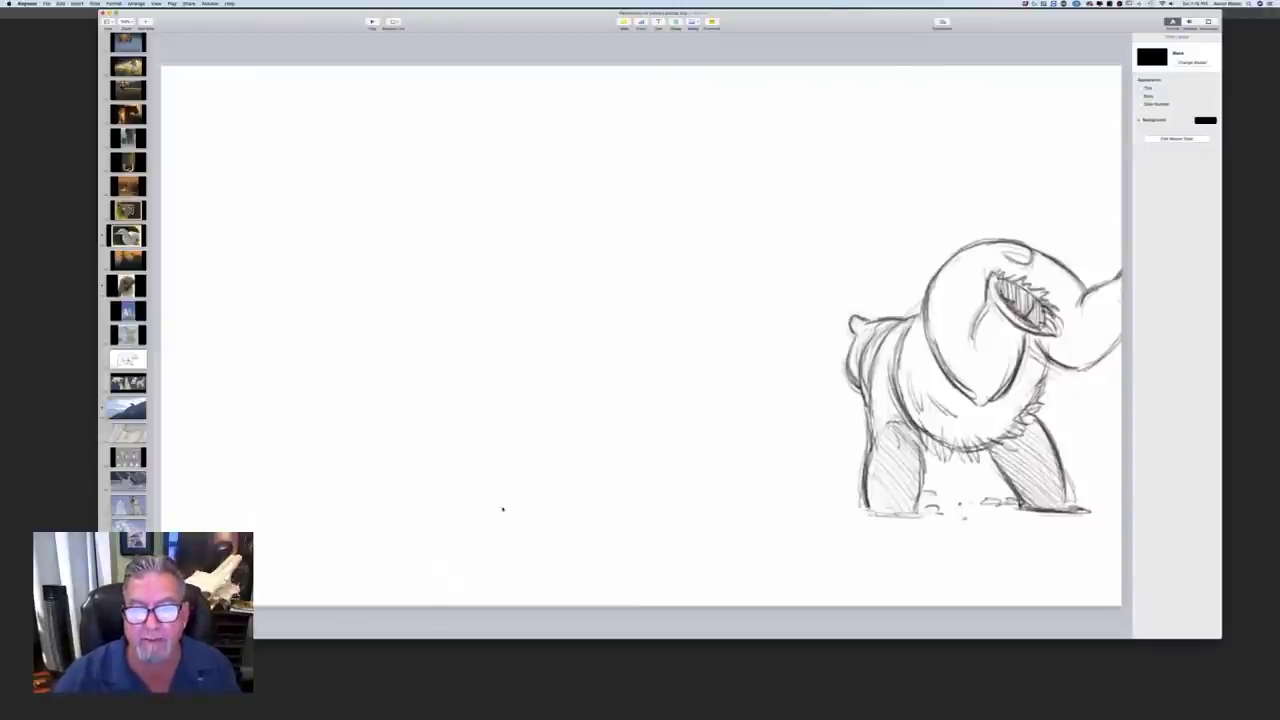
left_click(618, 361)
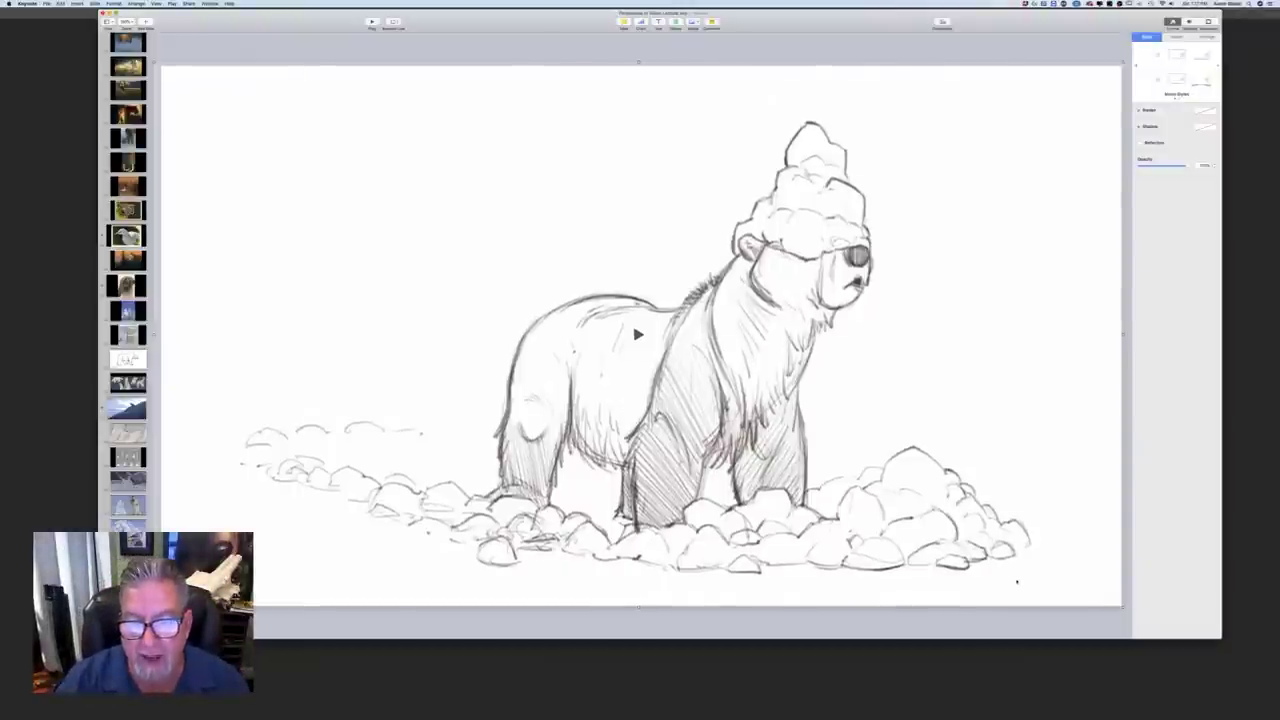
left_click(638, 336)
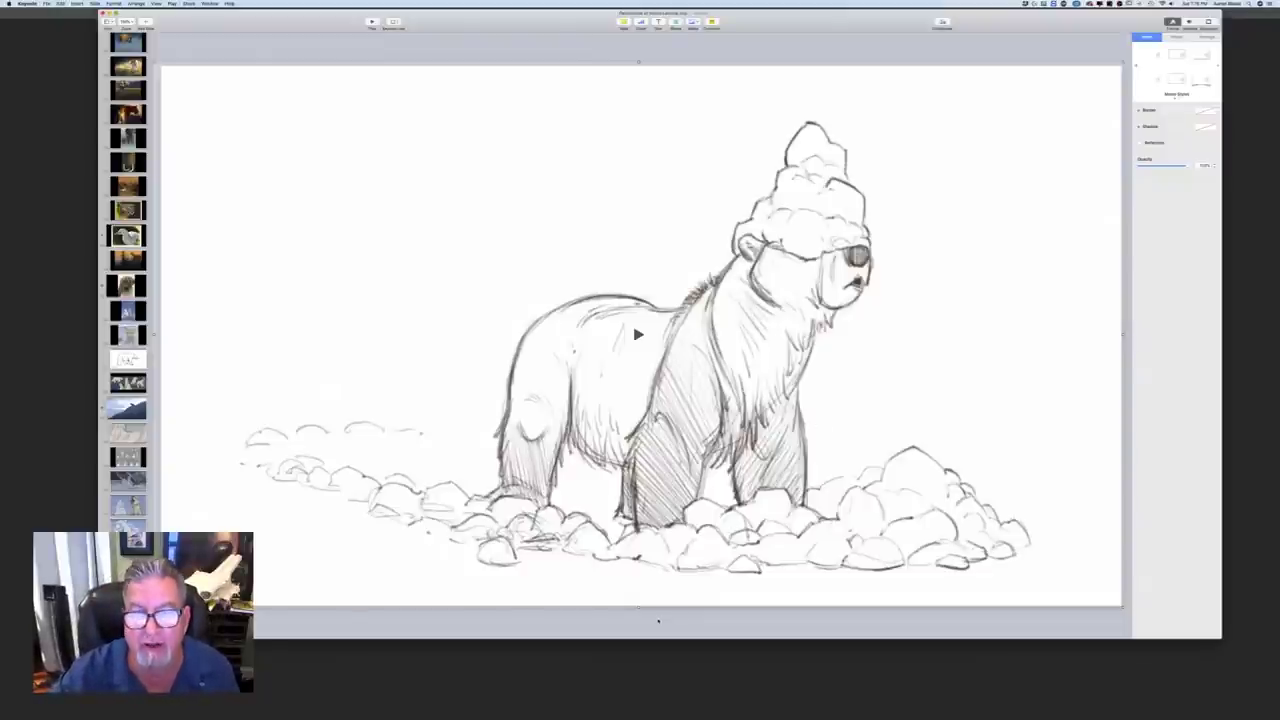
left_click(658, 620)
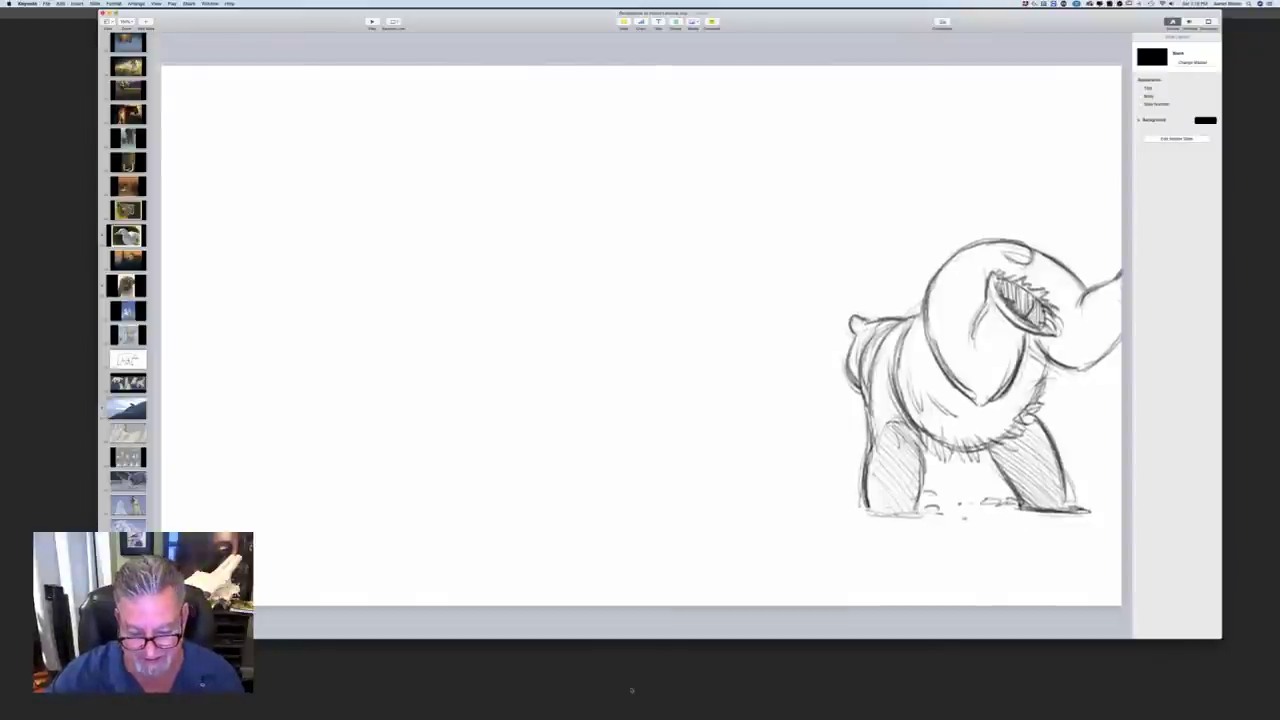
Step: Bring up the standing lion drawing in Photoshop and switch to TVPaint Animation
mouse_move(625, 716)
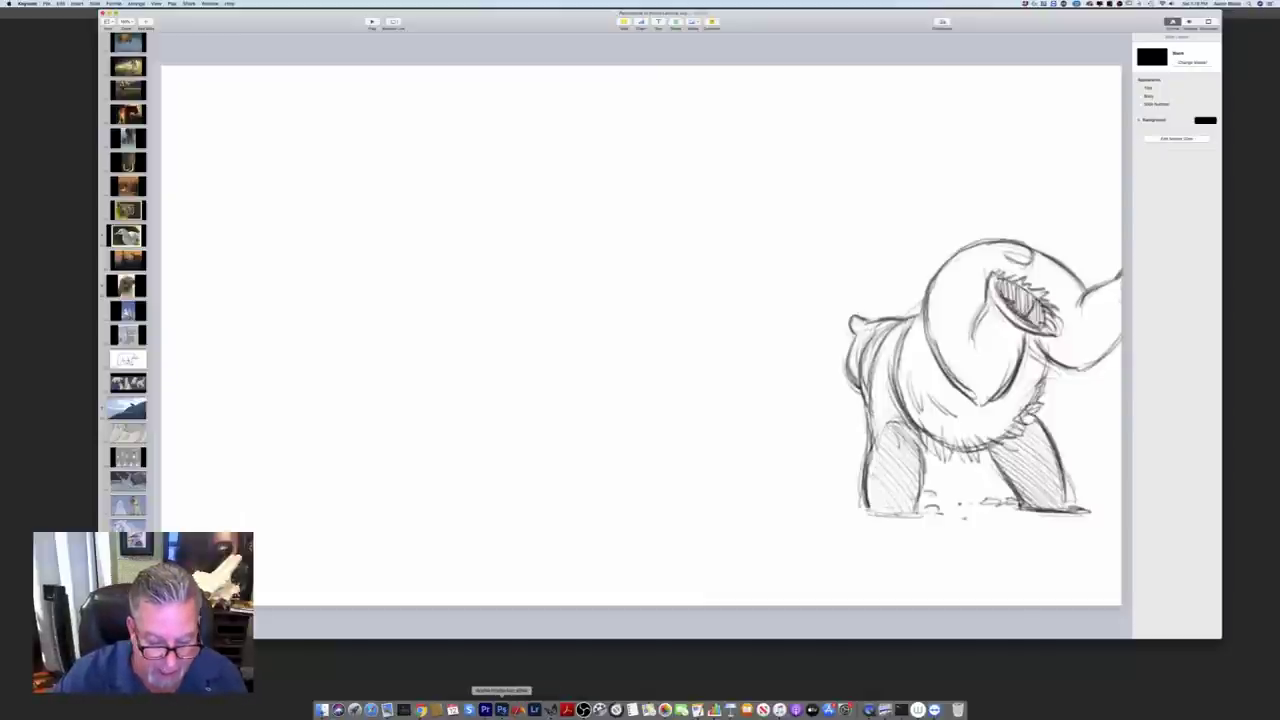
left_click(501, 710)
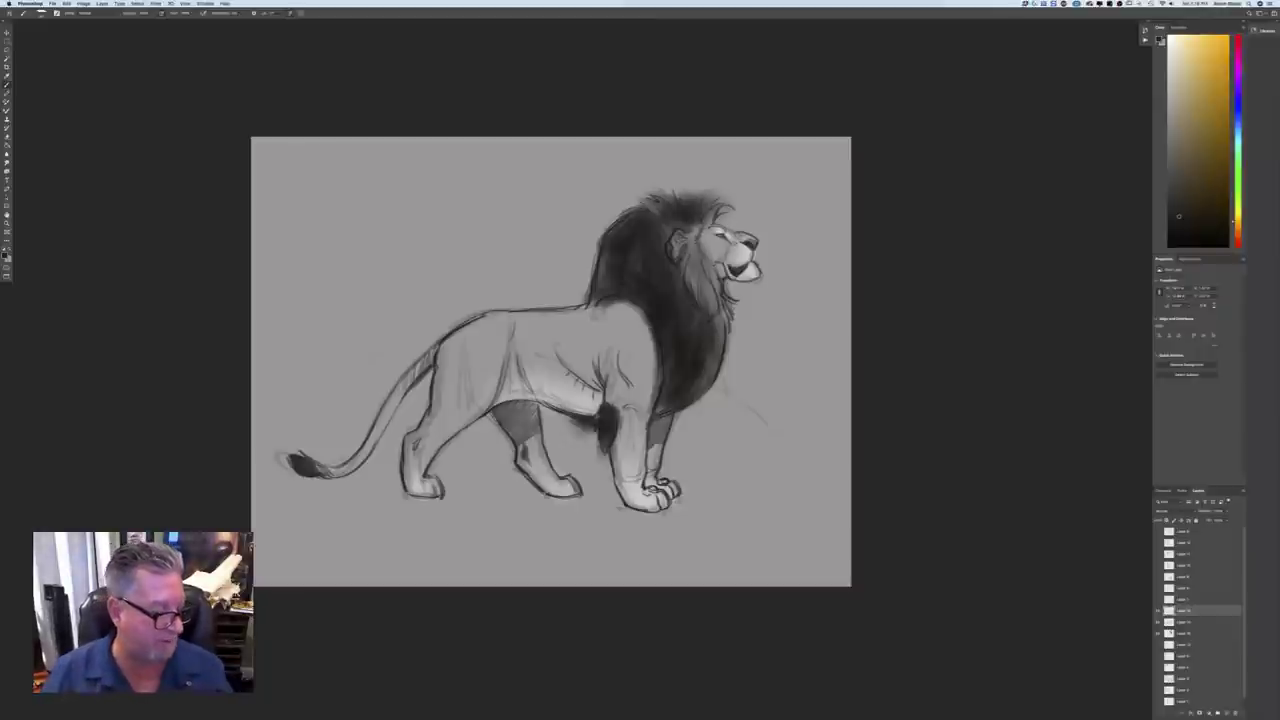
mouse_move(518, 711)
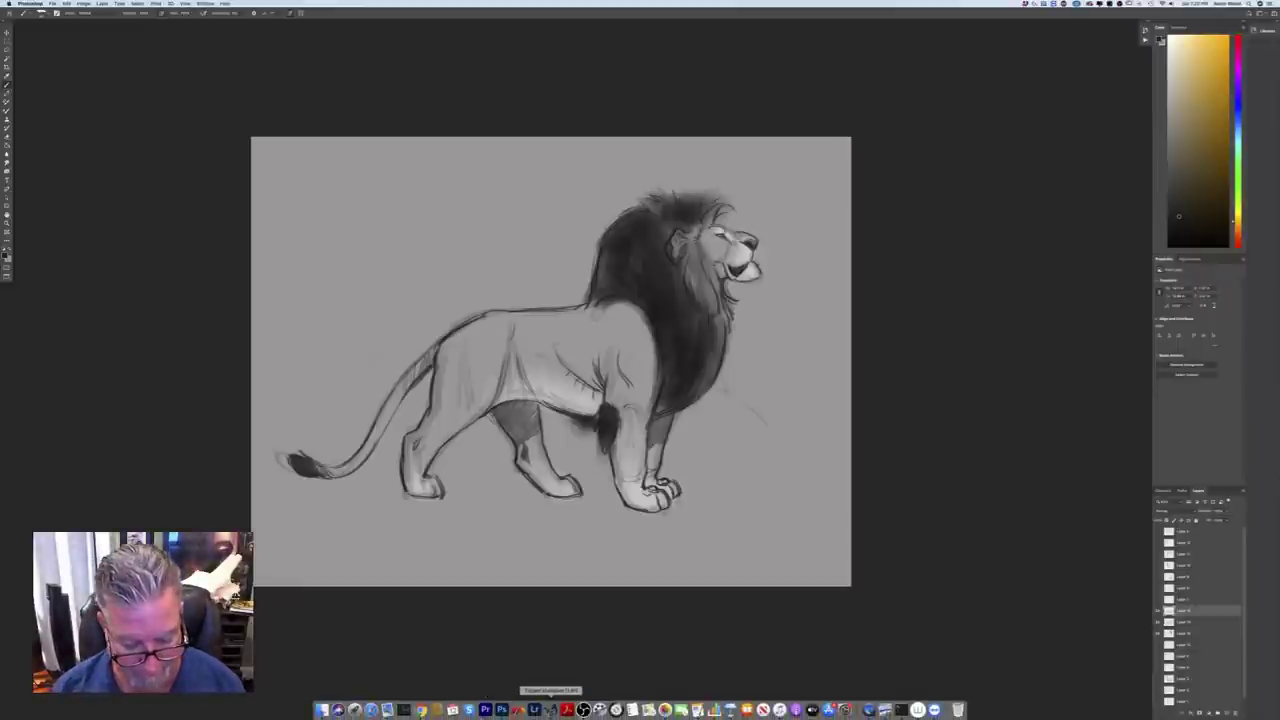
left_click(550, 710)
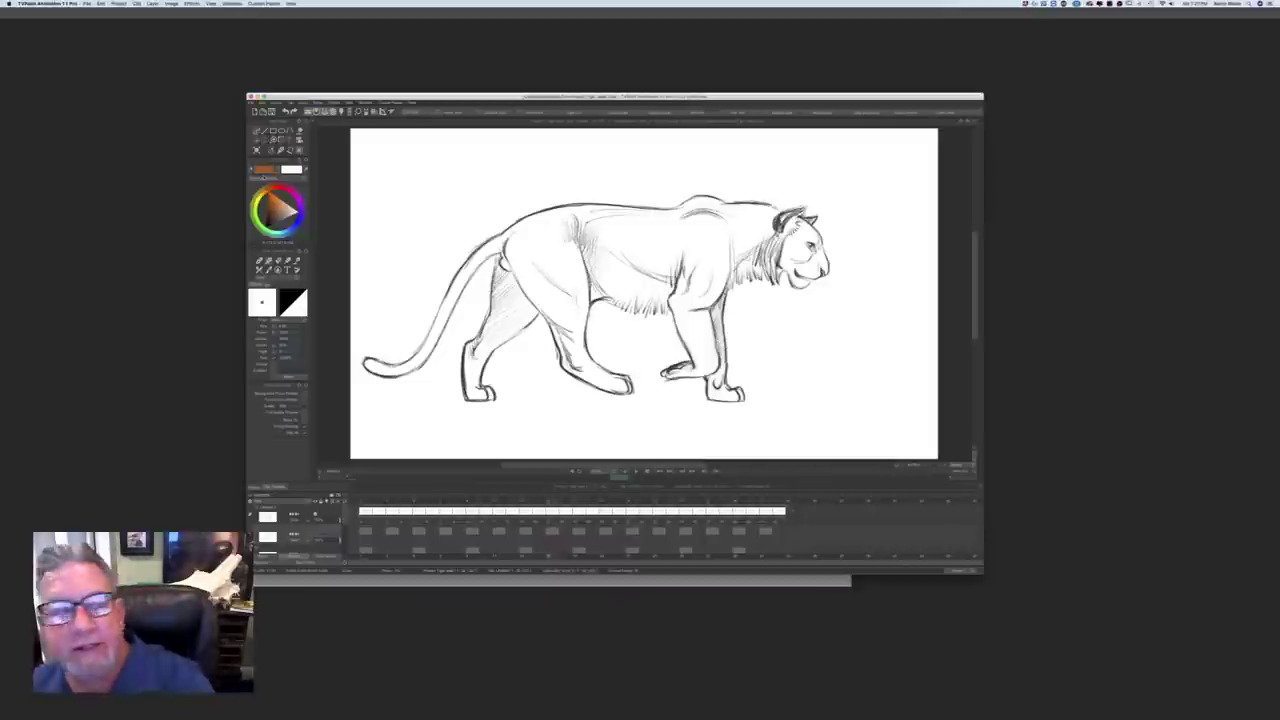
Step: Create a new blank animation project and slightly enlarge and reposition the program window on the desktop
left_click(88, 4)
left_click(89, 11)
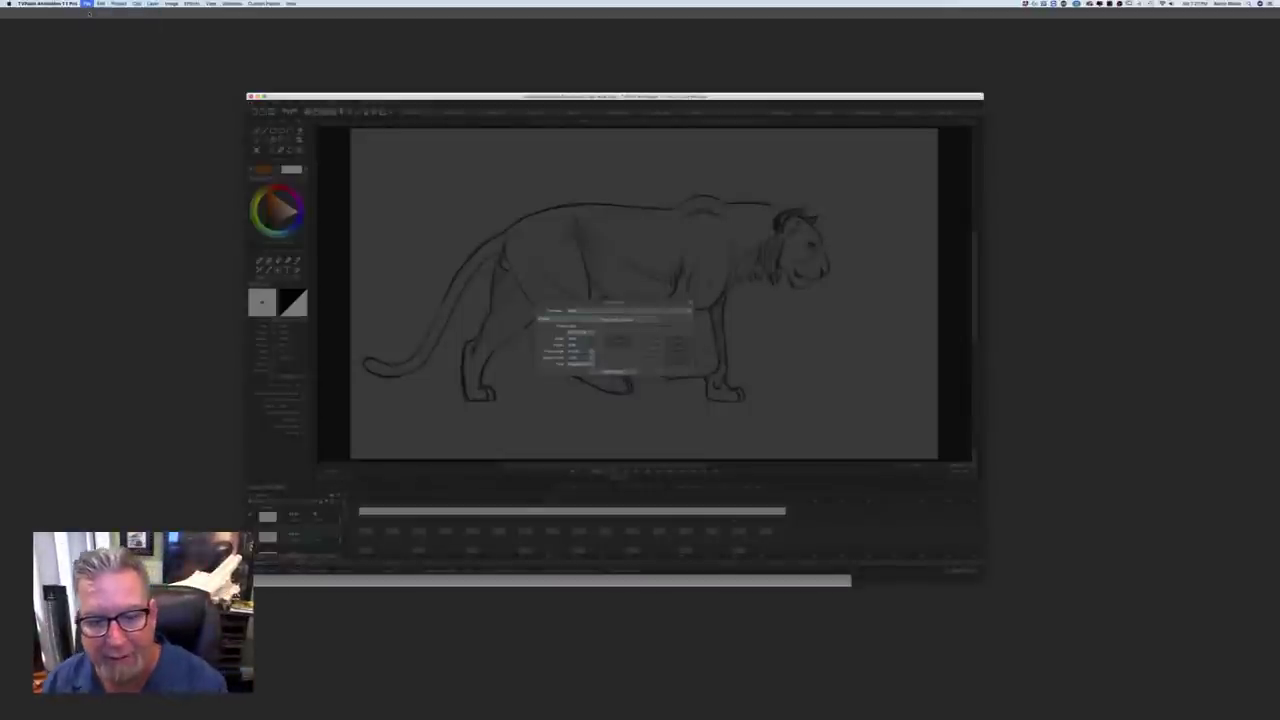
left_click(613, 371)
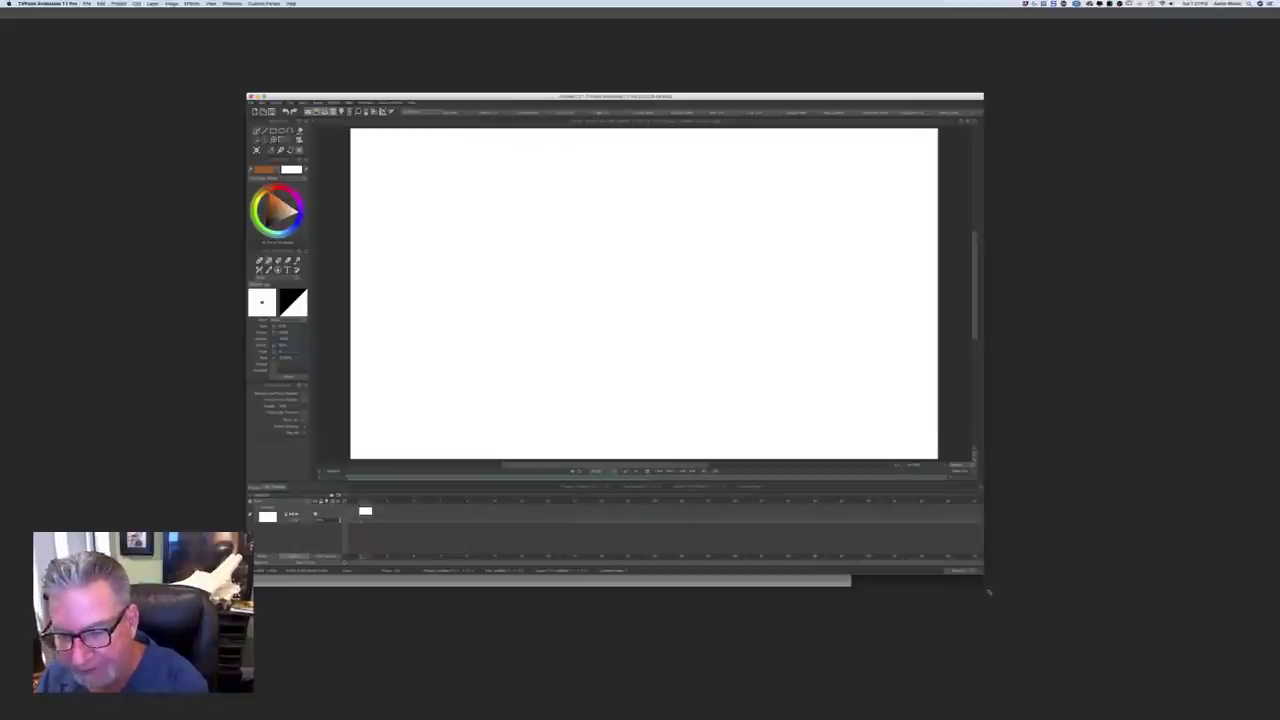
left_click_drag(988, 592, 1011, 616)
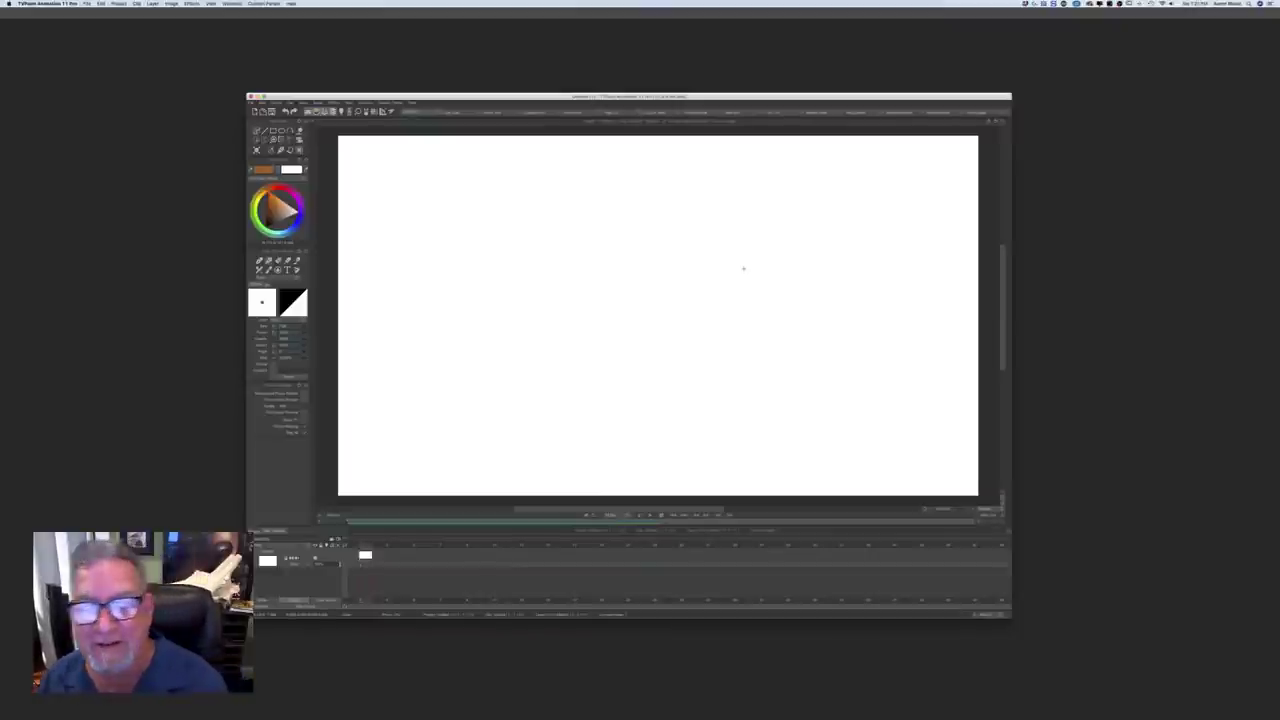
left_click_drag(506, 98, 489, 165)
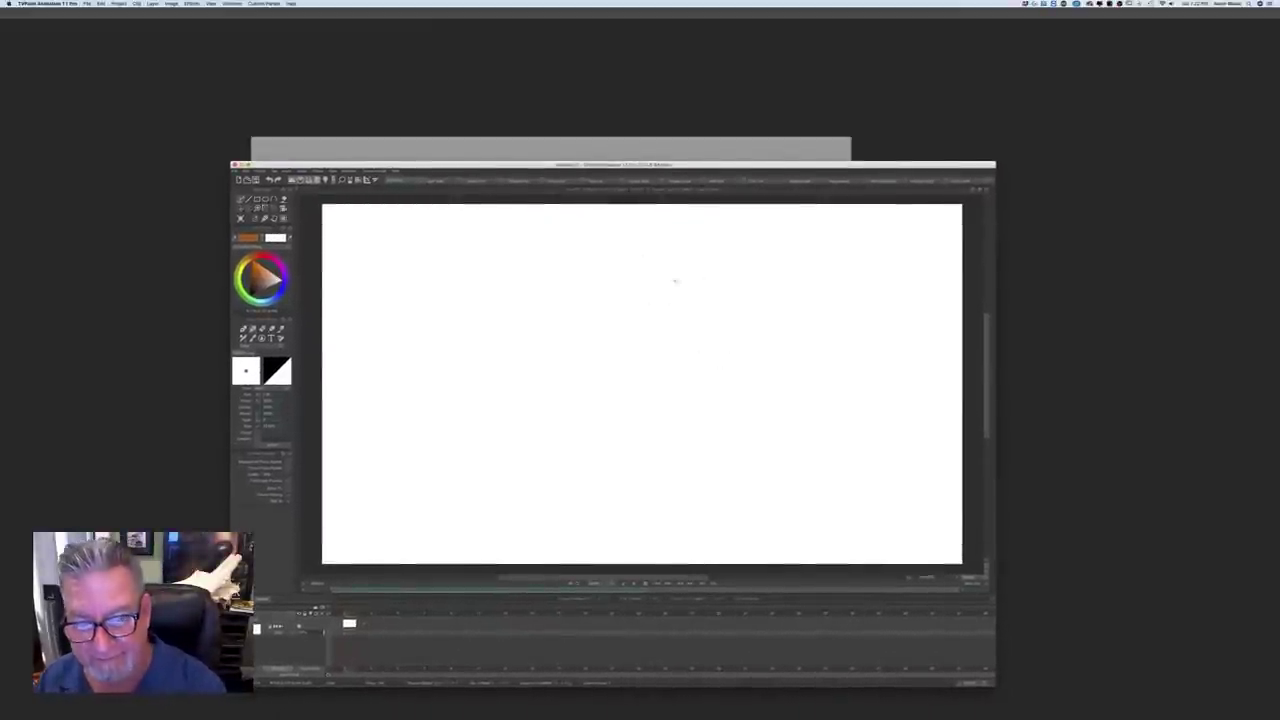
Step: Choose a darker brown and sketch an animal head in profile facing right, with a round skull, muzzle, nose and lower jaw
mouse_move(740, 290)
left_mouse_down()
mouse_move(729, 322)
mouse_move(741, 336)
left_mouse_up()
left_click_drag(260, 288, 256, 293)
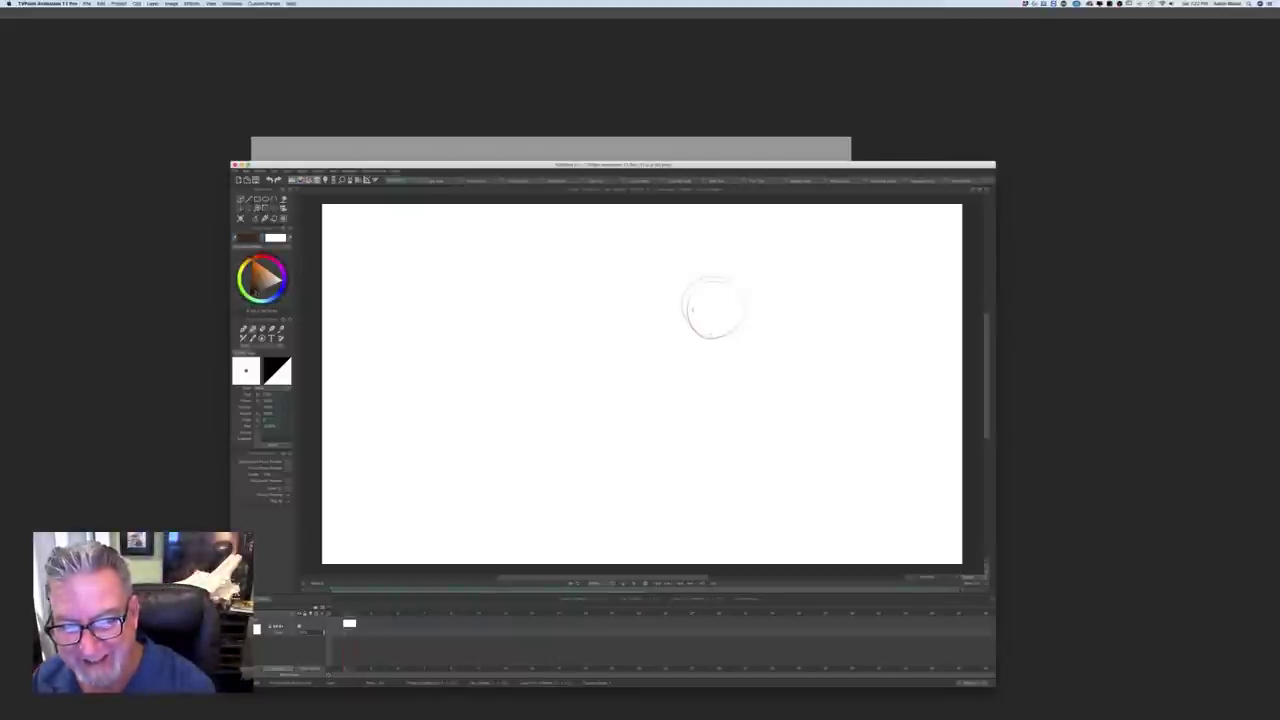
left_click_drag(710, 328, 739, 321)
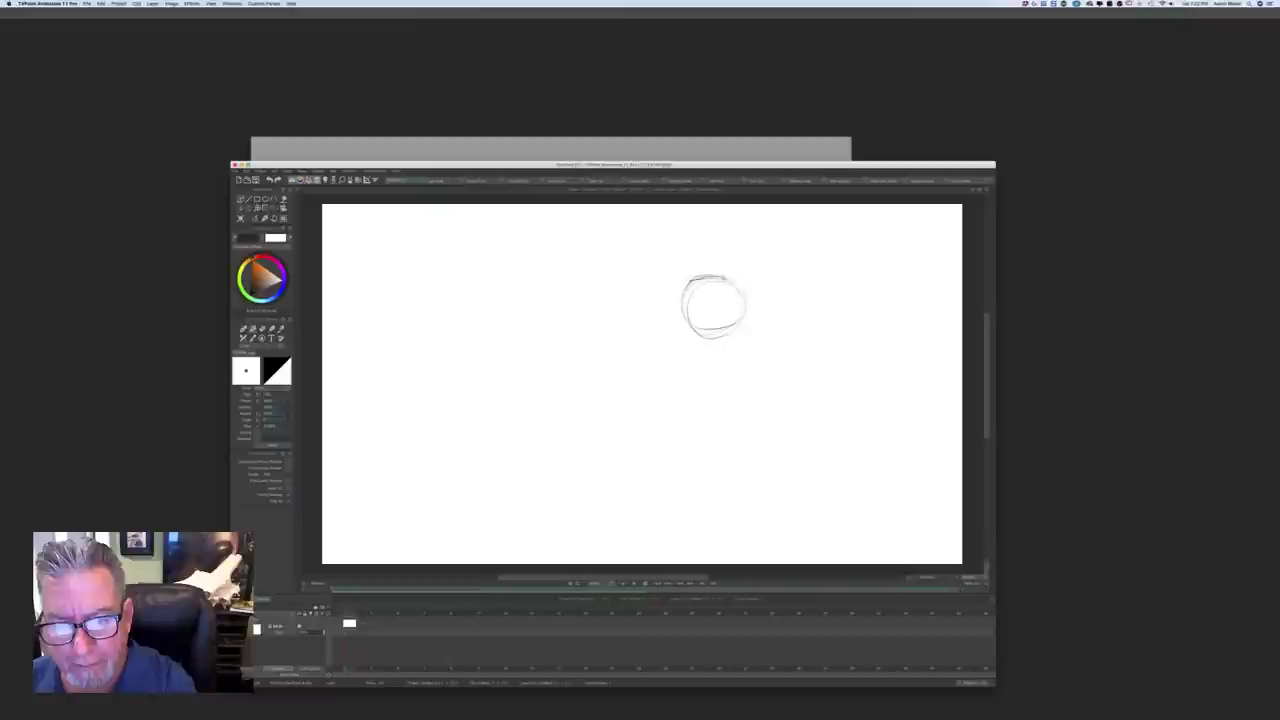
left_click_drag(745, 284, 772, 293)
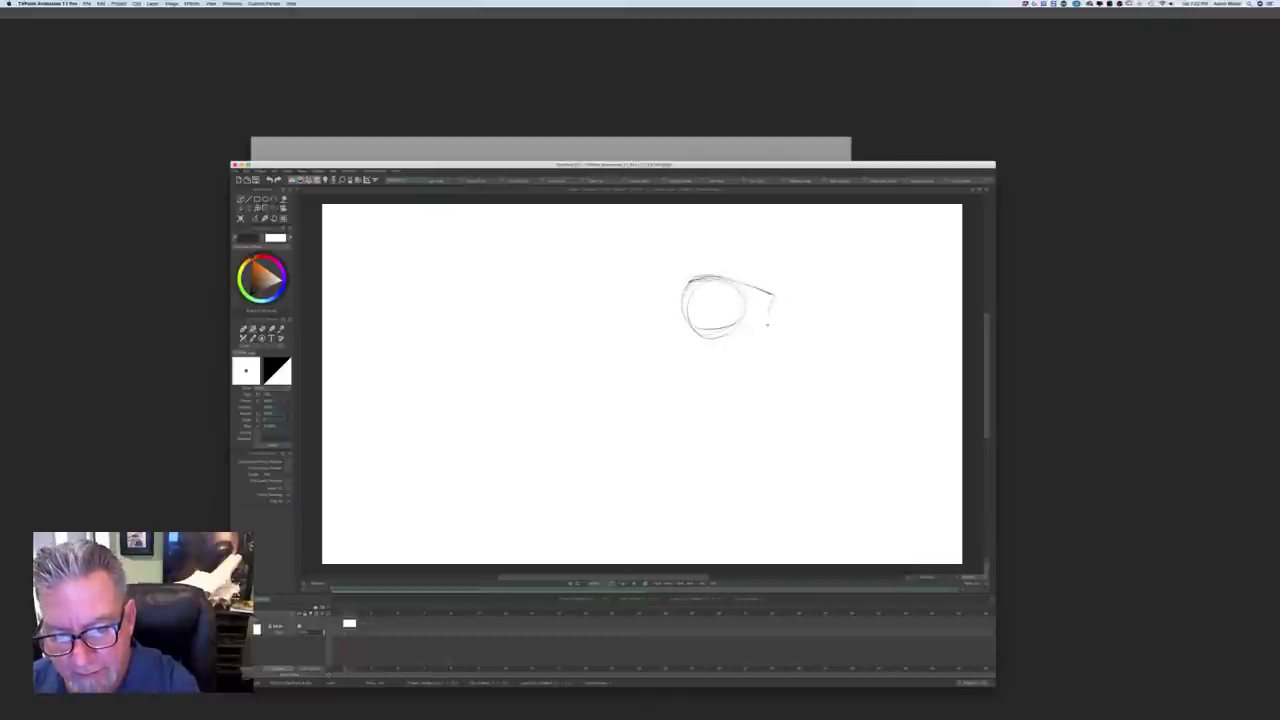
mouse_move(767, 325)
left_mouse_down()
mouse_move(772, 343)
mouse_move(731, 334)
left_mouse_up()
left_click_drag(761, 293, 769, 306)
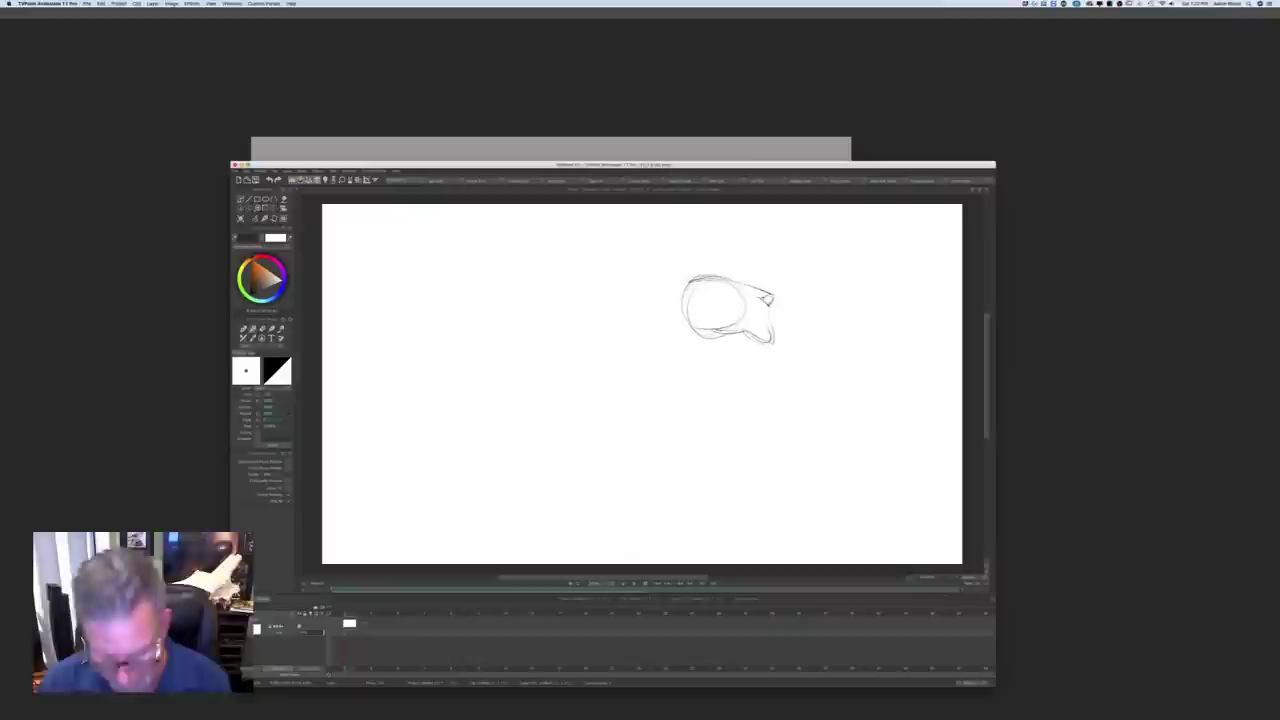
Step: Move the program window higher on the desktop and enlarge it further around the head sketch
left_click_drag(459, 164, 429, 118)
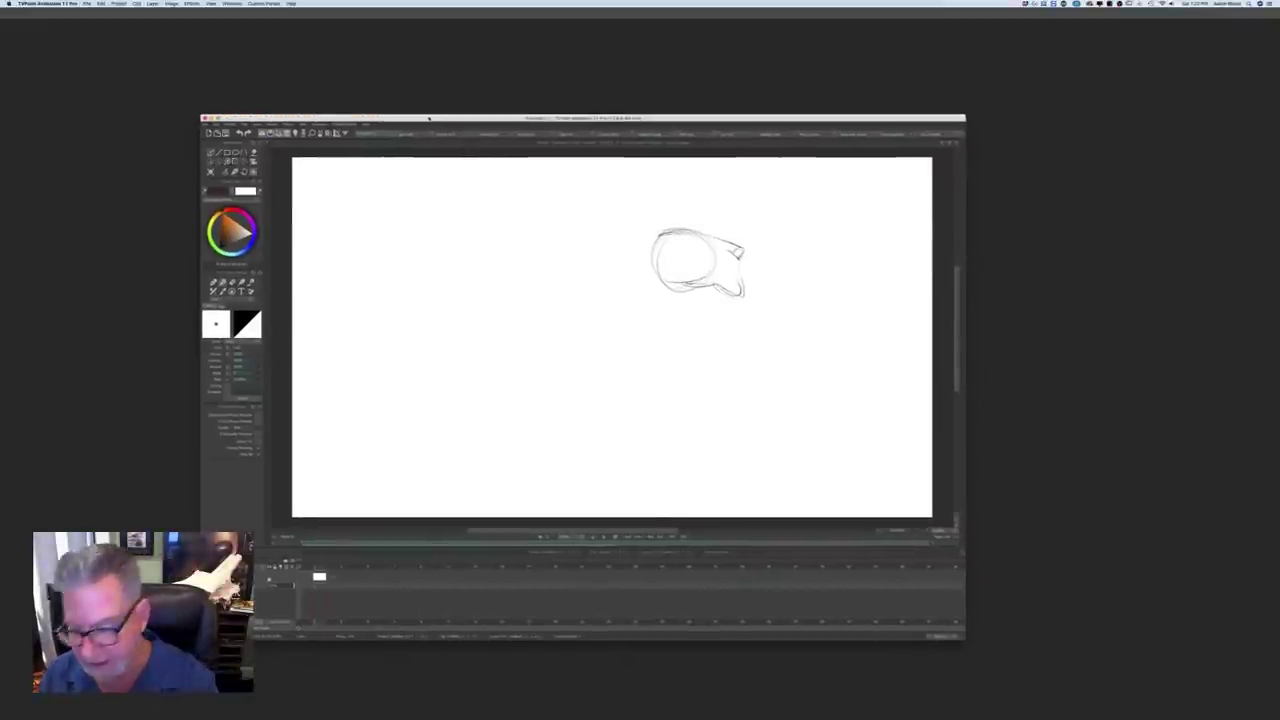
left_click_drag(964, 639, 1010, 677)
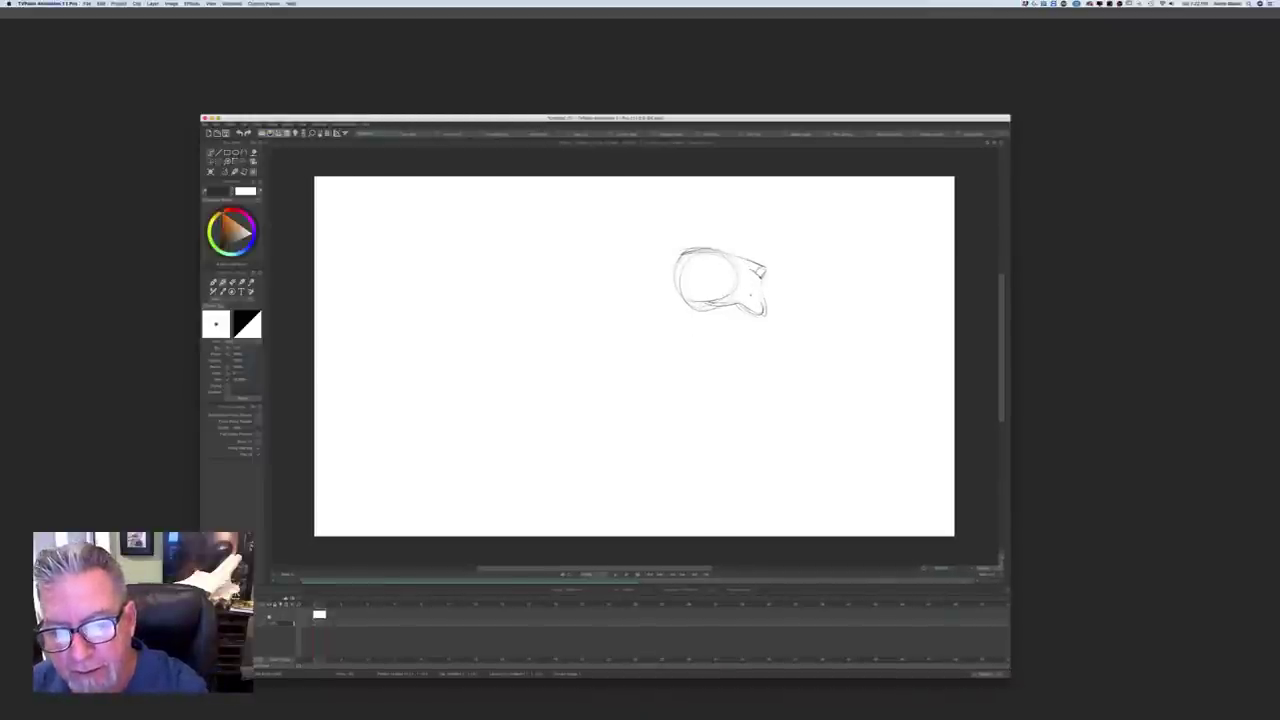
Step: Add a dark mouth, a slanted eye and a shaded nose to the lion's head, and strengthen the chin and lower jaw
left_click_drag(738, 296, 748, 304)
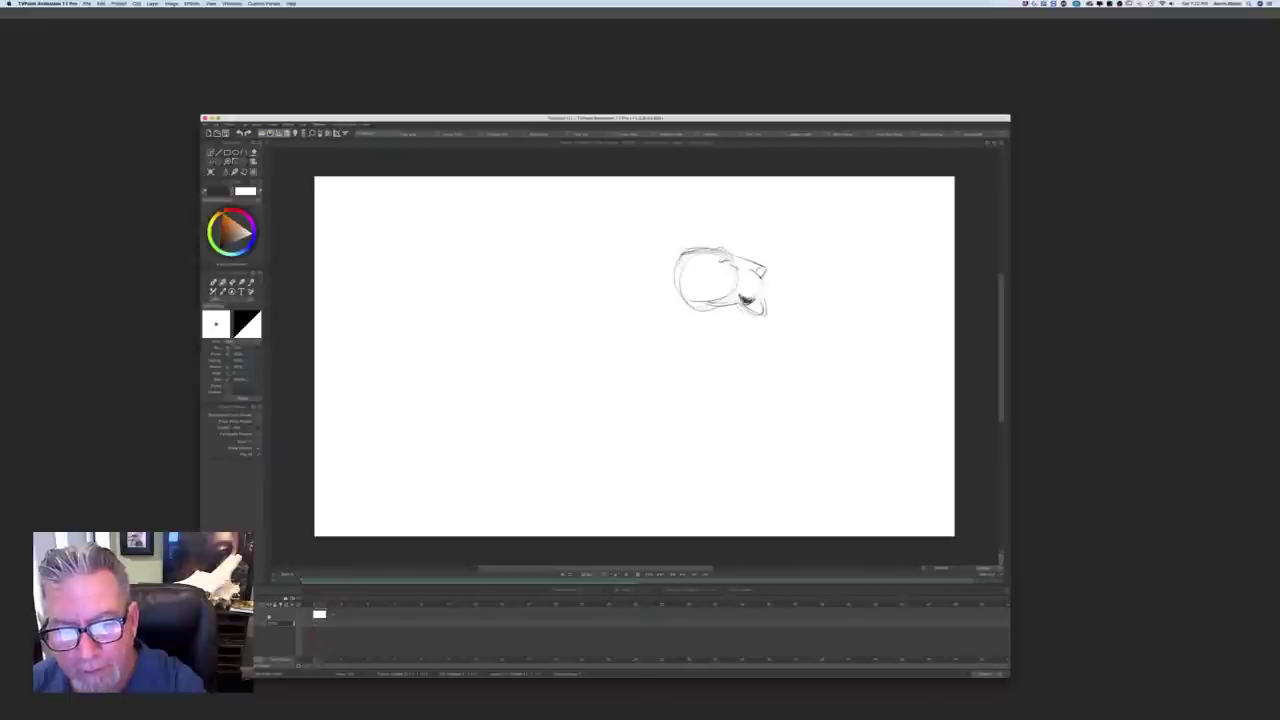
left_click_drag(729, 262, 739, 270)
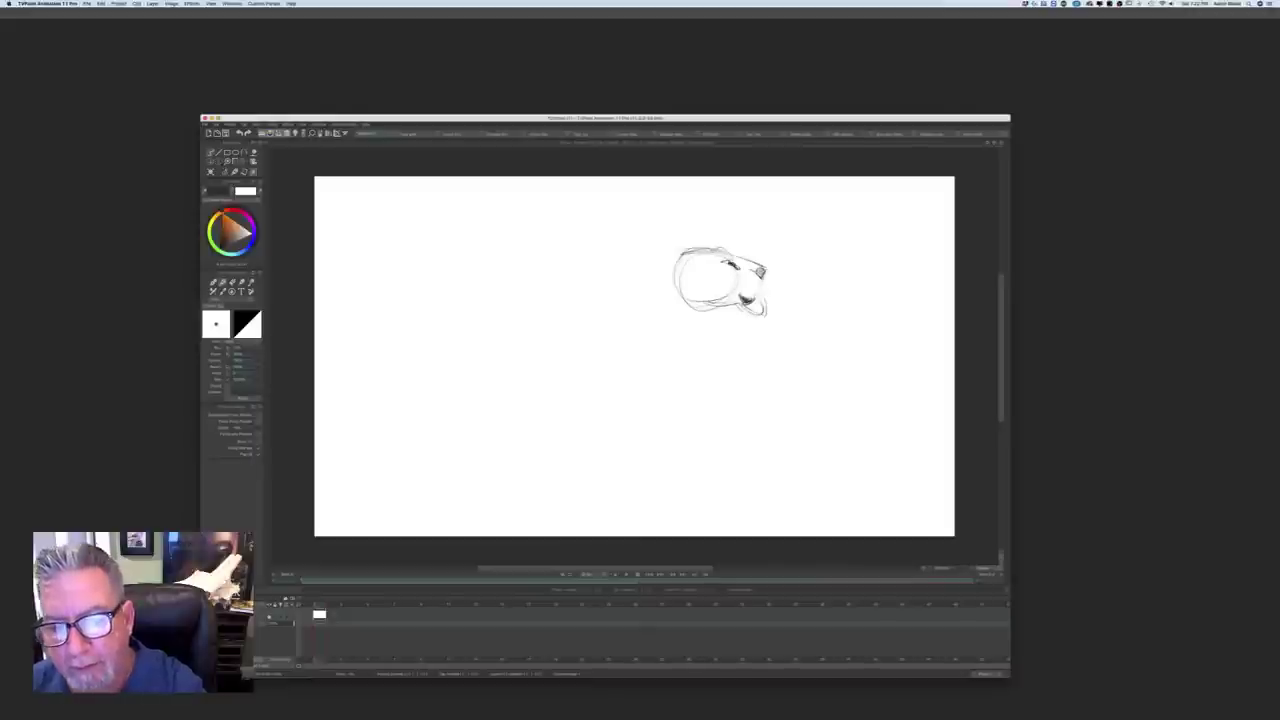
left_click_drag(757, 270, 762, 276)
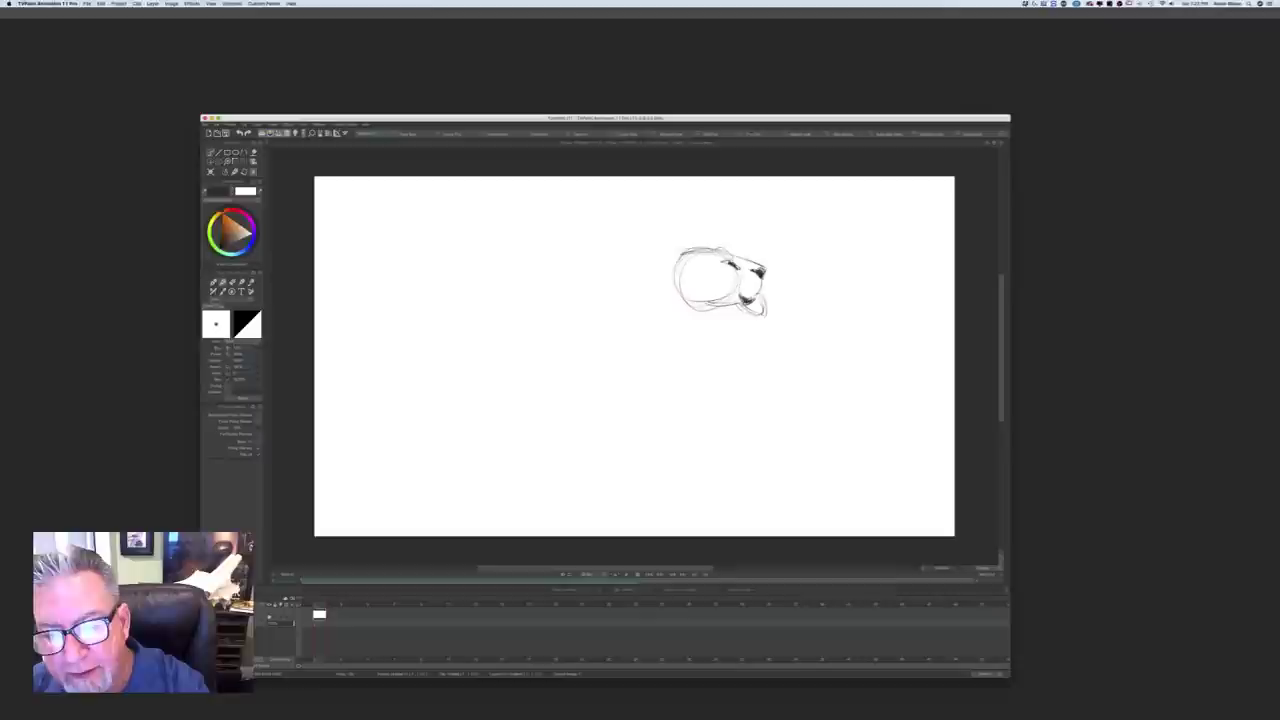
left_click_drag(757, 296, 763, 314)
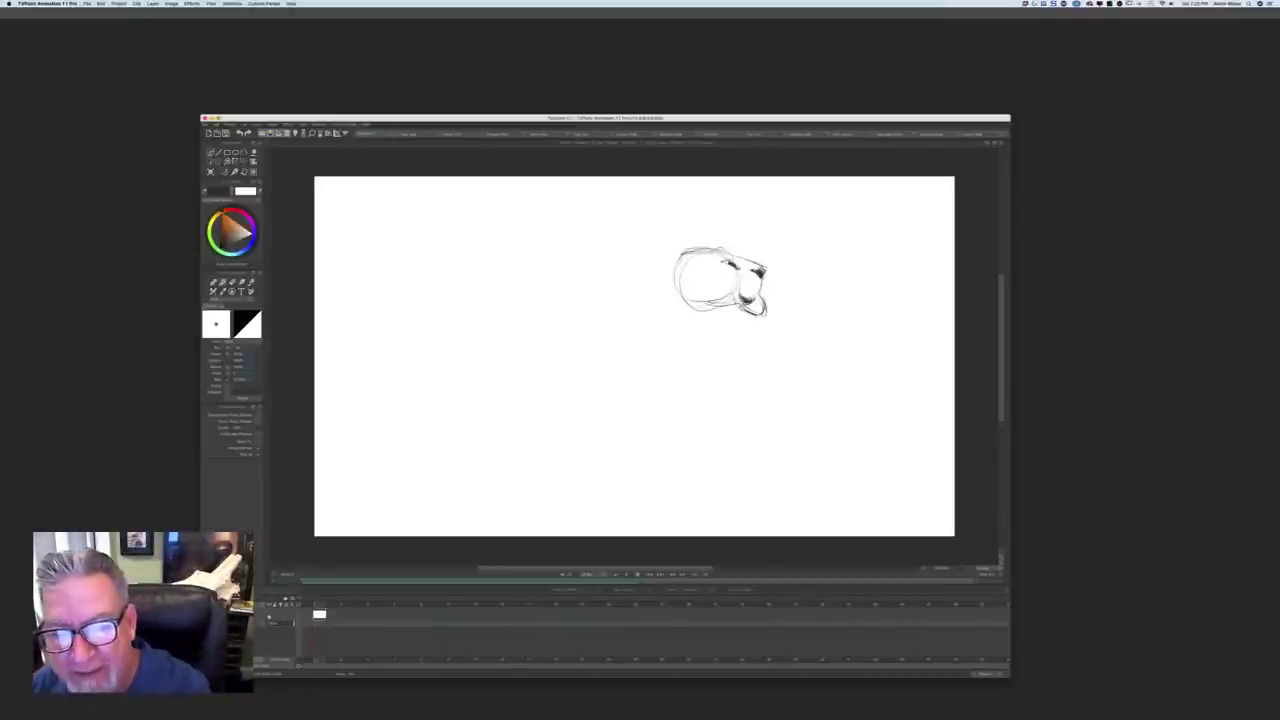
left_click_drag(725, 289, 753, 316)
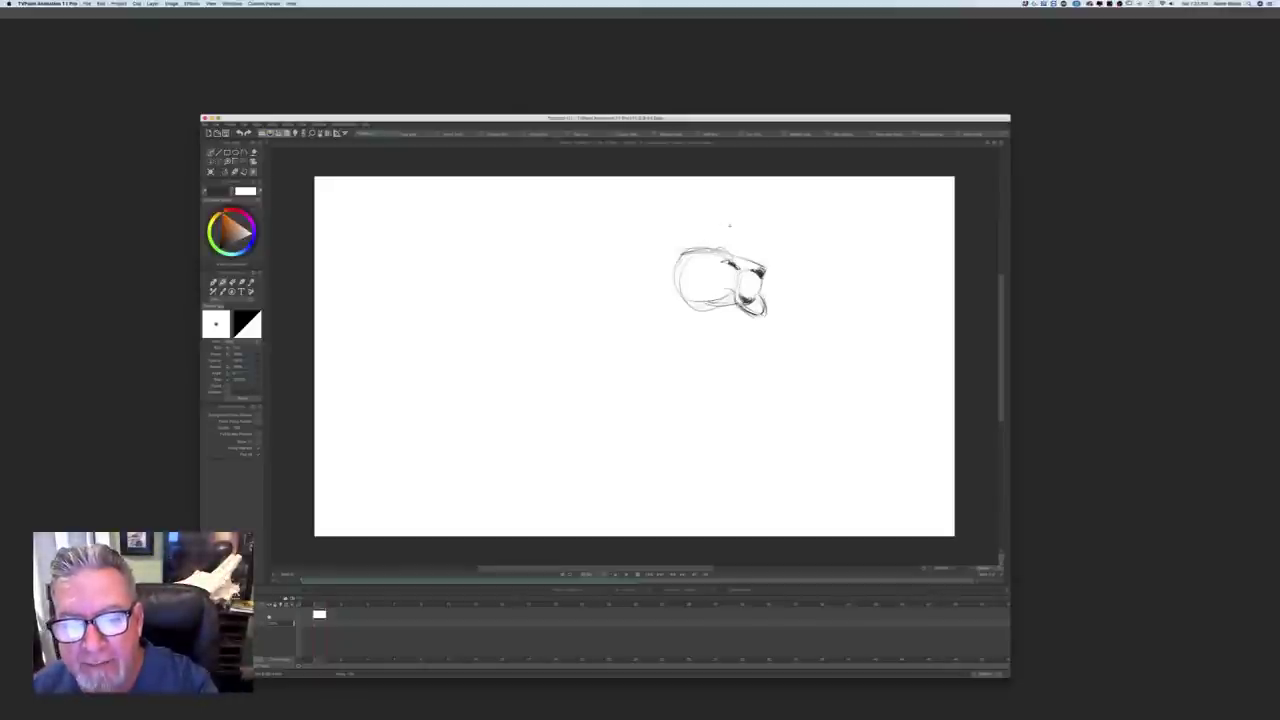
Step: Sketch the start of the mane above the lion's brow, a cheek line down past the jaw, and a small ear
mouse_move(720, 246)
left_mouse_down()
mouse_move(740, 238)
mouse_move(670, 209)
left_mouse_up()
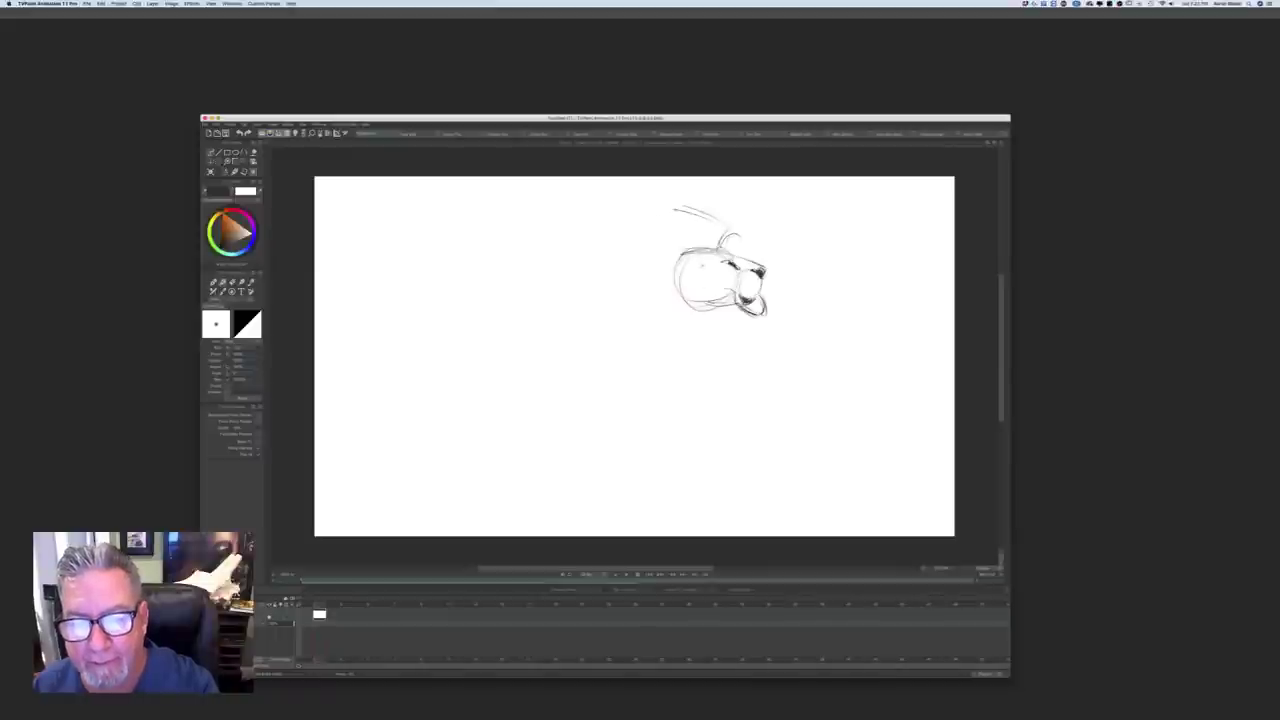
left_click_drag(712, 278, 718, 324)
left_click_drag(694, 250, 678, 264)
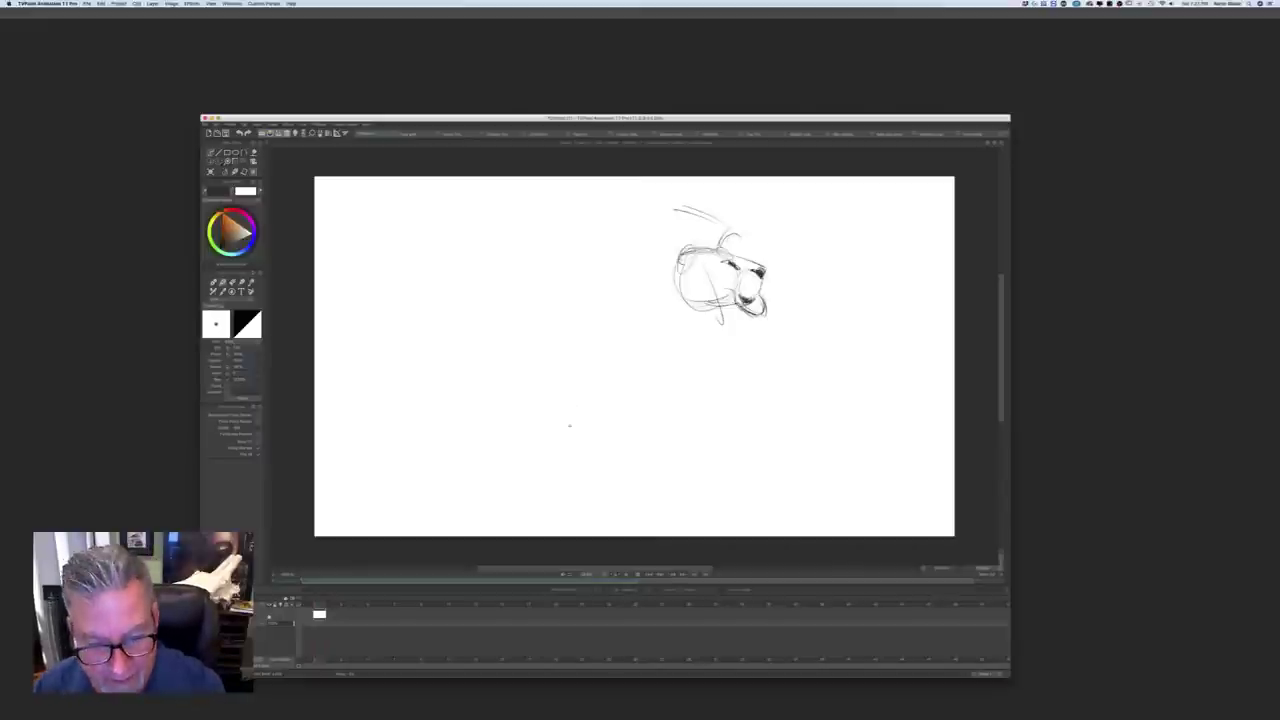
Step: Sketch a large oval fish body on the canvas, below and to the left of the lion's head
mouse_move(484, 366)
left_mouse_down()
mouse_move(589, 311)
mouse_move(580, 430)
left_mouse_up()
mouse_move(560, 308)
left_mouse_down()
mouse_move(638, 351)
mouse_move(475, 352)
left_mouse_up()
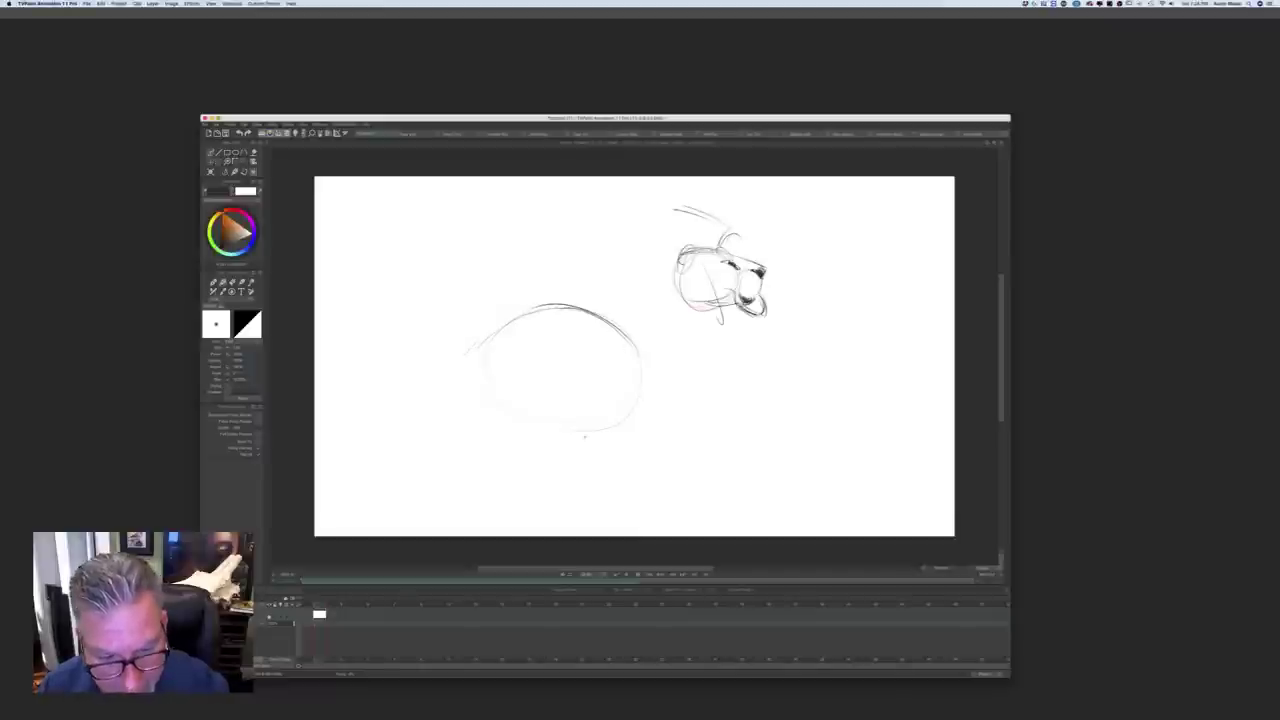
mouse_move(498, 416)
left_mouse_down()
mouse_move(482, 387)
mouse_move(540, 440)
left_mouse_up()
left_click_drag(504, 422, 567, 444)
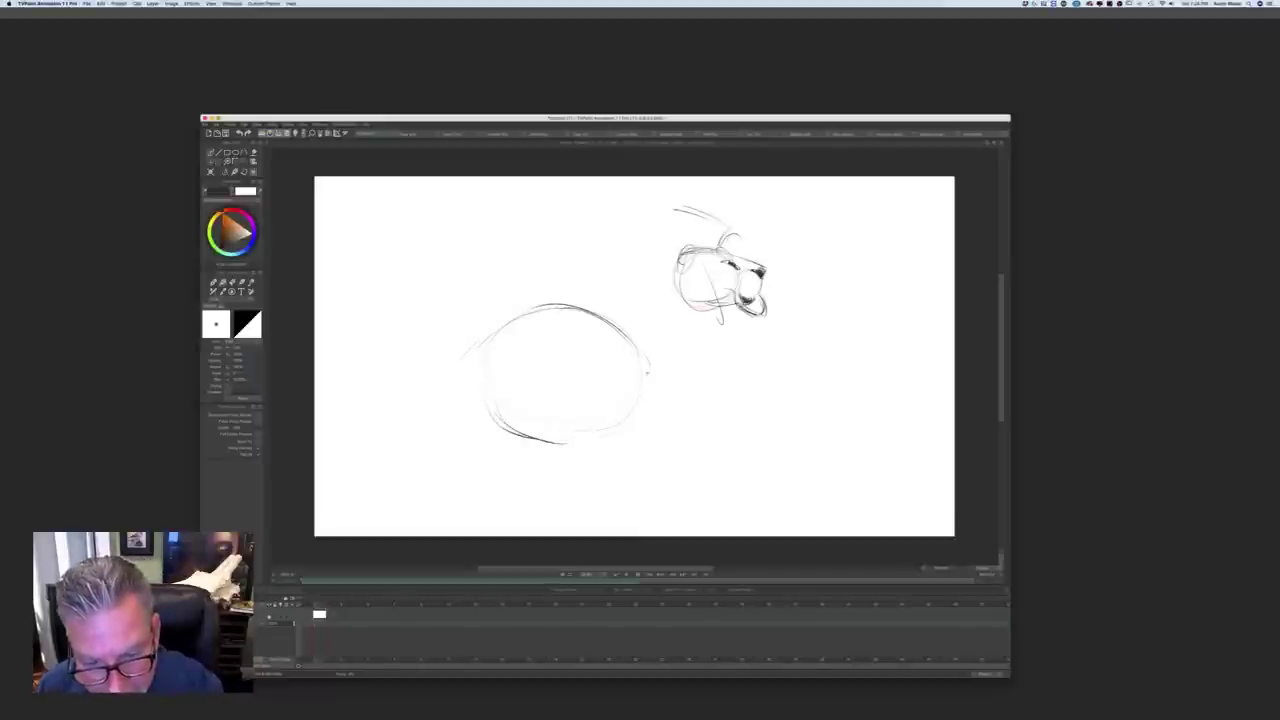
Step: Draw the fish's pouting lips, bulging eyes with dark pupils and curved gill cover, and reinforce its belly line
mouse_move(622, 352)
left_mouse_down()
mouse_move(612, 383)
mouse_move(630, 343)
mouse_move(658, 384)
mouse_move(620, 406)
mouse_move(648, 400)
mouse_move(652, 416)
left_mouse_up()
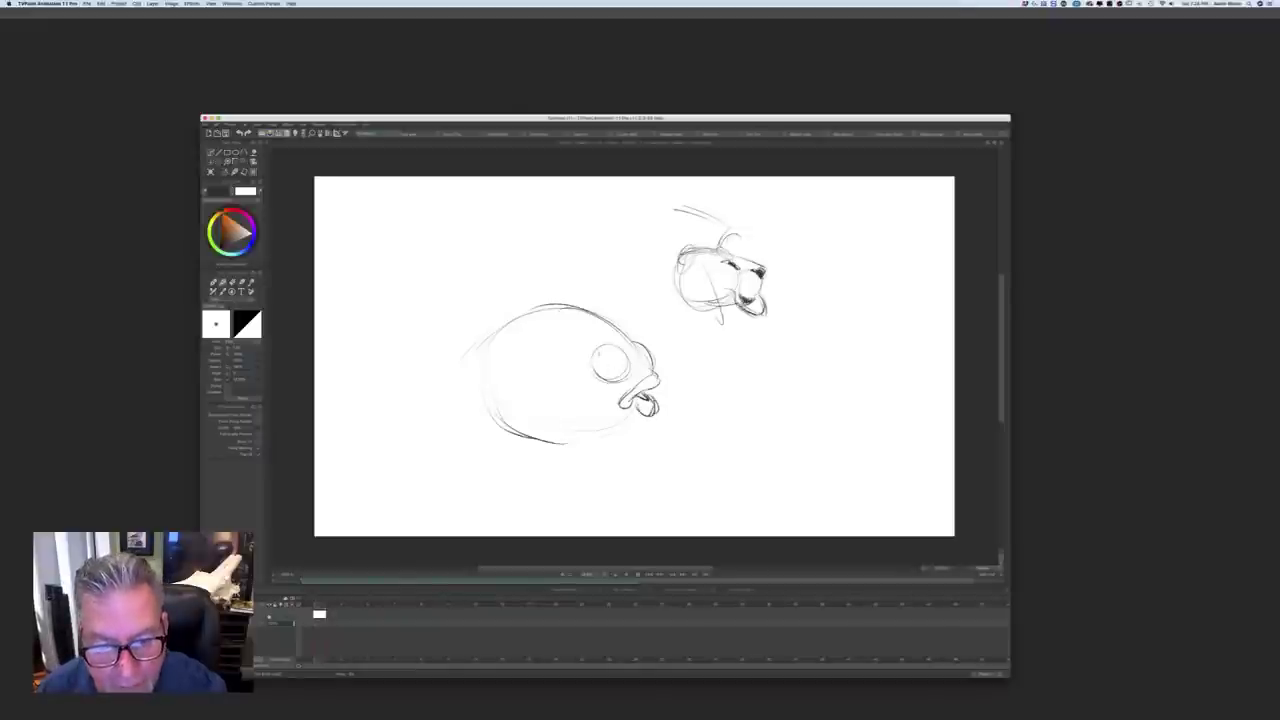
left_click_drag(606, 351, 606, 363)
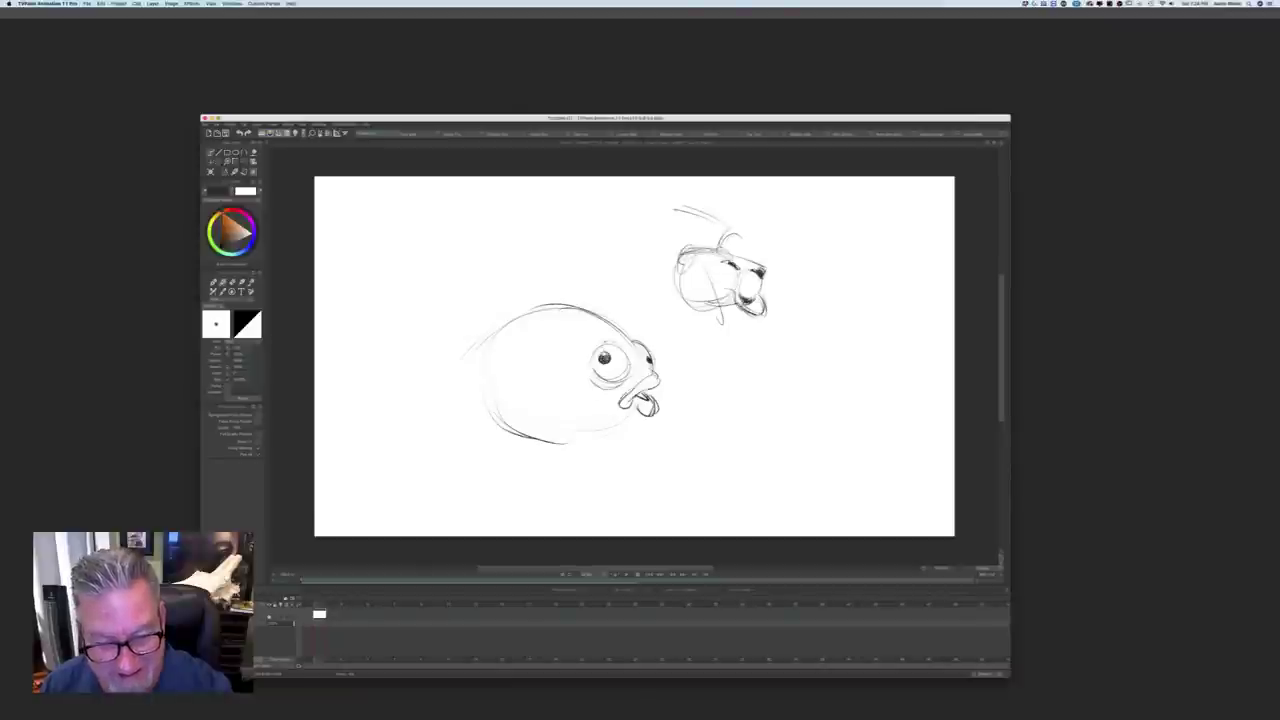
mouse_move(578, 346)
left_mouse_down()
mouse_move(566, 410)
mouse_move(592, 424)
mouse_move(582, 429)
left_mouse_up()
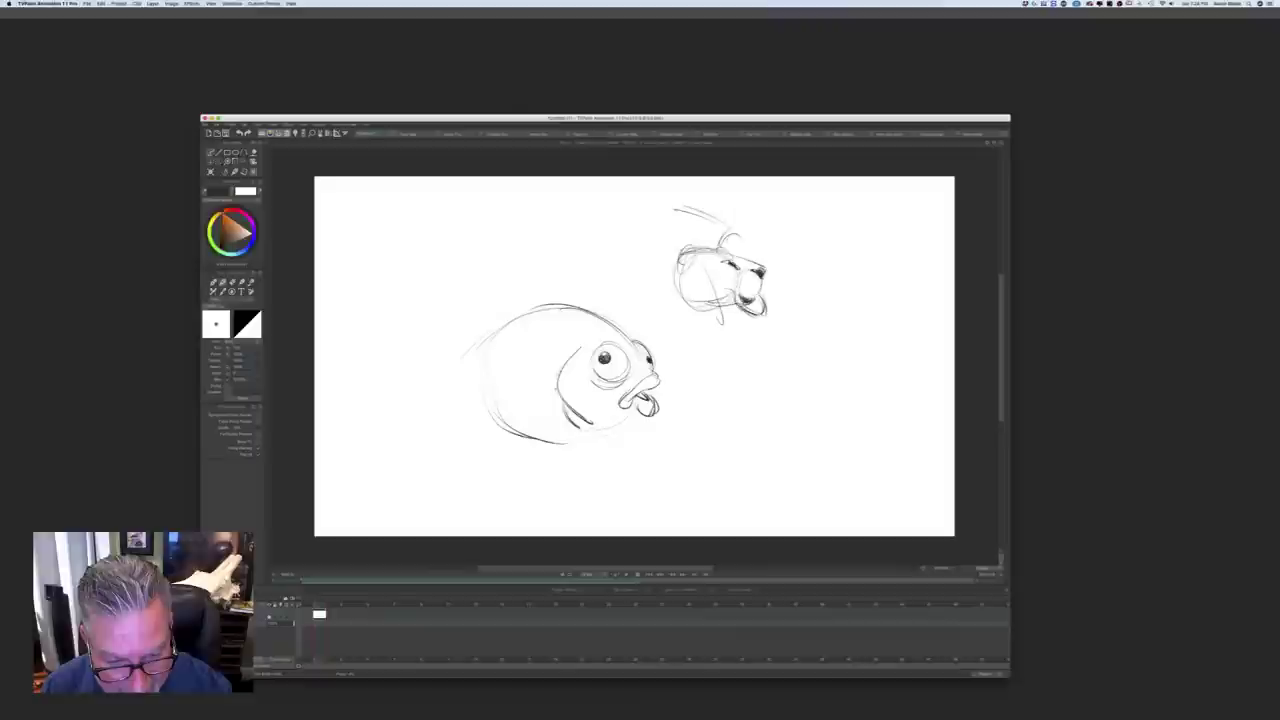
mouse_move(598, 422)
left_mouse_down()
mouse_move(620, 412)
mouse_move(552, 446)
left_mouse_up()
mouse_move(612, 418)
left_mouse_down()
mouse_move(530, 446)
mouse_move(498, 432)
mouse_move(483, 398)
left_mouse_up()
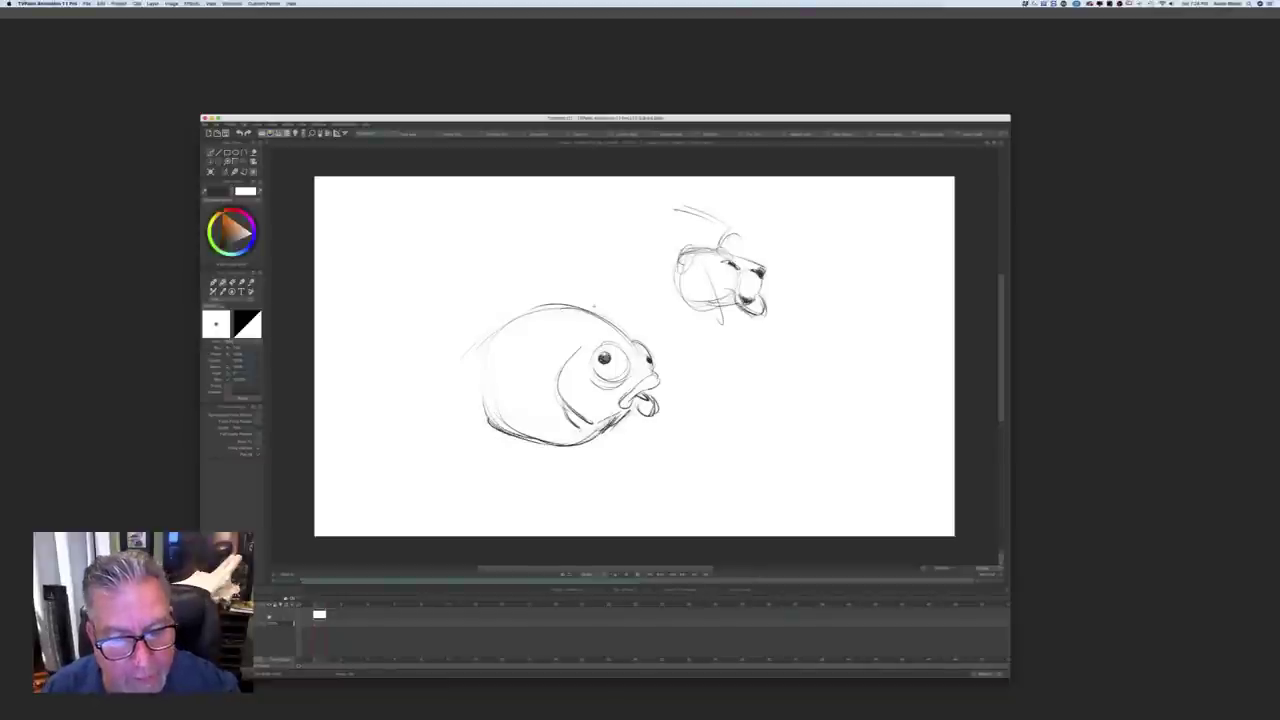
Step: Sketch a tall, spiky dorsal fin with rays and a scalloped rear edge on the fish's back
mouse_move(602, 278)
left_mouse_down()
mouse_move(596, 310)
mouse_move(562, 250)
mouse_move(526, 242)
left_mouse_up()
left_click_drag(554, 284, 508, 238)
mouse_move(588, 286)
left_mouse_down()
mouse_move(584, 260)
mouse_move(554, 236)
mouse_move(520, 234)
left_mouse_up()
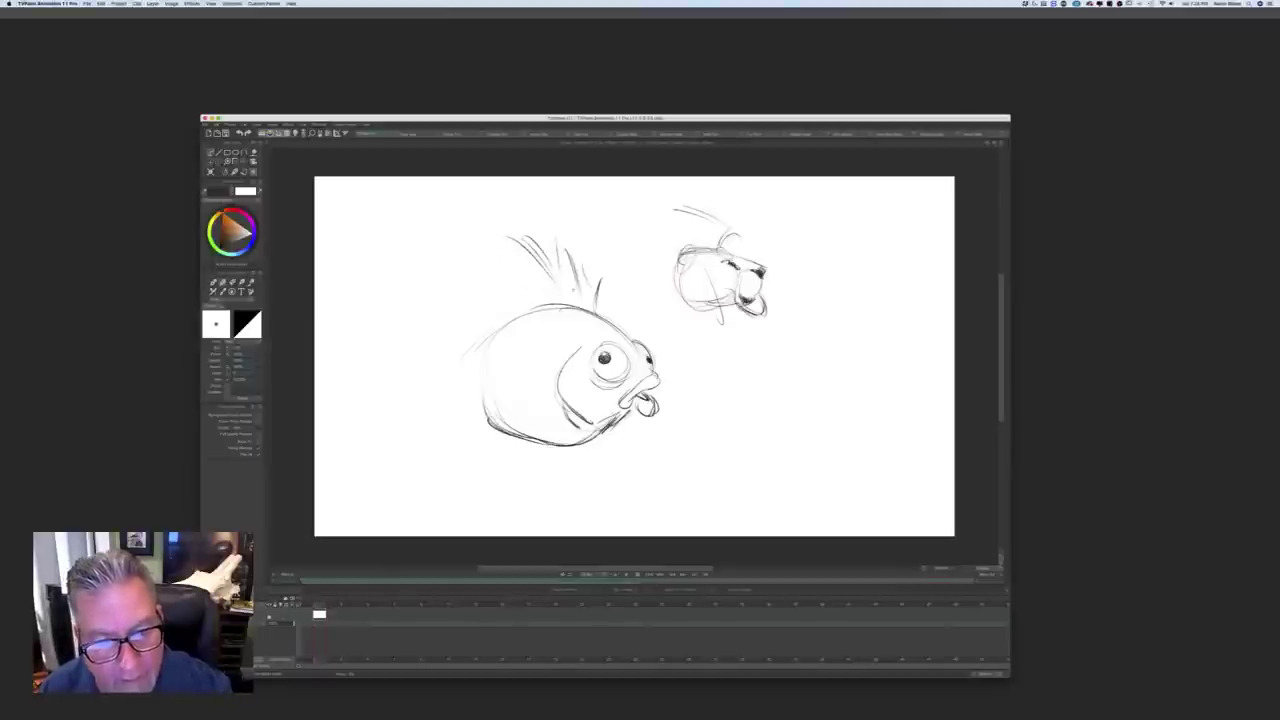
left_click_drag(586, 286, 496, 240)
mouse_move(501, 244)
left_mouse_down()
mouse_move(492, 280)
mouse_move(471, 286)
mouse_move(474, 318)
left_mouse_up()
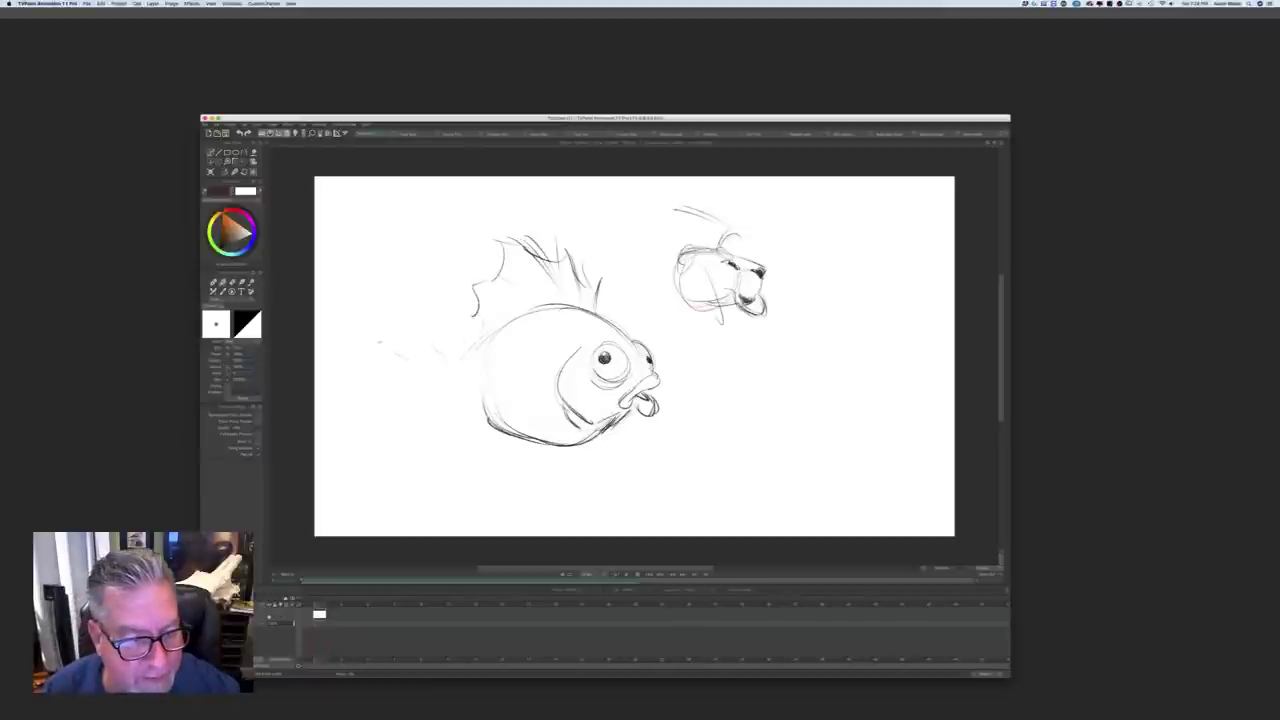
Step: Start the fish's tail with an upper edge and rounded base shapes, and draw two ribbed lower fins, shading the far one
left_click_drag(404, 350, 338, 316)
mouse_move(432, 368)
left_mouse_down()
mouse_move(412, 388)
mouse_move(456, 398)
mouse_move(472, 434)
left_mouse_up()
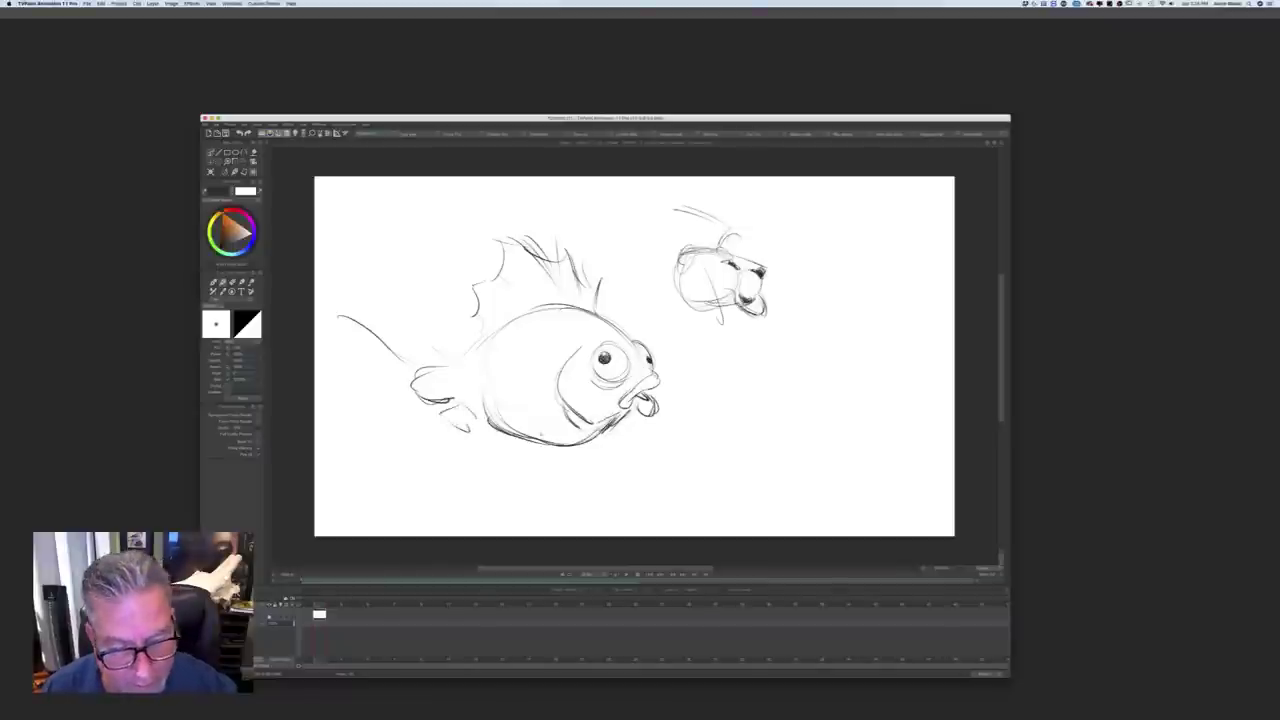
mouse_move(566, 448)
left_mouse_down()
mouse_move(560, 478)
mouse_move(530, 472)
mouse_move(530, 504)
mouse_move(553, 514)
mouse_move(524, 490)
left_mouse_up()
left_click_drag(524, 490, 540, 518)
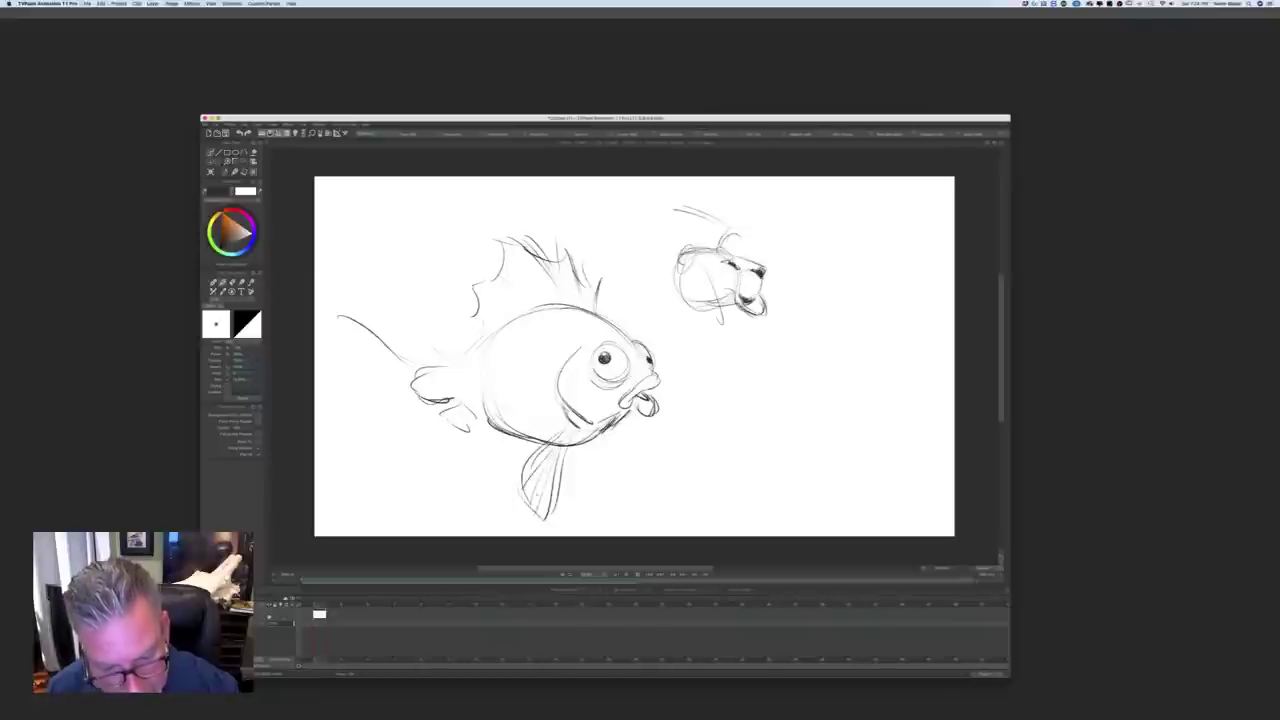
mouse_move(596, 442)
left_mouse_down()
mouse_move(612, 494)
mouse_move(594, 488)
mouse_move(584, 456)
mouse_move(596, 480)
mouse_move(578, 470)
left_mouse_up()
left_click_drag(594, 454, 577, 481)
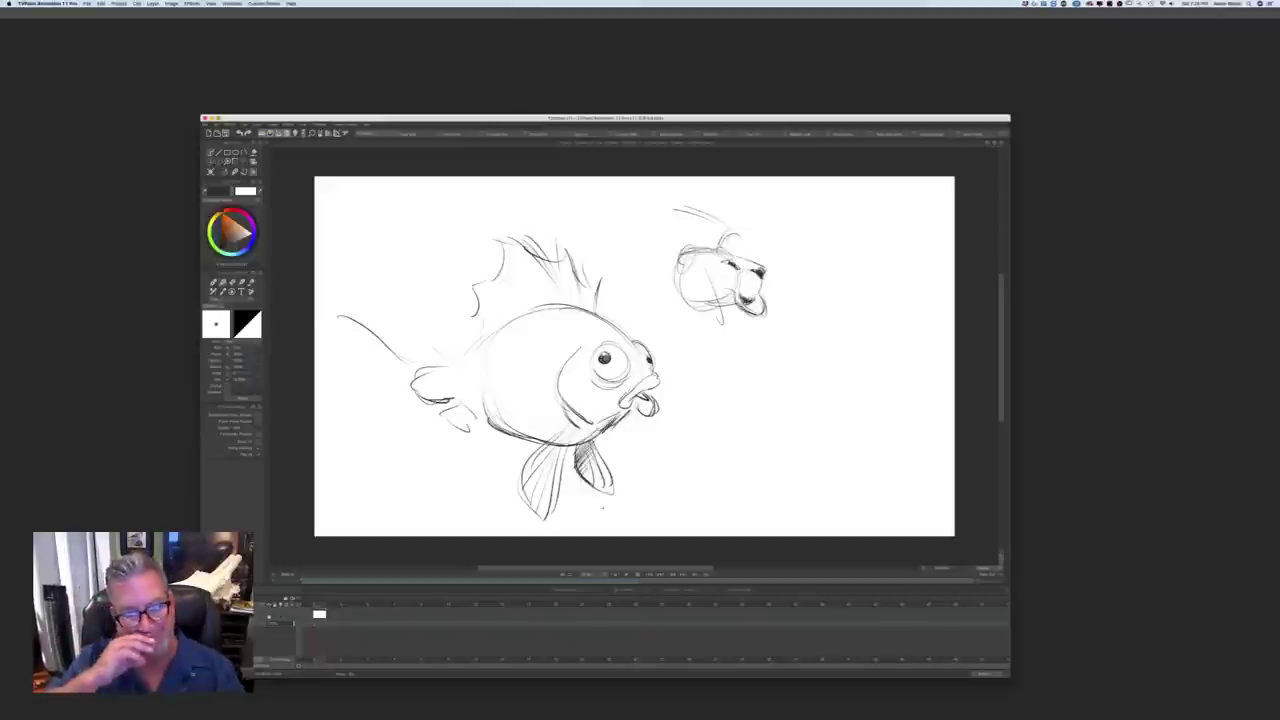
Step: Darken the fish's jaw line and near eye rim, and add contour lines along its flank and rear belly
mouse_move(634, 412)
left_mouse_down()
mouse_move(580, 442)
mouse_move(612, 434)
left_mouse_up()
left_click_drag(622, 364, 628, 342)
left_click_drag(592, 356, 622, 340)
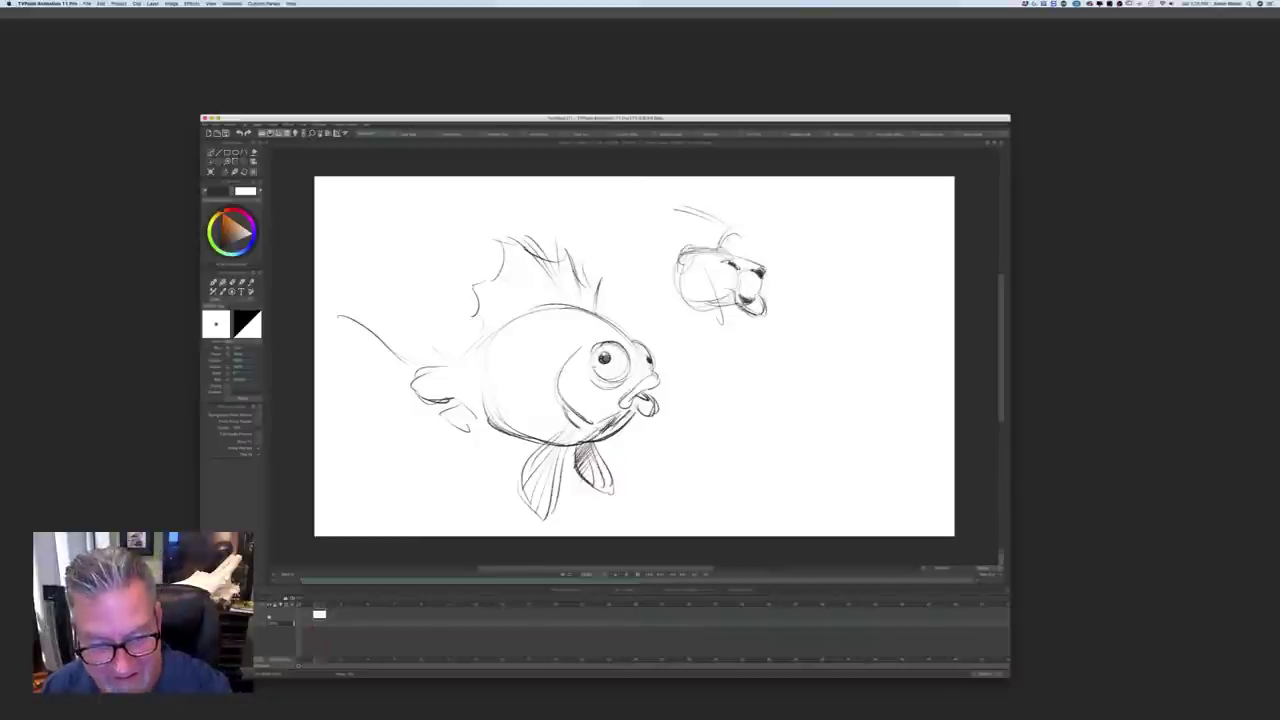
mouse_move(512, 351)
left_mouse_down()
mouse_move(547, 345)
mouse_move(466, 378)
mouse_move(508, 434)
mouse_move(472, 430)
mouse_move(516, 441)
left_mouse_up()
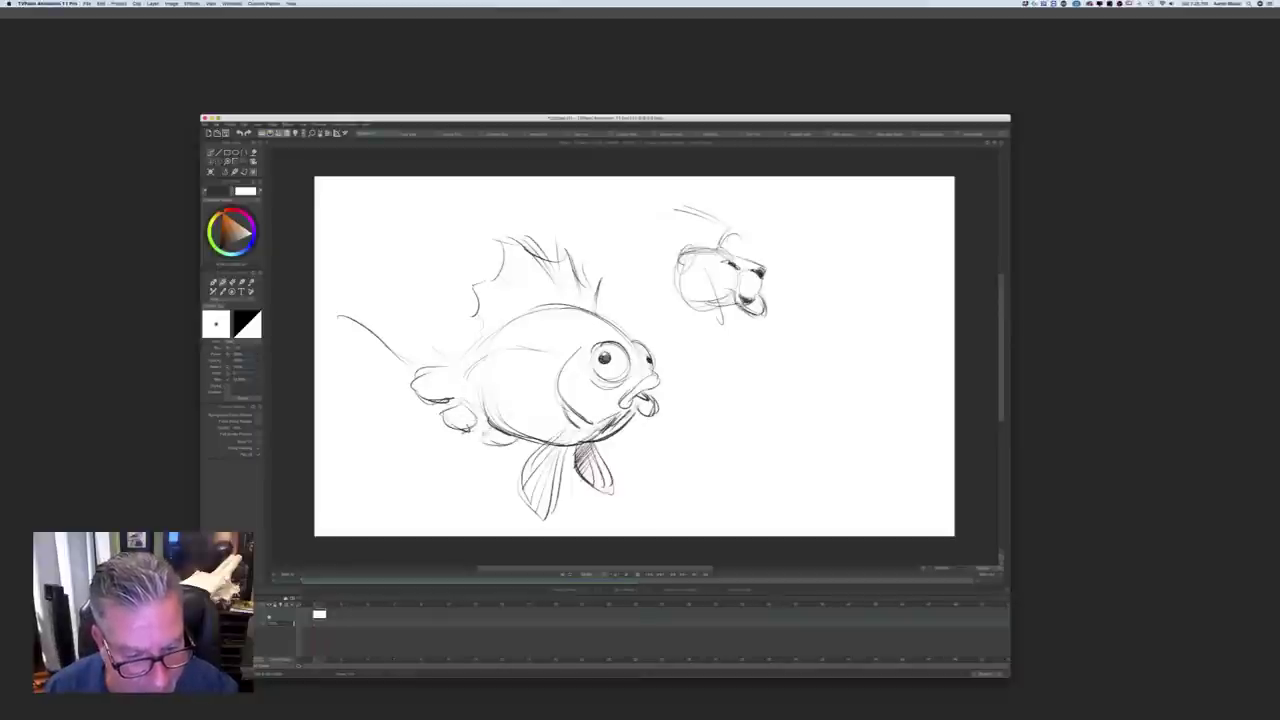
Step: Complete the fish's flowing tail fin with upper and lower lobes and fill it with ray lines
left_click_drag(418, 390, 454, 402)
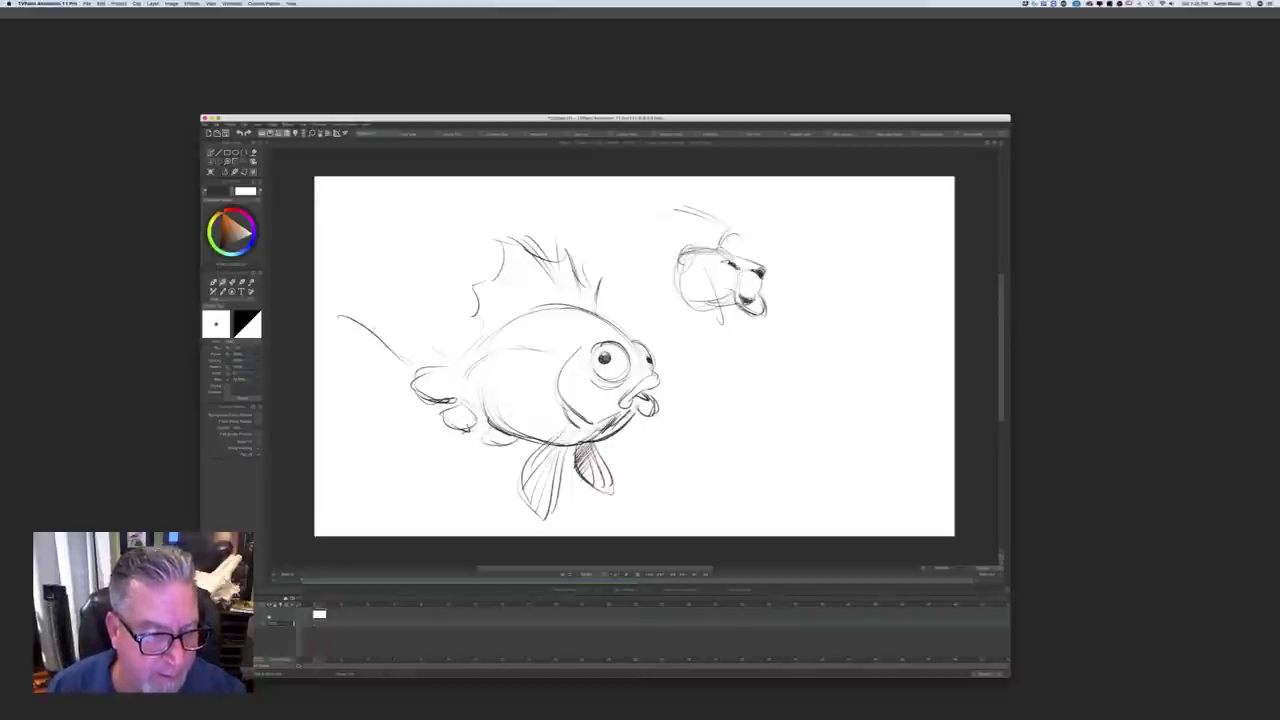
mouse_move(370, 334)
left_mouse_down()
mouse_move(352, 320)
mouse_move(340, 354)
mouse_move(349, 420)
mouse_move(414, 440)
left_mouse_up()
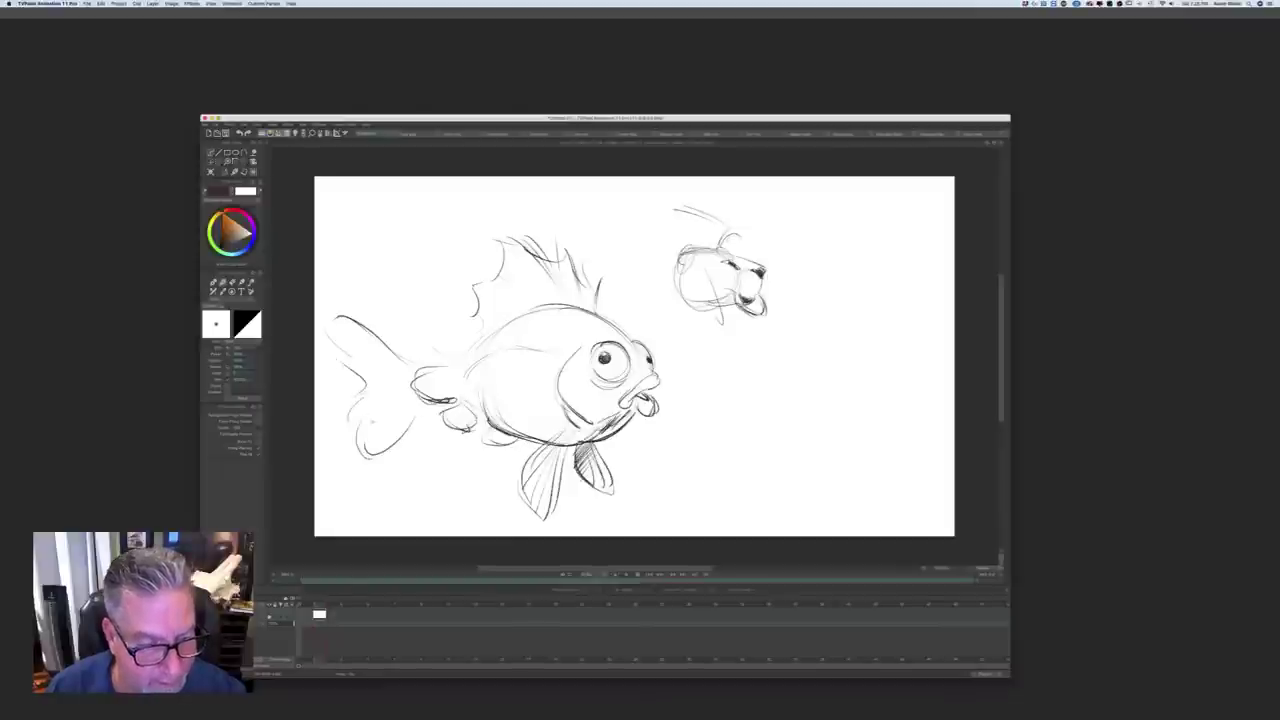
mouse_move(396, 310)
left_mouse_down()
mouse_move(416, 354)
mouse_move(390, 344)
left_mouse_up()
left_click_drag(428, 402, 410, 446)
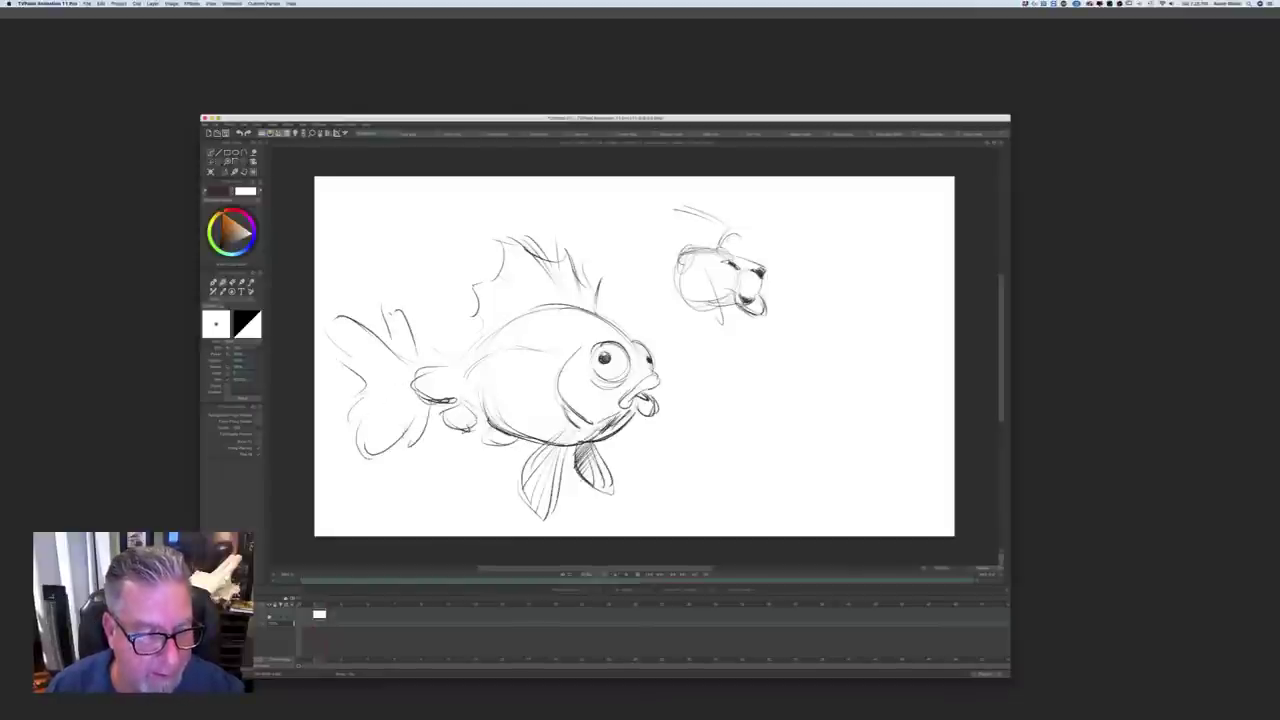
left_click_drag(394, 312, 416, 370)
left_click_drag(384, 352, 356, 336)
mouse_move(330, 346)
left_mouse_down()
mouse_move(394, 374)
mouse_move(374, 450)
left_mouse_up()
Step: Reinforce the fish's back contour and scatter small curved scale marks across its body
left_click_drag(520, 316, 466, 364)
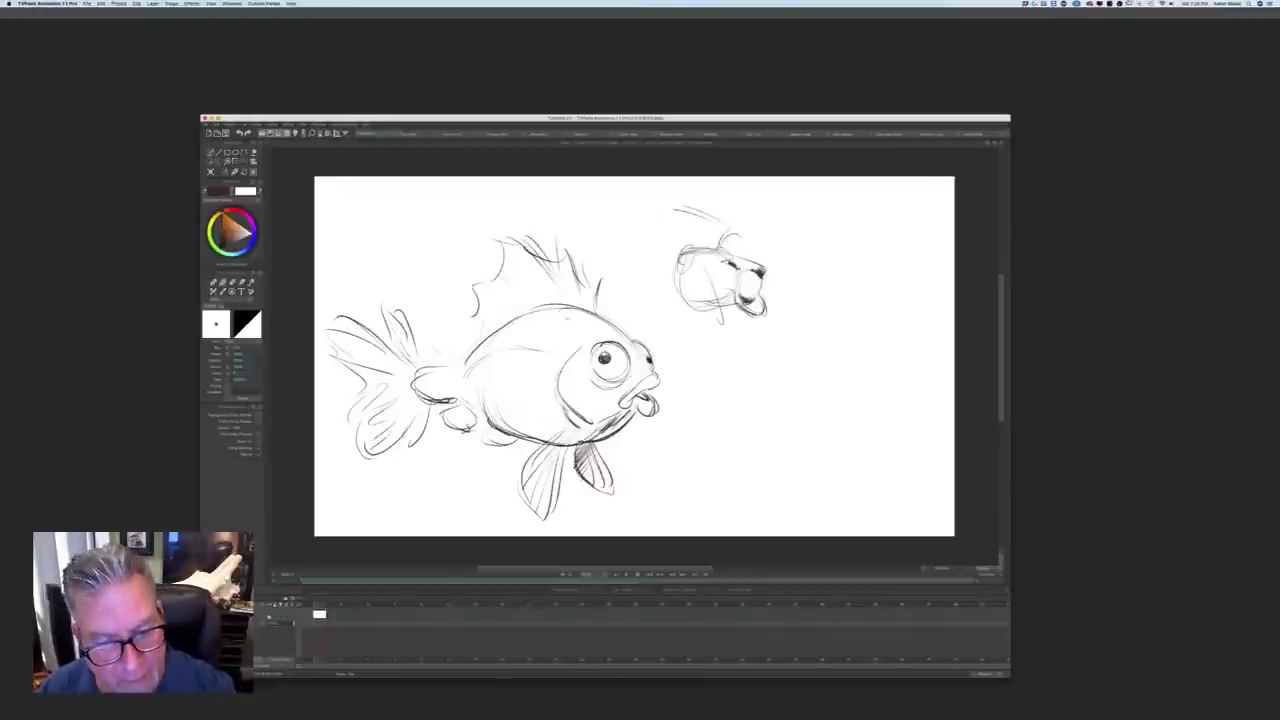
mouse_move(558, 320)
left_mouse_down()
mouse_move(541, 404)
mouse_move(518, 398)
left_mouse_up()
mouse_move(505, 398)
left_mouse_down()
mouse_move(500, 420)
mouse_move(480, 399)
left_mouse_up()
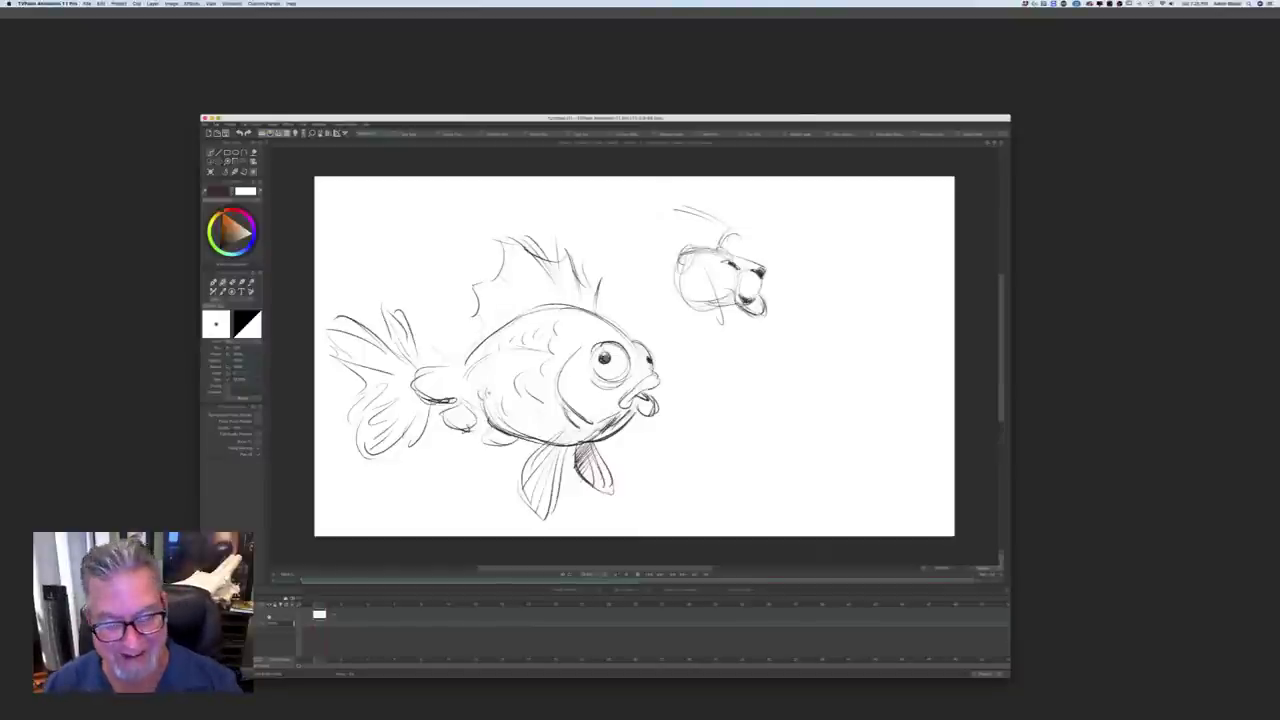
Step: Erase the whole fish sketch, including its fins, tail and remaining stray lines, while keeping the lion's head
key("e")
mouse_move(606, 304)
left_mouse_down()
mouse_move(650, 370)
mouse_move(648, 350)
mouse_move(540, 250)
mouse_move(638, 424)
mouse_move(606, 436)
mouse_move(603, 487)
mouse_move(550, 452)
mouse_move(548, 498)
mouse_move(528, 502)
mouse_move(452, 464)
left_mouse_up()
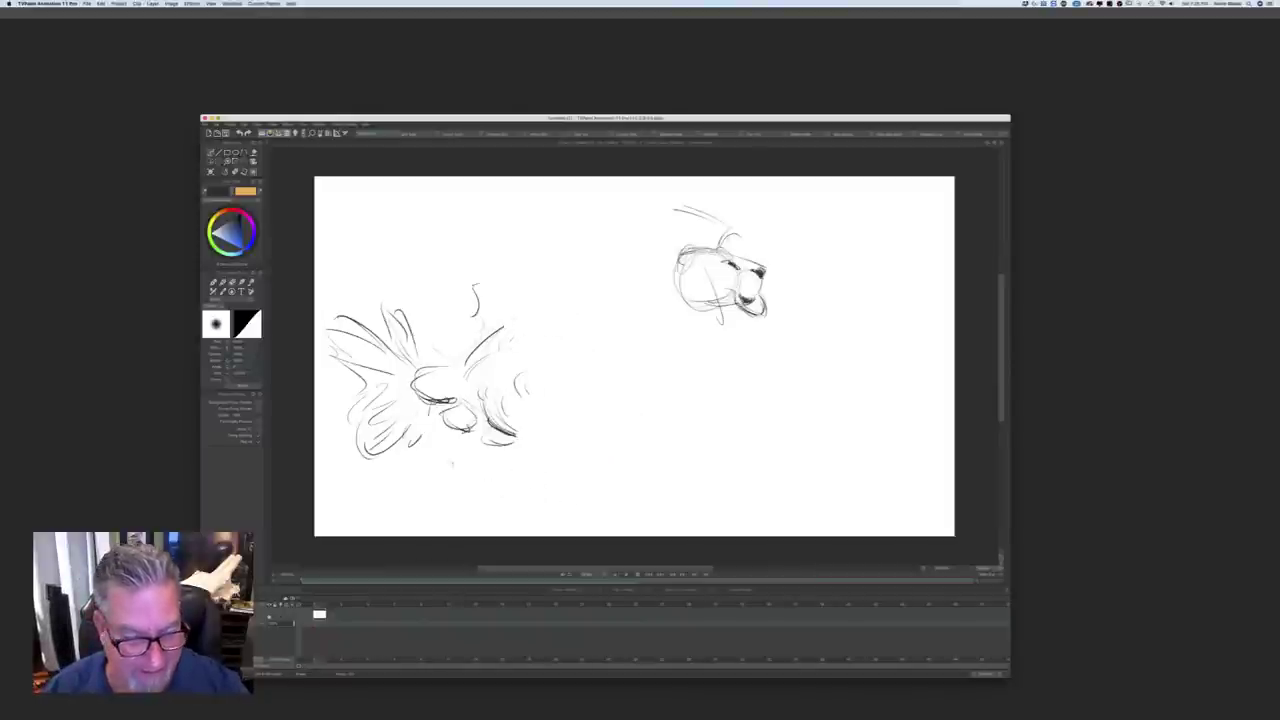
mouse_move(380, 405)
left_mouse_down()
mouse_move(416, 442)
mouse_move(366, 458)
left_mouse_up()
left_click_drag(335, 345, 362, 380)
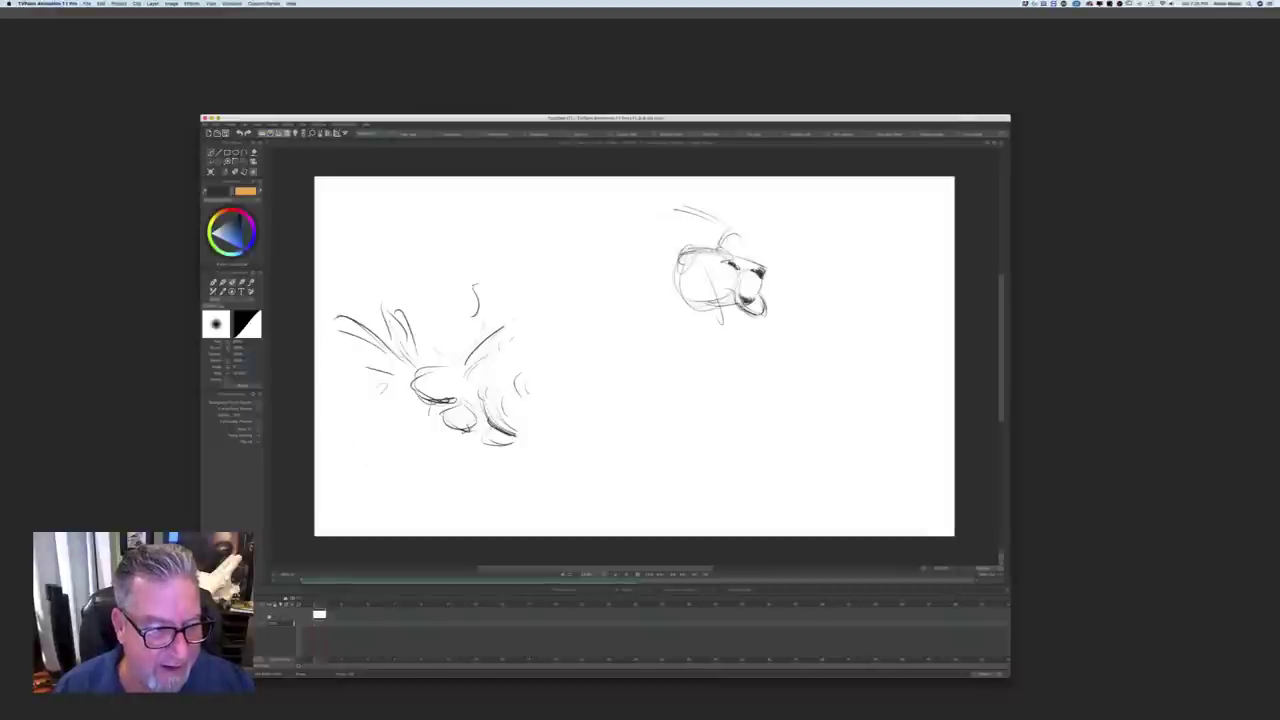
left_click_drag(338, 318, 390, 352)
left_click_drag(372, 369, 436, 418)
left_click_drag(388, 350, 406, 364)
left_click_drag(384, 314, 414, 366)
left_click_drag(430, 398, 448, 406)
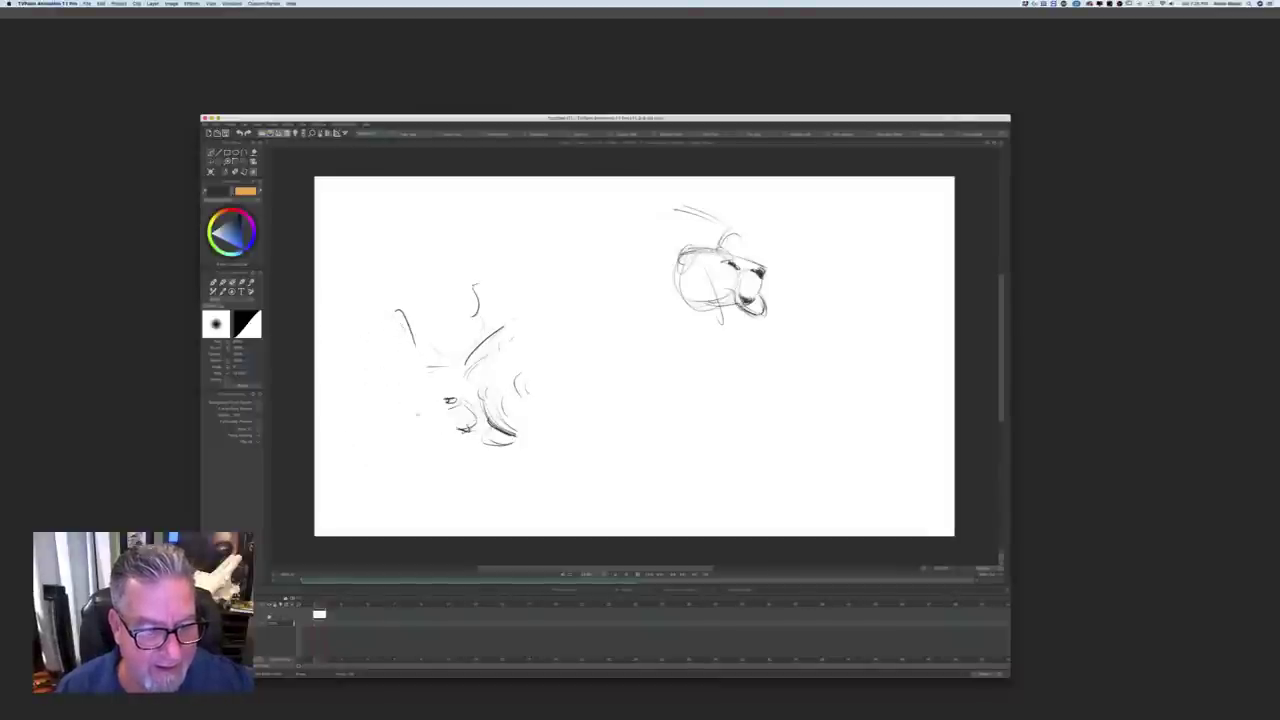
left_click_drag(398, 310, 412, 346)
left_click_drag(442, 398, 496, 448)
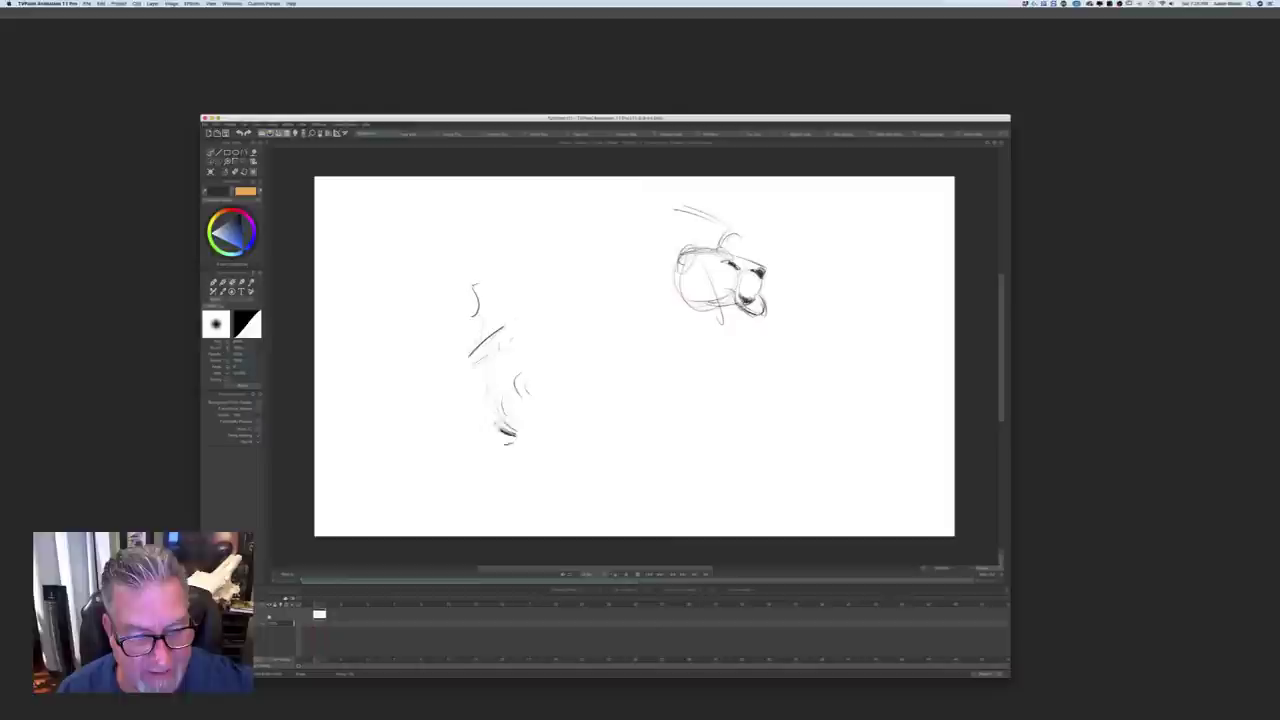
left_click_drag(474, 340, 478, 358)
left_click_drag(494, 402, 516, 436)
left_click_drag(486, 340, 500, 328)
left_click_drag(476, 318, 474, 300)
left_click_drag(474, 305, 476, 284)
left_click_drag(516, 378, 528, 398)
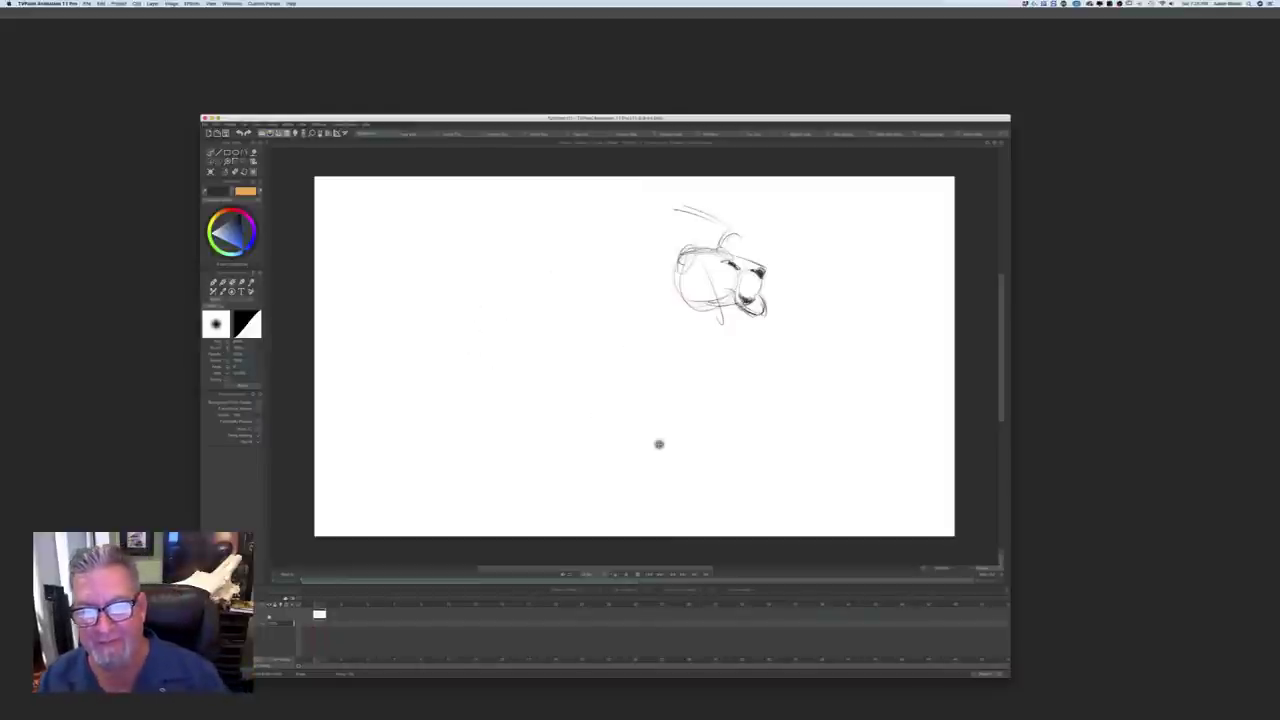
Step: Return to the drawing brush and sketch the lion's mane from above the brow back and down behind the neck
key("b")
mouse_move(664, 205)
left_mouse_down()
mouse_move(718, 220)
mouse_move(690, 208)
left_mouse_up()
mouse_move(648, 213)
left_mouse_down()
mouse_move(718, 222)
mouse_move(630, 214)
mouse_move(582, 318)
left_mouse_up()
left_click_drag(612, 250, 570, 316)
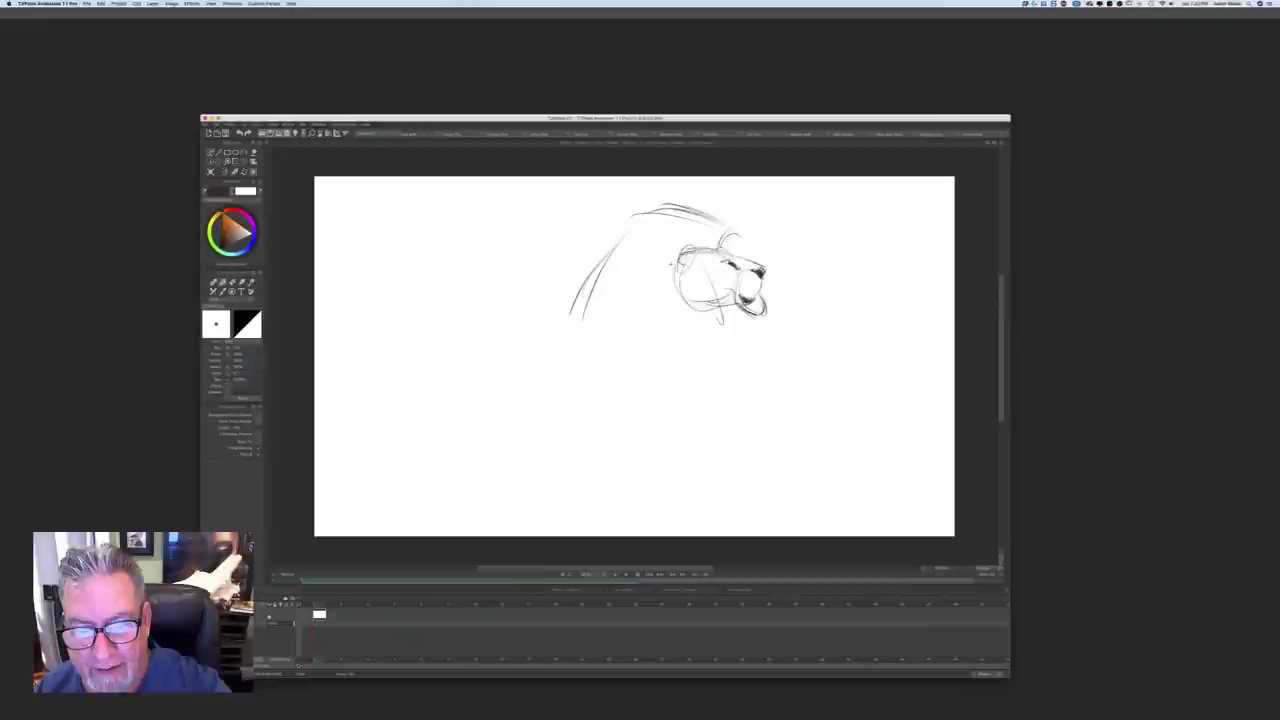
Step: Sketch the lion's inner mane and shoulder line, its throat and chest contour, and the long back ending in a rounded rump
left_click_drag(664, 272, 628, 312)
left_click_drag(716, 318, 700, 370)
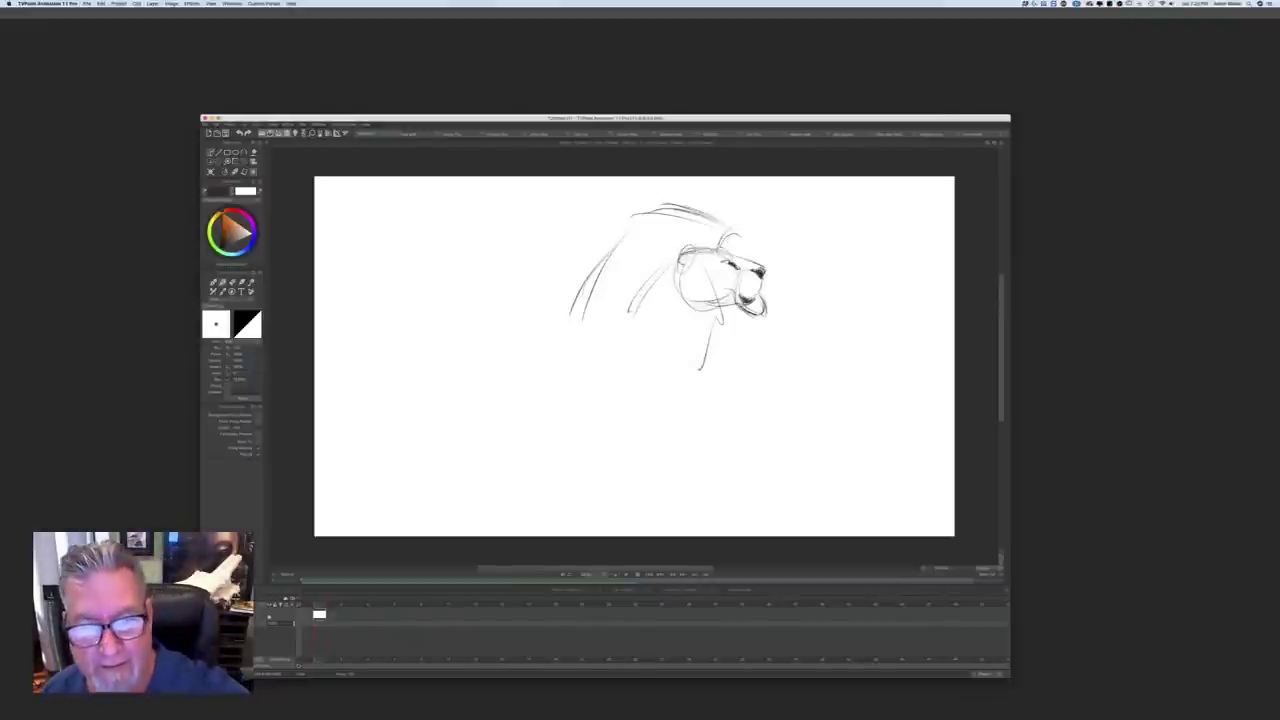
mouse_move(630, 302)
left_mouse_down()
mouse_move(584, 340)
mouse_move(616, 322)
left_mouse_up()
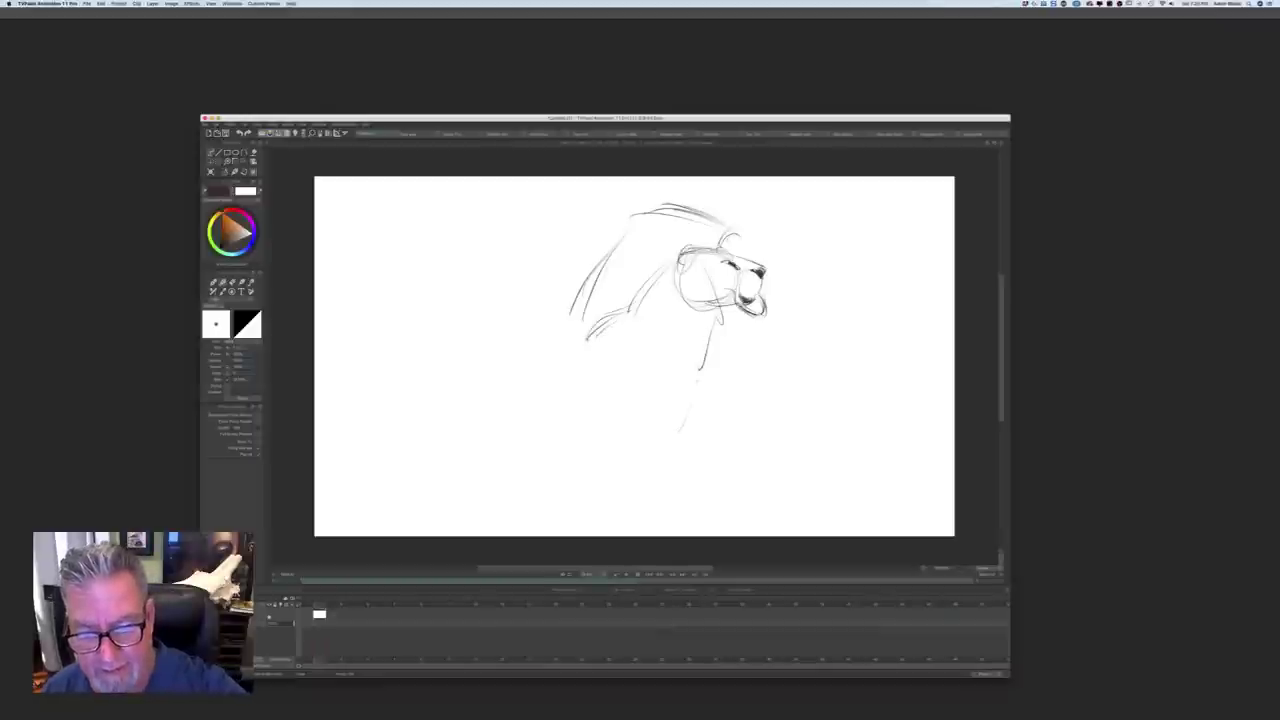
left_click_drag(684, 412, 668, 434)
mouse_move(584, 334)
left_mouse_down()
mouse_move(449, 337)
mouse_move(405, 358)
left_mouse_up()
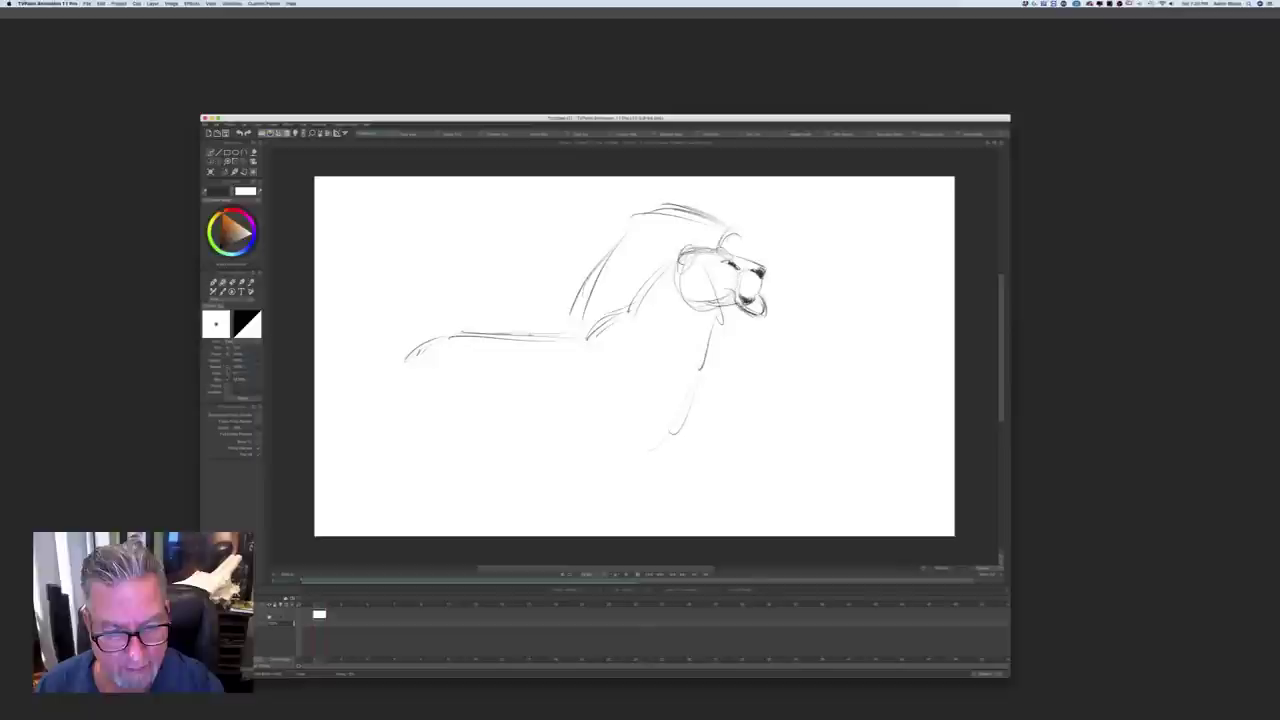
mouse_move(582, 338)
left_mouse_down()
mouse_move(436, 338)
mouse_move(412, 355)
left_mouse_up()
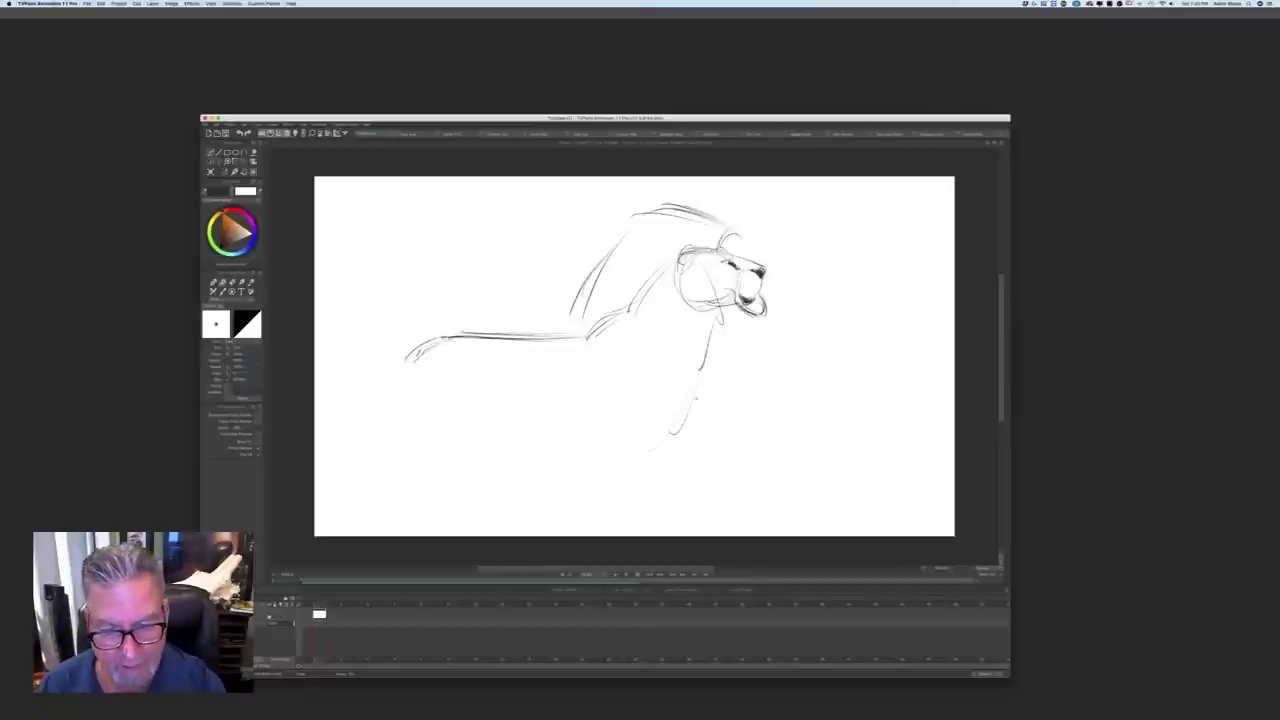
Step: Sketch the lion's lower chest curving back underneath, and its long belly line running toward the hindquarters
left_click_drag(696, 392, 620, 474)
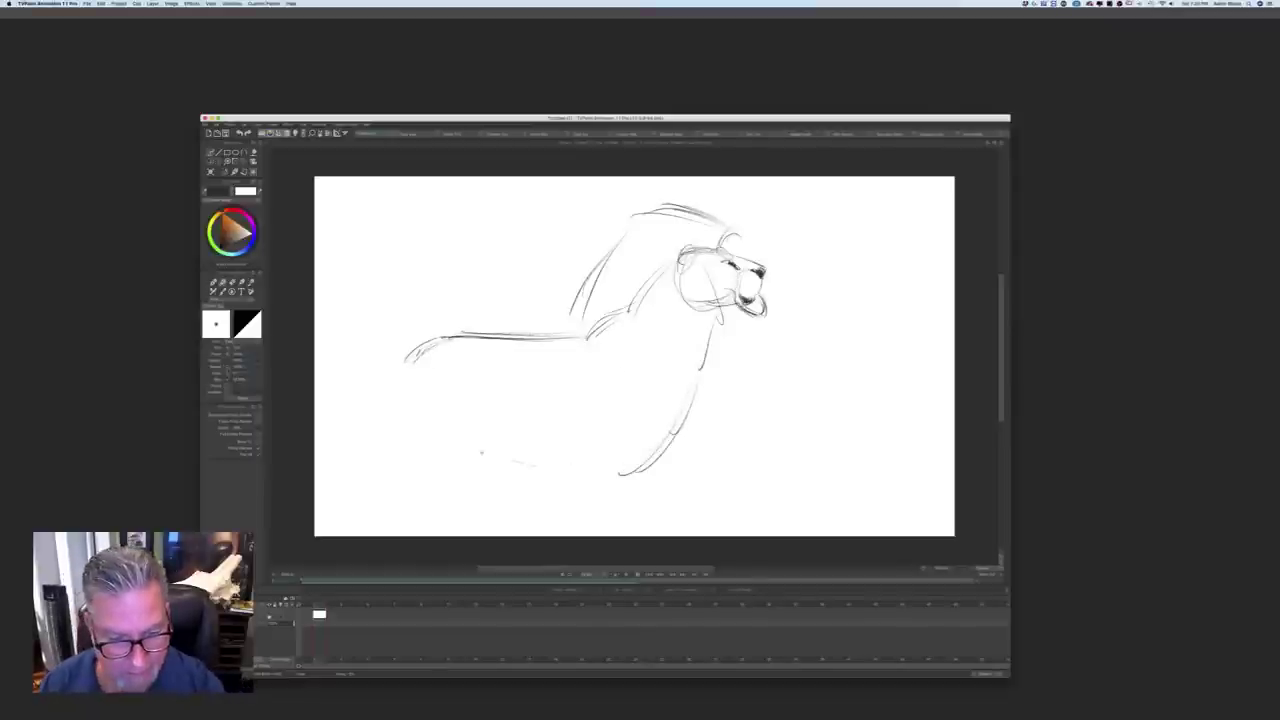
mouse_move(472, 446)
left_mouse_down()
mouse_move(608, 465)
mouse_move(480, 444)
left_mouse_up()
left_click_drag(614, 465, 519, 441)
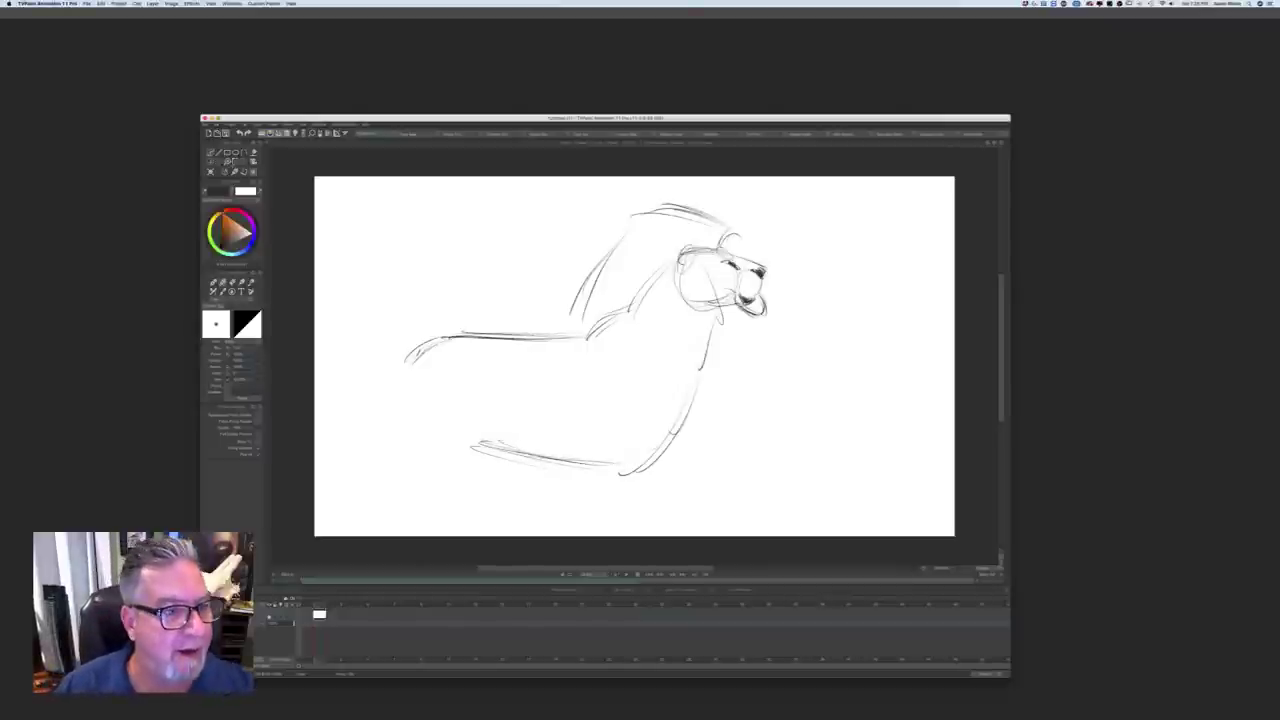
Step: Transform the whole lion sketch to a smaller size, place it higher on the canvas, and return to the drawing brush
left_click(241, 162)
left_click_drag(389, 476, 448, 434)
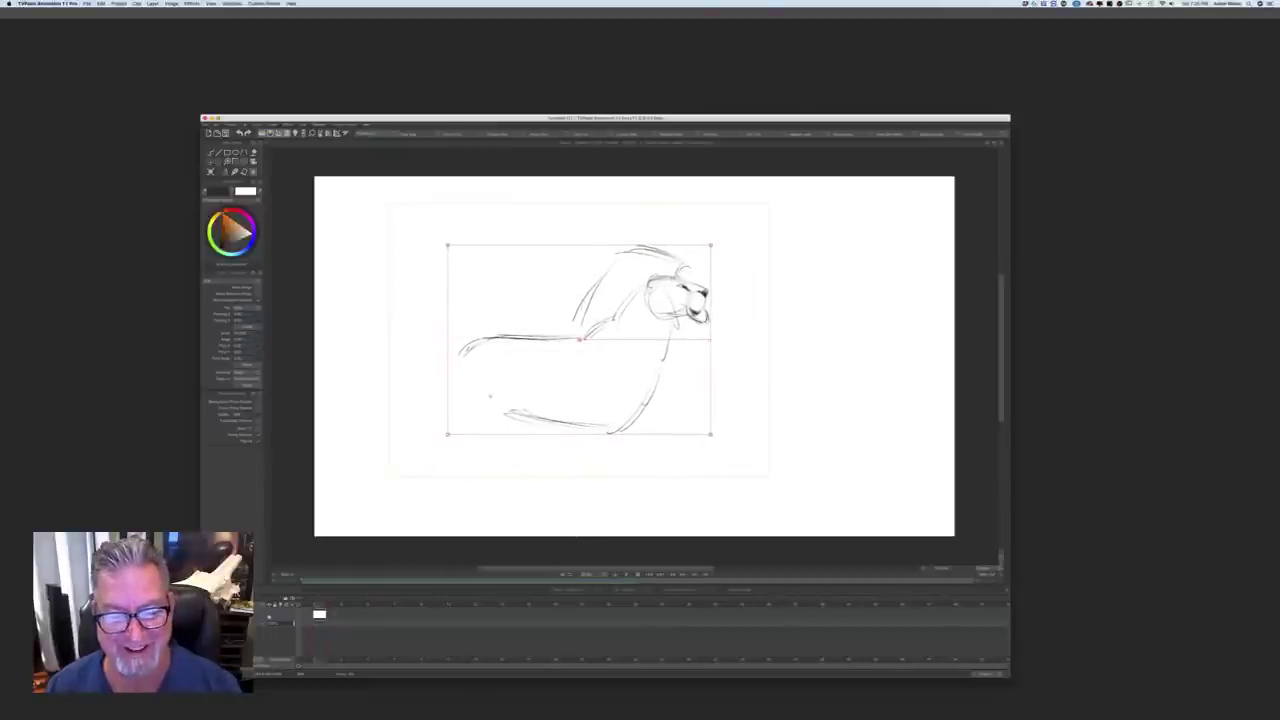
mouse_move(491, 397)
left_mouse_down()
mouse_move(554, 366)
mouse_move(485, 414)
left_mouse_up()
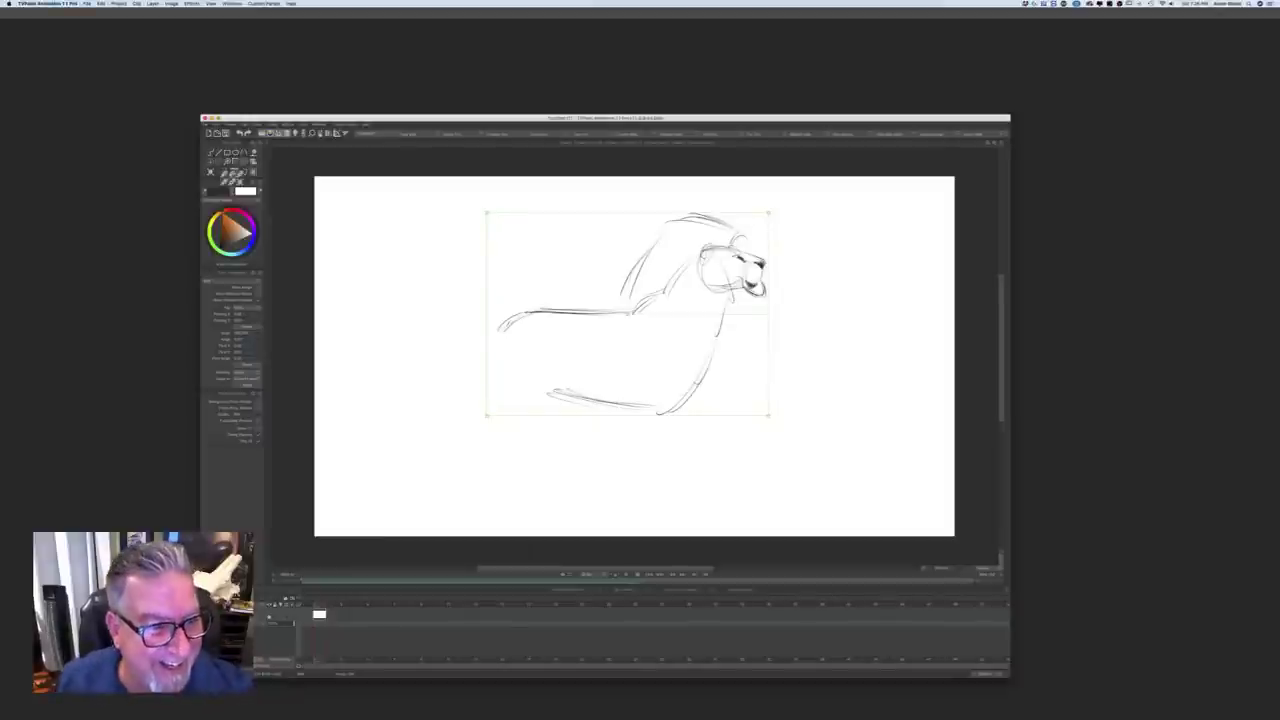
left_click(224, 173)
Step: Move the program window toward the screen's upper-left corner, enlarge it, and magnify the canvas to fill it
left_click_drag(262, 118, 154, 46)
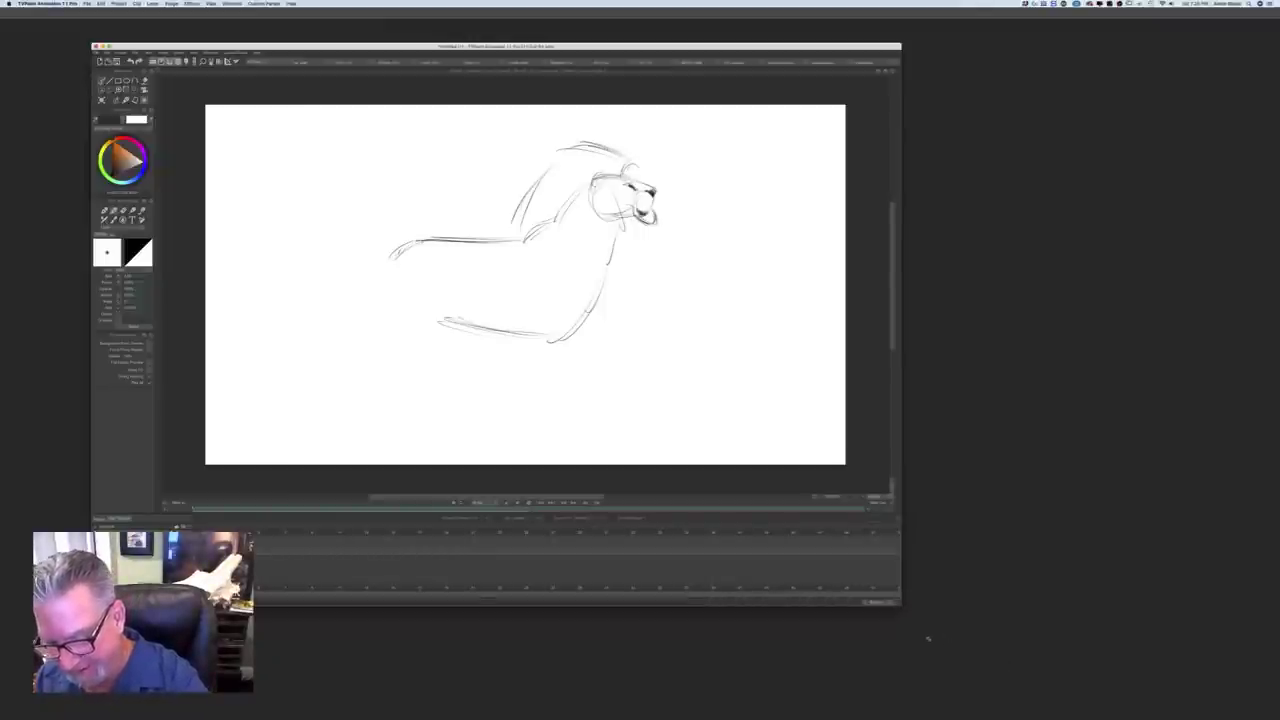
left_click_drag(940, 648, 997, 690)
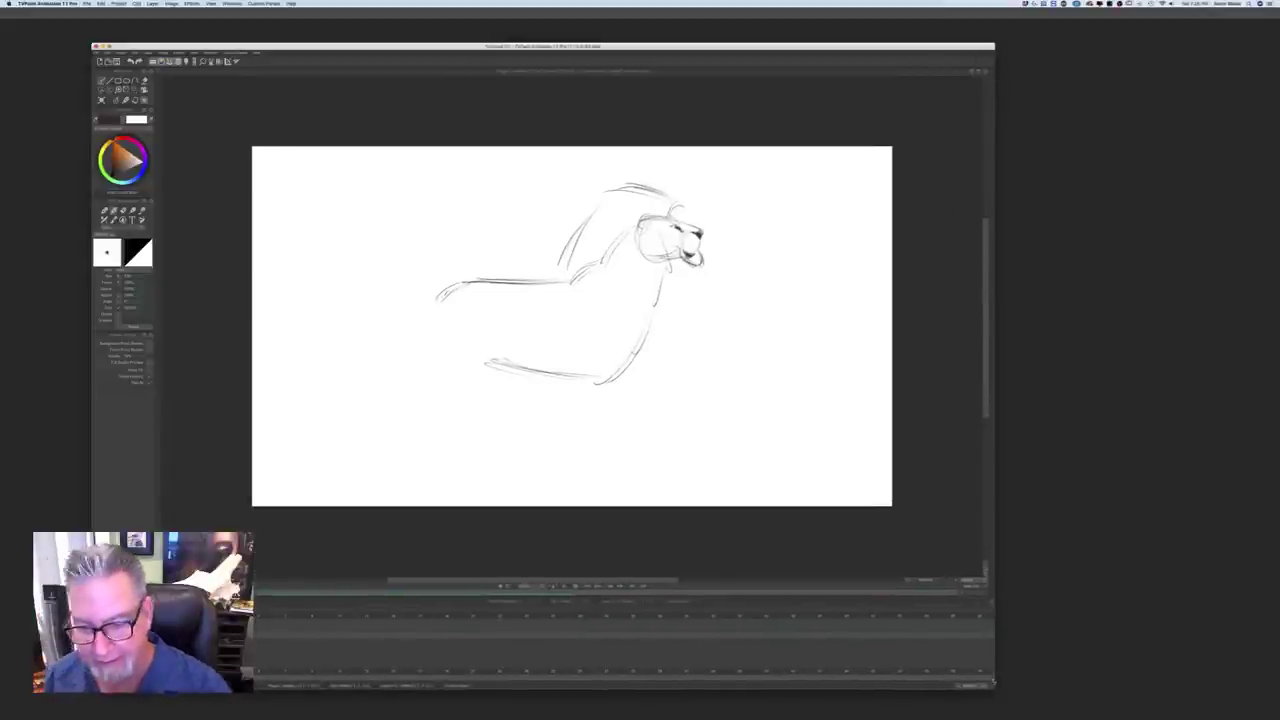
left_click_drag(927, 580, 948, 581)
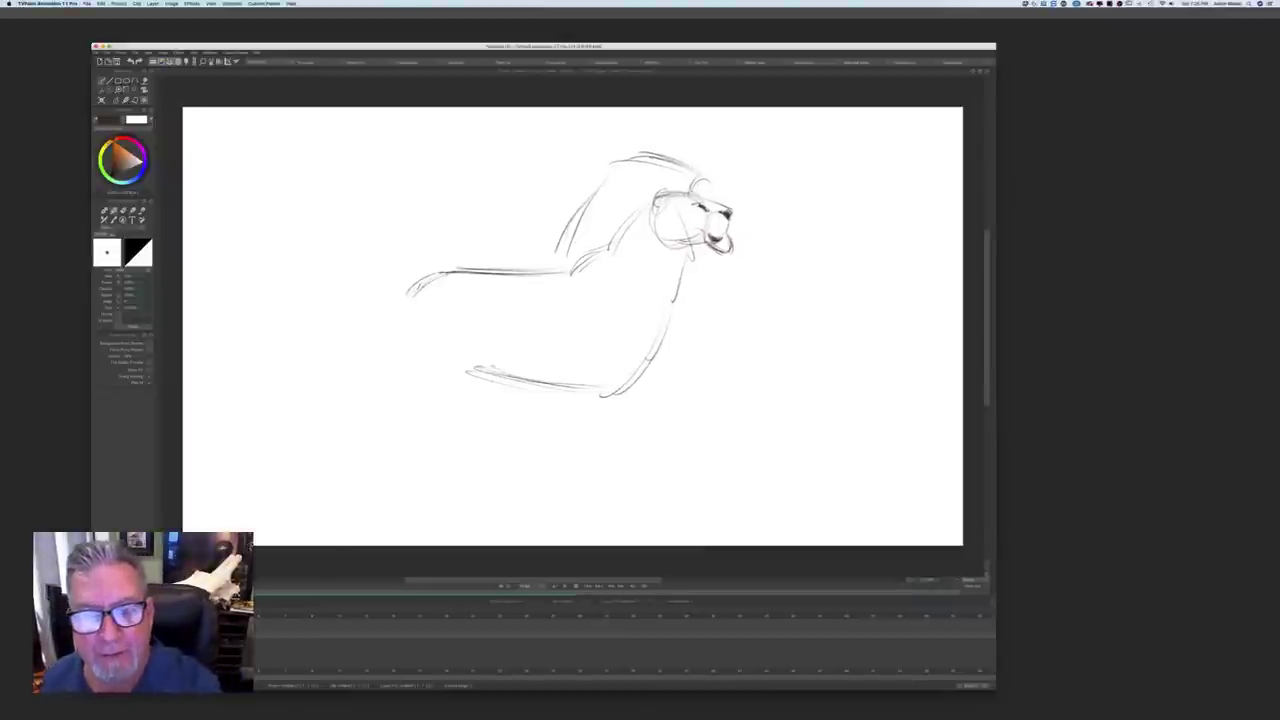
Step: Build up the lion's mane with extra strokes along the crown and down the back of the neck
left_click_drag(688, 170, 598, 161)
mouse_move(574, 204)
left_mouse_down()
mouse_move(547, 258)
mouse_move(591, 178)
mouse_move(532, 270)
left_mouse_up()
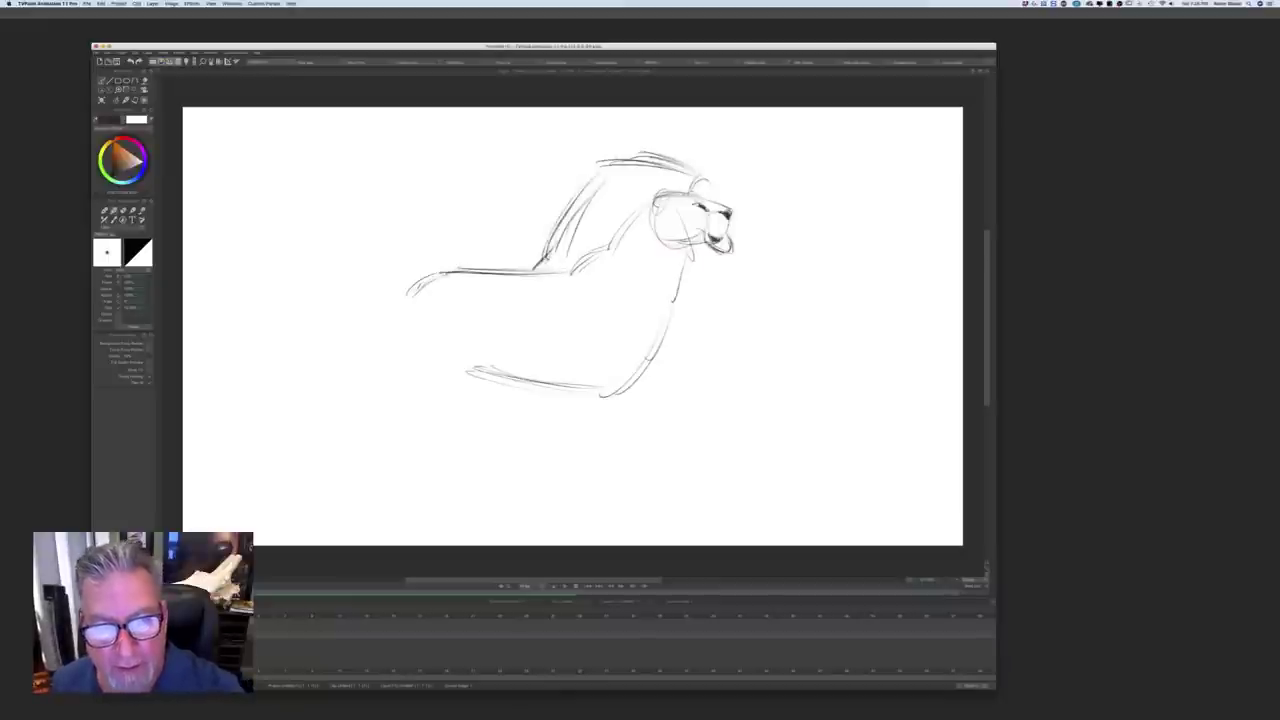
left_click_drag(622, 168, 558, 244)
left_click_drag(680, 166, 608, 166)
left_click_drag(594, 178, 564, 222)
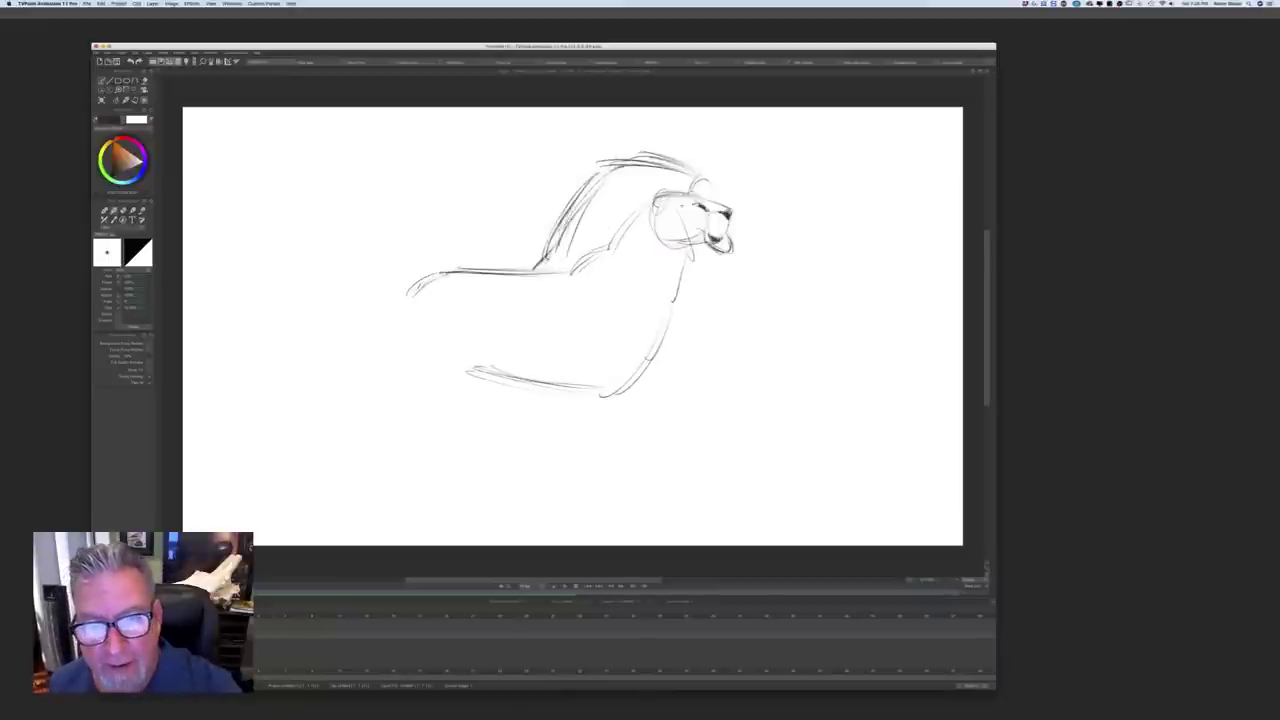
Step: Sketch the inner mane edge around the cheek and chin, the shoulder top, and the shoulder's front contour down to the chest
mouse_move(648, 210)
left_mouse_down()
mouse_move(670, 270)
mouse_move(682, 280)
mouse_move(710, 266)
mouse_move(662, 324)
mouse_move(609, 250)
left_mouse_up()
mouse_move(628, 300)
left_mouse_down()
mouse_move(626, 352)
mouse_move(630, 340)
left_mouse_up()
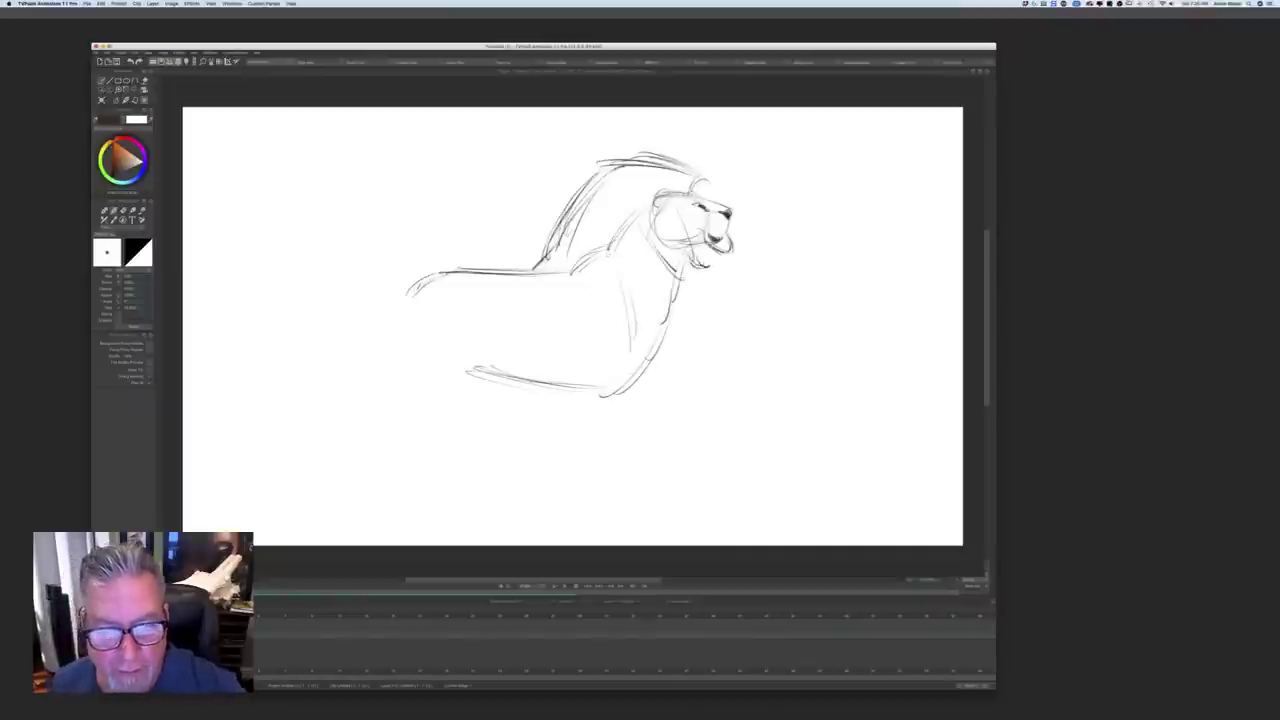
mouse_move(600, 254)
left_mouse_down()
mouse_move(558, 284)
mouse_move(566, 276)
left_mouse_up()
left_click_drag(636, 312, 626, 372)
mouse_move(624, 368)
left_mouse_down()
mouse_move(598, 392)
mouse_move(614, 384)
left_mouse_up()
Step: Sketch the near foreleg, with its back line from shoulder to elbow and both sides of the forearm below the belly
mouse_move(570, 330)
left_mouse_down()
mouse_move(548, 376)
mouse_move(564, 468)
left_mouse_up()
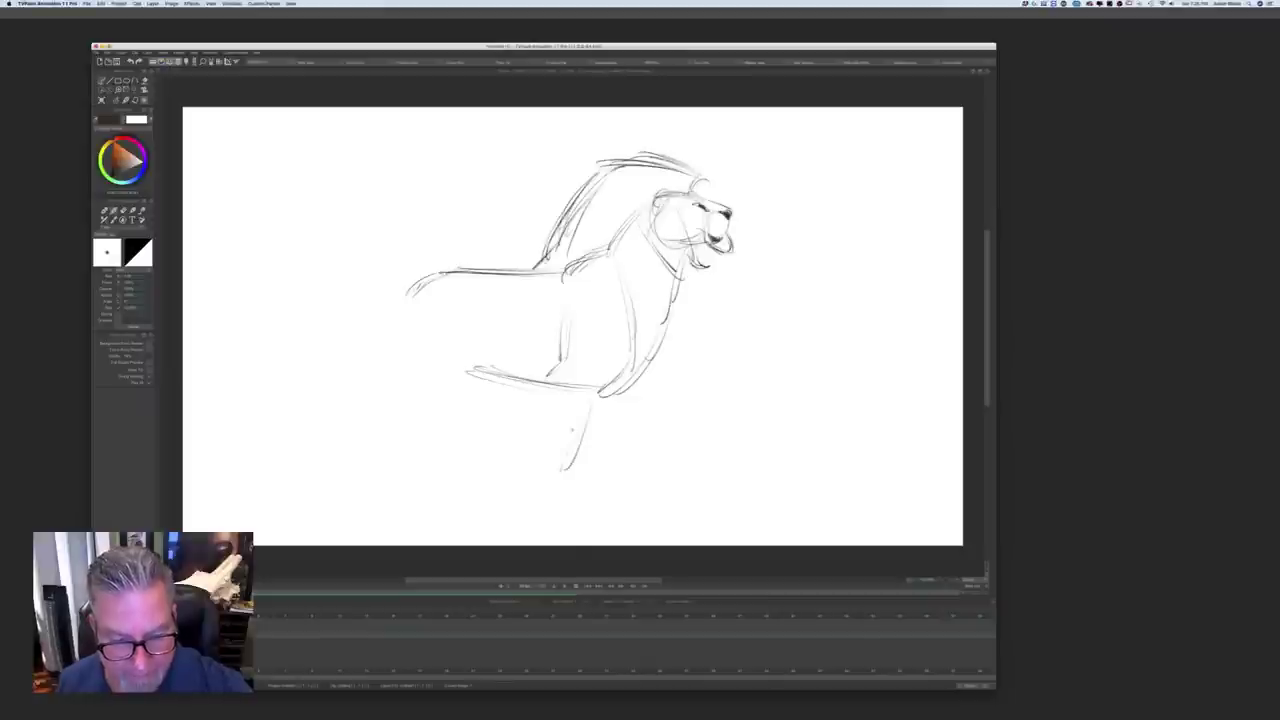
left_click_drag(554, 363, 538, 380)
left_click_drag(540, 428, 538, 456)
mouse_move(539, 406)
left_mouse_down()
mouse_move(537, 469)
mouse_move(532, 456)
left_mouse_up()
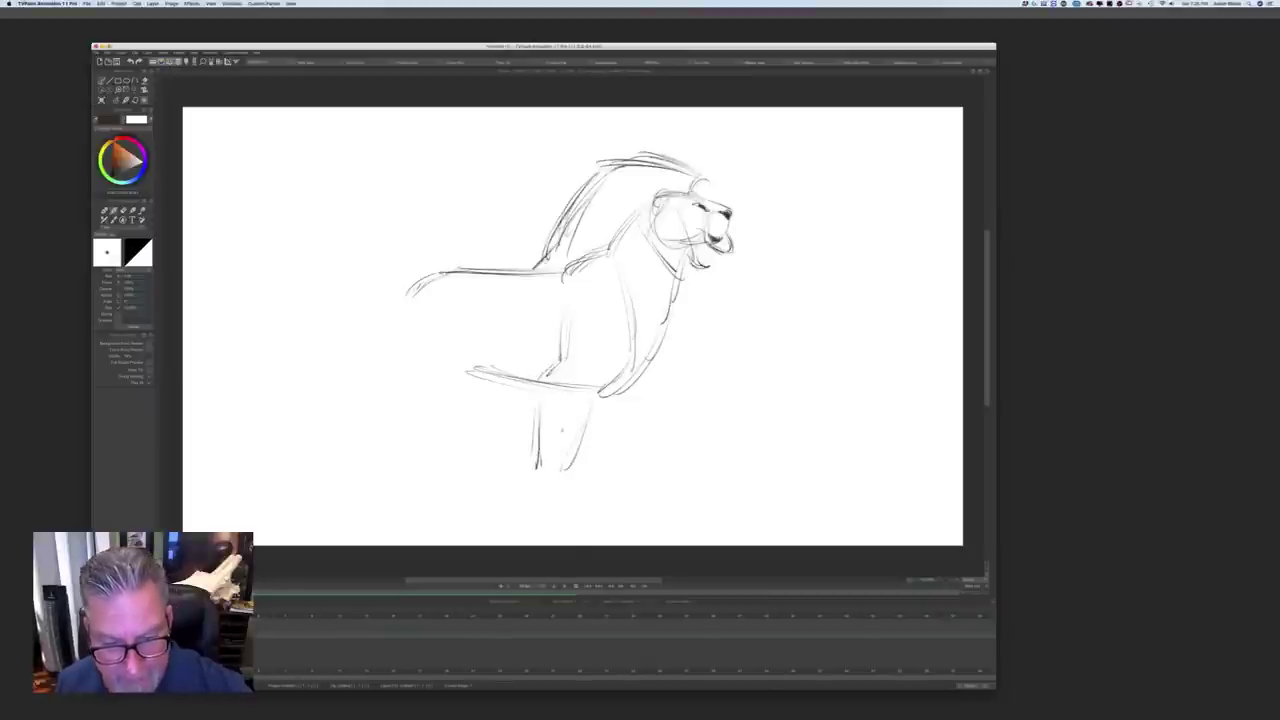
left_click_drag(588, 420, 558, 476)
Step: Start the far foreleg's front line, add a pointed fur tuft at the near elbow, and erase the belly line crossing the leg
left_click_drag(658, 412, 674, 461)
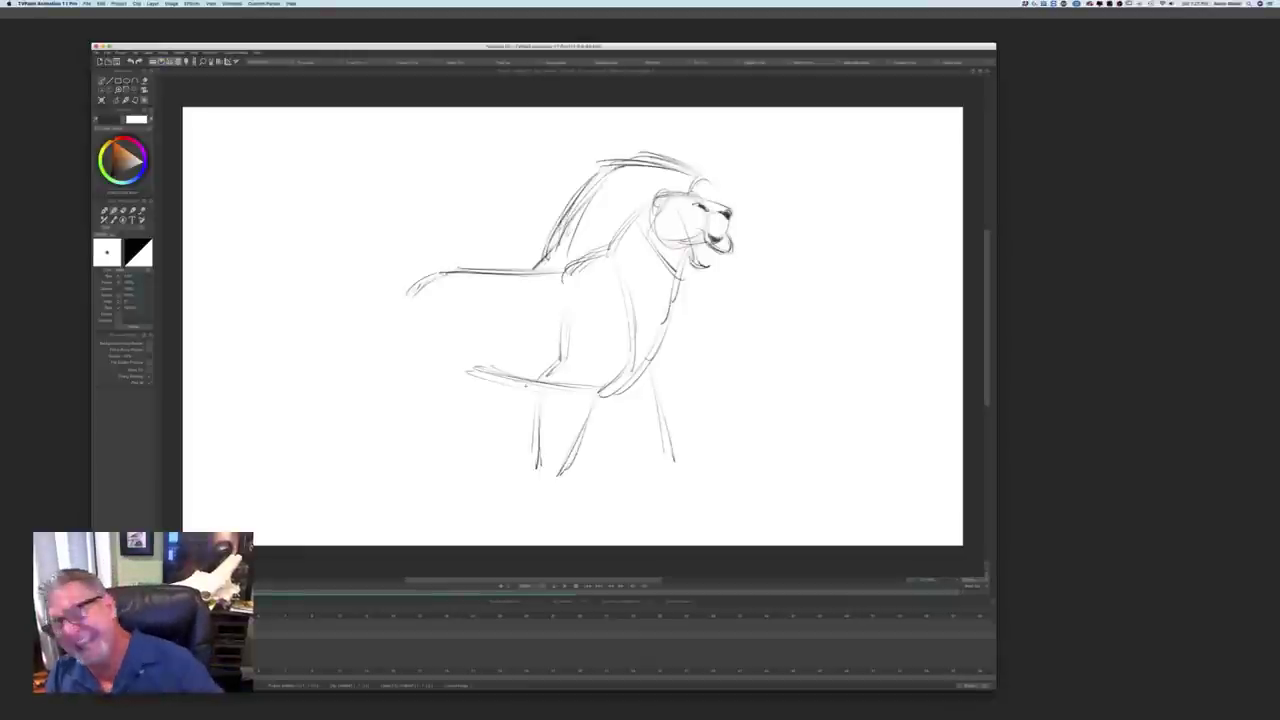
mouse_move(552, 394)
left_mouse_down()
mouse_move(546, 409)
mouse_move(572, 386)
mouse_move(529, 376)
mouse_move(526, 430)
mouse_move(546, 412)
left_mouse_up()
key("e")
key("e")
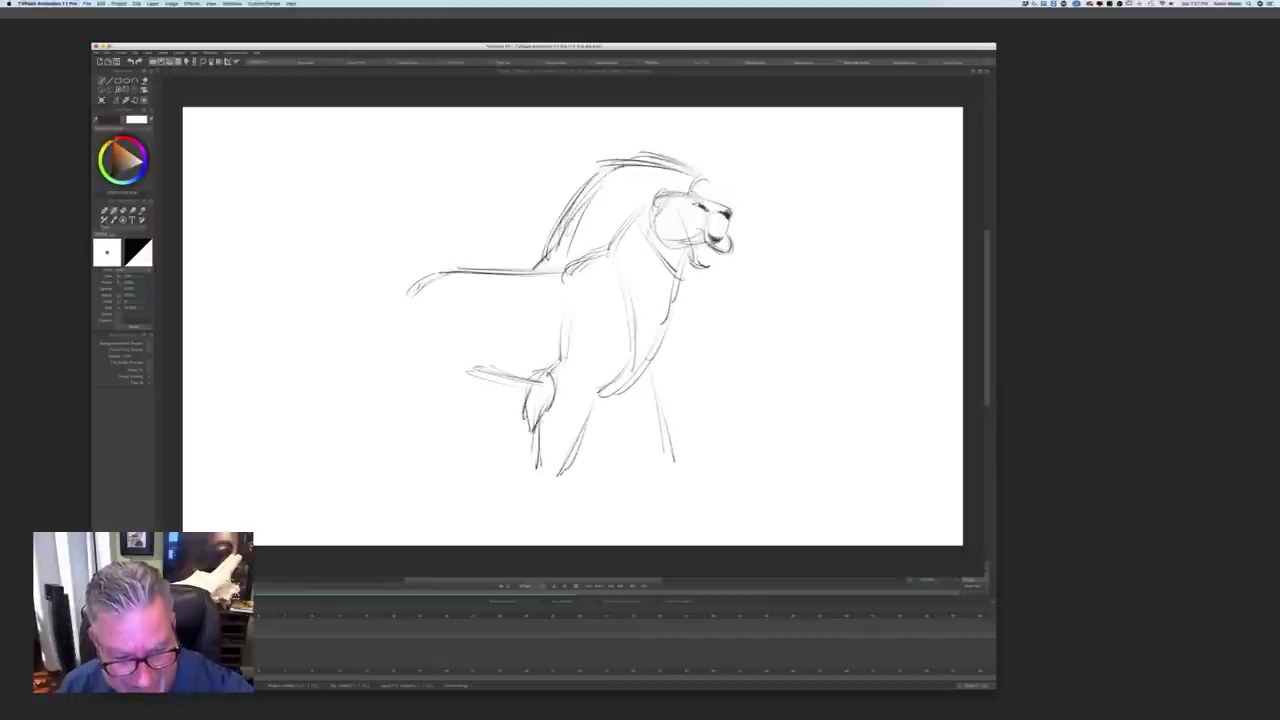
Step: Reinforce the far foreleg's front edge and draw its back edge slanting down from under the chest
left_click_drag(665, 432, 671, 460)
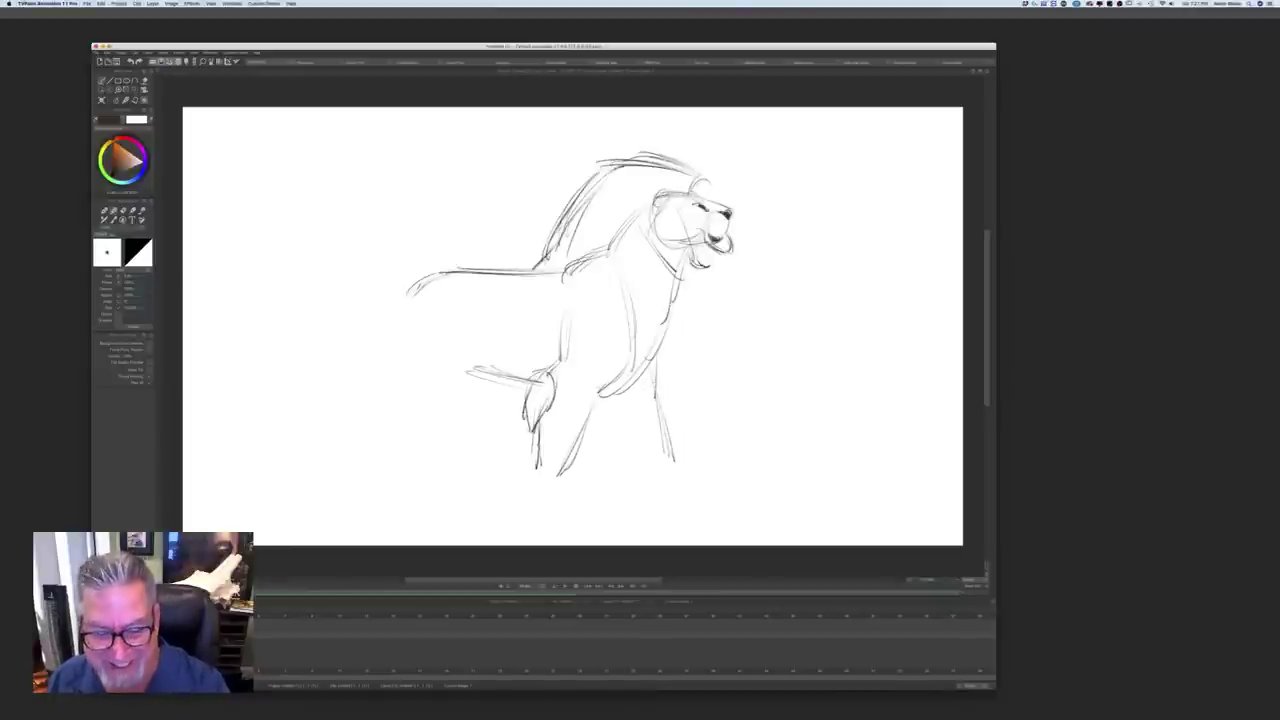
left_click_drag(660, 390, 670, 464)
left_click_drag(612, 416, 642, 462)
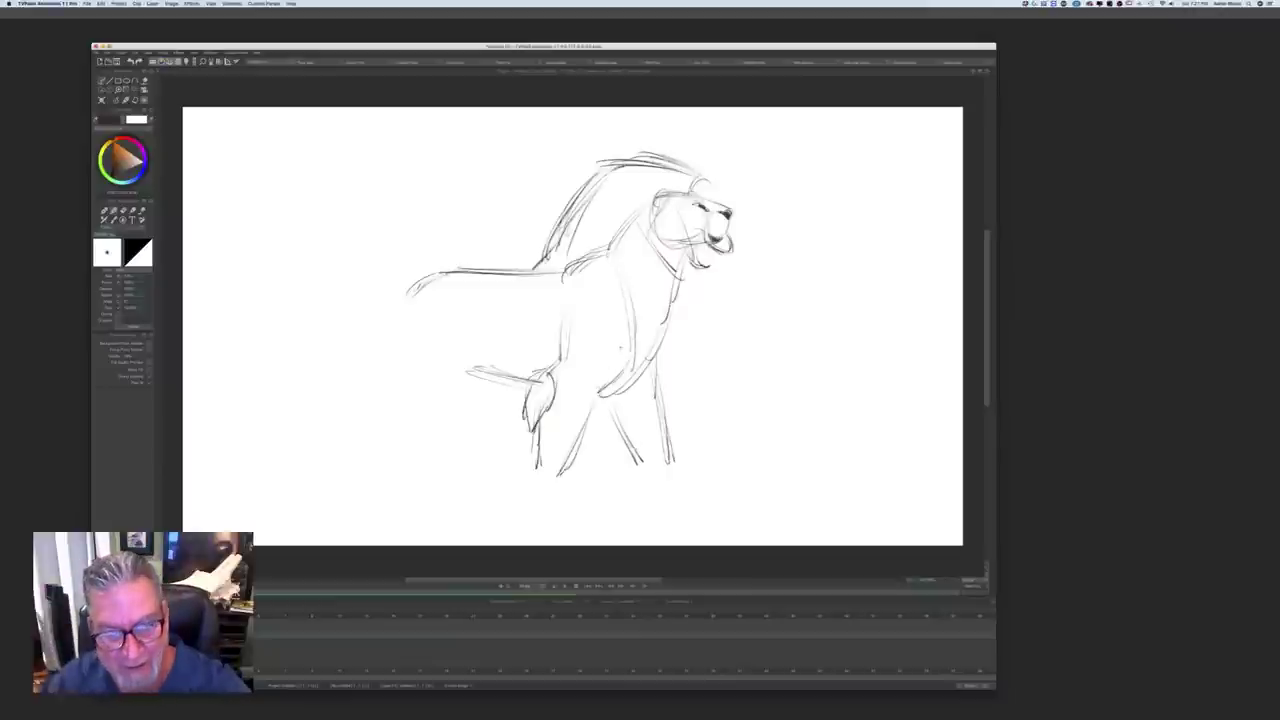
Step: Add shading strokes on the near shoulder and upper arm, plus a slanted skin-fold line behind the elbow
left_click_drag(618, 356, 588, 412)
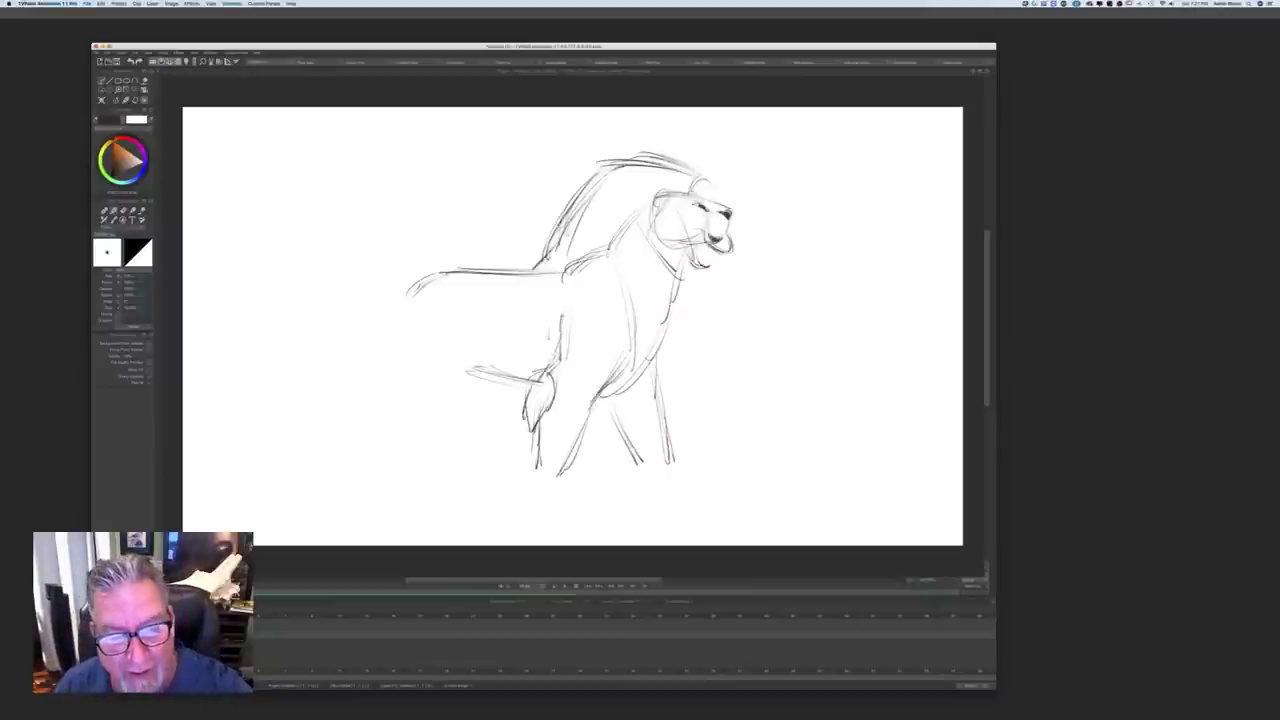
left_click_drag(578, 340, 578, 362)
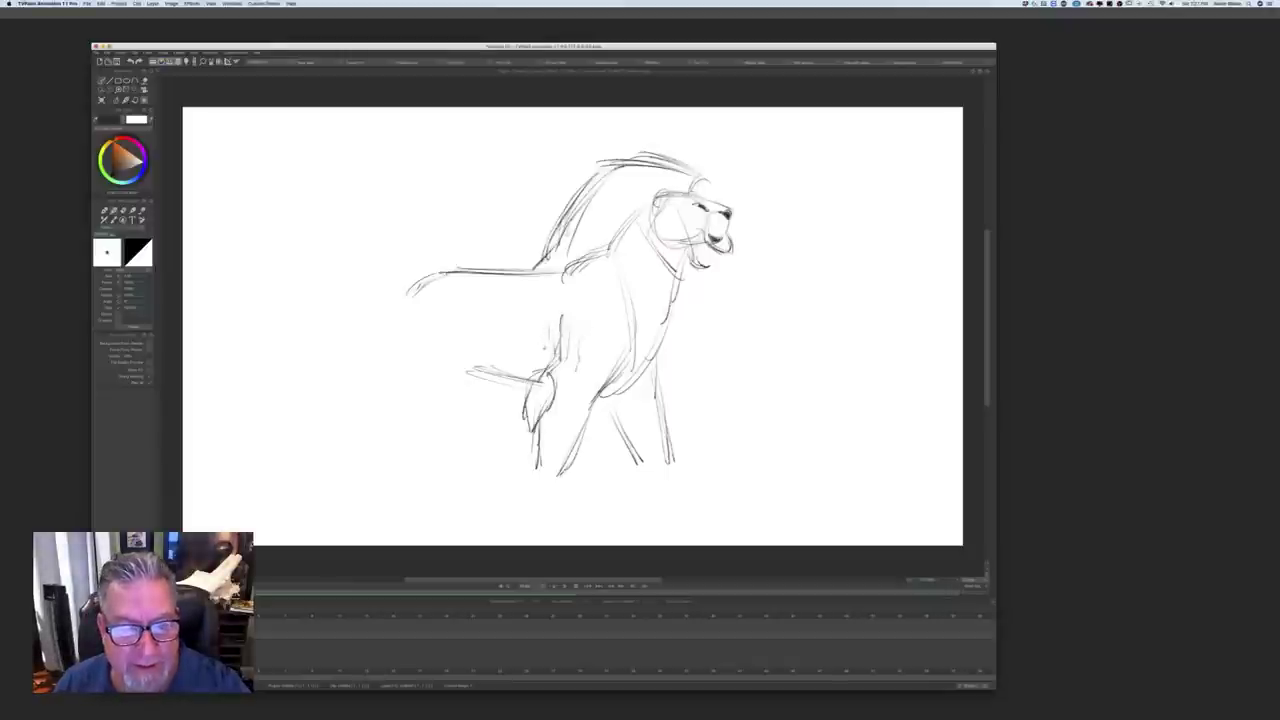
left_click_drag(508, 325, 550, 350)
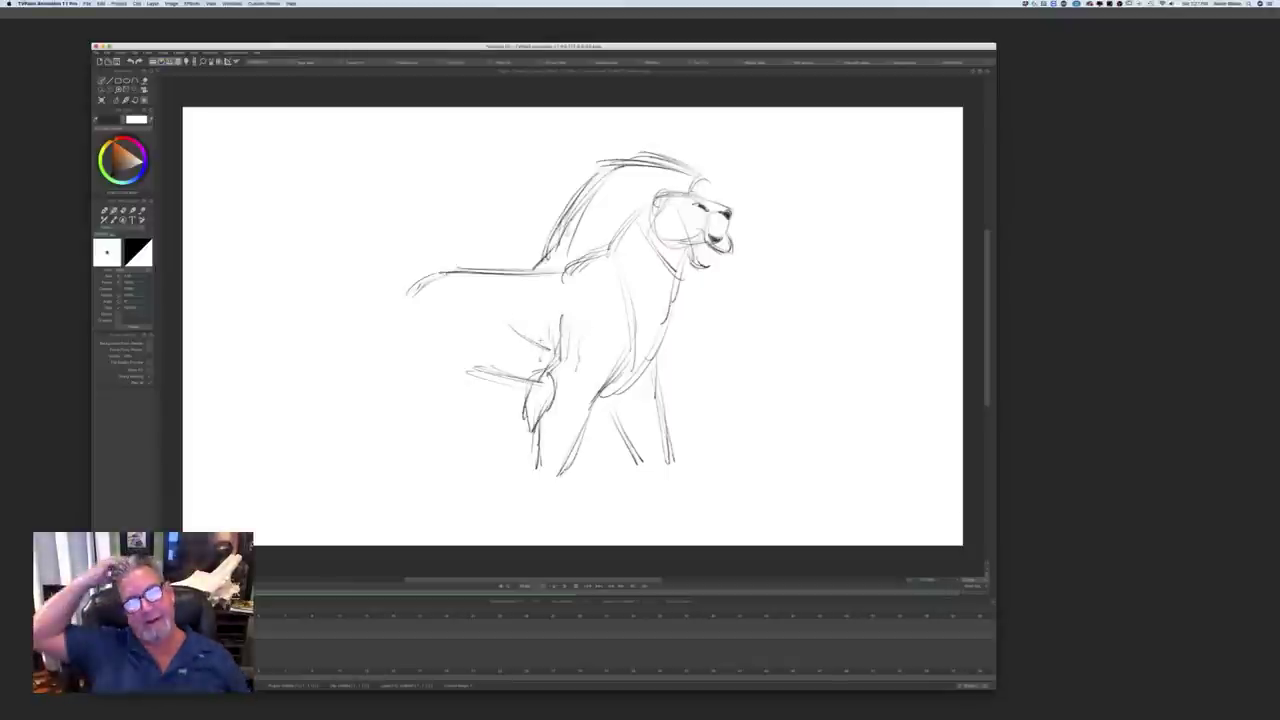
left_click_drag(621, 312, 619, 335)
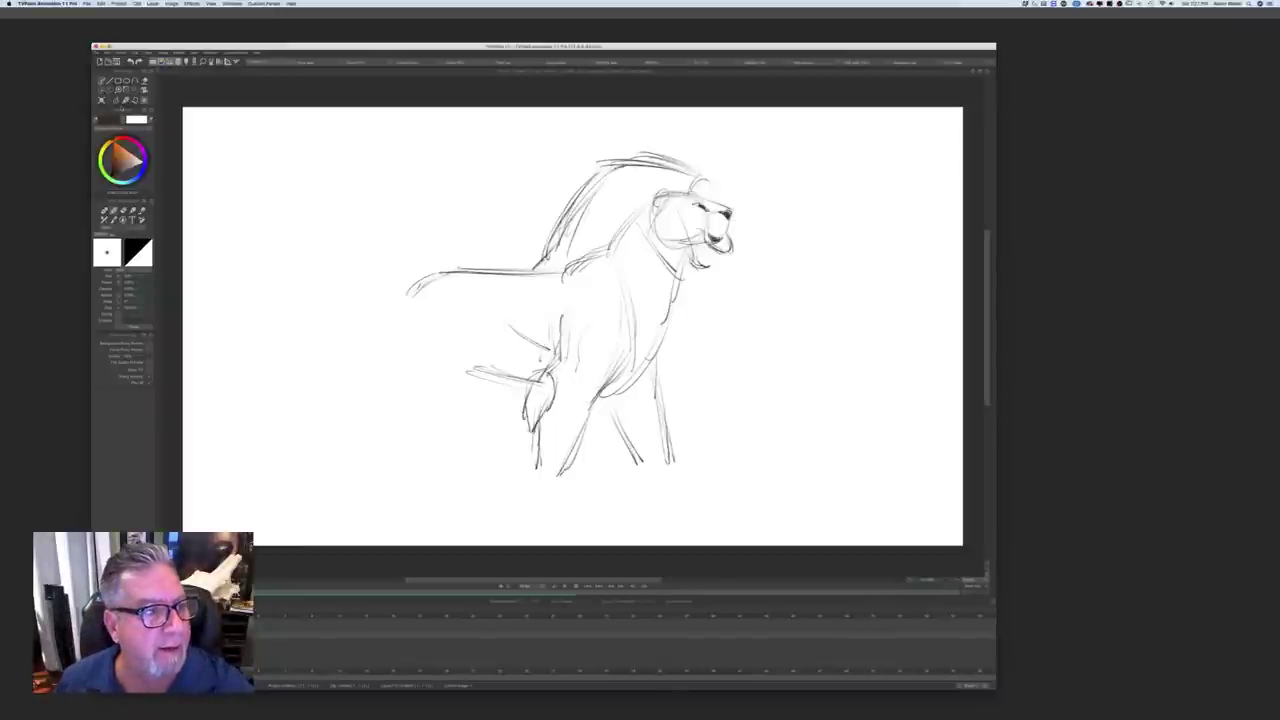
Step: Lasso the near foreleg together with its shoulder and shift it slightly backward and down along the body
left_click(115, 98)
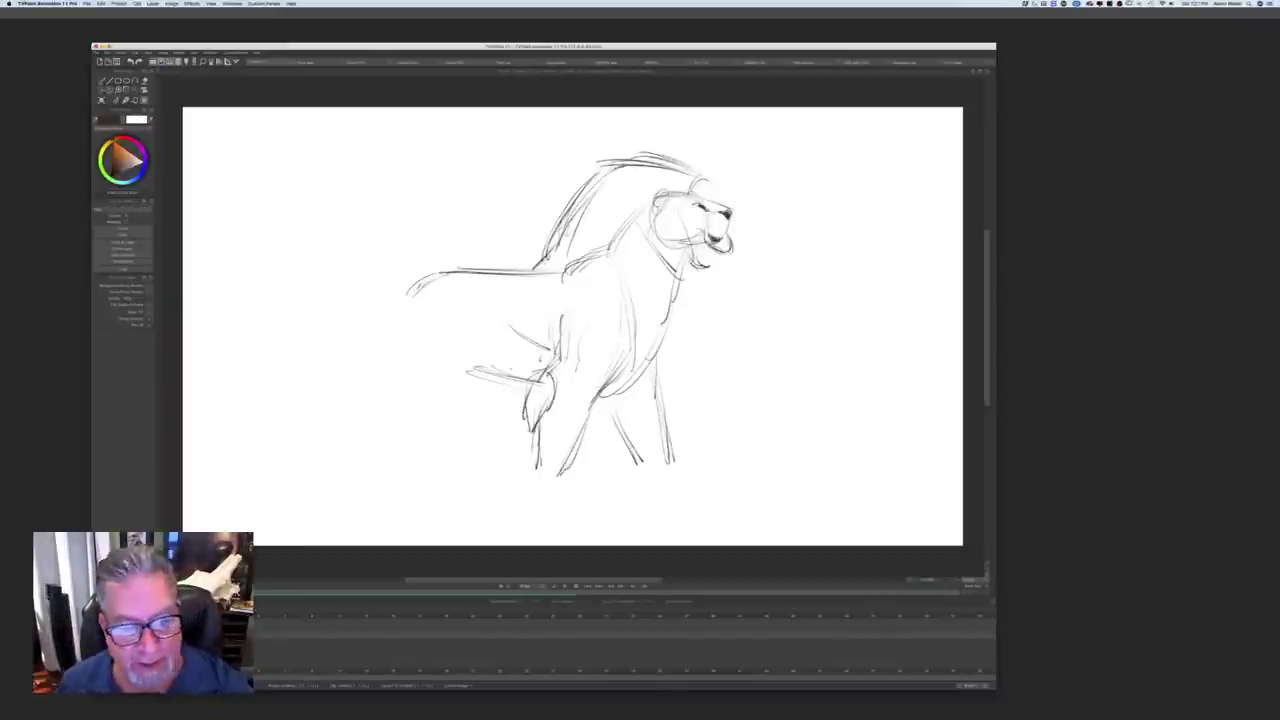
mouse_move(513, 374)
left_mouse_down()
mouse_move(589, 286)
mouse_move(642, 340)
mouse_move(590, 485)
mouse_move(500, 390)
mouse_move(508, 358)
left_mouse_up()
left_click(132, 90)
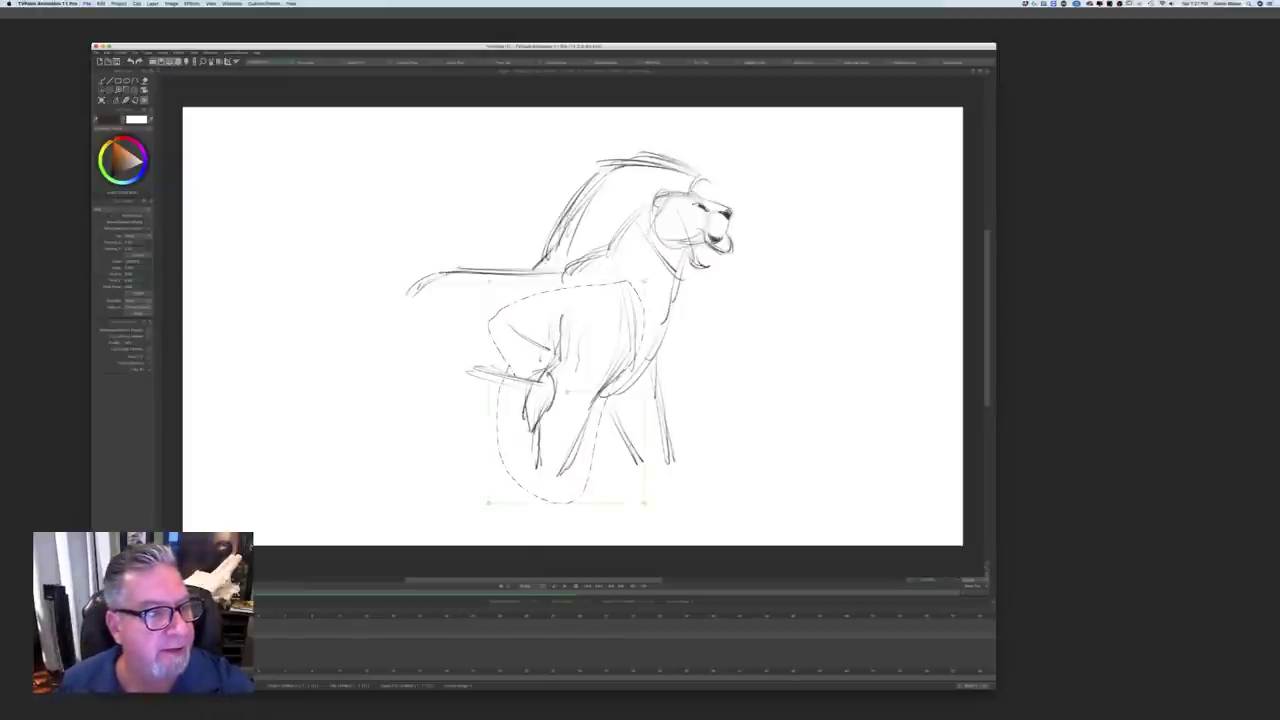
left_click_drag(517, 441, 498, 447)
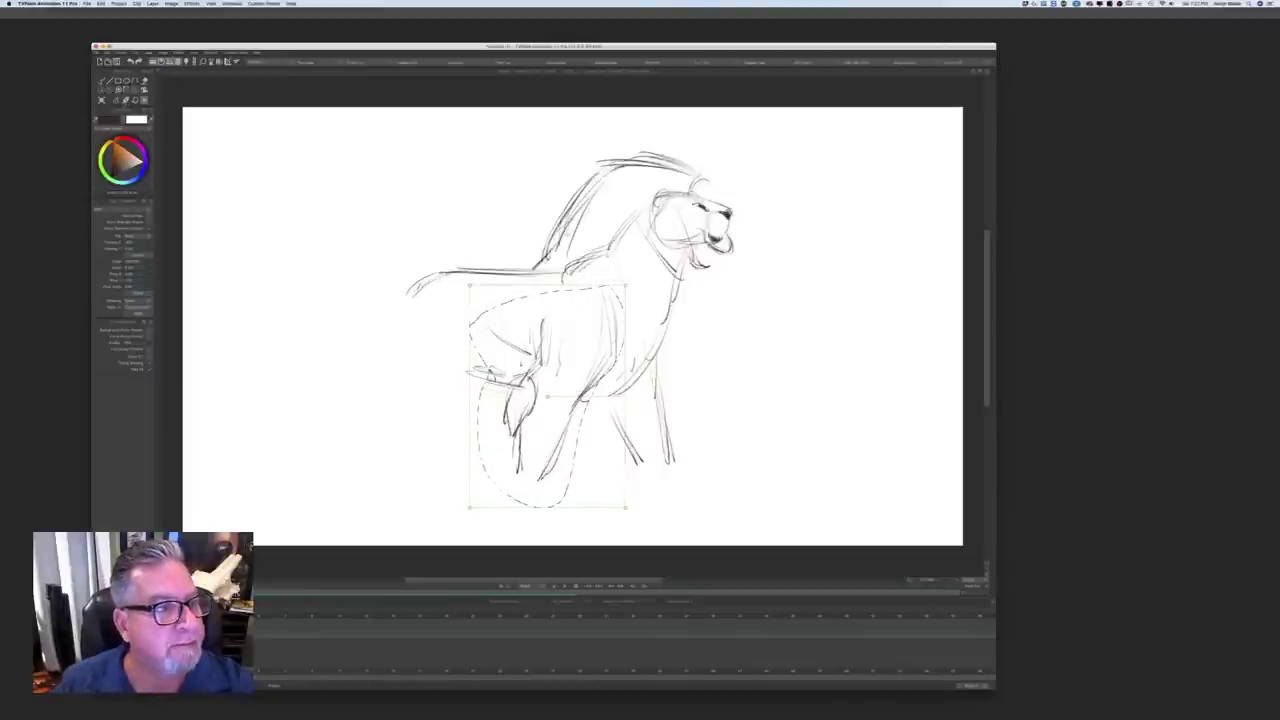
Step: Check the finished lion reference in Photoshop, switch back to TVPaint, drop the leg selection, and return to the drawing brush
left_click(117, 91)
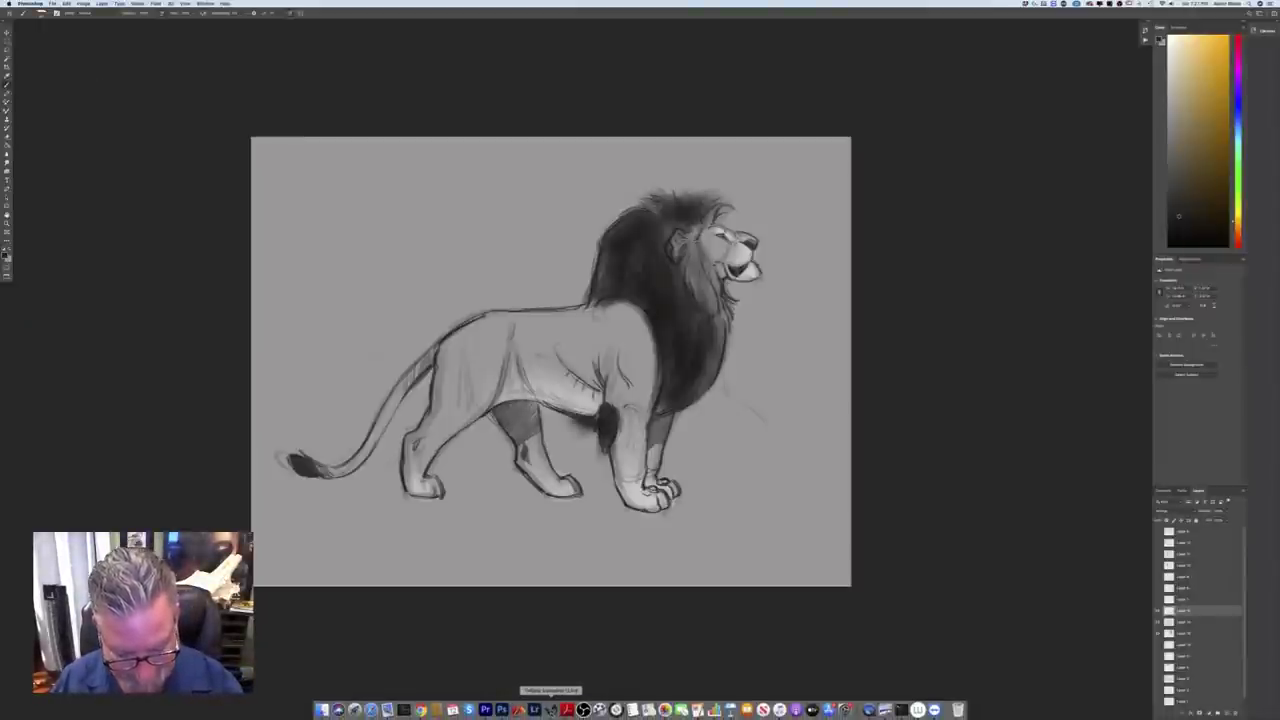
left_click(551, 711)
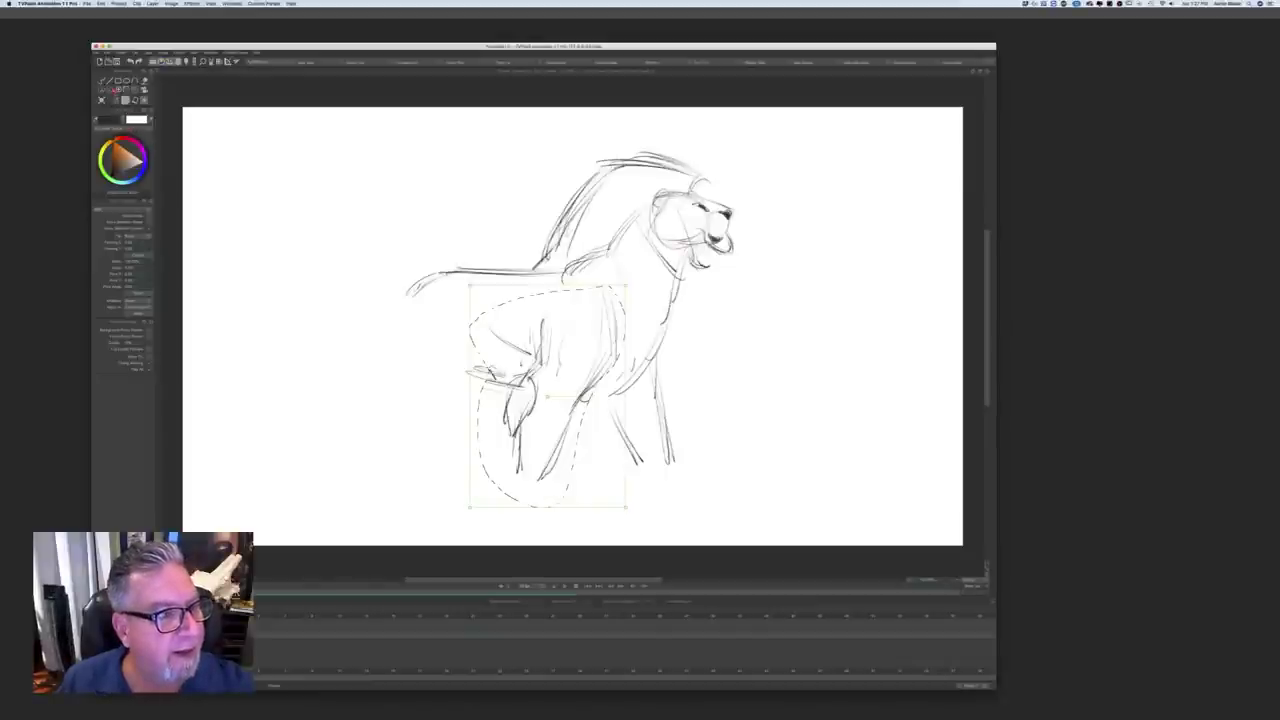
left_click(110, 90)
left_click(150, 158)
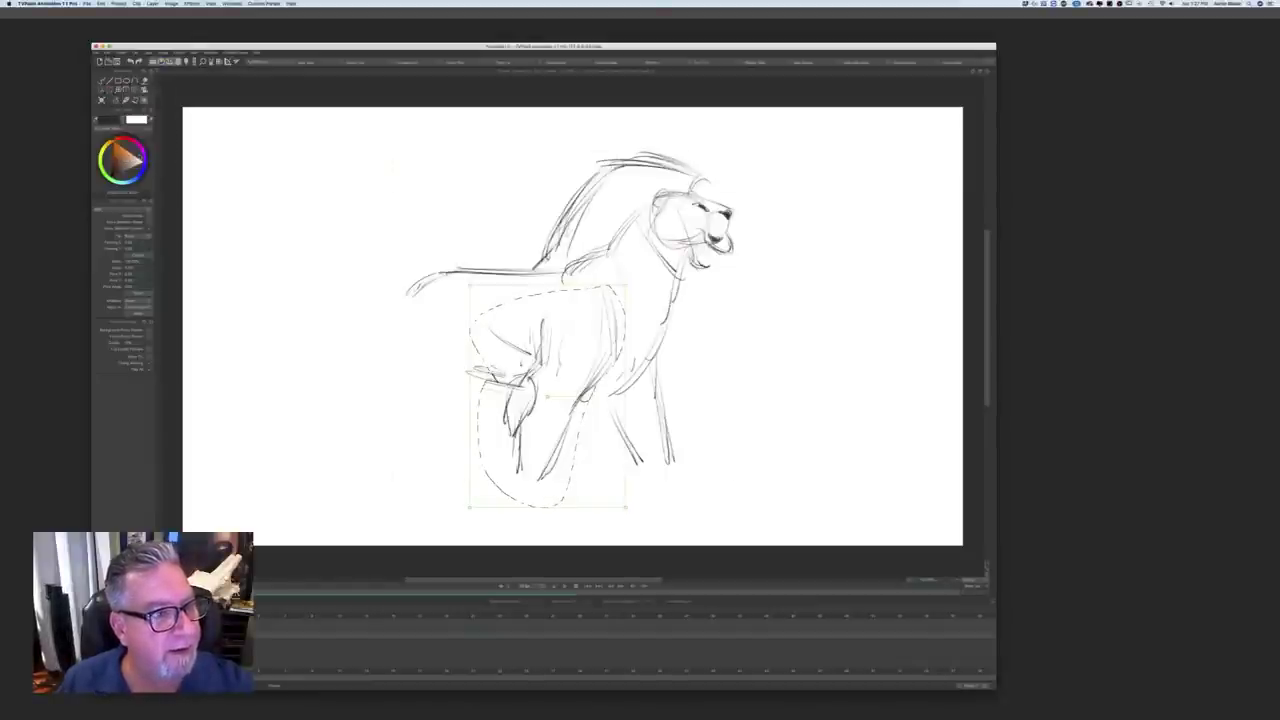
key("super+d")
key("b")
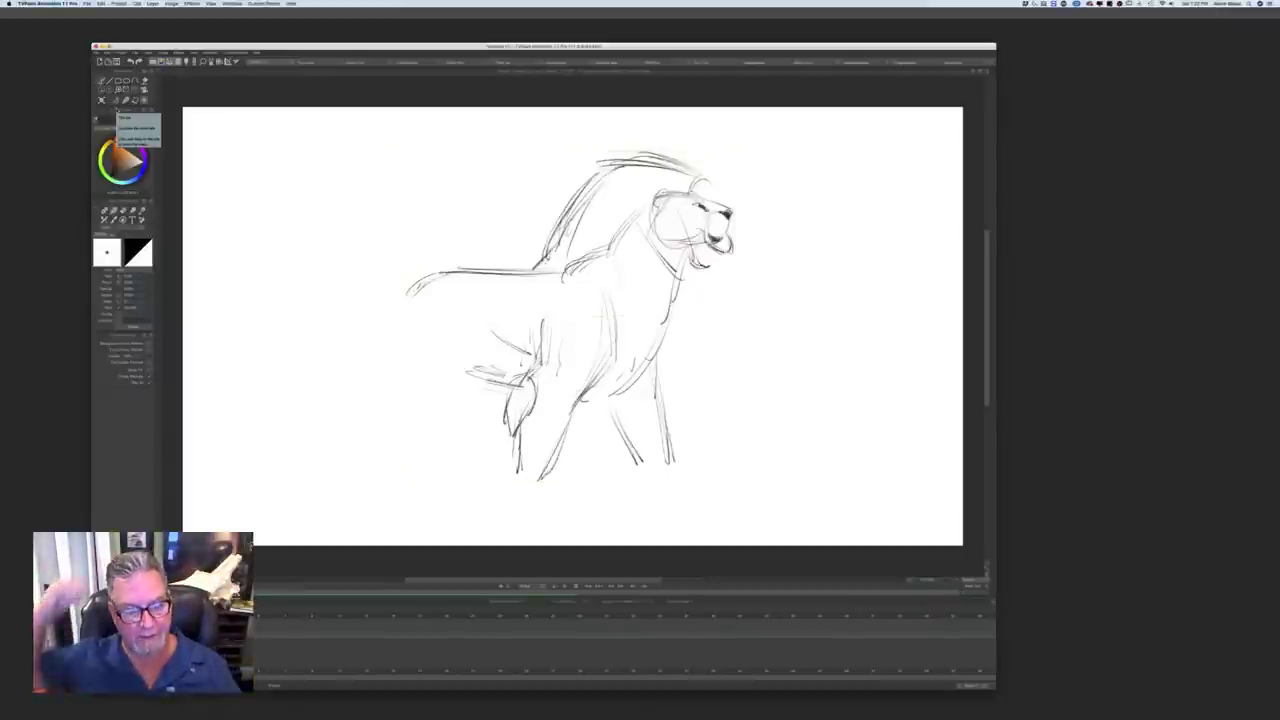
Step: Redraw the shoulder's front and top contours, erase the extra strokes above the mane's crown, and return to the brush
left_click_drag(604, 290, 606, 341)
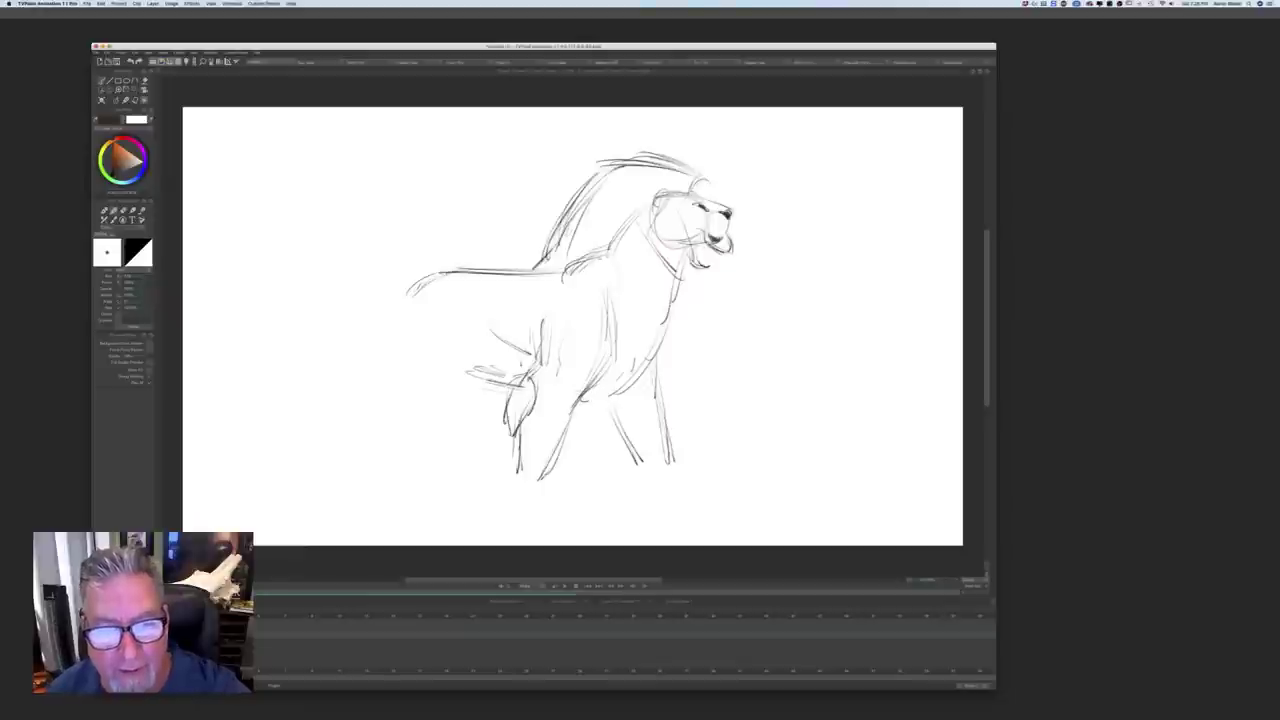
mouse_move(592, 257)
left_mouse_down()
mouse_move(555, 275)
mouse_move(590, 255)
left_mouse_up()
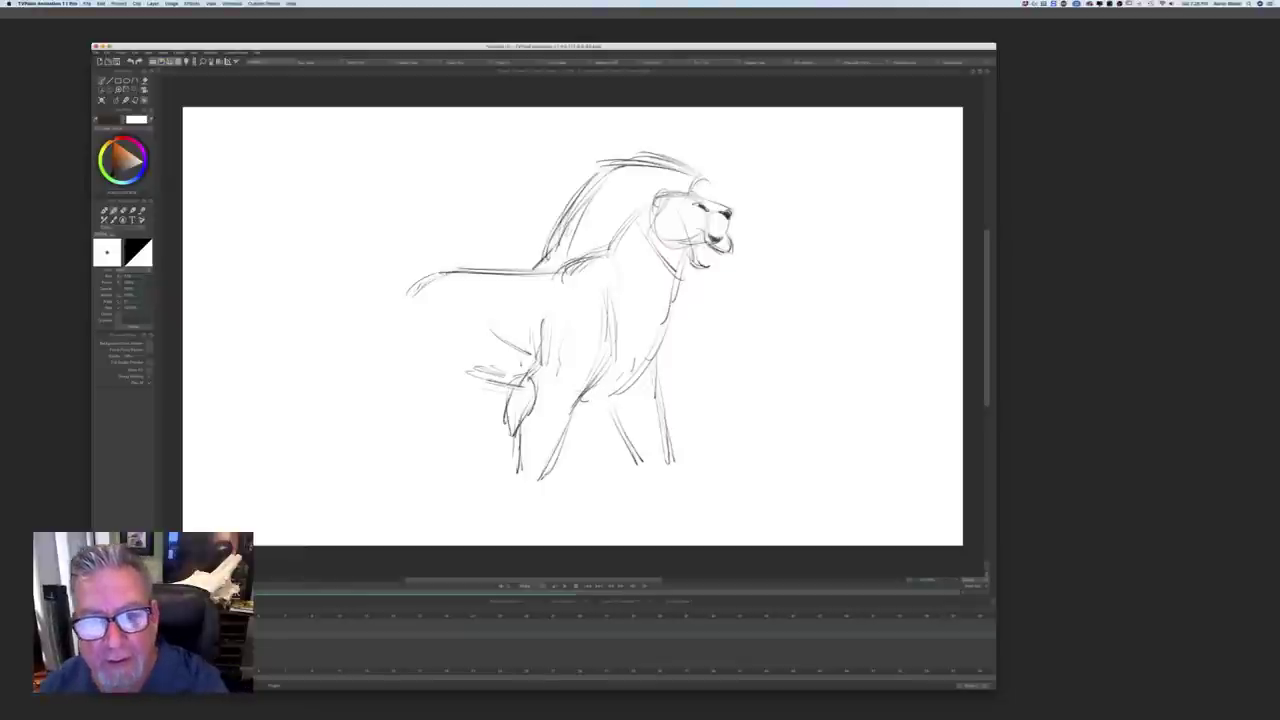
key("e")
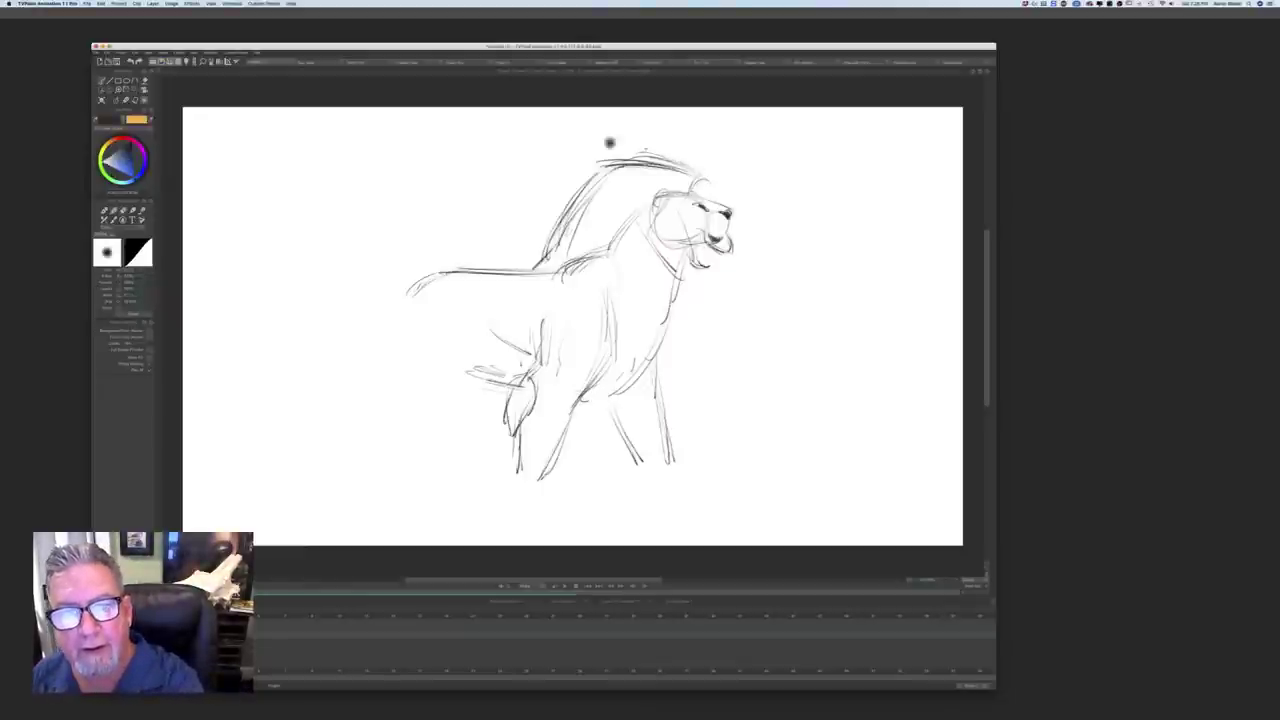
mouse_move(692, 166)
left_mouse_down()
mouse_move(632, 154)
mouse_move(599, 173)
left_mouse_up()
key("b")
Step: Extend the mane's base onto the back, and darken the shoulder curve and both edges of the near foreleg
left_click_drag(557, 234, 526, 274)
mouse_move(541, 273)
left_mouse_down()
mouse_move(527, 279)
mouse_move(569, 277)
mouse_move(614, 346)
mouse_move(570, 406)
left_mouse_up()
left_click_drag(599, 367, 545, 479)
left_click_drag(521, 396, 514, 455)
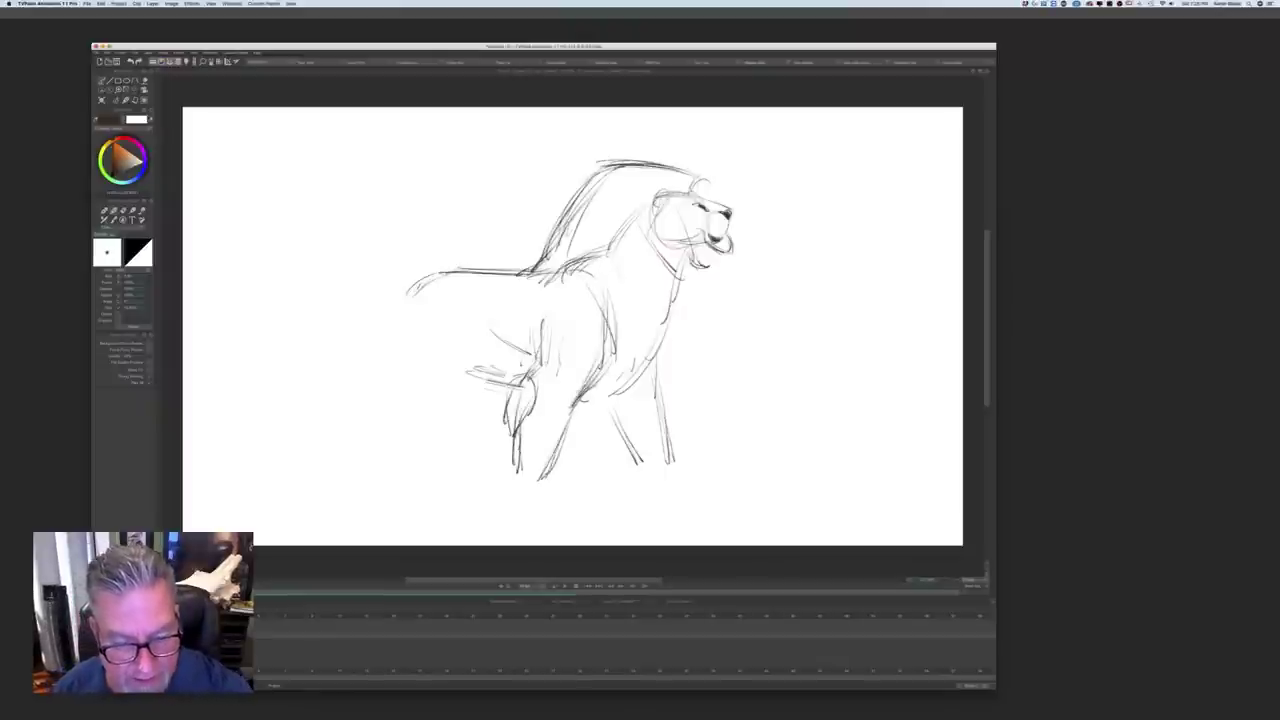
left_click_drag(522, 402, 516, 462)
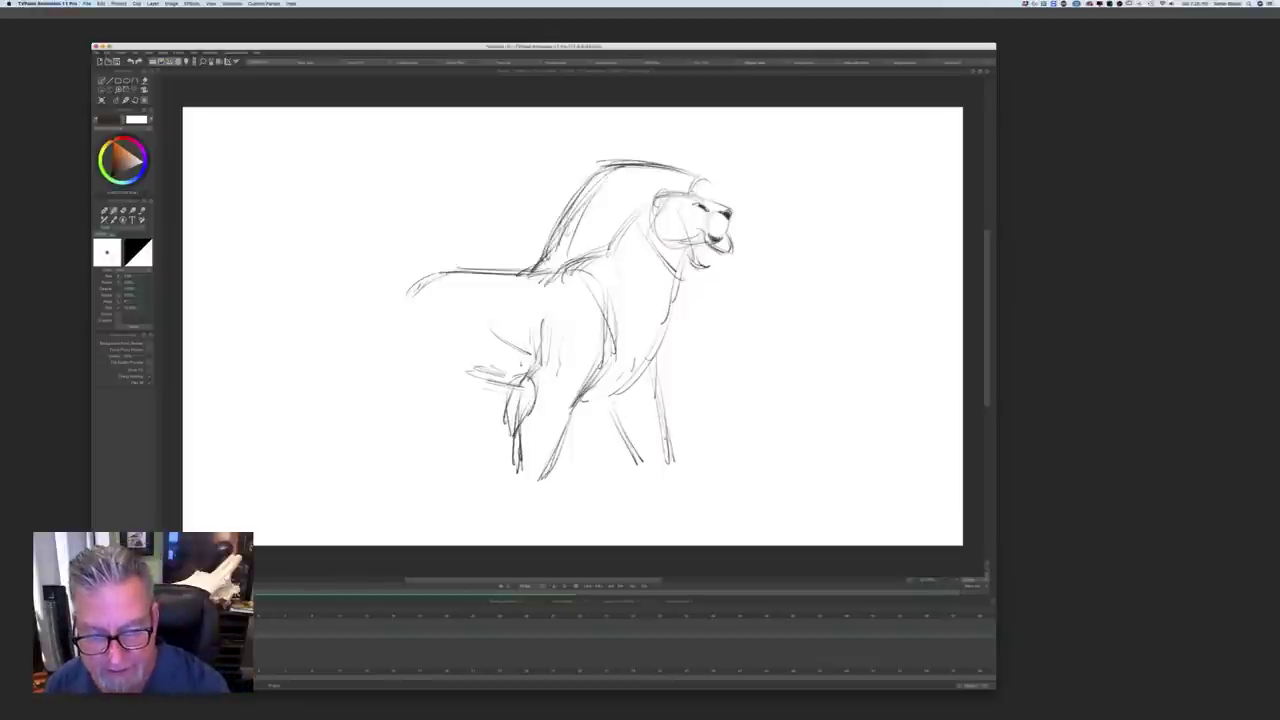
Step: Draw the far forepaw with its toes and sole, and add short fur tufts under the chest between the forelegs
left_click_drag(633, 450, 702, 493)
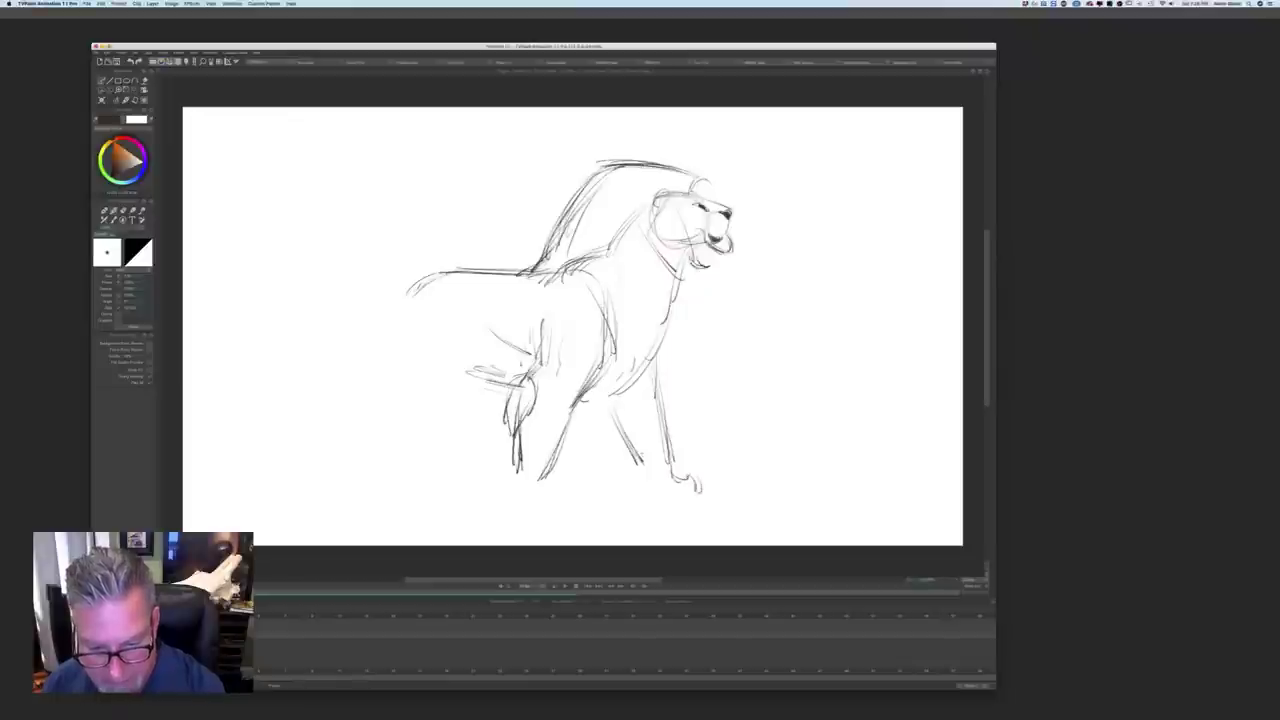
mouse_move(637, 403)
left_mouse_down()
mouse_move(654, 489)
mouse_move(697, 483)
left_mouse_up()
mouse_move(689, 475)
left_mouse_down()
mouse_move(702, 498)
mouse_move(655, 495)
mouse_move(690, 499)
mouse_move(665, 500)
left_mouse_up()
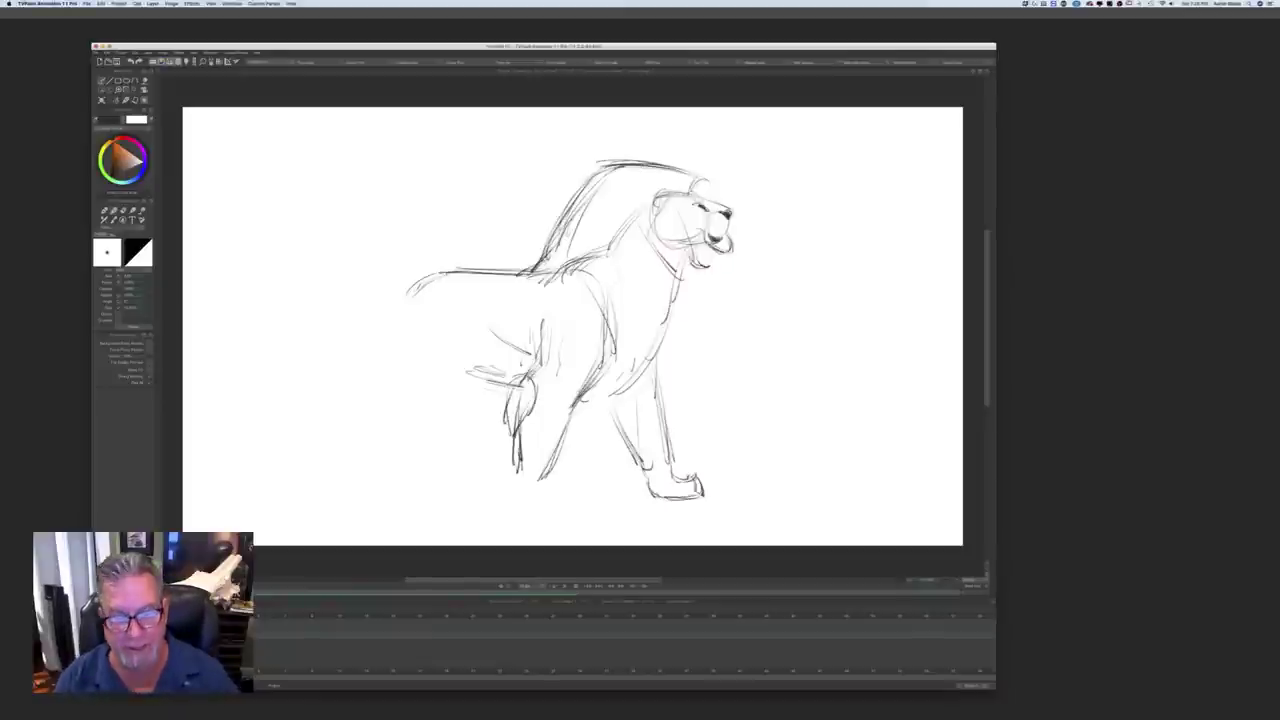
mouse_move(598, 358)
left_mouse_down()
mouse_move(579, 398)
mouse_move(610, 404)
mouse_move(585, 418)
left_mouse_up()
left_click_drag(598, 400, 586, 412)
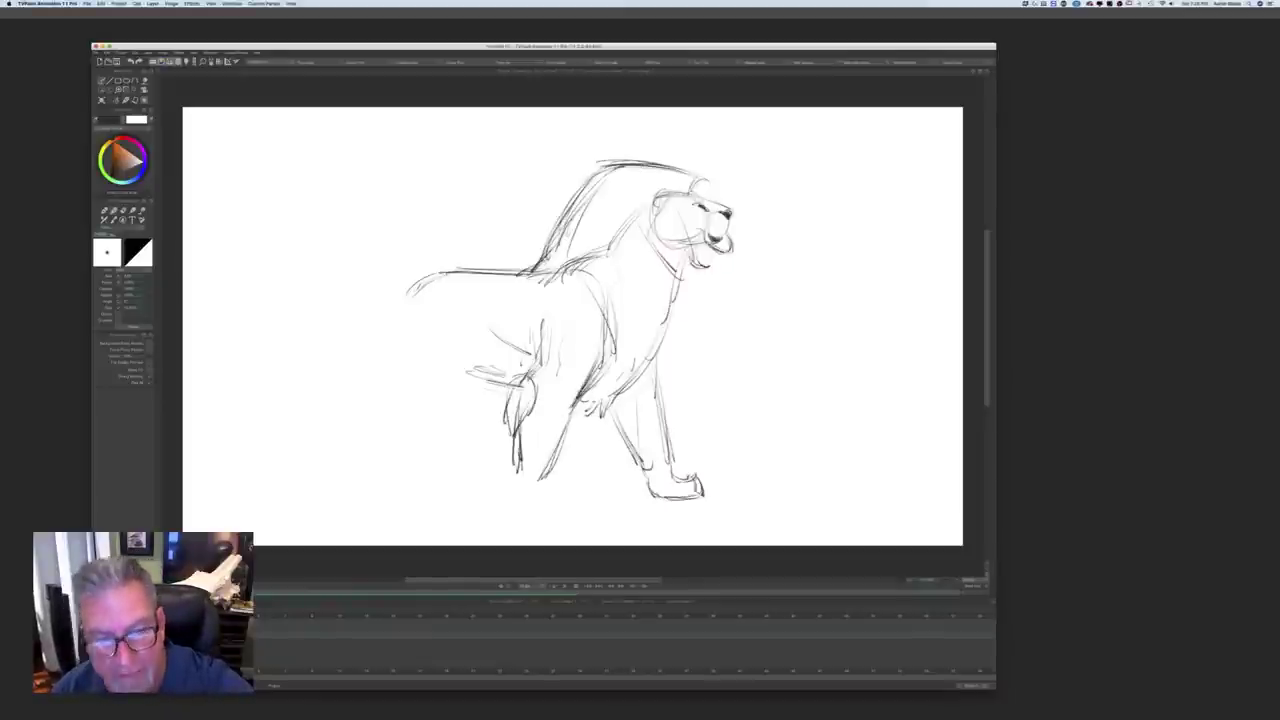
Step: Add fur tufts along the chest's underside between the forelegs, and extend the rump's curve downward
left_click_drag(651, 361, 643, 384)
left_click_drag(649, 377, 619, 404)
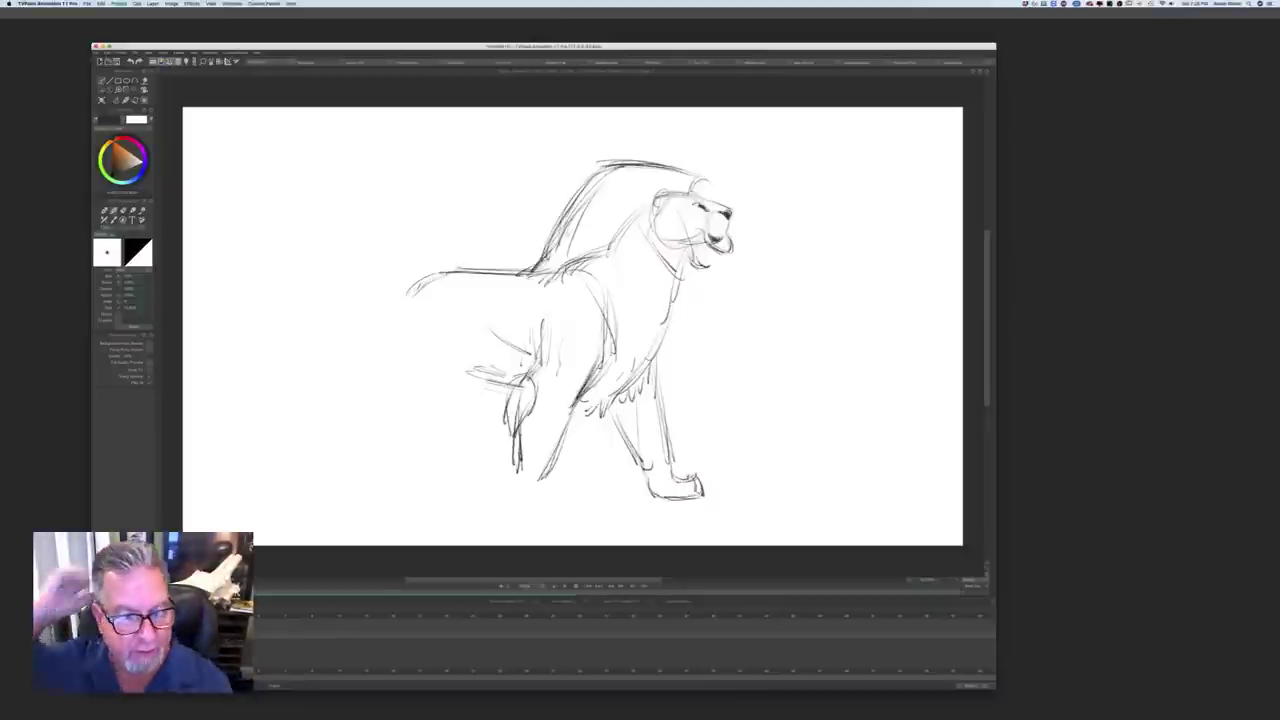
mouse_move(512, 273)
left_mouse_down()
mouse_move(420, 276)
mouse_move(512, 273)
left_mouse_up()
mouse_move(410, 285)
left_mouse_down()
mouse_move(378, 315)
mouse_move(380, 332)
left_mouse_up()
Step: Draw the near forepaw with its toes and sole, and darken the edges of both forelegs
mouse_move(546, 474)
left_mouse_down()
mouse_move(572, 498)
mouse_move(520, 494)
mouse_move(566, 482)
mouse_move(550, 500)
mouse_move(524, 498)
left_mouse_up()
mouse_move(515, 444)
left_mouse_down()
mouse_move(524, 499)
mouse_move(550, 501)
left_mouse_up()
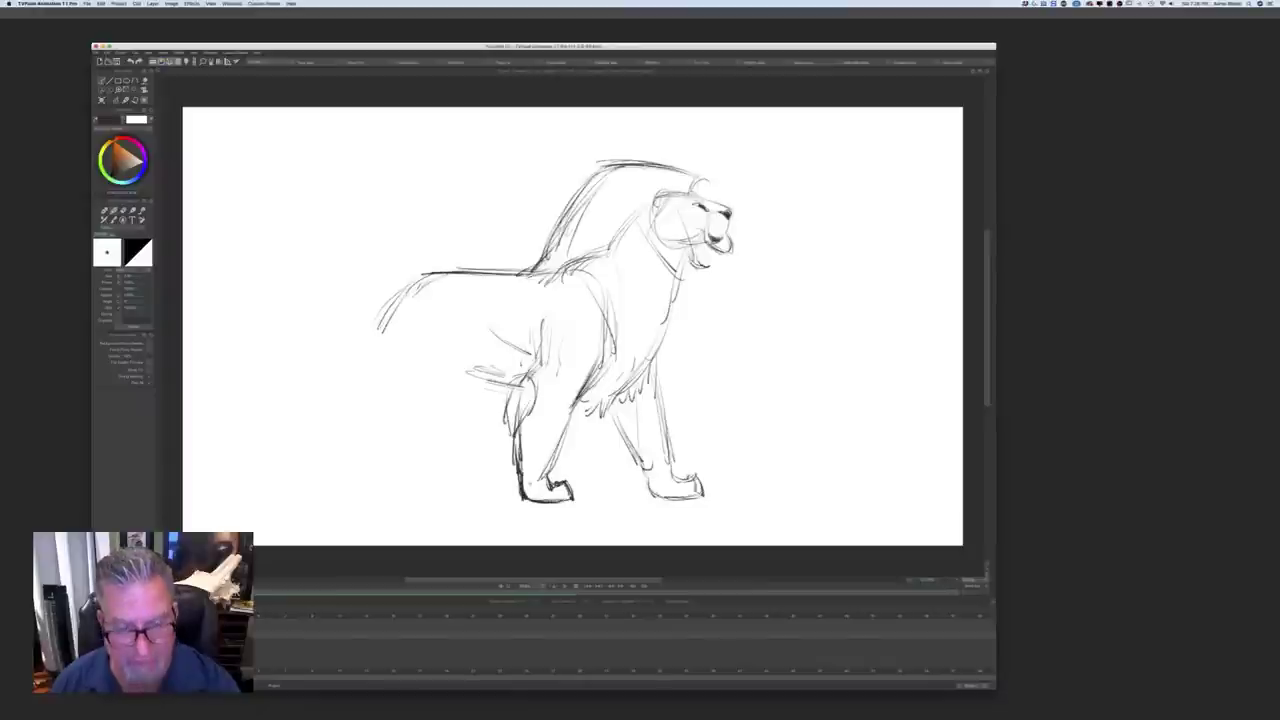
left_click_drag(518, 402, 514, 458)
left_click_drag(616, 418, 639, 465)
left_click_drag(657, 371, 667, 446)
left_click_drag(657, 371, 666, 446)
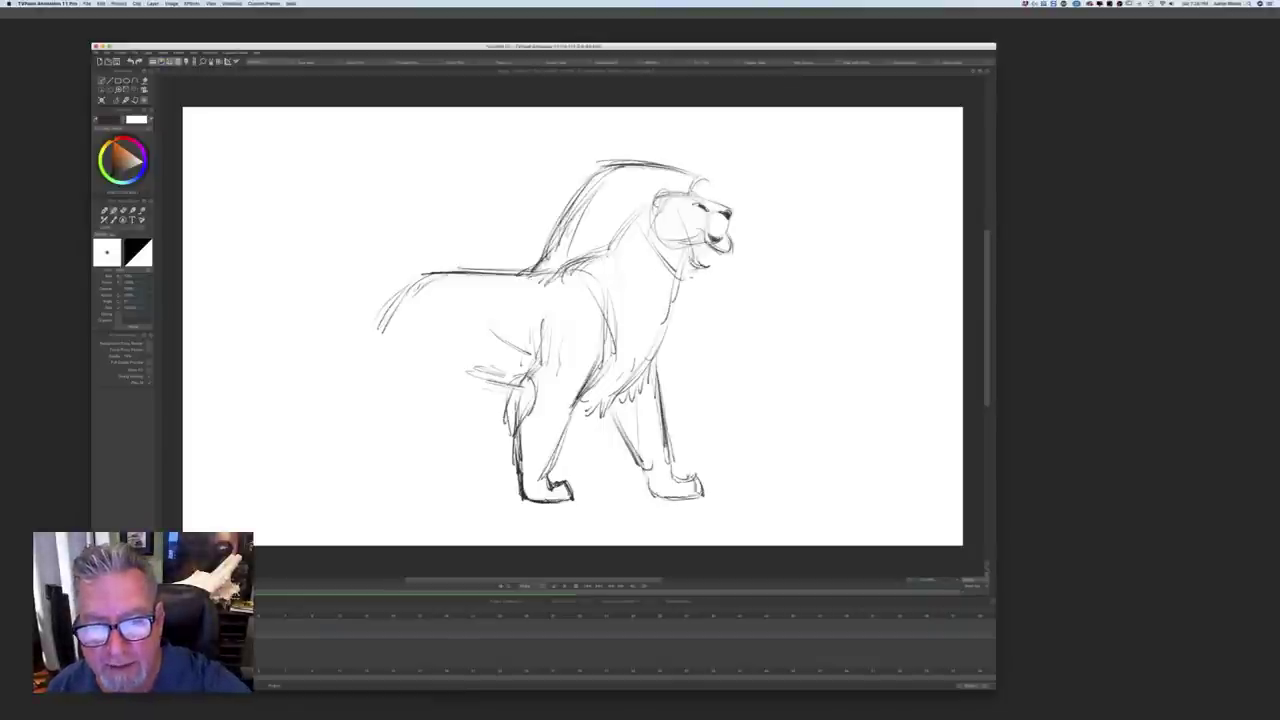
Step: Draw a fuller chest contour from the chin to the forelegs, and erase the old neck and chest lines inside the mane
mouse_move(688, 279)
left_mouse_down()
mouse_move(674, 356)
mouse_move(612, 402)
left_mouse_up()
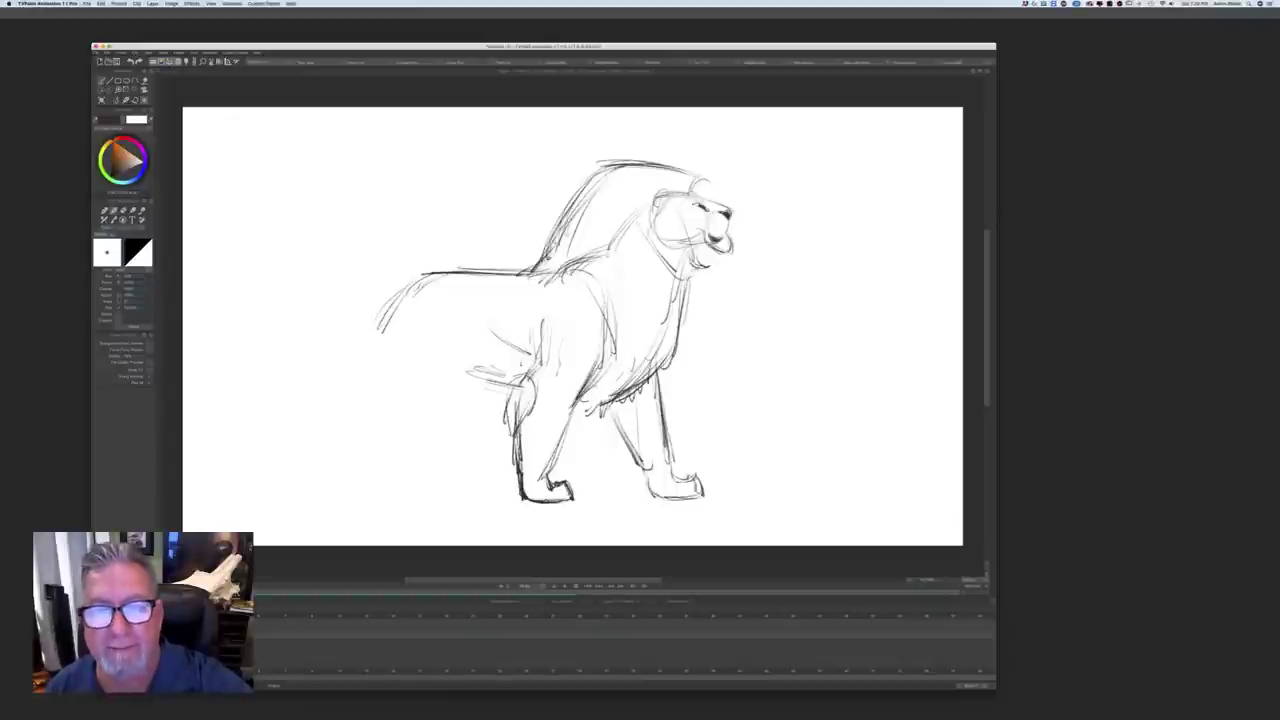
key("e")
mouse_move(652, 352)
left_mouse_down()
mouse_move(663, 266)
mouse_move(680, 298)
left_mouse_up()
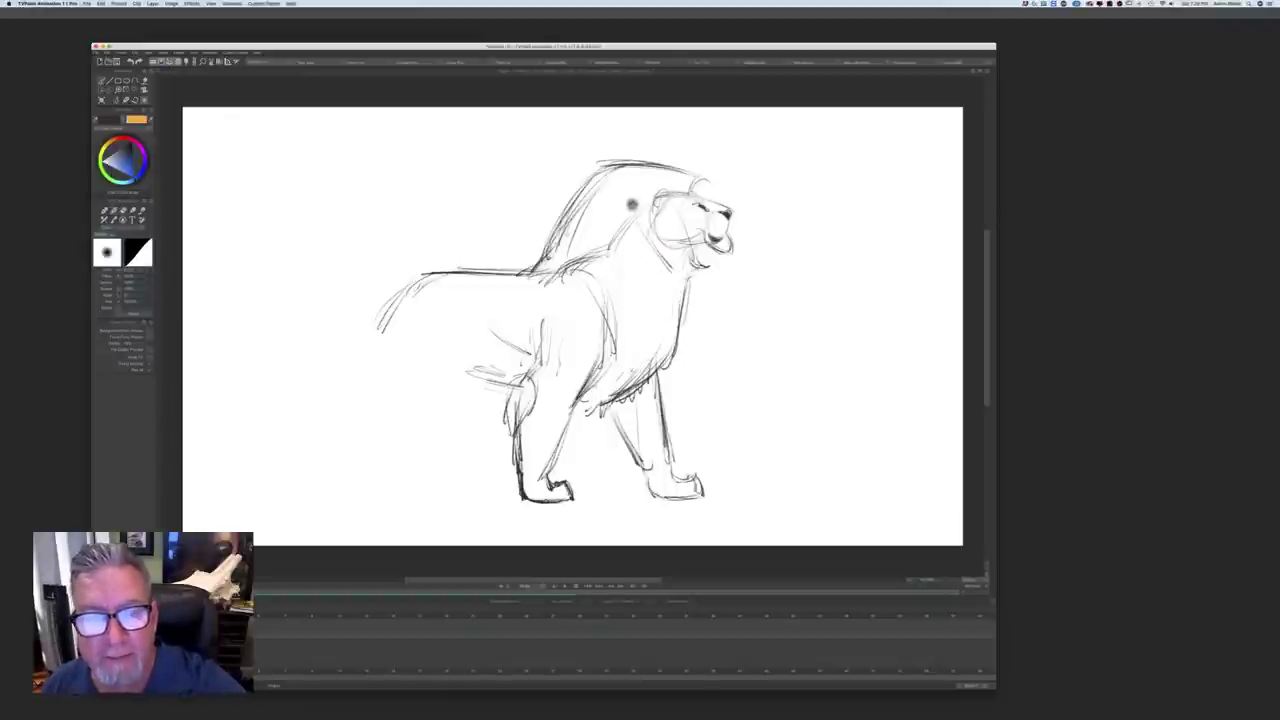
mouse_move(631, 206)
left_mouse_down()
mouse_move(668, 270)
mouse_move(606, 252)
mouse_move(564, 268)
left_mouse_up()
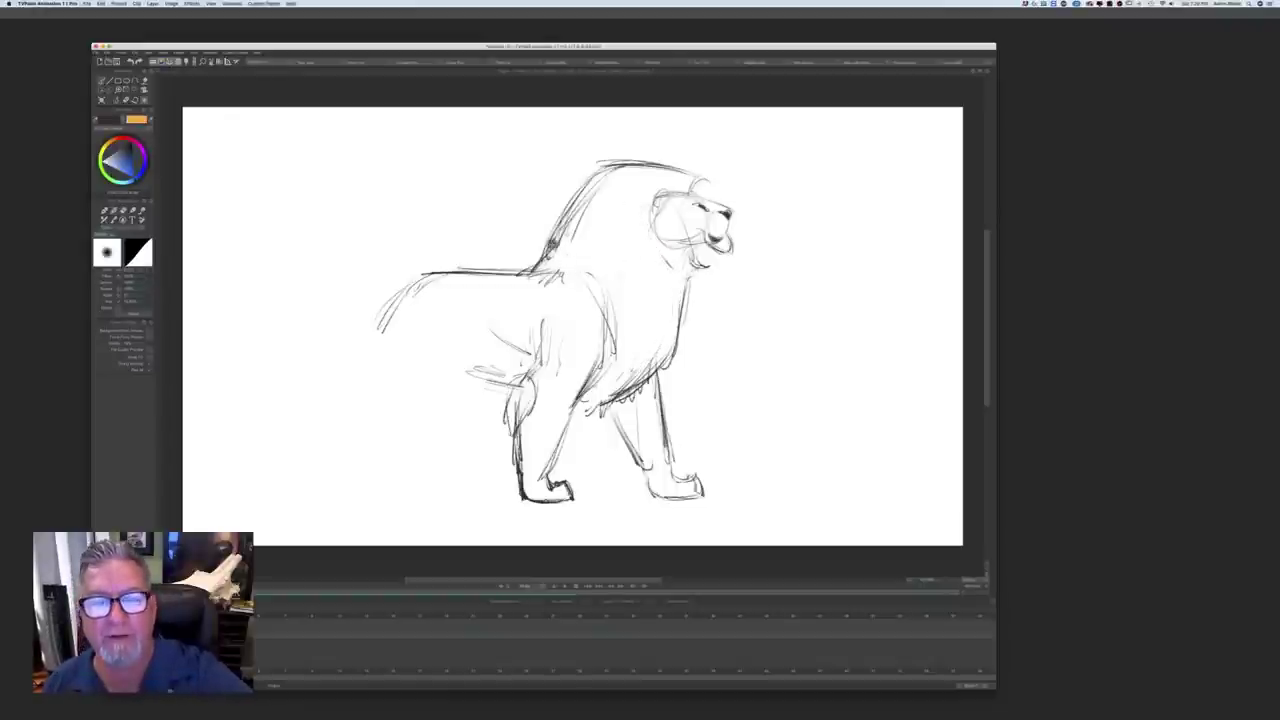
key("b")
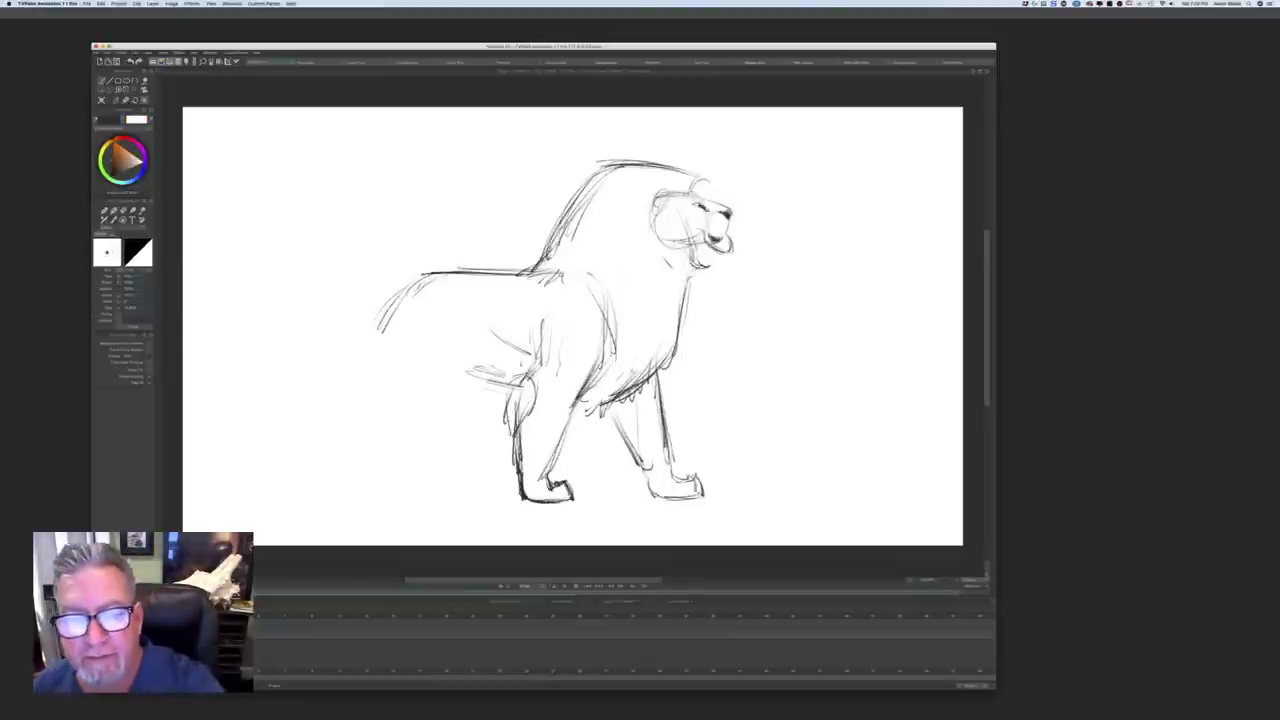
Step: Darken the shoulder's front curve, and strengthen the back and rump contour
left_click_drag(602, 314, 574, 404)
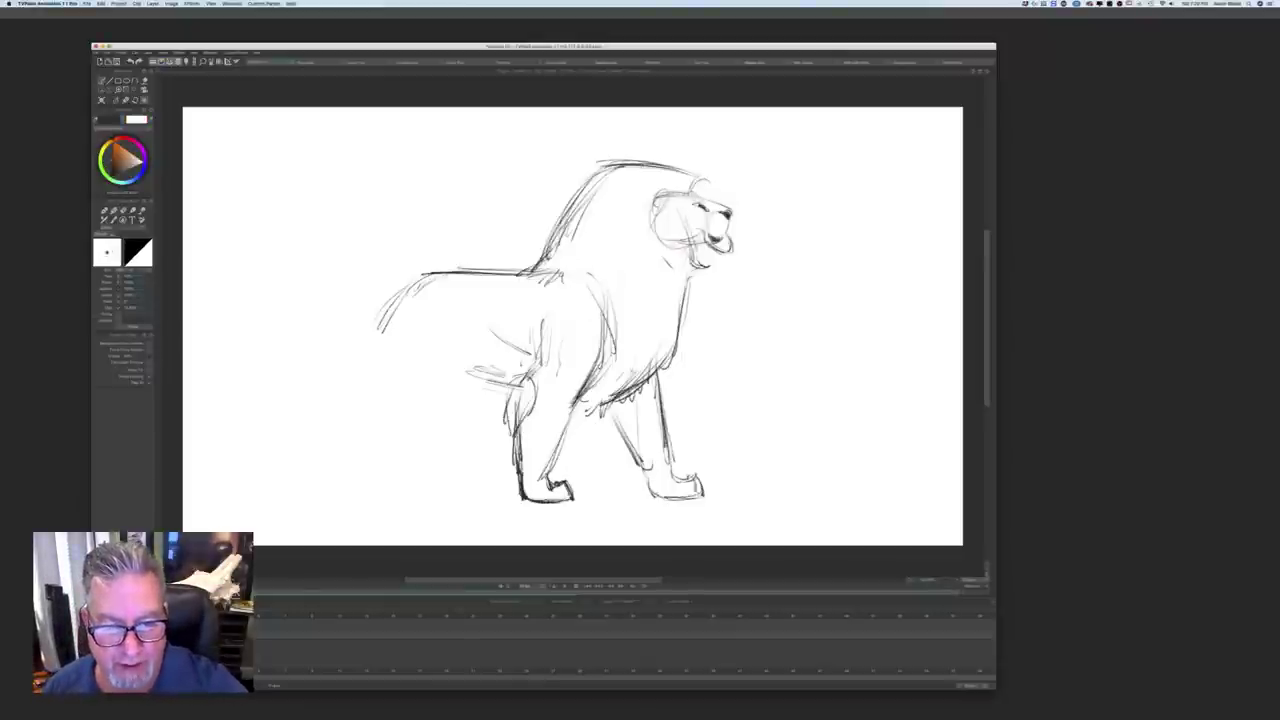
mouse_move(520, 272)
left_mouse_down()
mouse_move(406, 277)
mouse_move(366, 346)
left_mouse_up()
left_click_drag(398, 294, 368, 342)
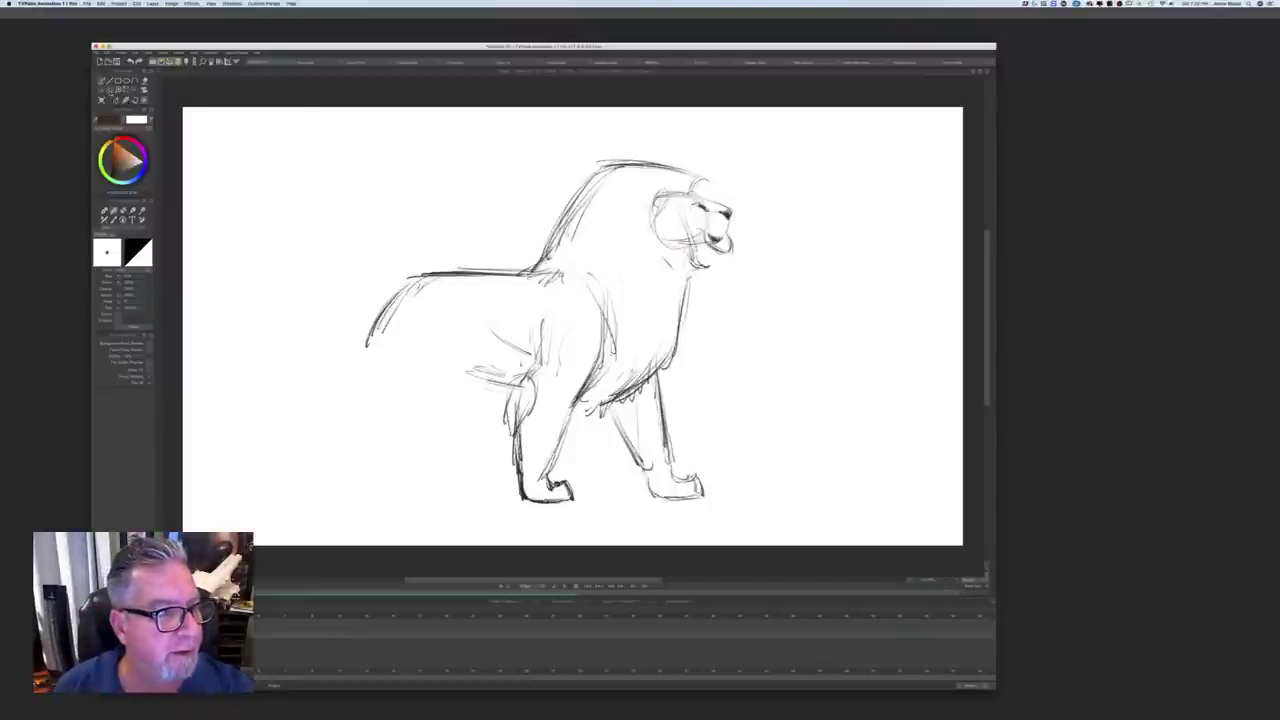
Step: Select the lion's face with a freehand outline, enlarge it slightly, and shift it a little down and forward
left_click(121, 92)
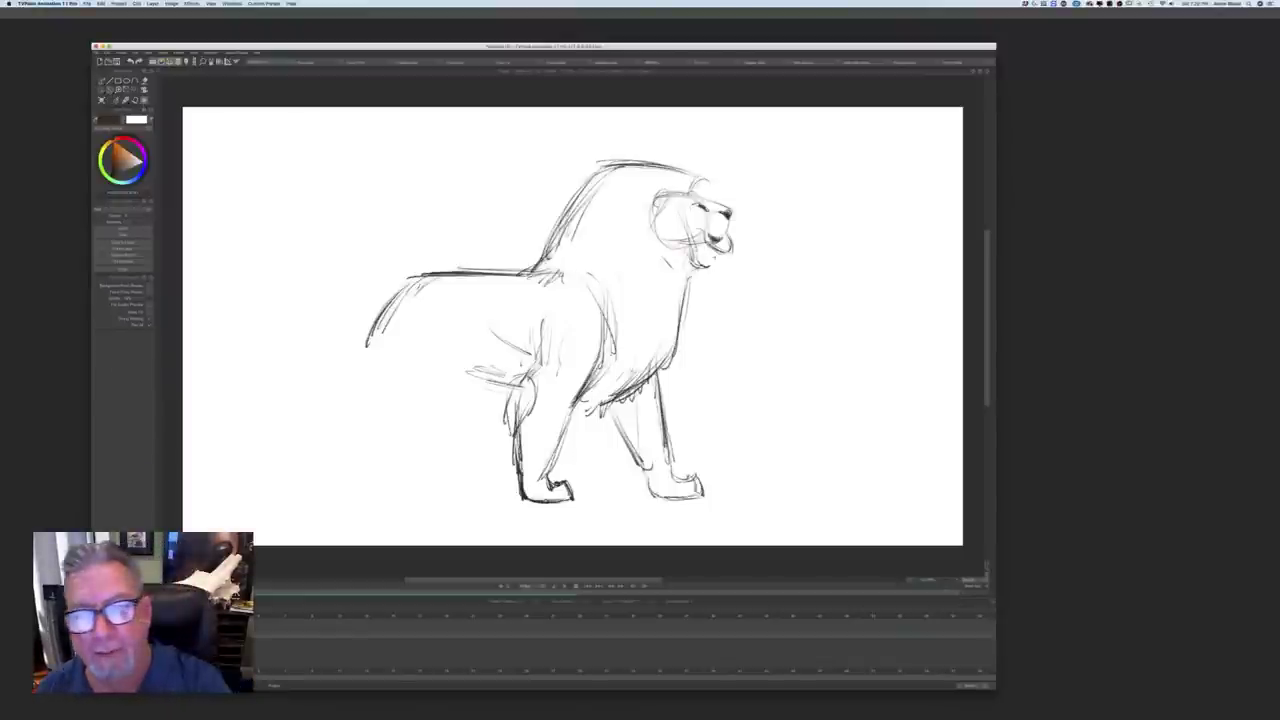
mouse_move(688, 256)
left_mouse_down()
mouse_move(662, 250)
mouse_move(736, 185)
mouse_move(705, 264)
mouse_move(668, 256)
left_mouse_up()
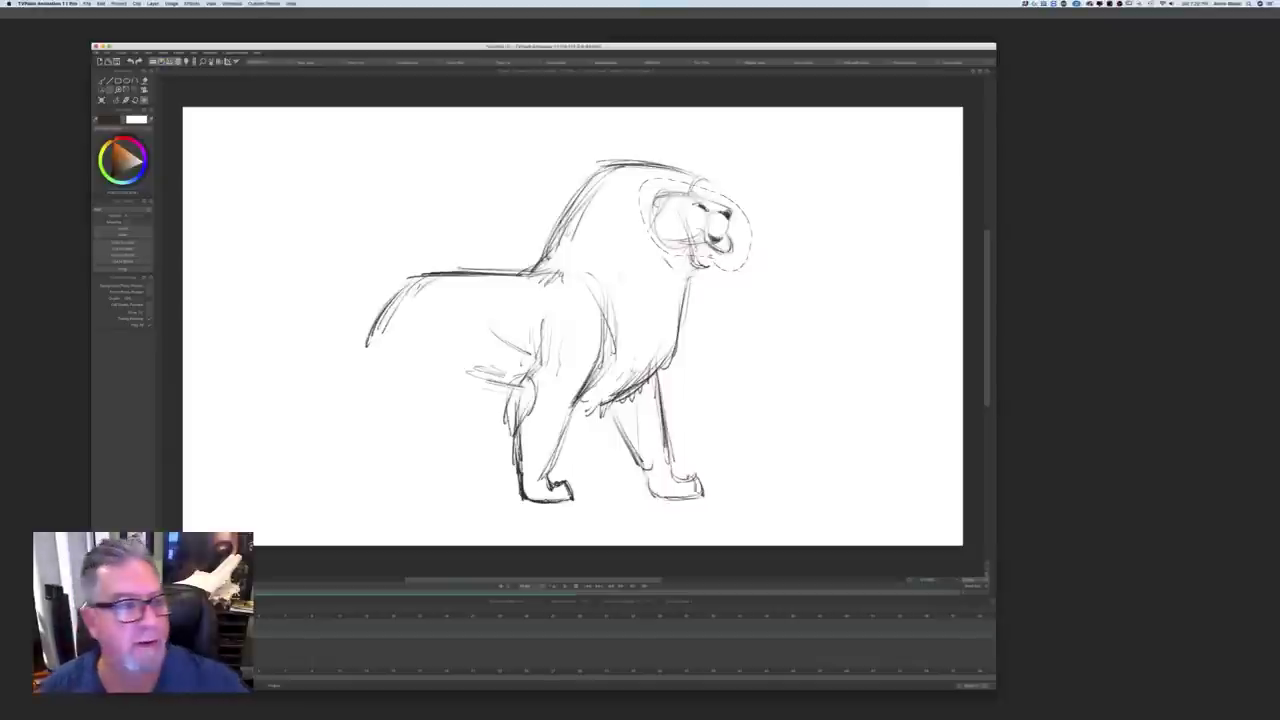
left_click(101, 3)
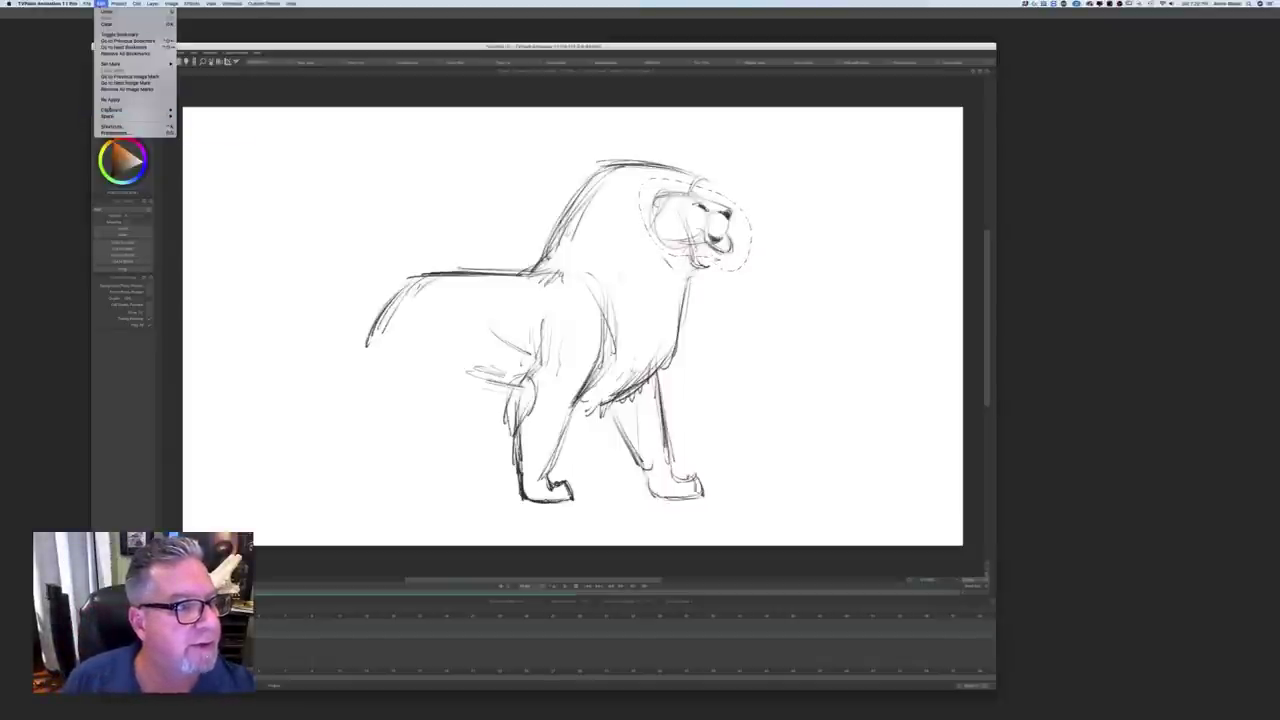
left_click(101, 4)
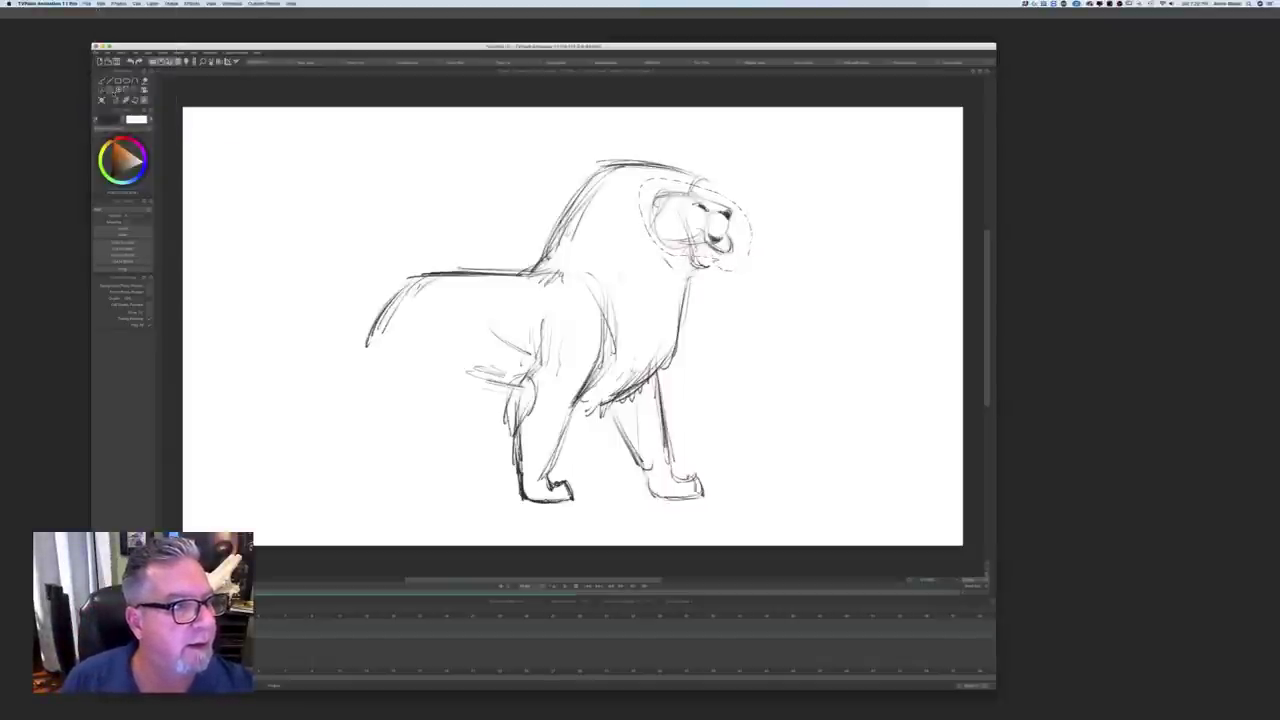
left_click(133, 92)
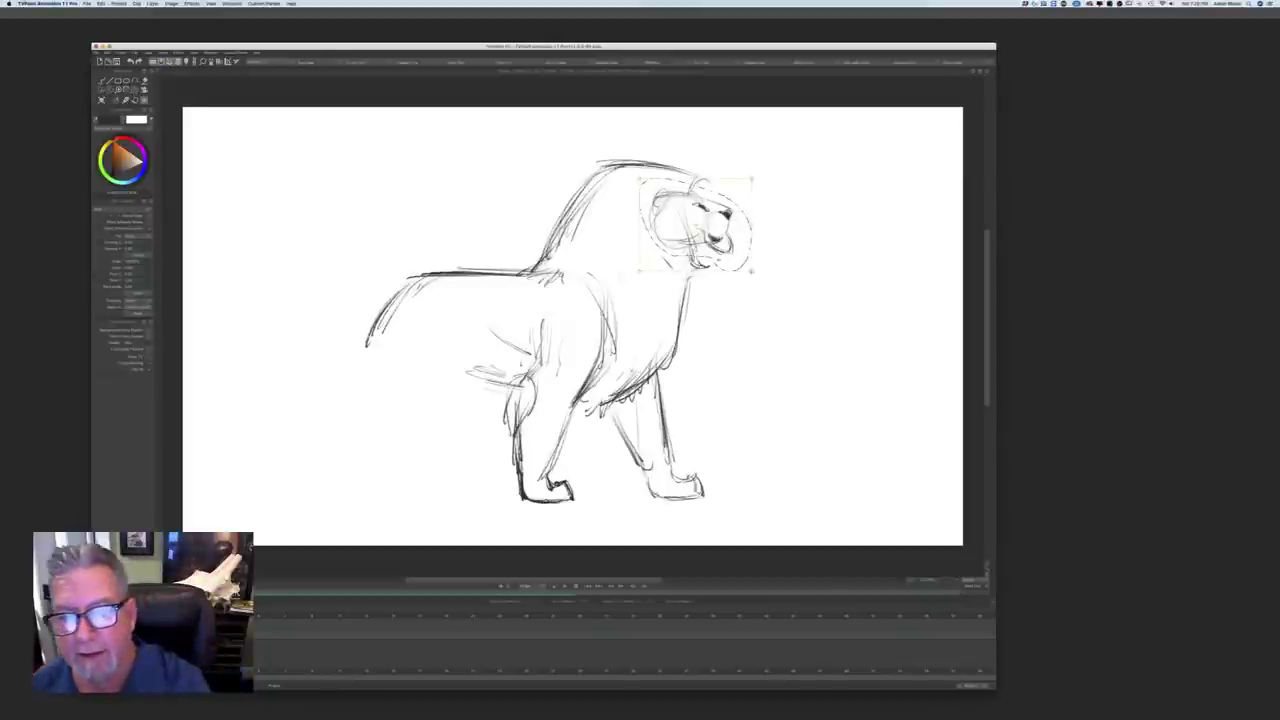
left_click_drag(752, 271, 757, 275)
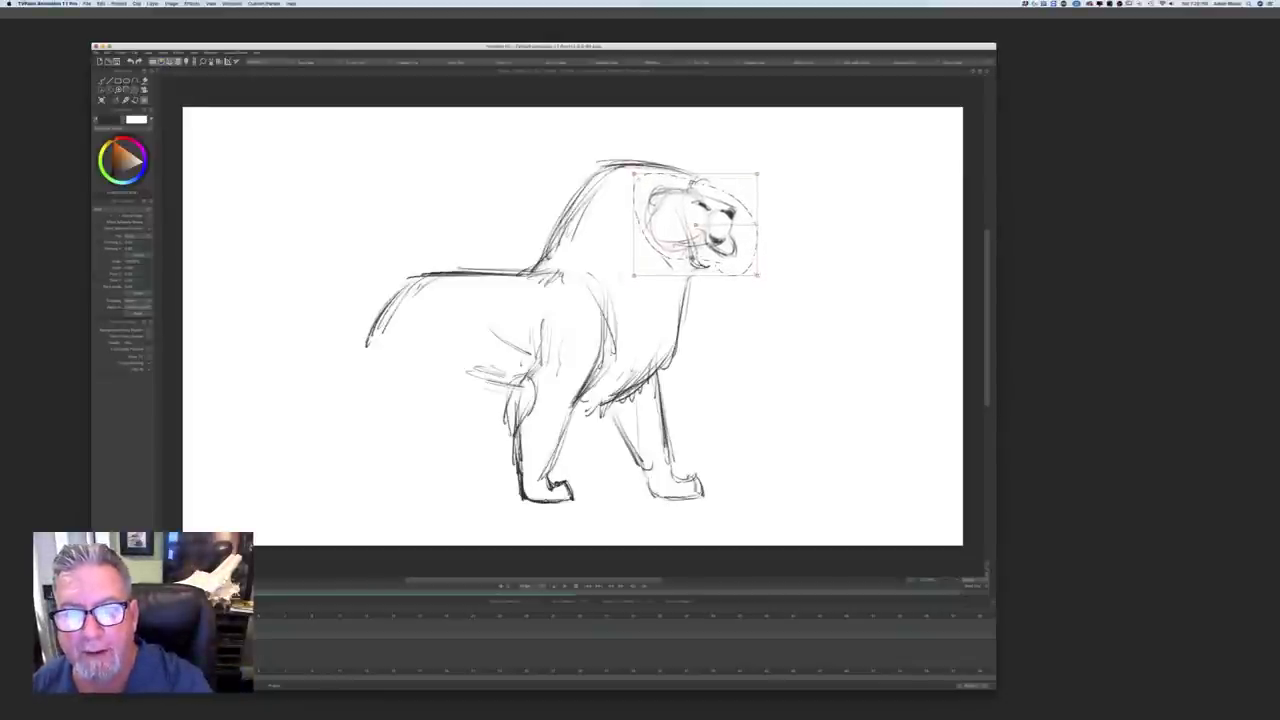
left_click_drag(696, 225, 699, 231)
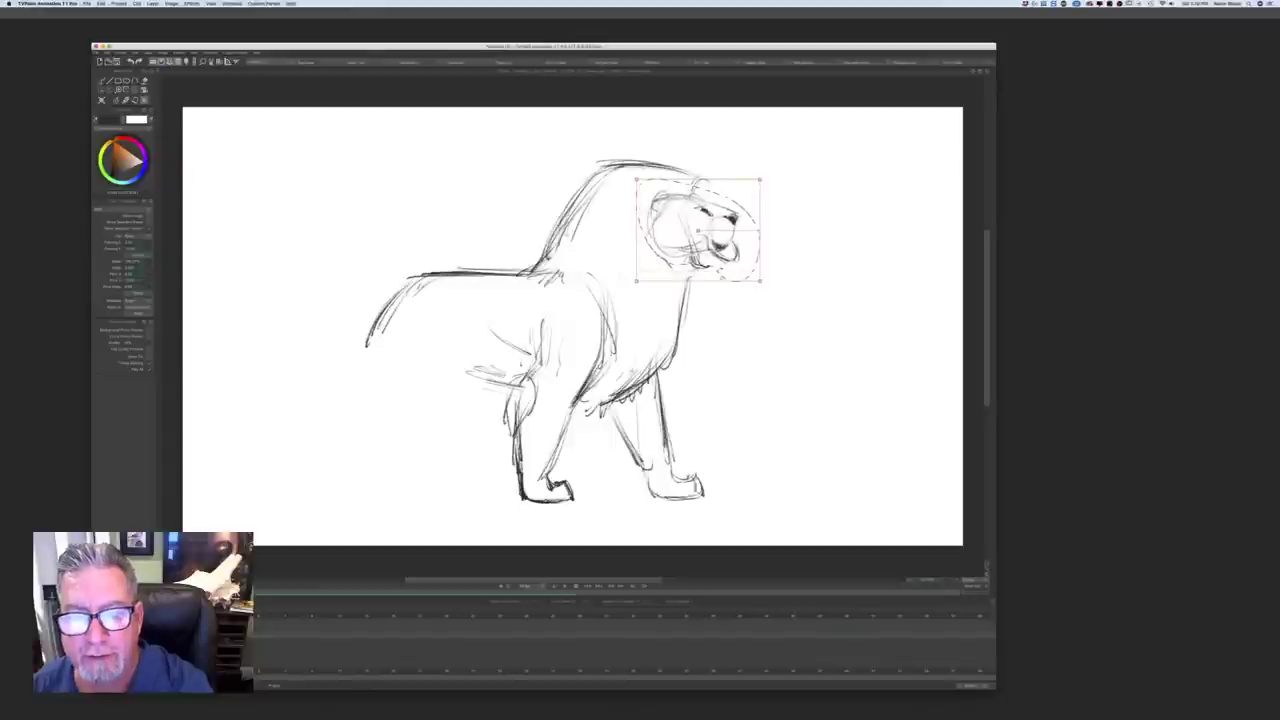
left_click_drag(760, 281, 762, 283)
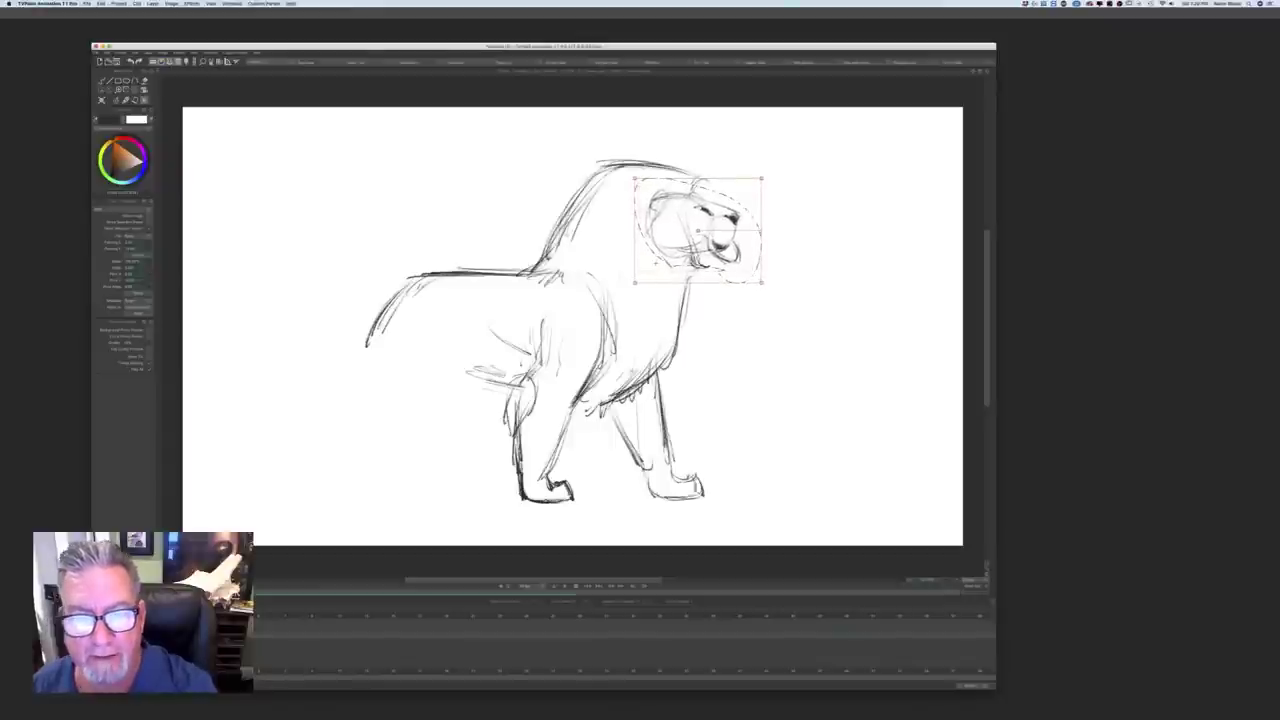
left_click_drag(698, 230, 696, 229)
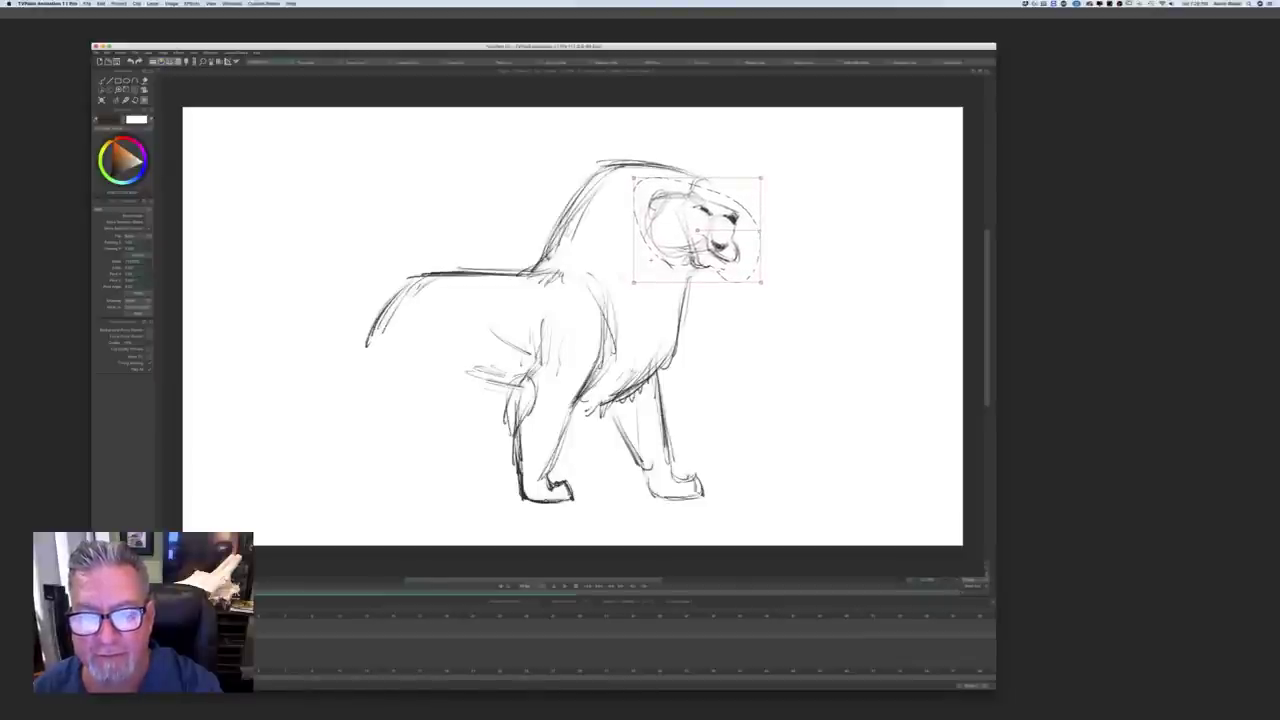
left_click_drag(700, 186, 700, 188)
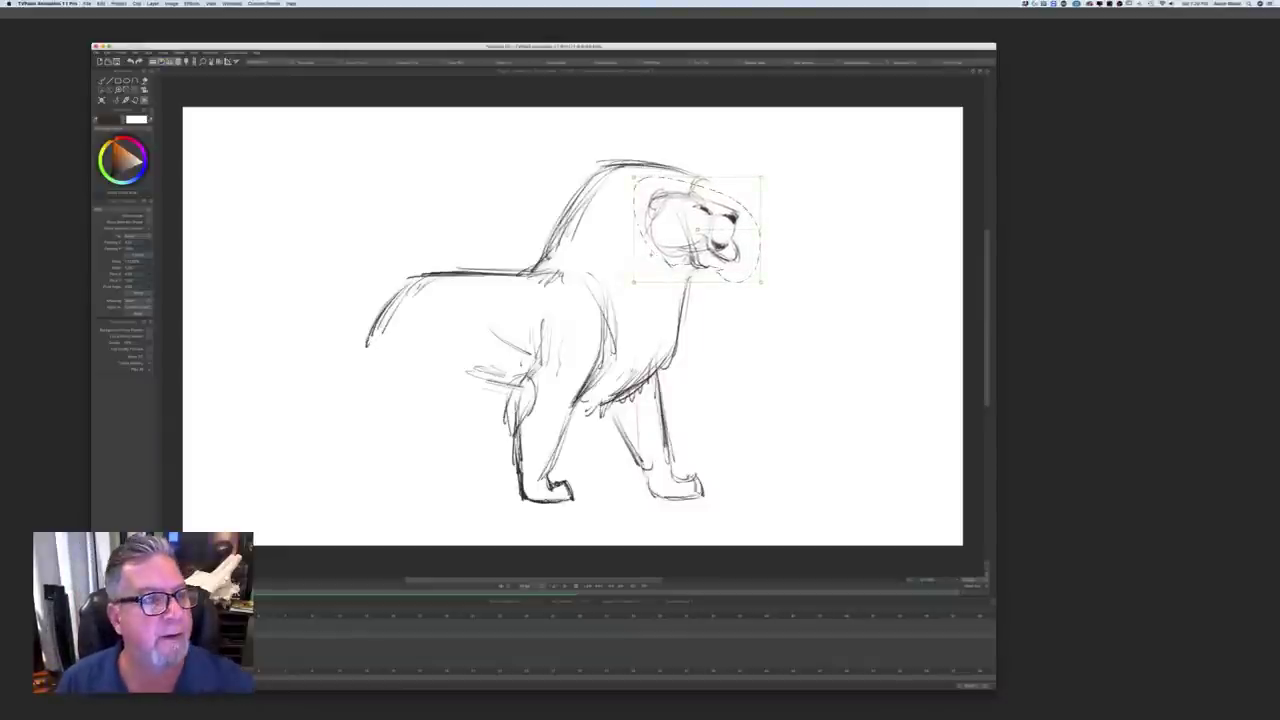
Step: Clear the face selection and return to the drawing brush
left_click(108, 92)
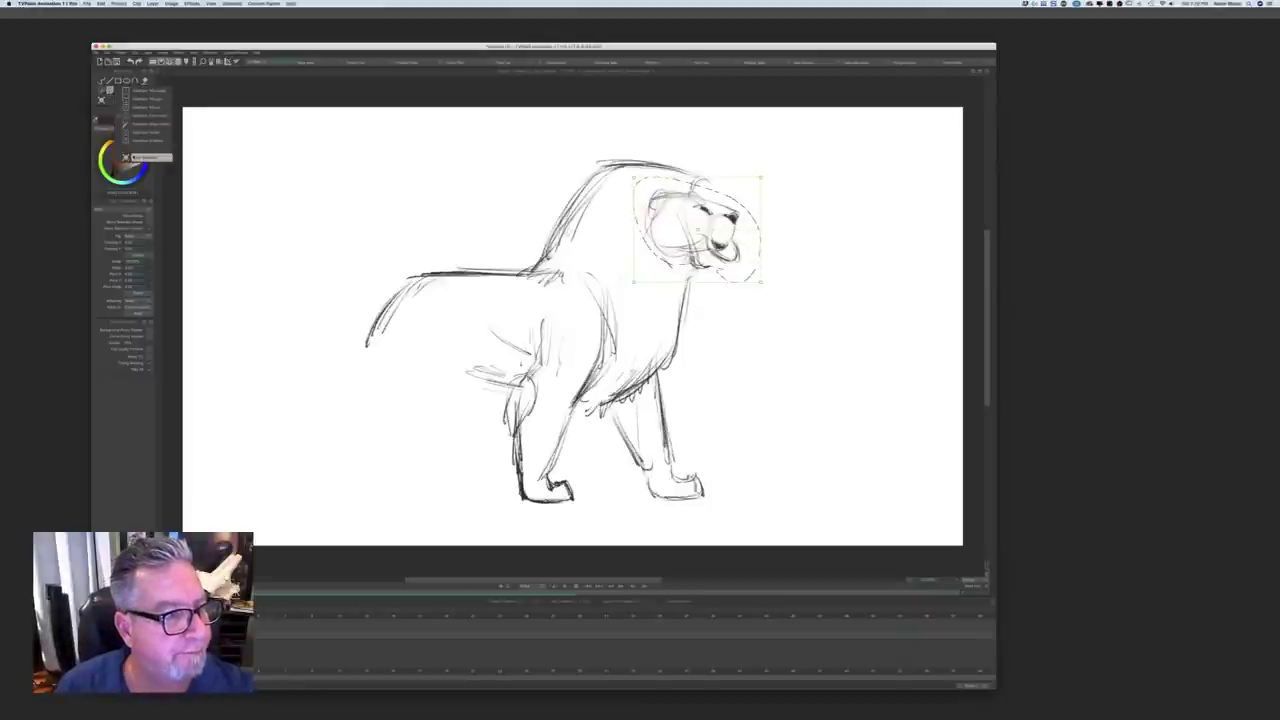
left_click(140, 157)
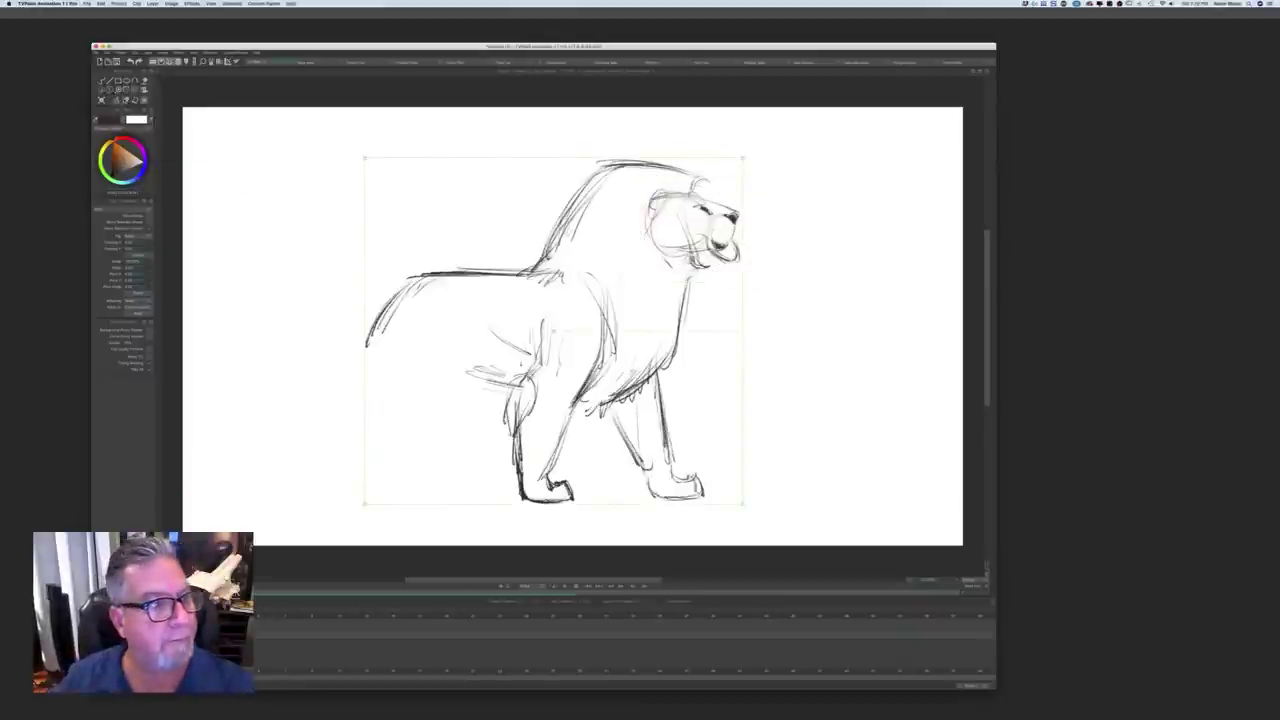
left_click(114, 100)
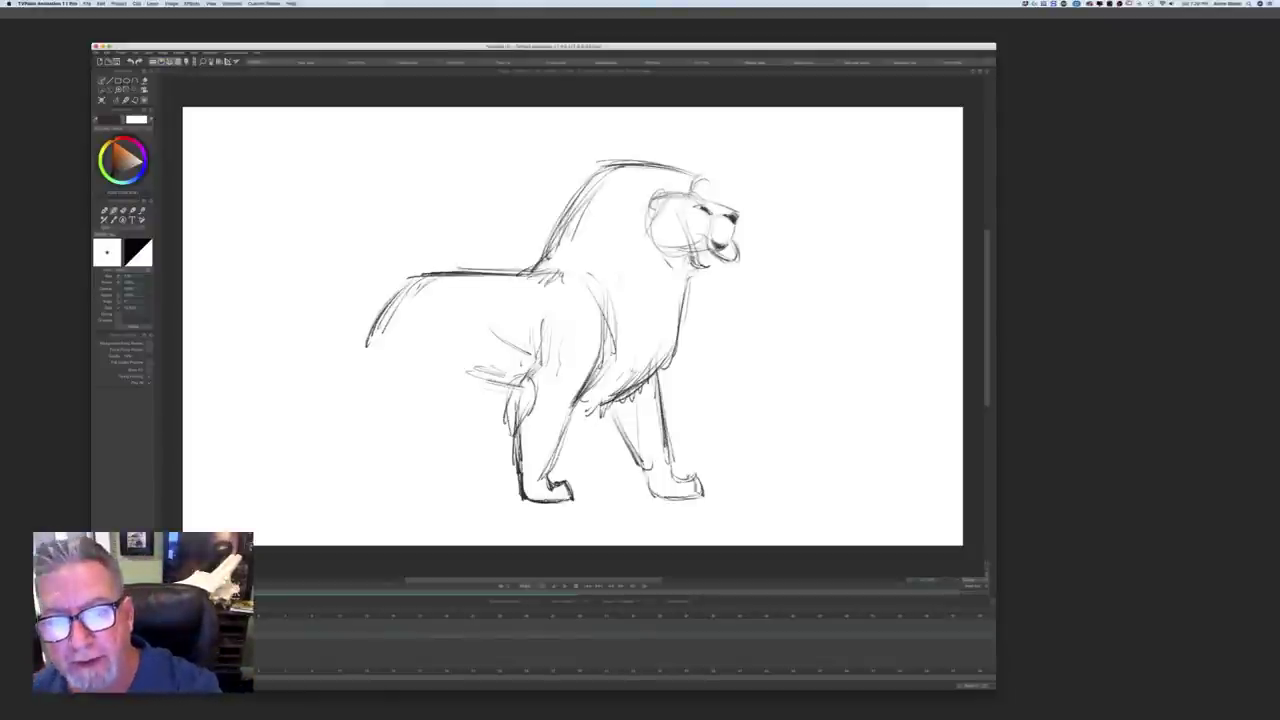
Step: Reinforce the shoulder, elbow and foreleg edges, and draw the shoulder's top arc at the base of the mane
left_click_drag(679, 168, 632, 160)
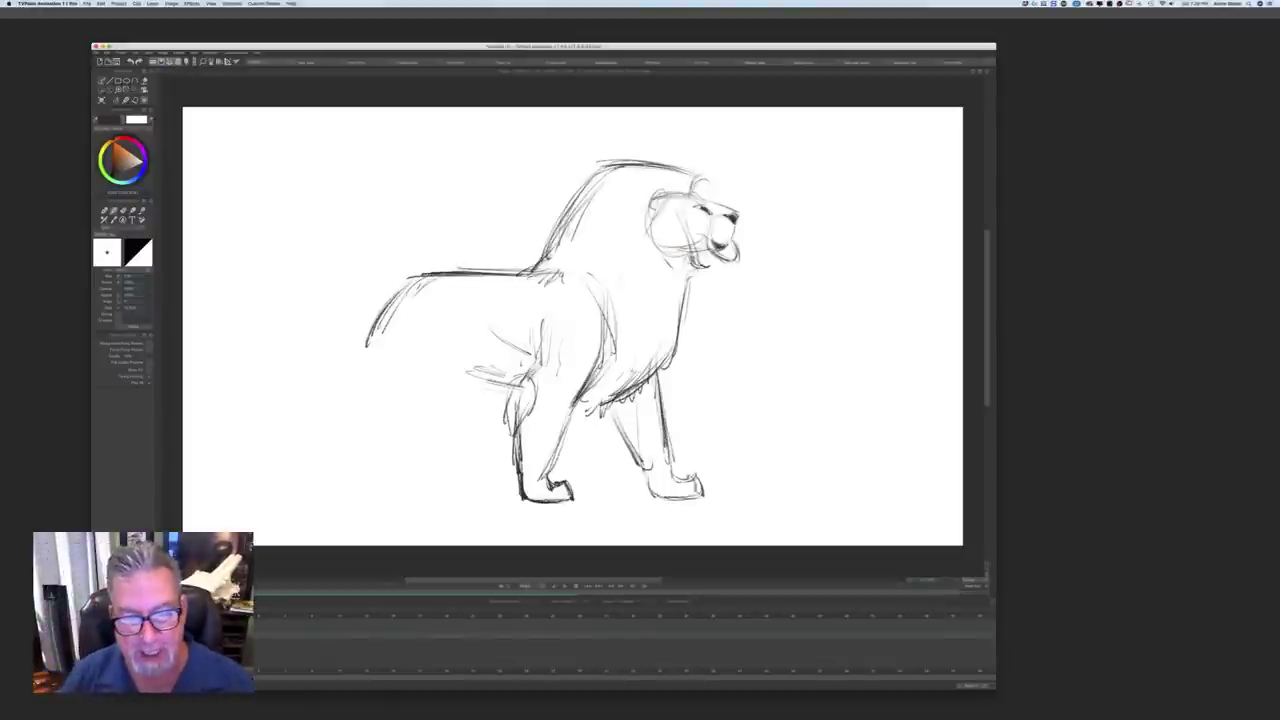
left_click_drag(578, 400, 569, 411)
left_click_drag(594, 364, 567, 412)
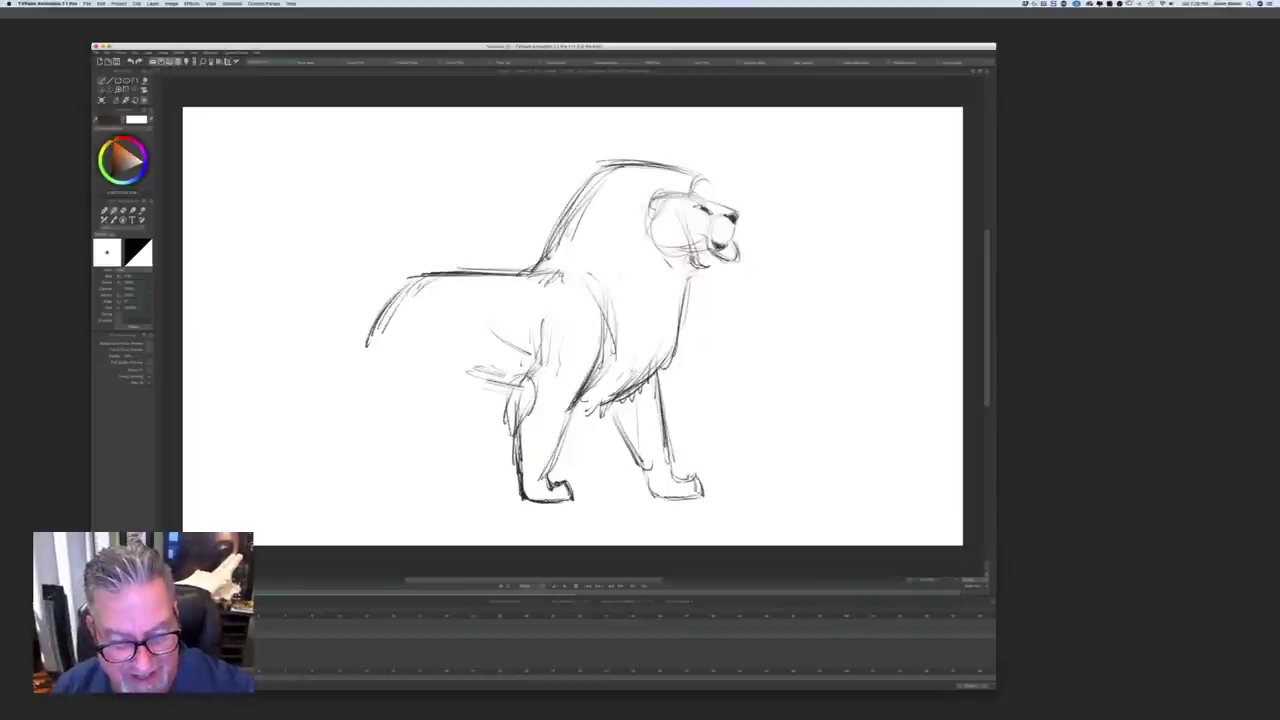
left_click_drag(541, 346, 519, 383)
mouse_move(666, 441)
left_mouse_down()
mouse_move(669, 455)
mouse_move(632, 461)
left_mouse_up()
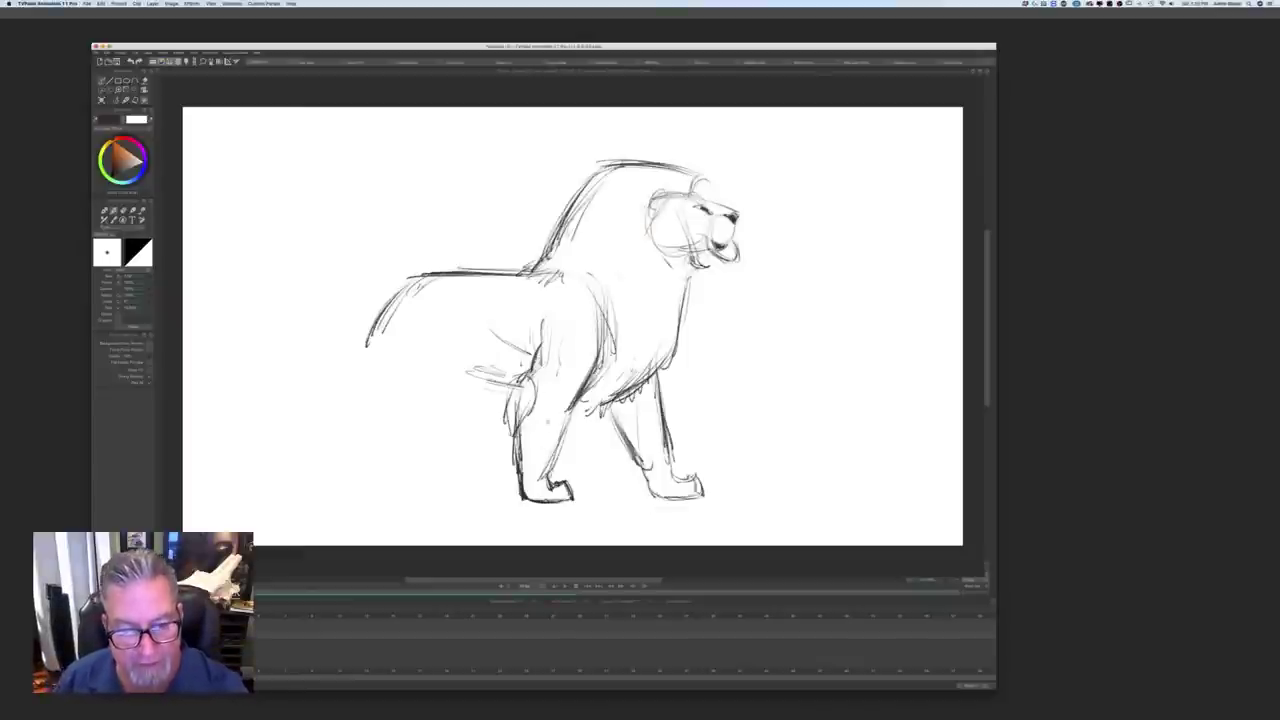
left_click_drag(548, 412, 541, 465)
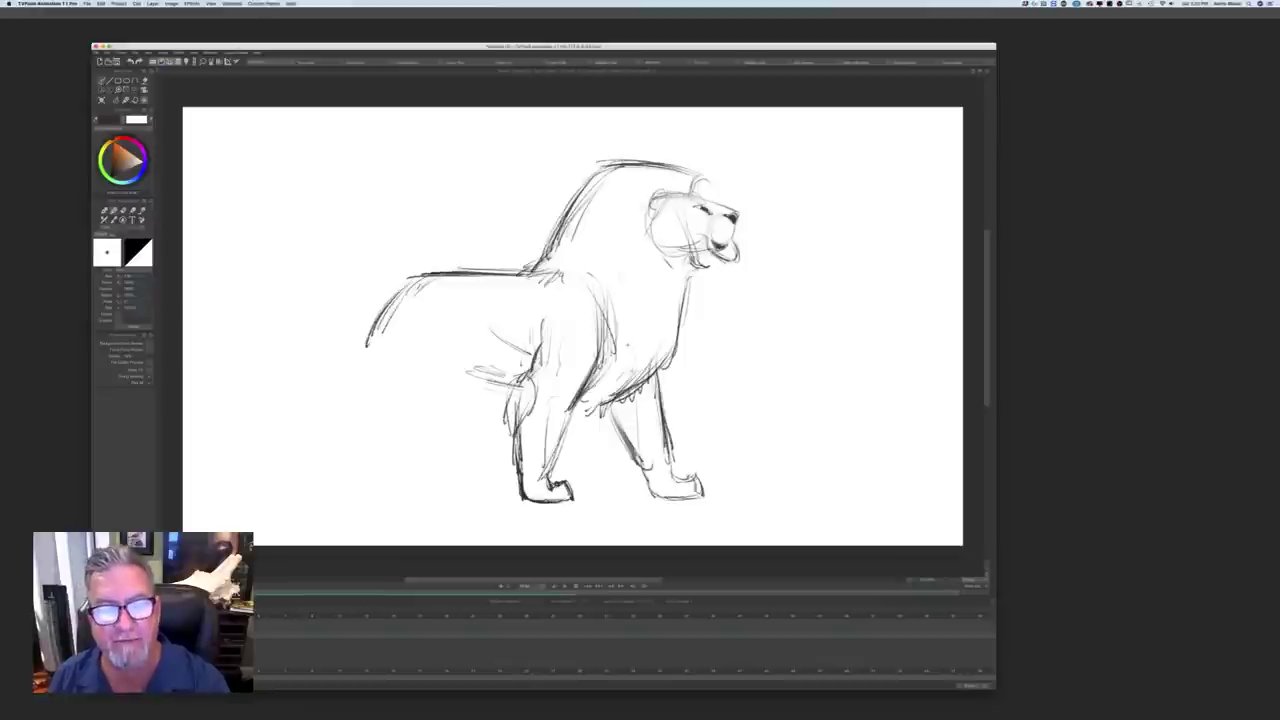
left_click_drag(561, 274, 612, 275)
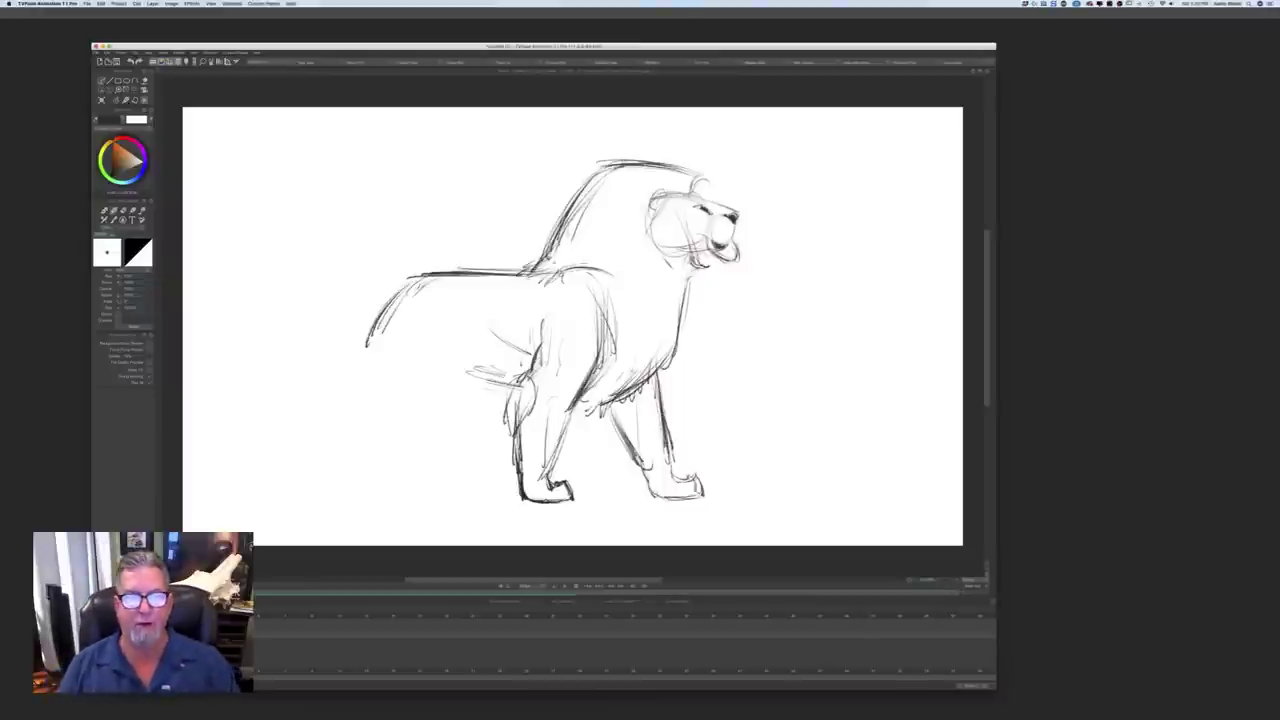
left_click_drag(568, 267, 600, 267)
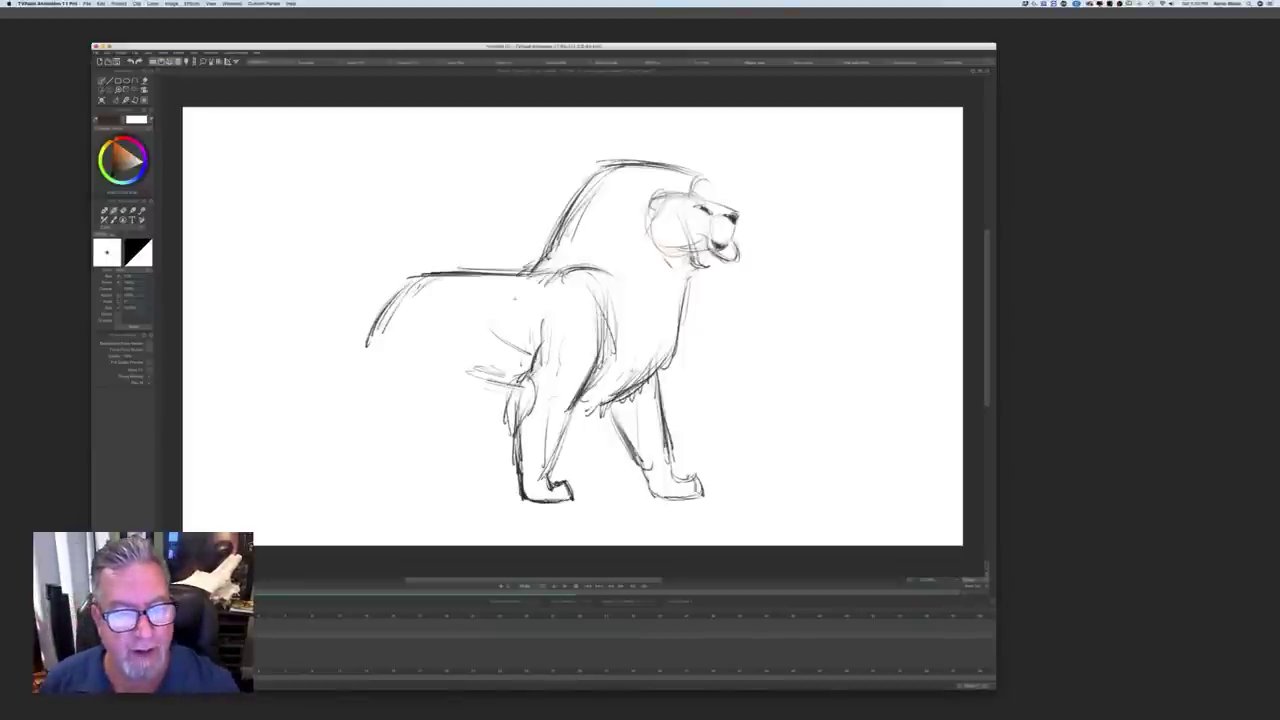
Step: Erase the rump curve and redraw the back with a longer rump reaching farther behind
key("e")
mouse_move(480, 275)
left_mouse_down()
mouse_move(434, 287)
mouse_move(366, 342)
mouse_move(343, 333)
left_mouse_up()
key("b")
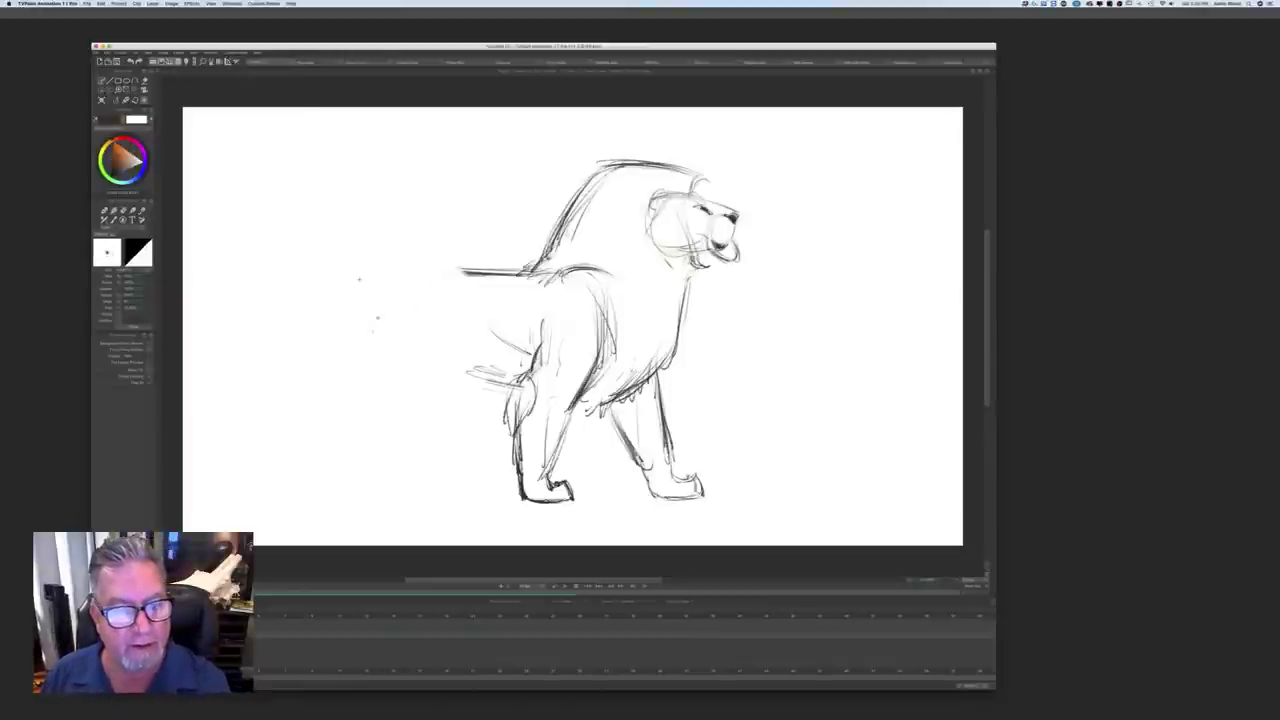
mouse_move(462, 266)
left_mouse_down()
mouse_move(372, 268)
mouse_move(410, 279)
mouse_move(334, 299)
mouse_move(407, 265)
mouse_move(384, 269)
left_mouse_up()
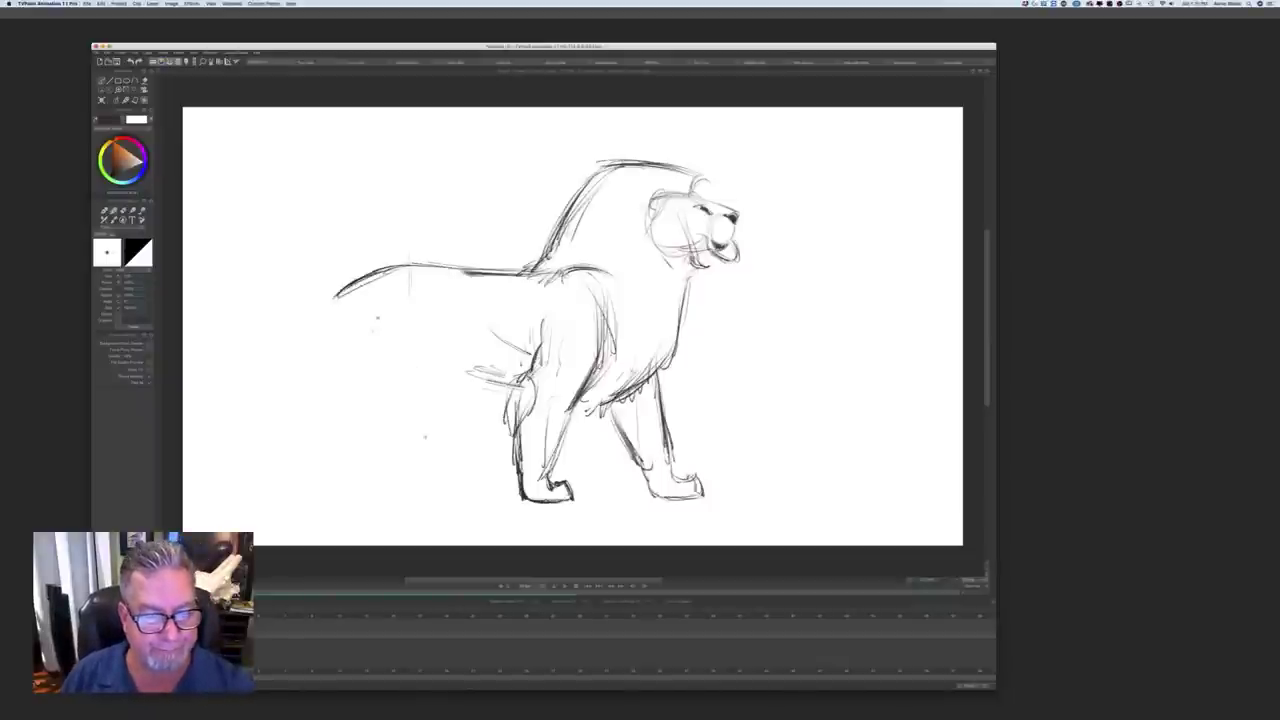
Step: Mark the hip with a light vertical stroke, erase the redrawn rump behind it, and return to the brush
left_click_drag(413, 270, 415, 320)
key("e")
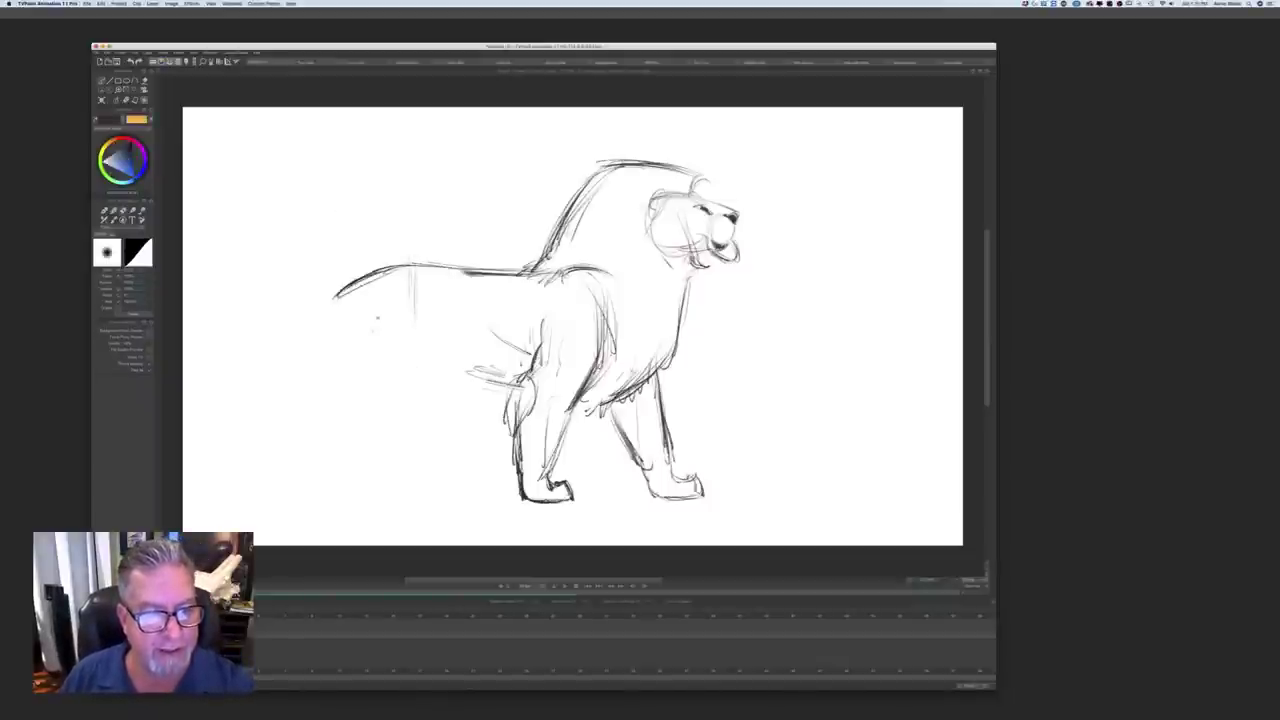
mouse_move(412, 272)
left_mouse_down()
mouse_move(376, 272)
mouse_move(338, 295)
left_mouse_up()
key("e")
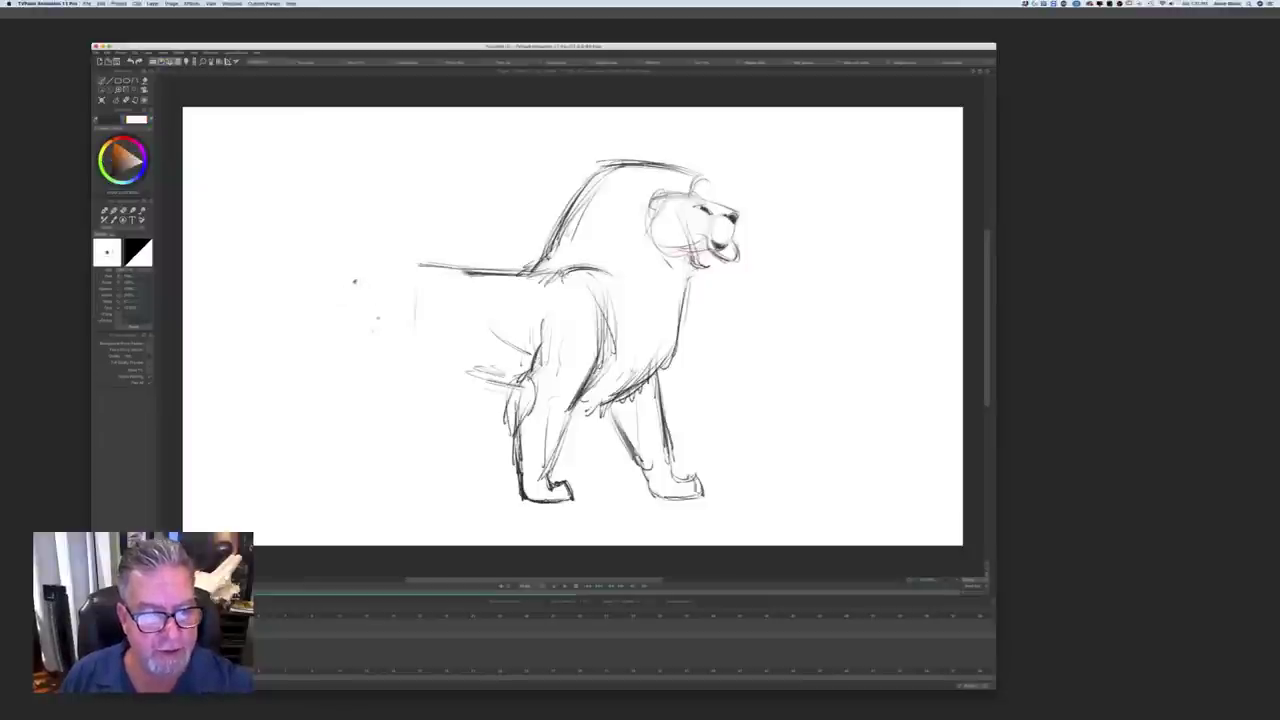
Step: Add another vertical guide stroke at the hip, and draw the curved belly line back from the near elbow
left_click_drag(427, 280, 427, 320)
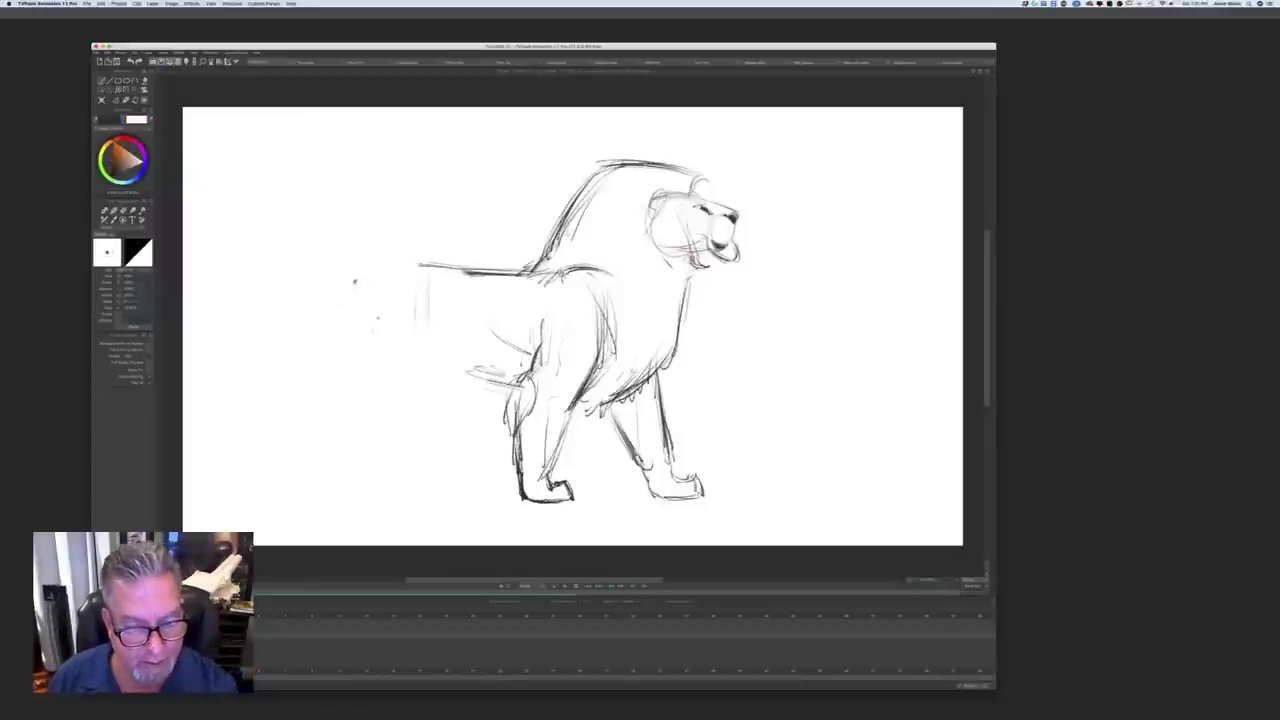
left_click_drag(504, 398, 450, 378)
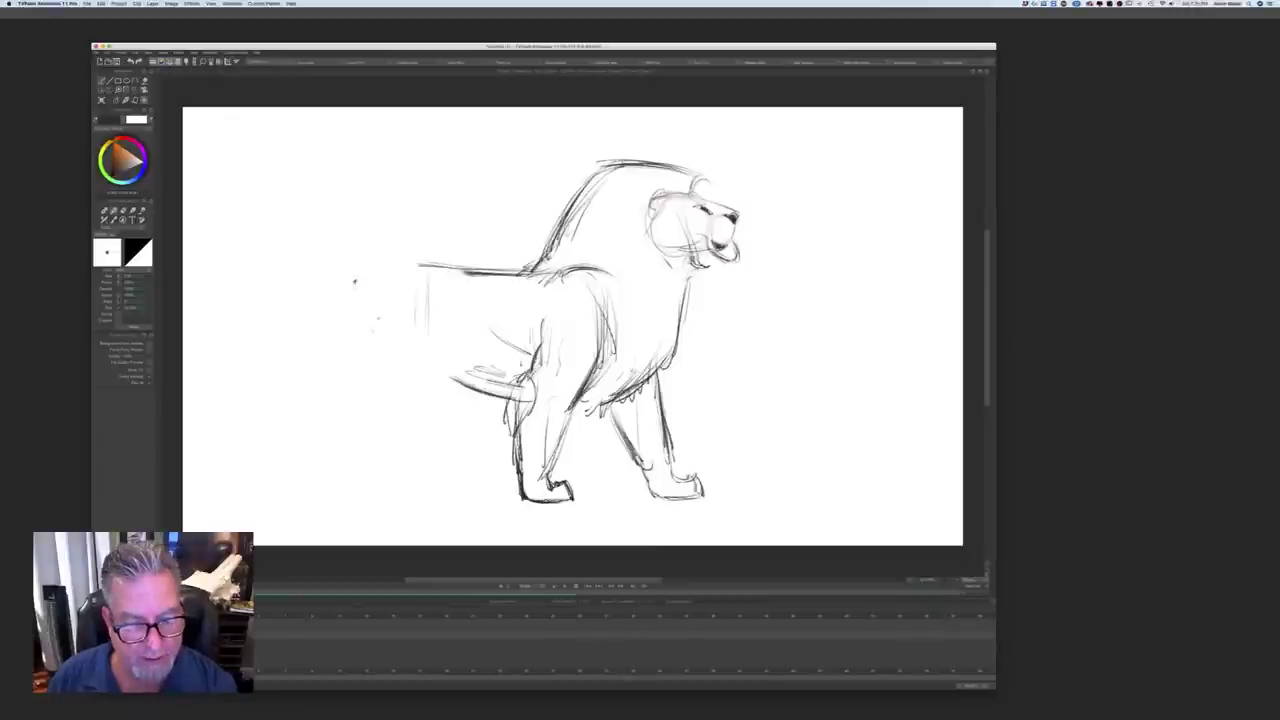
left_click_drag(550, 401, 520, 399)
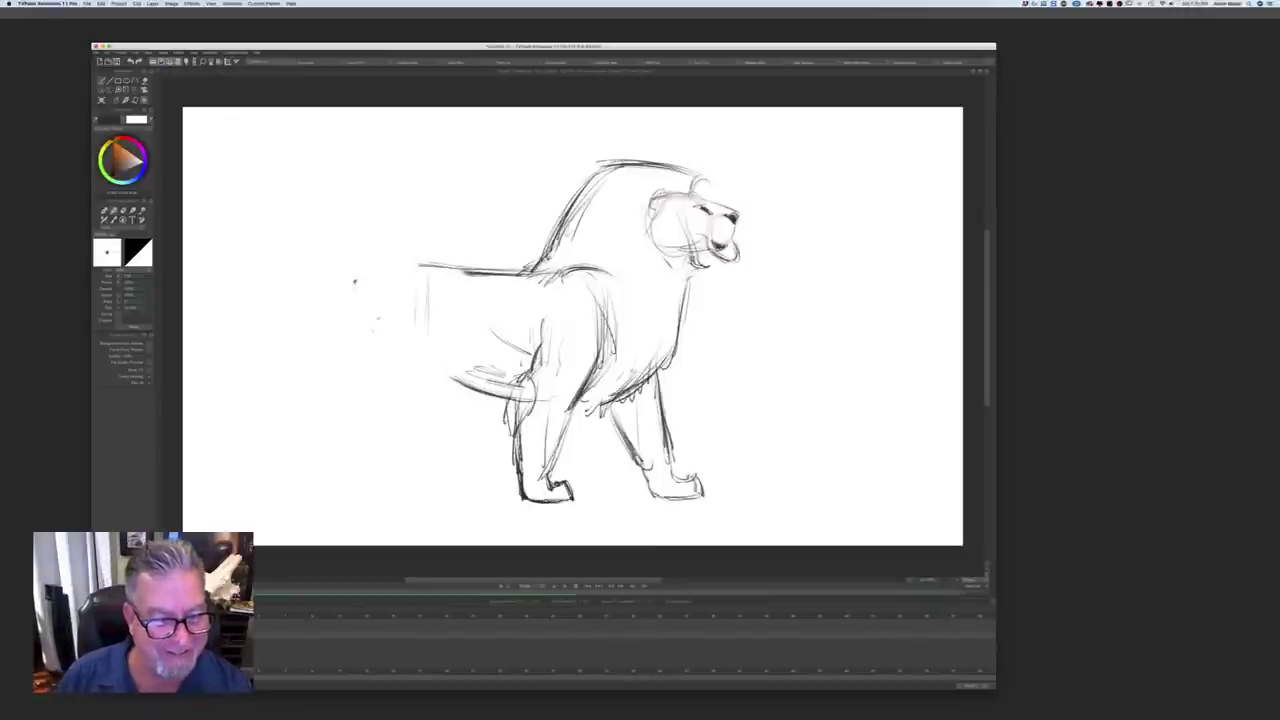
Step: Draw the rump curve sloping down behind the back, hatch the shadow behind the near elbow, and draw the thigh's front edge
left_click_drag(414, 268, 343, 293)
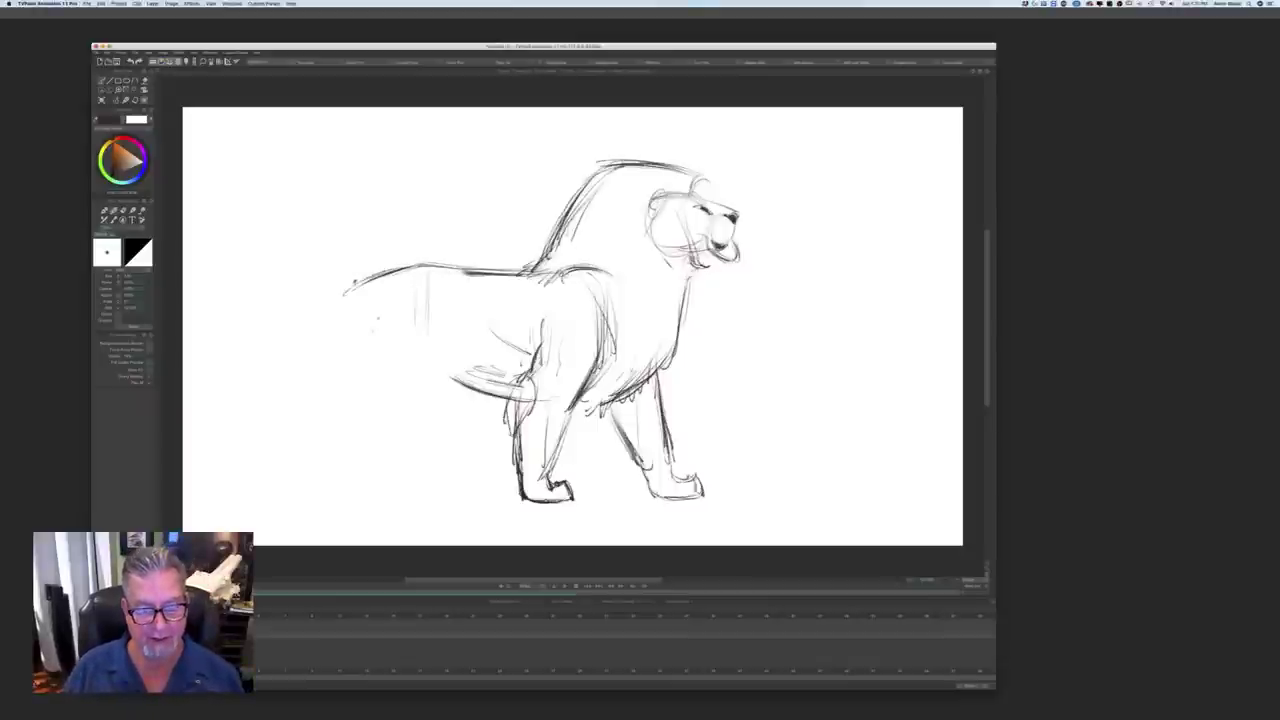
left_click_drag(532, 378, 510, 430)
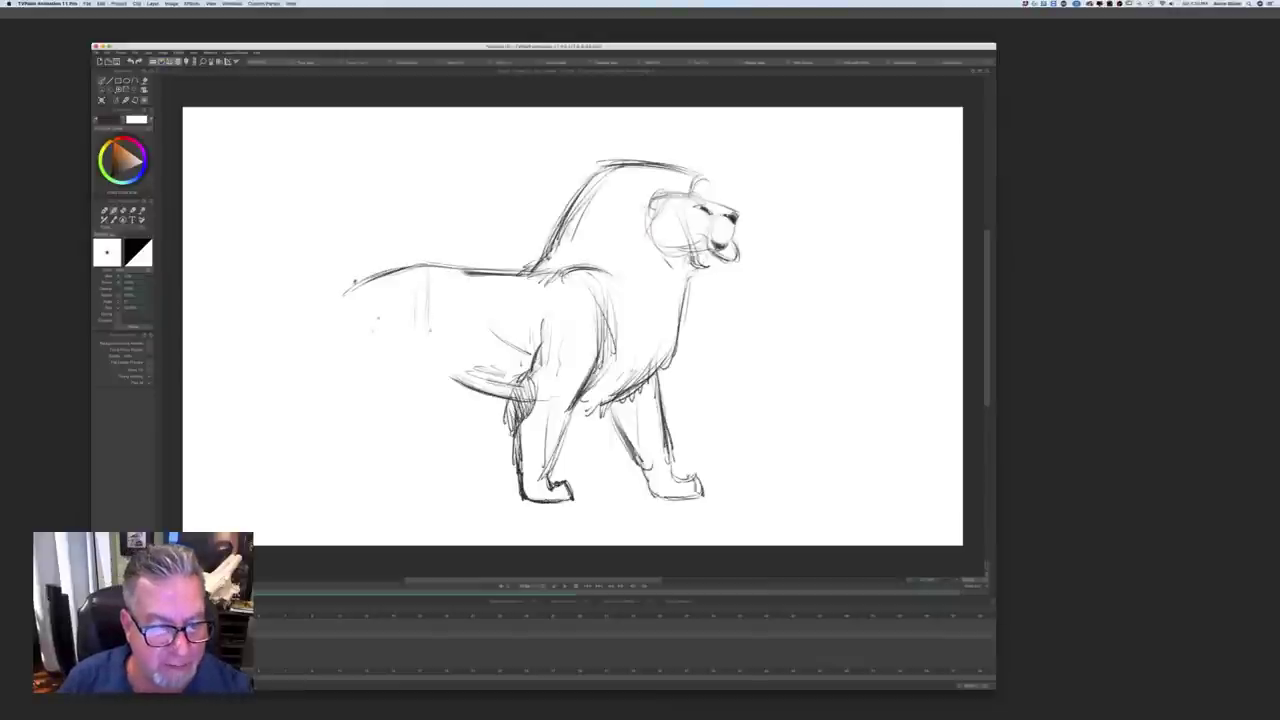
left_click_drag(430, 294, 436, 358)
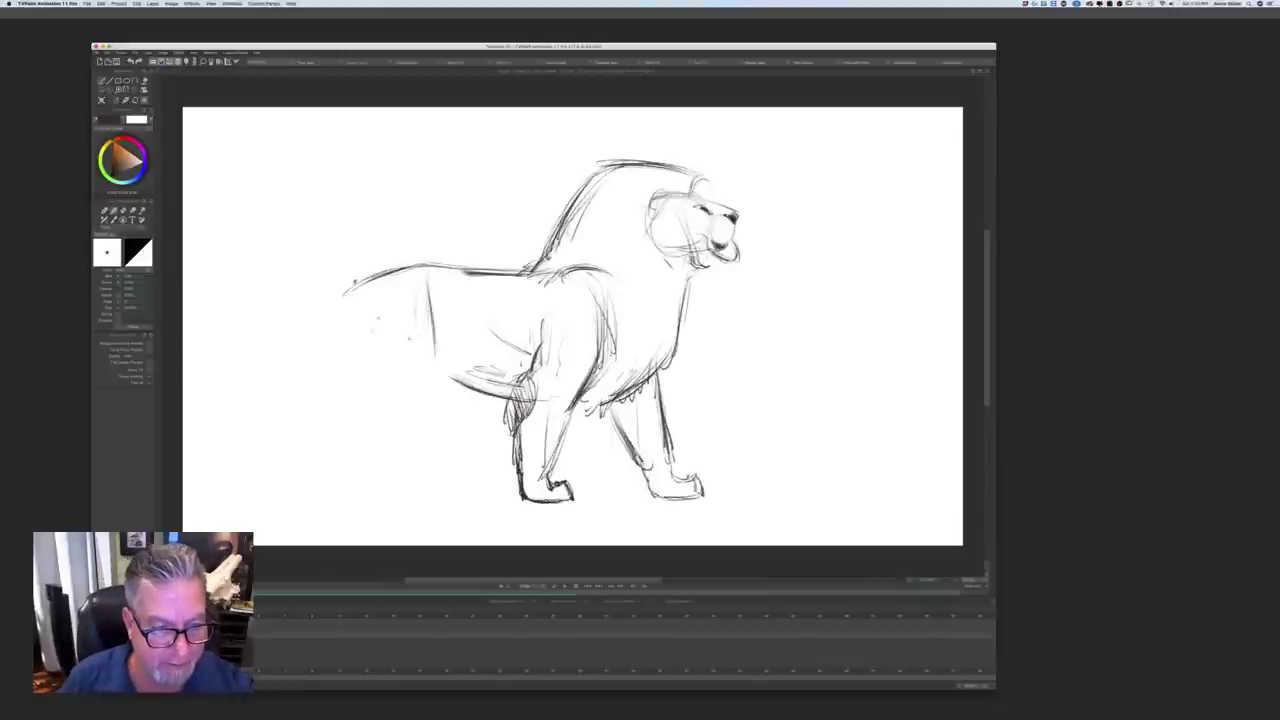
left_click_drag(428, 304, 434, 358)
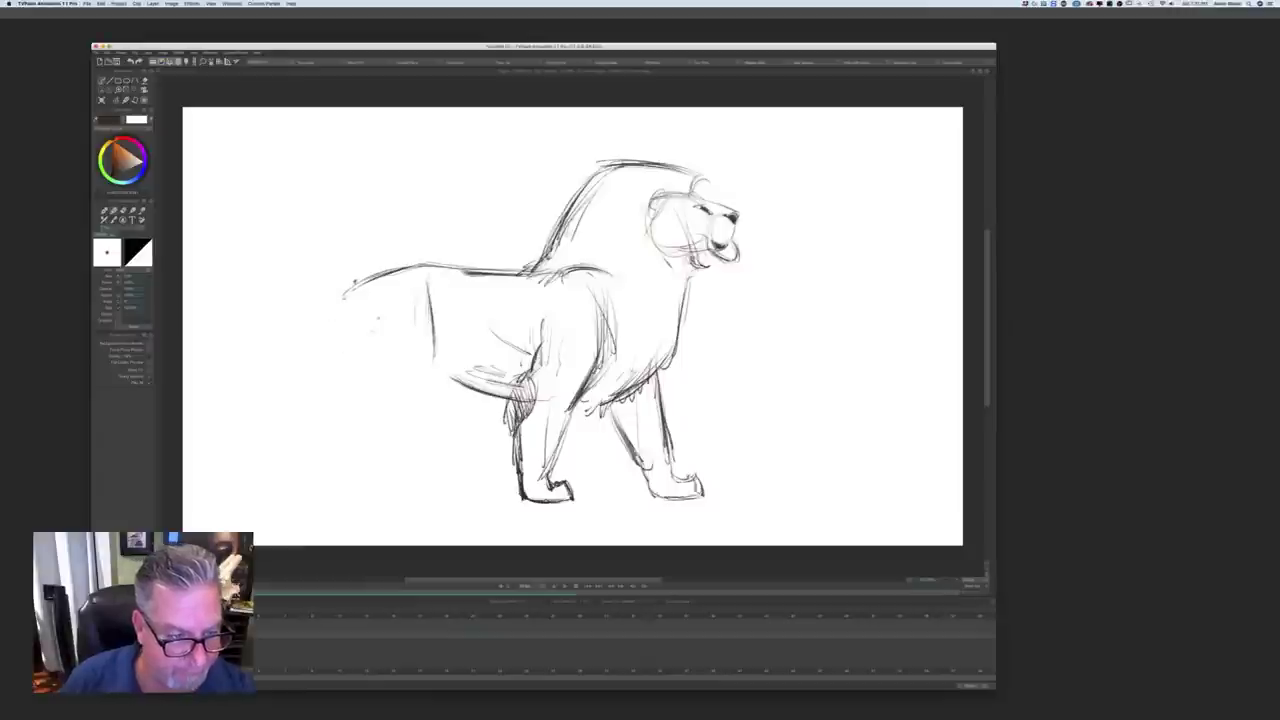
Step: Rough in the near hind leg from the rump through the knee and hock down to the lower leg and foot
mouse_move(342, 300)
left_mouse_down()
mouse_move(367, 392)
mouse_move(420, 397)
mouse_move(412, 415)
mouse_move(357, 400)
mouse_move(419, 410)
mouse_move(360, 420)
mouse_move(432, 482)
left_mouse_up()
left_click_drag(362, 424, 414, 480)
left_click_drag(416, 458, 430, 484)
left_click_drag(366, 426, 390, 452)
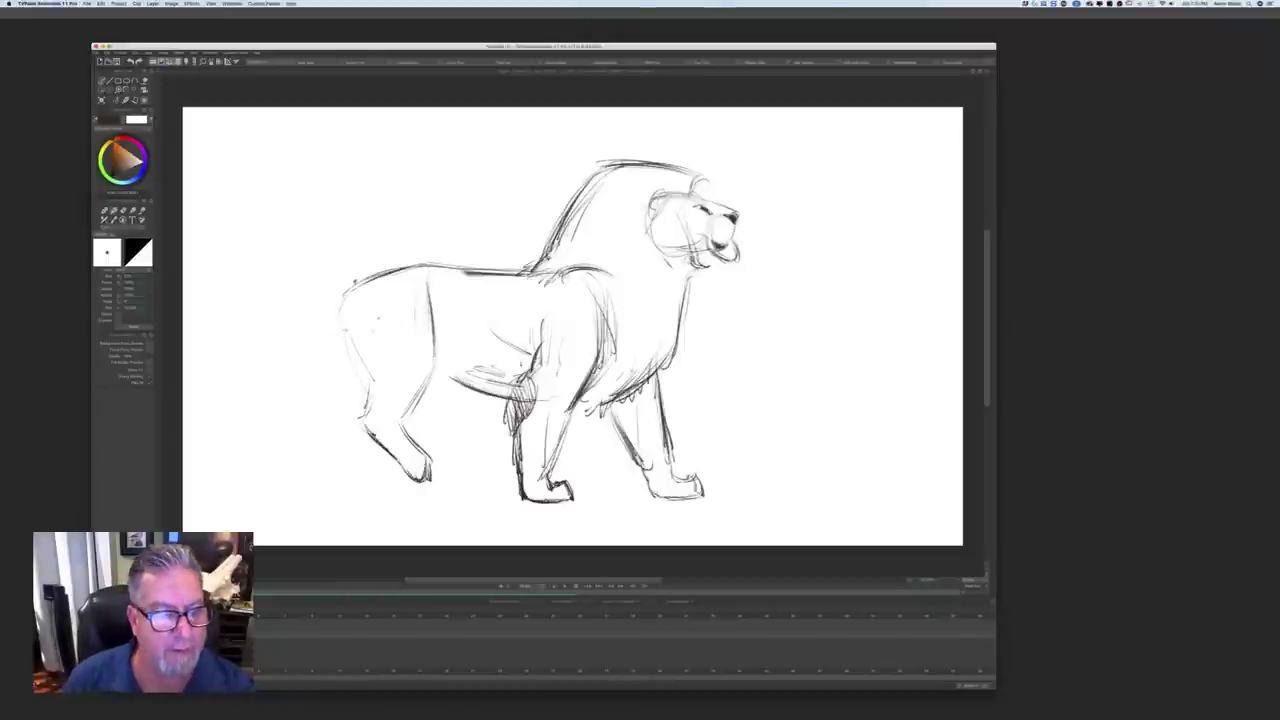
Step: Reinforce the near hind leg's thigh, knee and lower leg contours, and join the knee to the belly line
left_click_drag(356, 354, 370, 388)
left_click_drag(366, 378, 372, 412)
left_click_drag(430, 354, 420, 394)
mouse_move(426, 372)
left_mouse_down()
mouse_move(410, 404)
mouse_move(448, 372)
left_mouse_up()
left_click_drag(434, 290, 418, 486)
mouse_move(362, 420)
left_mouse_down()
mouse_move(416, 488)
mouse_move(428, 478)
left_mouse_up()
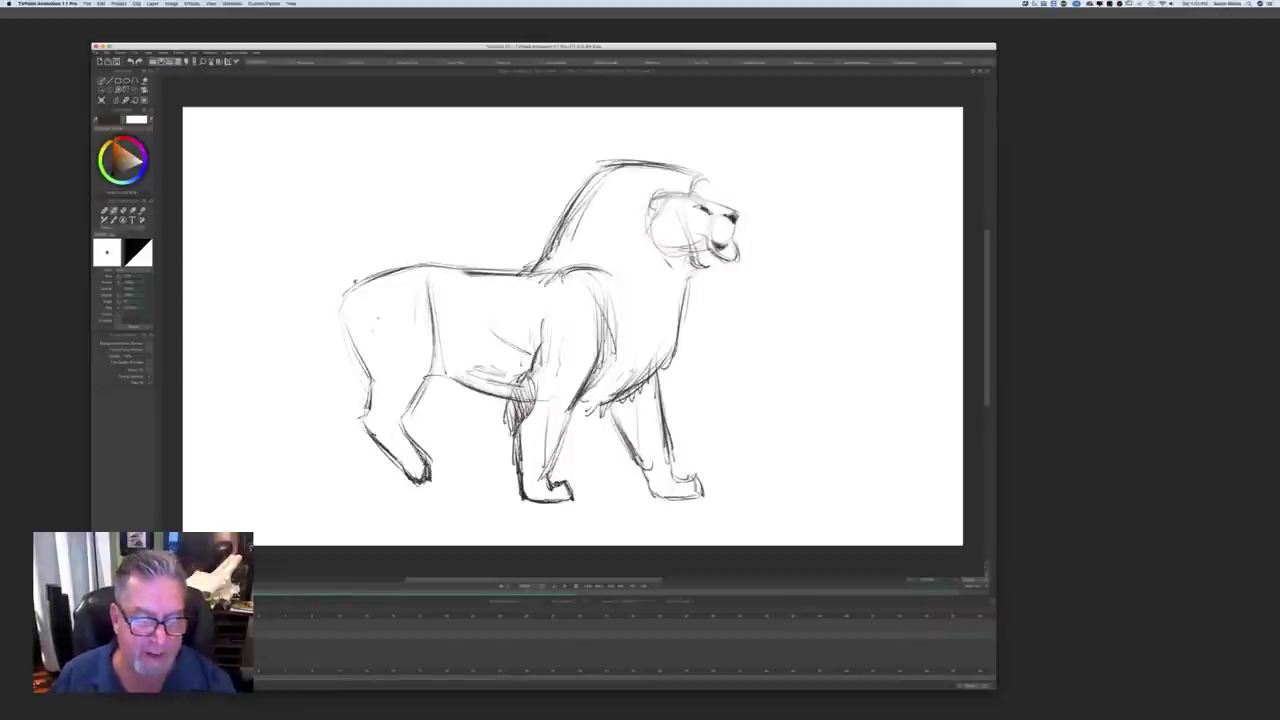
Step: Touch up the near hind foot and add a short contour mark at the hock
left_click_drag(549, 480, 565, 485)
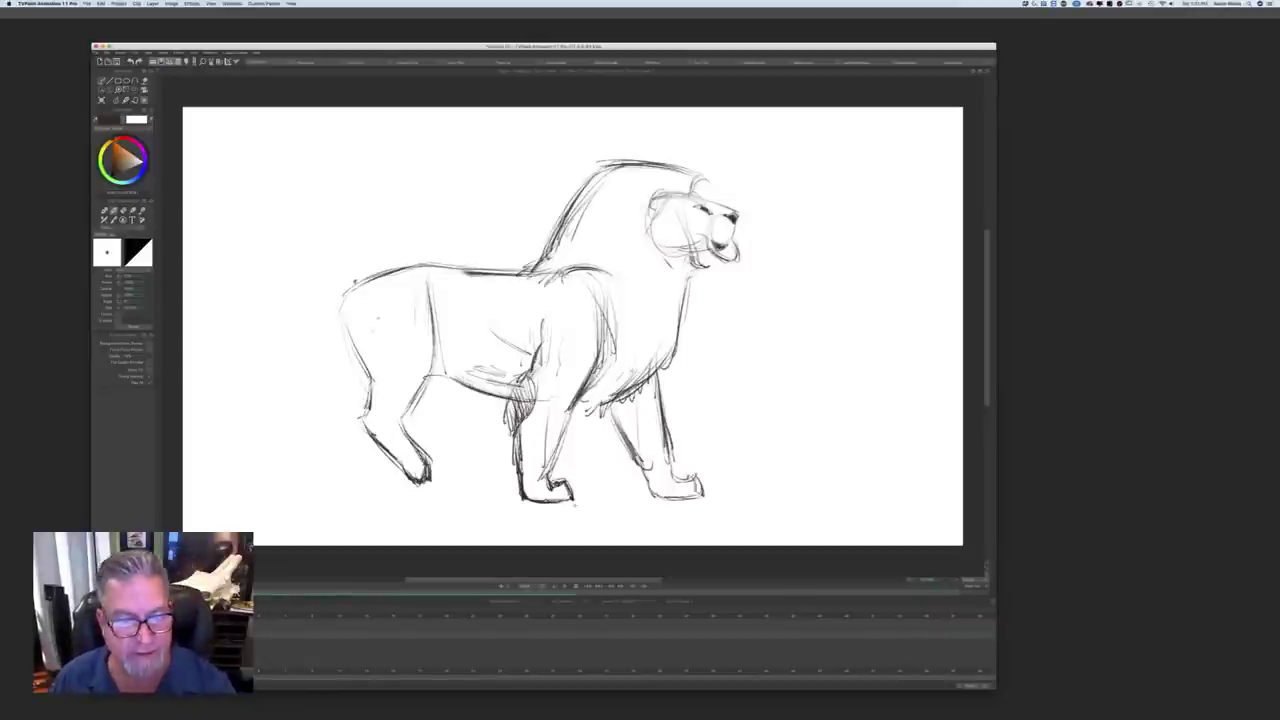
mouse_move(426, 458)
left_mouse_down()
mouse_move(431, 485)
mouse_move(395, 458)
left_mouse_up()
left_click_drag(379, 413, 383, 431)
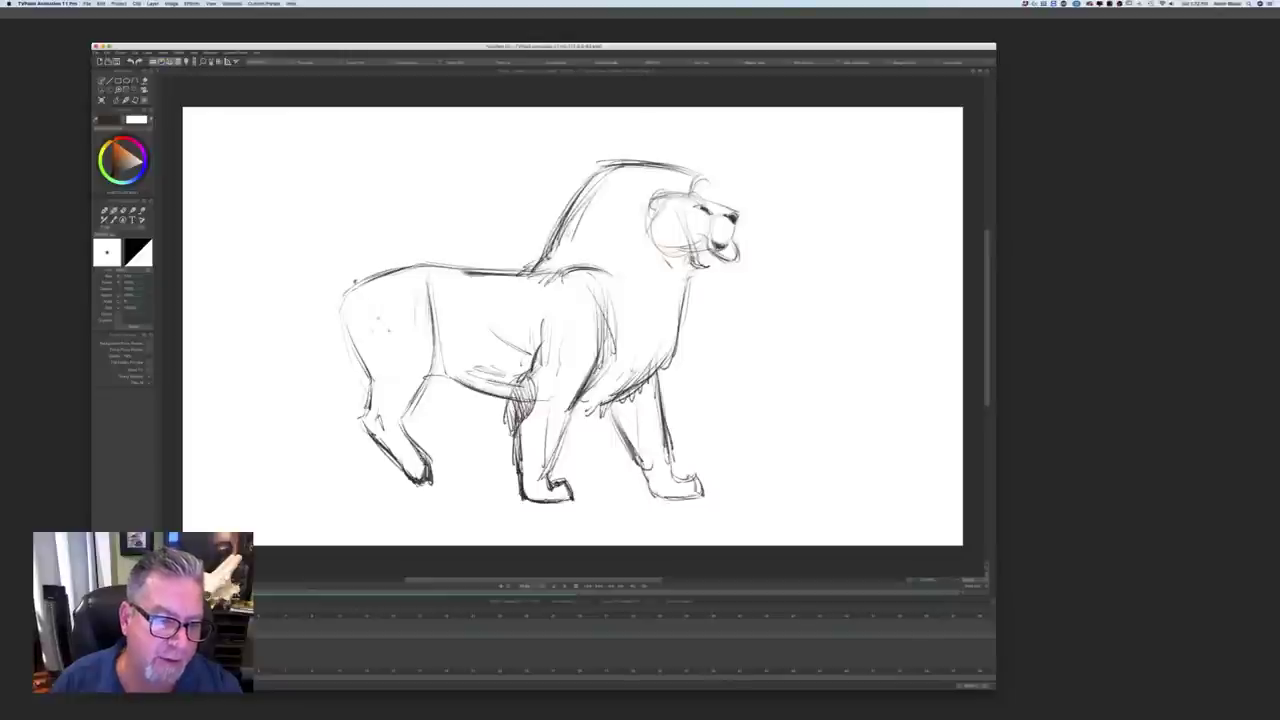
Step: Mark the near hind leg's hip, knee and hock joints with small circles, and start the bone line below the hock
left_click_drag(378, 295, 379, 297)
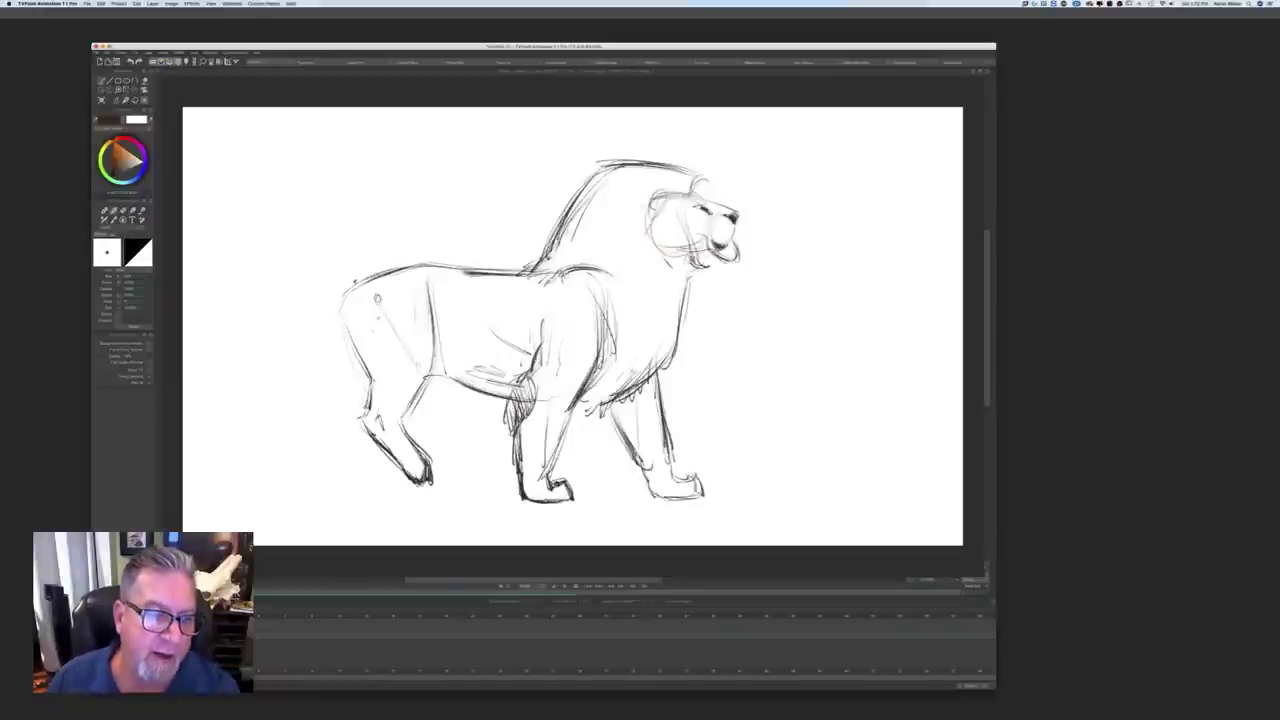
left_click_drag(382, 292, 383, 296)
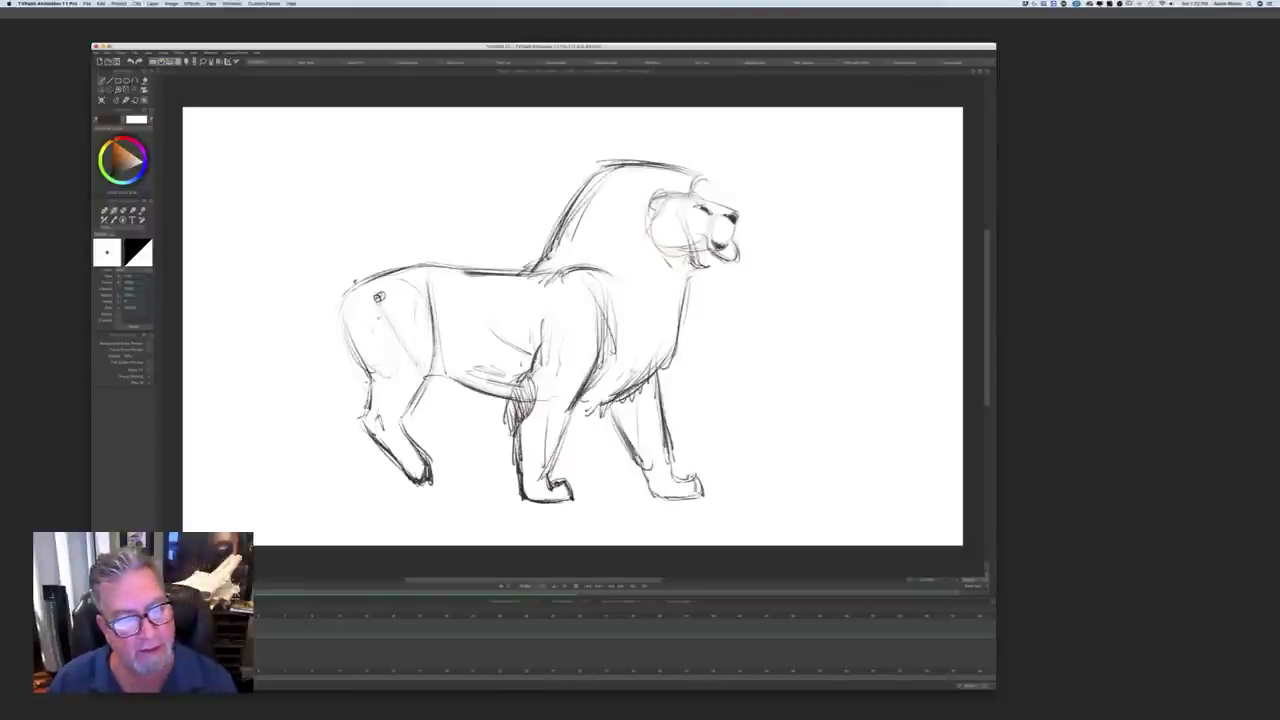
left_click_drag(421, 364, 423, 371)
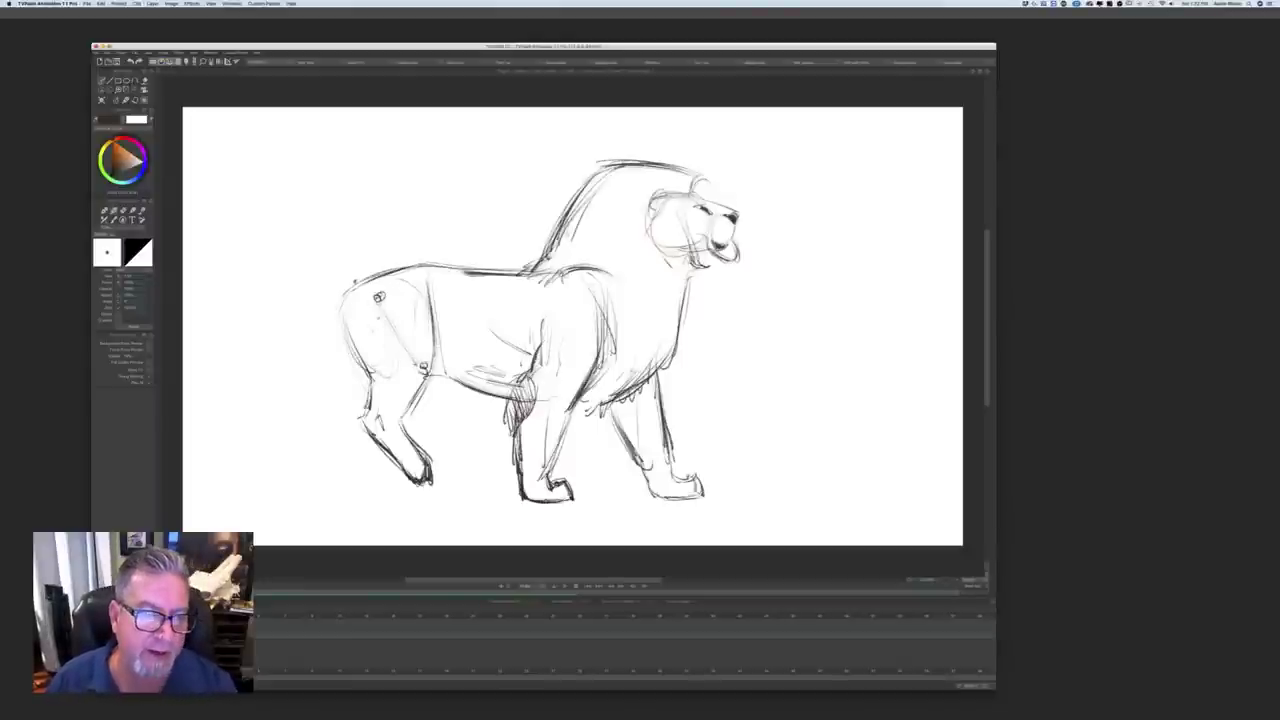
left_click_drag(382, 411, 414, 465)
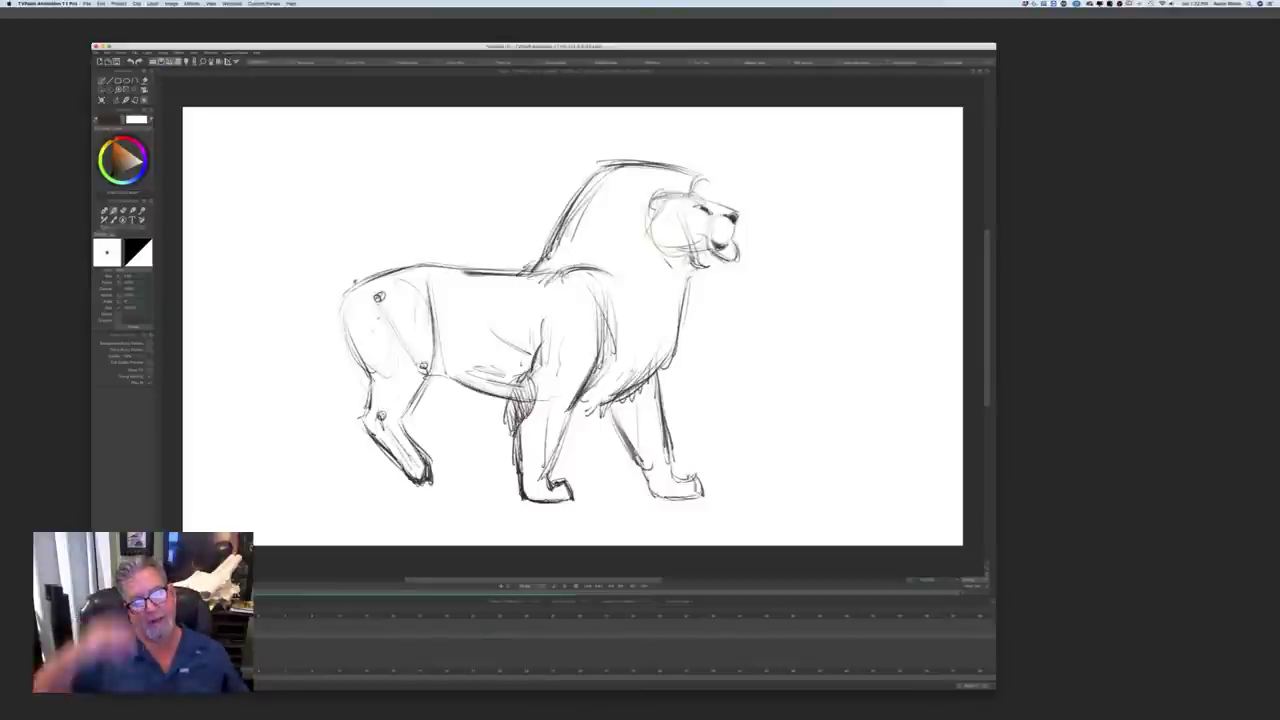
Step: Draw and darken the bone lines from hip to knee and from hock to foot inside the near hind leg
left_click_drag(380, 304, 425, 366)
left_click_drag(386, 426, 416, 468)
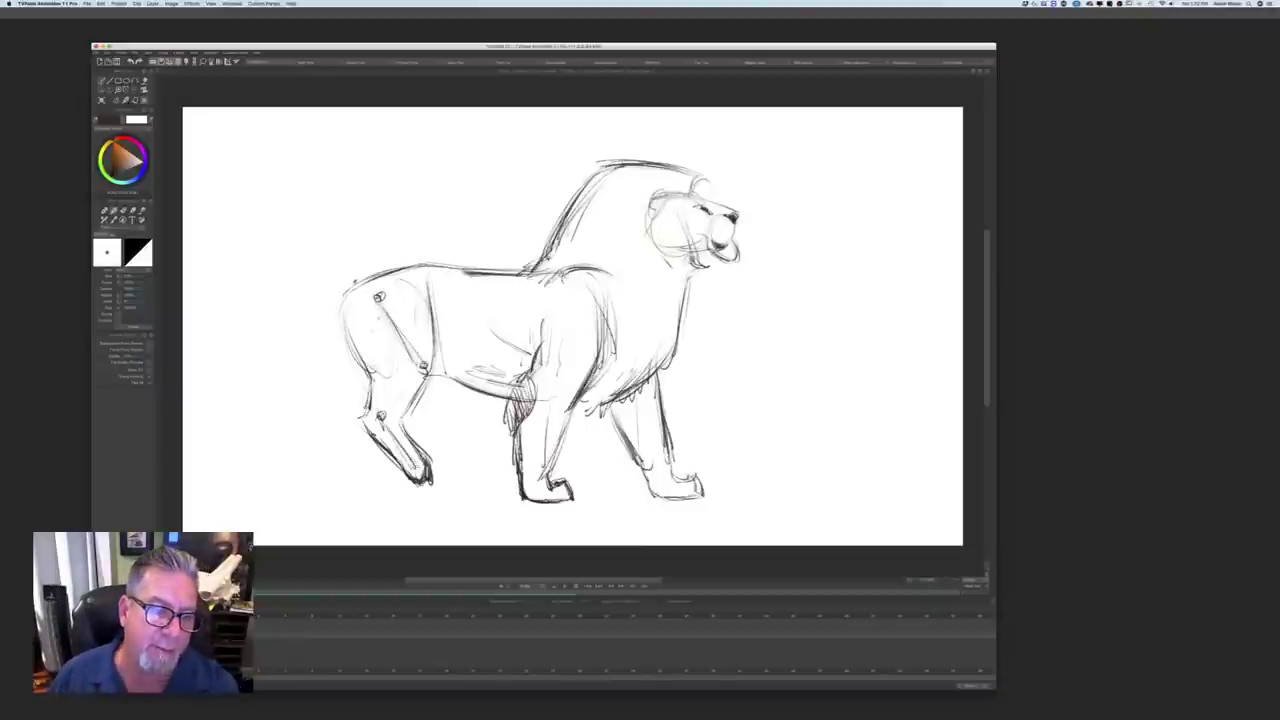
left_click_drag(386, 314, 420, 360)
left_click_drag(383, 425, 415, 469)
left_click_drag(388, 320, 422, 366)
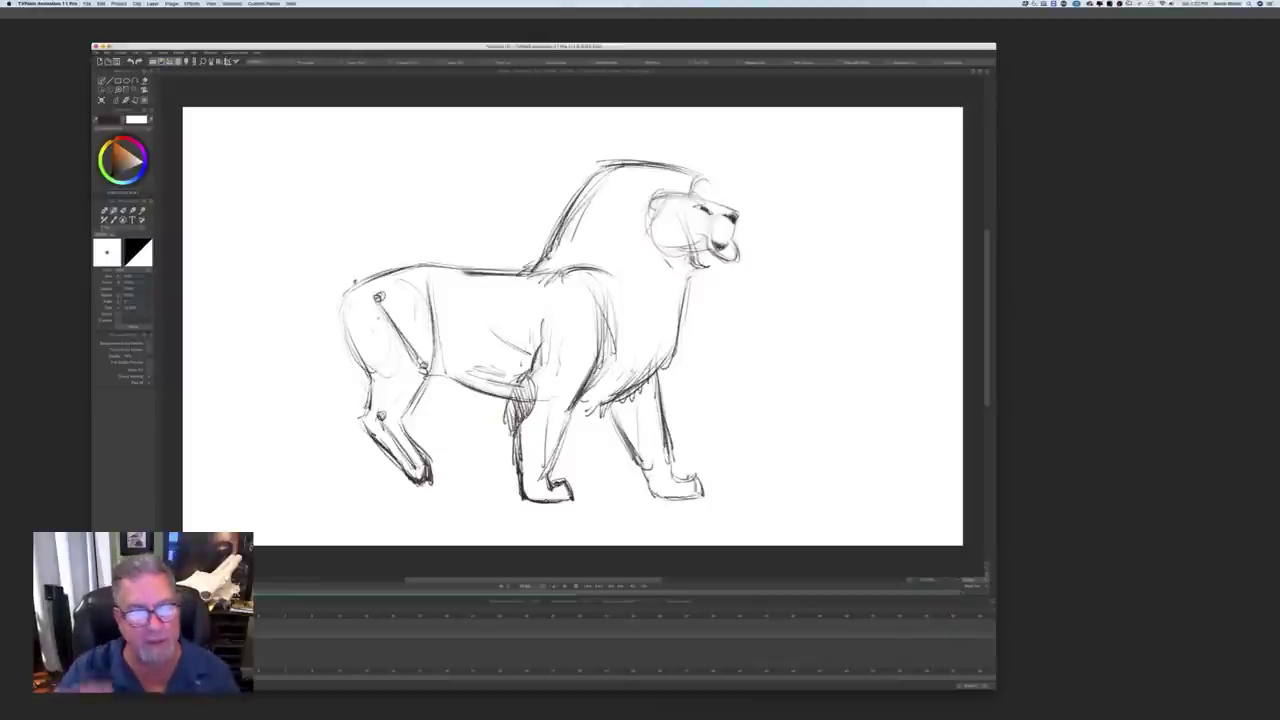
Step: Save the project under the file name lion walk demo
key("super+s")
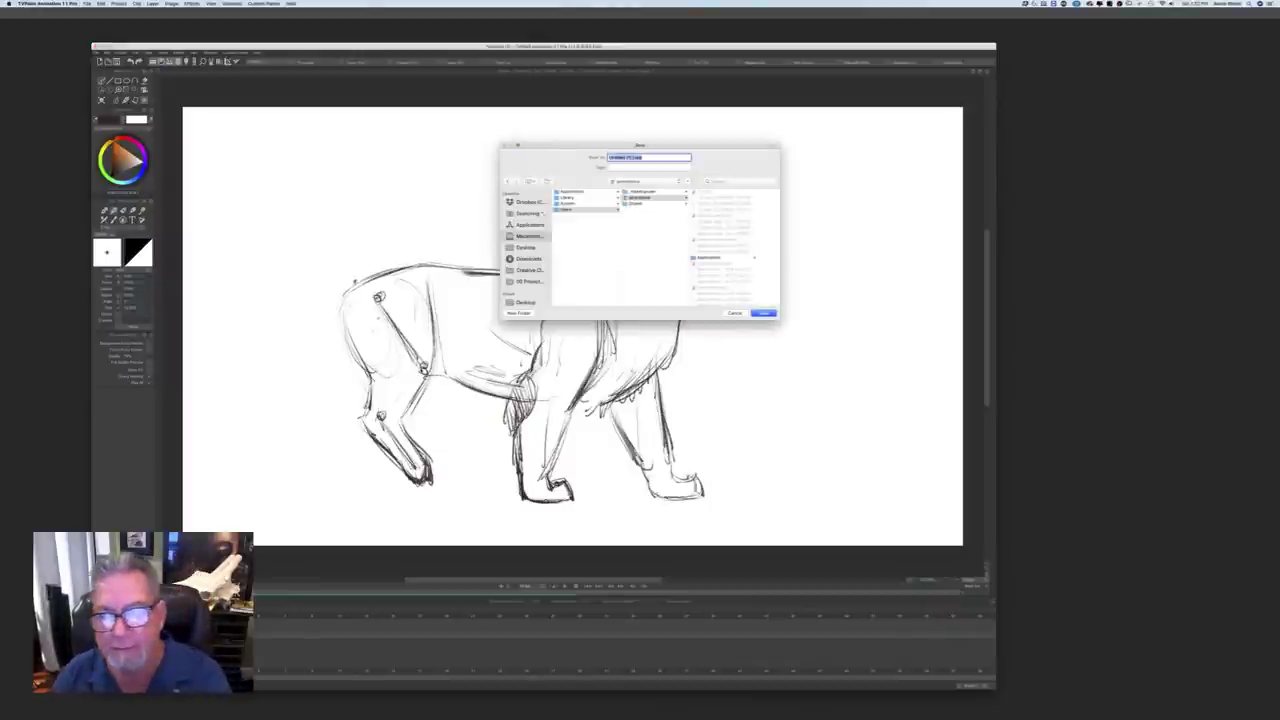
key("BackSpace")
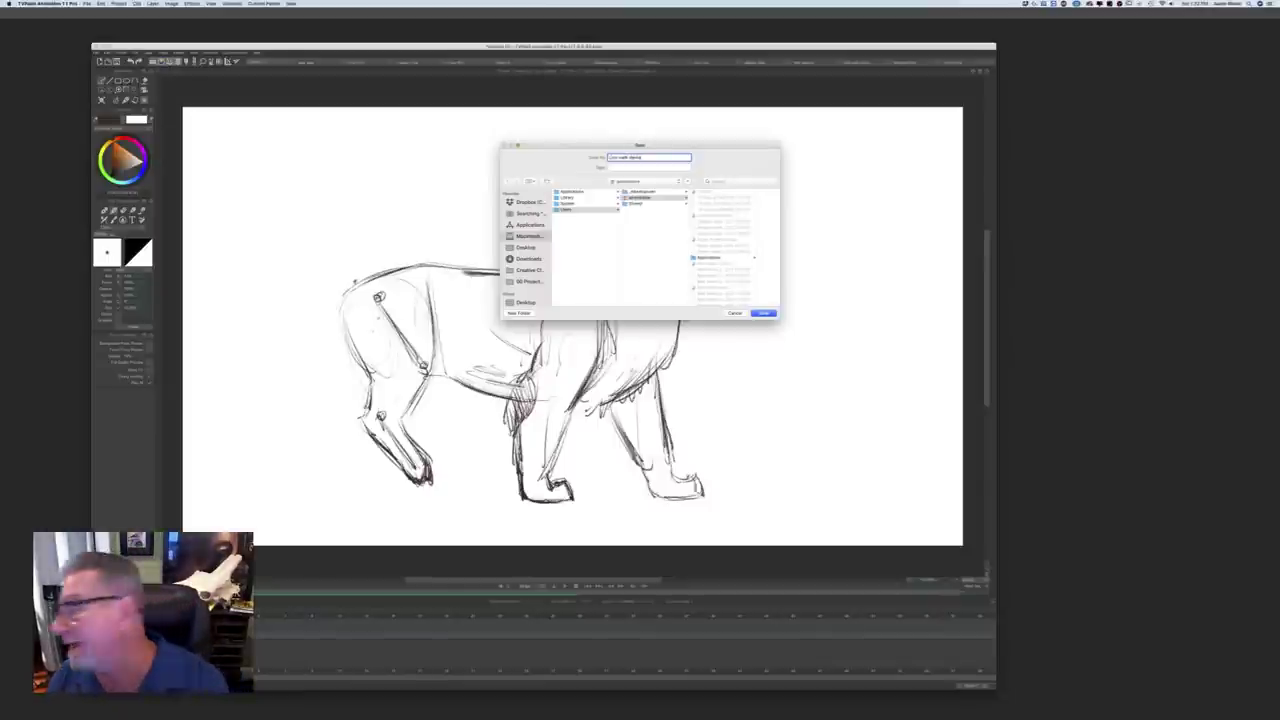
left_click(760, 314)
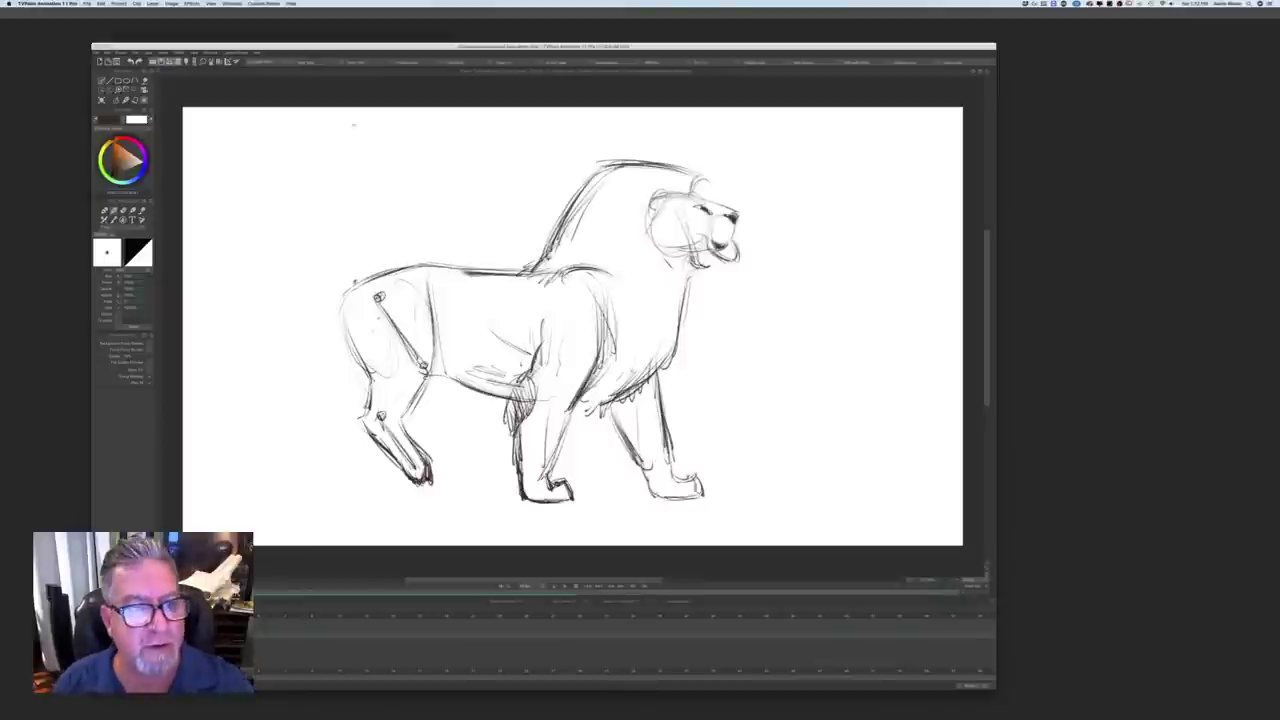
Step: Sketch a small folded hind leg diagram above the lion's rump, with joint circles, bone lines and a reinforced outline
left_click_drag(354, 133, 340, 145)
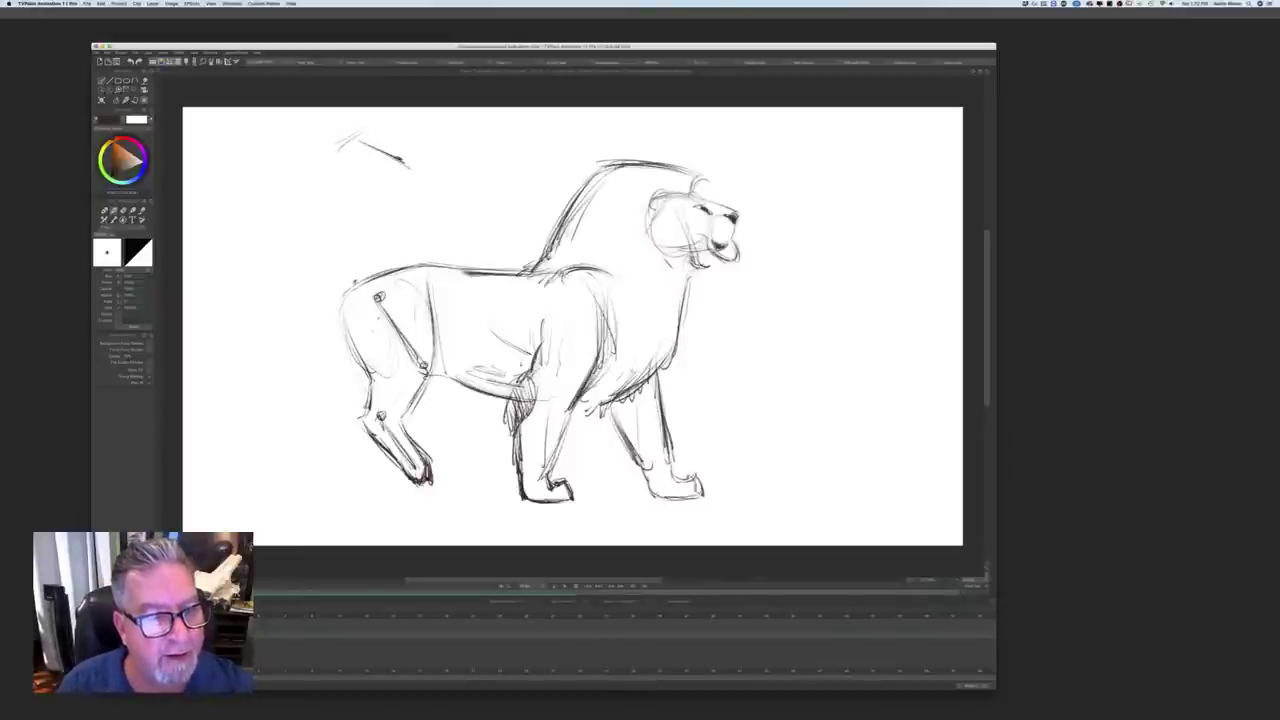
mouse_move(338, 150)
left_mouse_down()
mouse_move(370, 129)
mouse_move(408, 168)
mouse_move(350, 181)
mouse_move(398, 213)
mouse_move(352, 183)
left_mouse_up()
mouse_move(376, 125)
left_mouse_down()
mouse_move(414, 160)
mouse_move(411, 177)
left_mouse_up()
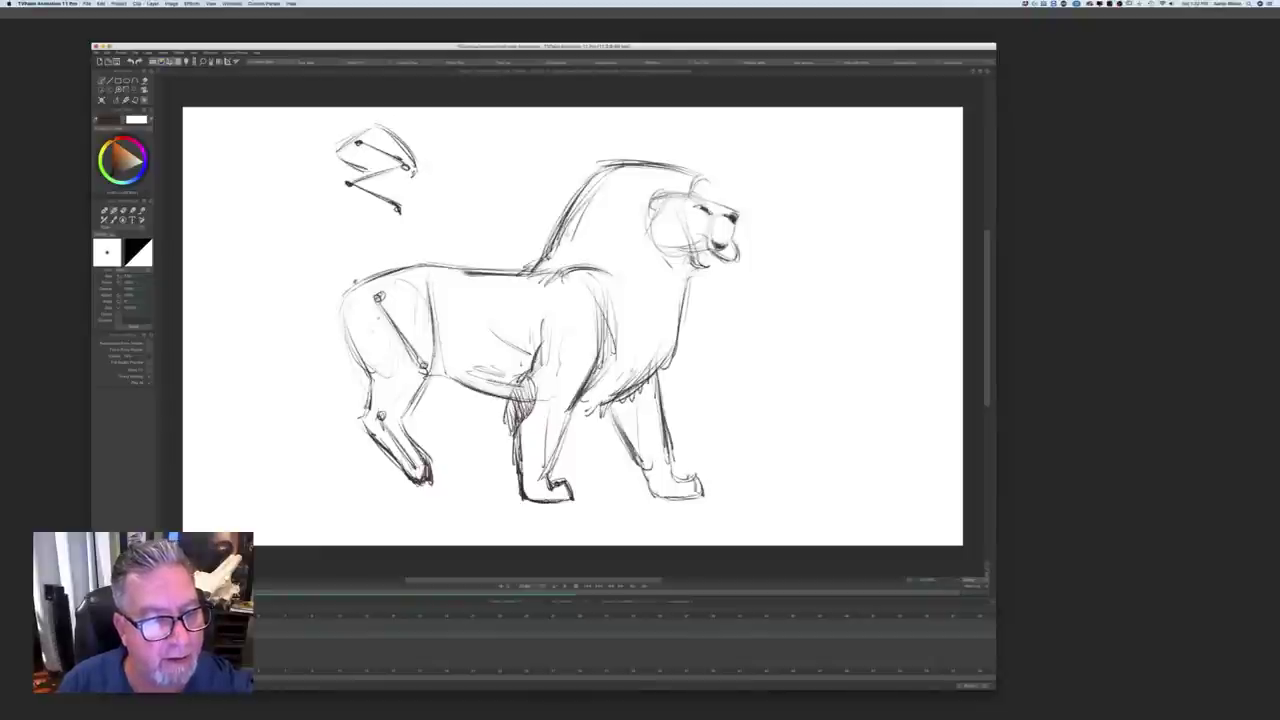
mouse_move(360, 174)
left_mouse_down()
mouse_move(345, 189)
mouse_move(380, 185)
mouse_move(403, 217)
mouse_move(376, 203)
left_mouse_up()
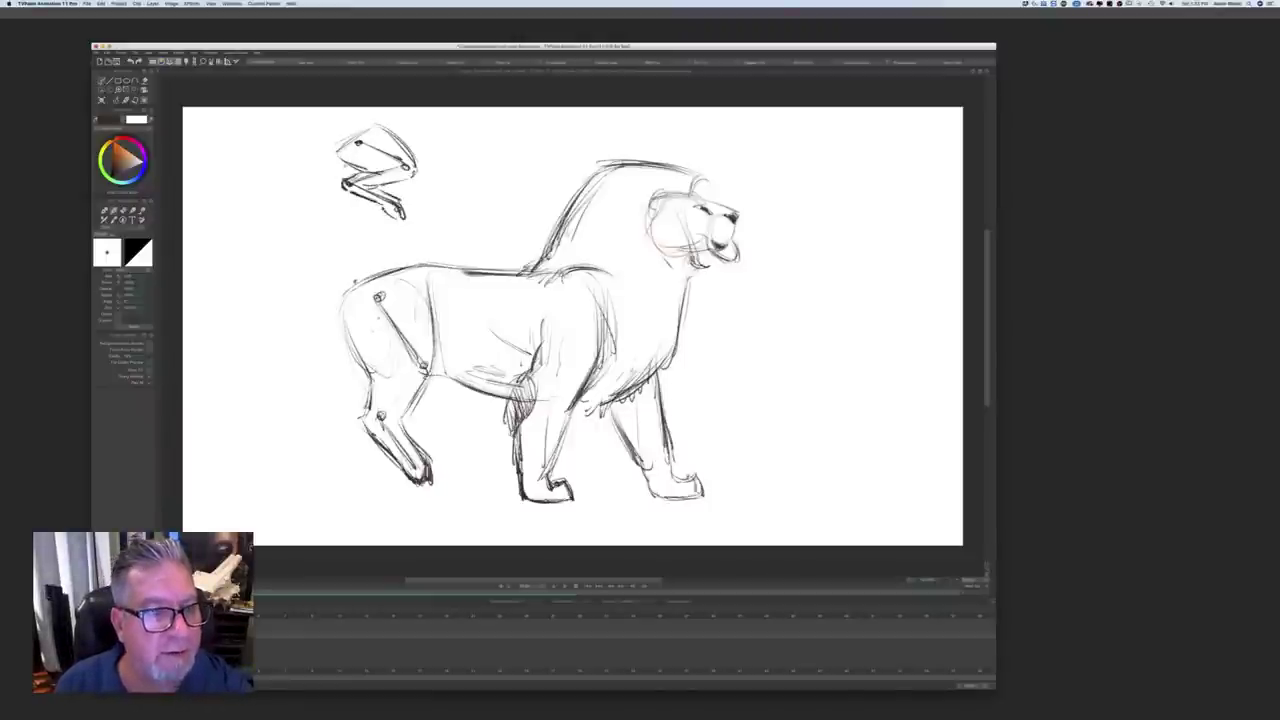
mouse_move(340, 154)
left_mouse_down()
mouse_move(358, 171)
mouse_move(369, 125)
mouse_move(366, 172)
mouse_move(370, 124)
mouse_move(356, 158)
mouse_move(412, 158)
mouse_move(418, 180)
mouse_move(344, 184)
mouse_move(398, 186)
left_mouse_up()
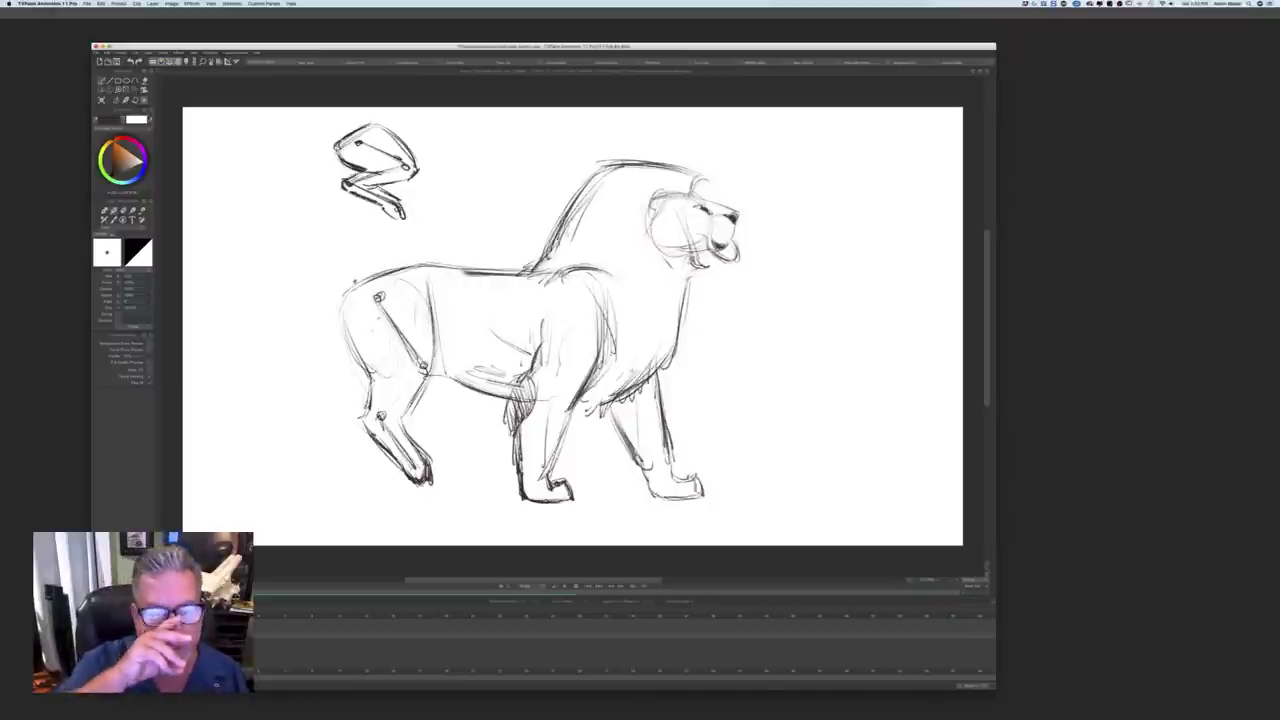
Step: Darken the back and rump contour, and reinforce the rear edge of the near hind leg down to the hock
left_click_drag(428, 265, 474, 270)
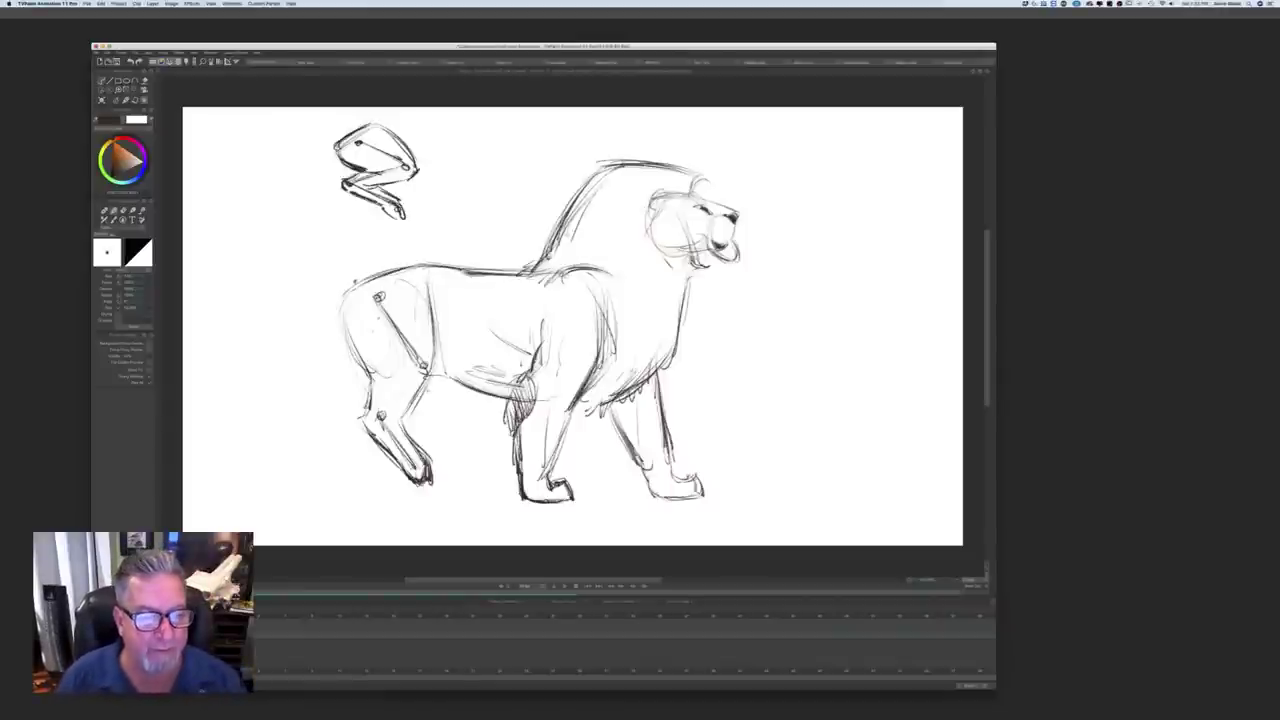
mouse_move(353, 343)
left_mouse_down()
mouse_move(373, 387)
mouse_move(373, 436)
left_mouse_up()
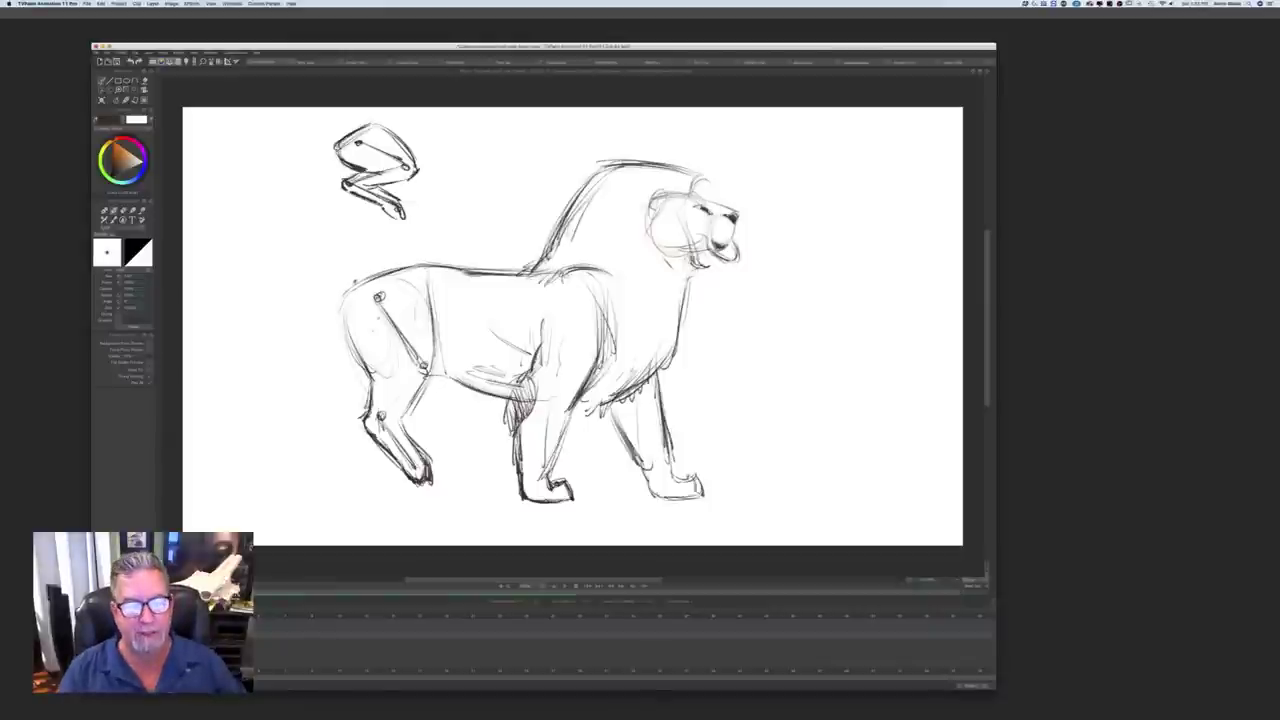
mouse_move(442, 267)
left_mouse_down()
mouse_move(526, 275)
mouse_move(480, 271)
left_mouse_up()
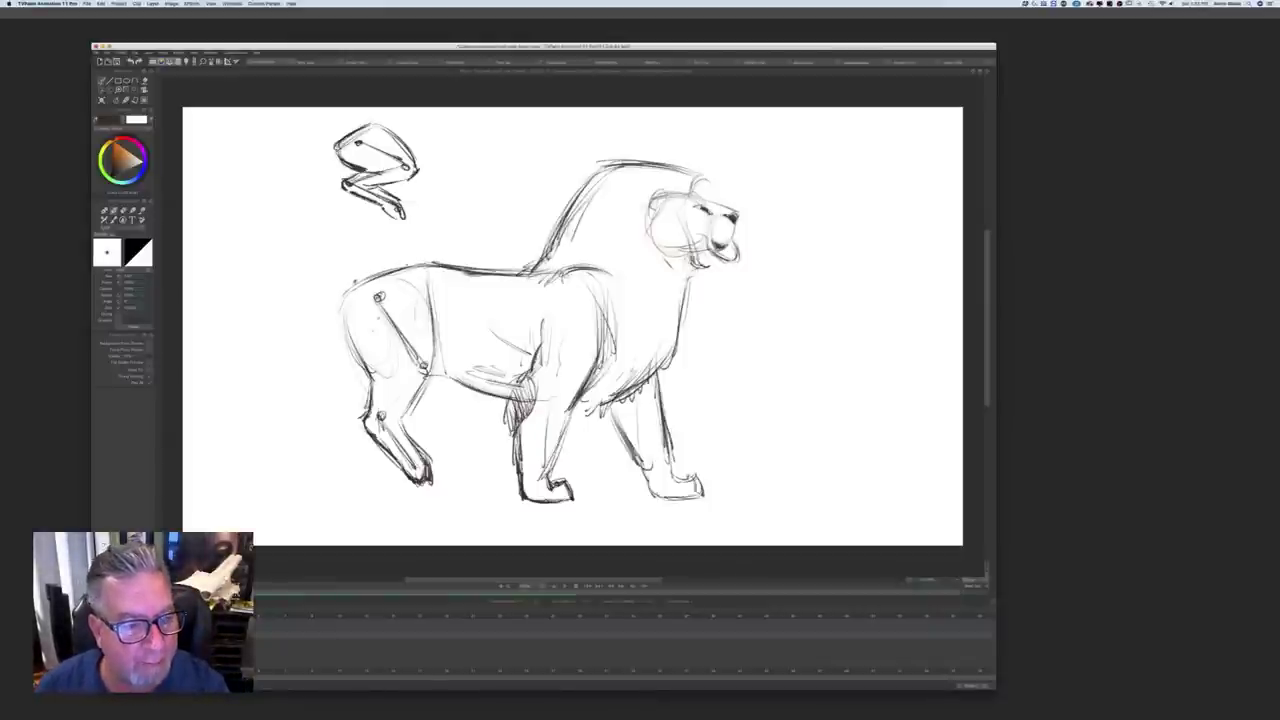
mouse_move(356, 282)
left_mouse_down()
mouse_move(422, 264)
mouse_move(488, 271)
left_mouse_up()
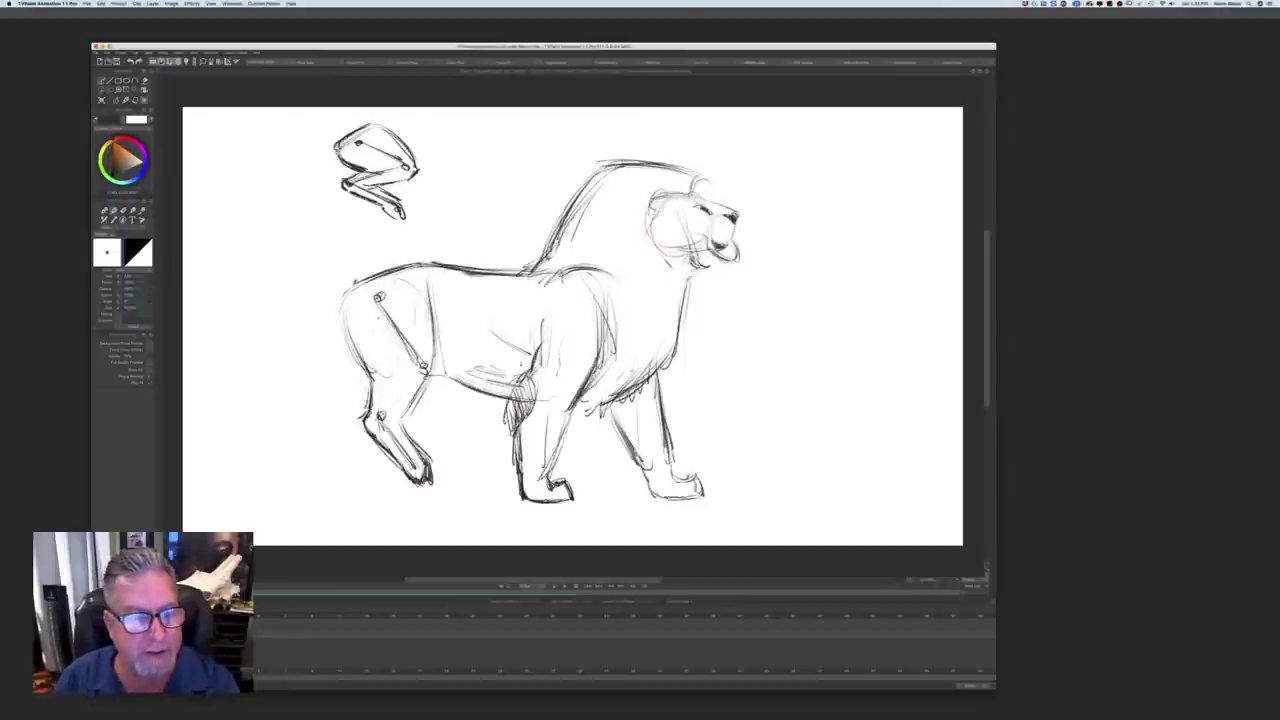
left_click_drag(400, 268, 432, 262)
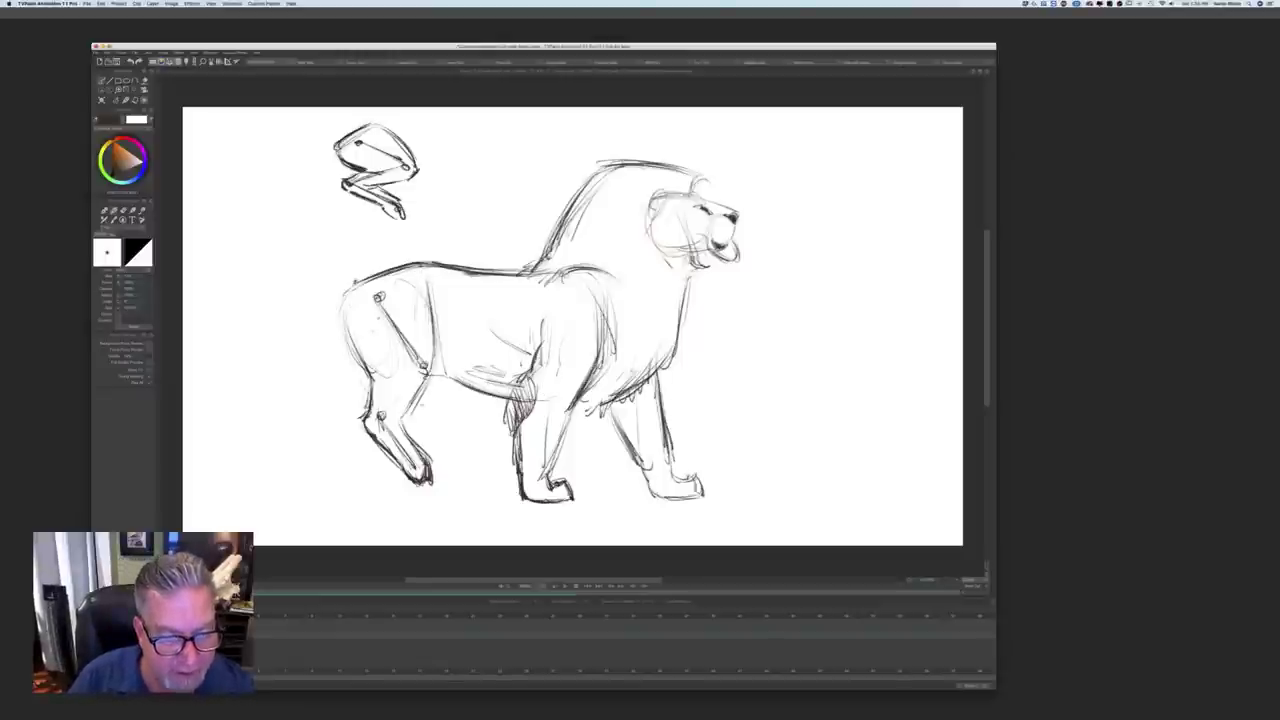
Step: Reinforce the near hind leg's contours, and add a hatched lower section behind it with a flat base at ground level
left_click_drag(423, 401, 406, 424)
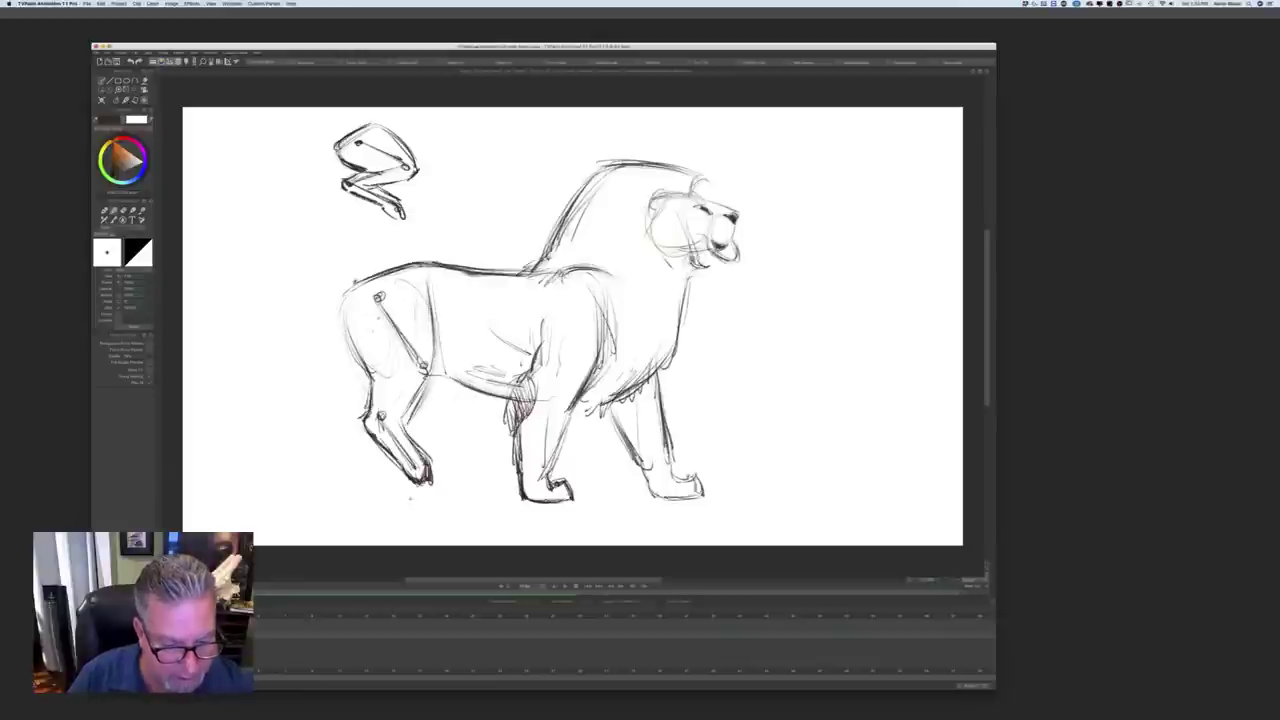
mouse_move(409, 498)
left_mouse_down()
mouse_move(420, 501)
mouse_move(390, 501)
mouse_move(418, 503)
left_mouse_up()
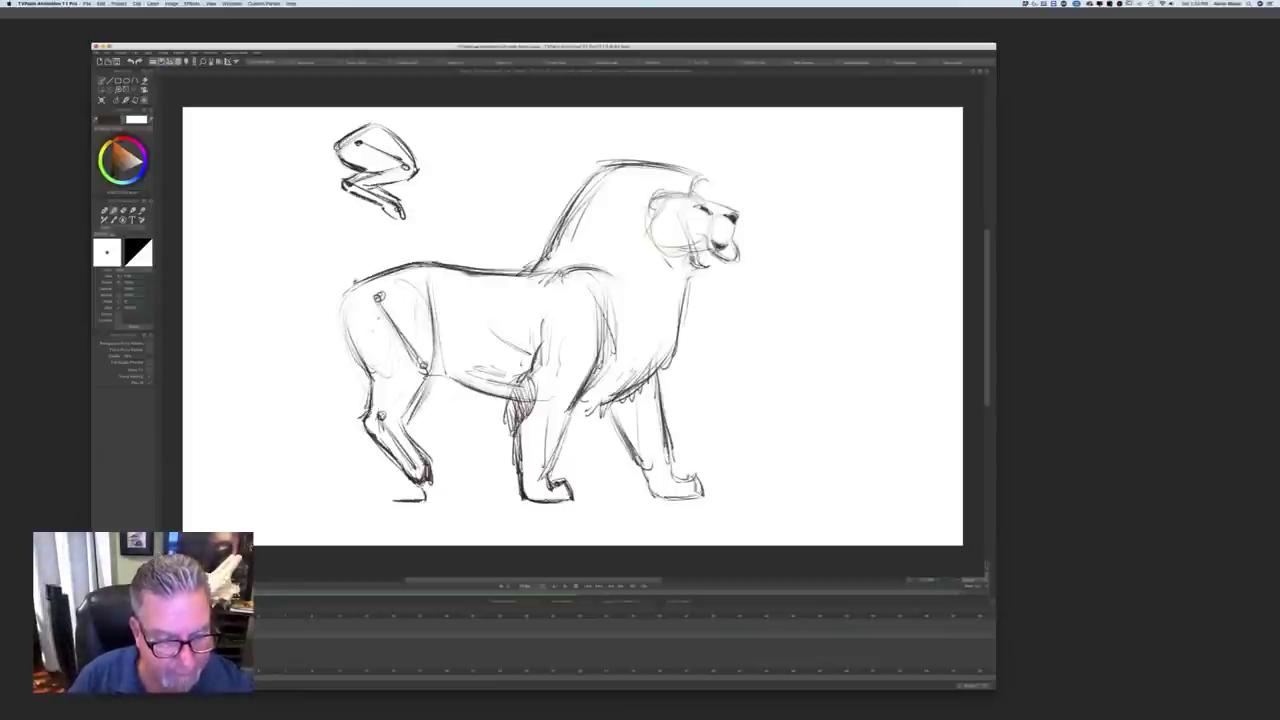
mouse_move(426, 398)
left_mouse_down()
mouse_move(405, 430)
mouse_move(360, 444)
mouse_move(388, 496)
left_mouse_up()
mouse_move(346, 330)
left_mouse_down()
mouse_move(408, 424)
mouse_move(419, 391)
mouse_move(374, 460)
mouse_move(398, 496)
left_mouse_up()
mouse_move(392, 488)
left_mouse_down()
mouse_move(429, 503)
mouse_move(394, 502)
left_mouse_up()
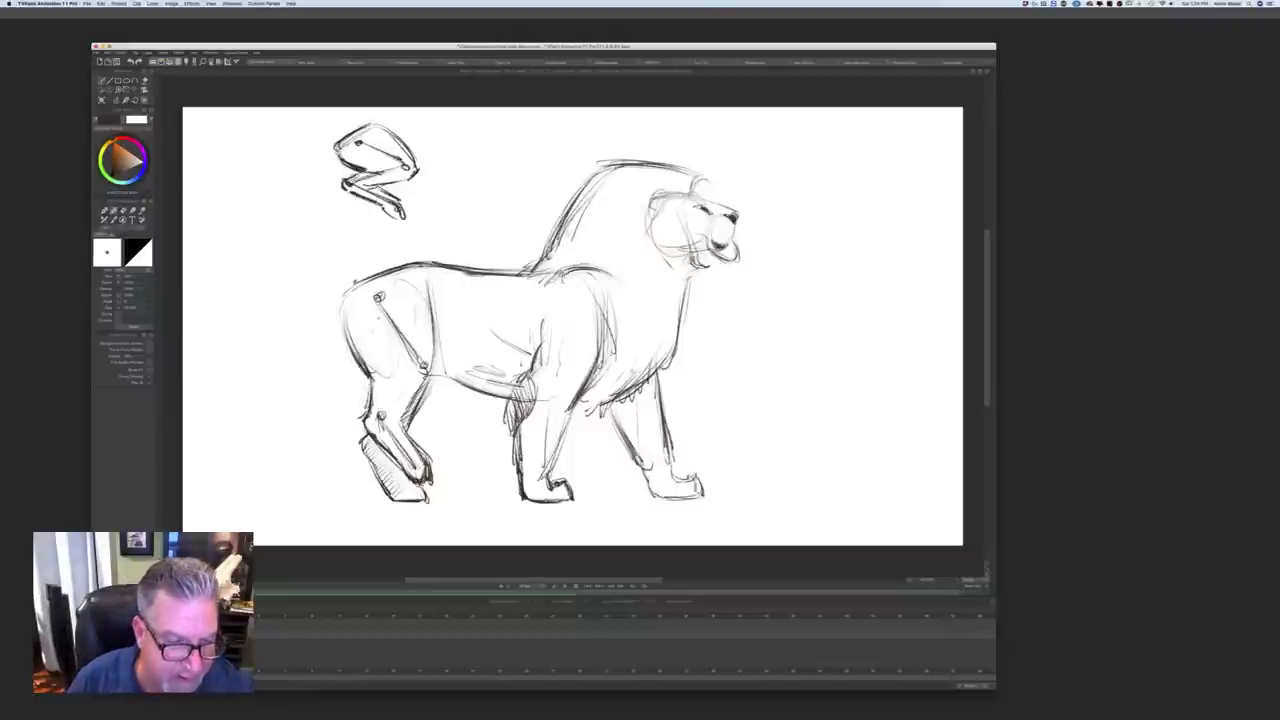
Step: Start the tail with a curved stroke off the rump, move the whole drawing right to make room, and return to freehand drawing
left_click_drag(356, 284, 300, 352)
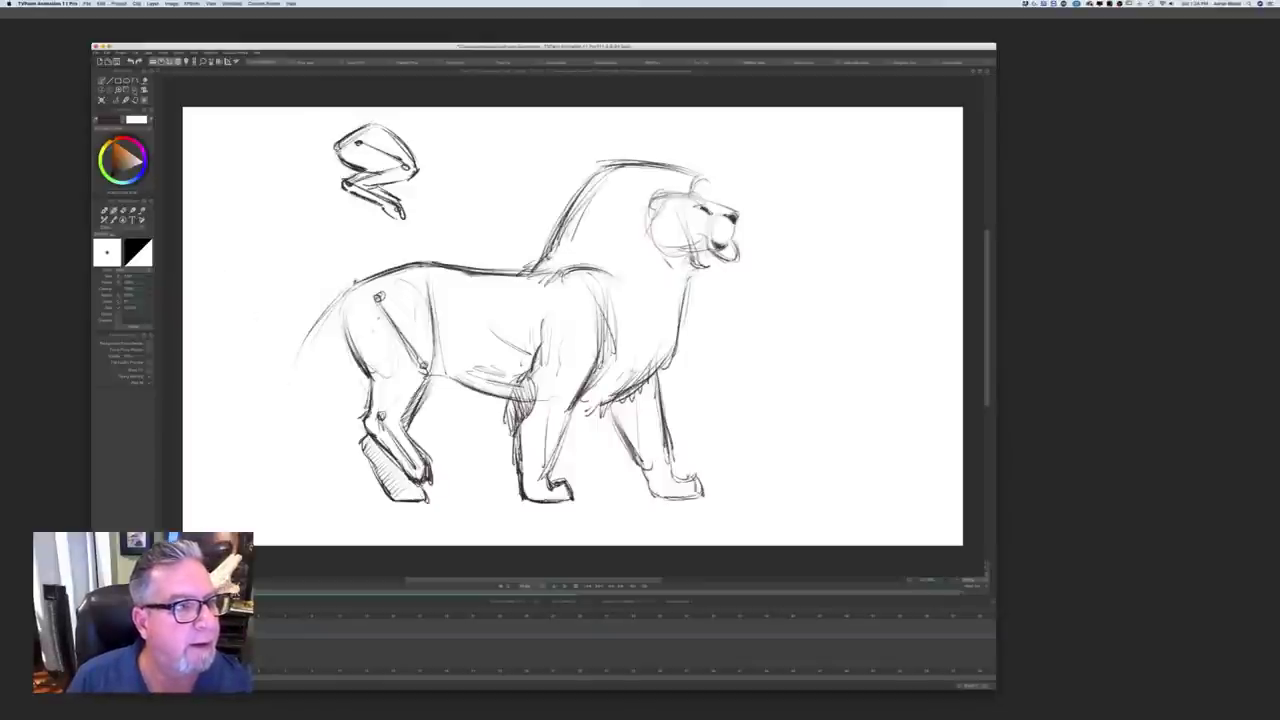
left_click(134, 91)
left_click_drag(518, 311, 622, 317)
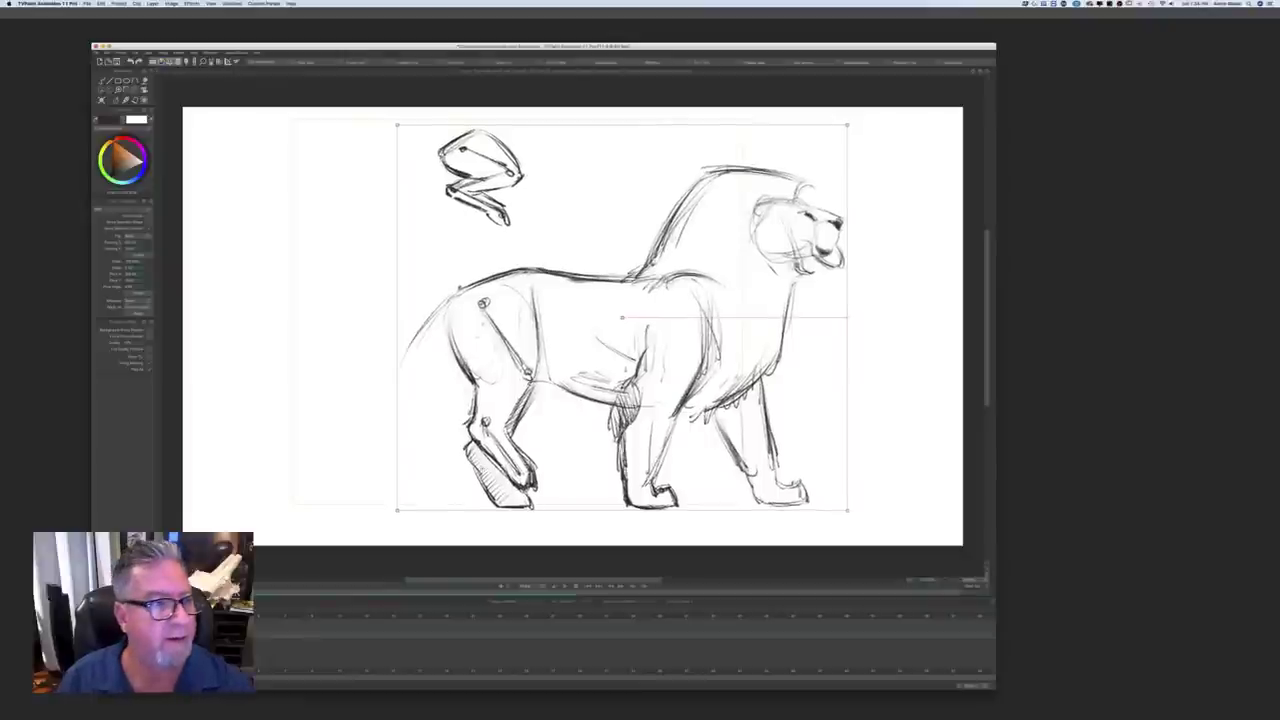
key("Return")
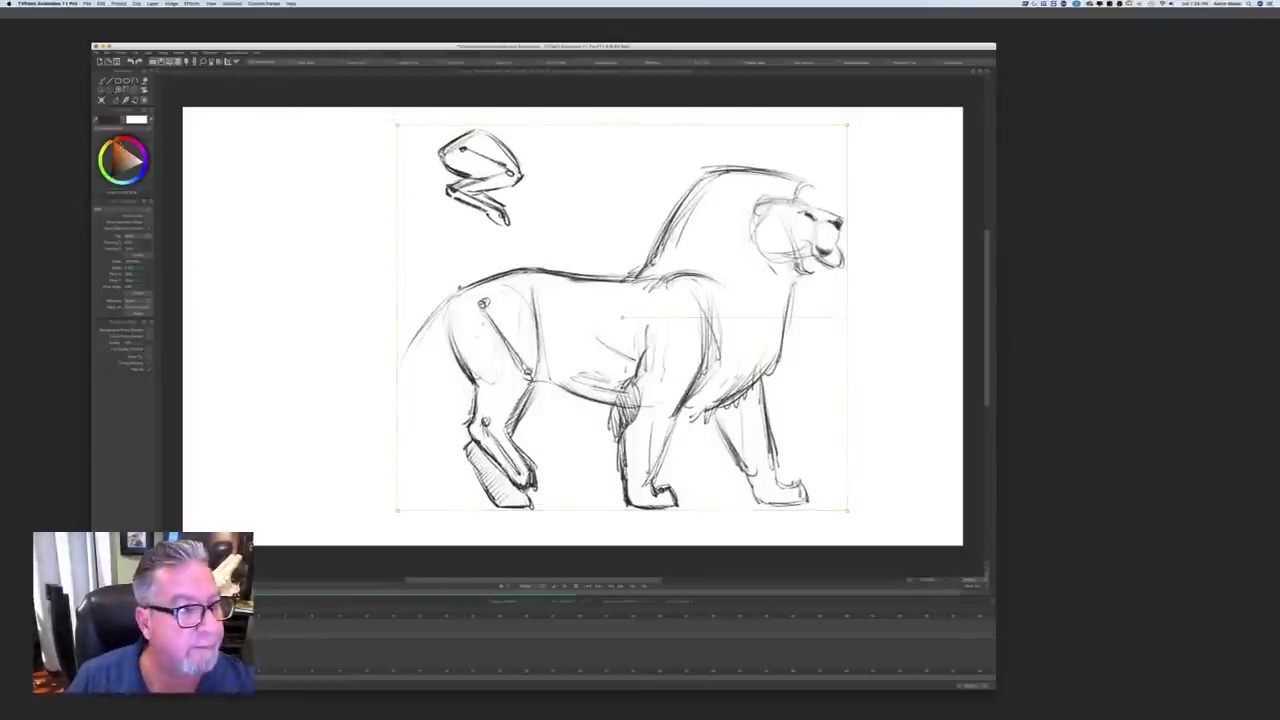
left_click(117, 100)
left_click(102, 81)
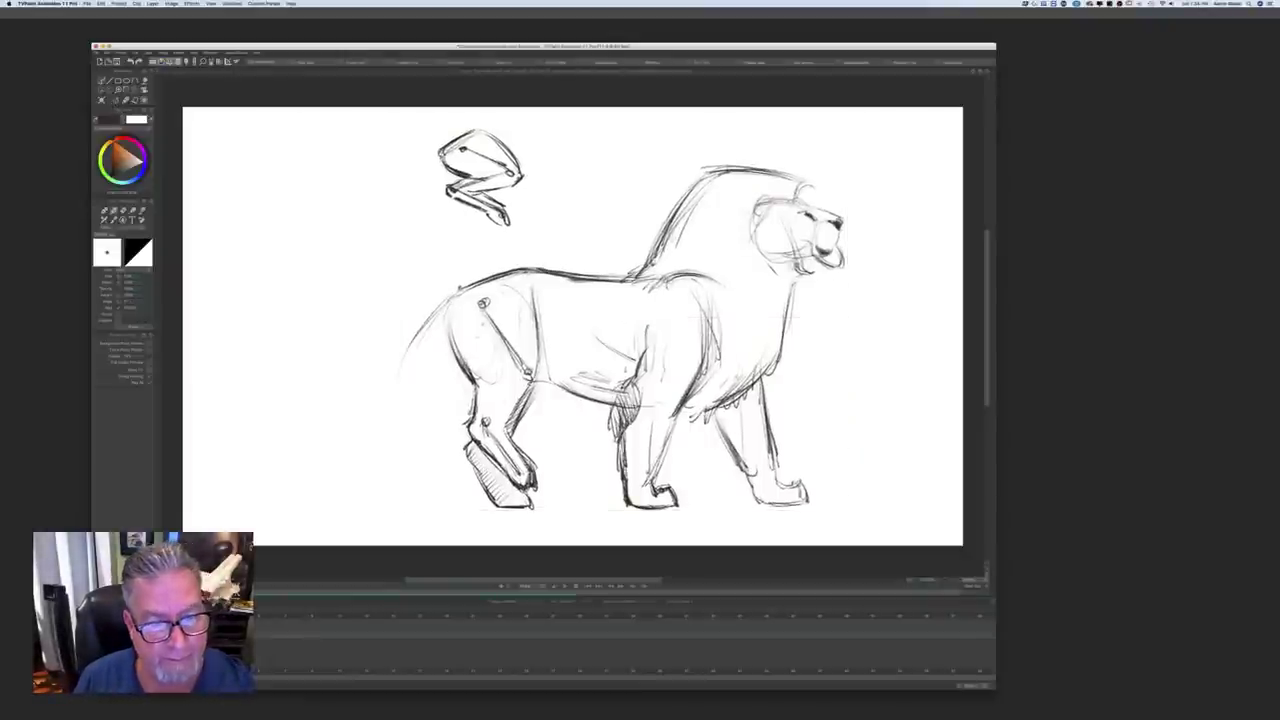
Step: Draw the long tail sweeping down behind the hind legs to a shaded tuft, and reinforce both of its edges
mouse_move(447, 299)
left_mouse_down()
mouse_move(287, 478)
mouse_move(305, 482)
mouse_move(256, 462)
mouse_move(298, 484)
mouse_move(280, 484)
left_mouse_up()
mouse_move(450, 312)
left_mouse_down()
mouse_move(448, 344)
mouse_move(402, 378)
left_mouse_up()
mouse_move(436, 334)
left_mouse_down()
mouse_move(313, 483)
mouse_move(294, 477)
left_mouse_up()
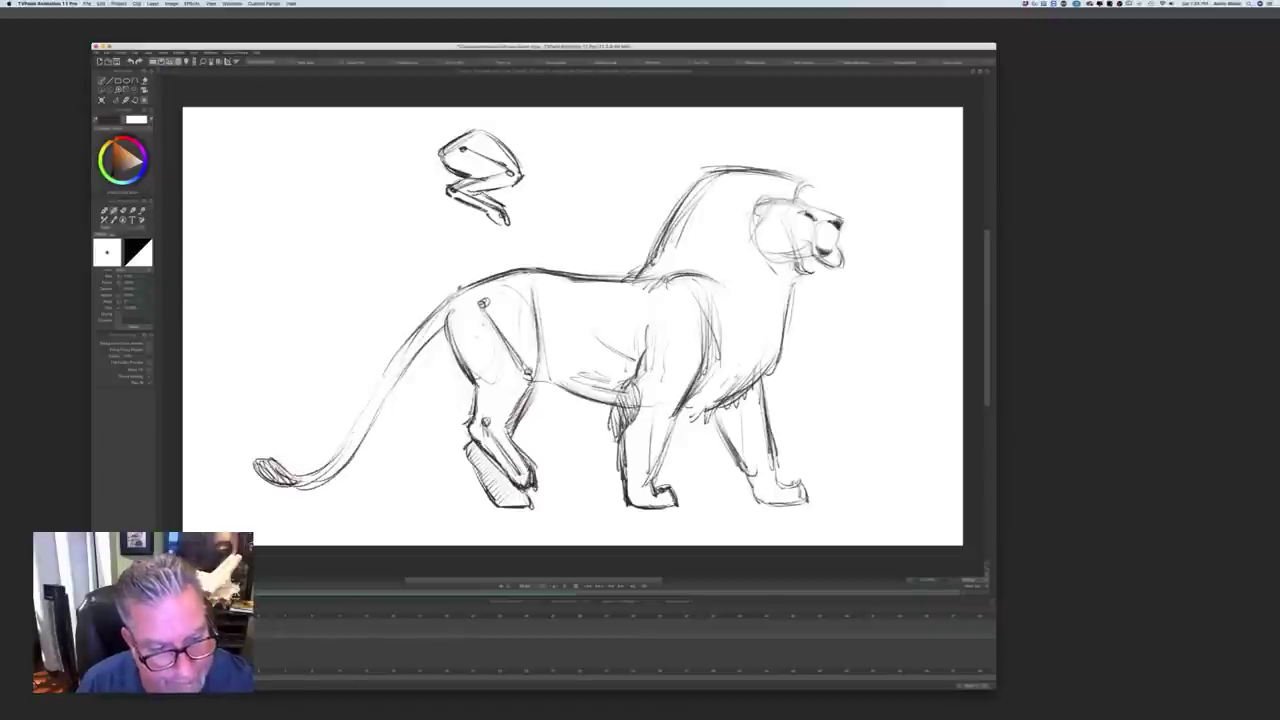
left_click_drag(369, 399, 350, 432)
left_click_drag(389, 365, 340, 448)
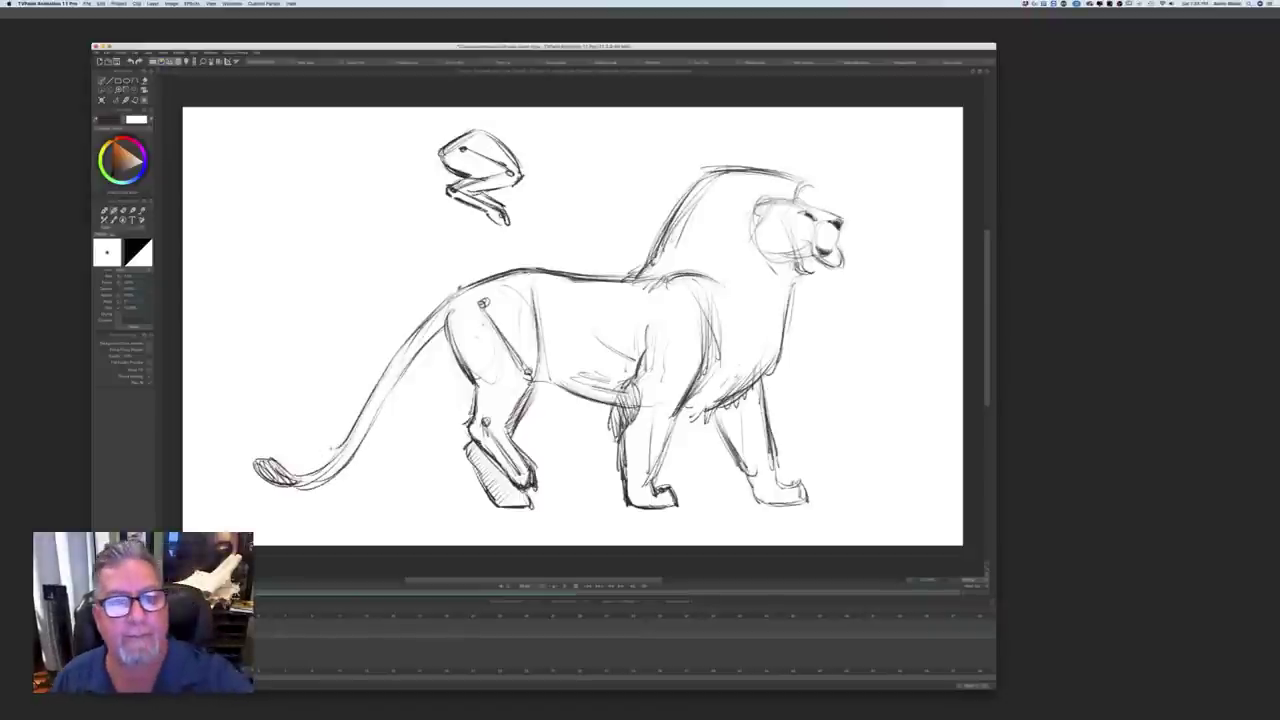
Step: Erase the separate leg anatomy study above the back and the construction lines around the lion's cheek, jaw and upper shoulder
key("e")
mouse_move(520, 150)
left_mouse_down()
mouse_move(493, 228)
mouse_move(478, 118)
mouse_move(455, 207)
mouse_move(447, 150)
mouse_move(443, 192)
mouse_move(478, 120)
left_mouse_up()
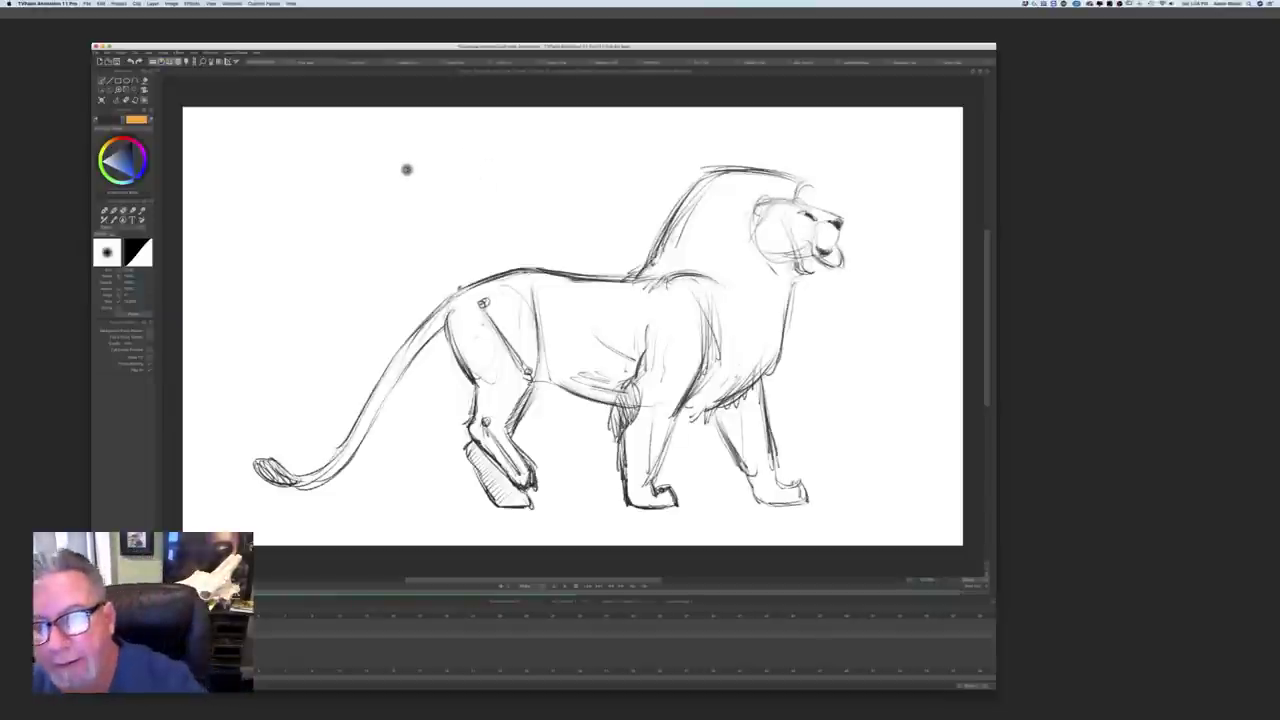
key("b")
key("e")
mouse_move(774, 230)
left_mouse_down()
mouse_move(786, 262)
mouse_move(756, 245)
mouse_move(770, 177)
mouse_move(762, 231)
mouse_move(748, 220)
mouse_move(810, 263)
left_mouse_up()
key("e")
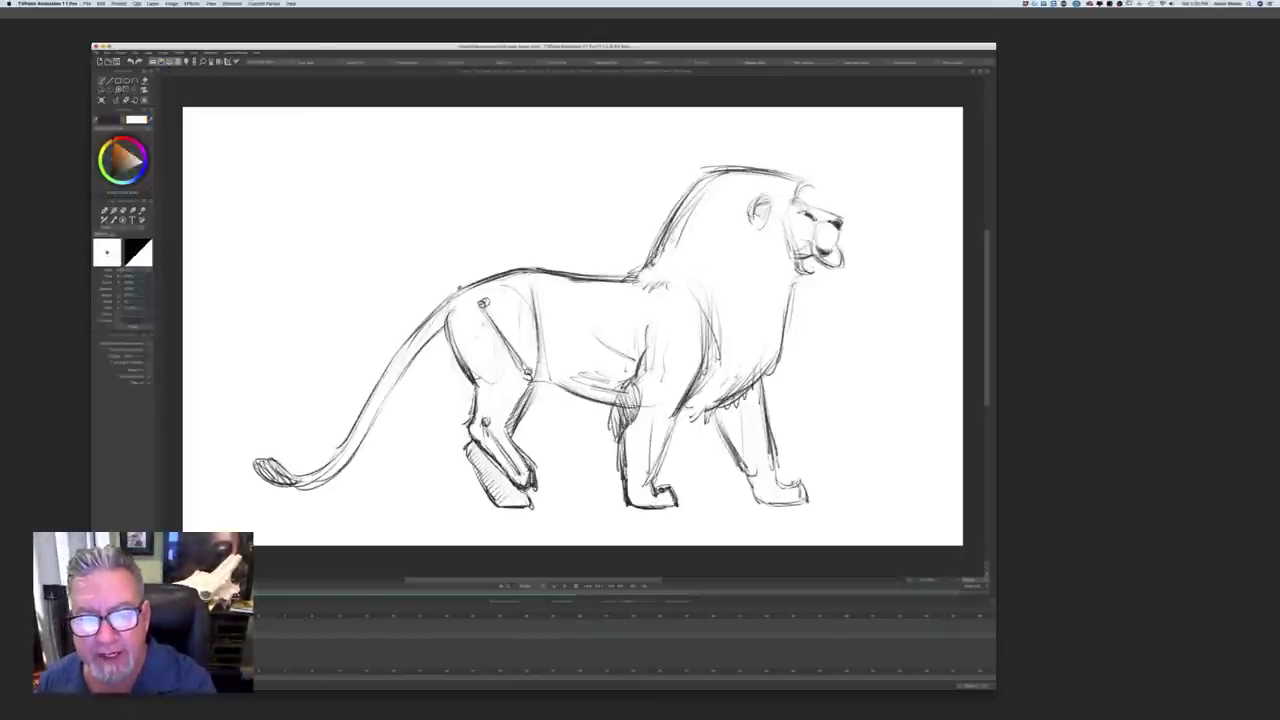
Step: Redraw the upper shoulder curve, and draw the mane edge framing the face from the ear down to the throat
mouse_move(652, 290)
left_mouse_down()
mouse_move(700, 288)
mouse_move(682, 285)
left_mouse_up()
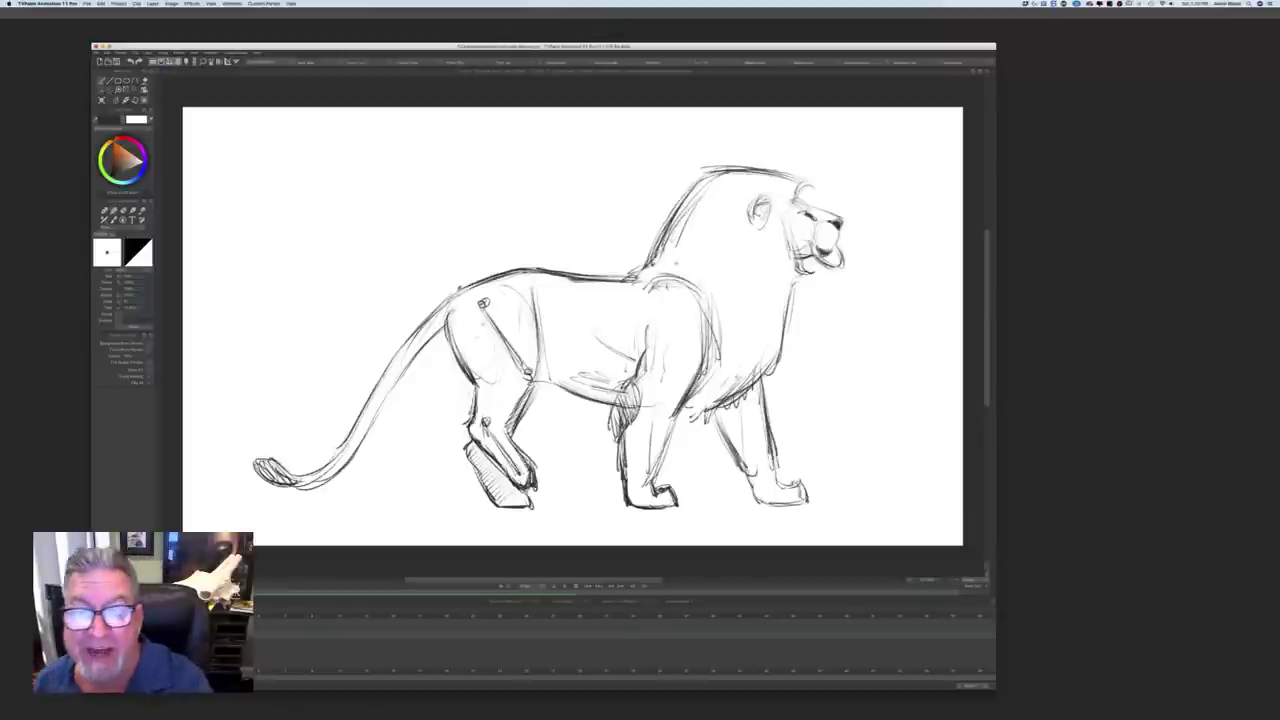
left_click_drag(752, 218, 760, 286)
left_click_drag(756, 242, 758, 258)
mouse_move(760, 260)
left_mouse_down()
mouse_move(774, 298)
mouse_move(796, 282)
mouse_move(776, 296)
left_mouse_up()
left_click_drag(756, 234, 778, 294)
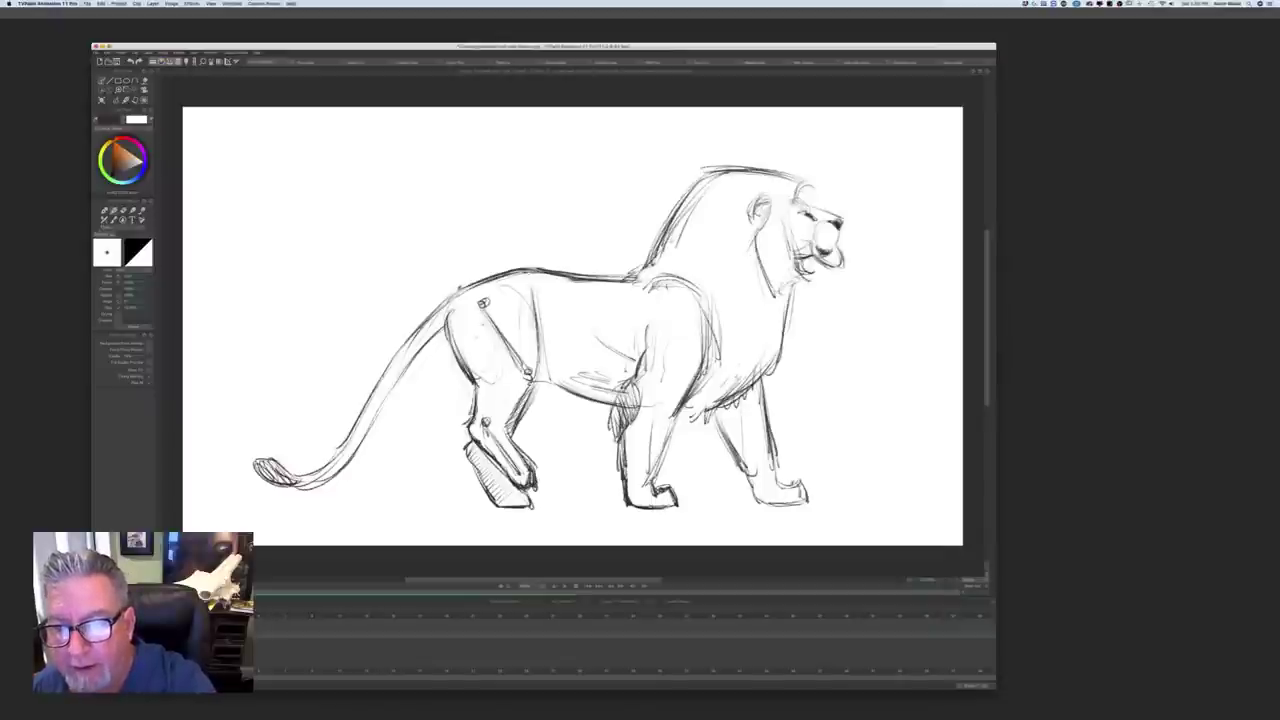
mouse_move(788, 188)
left_mouse_down()
mouse_move(788, 206)
mouse_move(754, 236)
left_mouse_up()
left_click_drag(756, 236, 768, 278)
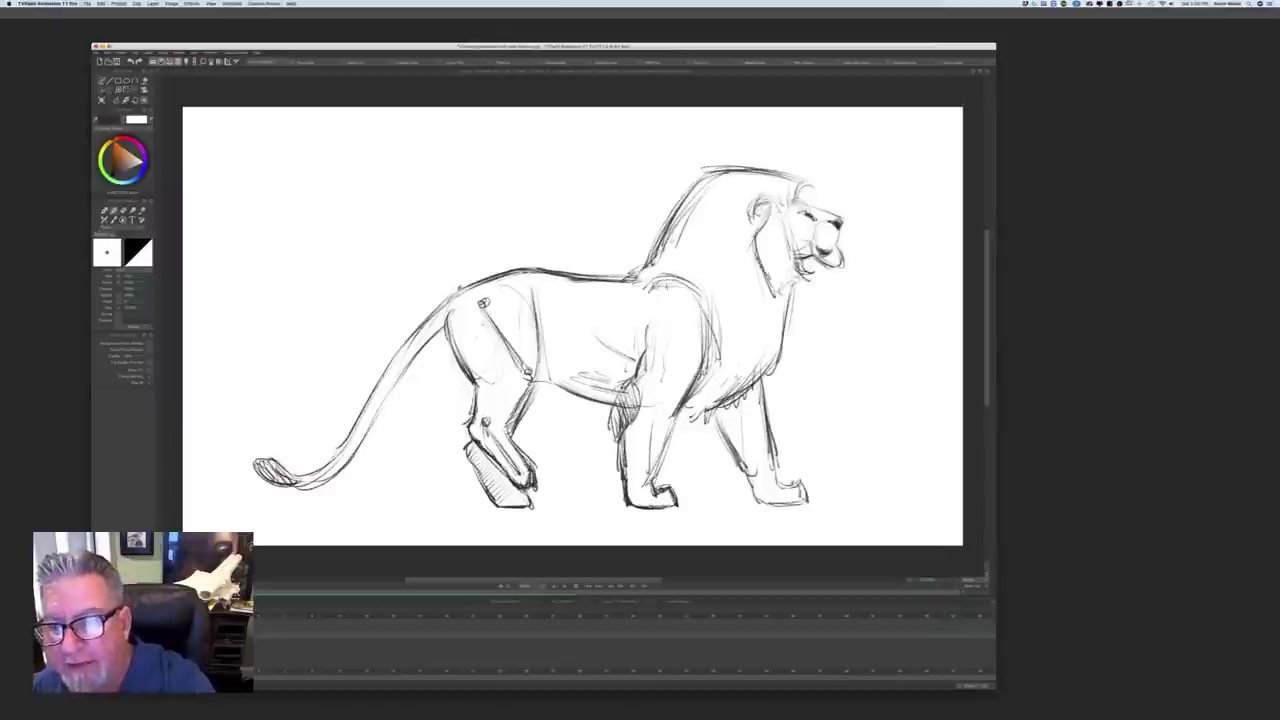
left_click_drag(836, 217, 799, 204)
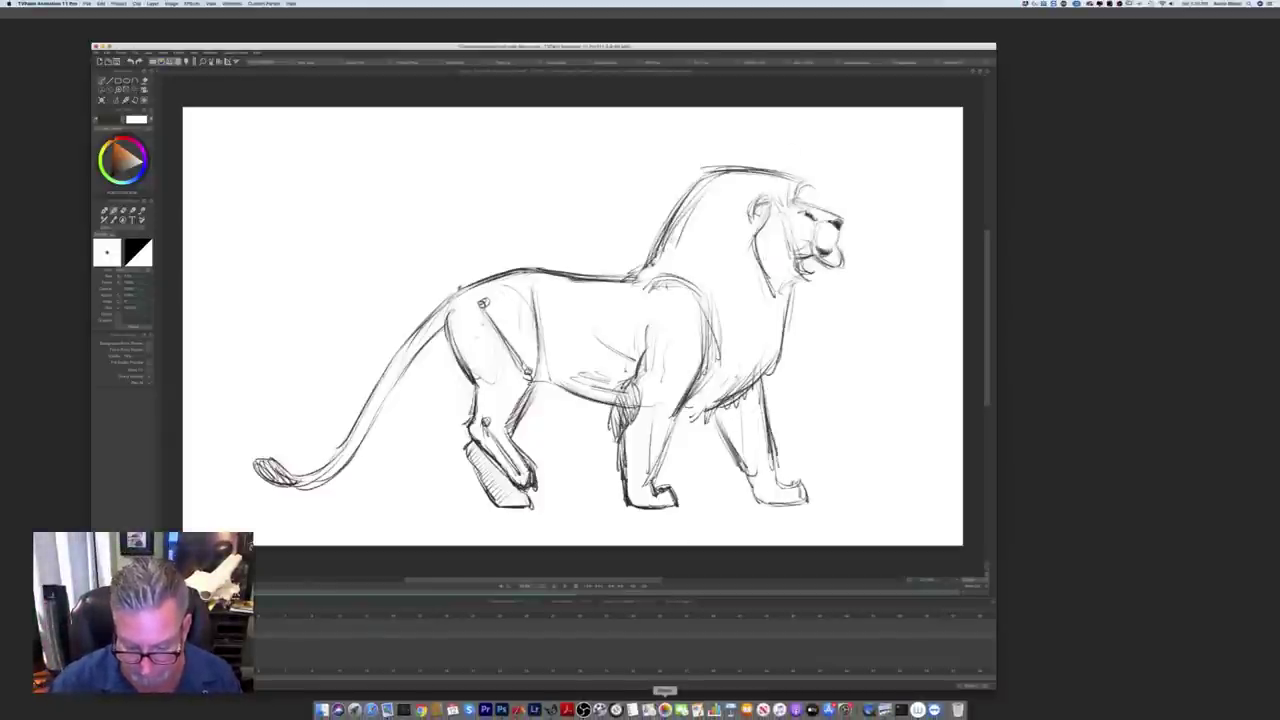
Step: Switch to Photos and view the side-profile photo of the standing male lion at full size
left_click(665, 714)
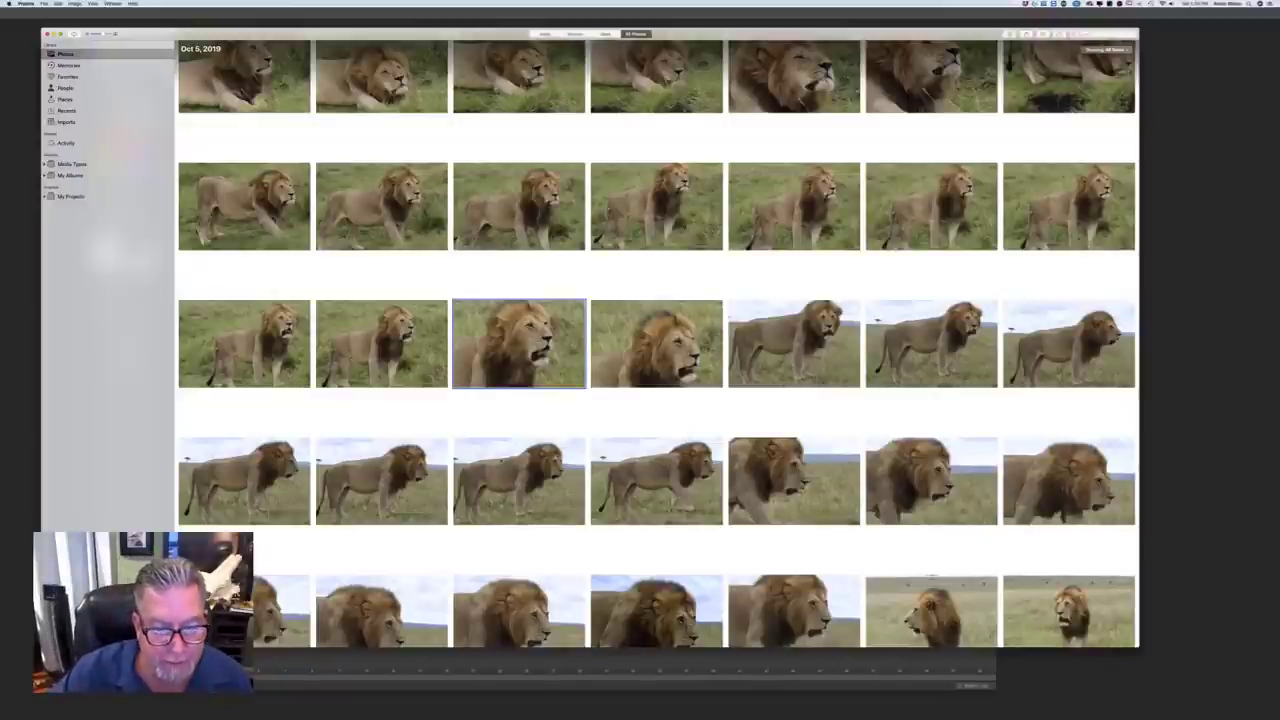
double_click(501, 461)
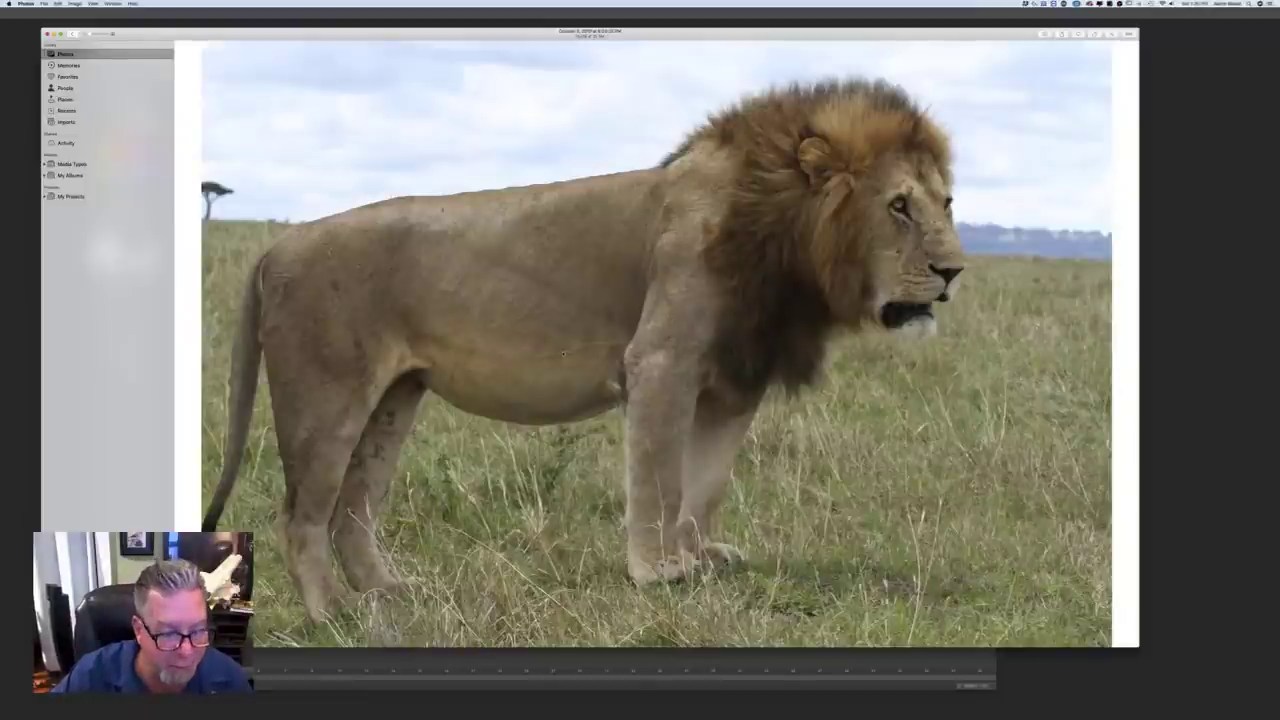
key("space")
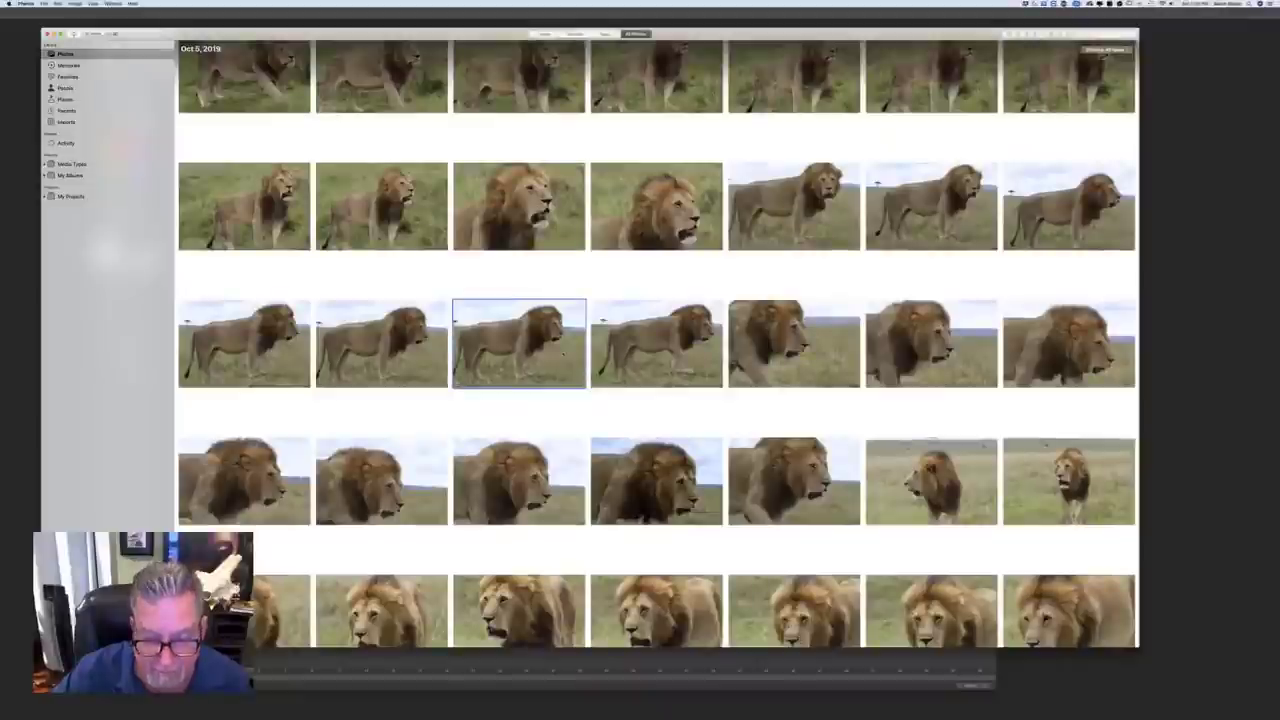
Step: Browse to the lioness photos and examine the one of a lioness lying in the grass at full size
scroll(563, 353, "down", 10)
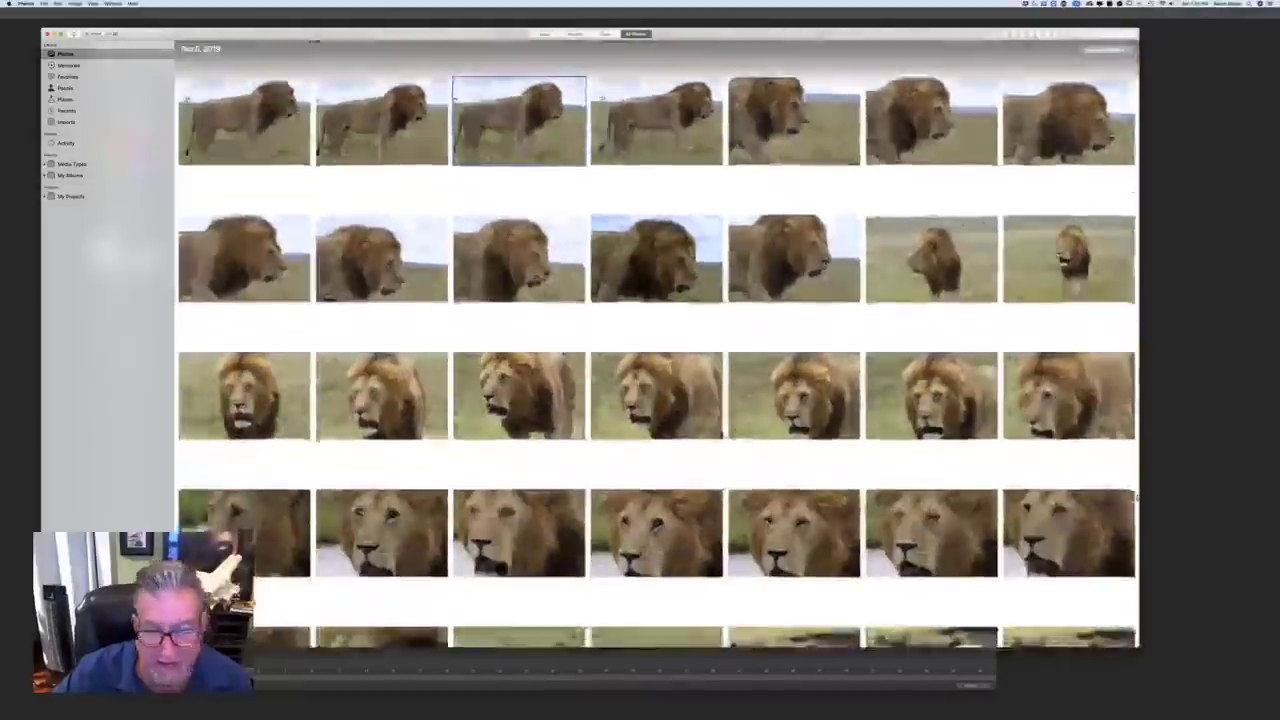
scroll(563, 352, "down", 3)
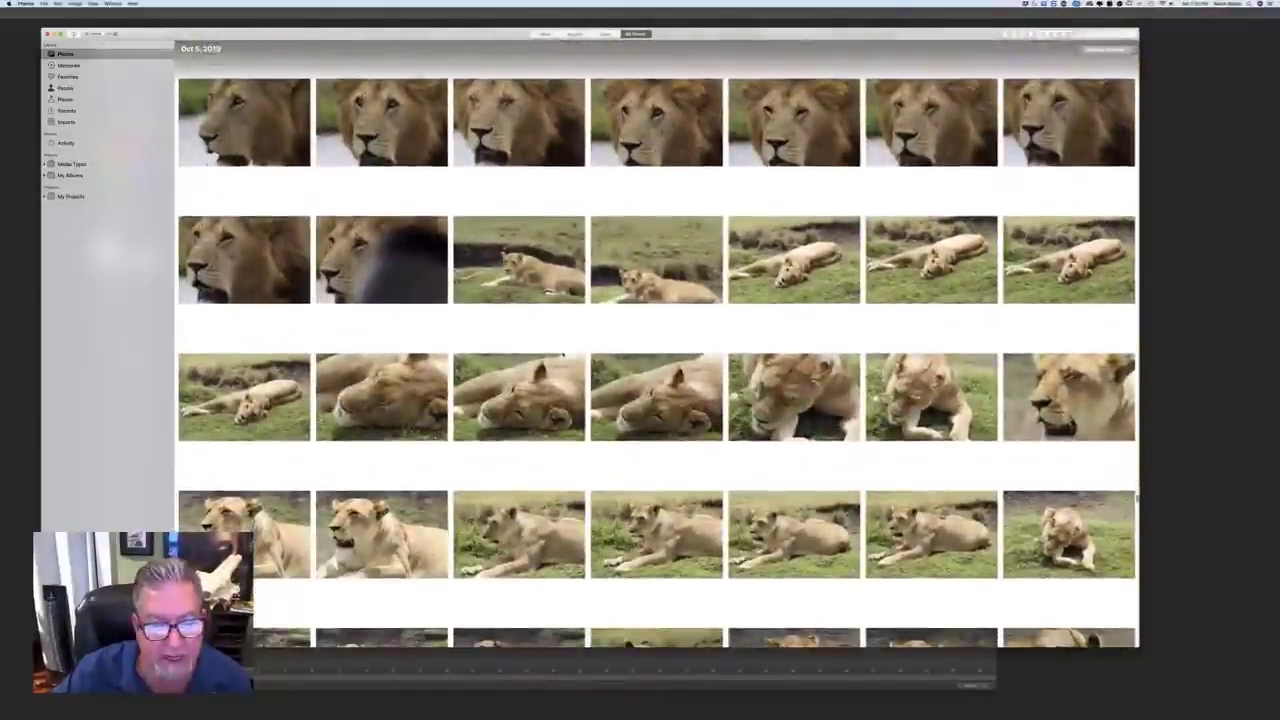
scroll(563, 352, "down", 5)
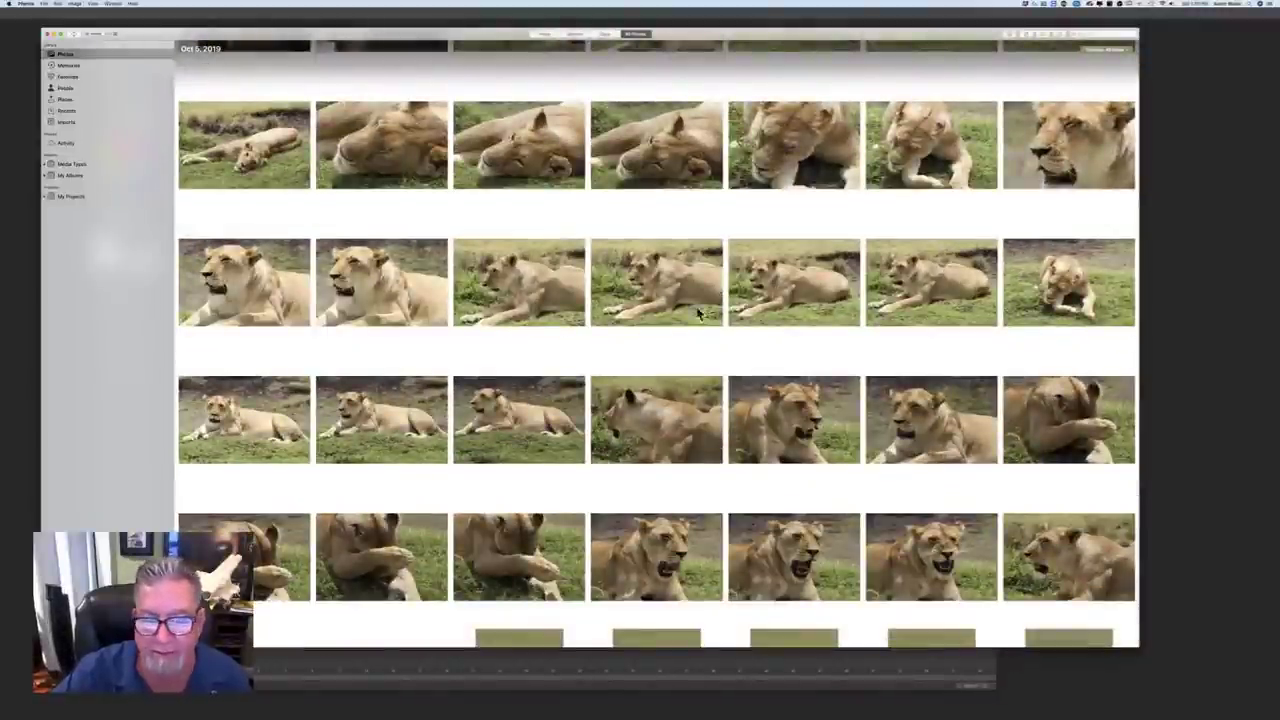
double_click(931, 282)
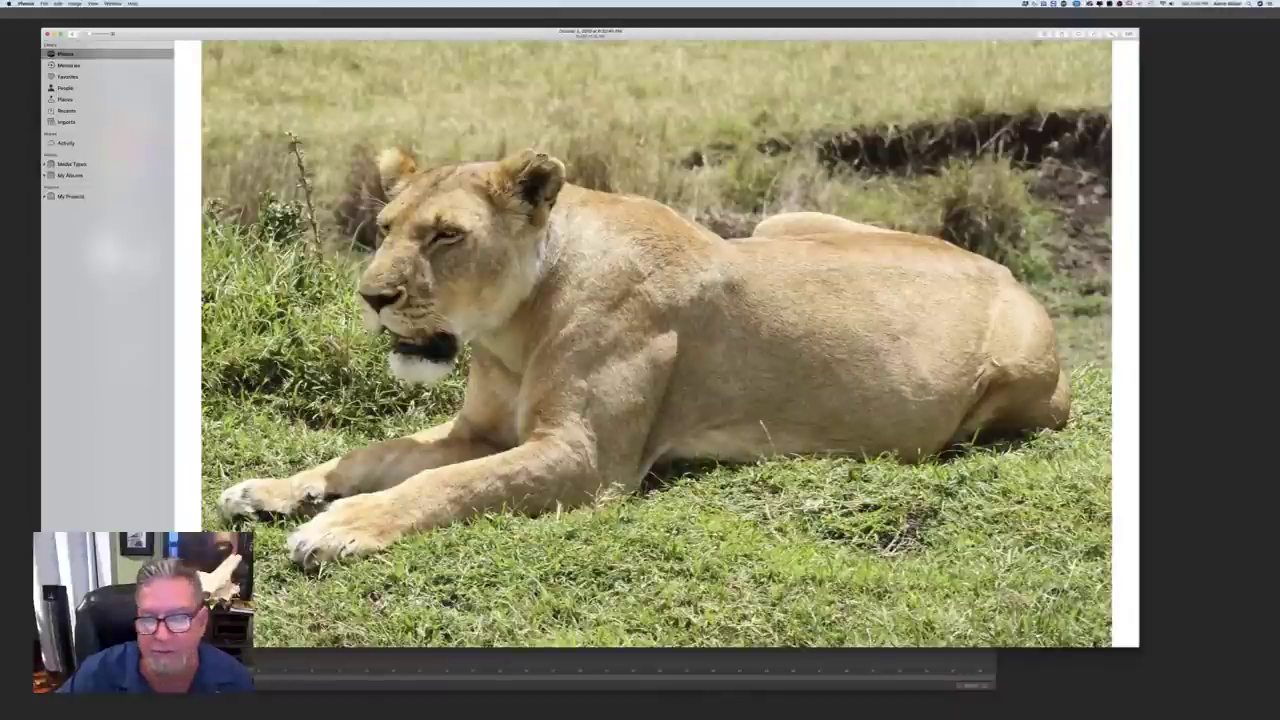
key("Escape")
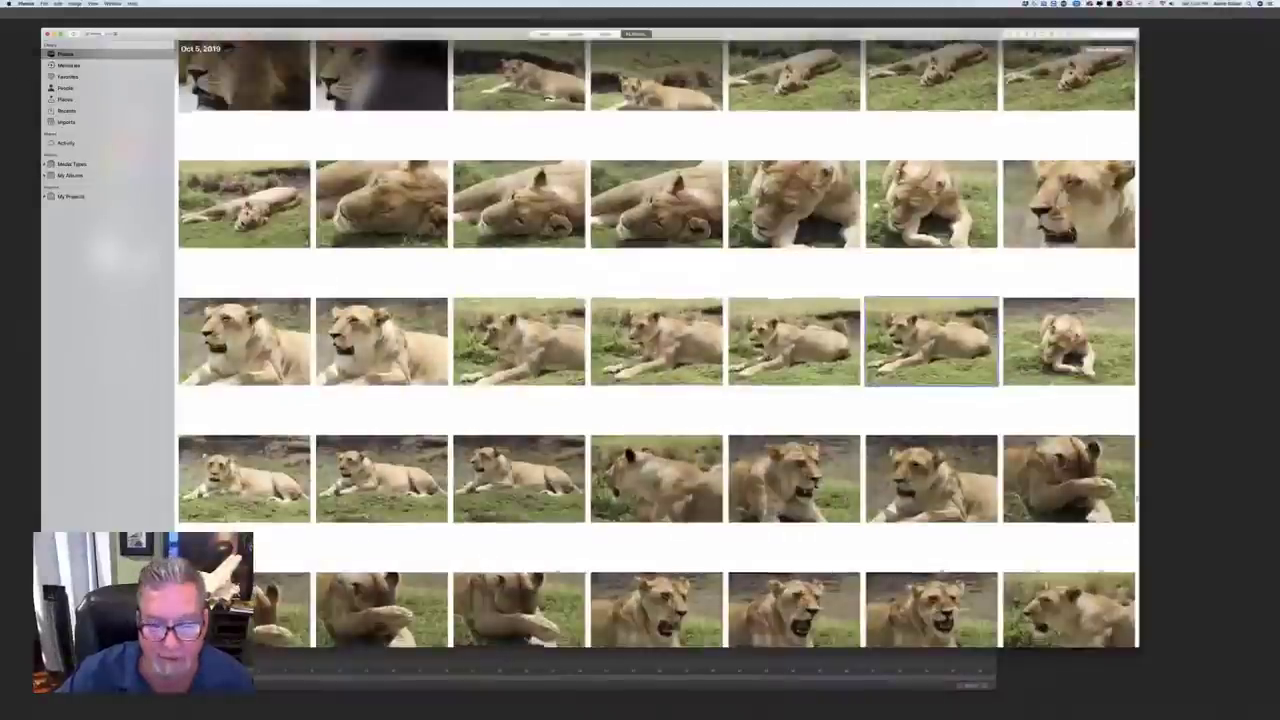
Step: Browse further through the lion photos and examine the young lion lying in front of a sleeping male
scroll(688, 345, "down", 10)
scroll(688, 345, "down", 5)
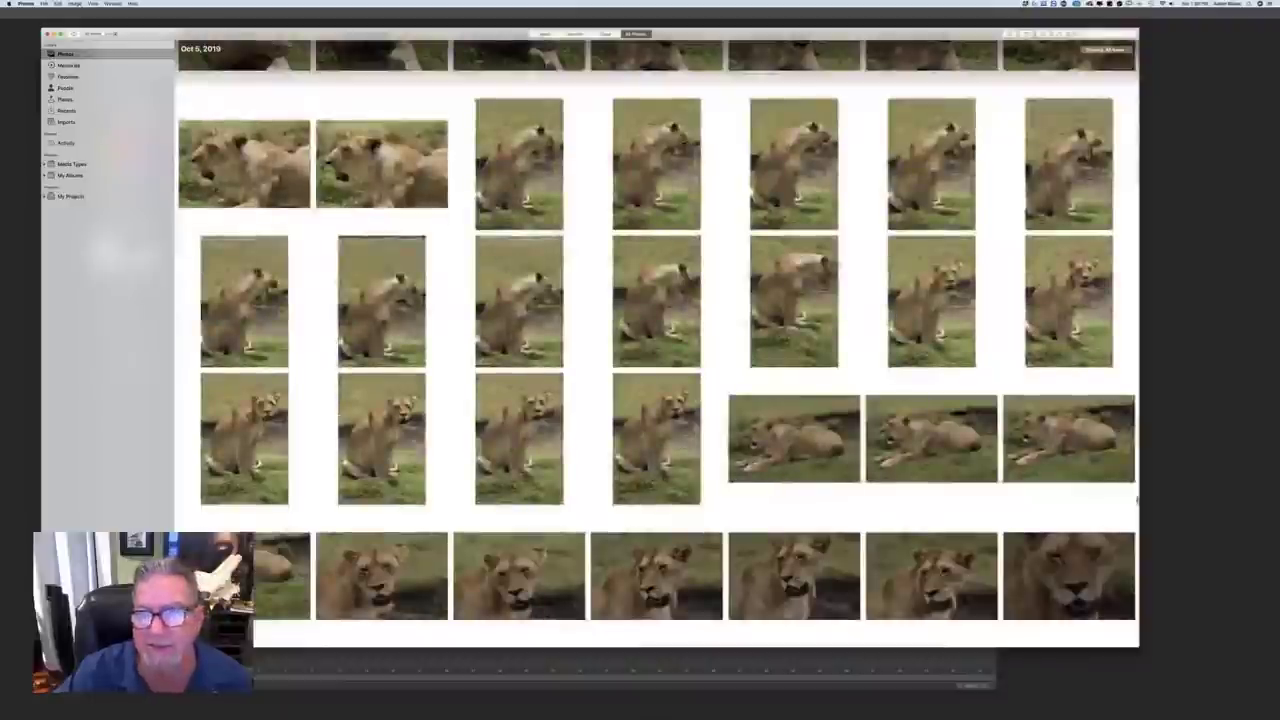
scroll(686, 355, "down", 10)
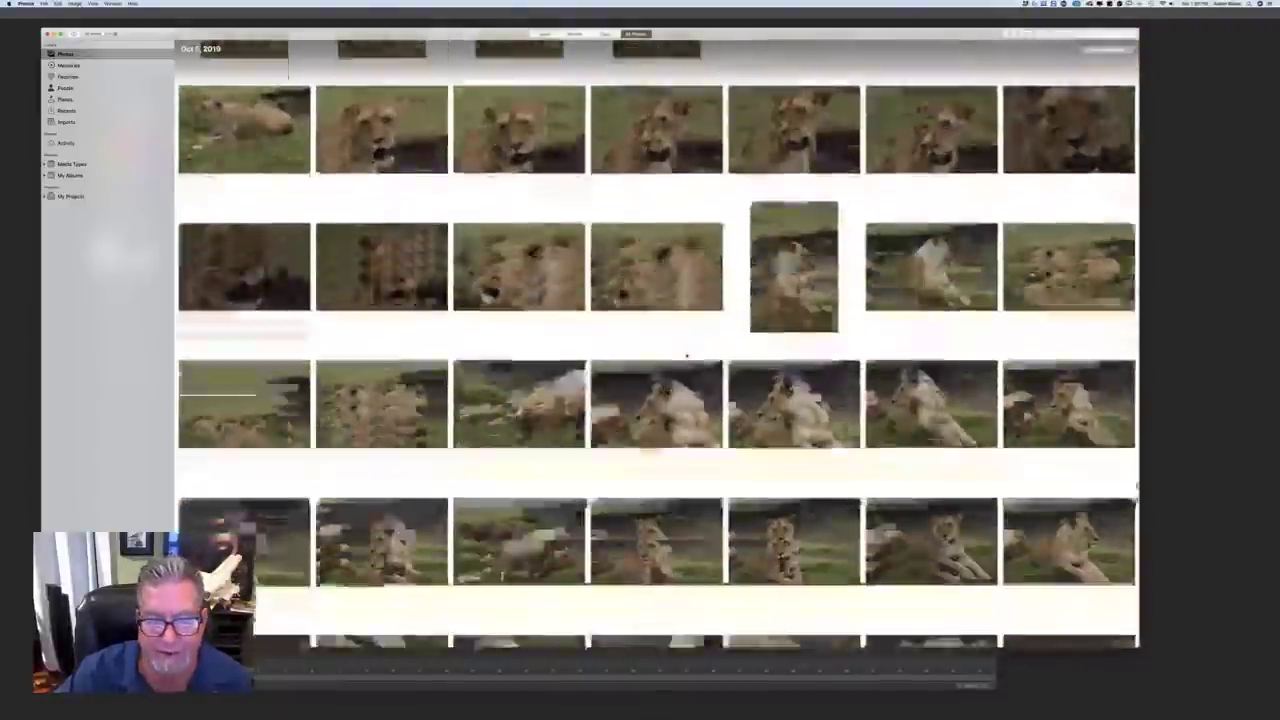
scroll(686, 355, "down", 10)
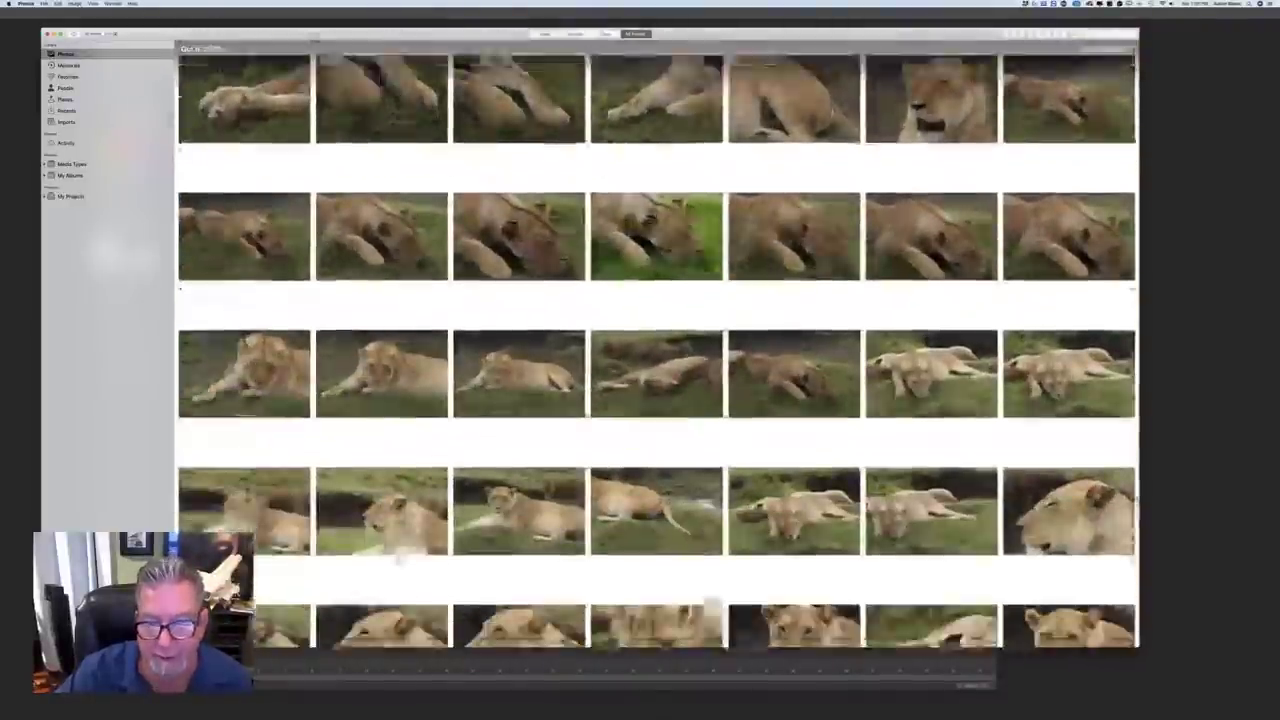
scroll(686, 355, "down", 8)
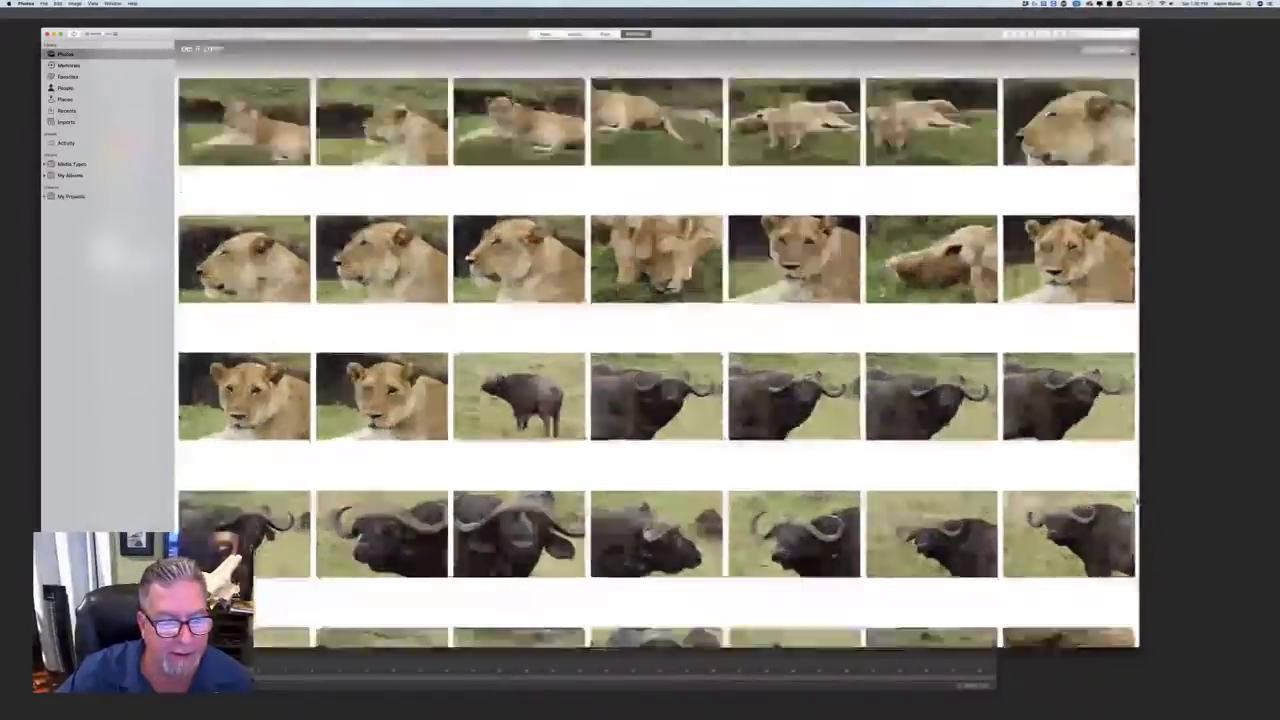
scroll(686, 355, "down", 3)
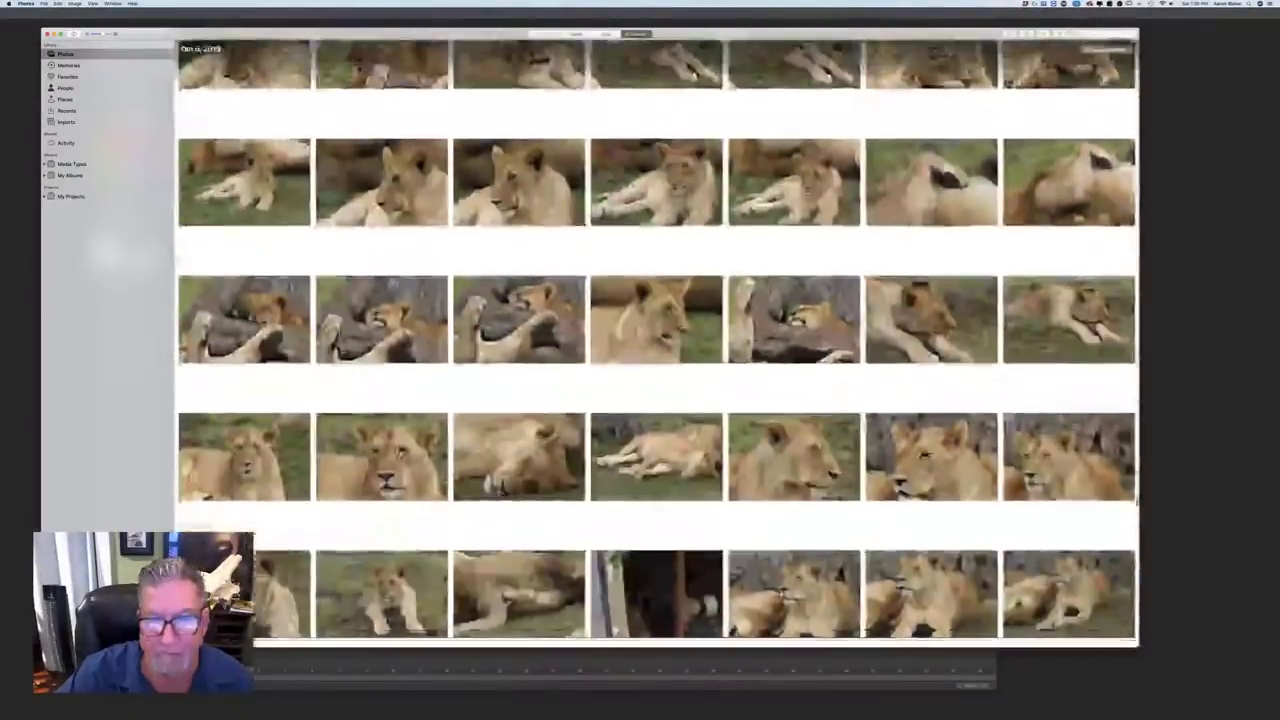
scroll(686, 355, "down", 1)
scroll(686, 355, "up", 2)
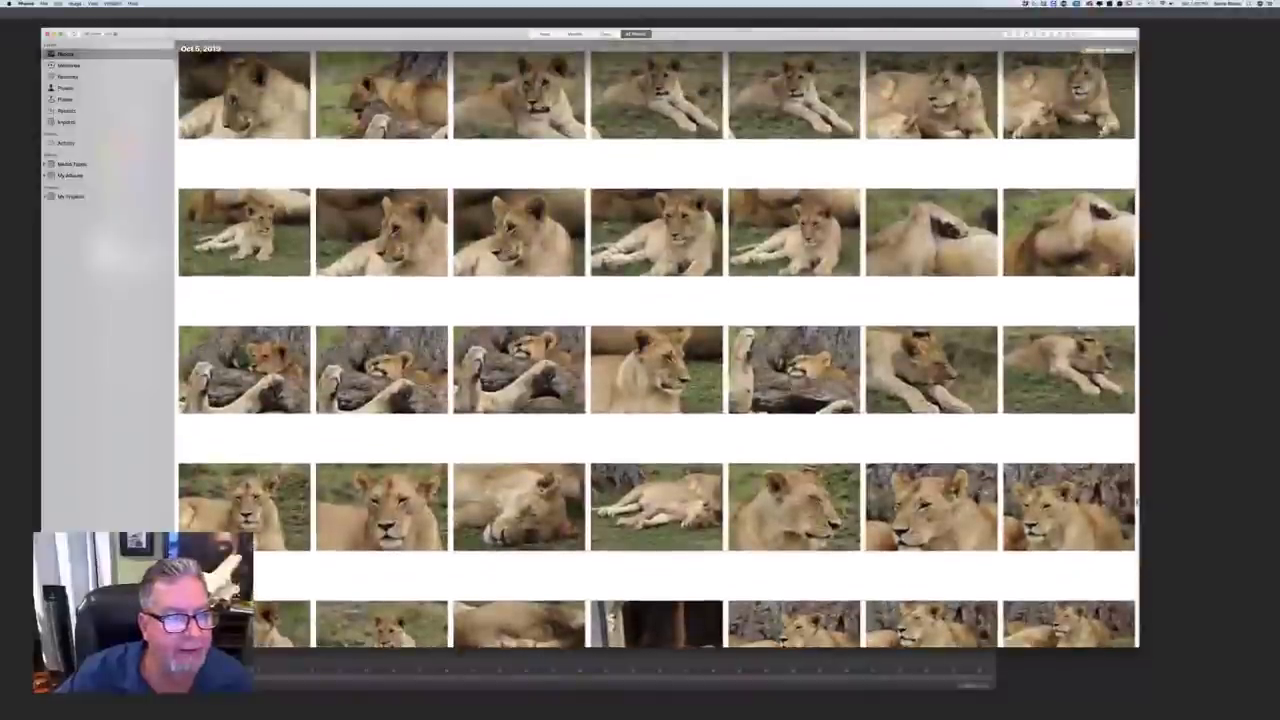
double_click(212, 229)
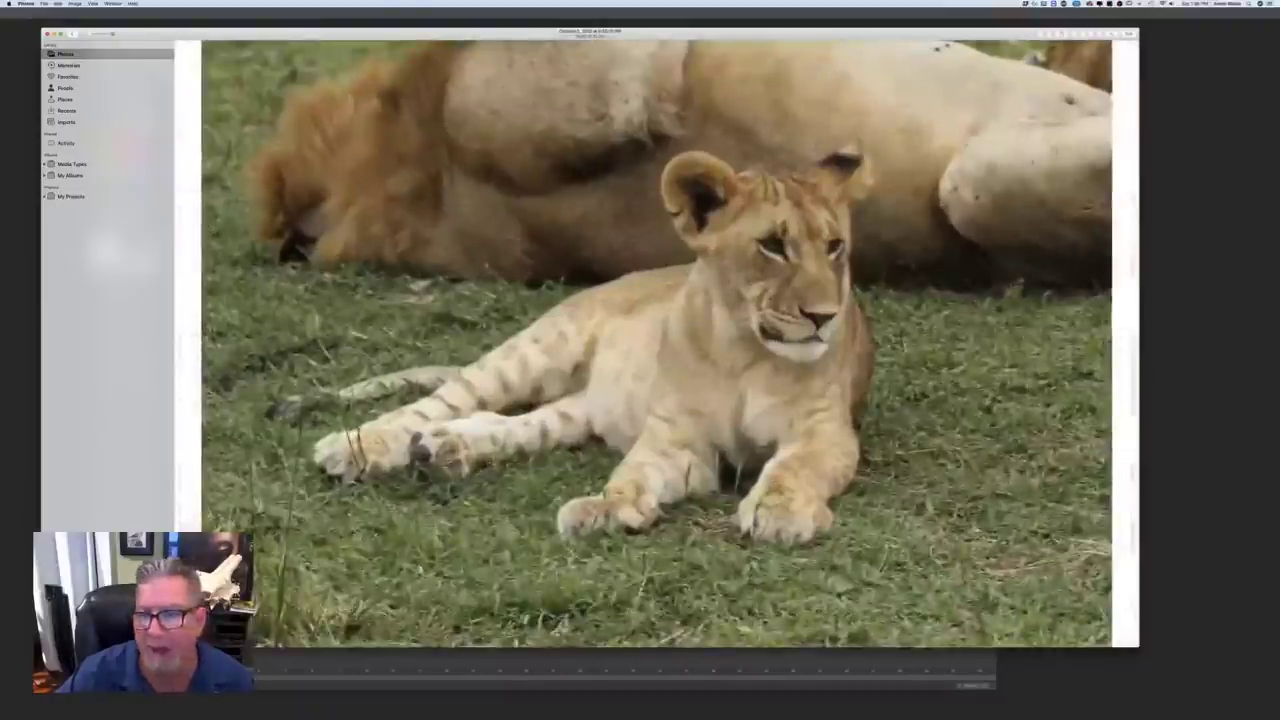
key("Escape")
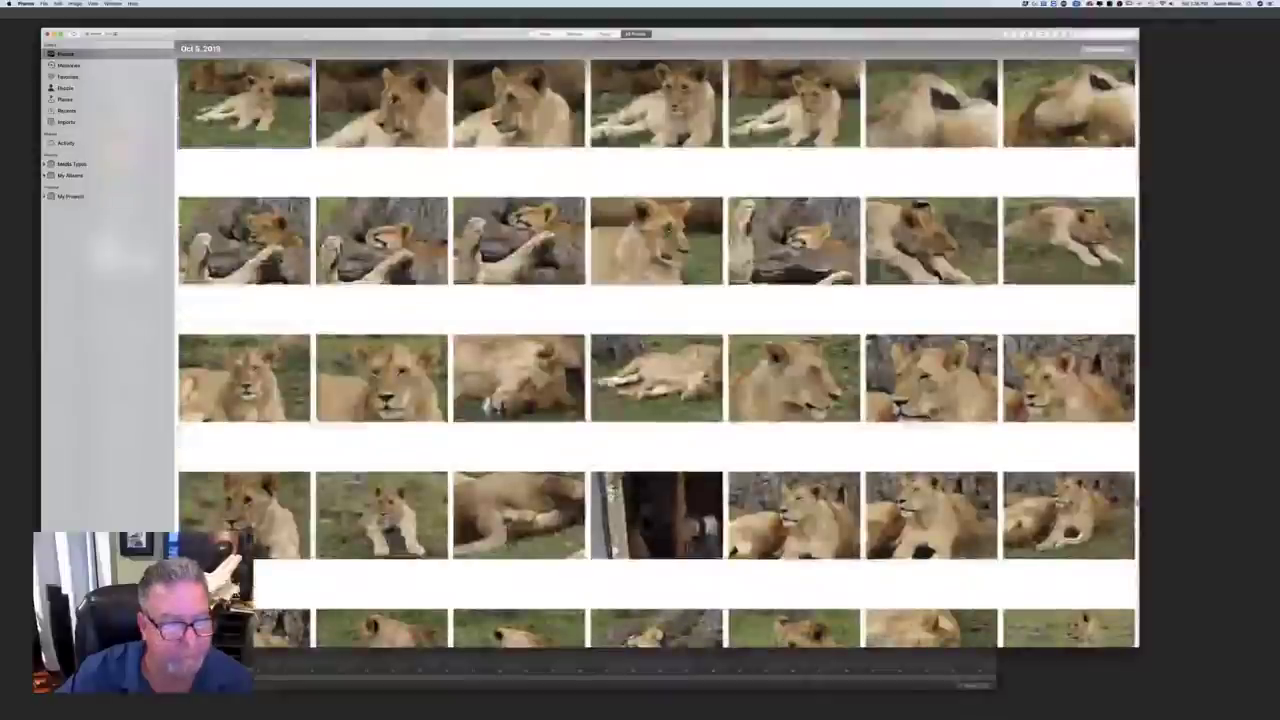
Step: View the photo of the cub resting on tree roots beside raised paws, and browse the remaining lion photos
double_click(244, 276)
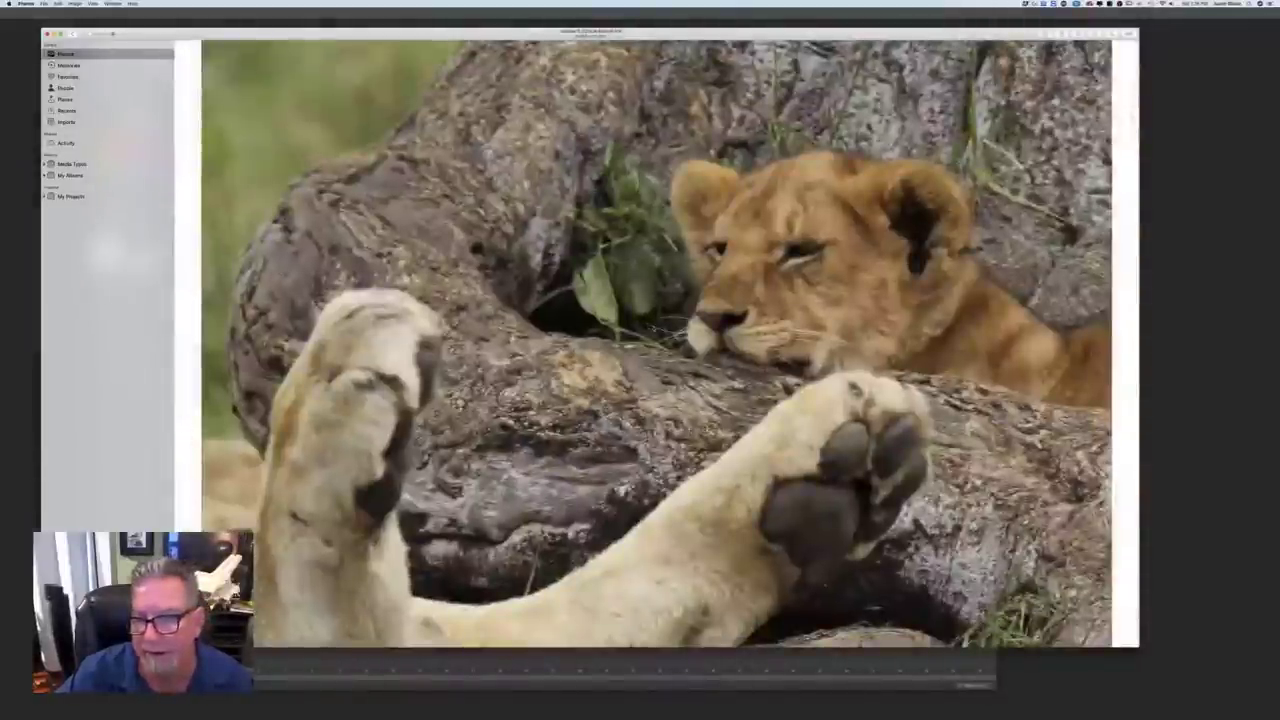
key("space")
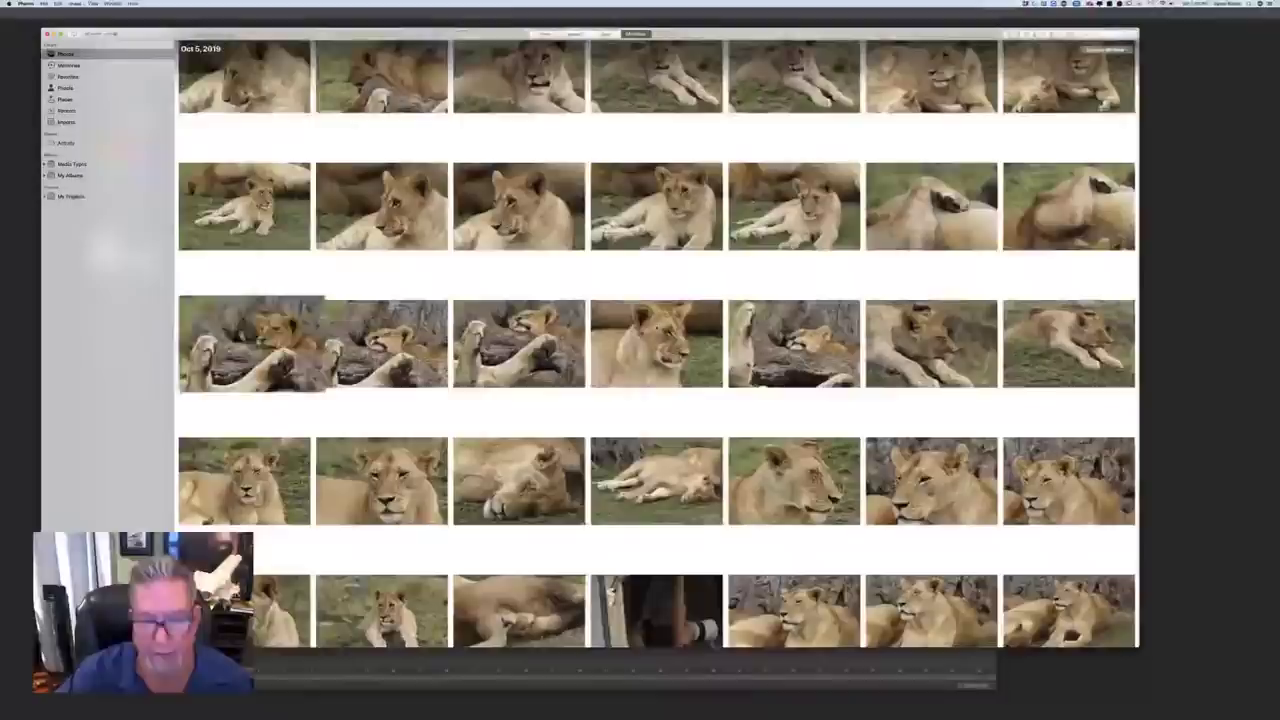
scroll(656, 326, "down", 6)
scroll(656, 340, "down", 5)
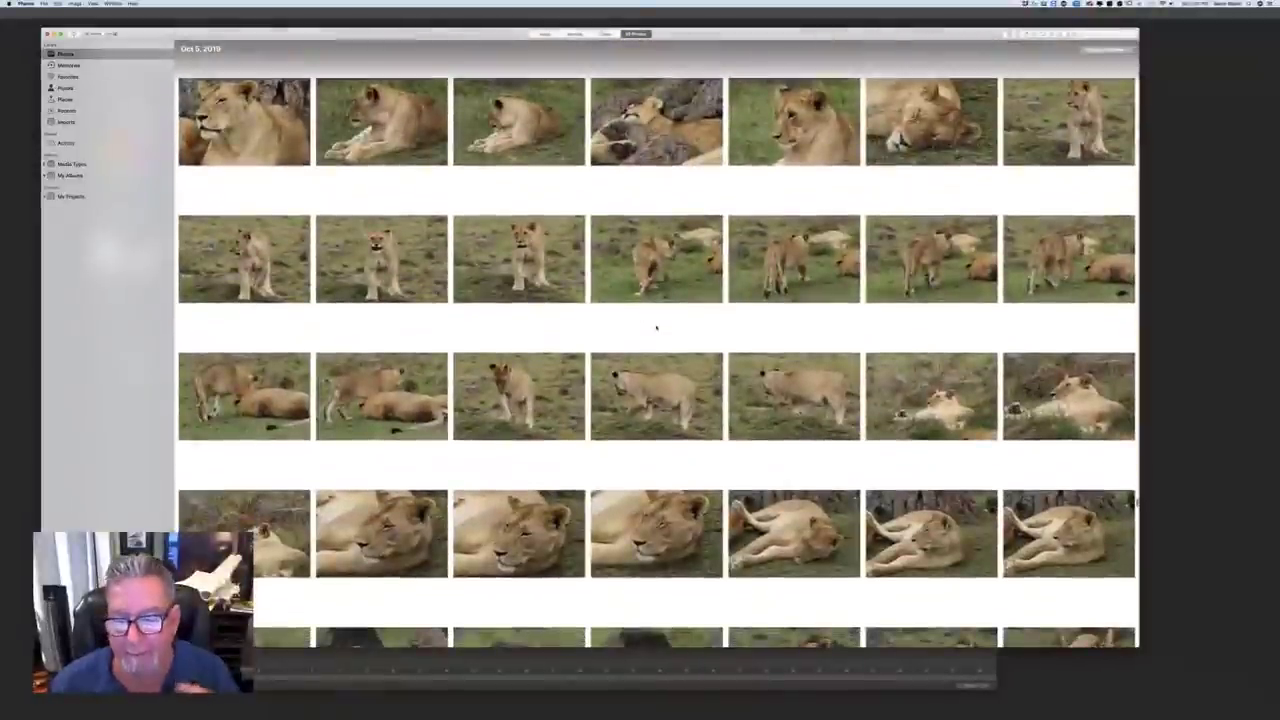
scroll(656, 330, "down", 6)
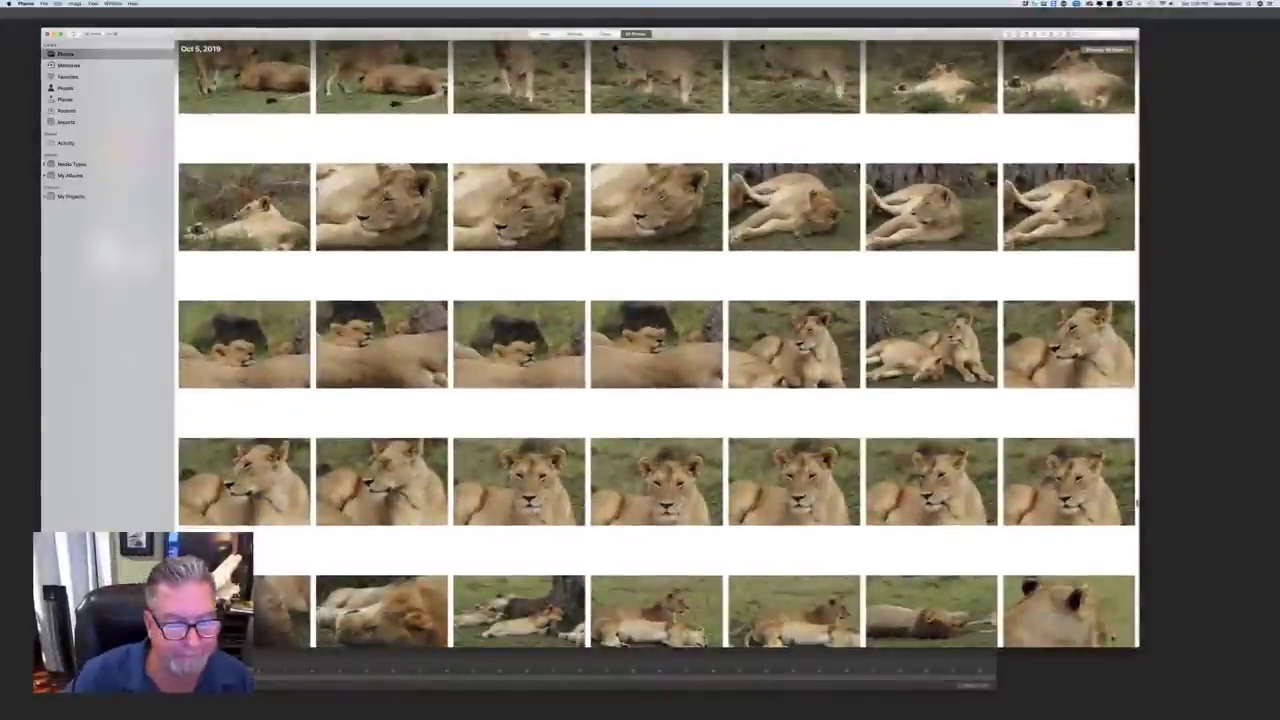
scroll(656, 330, "down", 4)
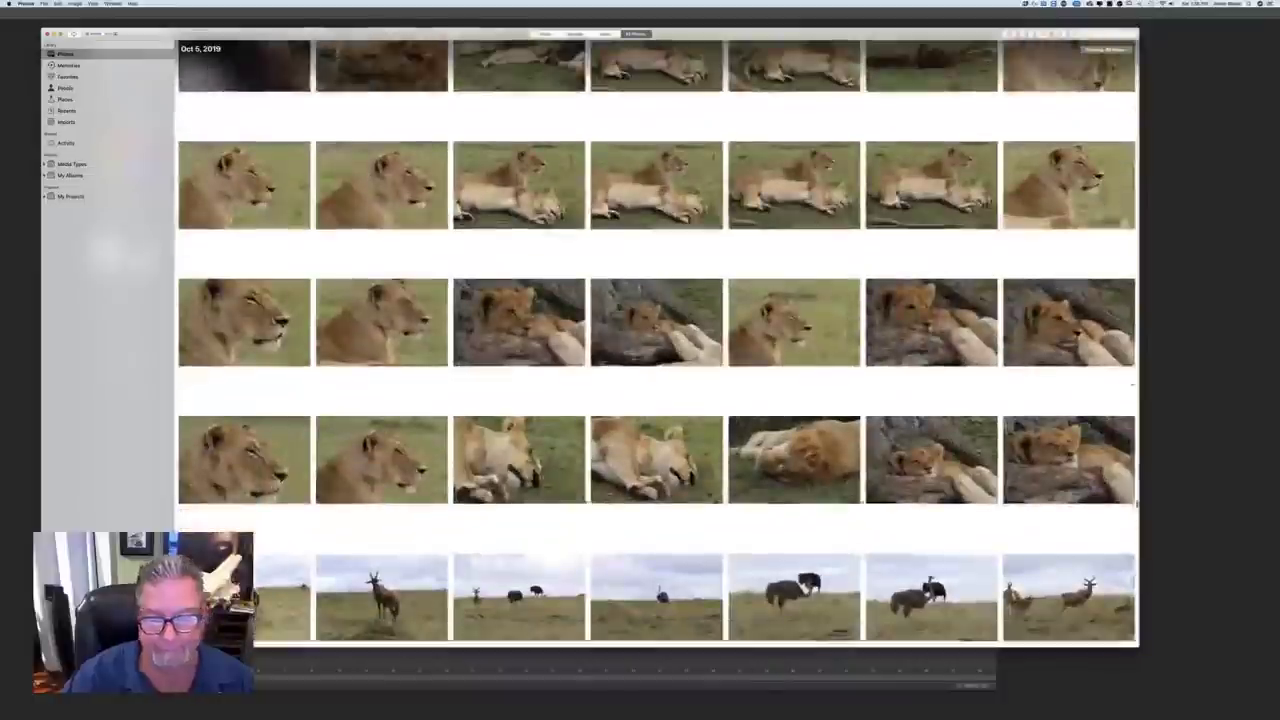
Step: Switch back to TVPaint, reinforce the lion's back and brow lines, and circle the far foreleg's wrist joint and hatch its upper part
left_click(549, 667)
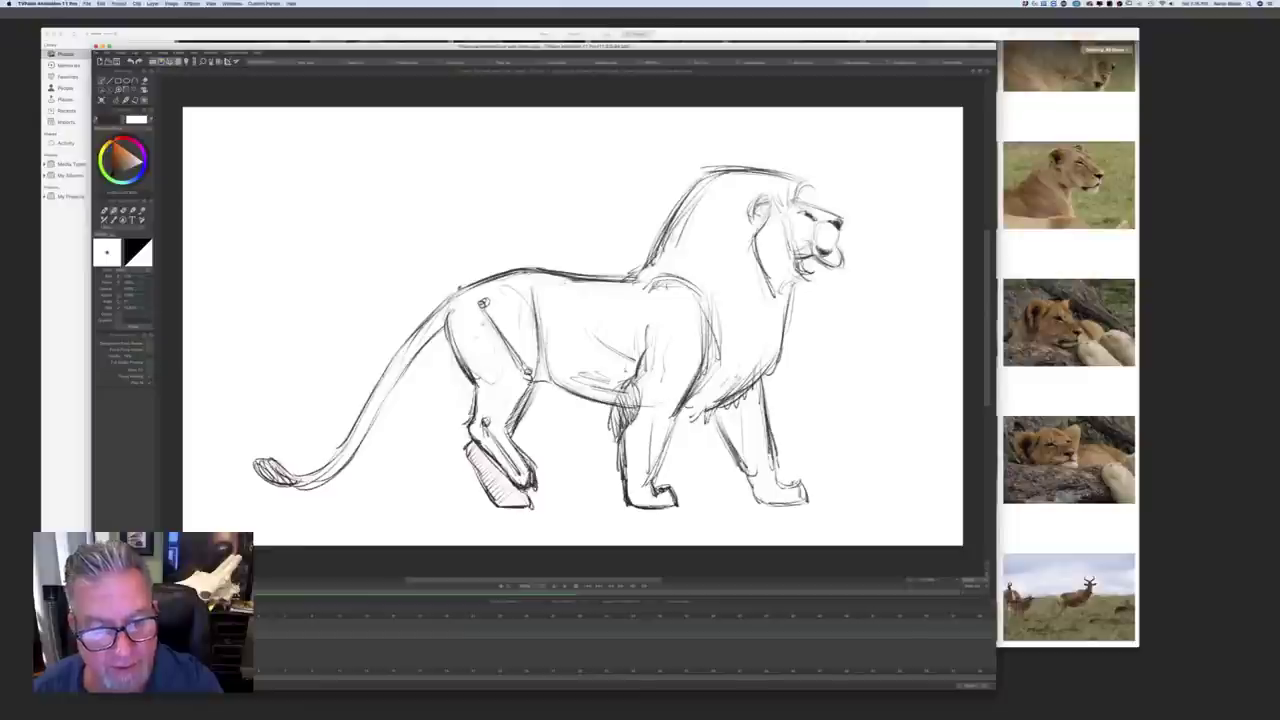
left_click_drag(506, 271, 552, 275)
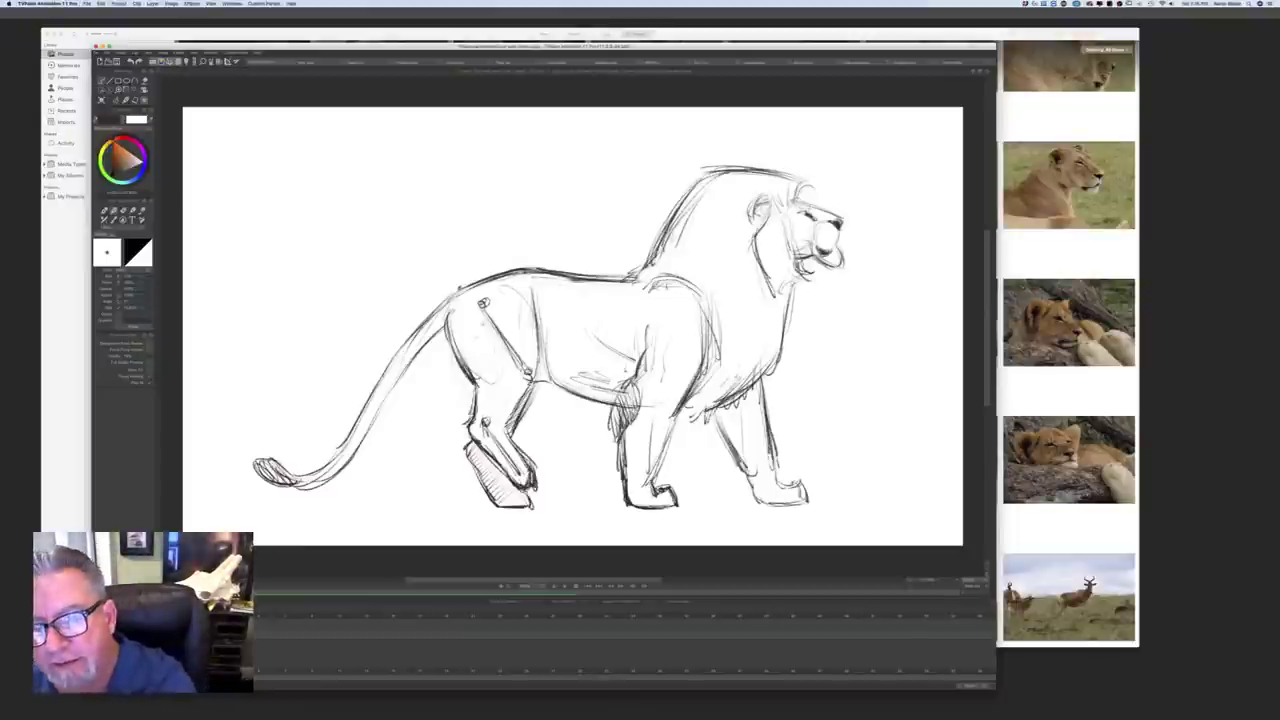
left_click_drag(802, 206, 840, 216)
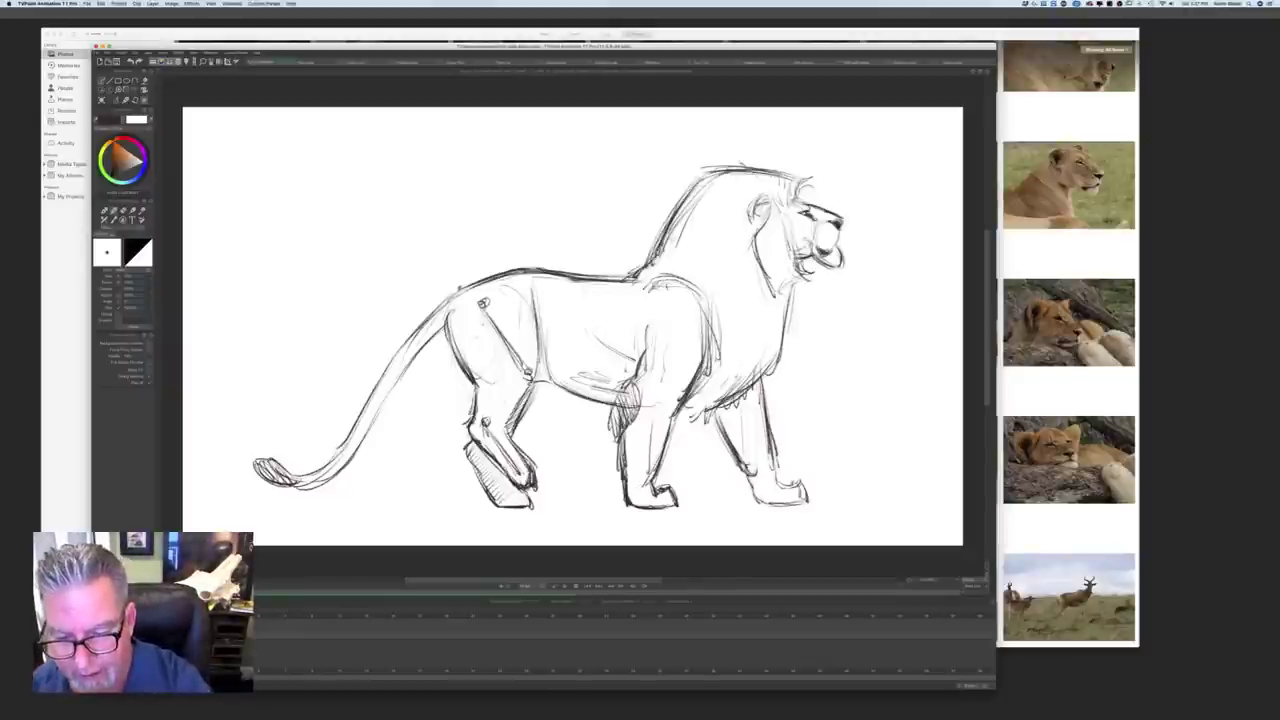
mouse_move(744, 458)
left_mouse_down()
mouse_move(758, 502)
mouse_move(783, 504)
left_mouse_up()
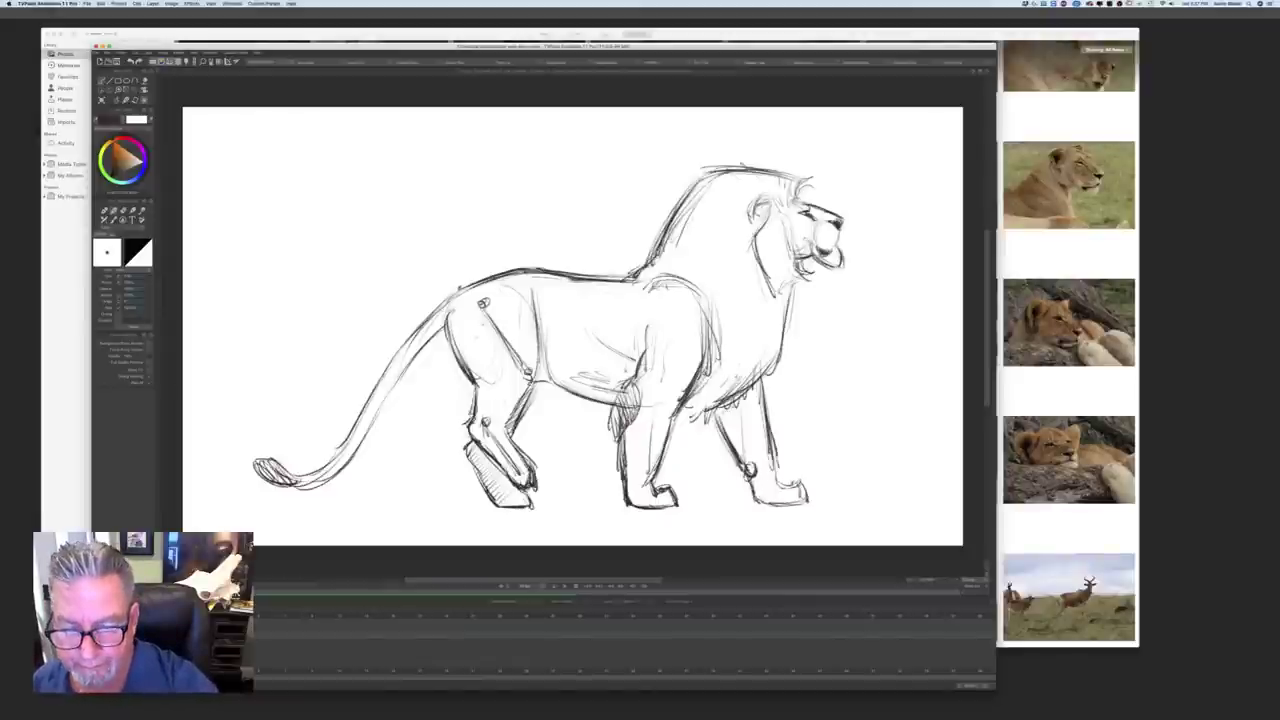
left_click_drag(744, 402, 724, 448)
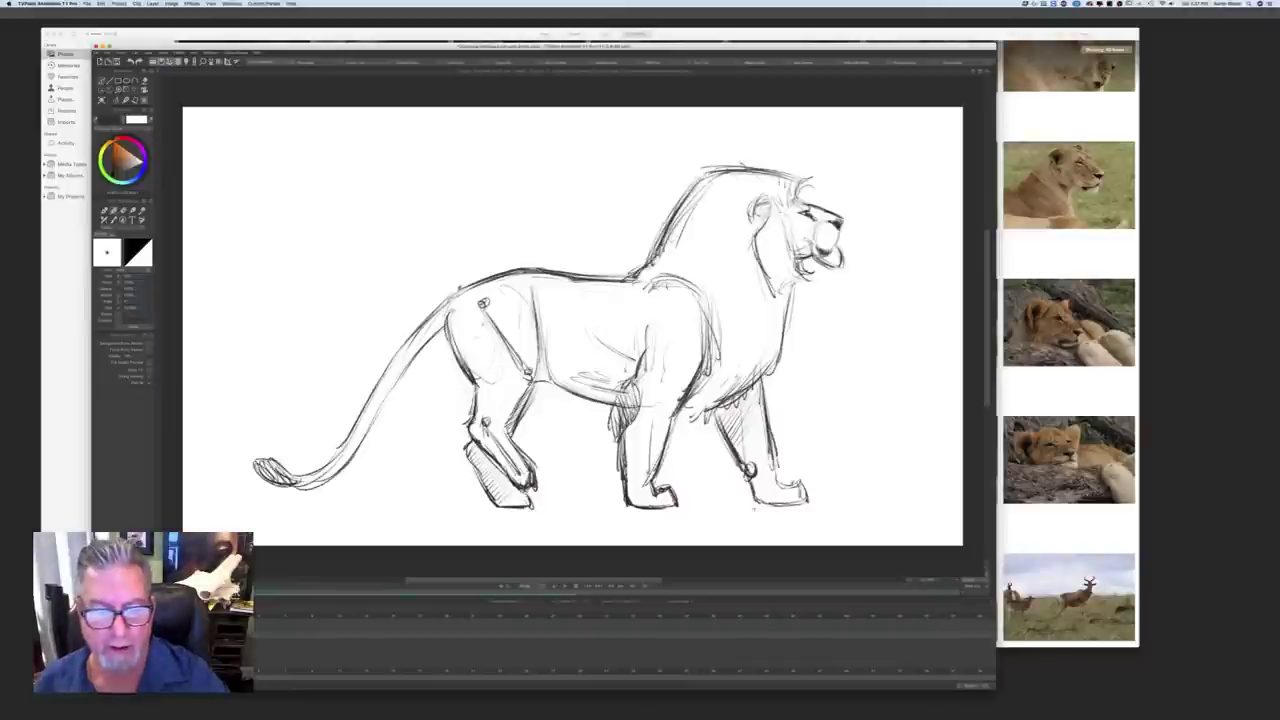
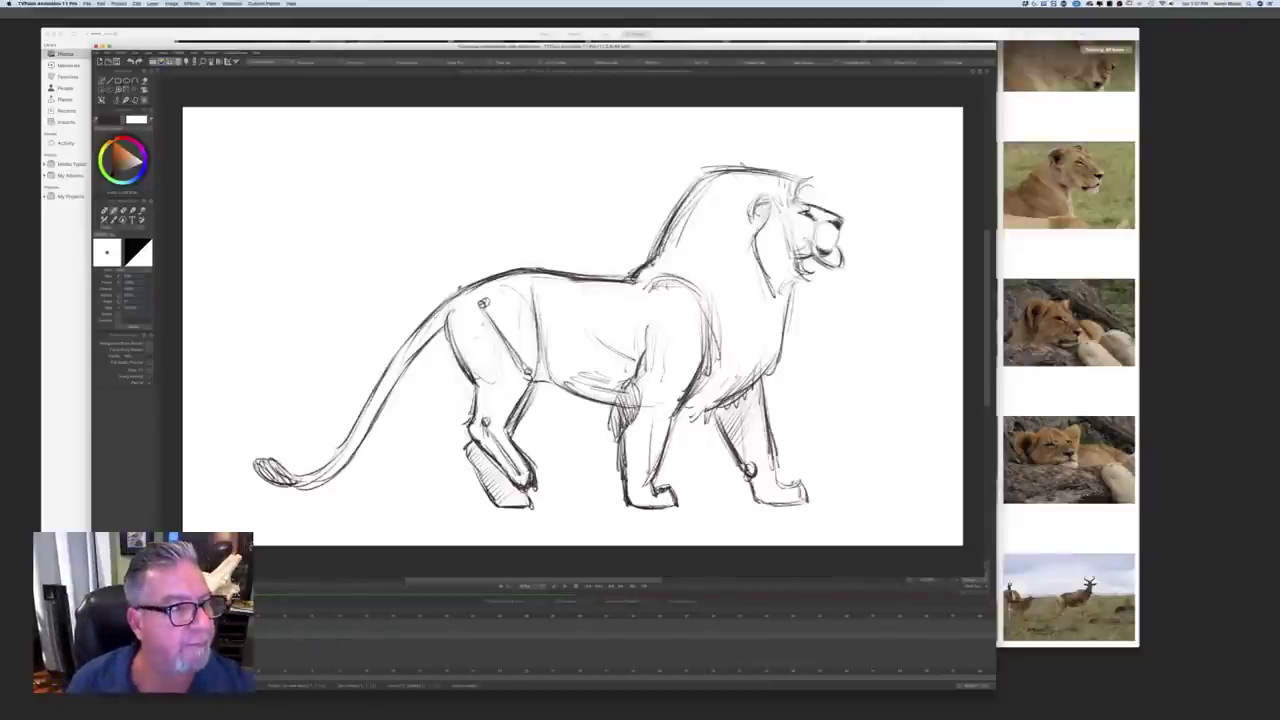
Step: Set up a blank frame for the next drawing with the lion sketch showing through as a faint green light-table image
left_click(102, 100)
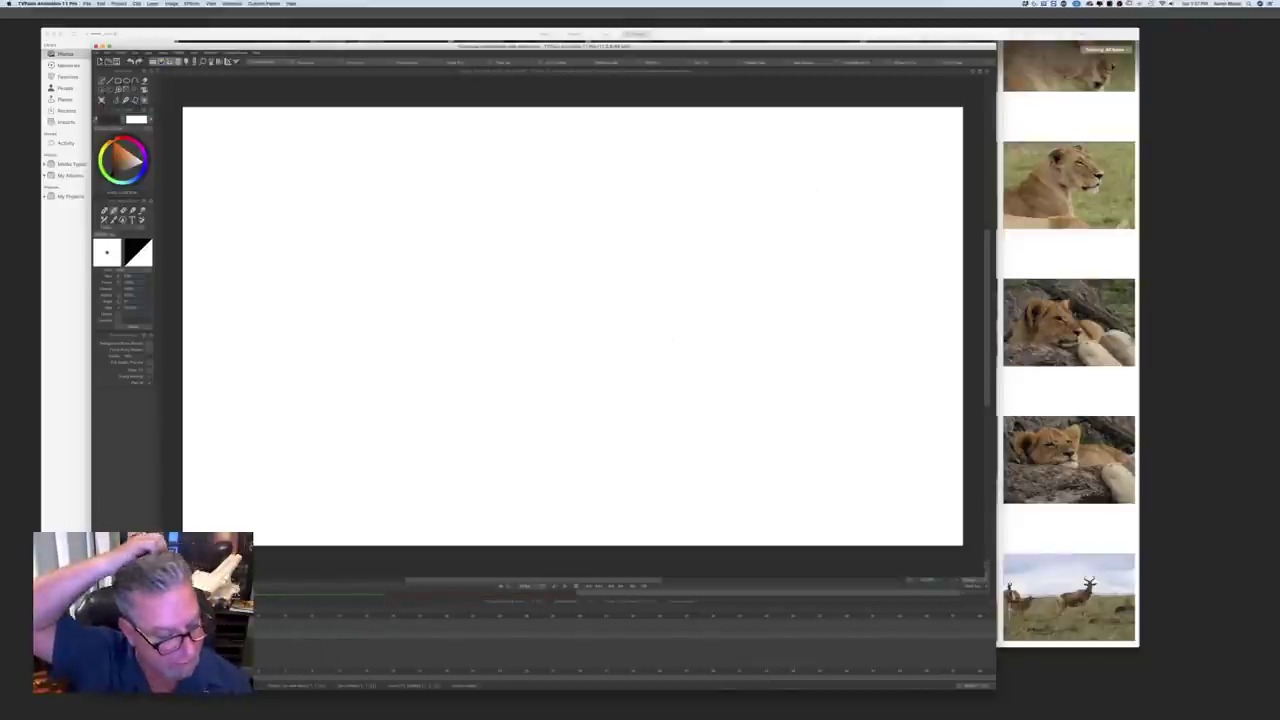
key("super+z")
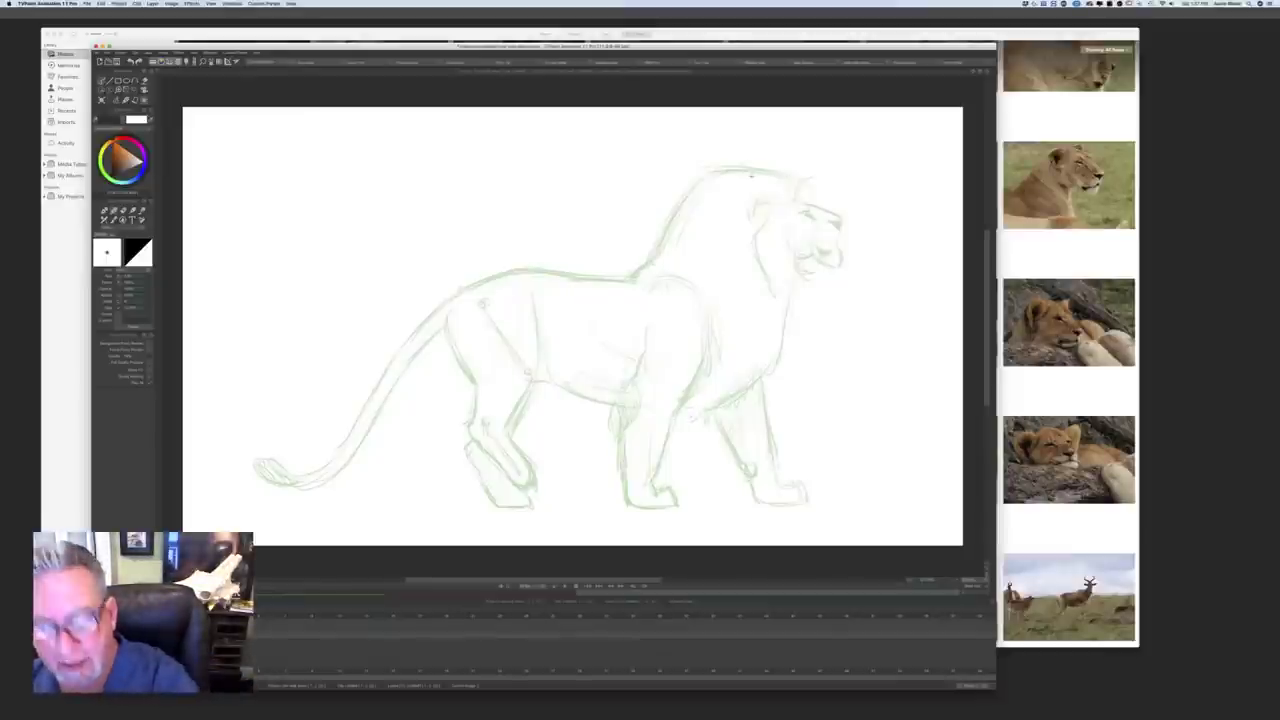
Step: Reposition the drawing window and trace the lion's mane from crown to shoulders, plus the brow and nose bridge, in dark line
left_click_drag(290, 47, 270, 93)
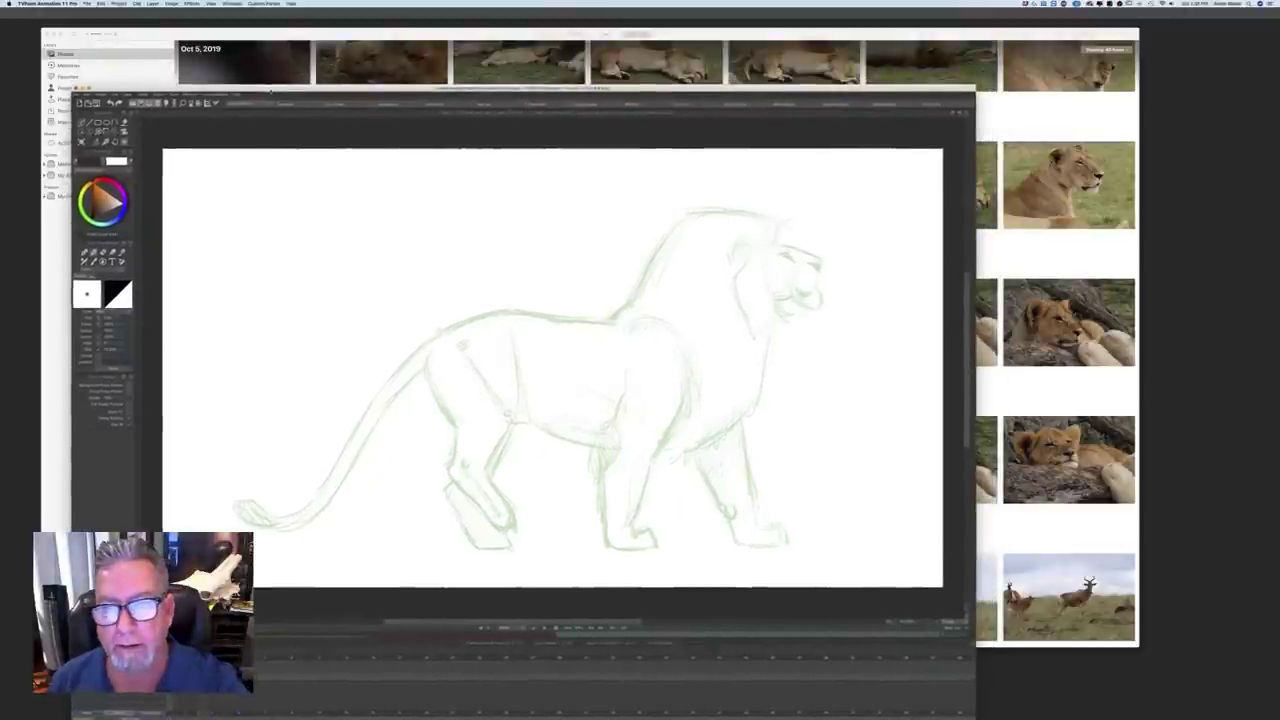
mouse_move(762, 216)
left_mouse_down()
mouse_move(704, 211)
mouse_move(672, 230)
mouse_move(638, 290)
left_mouse_up()
left_click_drag(666, 236, 610, 322)
mouse_move(678, 220)
left_mouse_down()
mouse_move(760, 214)
mouse_move(822, 261)
left_mouse_up()
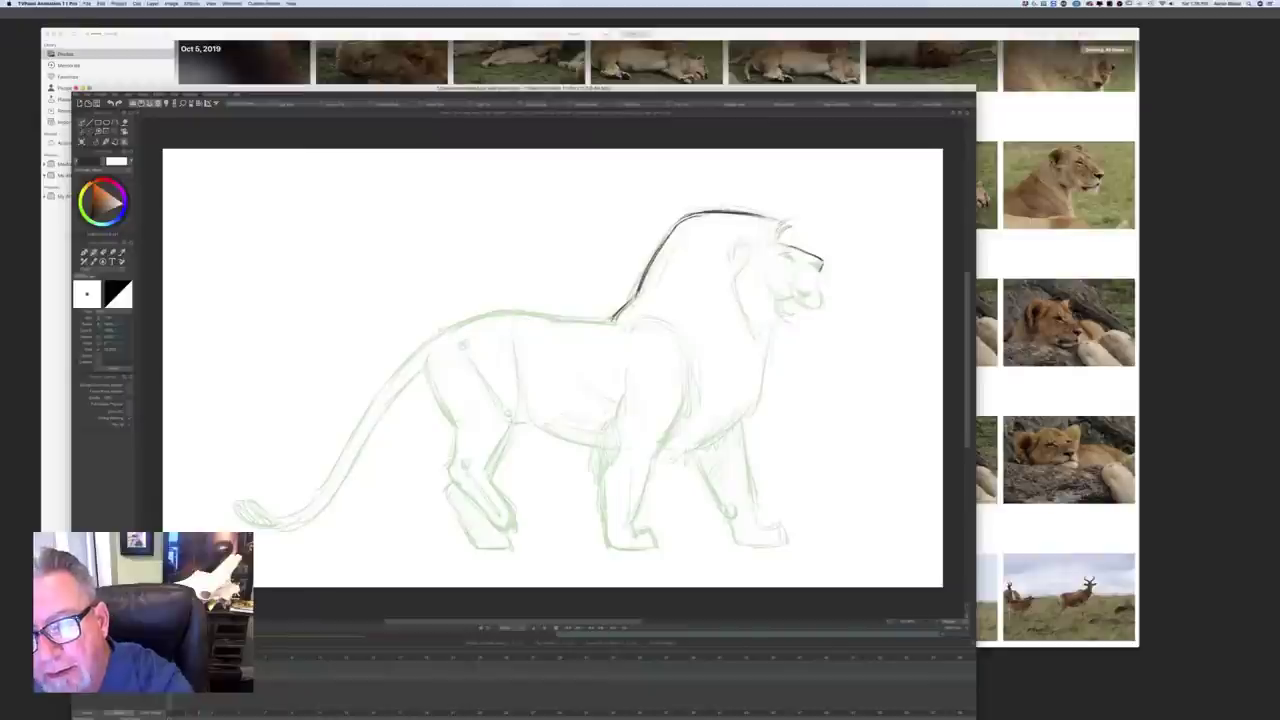
Step: Draw the lion's nose, muzzle, mouth and chin, and mark the eye and forehead tuft over the faint green guide
left_click_drag(808, 261, 819, 271)
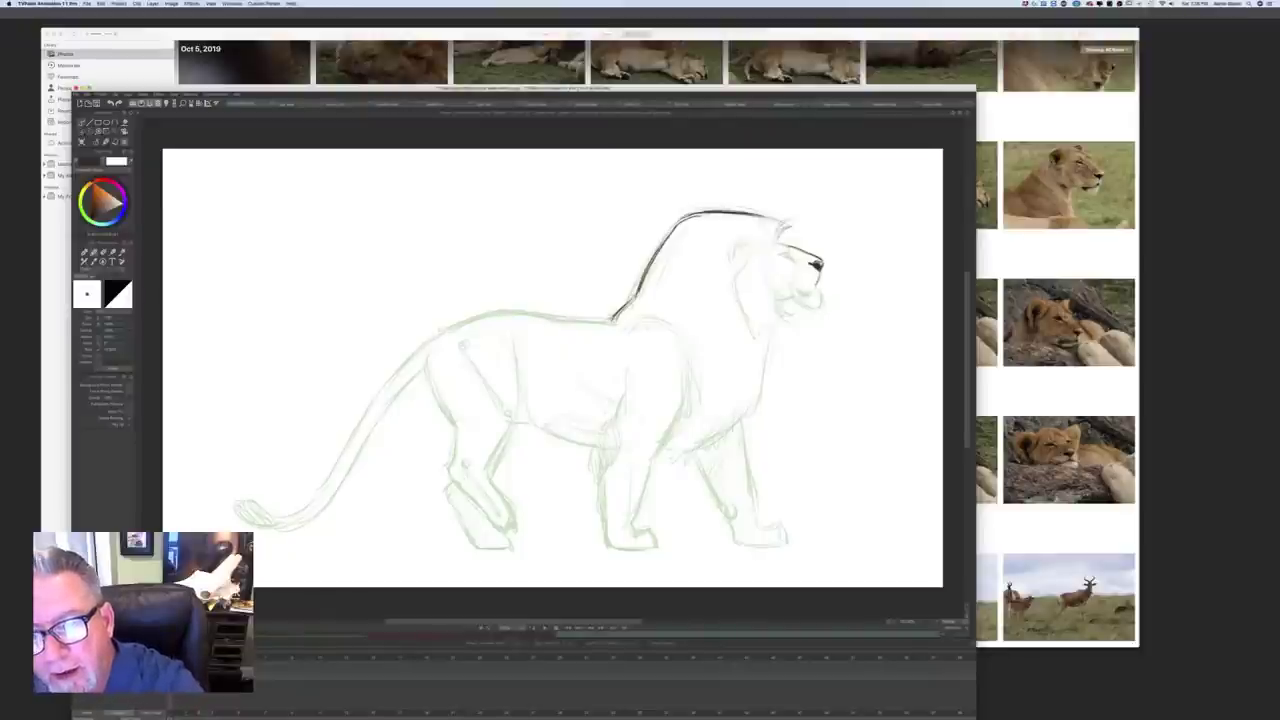
mouse_move(817, 288)
left_mouse_down()
mouse_move(822, 303)
mouse_move(807, 306)
left_mouse_up()
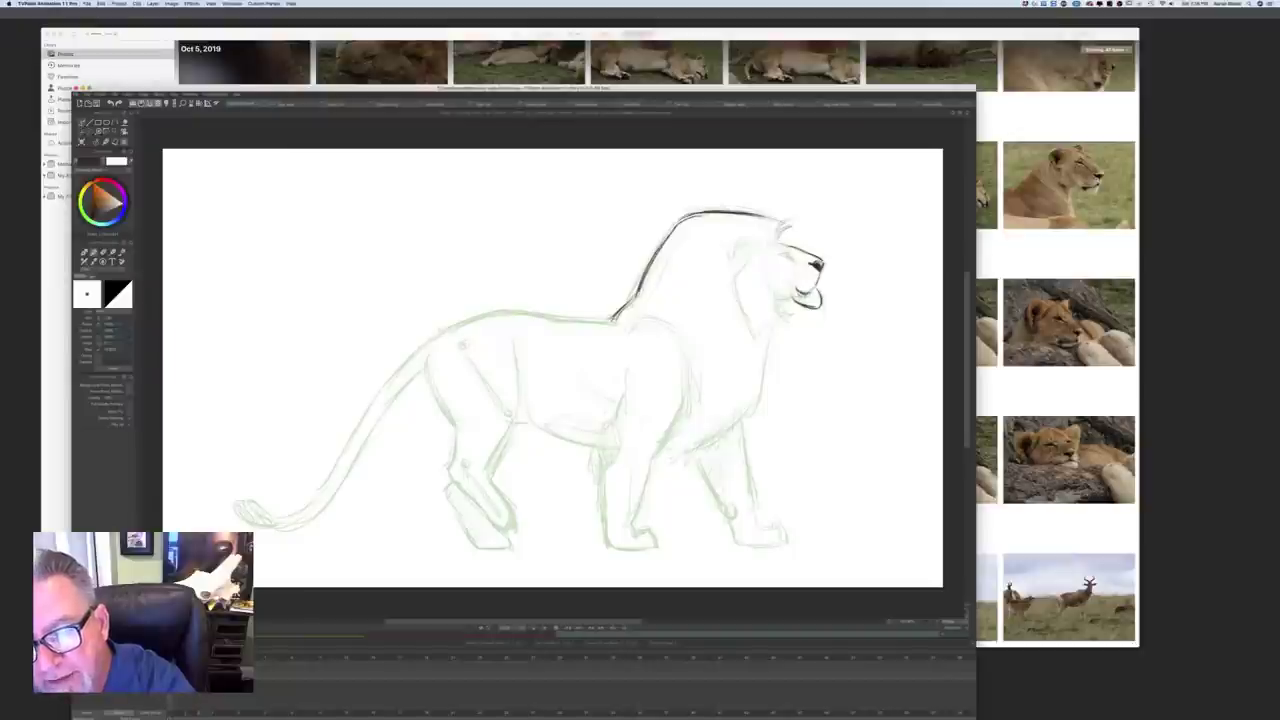
left_click_drag(807, 294, 797, 295)
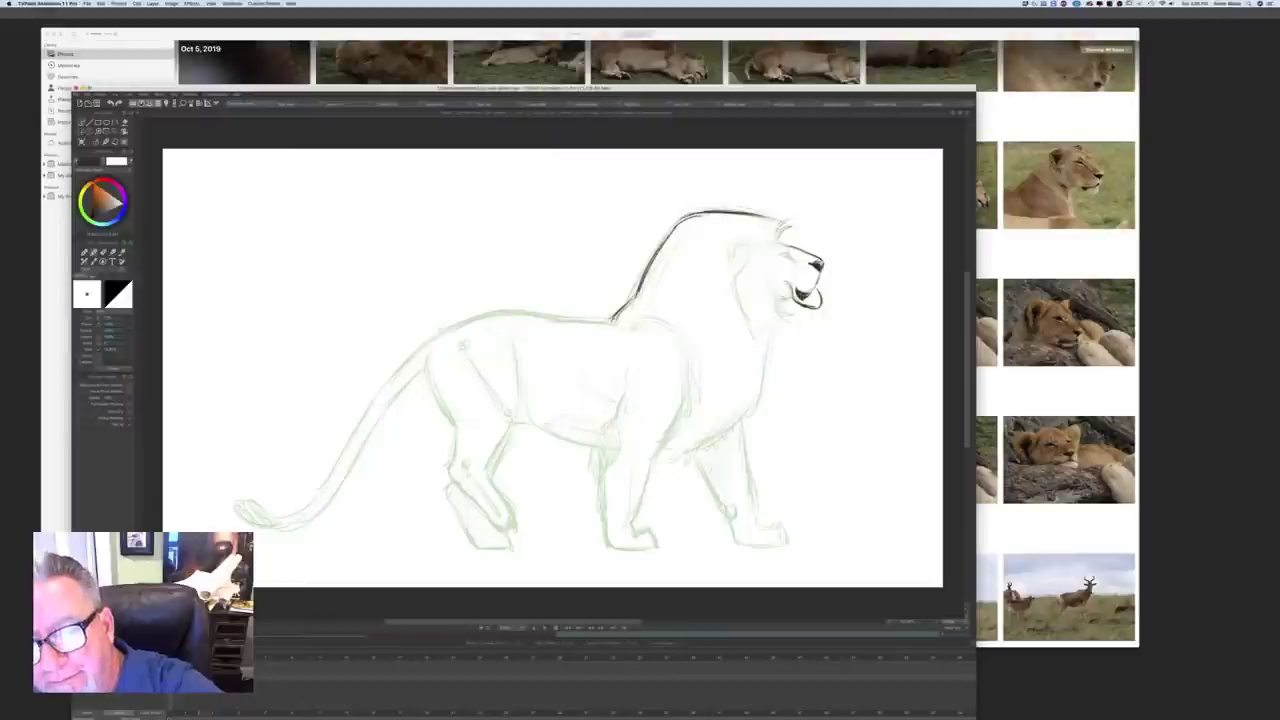
left_click_drag(792, 297, 786, 305)
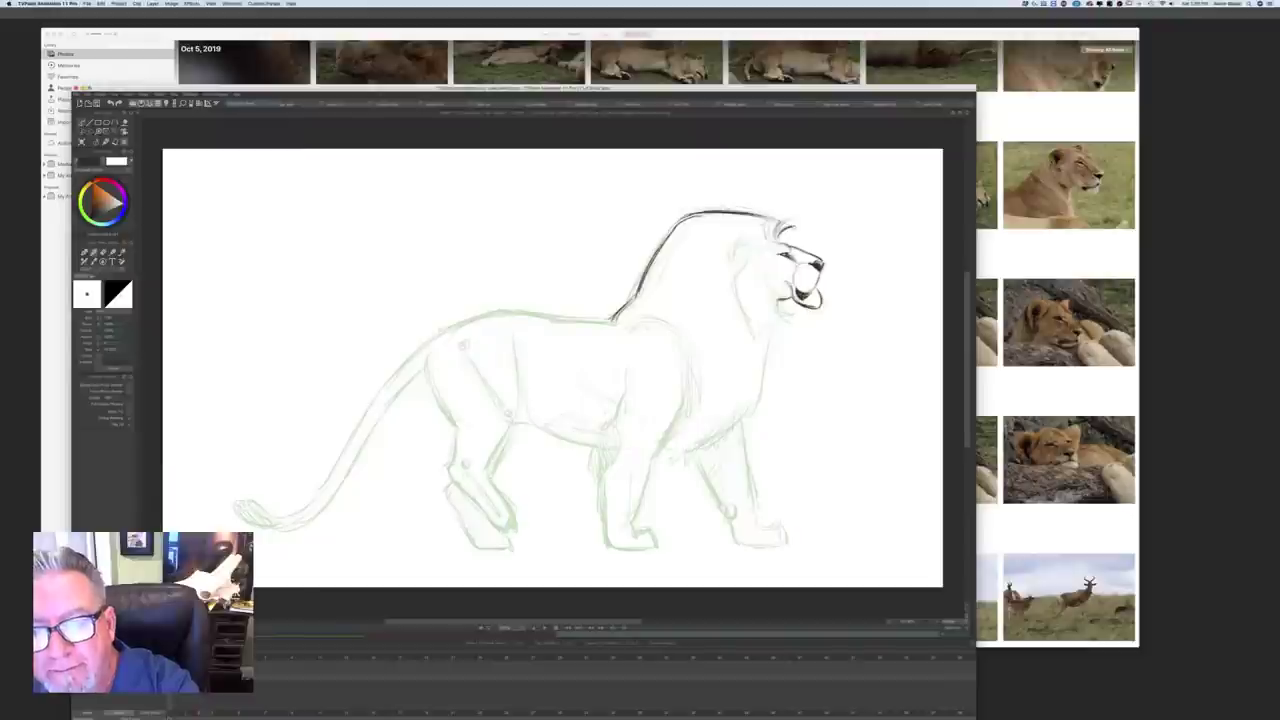
Step: Draw the ear, the mane edge framing the cheek, and the front contour of the chest
mouse_move(738, 243)
left_mouse_down()
mouse_move(731, 274)
mouse_move(761, 247)
mouse_move(738, 278)
mouse_move(742, 320)
left_mouse_up()
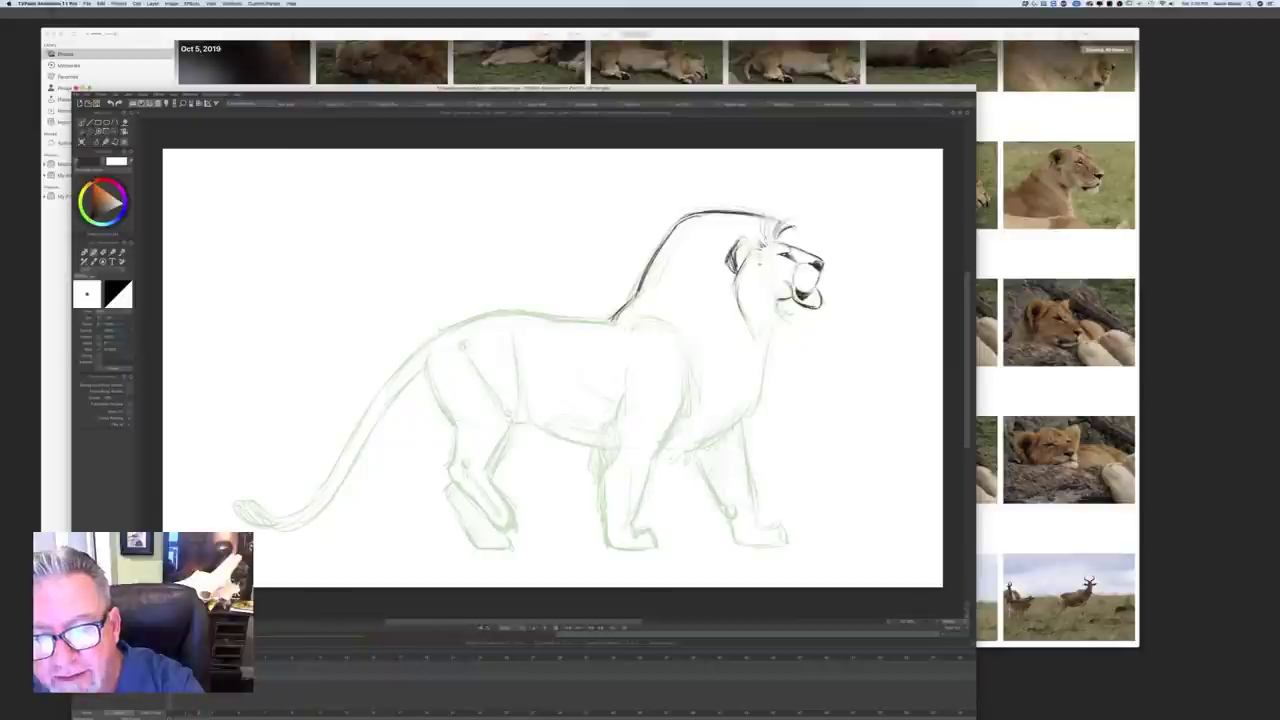
mouse_move(757, 263)
left_mouse_down()
mouse_move(778, 323)
mouse_move(750, 320)
mouse_move(742, 304)
left_mouse_up()
mouse_move(740, 298)
left_mouse_down()
mouse_move(765, 368)
mouse_move(746, 414)
left_mouse_up()
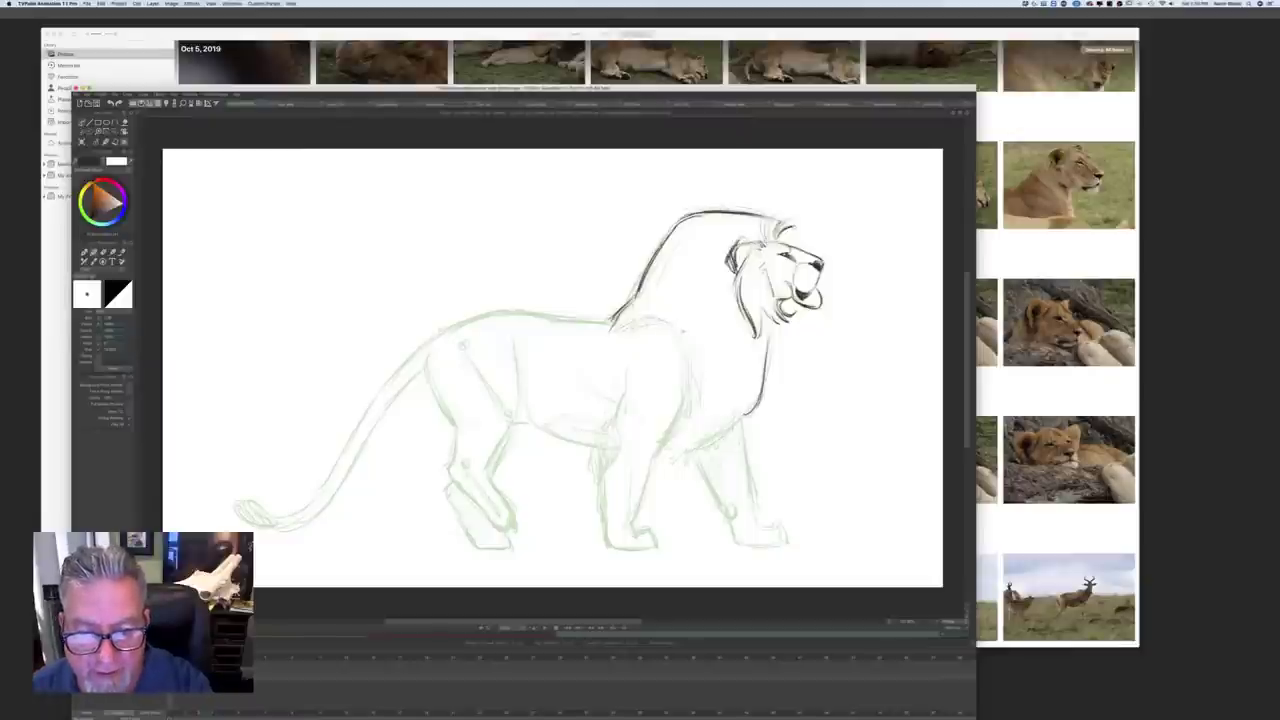
Step: Draw the curve over the shoulder and extend the line down the front edge of the forward foreleg
left_click_drag(644, 327, 670, 323)
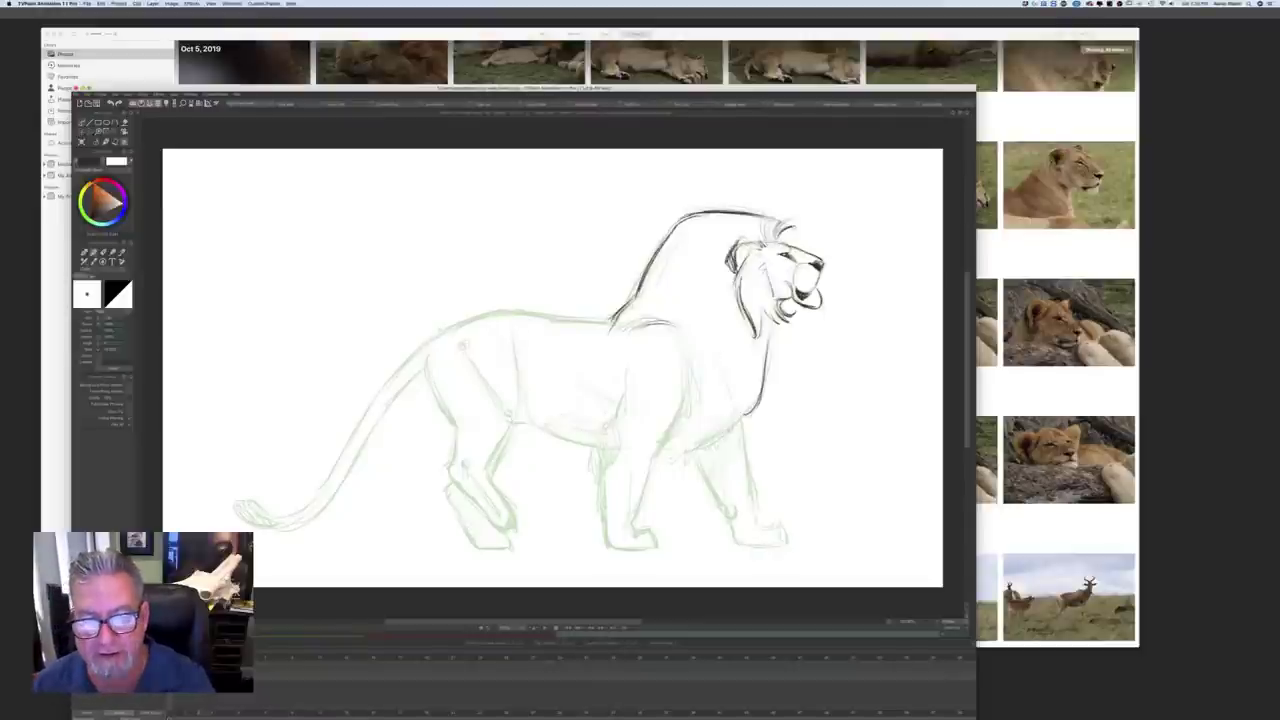
mouse_move(729, 372)
left_mouse_down()
mouse_move(704, 334)
mouse_move(736, 406)
mouse_move(756, 528)
left_mouse_up()
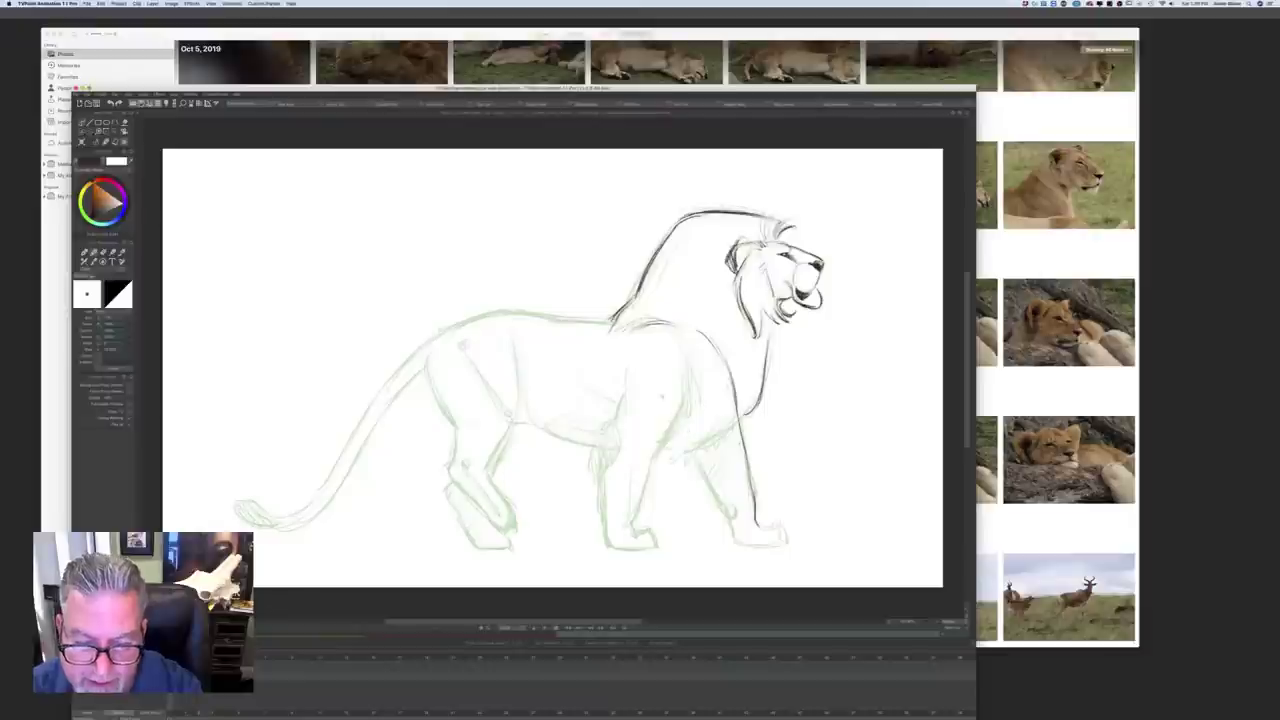
left_click_drag(682, 335, 718, 356)
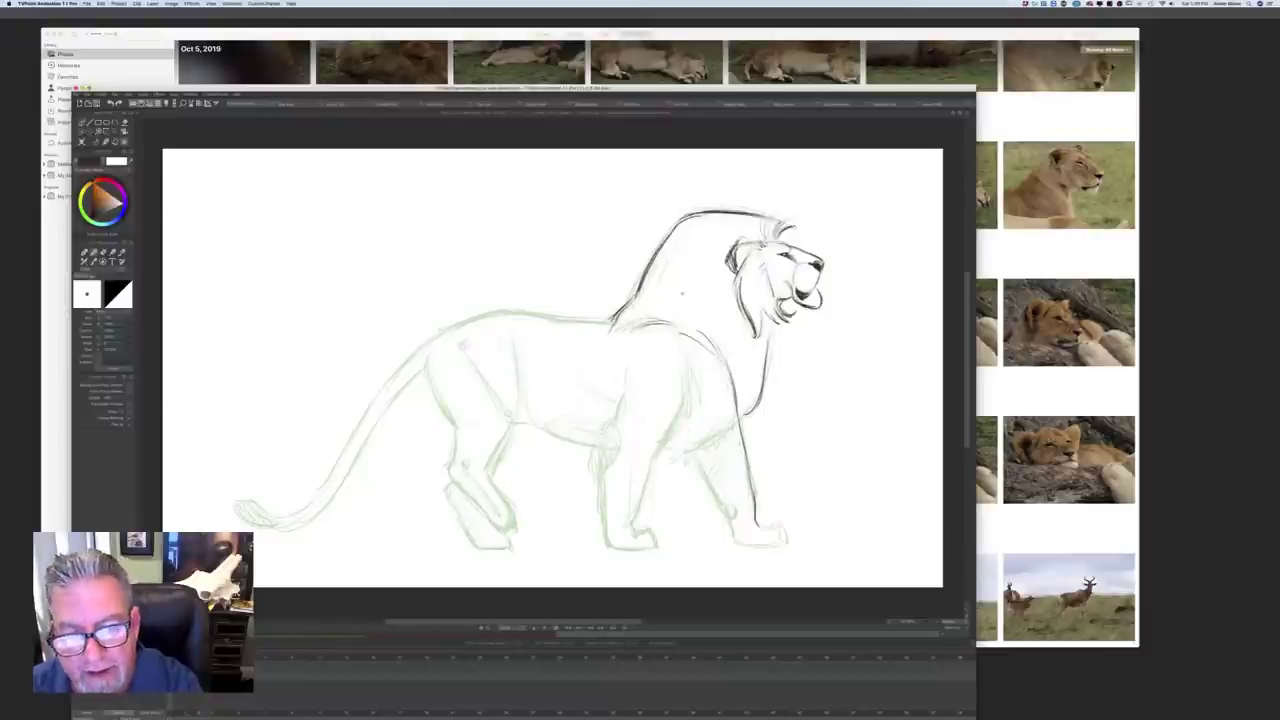
Step: Add a mane line down the neck, then lighten the cheek mane with the eraser and redraw its edge
left_click_drag(705, 299, 746, 356)
key("e")
left_click_drag(730, 281, 756, 335)
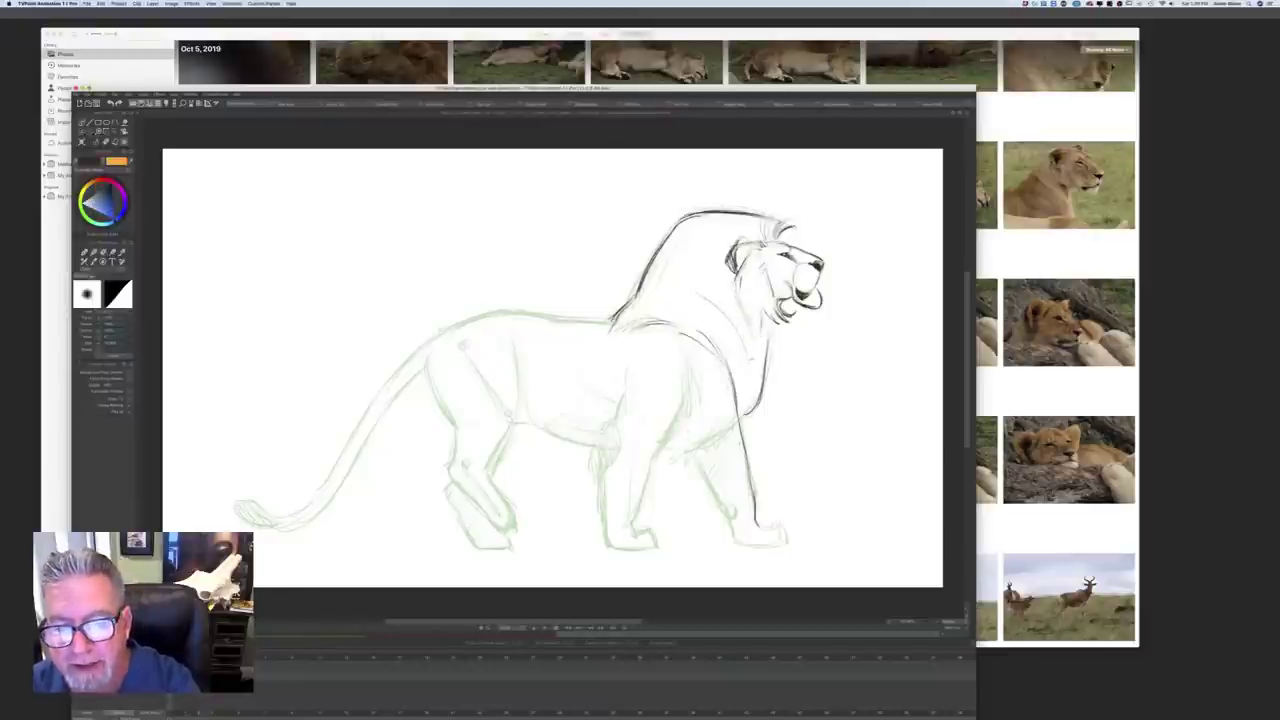
key("b")
left_click_drag(739, 286, 762, 342)
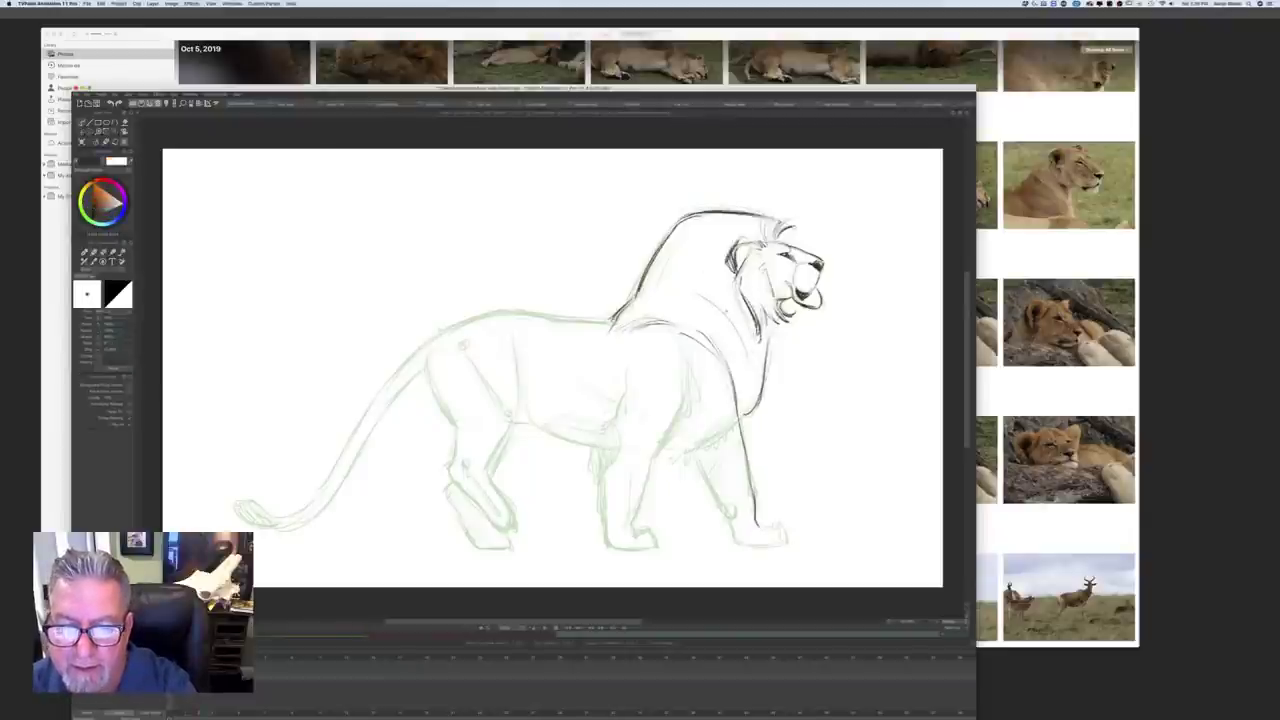
Step: Layer extra mane strands down the neck to the chest and along the top of the shoulder
mouse_move(696, 293)
left_mouse_down()
mouse_move(731, 319)
mouse_move(753, 370)
mouse_move(742, 422)
left_mouse_up()
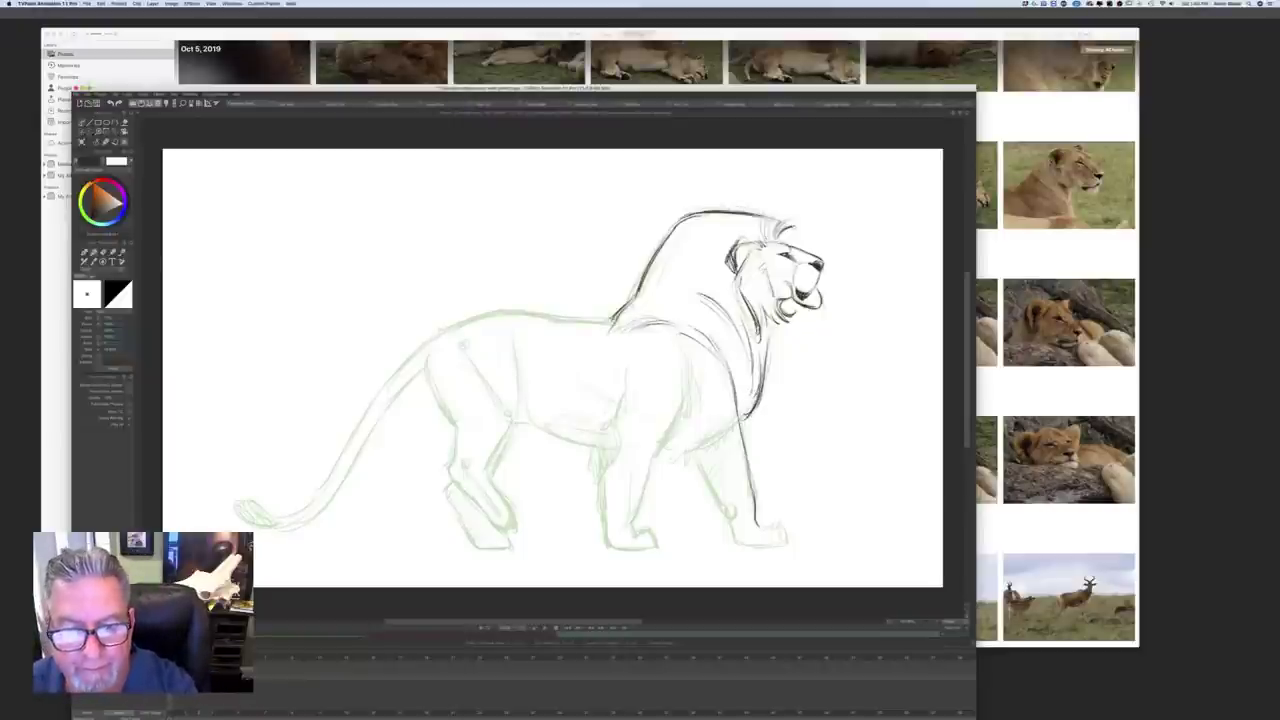
left_click_drag(674, 318, 712, 342)
mouse_move(650, 324)
left_mouse_down()
mouse_move(702, 336)
mouse_move(686, 321)
mouse_move(710, 342)
left_mouse_up()
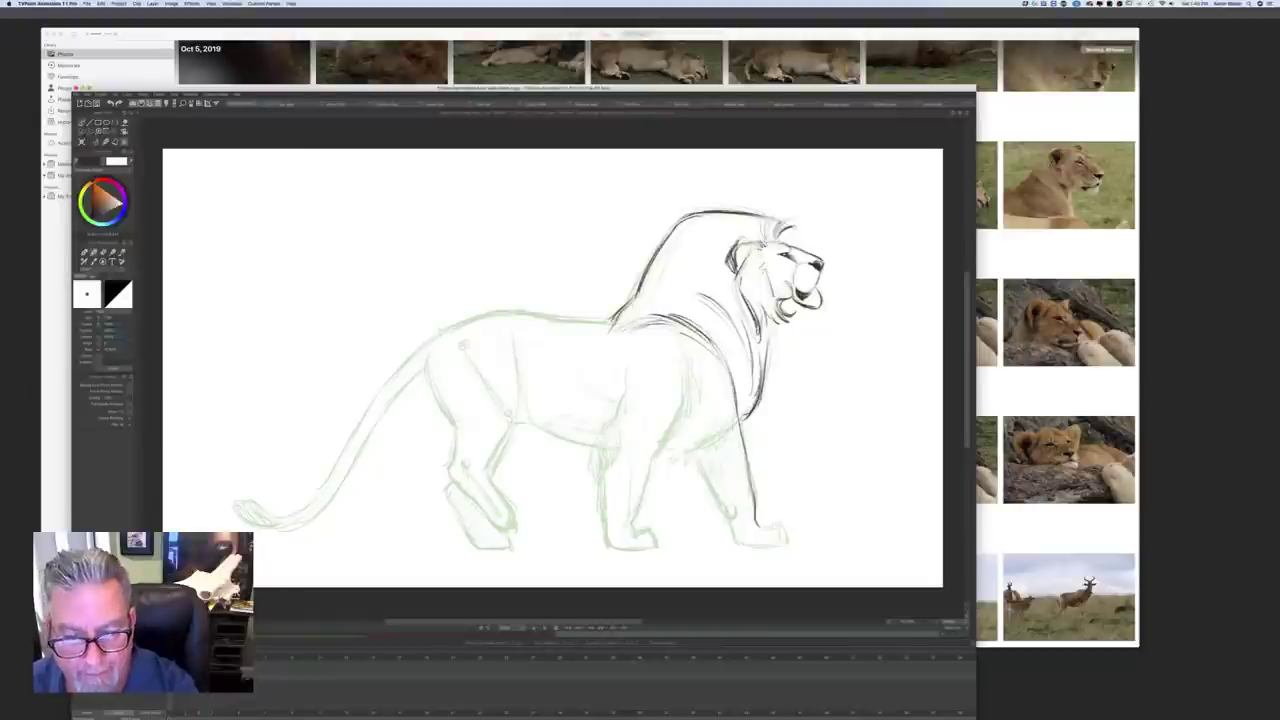
Step: Draw the elbow with its hanging fur tuft, a contour line behind the shoulder, and the front part of the belly line
left_click_drag(662, 388, 674, 411)
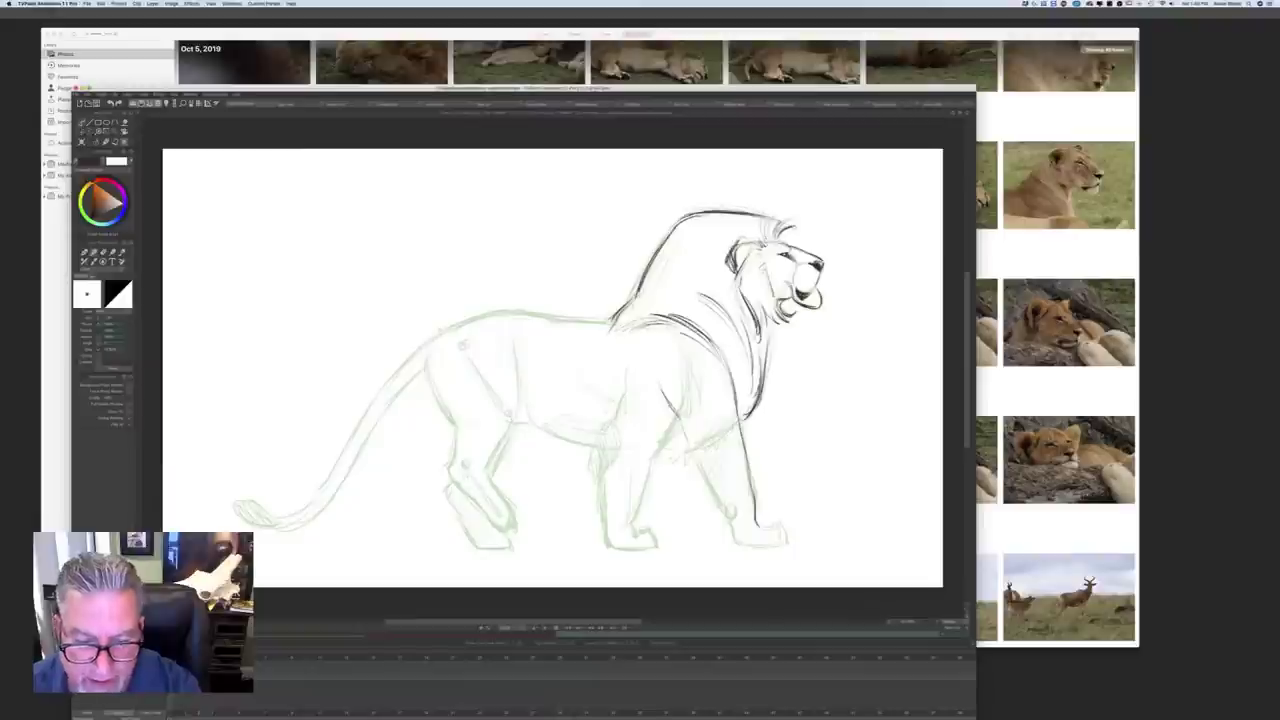
left_click_drag(686, 434, 698, 474)
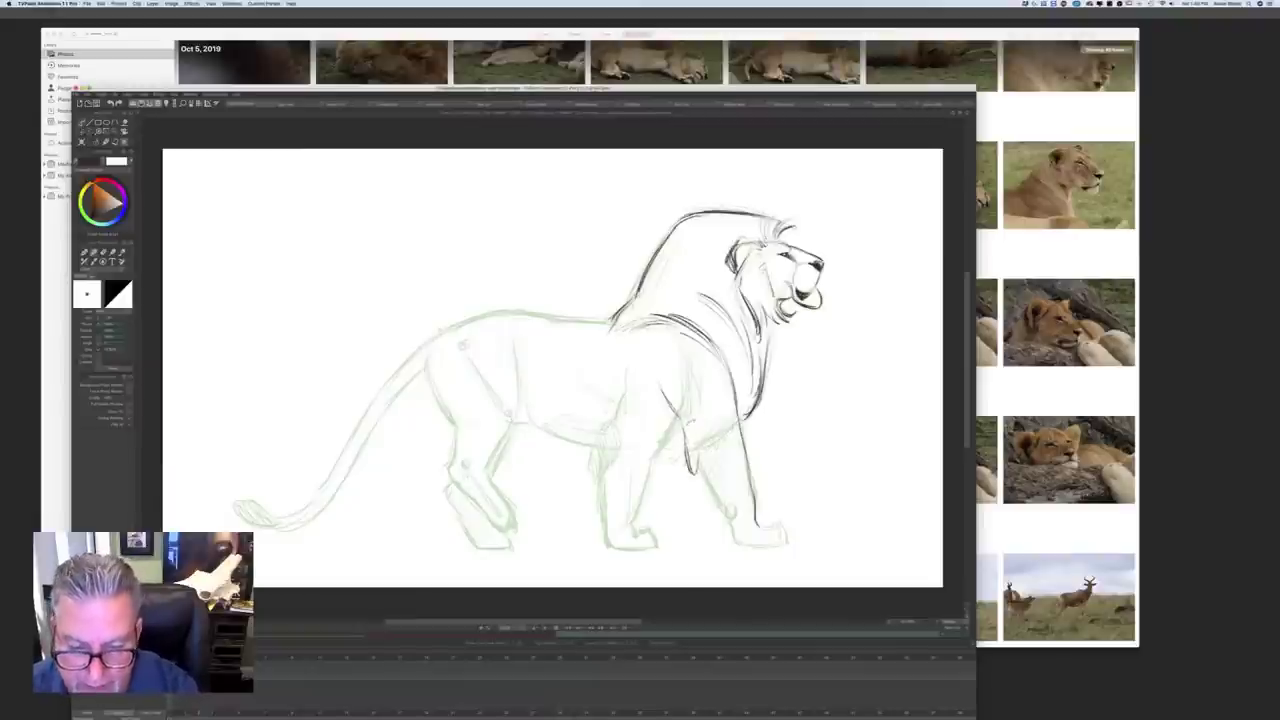
mouse_move(692, 420)
left_mouse_down()
mouse_move(704, 432)
mouse_move(697, 470)
mouse_move(684, 422)
mouse_move(690, 478)
left_mouse_up()
mouse_move(663, 388)
left_mouse_down()
mouse_move(683, 421)
mouse_move(705, 417)
left_mouse_up()
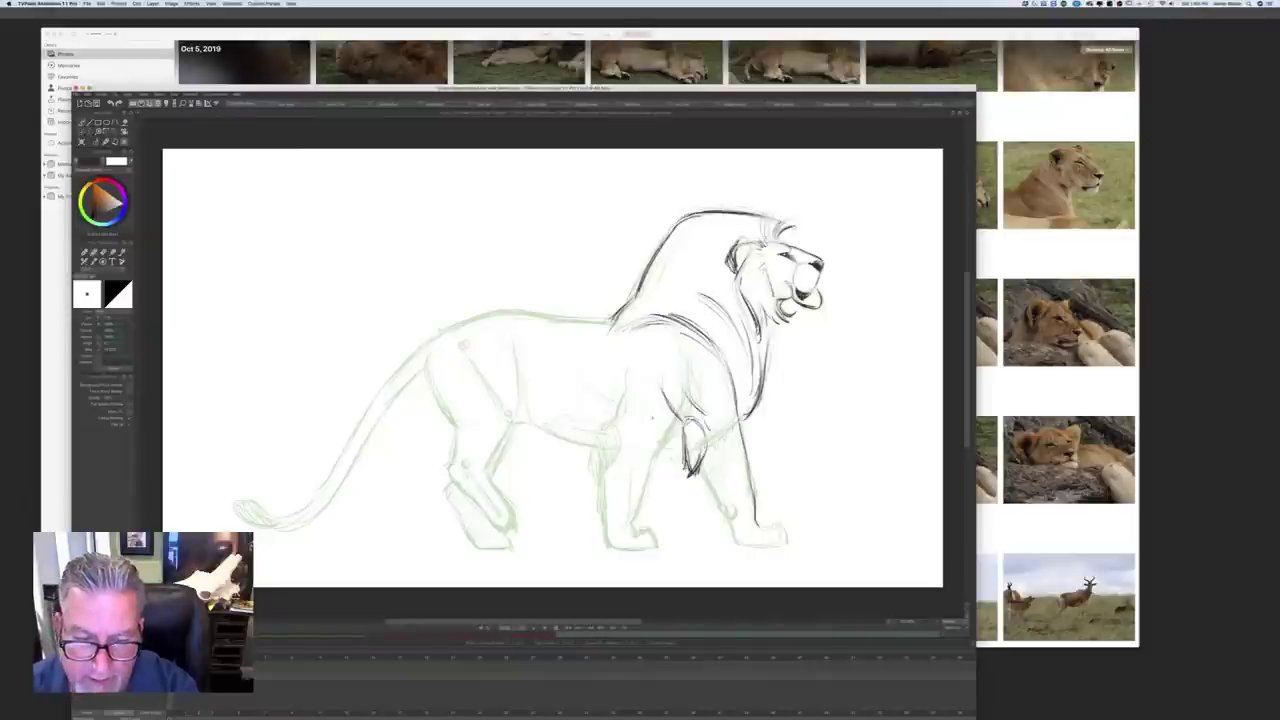
mouse_move(604, 389)
left_mouse_down()
mouse_move(680, 423)
mouse_move(666, 421)
left_mouse_up()
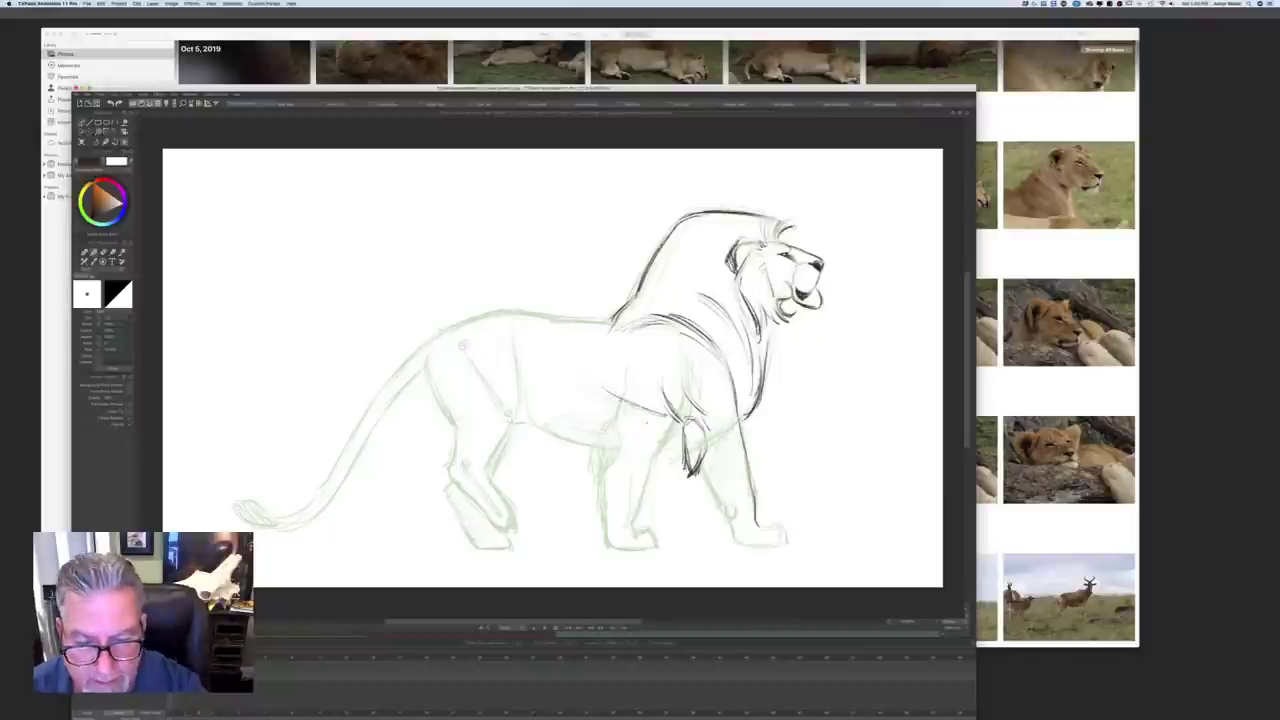
mouse_move(602, 446)
left_mouse_down()
mouse_move(683, 466)
mouse_move(608, 449)
left_mouse_up()
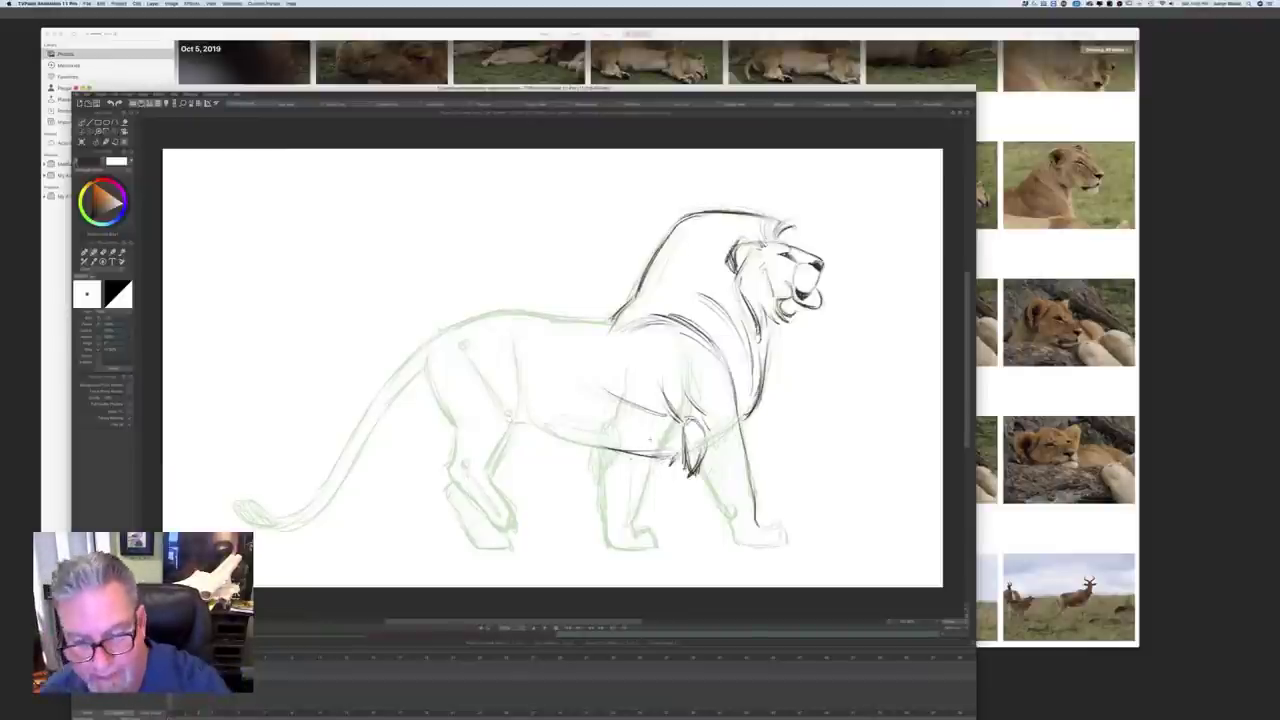
Step: Complete the forward foreleg with its back edge, paw and toes, and refine its front edge and the lower chest
mouse_move(703, 477)
left_mouse_down()
mouse_move(739, 543)
mouse_move(768, 528)
mouse_move(781, 546)
left_mouse_up()
mouse_move(768, 521)
left_mouse_down()
mouse_move(789, 545)
mouse_move(783, 527)
mouse_move(784, 543)
mouse_move(767, 547)
left_mouse_up()
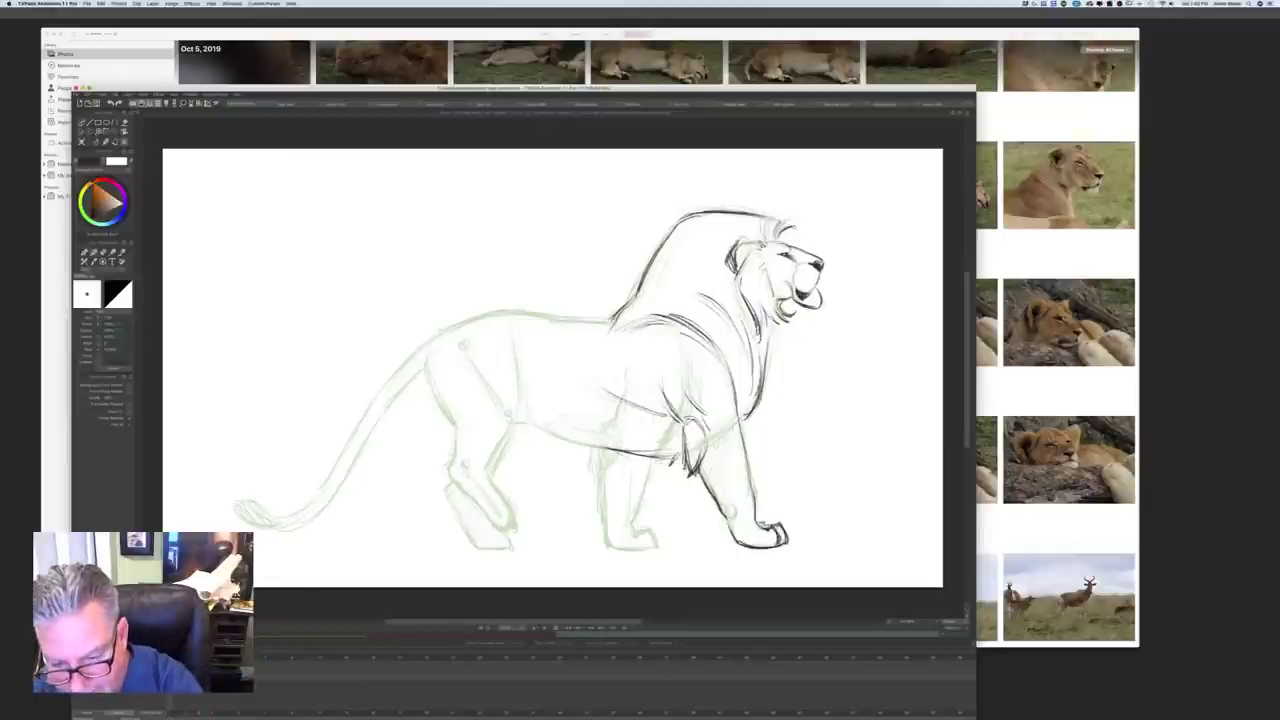
left_click_drag(749, 461, 756, 519)
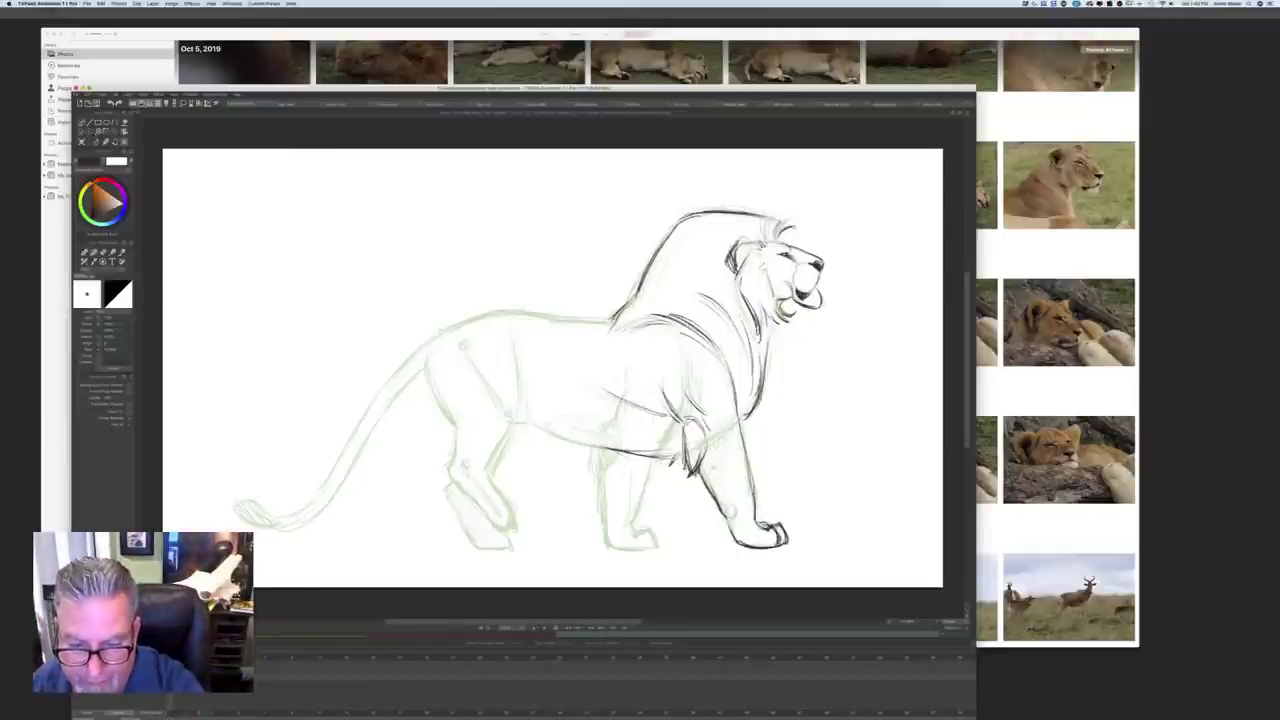
left_click_drag(713, 429, 727, 419)
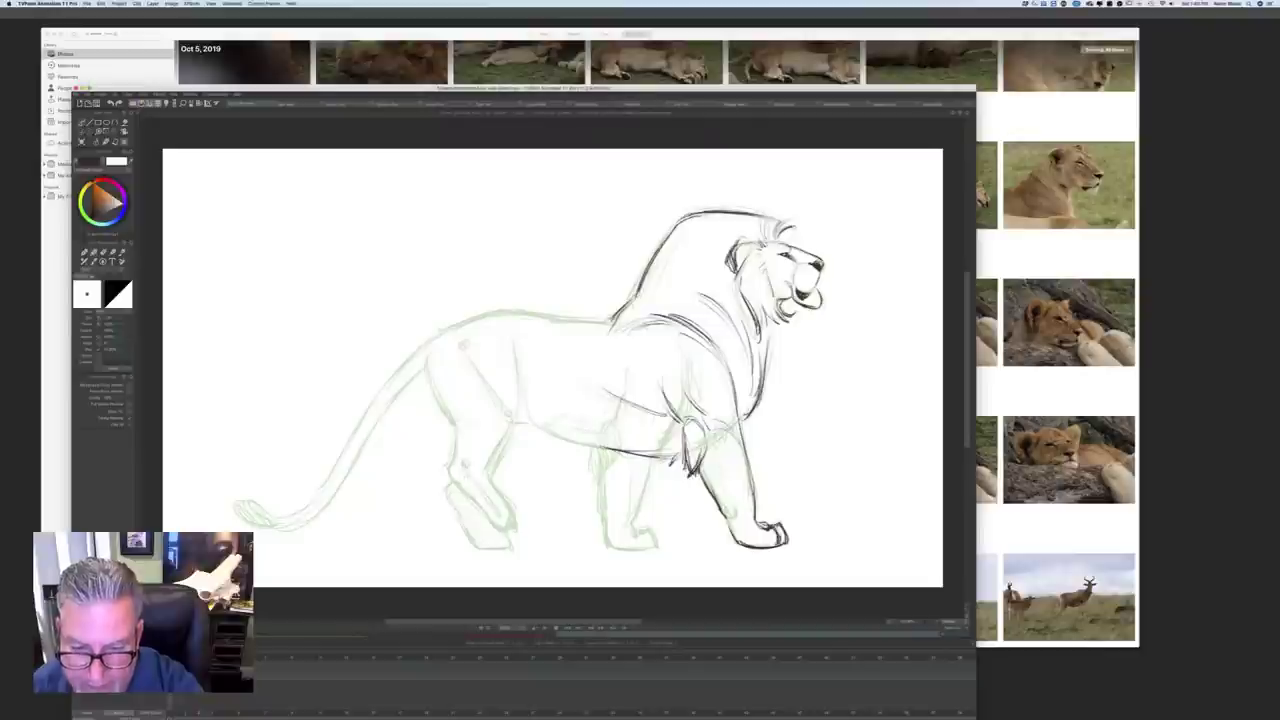
Step: Flip back and forth between the new drawing and the neighbouring one to compare the two lion poses
key("Right")
key("Left")
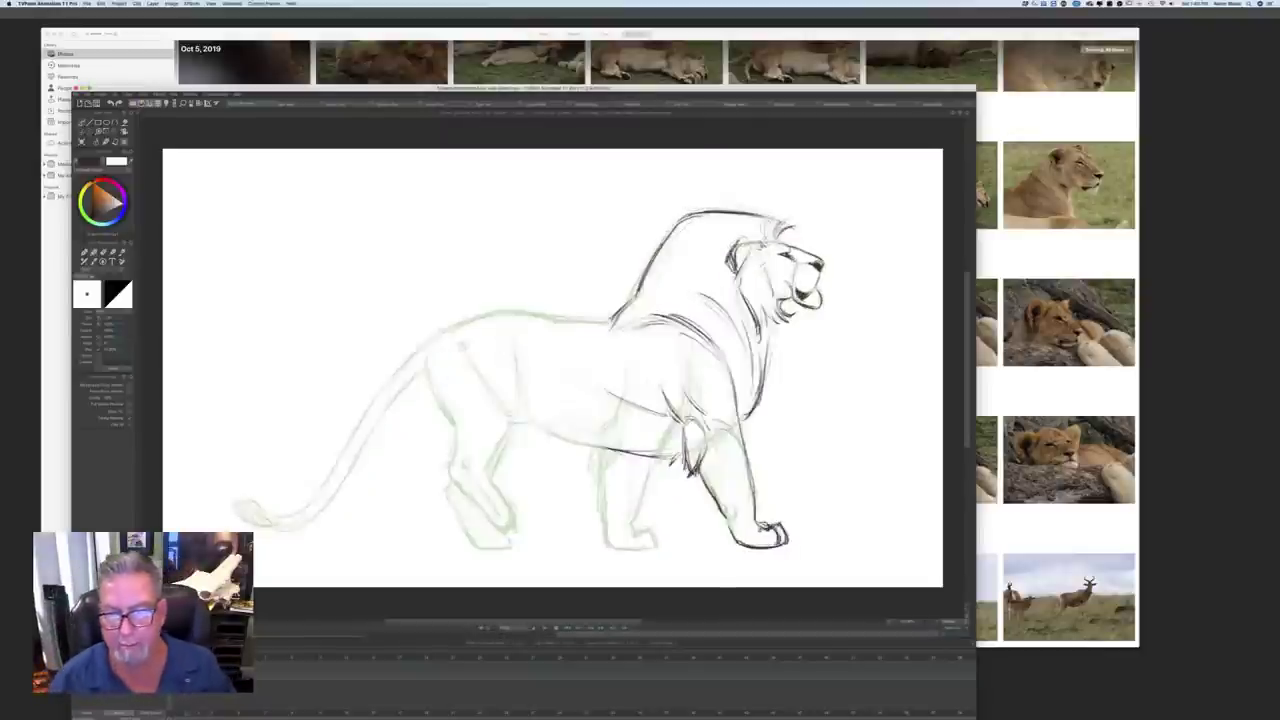
key("Right")
key("Left")
key("Right")
key("Left")
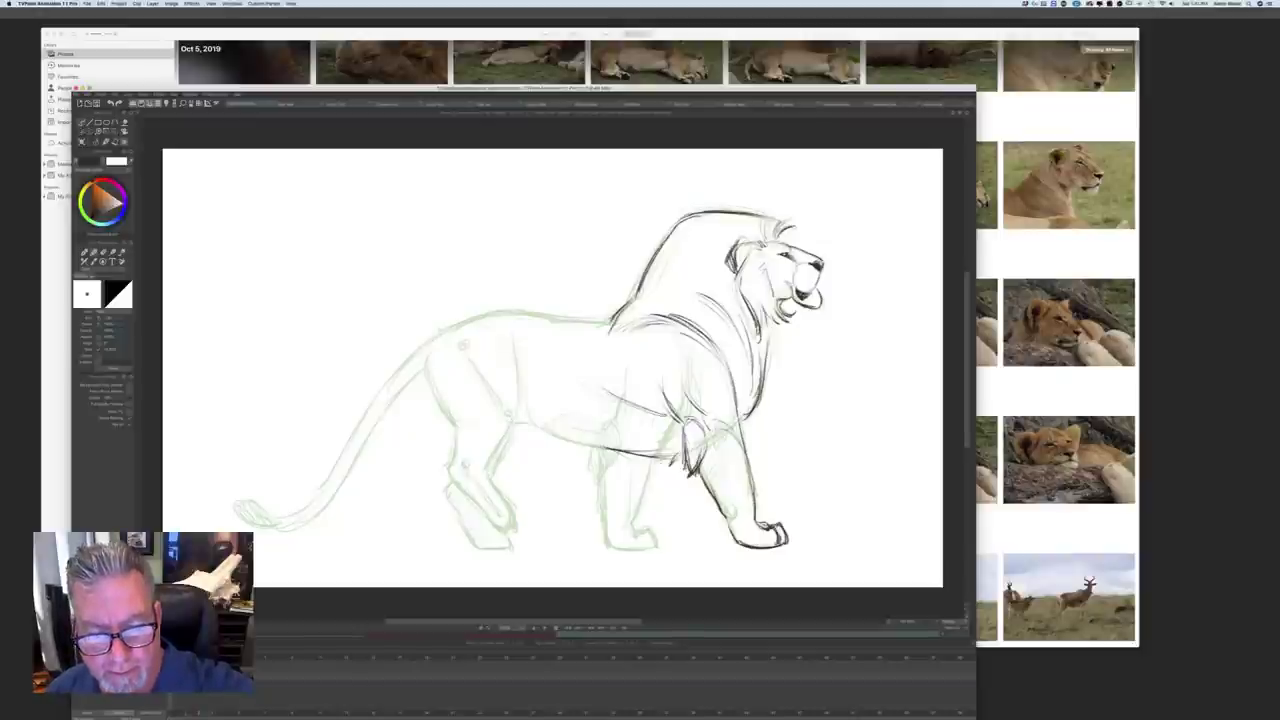
Step: Draw the lion's back line from the mane over the rump to the base of the tail
left_click_drag(624, 313, 560, 320)
left_click_drag(604, 320, 510, 316)
left_click_drag(556, 316, 504, 315)
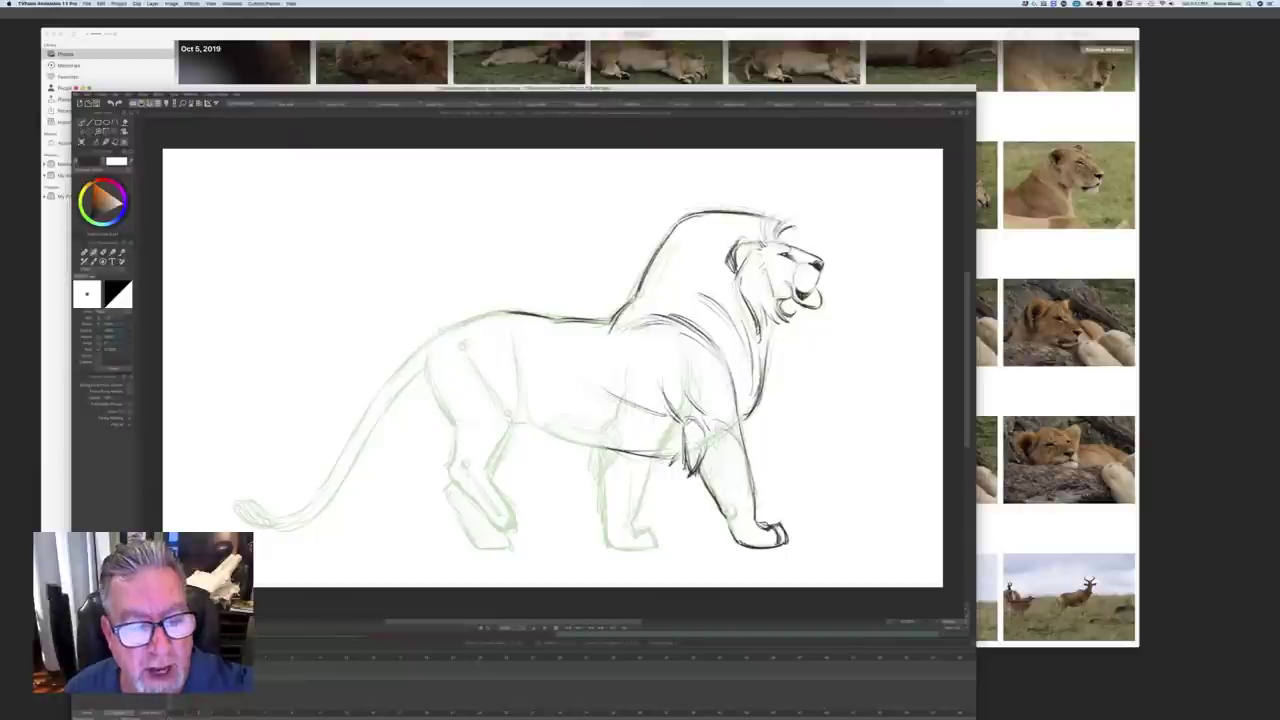
mouse_move(500, 313)
left_mouse_down()
mouse_move(446, 326)
mouse_move(422, 350)
mouse_move(438, 330)
left_mouse_up()
left_click_drag(544, 316, 473, 318)
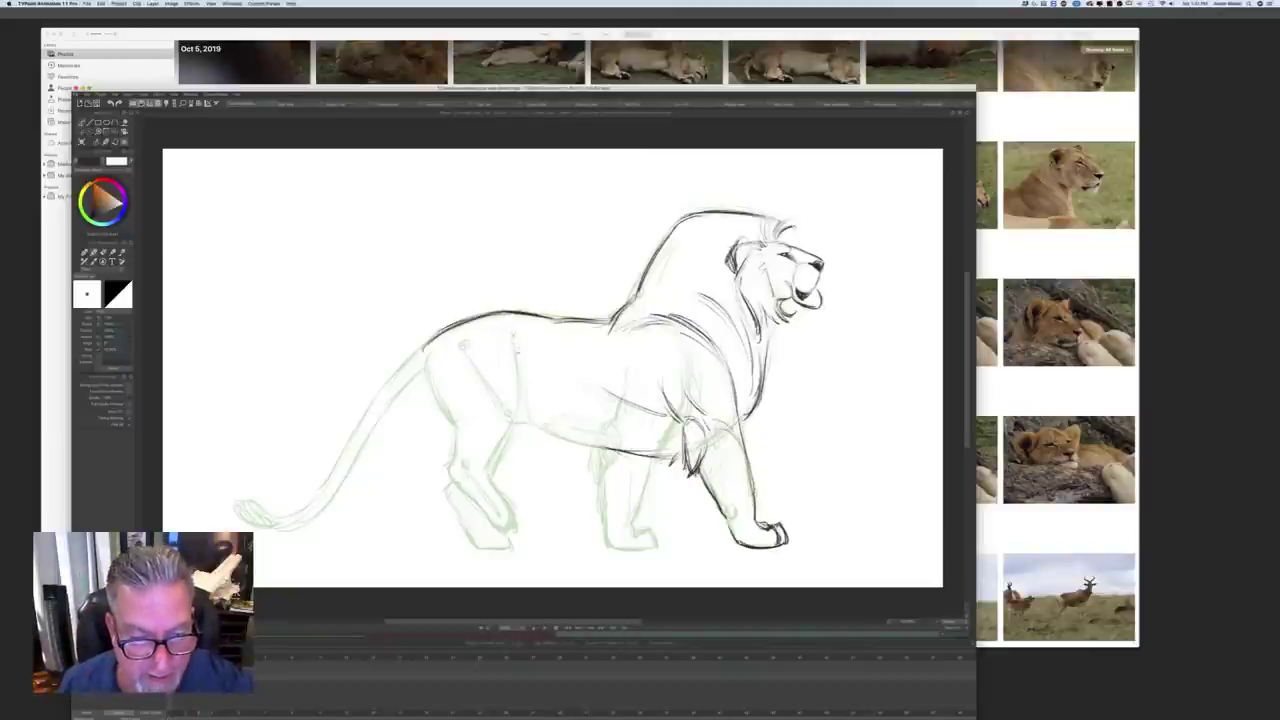
Step: Draw the near hind leg with its thigh, hock and paw, and add the far hind foot's contour behind it
left_click_drag(513, 368, 515, 432)
mouse_move(516, 358)
left_mouse_down()
mouse_move(516, 432)
mouse_move(490, 478)
left_mouse_up()
mouse_move(508, 440)
left_mouse_down()
mouse_move(482, 503)
mouse_move(504, 552)
left_mouse_up()
mouse_move(430, 370)
left_mouse_down()
mouse_move(462, 438)
mouse_move(446, 494)
mouse_move(470, 546)
left_mouse_up()
mouse_move(446, 498)
left_mouse_down()
mouse_move(476, 548)
mouse_move(512, 550)
left_mouse_up()
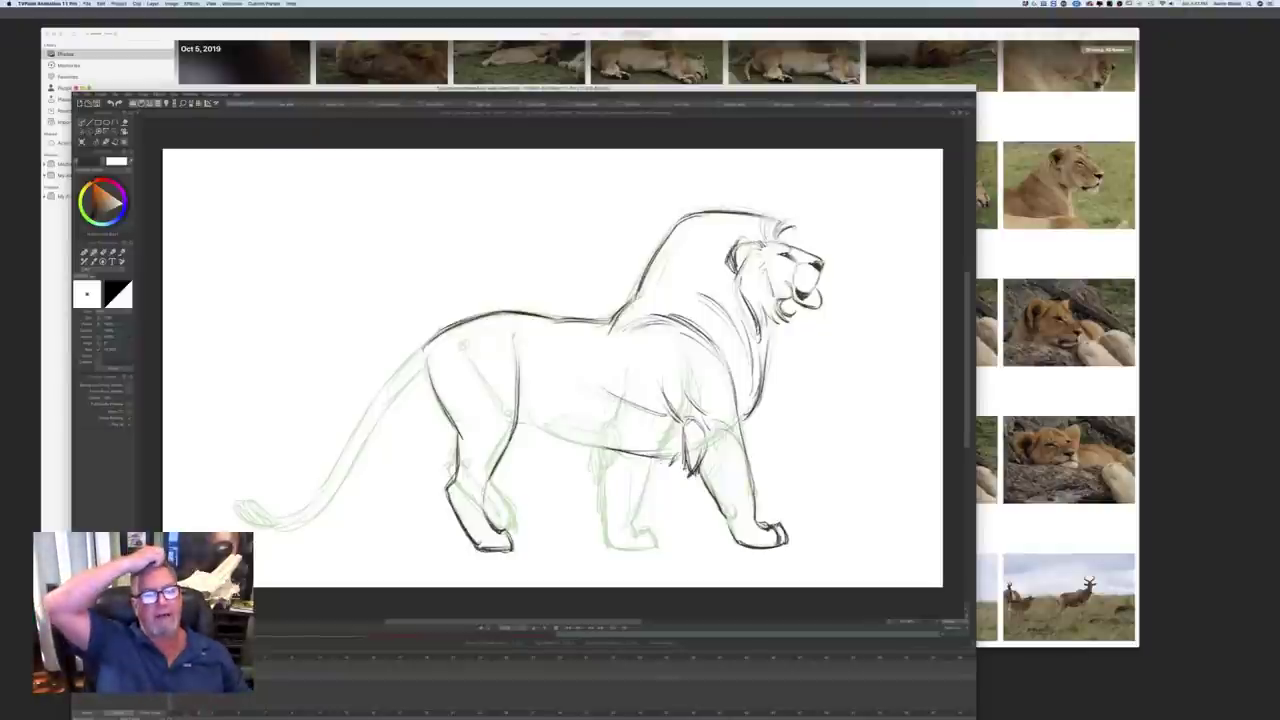
mouse_move(434, 384)
left_mouse_down()
mouse_move(454, 432)
mouse_move(447, 482)
mouse_move(503, 495)
mouse_move(515, 531)
mouse_move(500, 530)
left_mouse_up()
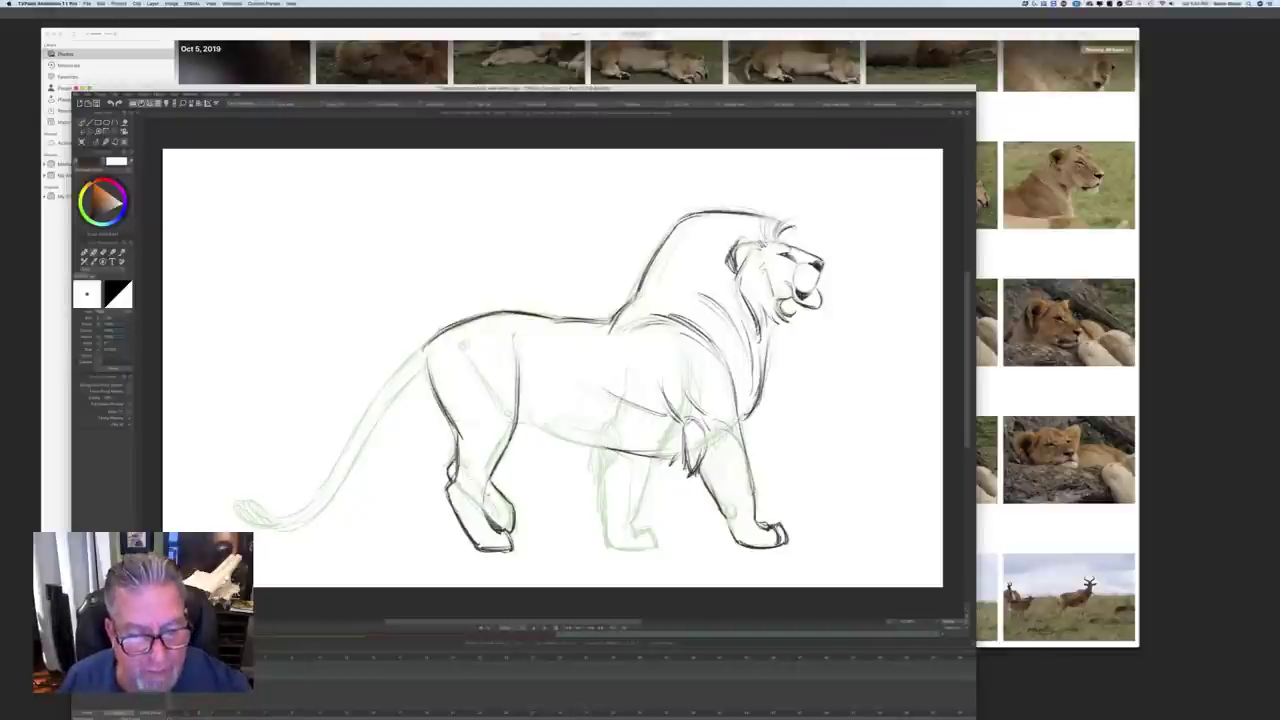
left_click_drag(490, 465, 494, 479)
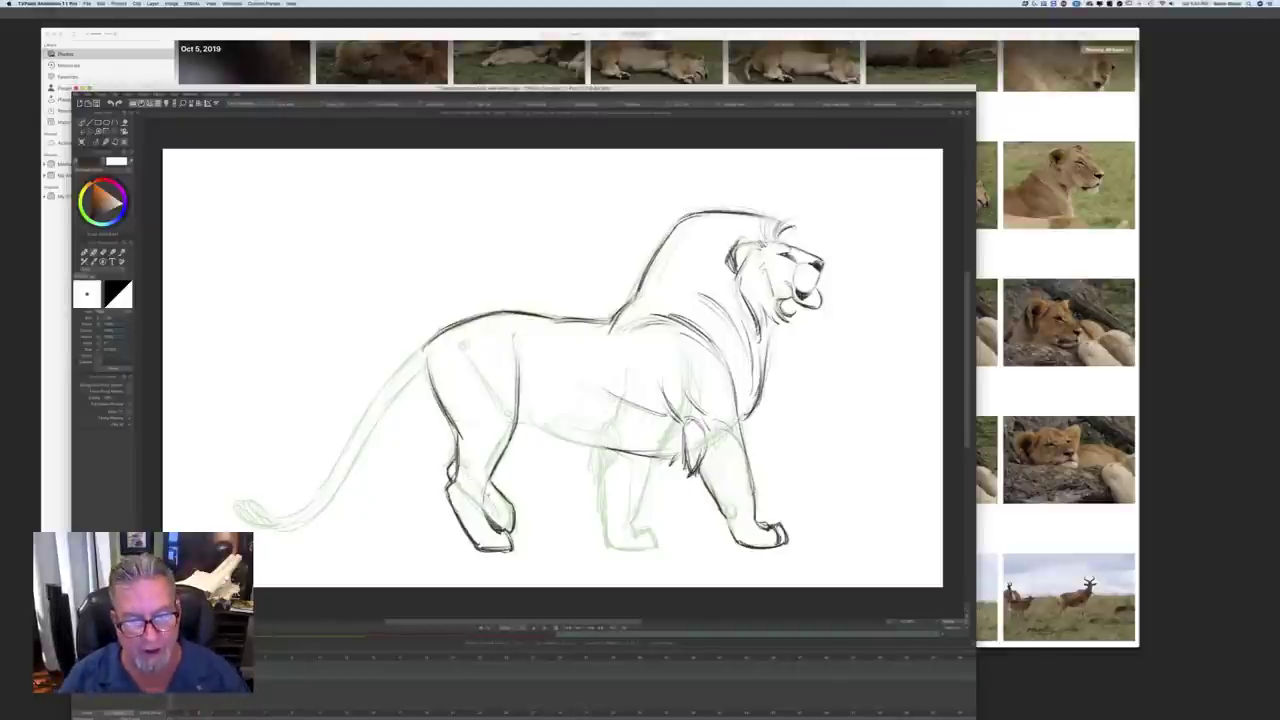
Step: Draw the belly line from the flank forward and outline the rear foreleg with its wrist joint, paw and elbow
mouse_move(513, 423)
left_mouse_down()
mouse_move(626, 453)
mouse_move(599, 447)
mouse_move(642, 502)
left_mouse_up()
mouse_move(652, 458)
left_mouse_down()
mouse_move(634, 518)
mouse_move(615, 519)
mouse_move(625, 516)
left_mouse_up()
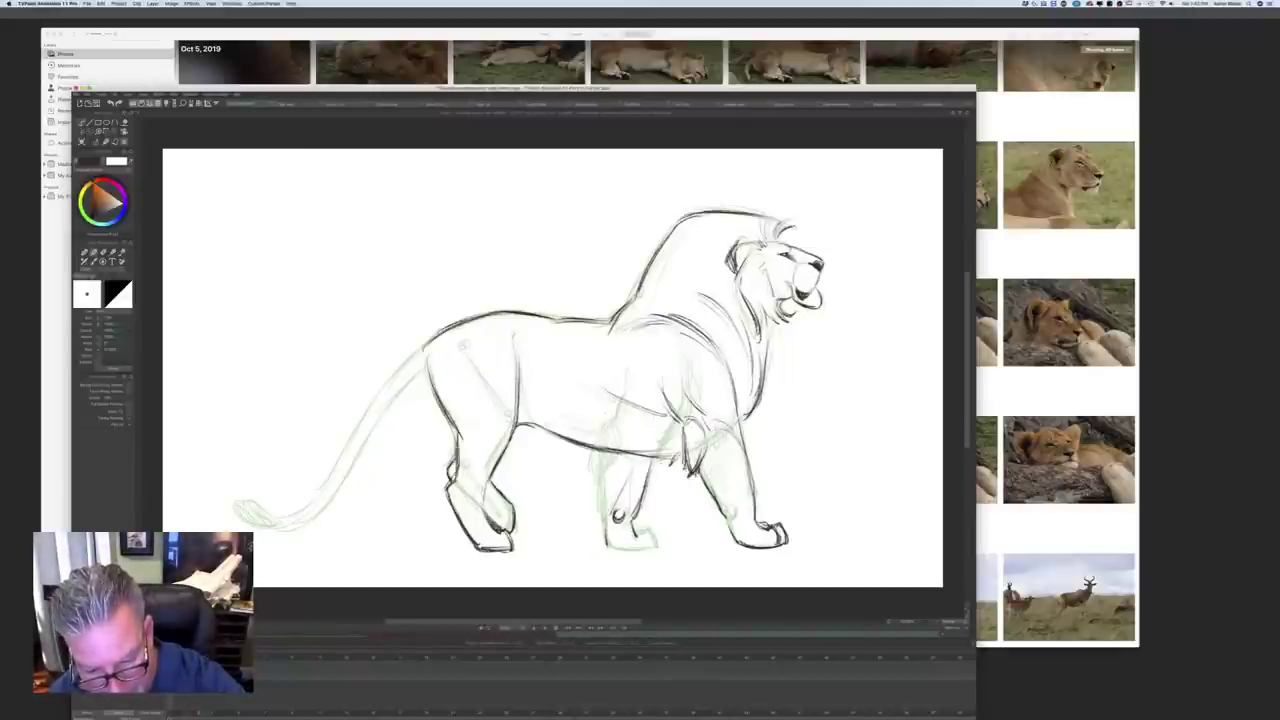
mouse_move(636, 513)
left_mouse_down()
mouse_move(633, 535)
mouse_move(655, 546)
mouse_move(650, 529)
mouse_move(656, 546)
mouse_move(645, 526)
mouse_move(650, 549)
mouse_move(622, 550)
mouse_move(652, 549)
left_mouse_up()
mouse_move(608, 454)
left_mouse_down()
mouse_move(590, 476)
mouse_move(606, 544)
mouse_move(602, 532)
left_mouse_up()
left_click_drag(602, 476, 598, 526)
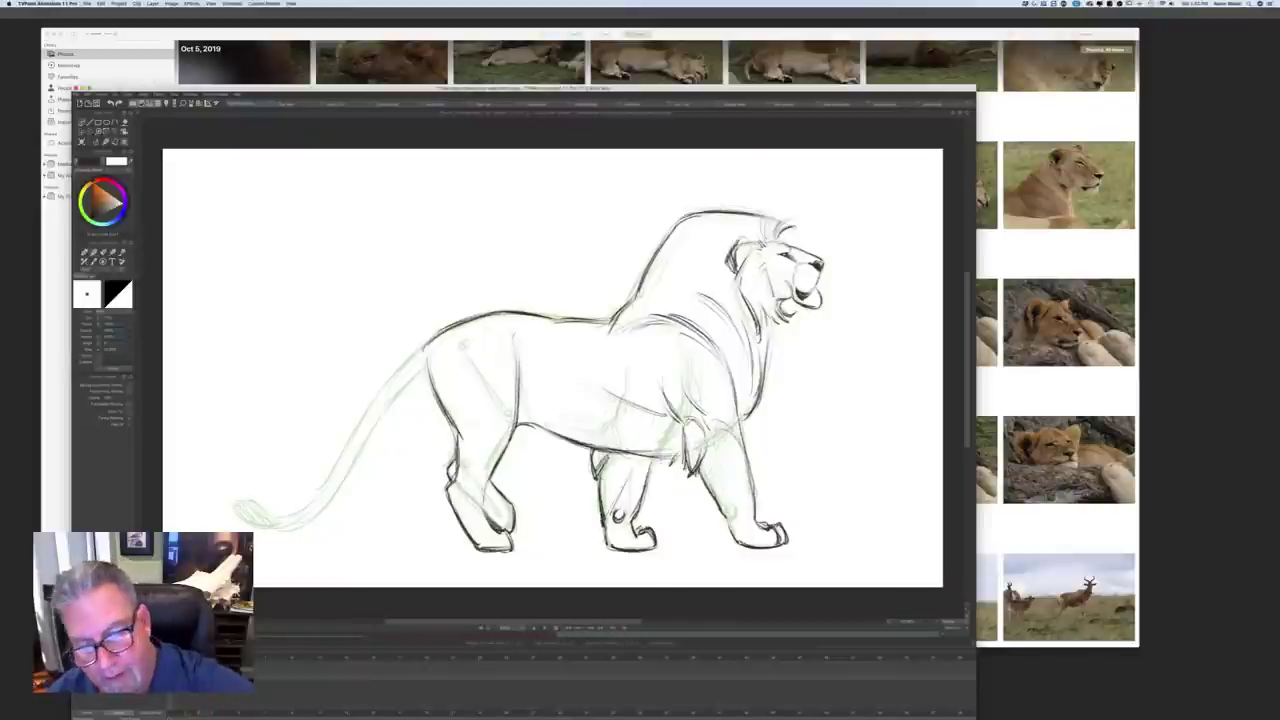
Step: Hatch shading onto the upper part of the rear foreleg, the forward leg's elbow tuft and the underside of the belly
mouse_move(640, 462)
left_mouse_down()
mouse_move(600, 480)
mouse_move(592, 468)
left_mouse_up()
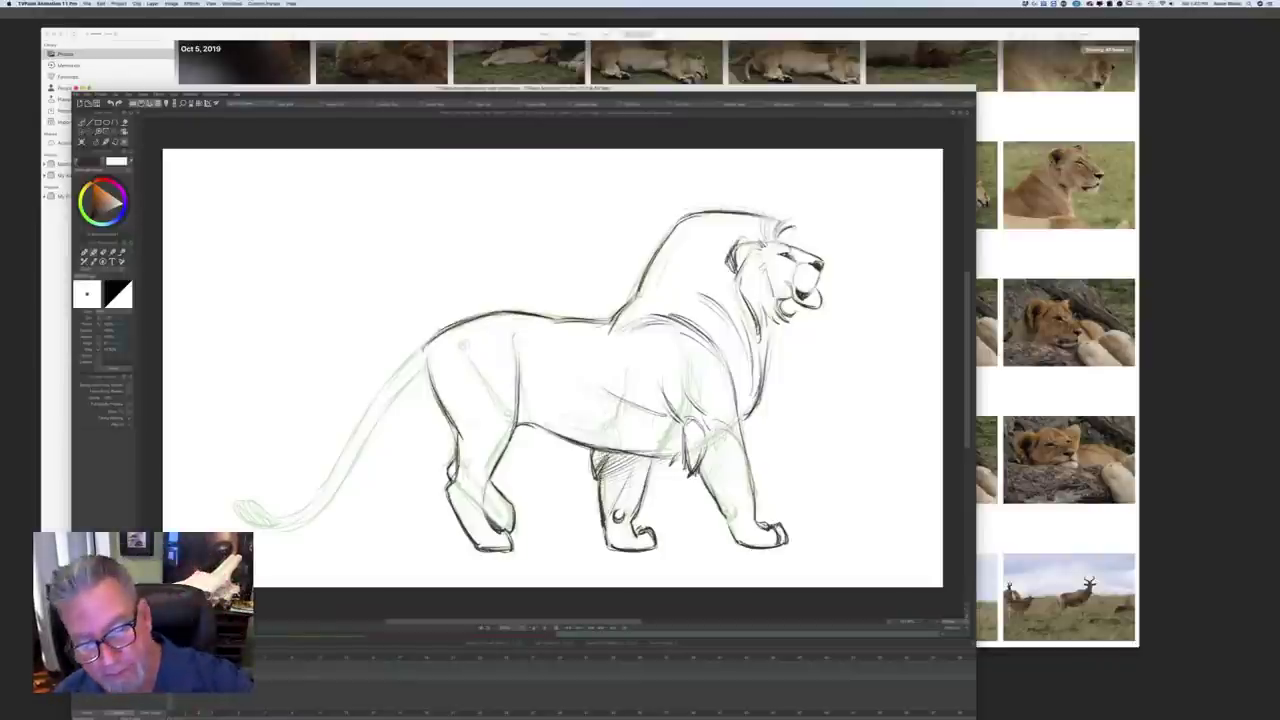
mouse_move(616, 478)
left_mouse_down()
mouse_move(636, 459)
mouse_move(605, 450)
left_mouse_up()
left_click_drag(689, 430, 694, 468)
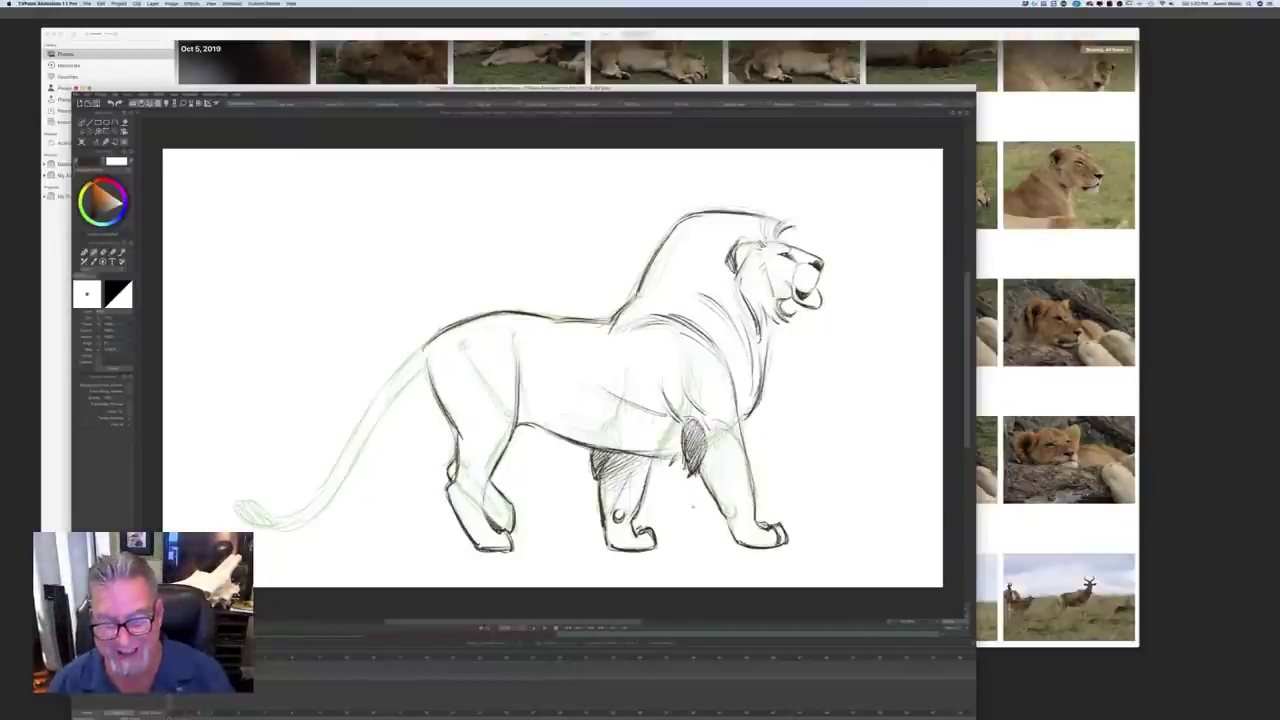
mouse_move(680, 452)
left_mouse_down()
mouse_move(648, 448)
mouse_move(672, 462)
left_mouse_up()
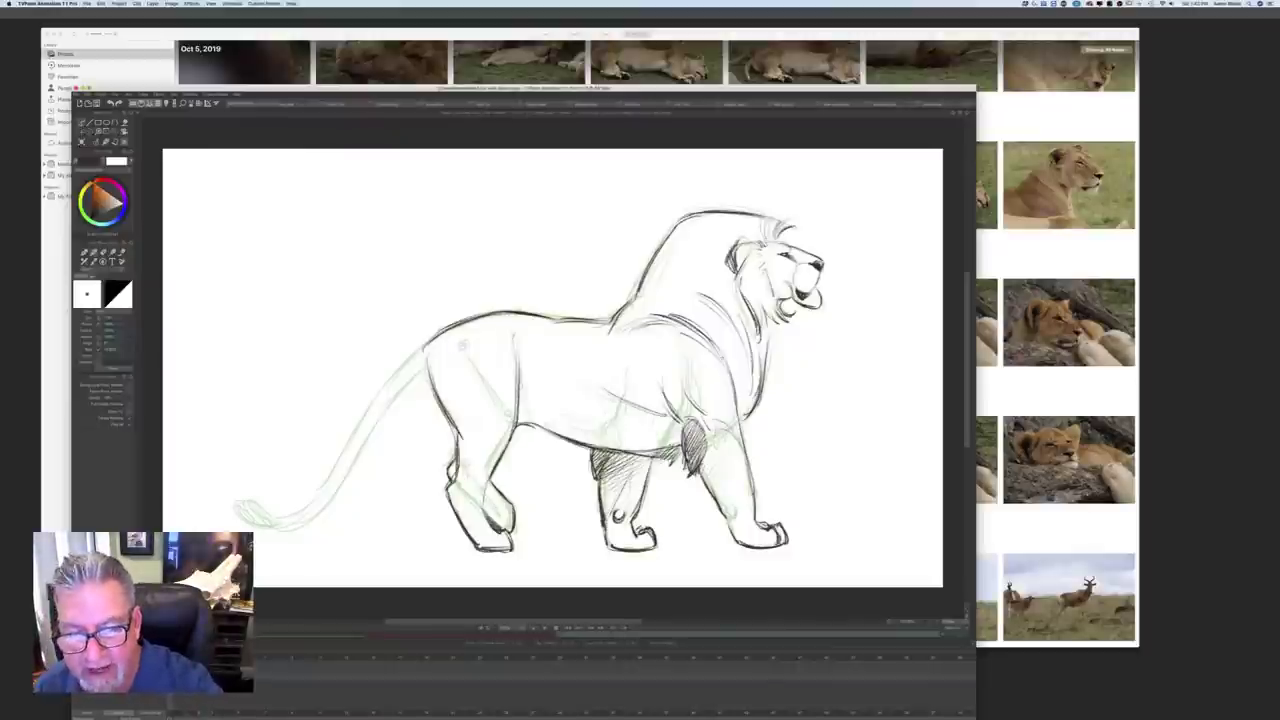
Step: Draw the mane's lower front edge from the chin down the chest with ragged hair tufts, and compare it with the previous pose
mouse_move(726, 360)
left_mouse_down()
mouse_move(736, 412)
mouse_move(760, 400)
mouse_move(752, 412)
left_mouse_up()
left_click_drag(780, 326, 750, 412)
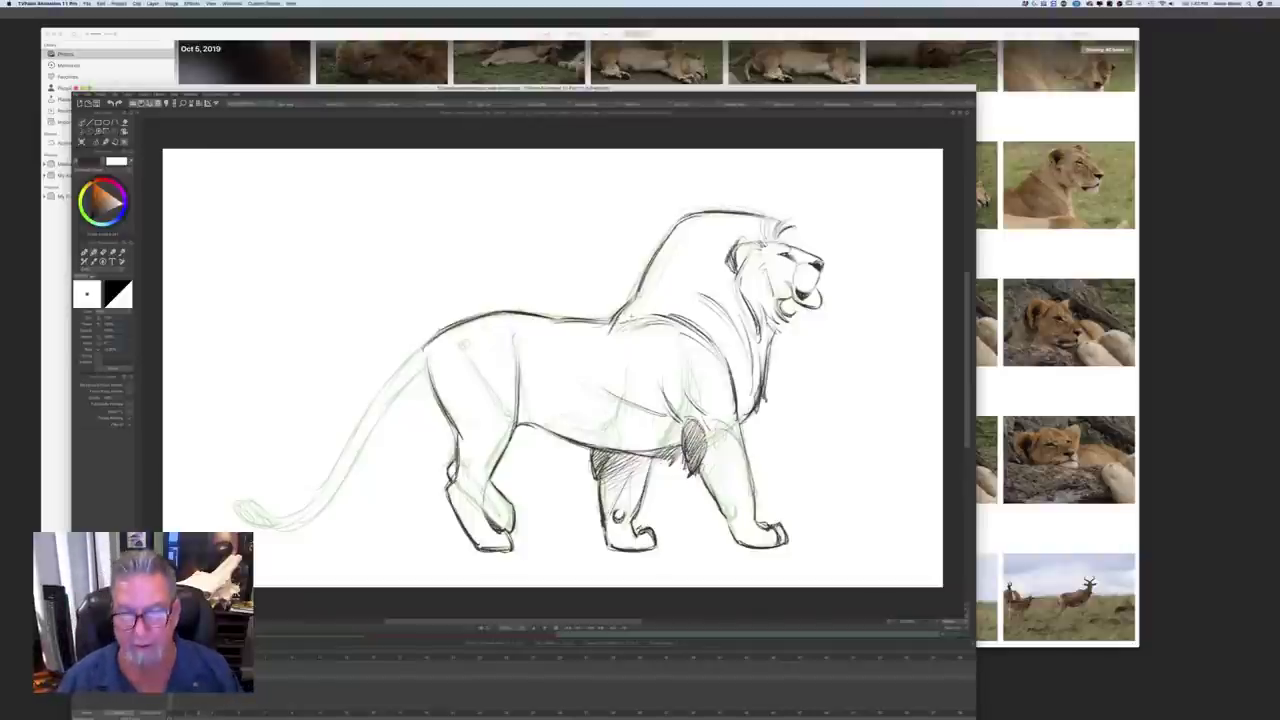
key("Left")
key("Right")
key("Left")
key("Right")
Step: Erase the hip-to-knee construction line on the first pose's near hind leg and sketch light thigh muscle lines there
key("Left")
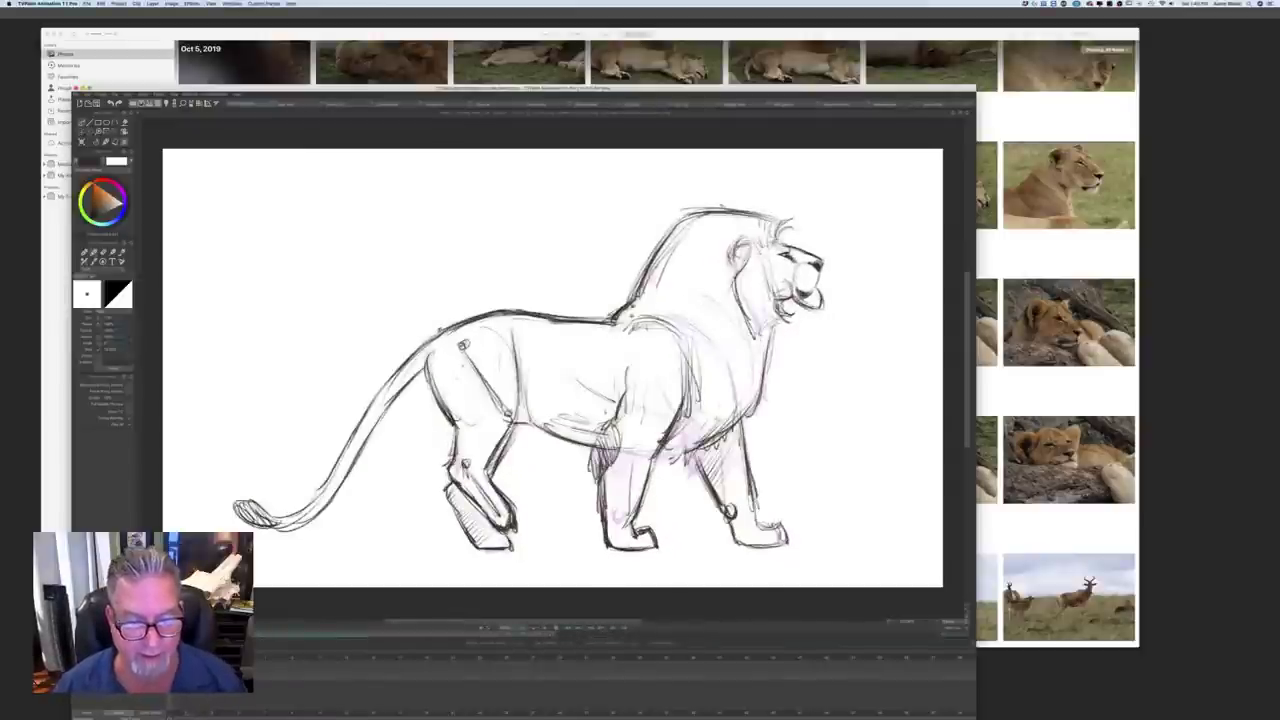
key("e")
left_click_drag(462, 344, 507, 414)
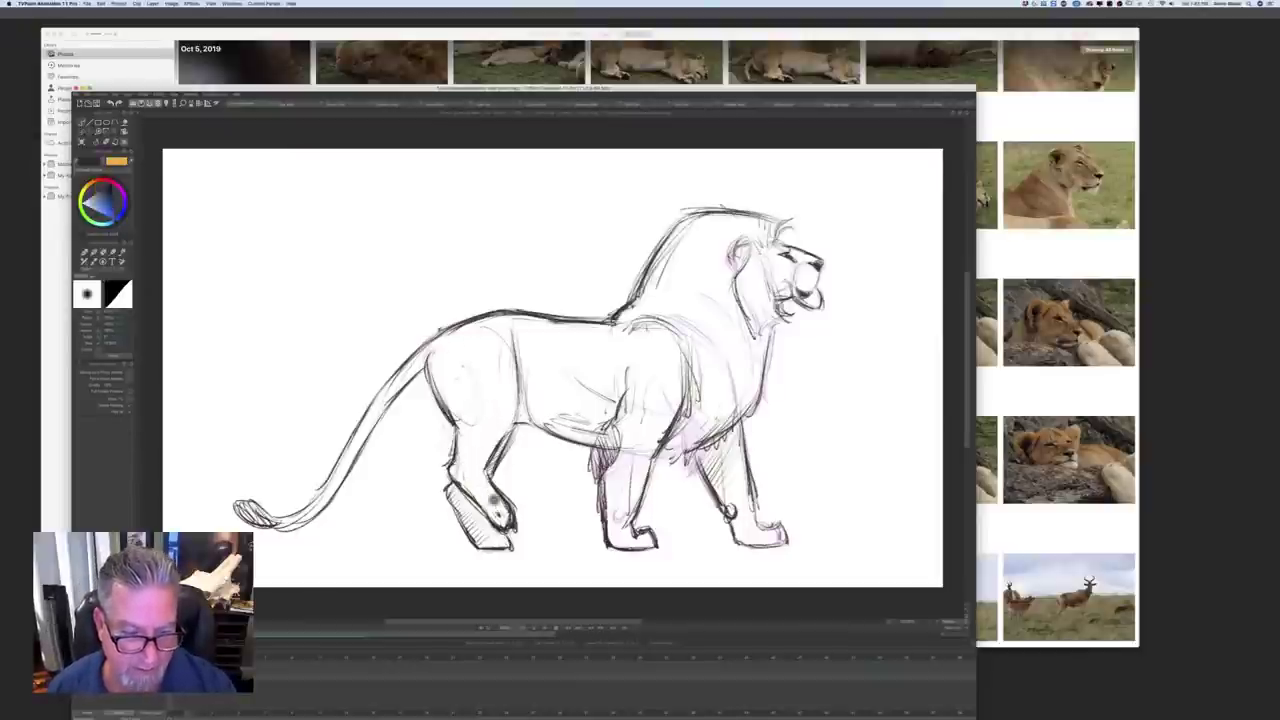
key("b")
mouse_move(485, 394)
left_mouse_down()
mouse_move(498, 416)
mouse_move(487, 403)
left_mouse_up()
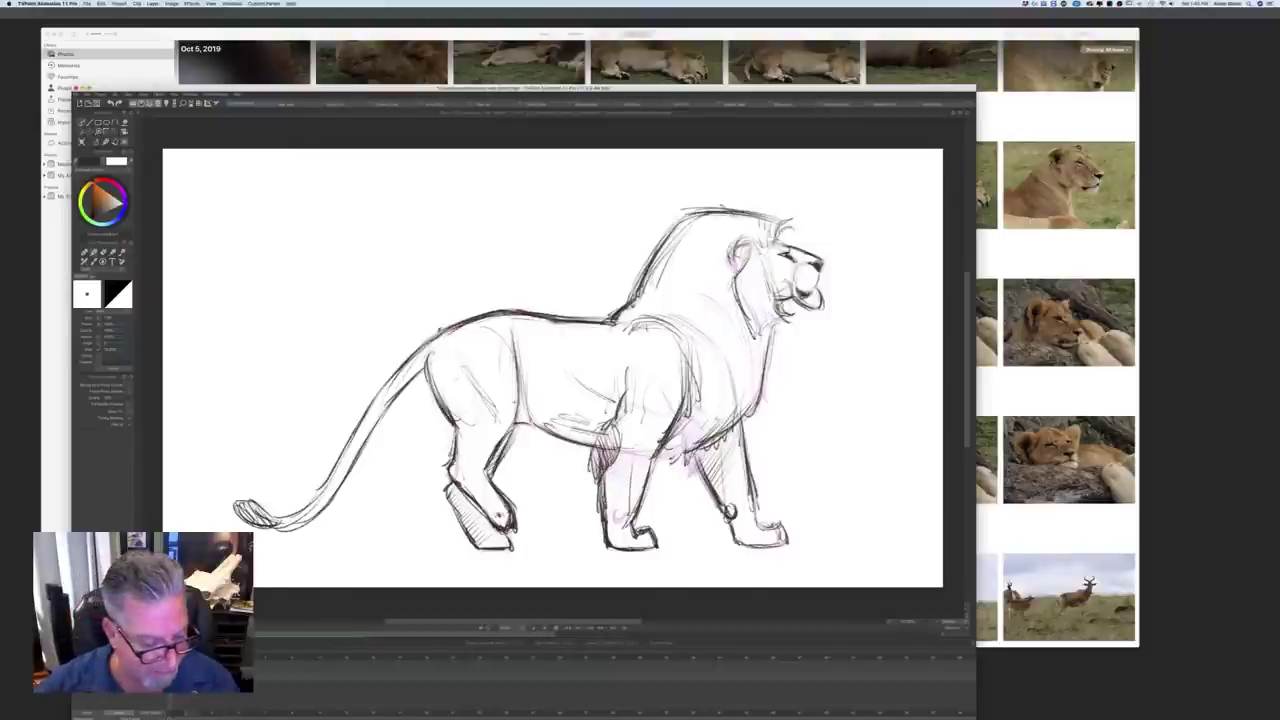
Step: On the second pose, add the thigh muscle line and draw the tail's two contours from the rump toward the tuft
key("Right")
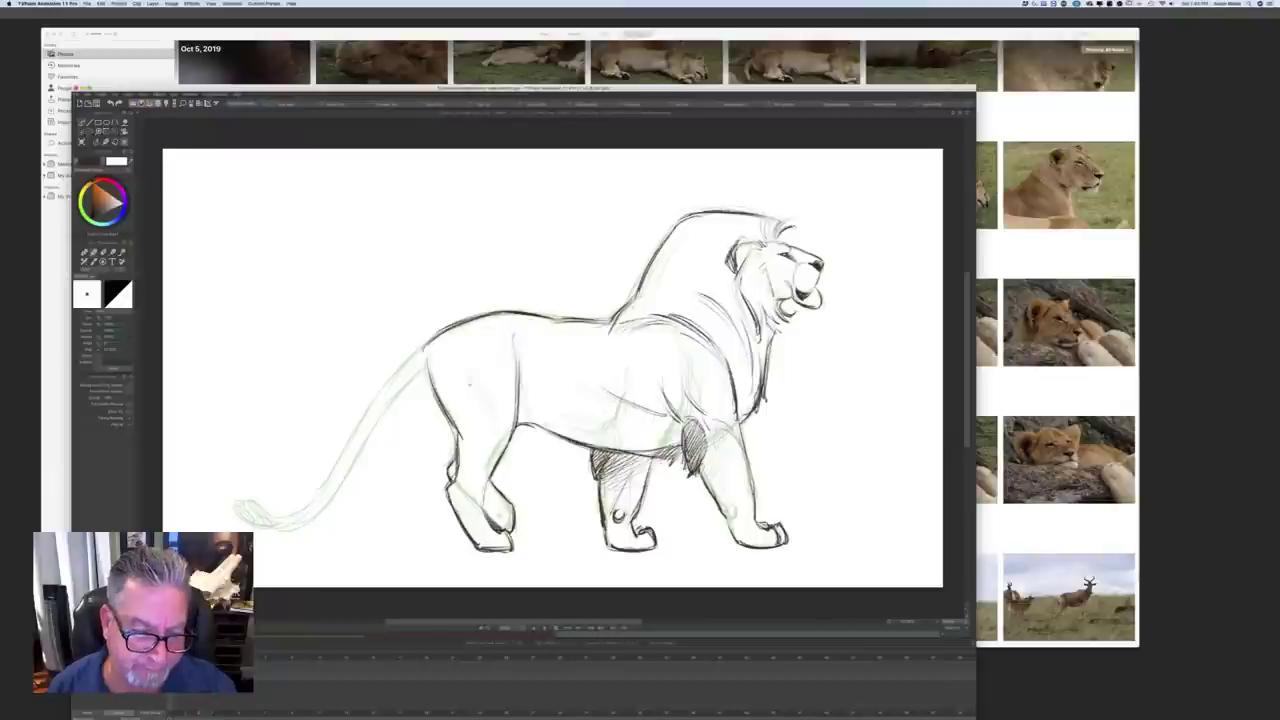
left_click_drag(468, 384, 497, 432)
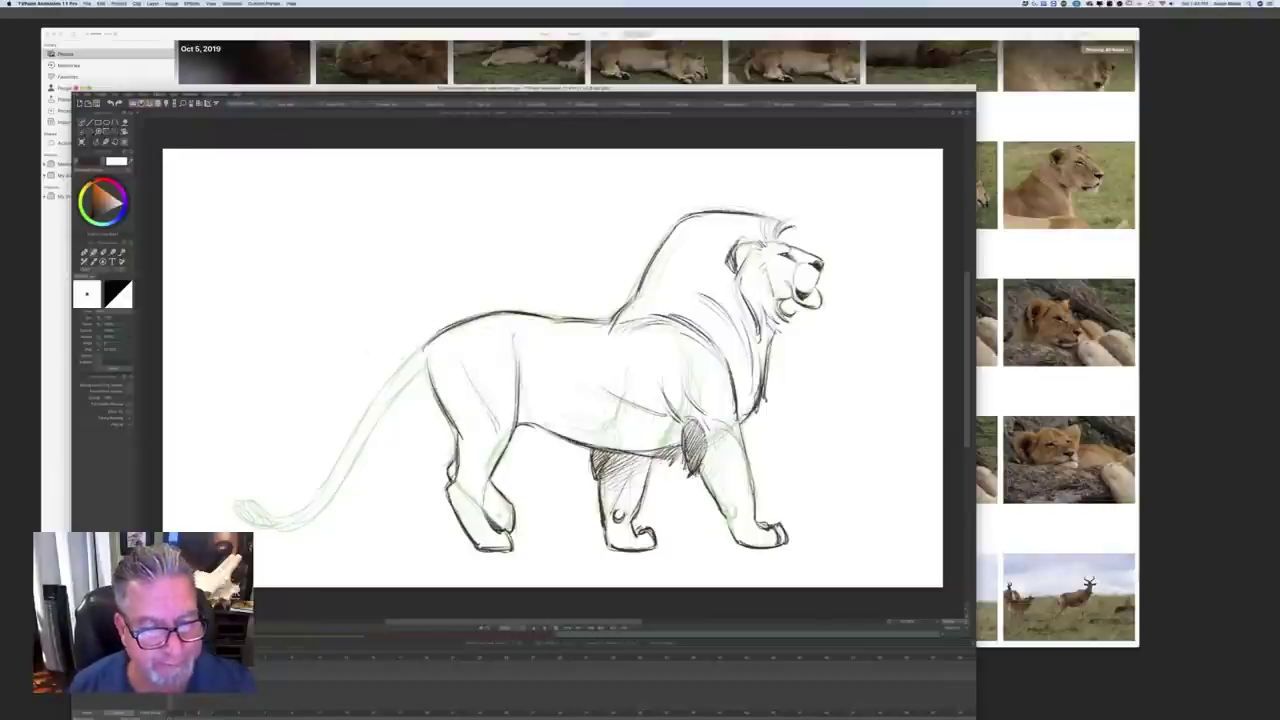
mouse_move(414, 354)
left_mouse_down()
mouse_move(288, 514)
mouse_move(238, 512)
mouse_move(278, 517)
mouse_move(401, 372)
mouse_move(384, 414)
left_mouse_up()
left_click_drag(408, 384, 330, 502)
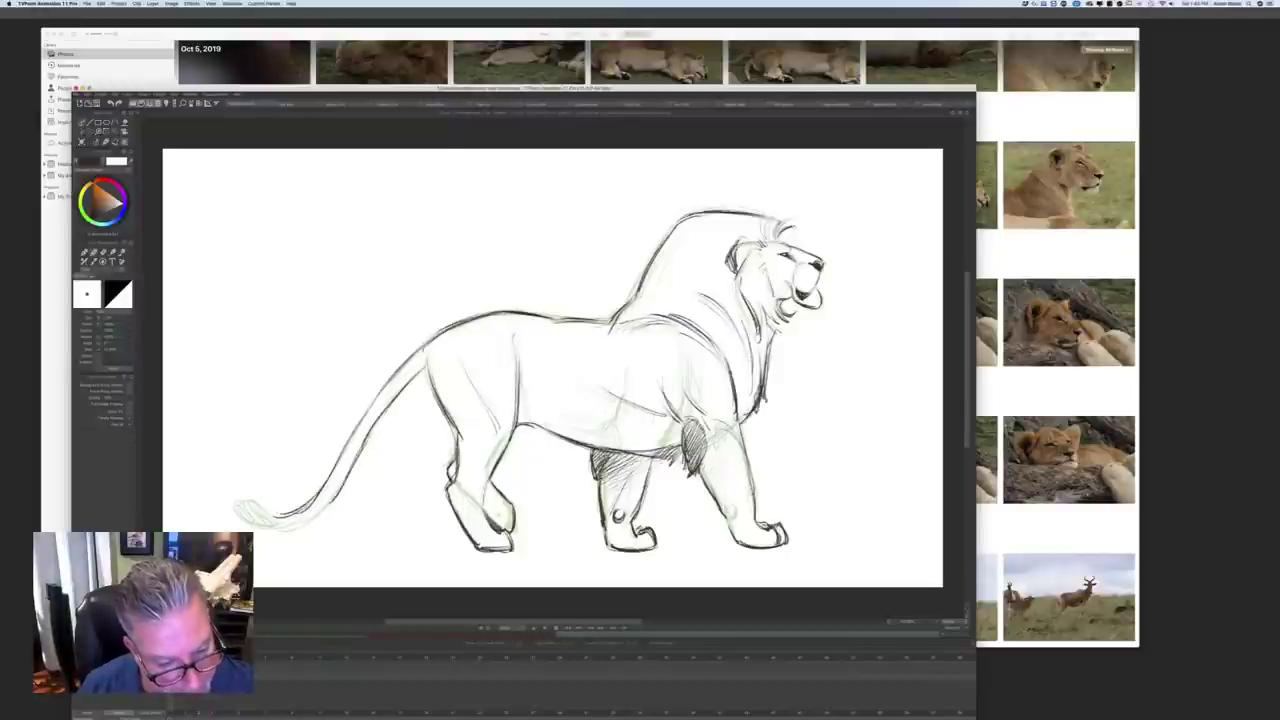
mouse_move(354, 460)
left_mouse_down()
mouse_move(284, 532)
mouse_move(234, 503)
mouse_move(278, 530)
mouse_move(250, 522)
mouse_move(284, 518)
mouse_move(274, 530)
left_mouse_up()
Step: Strengthen the second pose's shoulder line beneath the mane and draw the tail tuft, checking against the first pose
key("Right")
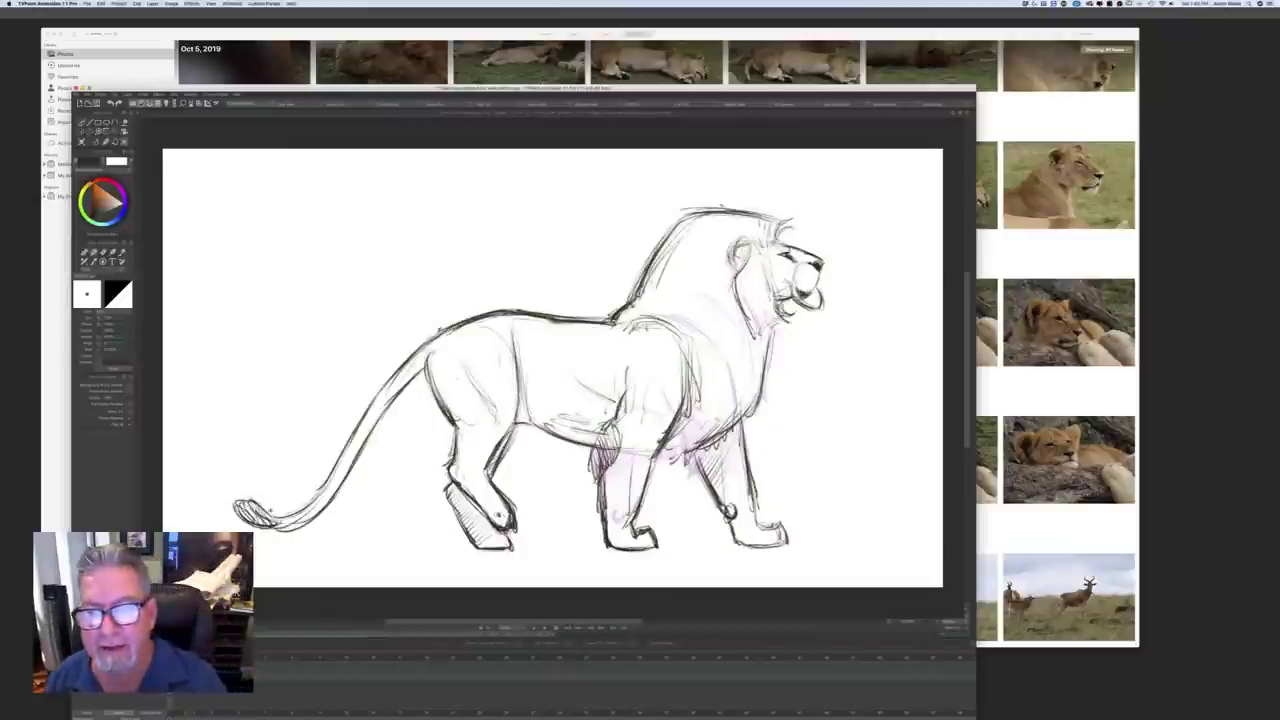
key("Left")
key("Right")
key("Left")
left_click_drag(680, 321, 609, 333)
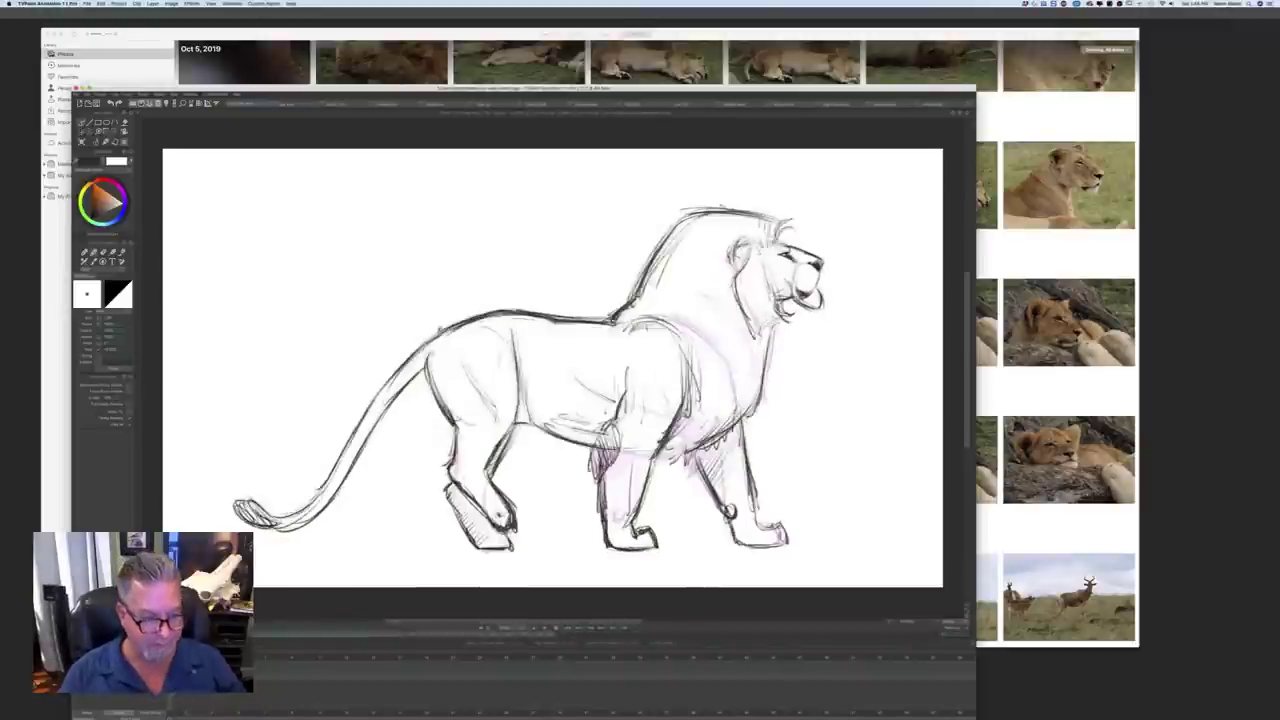
mouse_move(265, 517)
left_mouse_down()
mouse_move(276, 526)
mouse_move(257, 523)
left_mouse_up()
left_click_drag(242, 507, 246, 519)
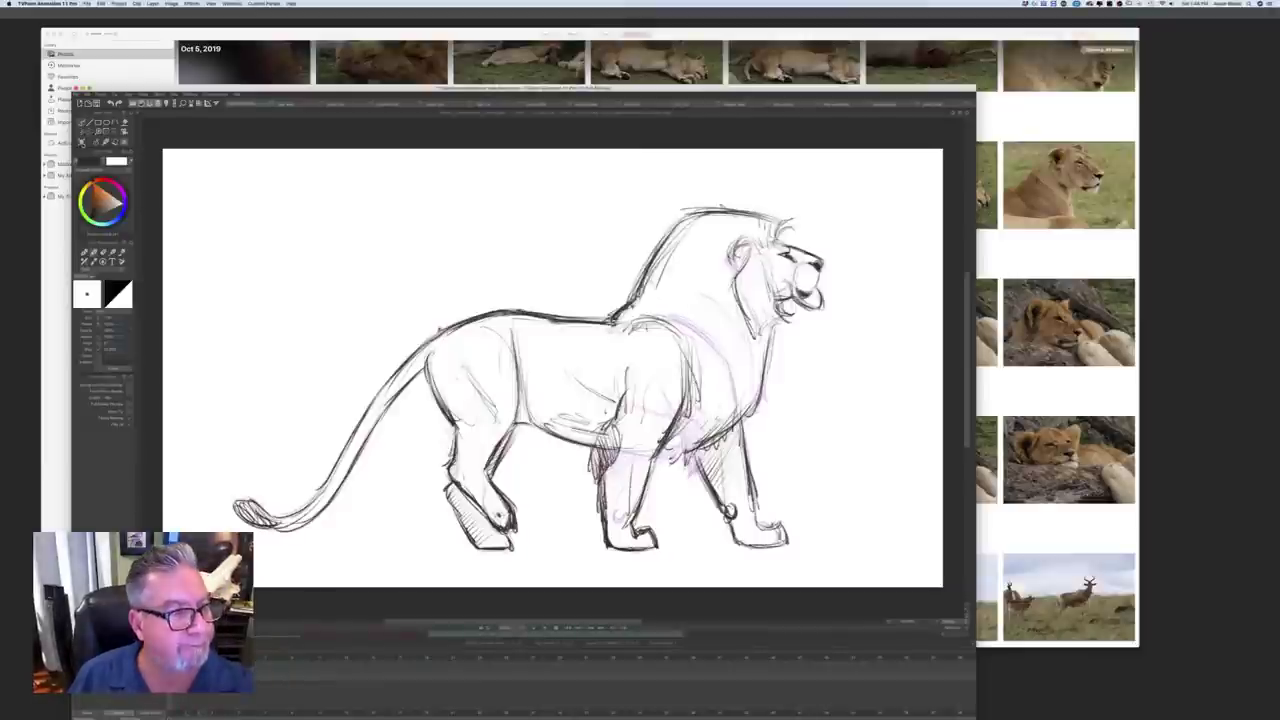
Step: On the blank in-between frame, draw the rump contour slightly below the guide lines, from the top of the hips to the tail base
key("Left")
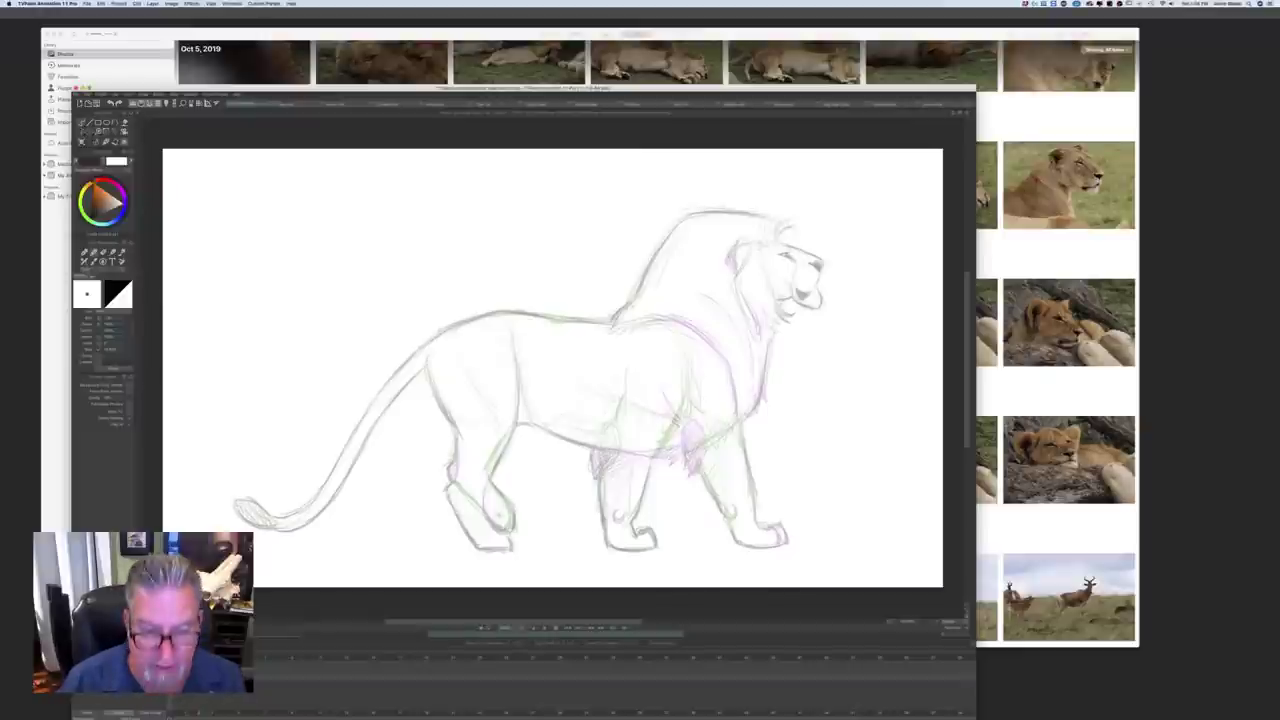
key("Right")
key("Left")
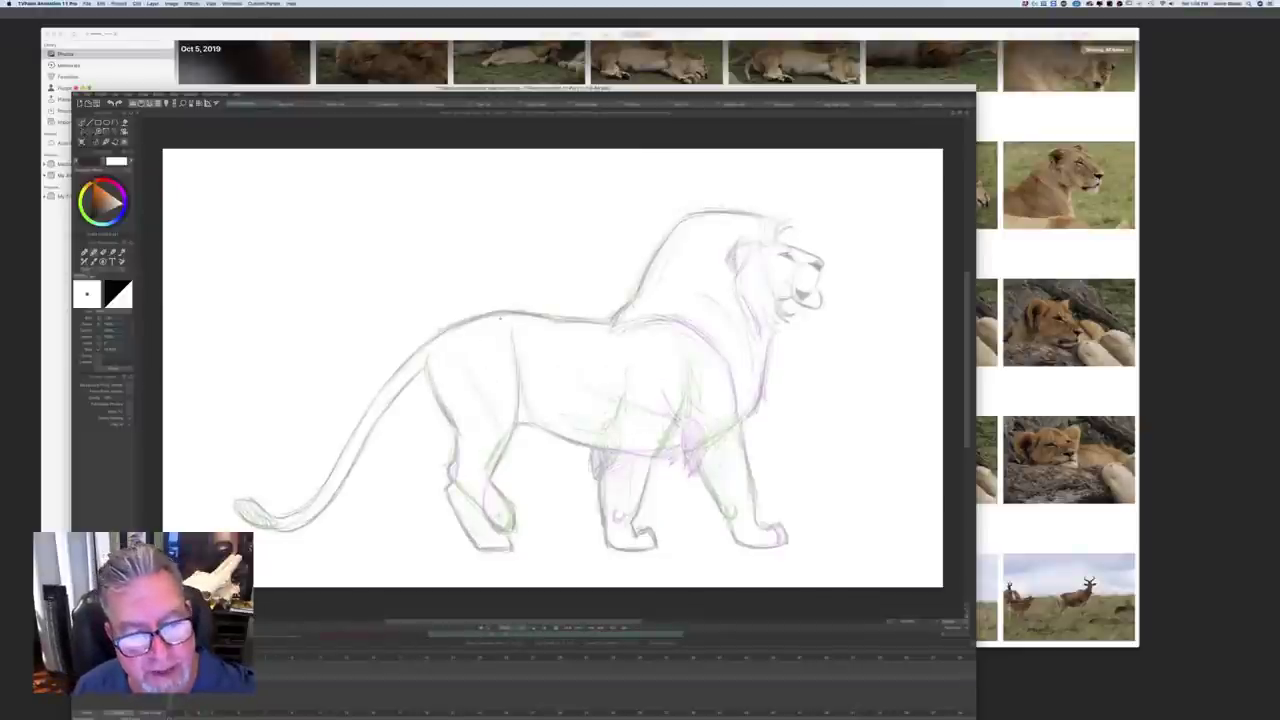
left_click_drag(493, 321, 504, 319)
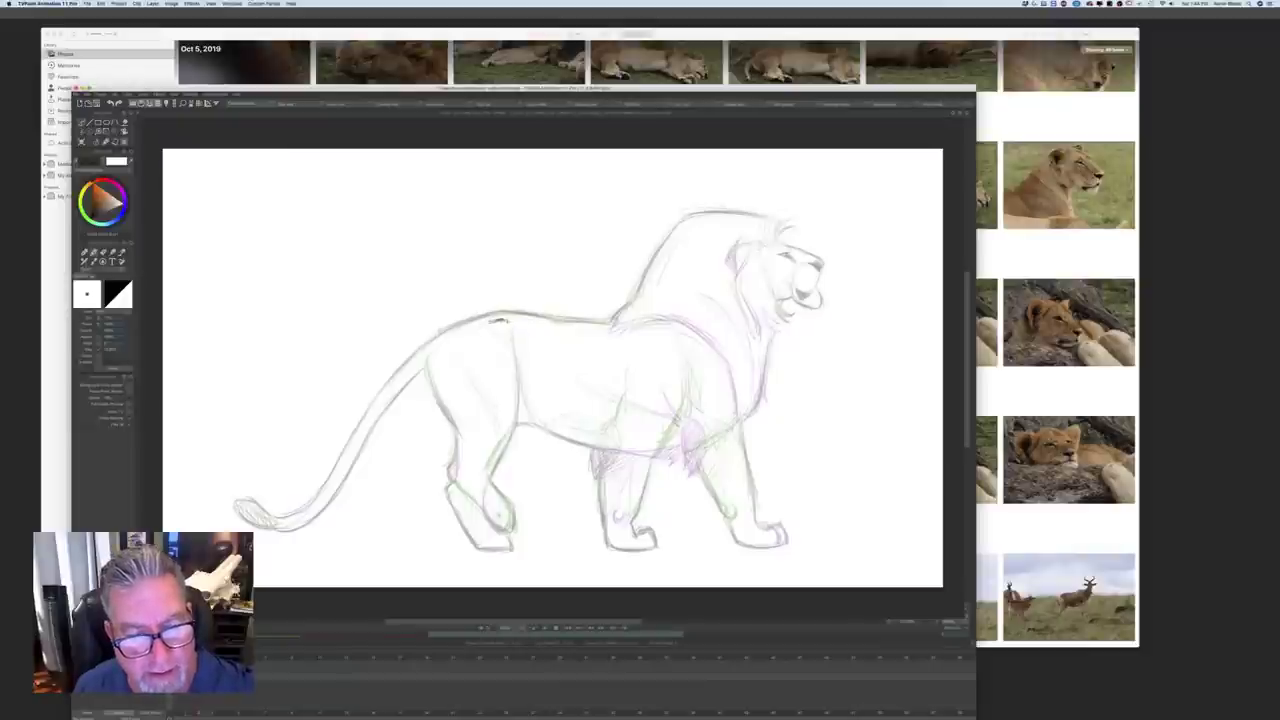
left_click_drag(500, 320, 426, 356)
left_click_drag(506, 320, 432, 350)
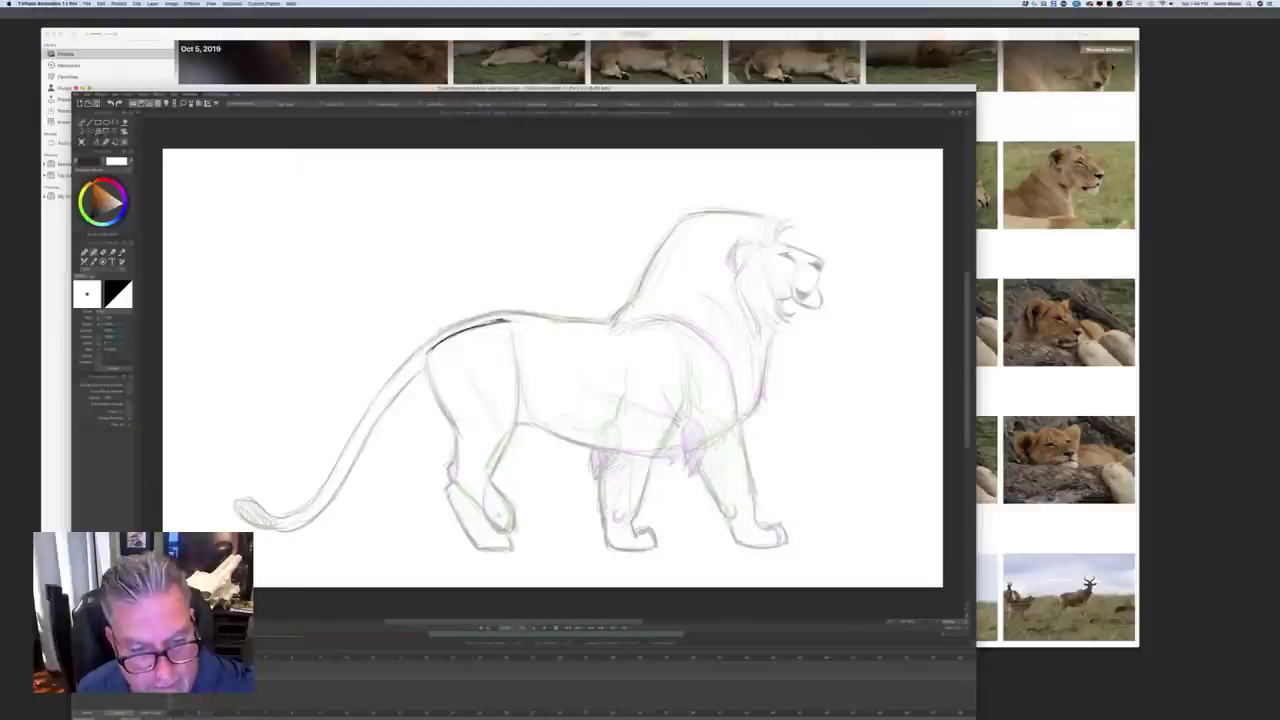
mouse_move(508, 321)
left_mouse_down()
mouse_move(432, 349)
mouse_move(450, 338)
left_mouse_up()
Step: Compare the lowered rump with the adjacent poses and draw a short shoulder hump slightly above the guide's shoulder line
key("Left")
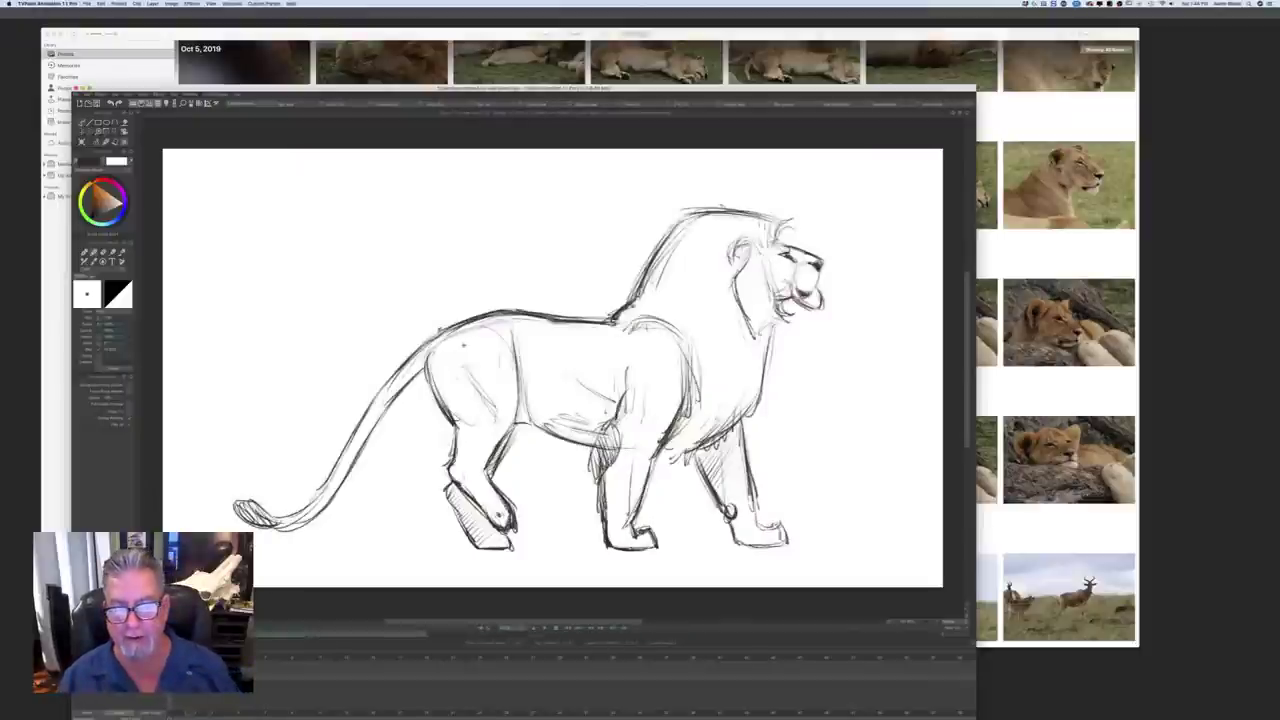
key("Right")
key("Left")
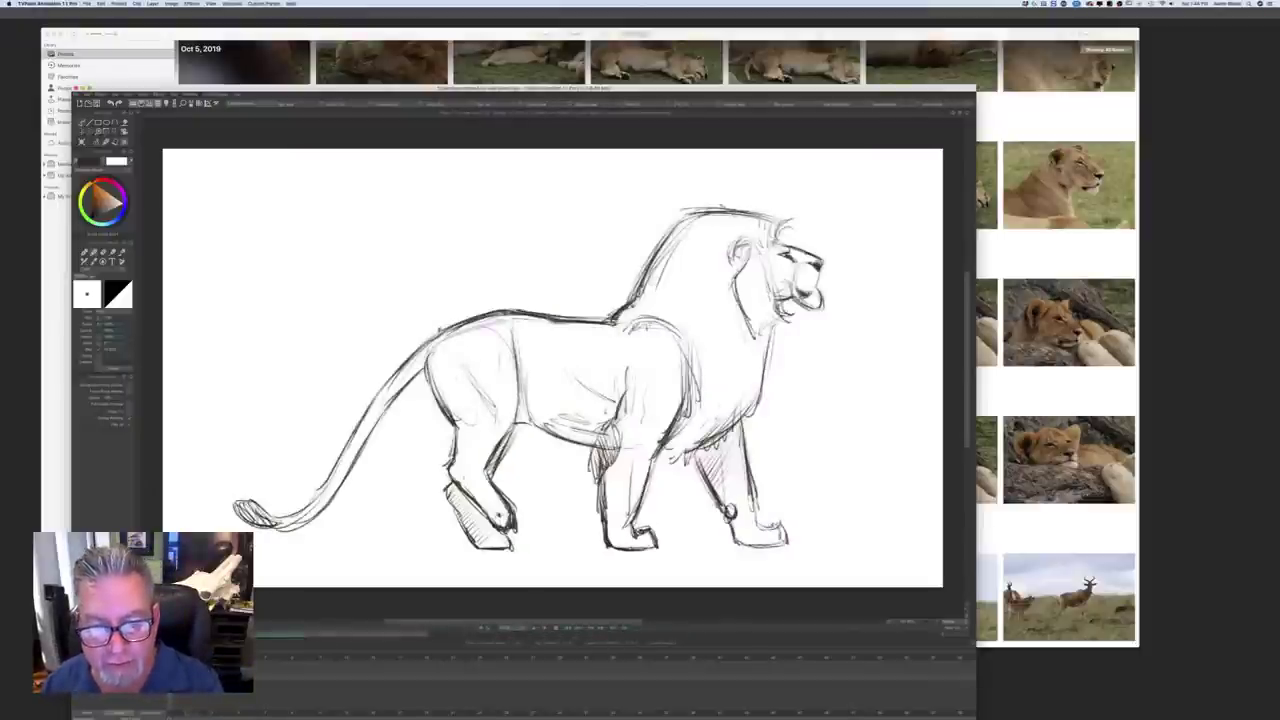
key("Right")
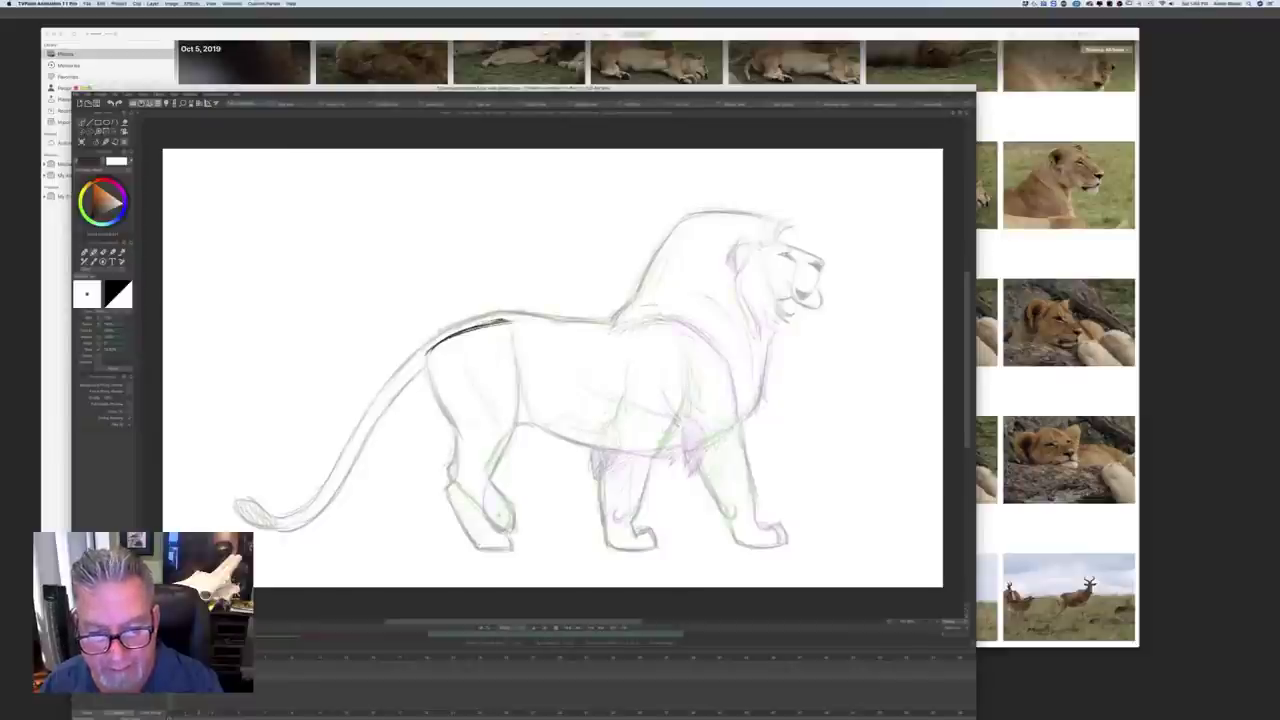
left_click_drag(634, 312, 674, 309)
Step: Flip between the in-between and its neighbouring poses to examine the rump's and shoulder's up-and-down movement
key("Left")
key("Right")
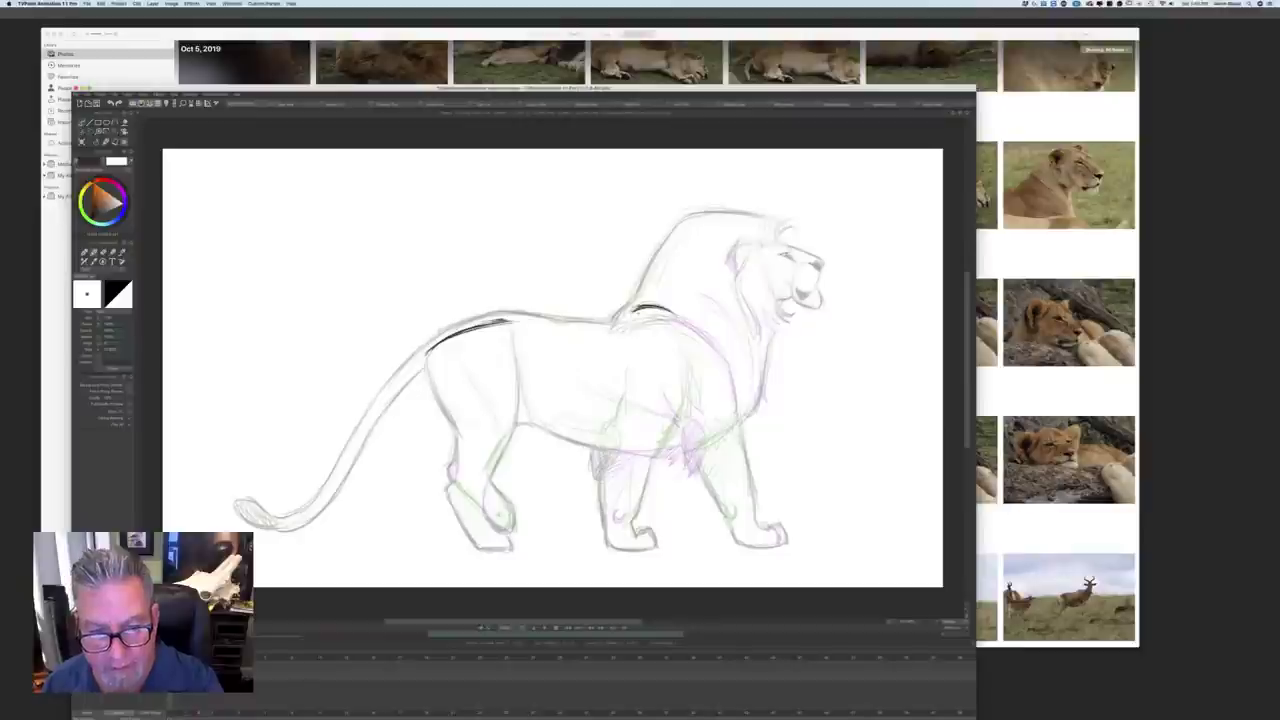
key("Left")
key("Right")
key("Left")
key("Right")
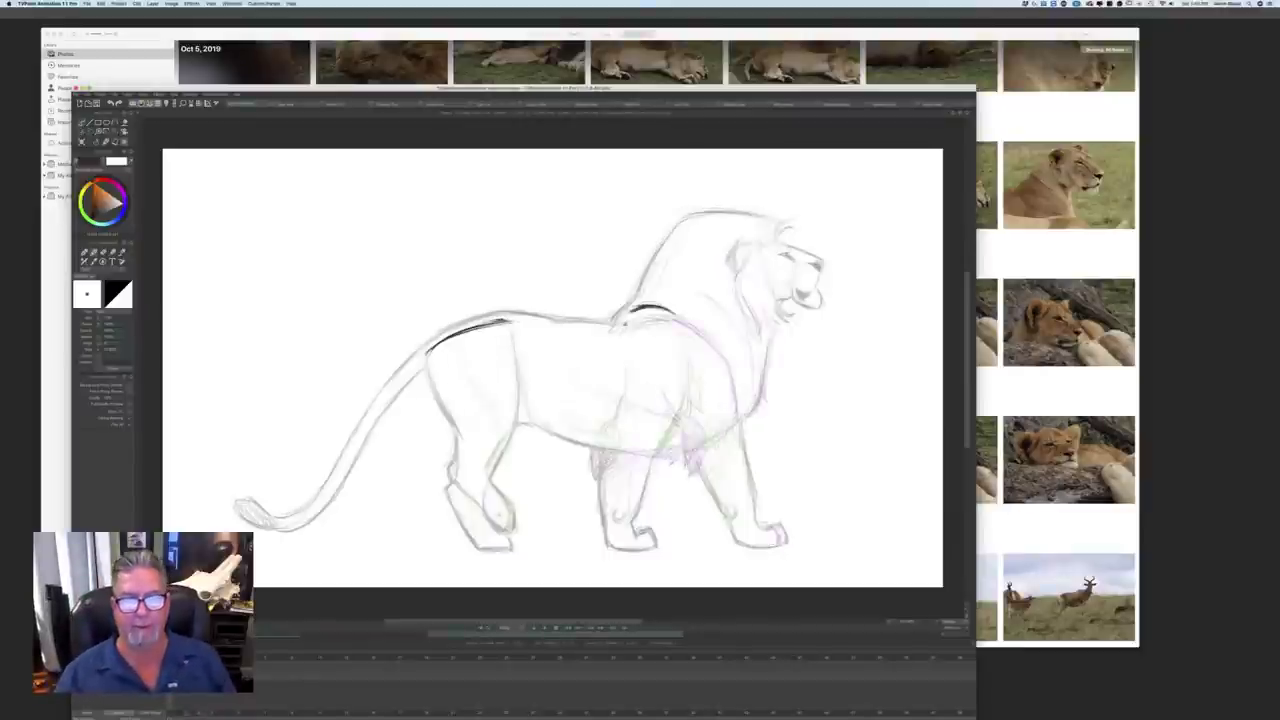
key("Left")
key("Right")
key("Left")
key("Right")
key("Left")
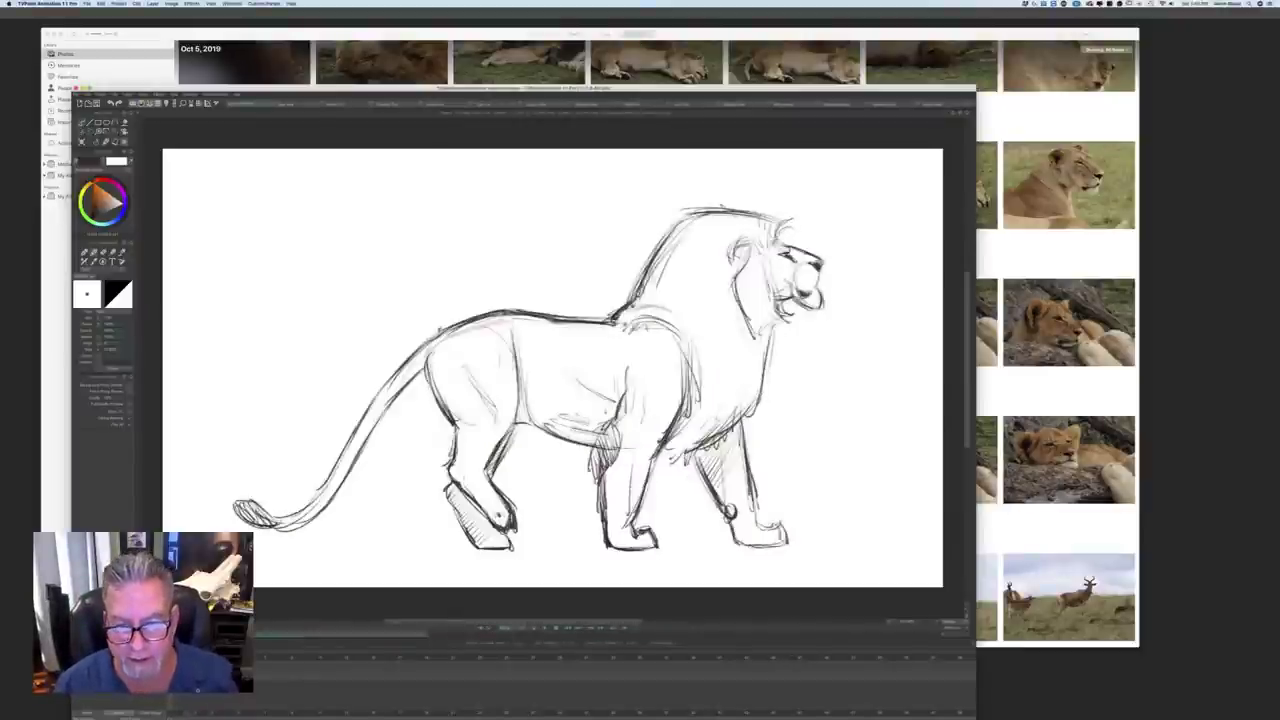
key("Right")
key("Left")
key("Right")
key("Left")
key("Right")
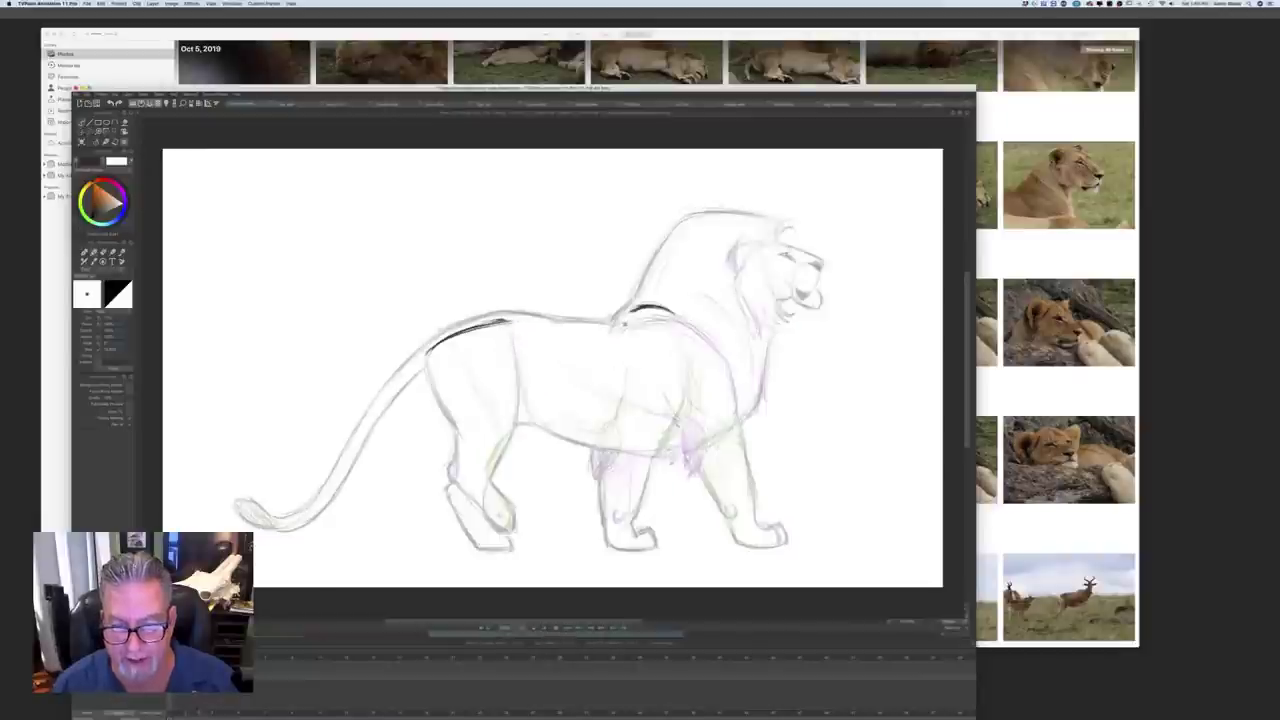
key("Left")
key("Right")
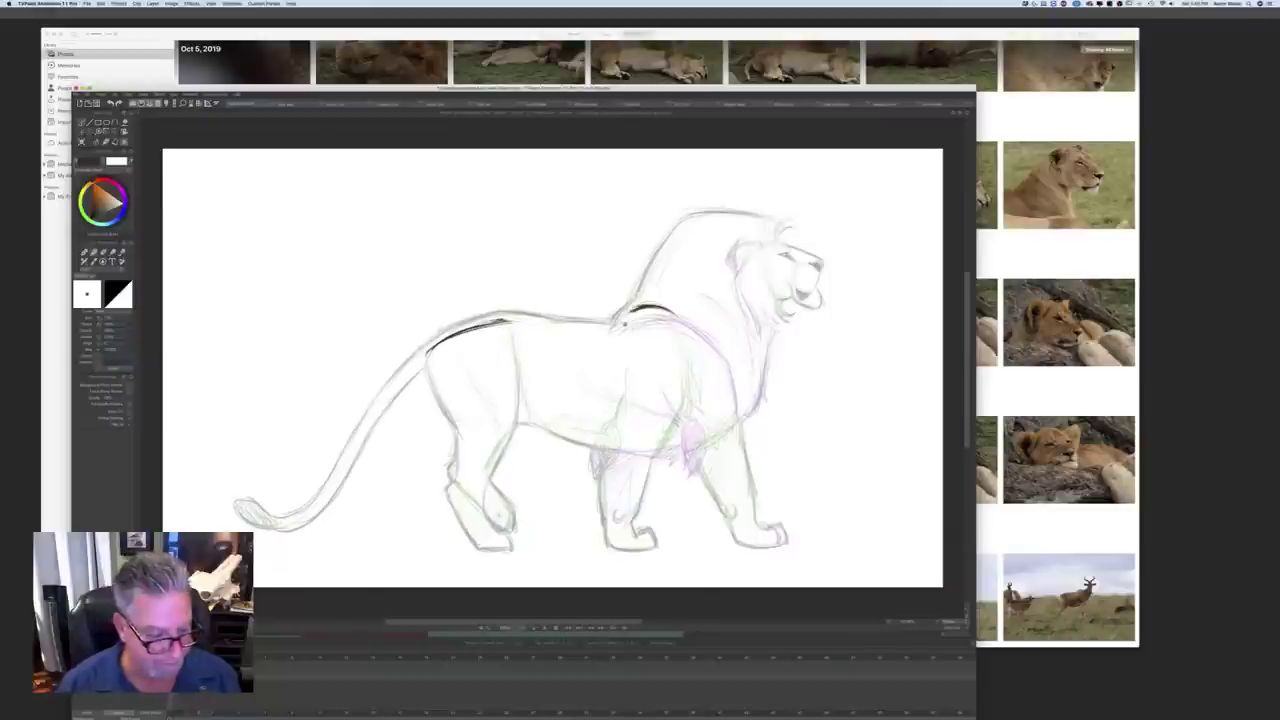
key("Left")
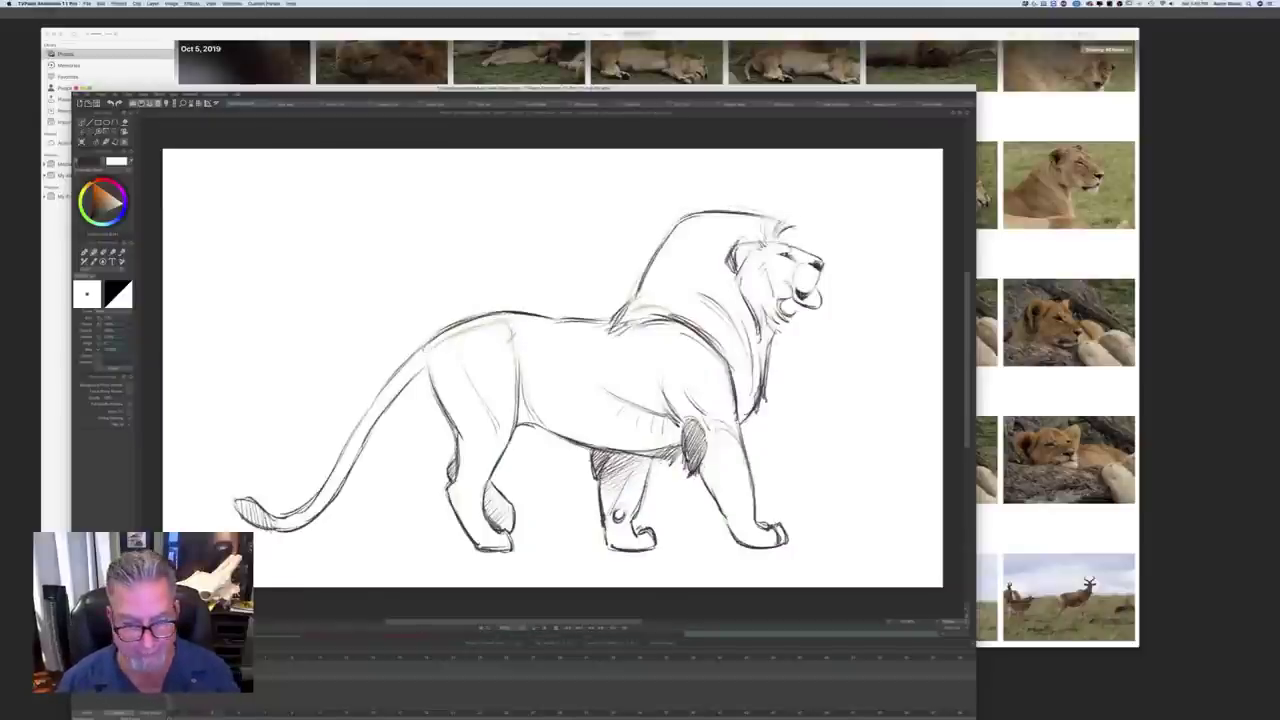
key("Right")
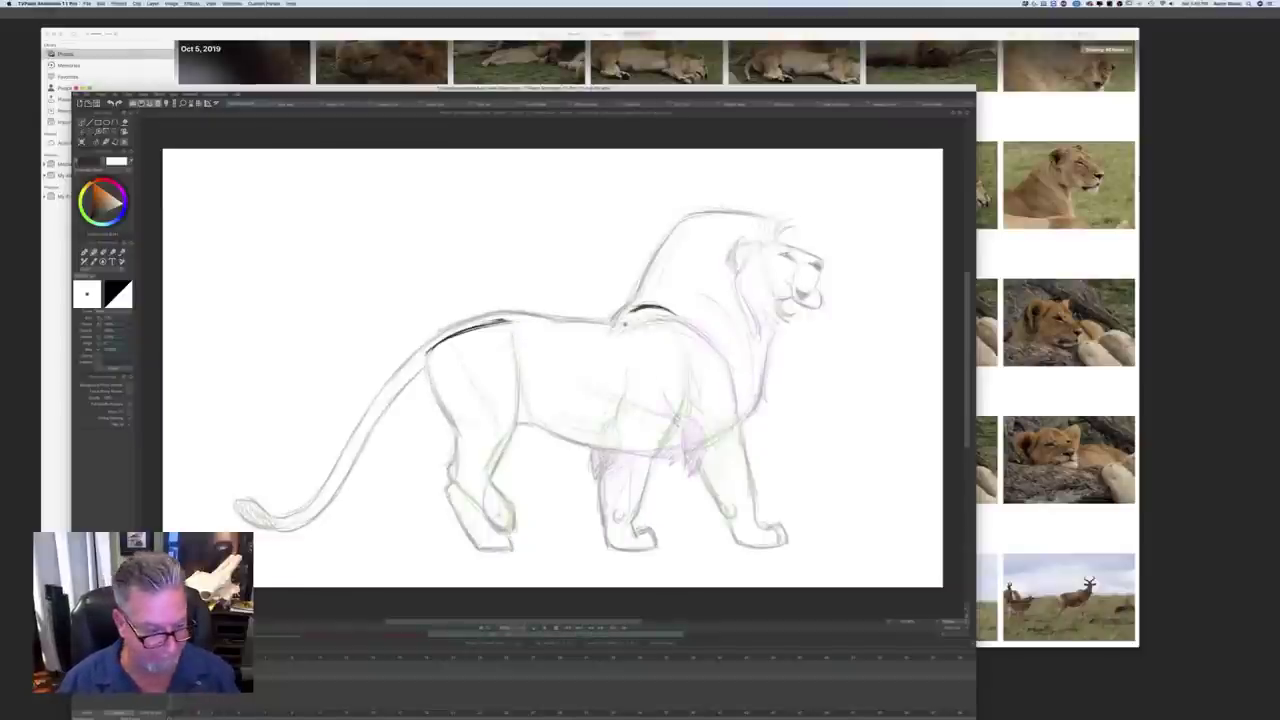
key("Left")
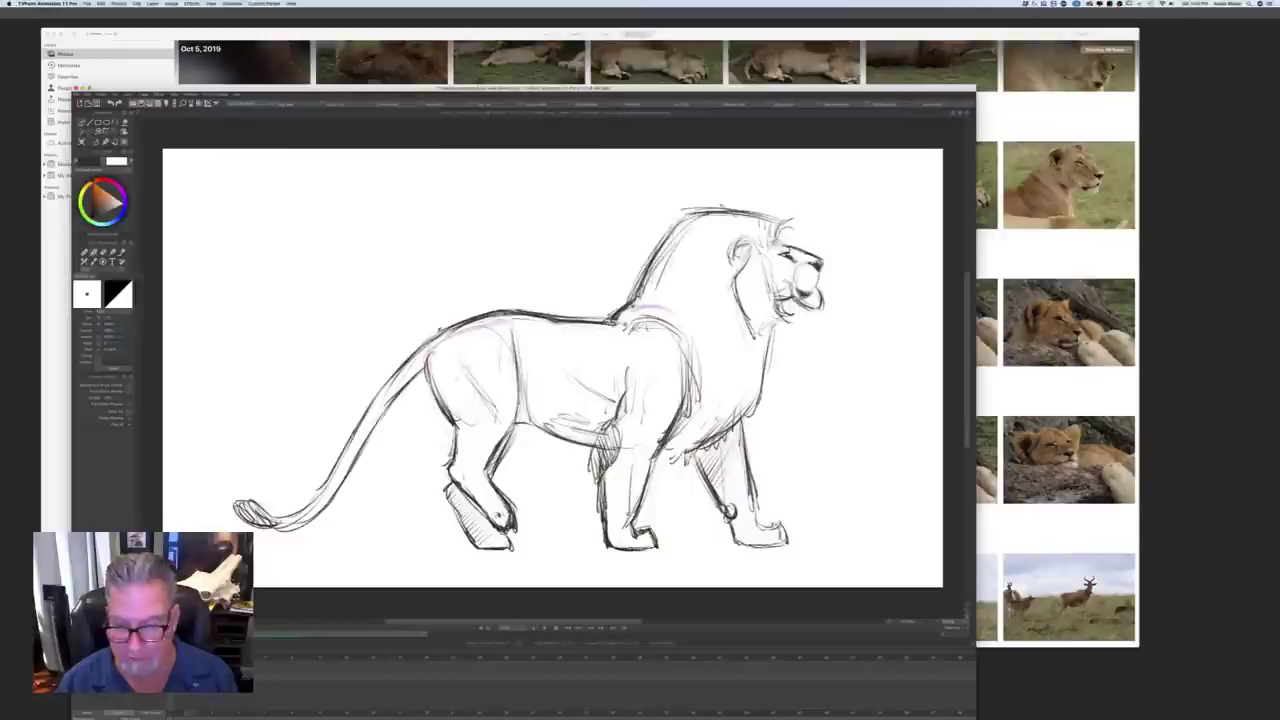
key("Right")
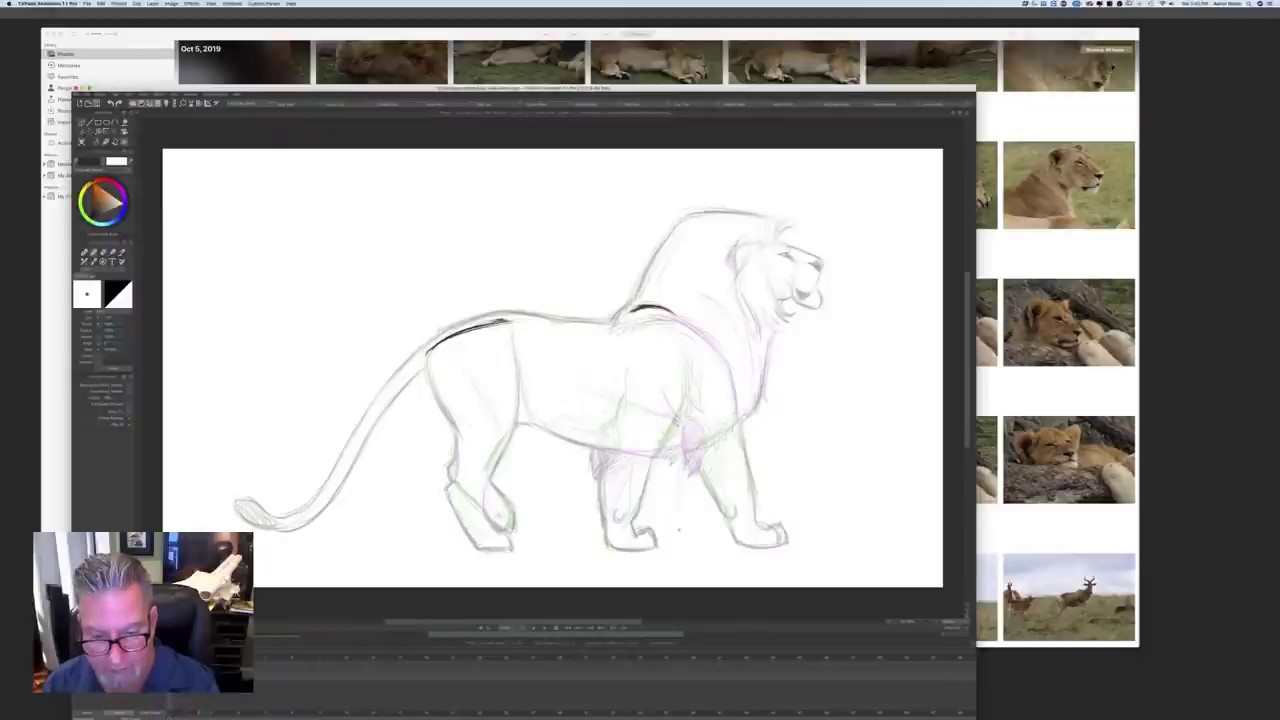
Step: Sketch the passing foreleg with its paw between the two guide forepaws, the adjusted shoulder hump, and the leg's front and back contours
left_click_drag(686, 549, 710, 547)
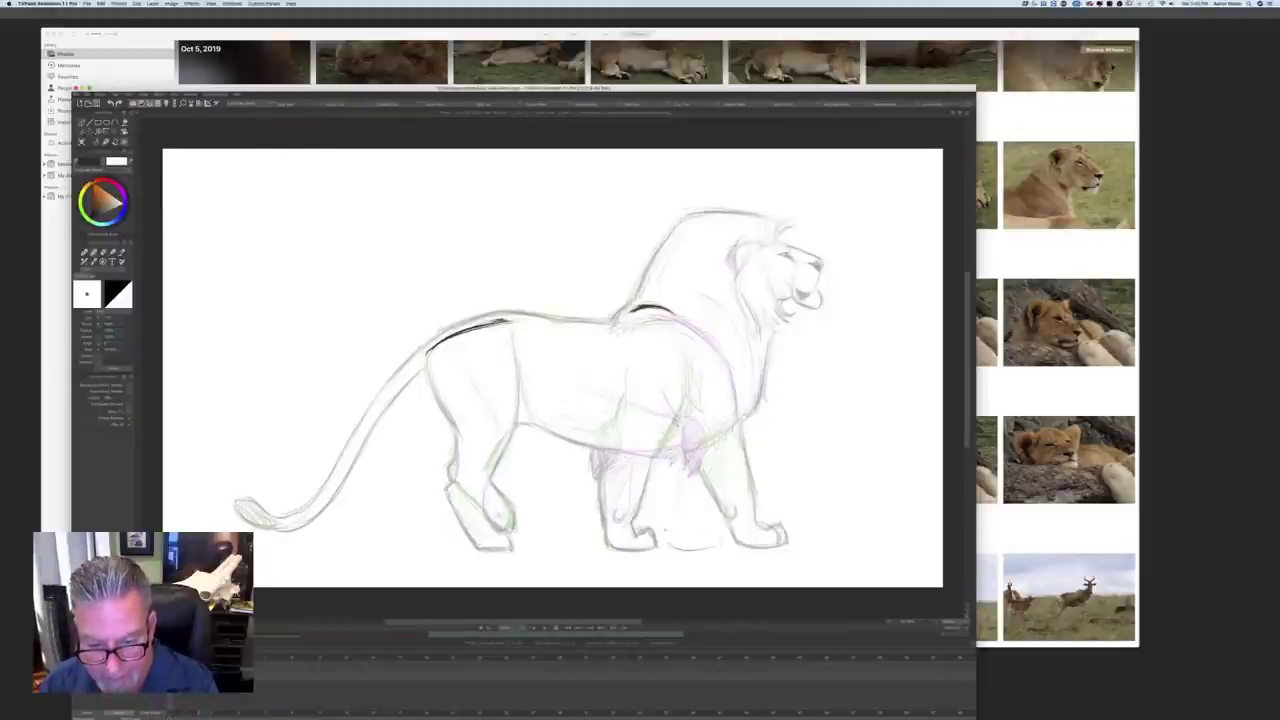
mouse_move(719, 537)
left_mouse_down()
mouse_move(712, 549)
mouse_move(668, 543)
left_mouse_up()
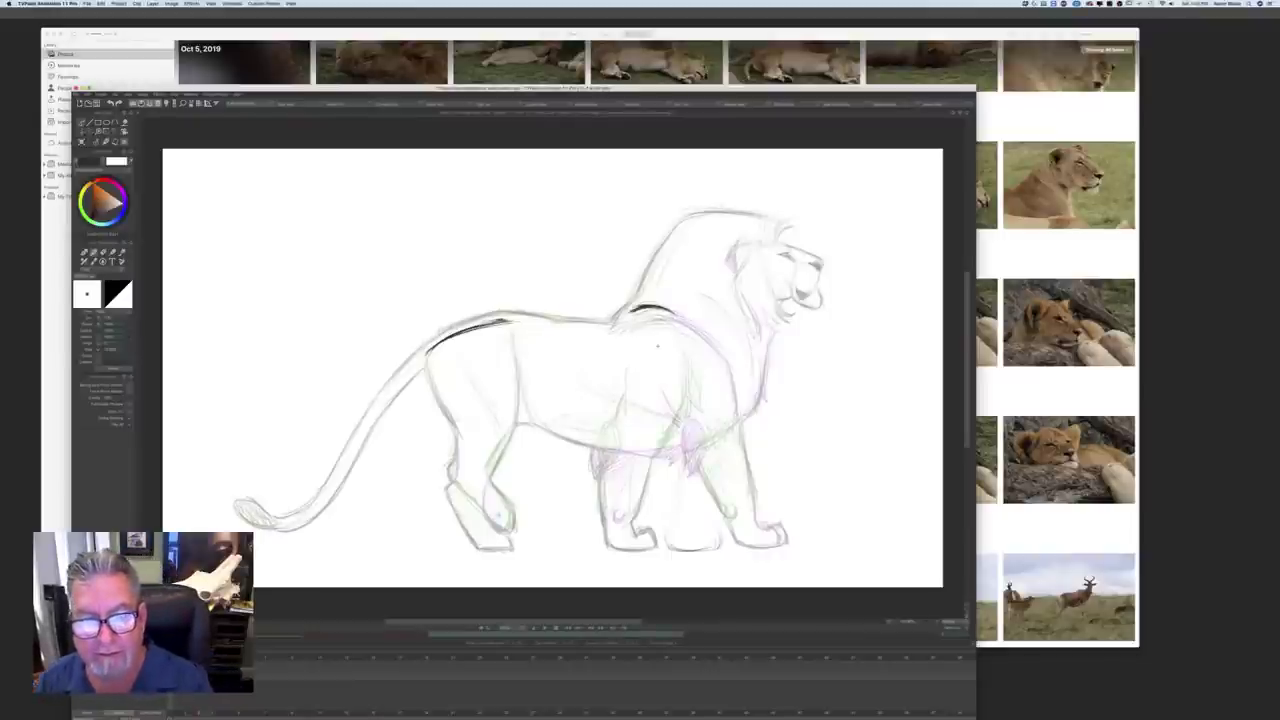
mouse_move(672, 312)
left_mouse_down()
mouse_move(622, 312)
mouse_move(684, 314)
left_mouse_up()
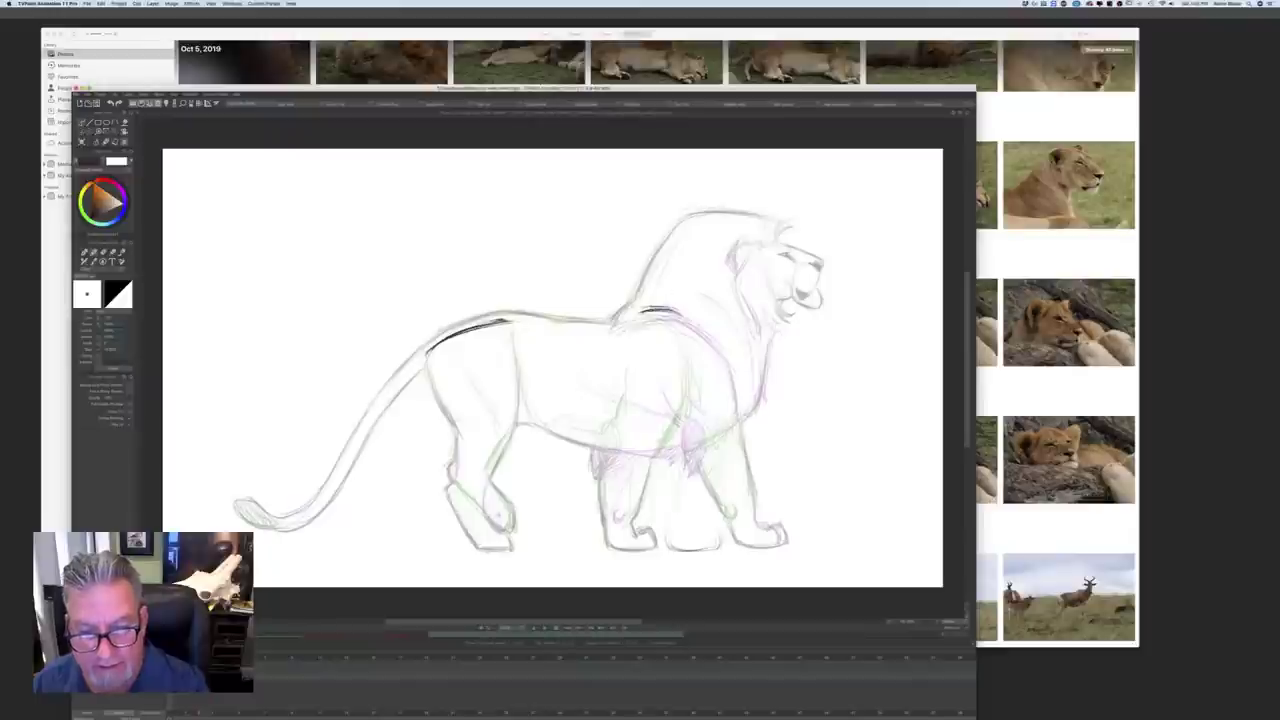
left_click_drag(712, 370, 708, 414)
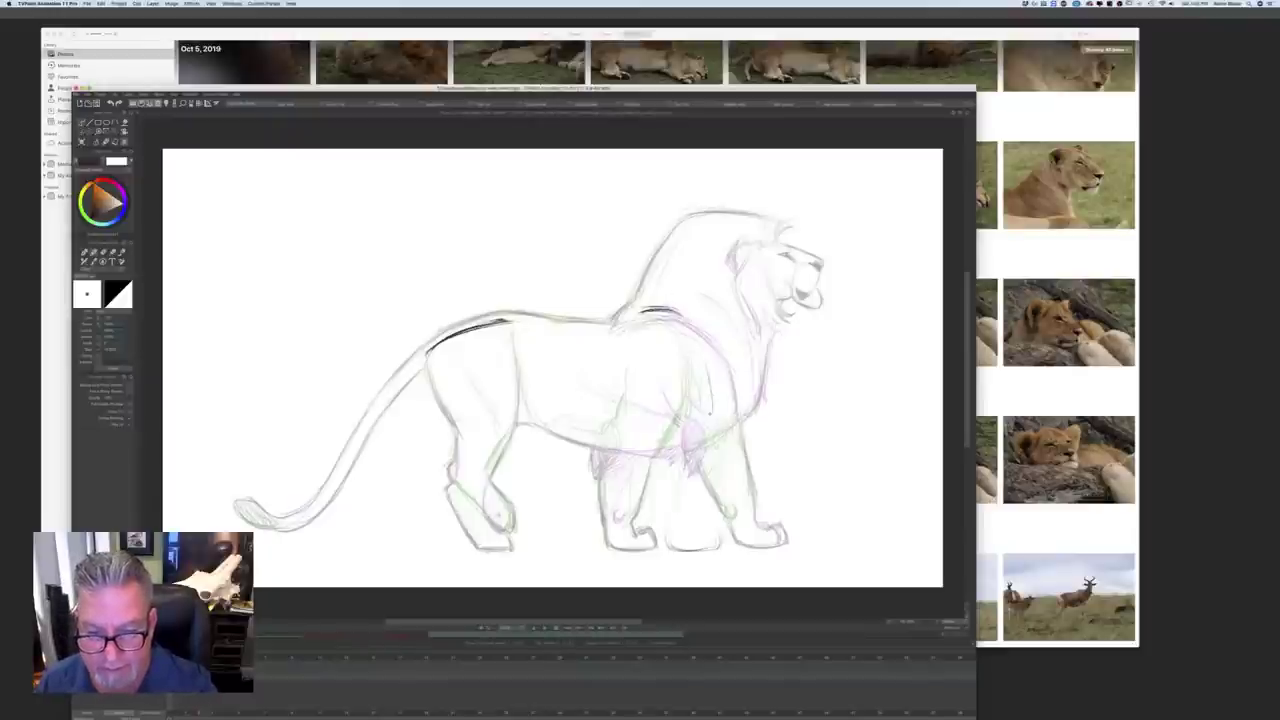
left_click_drag(710, 342, 693, 515)
left_click_drag(652, 464, 660, 516)
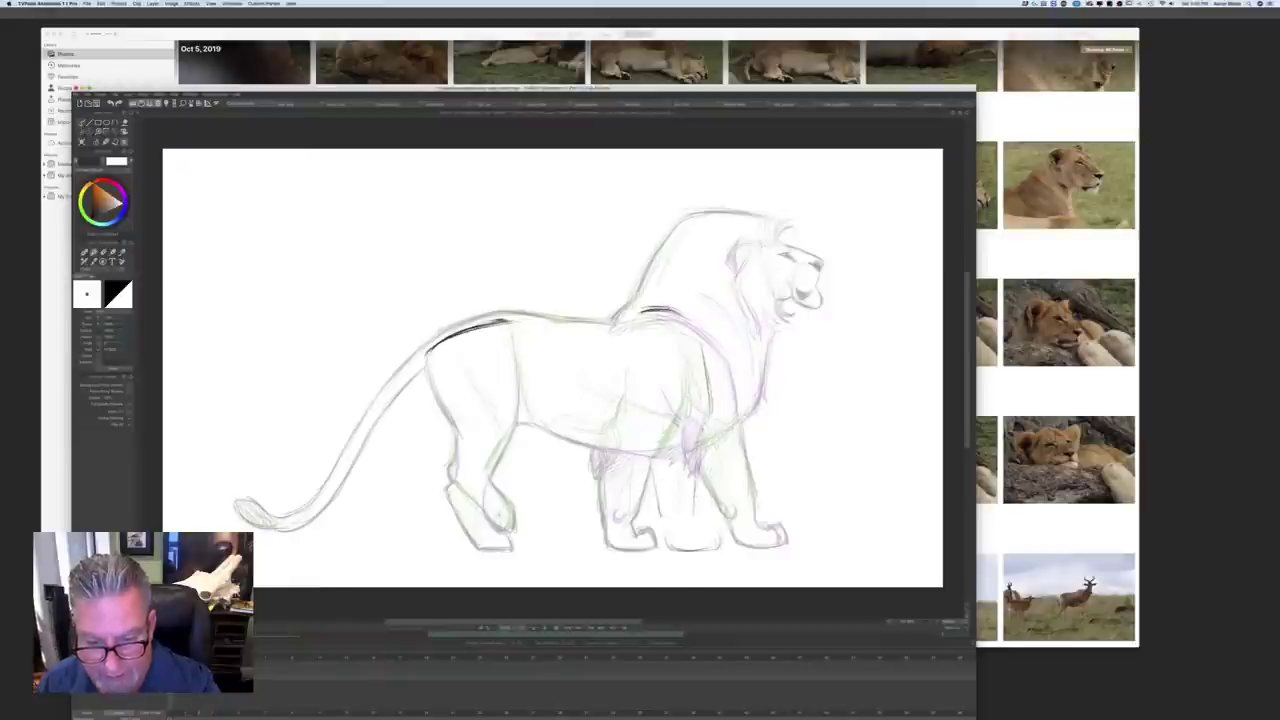
Step: Flip back and forth through the three poses to examine how the sketched passing foreleg moves between the two contact positions
key("Left")
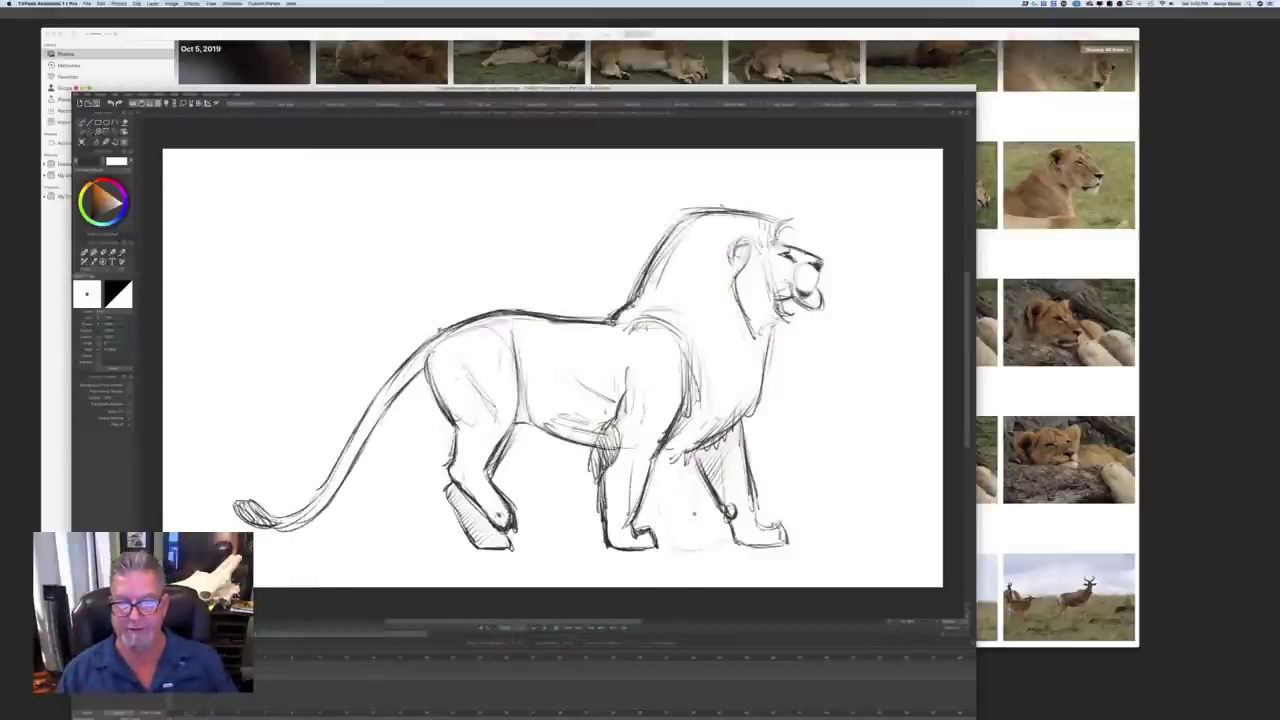
key("Right")
key("Right")
key("Left")
key("Left")
key("Right")
key("Right")
key("Left")
key("Left")
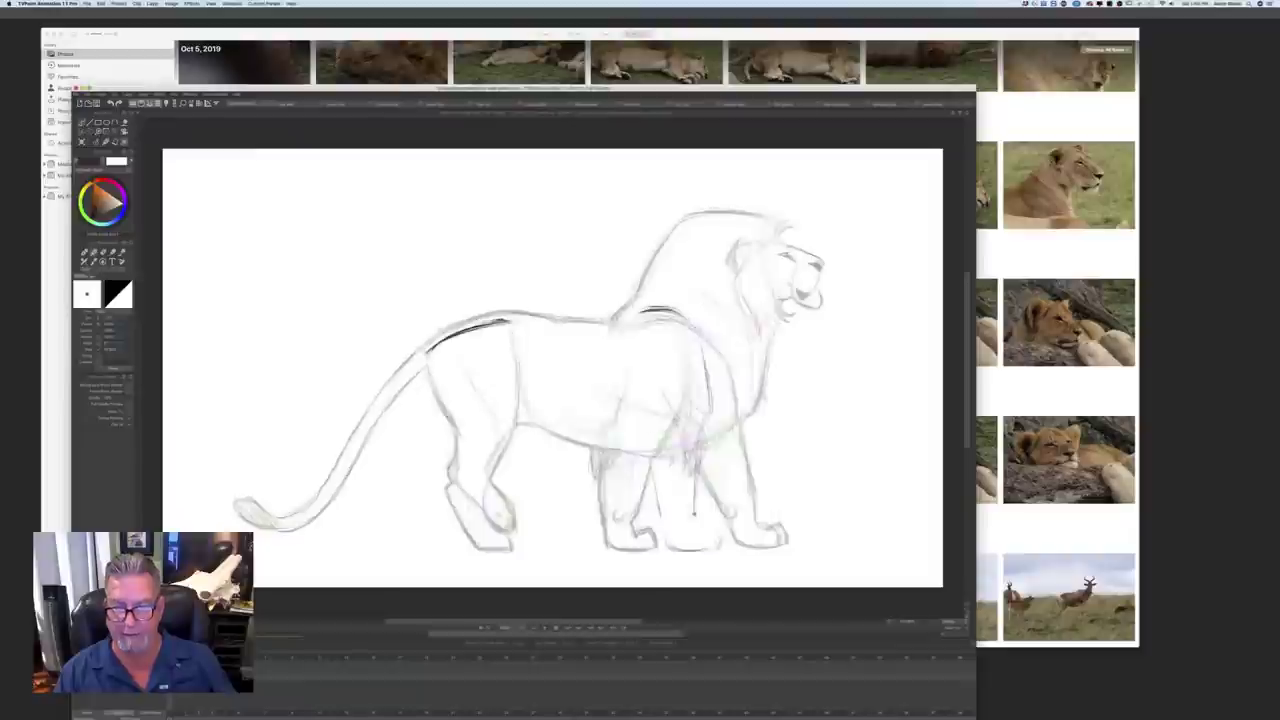
key("Right")
key("Right")
key("Left")
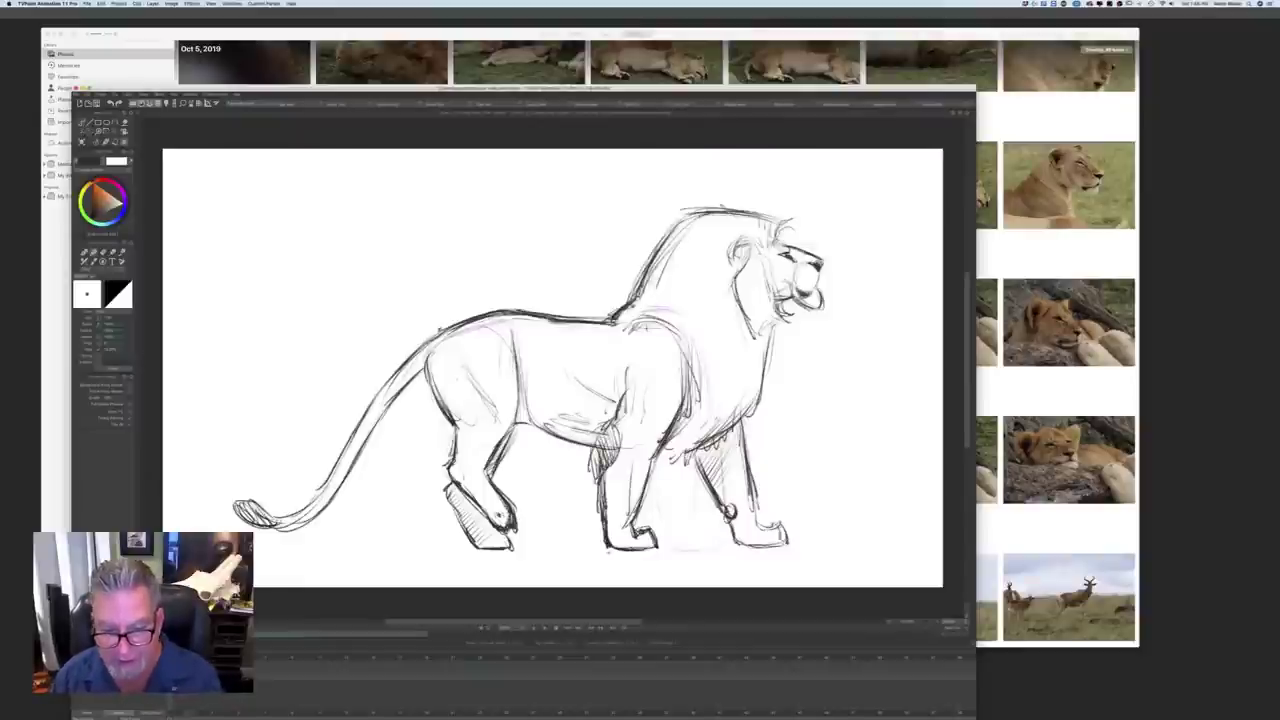
key("Right")
key("Right")
key("Right")
key("Left")
key("Left")
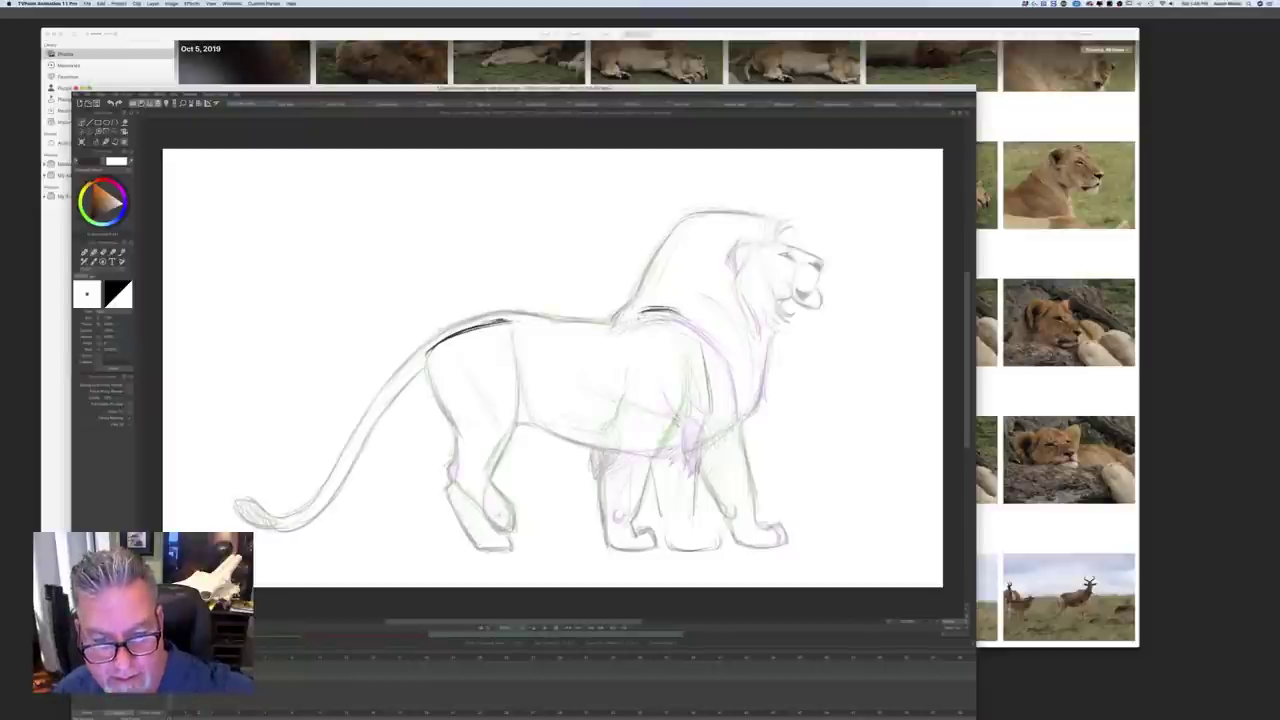
Step: Draw the in-between's back line from the lowered rump to the shoulder hump and compare it with the adjacent poses
left_click_drag(609, 329, 640, 312)
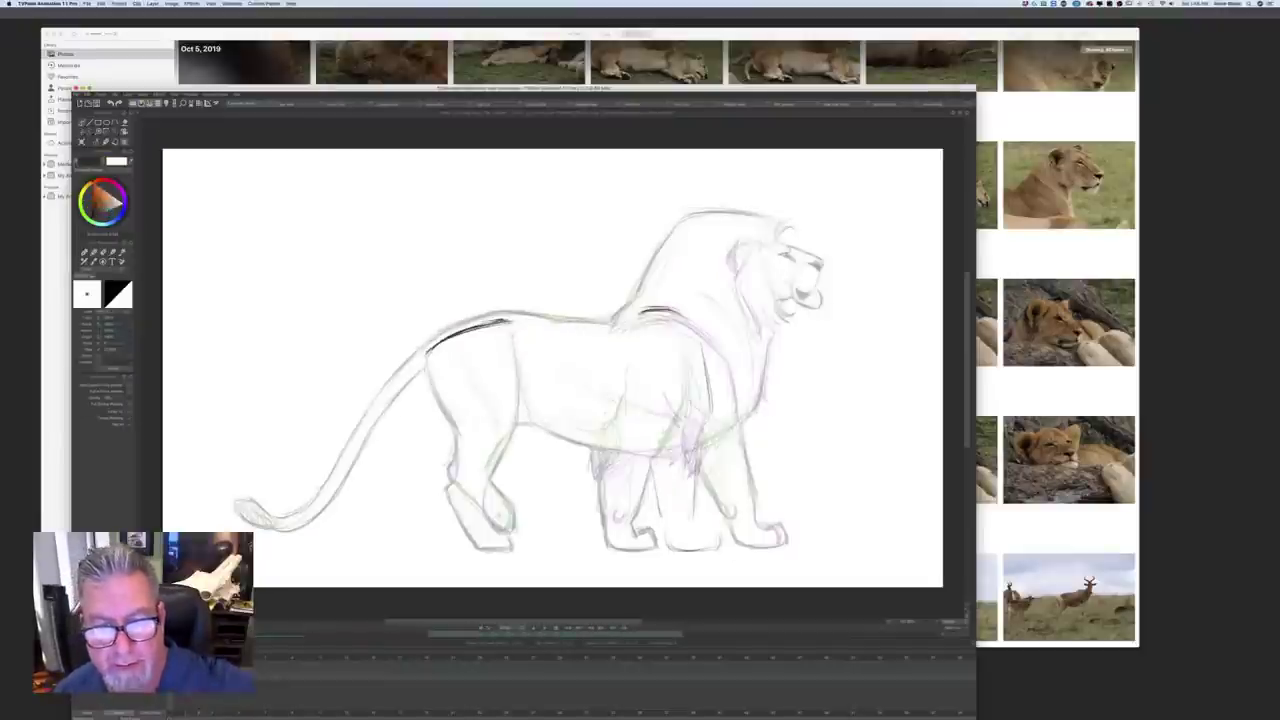
mouse_move(586, 322)
left_mouse_down()
mouse_move(622, 317)
mouse_move(608, 322)
left_mouse_up()
left_click_drag(516, 320, 550, 321)
mouse_move(506, 320)
left_mouse_down()
mouse_move(534, 319)
mouse_move(488, 323)
mouse_move(564, 322)
mouse_move(552, 320)
left_mouse_up()
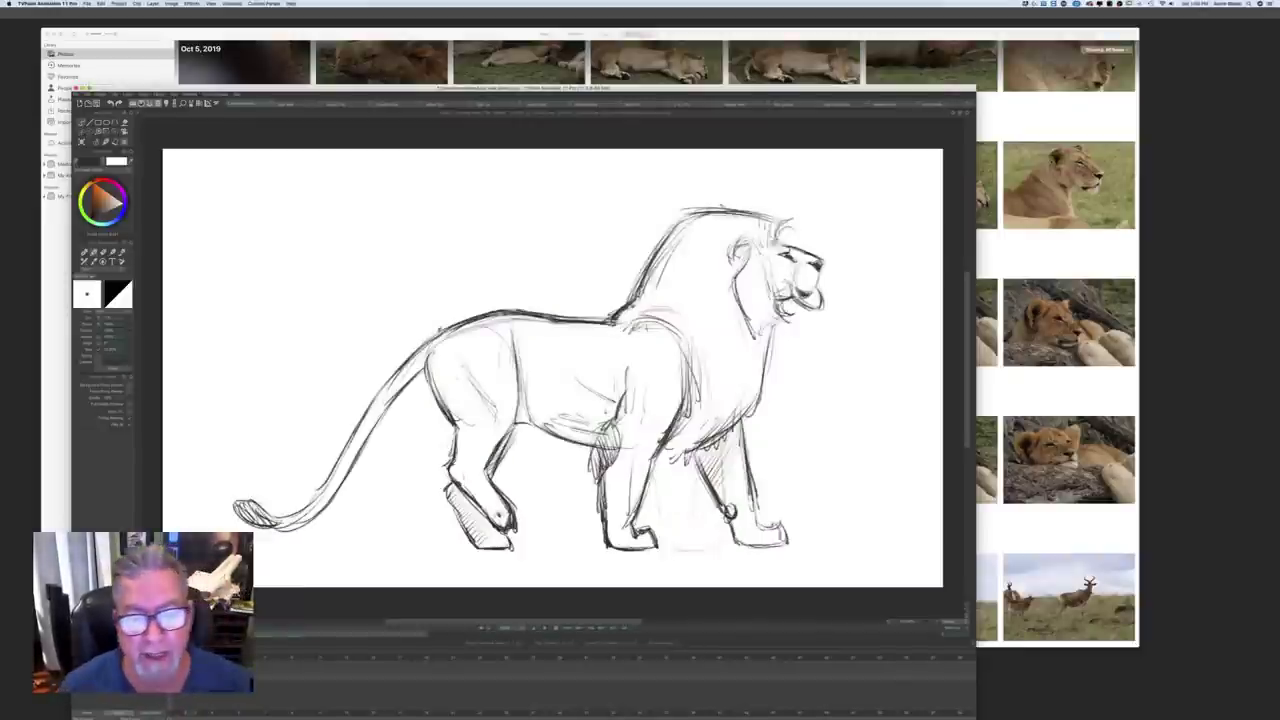
key("Right")
key("Left")
key("Right")
key("Right")
key("Left")
key("Left")
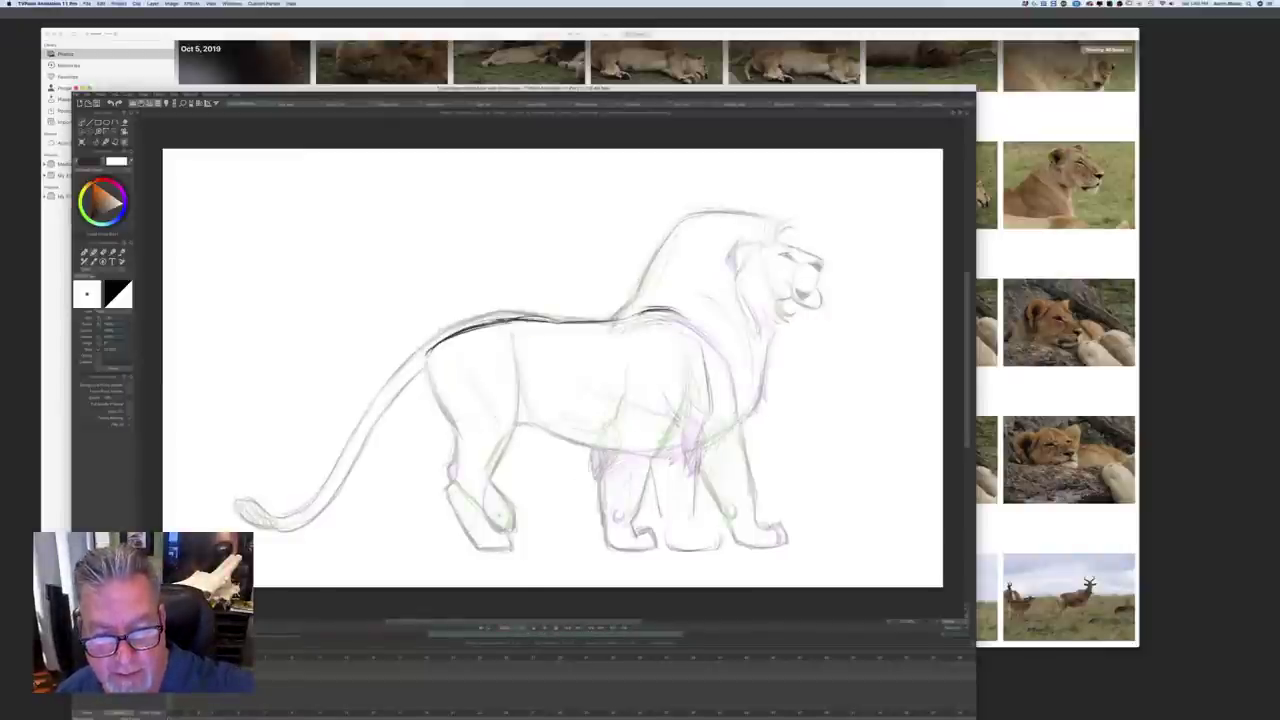
Step: Reinforce the back line at the shoulder hump and at the base of the tail, checking it against the previous pose
left_click_drag(592, 320, 636, 316)
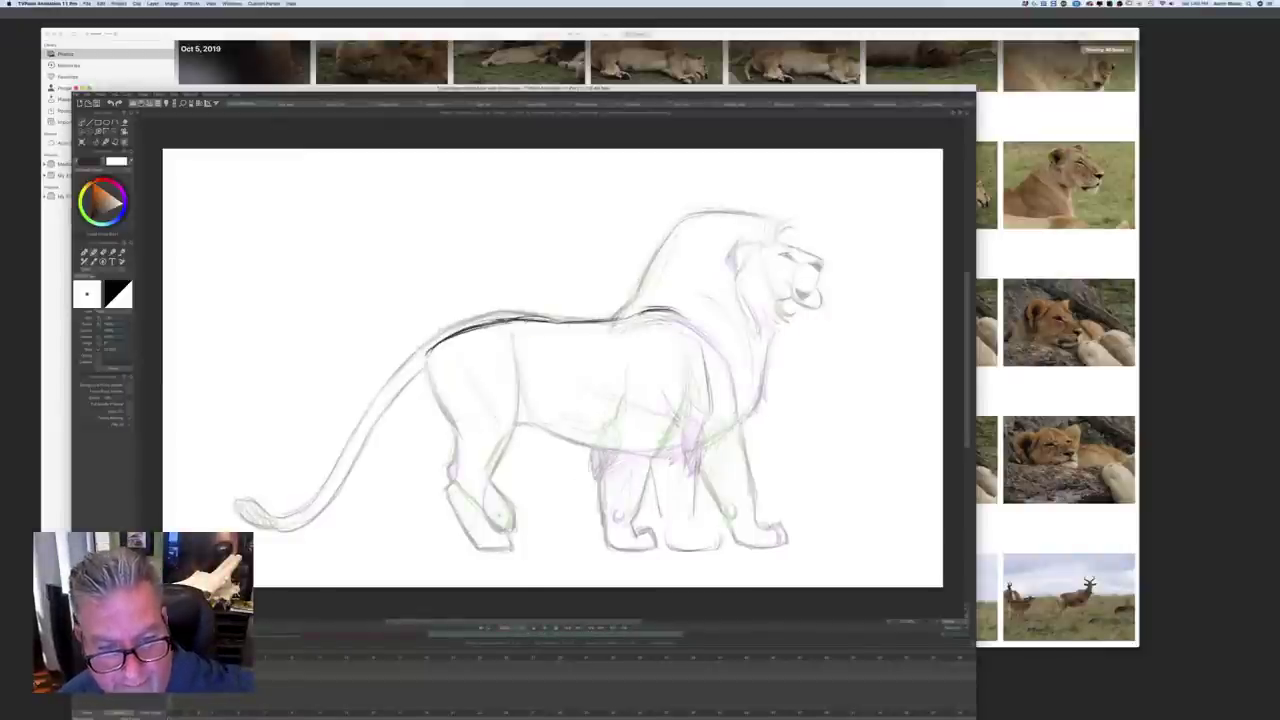
left_click_drag(428, 356, 447, 341)
key("Left")
key("Right")
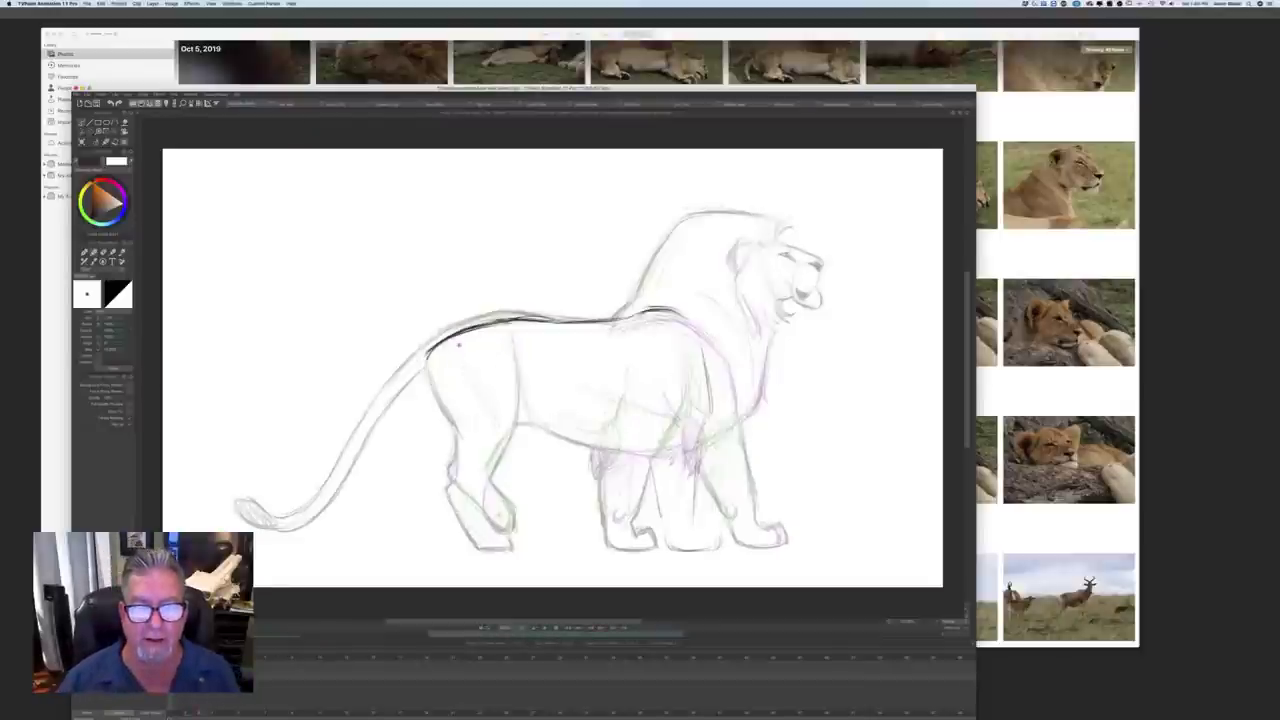
key("Left")
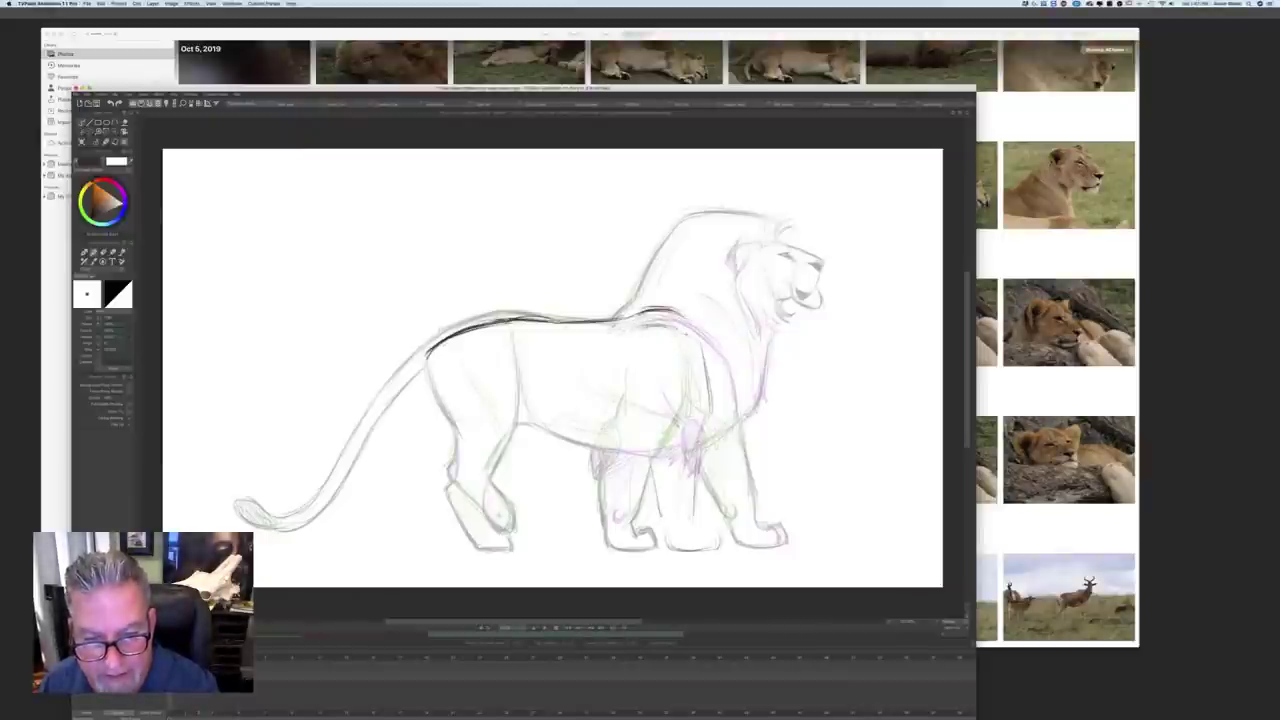
Step: Draw the shoulder's upper contour just below the hump line, clean it up with the eraser, and compare the adjacent poses
mouse_move(634, 333)
left_mouse_down()
mouse_move(682, 325)
mouse_move(680, 313)
left_mouse_up()
key("e")
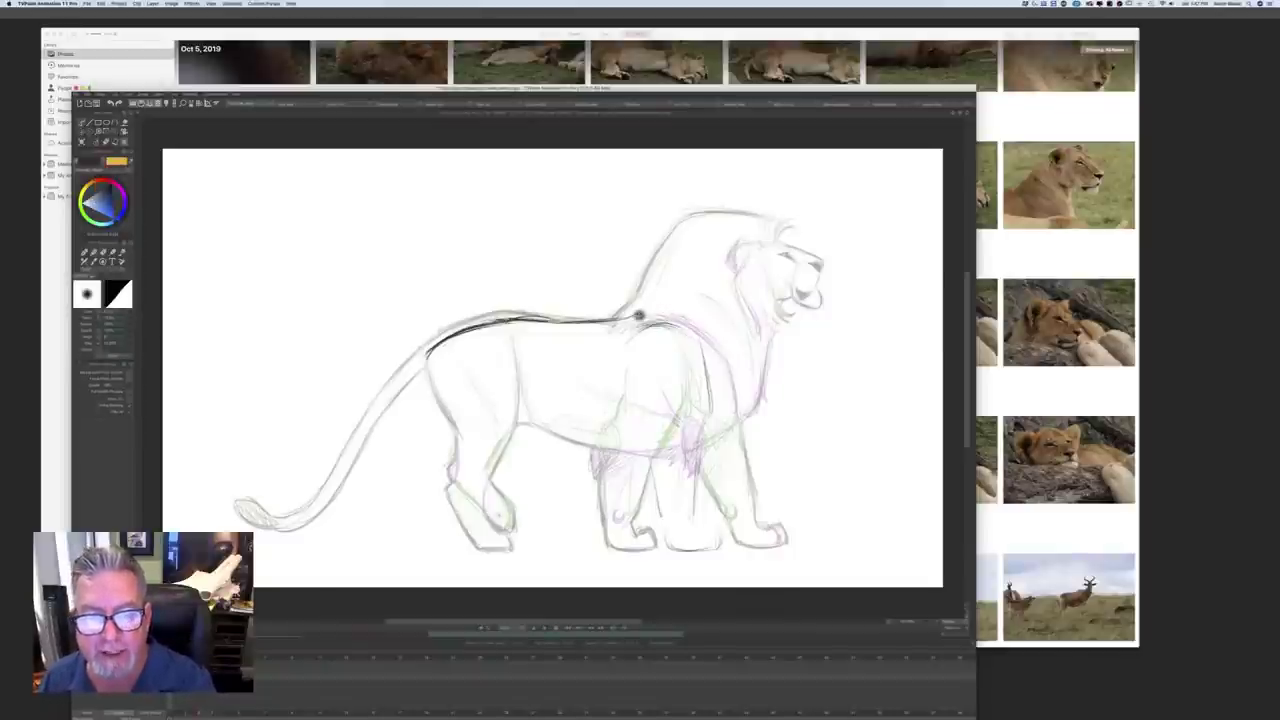
key("e")
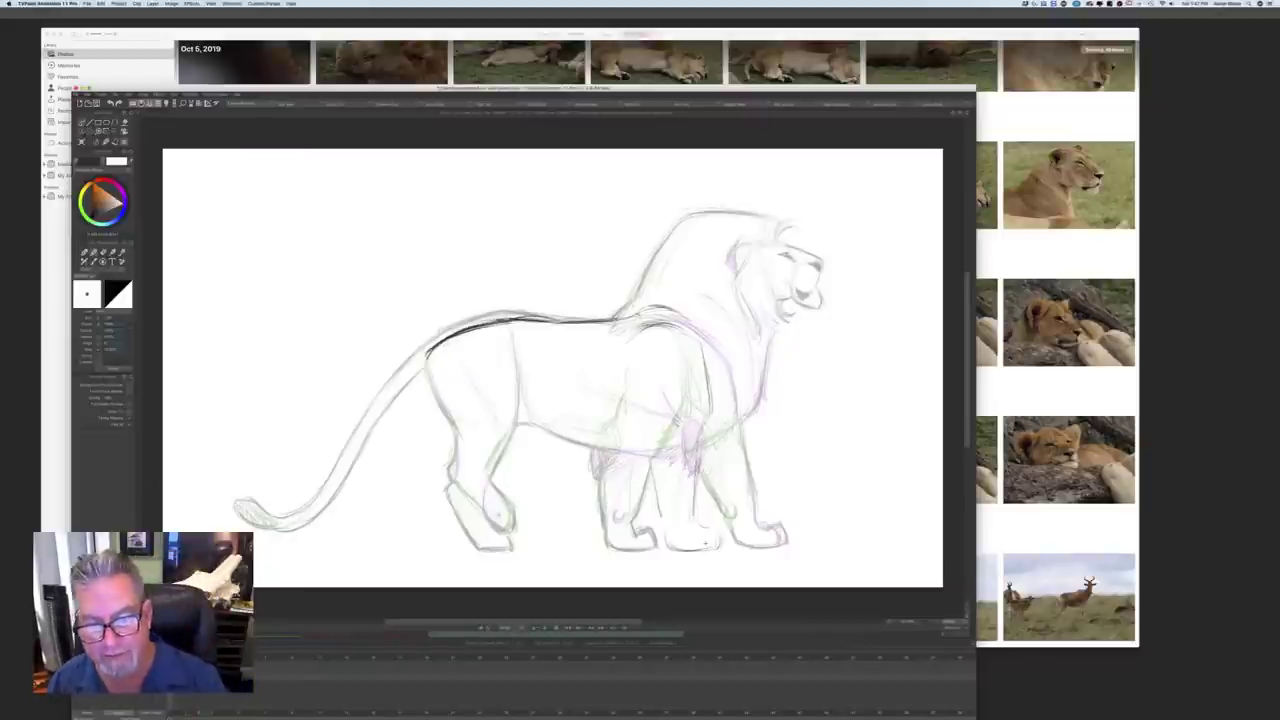
key("Right")
key("Left")
key("Left")
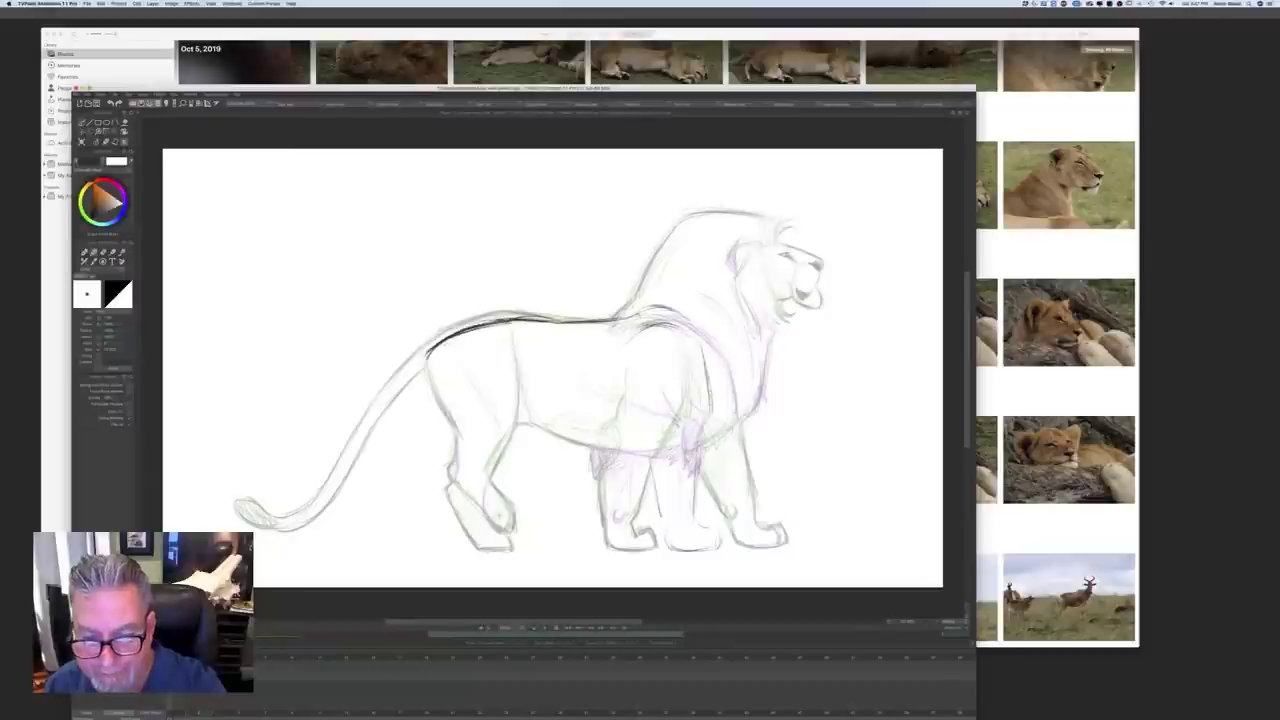
Step: Try a passing foreleg with a darker shoulder front curving in under the chest and an elbow behind it
mouse_move(697, 342)
left_mouse_down()
mouse_move(711, 411)
mouse_move(670, 456)
left_mouse_up()
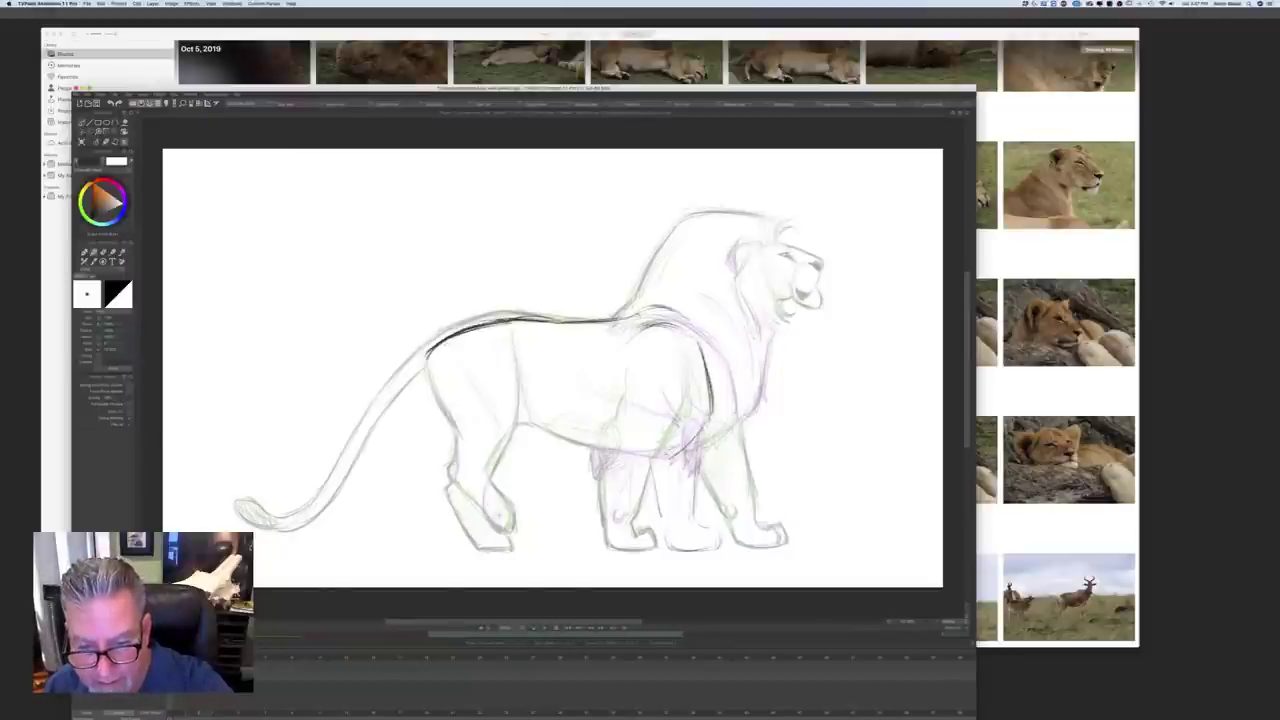
mouse_move(703, 385)
left_mouse_down()
mouse_move(707, 416)
mouse_move(684, 447)
left_mouse_up()
key("Left")
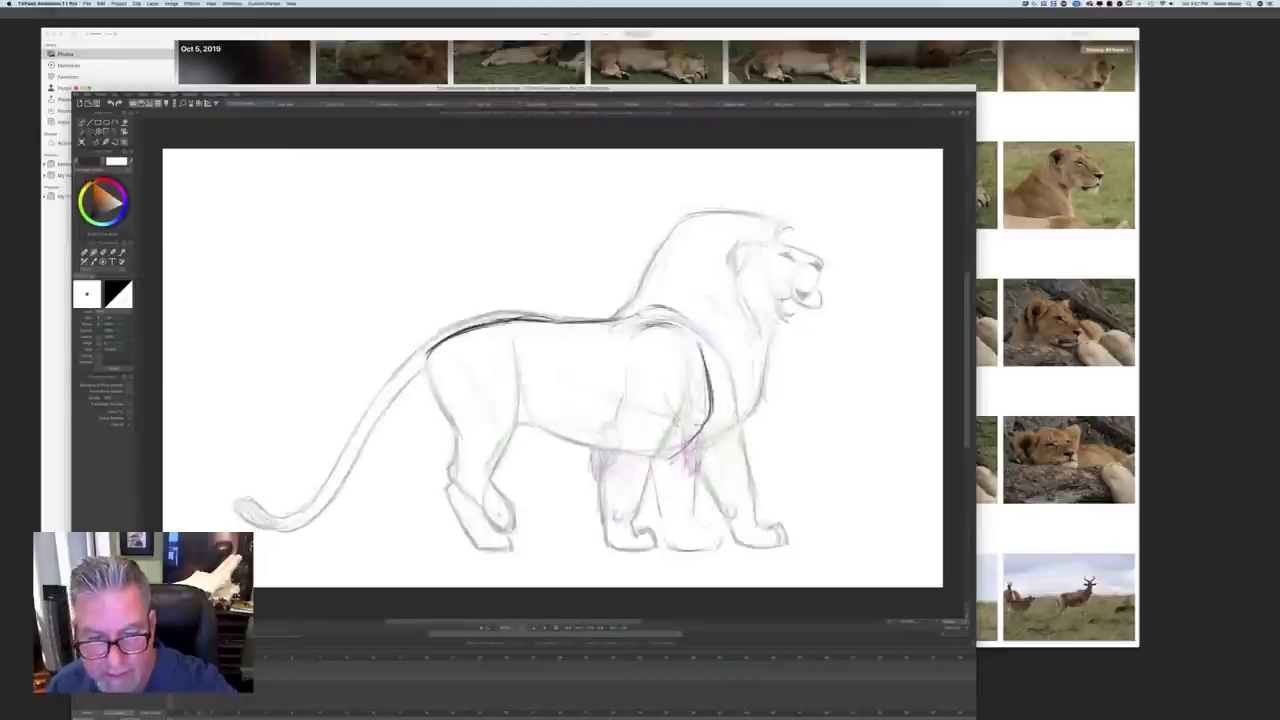
left_click_drag(633, 402, 619, 439)
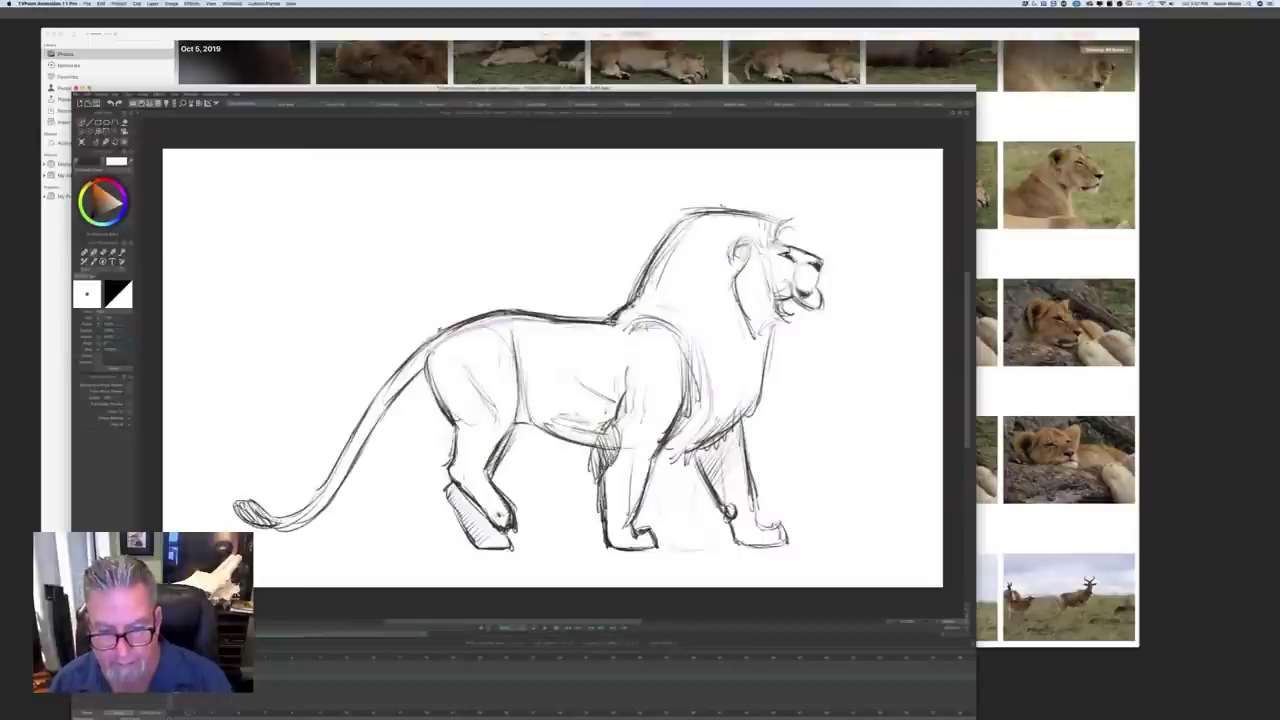
mouse_move(630, 418)
left_mouse_down()
mouse_move(616, 439)
mouse_move(634, 486)
left_mouse_up()
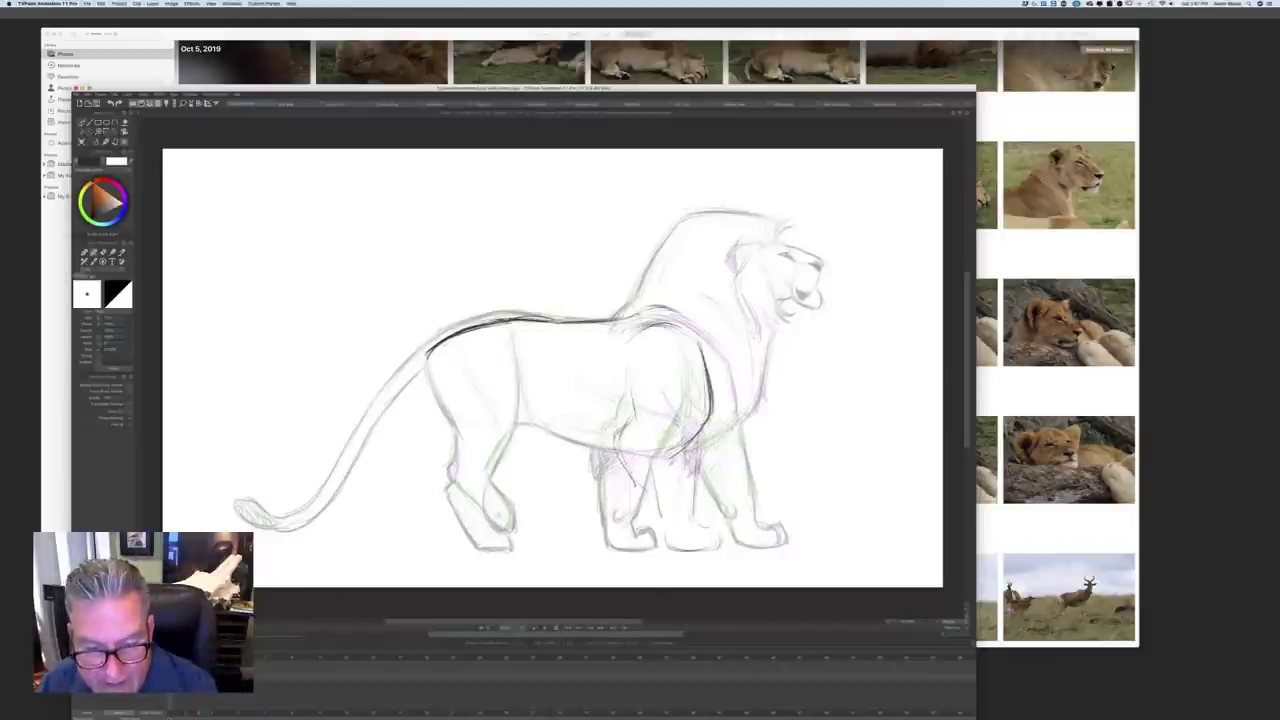
Step: Try angling the forearm forward with a bent wrist above the guide paw, and flip to compare it with the previous pose
left_click_drag(684, 470, 698, 532)
left_click_drag(686, 478, 704, 524)
left_click_drag(702, 514, 680, 536)
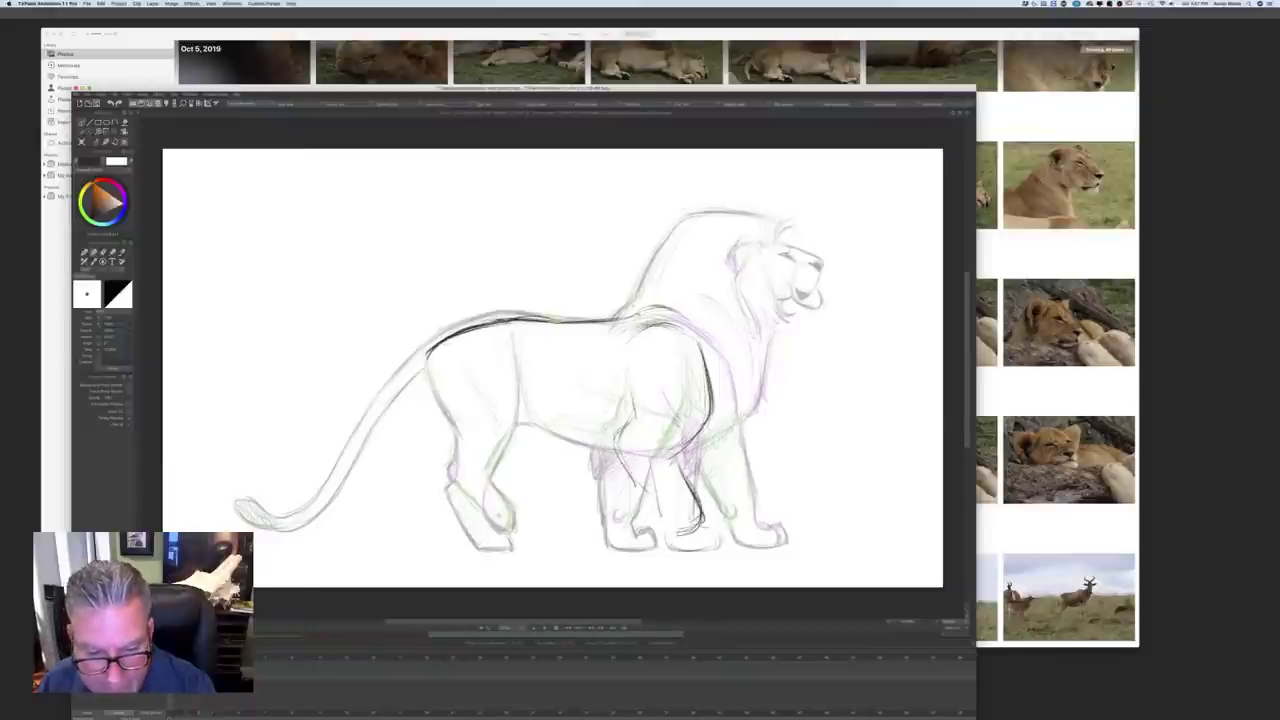
left_click_drag(614, 450, 664, 514)
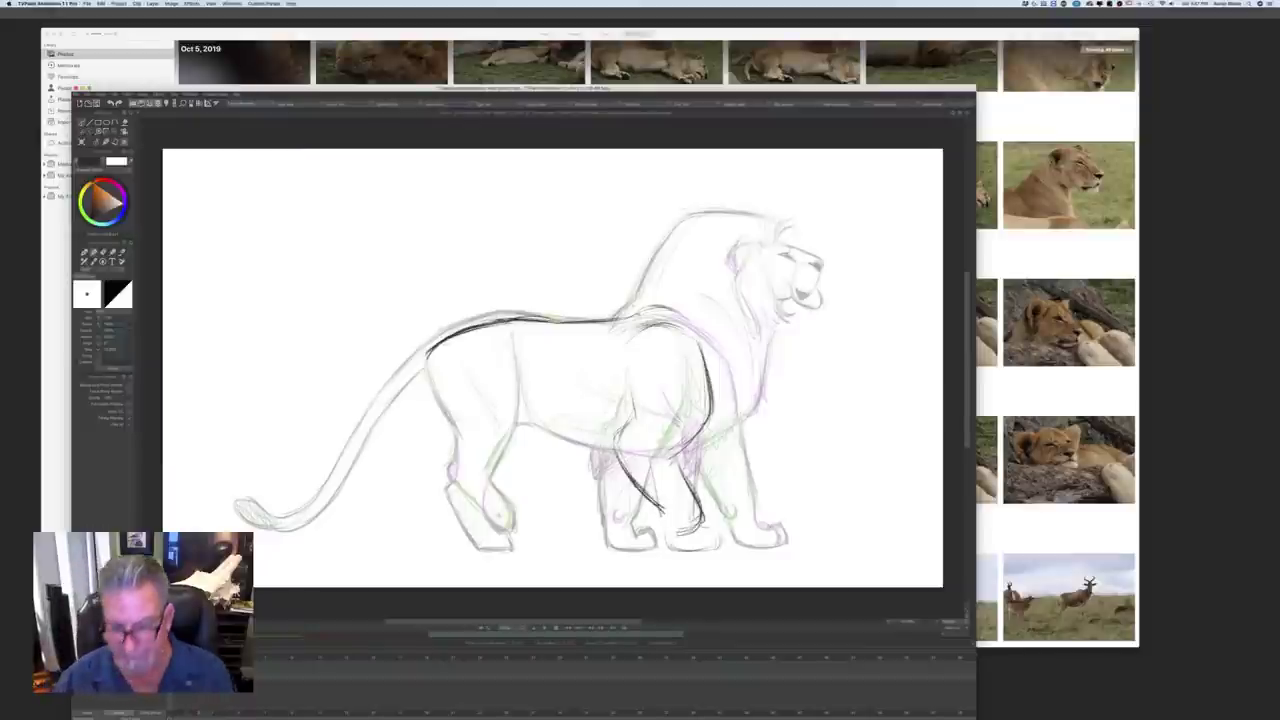
key("Left")
key("Right")
key("Left")
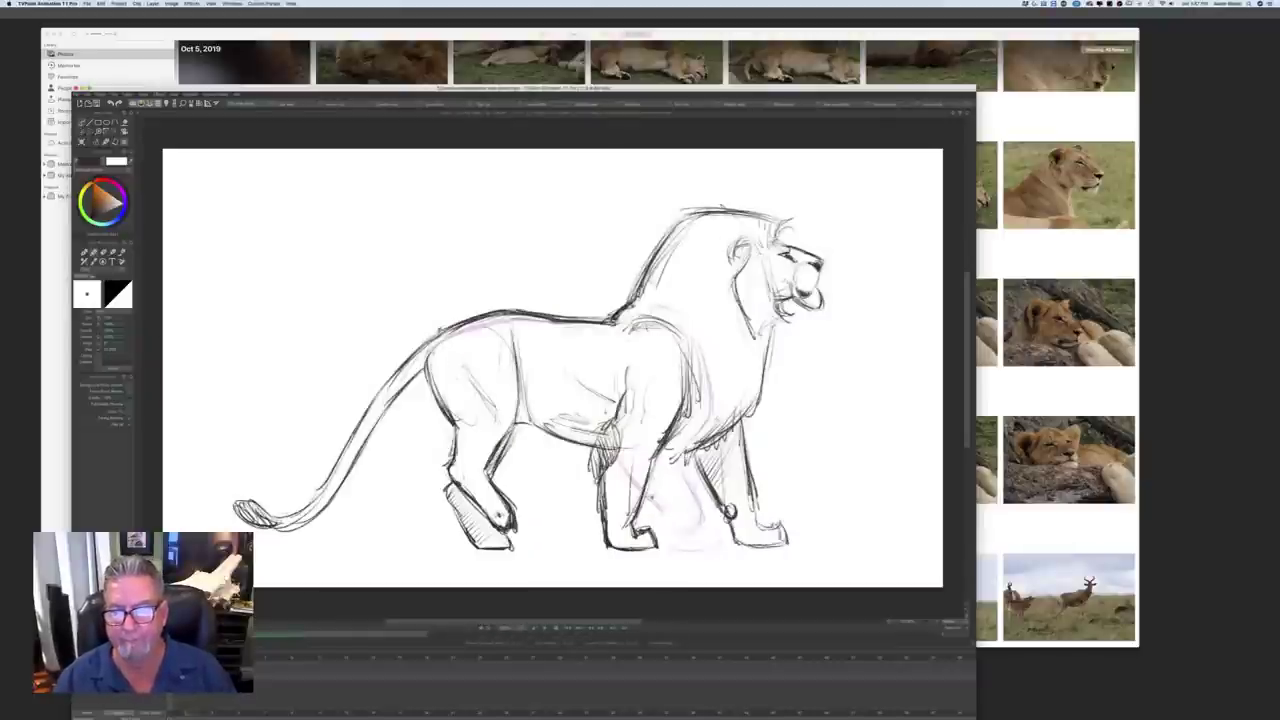
key("Right")
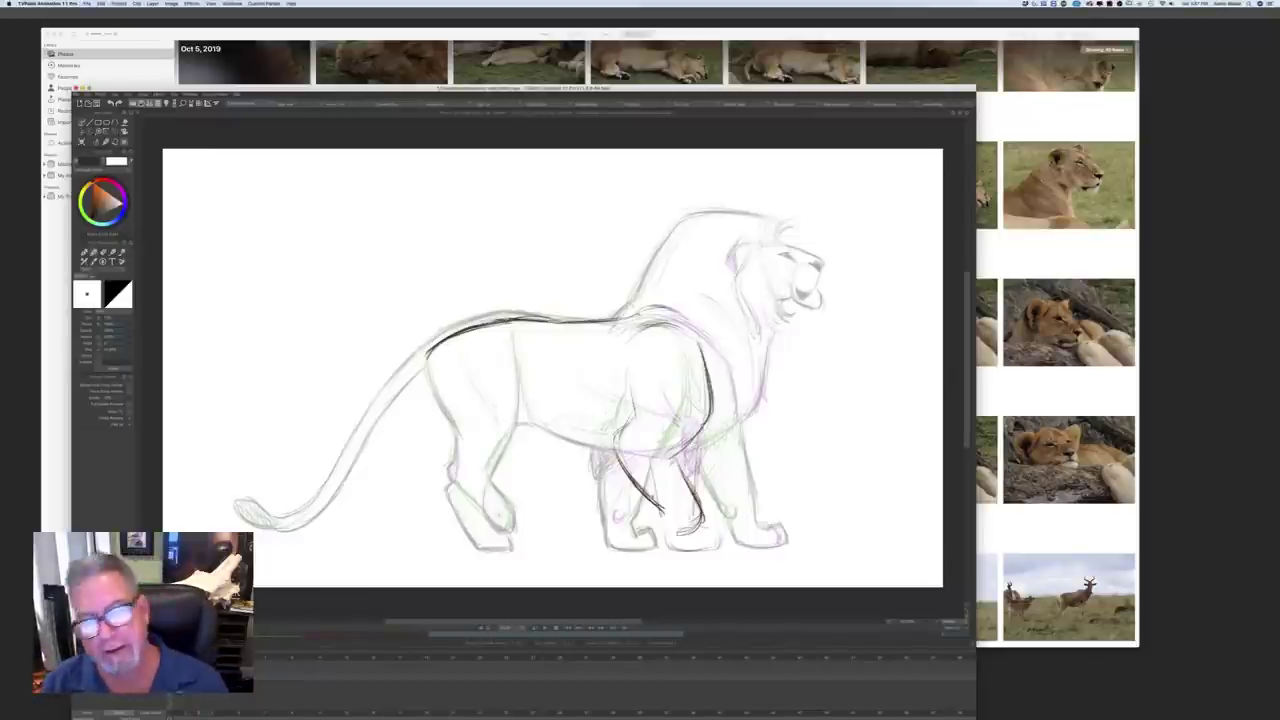
Step: Erase the sketched passing foreleg and redraw the shoulder's front contour bulging further forward toward the chest
key("e")
mouse_move(662, 438)
left_mouse_down()
mouse_move(697, 524)
mouse_move(622, 462)
mouse_move(634, 390)
mouse_move(710, 410)
left_mouse_up()
key("e")
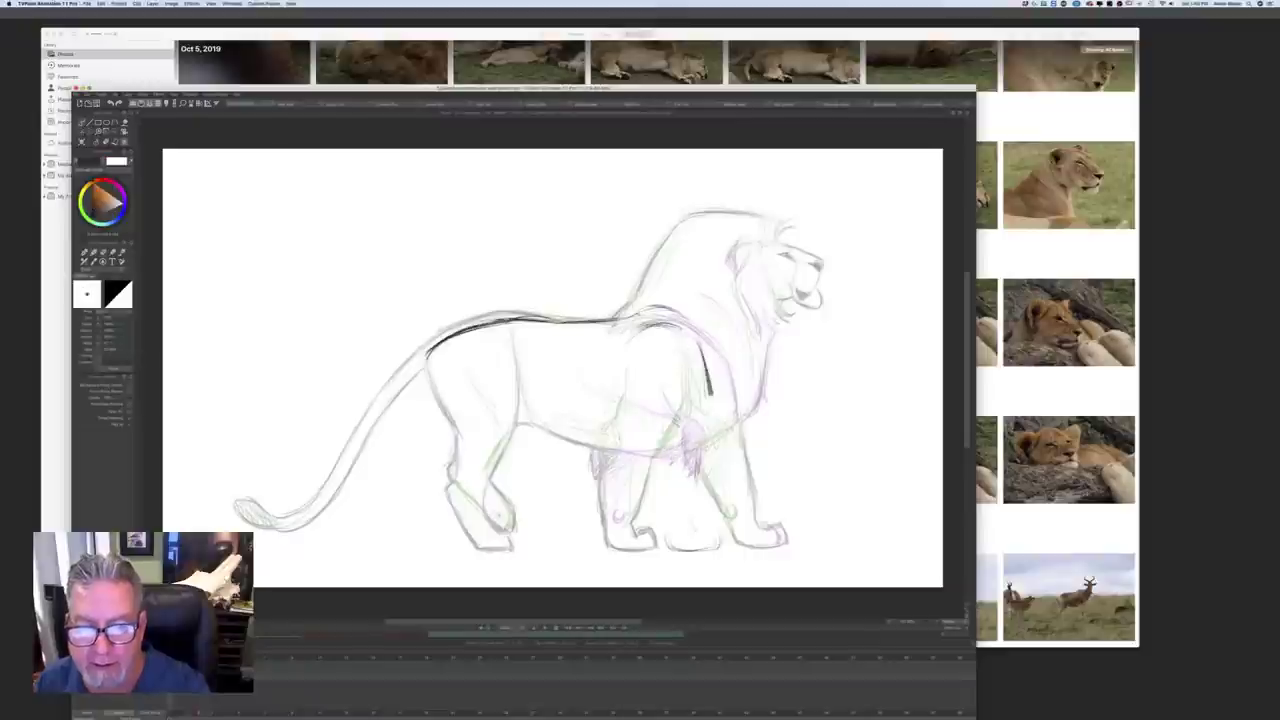
mouse_move(688, 334)
left_mouse_down()
mouse_move(722, 412)
mouse_move(636, 318)
mouse_move(688, 326)
mouse_move(716, 378)
mouse_move(724, 400)
mouse_move(720, 390)
mouse_move(690, 432)
left_mouse_up()
key("e")
key("e")
left_click_drag(720, 386, 684, 436)
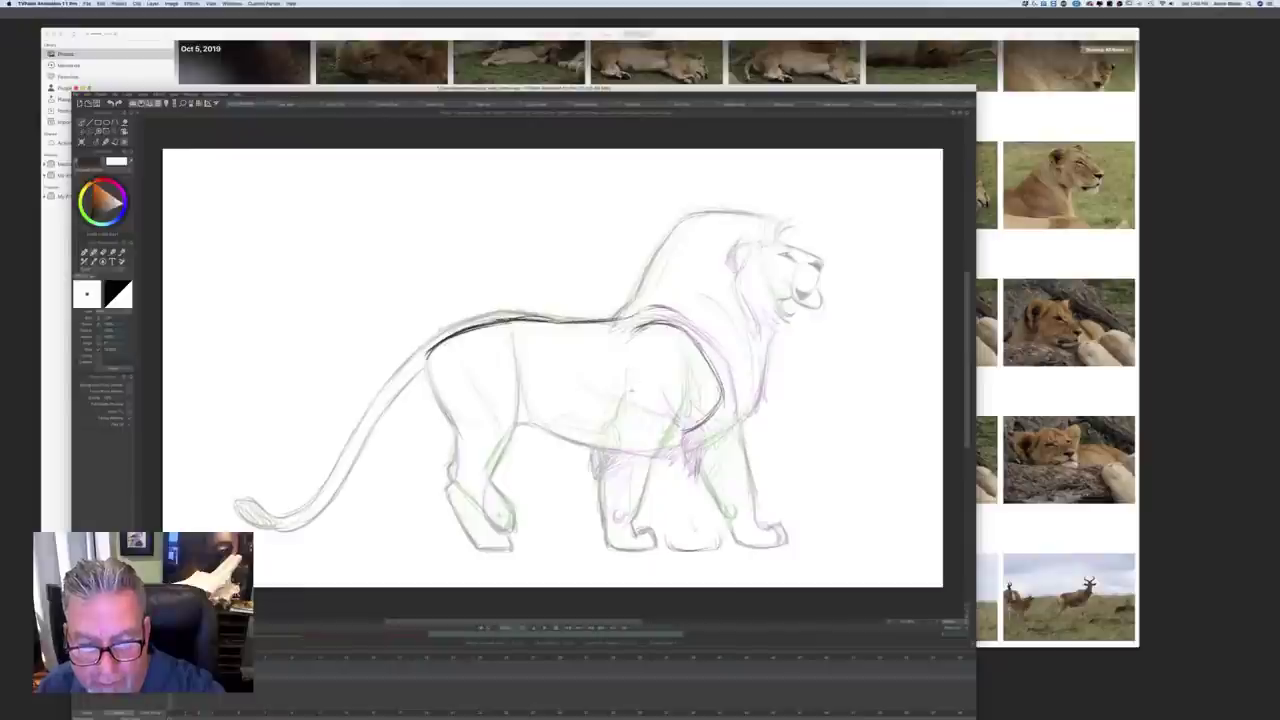
Step: Sketch the raised elbow behind the shoulder with its fur tuft and a forearm slanting forward beneath the belly
mouse_move(634, 388)
left_mouse_down()
mouse_move(597, 430)
mouse_move(642, 462)
mouse_move(651, 429)
mouse_move(648, 440)
mouse_move(684, 456)
left_mouse_up()
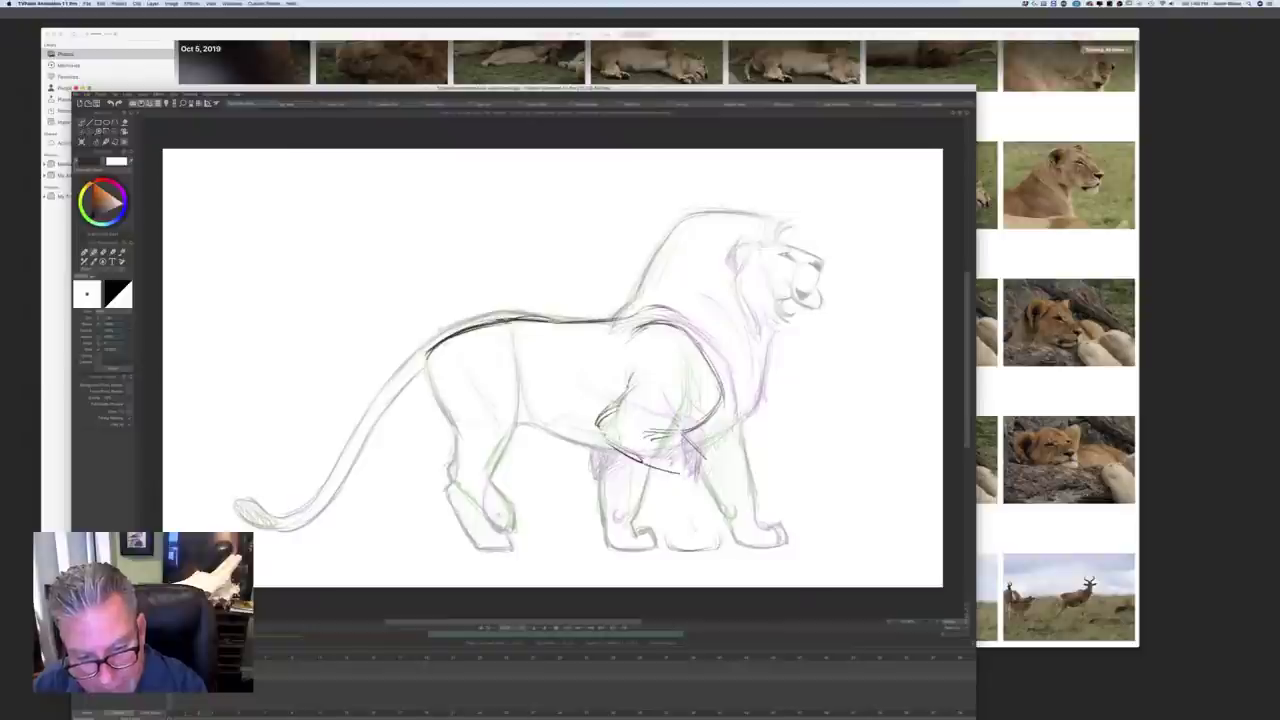
left_click_drag(606, 442, 684, 482)
mouse_move(644, 463)
left_mouse_down()
mouse_move(682, 484)
mouse_move(716, 470)
mouse_move(702, 503)
left_mouse_up()
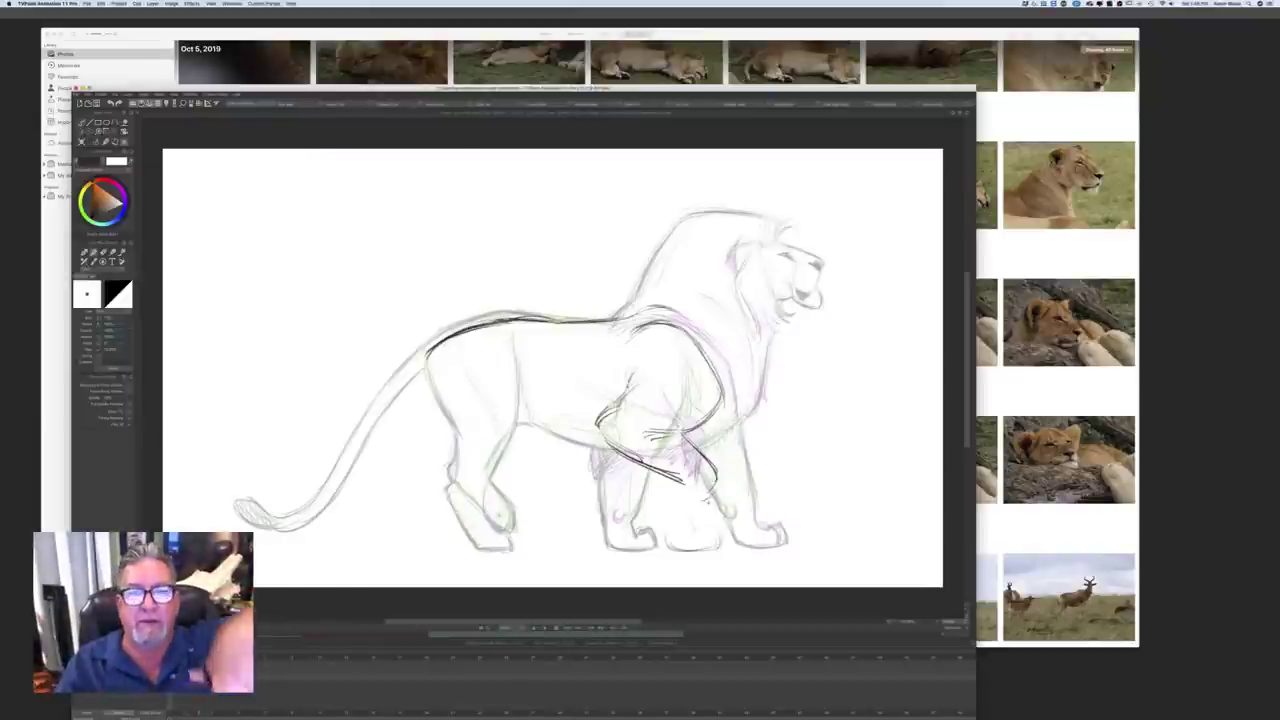
left_click_drag(598, 418, 602, 462)
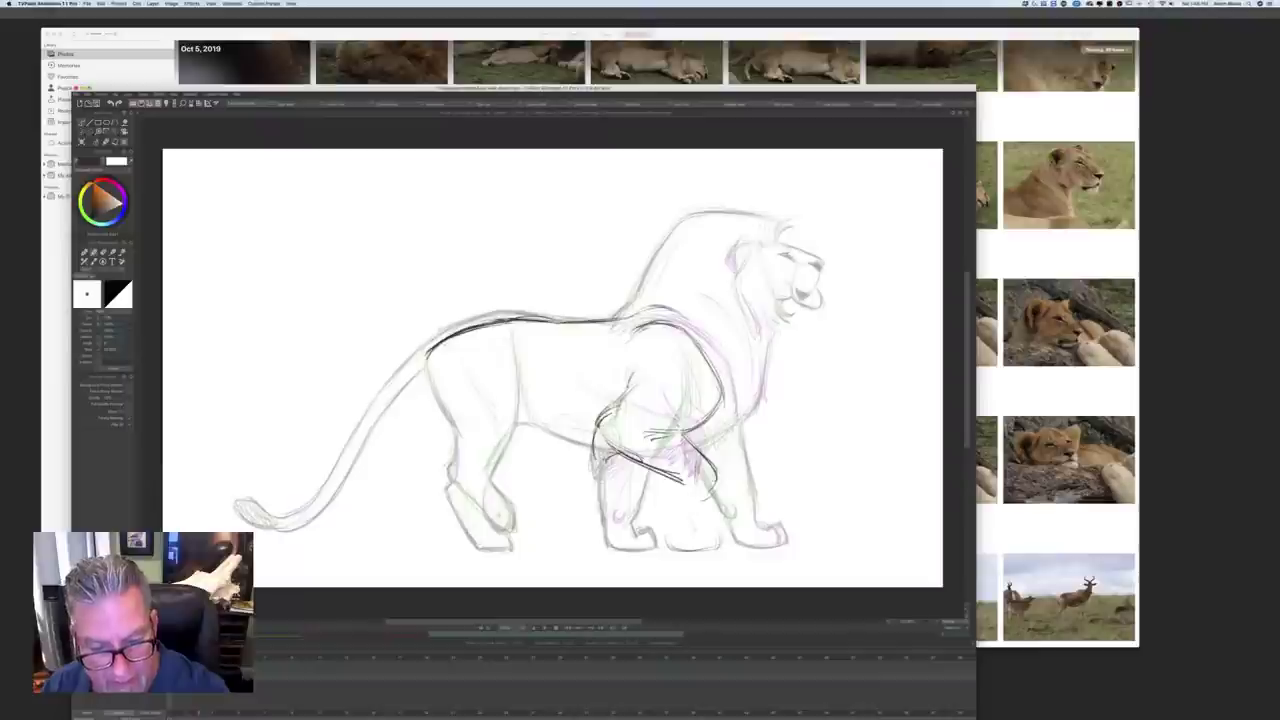
mouse_move(616, 412)
left_mouse_down()
mouse_move(618, 444)
mouse_move(596, 468)
mouse_move(614, 466)
mouse_move(616, 436)
mouse_move(600, 440)
left_mouse_up()
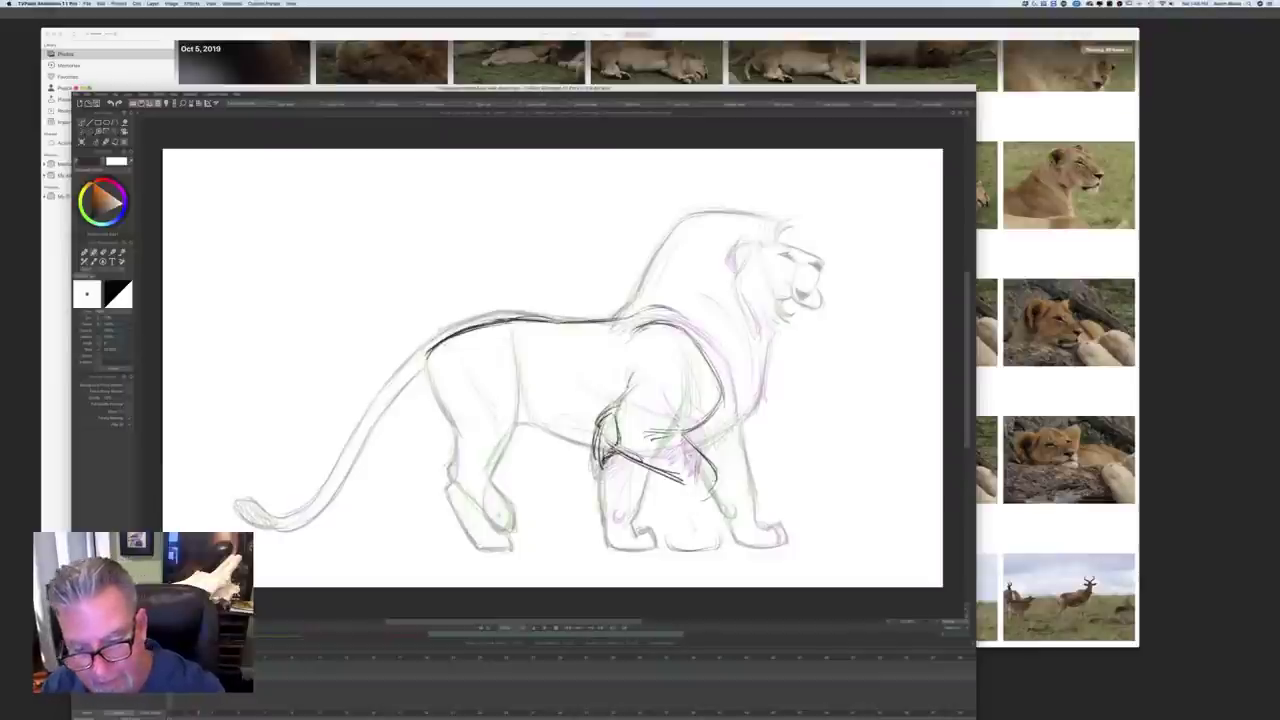
Step: Darken the forearm and bent wrist, and draw the lifted paw folded back with a shaded pad
left_click_drag(714, 478, 702, 502)
mouse_move(694, 430)
left_mouse_down()
mouse_move(686, 450)
mouse_move(718, 474)
left_mouse_up()
mouse_move(620, 458)
left_mouse_down()
mouse_move(714, 498)
mouse_move(654, 504)
mouse_move(662, 512)
mouse_move(660, 500)
left_mouse_up()
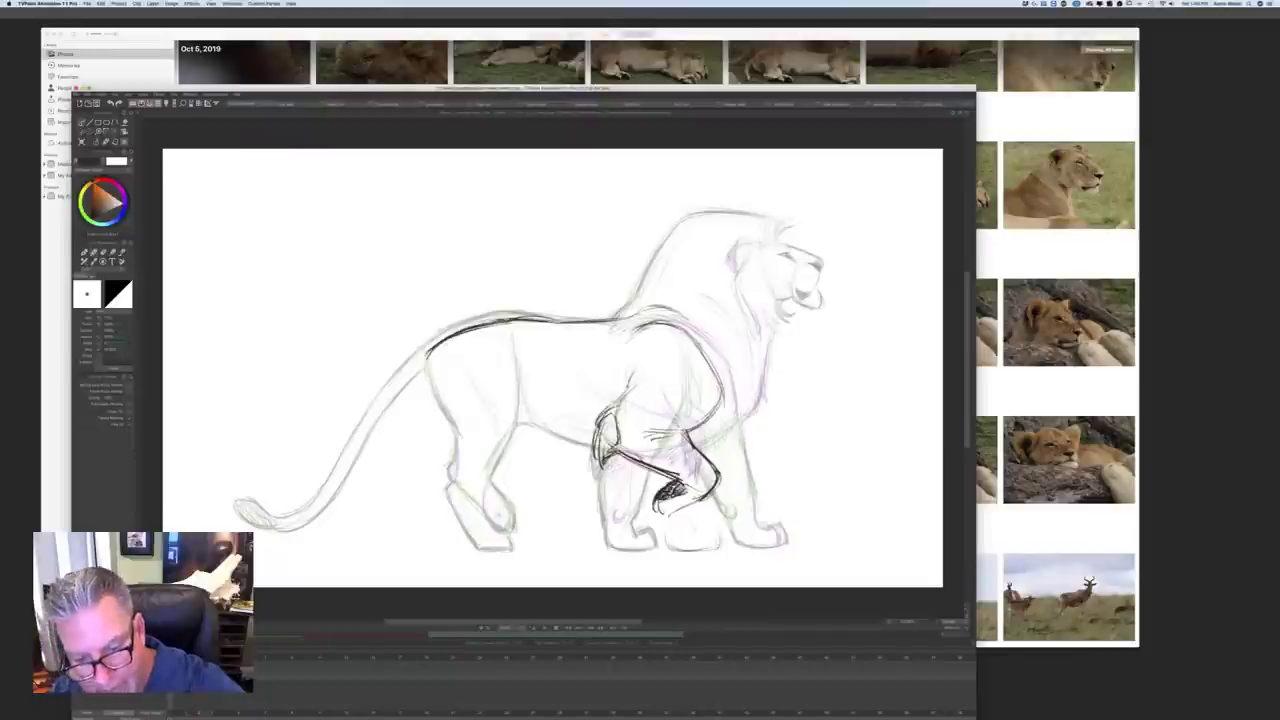
left_click_drag(657, 508, 680, 510)
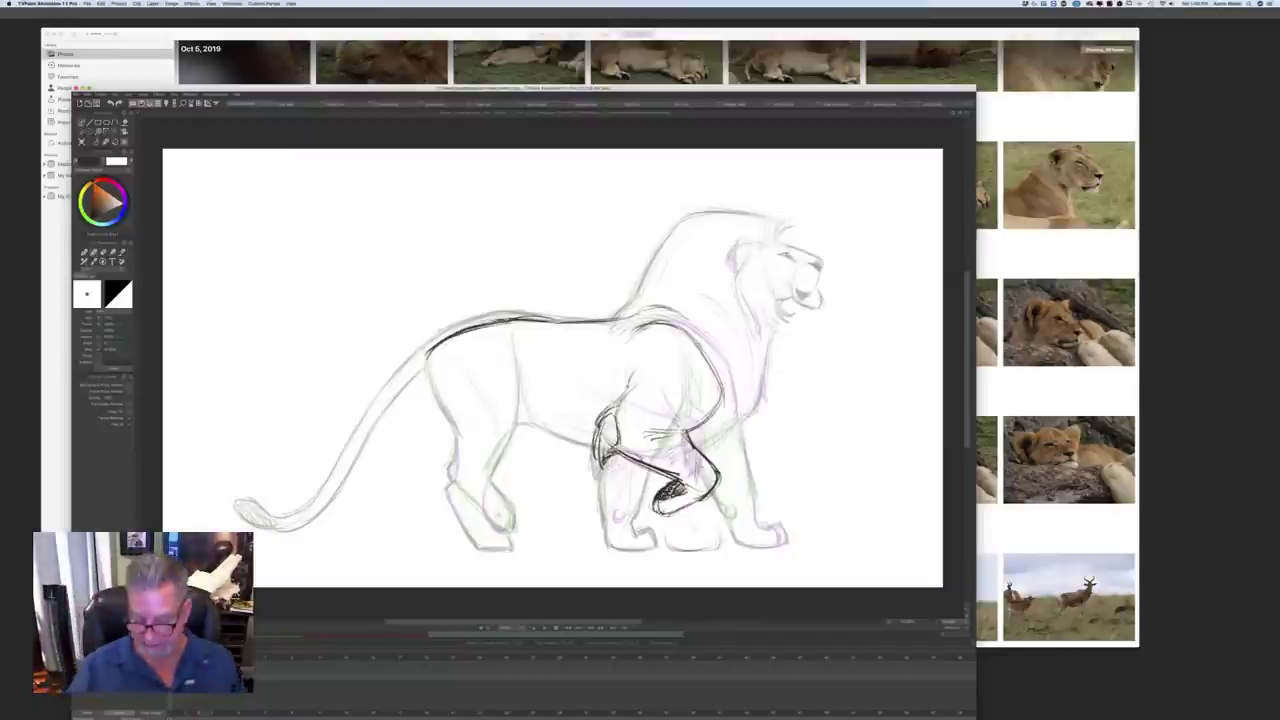
Step: Flip repeatedly through the three poses to examine how the lifted foreleg swings between the two contact positions
key("Left")
key("Right")
key("Left")
key("Right")
key("Right")
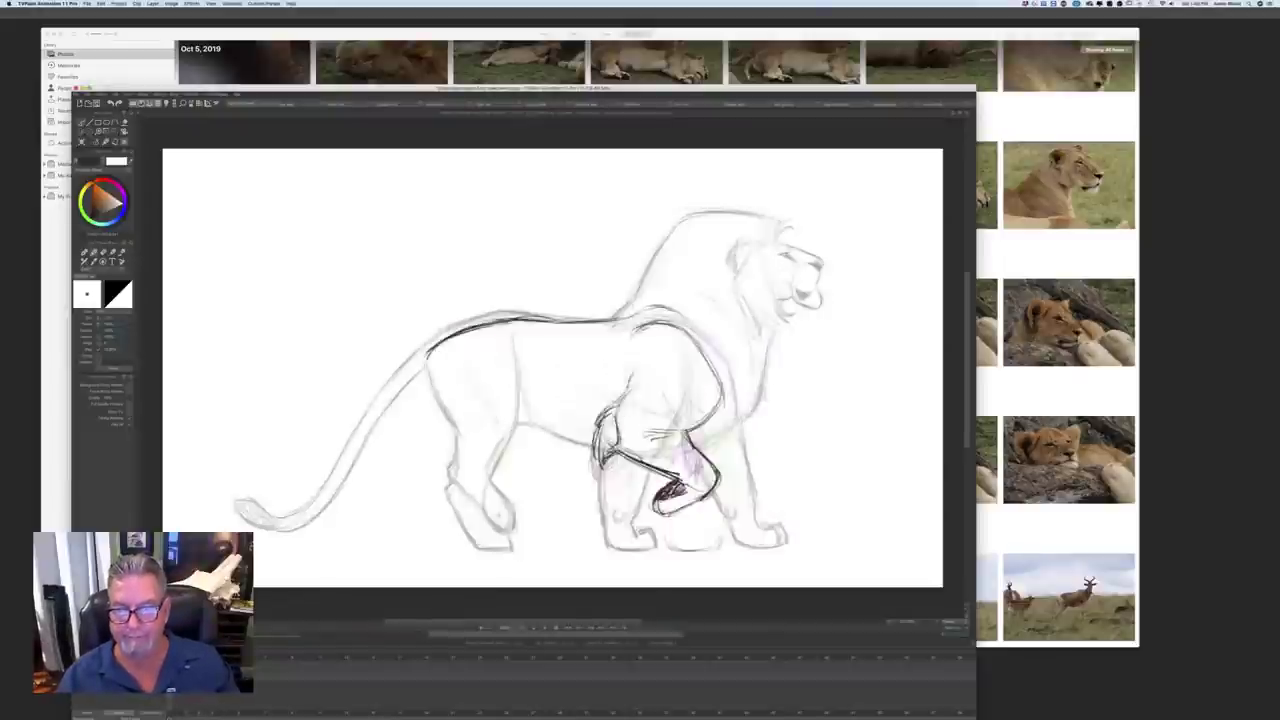
key("Left")
key("Left")
key("Right")
key("Right")
key("Left")
key("Left")
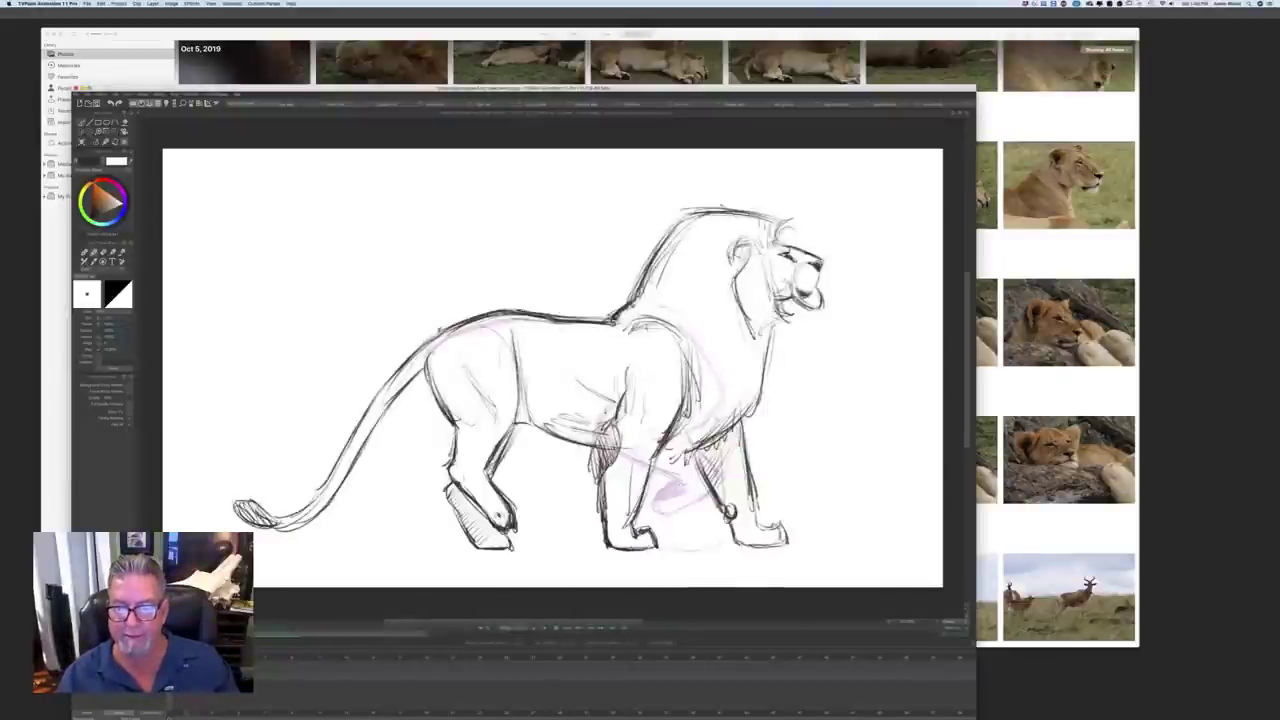
key("Right")
key("Right")
key("Left")
key("Left")
key("Right")
key("Right")
key("Left")
key("Left")
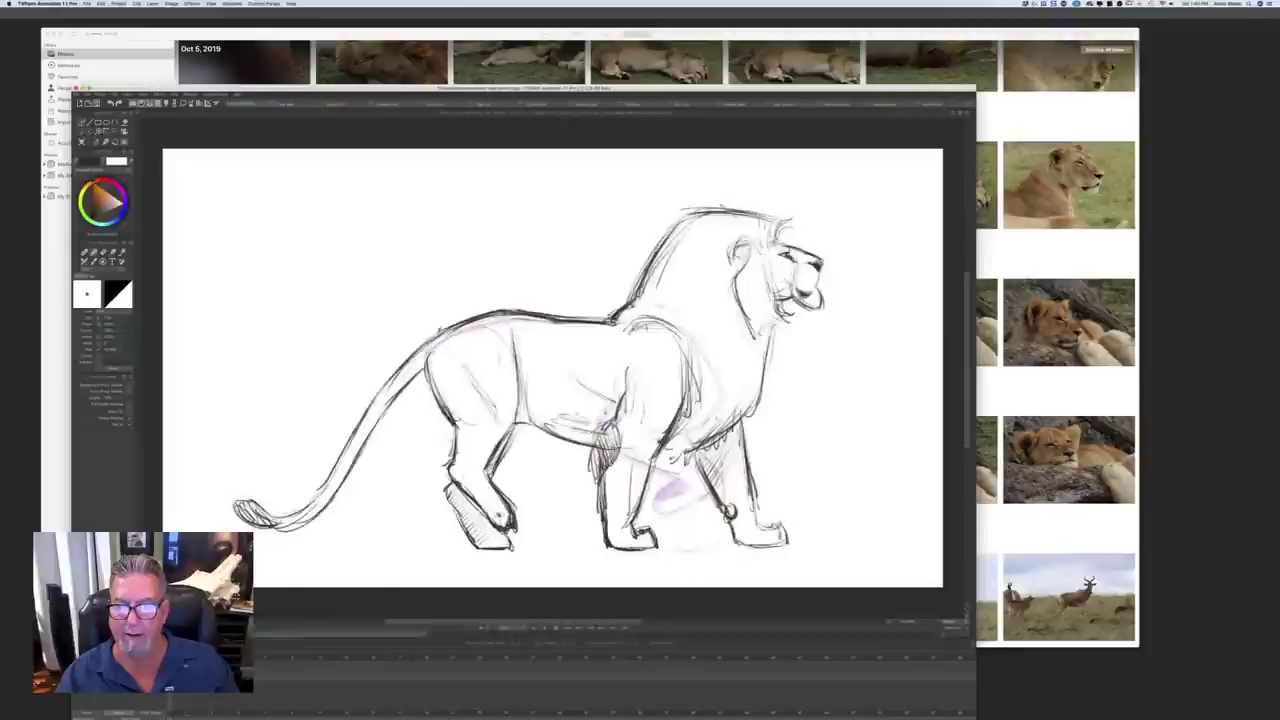
key("Right")
key("Right")
key("Left")
key("Left")
key("Right")
key("Right")
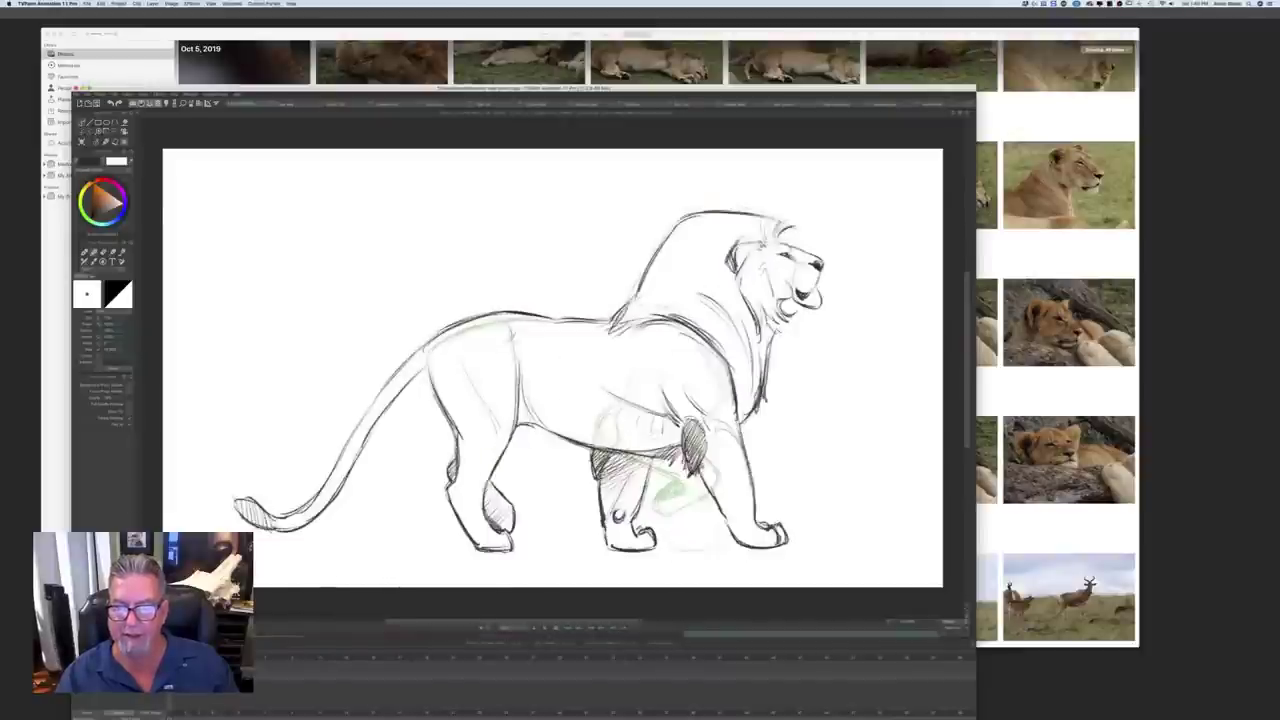
key("Left")
key("Left")
key("Right")
key("Left")
key("Right")
key("Left")
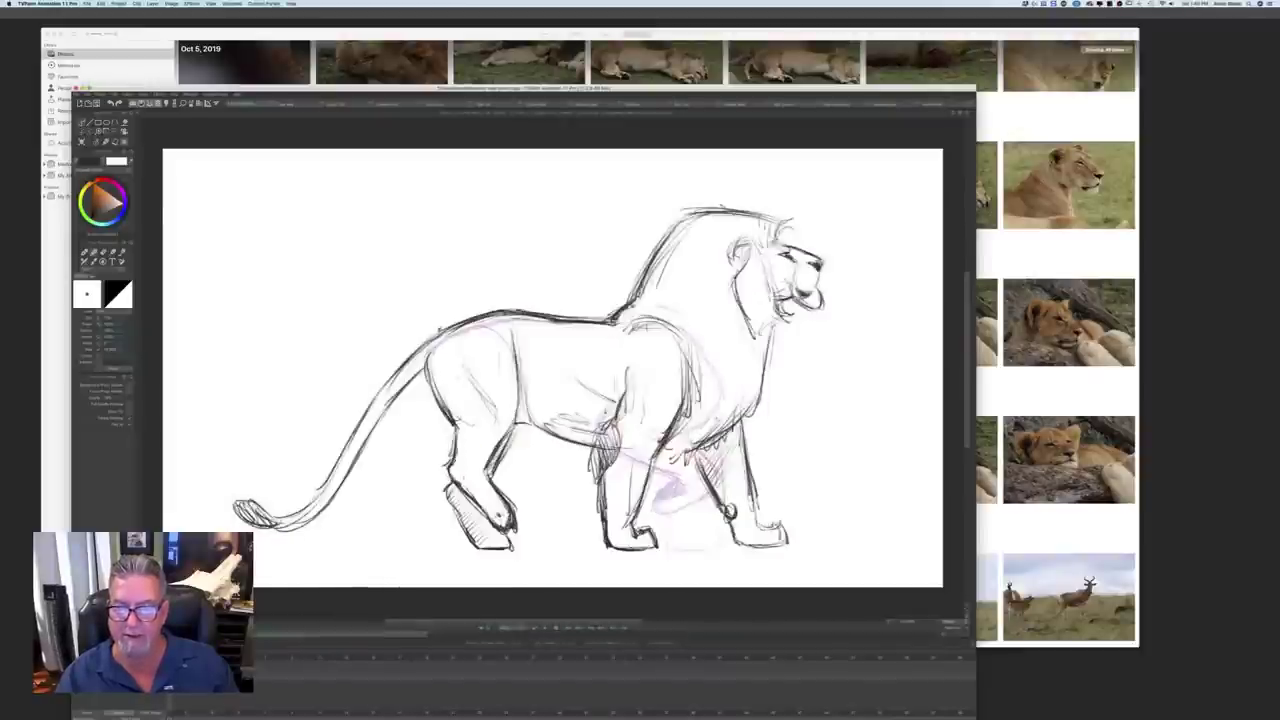
key("Right")
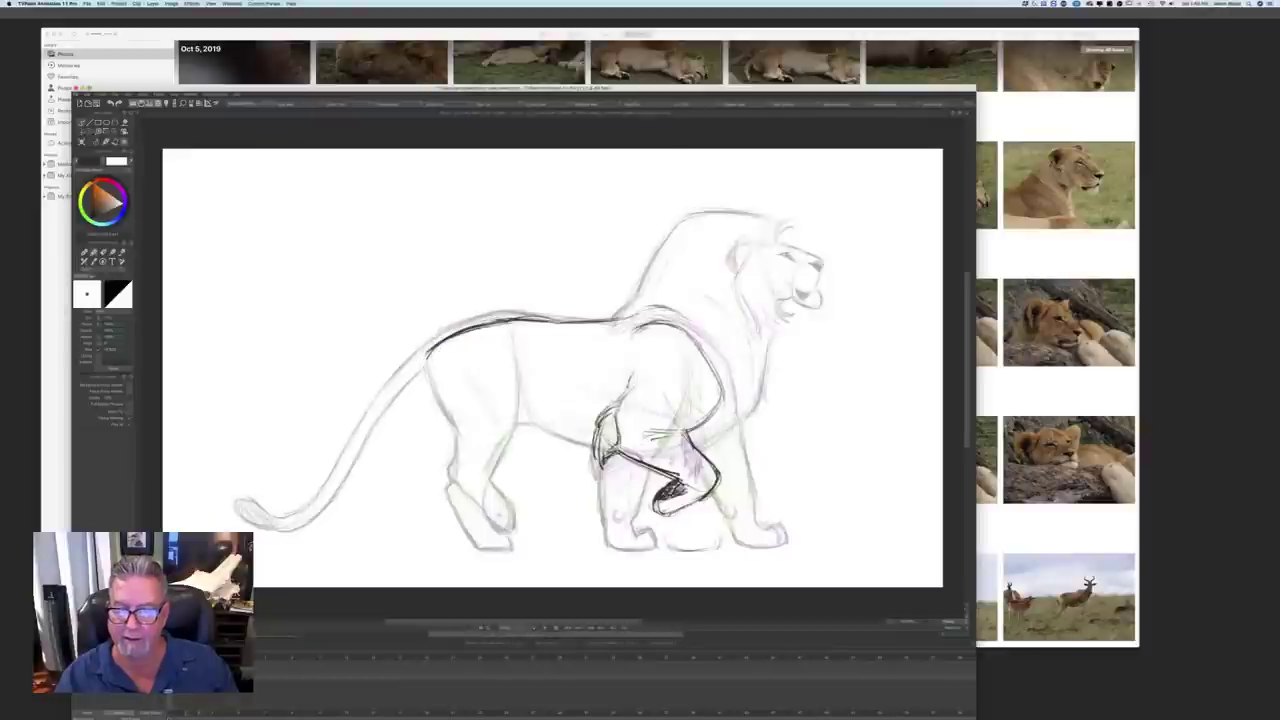
key("Right")
key("Left")
key("Right")
key("Left")
key("Left")
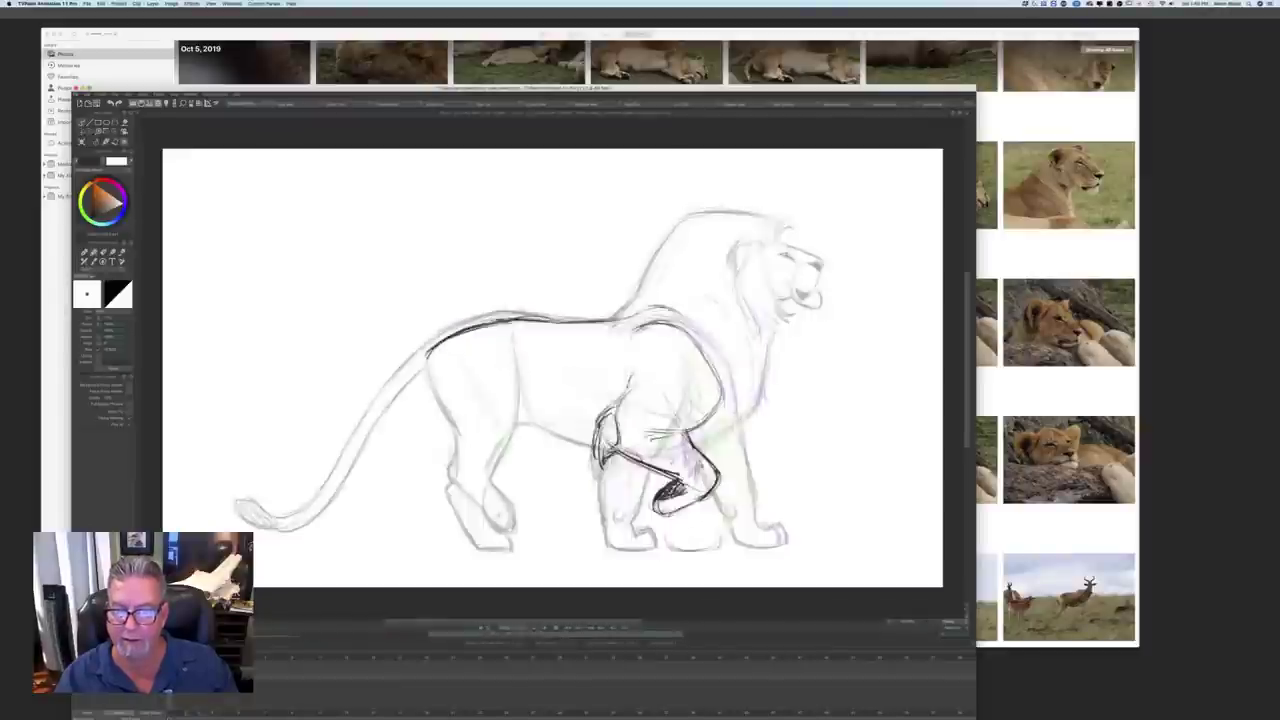
key("Right")
key("Right")
key("Left")
key("Right")
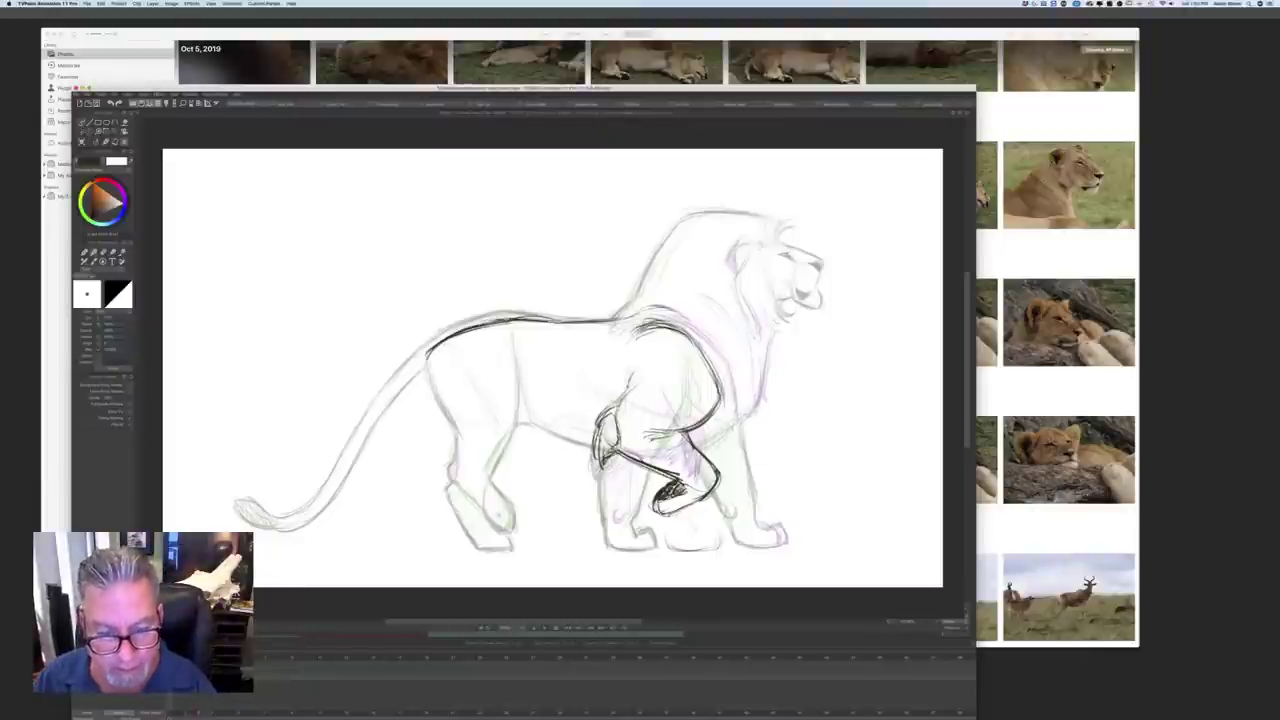
Step: Darken the belly line behind the elbow, start the flank line at the thigh and reinforce the elbow's upper contour
left_click_drag(514, 432, 606, 450)
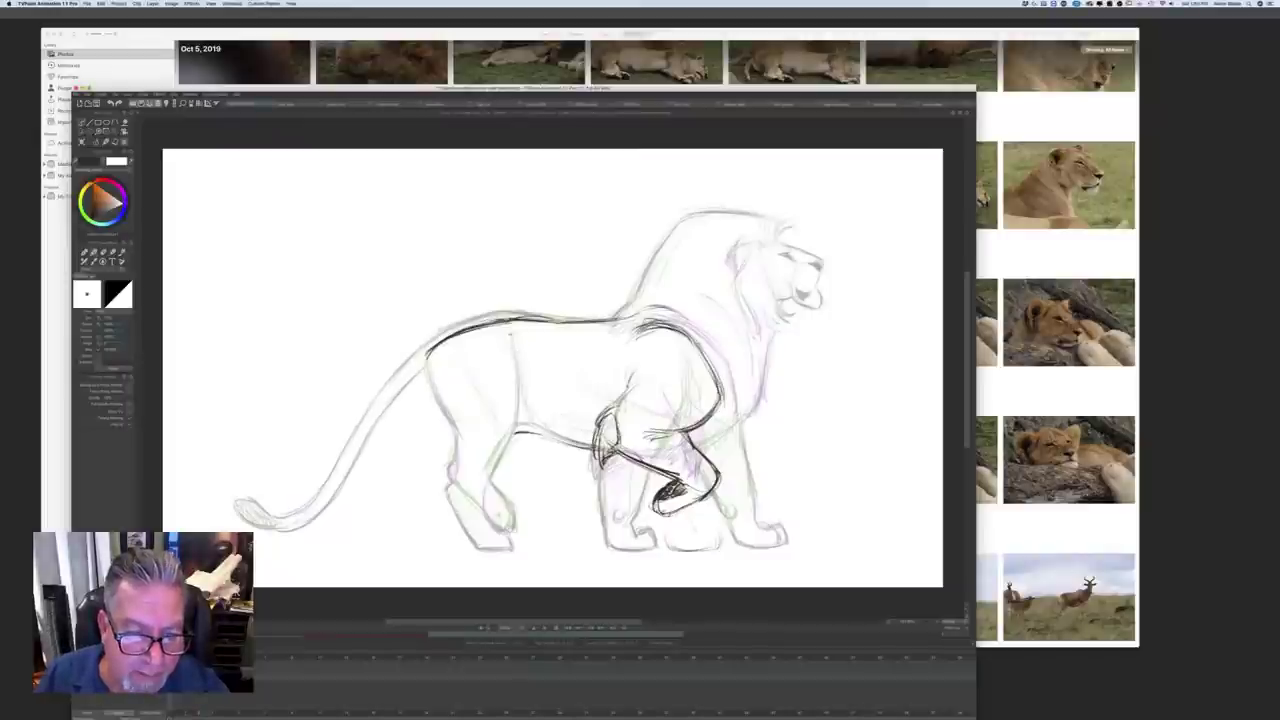
left_click_drag(512, 336, 518, 358)
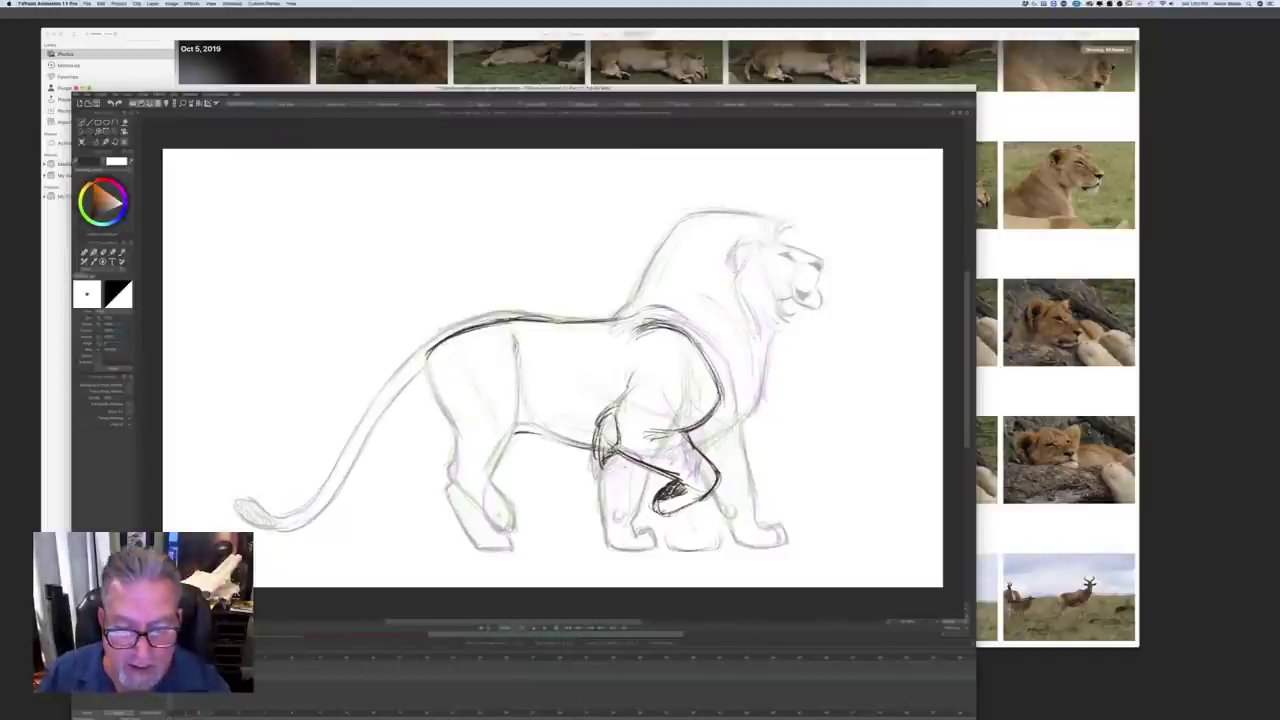
left_click_drag(630, 385, 603, 419)
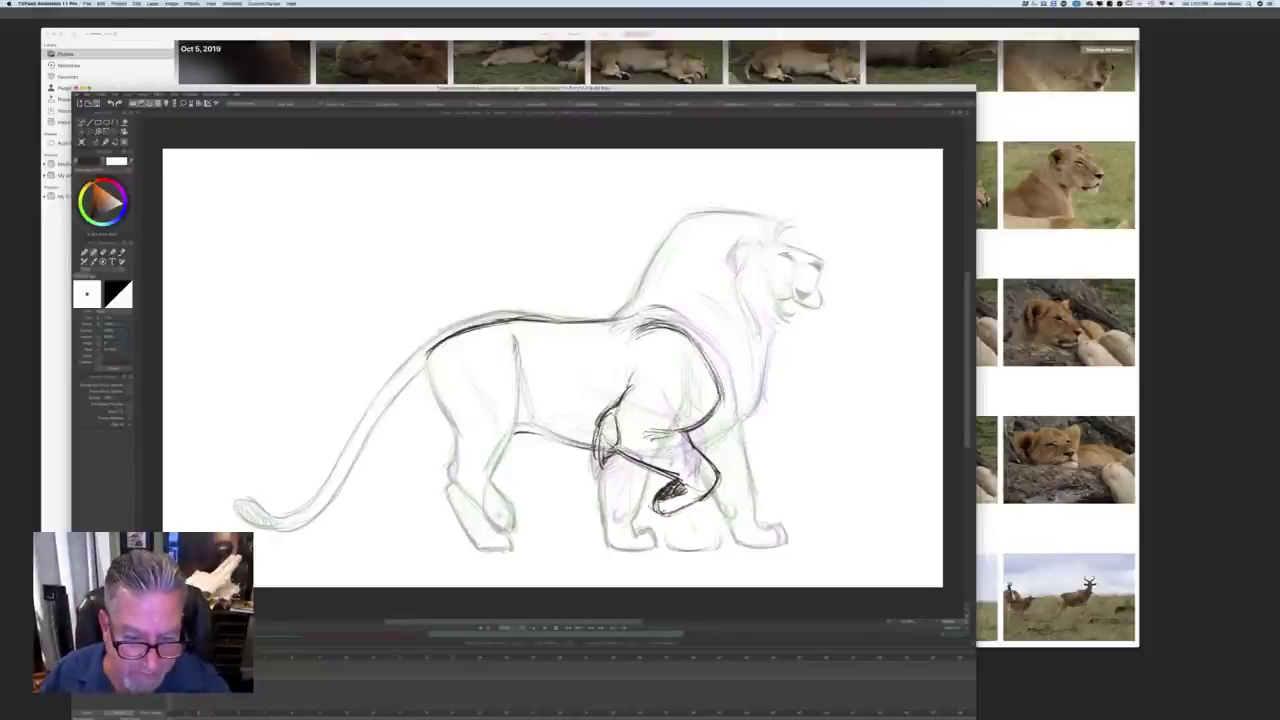
Step: Draw the near hind leg's front contour from the flank down through the shin to the top of a forward-placed paw
left_click_drag(527, 380, 558, 535)
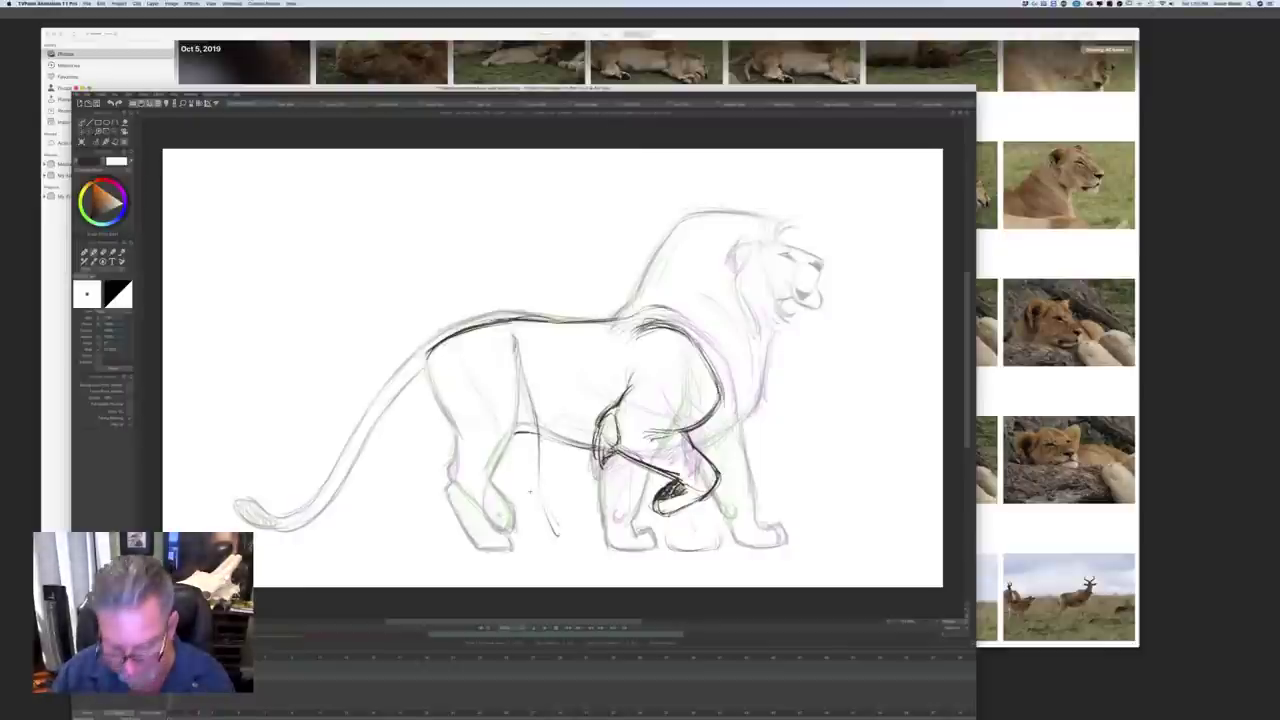
left_click_drag(543, 490, 568, 532)
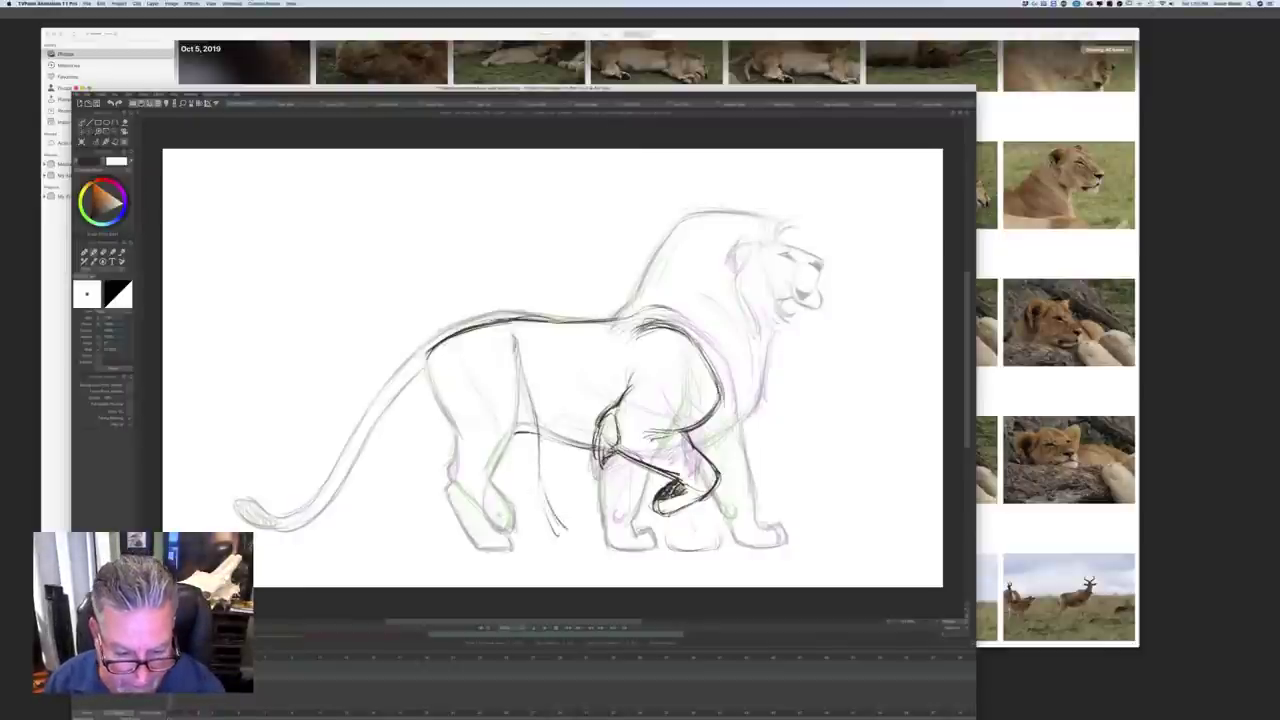
mouse_move(539, 444)
left_mouse_down()
mouse_move(548, 502)
mouse_move(591, 549)
left_mouse_up()
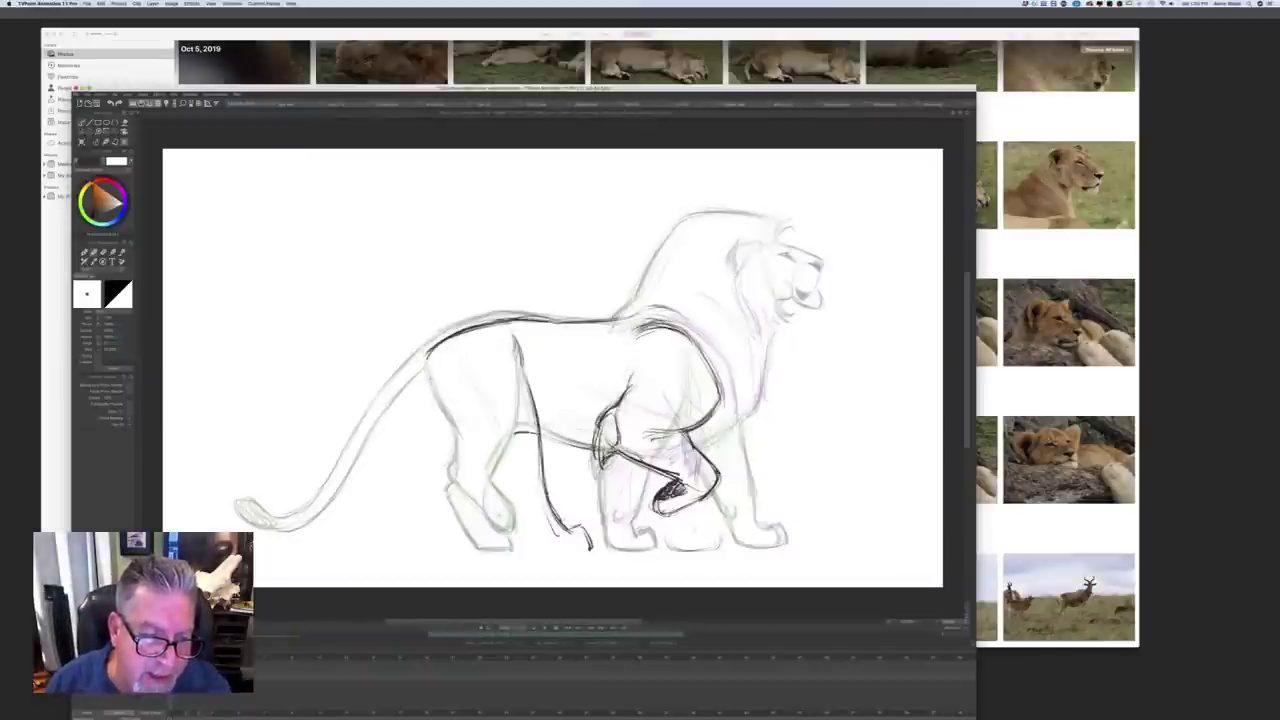
Step: Draw the near hind leg's rear contour from the rump past the hock and close the planted paw with a sole and toes
mouse_move(436, 392)
left_mouse_down()
mouse_move(517, 519)
mouse_move(554, 550)
left_mouse_up()
left_click_drag(517, 521, 558, 554)
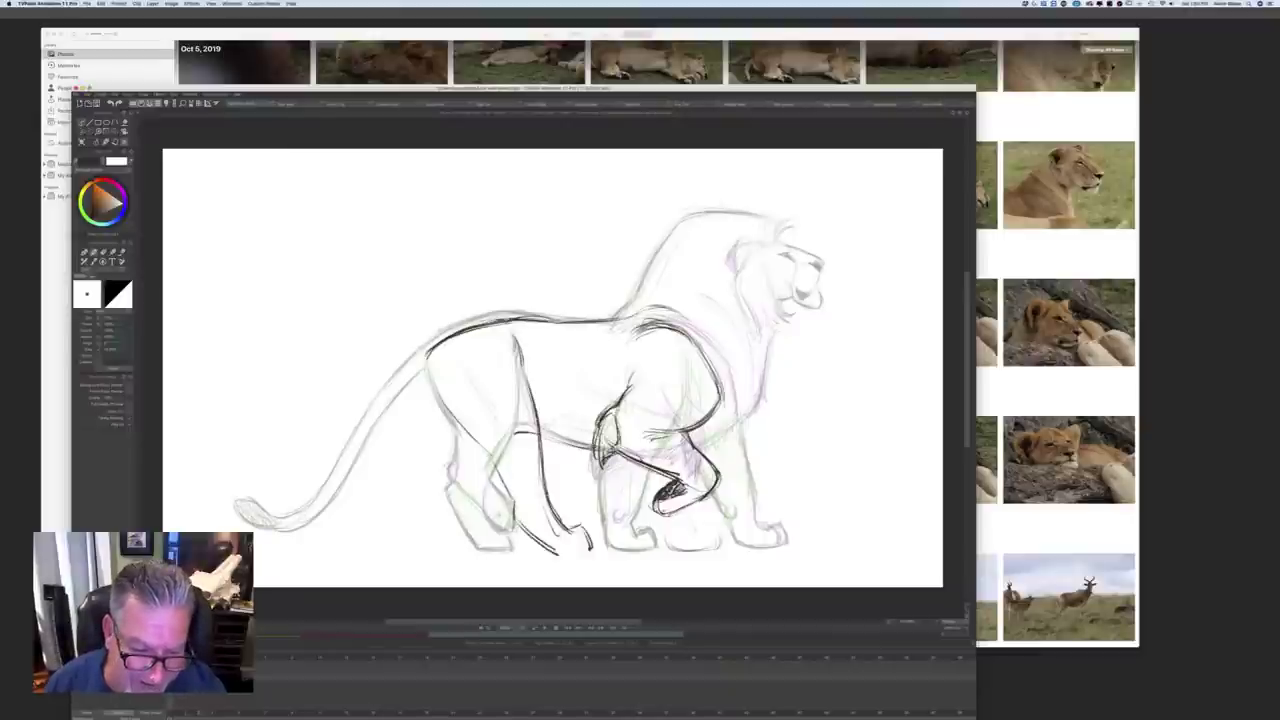
mouse_move(498, 466)
left_mouse_down()
mouse_move(515, 522)
mouse_move(557, 555)
mouse_move(587, 548)
left_mouse_up()
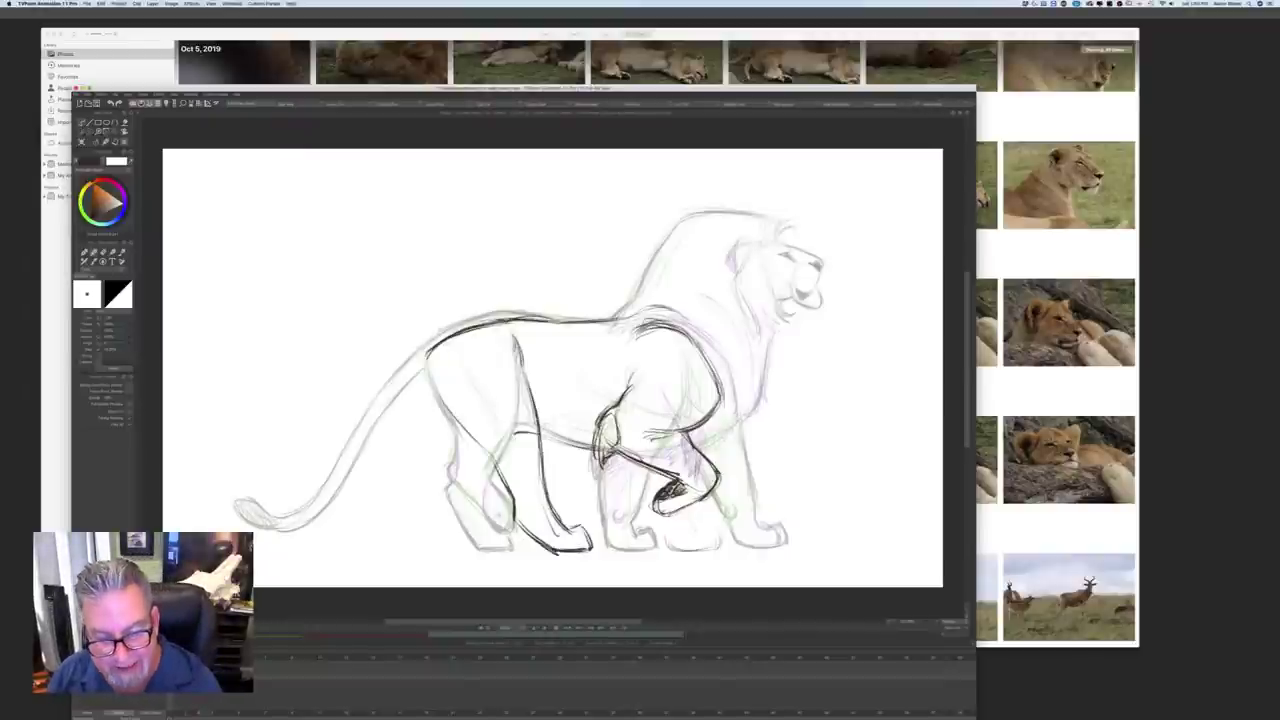
left_click_drag(578, 528, 589, 538)
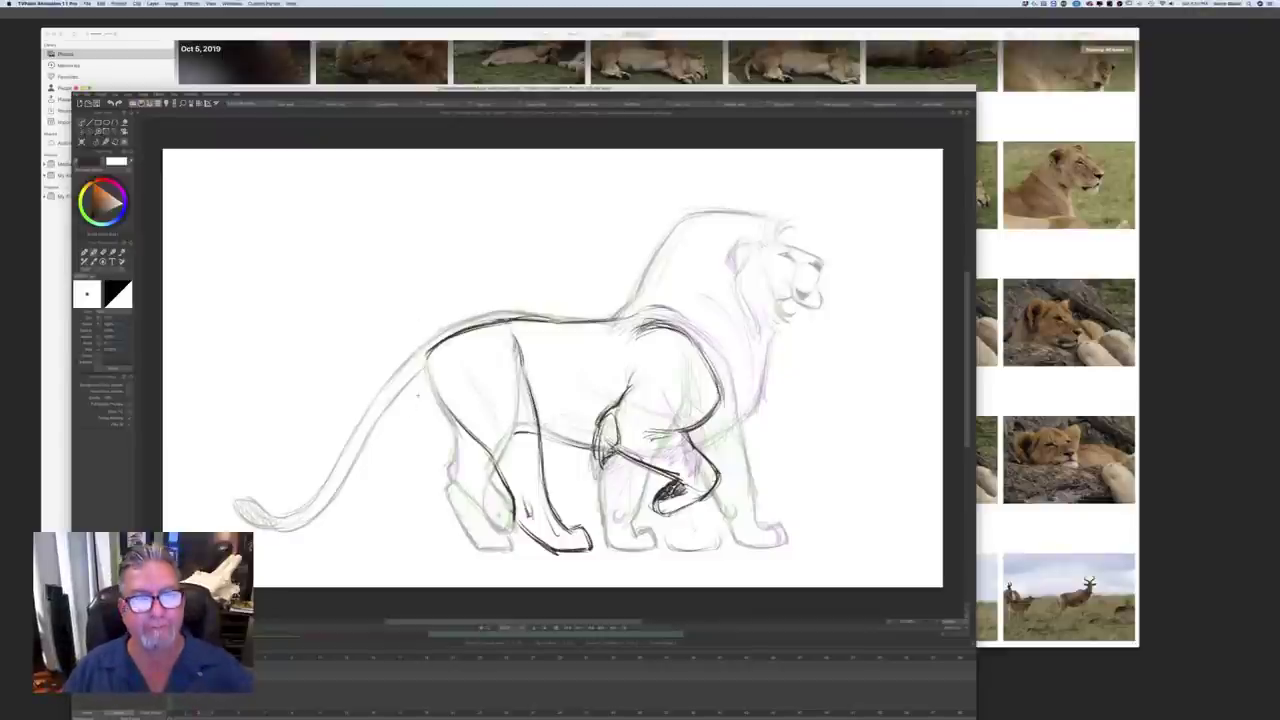
Step: Move the TVPaint window clear of the webcam overlay so the timeline frames are uncovered
left_click_drag(324, 92, 417, 77)
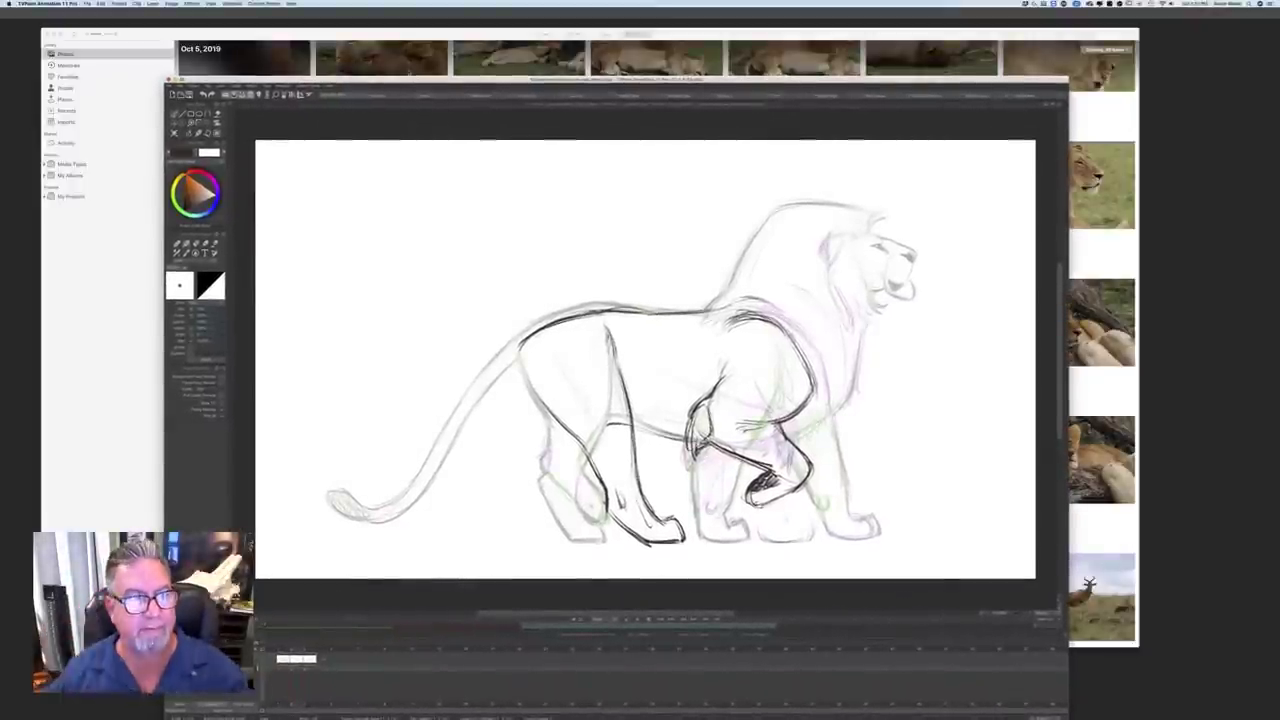
left_click_drag(417, 77, 427, 72)
left_click_drag(319, 79, 318, 78)
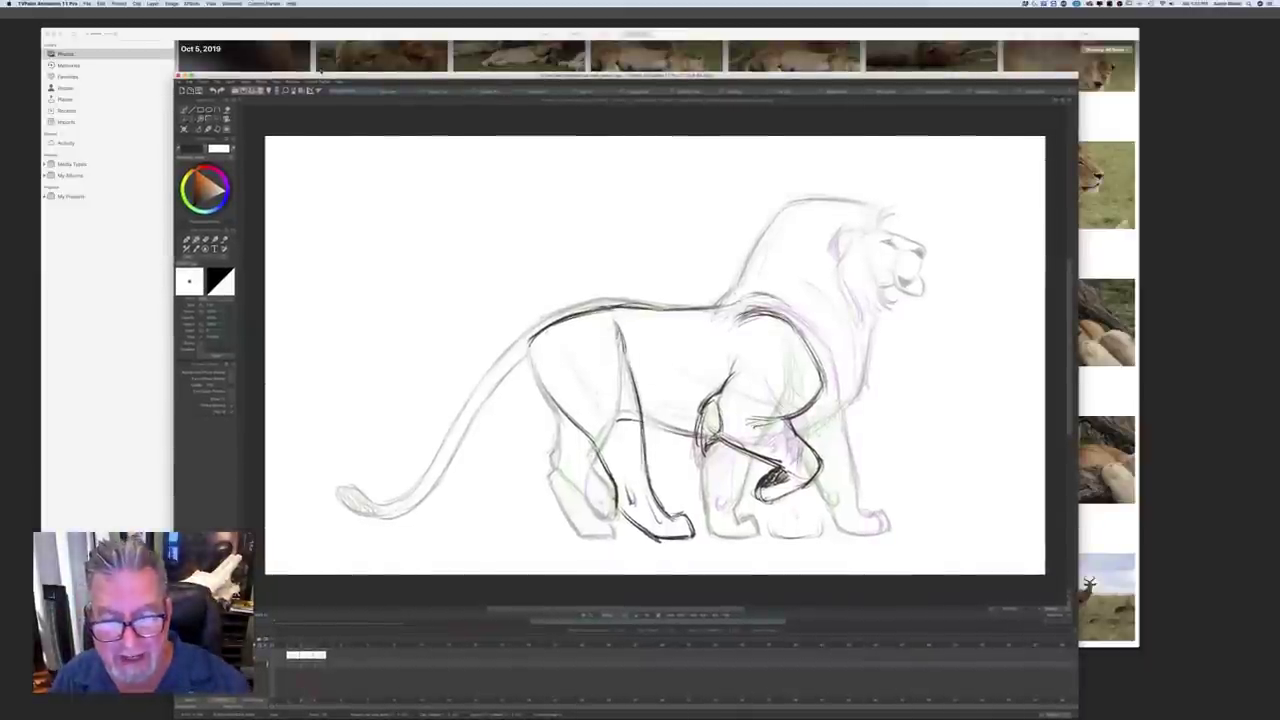
Step: Flip back and forth through the poses to examine how the near hind leg moves between the contact positions
key("Left")
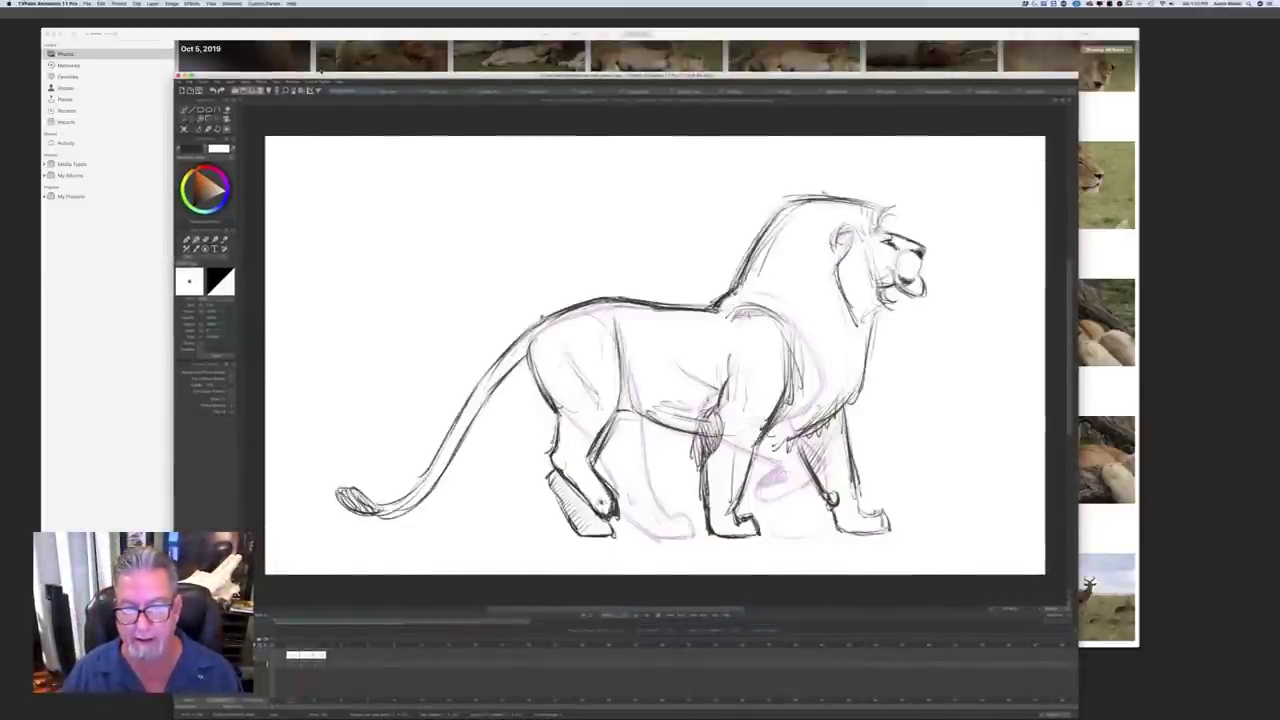
key("Right")
key("Right")
key("Left")
key("Left")
key("Right")
key("Right")
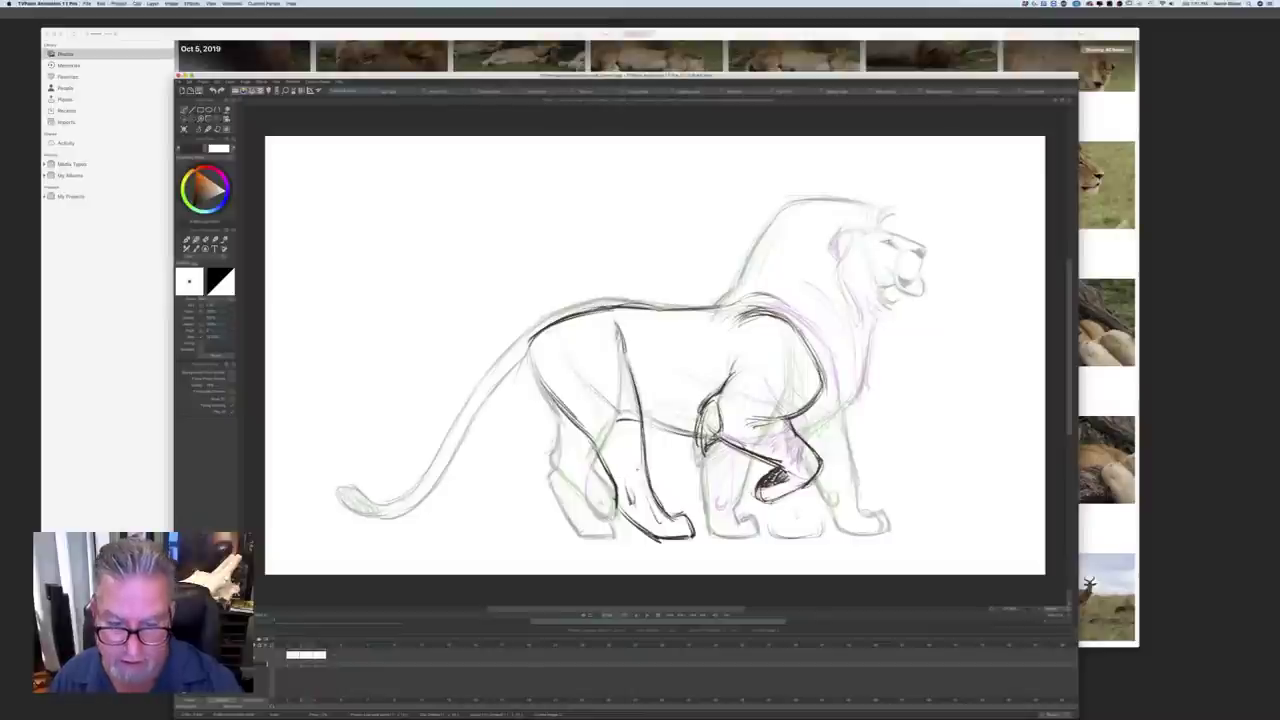
Step: Clean up inside the near hind leg and draw the far hind leg trailing behind it, with bent hock and planted paw
key("e")
left_click_drag(624, 398, 637, 483)
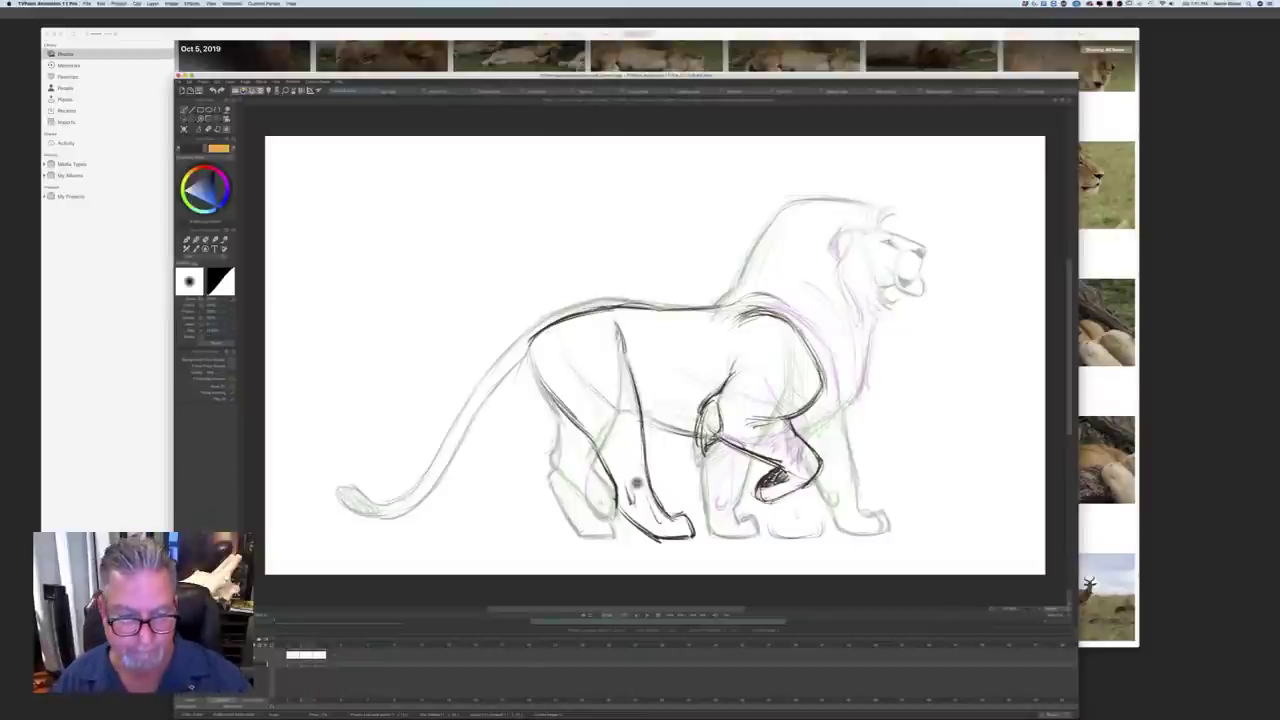
key("b")
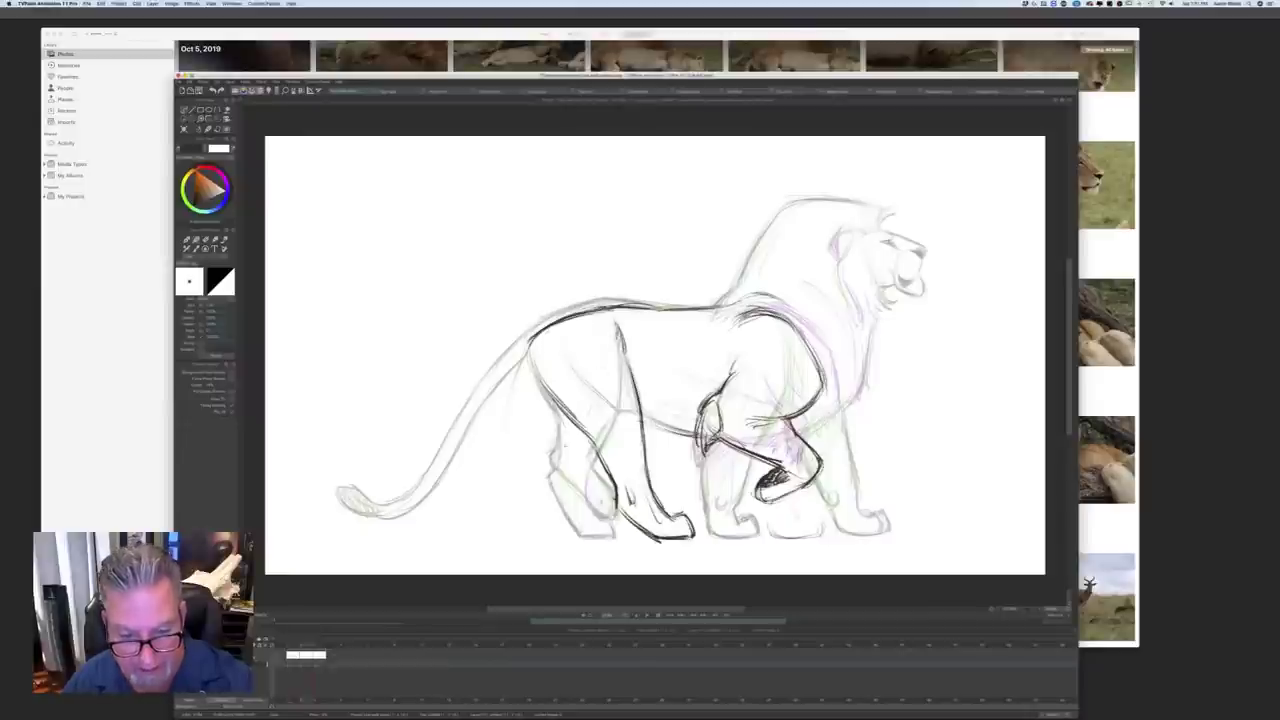
left_click_drag(560, 453, 541, 473)
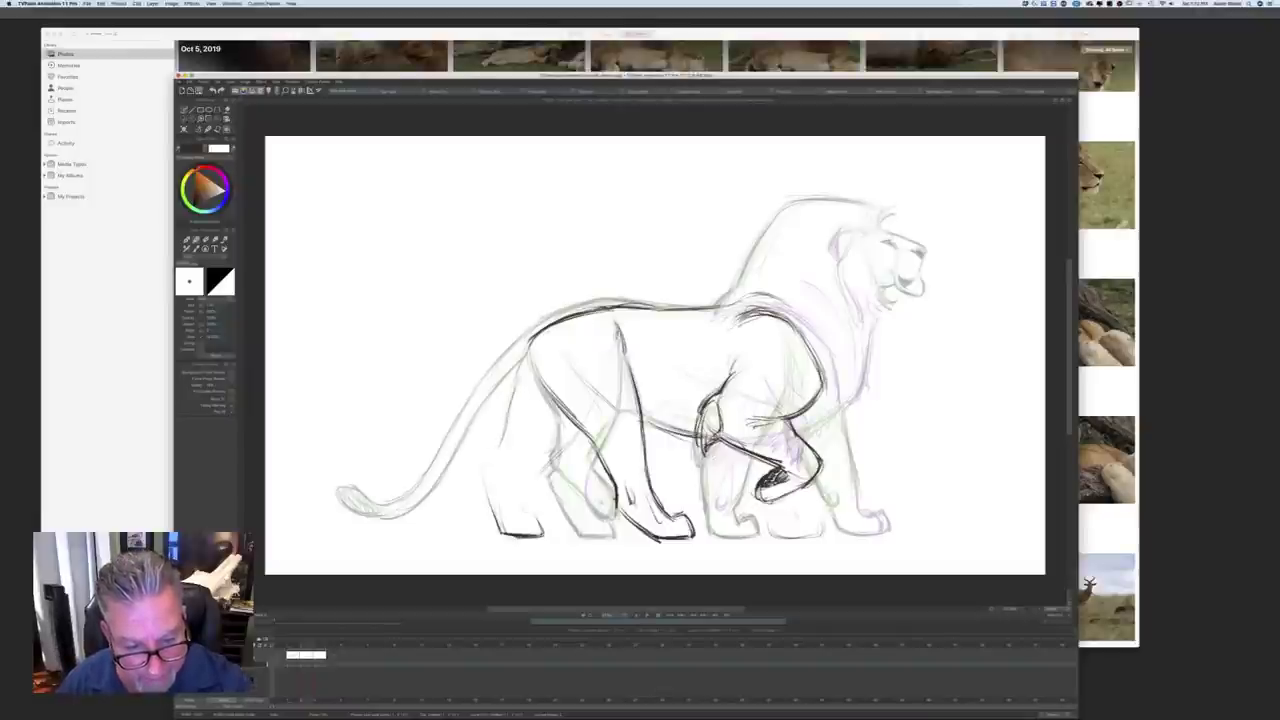
mouse_move(519, 370)
left_mouse_down()
mouse_move(508, 444)
mouse_move(491, 464)
left_mouse_up()
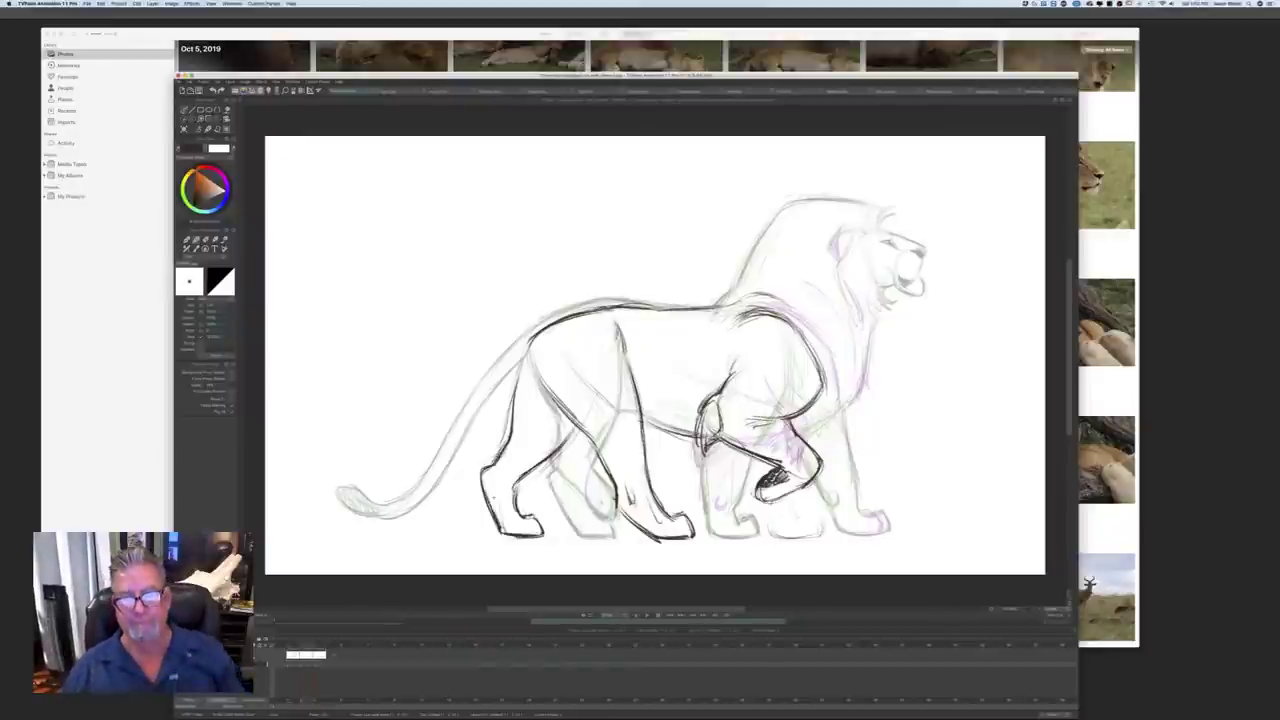
Step: Compare with the previous pose, then trim the far hind leg's rear contour so the hock sits slightly further forward
key("Left")
key("Right")
key("e")
left_click_drag(484, 470, 498, 526)
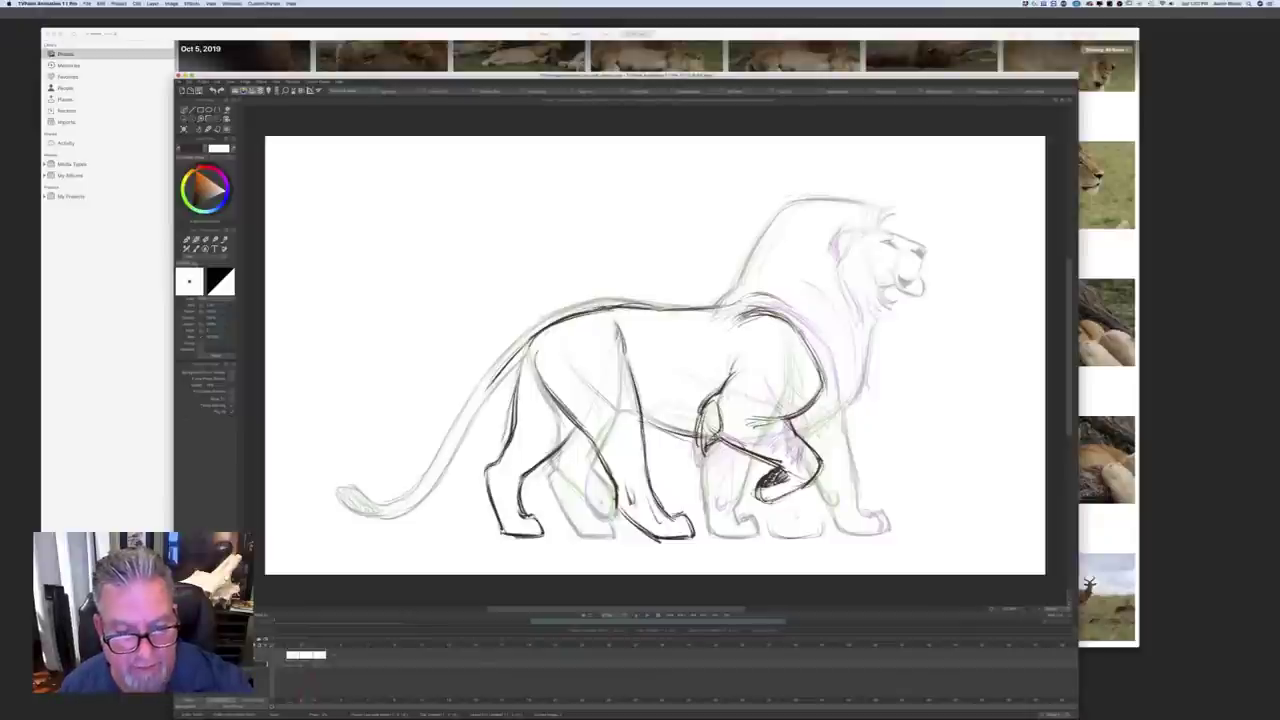
Step: Draw the tail's upper and lower contours from the rump, sweeping down and back toward the tuft
left_click_drag(532, 368, 499, 404)
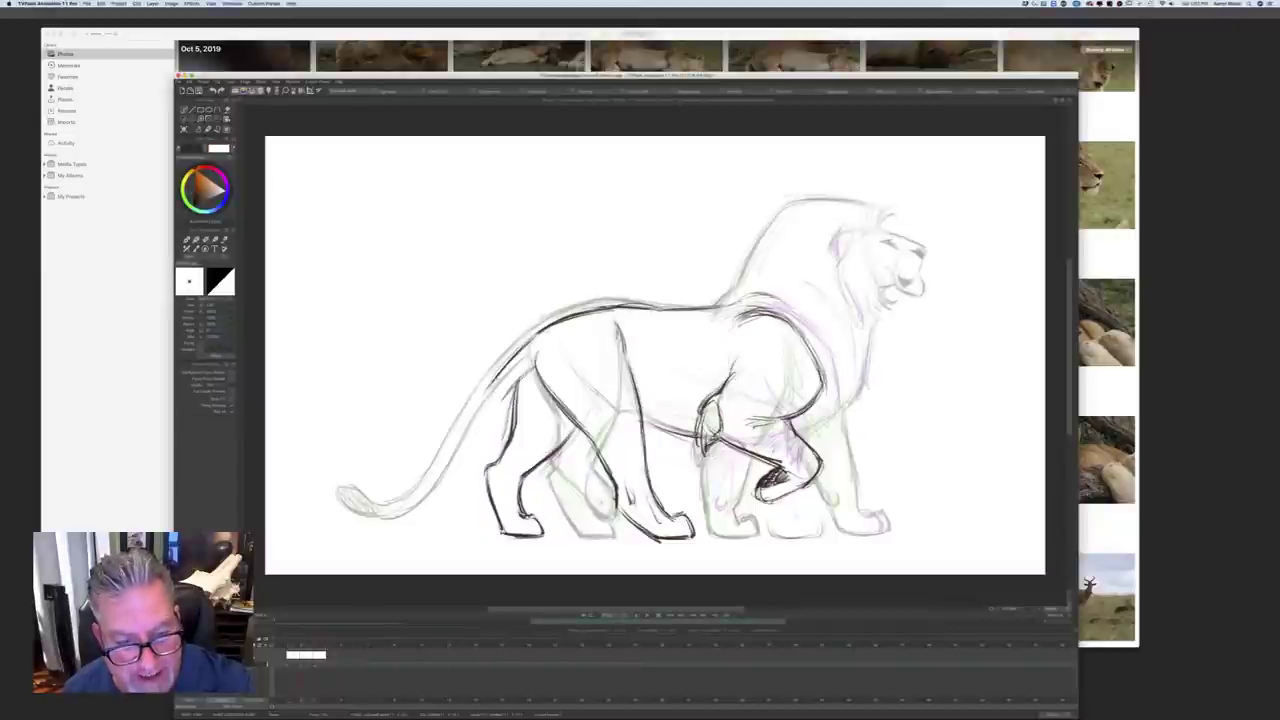
left_click_drag(524, 372, 502, 402)
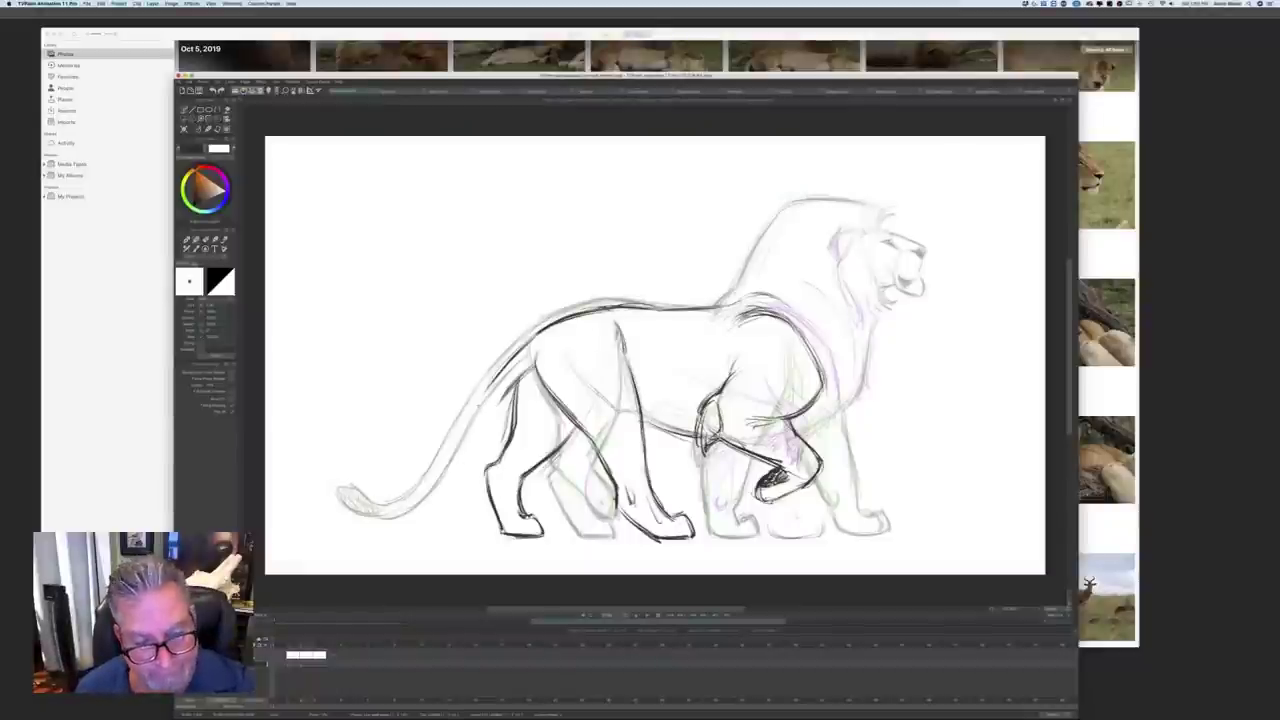
mouse_move(502, 402)
left_mouse_down()
mouse_move(462, 466)
mouse_move(416, 500)
left_mouse_up()
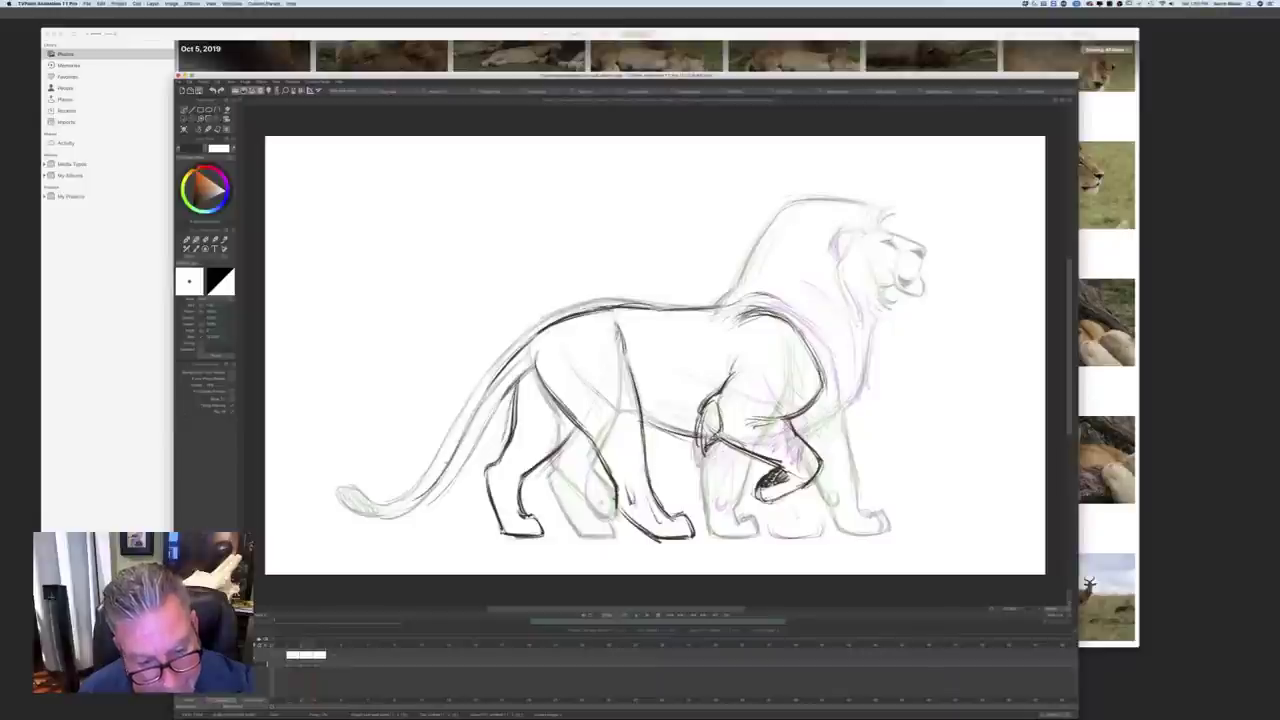
Step: Darken the outline of the lion's tail and its tip, and hatch shading on the far hind leg
mouse_move(452, 460)
left_mouse_down()
mouse_move(388, 509)
mouse_move(390, 522)
mouse_move(364, 504)
left_mouse_up()
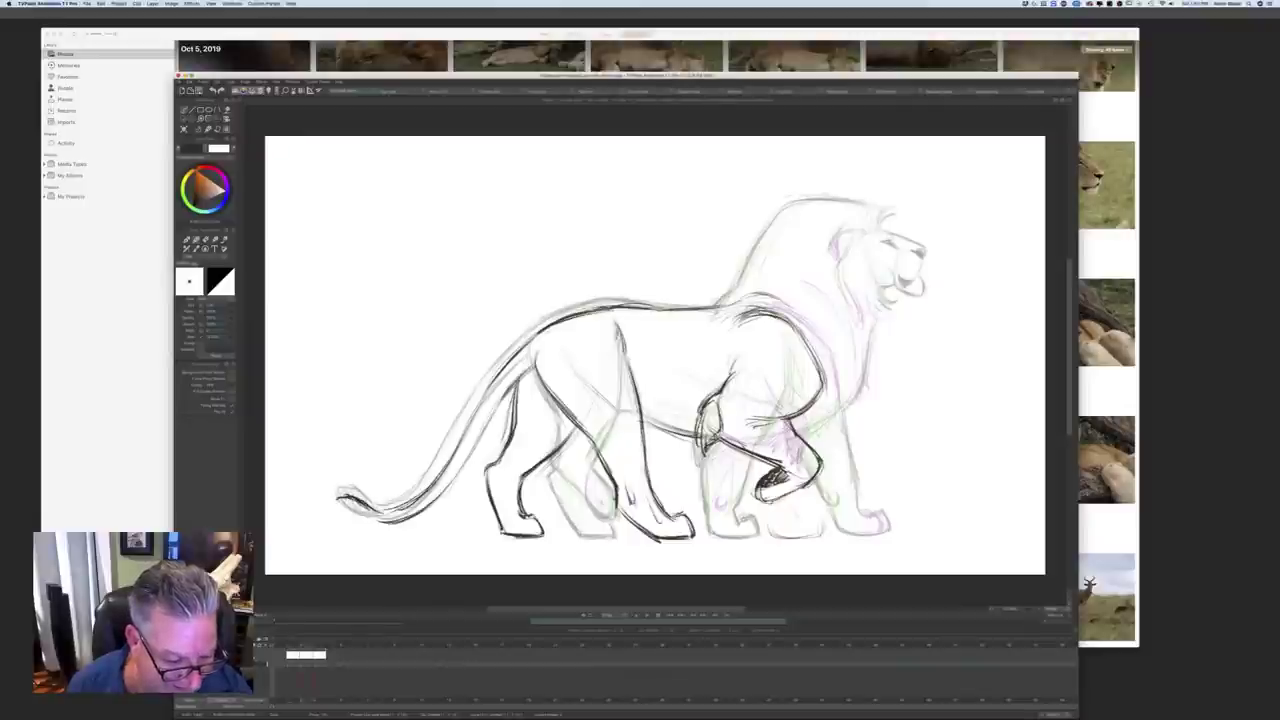
mouse_move(346, 510)
left_mouse_down()
mouse_move(384, 524)
mouse_move(372, 516)
left_mouse_up()
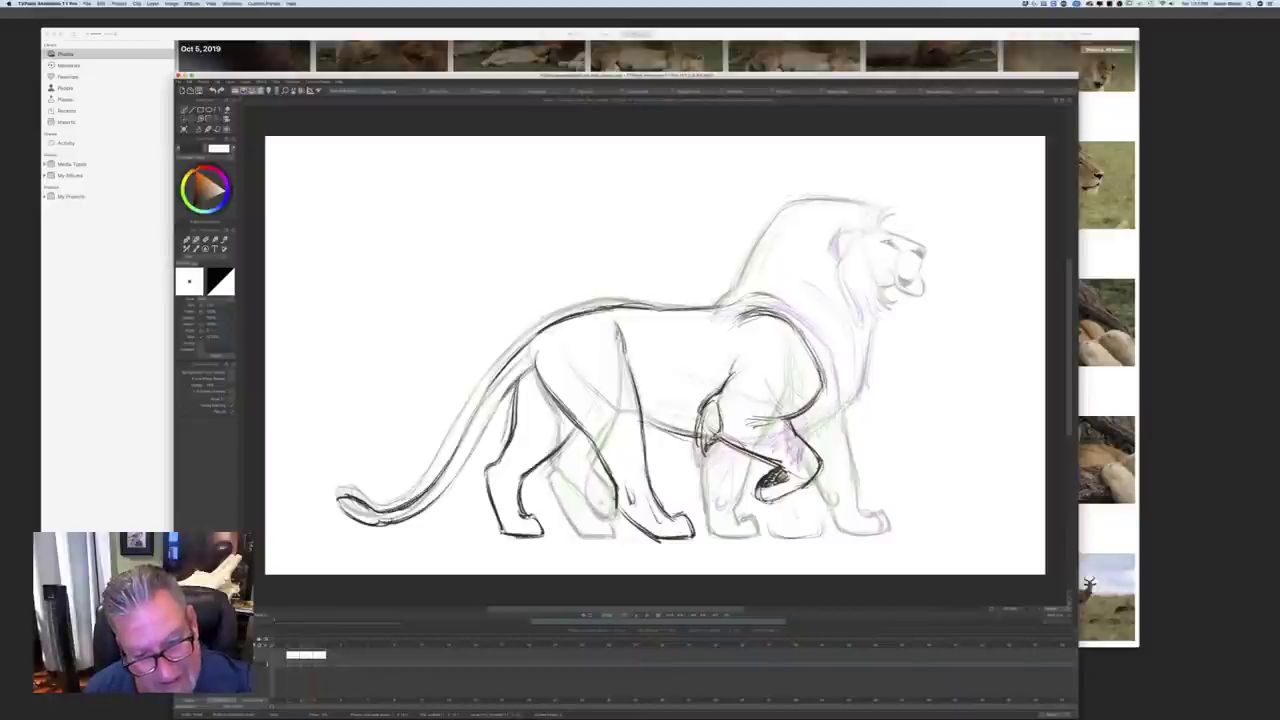
left_click_drag(501, 401, 423, 509)
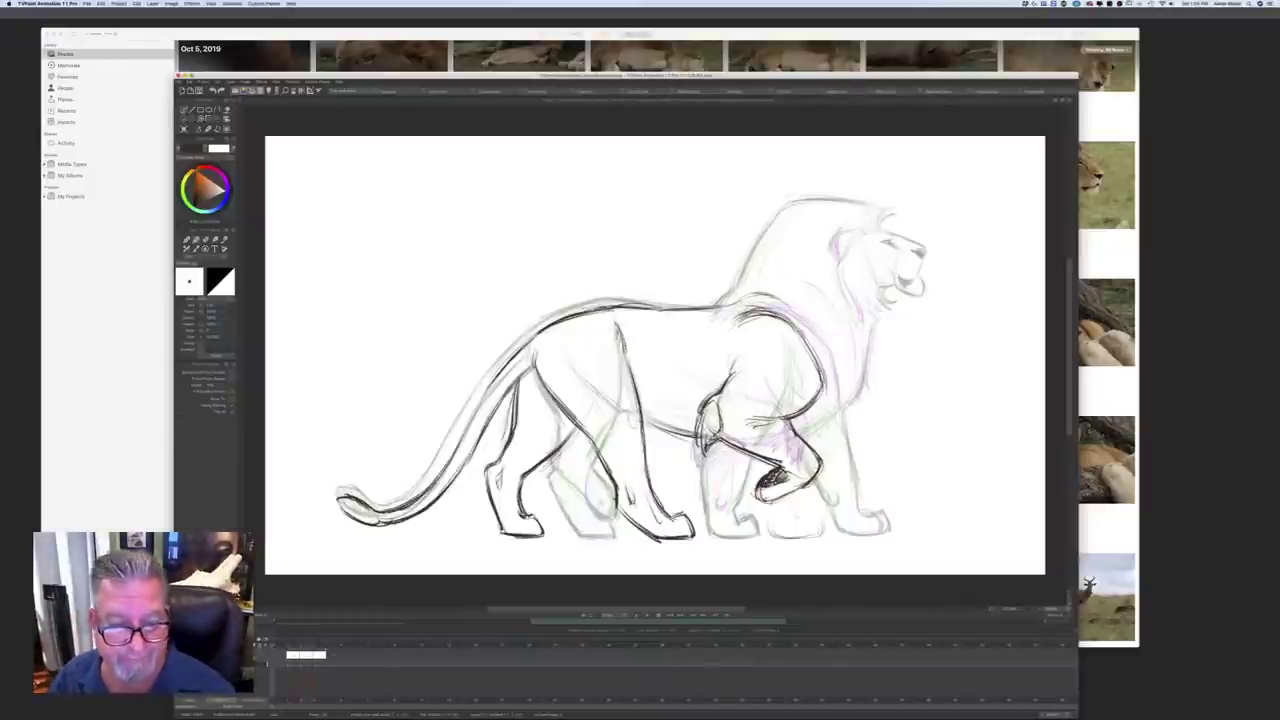
mouse_move(530, 383)
left_mouse_down()
mouse_move(570, 430)
mouse_move(541, 457)
left_mouse_up()
left_click_drag(657, 426, 681, 434)
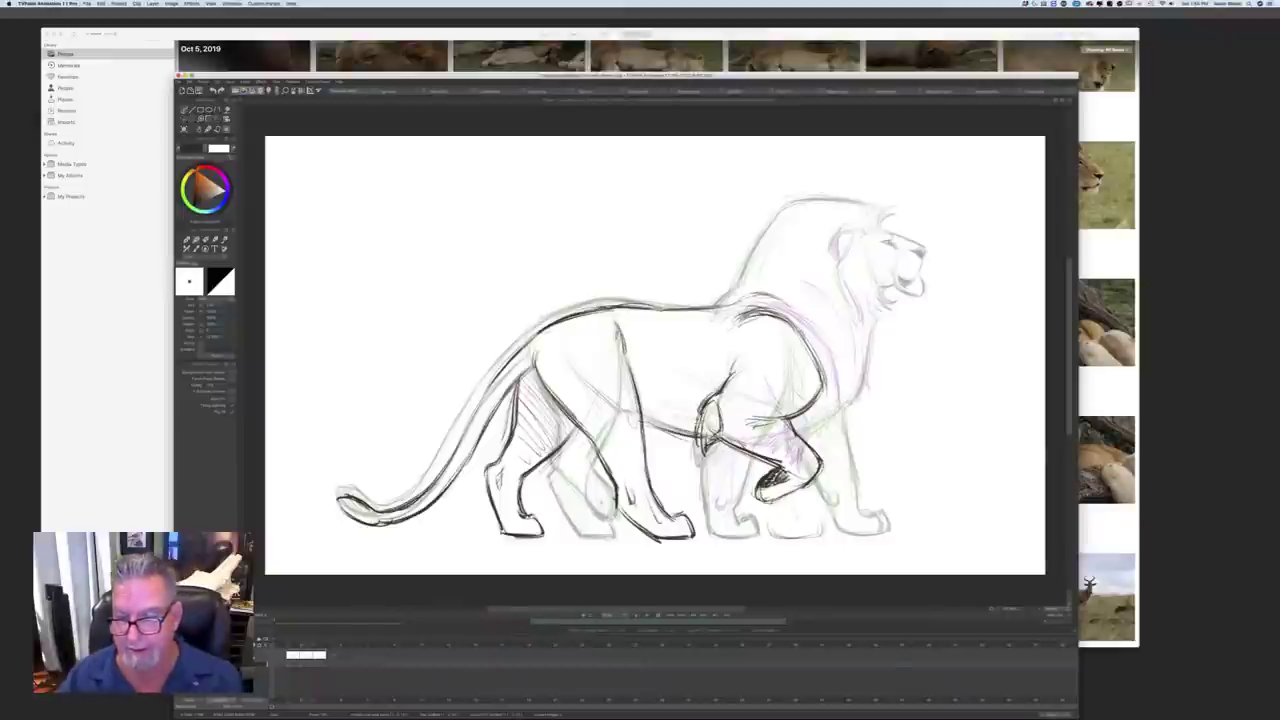
Step: Flip between the adjacent drawings to compare poses, and shift the drawing window to uncover more of the lion reference photos
key("Right")
key("Left")
key("Right")
key("Left")
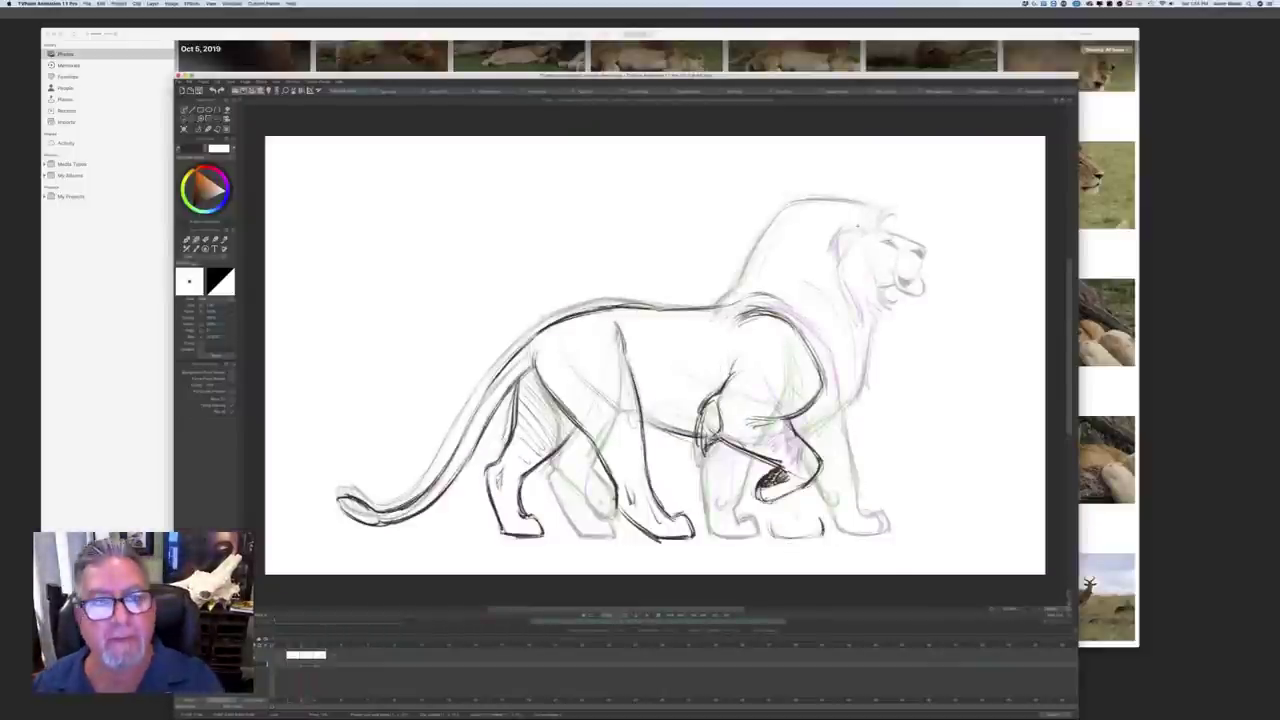
left_click_drag(463, 75, 437, 76)
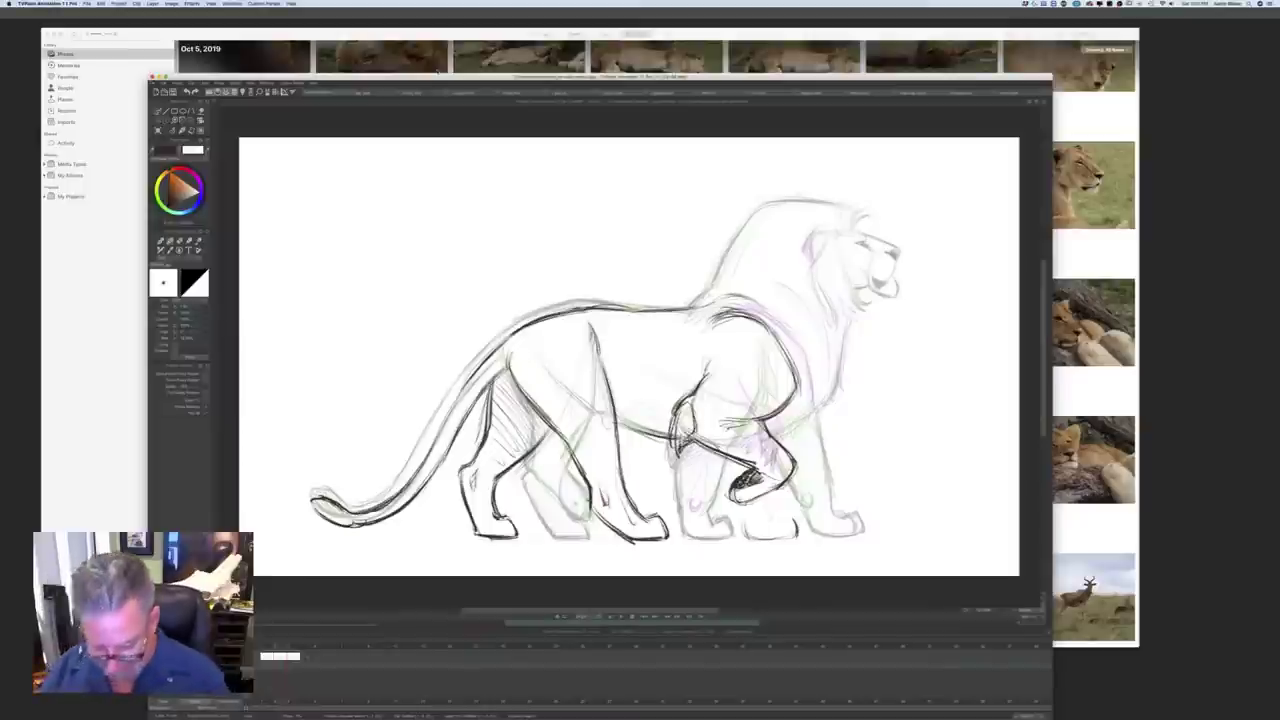
Step: Draw the lion's ear, cheek line, forehead tuft and the top of the mane in dark strokes, checking against the neighbouring drawings
key("Left")
key("Right")
key("Left")
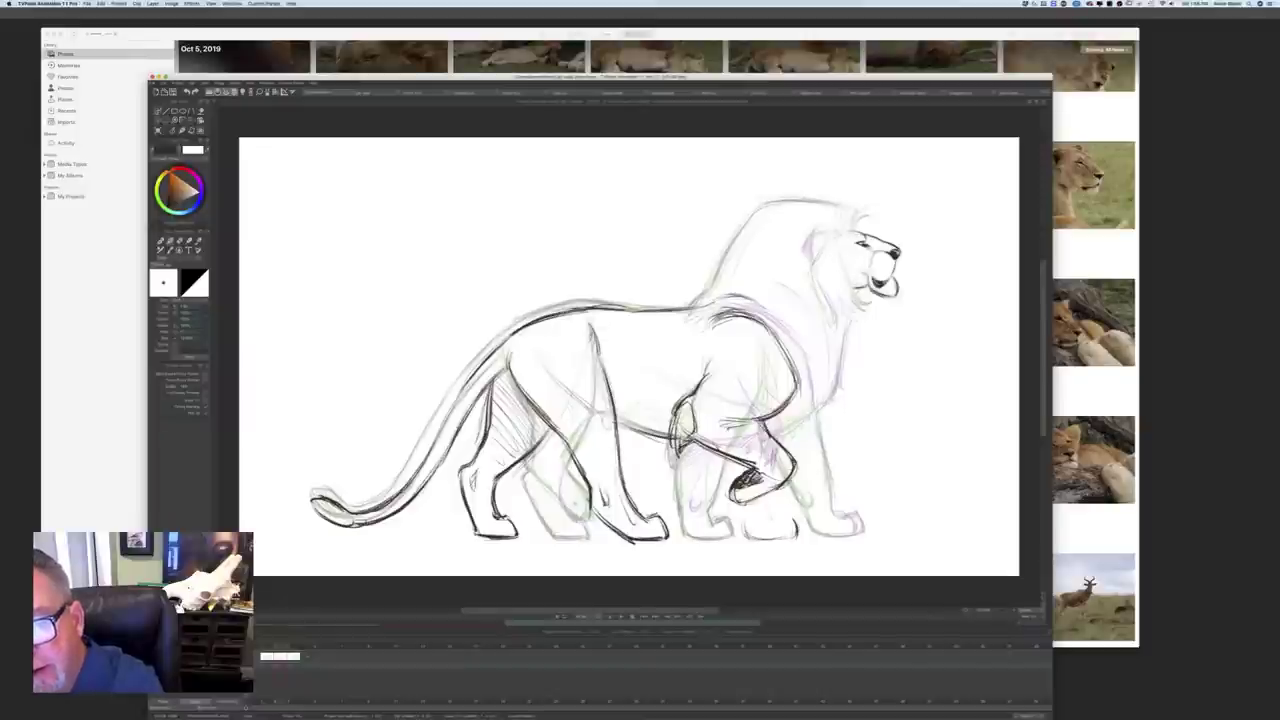
mouse_move(817, 227)
left_mouse_down()
mouse_move(807, 249)
mouse_move(832, 308)
mouse_move(814, 324)
mouse_move(860, 312)
left_mouse_up()
left_click_drag(842, 258, 850, 284)
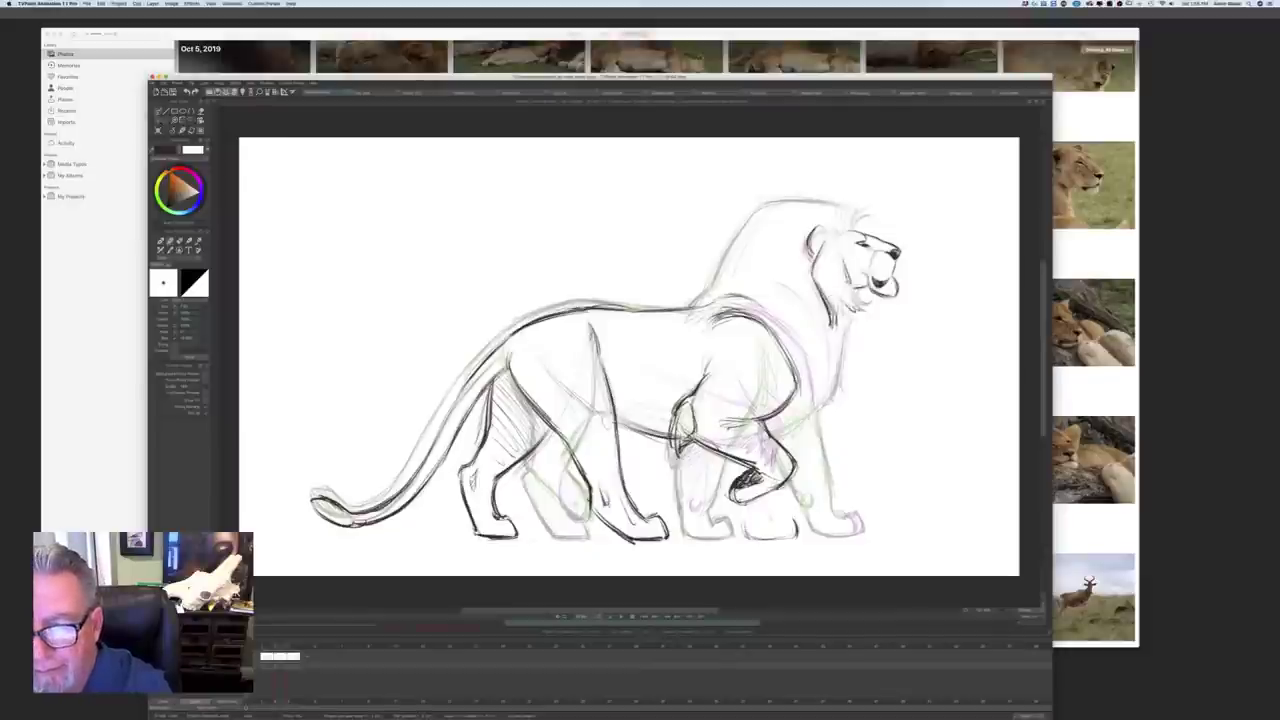
left_click_drag(862, 214, 842, 240)
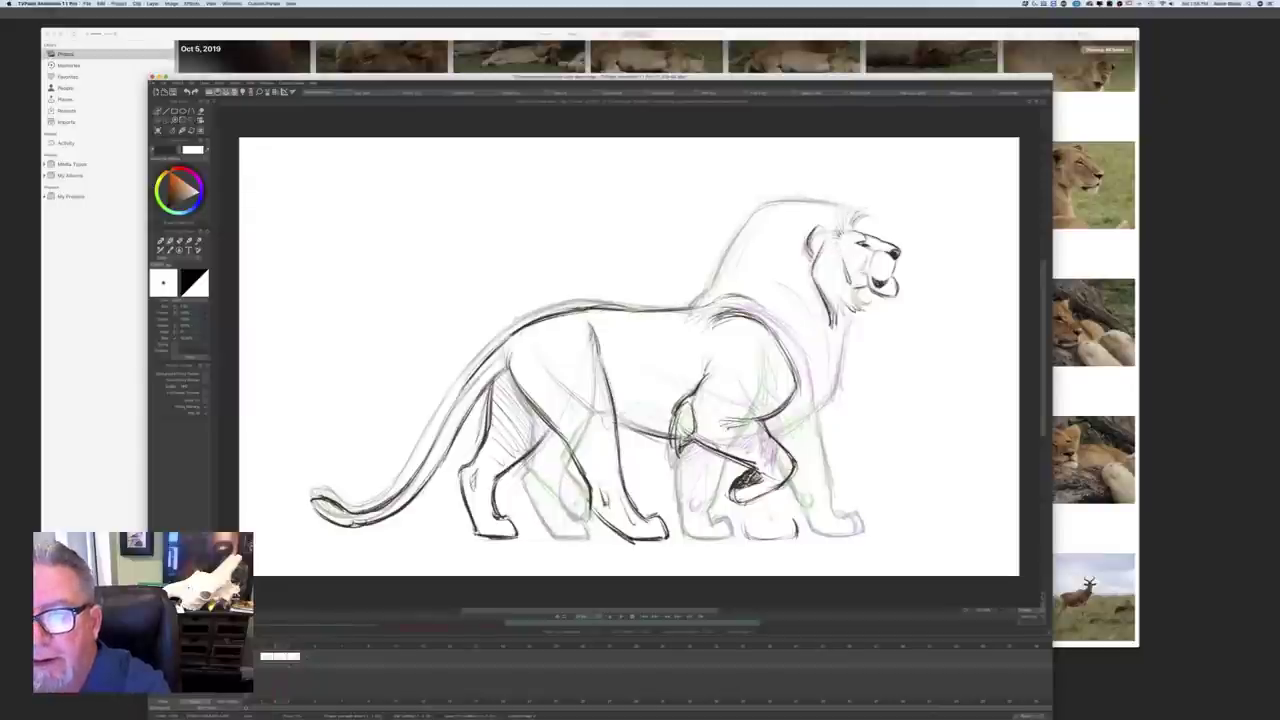
left_click_drag(810, 201, 858, 214)
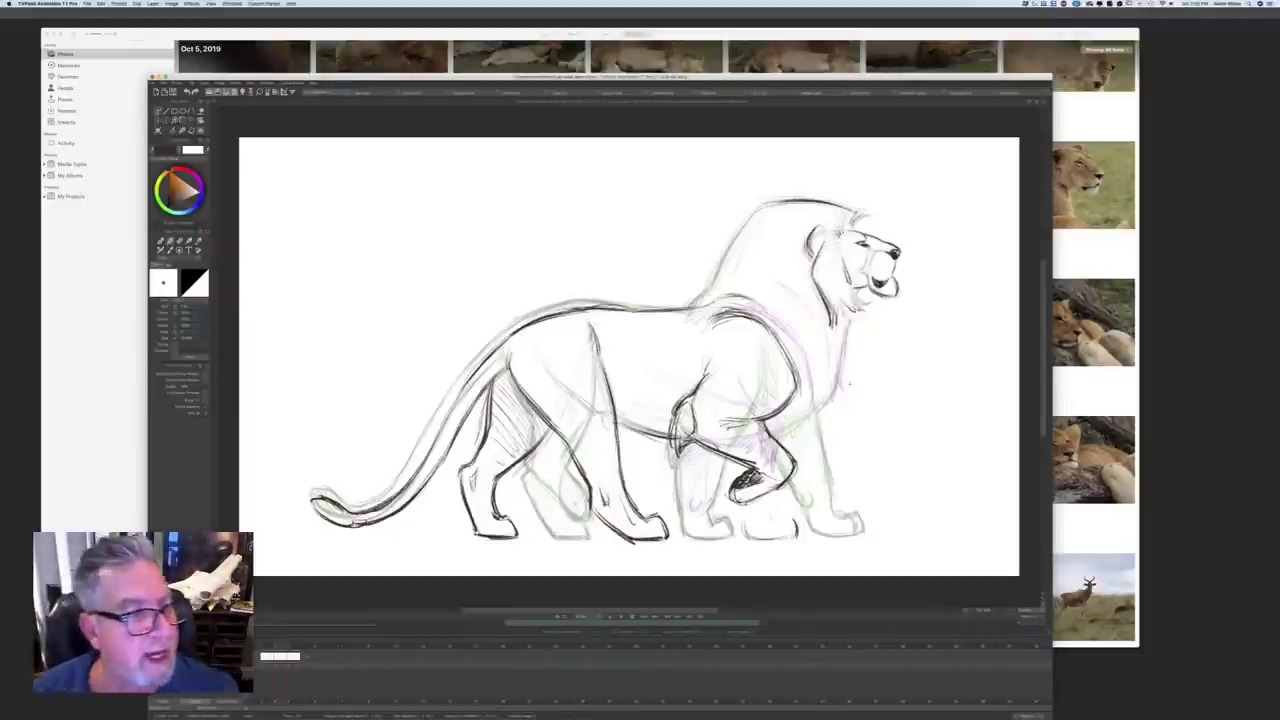
Step: Lasso the lion's head, move it slightly upward, and return to freehand drawing with the selection cleared
left_click(167, 121)
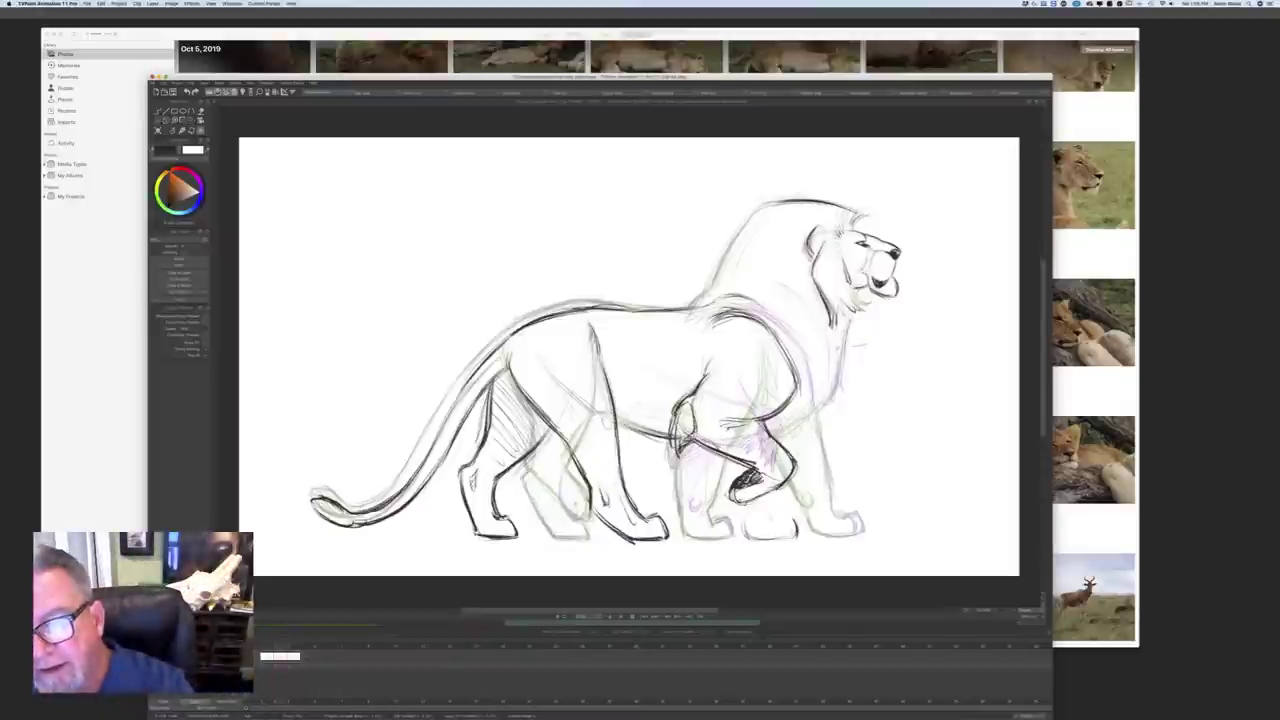
mouse_move(808, 326)
left_mouse_down()
mouse_move(782, 264)
mouse_move(792, 176)
mouse_move(915, 315)
mouse_move(826, 346)
left_mouse_up()
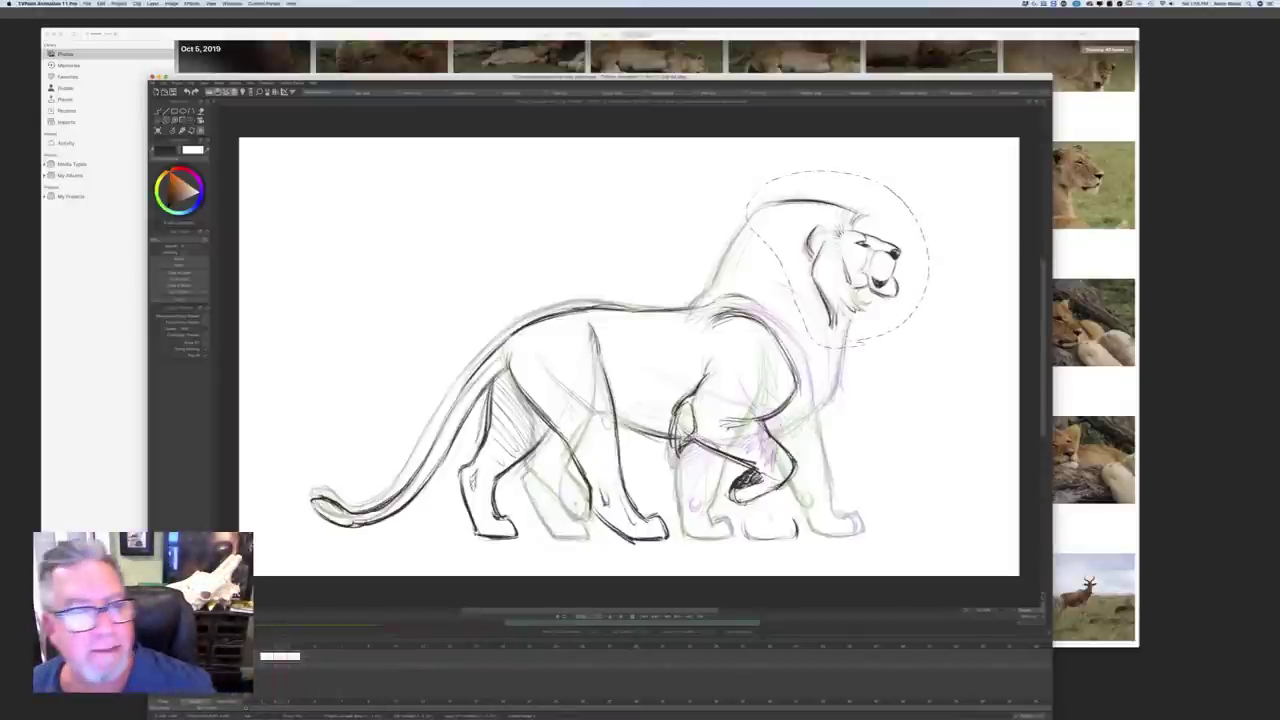
left_click(189, 121)
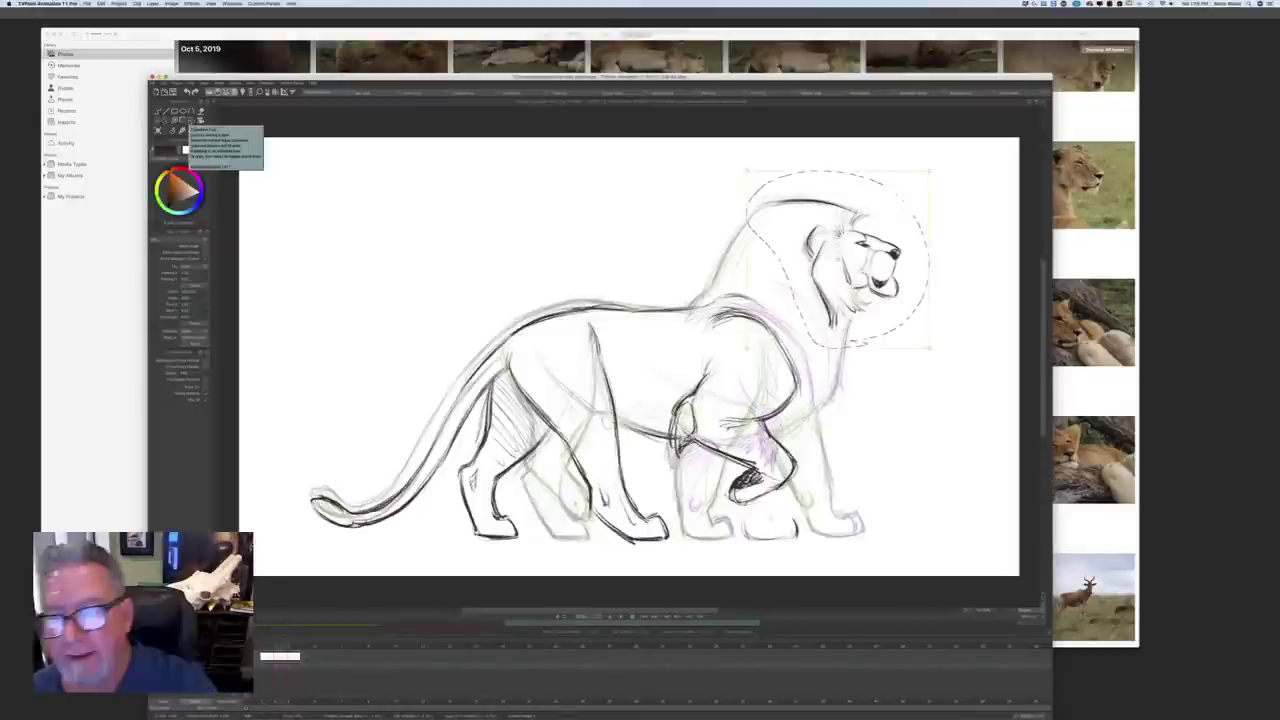
left_click_drag(860, 265, 860, 259)
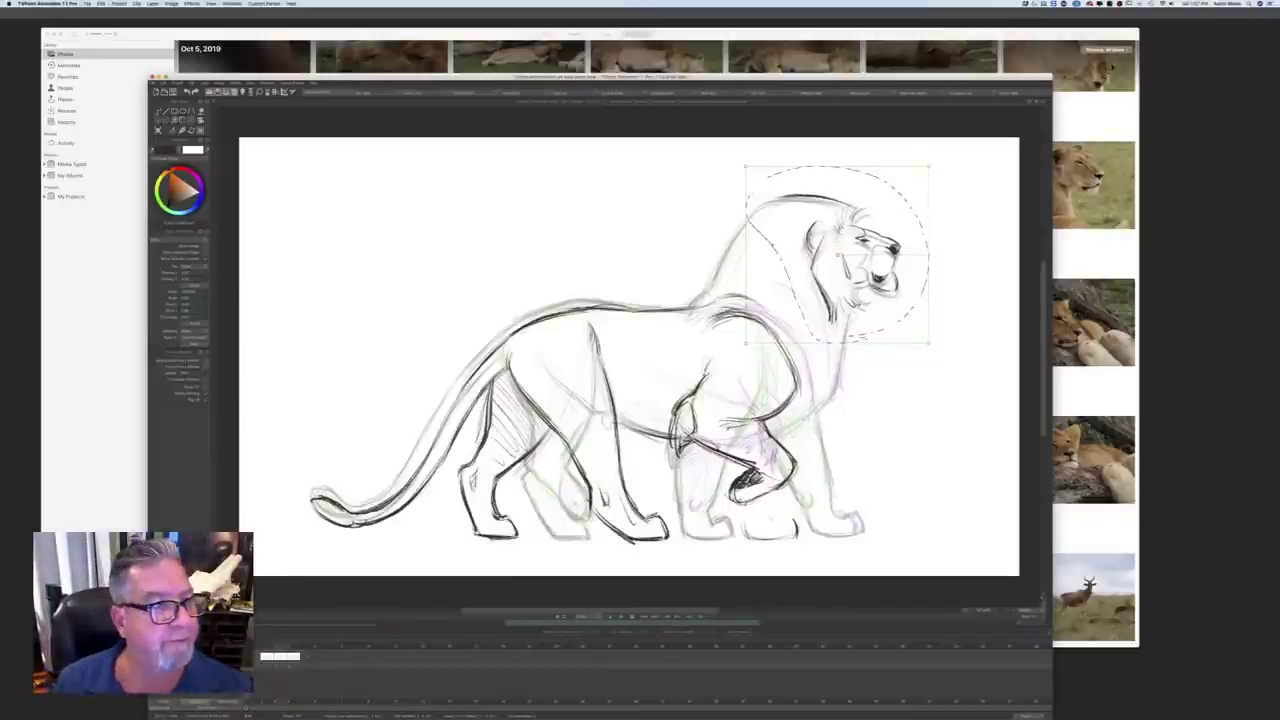
left_click(175, 120)
left_click(206, 187)
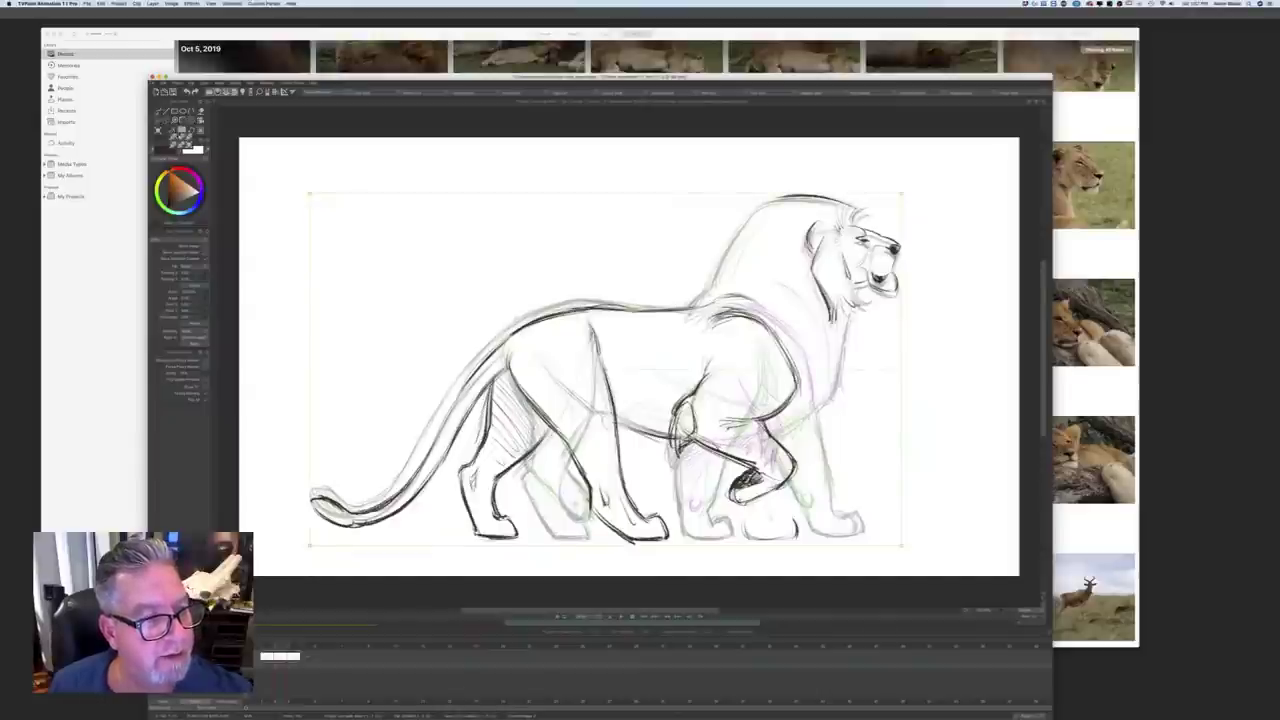
left_click(173, 133)
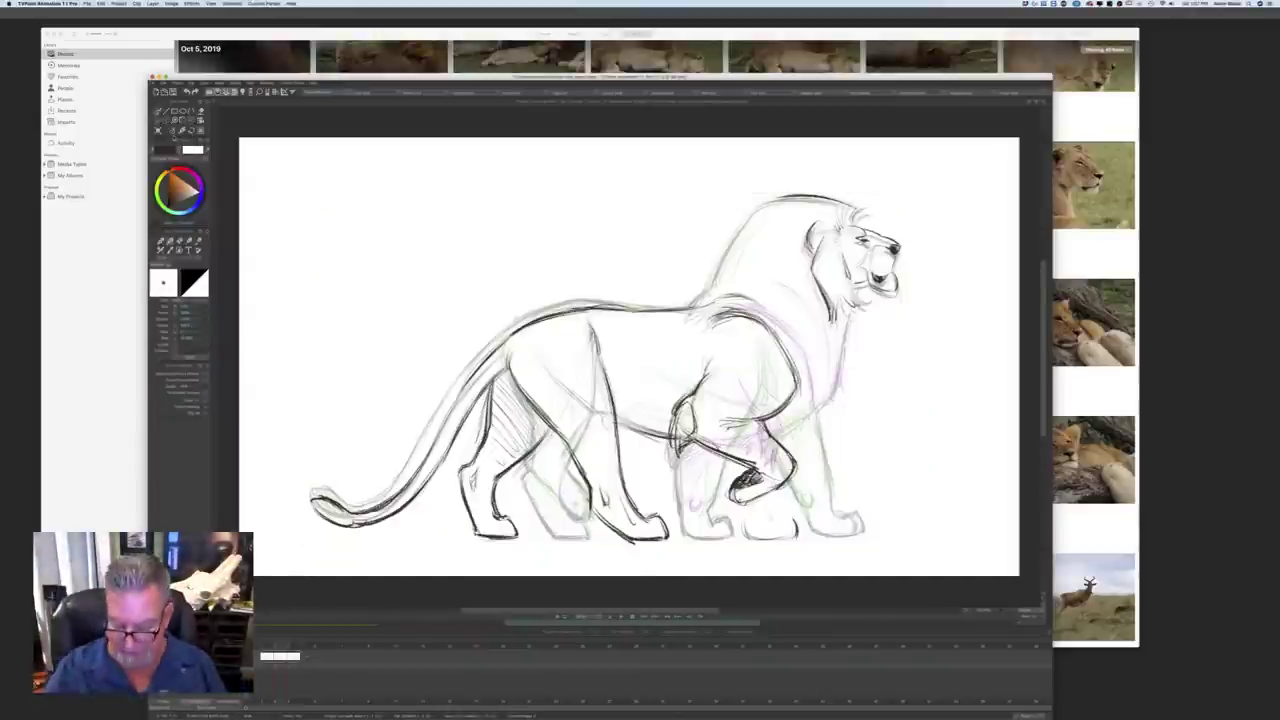
Step: Flip back and forth through the adjacent drawings to compare the repositioned head and mane across the walk poses
key("Right")
key("Left")
key("Left")
key("Right")
key("Right")
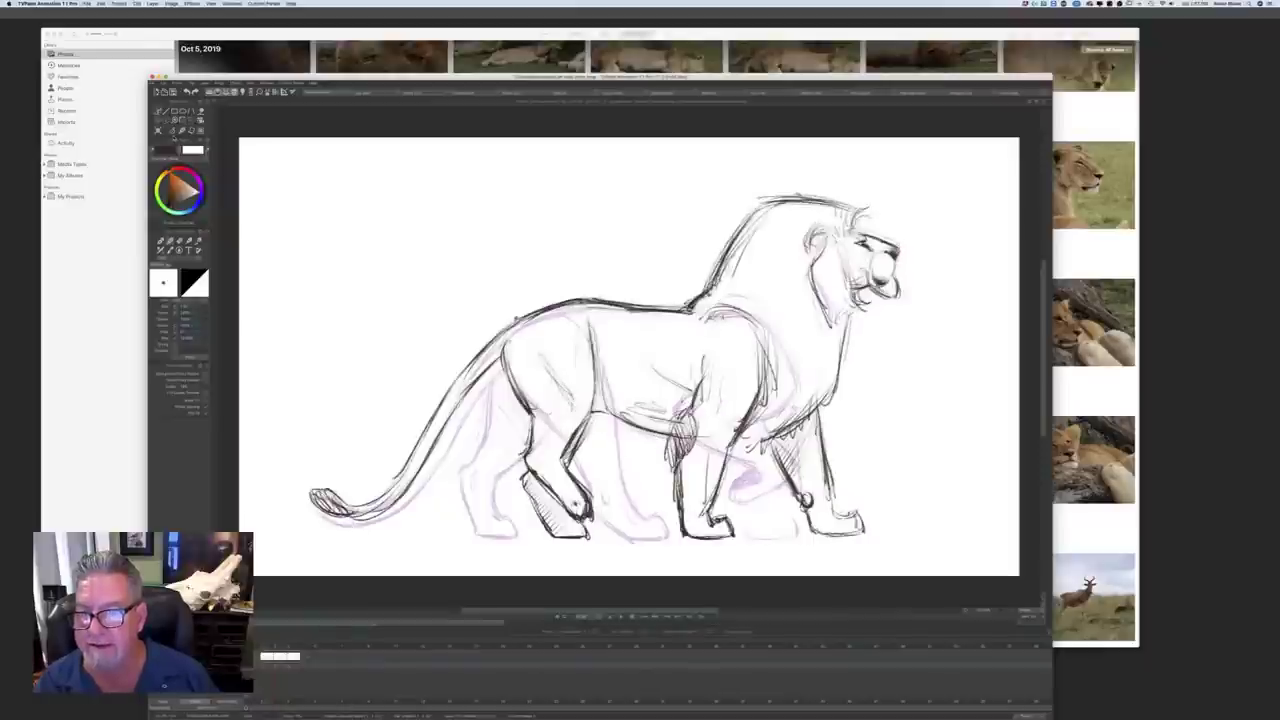
key("Left")
key("Right")
key("Left")
key("Right")
key("Left")
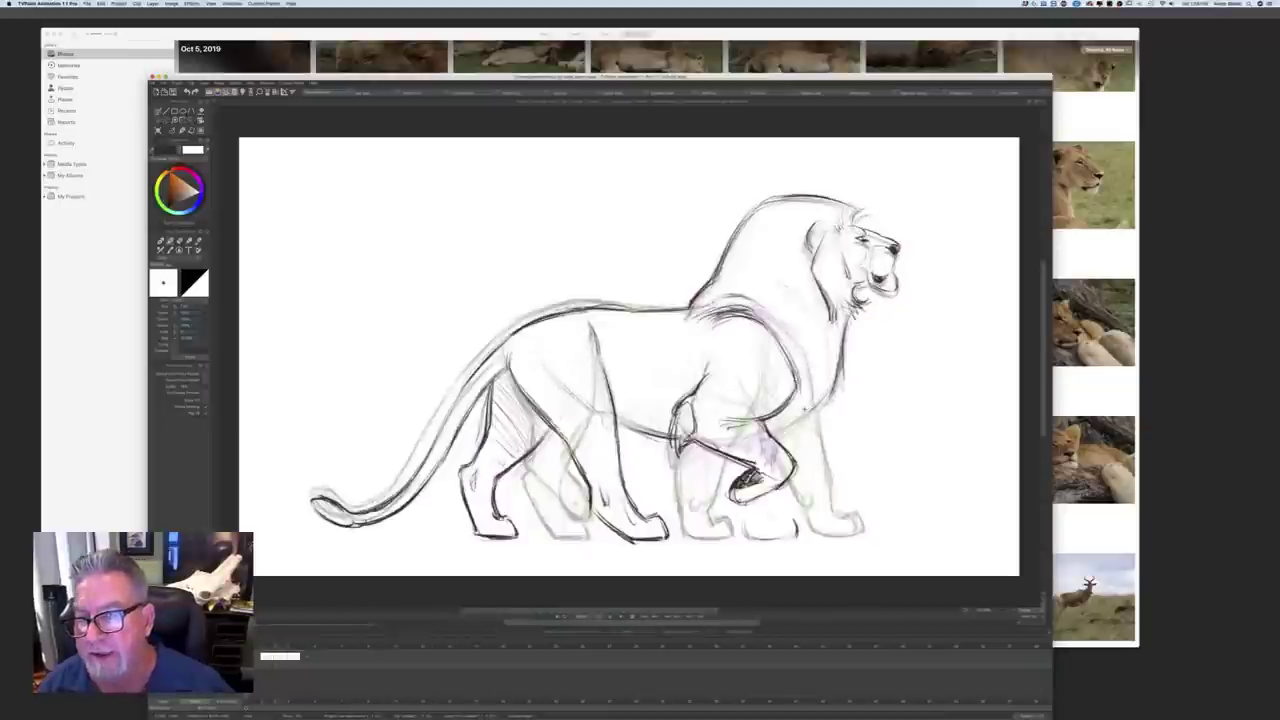
key("Right")
key("Right")
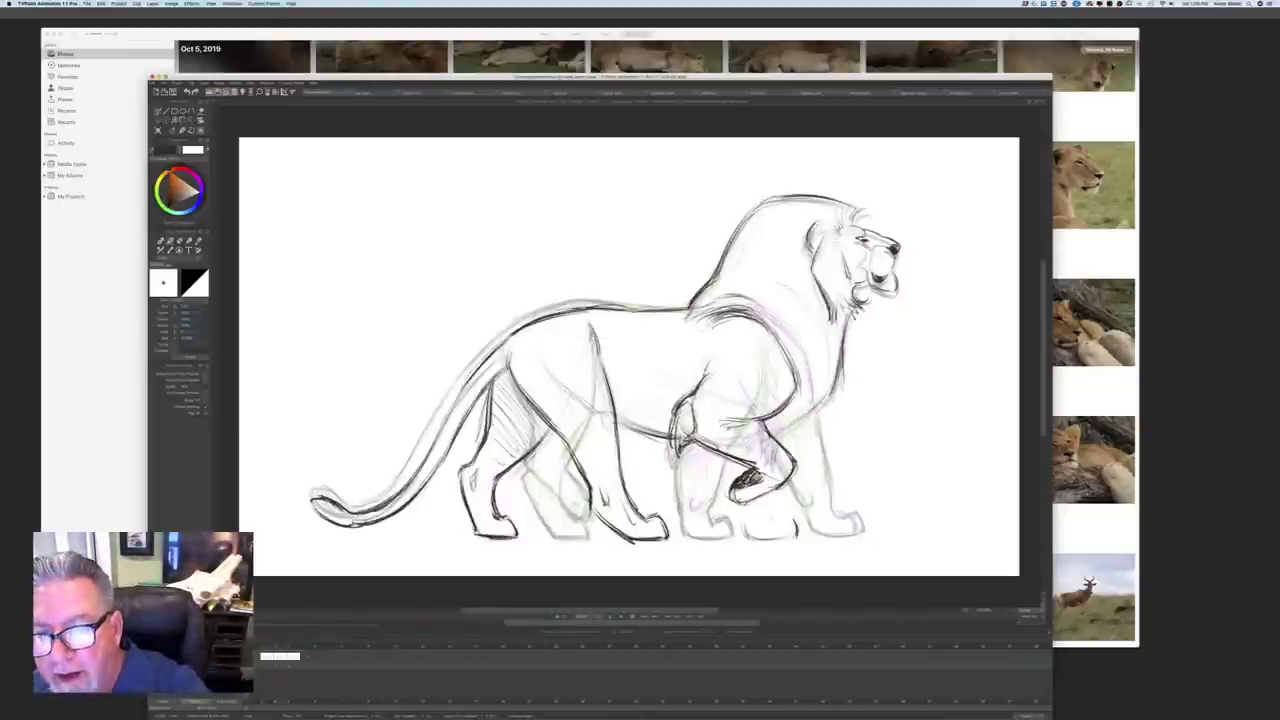
key("Left")
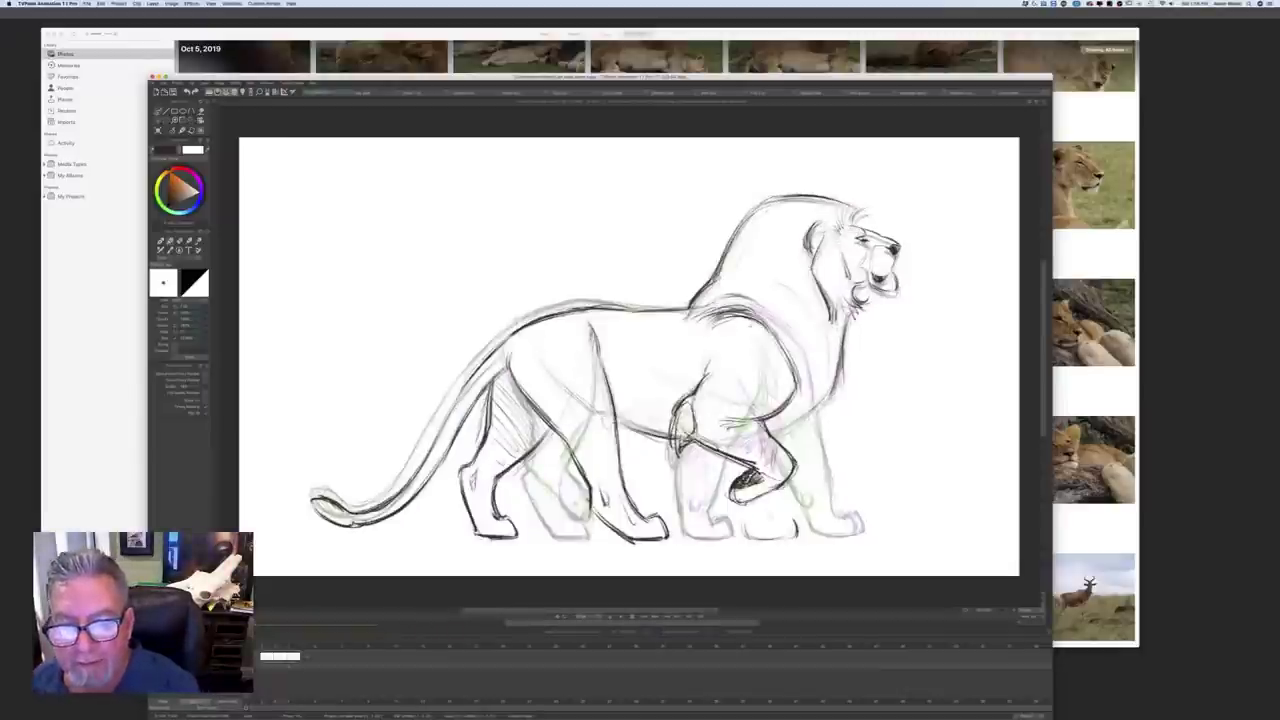
Step: Add the dark shoulder contour, the planted front paw beneath the raised foreleg, and the short crease behind the elbow
mouse_move(752, 317)
left_mouse_down()
mouse_move(694, 326)
mouse_move(700, 314)
left_mouse_up()
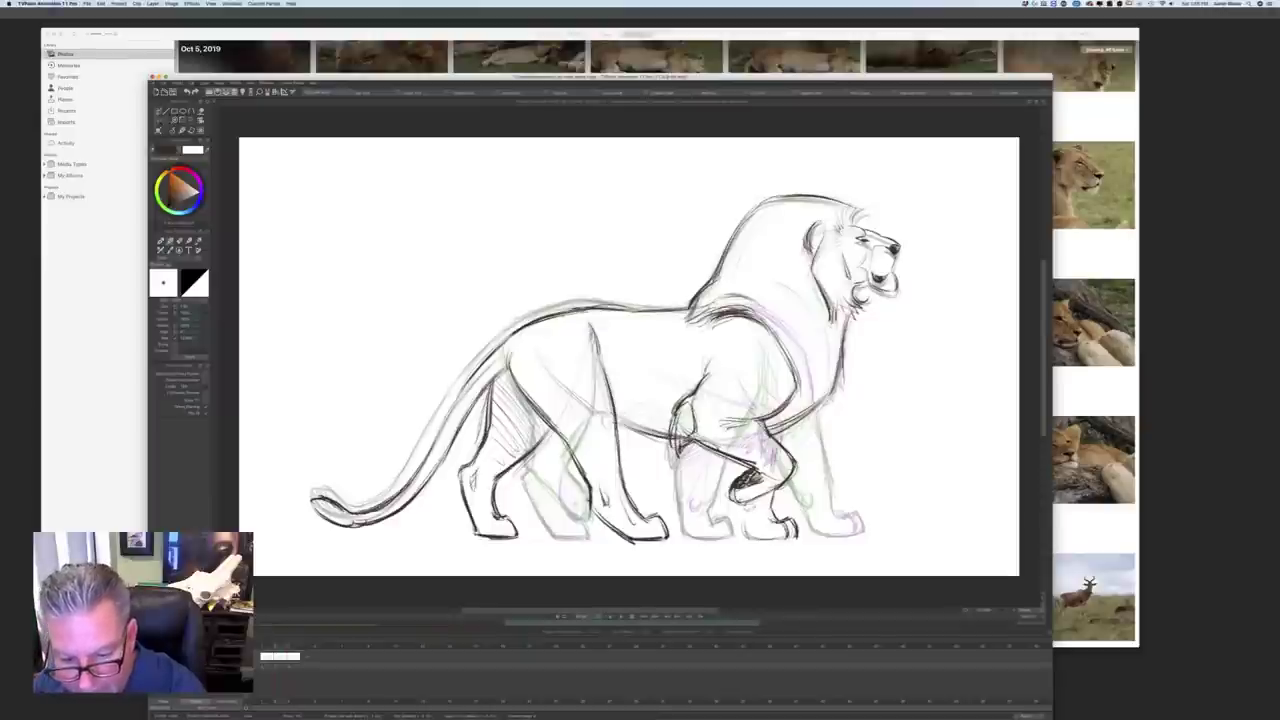
left_click_drag(753, 500, 744, 537)
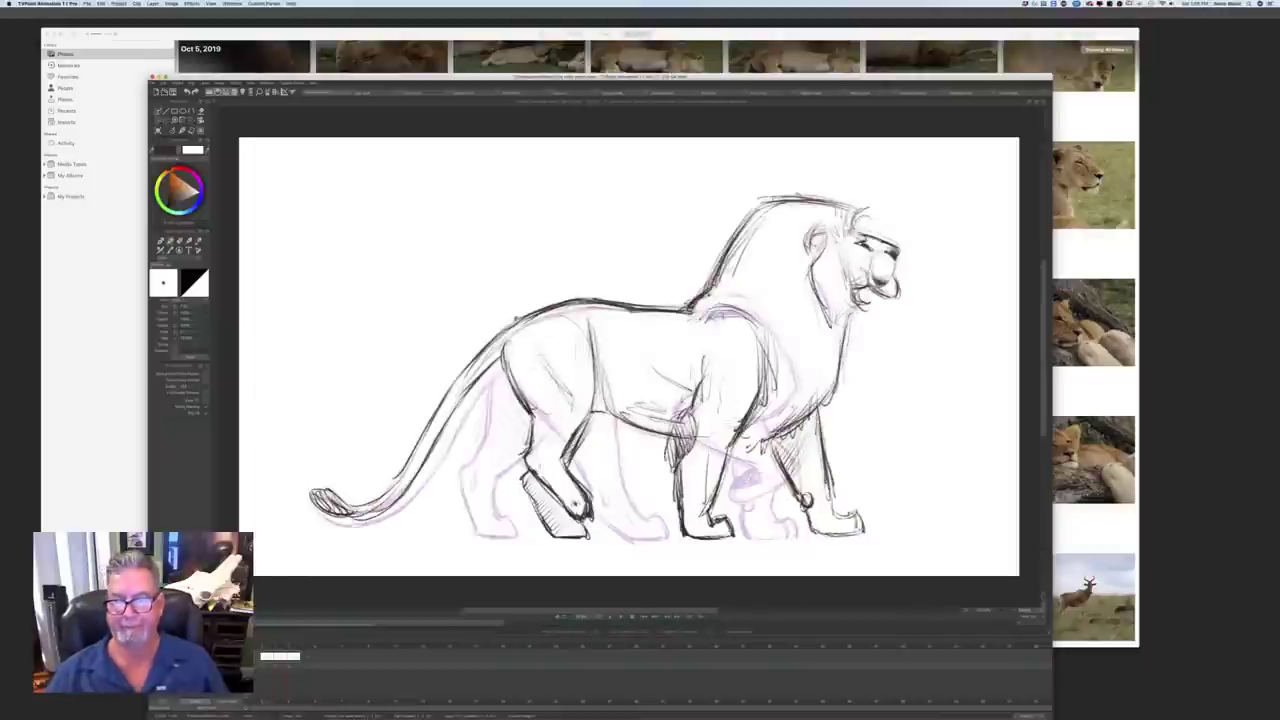
key("Right")
key("Left")
key("Right")
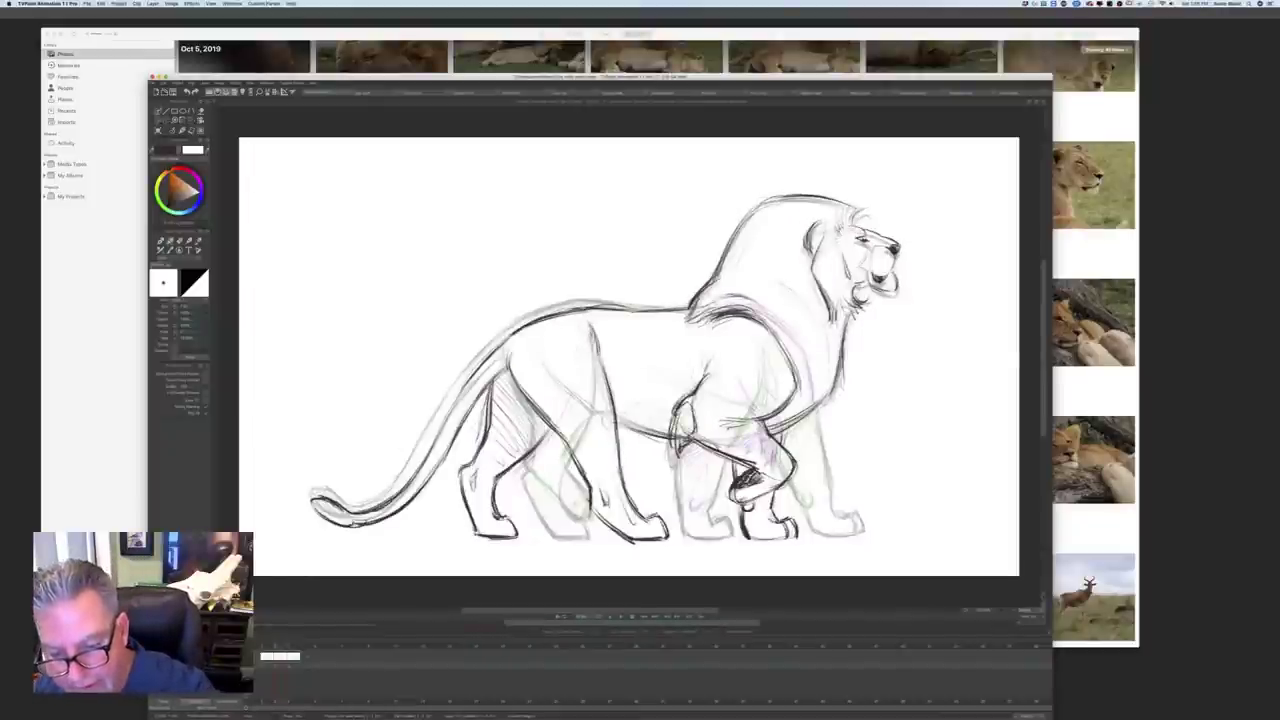
left_click_drag(746, 506, 758, 528)
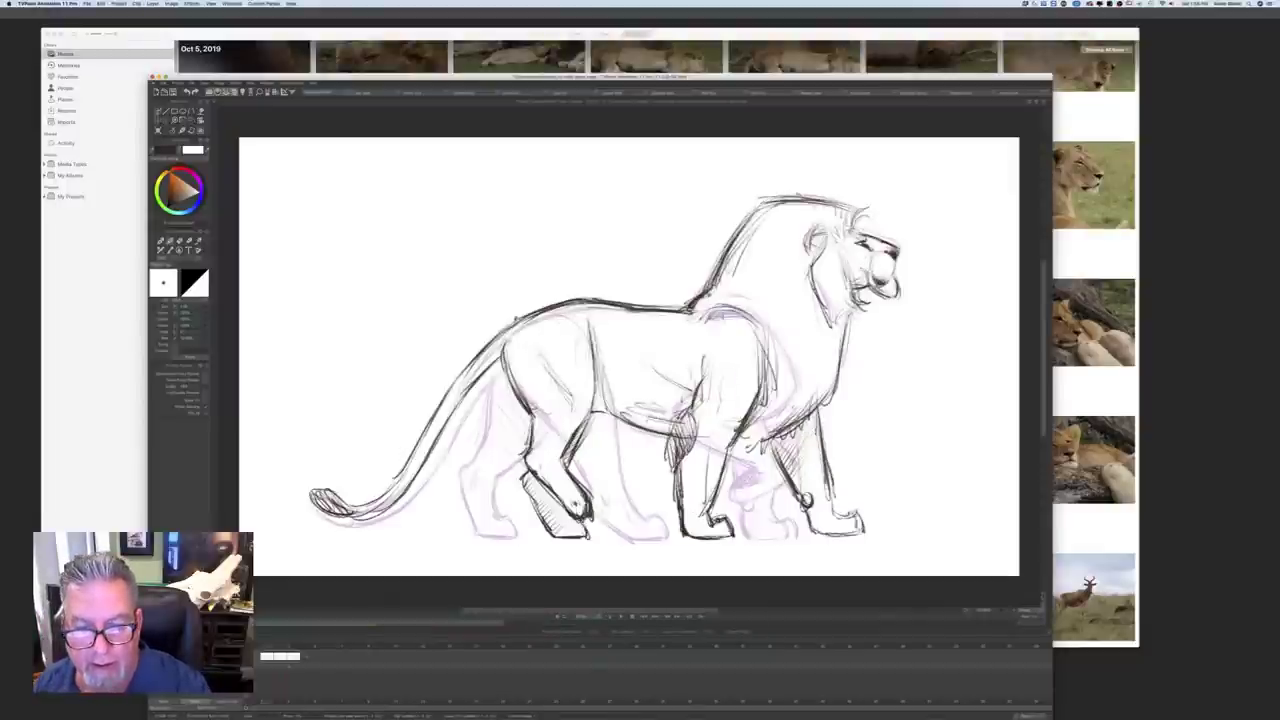
left_click_drag(656, 370, 678, 384)
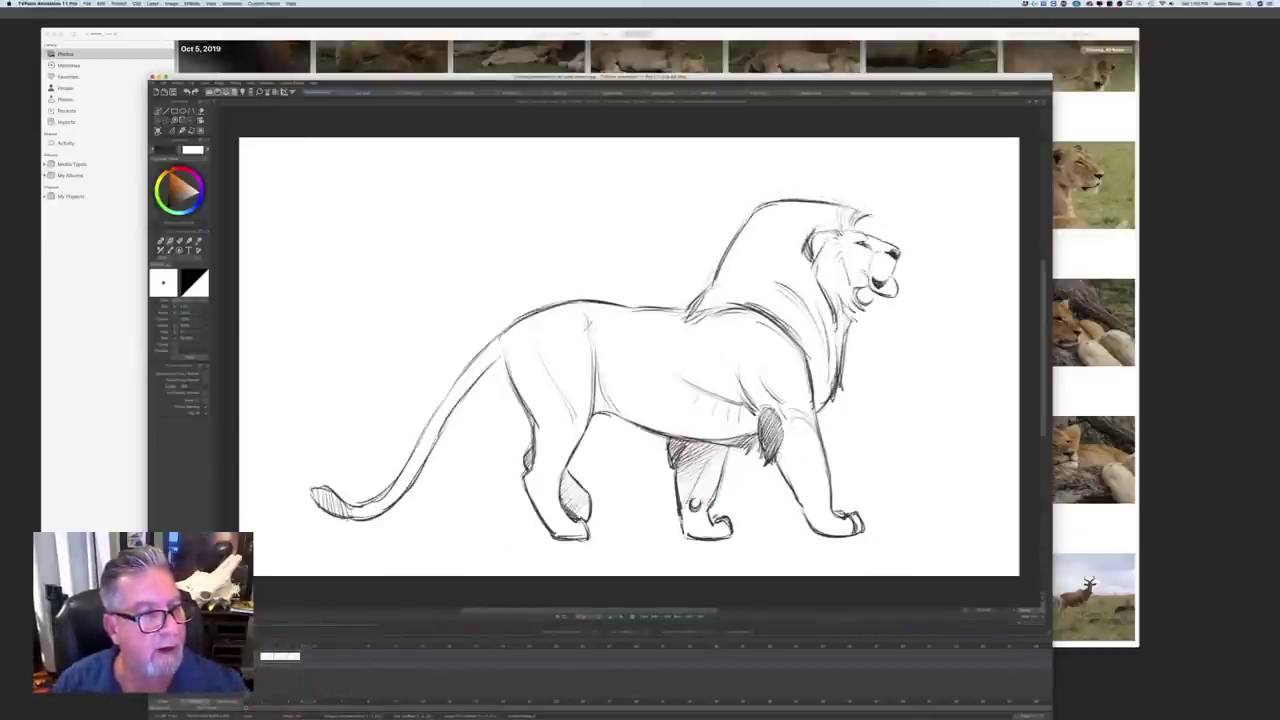
Step: Add a blank drawing at the end of the sequence and set the light table to show only the passing pose
key("Right")
key("l")
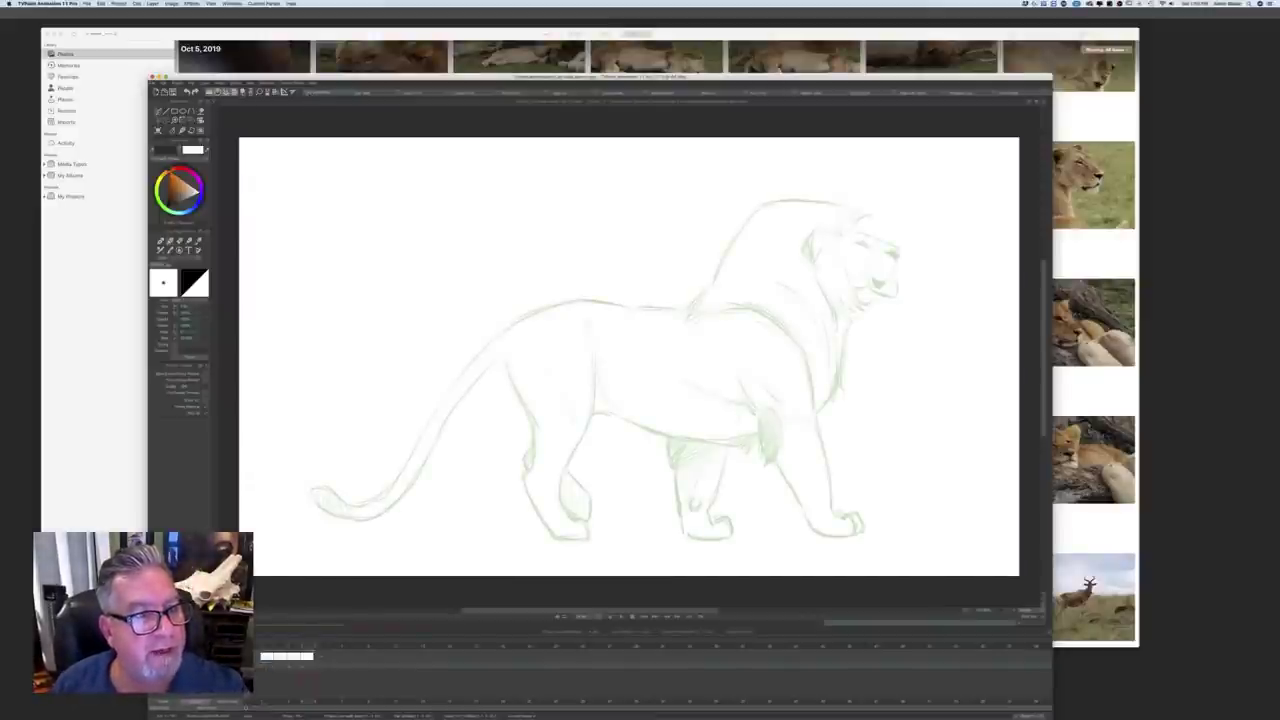
left_click(242, 92)
left_click(265, 146)
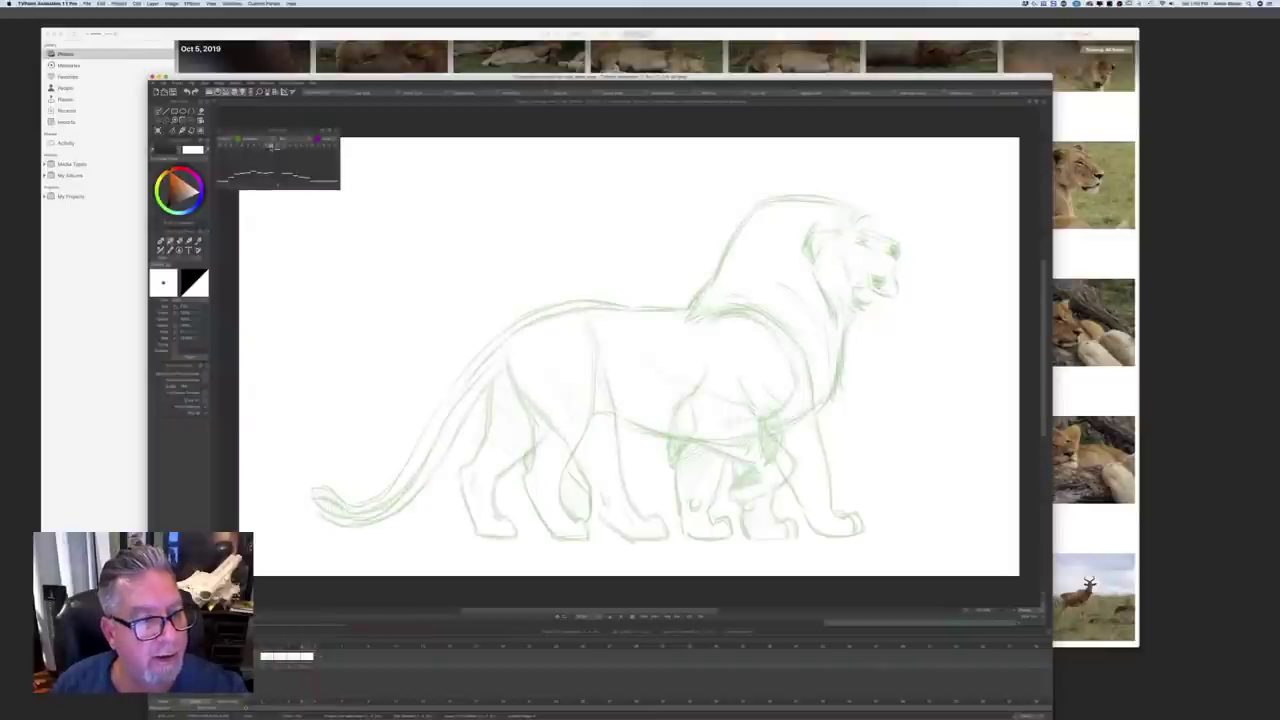
left_click(271, 146)
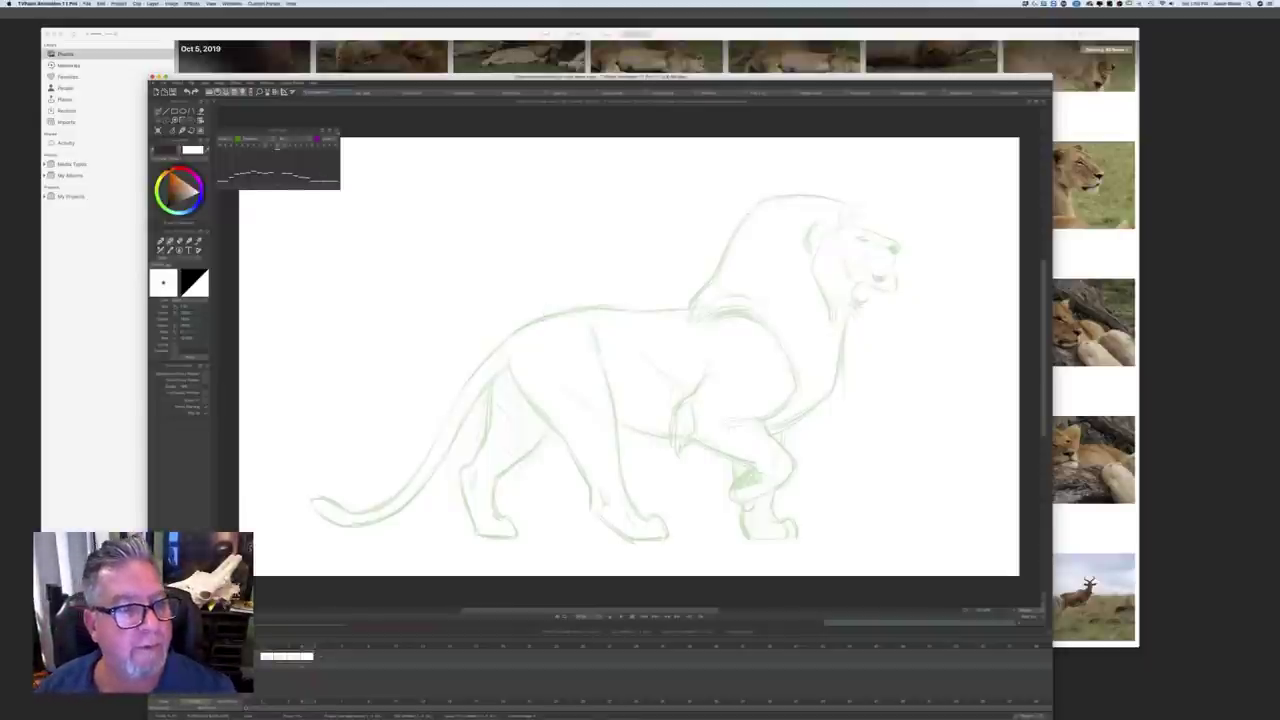
left_click(336, 130)
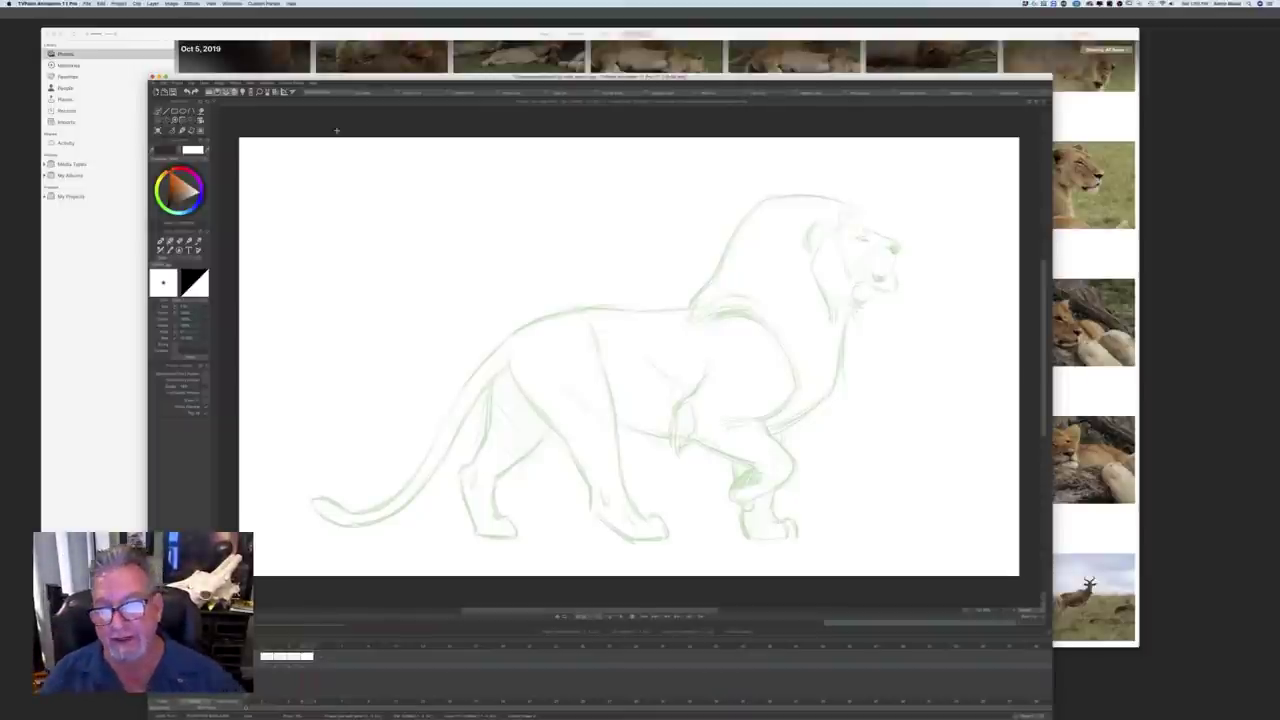
Step: Trace the back of the lion's mane from the withers over the crown to the forelock in dark lines
left_click_drag(730, 243, 723, 263)
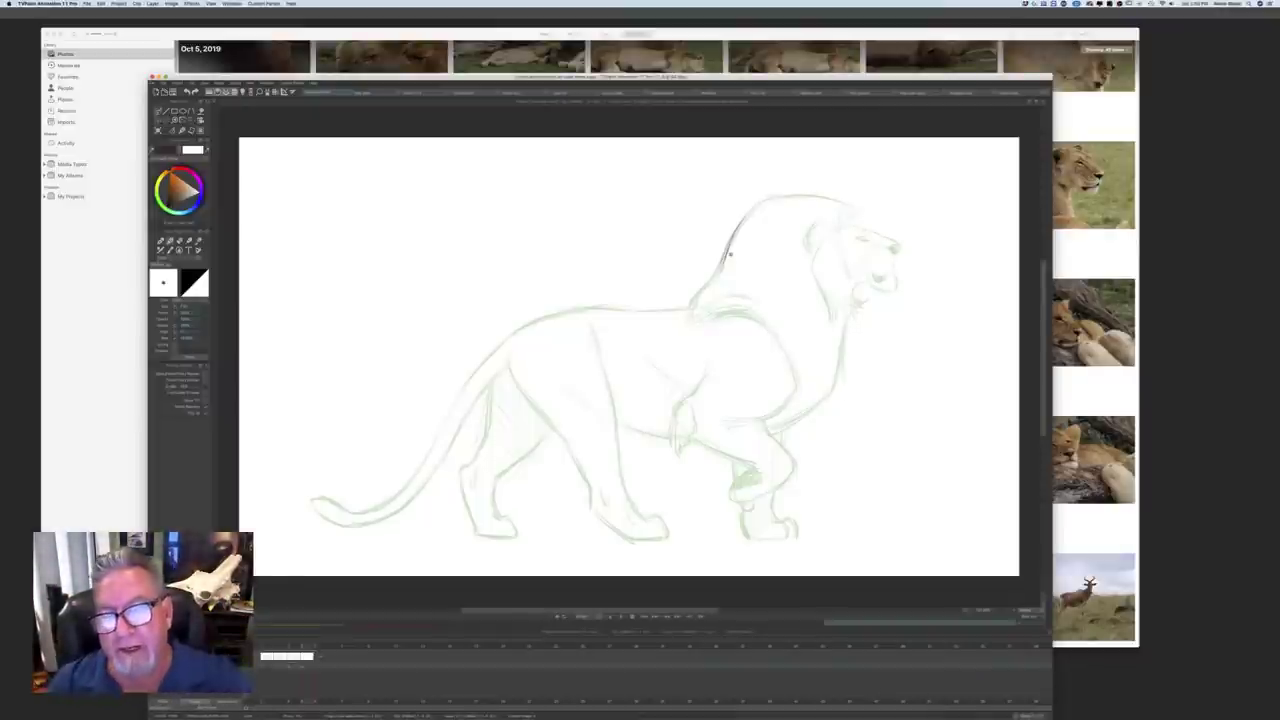
left_click_drag(692, 304, 707, 281)
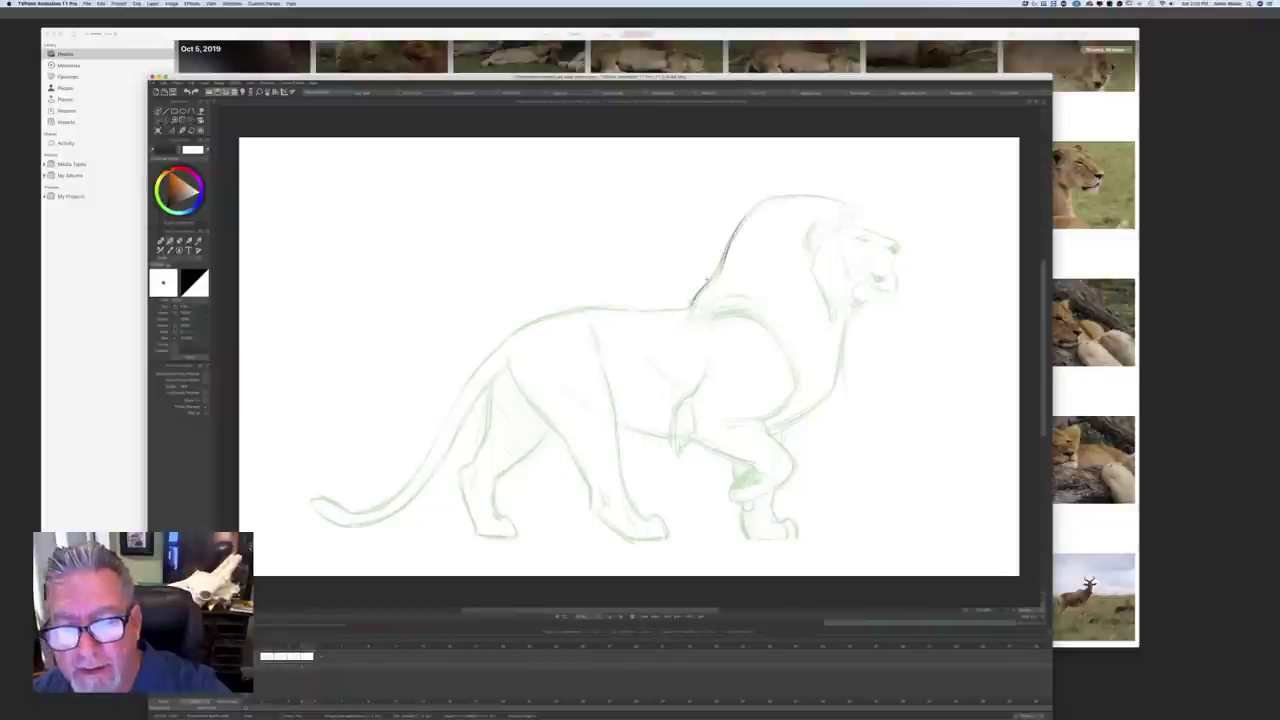
left_click_drag(790, 194, 832, 200)
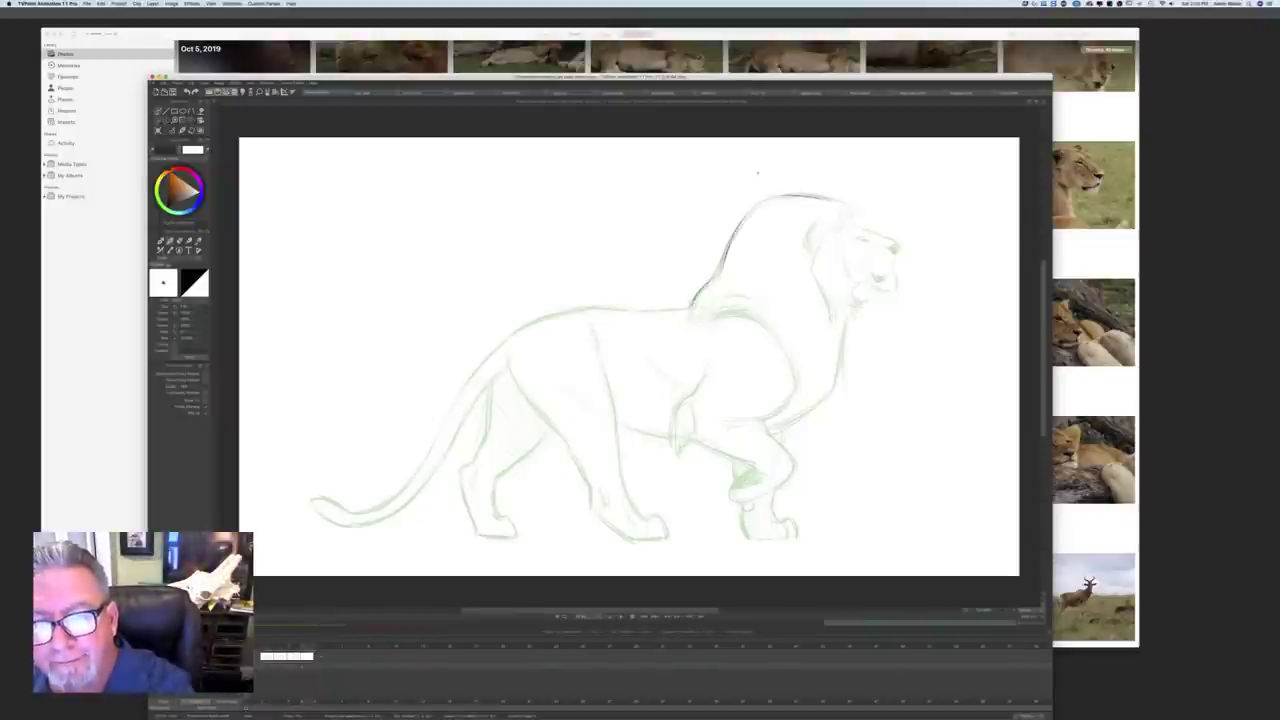
left_click_drag(754, 204, 694, 302)
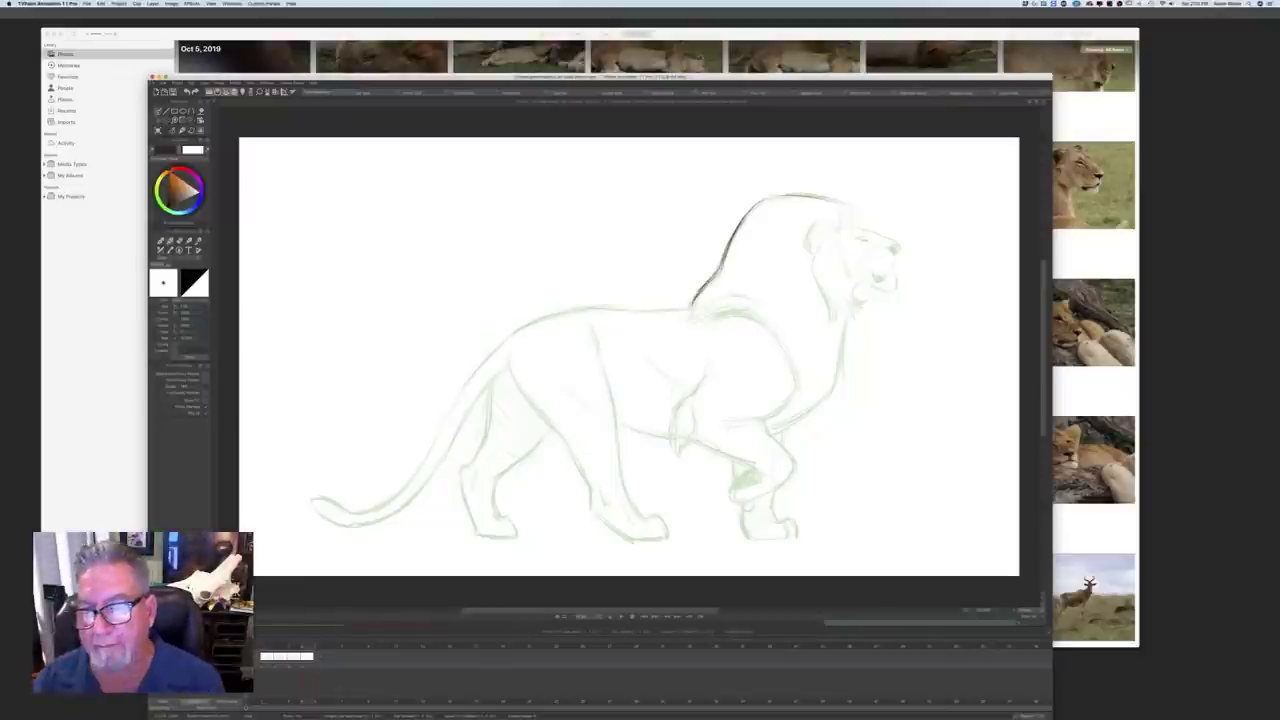
mouse_move(792, 195)
left_mouse_down()
mouse_move(848, 204)
mouse_move(784, 195)
mouse_move(858, 225)
mouse_move(838, 231)
left_mouse_up()
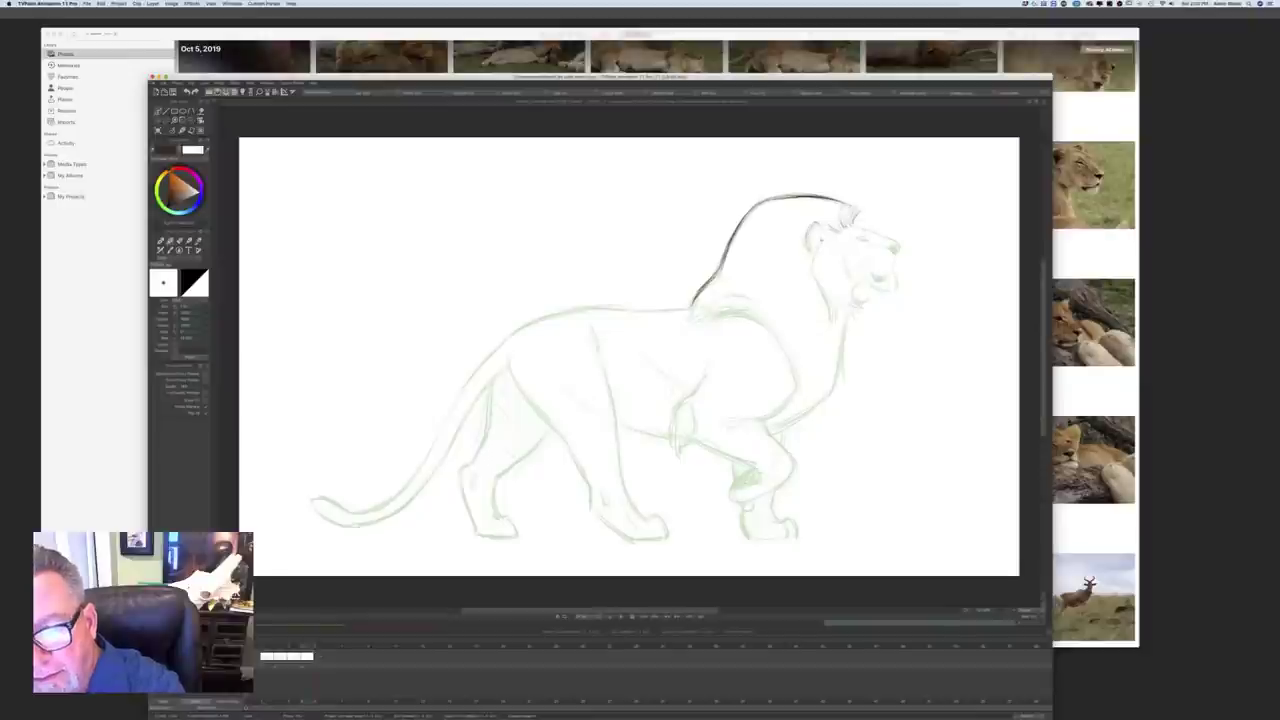
Step: Draw the mane edge behind the cheek, the eye, the bridge of the muzzle and the dark nose
left_click_drag(812, 244, 825, 316)
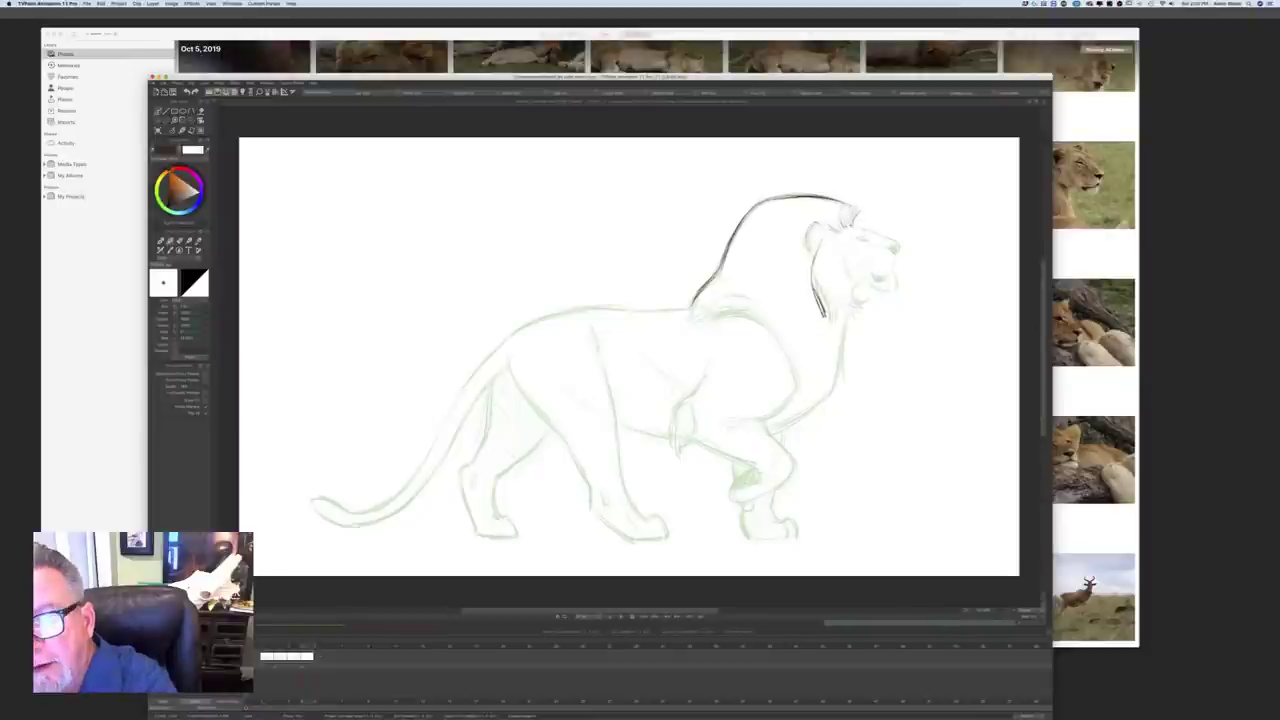
left_click_drag(852, 227, 865, 238)
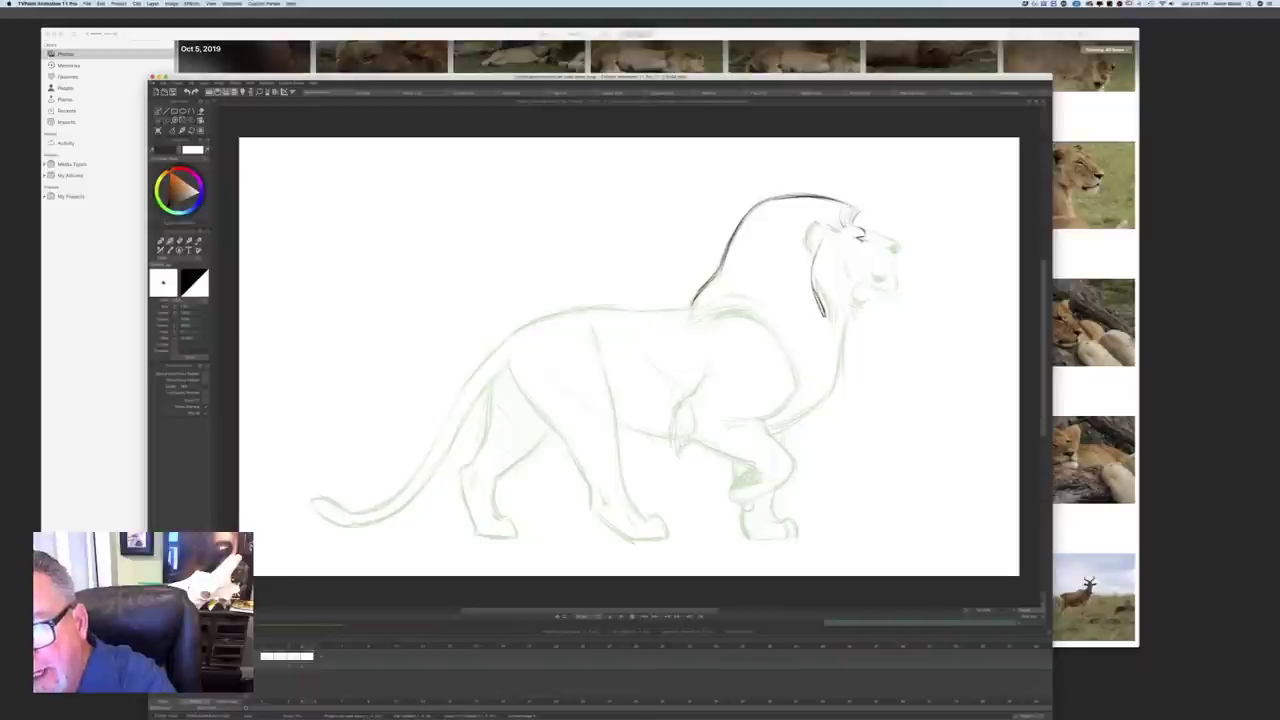
left_click_drag(860, 238, 869, 242)
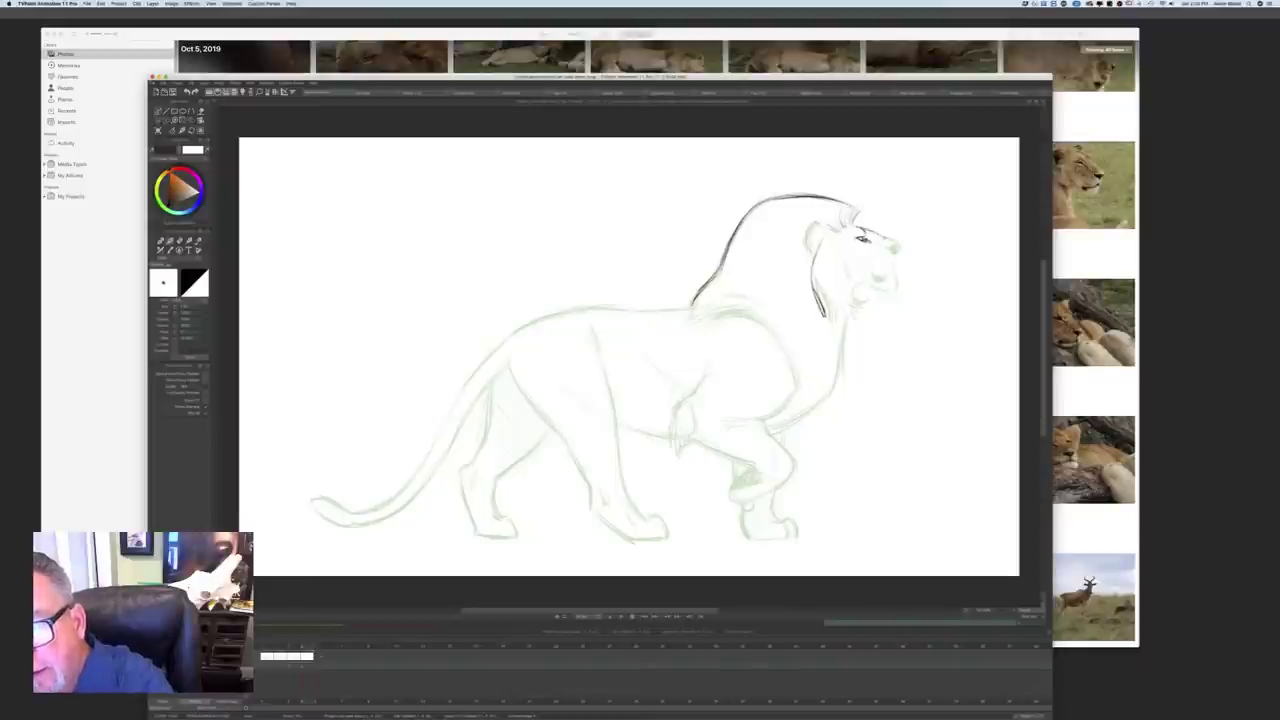
left_click_drag(884, 238, 899, 243)
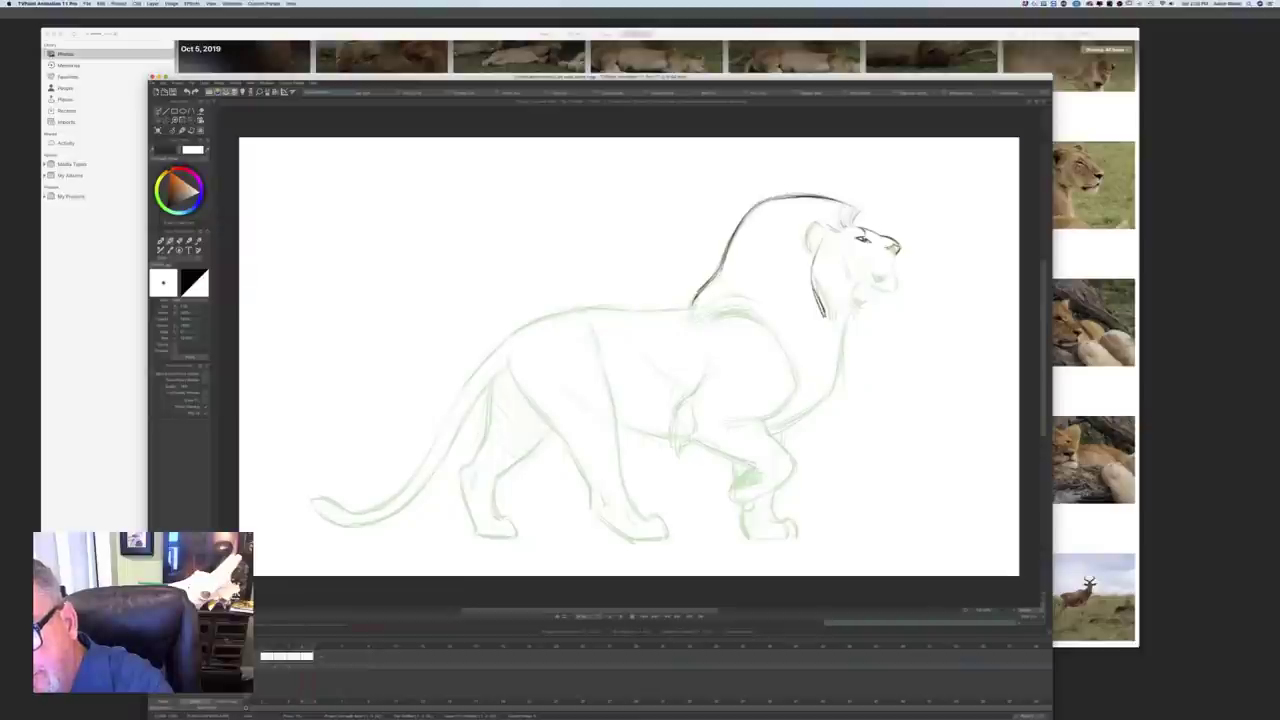
left_click_drag(889, 246, 893, 248)
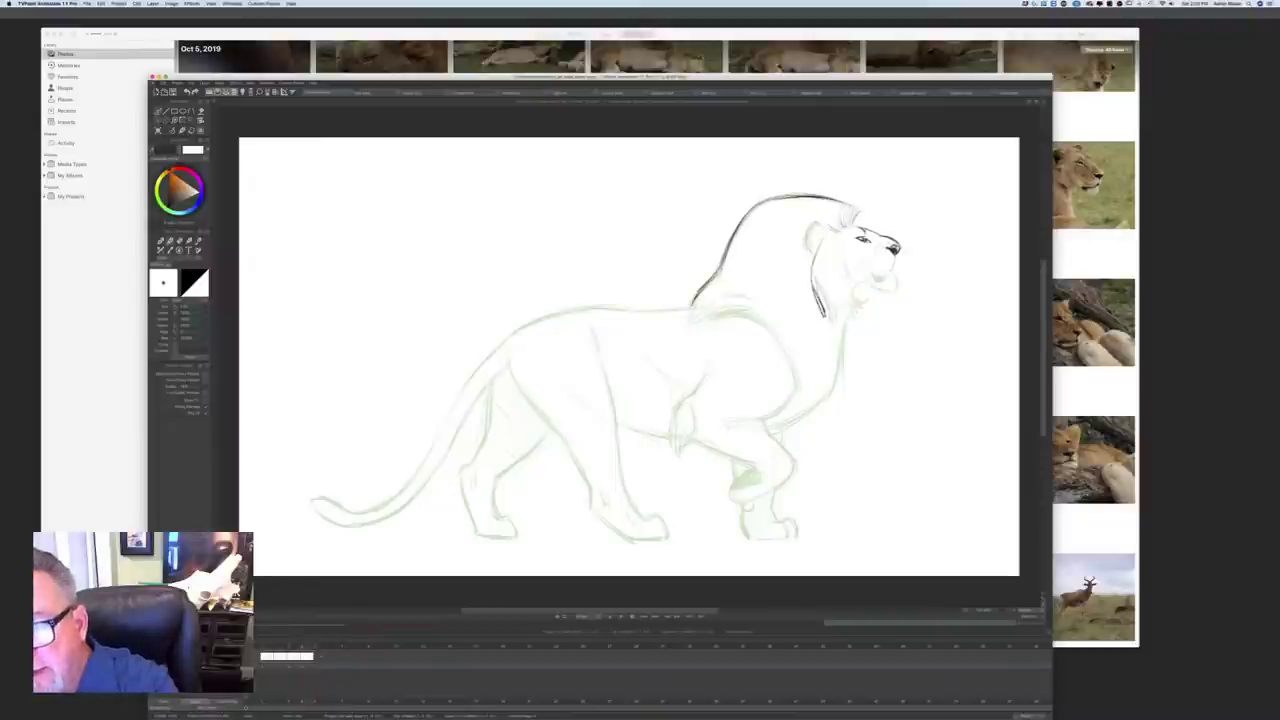
Step: Draw the front of the muzzle, the mouth and chin, and add the cheek fur and the ear
mouse_move(894, 253)
left_mouse_down()
mouse_move(897, 285)
mouse_move(873, 290)
left_mouse_up()
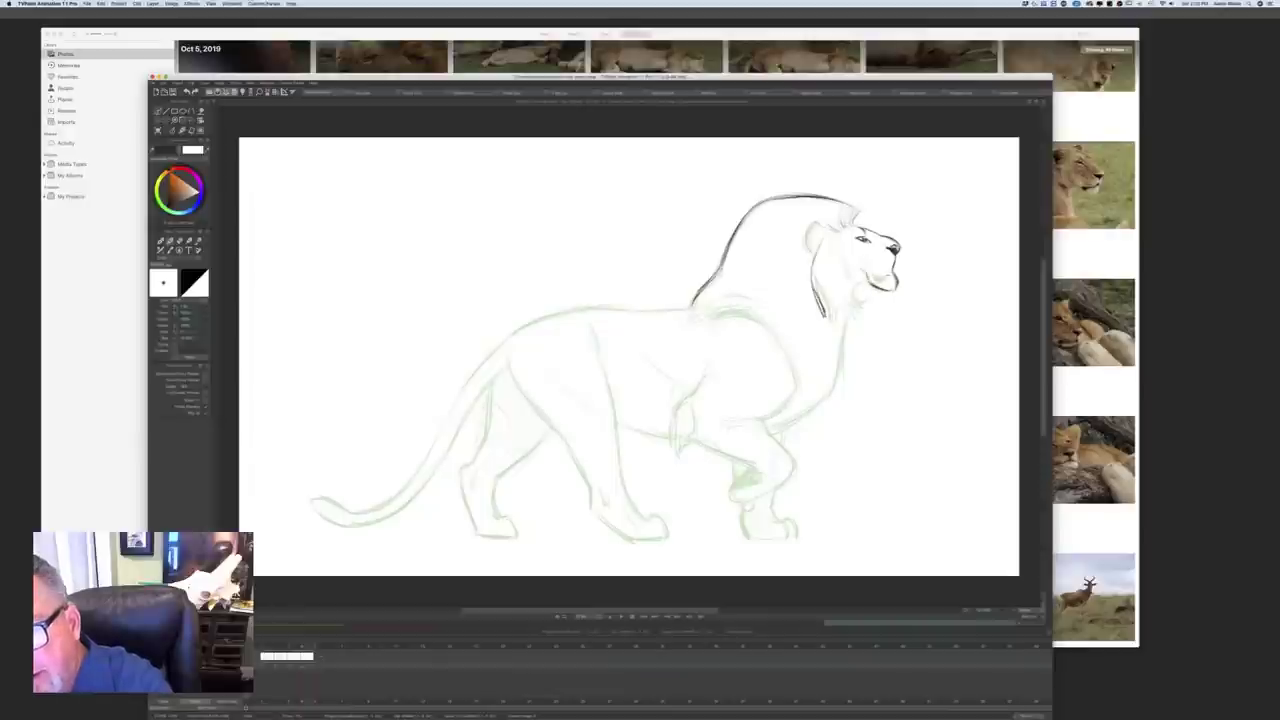
mouse_move(871, 272)
left_mouse_down()
mouse_move(888, 283)
mouse_move(872, 284)
mouse_move(890, 276)
left_mouse_up()
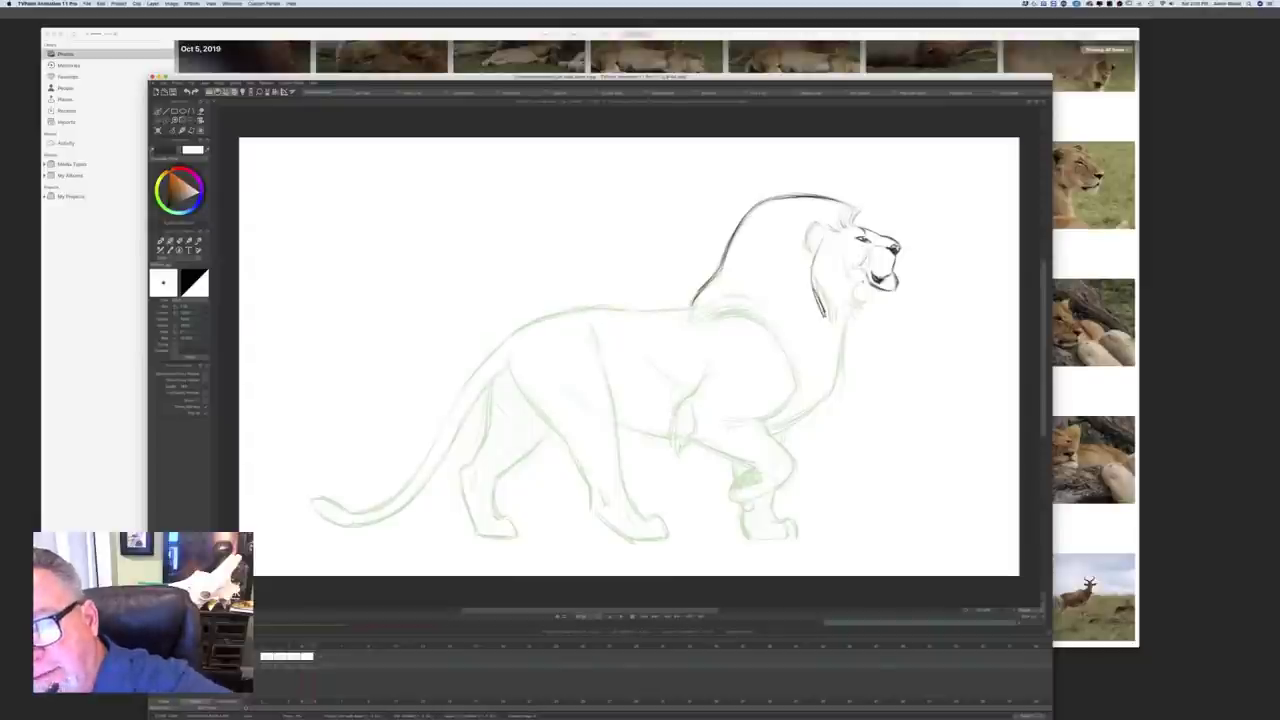
left_click_drag(867, 281, 860, 286)
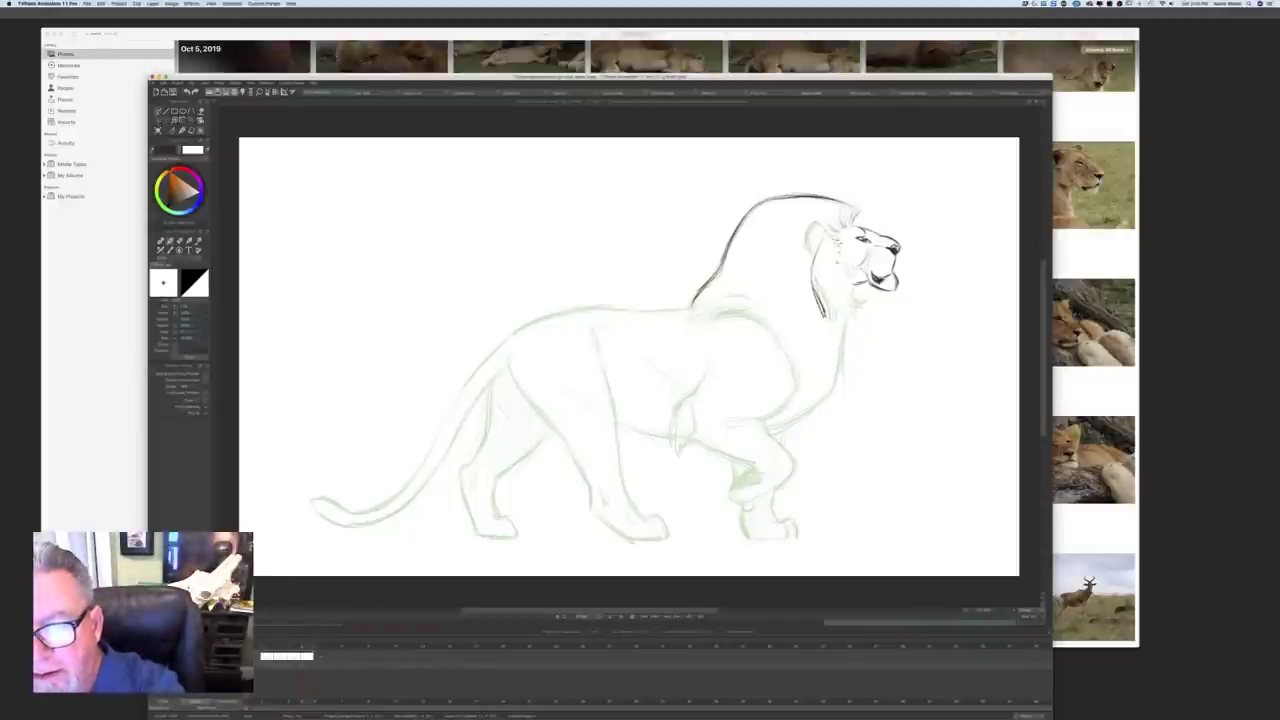
mouse_move(843, 249)
left_mouse_down()
mouse_move(862, 307)
mouse_move(830, 326)
left_mouse_up()
mouse_move(818, 238)
left_mouse_down()
mouse_move(826, 307)
mouse_move(809, 254)
left_mouse_up()
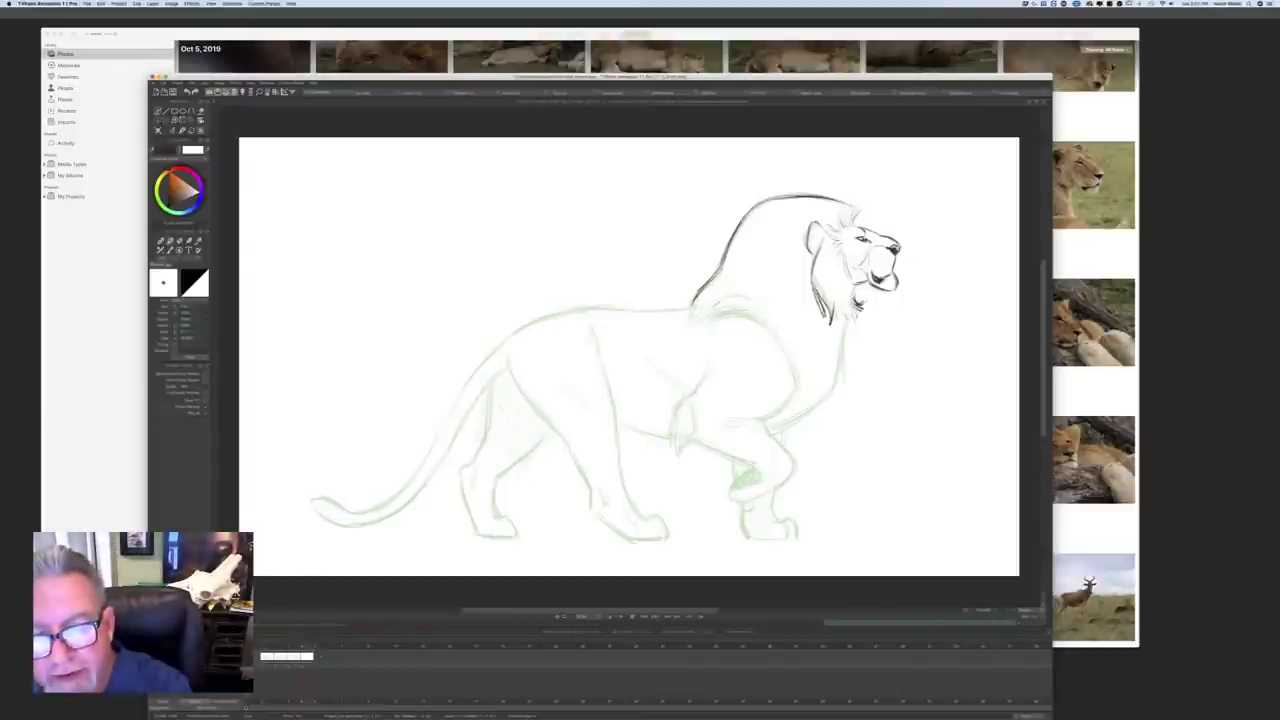
Step: Ink the arched top of the shoulder and the chest contour from the throat down to the foreleg
mouse_move(762, 312)
left_mouse_down()
mouse_move(714, 298)
mouse_move(702, 316)
mouse_move(696, 289)
mouse_move(688, 322)
left_mouse_up()
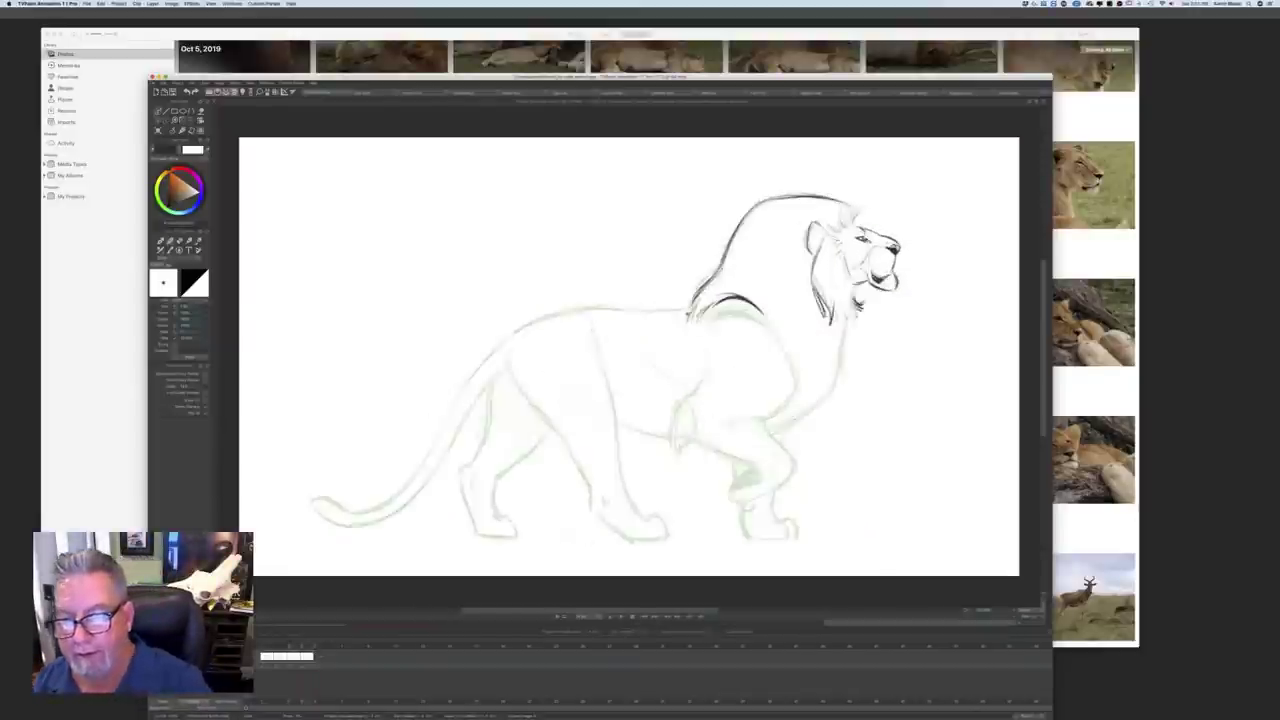
left_click_drag(852, 317, 838, 383)
left_click_drag(843, 338, 829, 397)
mouse_move(839, 371)
left_mouse_down()
mouse_move(822, 403)
mouse_move(775, 428)
left_mouse_up()
mouse_move(806, 417)
left_mouse_down()
mouse_move(782, 427)
mouse_move(783, 416)
left_mouse_up()
key("e")
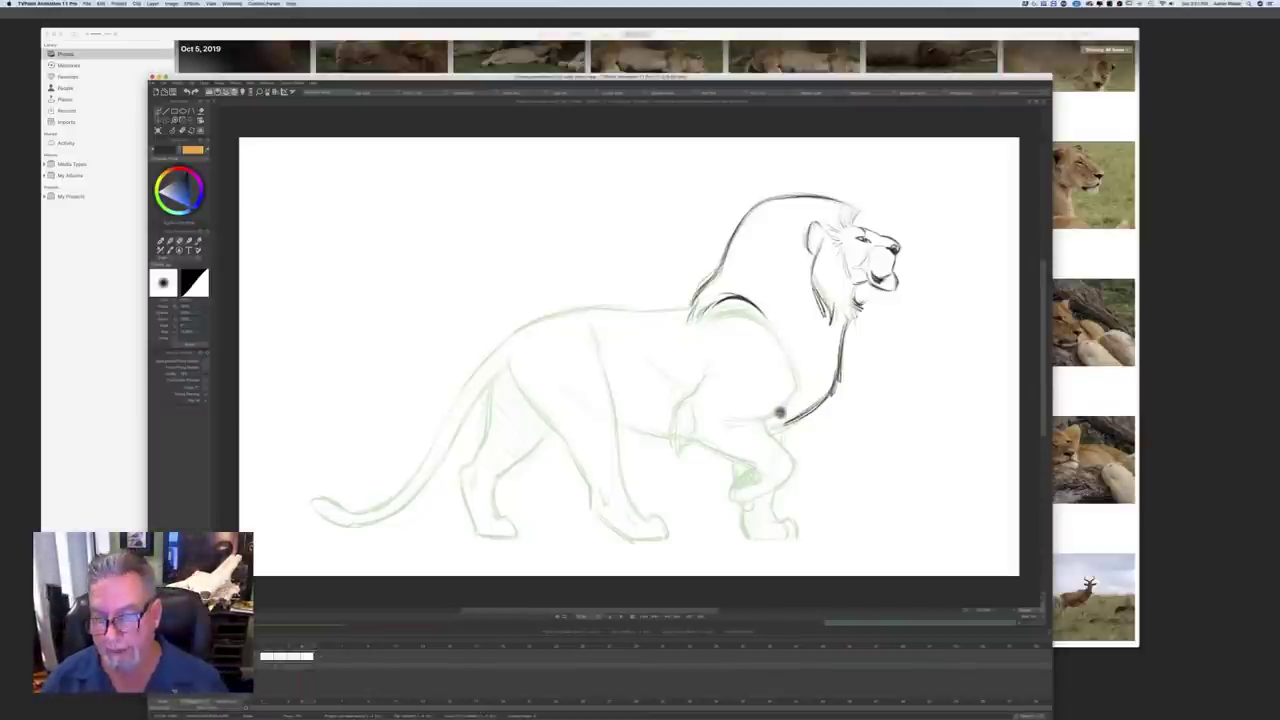
Step: Flip between the new drawing and the adjacent pose to compare the head, mane and chest
key("Left")
key("Right")
key("Left")
key("Right")
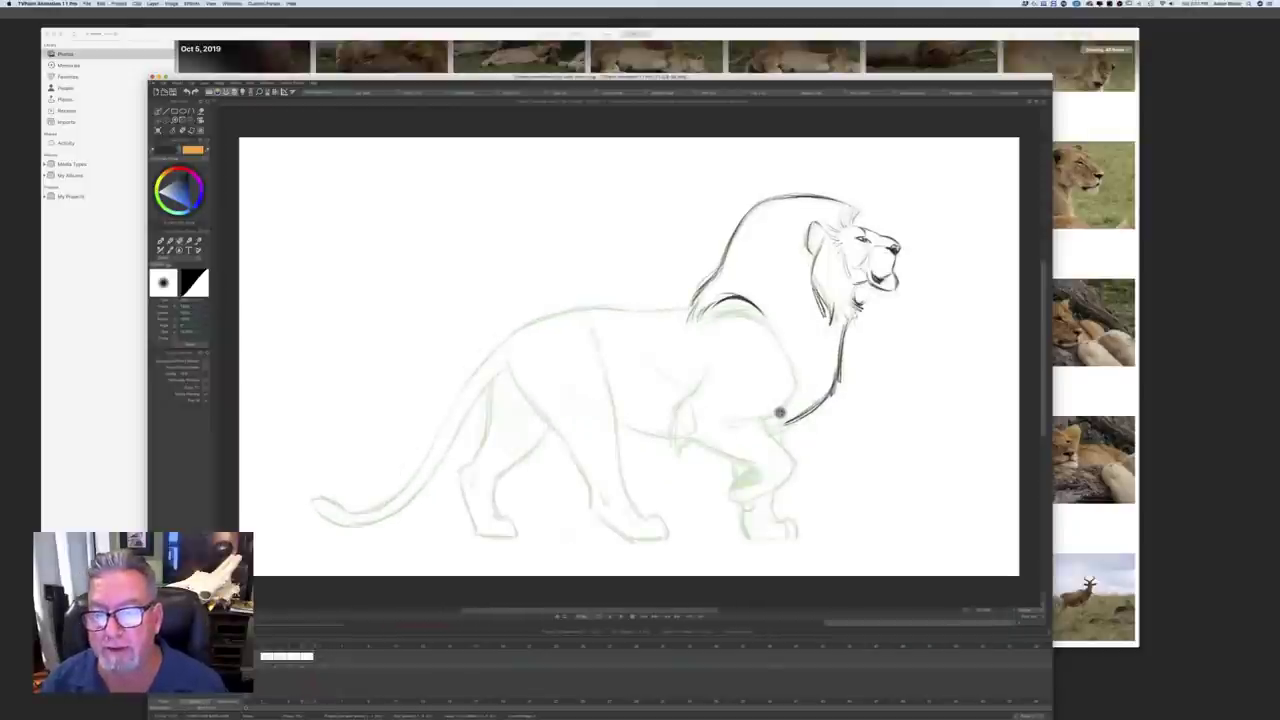
key("Left")
key("Right")
key("Left")
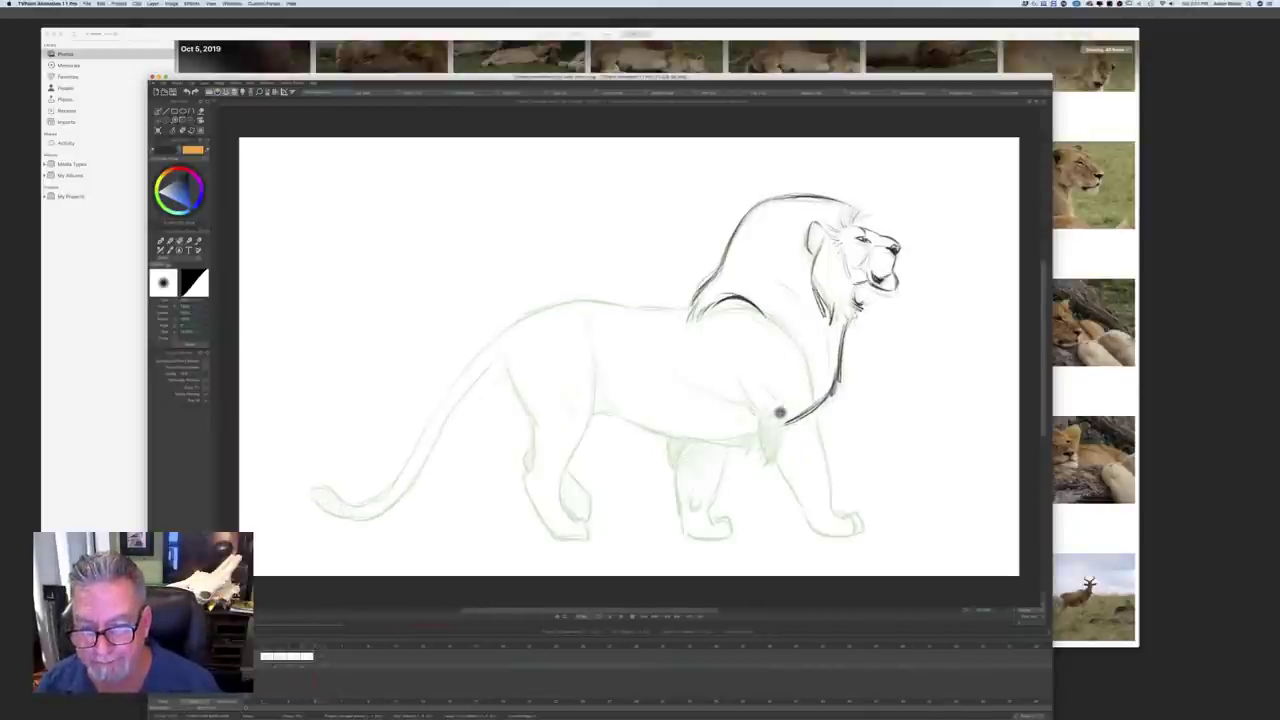
key("Right")
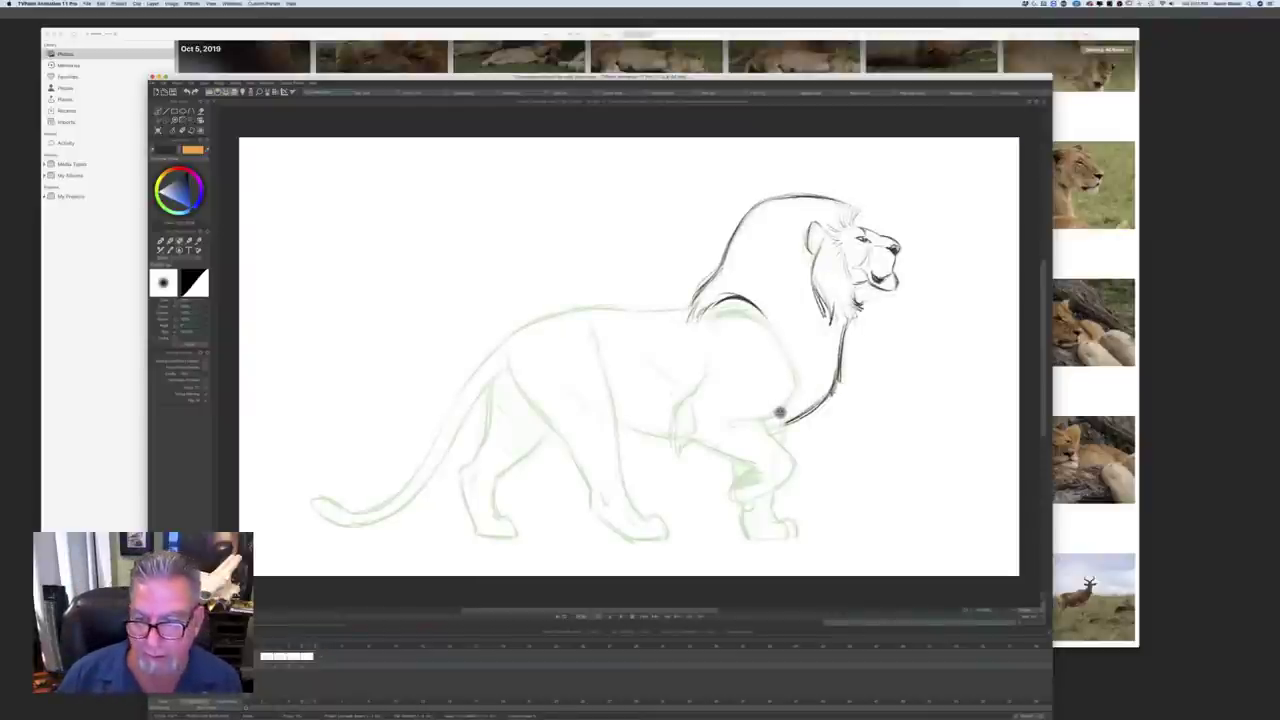
Step: Draw the front shoulder contour and the near foreleg straight down to a paw planted on the ground
key("b")
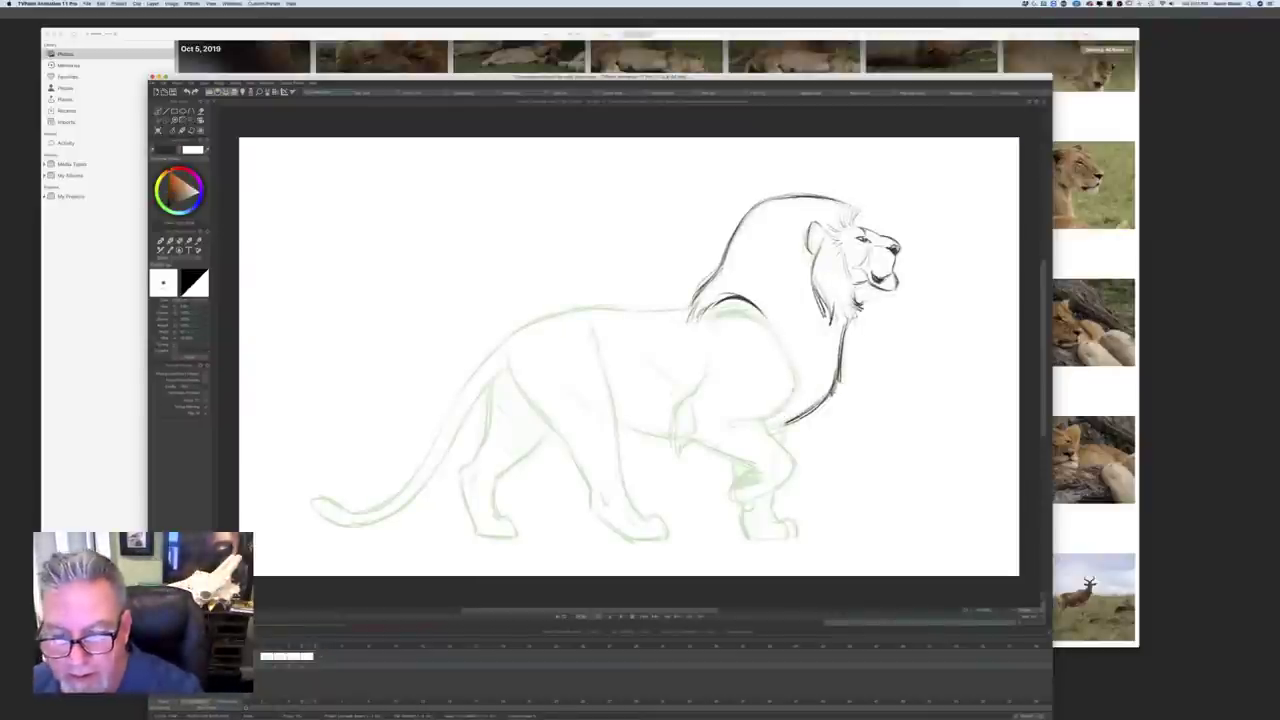
mouse_move(776, 338)
left_mouse_down()
mouse_move(793, 394)
mouse_move(783, 426)
left_mouse_up()
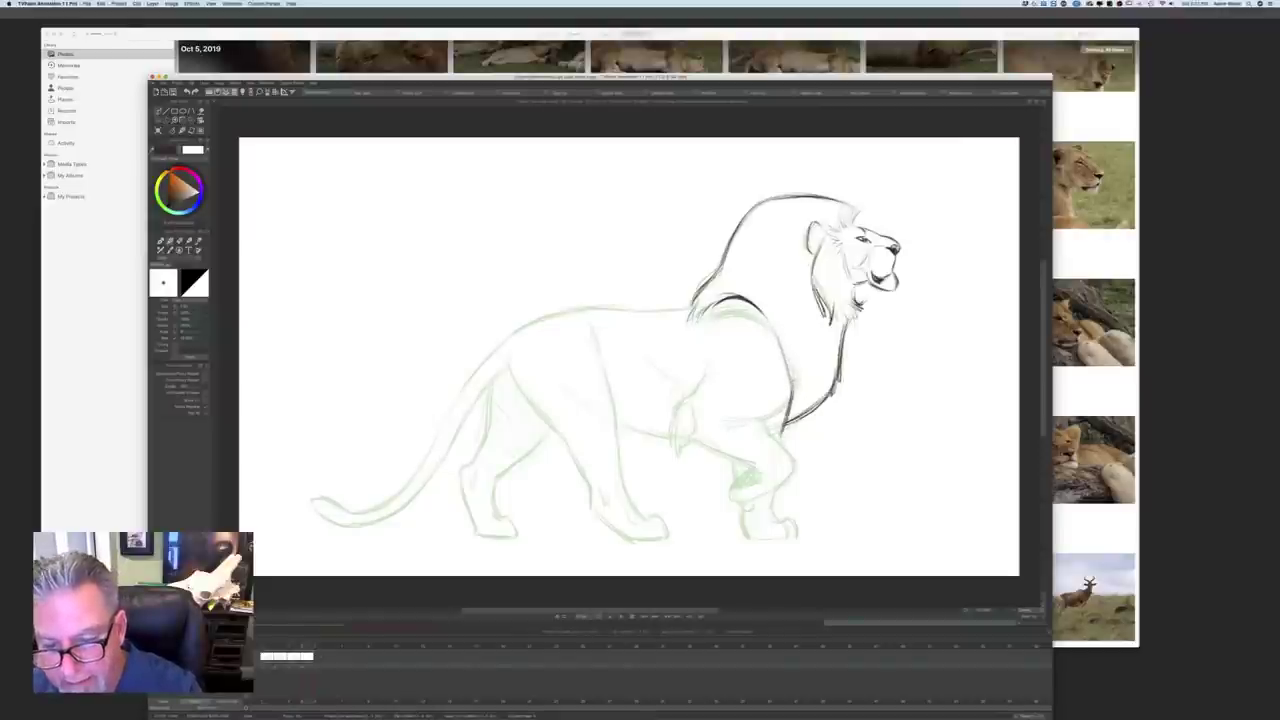
left_click_drag(792, 352, 786, 406)
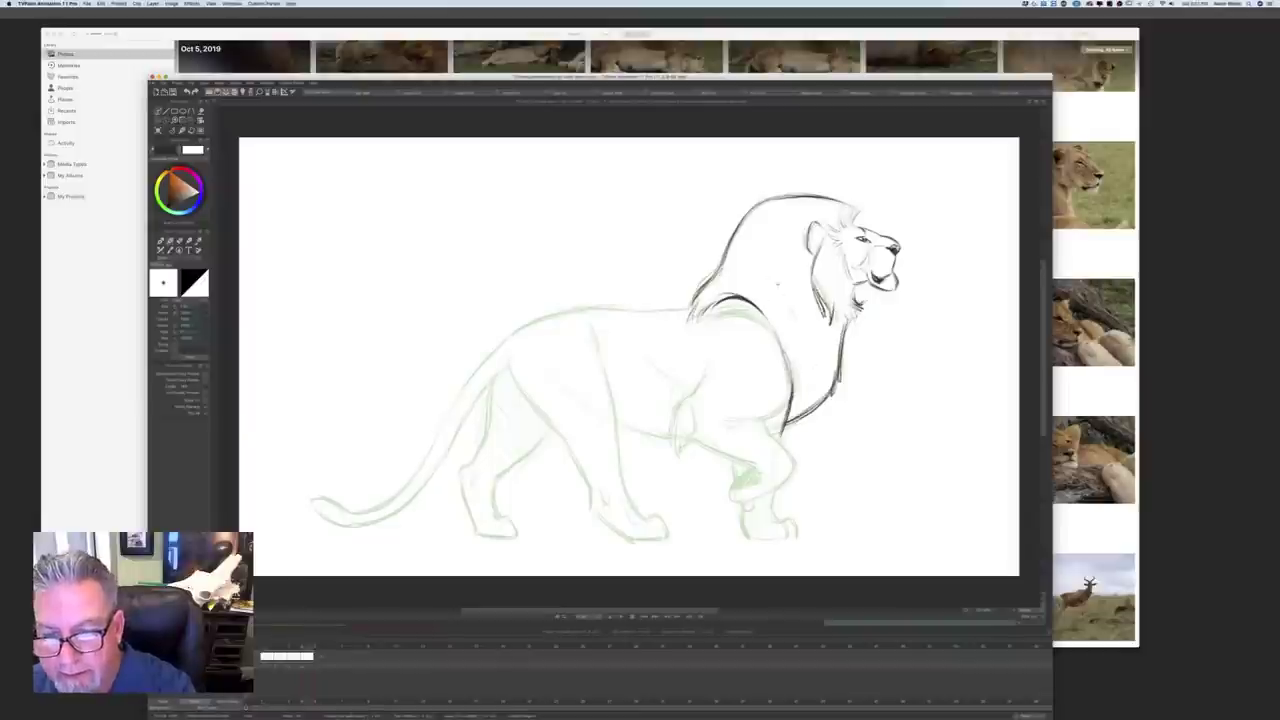
left_click_drag(808, 352, 807, 384)
left_click_drag(784, 432, 770, 518)
mouse_move(732, 460)
left_mouse_down()
mouse_move(742, 536)
mouse_move(786, 524)
mouse_move(790, 544)
mouse_move(754, 540)
mouse_move(800, 540)
mouse_move(742, 535)
mouse_move(778, 540)
left_mouse_up()
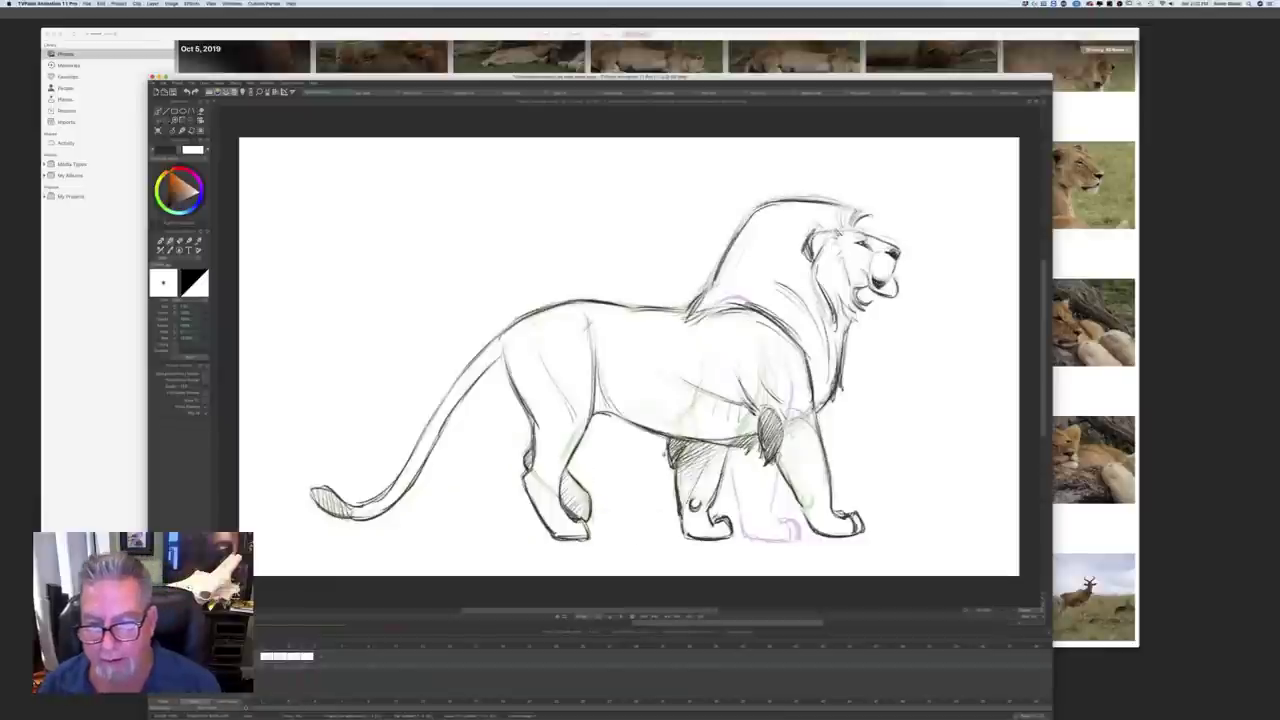
Step: Flip back and forth between the new drawing and the adjacent pose to compare the planted foreleg and the elbow area
key("Right")
key("Left")
key("Right")
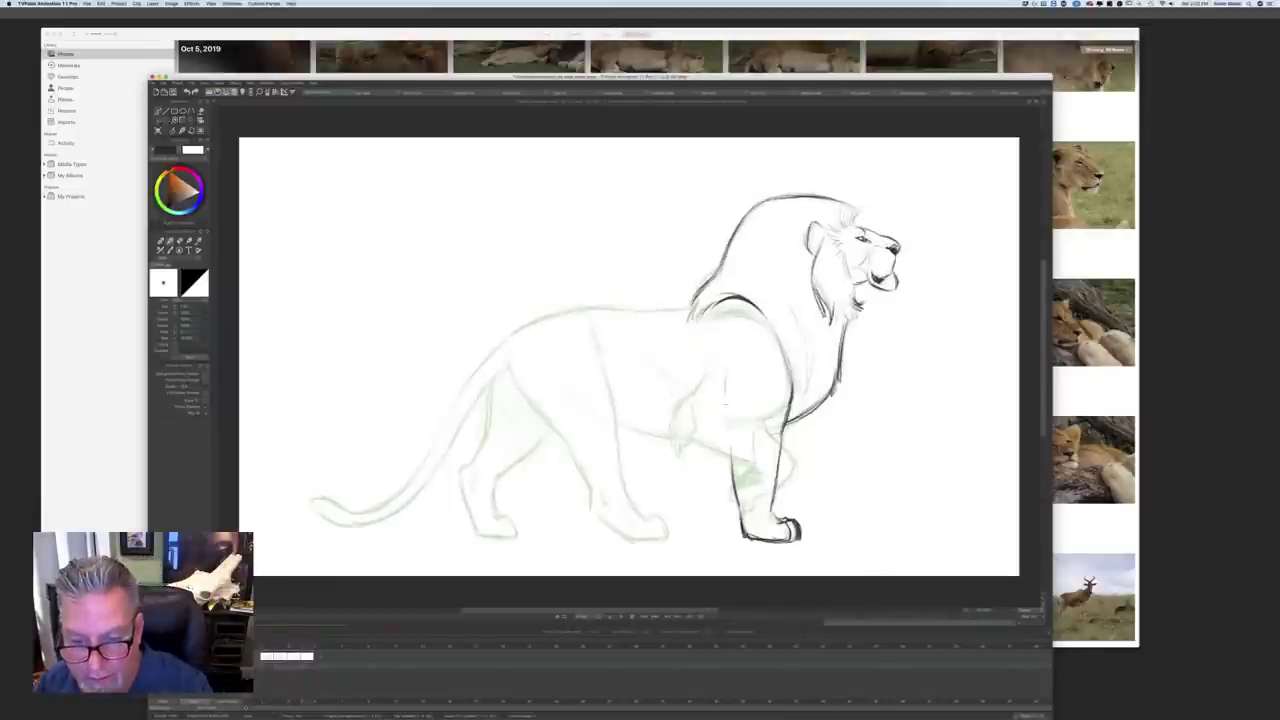
key("Left")
key("Right")
key("Left")
key("Right")
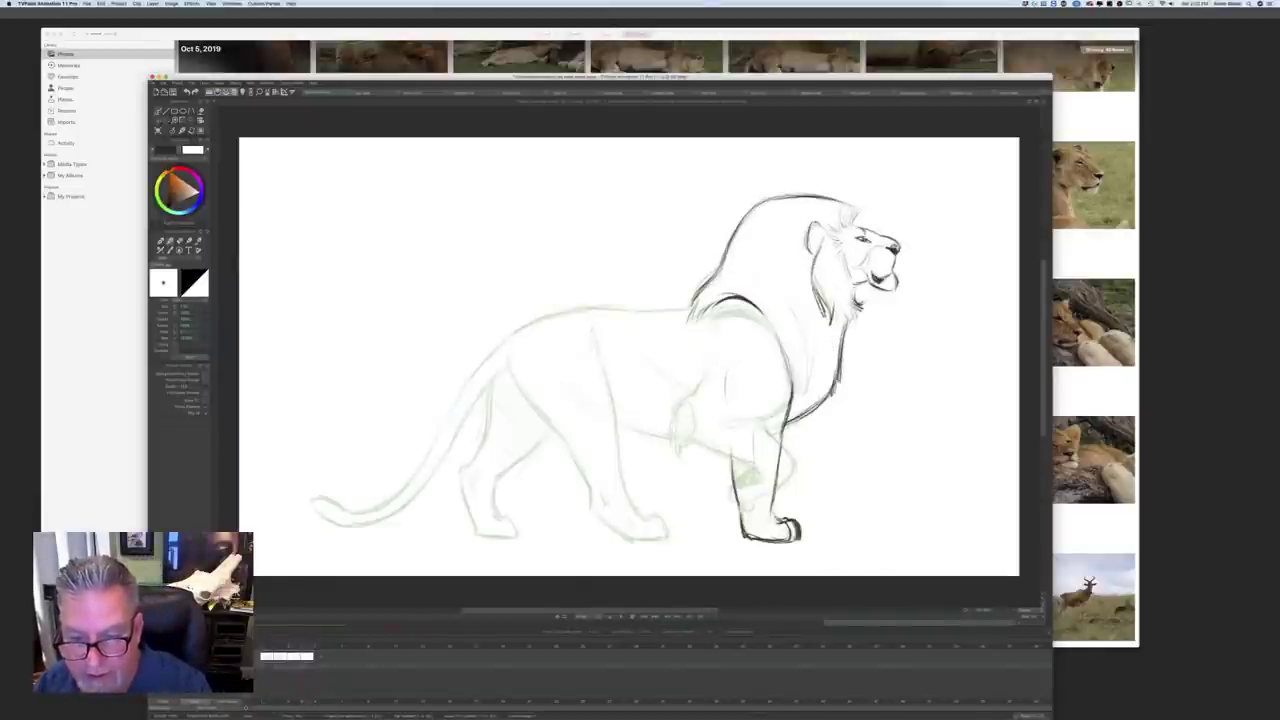
key("Right")
key("Left")
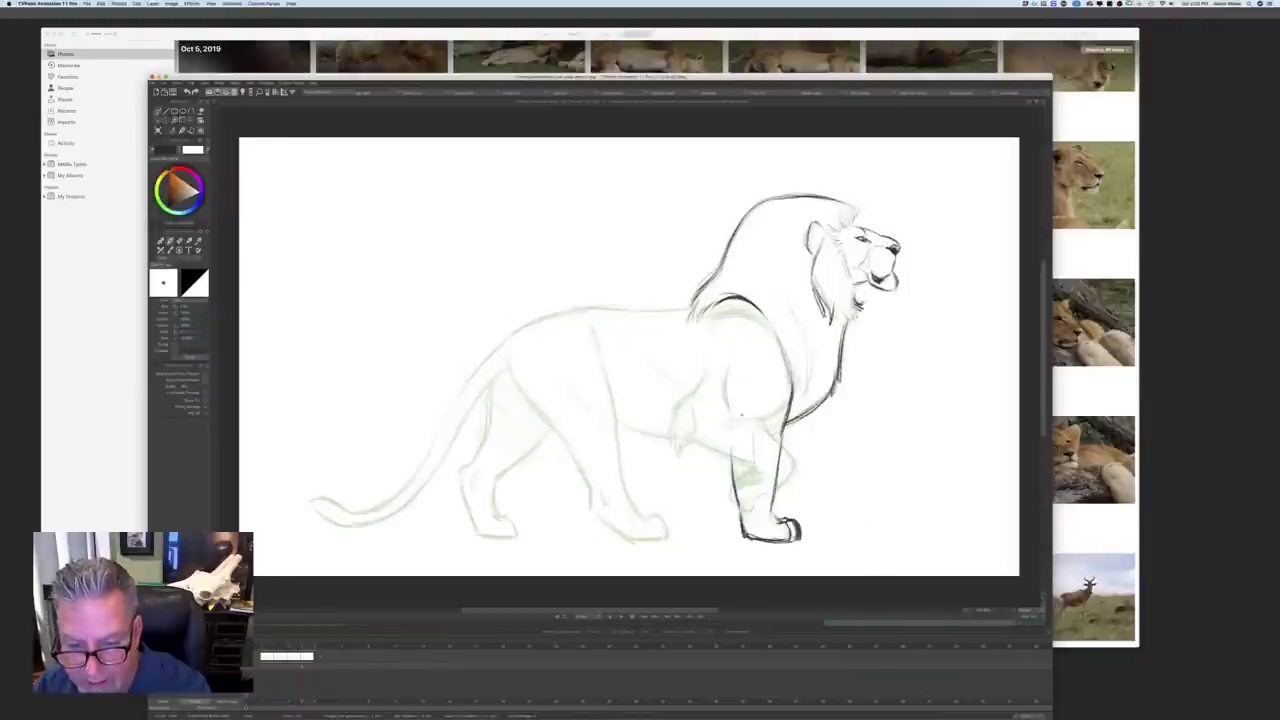
key("Right")
key("Left")
key("Right")
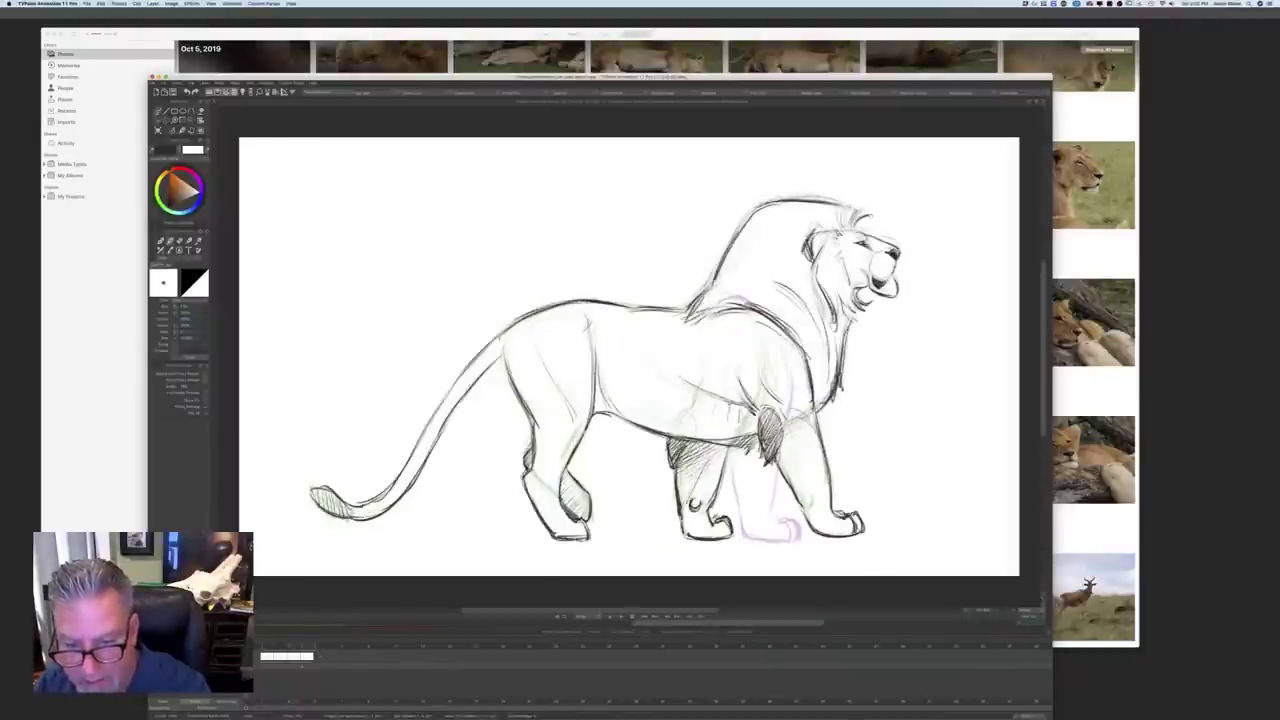
key("Left")
Step: Draw and shade the fur tuft at the elbow of the planted foreleg, checking it against the adjacent pose
mouse_move(730, 414)
left_mouse_down()
mouse_move(722, 470)
mouse_move(746, 458)
mouse_move(730, 462)
left_mouse_up()
key("Right")
key("Left")
key("Right")
key("Left")
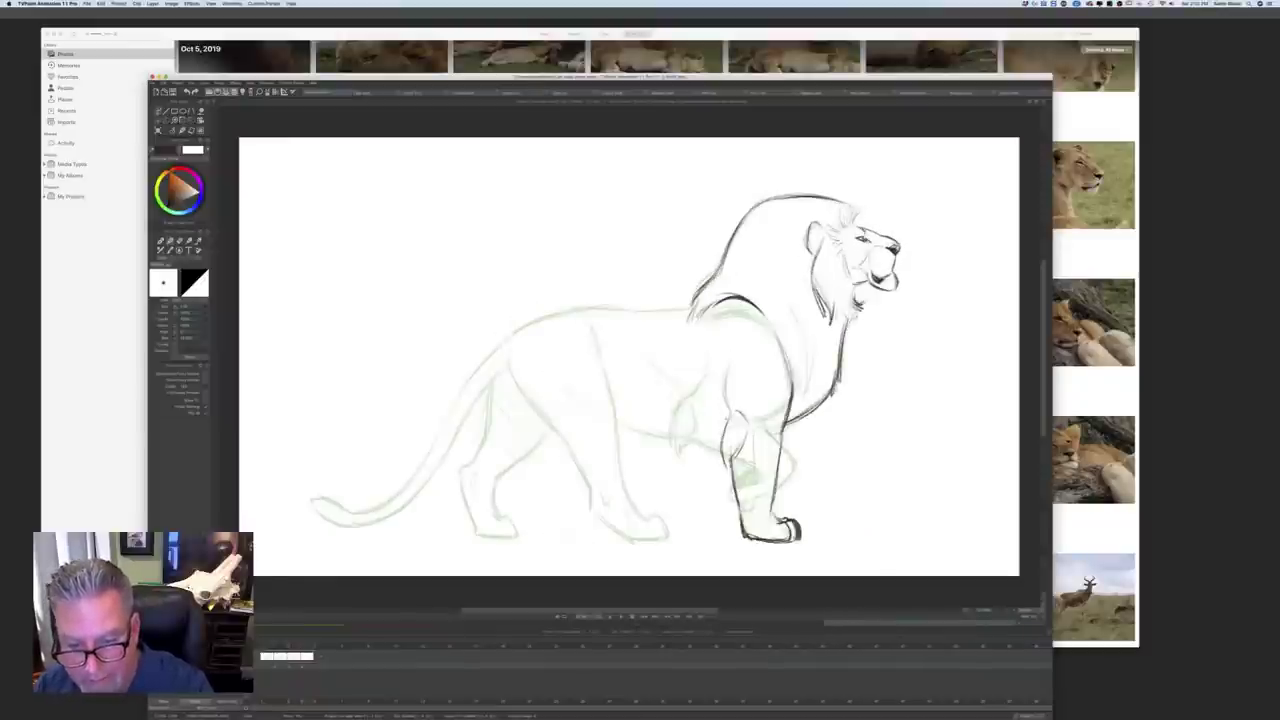
left_click_drag(728, 412, 724, 464)
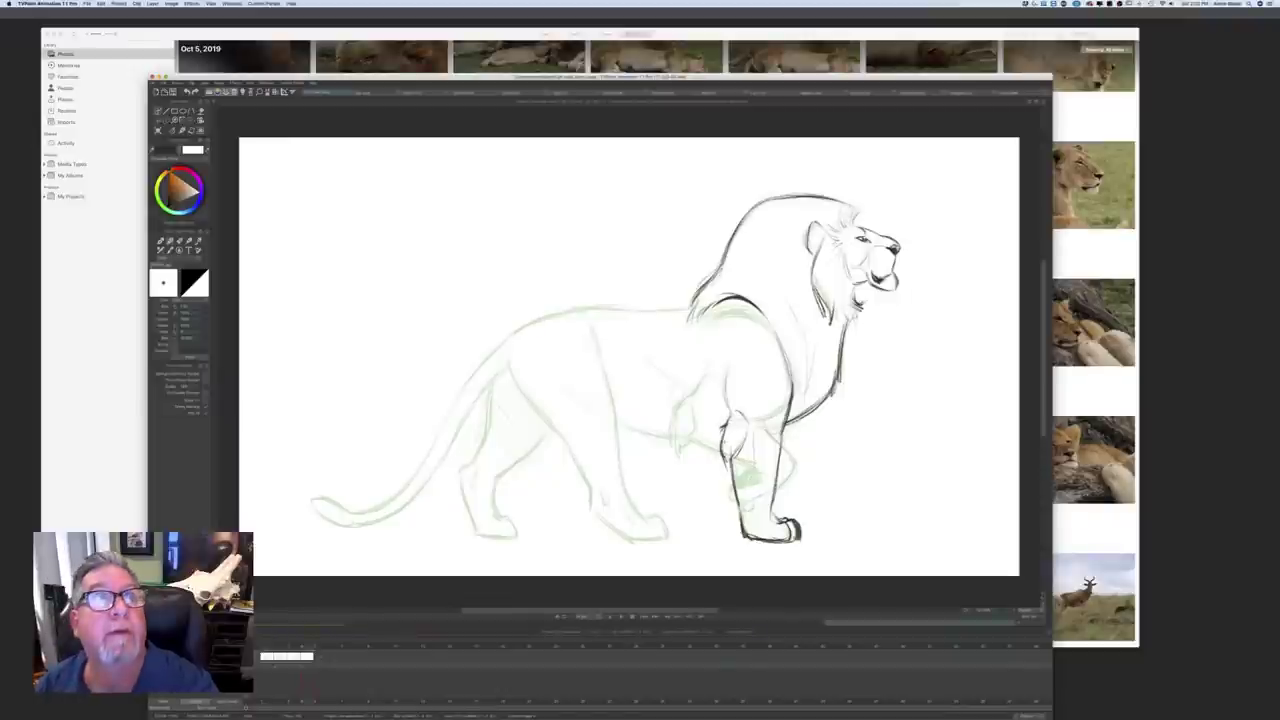
key("Right")
key("Left")
left_click_drag(740, 418, 728, 452)
key("Right")
key("Left")
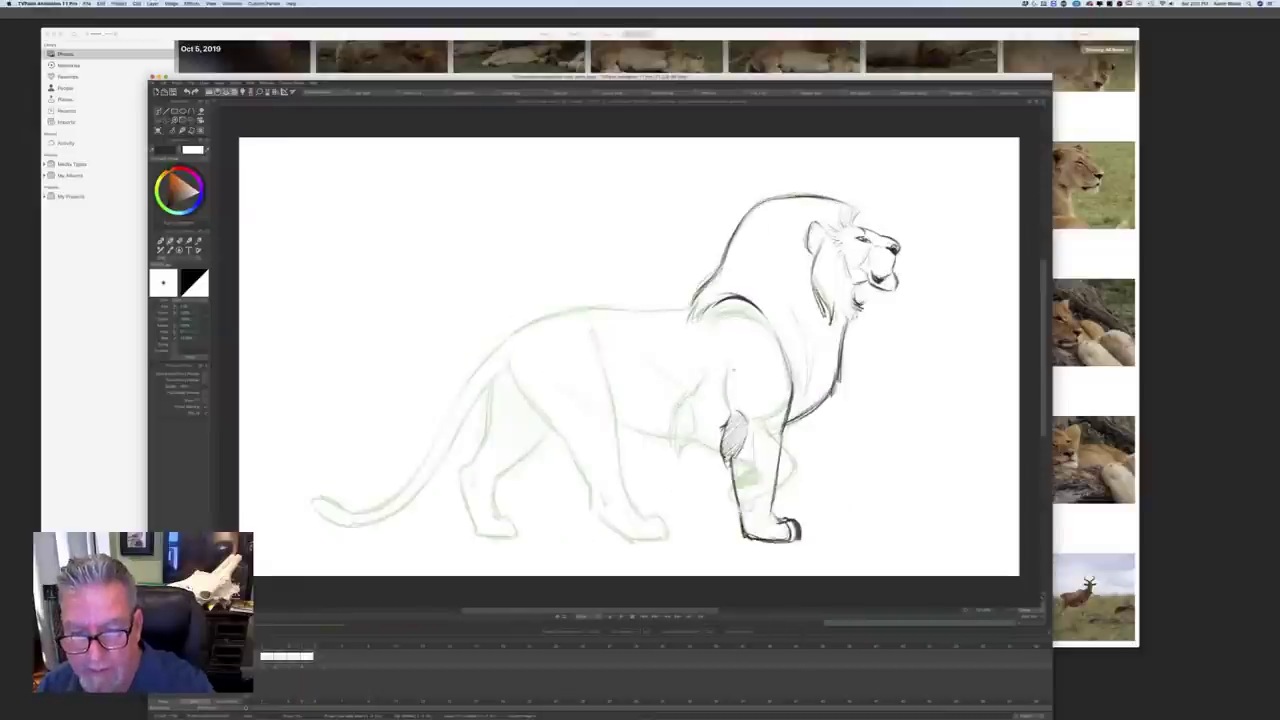
Step: Add the rear contour of the upper foreleg and short muscle creases above the elbow tuft, comparing with the adjacent pose
left_click_drag(726, 376, 724, 416)
key("Right")
key("Left")
key("Right")
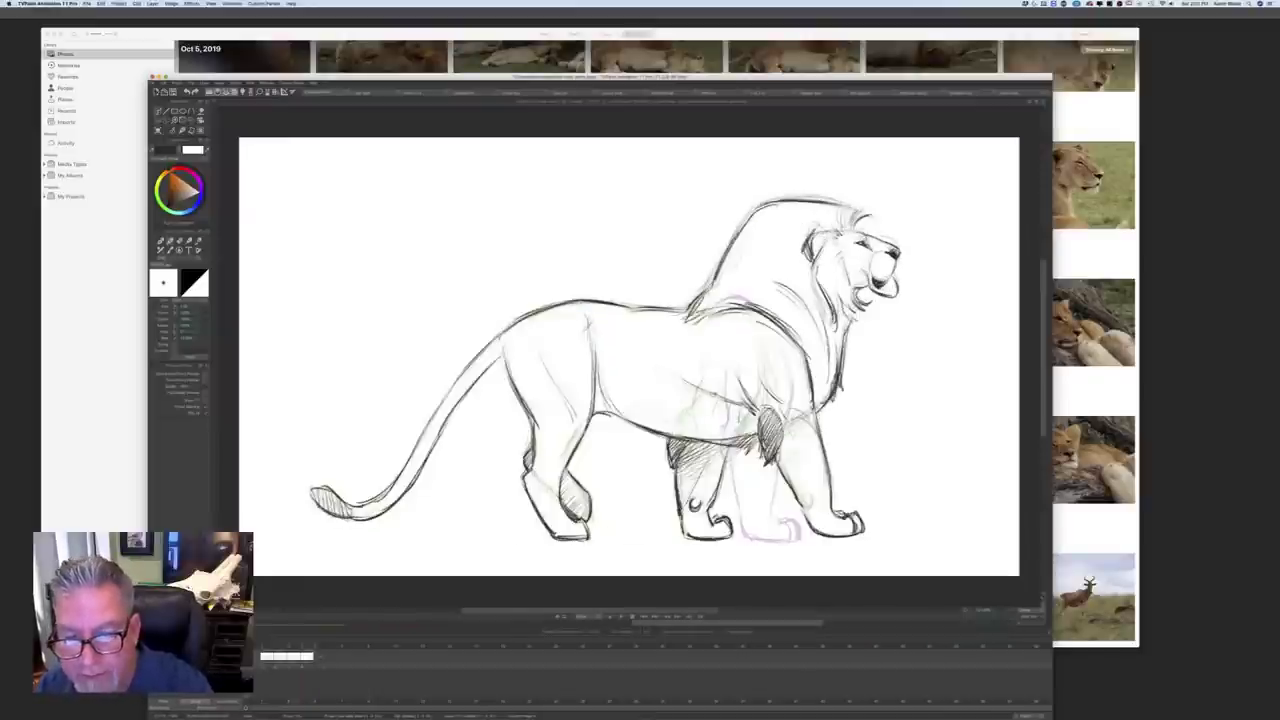
key("Left")
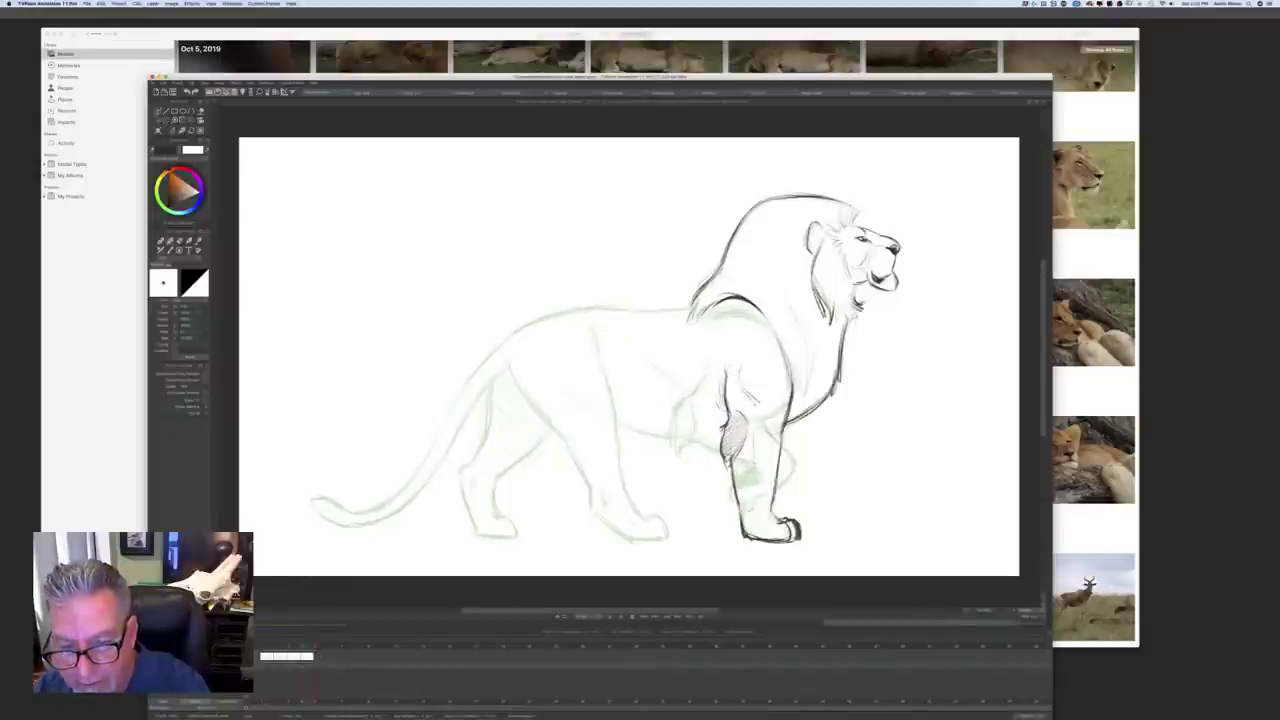
key("Right")
key("Left")
key("Right")
key("Left")
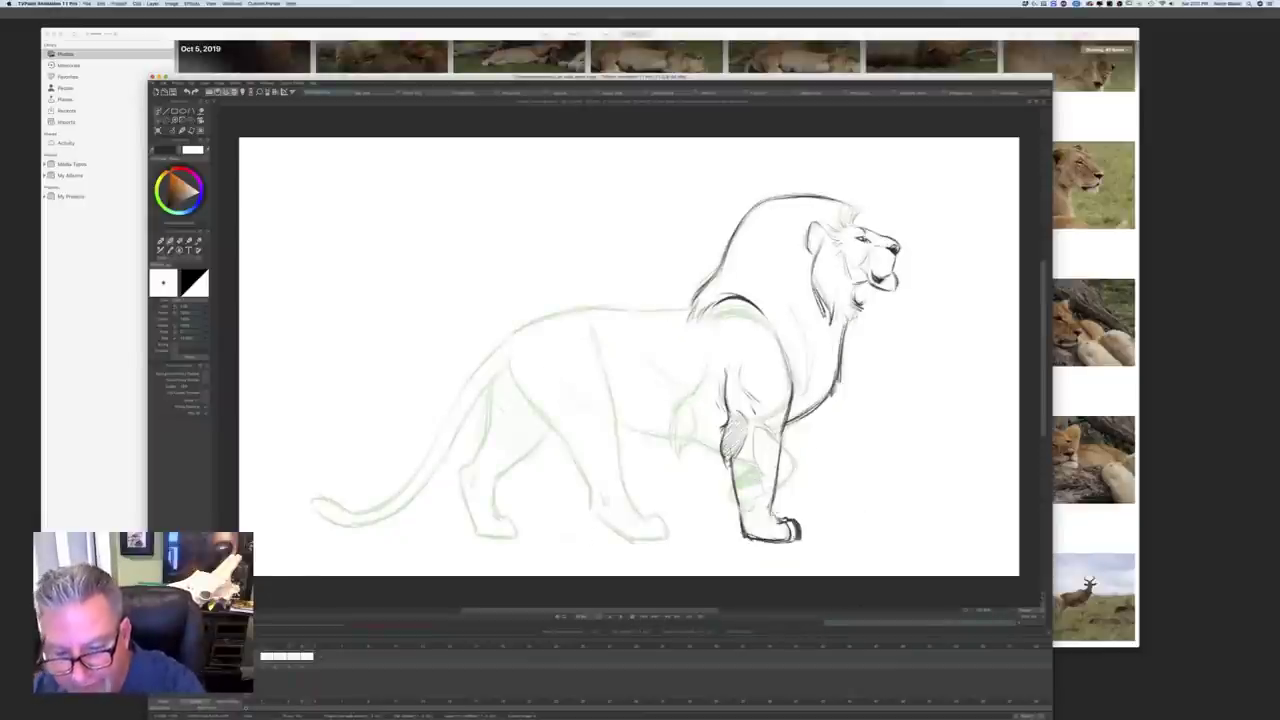
Step: Draw the bent wrist and paw tip of the raised far foreleg showing on either side of the planted leg
key("Right")
key("Left")
left_click_drag(786, 447, 780, 486)
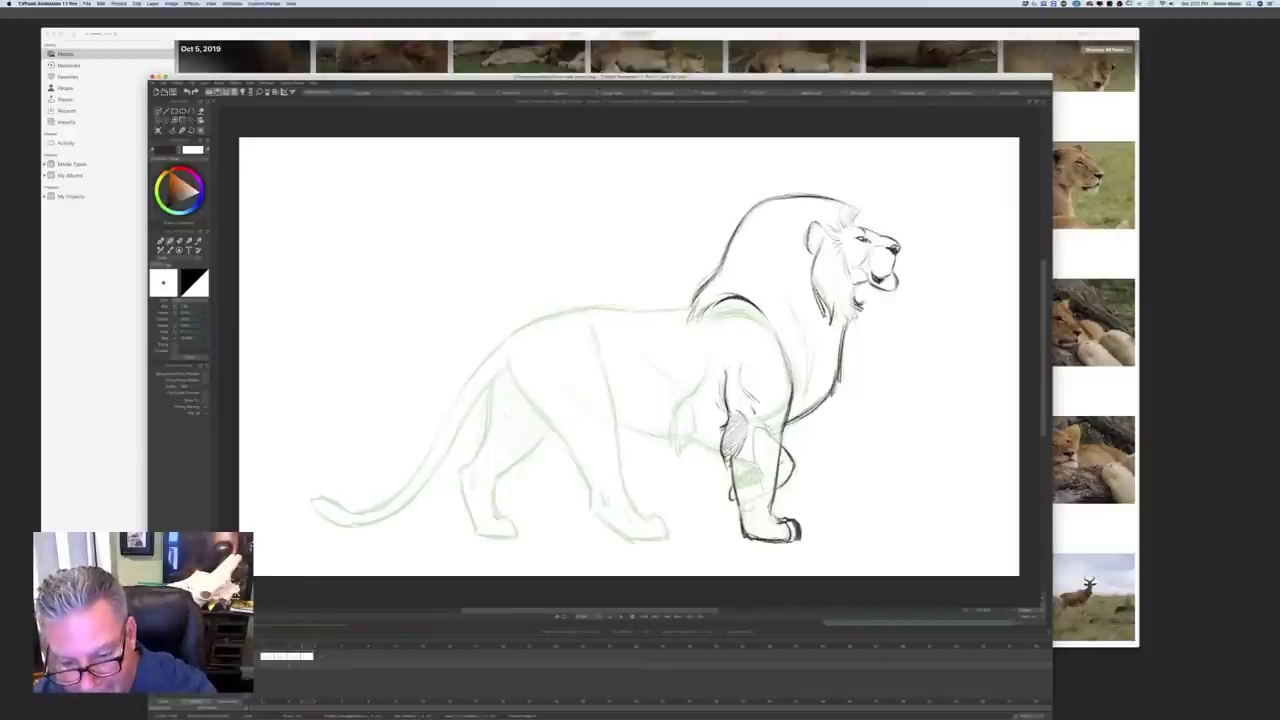
key("Right")
key("Right")
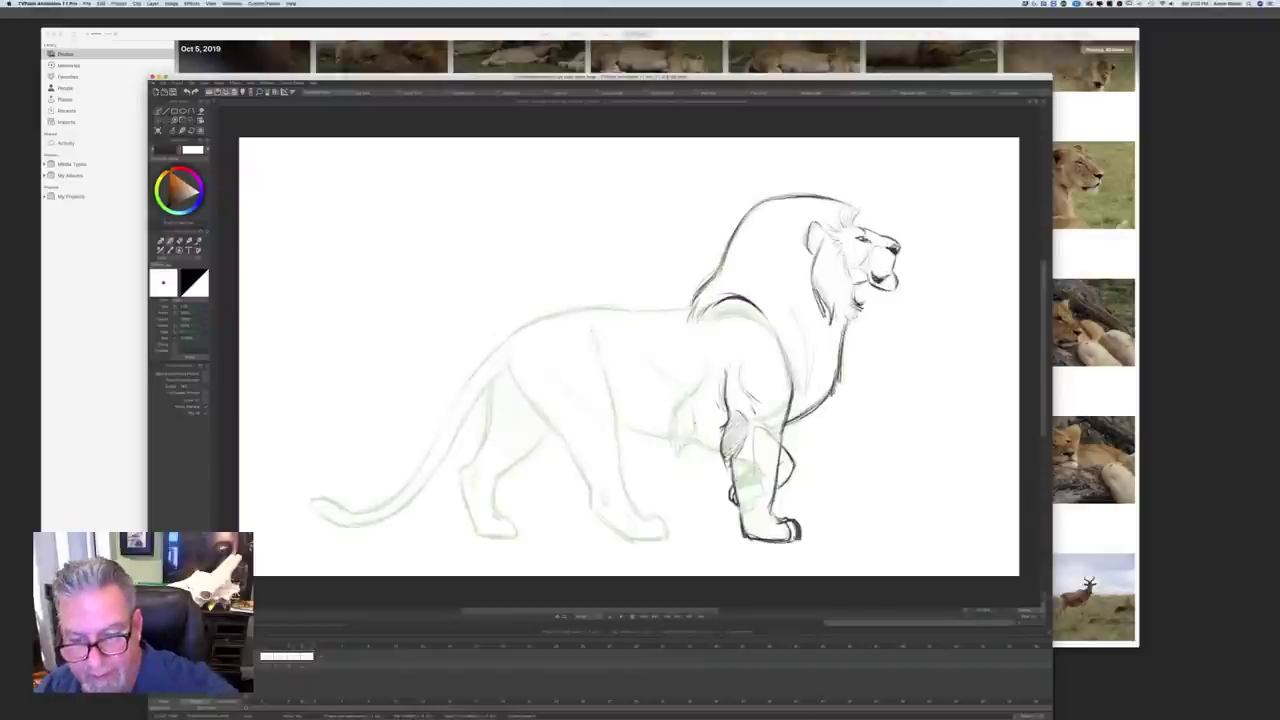
Step: Draw the small fur tuft under the chest behind the planted foreleg and join it to the elbow, checking against the adjacent pose
mouse_move(676, 436)
left_mouse_down()
mouse_move(716, 439)
mouse_move(722, 452)
mouse_move(679, 454)
mouse_move(670, 447)
mouse_move(779, 463)
mouse_move(778, 474)
left_mouse_up()
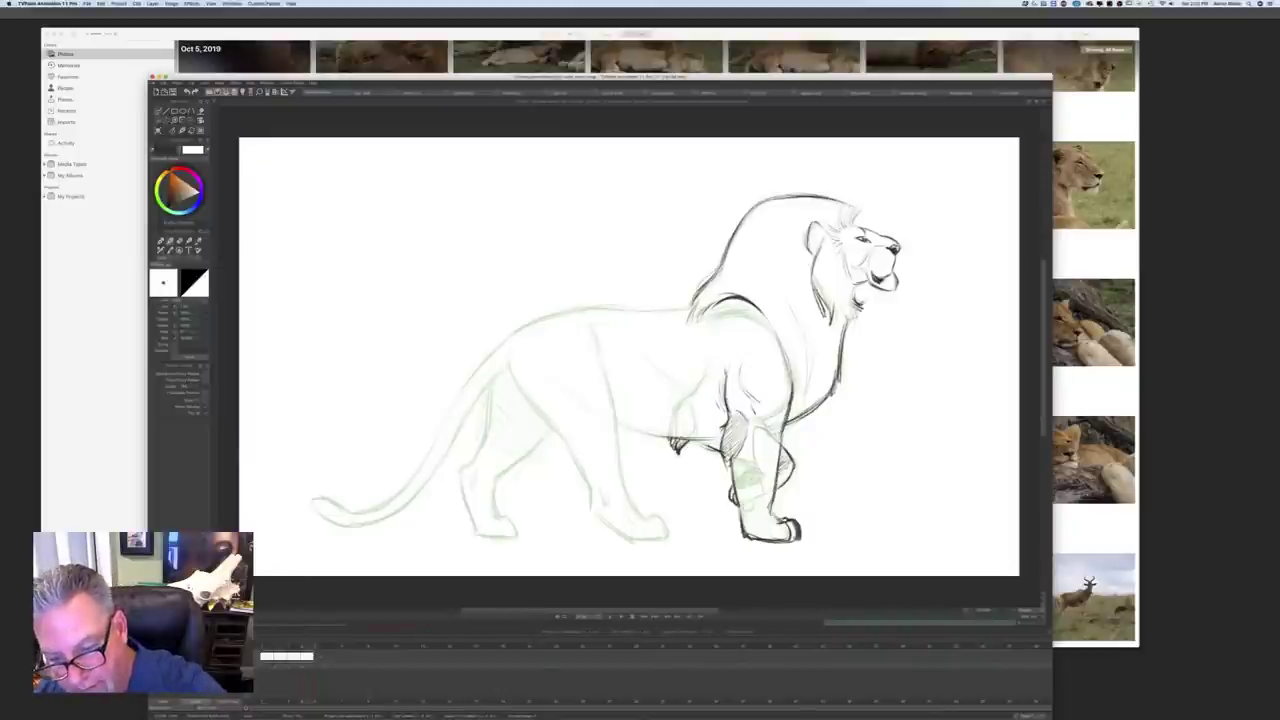
left_click_drag(708, 446, 722, 440)
key("Left")
key("Right")
key("Left")
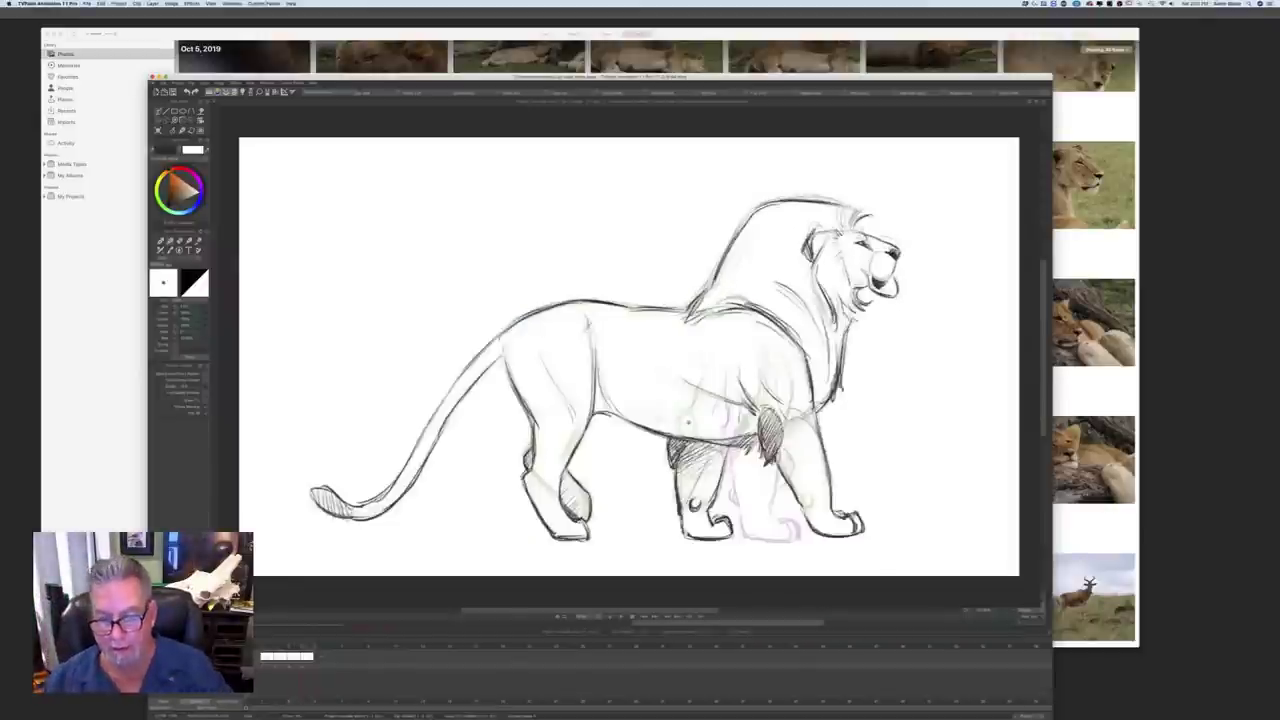
key("Right")
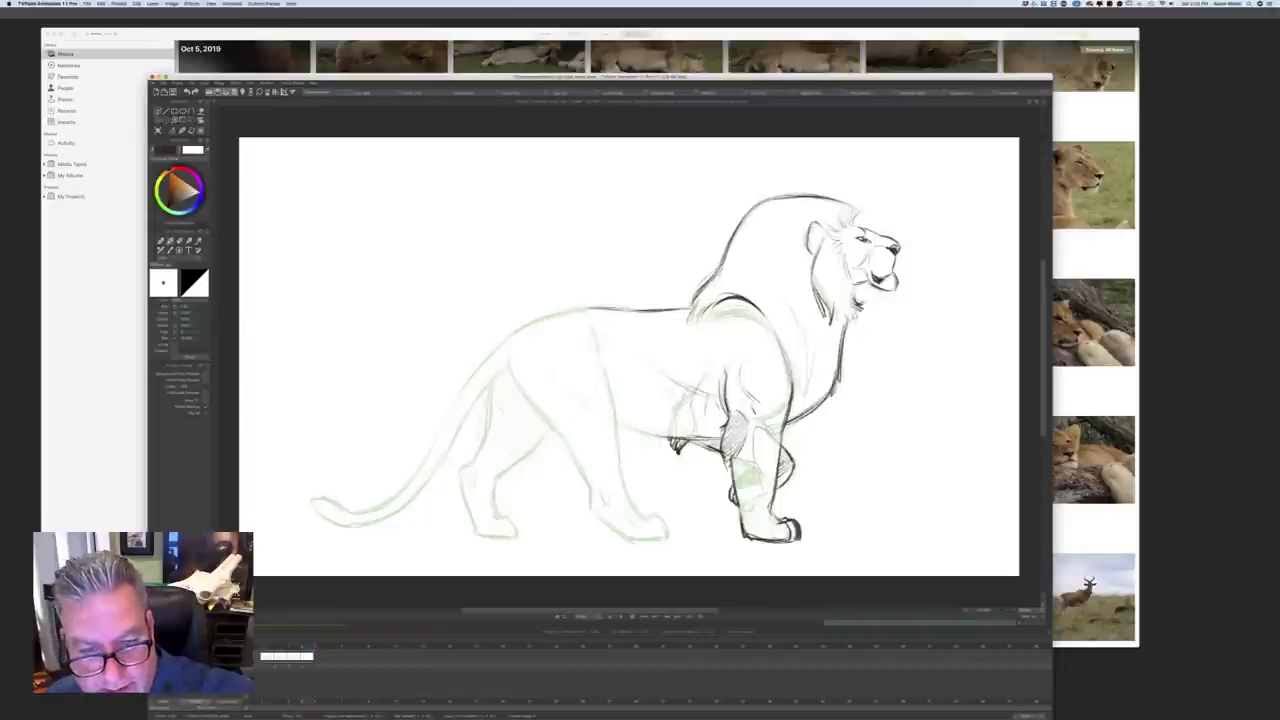
Step: Trace the back line over the rump down to the tail base, flipping to the adjacent pose to compare
mouse_move(578, 310)
left_mouse_down()
mouse_move(547, 312)
mouse_move(486, 359)
left_mouse_up()
left_click_drag(511, 334, 486, 361)
key("Left")
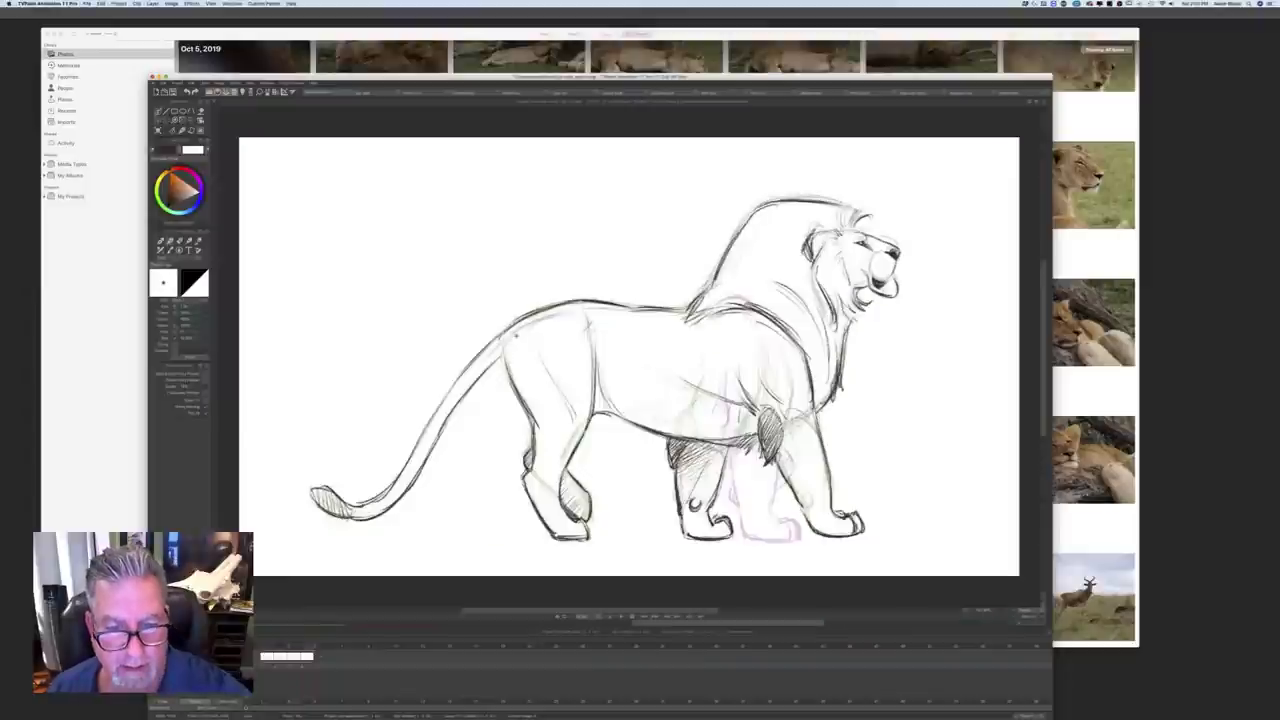
key("Right")
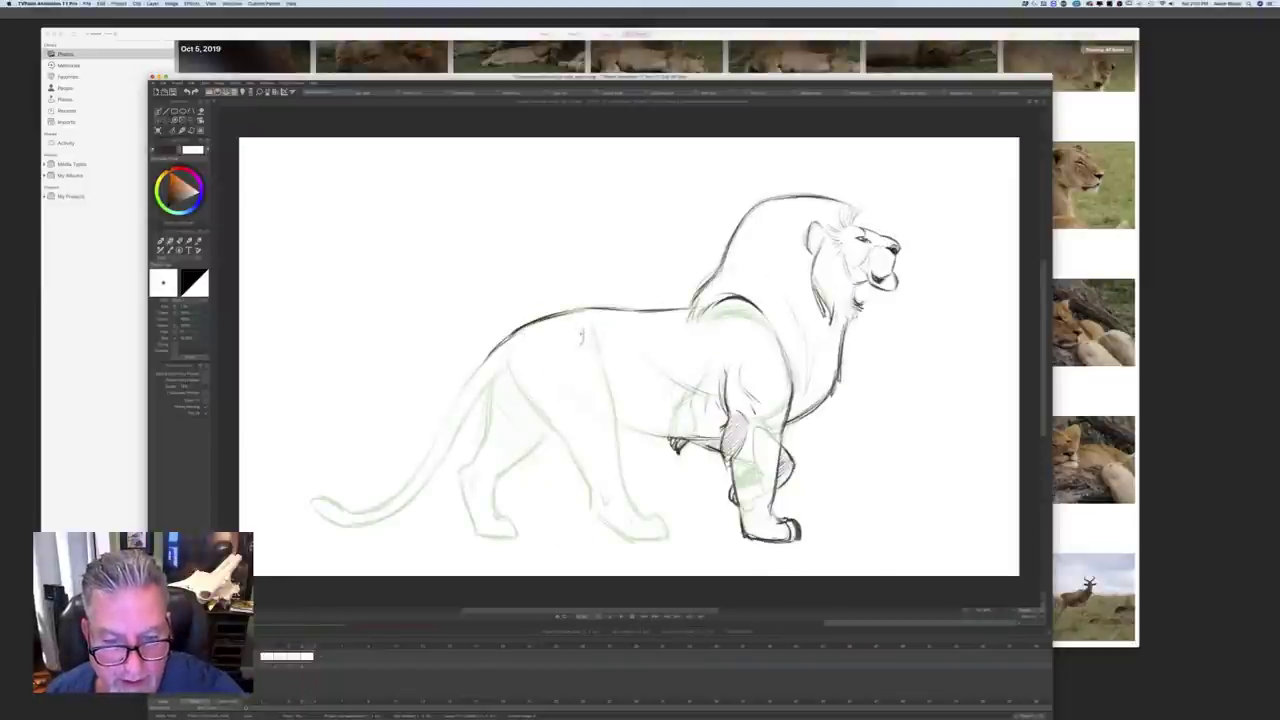
key("Left")
key("Right")
key("Left")
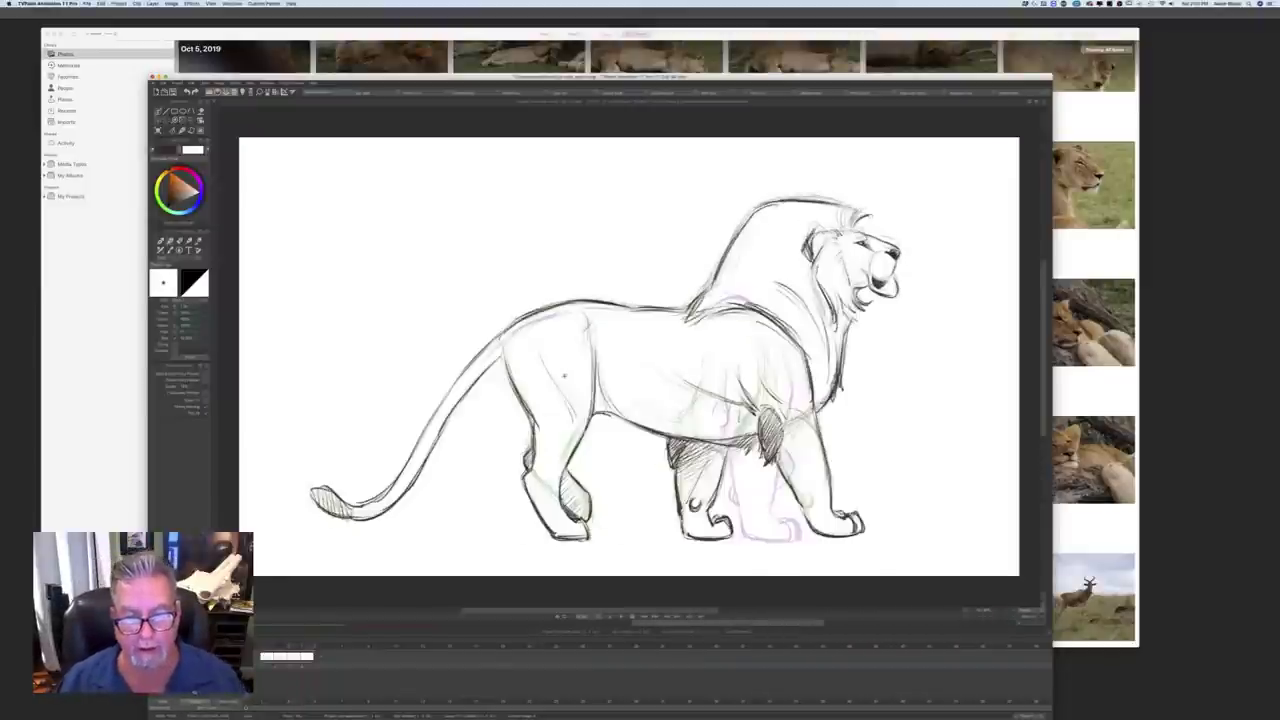
key("Right")
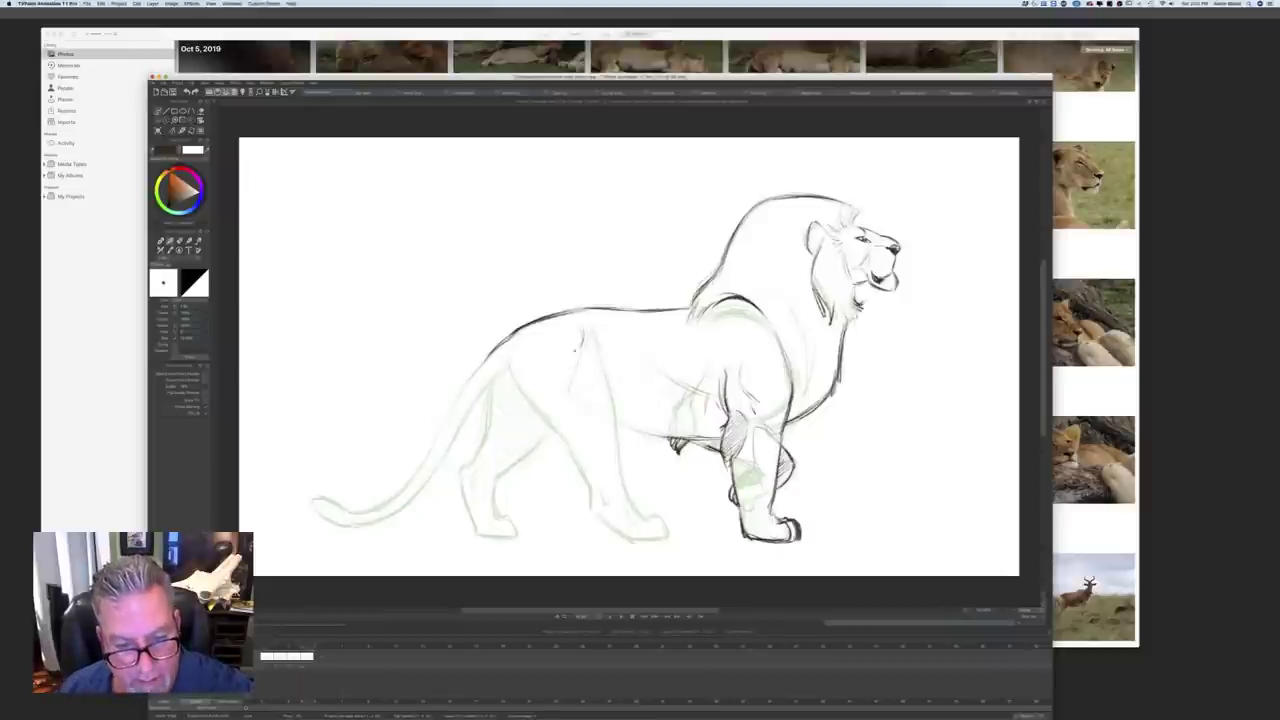
Step: Draw the front contour of the near hind leg from the upper thigh down to the hock, comparing it with the adjacent pose
mouse_move(575, 350)
left_mouse_down()
mouse_move(559, 412)
mouse_move(494, 486)
left_mouse_up()
key("Left")
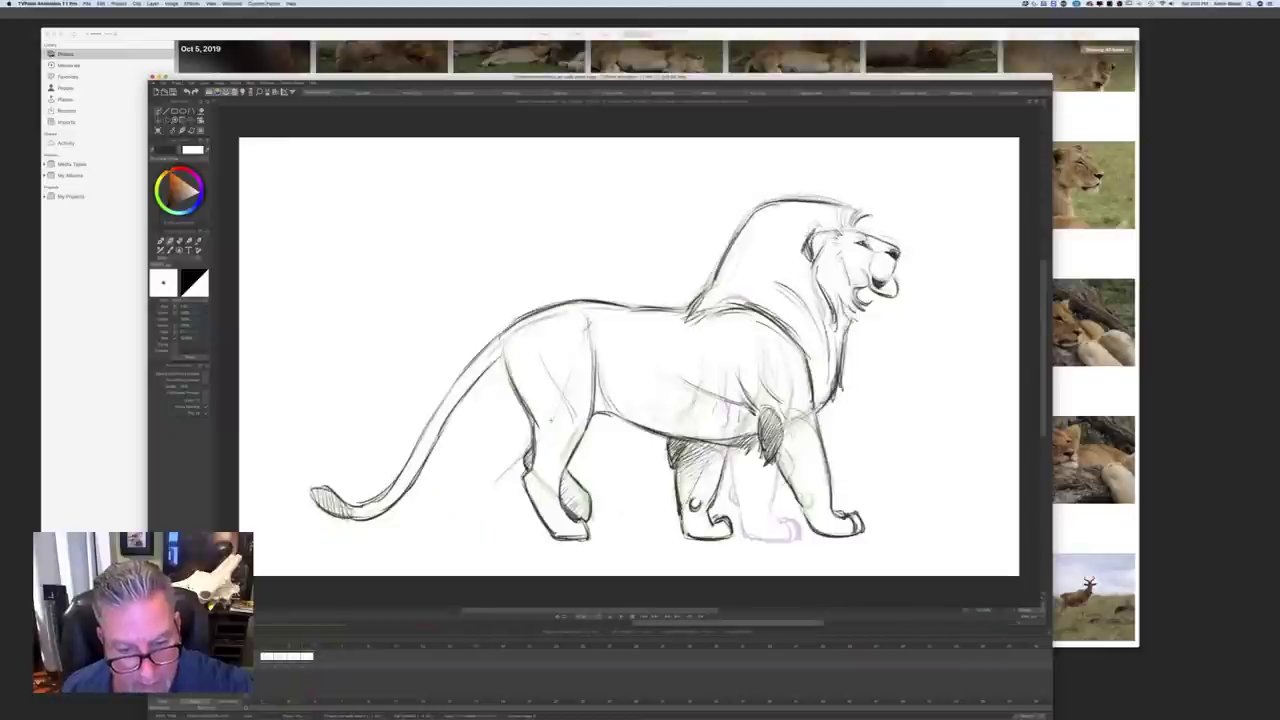
key("Right")
key("Left")
key("Right")
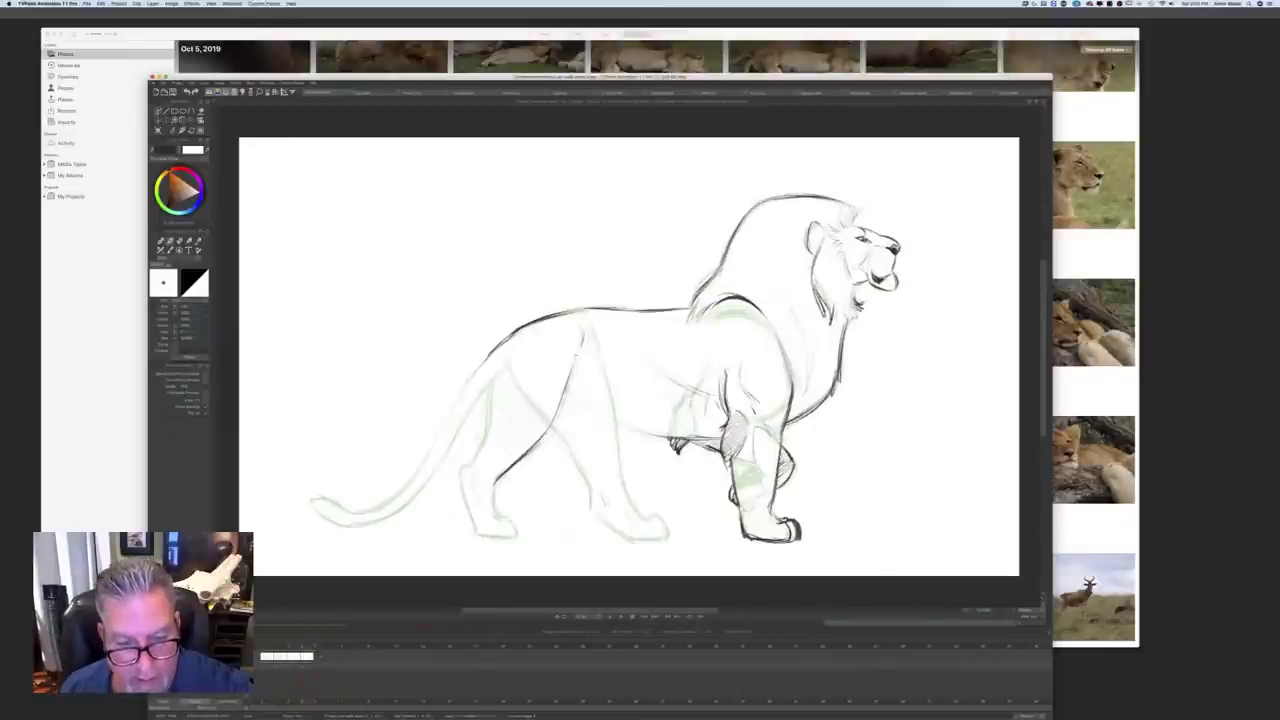
Step: Draw the belly line from the near thigh forward to the chest tuft, flipping to the adjacent pose to check it
key("Right")
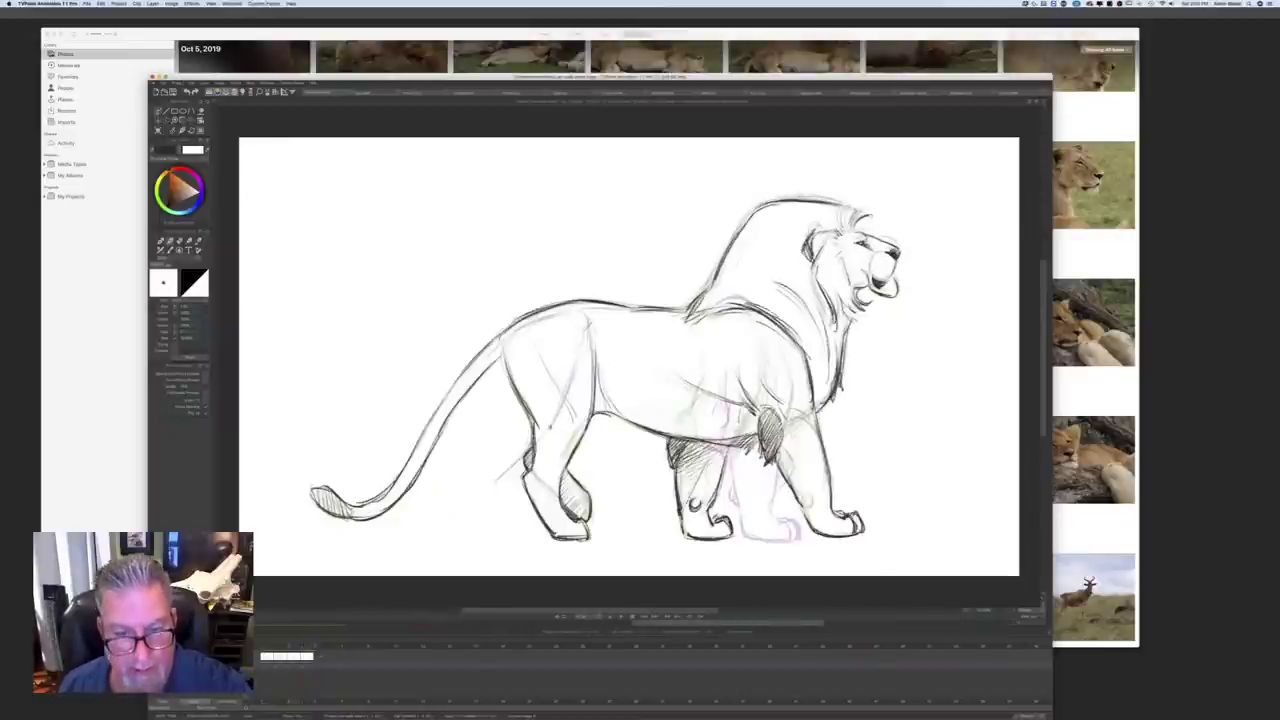
key("Left")
key("Right")
key("Left")
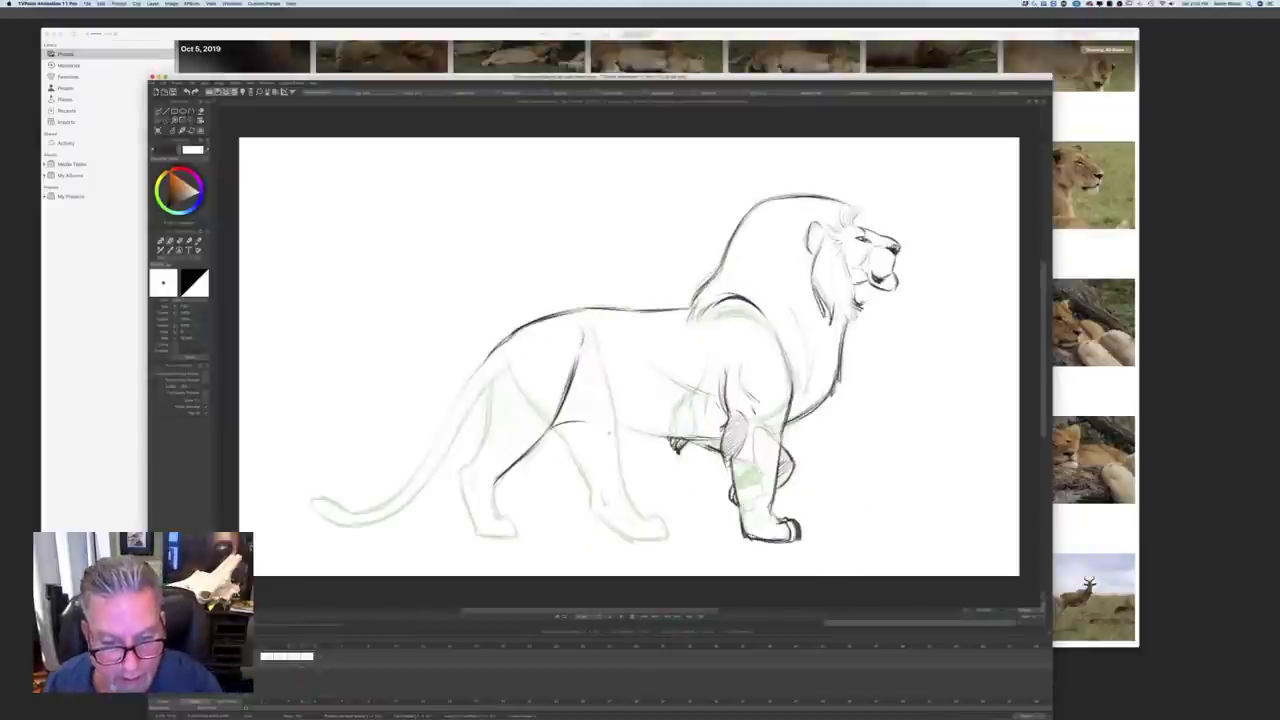
key("Right")
key("Left")
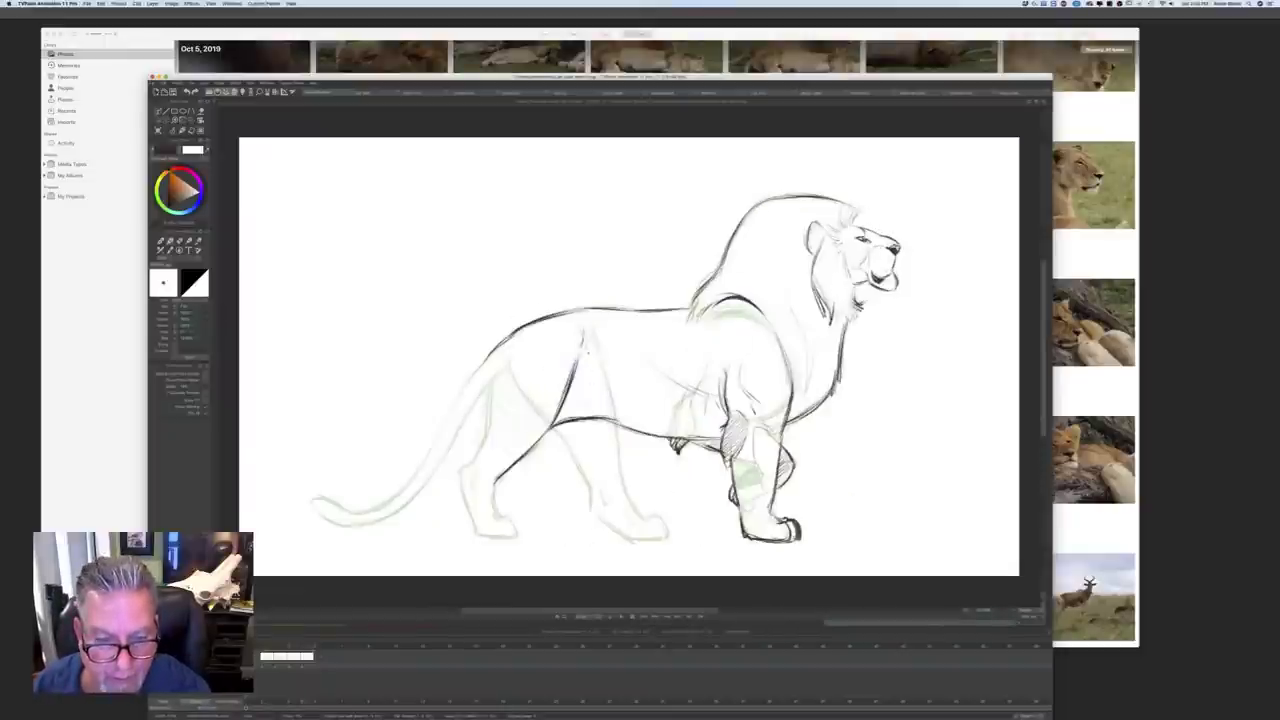
key("Left")
key("Right")
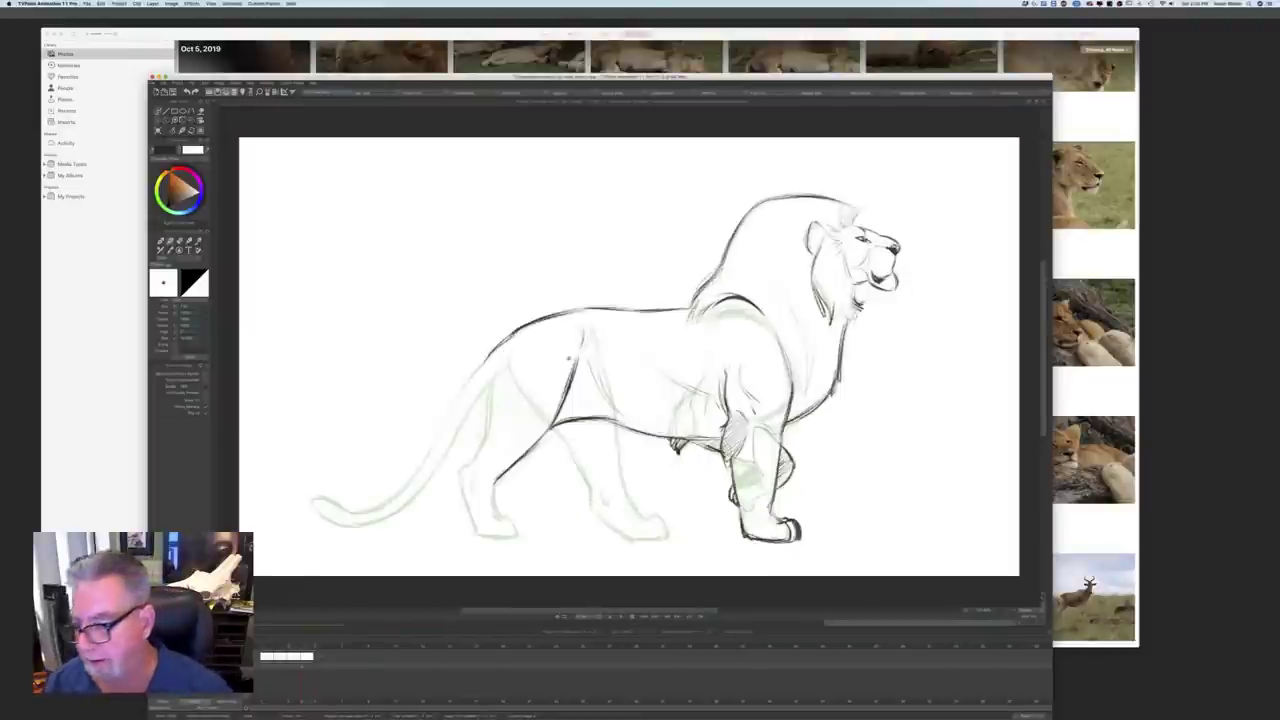
Step: Switch to the Photos library and open a side-view photo of the male lion walking in grass as flank reference
left_click(1075, 232)
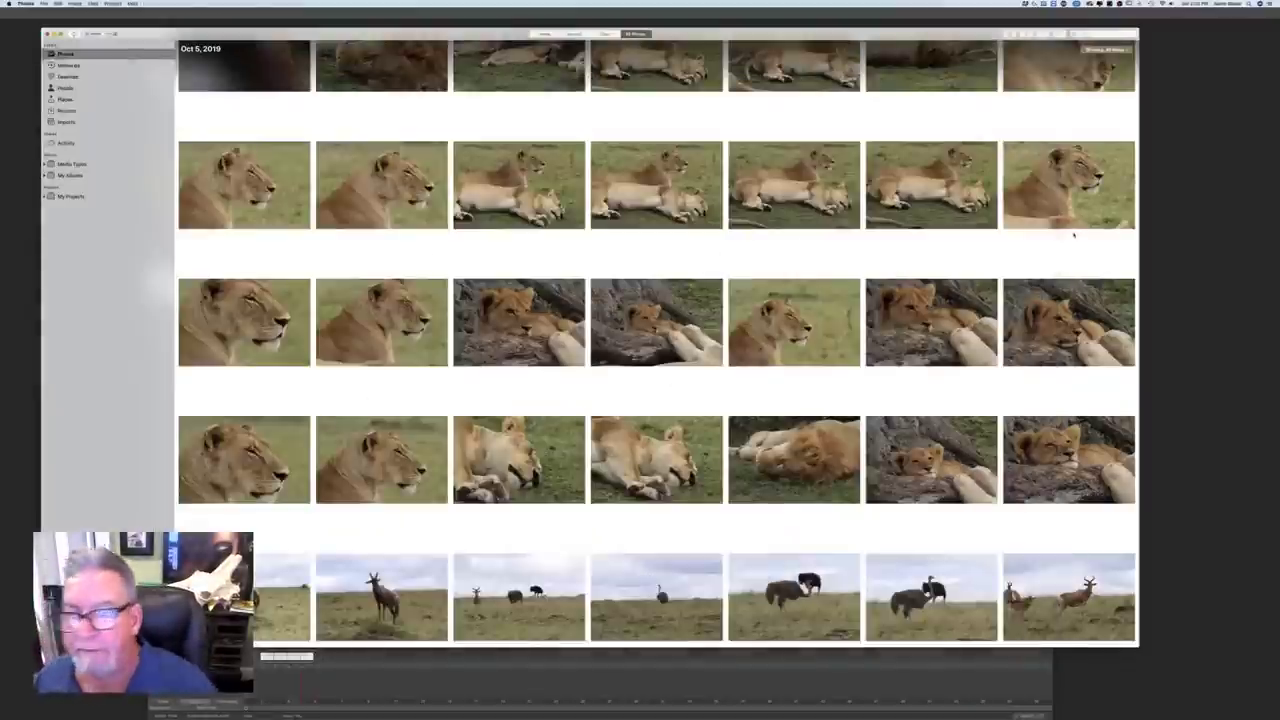
scroll(596, 152, "up", 10)
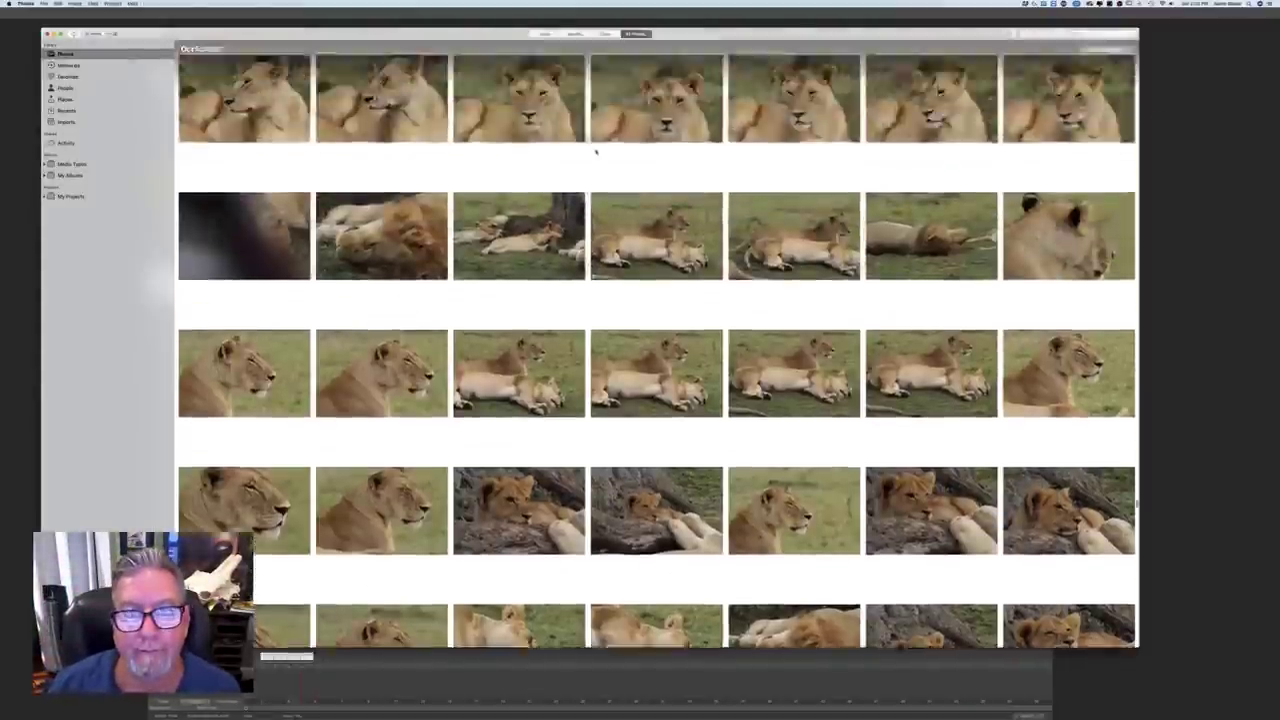
scroll(596, 152, "up", 15)
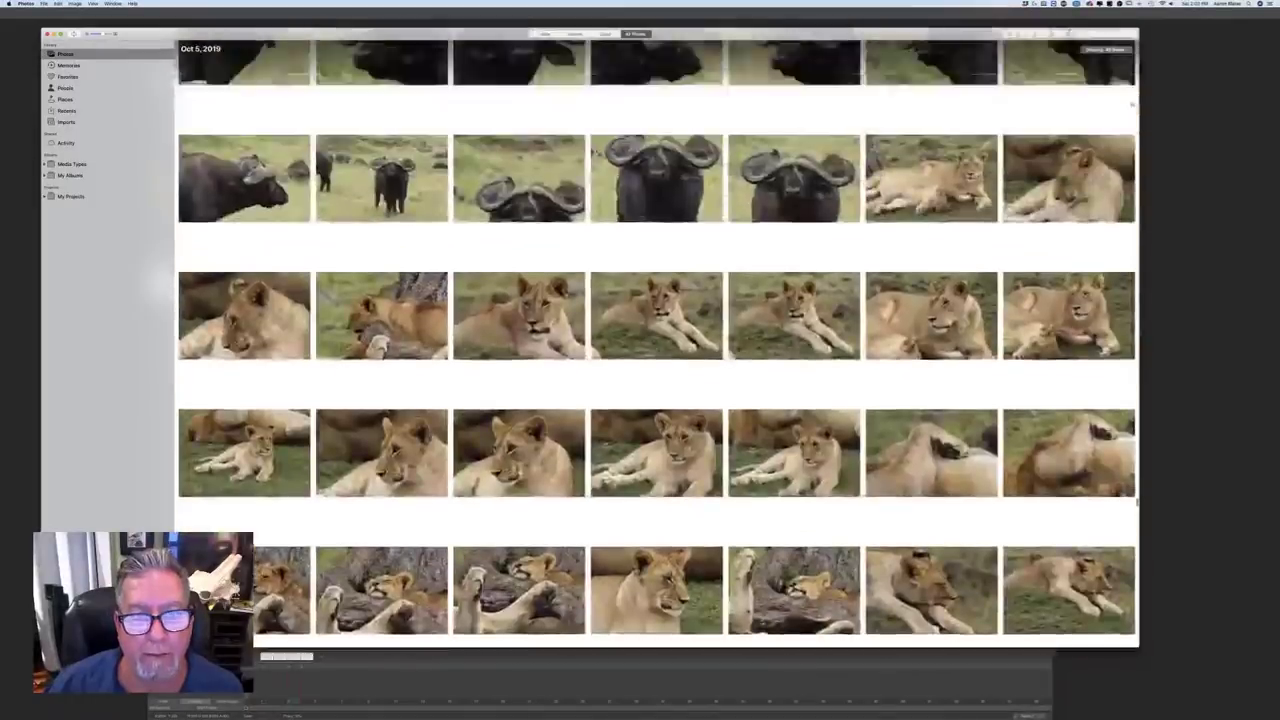
scroll(656, 340, "up", 15)
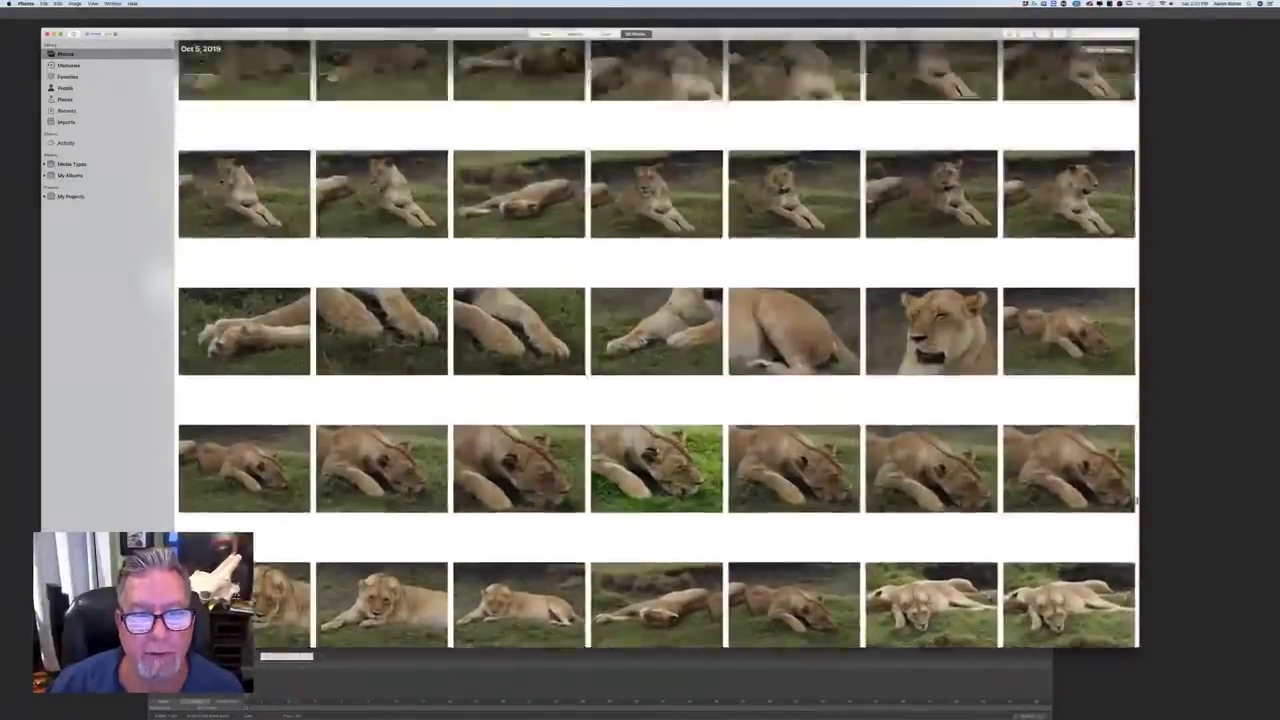
scroll(656, 340, "up", 15)
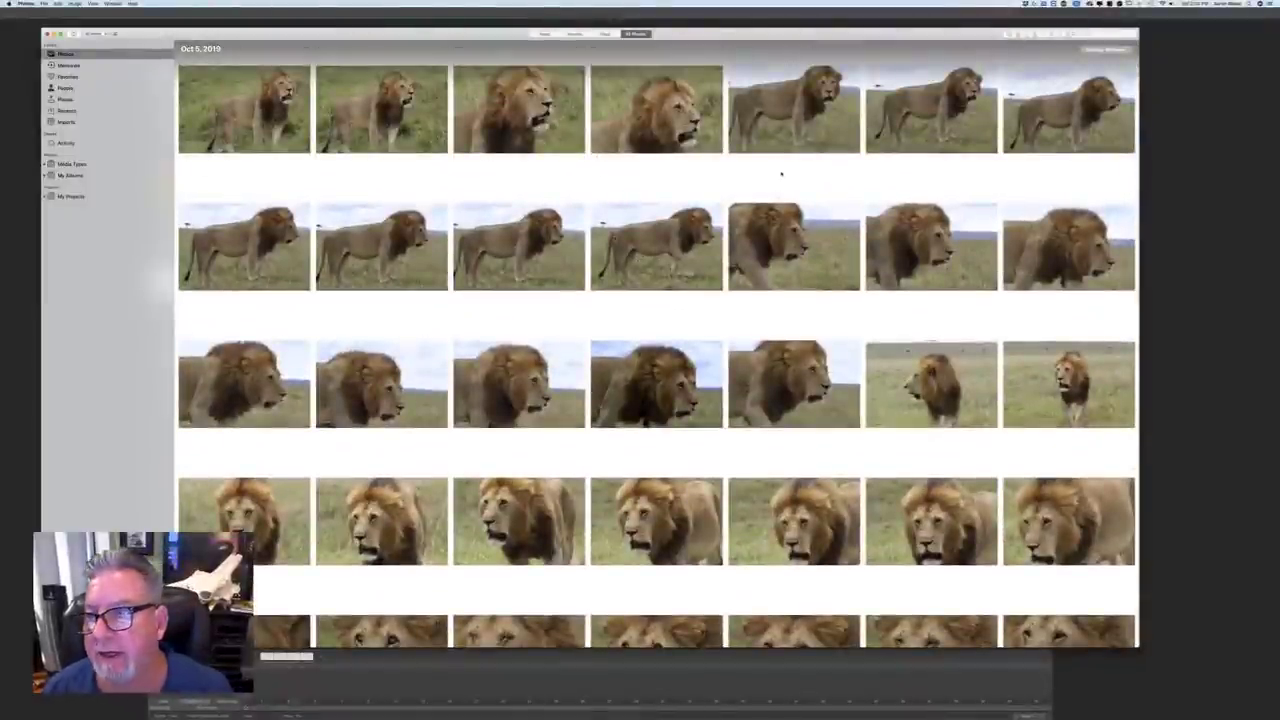
scroll(656, 340, "up", 5)
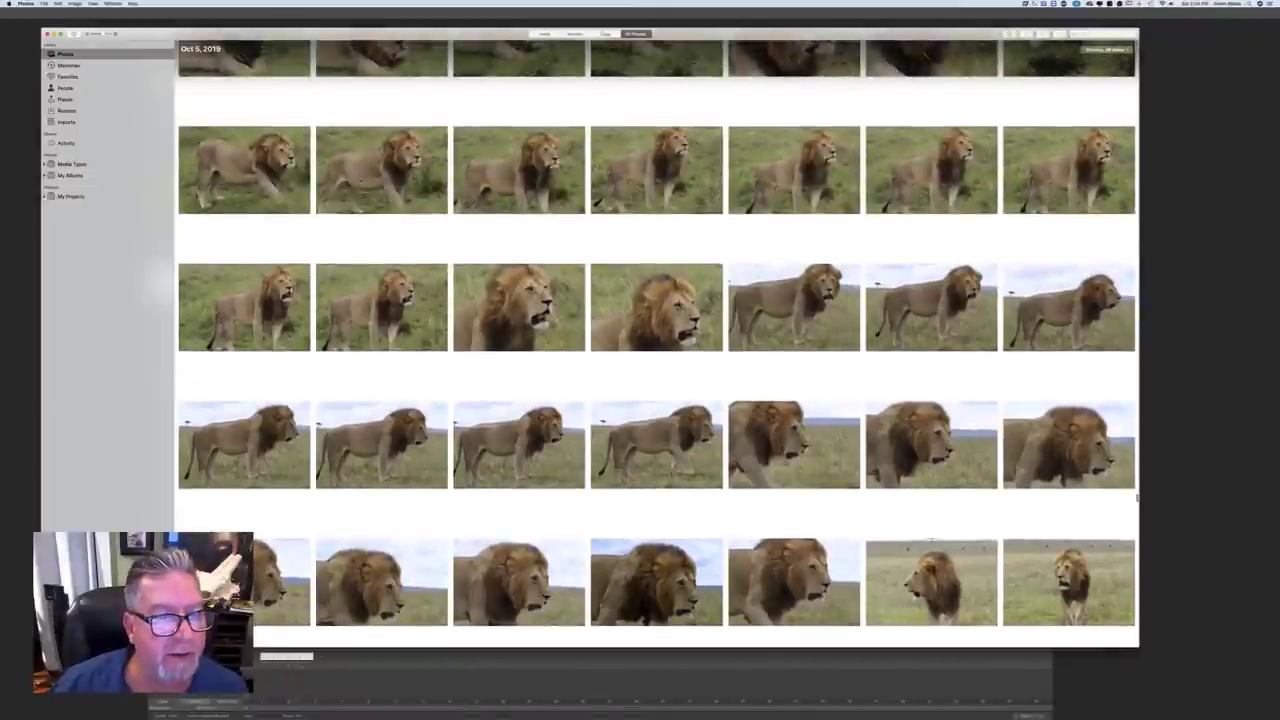
double_click(385, 175)
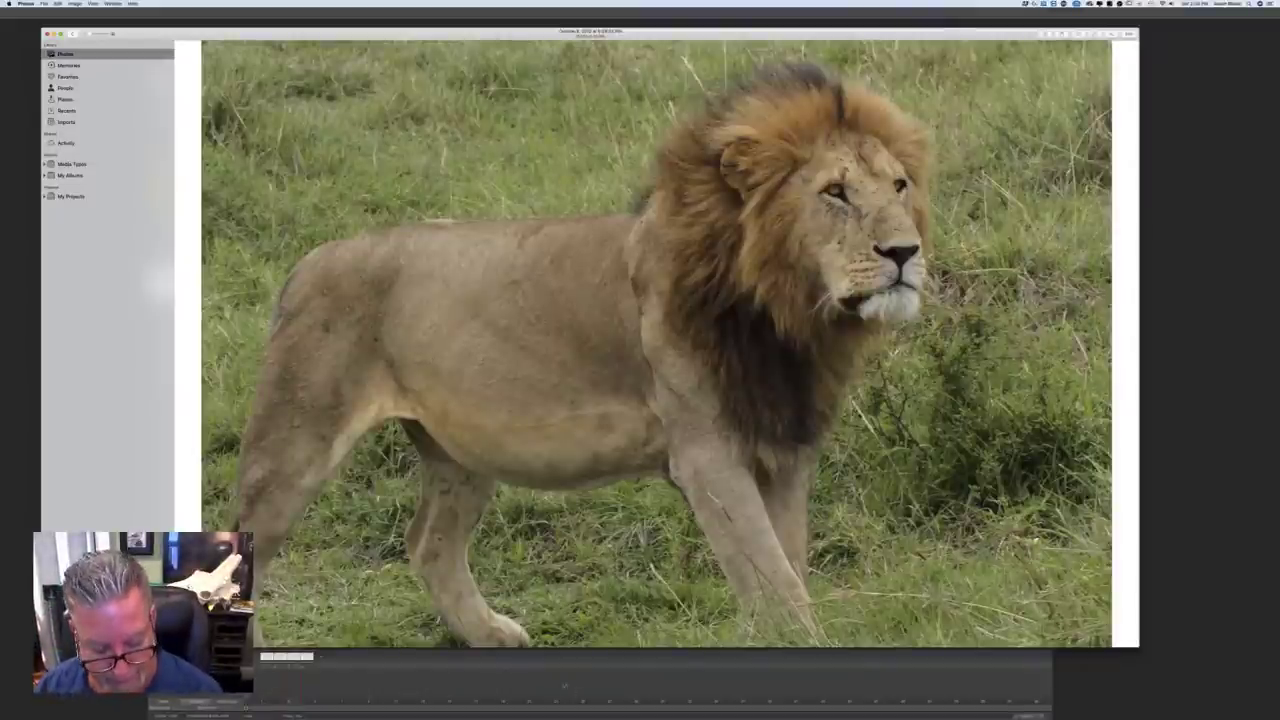
Step: Switch back to TVPaint, return to the new drawing and add the flank skin fold in front of the near thigh
left_click(559, 683)
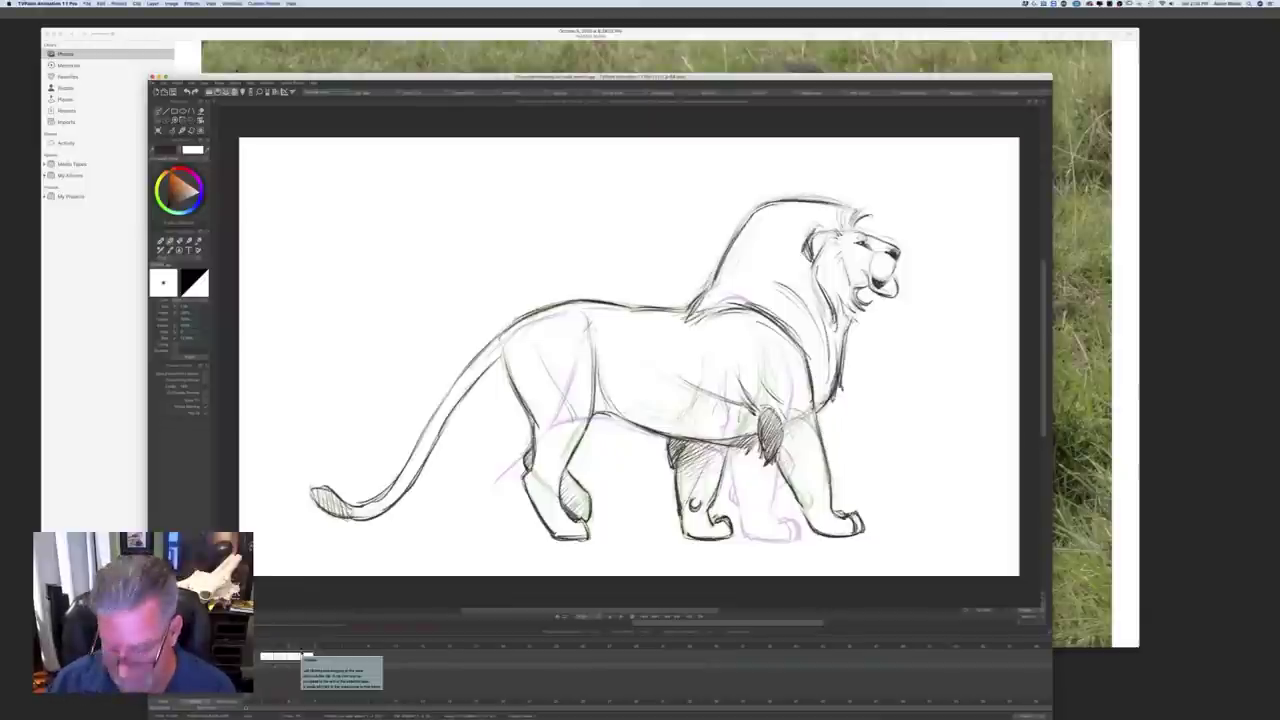
left_click(303, 655)
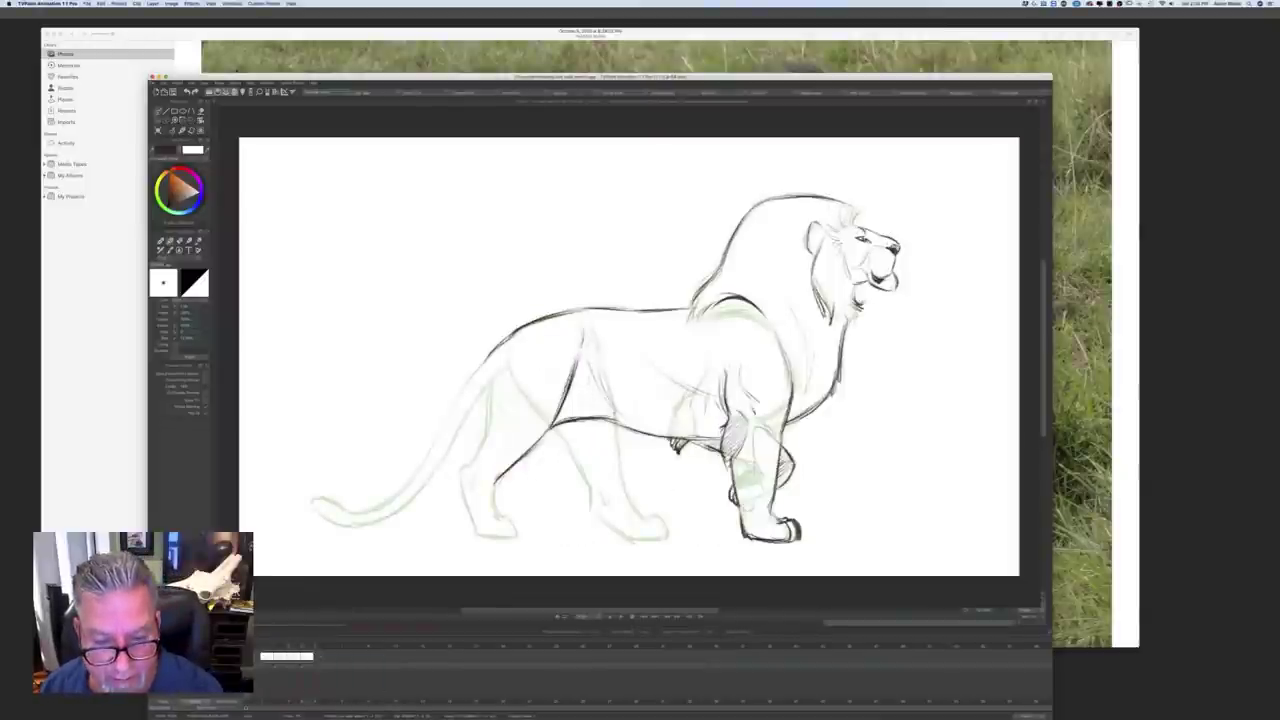
left_click_drag(592, 384, 614, 411)
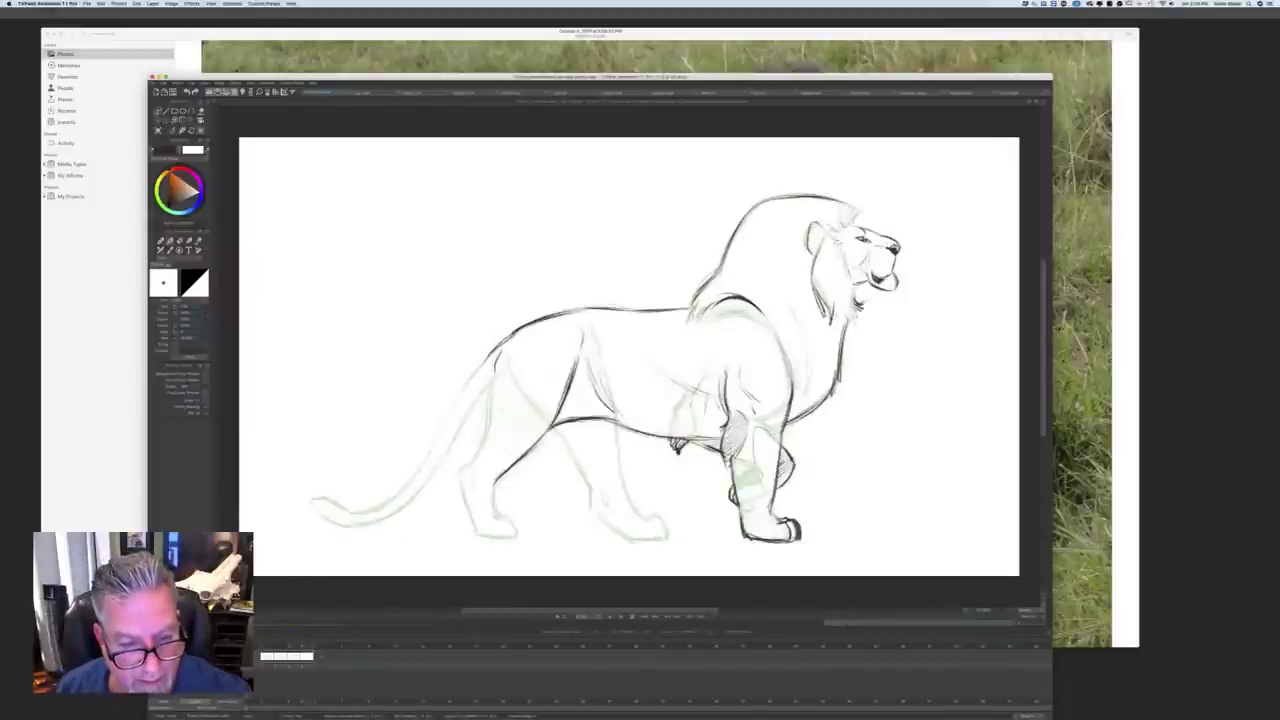
Step: Draw the rear contour, hock and paw of the trailing near hind leg, checking it against the adjacent pose
mouse_move(494, 379)
left_mouse_down()
mouse_move(488, 437)
mouse_move(458, 472)
mouse_move(470, 515)
mouse_move(495, 512)
mouse_move(518, 538)
mouse_move(480, 536)
left_mouse_up()
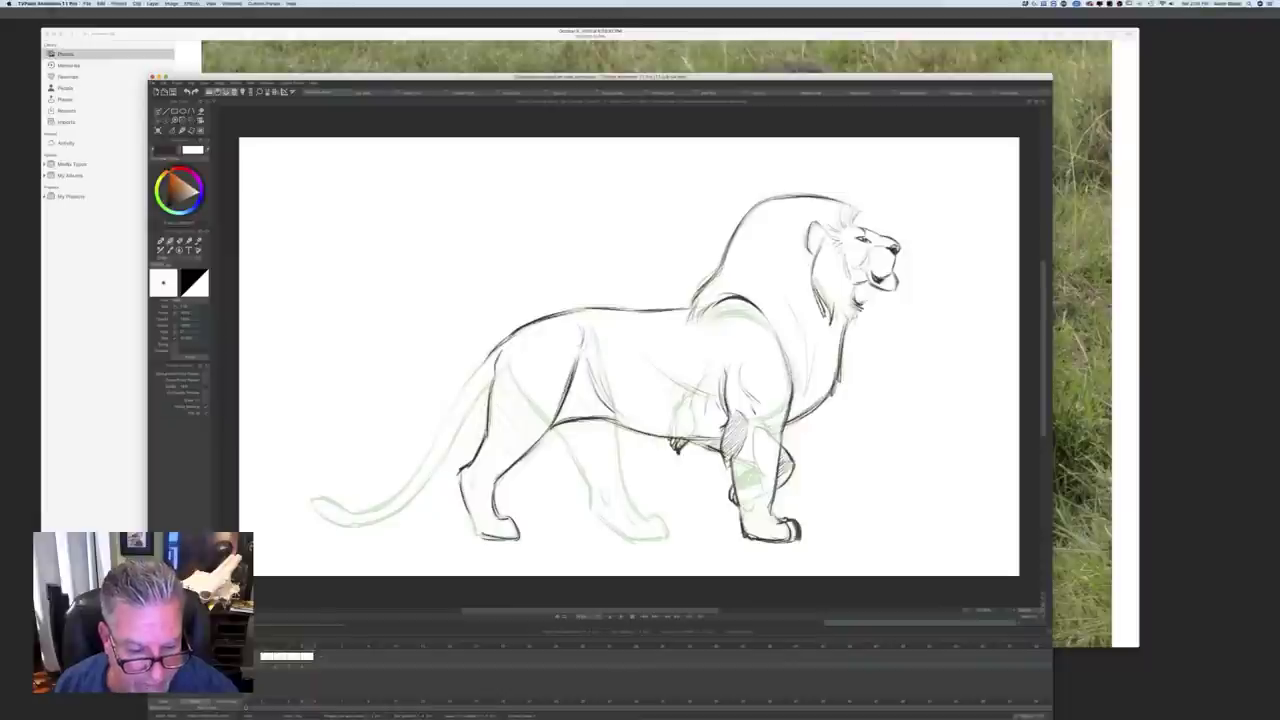
left_click_drag(461, 490, 480, 536)
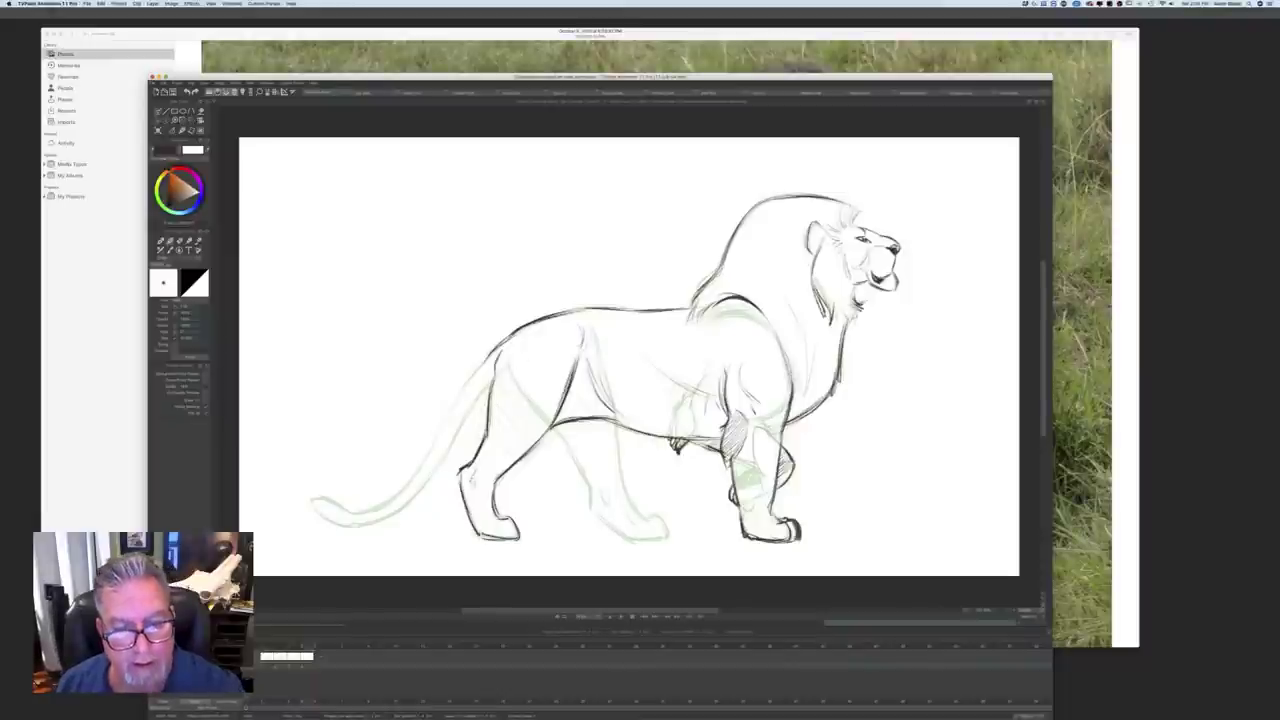
key("Left")
key("Right")
key("Left")
key("Right")
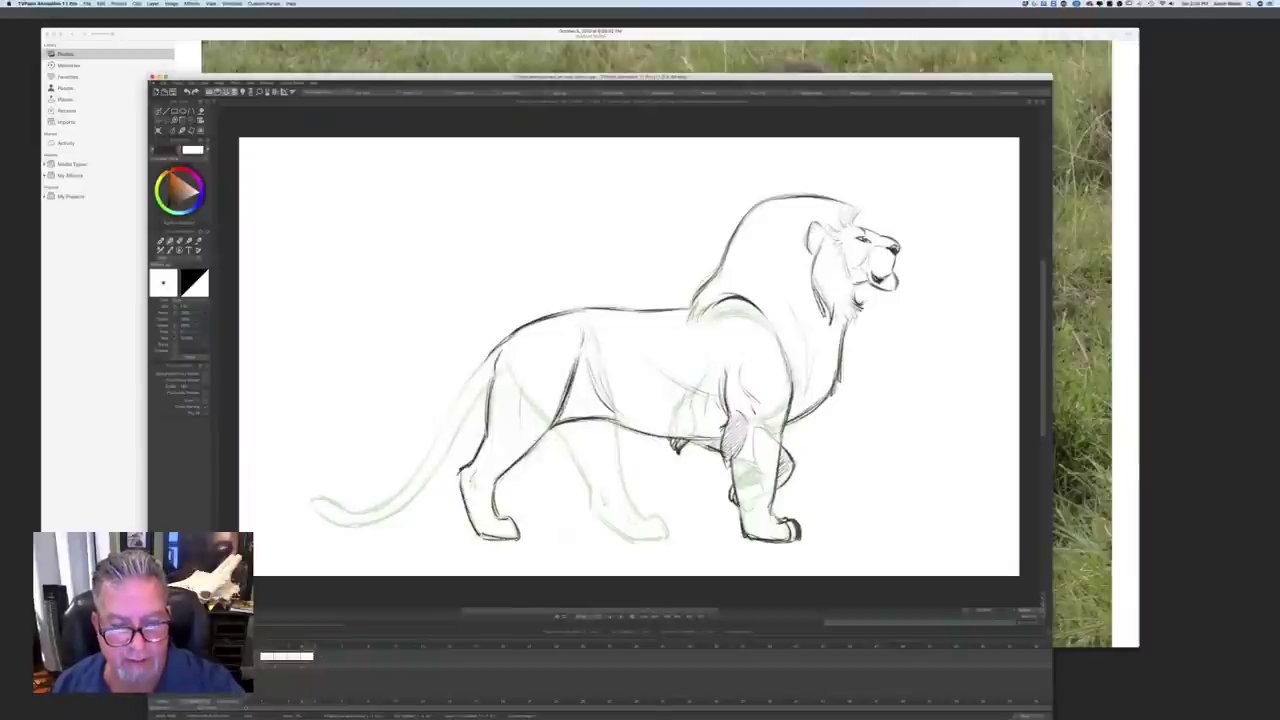
Step: Flip repeatedly between the new drawing and the adjacent pose to compare the position of the hind legs
key("Right")
key("Left")
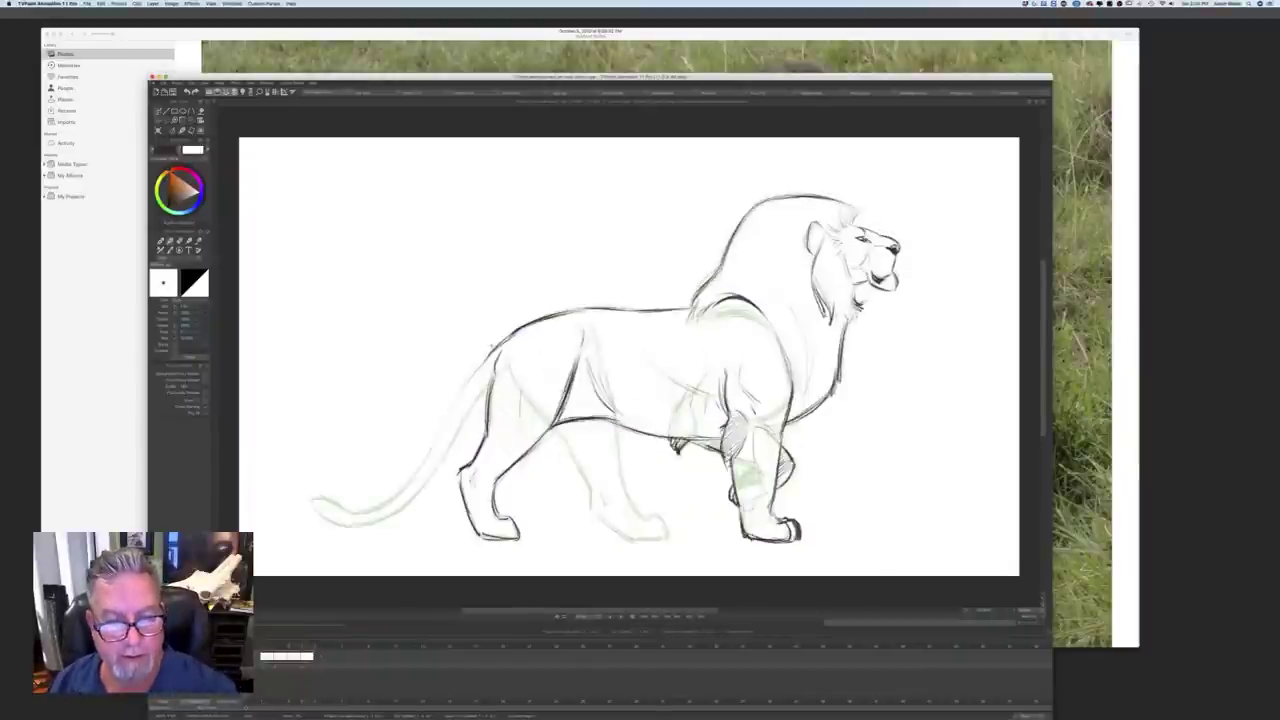
key("Right")
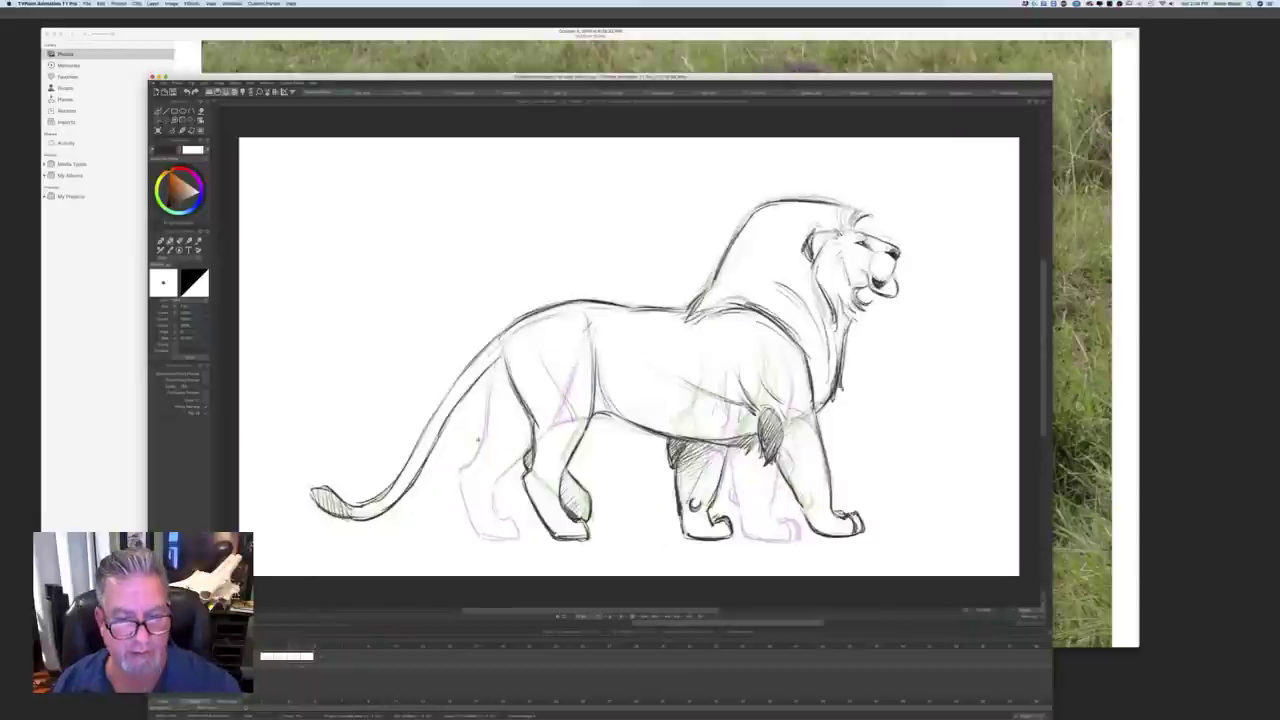
key("Left")
key("Right")
key("Left")
key("Right")
key("Left")
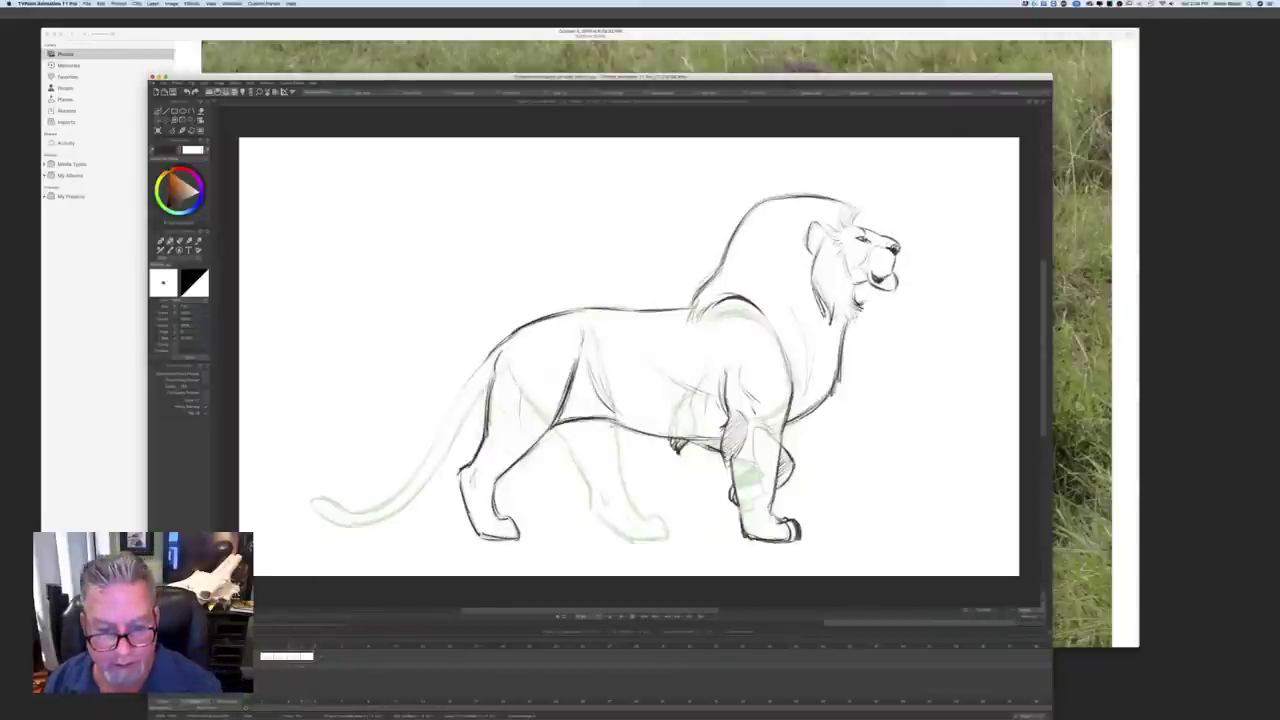
Step: Draw the front and rear contours and the paw of the far hind leg reaching forward under the belly
mouse_move(616, 424)
left_mouse_down()
mouse_move(622, 484)
mouse_move(666, 536)
left_mouse_up()
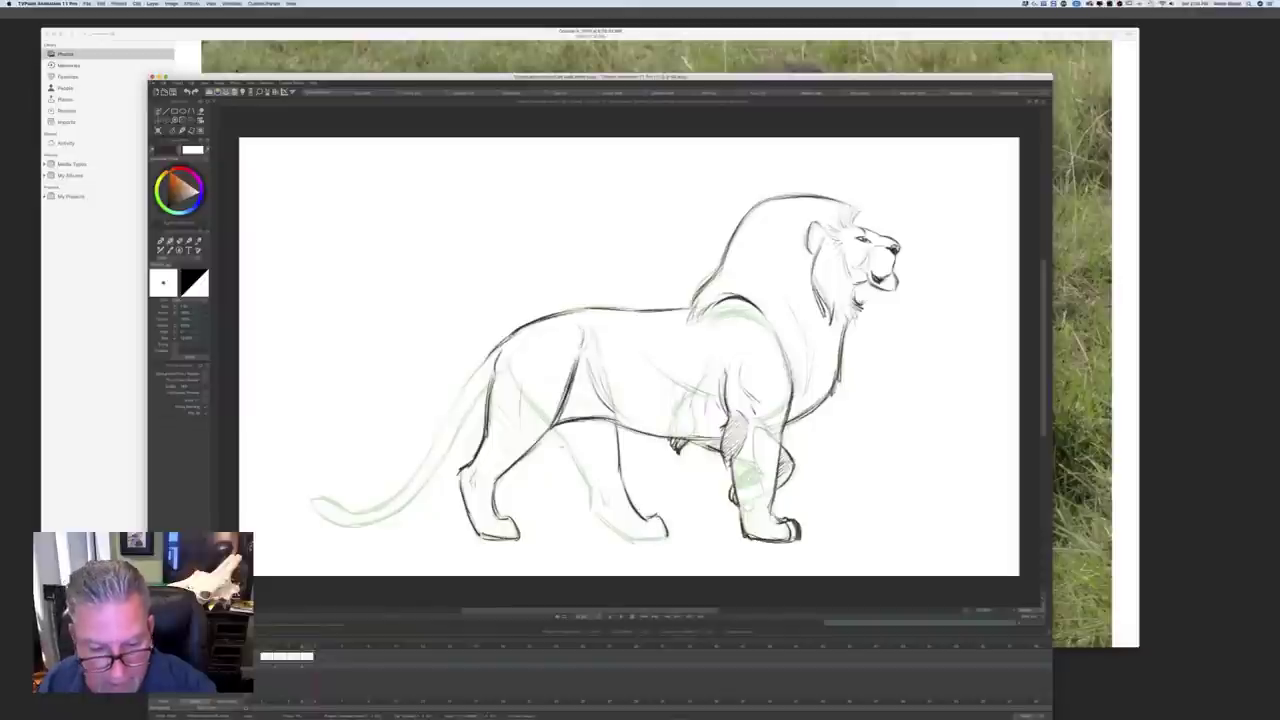
left_click_drag(568, 446, 590, 494)
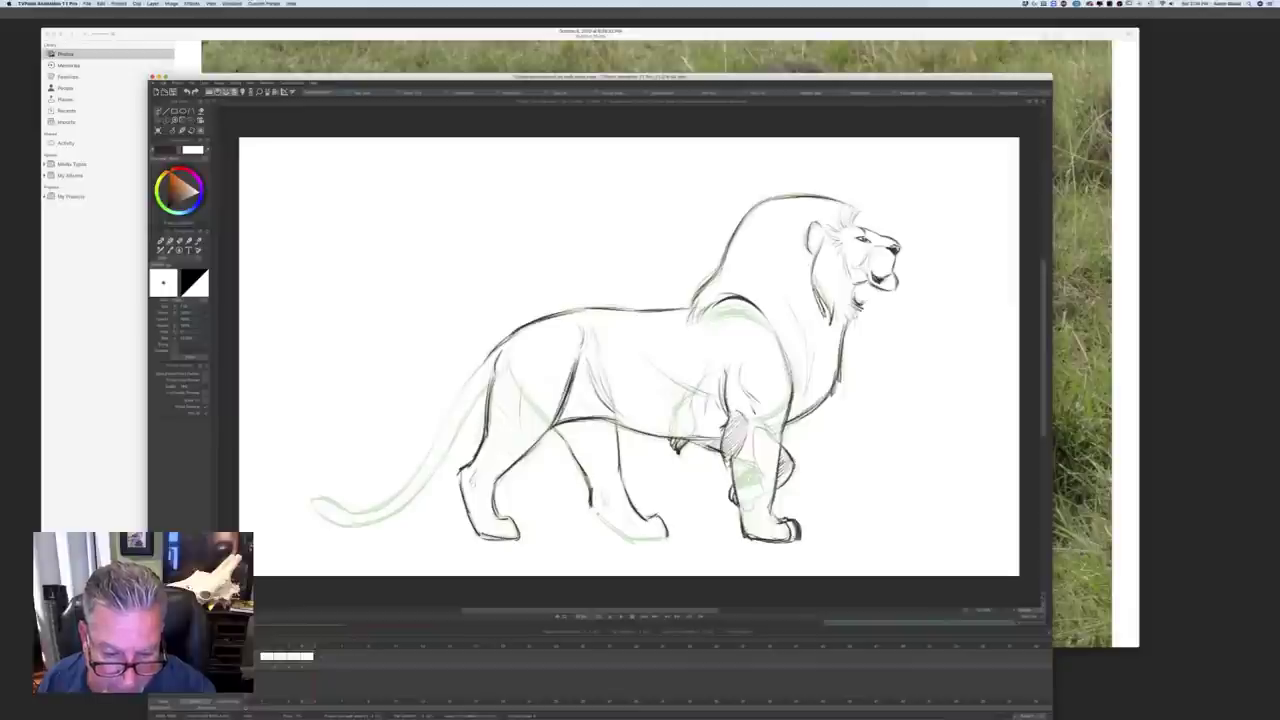
mouse_move(600, 516)
left_mouse_down()
mouse_move(630, 538)
mouse_move(660, 535)
left_mouse_up()
key("Left")
key("Right")
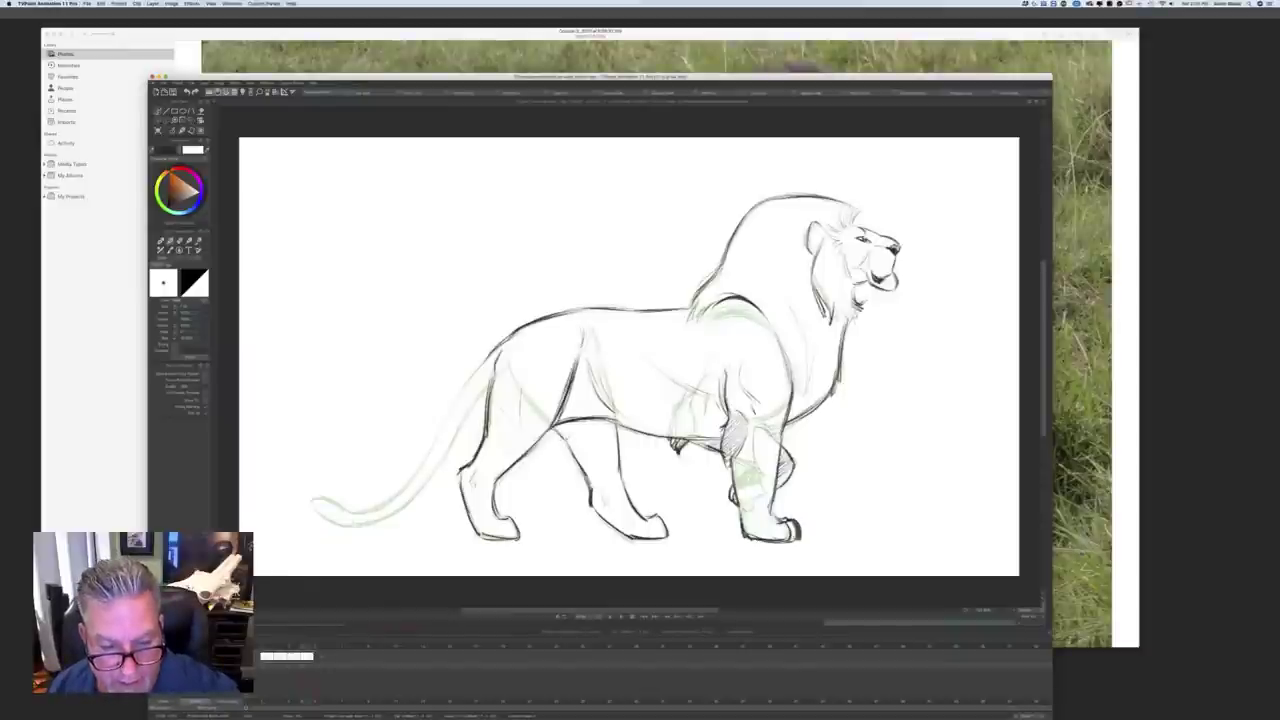
Step: Shade the upper part of the far hind leg below the belly line and compare the drawing with the adjacent pose
mouse_move(570, 424)
left_mouse_down()
mouse_move(586, 446)
mouse_move(604, 440)
left_mouse_up()
left_click_drag(584, 446, 600, 464)
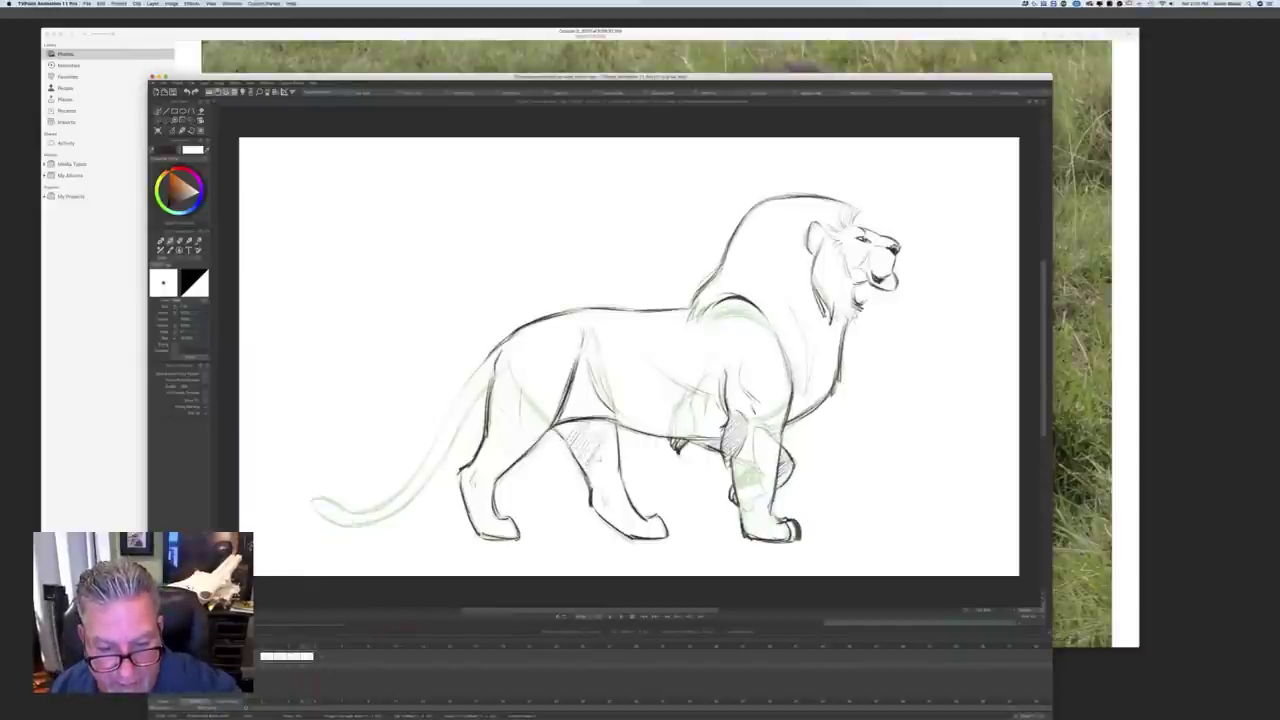
key("Left")
key("Right")
key("Left")
key("Right")
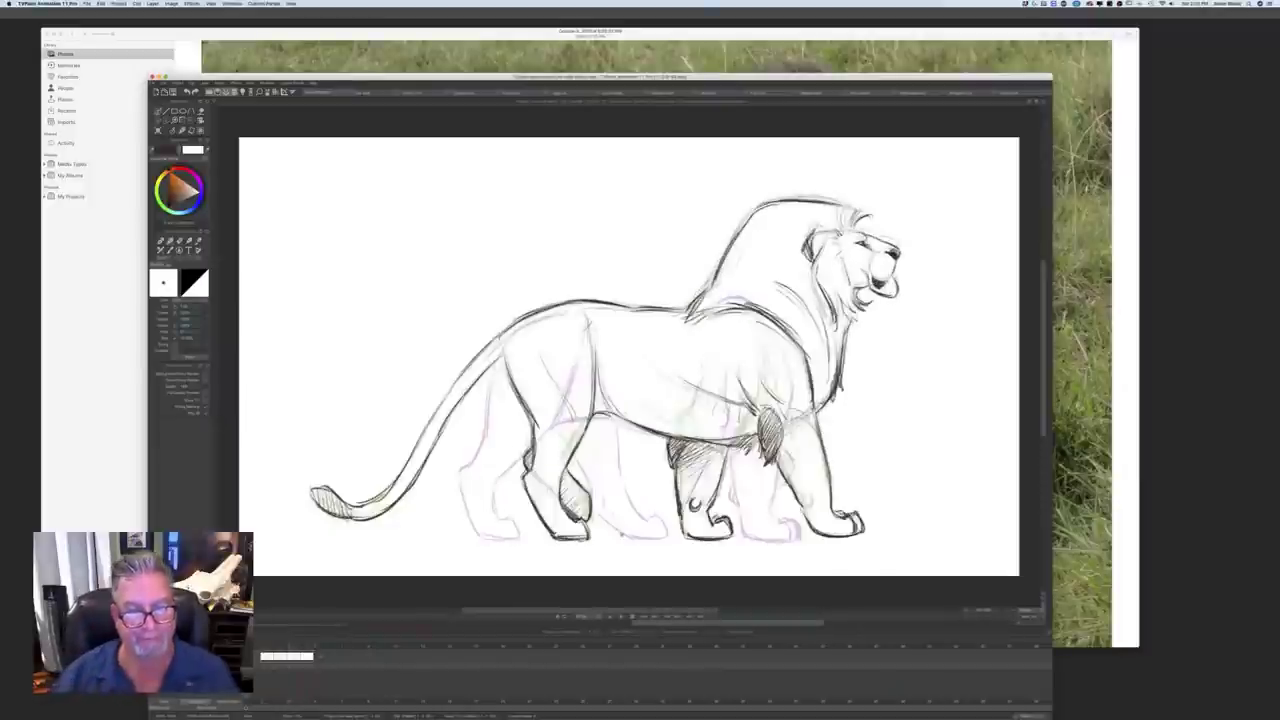
Step: Trace the lion's tail, shade the tuft at its tip, and compare the drawing with the adjacent pose
mouse_move(494, 352)
left_mouse_down()
mouse_move(457, 400)
mouse_move(456, 436)
mouse_move(428, 480)
mouse_move(354, 526)
left_mouse_up()
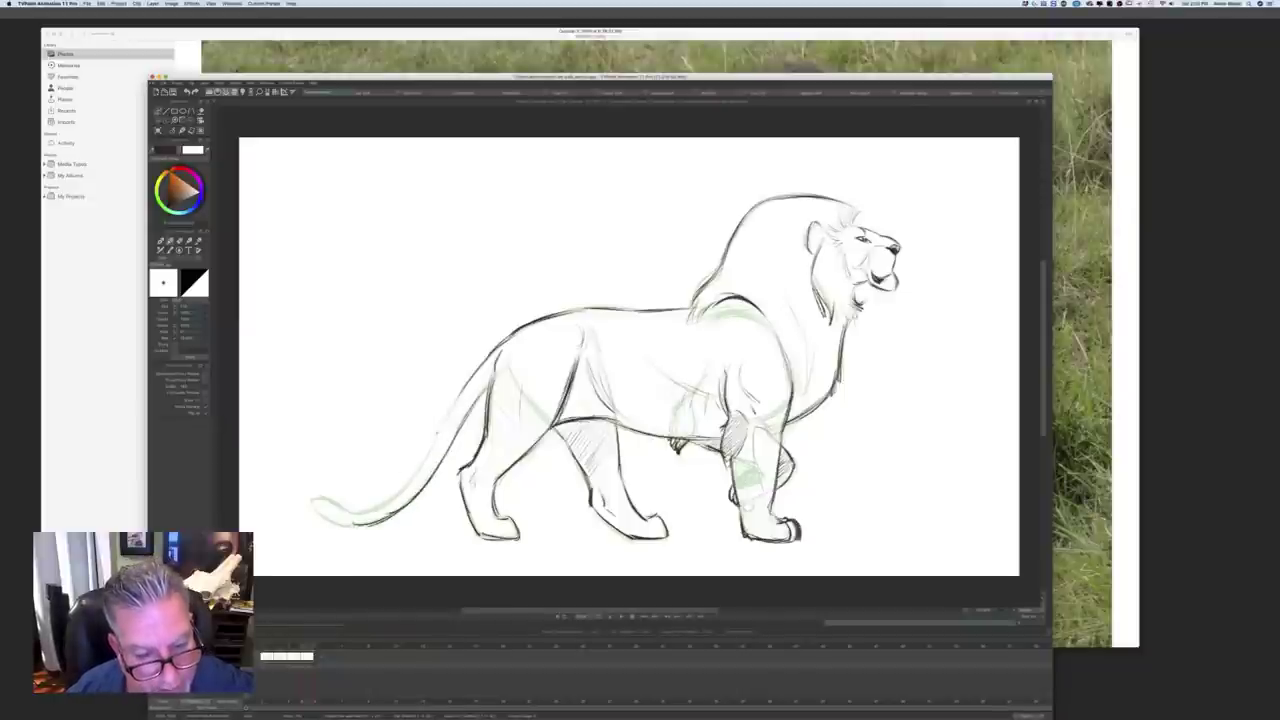
mouse_move(456, 406)
left_mouse_down()
mouse_move(374, 503)
mouse_move(334, 516)
mouse_move(316, 503)
mouse_move(352, 516)
left_mouse_up()
mouse_move(348, 516)
left_mouse_down()
mouse_move(380, 510)
mouse_move(310, 501)
mouse_move(338, 525)
mouse_move(358, 525)
mouse_move(305, 494)
left_mouse_up()
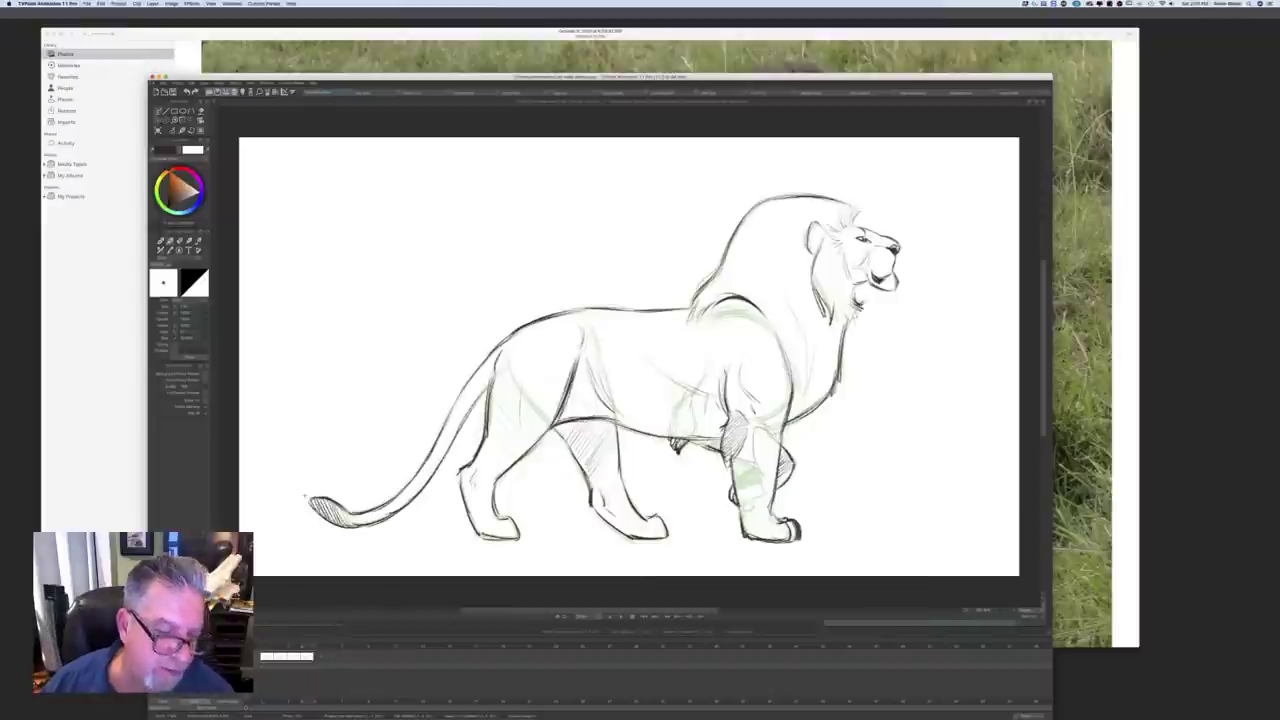
key("Left")
key("Right")
key("Left")
key("Right")
key("Left")
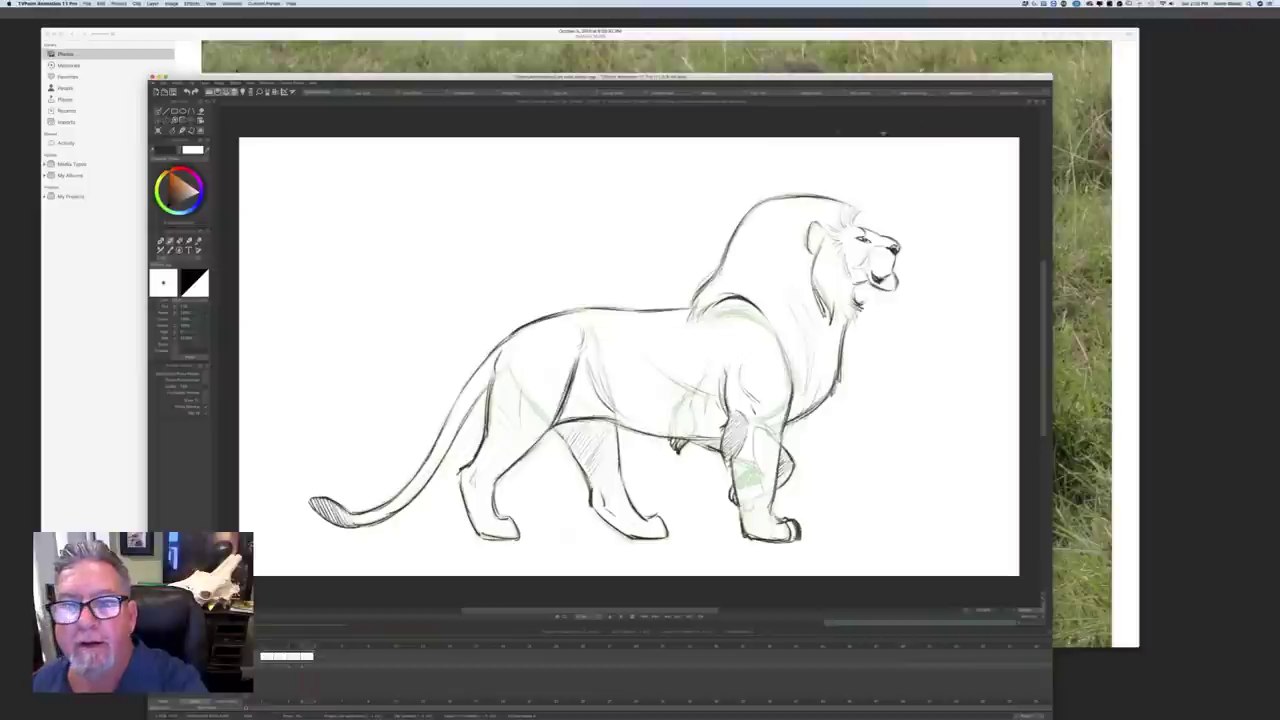
Step: Play the lioness run animation in the other open project and return to the lion walk project
left_click(464, 94)
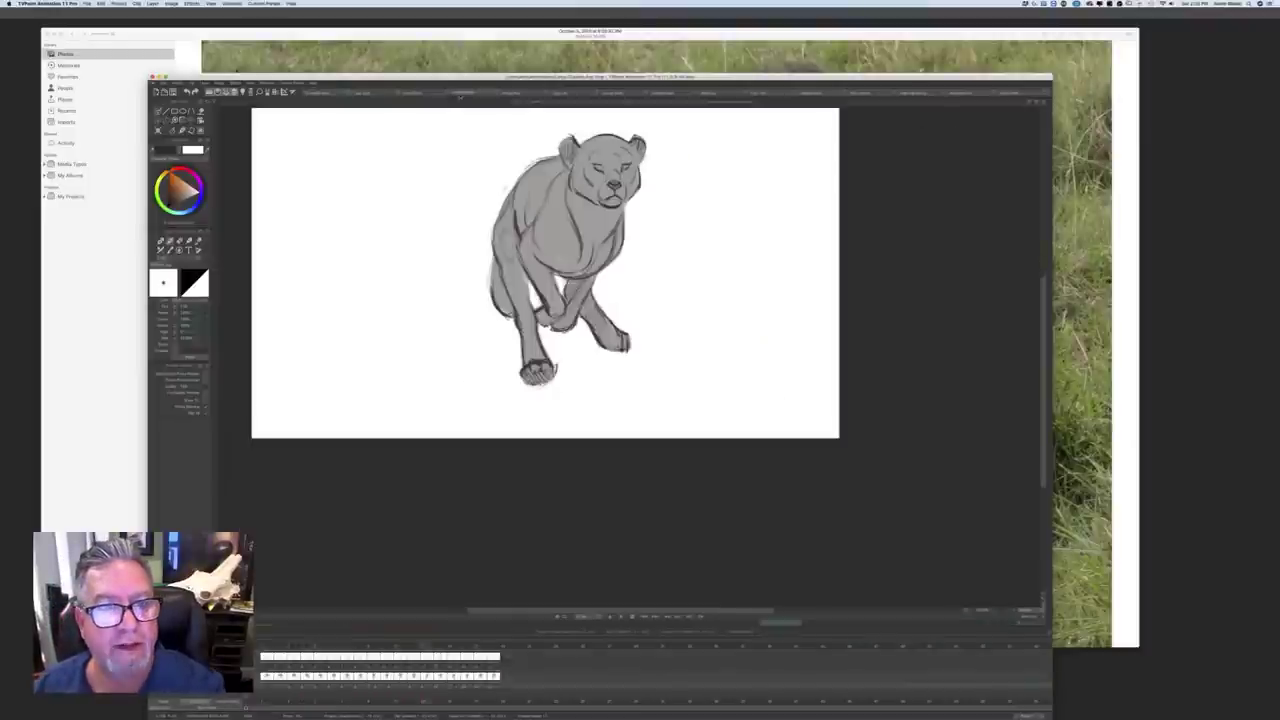
left_click(621, 617)
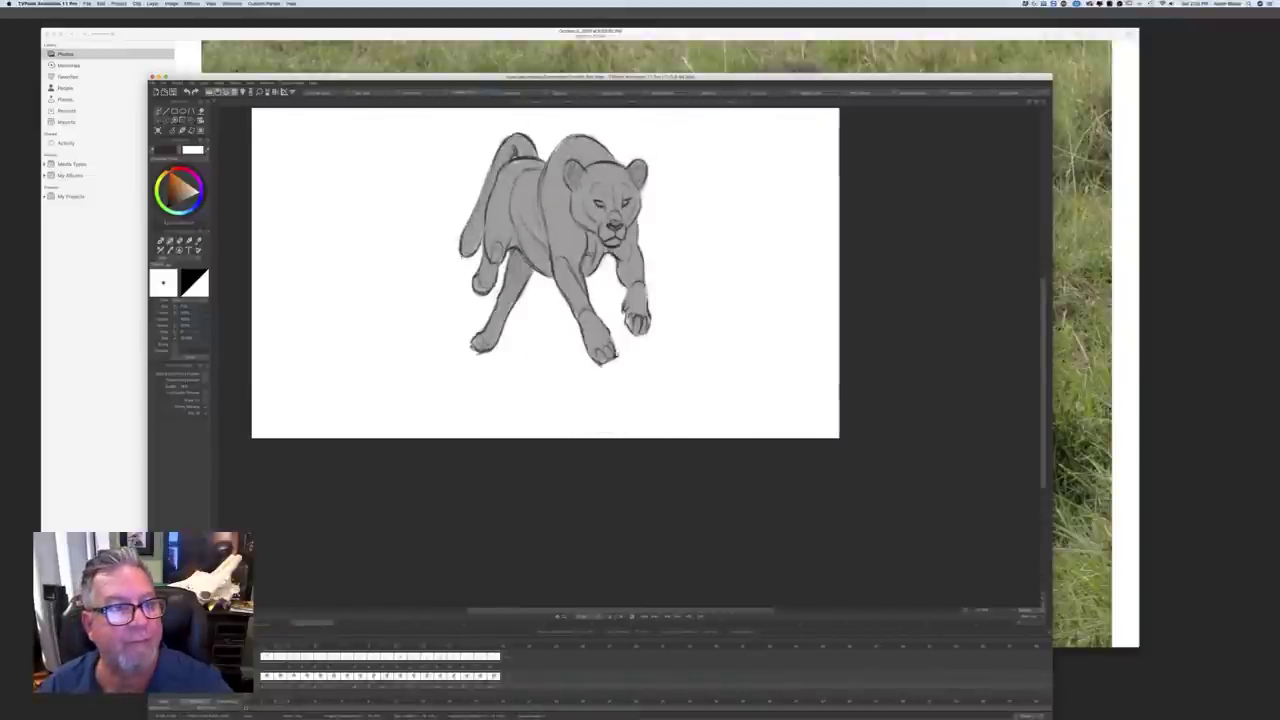
left_click(316, 93)
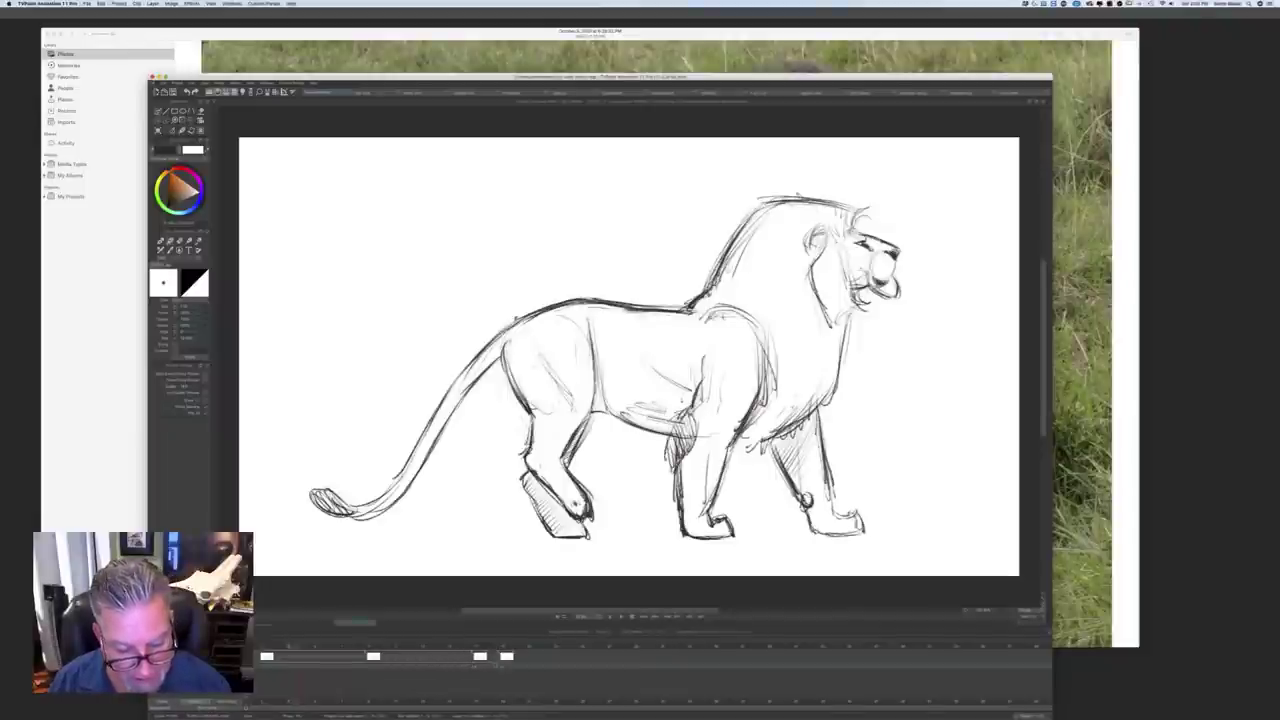
Step: Adjust the exposures of the key drawings in the timeline, holding the last drawing for two frames
left_click_drag(569, 668, 594, 667)
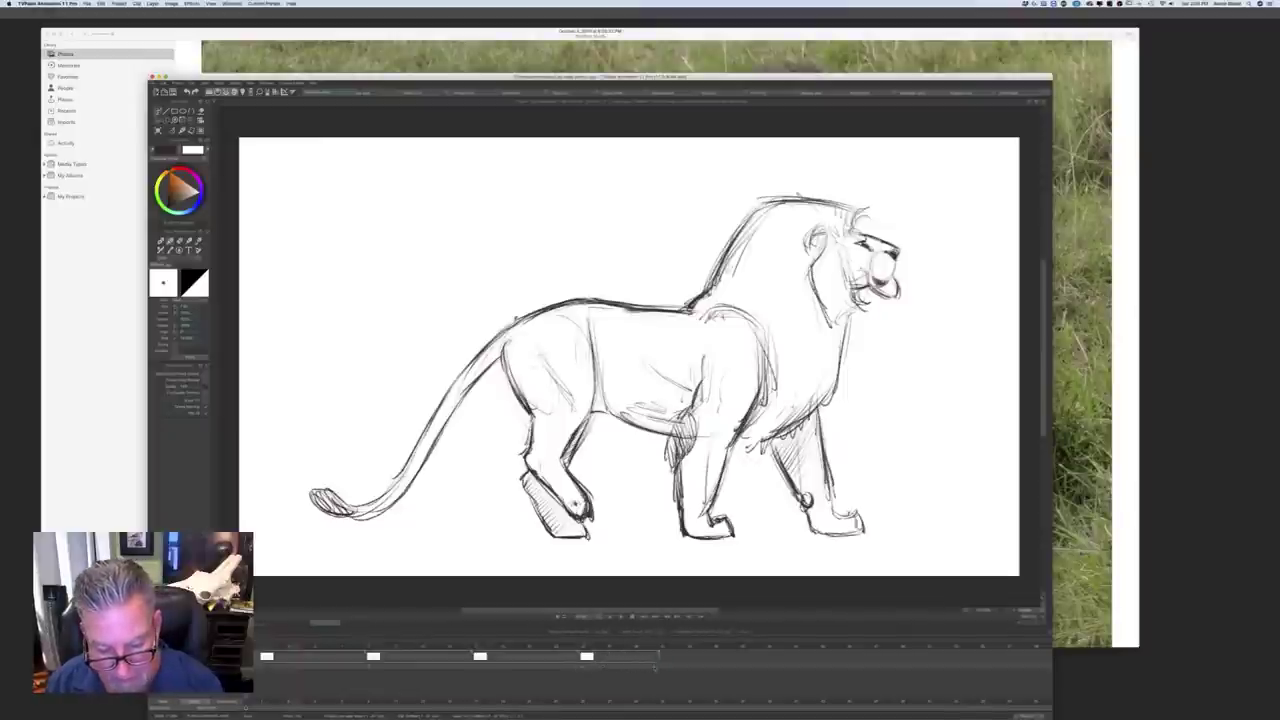
left_click_drag(682, 669, 686, 668)
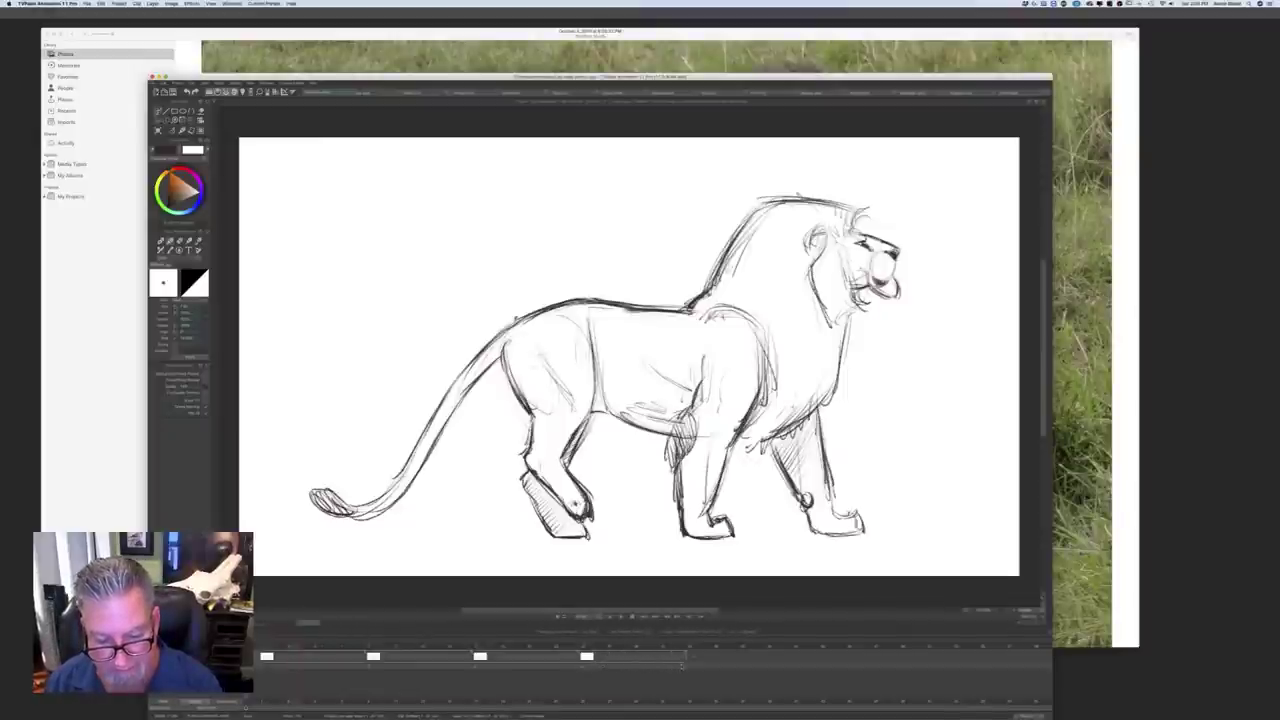
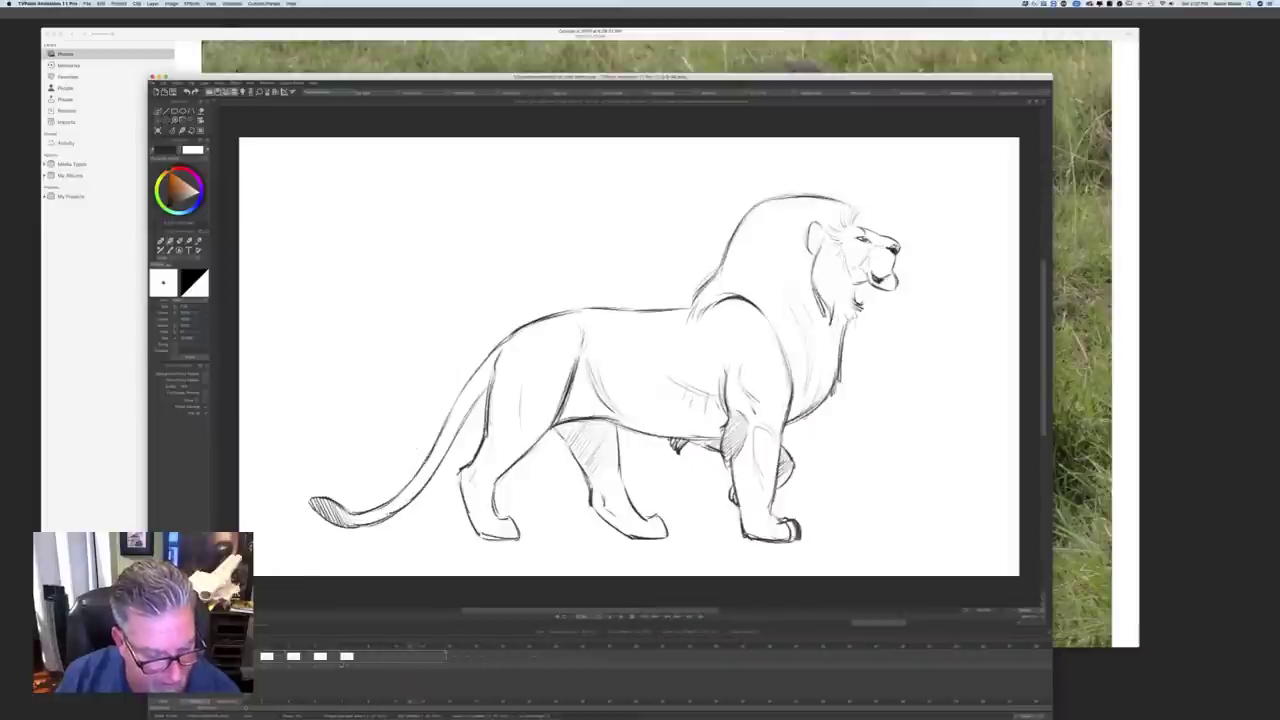
left_click_drag(444, 661, 365, 661)
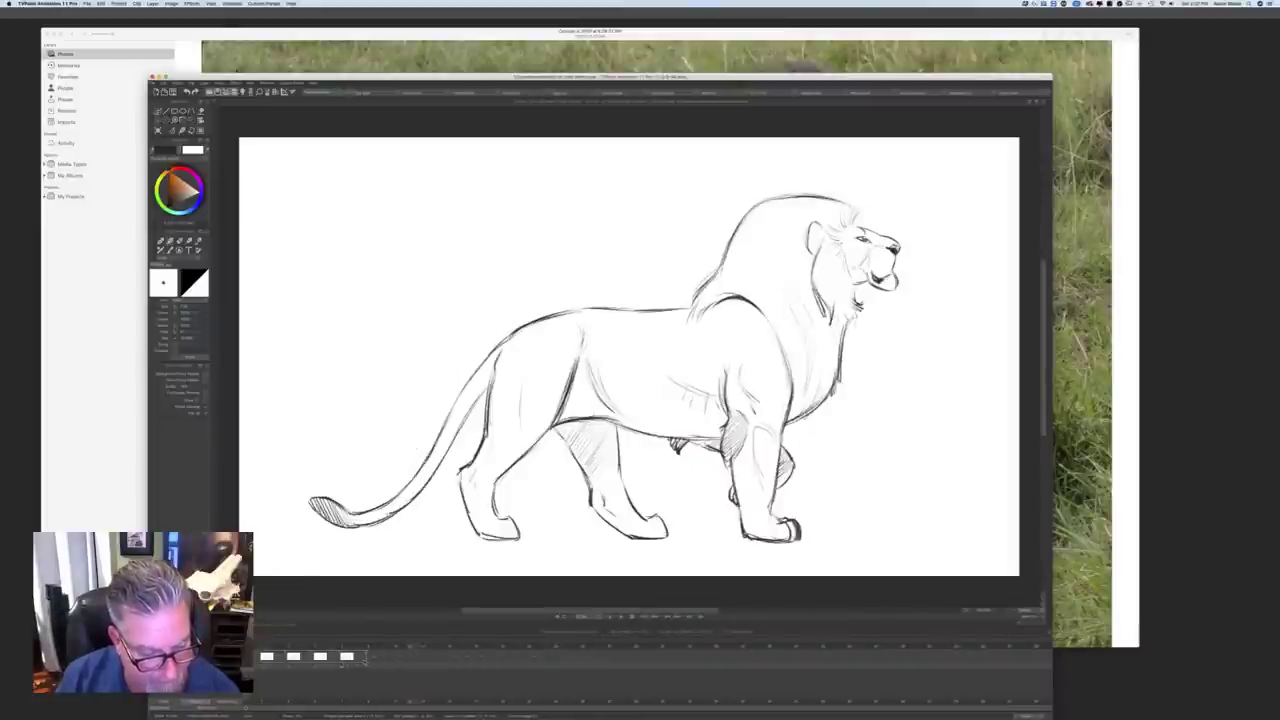
Step: Insert a blank in-between drawing between the first two key drawings
left_click(283, 649)
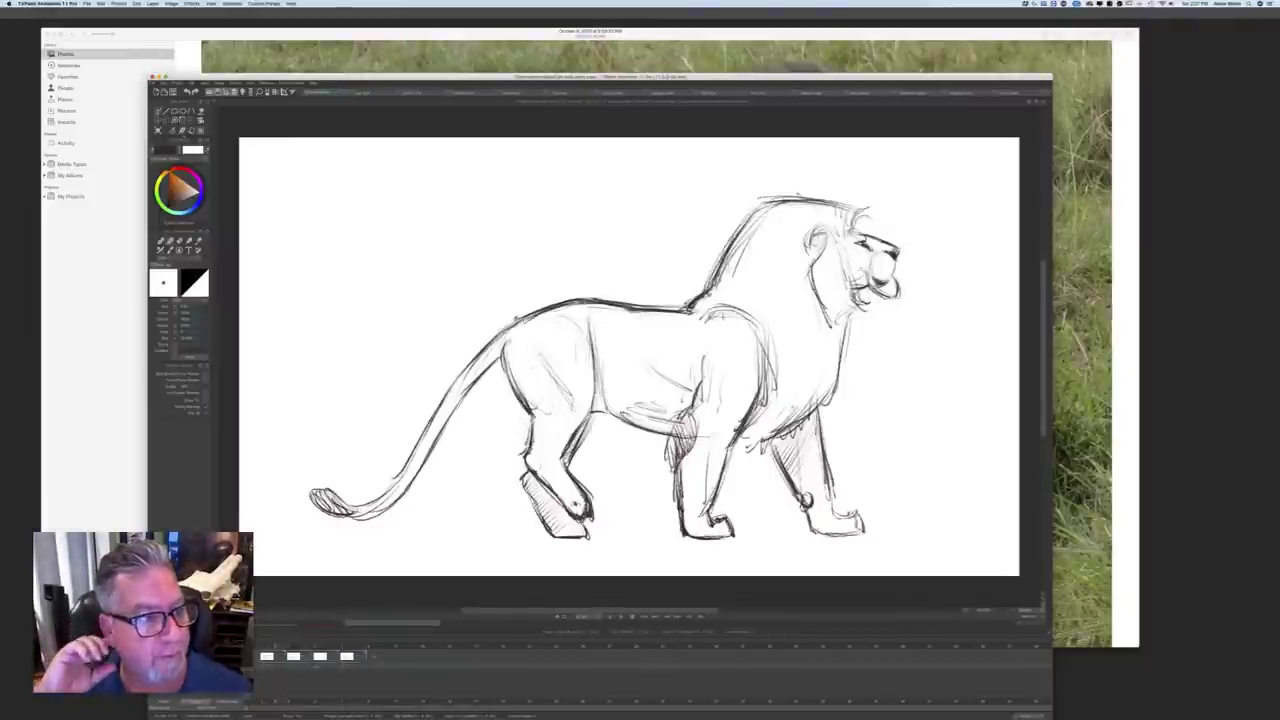
left_click(181, 130)
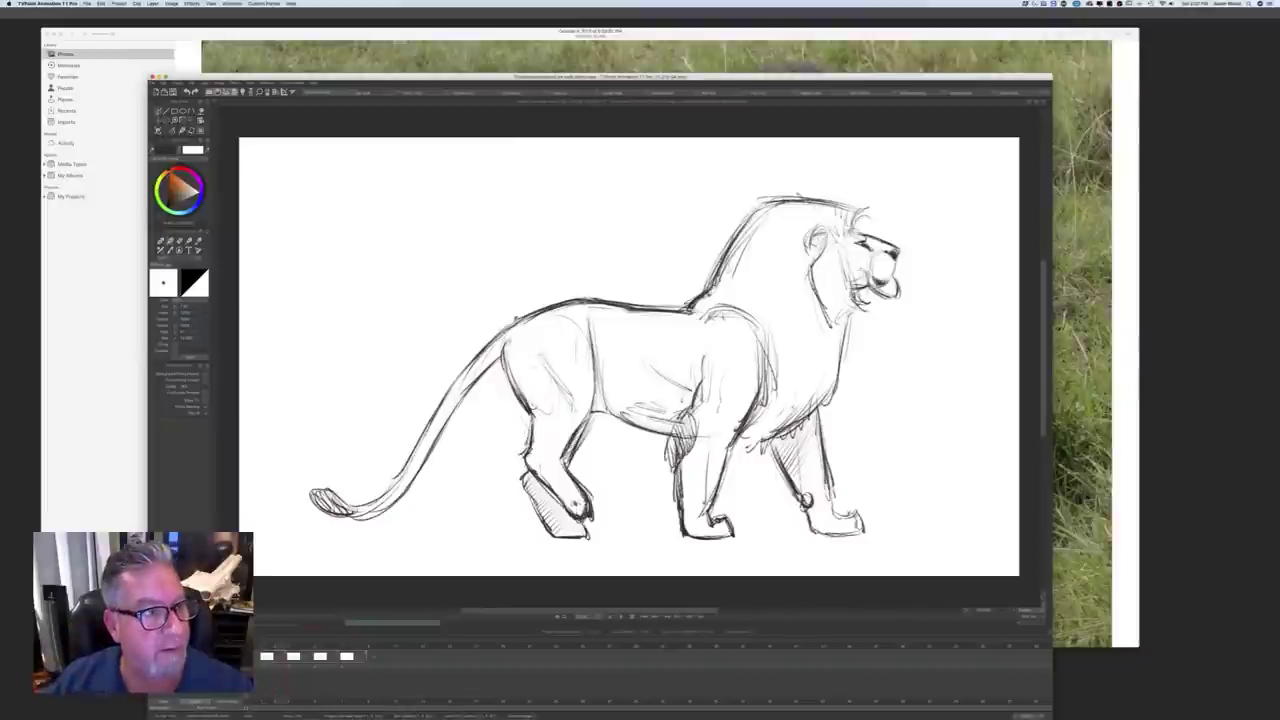
left_click(157, 131)
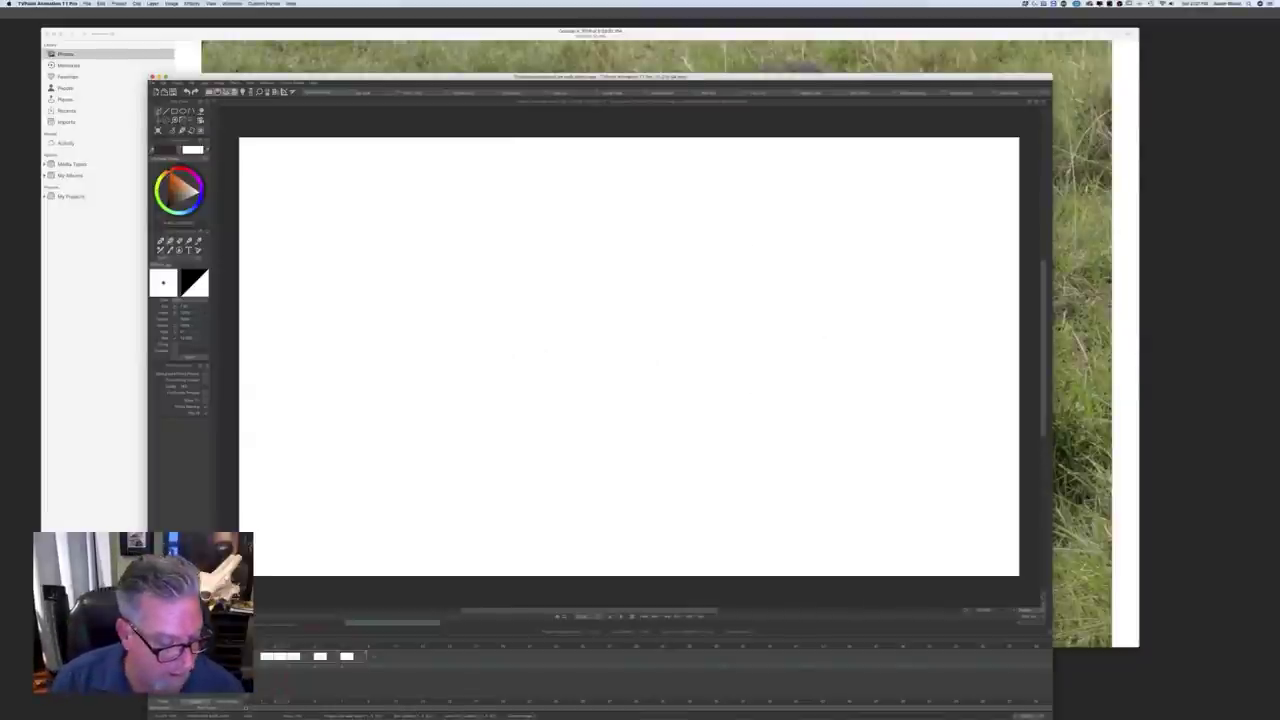
key("super+z")
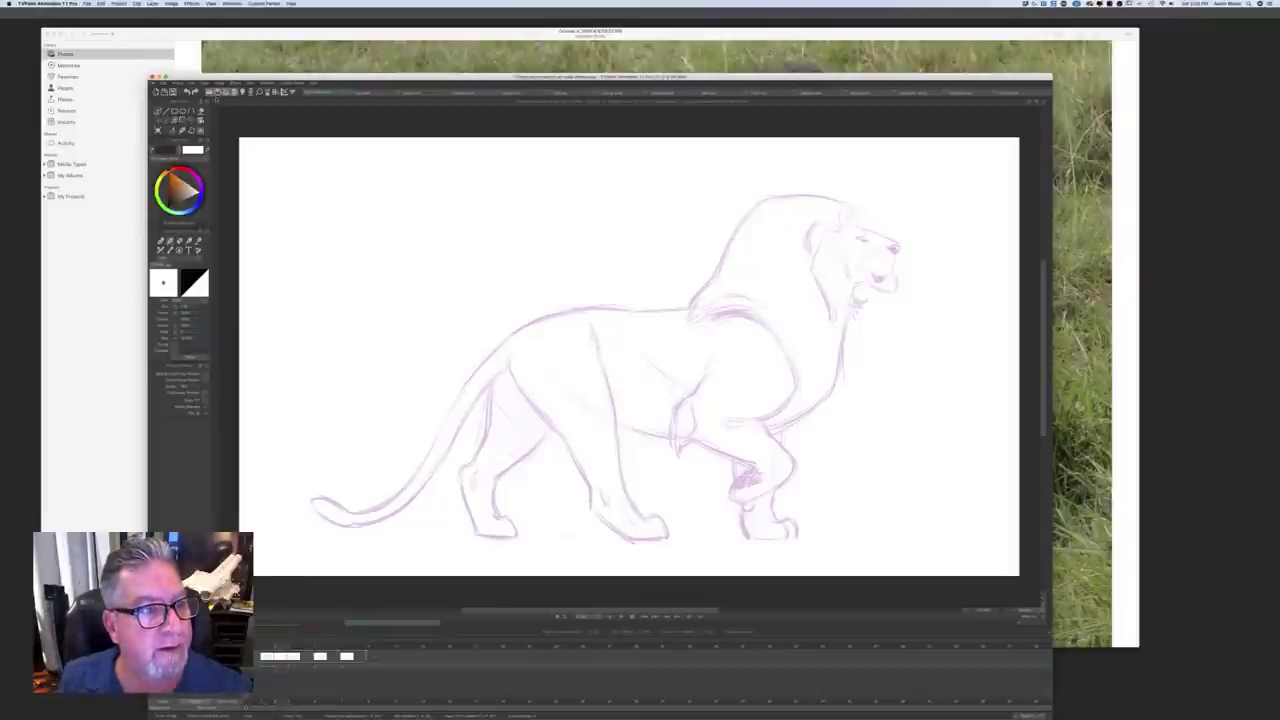
Step: Set the light table to show the previous key pose in green along with the next one in purple
left_click(243, 93)
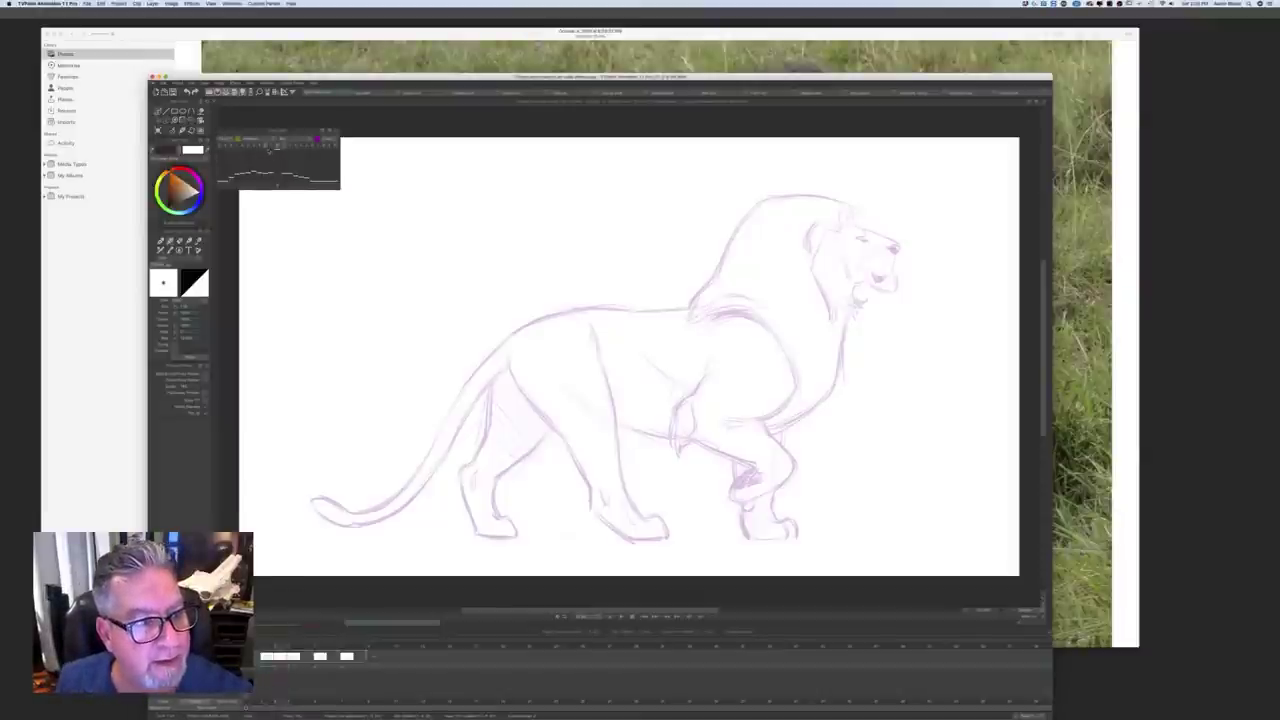
left_click(270, 147)
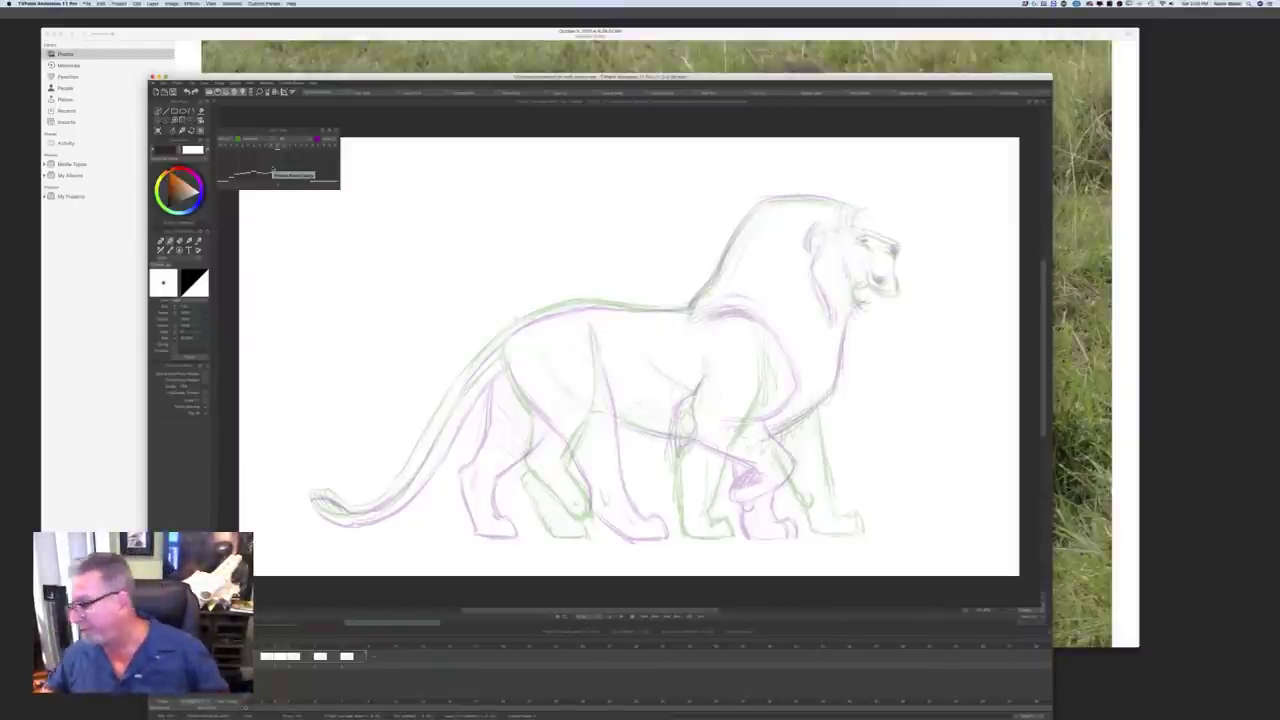
left_click(273, 171)
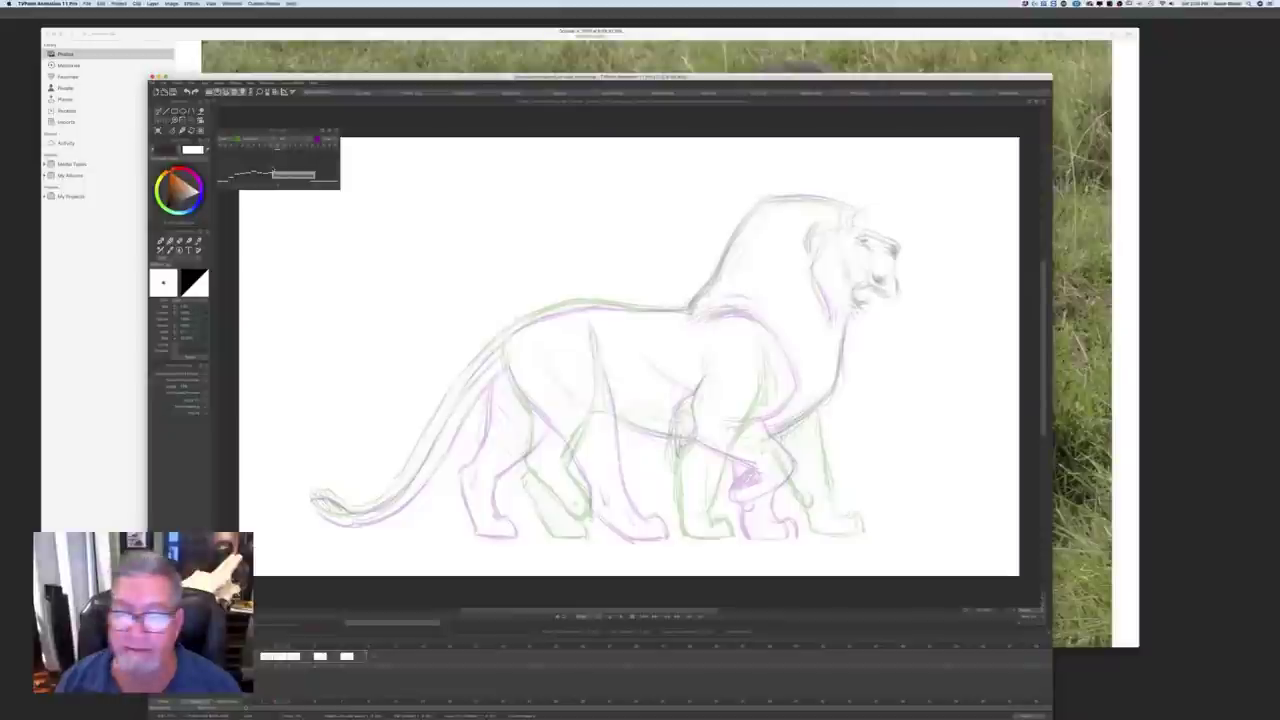
Step: Draw the in-between's back line from the rump to the shoulders, midway between the two key poses
key("Left")
key("Right")
key("Left")
key("Right")
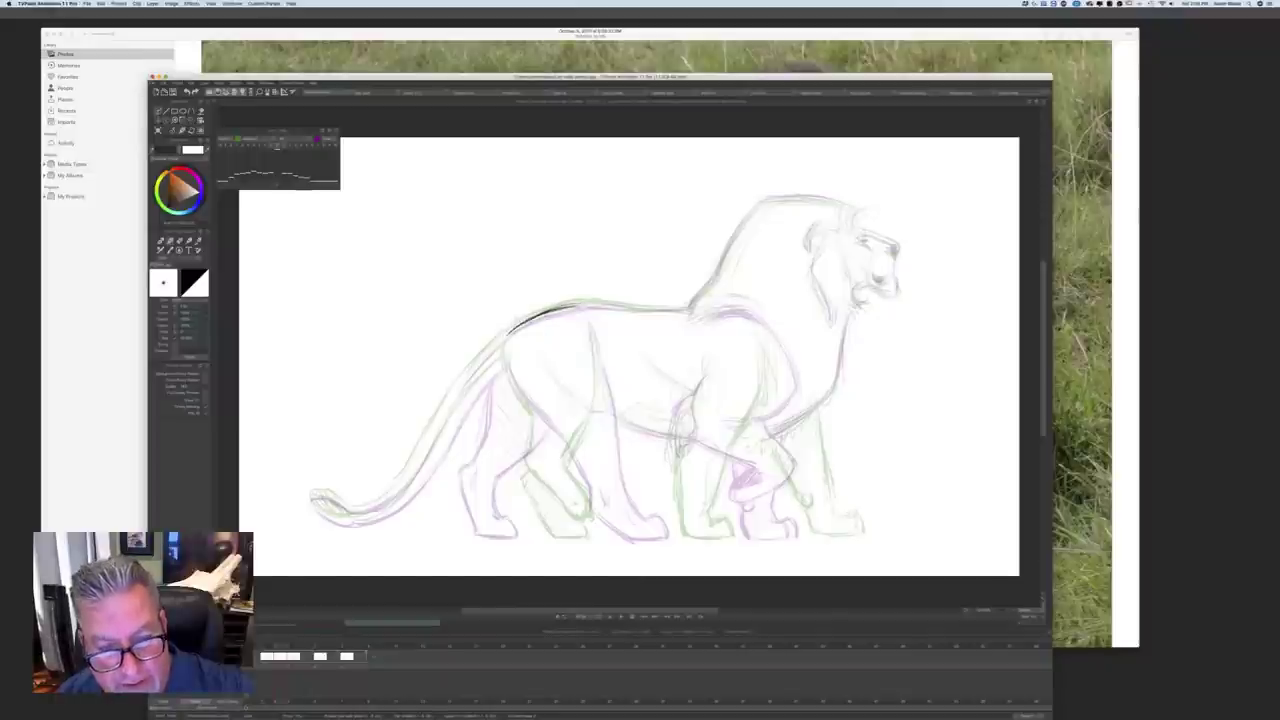
left_click_drag(508, 333, 499, 344)
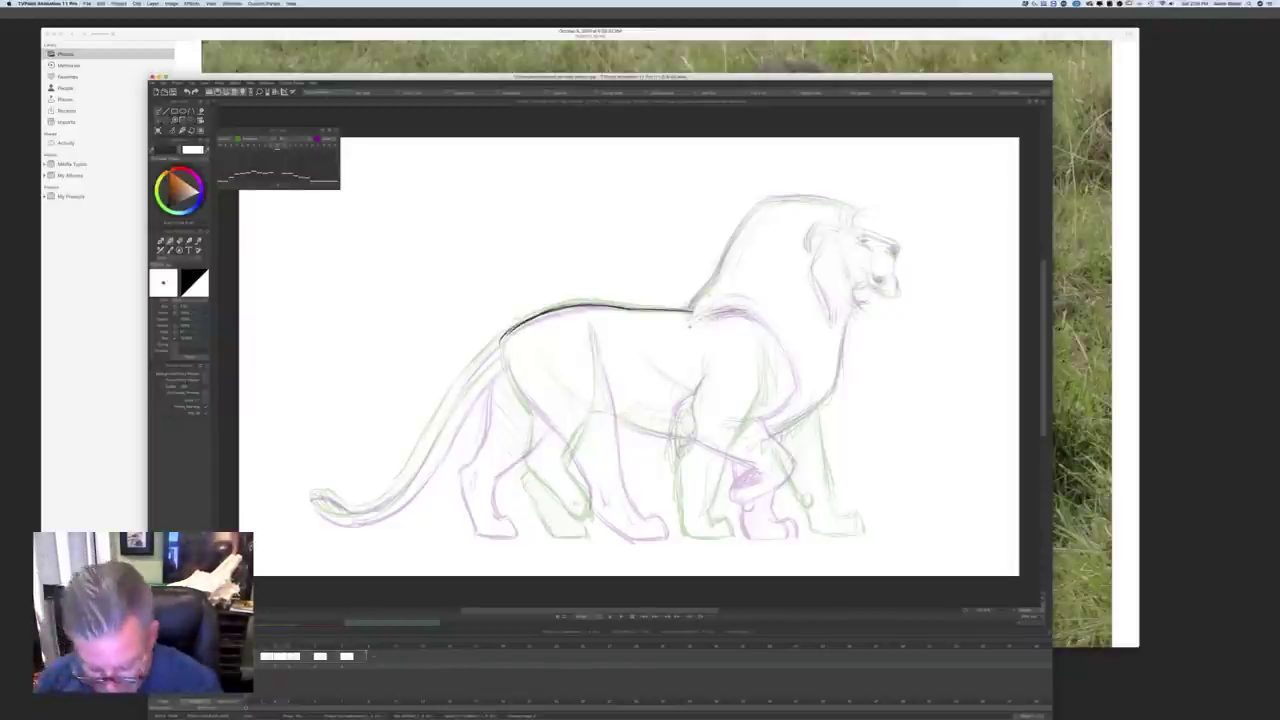
Step: Flip repeatedly between the in-between and its neighbouring key poses to examine the back line and shoulder movement
key("Left")
key("Right")
key("Left")
key("Right")
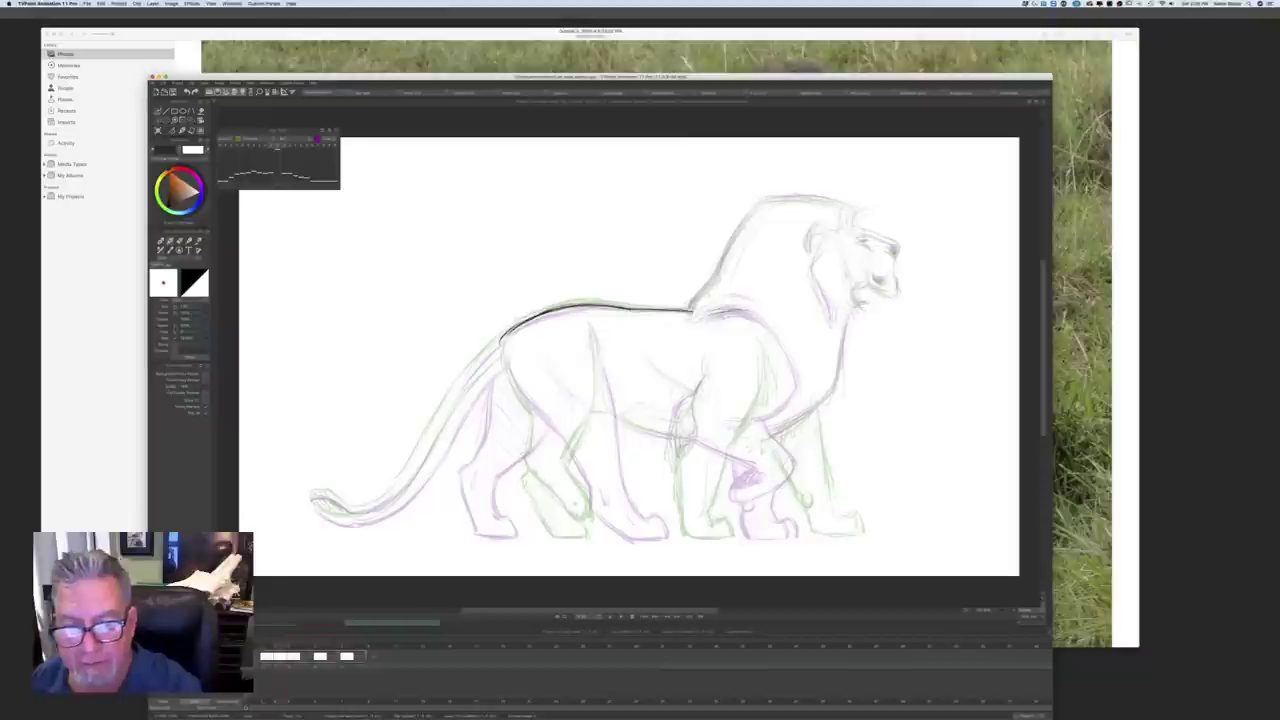
key("Right")
key("Left")
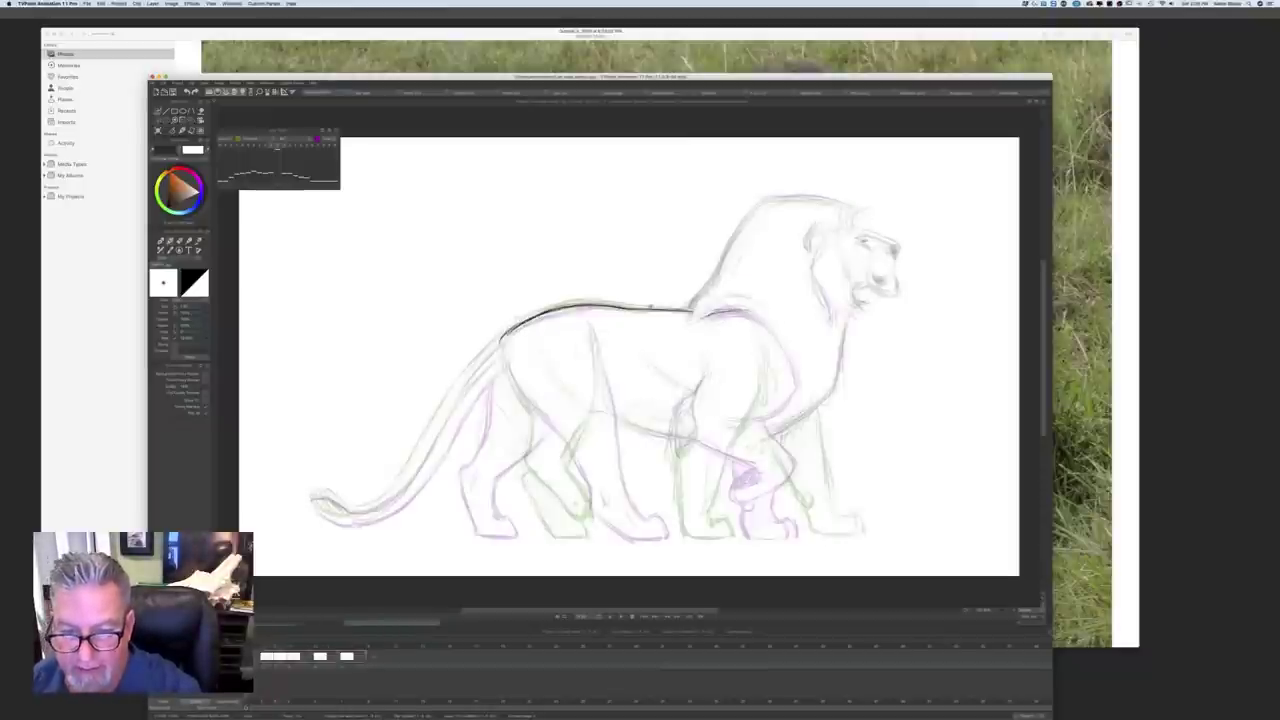
key("Right")
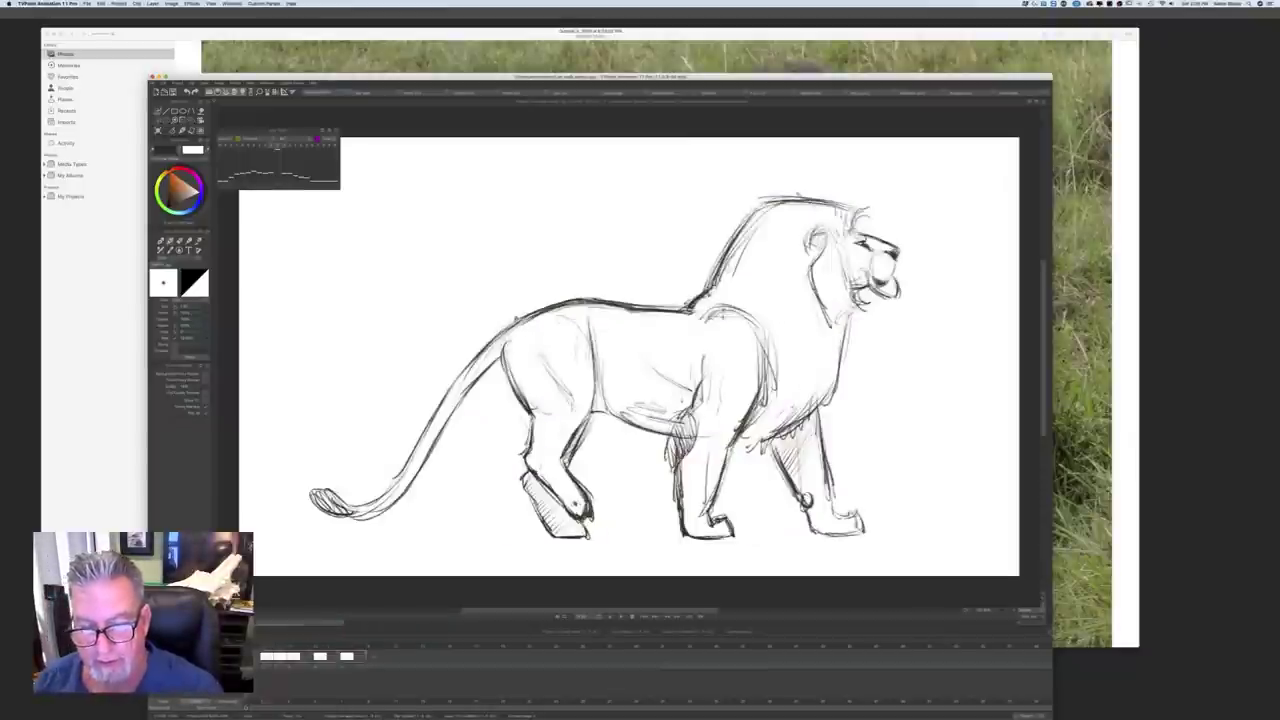
key("Left")
key("Right")
key("Right")
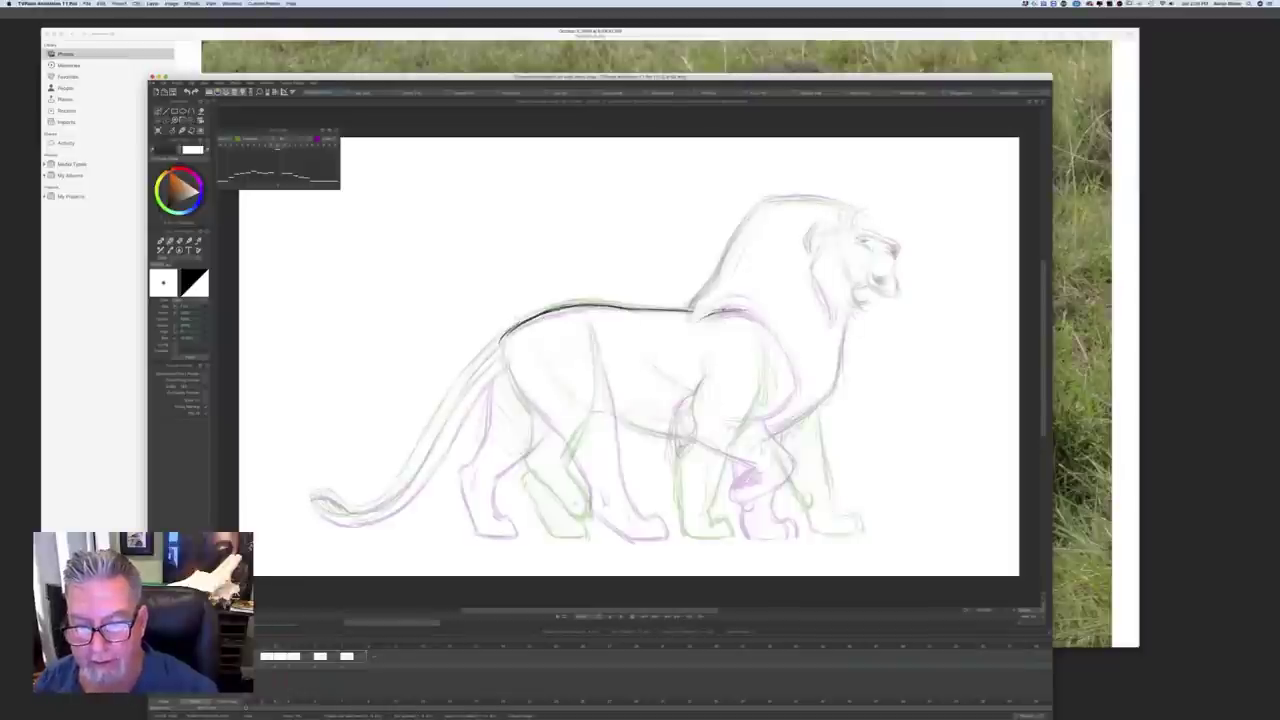
key("Left")
key("Right")
key("Left")
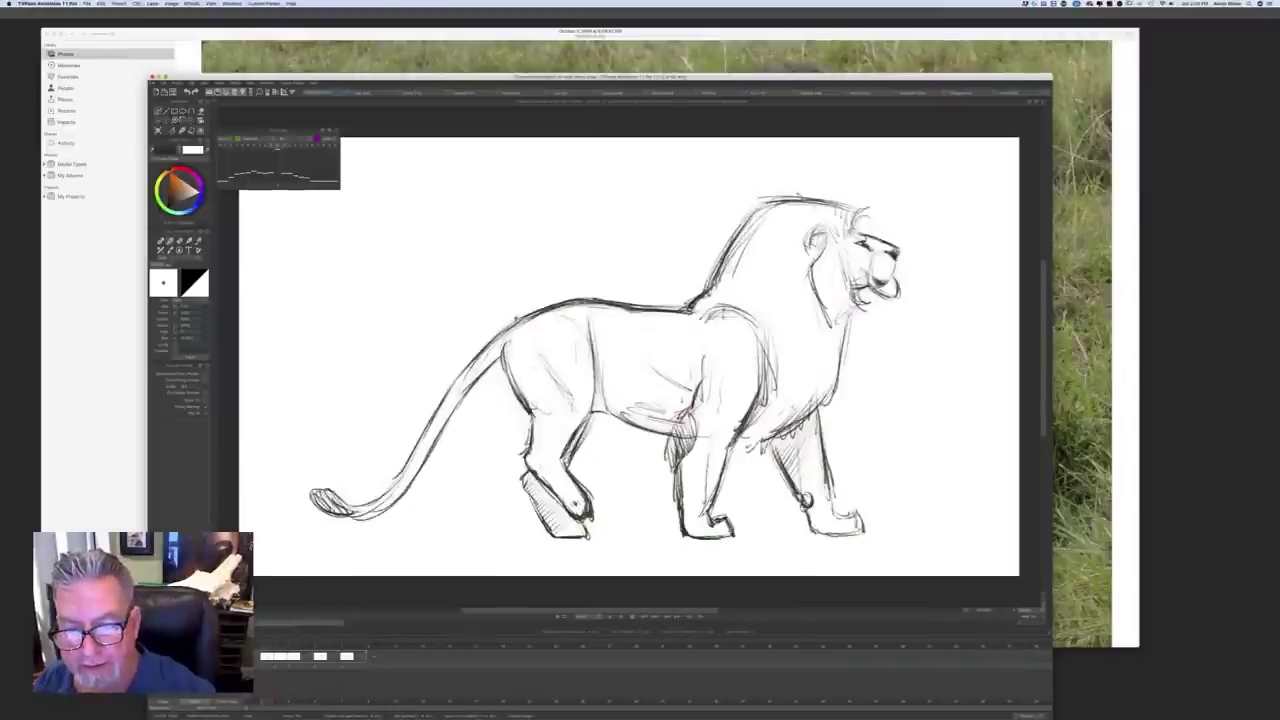
key("Right")
key("Right")
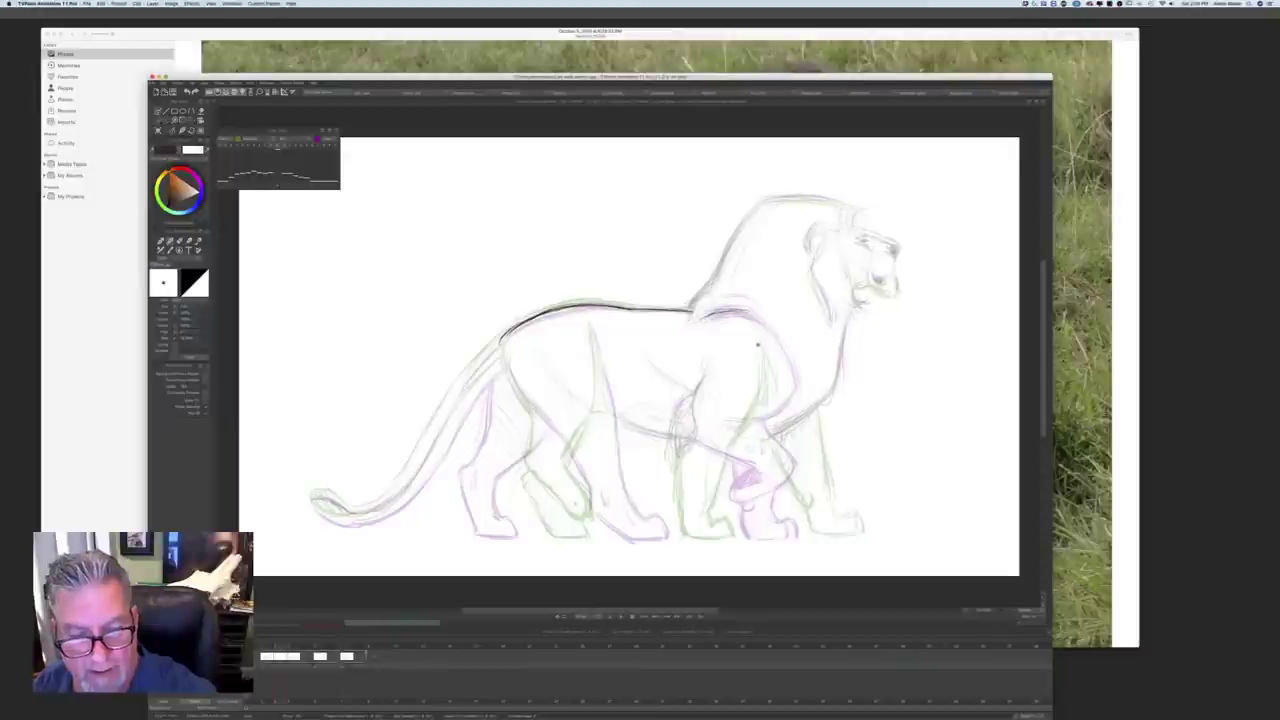
Step: Draw the front contour of the near shoulder and the rear upper-arm line down to the elbow, checking against the adjacent poses
left_click_drag(766, 343, 773, 396)
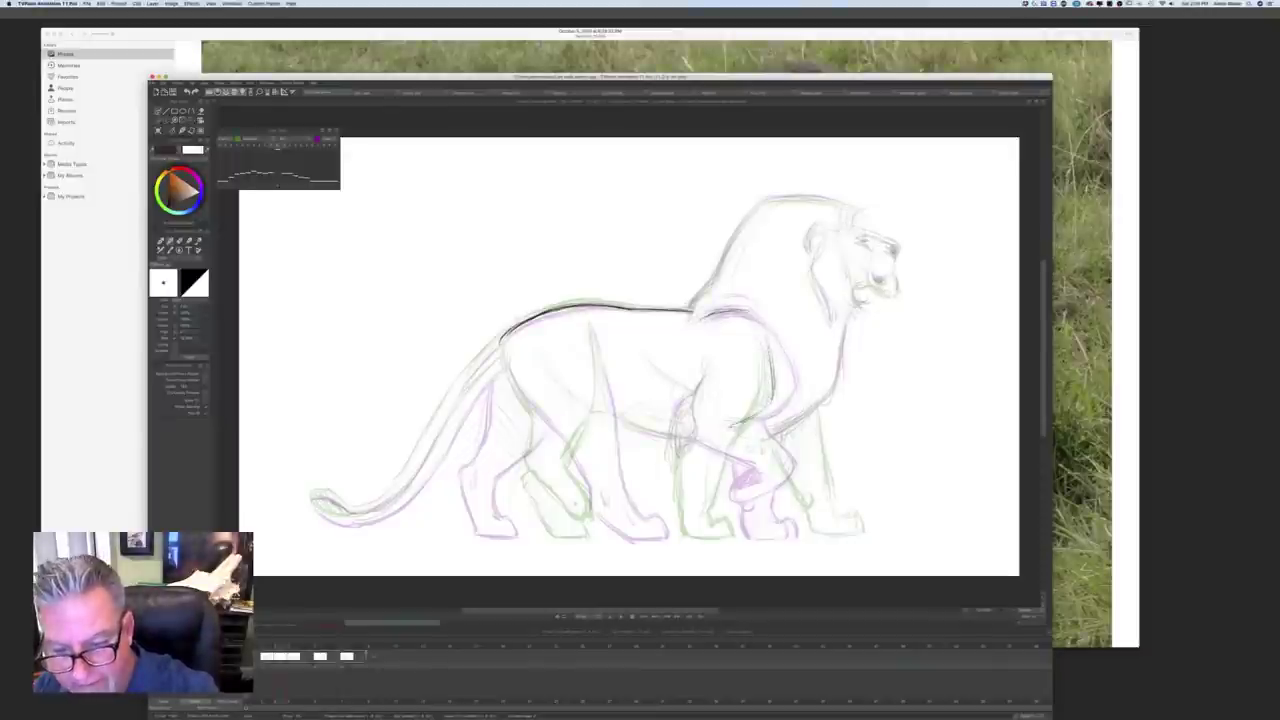
key("Right")
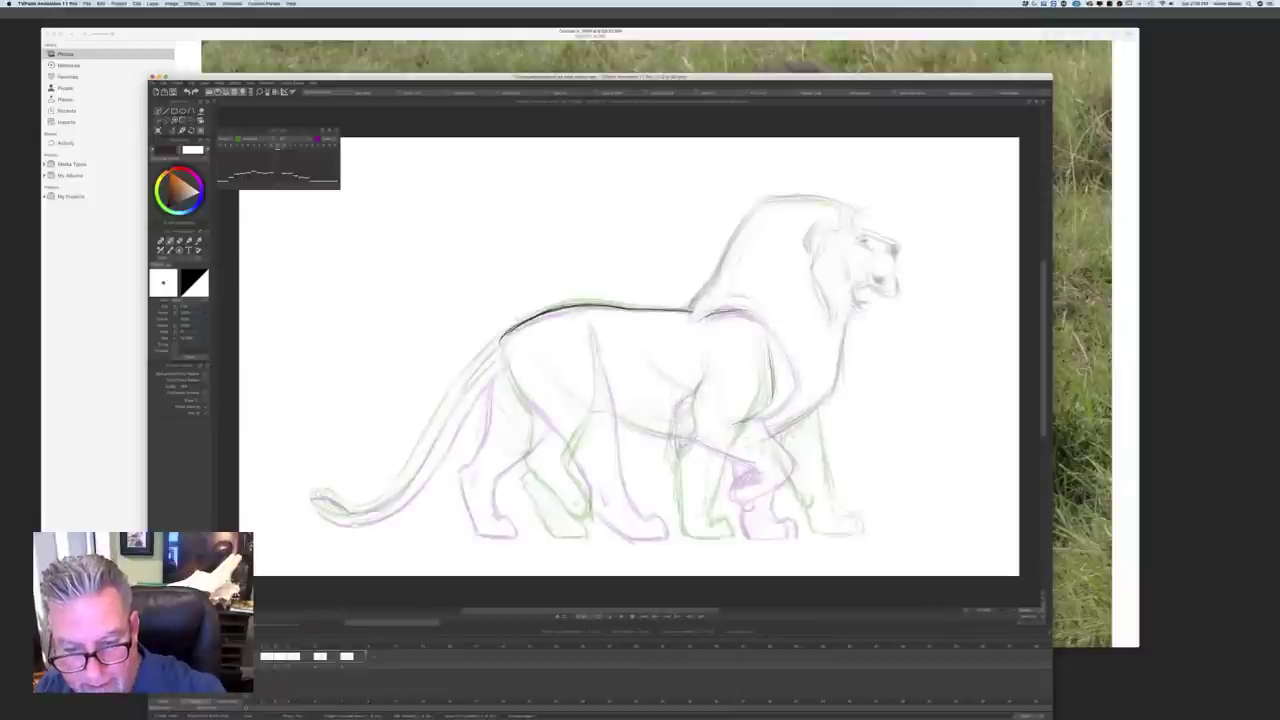
left_click_drag(672, 408, 696, 400)
key("Left")
key("Right")
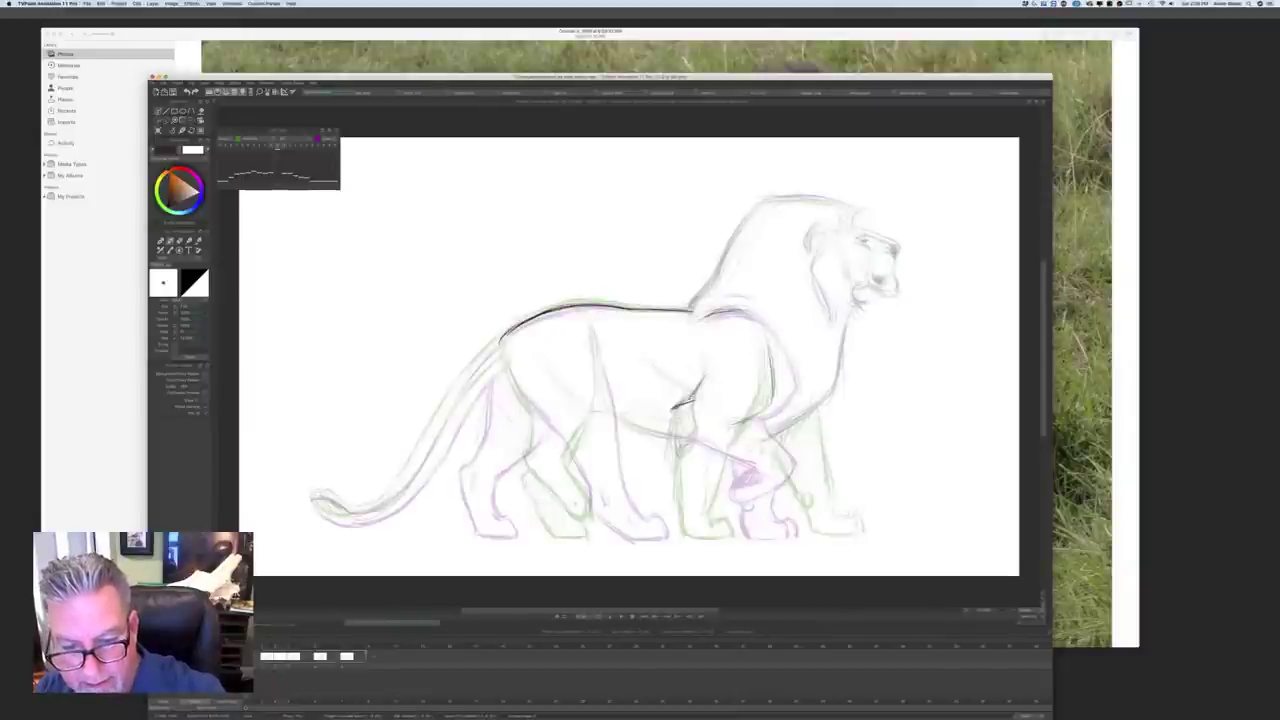
key("Left")
key("Right")
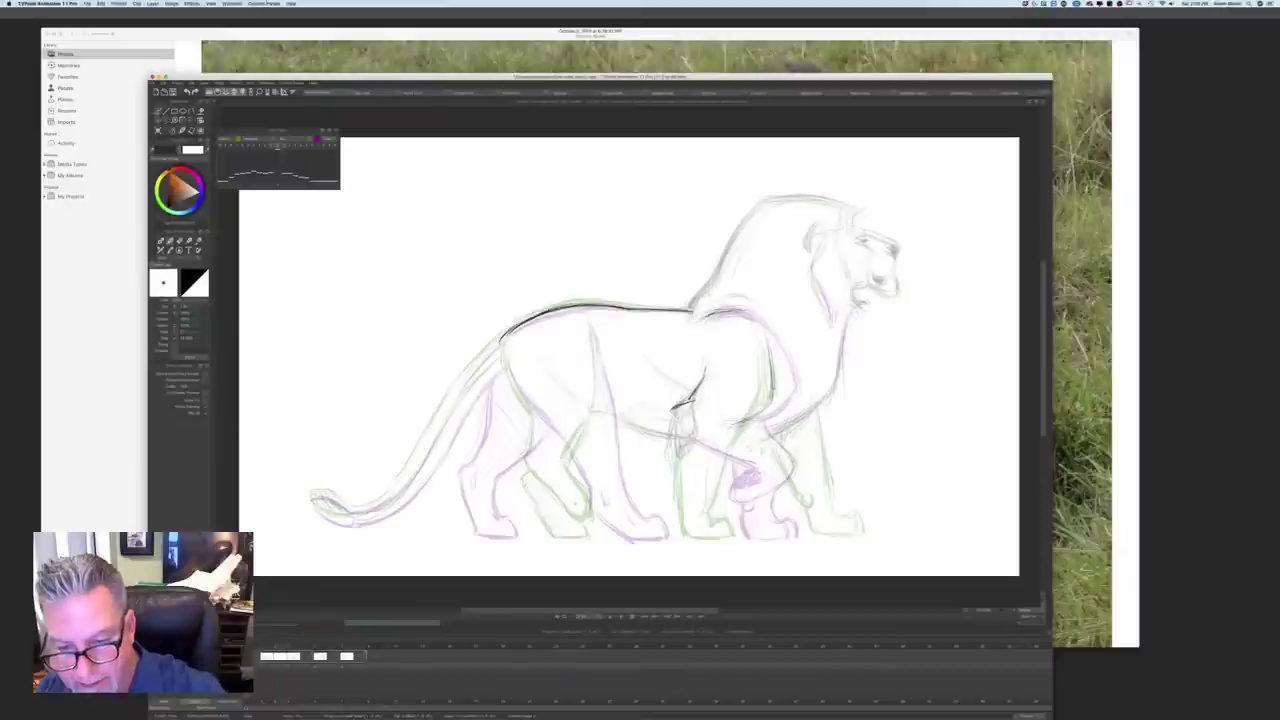
key("Left")
key("Right")
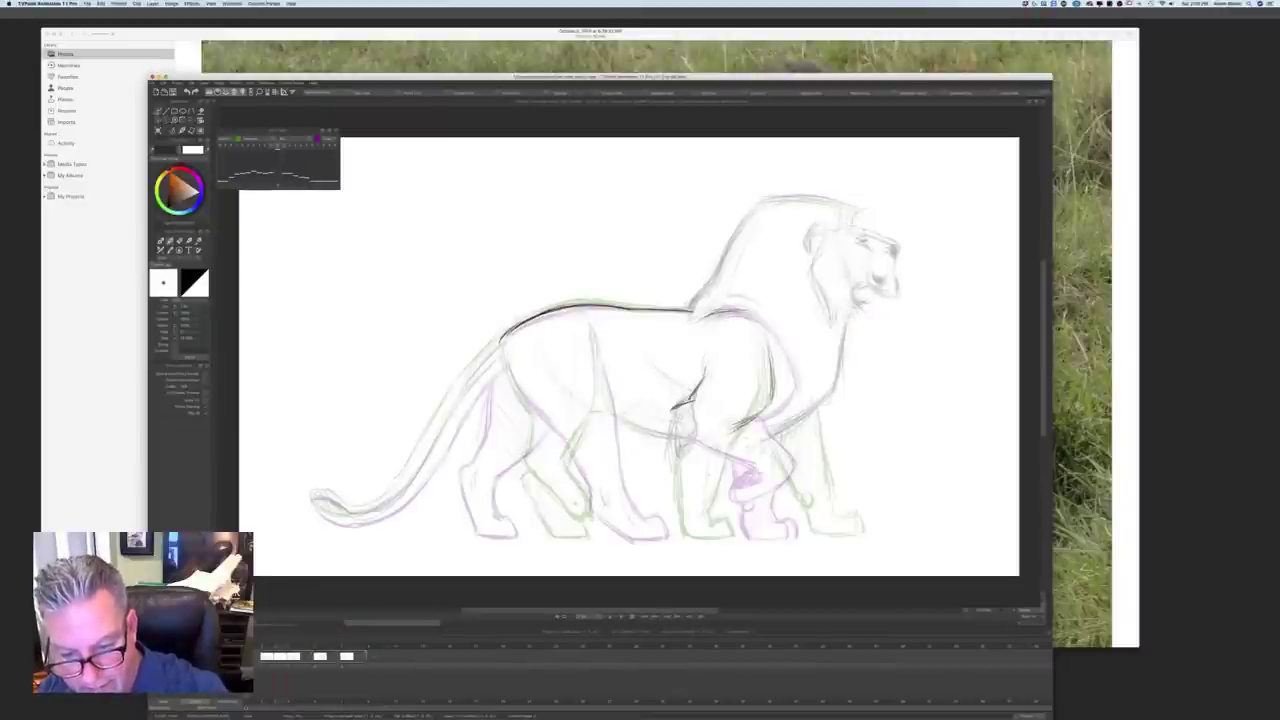
key("Left")
key("Right")
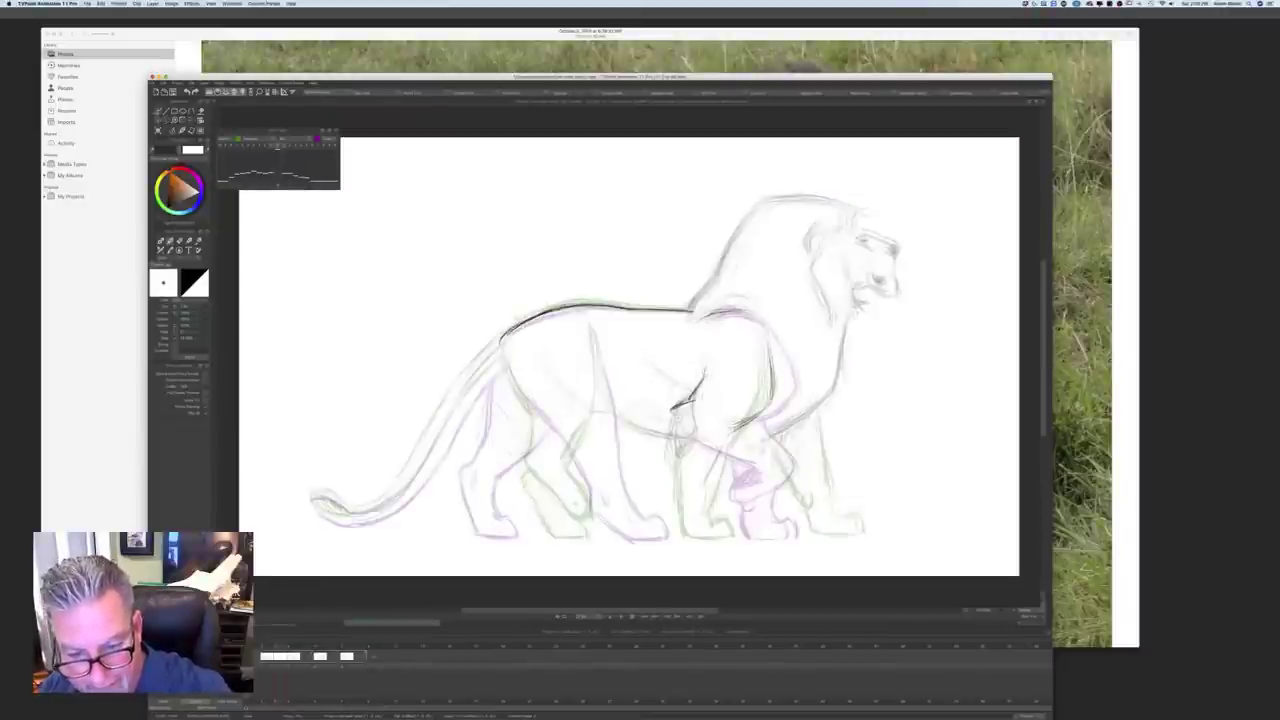
Step: Draw the fur tuft at the near foreleg's elbow and compare it with the adjacent pose
key("Left")
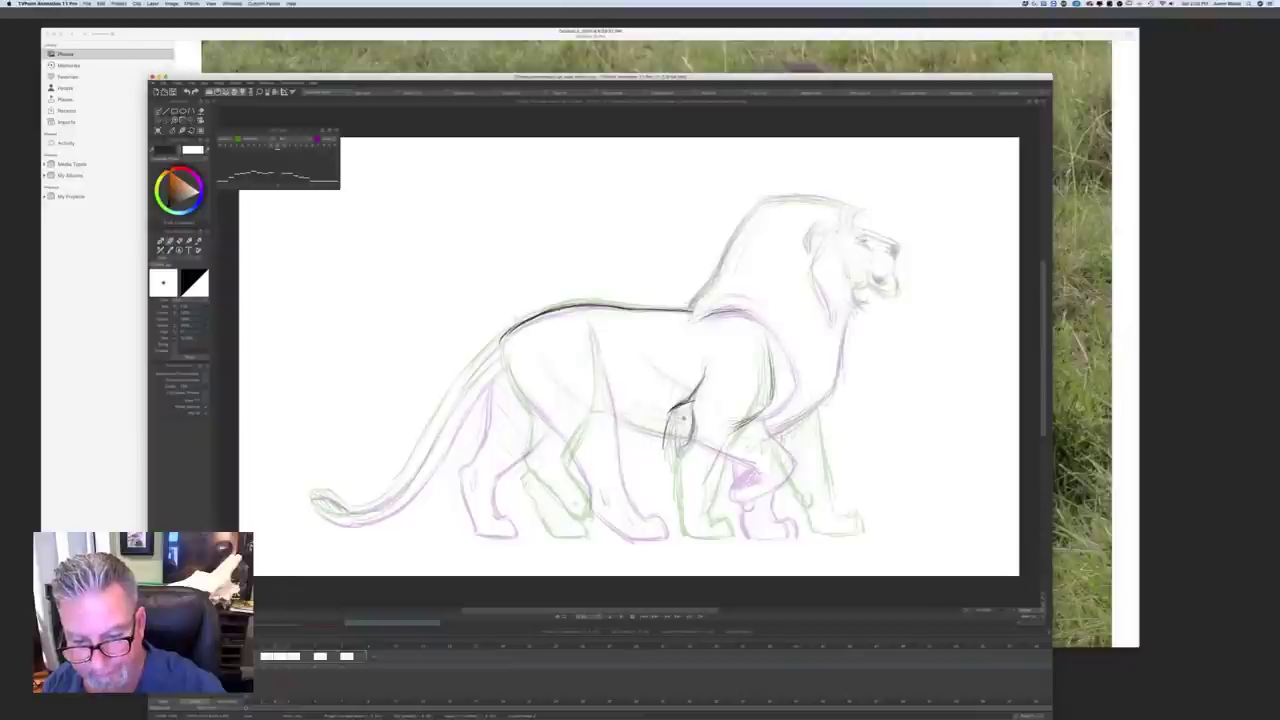
key("b")
key("Left")
key("Right")
key("b")
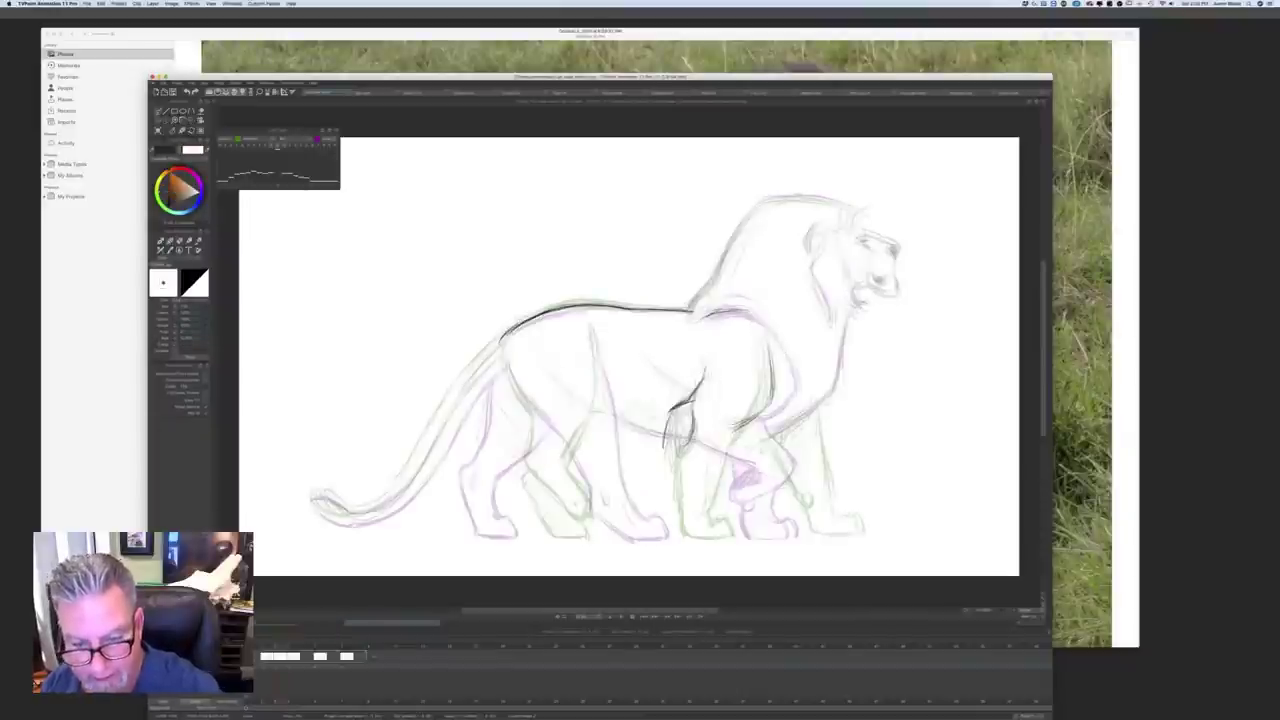
Step: Draw the front contour of the near foreleg from below the elbow to the paw, checking it against the adjacent pose
left_click_drag(729, 462, 706, 512)
mouse_move(731, 462)
left_mouse_down()
mouse_move(724, 500)
mouse_move(698, 528)
left_mouse_up()
key("Right")
key("Left")
key("Right")
key("Left")
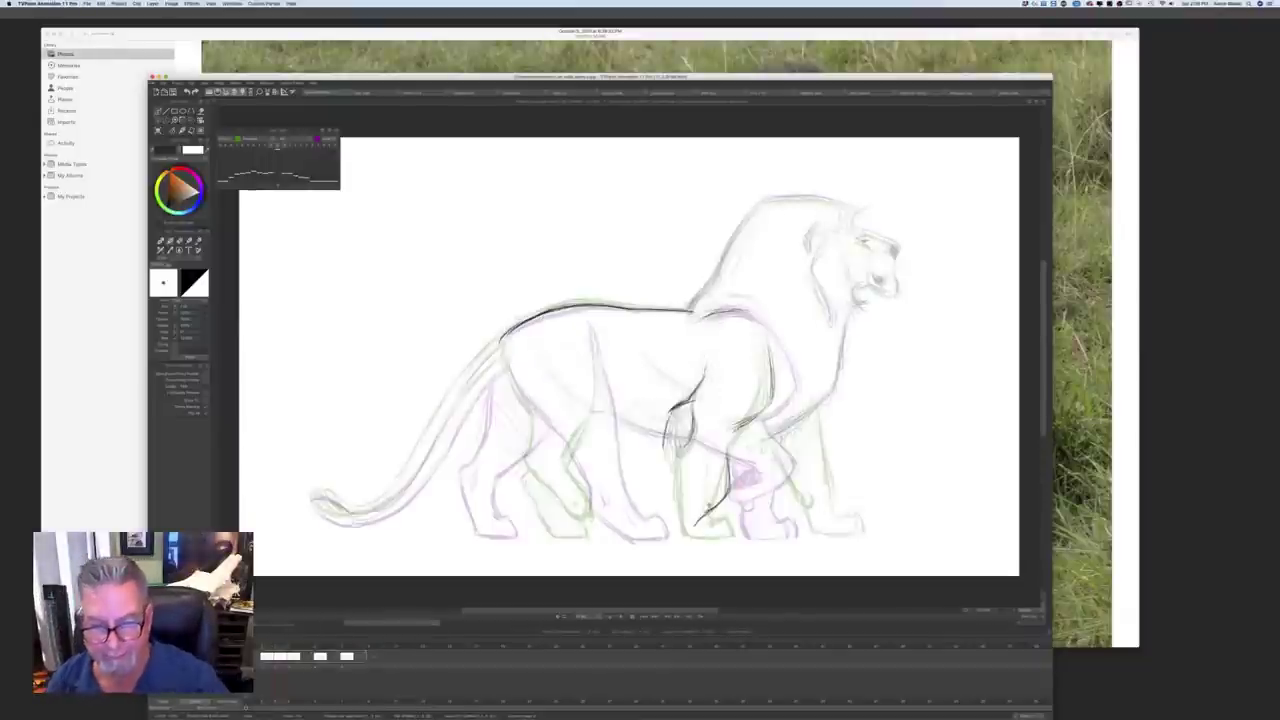
key("Right")
key("Left")
left_click_drag(729, 461, 723, 498)
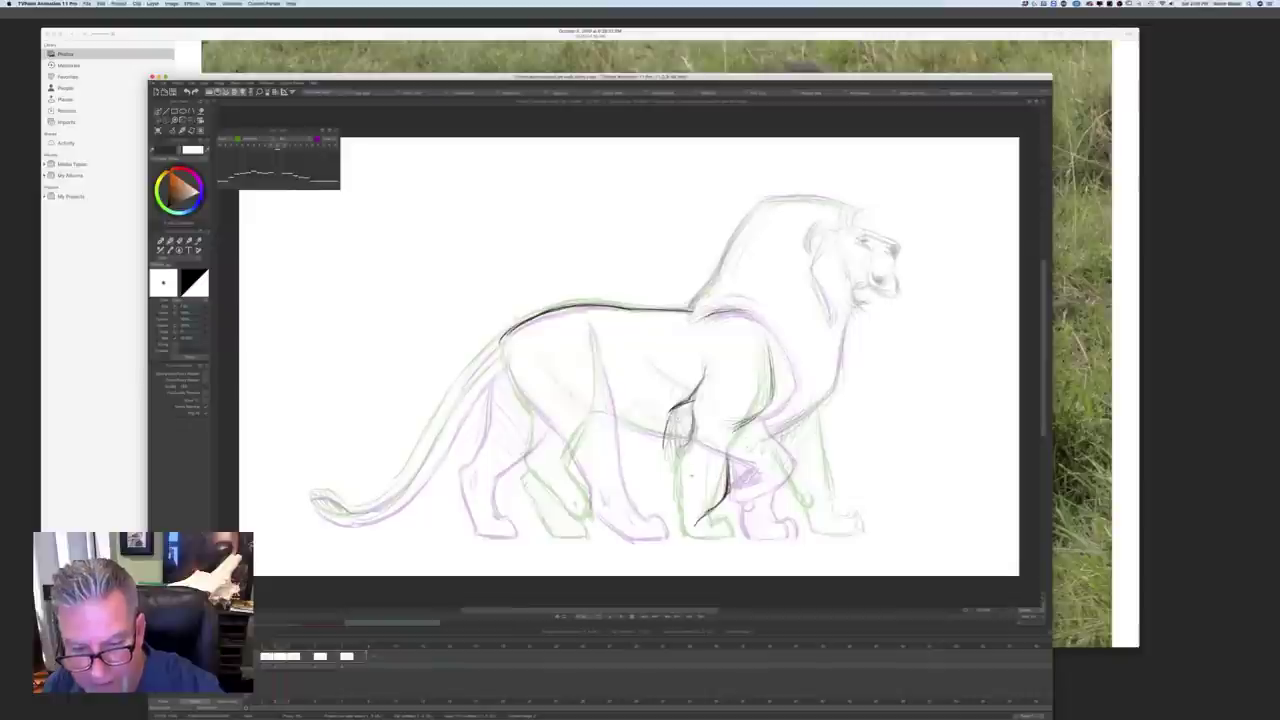
Step: Compare the foreleg with the adjacent pose and reinforce the upper arm's rear line just above the elbow
key("Right")
key("Left")
key("Right")
key("Left")
key("Right")
key("Left")
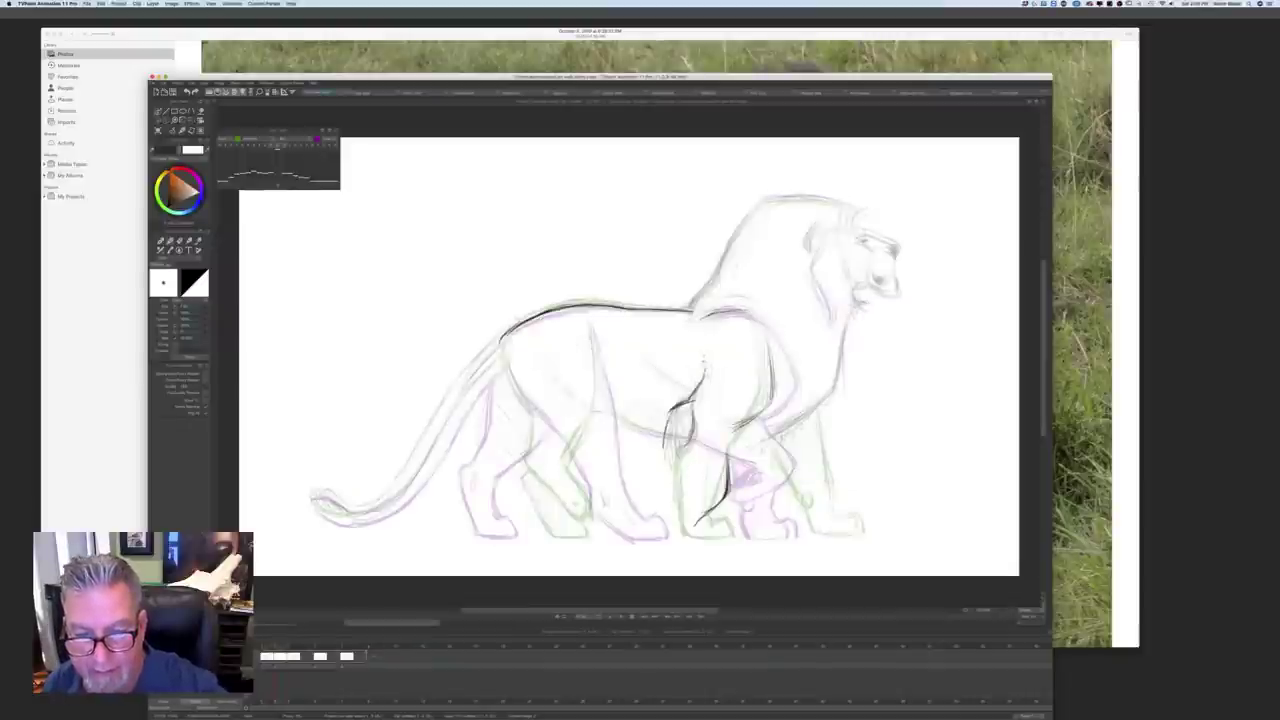
left_click_drag(706, 360, 690, 398)
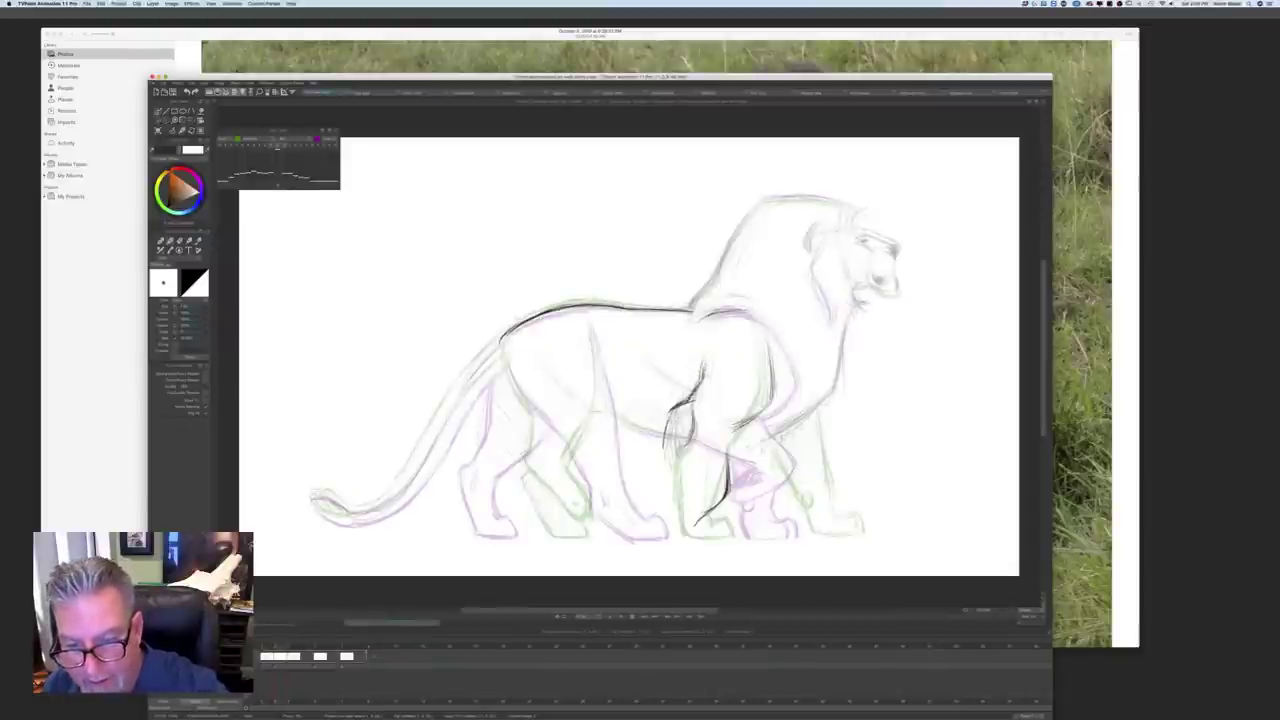
Step: Flip repeatedly between the in-between and the adjacent pose to examine the near foreleg's swing
key("Right")
key("Left")
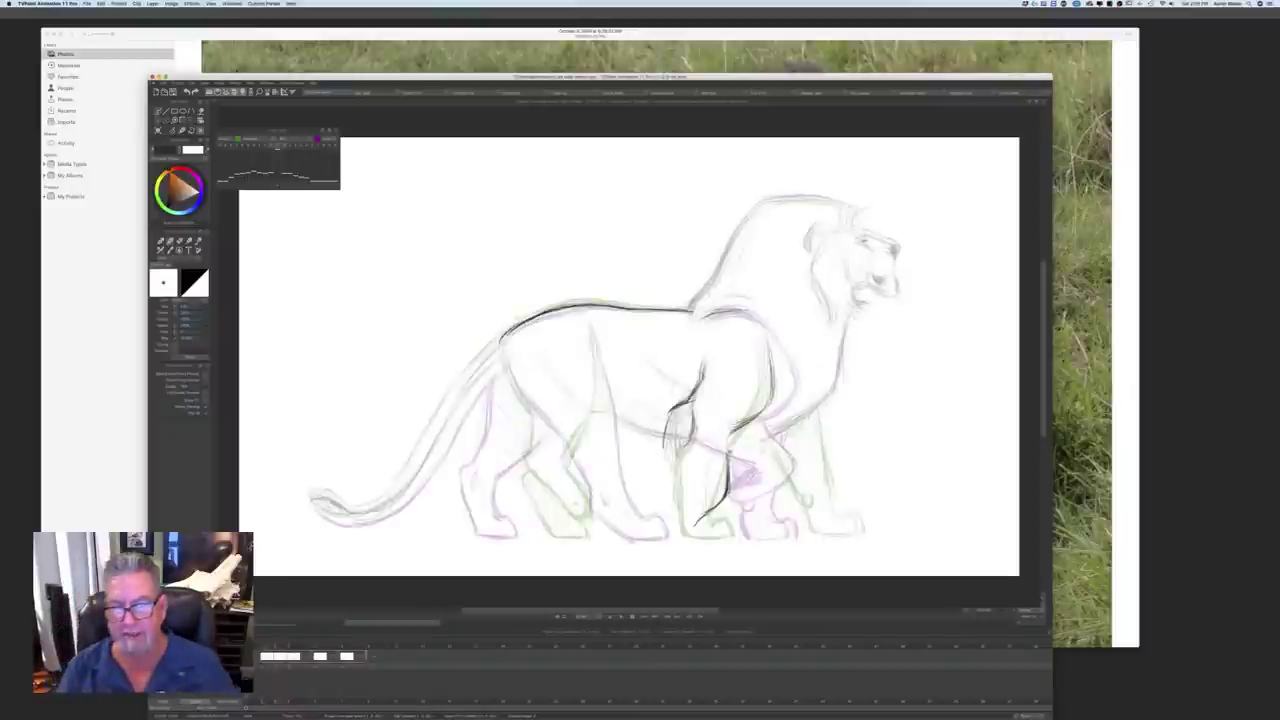
key("Right")
key("Left")
key("Right")
key("Left")
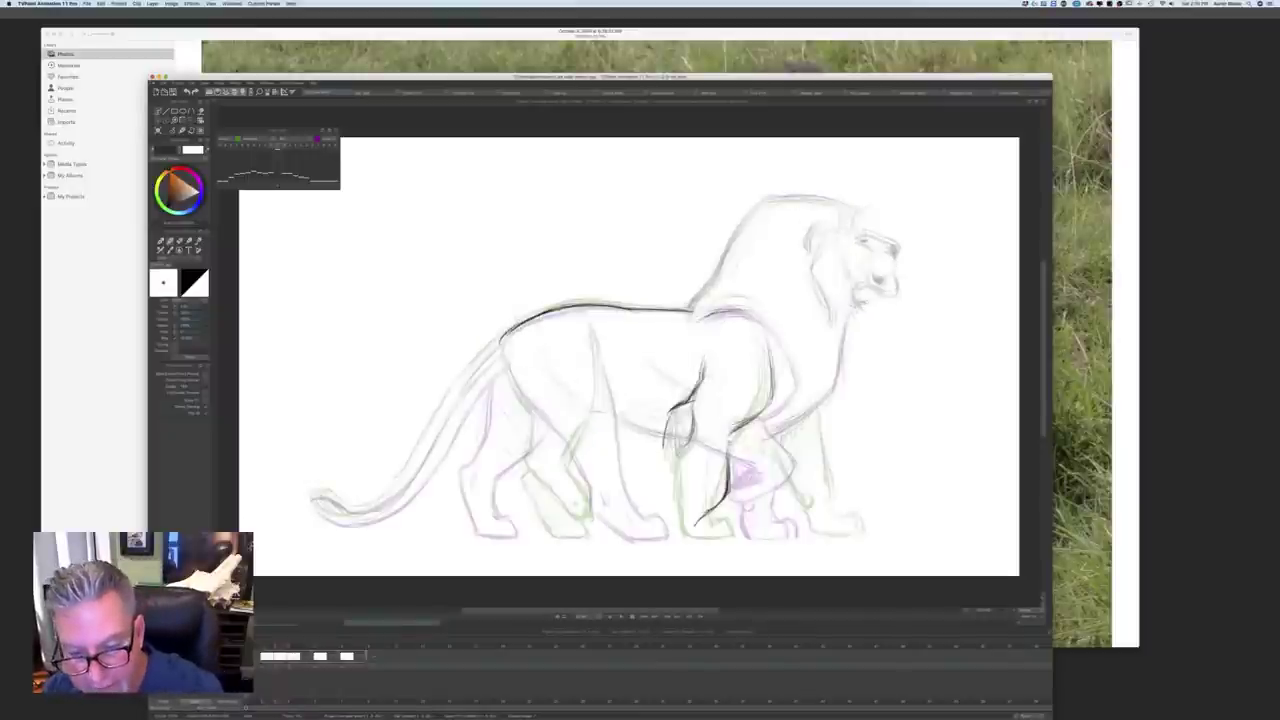
key("Right")
key("Left")
key("Right")
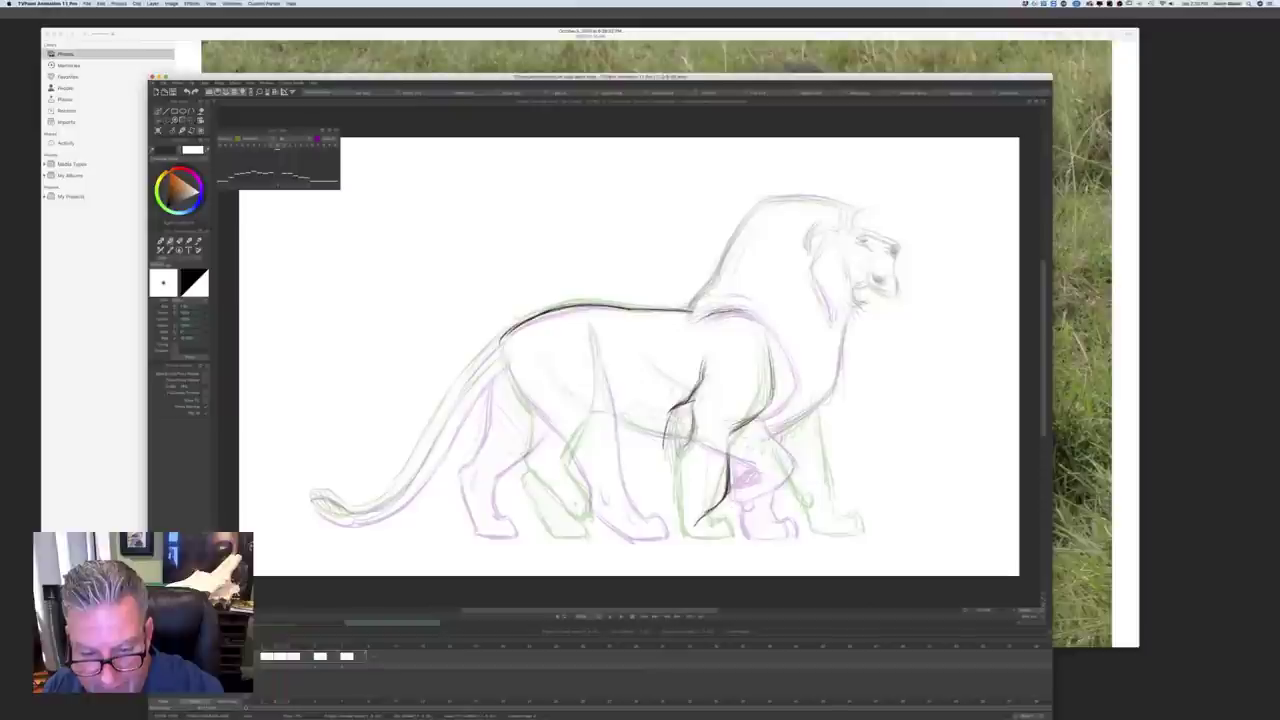
Step: Draw the rear contour of the near foreleg down from the elbow tuft and close it with the downward-hanging paw
key("Left")
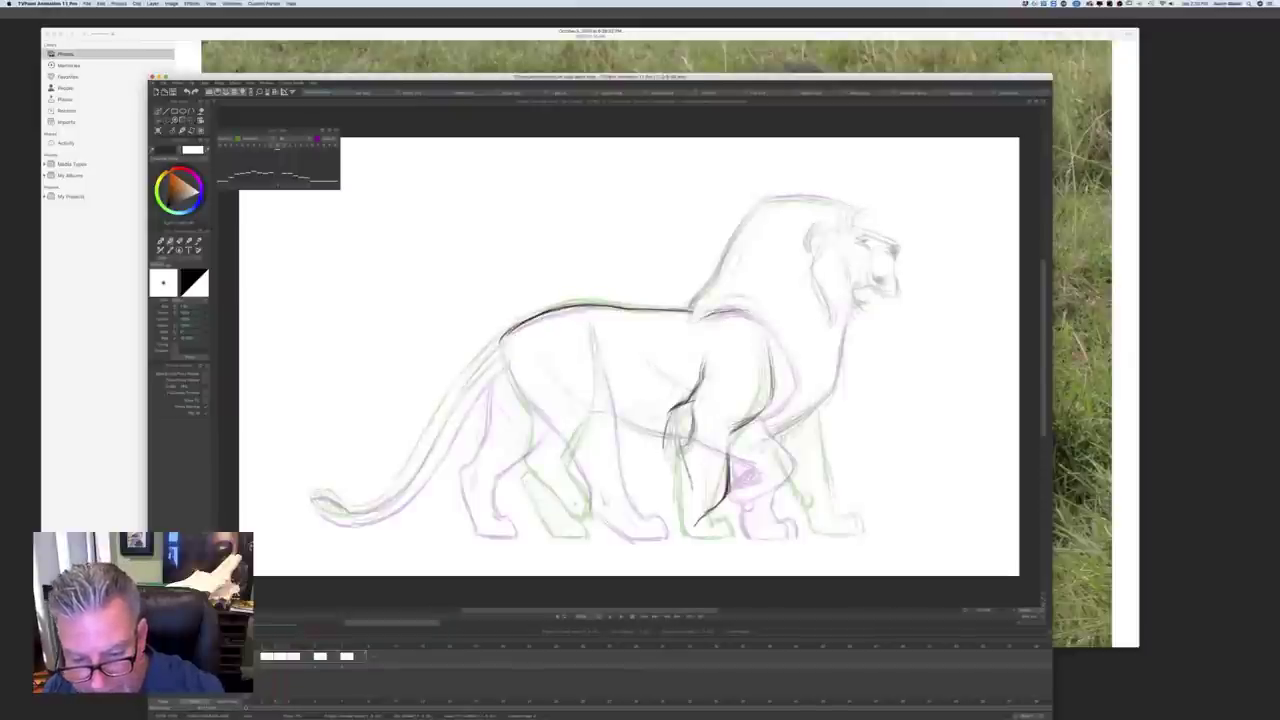
key("Right")
key("Left")
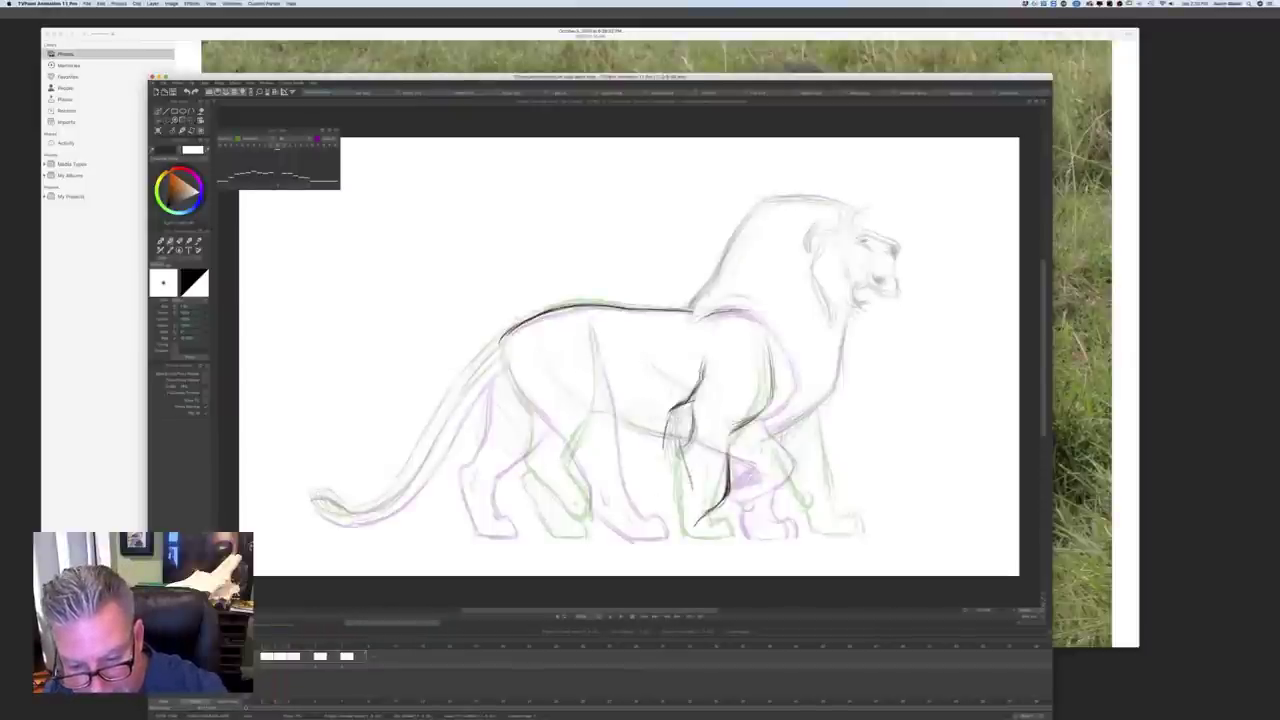
key("Left")
mouse_move(702, 515)
left_mouse_down()
mouse_move(686, 537)
mouse_move(667, 530)
left_mouse_up()
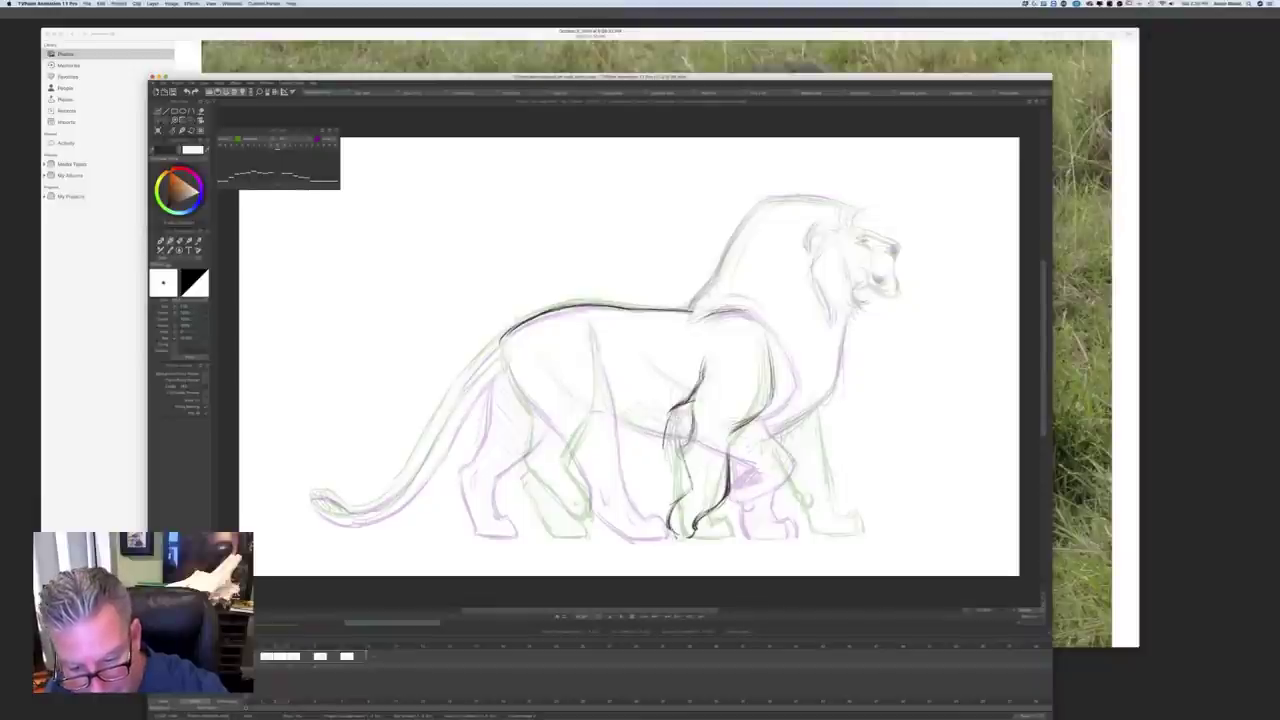
mouse_move(698, 526)
left_mouse_down()
mouse_move(690, 537)
mouse_move(670, 520)
mouse_move(672, 536)
left_mouse_up()
left_click_drag(690, 484, 674, 510)
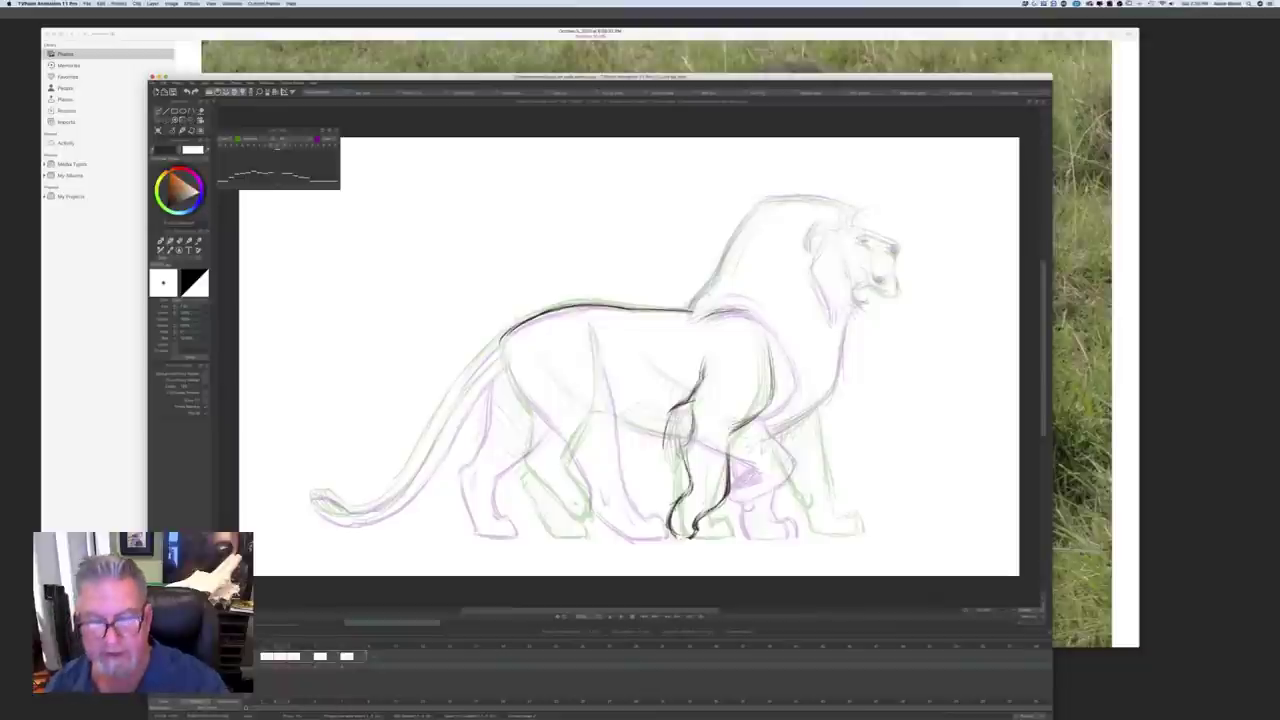
Step: Flip between the in-between and the previous key pose to examine how the finished near foreleg and paw move
key("Left")
key("Right")
key("Left")
key("Right")
key("Left")
key("Right")
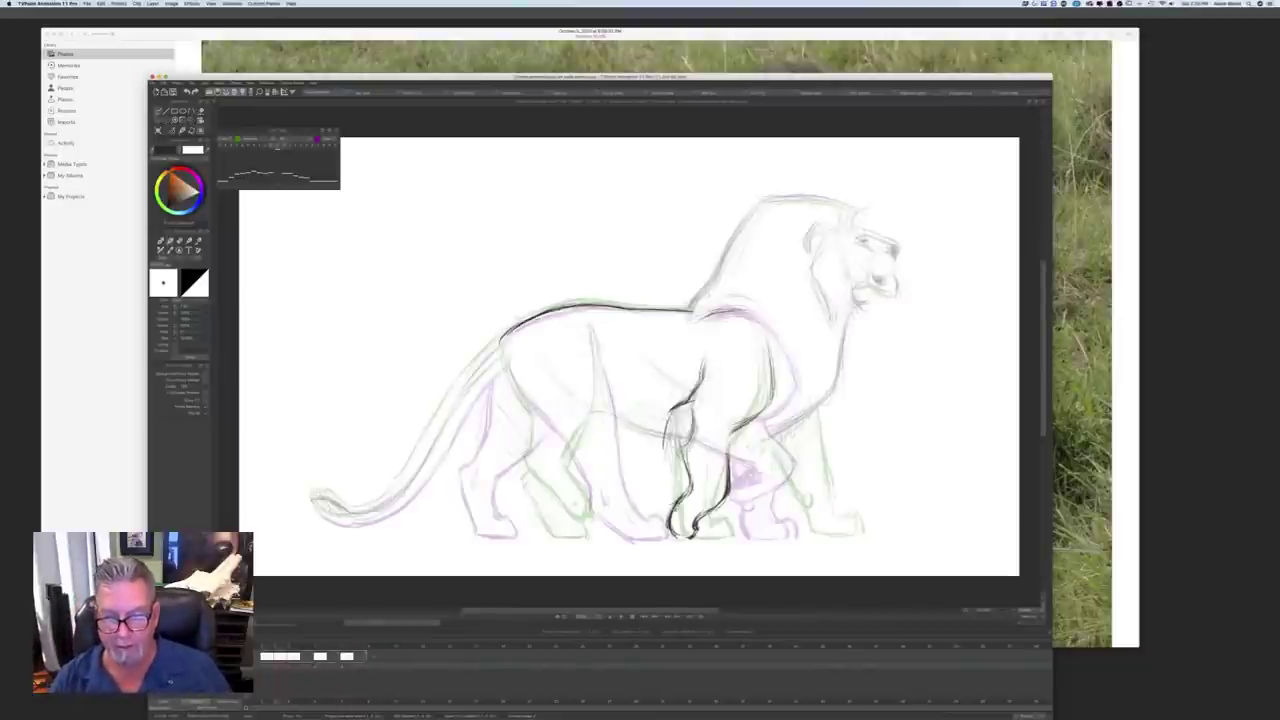
key("Left")
key("Right")
key("Left")
key("Right")
key("Left")
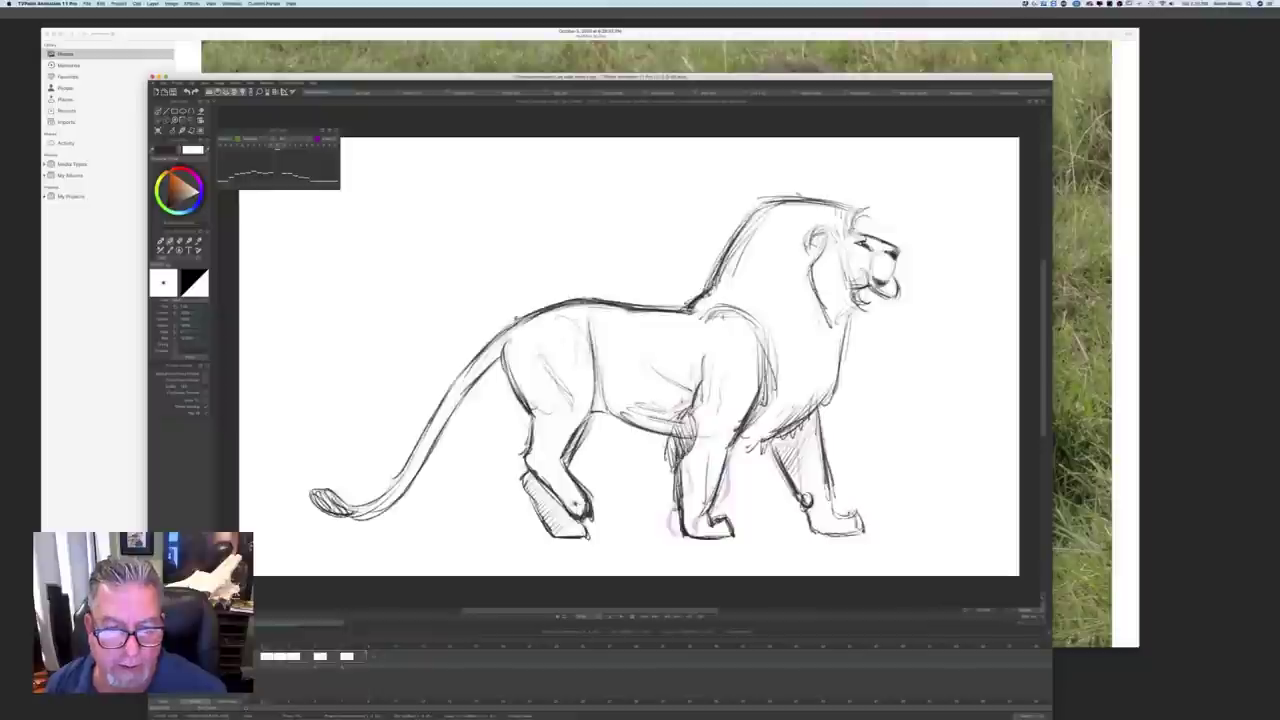
Step: Draw the near hind leg's front thigh line and its rear contour from the rump to the hock, checking the previous pose
key("Right")
mouse_move(587, 321)
left_mouse_down()
mouse_move(605, 386)
mouse_move(601, 454)
left_mouse_up()
key("Left")
key("Right")
left_click_drag(508, 360, 557, 478)
key("Left")
key("Right")
left_click_drag(540, 410, 558, 470)
key("Left")
key("Right")
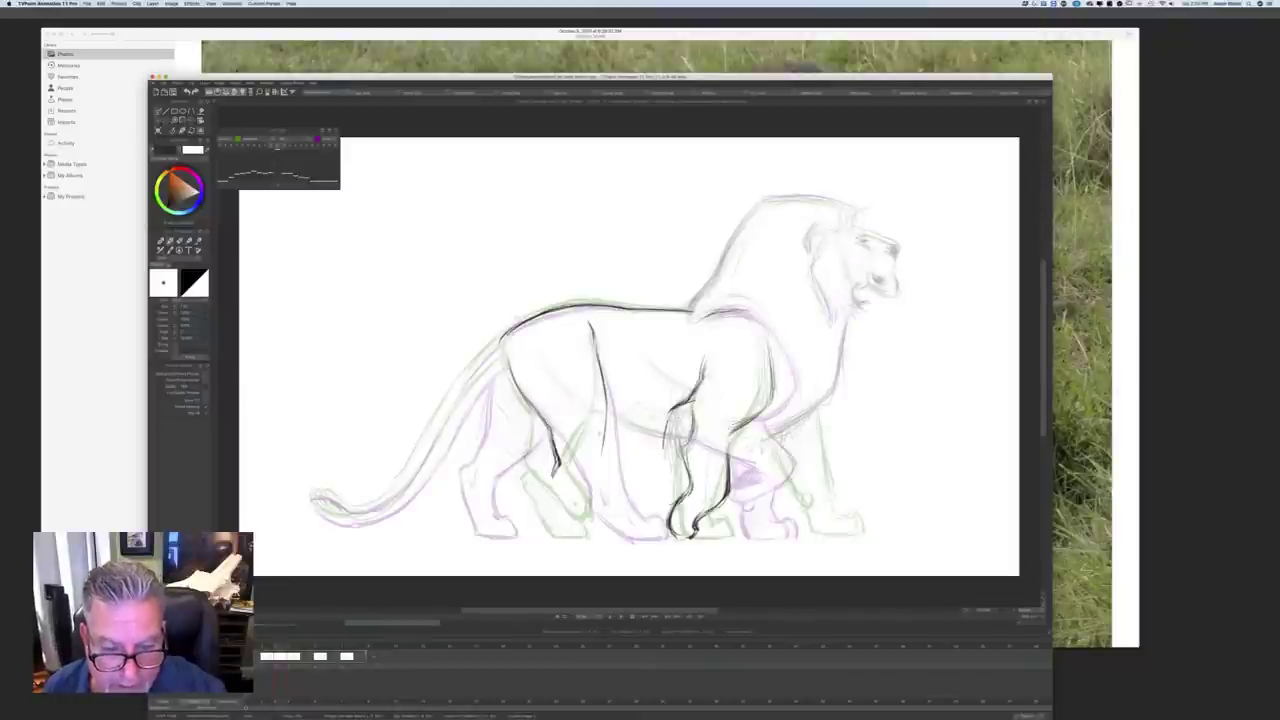
Step: Extend and darken the front contour of the near hind leg down the shin, comparing it with the previous pose
left_click_drag(604, 408, 598, 468)
left_click_drag(603, 368, 600, 408)
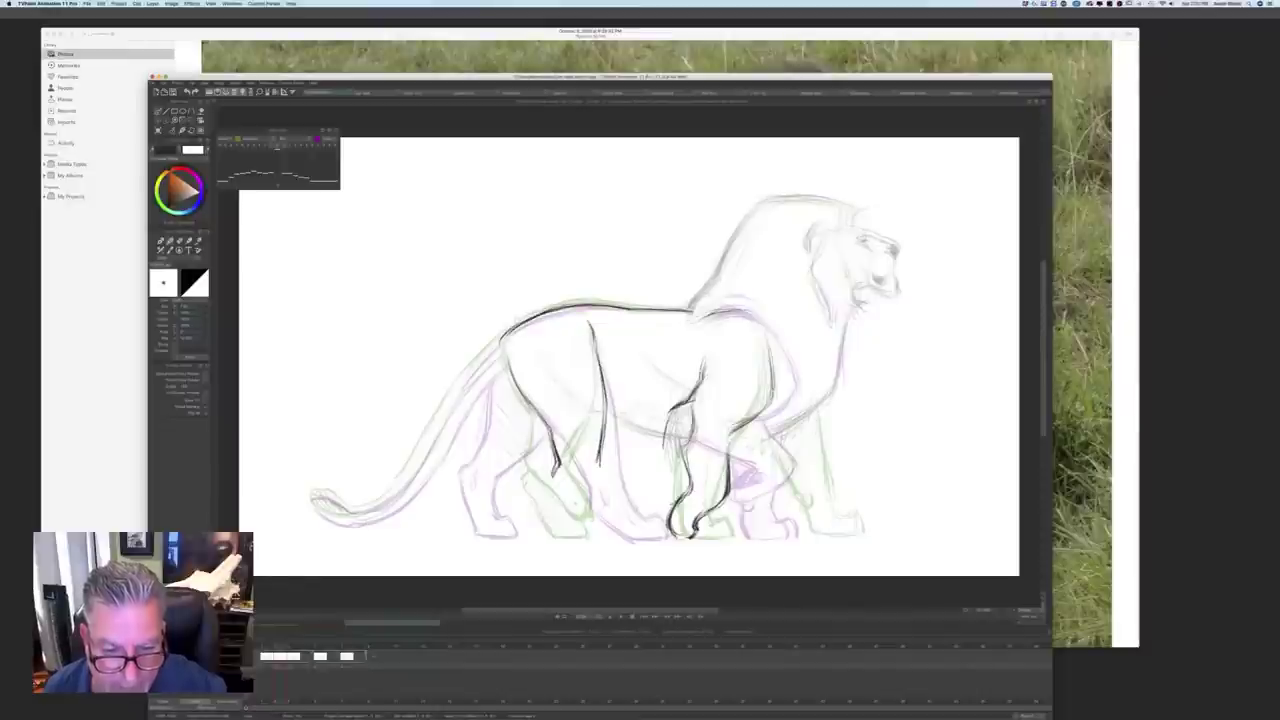
key("Left")
key("Right")
key("Left")
key("Right")
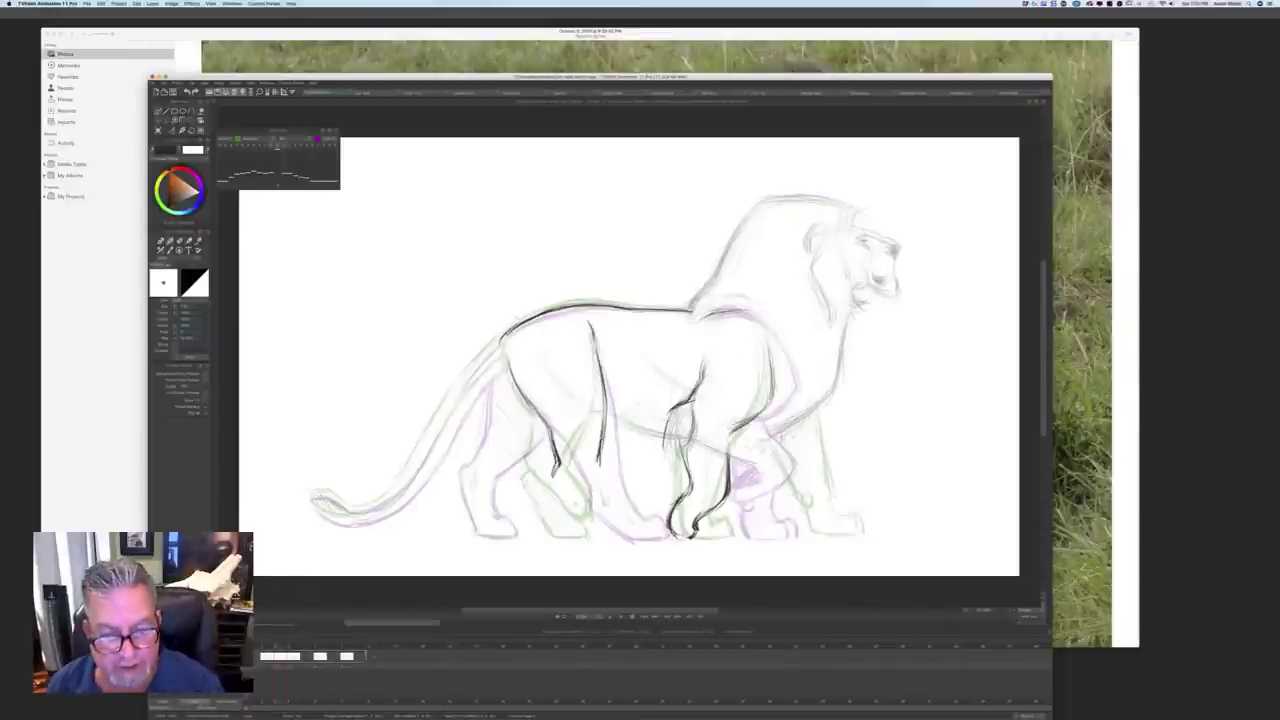
key("Right")
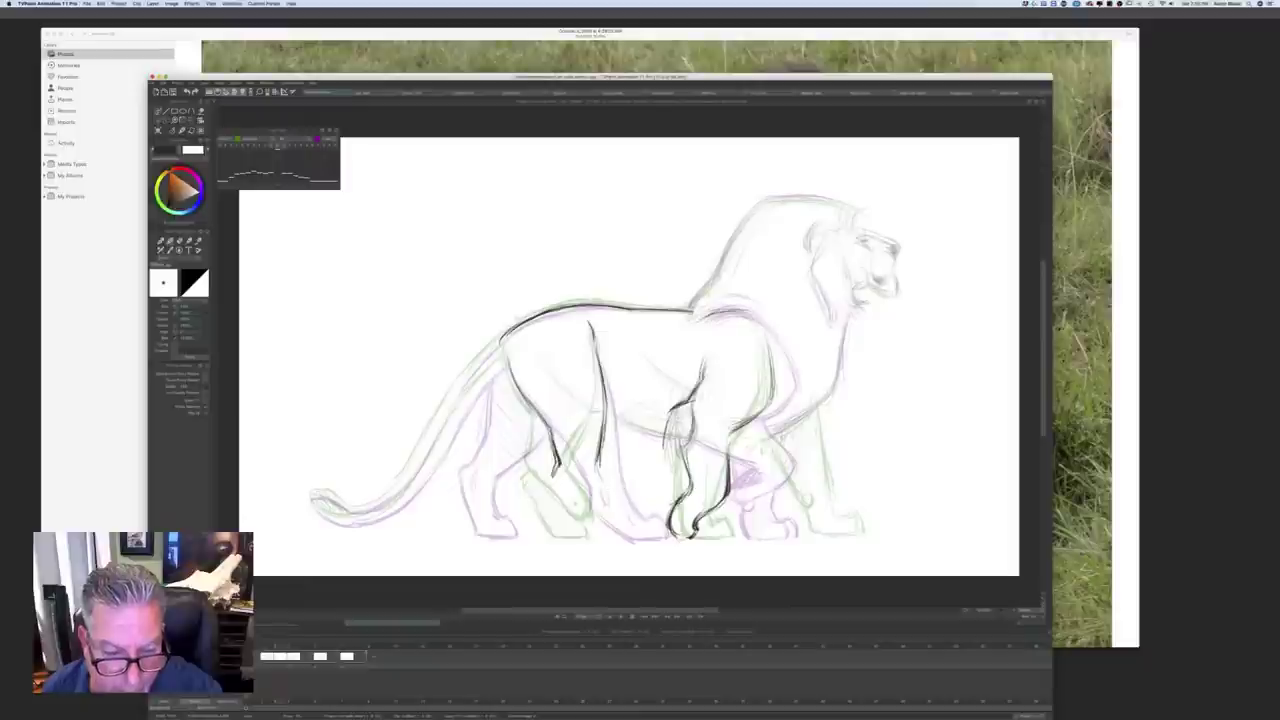
Step: Draw the near hind foot lifting forward from the hock, with its paw just above the ground, and compare the poses
mouse_move(597, 466)
left_mouse_down()
mouse_move(618, 494)
mouse_move(578, 496)
mouse_move(594, 512)
mouse_move(626, 502)
mouse_move(632, 522)
mouse_move(606, 515)
mouse_move(632, 524)
left_mouse_up()
left_click_drag(590, 506, 628, 522)
left_click_drag(598, 470, 632, 512)
key("Left")
key("Right")
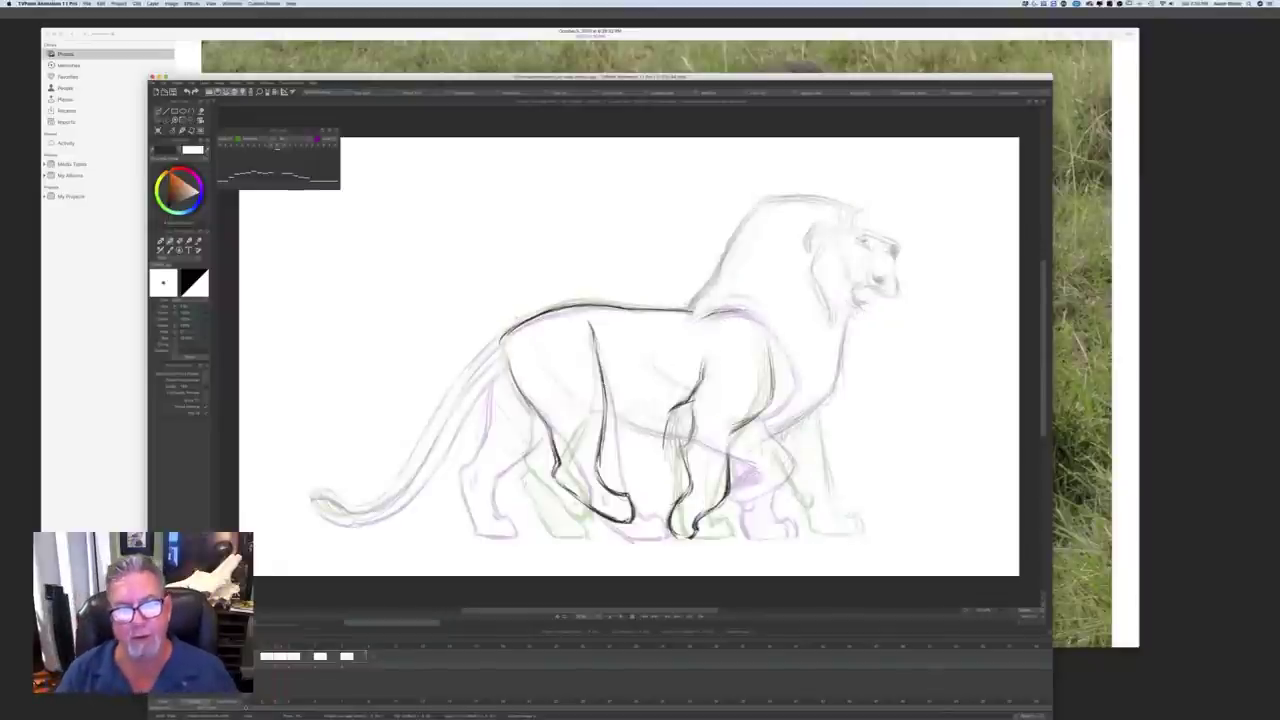
key("Left")
key("Right")
Step: Add the diagonal muscle line across the near thigh and darken the leg's rear contour down to the hock
key("Left")
key("Left")
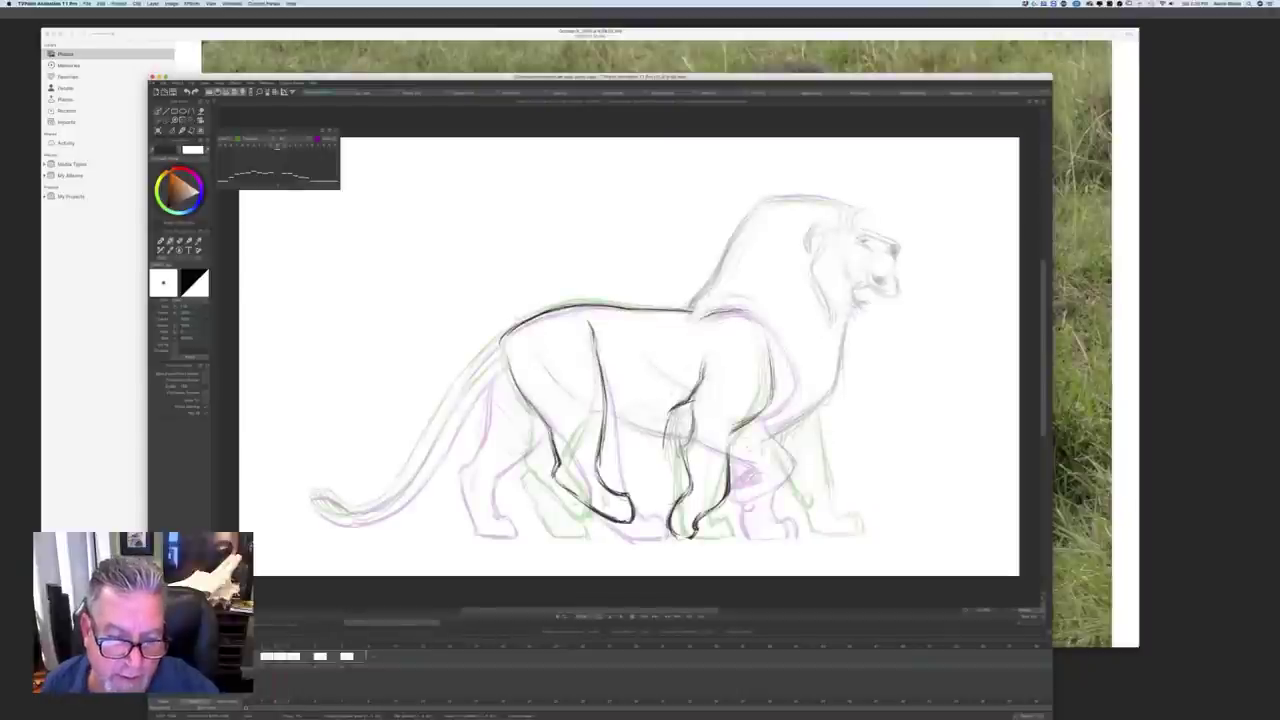
mouse_move(556, 386)
left_mouse_down()
mouse_move(581, 406)
mouse_move(598, 460)
left_mouse_up()
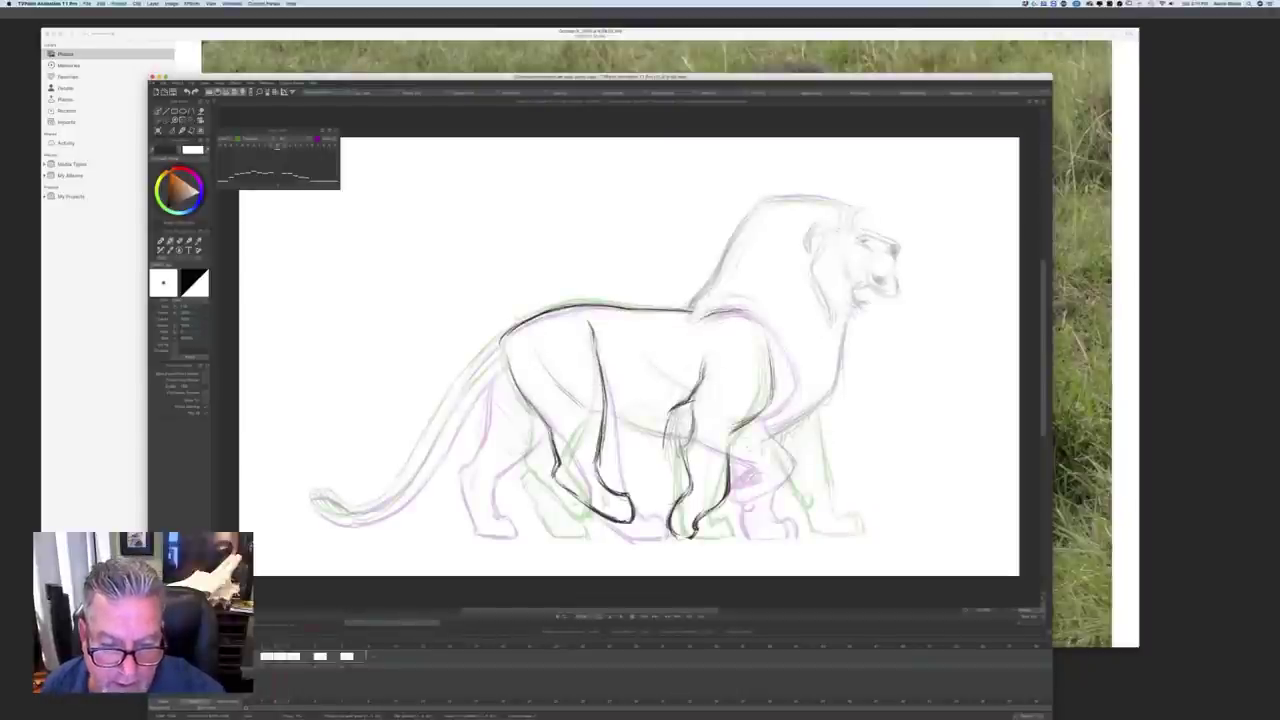
key("Left")
key("Right")
mouse_move(522, 394)
left_mouse_down()
mouse_move(548, 428)
mouse_move(558, 478)
left_mouse_up()
key("Right")
key("Right")
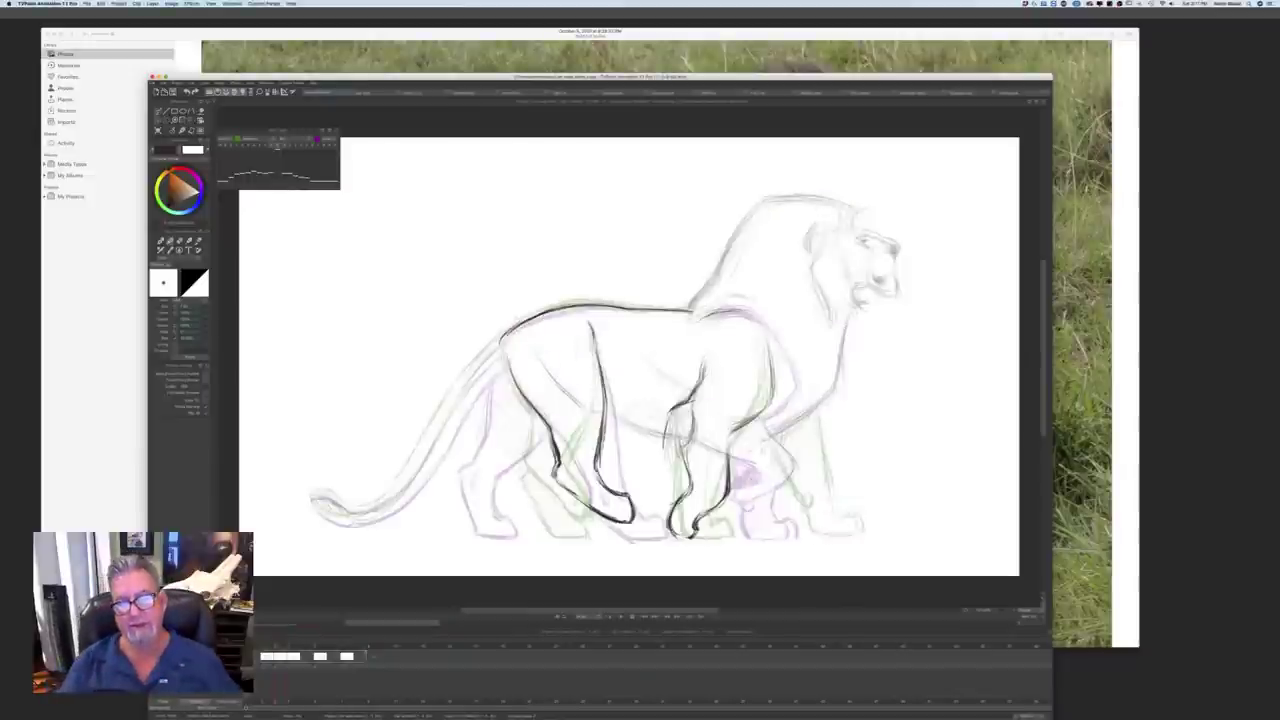
Step: Flip through the in-between and both neighbouring key poses to examine the near hind leg and foreleg movement
key("Left")
key("Right")
key("Right")
key("Left")
key("Left")
key("Right")
key("Right")
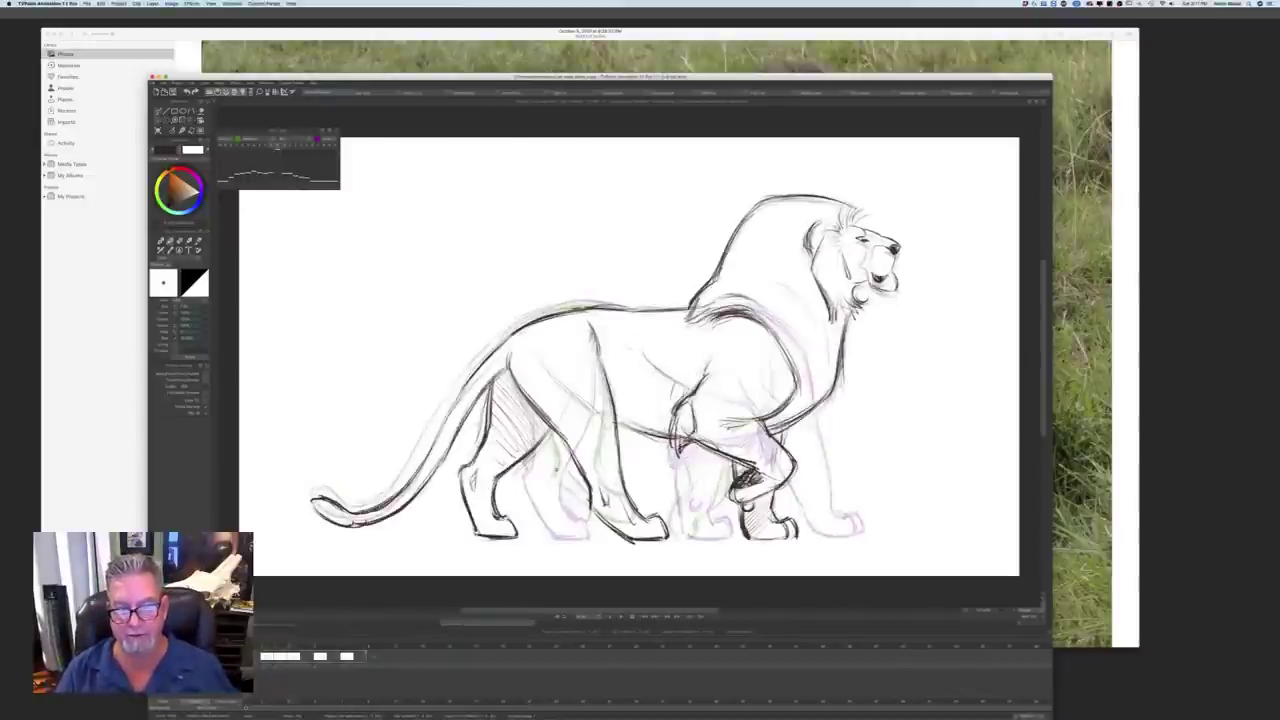
key("Left")
key("Left")
key("Right")
key("Right")
key("Left")
key("Left")
key("Left")
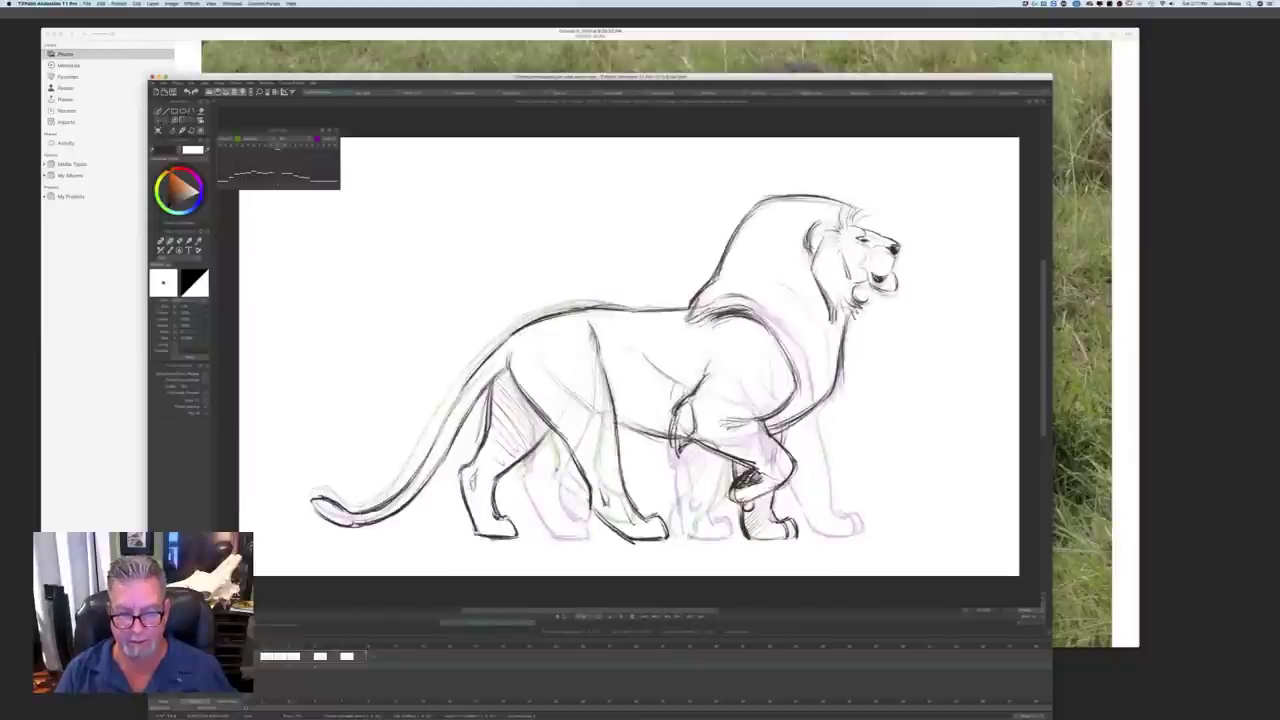
key("Right")
key("Left")
key("Right")
key("Left")
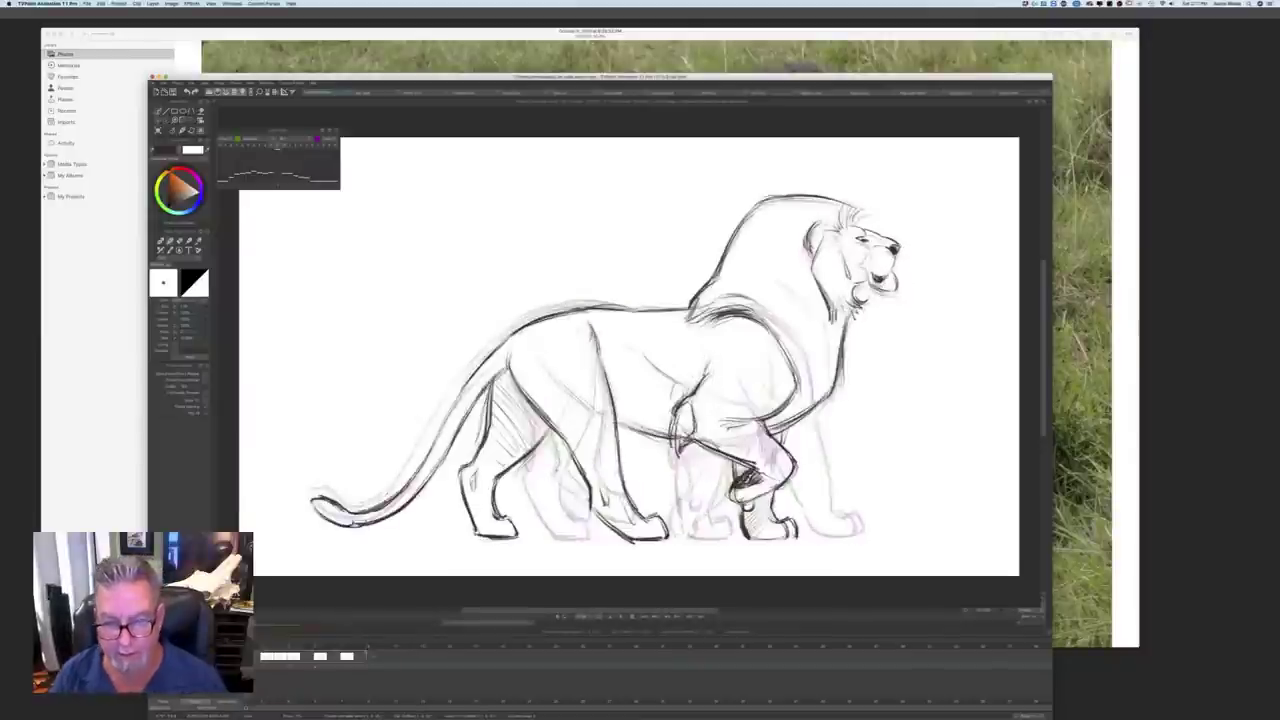
key("Right")
key("Left")
Step: Draw the belly line from the near thigh to the elbow tuft and check it against the adjacent pose
left_click_drag(622, 422, 662, 436)
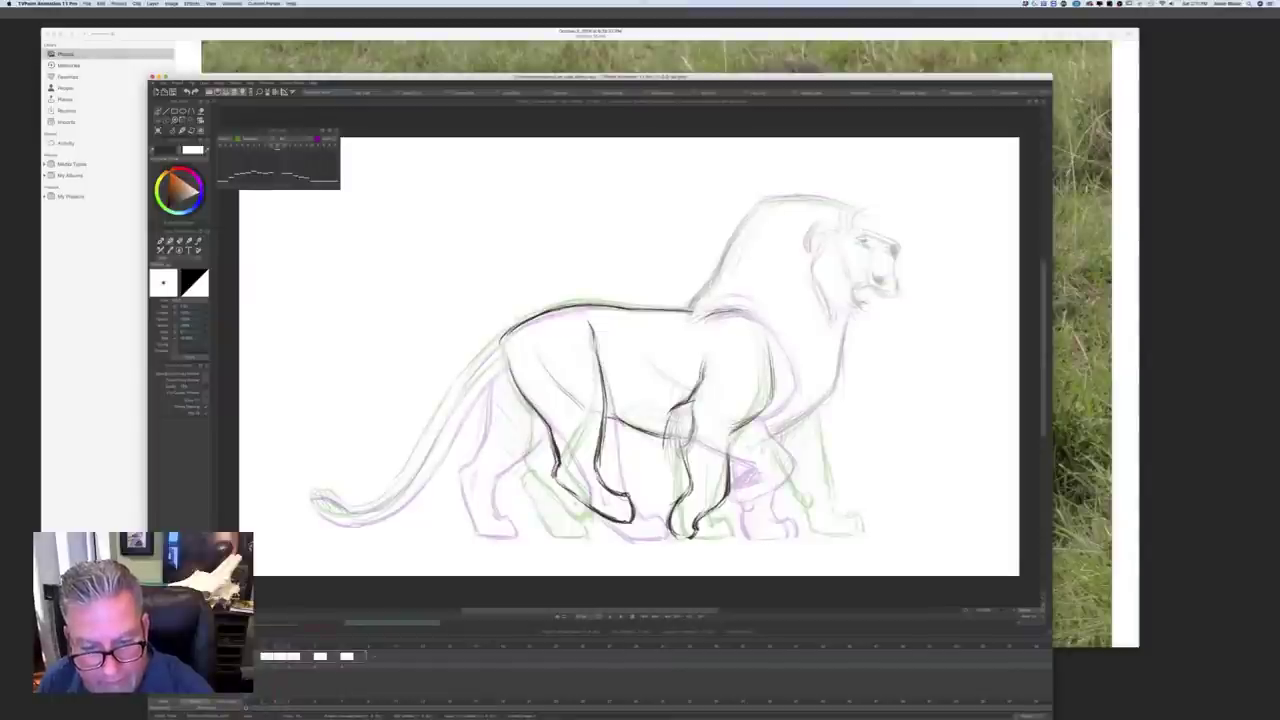
key("Right")
key("Left")
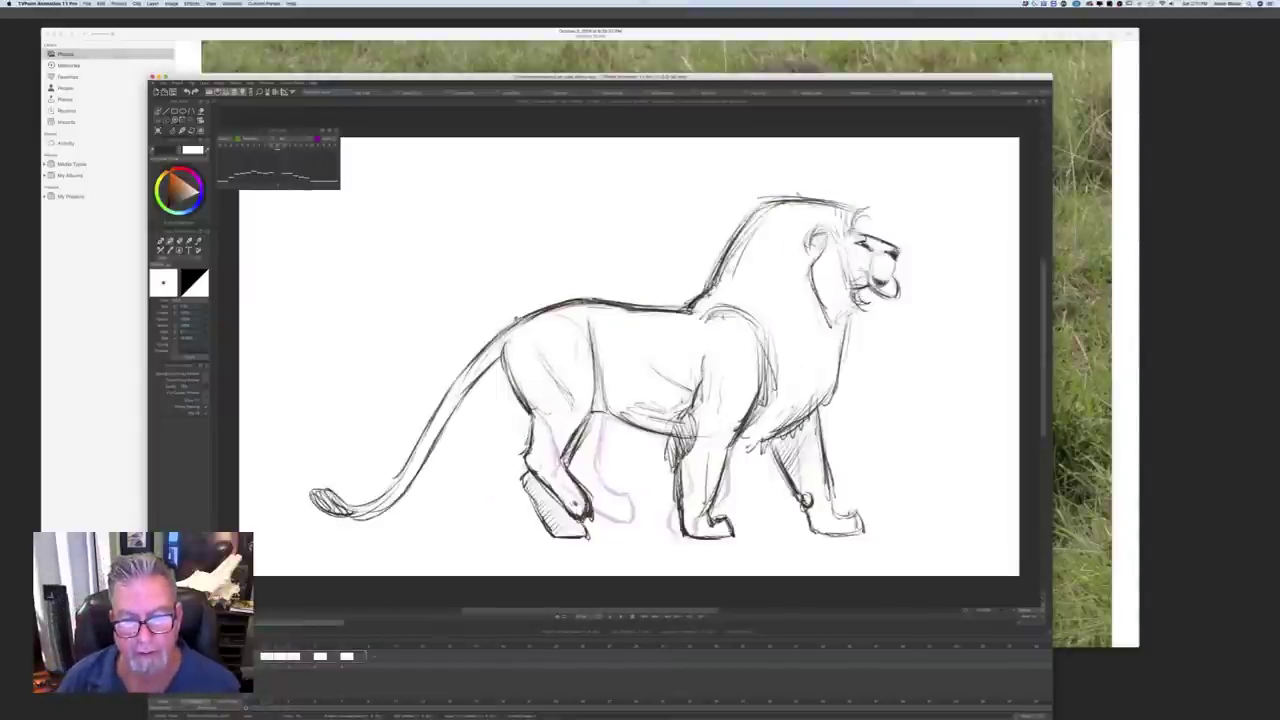
Step: Flip between the in-between and its neighbouring key poses to examine the belly line together with the near legs
key("Left")
key("Left")
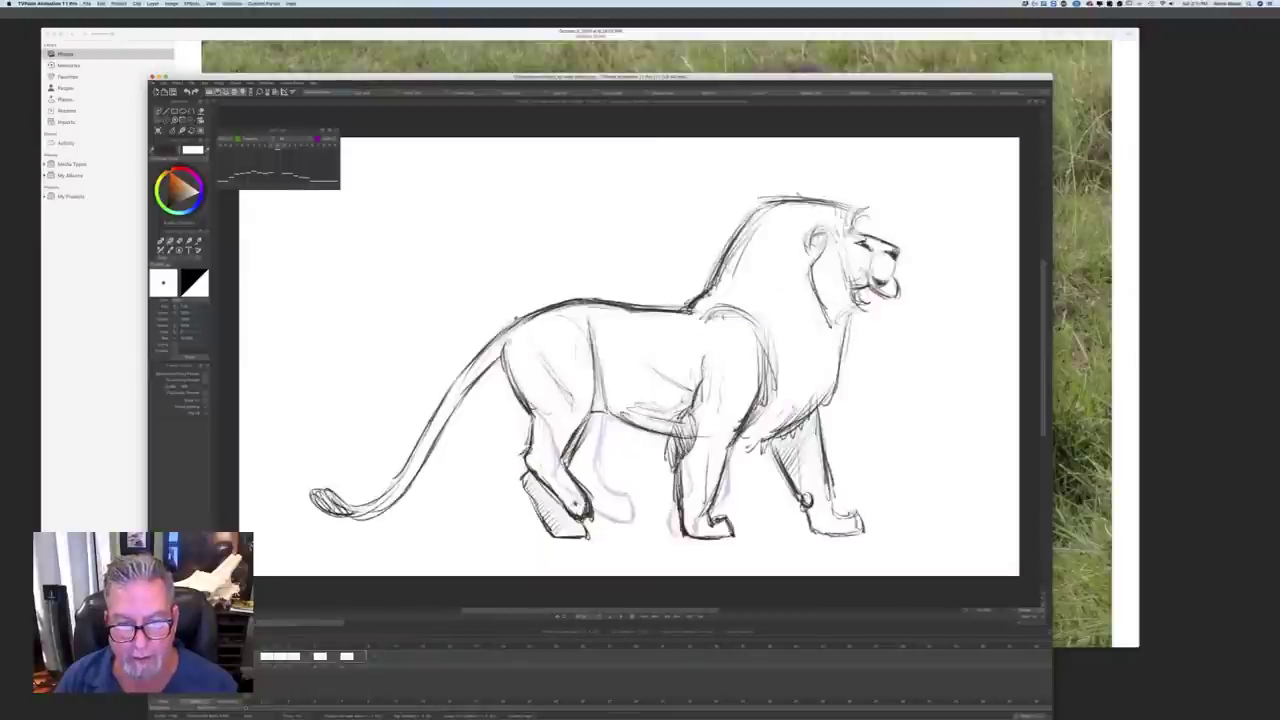
key("Right")
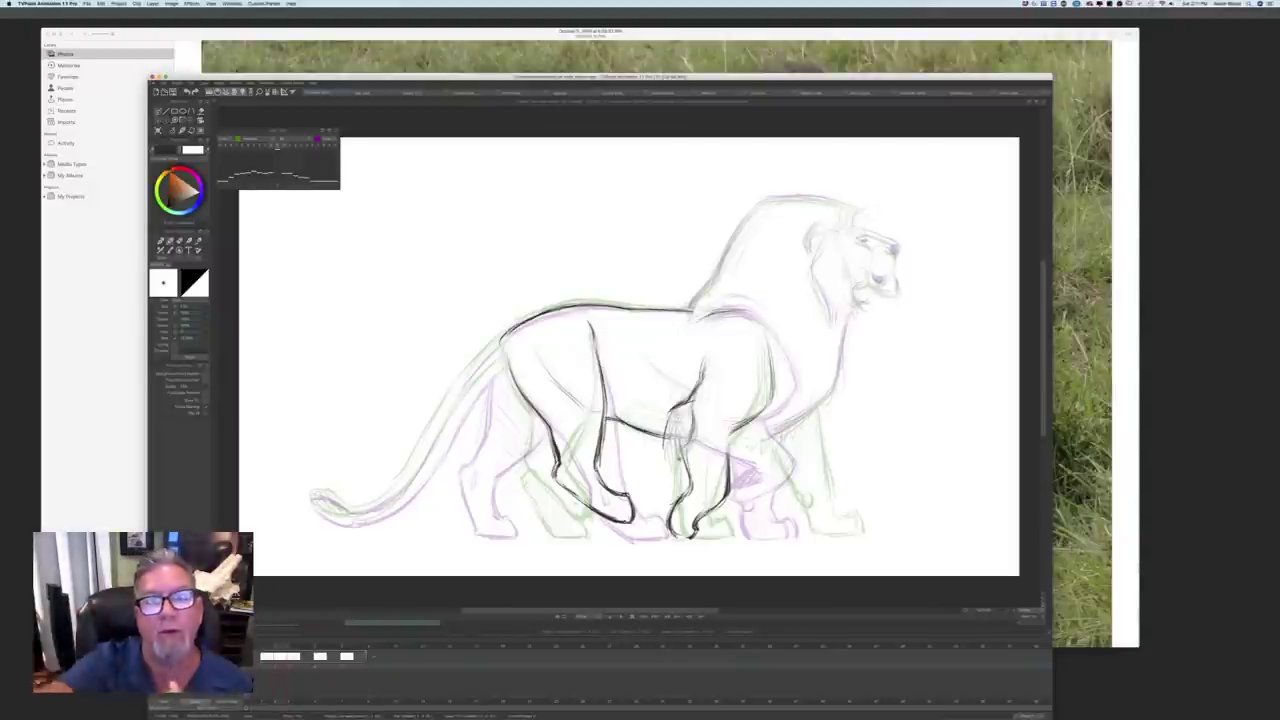
key("Left")
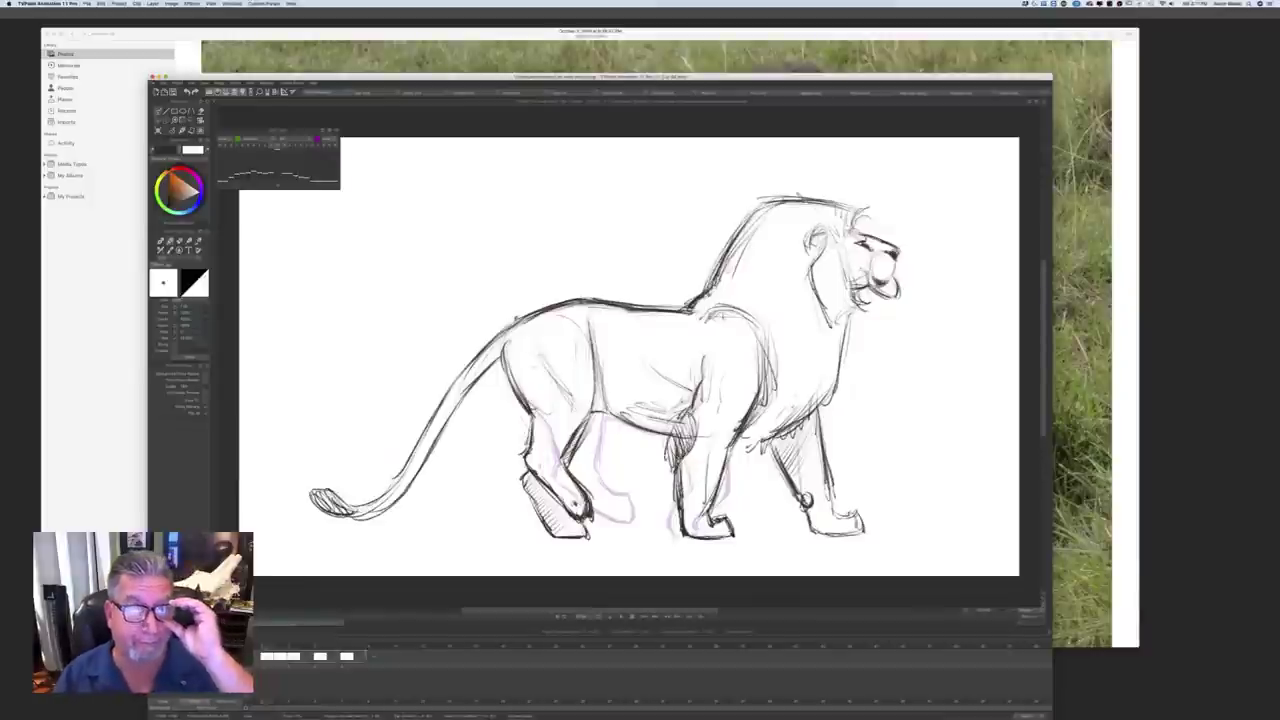
key("Right")
key("Right")
key("Left")
key("Left")
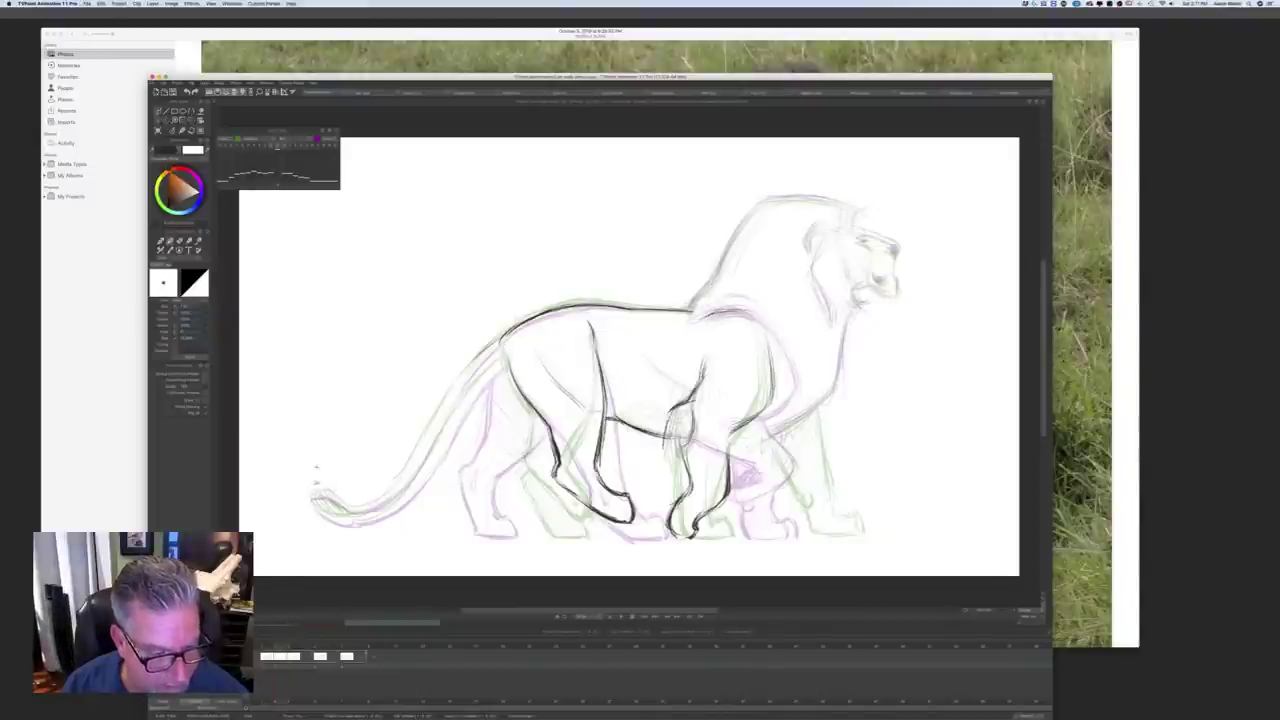
Step: Draw the outline of the tail's end tuft slightly above its position in the first pose
mouse_move(333, 487)
left_mouse_down()
mouse_move(309, 484)
mouse_move(335, 505)
left_mouse_up()
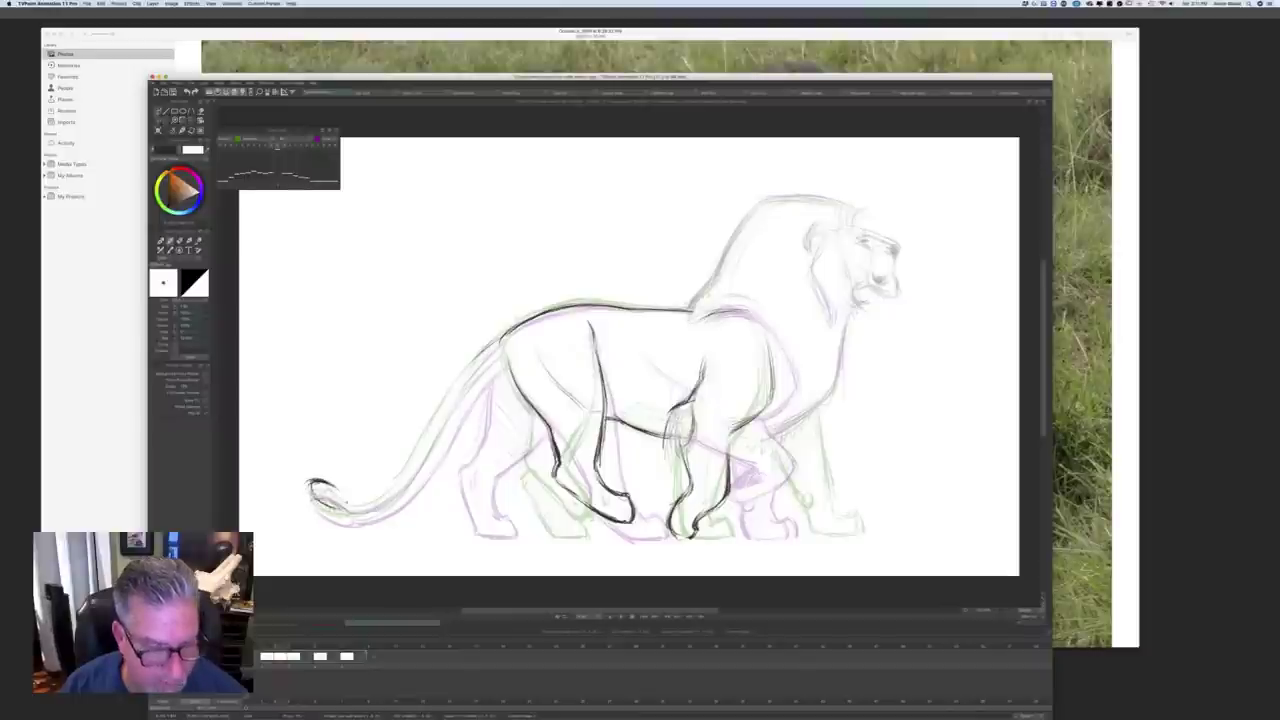
key("Left")
key("Right")
Step: Draw and darken the tail's upper contour from the rump down to the end tuft, checking the adjacent poses
mouse_move(499, 342)
left_mouse_down()
mouse_move(394, 478)
mouse_move(346, 503)
mouse_move(325, 481)
mouse_move(342, 503)
left_mouse_up()
key("Right")
key("Left")
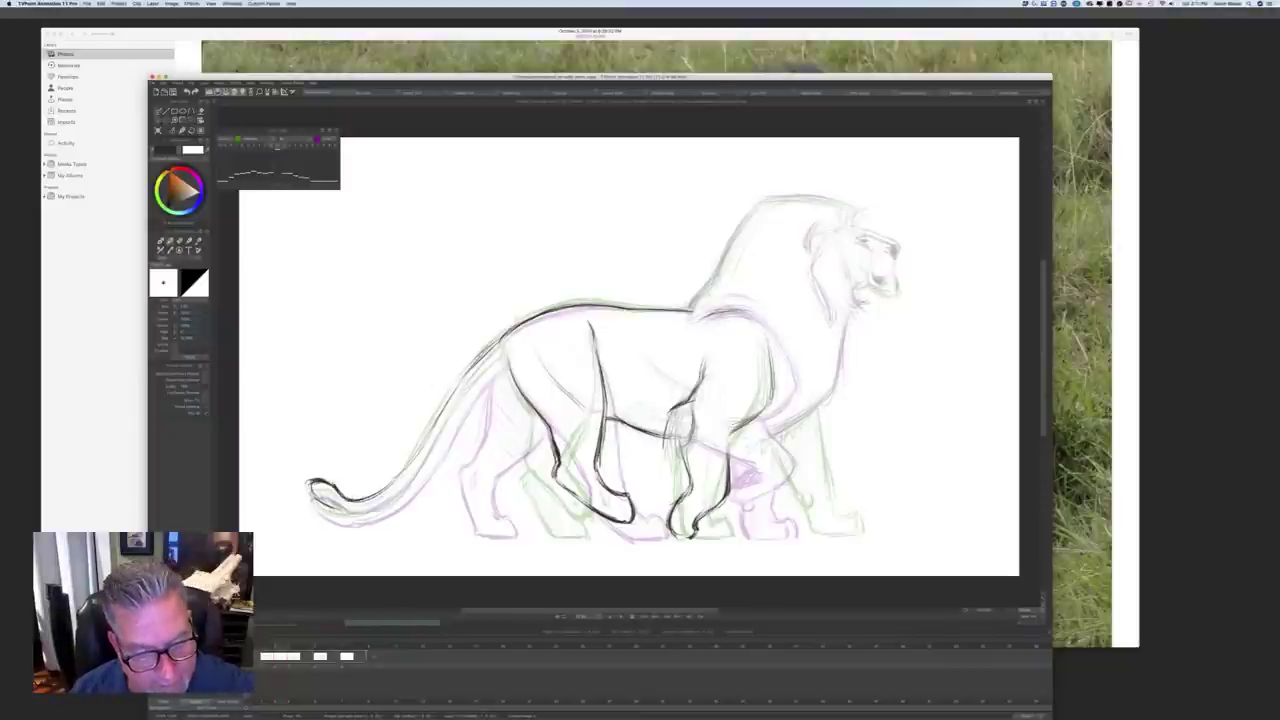
left_click_drag(462, 380, 418, 456)
left_click_drag(434, 428, 386, 488)
key("Left")
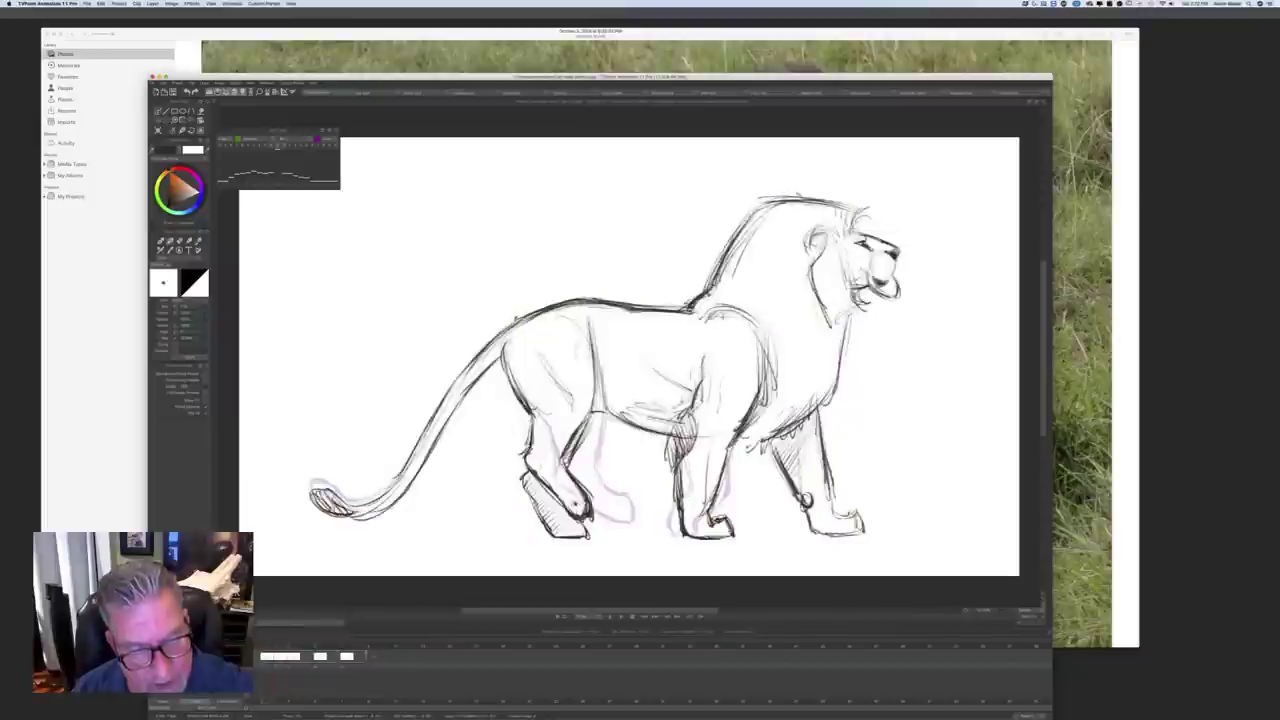
Step: Draw the tail's lower contour from the rump to the tip and shade the end tuft with hatching
key("Right")
mouse_move(504, 357)
left_mouse_down()
mouse_move(482, 379)
mouse_move(508, 362)
mouse_move(514, 373)
mouse_move(452, 396)
mouse_move(447, 433)
left_mouse_up()
key("Left")
key("Right")
left_click_drag(474, 390, 420, 478)
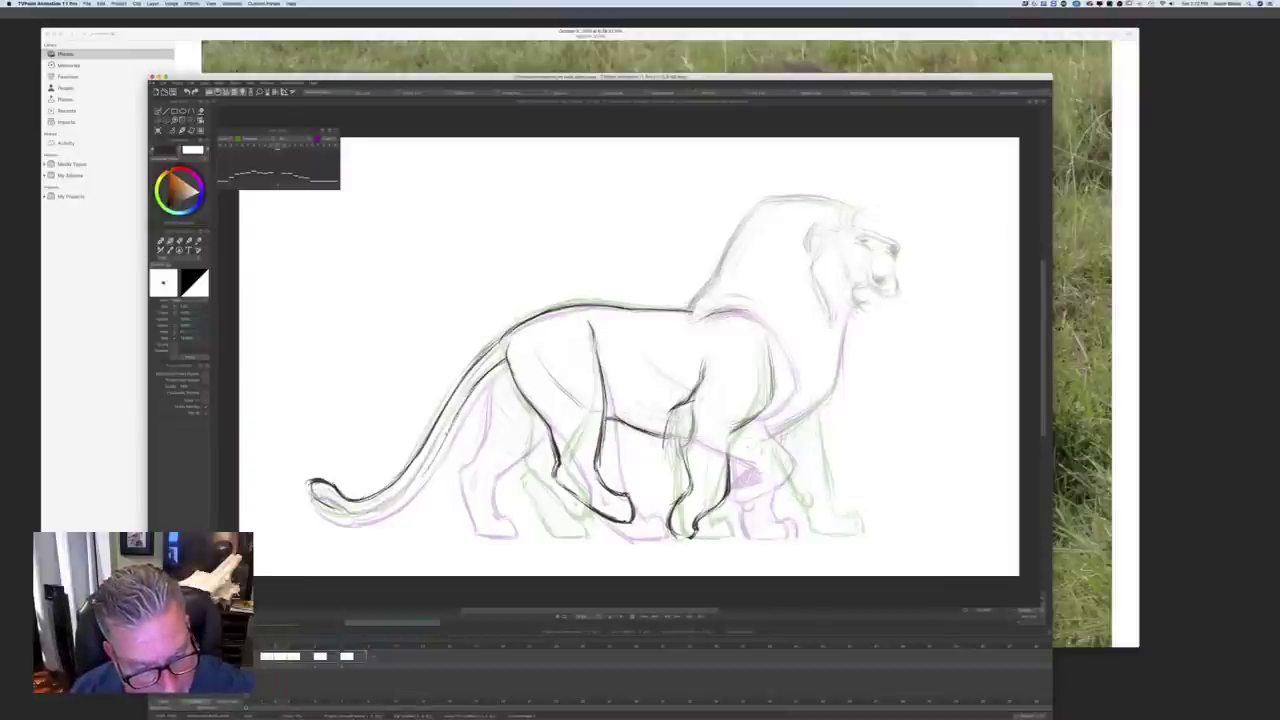
mouse_move(450, 432)
left_mouse_down()
mouse_move(386, 508)
mouse_move(322, 514)
mouse_move(312, 500)
mouse_move(340, 512)
left_mouse_up()
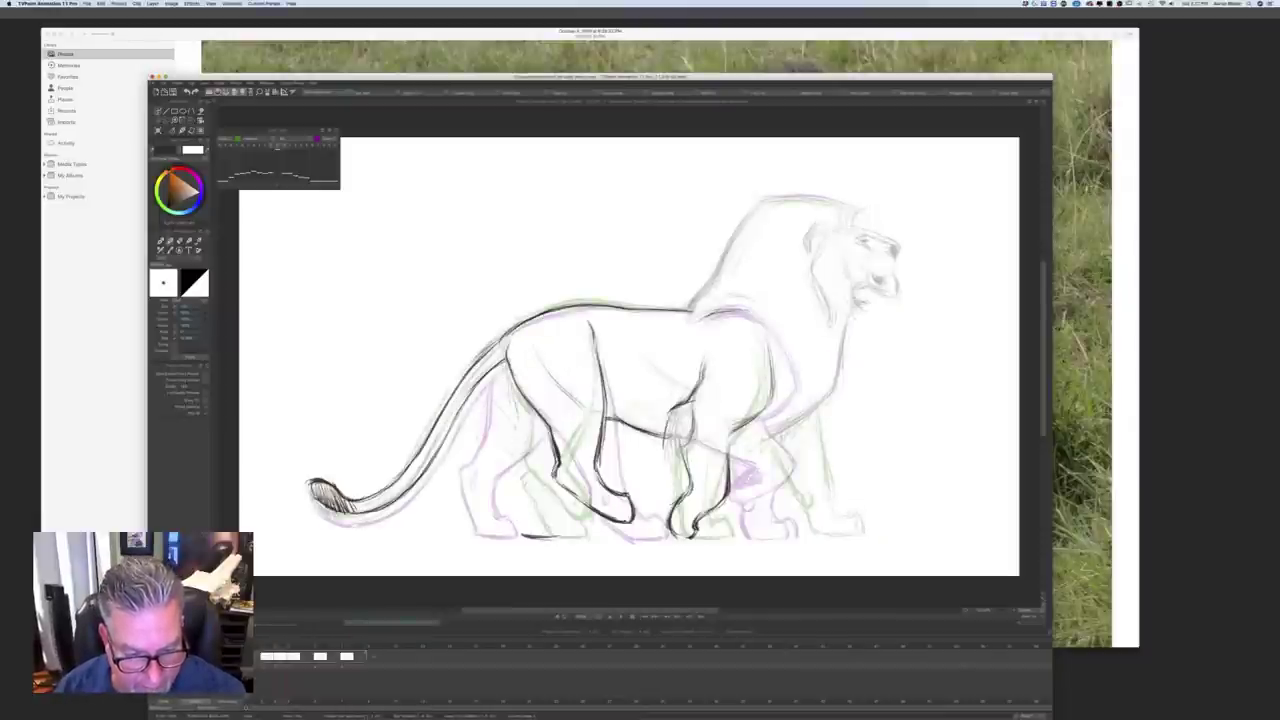
Step: Draw the far hind leg's rear contour from the rump over the hock to the ground, with the upper thigh line darkened
mouse_move(515, 429)
left_mouse_down()
mouse_move(491, 477)
mouse_move(521, 534)
left_mouse_up()
left_click_drag(496, 478, 520, 538)
left_click_drag(498, 486, 513, 523)
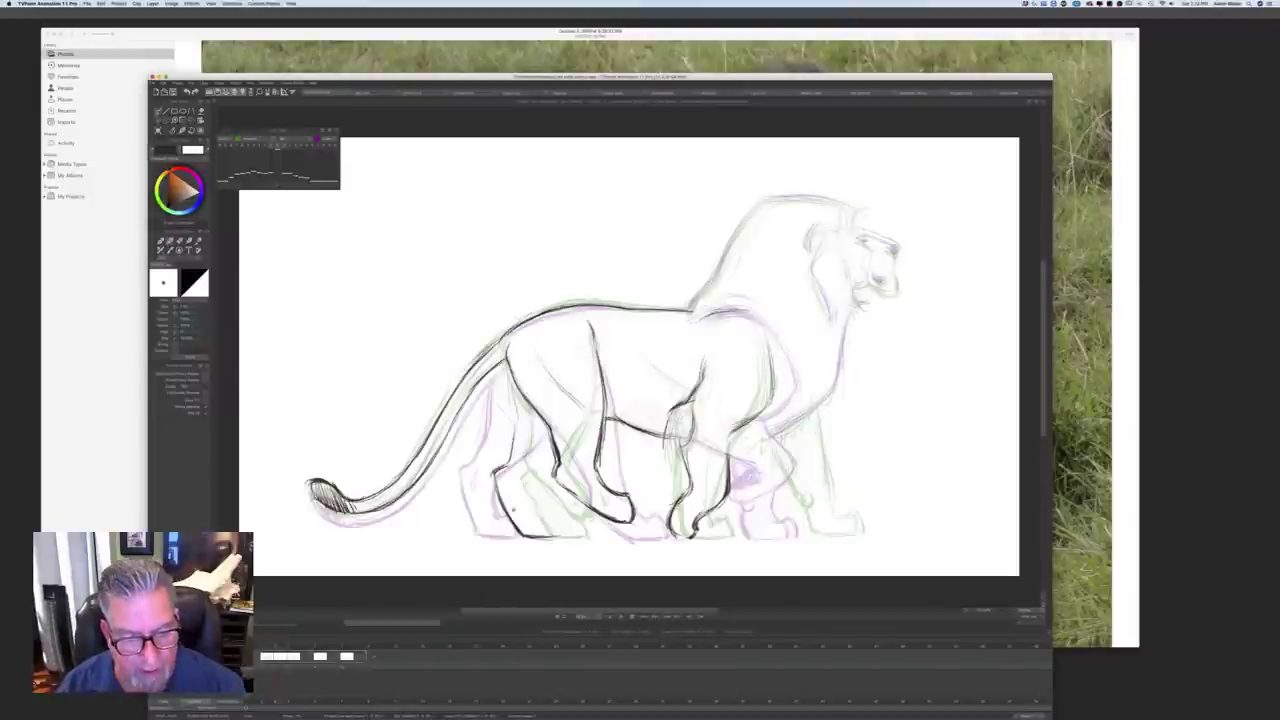
left_click_drag(506, 370, 511, 443)
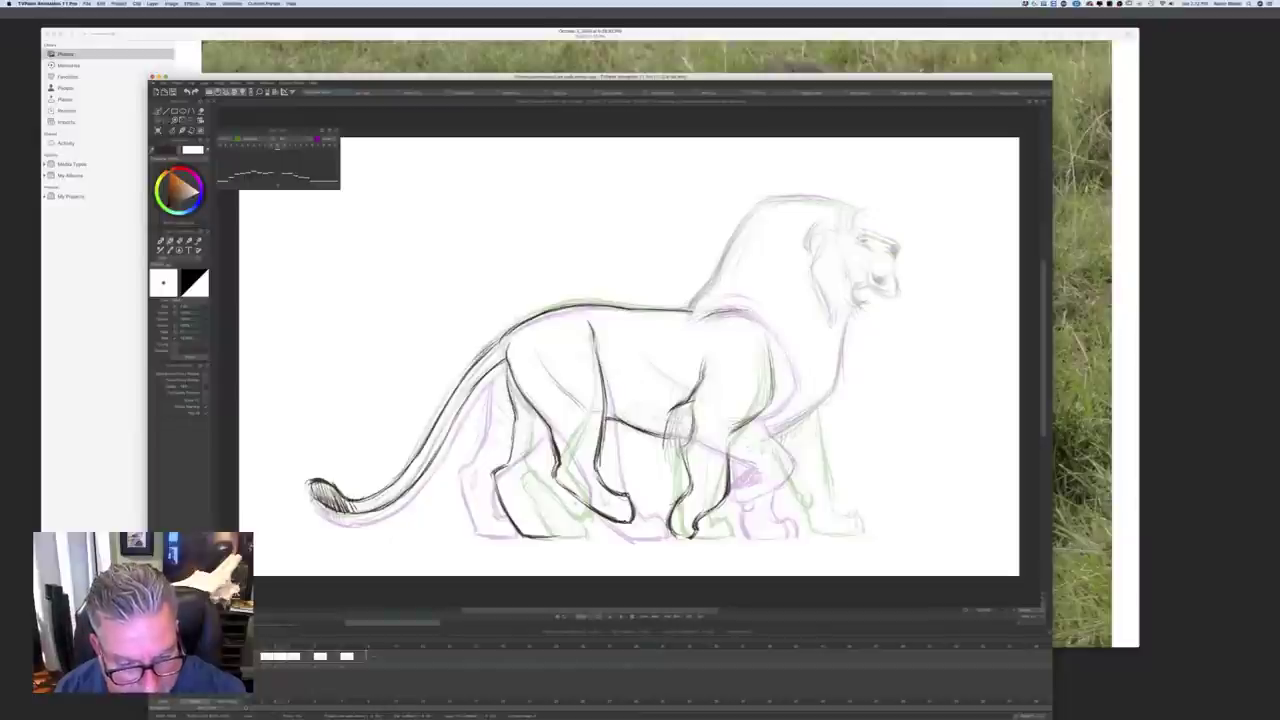
left_click_drag(504, 366, 512, 424)
mouse_move(506, 386)
left_mouse_down()
mouse_move(518, 430)
mouse_move(506, 468)
mouse_move(532, 486)
mouse_move(528, 518)
left_mouse_up()
Step: Flip between the in-between and its neighbouring key poses to examine the far hind leg's position
key("Left")
key("Right")
key("Right")
key("Left")
key("Left")
key("Right")
key("Left")
key("Left")
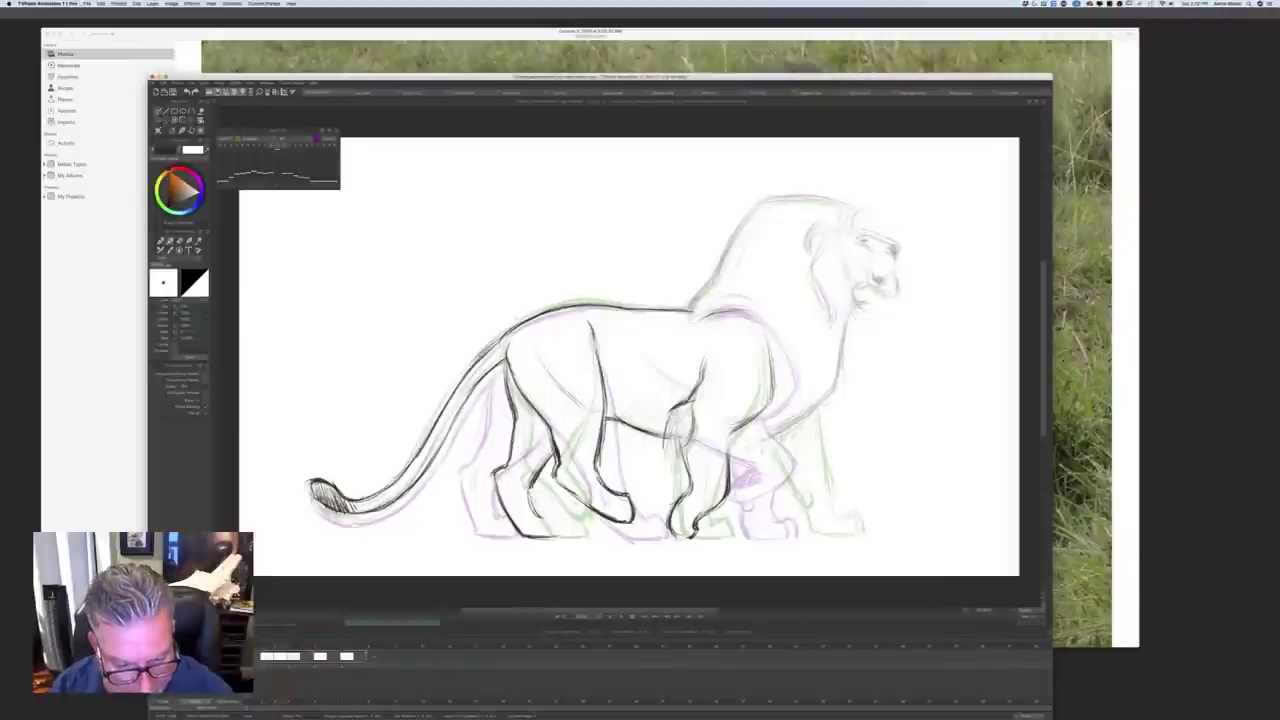
Step: Outline the far hind paw, darken the lower leg, and shade the far thigh with diagonal hatching
mouse_move(502, 515)
left_mouse_down()
mouse_move(519, 537)
mouse_move(555, 536)
mouse_move(544, 518)
mouse_move(521, 538)
left_mouse_up()
mouse_move(494, 480)
left_mouse_down()
mouse_move(519, 537)
mouse_move(555, 537)
left_mouse_up()
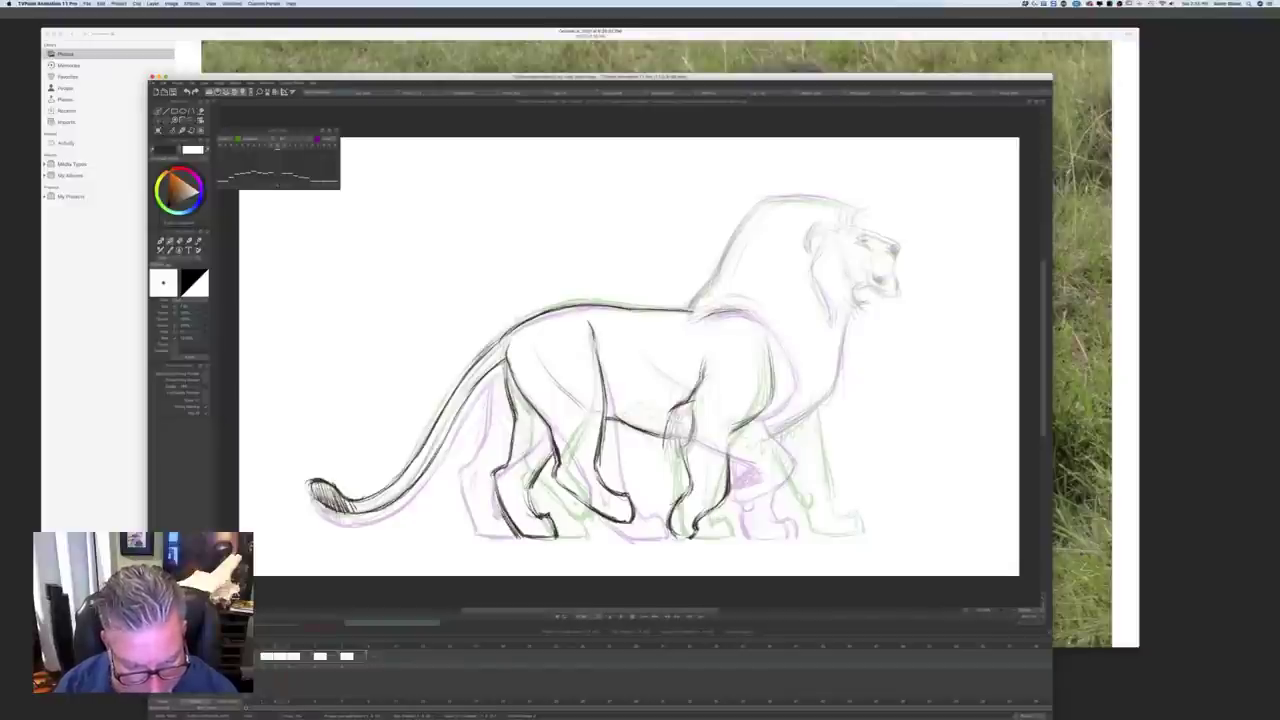
left_click_drag(528, 490, 537, 514)
left_click_drag(494, 471, 499, 502)
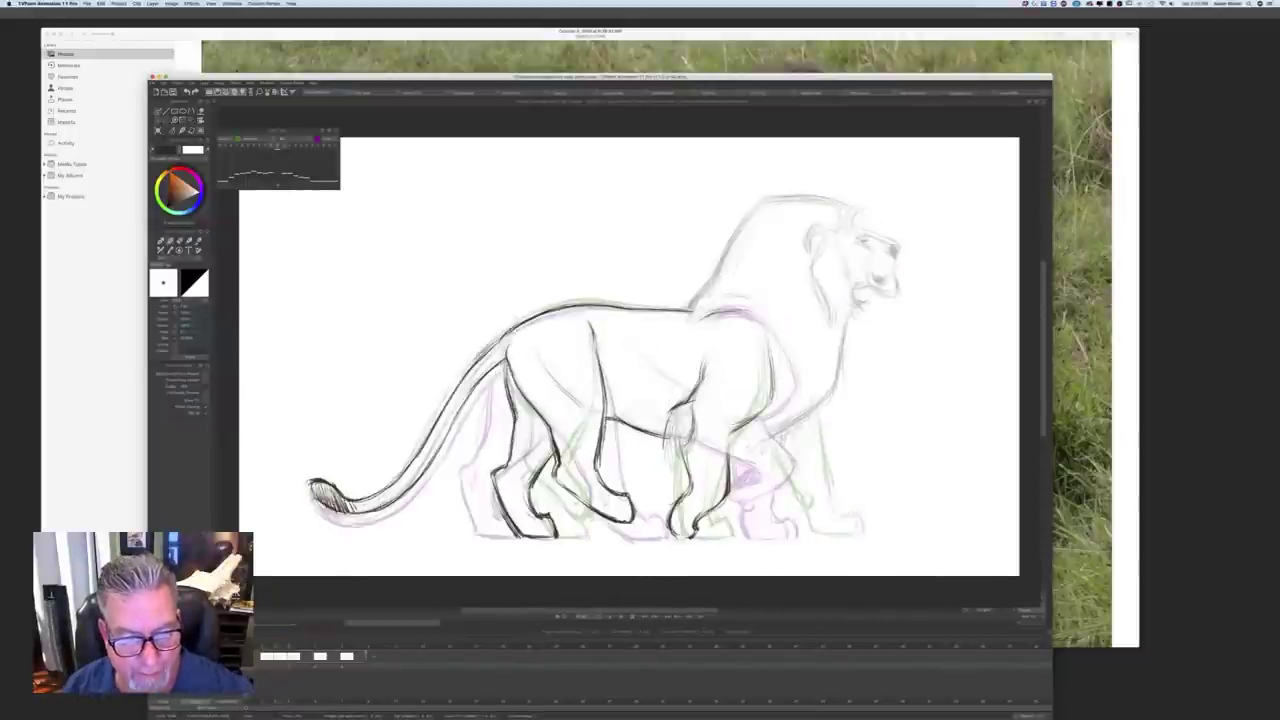
left_click_drag(536, 414, 550, 454)
left_click_drag(514, 420, 543, 466)
left_click_drag(512, 442, 540, 470)
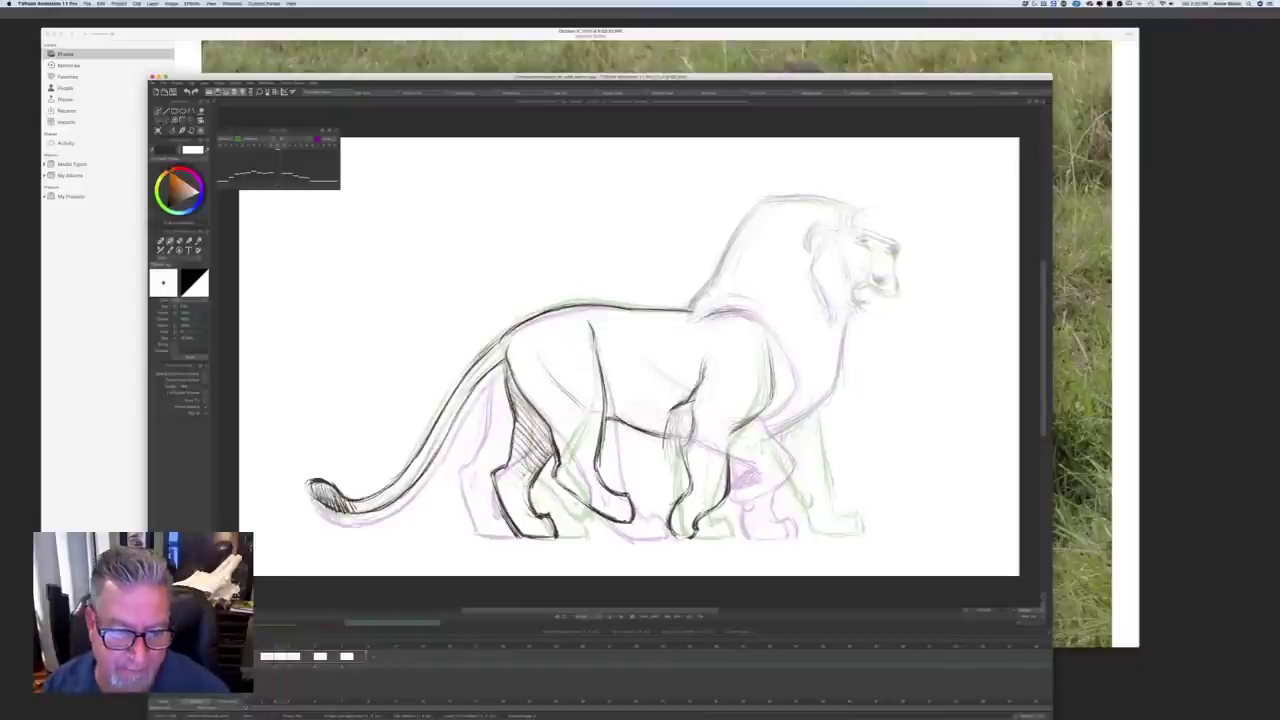
Step: Check the neighbouring key poses and draw the sole of the far front paw on the ground line
key("Left")
key("Right")
key("Right")
key("Left")
key("Left")
key("Right")
key("Right")
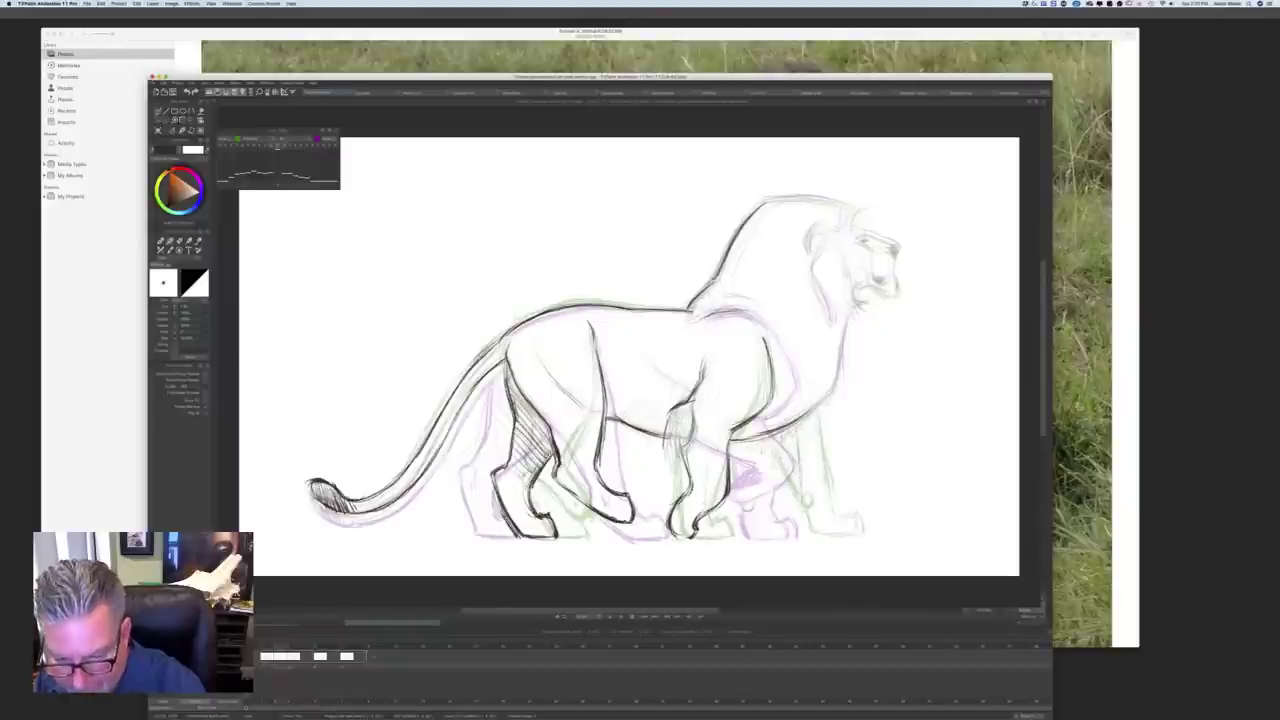
mouse_move(820, 538)
left_mouse_down()
mouse_move(786, 538)
mouse_move(829, 526)
left_mouse_up()
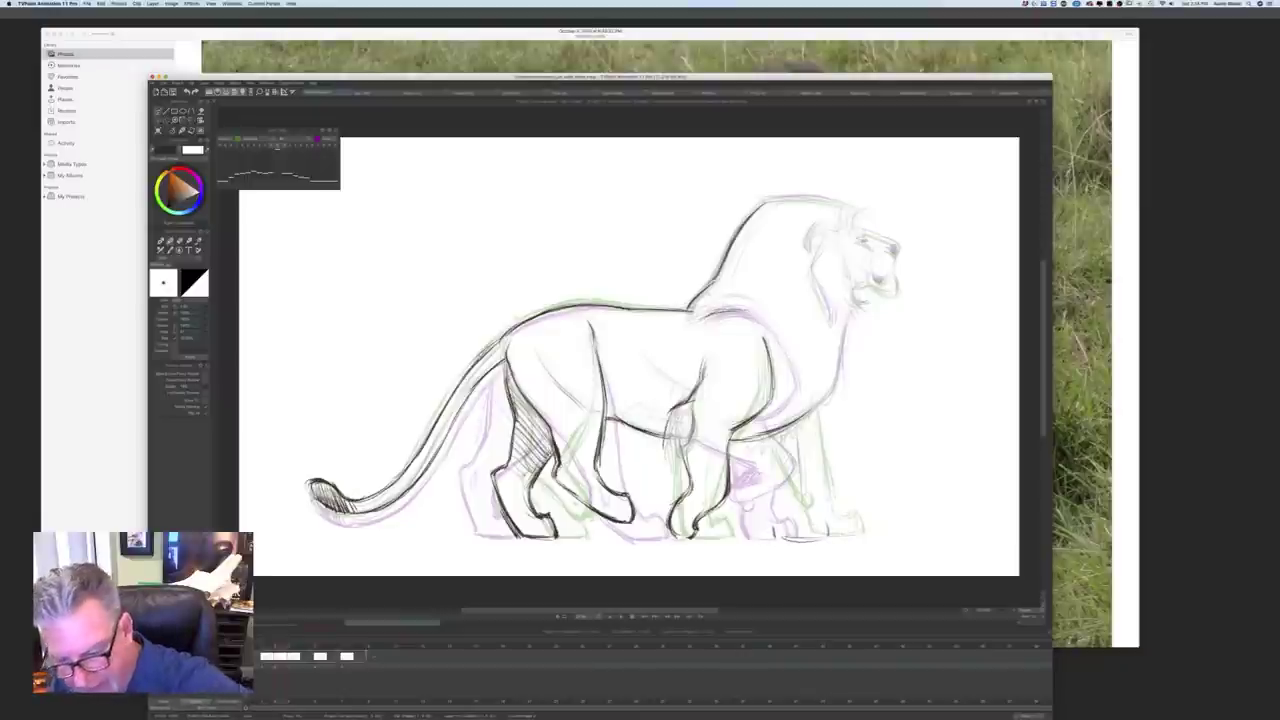
left_click_drag(776, 537, 824, 537)
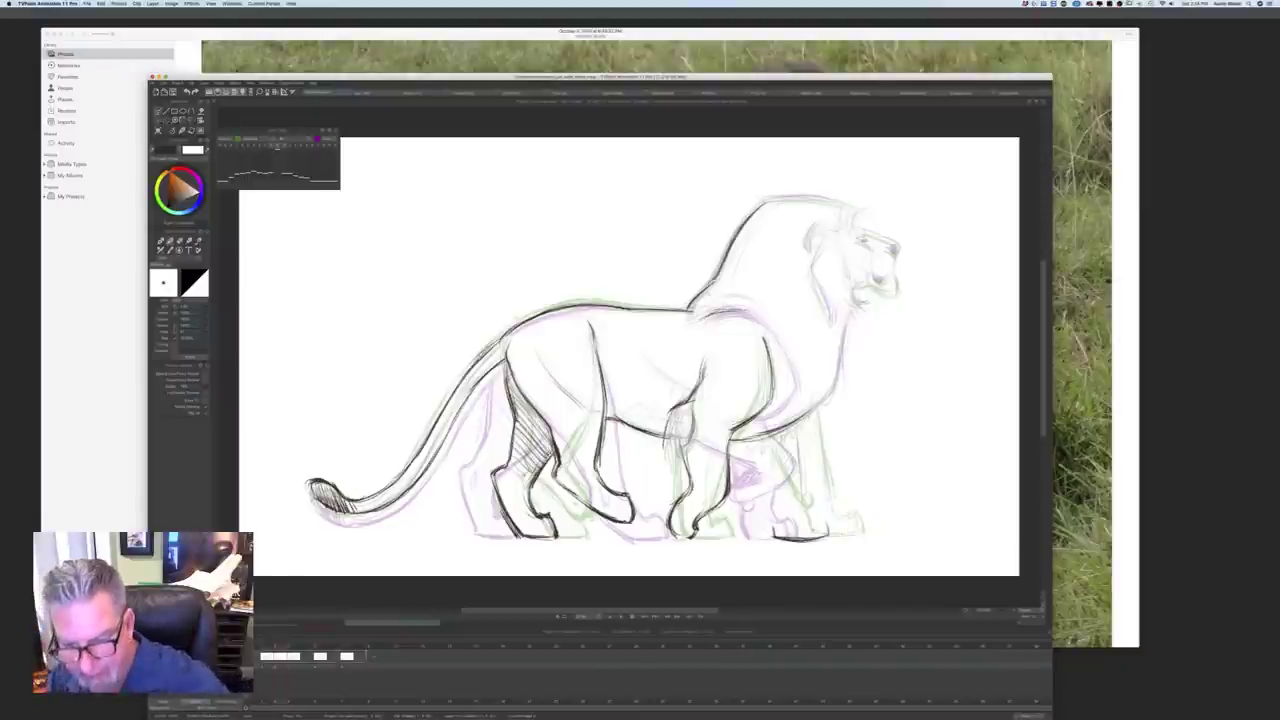
key("Left")
key("Right")
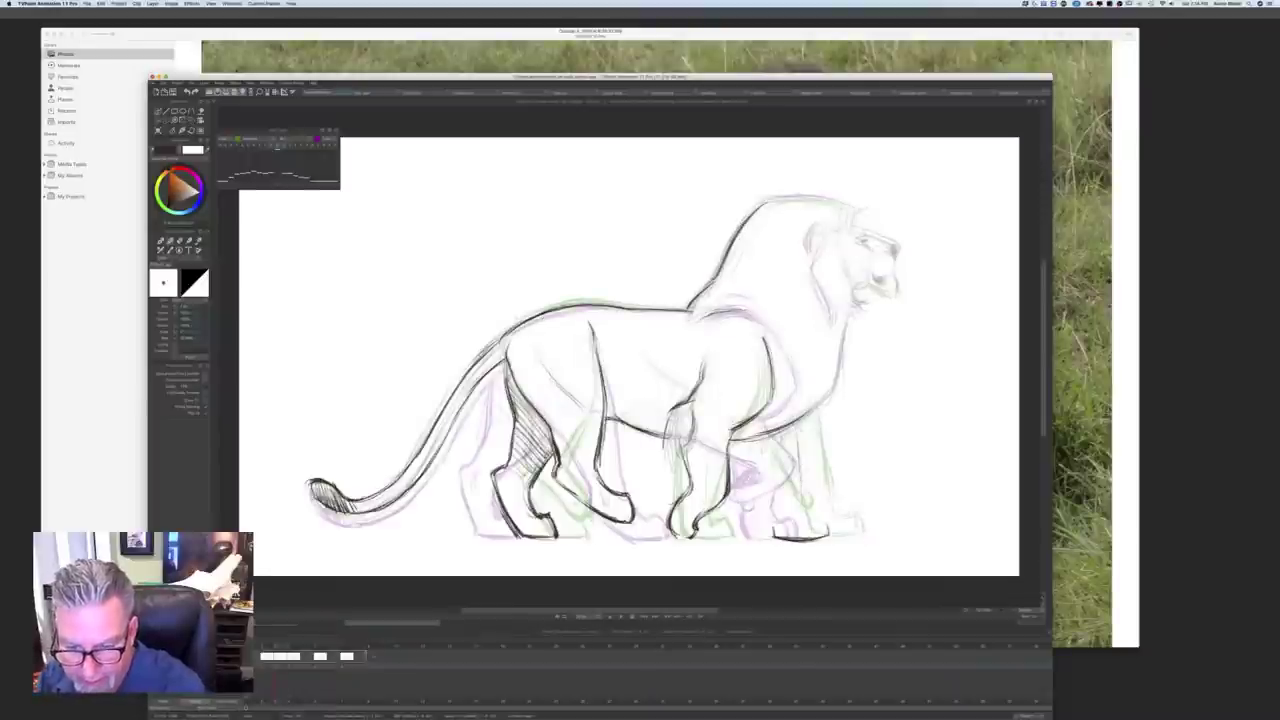
Step: Draw the far front leg's front and rear contours from the chest to the paw, checking the adjacent pose
mouse_move(799, 430)
left_mouse_down()
mouse_move(806, 526)
mouse_move(830, 536)
mouse_move(816, 516)
left_mouse_up()
mouse_move(799, 432)
left_mouse_down()
mouse_move(803, 490)
mouse_move(770, 510)
mouse_move(774, 536)
mouse_move(771, 515)
left_mouse_up()
key("Left")
key("Right")
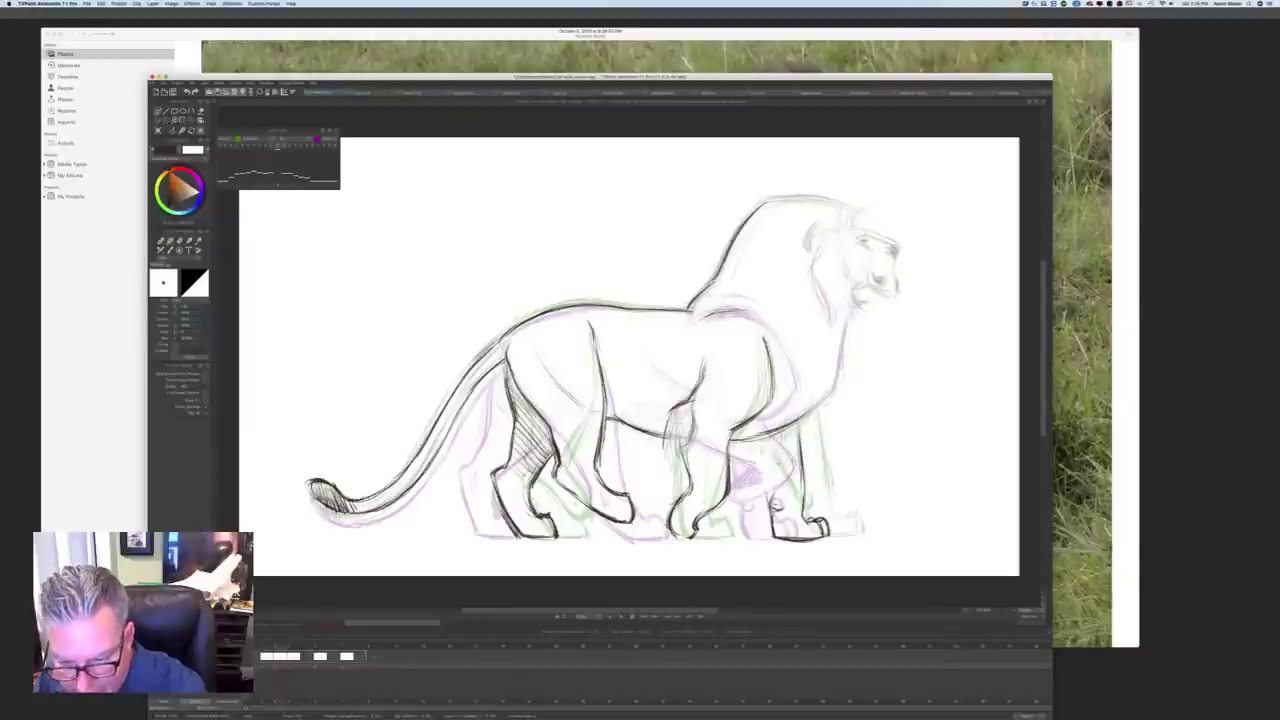
key("Left")
key("Right")
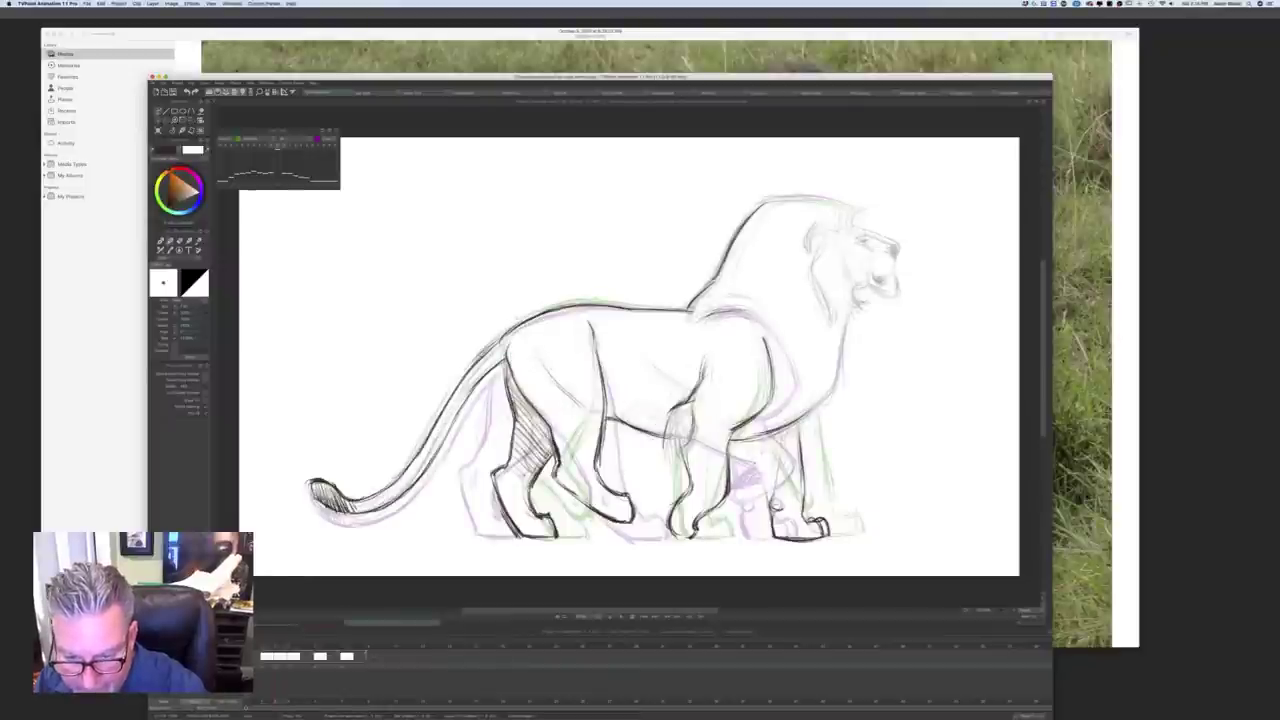
left_click_drag(755, 450, 770, 502)
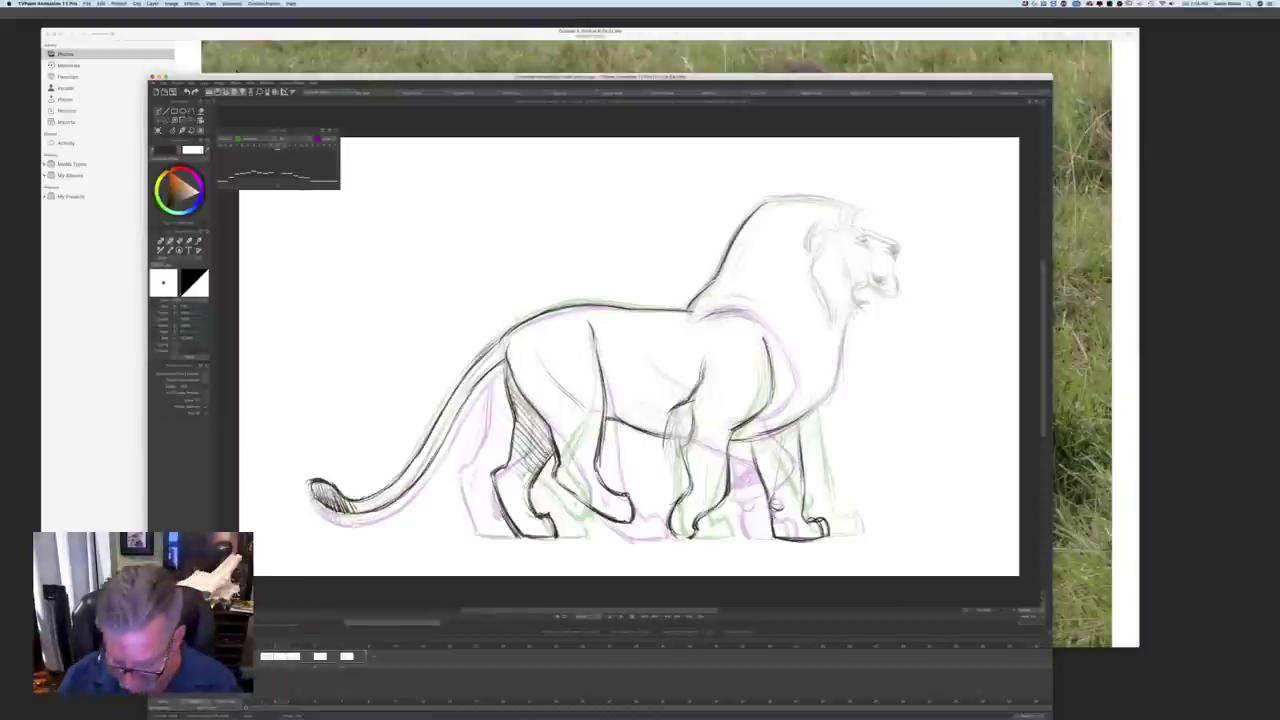
Step: Flip through the in-between and the adjacent key poses to examine the motion of all four legs
key("Left")
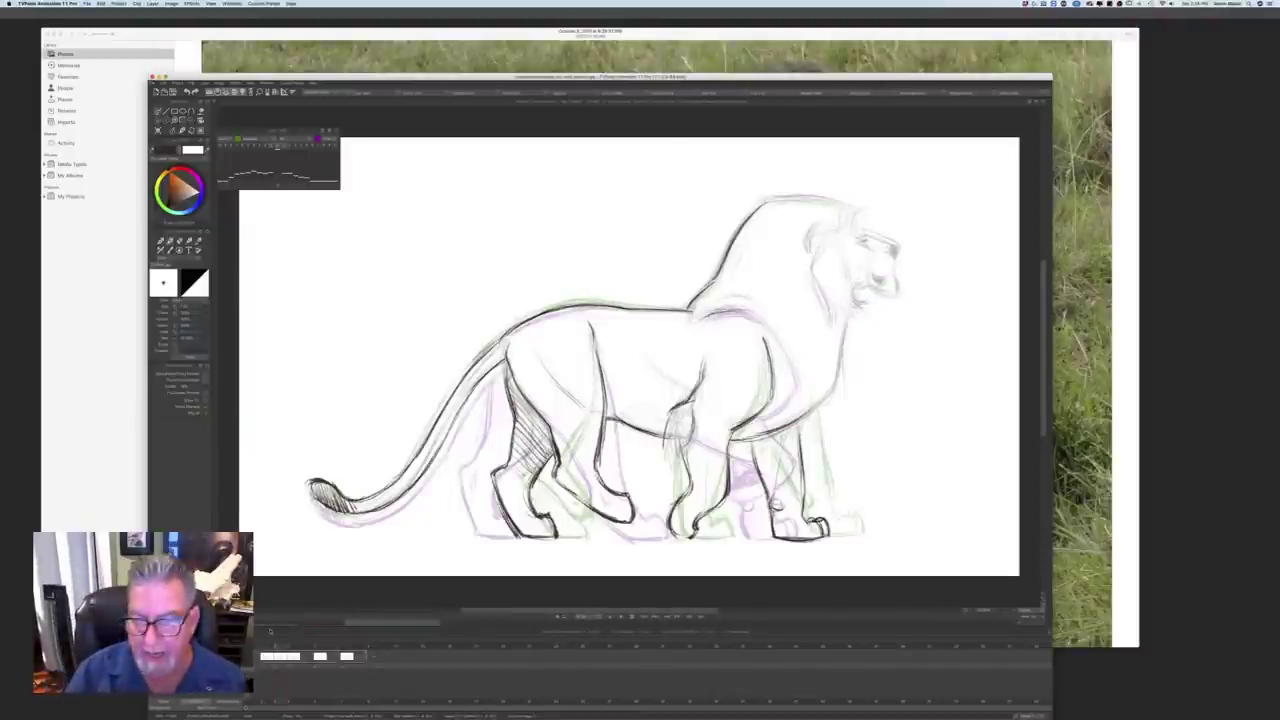
key("Left")
key("Right")
key("Right")
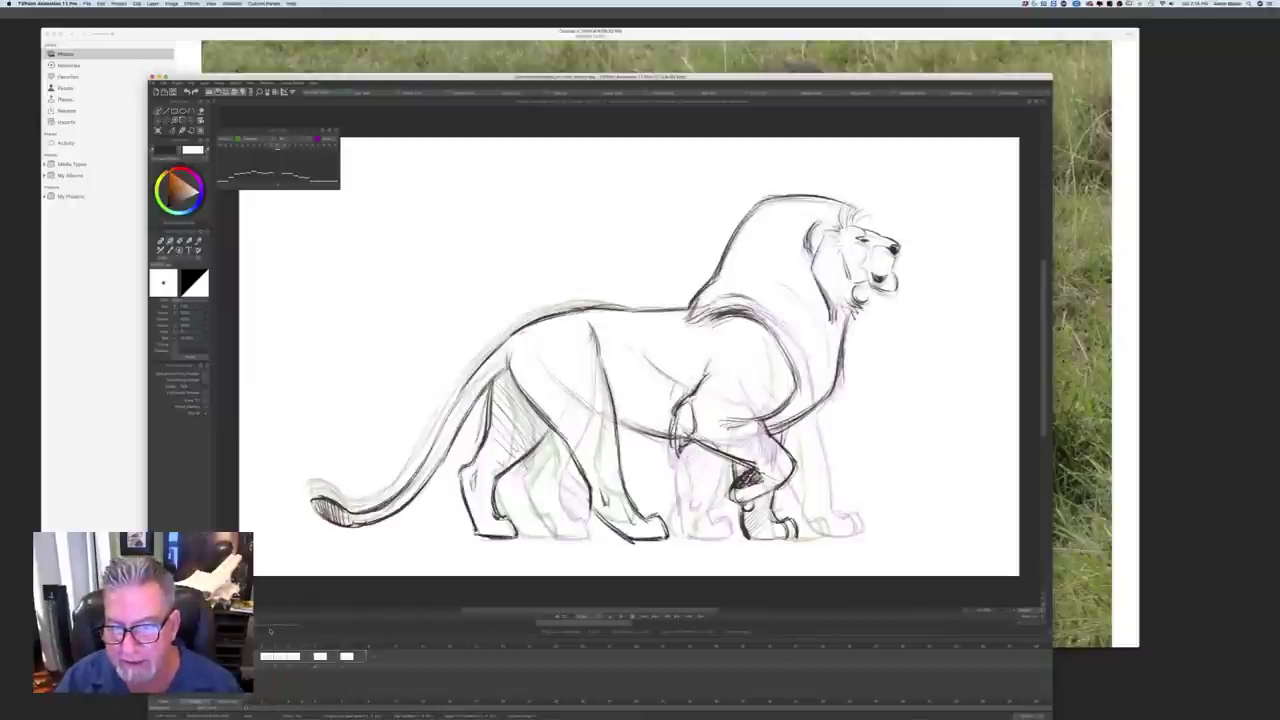
key("Left")
key("Left")
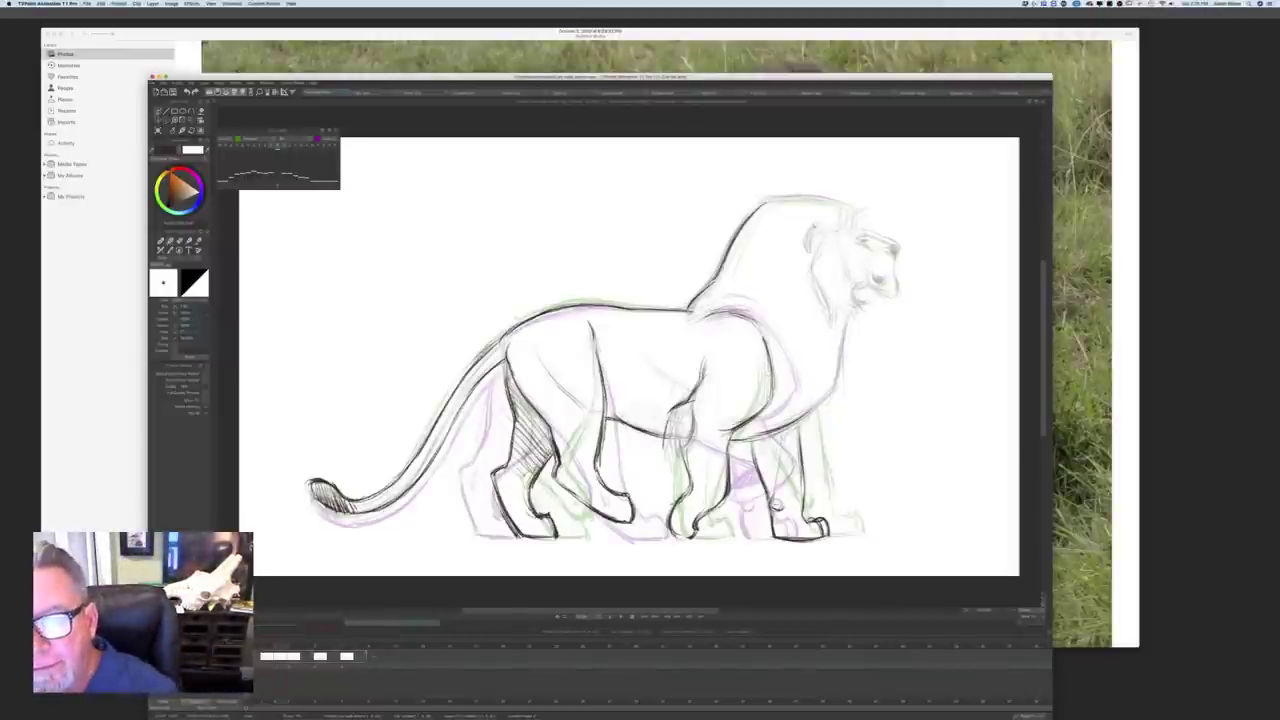
Step: Draw the lion's face on the in-between: the muzzle bridge, nose, mouth, eye and chin
left_click_drag(568, 79, 574, 97)
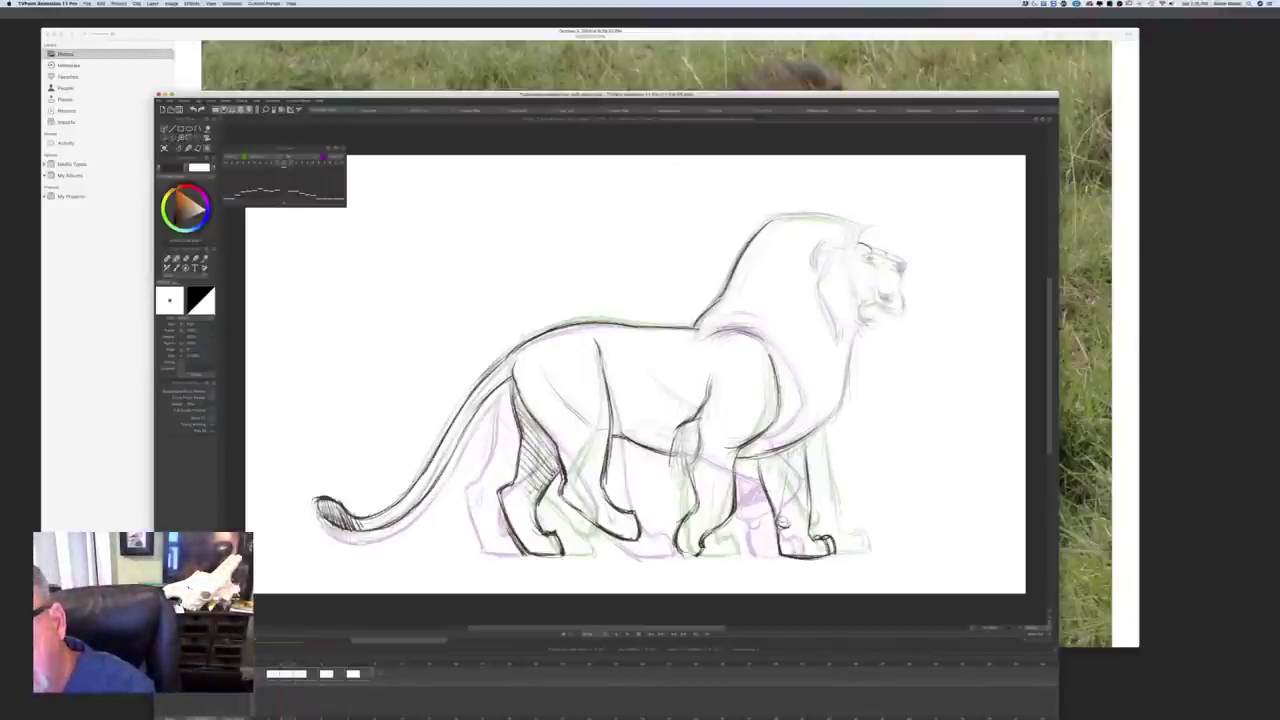
left_click_drag(866, 246, 902, 260)
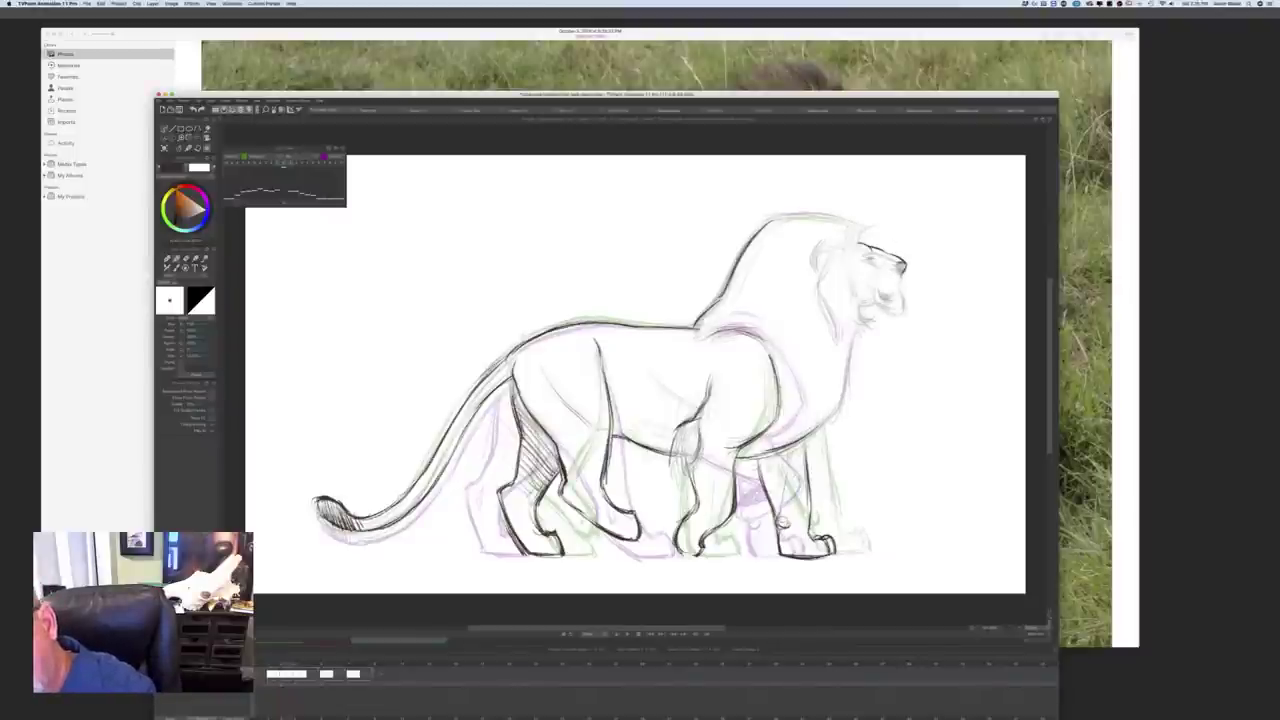
mouse_move(894, 263)
left_mouse_down()
mouse_move(900, 308)
mouse_move(876, 293)
left_mouse_up()
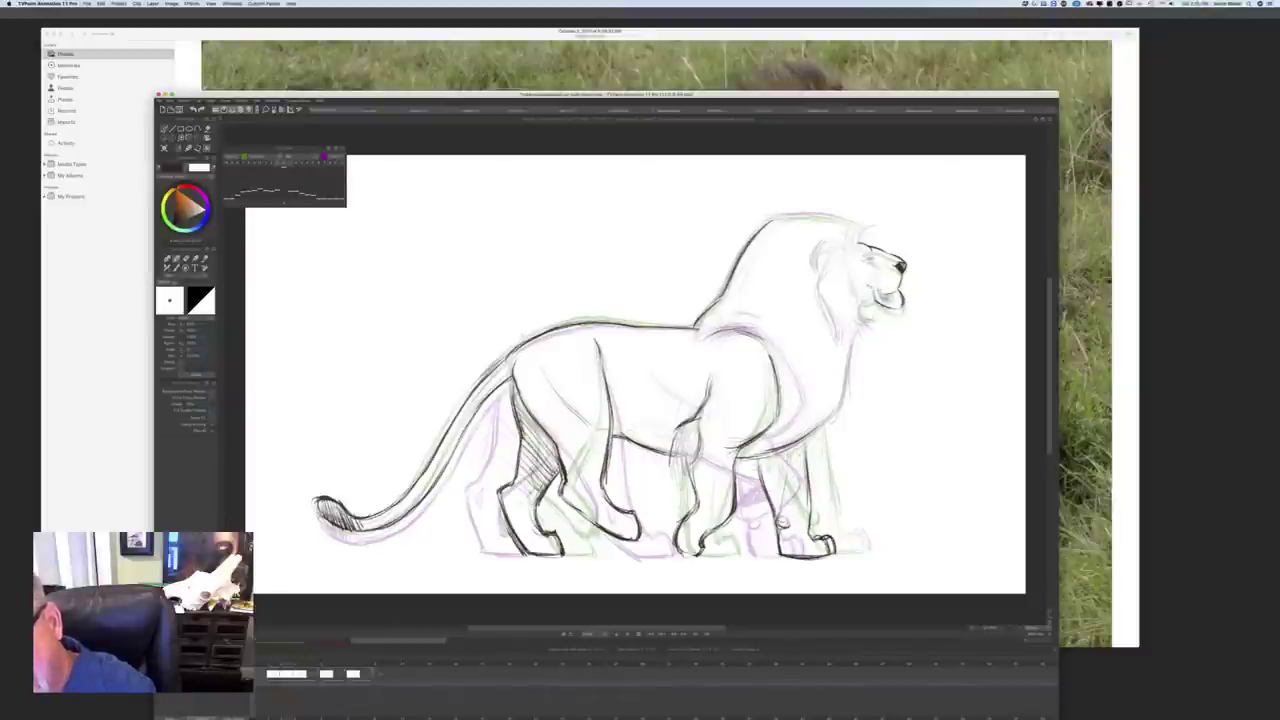
mouse_move(885, 298)
left_mouse_down()
mouse_move(896, 292)
mouse_move(878, 294)
left_mouse_up()
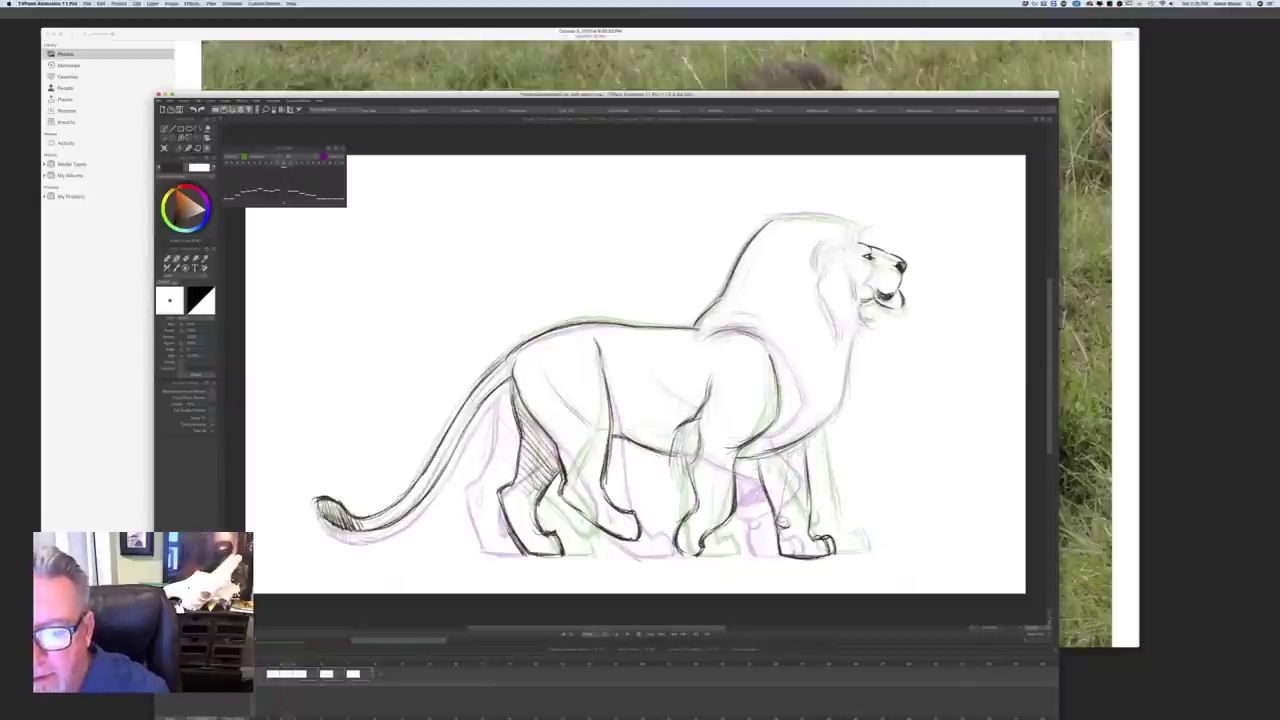
left_click_drag(862, 301, 867, 330)
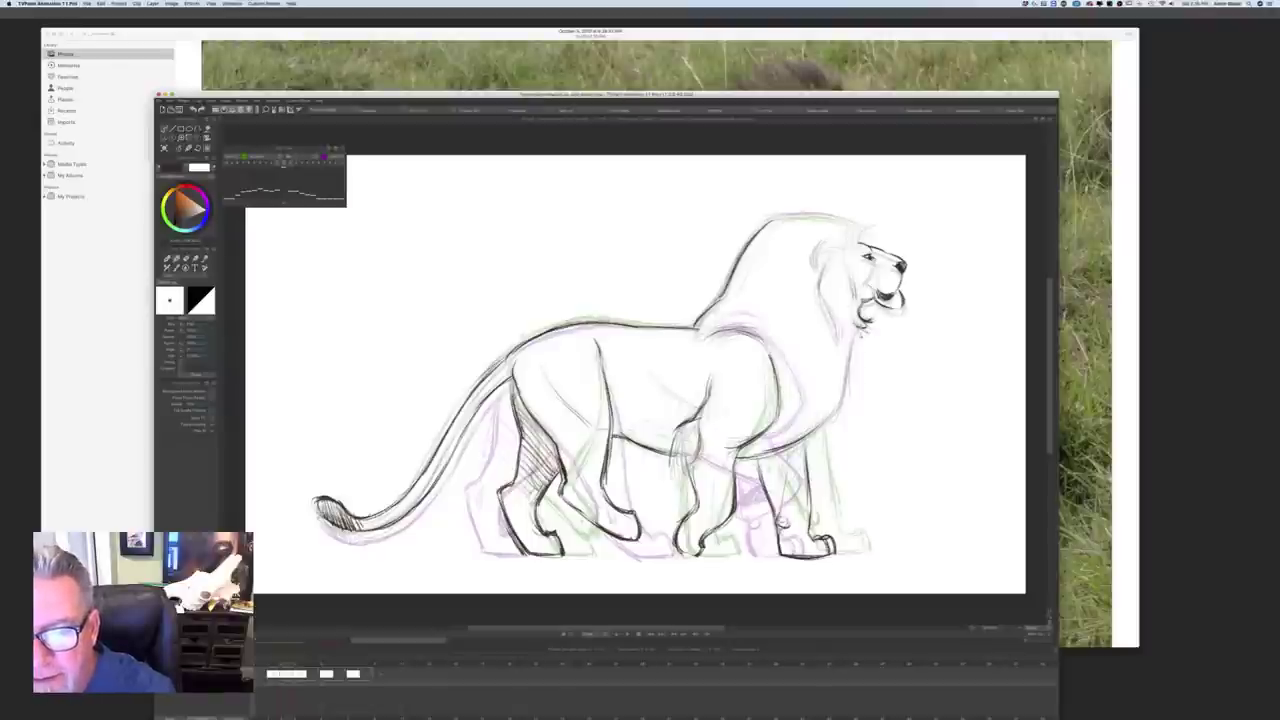
Step: Draw the mane edge along the cheek, the ear, the forelock and the top of the mane
mouse_move(820, 288)
left_mouse_down()
mouse_move(838, 338)
mouse_move(856, 336)
left_mouse_up()
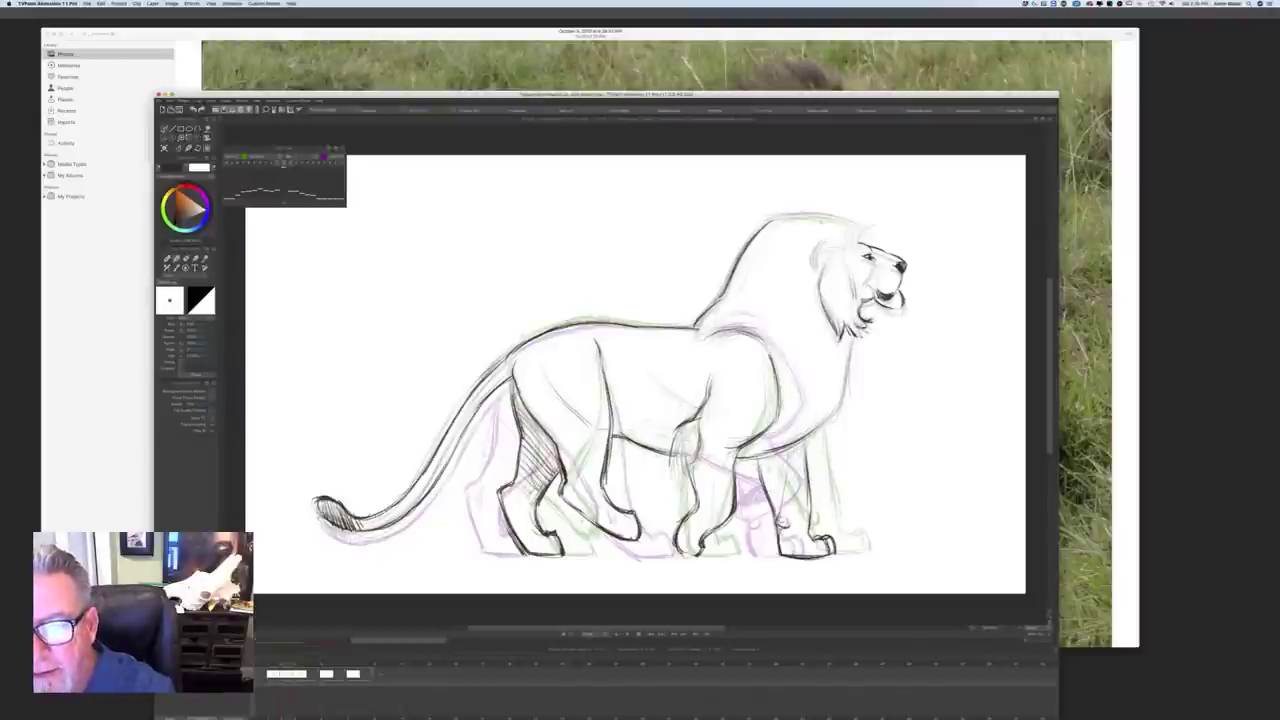
left_click_drag(820, 242, 812, 276)
left_click_drag(866, 226, 855, 246)
left_click_drag(860, 232, 838, 266)
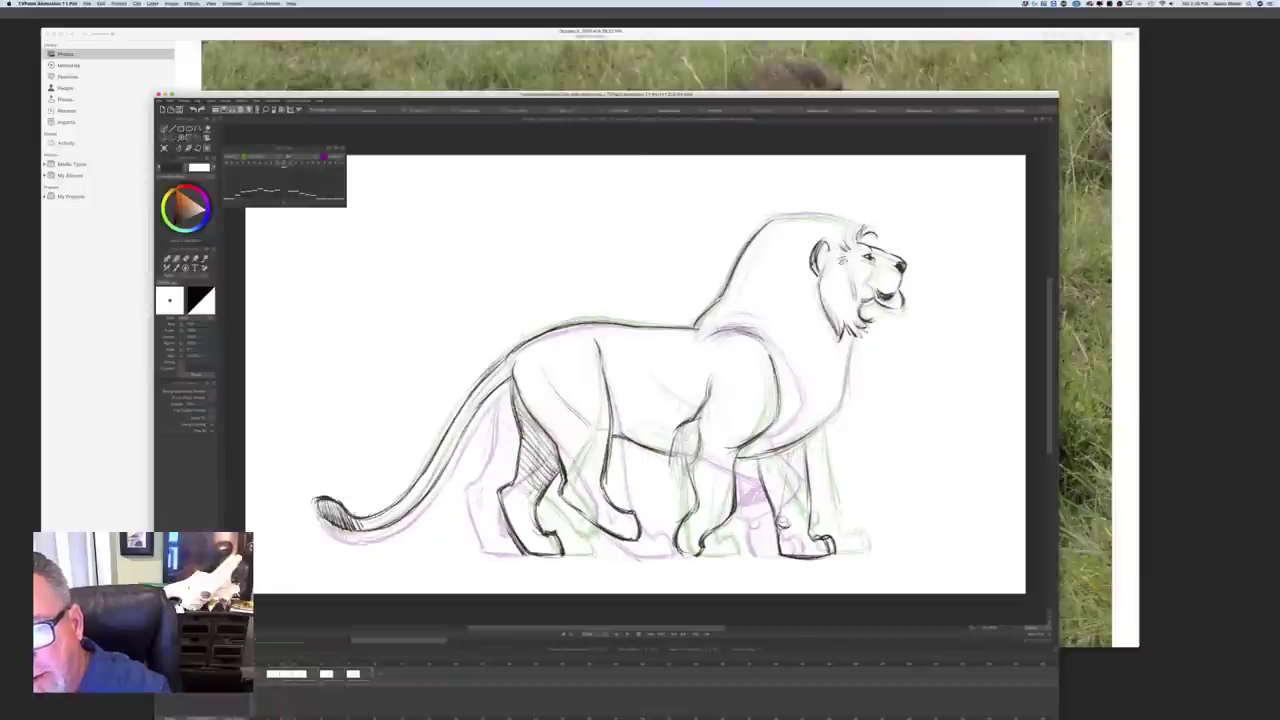
left_click_drag(846, 218, 800, 211)
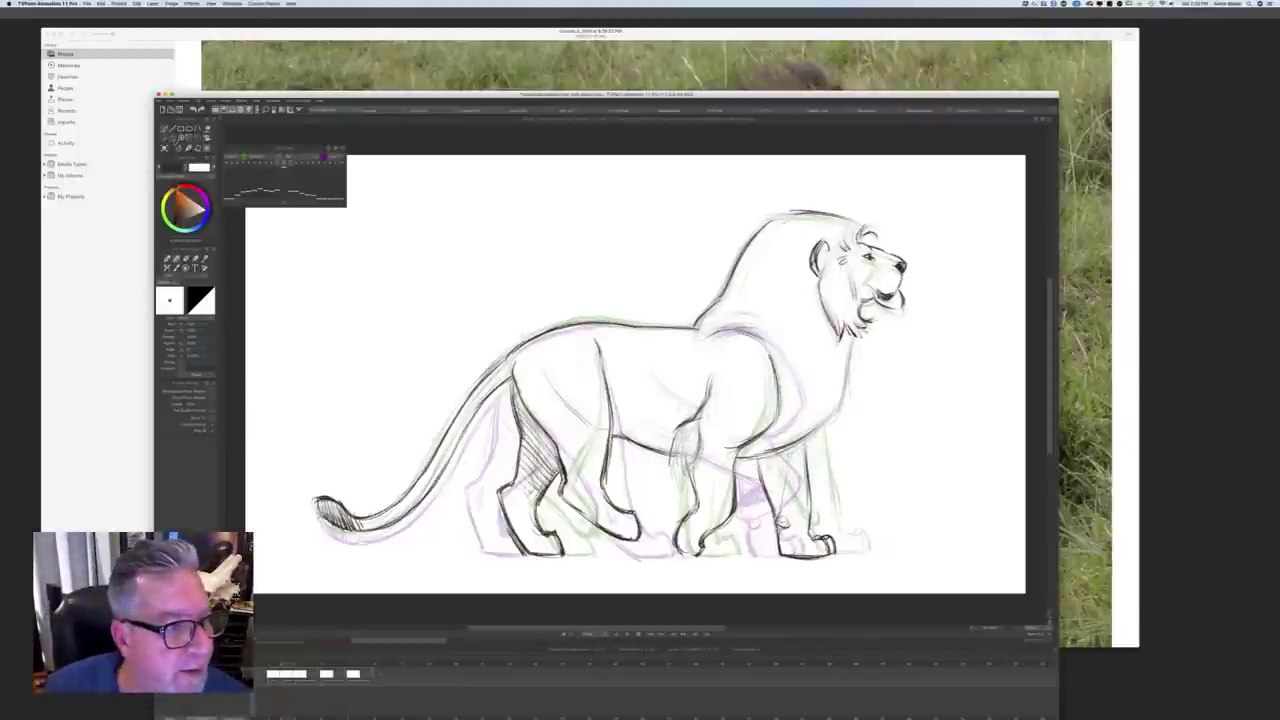
Step: Select the lion's head with a freehand outline and compare its position in the in-between and the neighbouring key poses
left_click(172, 138)
mouse_move(870, 345)
left_mouse_down()
mouse_move(838, 340)
mouse_move(805, 310)
mouse_move(785, 245)
mouse_move(805, 192)
mouse_move(925, 238)
mouse_move(893, 350)
mouse_move(848, 348)
left_mouse_up()
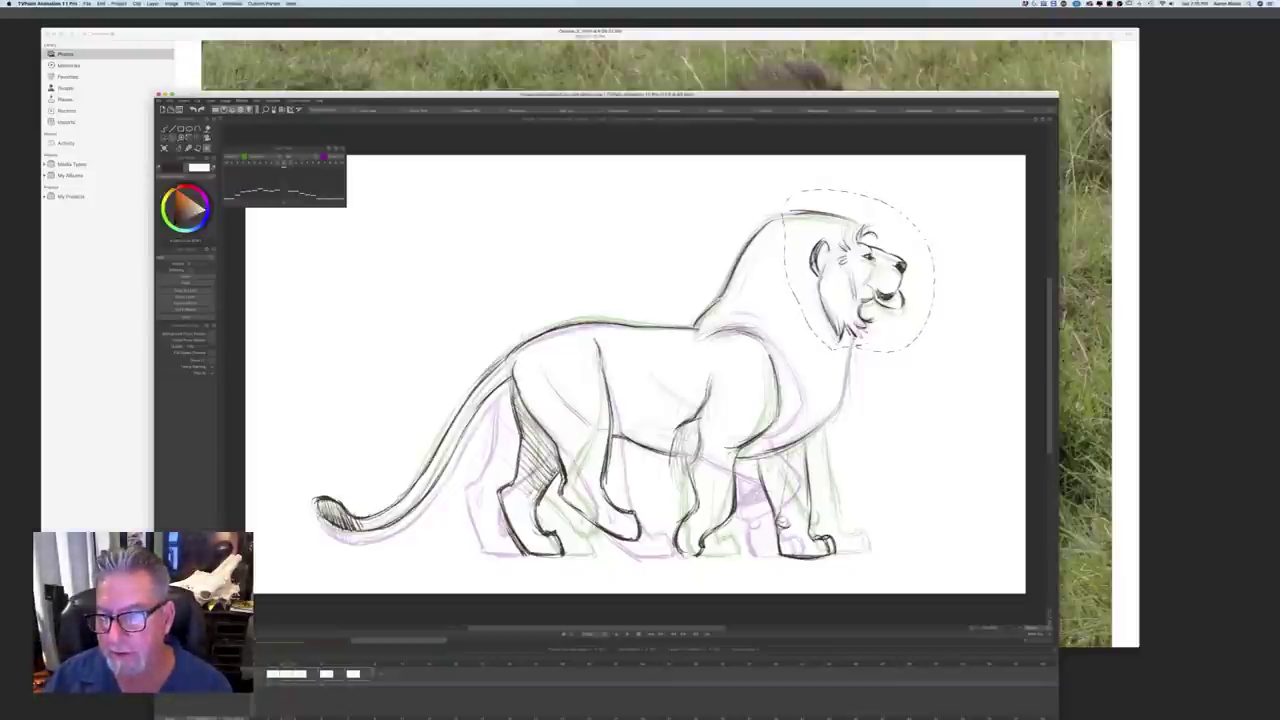
key("Left")
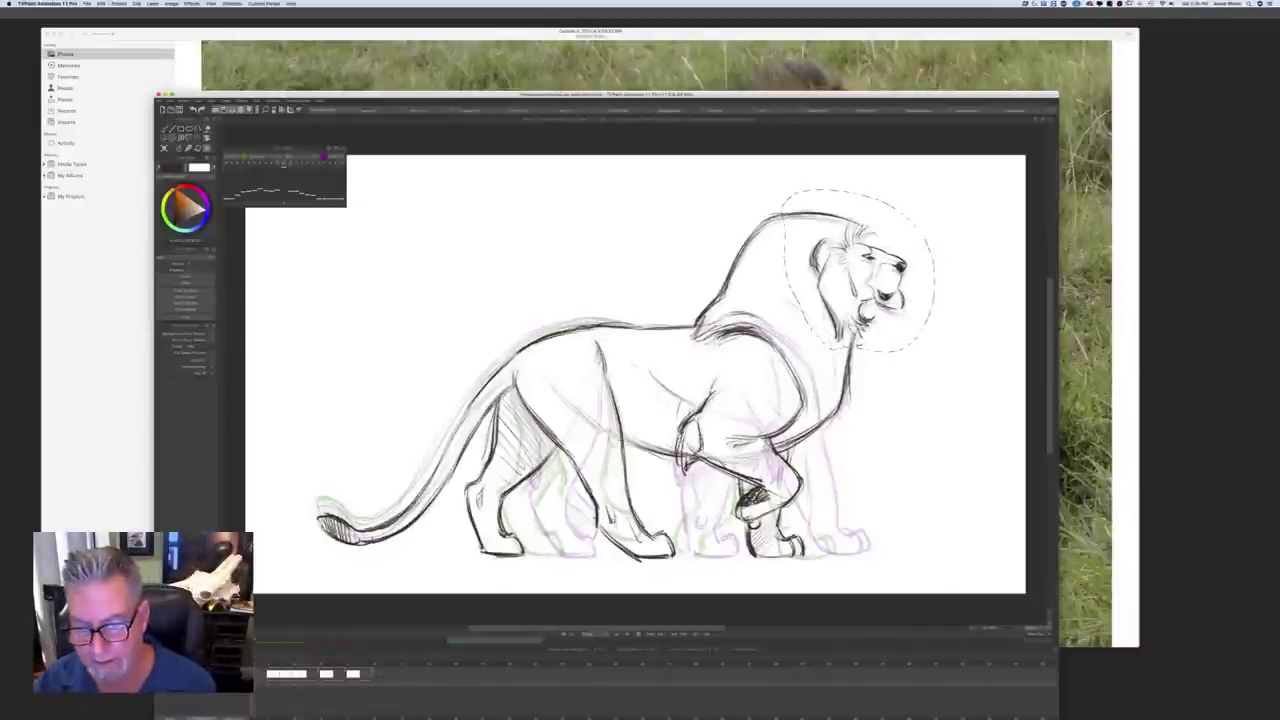
key("Right")
key("Left")
key("Left")
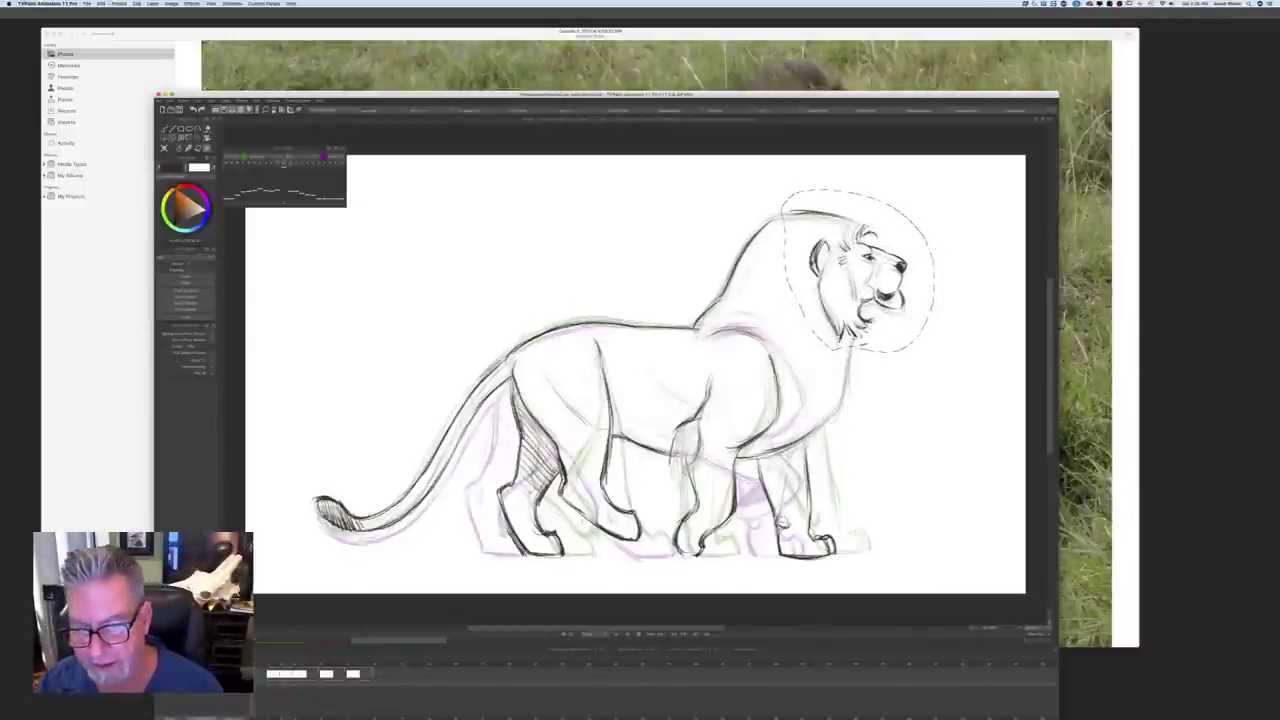
key("Right")
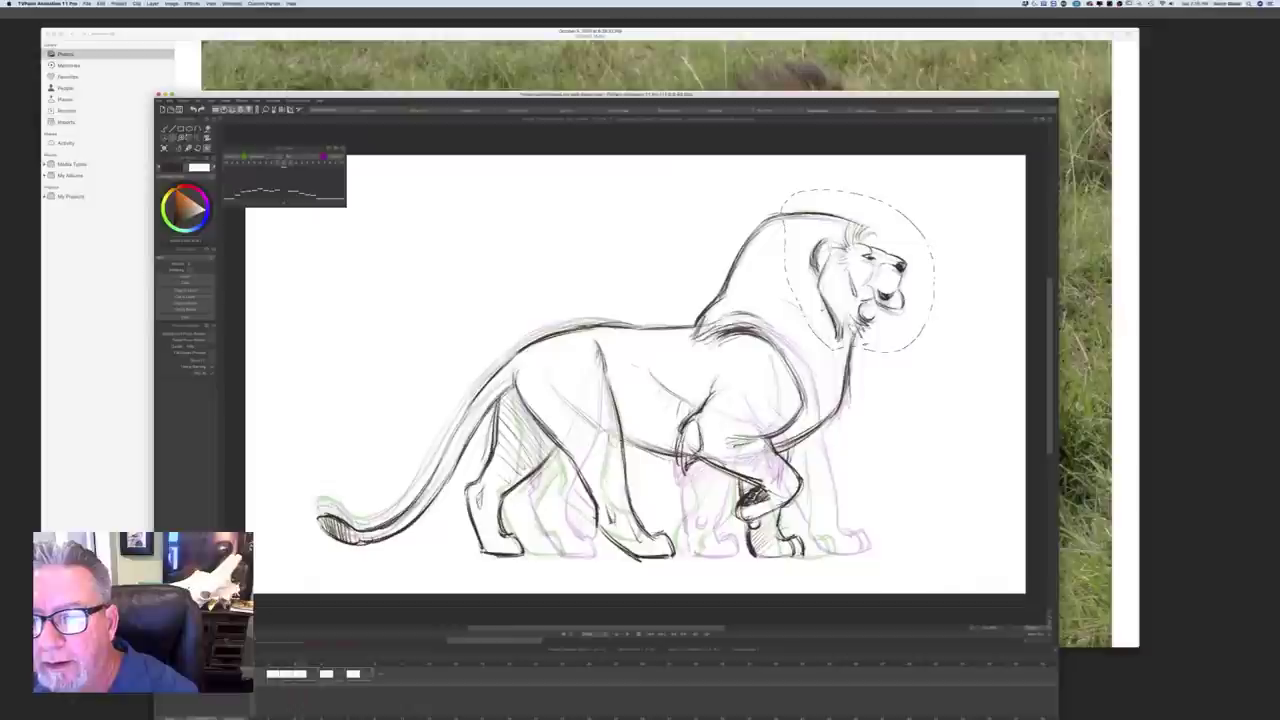
Step: Rotate the selected head slightly downward in the raised-foreleg key pose, apply the transform, clear the selection and return to the brush
left_click(192, 140)
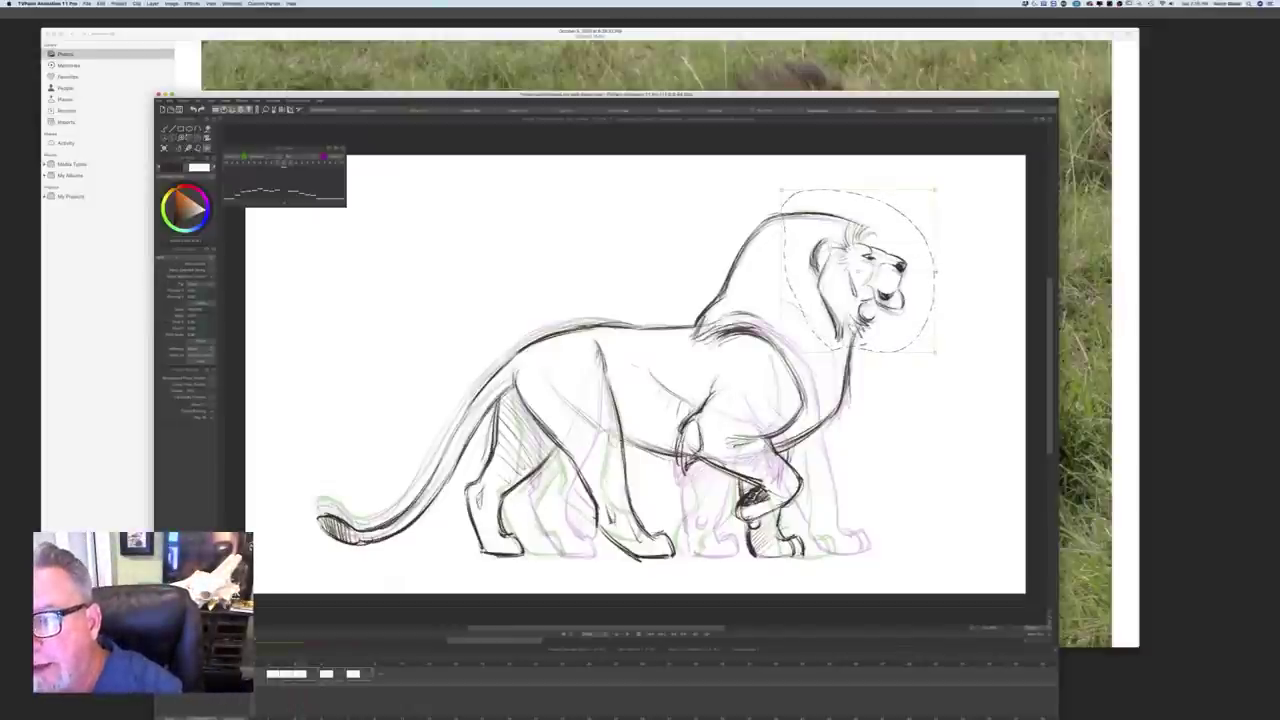
left_click_drag(935, 271, 935, 268)
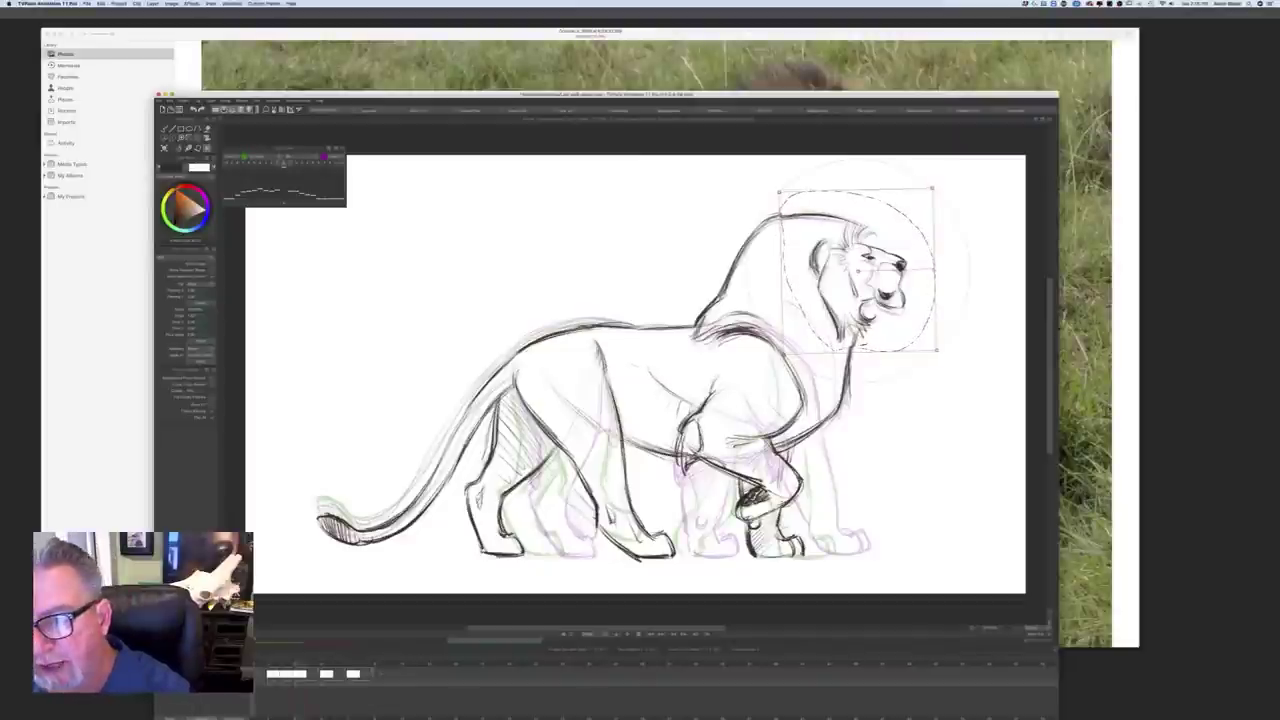
mouse_move(933, 269)
left_mouse_down()
mouse_move(858, 273)
mouse_move(933, 281)
left_mouse_up()
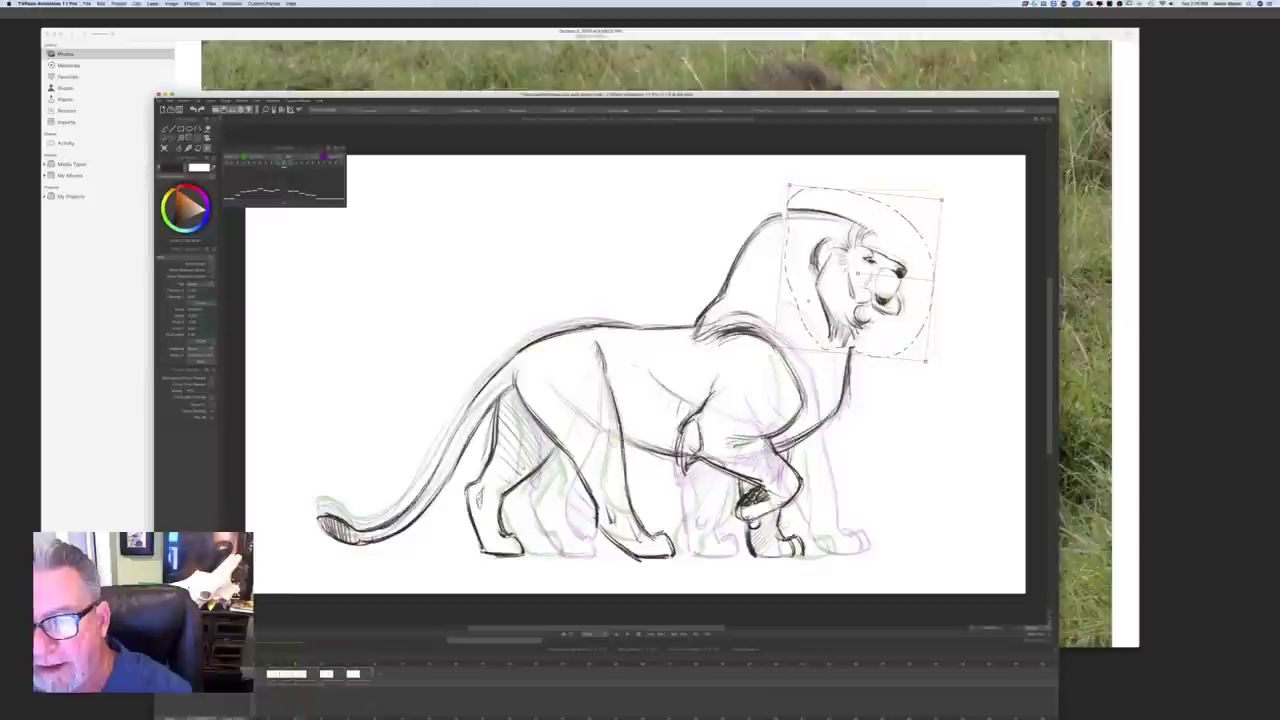
left_click_drag(805, 301, 804, 301)
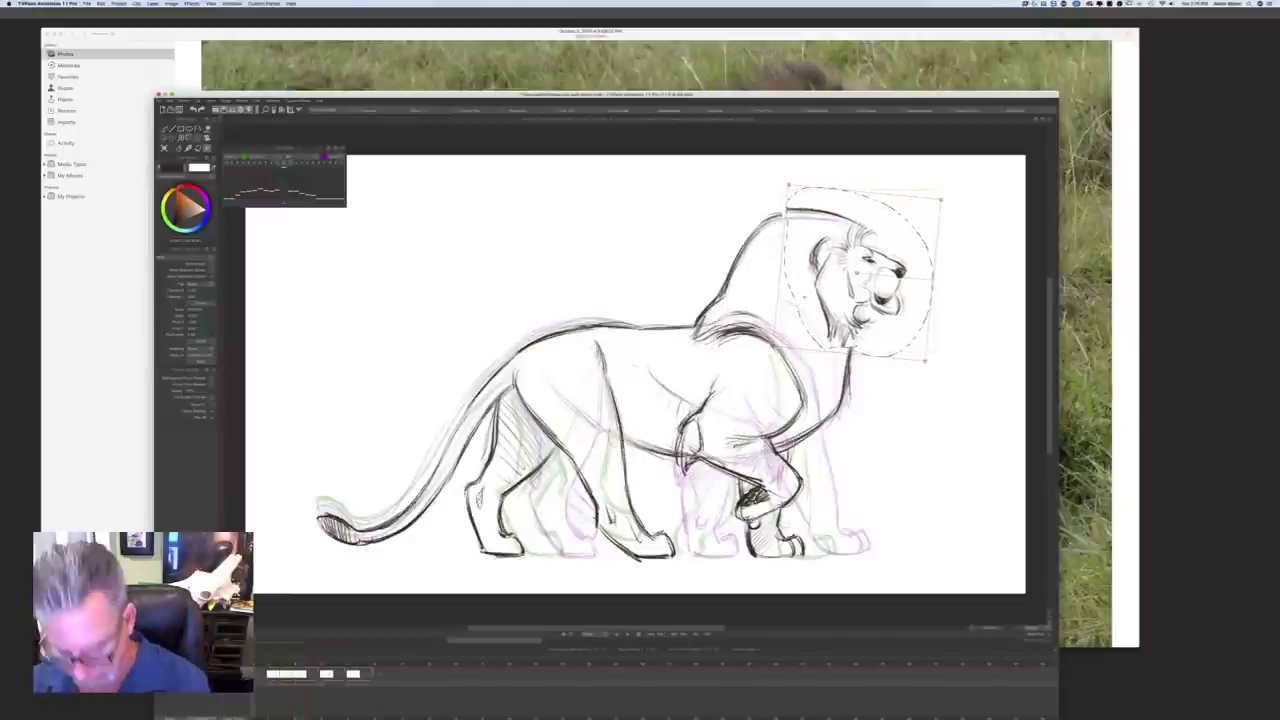
key("Return")
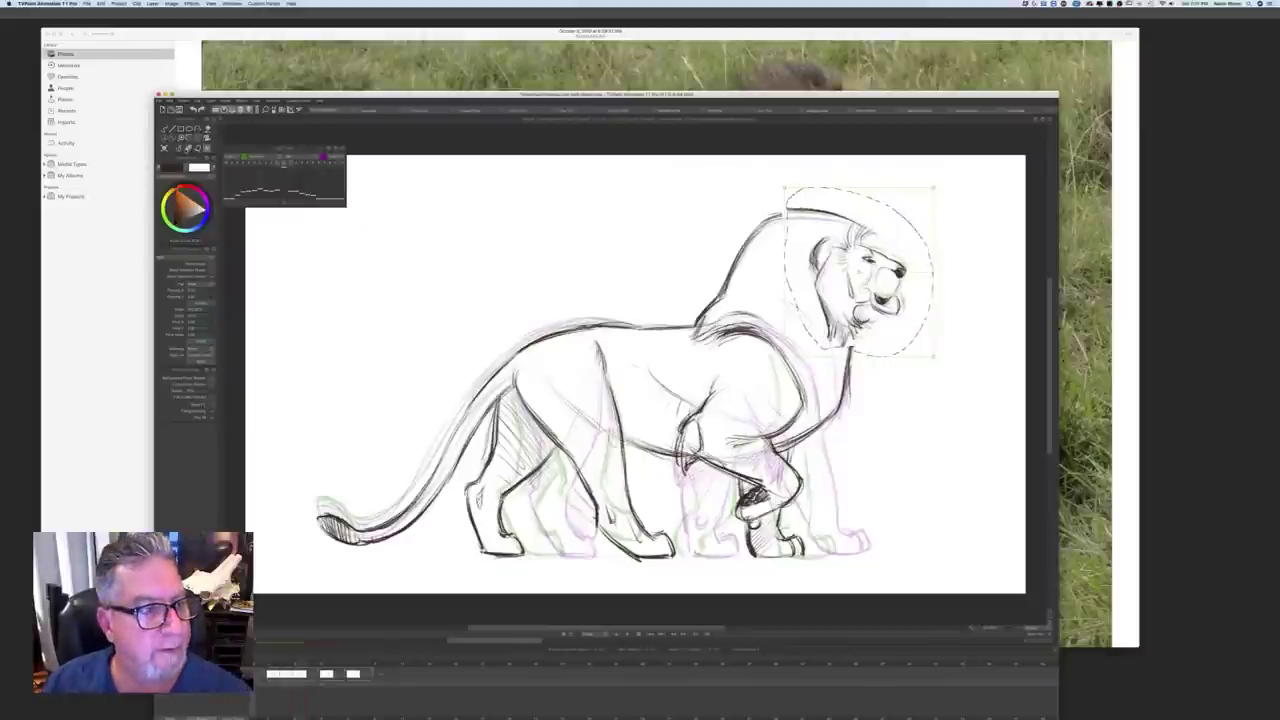
left_click(181, 138)
left_click(214, 204)
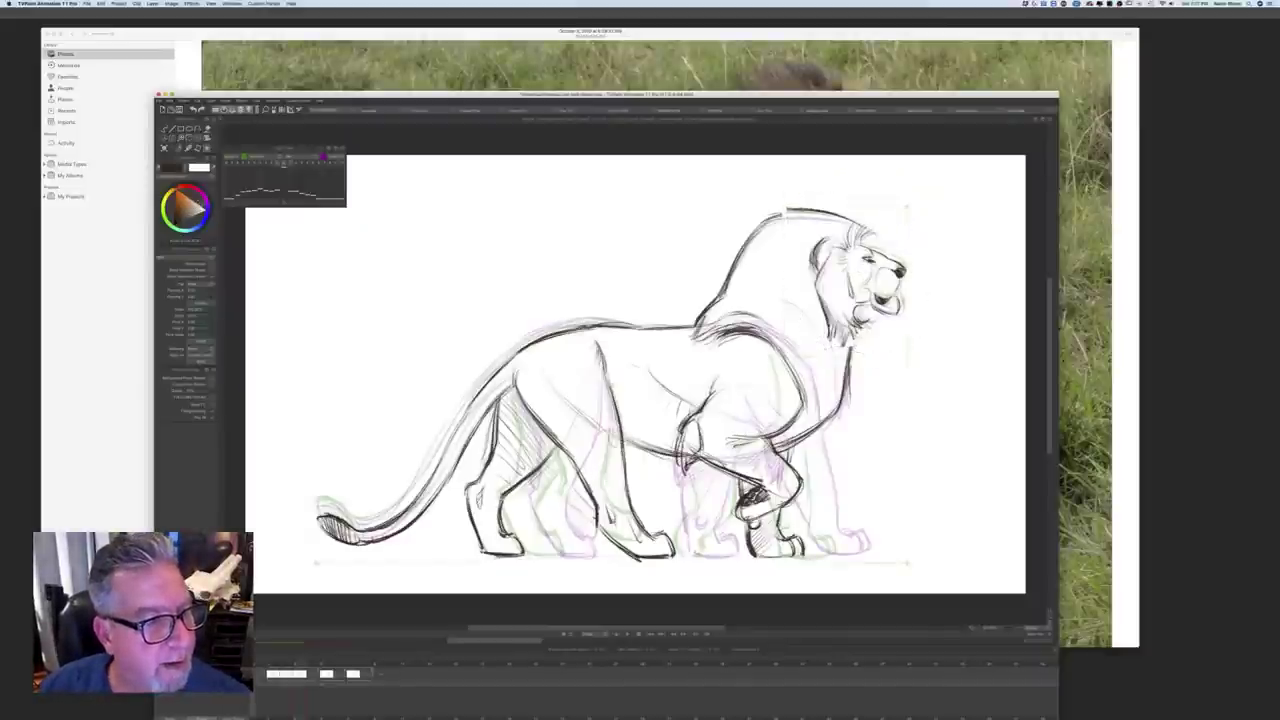
key("b")
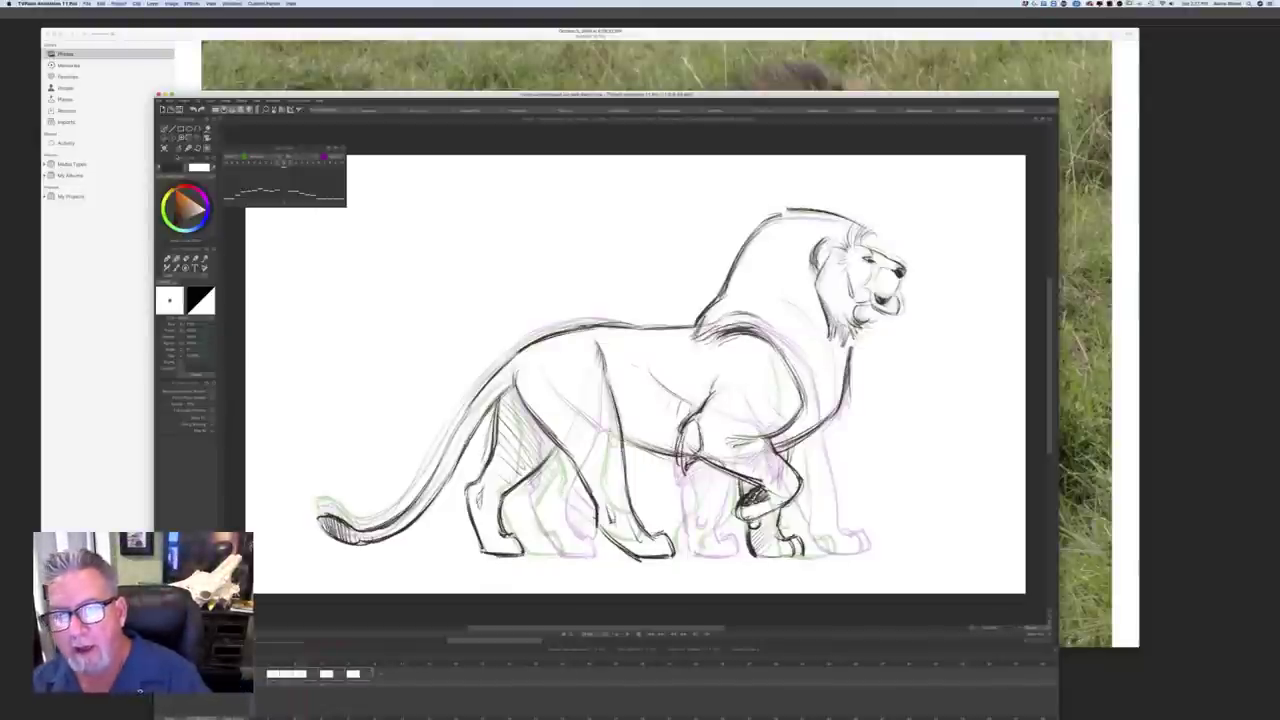
Step: Erase the stray overhanging line at the top of the mane in the raised-foreleg pose and return to the brush
key("e")
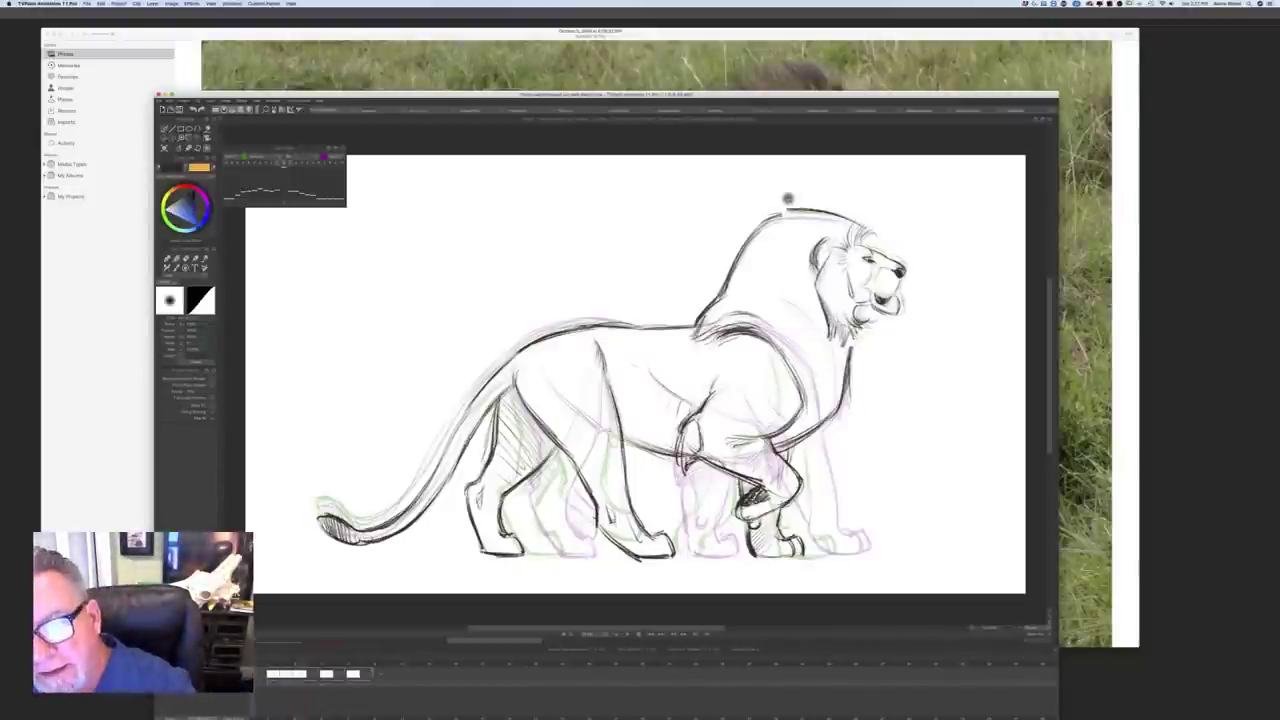
left_click_drag(787, 208, 823, 212)
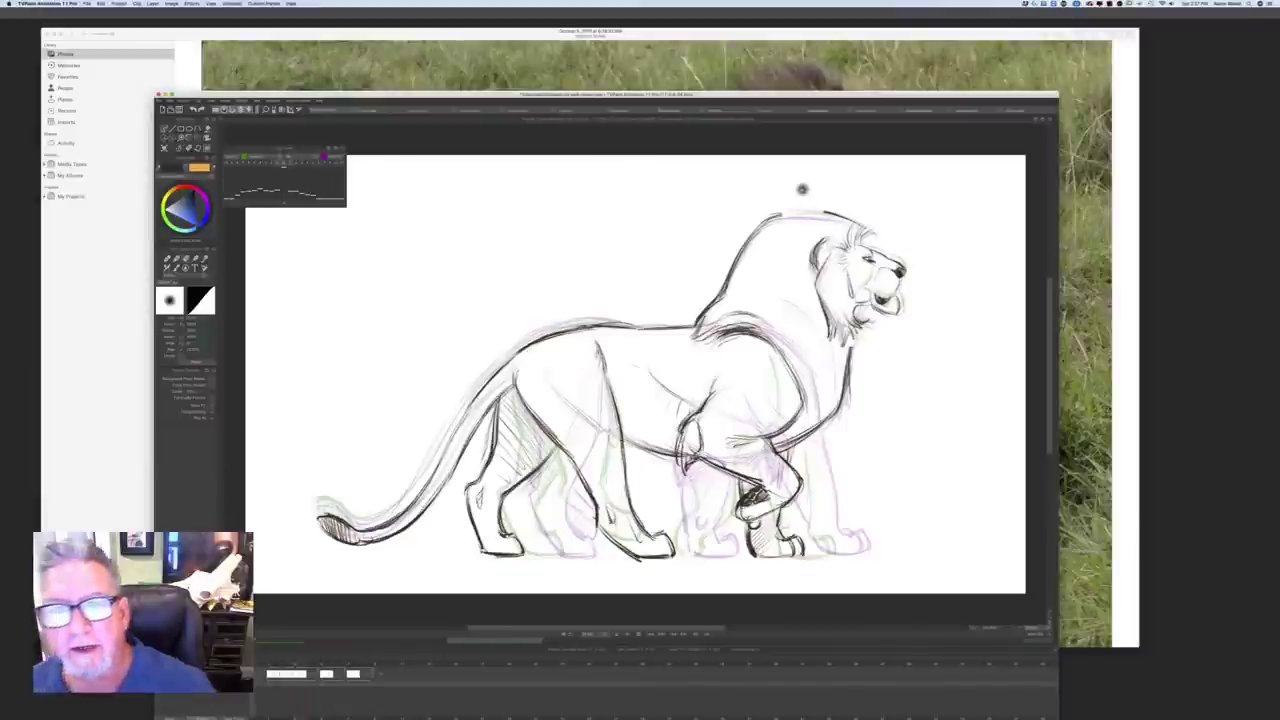
key("b")
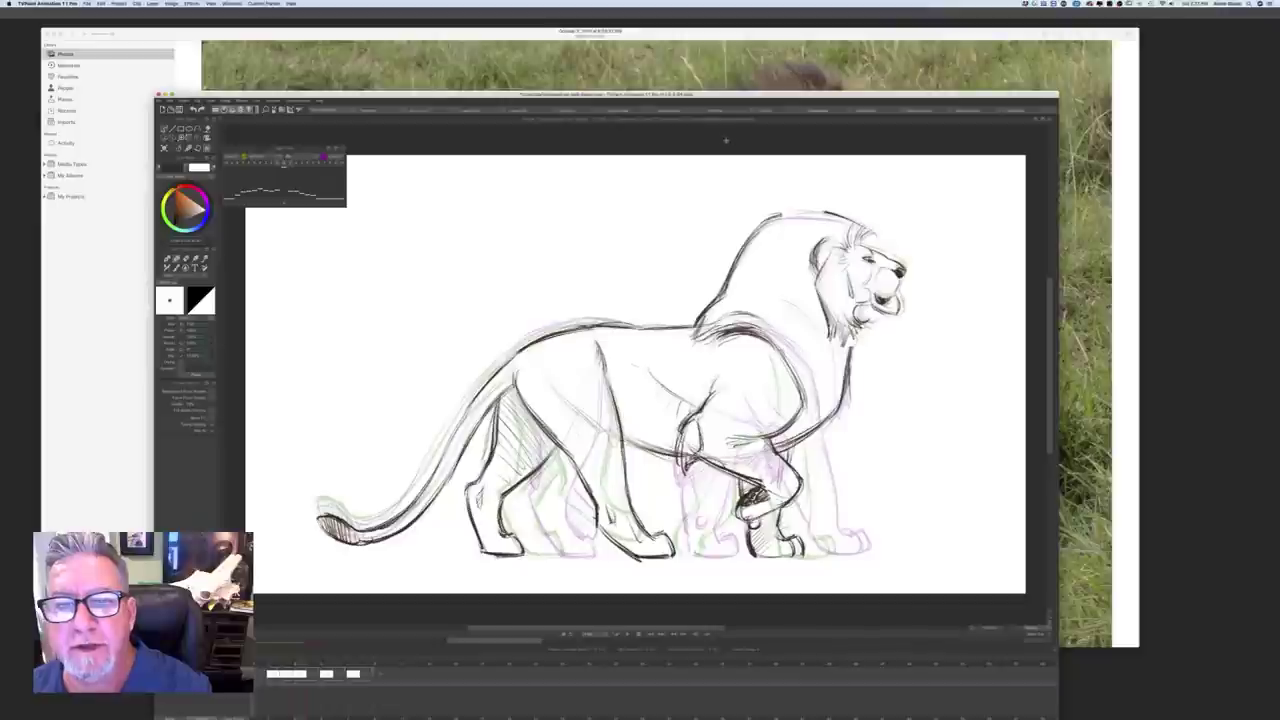
Step: Open the horse walk project and play its animation as a reference
left_click(1014, 111)
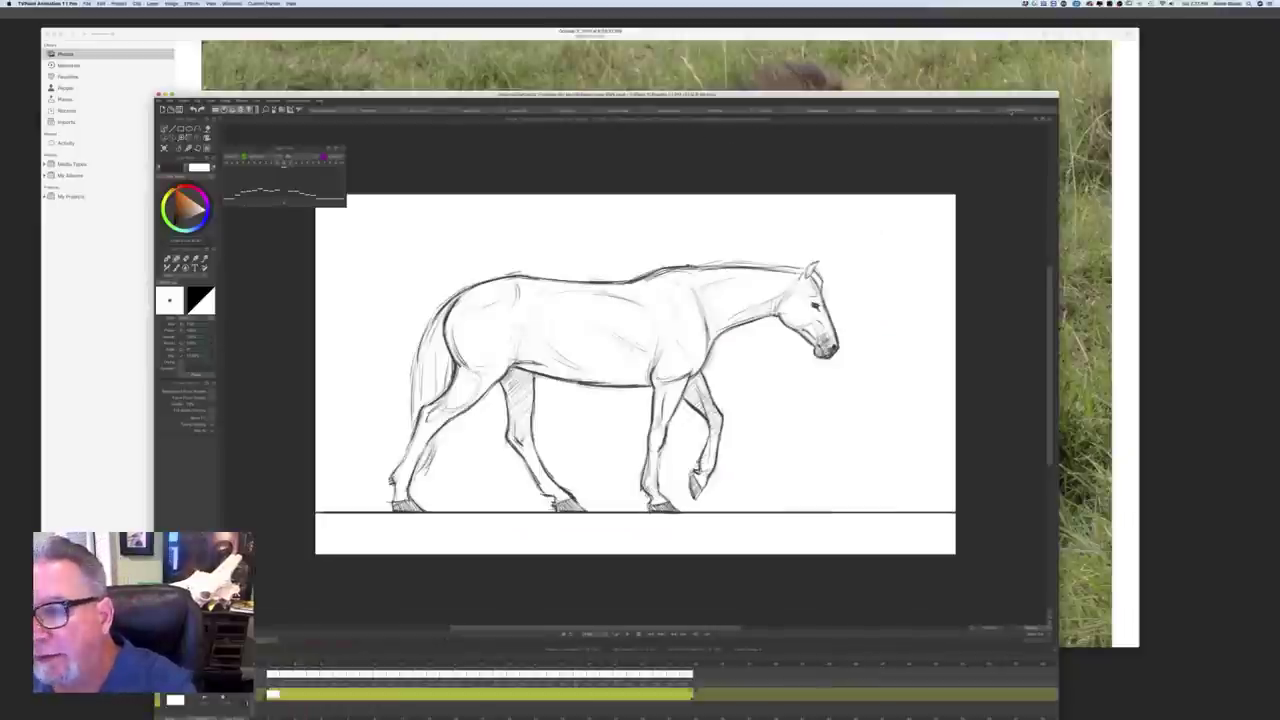
left_click(627, 634)
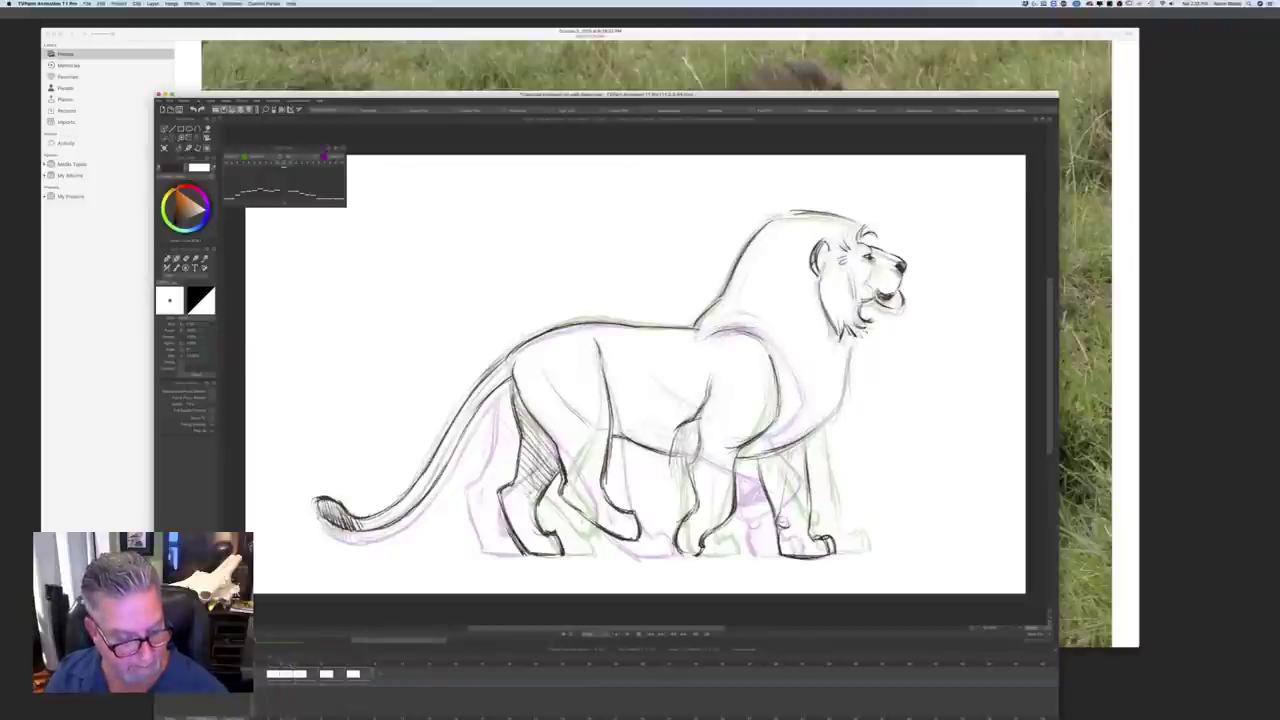
Step: Flip back and forth between the lion's in-between and the raised-foreleg pose to compare the head's position
key("space")
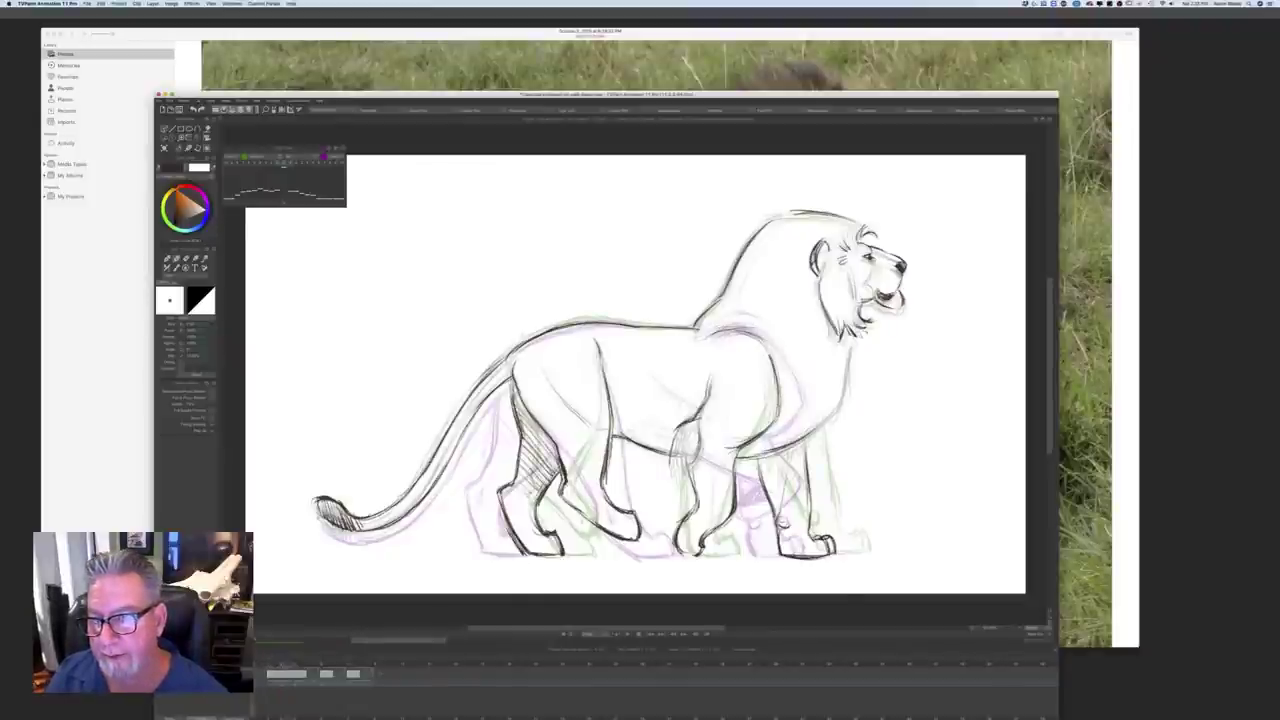
key("Right")
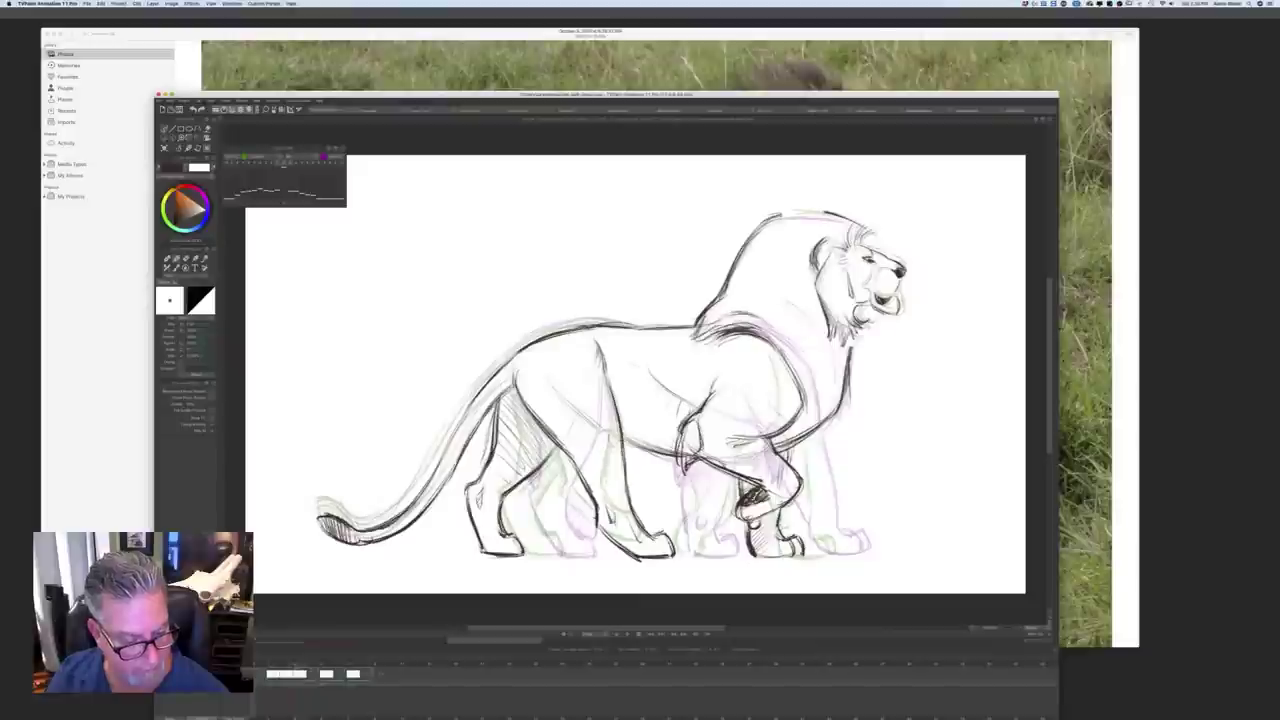
key("Left")
key("Left")
key("Right")
key("Right")
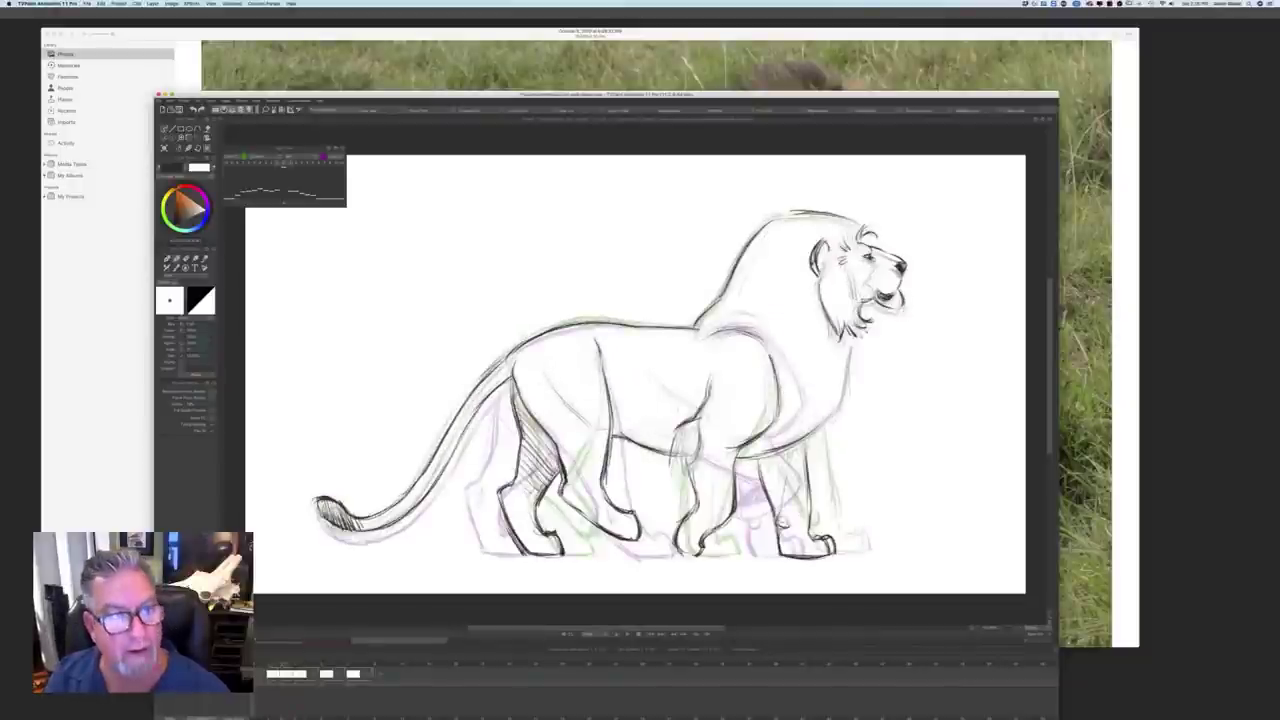
Step: Undo back to the head selection in the raised-foreleg pose, rotate the head slightly upward and apply the transform
key("Right")
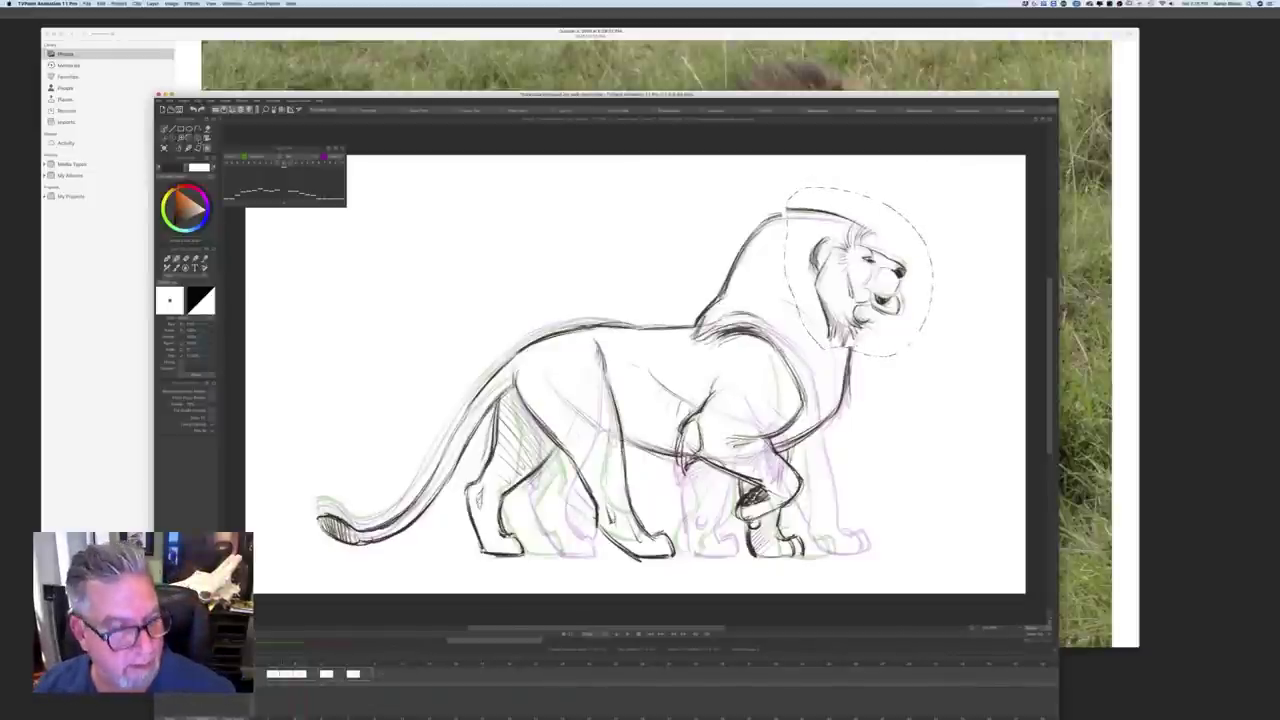
left_click(204, 145)
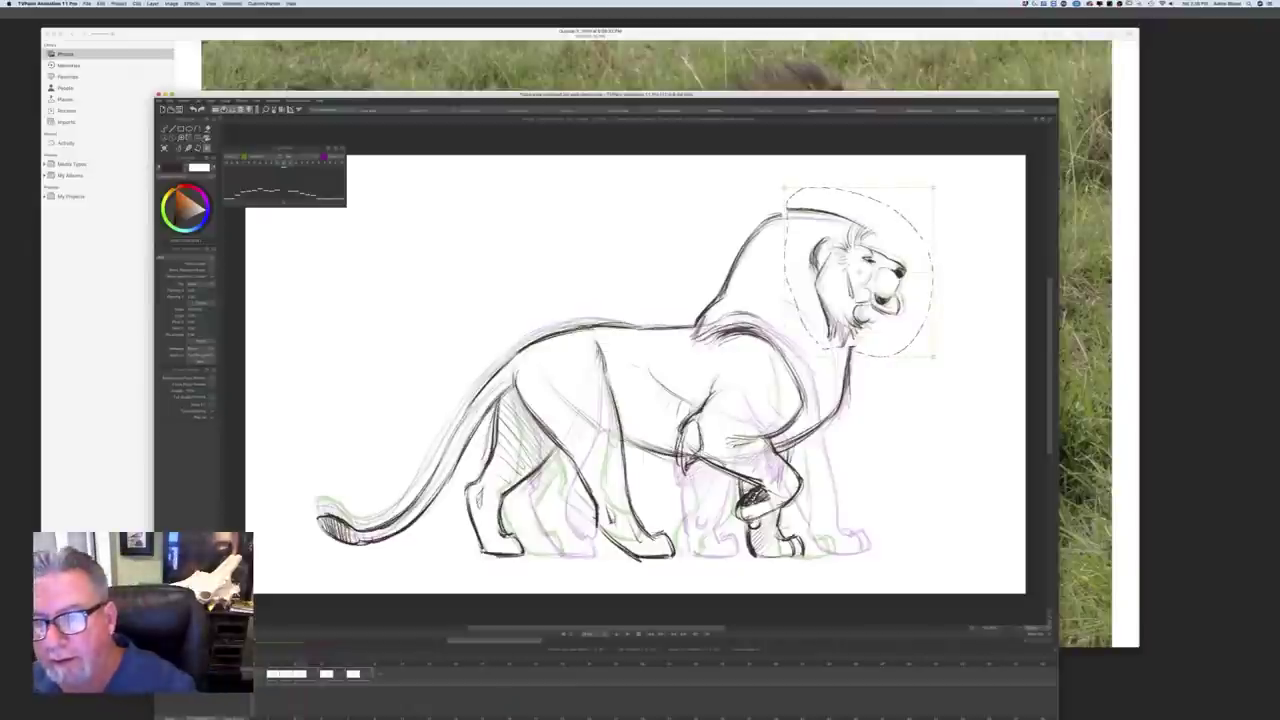
left_click_drag(932, 272, 932, 264)
left_click_drag(859, 349, 860, 349)
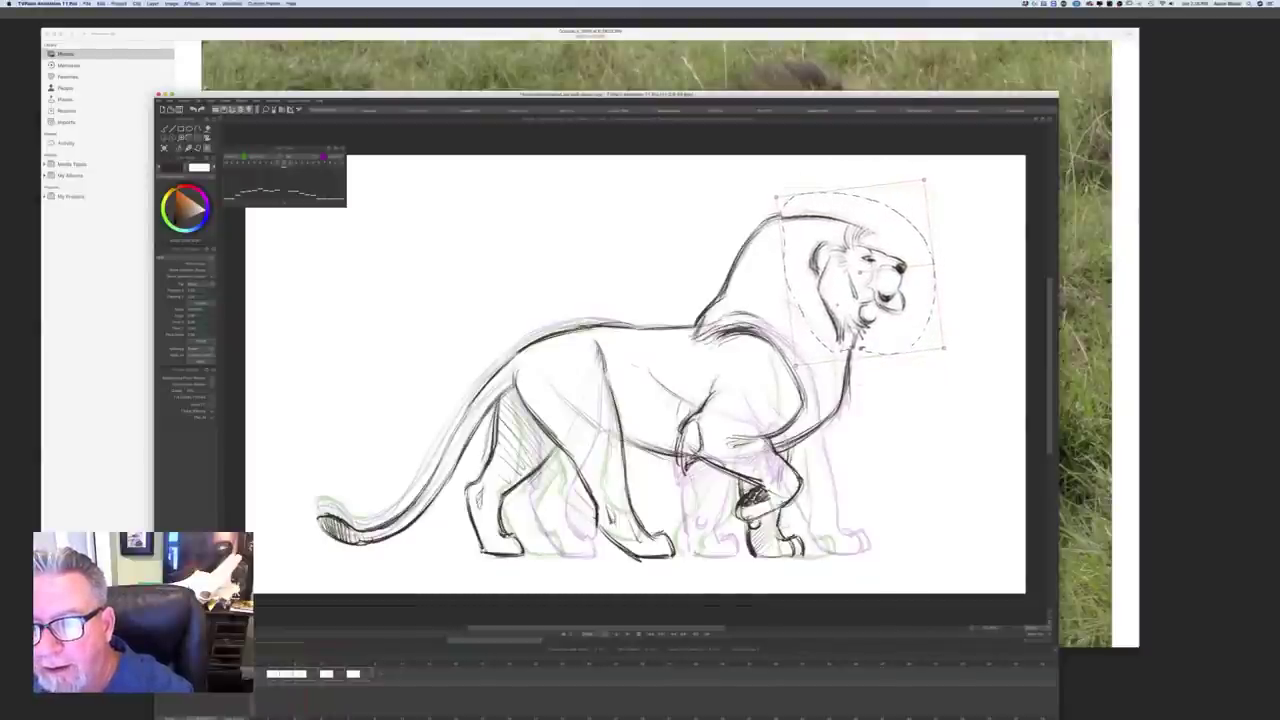
left_click_drag(934, 265, 933, 263)
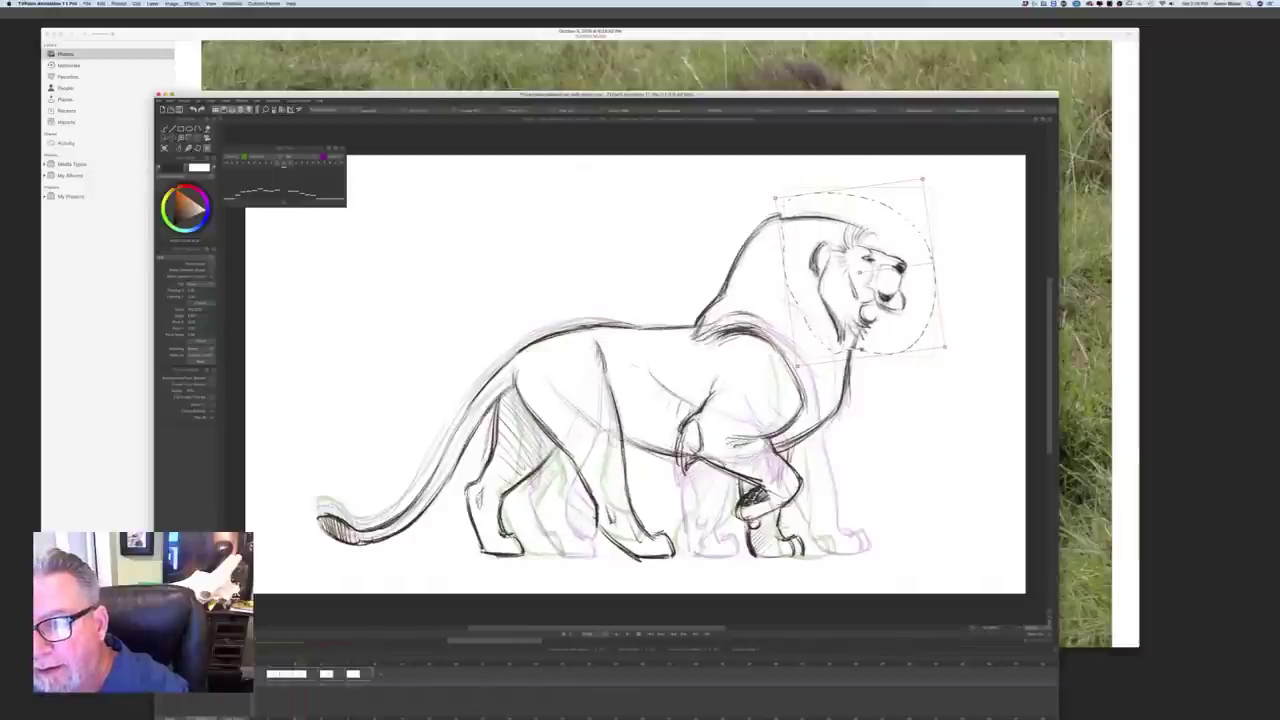
left_click_drag(862, 349, 863, 350)
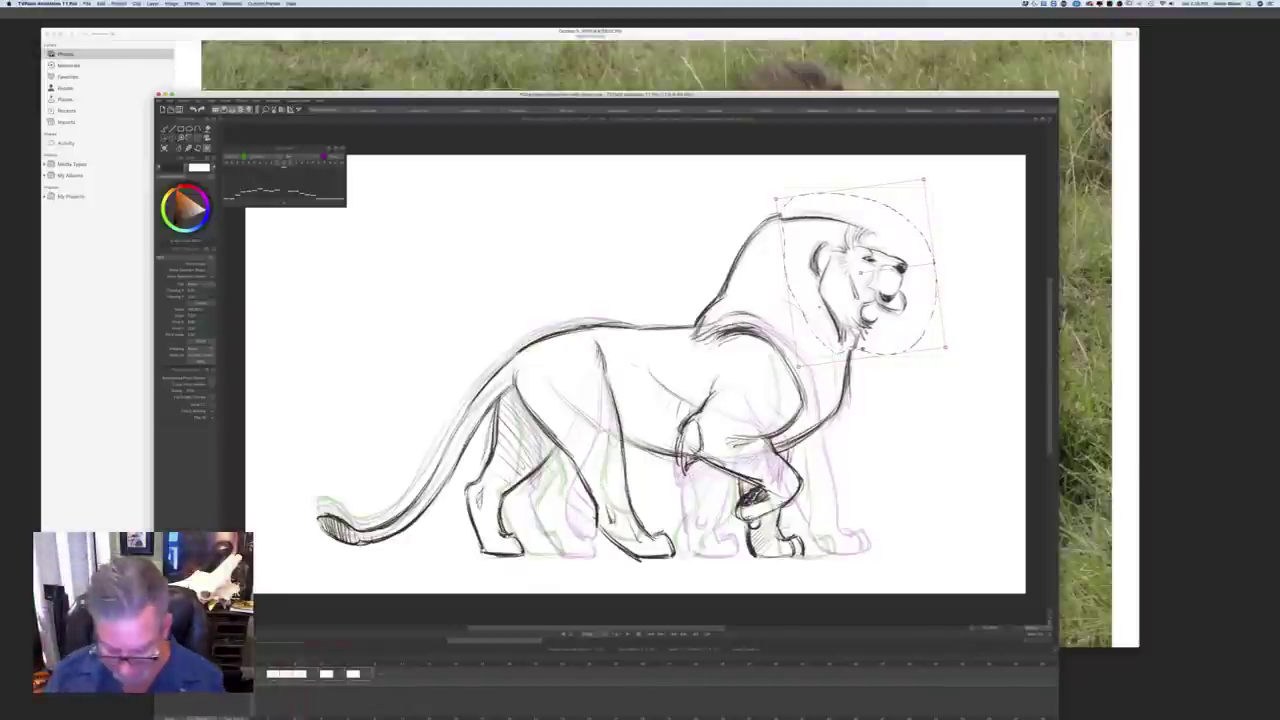
key("Return")
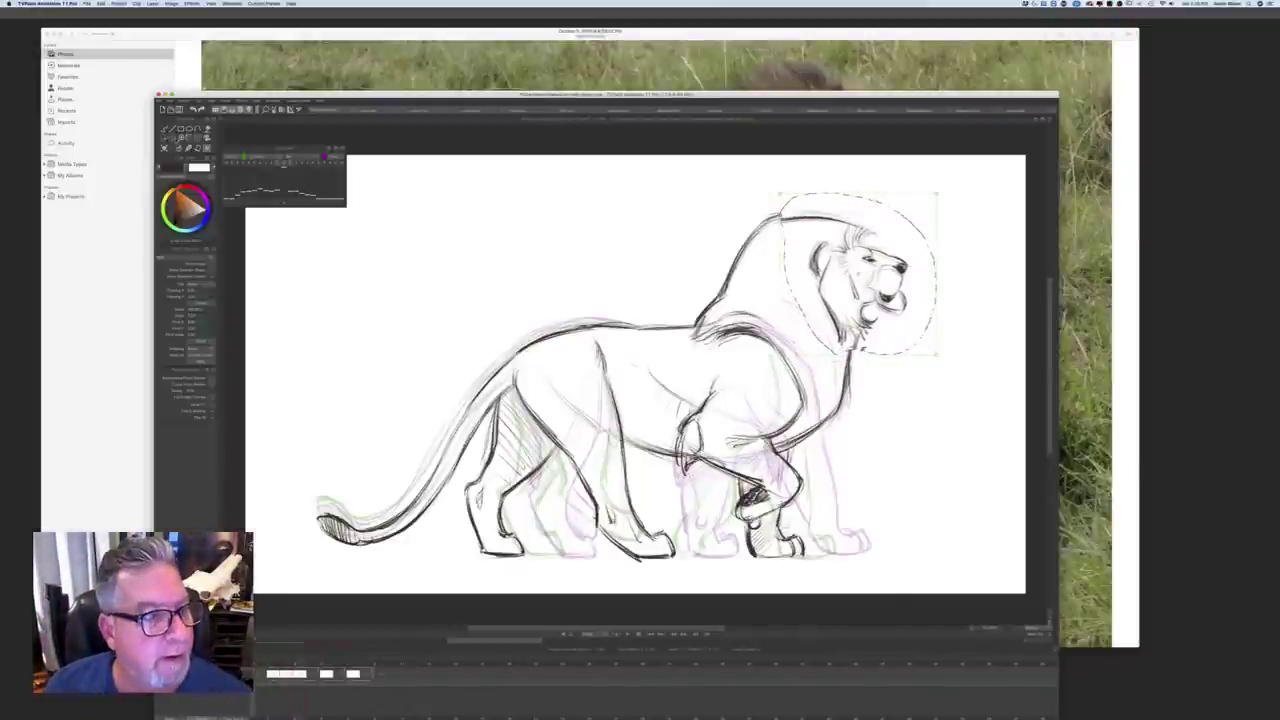
Step: Clear the head selection, erase the overlapping line at the top of the mane and return to the brush
left_click(182, 137)
left_click(197, 207)
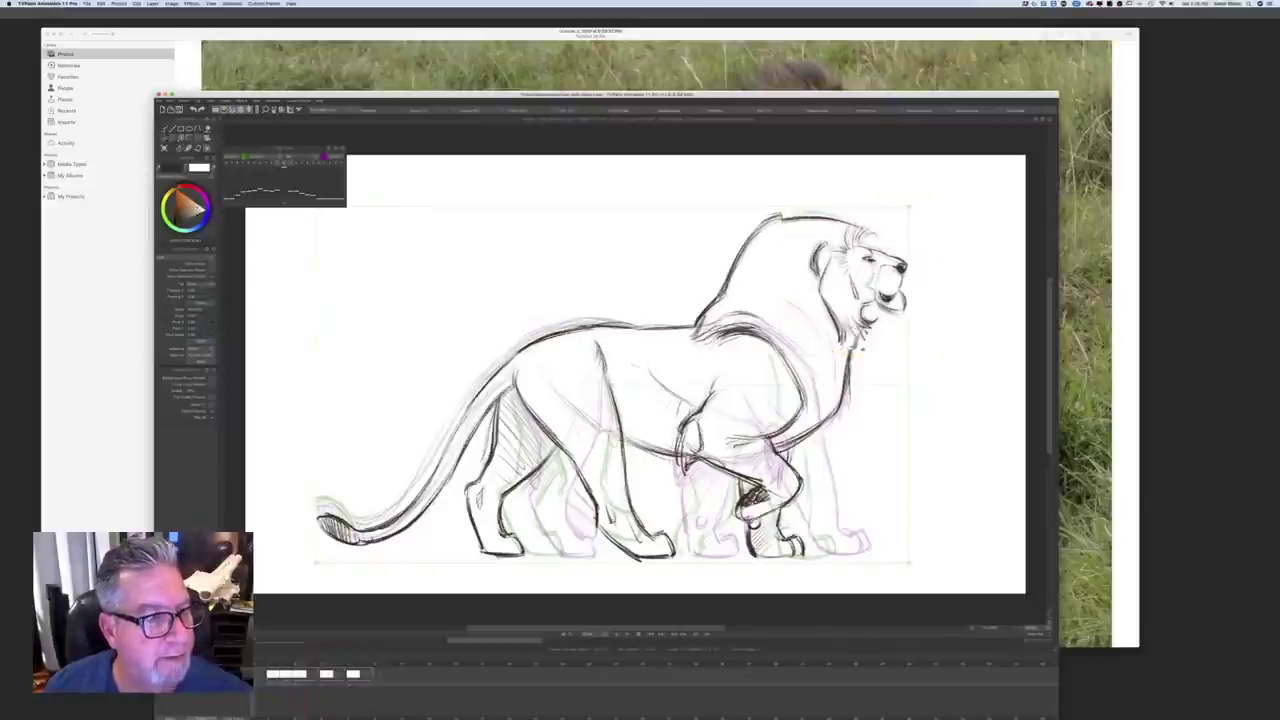
left_click(186, 148)
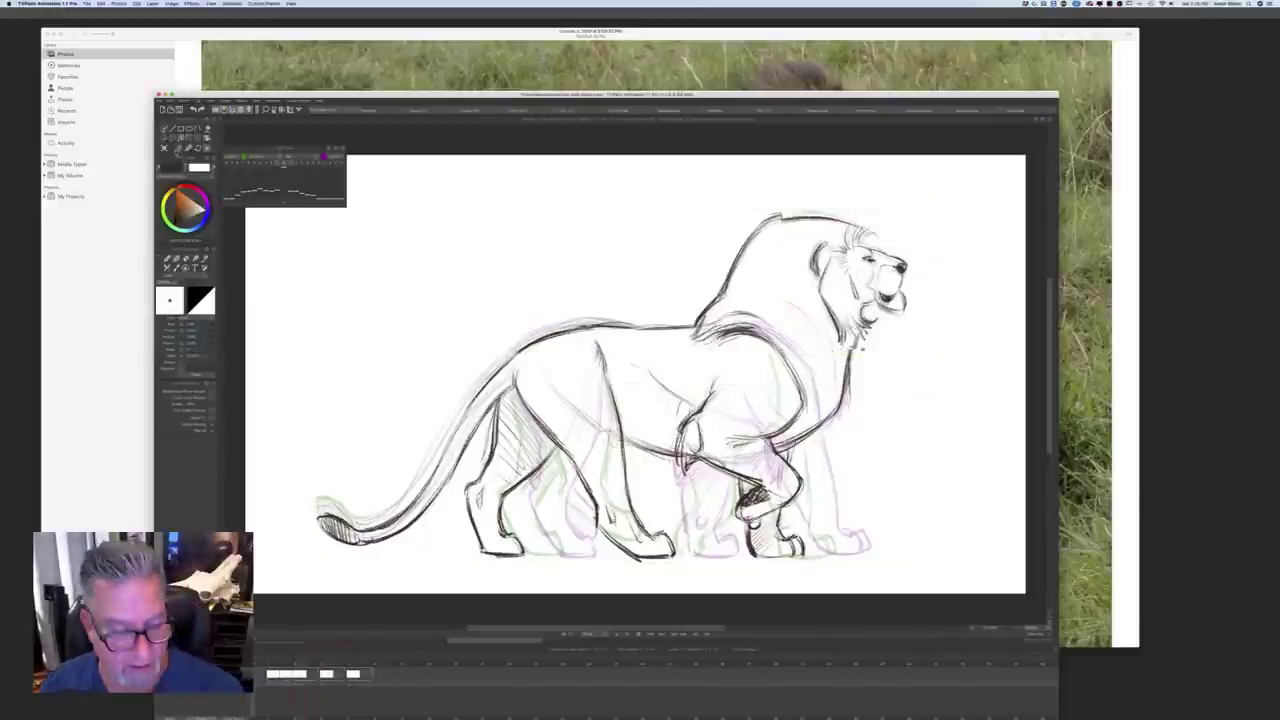
left_click(817, 110)
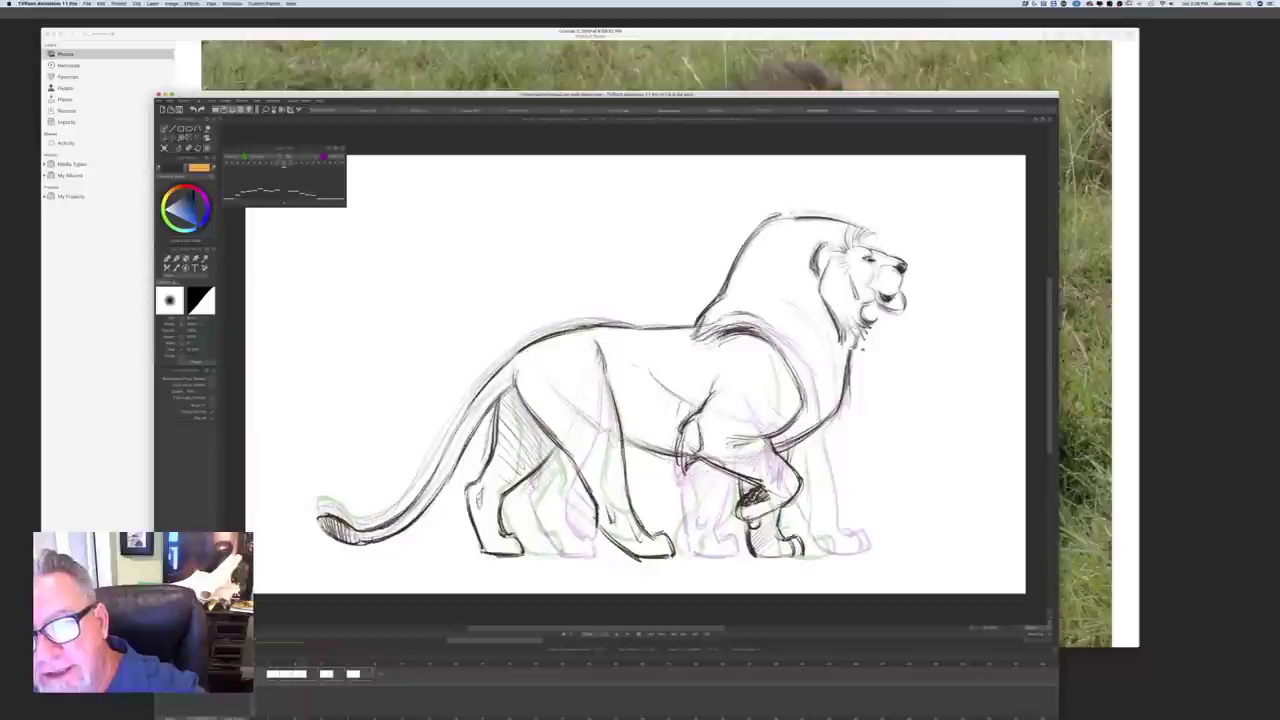
key("b")
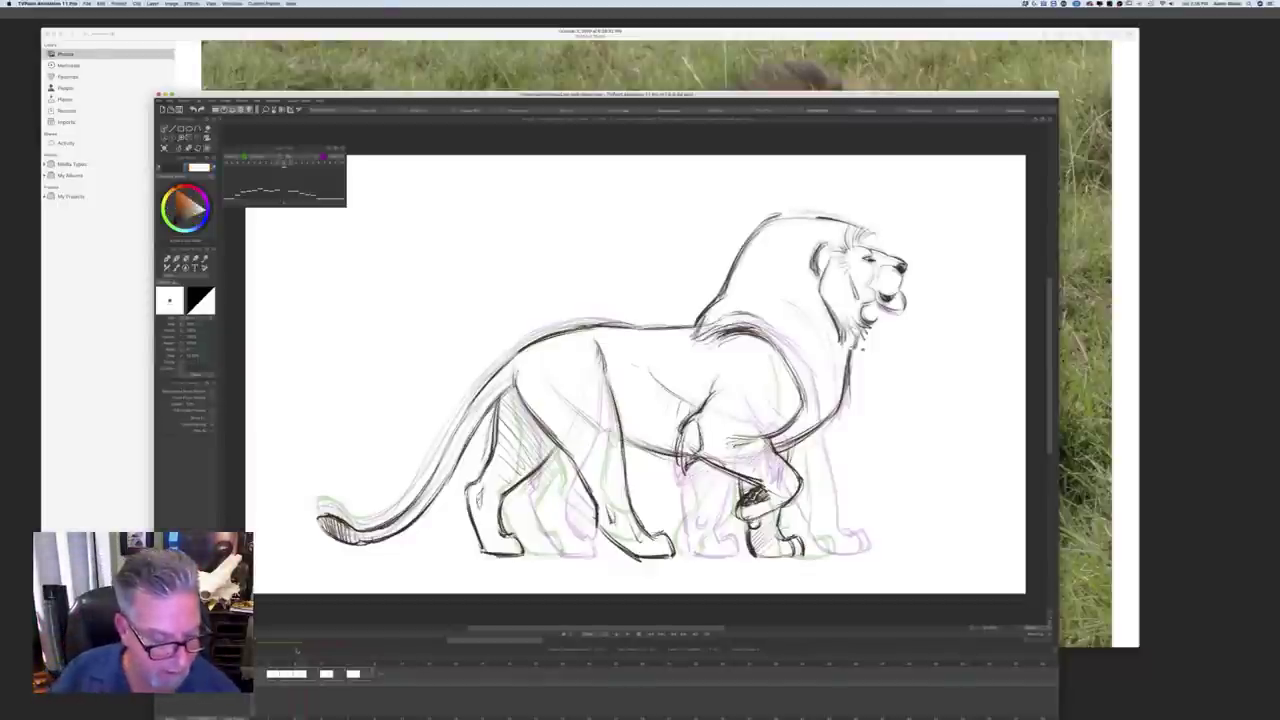
Step: Flip repeatedly through the lion's first pose, in-between and raised-foreleg pose to examine the motion of the head
key("Left")
key("Left")
key("Right")
key("Right")
key("Left")
key("Left")
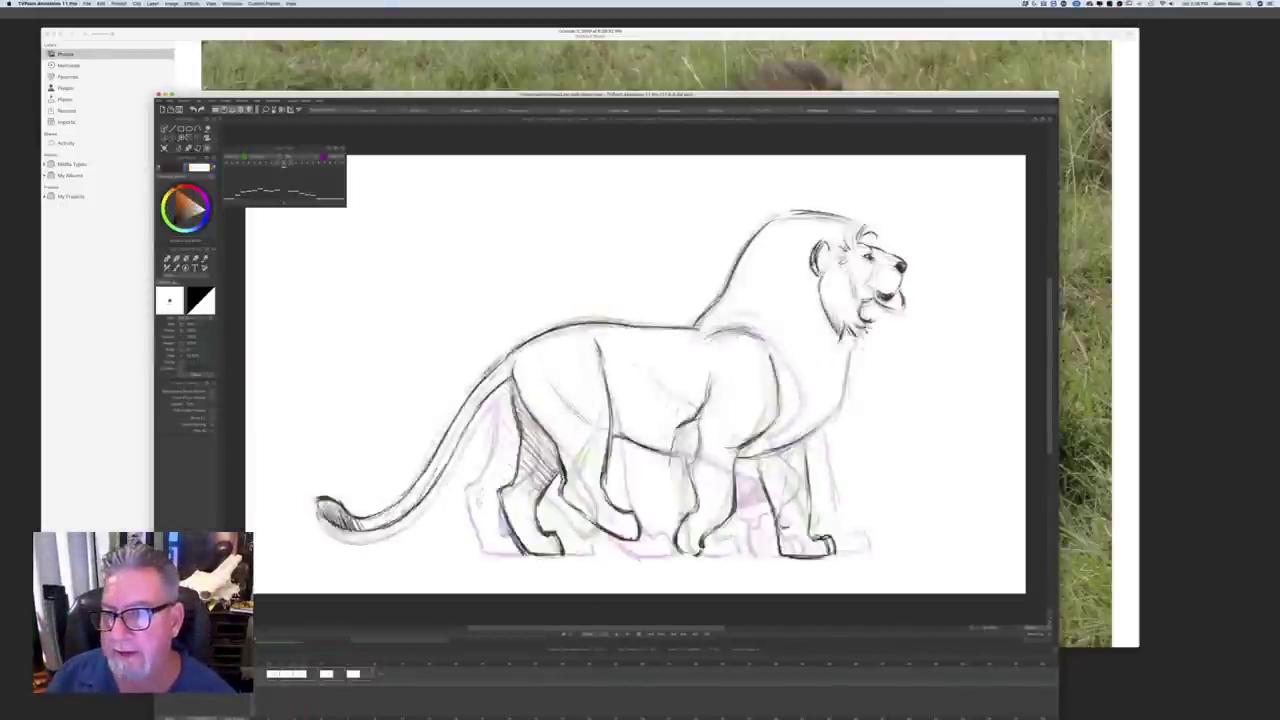
key("Right")
key("Right")
key("Right")
key("Right")
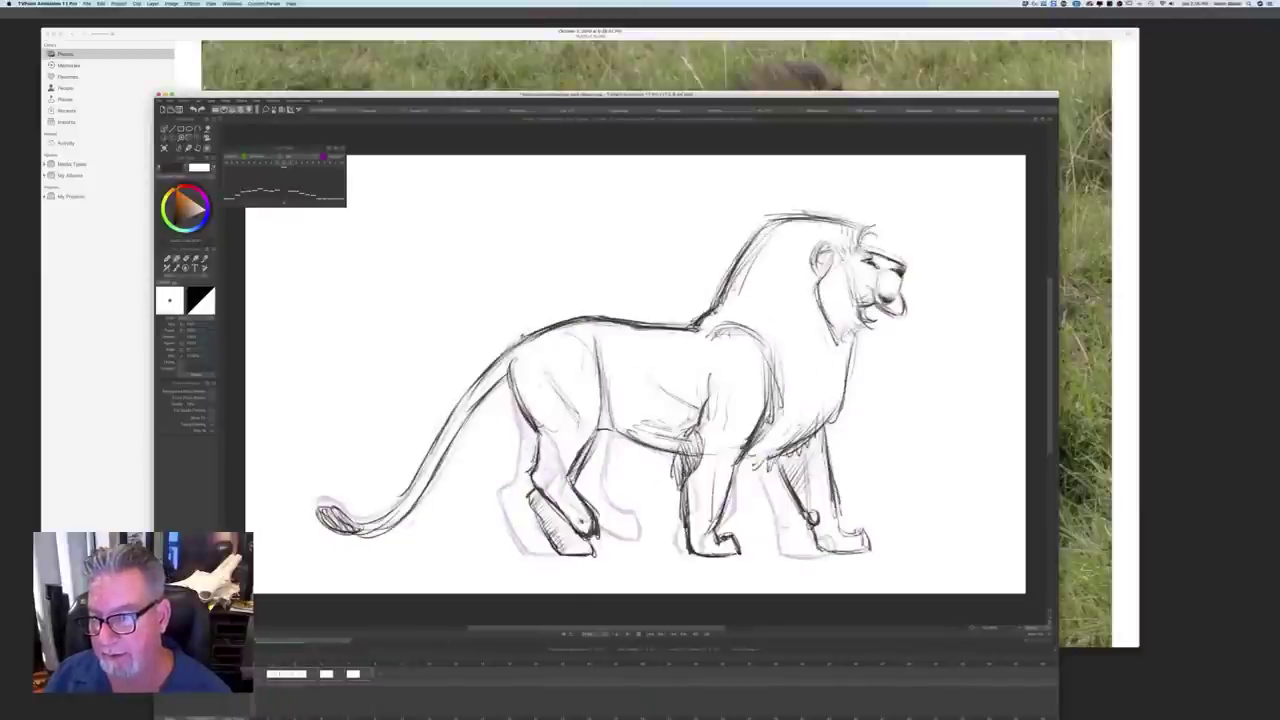
key("Right")
key("Right")
key("Right")
key("Right")
key("Right")
key("Right")
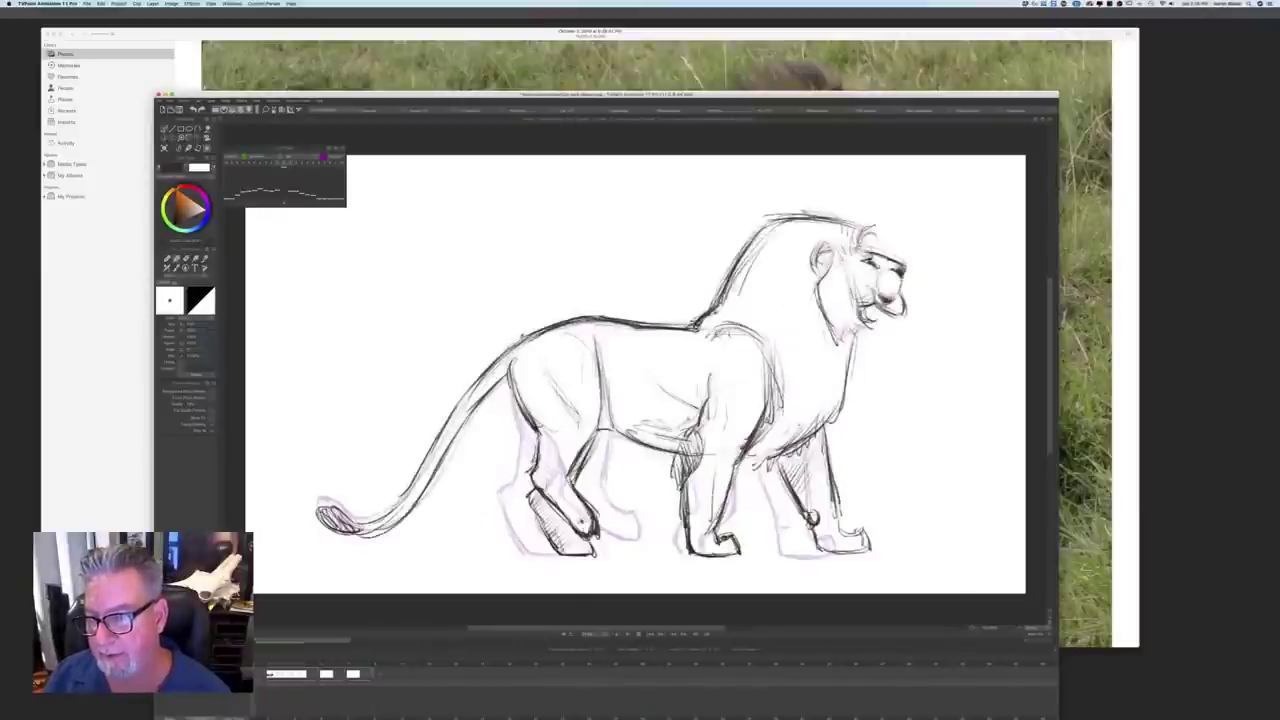
key("Left")
key("Left")
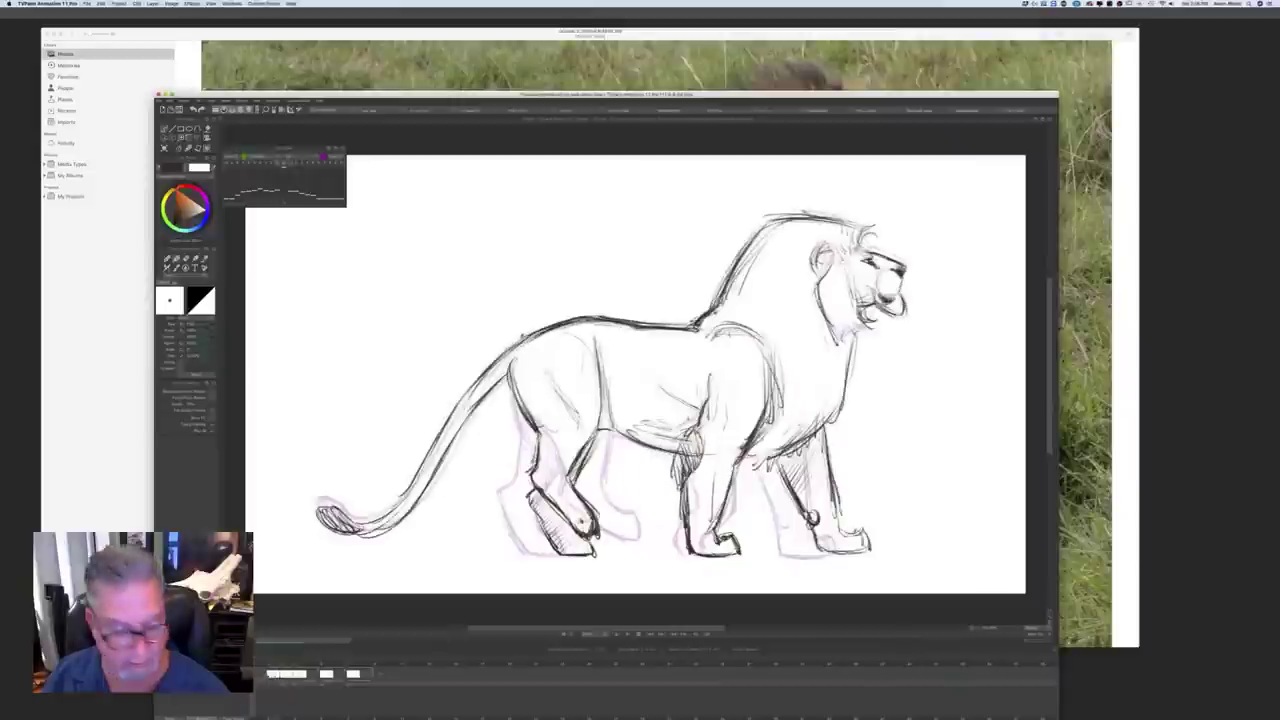
key("Right")
key("Right")
key("Right")
key("Right")
key("Right")
key("Right")
key("Right")
key("Right")
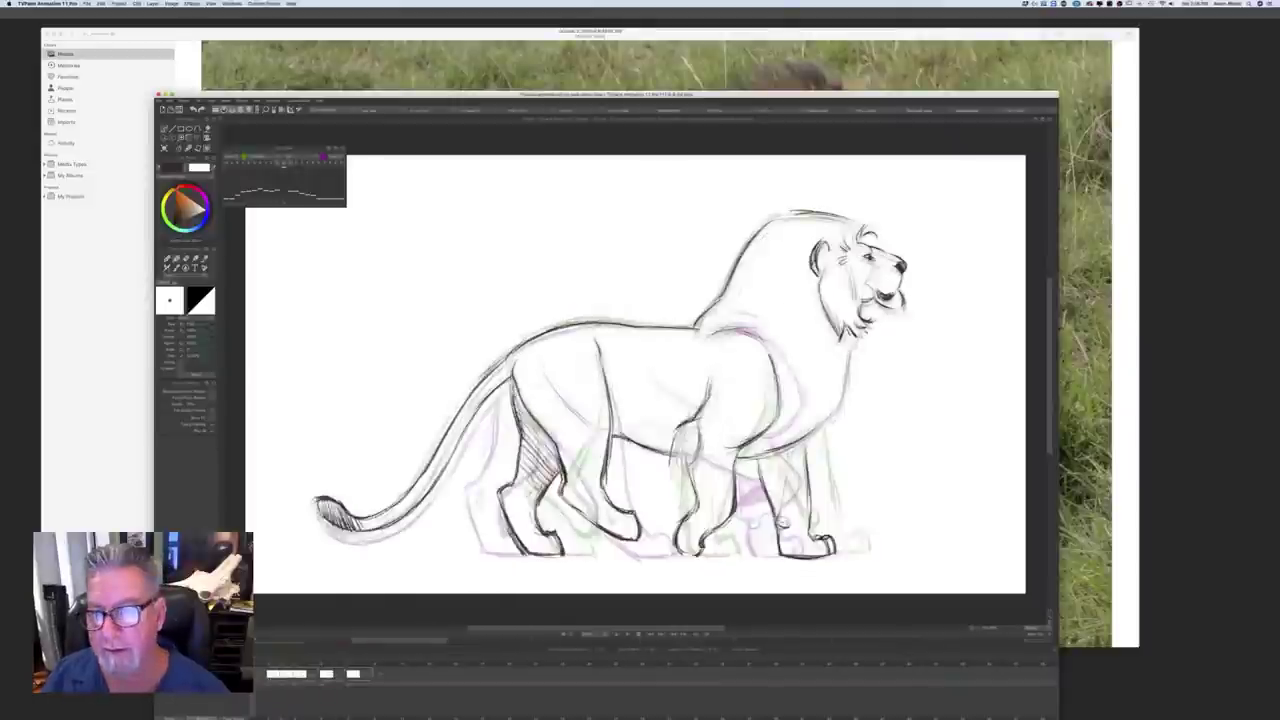
key("Right")
key("Right")
key("Right")
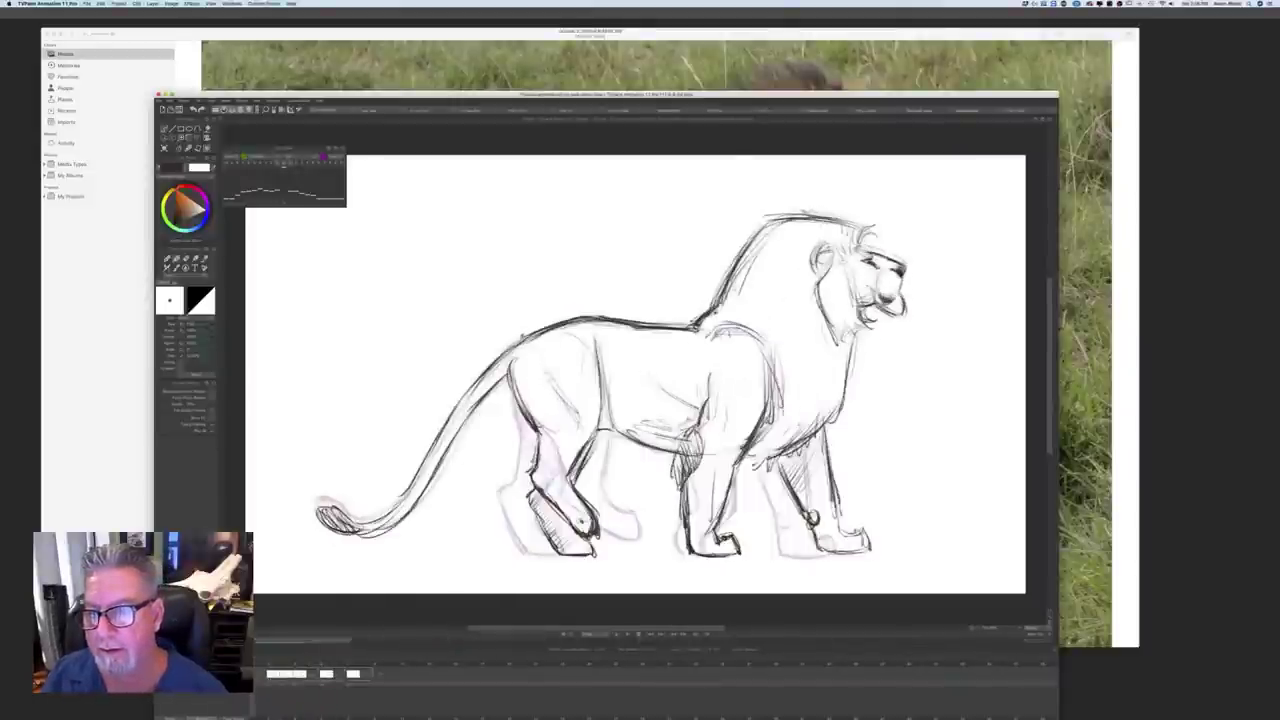
key("Right")
key("Right")
key("Right")
key("Right")
key("Right")
key("Right")
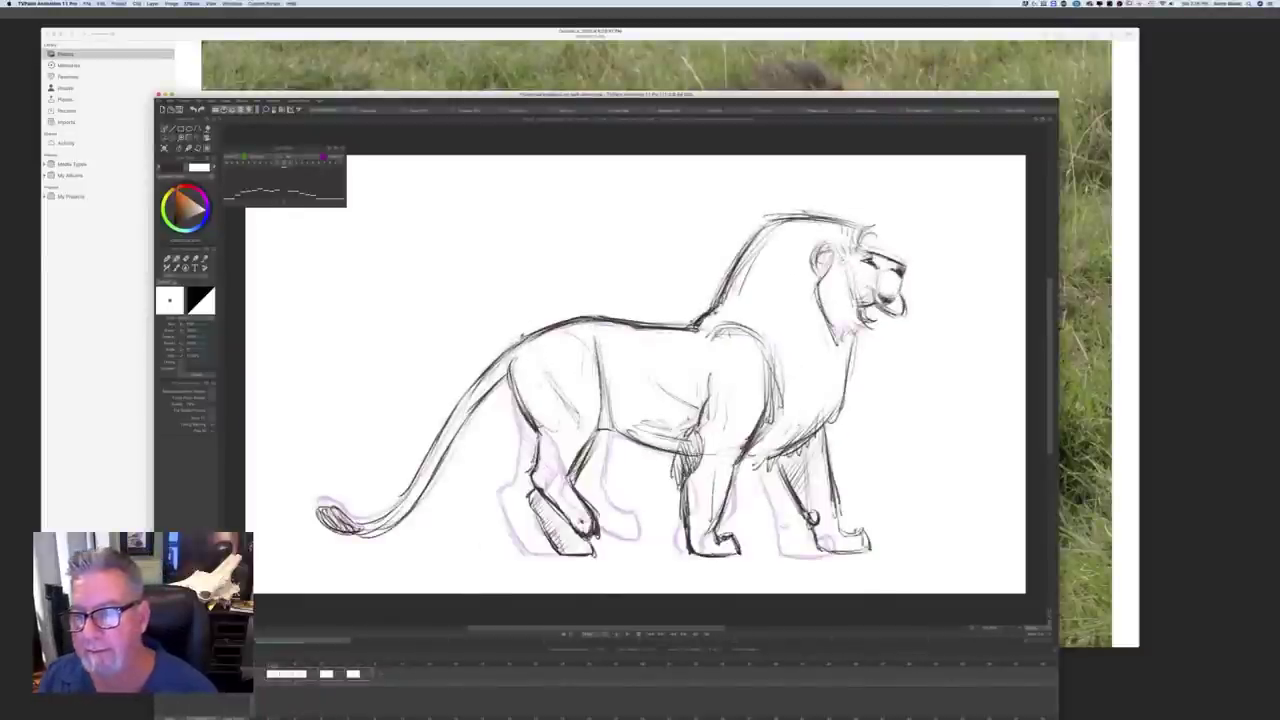
key("Right")
key("Right")
key("Right")
key("Right")
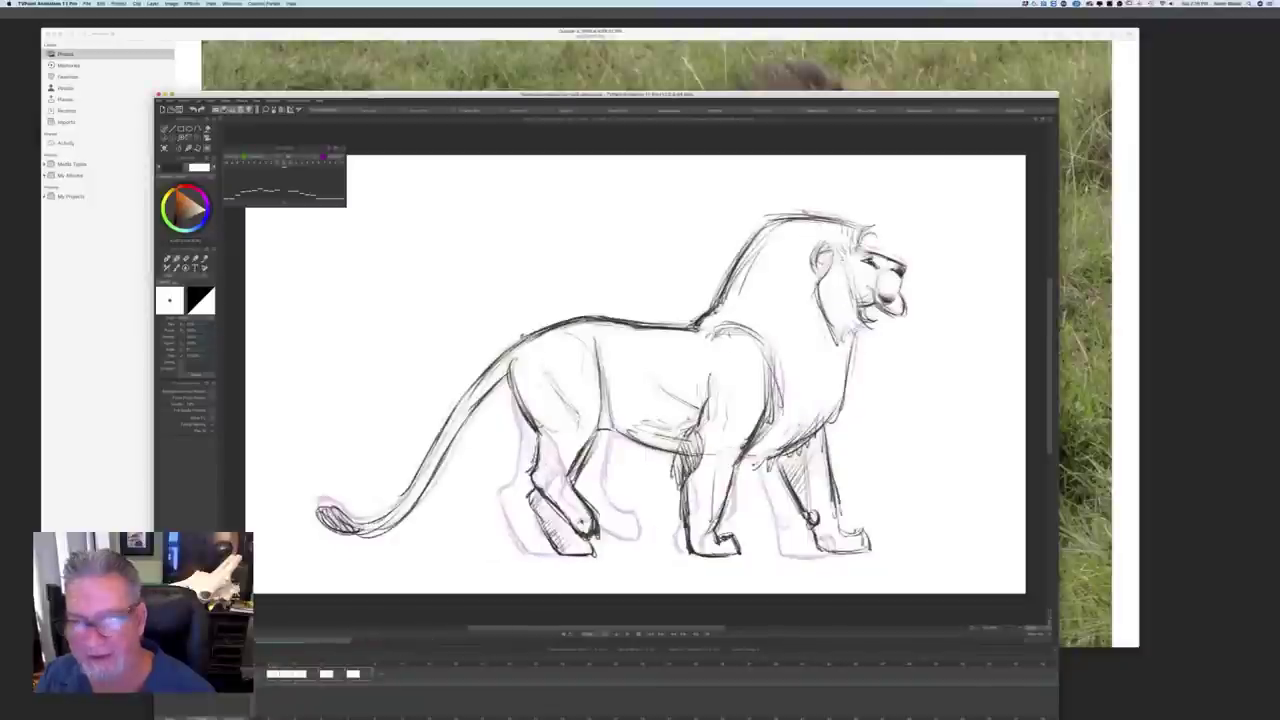
key("Right")
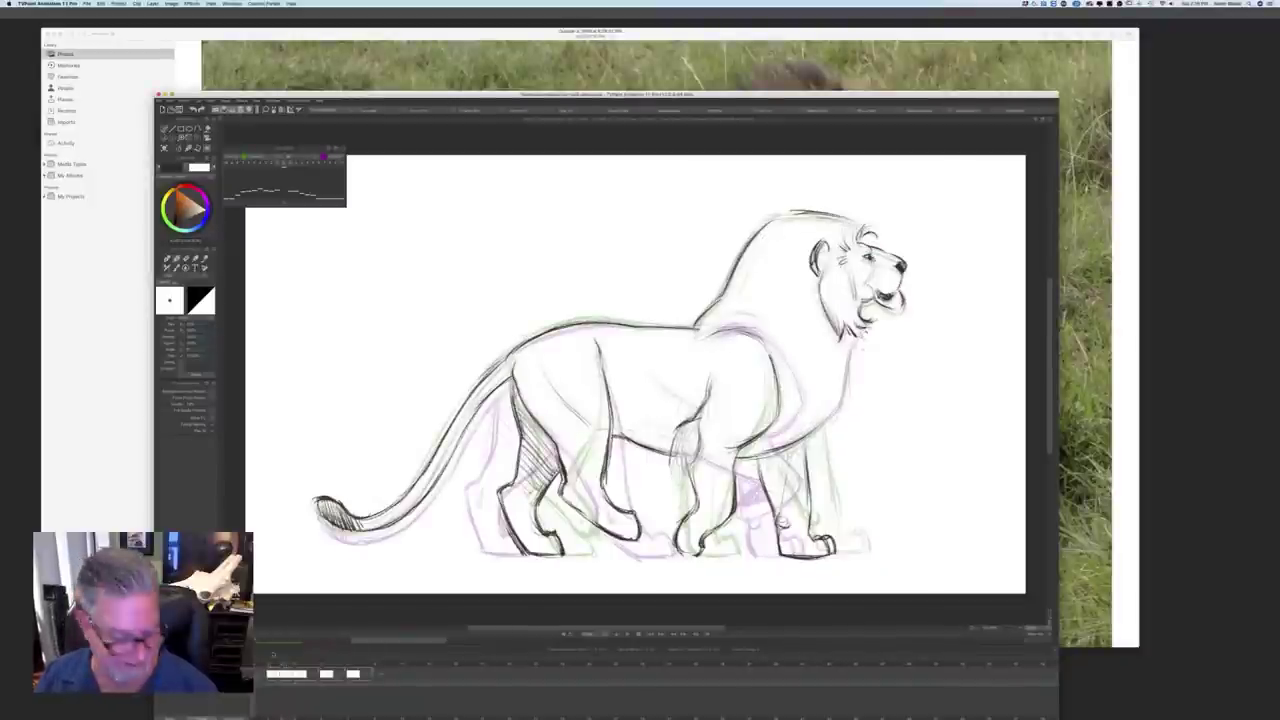
key("Right")
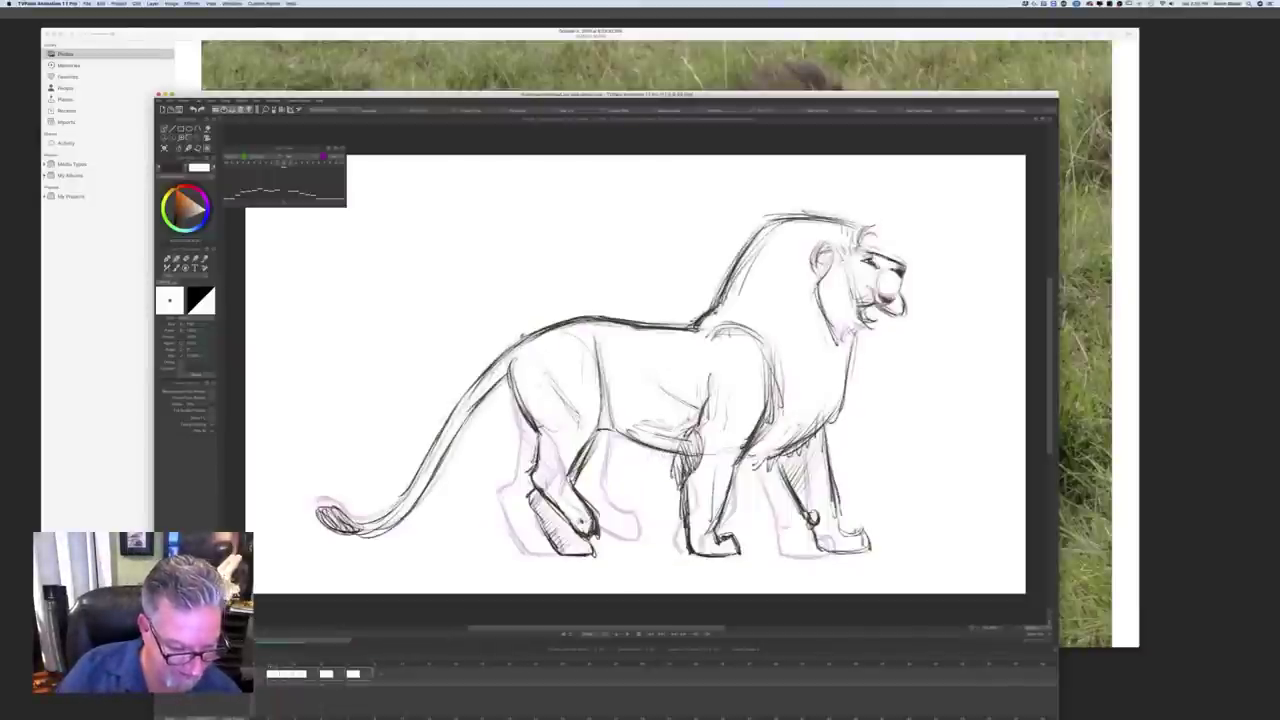
key("Right")
key("Right")
key("Right")
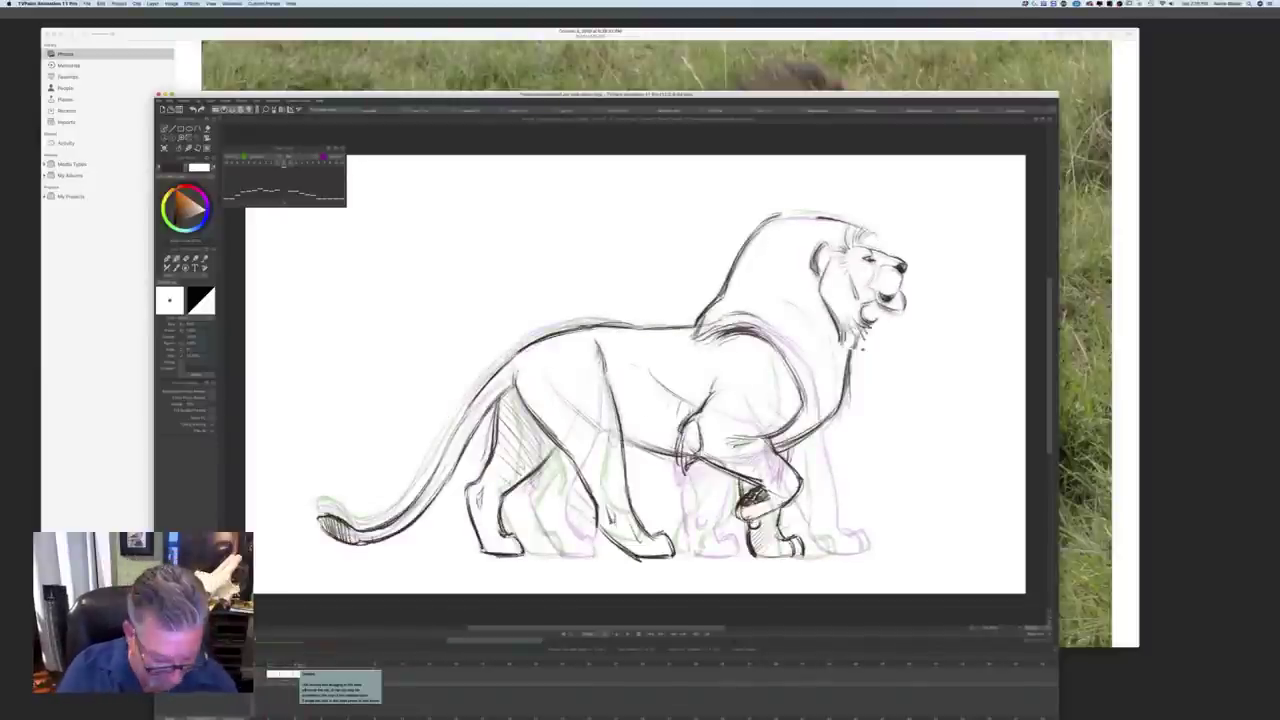
Step: Restore the head selection in the raised-foreleg pose, nudge the head slightly up and back toward the body, and clear the selection
left_click_drag(783, 218, 786, 226)
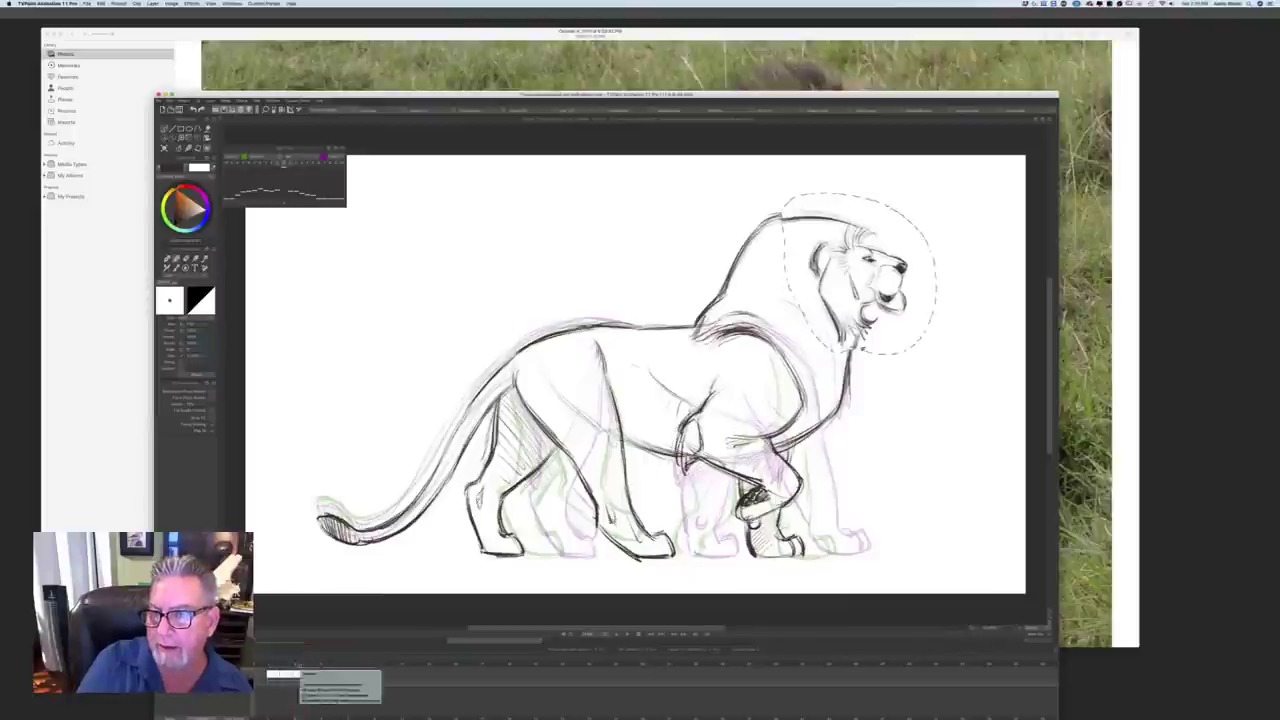
key("Up")
key("Left")
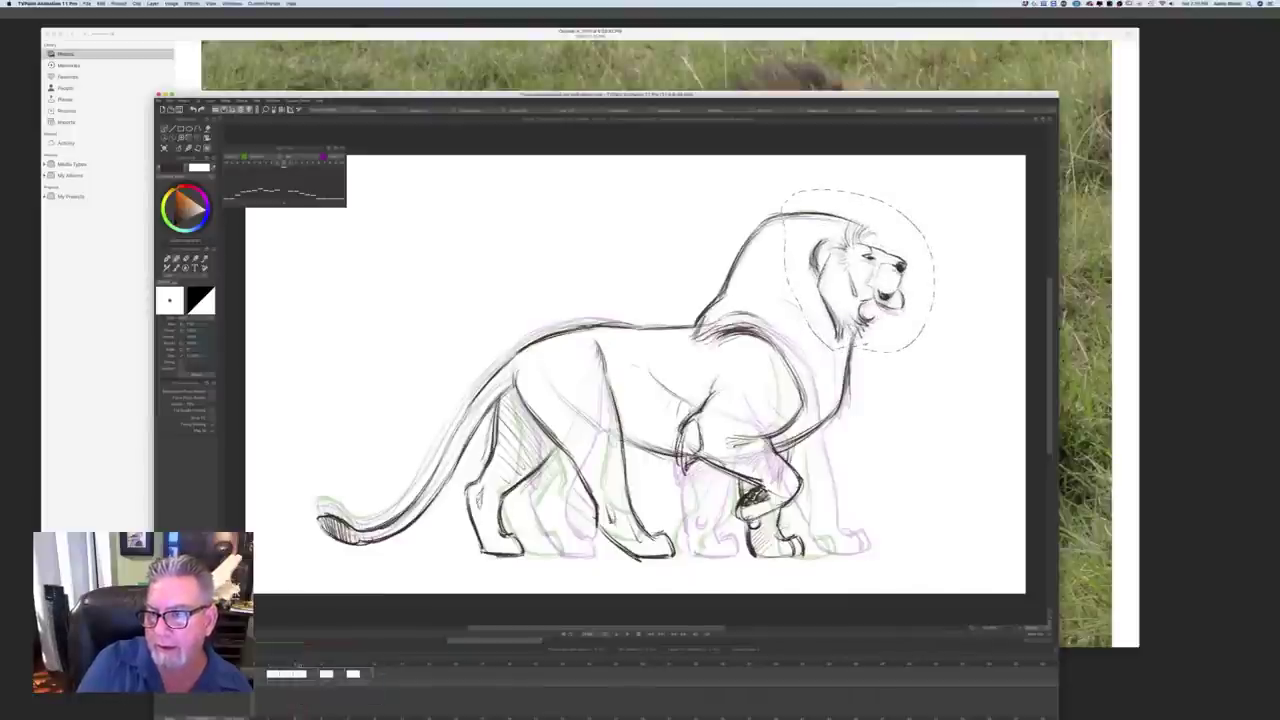
left_click(172, 138)
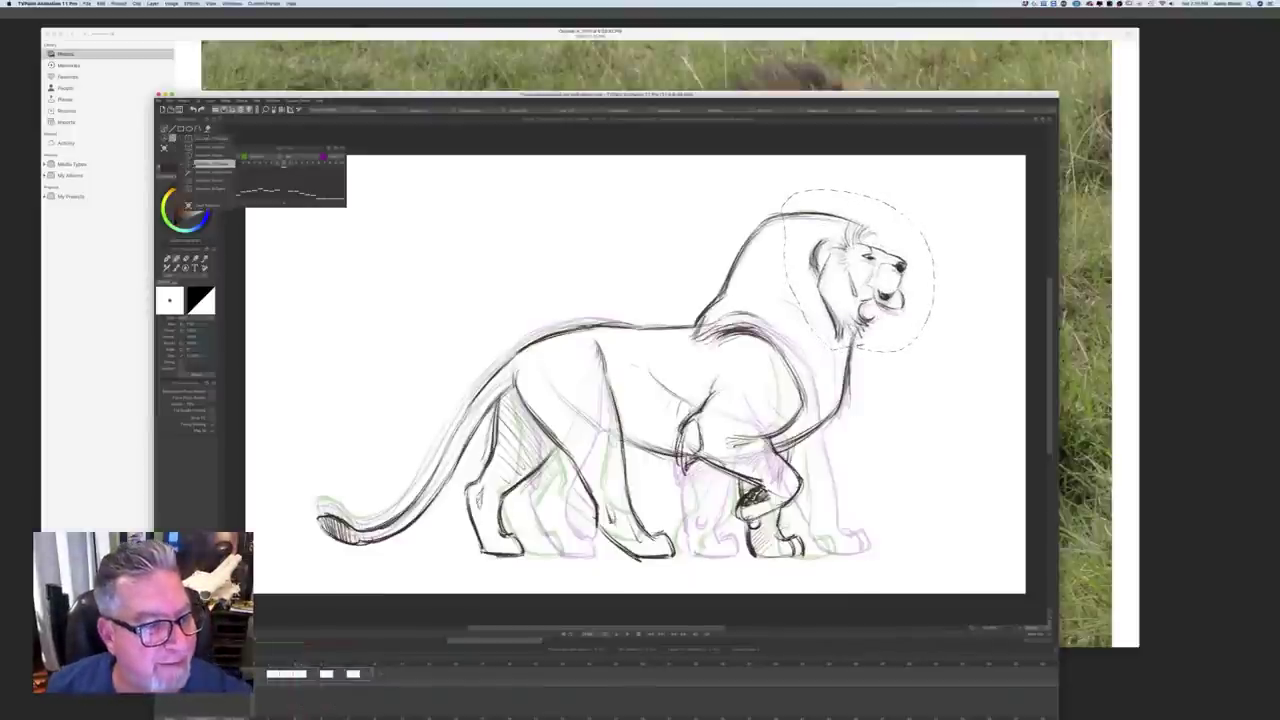
left_click(207, 206)
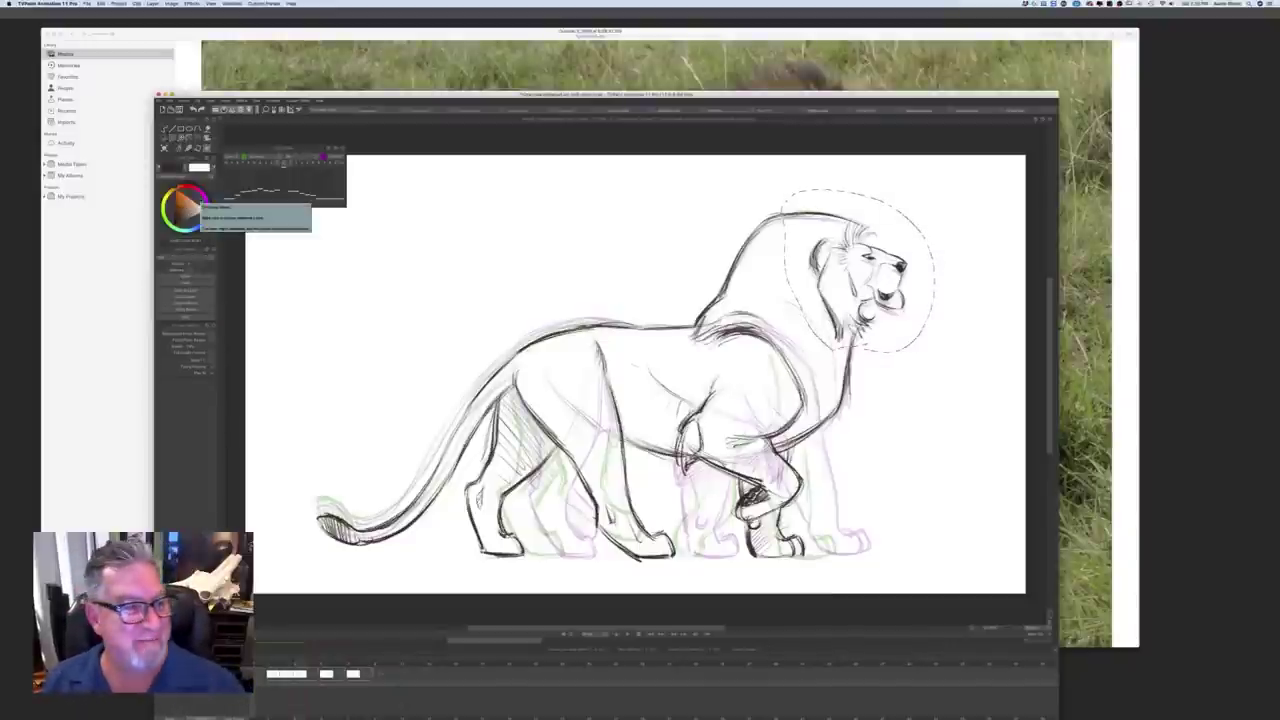
left_click(172, 138)
left_click(208, 206)
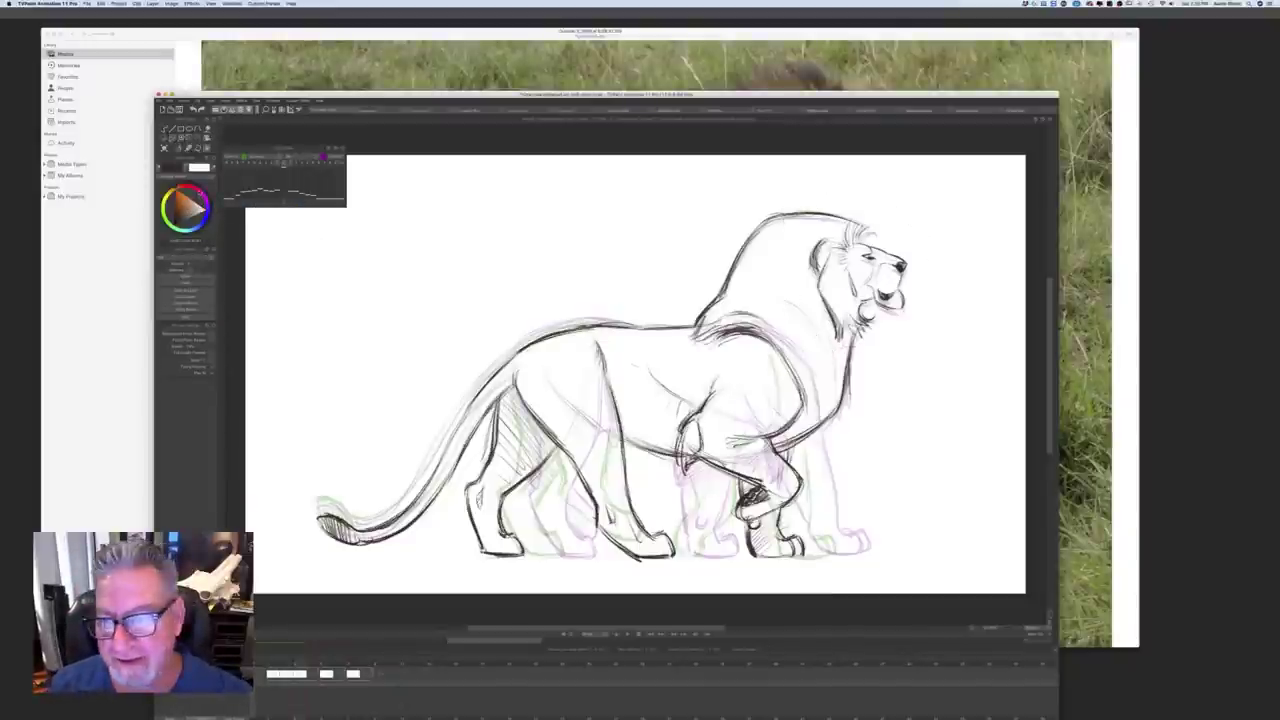
key("Left")
key("Left")
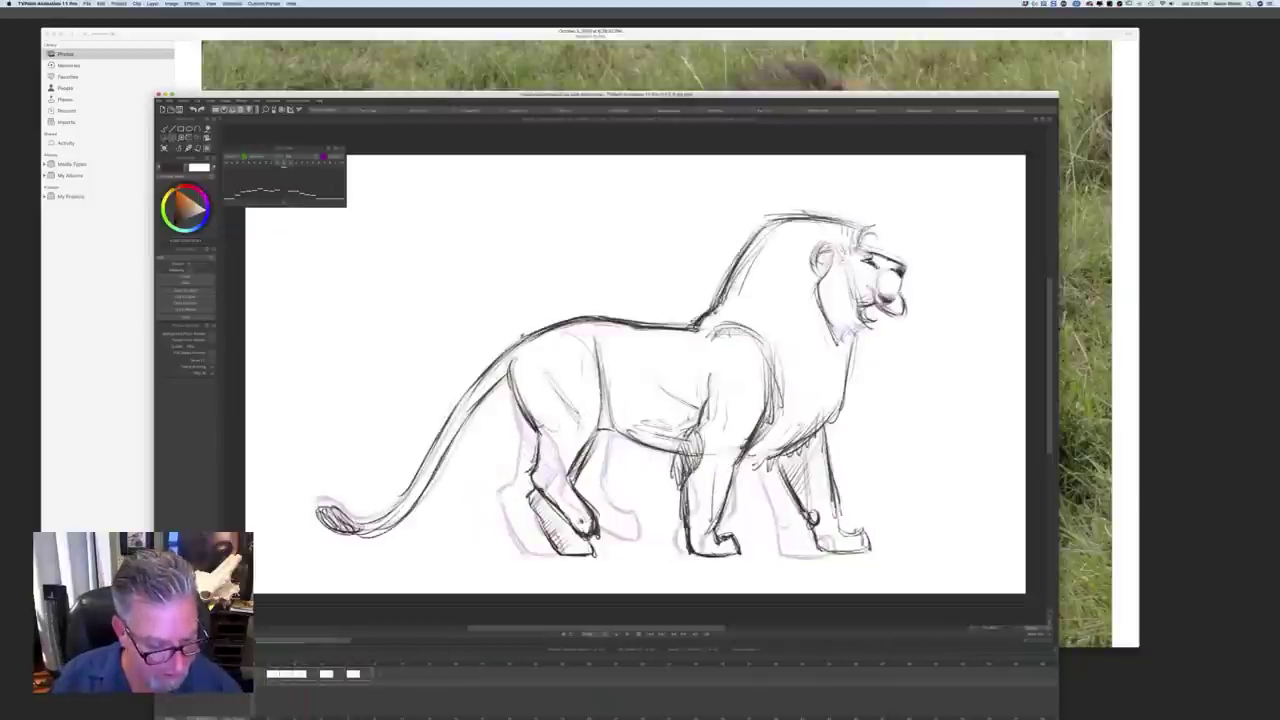
Step: Flip through the lion's first pose, in-between and raised-foreleg pose to examine how the head moves
key("Right")
key("Right")
key("Right")
key("Left")
key("Left")
key("Left")
key("Right")
key("Right")
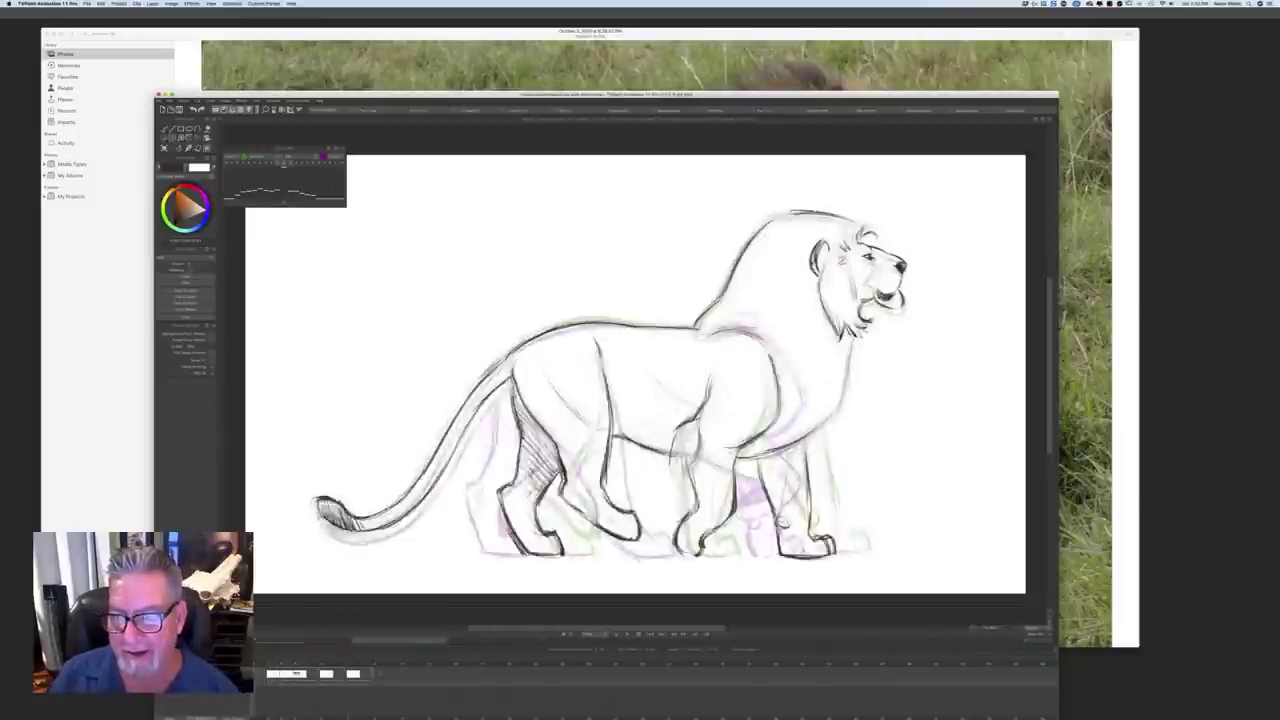
key("Right")
key("Right")
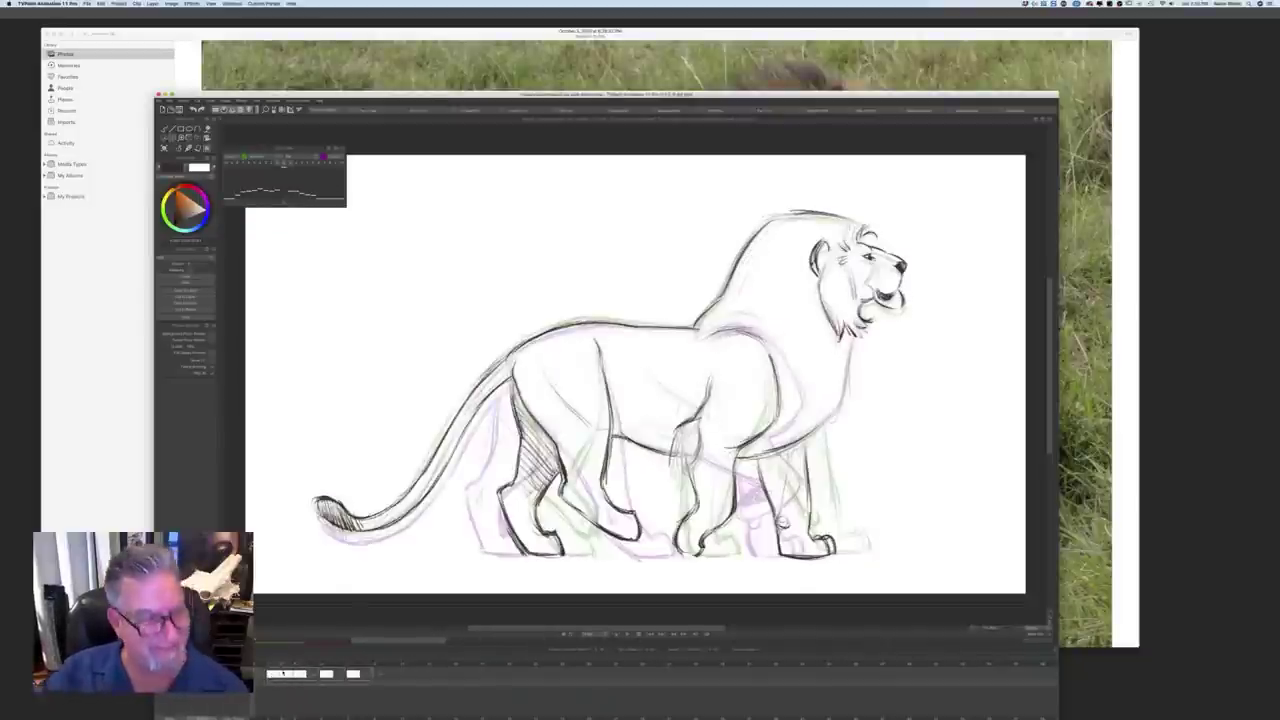
Step: Lasso the lion's head and front of the mane in the in-between drawing and activate the Transform tool on it
left_click(172, 138)
left_click(171, 142)
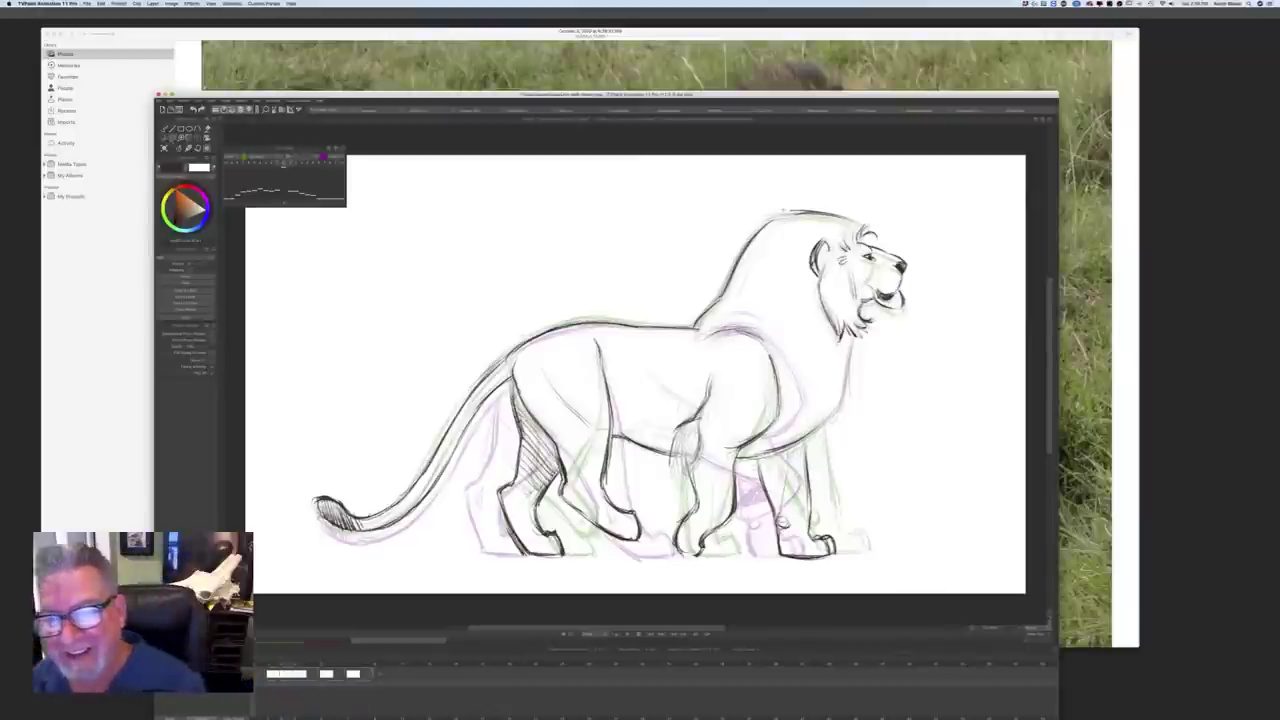
mouse_move(786, 202)
left_mouse_down()
mouse_move(791, 305)
mouse_move(838, 345)
mouse_move(933, 318)
mouse_move(895, 213)
mouse_move(785, 207)
left_mouse_up()
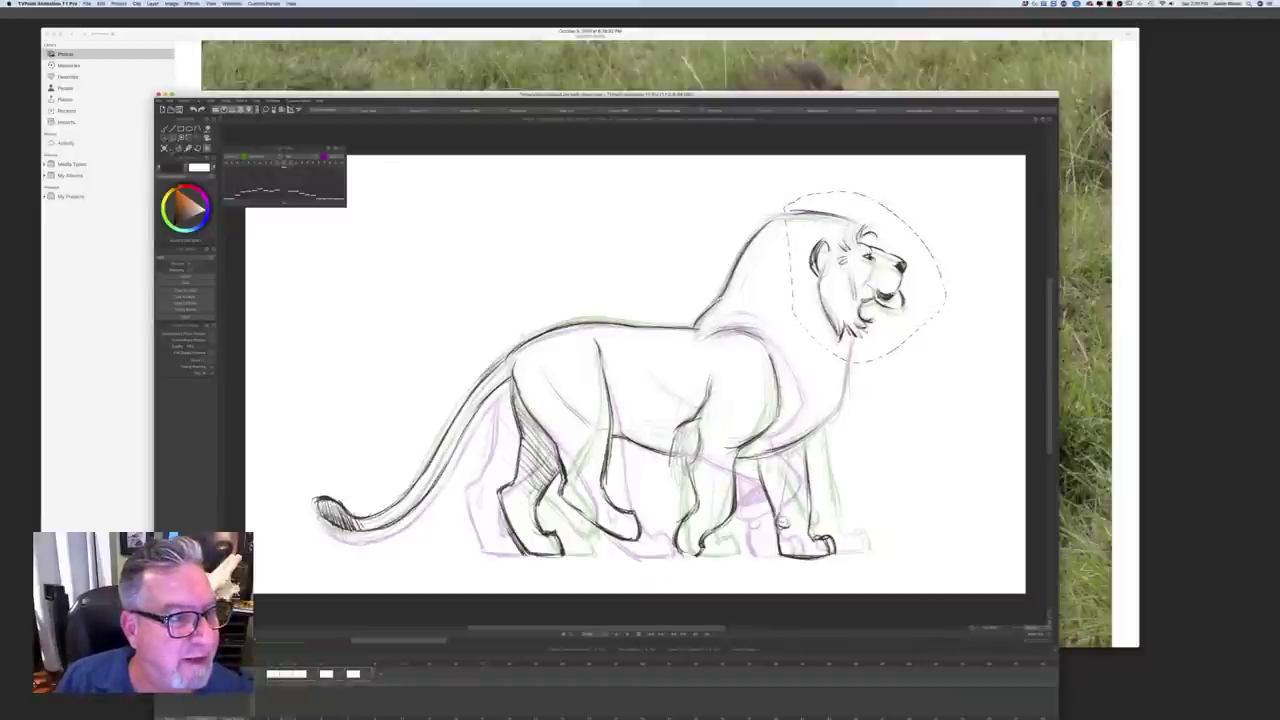
left_click(197, 145)
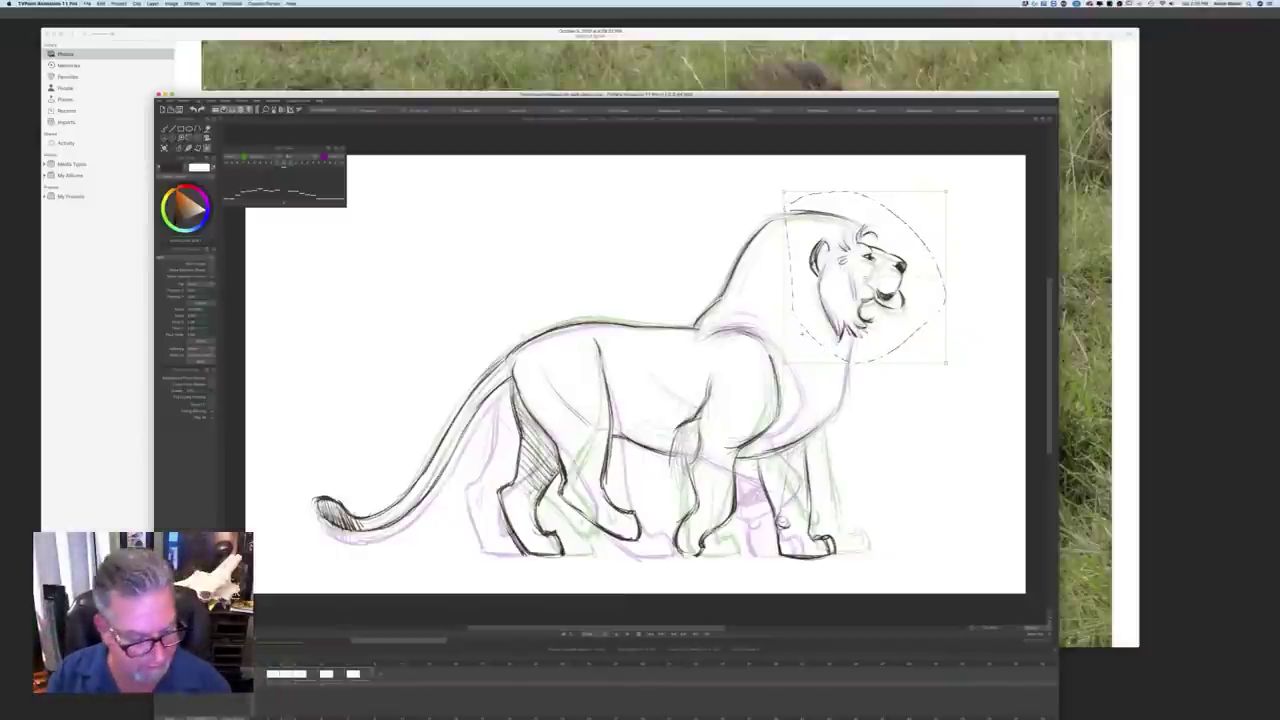
Step: Compare the selected head's position in the in-between with the heads in the first and raised-foreleg poses
key("Left")
key("Right")
key("Right")
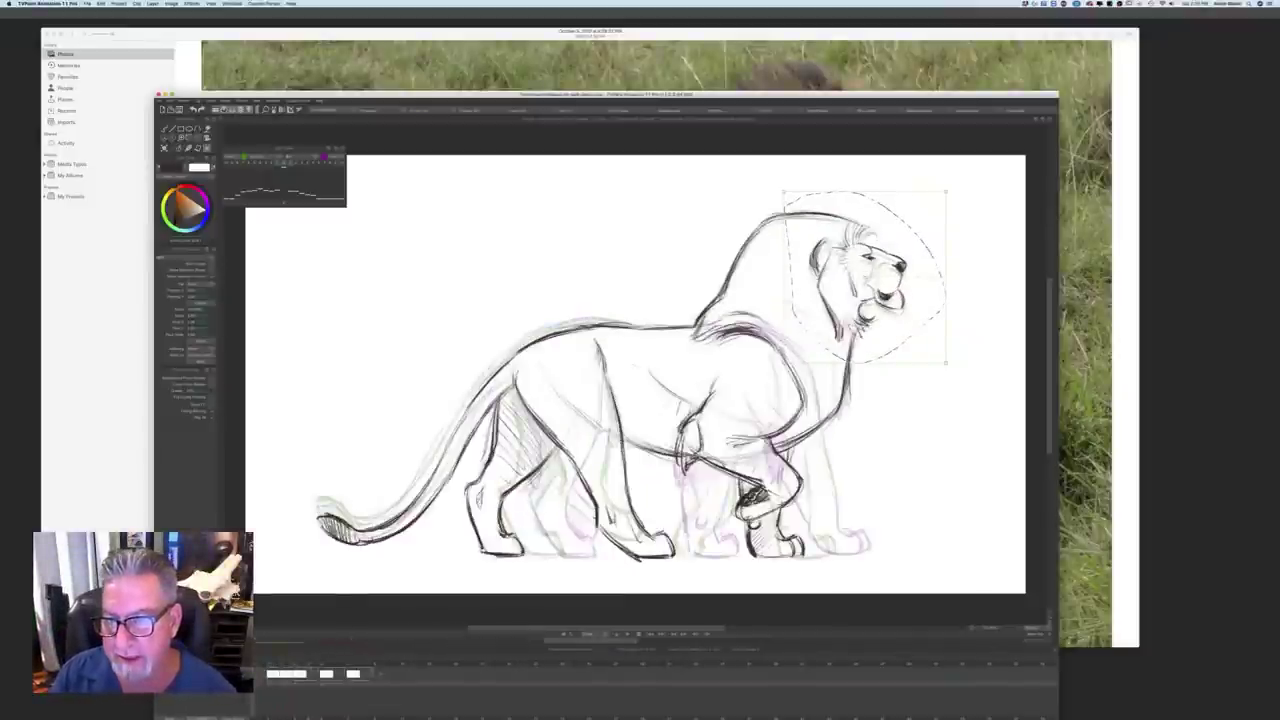
key("Left")
key("Left")
key("Left")
key("Right")
key("Right")
key("Right")
key("Right")
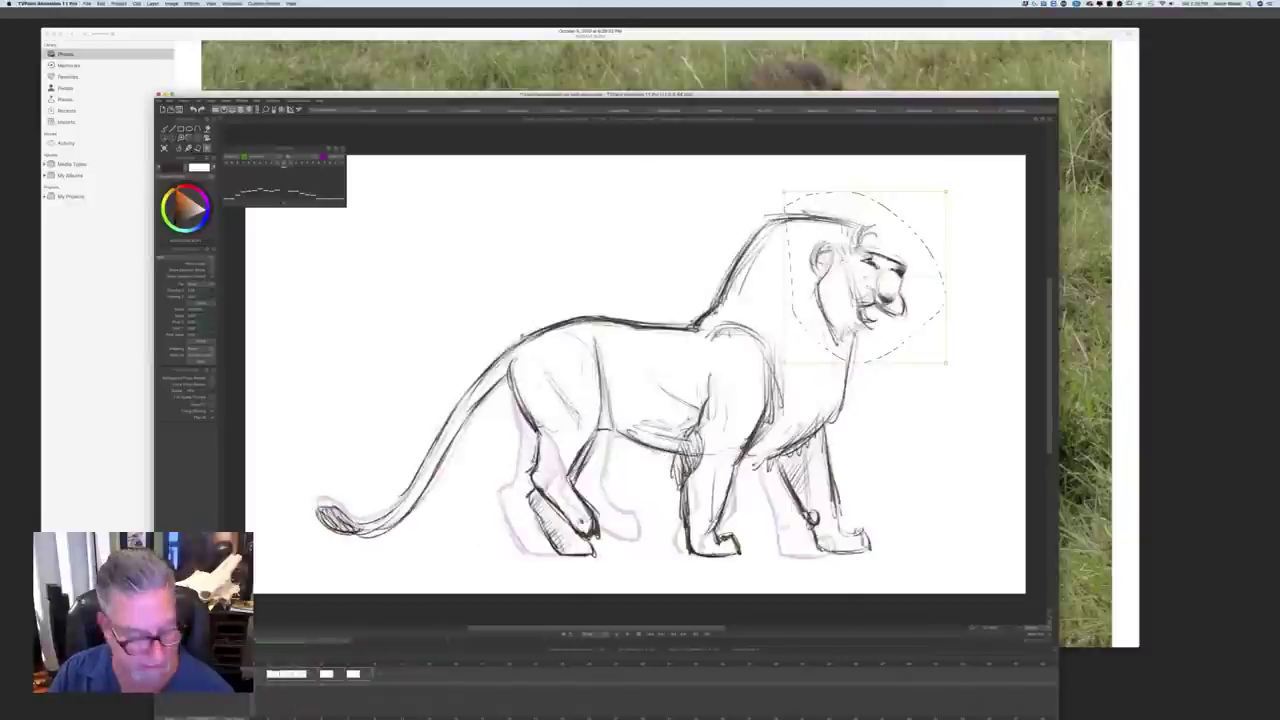
Step: Nudge the in-between's head slightly down, rotate it a little downward and apply the transform
left_click(399, 640)
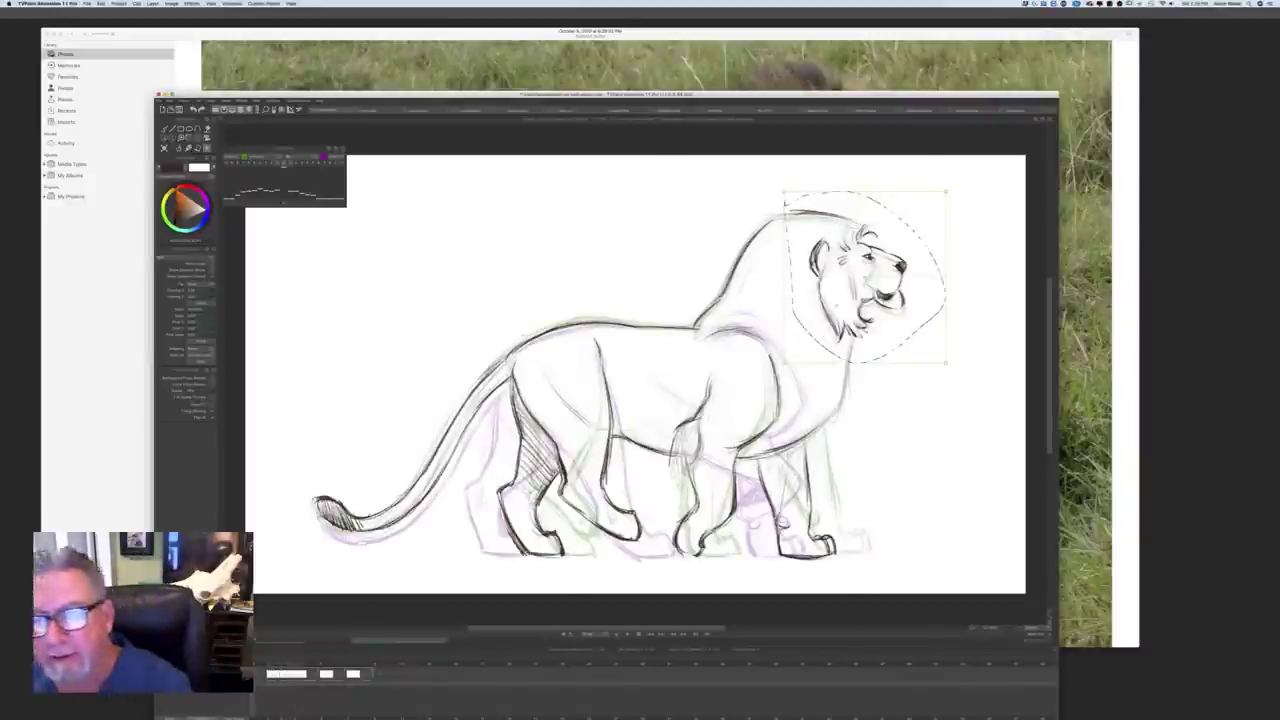
left_click_drag(865, 277, 864, 280)
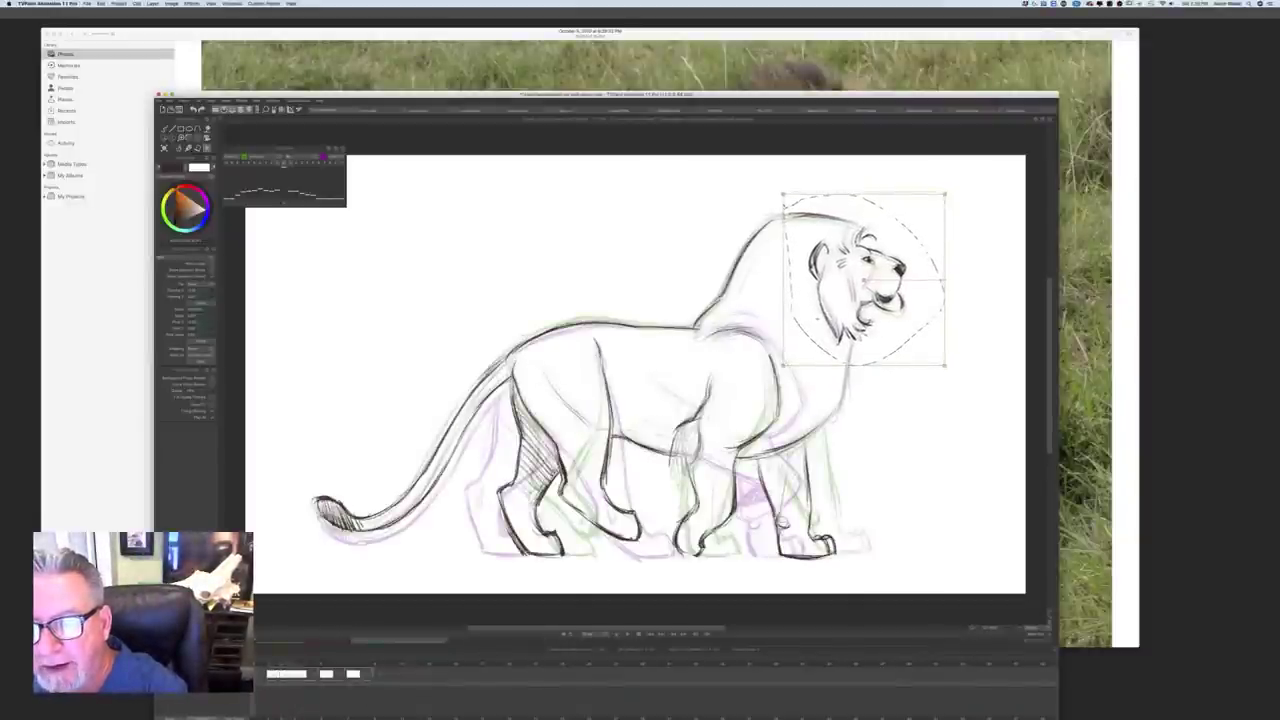
left_click_drag(943, 280, 862, 280)
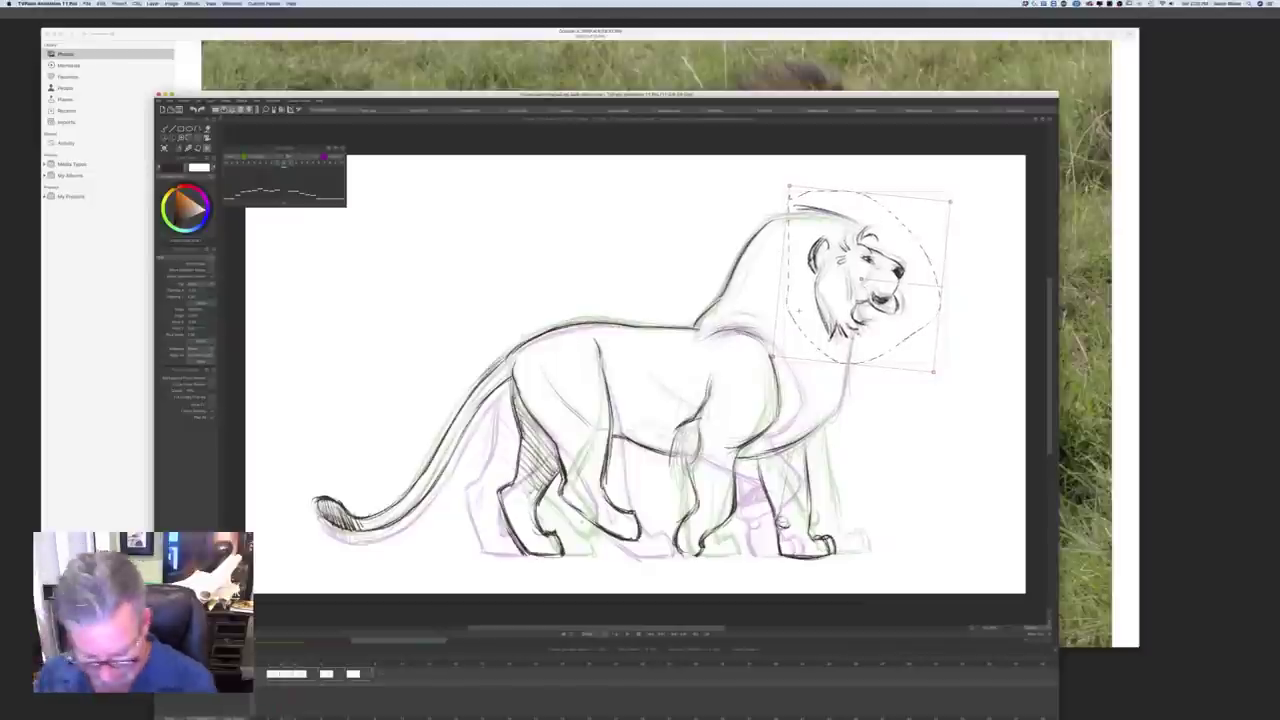
key("Return")
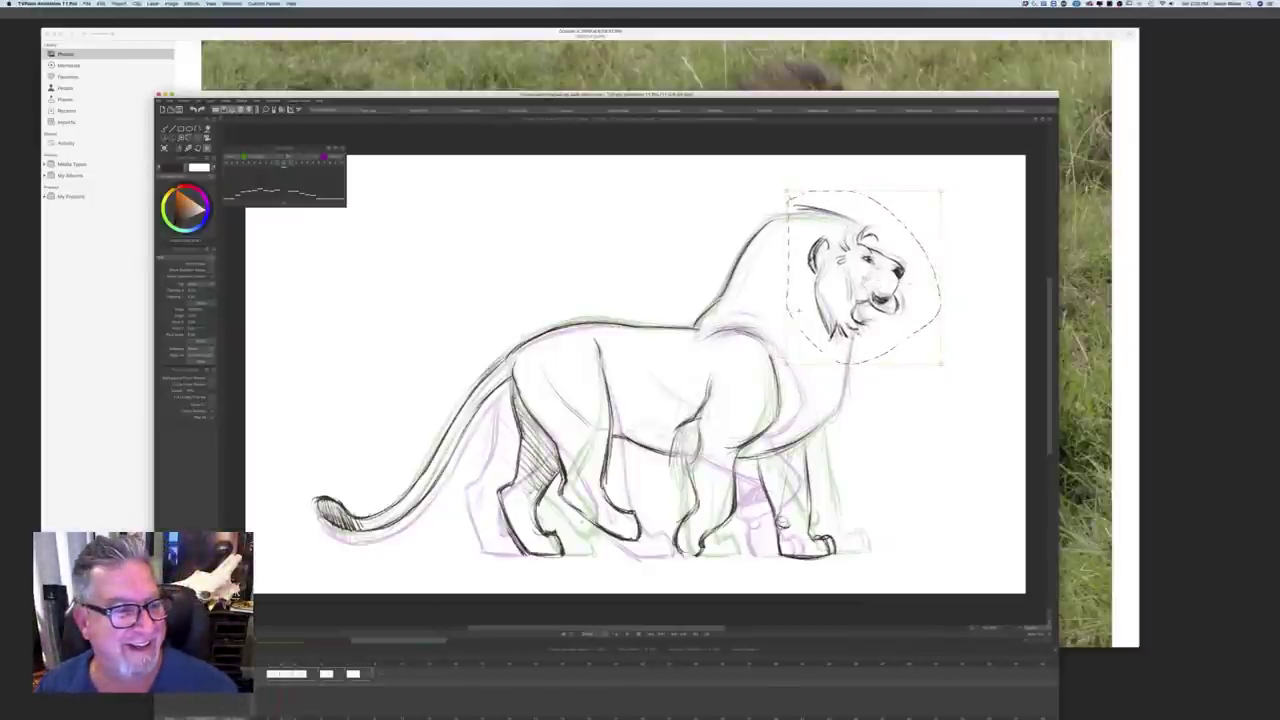
Step: Clear the head selection, erase the mismatched line at the top of the mane and redraw it as one smooth contour
left_click(172, 138)
left_click(200, 205)
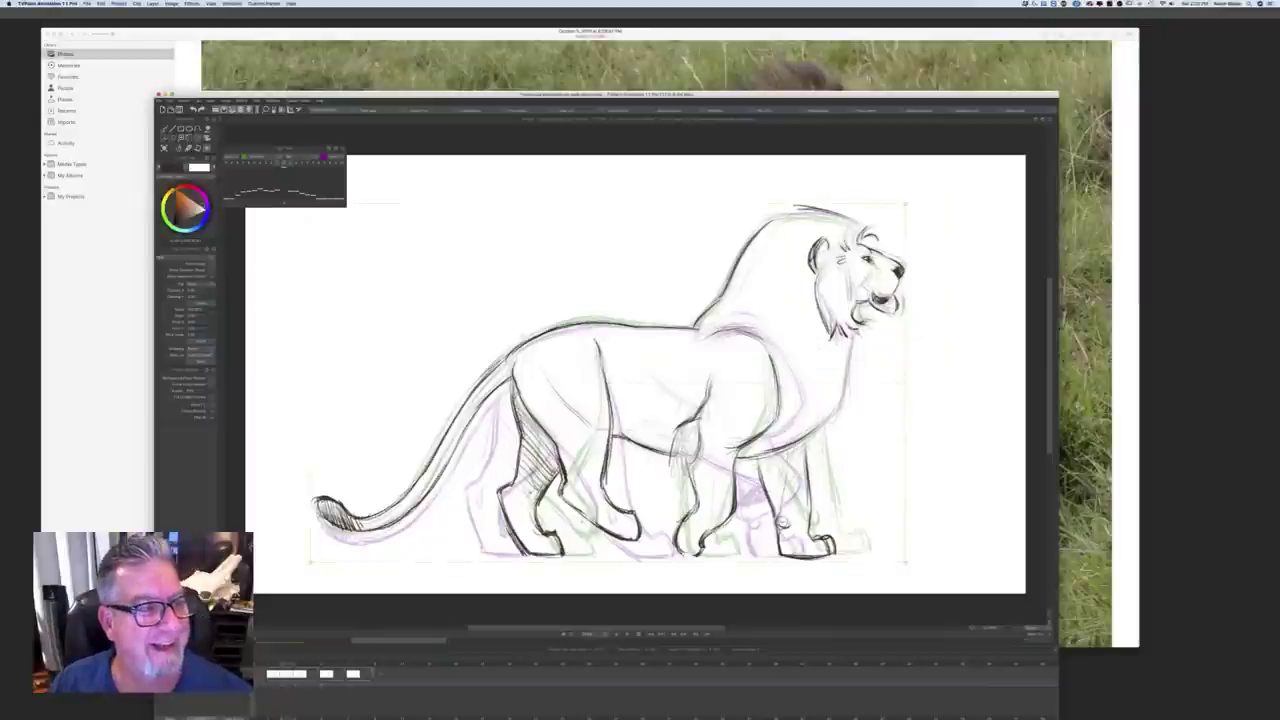
left_click(164, 128)
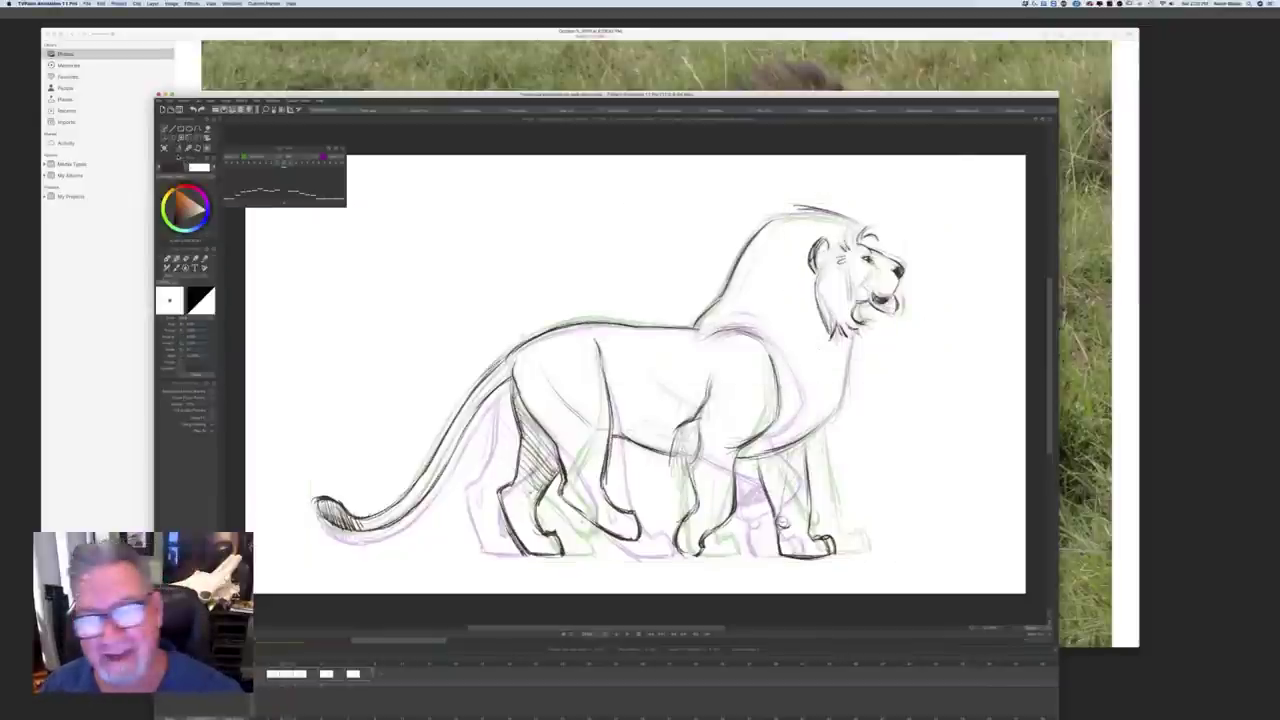
left_click(181, 148)
left_click(200, 175)
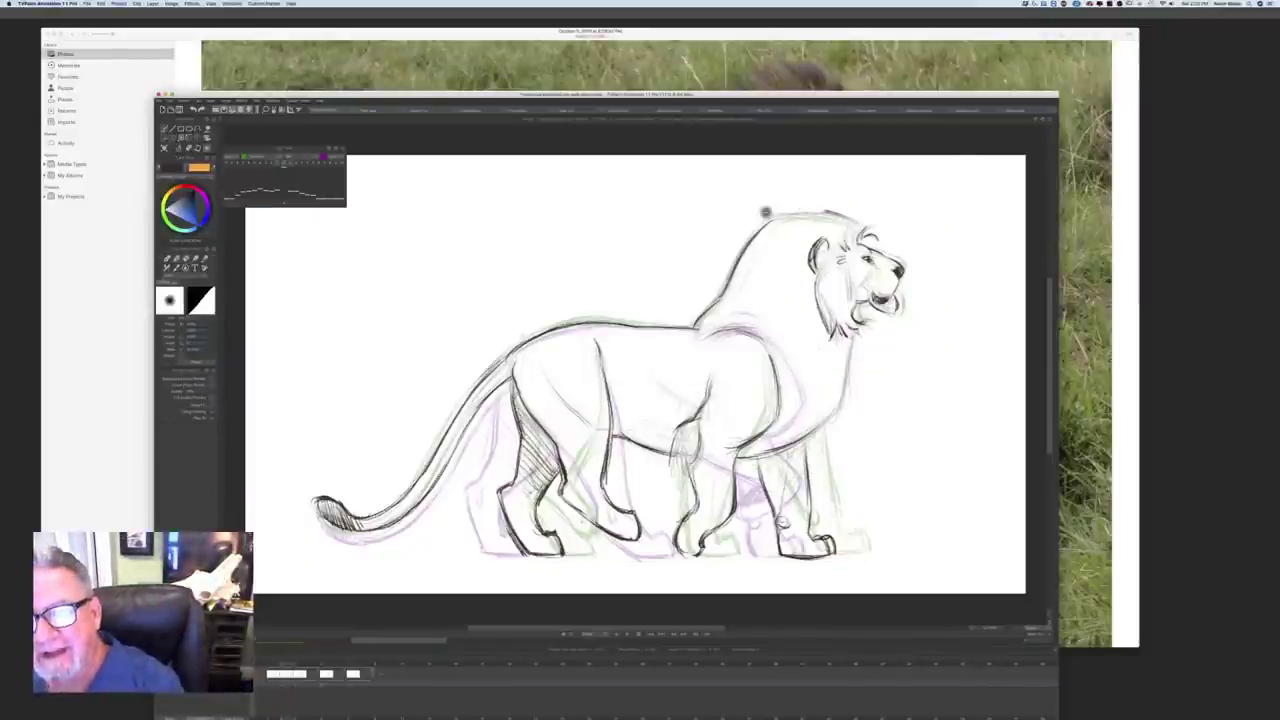
key("b")
key("b")
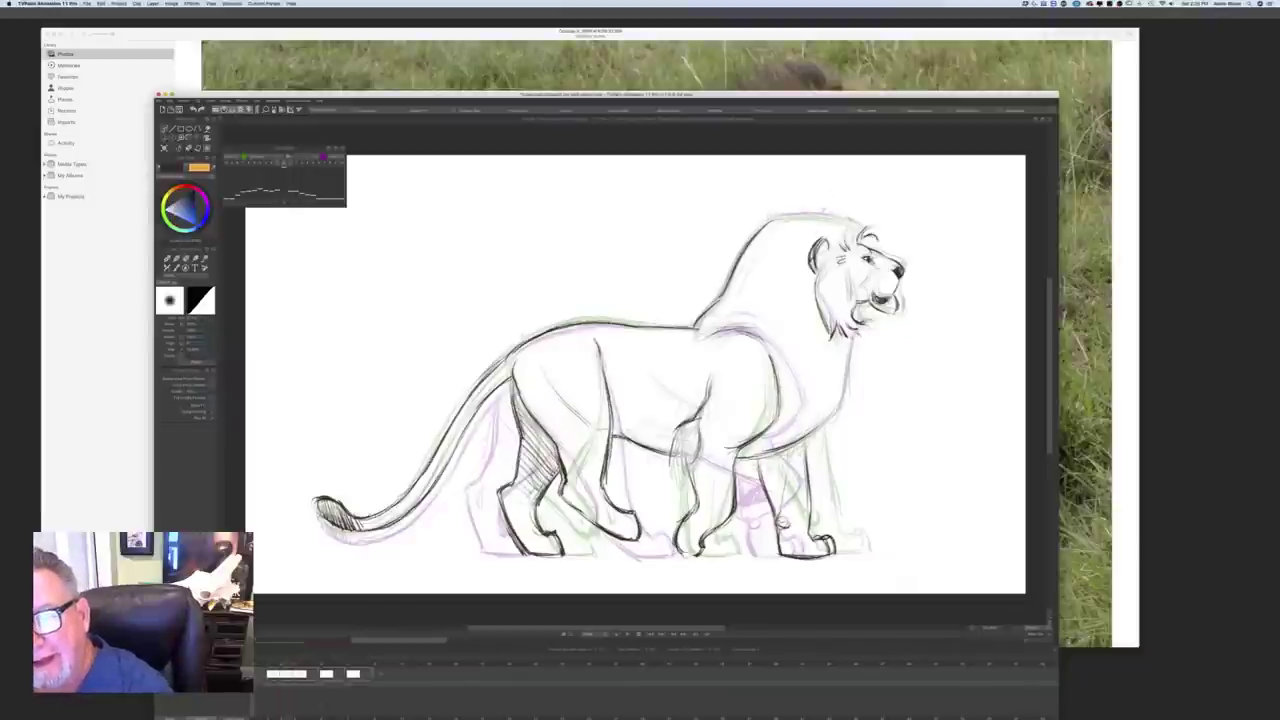
key("e")
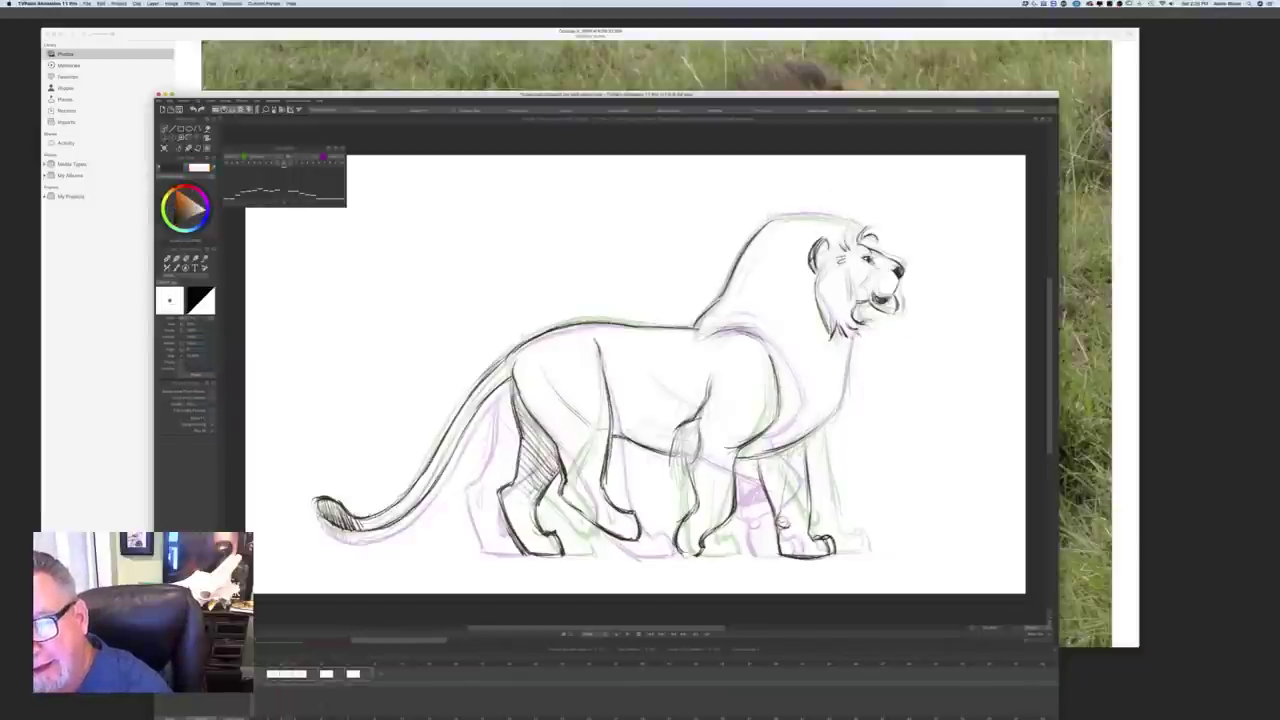
mouse_move(806, 216)
left_mouse_down()
mouse_move(862, 228)
mouse_move(848, 220)
left_mouse_up()
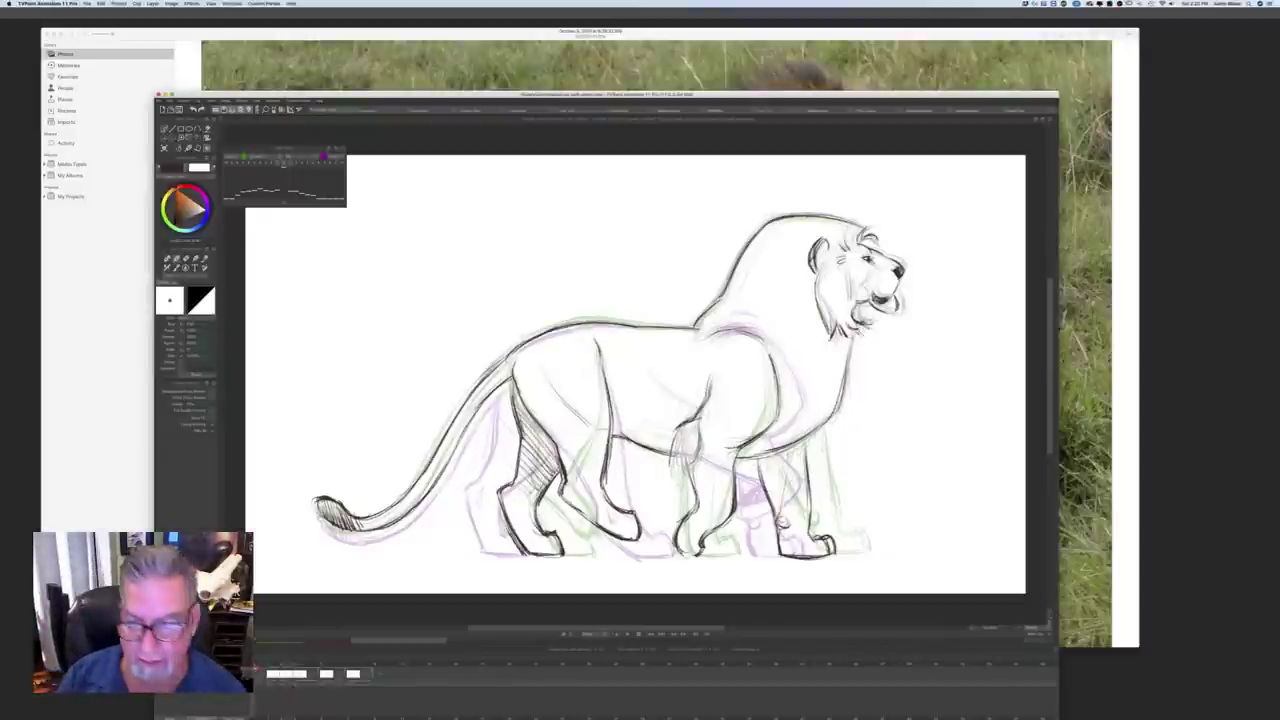
Step: Flip between the in-between and its neighbouring poses to examine the adjusted head and mane
key("Left")
key("Right")
key("Right")
key("Right")
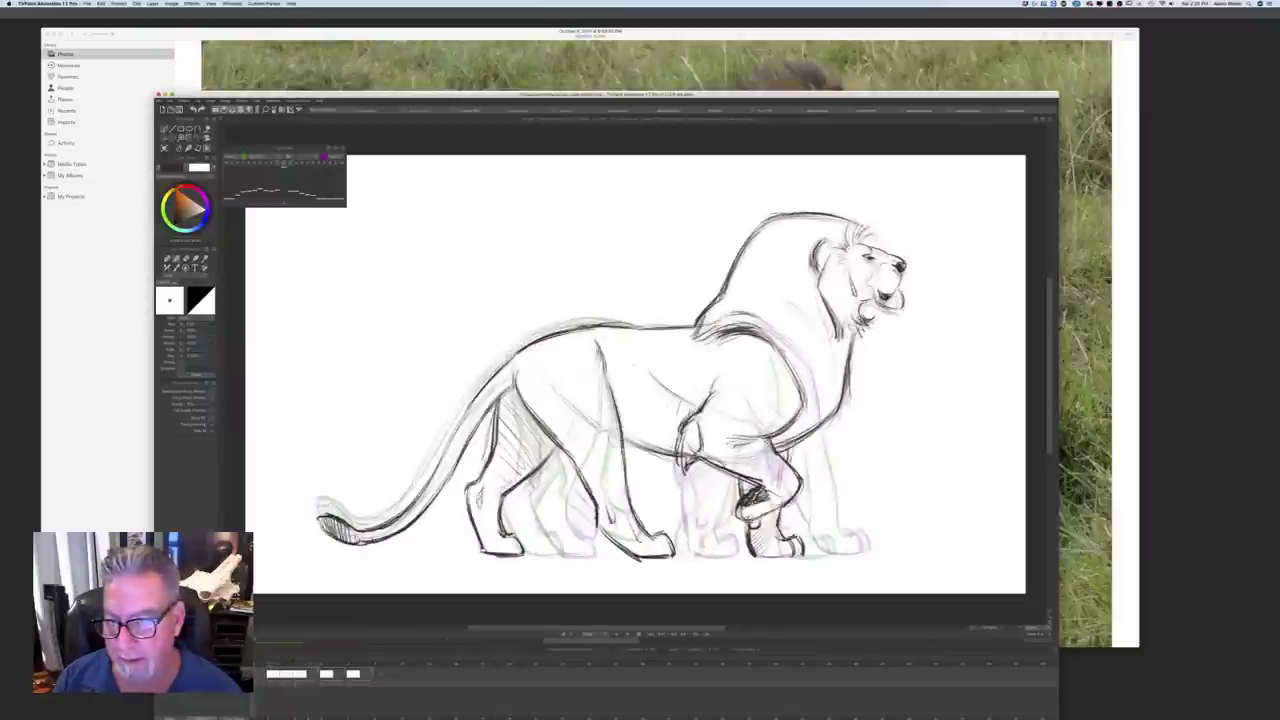
key("Left")
key("Left")
key("Left")
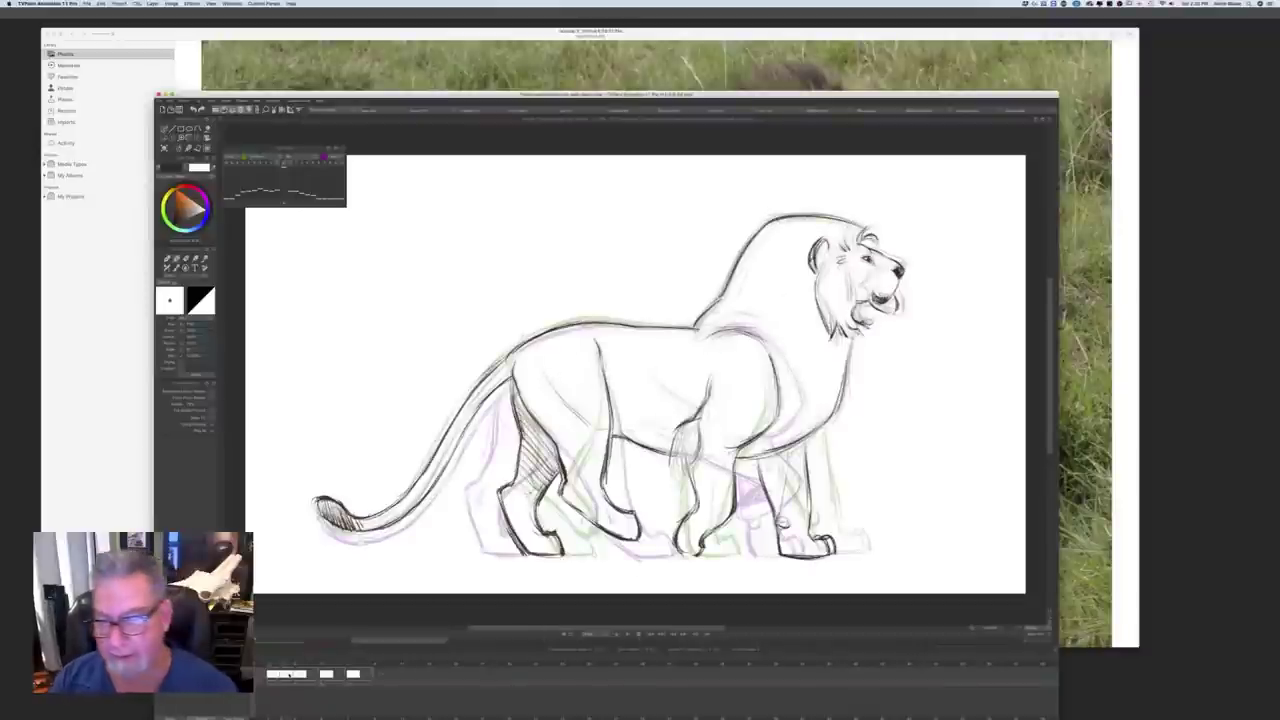
Step: Strengthen the in-between's chest, ribcage and far foreleg lines and shade the hair tuft behind the near elbow
left_click_drag(852, 341, 836, 410)
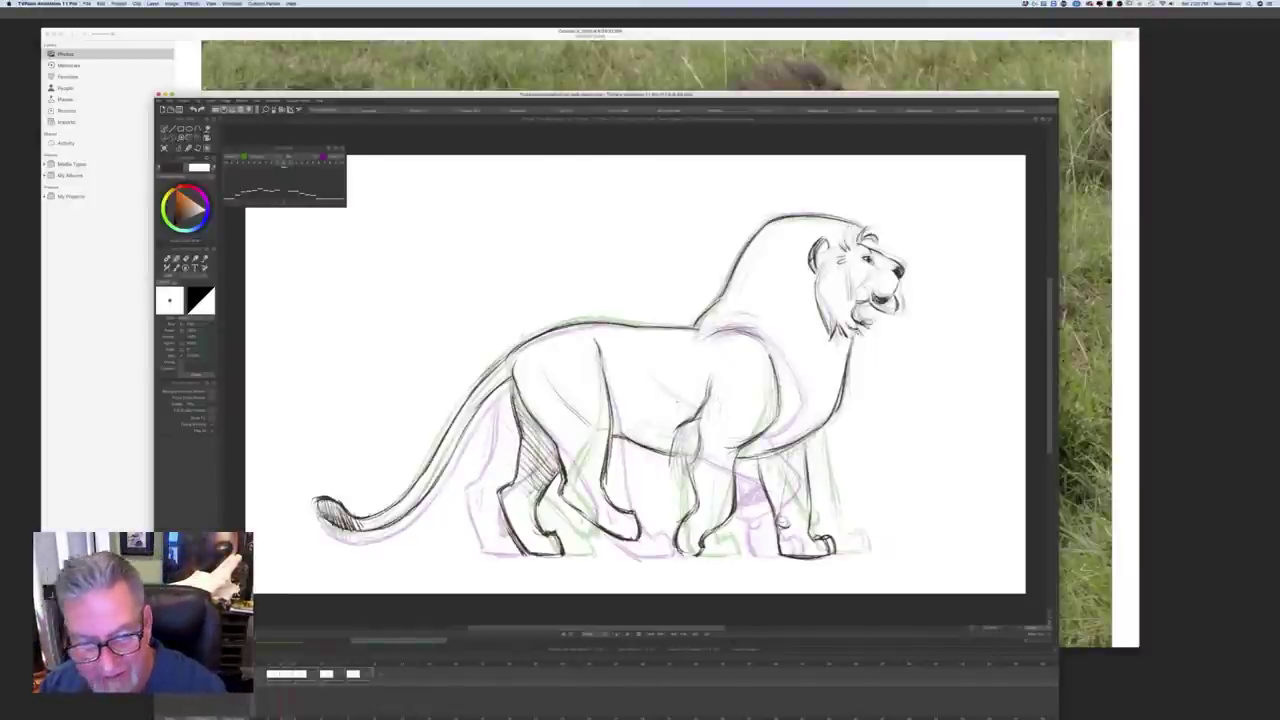
left_click_drag(657, 379, 696, 406)
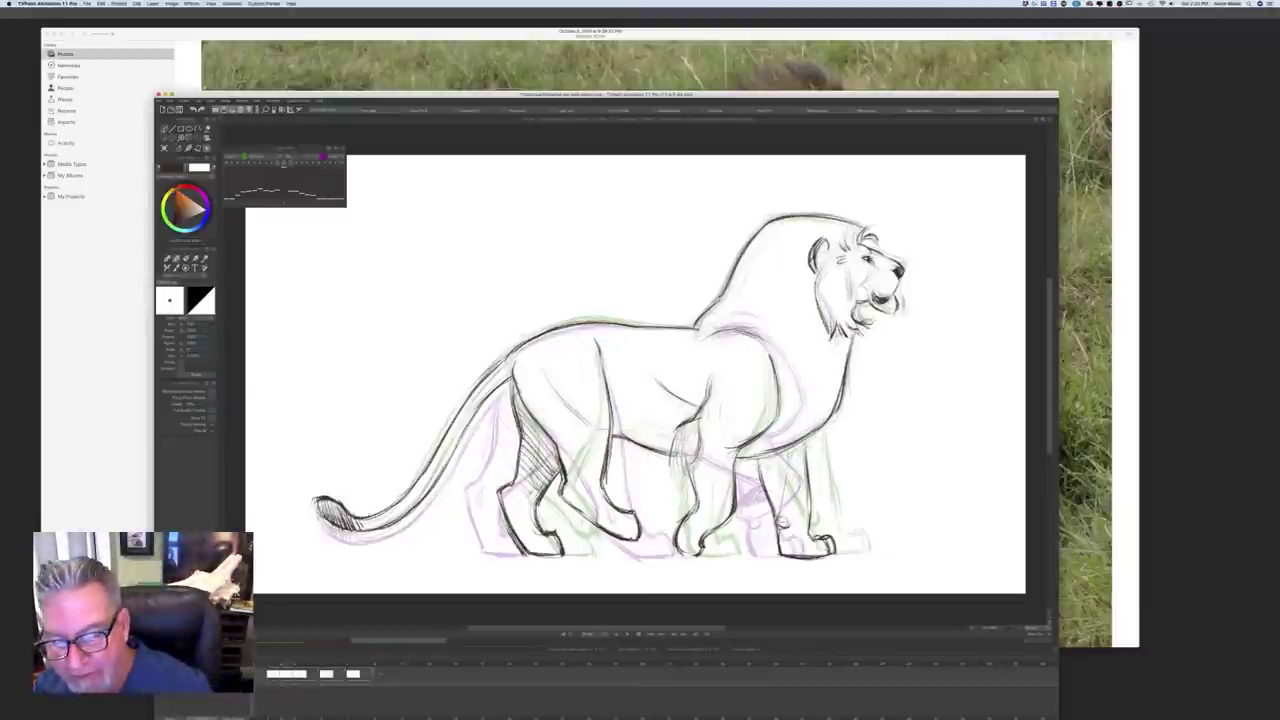
mouse_move(805, 448)
left_mouse_down()
mouse_move(810, 508)
mouse_move(786, 522)
left_mouse_up()
left_click_drag(760, 466, 776, 522)
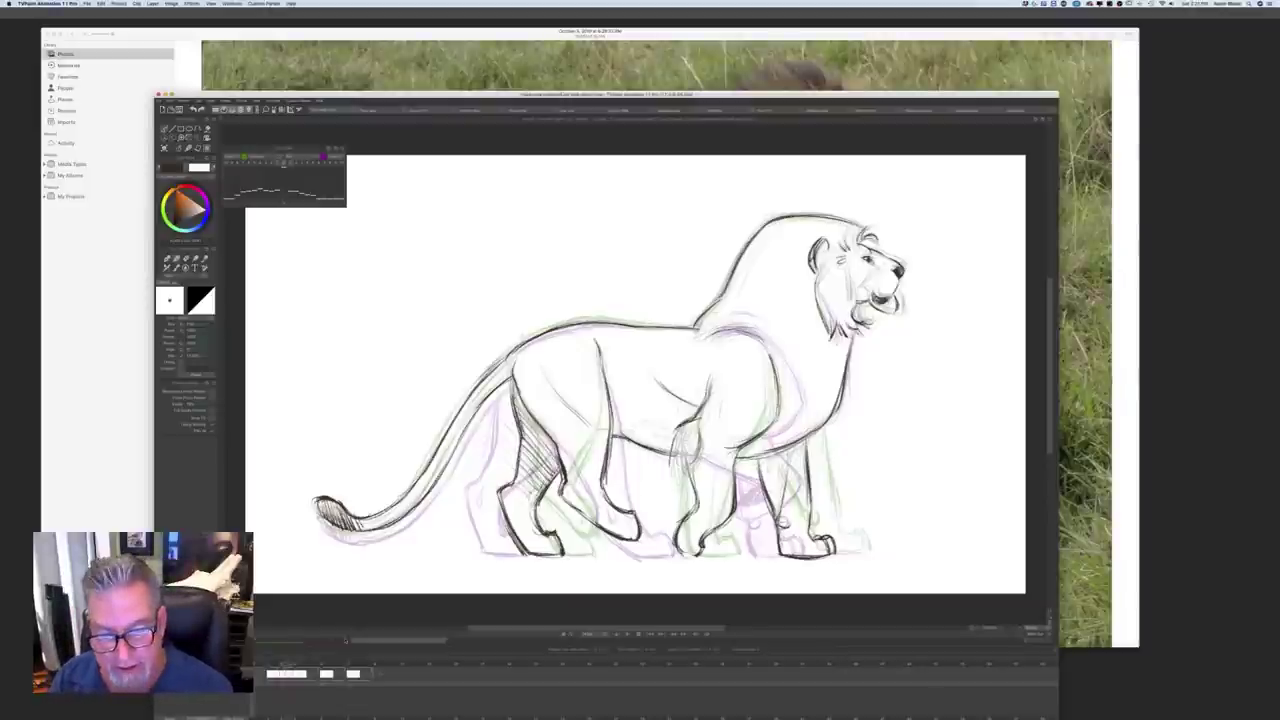
mouse_move(678, 457)
left_mouse_down()
mouse_move(693, 480)
mouse_move(674, 470)
left_mouse_up()
mouse_move(696, 422)
left_mouse_down()
mouse_move(674, 462)
mouse_move(676, 447)
left_mouse_up()
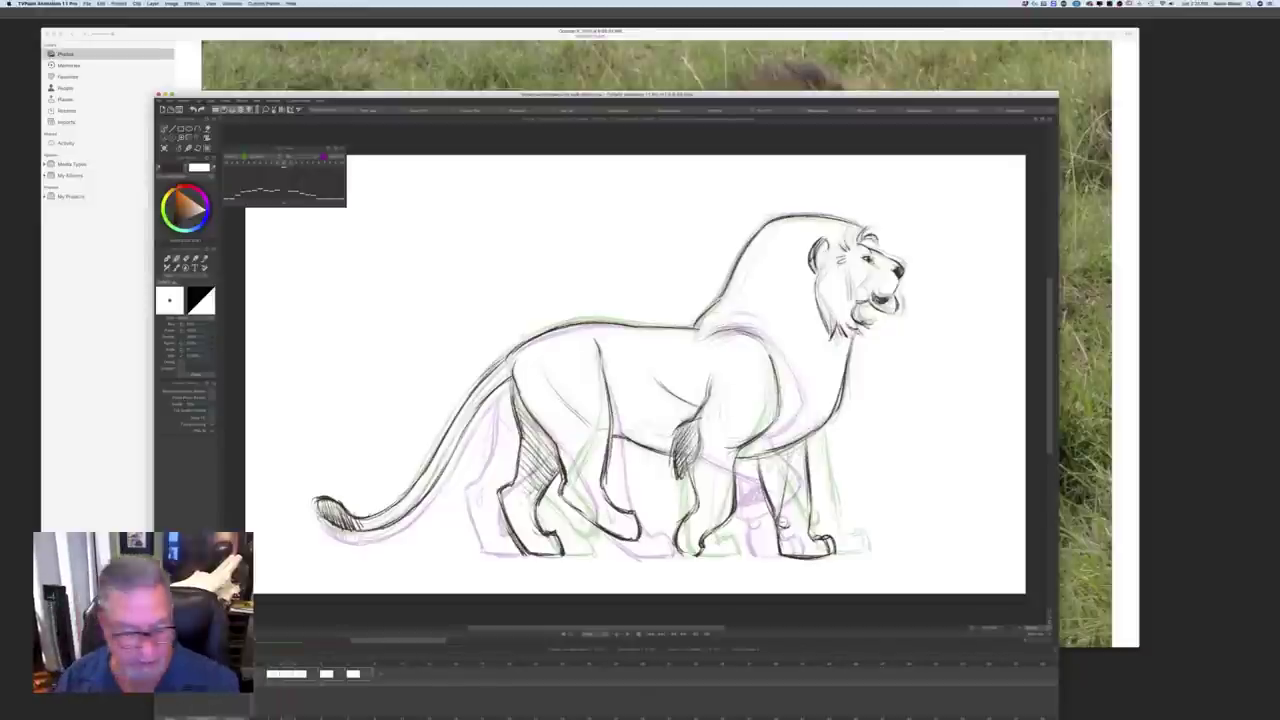
Step: Flip forward and back through the walk cycle's drawings to examine the motion with the refined in-between
key("Left")
key("Right")
key("Right")
key("Right")
key("Right")
key("Right")
key("Right")
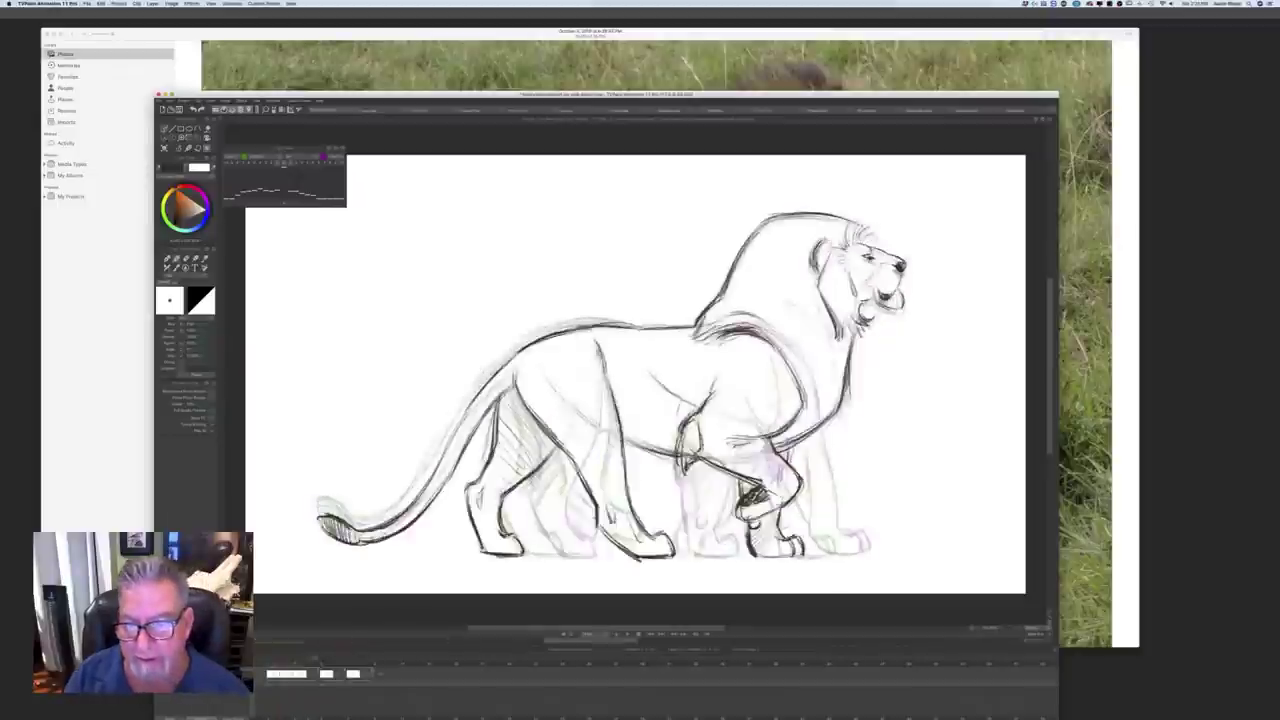
key("Left")
key("Left")
key("Left")
key("Left")
key("Left")
key("Left")
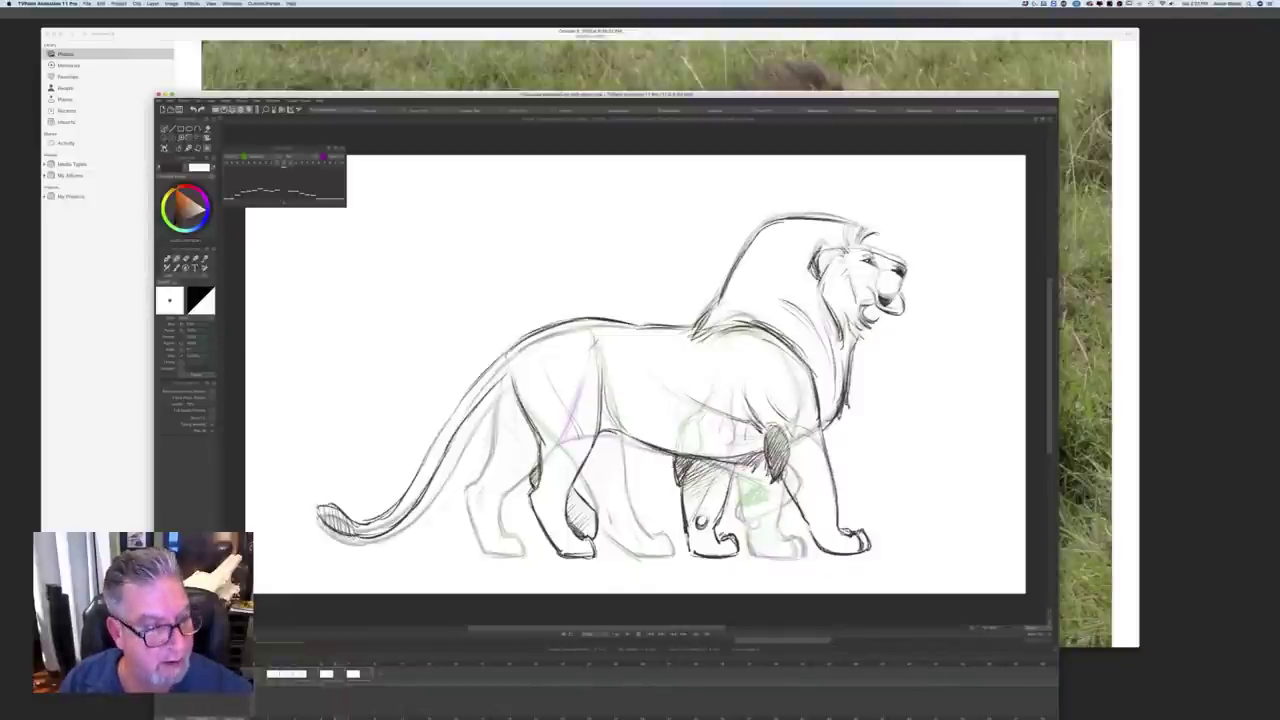
Step: Go to the blank frame between the next two poses and set the light table to show only the finished in-between
key("Right")
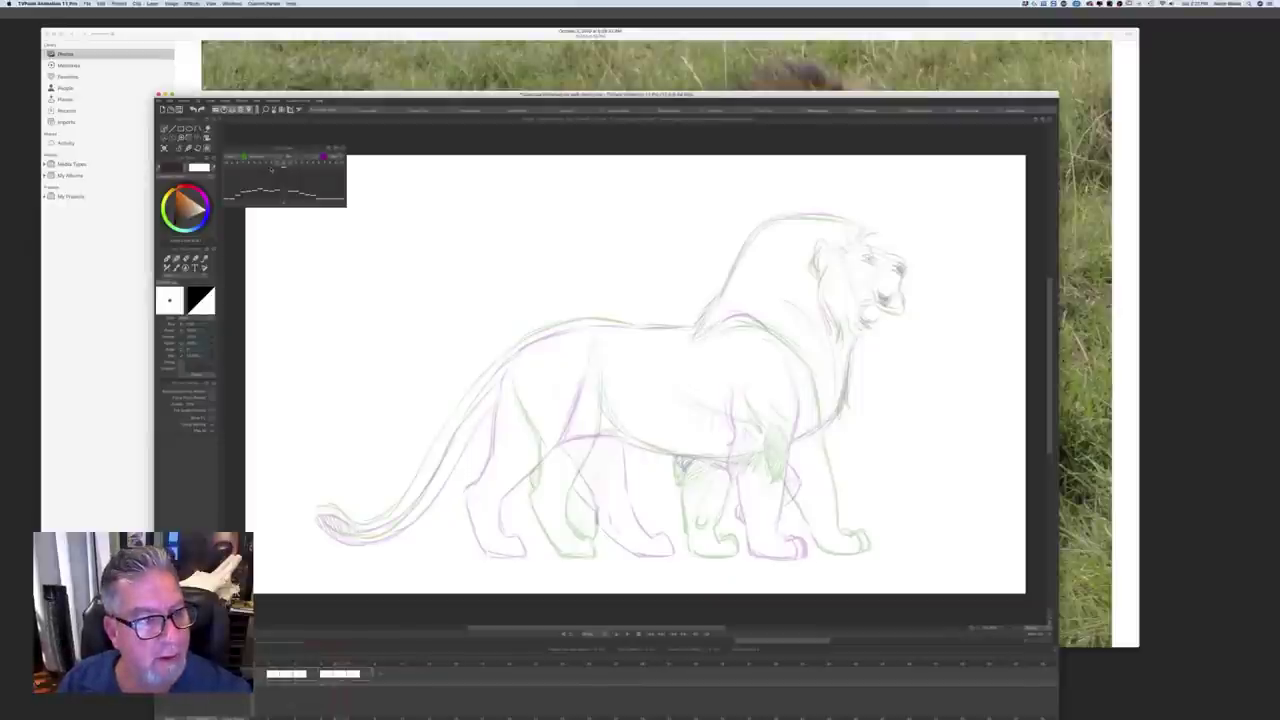
left_click(272, 164)
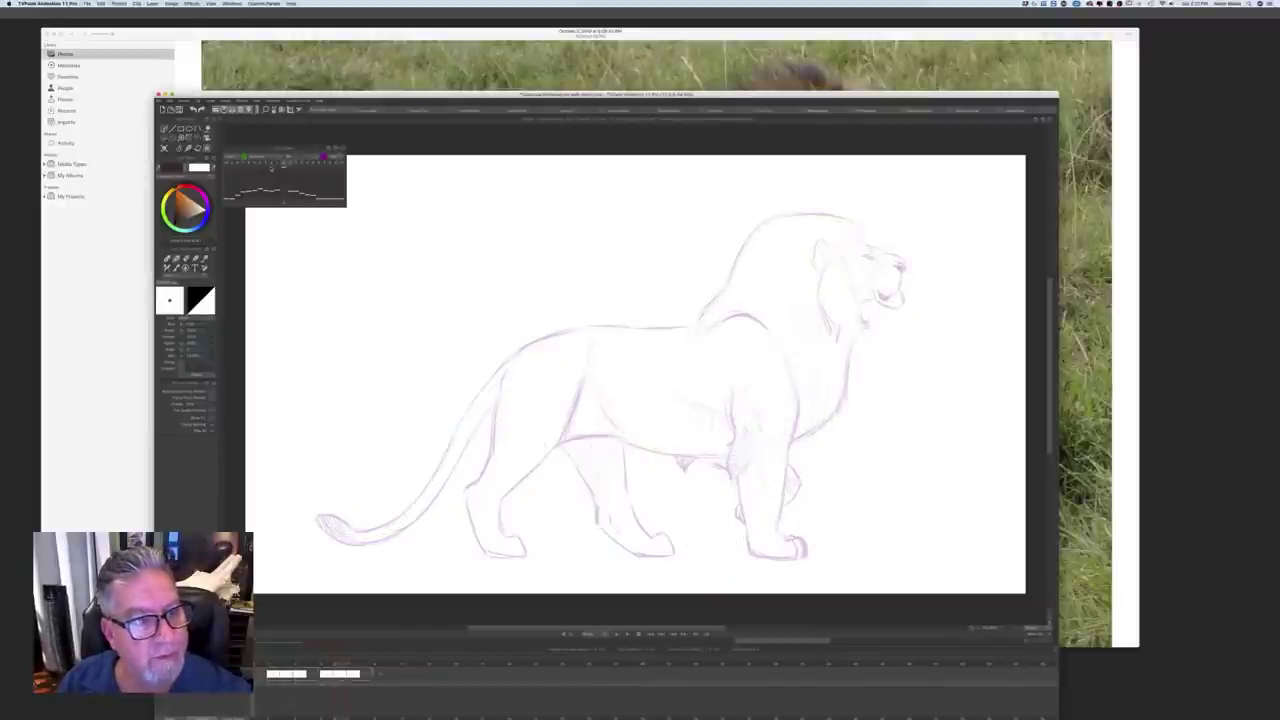
left_click(266, 164)
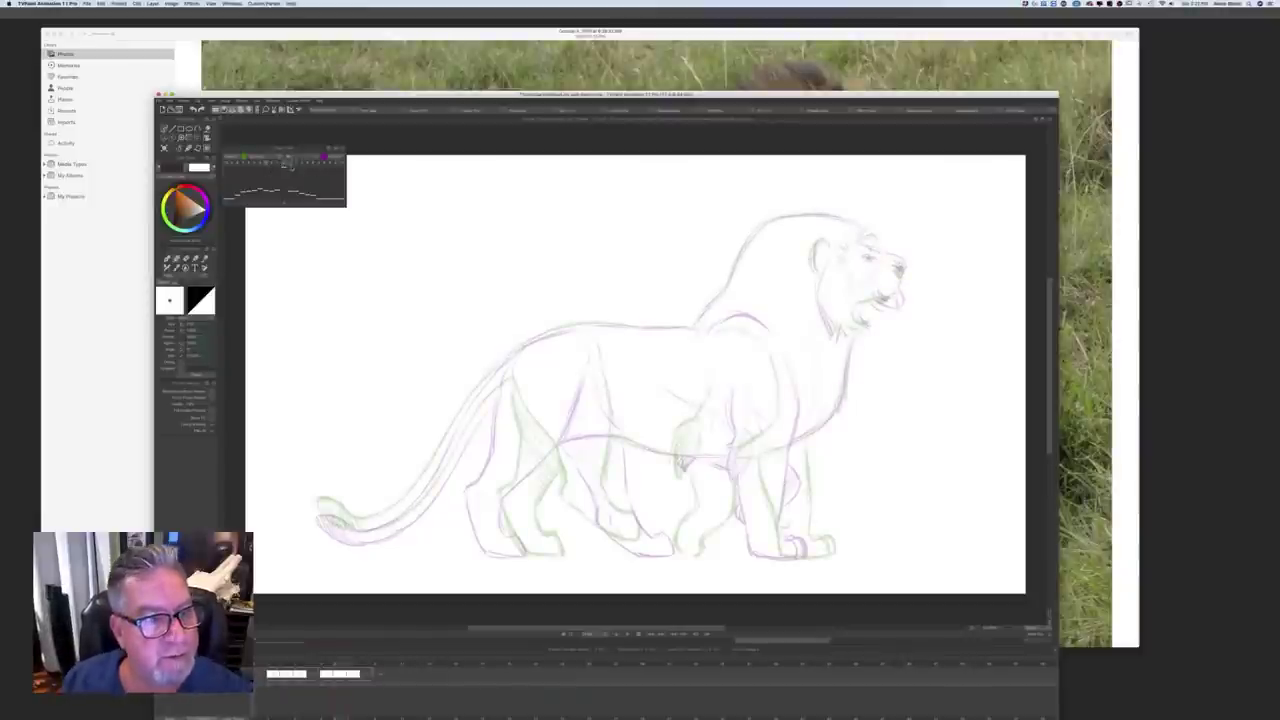
key("Right")
key("Right")
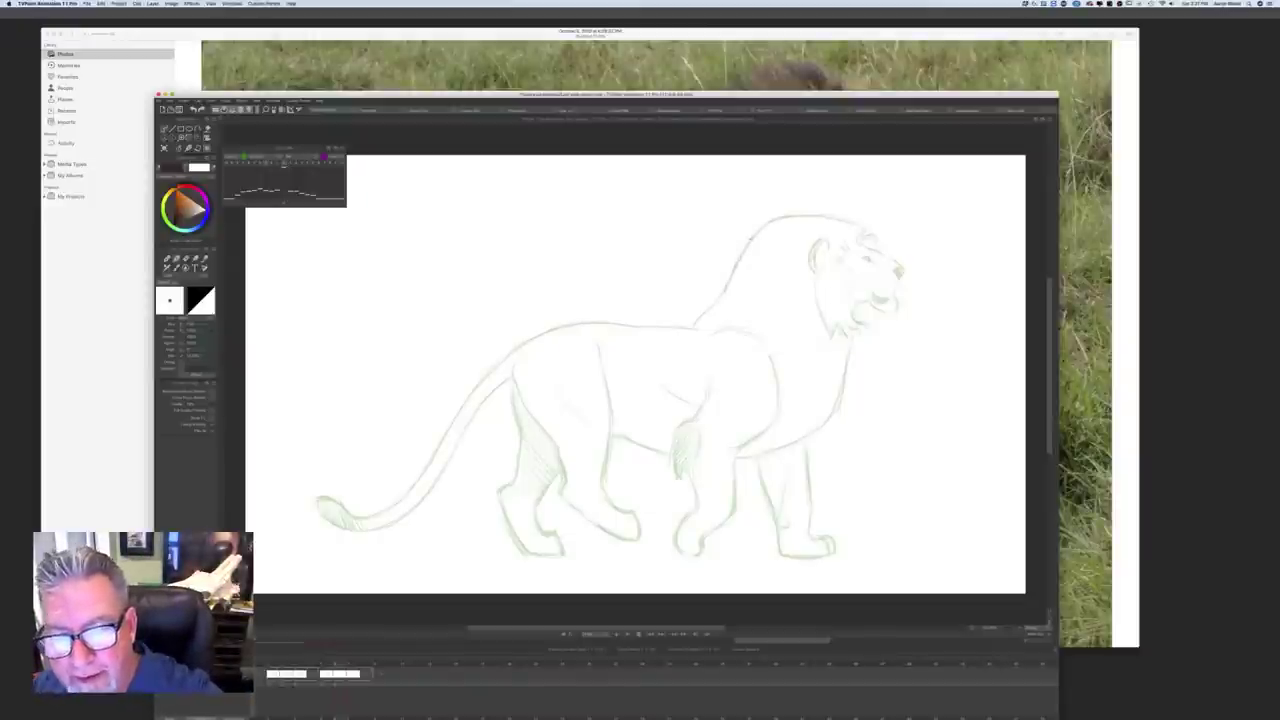
Step: Trace the back and upper curve of the mane on the new frame, flipping to the adjacent drawing to check the line
left_click_drag(745, 243, 694, 327)
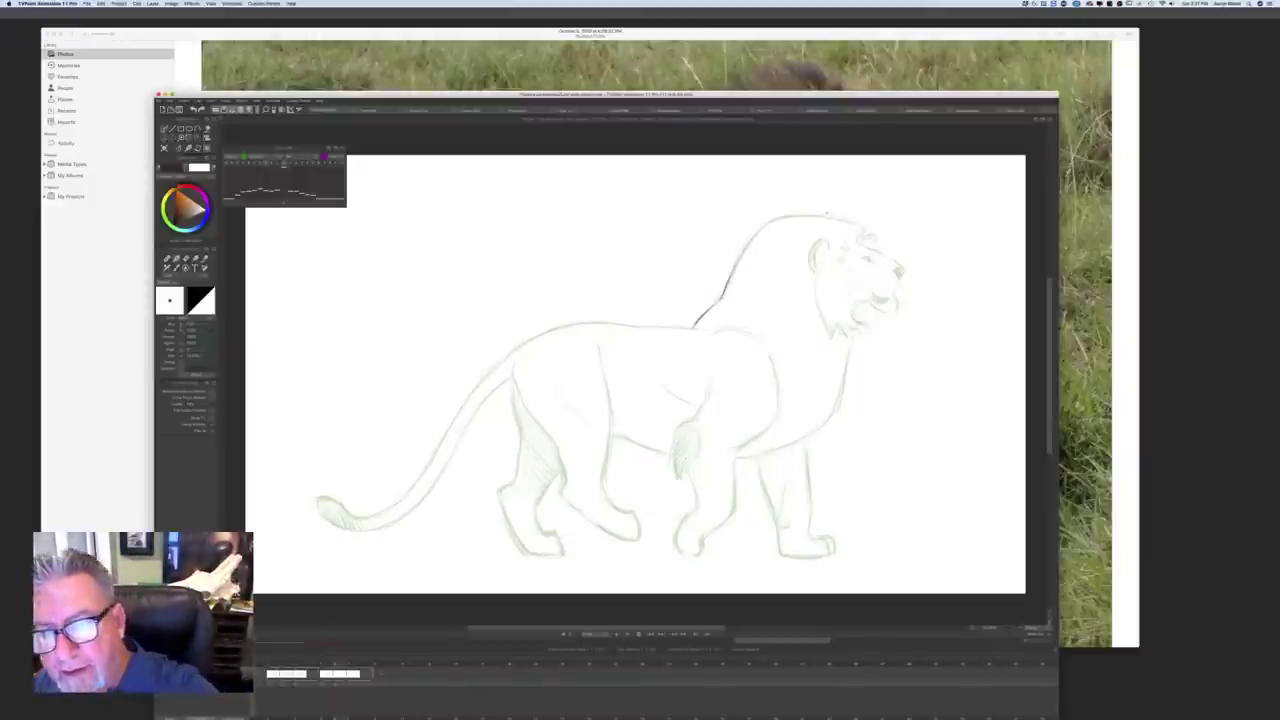
mouse_move(826, 213)
left_mouse_down()
mouse_move(758, 230)
mouse_move(733, 280)
left_mouse_up()
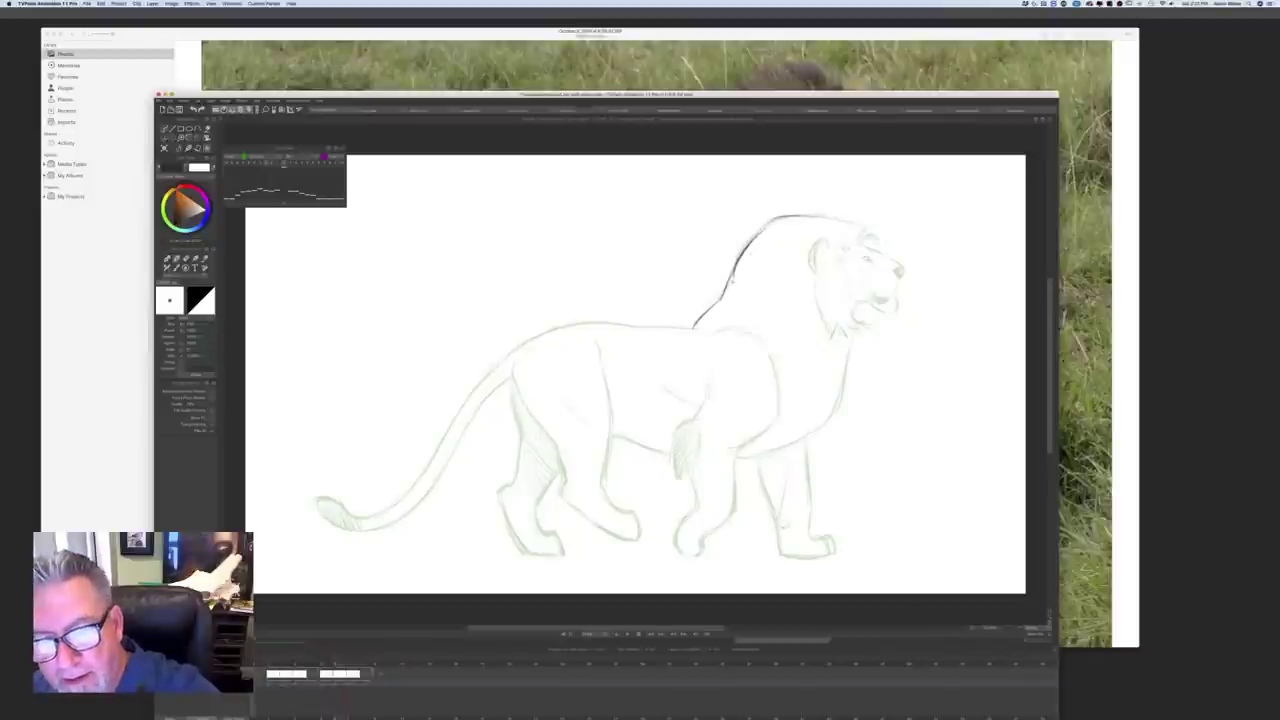
key("Left")
key("Right")
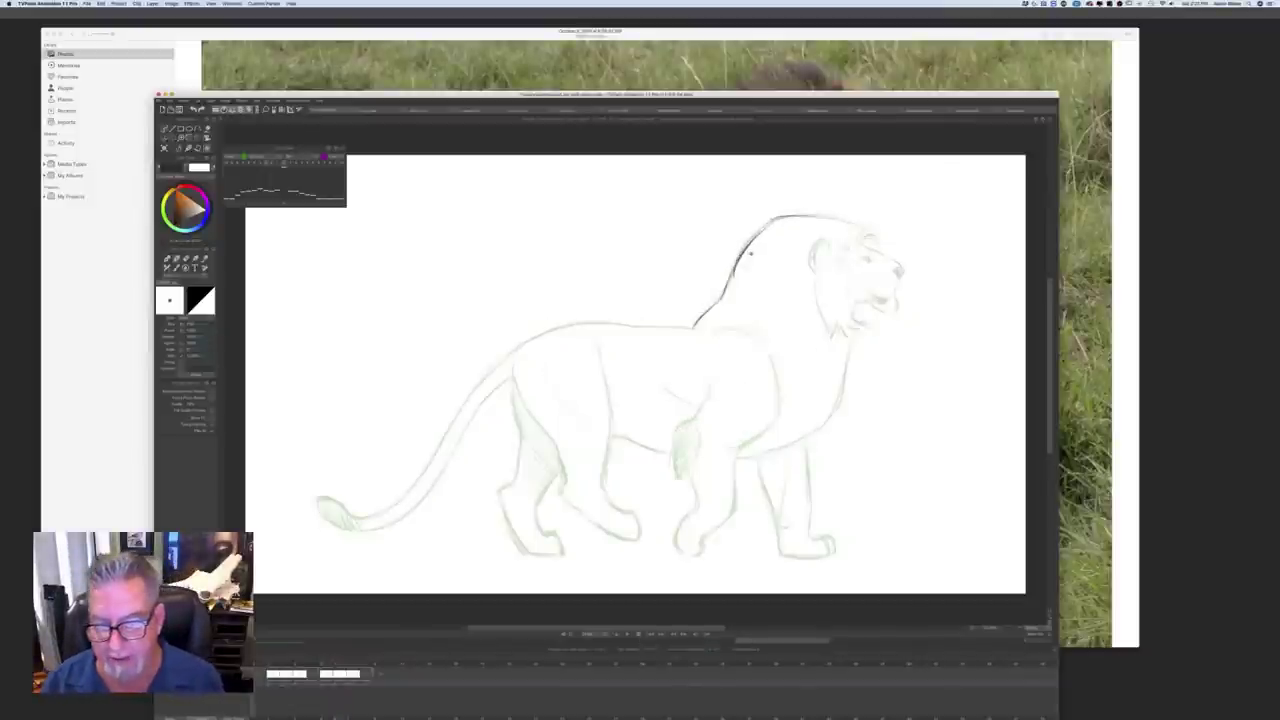
key("Left")
key("Right")
key("Left")
key("Right")
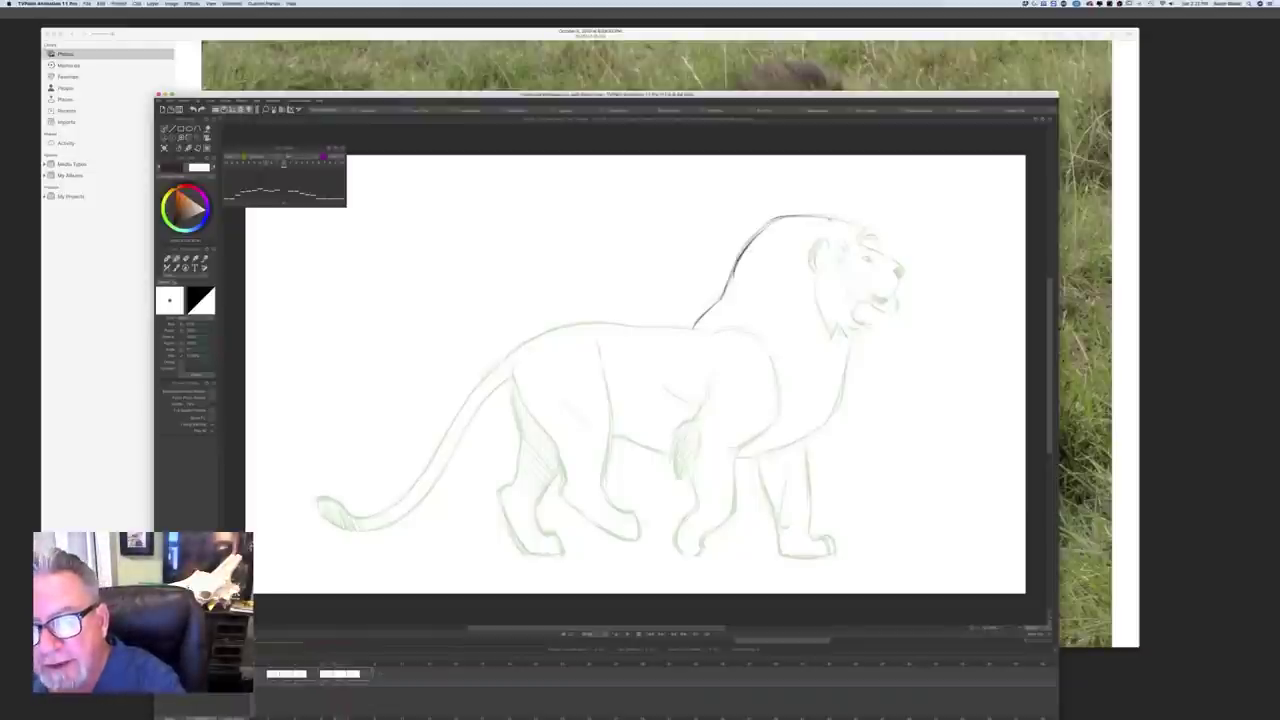
Step: Trace the forehead, brow, eye, nose and mouth of the lion's head on the new frame, flipping to the adjacent drawing to compare
mouse_move(805, 215)
left_mouse_down()
mouse_move(878, 240)
mouse_move(860, 242)
left_mouse_up()
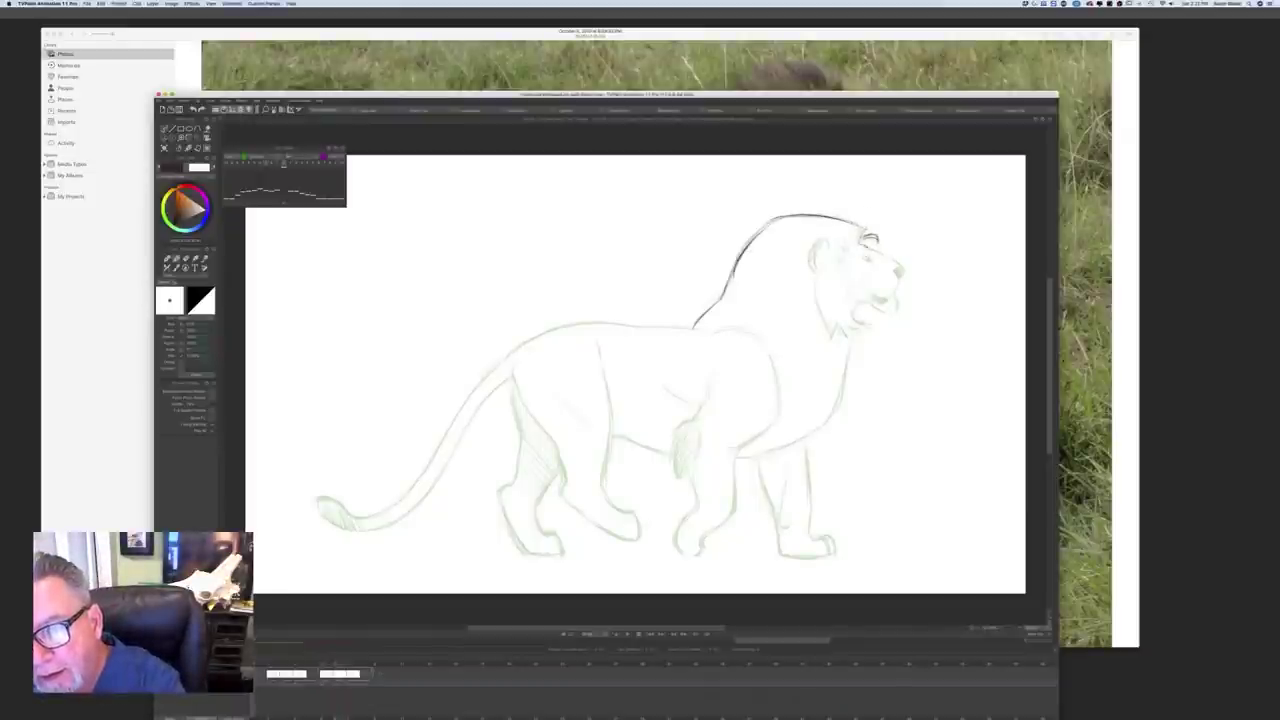
left_click_drag(880, 254, 900, 268)
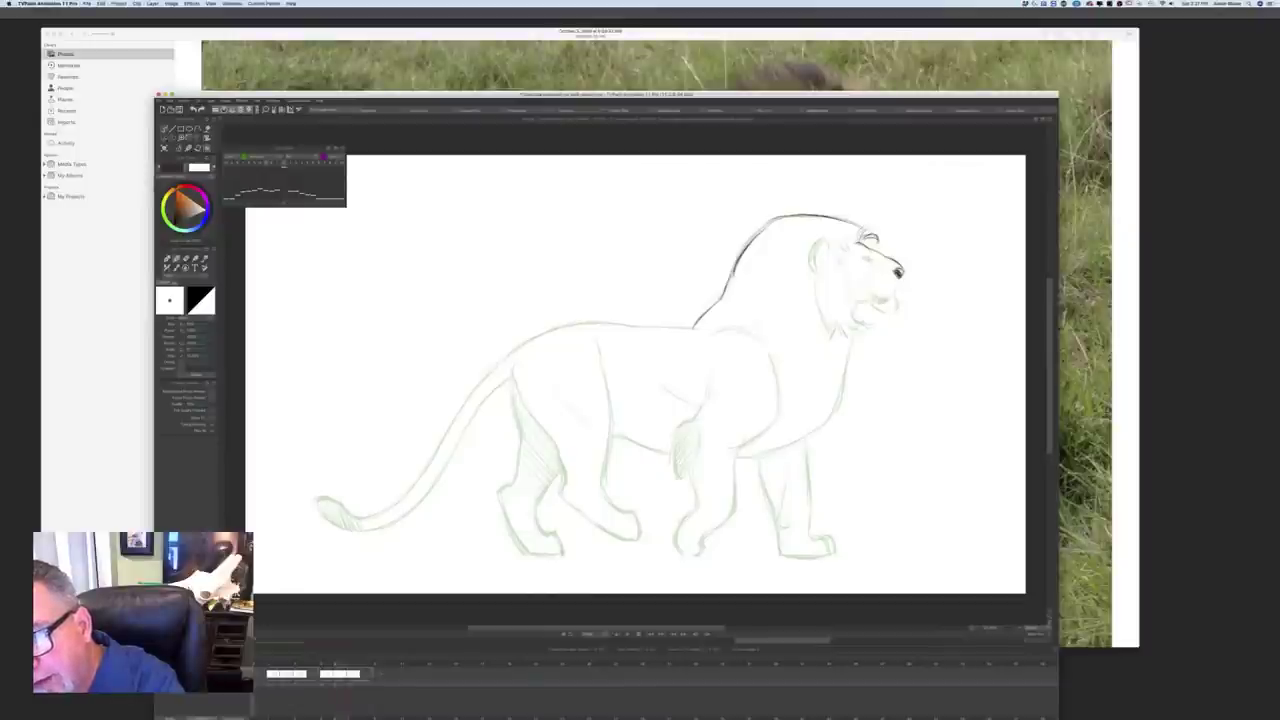
mouse_move(893, 270)
left_mouse_down()
mouse_move(894, 310)
mouse_move(867, 303)
mouse_move(894, 312)
mouse_move(873, 305)
left_mouse_up()
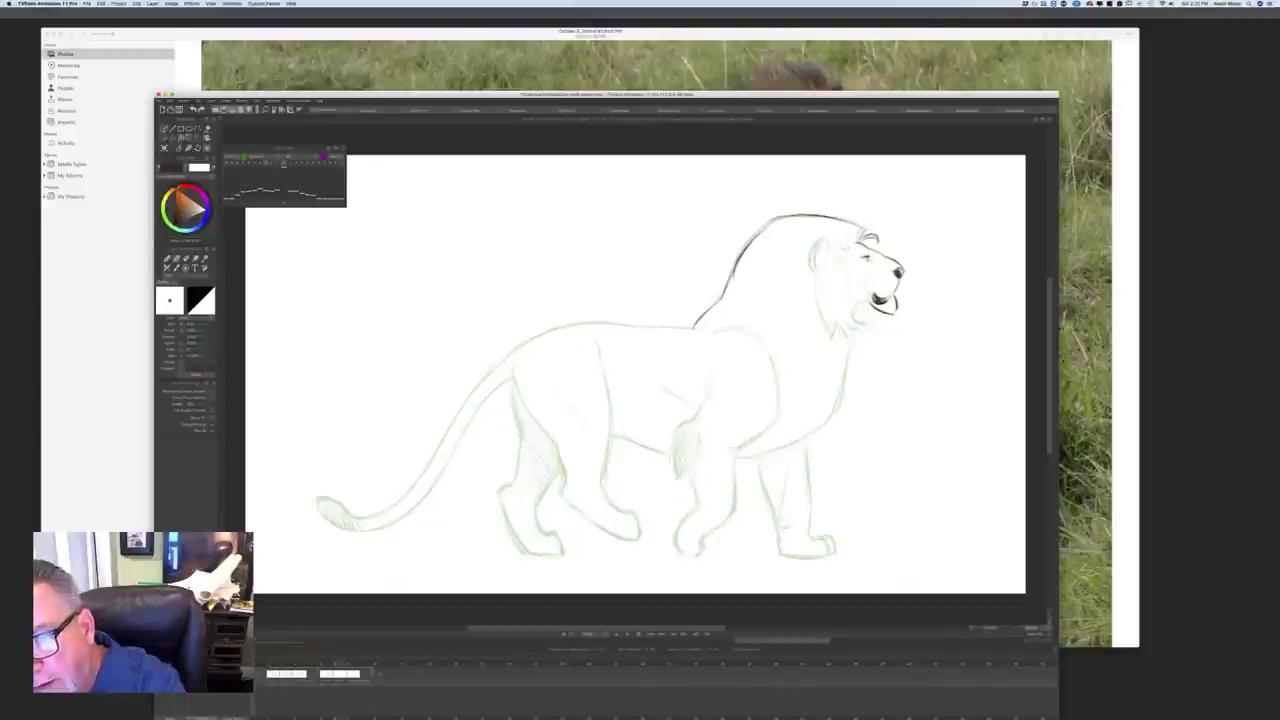
left_click_drag(859, 257, 871, 262)
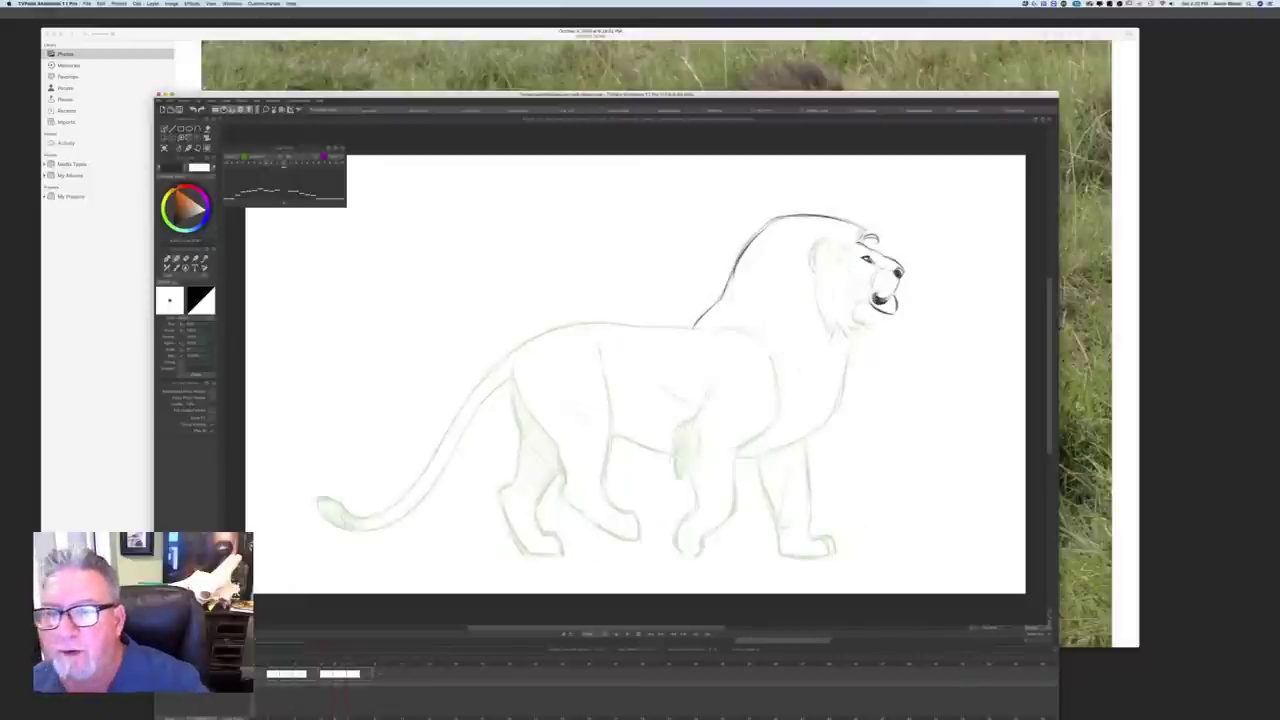
key("Left")
key("Right")
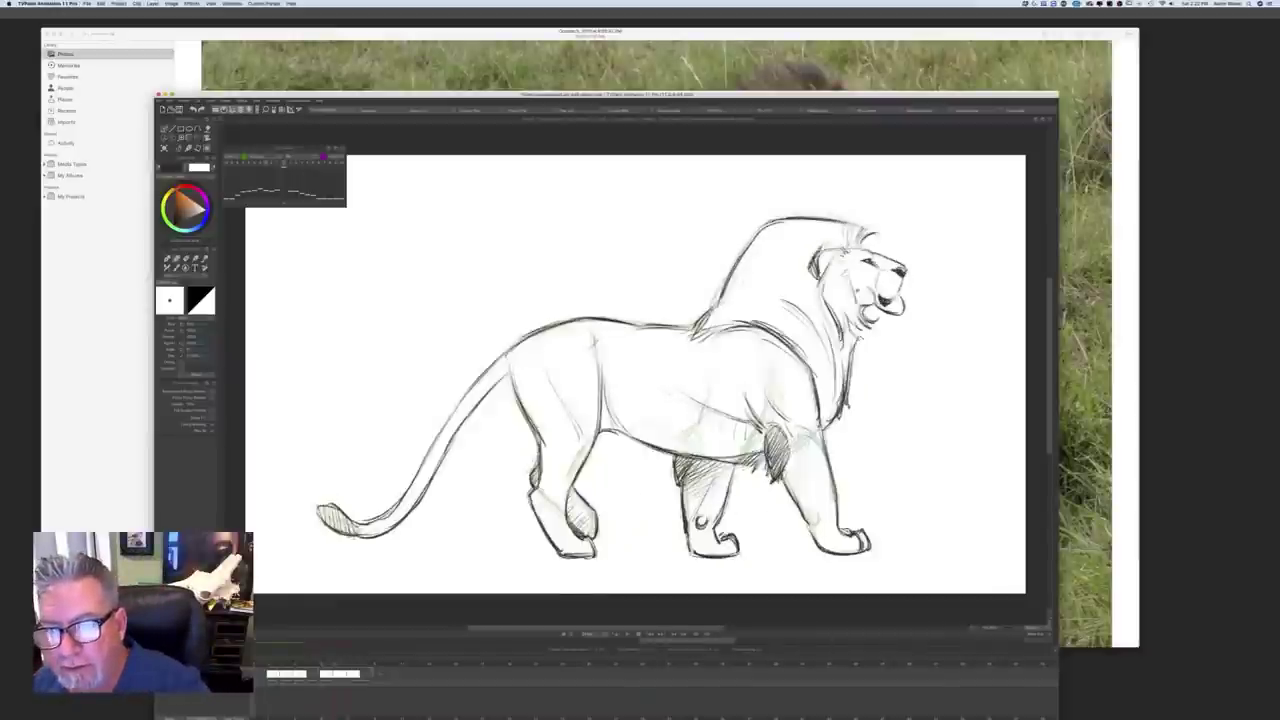
Step: Draw the ear, the brow tuft, the cheek and chin fur, and reinforce the upper mane contour
left_click_drag(823, 242, 816, 273)
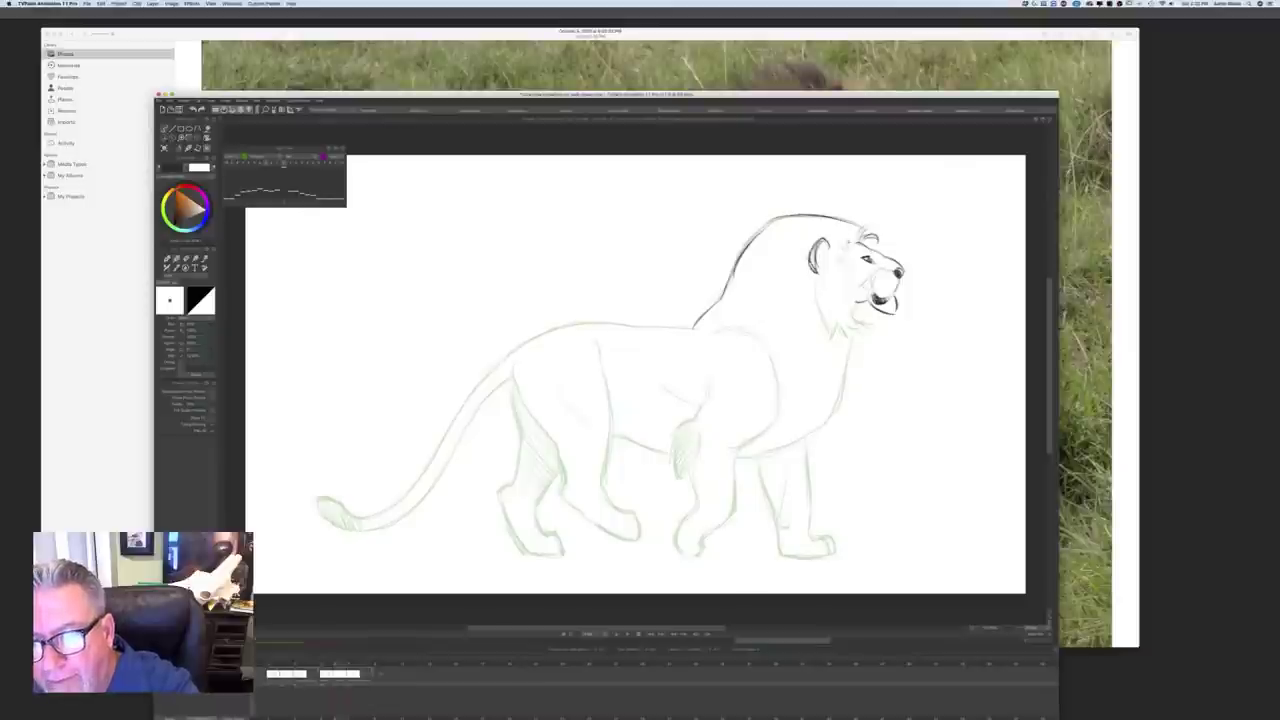
left_click_drag(851, 229, 843, 256)
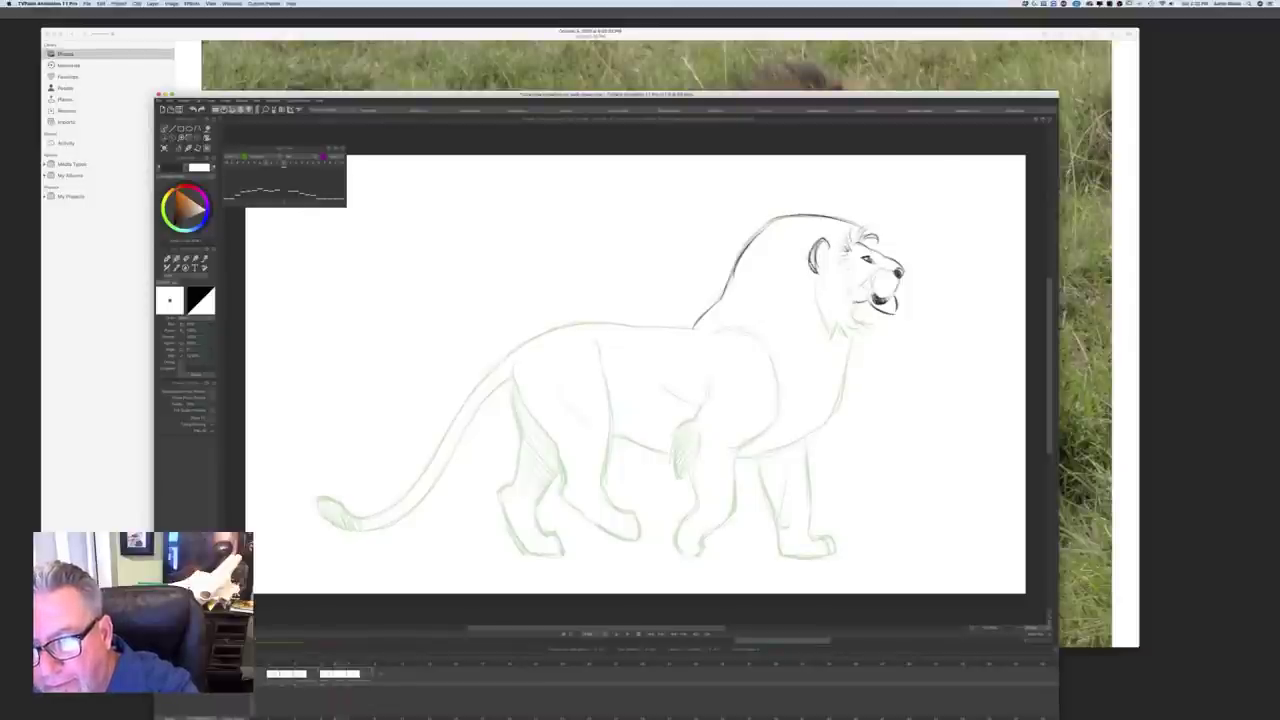
left_click_drag(862, 303, 831, 339)
mouse_move(836, 319)
left_mouse_down()
mouse_move(831, 338)
mouse_move(846, 334)
left_mouse_up()
left_click_drag(847, 253, 841, 277)
mouse_move(856, 222)
left_mouse_down()
mouse_move(824, 212)
mouse_move(728, 286)
left_mouse_up()
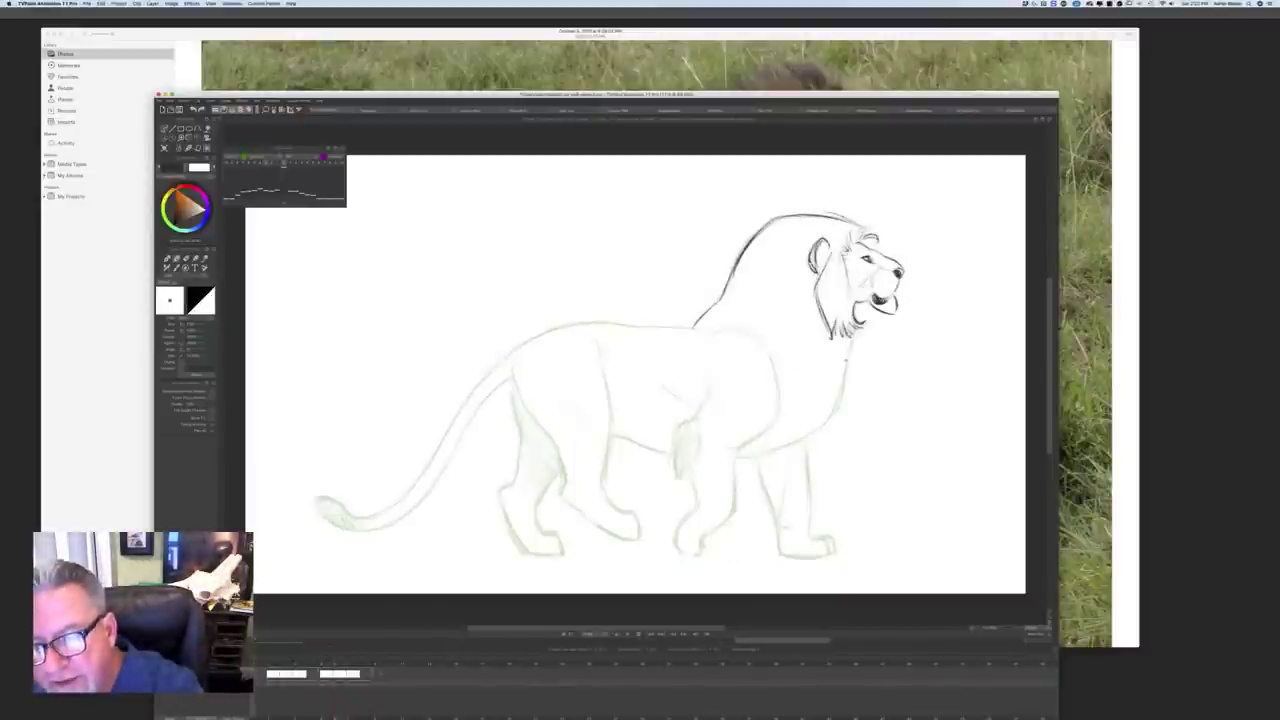
Step: Draw the chest contour and the front line of the near foreleg down to the paw, flipping to the adjacent drawing for placement
left_click_drag(850, 345, 822, 428)
key("Left")
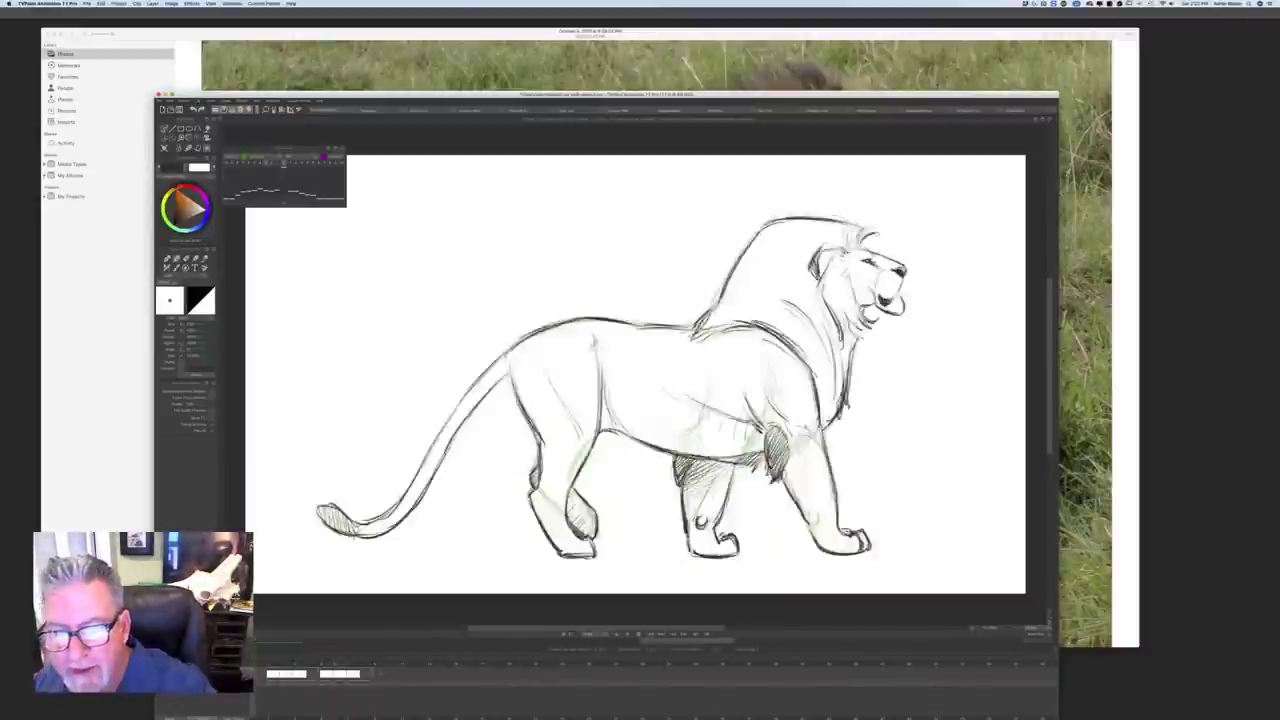
key("Right")
left_click_drag(805, 371, 810, 425)
key("Left")
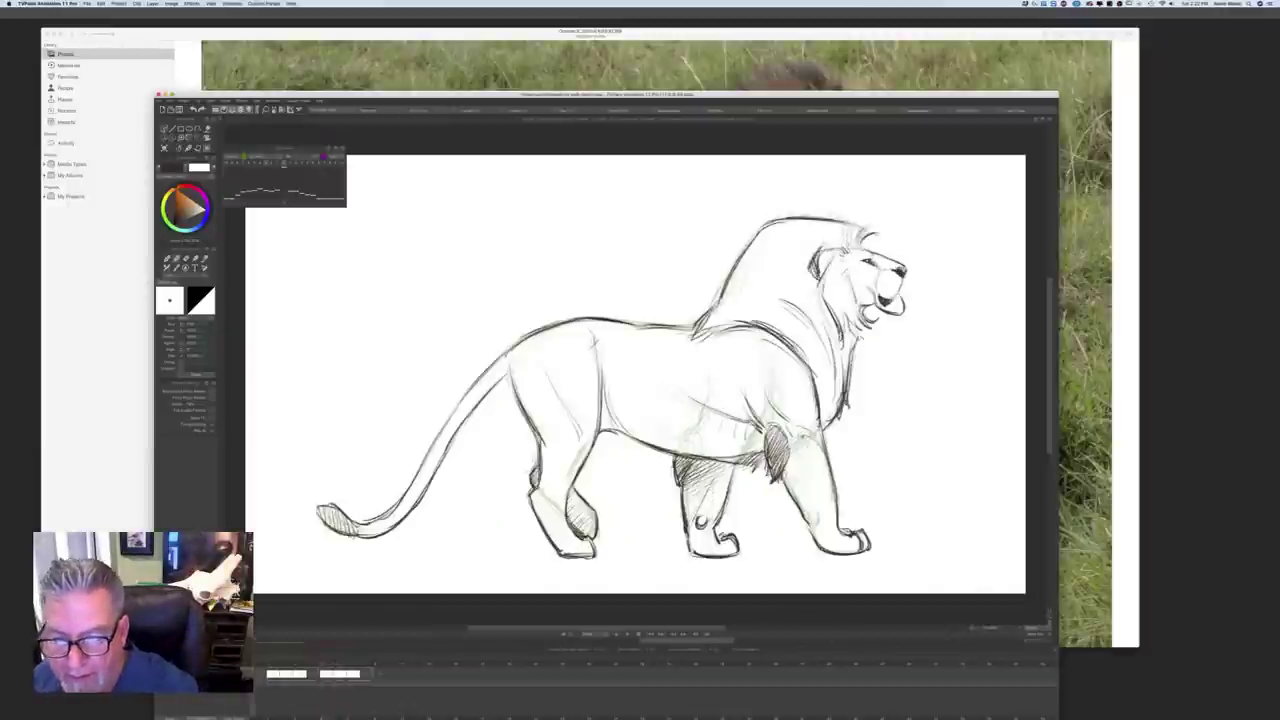
key("Right")
left_click_drag(805, 378, 808, 506)
key("Left")
key("Right")
key("Left")
key("Right")
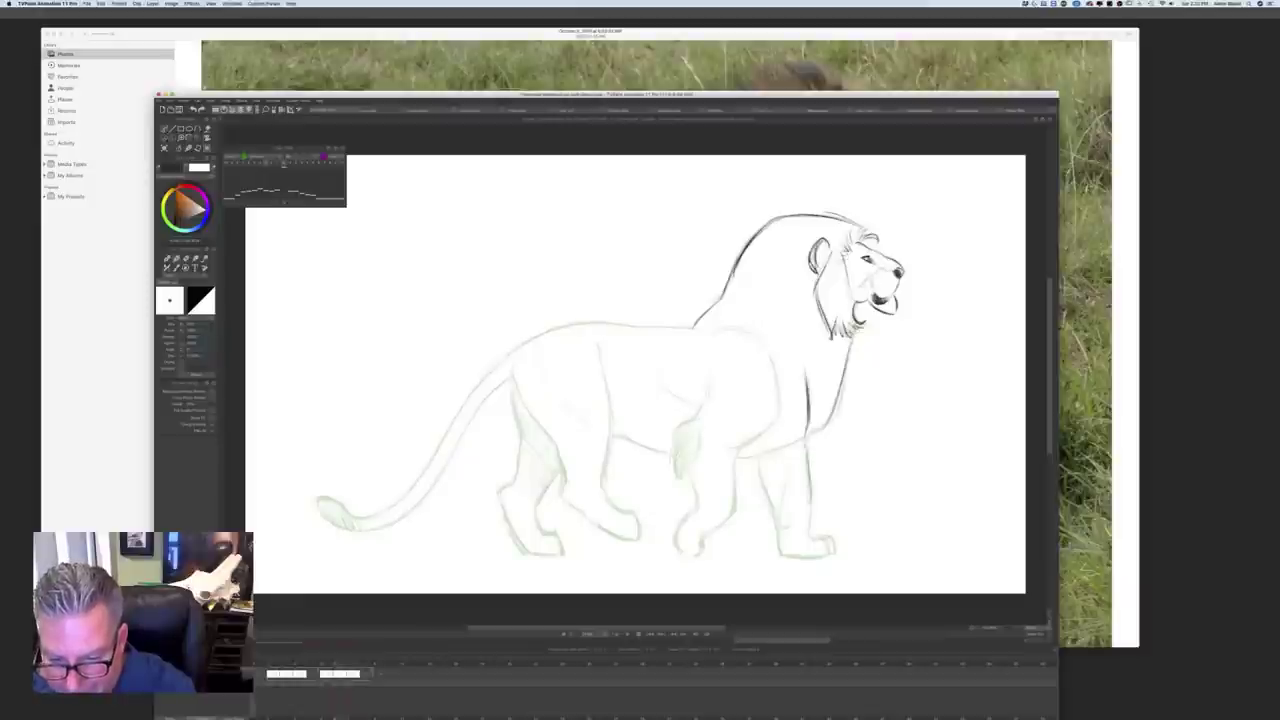
left_click_drag(808, 446, 810, 534)
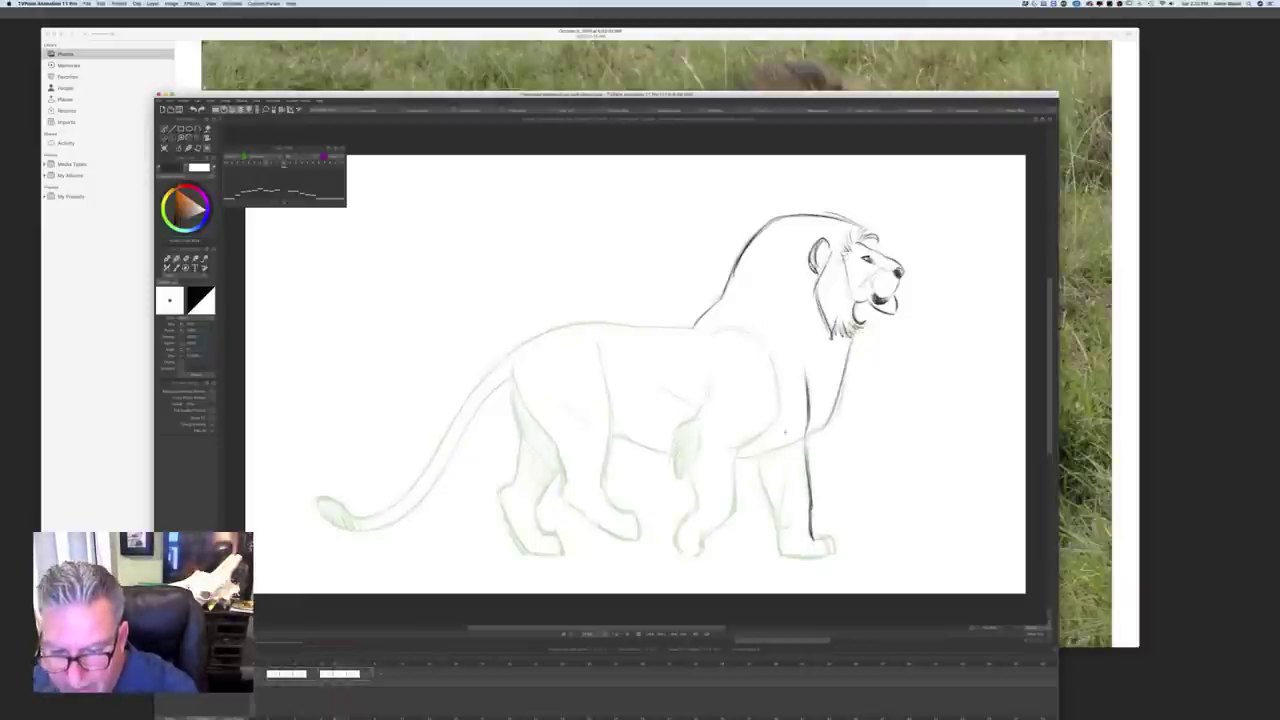
Step: Mark the near foreleg's elbow with short strokes, flipping between the new frame and the adjacent drawing to position it
key("Right")
key("Left")
key("Right")
key("Left")
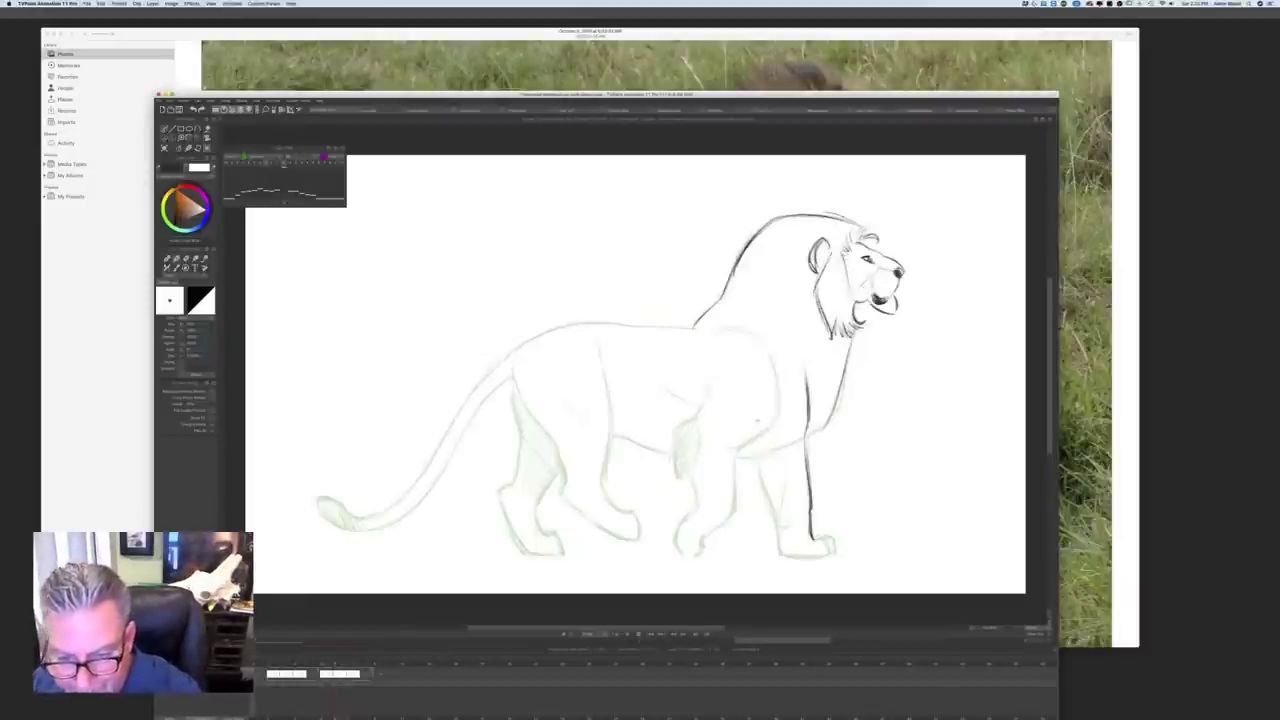
key("Right")
key("Left")
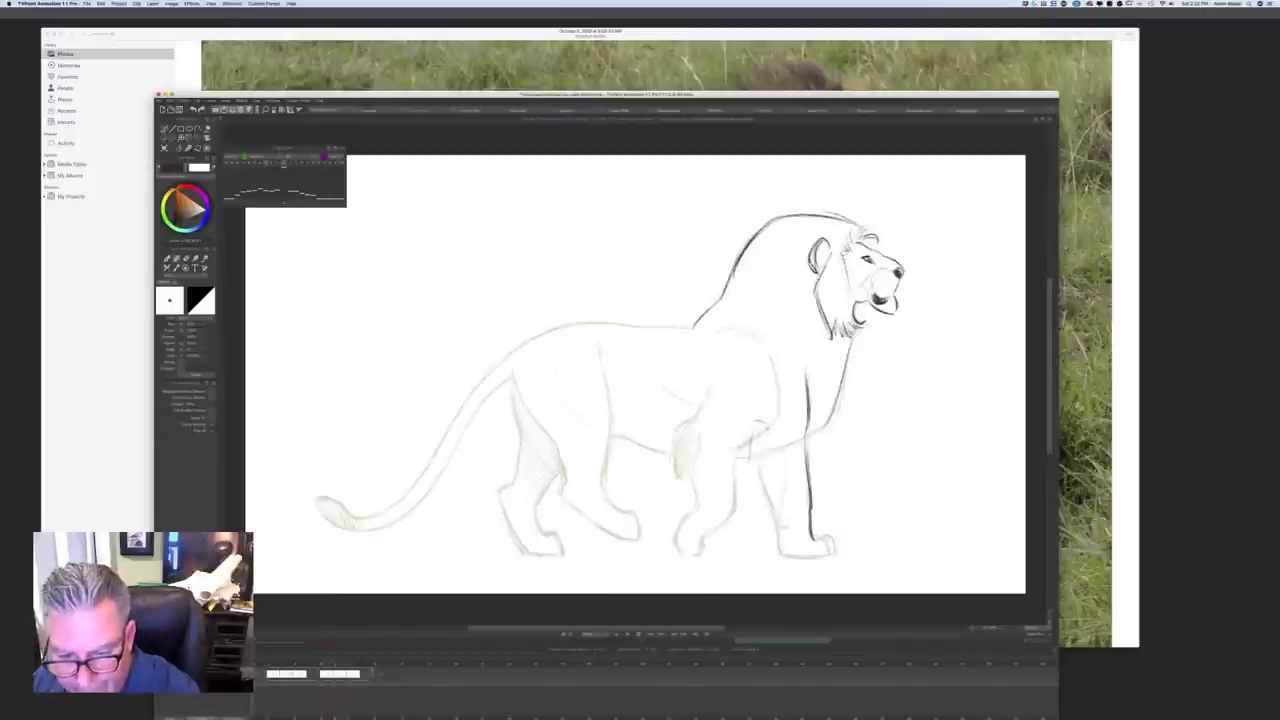
key("Right")
key("Left")
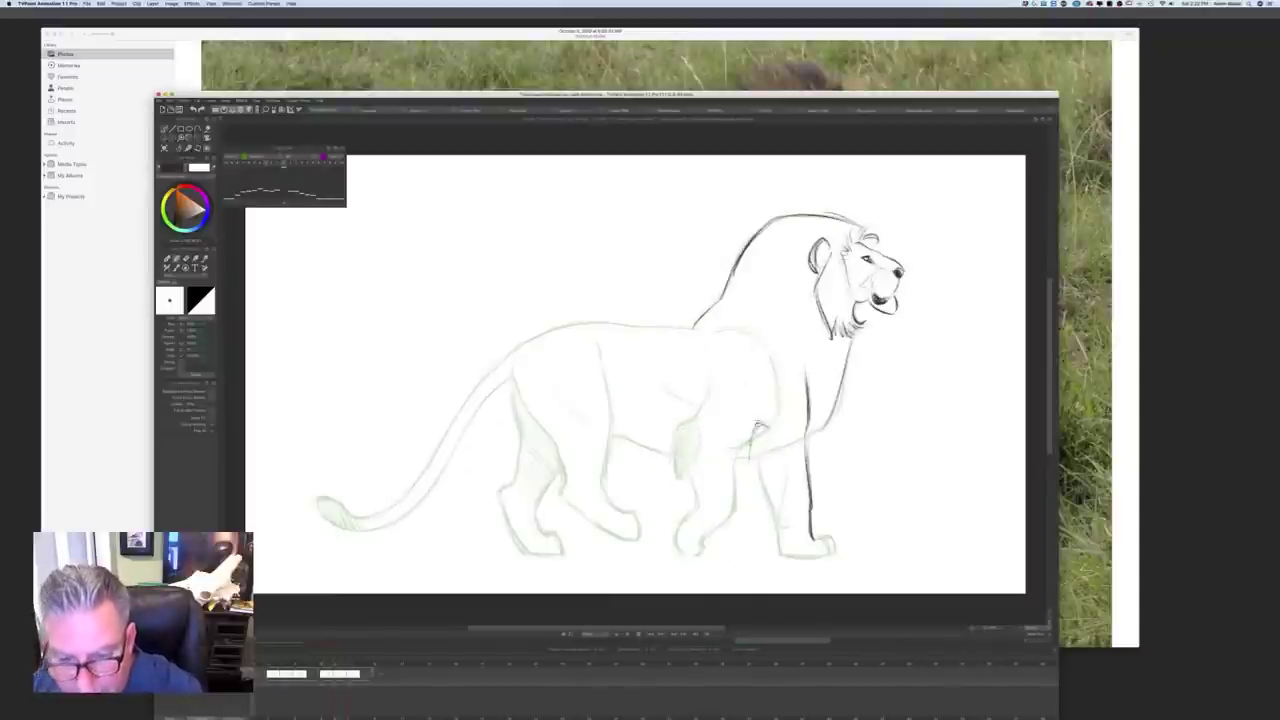
key("Right")
key("Left")
Step: Add the upper-arm muscle lines above the near elbow, checking them against the adjacent drawing
left_click_drag(739, 388, 745, 416)
key("Right")
key("Left")
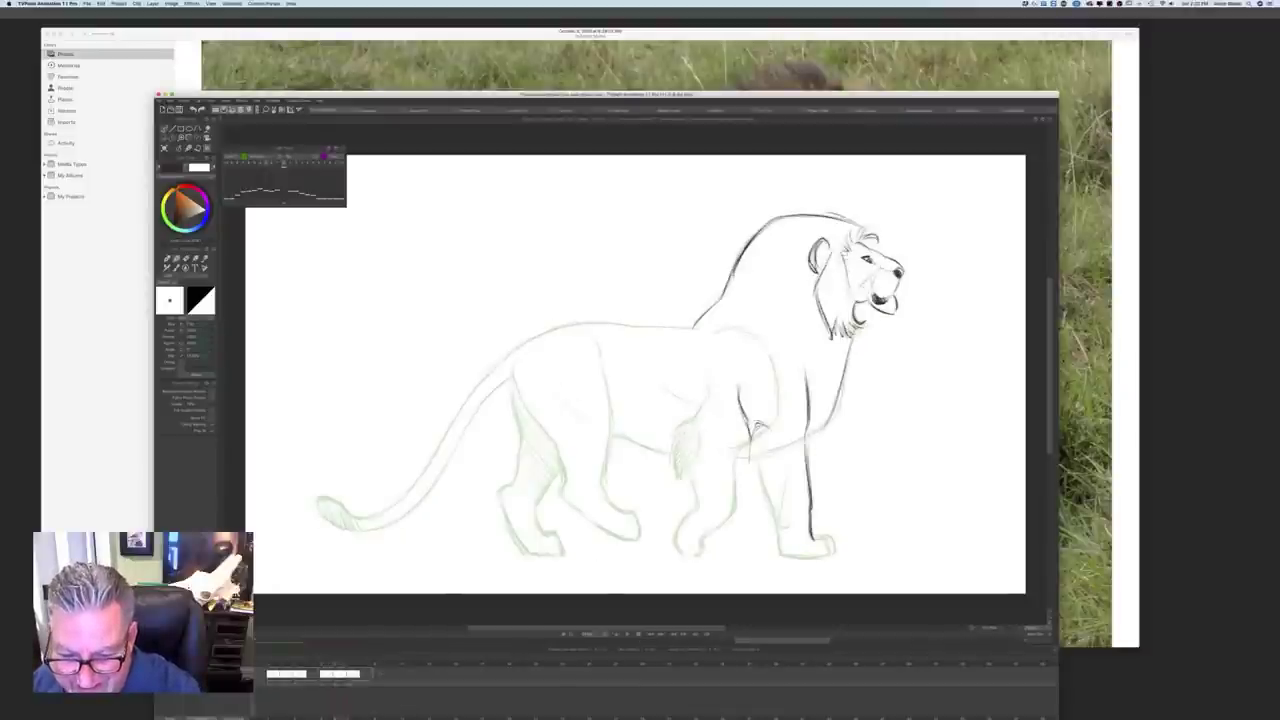
key("Right")
key("Left")
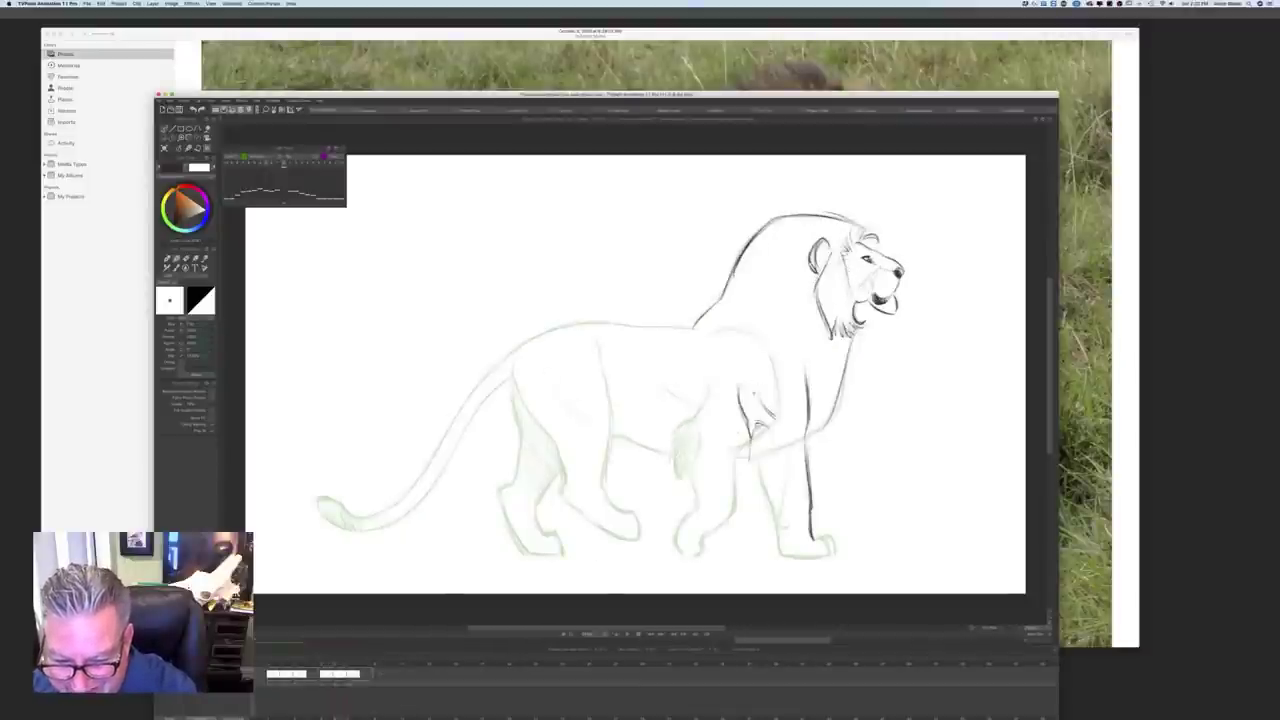
left_click_drag(760, 400, 772, 424)
key("Right")
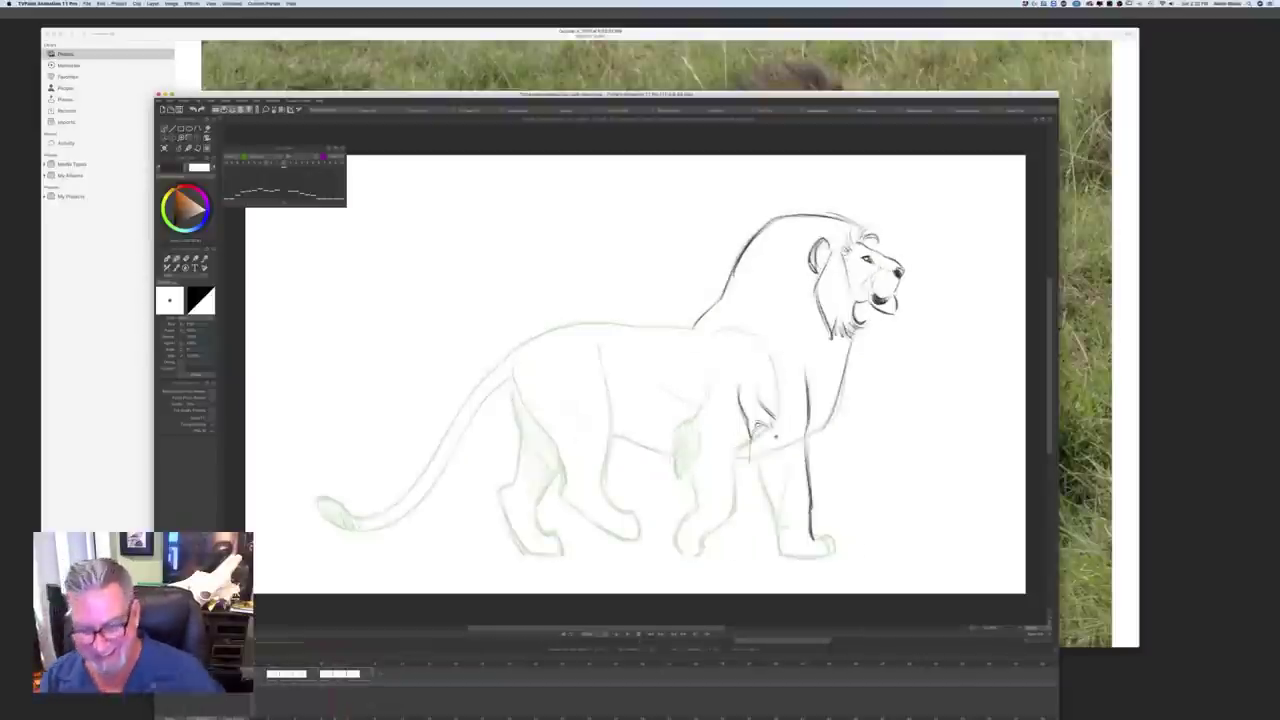
Step: Outline and shade the hair tuft behind the near elbow, flipping to the adjacent drawing to match its shape
left_click_drag(774, 438, 772, 462)
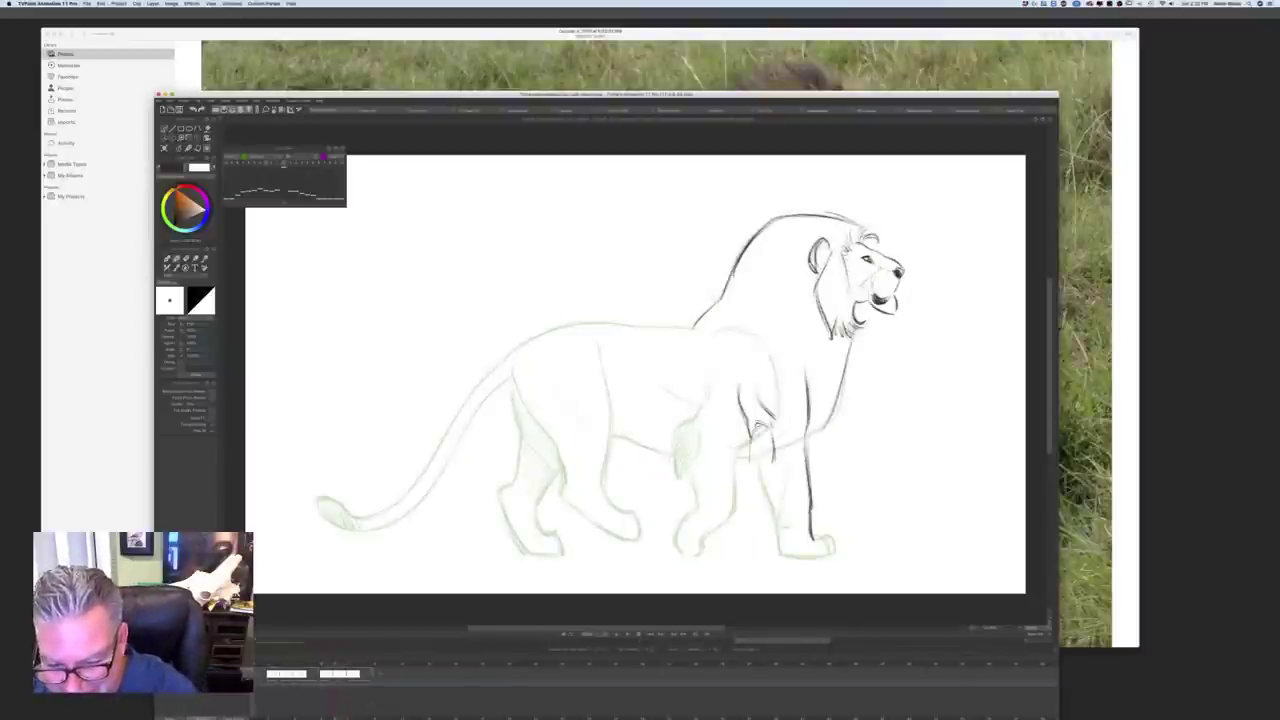
key("Left")
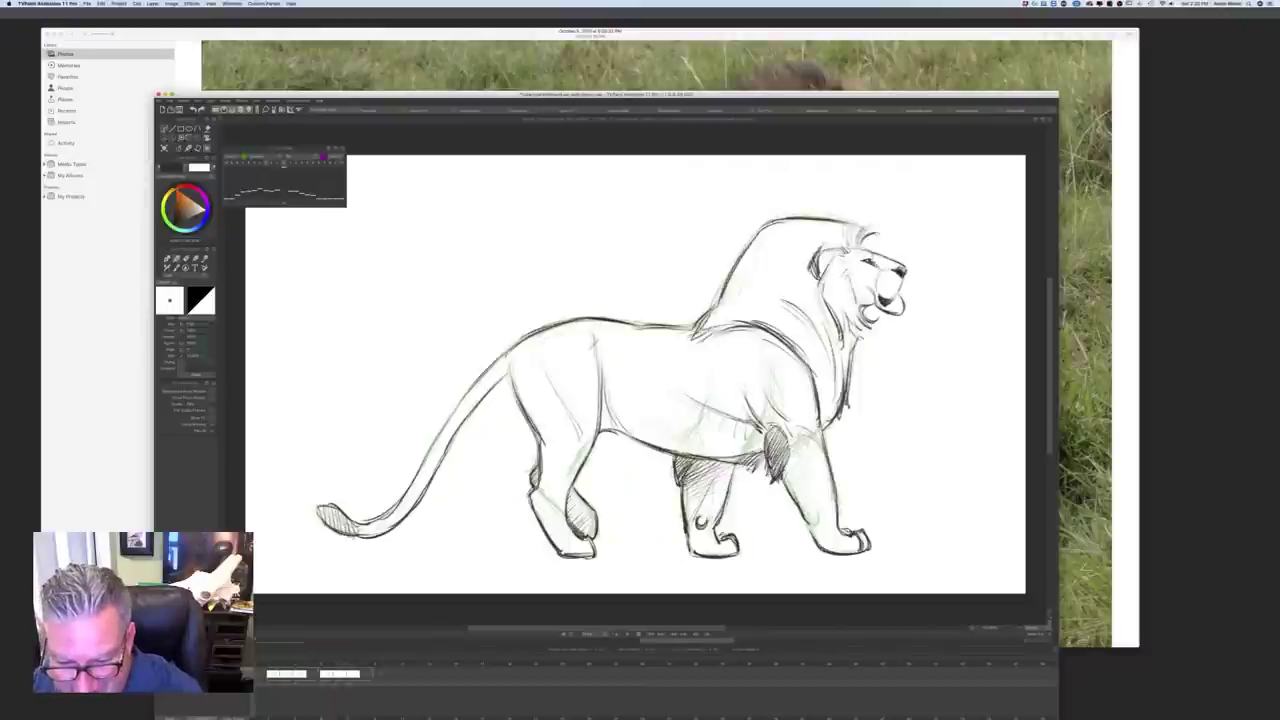
key("Right")
mouse_move(773, 446)
left_mouse_down()
mouse_move(748, 480)
mouse_move(762, 482)
mouse_move(766, 426)
mouse_move(752, 444)
mouse_move(758, 478)
left_mouse_up()
key("Left")
key("Right")
key("Left")
key("Right")
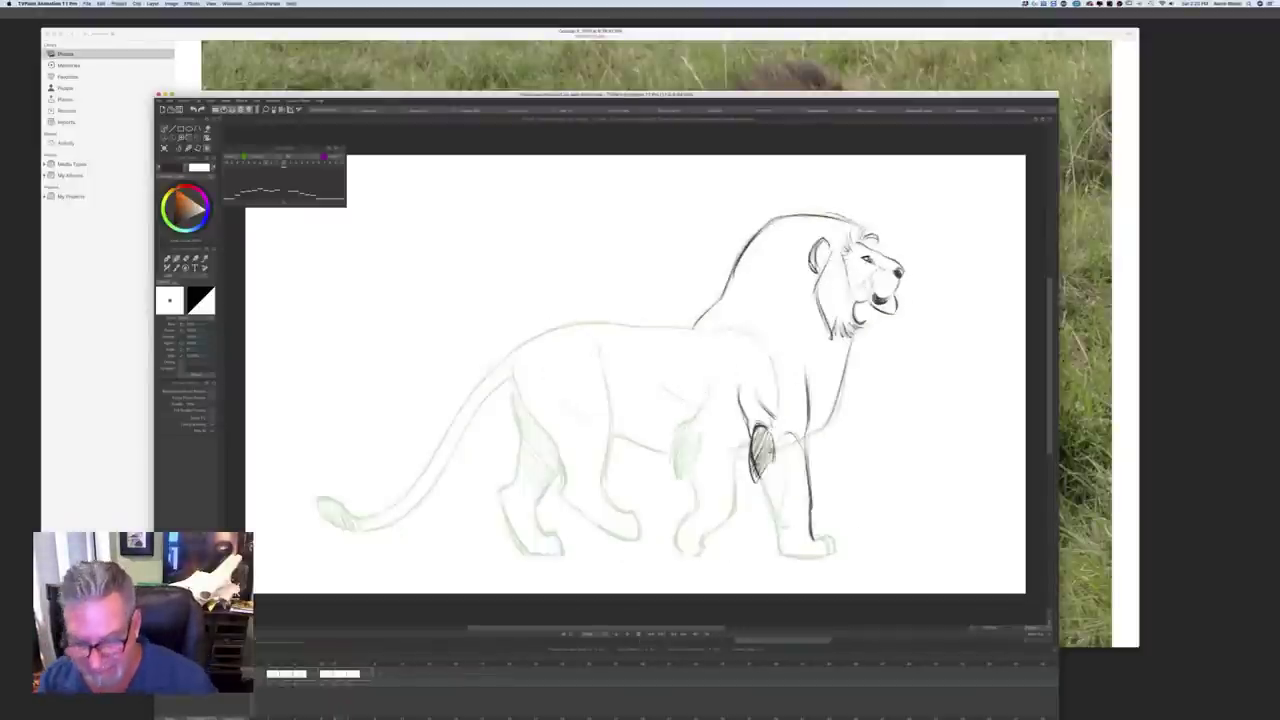
Step: Draw the back line of the near foreleg below the tuft and outline its planted paw
key("Left")
key("Right")
left_click_drag(760, 480, 782, 552)
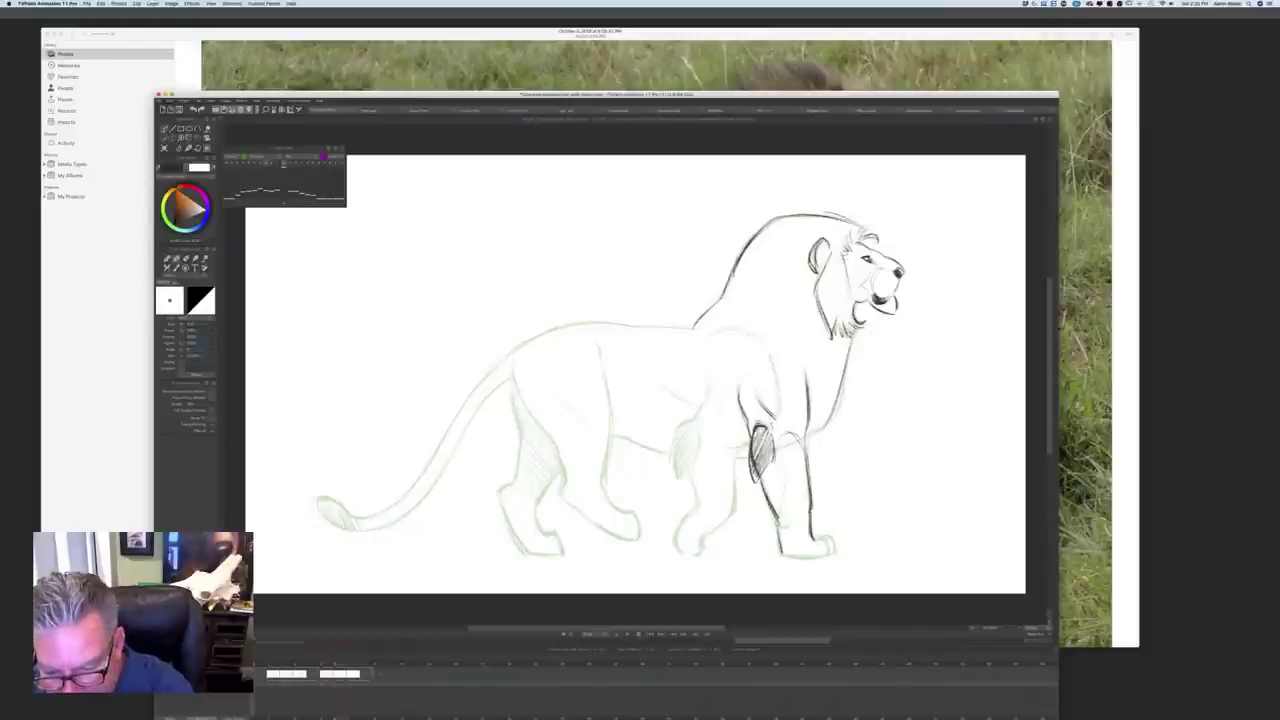
mouse_move(824, 538)
left_mouse_down()
mouse_move(830, 558)
mouse_move(788, 557)
left_mouse_up()
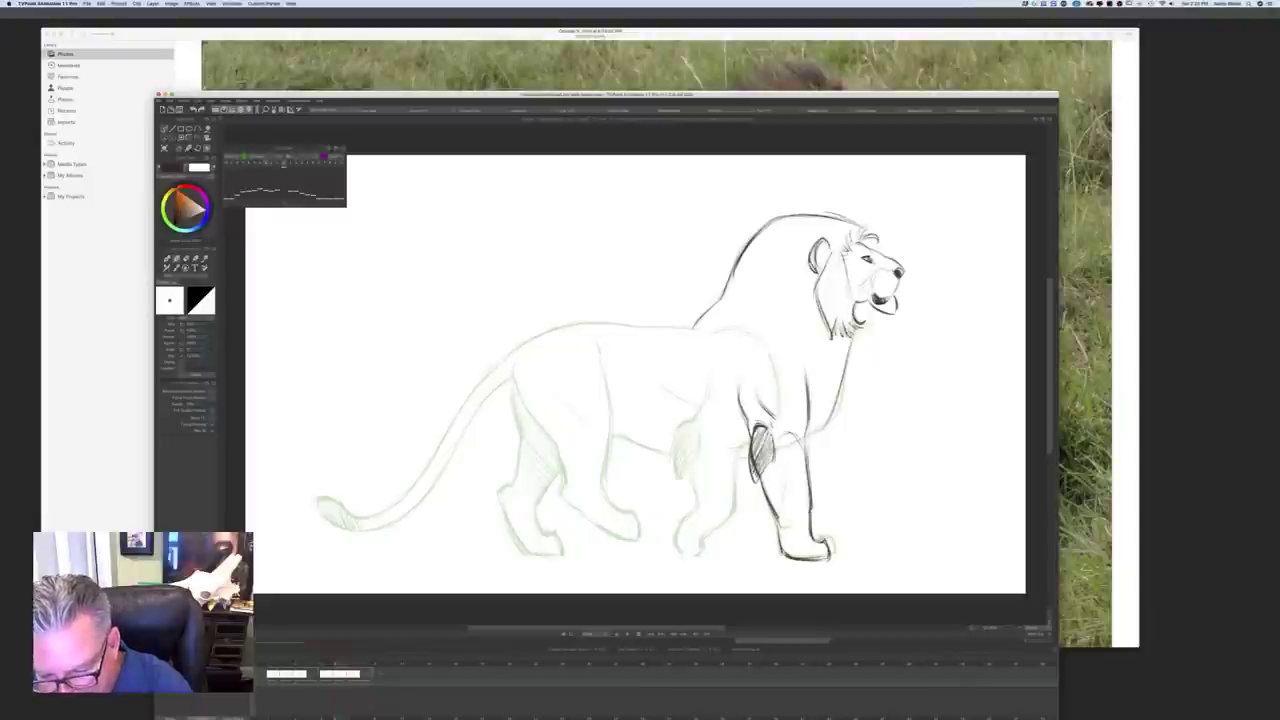
Step: Refine the toes of the near forepaw while flipping back and forth to the adjacent drawing
key("Left")
key("Right")
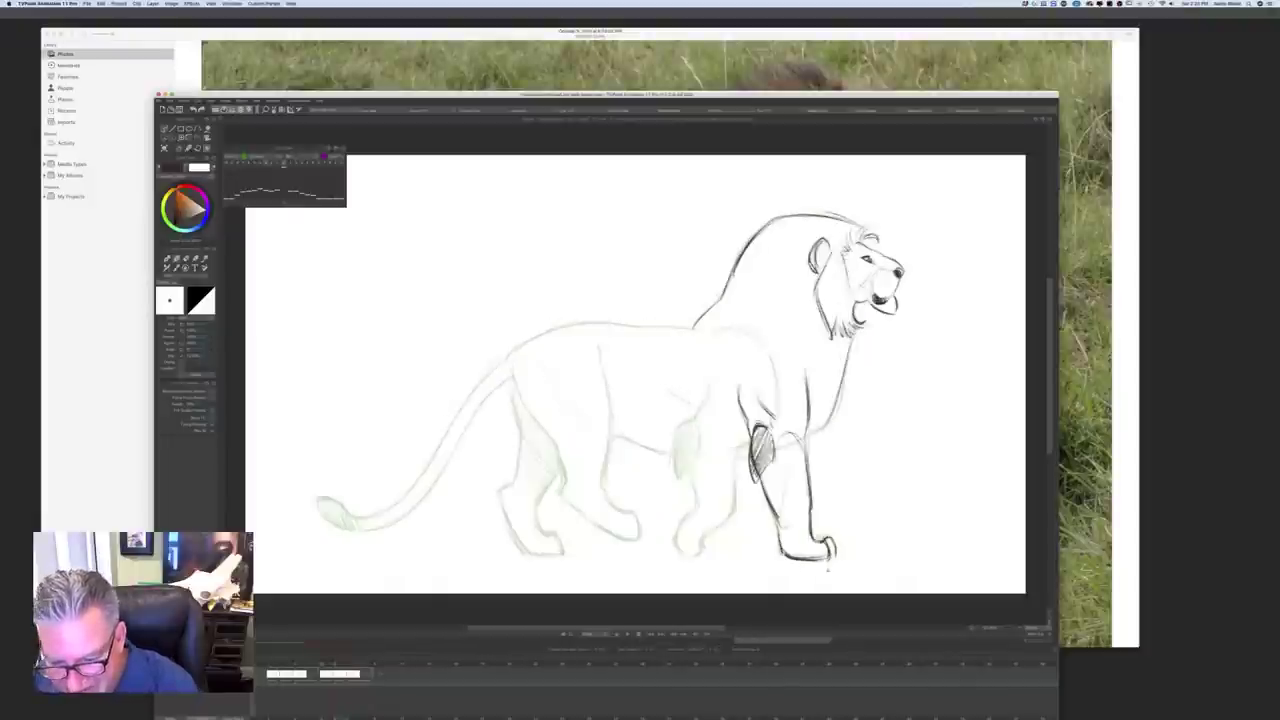
key("Left")
key("Right")
key("Left")
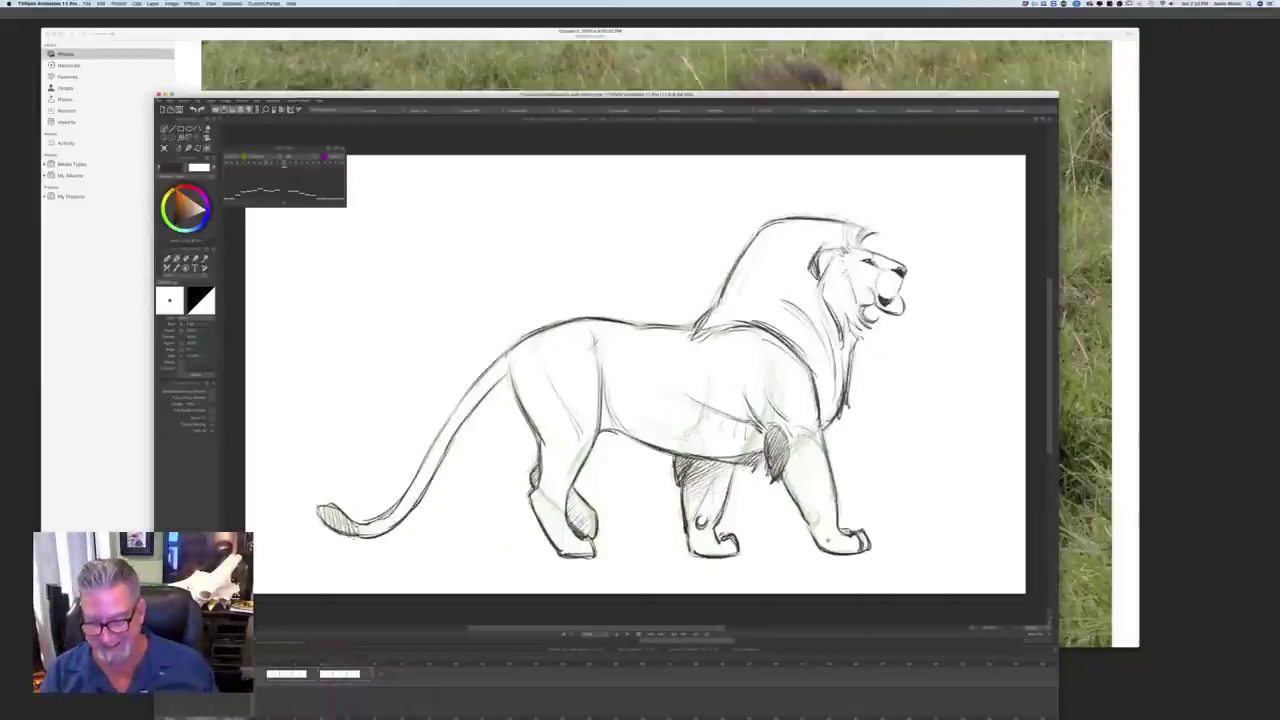
key("Right")
key("Left")
key("Right")
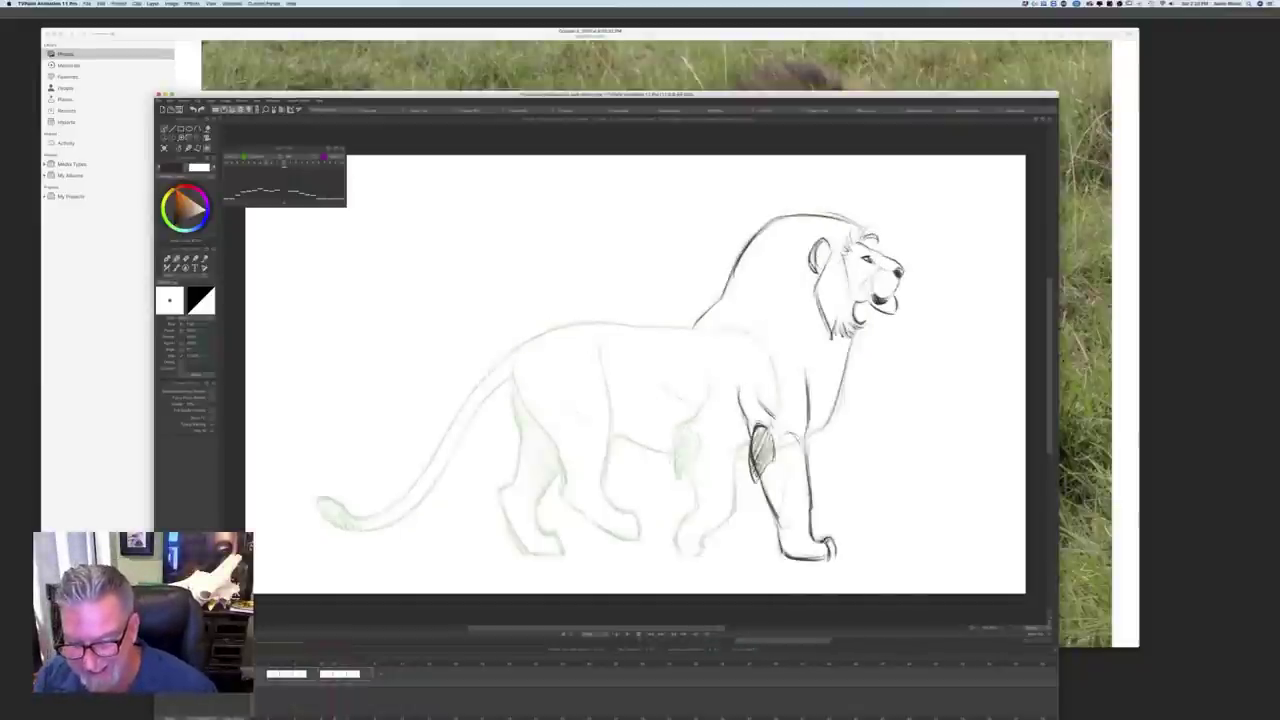
key("Left")
key("Right")
key("Left")
key("Right")
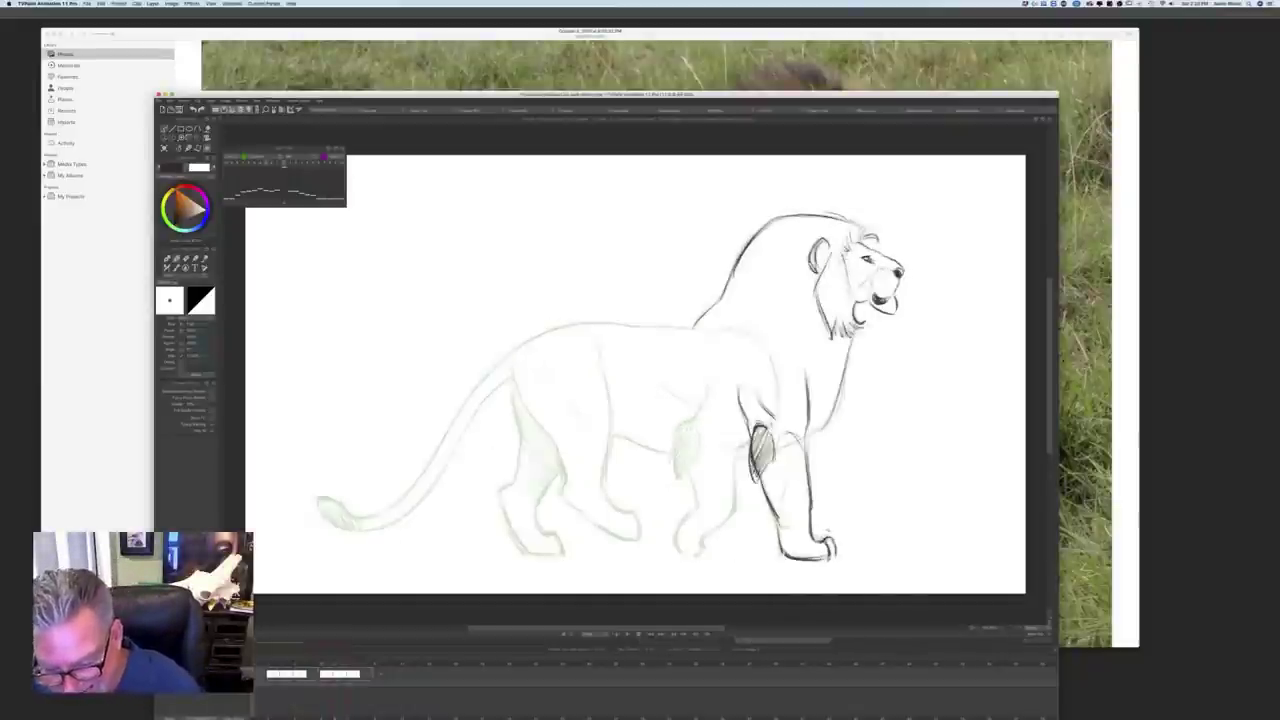
key("Left")
key("Right")
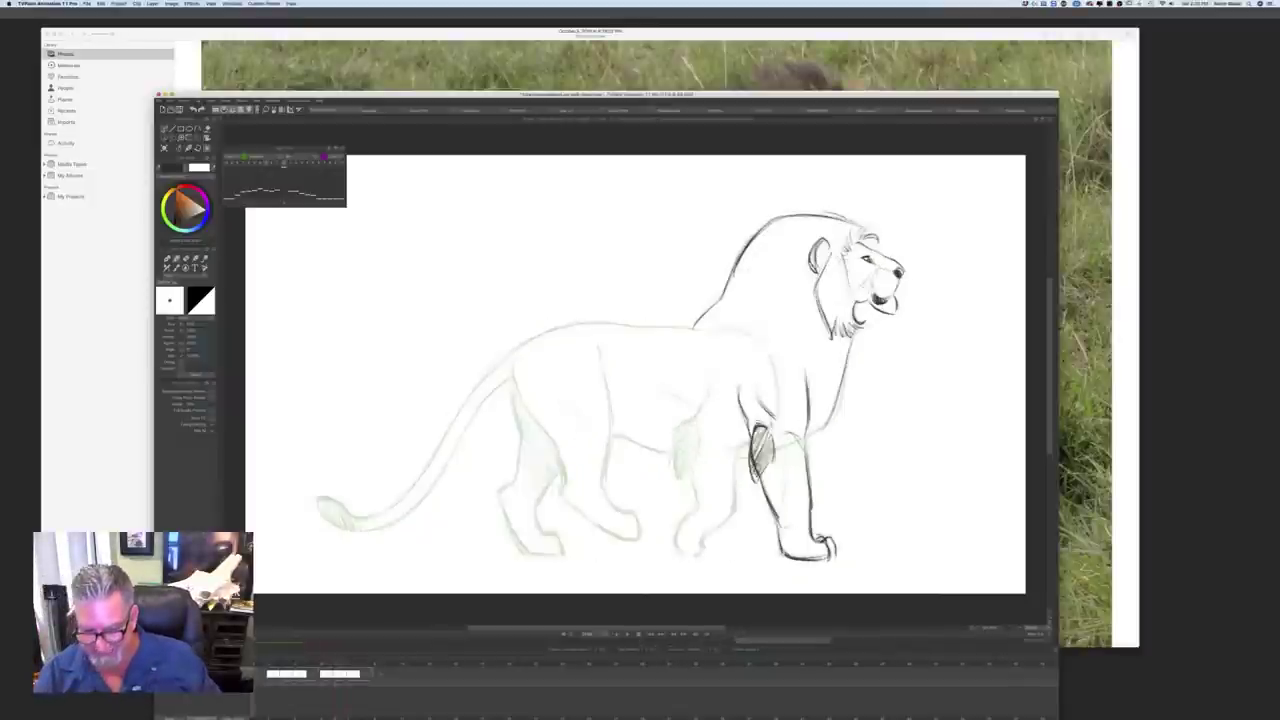
Step: Draw the curved shoulder line from the base of the mane down toward the near foreleg, flipping to the adjacent drawing as a guide
key("Left")
key("Right")
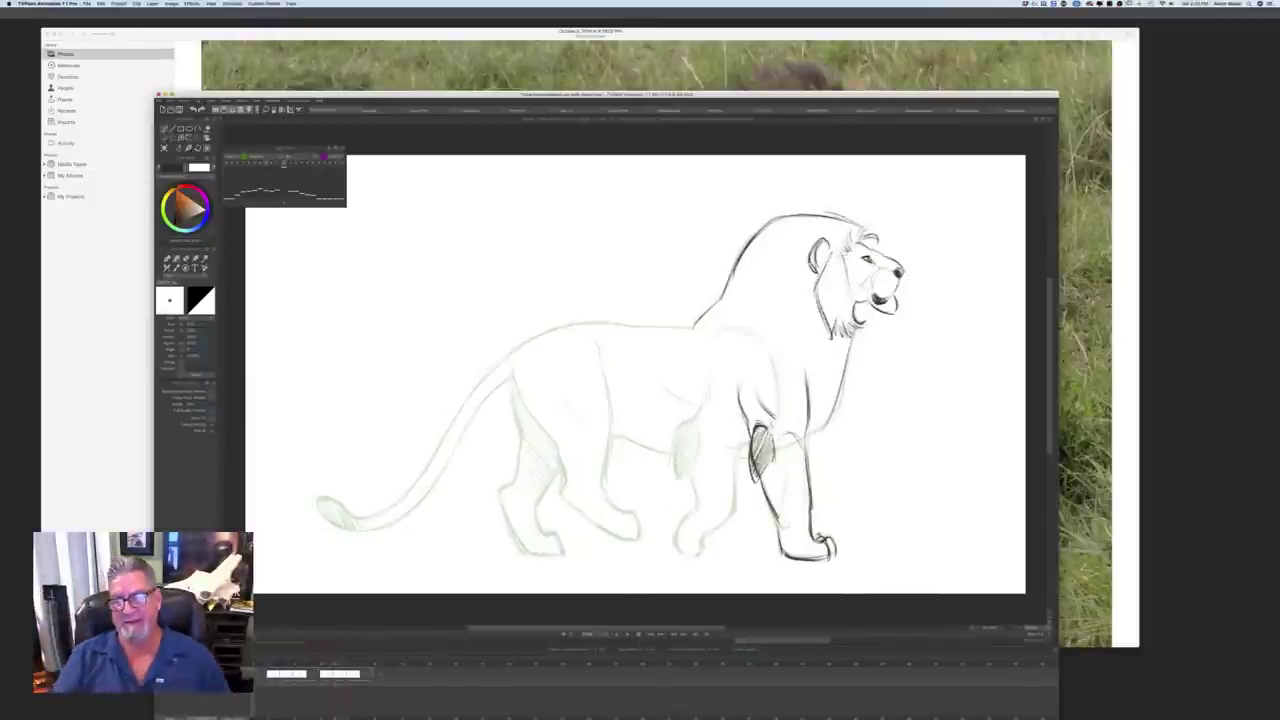
key("Left")
key("Right")
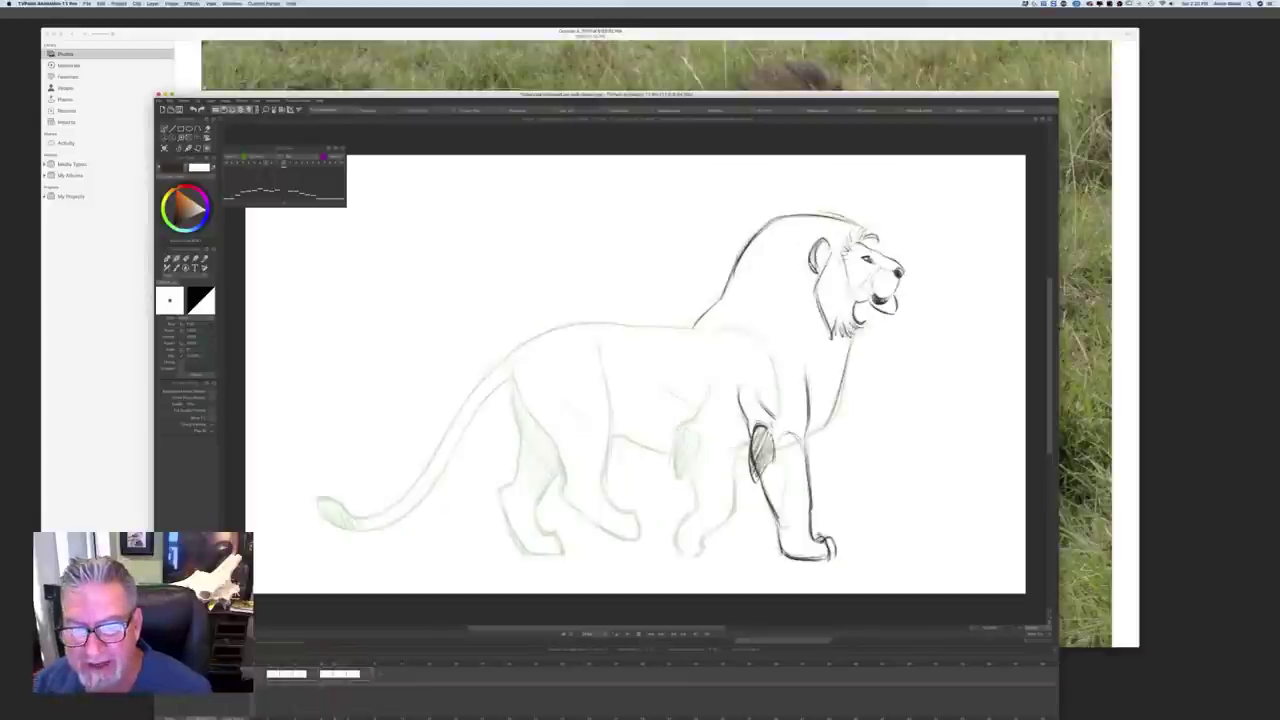
key("Left")
key("Right")
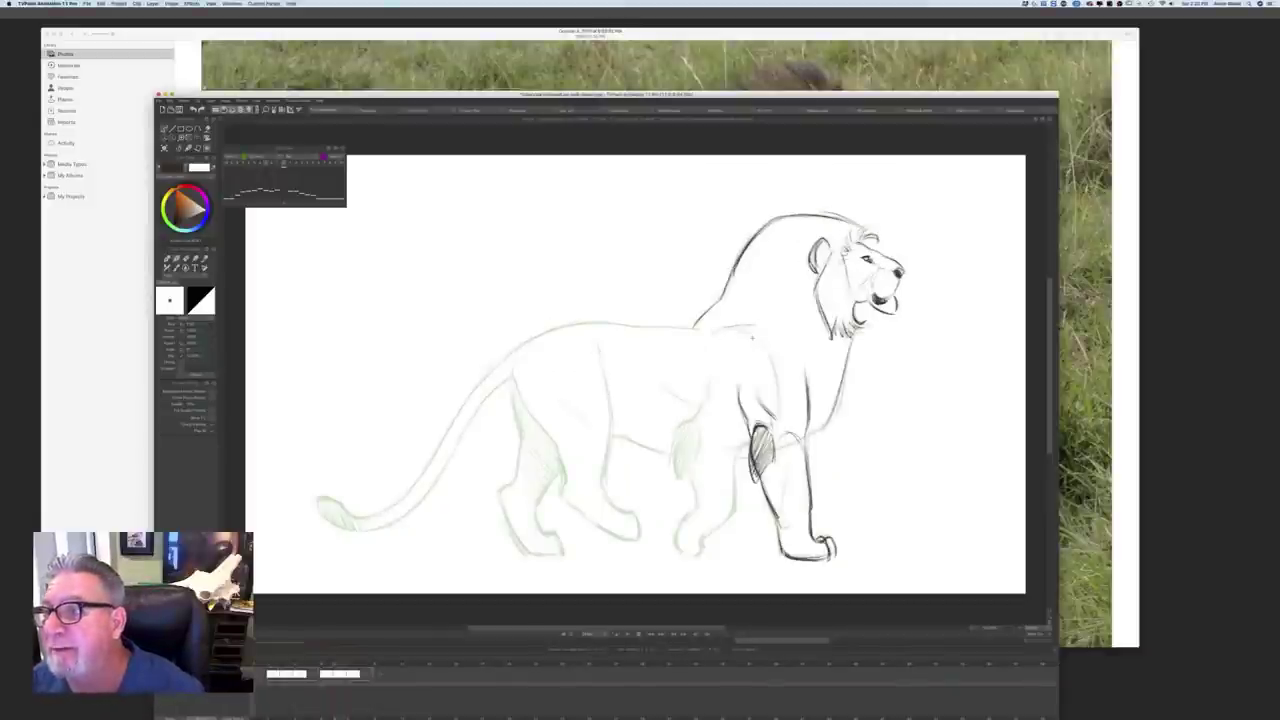
key("Left")
key("Right")
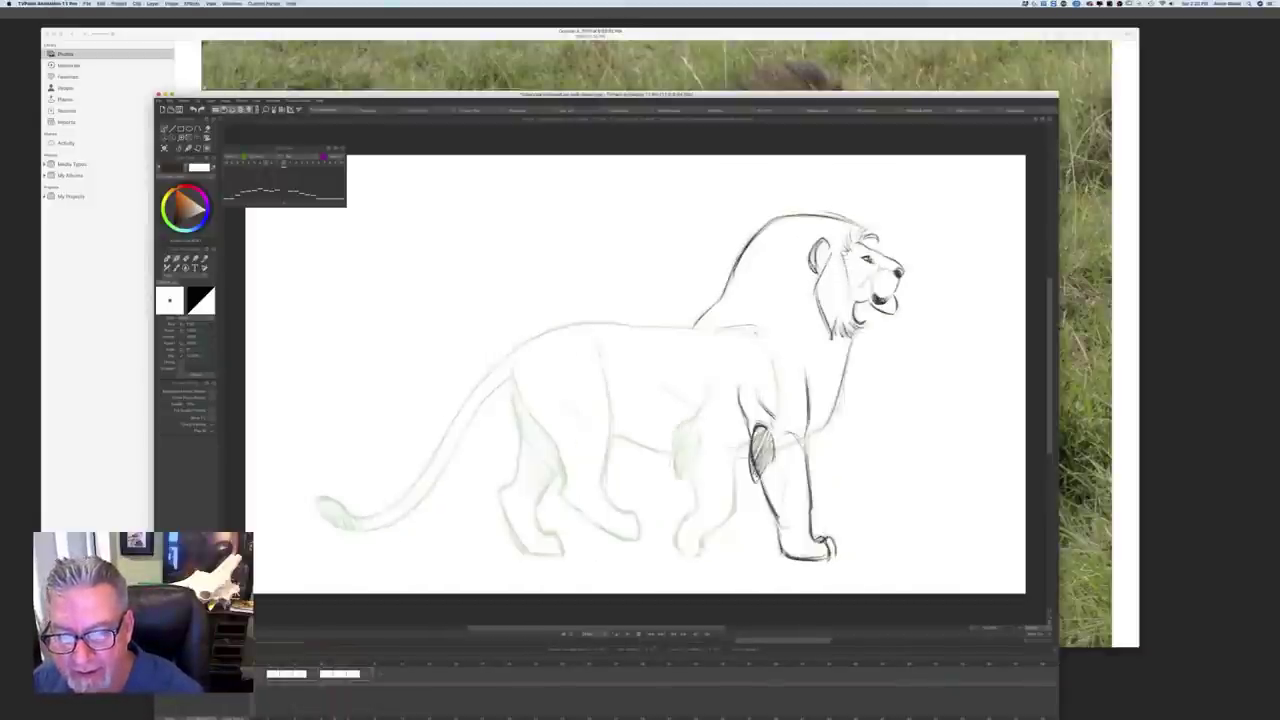
mouse_move(748, 327)
left_mouse_down()
mouse_move(798, 372)
mouse_move(712, 333)
left_mouse_up()
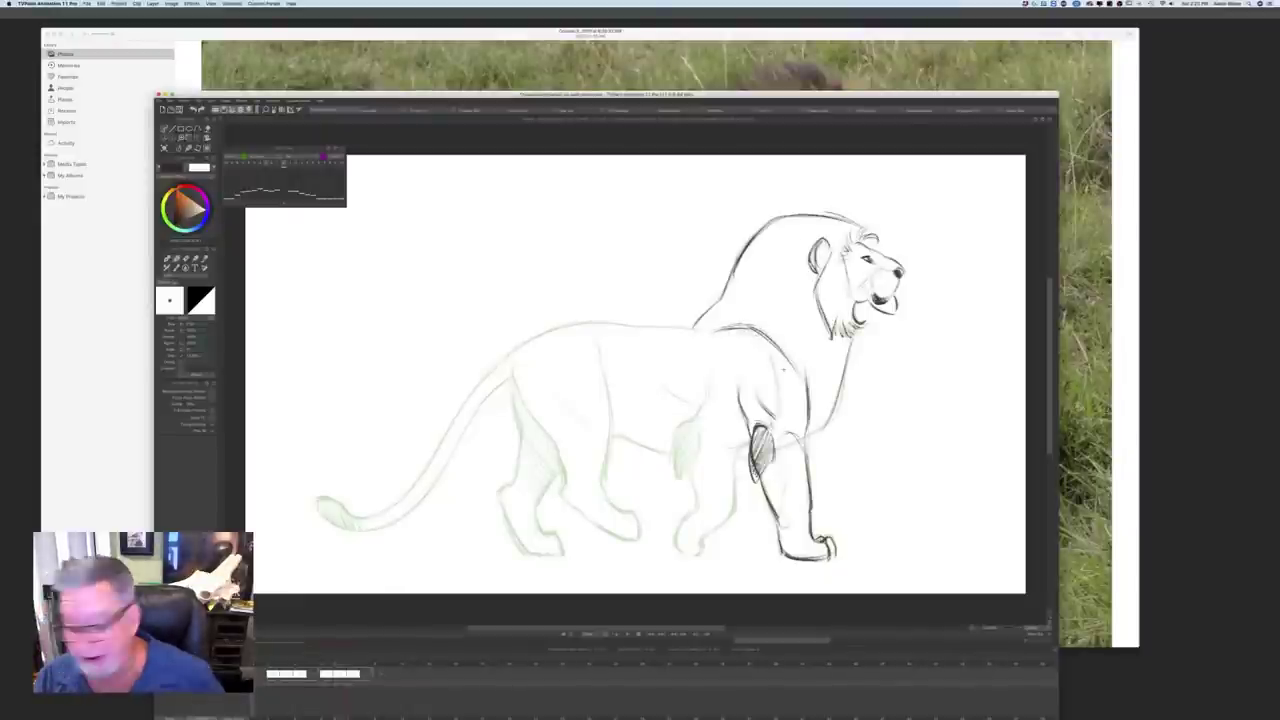
Step: Trace the lower chest contour back to the top of the near foreleg, flipping to the adjacent drawing to check it
key("Left")
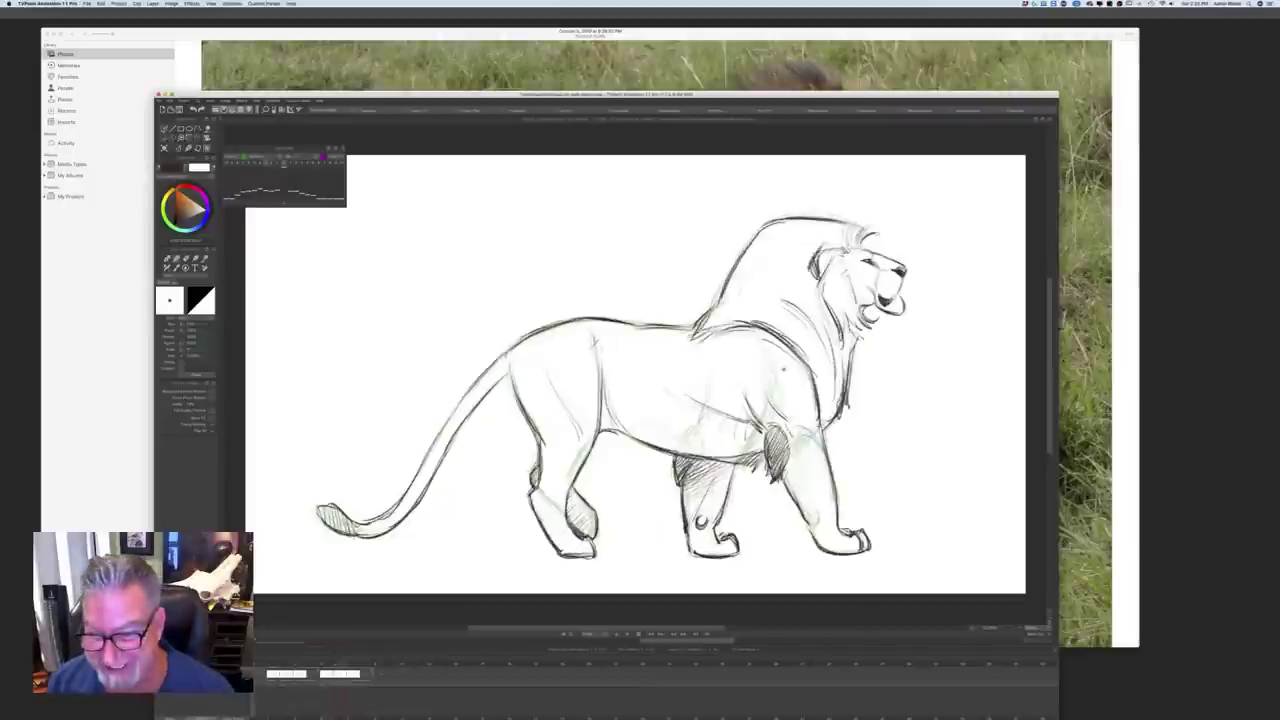
key("Right")
key("Left")
key("Right")
mouse_move(840, 392)
left_mouse_down()
mouse_move(834, 418)
mouse_move(807, 438)
left_mouse_up()
key("Left")
key("Right")
key("Left")
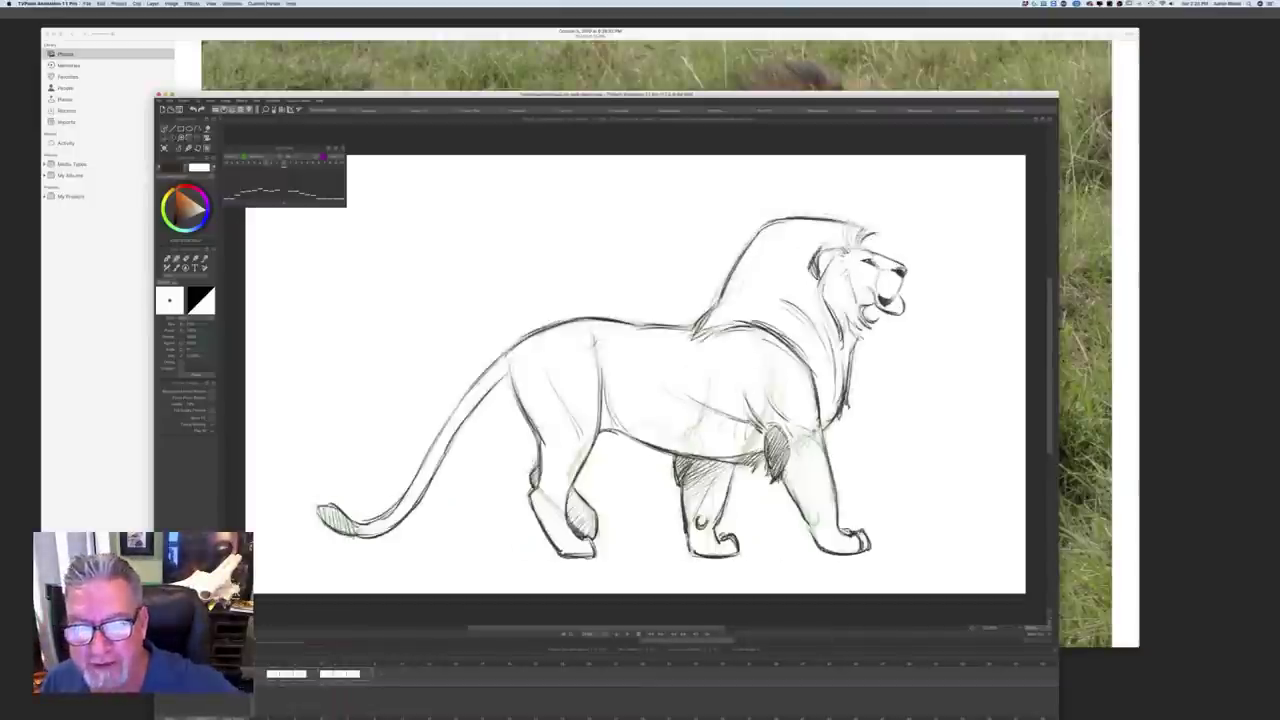
Step: Draw the lion's back line from the base of the mane over the rump, flipping to the adjacent drawing as a guide
key("Right")
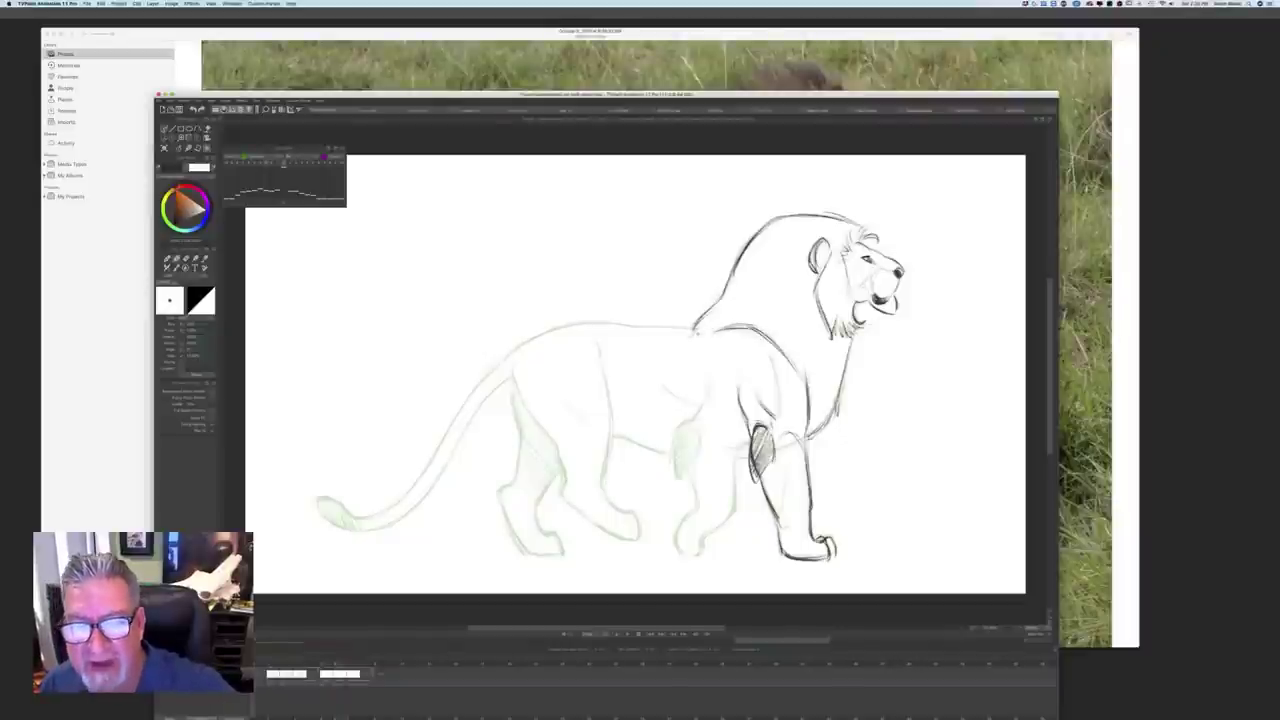
key("Left")
key("Right")
left_click_drag(692, 329, 580, 323)
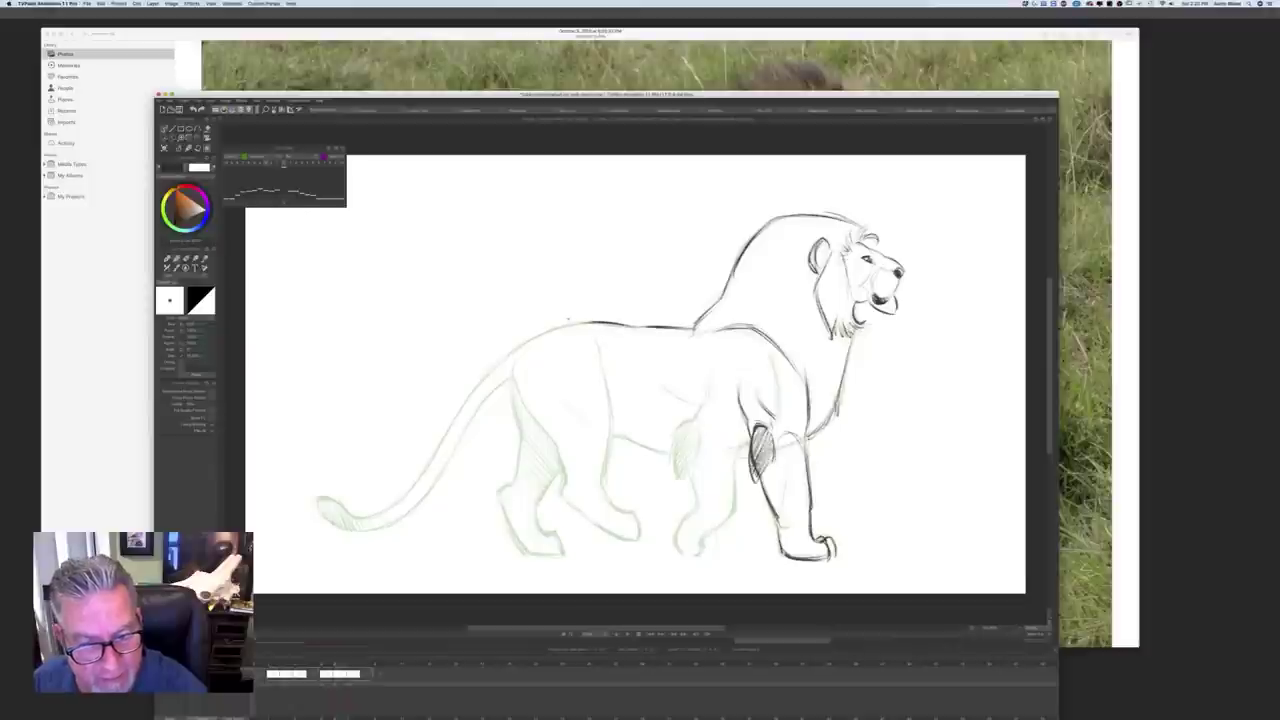
key("Left")
key("Right")
key("Left")
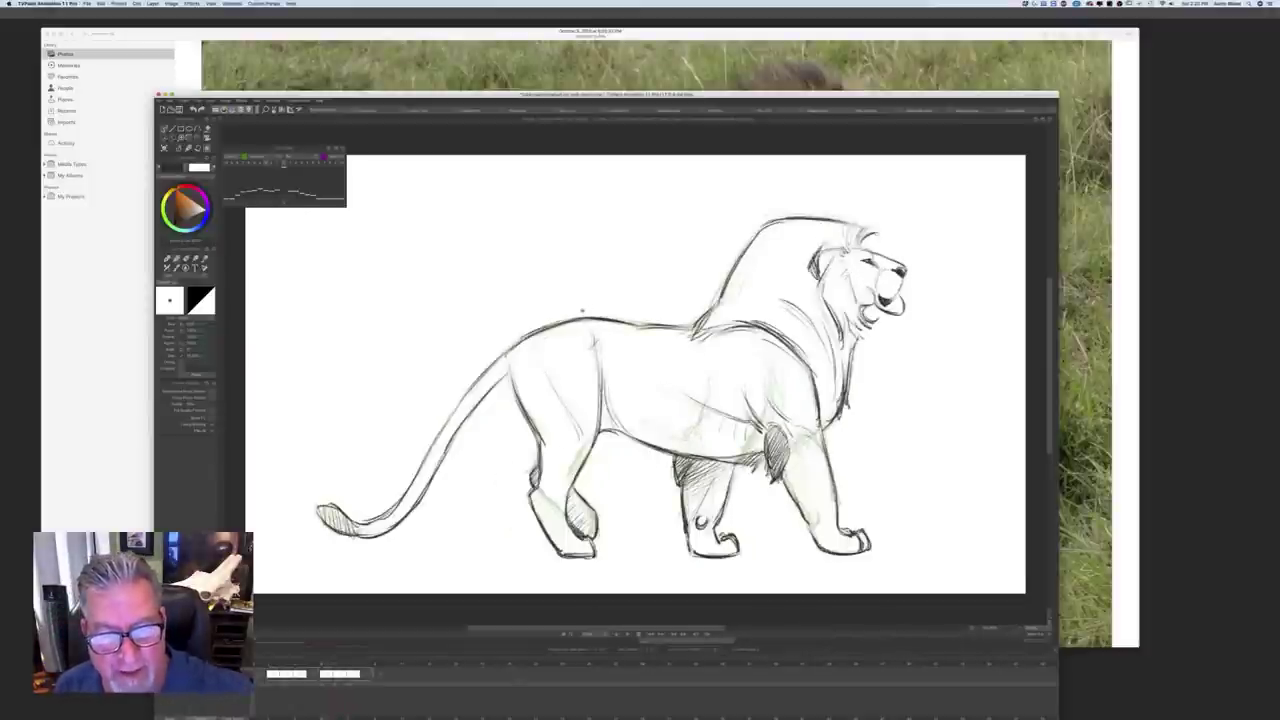
key("Right")
left_click_drag(574, 325, 518, 348)
Step: Draw the rear contour of the near hind leg from the rump down to the hock, flipping to the adjacent drawing
mouse_move(574, 324)
left_mouse_down()
mouse_move(508, 358)
mouse_move(514, 420)
left_mouse_up()
key("Left")
key("Right")
key("Left")
key("Right")
left_click_drag(510, 372, 516, 480)
left_click_drag(520, 436, 508, 486)
left_click_drag(508, 368, 510, 383)
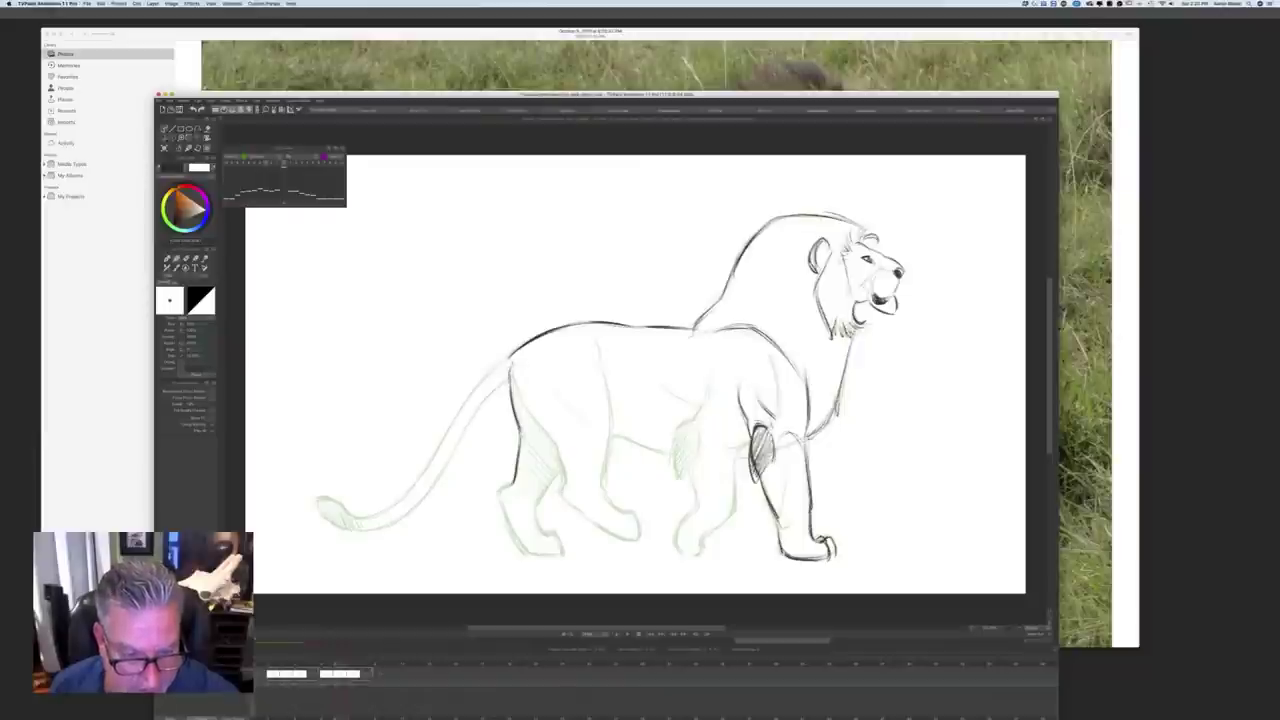
Step: Continue the back of the near hind leg from the hock down to the heel while comparing with the adjacent drawing
key("Left")
key("Right")
key("Left")
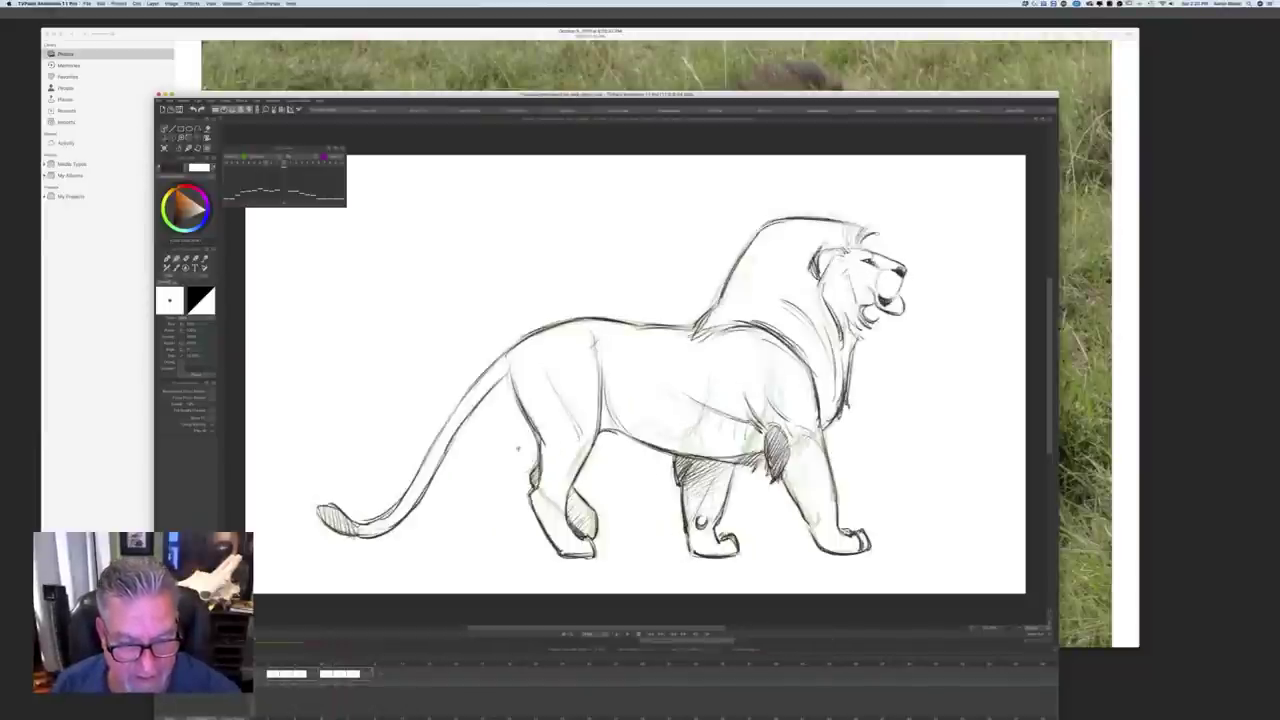
key("Right")
key("Left")
key("Right")
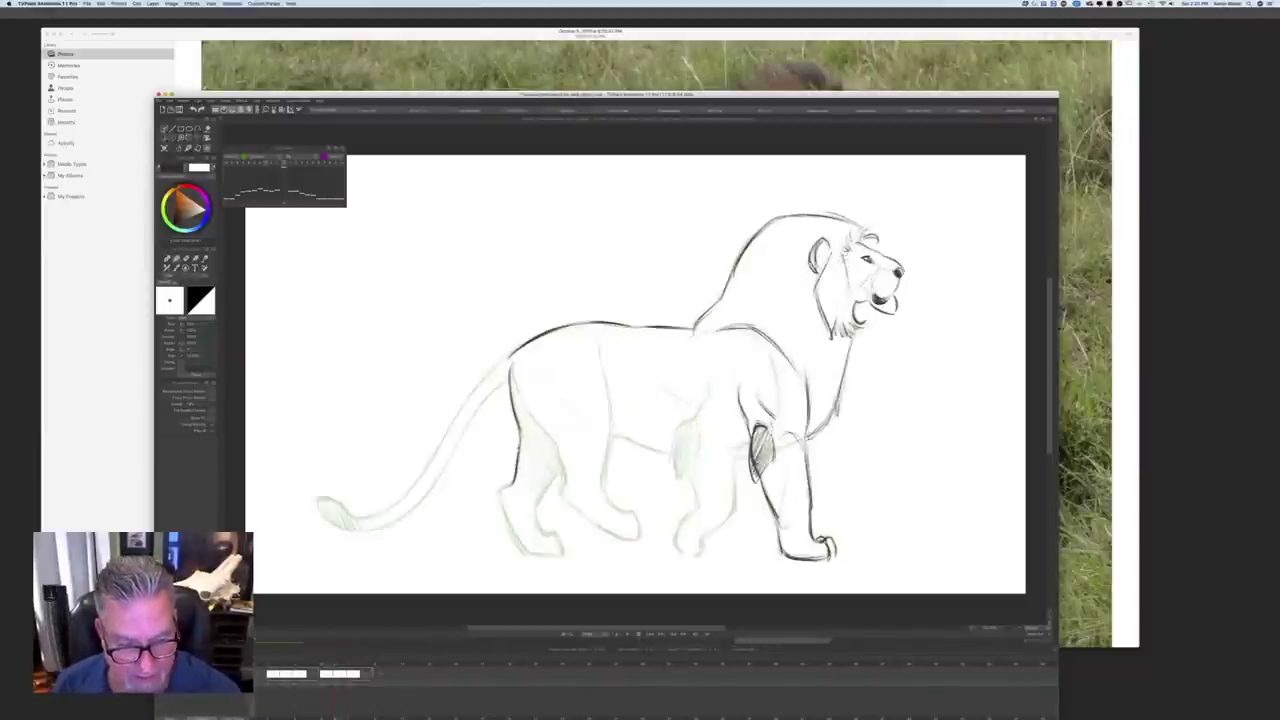
key("Left")
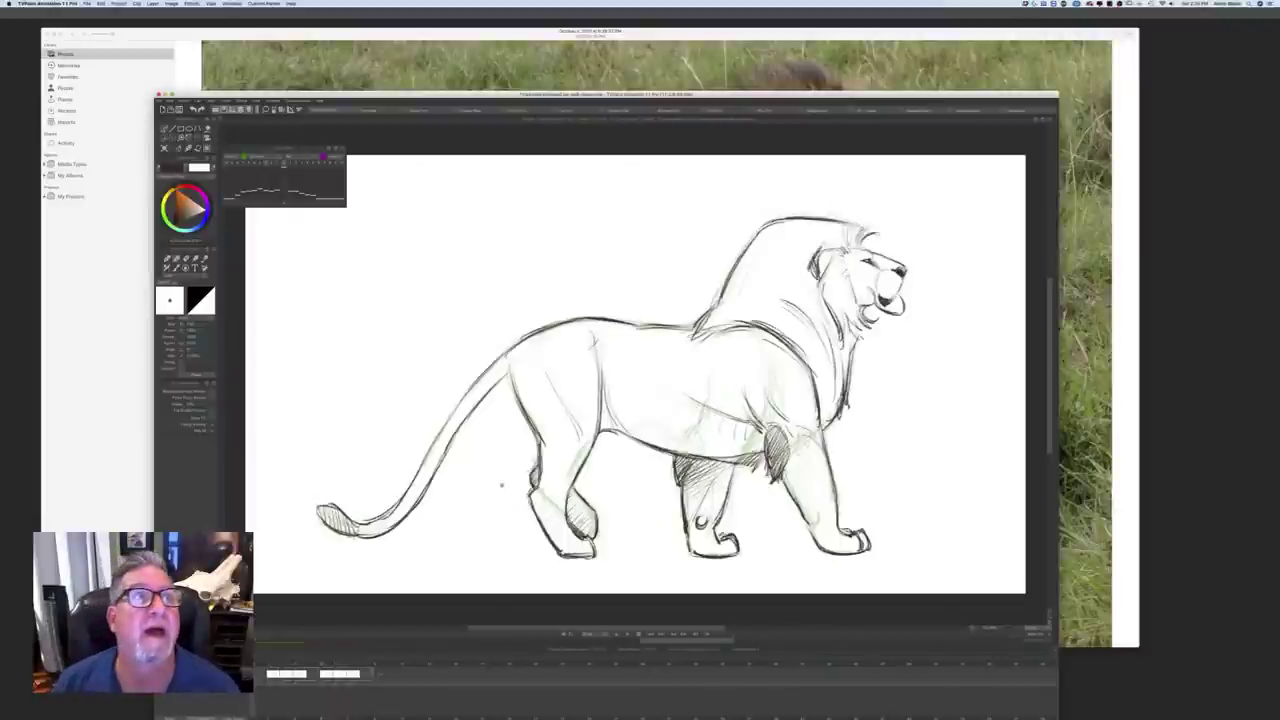
key("Right")
key("Left")
key("Right")
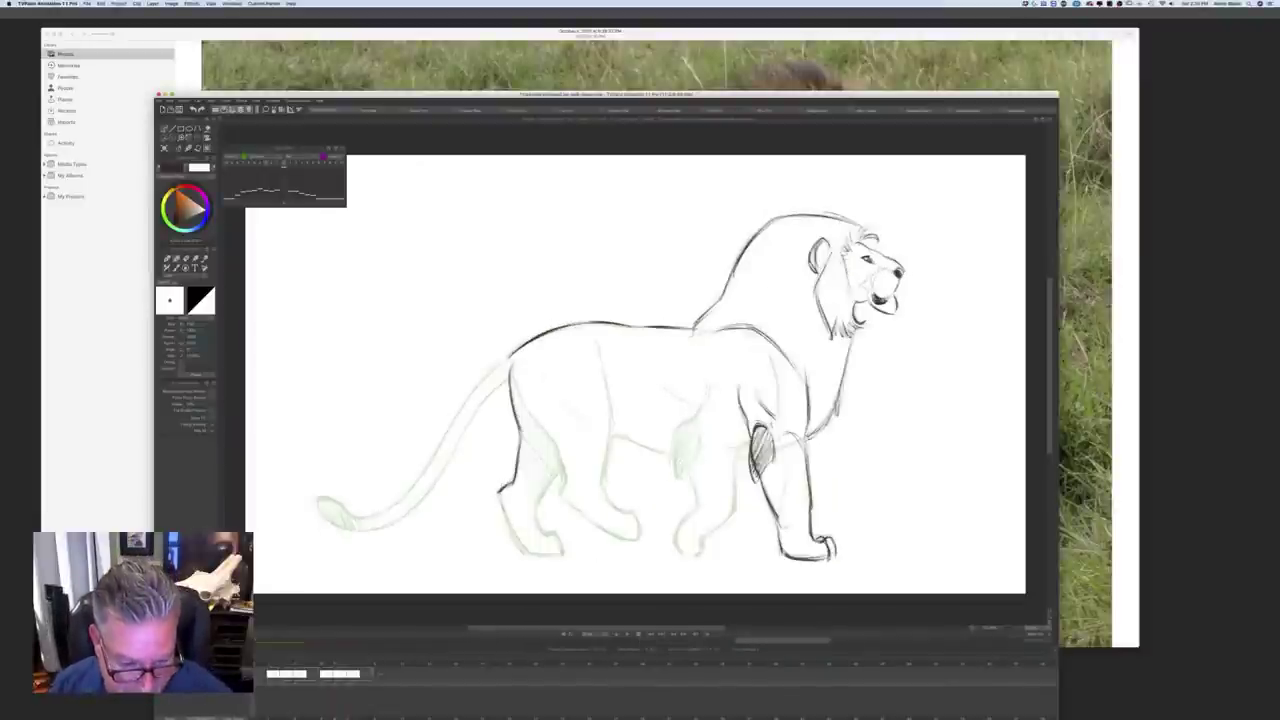
key("Left")
key("Right")
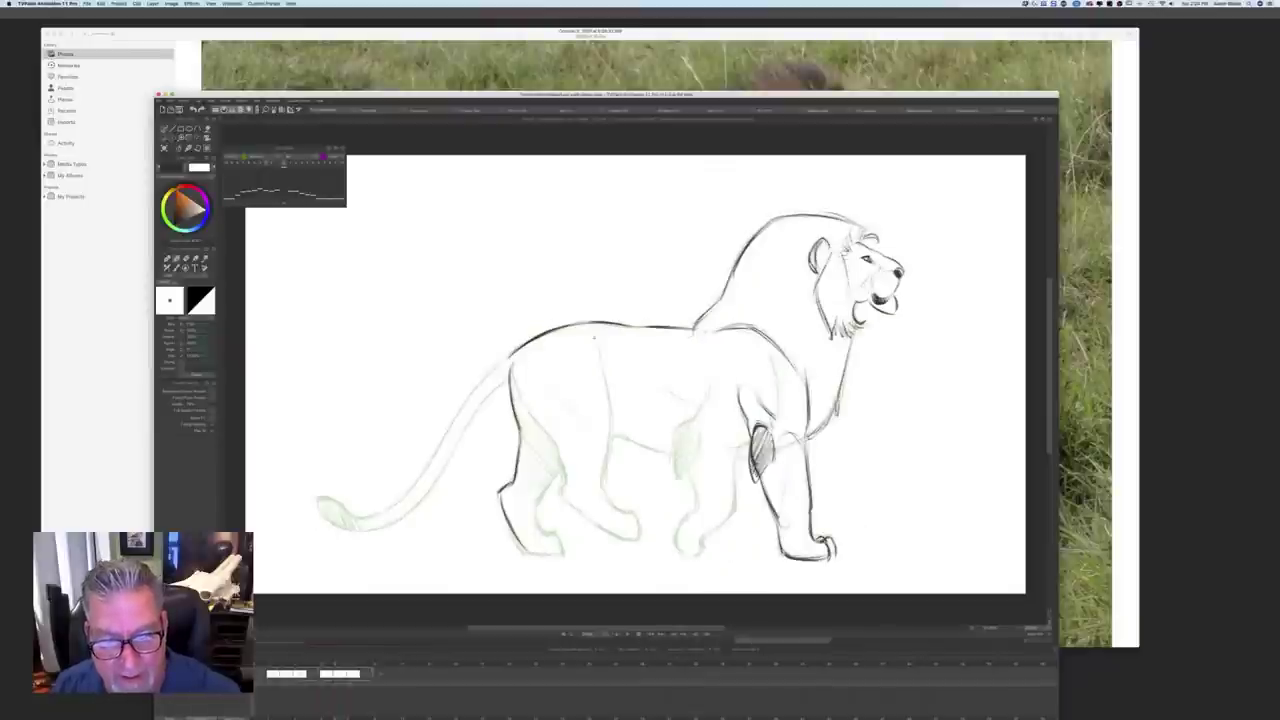
Step: Draw the front contour of the near thigh from the hip down toward the knee, flipping to the adjacent drawing
key("Left")
key("Right")
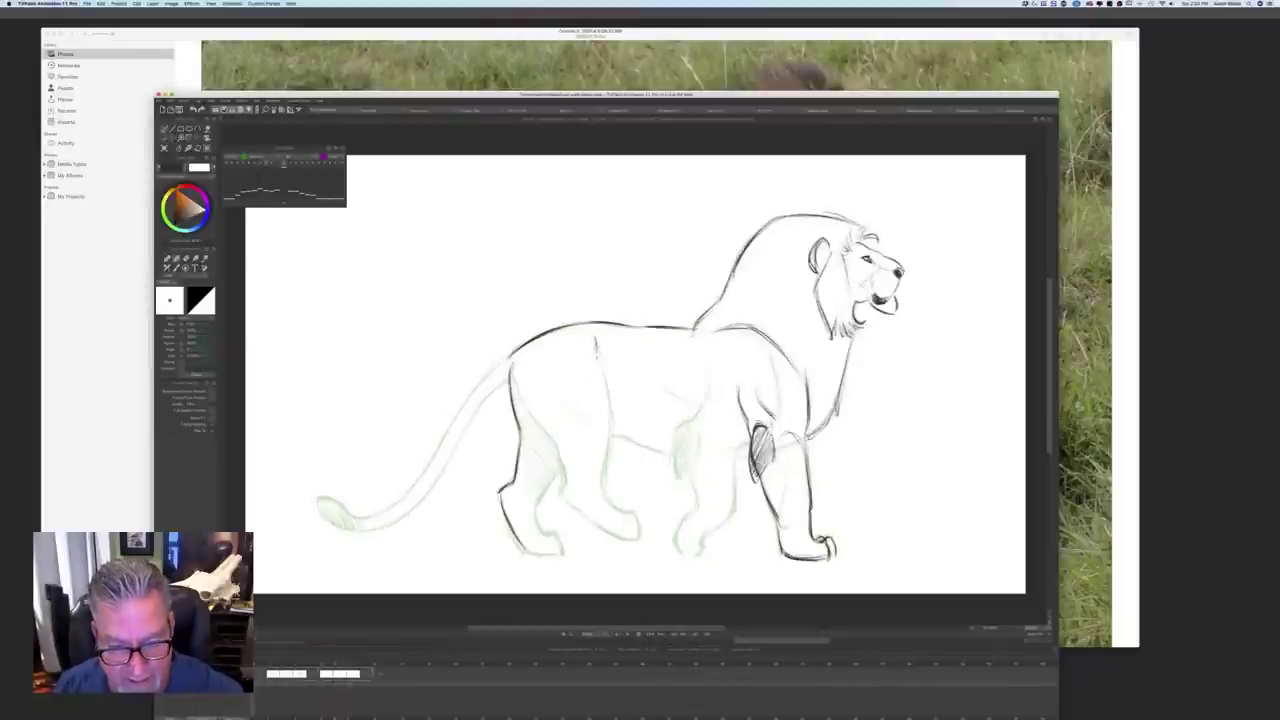
key("Left")
key("Right")
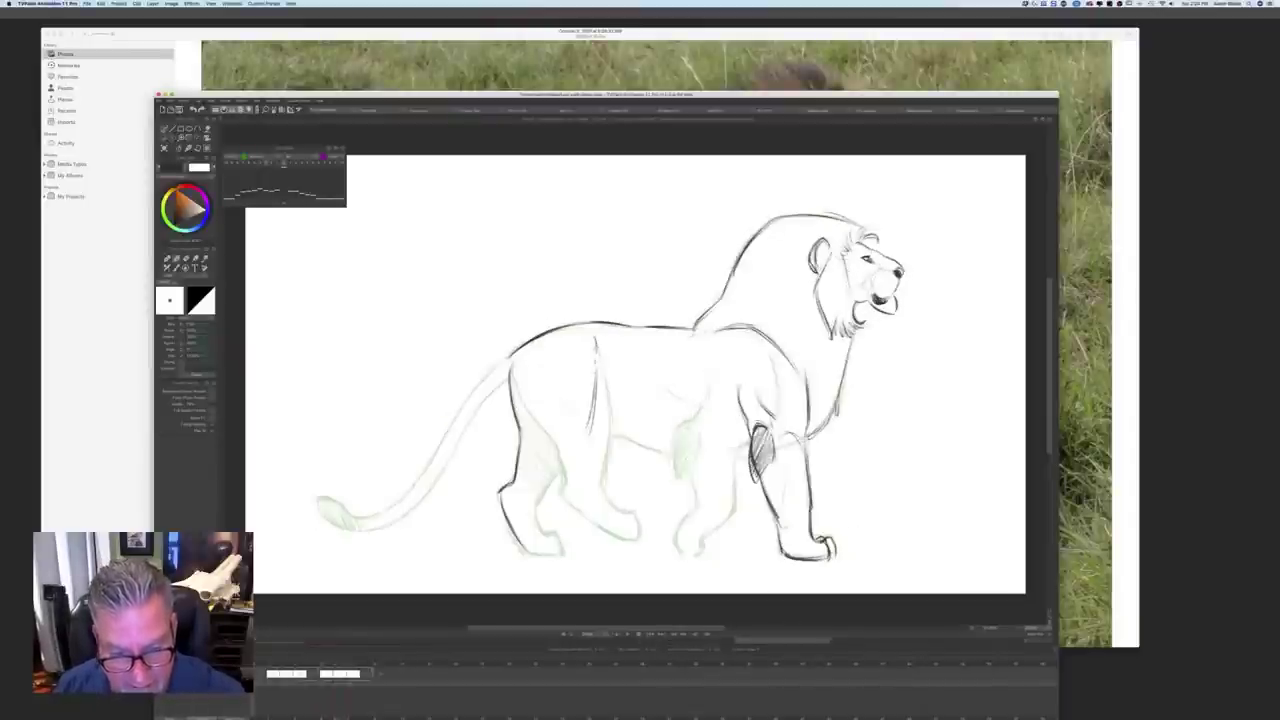
key("Left")
key("Right")
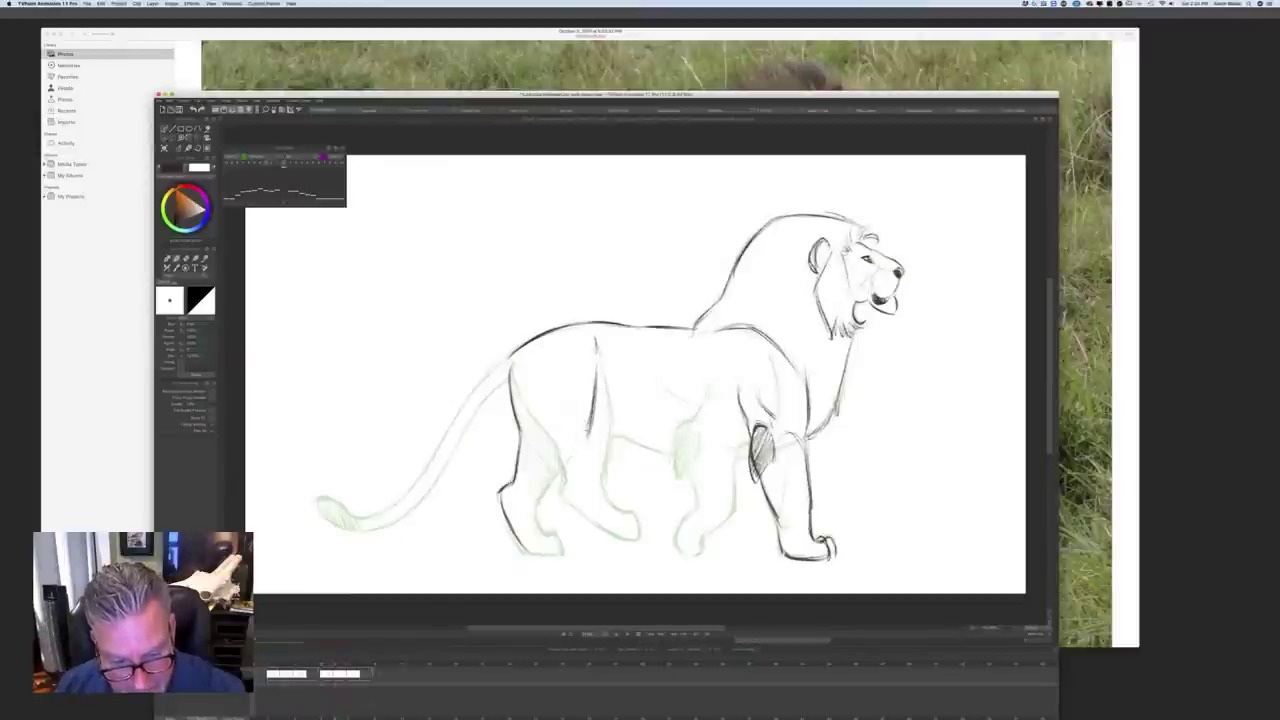
Step: Draw the front of the near lower hind leg and outline its planted paw, checking it against the adjacent drawing
mouse_move(590, 432)
left_mouse_down()
mouse_move(535, 510)
mouse_move(538, 536)
mouse_move(564, 554)
mouse_move(528, 556)
left_mouse_up()
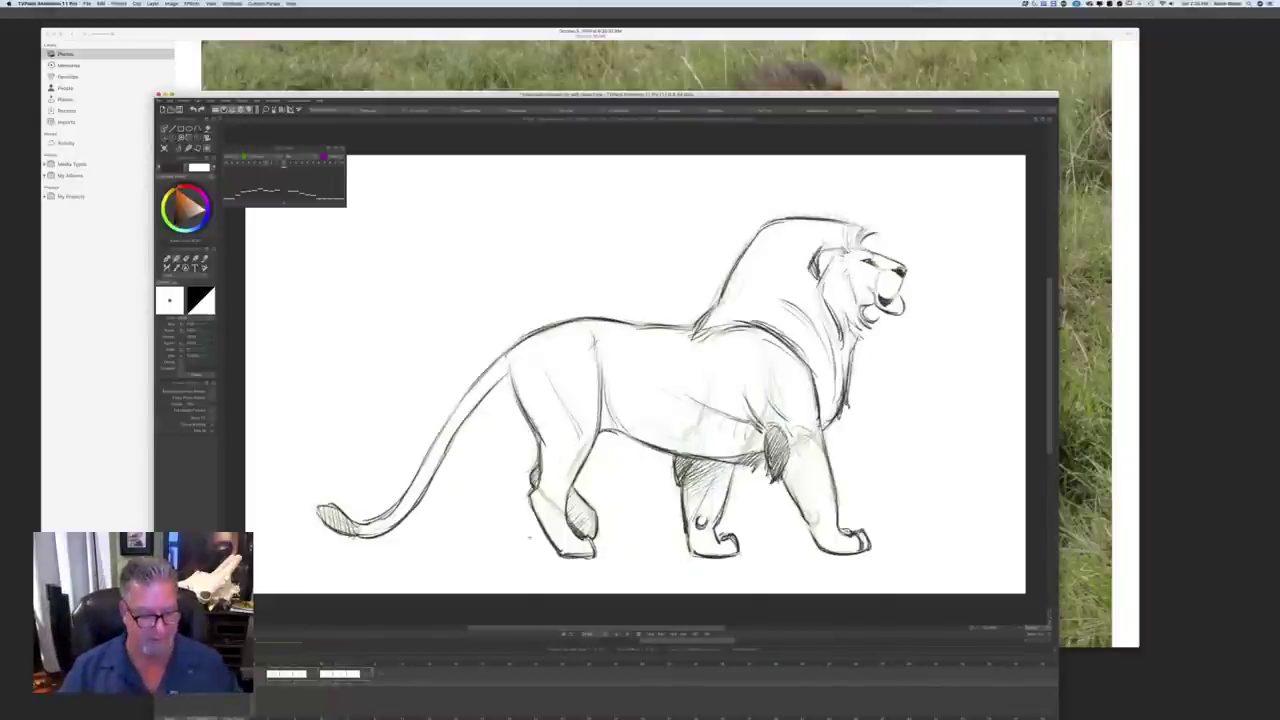
key("Right")
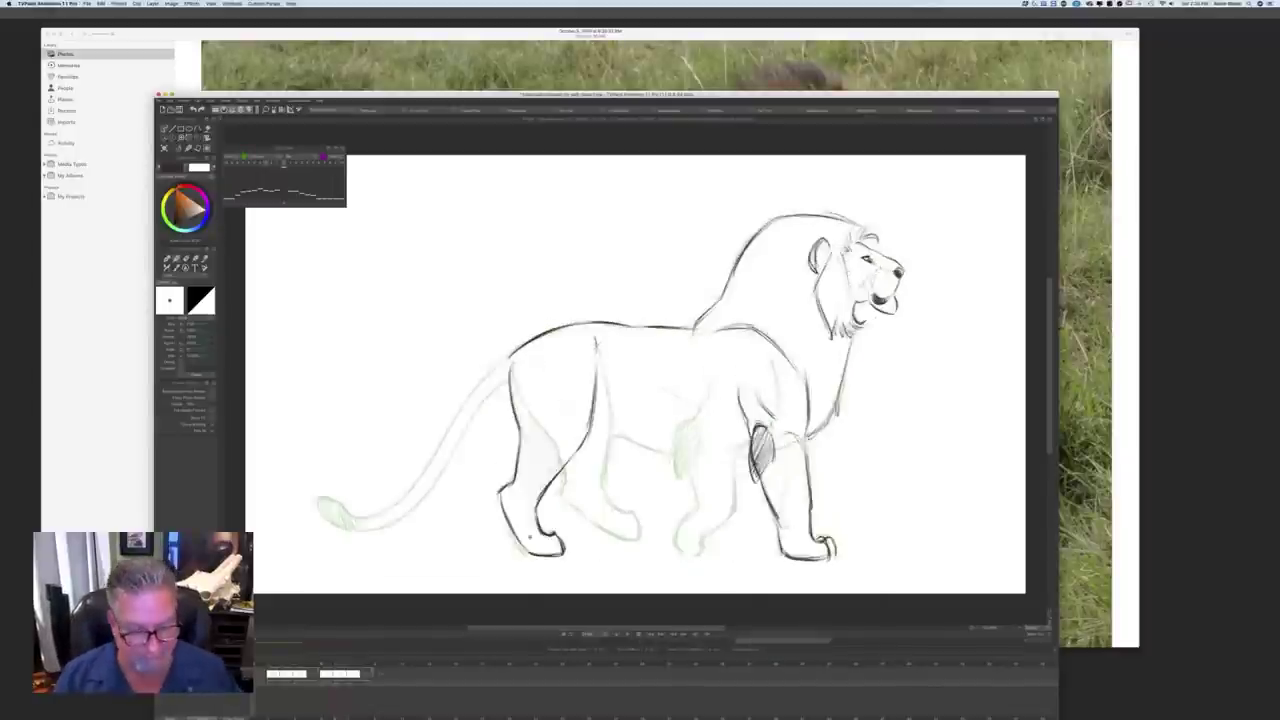
key("Left")
key("Right")
key("Left")
key("Right")
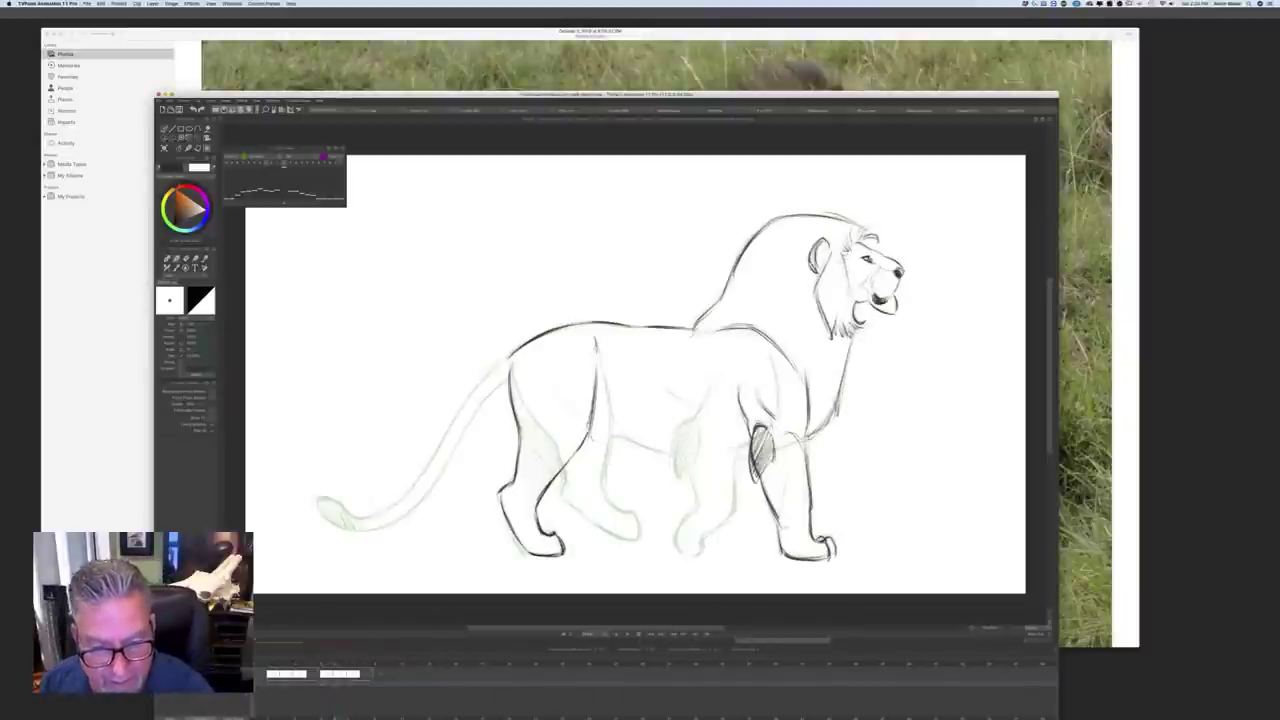
Step: Trace the belly line forward from the near thigh, flipping to the adjacent drawing to check it
key("Left")
key("Right")
mouse_move(595, 435)
left_mouse_down()
mouse_move(631, 443)
mouse_move(618, 437)
left_mouse_up()
key("space")
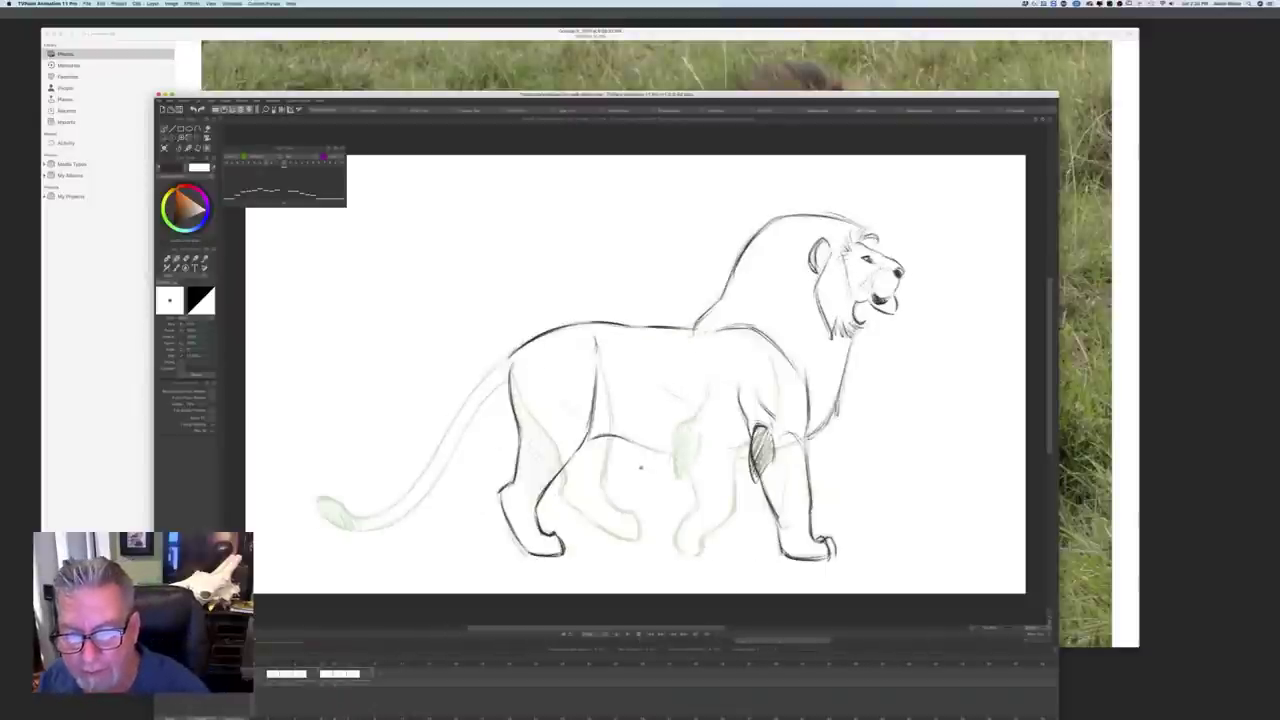
key("Left")
key("Right")
Step: Erase the top of the shoulder line behind the mane and redraw it as a higher hump, comparing it with the neighbouring drawings
key("e")
left_click_drag(762, 336, 696, 330)
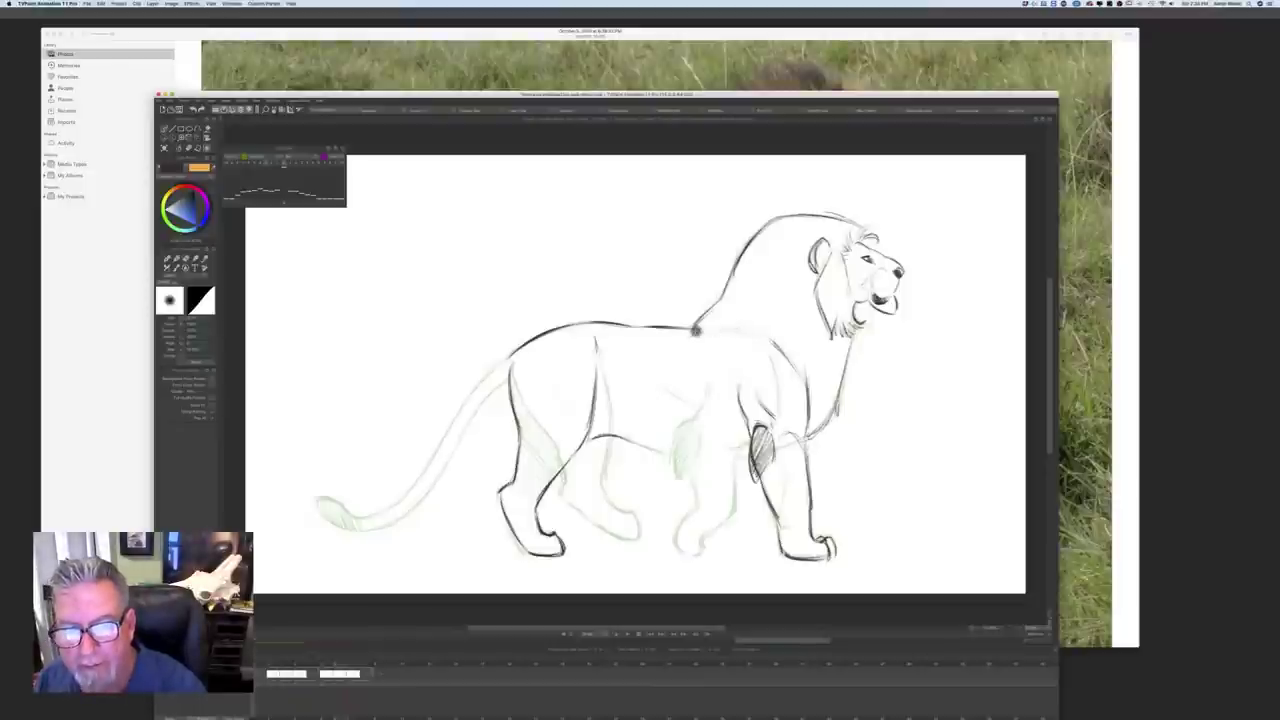
key("Right")
key("Right")
key("Left")
key("Left")
key("Left")
key("Right")
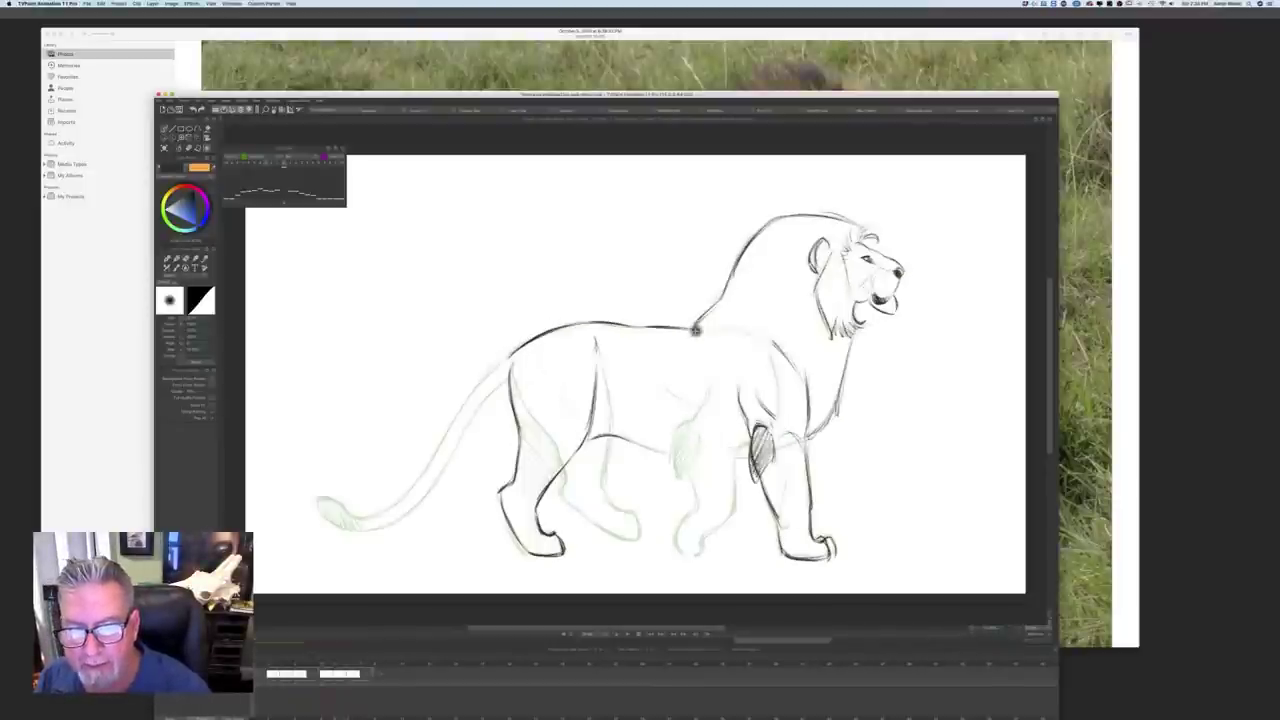
key("Left")
key("Right")
key("b")
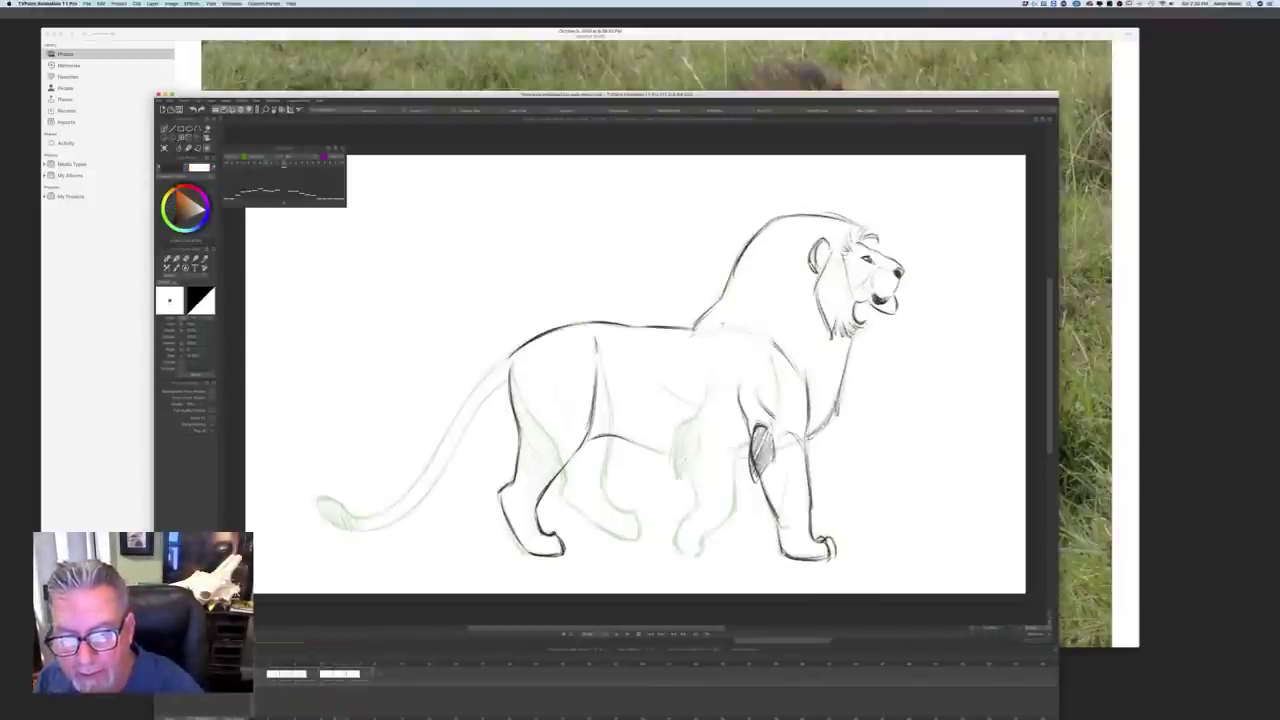
left_click_drag(722, 326, 766, 333)
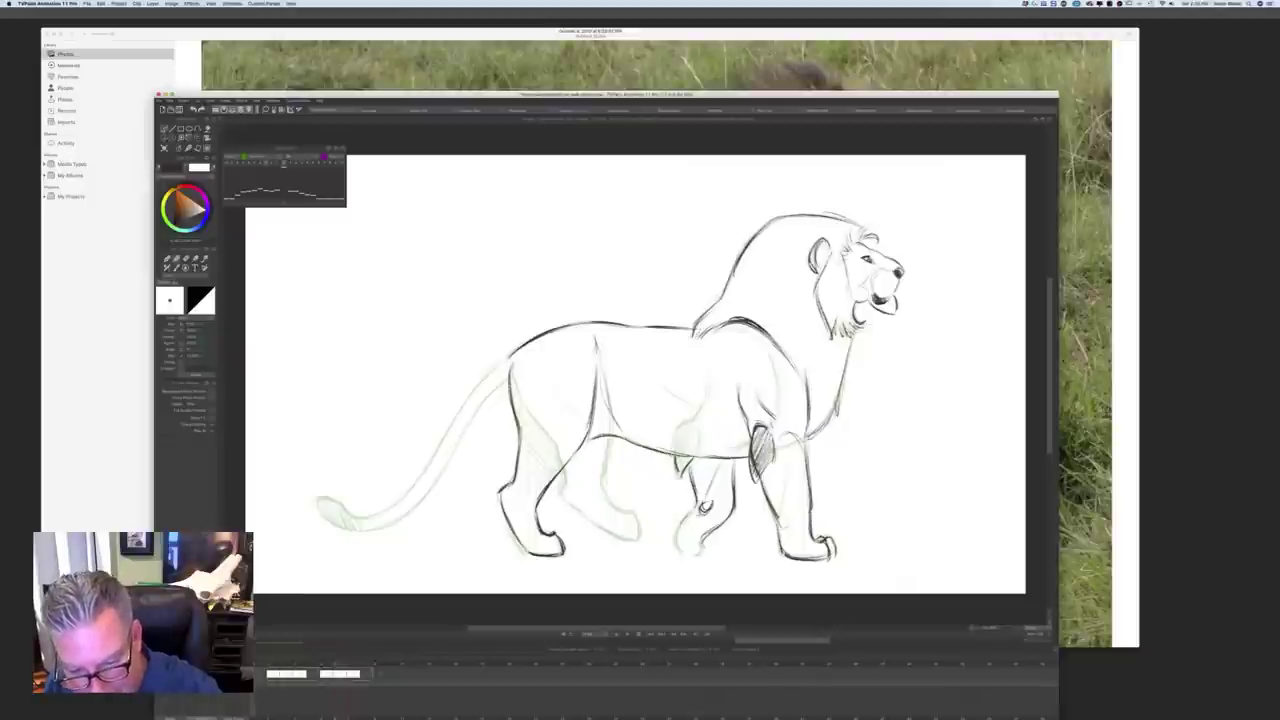
Step: Draw the lower part of the far foreleg with its bent, lifting paw and compare it with the adjacent drawing
mouse_move(697, 515)
left_mouse_down()
mouse_move(680, 534)
mouse_move(688, 552)
mouse_move(676, 536)
mouse_move(700, 552)
left_mouse_up()
key("Left")
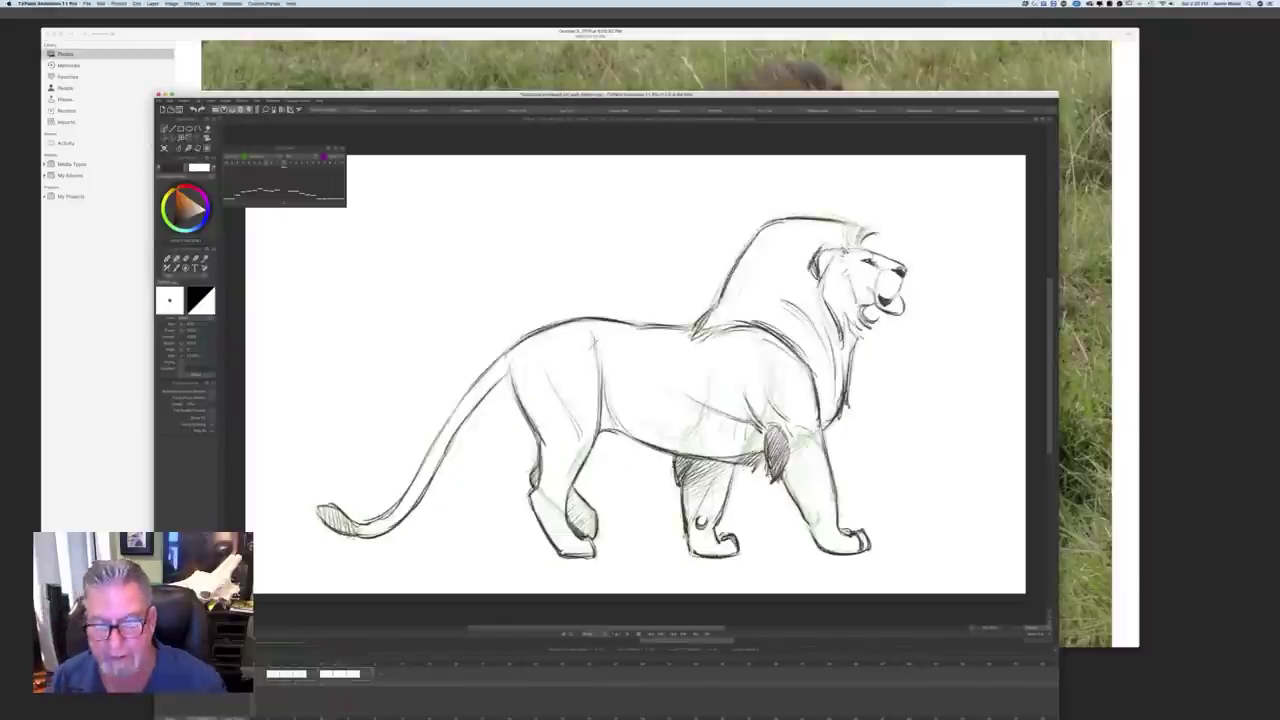
key("Right")
key("Left")
key("Right")
key("Left")
key("Right")
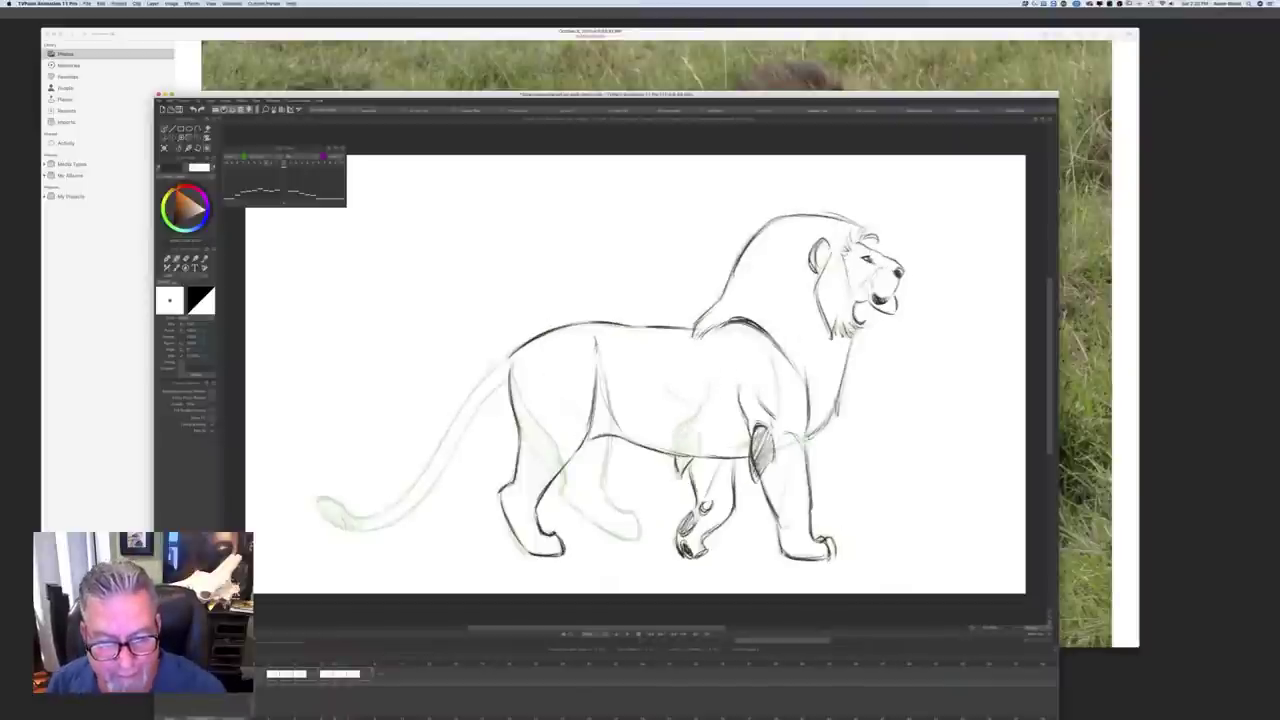
Step: Outline the far hind leg and its paw below the belly, flipping to the adjacent drawing to check it
mouse_move(608, 441)
left_mouse_down()
mouse_move(603, 481)
mouse_move(638, 536)
left_mouse_up()
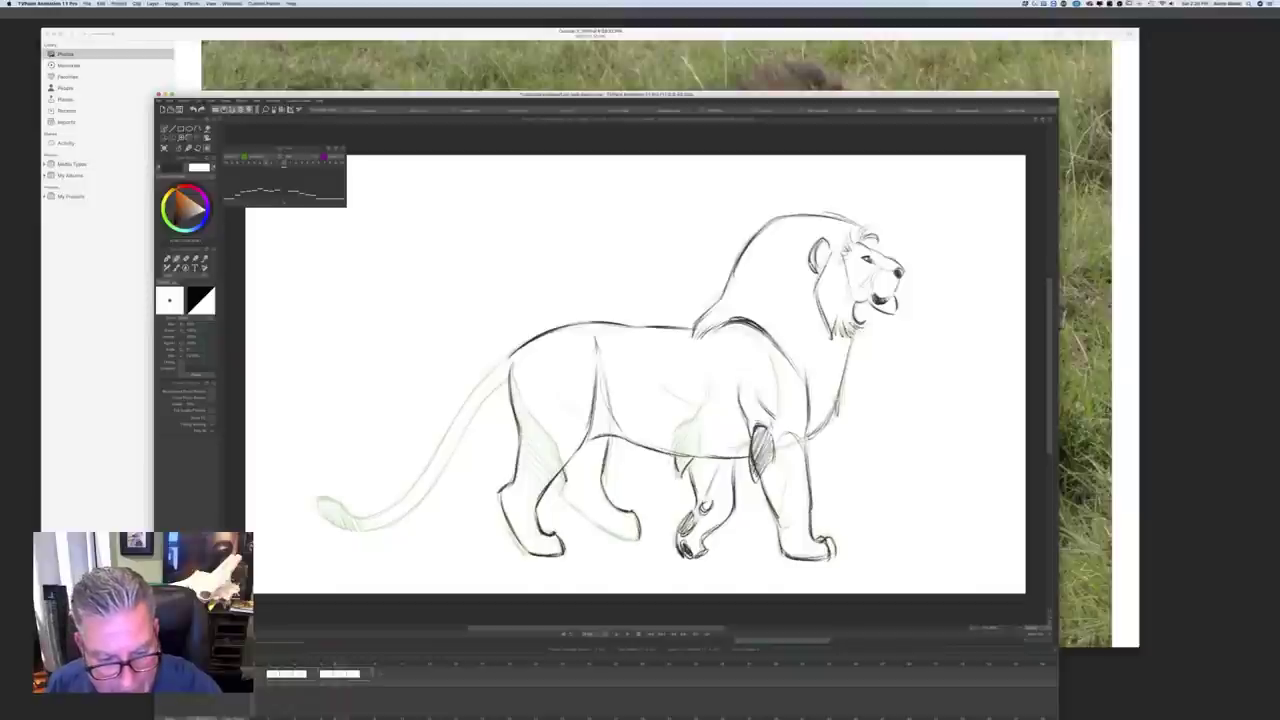
left_click_drag(560, 490, 637, 541)
key("Left")
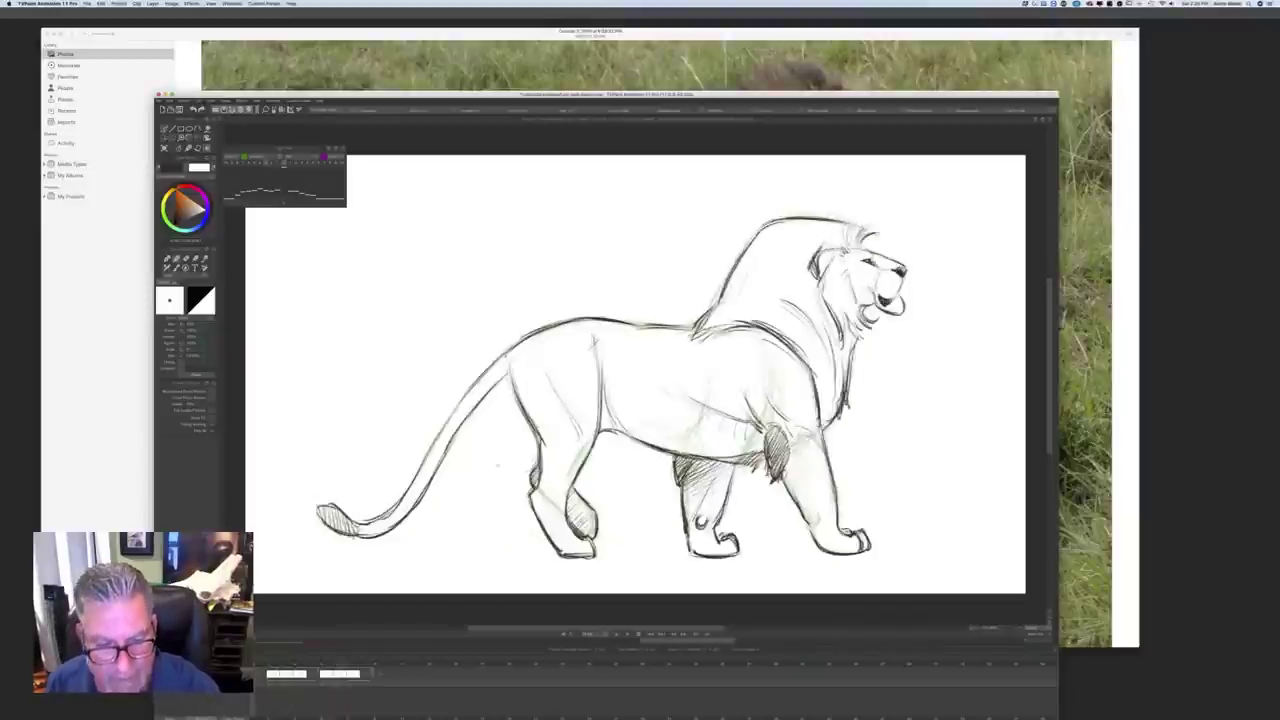
key("Right")
key("Left")
key("Right")
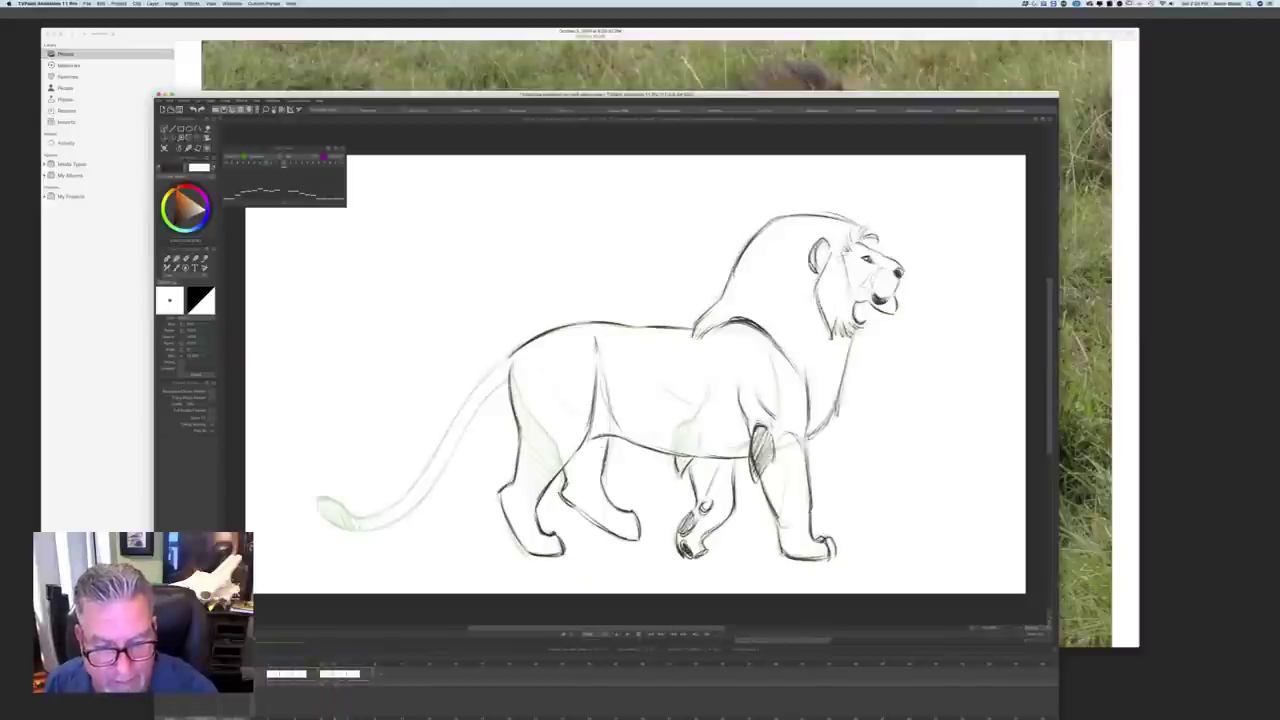
Step: Shade the far hind leg with diagonal hatching and flip to the adjacent drawing to check the movement
mouse_move(600, 450)
left_mouse_down()
mouse_move(580, 478)
mouse_move(582, 510)
mouse_move(570, 510)
mouse_move(588, 522)
left_mouse_up()
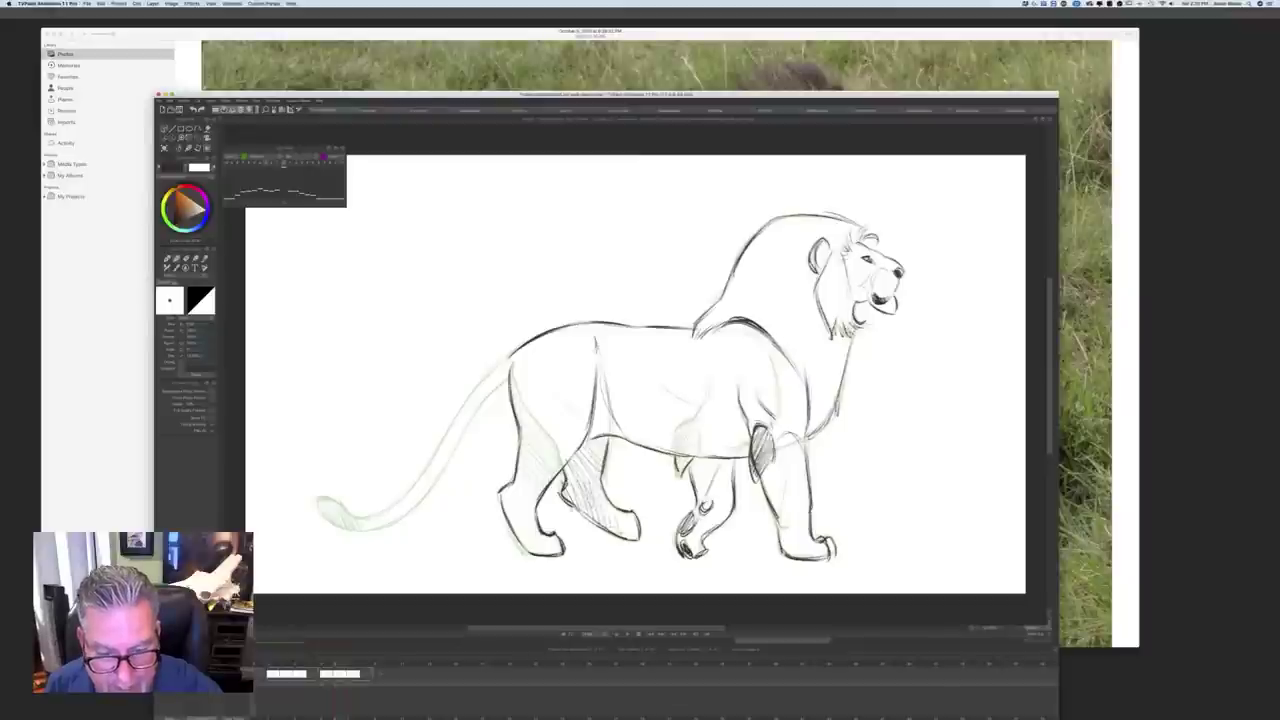
key("Left")
key("Right")
key("Left")
key("Right")
key("Left")
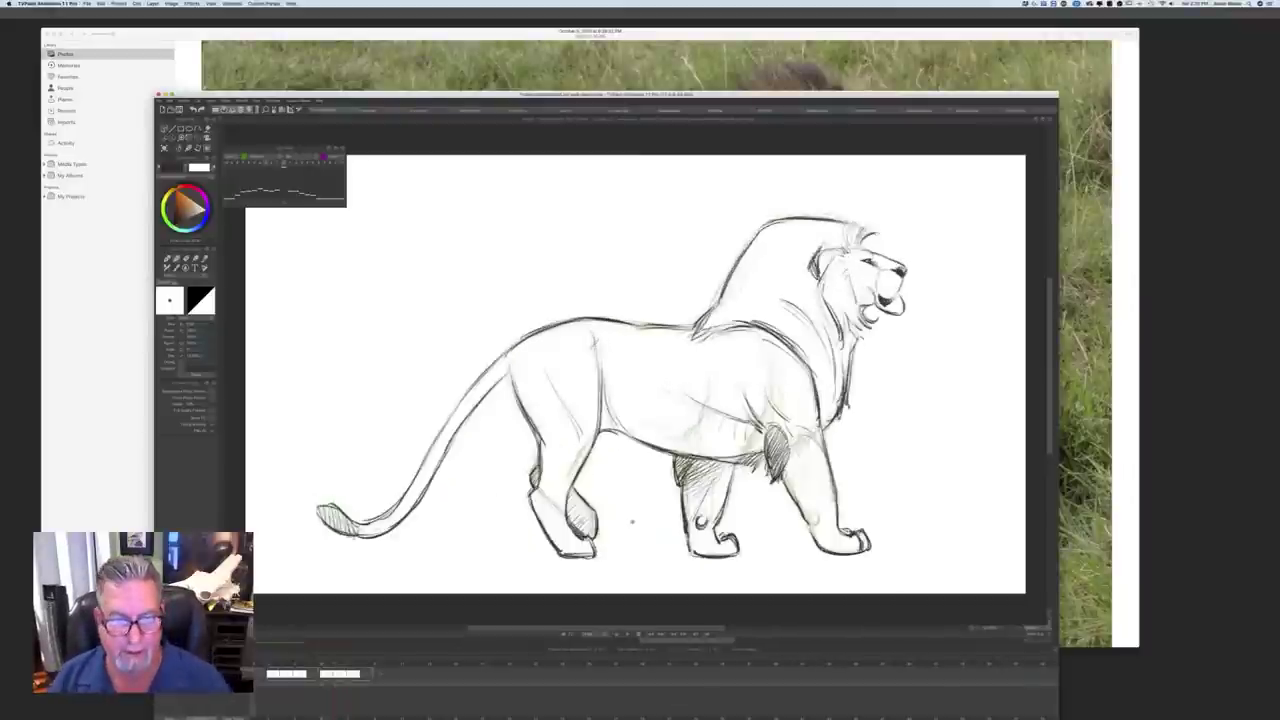
key("Right")
key("Left")
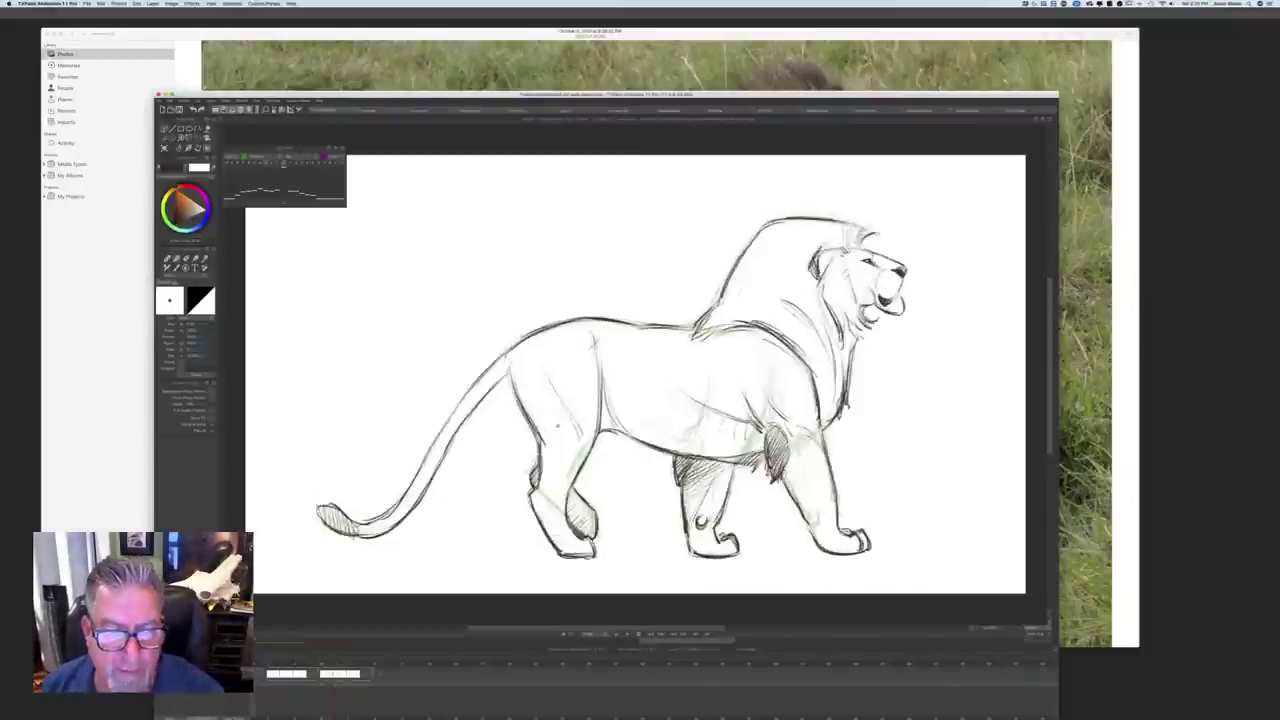
Step: Draw the upper contour of the tail from the rump down to the tuft, flipping to the adjacent drawing as a guide
key("Right")
mouse_move(500, 366)
left_mouse_down()
mouse_move(465, 388)
mouse_move(439, 451)
left_mouse_up()
key("Left")
key("Right")
key("Left")
key("Right")
left_click_drag(470, 394, 432, 461)
mouse_move(453, 421)
left_mouse_down()
mouse_move(420, 482)
mouse_move(352, 520)
left_mouse_up()
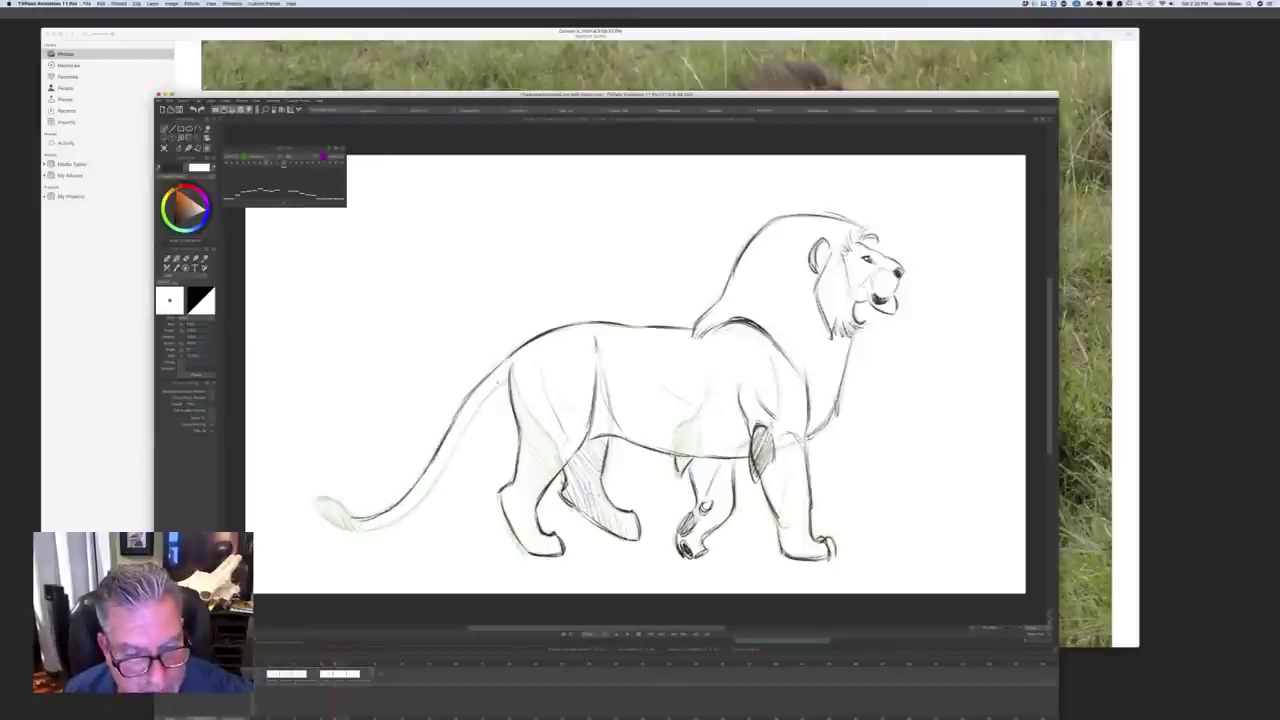
Step: Draw the lower edge of the lion's tail and hatch the tuft at its tip
mouse_move(506, 378)
left_mouse_down()
mouse_move(408, 516)
mouse_move(364, 532)
mouse_move(320, 506)
mouse_move(342, 506)
mouse_move(354, 530)
mouse_move(338, 527)
left_mouse_up()
left_click_drag(346, 501, 327, 526)
left_click_drag(334, 497, 316, 518)
key("Left")
key("Right")
key("Left")
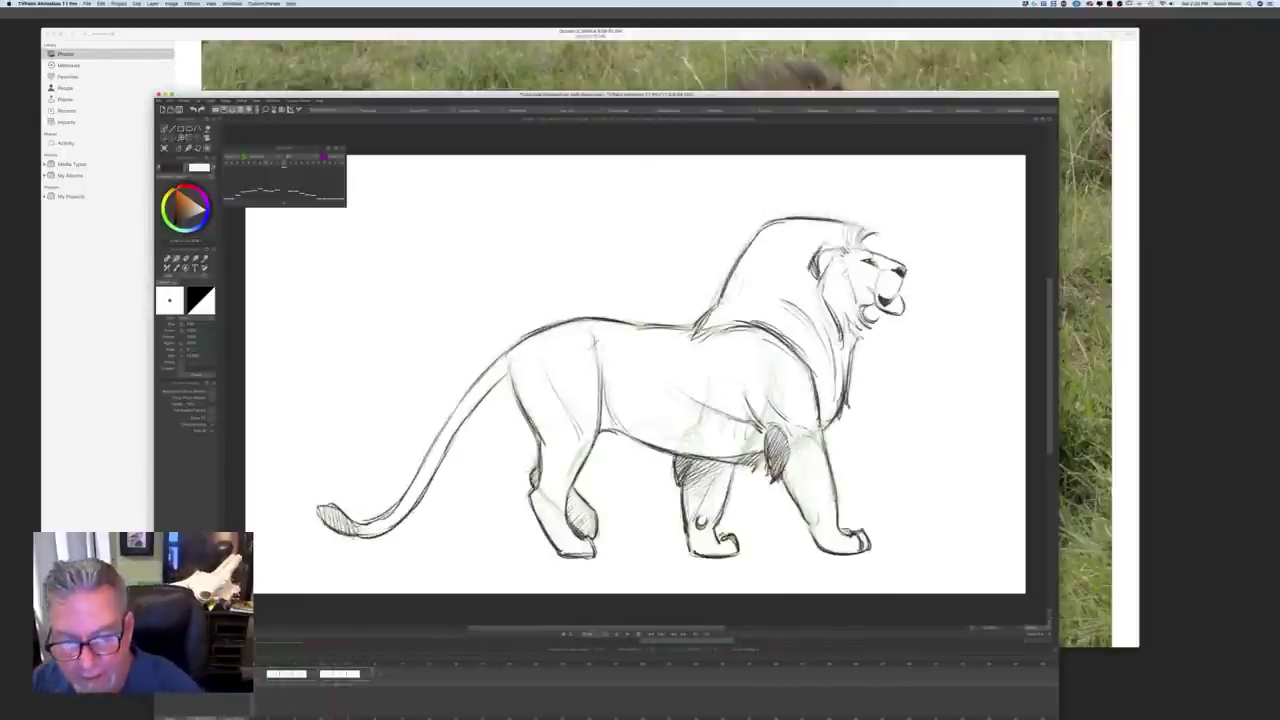
Step: Flip between the current lion drawing and its neighbour to compare the belly, legs and tail
key("Left")
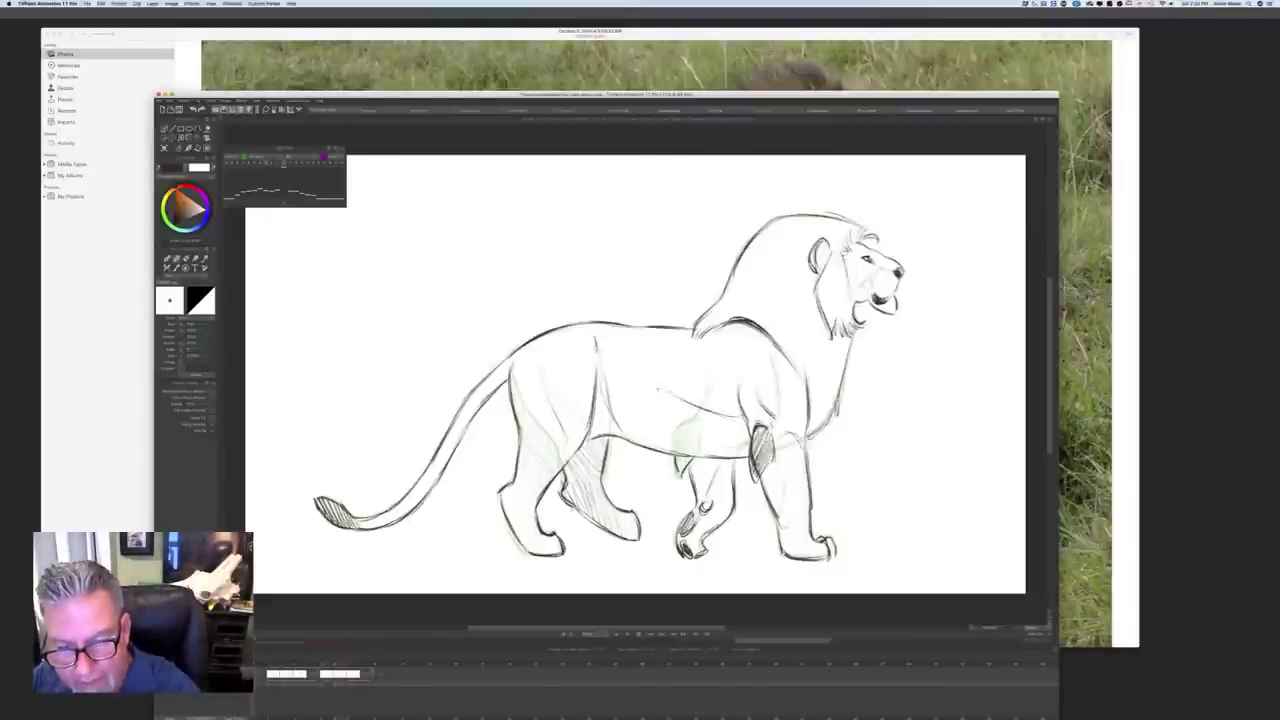
key("Right")
key("Left")
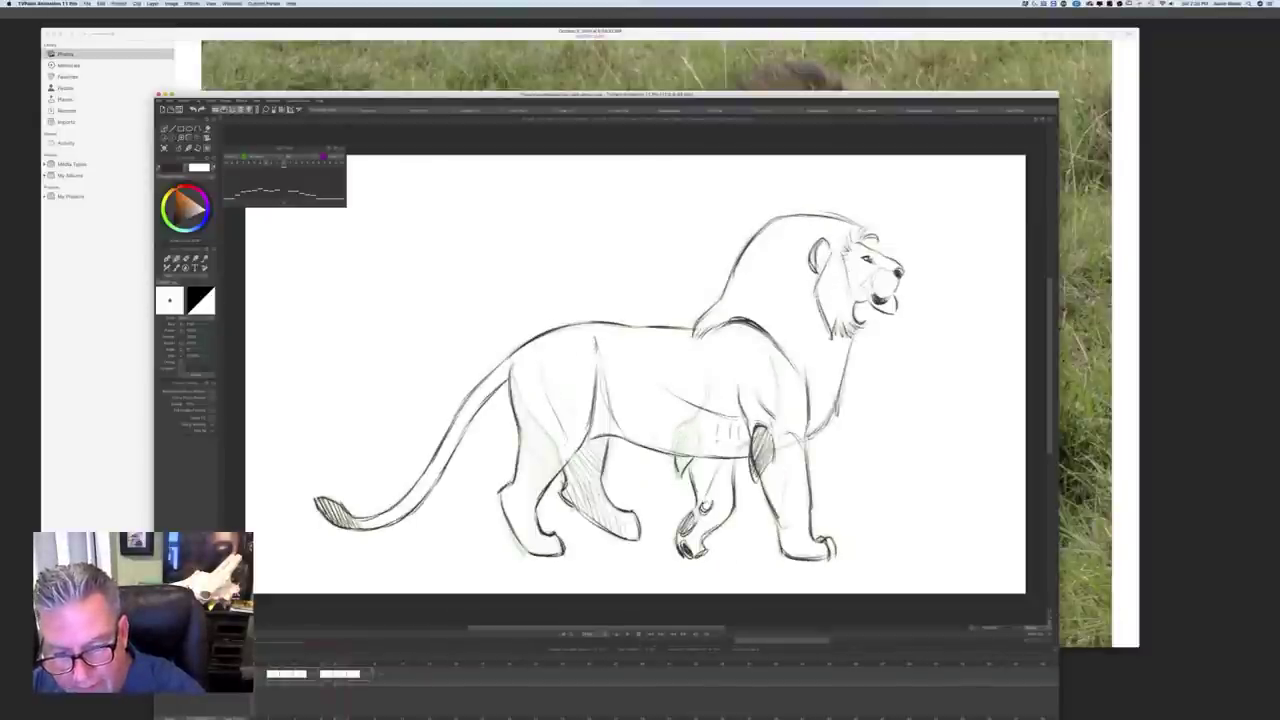
key("Right")
key("Left")
key("Right")
key("Left")
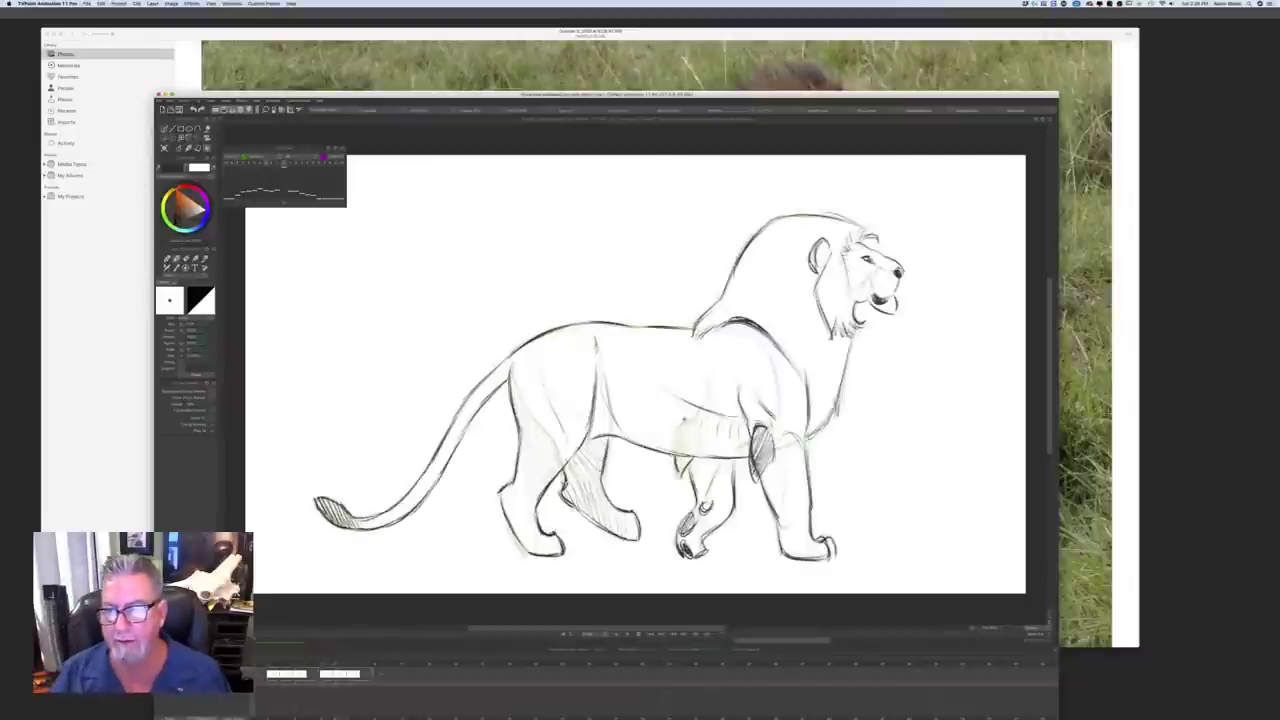
key("Right")
key("Left")
key("Right")
key("Left")
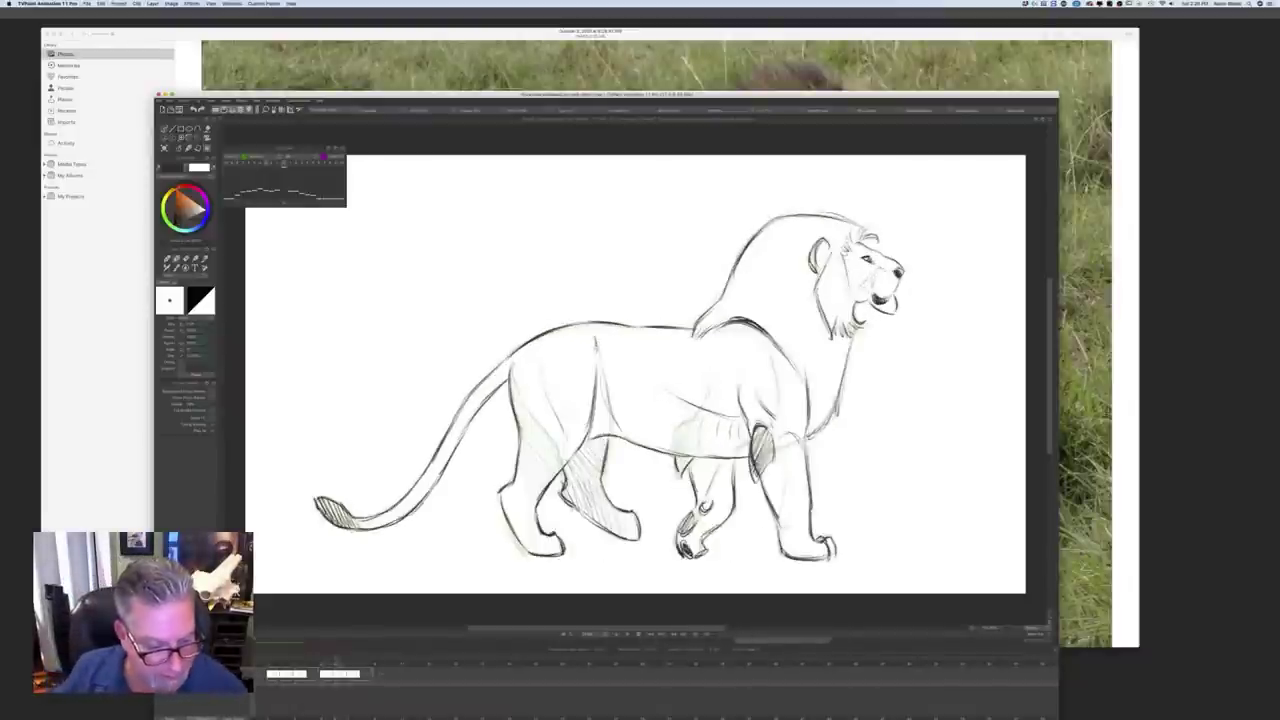
Step: Flip through the lion walk drawings to review the motion across the whole cycle
key("Left")
key("Left")
key("Left")
key("Left")
key("Left")
key("Right")
key("Right")
key("Right")
key("Right")
key("Right")
key("Right")
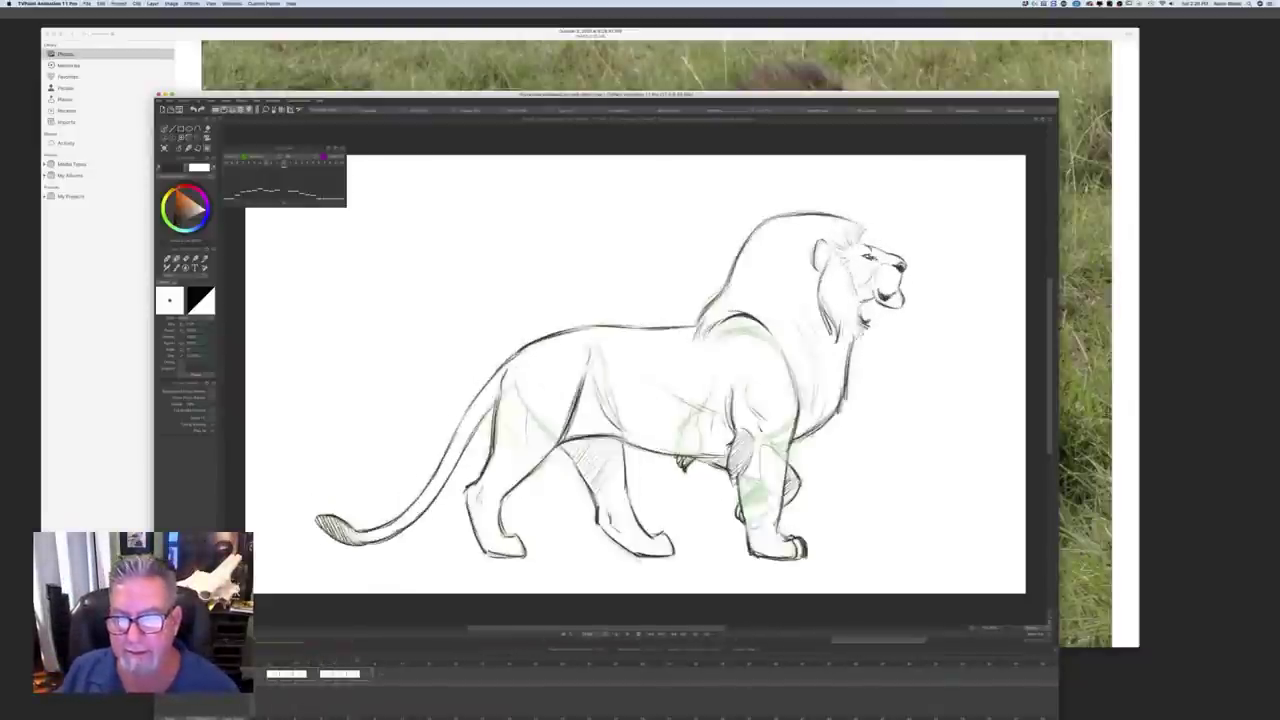
key("Left")
key("Right")
key("Left")
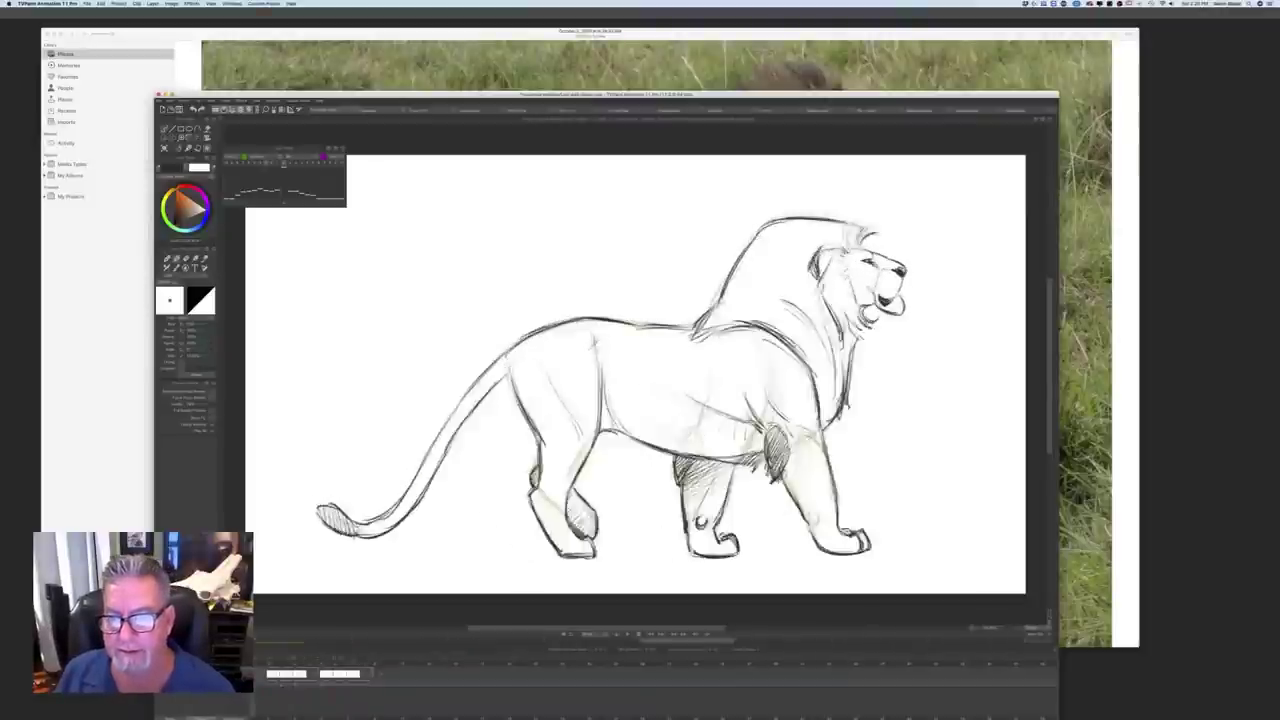
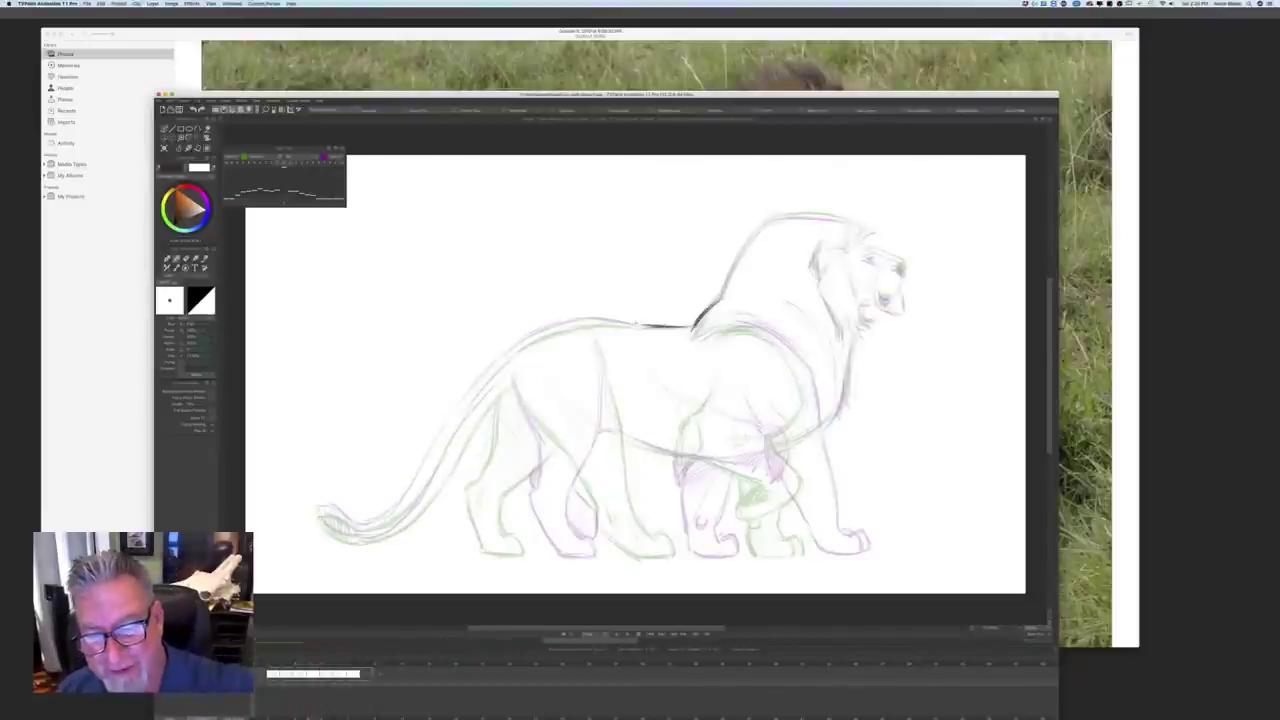
Step: Clean up and extend the in-between's back line over the rump to the tail base, checking it against neighbouring drawings
key("e")
mouse_move(668, 325)
left_mouse_down()
mouse_move(576, 325)
mouse_move(526, 342)
left_mouse_up()
key("b")
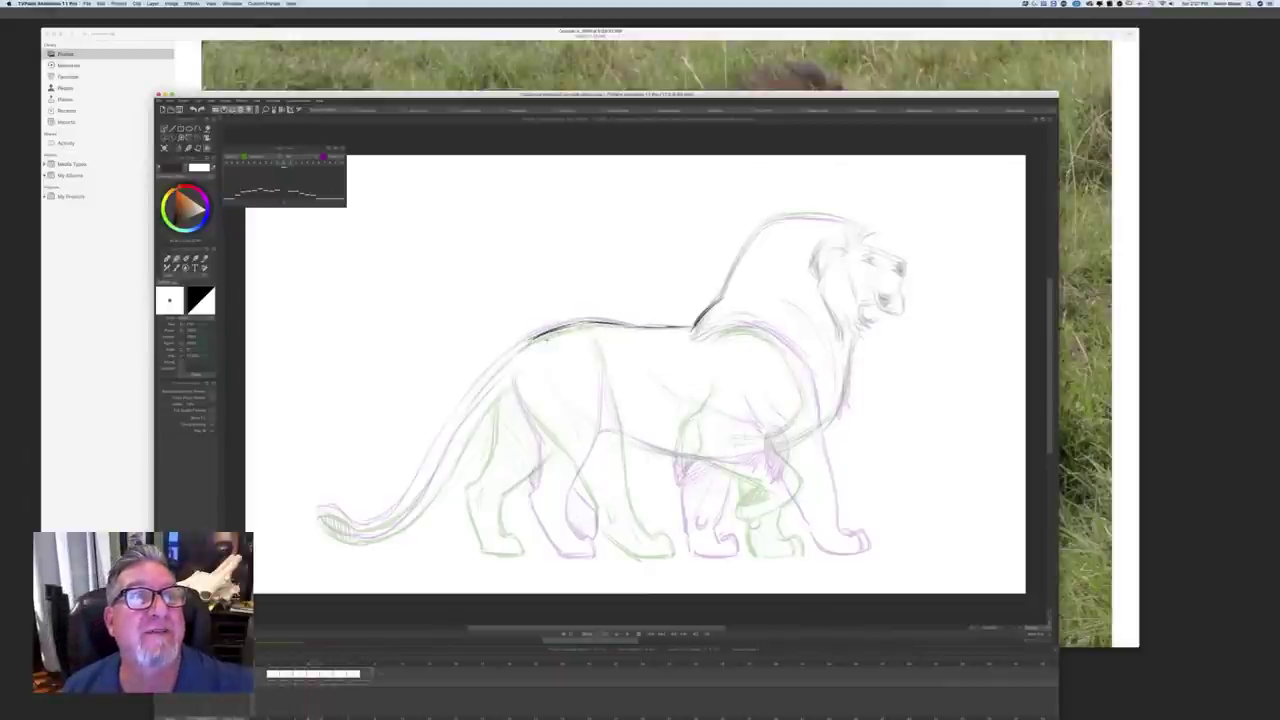
left_click_drag(550, 333, 506, 356)
left_click_drag(536, 337, 506, 358)
key("Left")
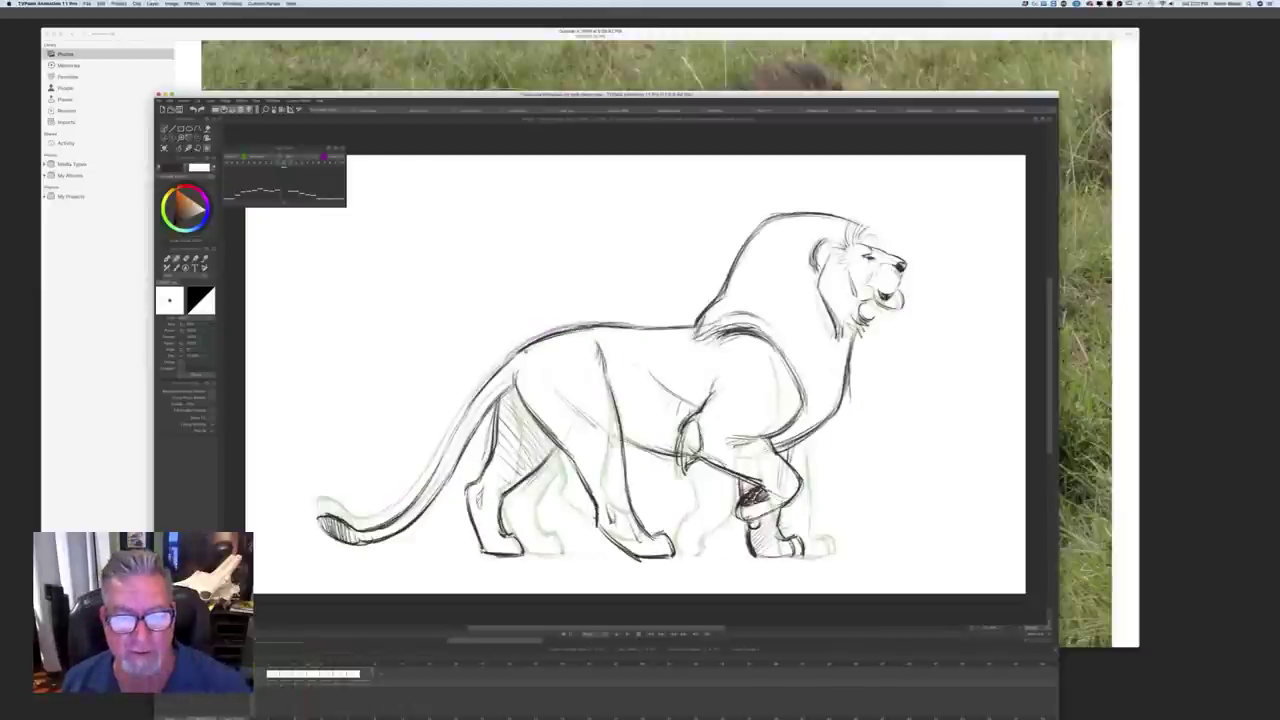
key("Right")
key("Right")
key("Left")
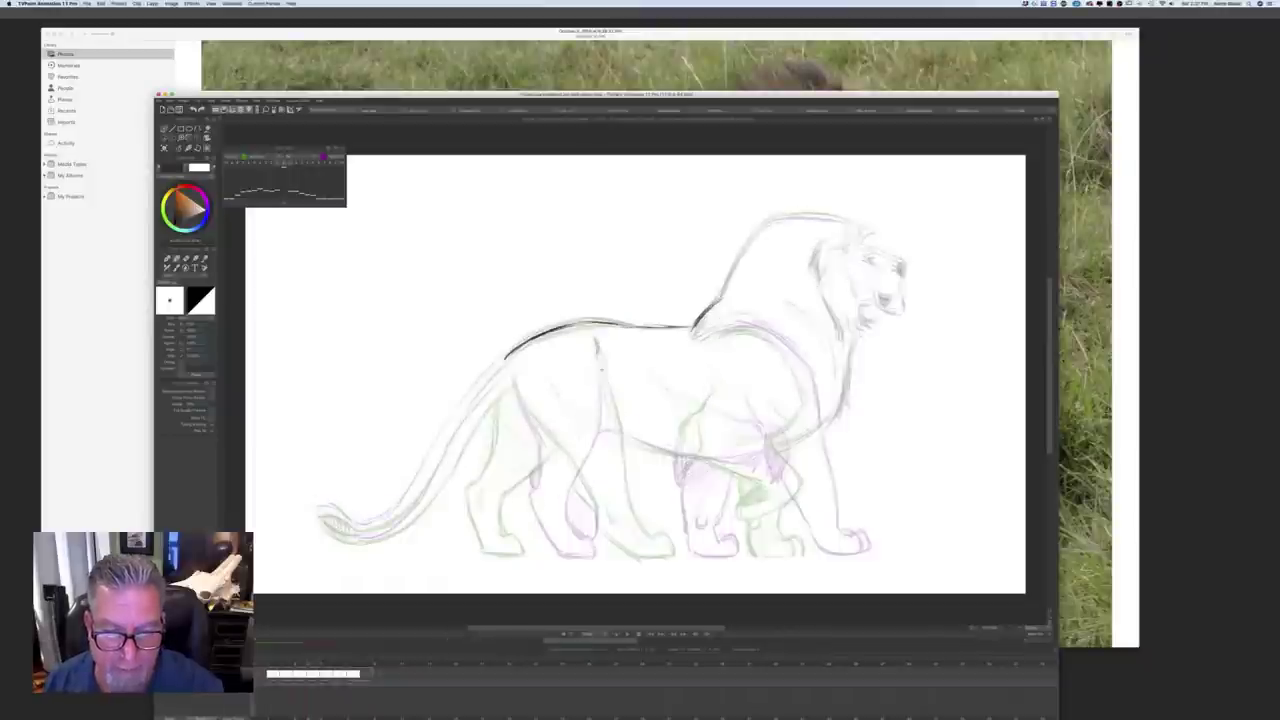
Step: Draw the front contour of the near hind leg from the flank down to the planted paw
mouse_move(600, 370)
left_mouse_down()
mouse_move(613, 440)
mouse_move(601, 492)
left_mouse_up()
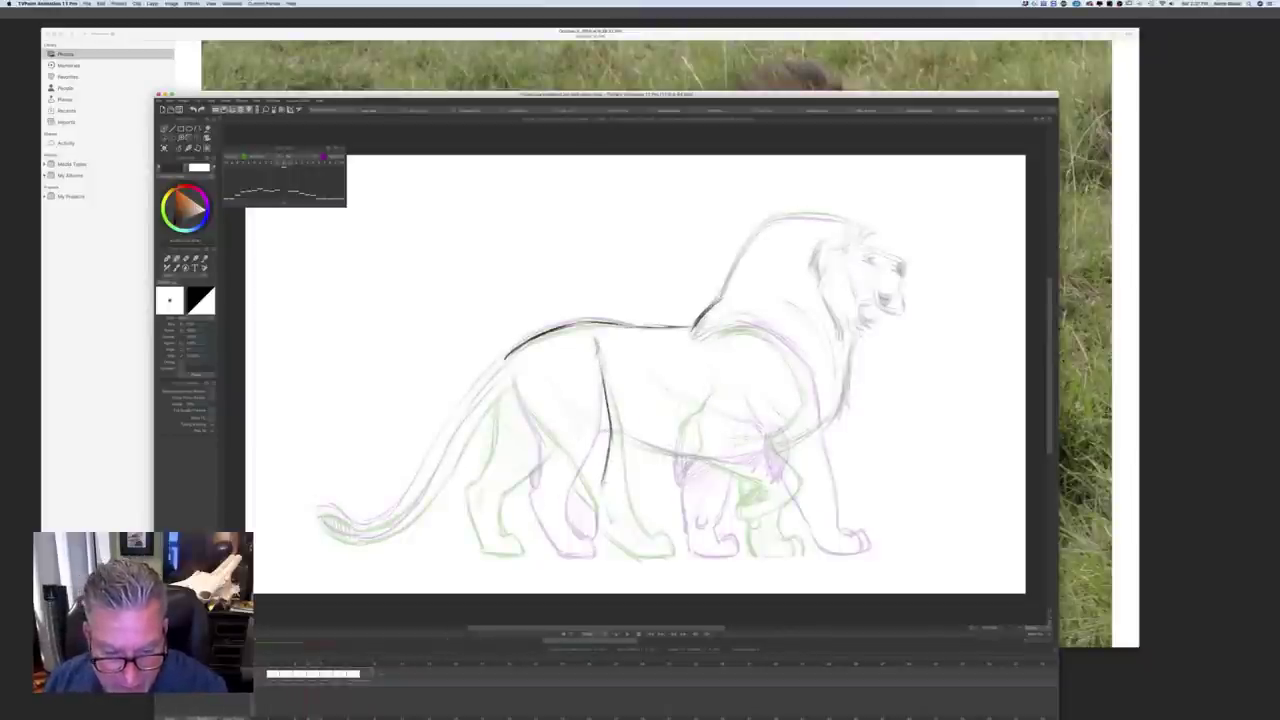
left_click_drag(600, 556, 634, 558)
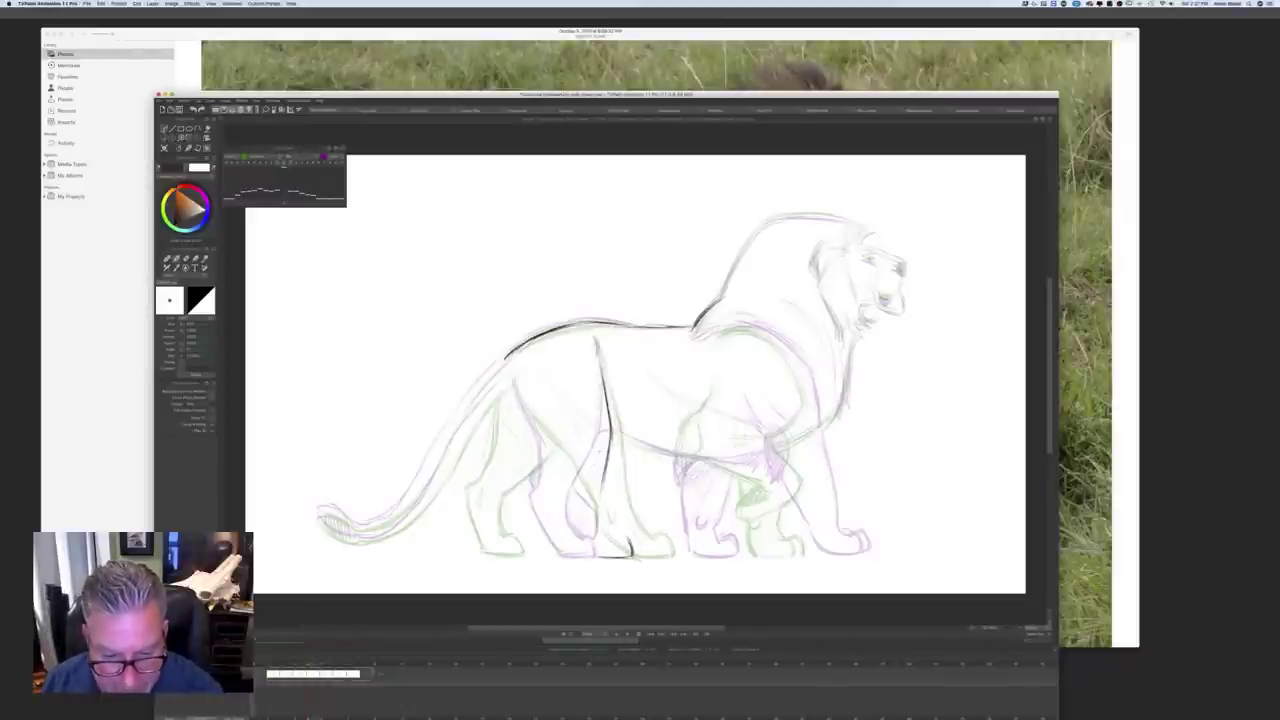
mouse_move(606, 510)
left_mouse_down()
mouse_move(600, 536)
mouse_move(632, 554)
left_mouse_up()
left_click_drag(612, 440, 599, 528)
Step: Draw the rear contour of the near hind leg from the rump past the hock to the heel
mouse_move(514, 382)
left_mouse_down()
mouse_move(550, 446)
mouse_move(558, 514)
mouse_move(594, 556)
left_mouse_up()
left_click_drag(558, 506, 568, 526)
mouse_move(572, 534)
left_mouse_down()
mouse_move(590, 554)
mouse_move(582, 546)
left_mouse_up()
left_click_drag(560, 490, 562, 520)
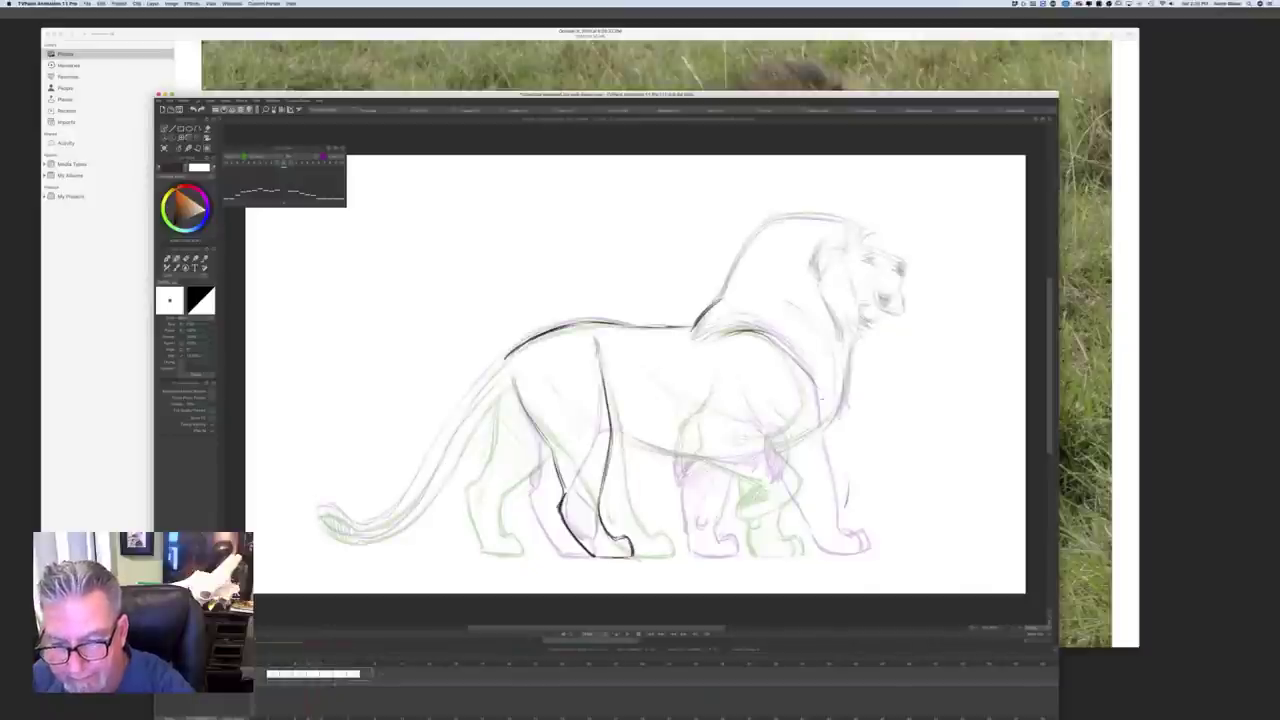
Step: Draw the front curve of the lion's shoulder down to the chest, checking it against the previous drawing
key("Left")
key("Right")
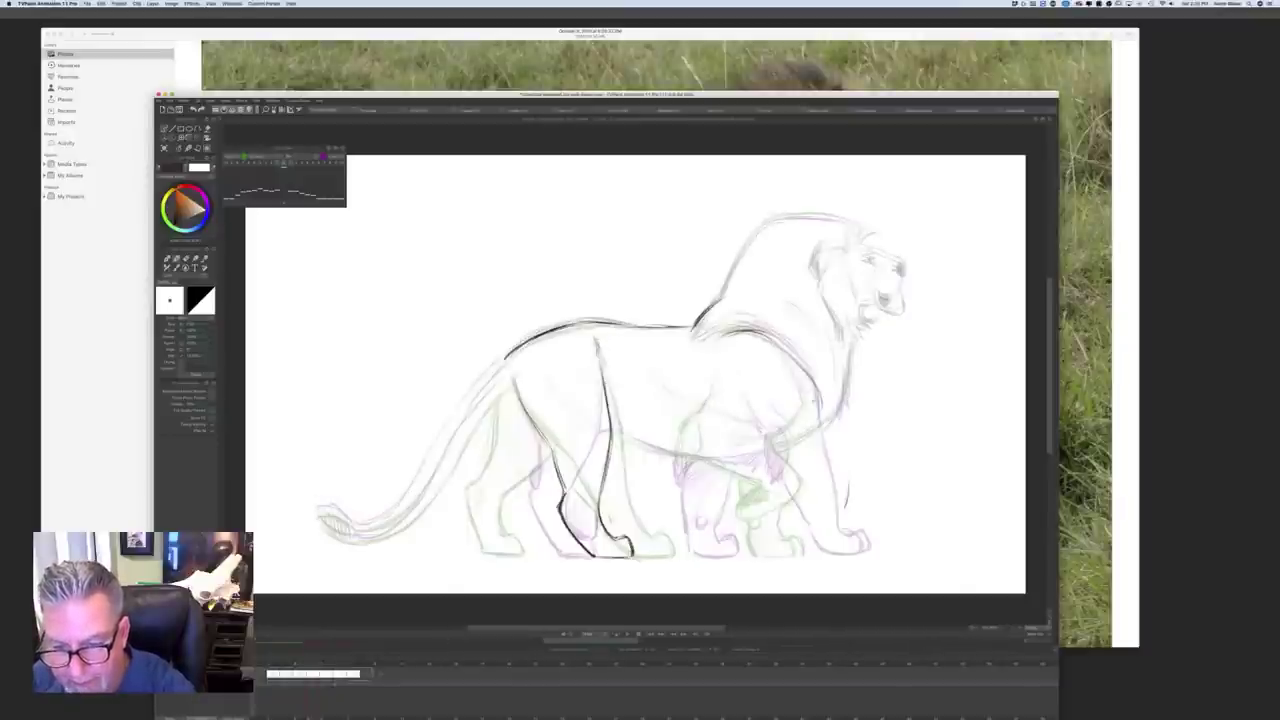
left_click_drag(813, 394, 816, 434)
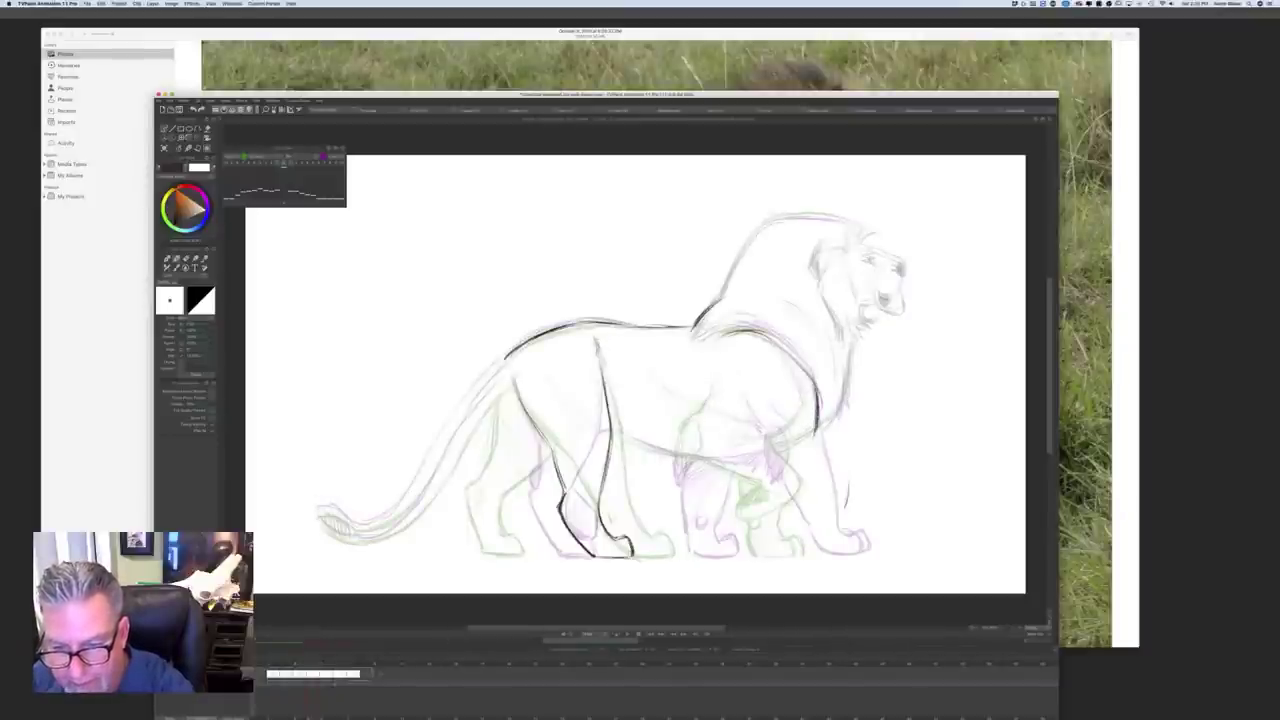
left_click_drag(791, 353, 811, 379)
key("Left")
key("Right")
key("Left")
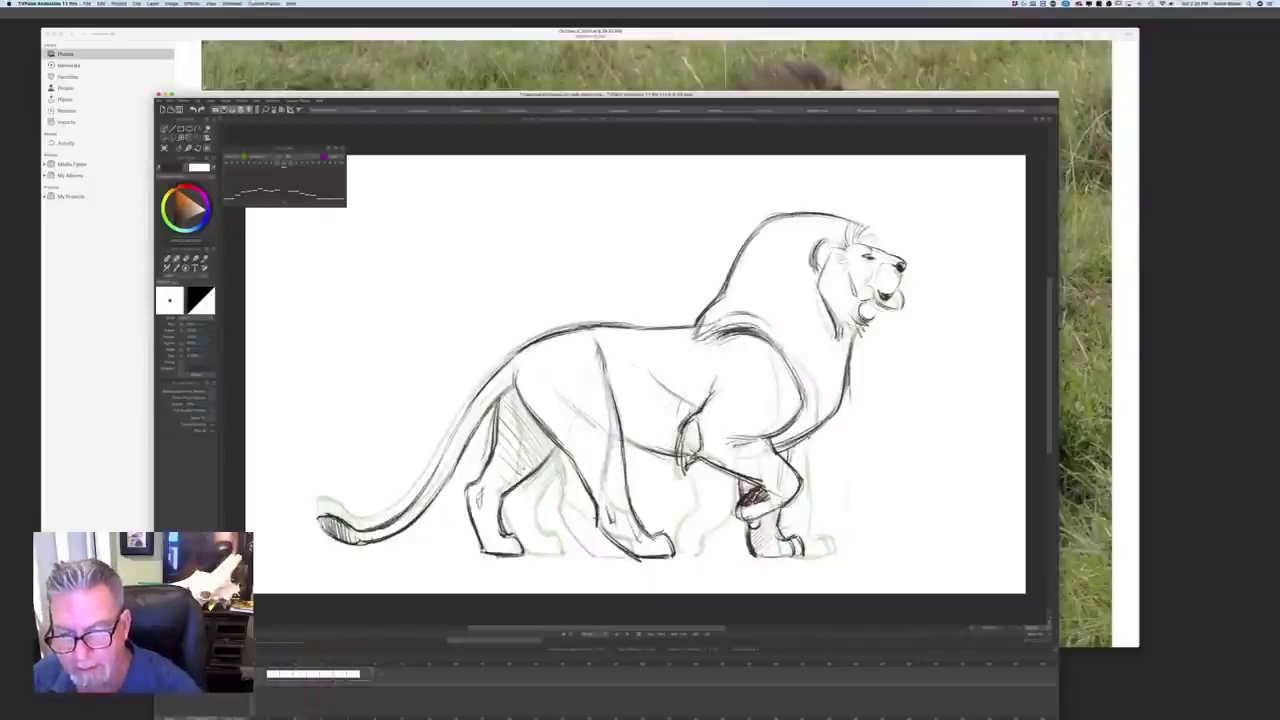
Step: Draw the upper contour of the raised near foreleg from the chest to the wrist, flipping to the previous drawing to check it
mouse_move(822, 452)
left_mouse_down()
mouse_move(860, 479)
mouse_move(866, 526)
mouse_move(867, 509)
left_mouse_up()
key("Left")
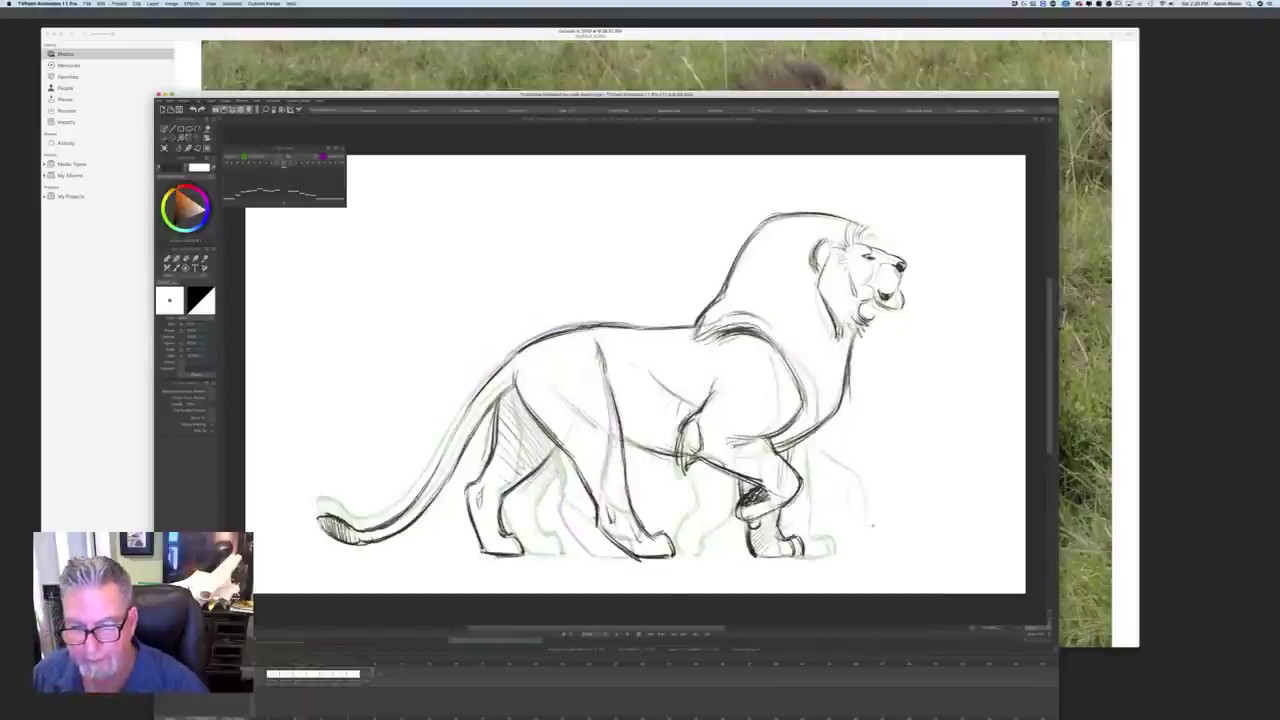
key("Right")
key("Left")
key("Right")
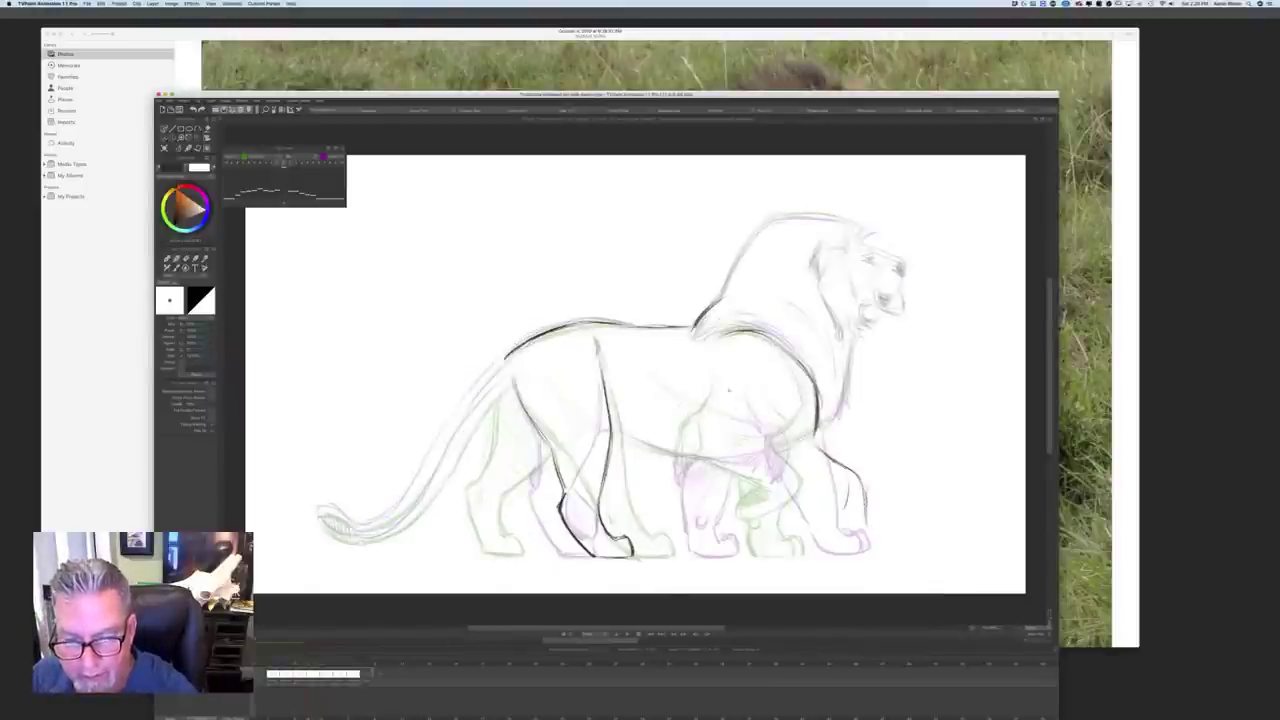
key("Left")
key("Right")
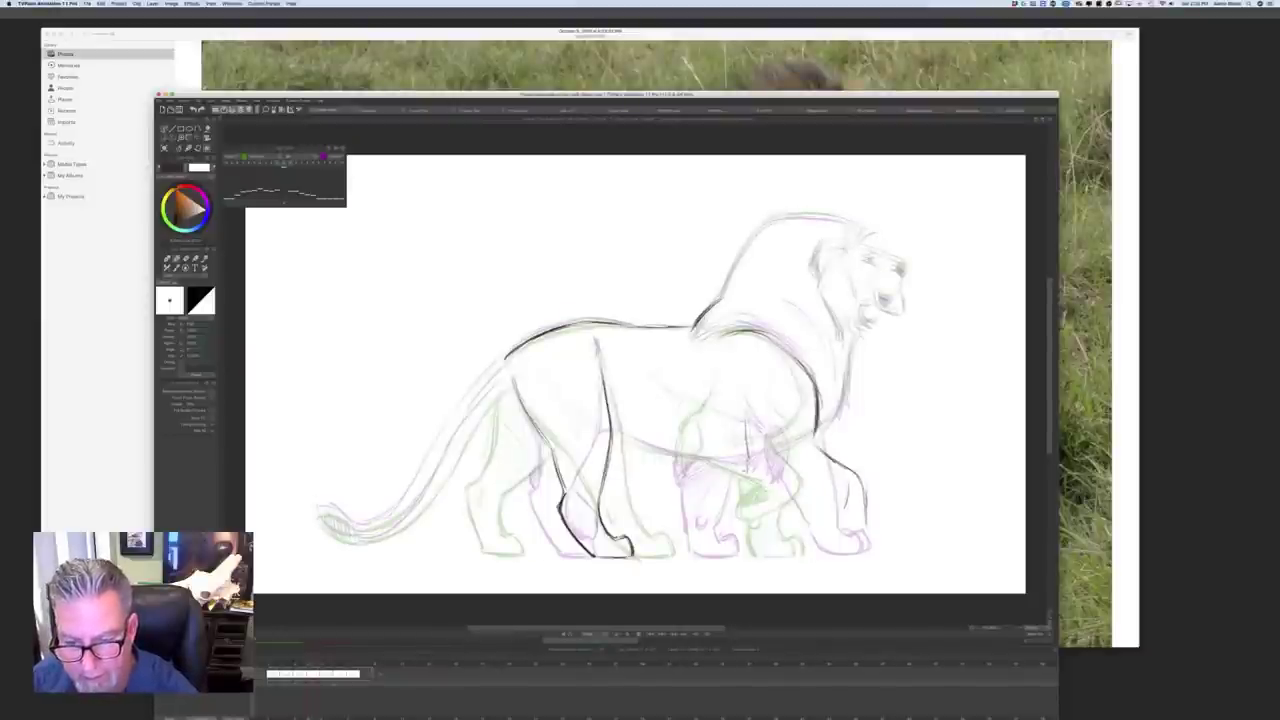
Step: Draw the underside of the raised foreleg and its elbow, comparing them with the previous drawing
mouse_move(763, 481)
left_mouse_down()
mouse_move(840, 502)
mouse_move(740, 476)
mouse_move(839, 506)
left_mouse_up()
key("Left")
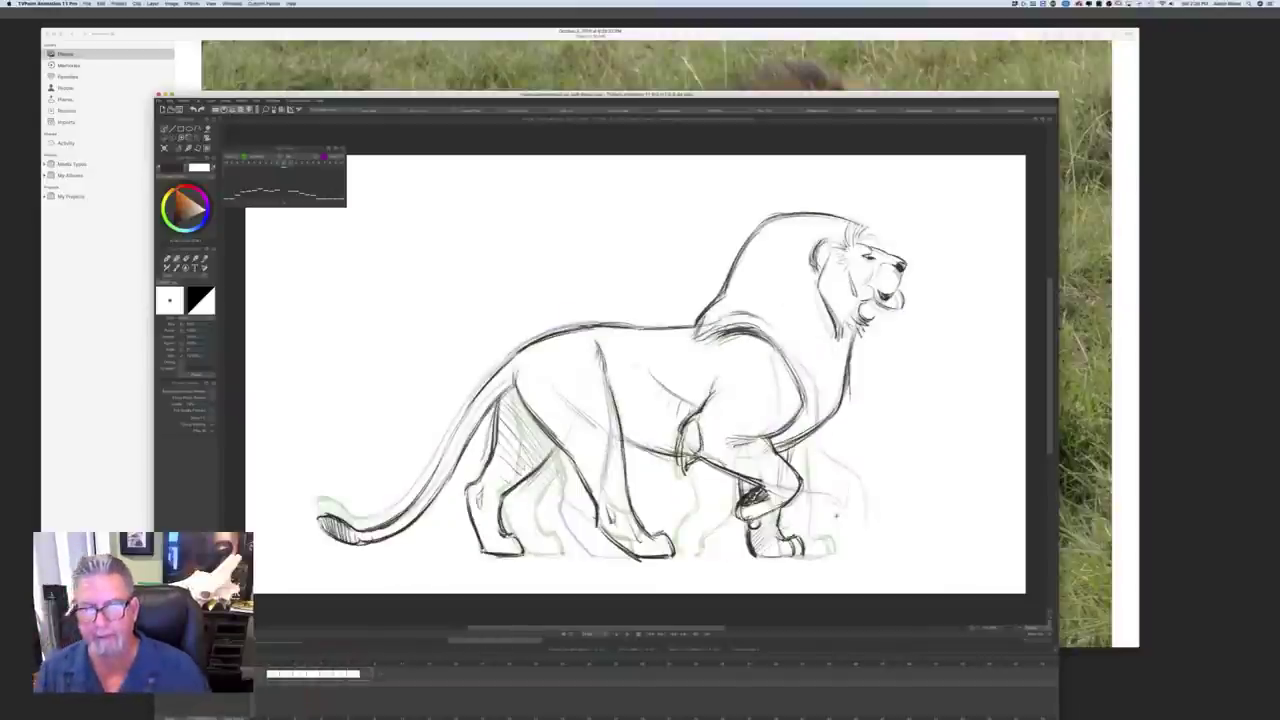
key("Right")
key("Left")
key("Right")
mouse_move(750, 416)
left_mouse_down()
mouse_move(750, 476)
mouse_move(776, 488)
left_mouse_up()
key("Left")
key("Right")
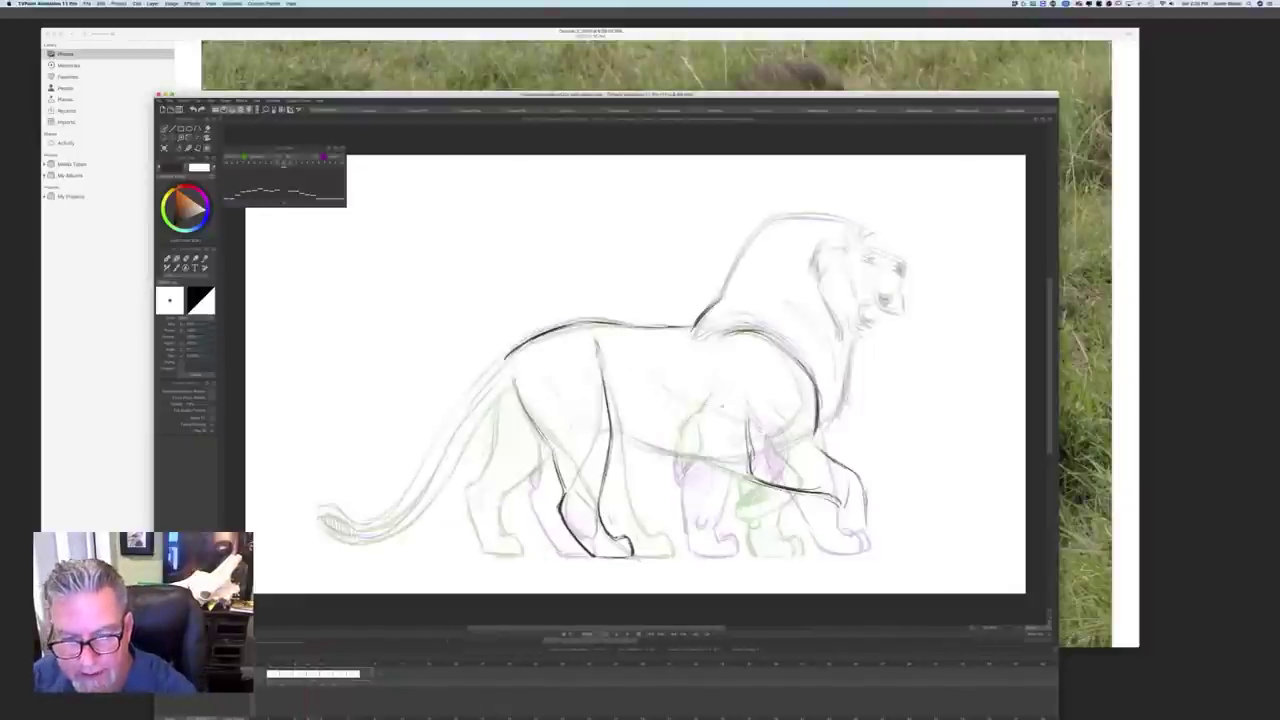
Step: Add short contour lines behind the upper arm and at the inner bend of the raised foreleg, checking them against the previous drawing
left_click_drag(738, 402, 743, 413)
key("Left")
key("Right")
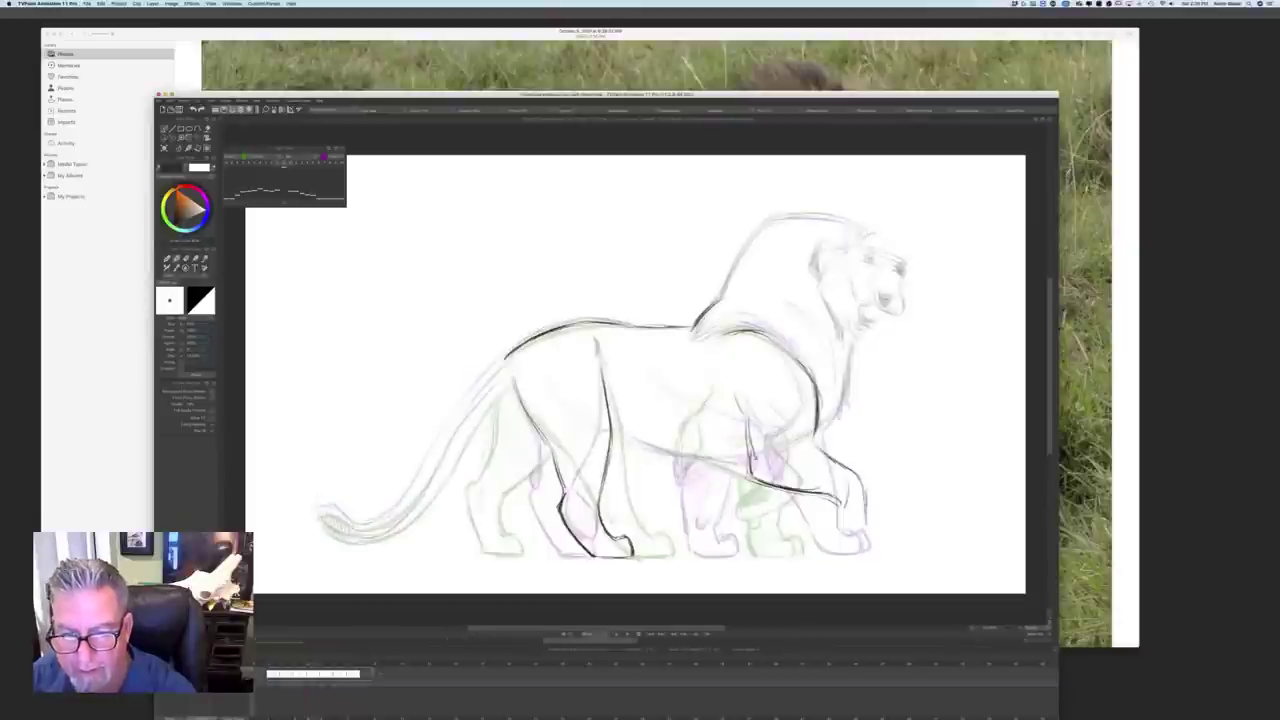
key("Left")
key("Right")
key("Left")
key("Right")
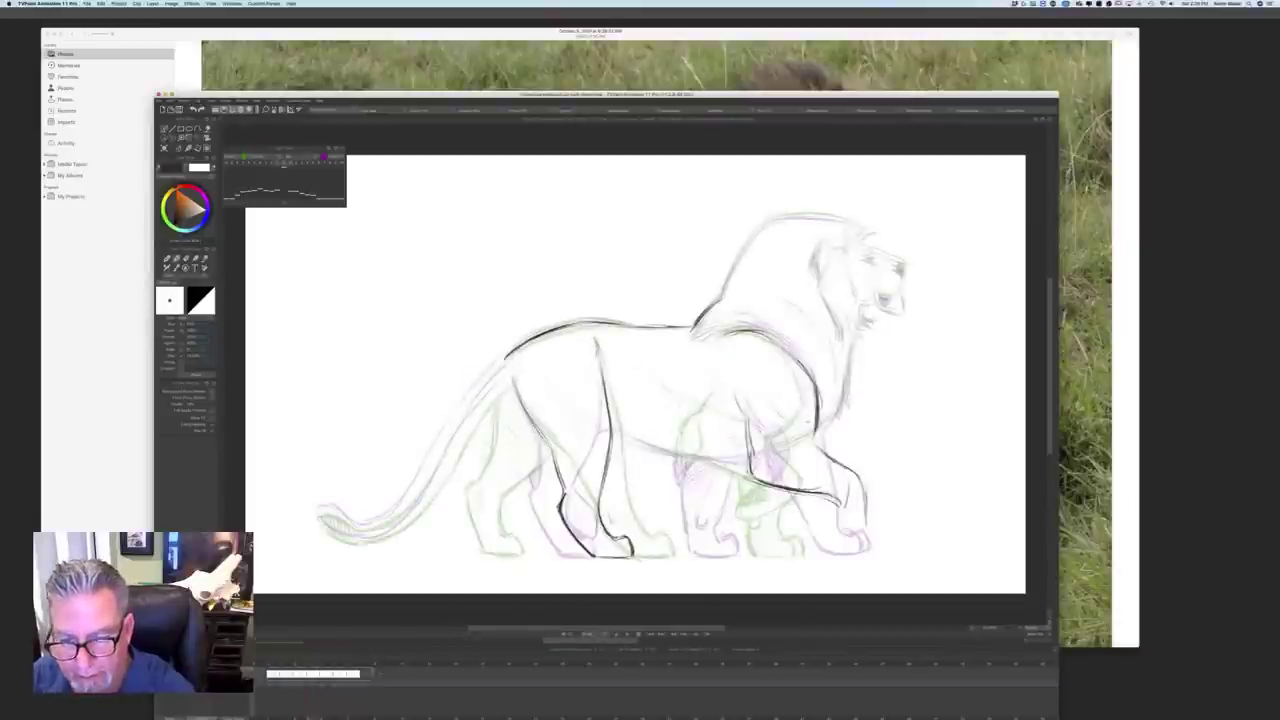
left_click_drag(812, 448, 799, 461)
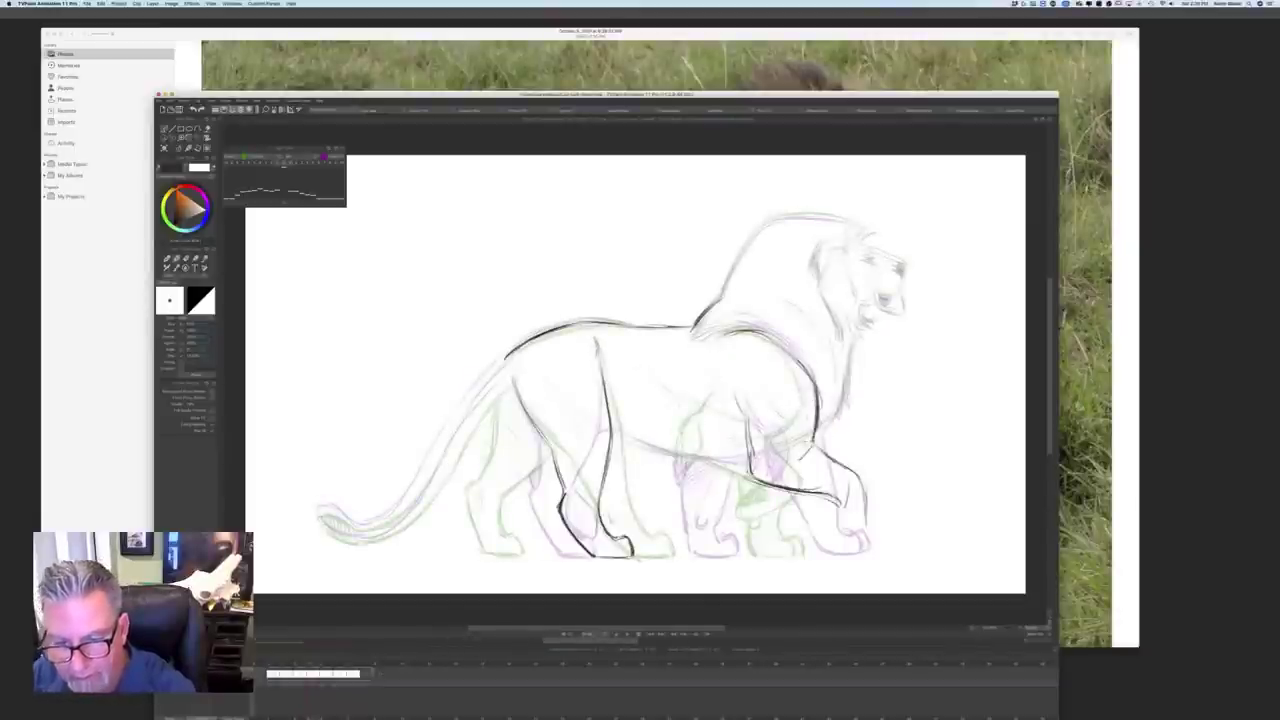
key("Left")
key("Right")
Step: Draw the lower rib line and the hatched tuft of fur behind the raised foreleg's elbow
mouse_move(688, 402)
left_mouse_down()
mouse_move(741, 421)
mouse_move(746, 439)
mouse_move(778, 434)
mouse_move(740, 464)
mouse_move(740, 492)
mouse_move(756, 482)
mouse_move(724, 475)
mouse_move(737, 462)
mouse_move(725, 496)
mouse_move(760, 484)
mouse_move(738, 486)
left_mouse_up()
key("Left")
key("Right")
key("Left")
key("Right")
key("e")
key("Left")
key("Right")
key("b")
left_click_drag(738, 462, 734, 490)
left_click_drag(734, 466, 722, 490)
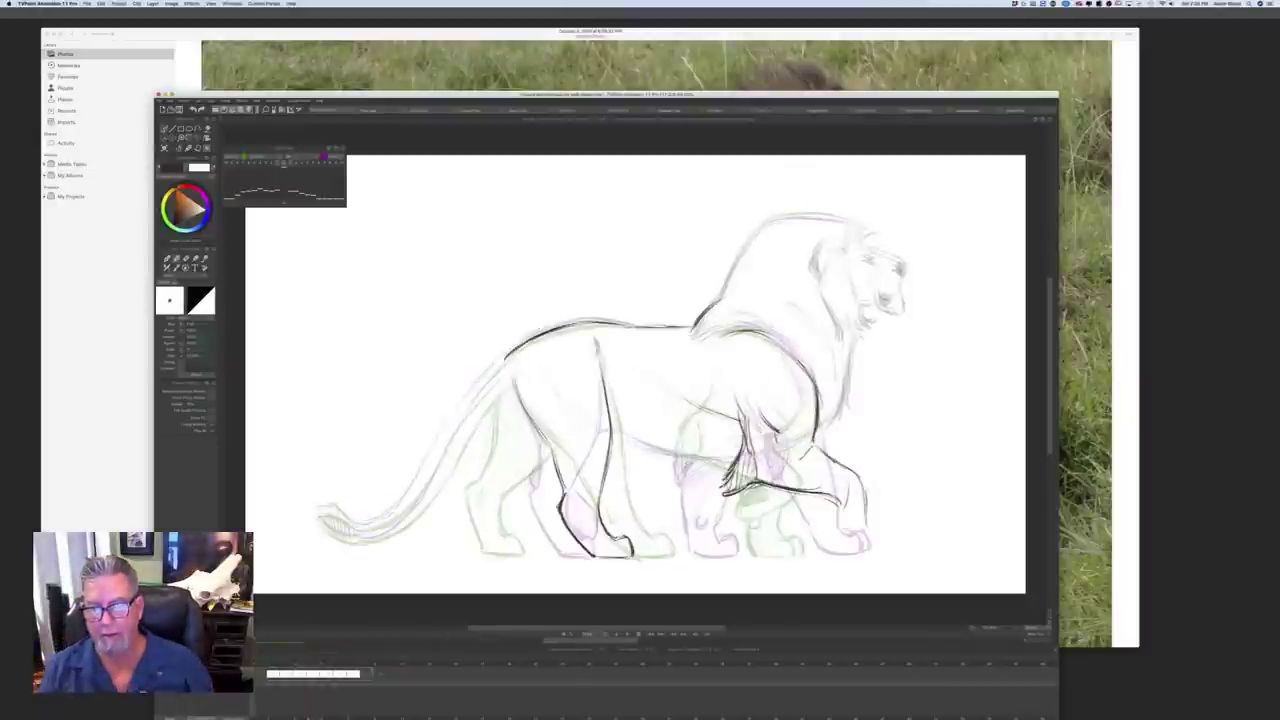
Step: Draw the hanging paw of the raised foreleg and strengthen the leg's upper contour
key("Right")
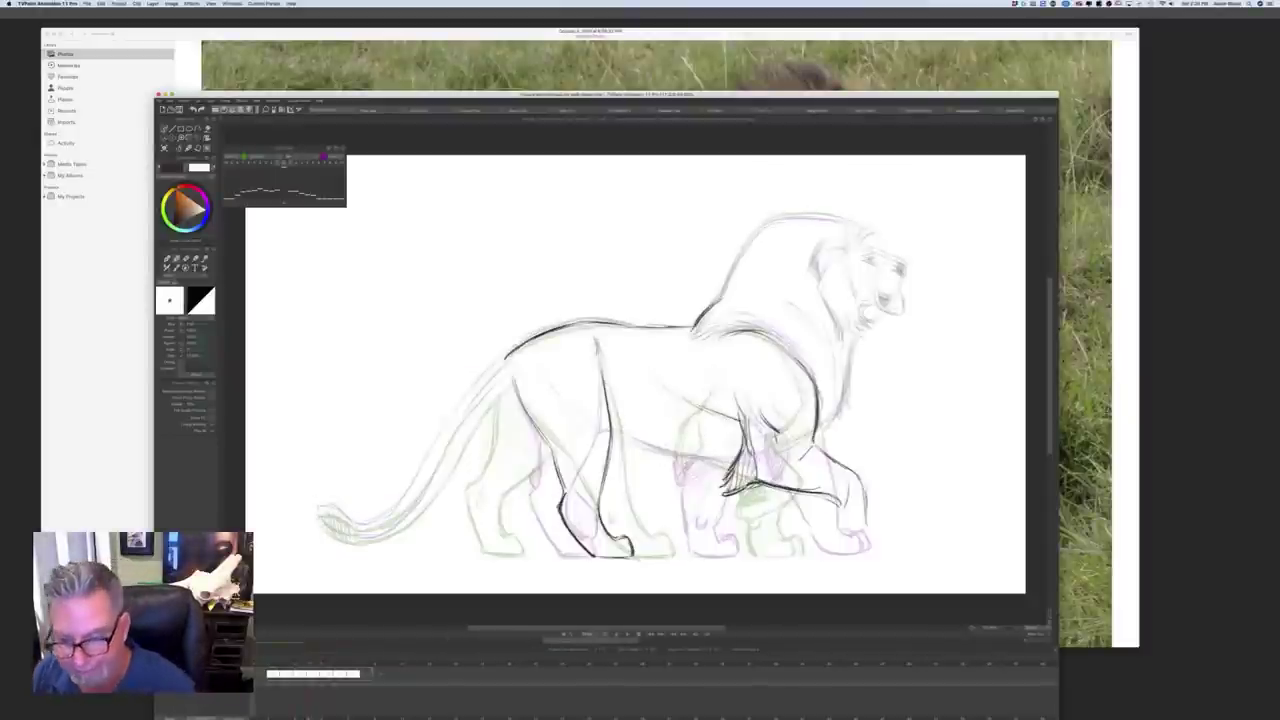
mouse_move(857, 474)
left_mouse_down()
mouse_move(866, 520)
mouse_move(837, 508)
mouse_move(859, 541)
mouse_move(866, 522)
left_mouse_up()
left_click_drag(858, 474, 816, 446)
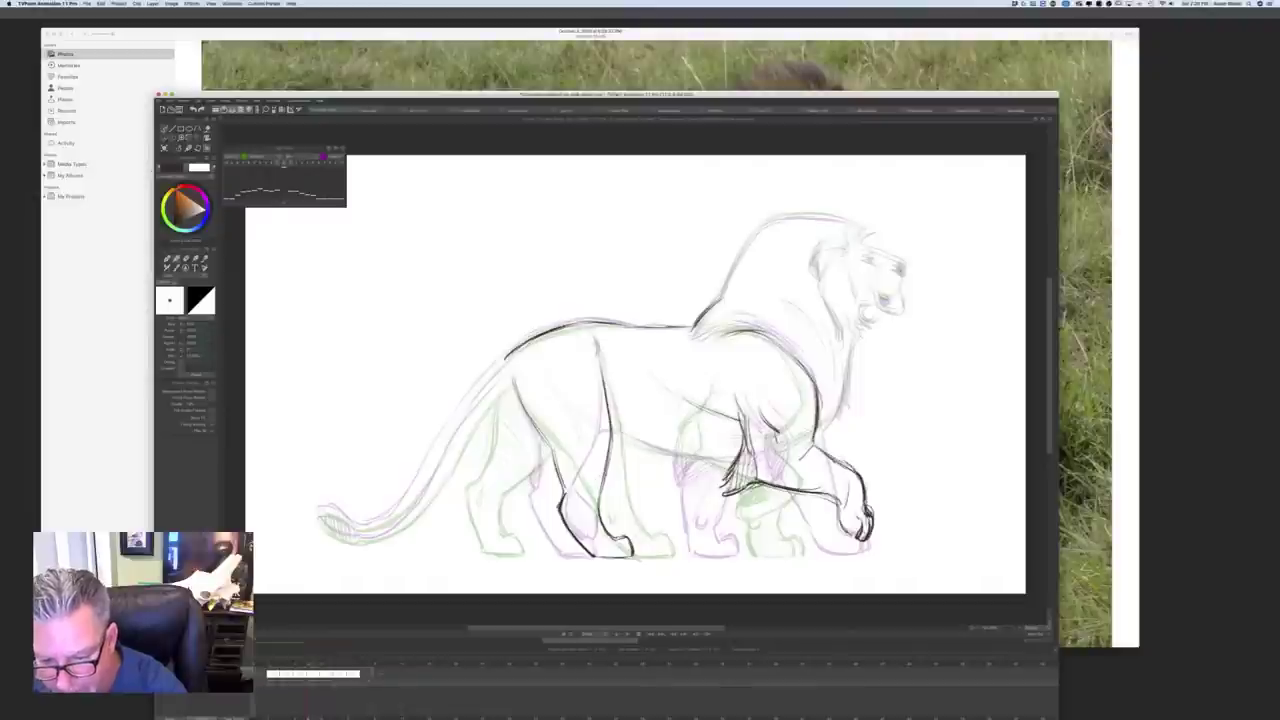
Step: Flip between the in-between and the previous drawing to check the raised foreleg's movement
key("Left")
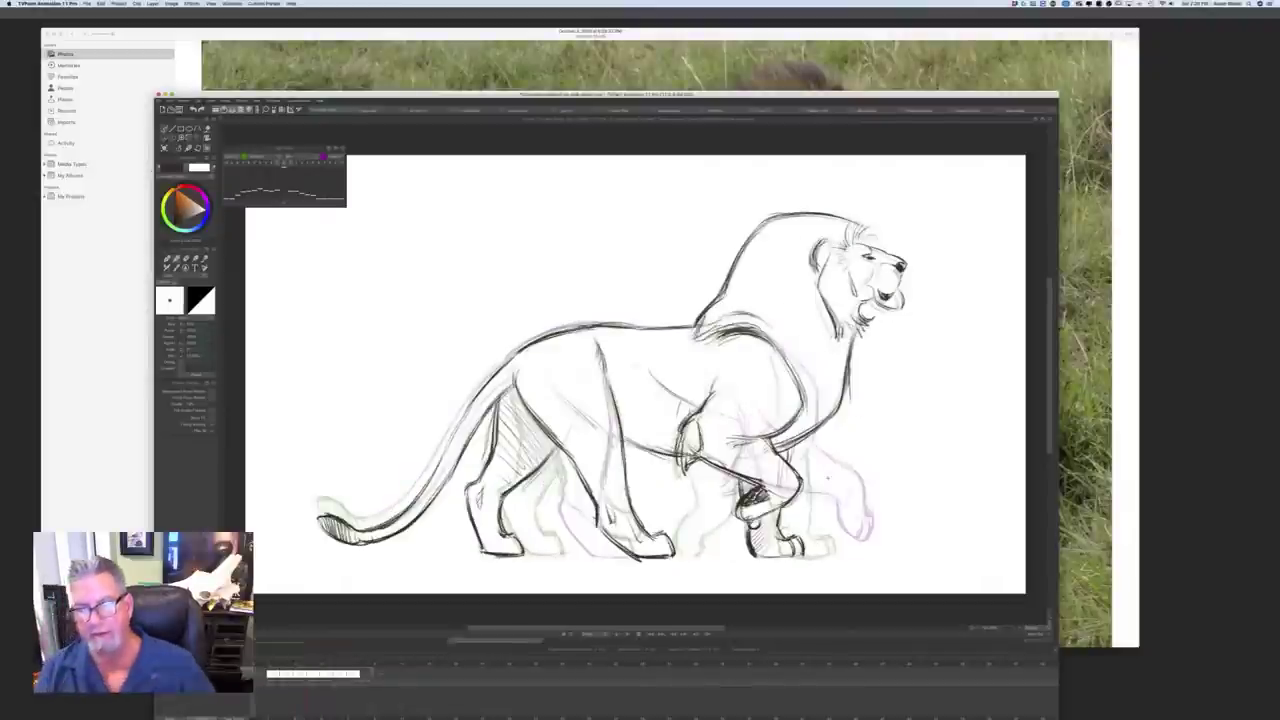
key("Right")
key("Left")
key("Right")
key("Left")
key("Right")
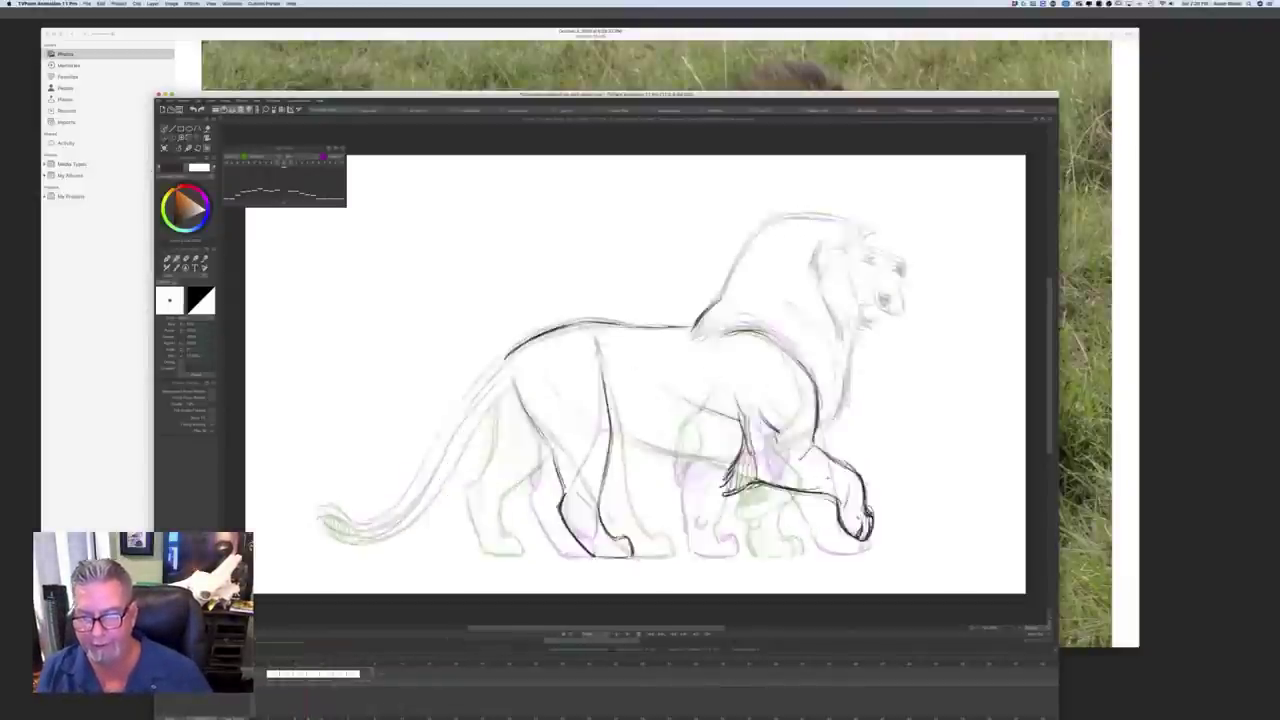
key("Left")
key("Right")
key("Left")
key("Right")
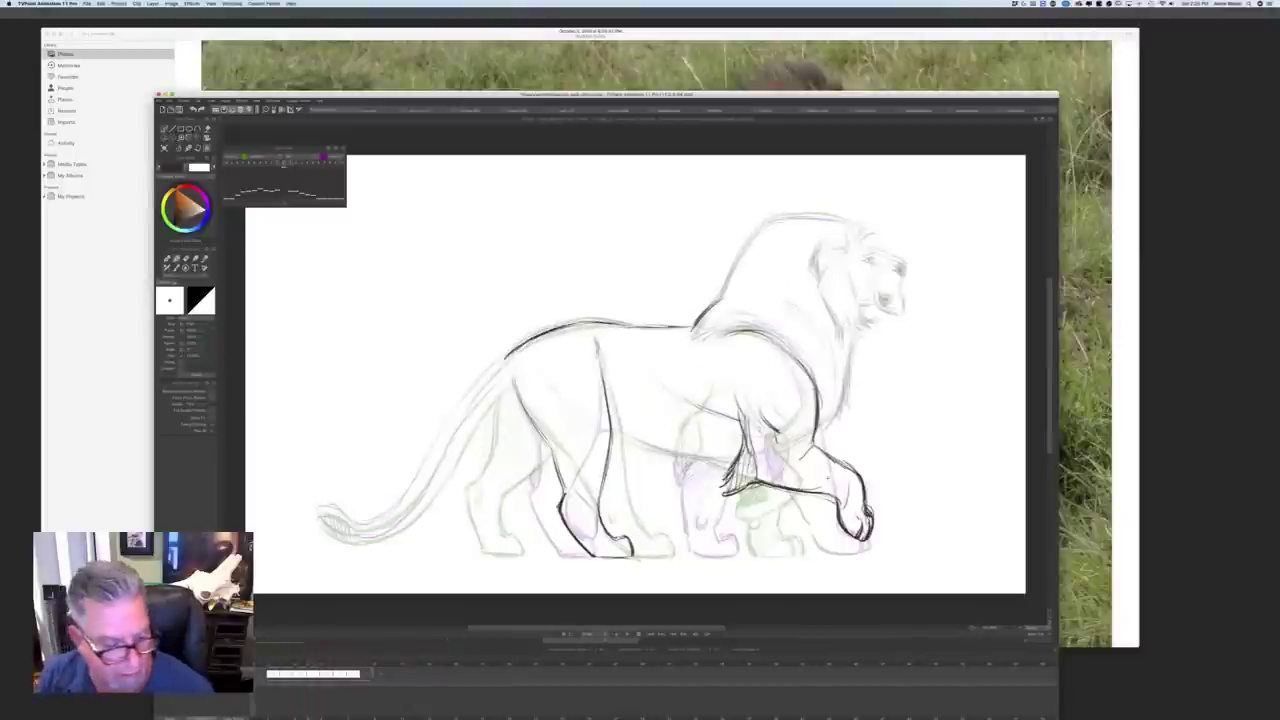
Step: Flip back and forth through the full sequence of lion drawings to examine how the new in-between fits the walk
key("Left")
key("Left")
key("Left")
key("Right")
key("Right")
key("Right")
key("Right")
key("Right")
key("Right")
key("Right")
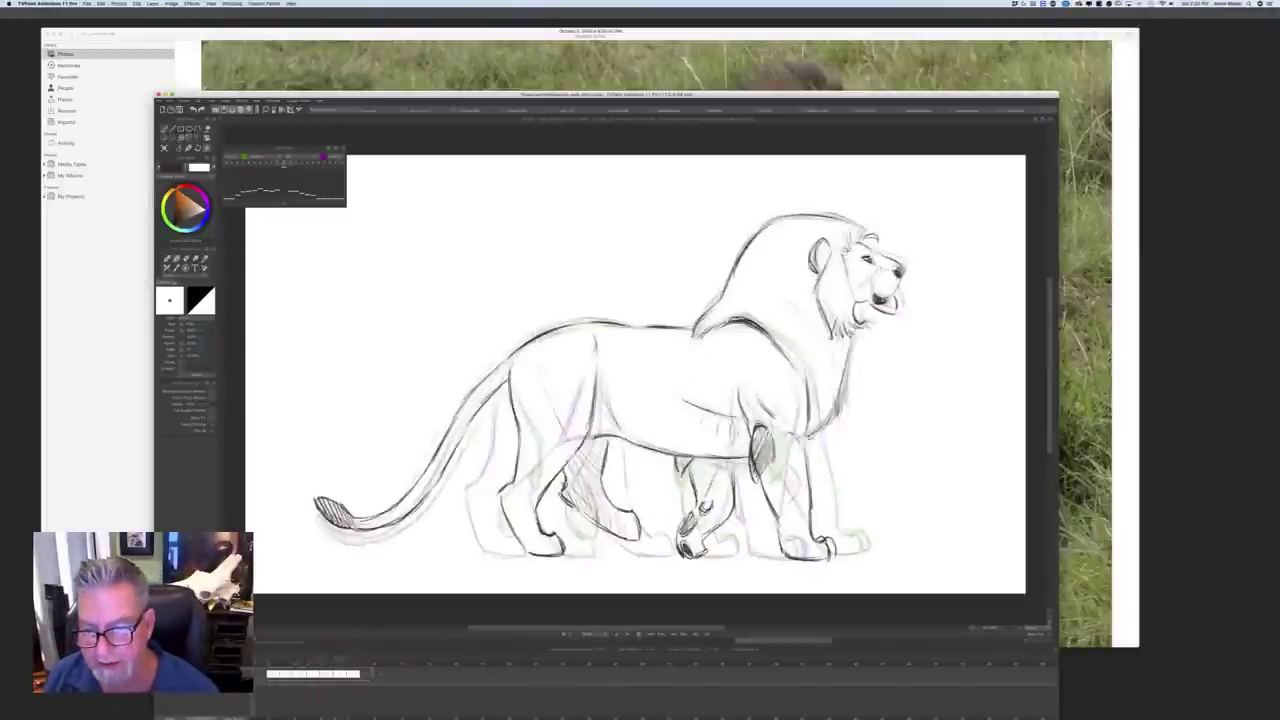
key("Left")
key("Left")
key("Left")
key("Left")
key("Left")
key("Left")
key("Left")
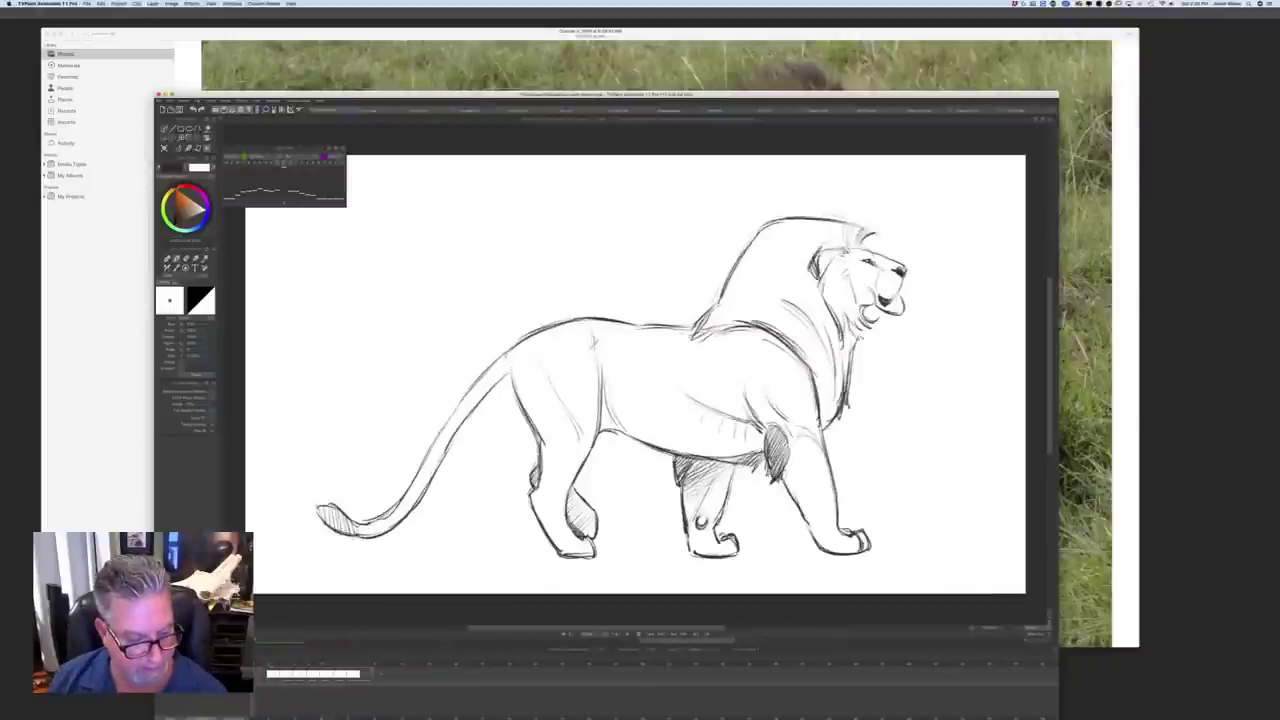
Step: Return to the unfinished in-between drawing and show the neighbouring drawings through the light table
left_click(312, 681)
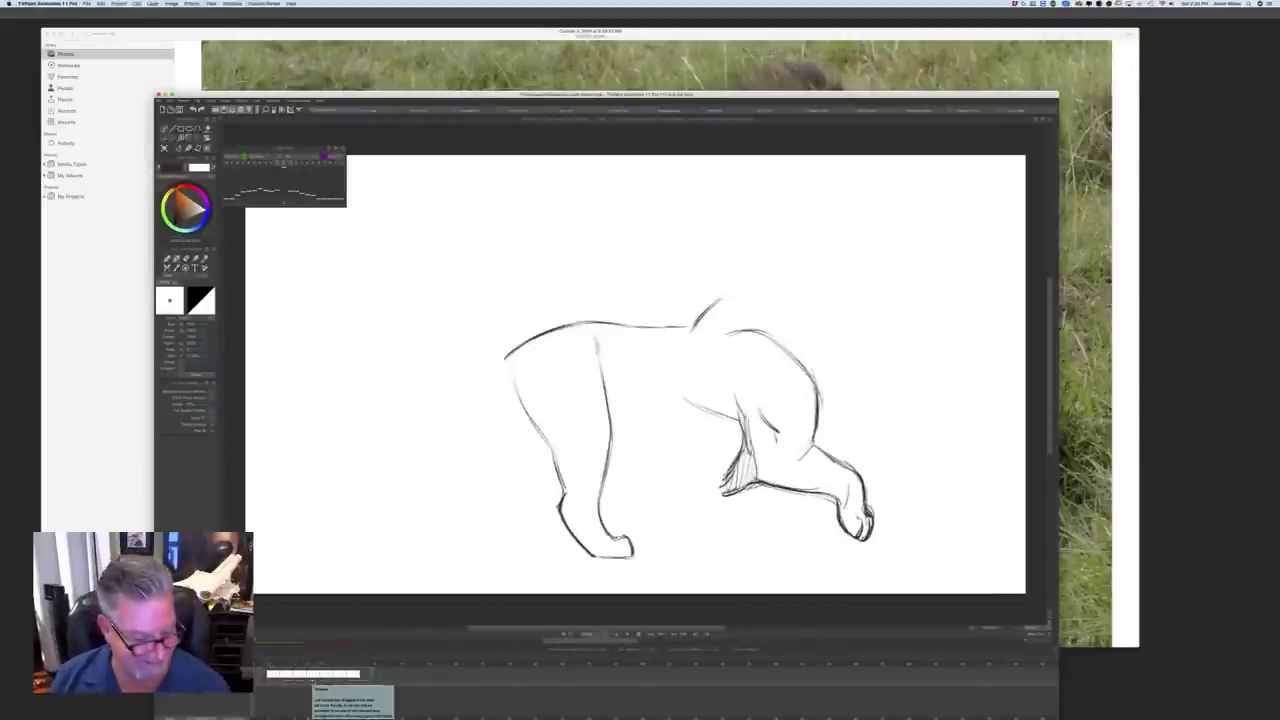
key("l")
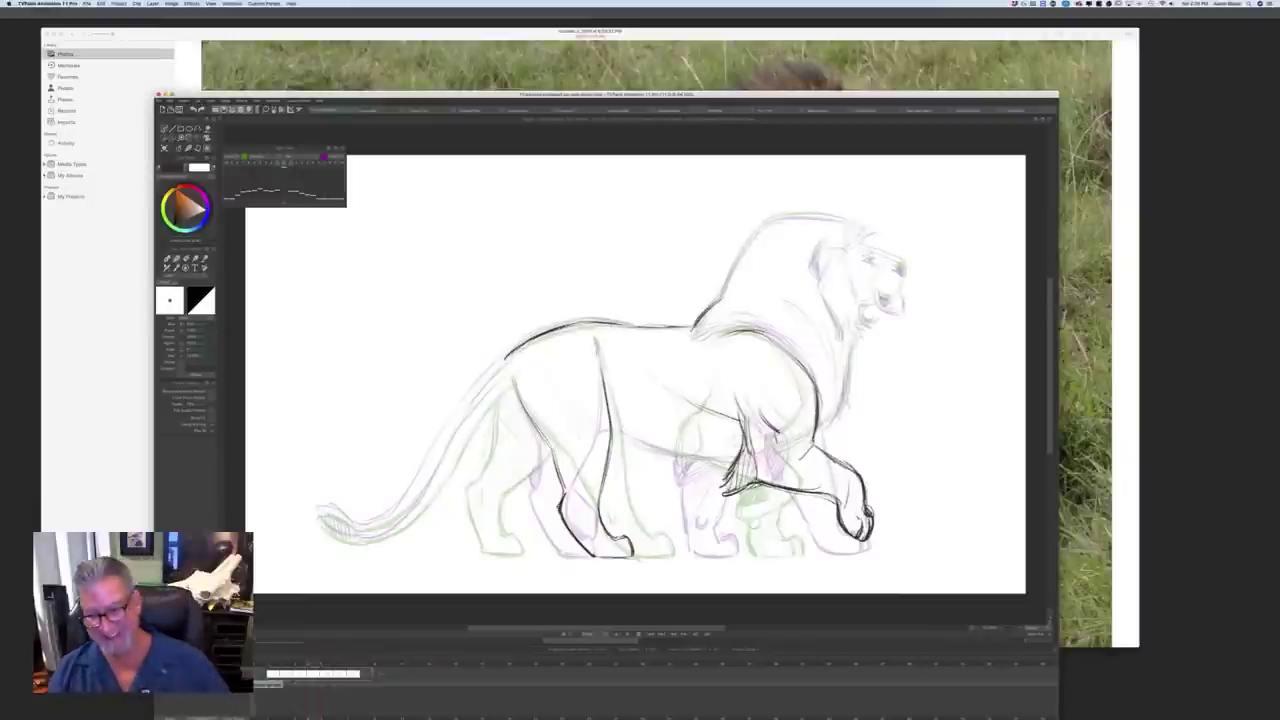
Step: Sketch the belly line of the in-between from the raised foreleg back to the hind thigh, checking it against the neighbouring drawing
key("space")
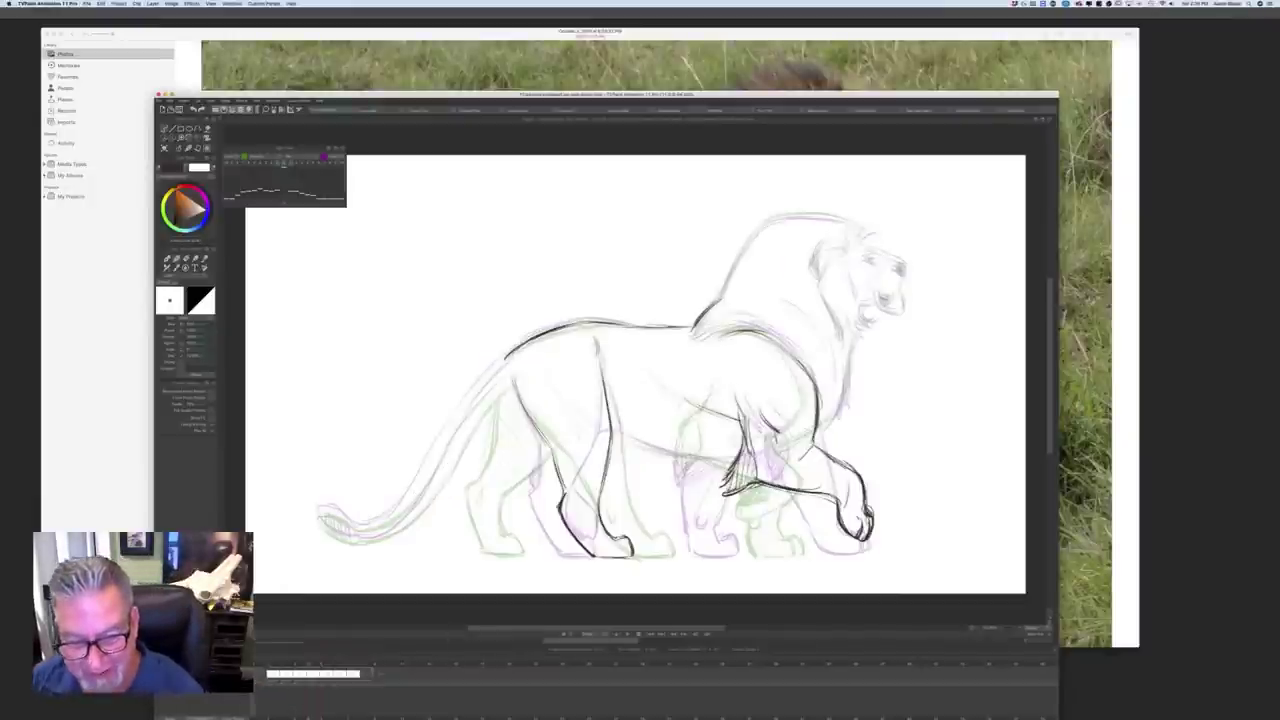
left_click_drag(722, 463, 667, 452)
key("Left")
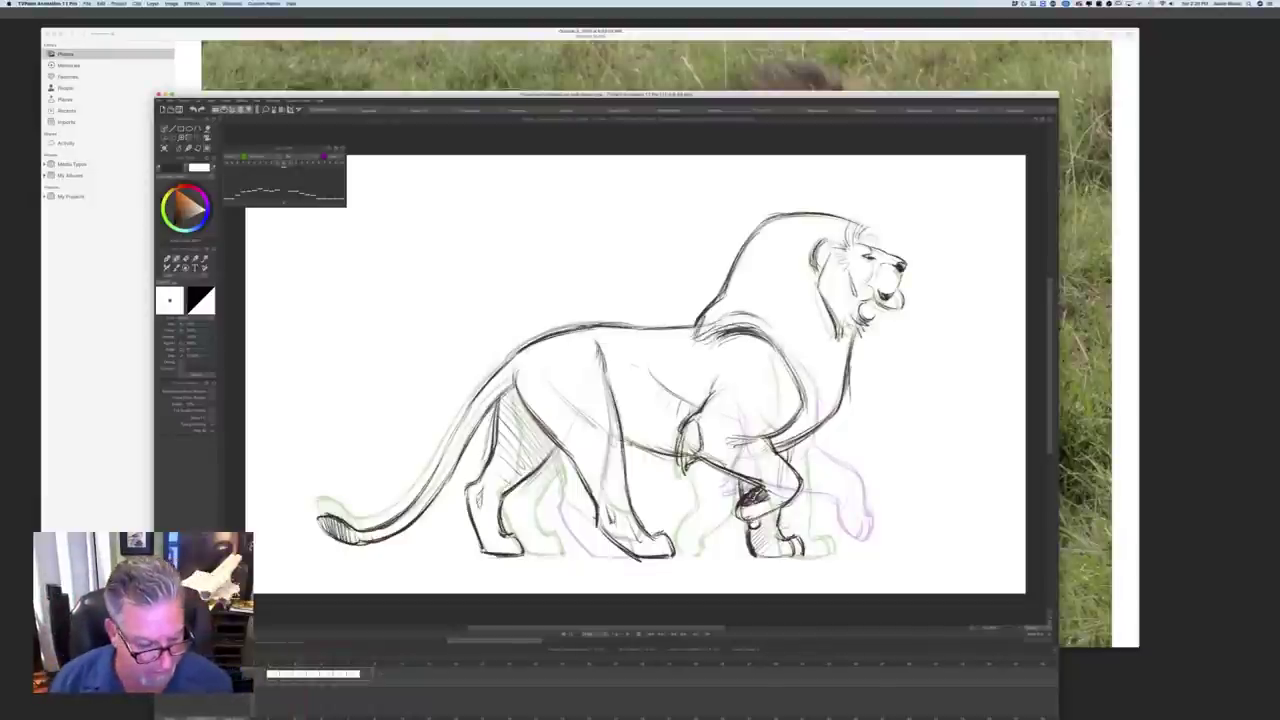
key("Right")
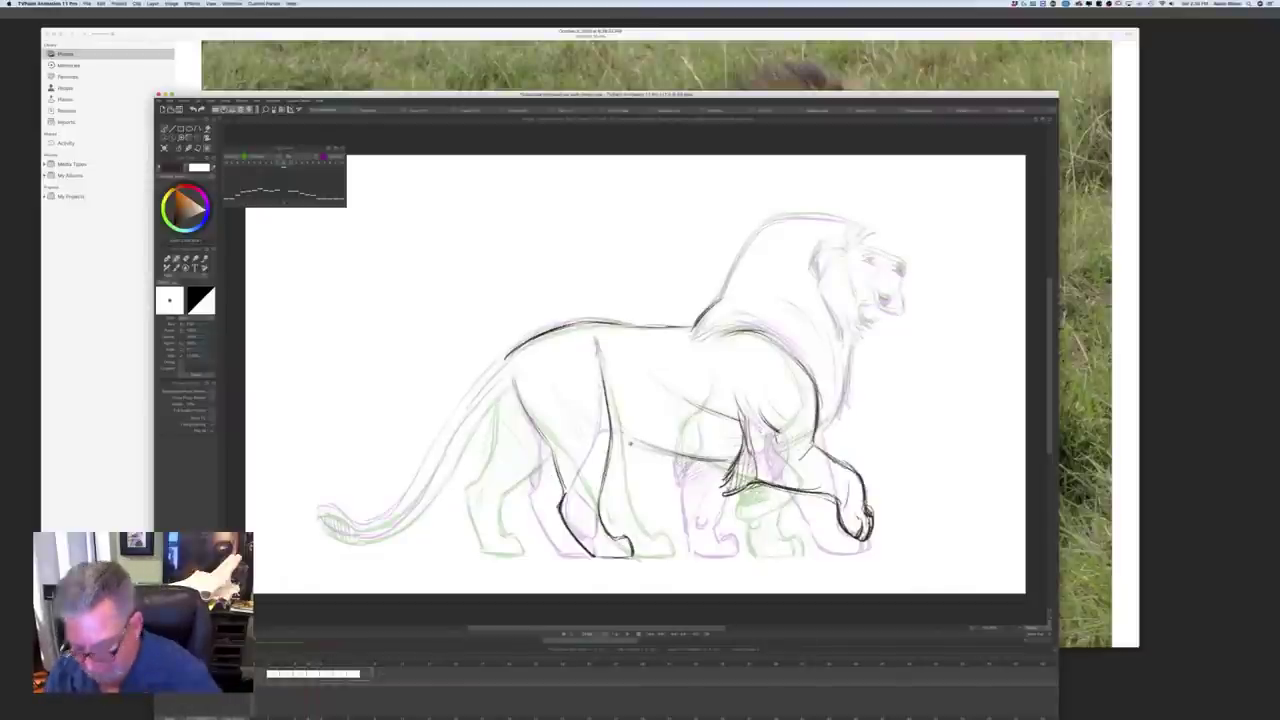
key("Left")
key("Right")
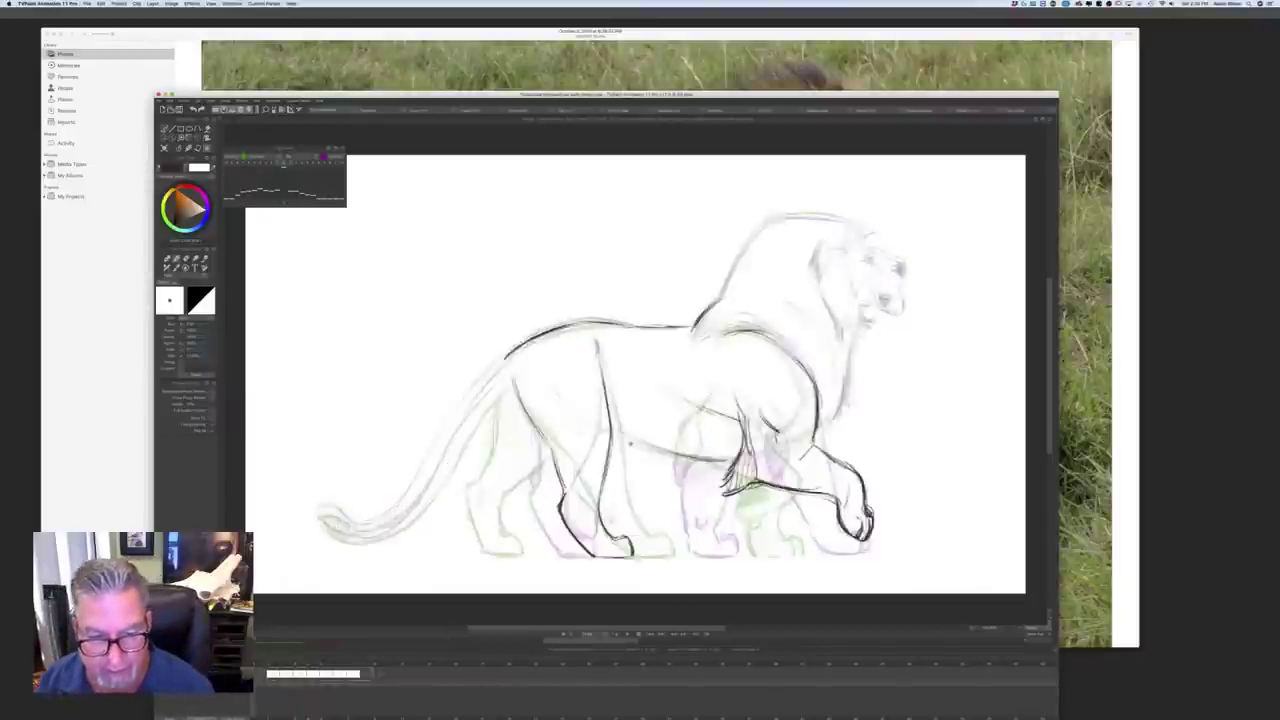
left_click_drag(612, 435, 666, 458)
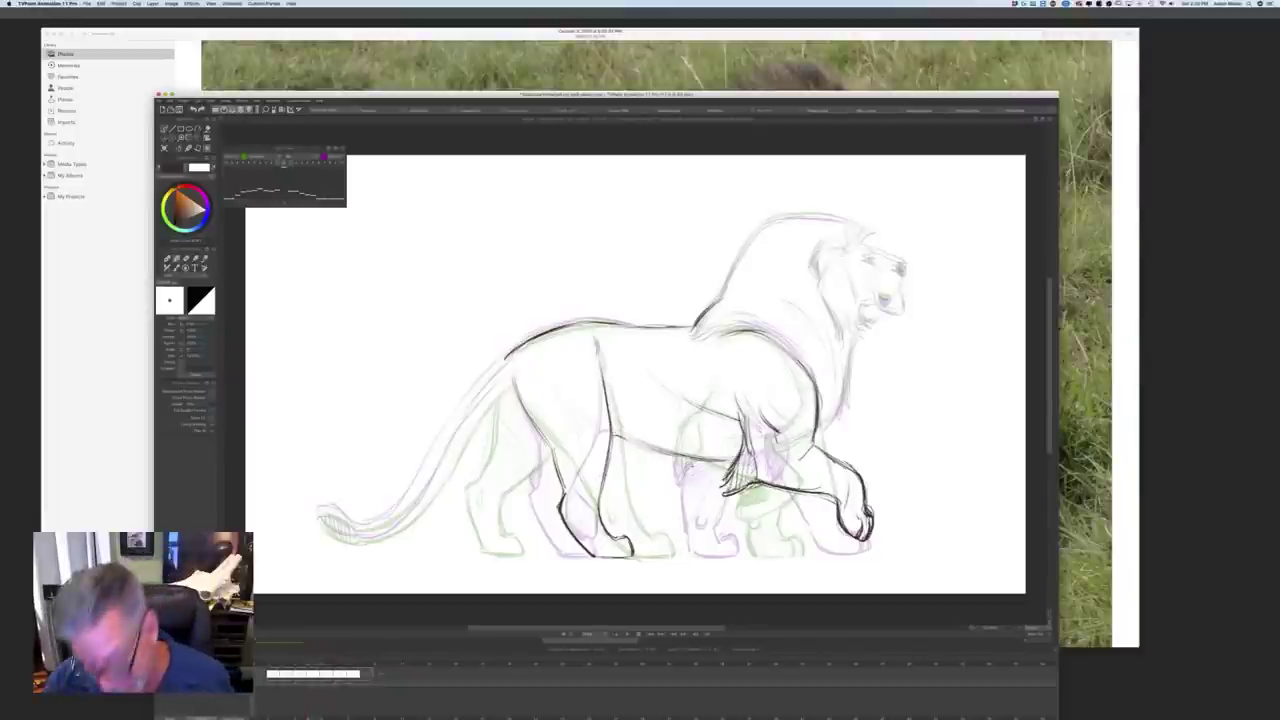
Step: Darken the belly contour from the hind thigh forward to behind the raised foreleg
key("Left")
key("Right")
key("Left")
key("Right")
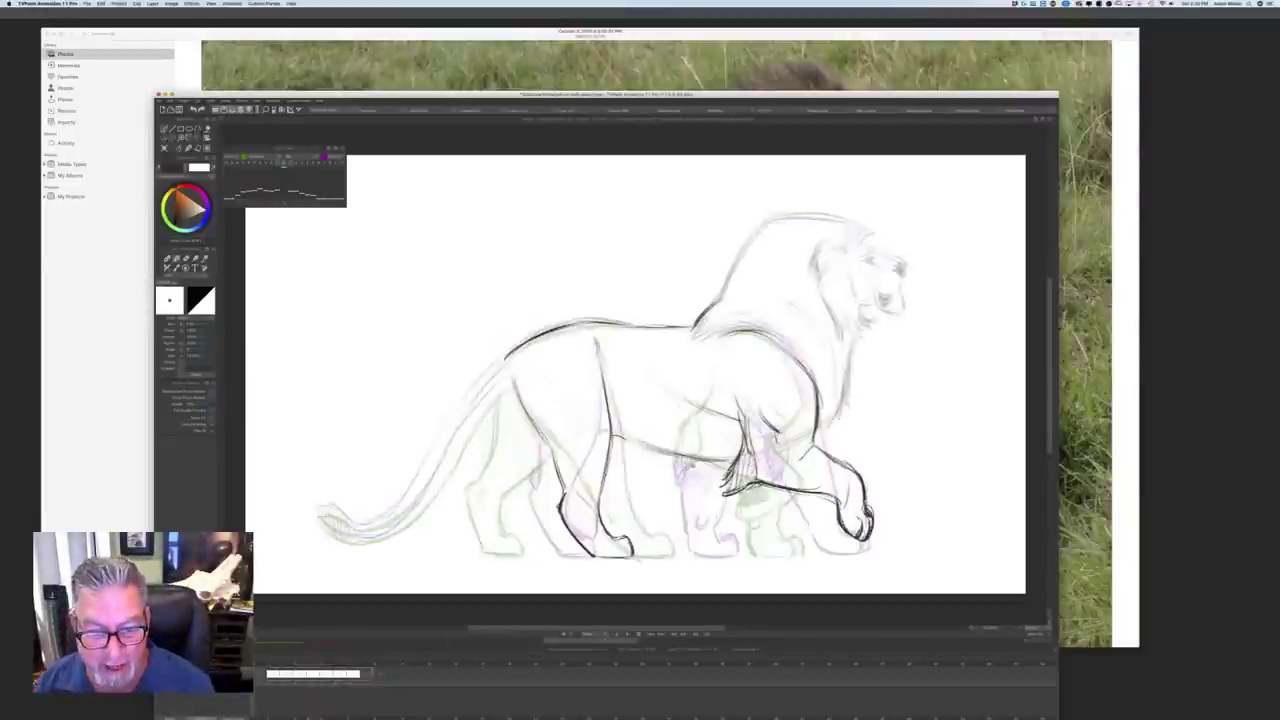
mouse_move(614, 436)
left_mouse_down()
mouse_move(696, 458)
mouse_move(632, 440)
mouse_move(644, 443)
left_mouse_up()
left_click_drag(664, 452, 700, 460)
Step: Compare the belly with the neighbouring drawing and add short rib strokes behind the shoulder
key("Right")
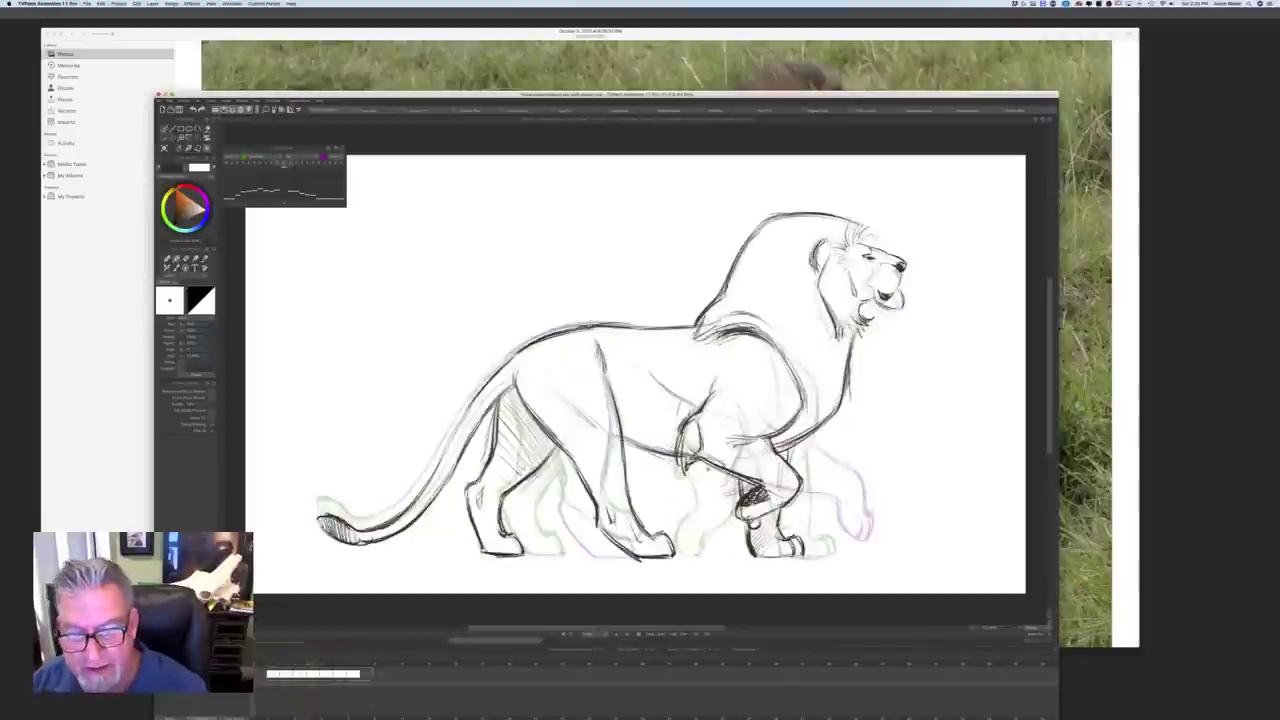
key("Left")
key("Right")
key("Left")
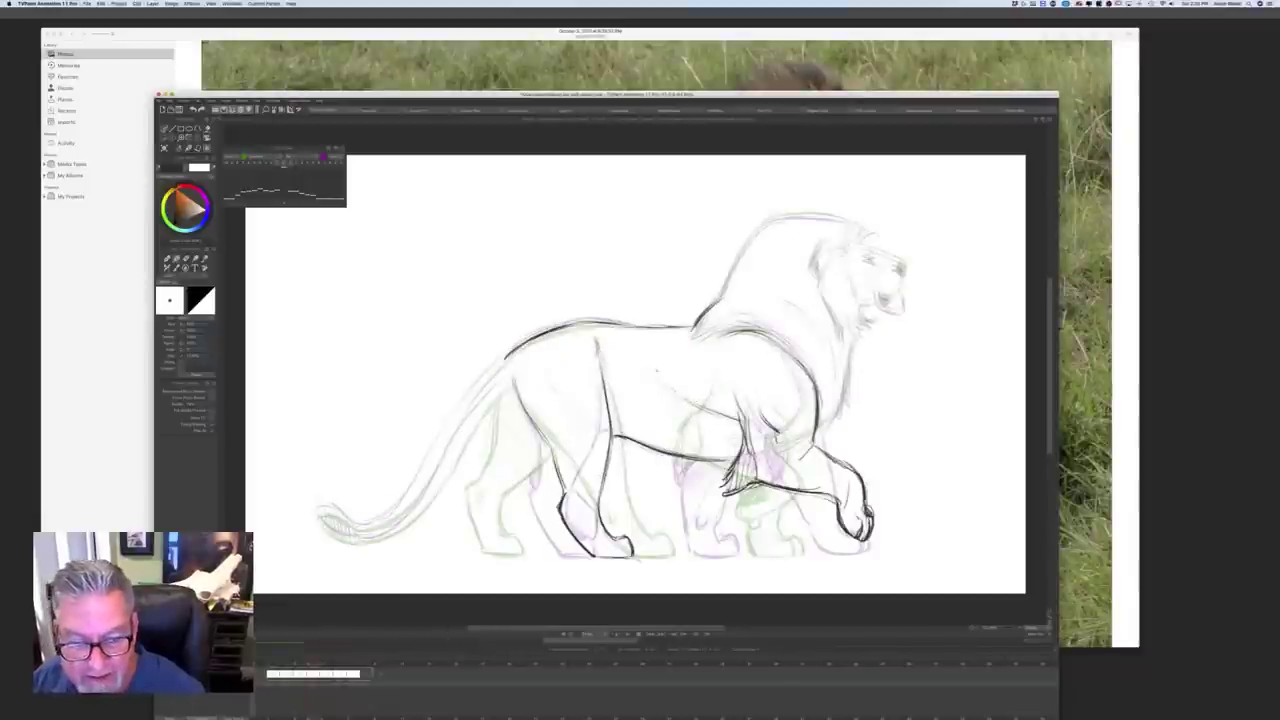
key("Right")
key("Left")
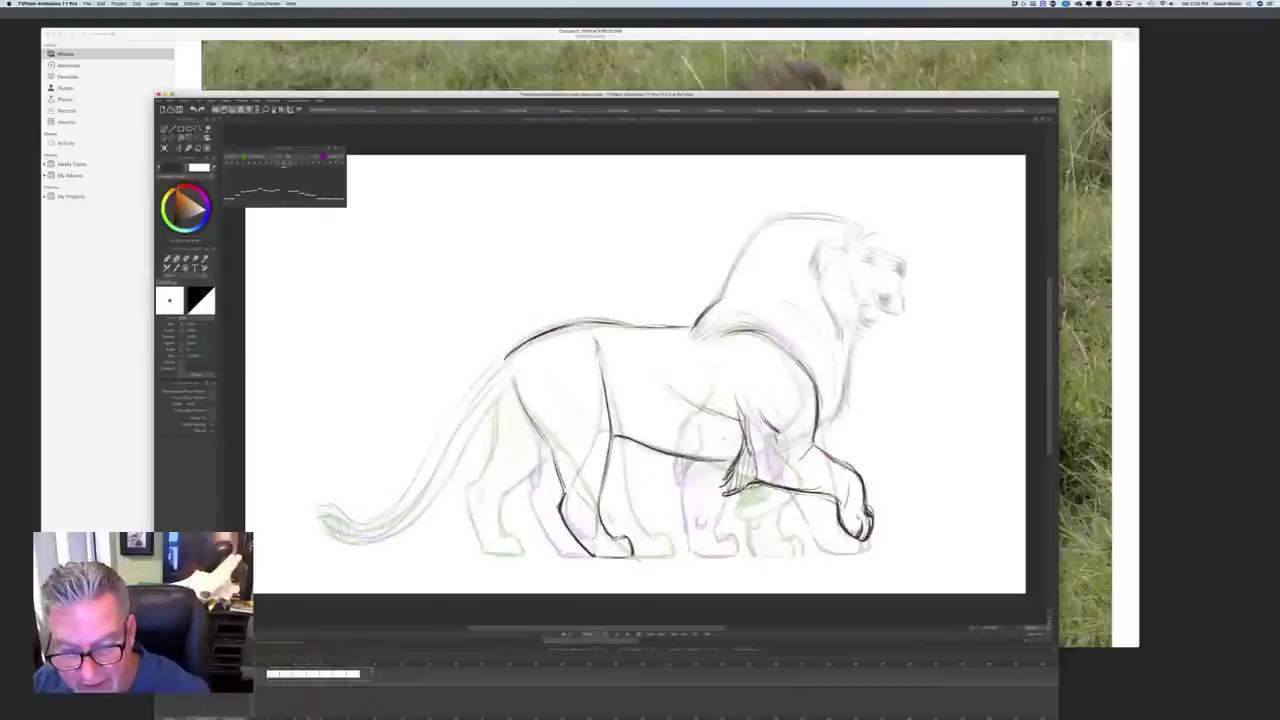
left_click_drag(714, 418, 710, 434)
Step: Flip repeatedly between the in-between and the neighbouring drawing to examine the movement of the belly, shoulder and legs
key("Right")
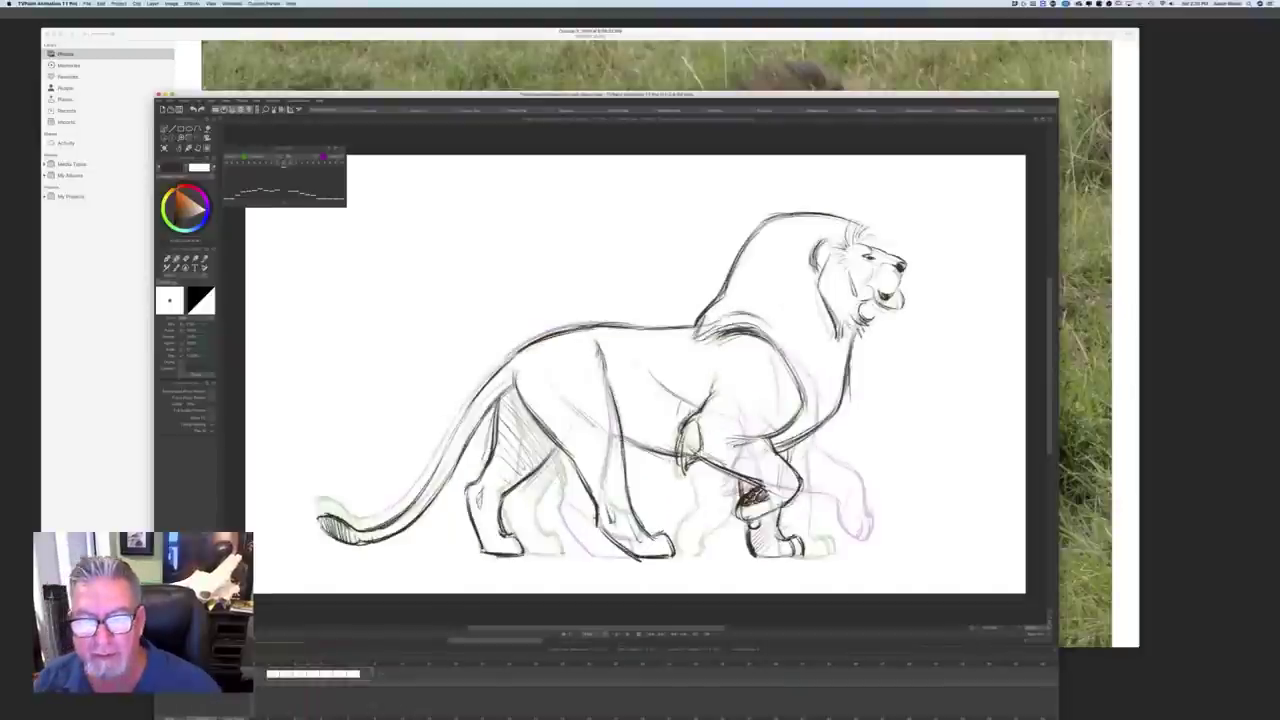
key("Left")
key("Right")
key("Left")
key("Right")
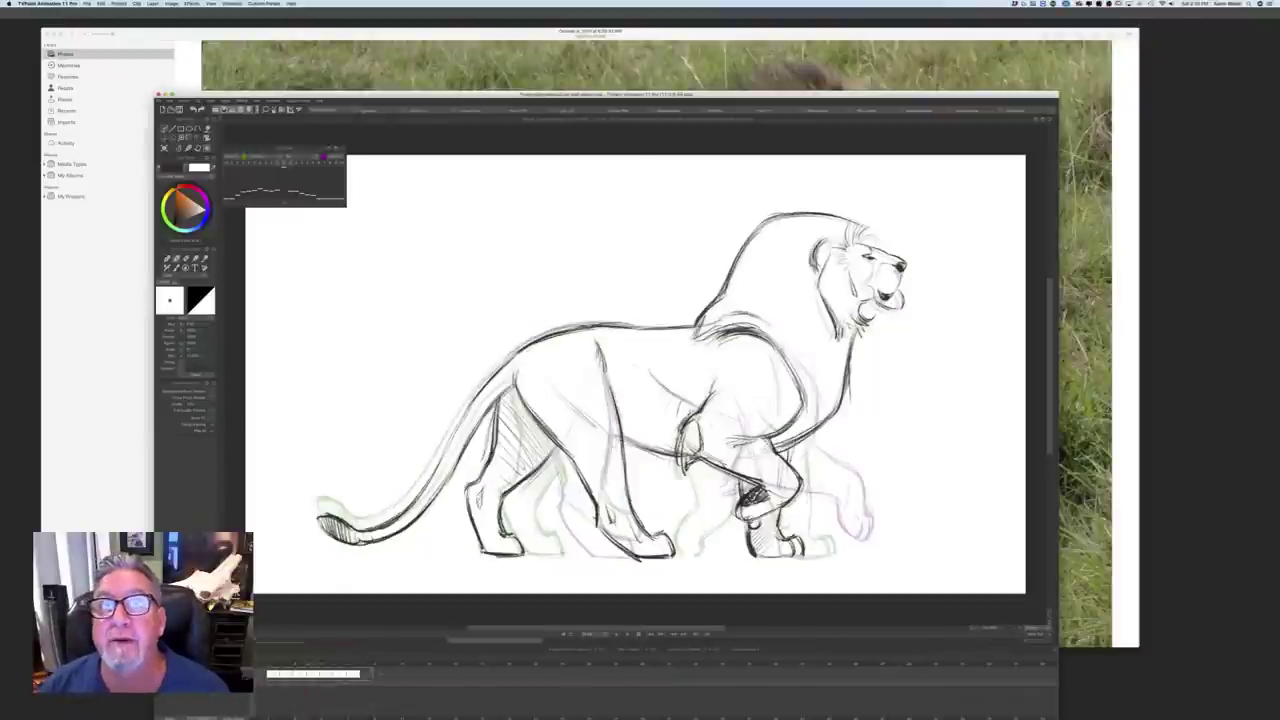
key("Left")
key("Right")
key("Left")
key("Right")
key("Left")
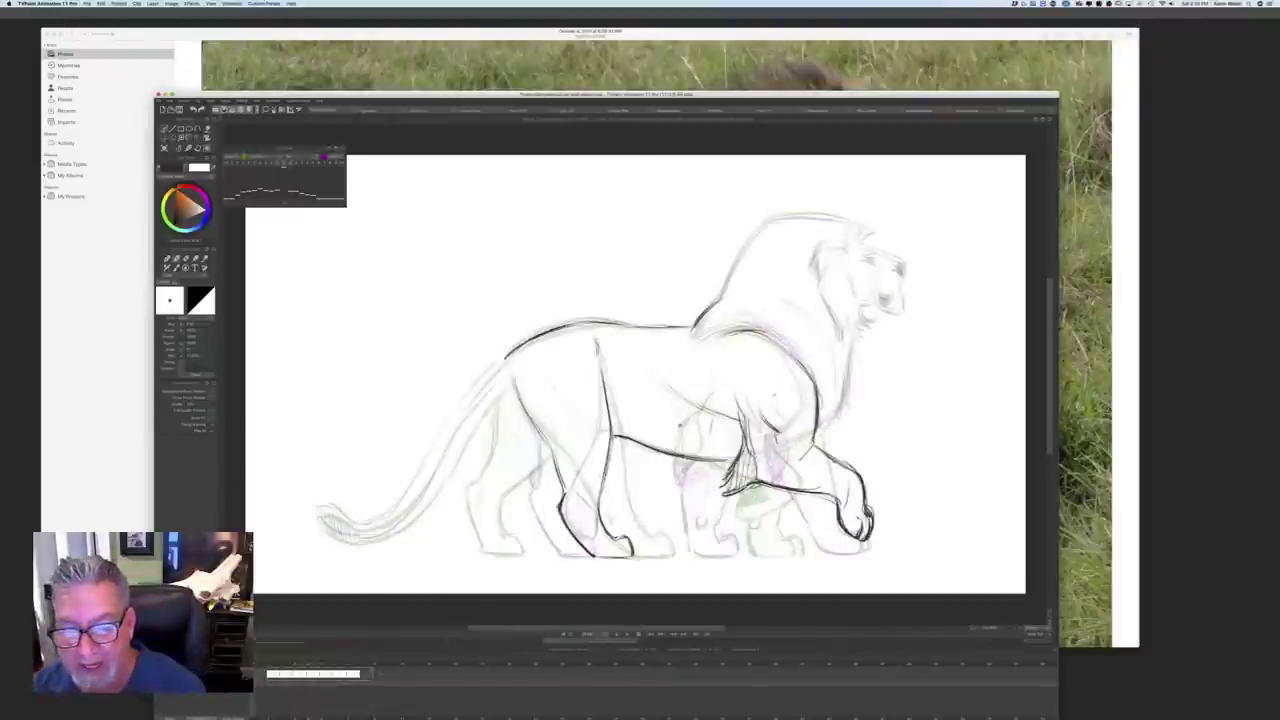
key("Right")
key("Left")
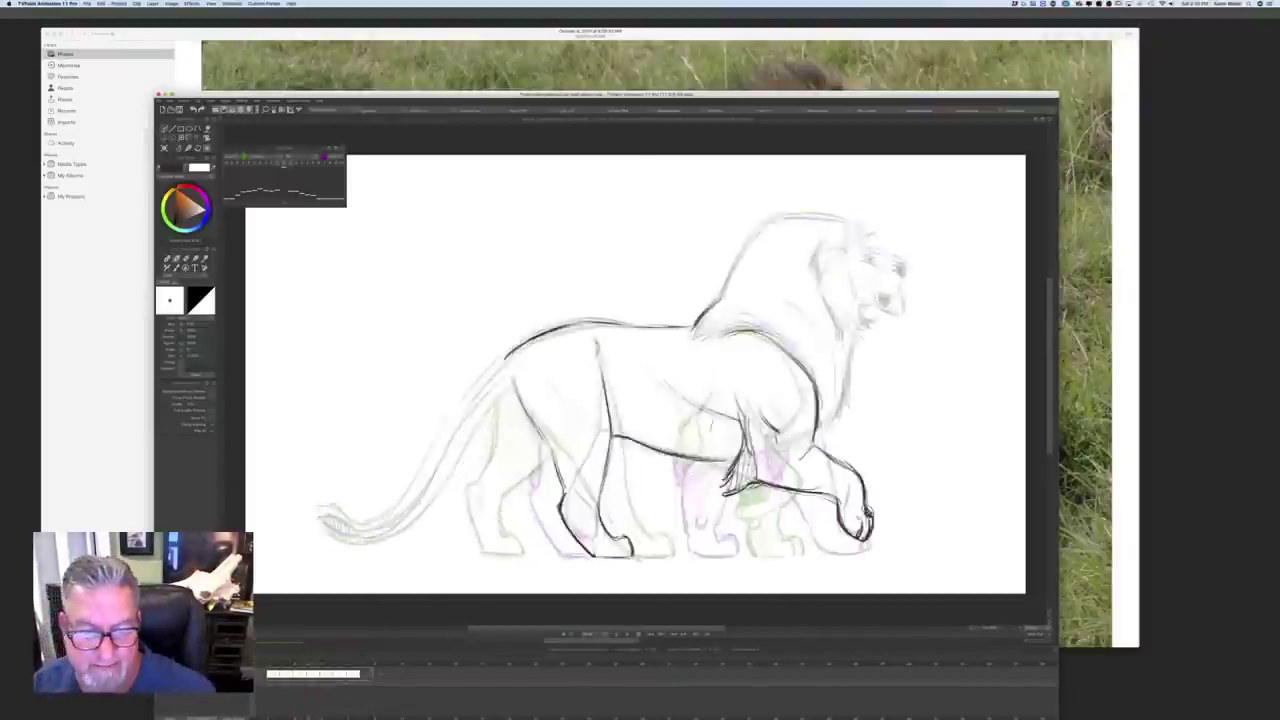
key("Right")
key("Left")
key("Right")
key("Left")
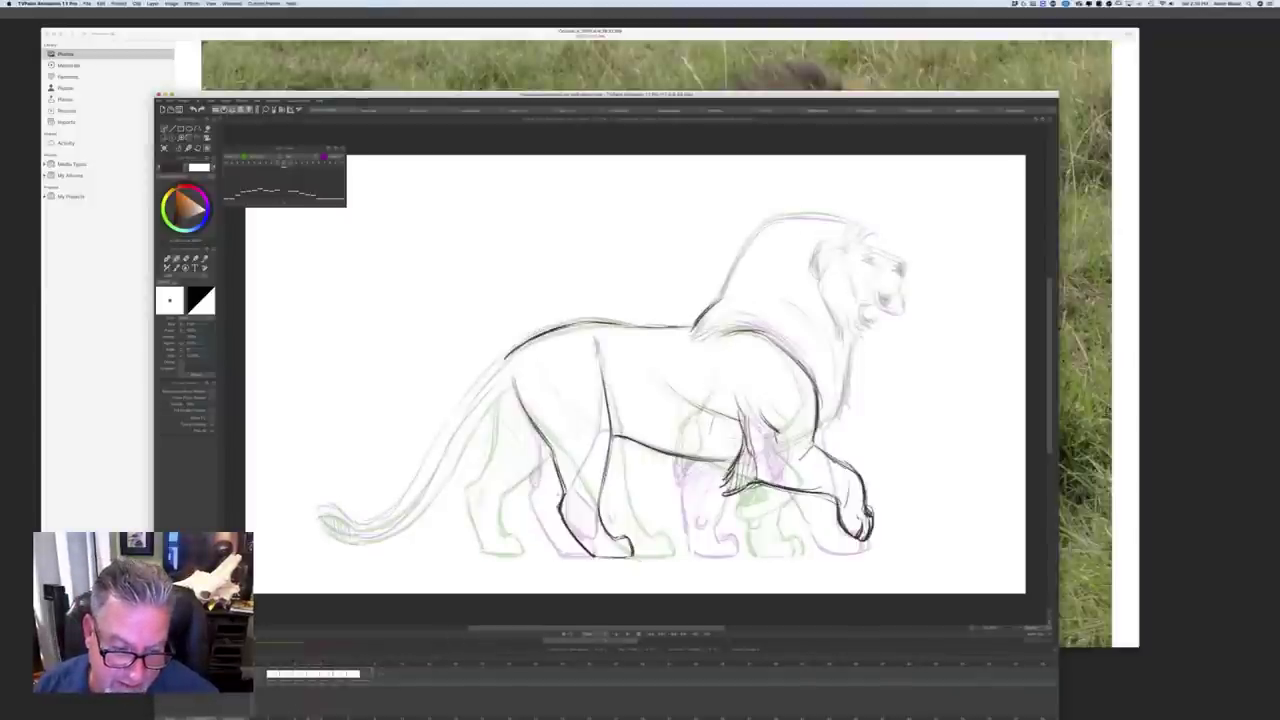
key("Right")
key("Left")
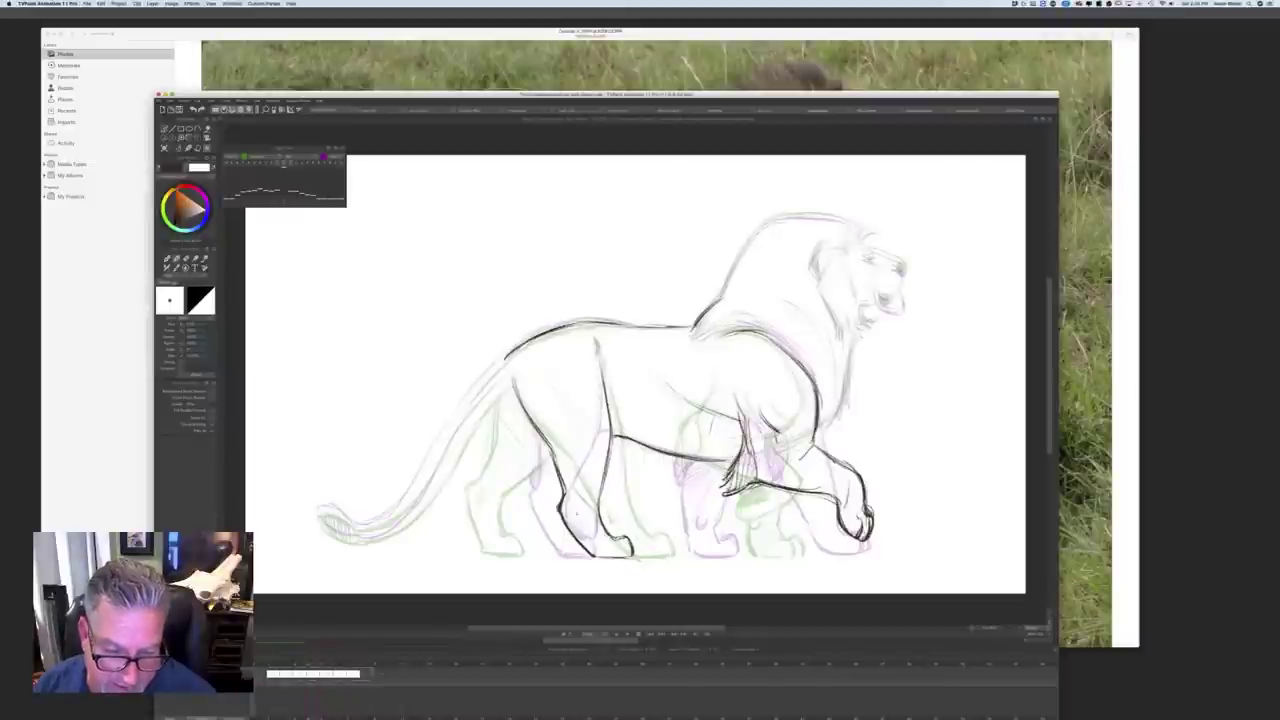
Step: Add a short inner contour line to the heel of the rearmost hind leg and check it against the neighbouring drawing
left_click_drag(570, 499, 580, 522)
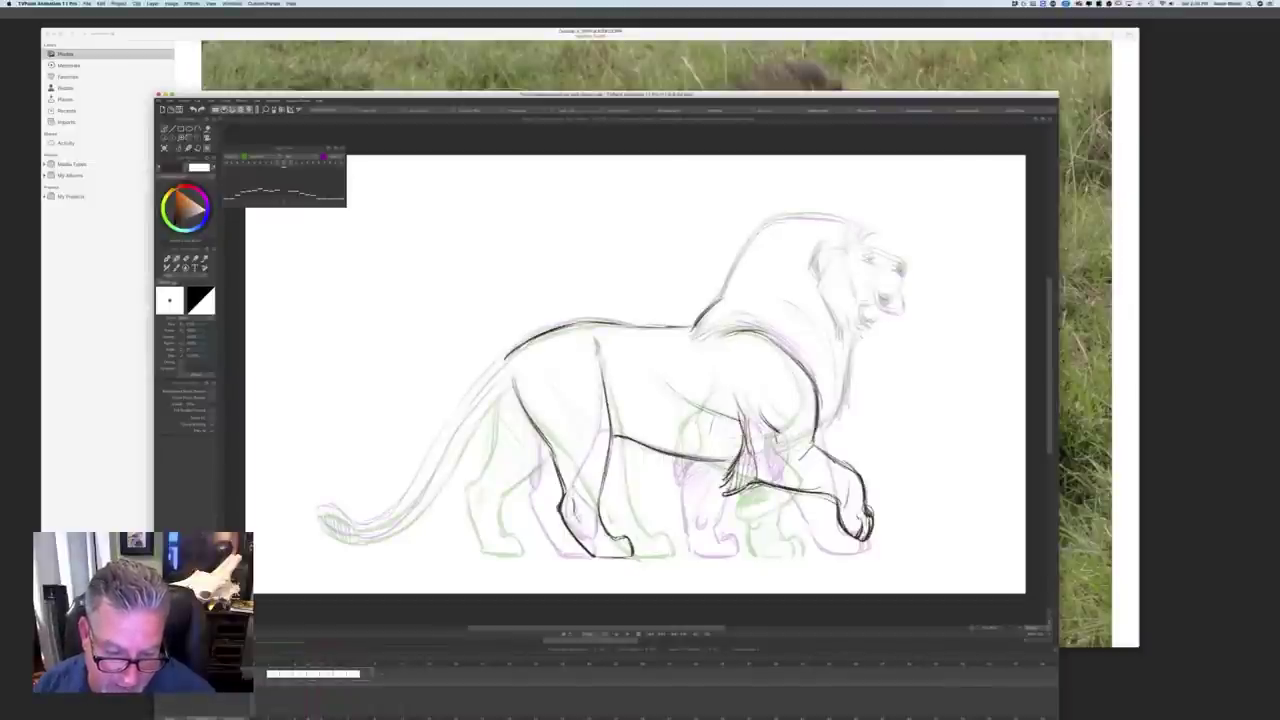
key("Left")
key("Right")
key("Left")
key("Right")
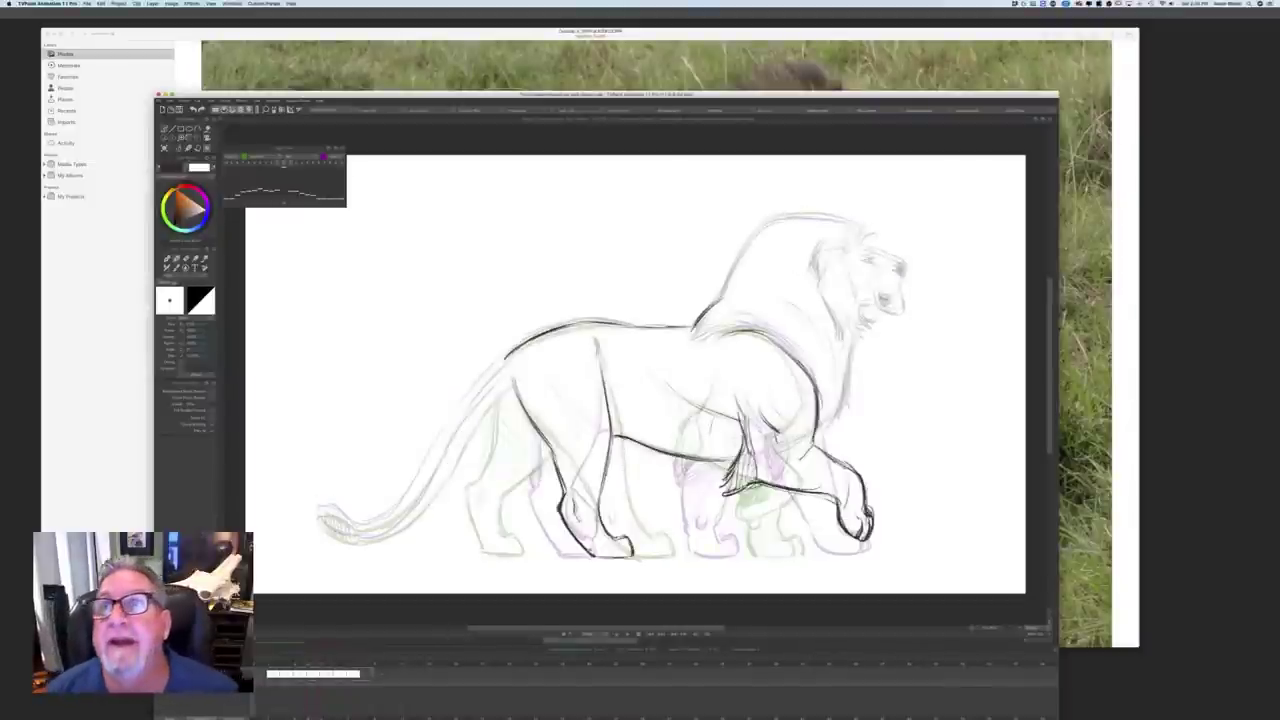
Step: Flip between the in-between and the drawings on its other side to examine how the legs and tail carry on
key("Right")
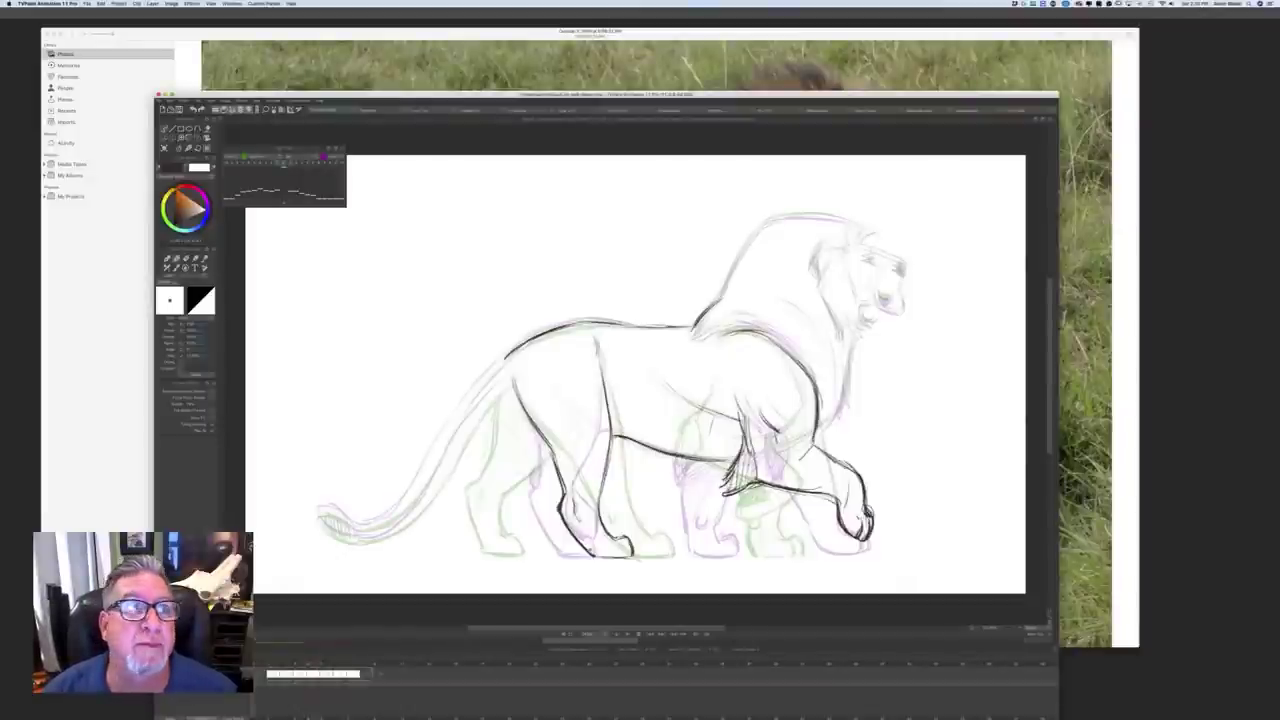
key("Right")
key("Left")
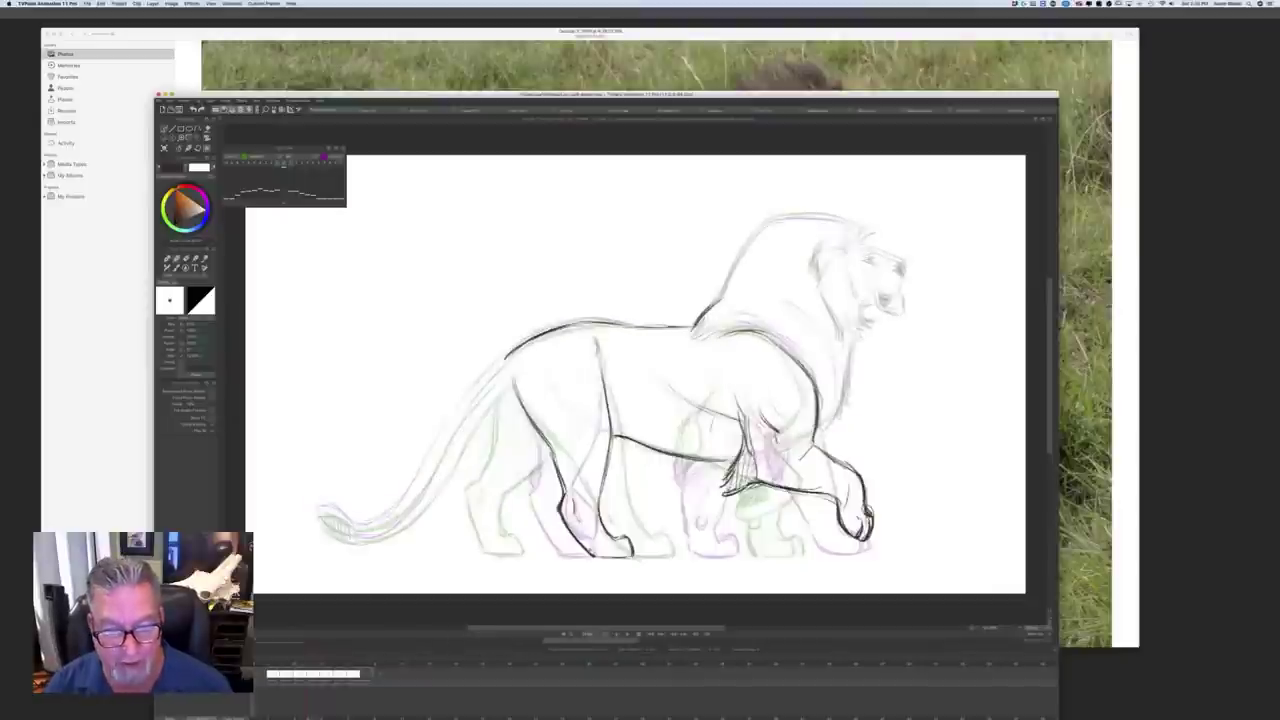
key("Right")
key("Left")
key("Right")
key("Left")
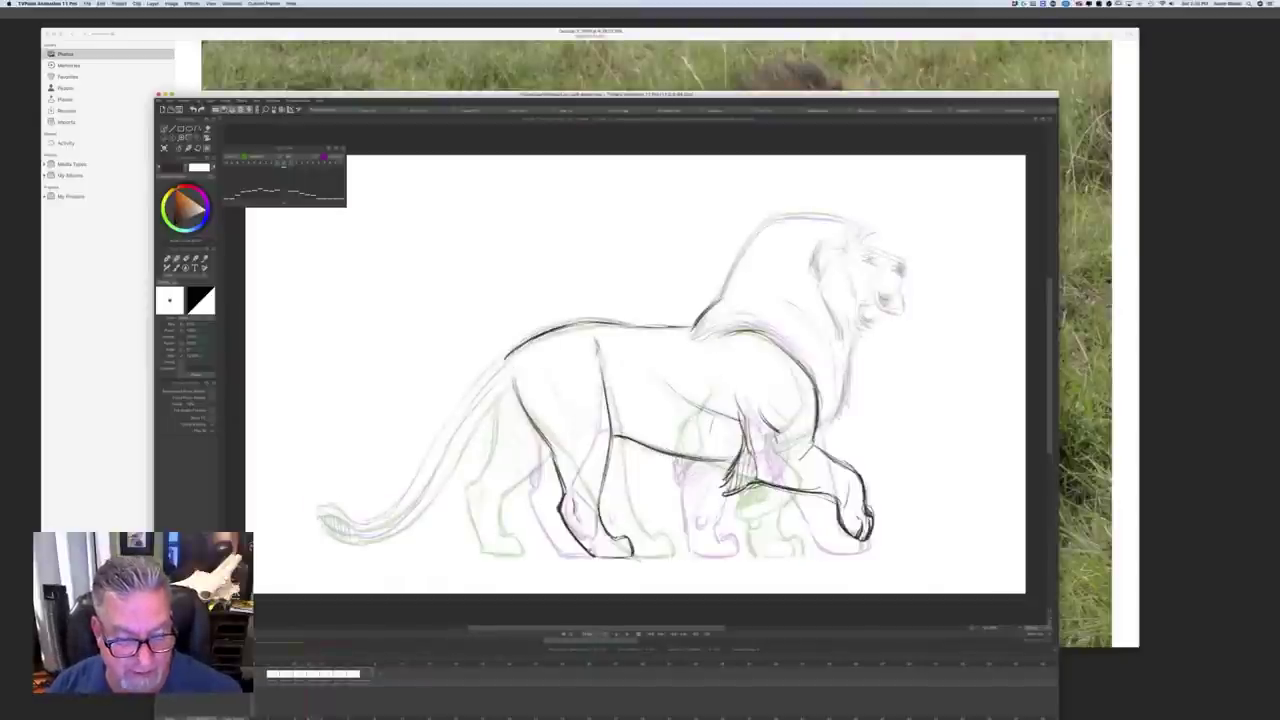
key("Right")
key("Left")
key("Right")
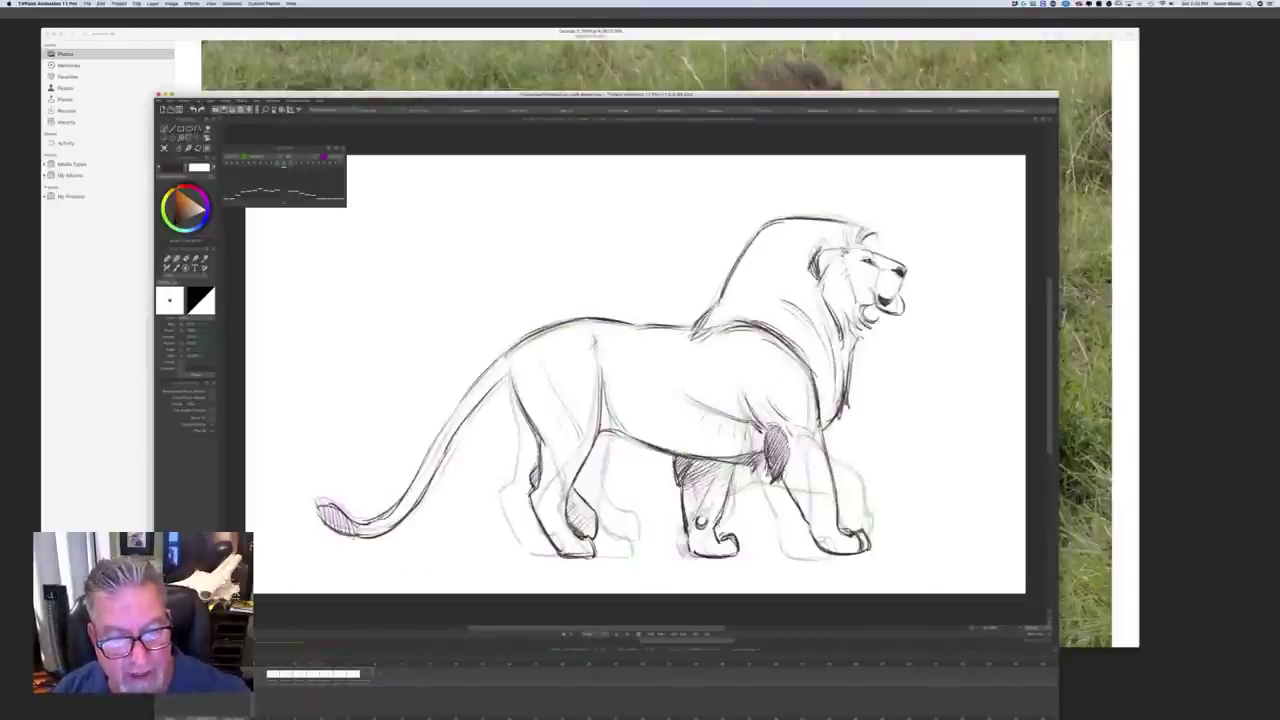
key("Left")
key("Right")
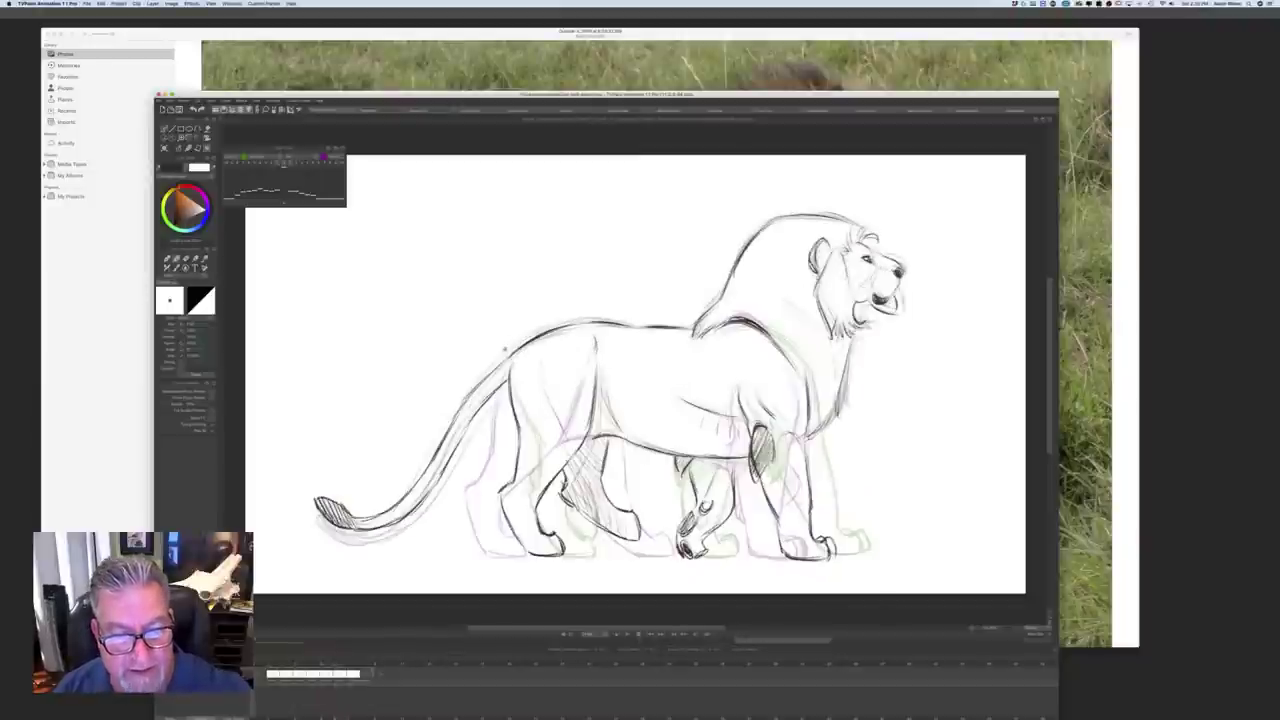
key("Left")
key("Left")
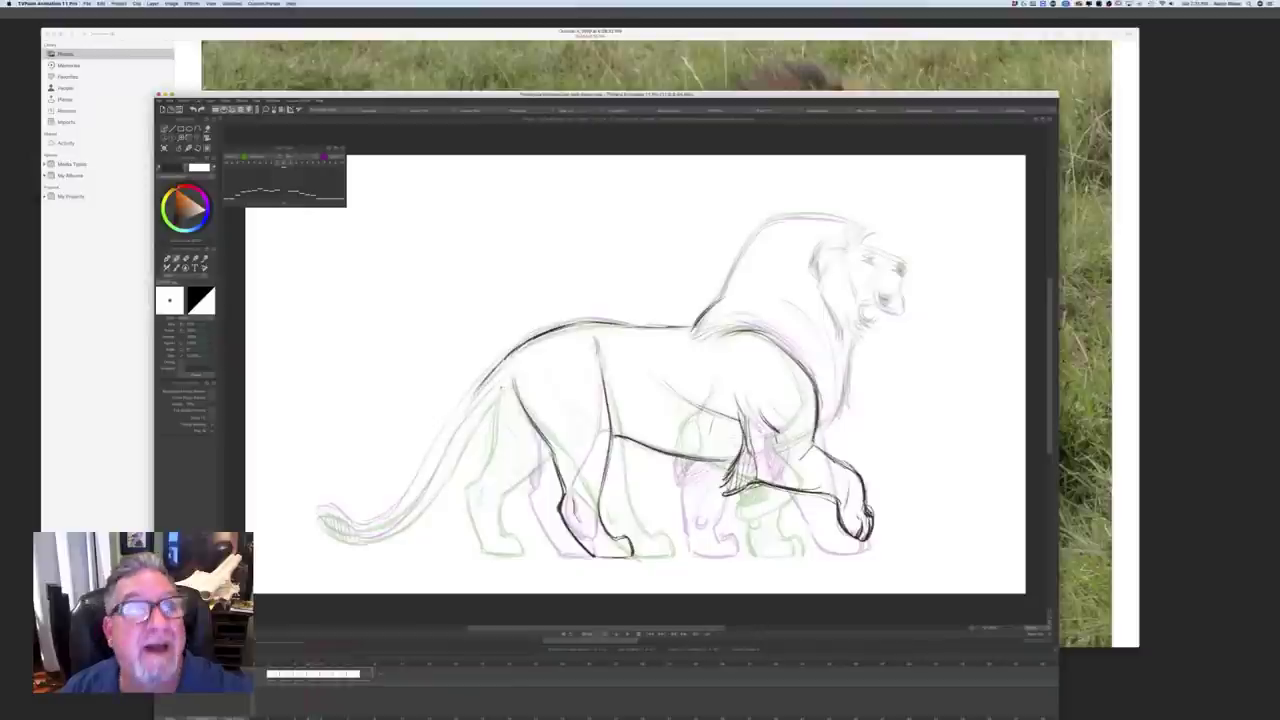
Step: Draw the tail's first contours from the rump down, and outline the lowered tuft beneath the guide drawings
left_click_drag(512, 379, 470, 424)
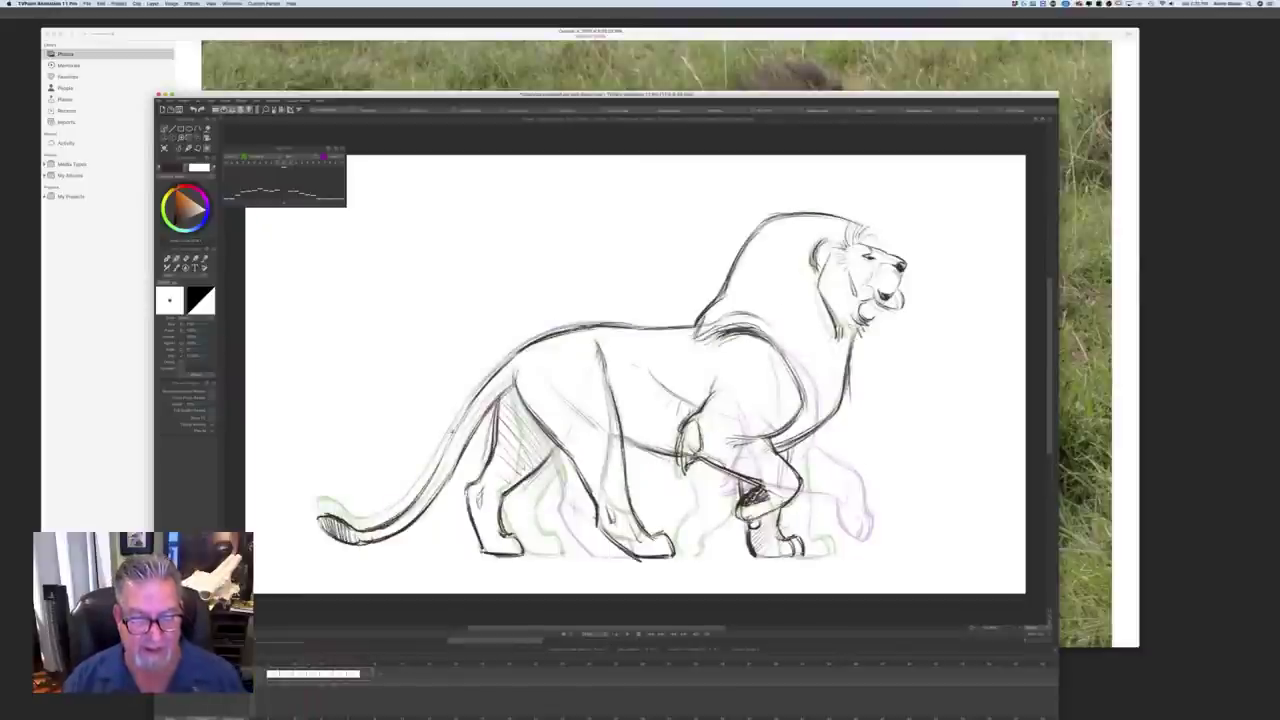
key("Right")
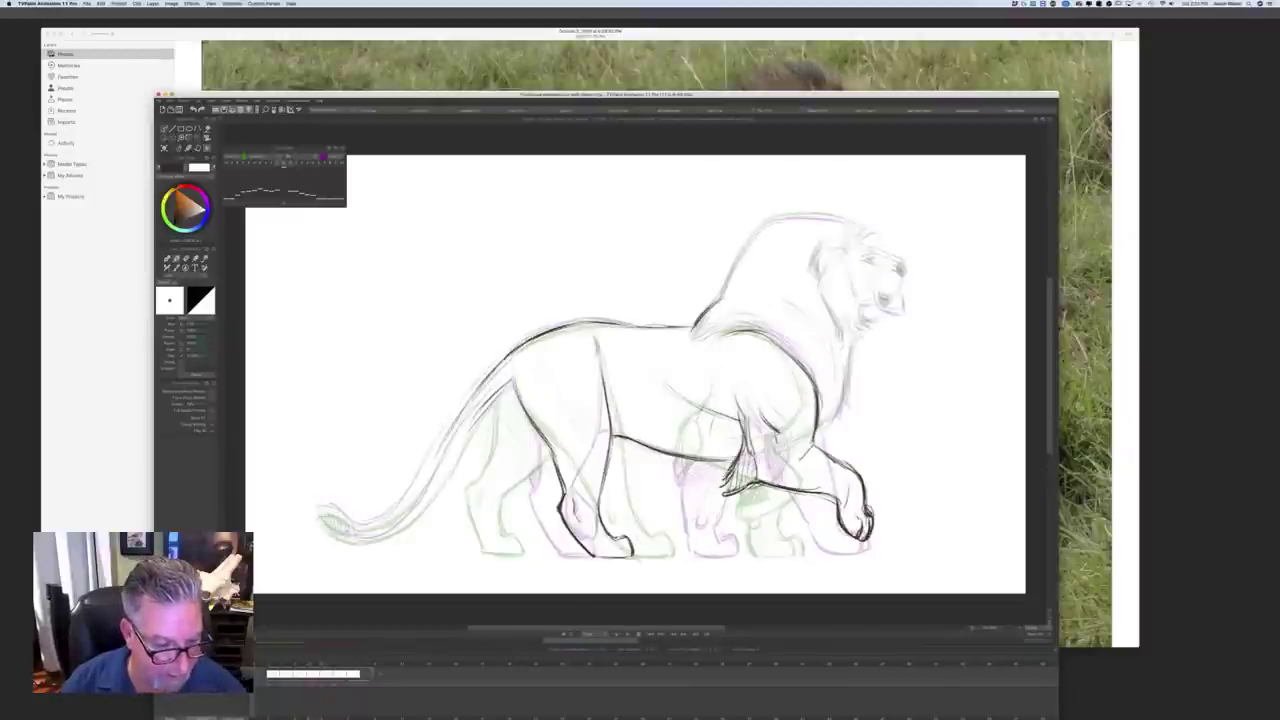
left_click_drag(323, 522, 358, 550)
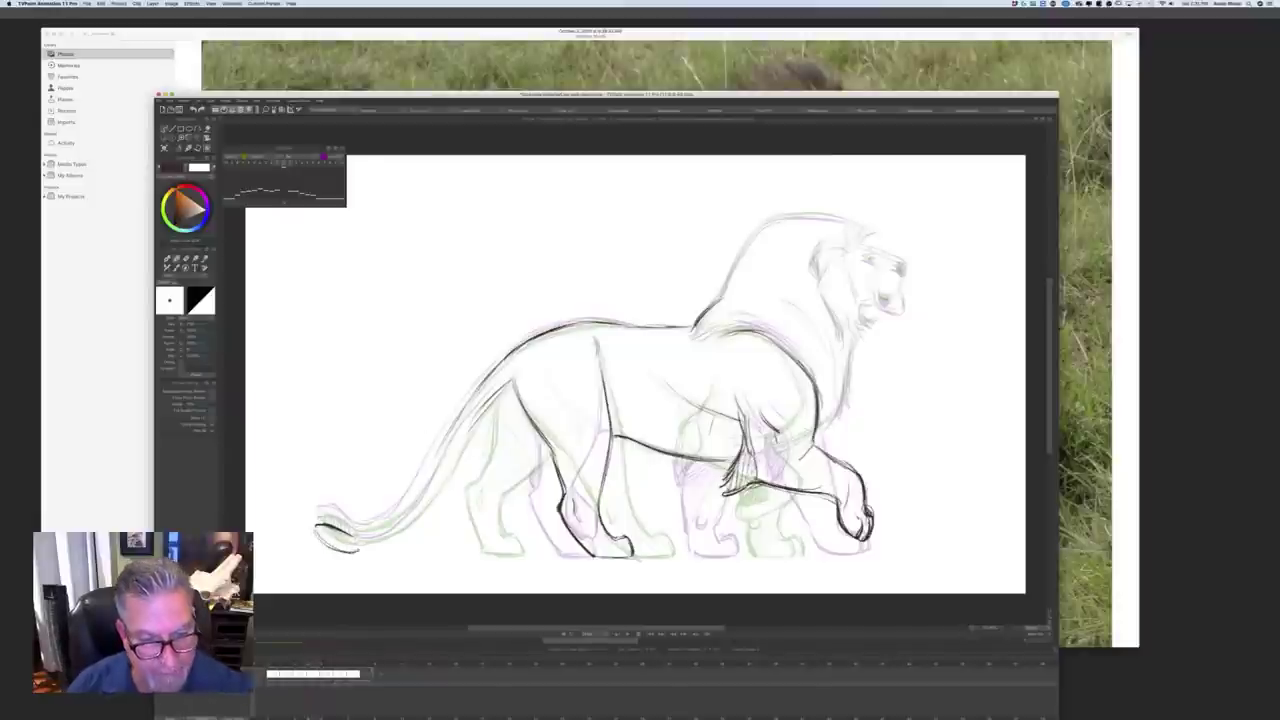
mouse_move(458, 409)
left_mouse_down()
mouse_move(402, 499)
mouse_move(336, 540)
left_mouse_up()
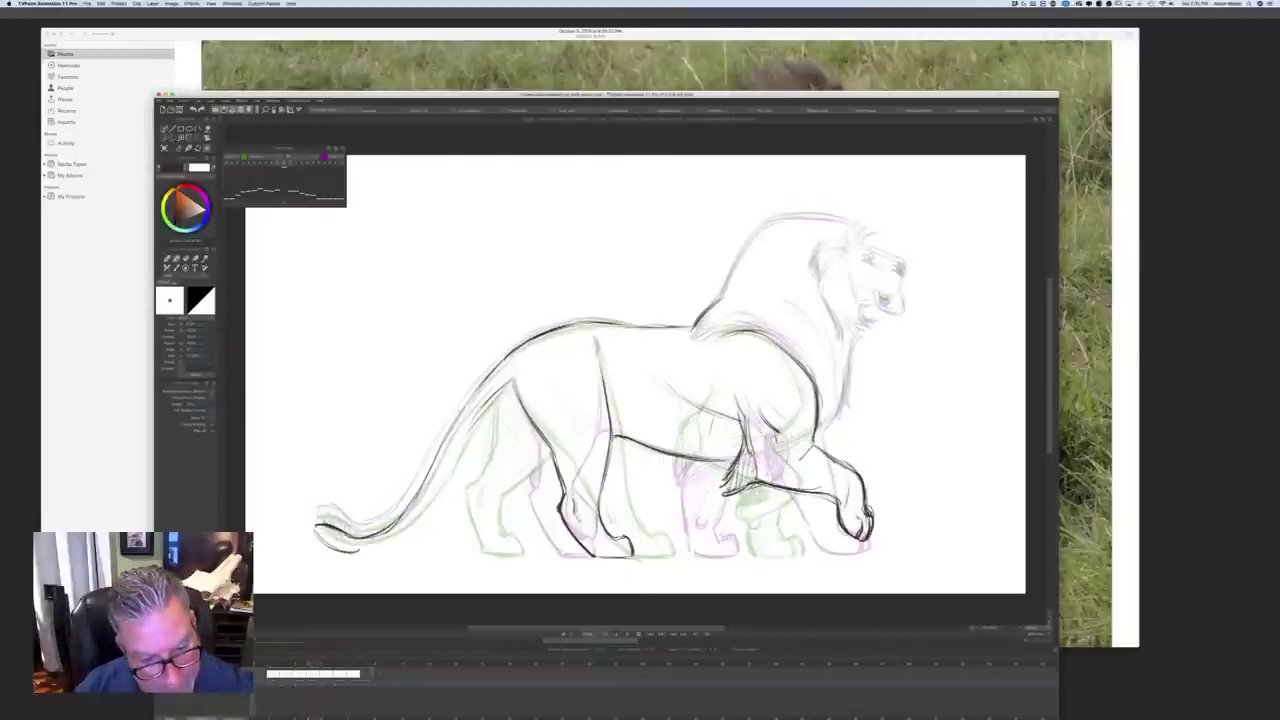
Step: Complete and darken the tail's contours, hatch the tuft, and check the tail against the neighbouring drawing
left_click_drag(450, 428, 402, 516)
left_click_drag(478, 412, 428, 504)
mouse_move(452, 452)
left_mouse_down()
mouse_move(414, 526)
mouse_move(392, 540)
mouse_move(358, 554)
mouse_move(328, 528)
mouse_move(312, 532)
left_mouse_up()
left_click_drag(360, 546, 322, 546)
left_click_drag(338, 532, 314, 540)
key("Left")
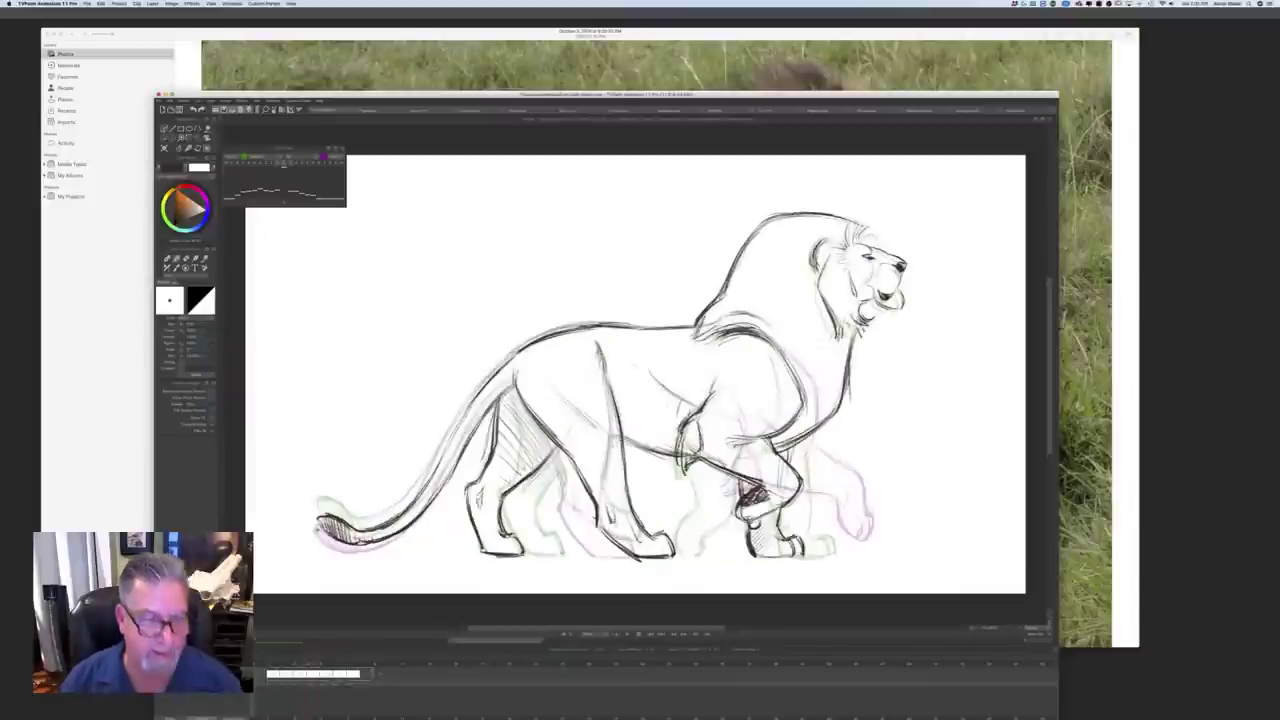
key("Right")
key("Left")
key("Right")
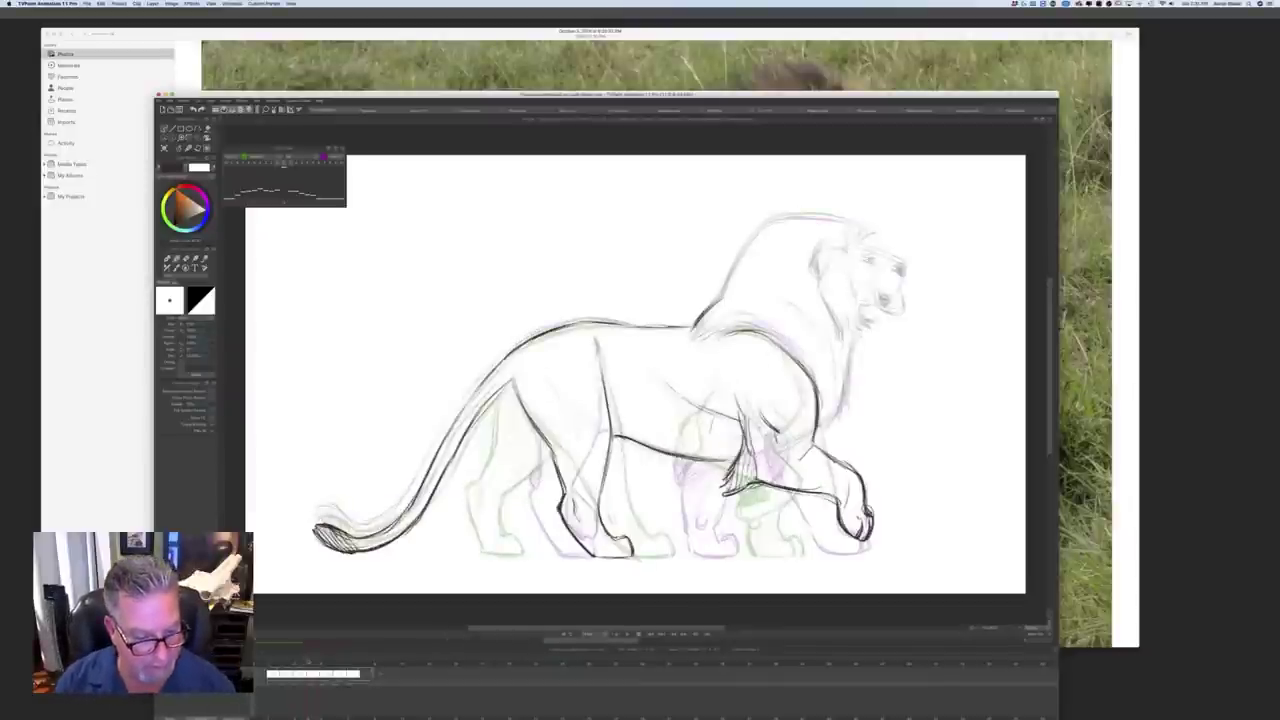
Step: Run through the full sequence of lion drawings to examine how the in-between's new tail and belly move within the walk
key("Return")
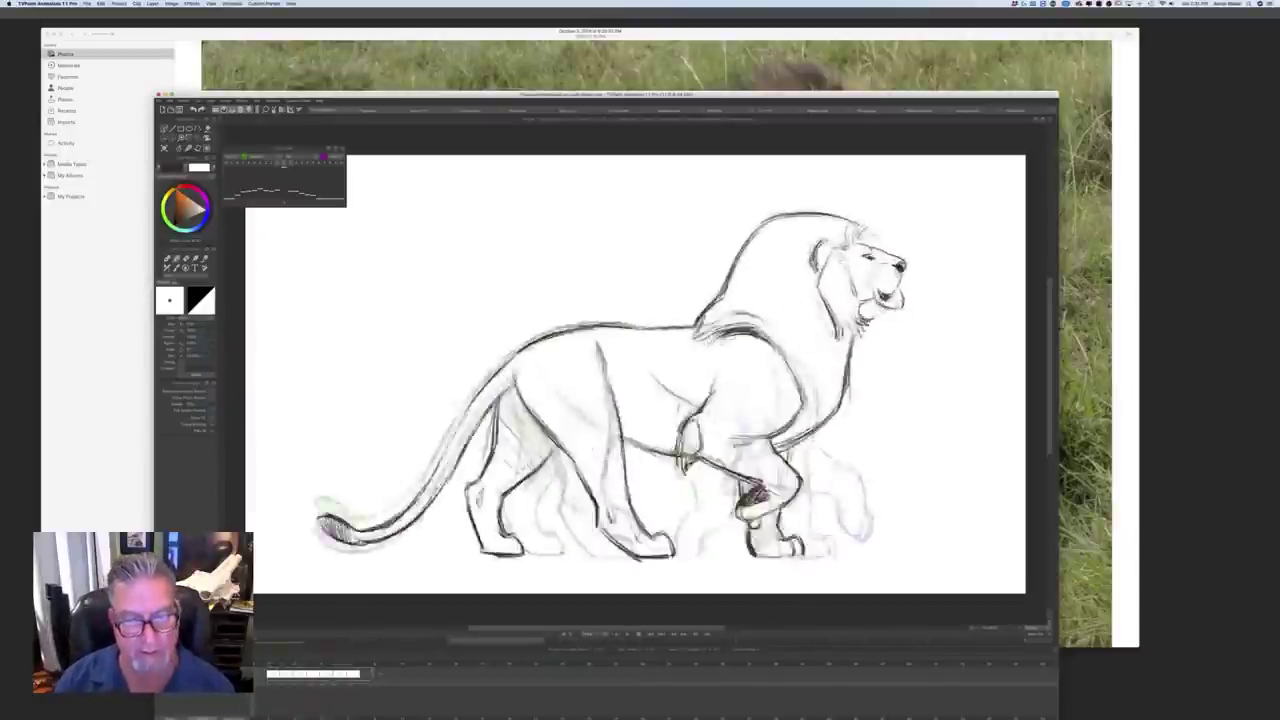
key("Right")
key("Right")
key("Right")
key("Right")
key("Right")
key("Right")
key("Right")
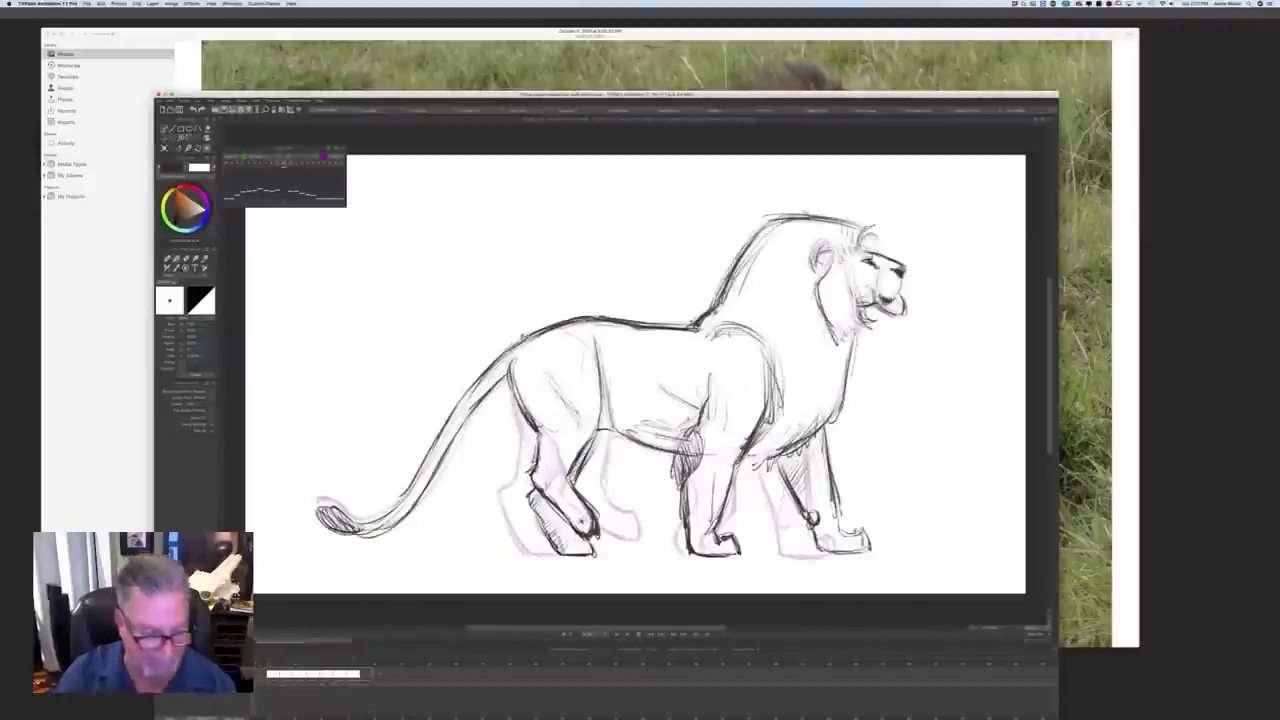
key("Right")
key("Right")
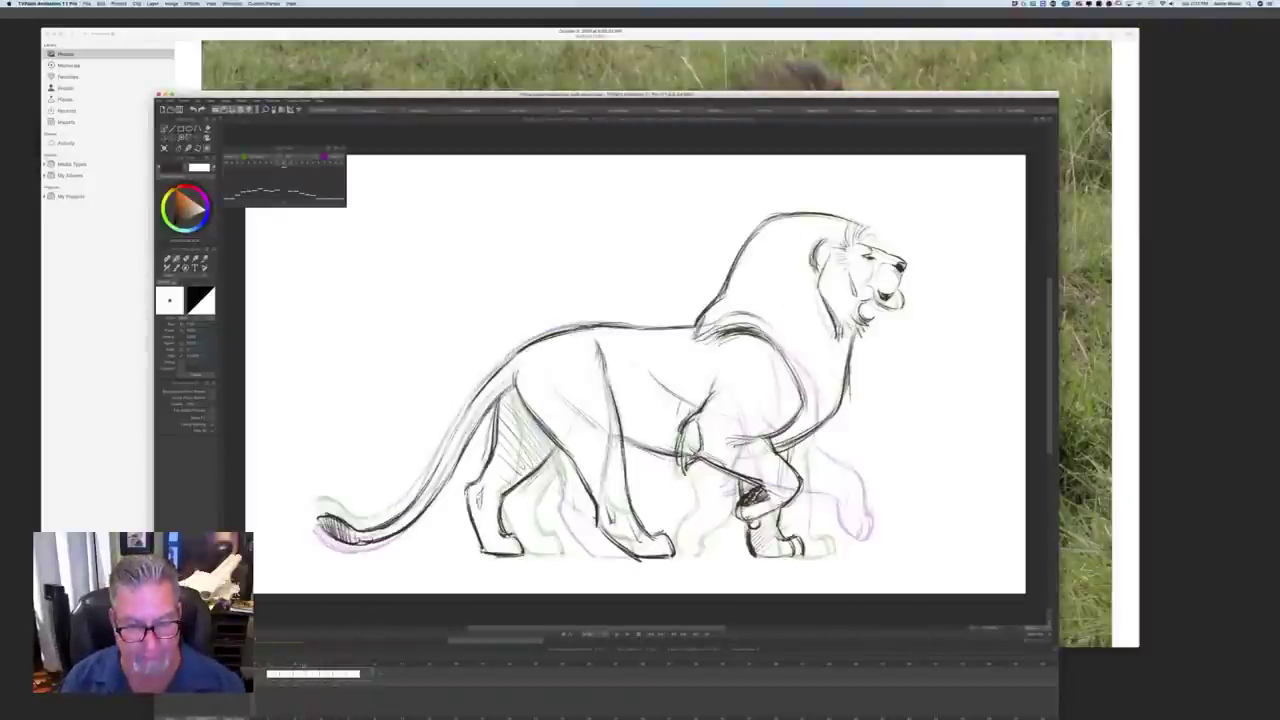
key("Right")
key("Right")
key("Right")
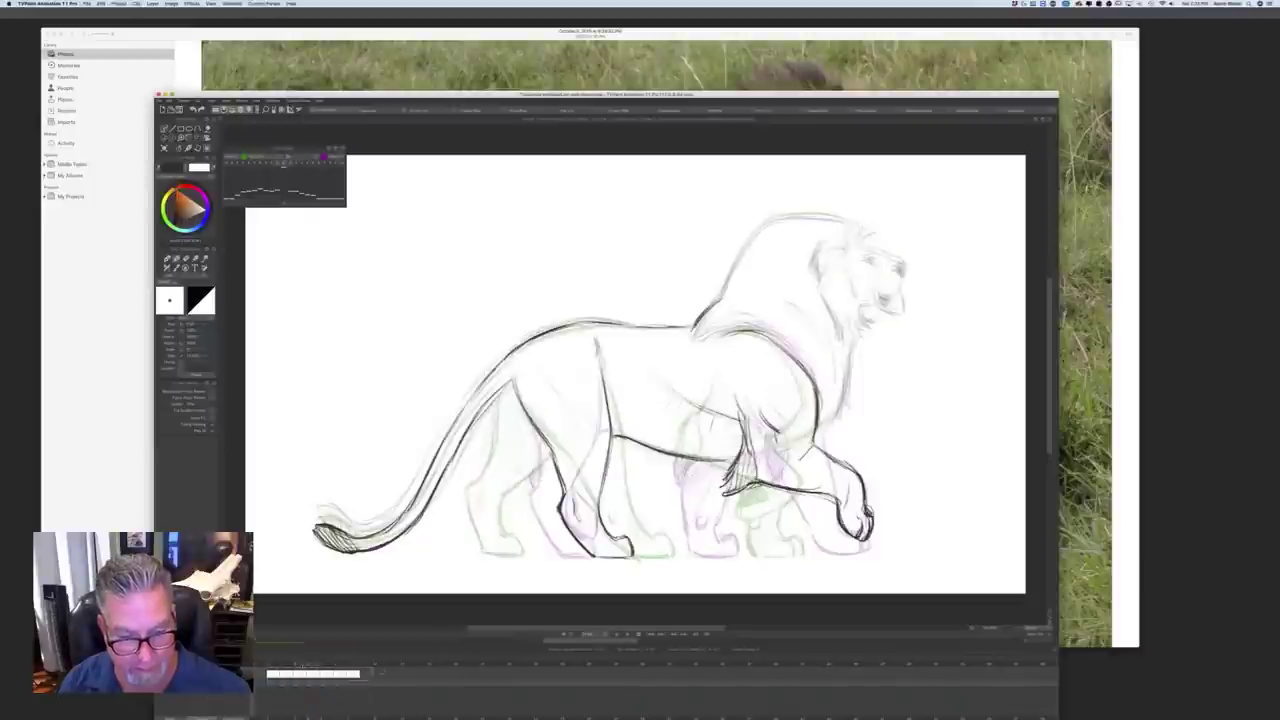
key("Right")
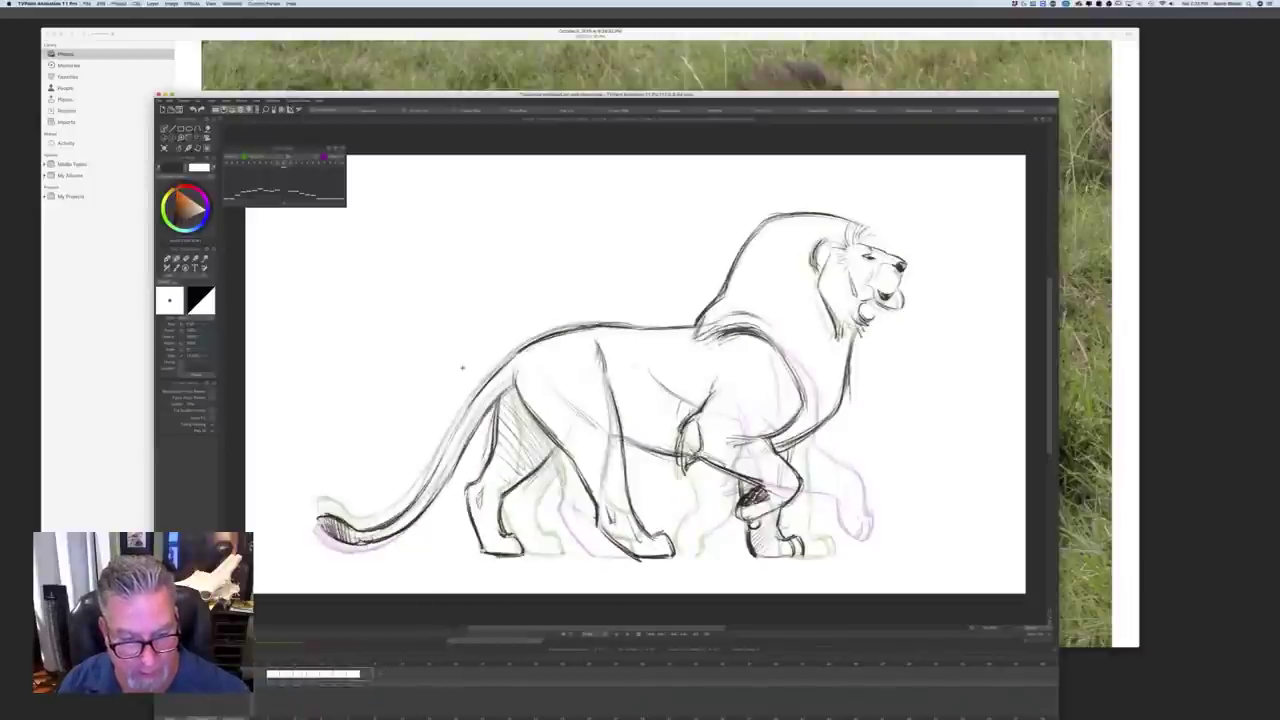
key("Right")
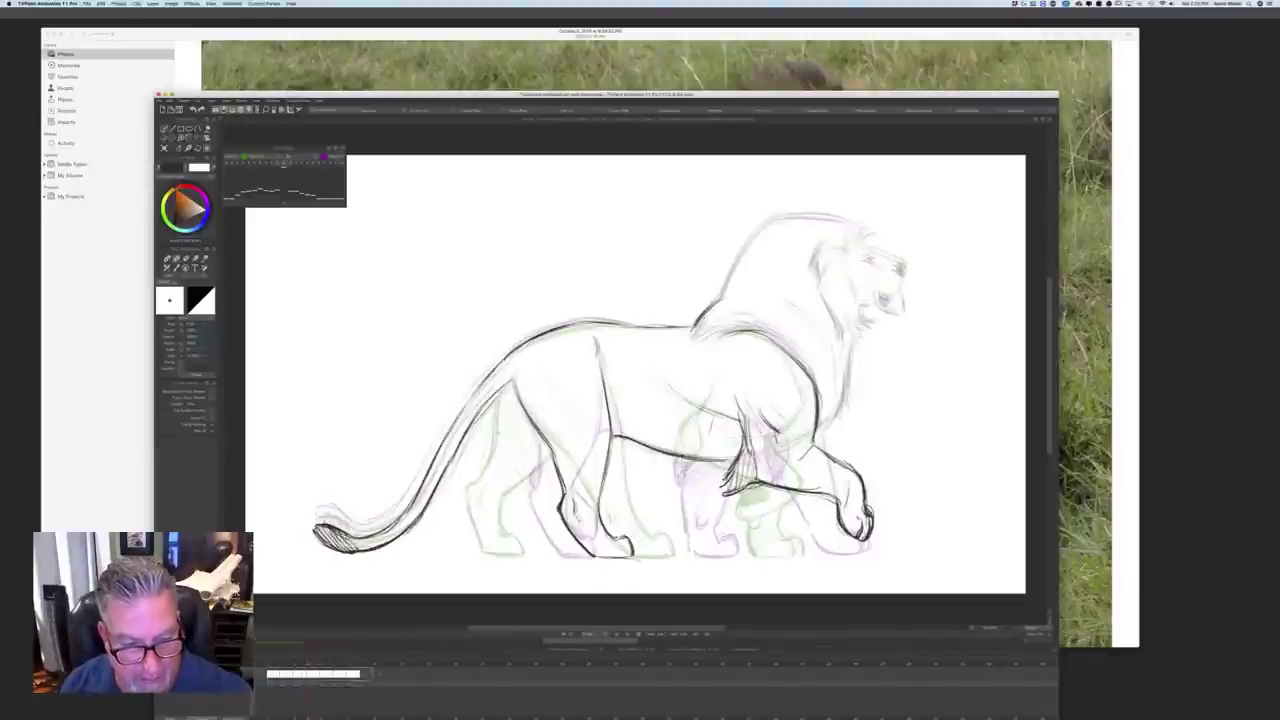
Step: Draw the far hind leg's rear contour from under the rump to the hock, checking it against the neighbouring drawings
key("Left")
key("Right")
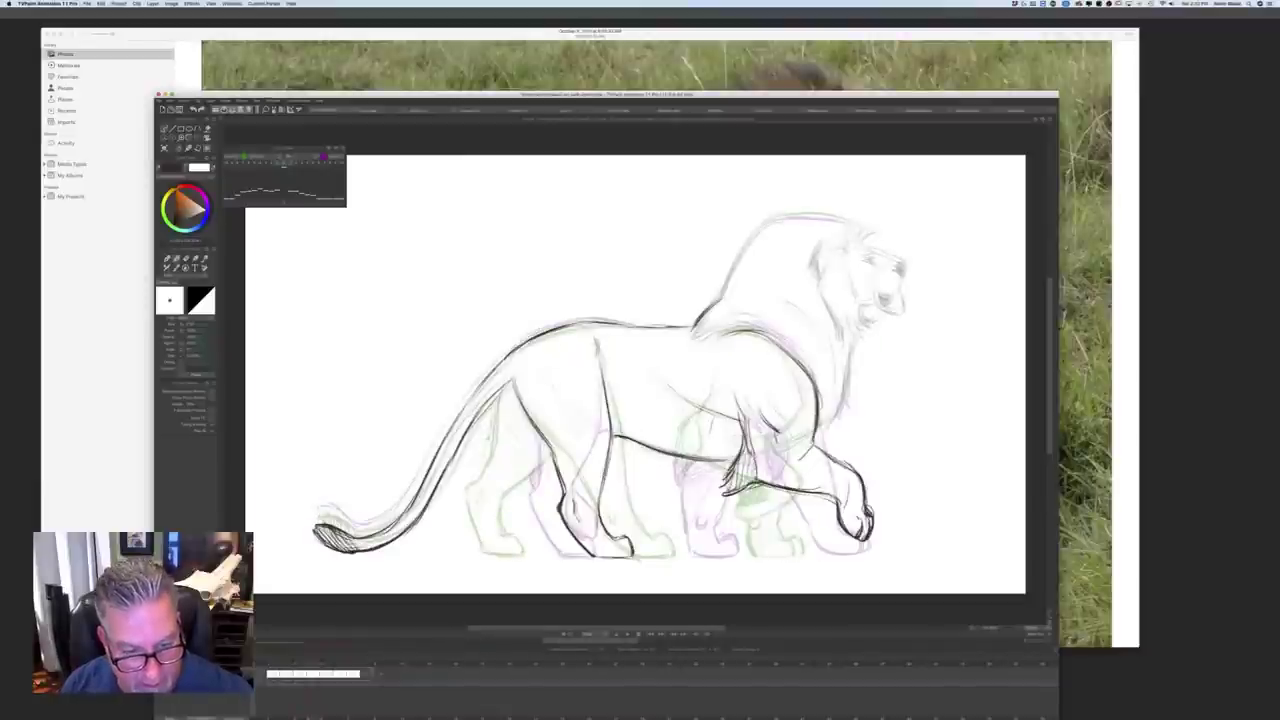
key("Right")
key("Left")
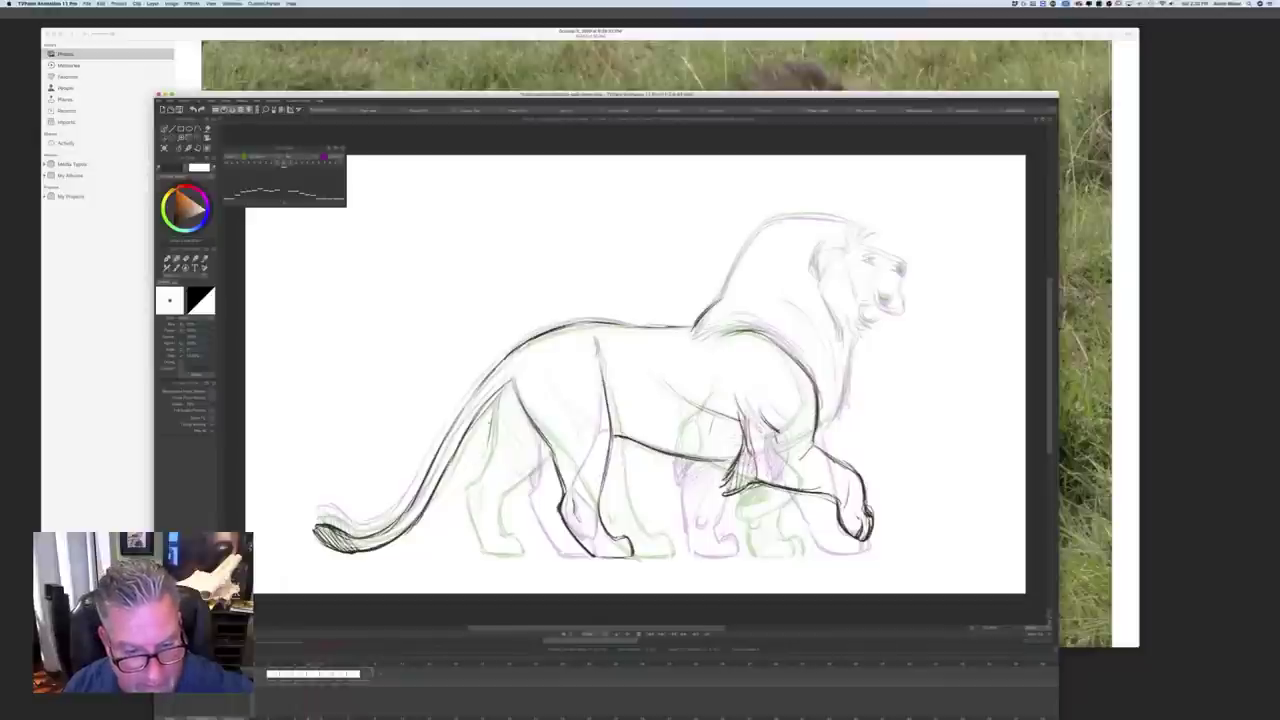
mouse_move(478, 456)
left_mouse_down()
mouse_move(462, 461)
mouse_move(460, 484)
left_mouse_up()
left_click_drag(498, 394, 462, 487)
key("Left")
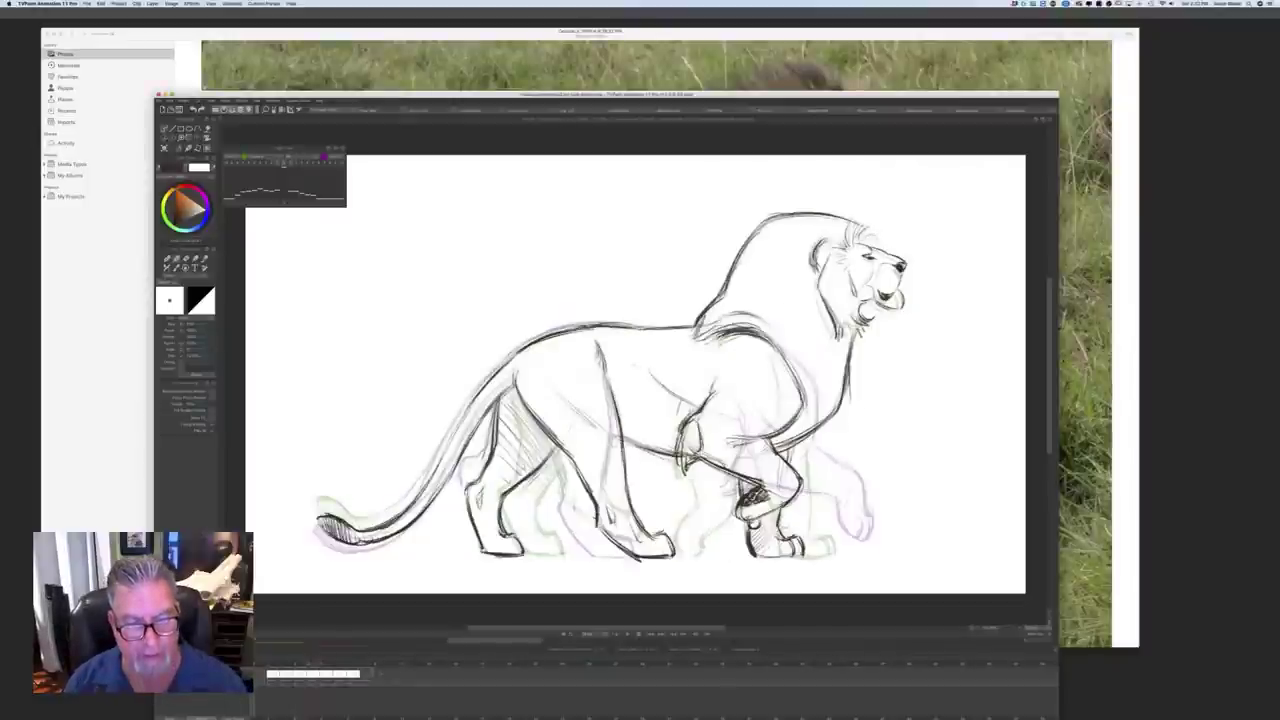
key("Right")
key("Left")
key("Right")
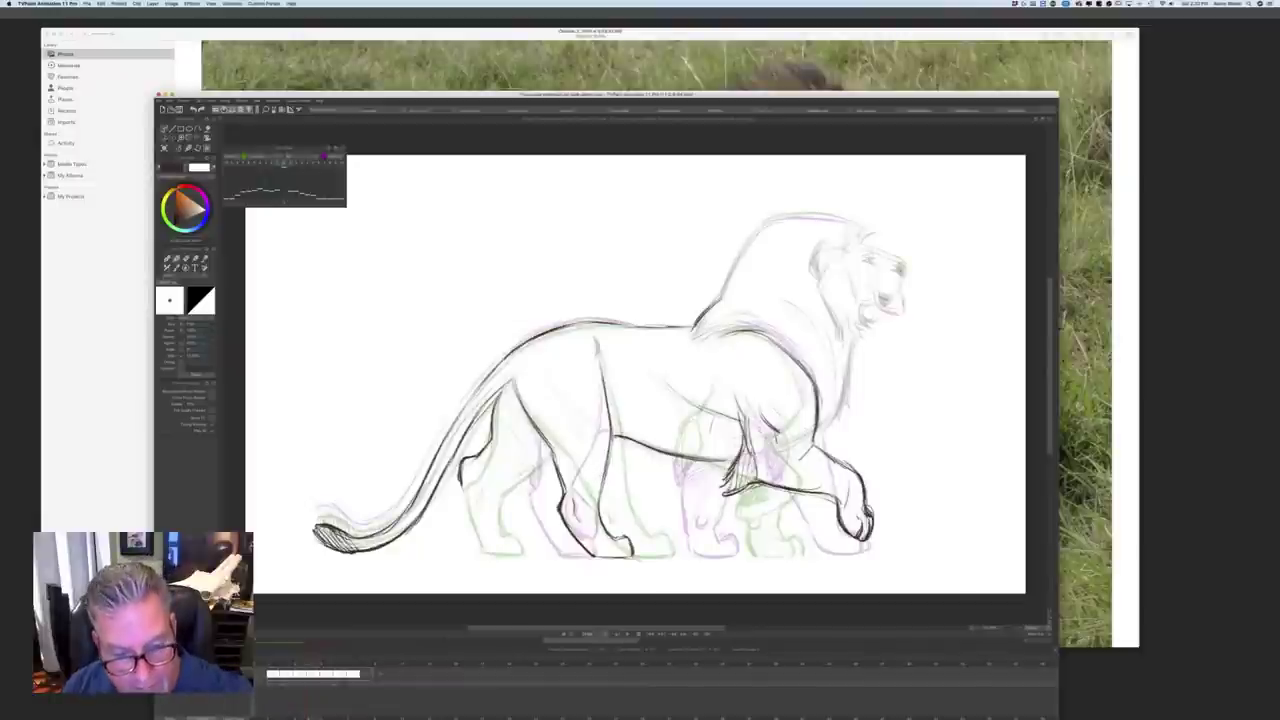
Step: Outline the far hind leg's front contour, lower leg and lifted foot, comparing them with the adjacent drawings
mouse_move(508, 471)
left_mouse_down()
mouse_move(535, 462)
mouse_move(496, 476)
left_mouse_up()
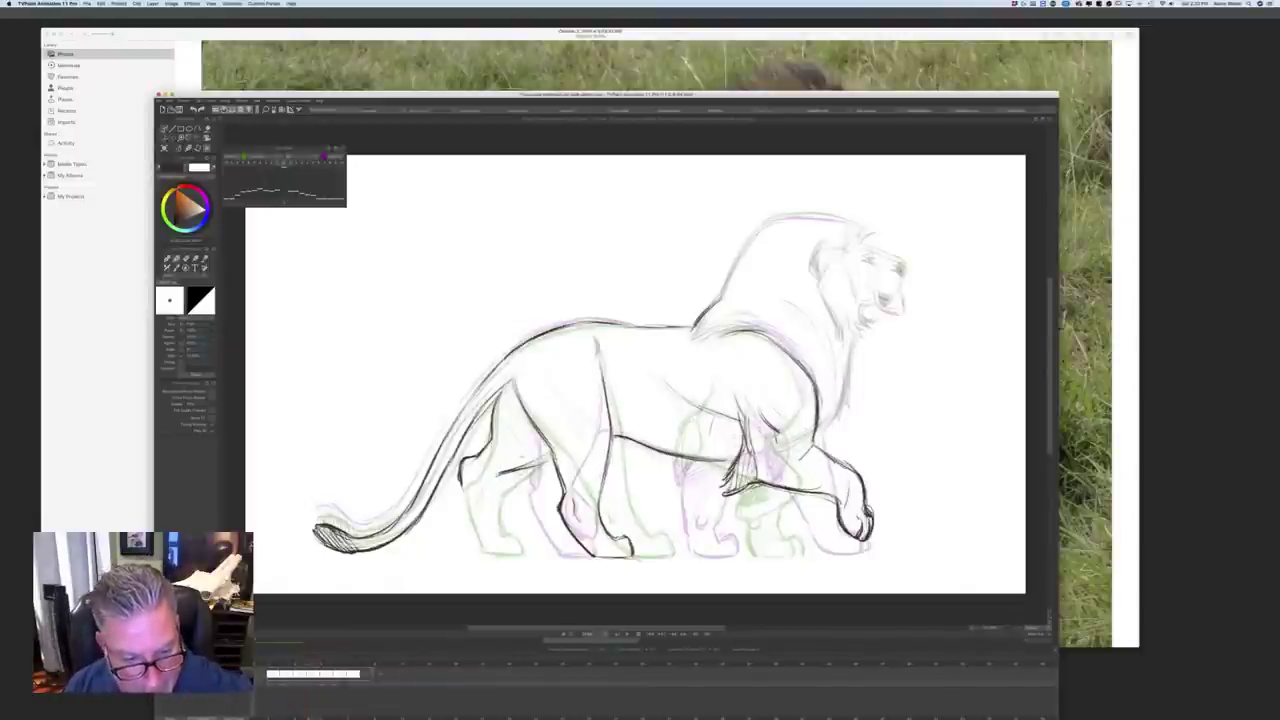
key("Right")
key("Left")
key("Right")
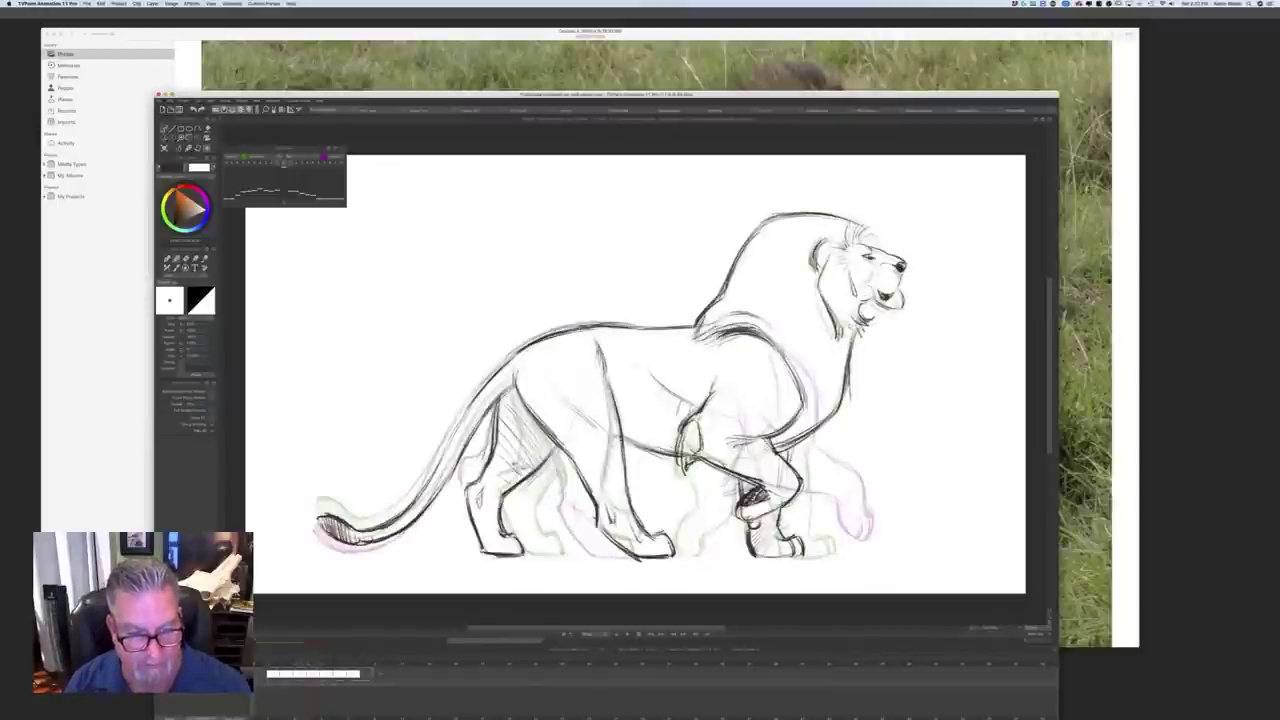
key("Left")
mouse_move(458, 500)
left_mouse_down()
mouse_move(464, 458)
mouse_move(483, 514)
mouse_move(474, 547)
mouse_move(460, 516)
mouse_move(458, 538)
mouse_move(480, 550)
left_mouse_up()
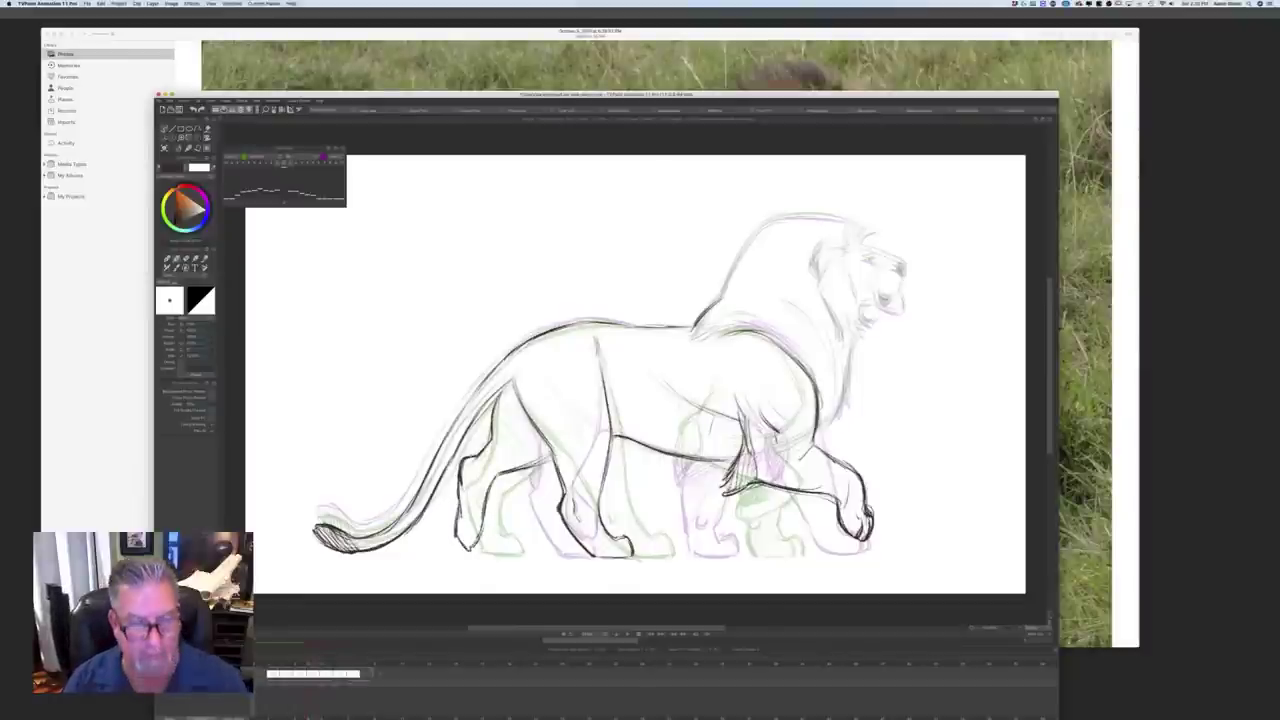
key("Left")
key("Right")
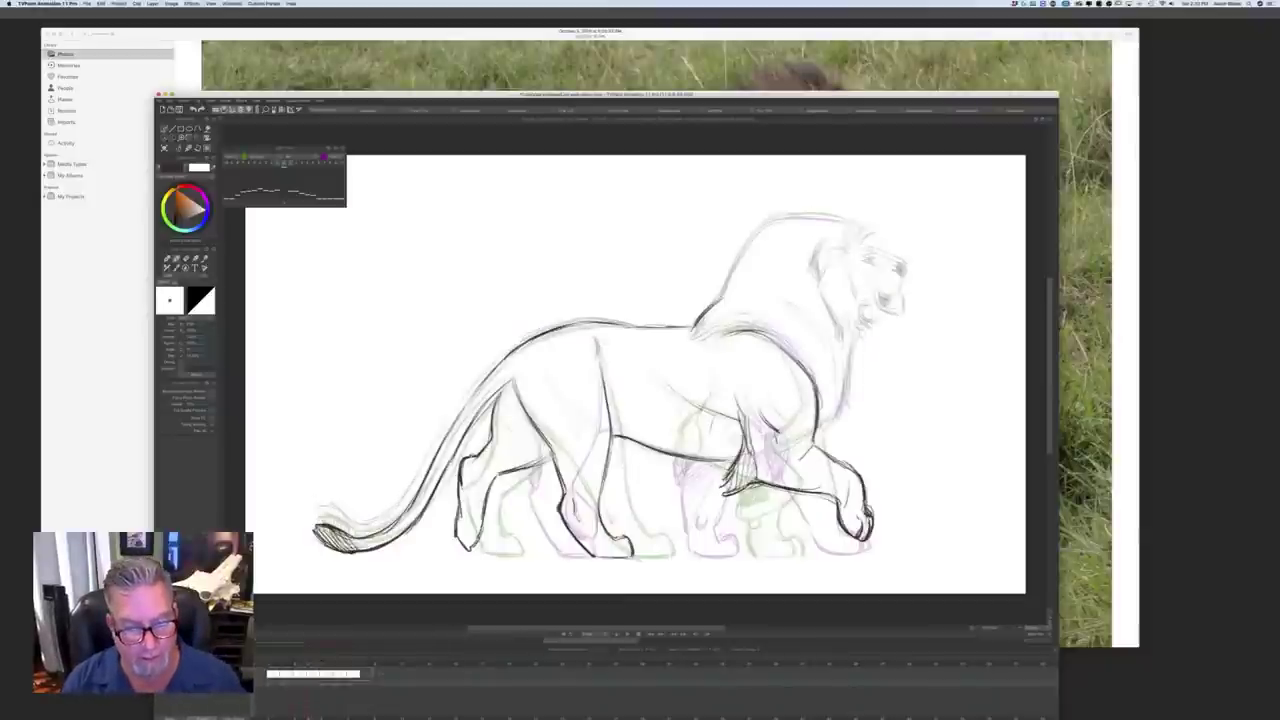
key("Left")
key("Right")
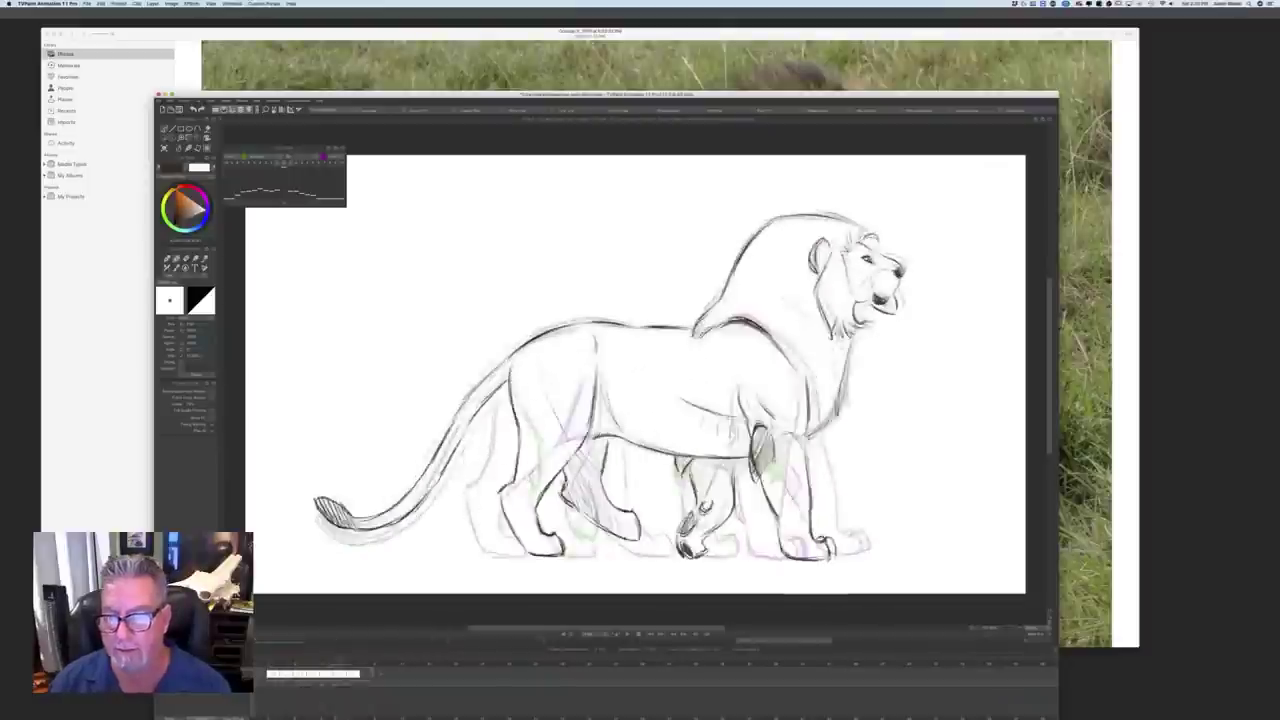
Step: Return to the in-between and draw the far foreleg from the belly to the planted paw, including its toes
left_click(309, 674)
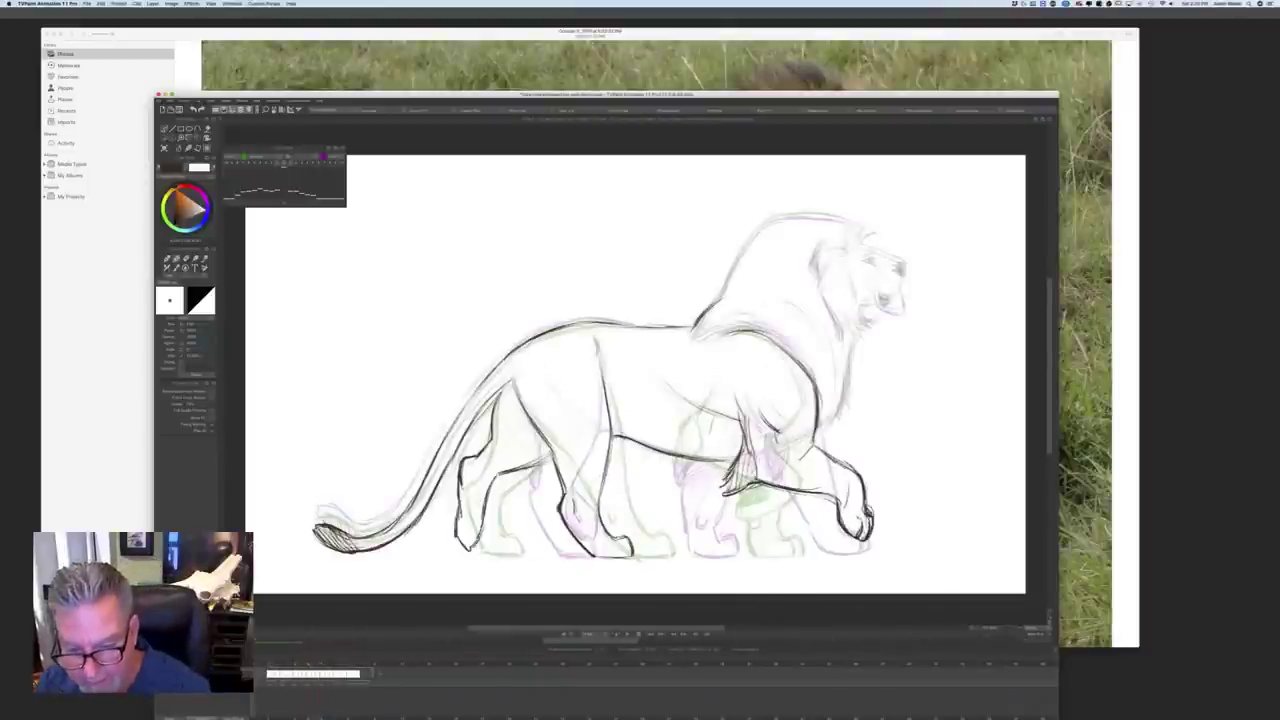
left_click_drag(760, 500, 752, 525)
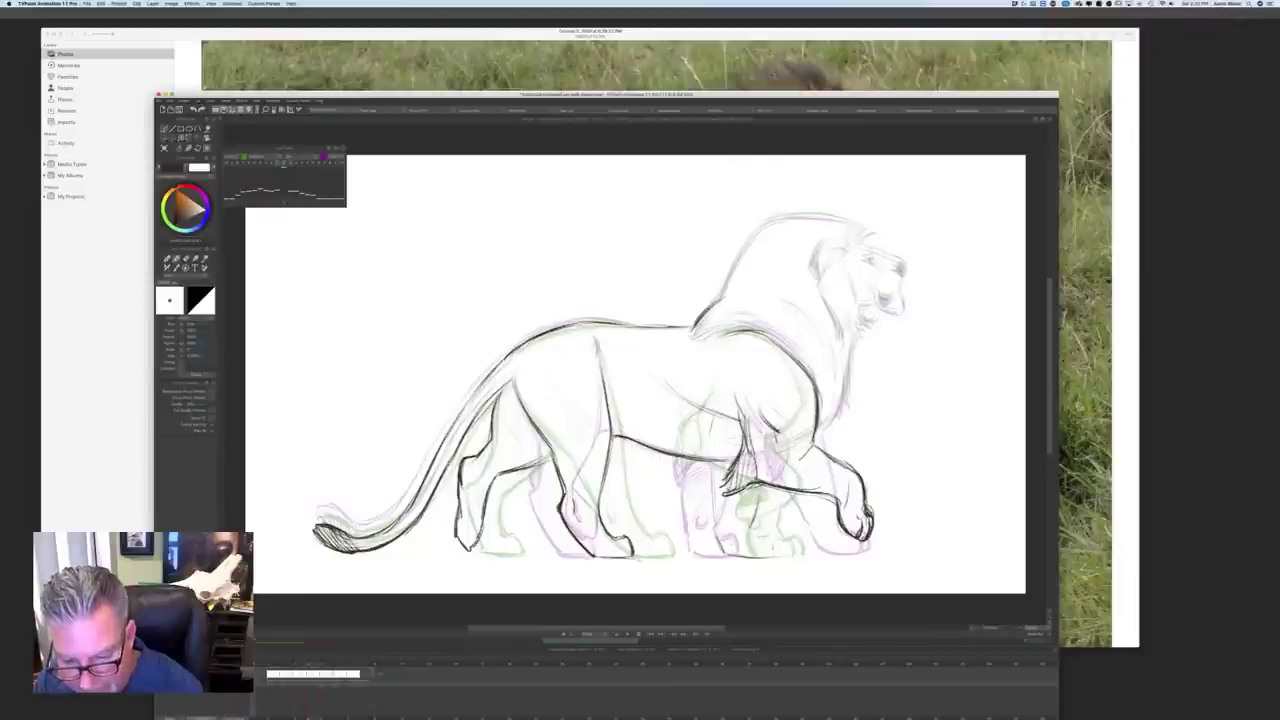
mouse_move(755, 500)
left_mouse_down()
mouse_move(748, 532)
mouse_move(773, 555)
left_mouse_up()
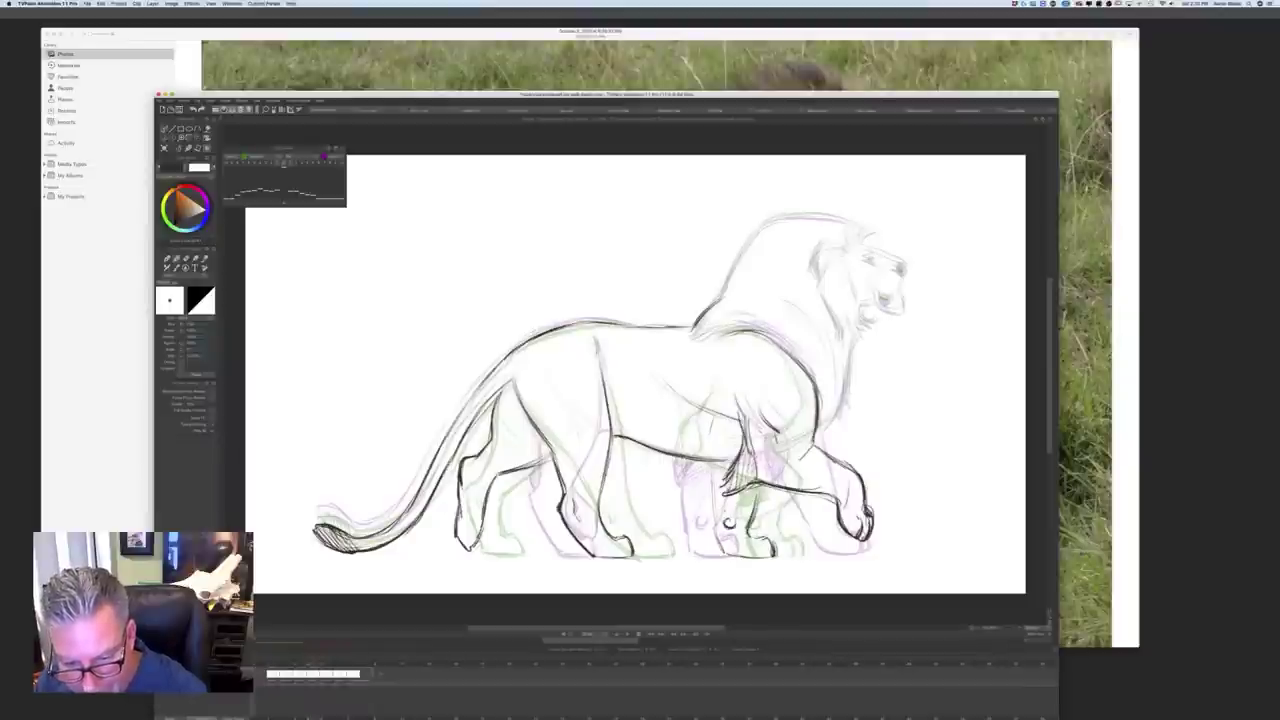
left_click_drag(718, 503, 728, 534)
mouse_move(711, 463)
left_mouse_down()
mouse_move(719, 528)
mouse_move(748, 535)
mouse_move(722, 556)
mouse_move(766, 558)
mouse_move(766, 543)
left_mouse_up()
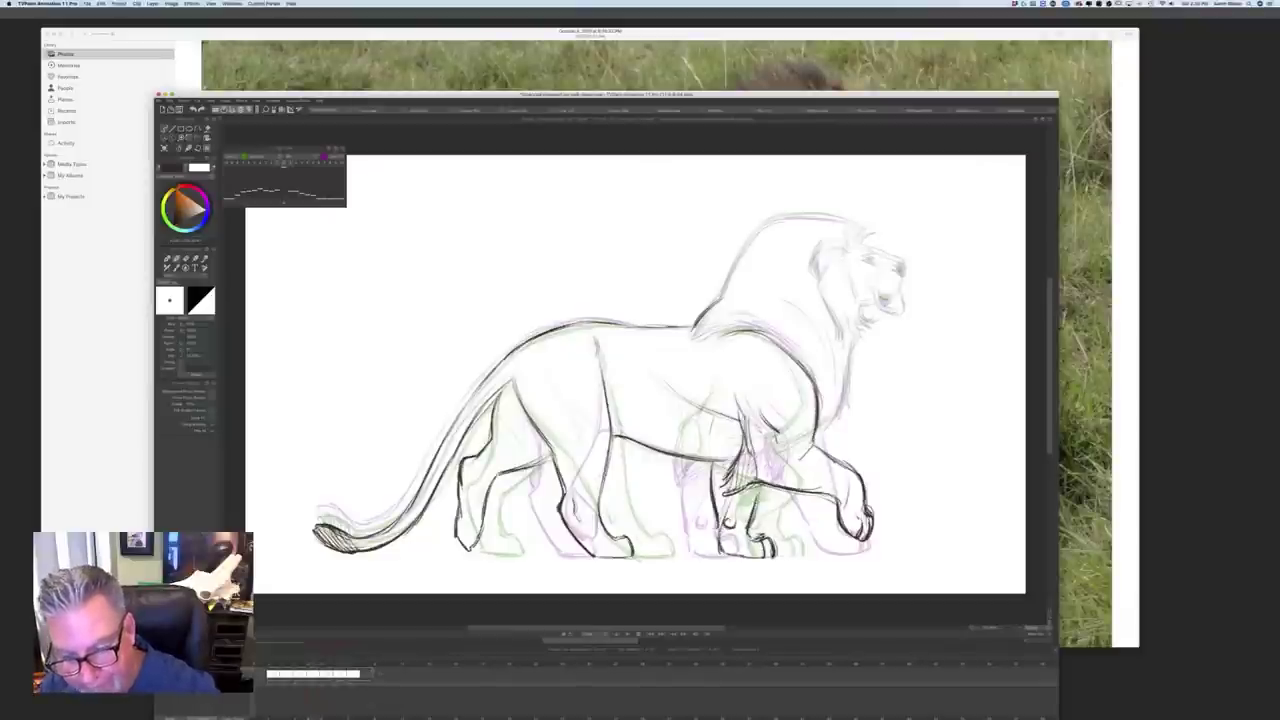
mouse_move(732, 460)
left_mouse_down()
mouse_move(716, 486)
mouse_move(736, 526)
left_mouse_up()
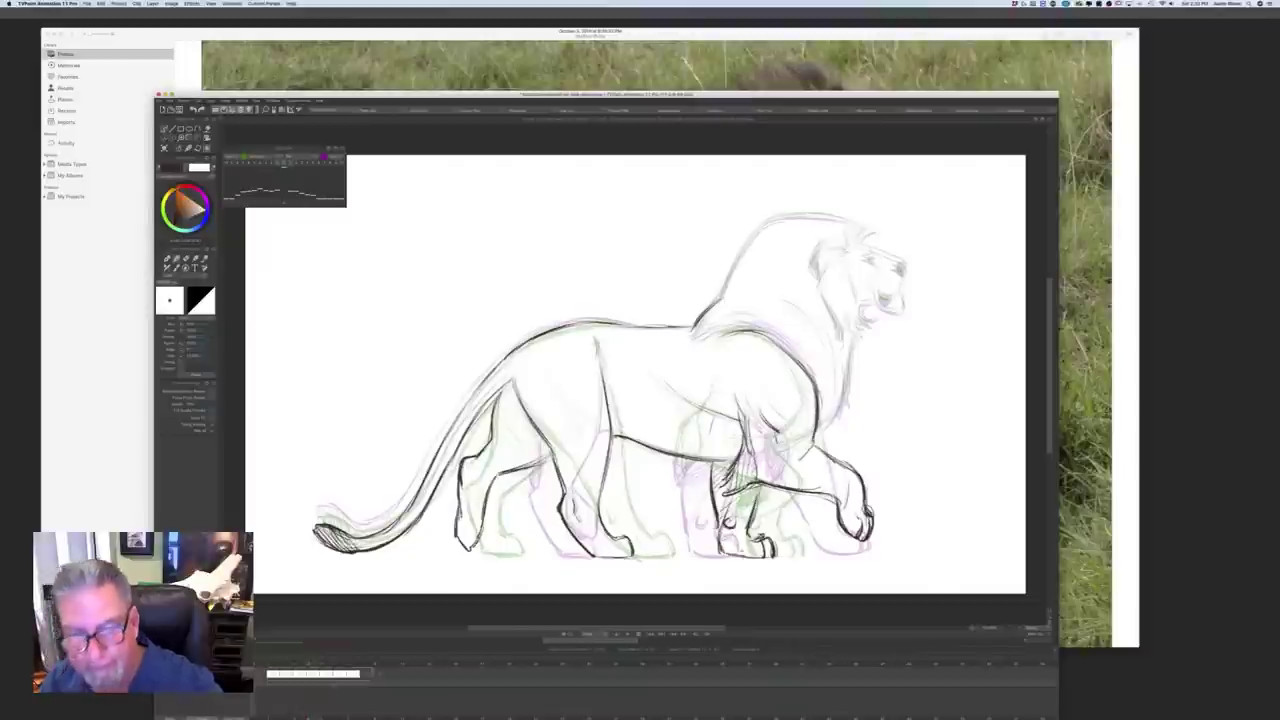
Step: Flip between the in-between and its neighbours to examine how the far legs move through the step
key("Left")
key("Right")
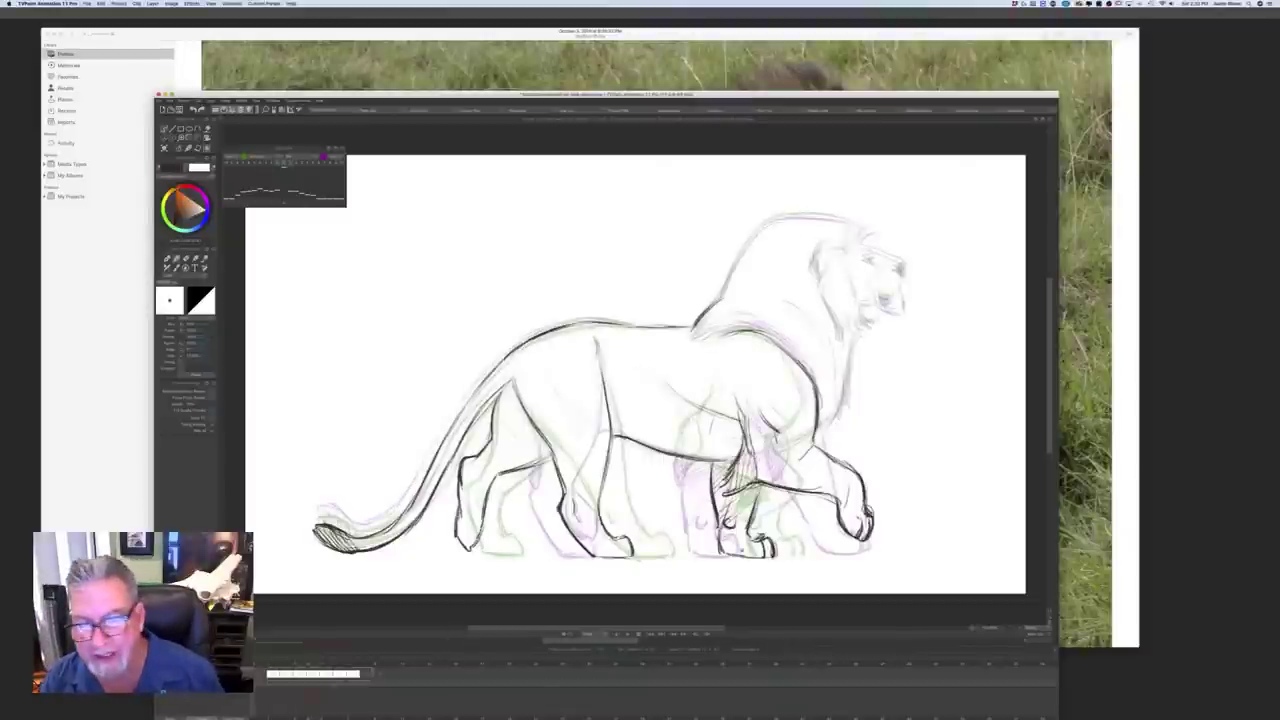
key("Left")
key("Right")
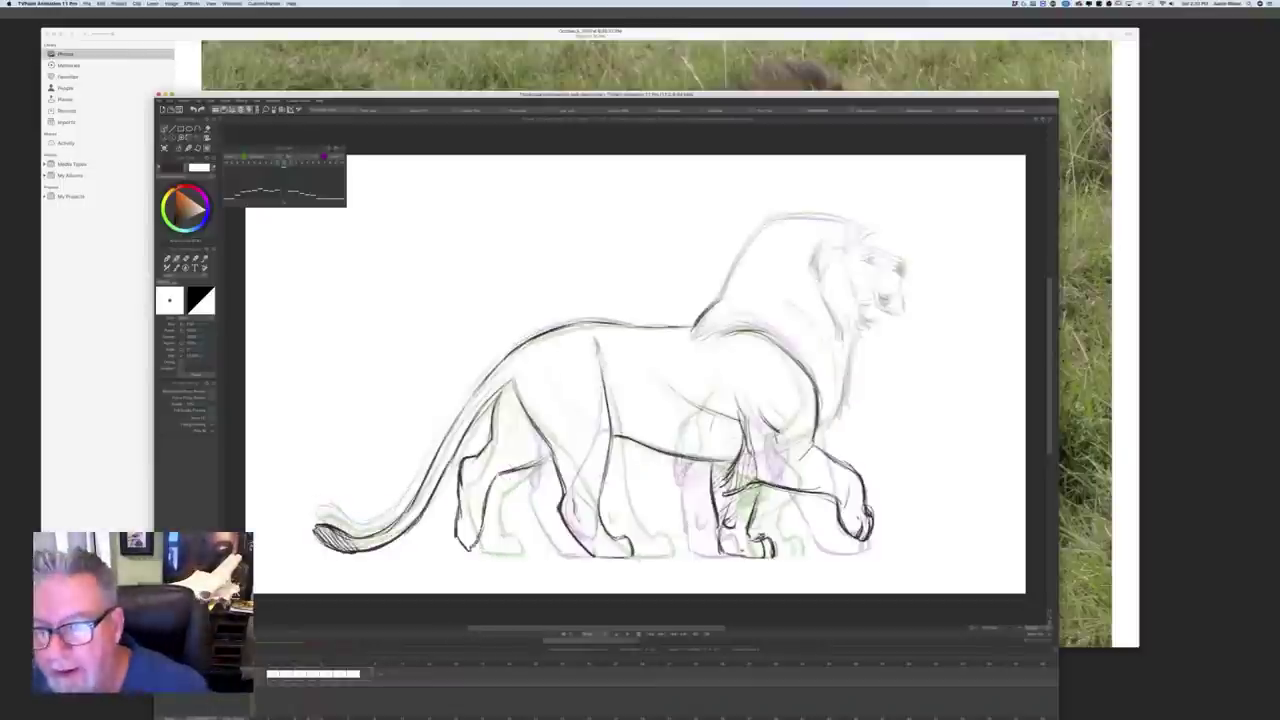
key("Left")
key("Right")
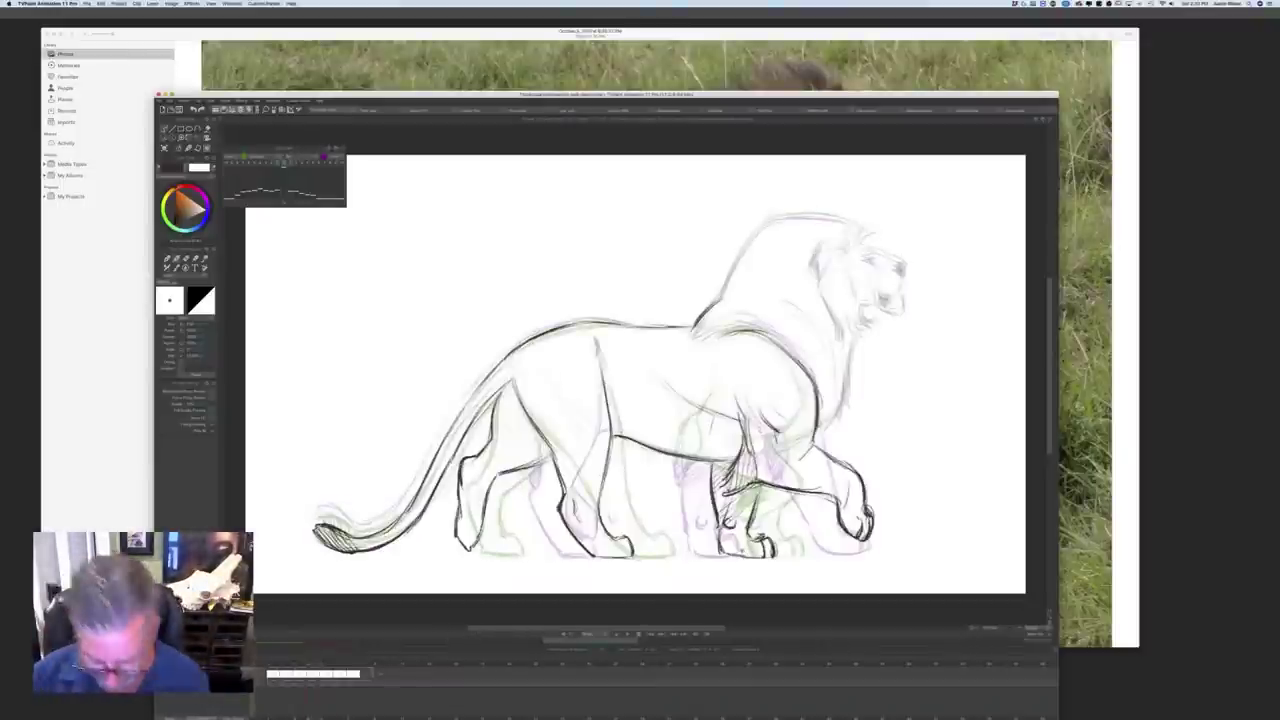
key("Right")
key("Right")
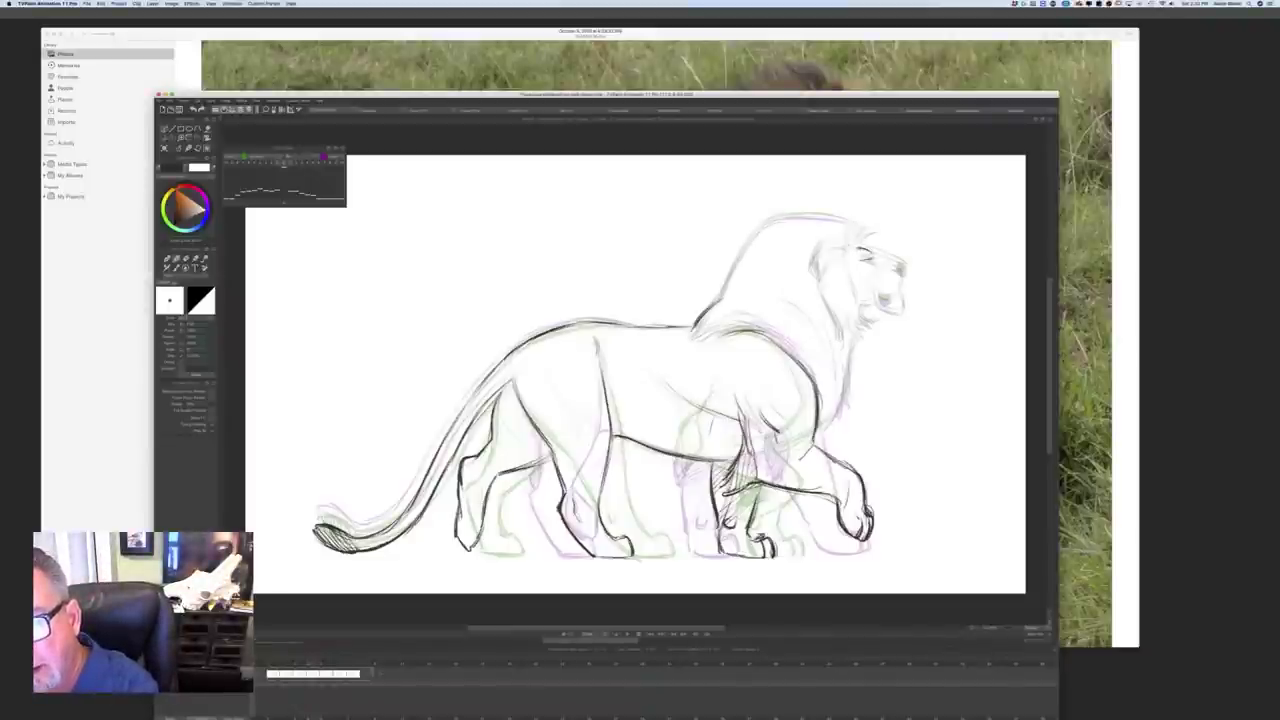
Step: Draw the lion's eye, brow, nose, mouth and muzzle over the light-table guides
left_click_drag(864, 262, 875, 260)
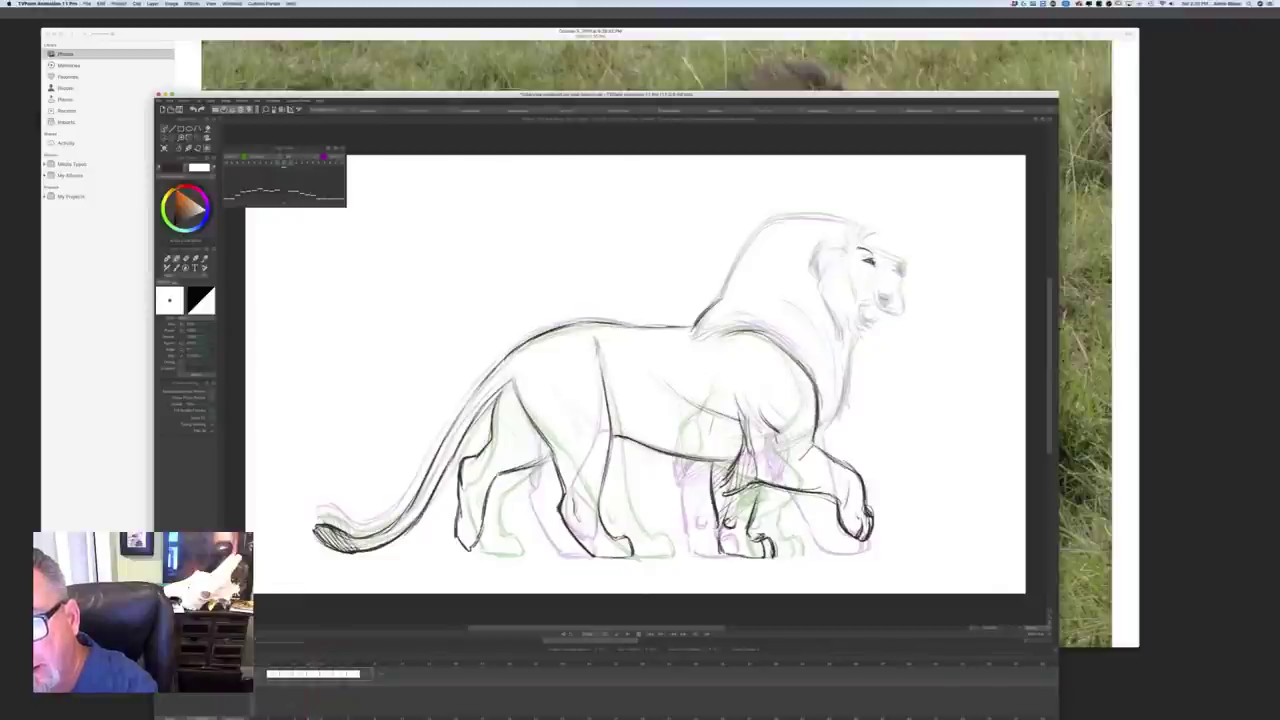
left_click_drag(868, 250, 889, 257)
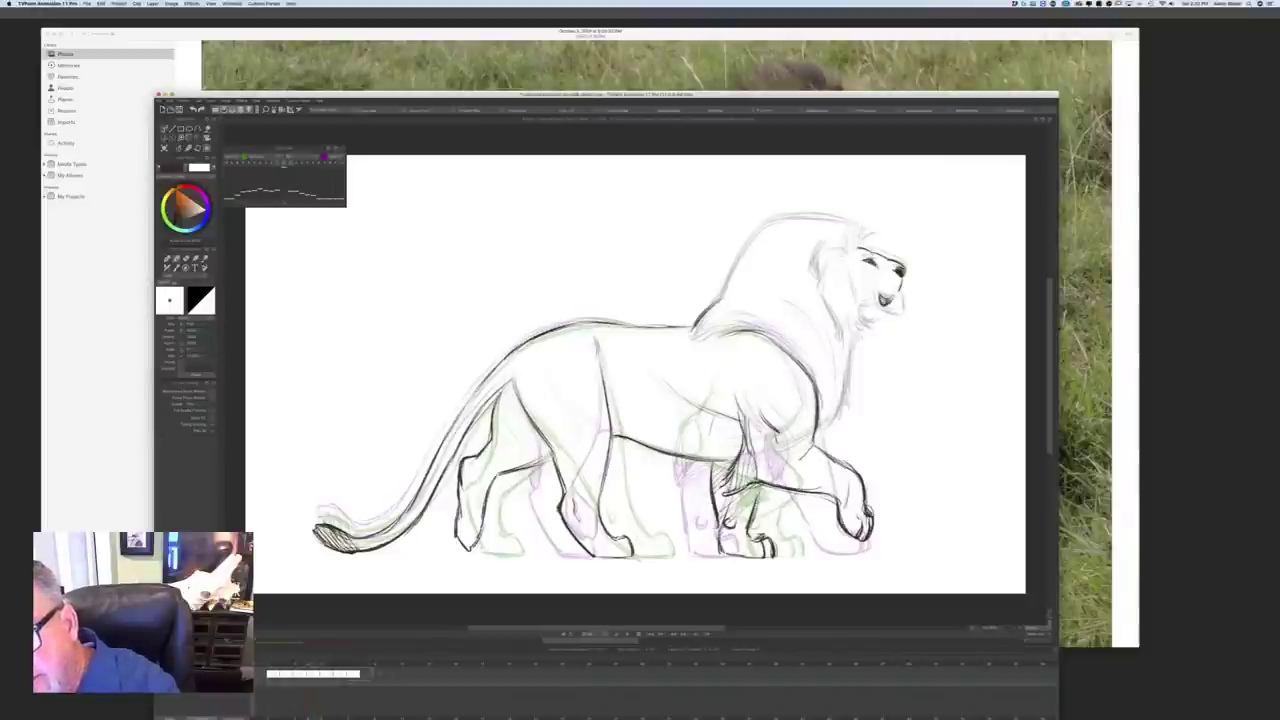
mouse_move(898, 293)
left_mouse_down()
mouse_move(897, 313)
mouse_move(882, 307)
left_mouse_up()
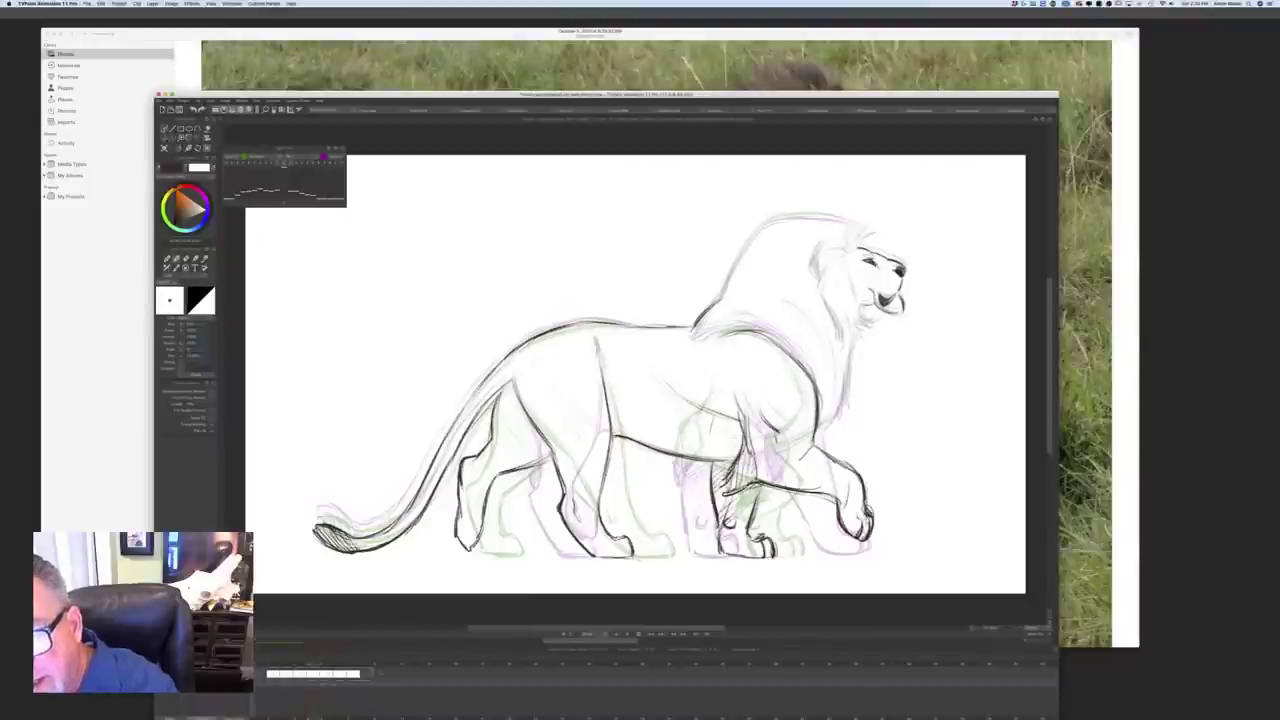
left_click_drag(873, 275, 879, 292)
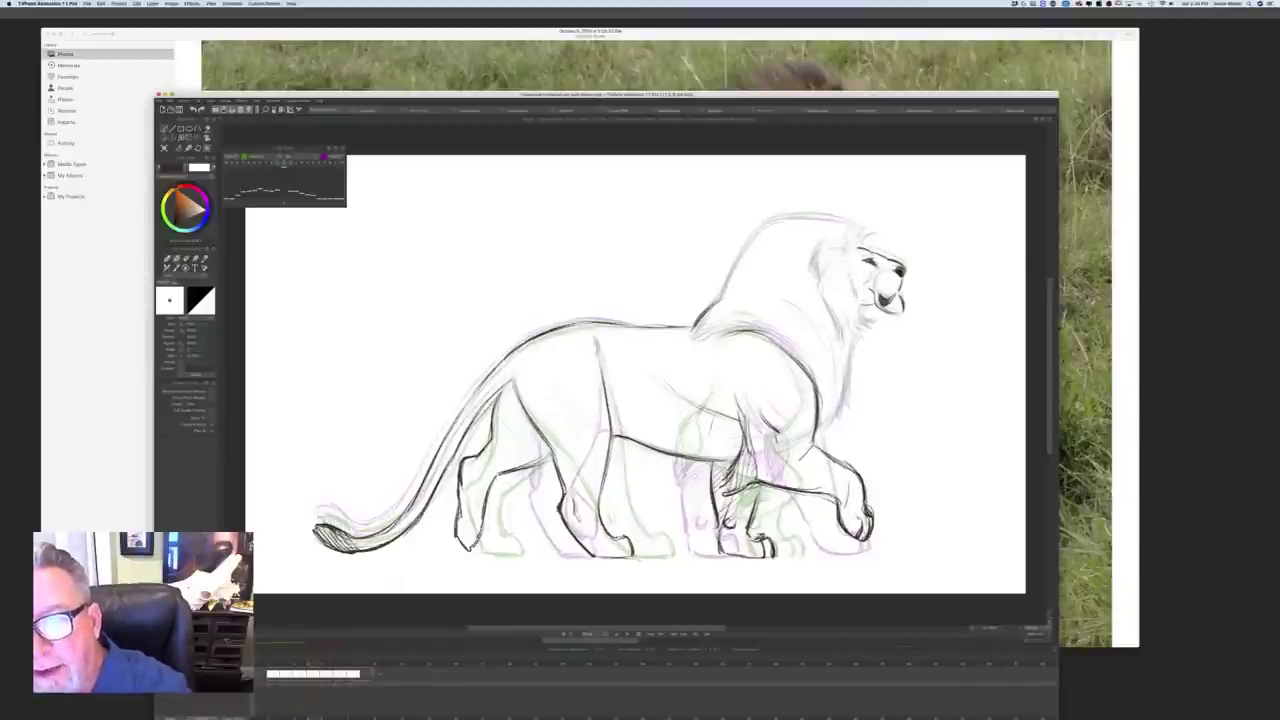
Step: Draw and shade the ear, add the cheek fur, forelock and chin, and outline the top of the mane
left_click_drag(824, 244, 814, 271)
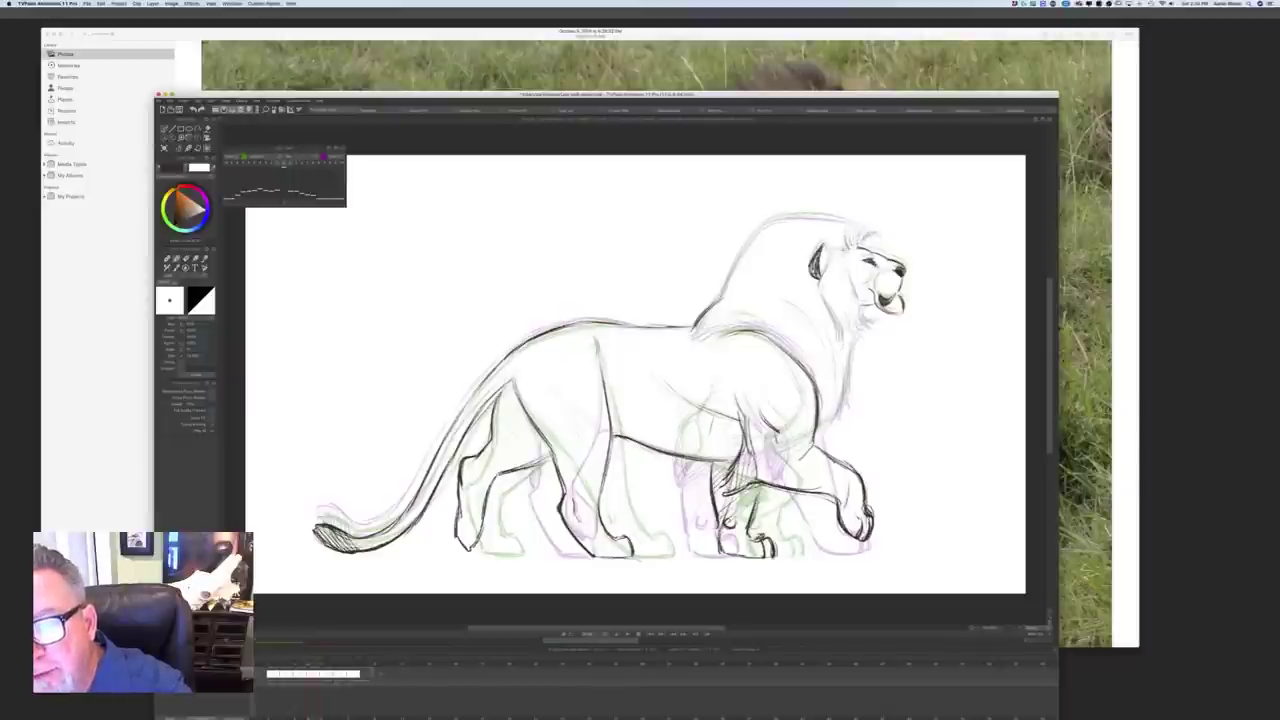
mouse_move(830, 262)
left_mouse_down()
mouse_move(824, 307)
mouse_move(838, 332)
mouse_move(877, 322)
mouse_move(843, 345)
left_mouse_up()
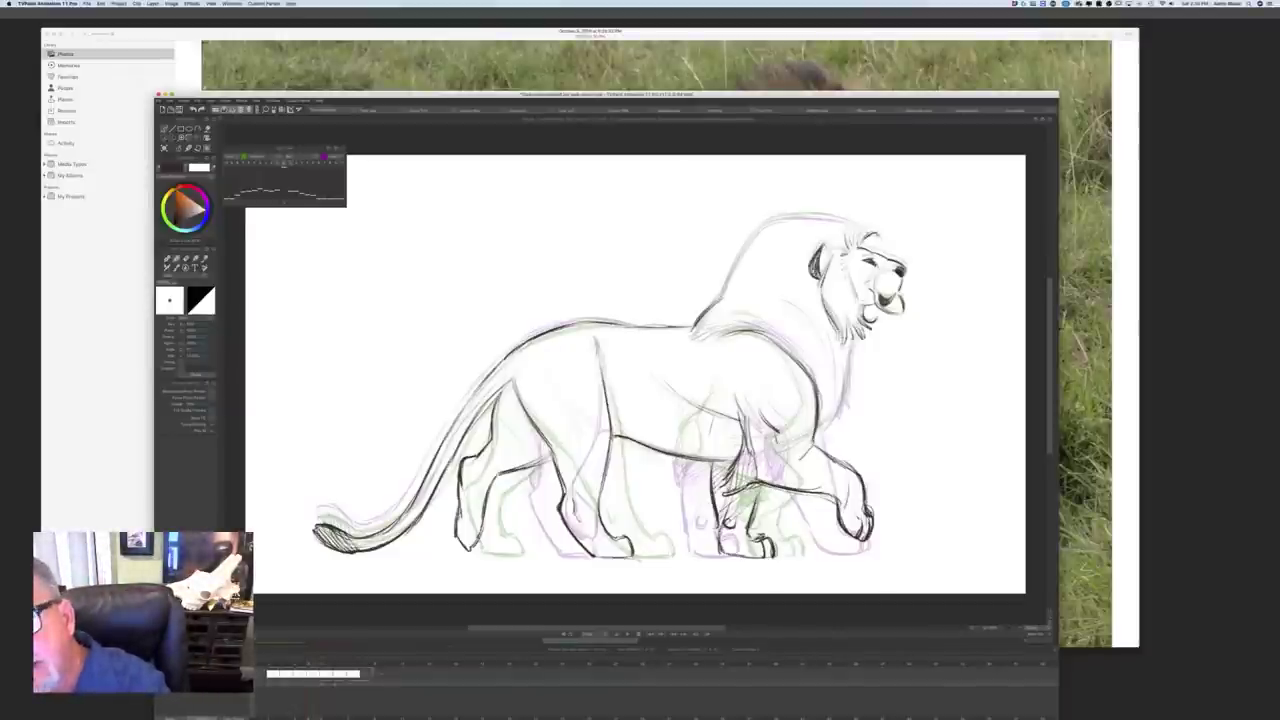
left_click_drag(852, 224, 786, 219)
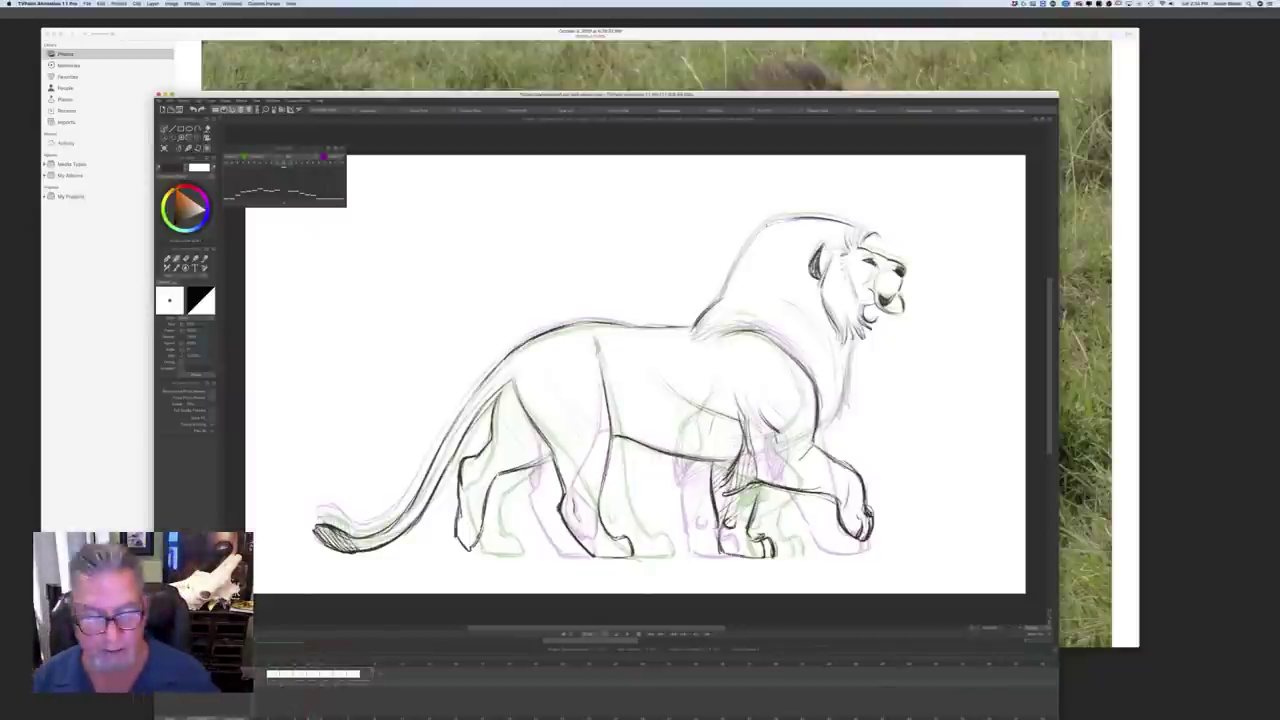
Step: Flip back and forth through the lion drawings to examine how the in-between's head and legs fit the walk
key("Left")
key("Left")
key("Left")
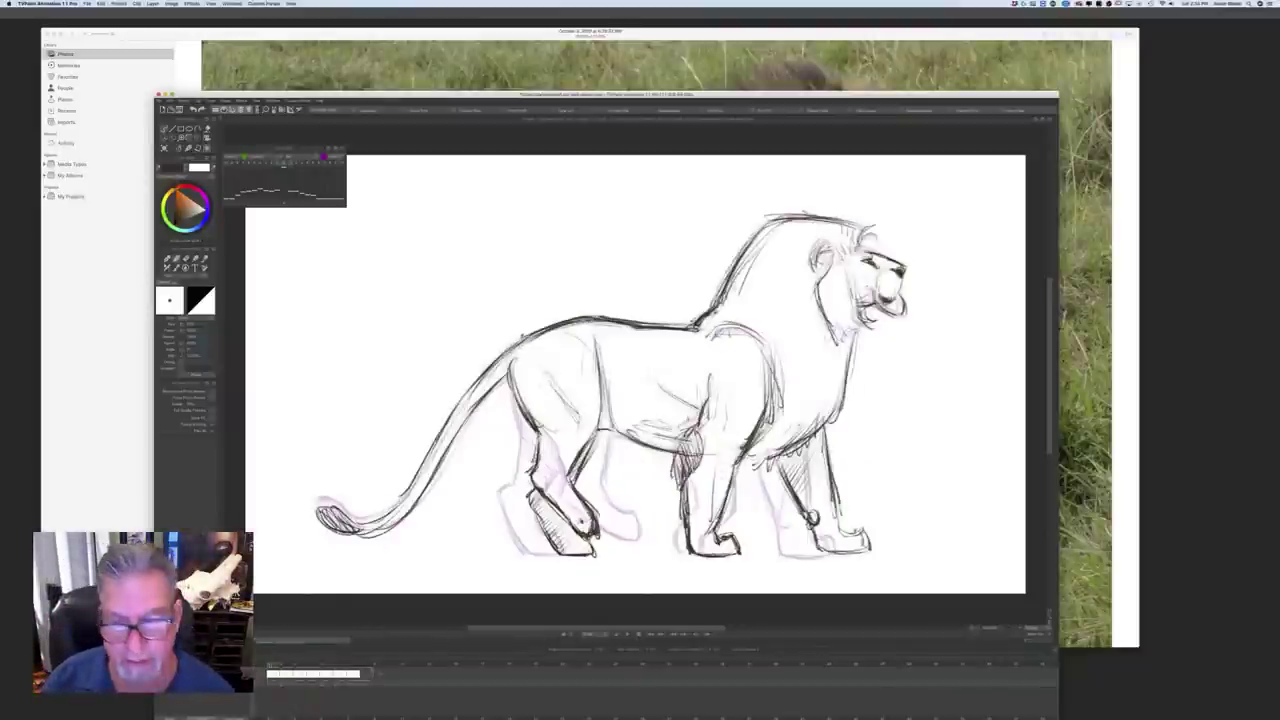
key("Right")
key("Right")
key("Right")
key("Left")
key("Left")
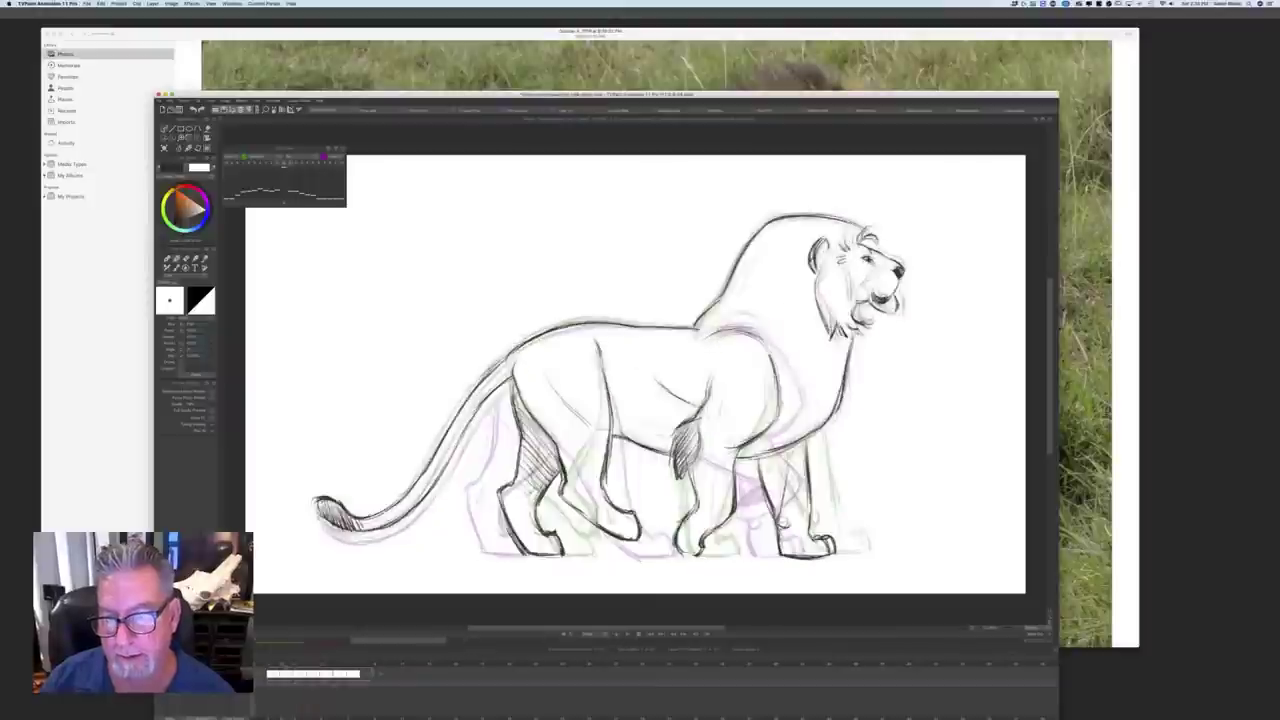
key("Right")
key("Right")
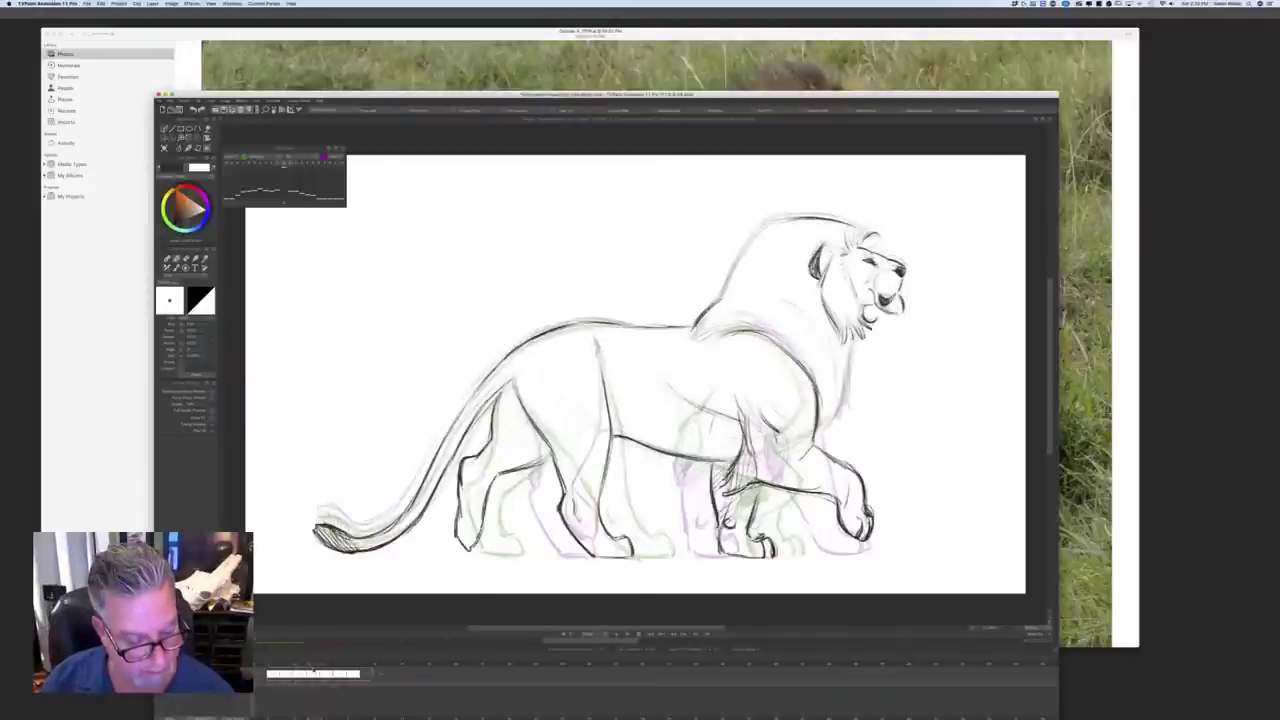
mouse_move(313, 666)
left_mouse_down()
mouse_move(333, 671)
mouse_move(294, 671)
mouse_move(311, 672)
left_mouse_up()
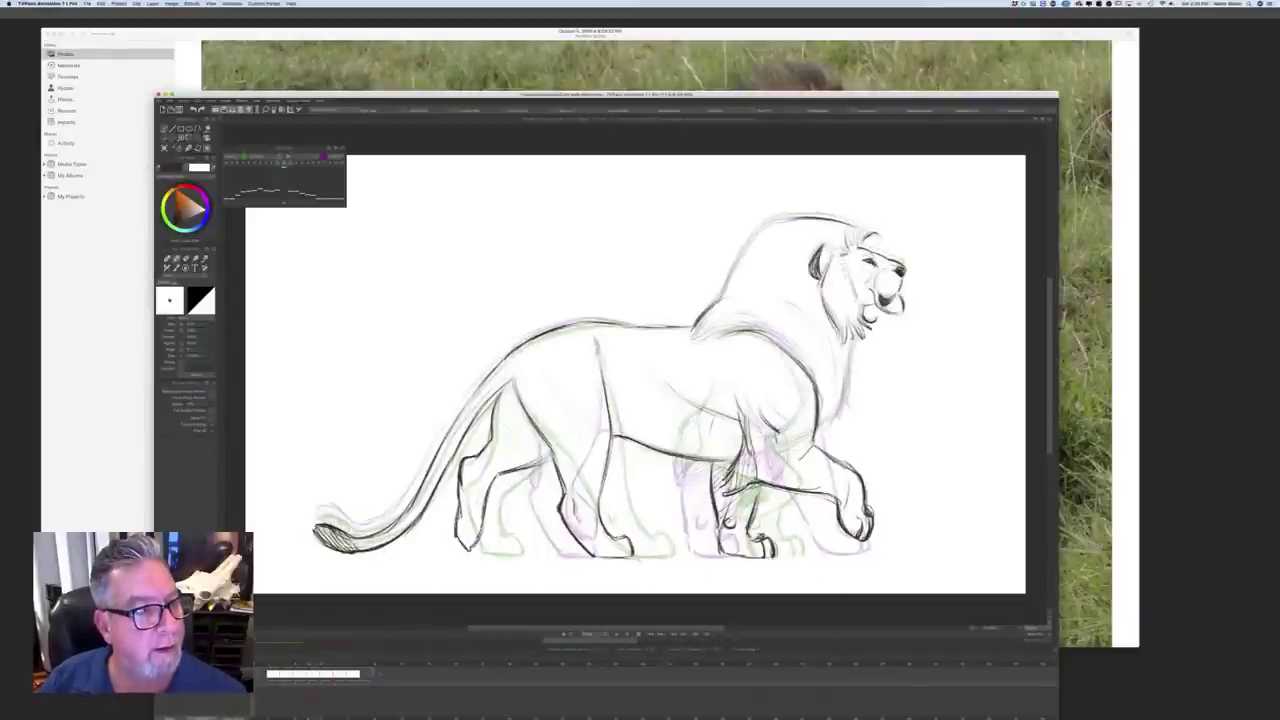
key("Right")
key("Right")
key("Right")
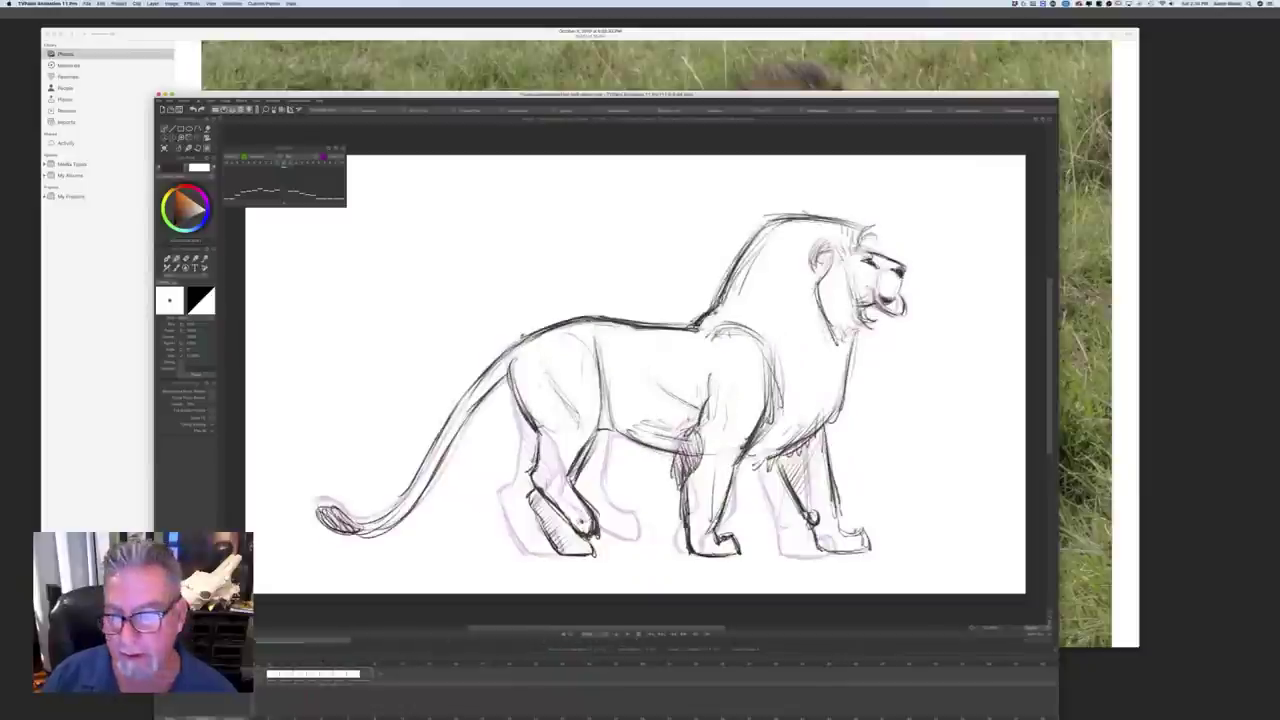
key("Right")
key("Right")
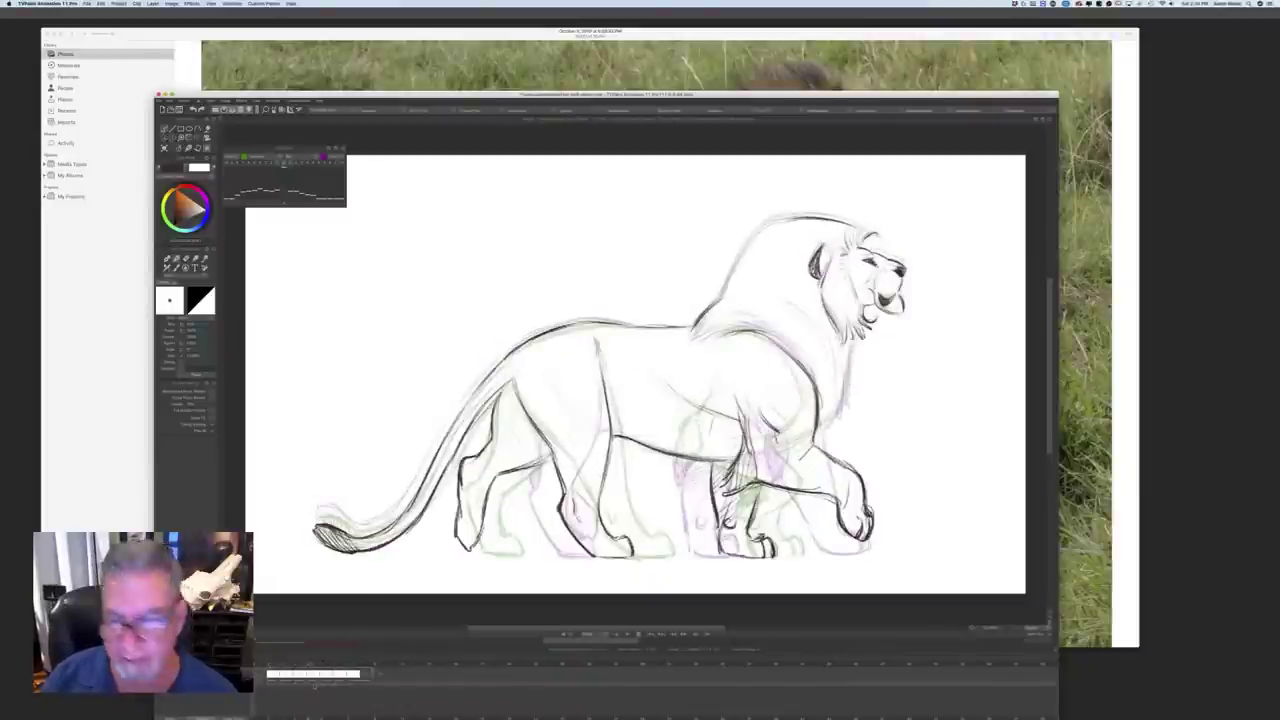
key("Right")
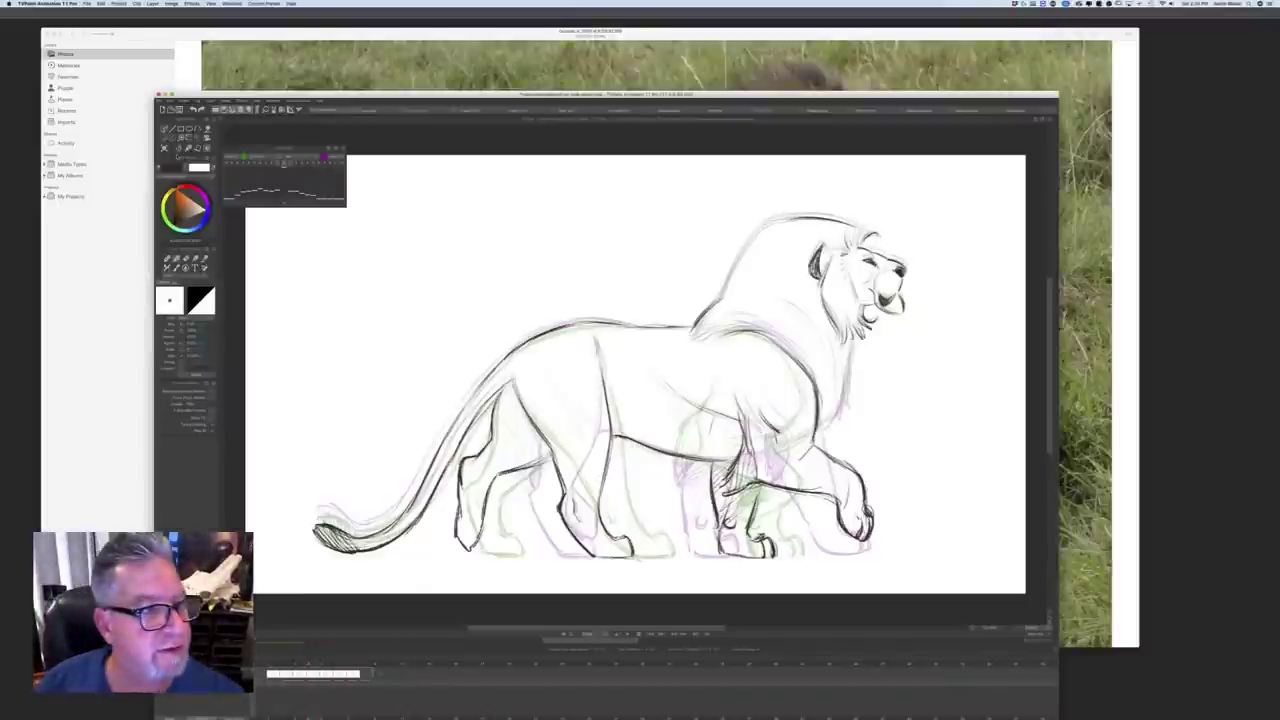
Step: Lasso the lion's head on the in-between, shift it slightly and rotate it a few degrees counterclockwise, applying the transform
left_click(172, 139)
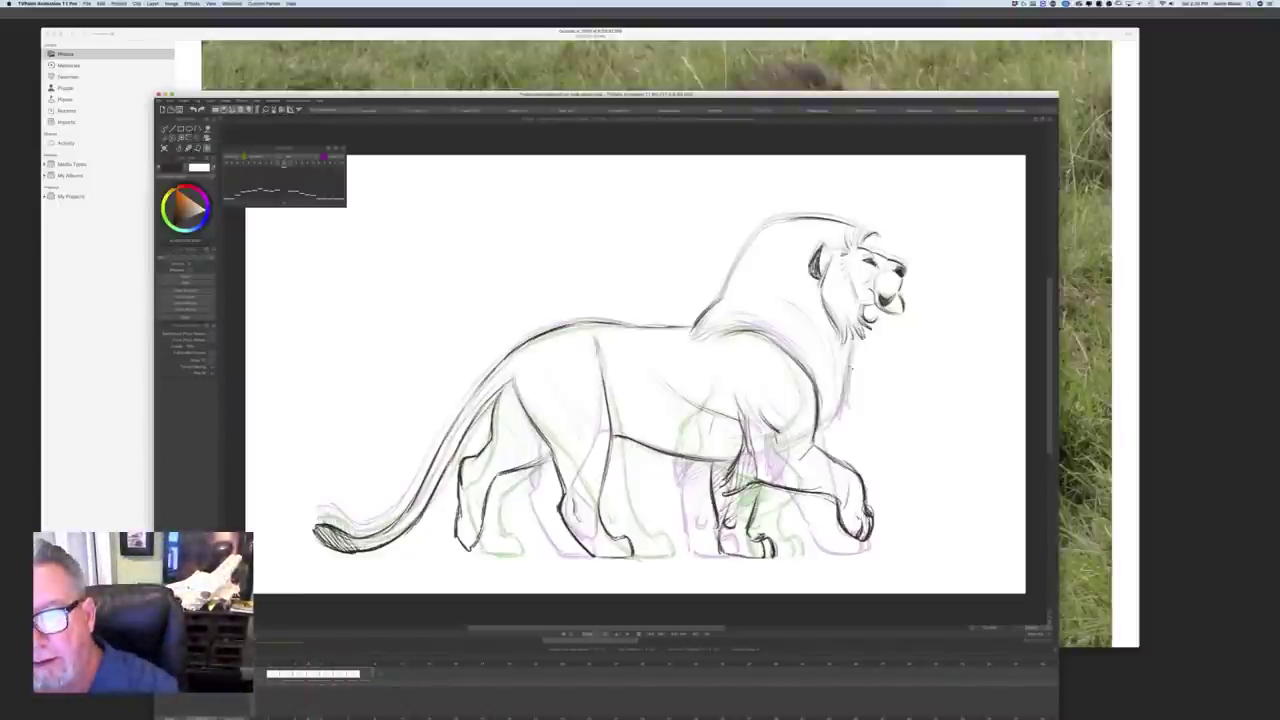
mouse_move(774, 210)
left_mouse_down()
mouse_move(852, 368)
mouse_move(938, 330)
mouse_move(776, 222)
left_mouse_up()
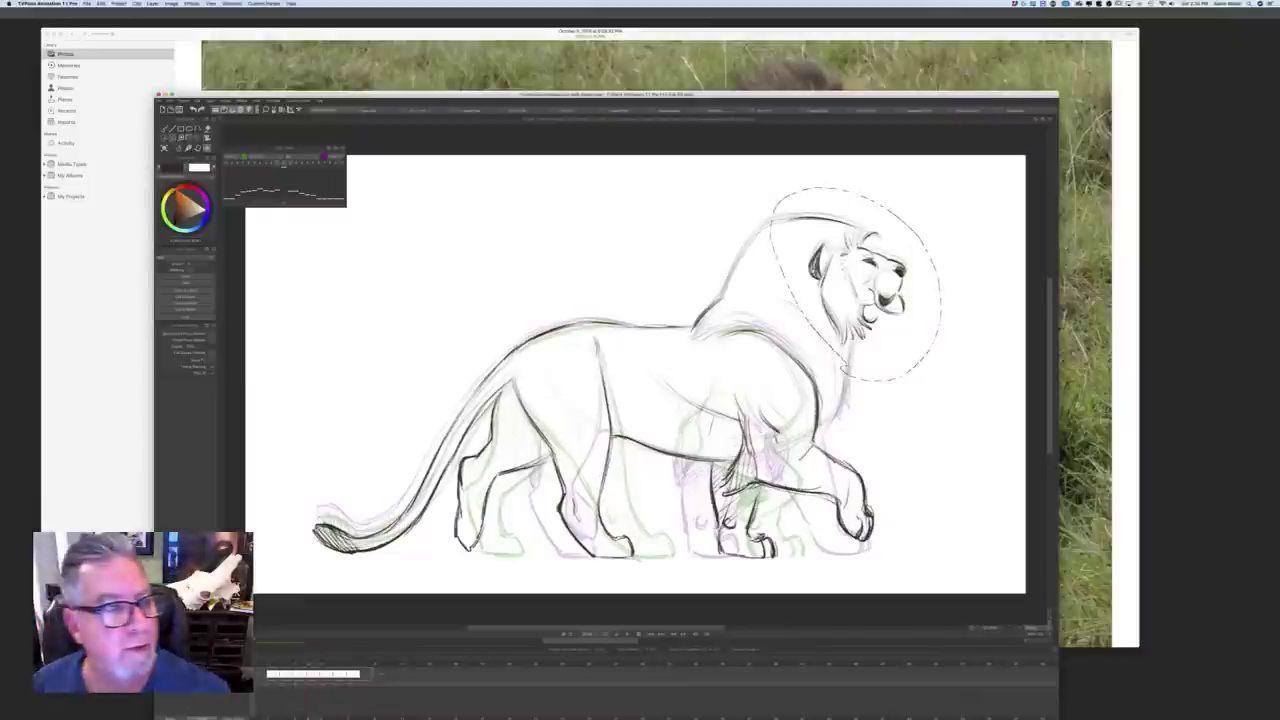
left_click(197, 138)
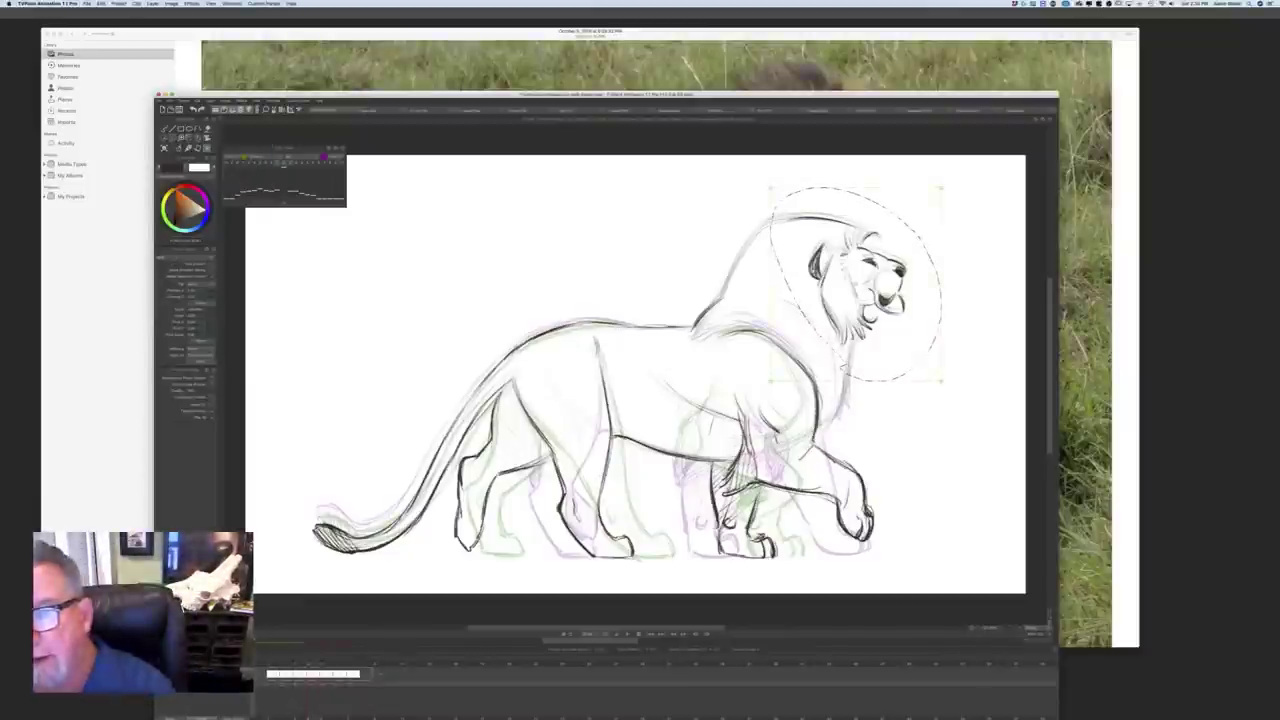
left_click_drag(856, 284, 854, 282)
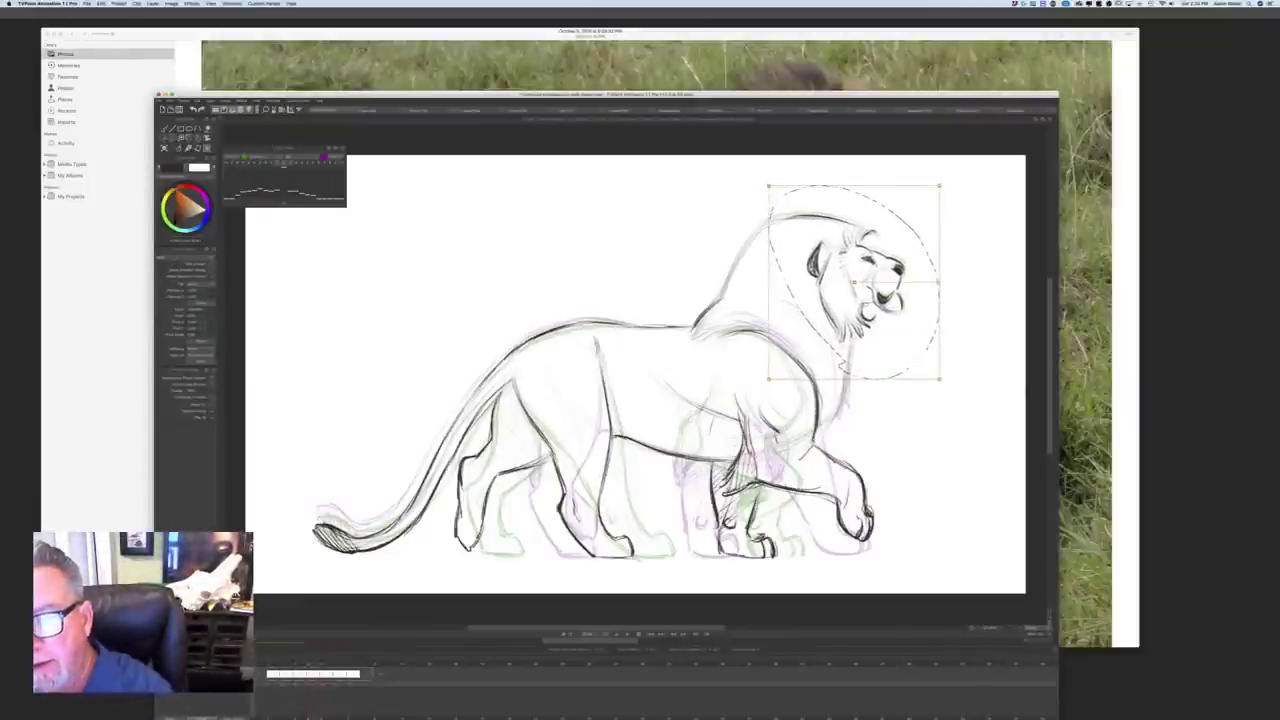
left_click_drag(938, 282, 939, 276)
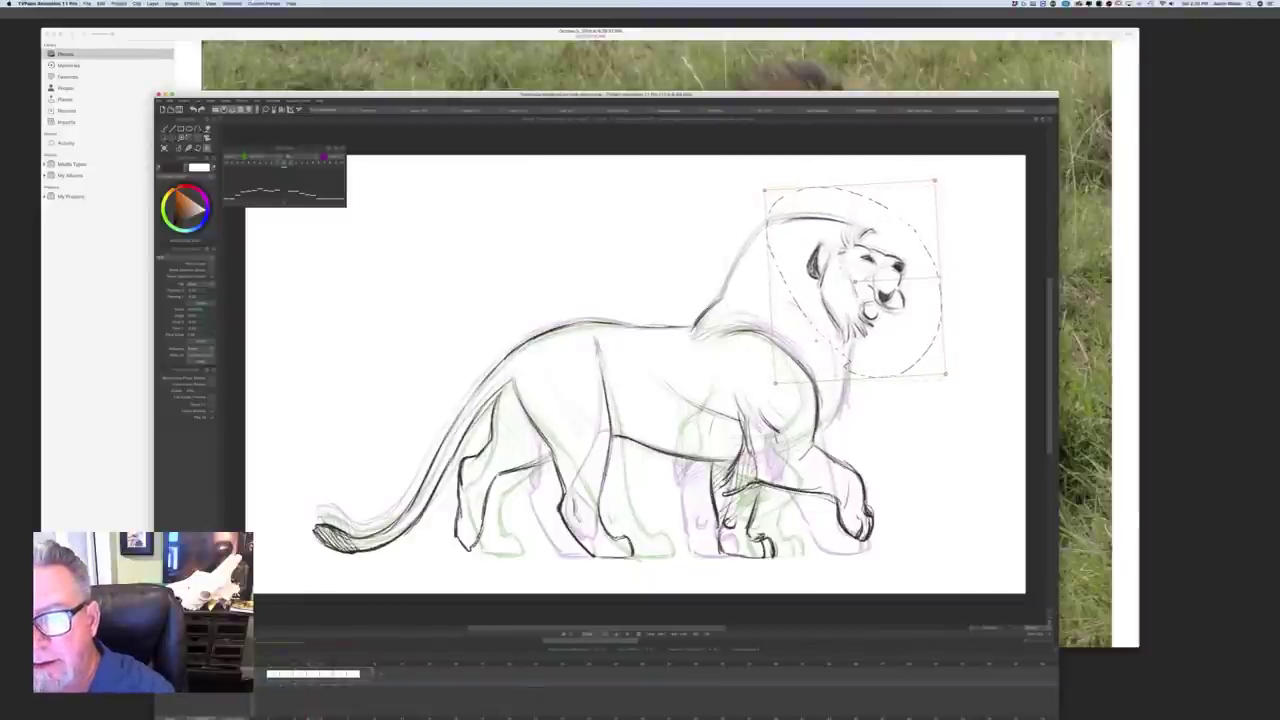
left_click_drag(855, 282, 856, 283)
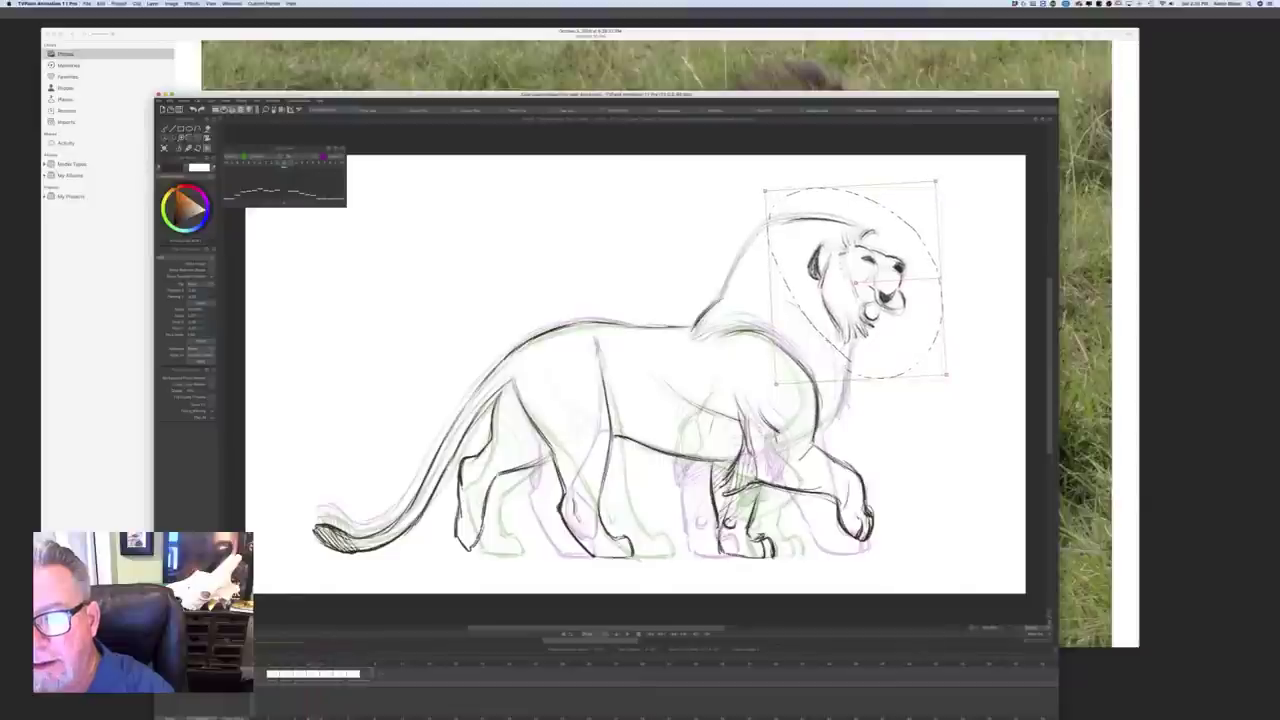
left_click_drag(940, 278, 940, 277)
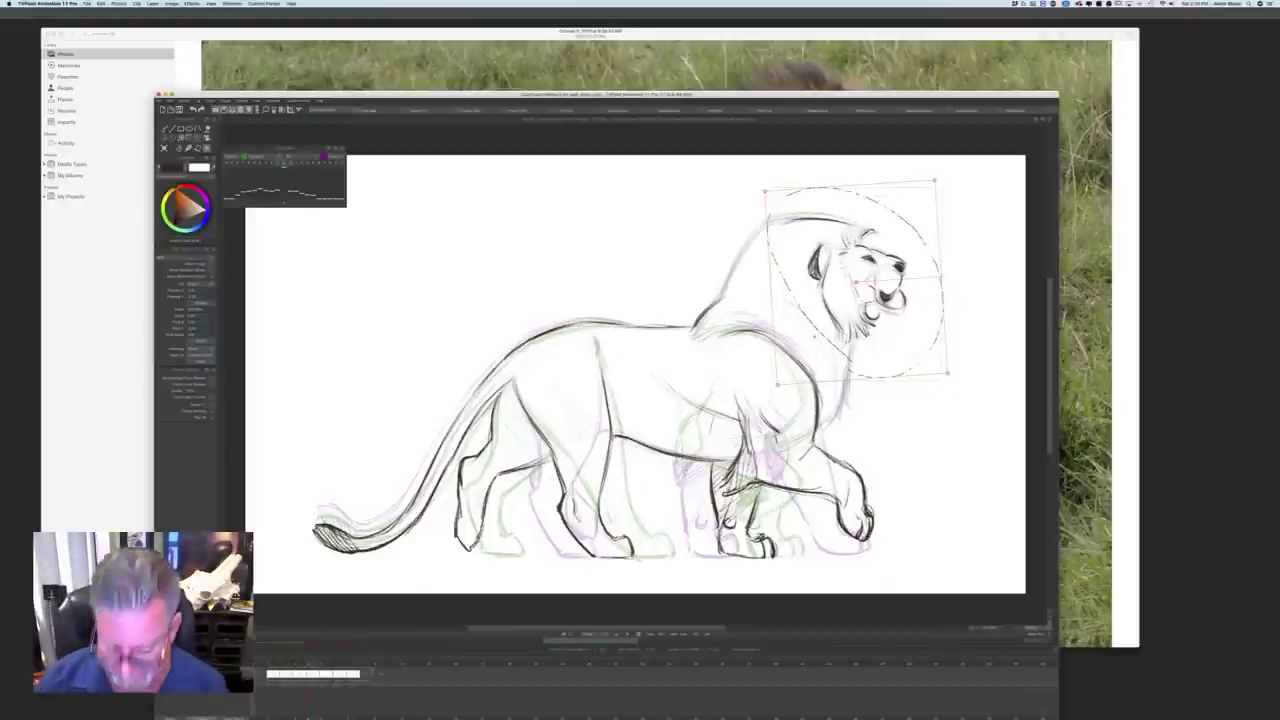
key("Return")
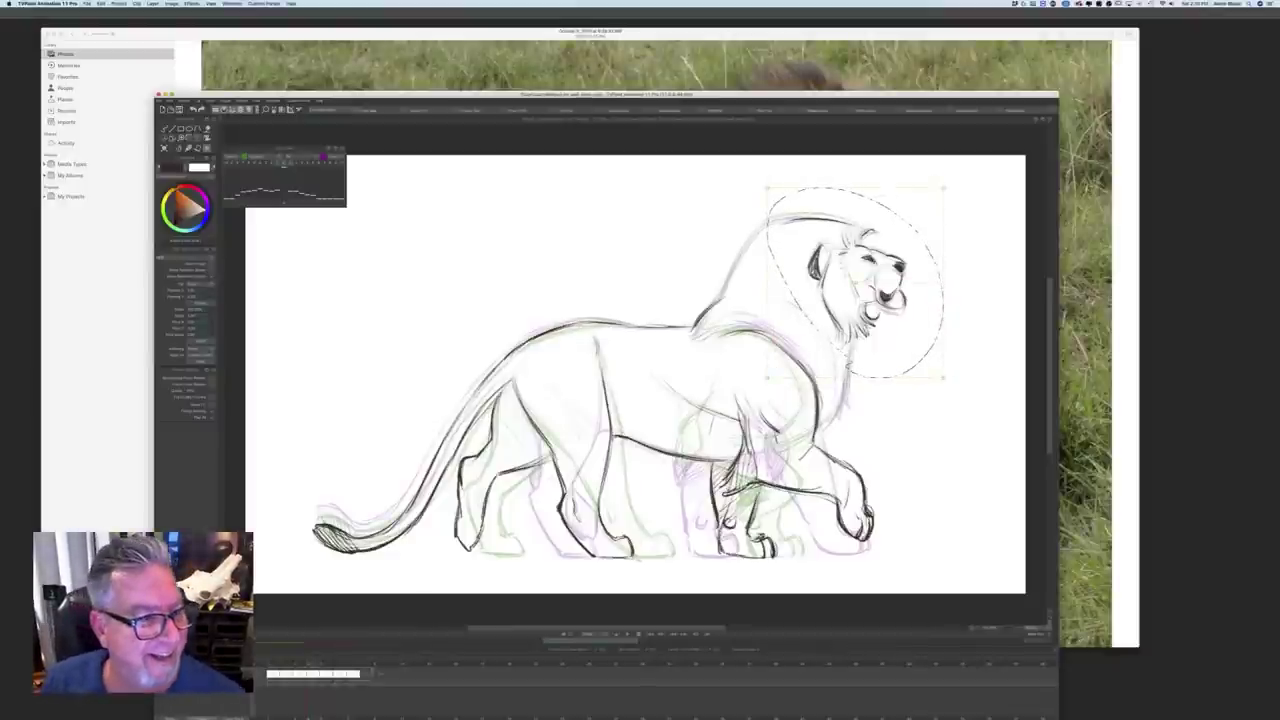
Step: Clear the head selection, return to the dark drawing brush and darken the top and back outline of the mane
left_click(172, 137)
left_click(201, 202)
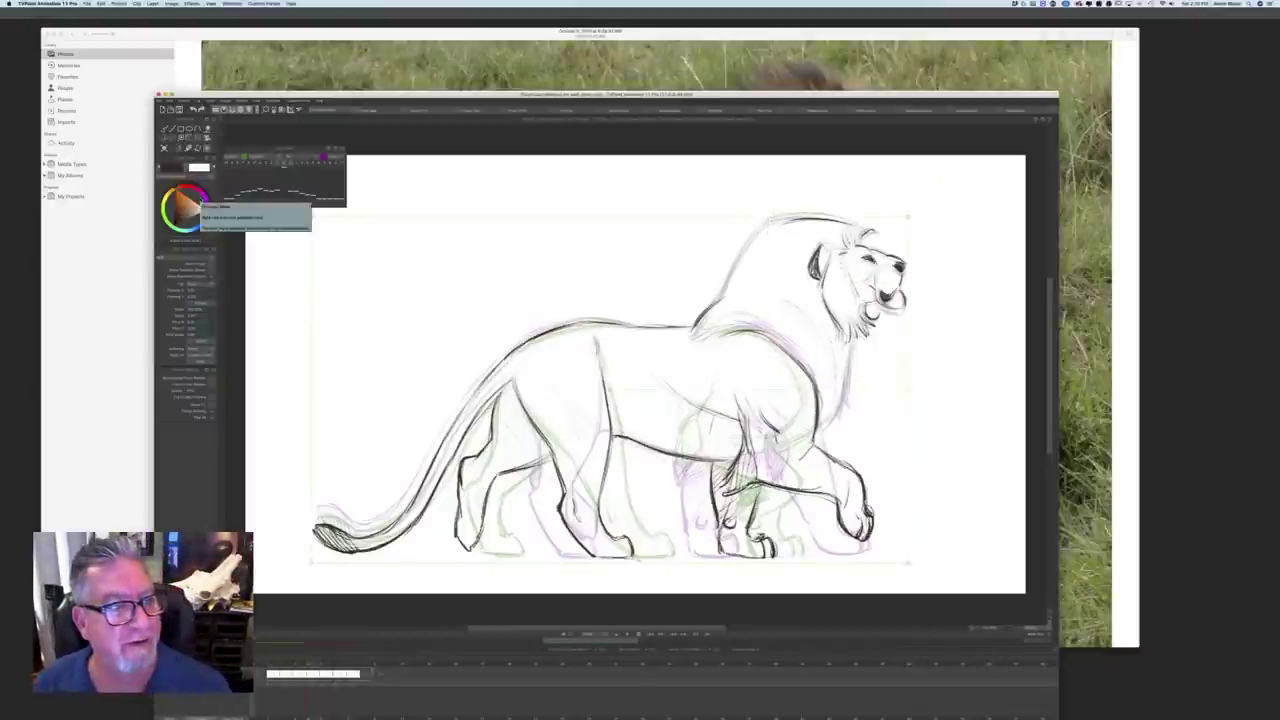
left_click(183, 148)
left_click(183, 152)
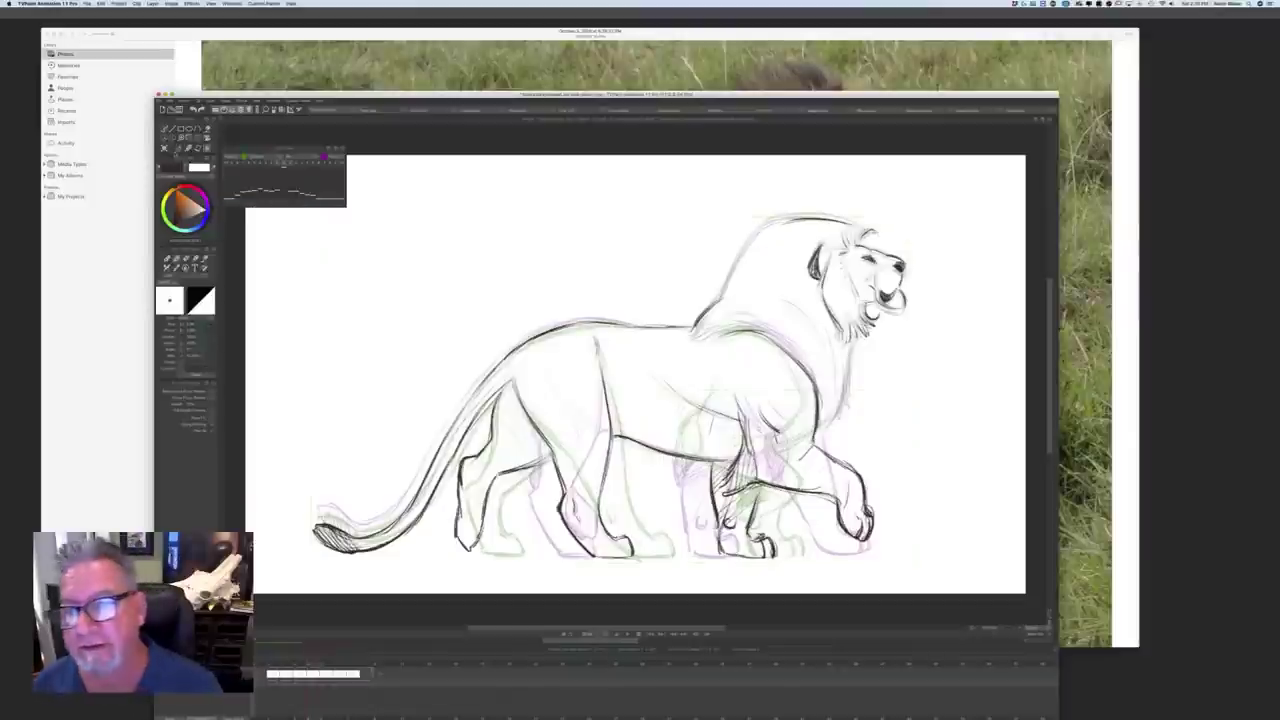
left_click(188, 381)
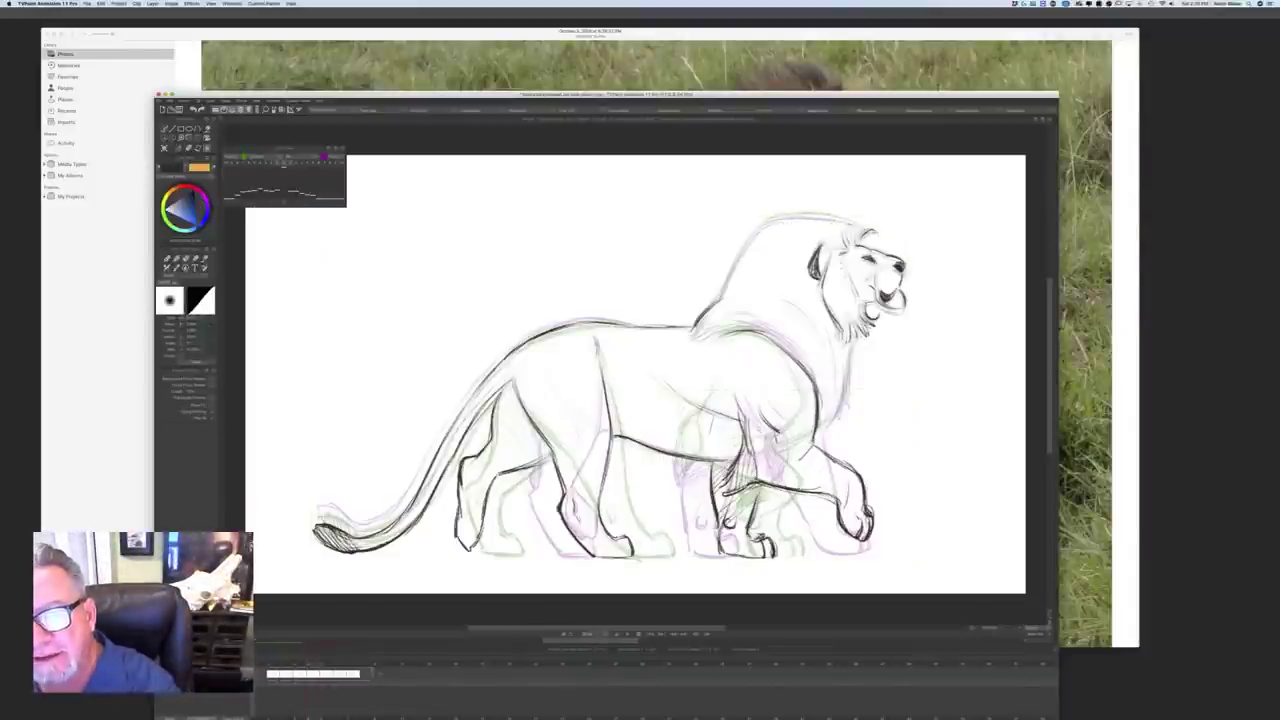
key("b")
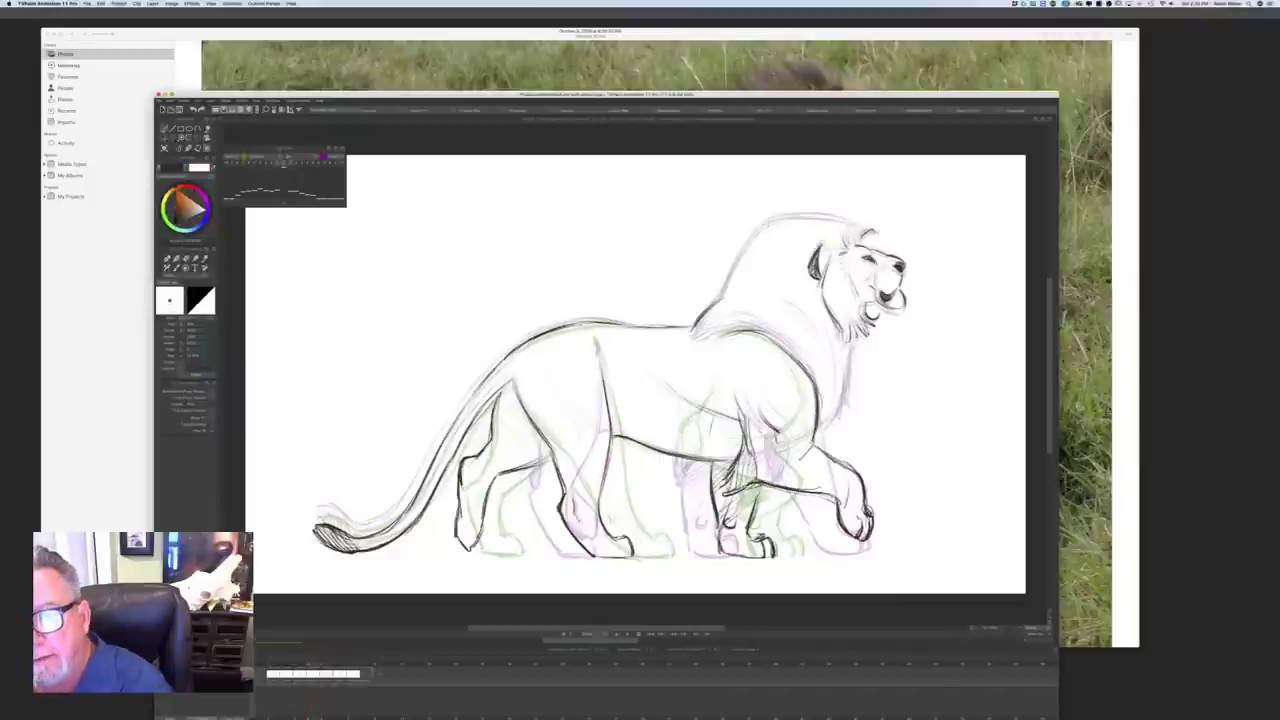
mouse_move(808, 215)
left_mouse_down()
mouse_move(852, 225)
mouse_move(832, 217)
left_mouse_up()
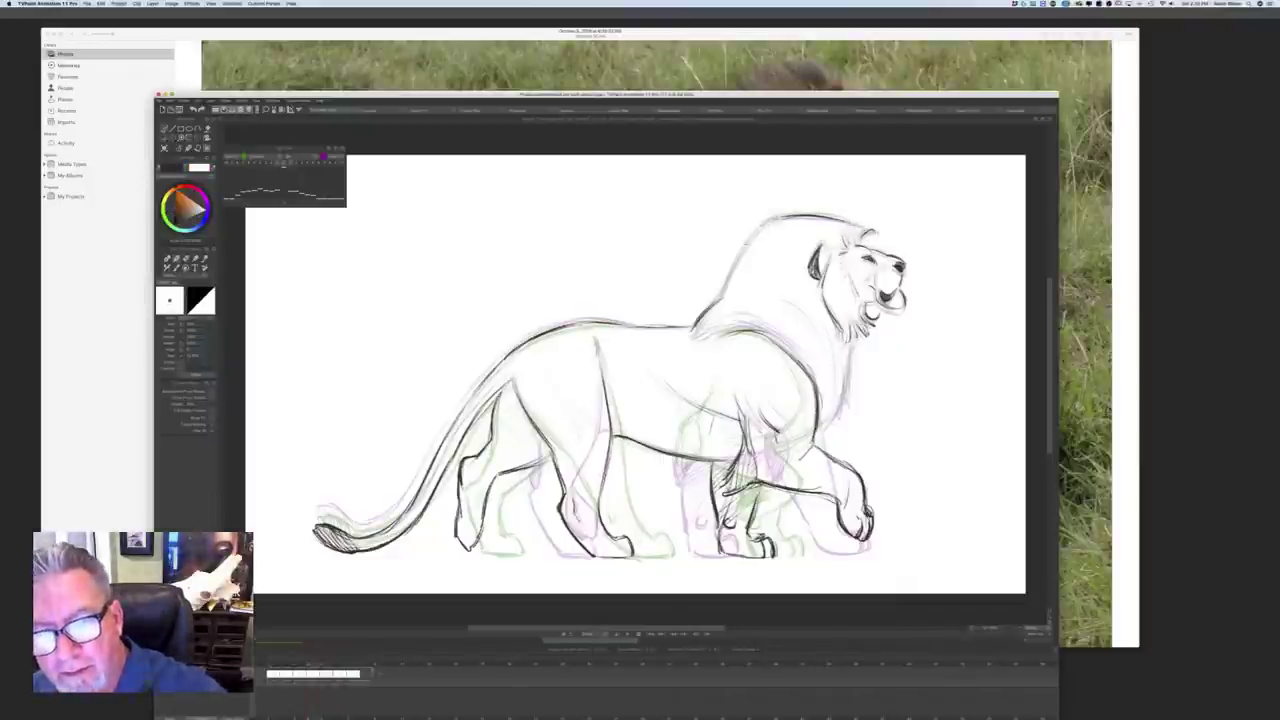
mouse_move(729, 277)
left_mouse_down()
mouse_move(754, 239)
mouse_move(722, 298)
left_mouse_up()
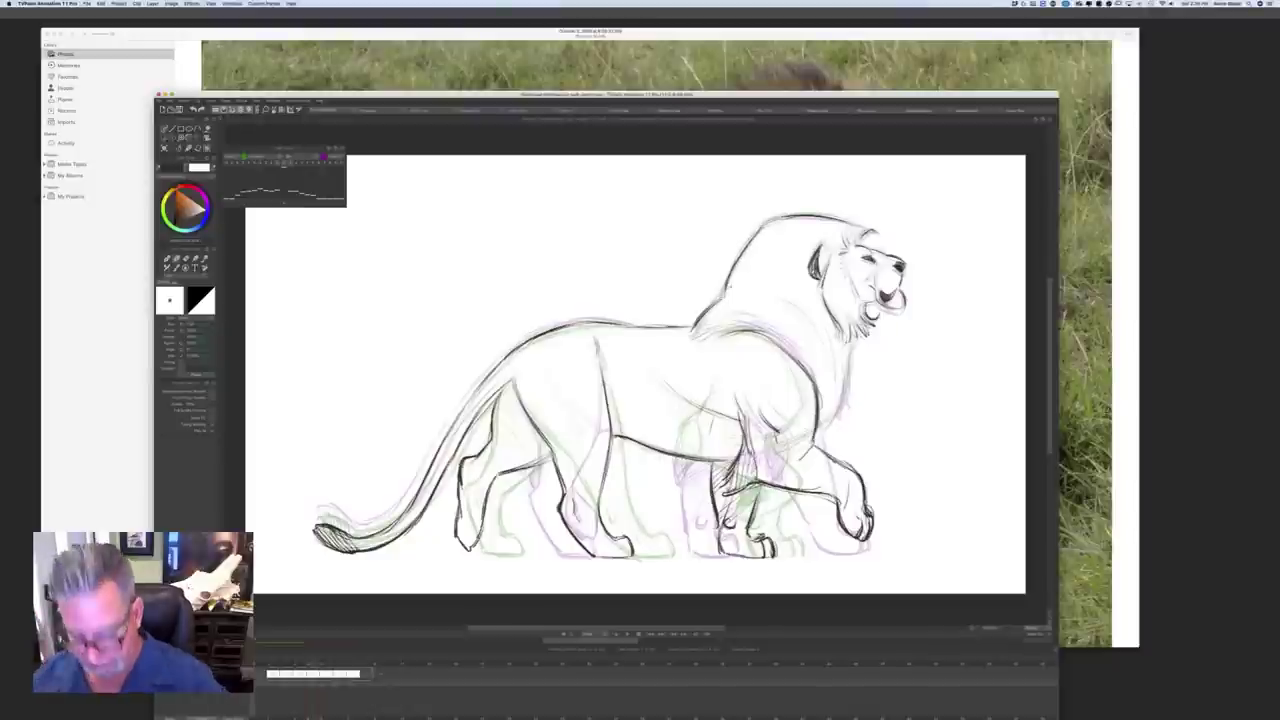
key("Return")
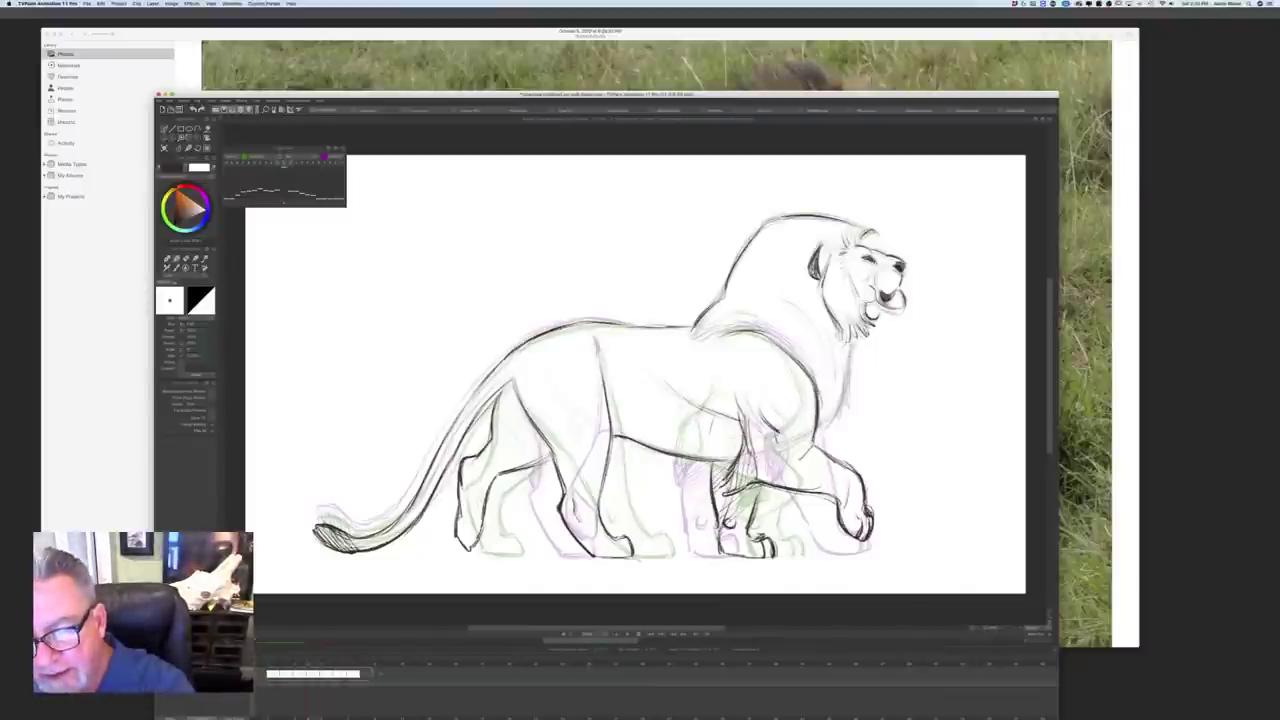
Step: Draw the chest line below the mane, darken the upper thigh contour and add fur strokes where the mane meets the back
left_click_drag(851, 348, 846, 395)
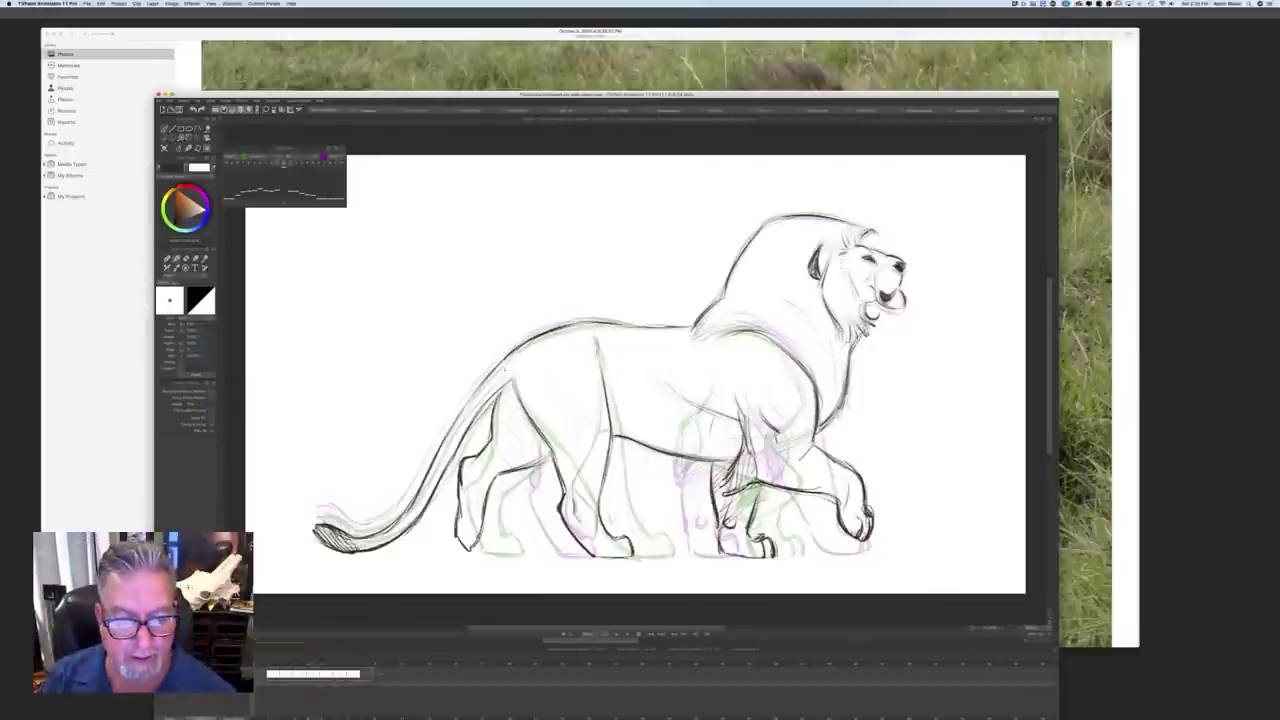
left_click_drag(513, 367, 528, 420)
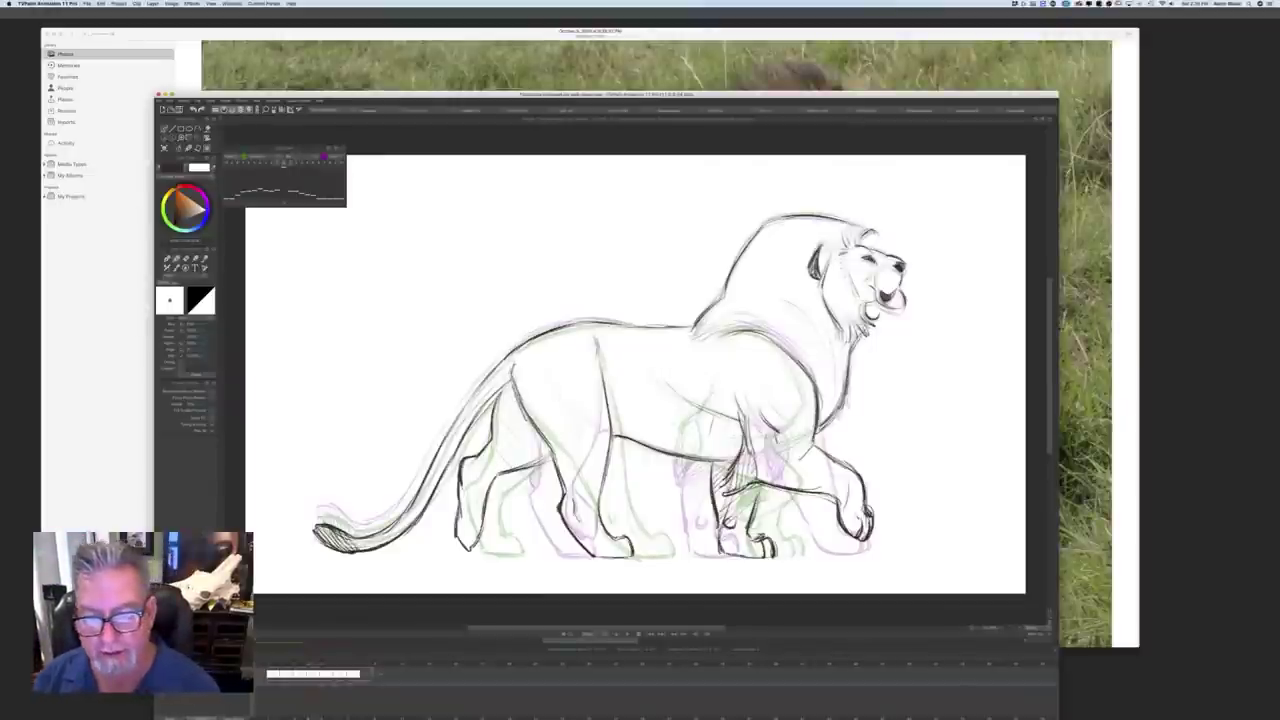
left_click_drag(712, 329, 699, 338)
mouse_move(703, 322)
left_mouse_down()
mouse_move(694, 331)
mouse_move(758, 336)
left_mouse_up()
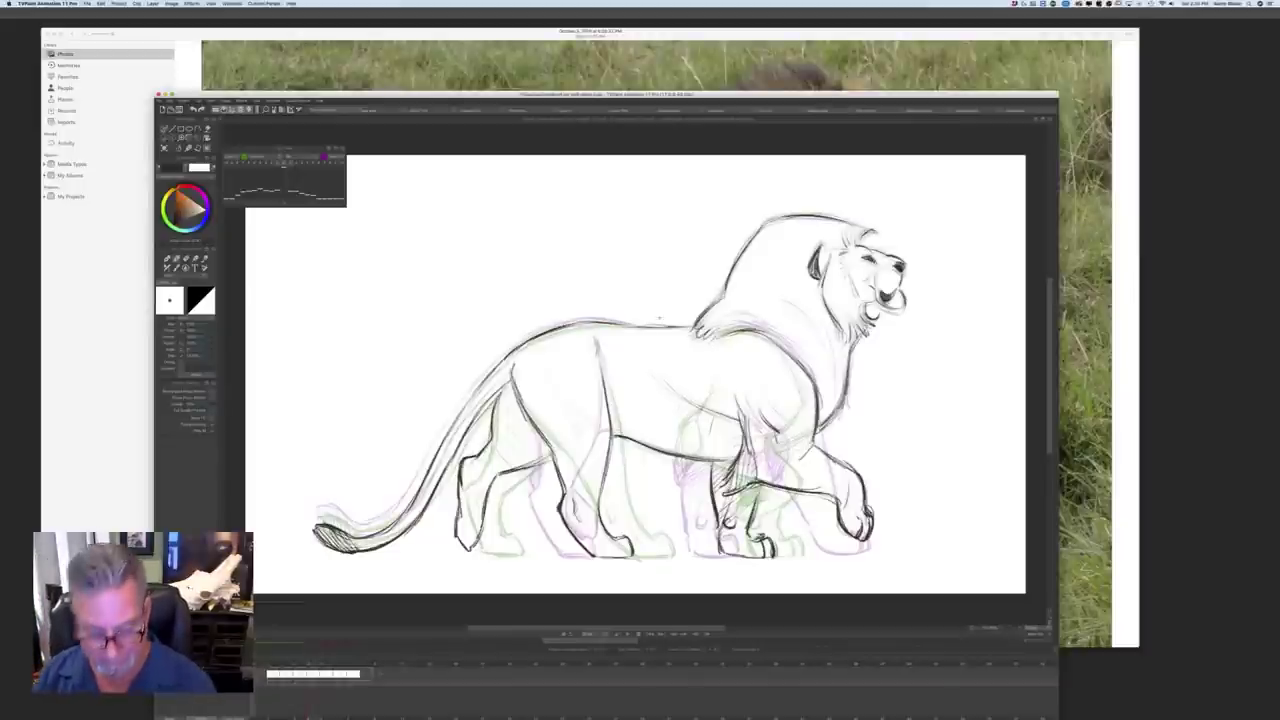
Step: Flip backward and forward through the lion drawings to examine how the finished in-between plays in the walk
key("Left")
key("Left")
key("Left")
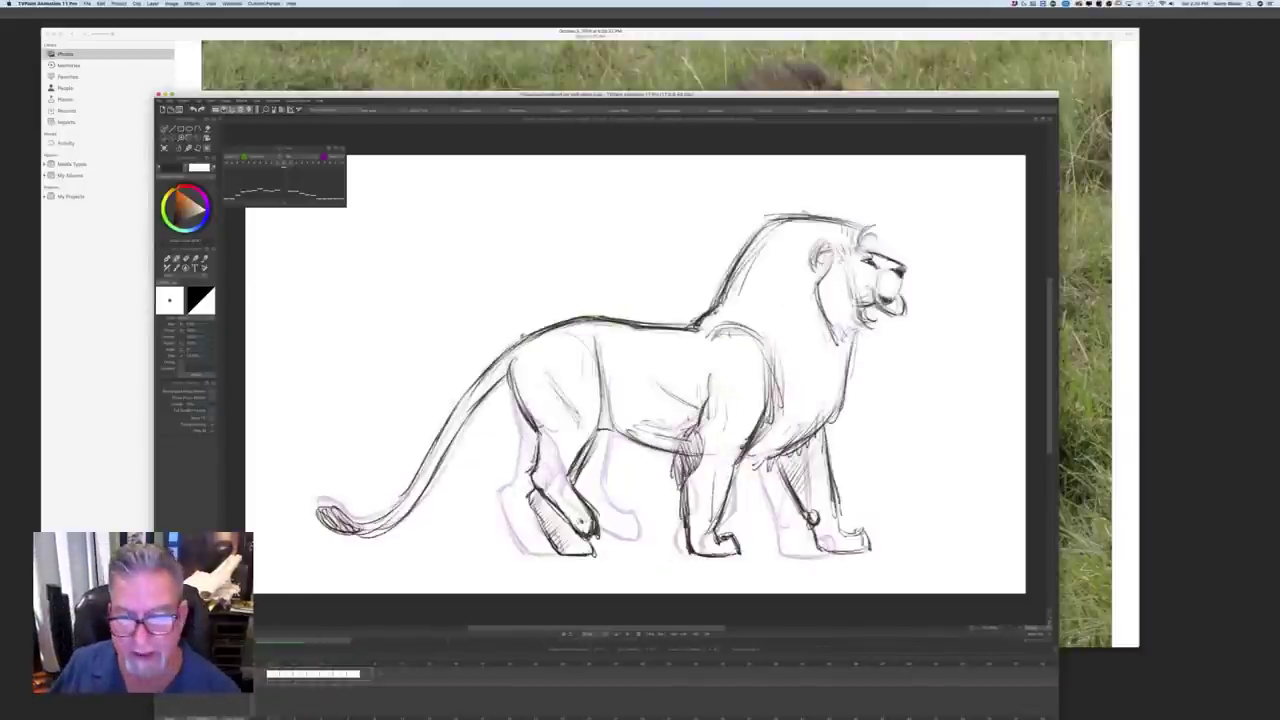
key("Right")
key("Right")
key("Right")
key("Right")
key("Right")
key("Right")
key("Right")
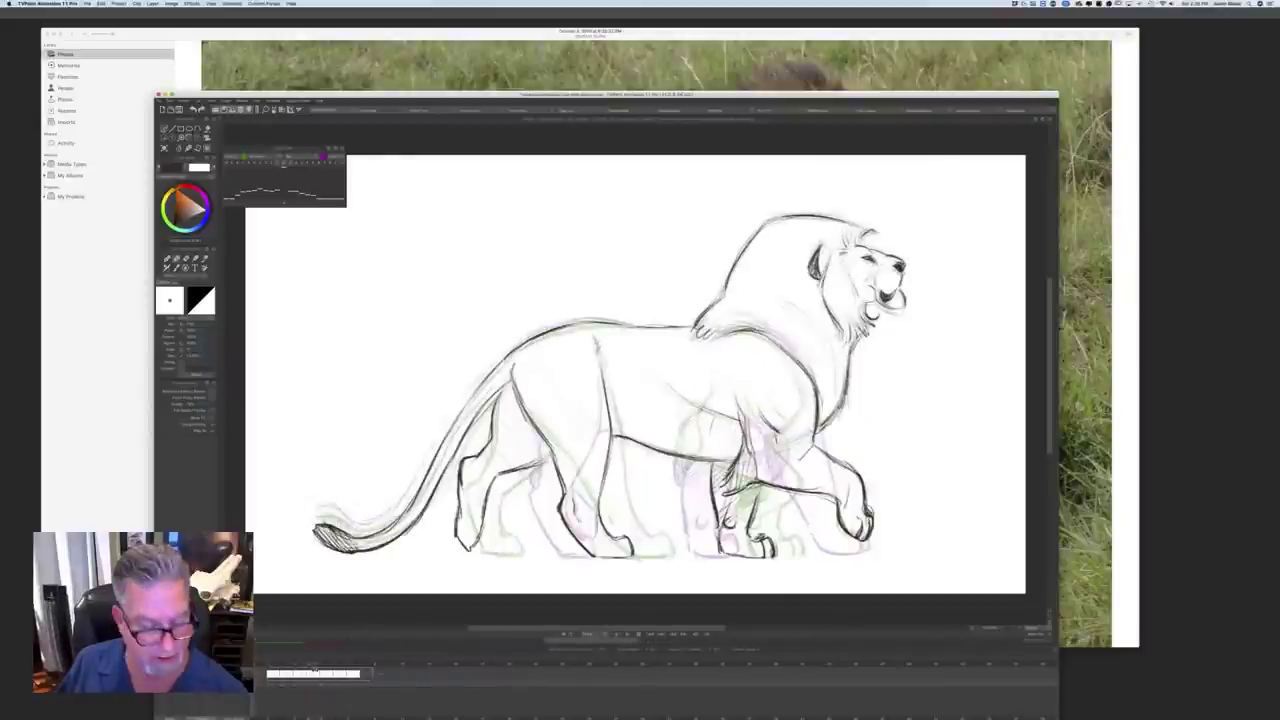
Step: Add a blank drawing at the end of the timeline and set the light table to show the drawing with the raised front paw
left_click_drag(314, 668, 361, 665)
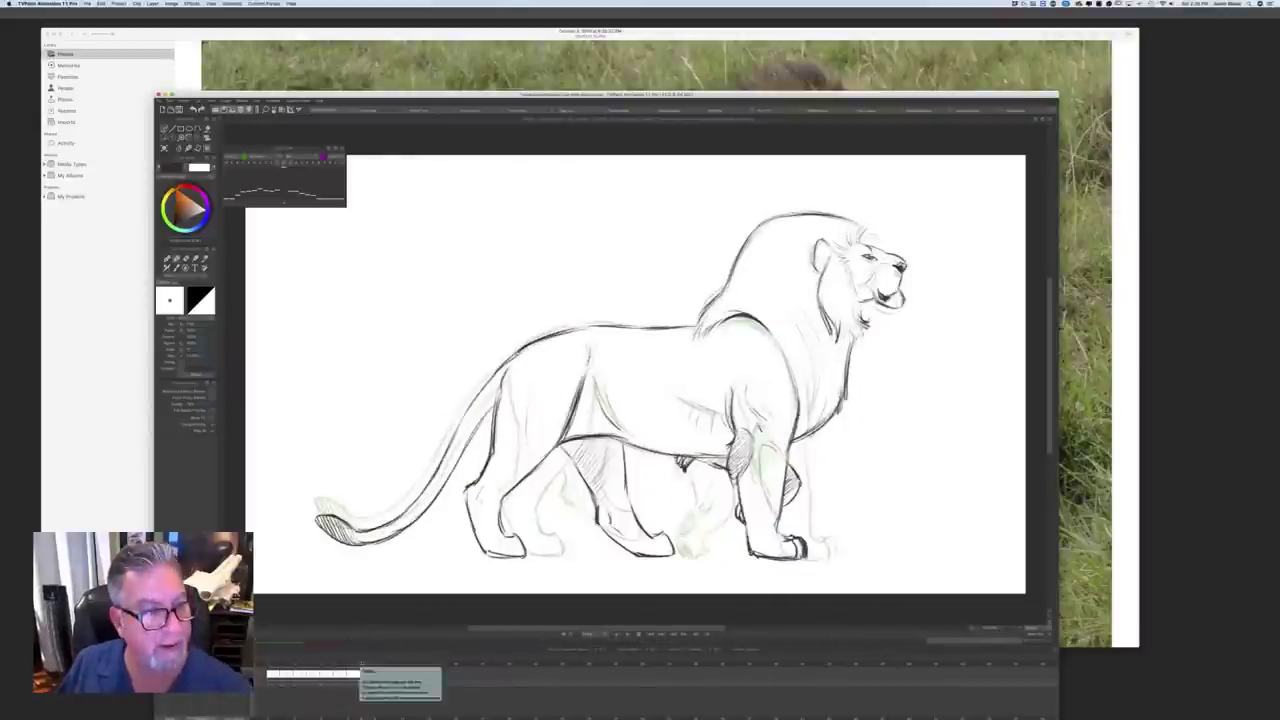
key("Right")
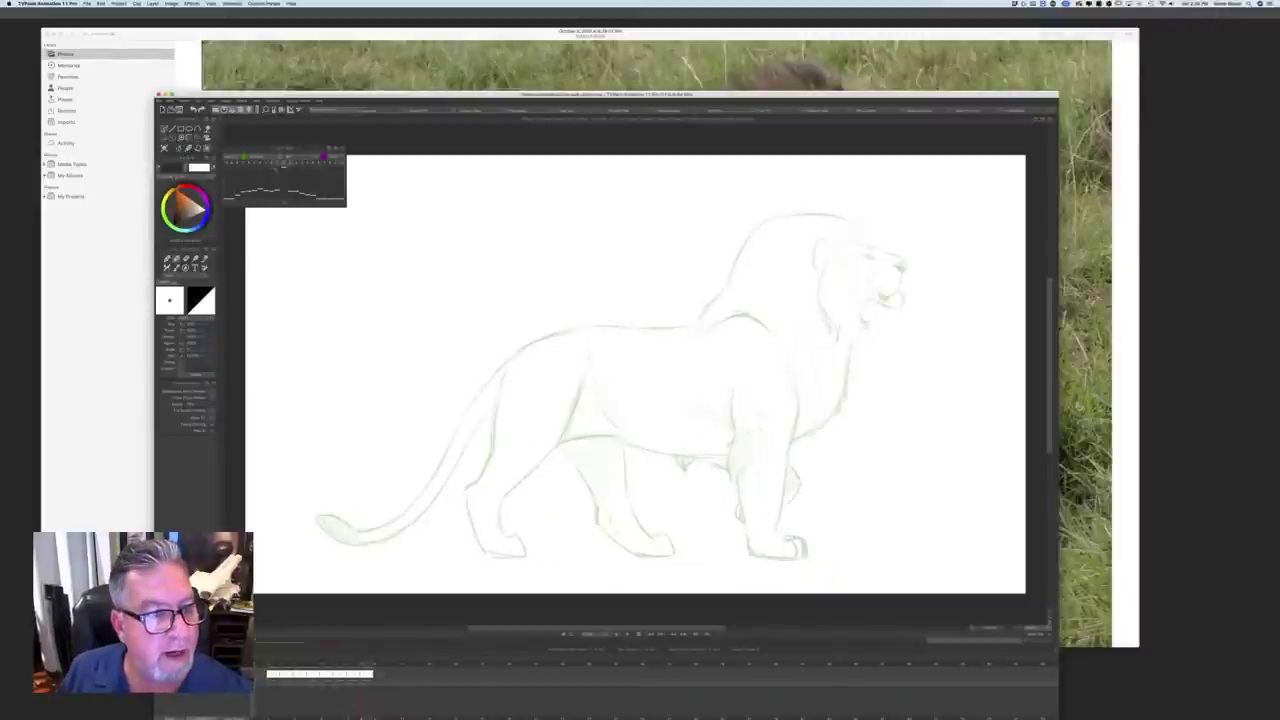
left_click(277, 165)
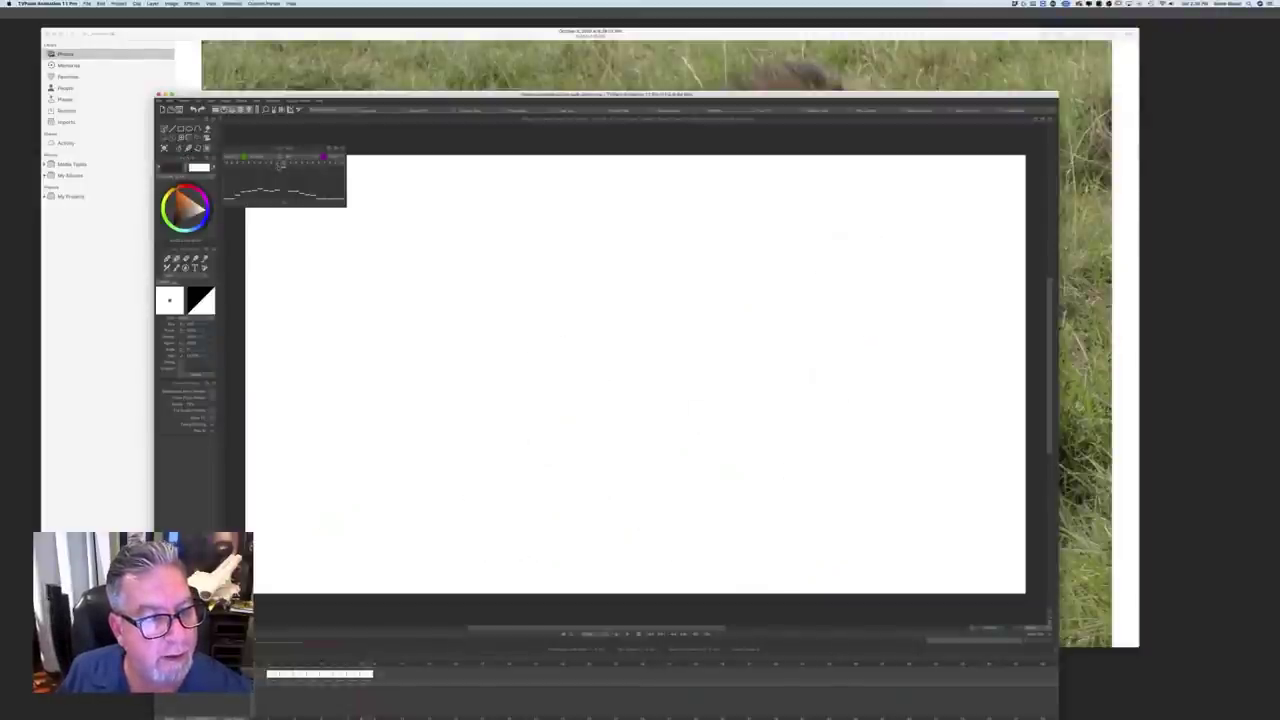
left_click(266, 165)
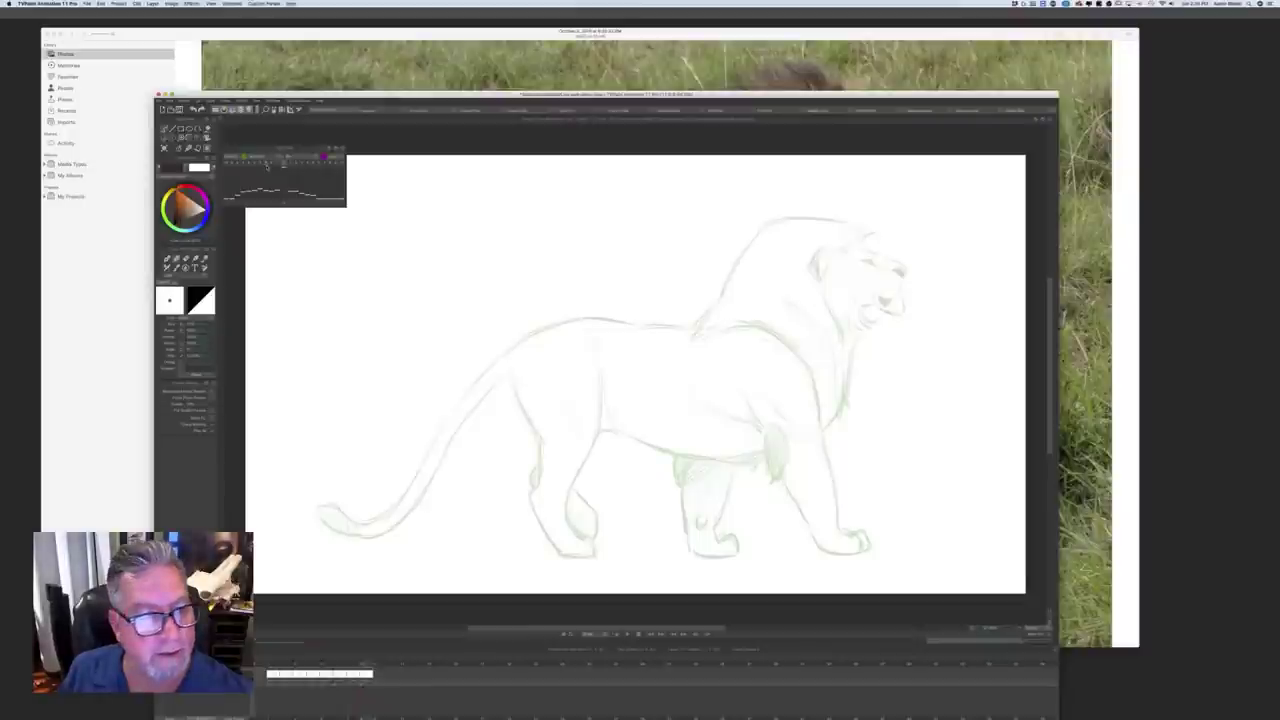
key("Right")
key("Right")
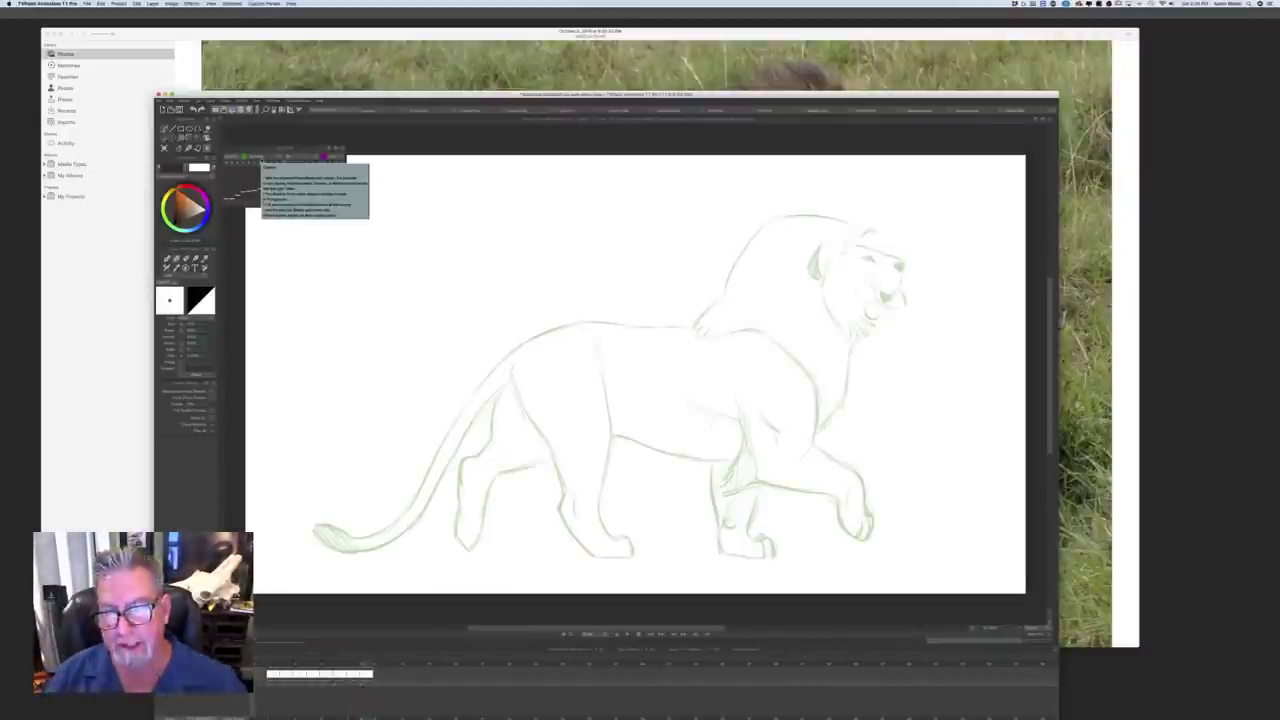
Step: Draw the back of the mane and the back line down to the tail base, checking against the previous drawing
mouse_move(760, 228)
left_mouse_down()
mouse_move(695, 342)
mouse_move(578, 323)
mouse_move(497, 364)
left_mouse_up()
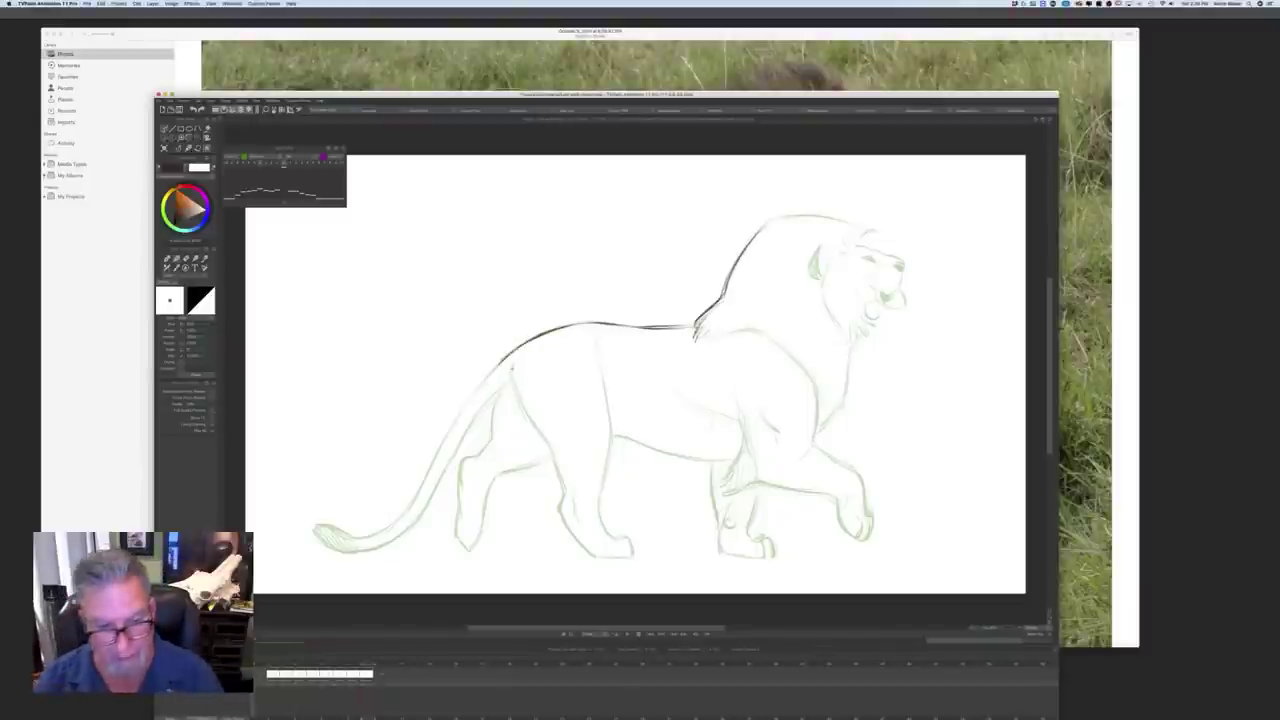
key("Left")
key("Right")
key("Left")
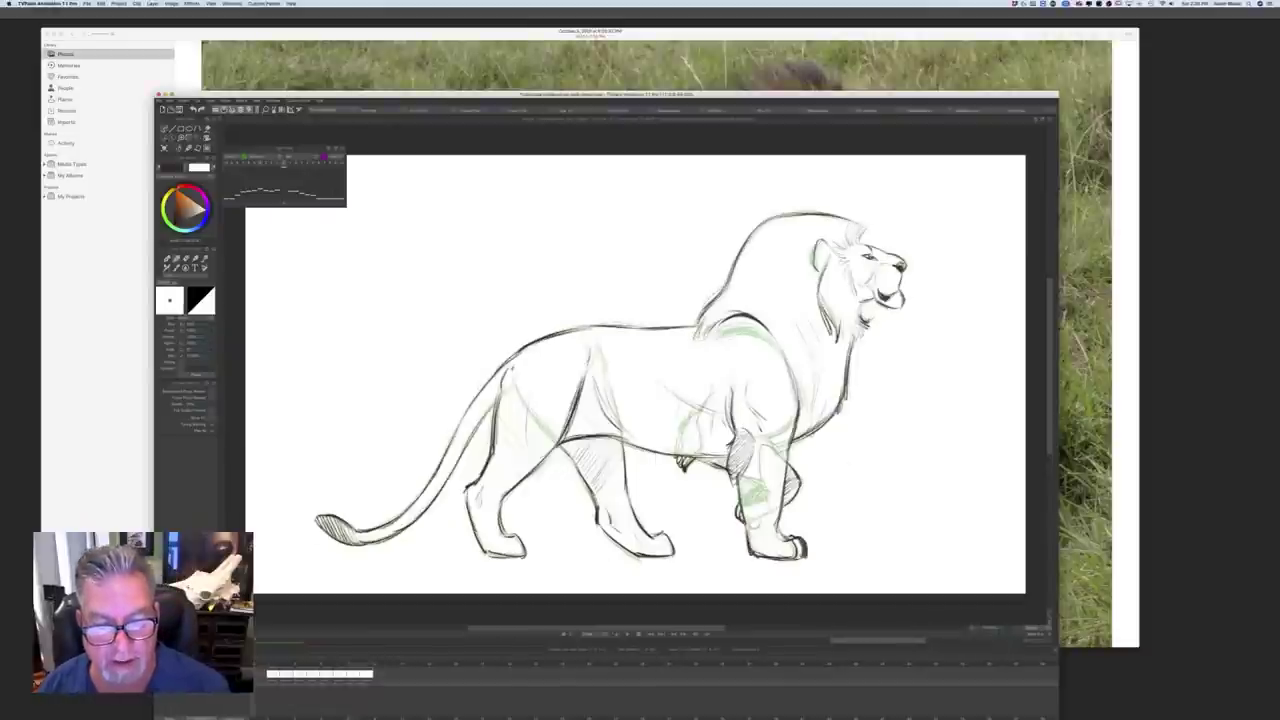
key("Right")
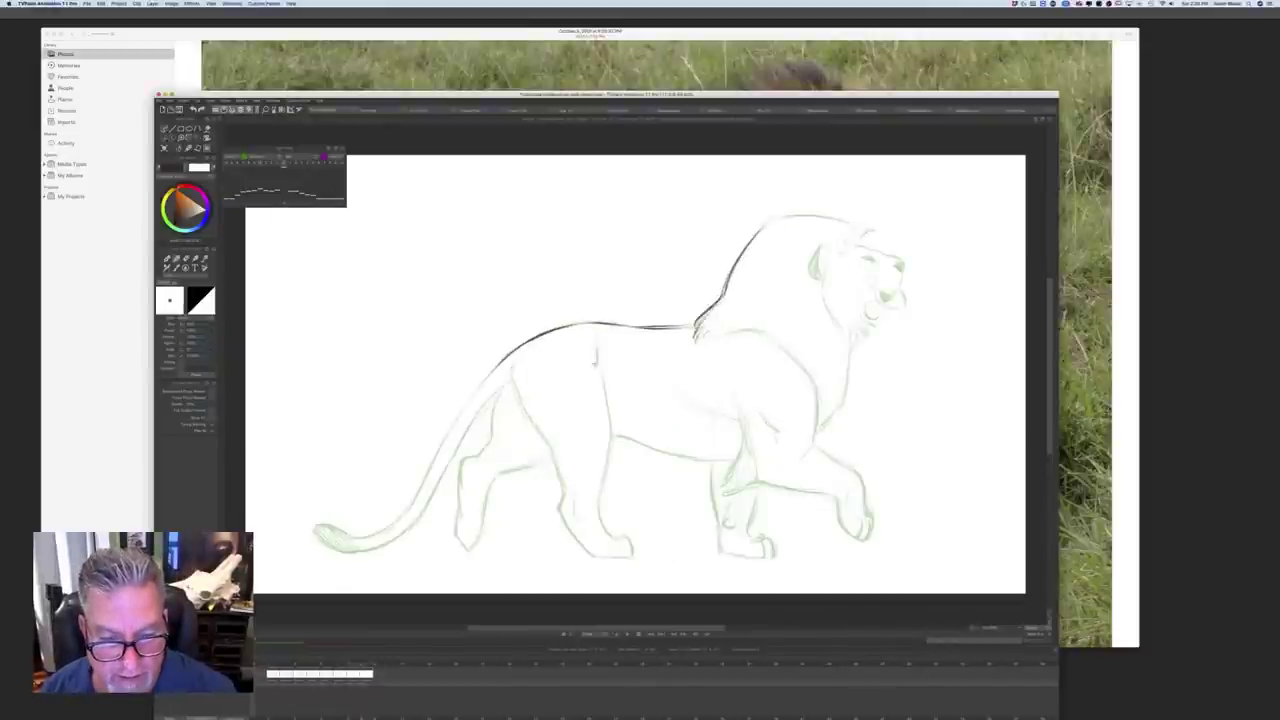
Step: Flip between the new drawing and the previous one to examine where the front edge of the hind thigh should fall
key("Right")
key("Left")
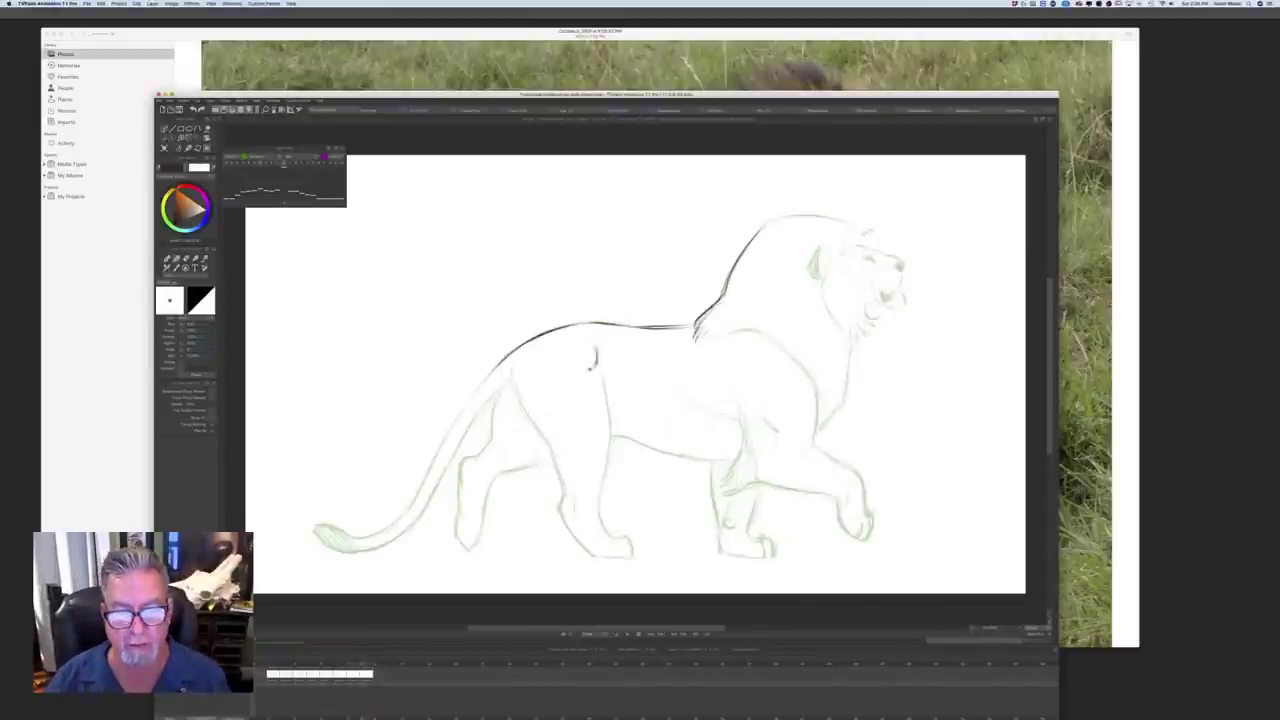
key("Right")
key("Left")
key("Right")
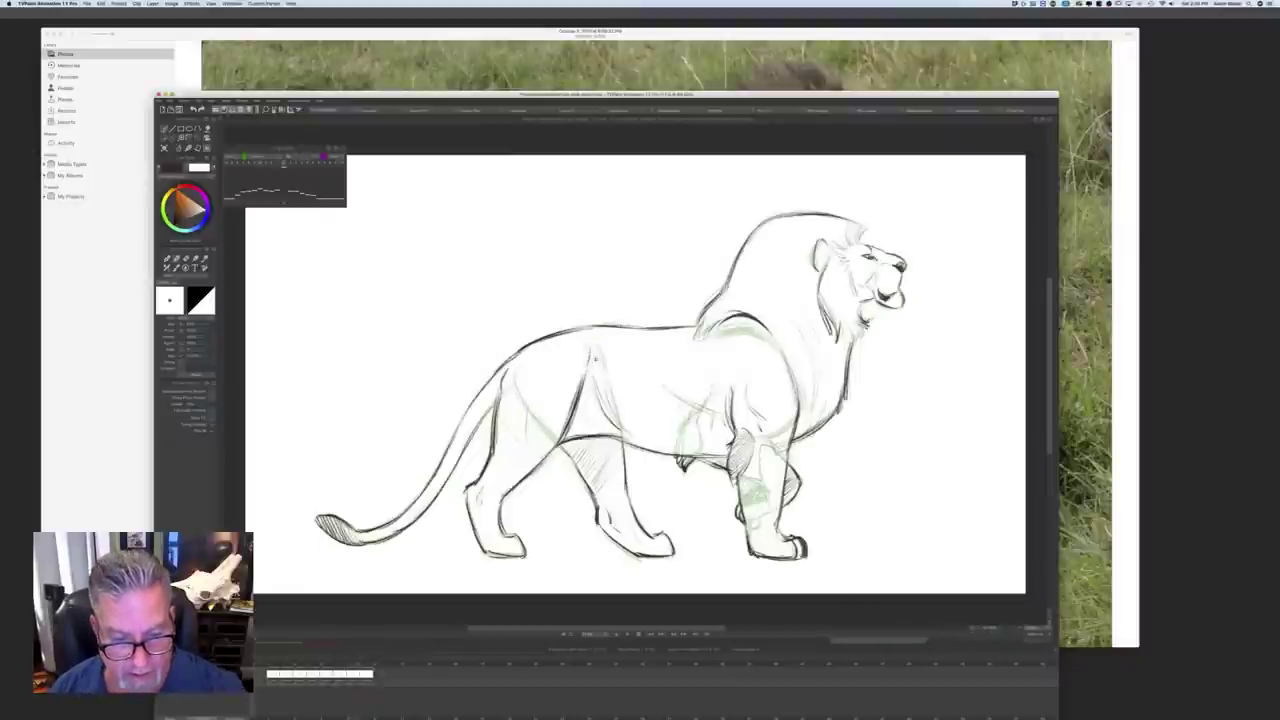
key("Left")
key("Right")
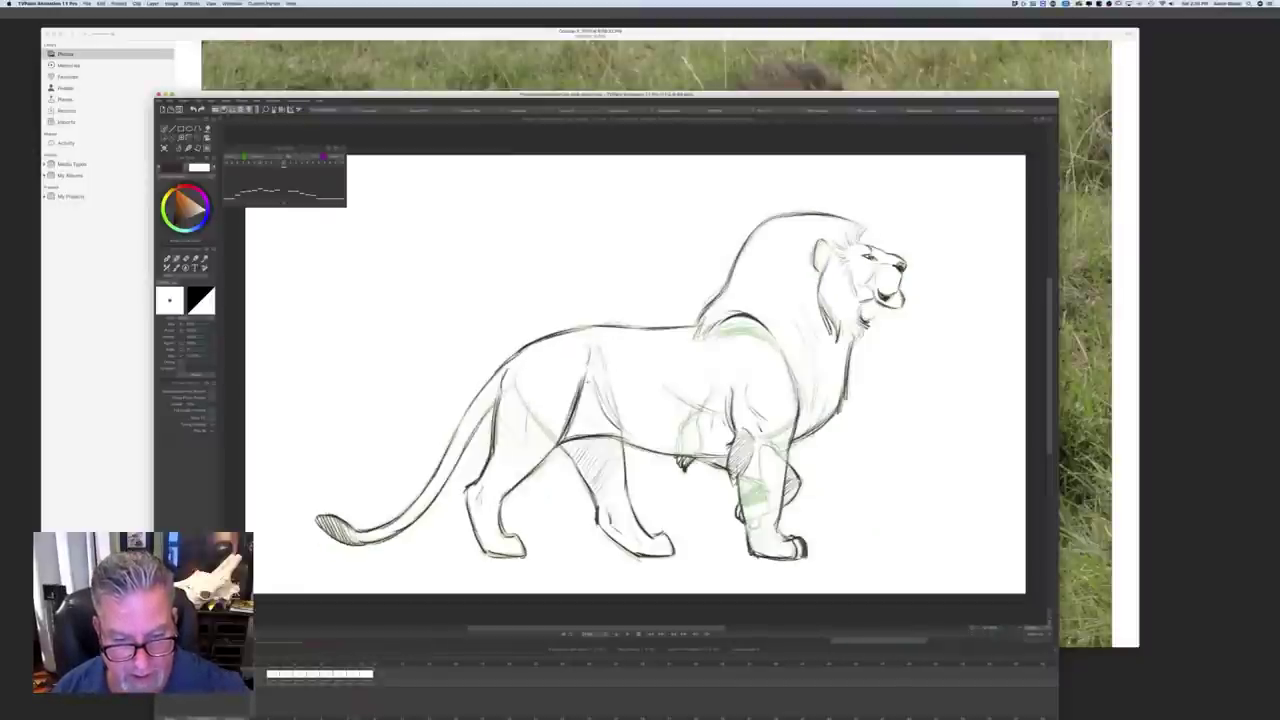
key("Left")
key("Right")
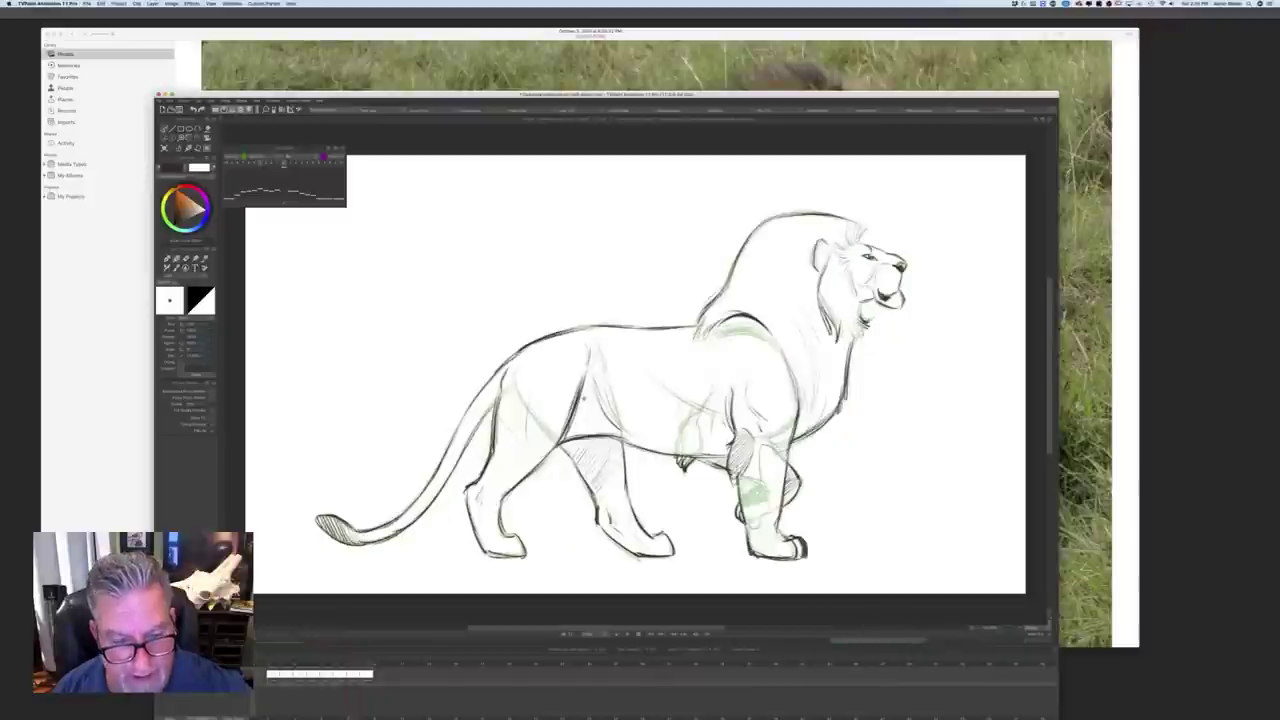
key("Left")
key("Right")
key("Left")
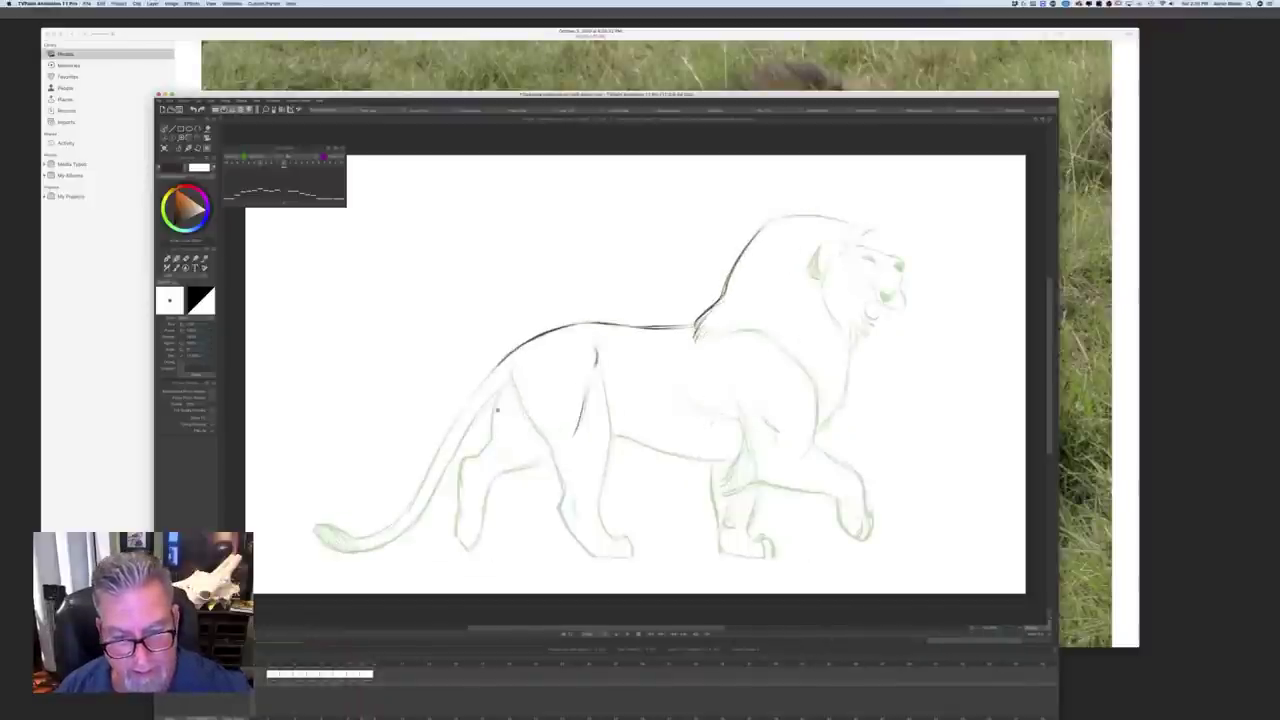
key("Right")
key("Left")
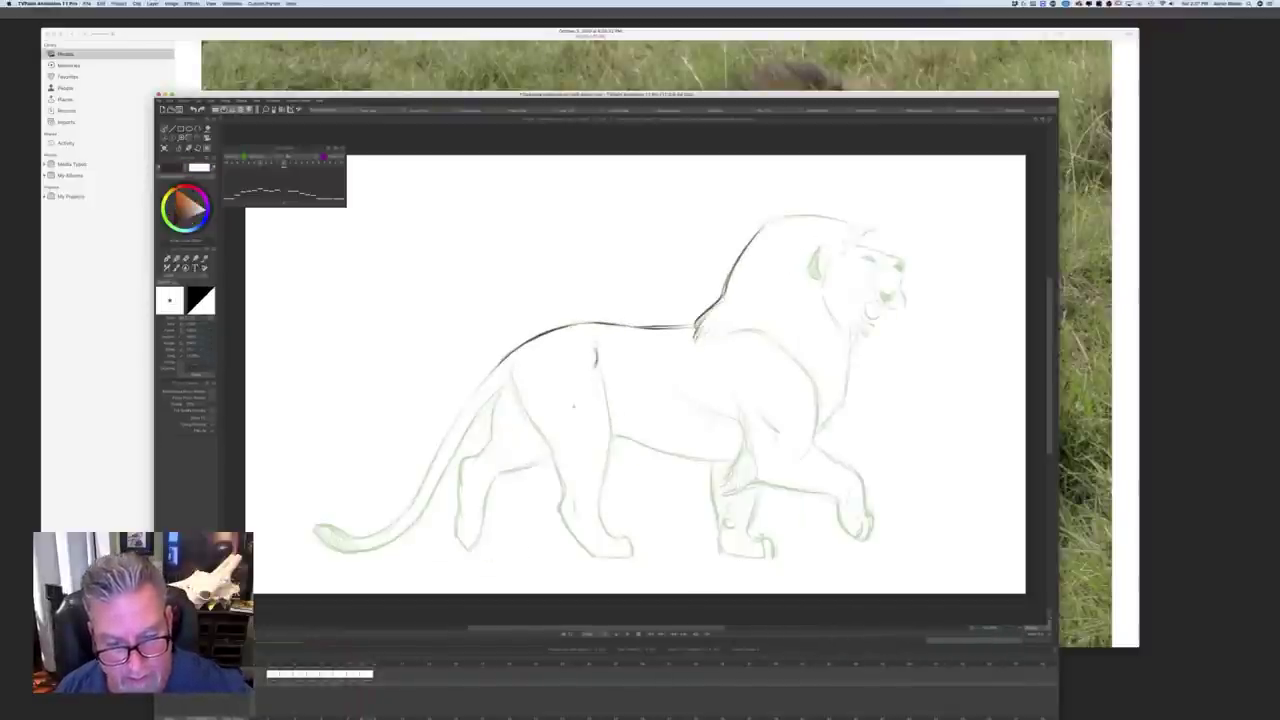
Step: Draw the thigh's front edge and the line running from the knee toward the hock, flipping to check them against the previous drawing
mouse_move(584, 390)
left_mouse_down()
mouse_move(560, 442)
mouse_move(494, 477)
left_mouse_up()
key("Right")
key("Left")
key("Right")
key("Left")
key("Right")
key("Left")
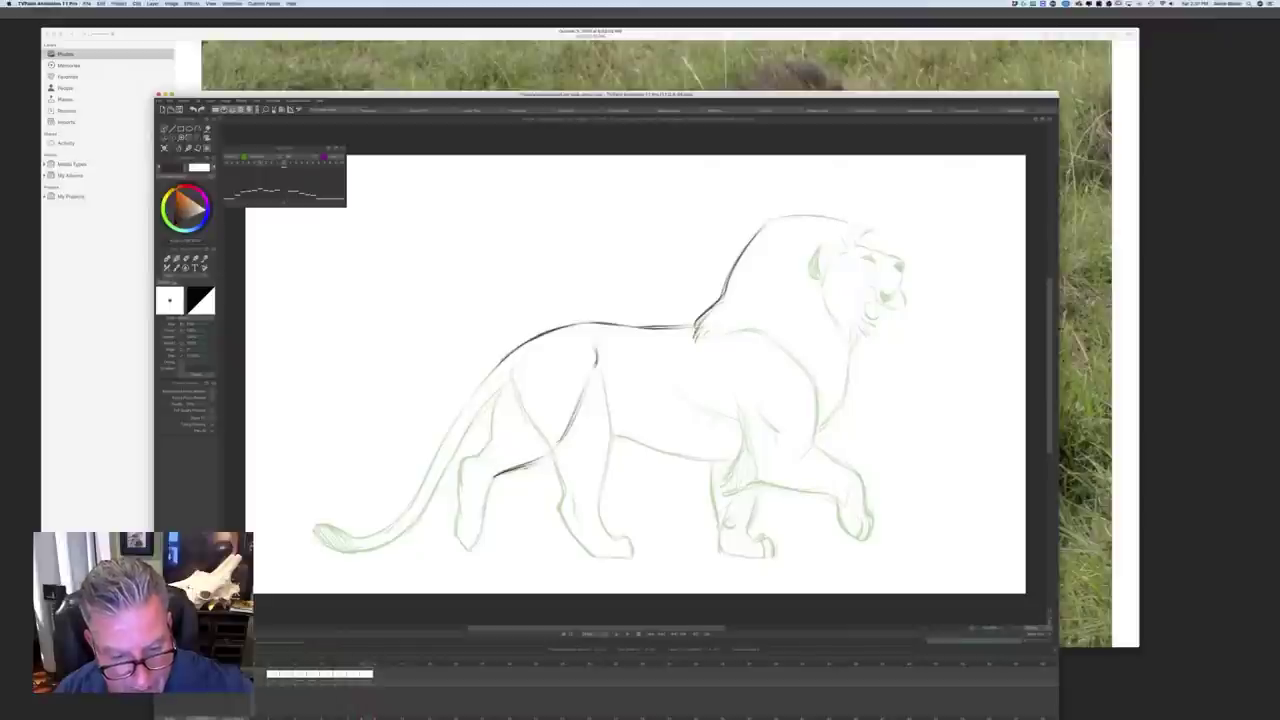
Step: Draw the near hind thigh's back edge down to the hock and heel, flipping to compare with the neighbouring drawing
key("Right")
key("Left")
key("Right")
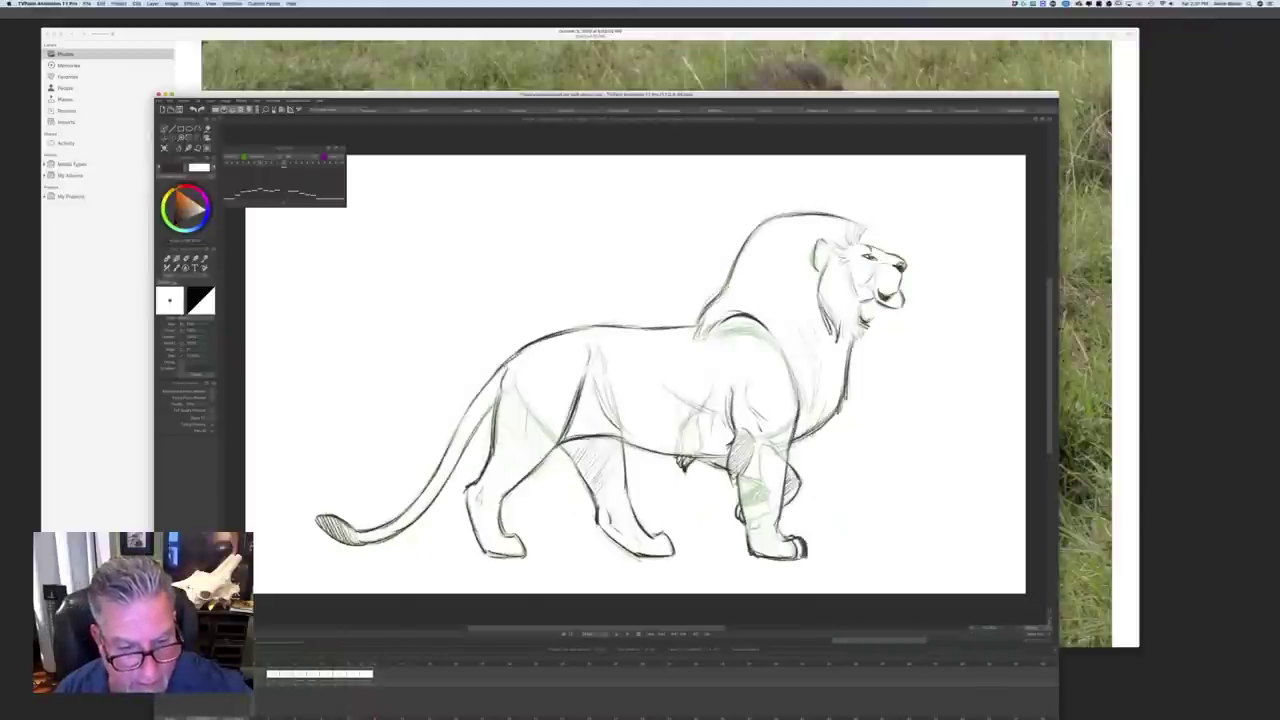
key("Left")
key("Right")
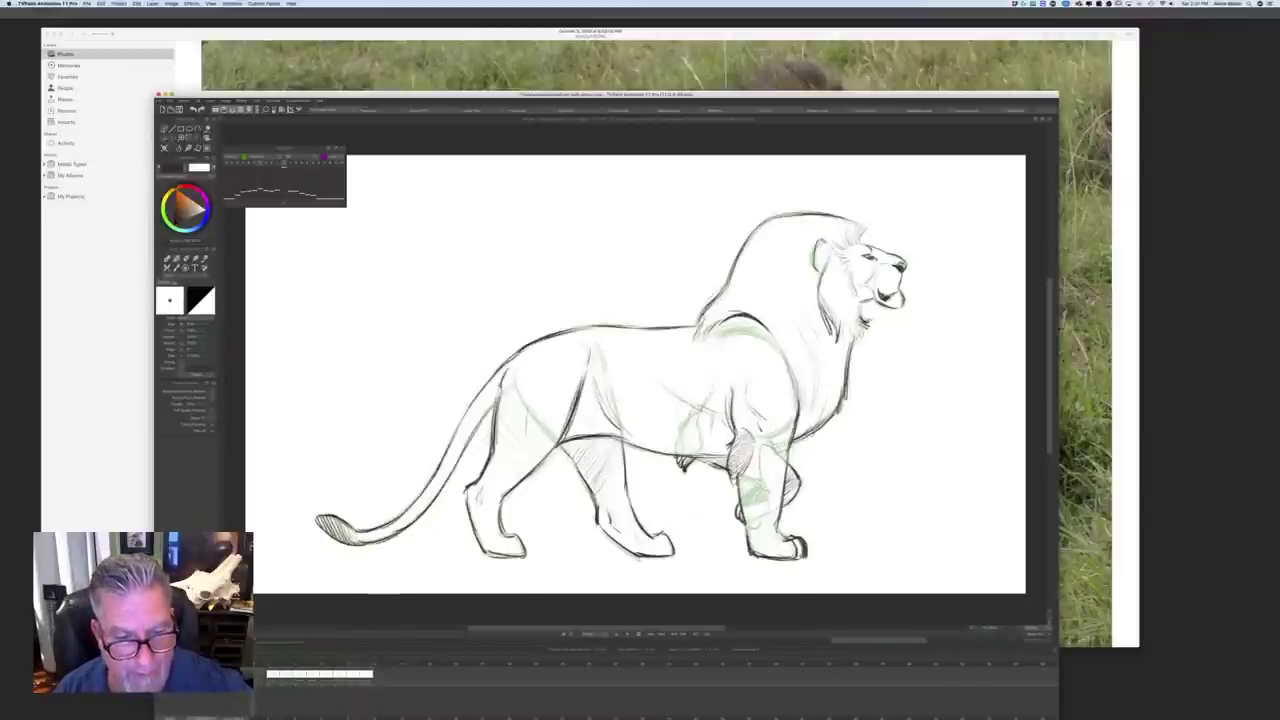
key("Left")
left_click_drag(499, 391, 491, 440)
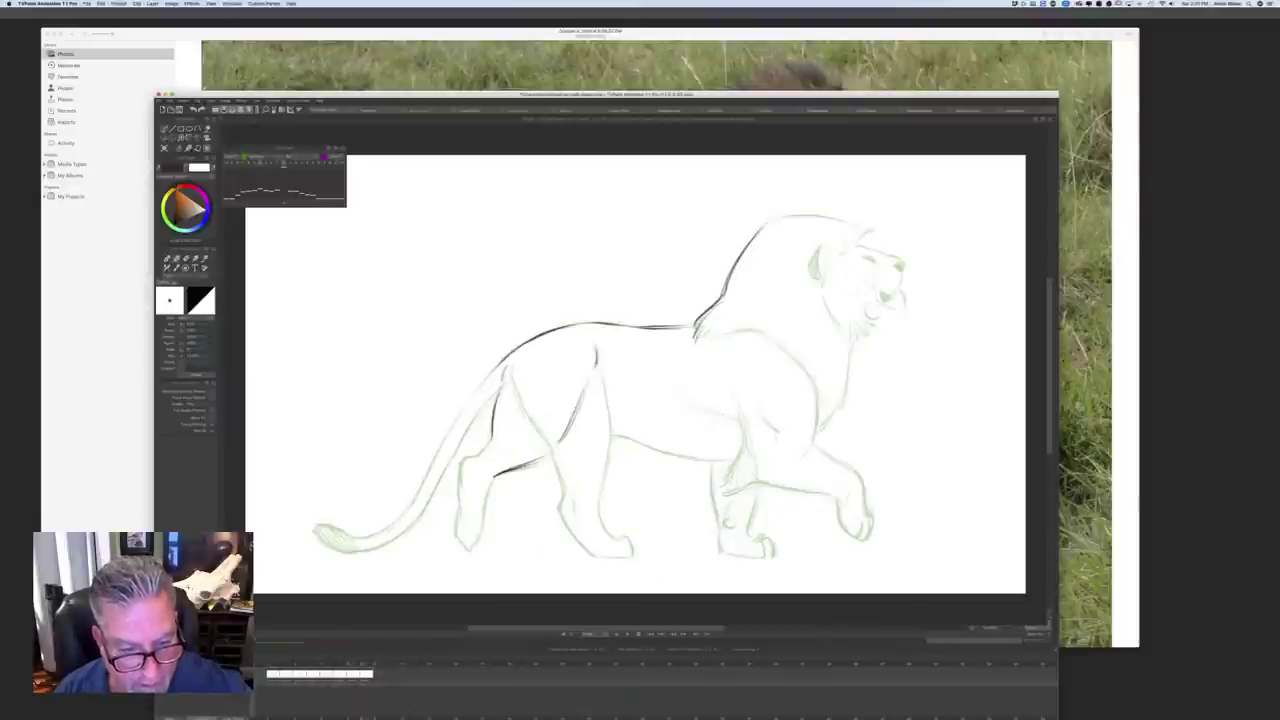
key("Right")
key("Left")
key("Right")
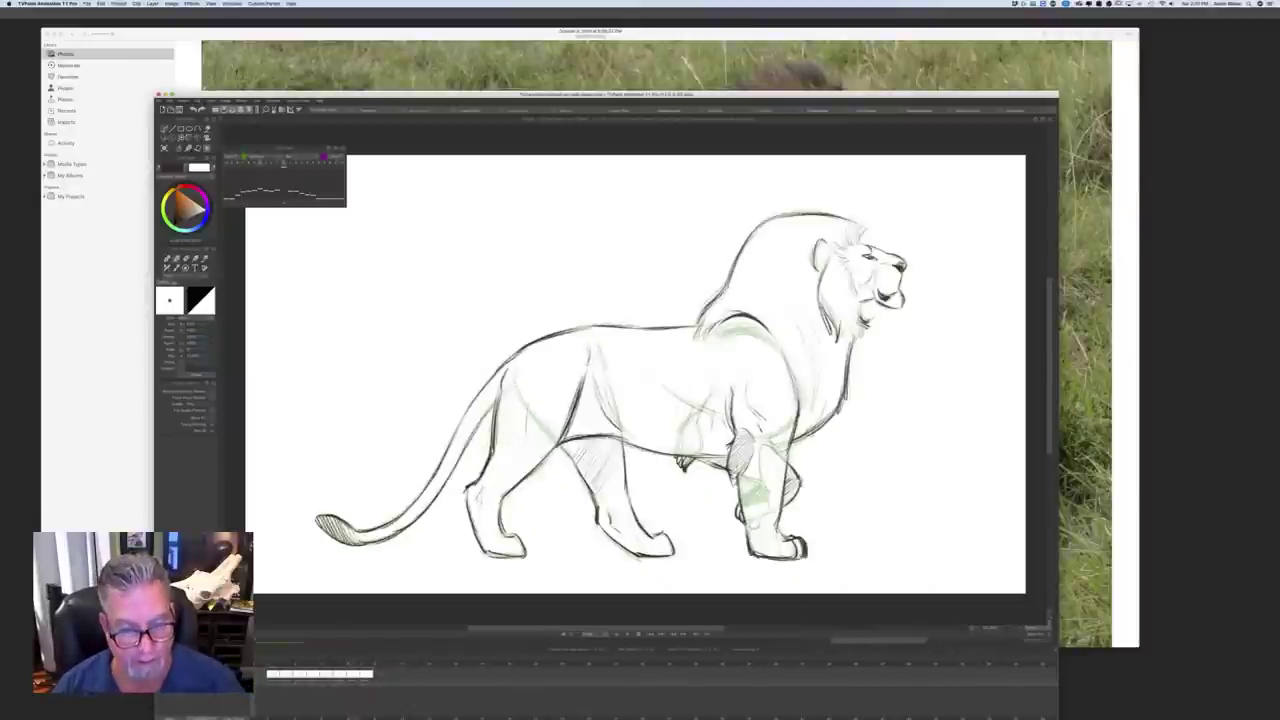
key("Left")
mouse_move(491, 441)
left_mouse_down()
mouse_move(460, 465)
mouse_move(457, 487)
left_mouse_up()
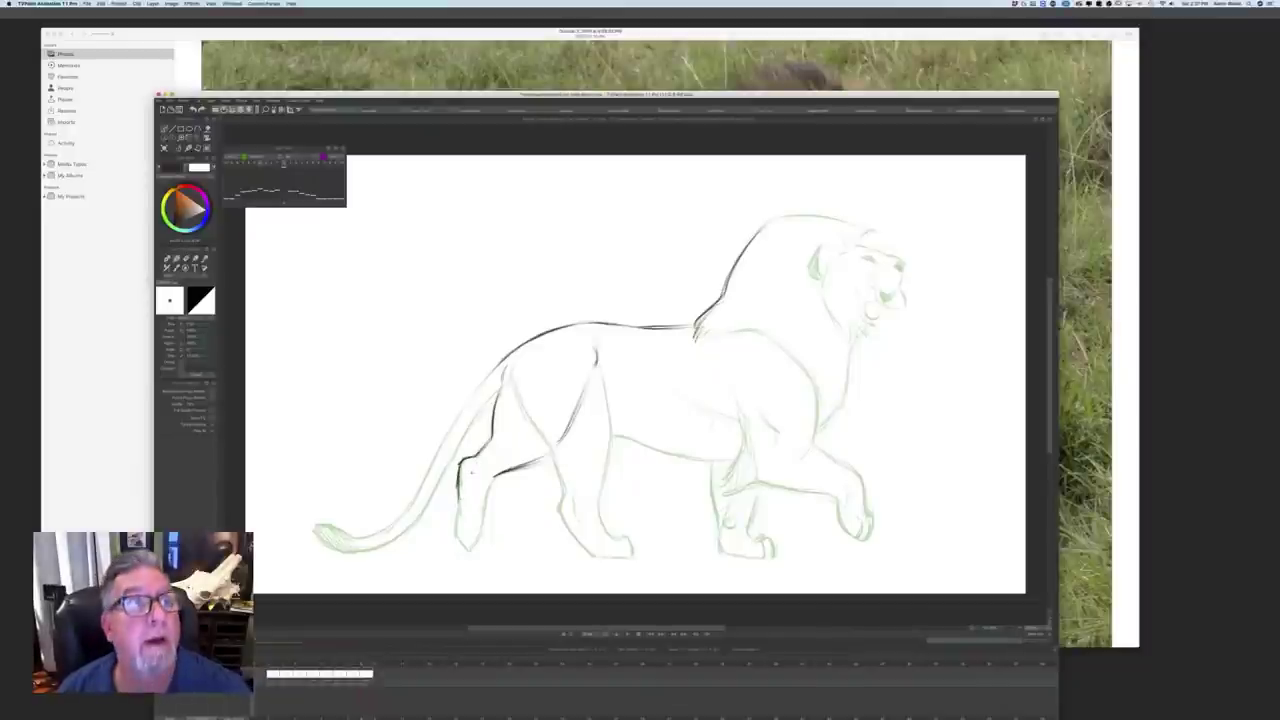
Step: Draw the lifted near hind leg's lower section and hanging paw, adding a small detail mark at the hock
key("Right")
key("Left")
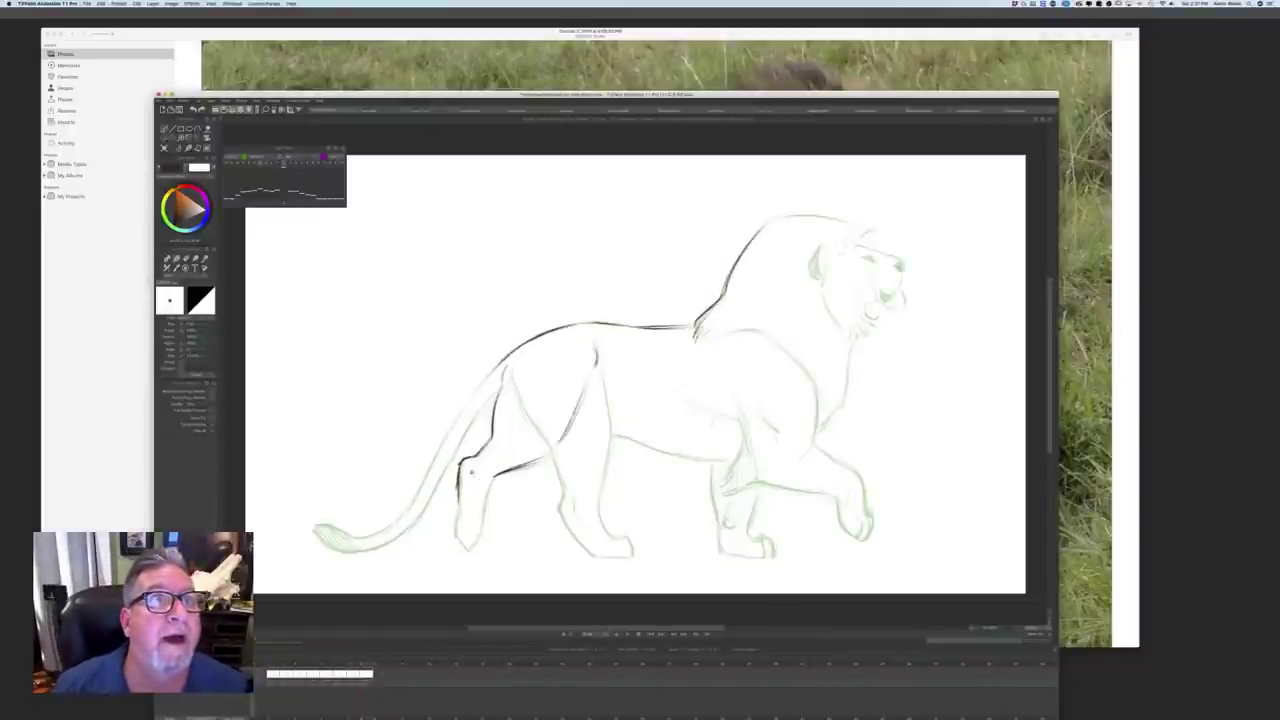
key("Right")
key("Left")
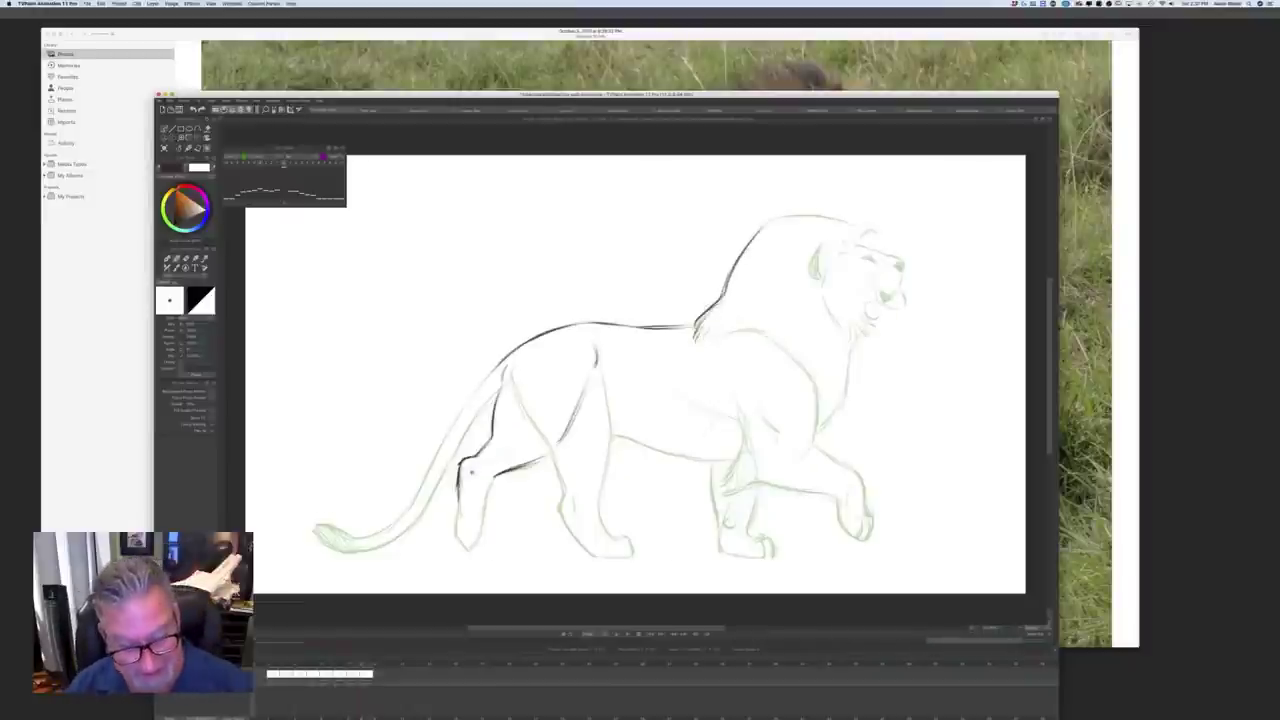
key("Right")
key("Left")
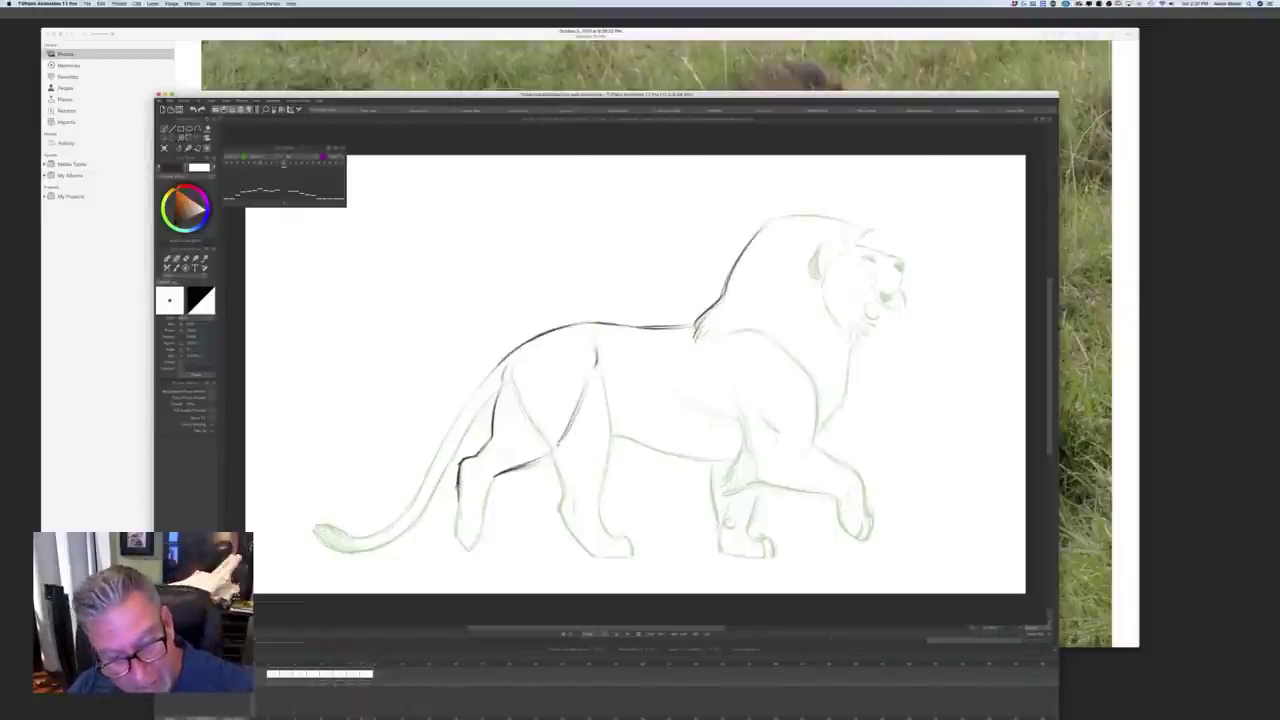
key("Right")
key("Left")
left_click_drag(494, 477, 466, 548)
mouse_move(458, 500)
left_mouse_down()
mouse_move(456, 534)
mouse_move(466, 547)
mouse_move(481, 534)
left_mouse_up()
key("Right")
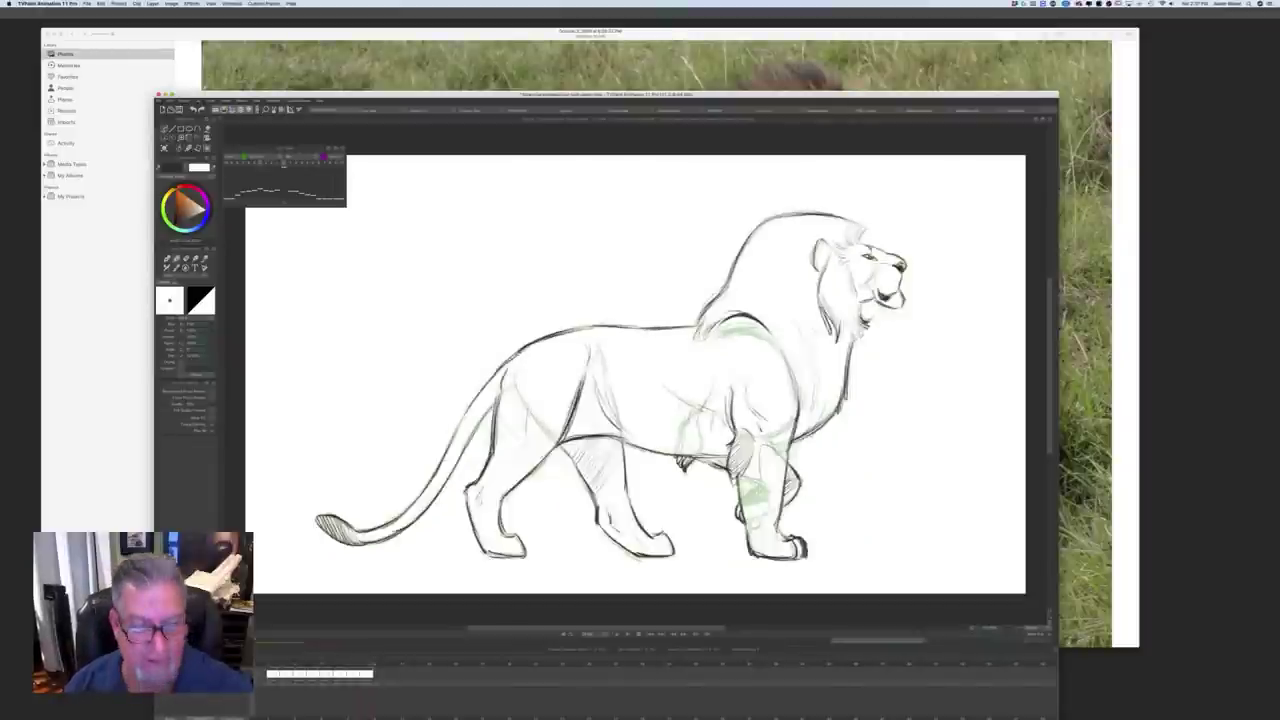
key("Left")
left_click_drag(478, 465, 470, 477)
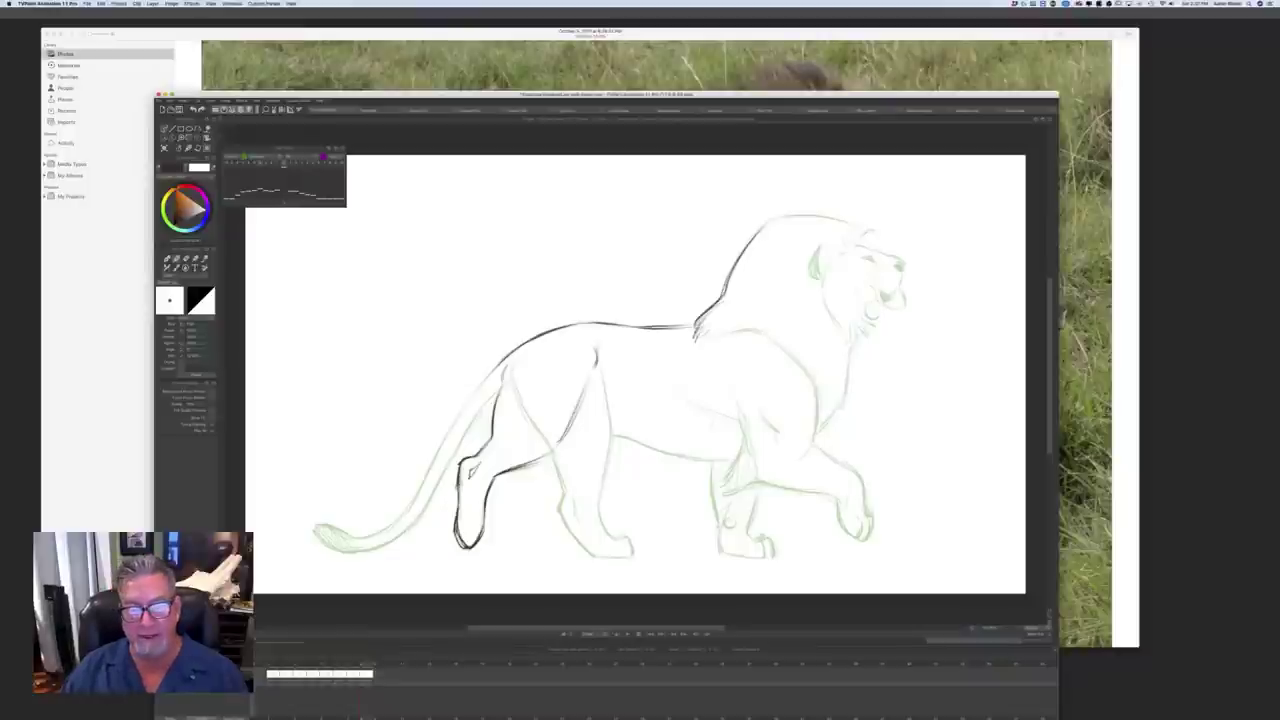
Step: Darken the near thigh's front edge and draw the belly line from the elbow back to the knee, flipping to check
left_click_drag(586, 385, 559, 445)
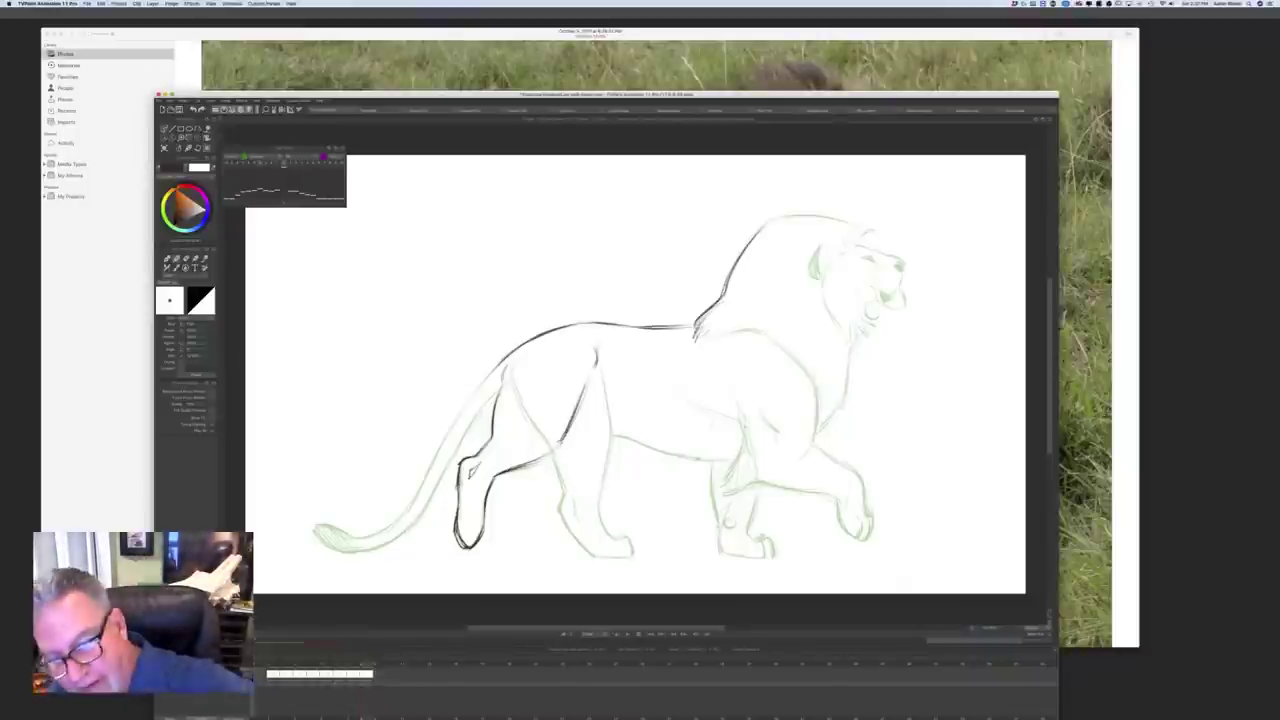
left_click_drag(648, 448, 704, 460)
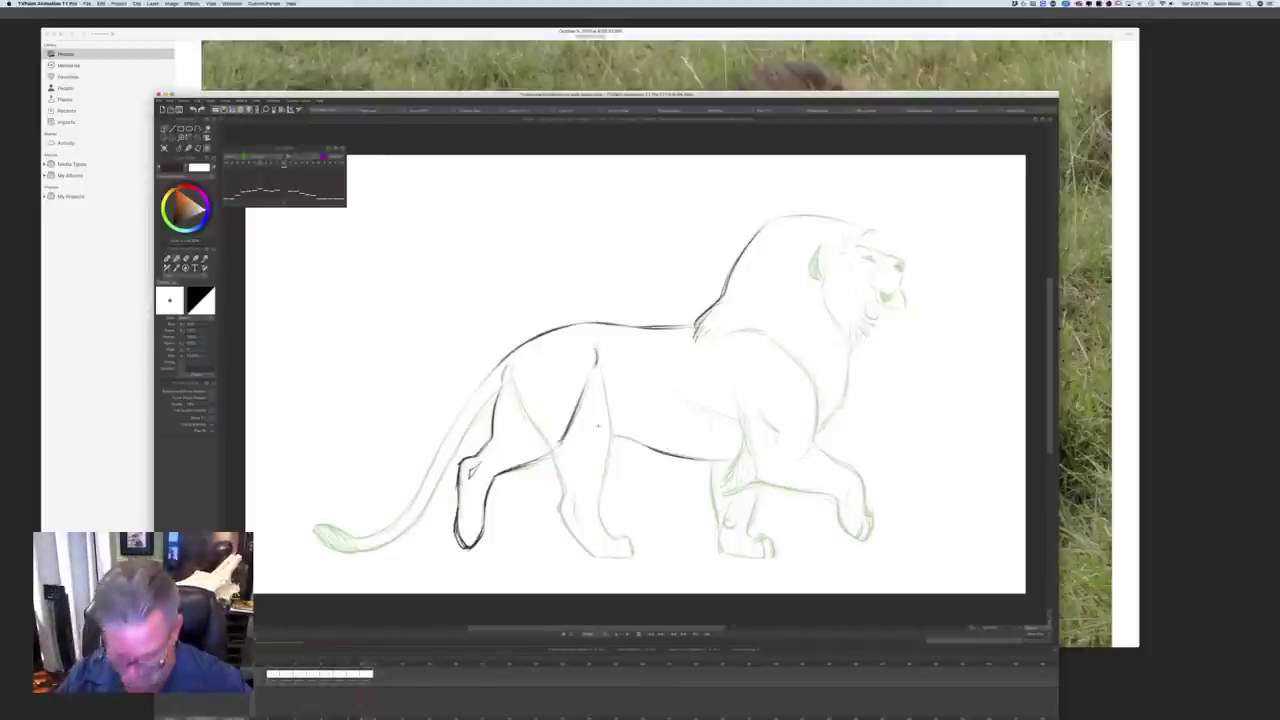
key("Left")
key("Right")
key("Left")
key("Right")
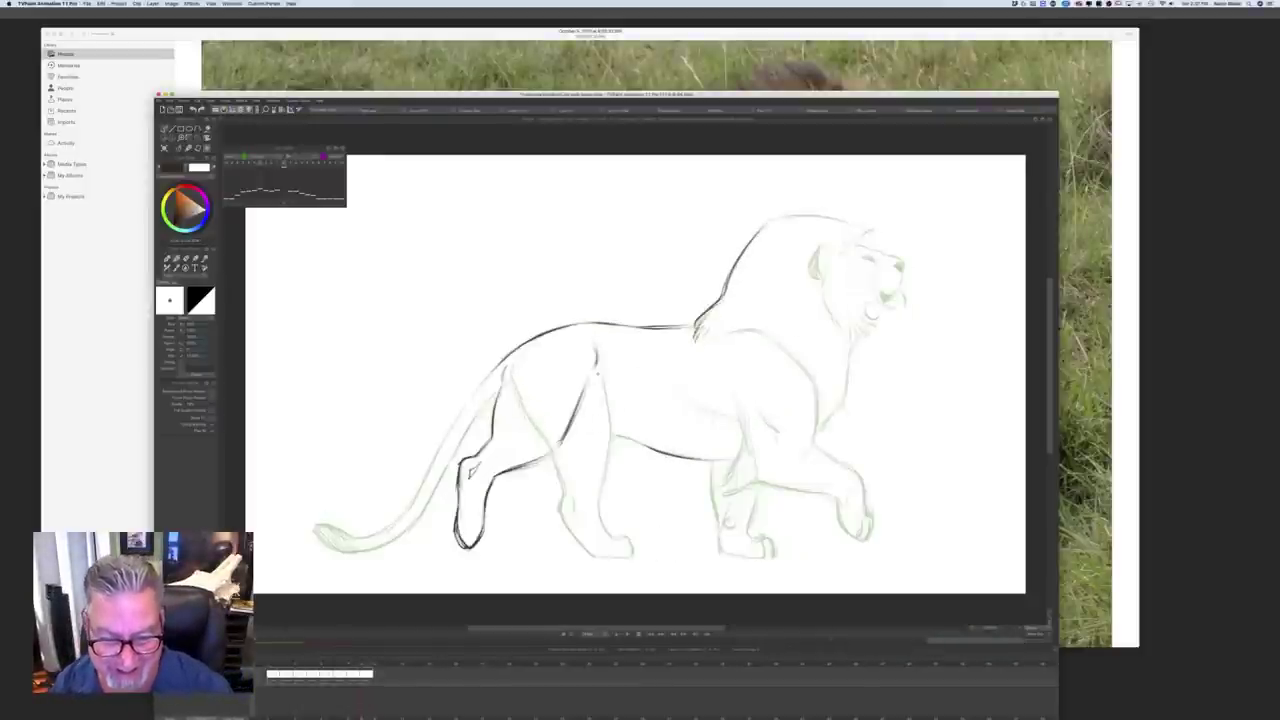
key("Right")
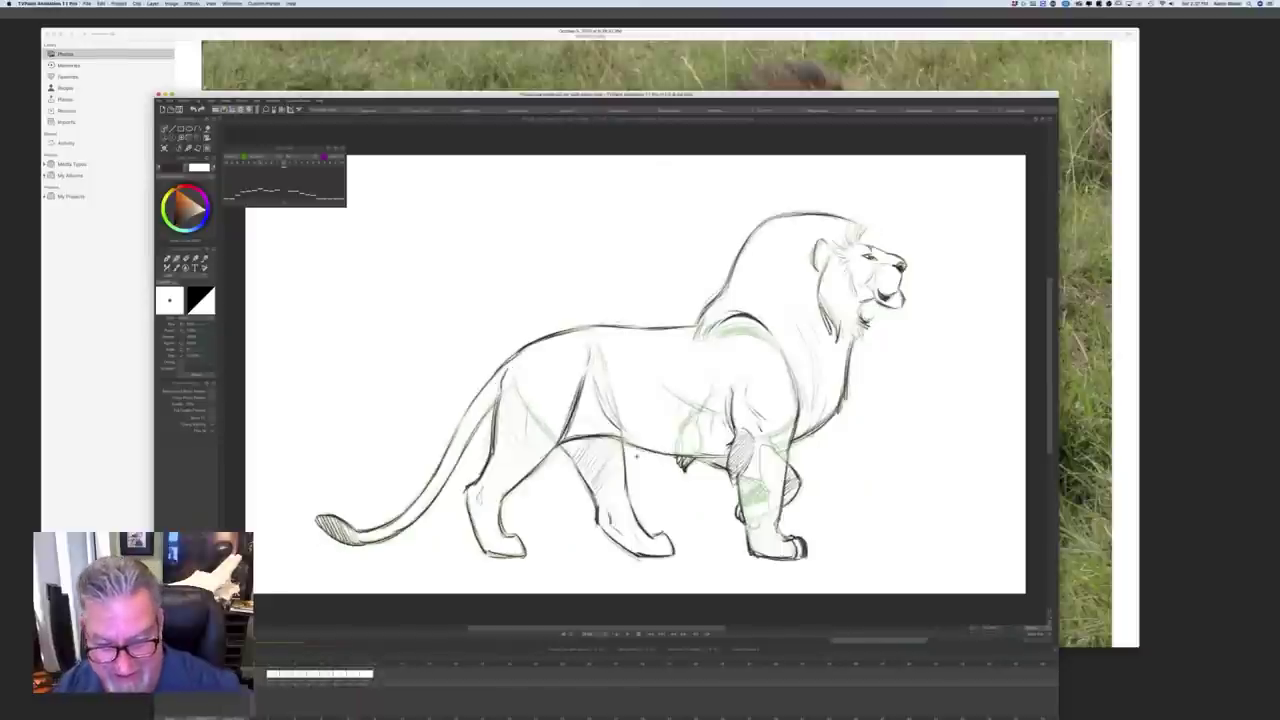
key("Right")
left_click_drag(564, 447, 606, 437)
mouse_move(562, 449)
left_mouse_down()
mouse_move(606, 436)
mouse_move(582, 440)
mouse_move(652, 446)
mouse_move(622, 436)
left_mouse_up()
key("Left")
key("Right")
key("Left")
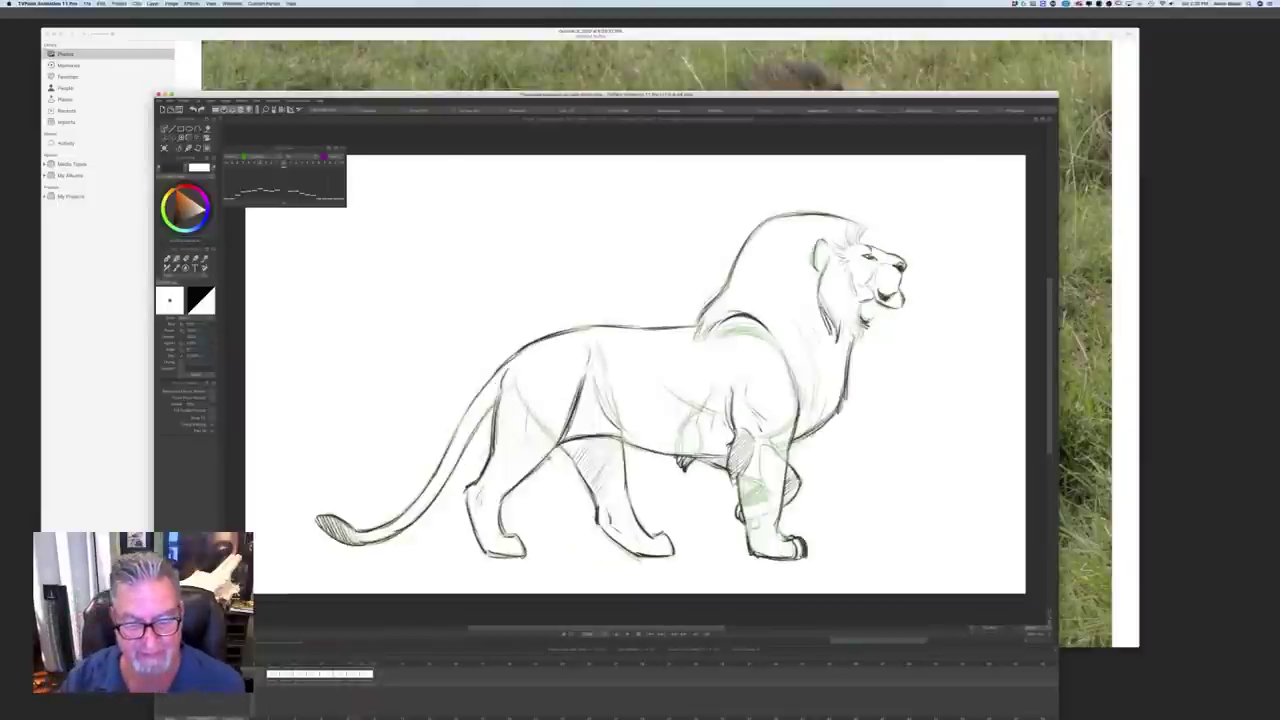
Step: Draw the flank fold and outline the far hind leg with its planted paw and ankle mark, flipping to check
key("Right")
mouse_move(580, 399)
left_mouse_down()
mouse_move(554, 447)
mouse_move(603, 488)
left_mouse_up()
key("Right")
key("Left")
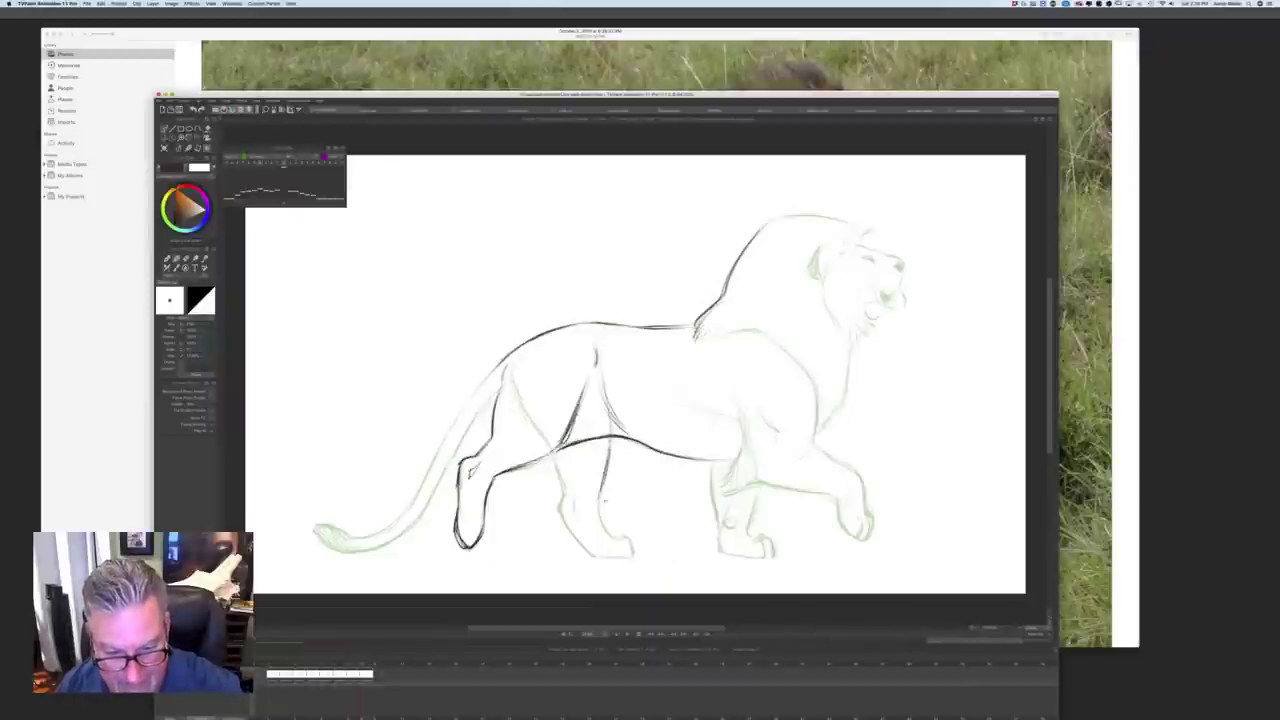
key("Left")
key("Right")
mouse_move(554, 454)
left_mouse_down()
mouse_move(577, 543)
mouse_move(599, 527)
mouse_move(633, 558)
left_mouse_up()
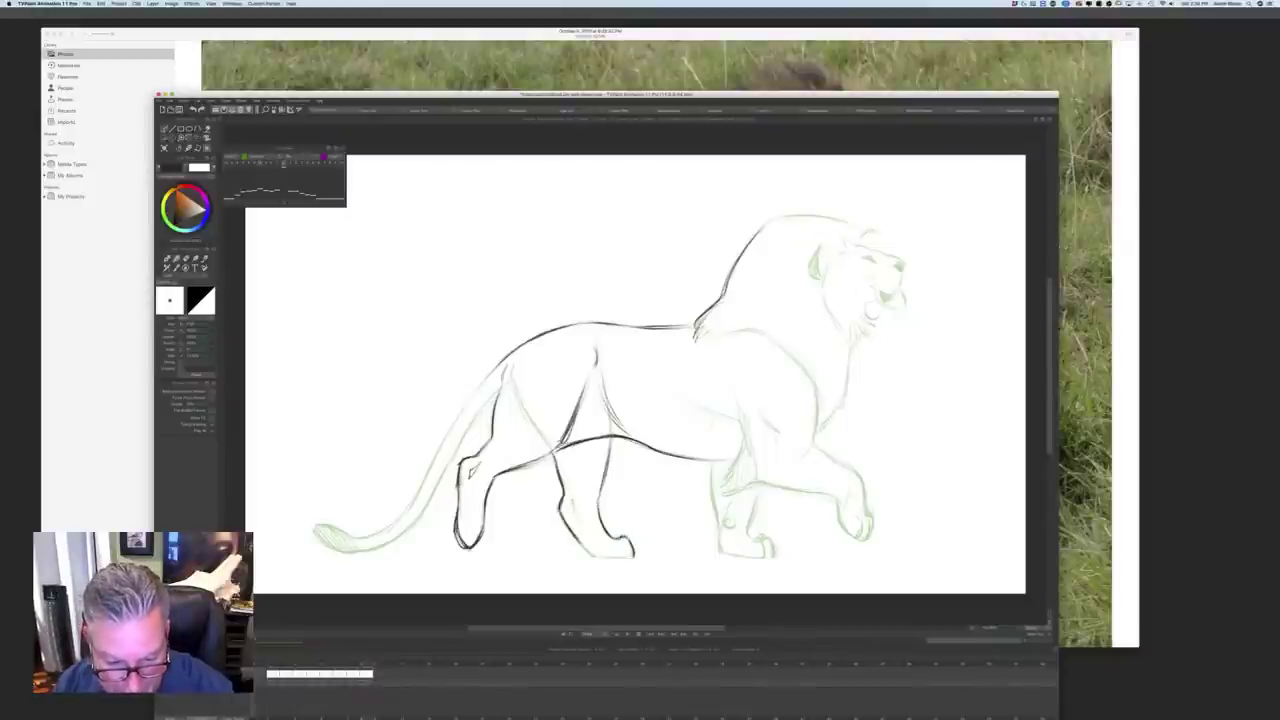
mouse_move(570, 500)
left_mouse_down()
mouse_move(594, 554)
mouse_move(628, 556)
left_mouse_up()
key("Left")
key("Right")
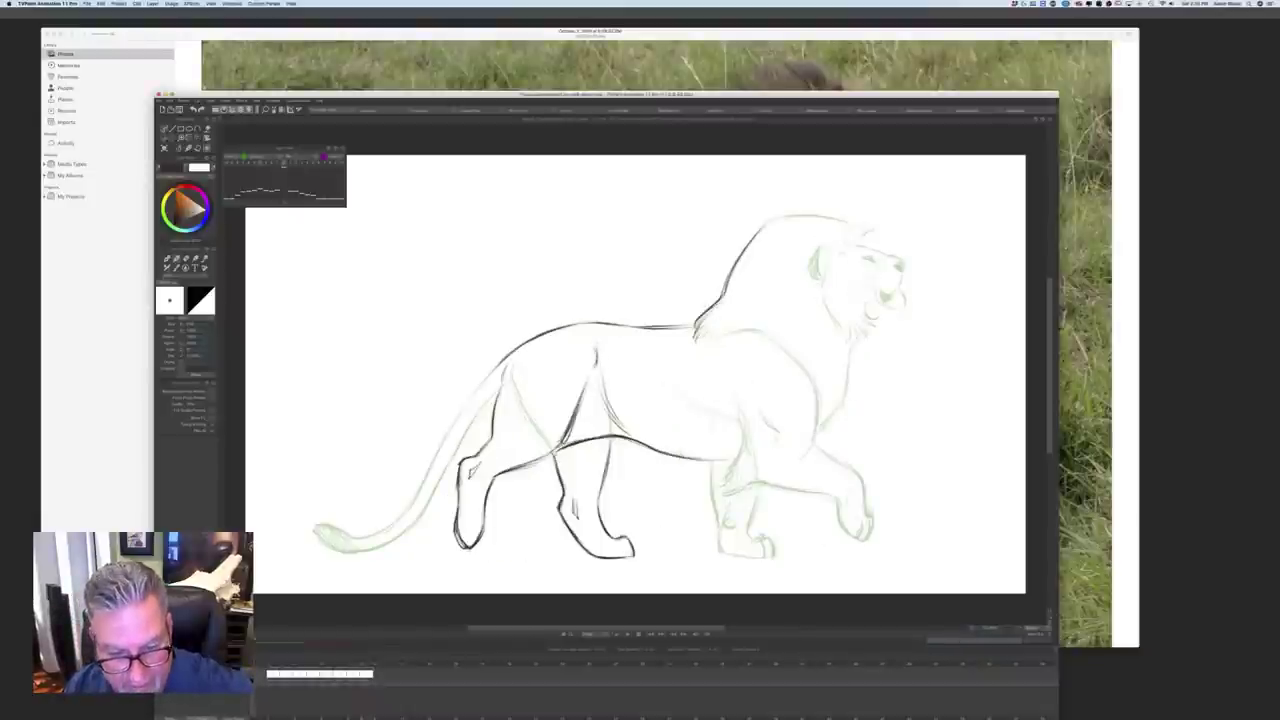
Step: Shade the far hind leg's upper section with light hatching to set it behind the near leg
left_click_drag(571, 450, 579, 463)
left_click_drag(581, 453, 590, 484)
key("Left")
key("Right")
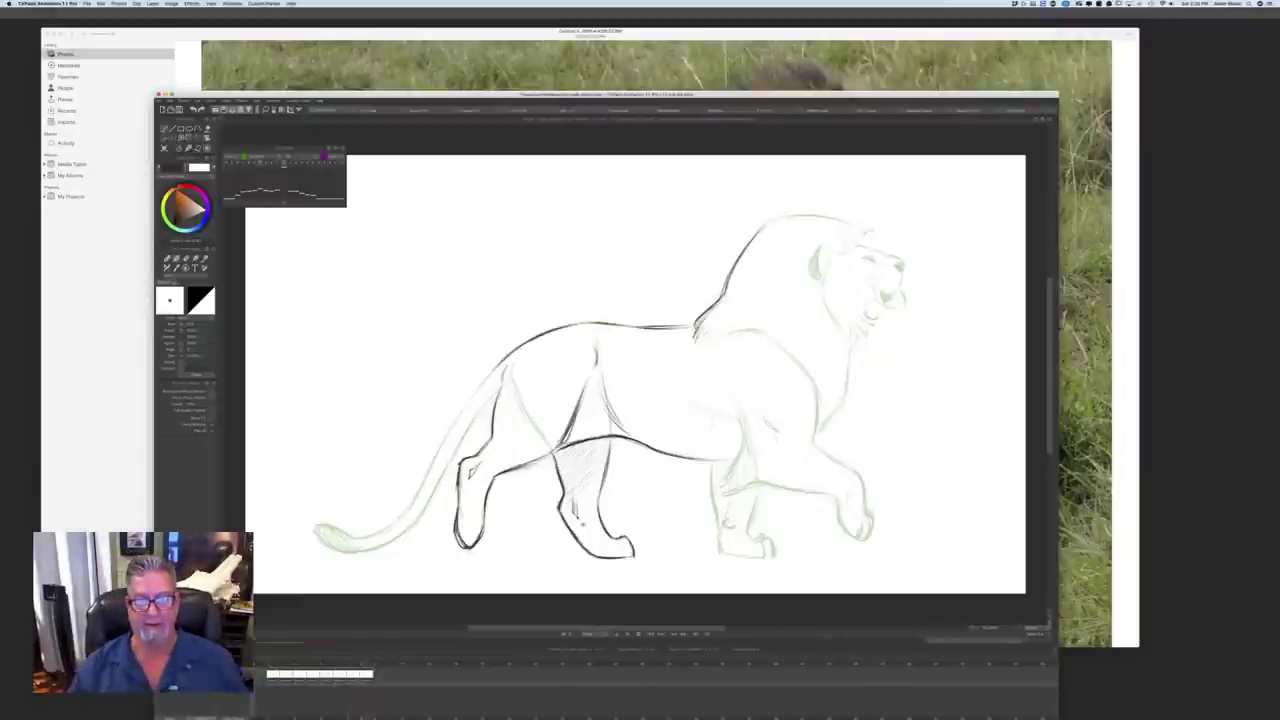
Step: Flip between the new drawing and the previous one to examine how the hind legs move
key("Left")
key("Right")
key("Left")
key("Right")
key("Left")
key("Right")
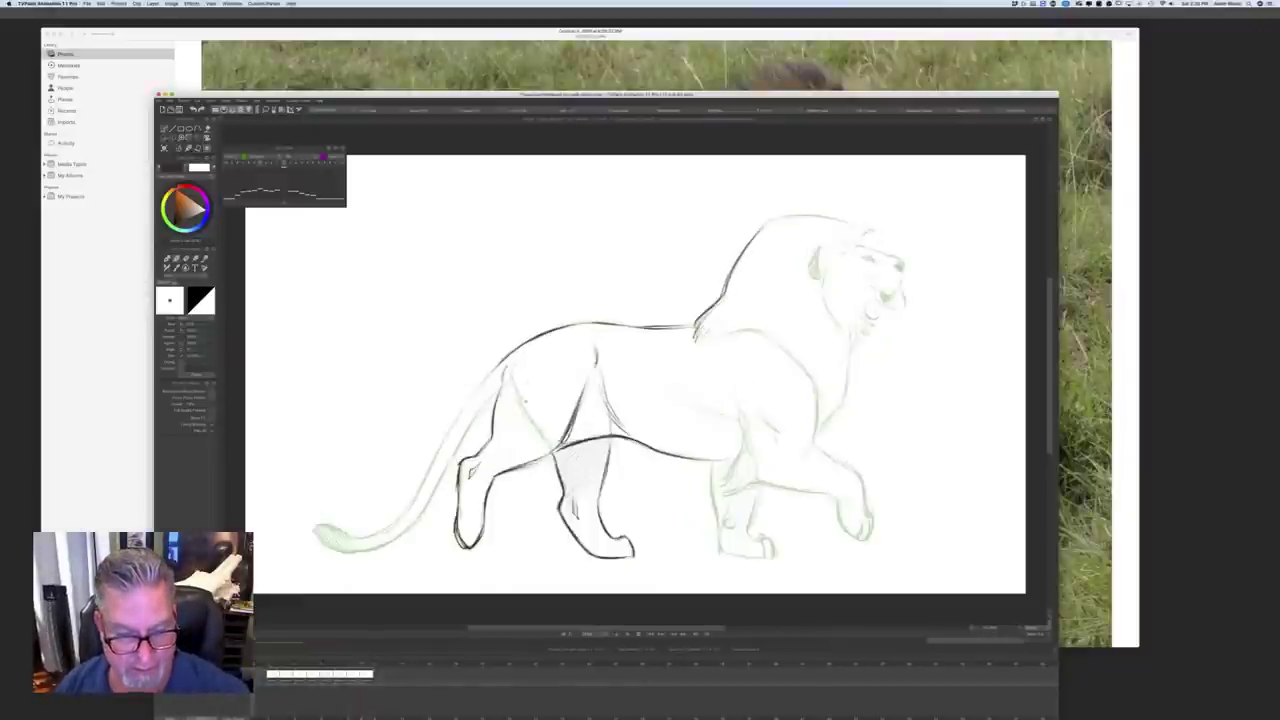
key("Left")
key("Right")
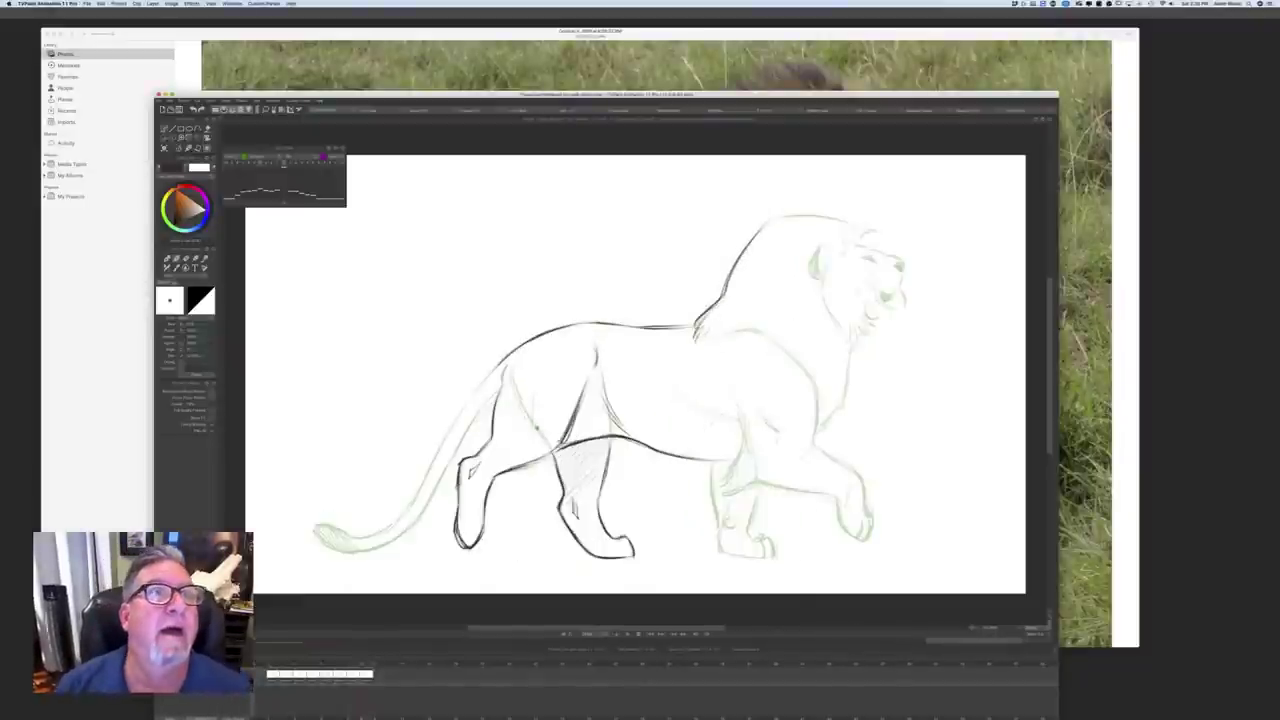
key("Left")
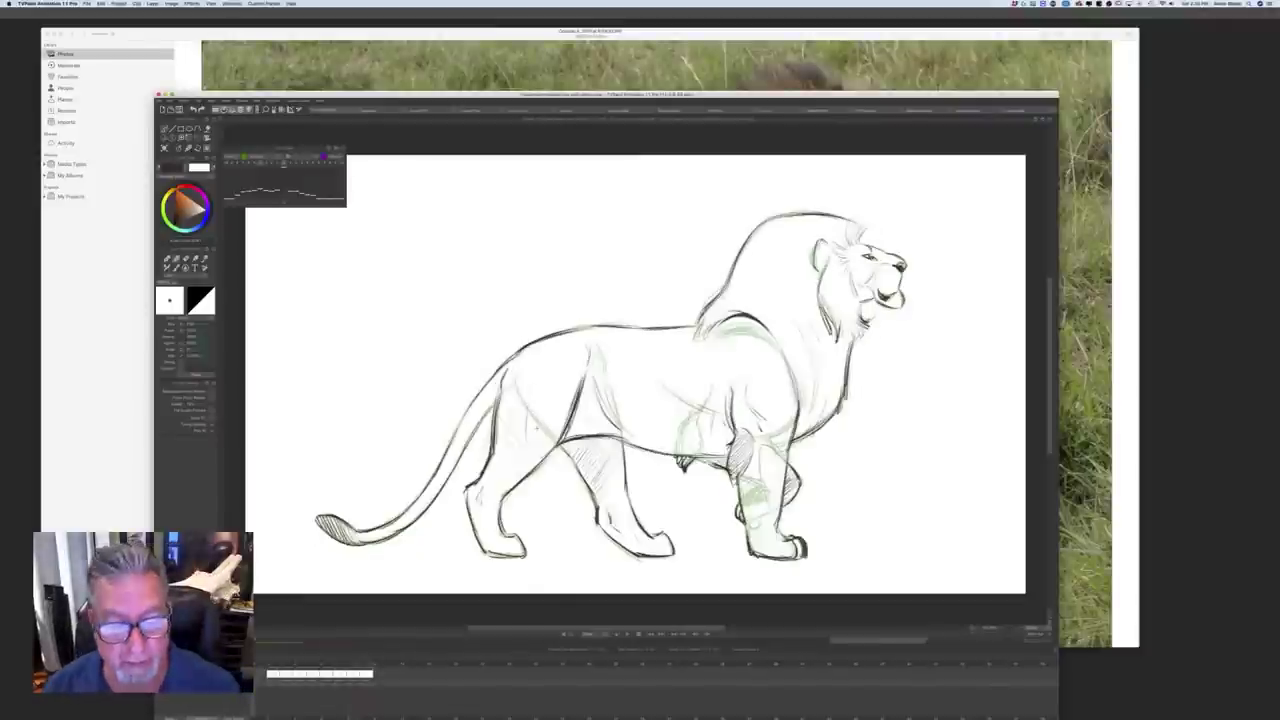
Step: Draw the top of the shoulder and the planted foreleg's front edge, with a hatched patch at the elbow
key("Left")
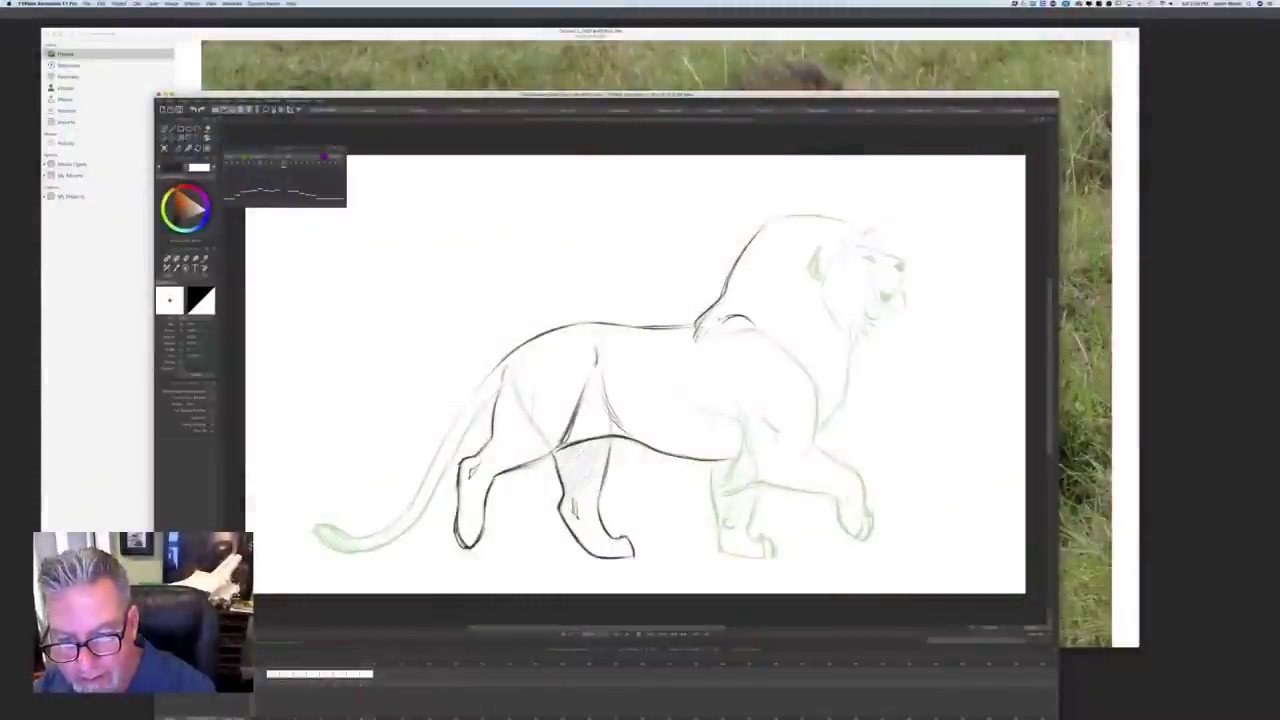
key("Left")
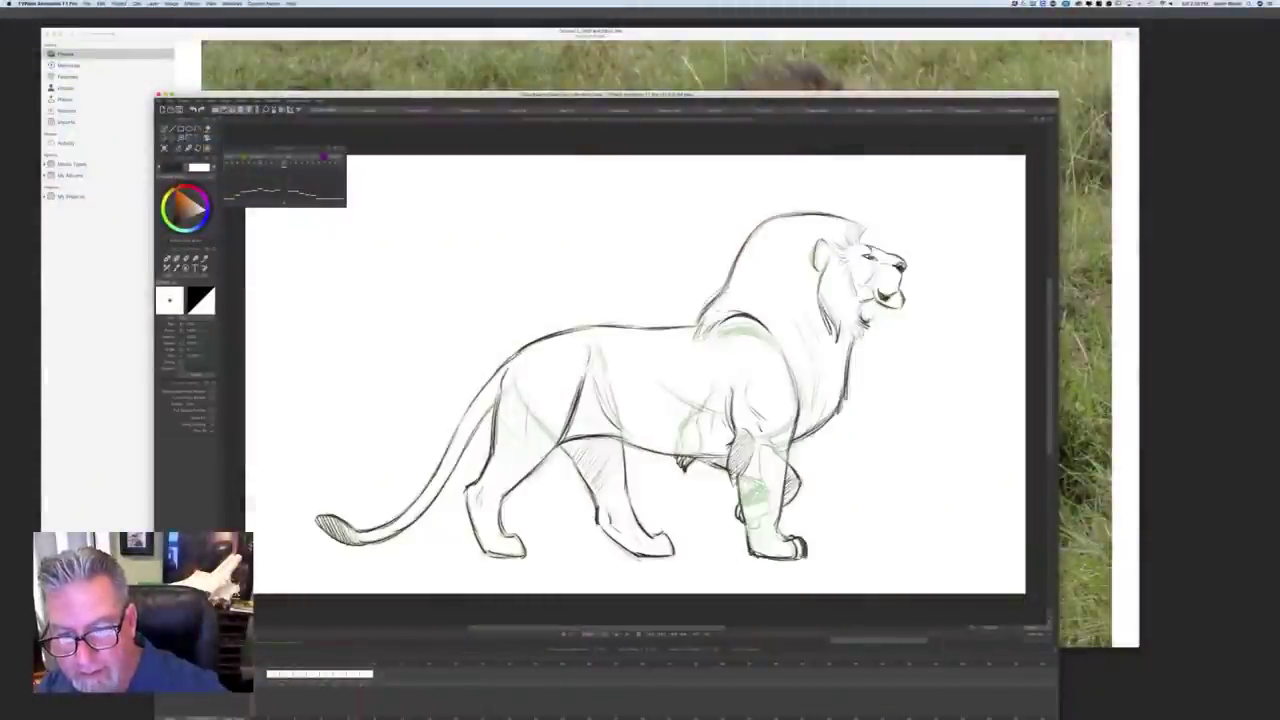
key("Right")
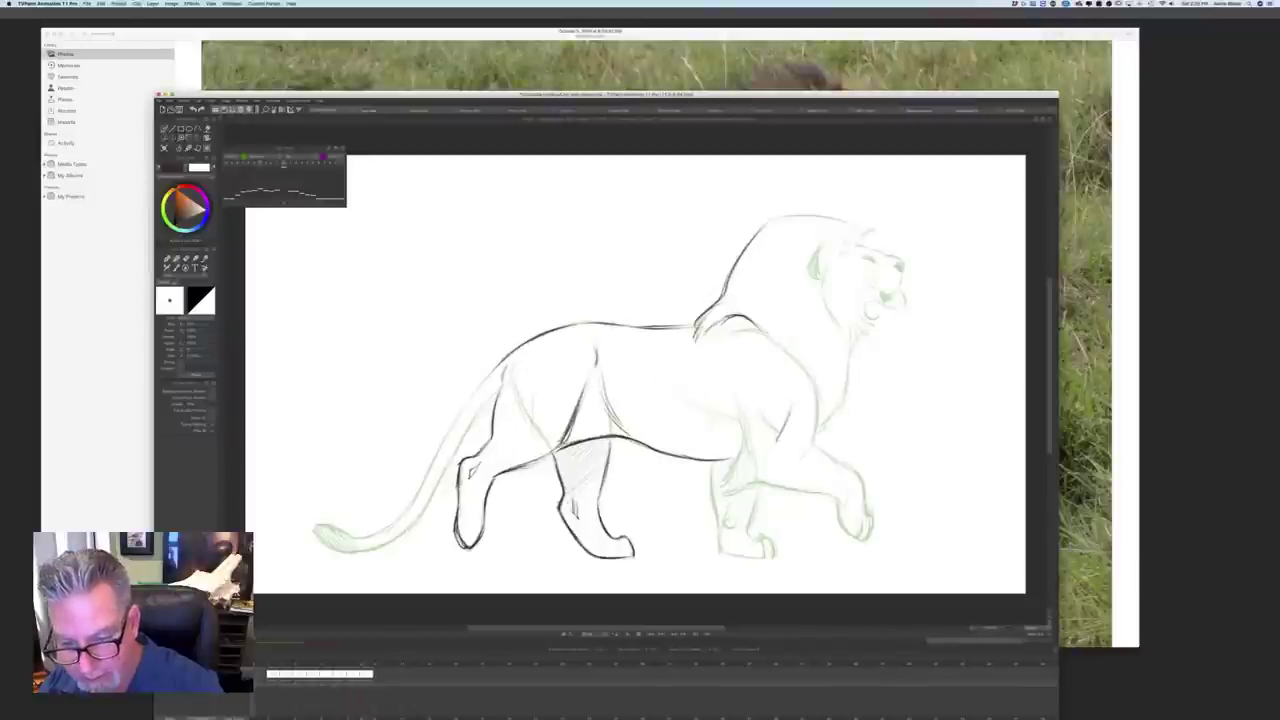
left_click_drag(790, 410, 775, 447)
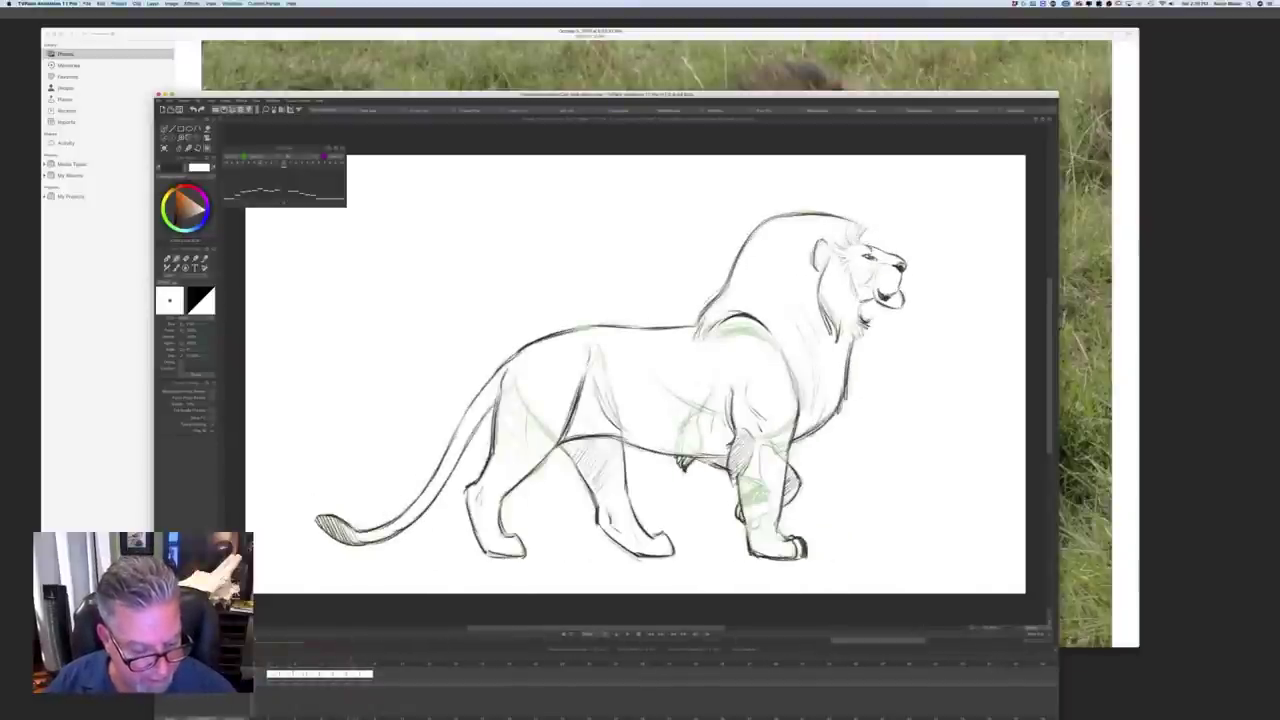
Step: Draw the planted foreleg's back edge and its paw with toes, flipping to compare with the previous drawing
left_click(359, 660)
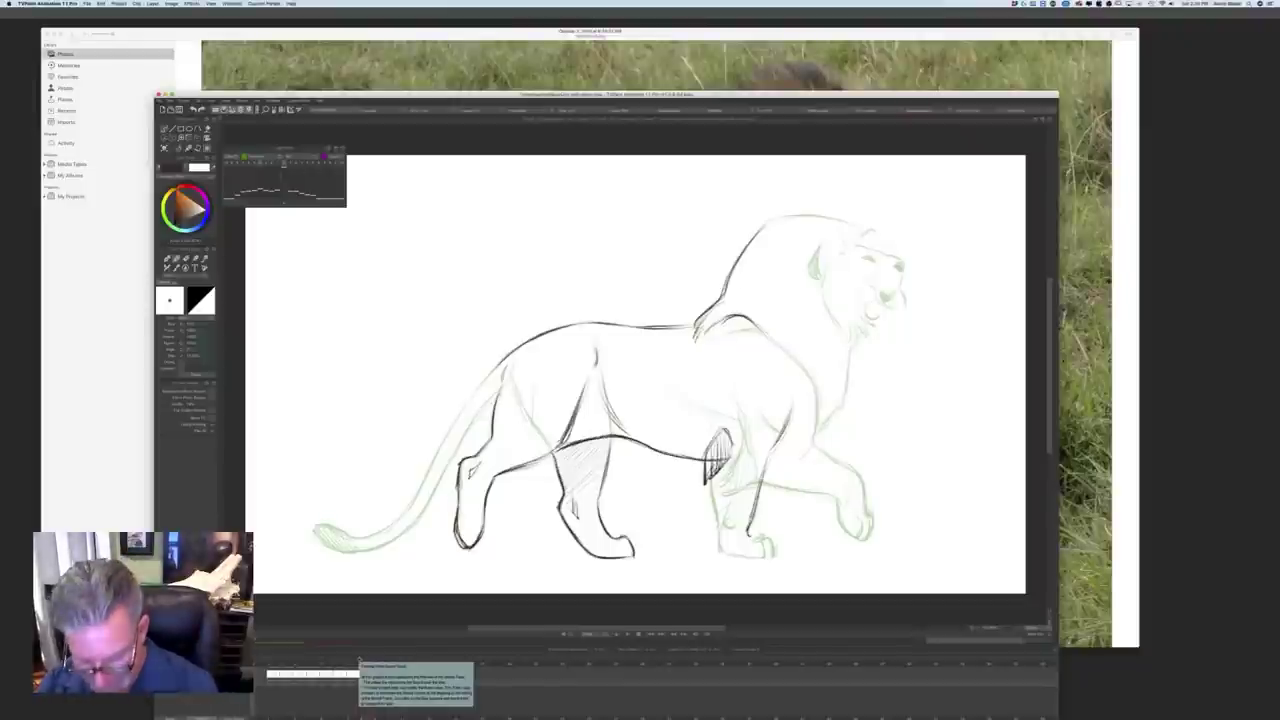
key("Left")
key("Right")
mouse_move(712, 482)
left_mouse_down()
mouse_move(721, 551)
mouse_move(774, 558)
mouse_move(722, 558)
left_mouse_up()
key("Left")
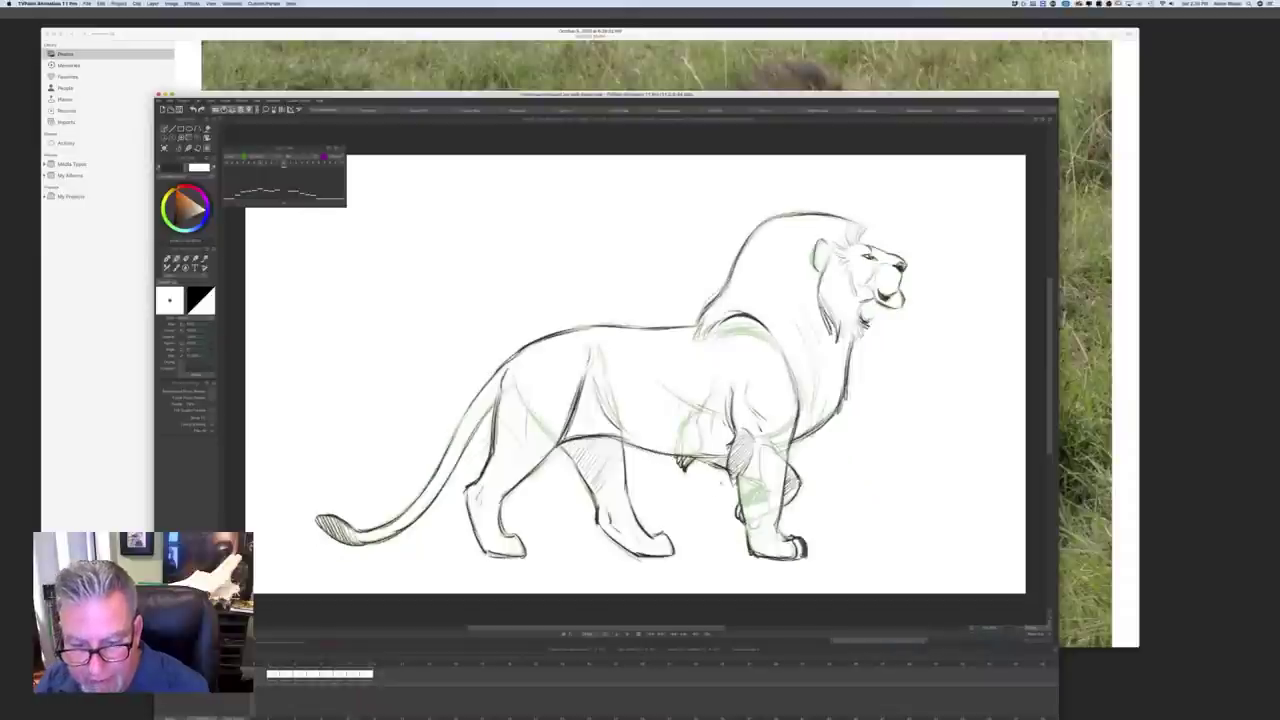
key("Right")
mouse_move(710, 478)
left_mouse_down()
mouse_move(721, 556)
mouse_move(747, 537)
left_mouse_up()
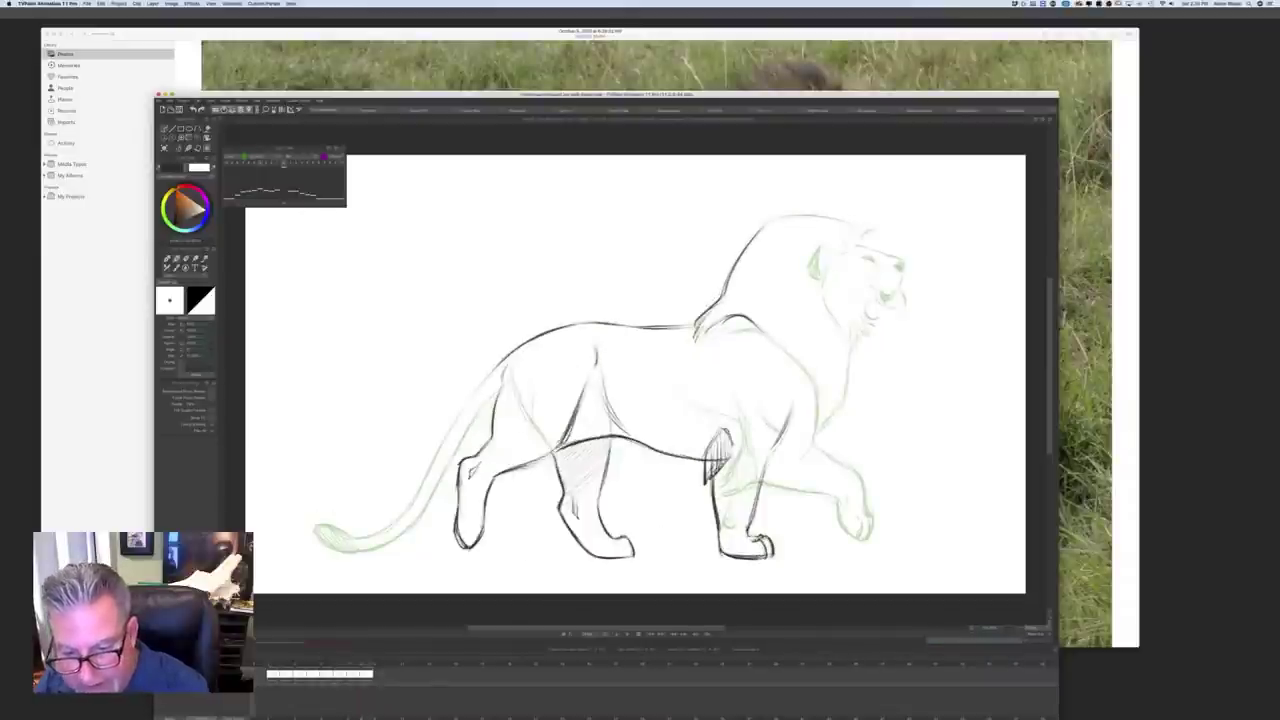
key("Left")
key("Right")
key("Left")
key("Left")
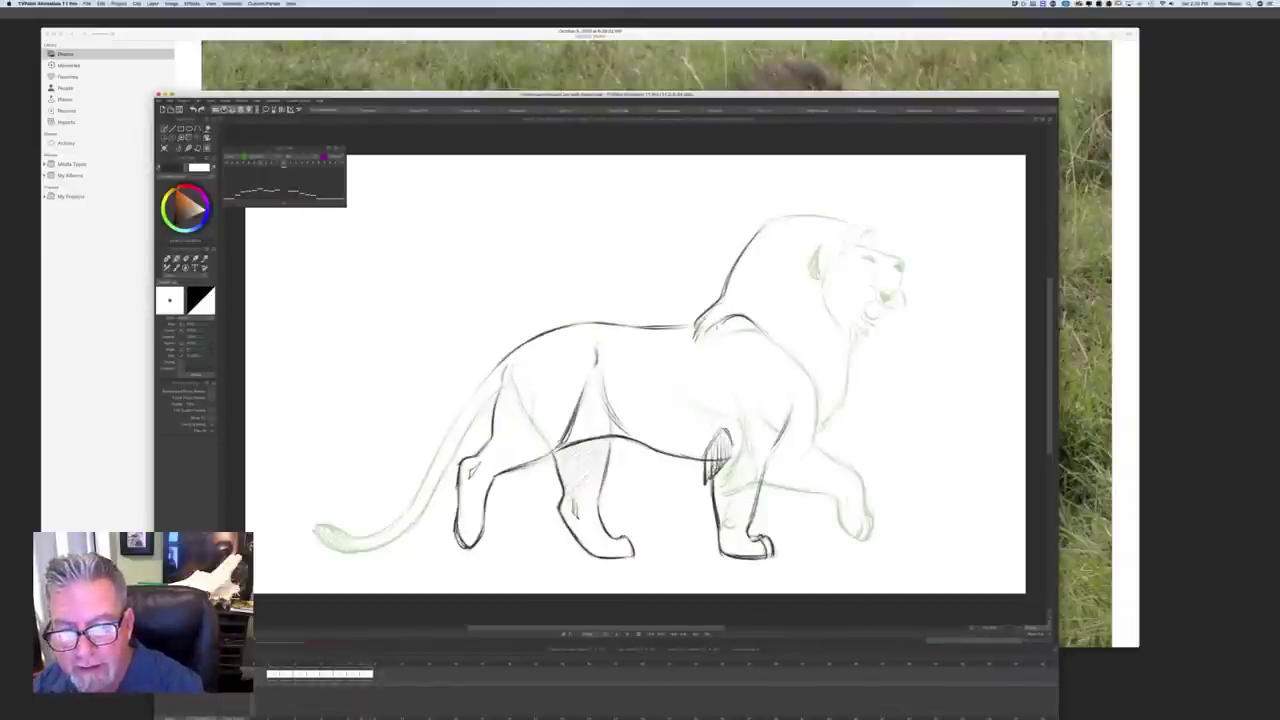
Step: Draw the shoulder's curved front contour down into the top of the planted foreleg, flipping to check its position
mouse_move(752, 321)
left_mouse_down()
mouse_move(774, 344)
mouse_move(755, 313)
mouse_move(788, 400)
mouse_move(770, 454)
left_mouse_up()
key("Left")
key("Right")
key("Right")
key("Left")
key("Right")
key("Left")
left_click_drag(786, 404, 766, 456)
key("Right")
key("Left")
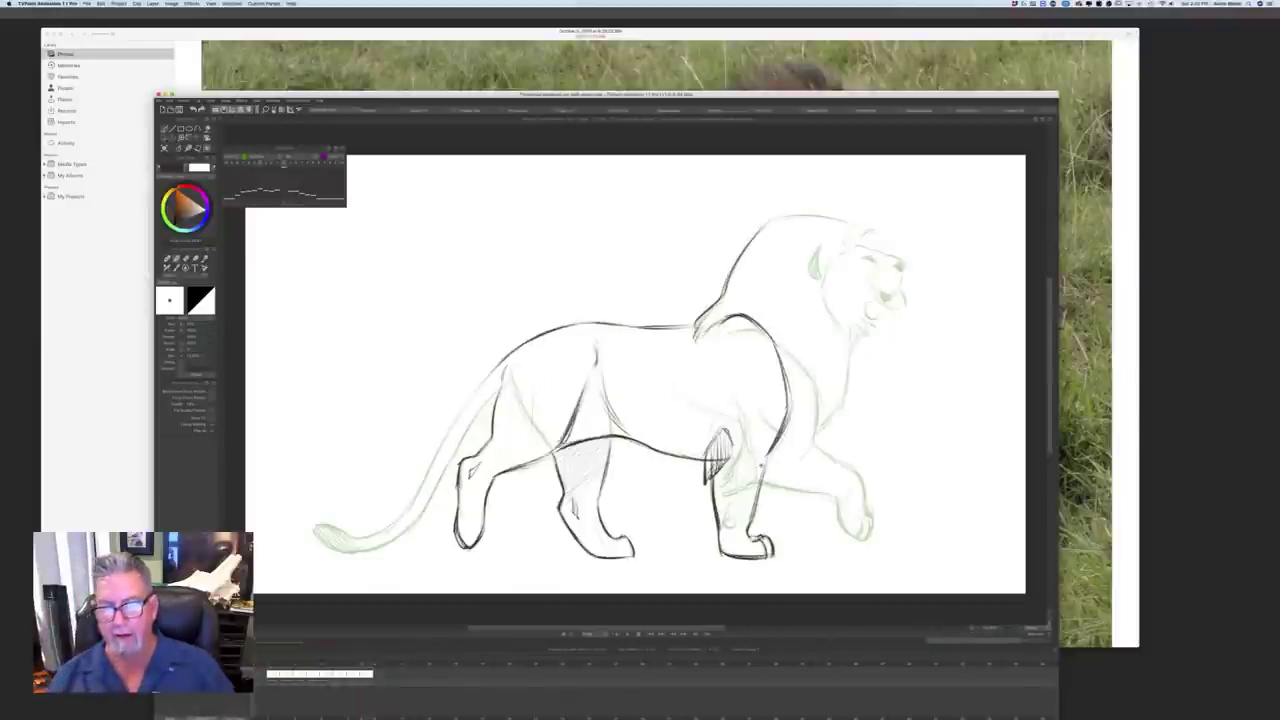
key("Right")
key("Left")
key("Right")
key("Left")
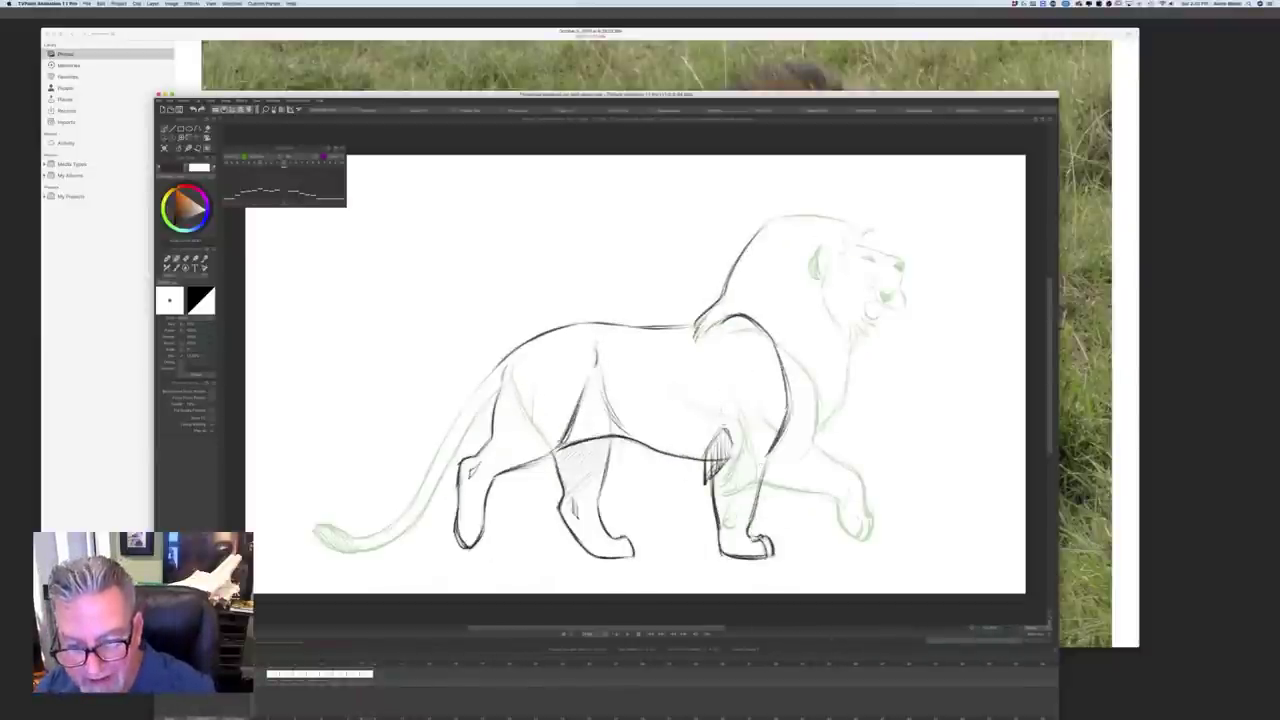
Step: Draw the upper arm's back line running down to the elbow and lightly mark the area behind the shoulder, flipping to check
key("Right")
key("Left")
key("Right")
key("Left")
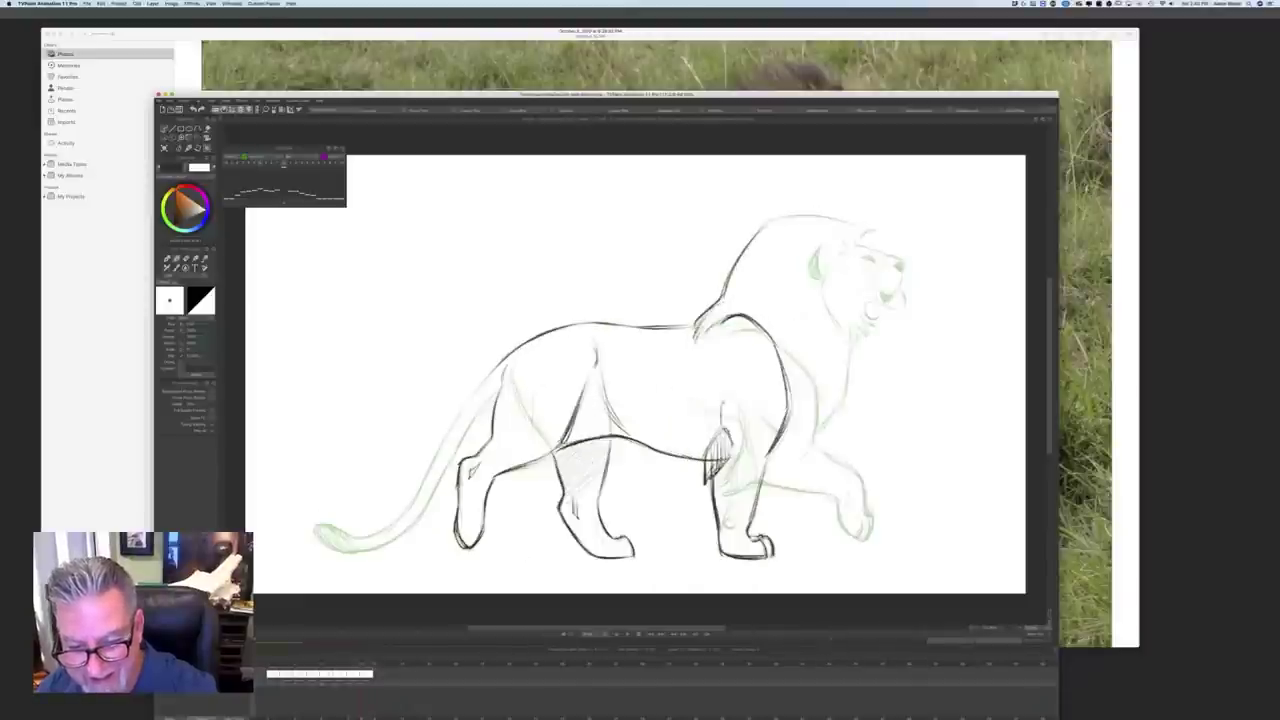
left_click_drag(724, 402, 714, 438)
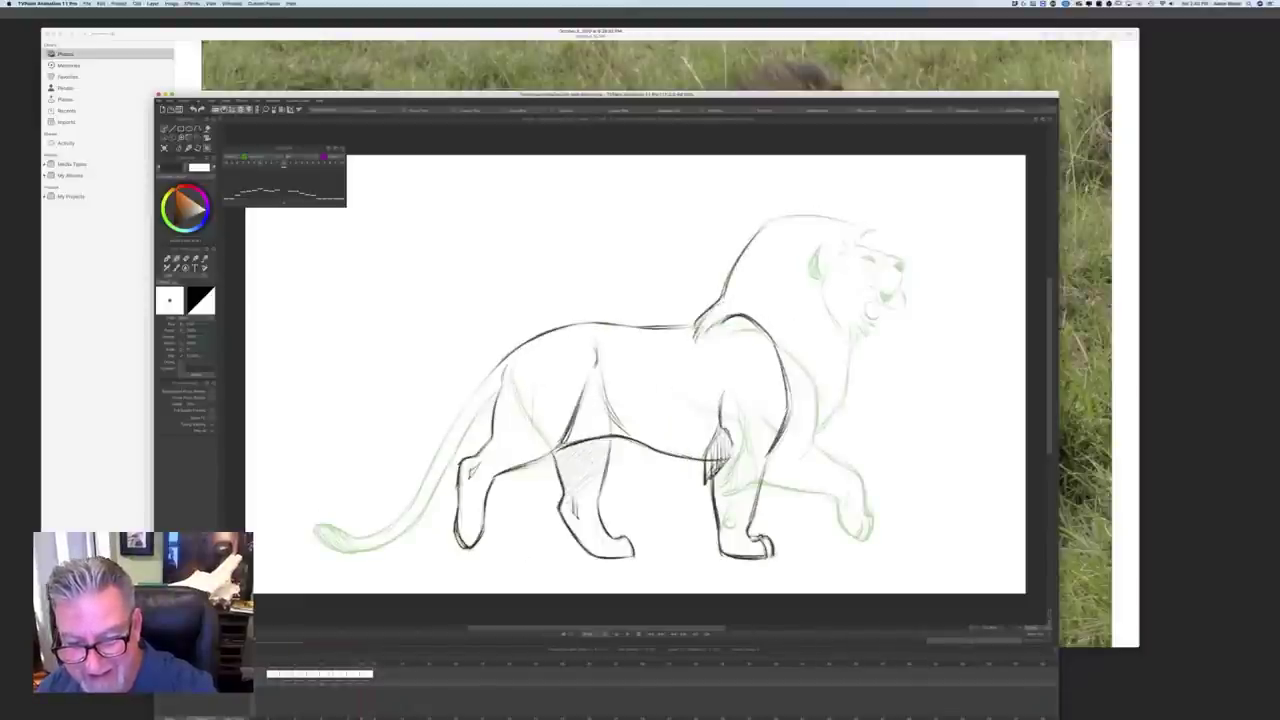
key("Right")
key("Left")
mouse_move(746, 394)
left_mouse_down()
mouse_move(738, 426)
mouse_move(734, 410)
mouse_move(668, 389)
left_mouse_up()
key("Right")
key("Left")
key("Right")
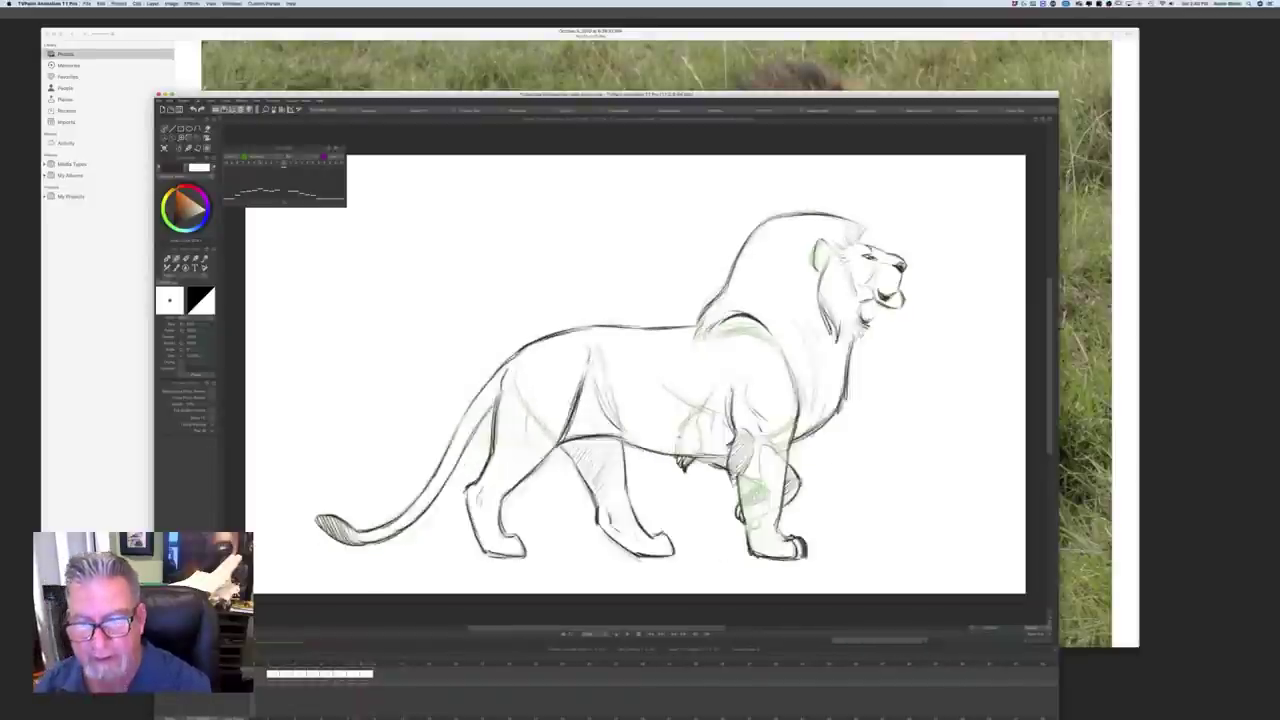
Step: Draw the chest's lower line curving back toward the planted foreleg, flipping to the neighbouring drawing to check it
key("Left")
key("Right")
key("Left")
left_click_drag(842, 404, 772, 455)
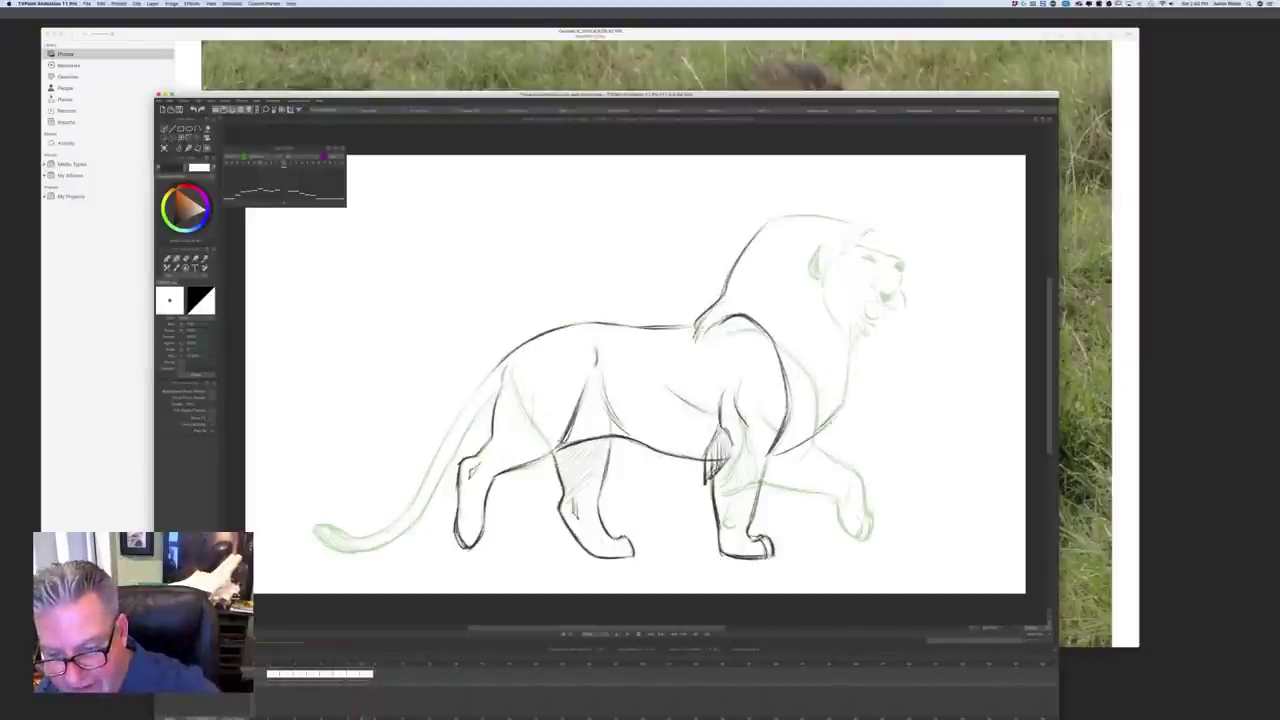
Step: Flip repeatedly between the current pose and the neighbouring drawing to compare the shoulder, foreleg and body movement
key("Left")
key("Right")
key("Left")
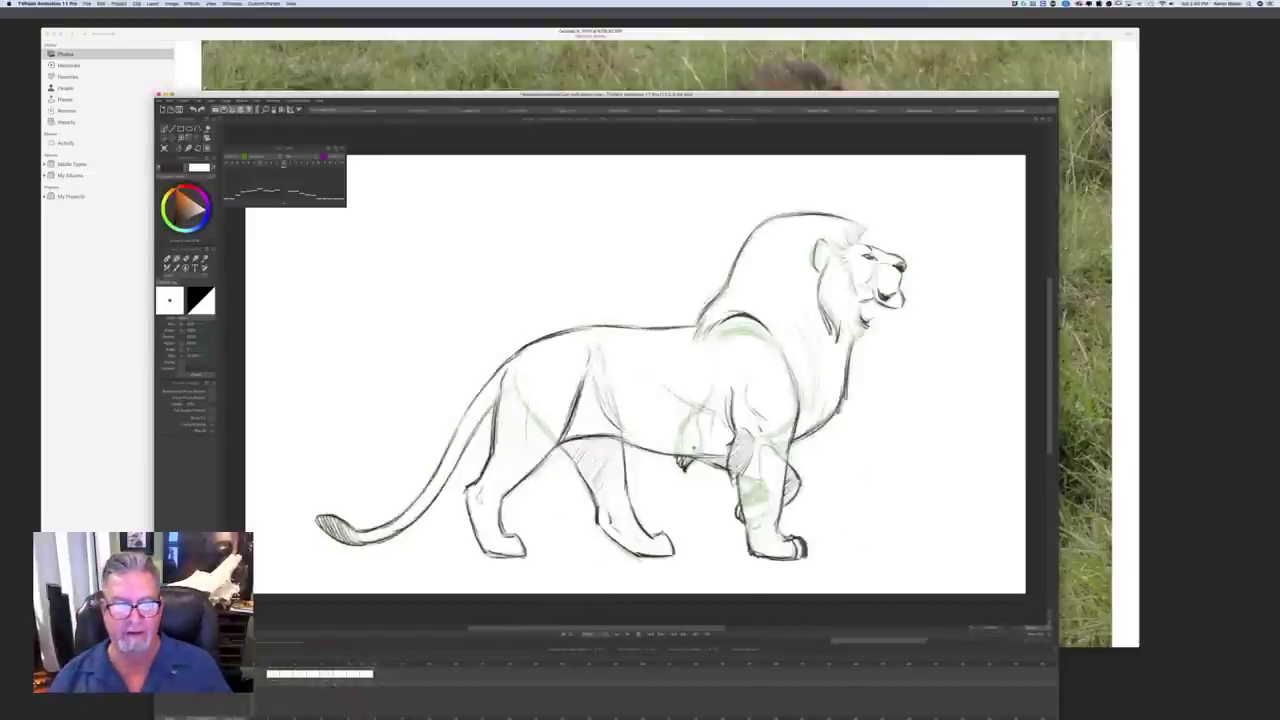
key("Right")
key("Left")
key("Right")
key("Left")
key("Right")
key("Left")
key("Right")
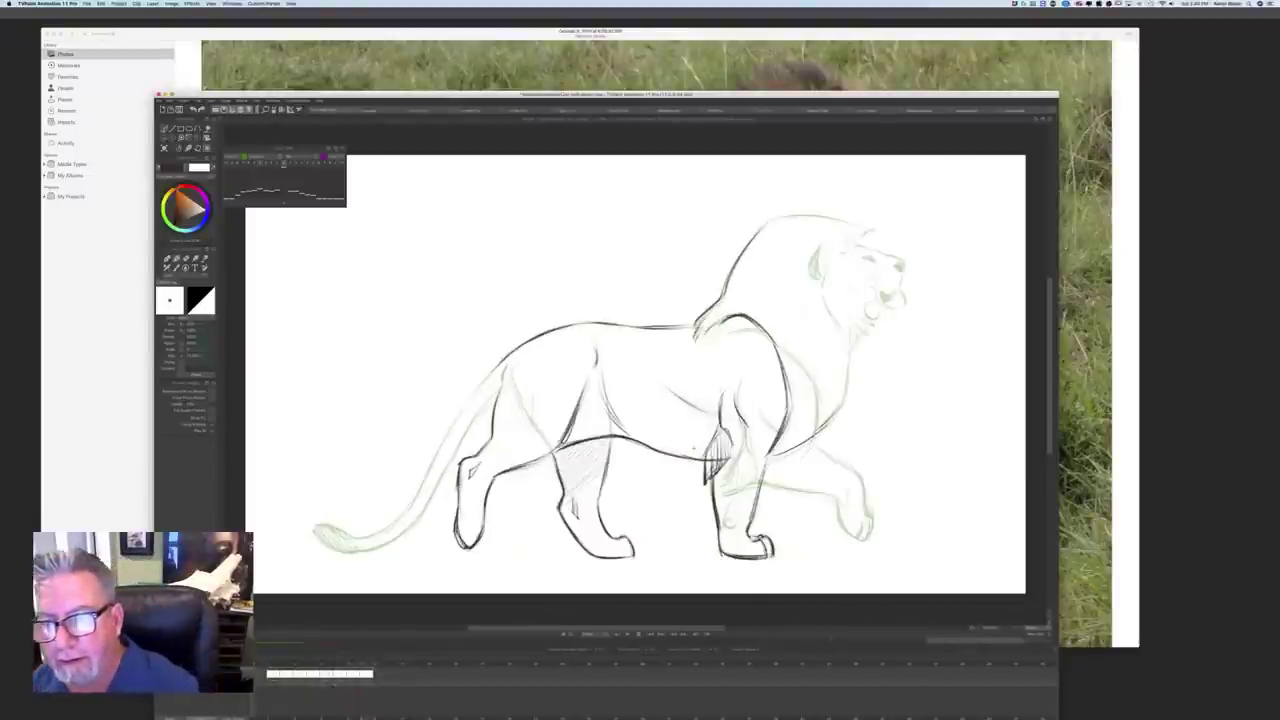
Step: Draw the tuft above the lion's brow and the outline along the top of the mane
mouse_move(861, 239)
left_mouse_down()
mouse_move(875, 235)
mouse_move(860, 242)
left_mouse_up()
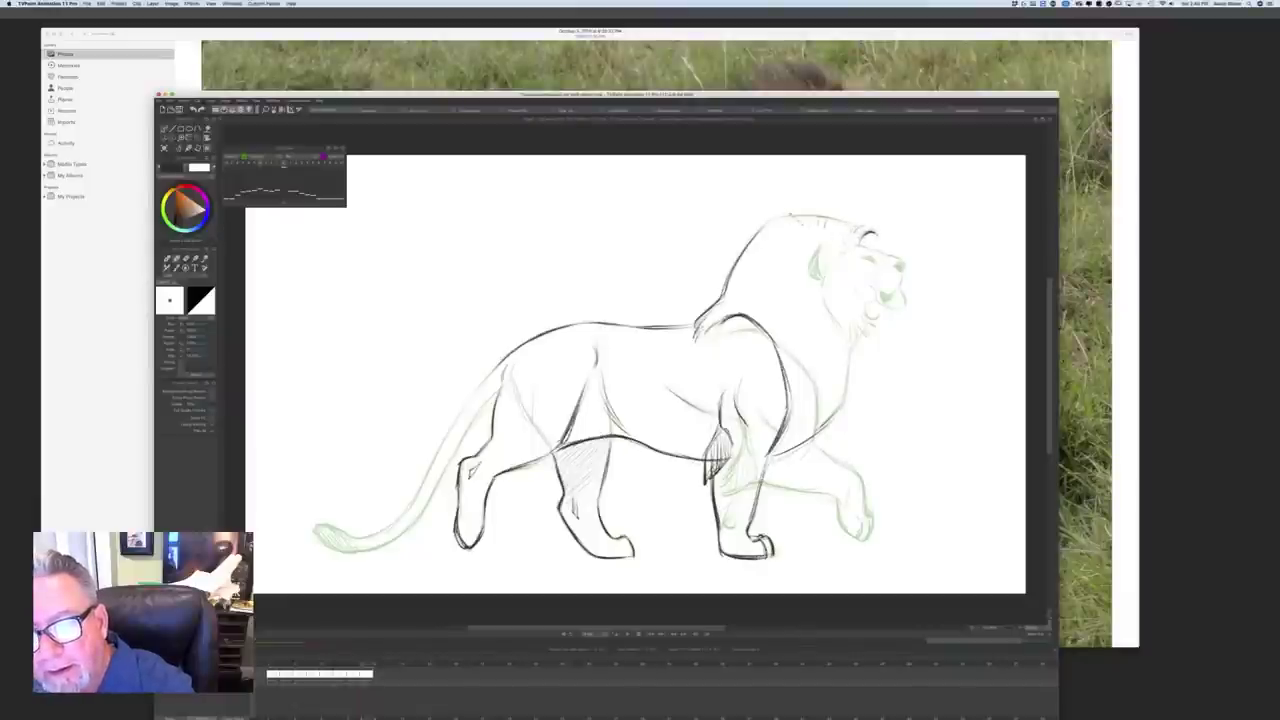
mouse_move(790, 214)
left_mouse_down()
mouse_move(830, 220)
mouse_move(808, 214)
left_mouse_up()
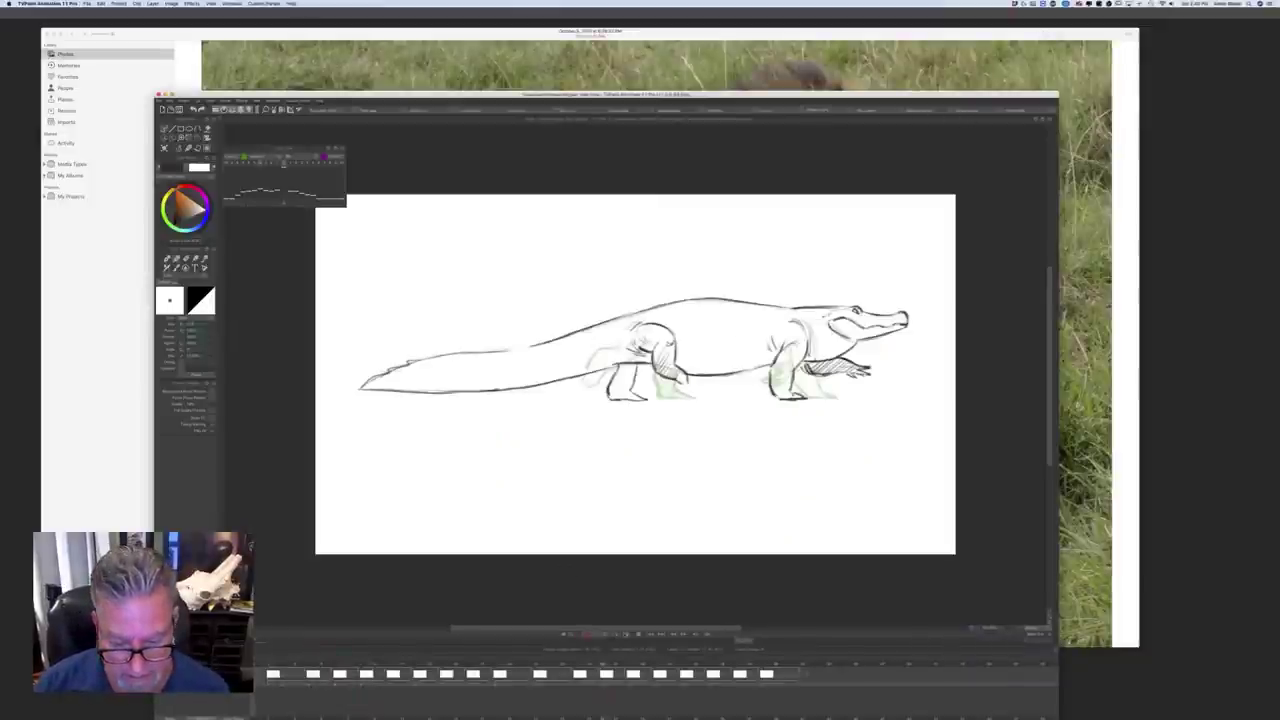
Step: Play the alligator walk animation as a reference, stop it, and return to the lion project
left_click(626, 634)
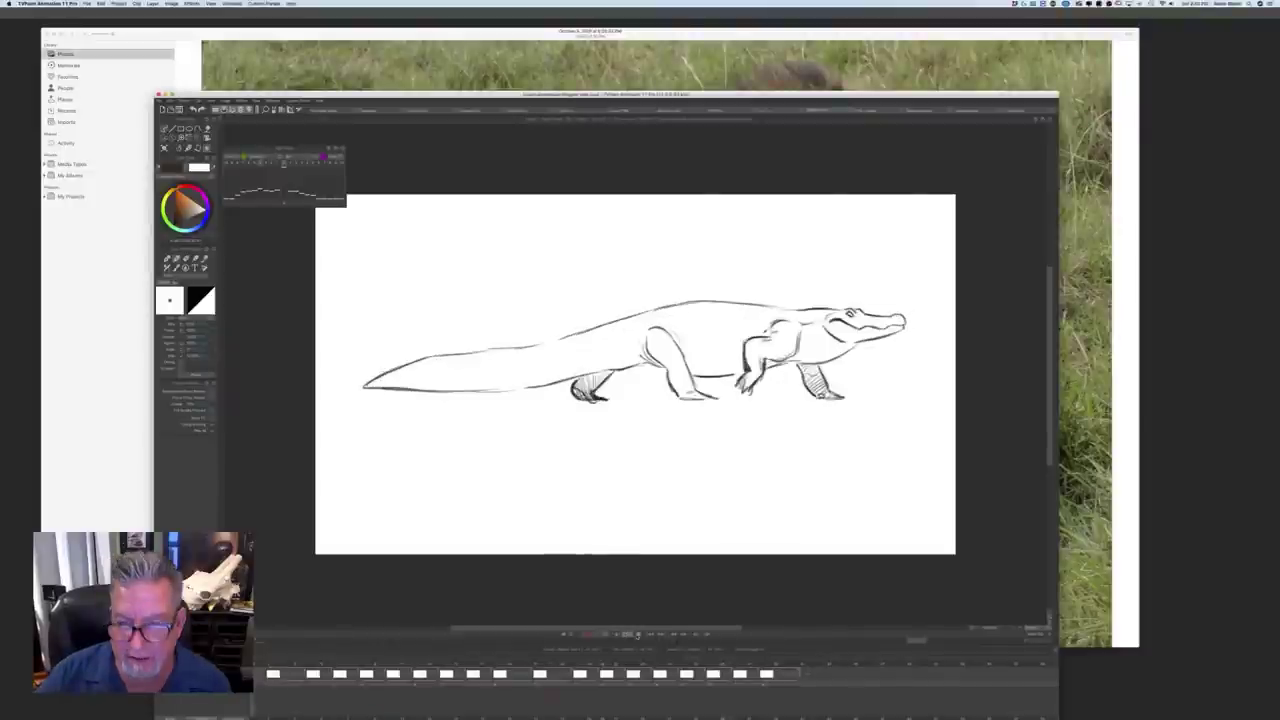
left_click(637, 635)
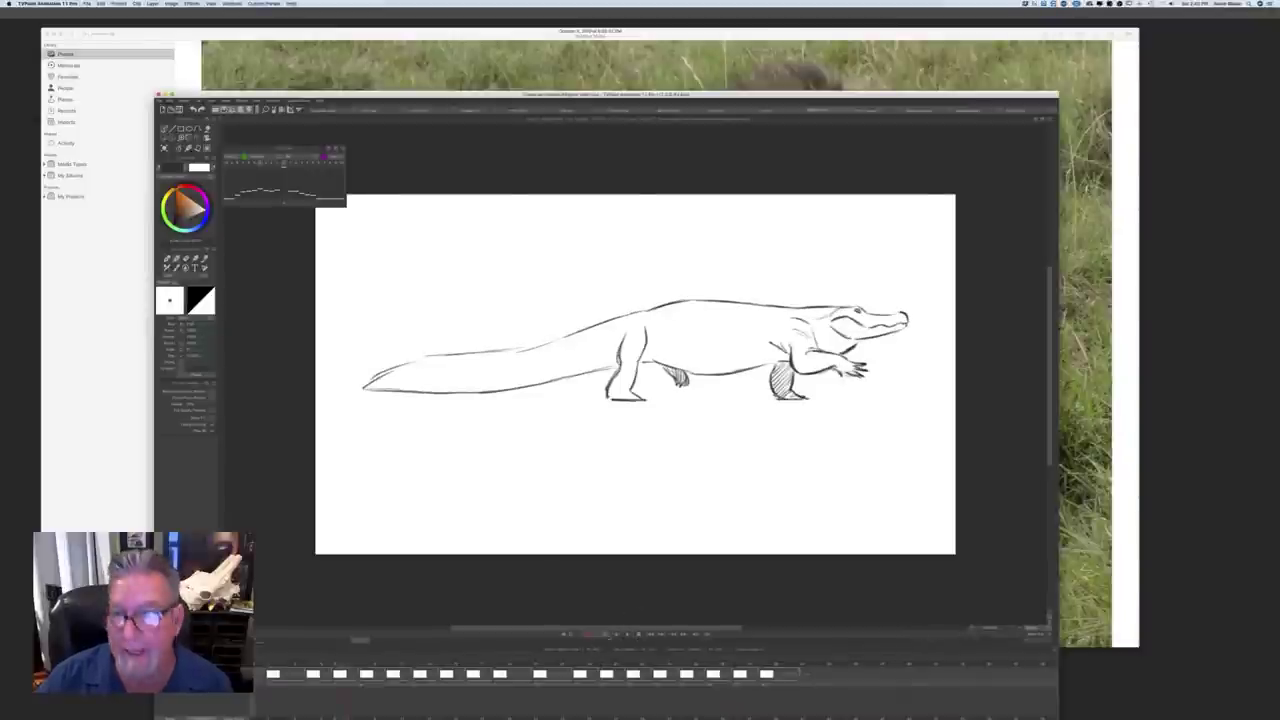
left_click(326, 109)
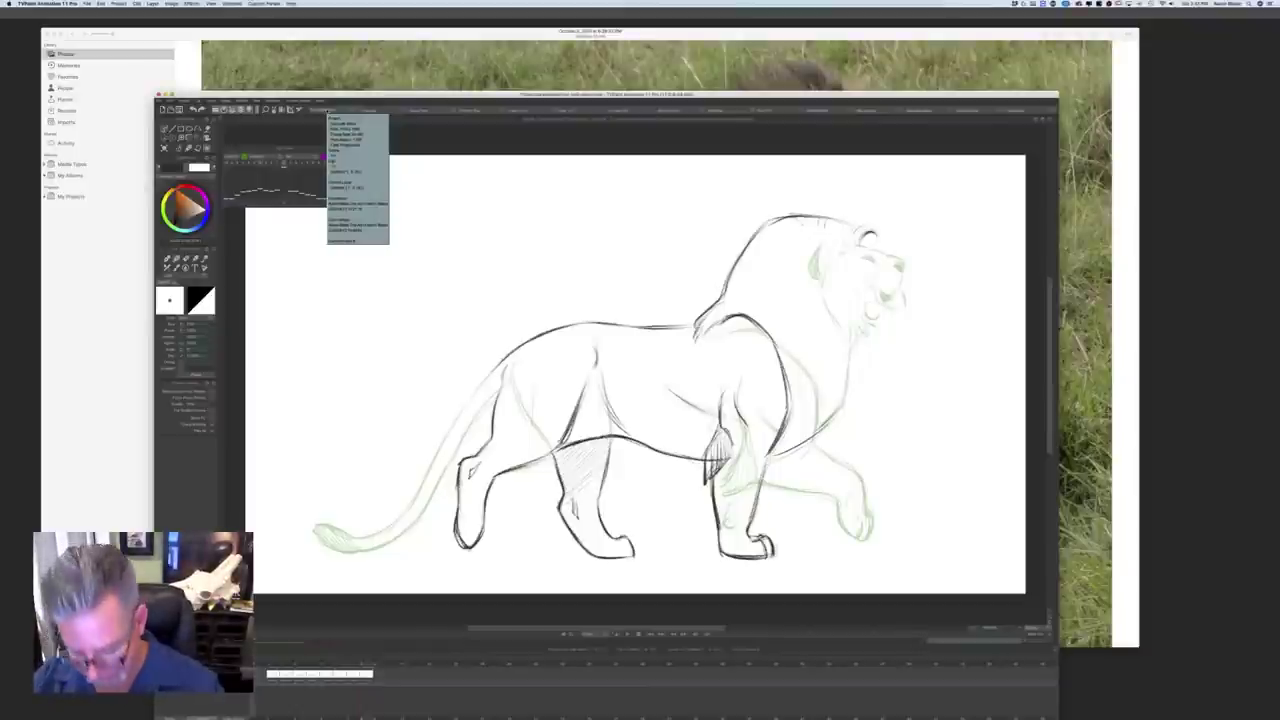
Step: Draw the raised foreleg's front edge, wrist pad and folded paw with its pads and toes, flipping to check
key("Left")
key("Right")
key("Left")
key("Right")
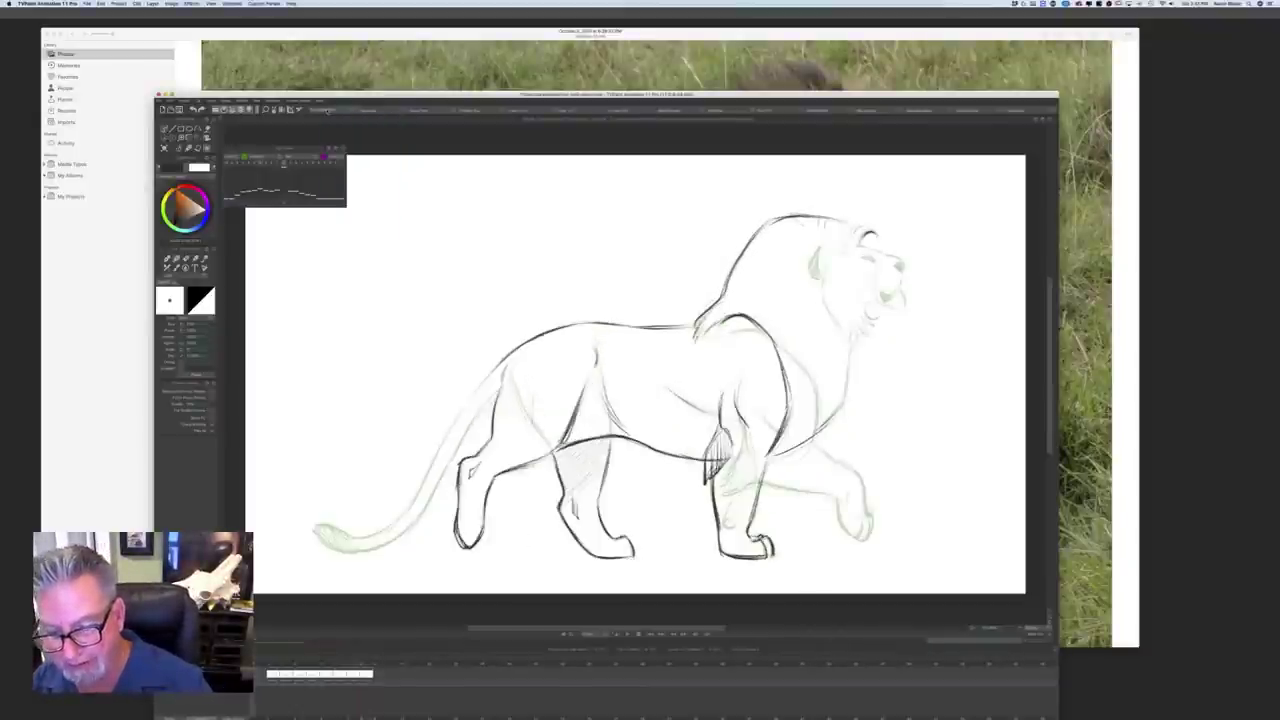
mouse_move(814, 446)
left_mouse_down()
mouse_move(858, 470)
mouse_move(864, 512)
left_mouse_up()
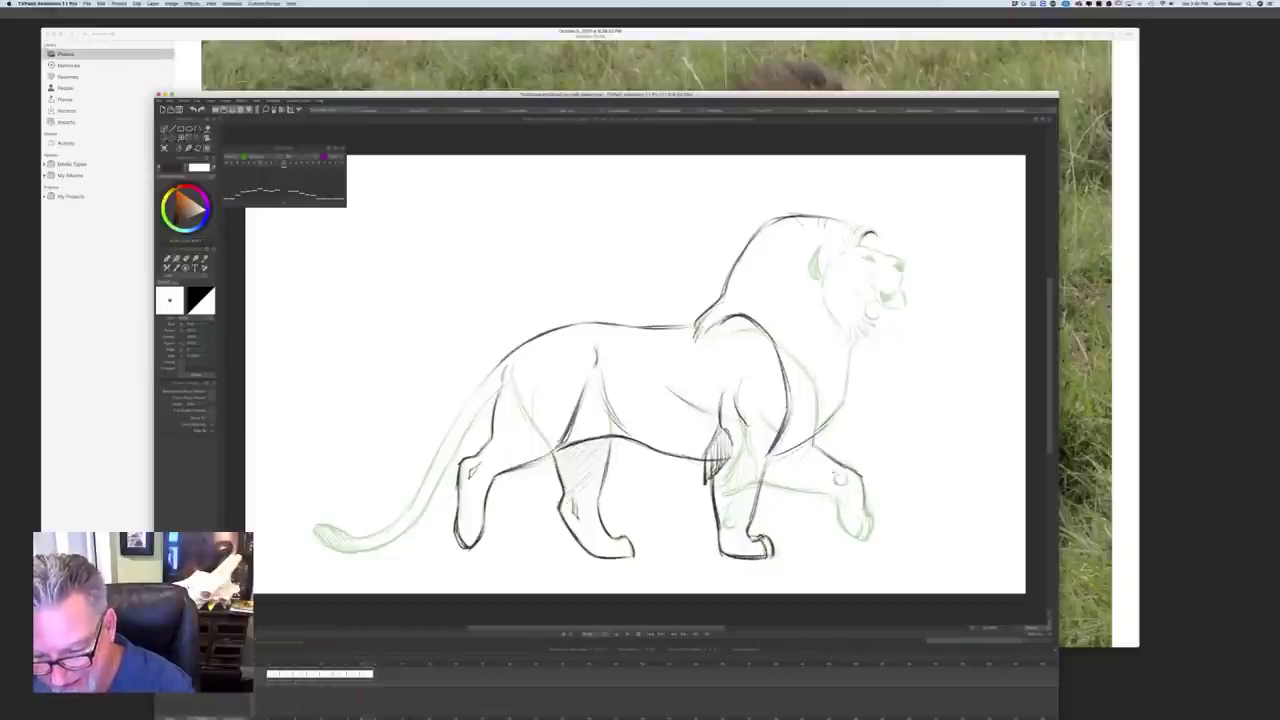
key("Left")
key("Right")
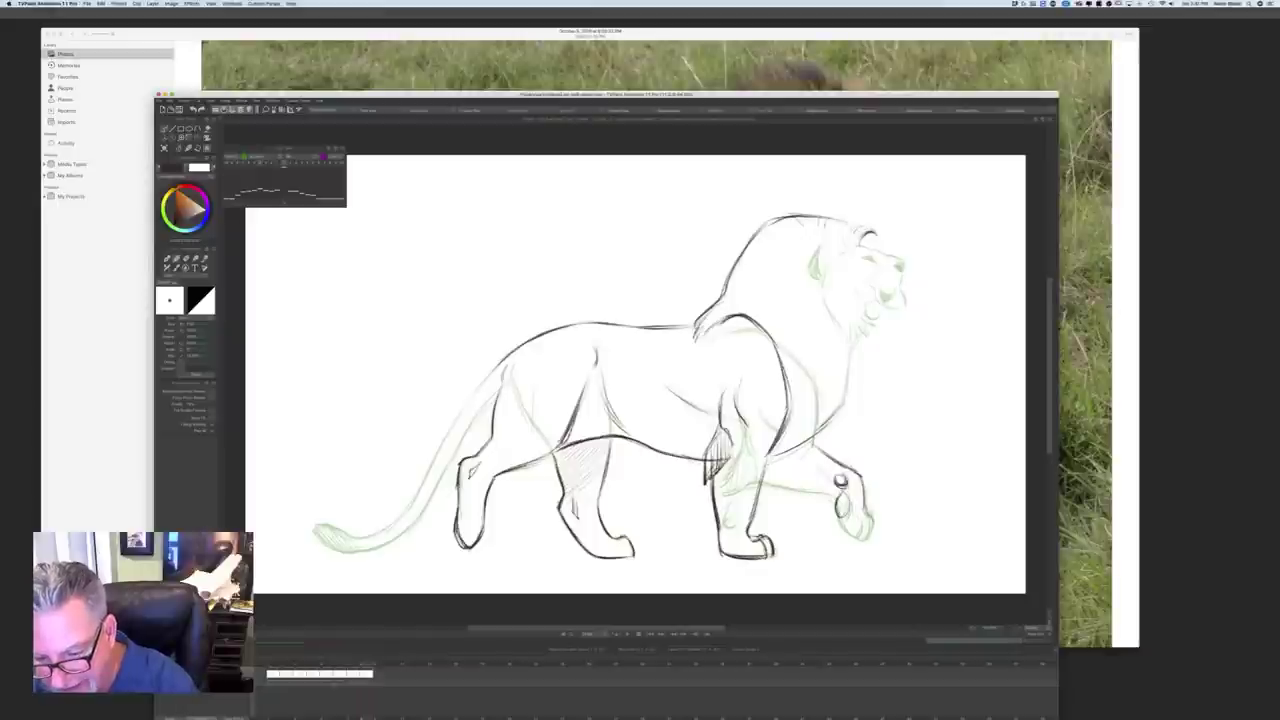
mouse_move(864, 509)
left_mouse_down()
mouse_move(867, 536)
mouse_move(846, 518)
left_mouse_up()
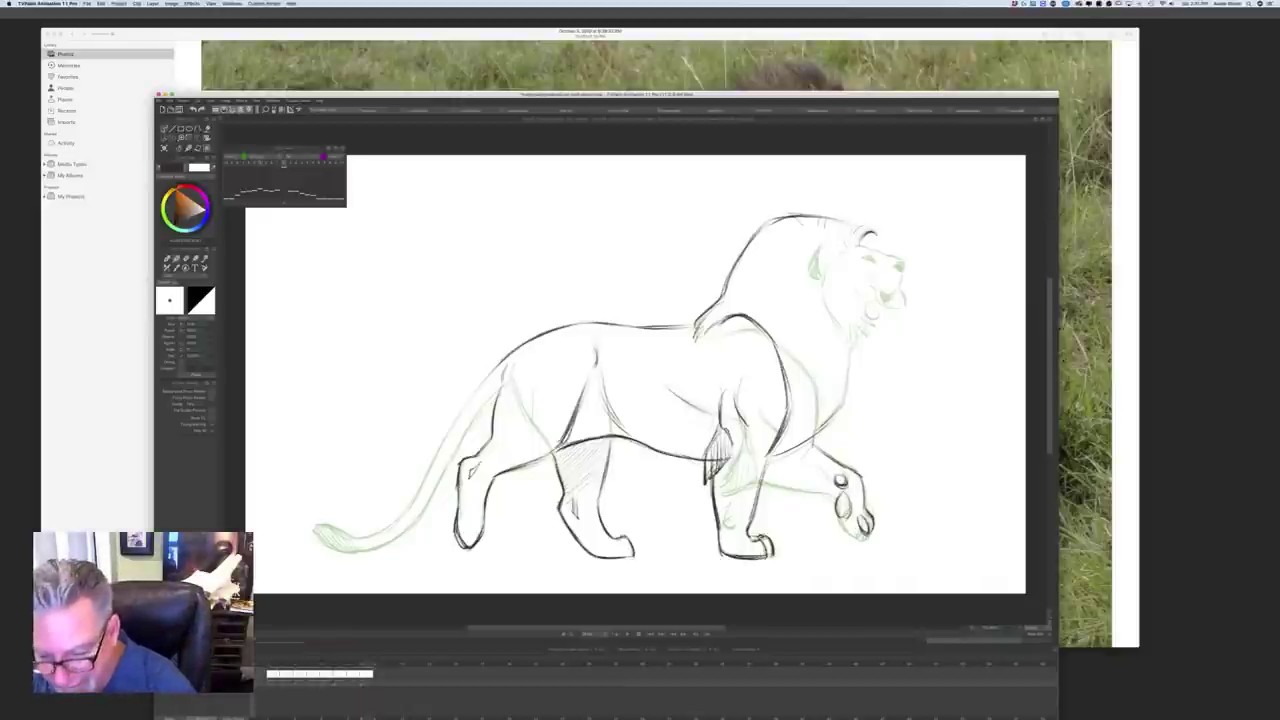
mouse_move(851, 528)
left_mouse_down()
mouse_move(862, 542)
mouse_move(866, 530)
mouse_move(858, 542)
left_mouse_up()
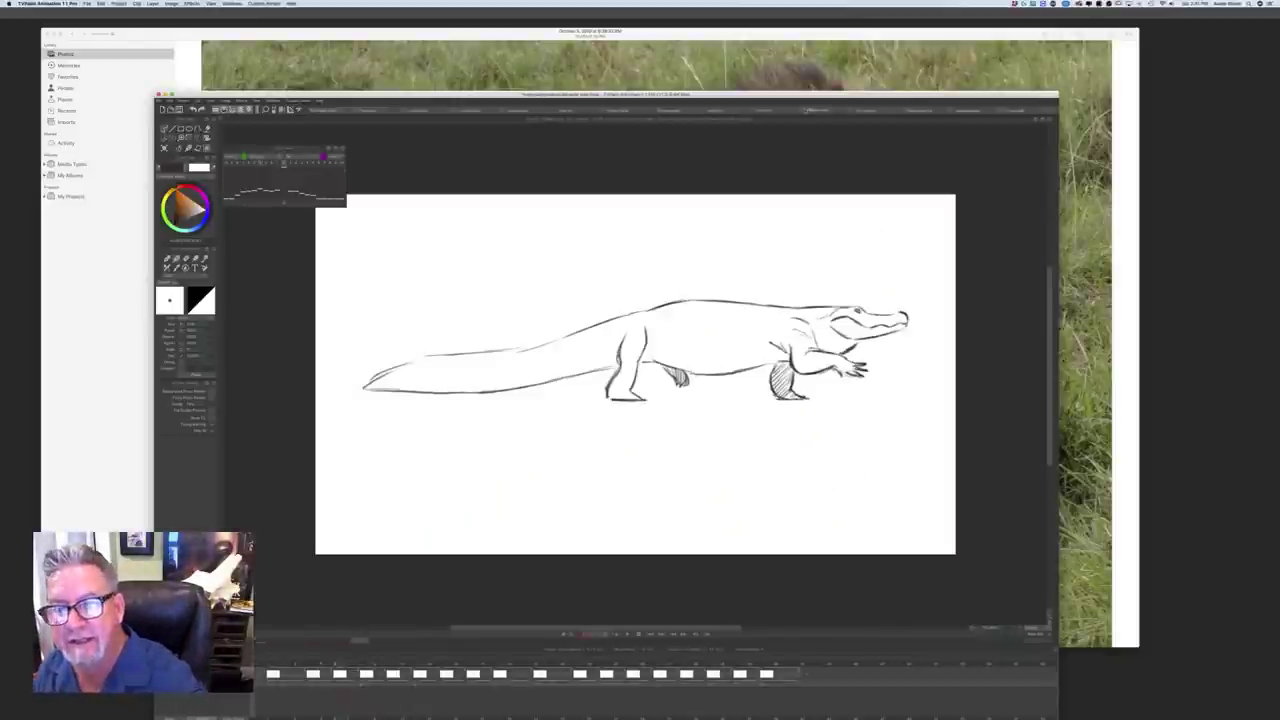
Step: Review the alligator walk's playback once more in its own project and go back to the lion drawing
right_click(805, 110)
left_click(627, 634)
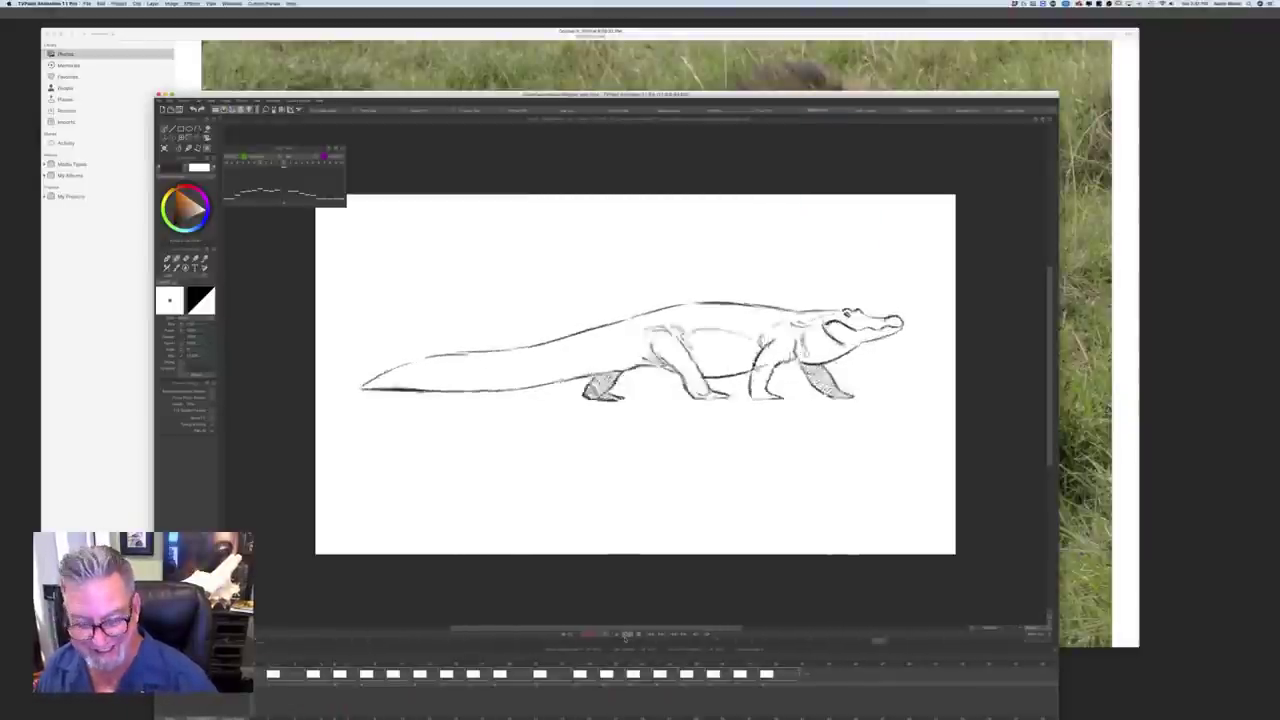
left_click(638, 635)
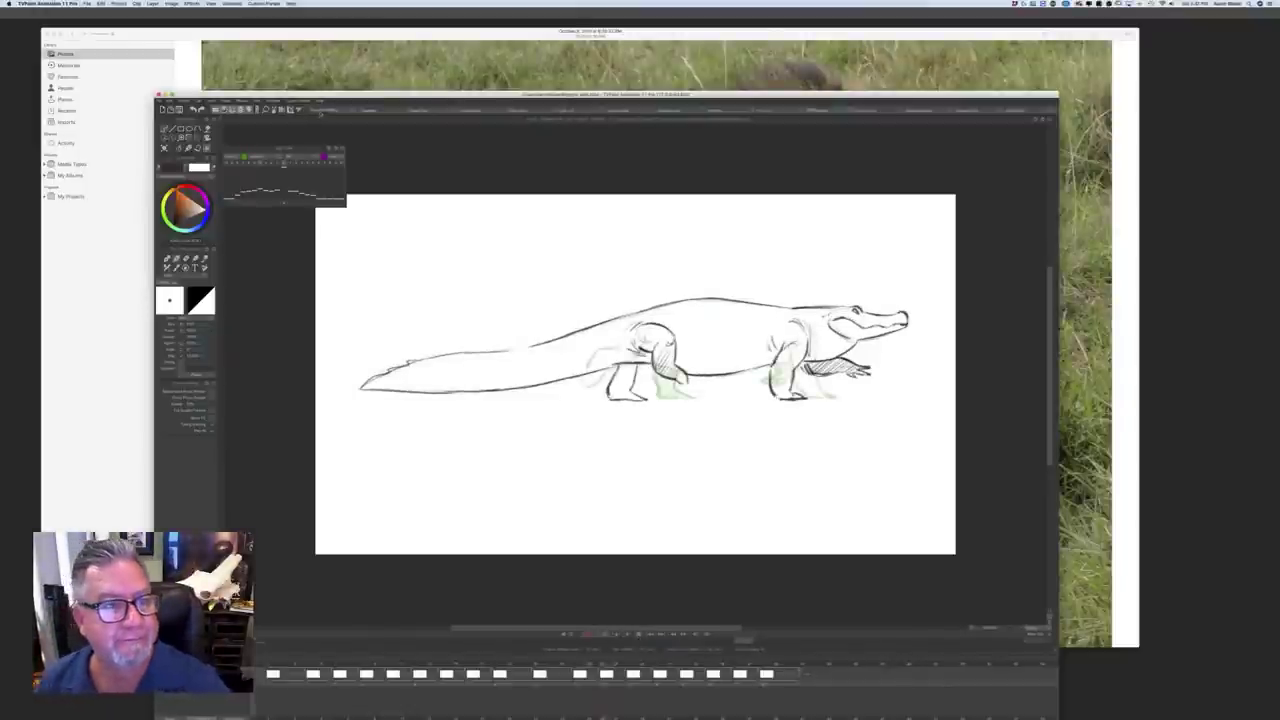
left_click(320, 111)
right_click(319, 112)
left_click(319, 112)
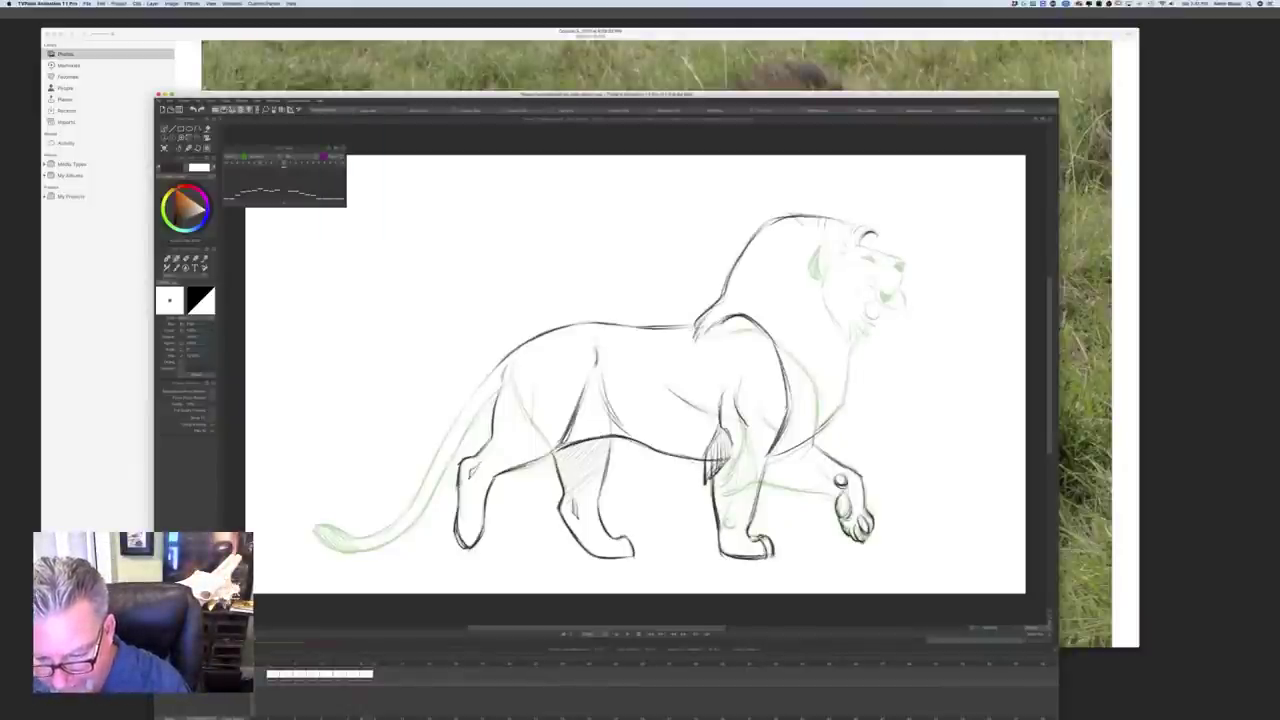
Step: Shade the raised paw's pads, draw the foreleg's underside and hatch its upper part below the chest
left_click_drag(866, 524, 848, 534)
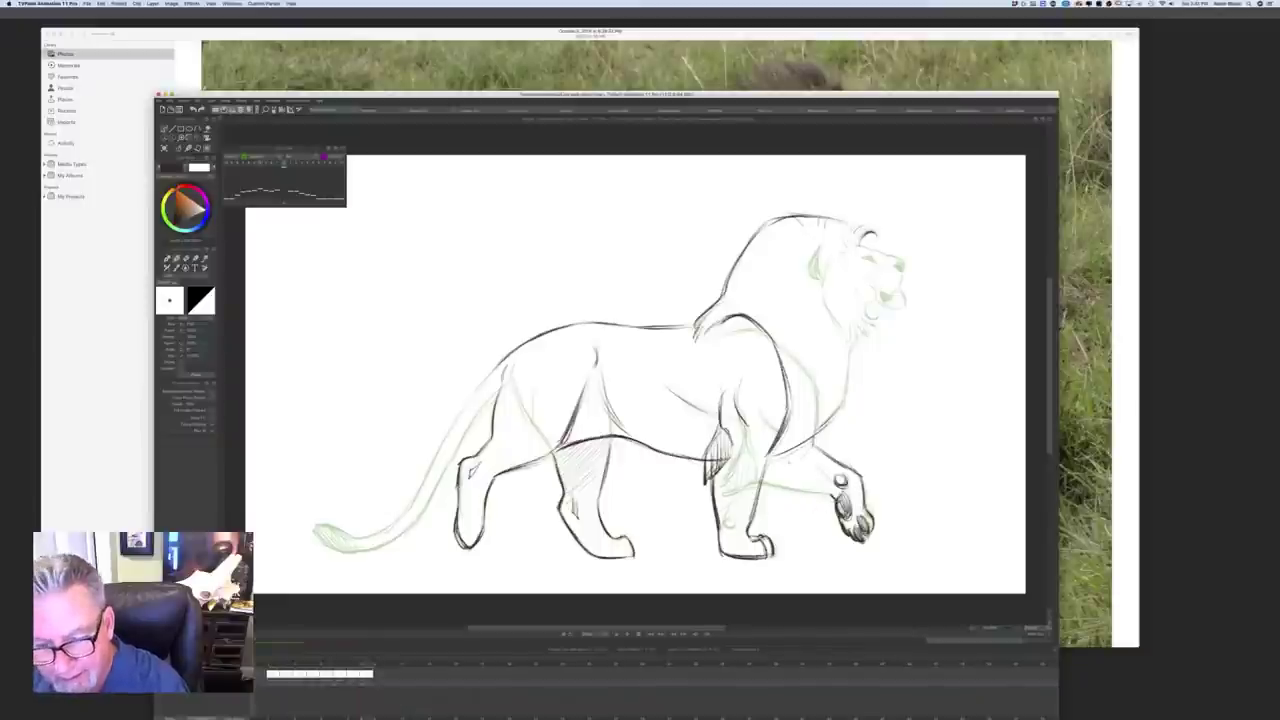
mouse_move(814, 491)
left_mouse_down()
mouse_move(762, 483)
mouse_move(834, 495)
left_mouse_up()
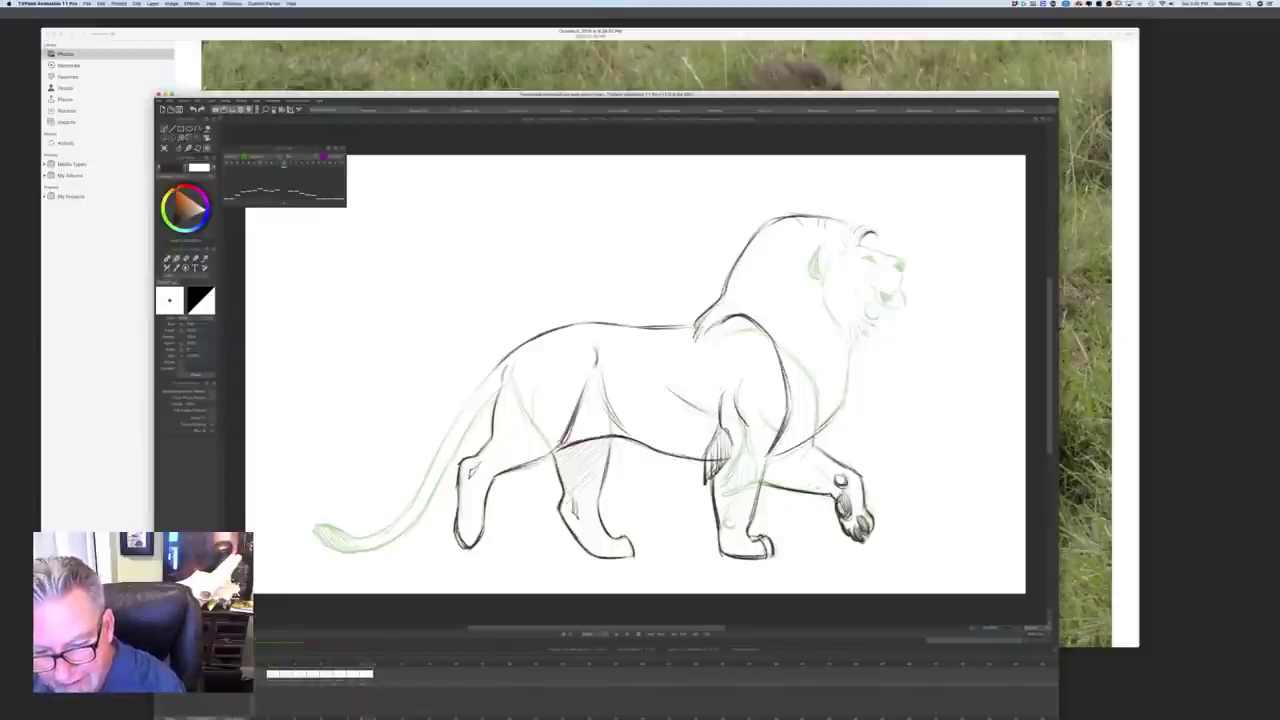
mouse_move(786, 456)
left_mouse_down()
mouse_move(806, 439)
mouse_move(783, 453)
mouse_move(814, 449)
left_mouse_up()
left_click_drag(782, 485, 822, 452)
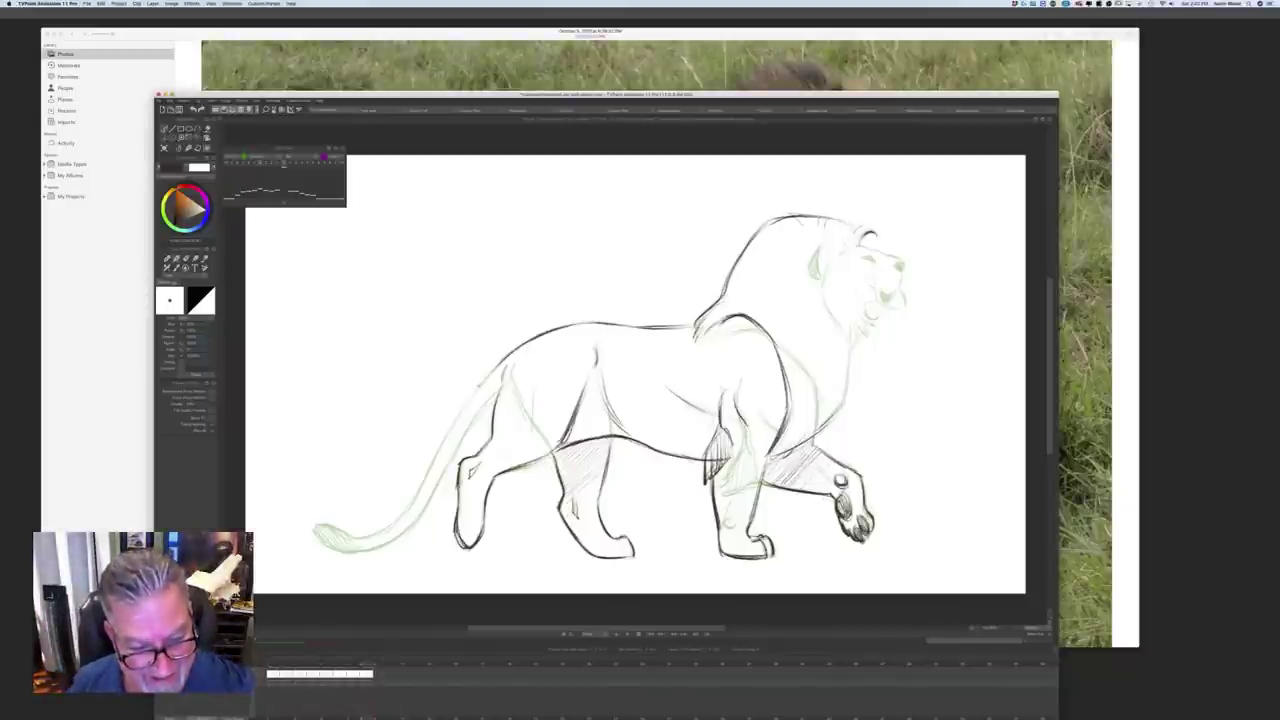
Step: Draw both edges of the tail from the rump down to its tip and darken the tuft
left_click_drag(497, 366, 432, 468)
mouse_move(464, 408)
left_mouse_down()
mouse_move(400, 520)
mouse_move(370, 540)
left_mouse_up()
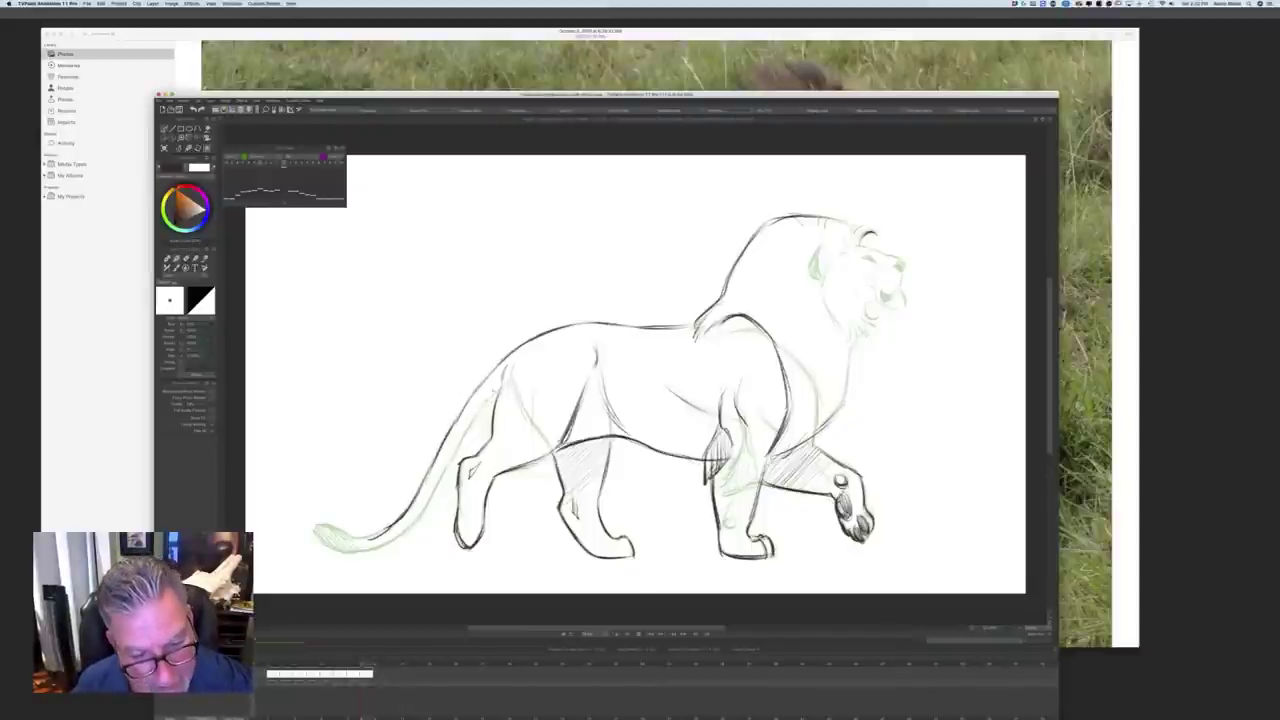
mouse_move(499, 389)
left_mouse_down()
mouse_move(398, 540)
mouse_move(356, 552)
mouse_move(310, 527)
mouse_move(360, 552)
mouse_move(336, 548)
left_mouse_up()
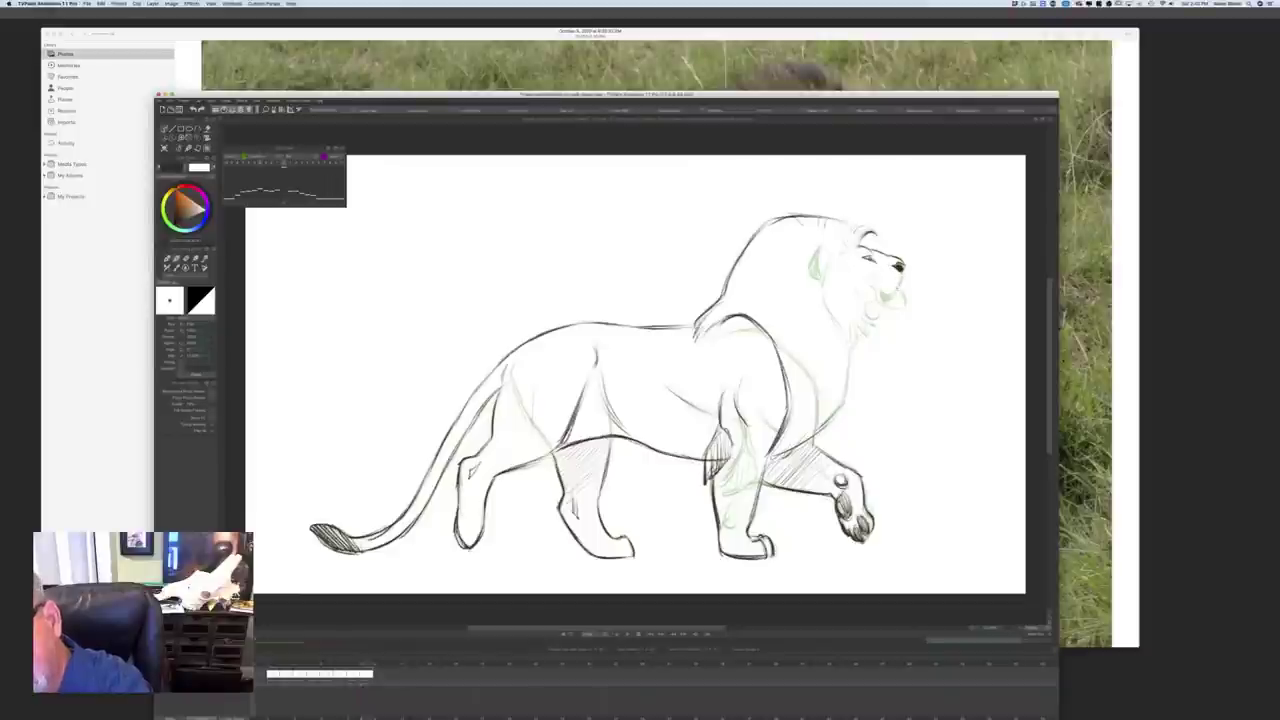
Step: Draw the lion's muzzle and mouth, the fur behind the brow, the chin beard, cheek line and ear
mouse_move(898, 291)
left_mouse_down()
mouse_move(900, 306)
mouse_move(878, 303)
mouse_move(894, 302)
mouse_move(877, 289)
left_mouse_up()
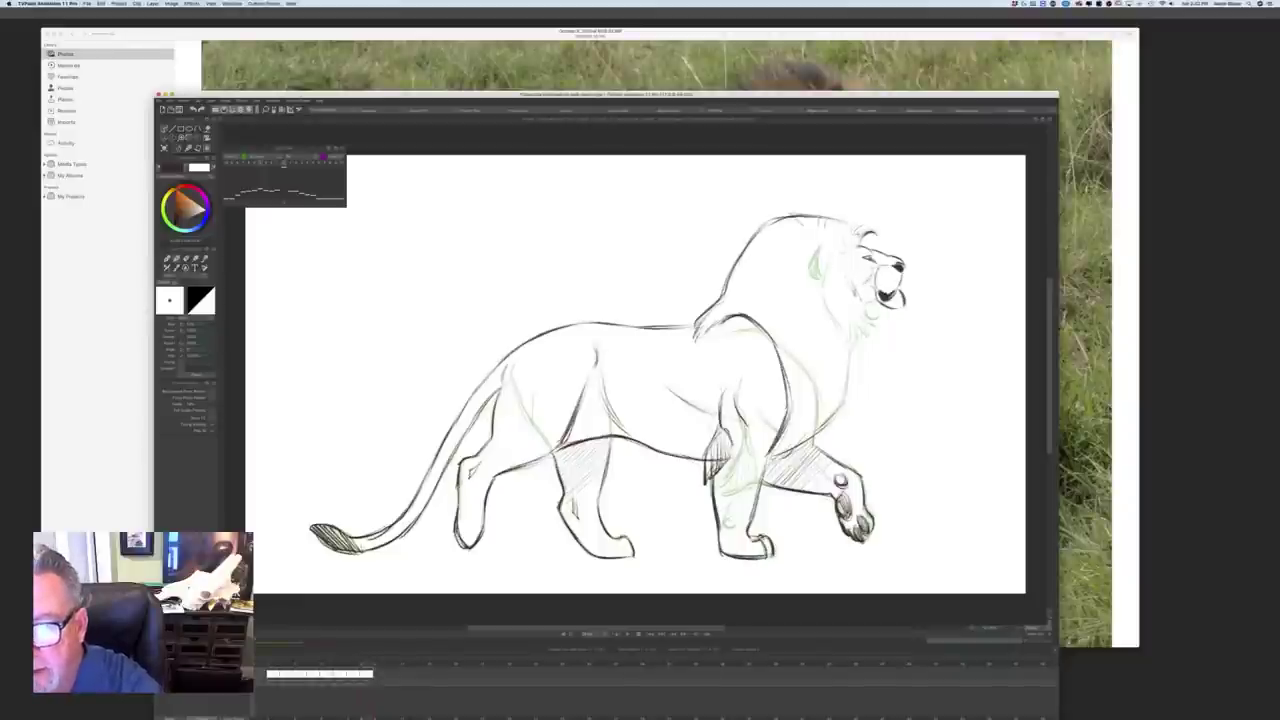
left_click_drag(841, 252, 847, 261)
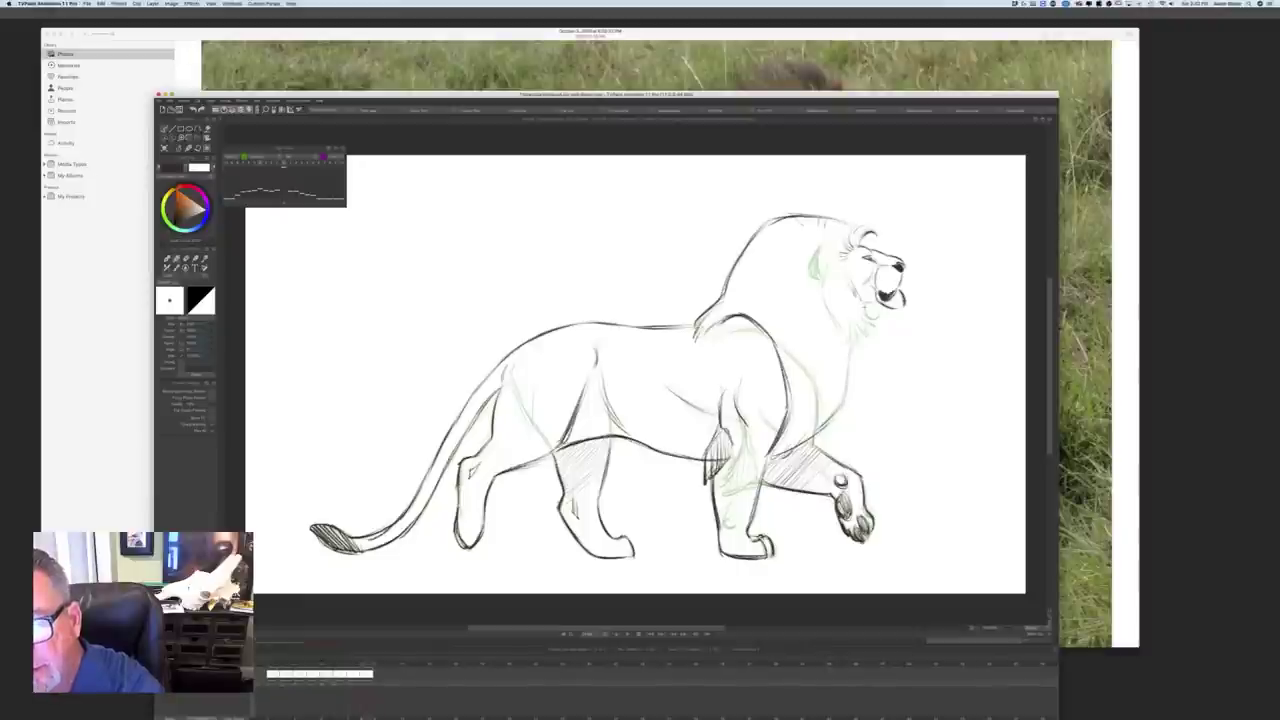
left_click_drag(872, 306, 866, 336)
left_click_drag(817, 274, 830, 318)
mouse_move(822, 245)
left_mouse_down()
mouse_move(818, 279)
mouse_move(808, 266)
mouse_move(820, 283)
left_mouse_up()
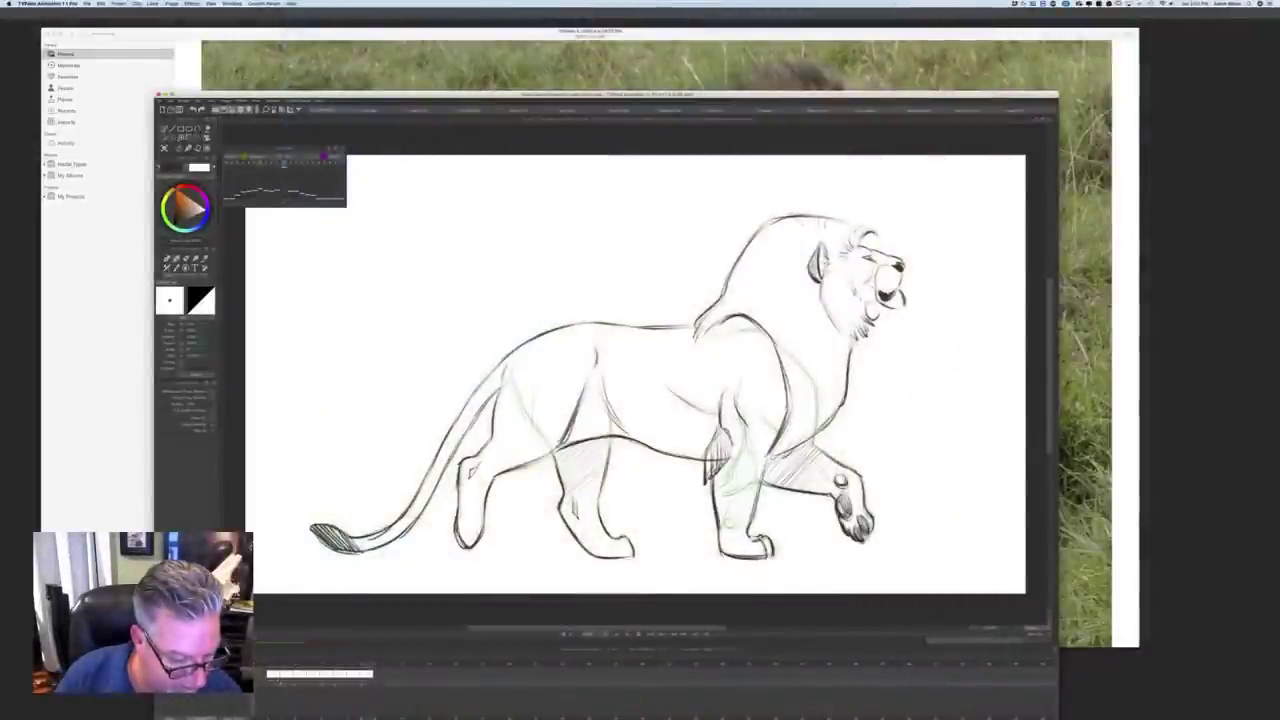
Step: Extend the exposure of all eight lion drawings in the timeline to four frames each
left_click_drag(279, 678, 307, 678)
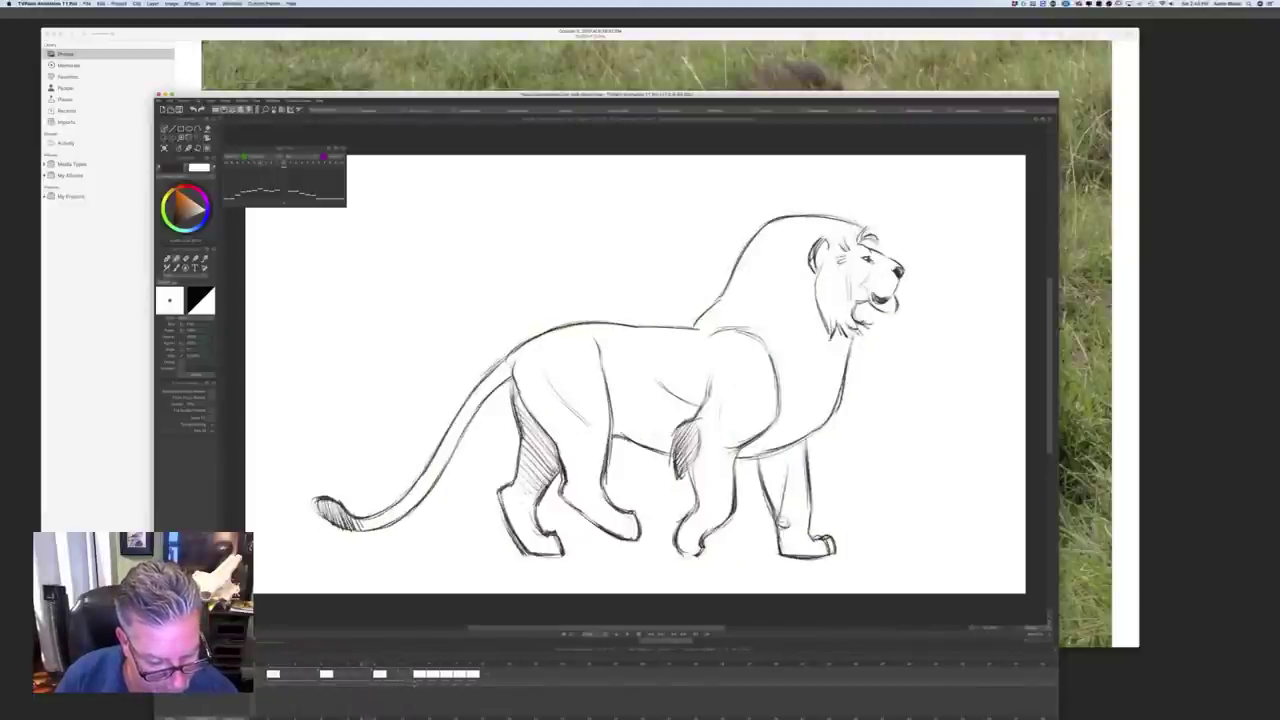
left_click_drag(414, 683, 424, 684)
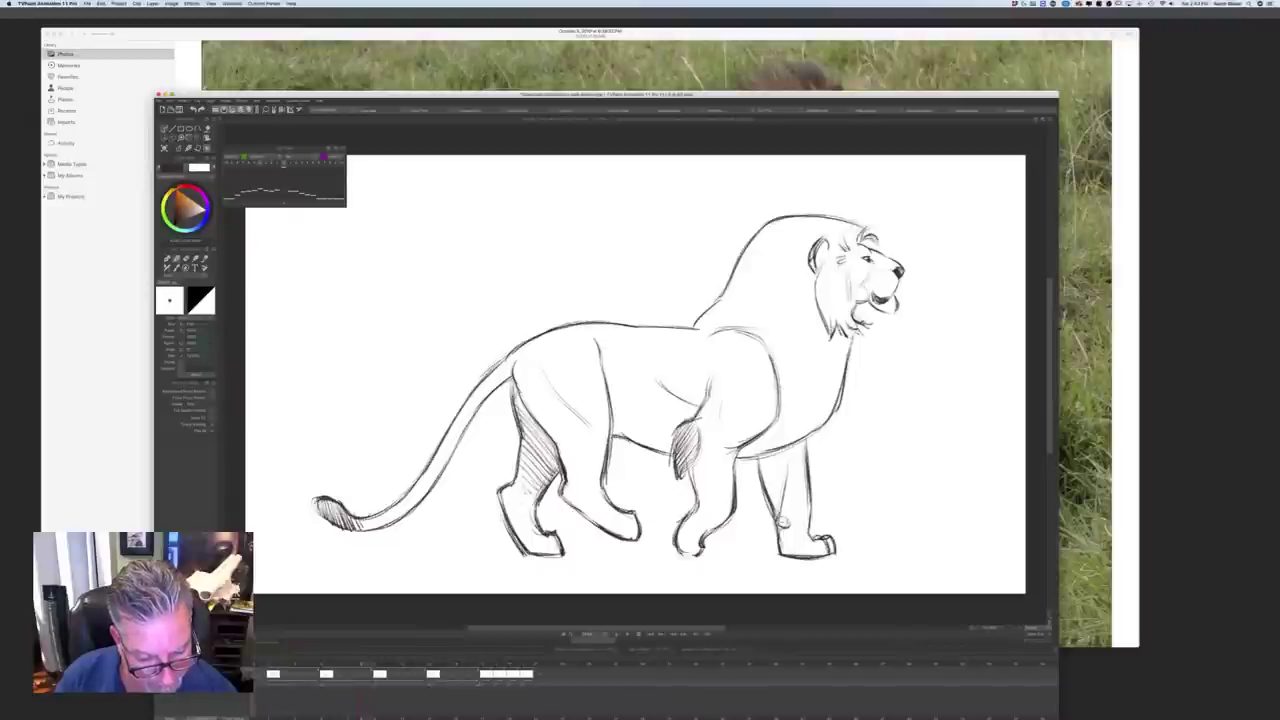
left_click_drag(493, 683, 533, 683)
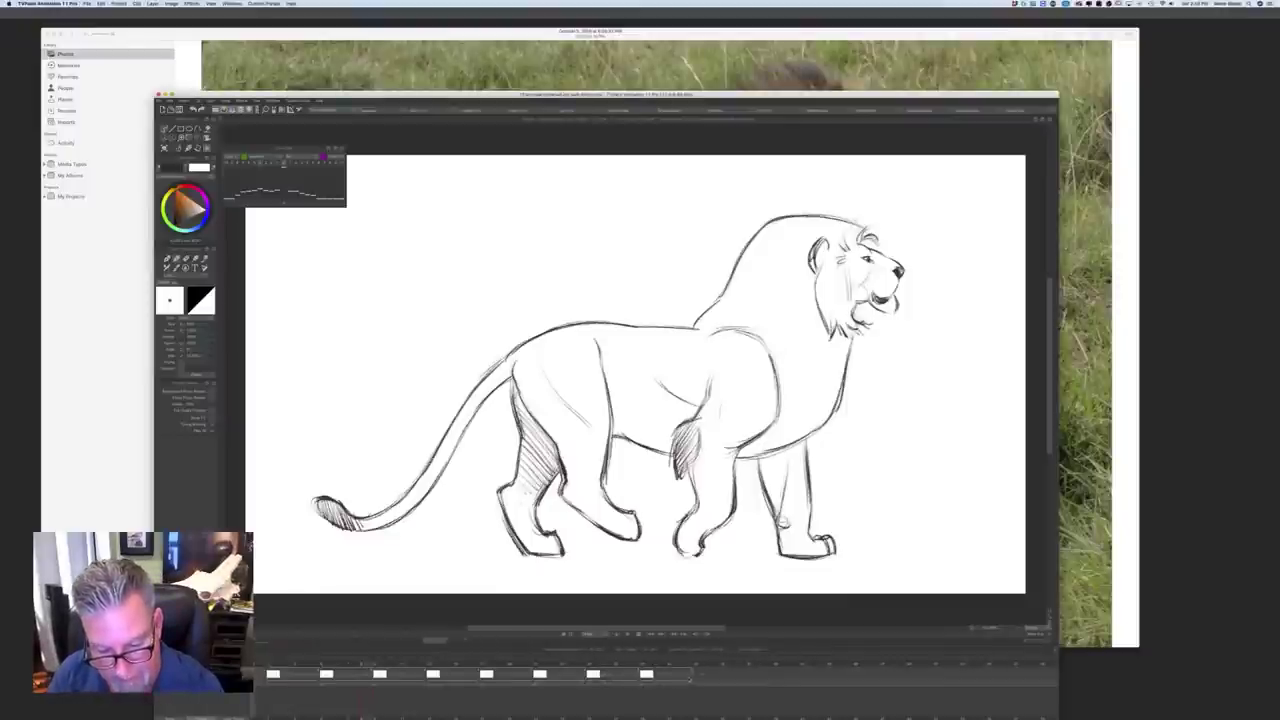
Step: Play the retimed lion walk cycle, stop it, and scrub back through the drawings to inspect the motion
left_click(628, 635)
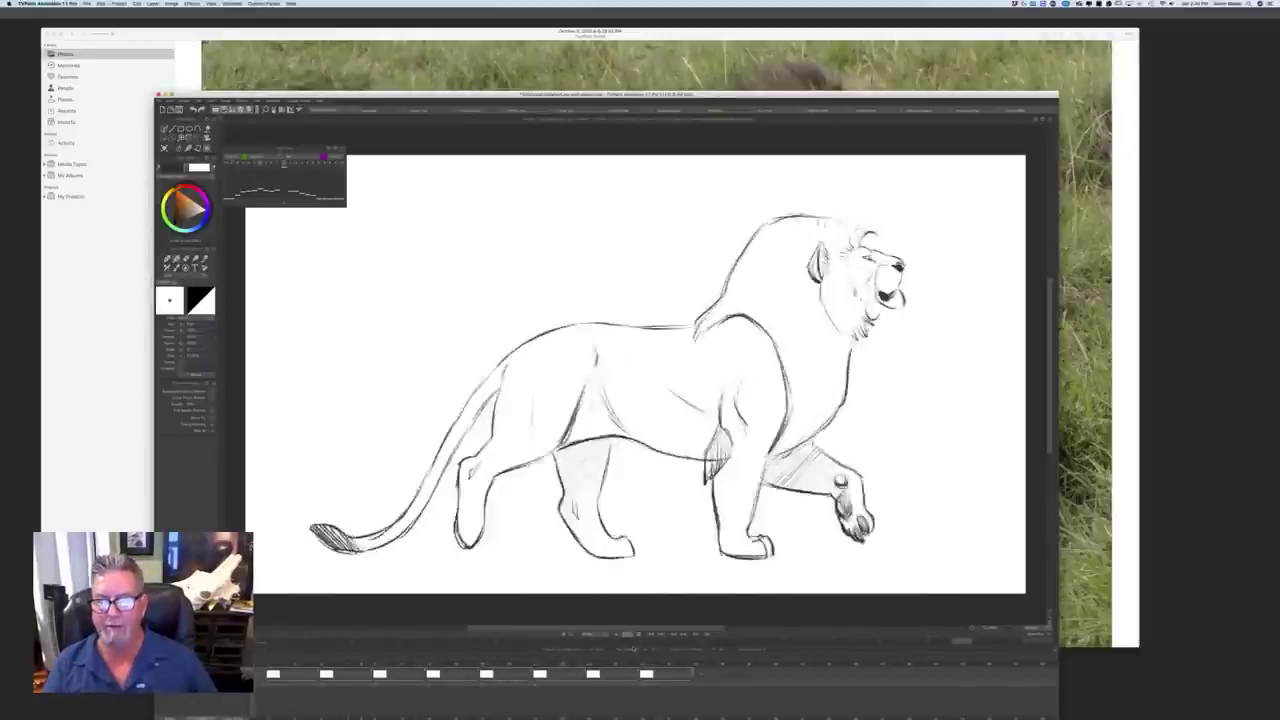
left_click(637, 634)
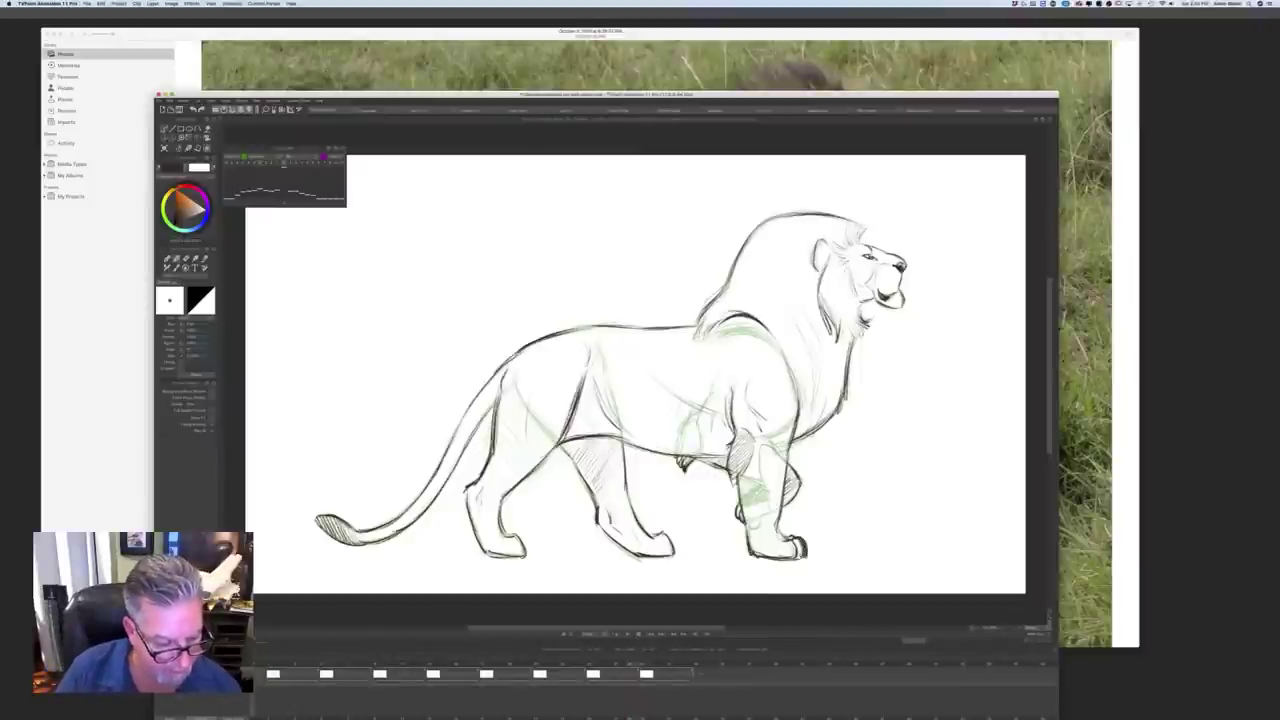
left_click_drag(630, 664, 349, 666)
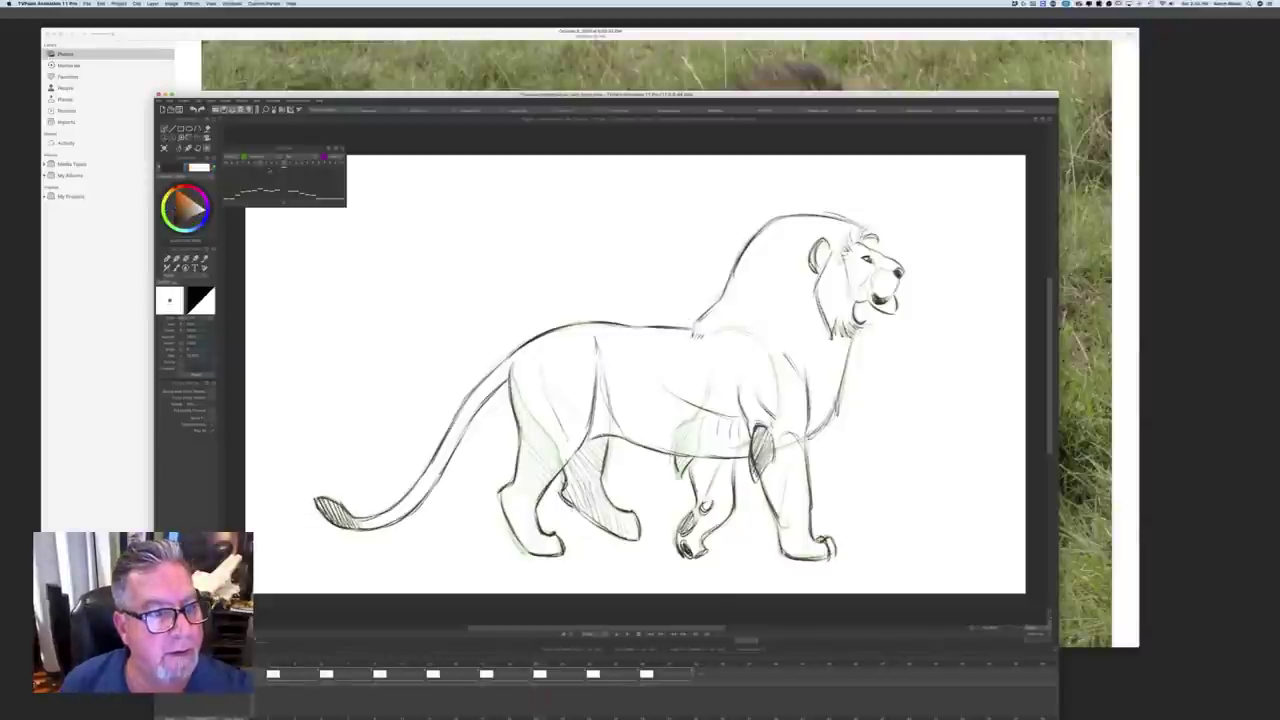
Step: Show the immediately preceding and following drawings on the light table and turn off the more distant earlier one
left_click(278, 164)
left_click(289, 164)
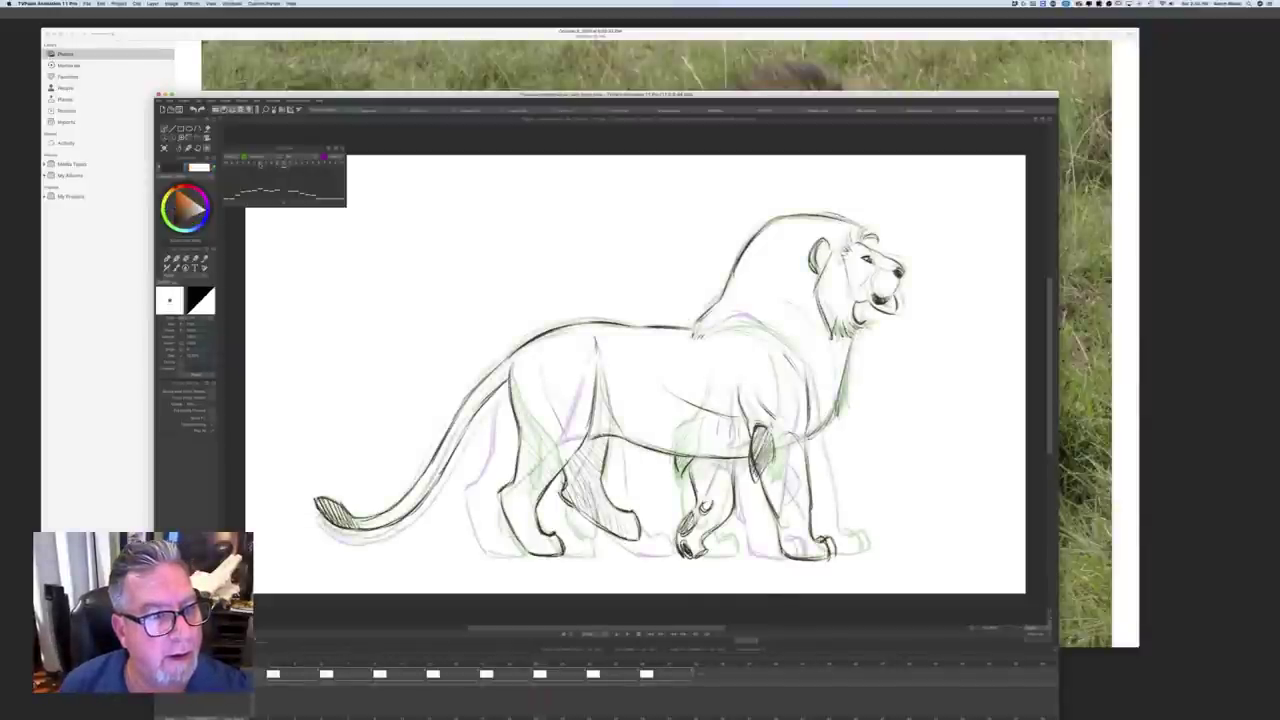
left_click(259, 165)
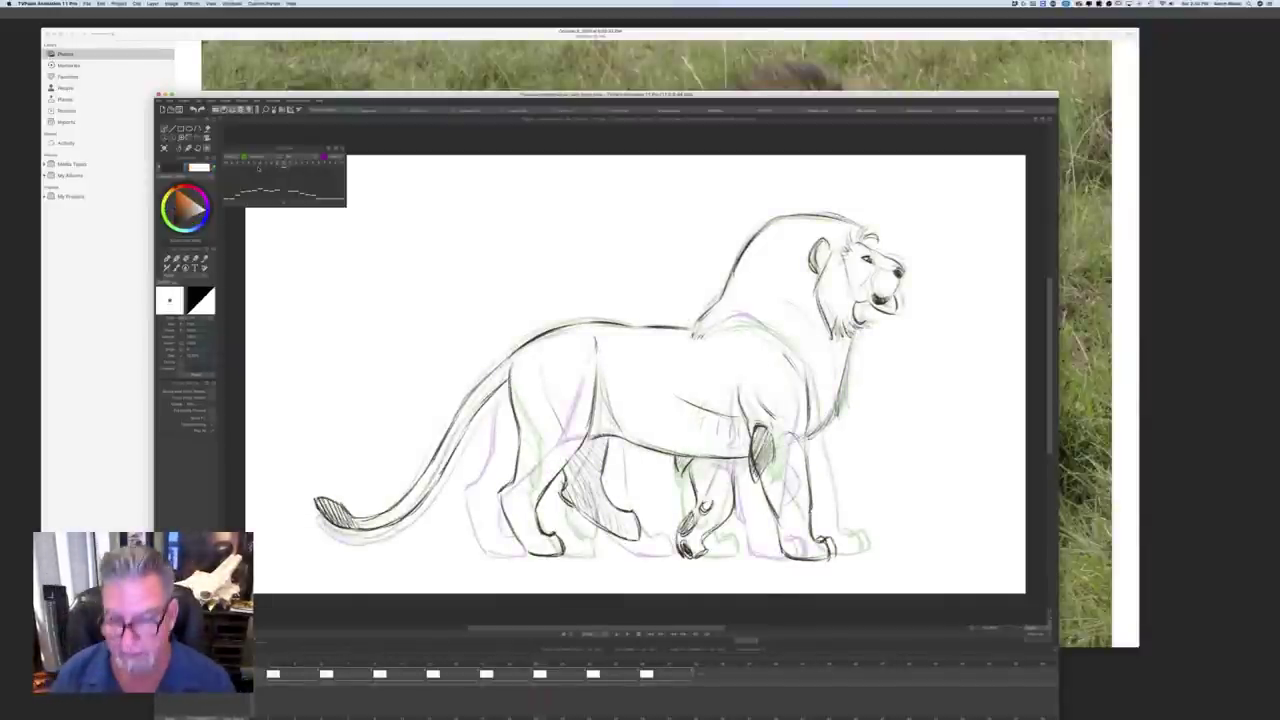
Step: Lighten the shoulder contour on the standing-foreleg drawing with the eraser and redraw a cleaner shoulder curve following the light-table guides
key("Left")
key("Right")
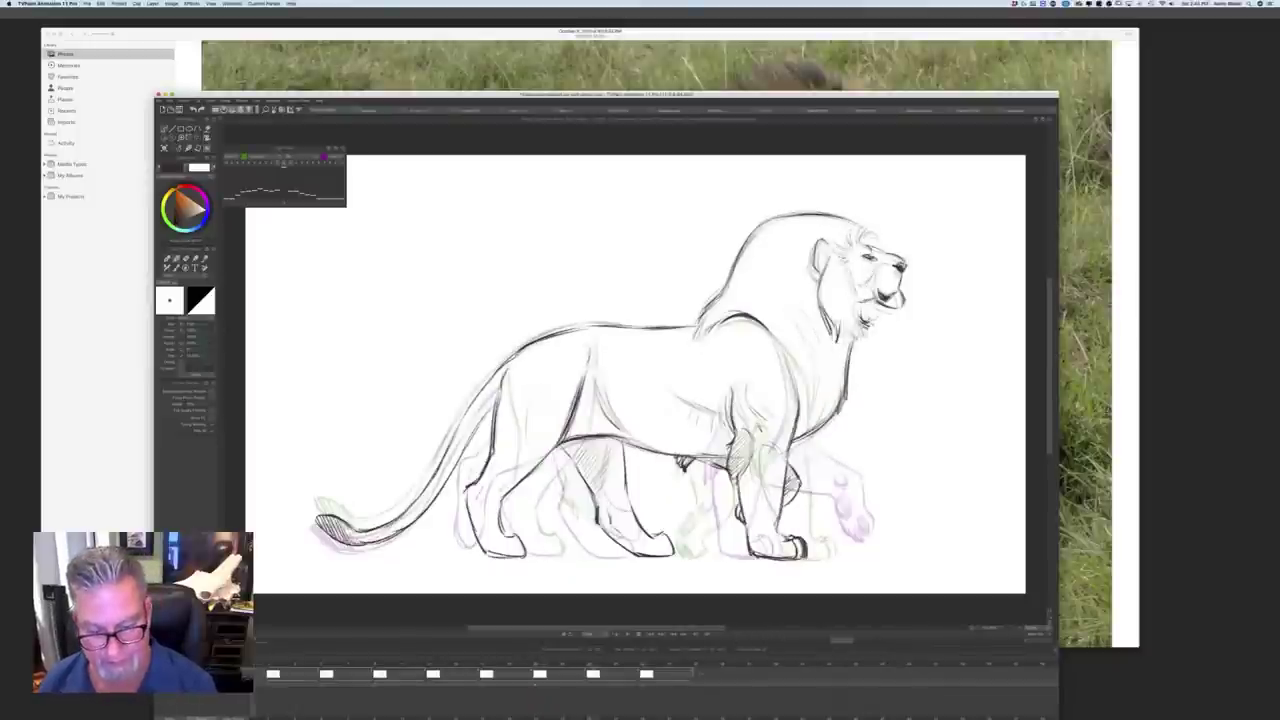
key("e")
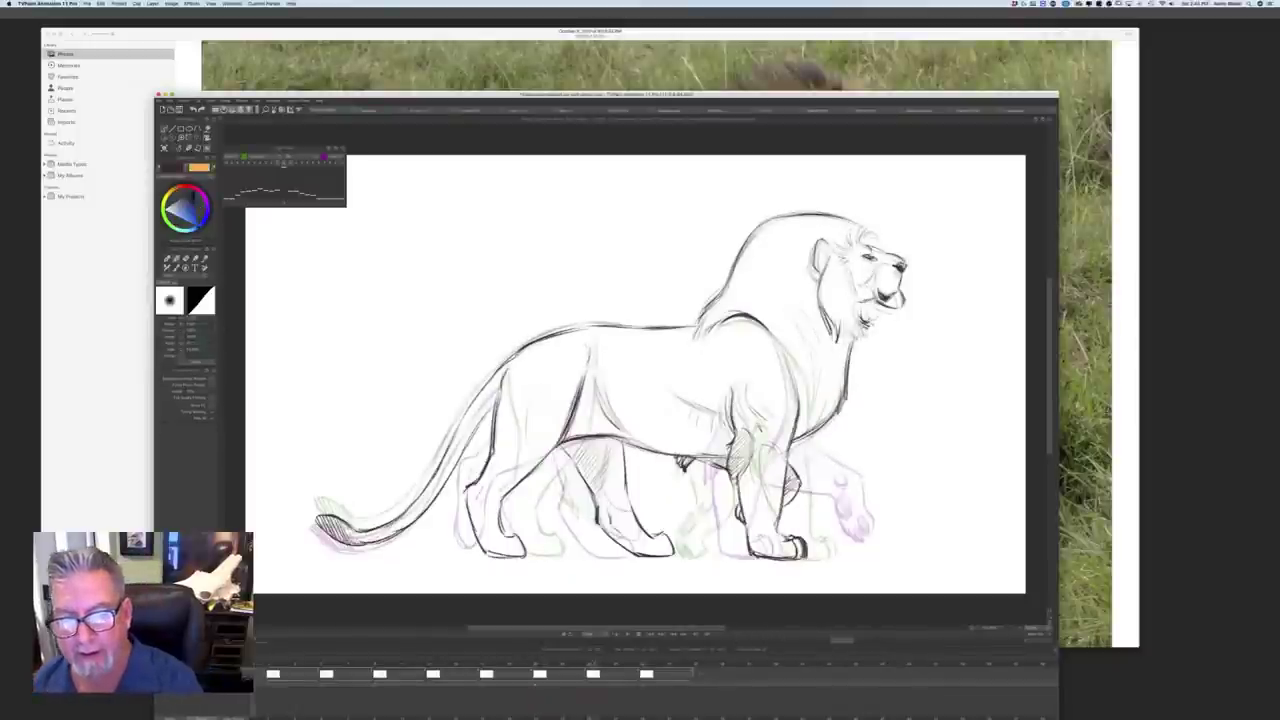
left_click_drag(714, 322, 768, 330)
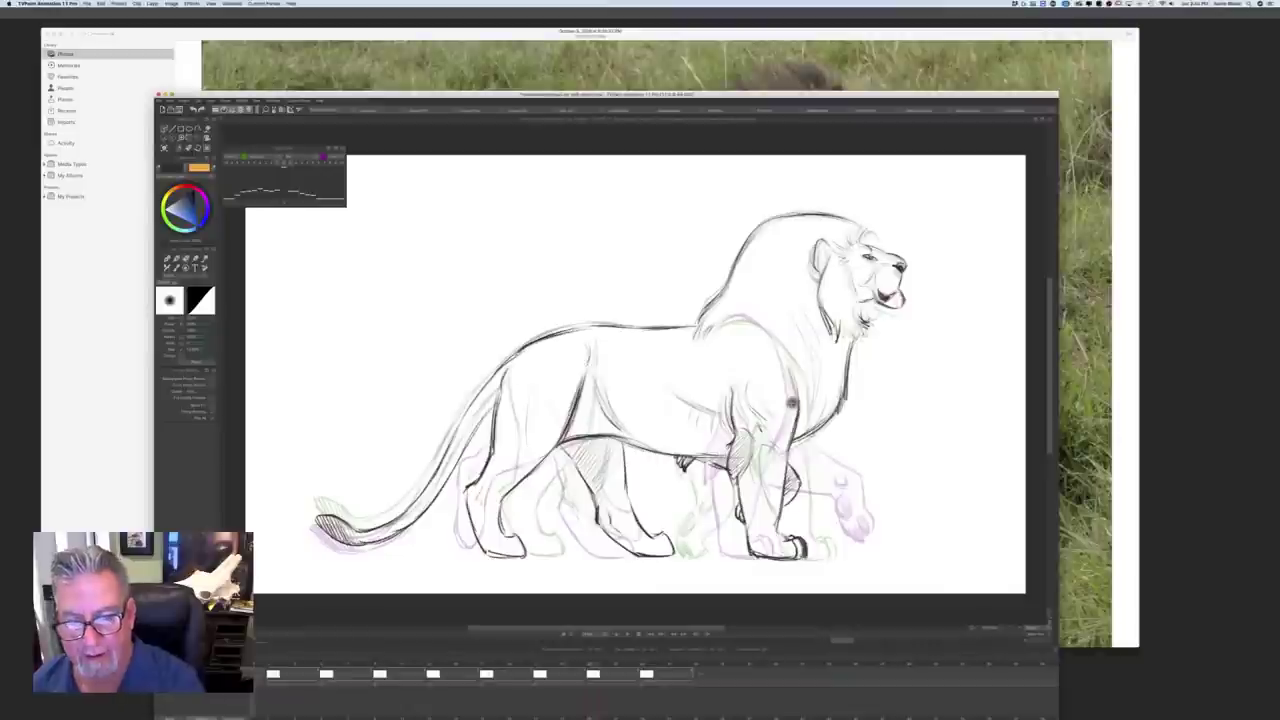
key("b")
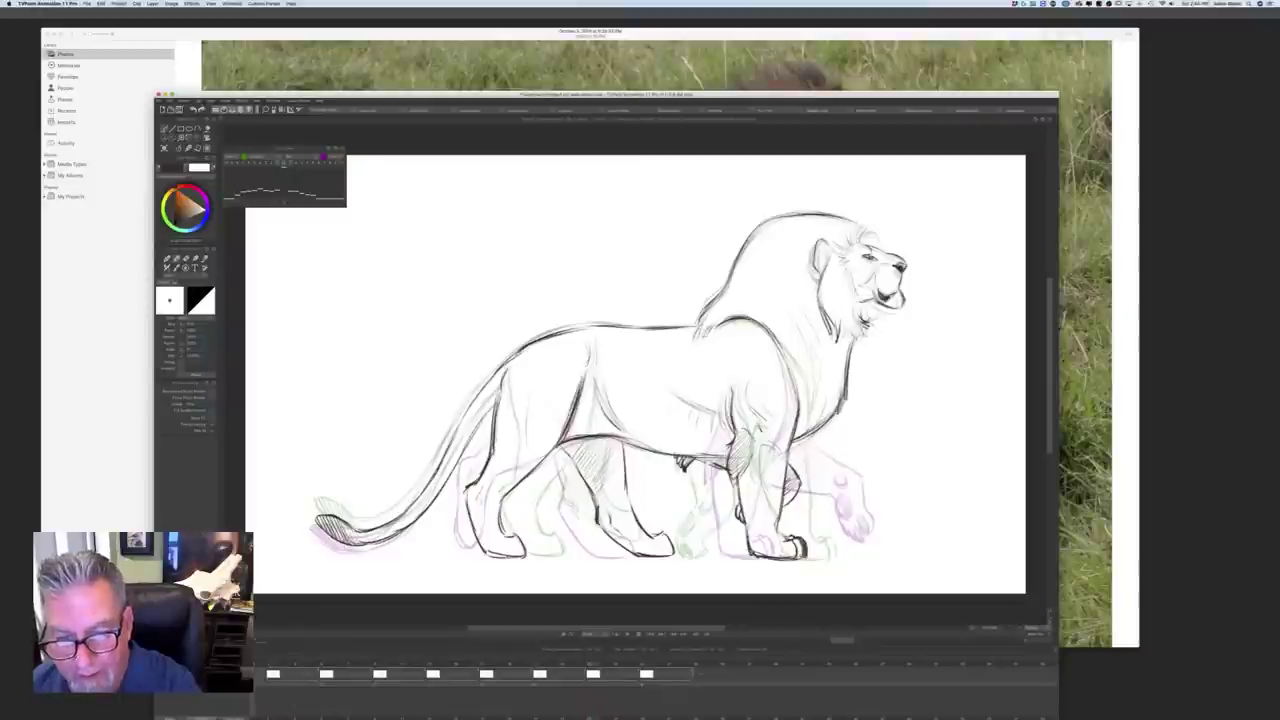
Step: Return to the start of the timeline and extend the exposure of the first three lion drawings to six frames each
left_click_drag(842, 640, 291, 640)
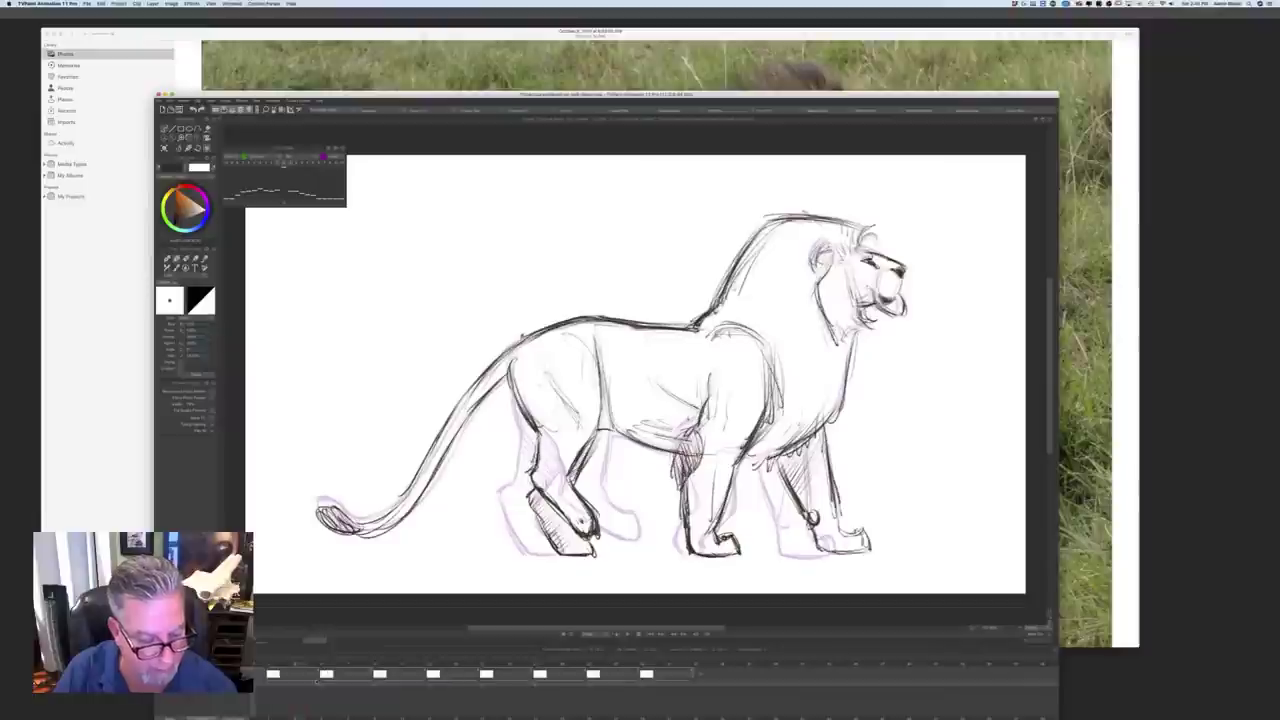
left_click_drag(319, 684, 325, 682)
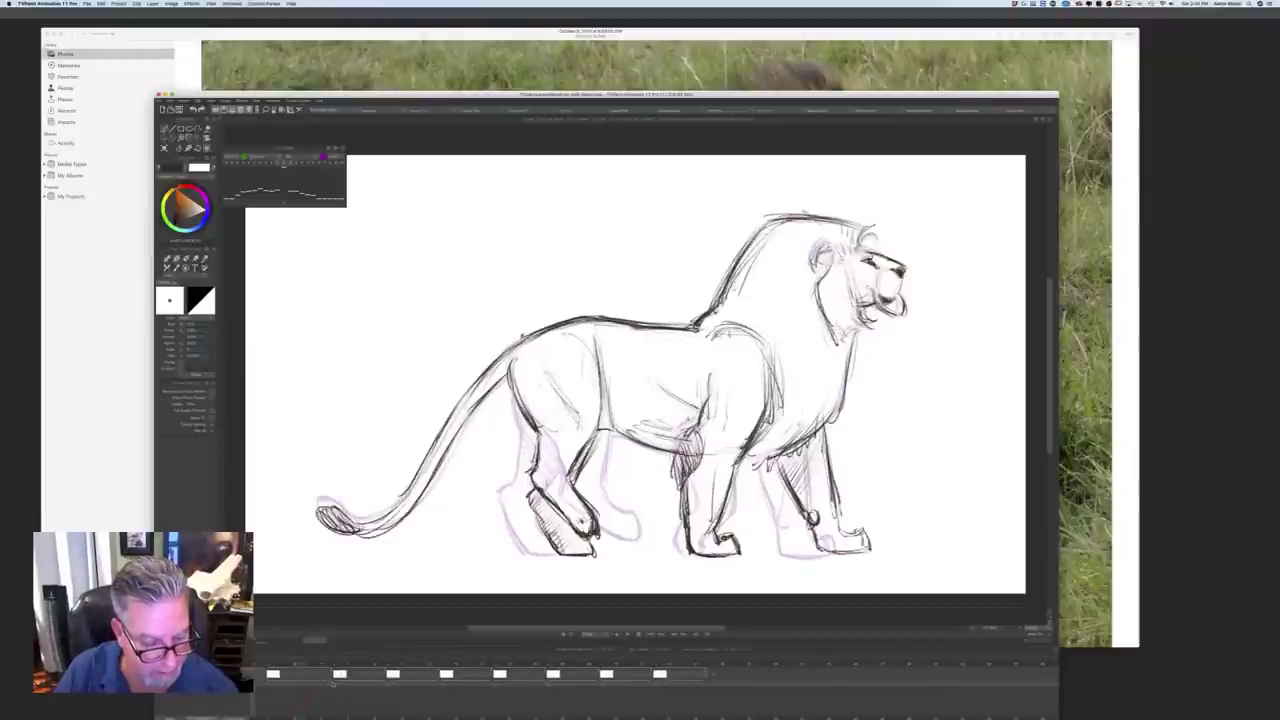
key("plus")
key("plus")
key("plus")
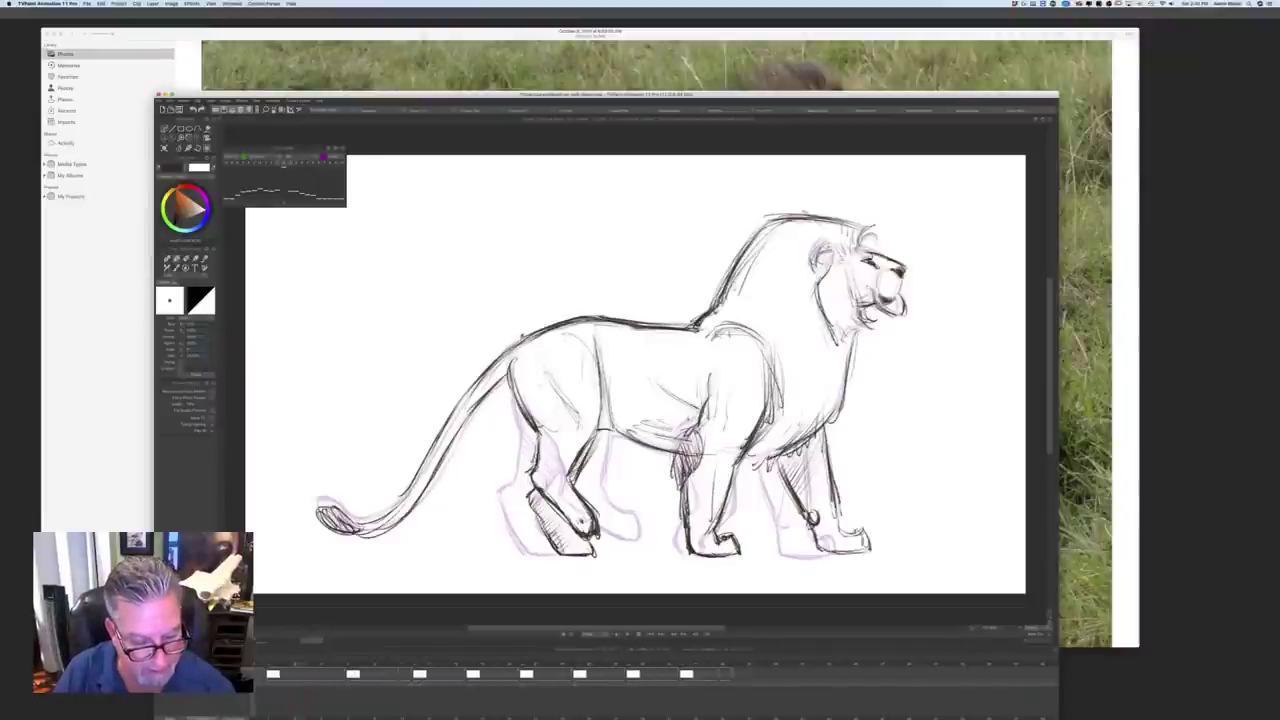
key("plus")
key("plus")
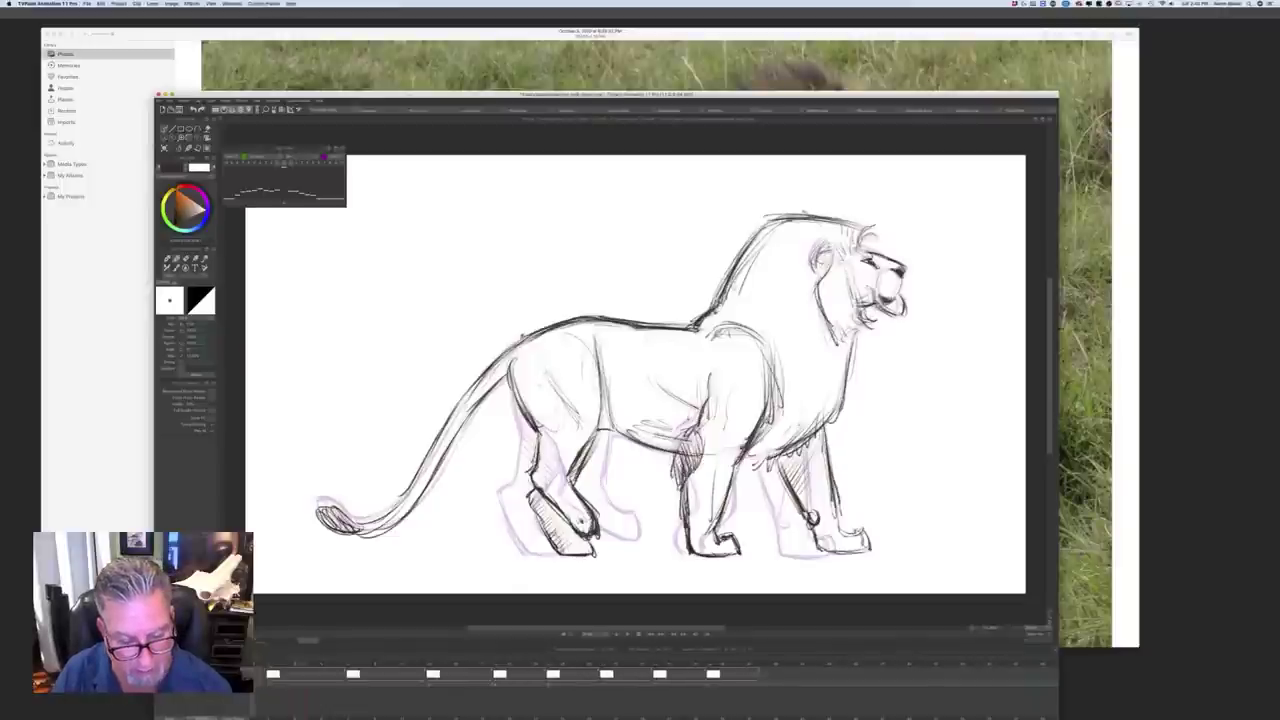
Step: Extend the exposure of the fourth to seventh lion drawings to six frames each, and play the slower walk cycle
left_click(566, 675)
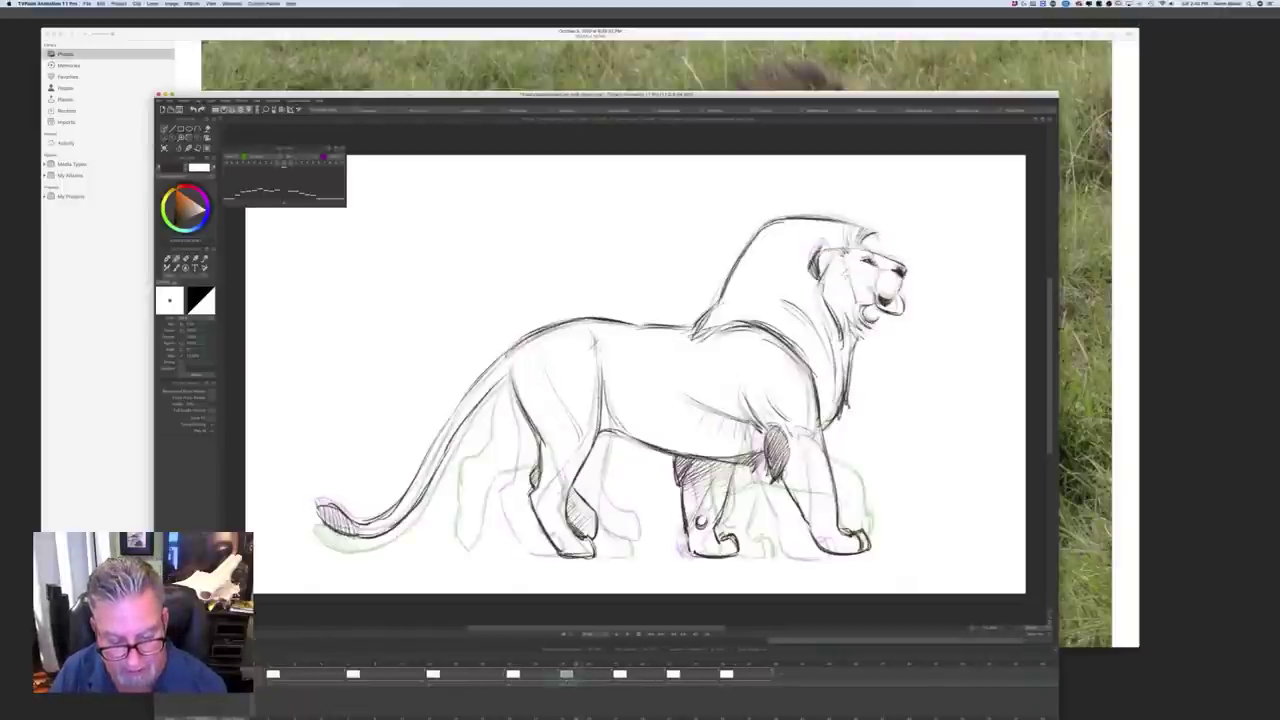
key("plus")
key("plus")
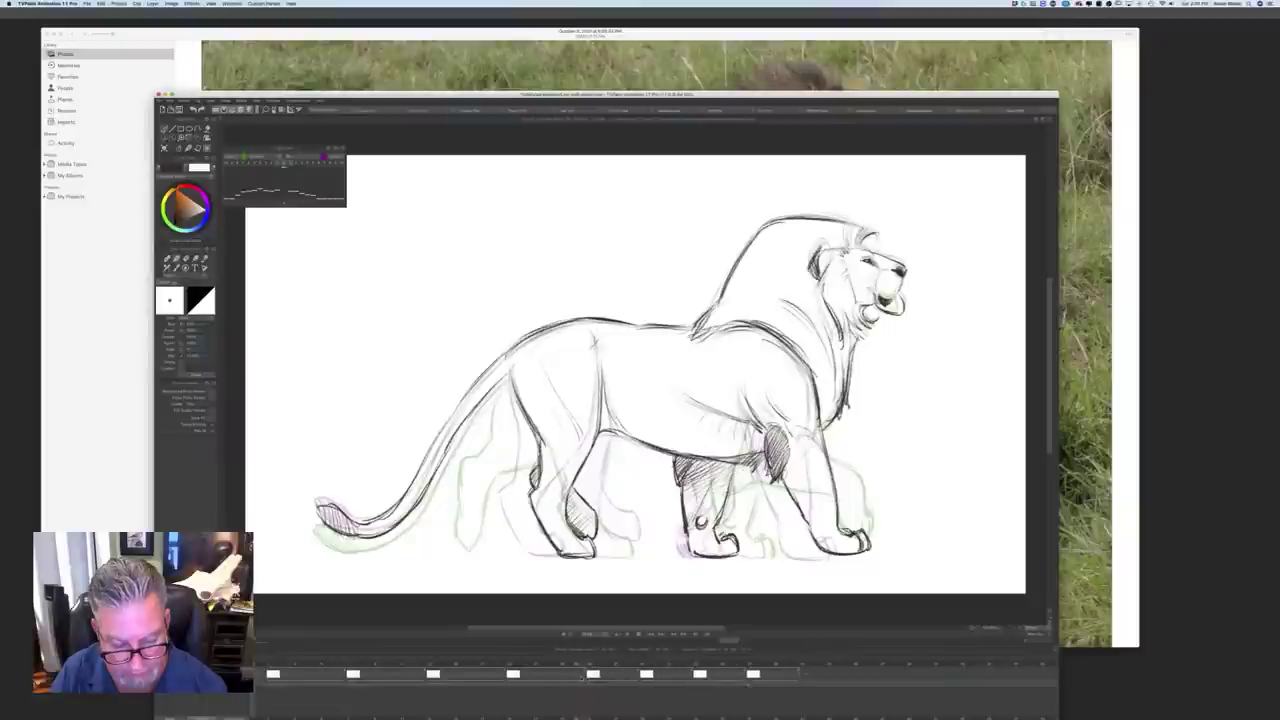
key("plus")
key("plus")
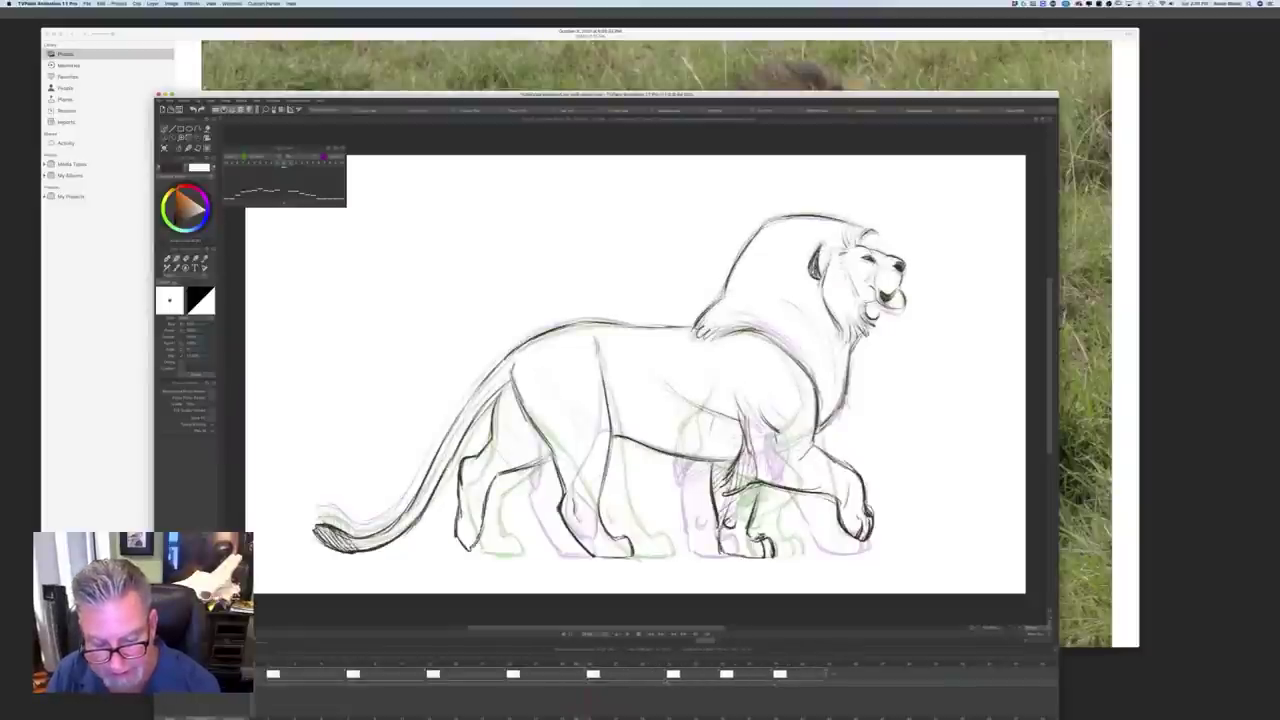
key("plus")
key("plus")
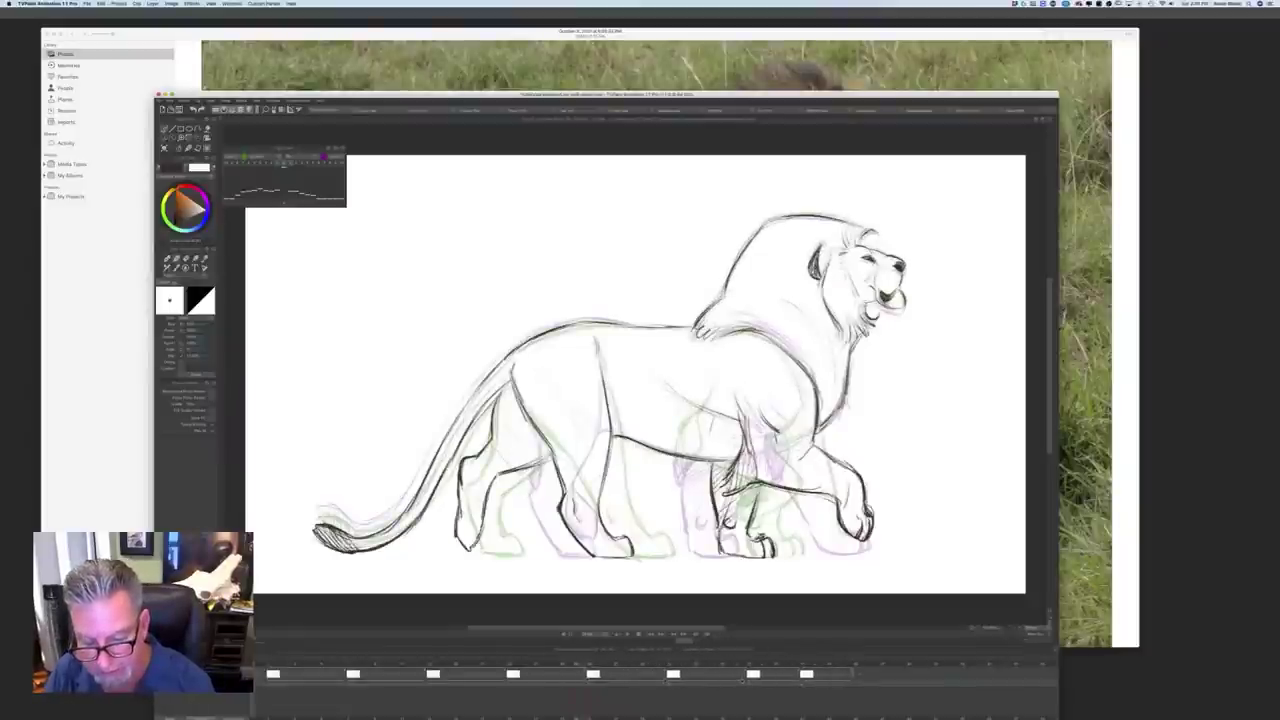
key("plus")
key("plus")
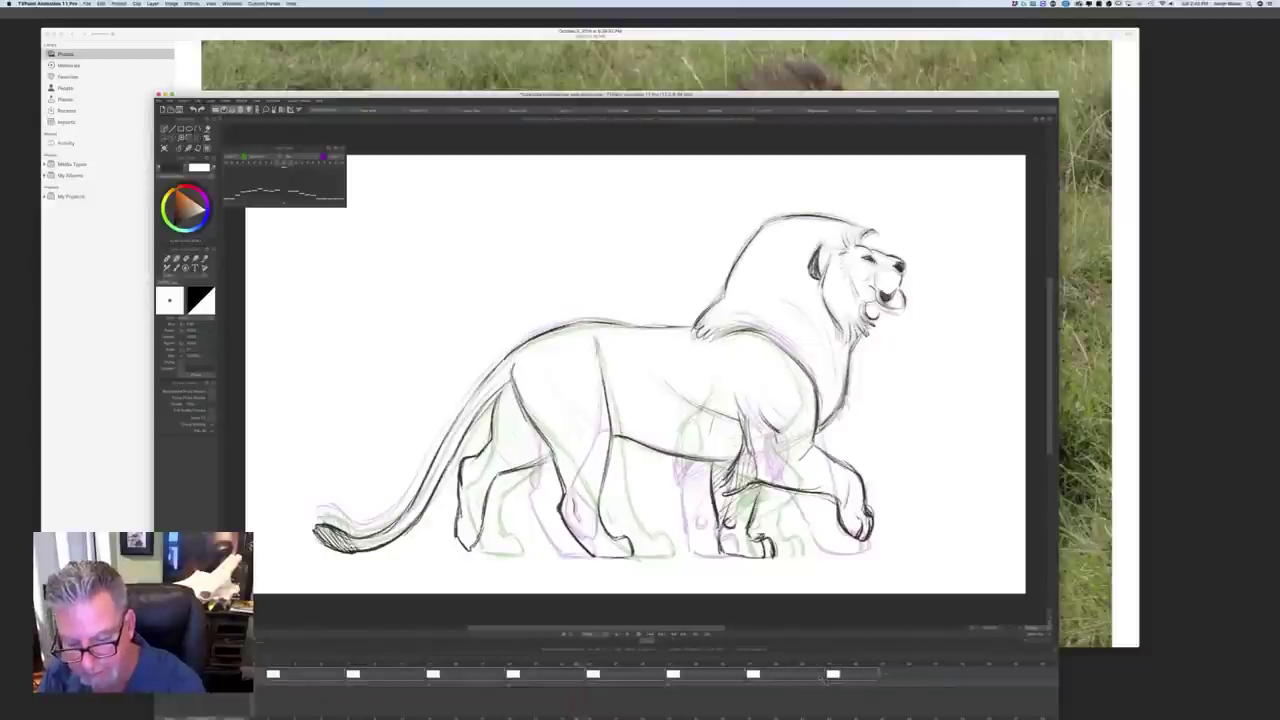
left_click(628, 634)
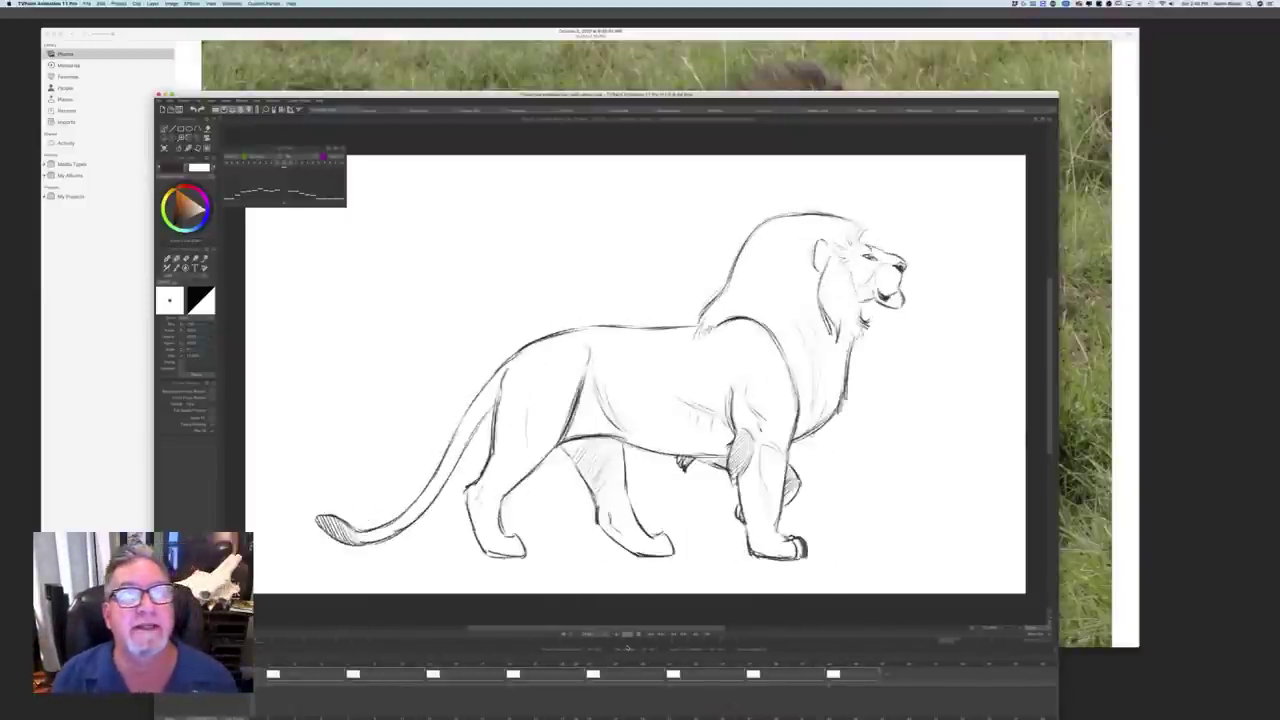
left_click(638, 634)
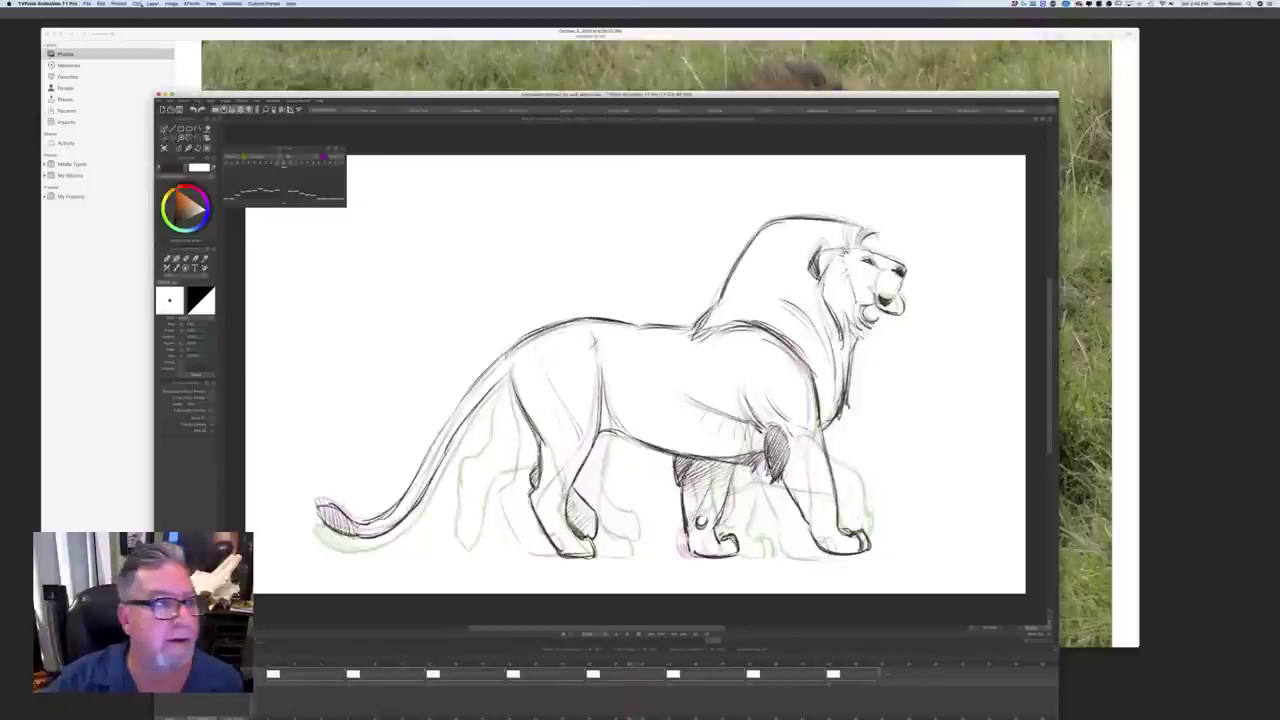
Step: Search the saved projects for "eagle", open the eagle take-off animation and play it as a timing reference
left_click(86, 4)
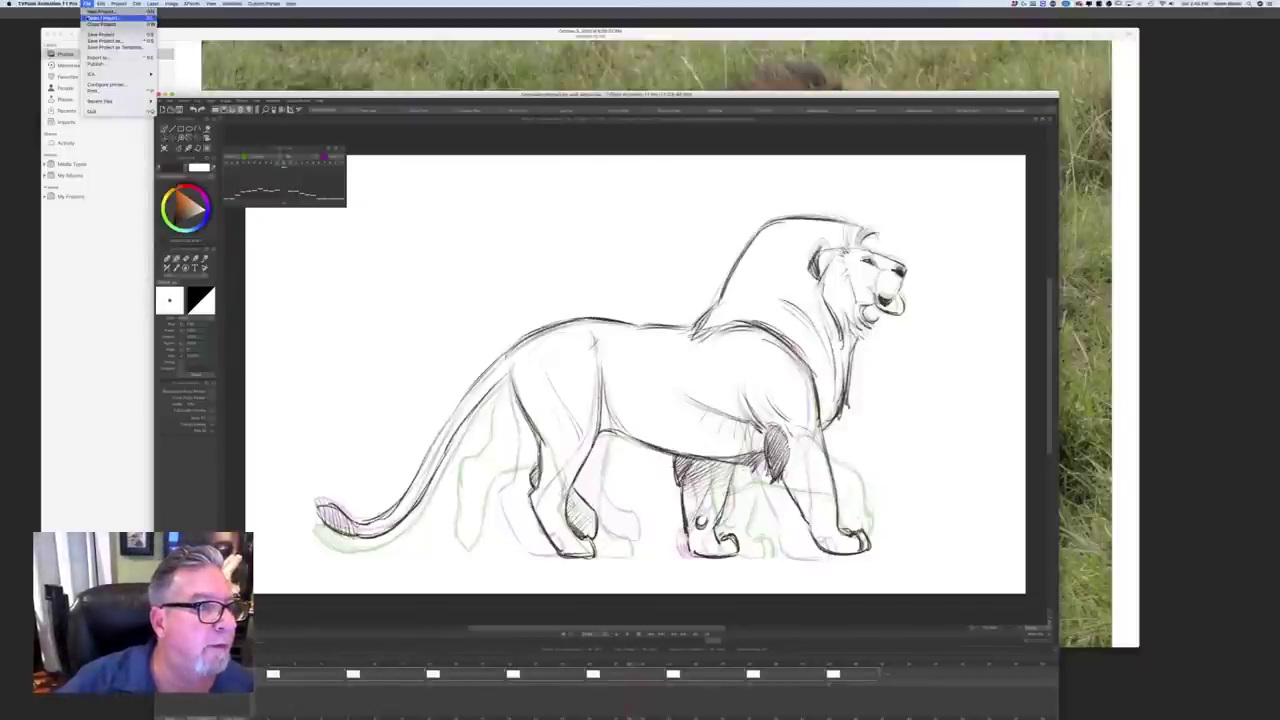
left_click(100, 17)
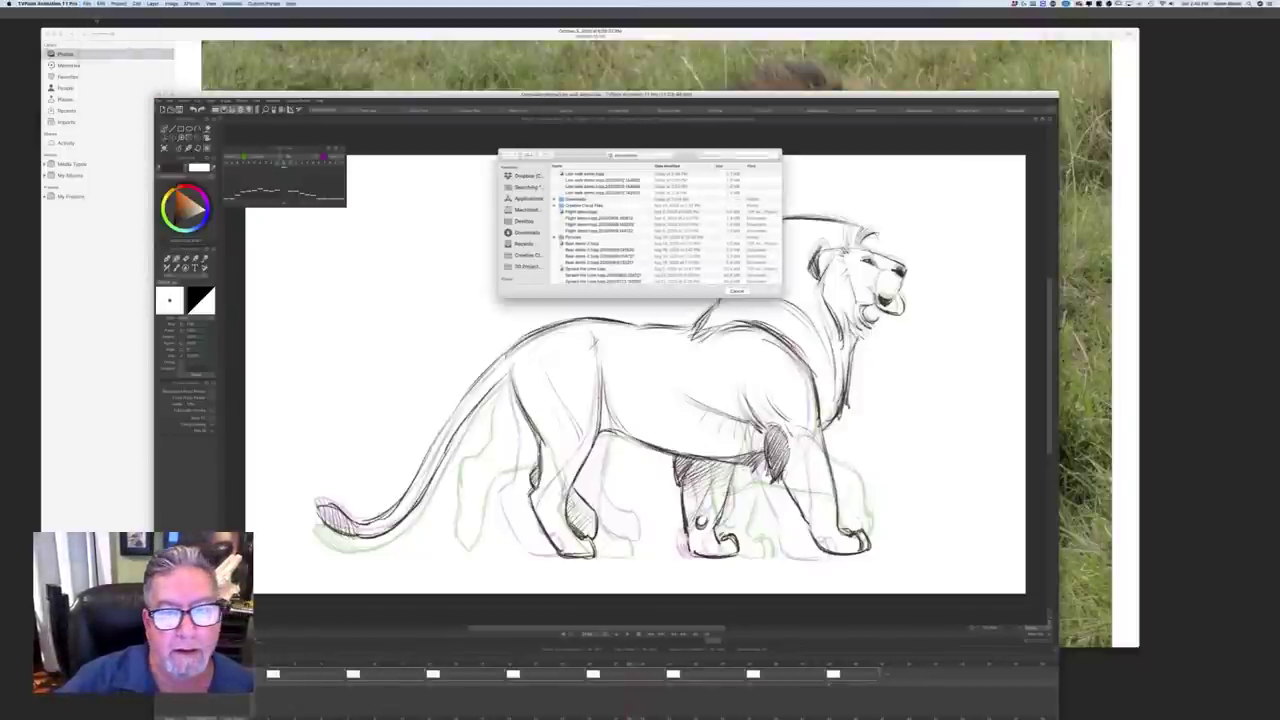
left_click(723, 157)
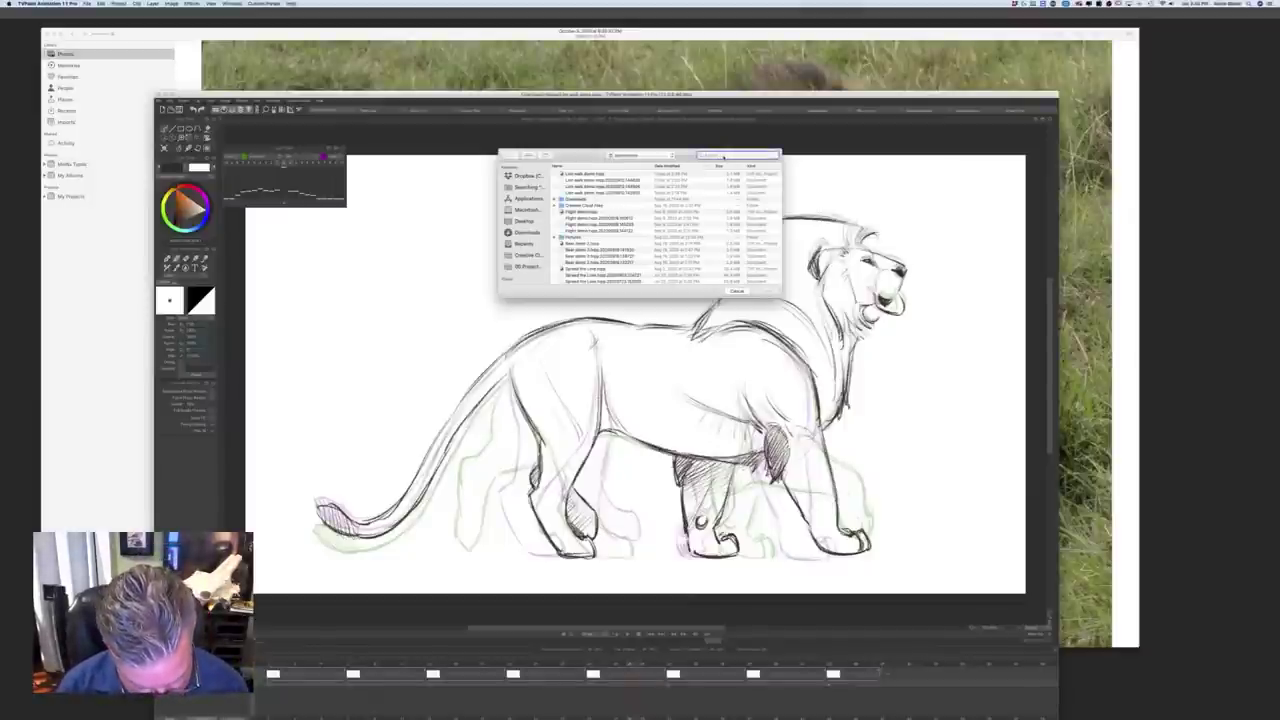
type("wolf")
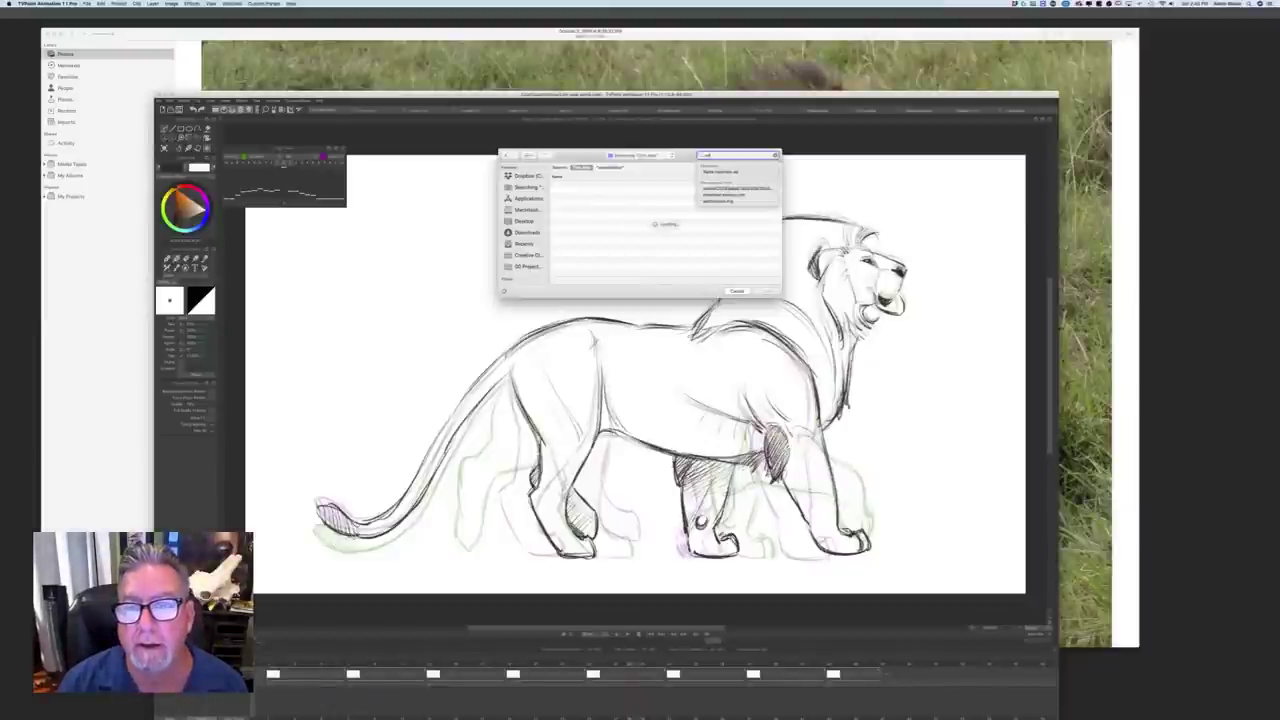
type("gle")
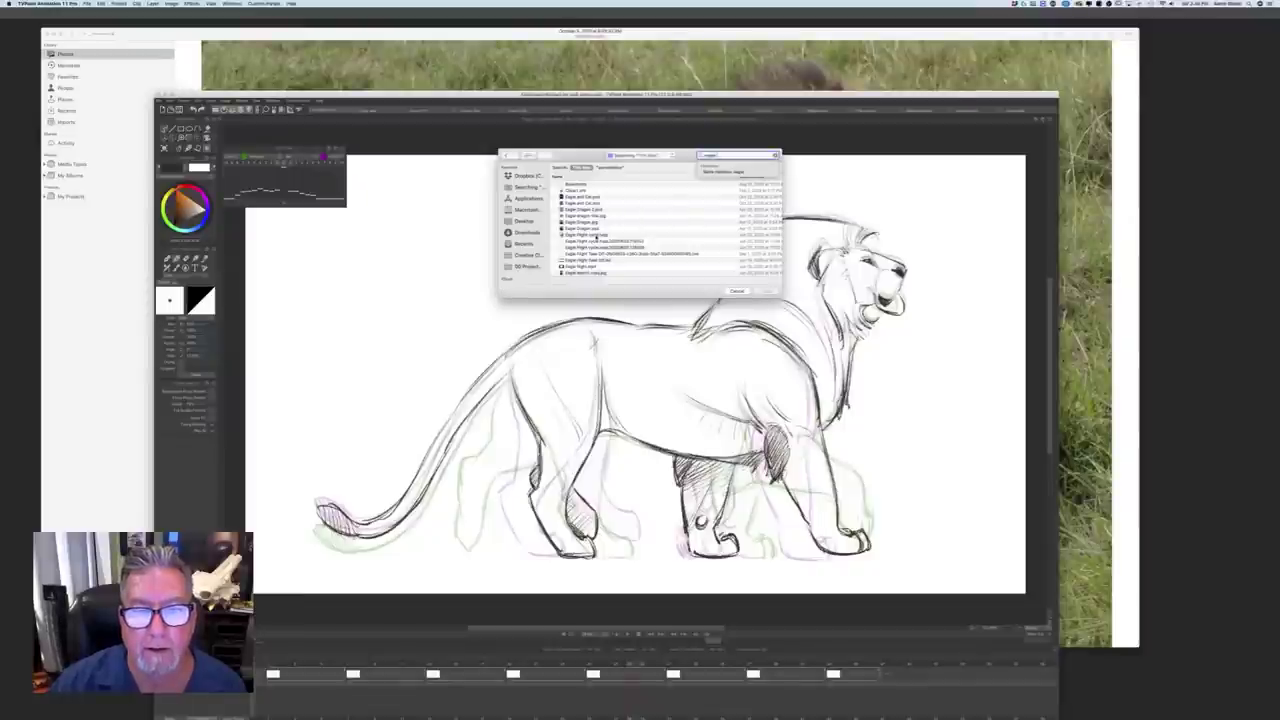
scroll(596, 236, "down", 5)
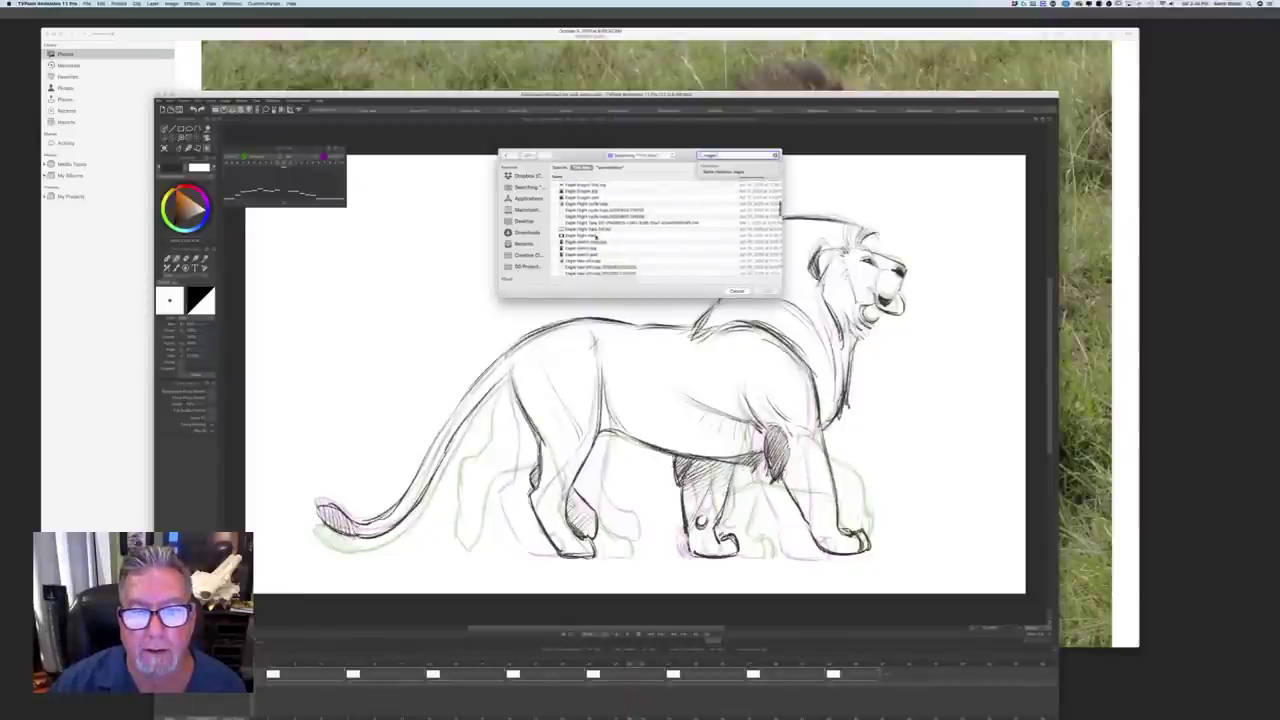
left_click(596, 234)
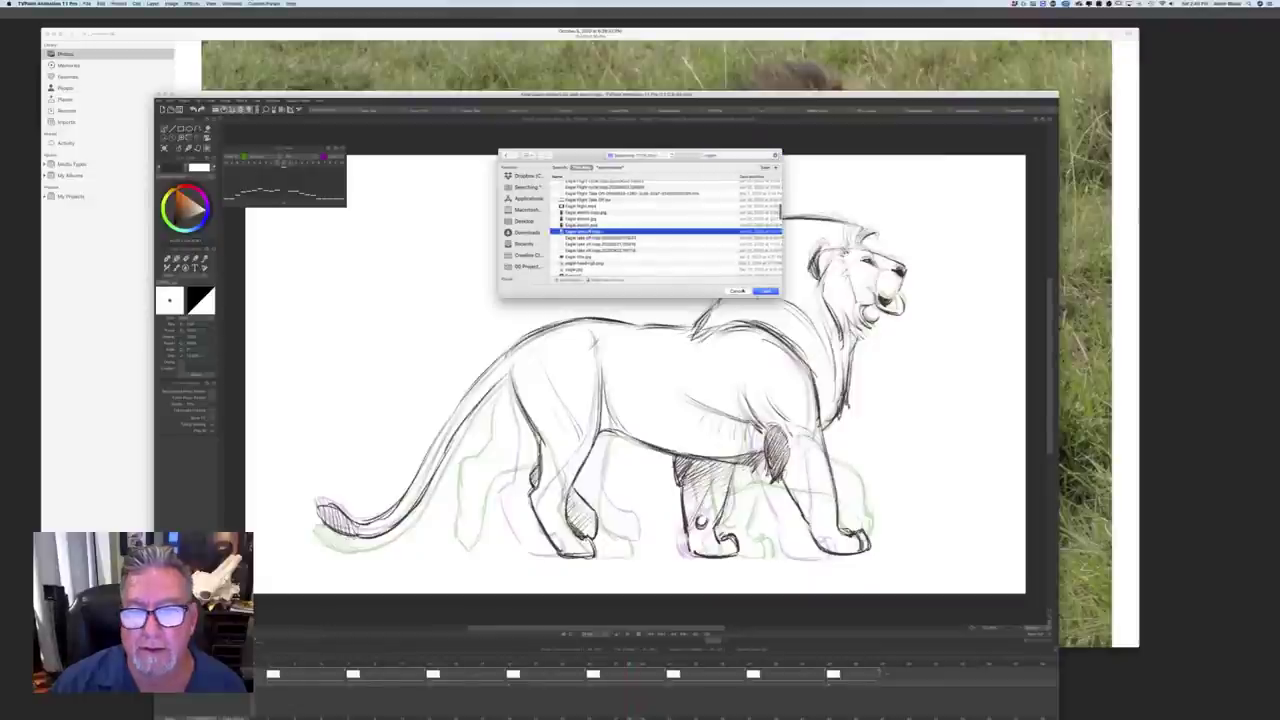
left_click(766, 291)
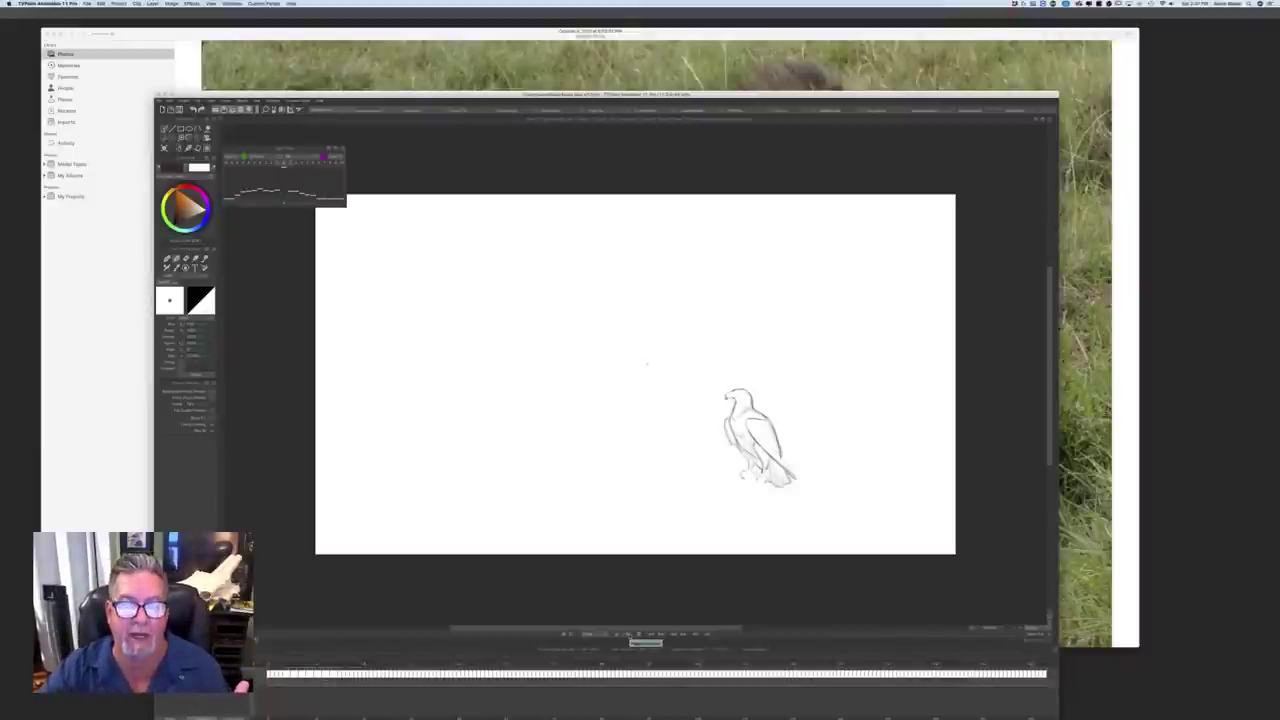
left_click(627, 634)
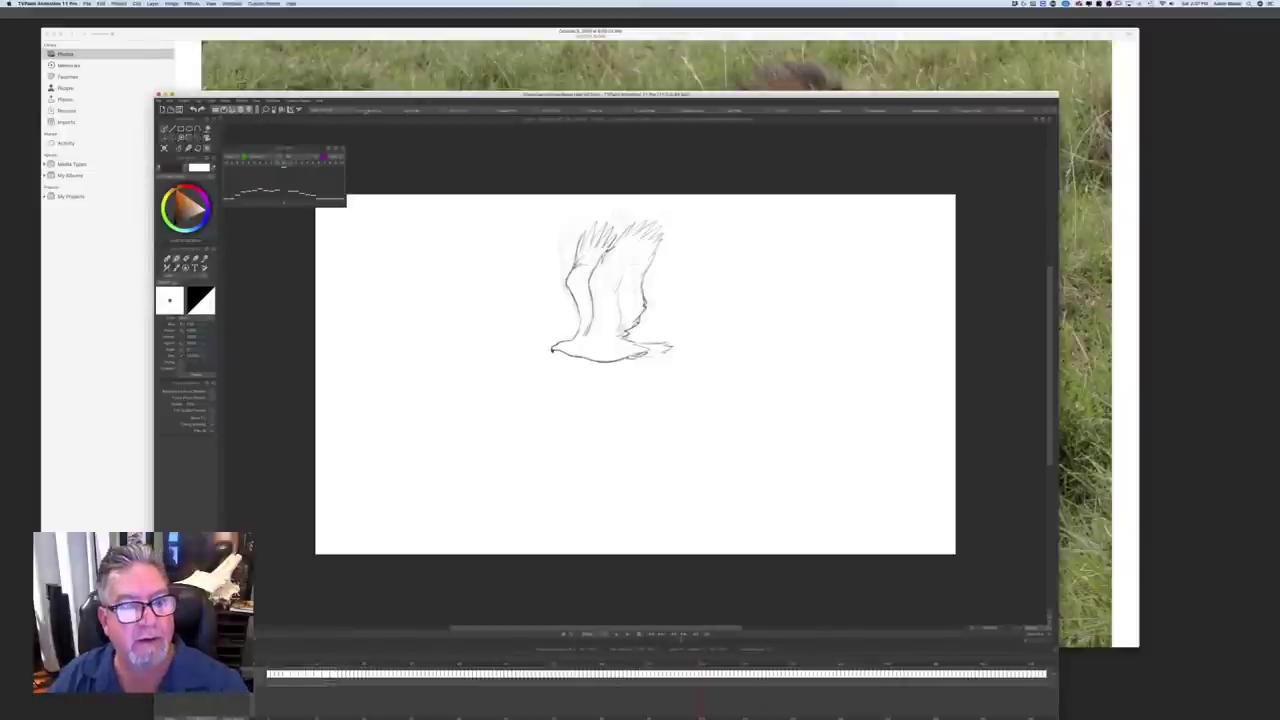
Step: Switch back to the lion project and play its walk cycle
left_click(366, 109)
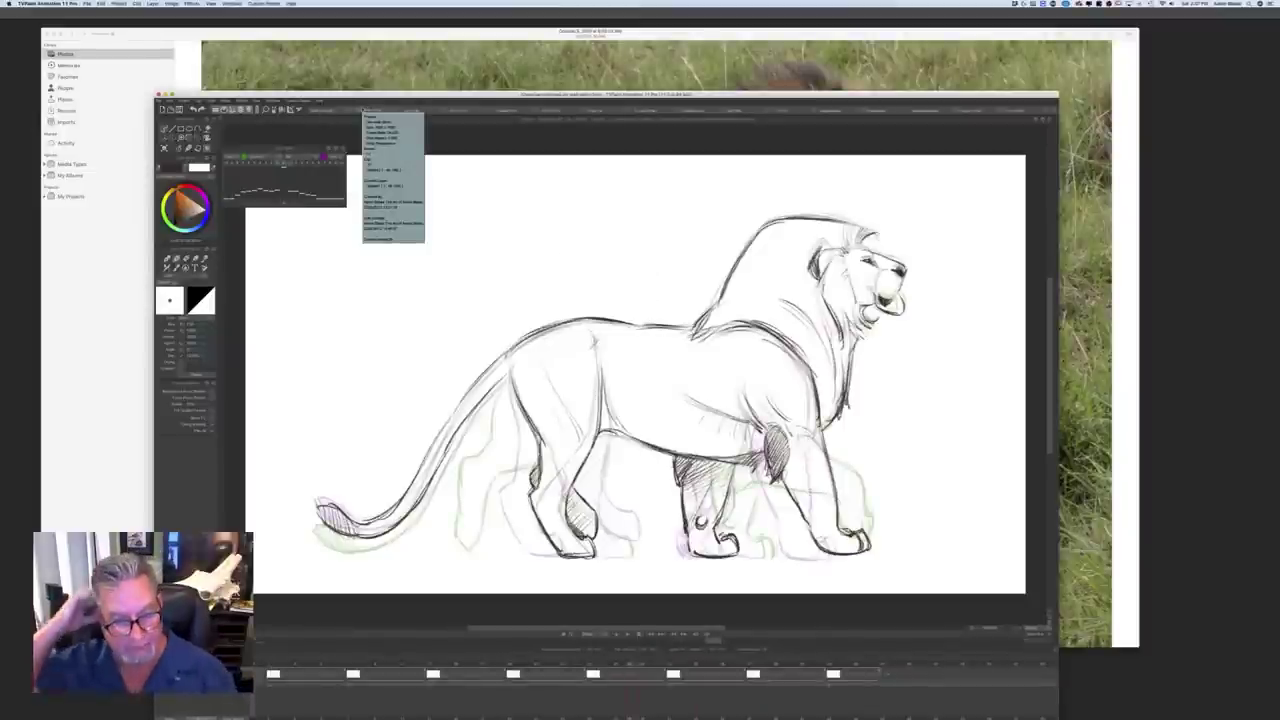
key("Left")
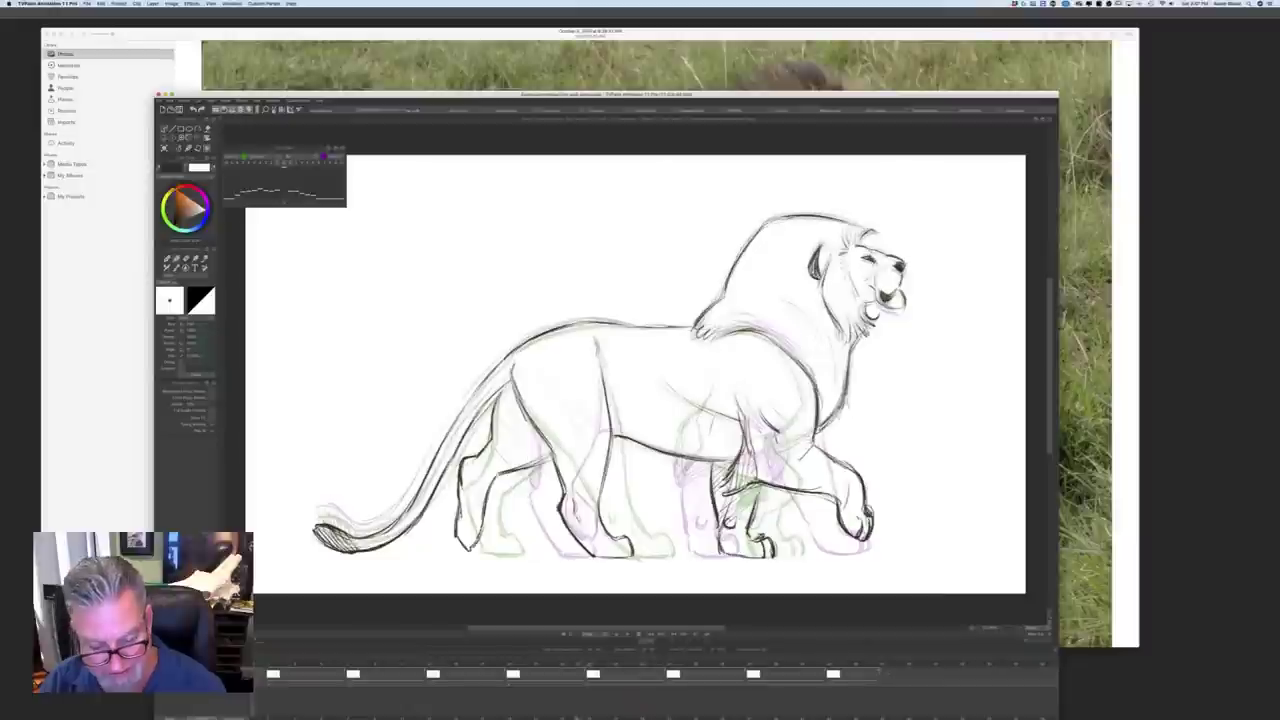
left_click(627, 635)
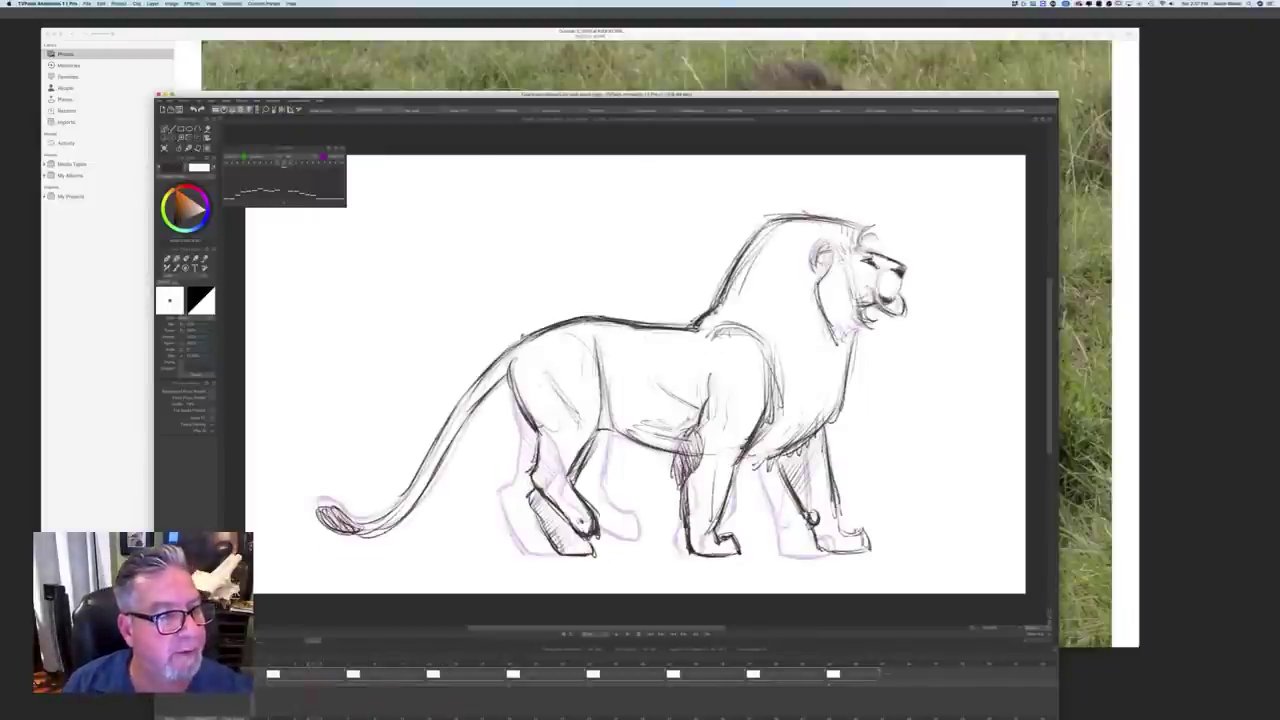
Step: Insert an inbetween drawing midway between the first and second lion poses and draw the back of the mane and the shoulder top
left_click(164, 148)
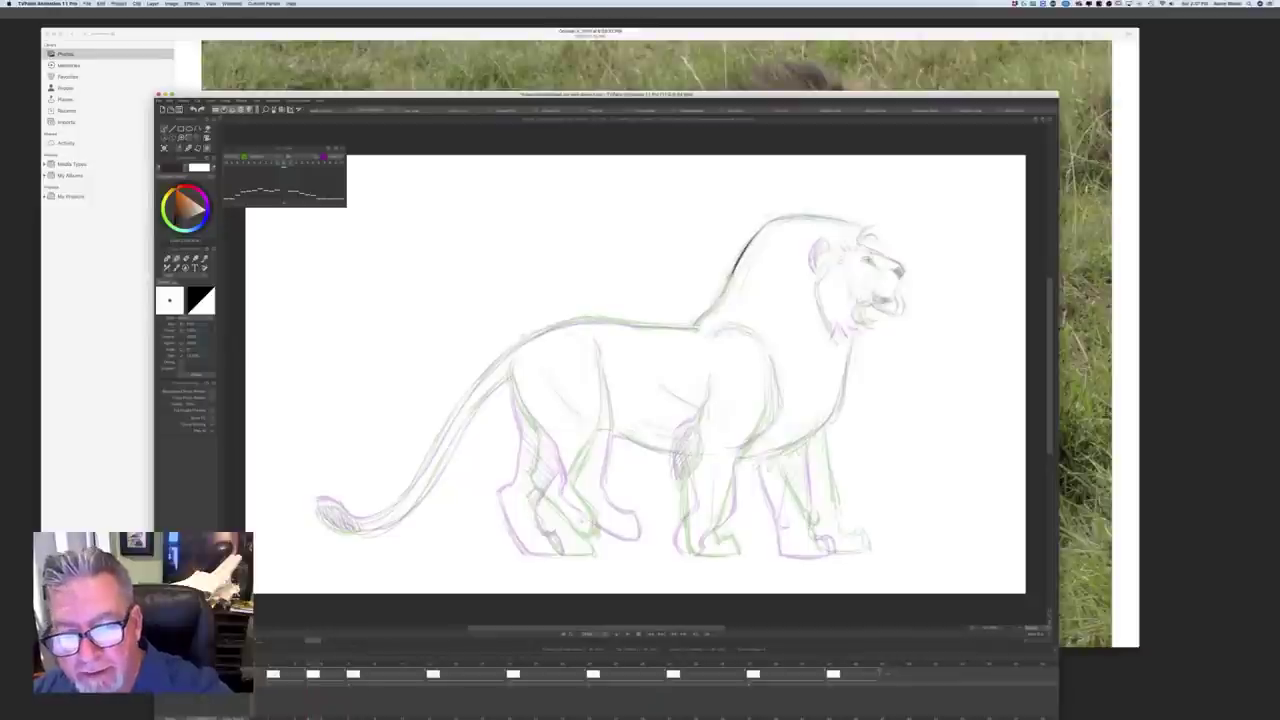
mouse_move(720, 298)
left_mouse_down()
mouse_move(697, 325)
mouse_move(666, 329)
mouse_move(744, 330)
left_mouse_up()
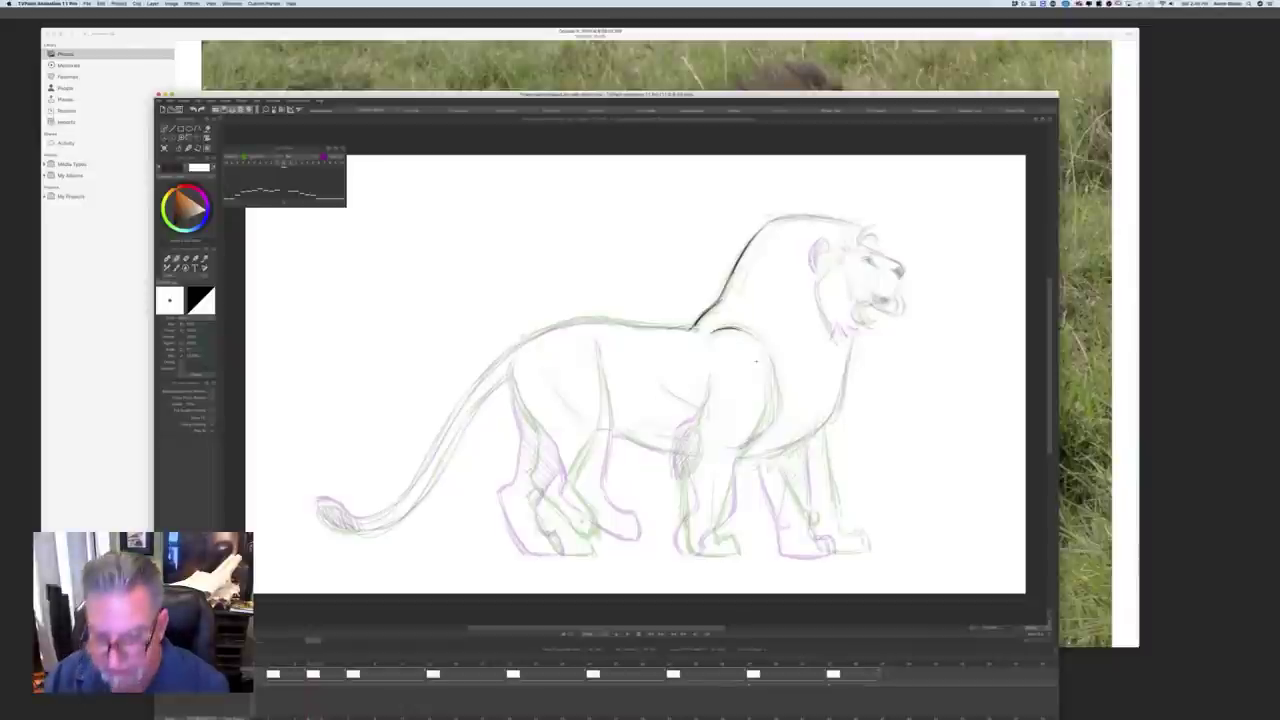
key("Left")
key("Right")
key("Left")
key("Right")
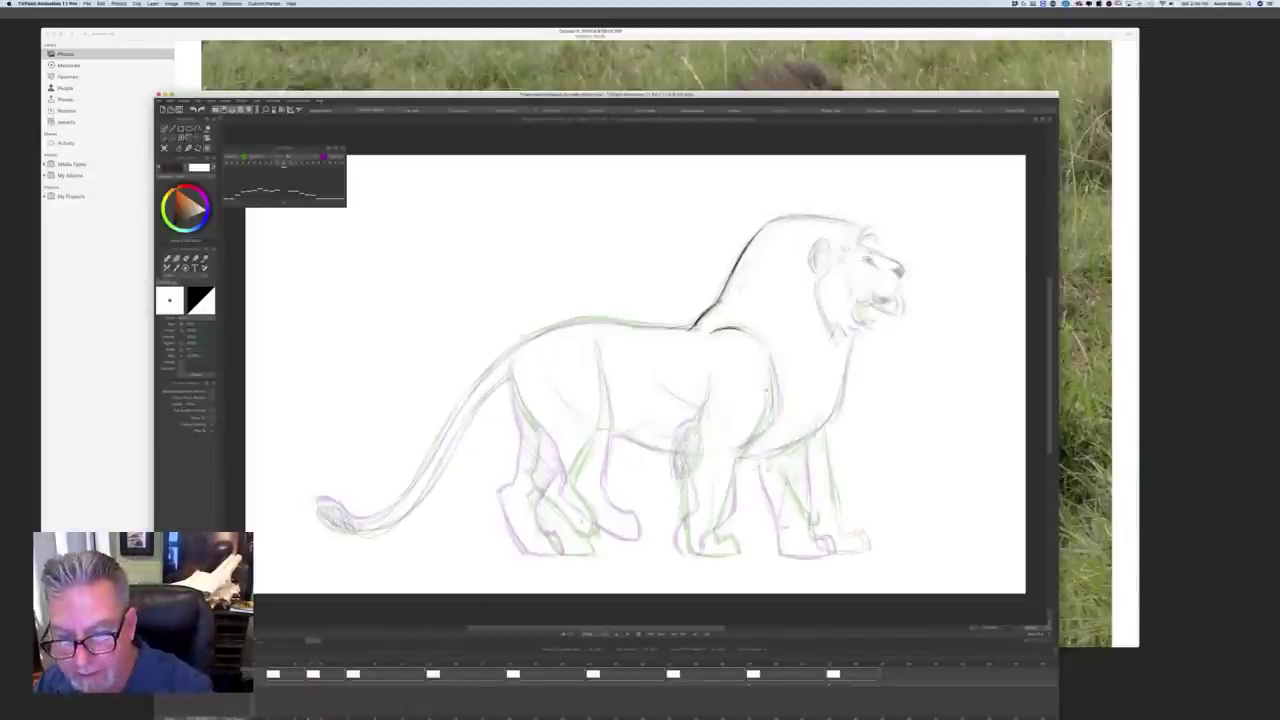
Step: Draw the front contour of the near shoulder down to the top of the foreleg, flipping against the previous drawing
mouse_move(766, 356)
left_mouse_down()
mouse_move(772, 420)
mouse_move(748, 442)
left_mouse_up()
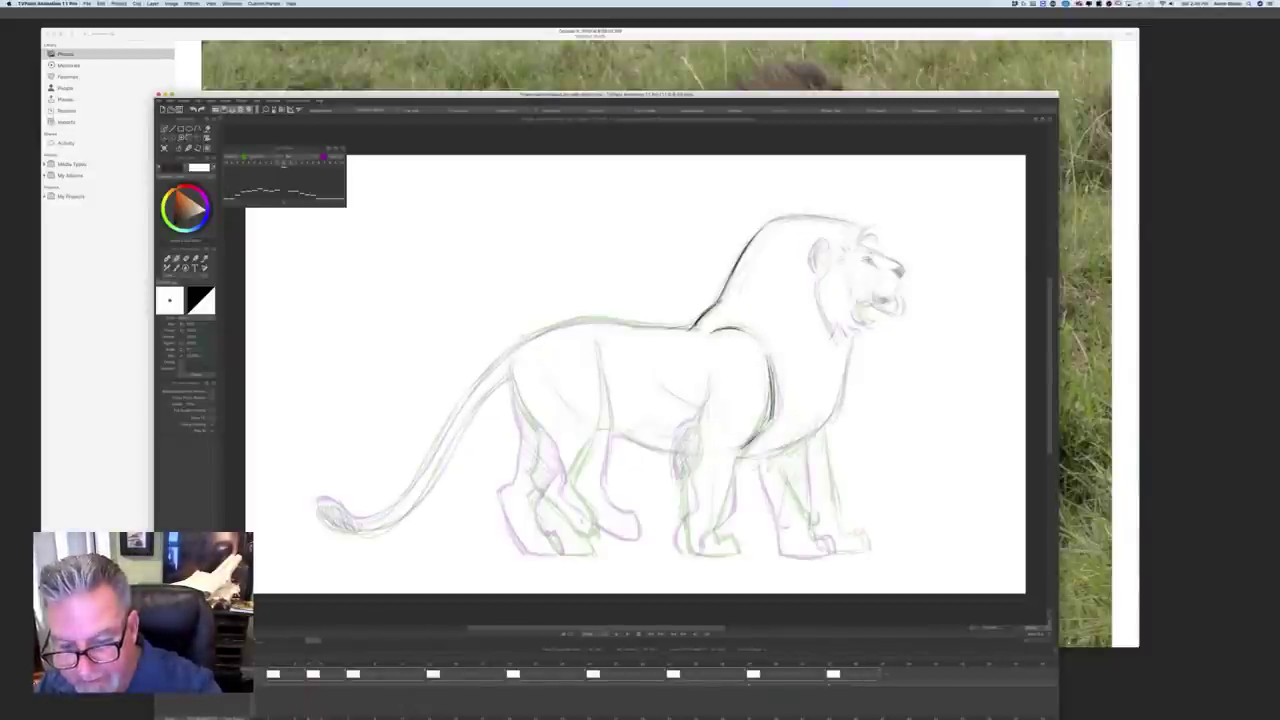
key("Left")
key("Right")
key("Left")
key("Right")
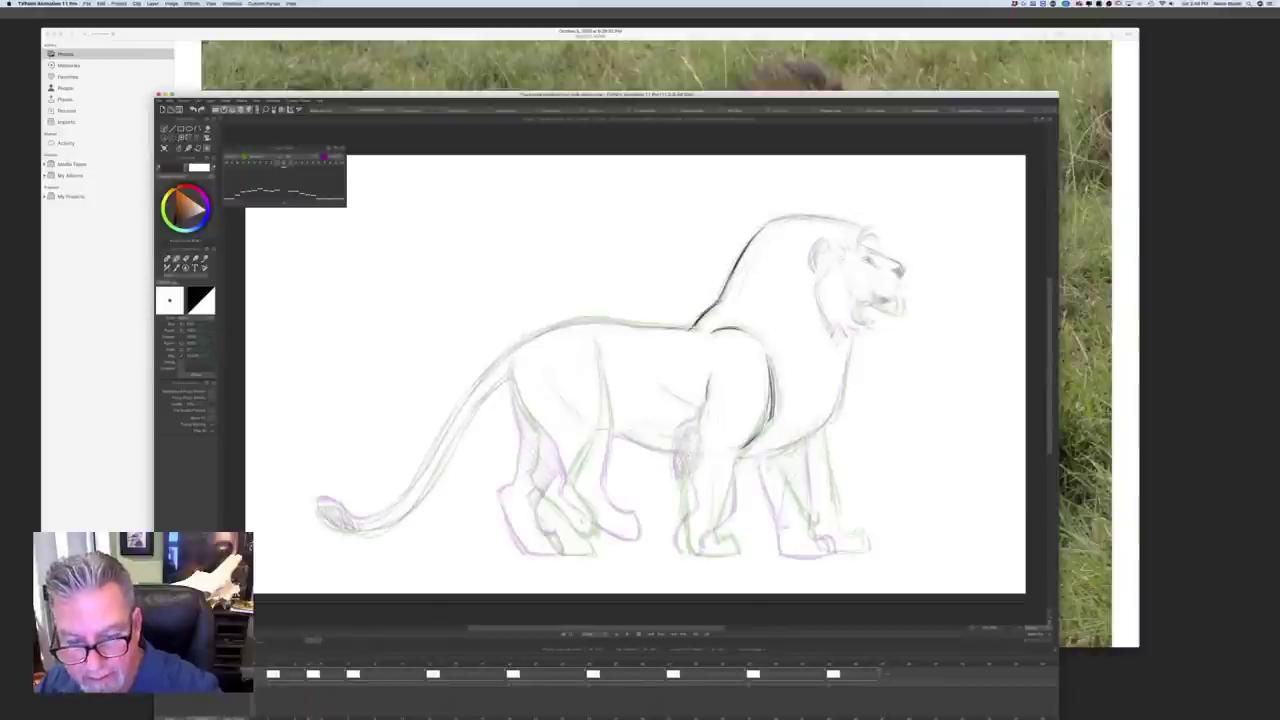
Step: Draw the rear edge of the near upper foreleg down to the elbow, flipping against the previous drawing to check it
left_click_drag(709, 390, 673, 472)
key("Left")
key("Right")
key("Left")
key("Right")
key("Left")
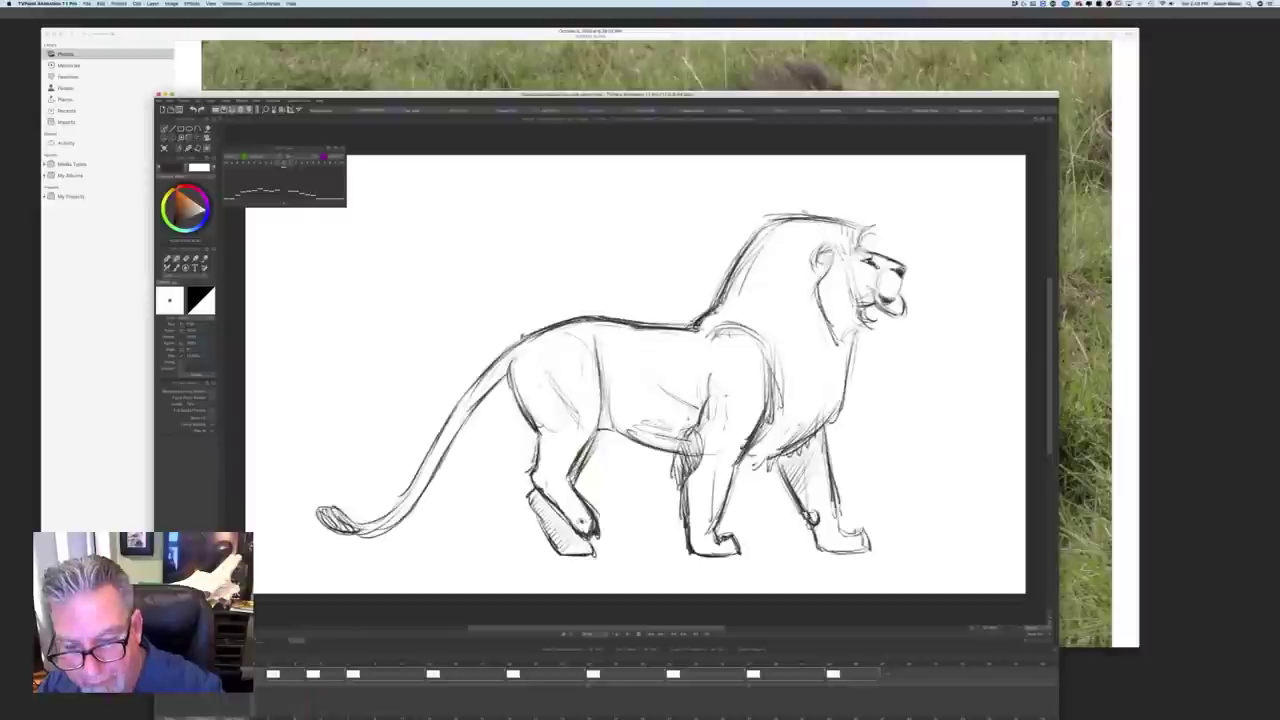
key("Right")
Step: Add a short muscle curve inside the near shoulder and flip between the inbetween and the previous drawing to check the motion
left_click_drag(726, 386, 732, 402)
key("Left")
key("Right")
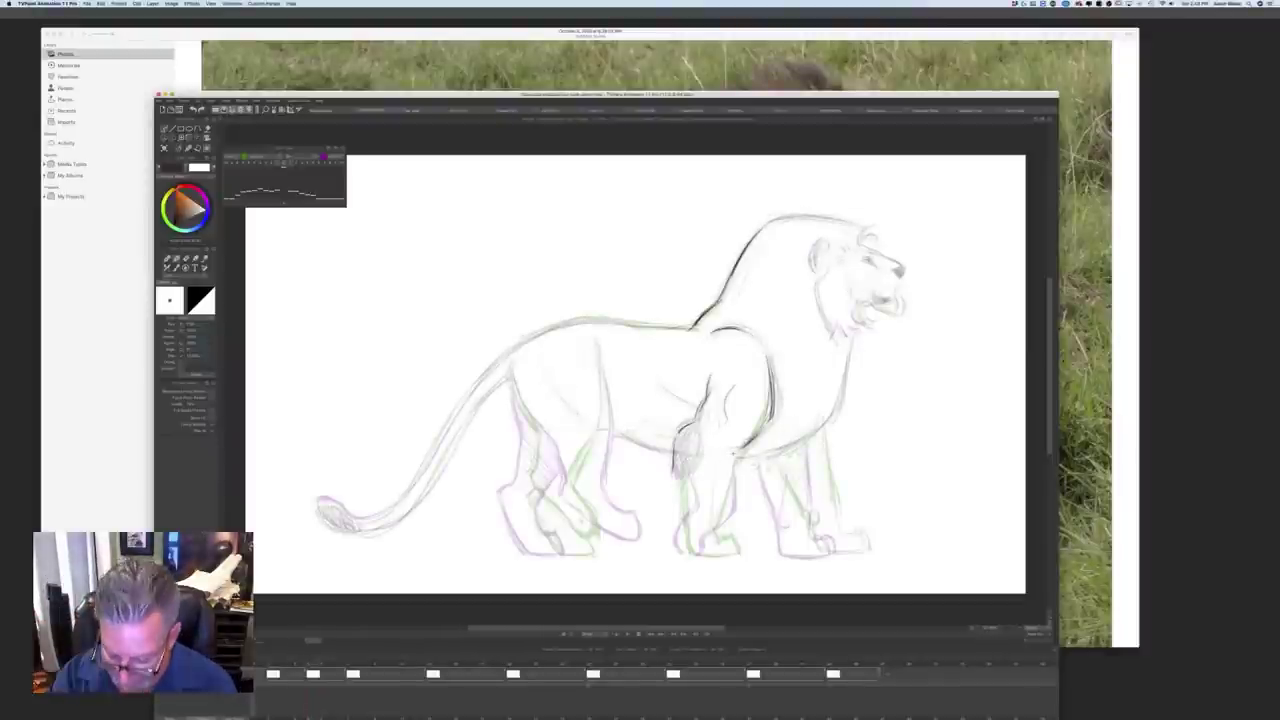
key("Left")
key("Right")
key("Left")
key("Right")
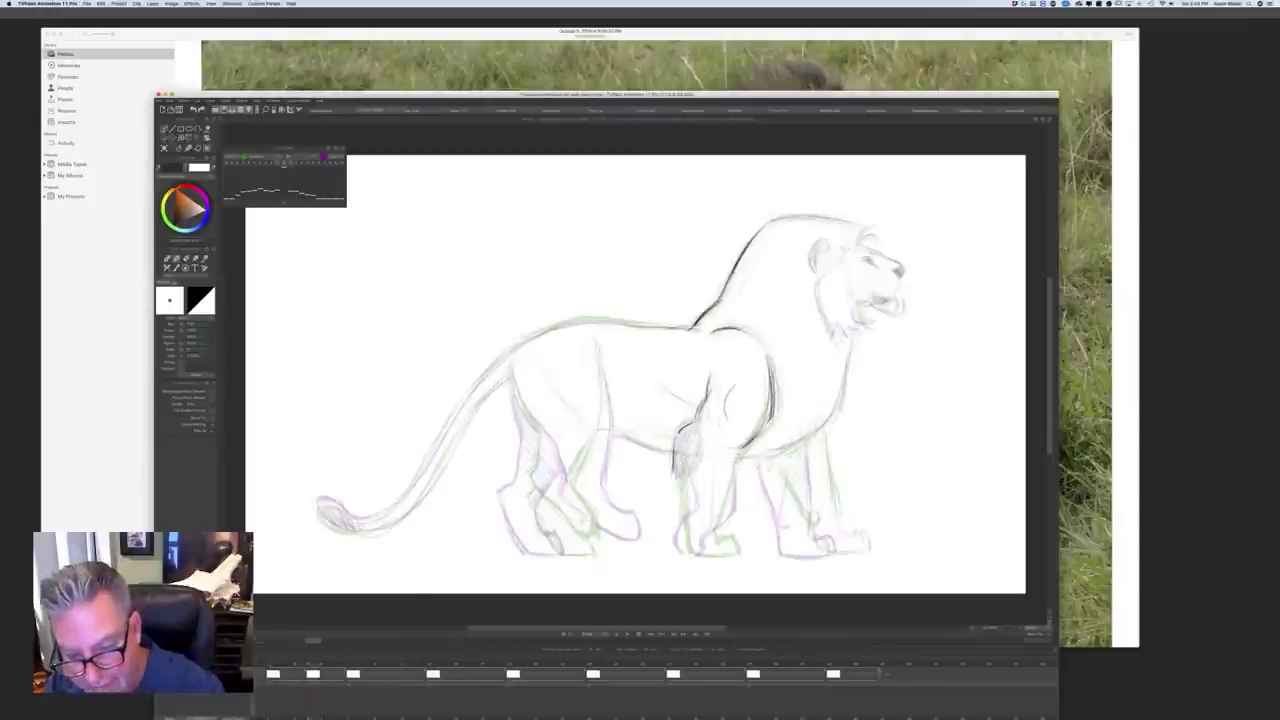
Step: Draw the front edge of the near foreleg from the elbow down to the paw, flipping against the previous drawing
left_click_drag(740, 450, 724, 512)
key("Left")
key("Right")
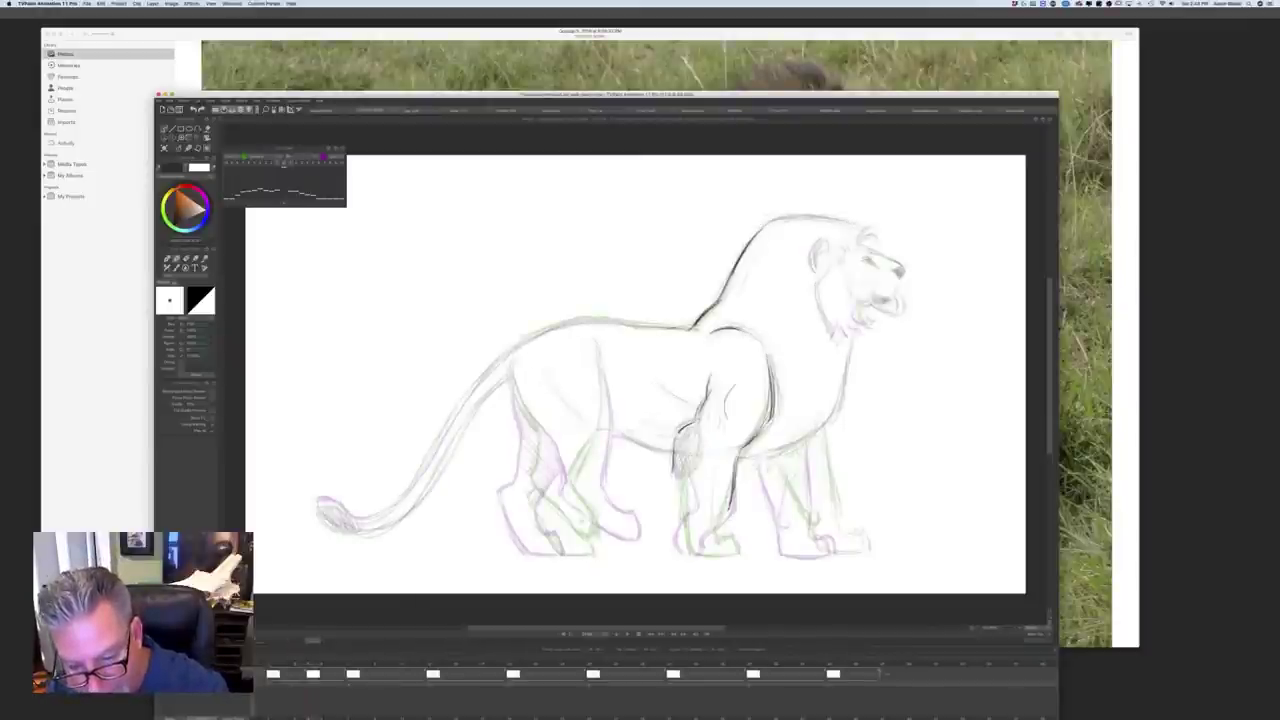
key("Left")
key("Right")
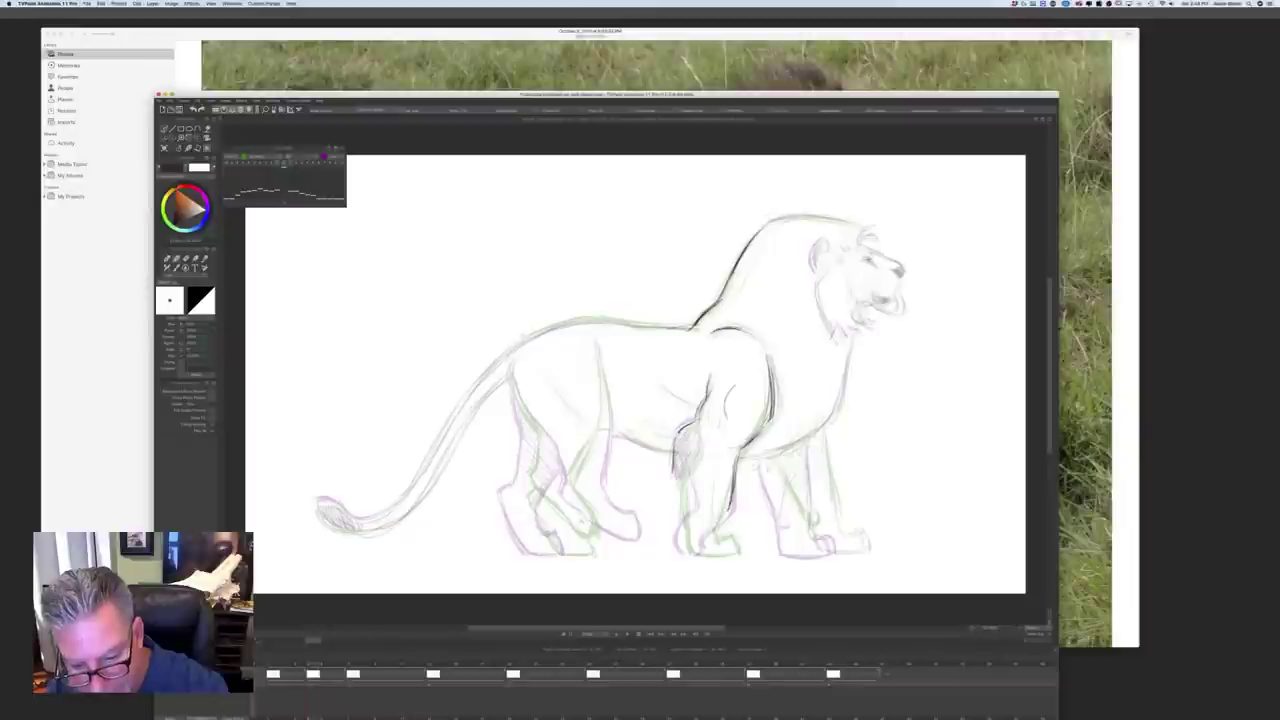
left_click_drag(732, 505, 714, 538)
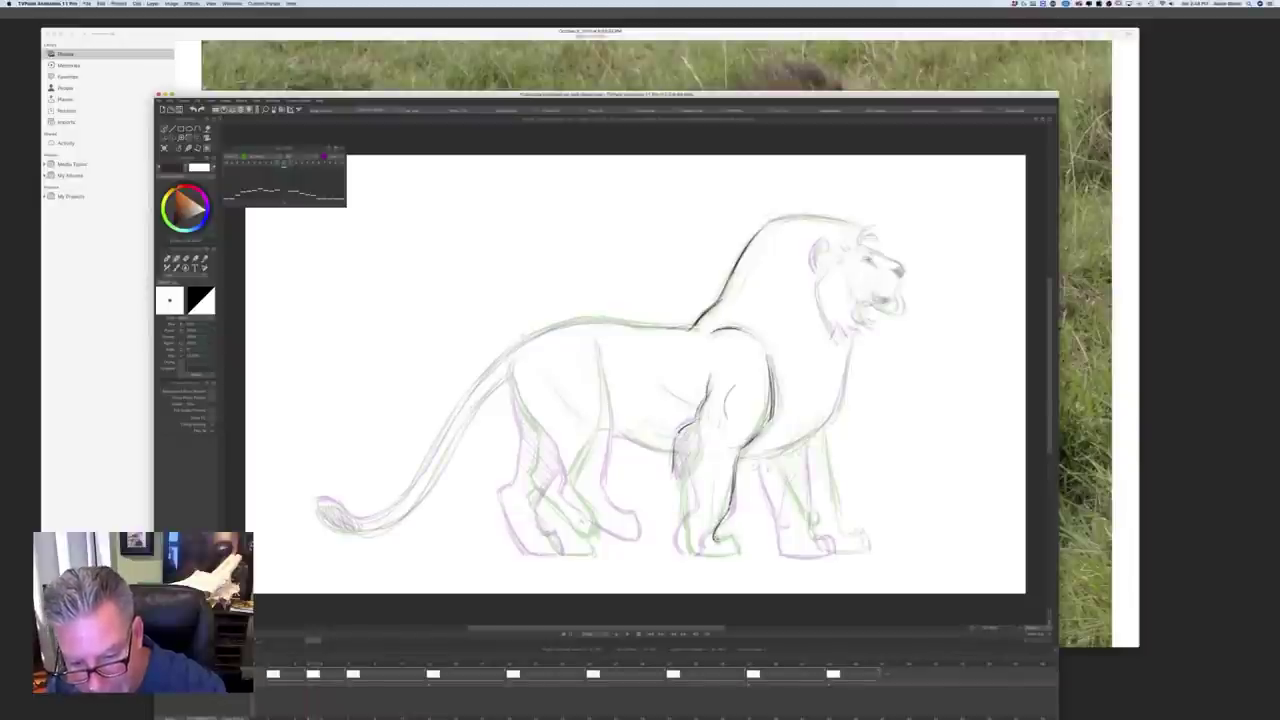
key("Left")
key("Right")
Step: Outline the fur tuft behind the near elbow and check it against the previous drawing
left_click_drag(700, 434, 686, 478)
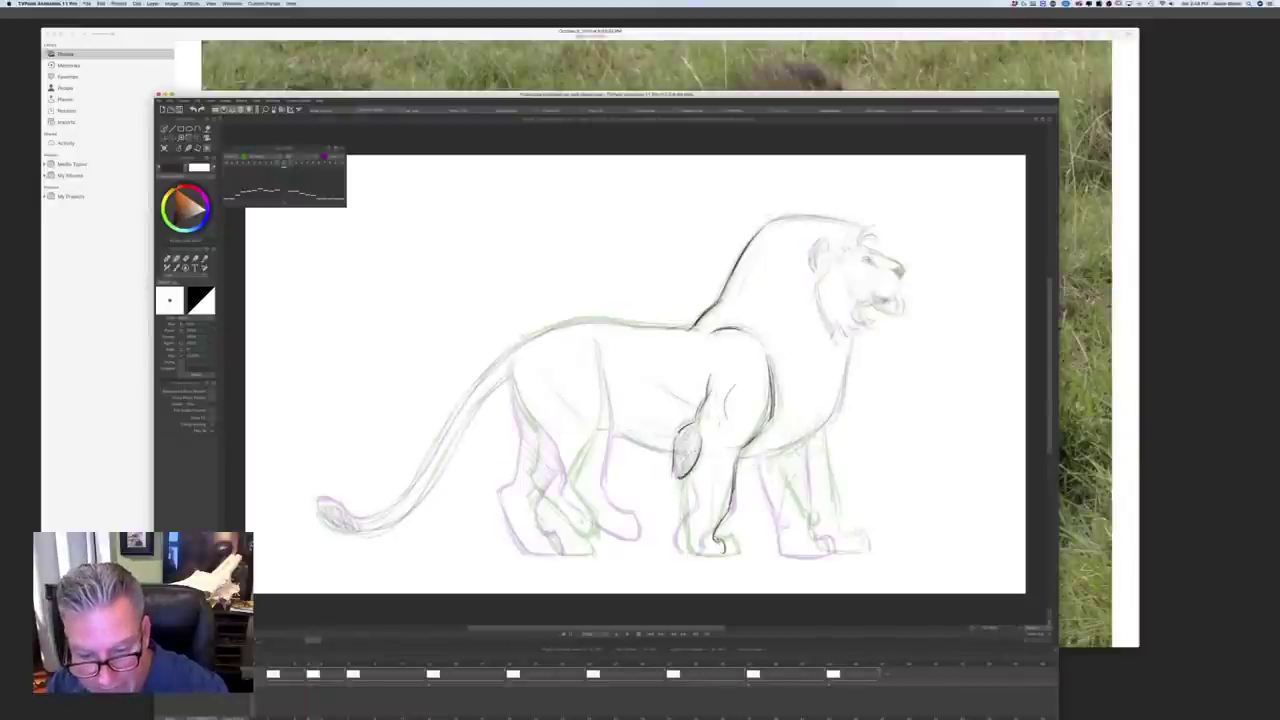
key("Left")
key("Right")
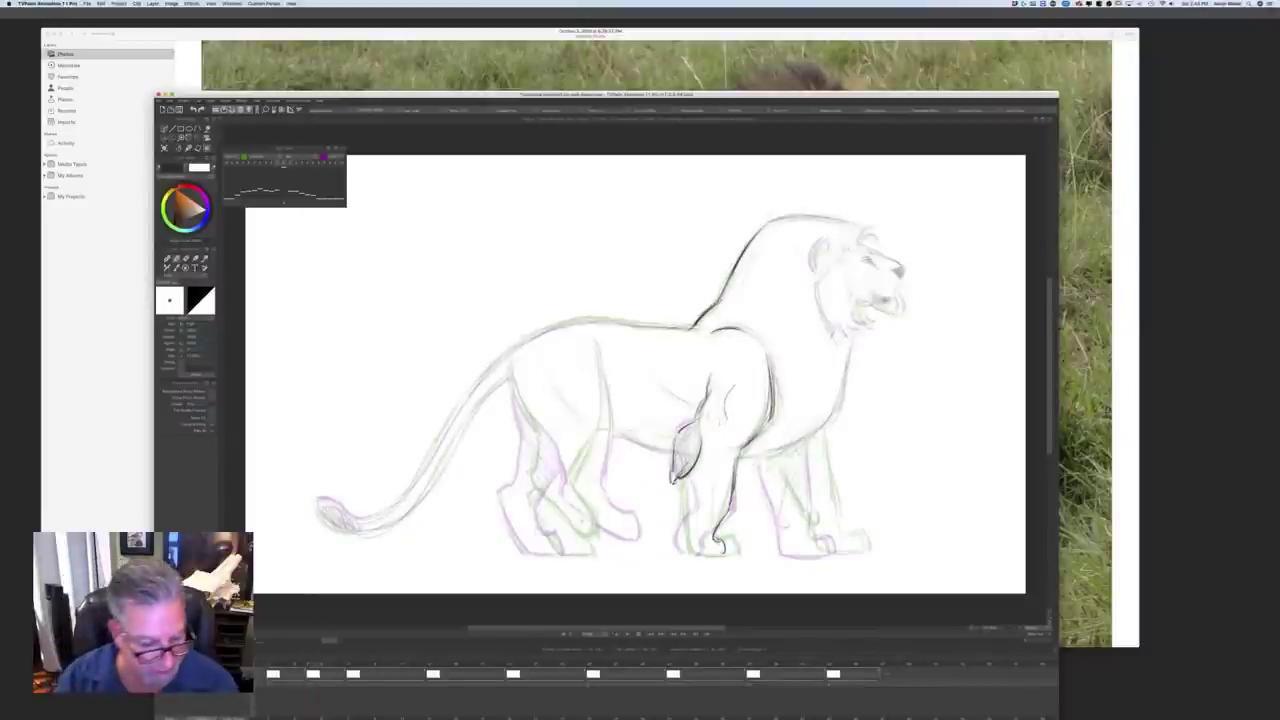
Step: On the second main pose, erase the near front paw and redraw it trailing further back, flipping between drawings to check it
key("Left")
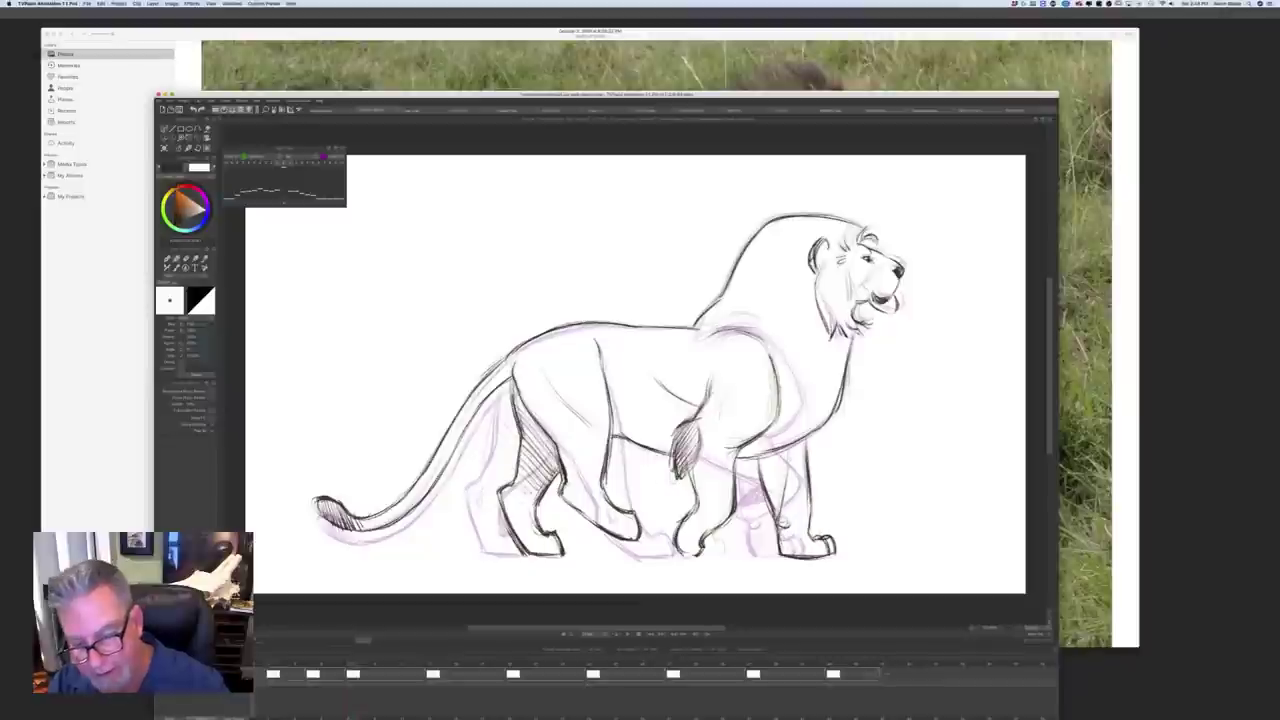
key("e")
mouse_move(700, 527)
left_mouse_down()
mouse_move(681, 551)
mouse_move(687, 498)
left_mouse_up()
key("e")
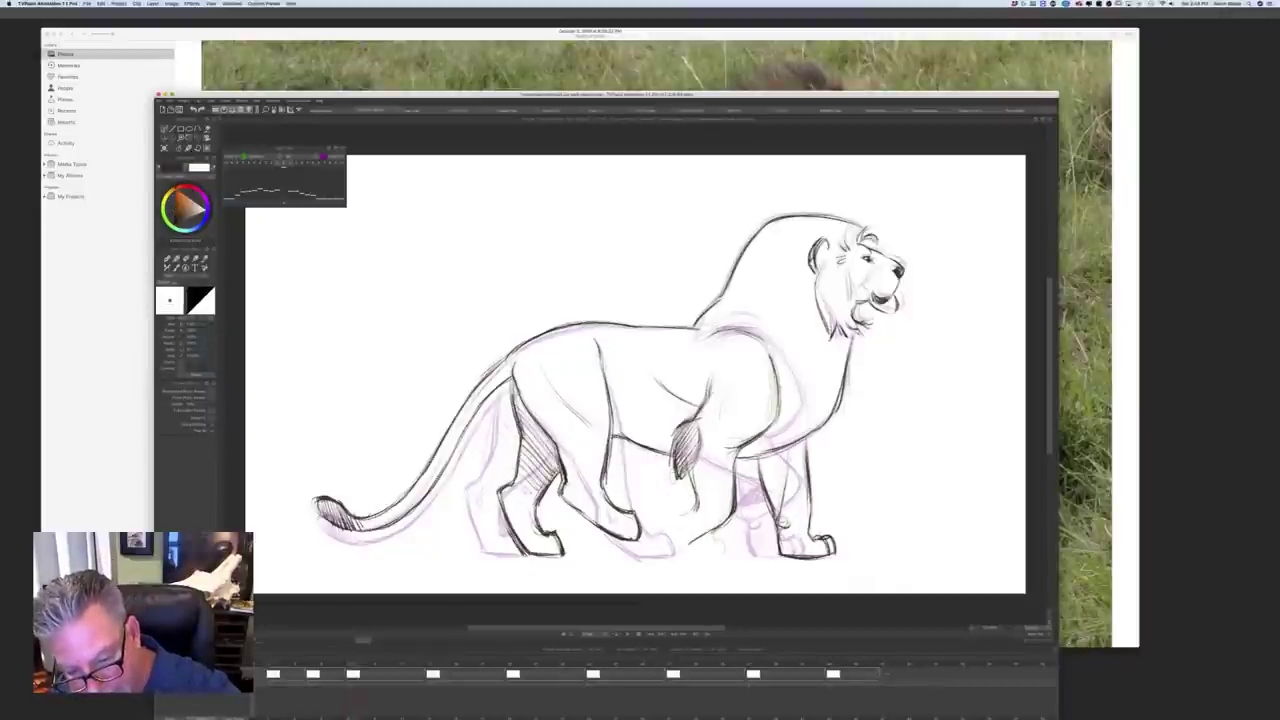
left_click_drag(694, 512, 676, 546)
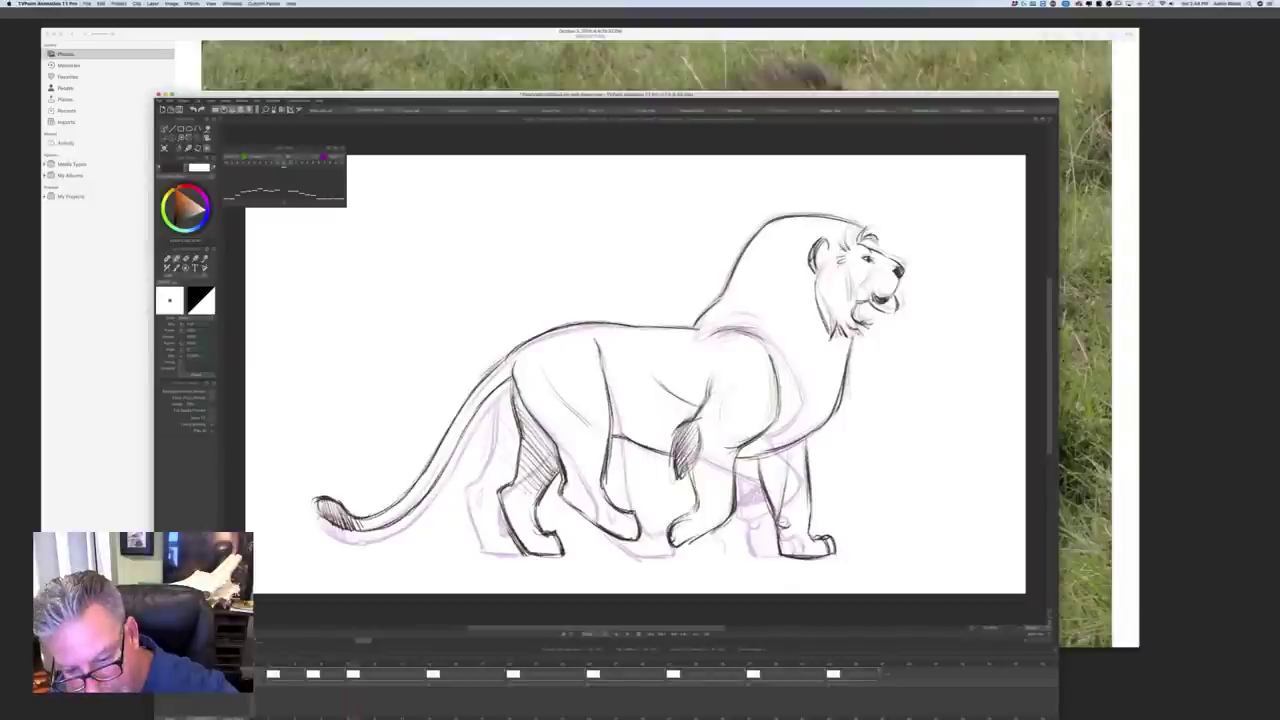
key("ctrl+z")
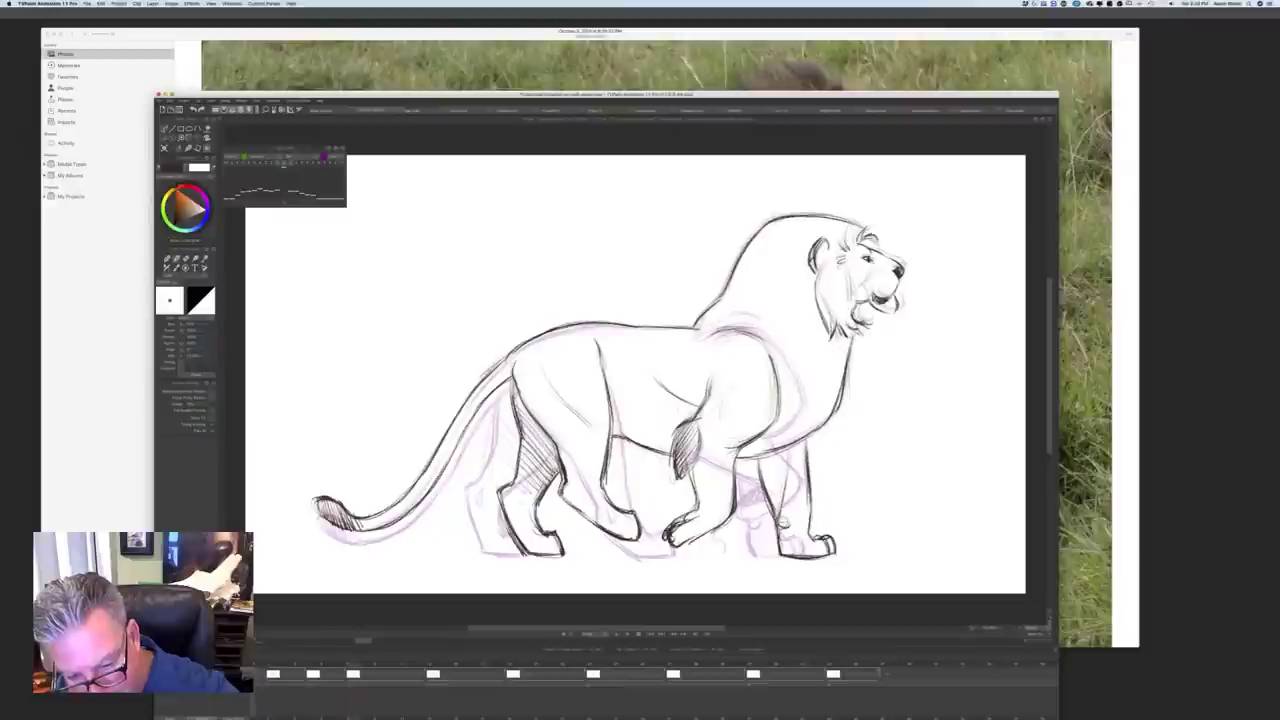
key("Right")
key("Left")
key("Right")
key("Left")
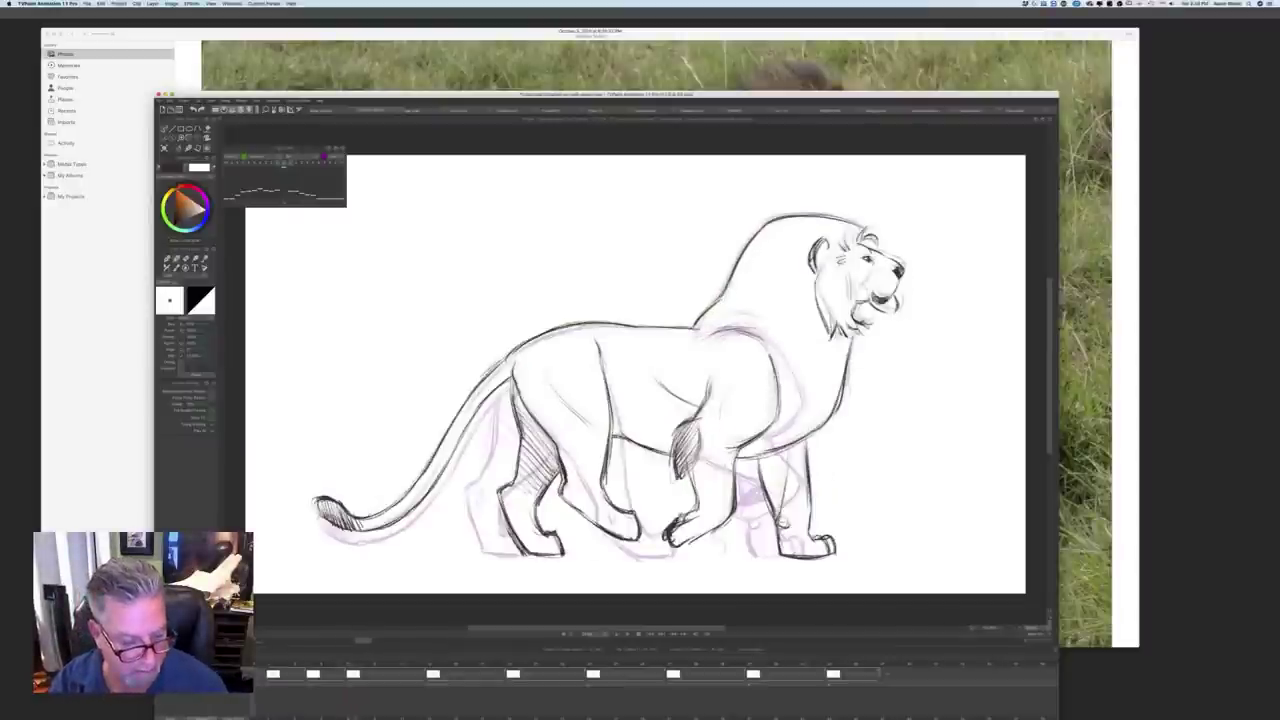
Step: Return to the inbetween drawing, erase the toes of the near front paw and redraw them curling down to match the revised pose
left_click(313, 665)
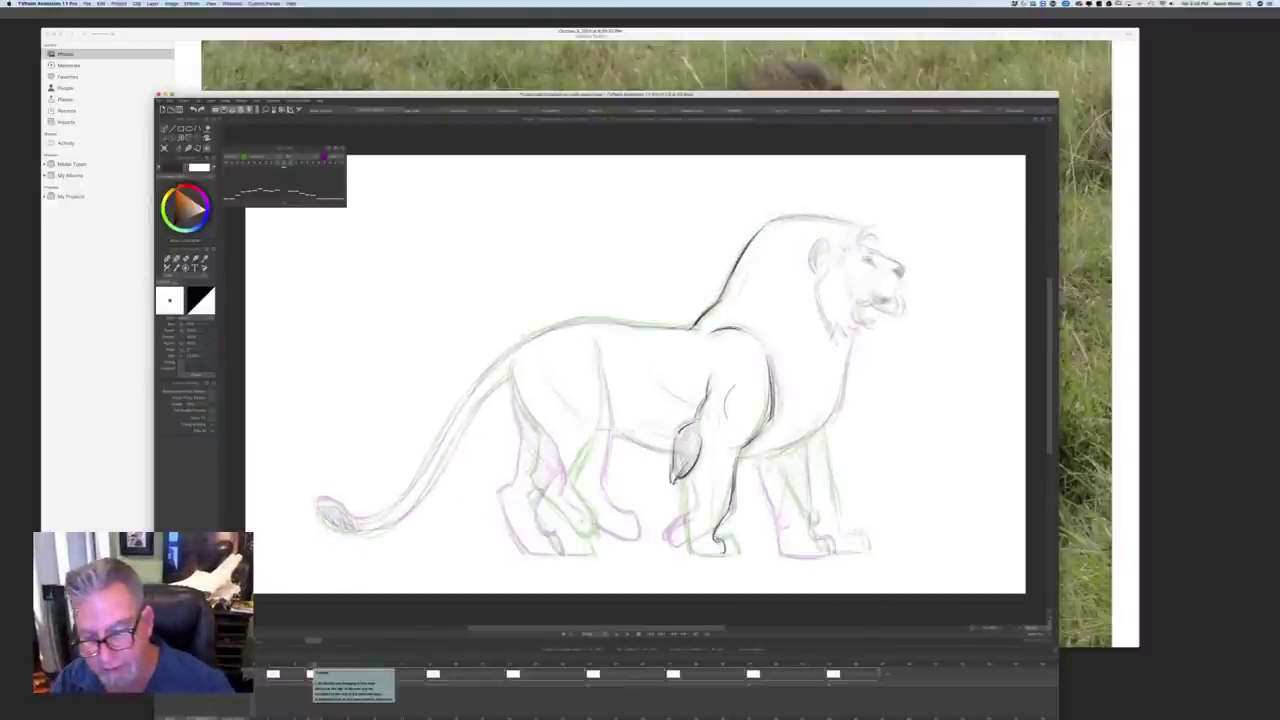
key("e")
mouse_move(720, 550)
left_mouse_down()
mouse_move(711, 523)
mouse_move(711, 556)
left_mouse_up()
key("e")
key("Left")
key("Right")
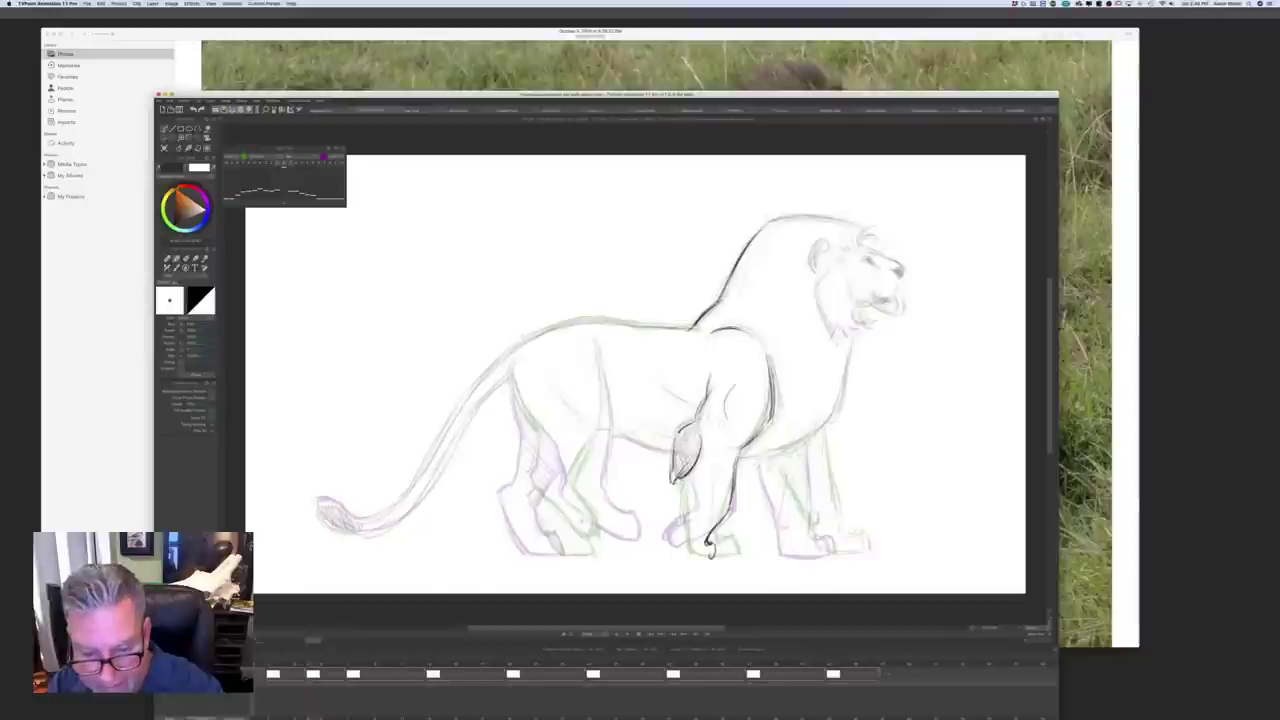
Step: Draw the rear edge of the near lower foreleg and the underside of its paw, flipping against the previous drawing
mouse_move(686, 482)
left_mouse_down()
mouse_move(676, 546)
mouse_move(706, 558)
left_mouse_up()
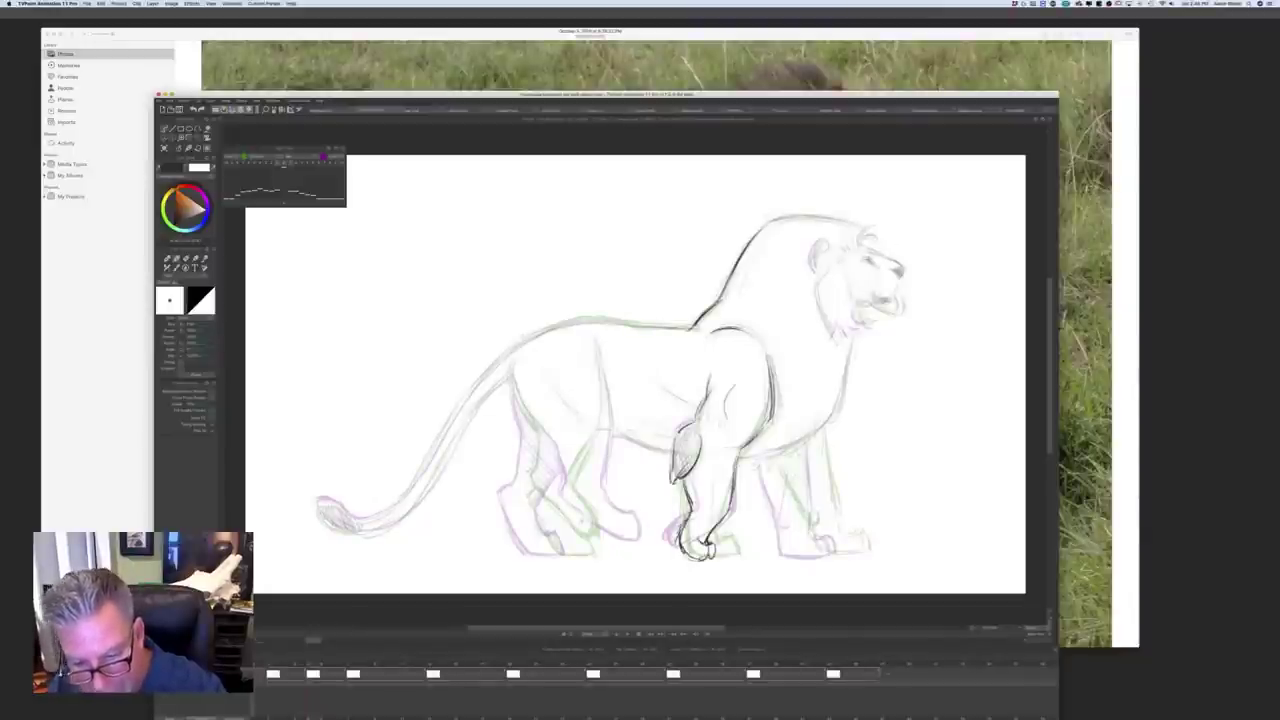
key("Left")
key("Right")
left_click_drag(686, 474, 692, 512)
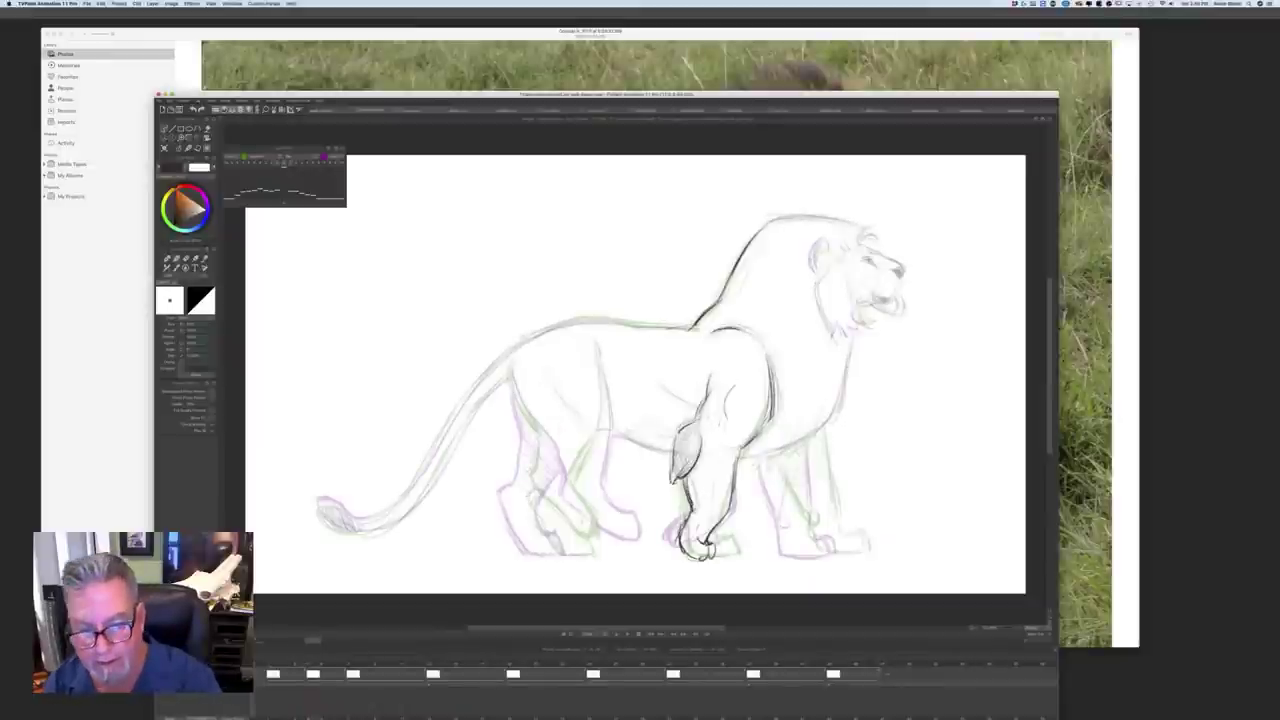
key("Left")
key("Right")
Step: Shade the elbow tuft with hatching and flip repeatedly against the previous drawing to check the near foreleg's motion
left_click_drag(694, 428, 674, 472)
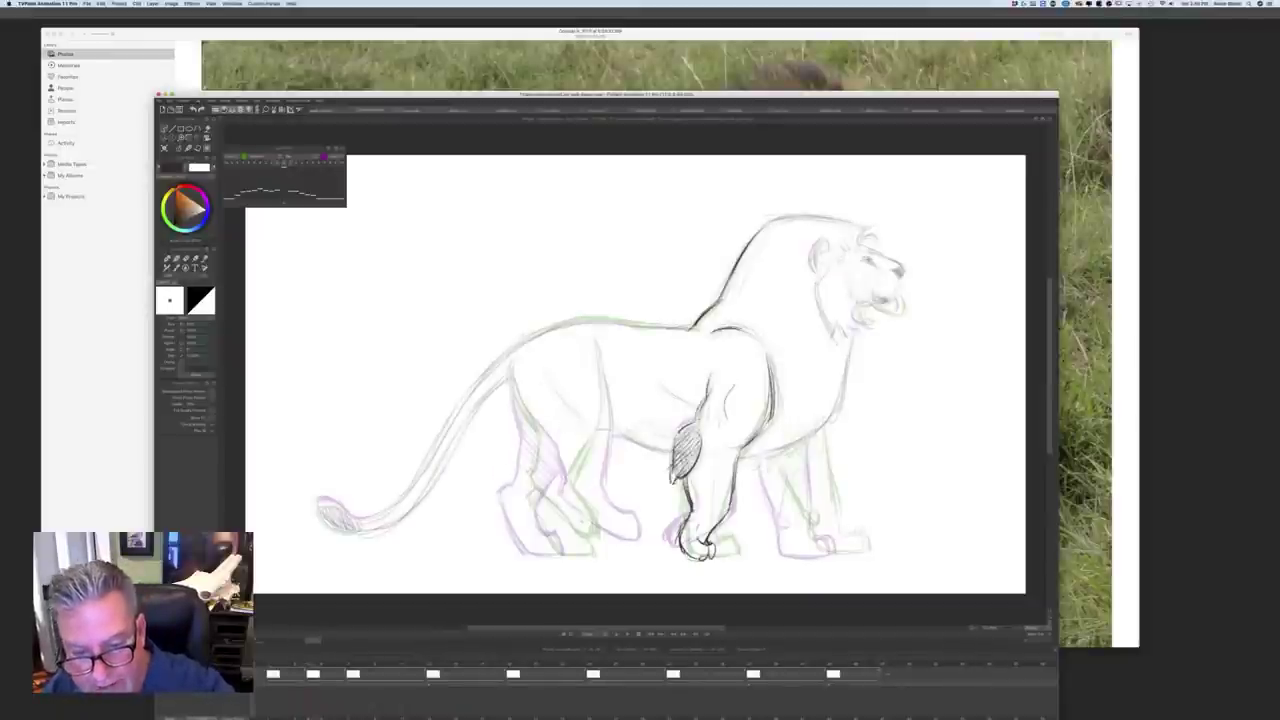
key("Left")
key("Right")
key("Left")
key("Right")
key("Left")
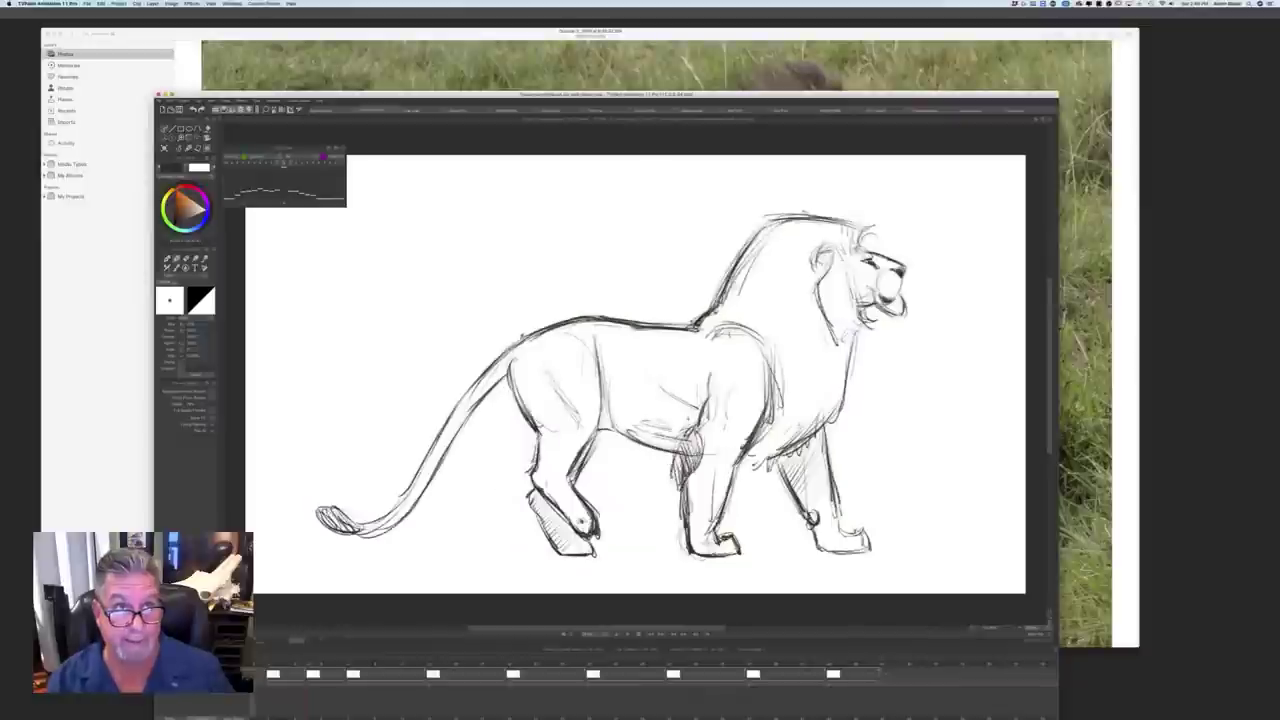
key("Right")
key("Left")
key("Right")
key("Left")
key("Right")
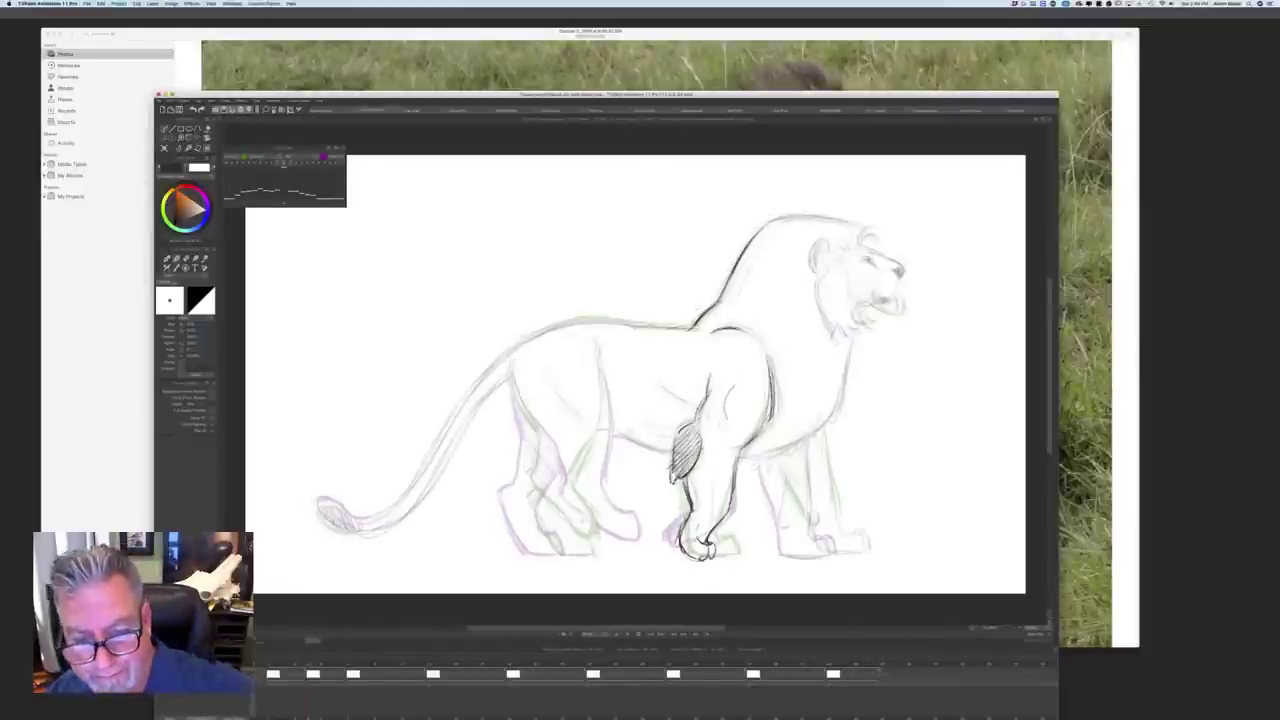
Step: Draw the chest contour under the mane and the front edge of the far foreleg on the inbetween
key("Left")
key("Right")
mouse_move(852, 338)
left_mouse_down()
mouse_move(836, 415)
mouse_move(806, 442)
mouse_move(750, 457)
mouse_move(822, 505)
left_mouse_up()
key("Left")
key("Right")
left_click_drag(818, 445, 826, 508)
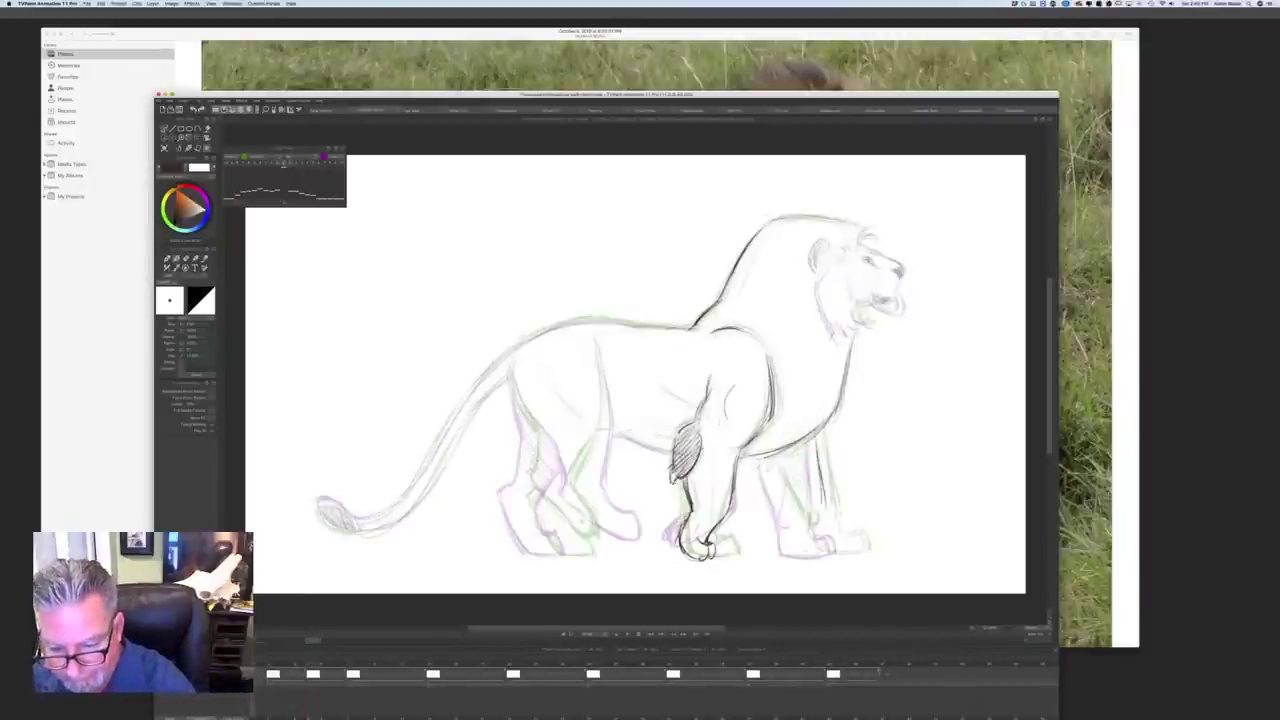
Step: Draw the far foreleg's paw, wrist pad and rear edge, and hatch its upper part as shadow
left_click_drag(798, 552, 832, 549)
key("Left")
key("Right")
mouse_move(776, 478)
left_mouse_down()
mouse_move(792, 518)
mouse_move(854, 554)
left_mouse_up()
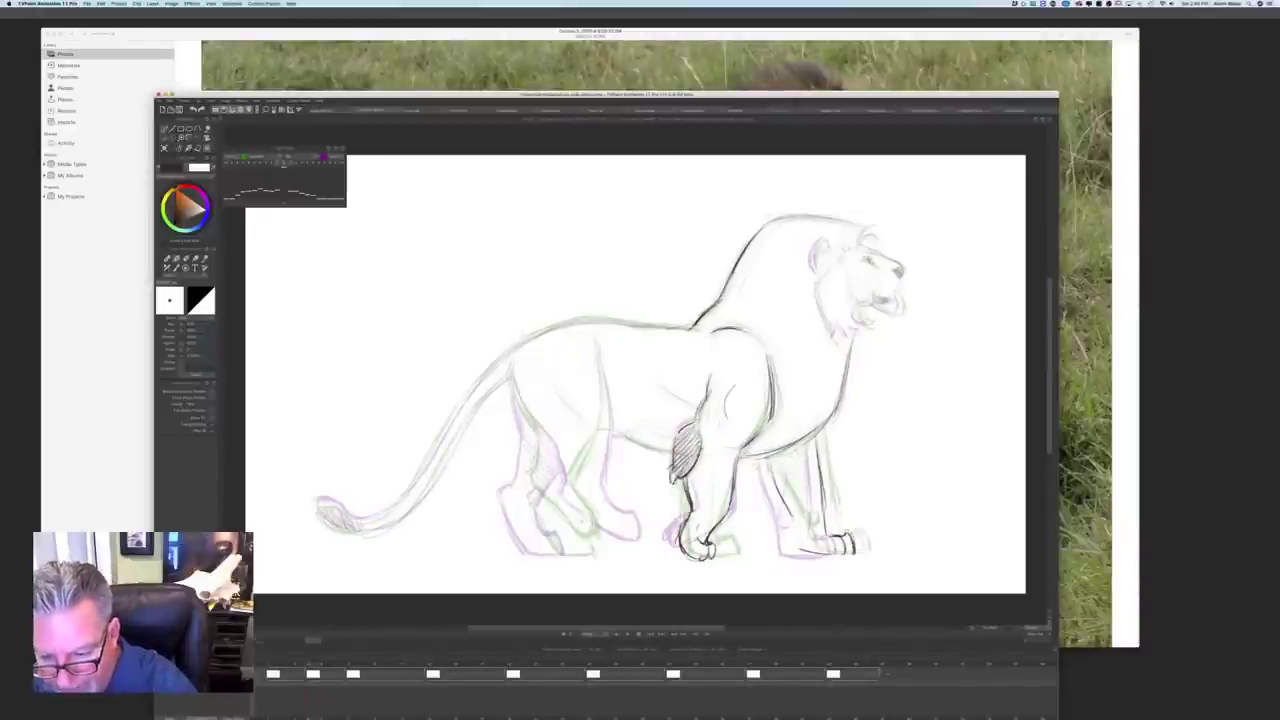
left_click_drag(794, 515, 805, 527)
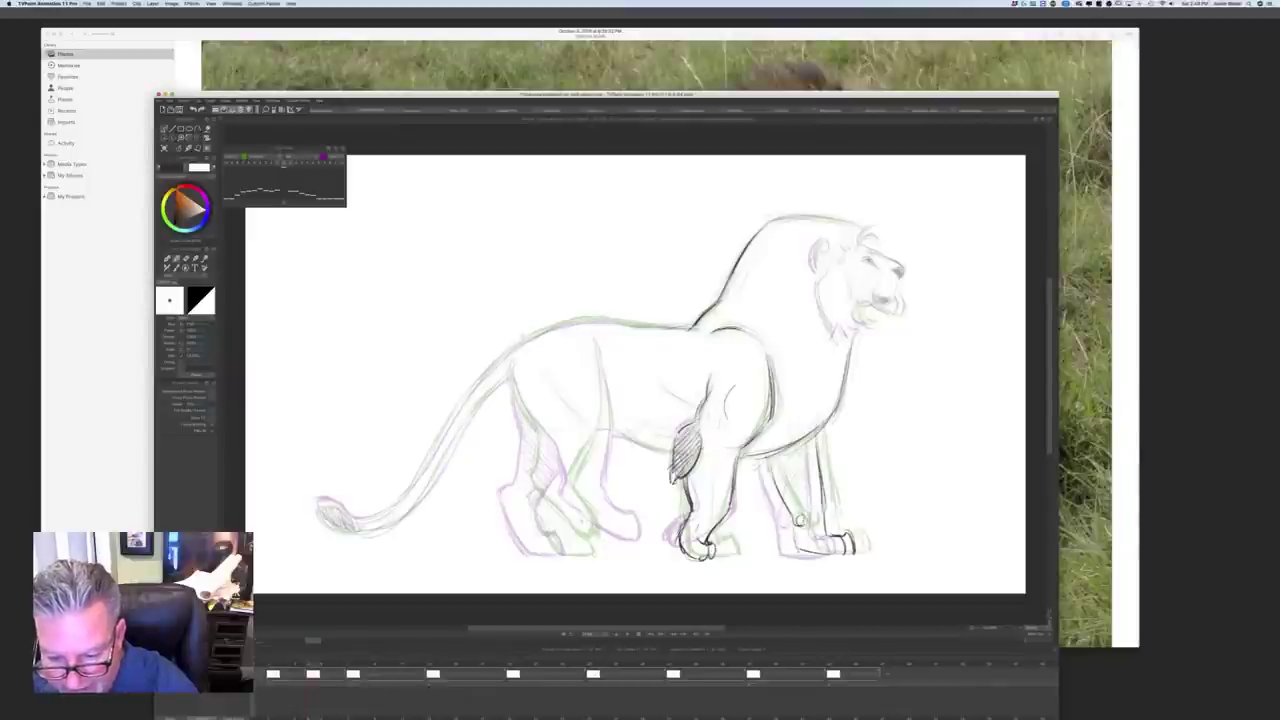
left_click_drag(792, 452, 797, 530)
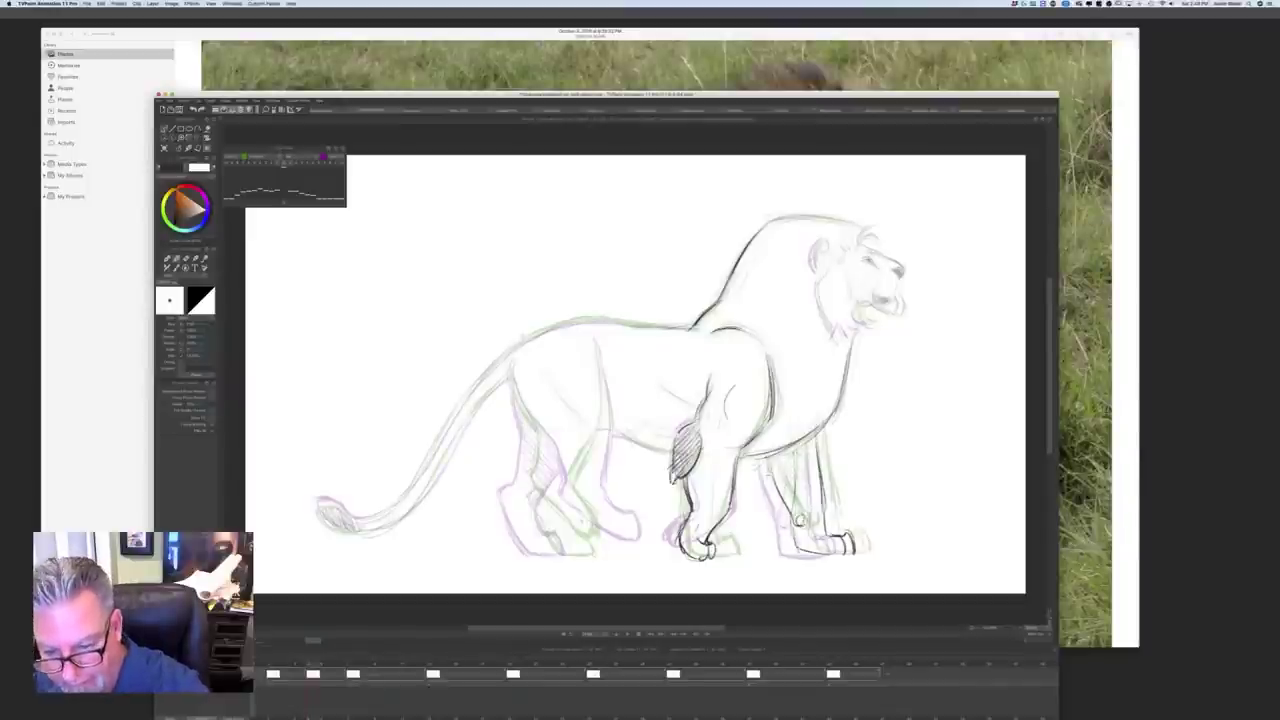
left_click_drag(772, 452, 806, 498)
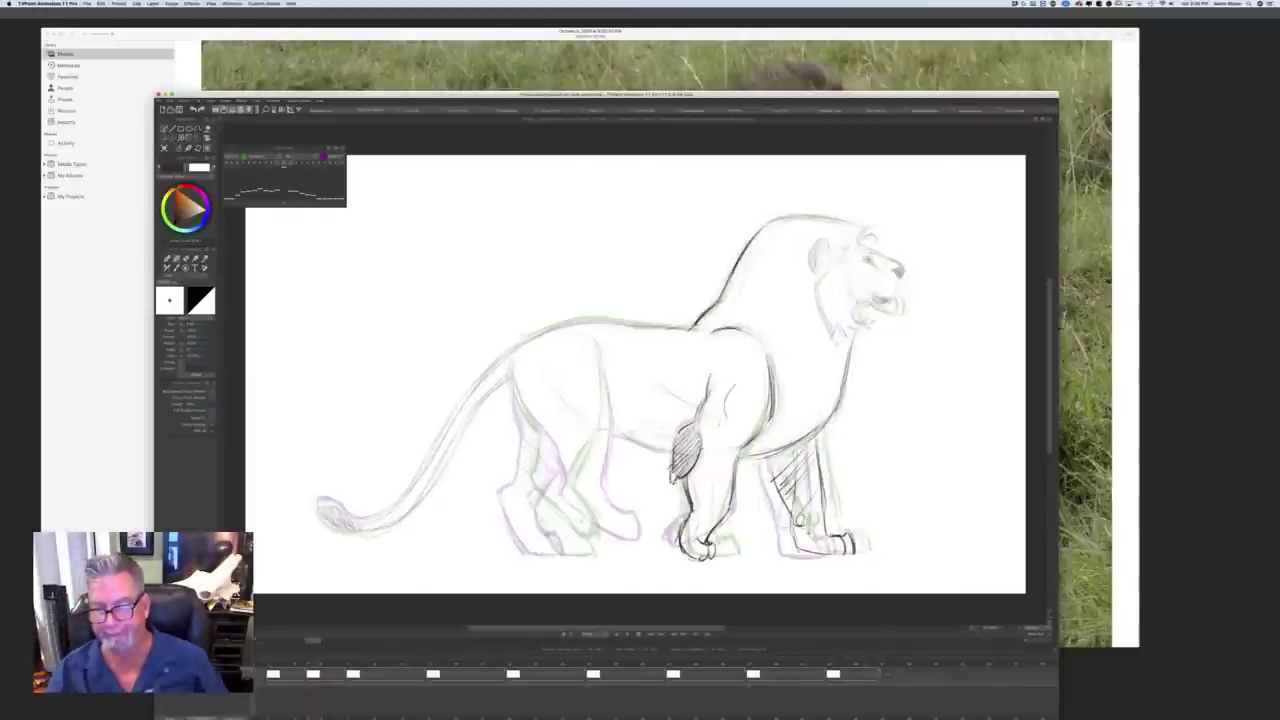
Step: Flip through the neighbouring drawings to examine how both forelegs move through the inbetween
key("Right")
key("Left")
key("Left")
key("Left")
key("Right")
key("Left")
key("Right")
key("Right")
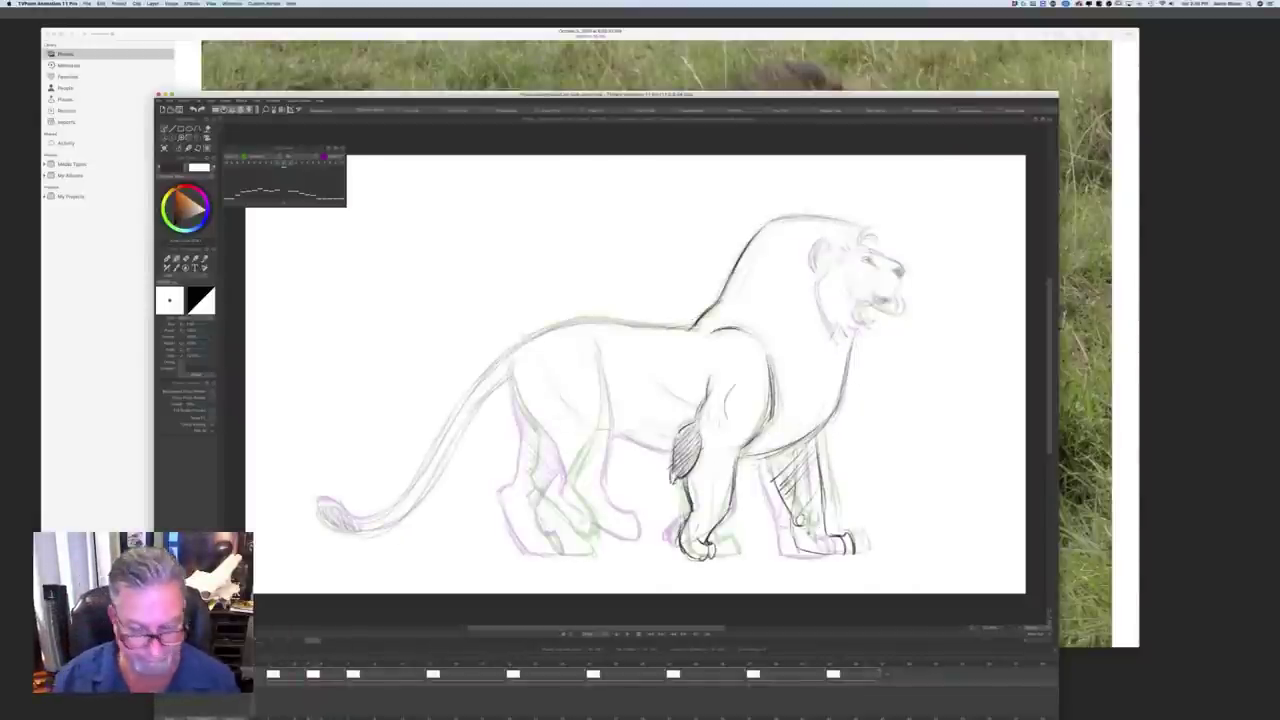
key("Left")
key("Right")
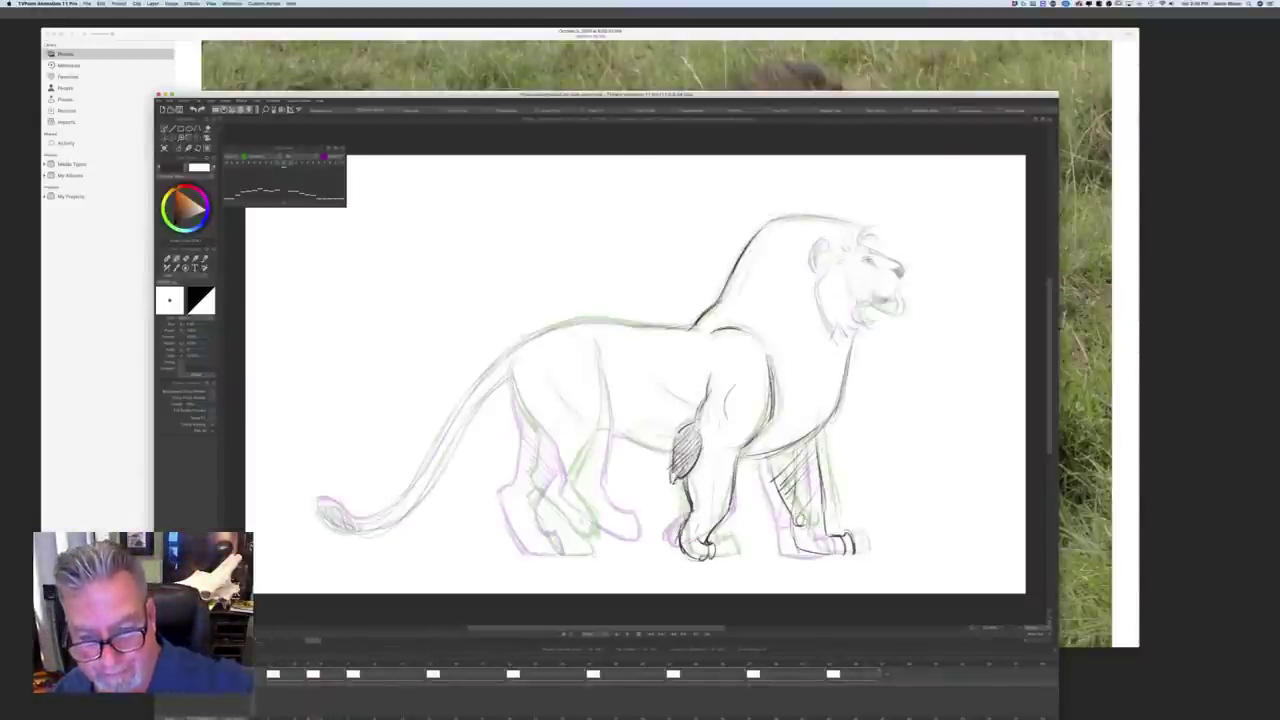
Step: Draw and darken the back contour from behind the shoulder over the rump to the tail base
mouse_move(636, 324)
left_mouse_down()
mouse_move(686, 329)
mouse_move(576, 322)
mouse_move(510, 356)
left_mouse_up()
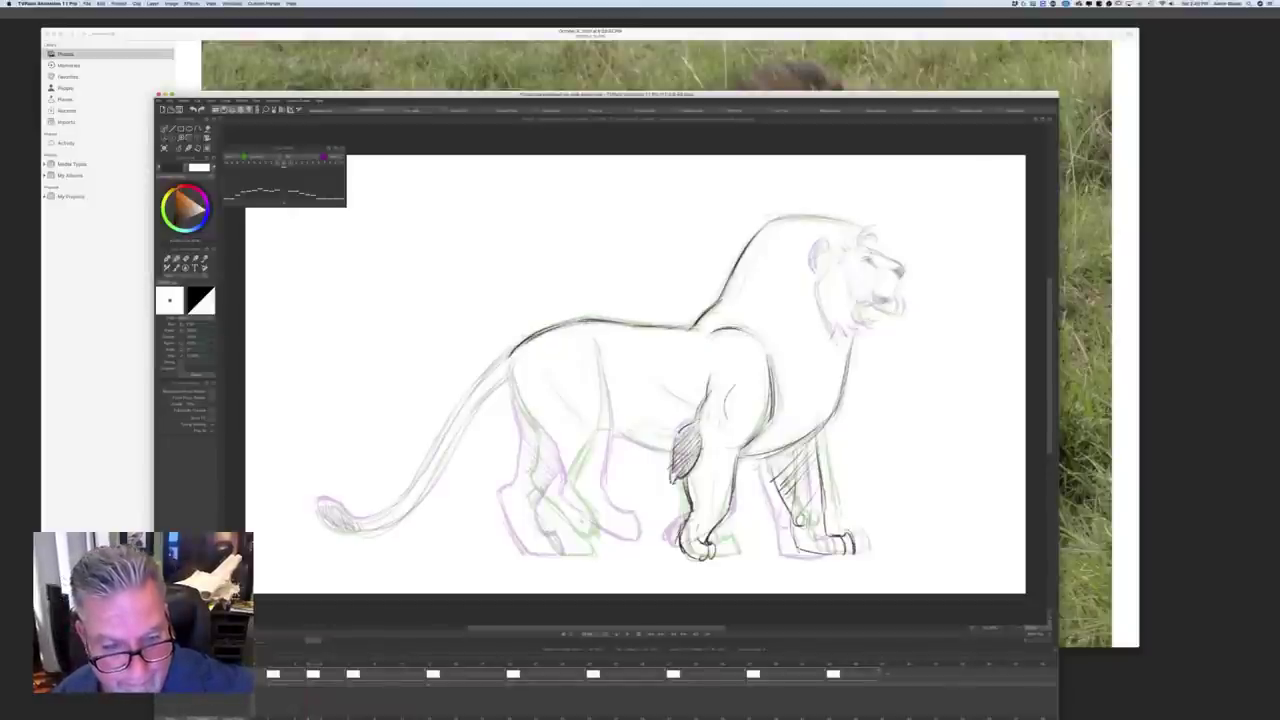
left_click_drag(570, 323, 536, 334)
key("Left")
key("Right")
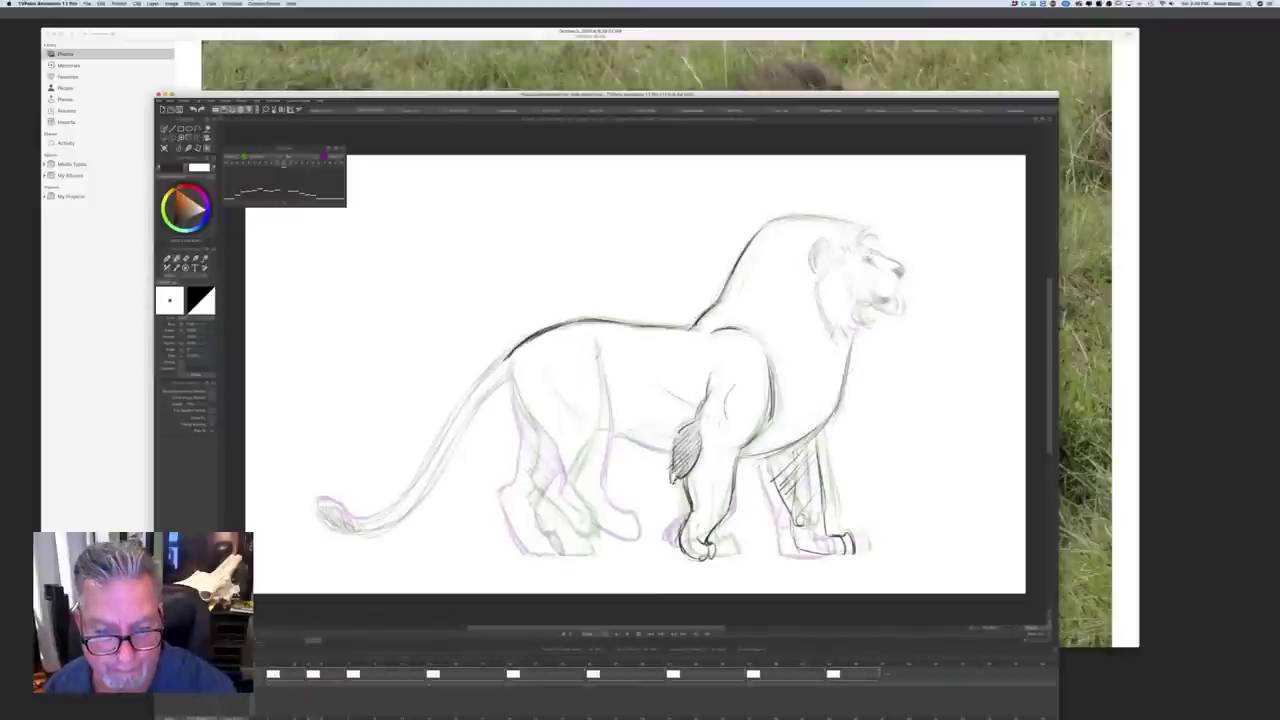
Step: Draw the front edge of the near hind leg from the flank down past the knee, flipping to check it
left_click_drag(600, 358, 603, 430)
mouse_move(598, 386)
left_mouse_down()
mouse_move(605, 435)
mouse_move(585, 482)
left_mouse_up()
key("Left")
key("Right")
left_click_drag(604, 418, 586, 476)
key("Left")
key("Right")
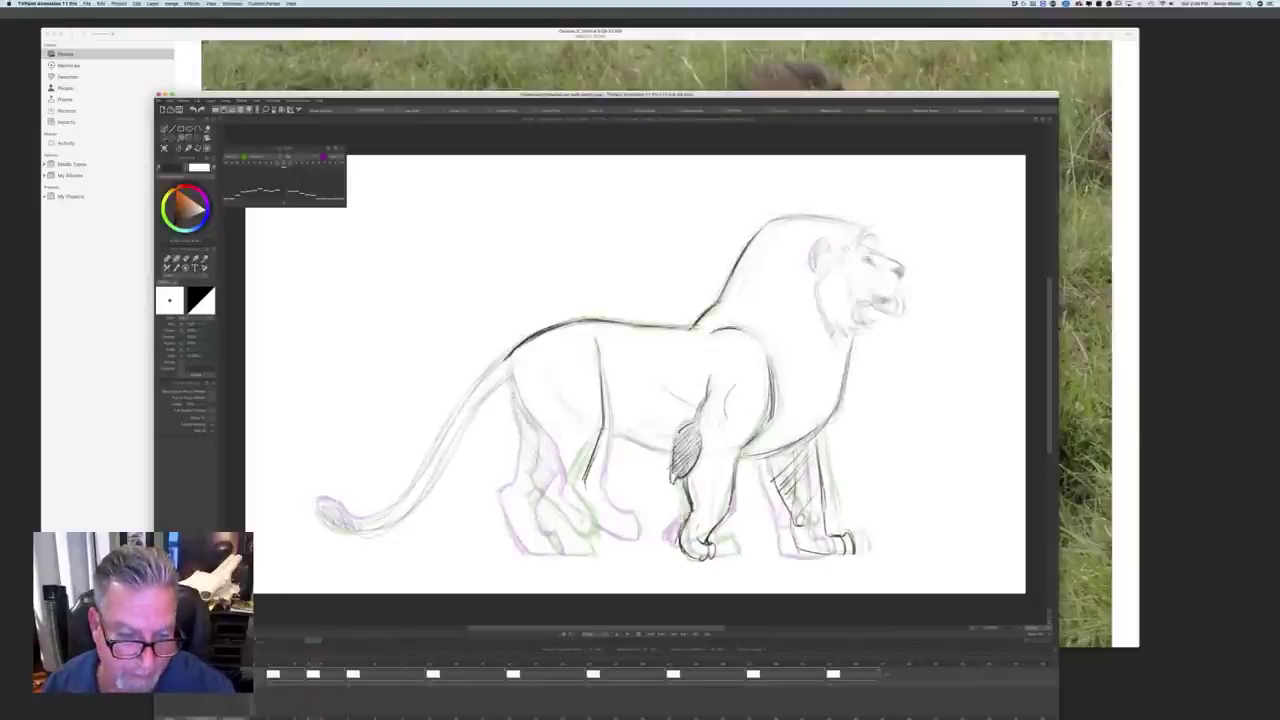
Step: Draw the rear edge of the near thigh from the tail base down toward the hock, flipping against the previous drawing
left_click_drag(512, 368, 536, 430)
key("Left")
key("Right")
left_click_drag(515, 384, 542, 432)
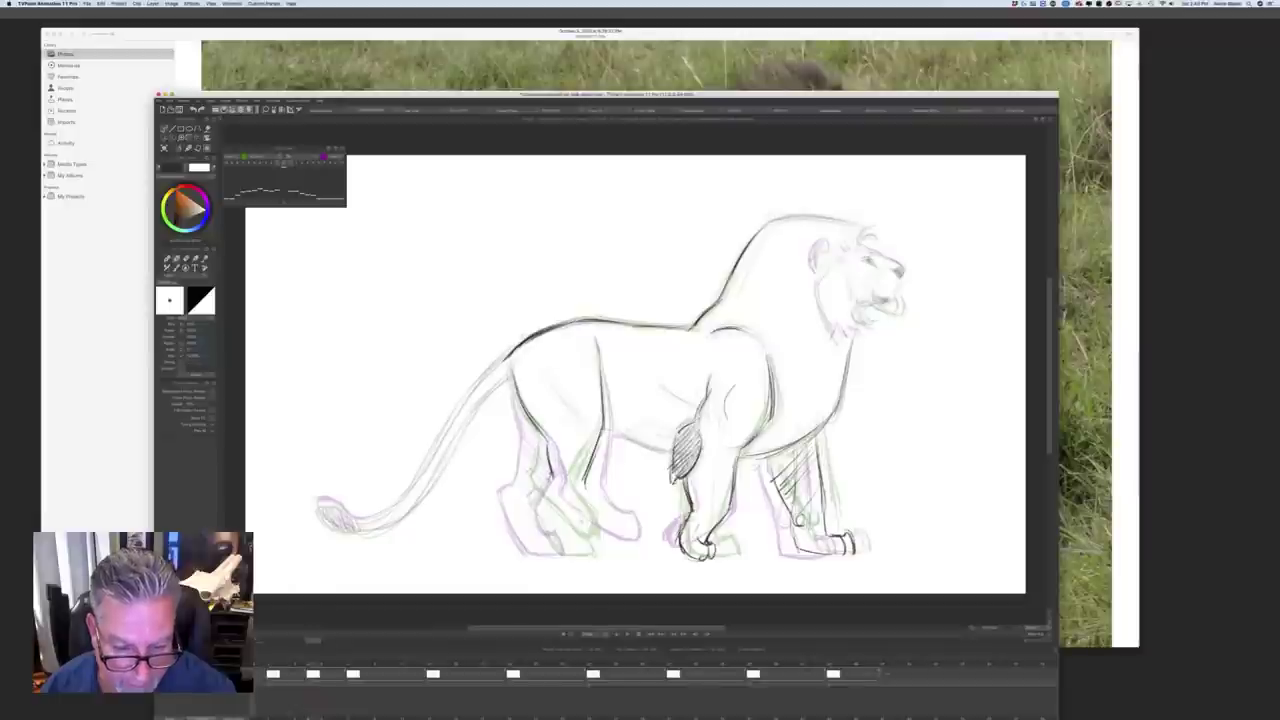
Step: Draw the near hind leg's lower section and paw and check them against the neighbouring drawings
mouse_move(546, 489)
left_mouse_down()
mouse_move(570, 515)
mouse_move(616, 515)
mouse_move(617, 541)
mouse_move(594, 530)
mouse_move(617, 542)
mouse_move(587, 527)
left_mouse_up()
key("Left")
key("Right")
key("Right")
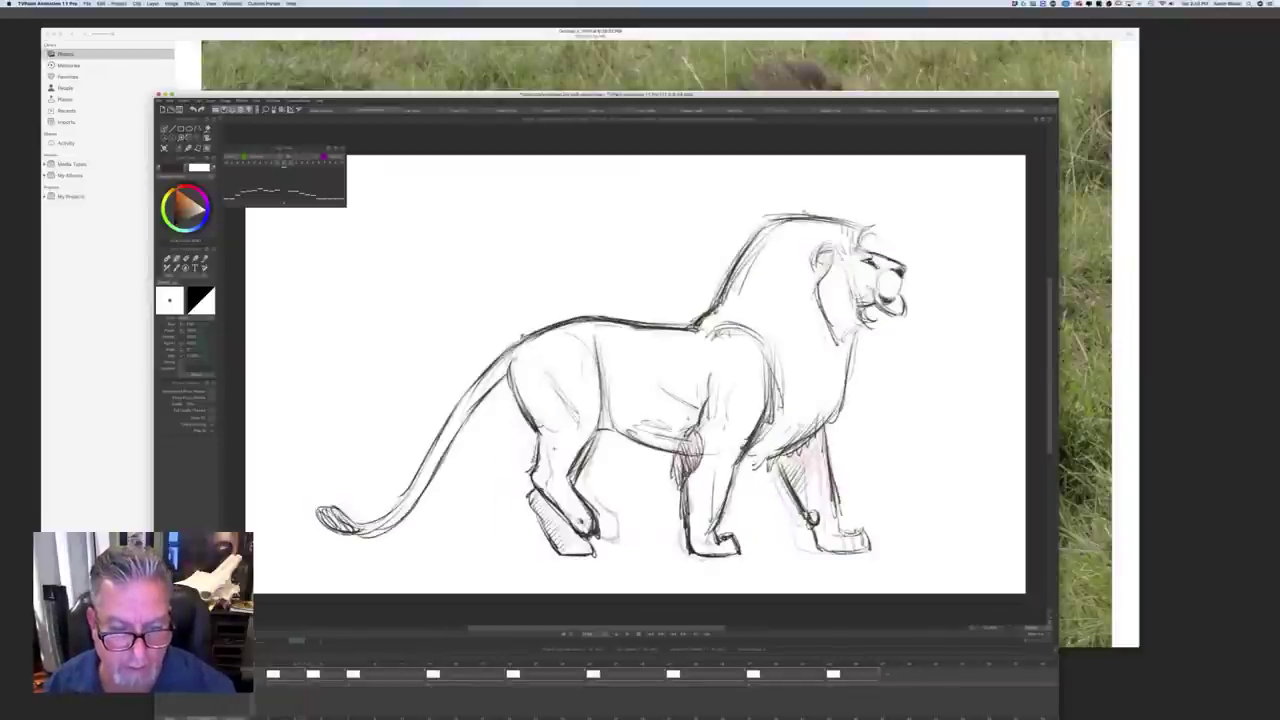
key("Left")
key("Right")
key("Left")
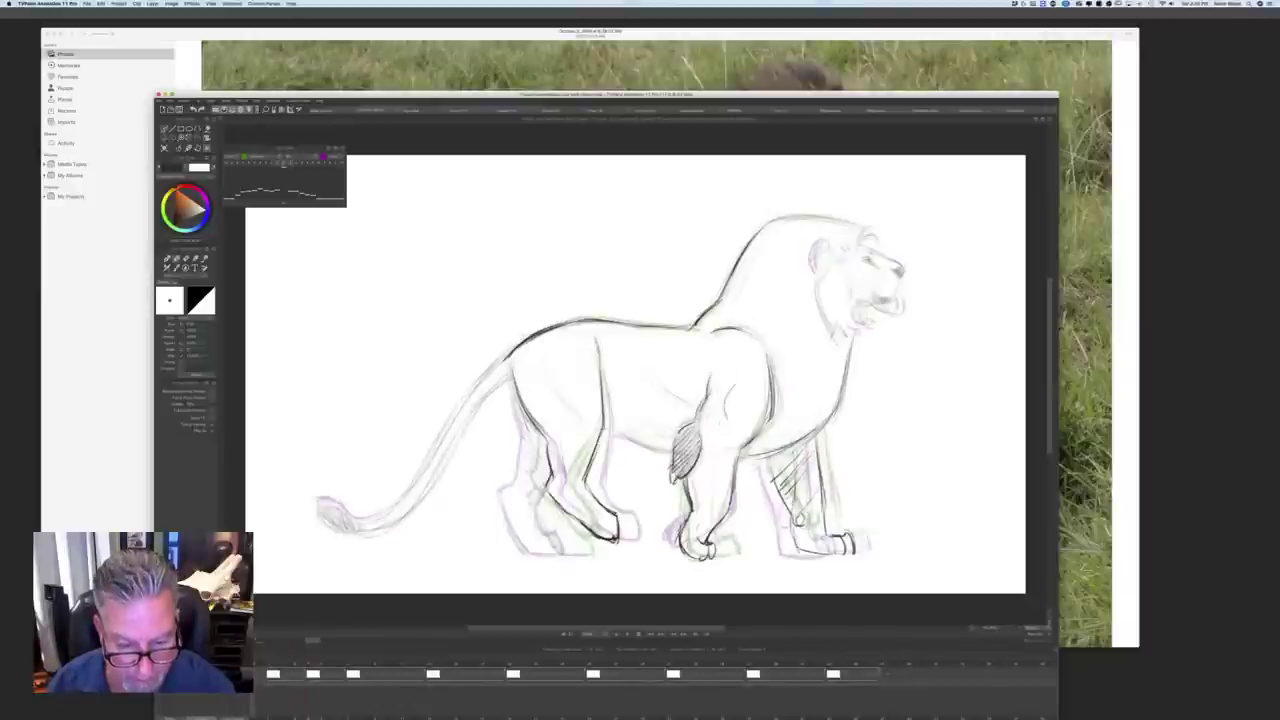
Step: Draw the far hind leg's paw and both edges of its lower section, flipping against the previous drawing
left_click_drag(537, 555, 575, 557)
mouse_move(524, 486)
left_mouse_down()
mouse_move(513, 498)
mouse_move(539, 551)
mouse_move(581, 555)
left_mouse_up()
left_click_drag(550, 498, 562, 530)
key("Left")
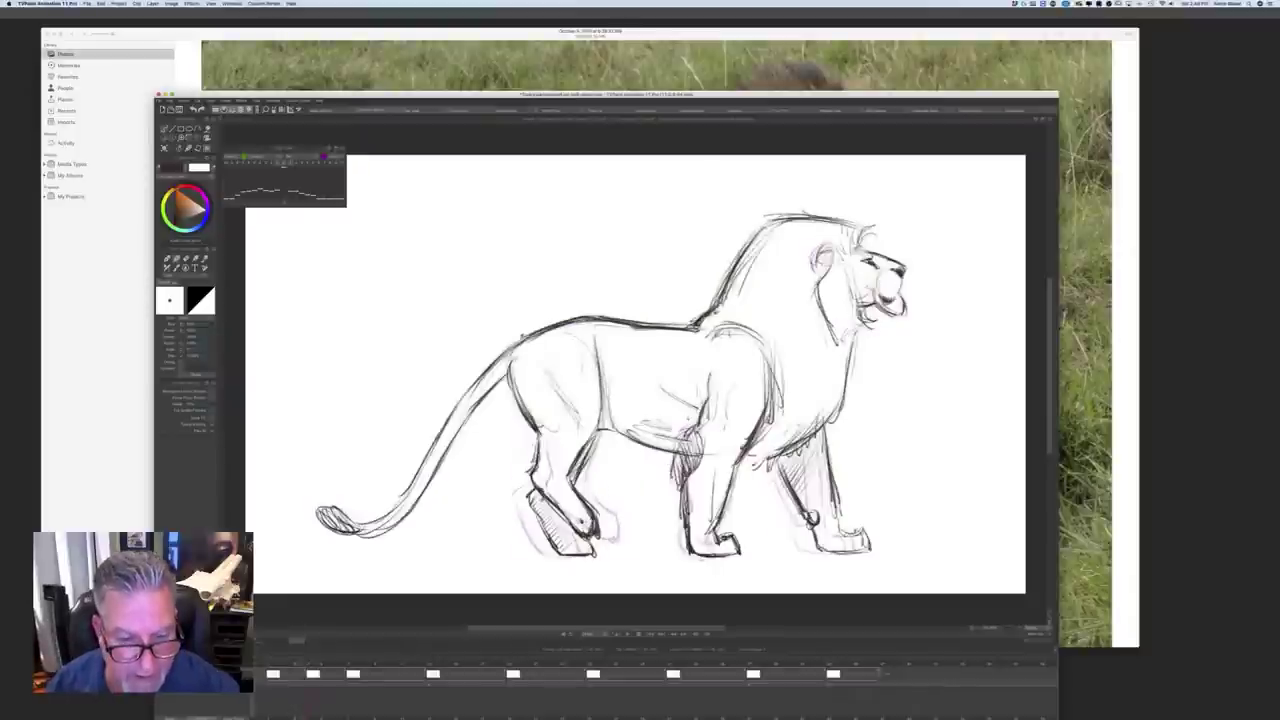
key("Right")
Step: Draw the rear edge of the far hind leg from the thigh to the hock and add strokes inside the leg
left_click_drag(521, 410, 532, 436)
mouse_move(517, 400)
left_mouse_down()
mouse_move(529, 476)
mouse_move(514, 491)
left_mouse_up()
key("Left")
key("Right")
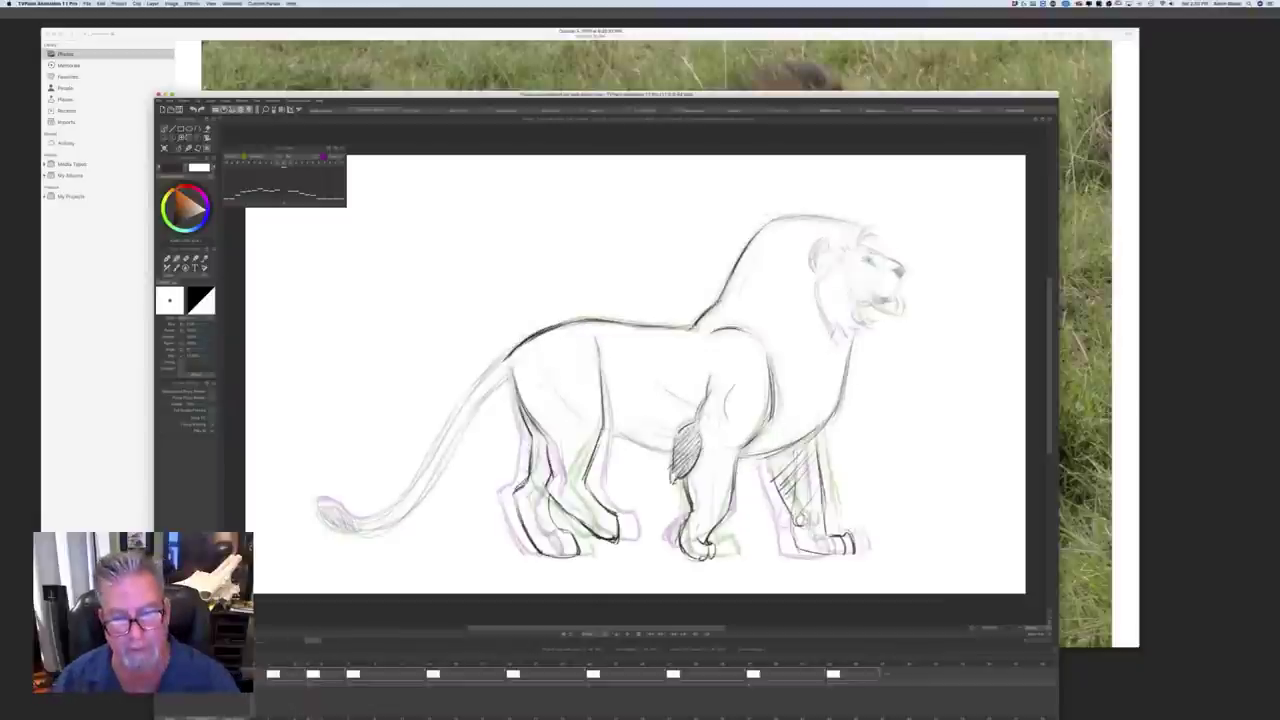
key("Right")
key("Left")
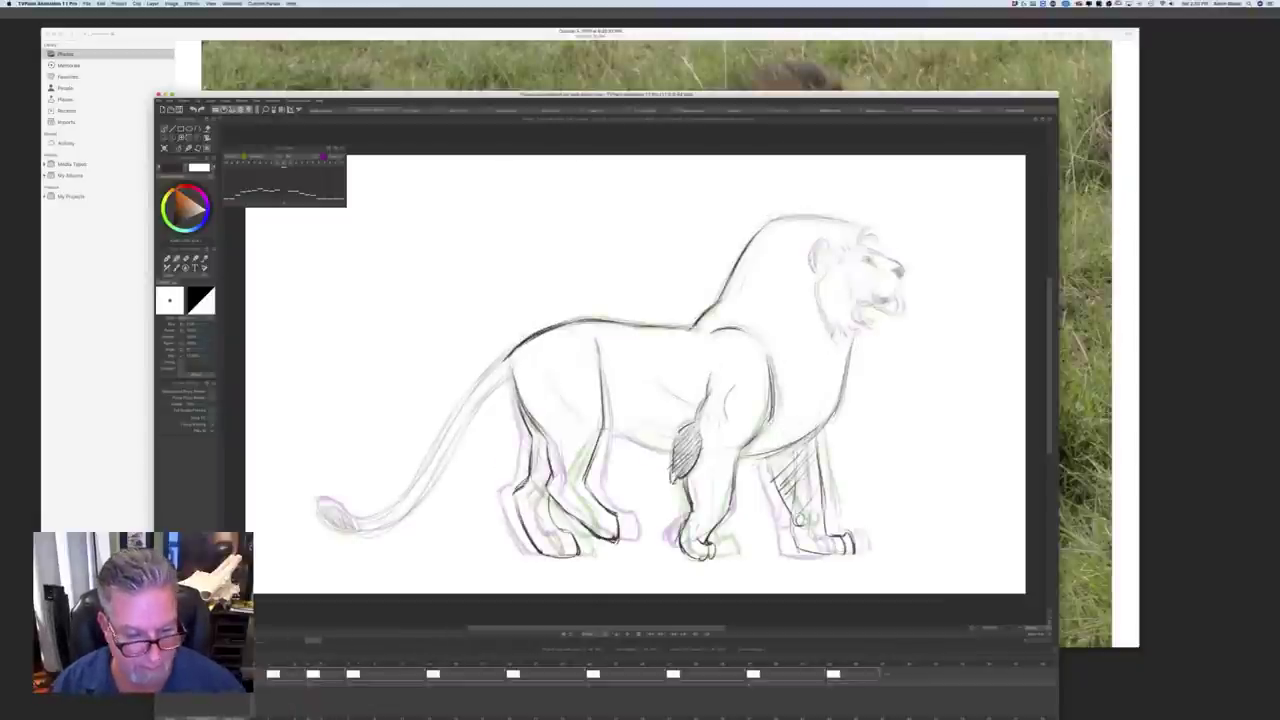
left_click_drag(537, 441, 550, 524)
mouse_move(530, 480)
left_mouse_down()
mouse_move(550, 500)
mouse_move(552, 554)
mouse_move(575, 550)
left_mouse_up()
Step: Flip through the walk cycle's drawings to examine how the new inbetween moves with the main poses
key("Left")
key("Left")
key("Left")
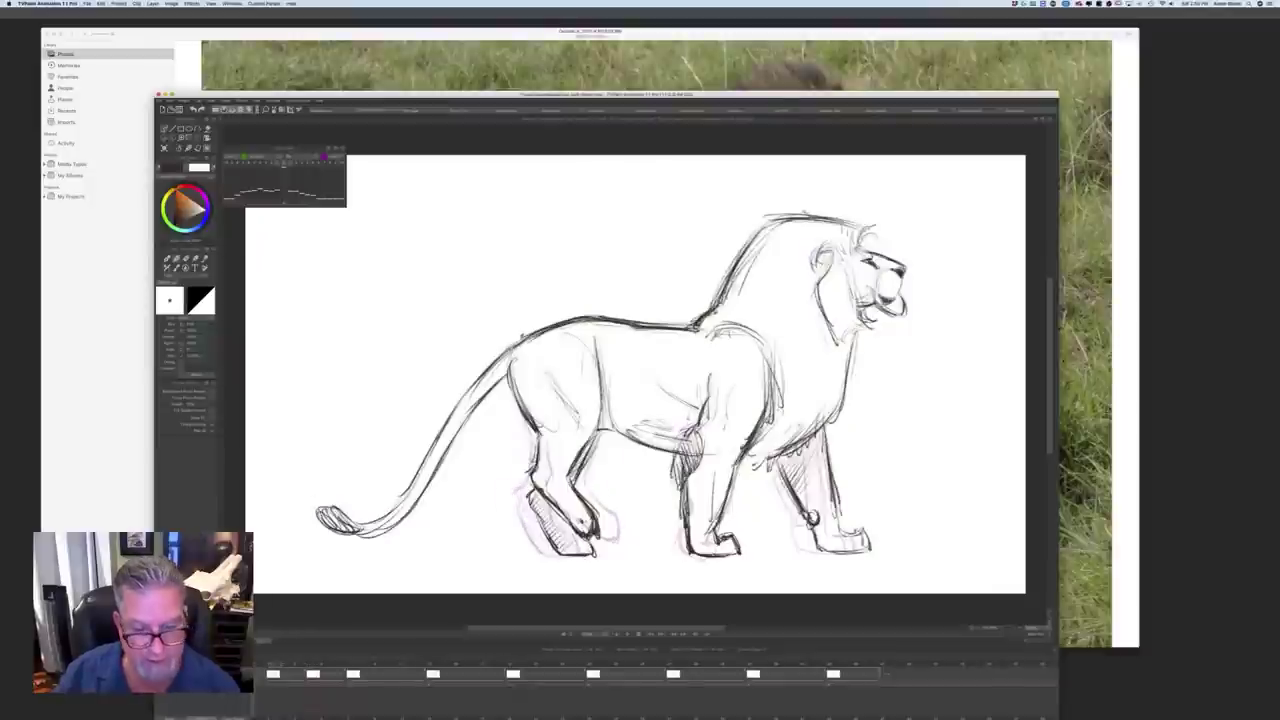
key("Right")
key("Right")
key("Right")
key("Right")
key("Right")
key("Right")
key("Right")
key("Right")
key("Right")
key("Right")
key("Right")
key("Right")
key("Right")
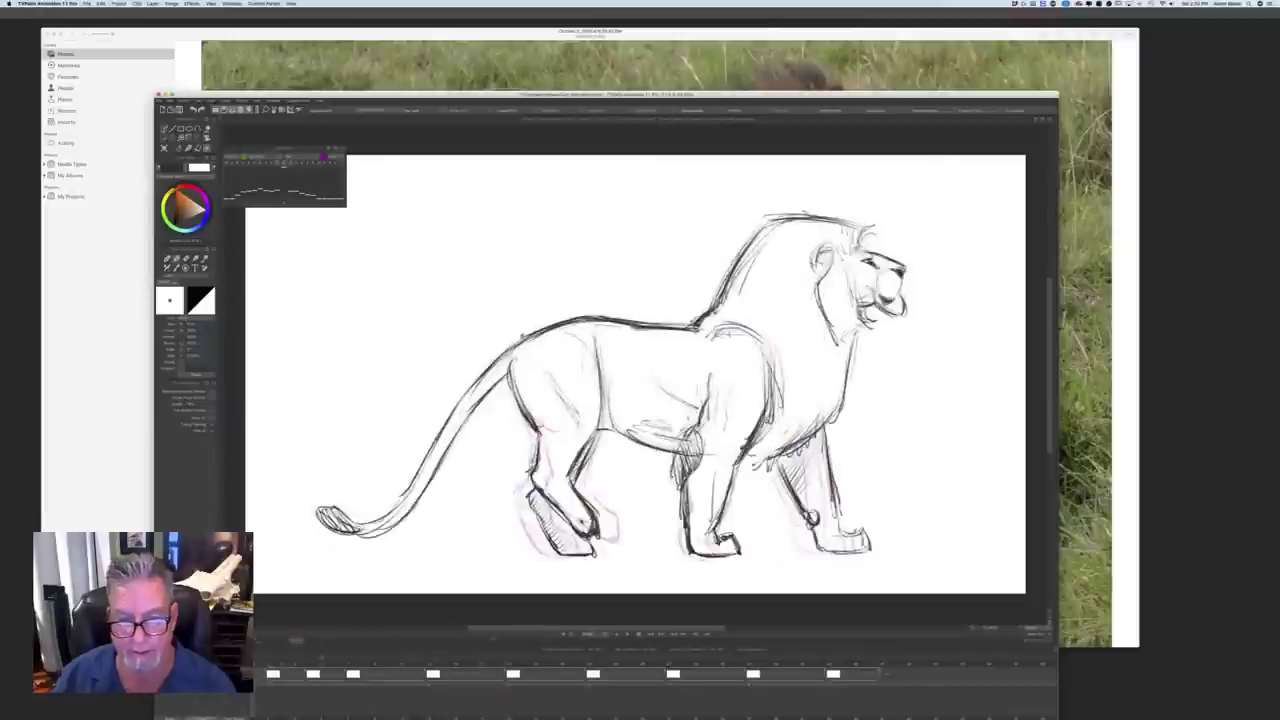
Step: Draw the lion's eye, nose, muzzle, mouth, chin tuft and cheek line on the second drawing, flipping against the previous one
left_click(312, 672)
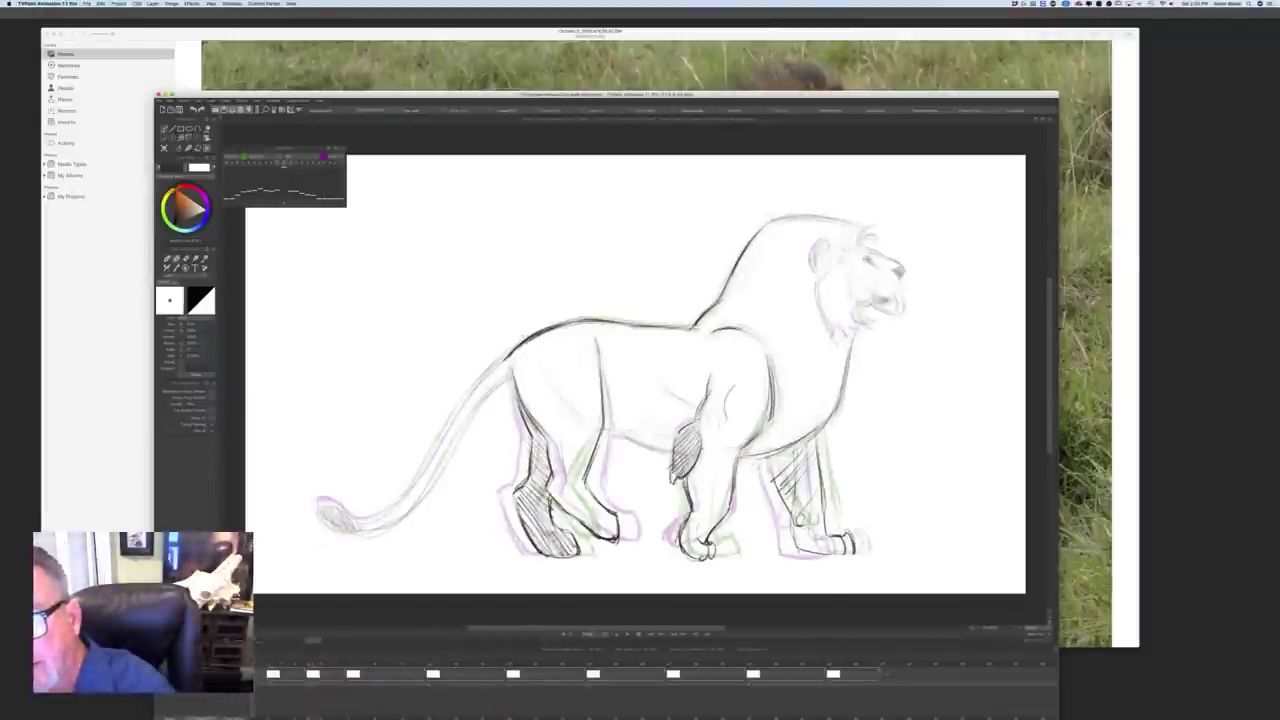
key("Right")
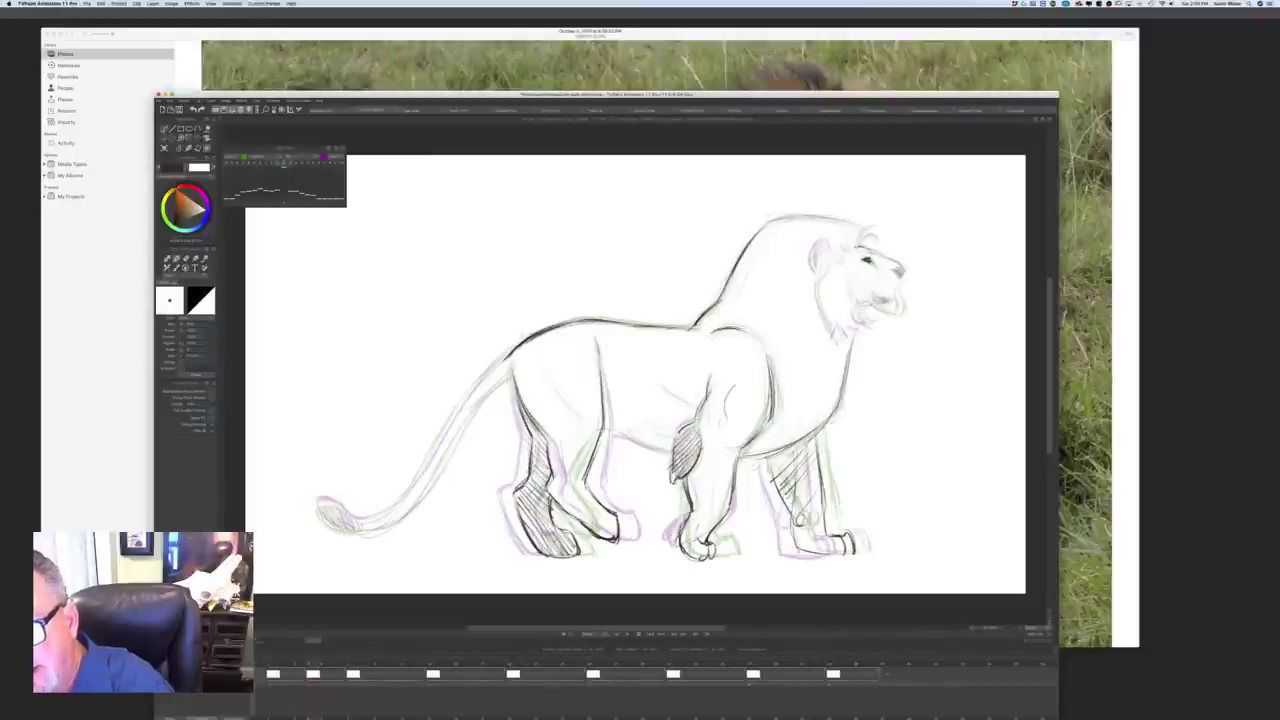
key("Right")
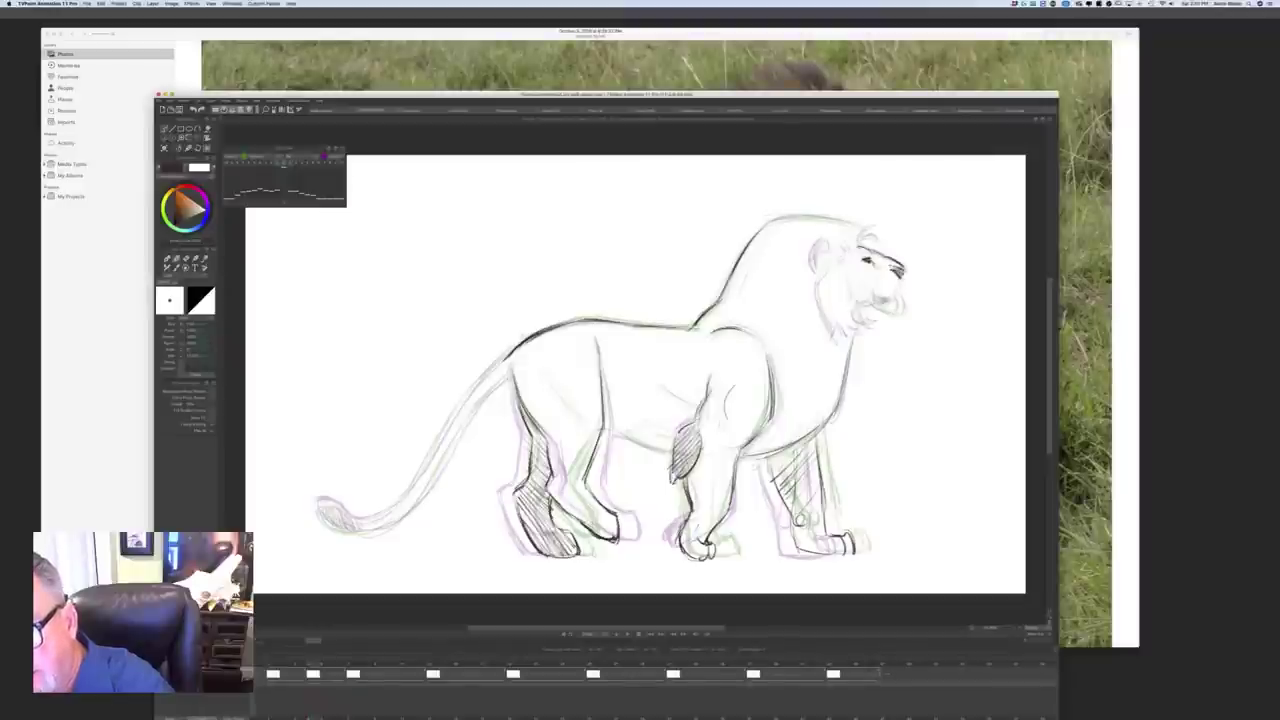
left_click_drag(900, 274, 896, 313)
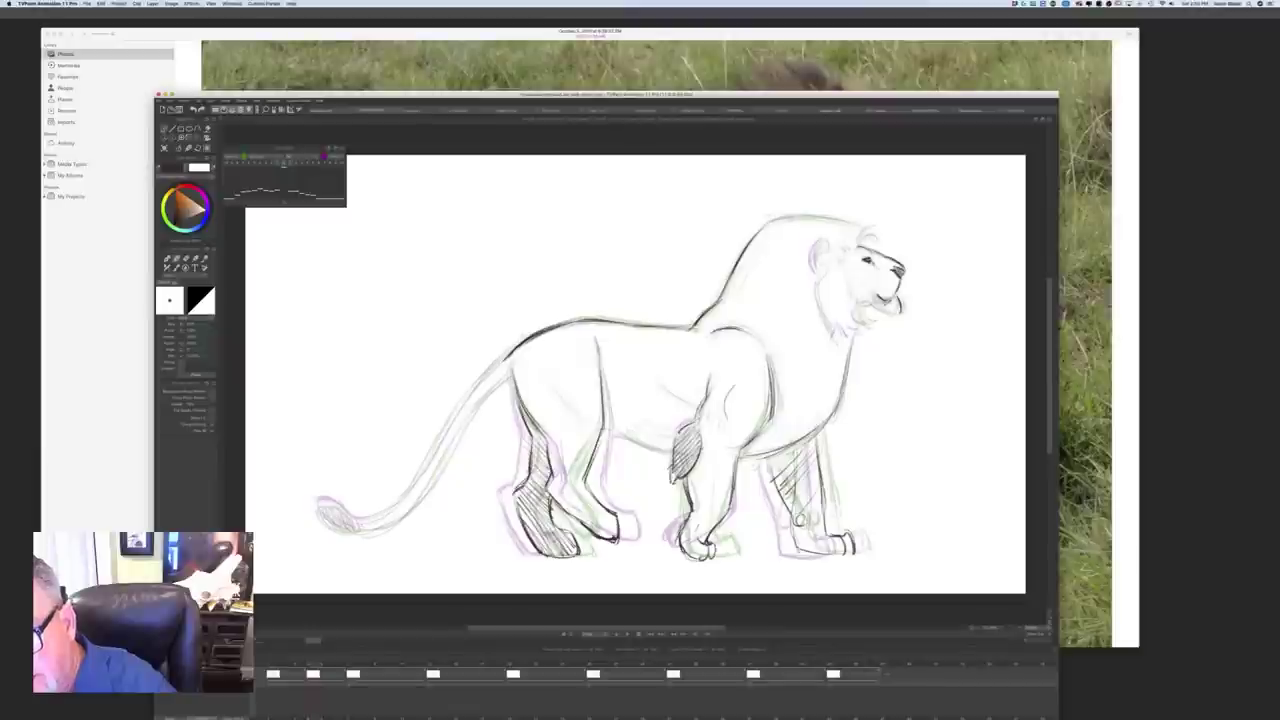
left_click_drag(876, 298, 894, 315)
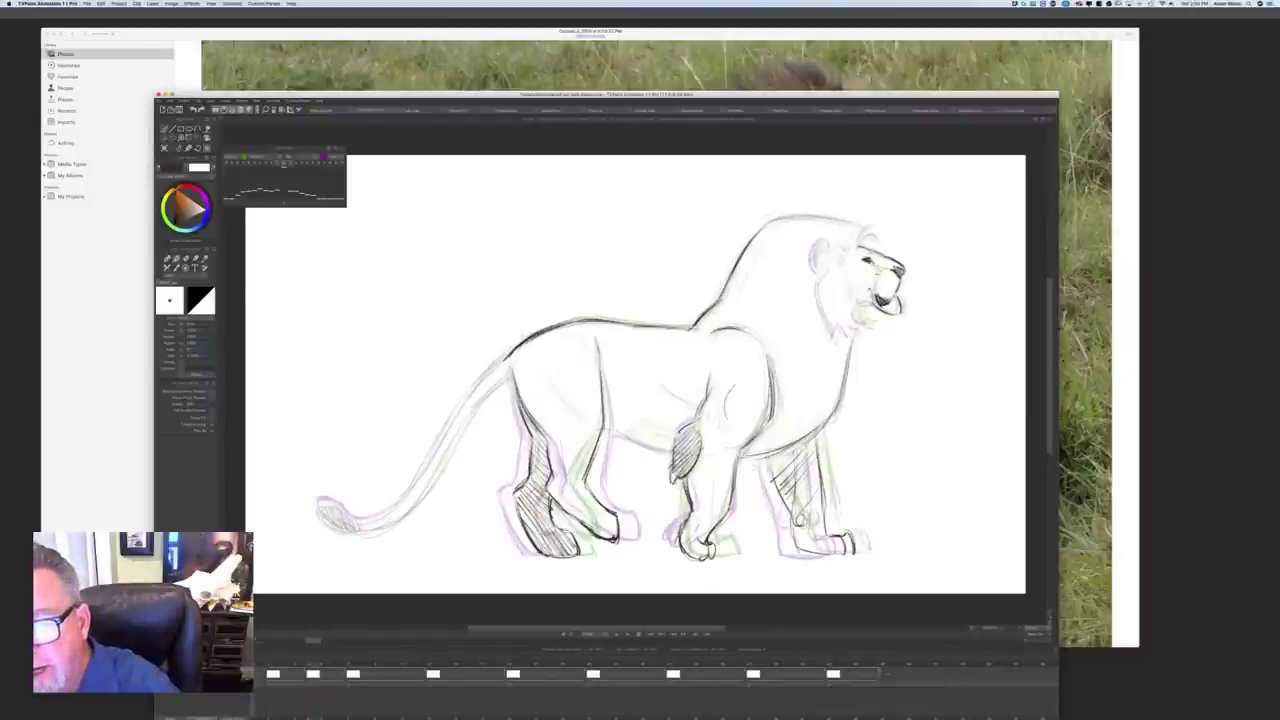
left_click_drag(866, 272, 874, 283)
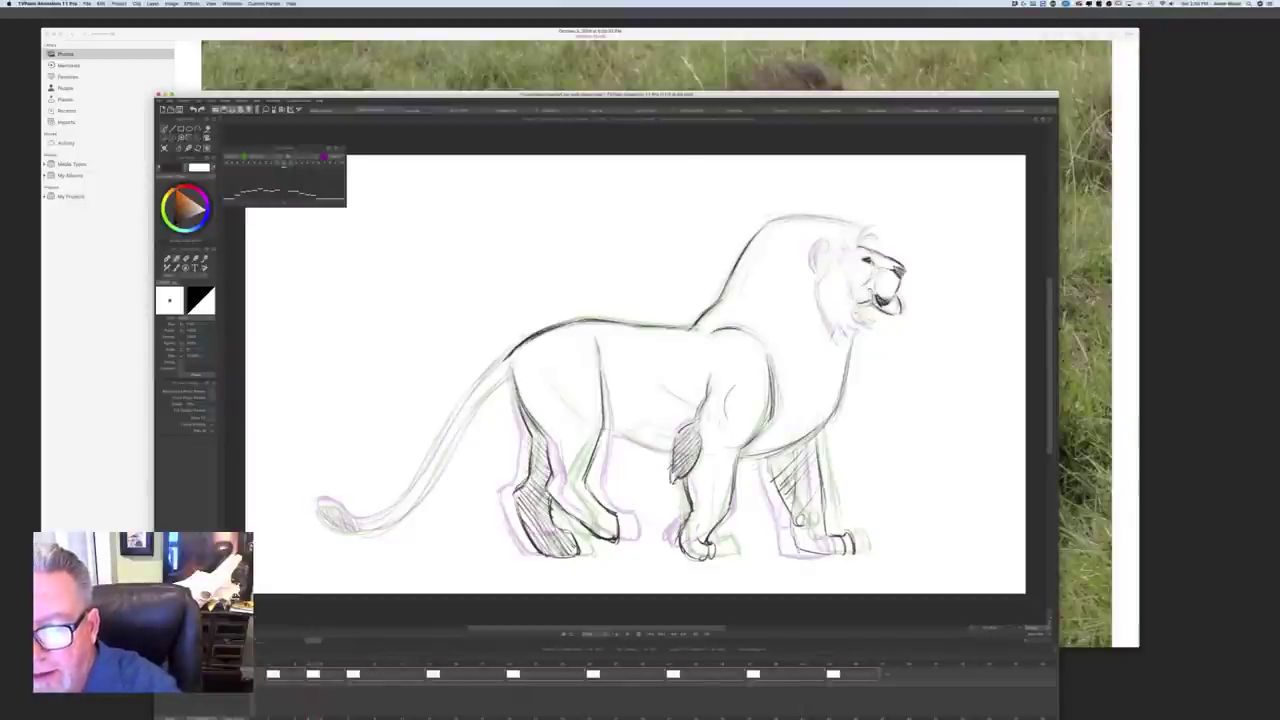
left_click_drag(864, 314, 864, 328)
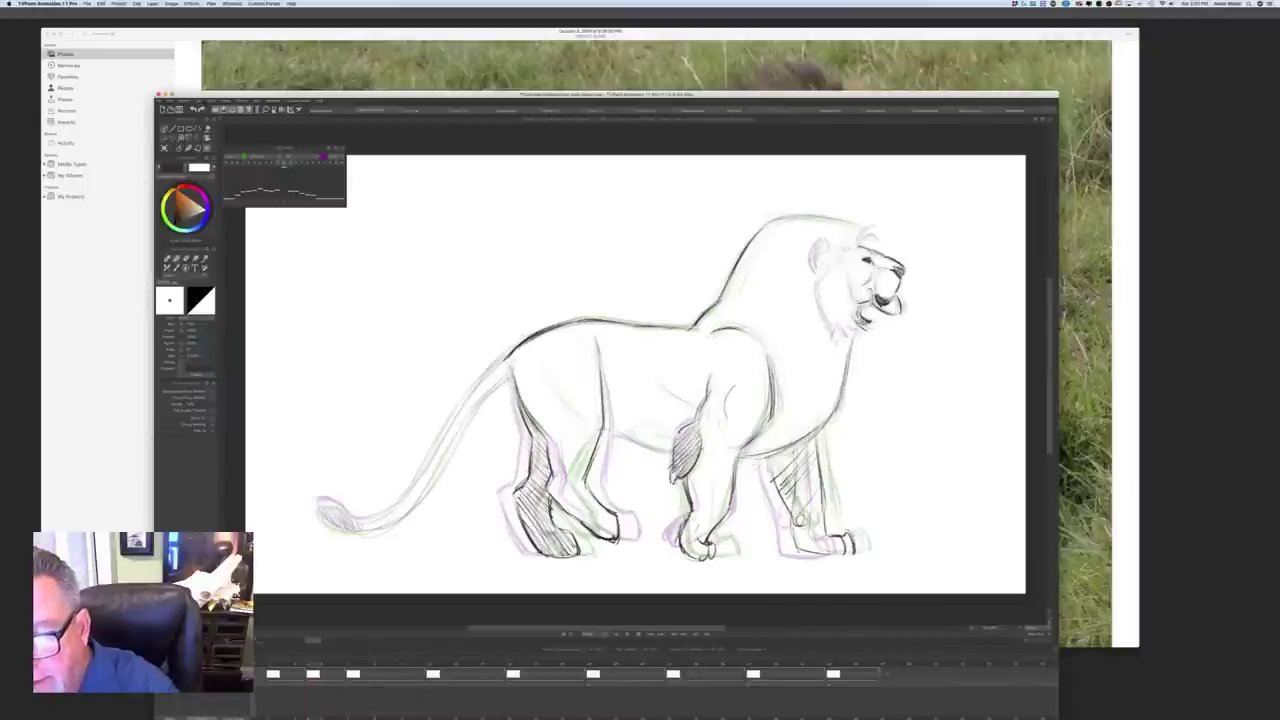
mouse_move(818, 266)
left_mouse_down()
mouse_move(820, 322)
mouse_move(834, 338)
mouse_move(858, 334)
left_mouse_up()
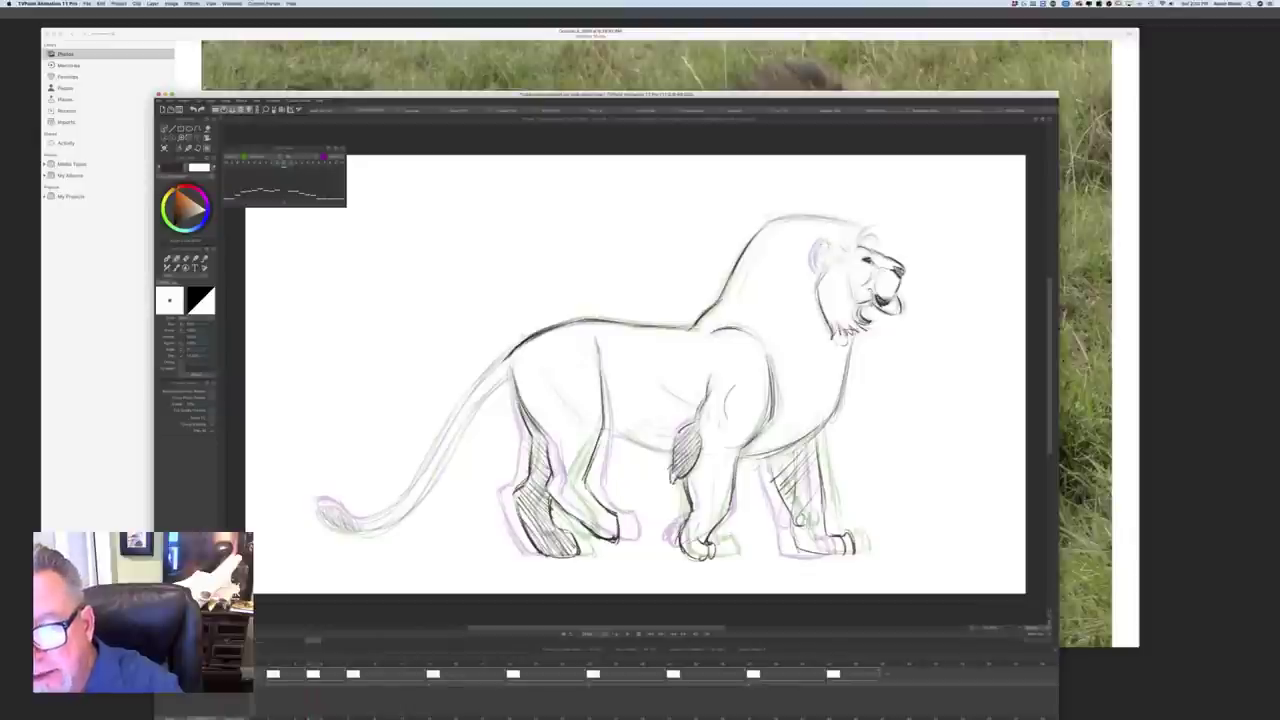
key("Left")
key("Right")
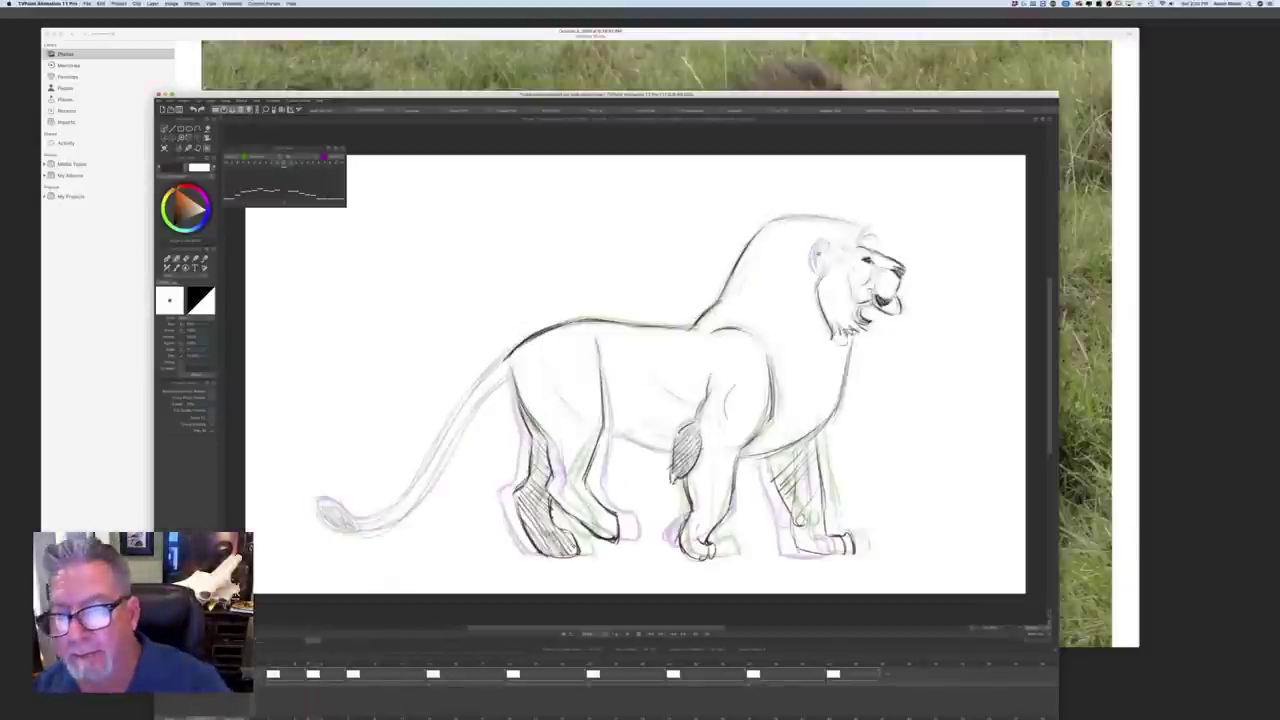
Step: Draw the ear, brow and top contour of the head and mane, checking each against the previous drawing
mouse_move(824, 242)
left_mouse_down()
mouse_move(820, 280)
mouse_move(810, 256)
mouse_move(816, 274)
mouse_move(826, 252)
left_mouse_up()
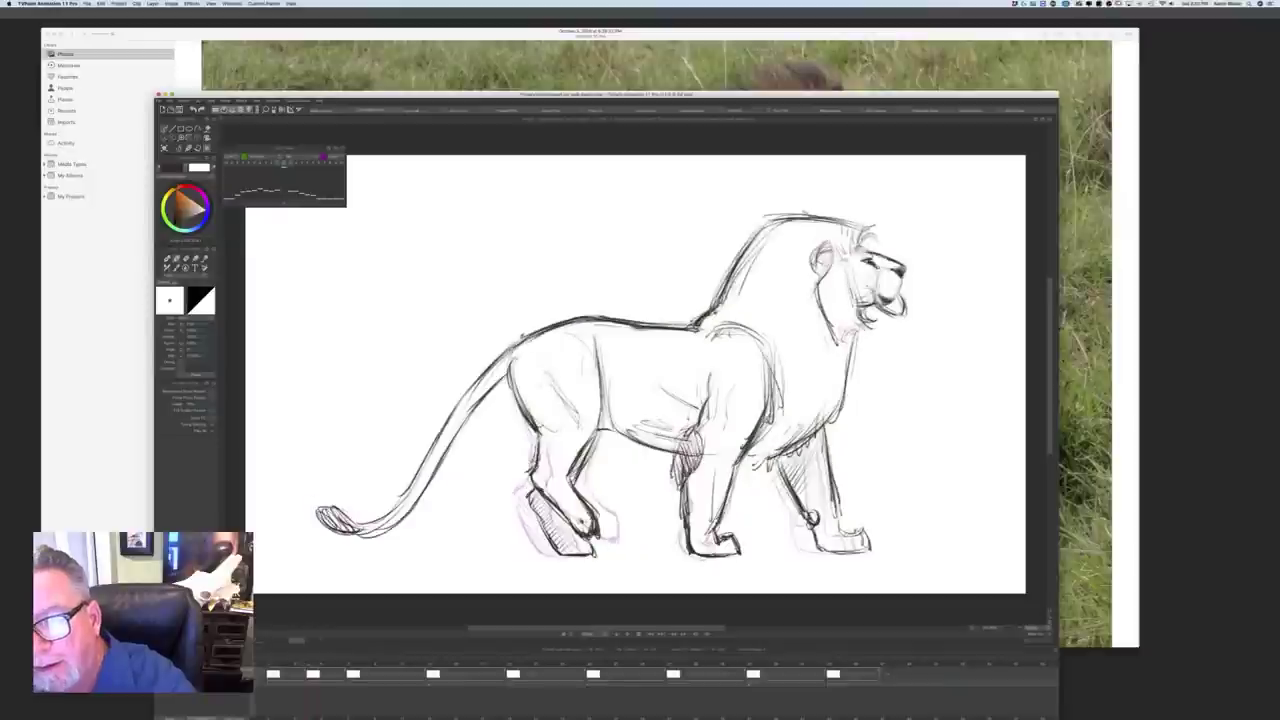
key("Right")
mouse_move(800, 217)
left_mouse_down()
mouse_move(856, 225)
mouse_move(846, 221)
left_mouse_up()
key("Left")
key("Right")
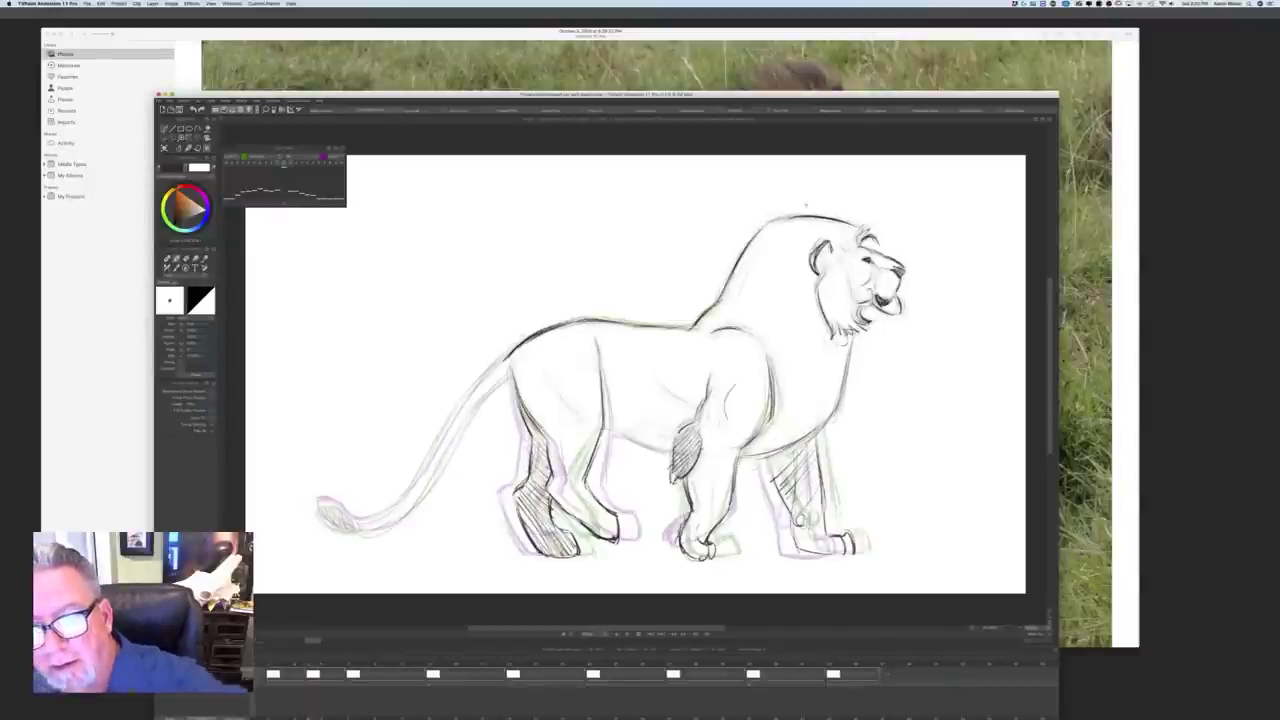
left_click_drag(762, 228, 784, 219)
key("Left")
key("Right")
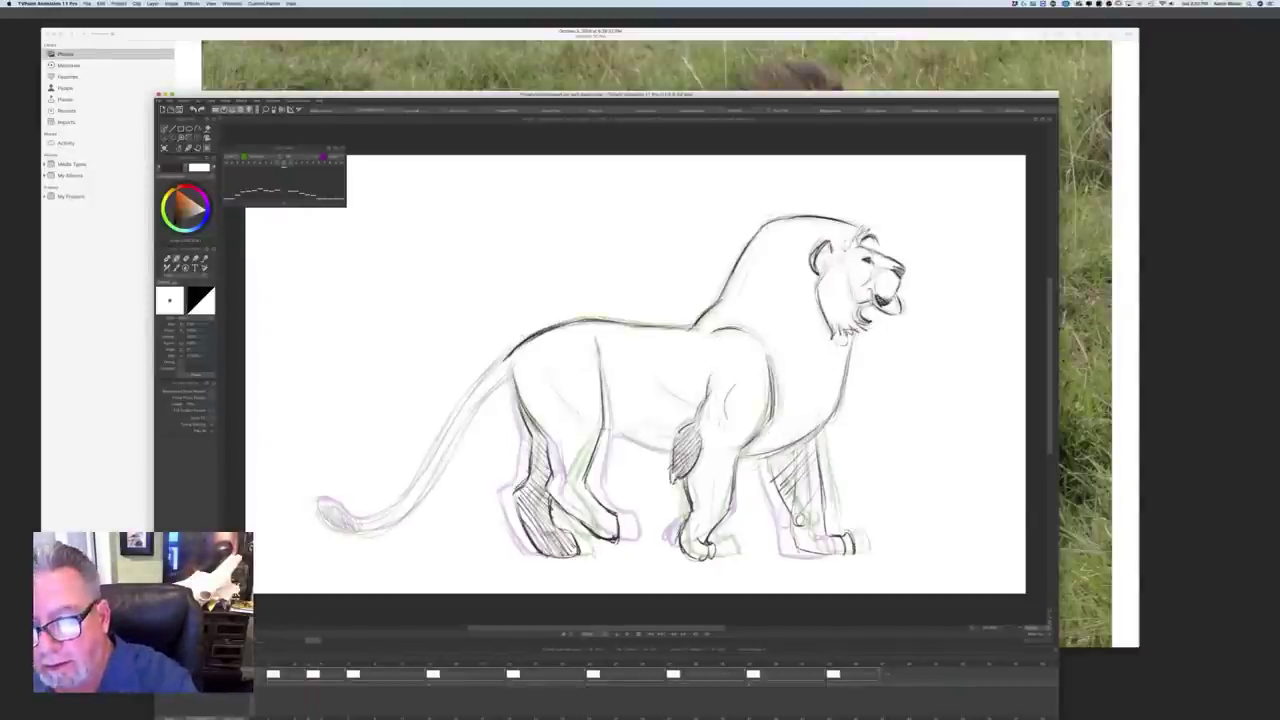
Step: Flip between the inbetween and its neighbouring drawings to examine how the head and body move
key("Left")
key("Right")
key("Left")
key("Right")
key("Left")
key("Right")
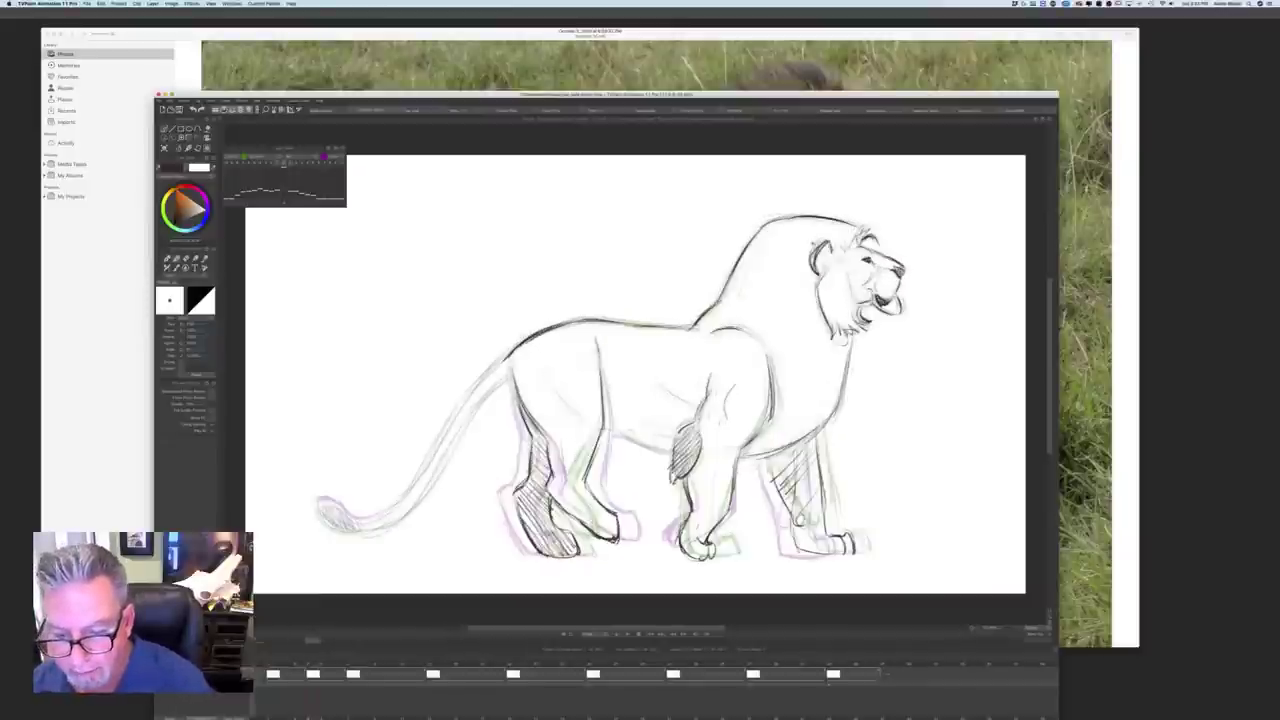
key("Right")
key("Left")
key("Right")
key("Left")
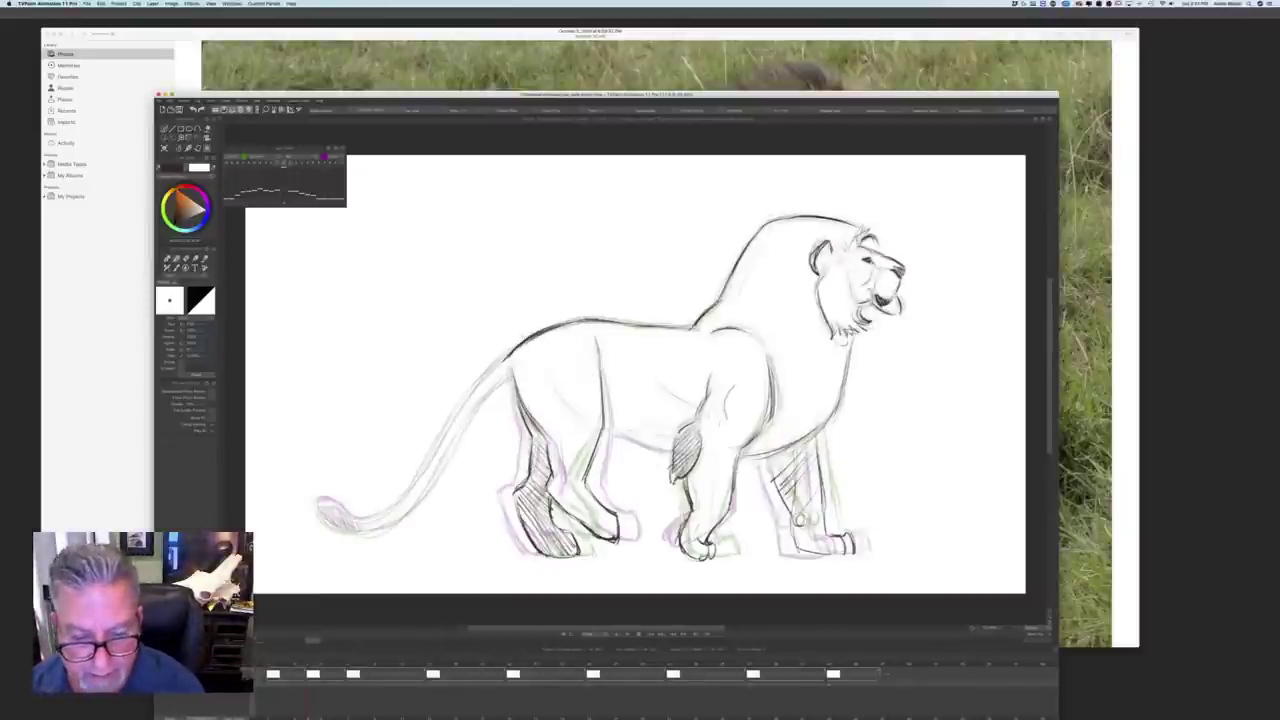
Step: Draw the belly line, the front edge of the thigh and the crease behind the elbow, flipping against the next drawing
mouse_move(622, 437)
left_mouse_down()
mouse_move(674, 453)
mouse_move(631, 439)
left_mouse_up()
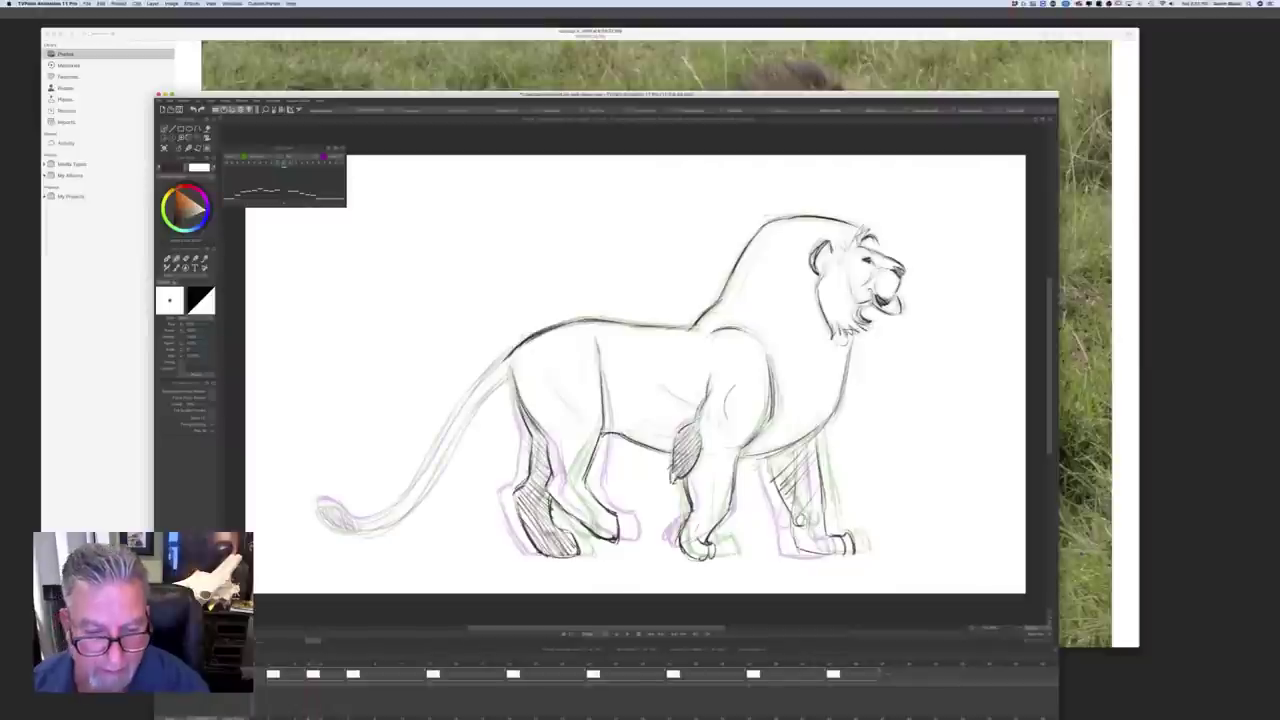
key("Right")
key("Left")
left_click_drag(602, 378, 619, 430)
key("Right")
key("Left")
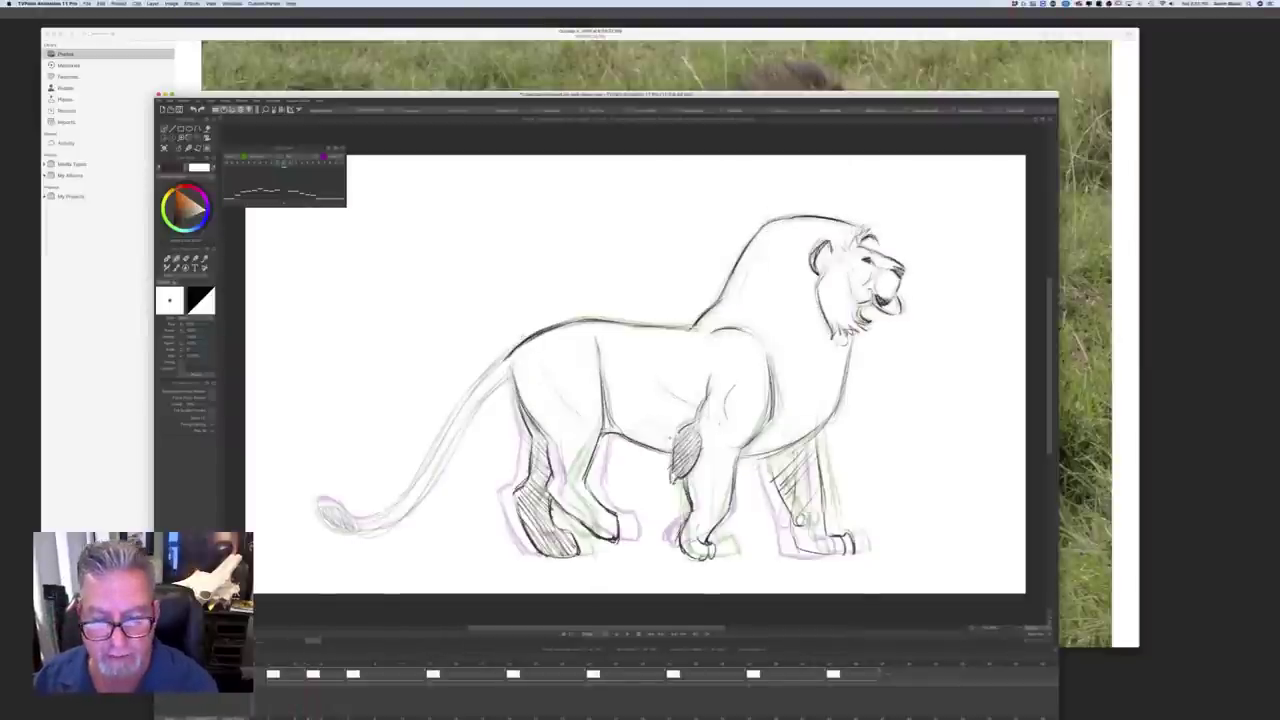
left_click_drag(660, 386, 704, 402)
key("Right")
key("Left")
key("Right")
key("Left")
Step: Draw both edges of the tail with a shaded tuft and add a stroke over the top of the shoulder
left_click_drag(506, 354, 408, 510)
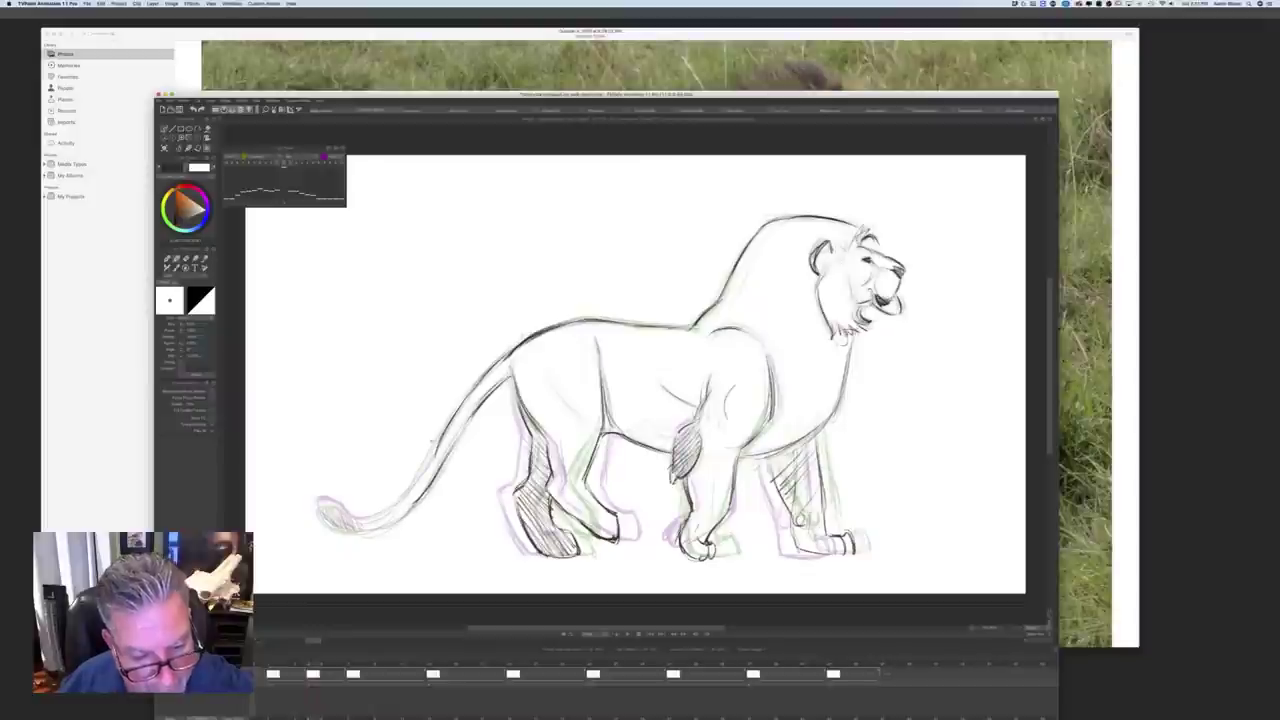
mouse_move(438, 442)
left_mouse_down()
mouse_move(406, 500)
mouse_move(382, 514)
mouse_move(314, 508)
mouse_move(358, 532)
mouse_move(322, 532)
mouse_move(314, 522)
mouse_move(382, 515)
mouse_move(388, 528)
mouse_move(356, 532)
left_mouse_up()
key("Left")
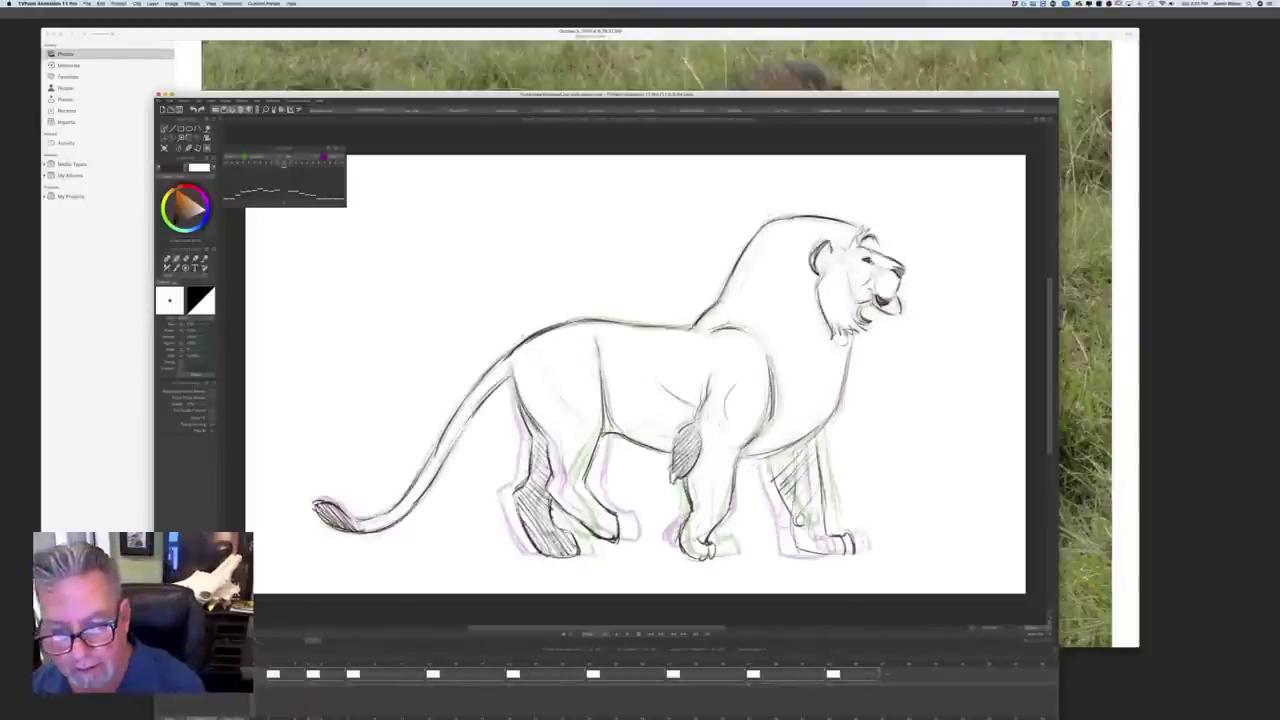
left_click_drag(762, 344, 714, 328)
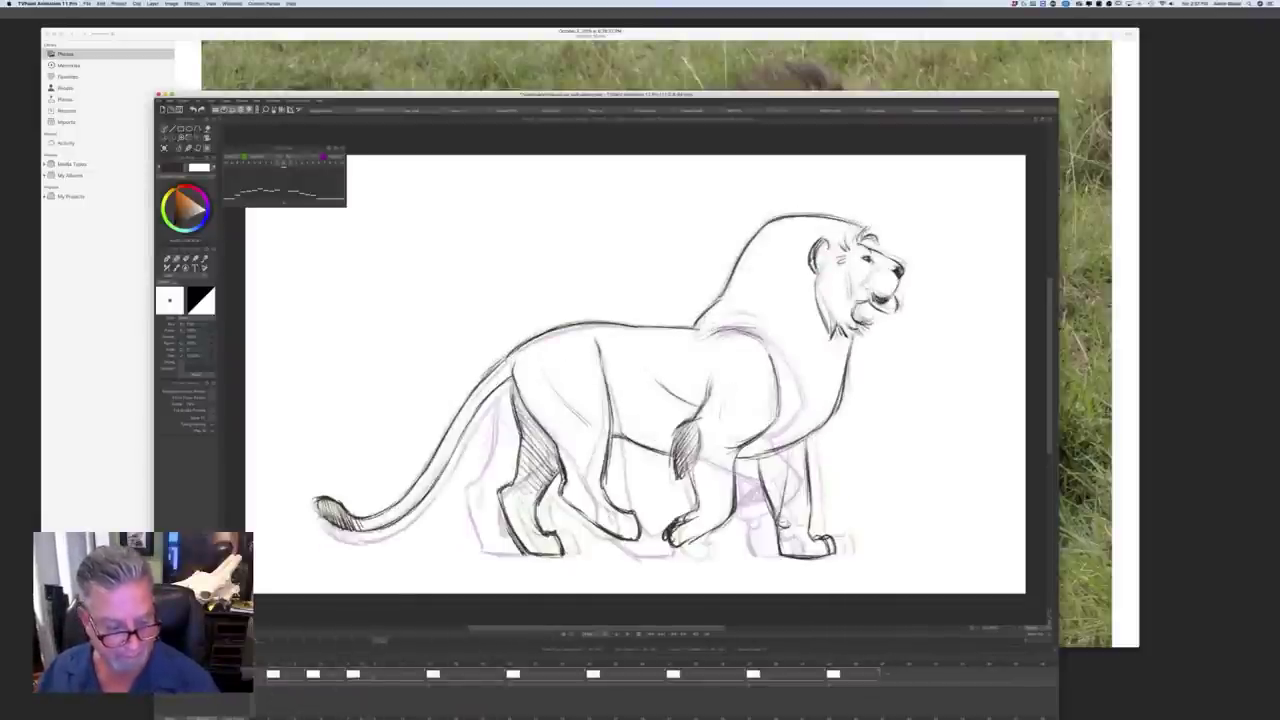
Step: Insert a blank inbetween after the third drawing and draw the back of the mane and the shoulder contour
left_click(388, 675)
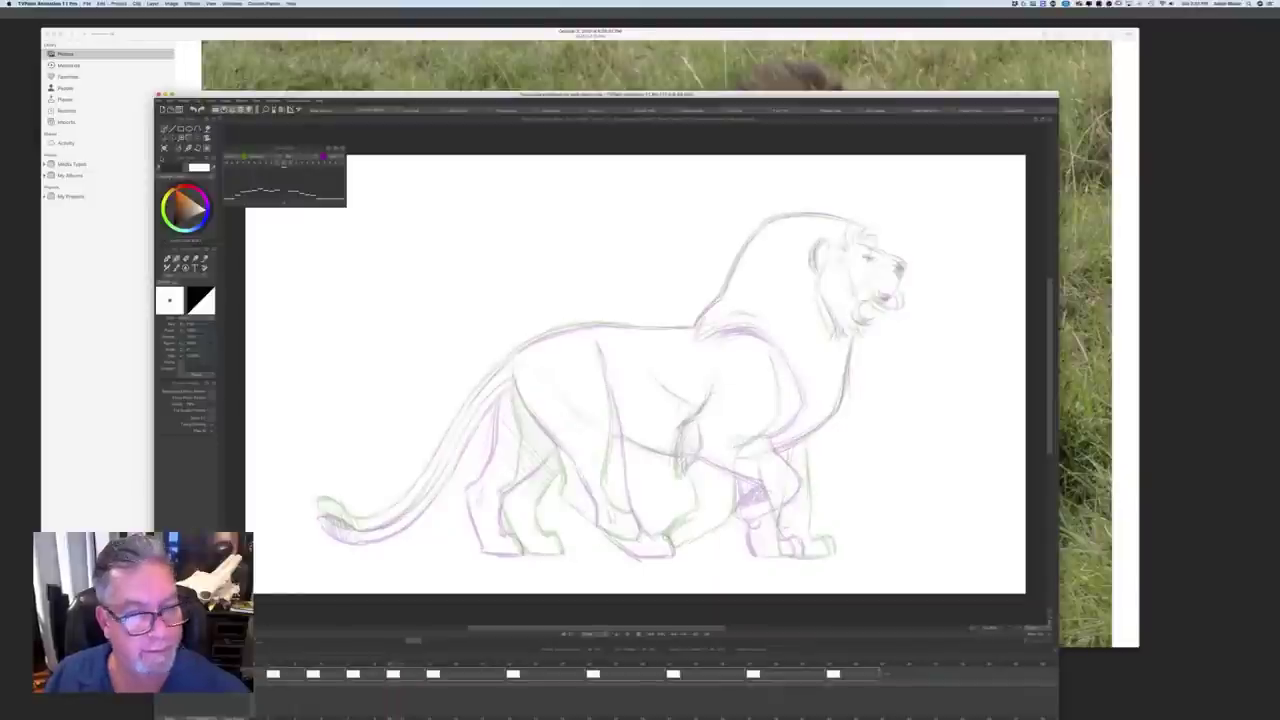
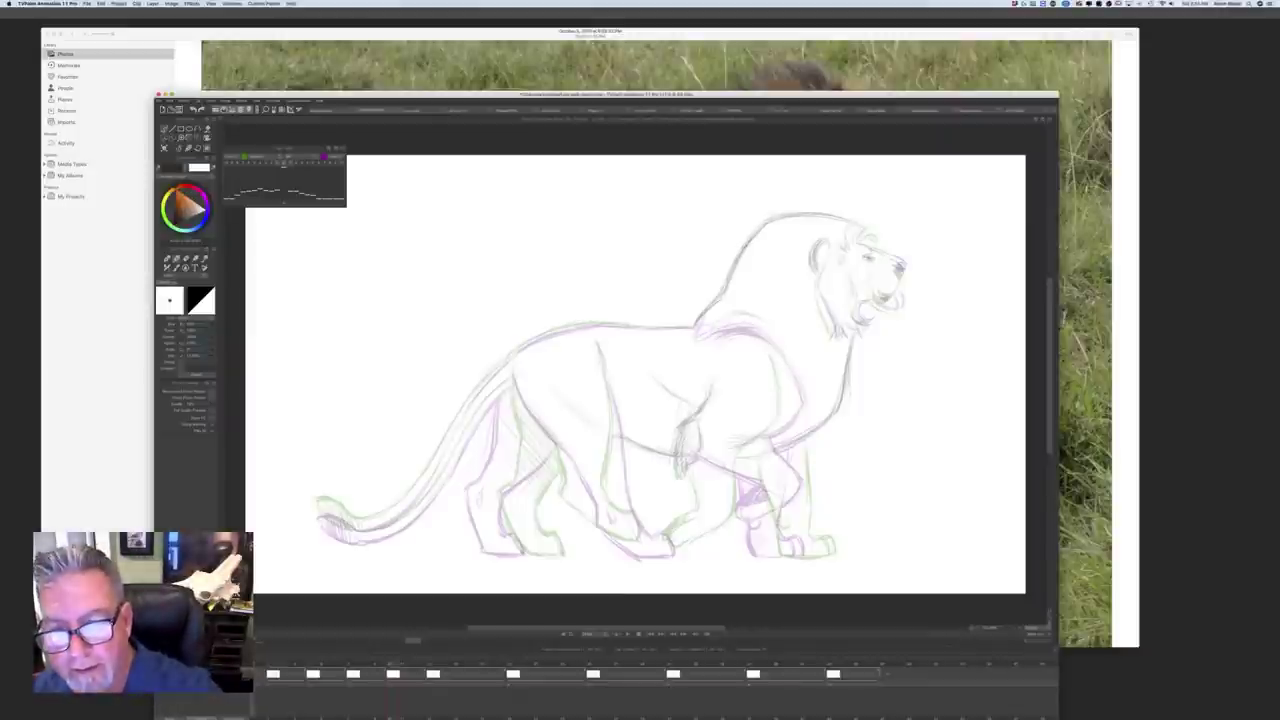
mouse_move(756, 232)
left_mouse_down()
mouse_move(694, 326)
mouse_move(770, 342)
left_mouse_up()
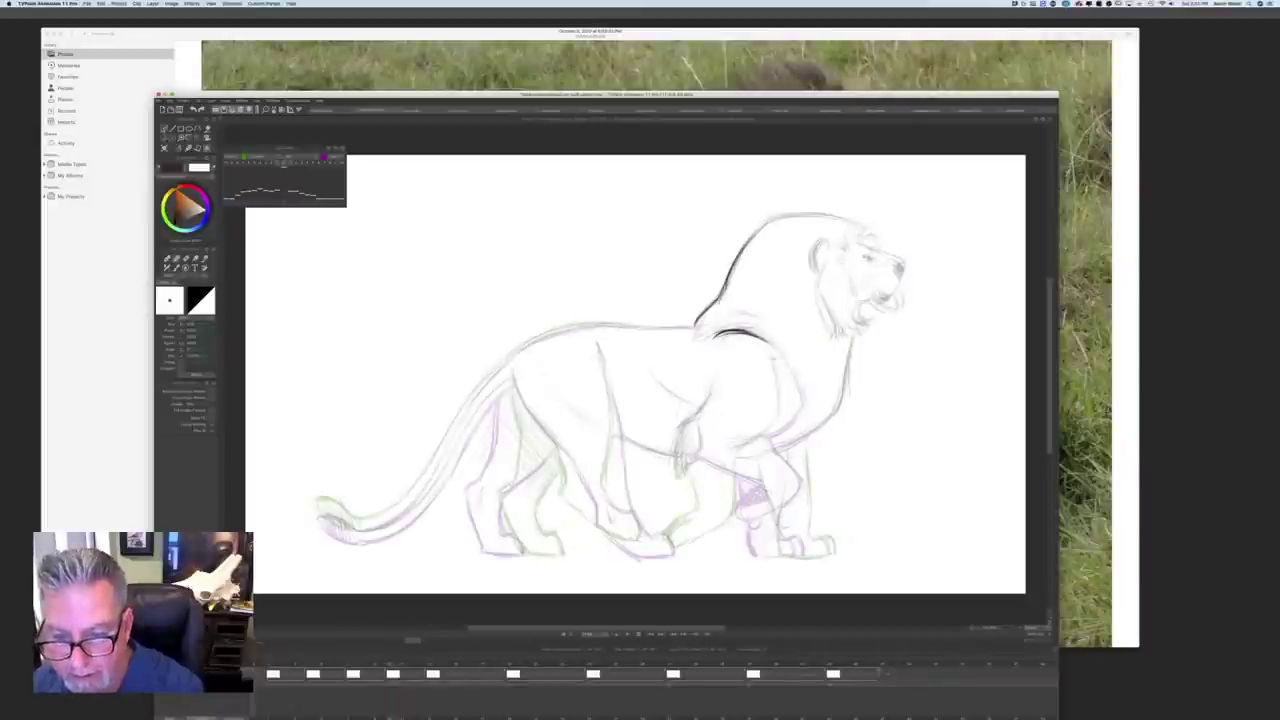
mouse_move(772, 350)
left_mouse_down()
mouse_move(794, 408)
mouse_move(754, 442)
left_mouse_up()
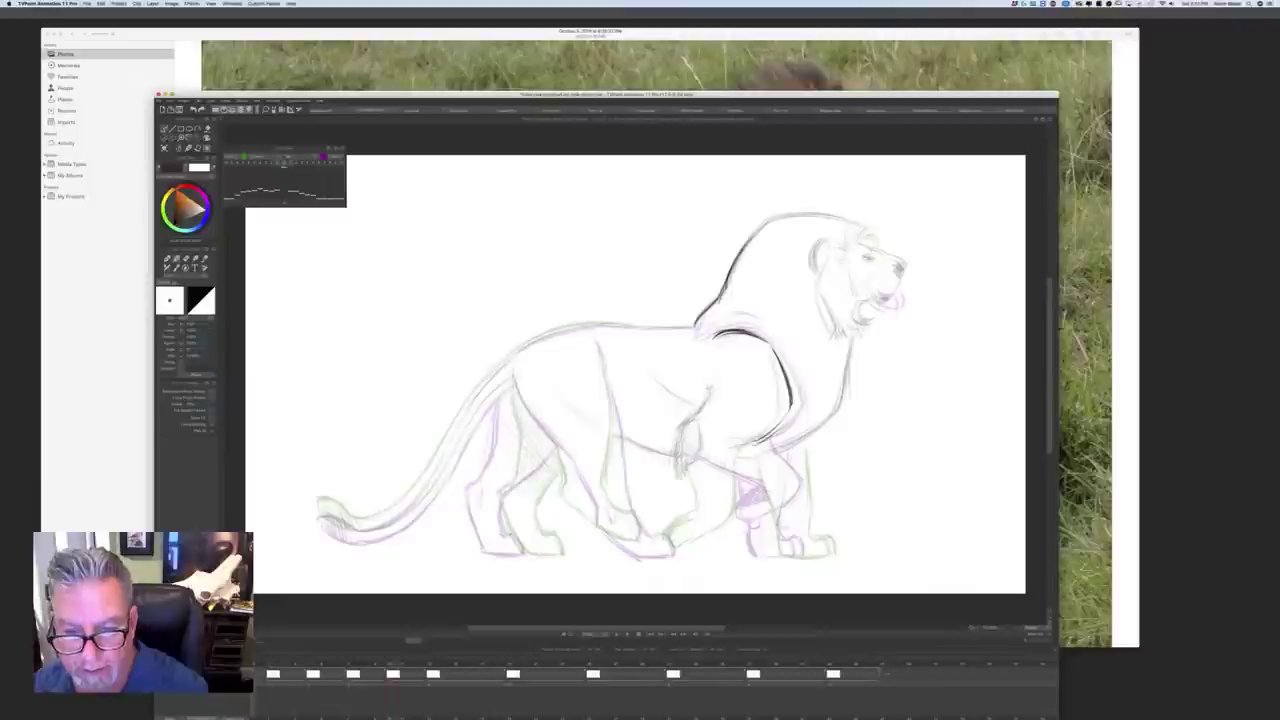
Step: Draw the rear line of the near upper foreleg and the elbow tuft, filling the tuft with hatching
left_click_drag(713, 374, 709, 400)
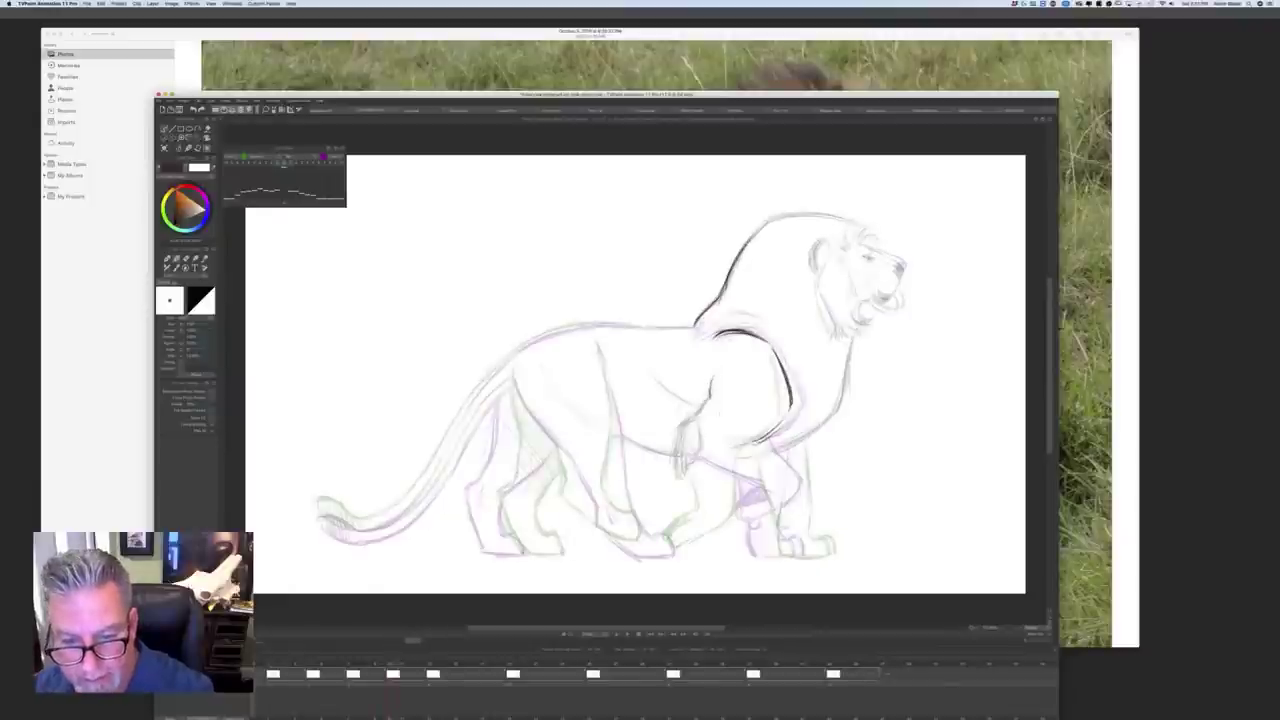
left_click_drag(714, 391, 686, 426)
mouse_move(702, 405)
left_mouse_down()
mouse_move(676, 432)
mouse_move(680, 476)
left_mouse_up()
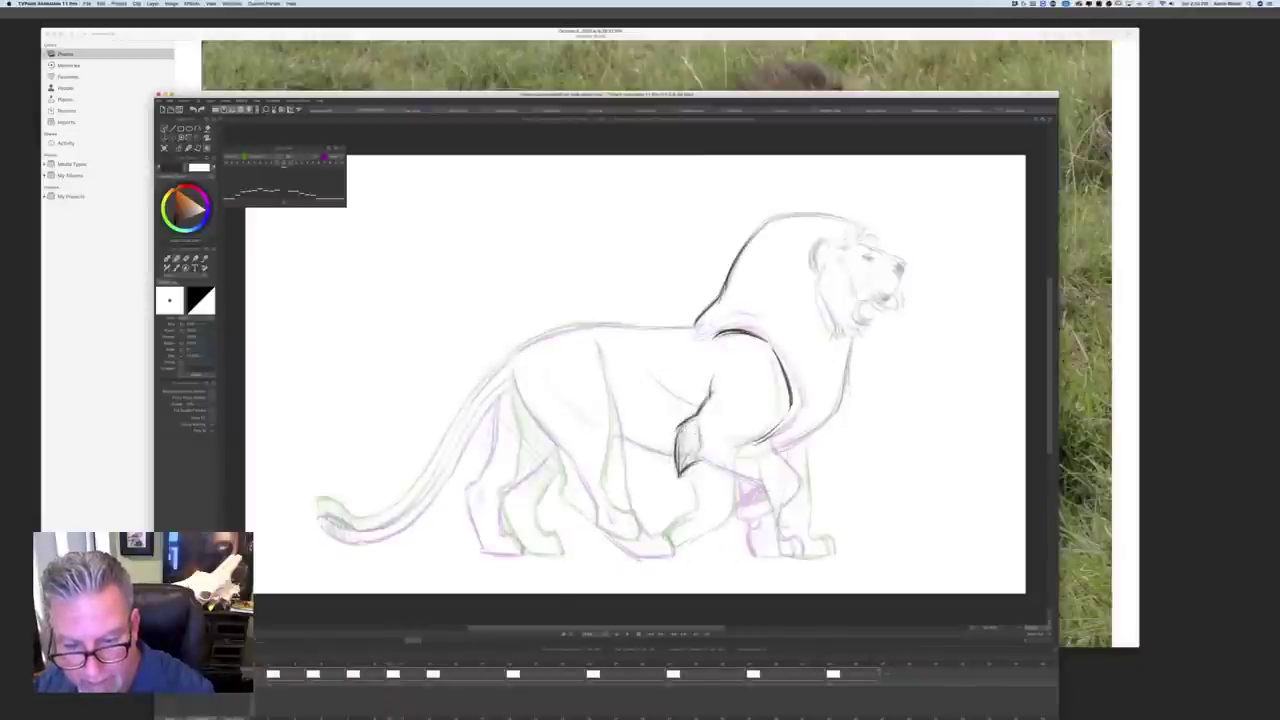
left_click_drag(703, 425, 690, 464)
left_click_drag(699, 425, 678, 464)
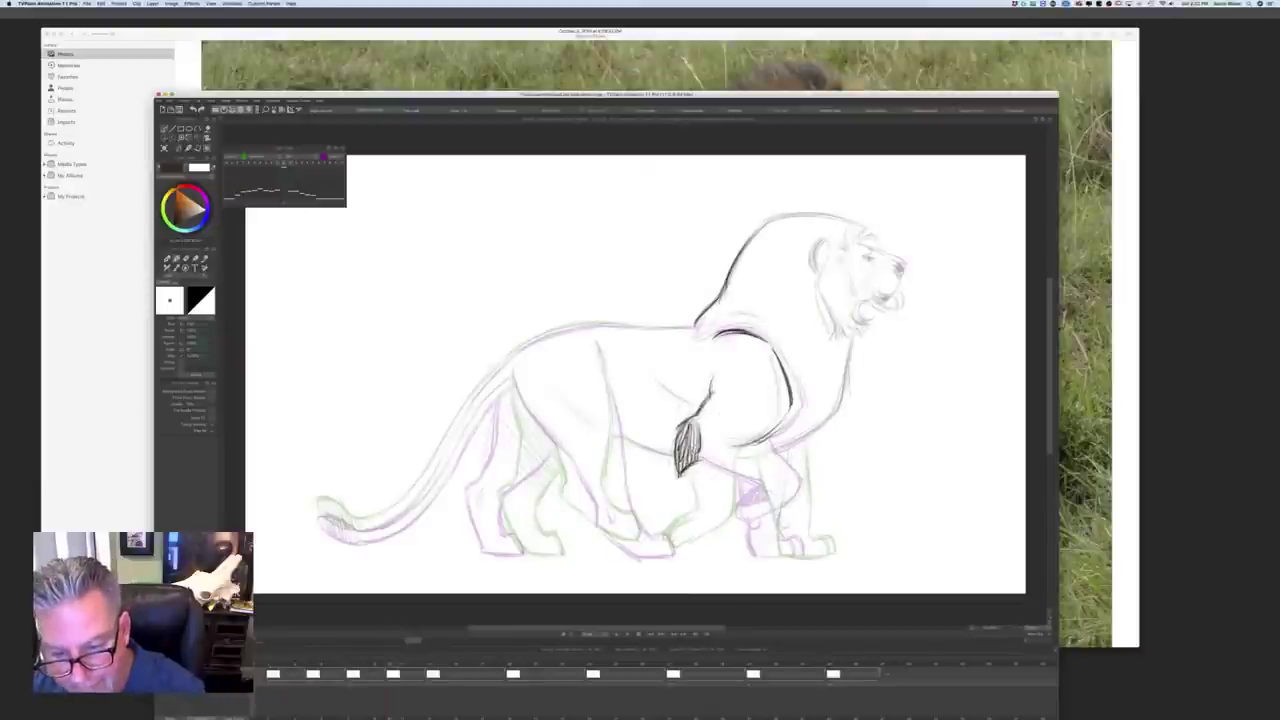
Step: Draw the front and rear edges of the near lifted foreleg, flipping against the neighbouring drawings
mouse_move(758, 446)
left_mouse_down()
mouse_move(737, 453)
mouse_move(766, 503)
mouse_move(750, 518)
left_mouse_up()
key("Left")
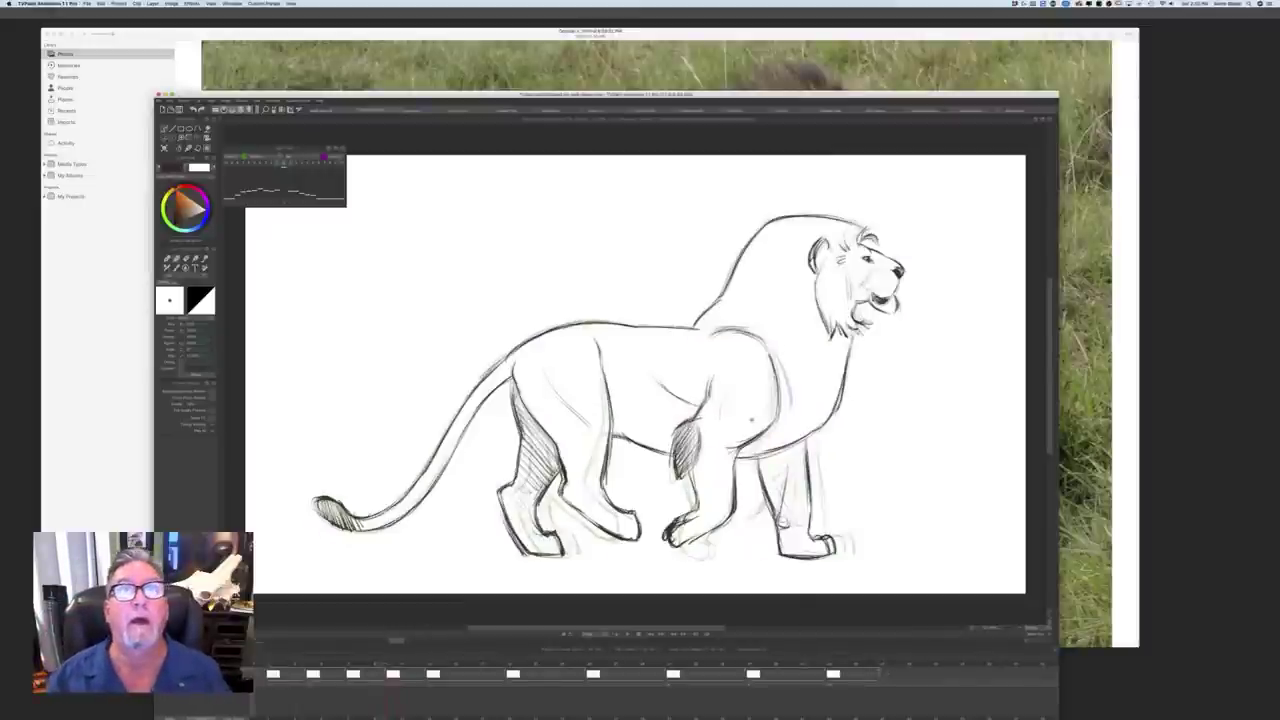
key("Right")
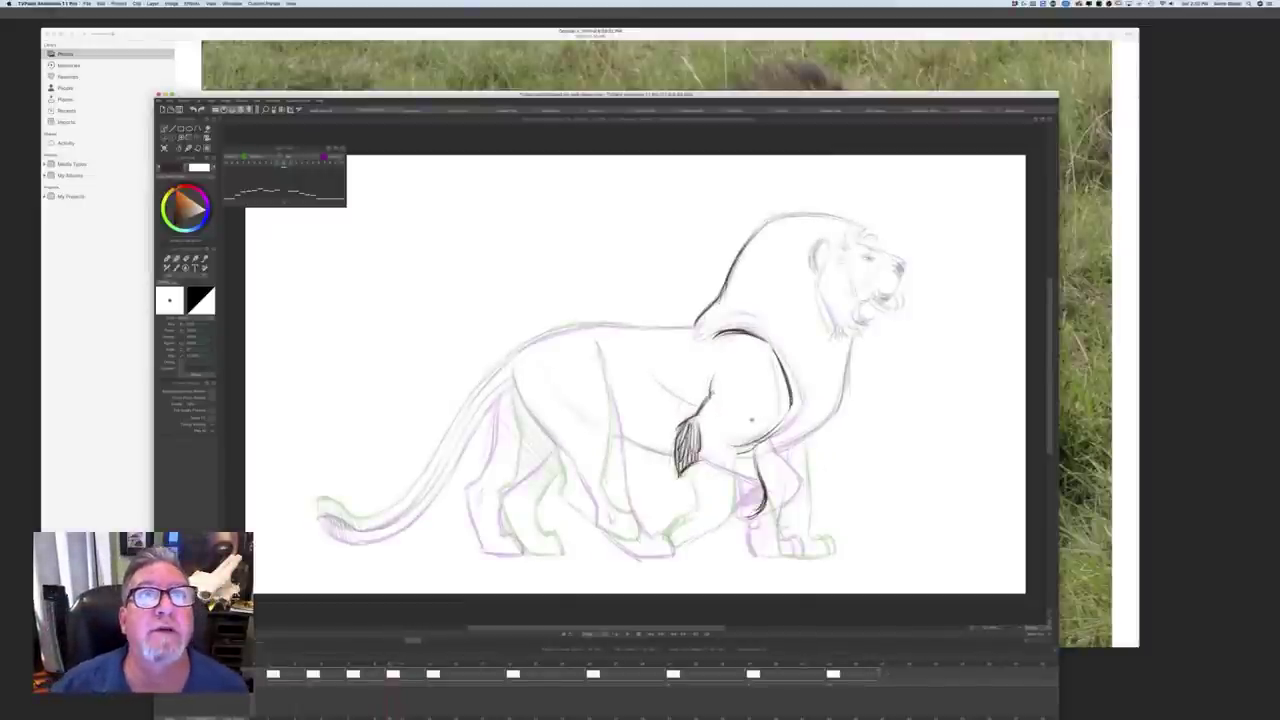
key("Right")
key("Left")
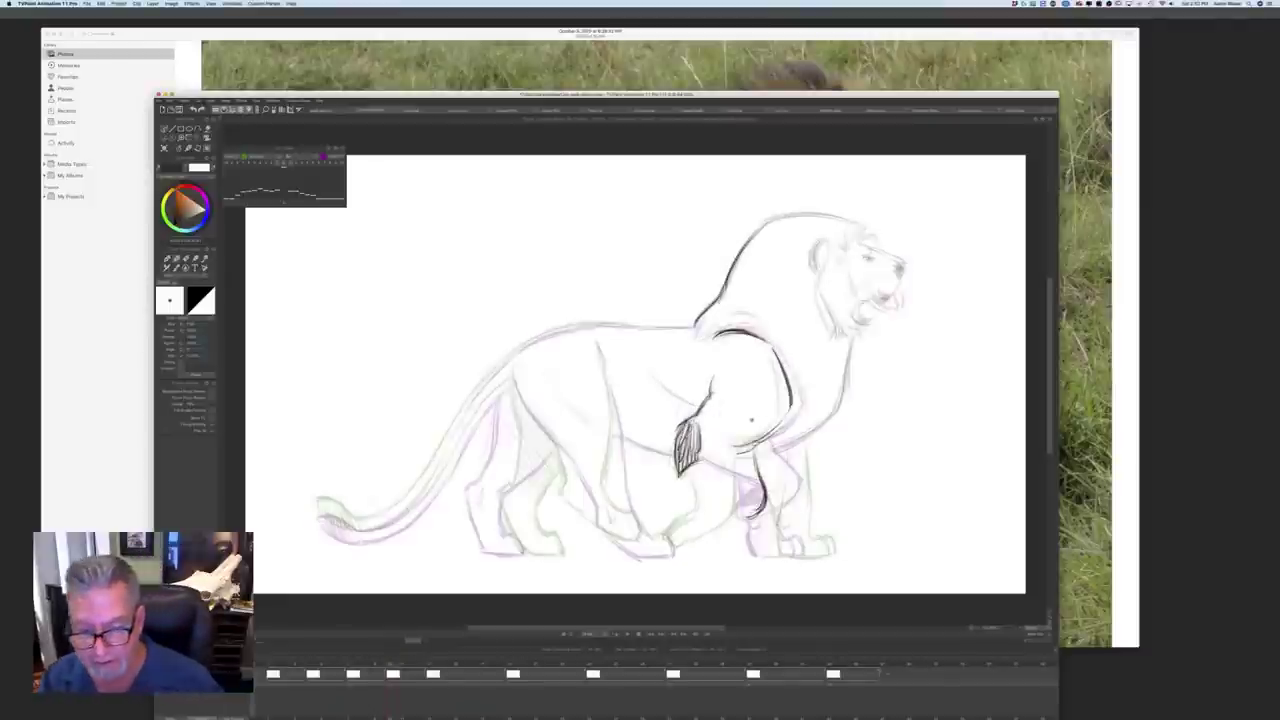
key("Right")
key("Left")
left_click_drag(710, 482, 734, 508)
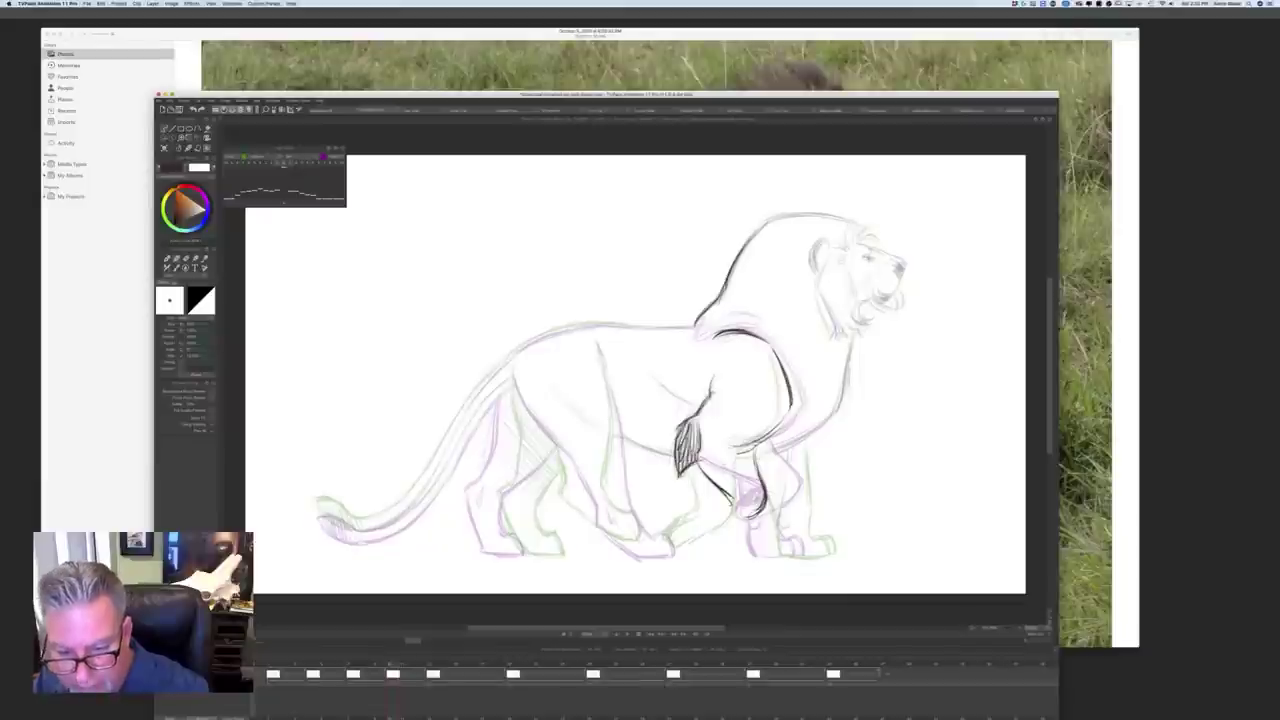
Step: Erase the near foreleg's front edge and redraw it down to the underside of the raised paw, comparing it with the neighbouring drawing
key("e")
left_click_drag(762, 452, 748, 518)
key("Right")
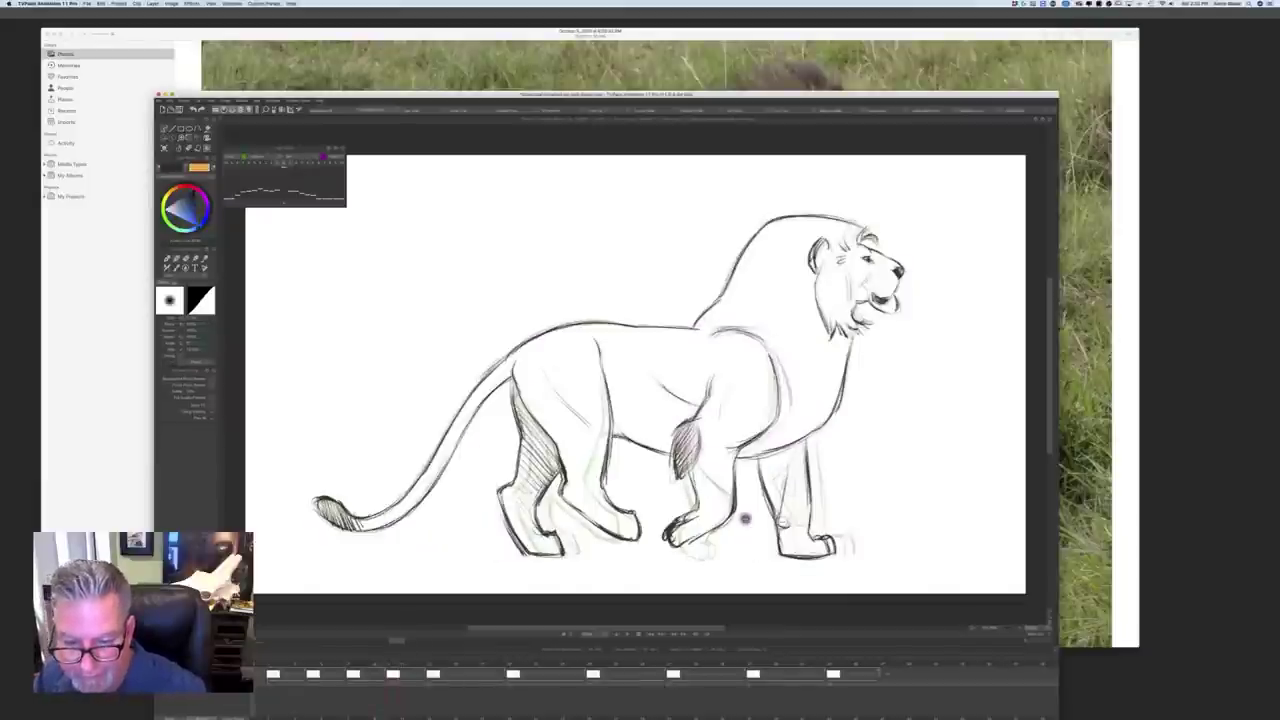
key("Left")
key("b")
mouse_move(752, 451)
left_mouse_down()
mouse_move(766, 522)
mouse_move(715, 518)
mouse_move(713, 534)
left_mouse_up()
key("Right")
key("Left")
key("Right")
key("Left")
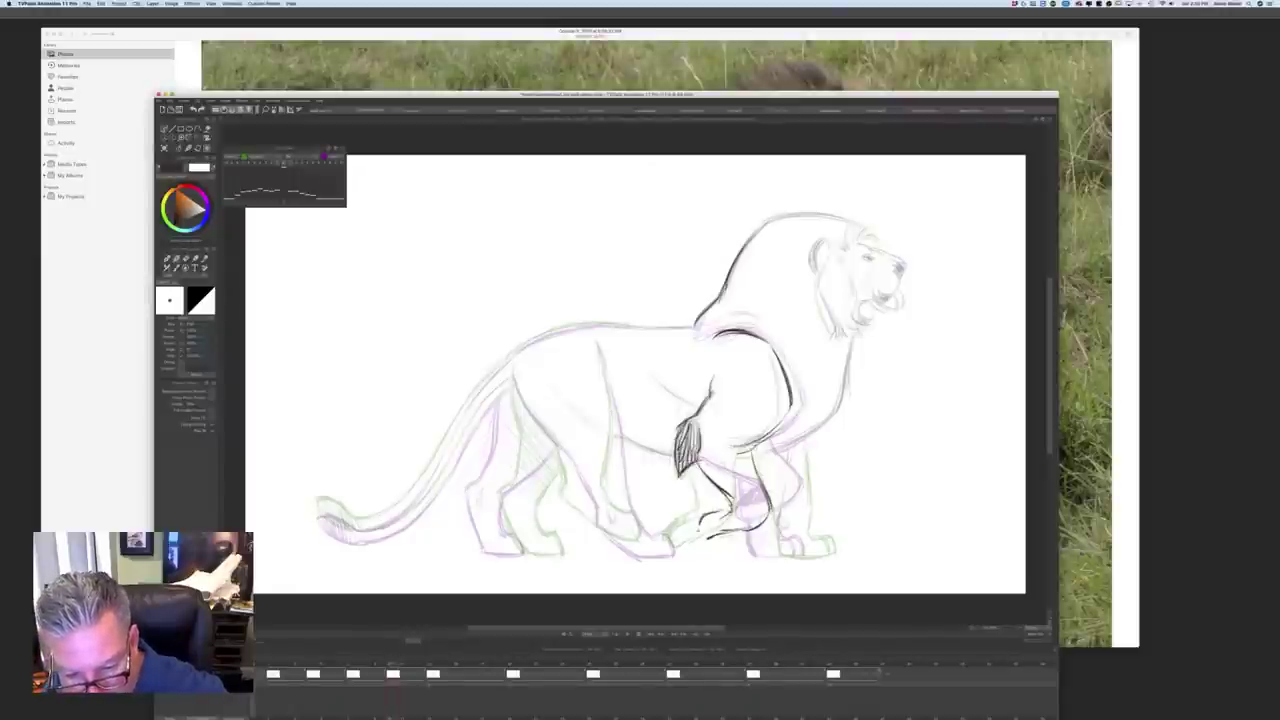
Step: Finish the raised front paw's outline, toe details and wrist strokes, and check them against the previous drawing
left_click_drag(703, 515, 700, 538)
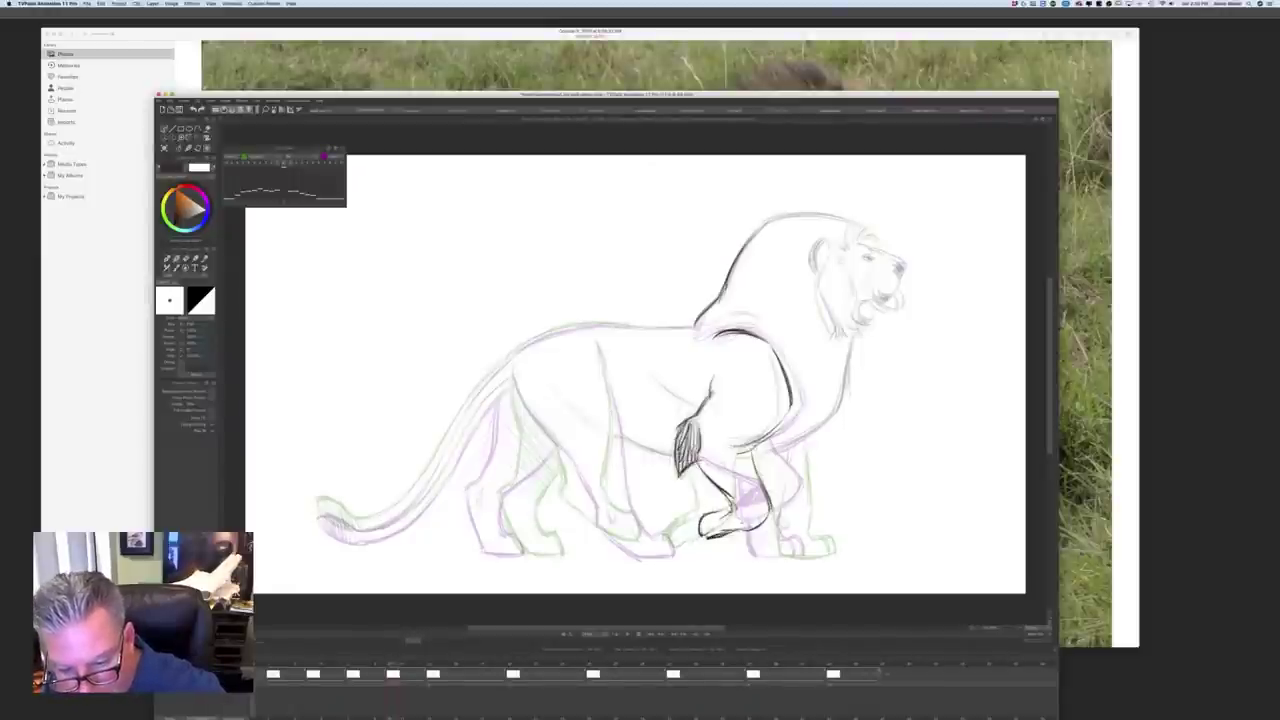
mouse_move(768, 512)
left_mouse_down()
mouse_move(740, 530)
mouse_move(723, 514)
left_mouse_up()
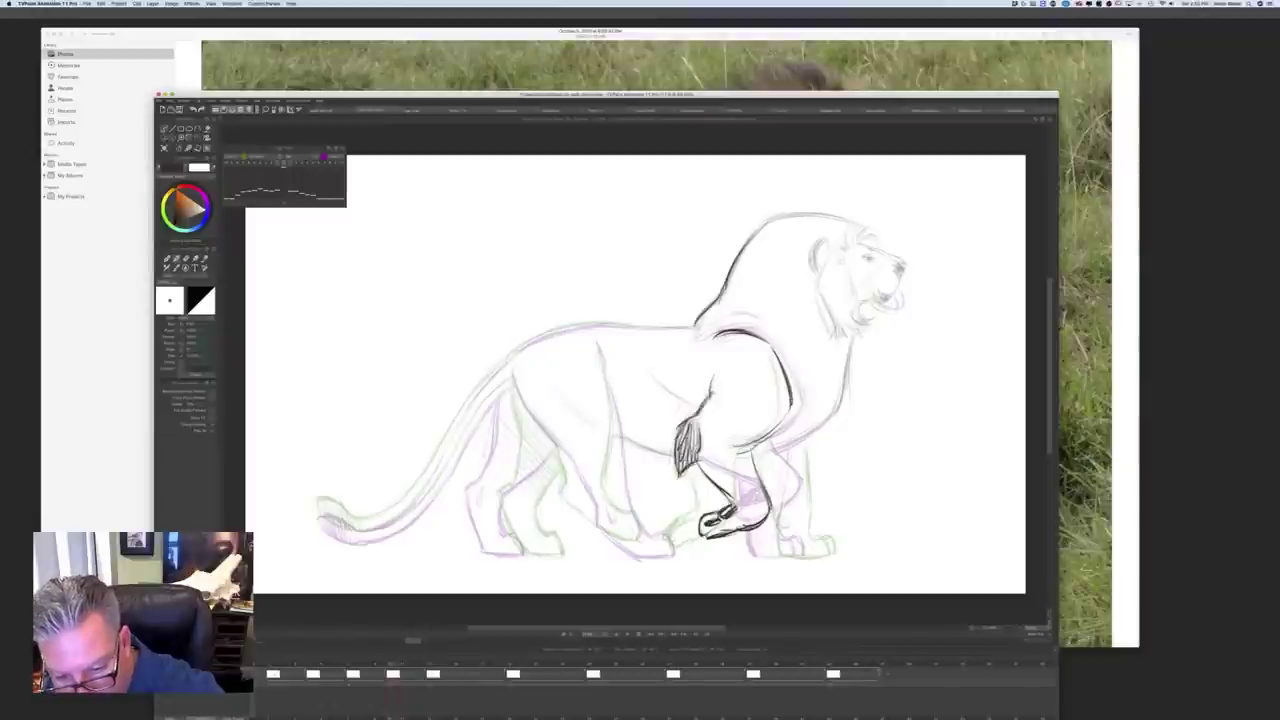
key("Left")
key("Right")
key("Left")
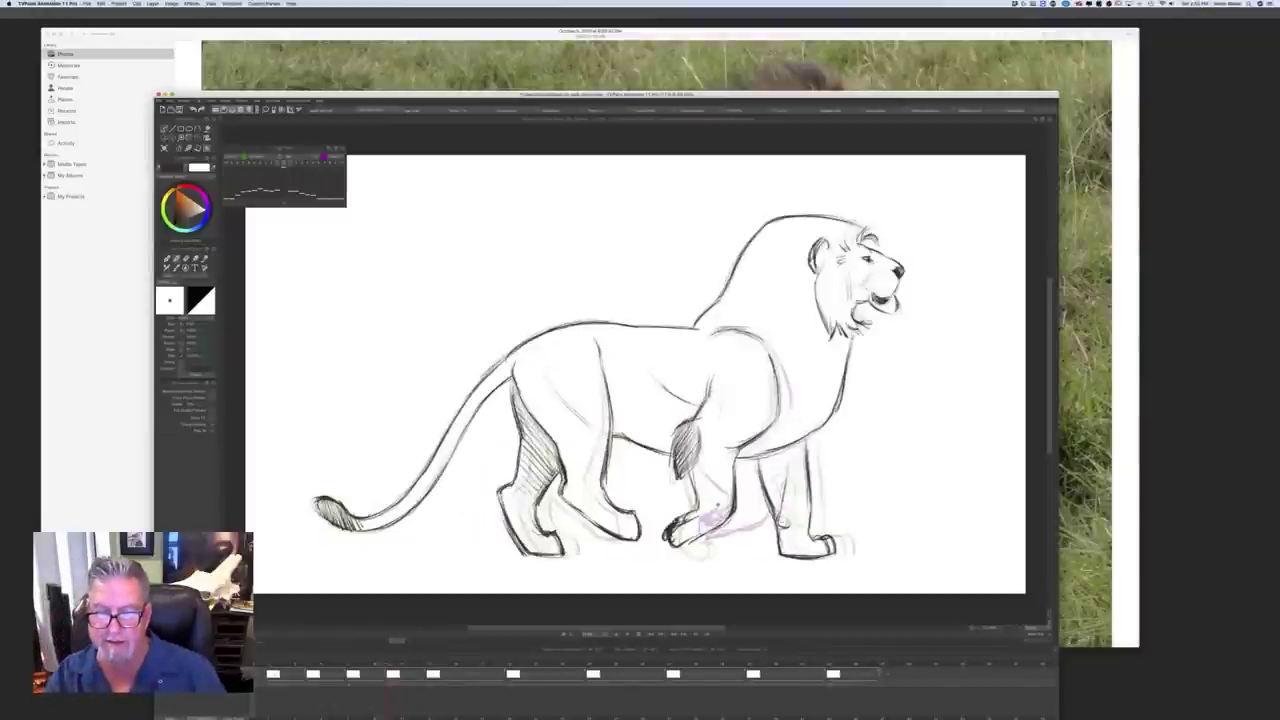
Step: Draw the planted far front paw's sole, top and toes on the inbetween, flipping against the neighbouring drawings
key("Right")
key("Left")
key("Right")
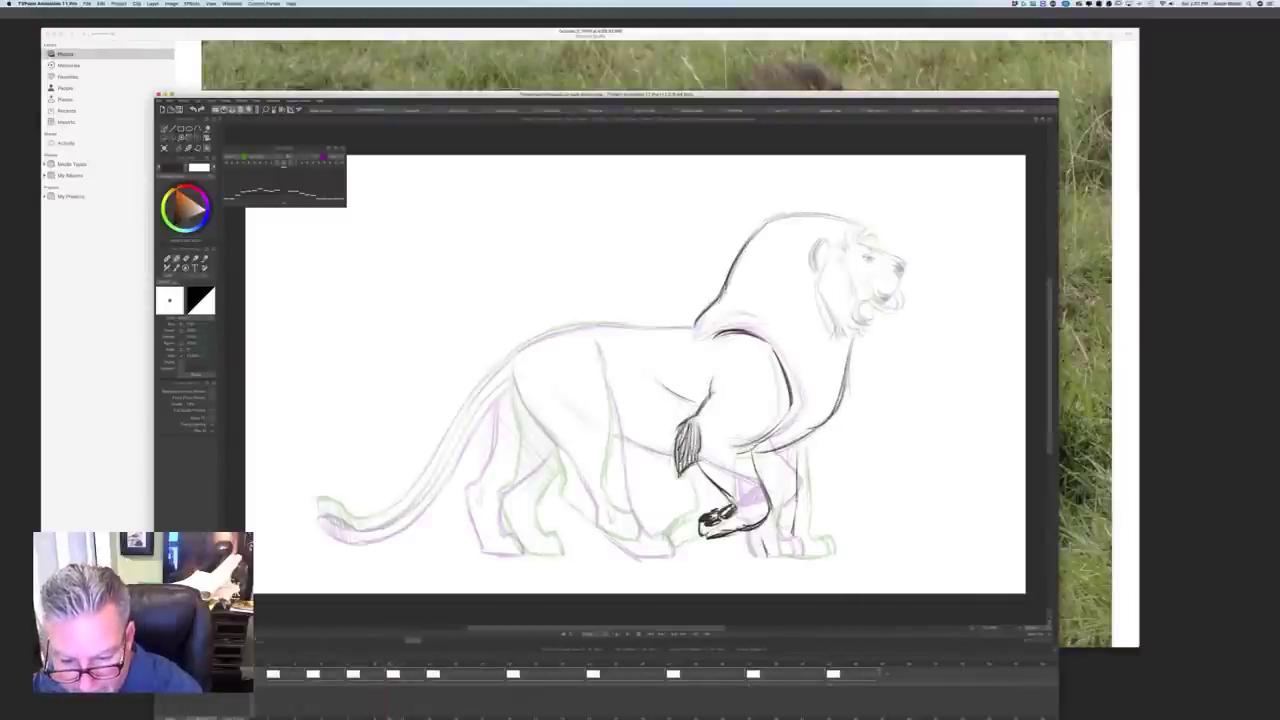
left_click_drag(772, 557, 822, 555)
key("Left")
key("Right")
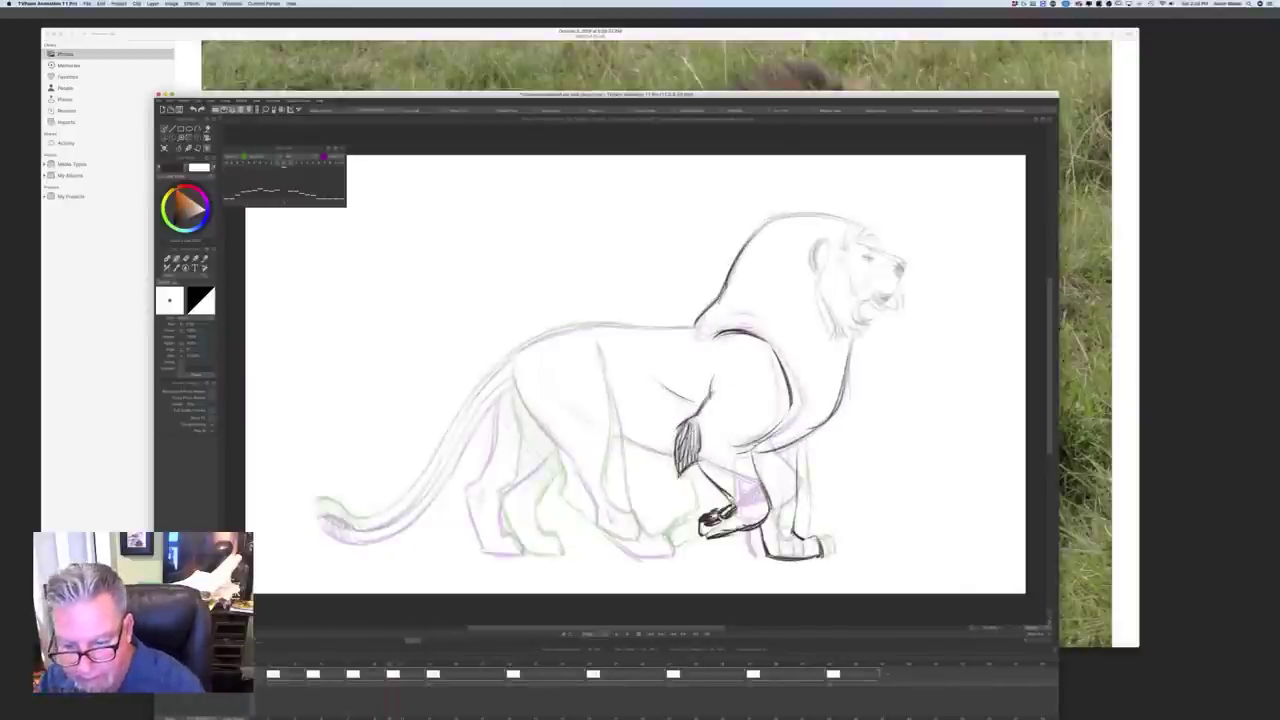
key("Right")
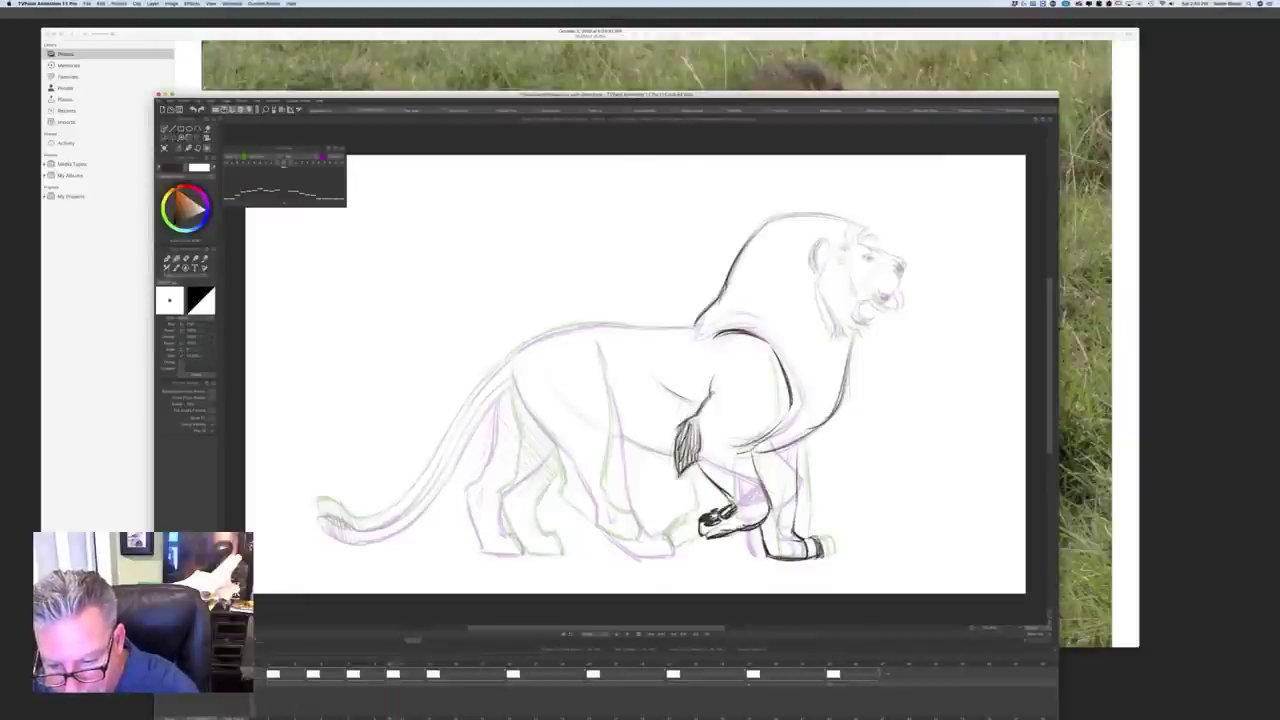
key("Left")
key("Right")
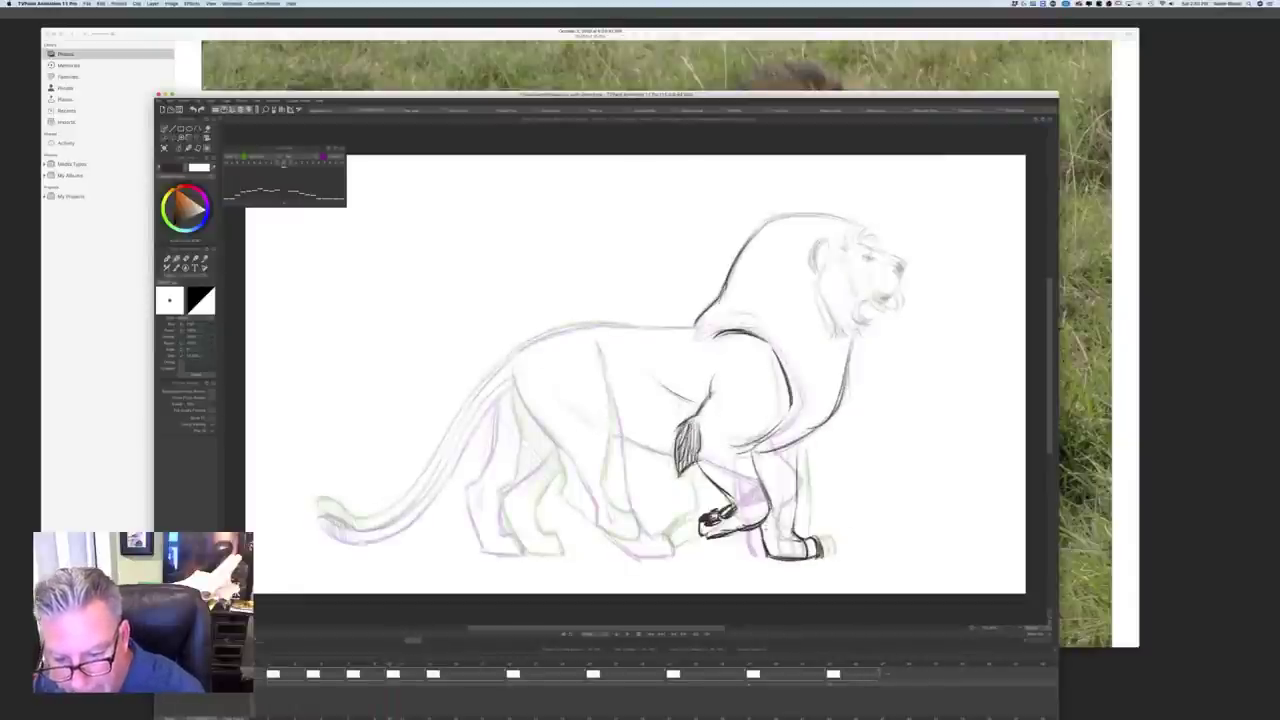
Step: Add the heel pad detail to the planted front paw and hatch the far foreleg, checking against the previous drawing
left_click_drag(766, 517, 774, 530)
key("Left")
key("Right")
mouse_move(766, 470)
left_mouse_down()
mouse_move(772, 497)
mouse_move(770, 474)
mouse_move(792, 490)
mouse_move(778, 496)
left_mouse_up()
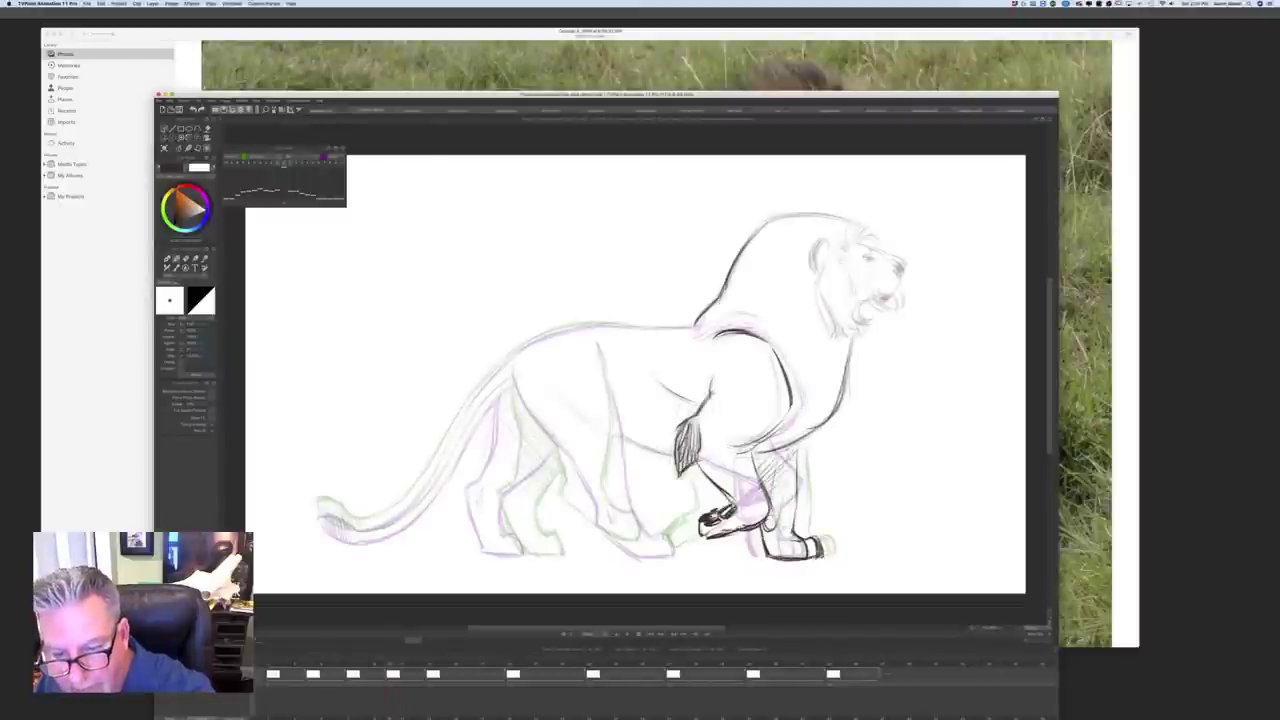
key("Left")
key("Right")
key("Left")
key("Right")
key("Left")
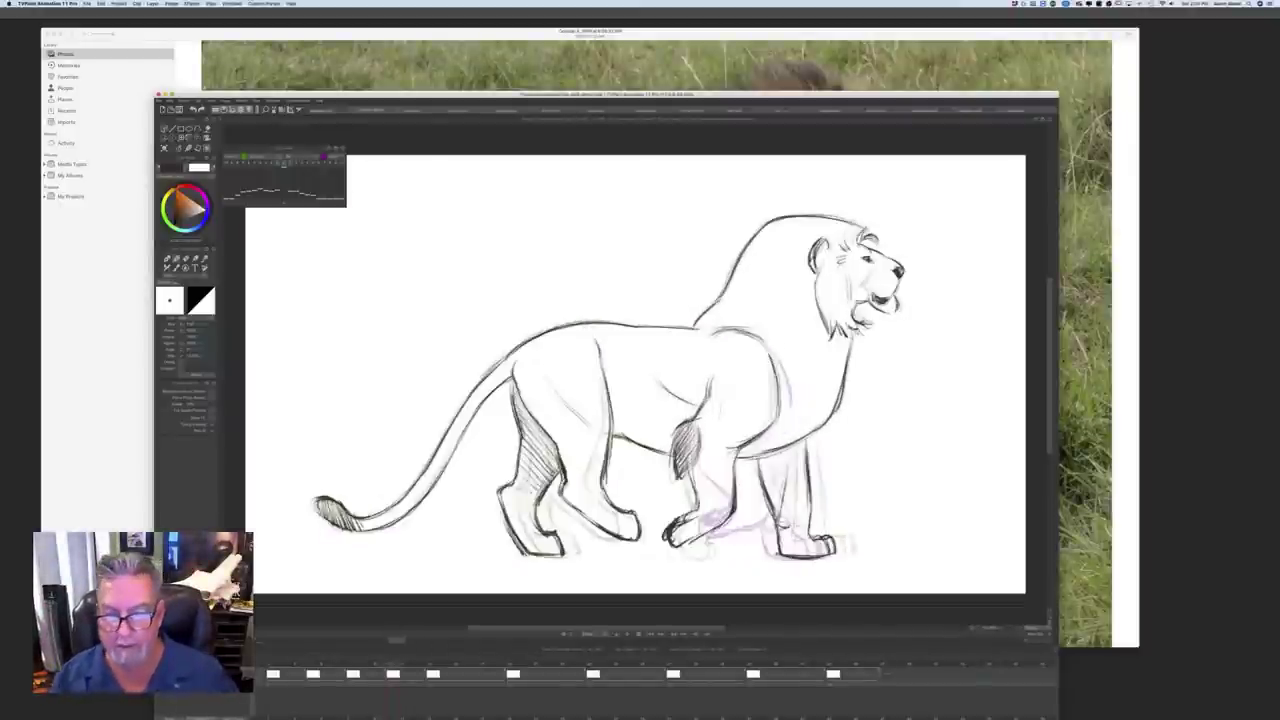
Step: Play, flip and scrub through the walk drawings to check how the front legs move between poses
key("Right")
key("Left")
key("Left")
key("Return")
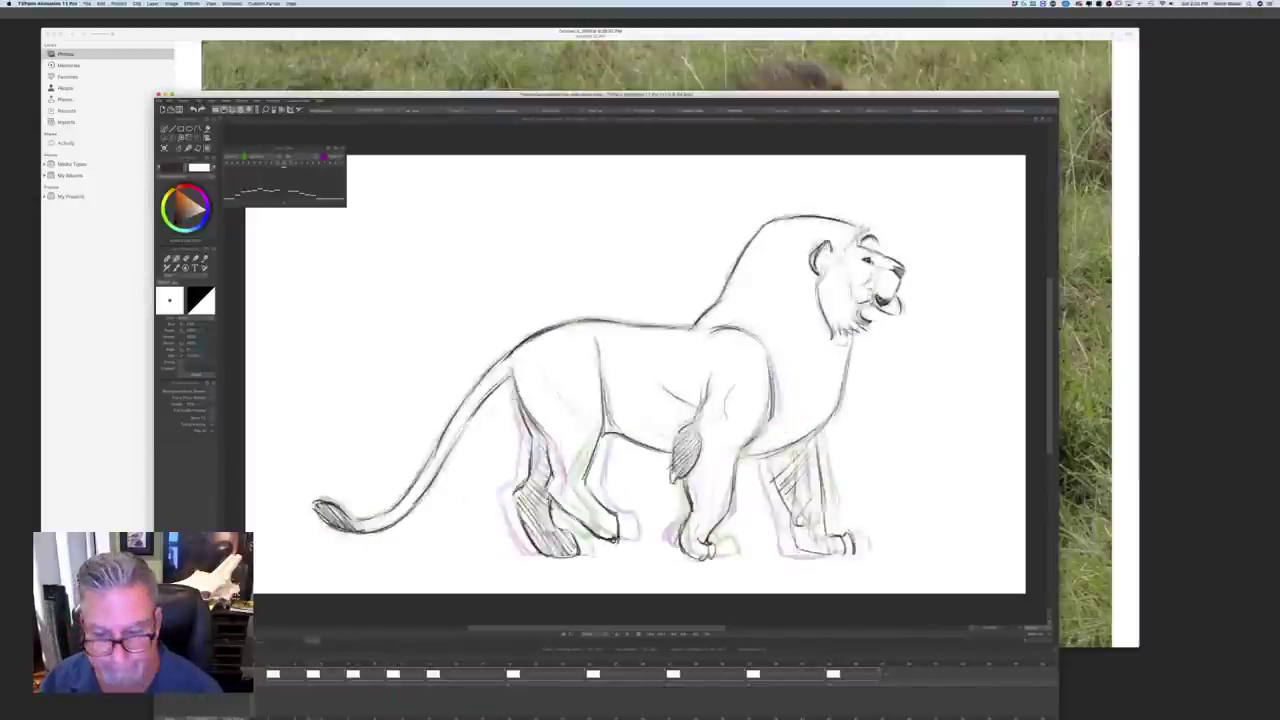
key("Right")
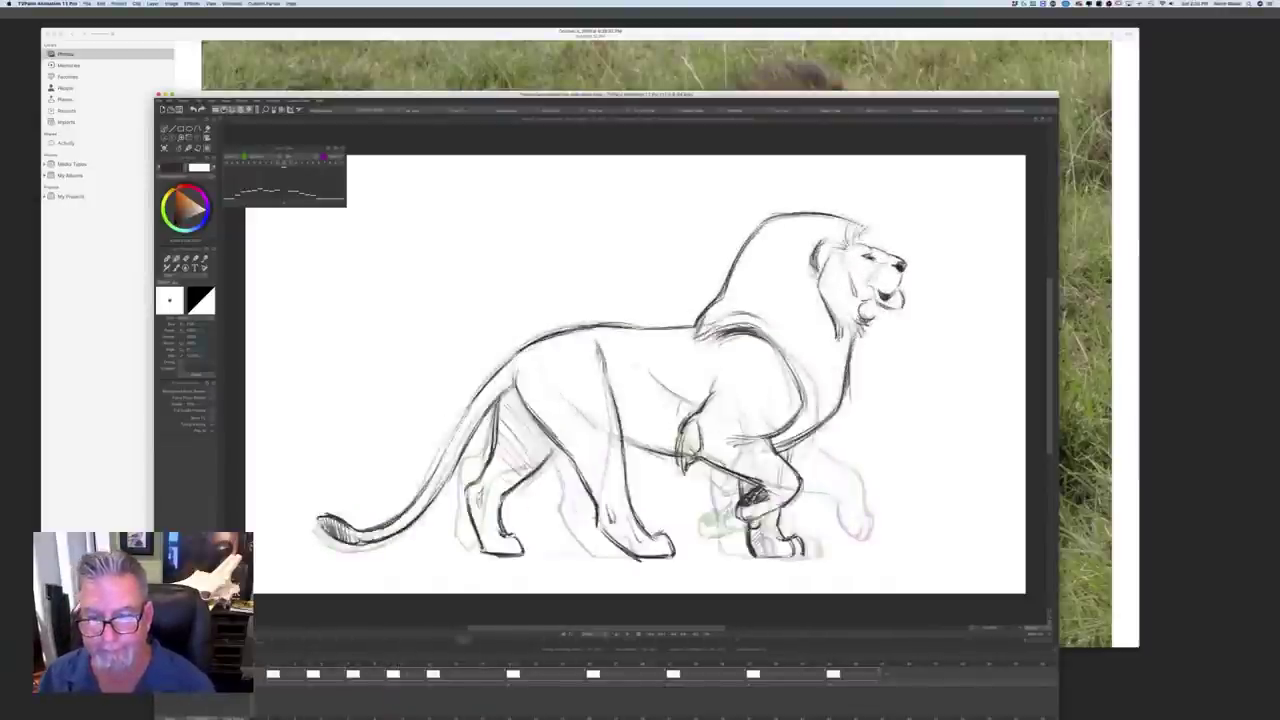
key("Right")
key("Left")
key("Left")
key("Right")
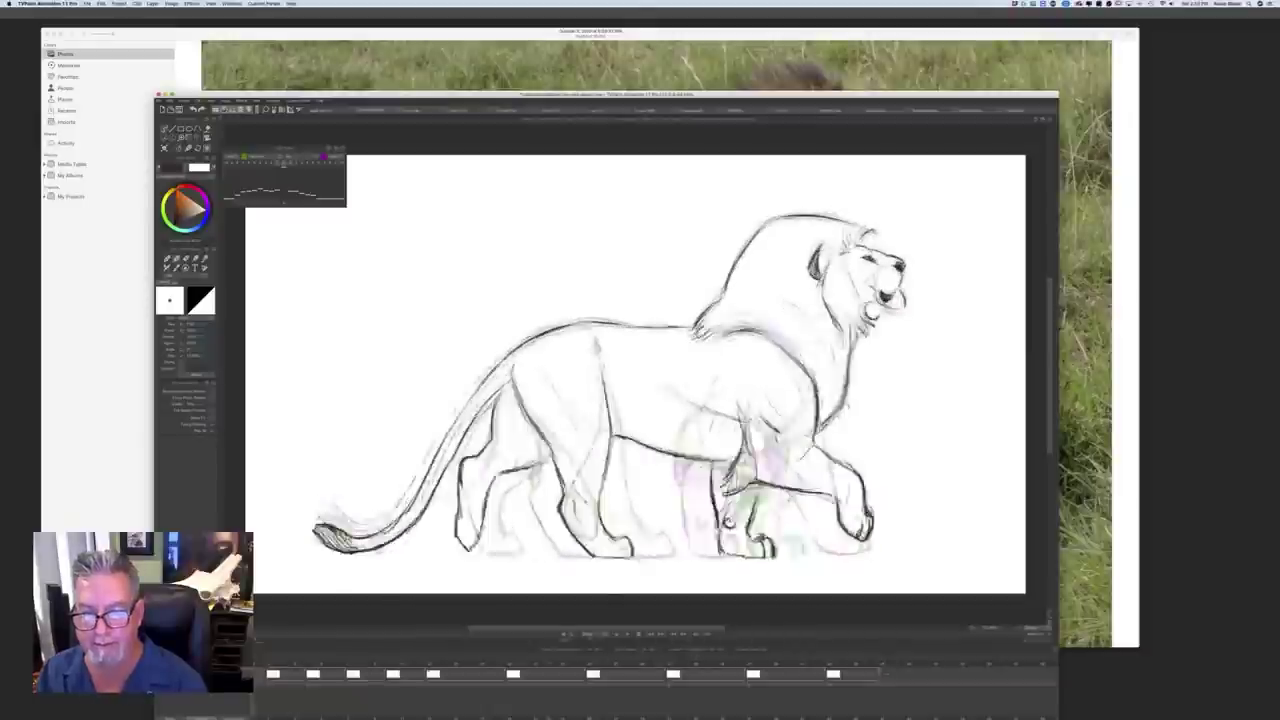
key("Left")
key("Right")
key("Right")
mouse_move(683, 673)
left_mouse_down()
mouse_move(354, 673)
mouse_move(455, 674)
mouse_move(296, 640)
mouse_move(496, 640)
mouse_move(296, 640)
mouse_move(480, 640)
left_mouse_up()
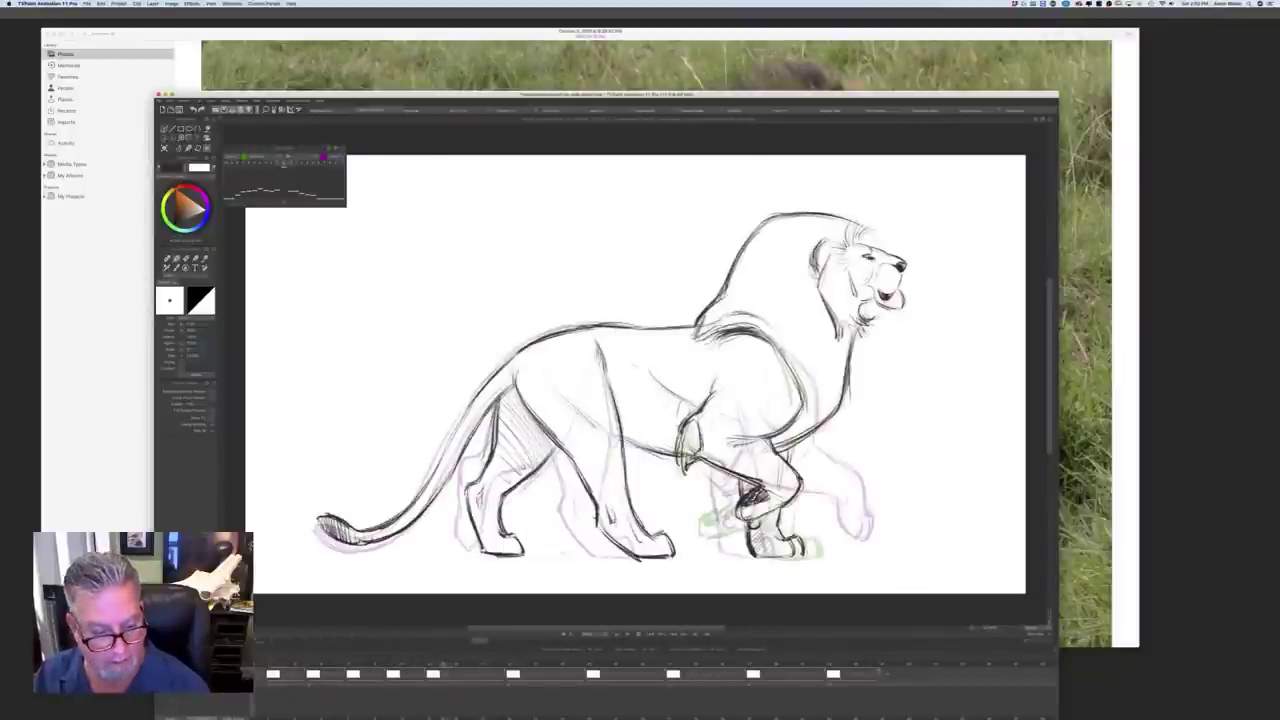
Step: Erase and redraw the upper end of the near foreleg's elbow line on the next main pose and on the inbetween
key("Left")
key("e")
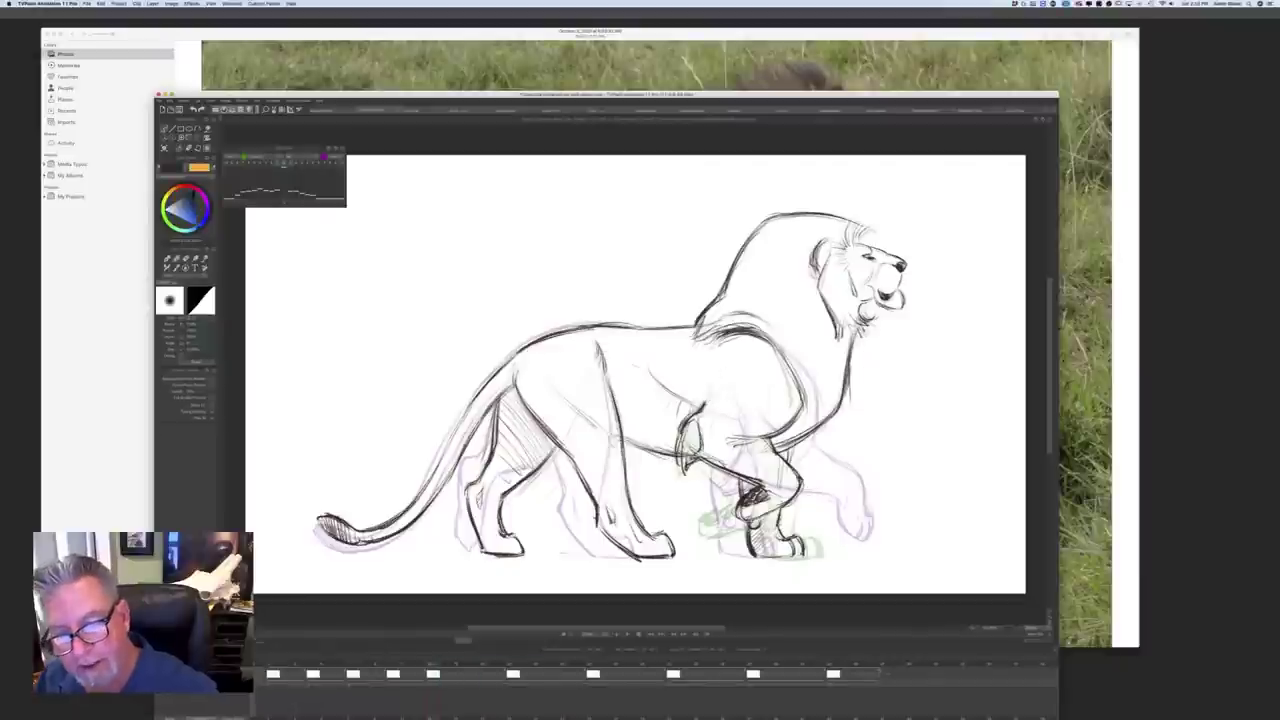
key("b")
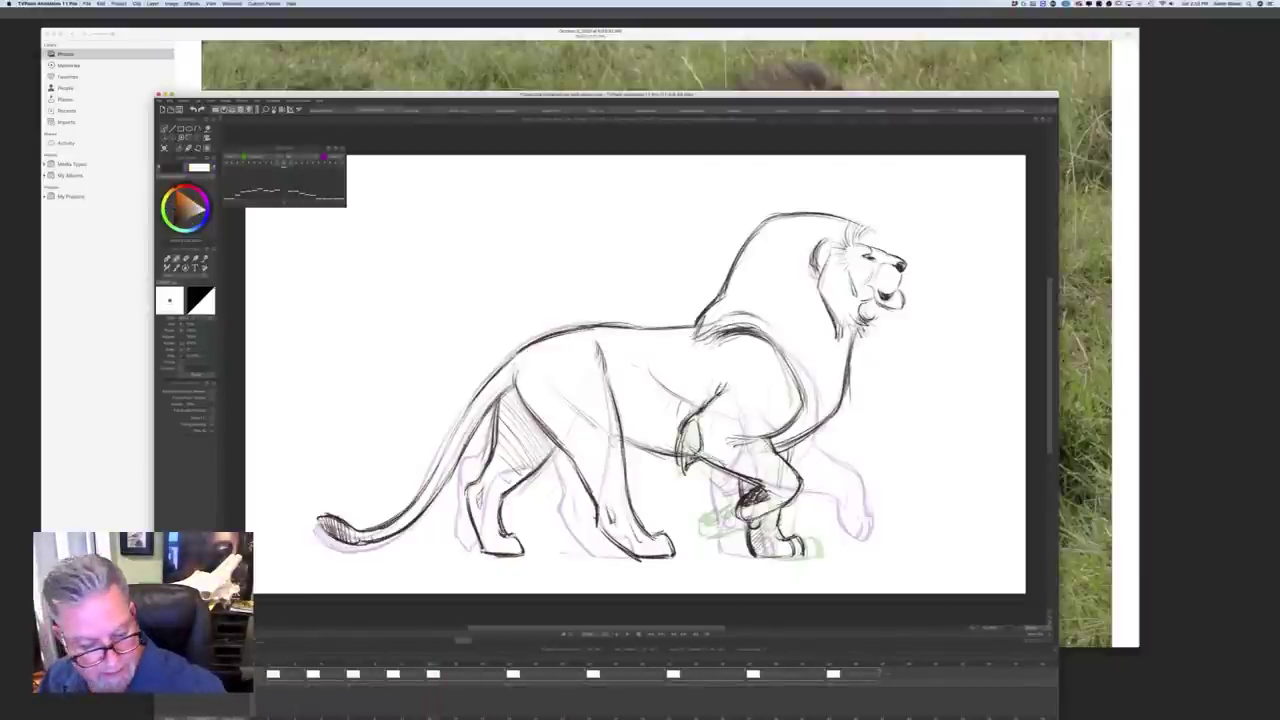
key("Left")
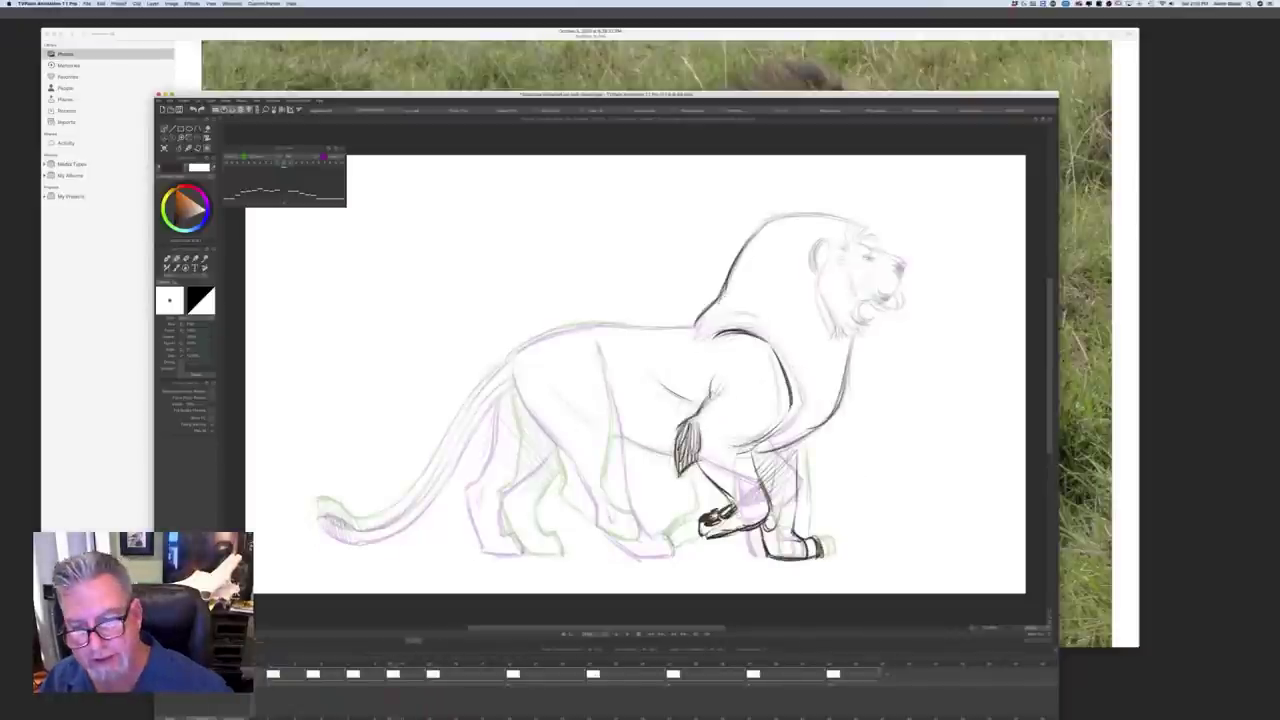
key("b")
key("b")
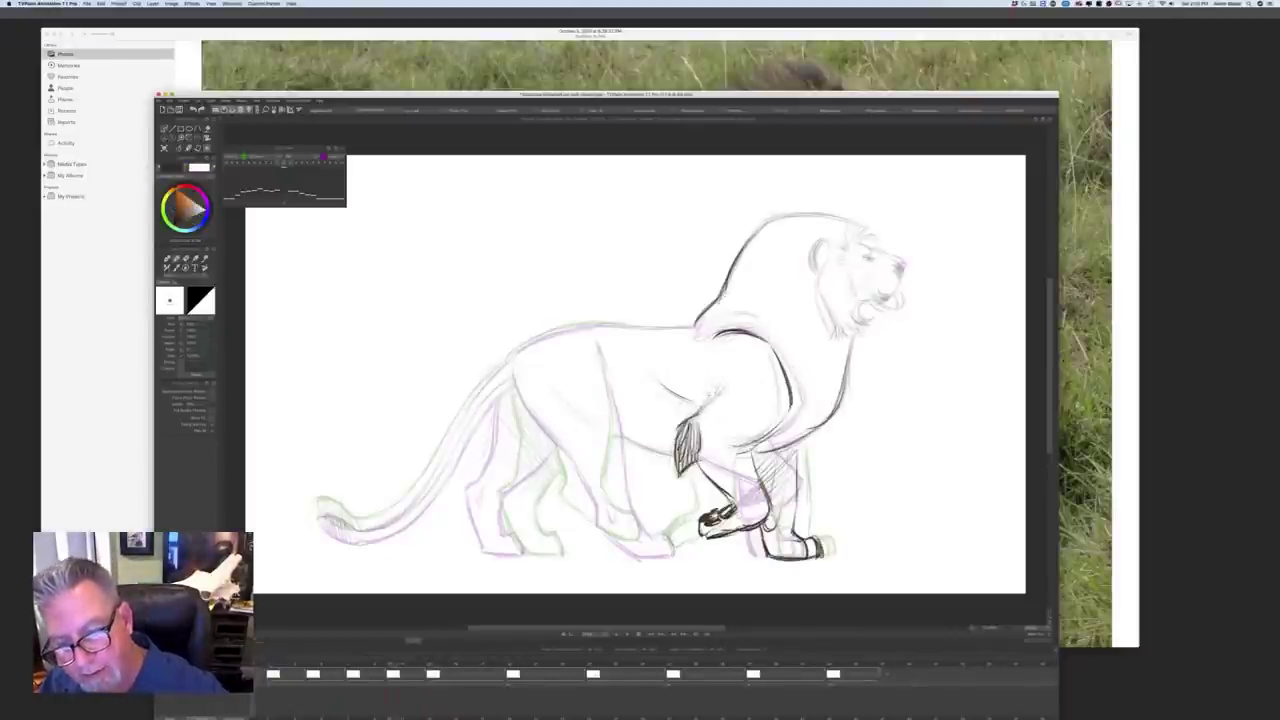
key("Left")
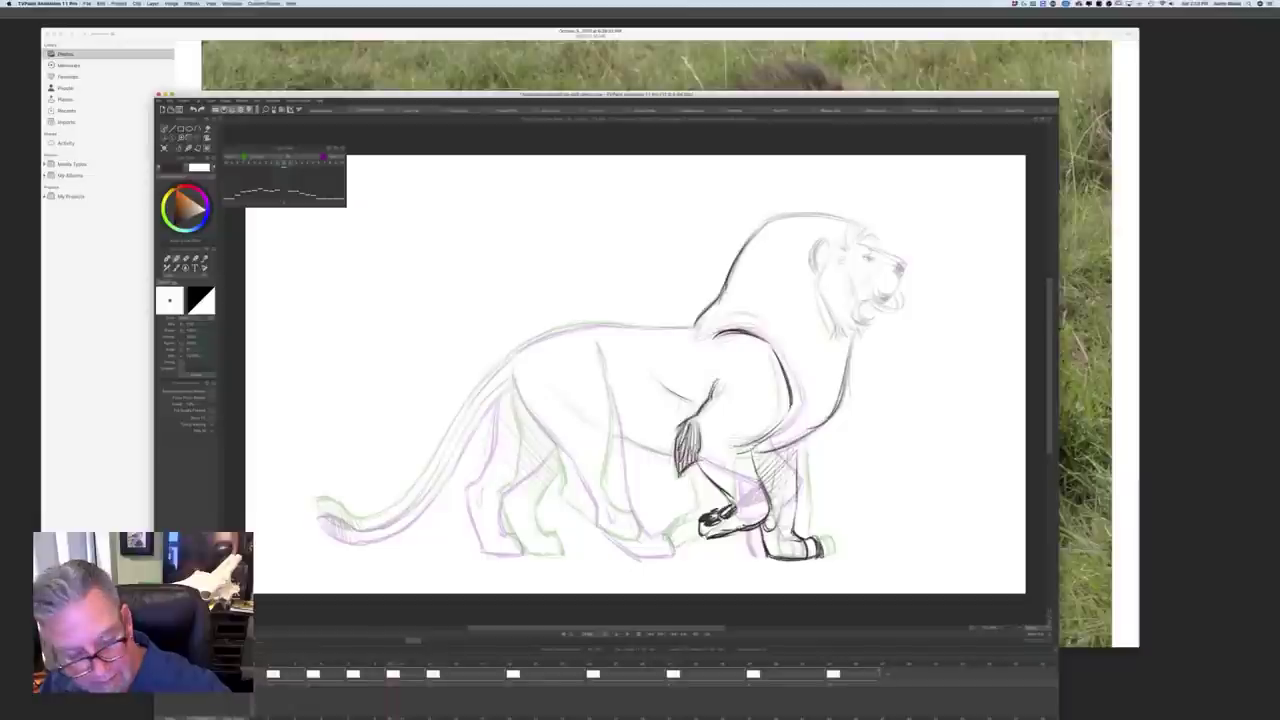
Step: Flip between the inbetween and its neighbouring drawings to examine the foreleg and elbow movement
key("Left")
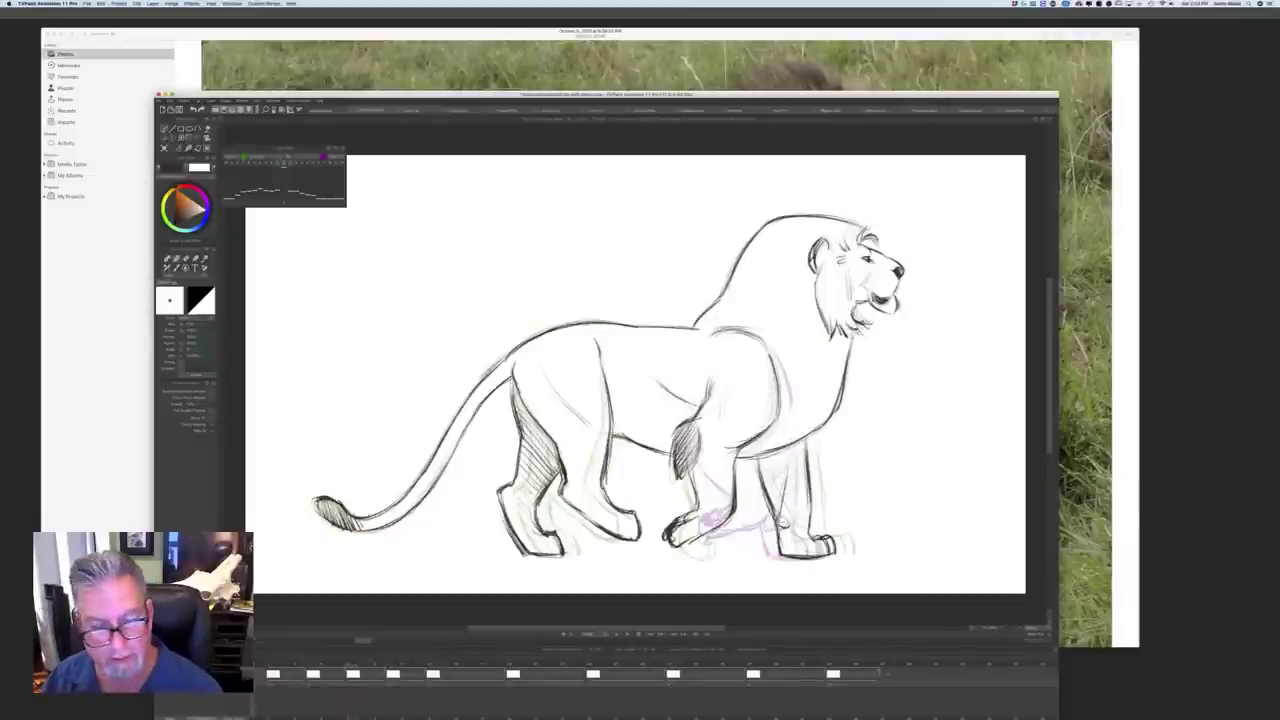
key("Left")
key("Right")
key("Right")
key("Right")
key("Left")
key("Left")
key("Left")
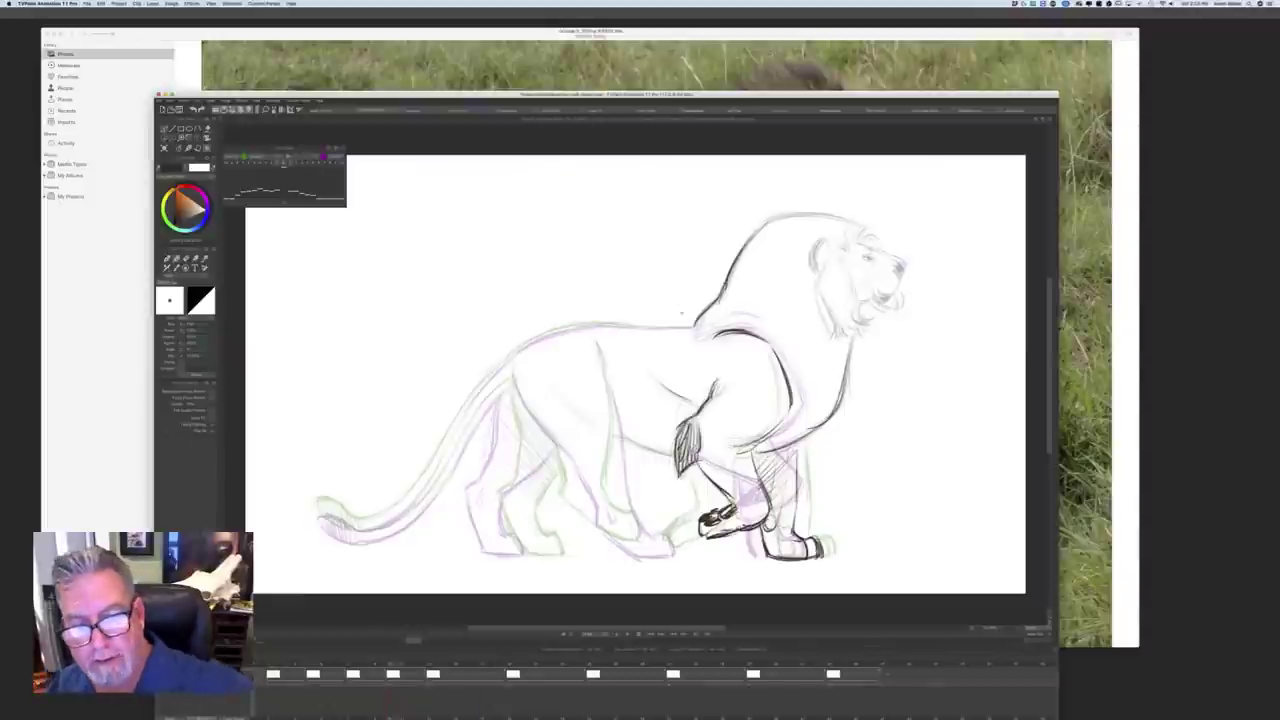
Step: Draw the back line from the shoulders over the rump to the tail base, plus the near hind leg's front edge
left_click_drag(686, 326, 592, 324)
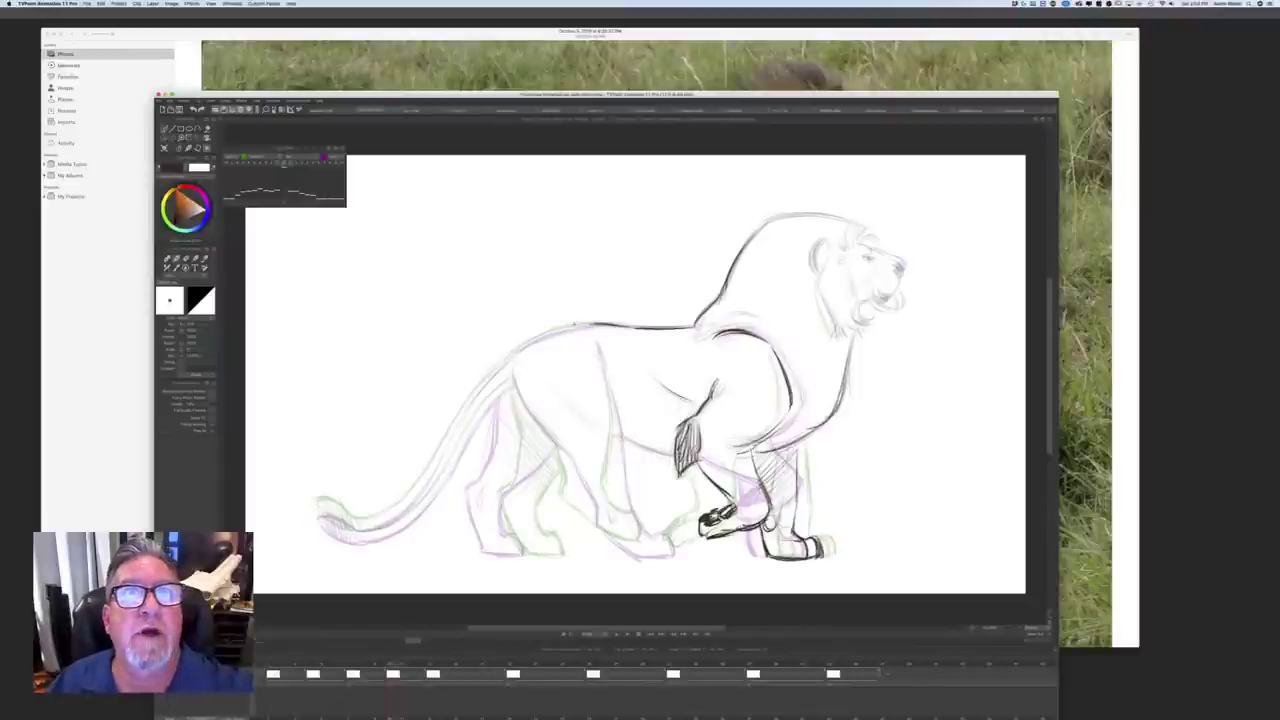
left_click_drag(578, 327, 496, 370)
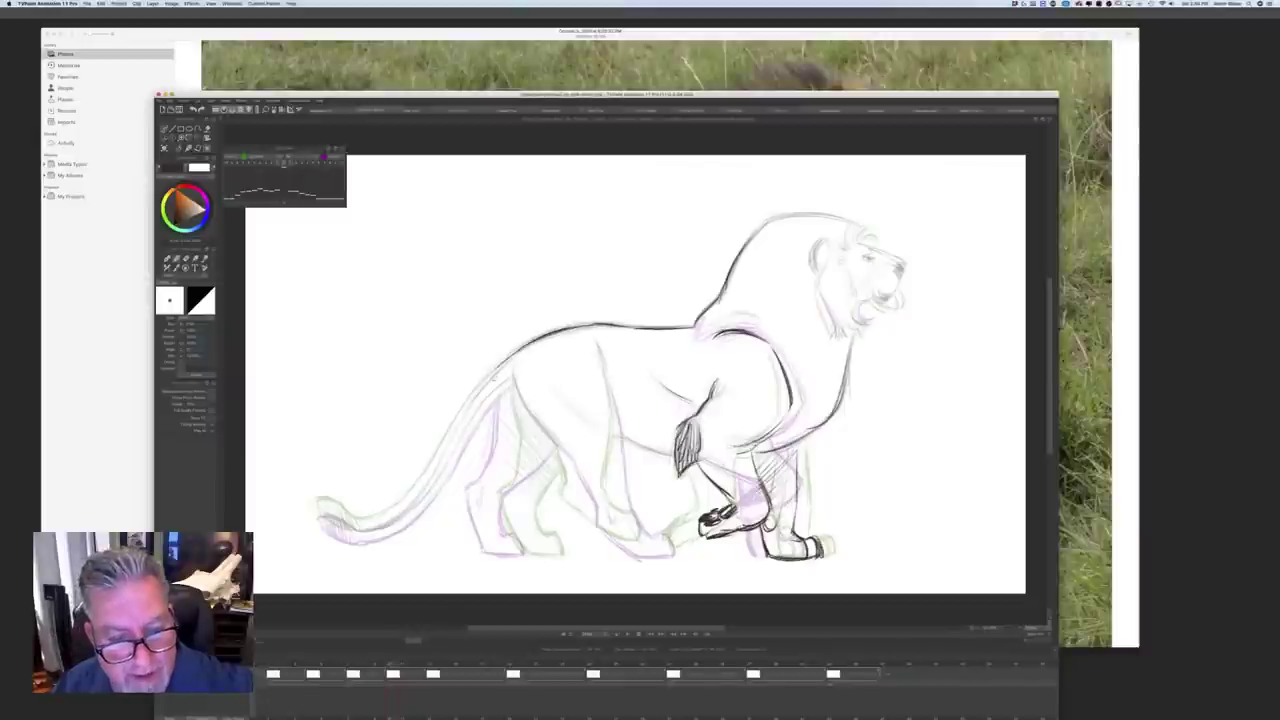
left_click_drag(597, 343, 617, 451)
left_click_drag(606, 377, 614, 451)
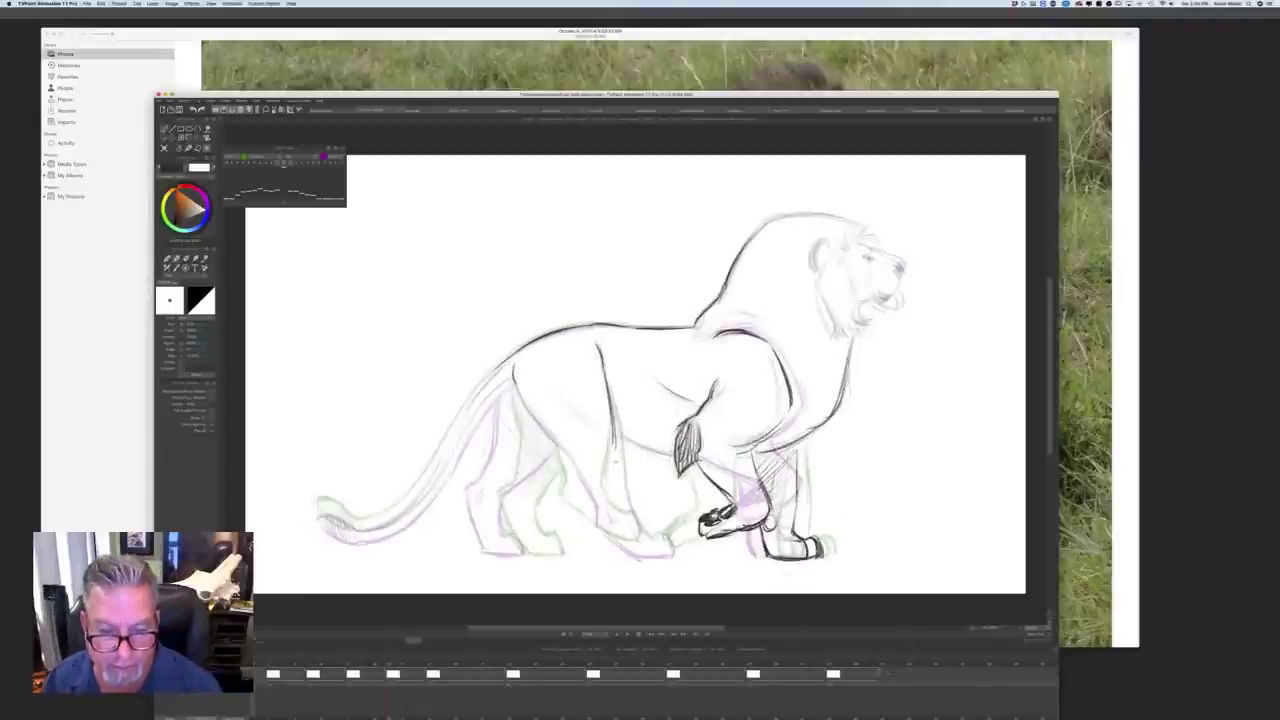
left_click_drag(614, 448, 620, 495)
Step: Draw the near hind leg's rear edge from the rump down to the hock
left_click_drag(538, 417, 550, 439)
left_click_drag(518, 388, 578, 488)
left_click_drag(566, 464, 580, 492)
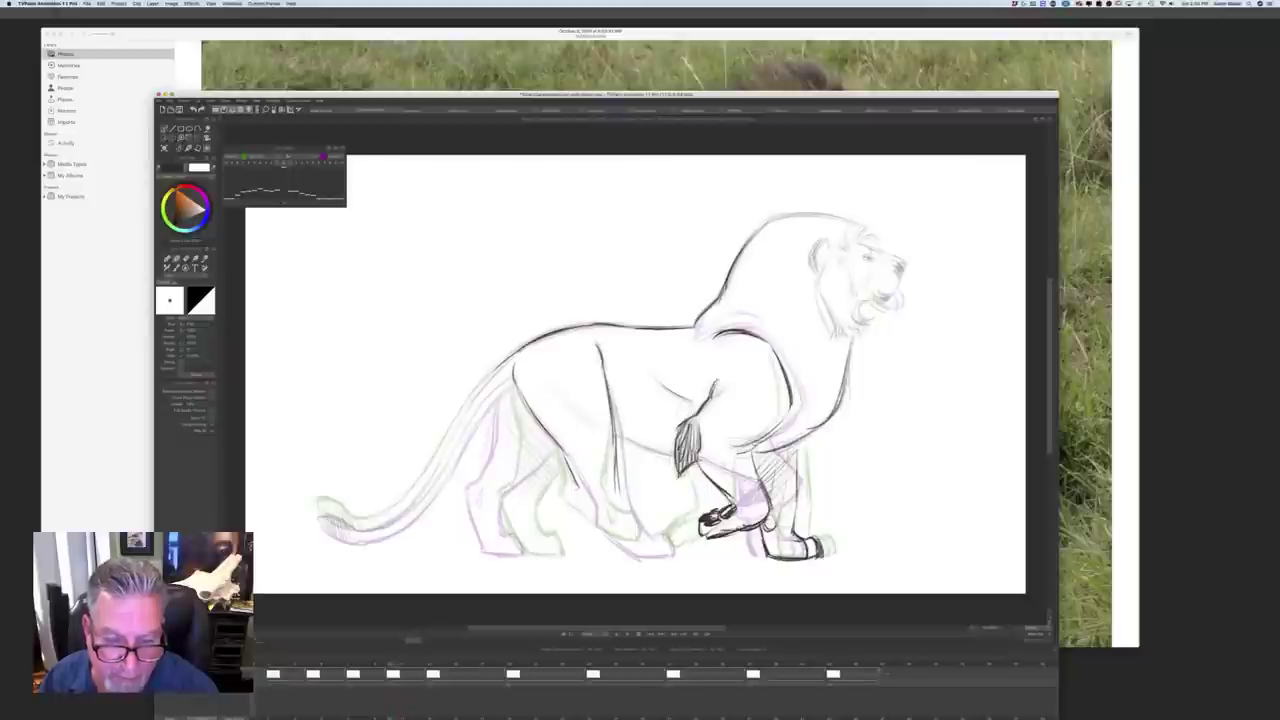
left_click_drag(576, 488, 582, 508)
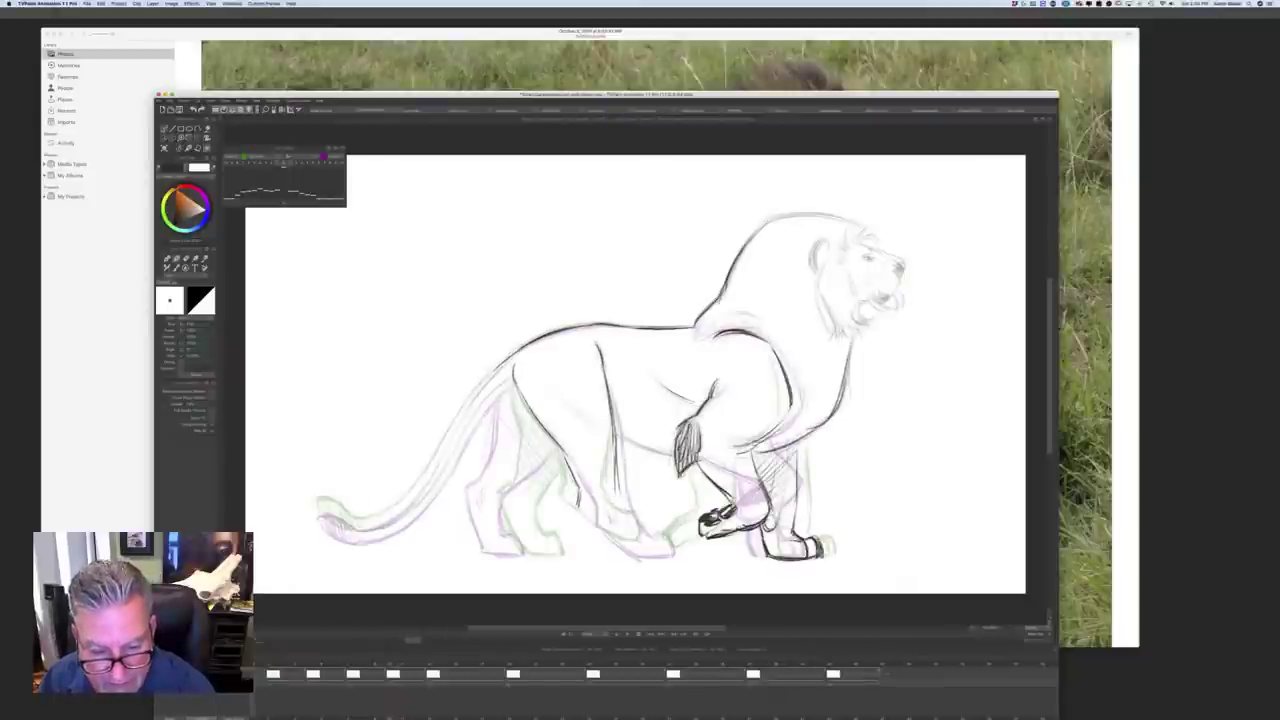
Step: Draw the near hind leg's lower section and paw outline down to the sole, flipping against the previous drawing
mouse_move(618, 498)
left_mouse_down()
mouse_move(668, 546)
mouse_move(650, 528)
left_mouse_up()
mouse_move(614, 492)
left_mouse_down()
mouse_move(638, 521)
mouse_move(581, 510)
mouse_move(632, 545)
mouse_move(636, 518)
mouse_move(622, 538)
mouse_move(668, 548)
left_mouse_up()
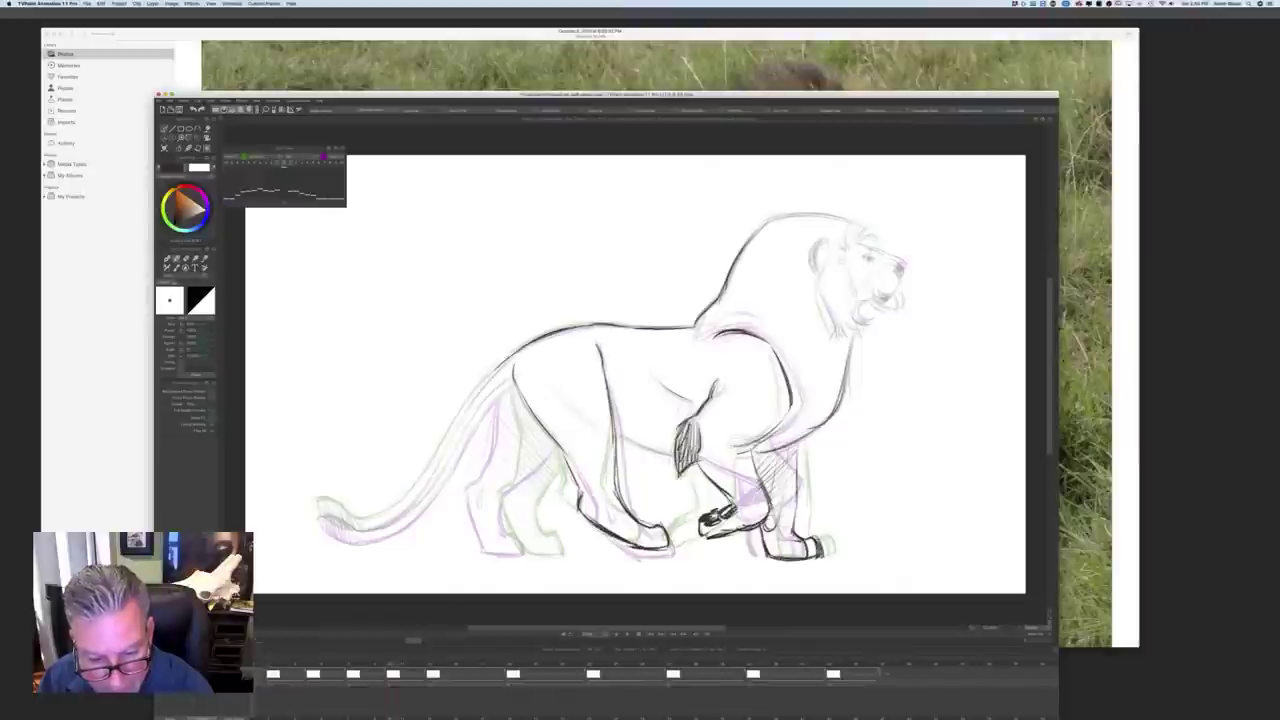
left_click_drag(586, 522, 640, 549)
key("Left")
key("Right")
key("Left")
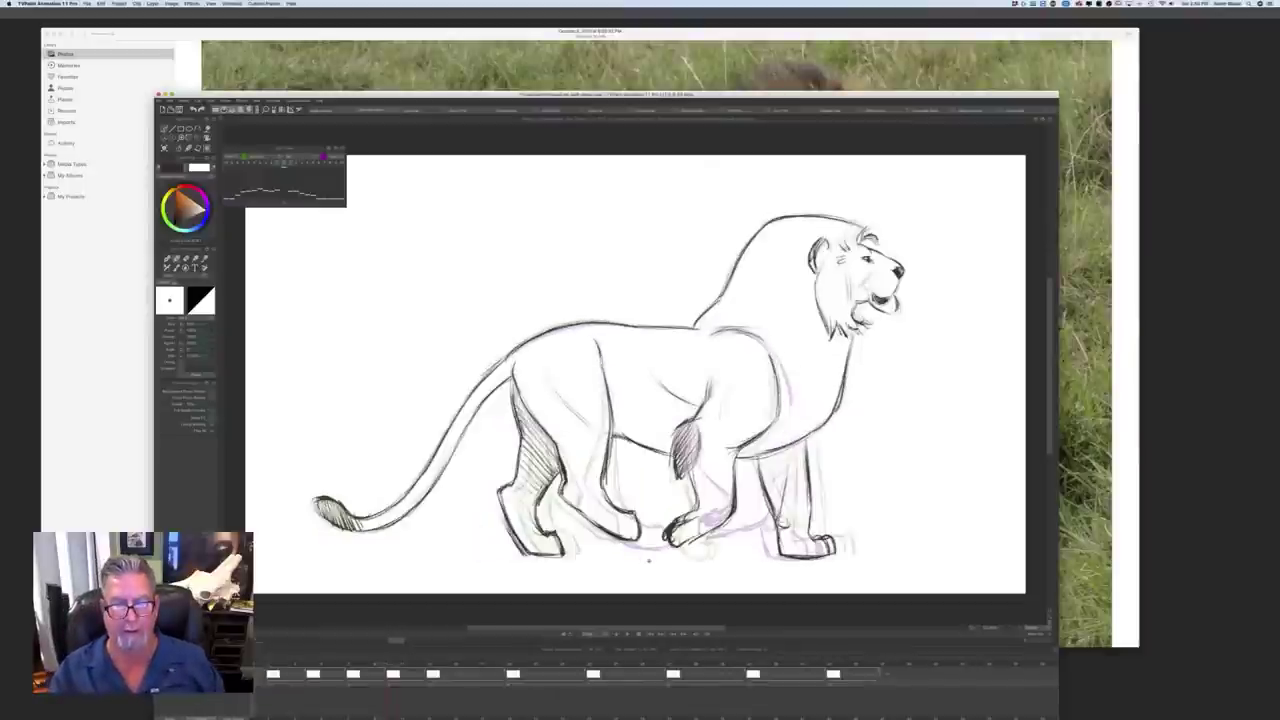
Step: Draw the flank crease and the far hind leg's rear contour from rump to hock, checking against the neighbouring drawings
key("Right")
key("Left")
key("Right")
left_click_drag(542, 375, 601, 438)
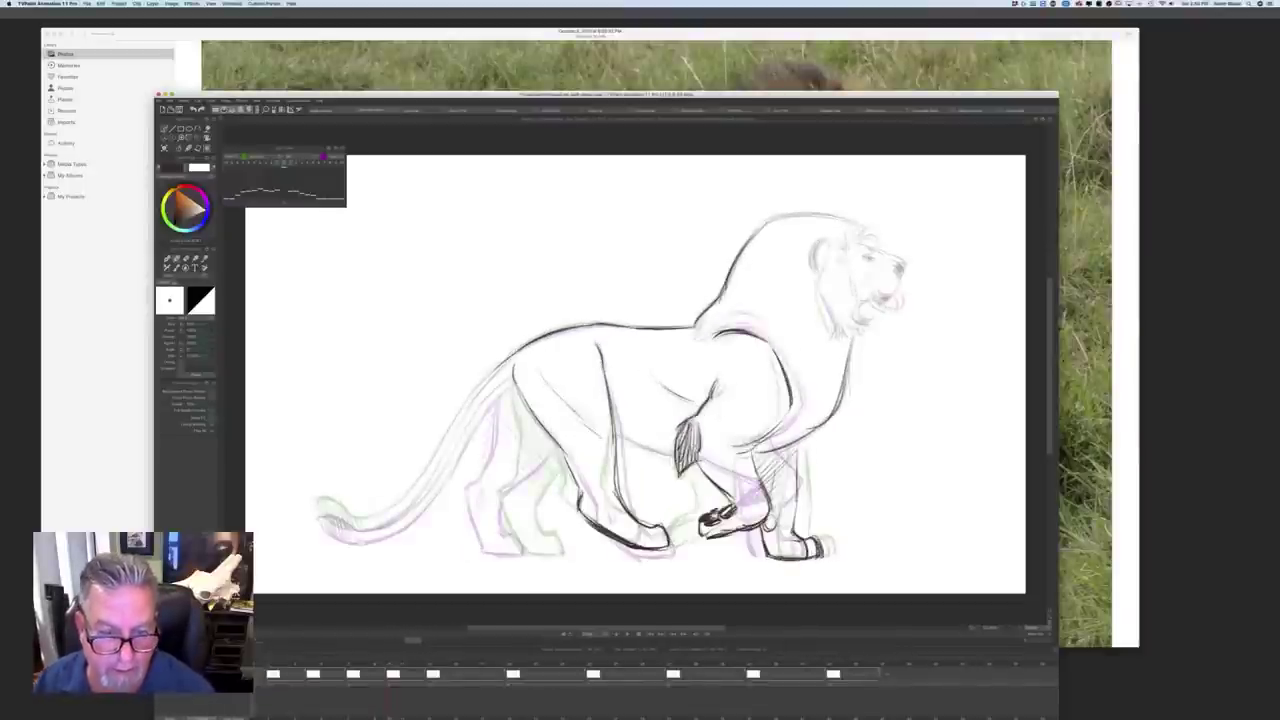
key("Left")
key("Right")
mouse_move(505, 382)
left_mouse_down()
mouse_move(497, 484)
mouse_move(481, 491)
left_mouse_up()
key("Right")
key("Left")
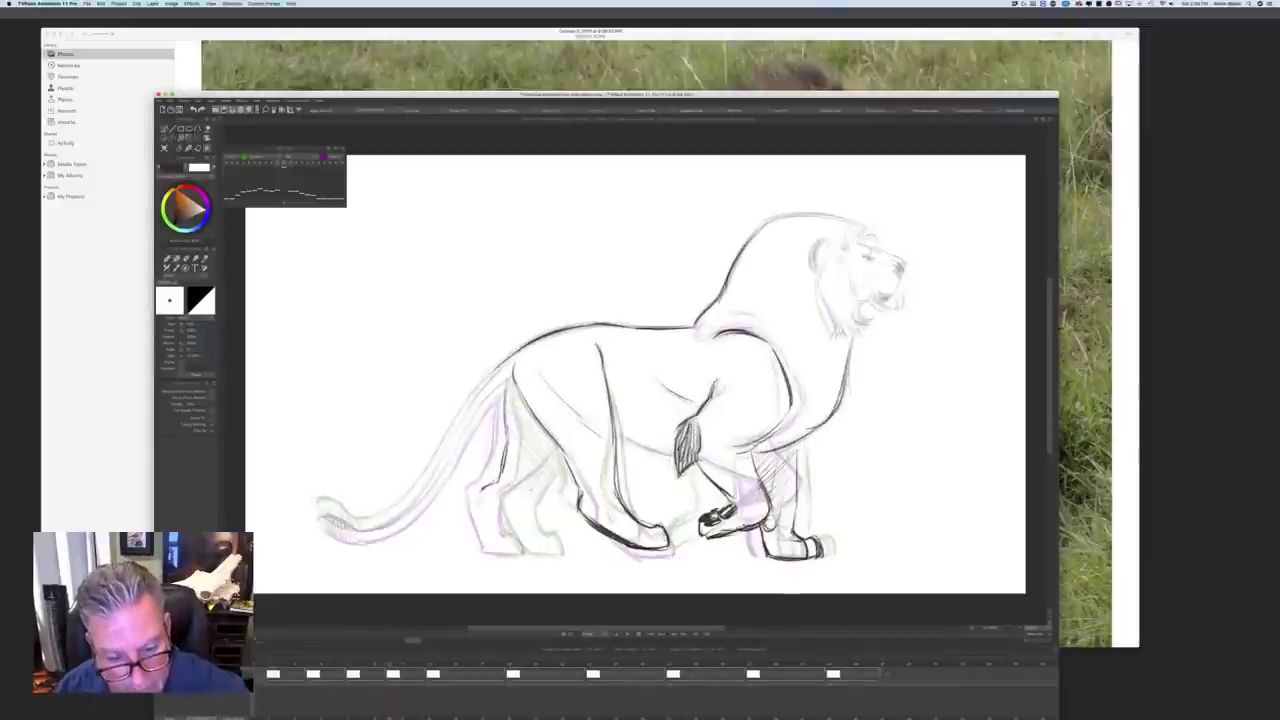
Step: Draw the front contour of the far hind leg from the flank to the paw, comparing with adjacent frames
mouse_move(558, 458)
left_mouse_down()
mouse_move(516, 506)
mouse_move(520, 538)
mouse_move(542, 536)
mouse_move(544, 552)
left_mouse_up()
key("Right")
key("Left")
key("Left")
key("Right")
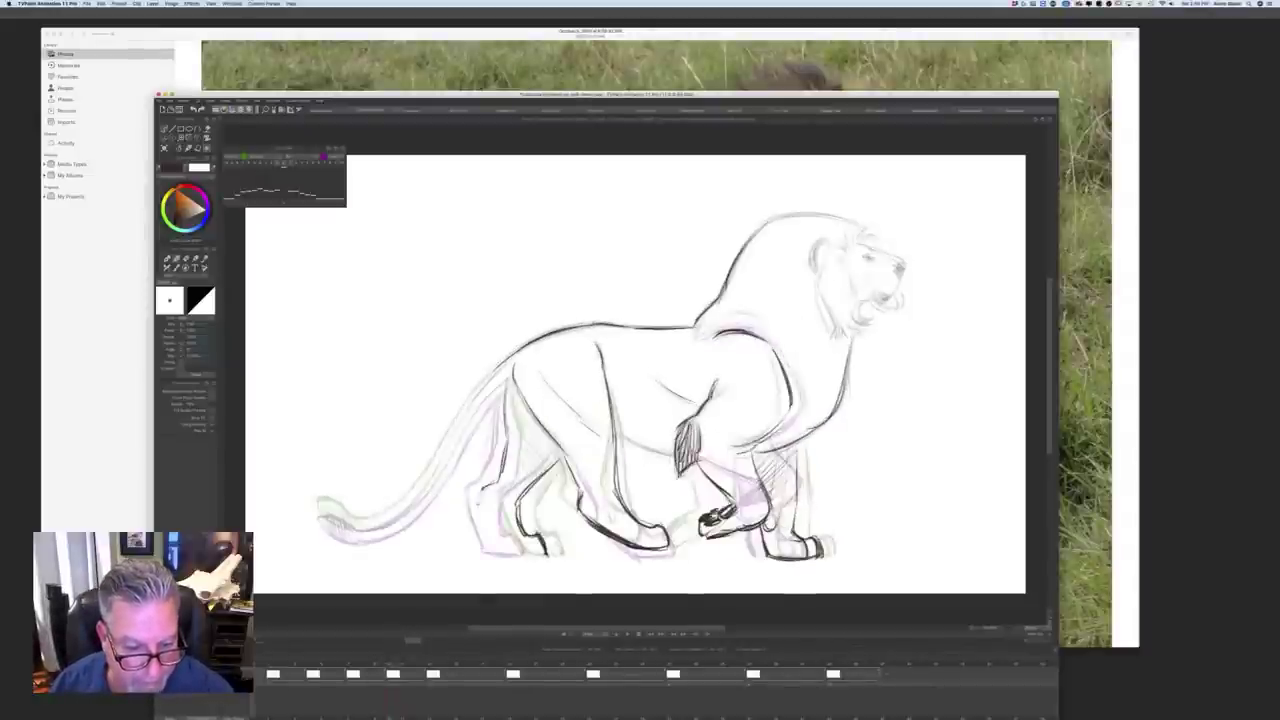
Step: Draw the back of the far hind leg from hock to heel and close the underside of its paw
left_click_drag(484, 494, 497, 547)
left_click_drag(483, 494, 498, 549)
left_click_drag(483, 496, 499, 548)
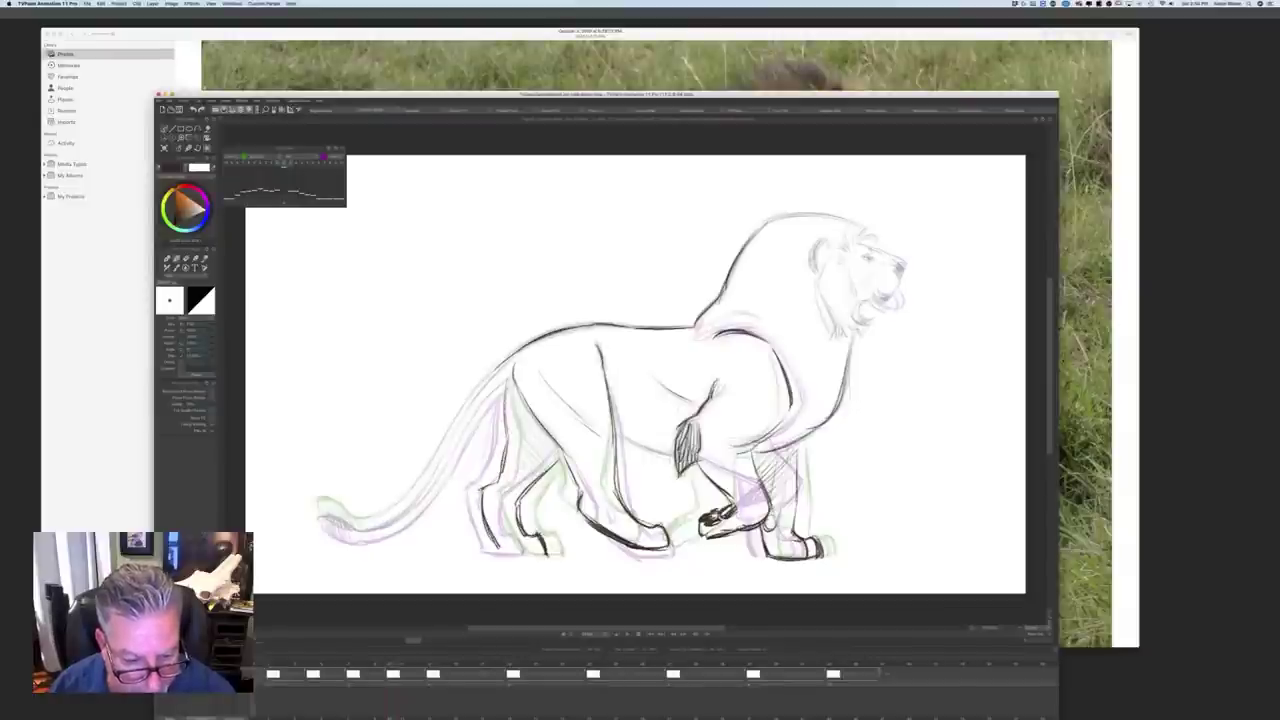
left_click_drag(480, 490, 502, 552)
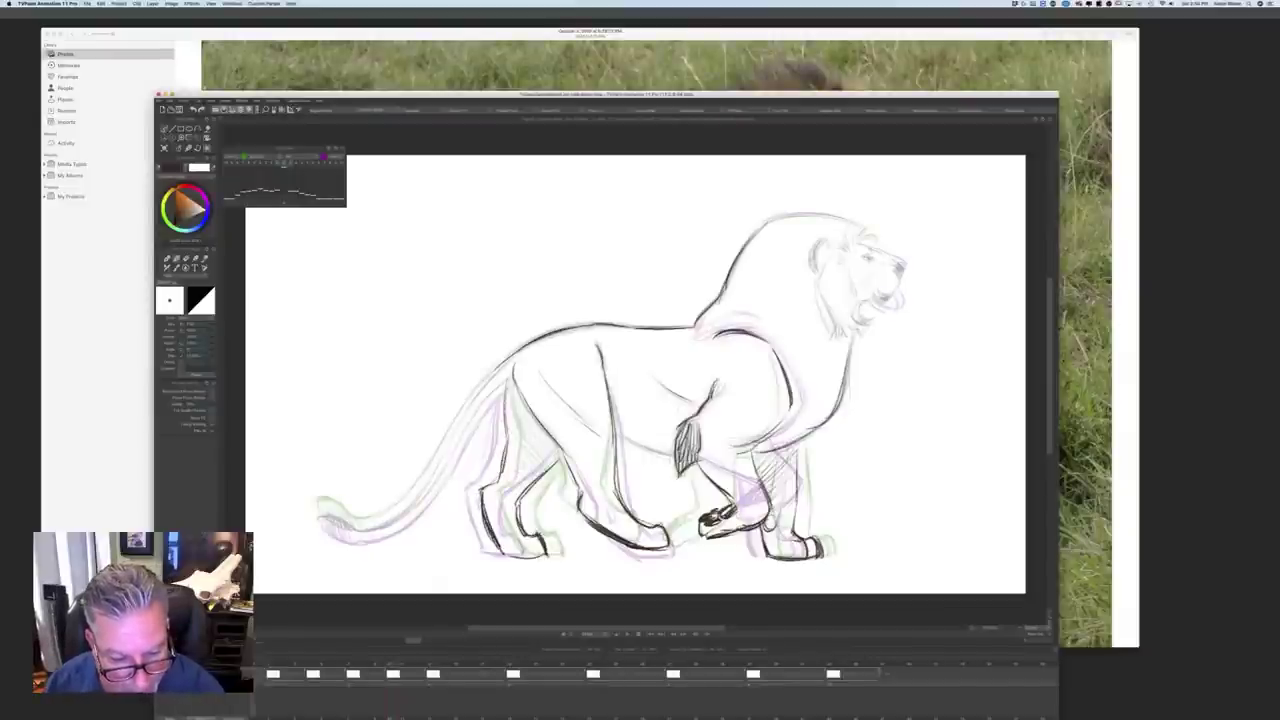
key("Right")
key("Right")
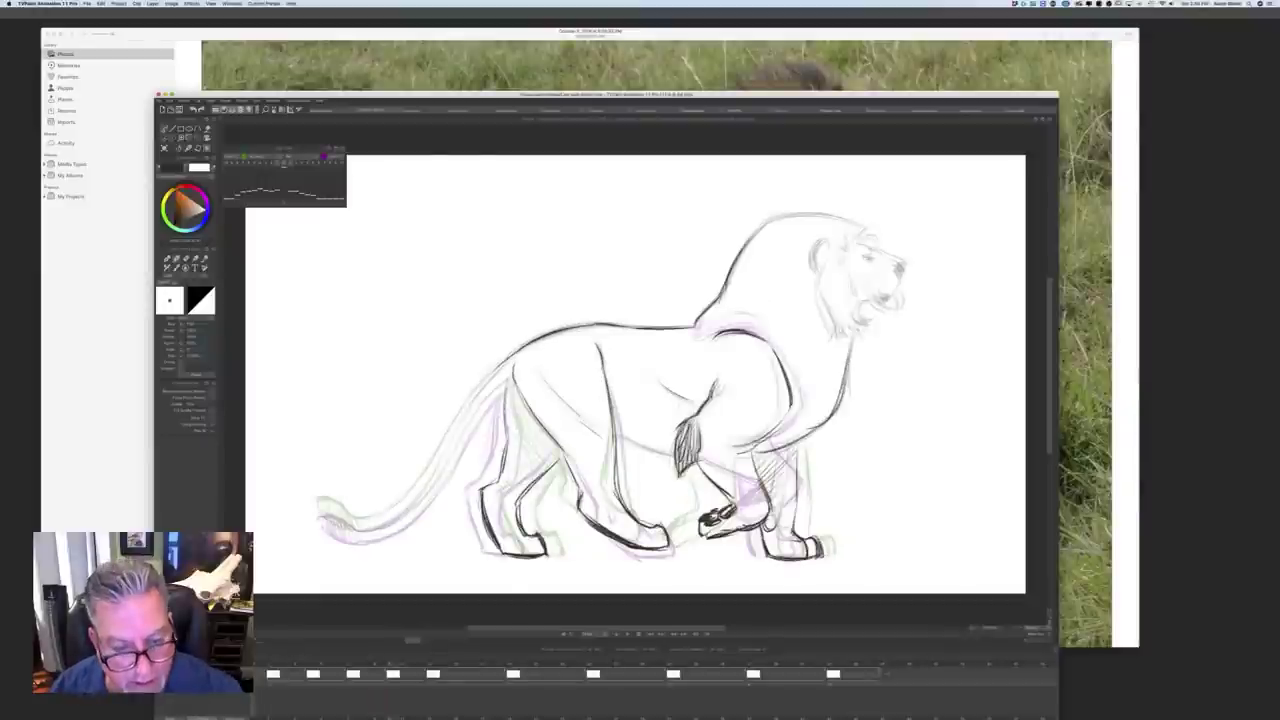
Step: Strengthen the far hind leg's rear and front contours and compare the pose with the previous drawing
left_click_drag(508, 434, 482, 488)
left_click_drag(509, 386, 505, 430)
key("Left")
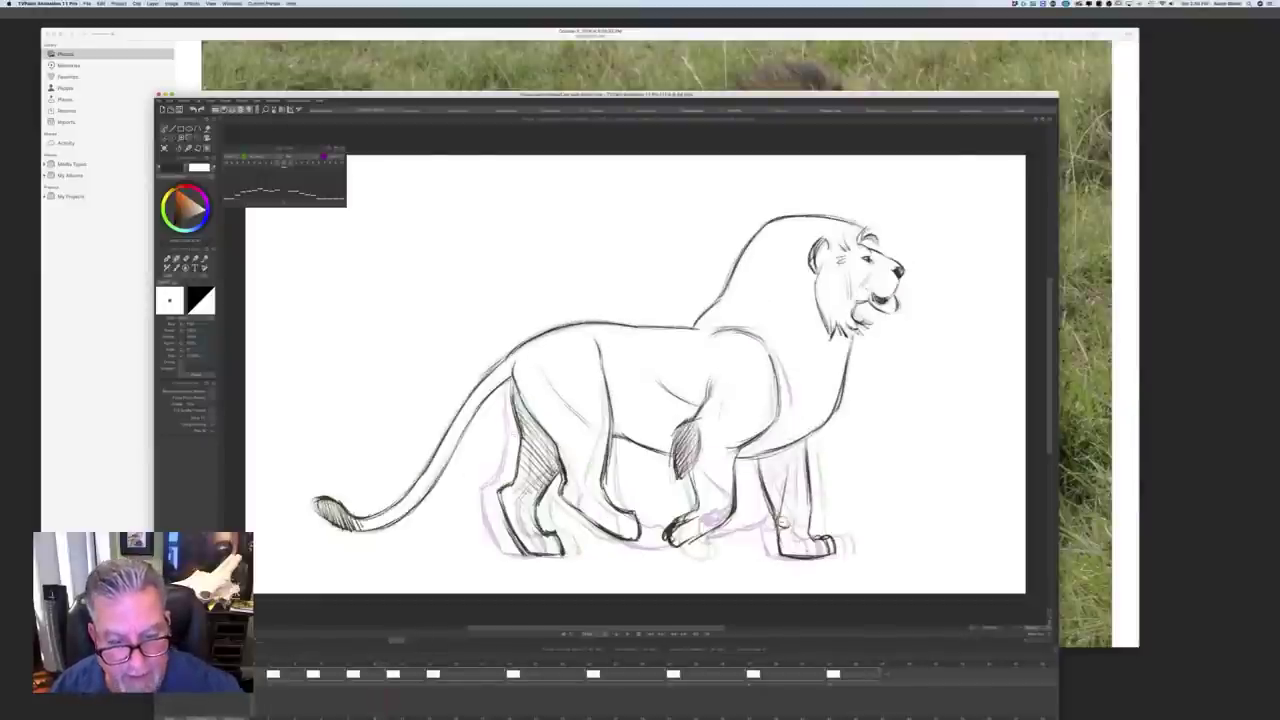
key("Right")
left_click_drag(544, 478, 518, 527)
key("Left")
key("Right")
key("Left")
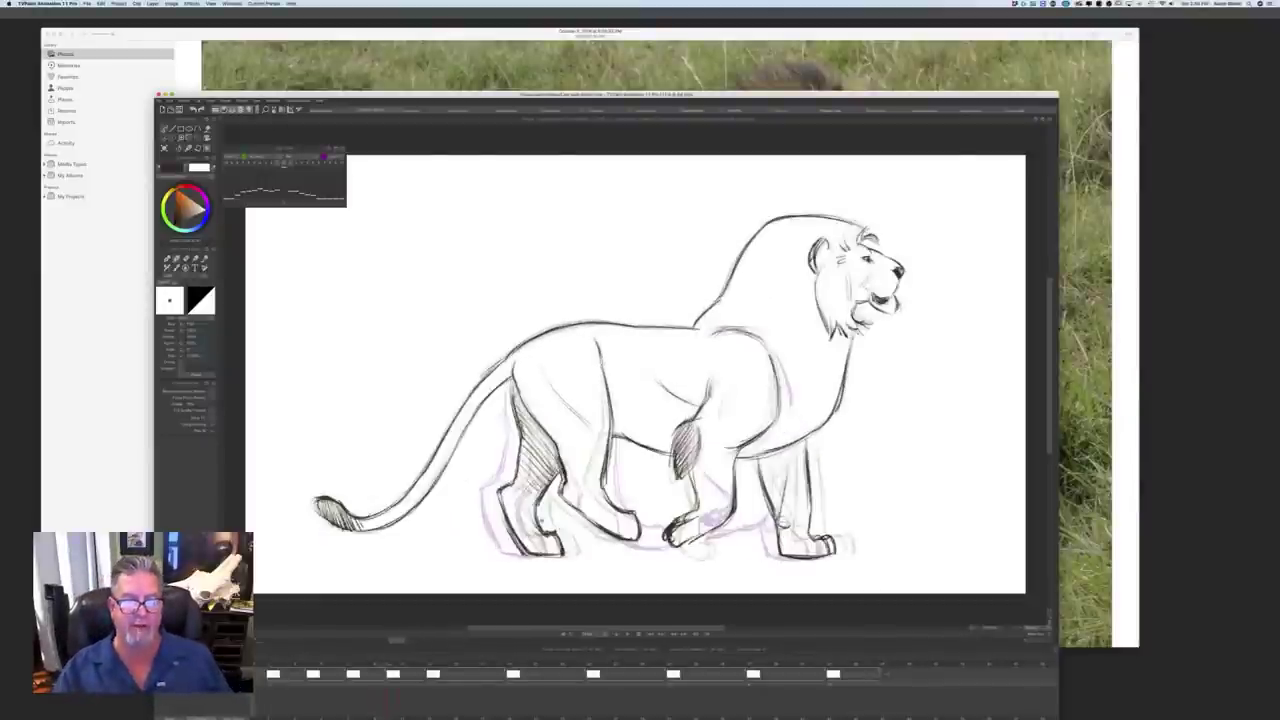
key("Right")
key("Left")
key("Right")
Step: Shade the far hind leg with diagonal hatching from the thigh to the lower leg and check it against the previous drawing
left_click_drag(558, 452, 510, 394)
left_click_drag(554, 452, 507, 406)
mouse_move(549, 465)
left_mouse_down()
mouse_move(506, 416)
mouse_move(506, 427)
left_mouse_up()
left_click_drag(540, 481, 504, 450)
mouse_move(528, 490)
left_mouse_down()
mouse_move(502, 463)
mouse_move(498, 520)
left_mouse_up()
key("Left")
key("Right")
key("Left")
key("Right")
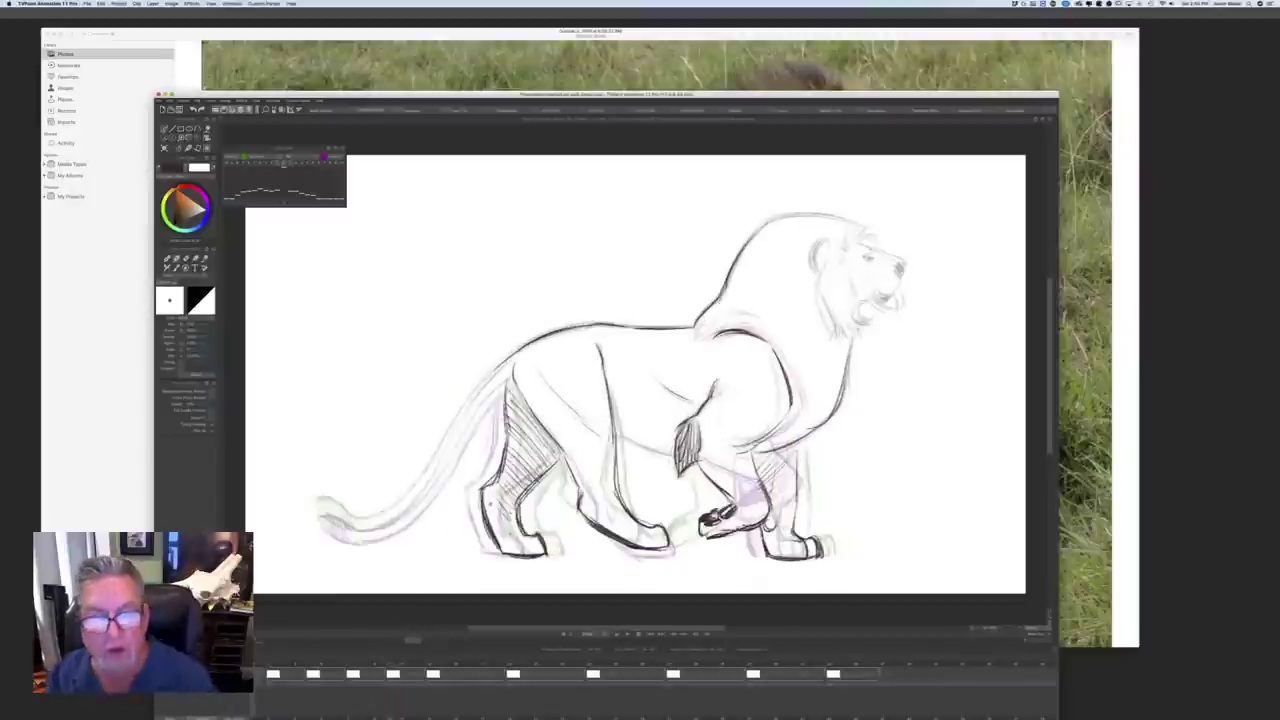
Step: Draw the belly line between the elbow tuft and the near hind leg and compare it with the previous drawing
left_click_drag(674, 456, 622, 440)
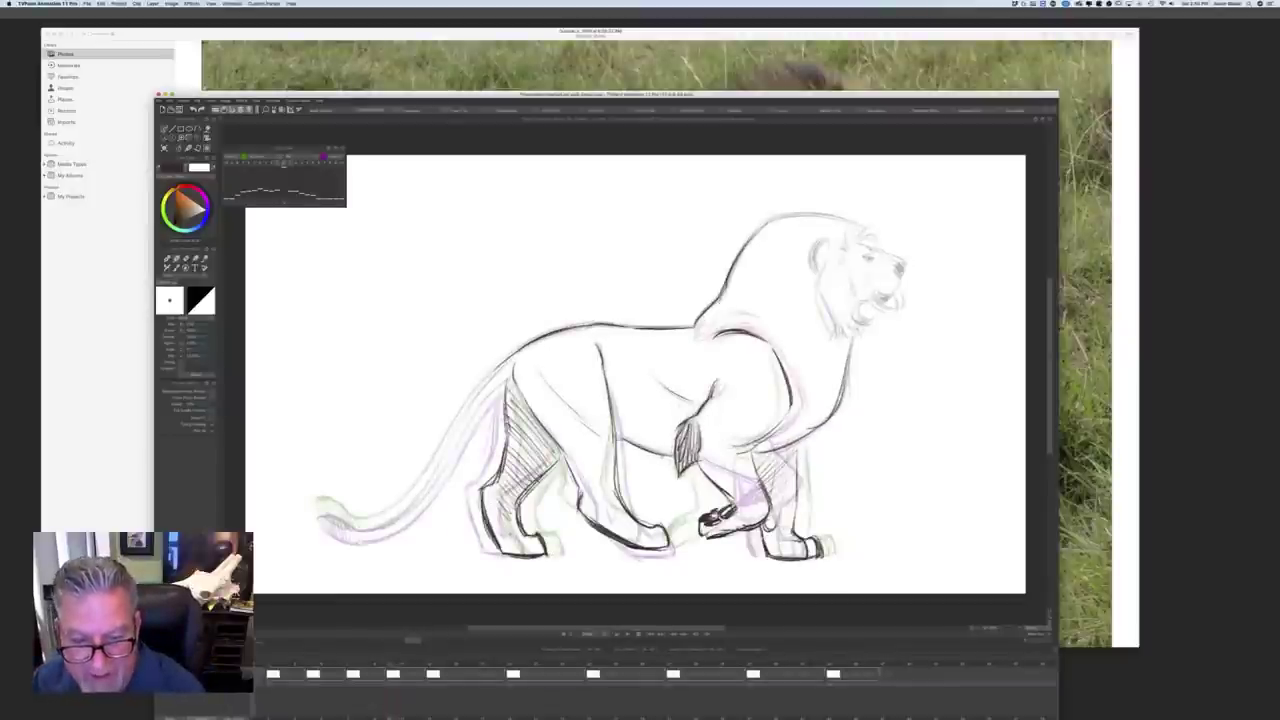
key("Left")
key("Right")
key("Left")
key("Right")
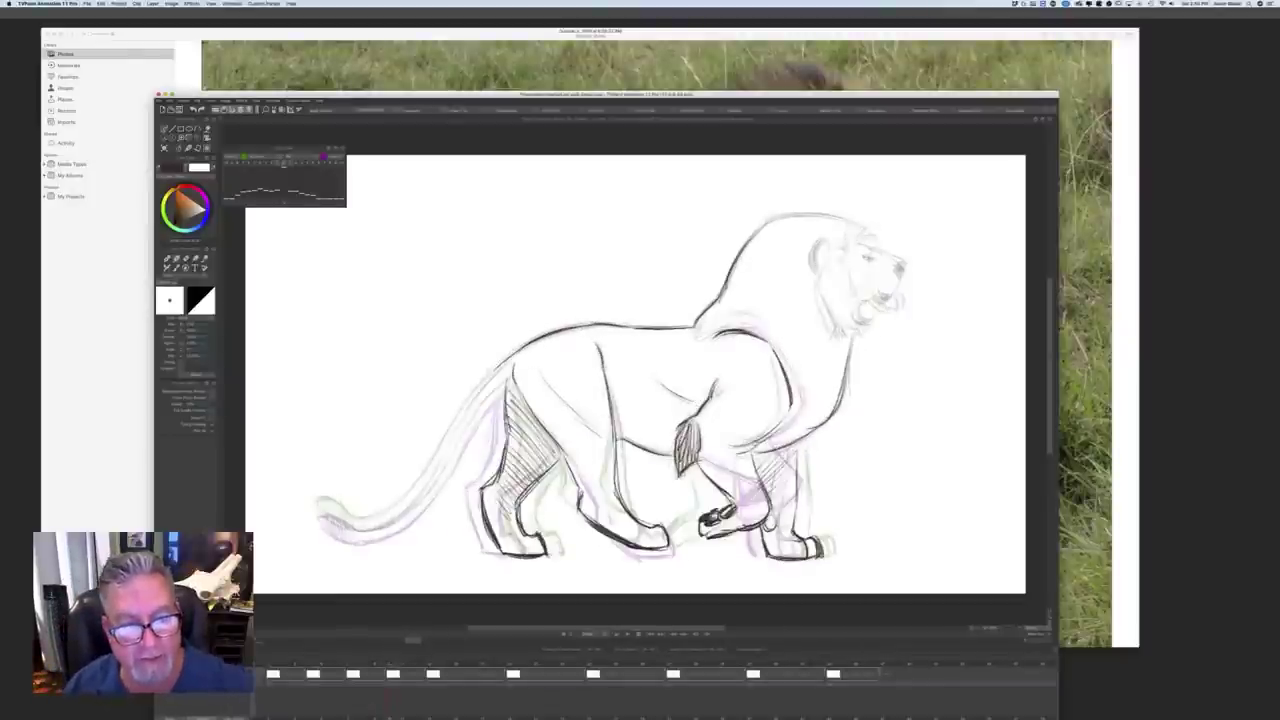
Step: Draw the contours of the tail from its base down to its lower curve, comparing with the previous drawing
left_click_drag(494, 370, 470, 400)
mouse_move(490, 376)
left_mouse_down()
mouse_move(466, 412)
mouse_move(487, 404)
mouse_move(472, 432)
mouse_move(410, 519)
left_mouse_up()
key("Left")
key("Right")
key("Left")
key("Right")
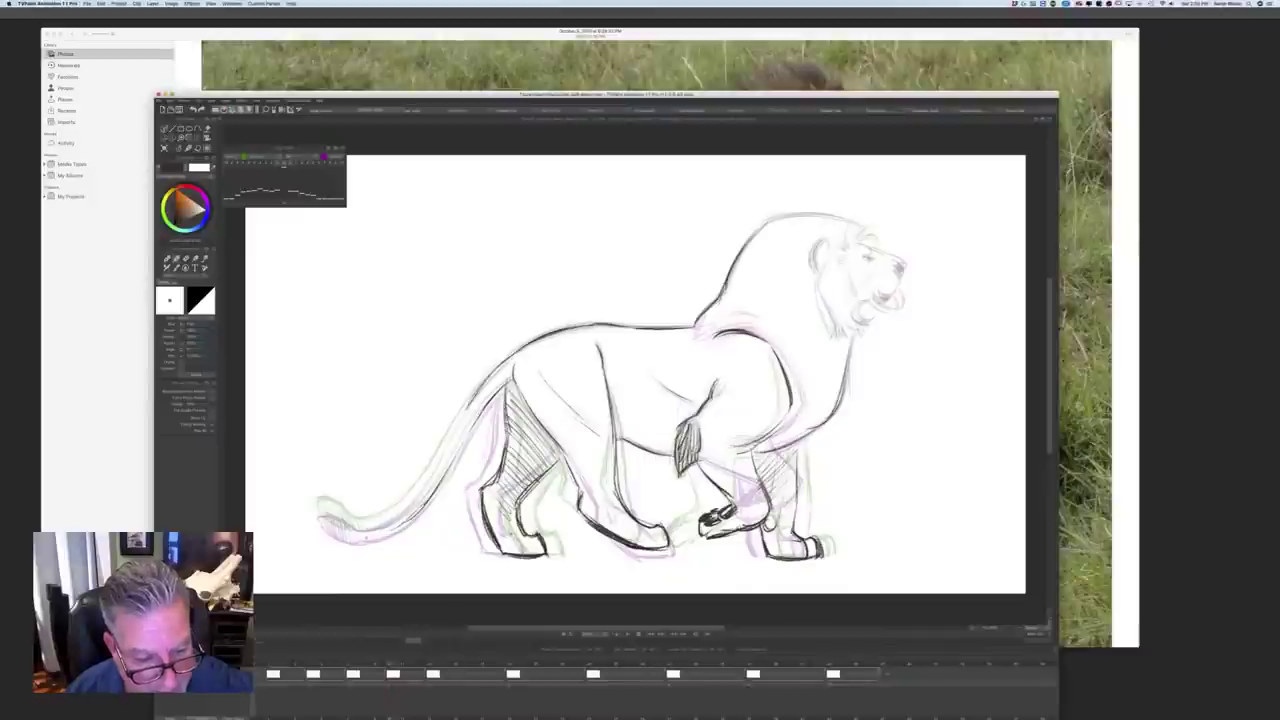
Step: Complete the tail's upper and lower contours and draw the dark shaded tuft at its tip
mouse_move(459, 419)
left_mouse_down()
mouse_move(385, 519)
mouse_move(354, 528)
mouse_move(316, 510)
left_mouse_up()
mouse_move(336, 506)
left_mouse_down()
mouse_move(312, 510)
mouse_move(328, 536)
mouse_move(316, 520)
mouse_move(388, 527)
left_mouse_up()
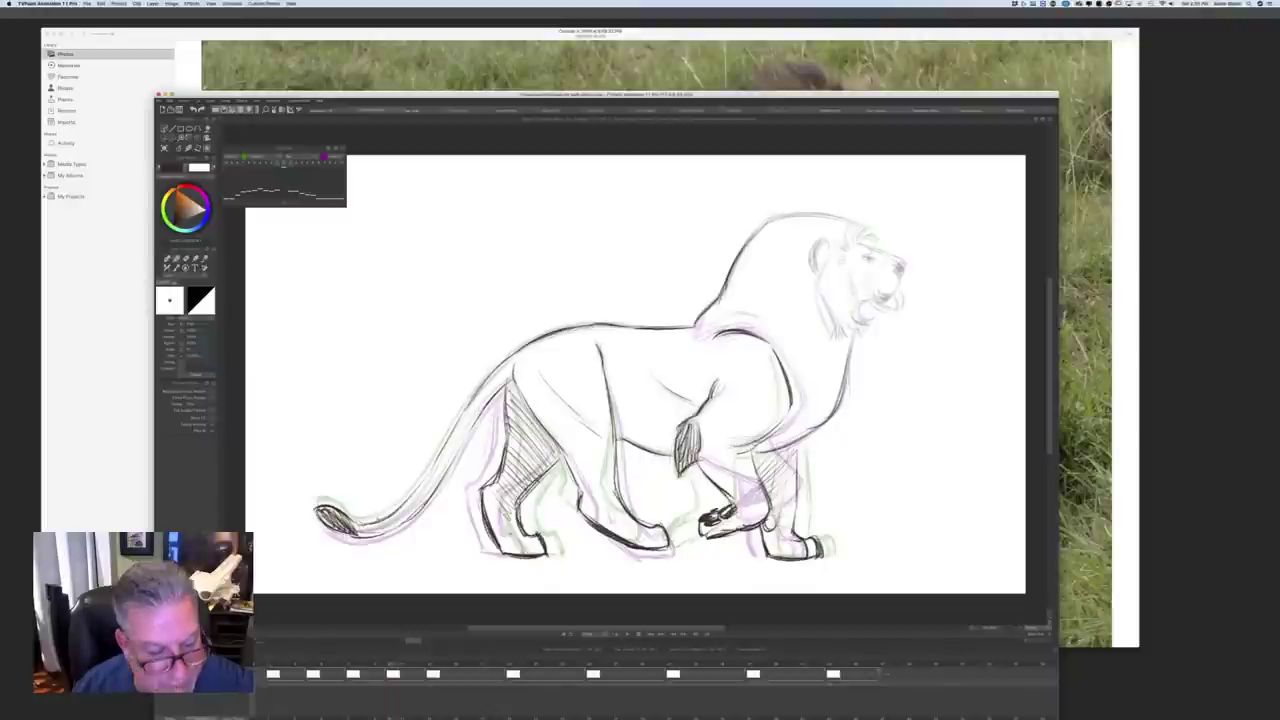
key("Left")
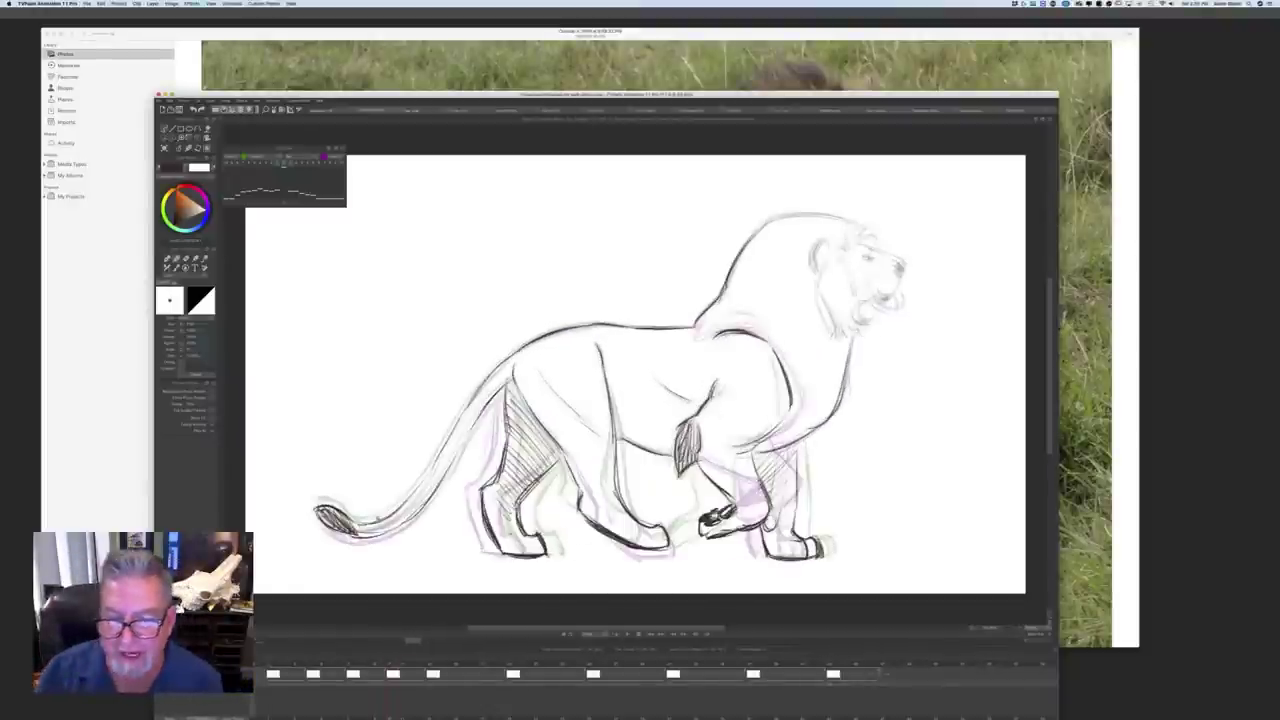
key("Right")
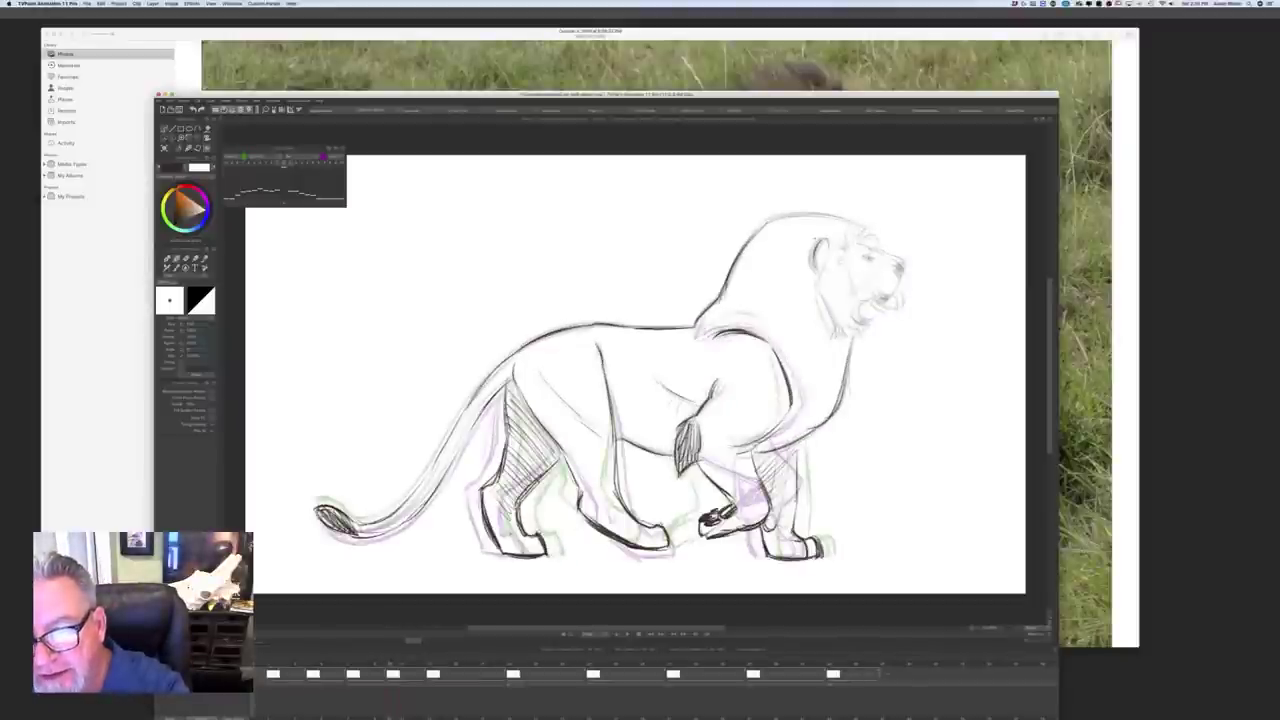
Step: Draw the lion's cheek line, face details and mane top over the light-table guides, and compare with the previous drawing
left_click_drag(824, 264, 832, 341)
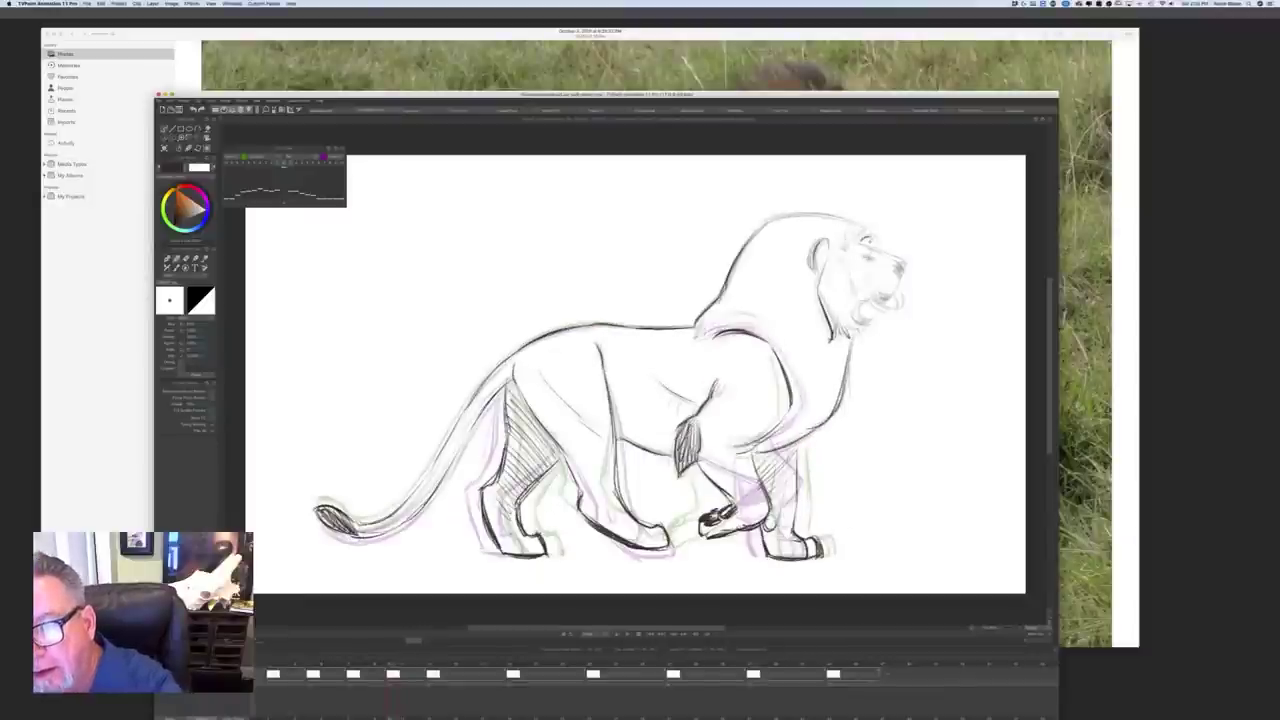
mouse_move(875, 242)
left_mouse_down()
mouse_move(806, 214)
mouse_move(746, 238)
left_mouse_up()
key("Left")
key("Right")
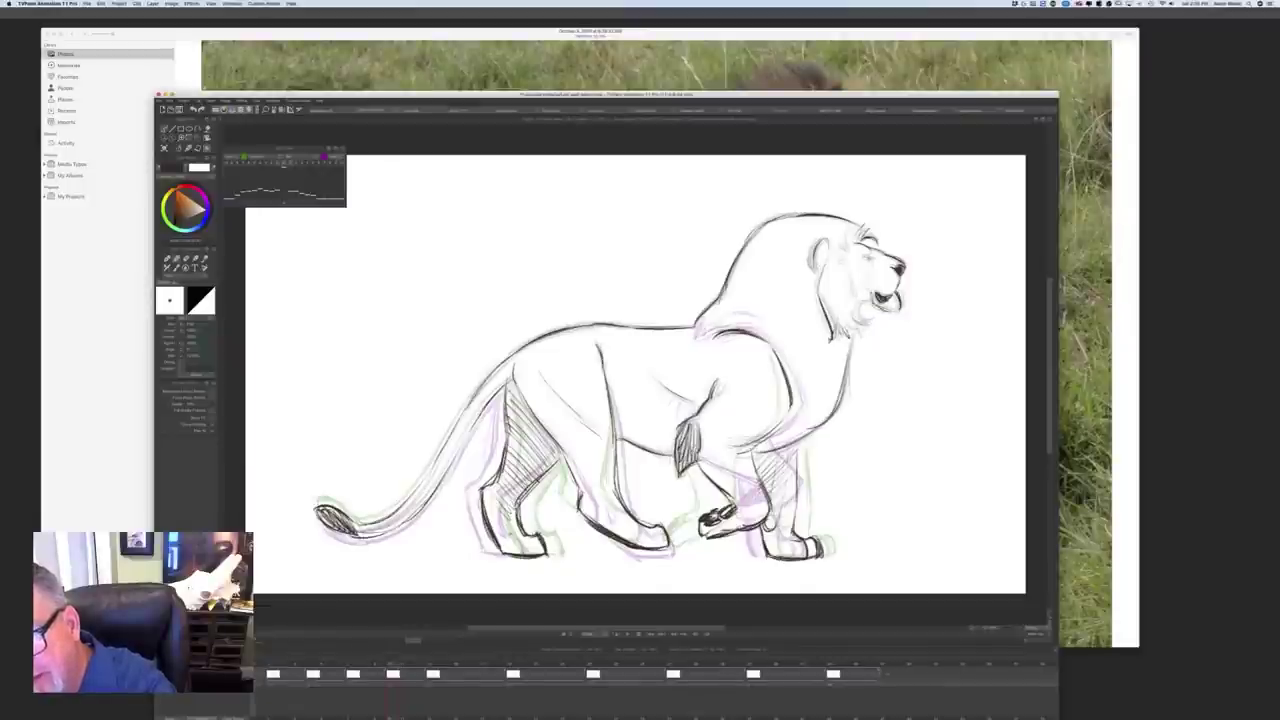
key("Left")
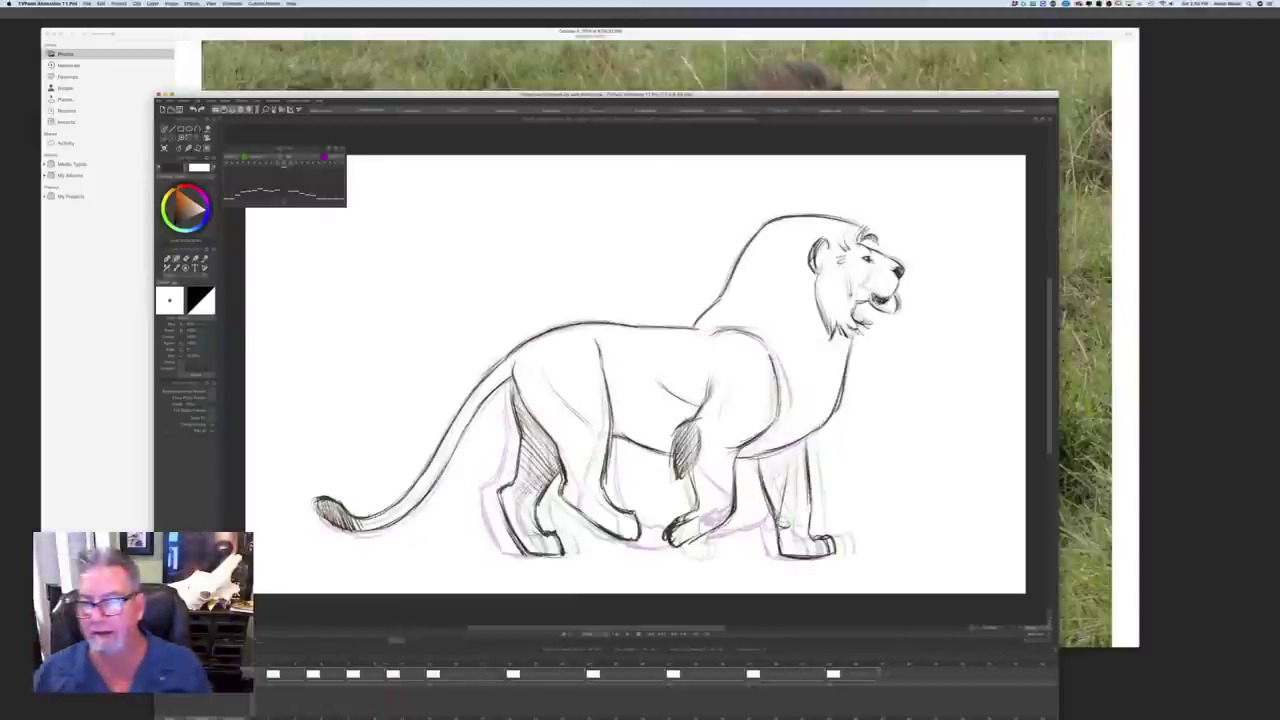
key("Right")
key("Left")
key("Right")
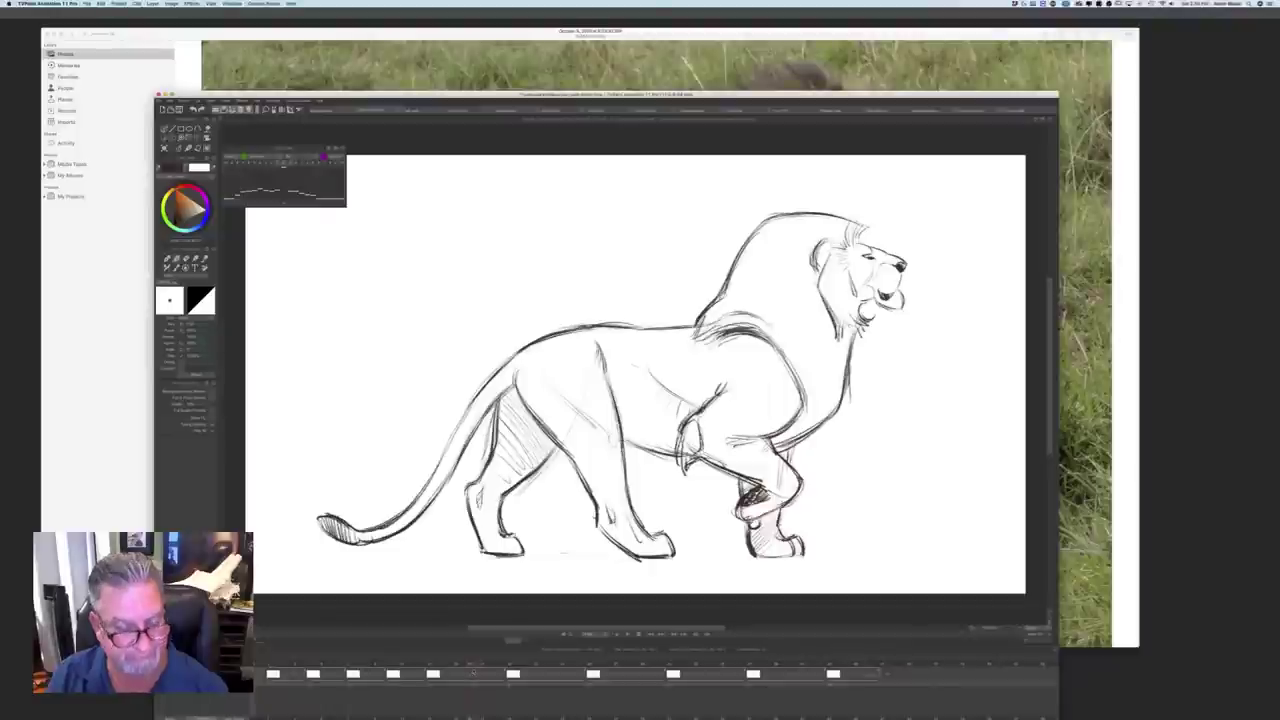
Step: Insert a blank in-between drawing with the light table on and draw the lion's curved shoulder contour
left_click(164, 148)
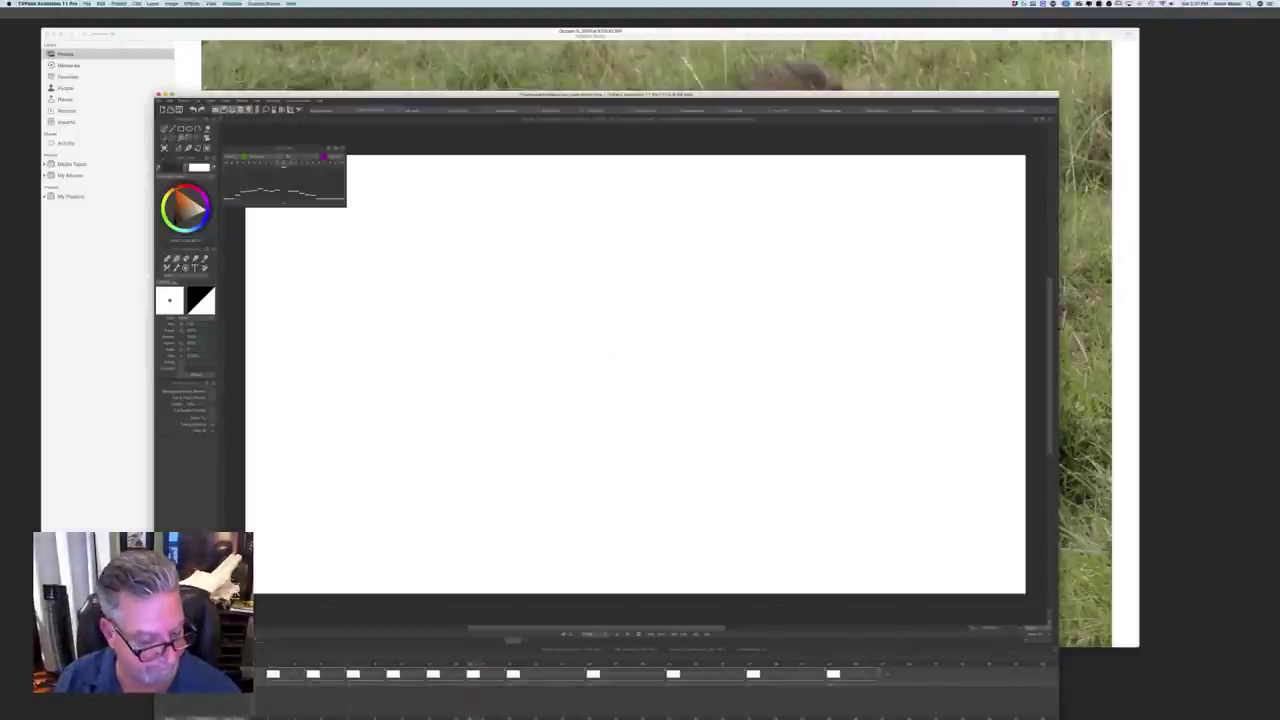
key("l")
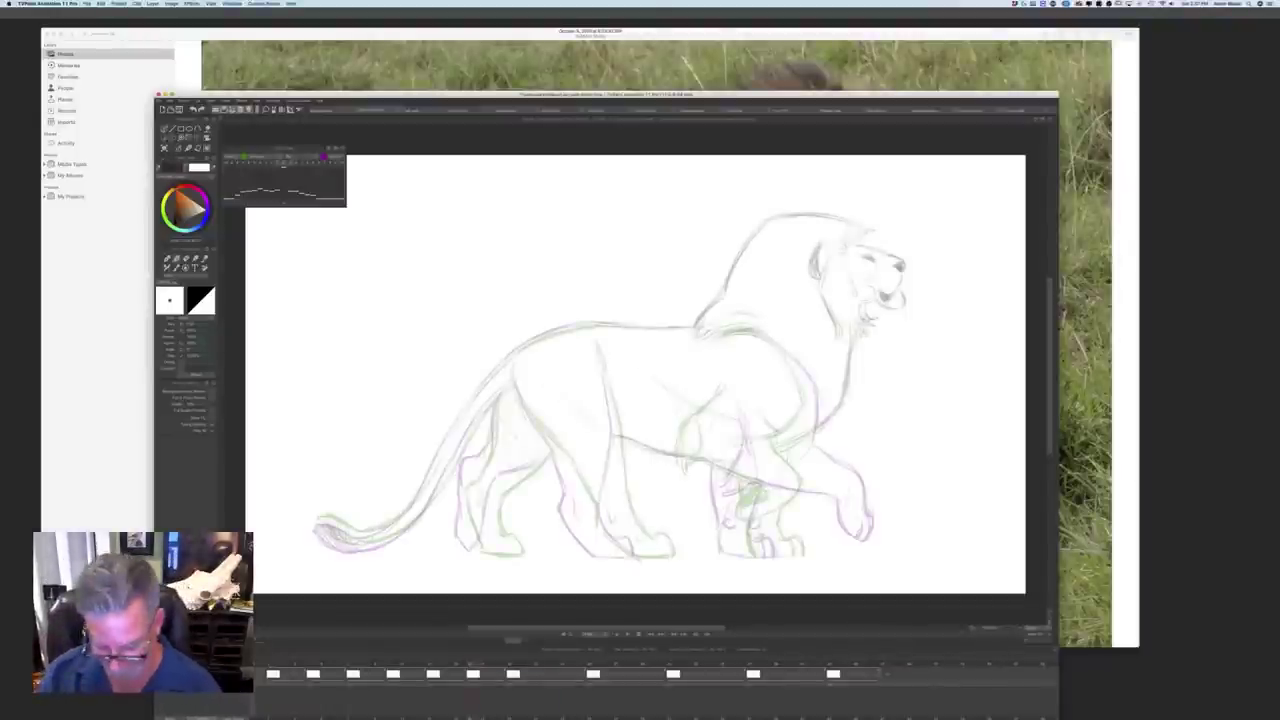
mouse_move(732, 329)
left_mouse_down()
mouse_move(768, 337)
mouse_move(720, 334)
mouse_move(764, 335)
mouse_move(808, 392)
left_mouse_up()
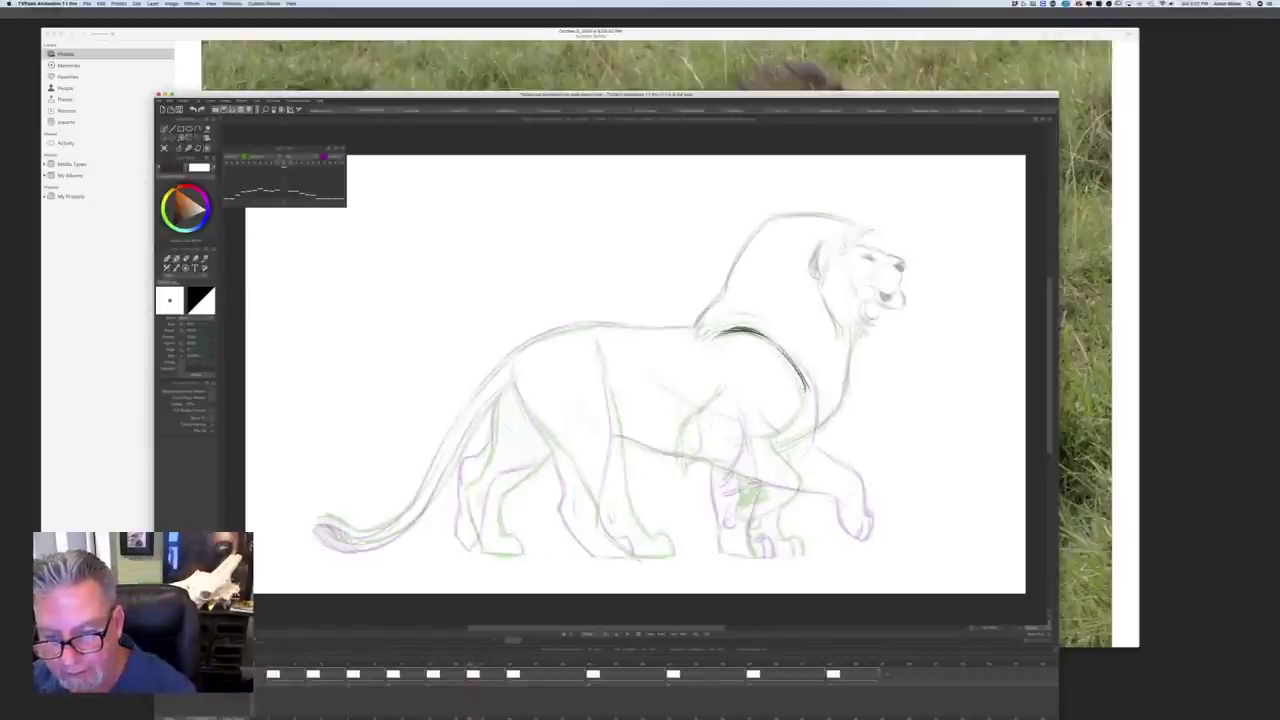
mouse_move(776, 345)
left_mouse_down()
mouse_move(806, 390)
mouse_move(795, 442)
left_mouse_up()
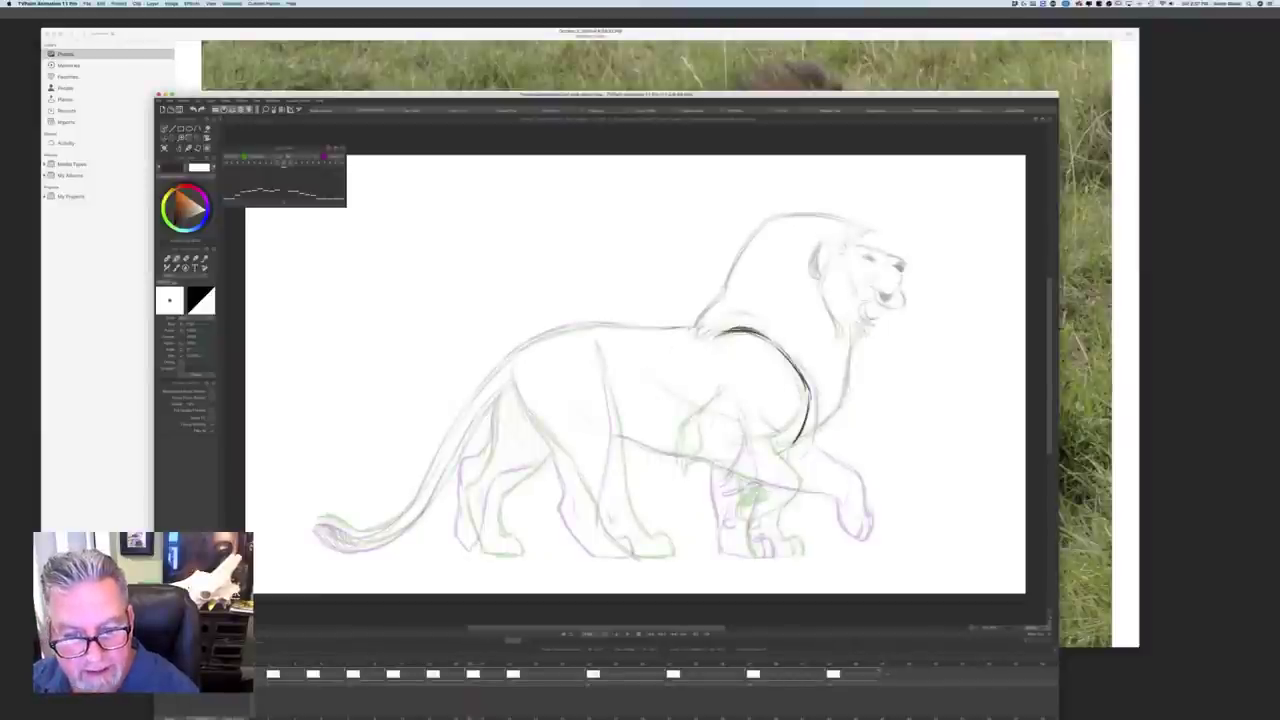
Step: Draw the back line from the shoulders to the tail base and the near hind leg's front contour down to the paw
left_click_drag(688, 327, 580, 327)
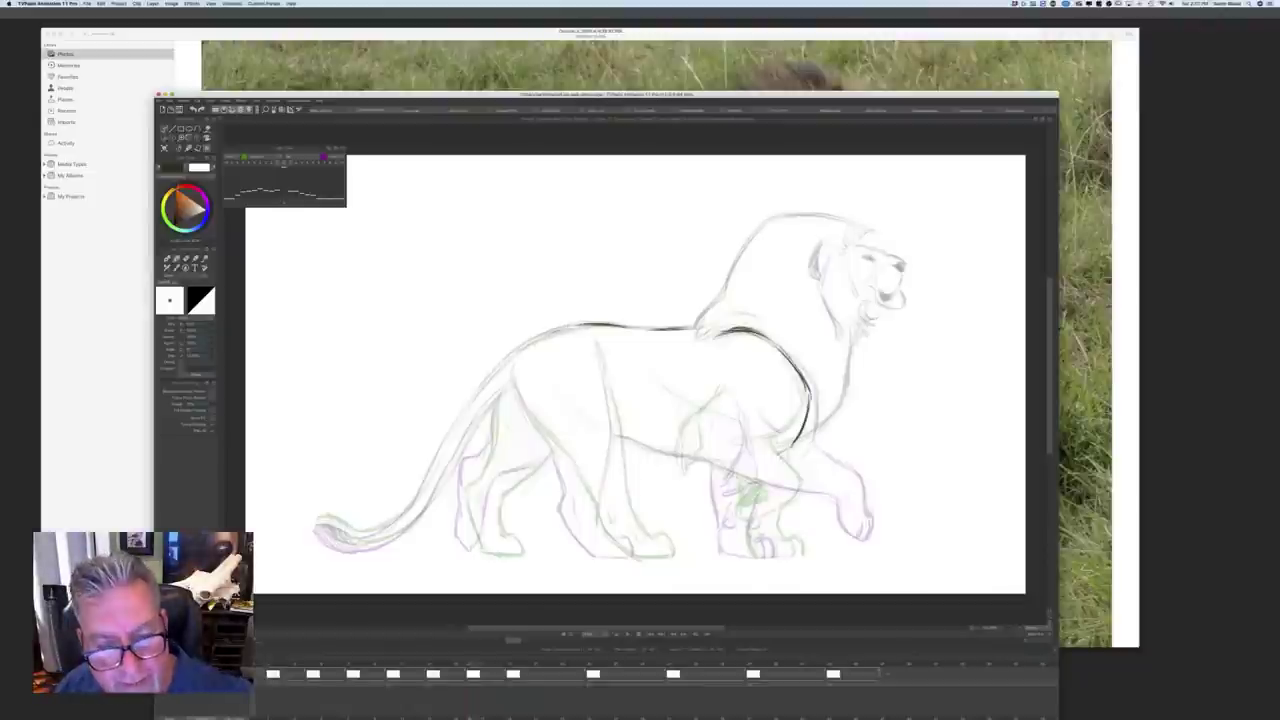
mouse_move(584, 326)
left_mouse_down()
mouse_move(520, 346)
mouse_move(494, 372)
left_mouse_up()
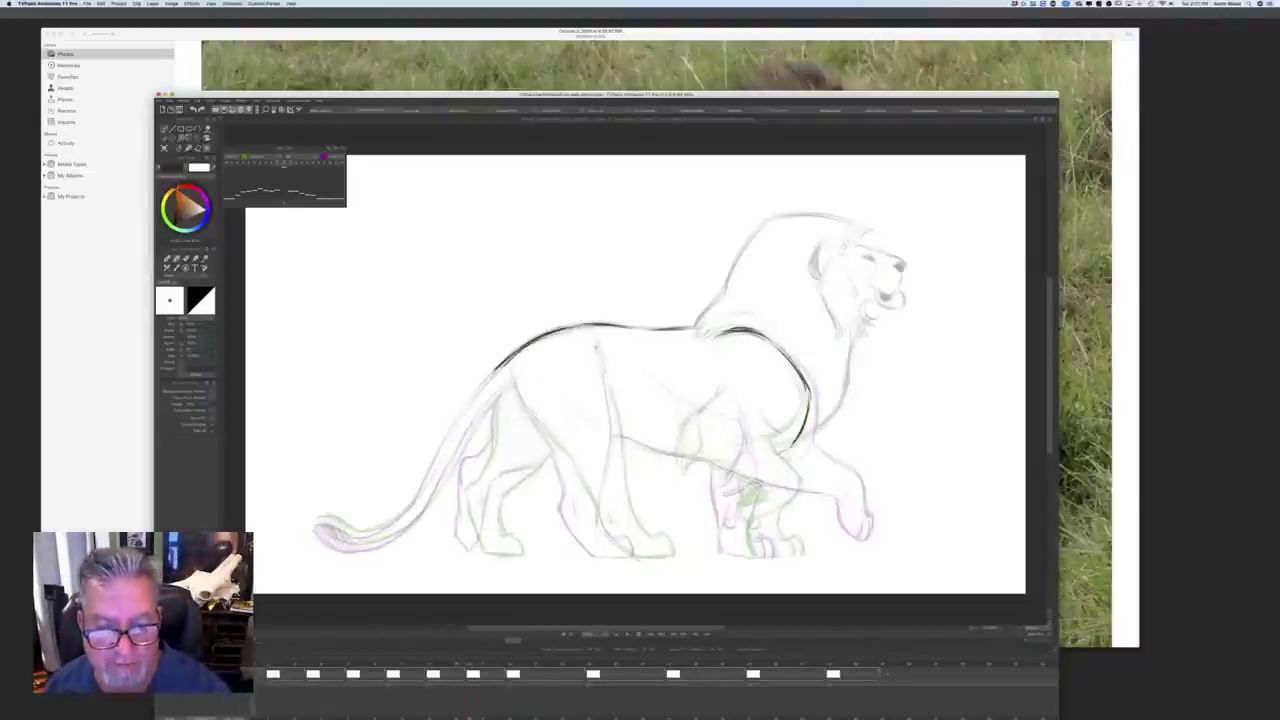
left_click_drag(596, 338, 618, 436)
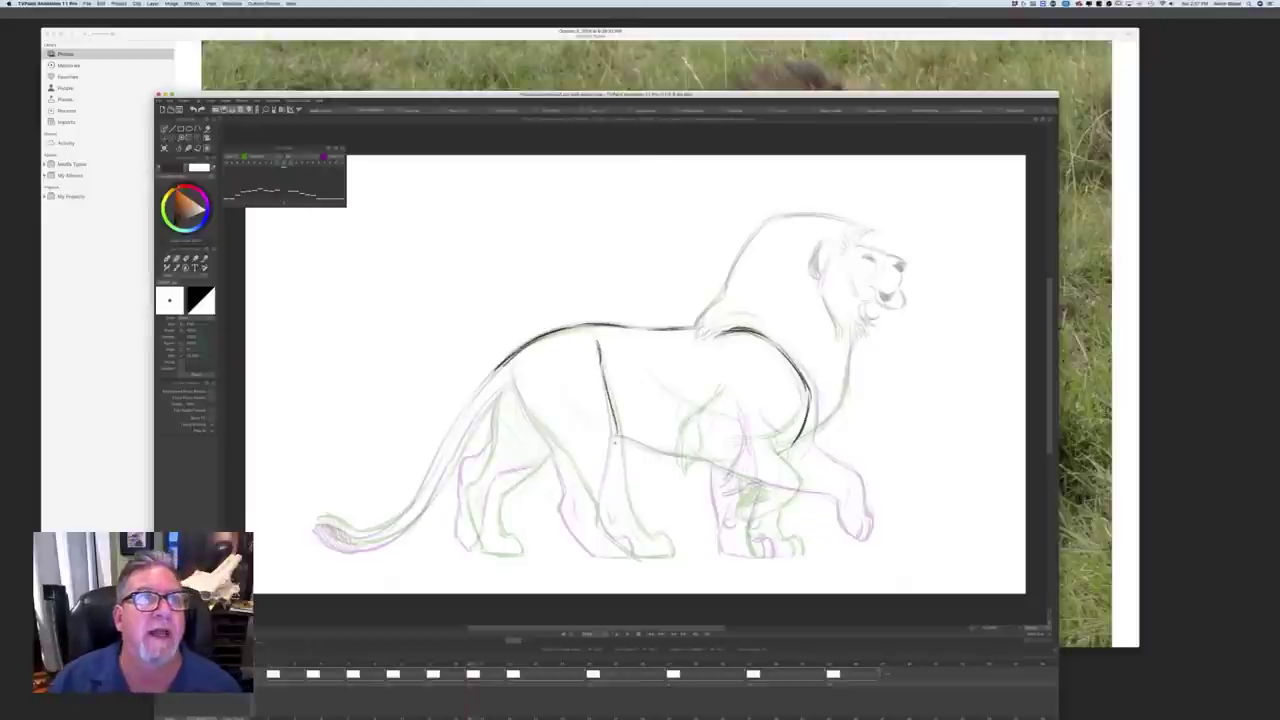
mouse_move(612, 418)
left_mouse_down()
mouse_move(614, 500)
mouse_move(626, 536)
mouse_move(656, 554)
left_mouse_up()
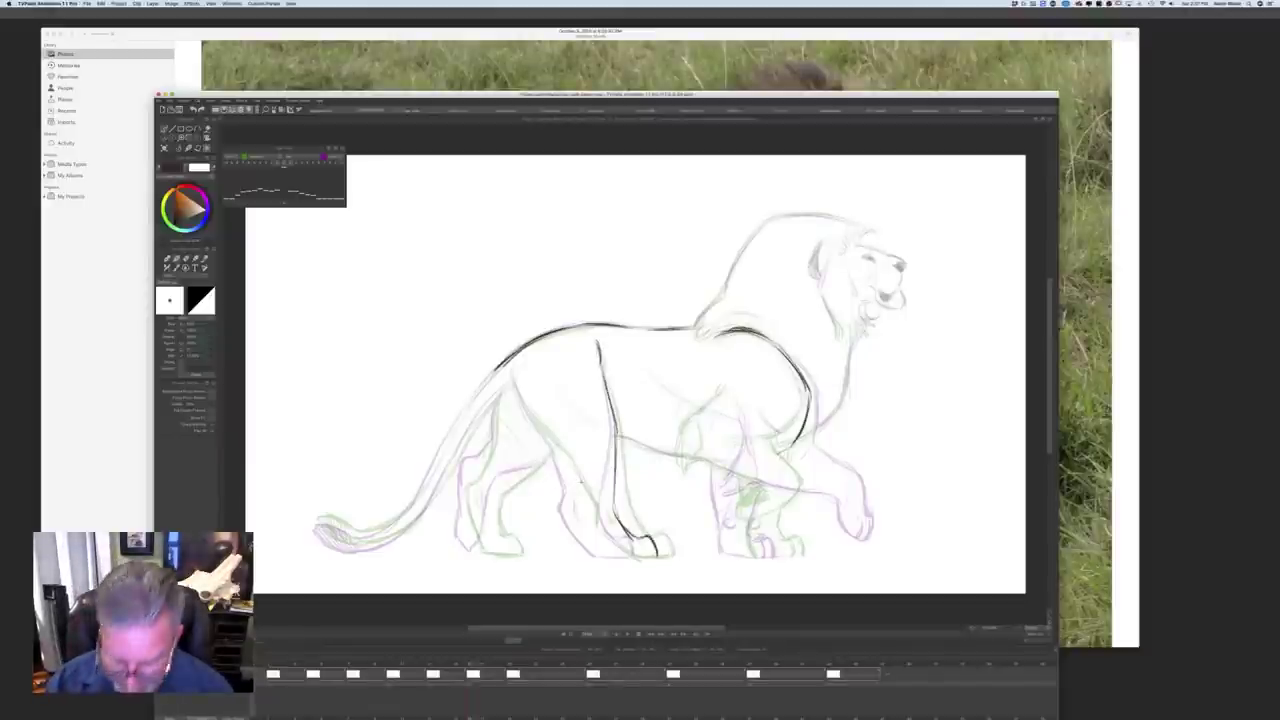
key("Left")
key("Right")
key("Left")
key("Right")
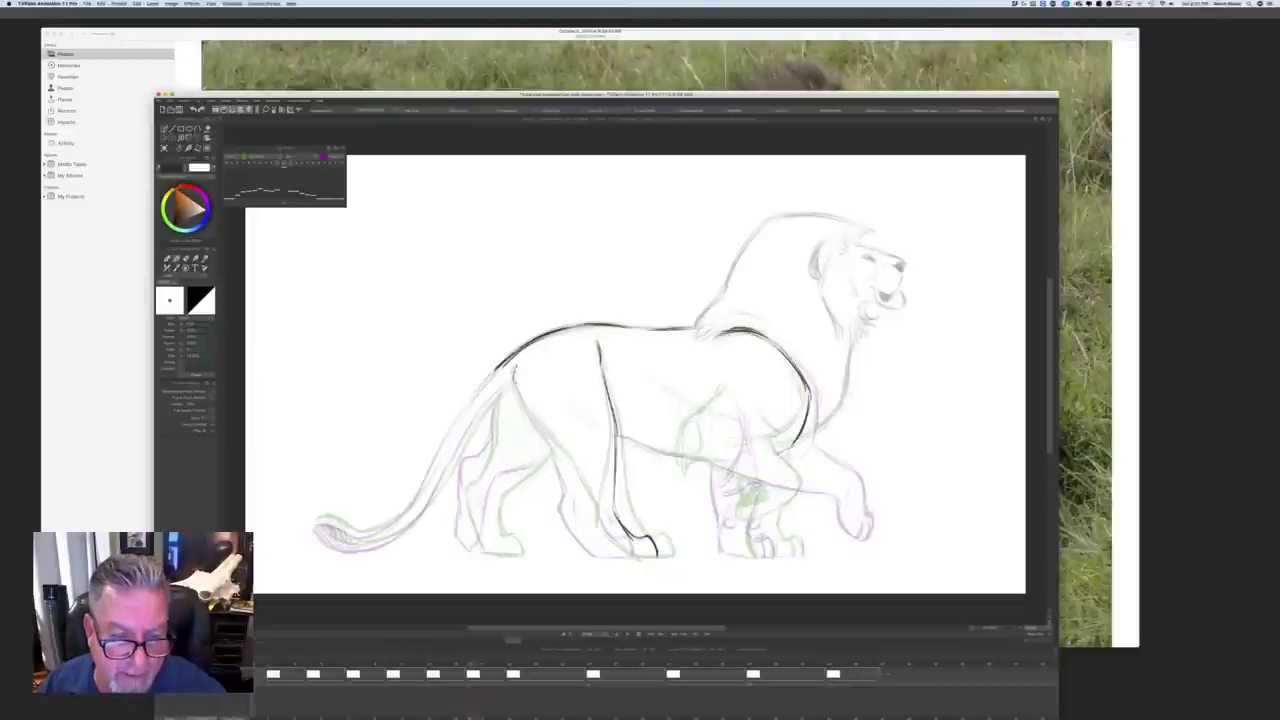
Step: Draw the near hind leg's rear contour from the rump past the hock to the sole of the paw
left_click_drag(514, 370, 566, 462)
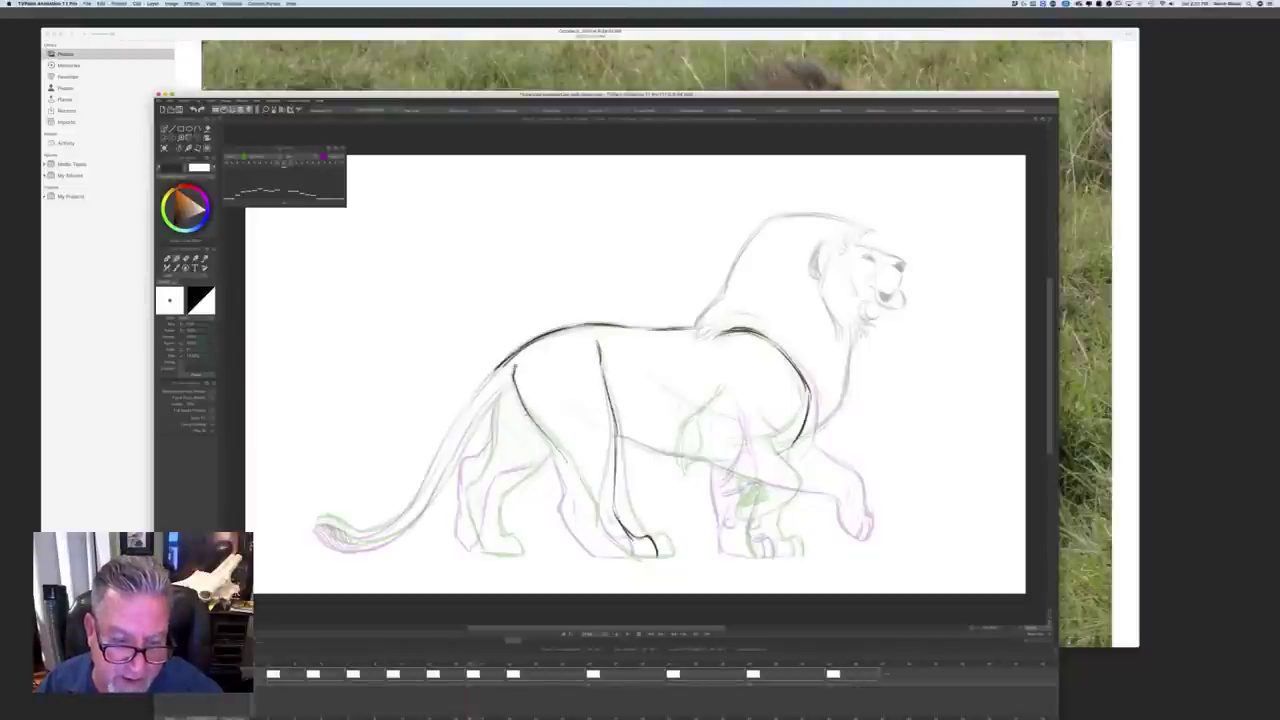
left_click_drag(526, 414, 586, 502)
left_click_drag(558, 450, 581, 518)
mouse_move(564, 462)
left_mouse_down()
mouse_move(620, 556)
mouse_move(646, 556)
left_mouse_up()
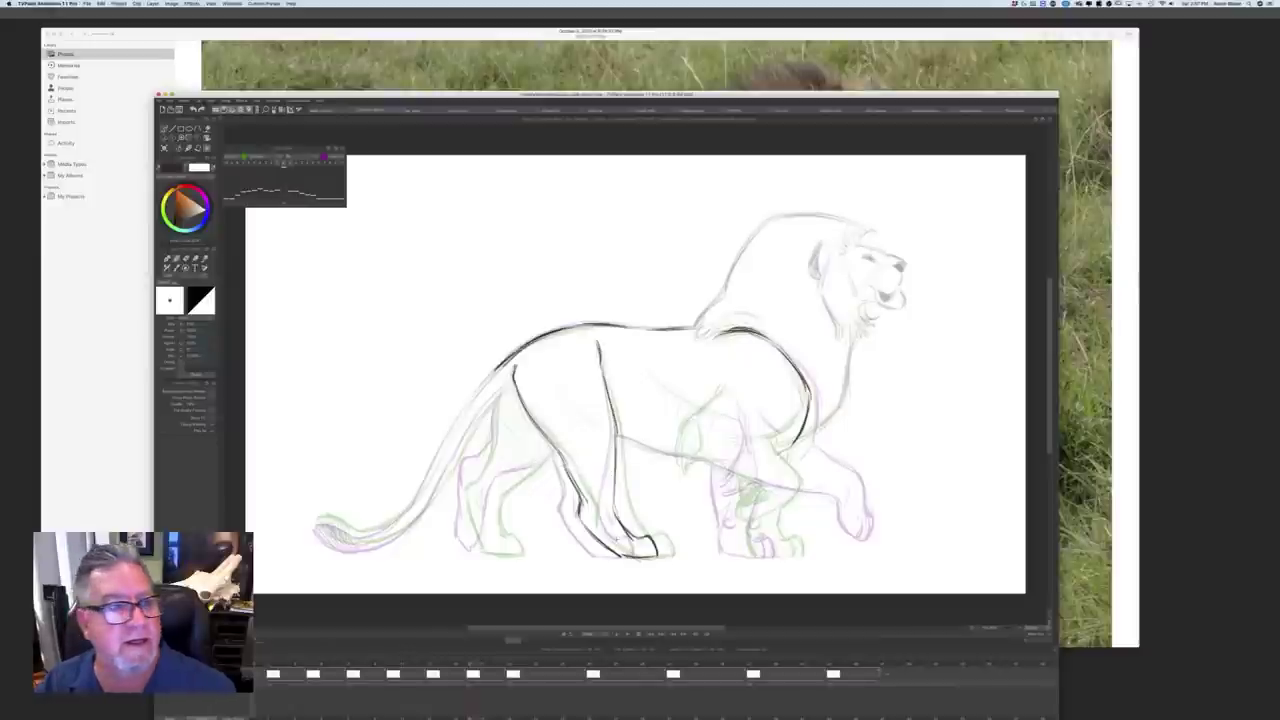
Step: Switch to the flying bird project and play its animation
left_click(320, 111)
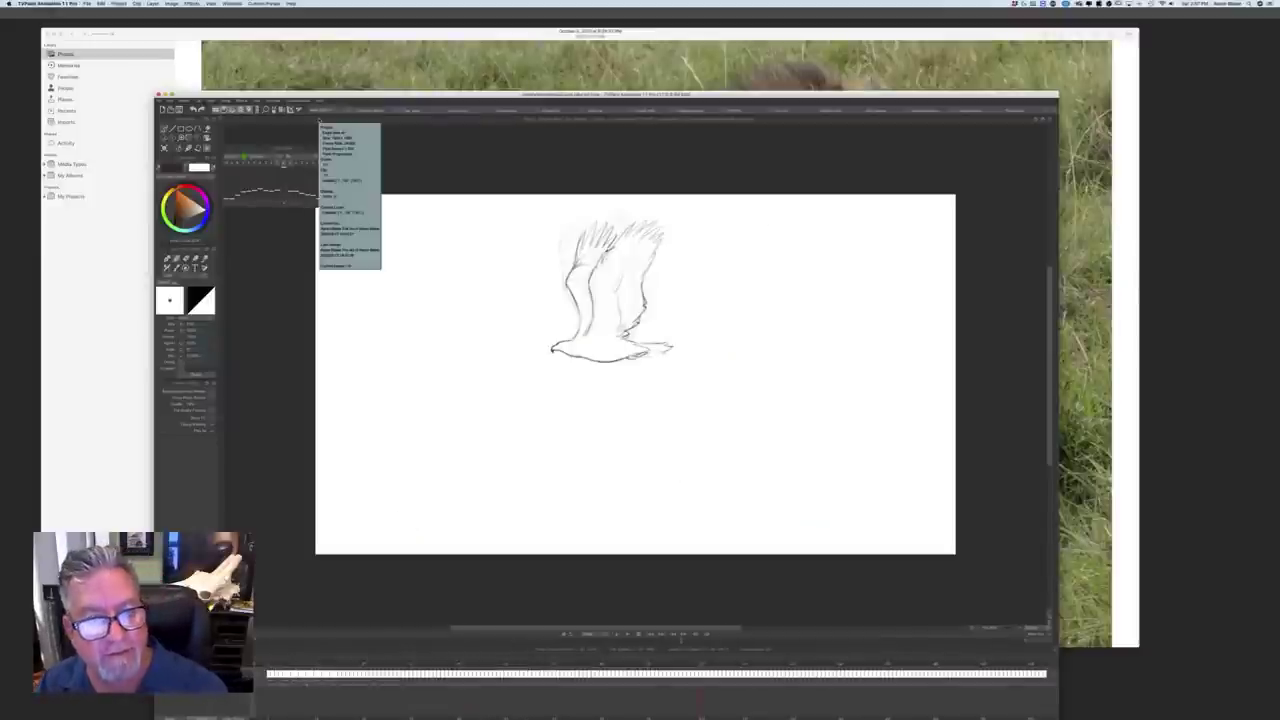
left_click(626, 634)
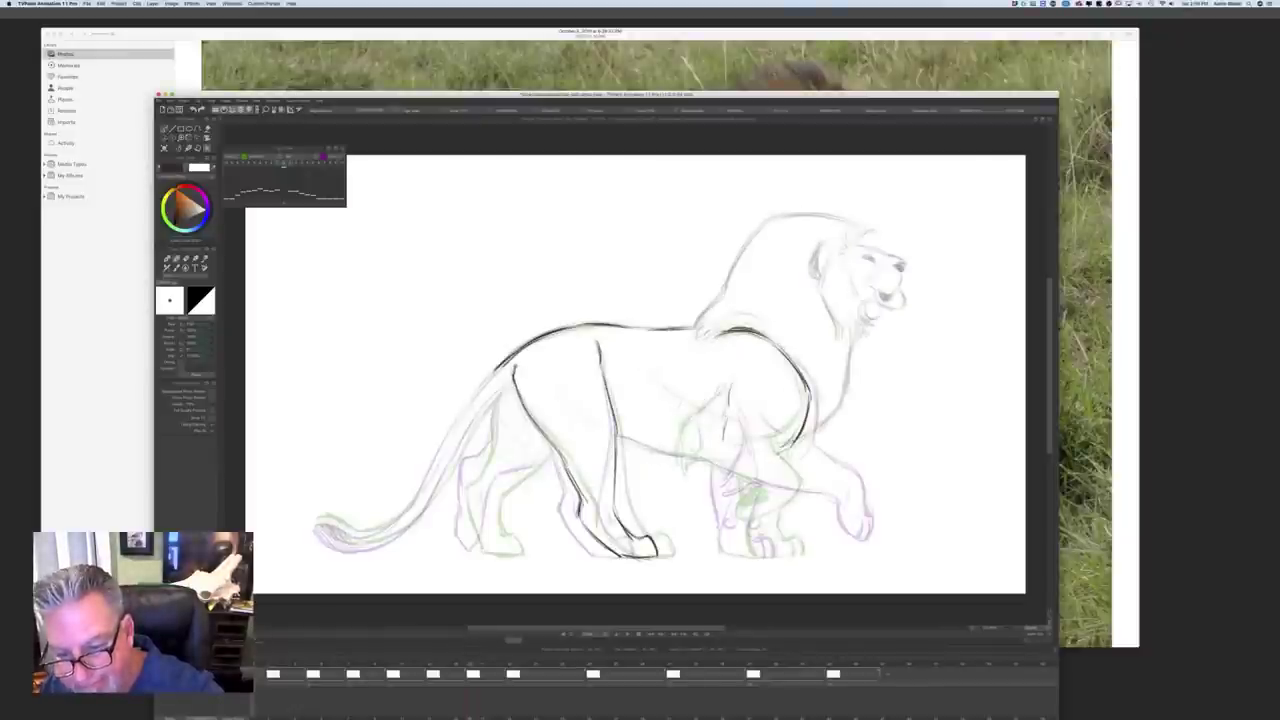
Step: In the lion project, draw the raised foreleg's contour from the chest to the wrist and compare with the previous drawing
mouse_move(795, 454)
left_mouse_down()
mouse_move(834, 480)
mouse_move(832, 505)
left_mouse_up()
key("Left")
key("Right")
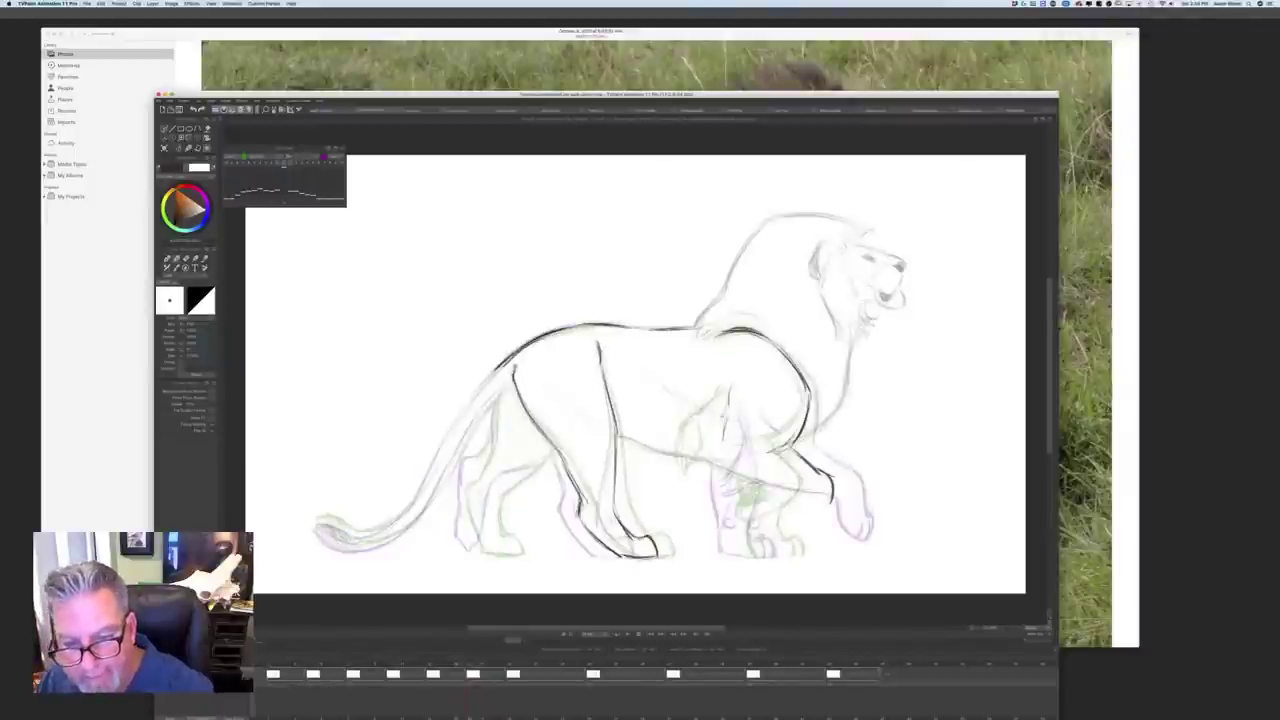
Step: Draw the back of the near upper foreleg and a hatched fur tuft at the elbow, checking against the previous drawing
mouse_move(729, 408)
left_mouse_down()
mouse_move(698, 456)
mouse_move(727, 470)
mouse_move(680, 474)
mouse_move(706, 474)
left_mouse_up()
key("Left")
key("Right")
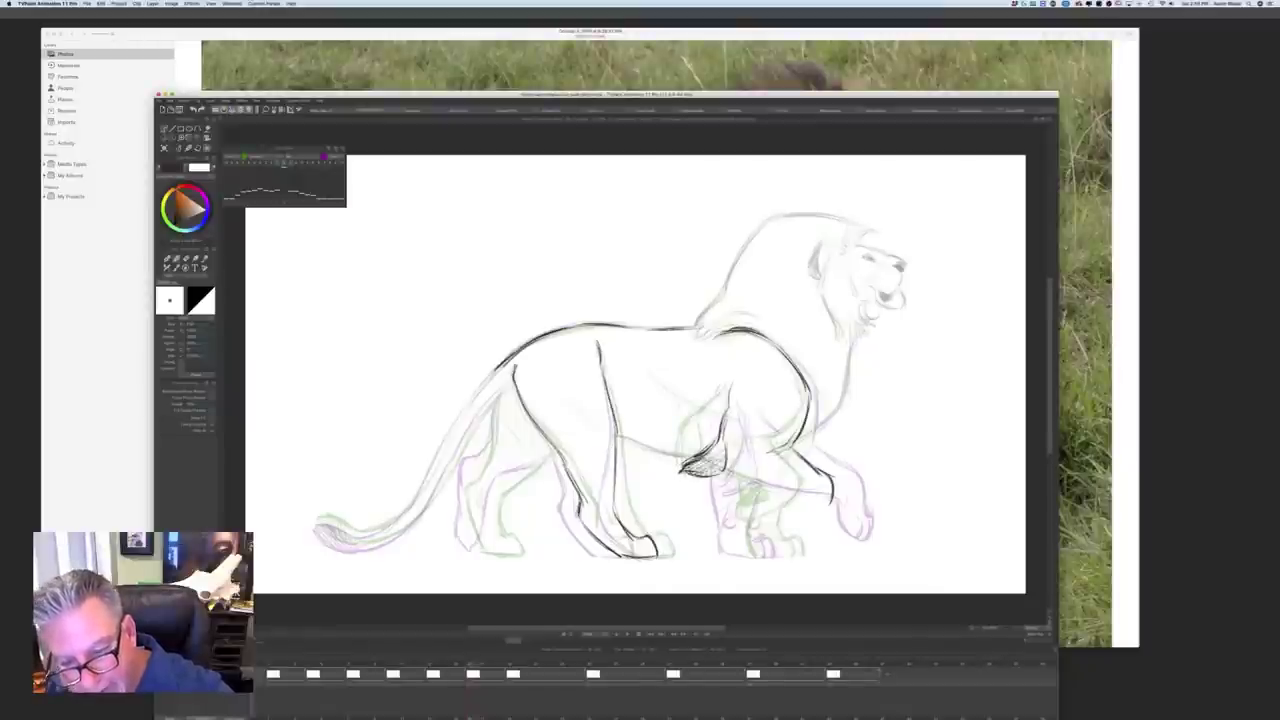
key("Left")
key("Right")
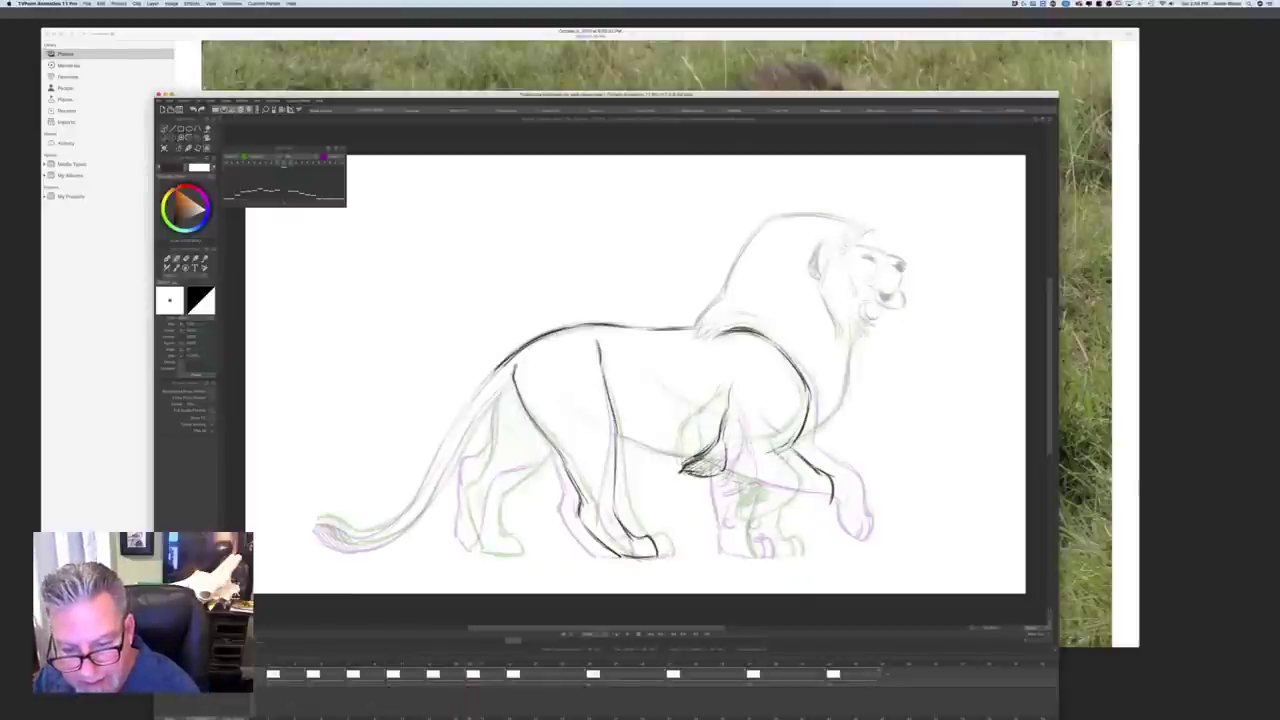
Step: Draw the underside of the raised forearm from the elbow tuft to the wrist and start the bent lower foreleg, comparing with the previous drawing
key("Right")
key("Right")
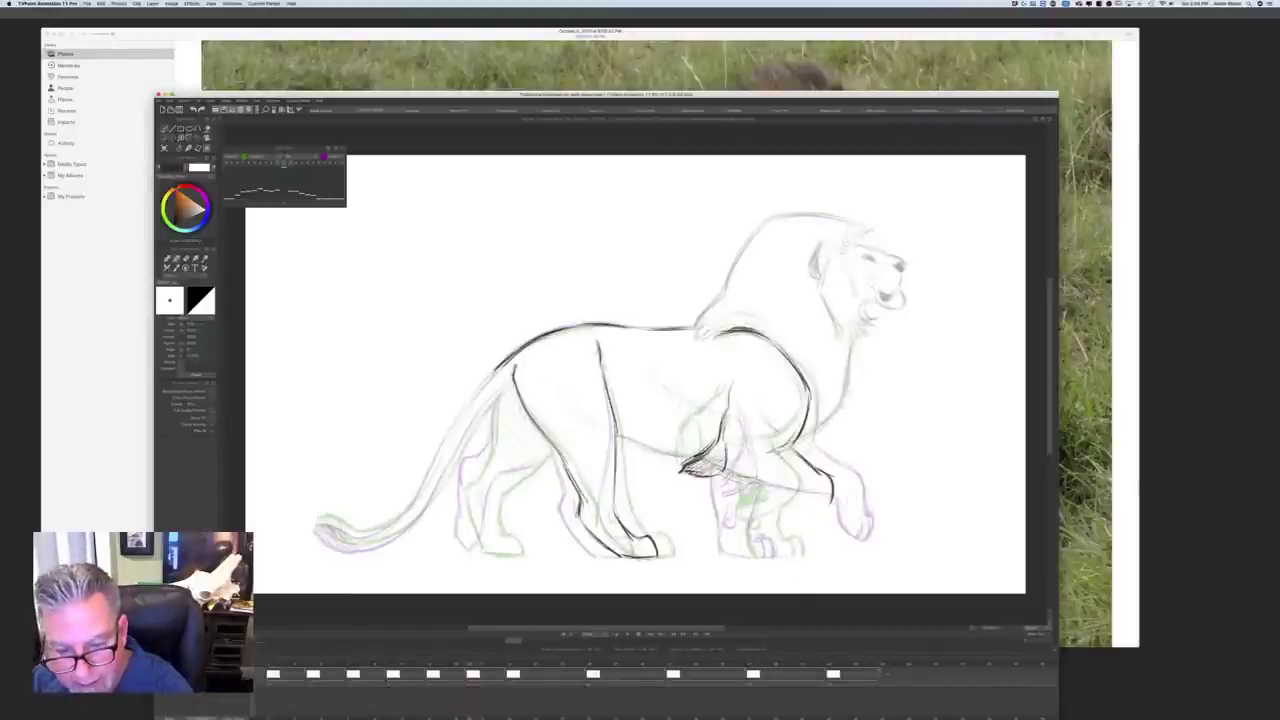
key("Left")
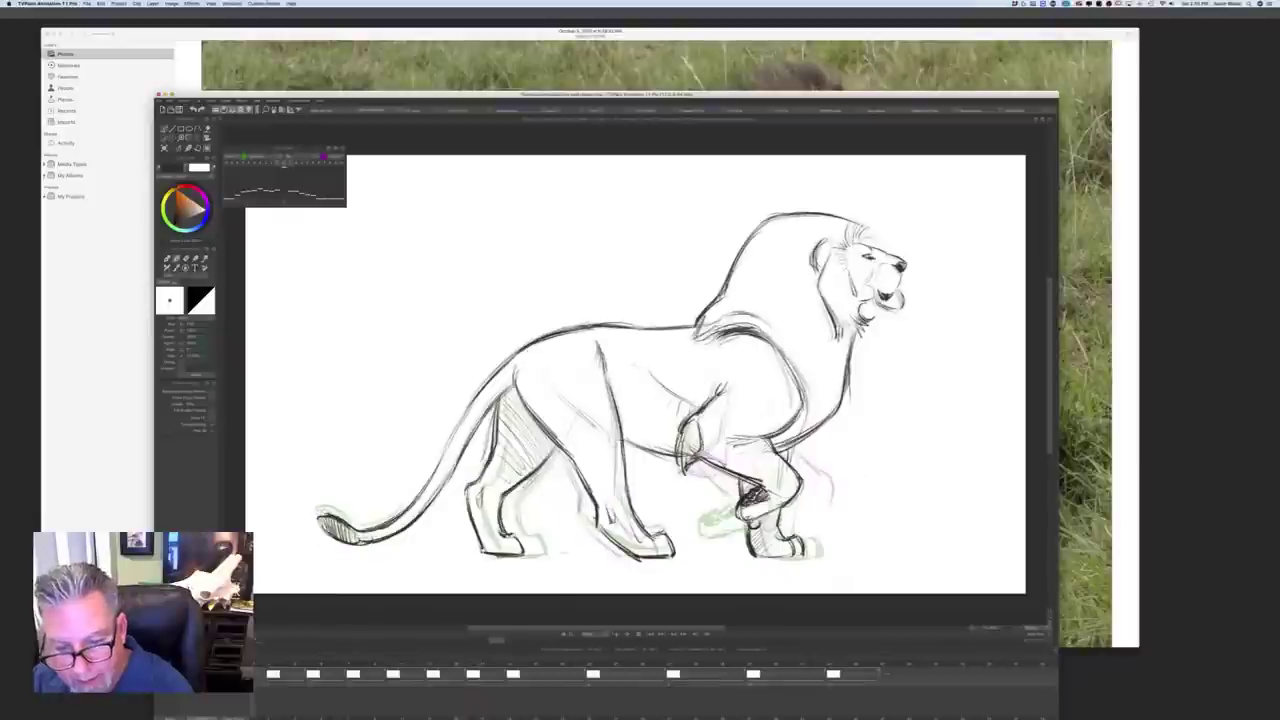
key("Right")
mouse_move(724, 479)
left_mouse_down()
mouse_move(782, 490)
mouse_move(814, 515)
mouse_move(802, 526)
left_mouse_up()
key("Left")
key("Right")
key("Left")
key("Right")
key("Left")
key("Right")
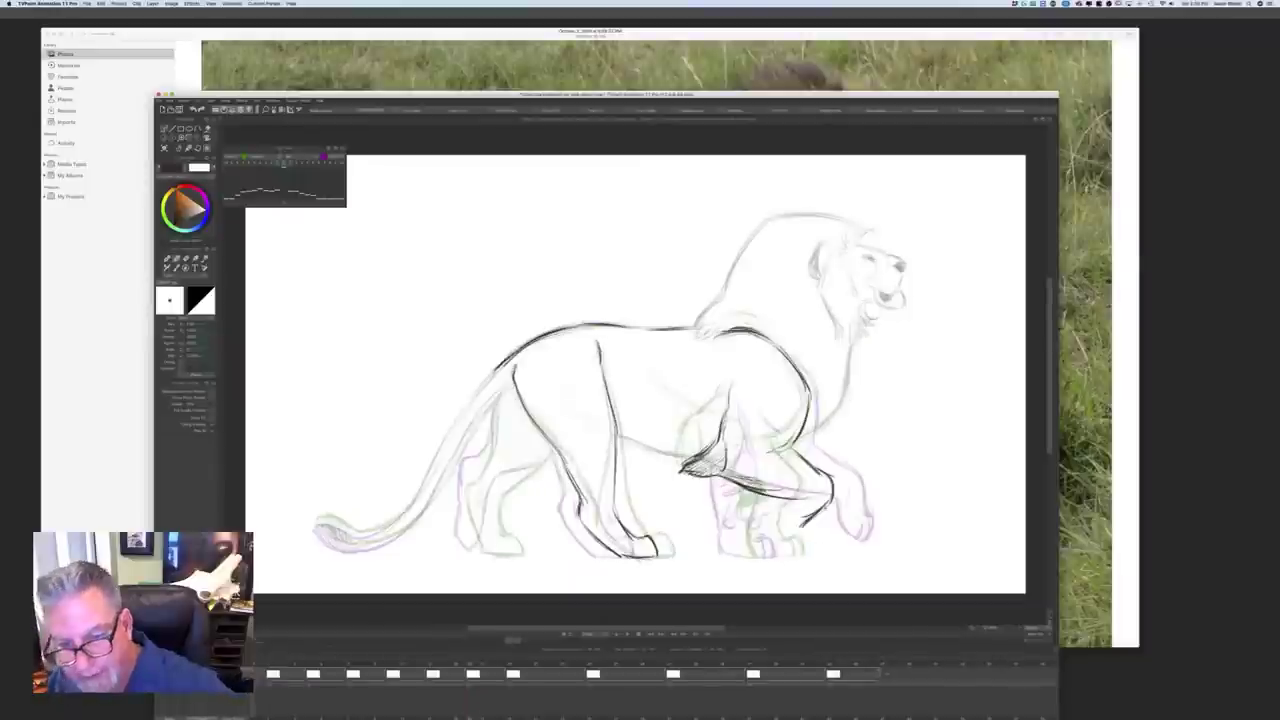
Step: Darken the underside of the raised forearm near the wrist and check it against the previous drawing
key("Left")
key("Right")
left_click_drag(745, 486, 795, 495)
key("Left")
key("Right")
key("Left")
key("Right")
key("Left")
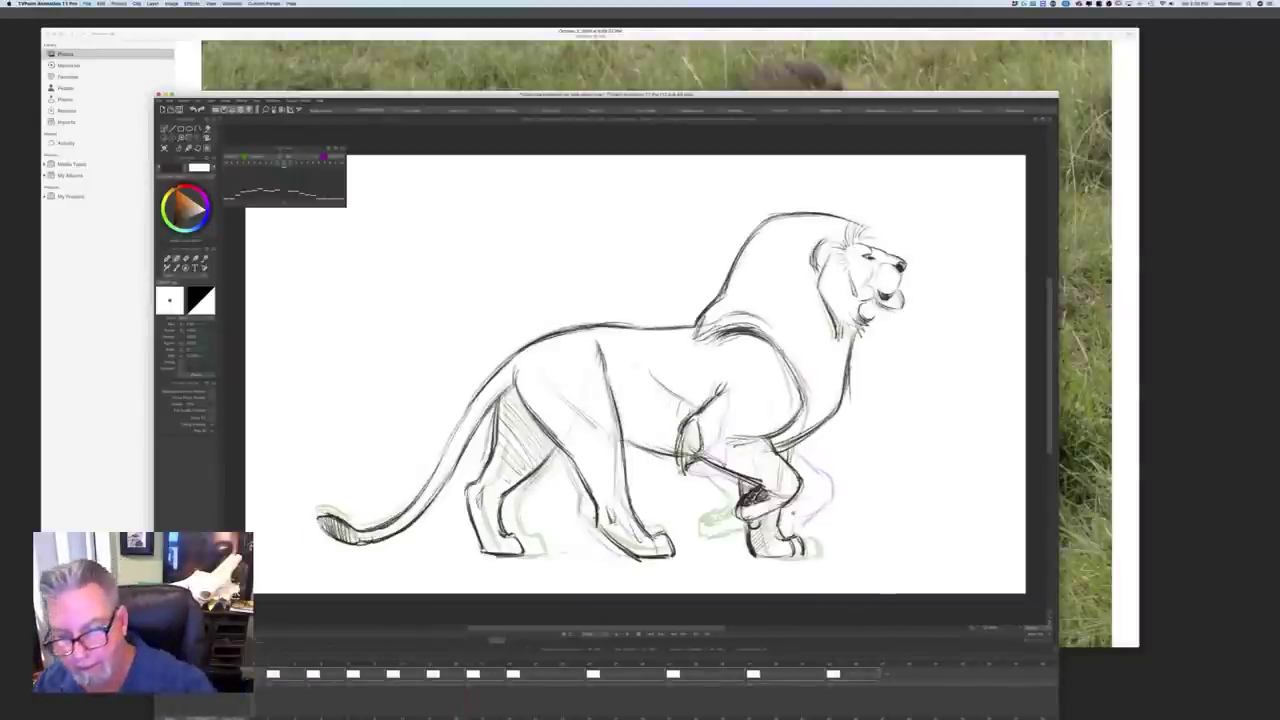
key("Right")
key("Left")
key("Right")
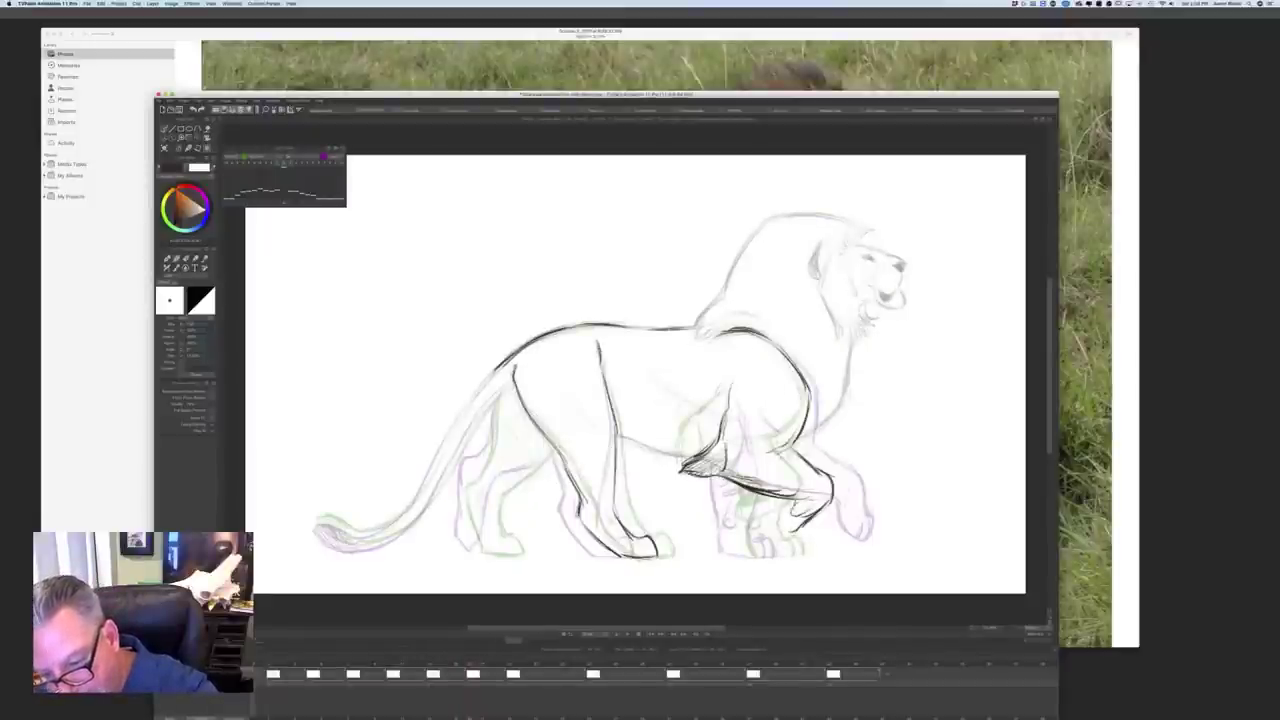
mouse_move(800, 504)
left_mouse_down()
mouse_move(812, 514)
mouse_move(778, 524)
left_mouse_up()
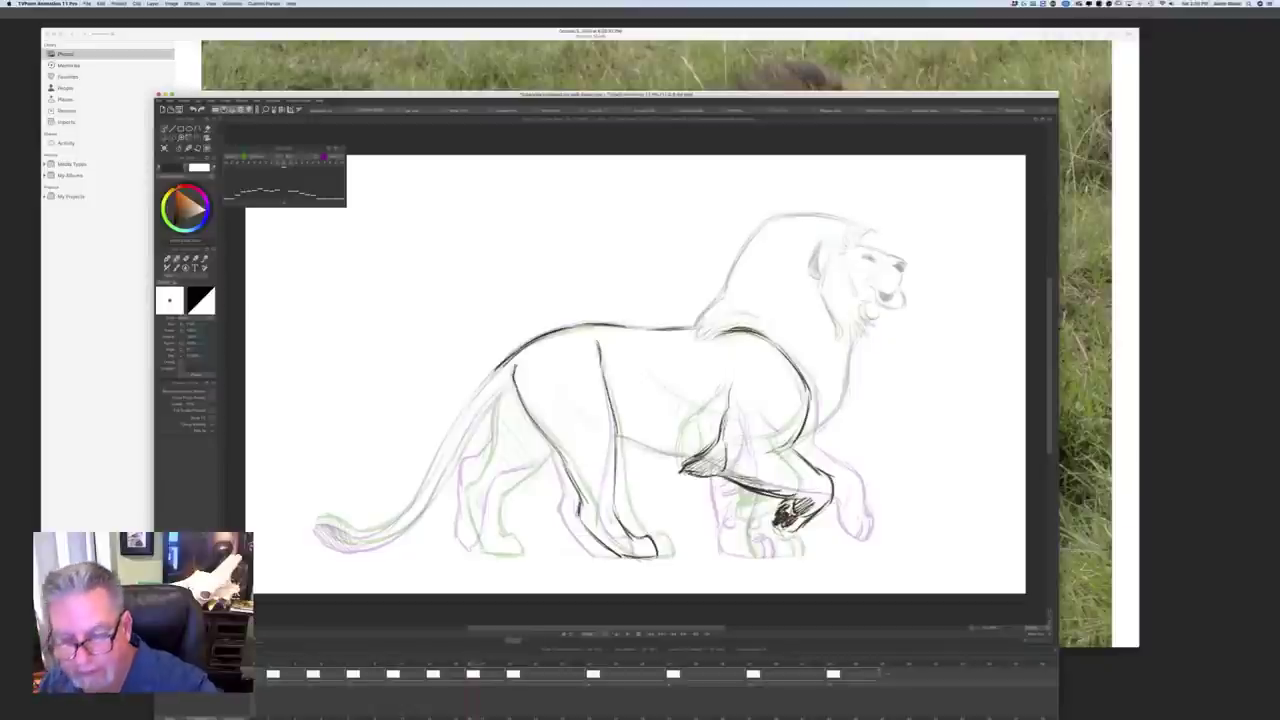
key("e")
mouse_move(812, 500)
left_mouse_down()
mouse_move(802, 516)
mouse_move(806, 500)
left_mouse_up()
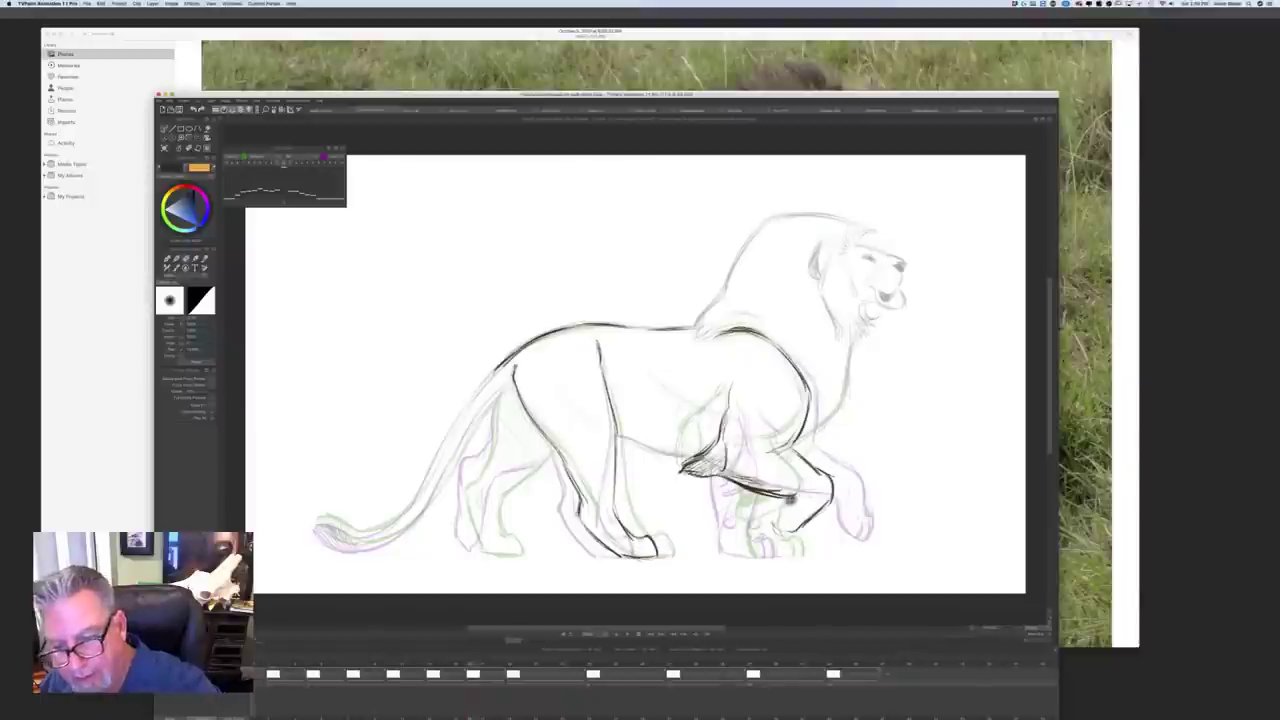
Step: Draw the underside of the raised paw with dark shaded pads and compare with the previous drawing
key("b")
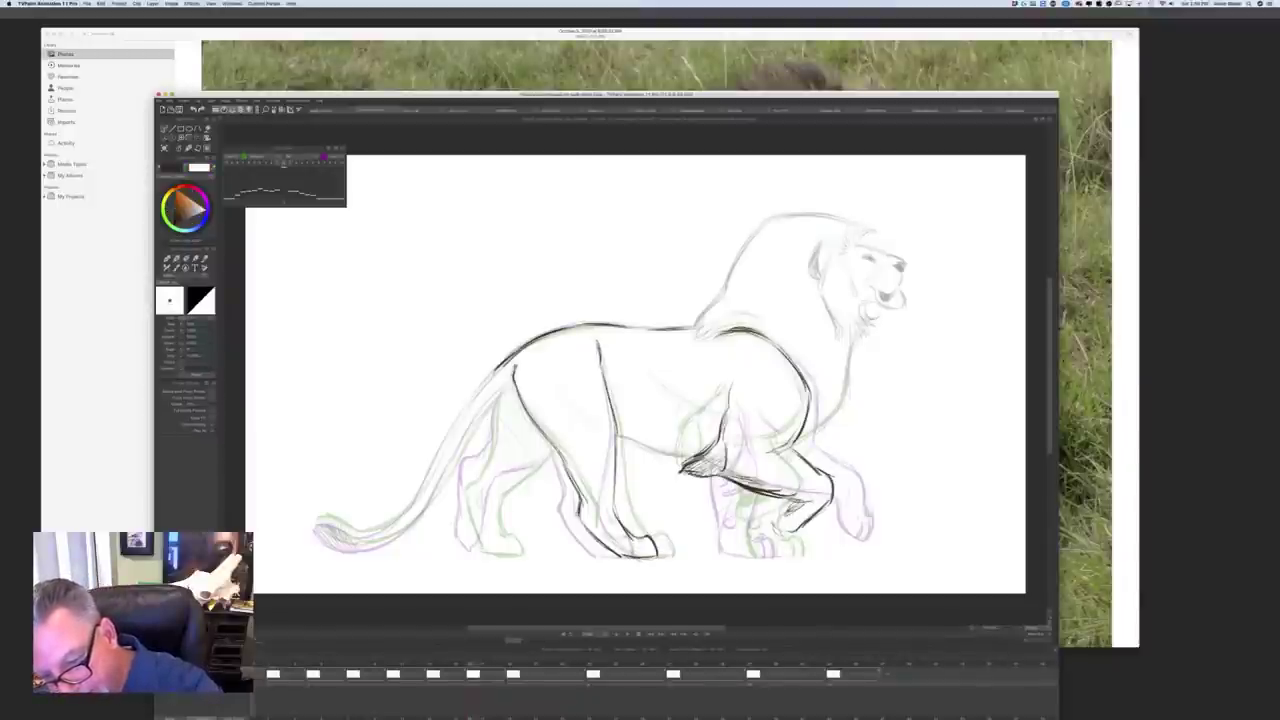
mouse_move(801, 501)
left_mouse_down()
mouse_move(775, 525)
mouse_move(780, 515)
left_mouse_up()
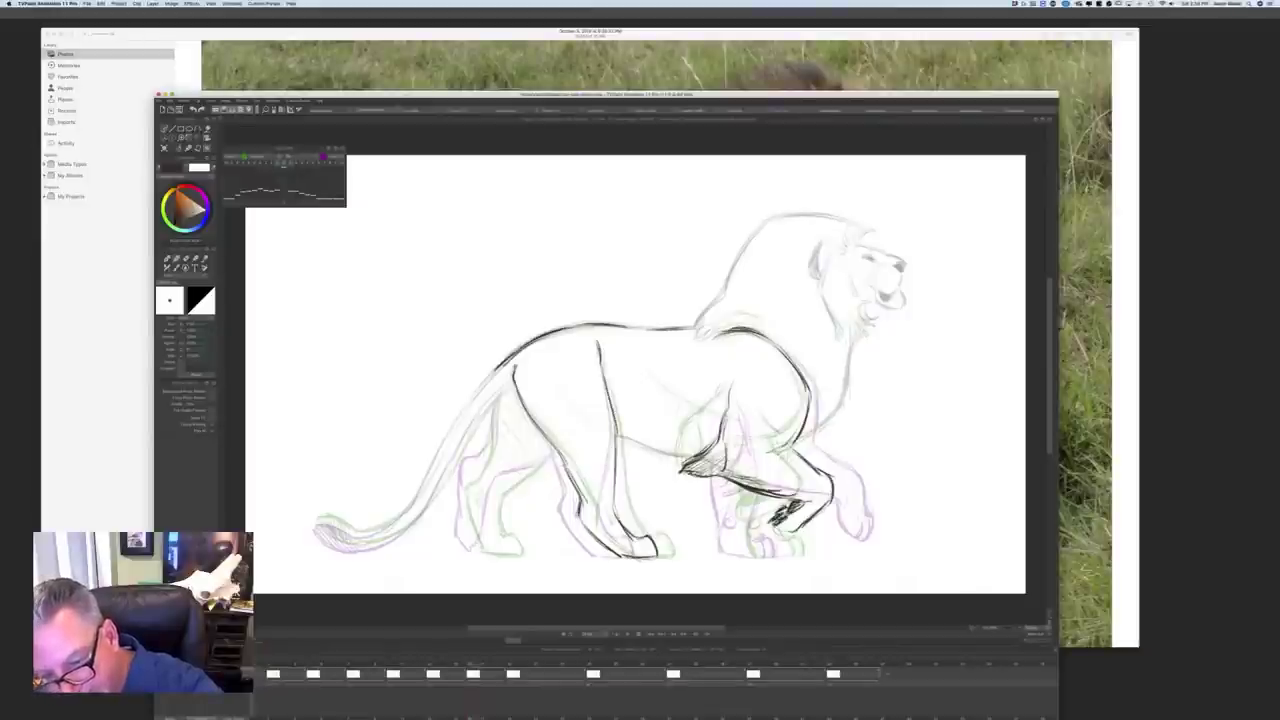
key("Left")
key("Right")
key("Left")
key("Right")
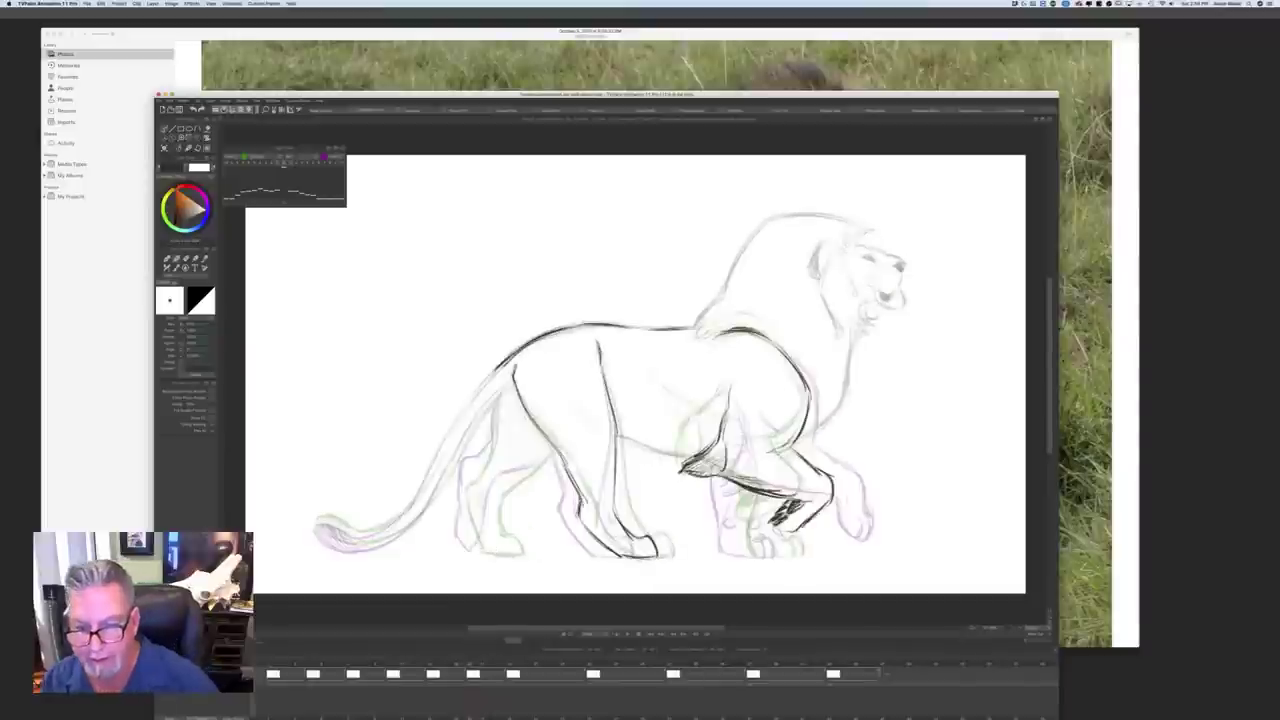
Step: Flip between the current and previous drawings to examine the movement of the raised foreleg
key("Left")
key("Left")
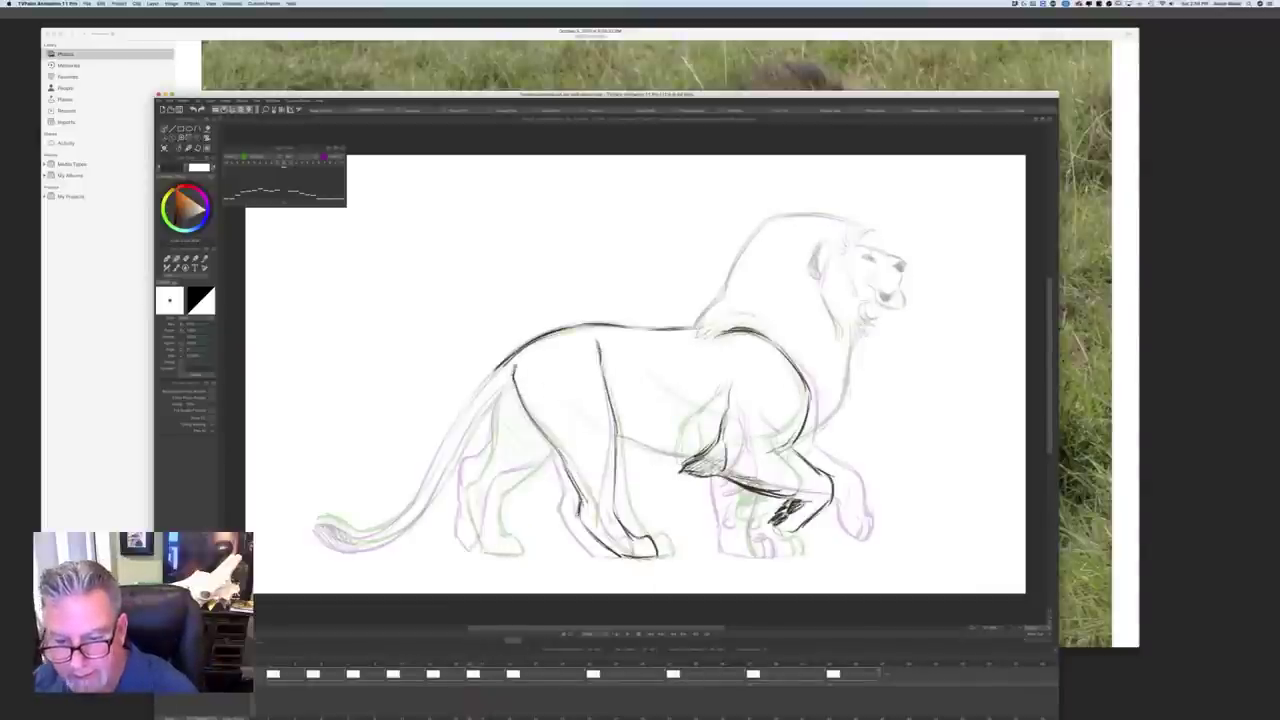
key("Right")
key("Left")
key("Right")
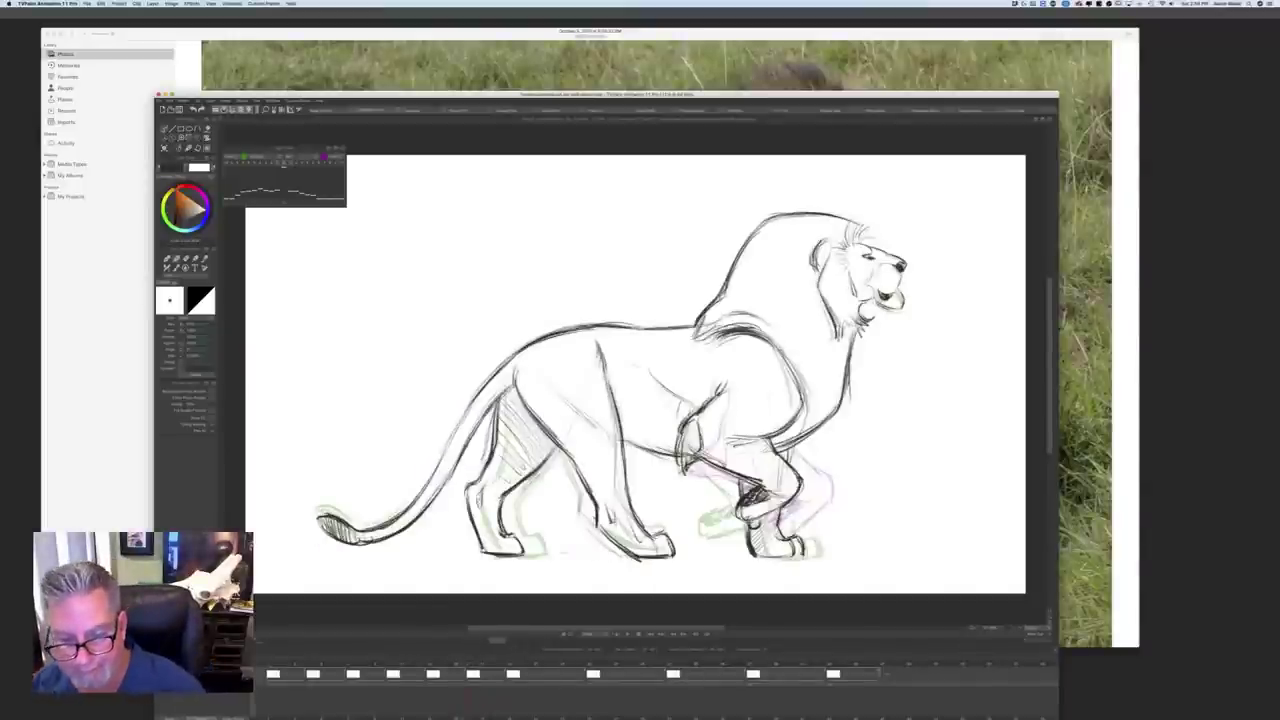
key("Left")
key("Right")
key("Left")
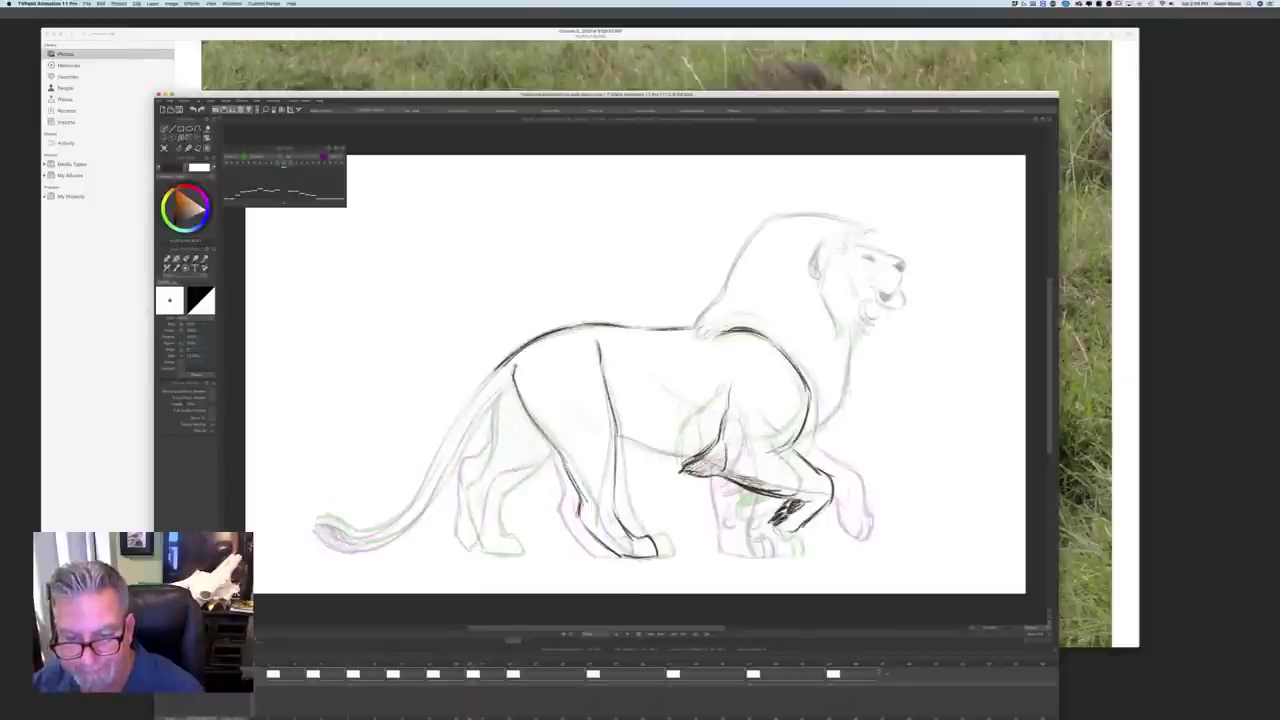
key("Right")
key("Left")
key("Right")
key("Left")
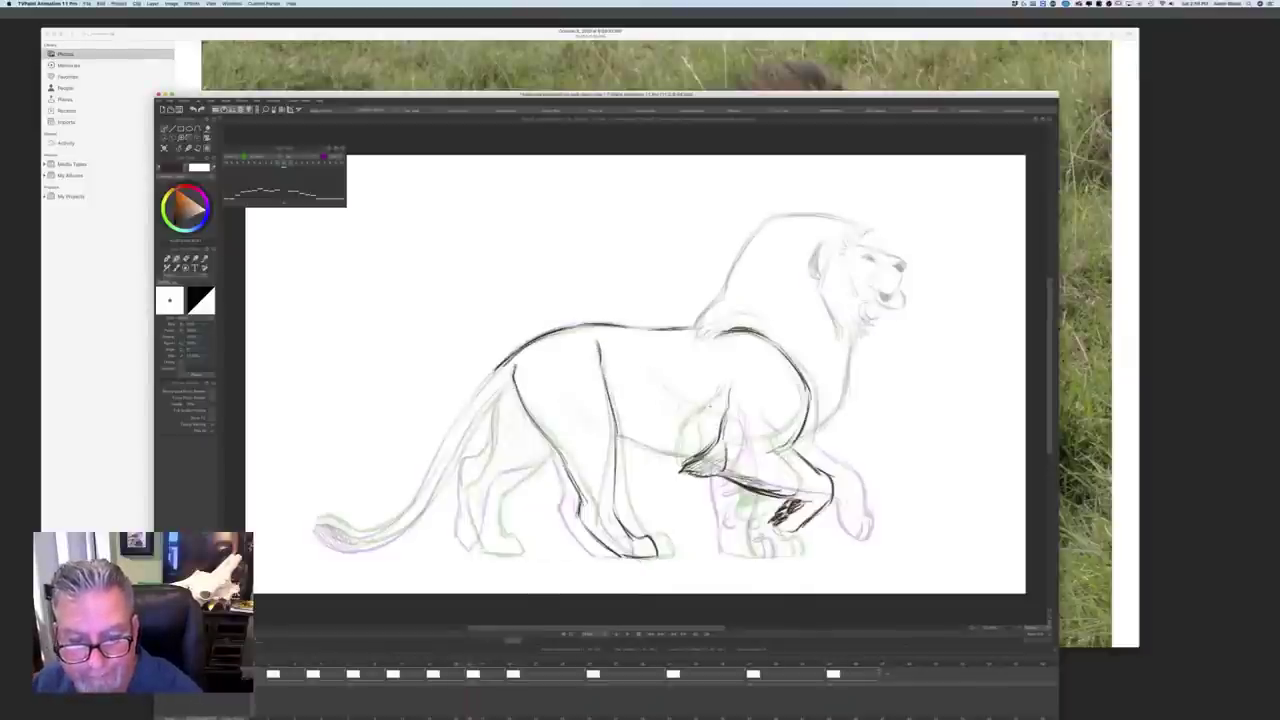
Step: Draw a light flank line running across the ribs to the upper foreleg, checking against the previous drawing
left_click_drag(662, 388, 710, 412)
key("Right")
key("Left")
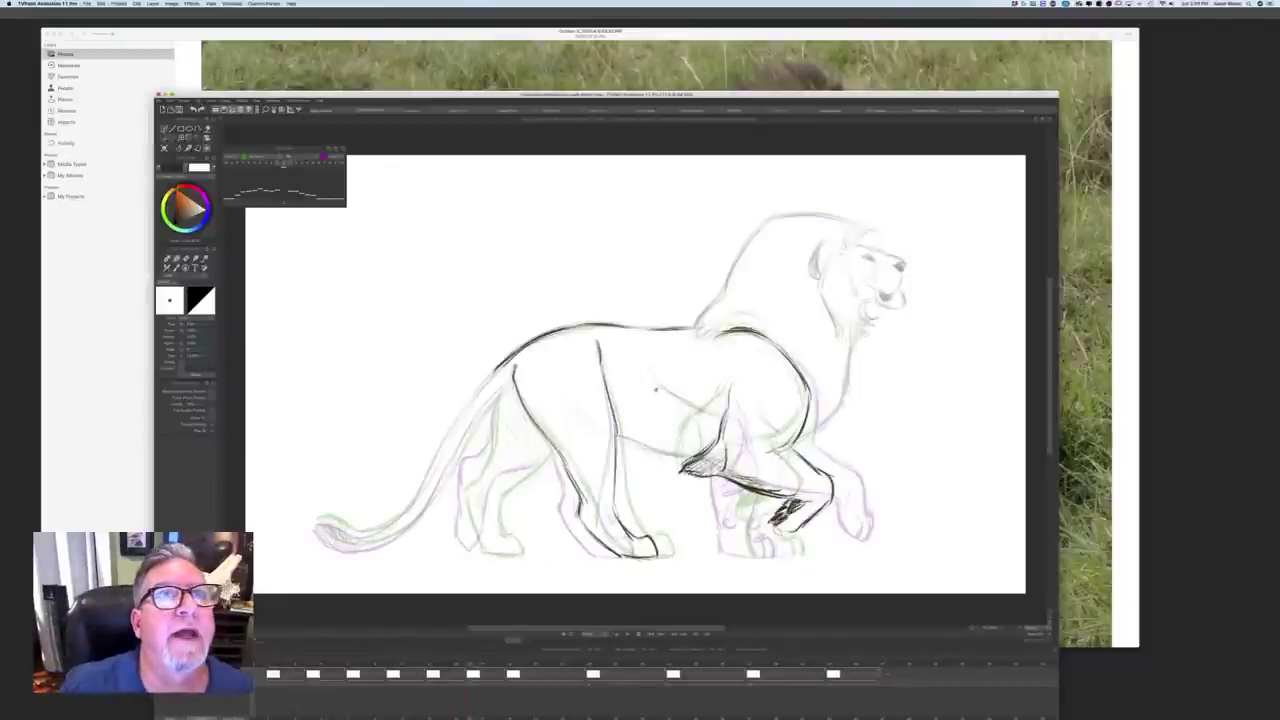
key("Right")
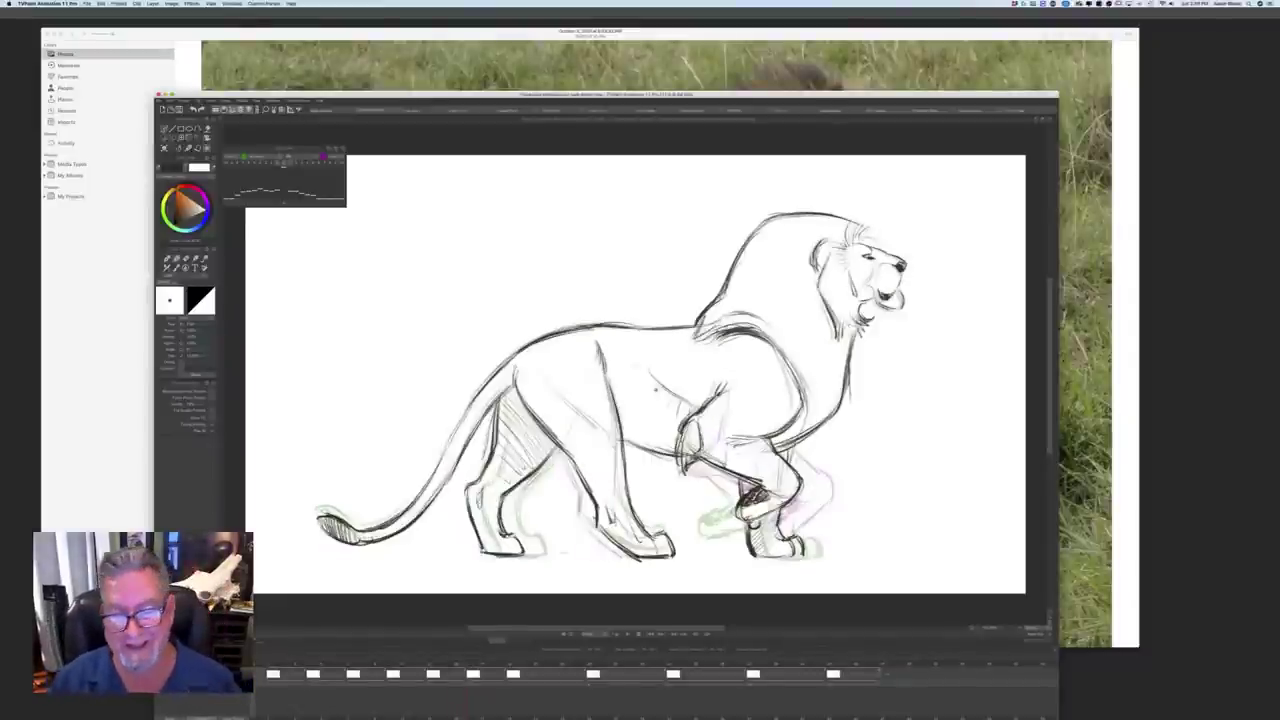
key("Left")
key("Right")
key("Left")
Step: Draw the belly line from the near hind leg to the elbow tuft and compare with the previous drawing
mouse_move(690, 459)
left_mouse_down()
mouse_move(618, 437)
mouse_move(698, 461)
left_mouse_up()
key("Right")
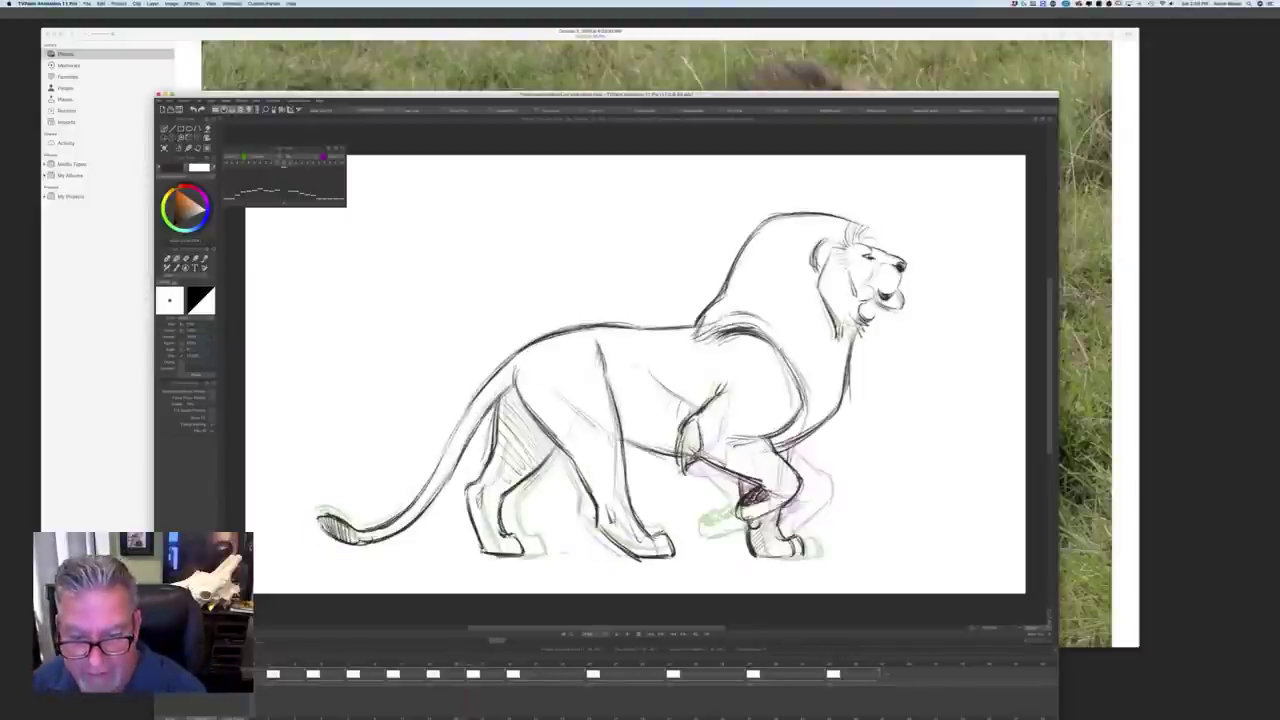
key("Left")
key("Right")
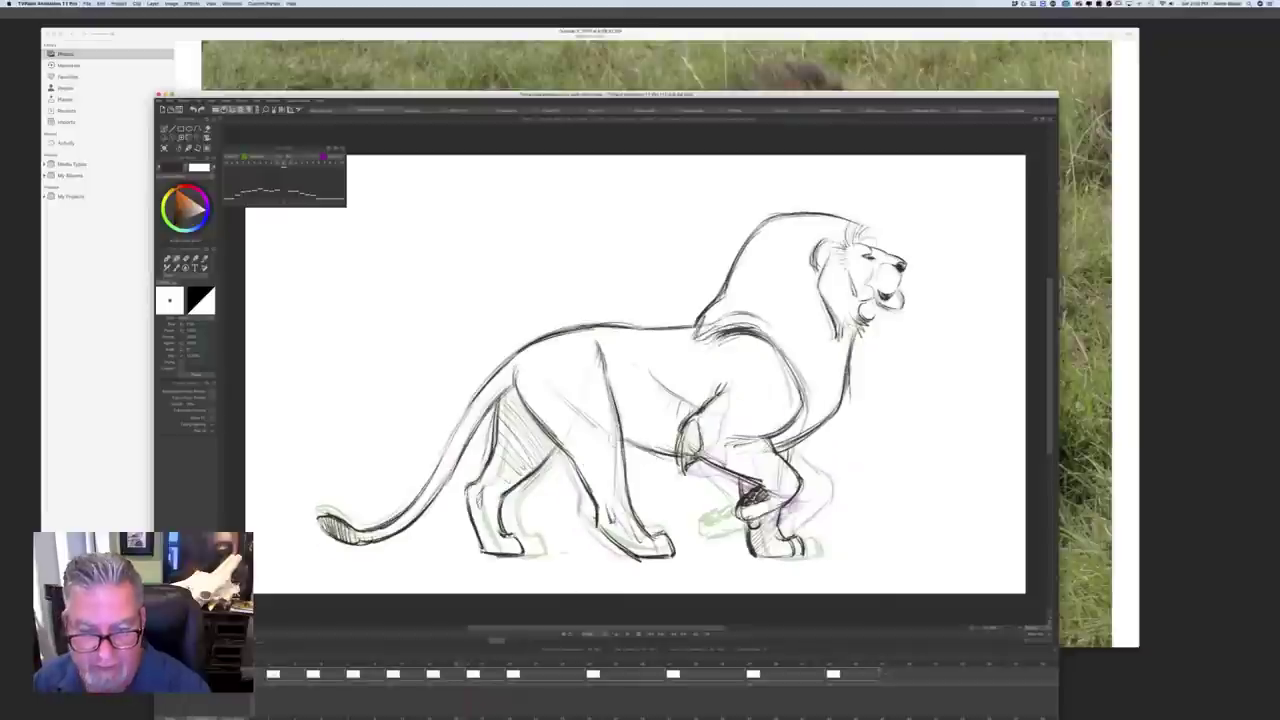
key("Left")
key("Right")
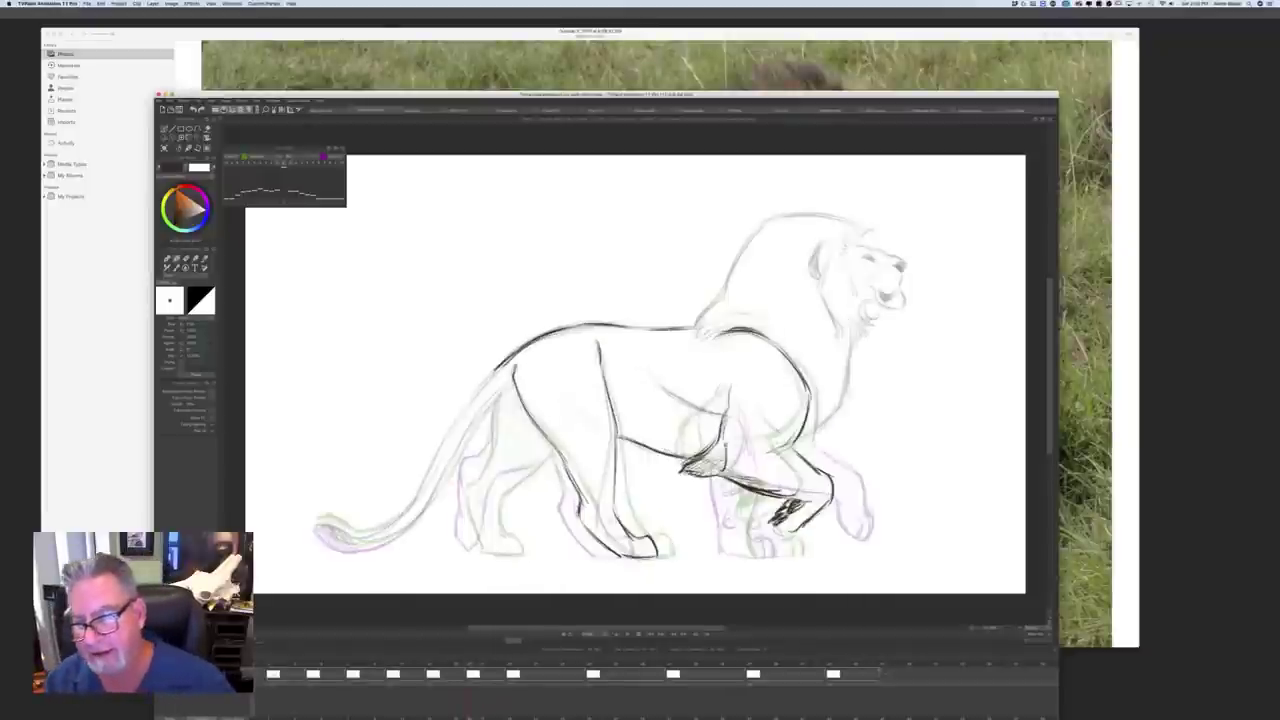
Step: Draw the chest contour from the beard to the raised foreleg, and the mane's outline from the shoulders over the crown
mouse_move(852, 344)
left_mouse_down()
mouse_move(842, 406)
mouse_move(795, 445)
left_mouse_up()
key("Left")
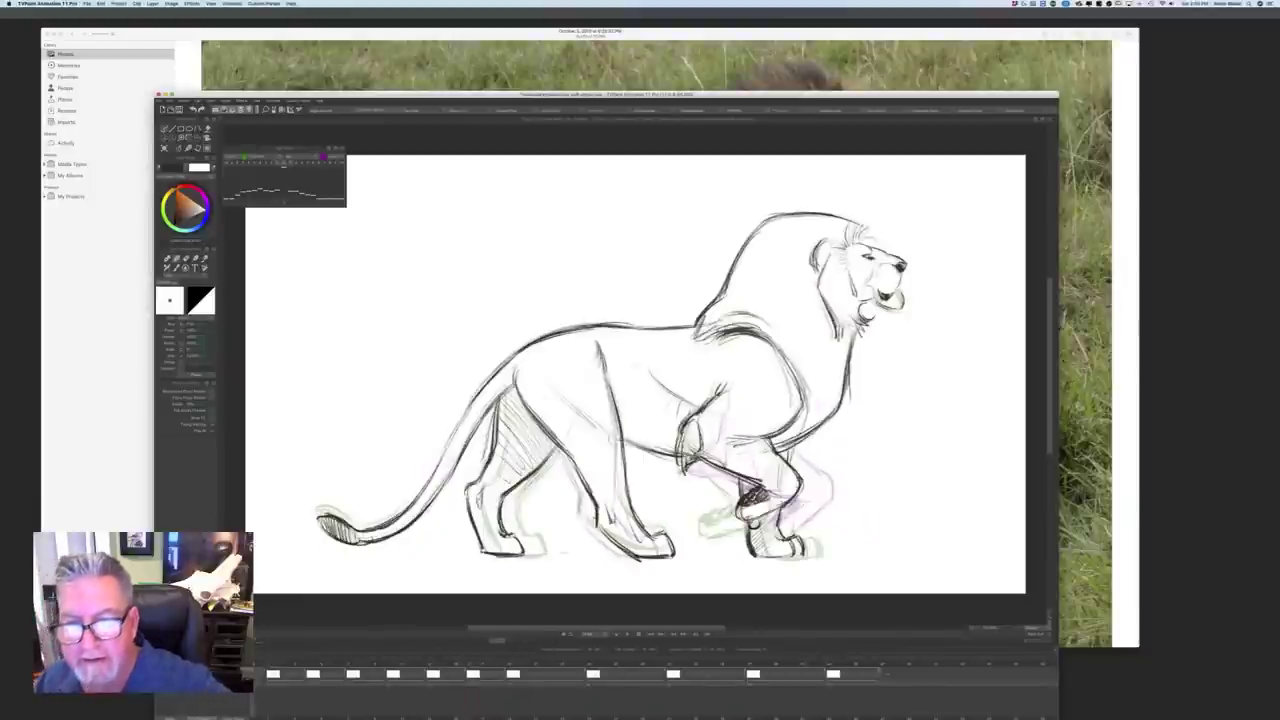
key("Right")
mouse_move(762, 226)
left_mouse_down()
mouse_move(692, 330)
mouse_move(713, 336)
left_mouse_up()
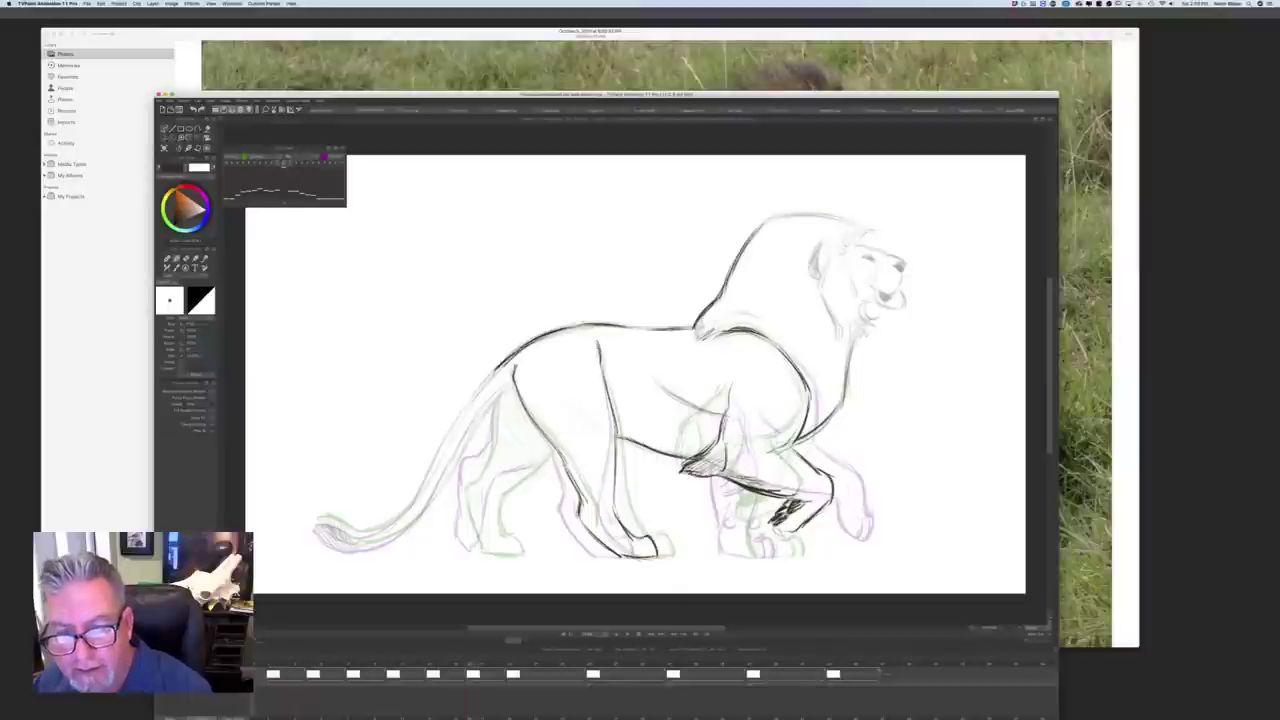
mouse_move(754, 234)
left_mouse_down()
mouse_move(784, 216)
mouse_move(848, 222)
mouse_move(859, 243)
mouse_move(822, 288)
mouse_move(830, 318)
left_mouse_up()
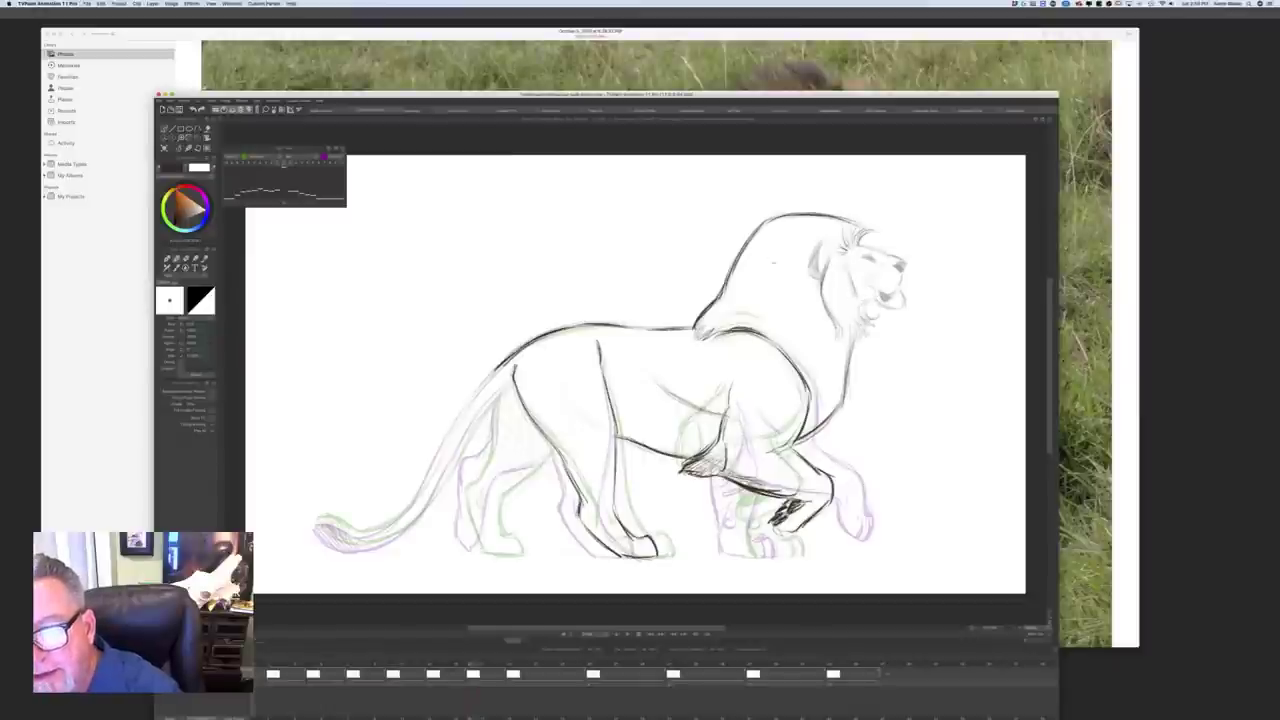
Step: Draw the ear, facial features, beard and the mane's edge along the cheek, comparing with the previous drawing
left_click_drag(830, 239, 817, 273)
left_click_drag(822, 265, 817, 278)
left_click_drag(823, 242, 813, 270)
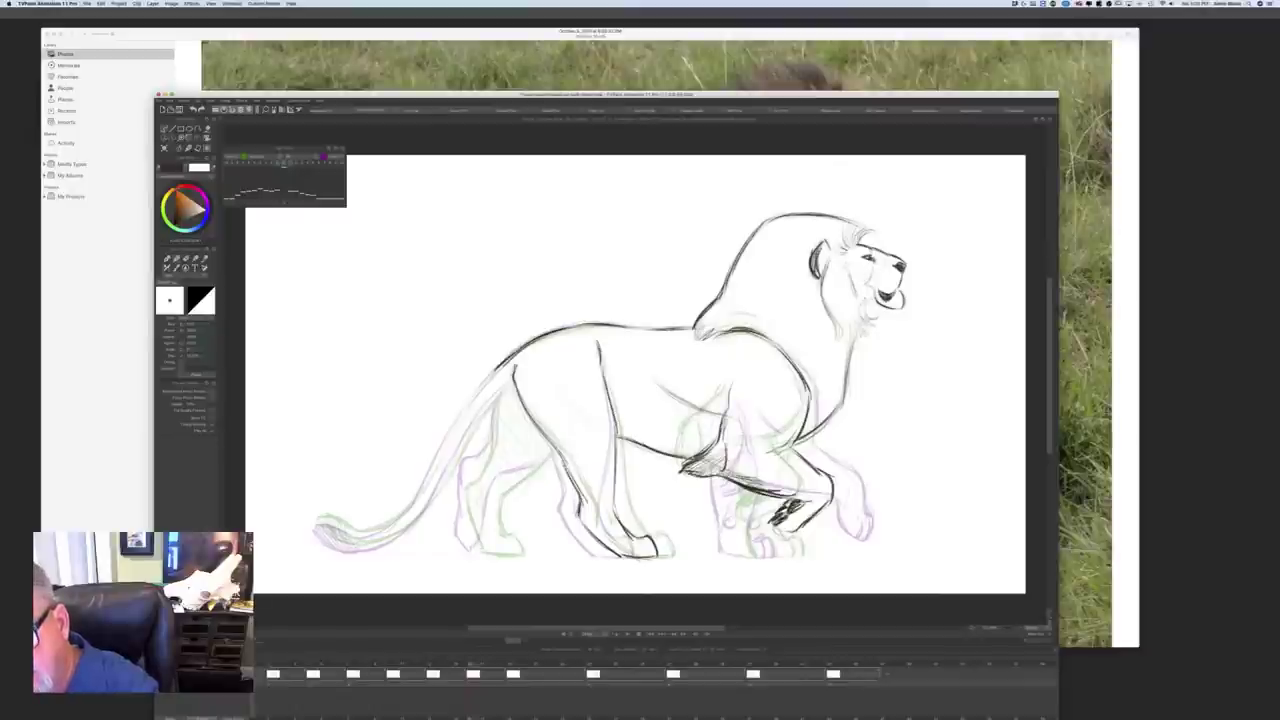
left_click_drag(872, 306, 854, 346)
left_click_drag(818, 274, 852, 346)
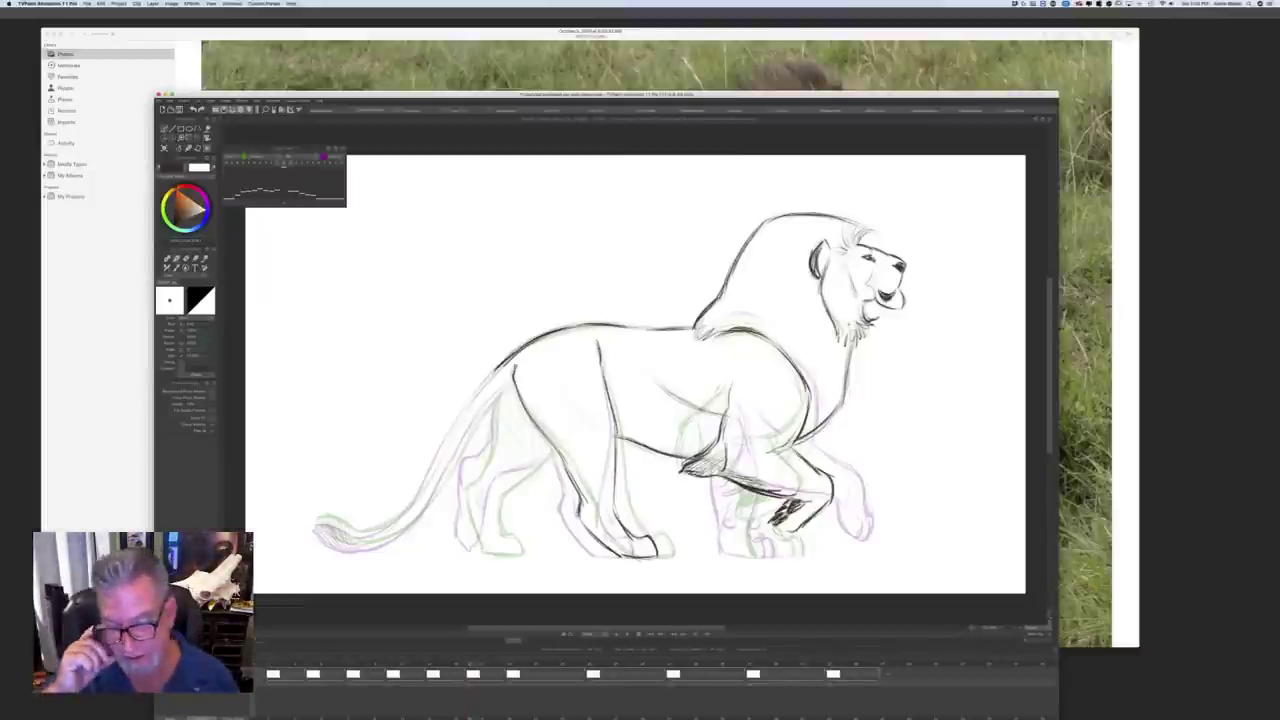
key("Left")
key("Right")
key("Left")
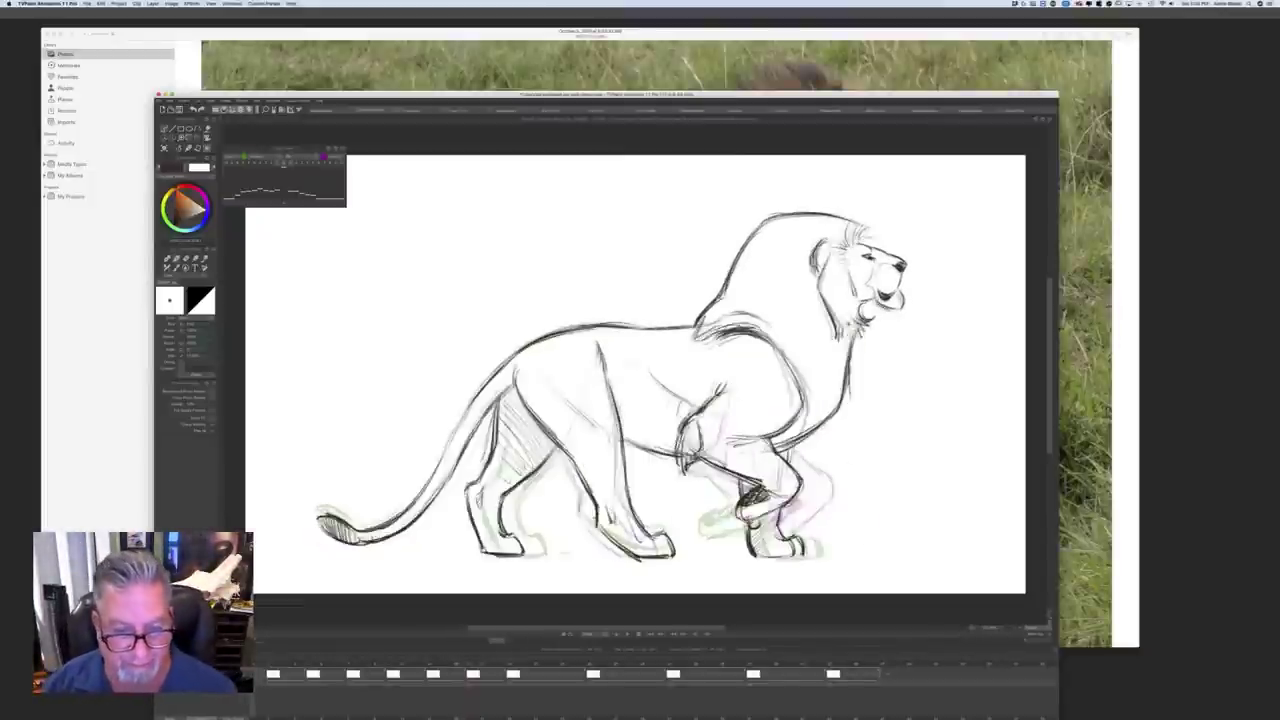
key("Right")
key("Left")
key("Right")
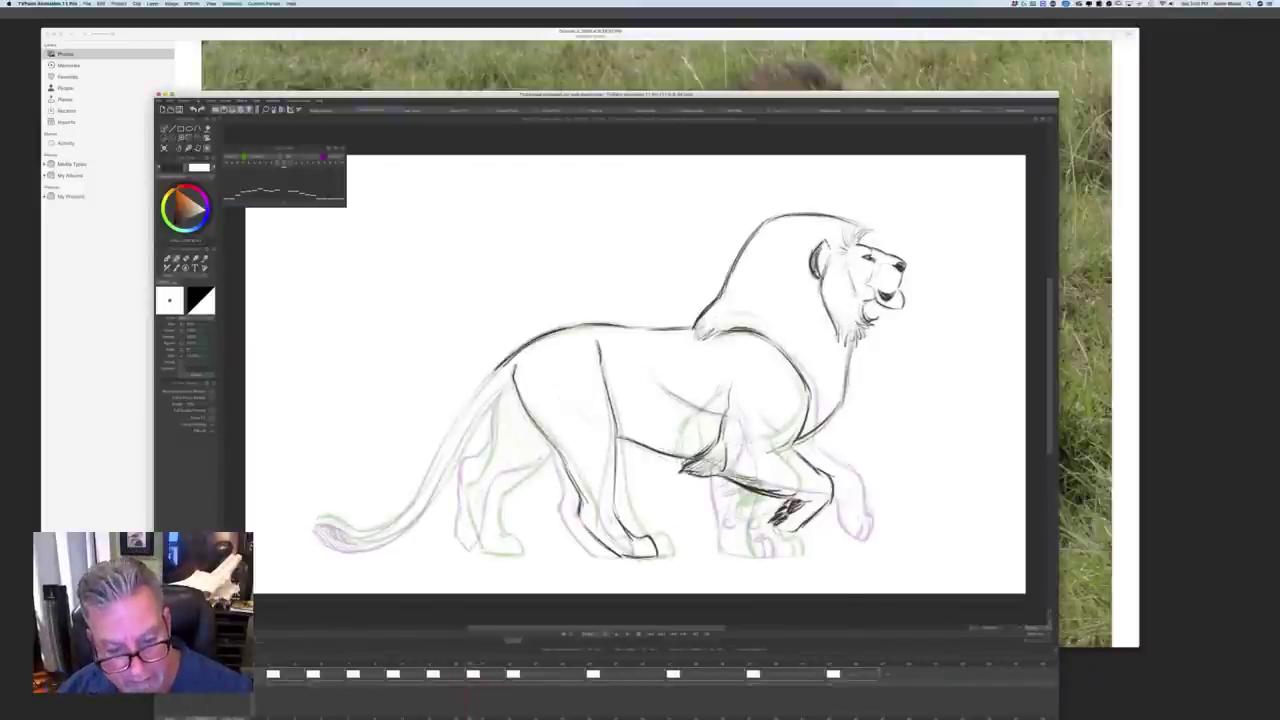
Step: Draw the far hind leg's front contour and its rear contour from the rump to the hock, checking against neighbouring drawings
mouse_move(542, 458)
left_mouse_down()
mouse_move(498, 488)
mouse_move(482, 526)
left_mouse_up()
key("Left")
key("Right")
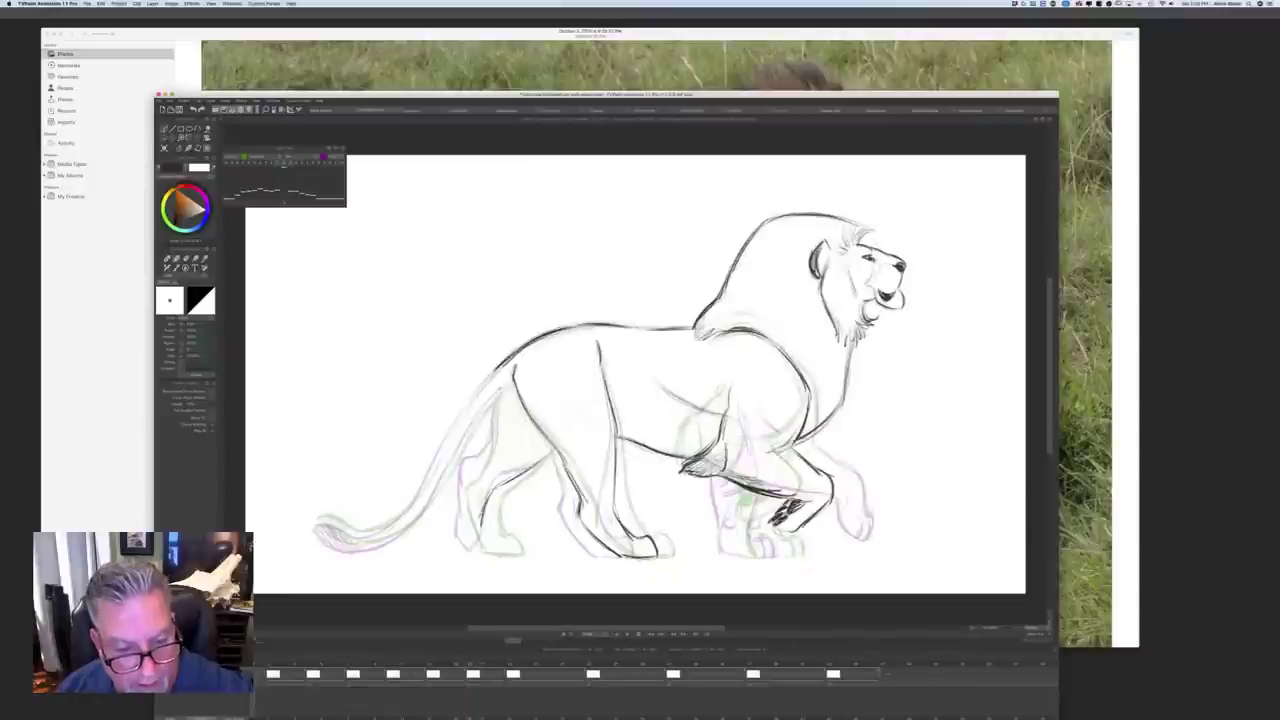
mouse_move(501, 390)
left_mouse_down()
mouse_move(474, 466)
mouse_move(450, 477)
left_mouse_up()
key("Right")
key("Left")
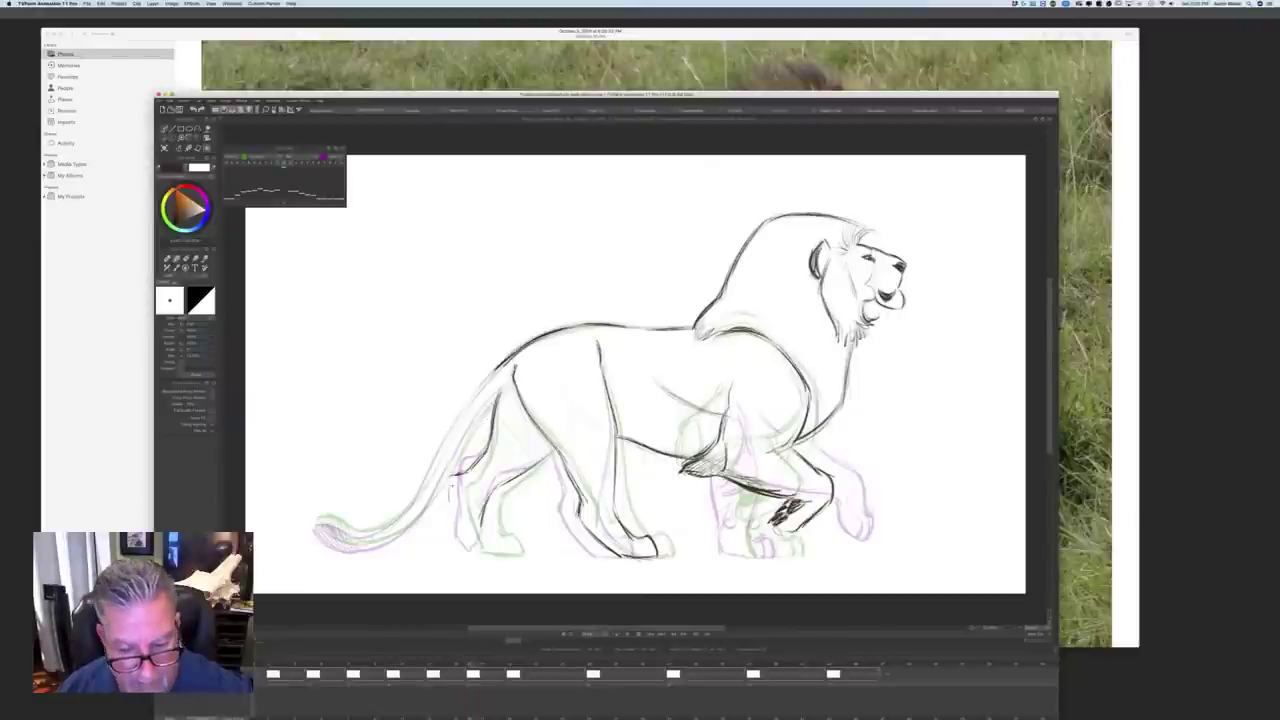
key("Right")
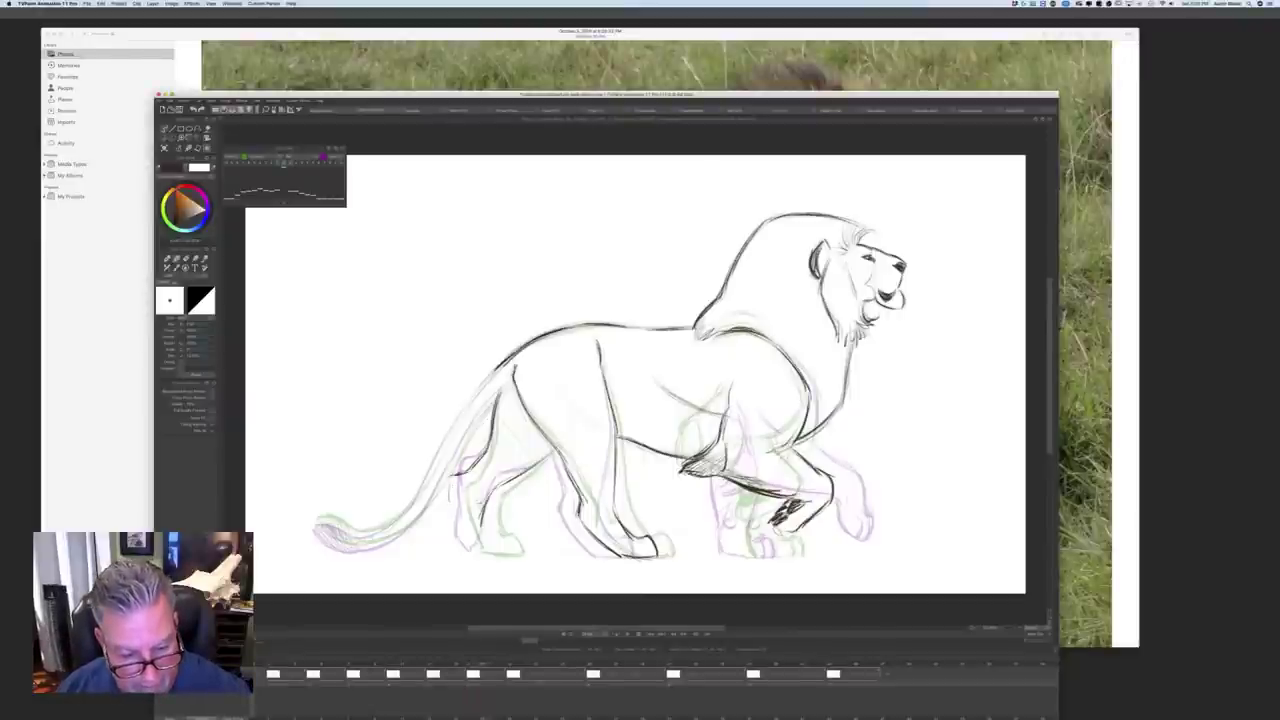
key("Left")
key("Right")
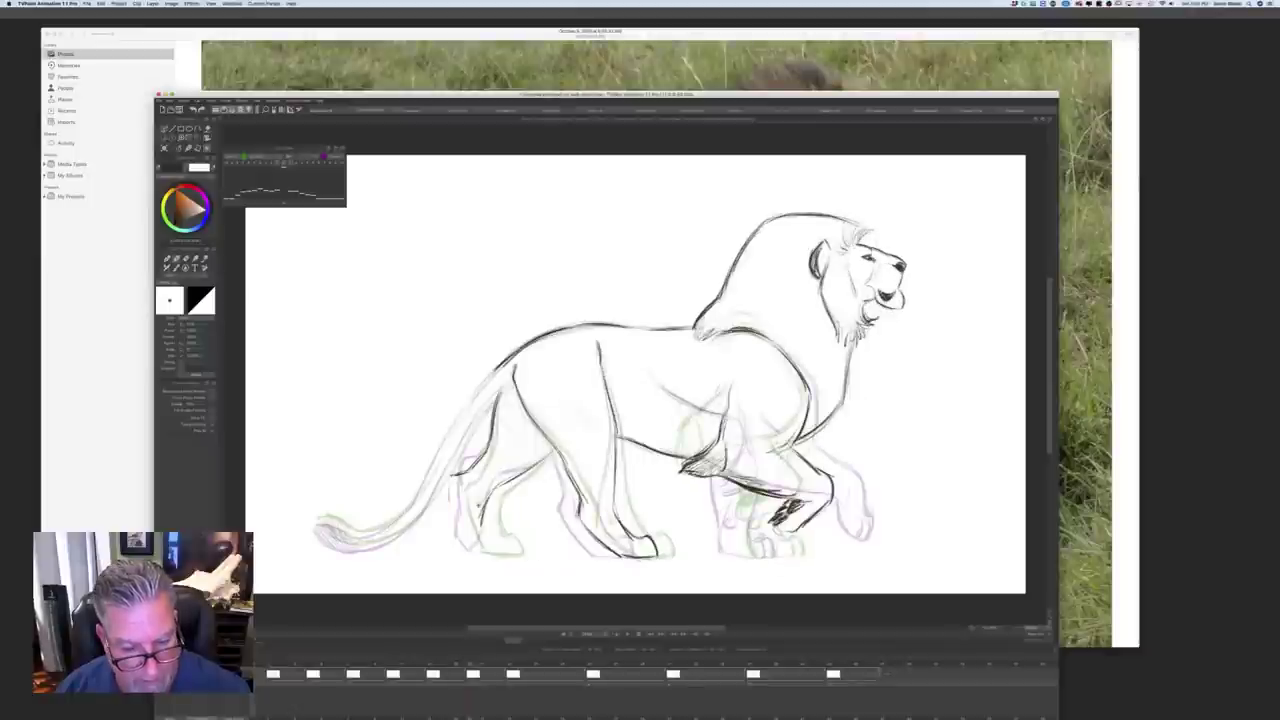
key("Left")
key("Right")
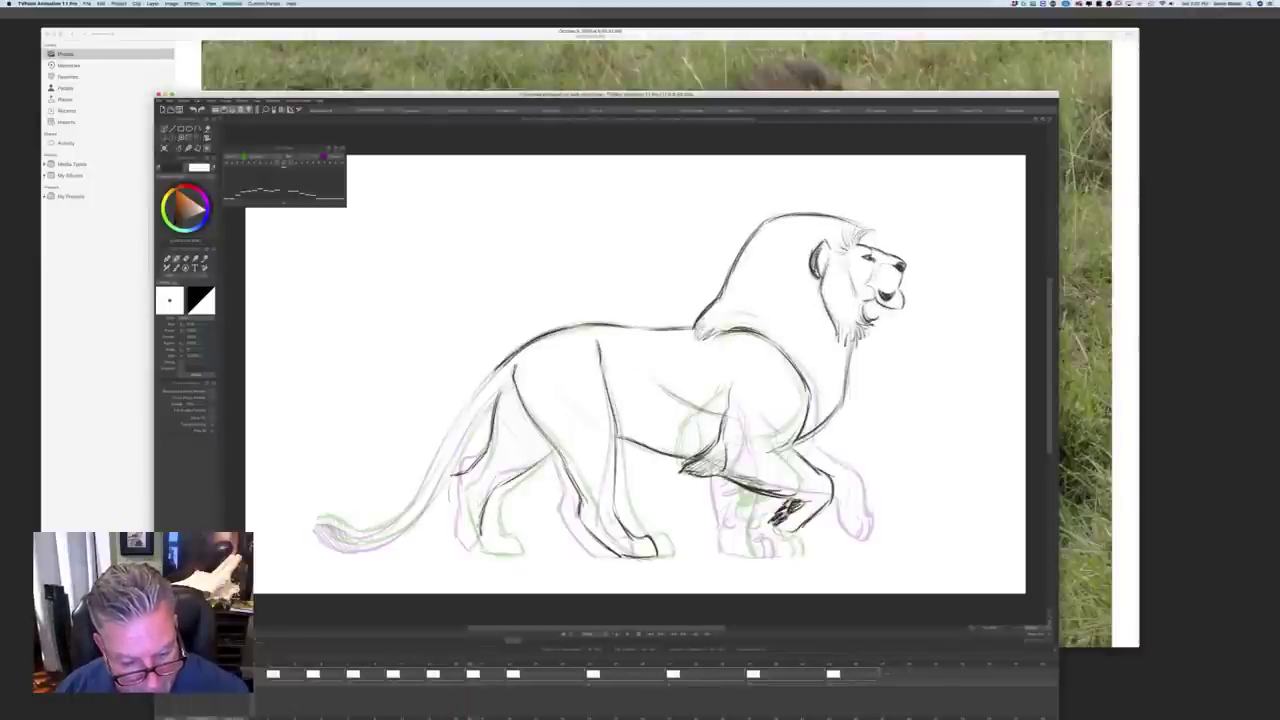
Step: Draw the far hind leg's lower section from the hock to the paw, add hock detail, and compare with the previous drawing
left_click_drag(481, 526, 494, 554)
mouse_move(450, 482)
left_mouse_down()
mouse_move(466, 556)
mouse_move(492, 558)
mouse_move(450, 516)
mouse_move(452, 498)
left_mouse_up()
left_click_drag(450, 514, 466, 550)
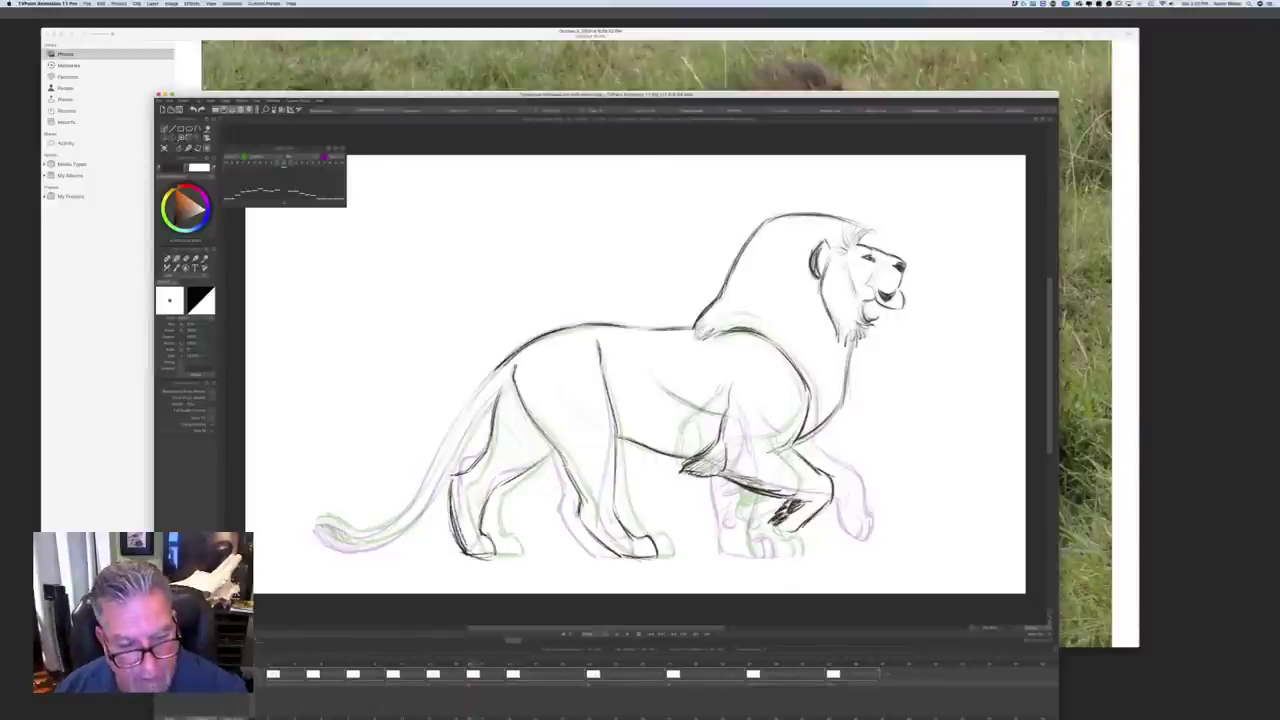
mouse_move(486, 446)
left_mouse_down()
mouse_move(462, 474)
mouse_move(467, 494)
left_mouse_up()
key("Left")
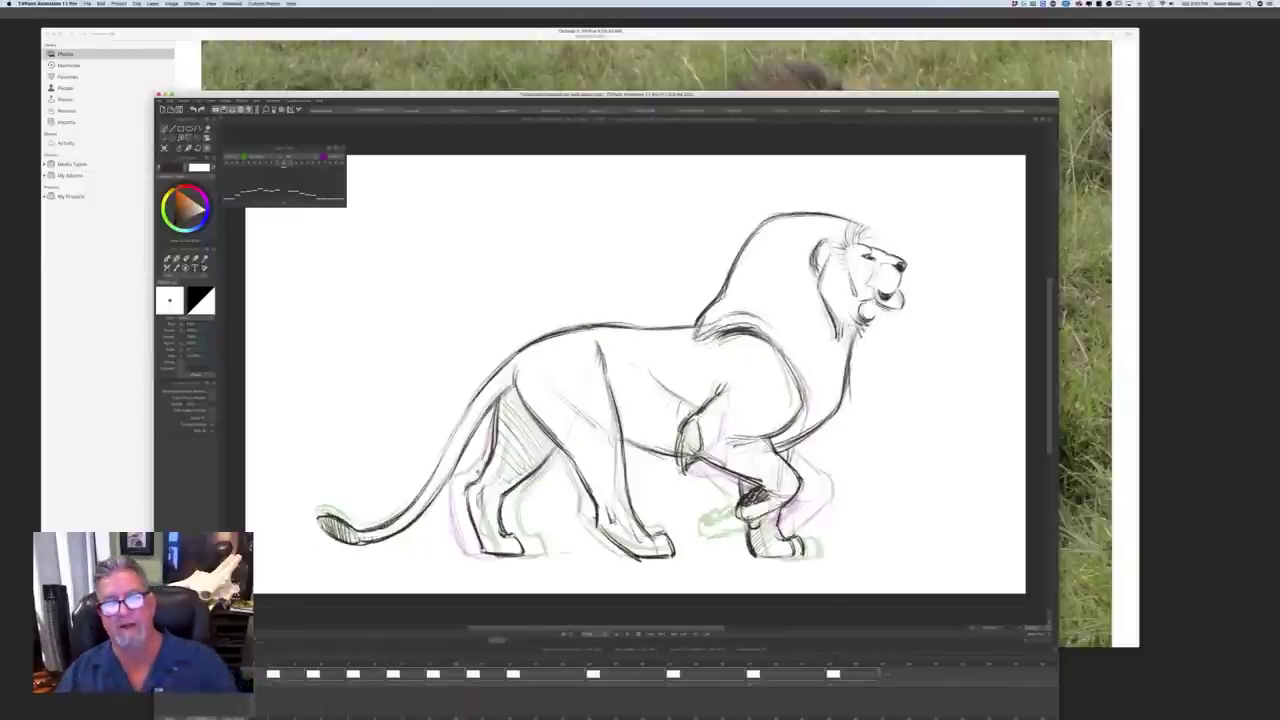
key("Right")
key("Left")
key("Right")
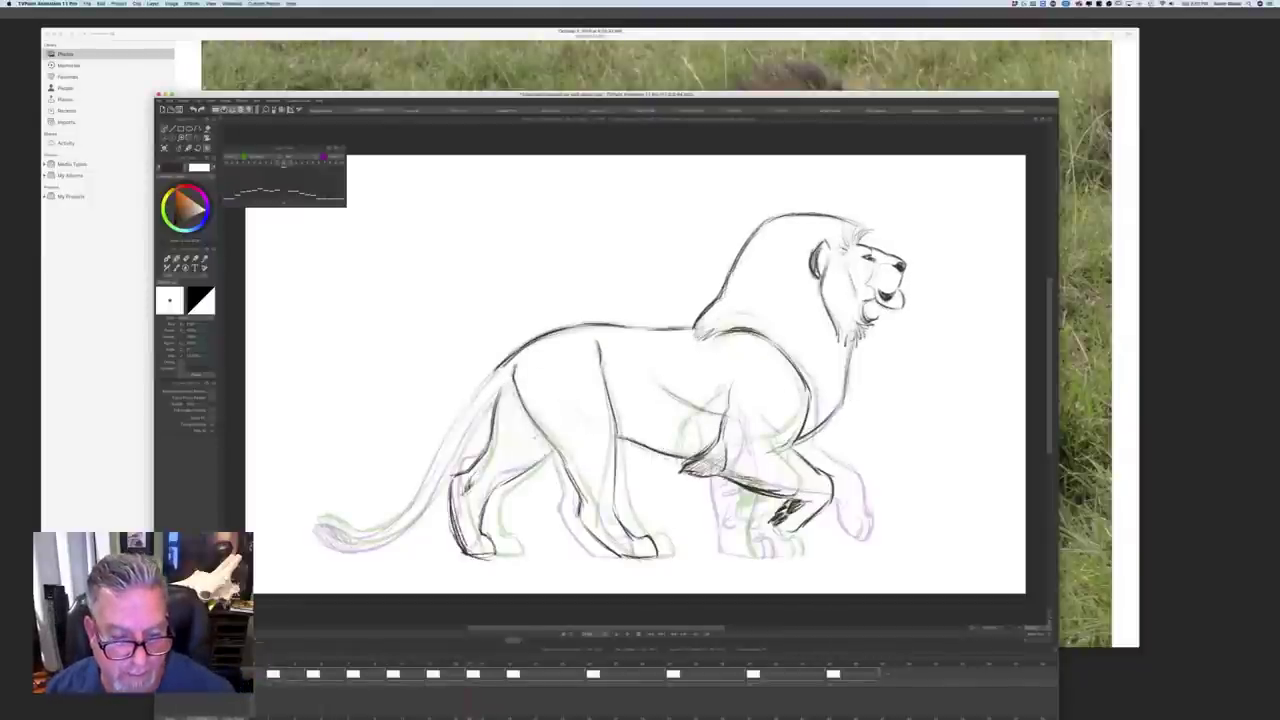
Step: Hatch the far hind leg's upper area down to the hock, comparing with the previous drawing
left_click_drag(516, 400, 519, 471)
left_click_drag(500, 456, 512, 470)
key("Left")
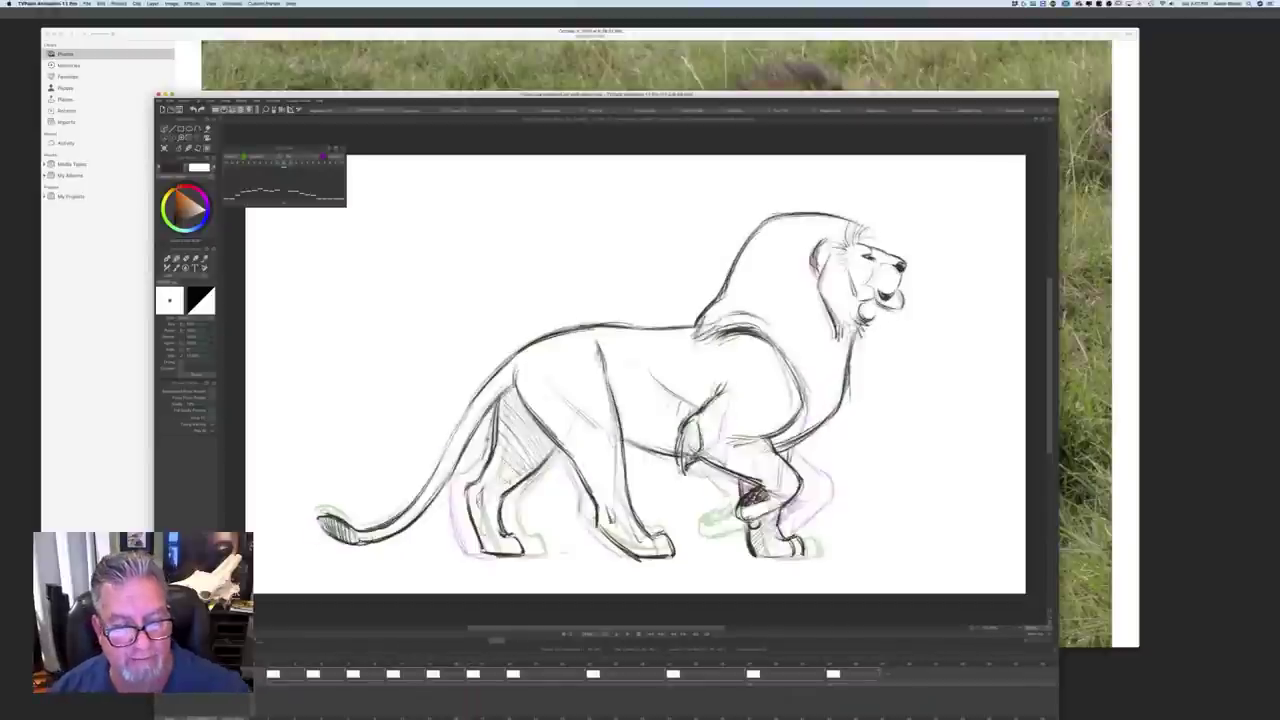
key("Right")
Step: Draw both edges of the tail from the rump to the tip and shade its tuft, checking against the previous drawing
mouse_move(492, 372)
left_mouse_down()
mouse_move(463, 413)
mouse_move(493, 403)
mouse_move(480, 416)
left_mouse_up()
left_click_drag(499, 393, 386, 527)
left_click_drag(470, 430, 388, 544)
mouse_move(410, 526)
left_mouse_down()
mouse_move(372, 548)
mouse_move(316, 521)
mouse_move(358, 548)
left_mouse_up()
mouse_move(328, 522)
left_mouse_down()
mouse_move(346, 546)
mouse_move(323, 535)
left_mouse_up()
key("Left")
key("Right")
key("Left")
key("Right")
key("Left")
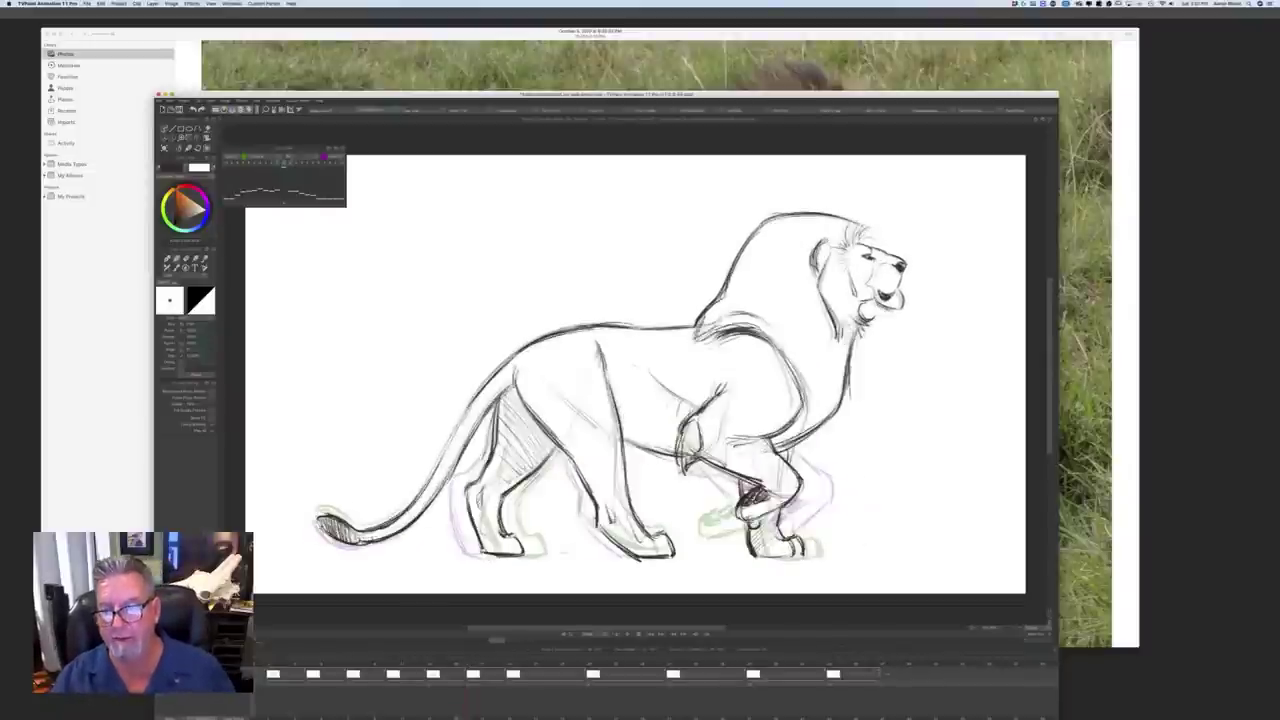
key("Right")
key("Left")
key("Right")
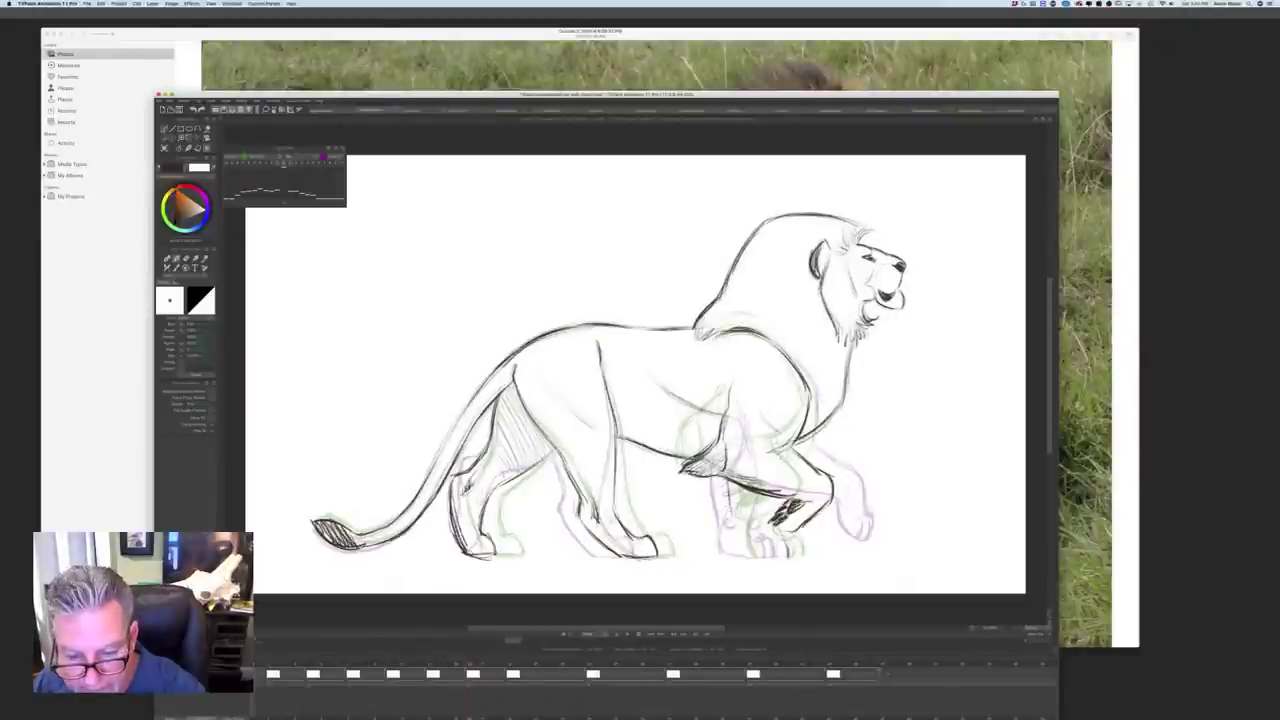
Step: Draw the far foreleg's planted paw with its toes and hatch the leg above it, comparing with the previous drawing
mouse_move(734, 532)
left_mouse_down()
mouse_move(738, 555)
mouse_move(788, 558)
mouse_move(766, 527)
left_mouse_up()
key("Left")
key("Right")
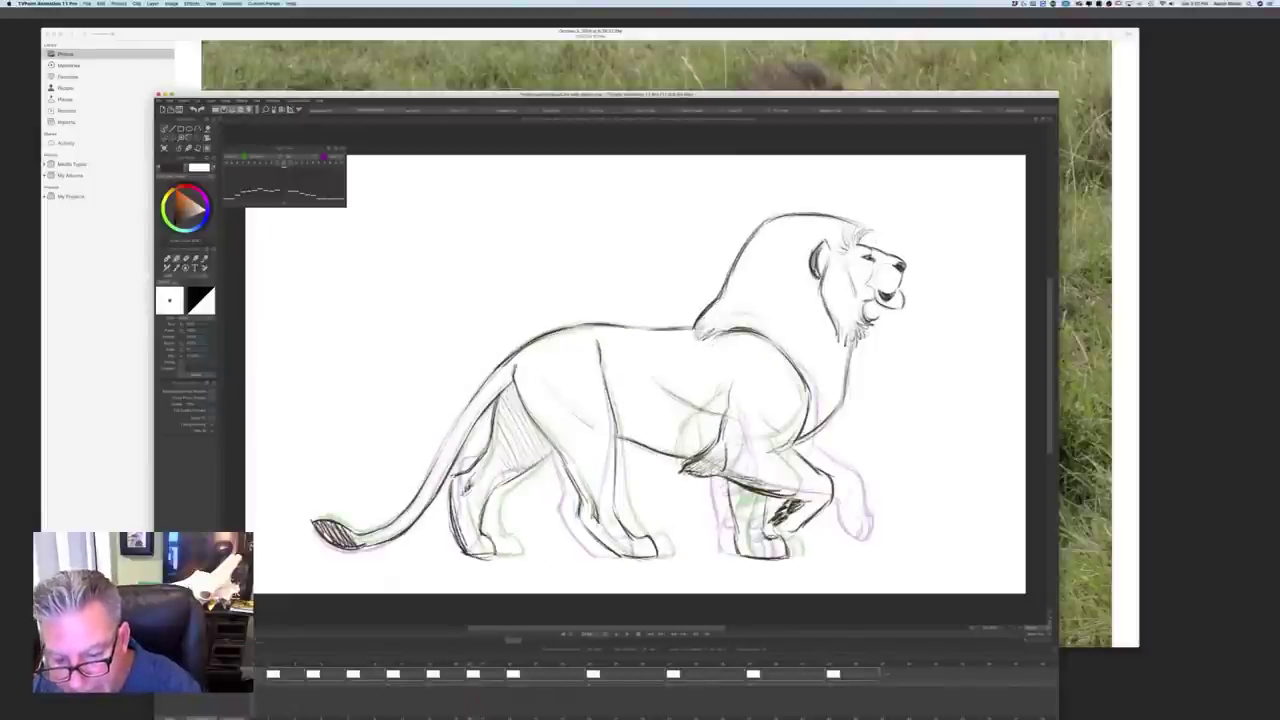
key("Left")
key("Right")
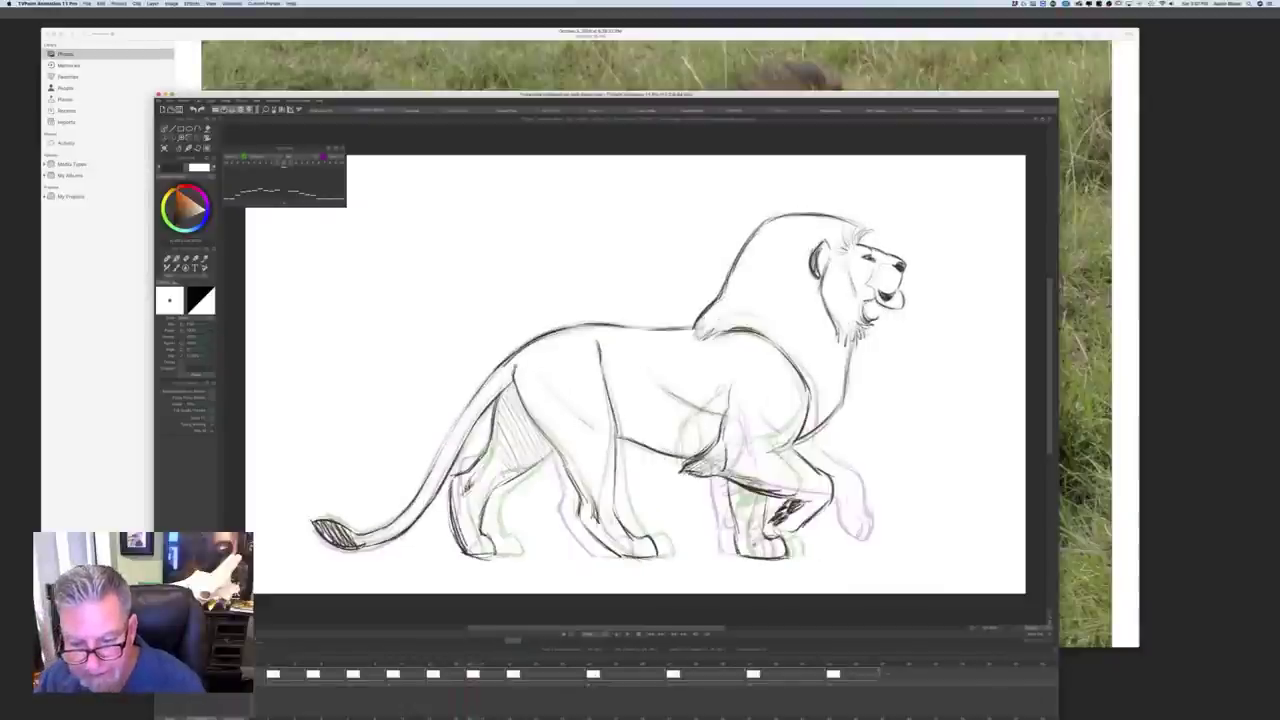
mouse_move(771, 542)
left_mouse_down()
mouse_move(774, 557)
mouse_move(784, 548)
left_mouse_up()
key("Left")
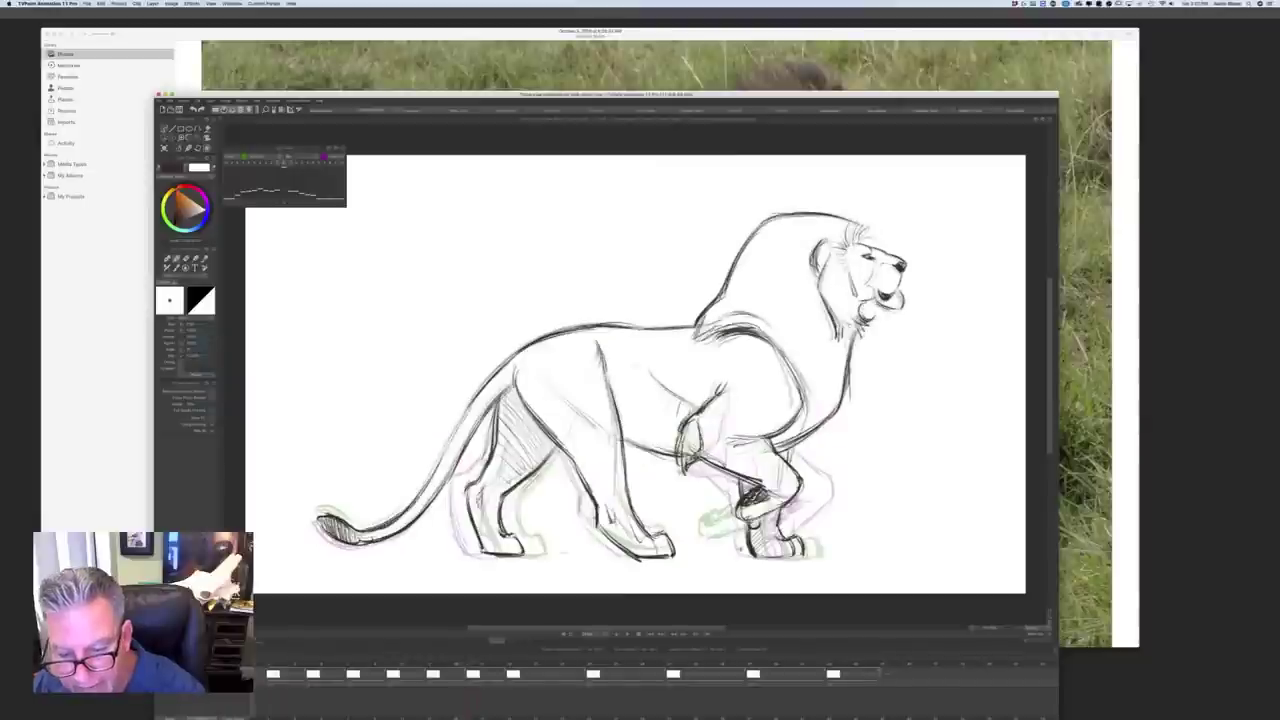
key("Right")
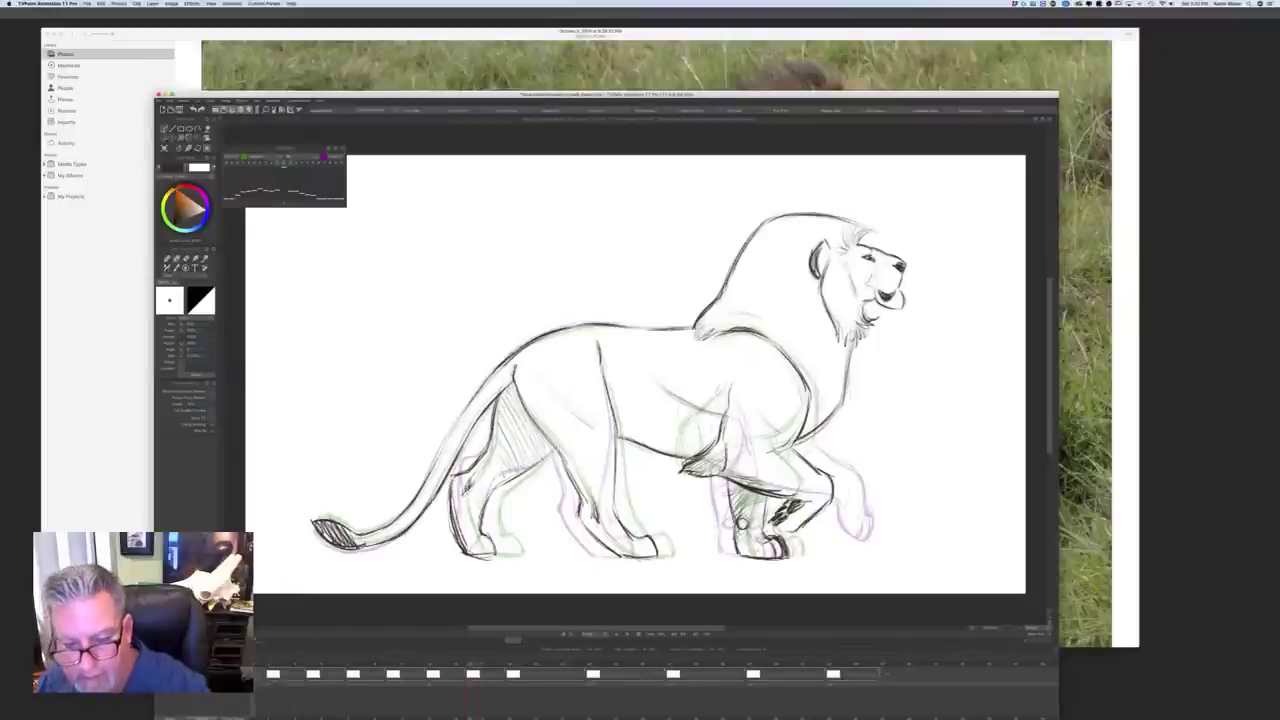
key("Left")
key("Right")
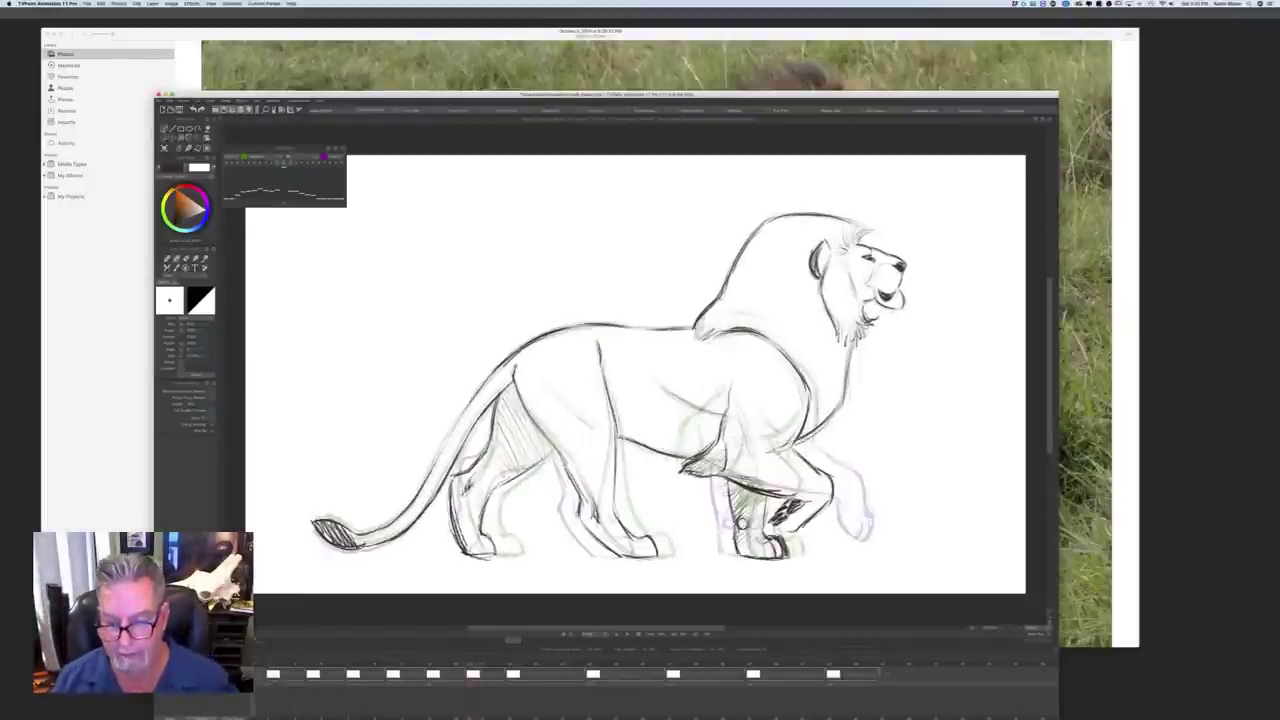
Step: Flip back and forth through the walk cycle's drawings to check the motion from pose to pose
key("Left")
key("Left")
key("Left")
key("Left")
key("Left")
key("Left")
key("Left")
key("Left")
key("Left")
key("Left")
key("Right")
key("Right")
key("Right")
key("Right")
key("Right")
key("Right")
key("Right")
key("Right")
key("Right")
key("Right")
key("Right")
key("Right")
key("Right")
key("Right")
key("Right")
key("Right")
key("Right")
key("Right")
key("Right")
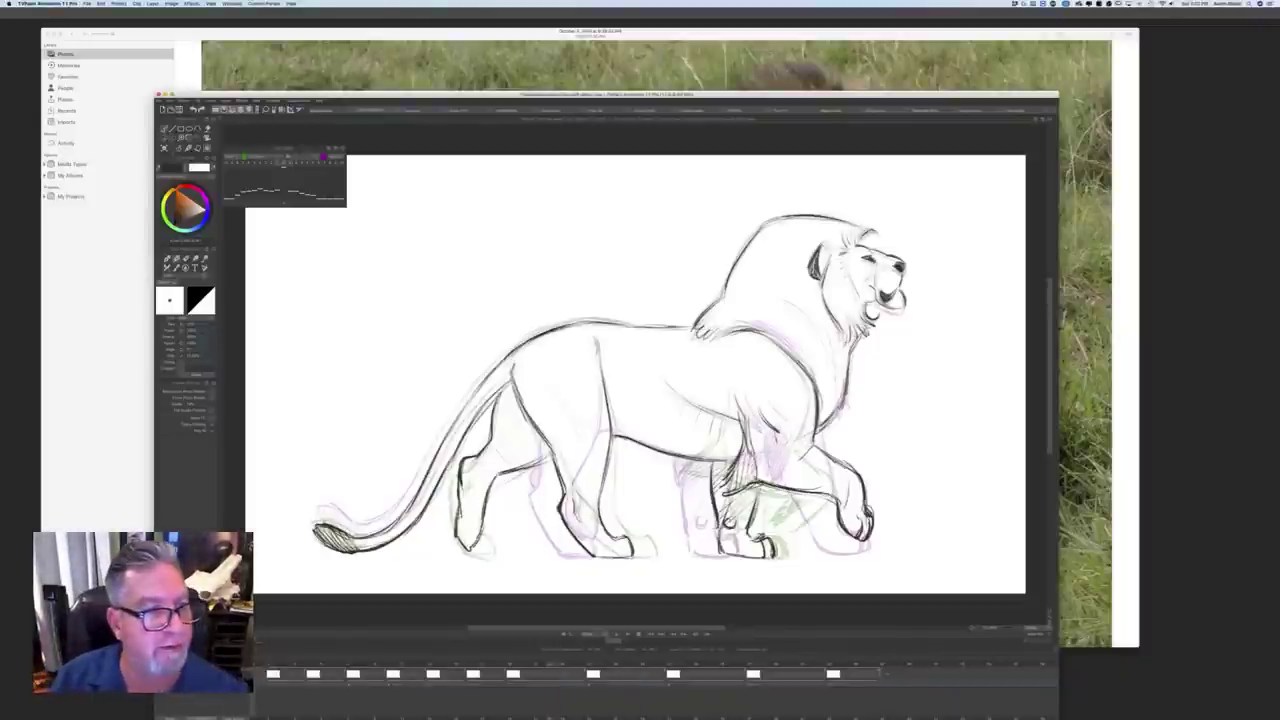
Step: Set up a blank in-between after the high raised-foreleg drawing and compare it with the drawing before it
left_click(165, 148)
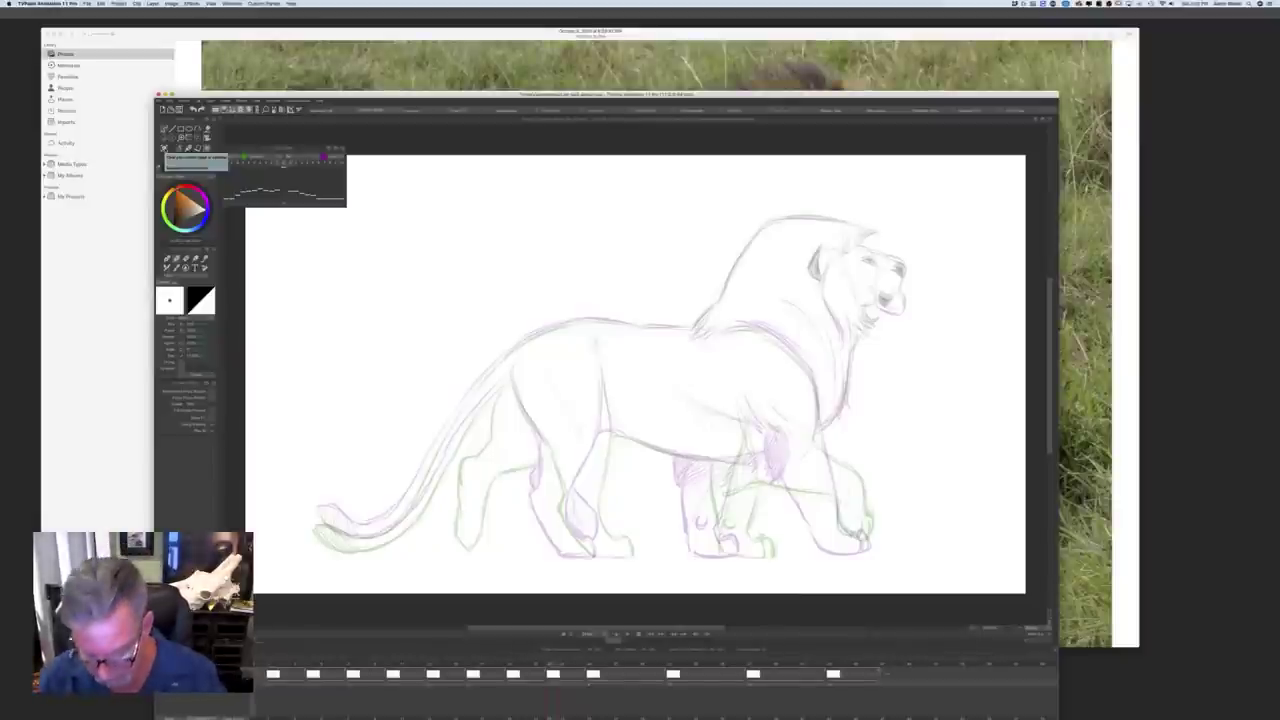
key("Left")
key("Right")
key("Left")
key("Right")
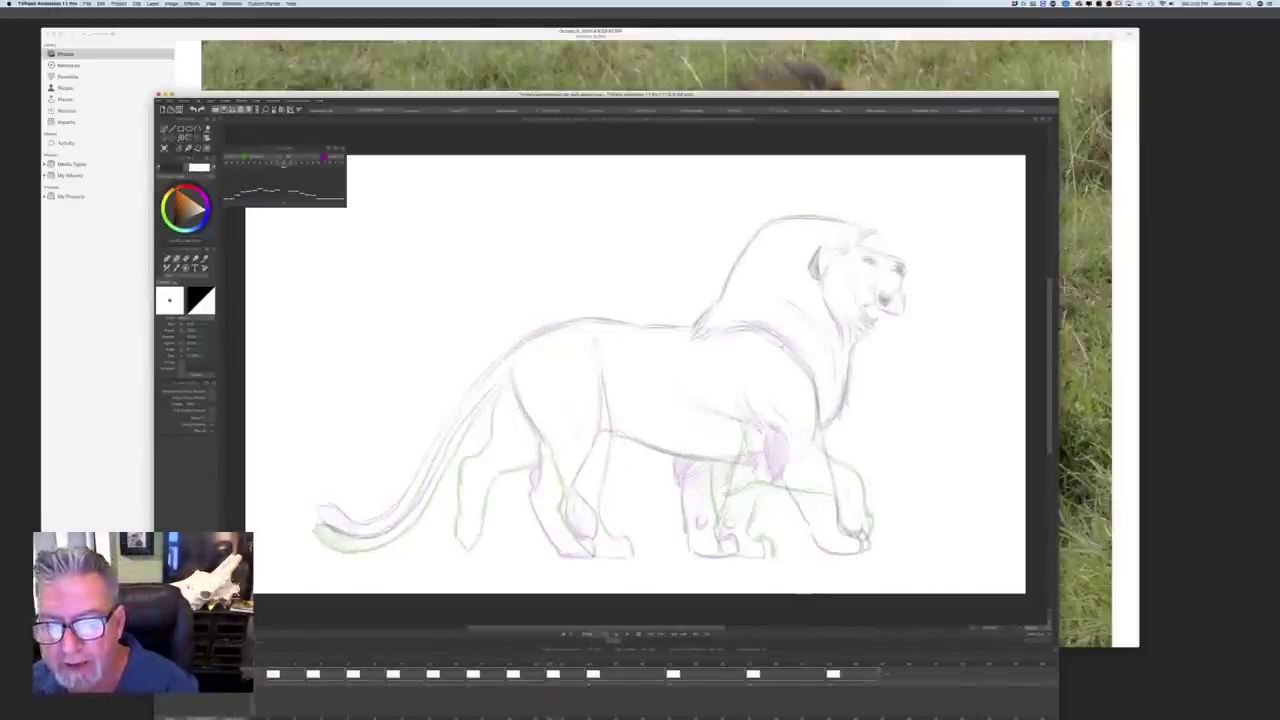
Step: Draw the shoulder contour from the withers down to the top of the near foreleg, comparing with the previous drawing
mouse_move(784, 347)
left_mouse_down()
mouse_move(747, 326)
mouse_move(718, 331)
mouse_move(780, 343)
mouse_move(802, 364)
left_mouse_up()
key("Left")
key("Right")
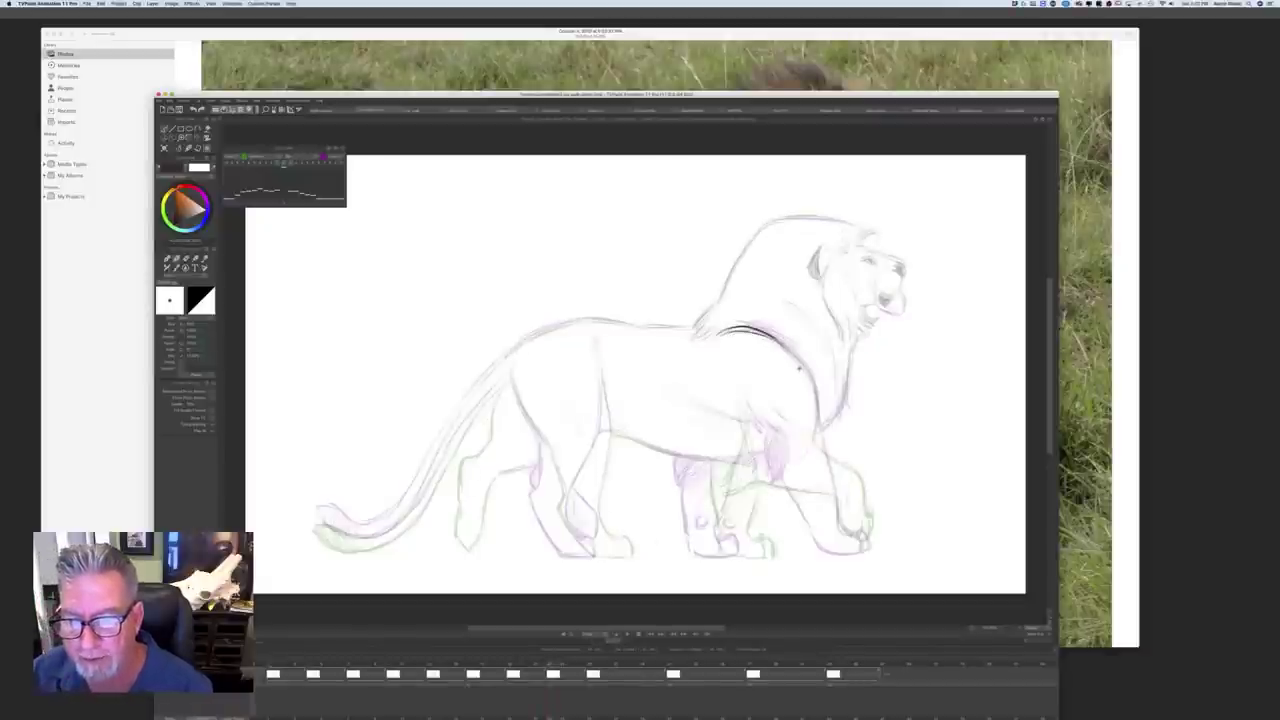
key("Left")
key("Right")
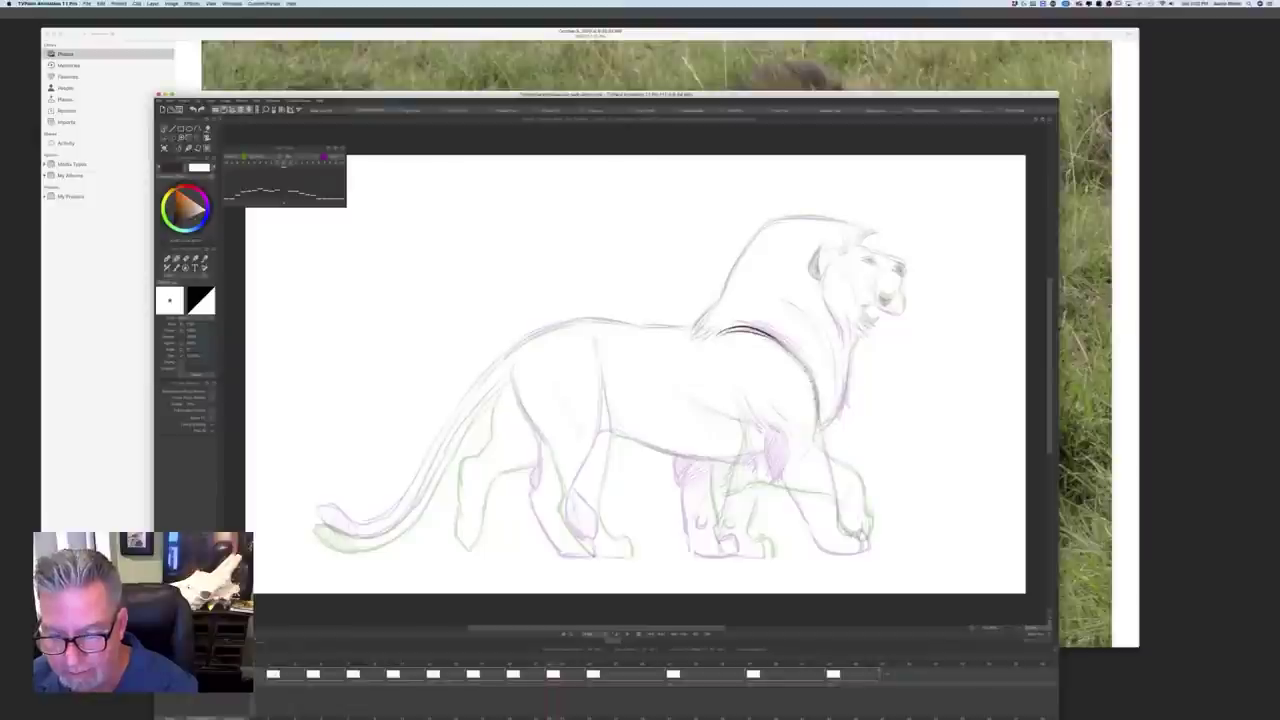
left_click_drag(812, 372, 828, 446)
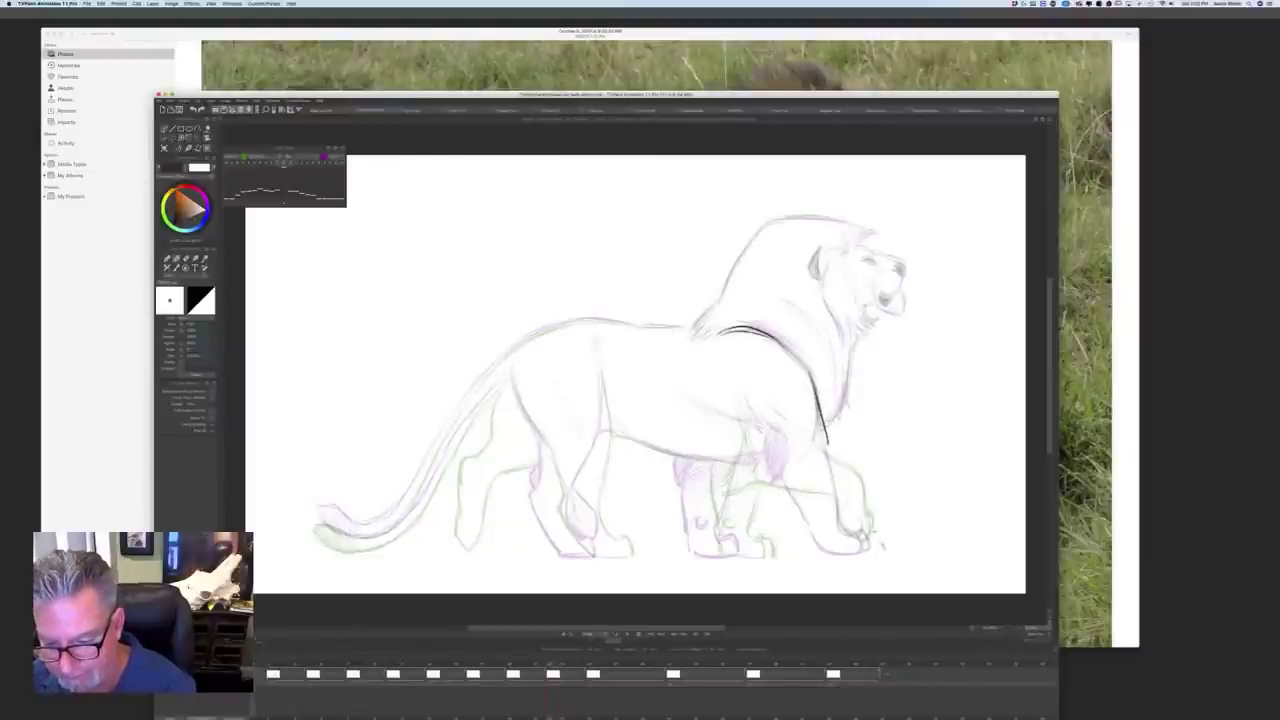
key("Left")
key("Right")
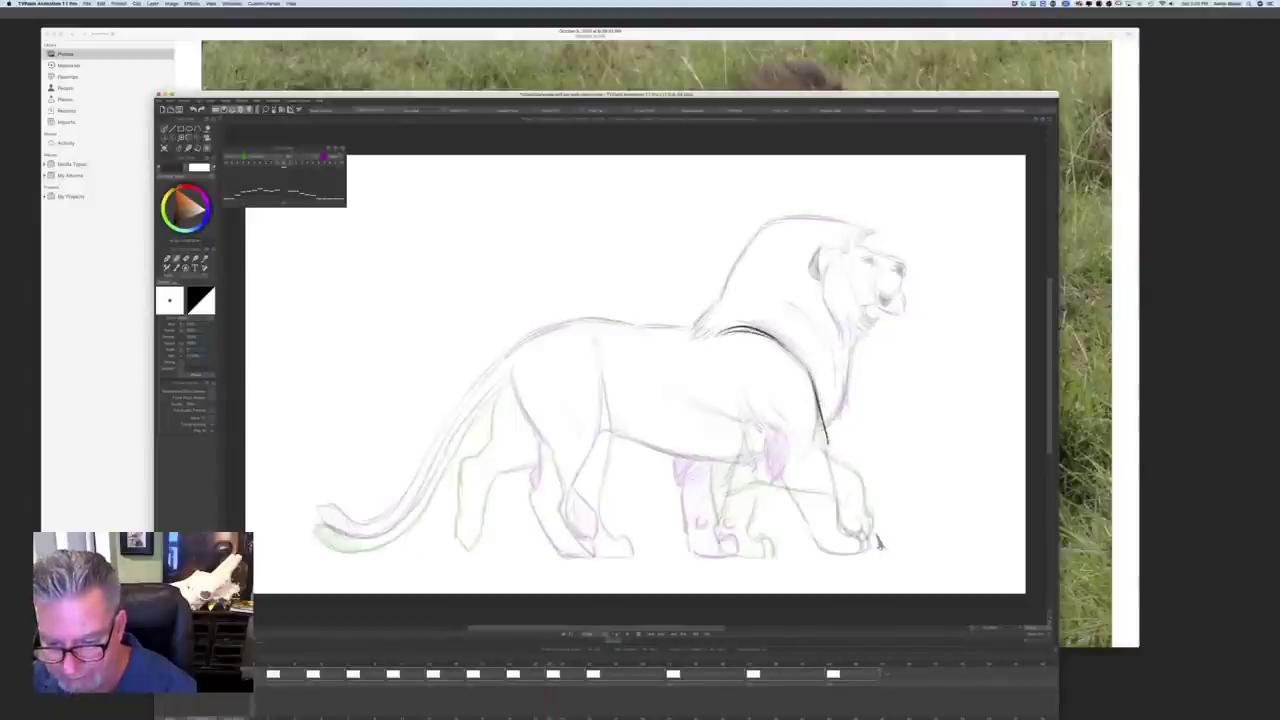
Step: Extend the near foreleg's front contour to the paw and mark the toe, checking against the neighbouring drawings
left_click_drag(828, 436, 848, 494)
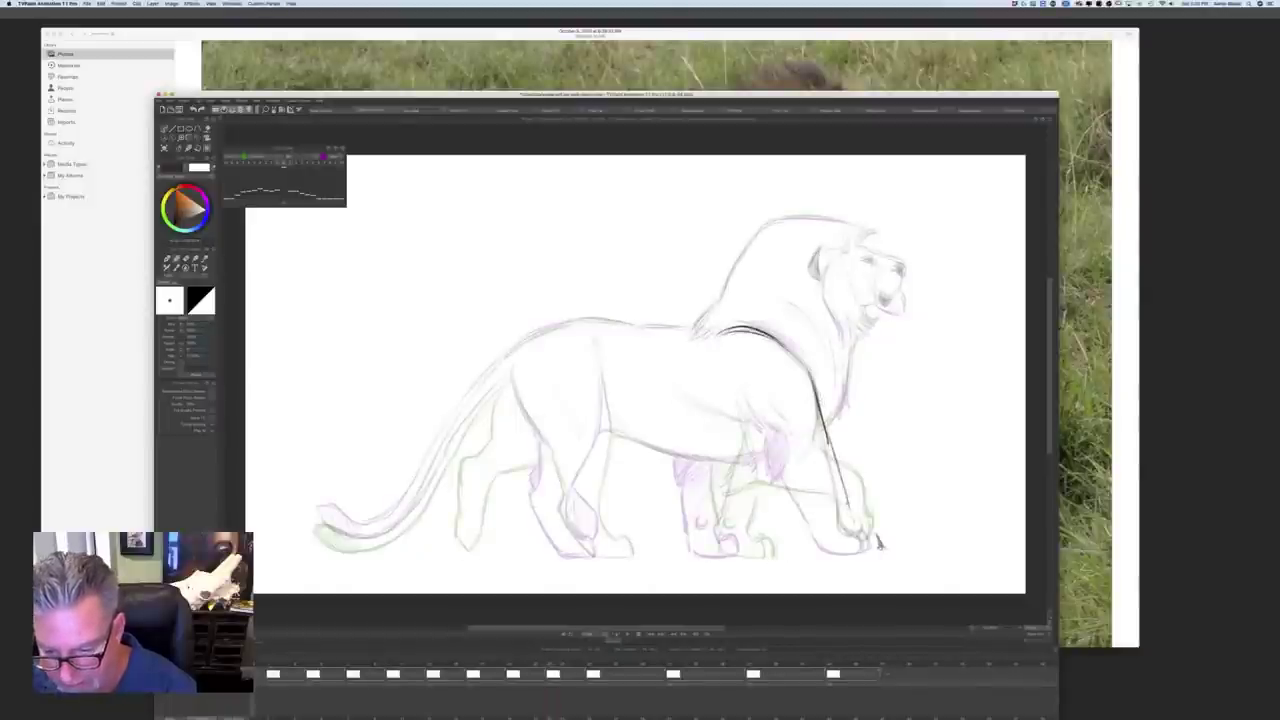
left_click_drag(878, 541, 878, 541)
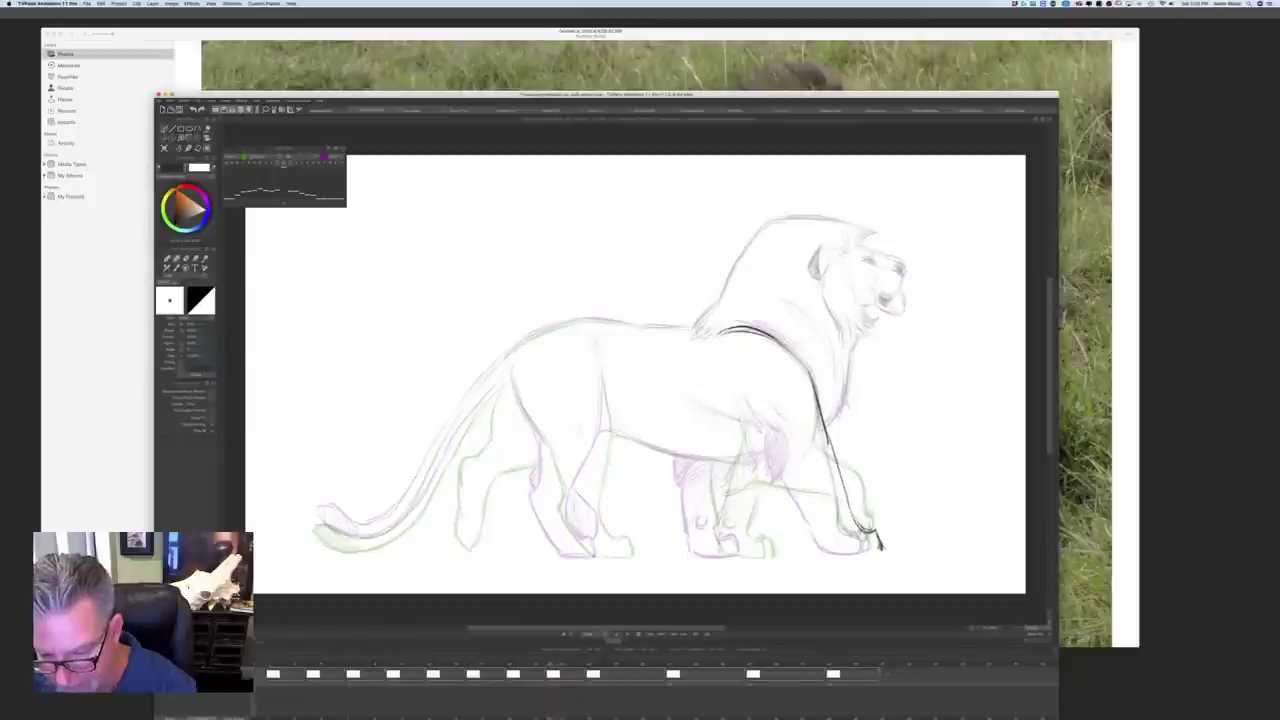
key("Left")
key("Right")
key("Right")
key("Left")
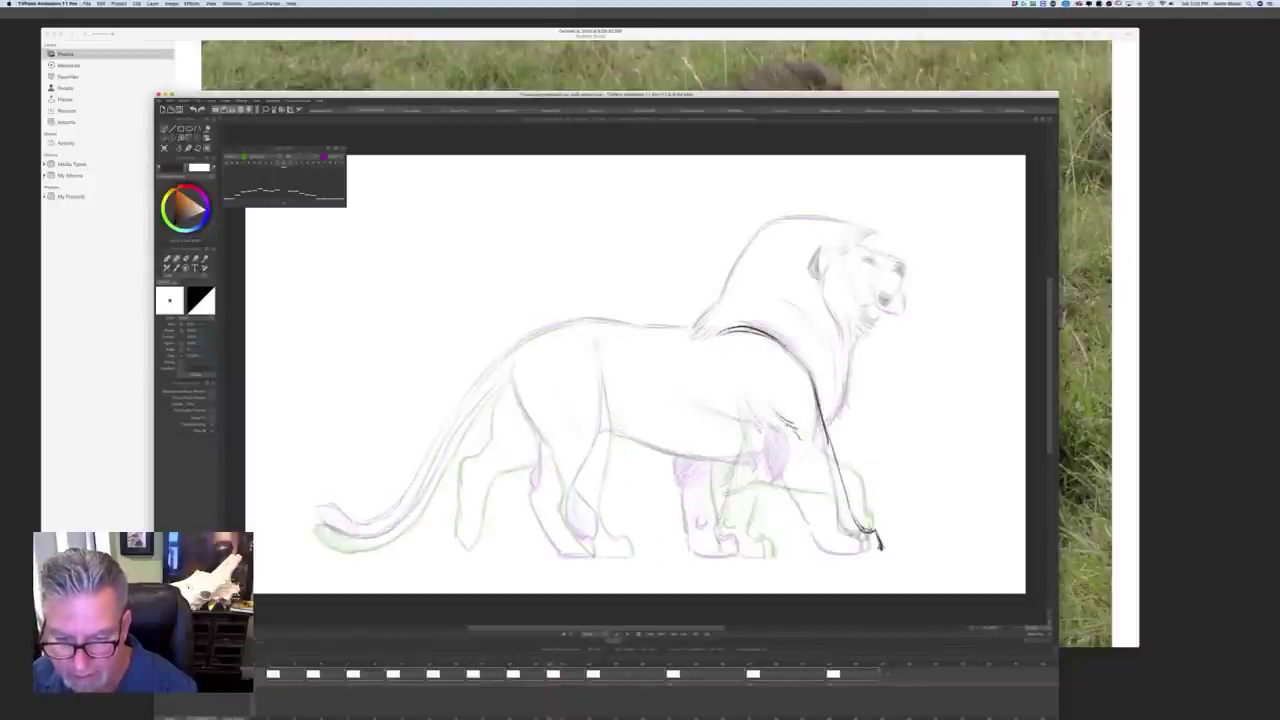
Step: Sketch short muscle strokes on the shoulder above the elbow, comparing with the neighbouring drawing
key("Right")
key("Left")
left_click_drag(746, 408, 758, 432)
key("Right")
key("Left")
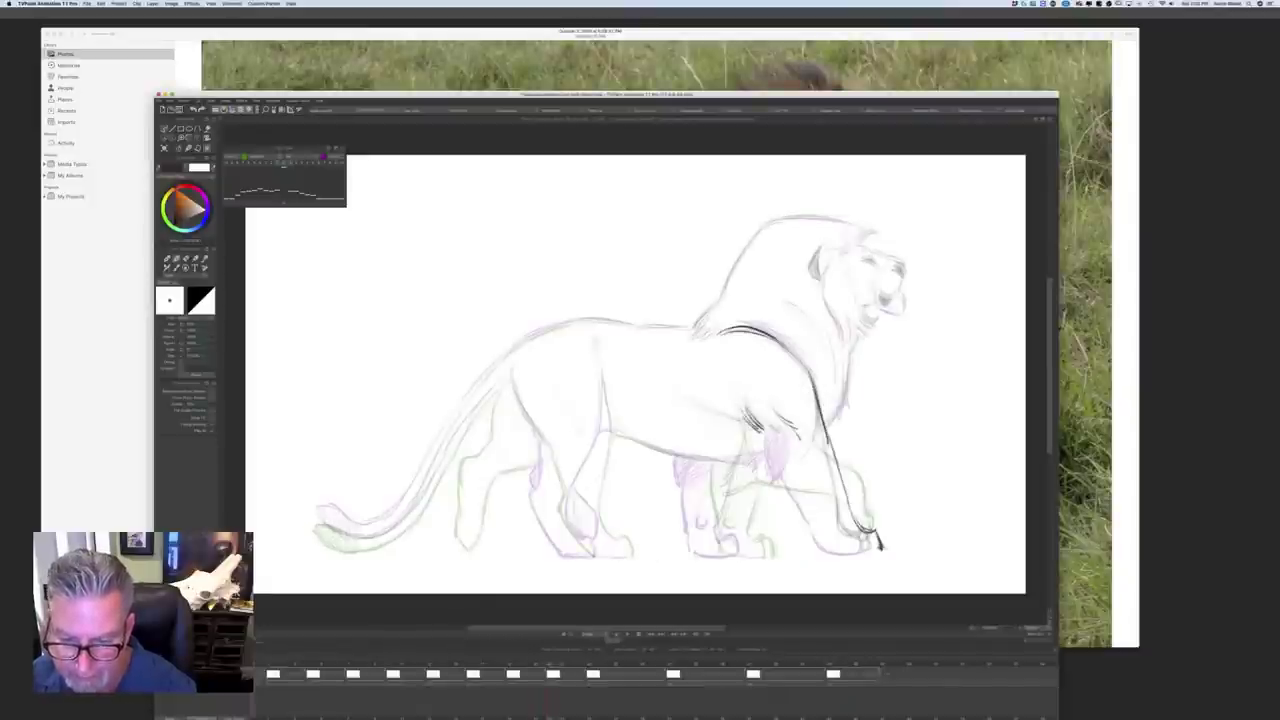
key("Right")
key("Left")
key("Right")
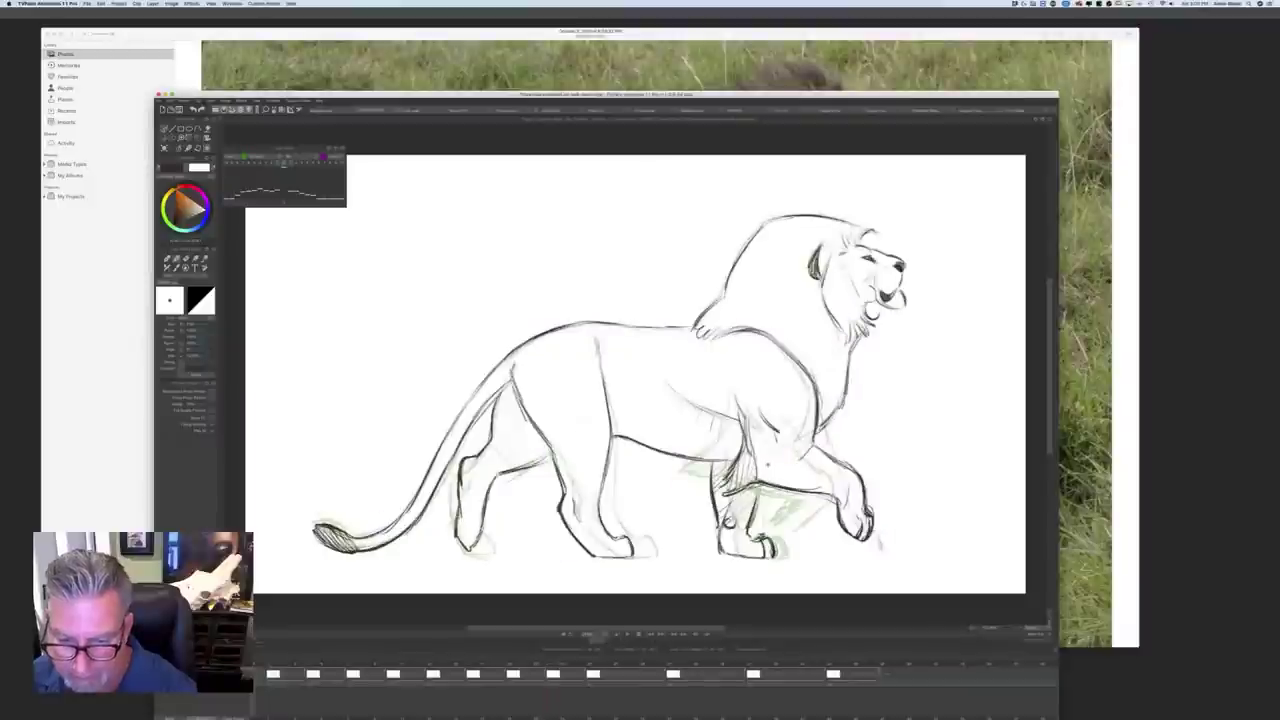
key("Left")
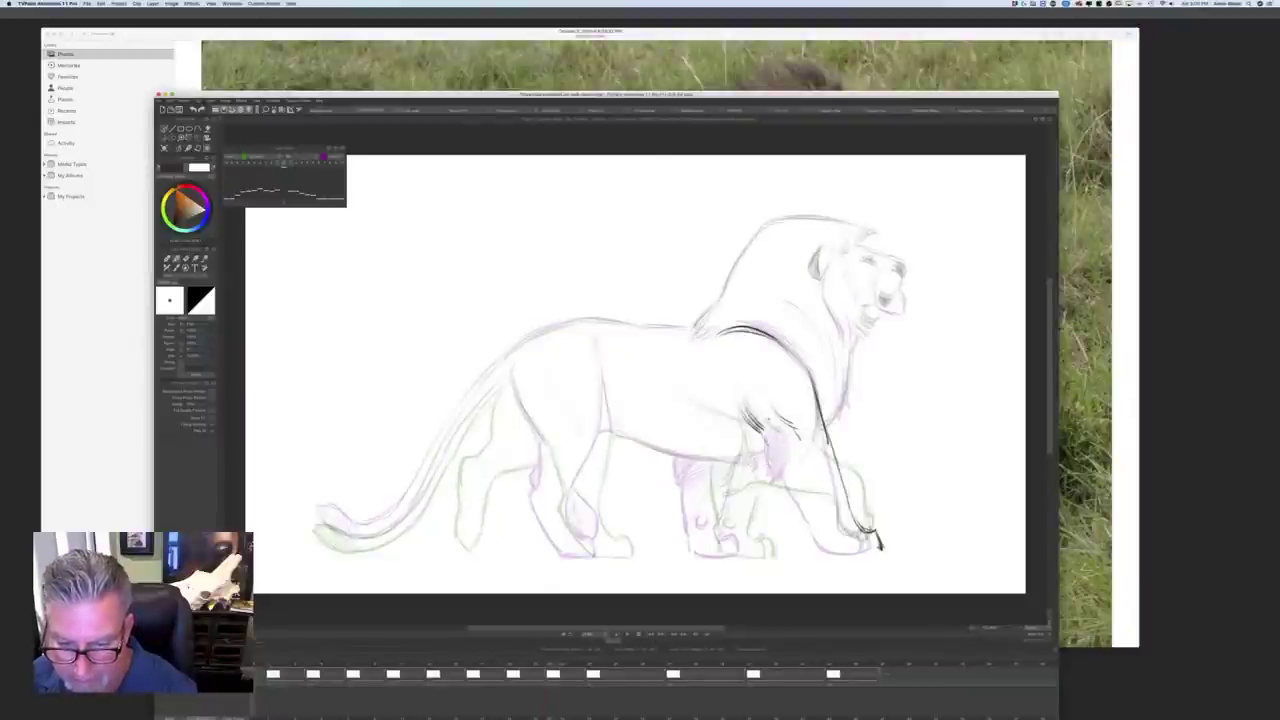
Step: Draw the hatched elbow tuft, the near foreleg's rear contour and the planted paw with its toes
mouse_move(788, 439)
left_mouse_down()
mouse_move(786, 463)
mouse_move(754, 472)
mouse_move(774, 468)
mouse_move(778, 434)
mouse_move(754, 470)
mouse_move(774, 468)
mouse_move(838, 548)
mouse_move(878, 552)
mouse_move(868, 536)
mouse_move(878, 556)
left_mouse_up()
left_click_drag(850, 514, 866, 538)
left_click_drag(786, 484, 842, 552)
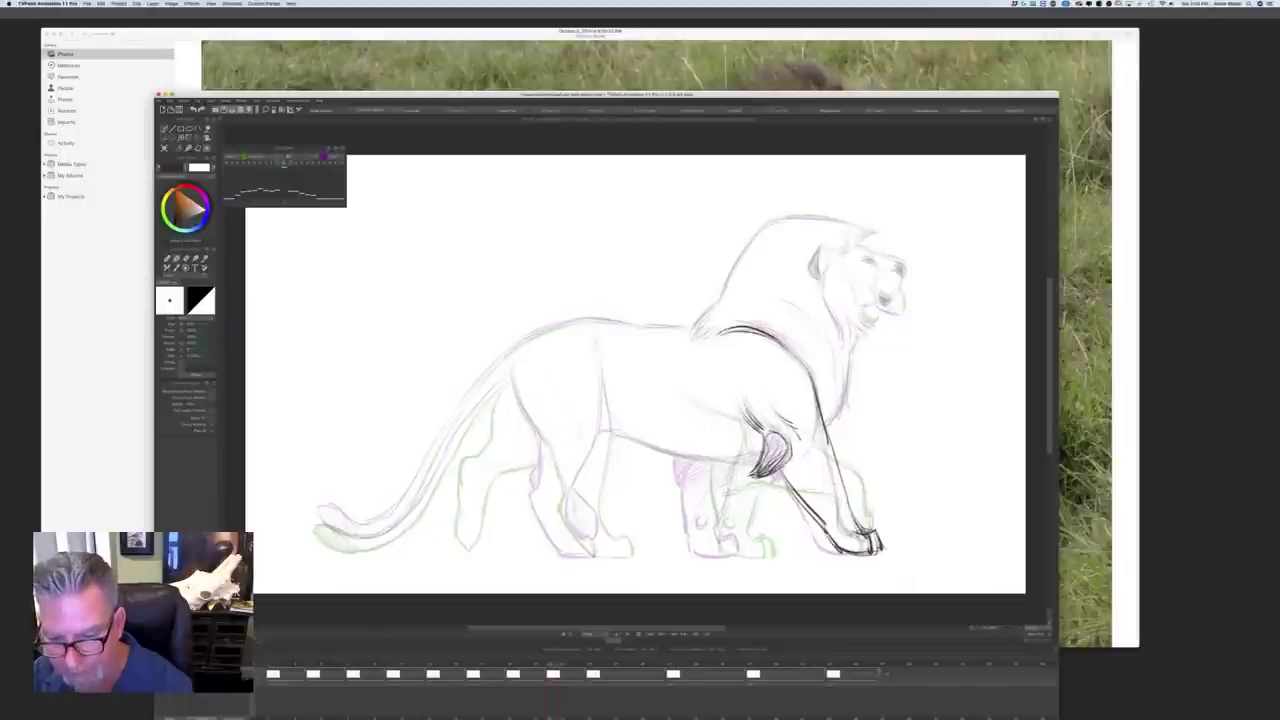
key("Left")
key("Right")
key("Right")
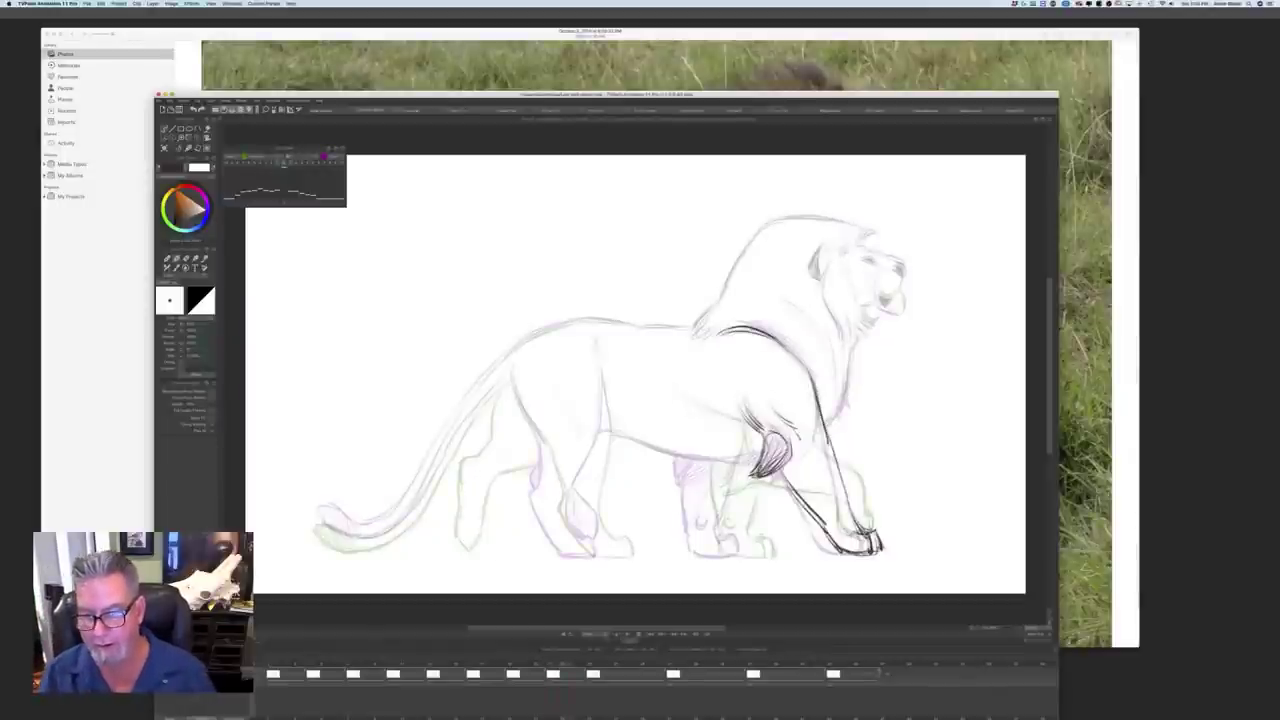
key("d")
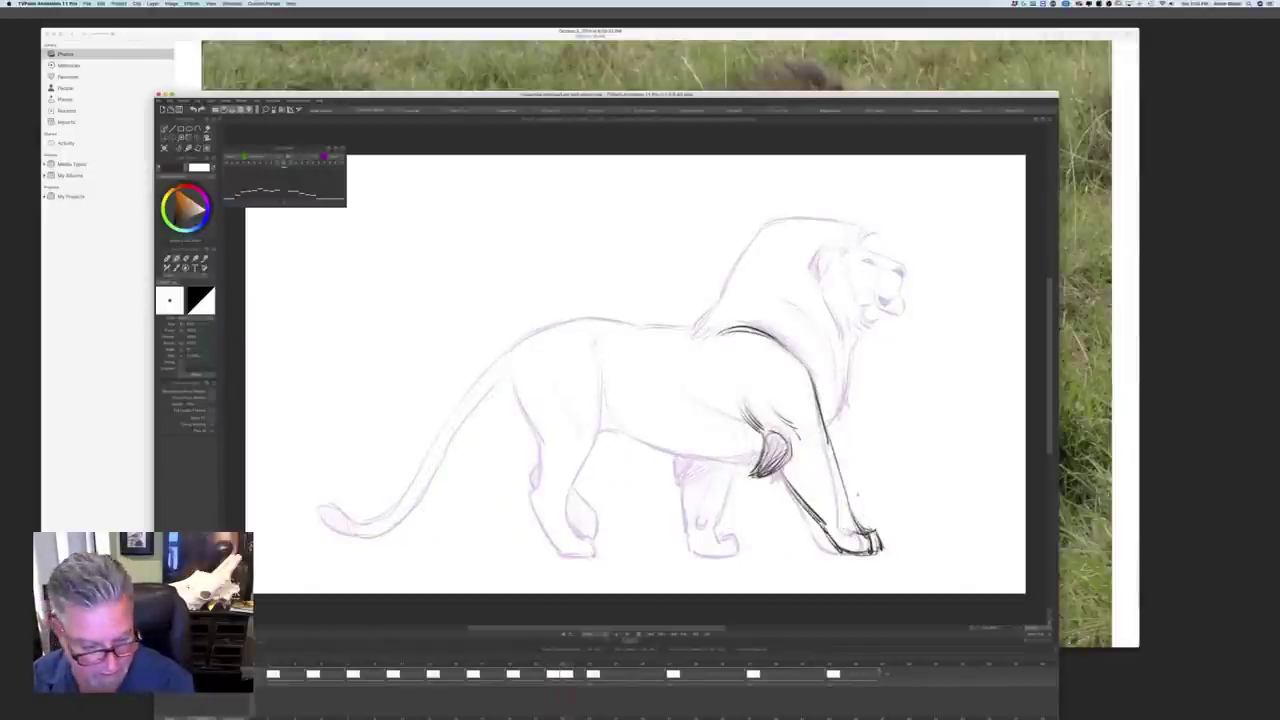
key("super+z")
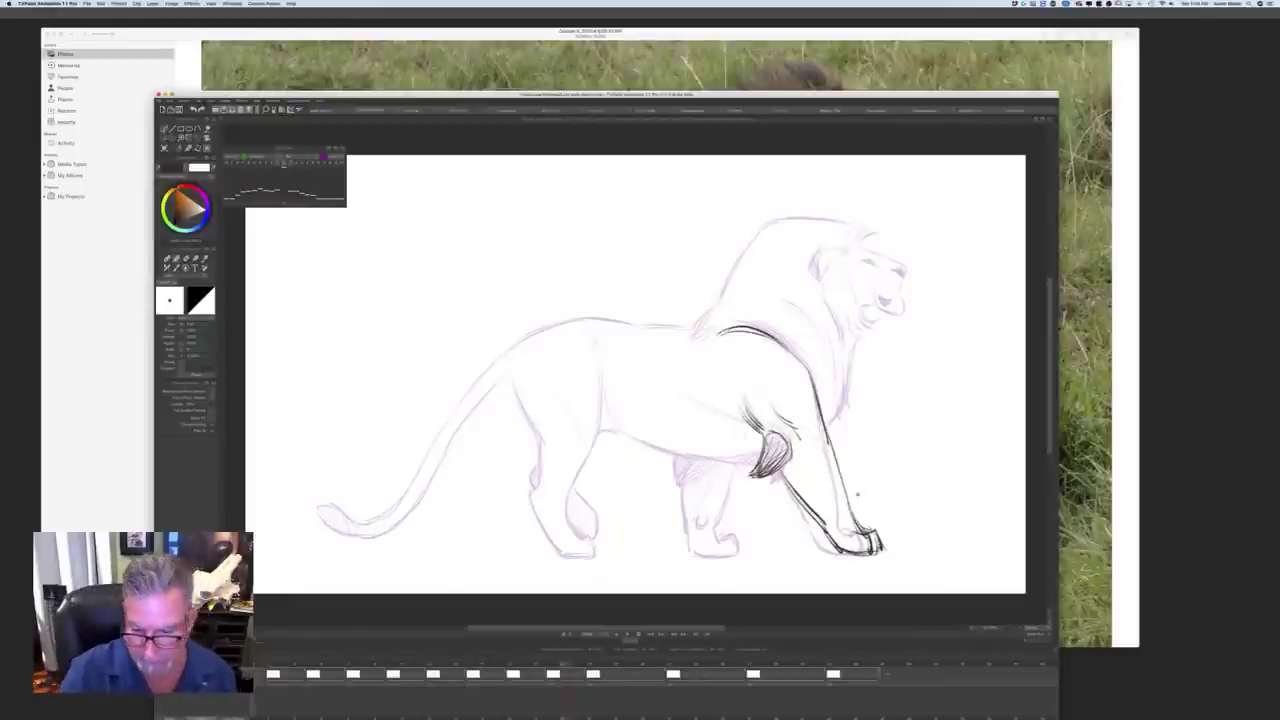
key("Left")
Step: Reinforce the near foreleg's front contour, and play the walk cycle before returning to the unfinished in-between
left_click_drag(830, 456, 850, 510)
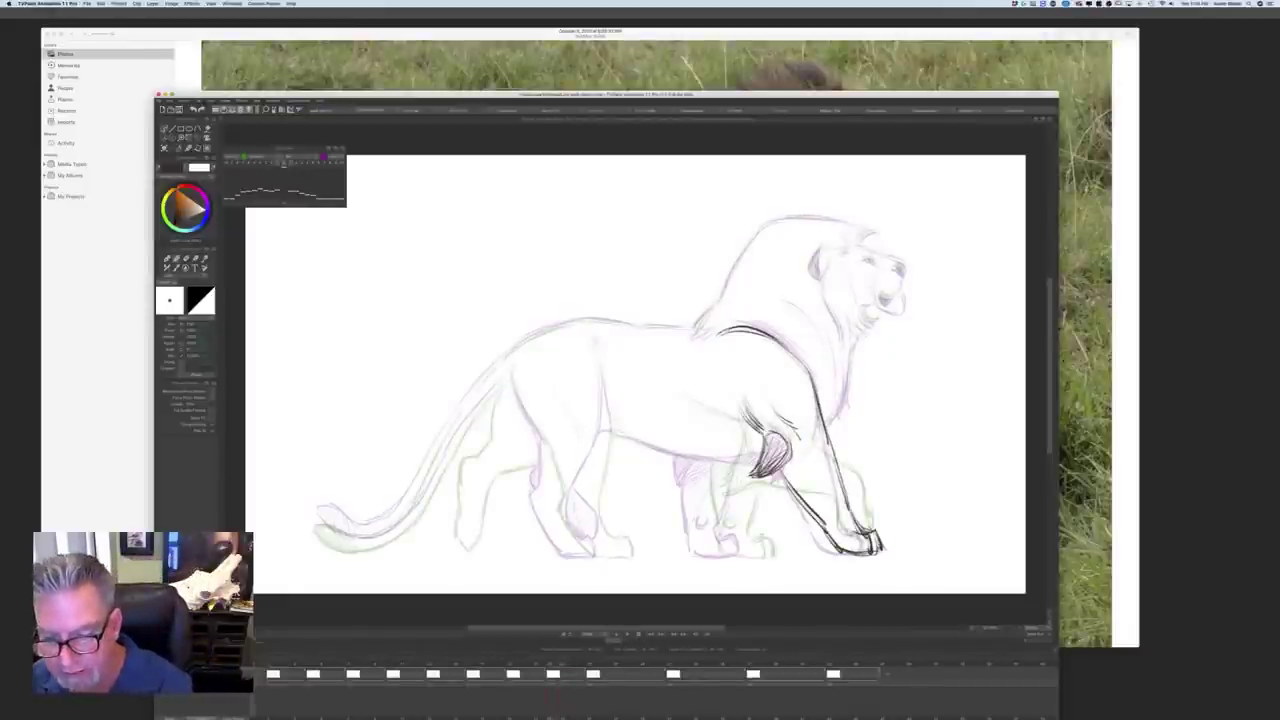
left_click(638, 635)
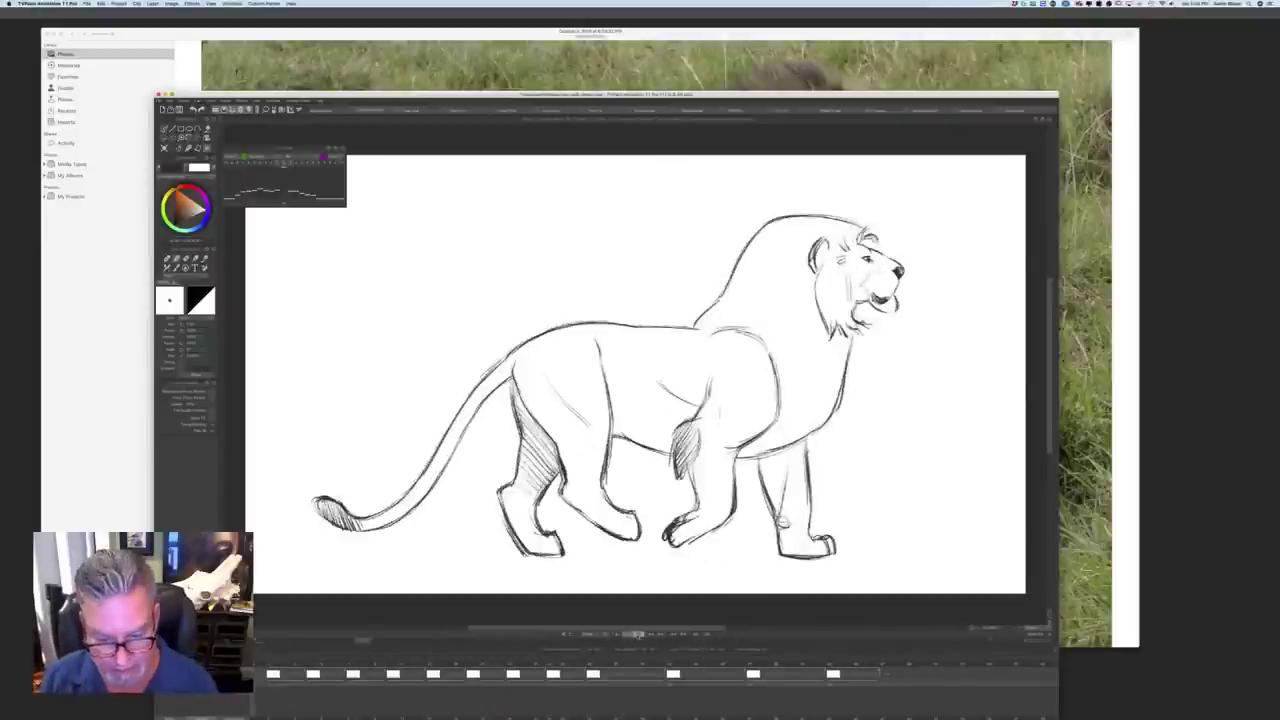
left_click(551, 671)
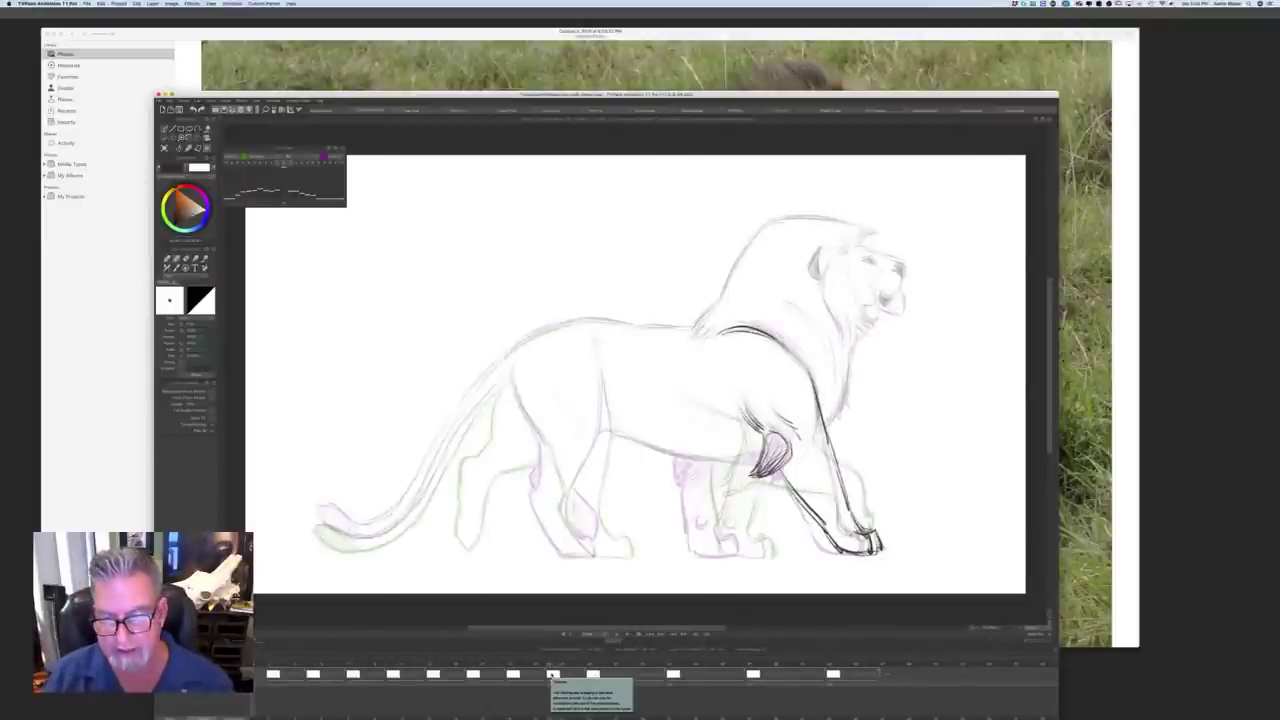
Step: Draw the mane's rear edge and the chest contour, and the back line from the withers to the rump
mouse_move(762, 226)
left_mouse_down()
mouse_move(688, 336)
mouse_move(808, 364)
mouse_move(844, 416)
mouse_move(832, 418)
left_mouse_up()
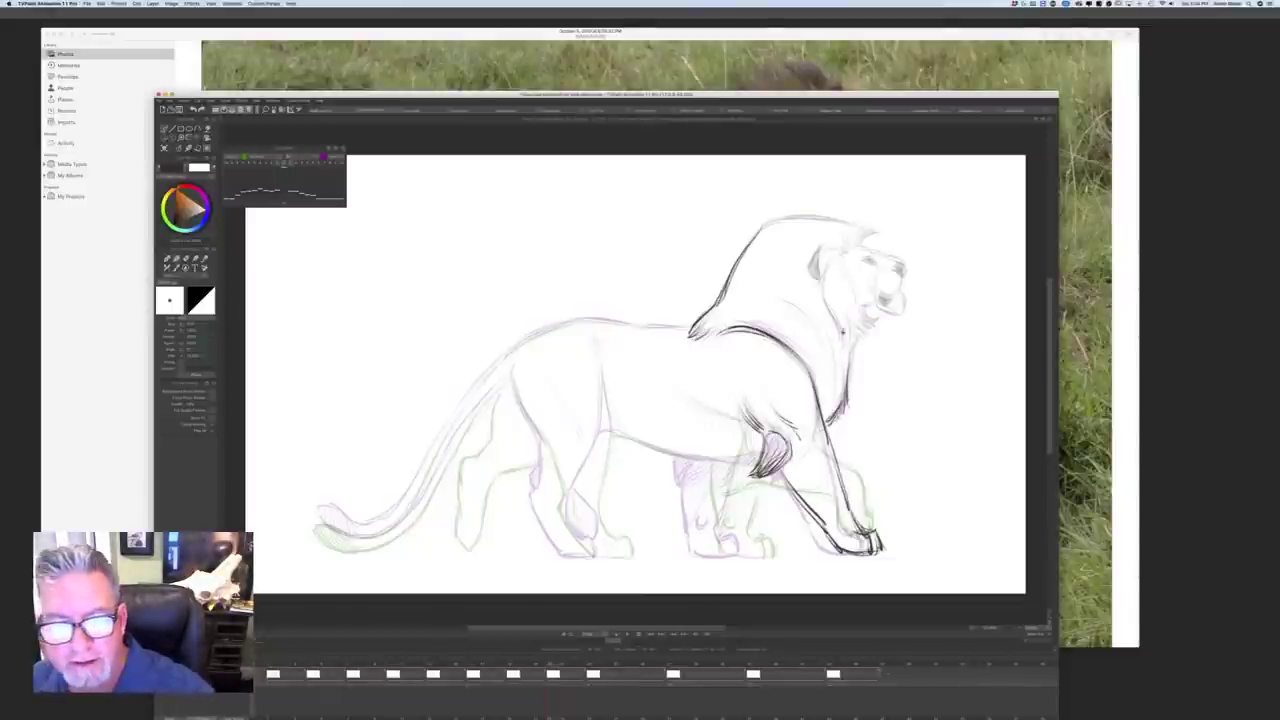
mouse_move(682, 326)
left_mouse_down()
mouse_move(575, 319)
mouse_move(524, 338)
mouse_move(492, 372)
left_mouse_up()
Step: Draw the near hind leg's front contour from the flank to the paw, comparing with the previous drawing
left_click_drag(594, 338, 604, 420)
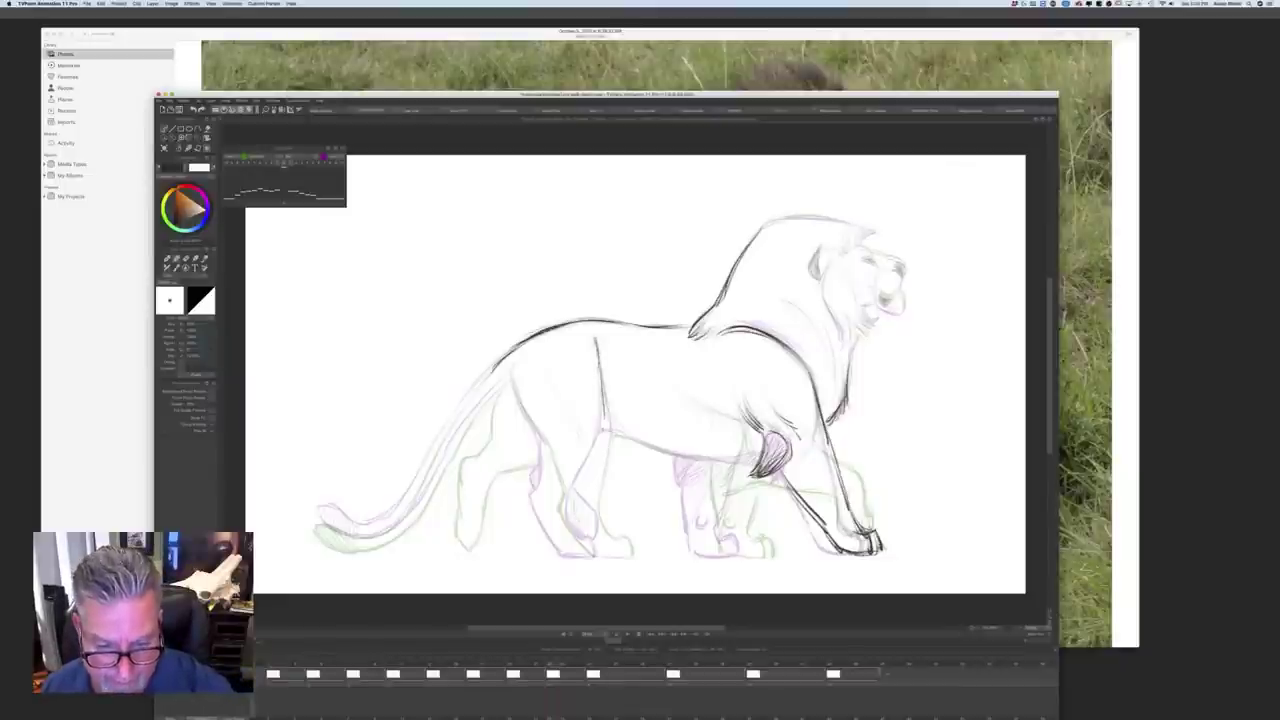
mouse_move(600, 368)
left_mouse_down()
mouse_move(606, 456)
mouse_move(582, 522)
mouse_move(616, 558)
left_mouse_up()
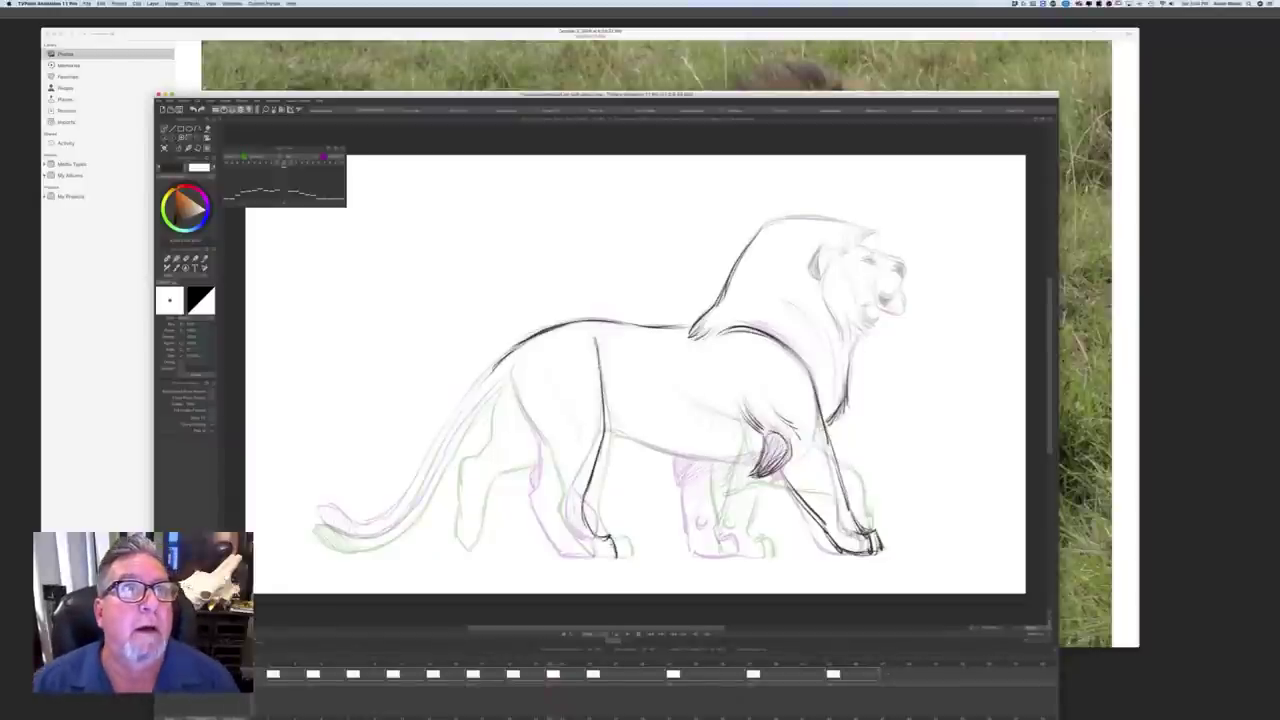
key("Left")
key("Right")
key("Left")
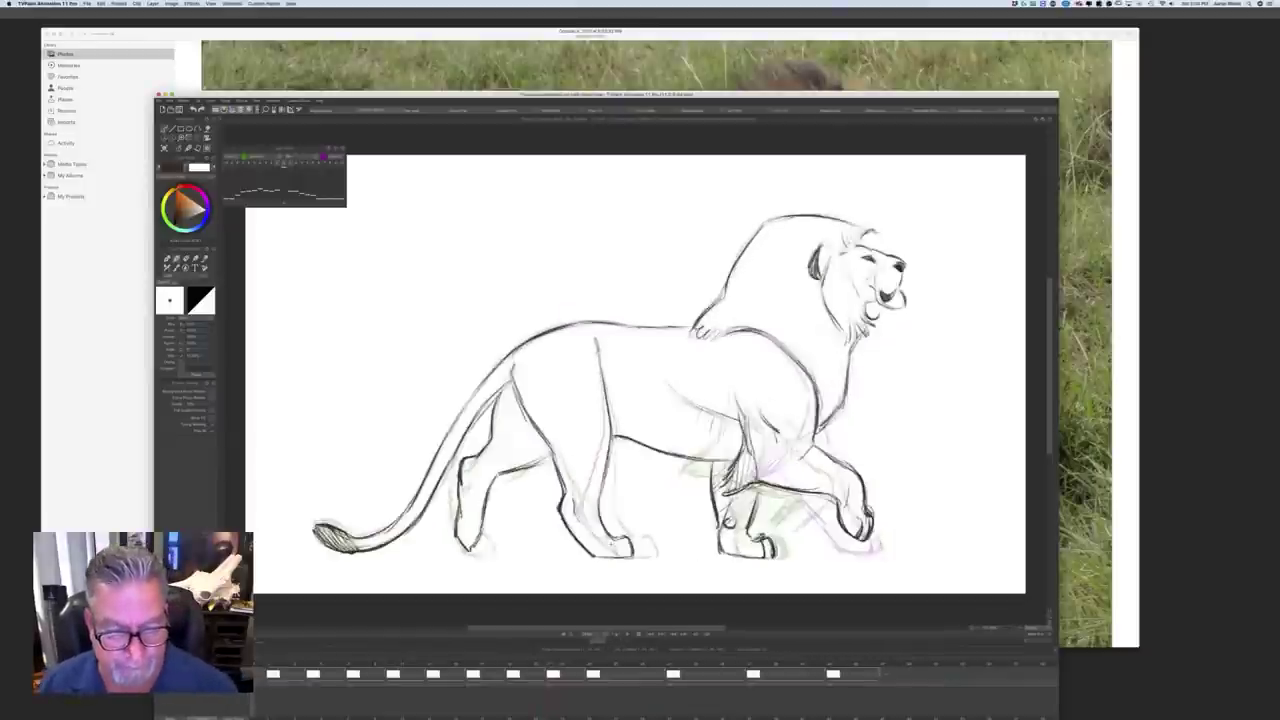
key("Right")
key("Left")
key("Right")
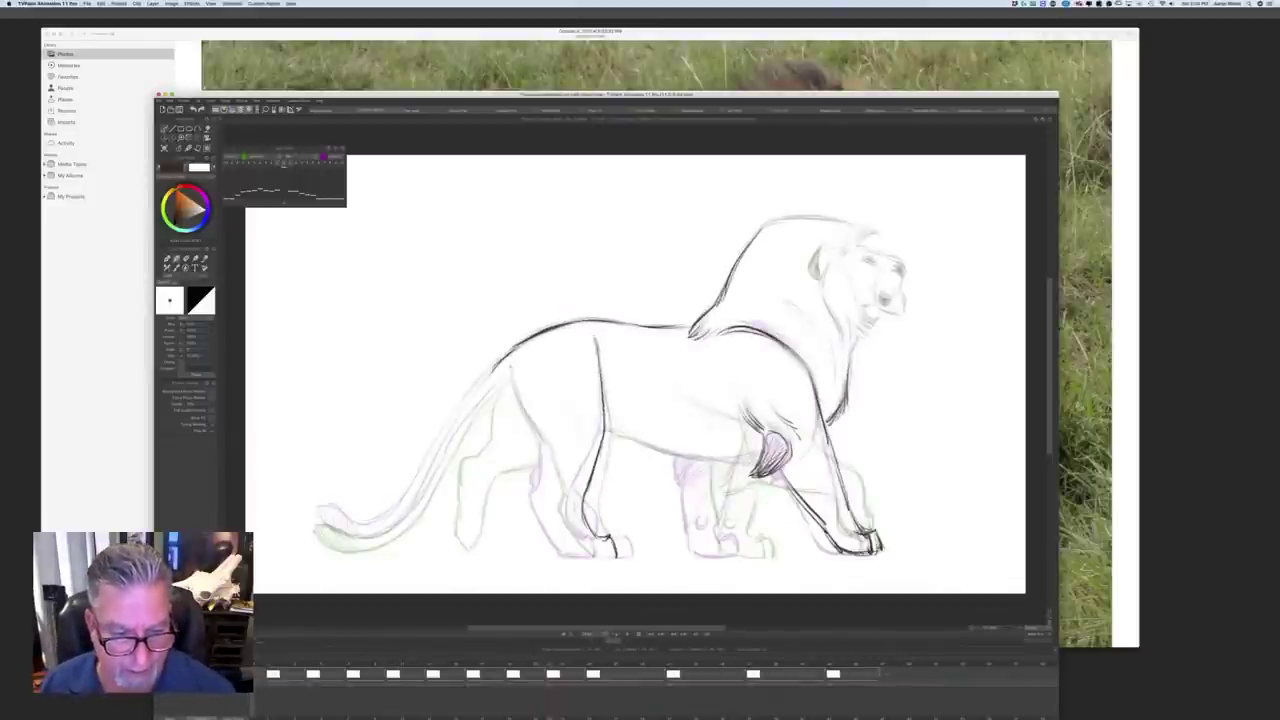
Step: Draw the near hind leg's rear contour from the rump past the hock to the sole, and add inner hock detail
mouse_move(514, 362)
left_mouse_down()
mouse_move(550, 492)
mouse_move(580, 555)
mouse_move(606, 557)
left_mouse_up()
key("Left")
key("Right")
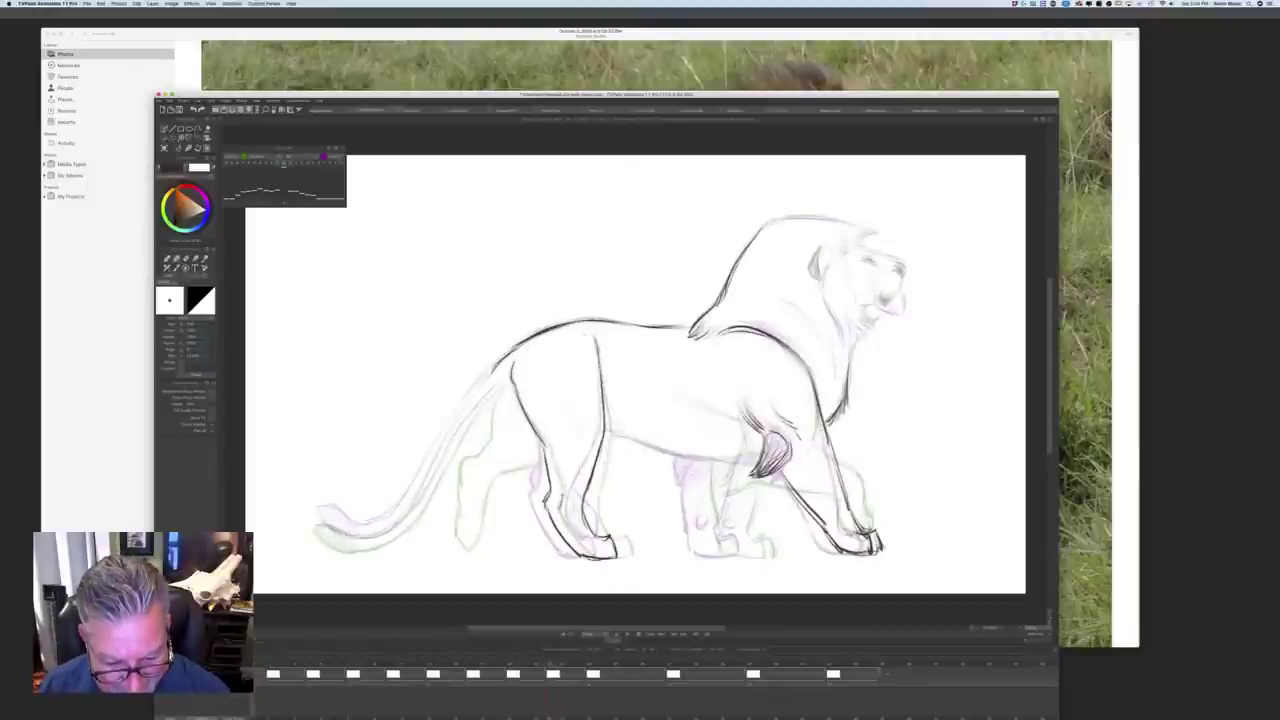
left_click_drag(562, 486, 566, 518)
left_click_drag(558, 470, 566, 504)
key("Left")
key("Right")
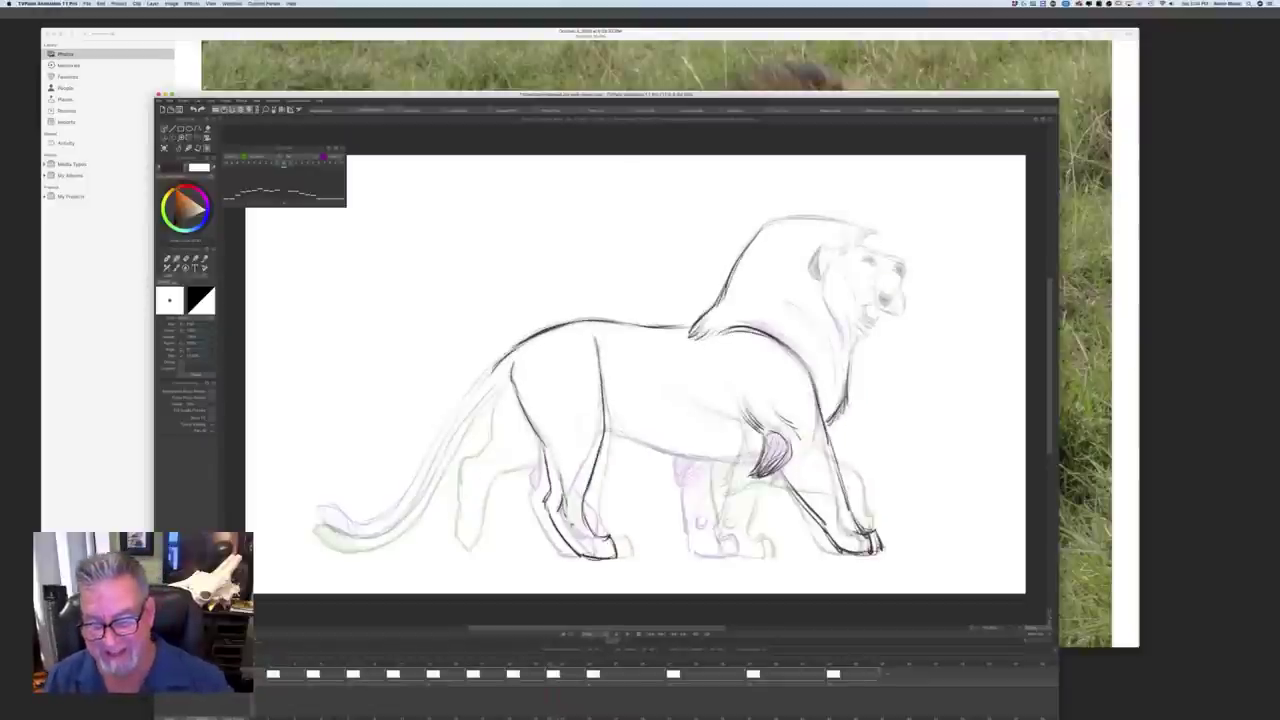
Step: Draw the toes of the far forepaw and darken the belly line at the flank, comparing with the neighbouring drawings
key("Left")
key("Right")
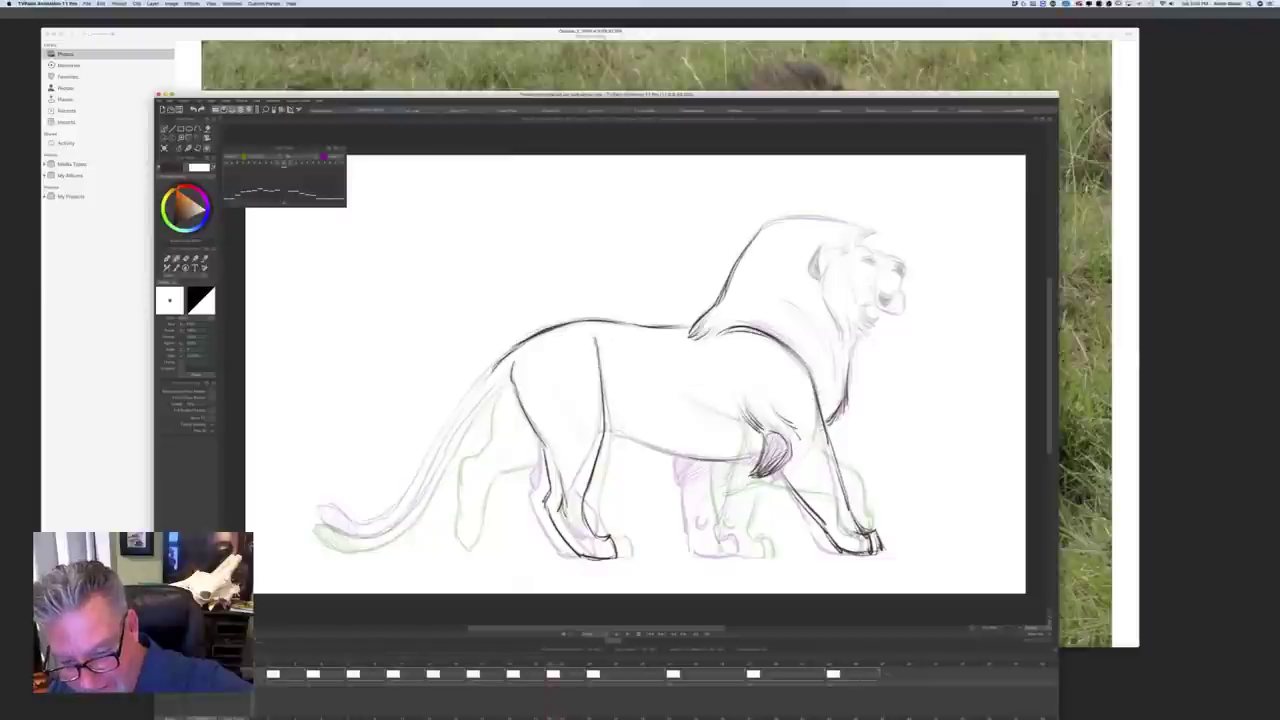
key("Right")
key("Left")
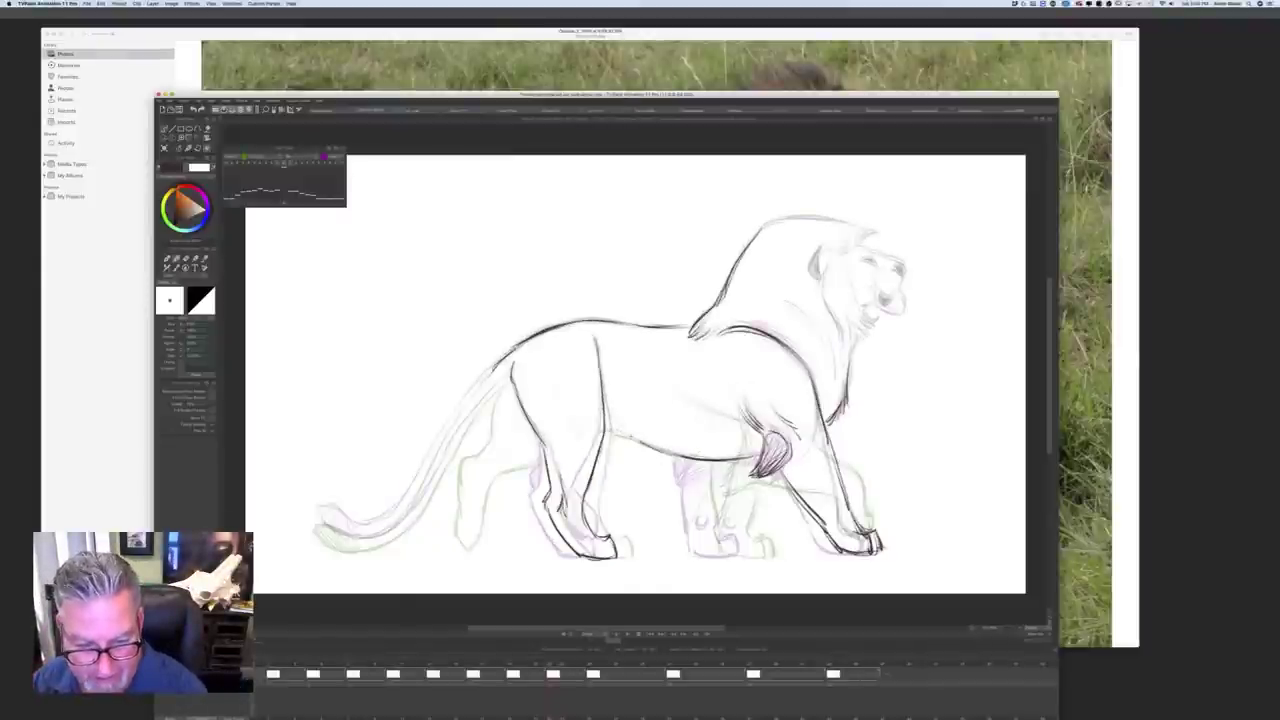
key("Right")
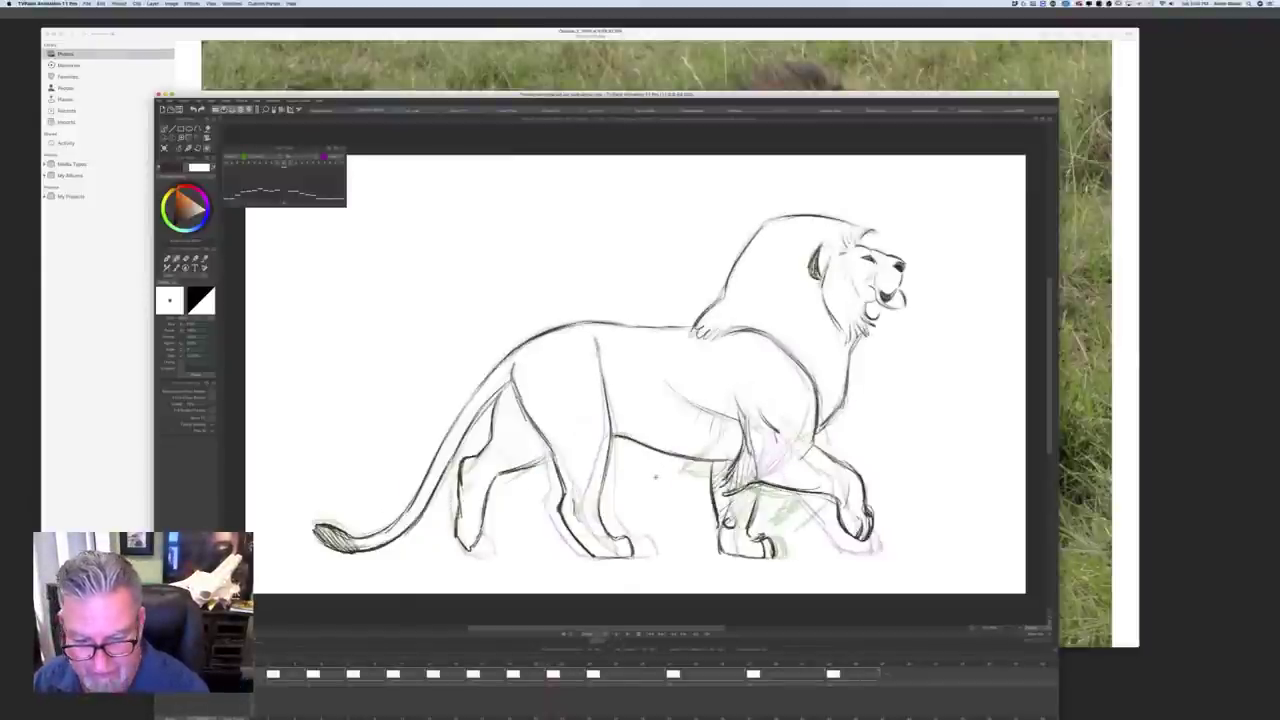
key("Left")
mouse_move(746, 480)
left_mouse_down()
mouse_move(728, 534)
mouse_move(755, 556)
left_mouse_up()
left_click_drag(744, 540, 749, 556)
key("Left")
key("Right")
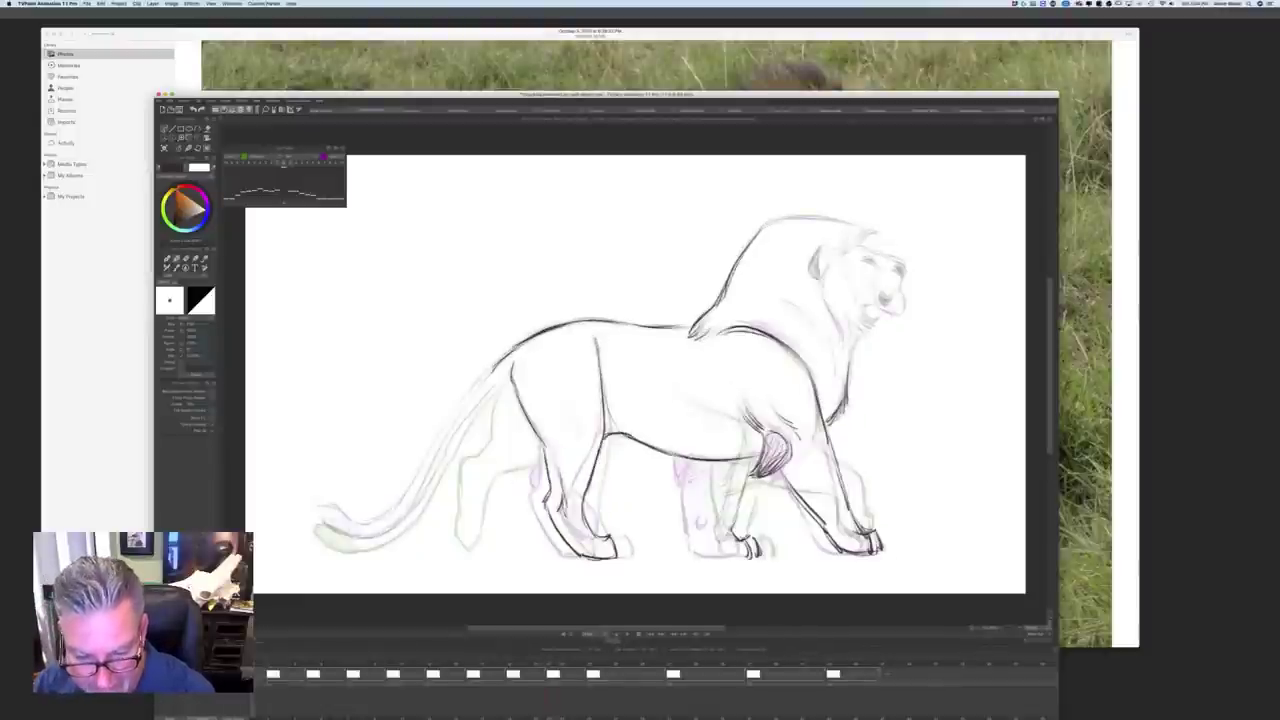
Step: Draw the far foreleg's front and rear contours down to the sole, adding the round wrist pad and the hair behind the elbow
mouse_move(697, 474)
left_mouse_down()
mouse_move(701, 526)
mouse_move(715, 529)
mouse_move(713, 509)
mouse_move(709, 528)
mouse_move(701, 519)
left_mouse_up()
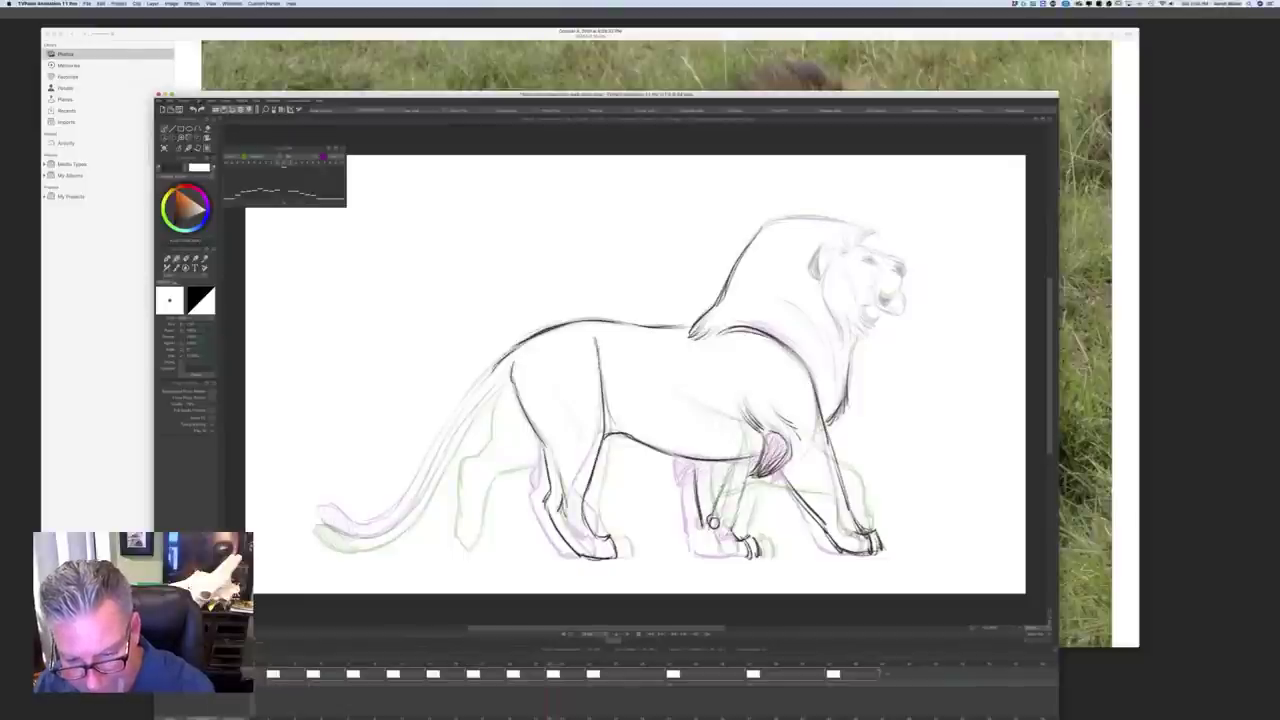
mouse_move(748, 466)
left_mouse_down()
mouse_move(727, 532)
mouse_move(700, 558)
mouse_move(755, 557)
mouse_move(708, 557)
mouse_move(732, 559)
left_mouse_up()
key("Left")
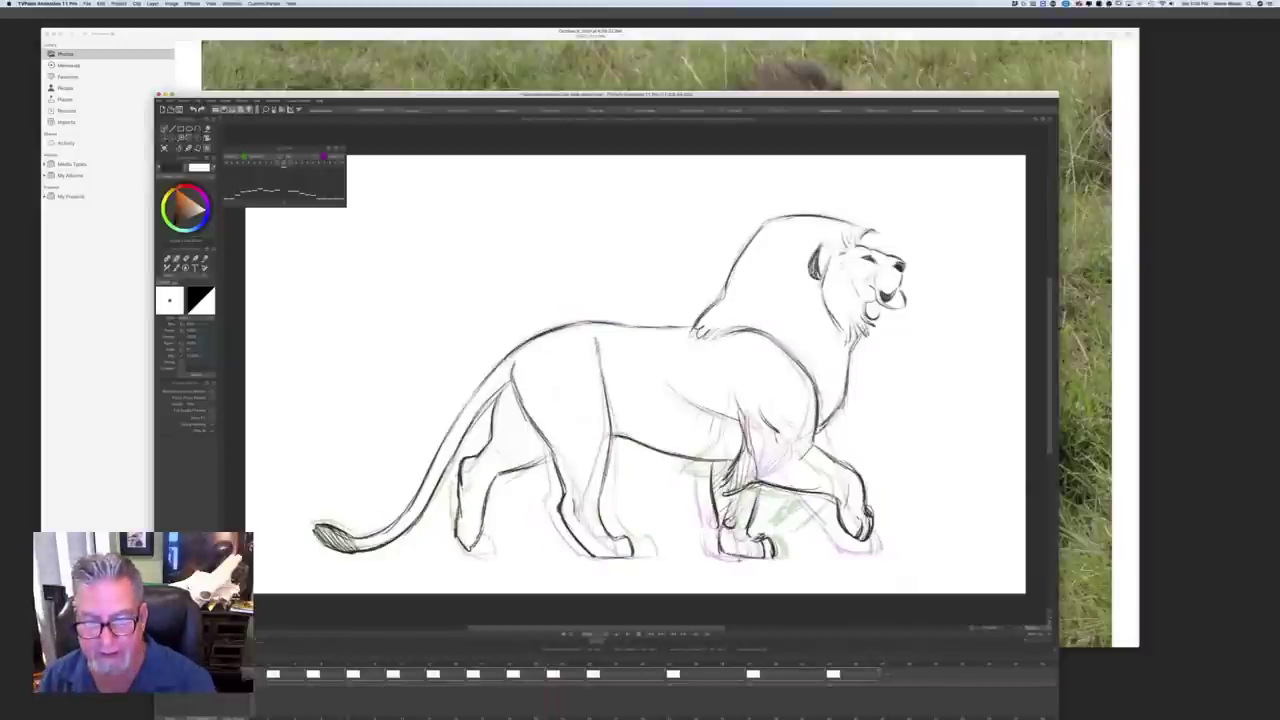
key("Right")
left_click_drag(700, 466, 687, 486)
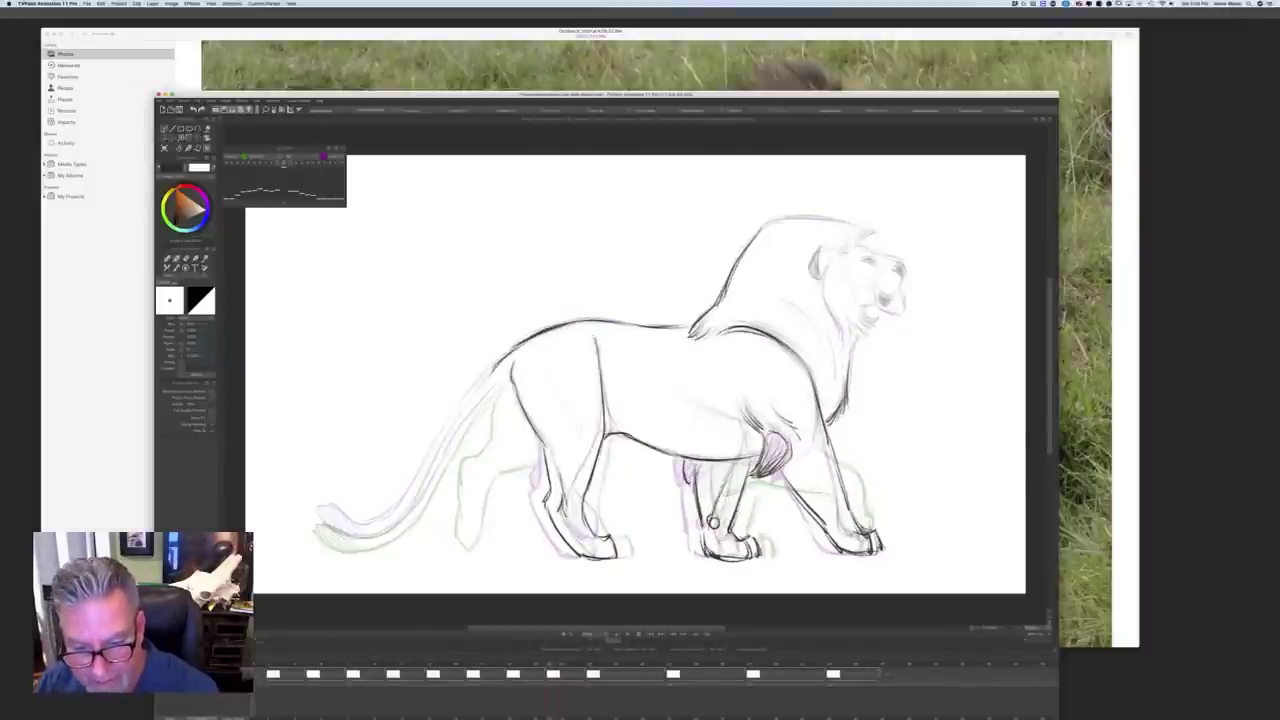
Step: Flip through the preceding drawings and back to examine how the far foreleg moves
key("Left")
key("Left")
key("Left")
key("Left")
key("Right")
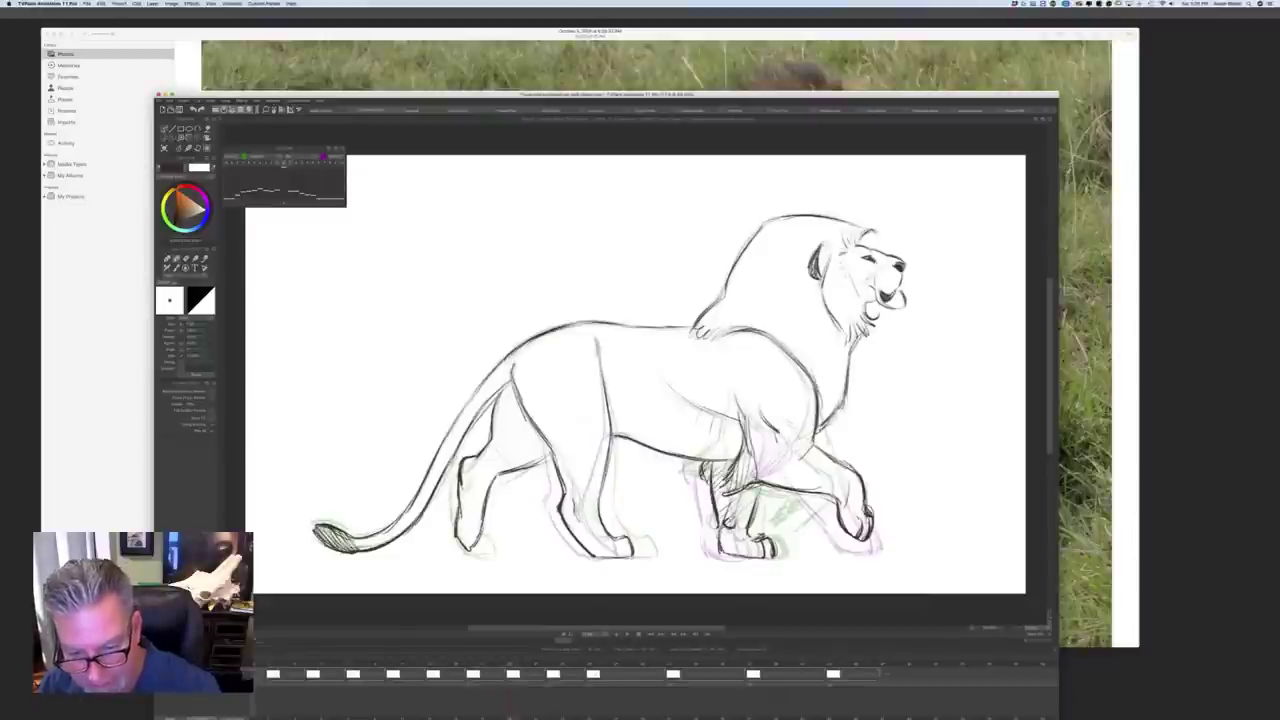
key("Right")
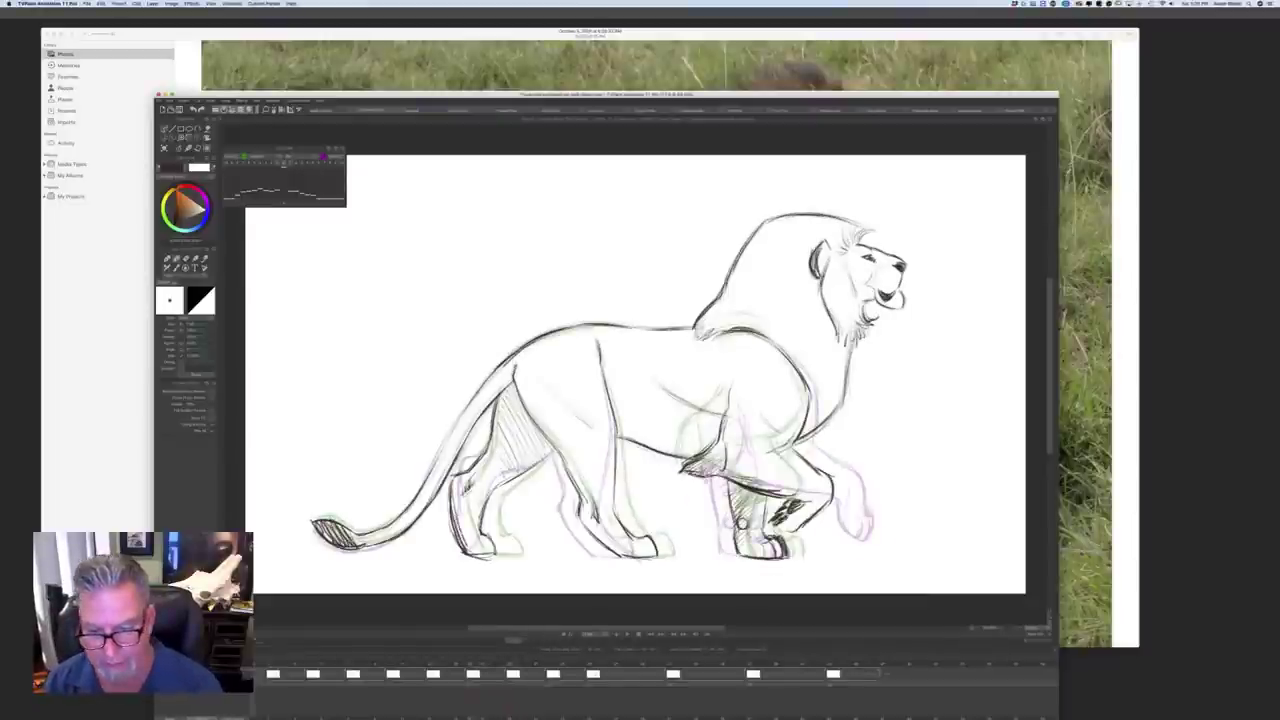
key("Right")
key("Right")
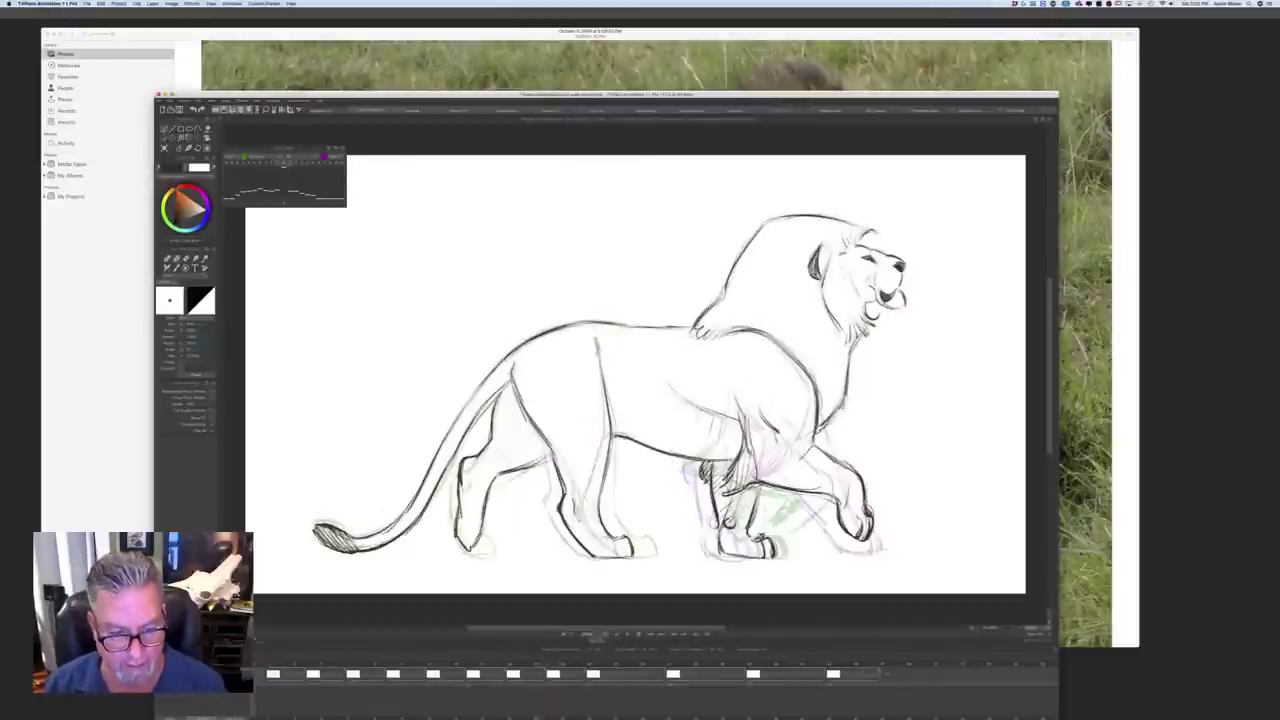
Step: Draw the far hind leg's rear contour from the thigh past the hock towards the paw, comparing with the neighbouring drawing
left_click_drag(507, 398, 513, 439)
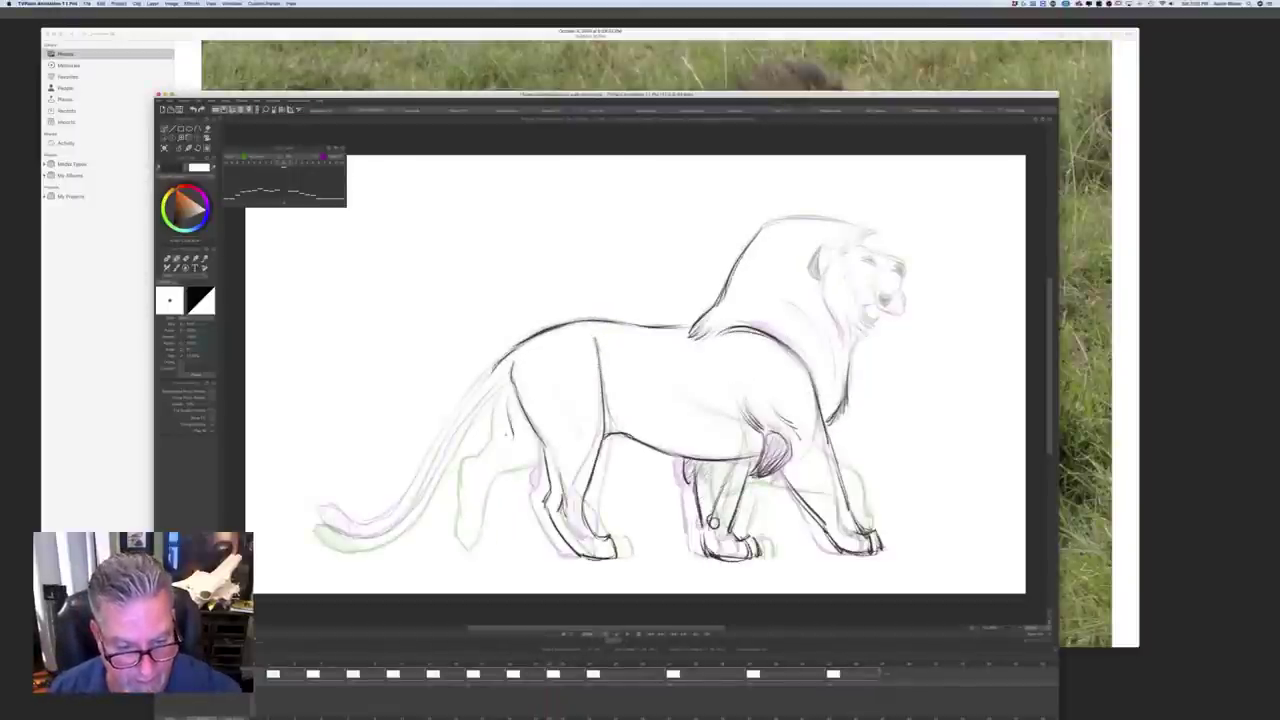
key("Left")
key("Right")
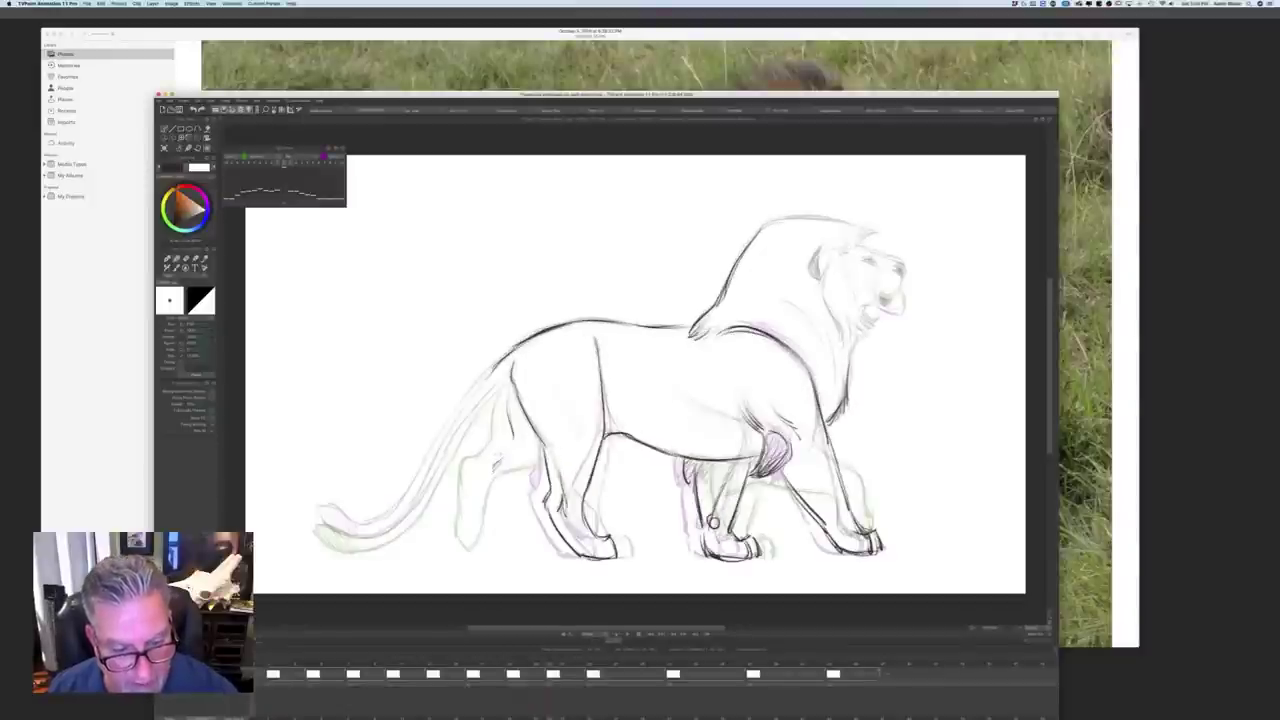
left_click_drag(492, 458, 515, 530)
key("Left")
key("Right")
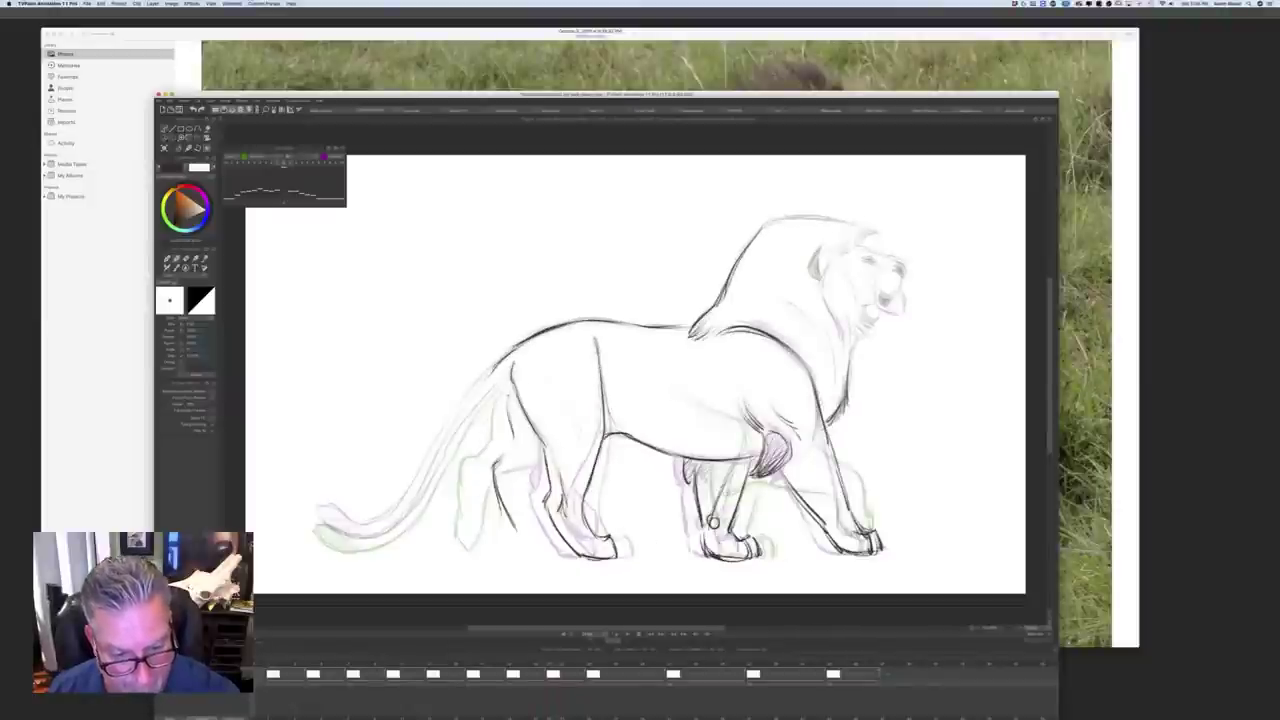
mouse_move(507, 392)
left_mouse_down()
mouse_move(516, 434)
mouse_move(494, 464)
left_mouse_up()
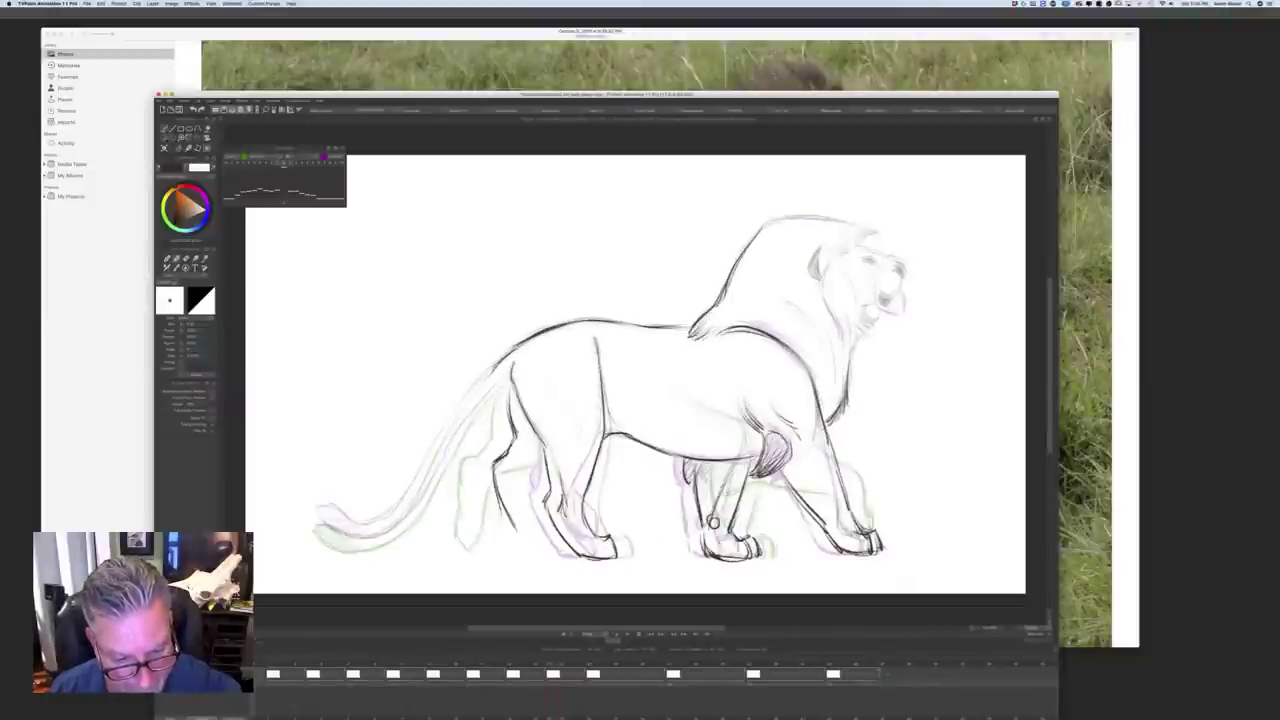
key("Left")
key("Right")
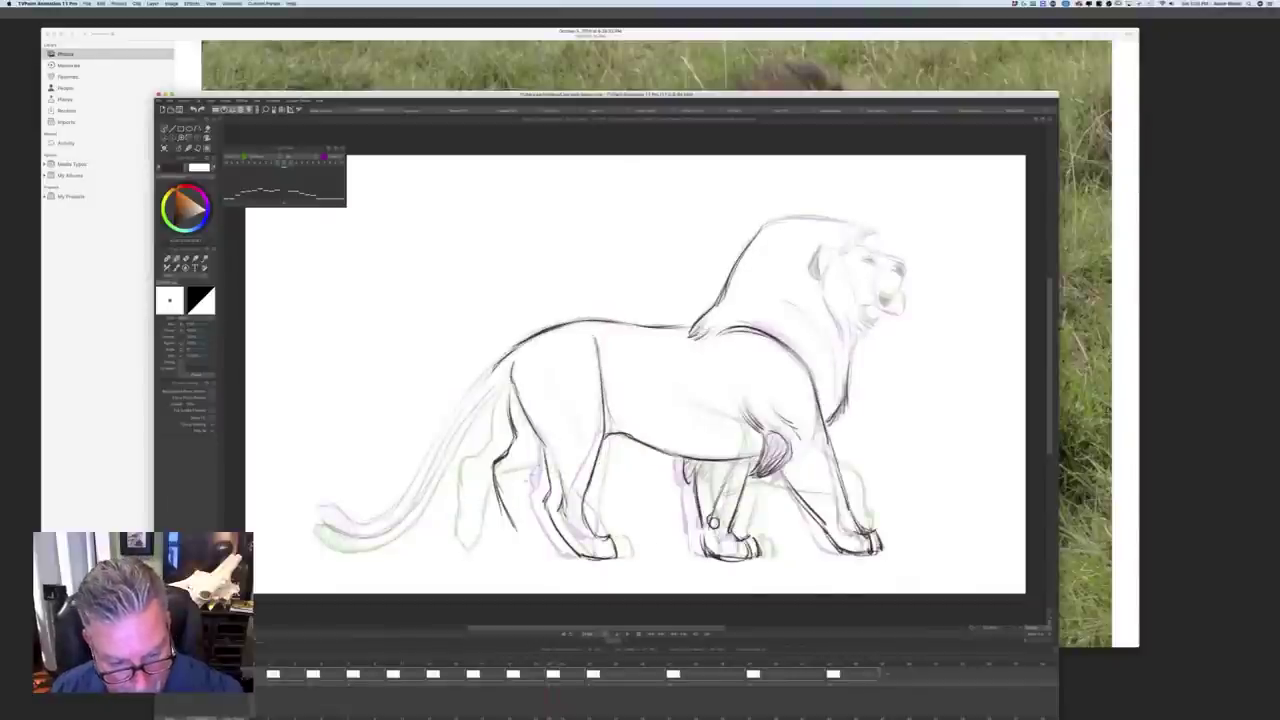
Step: Draw the far hind paw's toe curve, and lighten and redraw the lines at the hock
left_click_drag(542, 527, 526, 549)
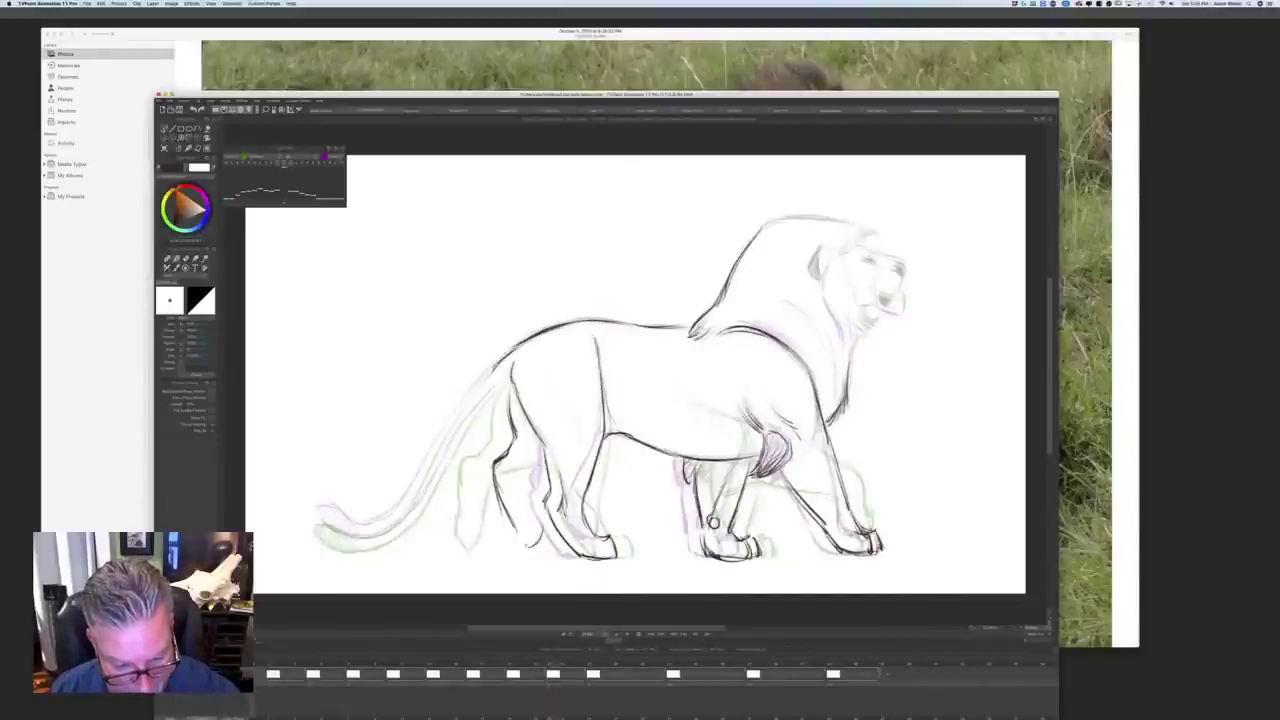
left_click_drag(505, 456, 494, 468)
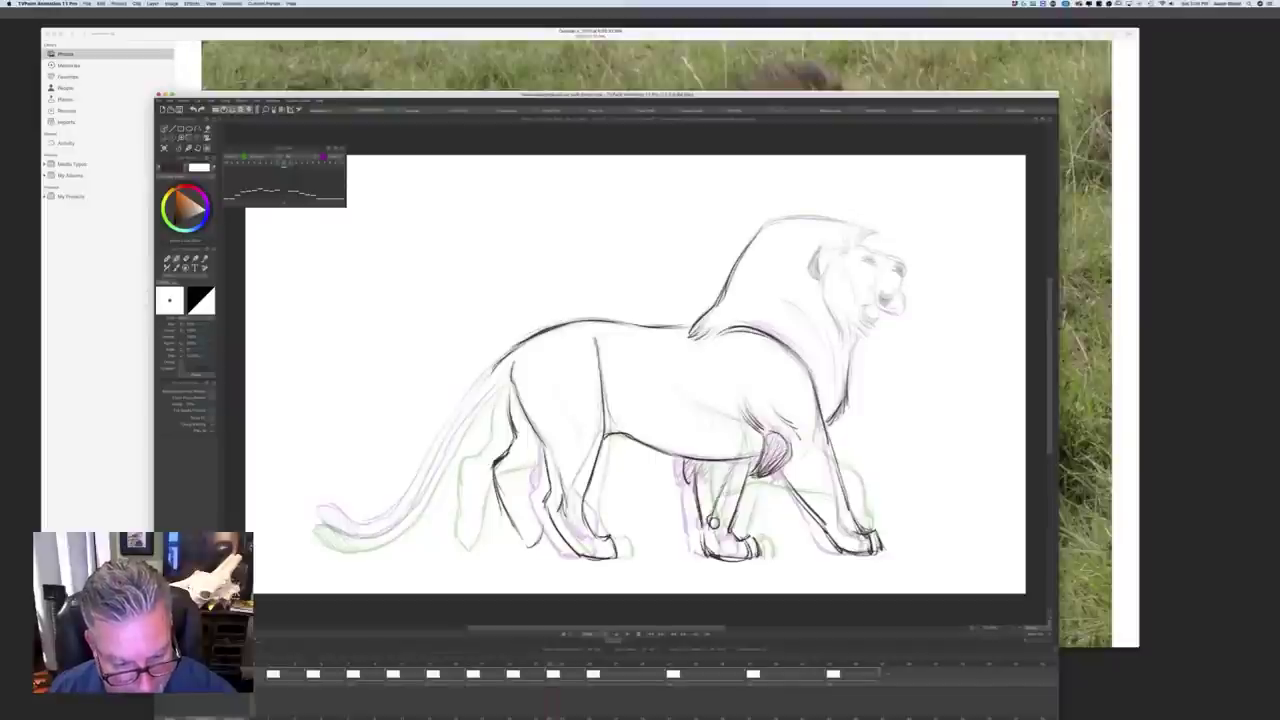
key("e")
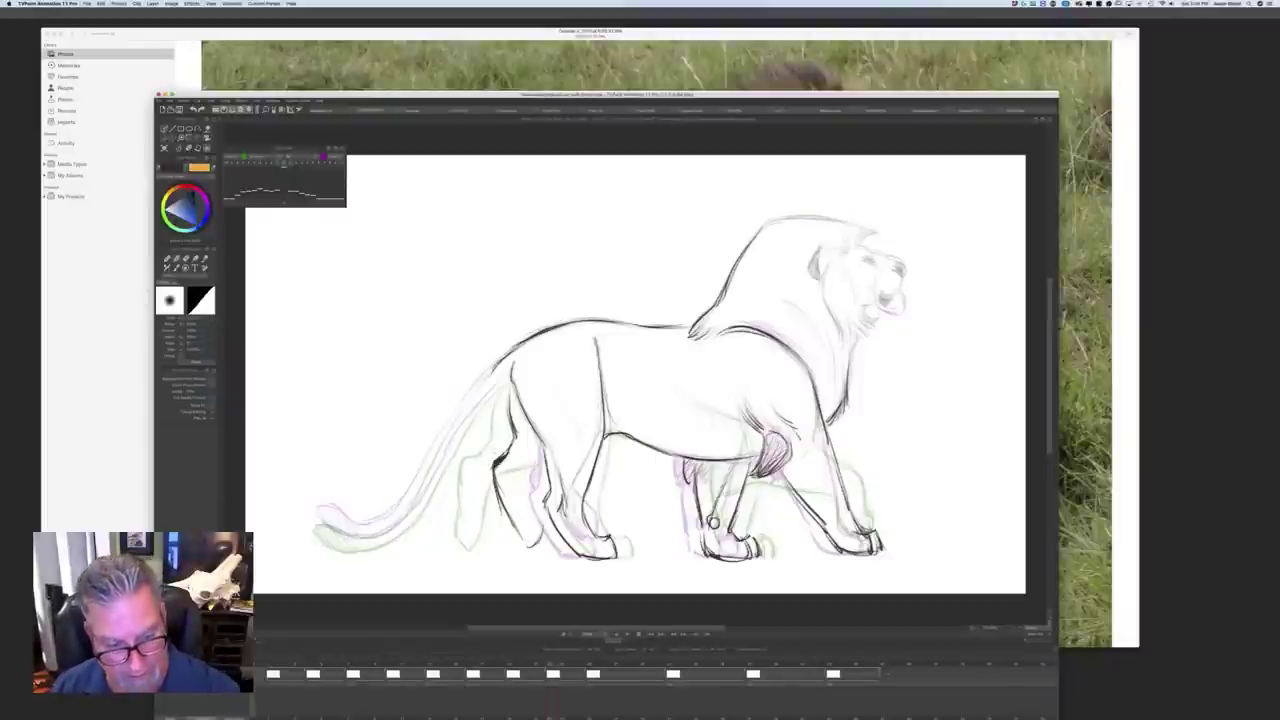
left_click_drag(505, 452, 496, 466)
key("b")
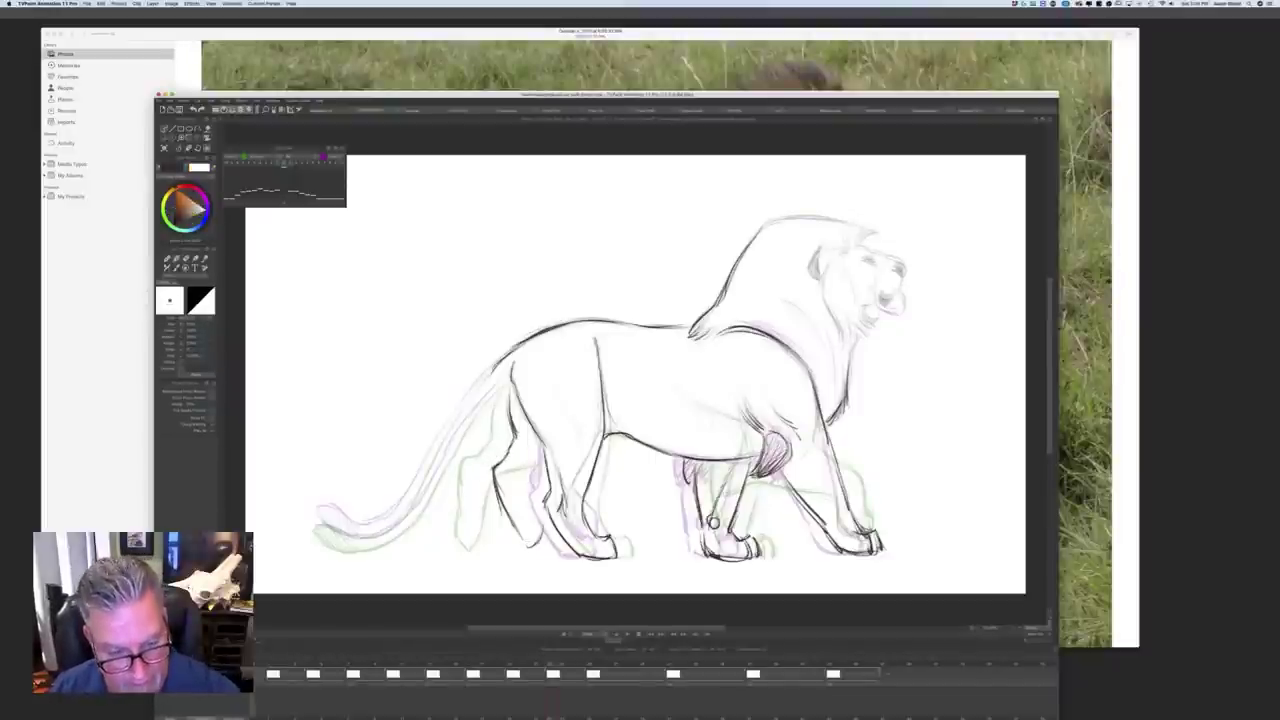
left_click_drag(493, 471, 503, 509)
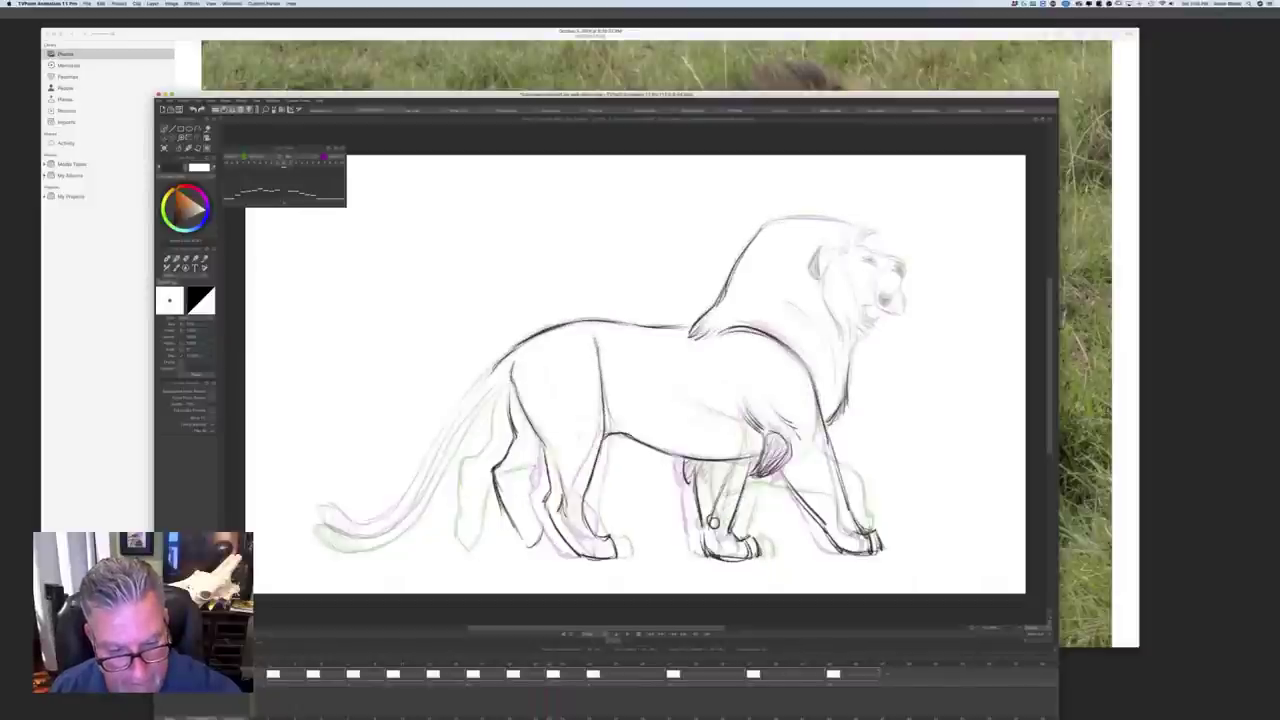
Step: Draw the far hind leg's front contour from below the thigh to the paw, and compare it with the neighbouring drawings
left_click_drag(542, 467, 528, 480)
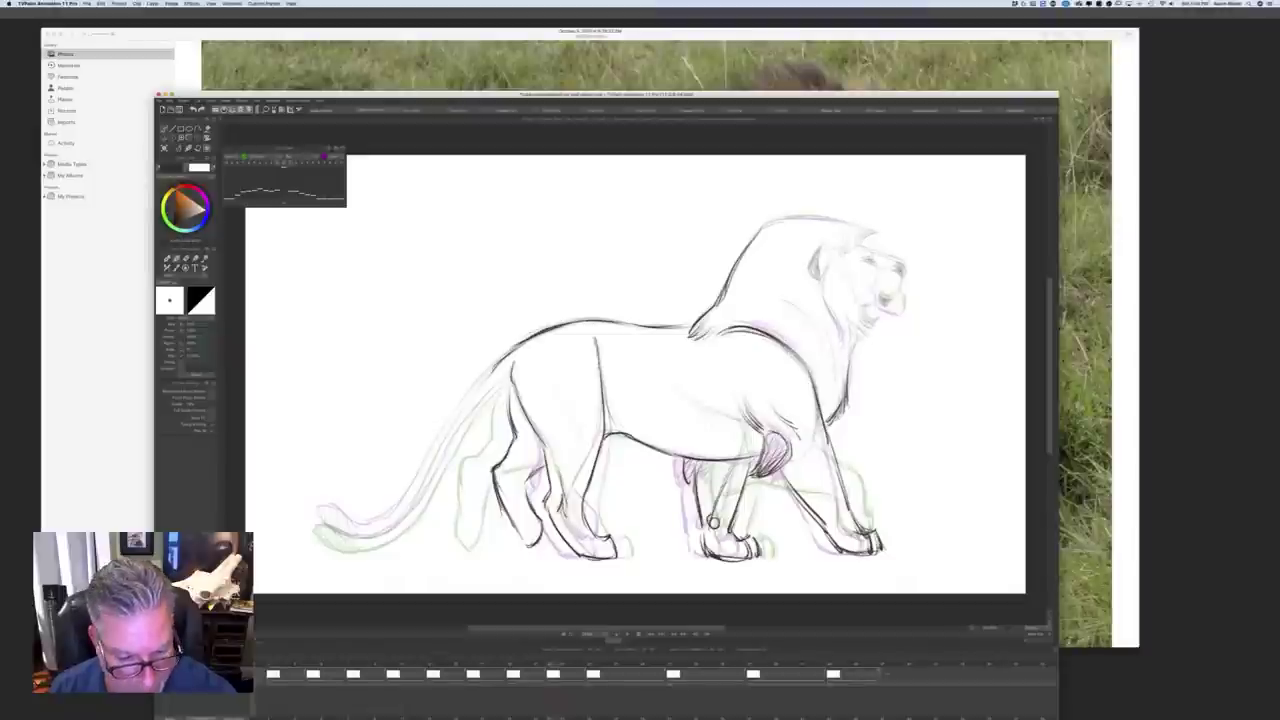
left_click_drag(536, 512, 538, 537)
key("Left")
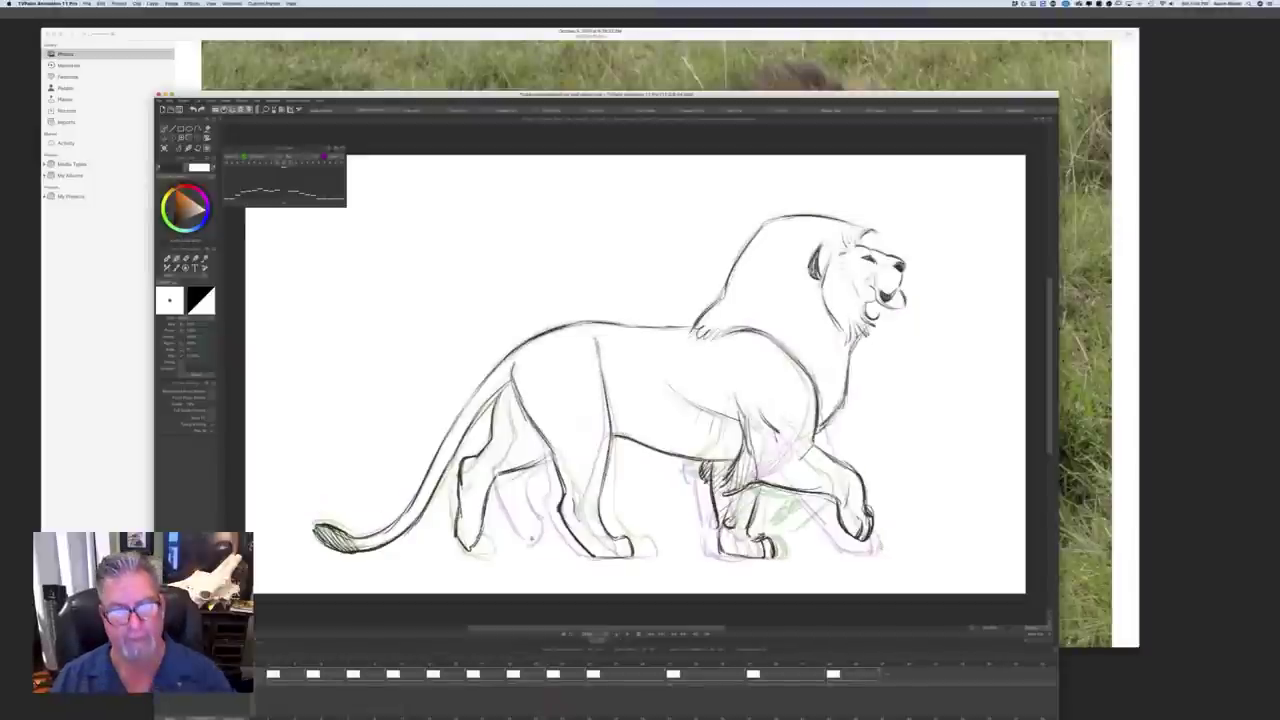
key("Right")
key("Left")
key("Right")
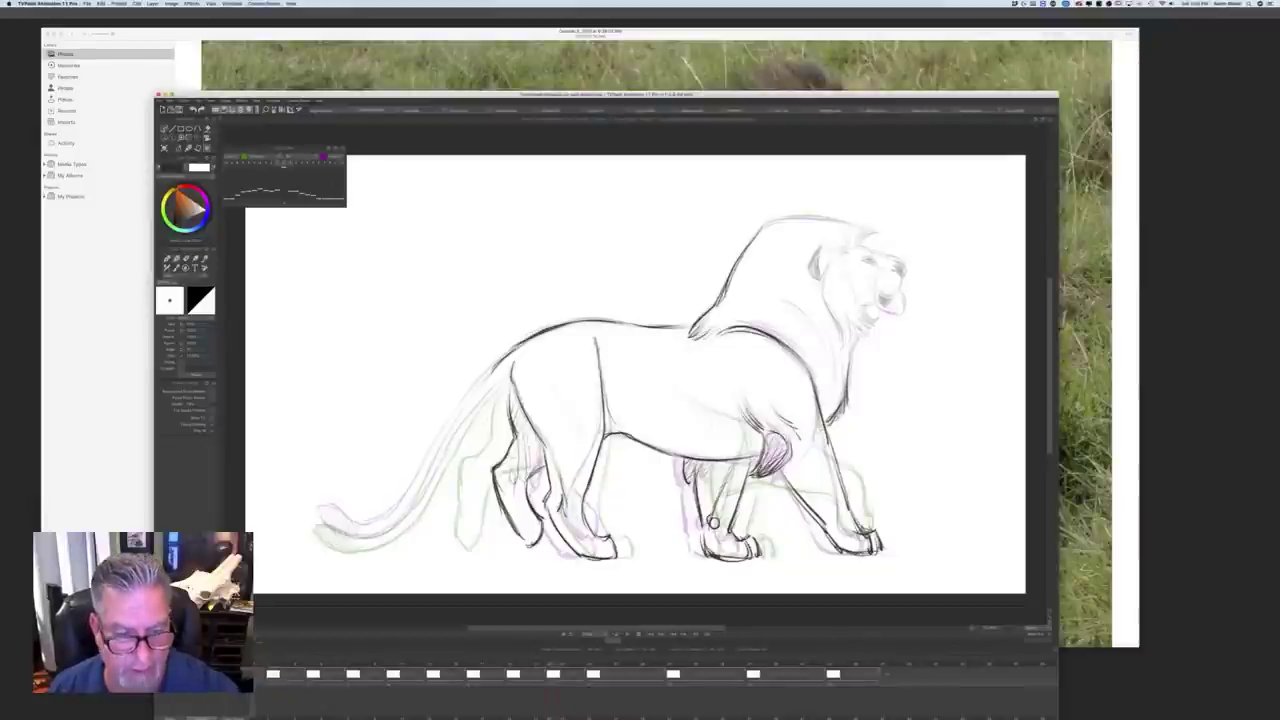
key("Right")
key("Left")
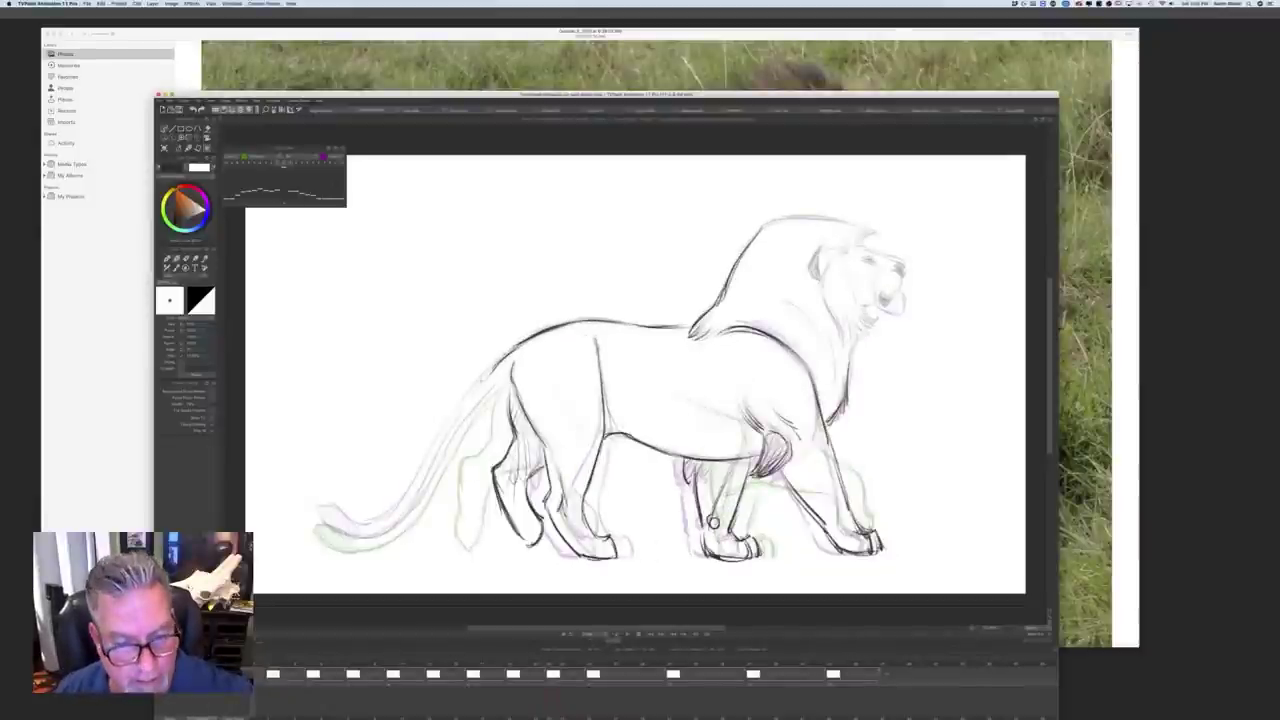
Step: Draw the tail's upper contour from the rump down towards the tuft, following the light table guides
left_click_drag(498, 362, 430, 463)
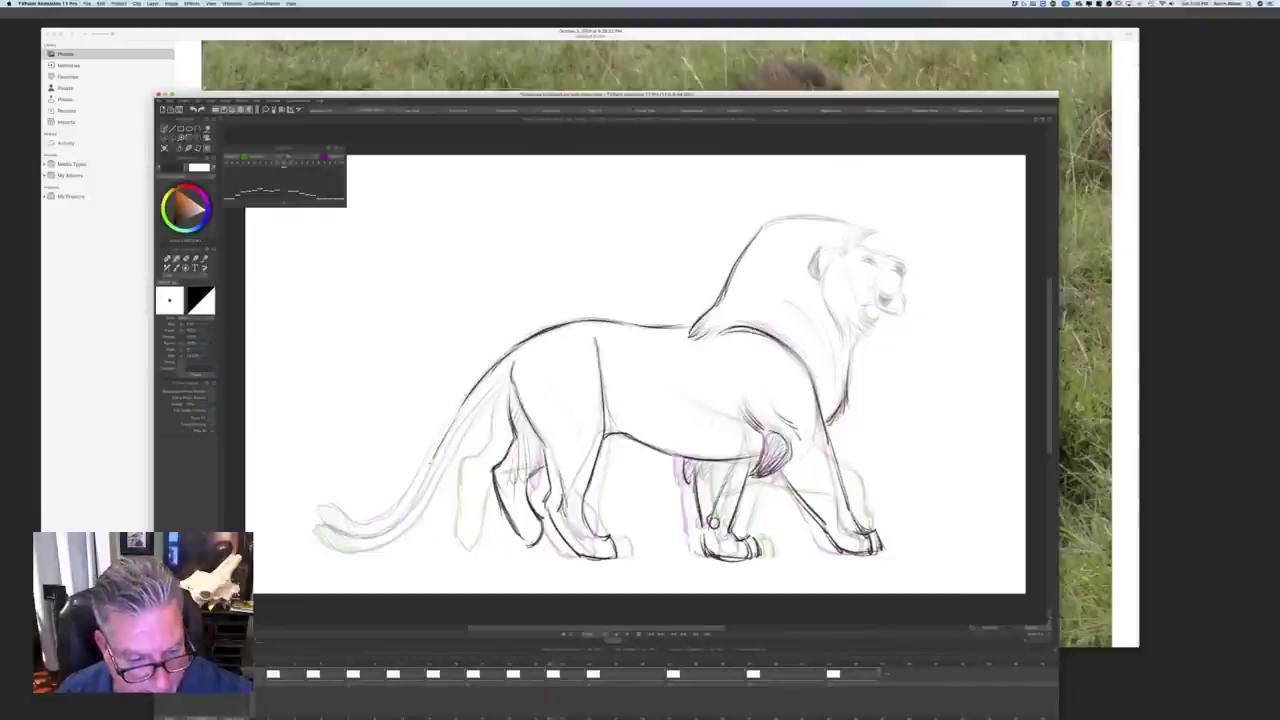
left_click_drag(452, 418, 426, 470)
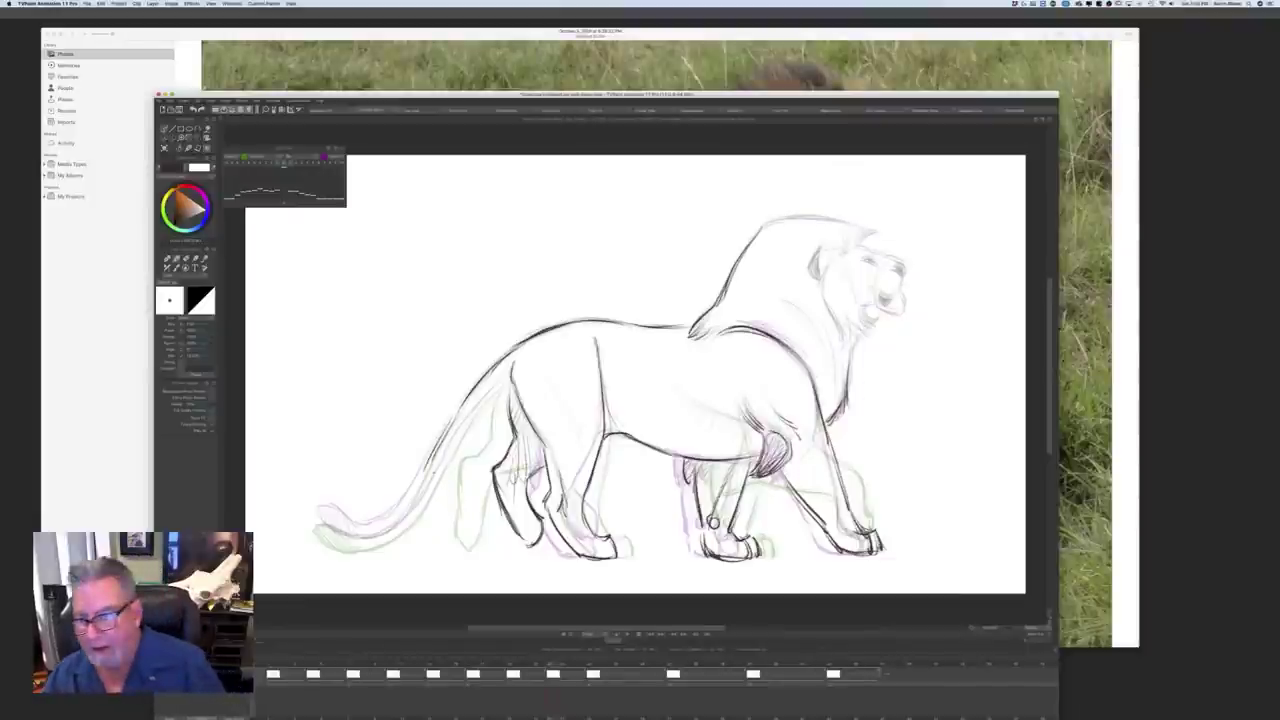
key("Right")
key("Left")
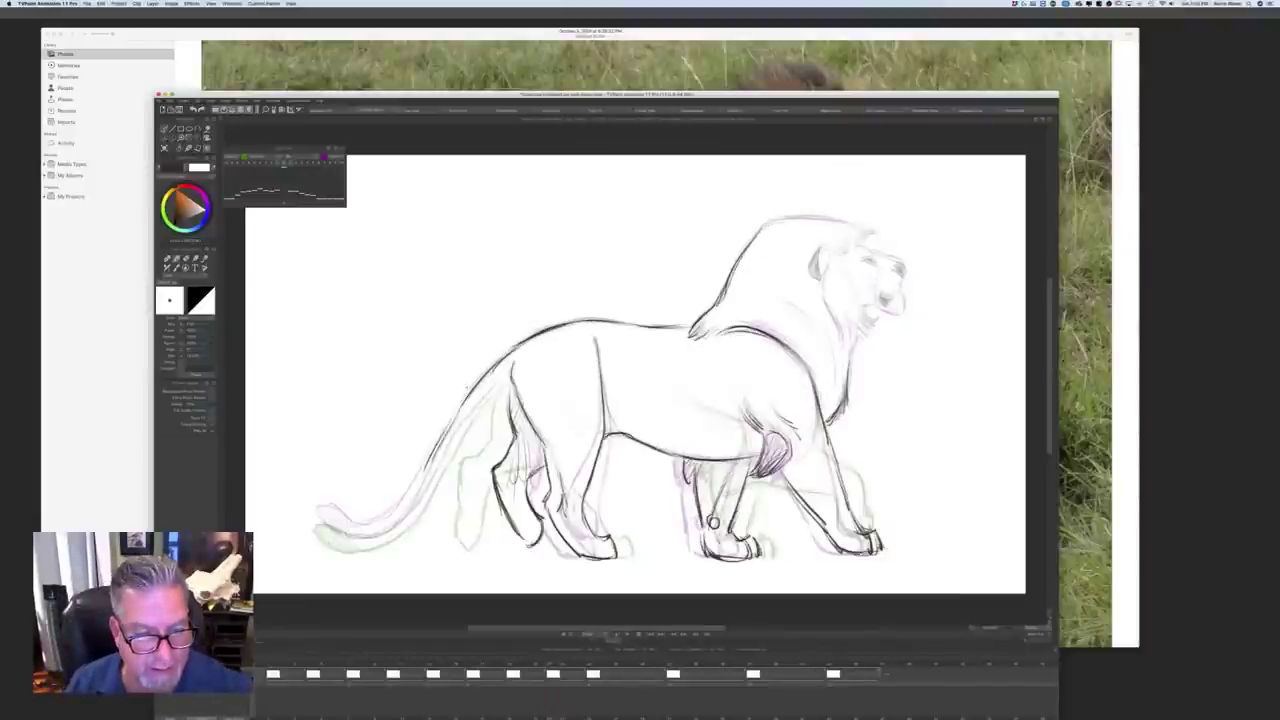
mouse_move(456, 414)
left_mouse_down()
mouse_move(408, 500)
mouse_move(358, 532)
left_mouse_up()
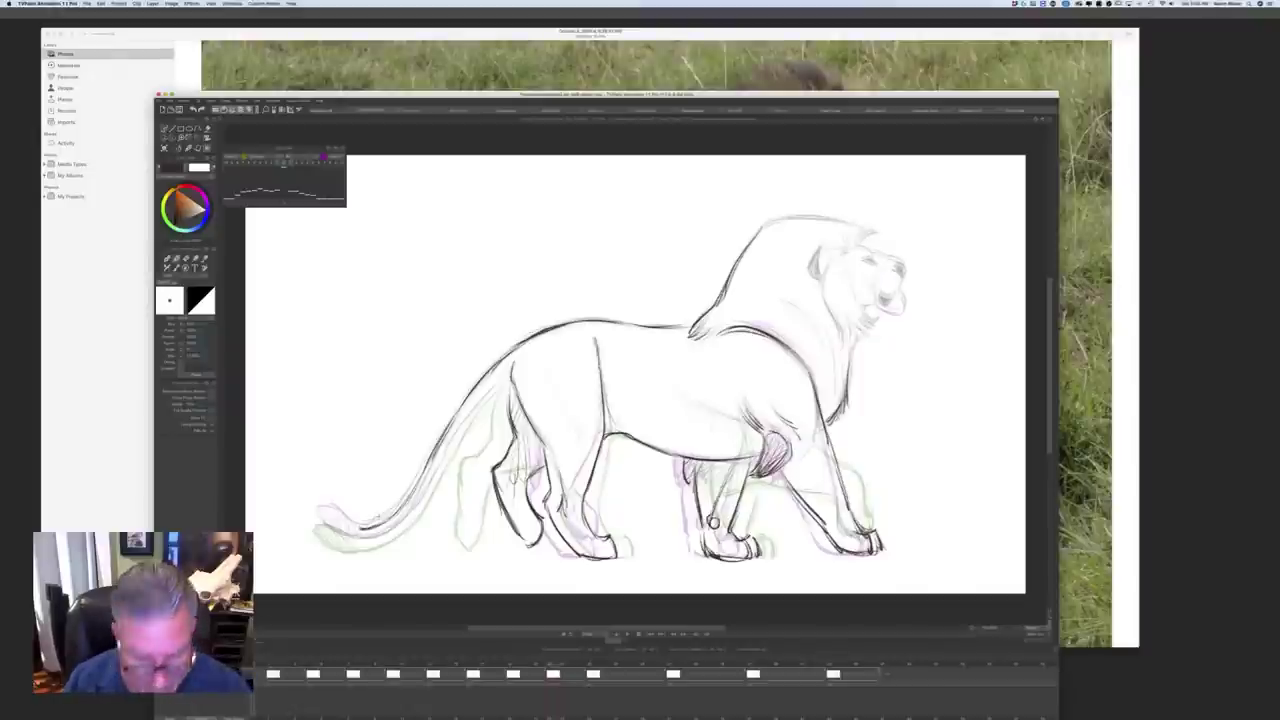
Step: Scrub through the walk cycle's drawings to review the motion
key("Right")
key("Right")
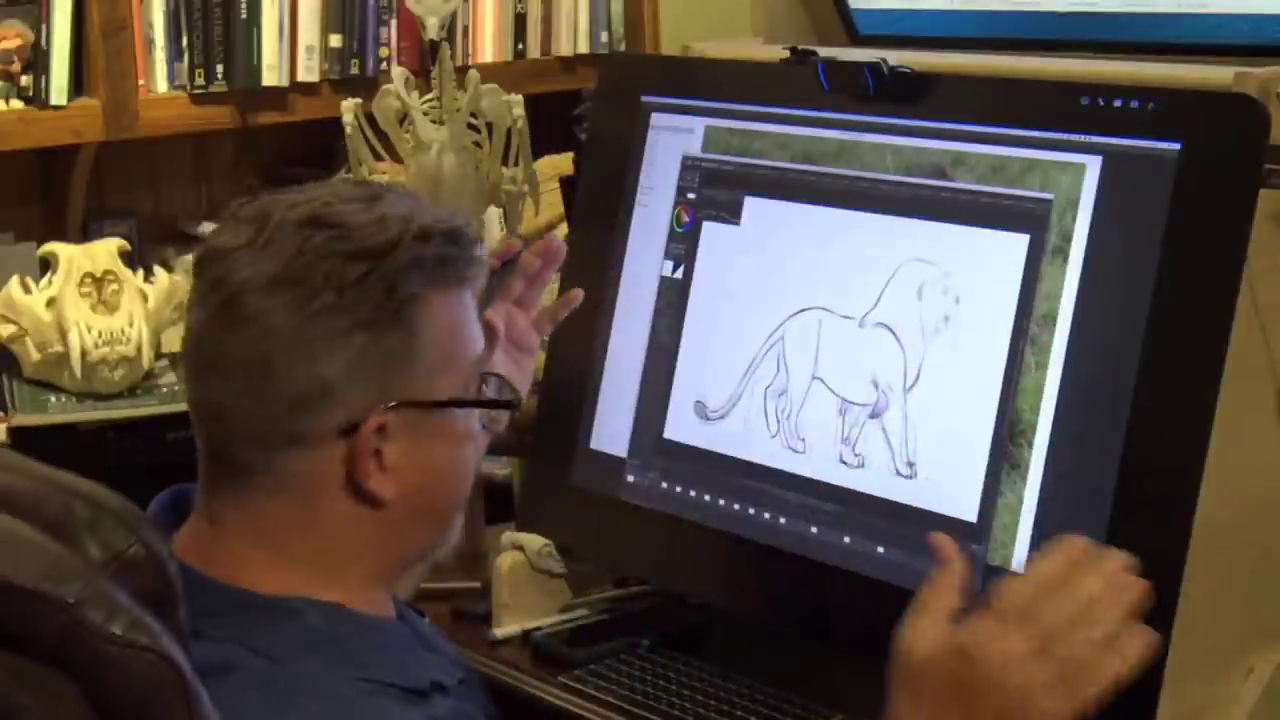
key("period")
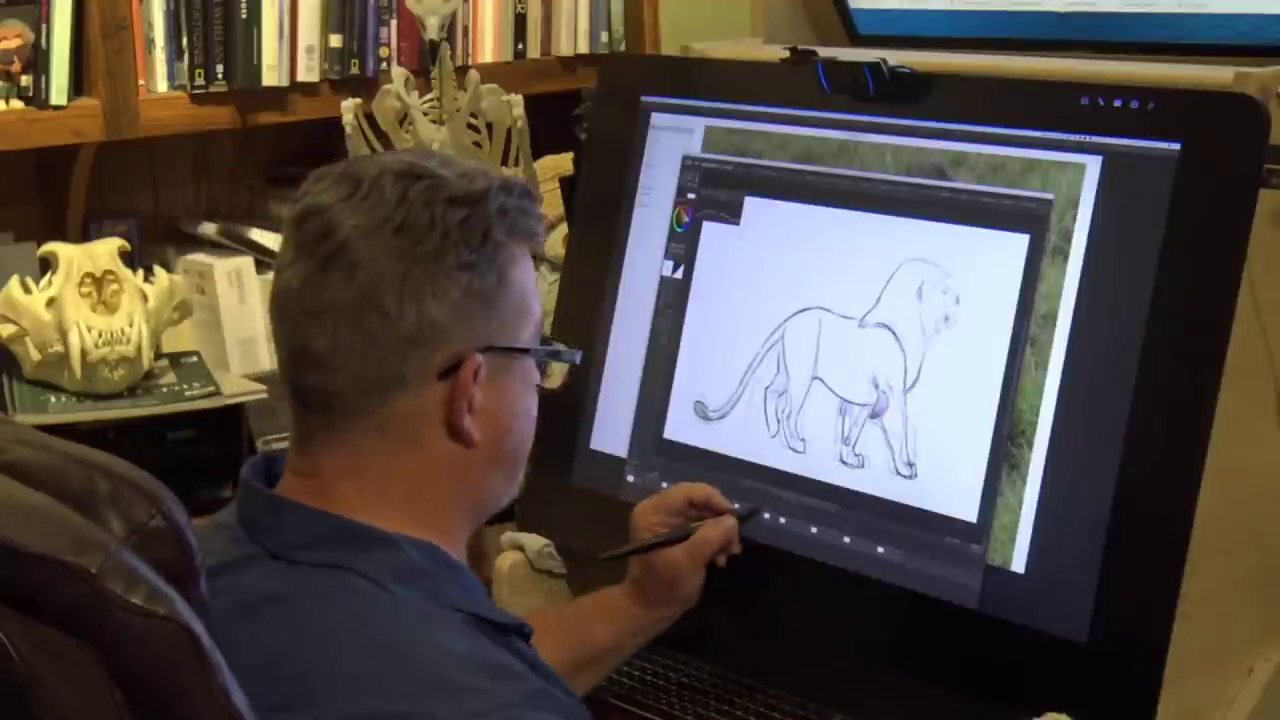
left_click(724, 505)
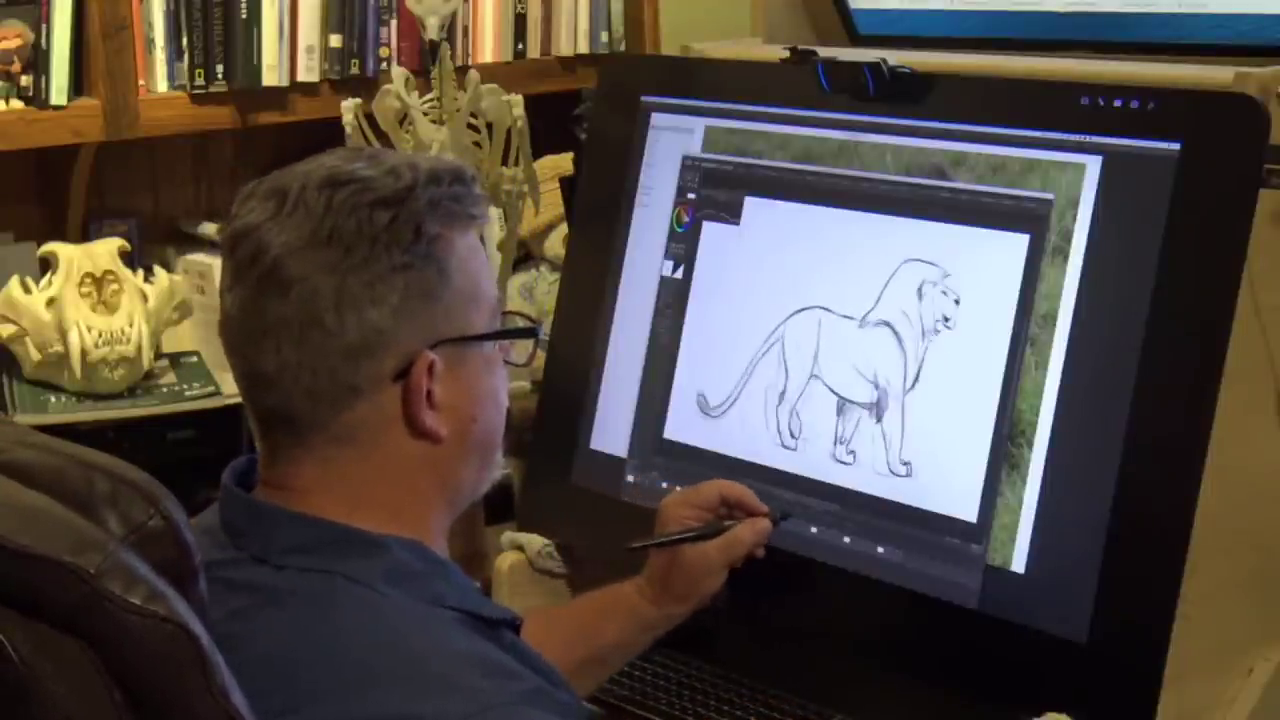
mouse_move(783, 516)
left_mouse_down()
mouse_move(716, 508)
mouse_move(800, 528)
mouse_move(663, 489)
mouse_move(706, 500)
left_mouse_up()
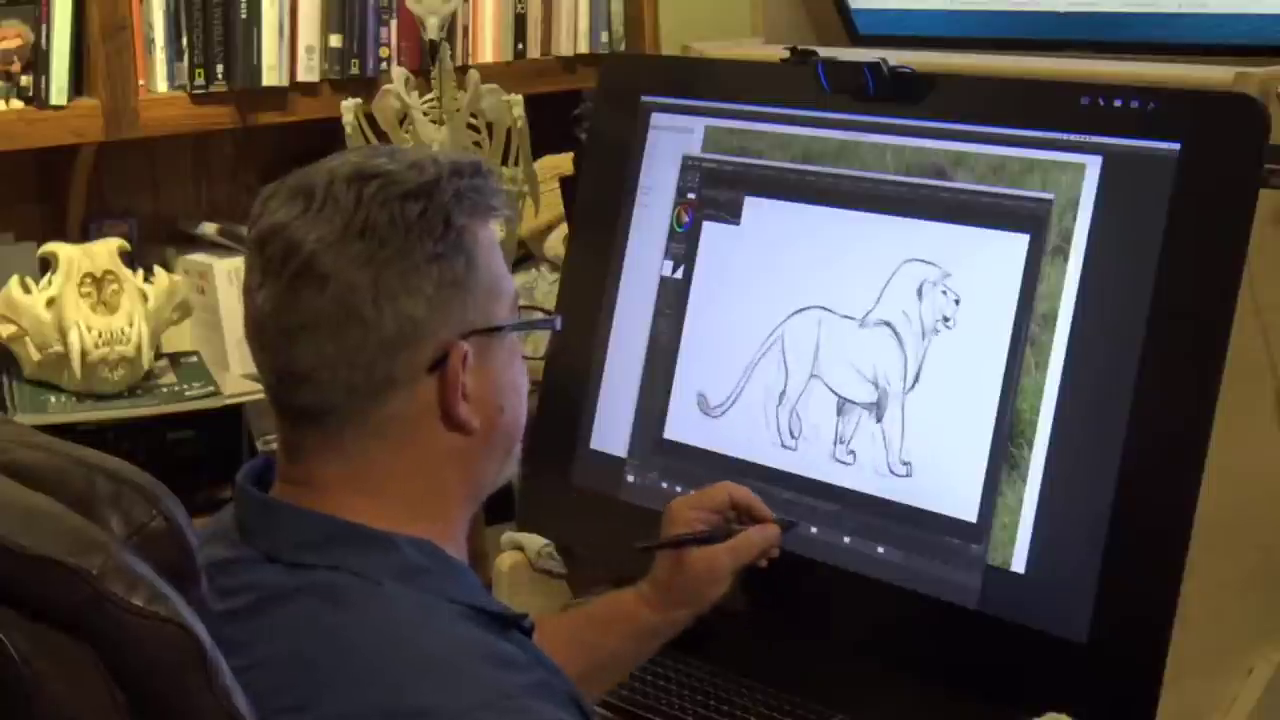
left_click_drag(787, 524, 640, 480)
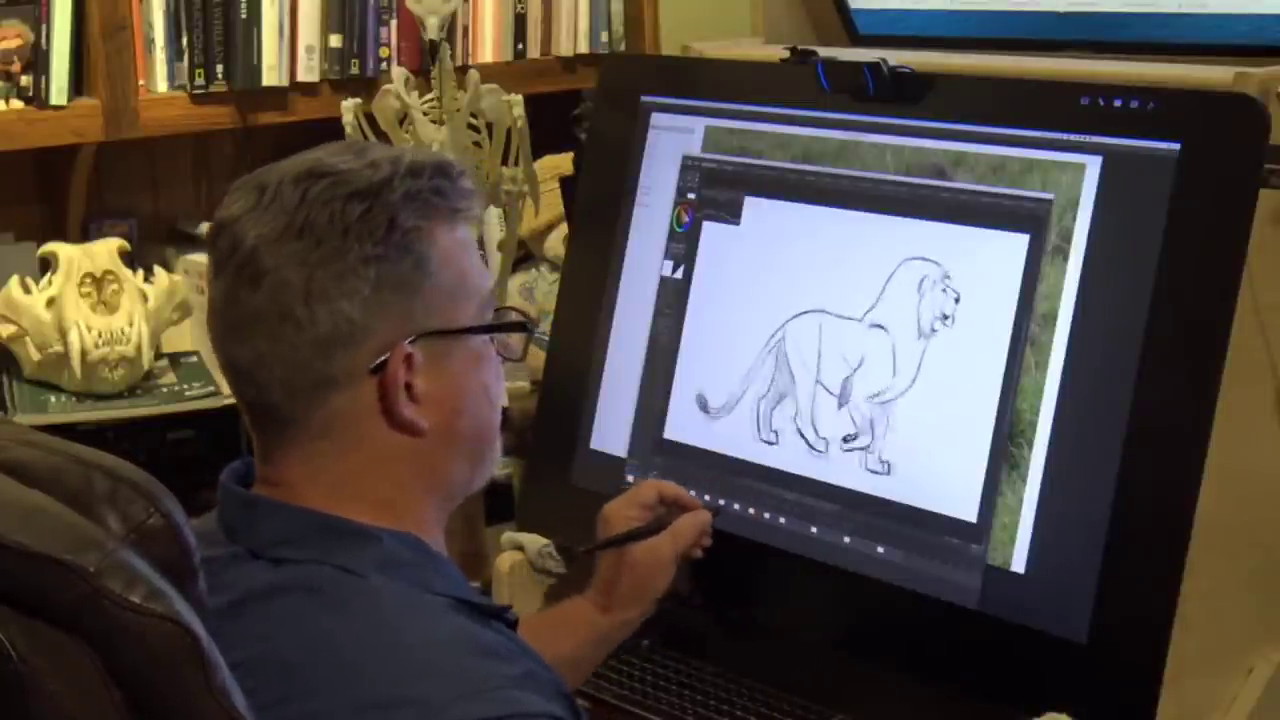
mouse_move(712, 506)
left_mouse_down()
mouse_move(783, 521)
mouse_move(669, 492)
mouse_move(800, 526)
mouse_move(648, 485)
mouse_move(663, 509)
mouse_move(750, 517)
left_mouse_up()
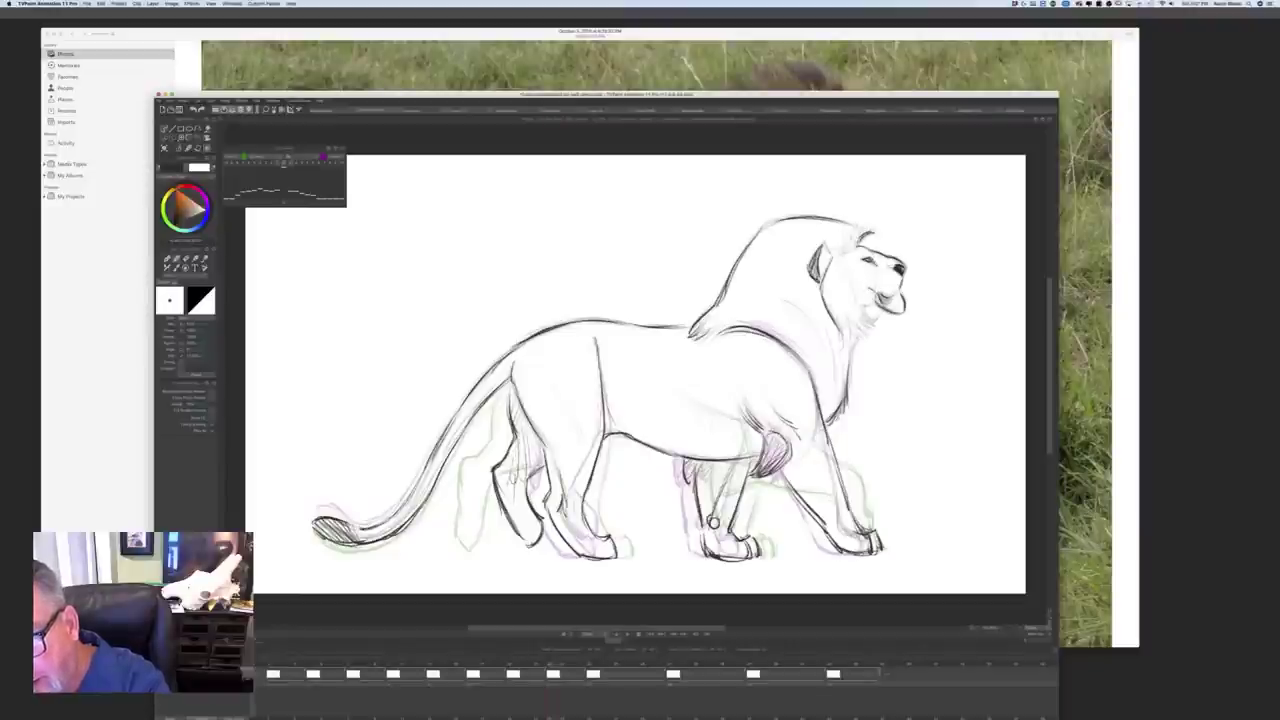
Step: Add mouth detail to the lion's muzzle, and draw the flank crease running back from behind the elbow
left_click_drag(881, 298, 889, 301)
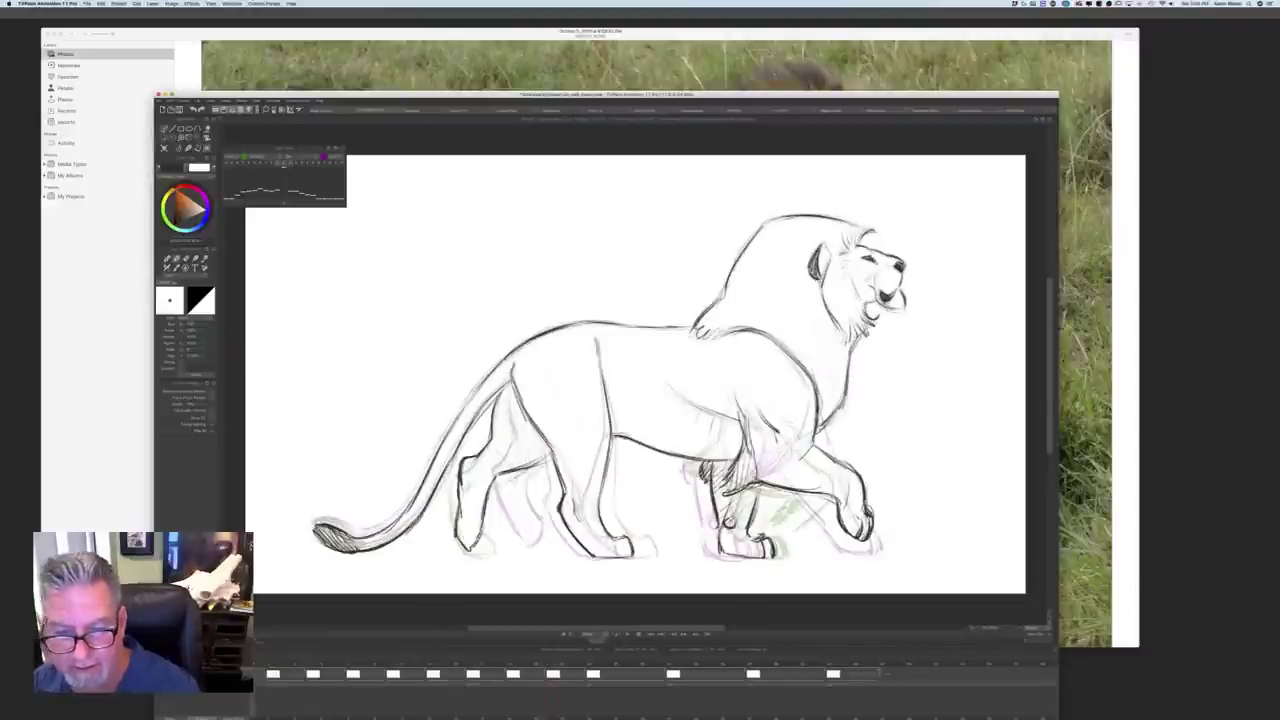
left_click_drag(736, 420, 666, 386)
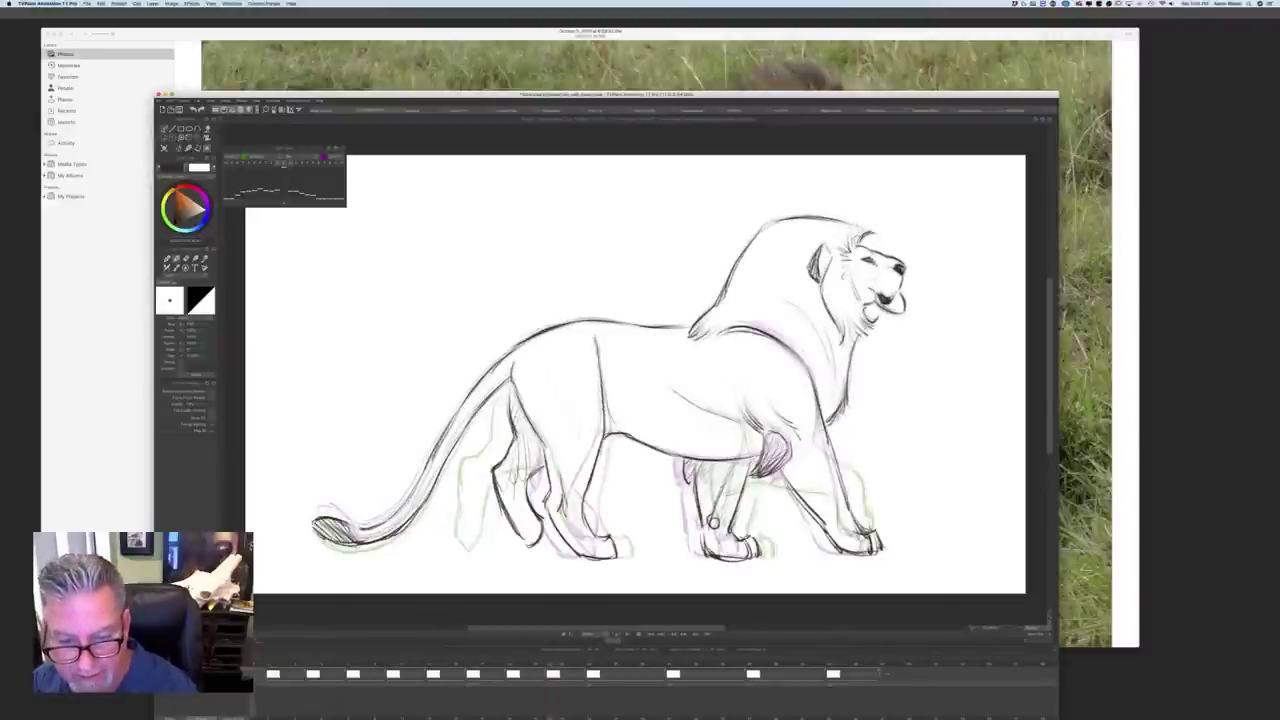
key("Left")
key("Right")
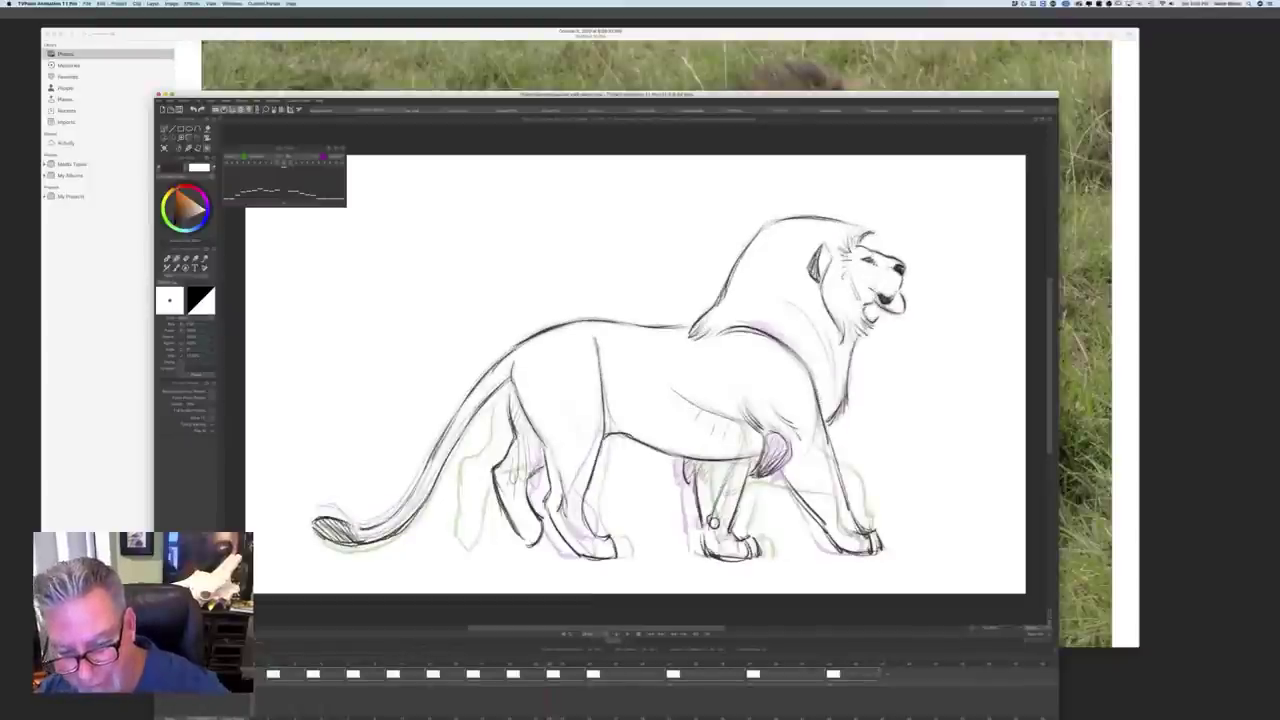
Step: Hatch the upper part of the far foreleg, and compare the drawing with its neighbours
mouse_move(716, 465)
left_mouse_down()
mouse_move(700, 480)
mouse_move(712, 510)
left_mouse_up()
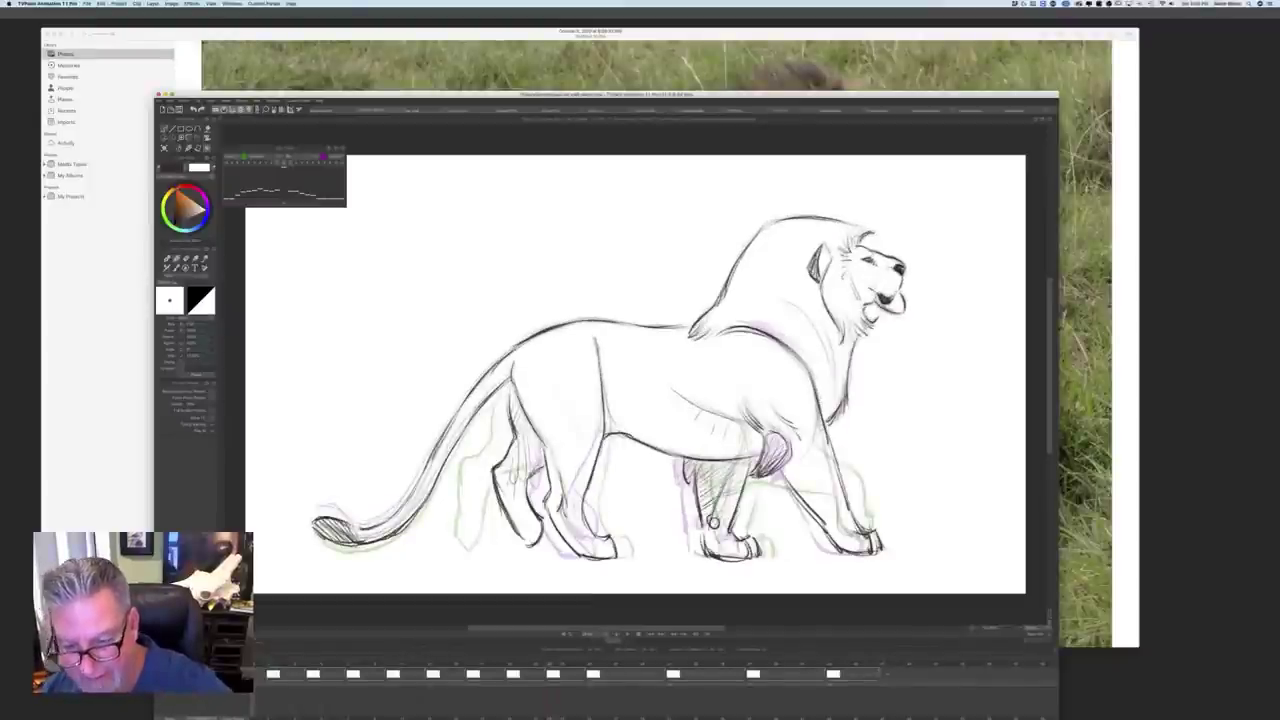
key("Right")
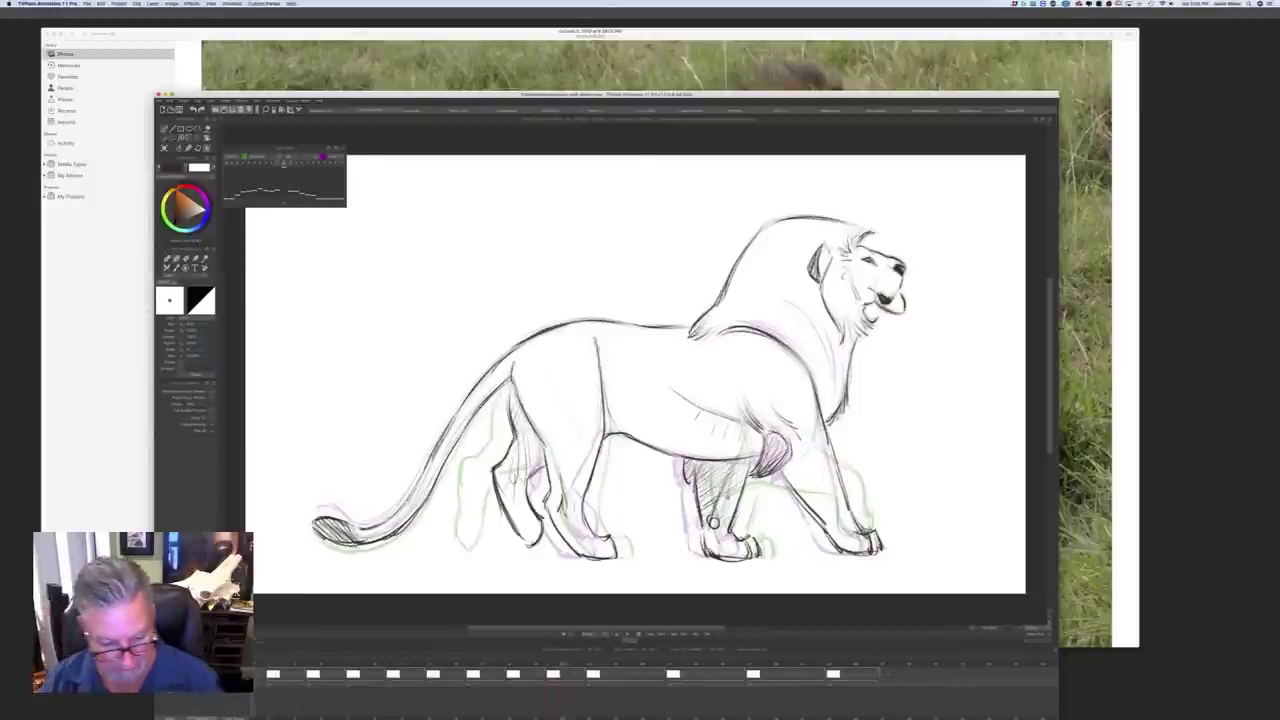
key("Left")
key("Left")
key("Right")
key("Left")
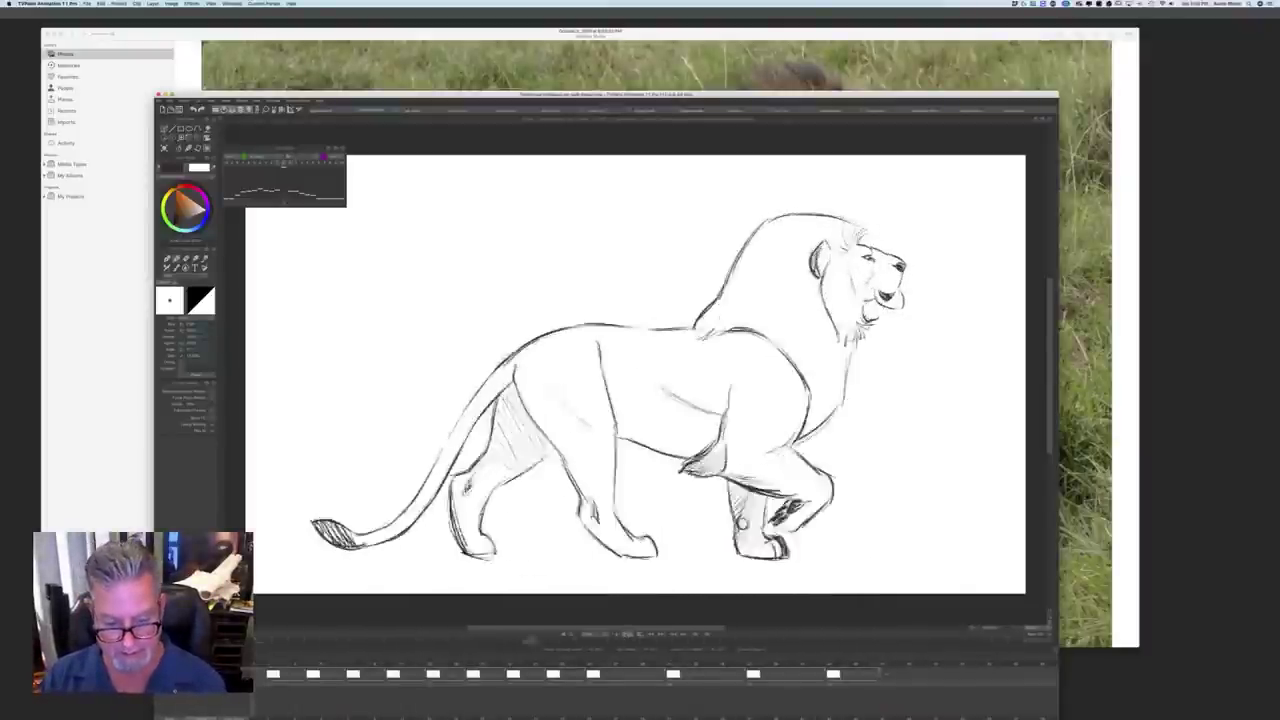
Step: Add a blank in-between drawing after the ninth one, and draw the near shoulder arc and a foreleg line down to the paw
left_click(637, 635)
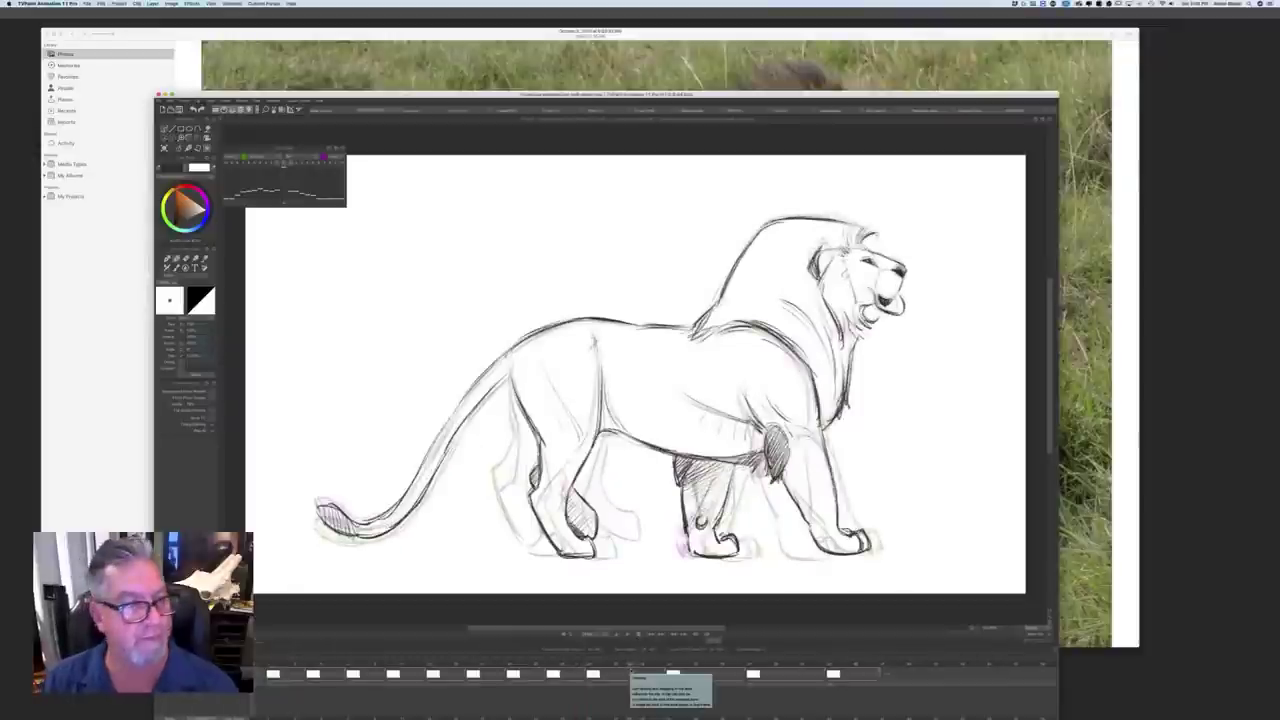
left_click(631, 672)
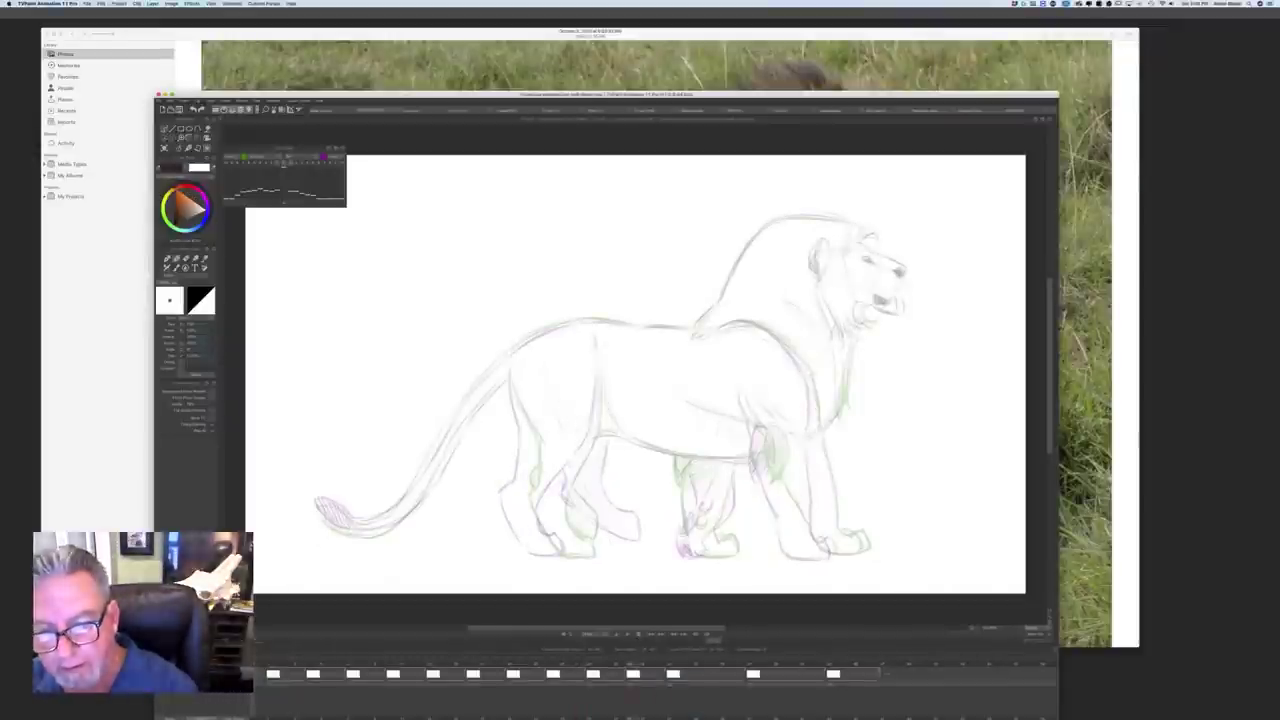
mouse_move(718, 332)
left_mouse_down()
mouse_move(778, 338)
mouse_move(806, 374)
mouse_move(813, 432)
left_mouse_up()
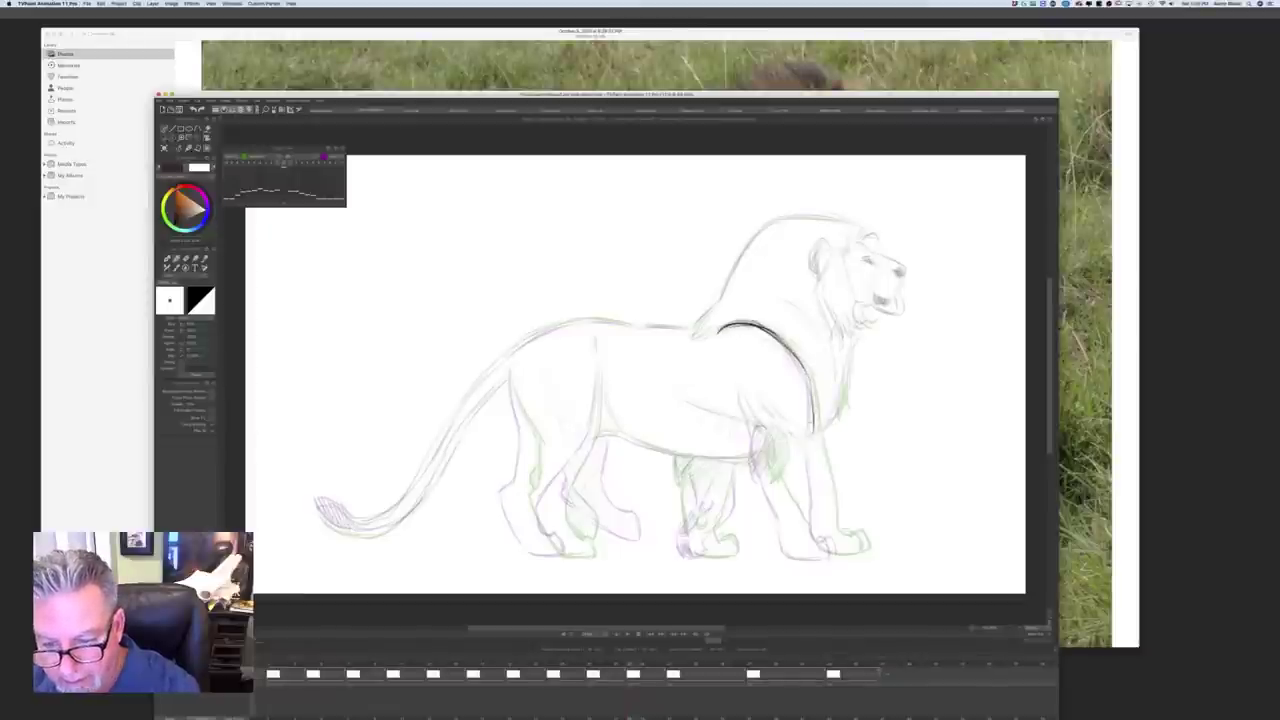
left_click_drag(808, 376, 837, 543)
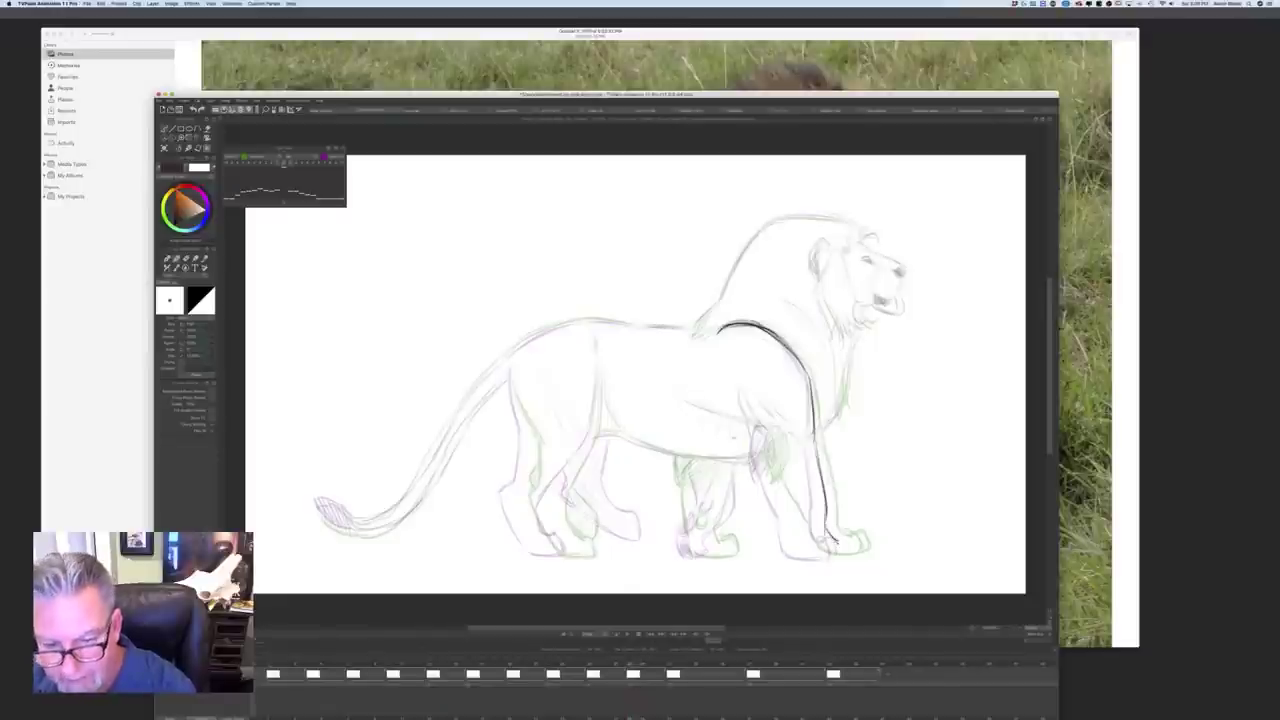
key("Return")
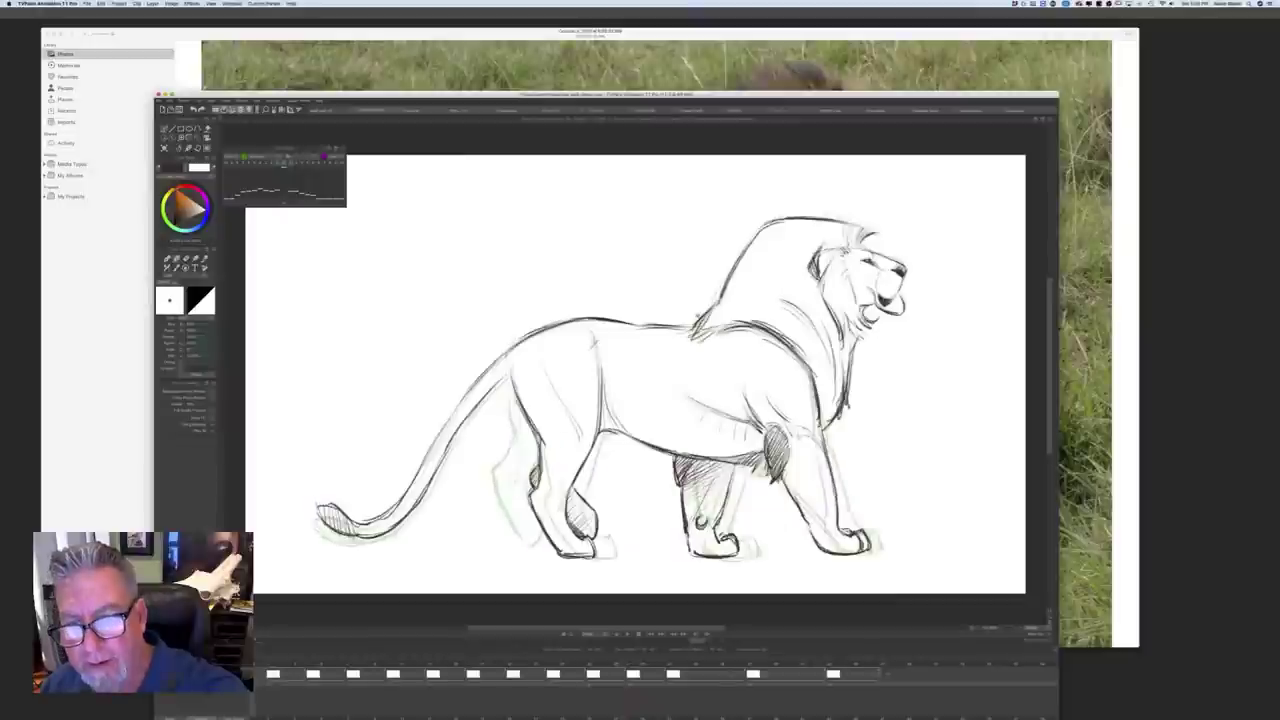
Step: Draw the mane's back contour, the top of the head and the brow tuft, checking against the previous drawing
left_click_drag(754, 236, 706, 314)
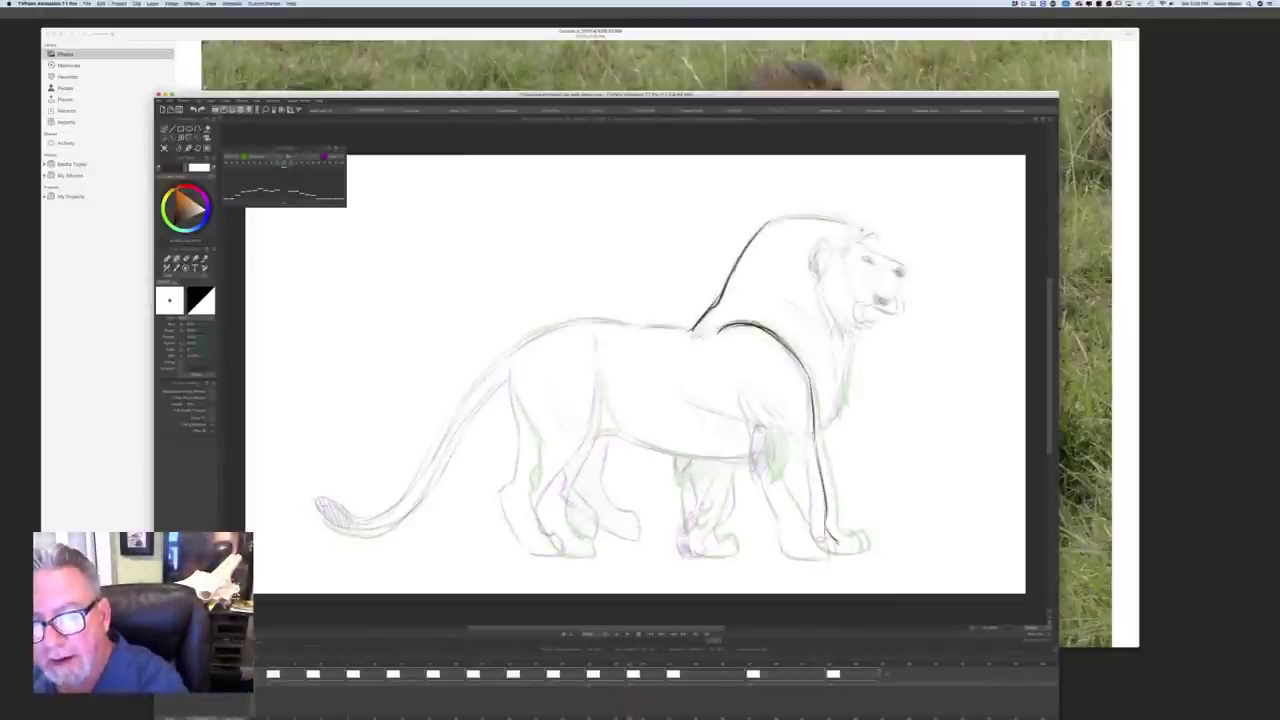
left_click_drag(768, 222, 852, 225)
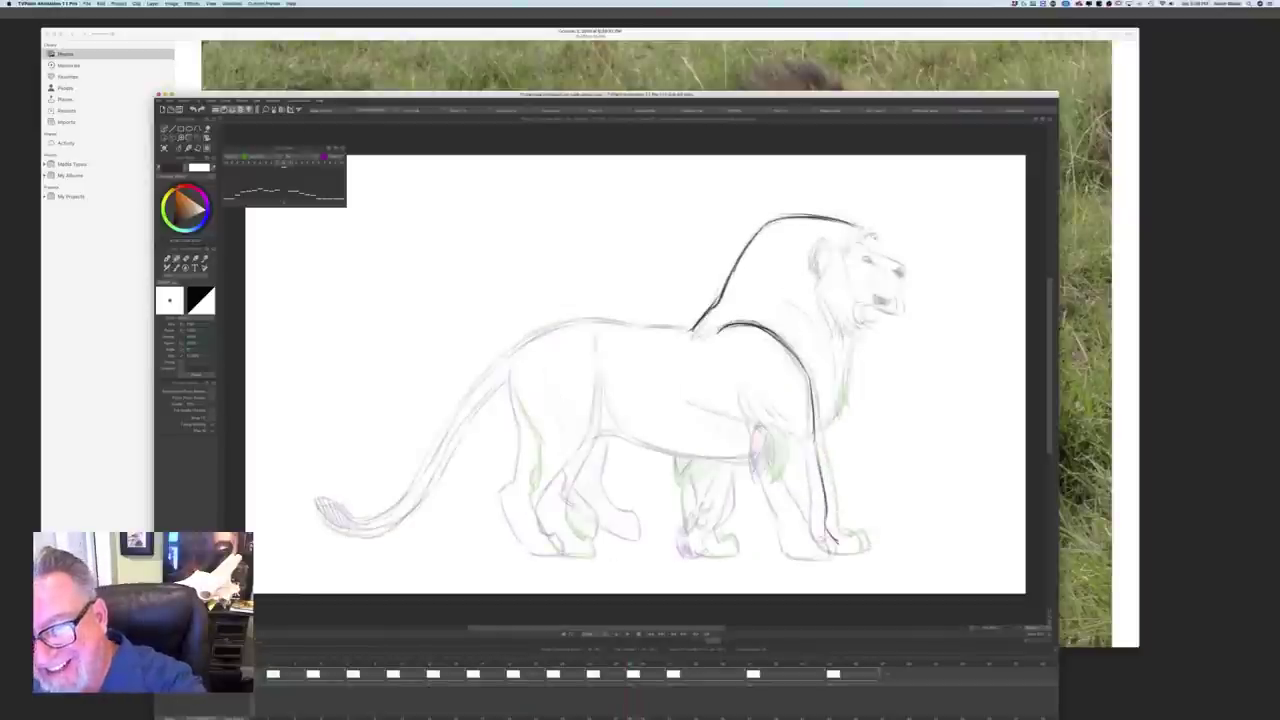
key("Left")
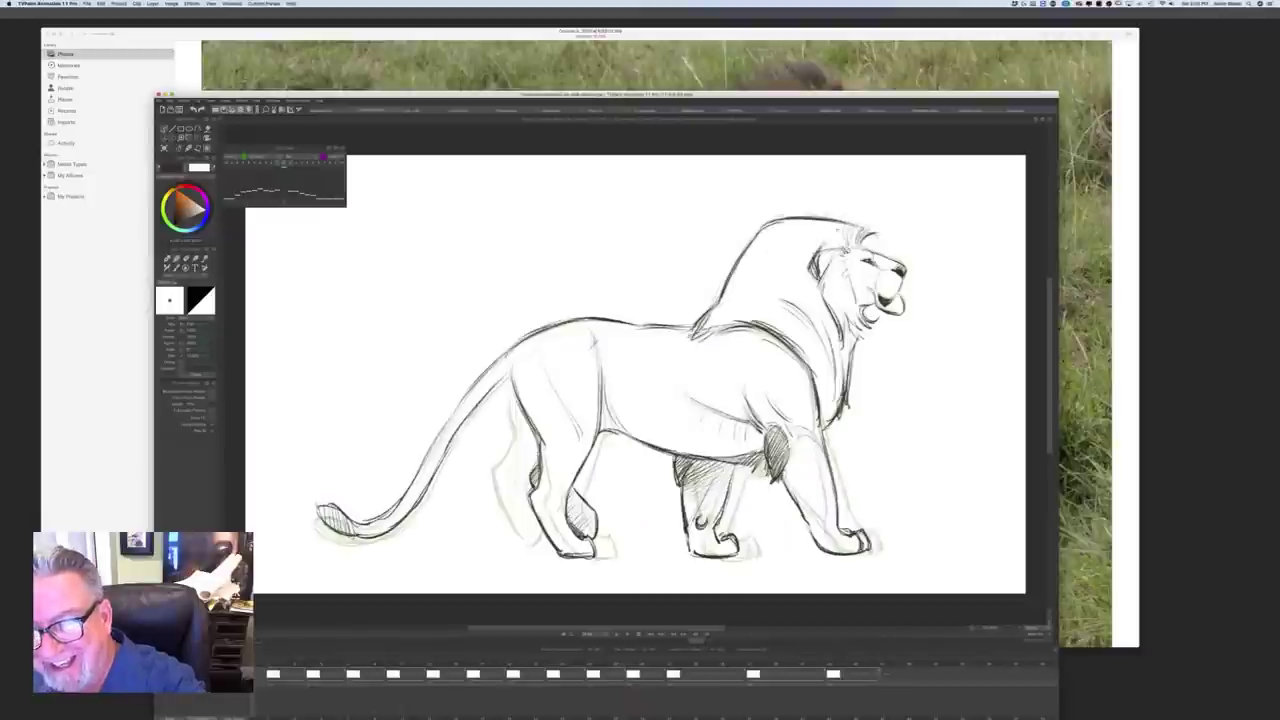
key("Right")
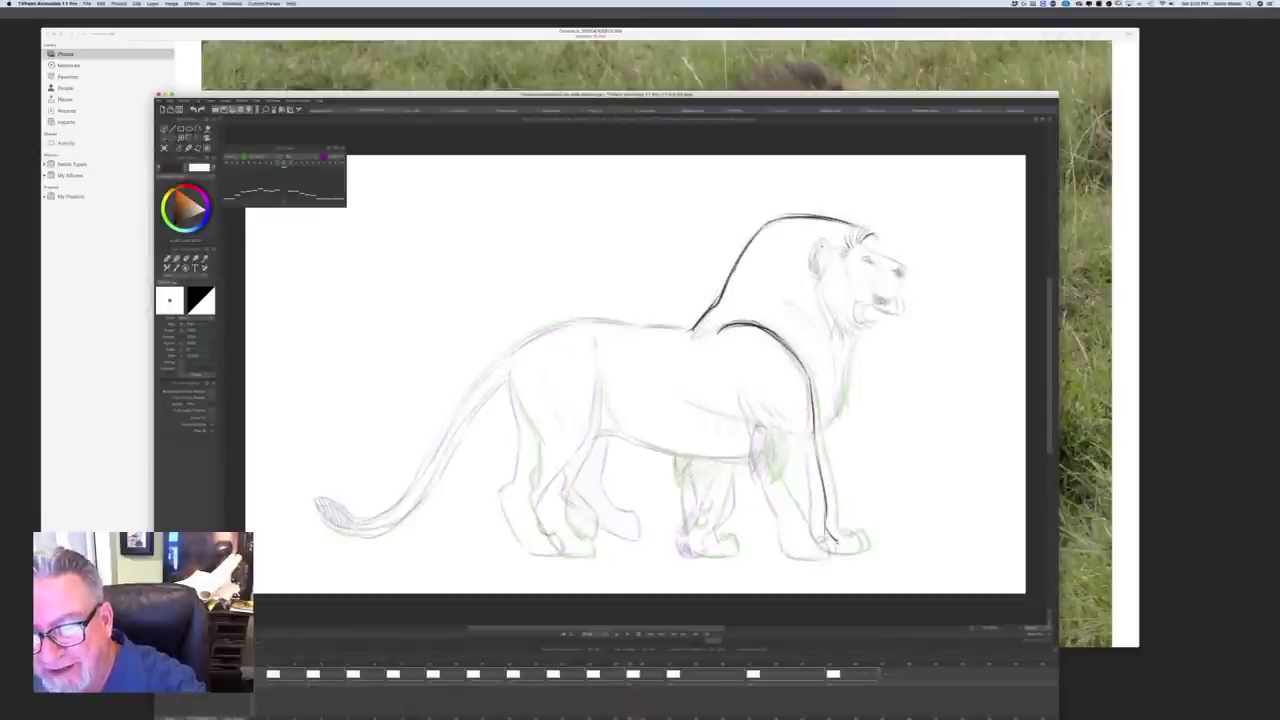
key("Left")
key("Right")
Step: Draw and shade the ear and the mane line down the cheek, comparing with the neighbouring drawing
mouse_move(828, 241)
left_mouse_down()
mouse_move(818, 275)
mouse_move(810, 261)
mouse_move(837, 338)
left_mouse_up()
key("Left")
key("Right")
key("Left")
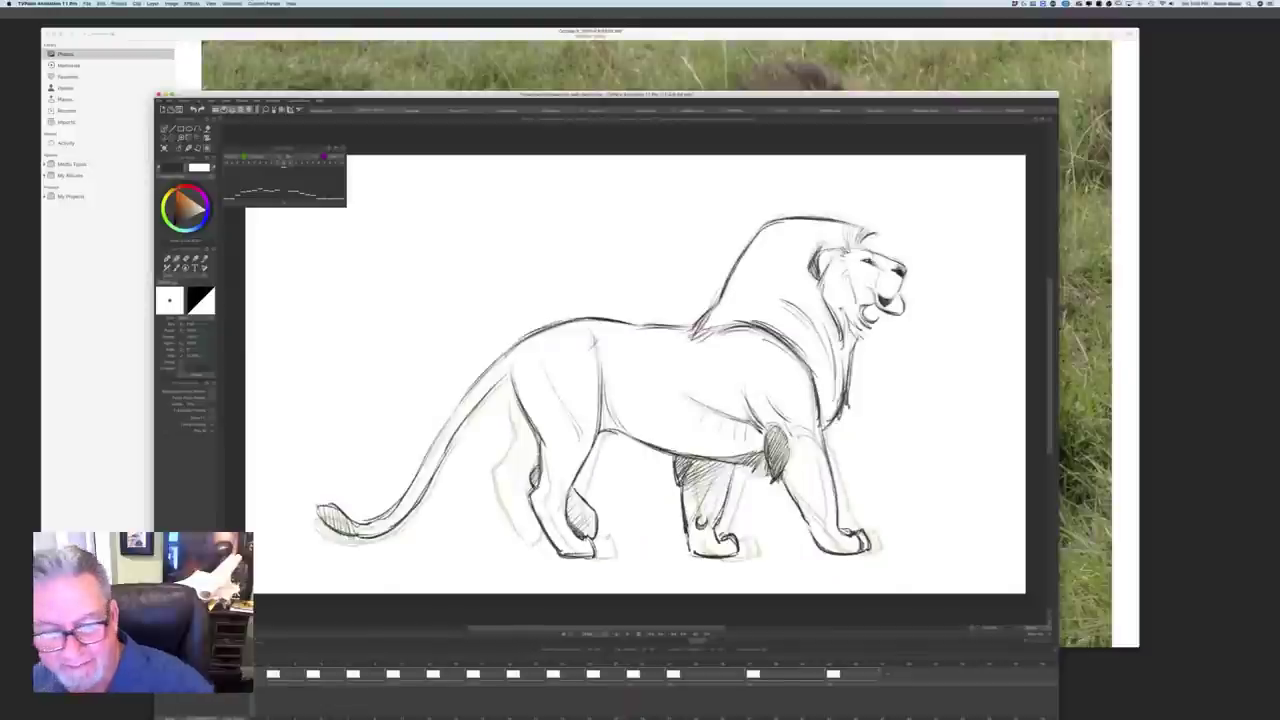
key("Right")
Step: Draw the back line from the mane to the rump, and both contours of the tail with its hatched tuft
mouse_move(684, 326)
left_mouse_down()
mouse_move(535, 330)
mouse_move(500, 362)
left_mouse_up()
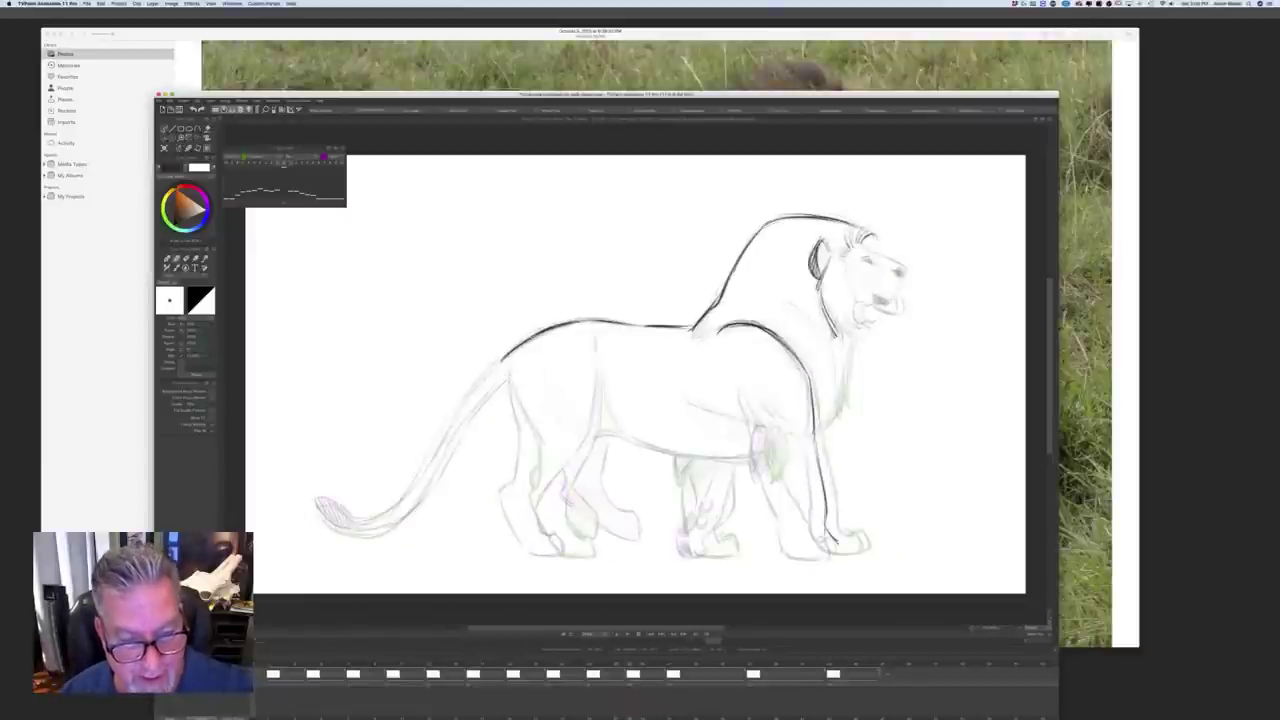
left_click_drag(501, 360, 398, 505)
left_click_drag(426, 464, 379, 517)
mouse_move(503, 380)
left_mouse_down()
mouse_move(398, 522)
mouse_move(358, 536)
mouse_move(314, 502)
mouse_move(350, 532)
mouse_move(320, 534)
mouse_move(314, 524)
mouse_move(346, 535)
left_mouse_up()
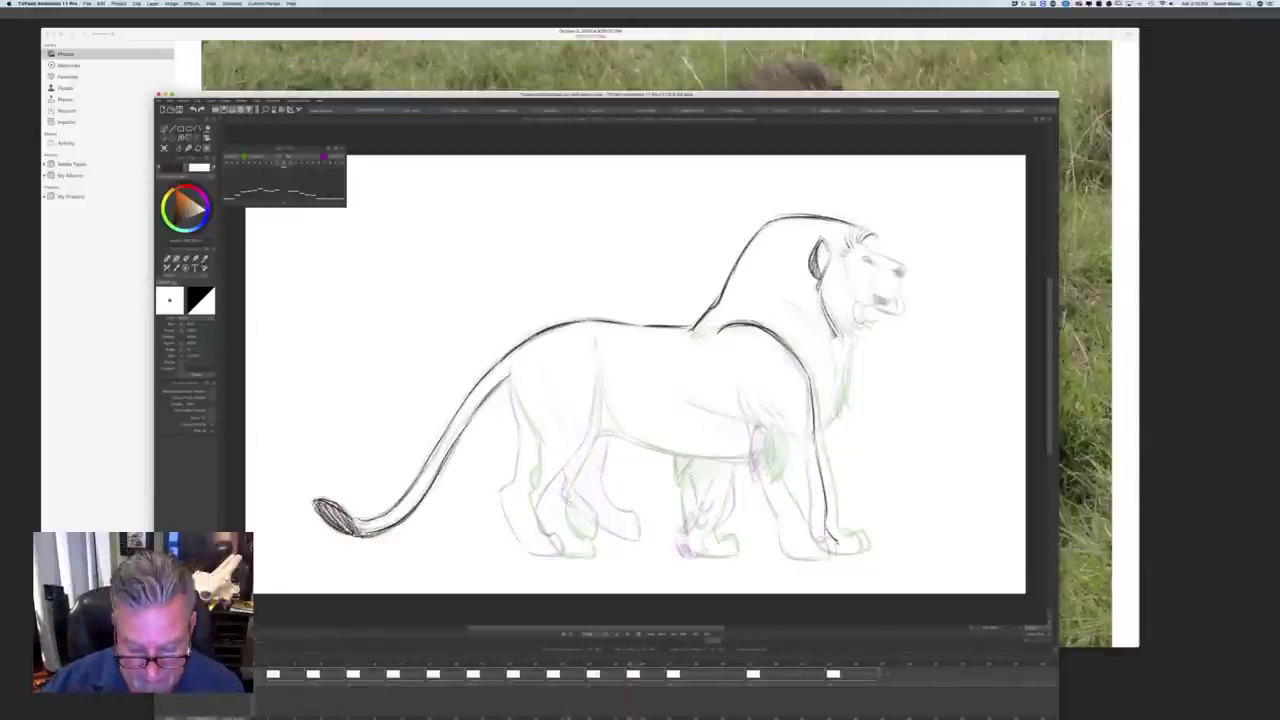
mouse_move(584, 706)
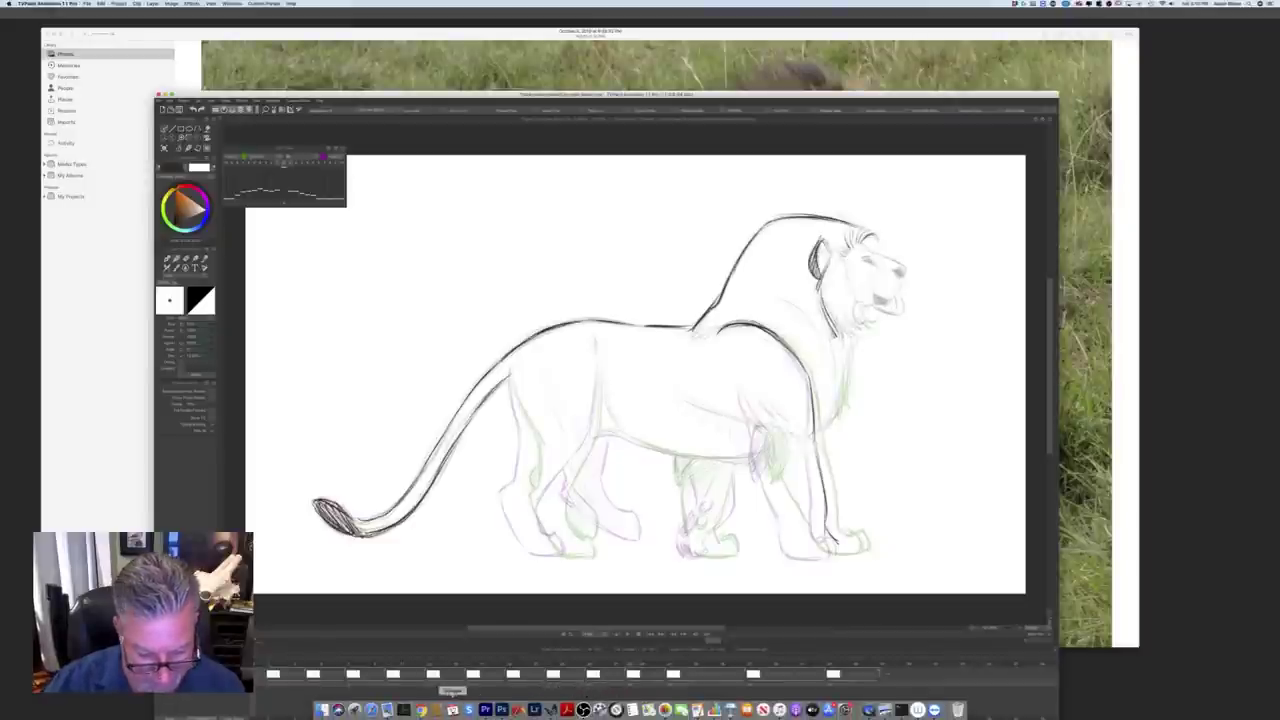
left_click(421, 708)
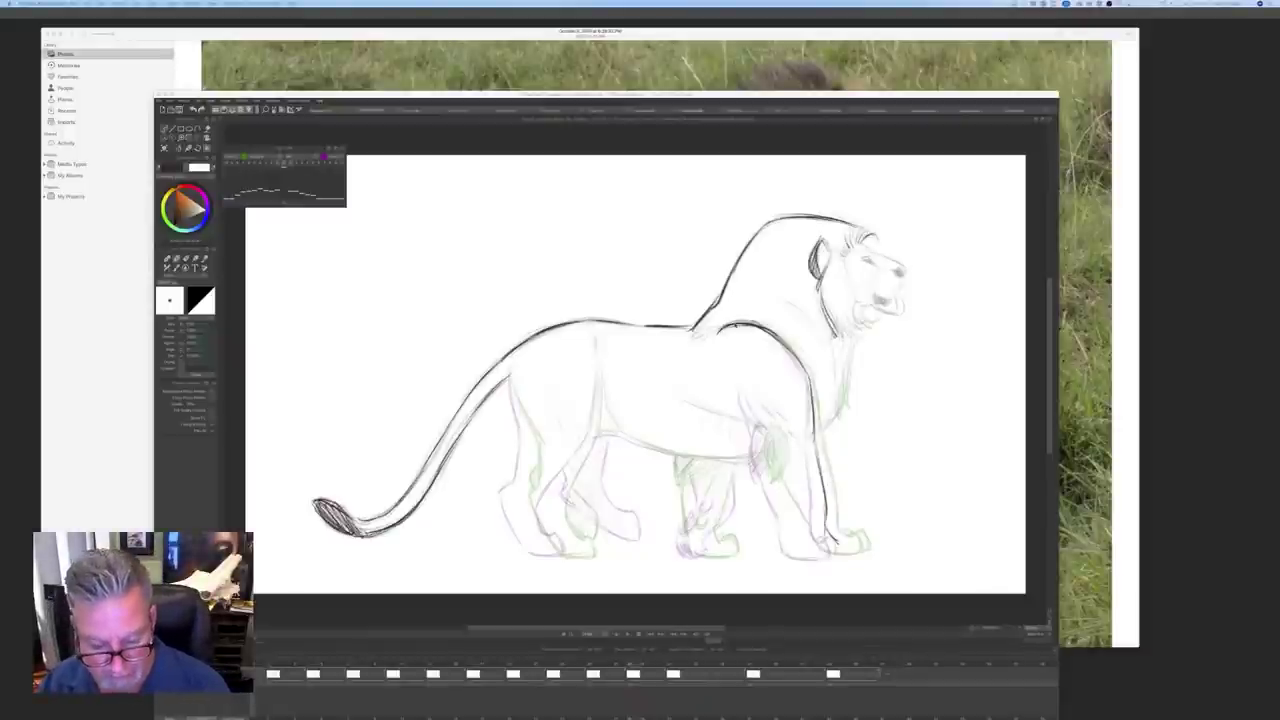
left_click(488, 100)
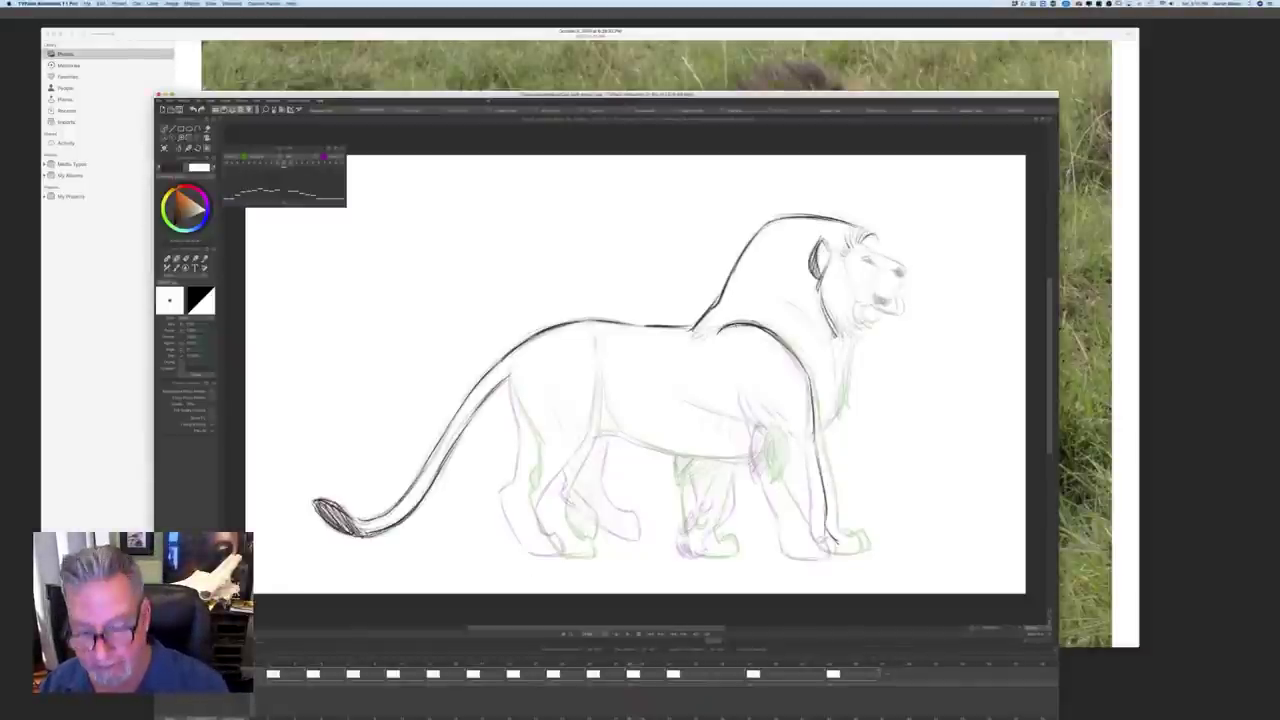
Step: Draw the crease lines above the near elbow, flipping between the neighbouring drawings to place them
key("Left")
key("Right")
key("Left")
key("Right")
key("Left")
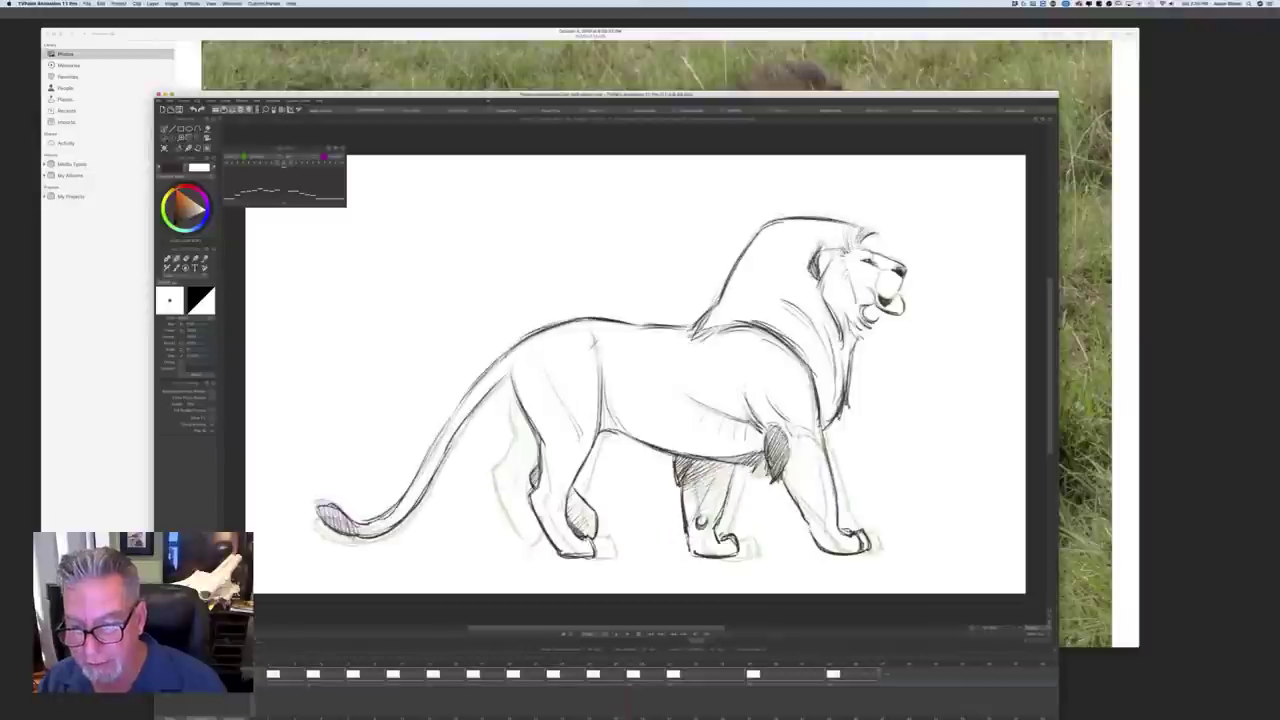
key("Right")
mouse_move(743, 401)
left_mouse_down()
mouse_move(760, 430)
mouse_move(784, 422)
left_mouse_up()
key("Right")
key("Left")
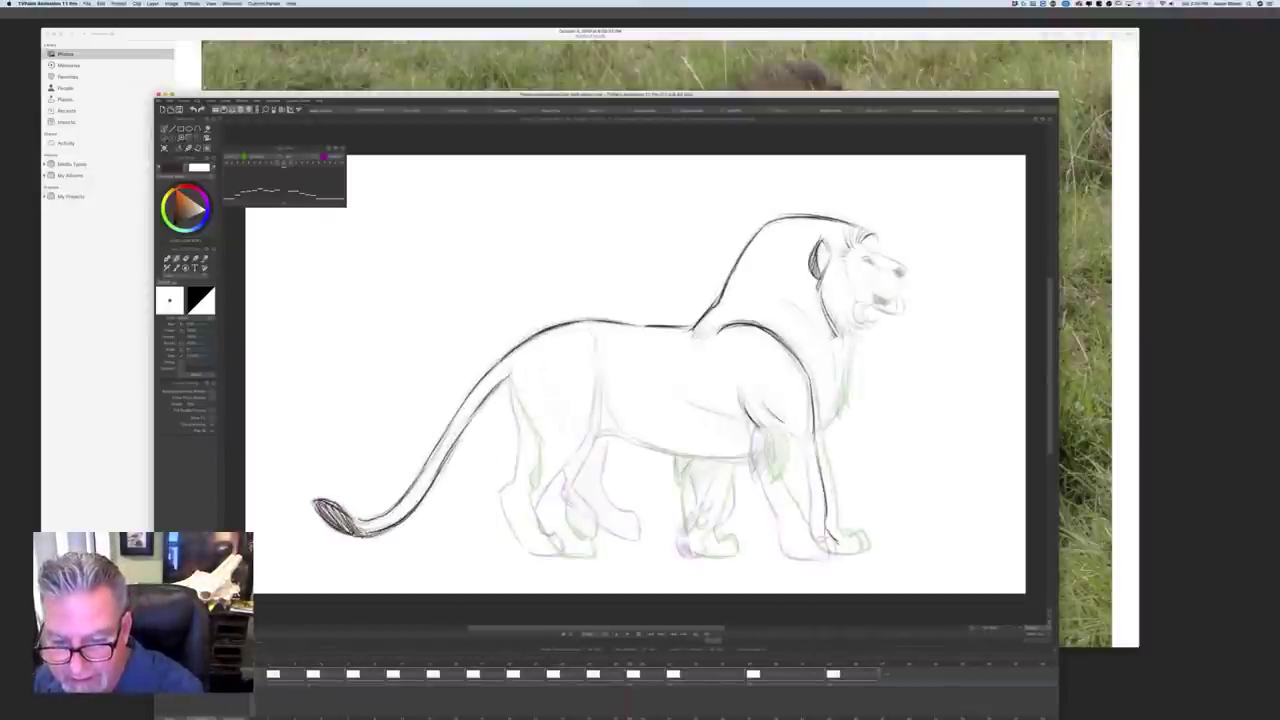
key("Right")
key("Left")
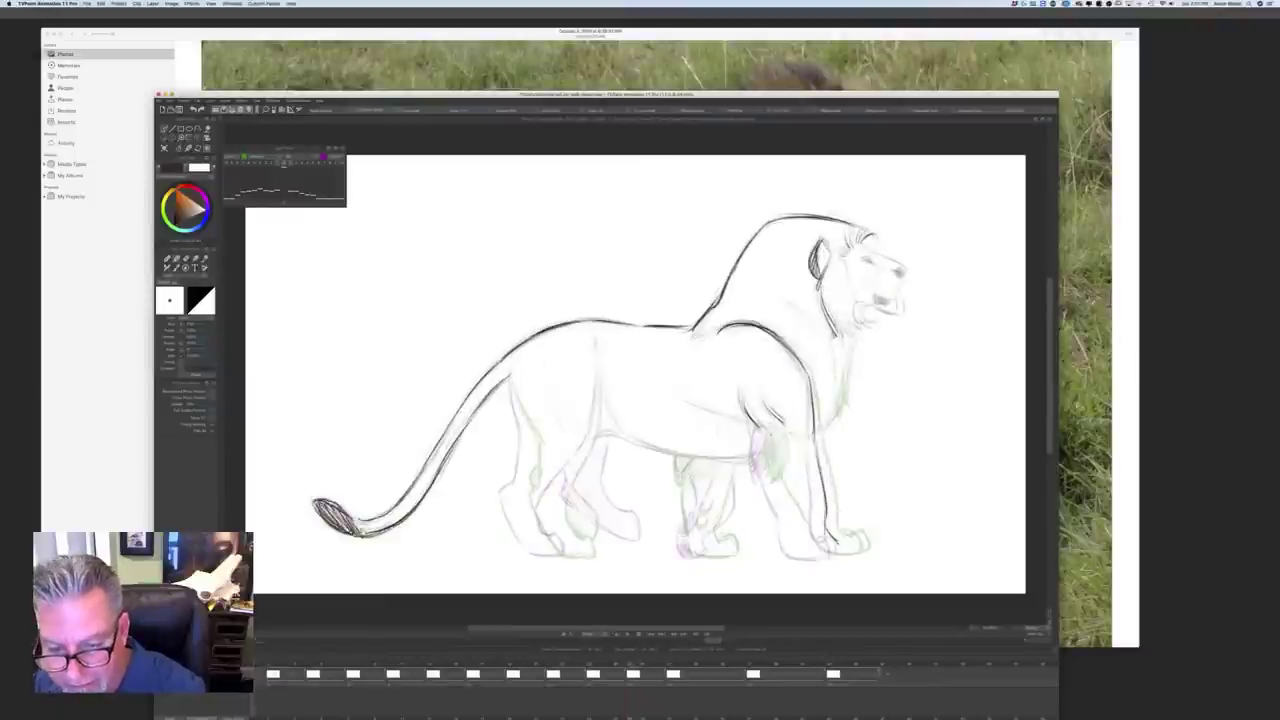
Step: Outline the hair tuft at the near elbow and fill it with hatching
mouse_move(760, 426)
left_mouse_down()
mouse_move(756, 466)
mouse_move(764, 482)
mouse_move(776, 472)
left_mouse_up()
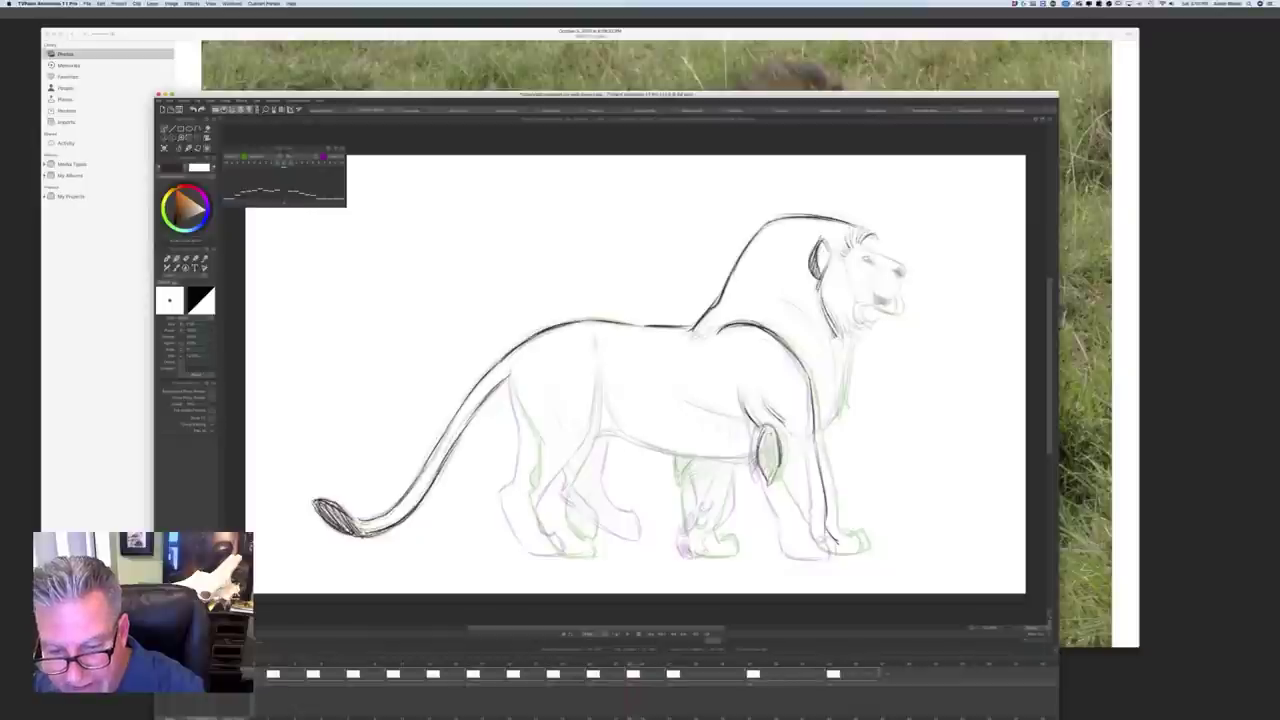
left_click_drag(762, 424, 772, 488)
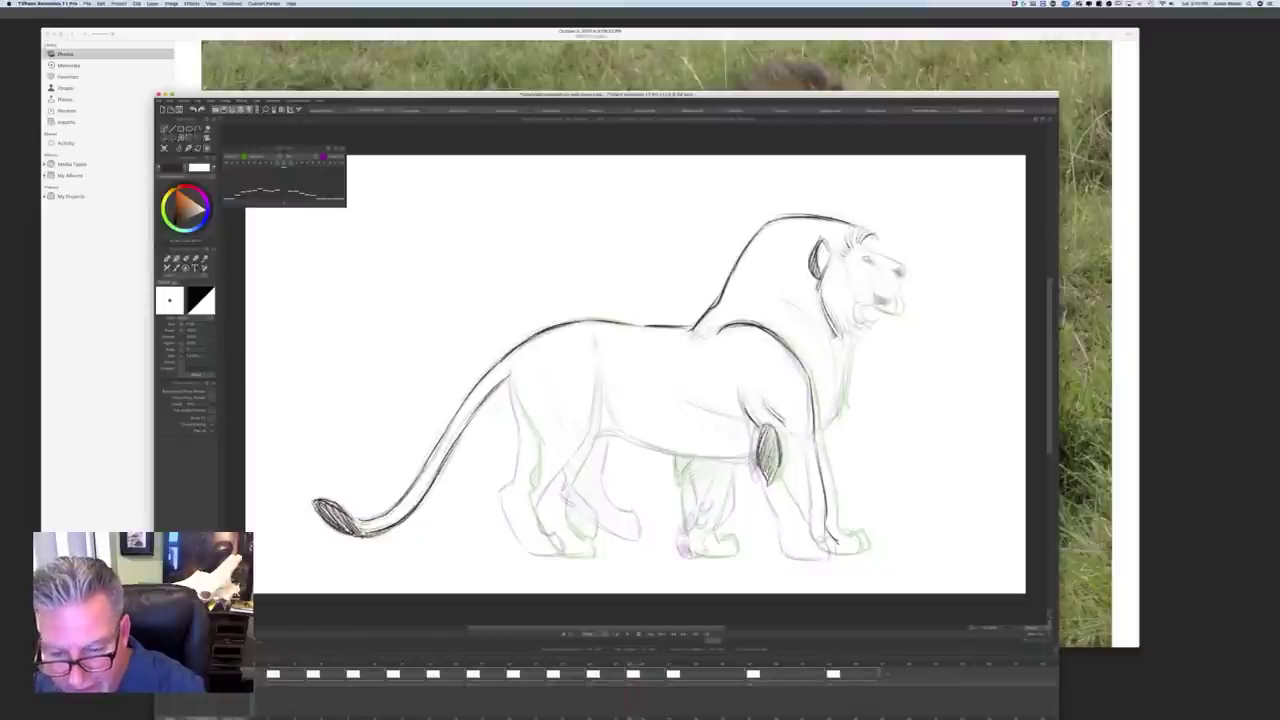
key("Left")
key("Right")
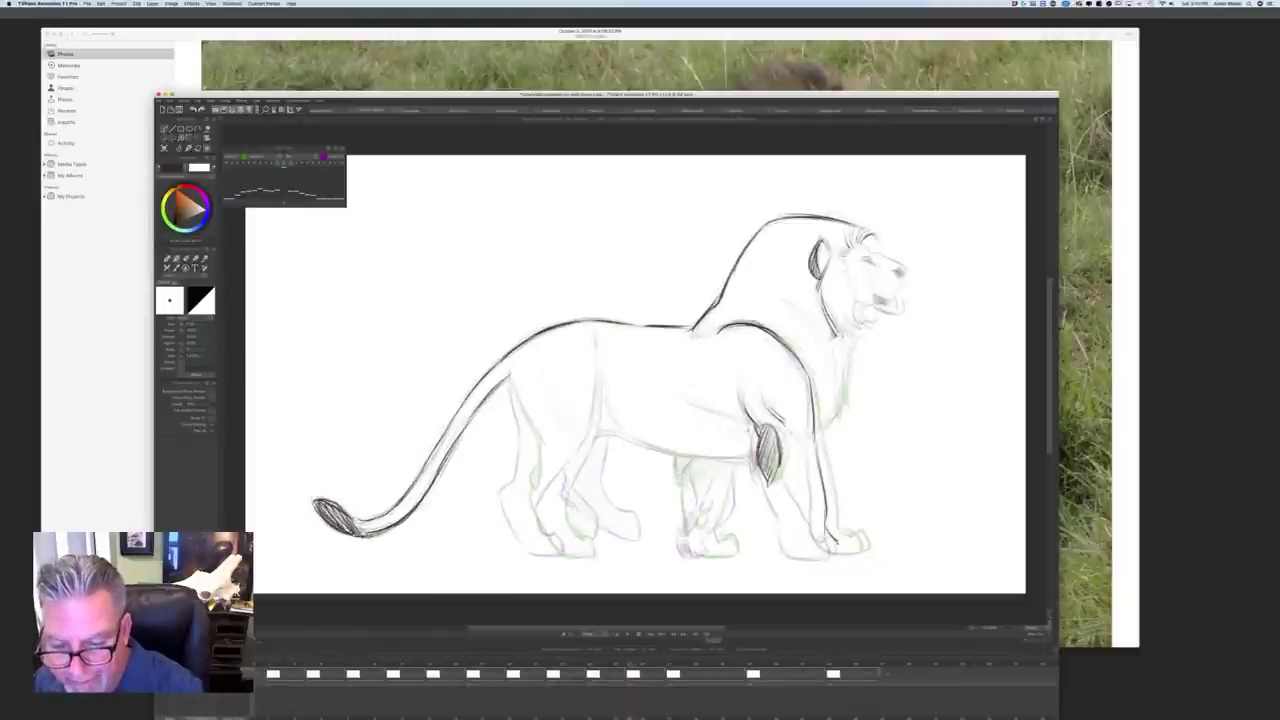
key("Left")
key("Right")
Step: Draw the near foreleg's back contour from the elbow tuft down to the sole and toes of the paw
mouse_move(774, 489)
left_mouse_down()
mouse_move(788, 552)
mouse_move(782, 514)
mouse_move(792, 554)
mouse_move(853, 546)
mouse_move(802, 556)
mouse_move(853, 559)
left_mouse_up()
key("Right")
key("Left")
key("Left")
key("Right")
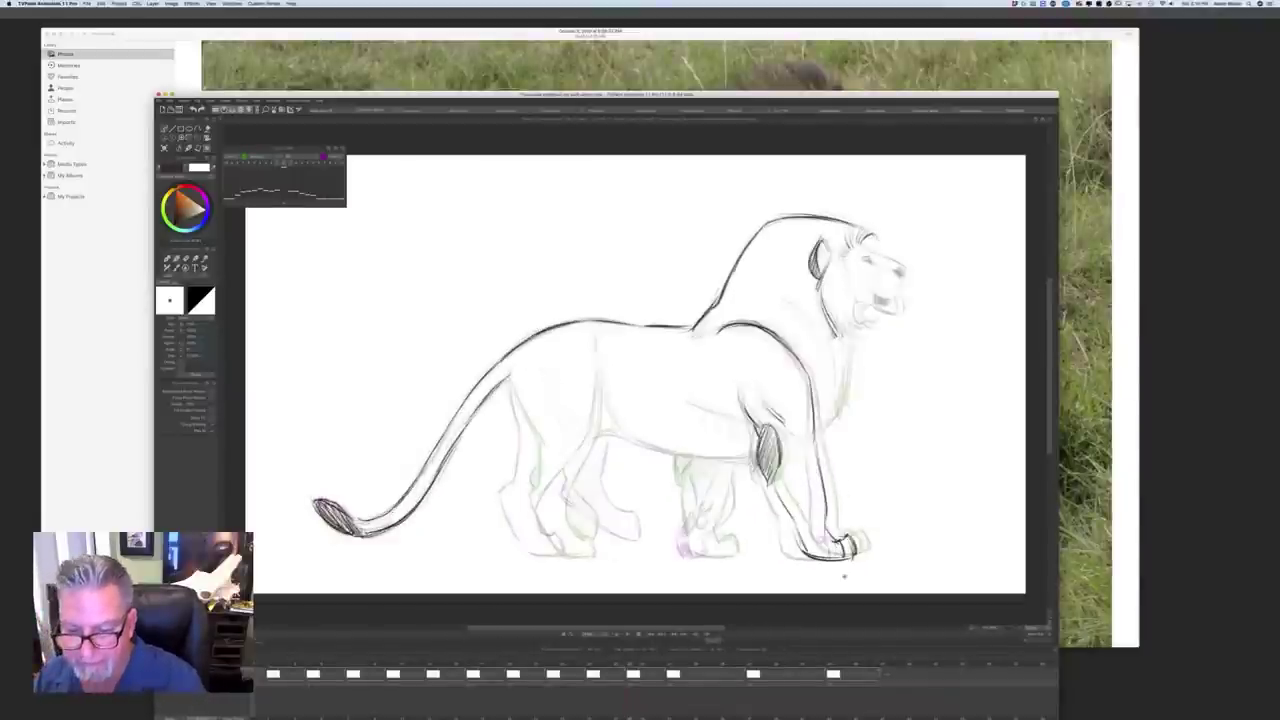
key("Right")
key("Left")
Step: Reinforce the near foreleg's lower back contour, and add a short curve at the top of the leg beside the elbow tuft
left_click_drag(780, 494, 800, 546)
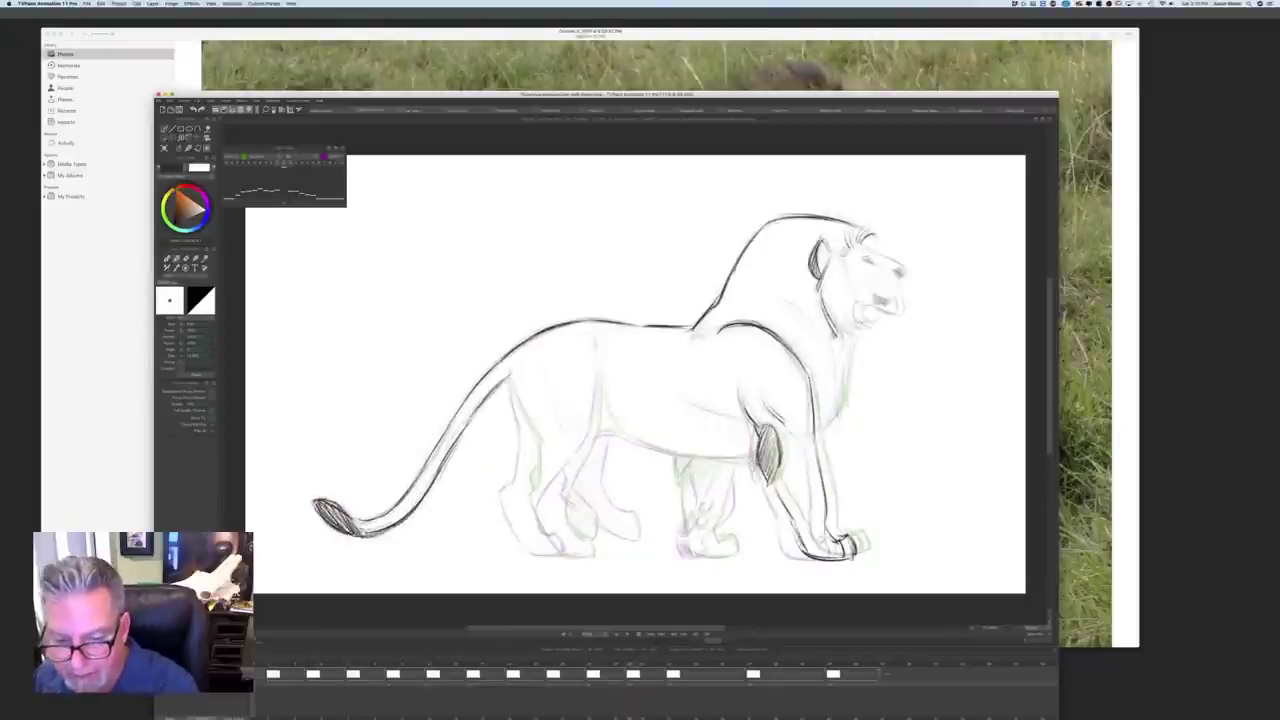
key("Right")
key("Left")
left_click_drag(808, 430, 794, 446)
key("Right")
key("Left")
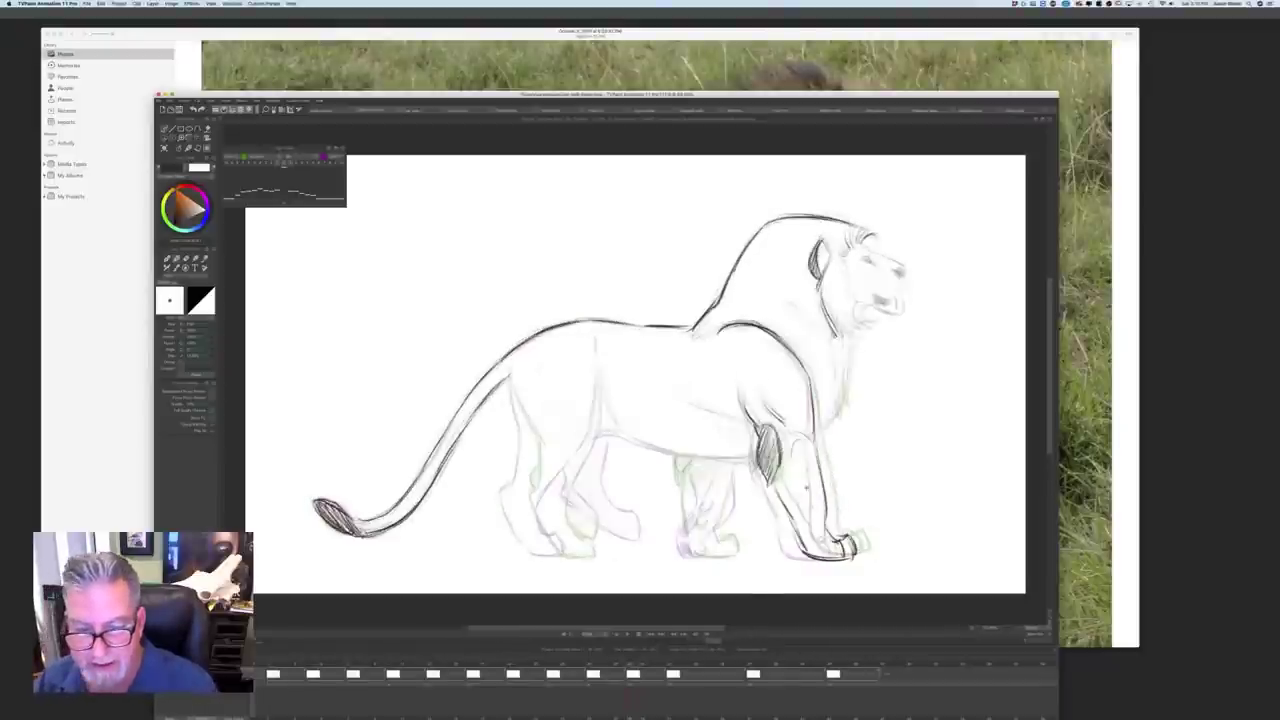
Step: Draw the flank crease and the belly line from the elbow back to the hind leg, checking against neighbouring drawings
mouse_move(700, 406)
left_mouse_down()
mouse_move(744, 420)
mouse_move(748, 459)
mouse_move(598, 434)
left_mouse_up()
key("Right")
key("Left")
key("Right")
key("Left")
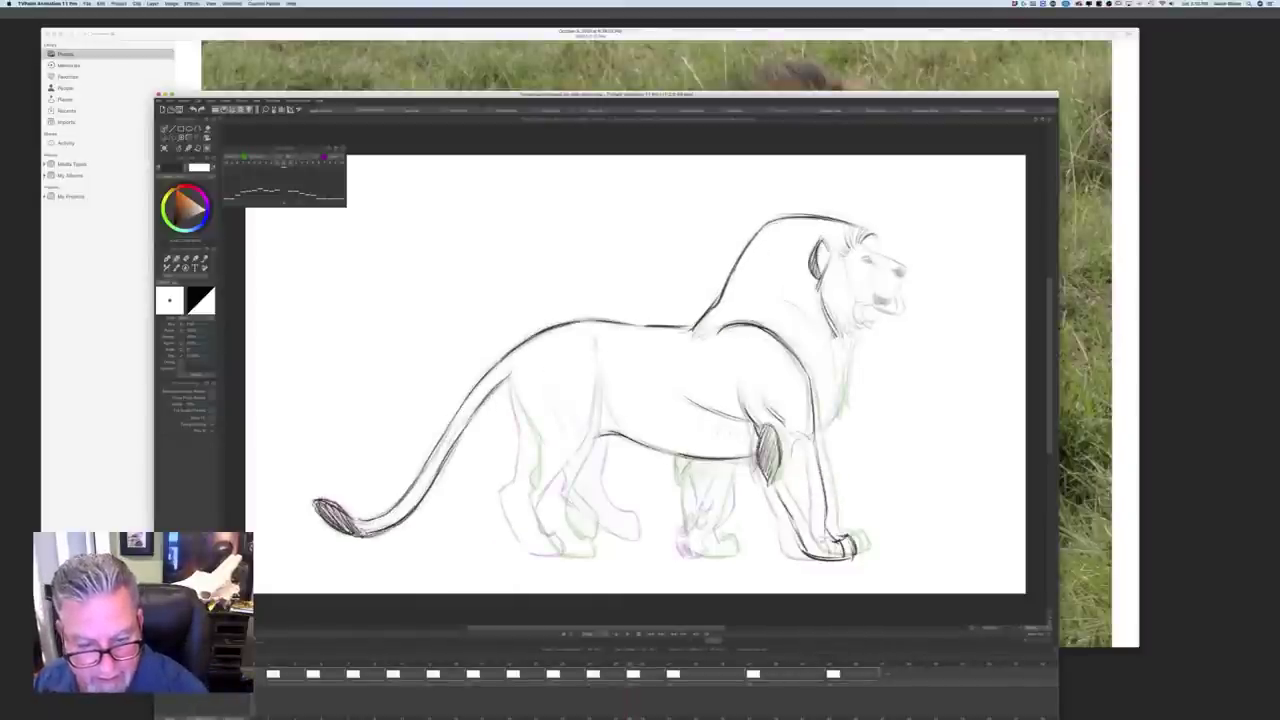
key("Right")
key("Left")
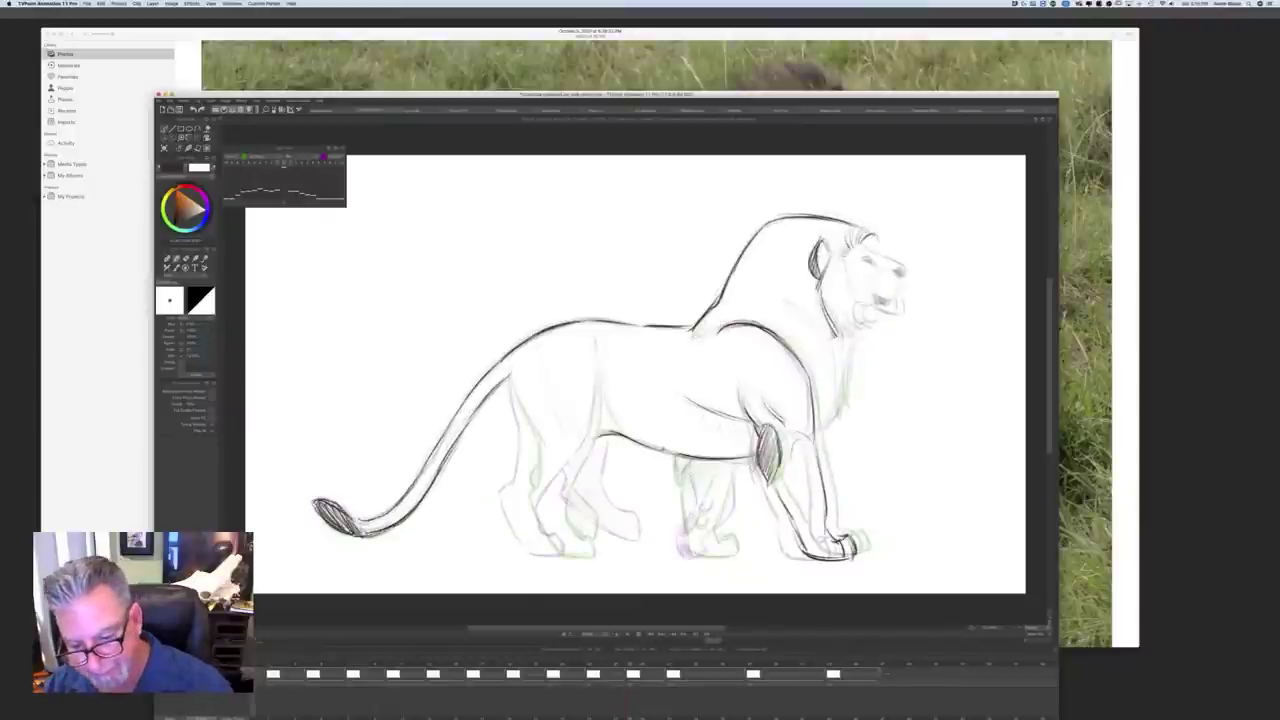
key("Right")
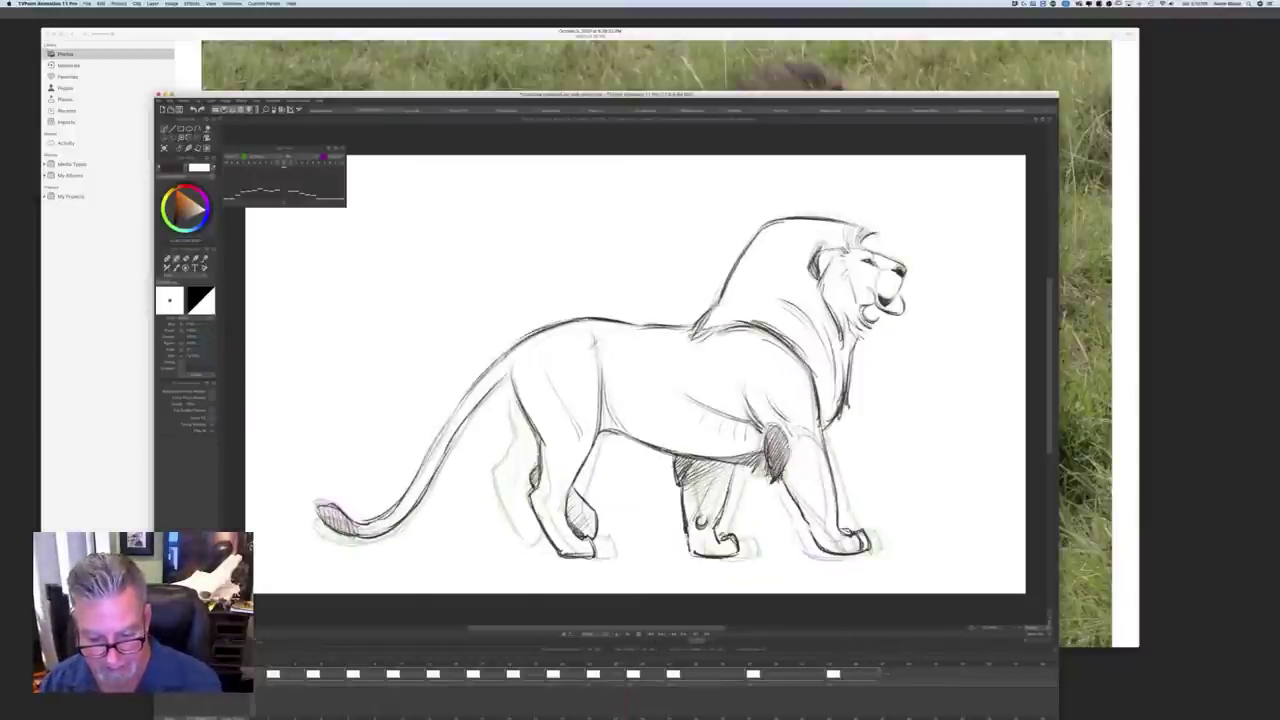
key("Left")
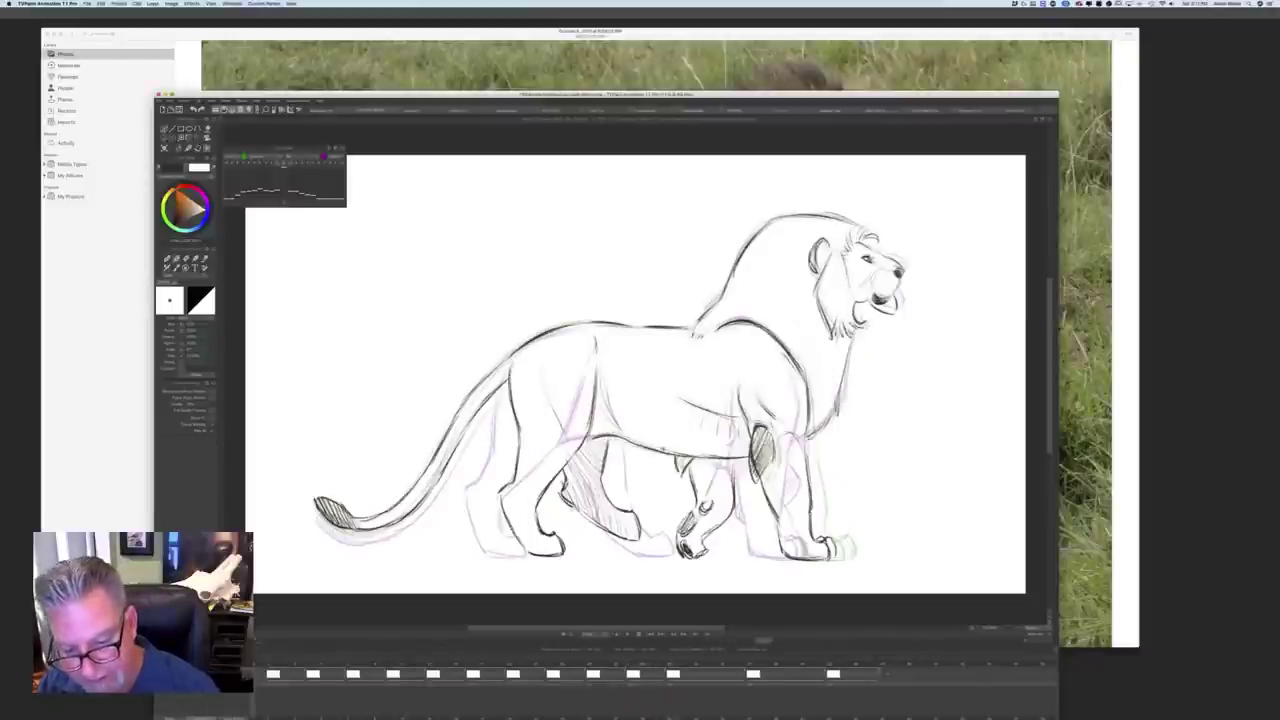
Step: Erase the far forepaw and redraw it trailing farther back with dark shading on the toes
key("e")
mouse_move(692, 514)
left_mouse_down()
mouse_move(680, 556)
mouse_move(668, 492)
mouse_move(688, 541)
mouse_move(673, 549)
mouse_move(658, 534)
mouse_move(682, 526)
mouse_move(650, 542)
mouse_move(681, 525)
mouse_move(655, 549)
mouse_move(672, 519)
left_mouse_up()
key("b")
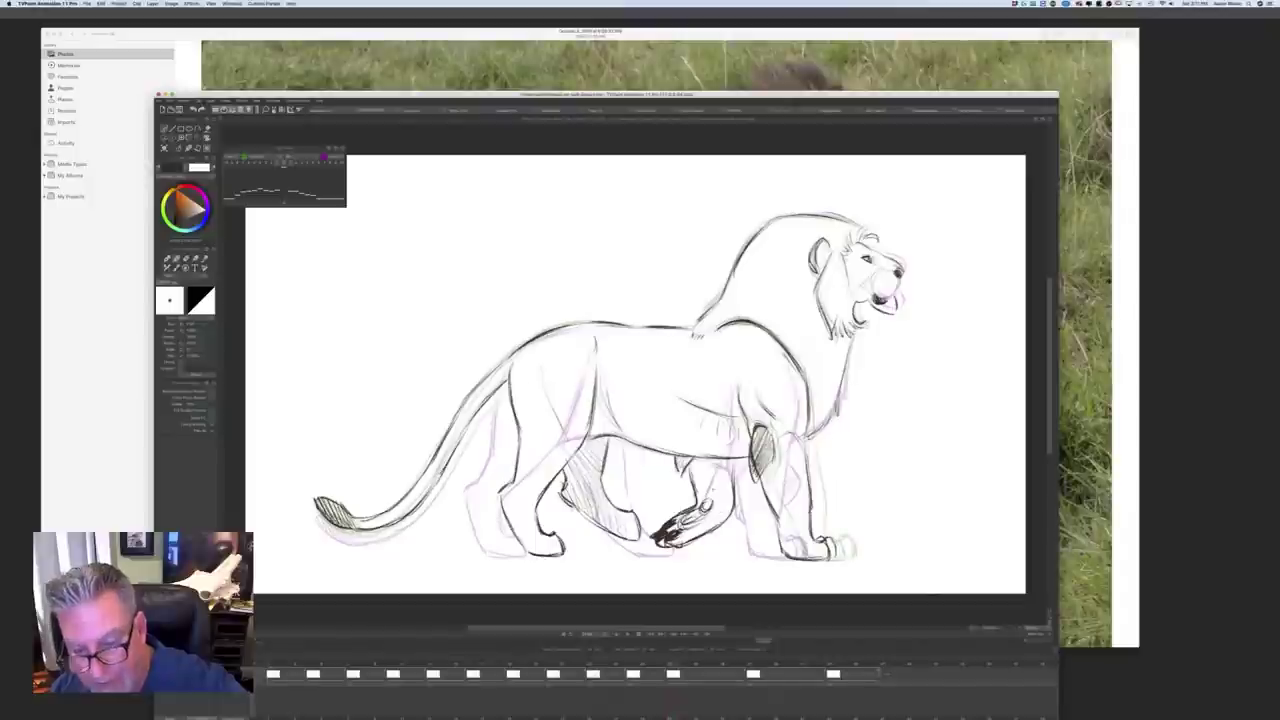
Step: Flip between the current and previous drawings to examine how the far forepaw moves
key("Left")
key("Right")
key("Left")
key("Right")
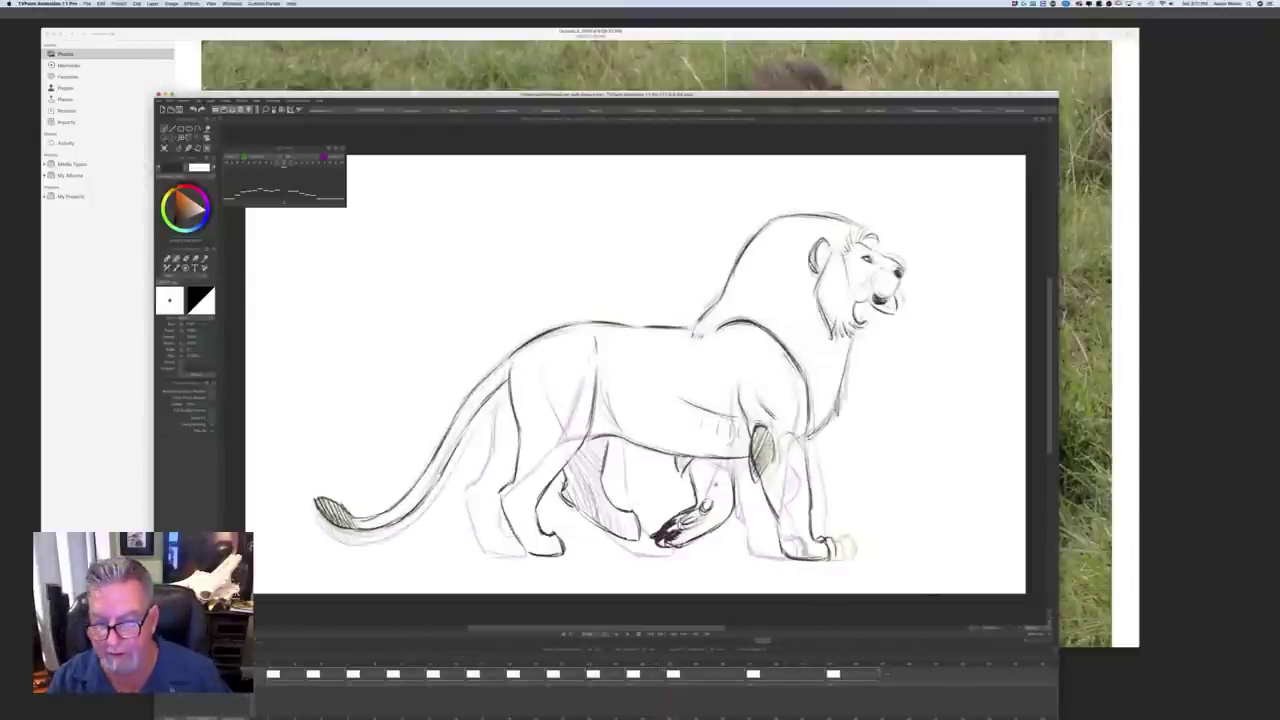
key("Left")
key("Right")
key("Left")
key("Right")
key("Left")
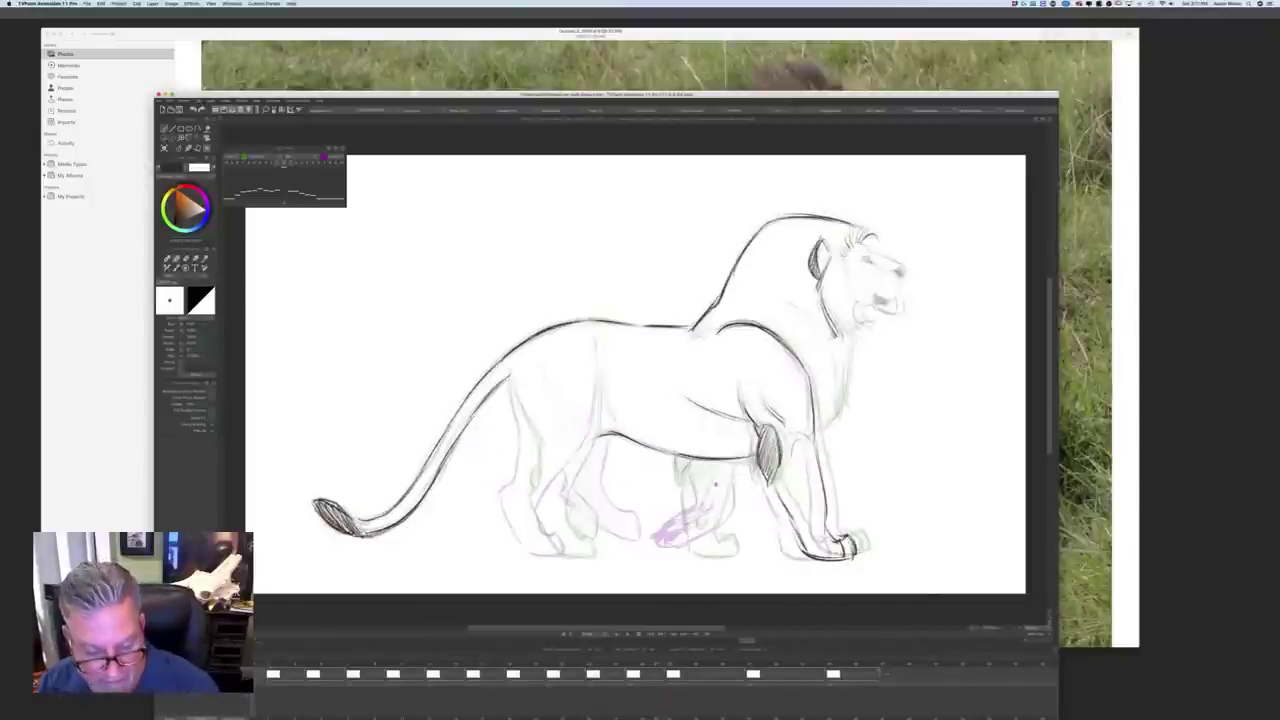
key("Right")
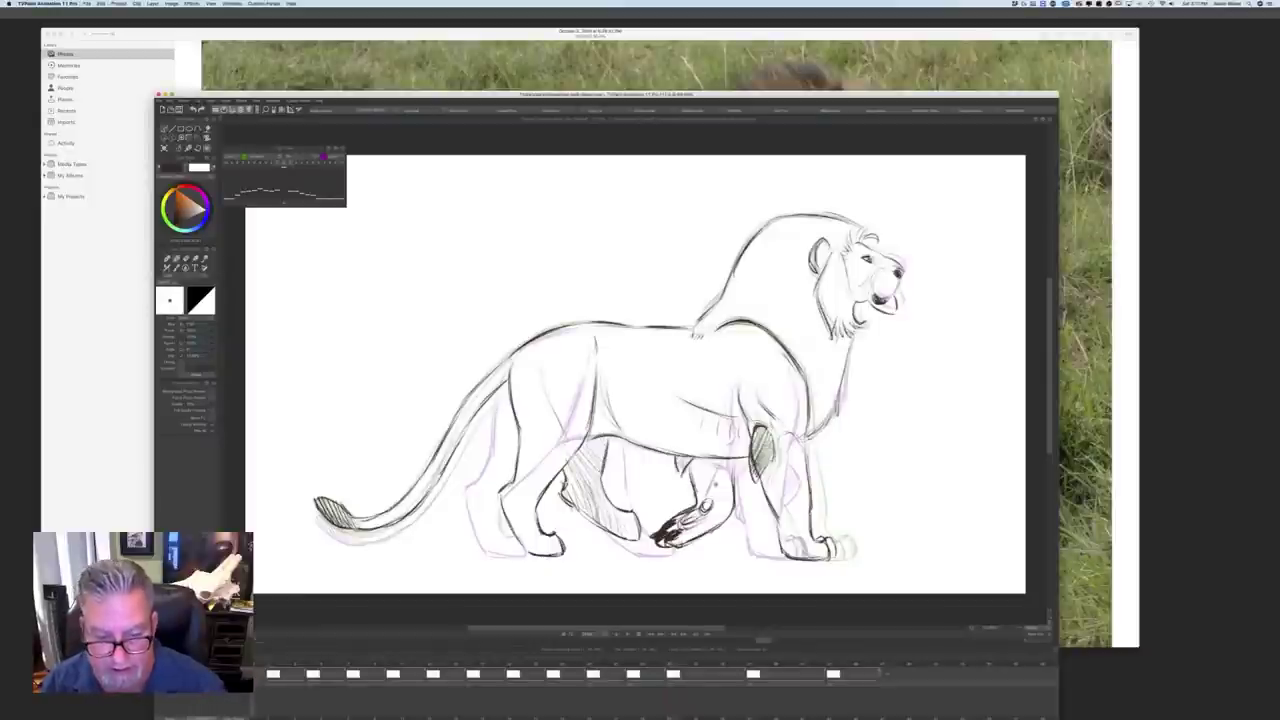
key("Left")
key("Right")
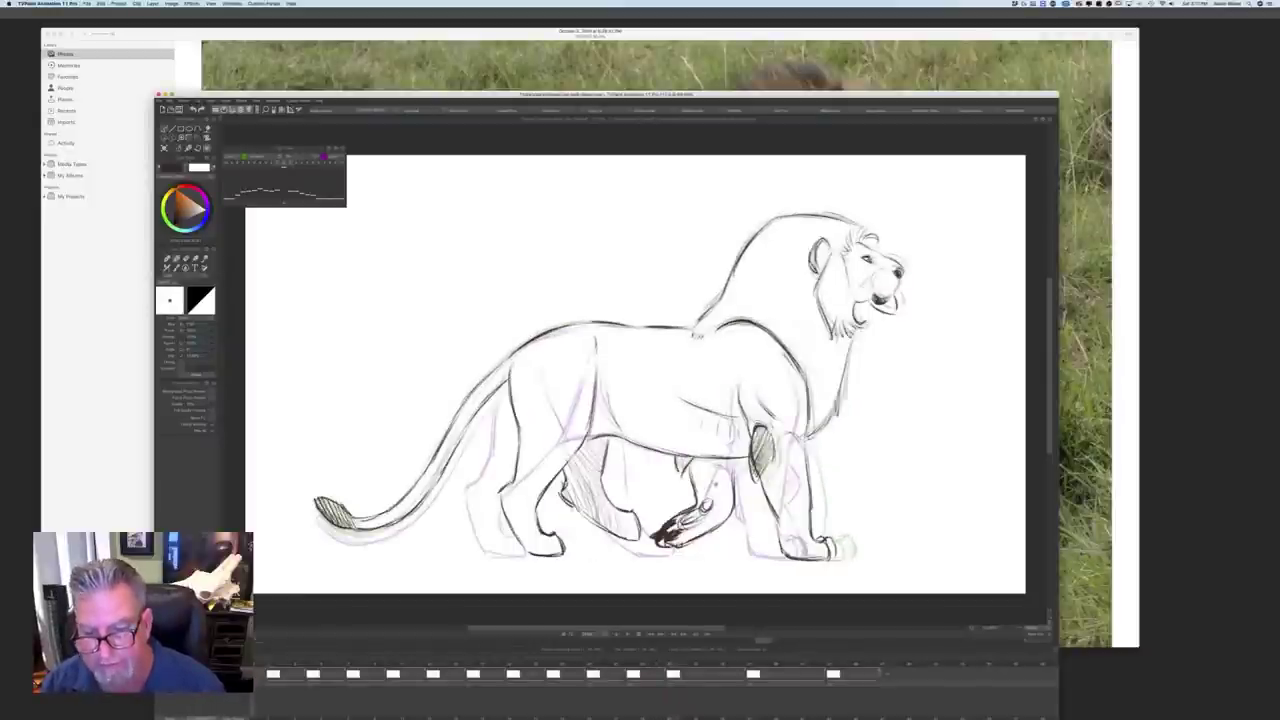
key("Left")
key("Right")
key("Right")
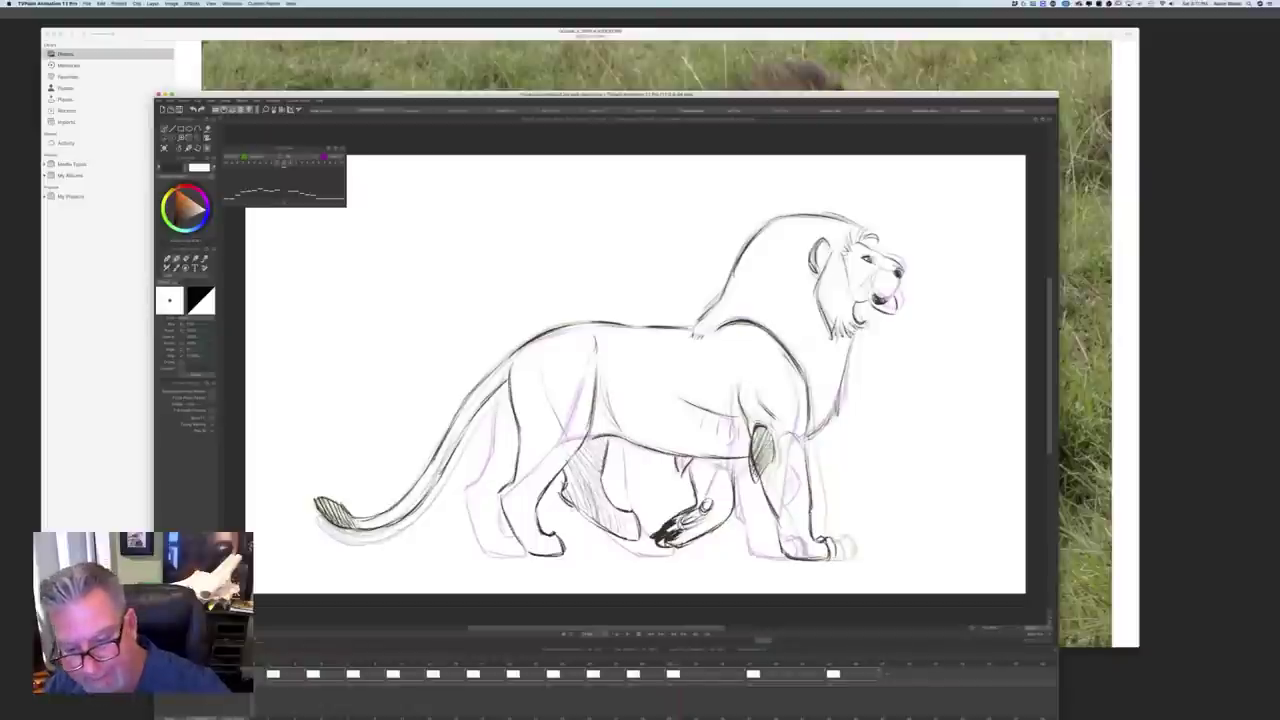
Step: Add strokes to the upper far foreleg, and move to the previous in-between drawing
mouse_move(682, 474)
left_mouse_down()
mouse_move(730, 462)
mouse_move(710, 490)
left_mouse_up()
key("Left")
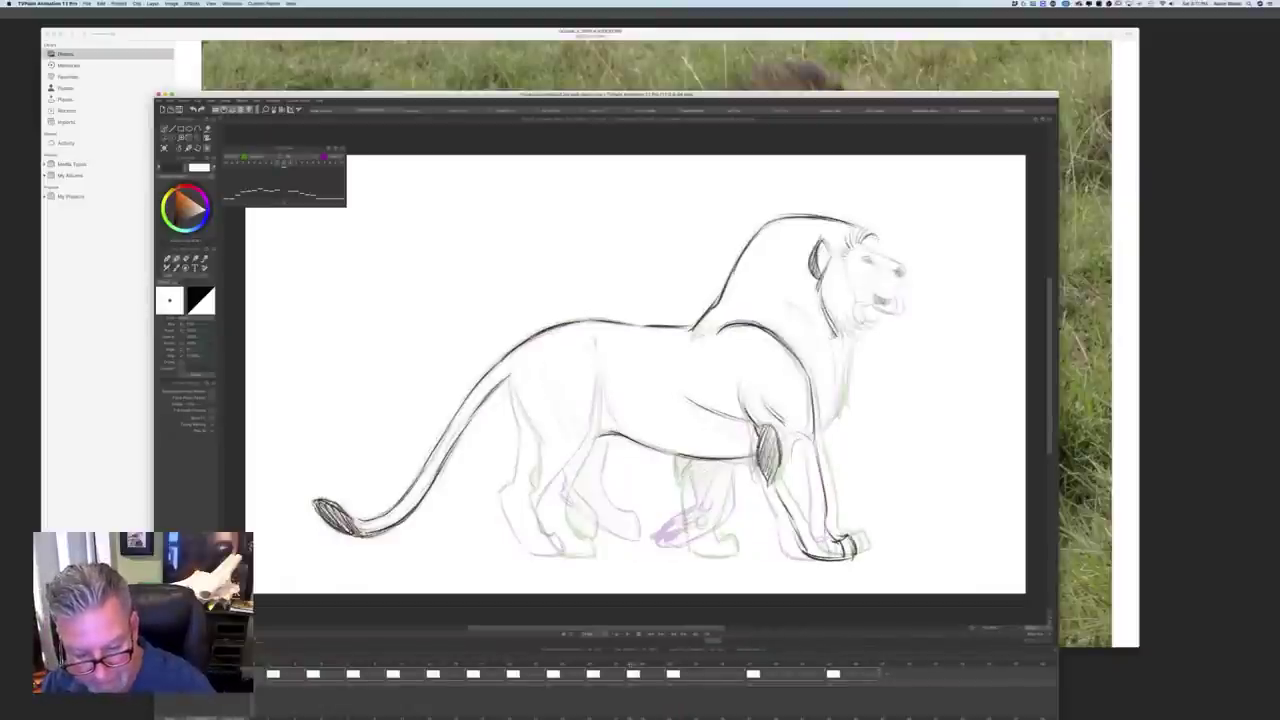
key("Left")
key("Right")
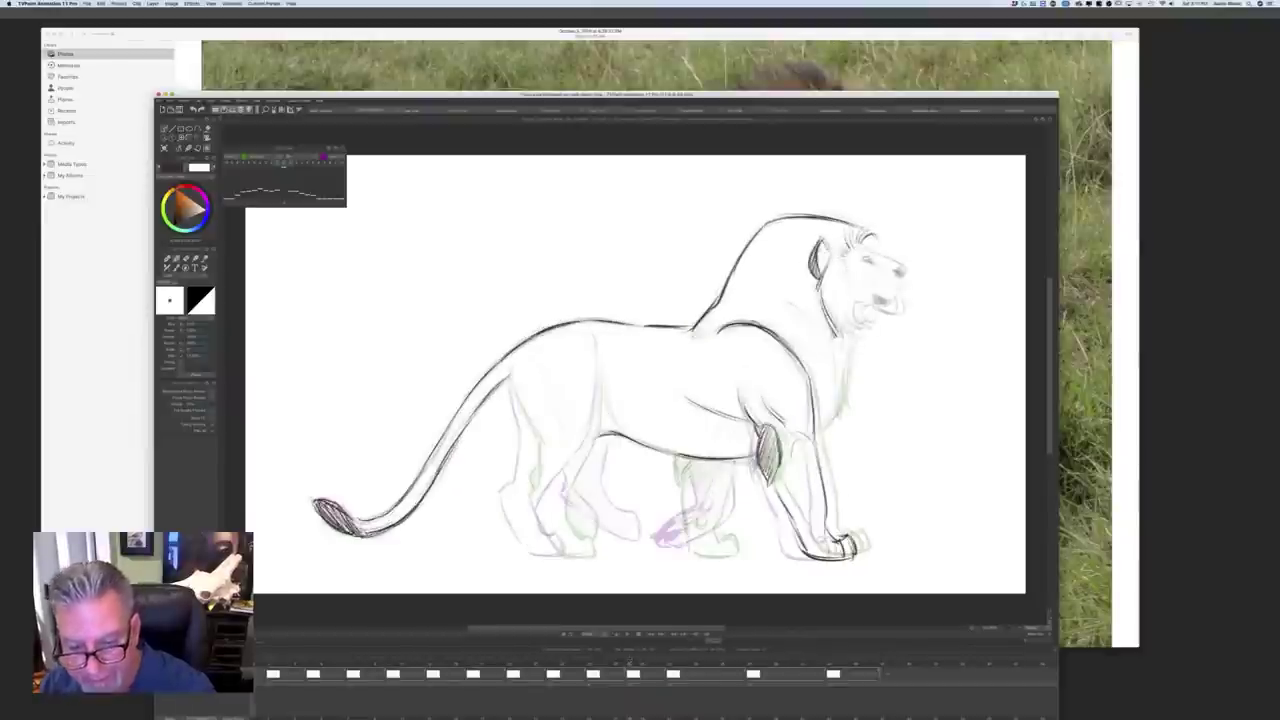
Step: Draw the far foreleg's front and back contours down to a dark-shaded paw, and hatch the leg
mouse_move(734, 470)
left_mouse_down()
mouse_move(727, 523)
mouse_move(702, 552)
left_mouse_up()
key("Left")
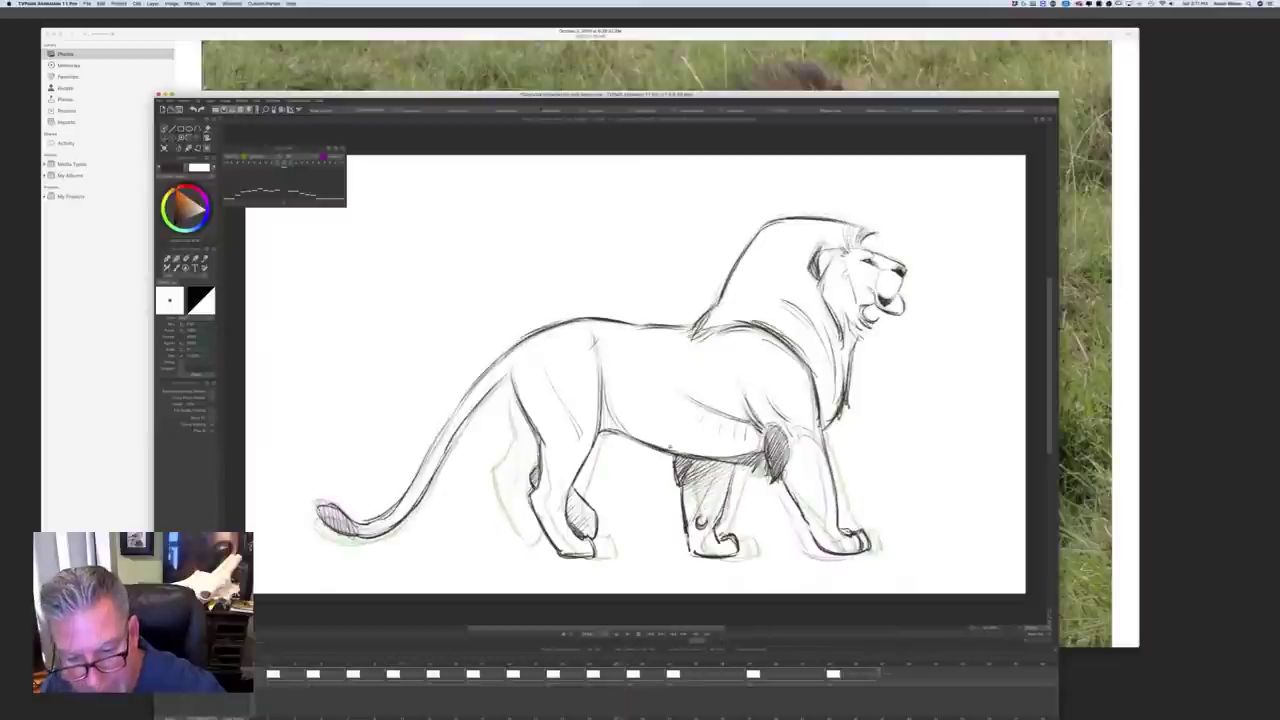
key("Right")
mouse_move(686, 456)
left_mouse_down()
mouse_move(692, 522)
mouse_move(708, 508)
mouse_move(703, 550)
mouse_move(684, 557)
left_mouse_up()
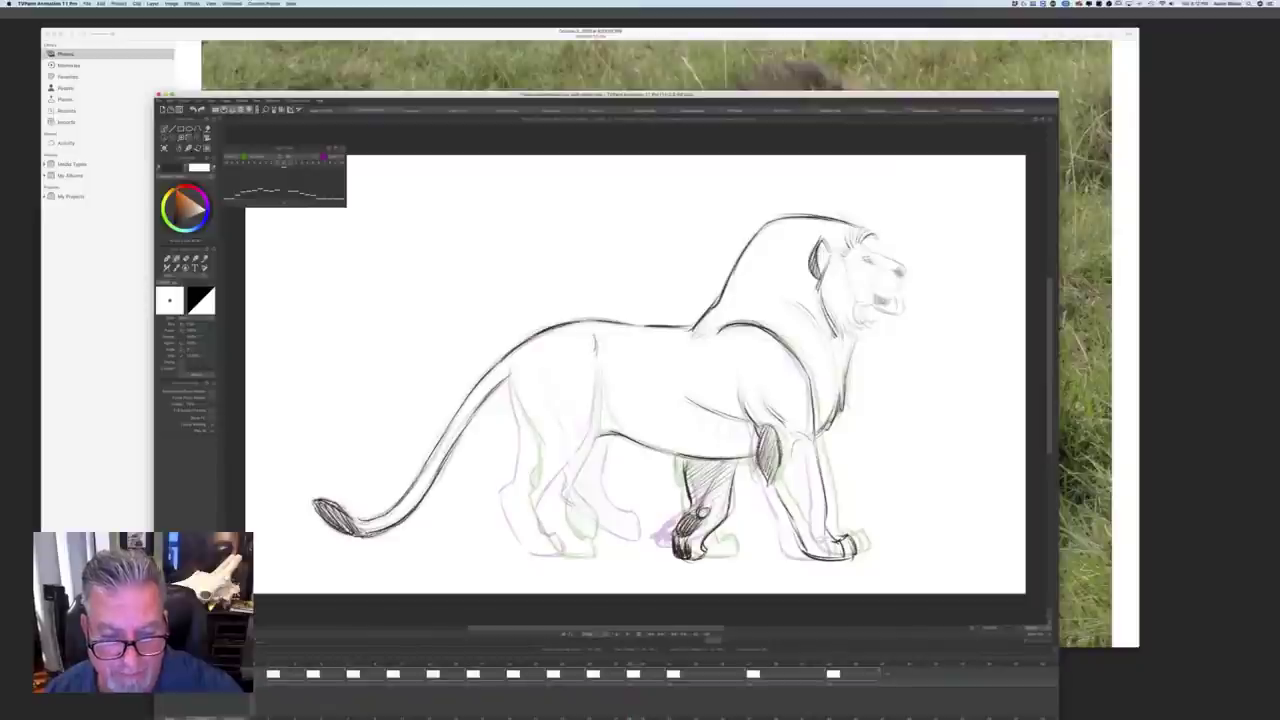
Step: Draw the near hind leg's front contour from the flank and its back contour from the tail base to the paw
mouse_move(596, 368)
left_mouse_down()
mouse_move(596, 436)
mouse_move(553, 516)
left_mouse_up()
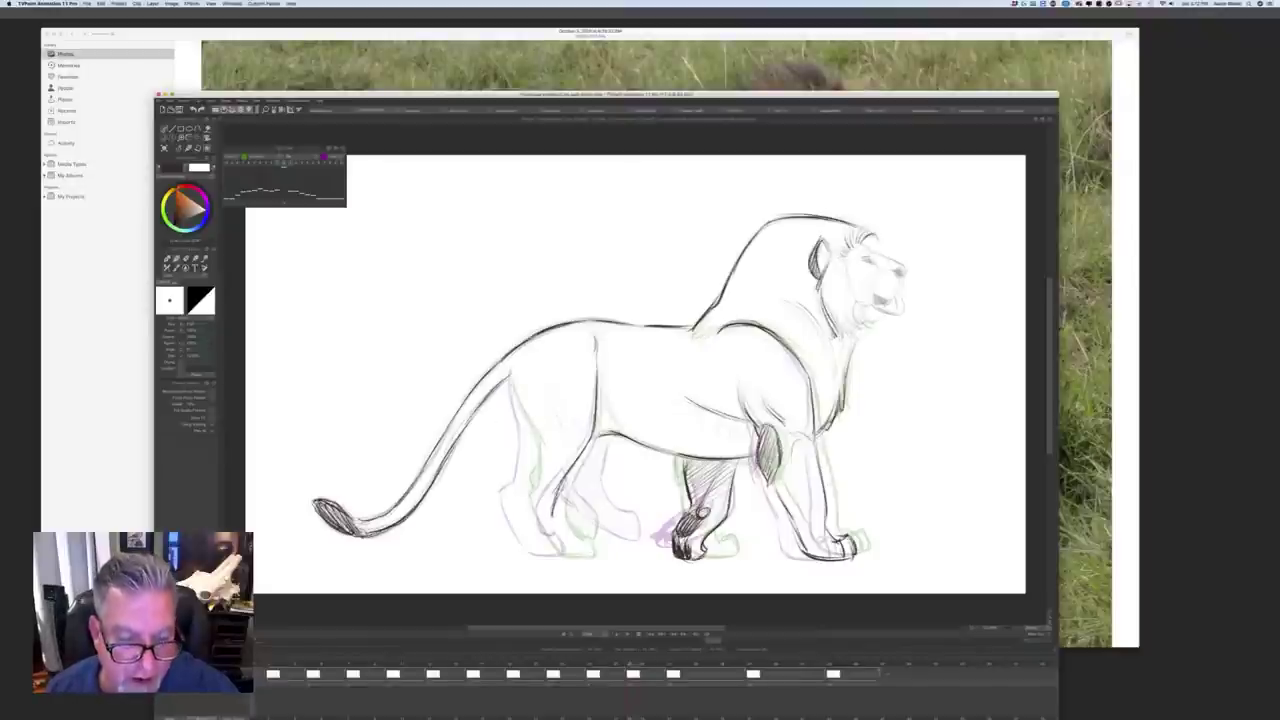
mouse_move(512, 378)
left_mouse_down()
mouse_move(528, 440)
mouse_move(515, 494)
mouse_move(546, 556)
mouse_move(570, 540)
mouse_move(576, 555)
left_mouse_up()
key("Left")
key("Right")
key("Left")
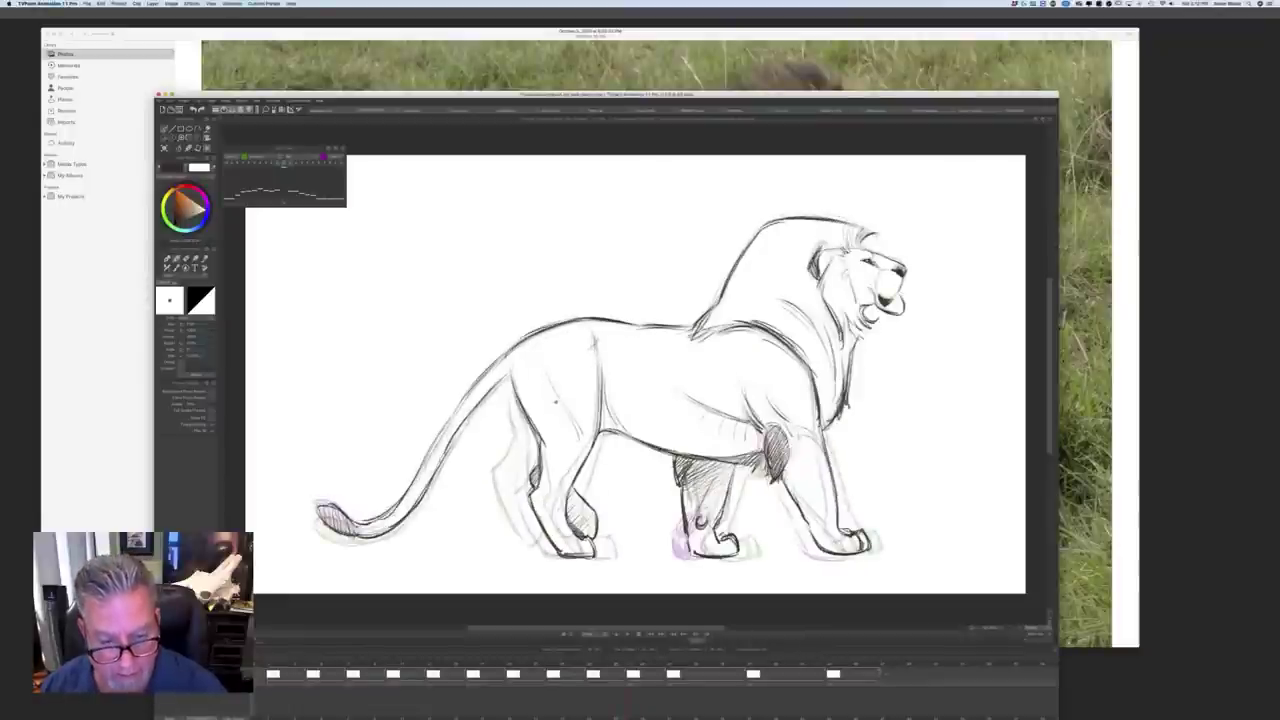
key("Right")
Step: Draw the far hind leg's contours and paw behind the near leg, and shade it with hatching
mouse_move(590, 450)
left_mouse_down()
mouse_move(584, 483)
mouse_move(618, 516)
mouse_move(620, 540)
mouse_move(590, 525)
mouse_move(595, 501)
left_mouse_up()
mouse_move(590, 443)
left_mouse_down()
mouse_move(588, 491)
mouse_move(616, 543)
mouse_move(591, 533)
left_mouse_up()
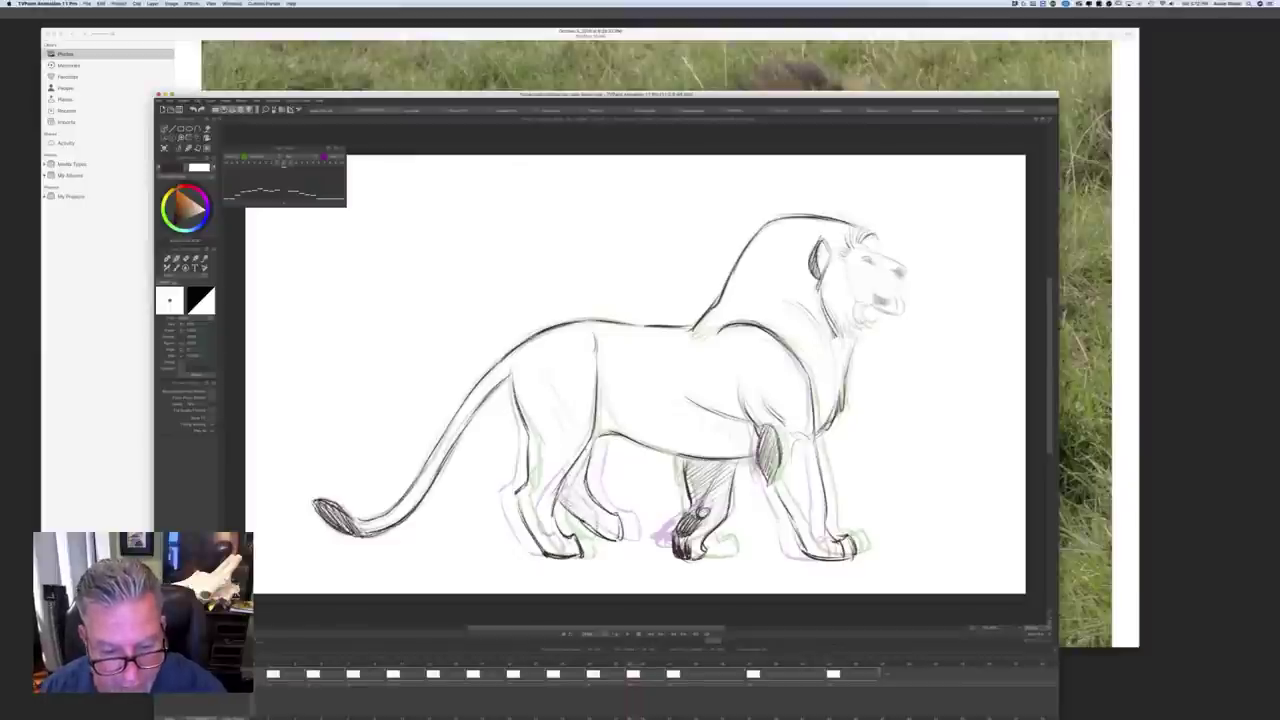
mouse_move(570, 469)
left_mouse_down()
mouse_move(590, 527)
mouse_move(582, 518)
mouse_move(618, 534)
left_mouse_up()
left_click_drag(617, 514, 626, 530)
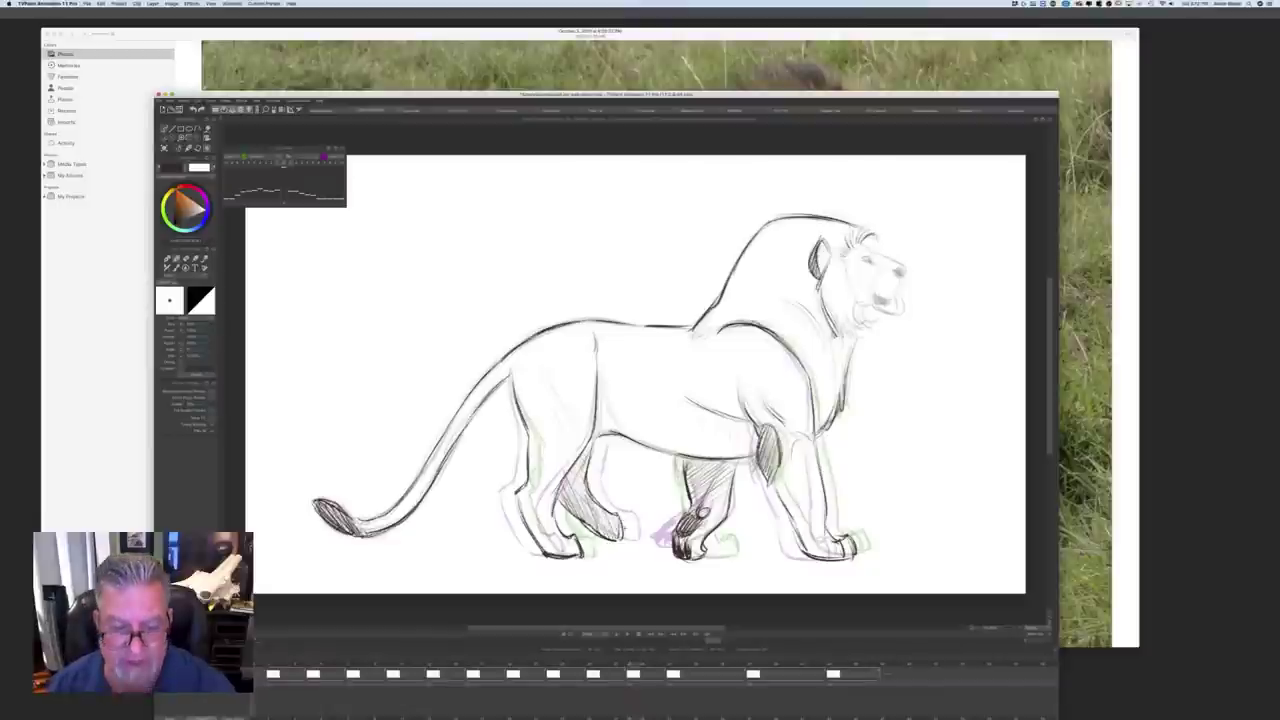
key("Left")
key("Right")
key("Left")
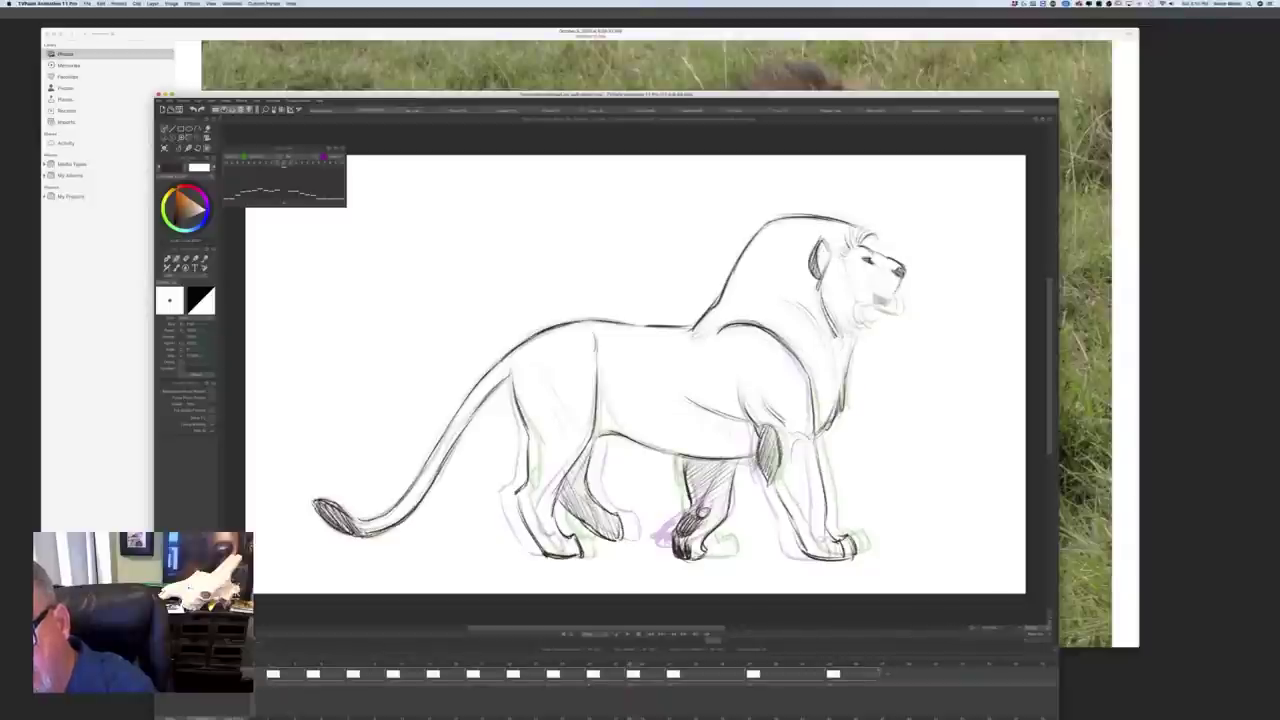
Step: Draw the lion's muzzle, mouth and chin hair, and scrub through the timeline to review the walk
left_click_drag(897, 295, 895, 313)
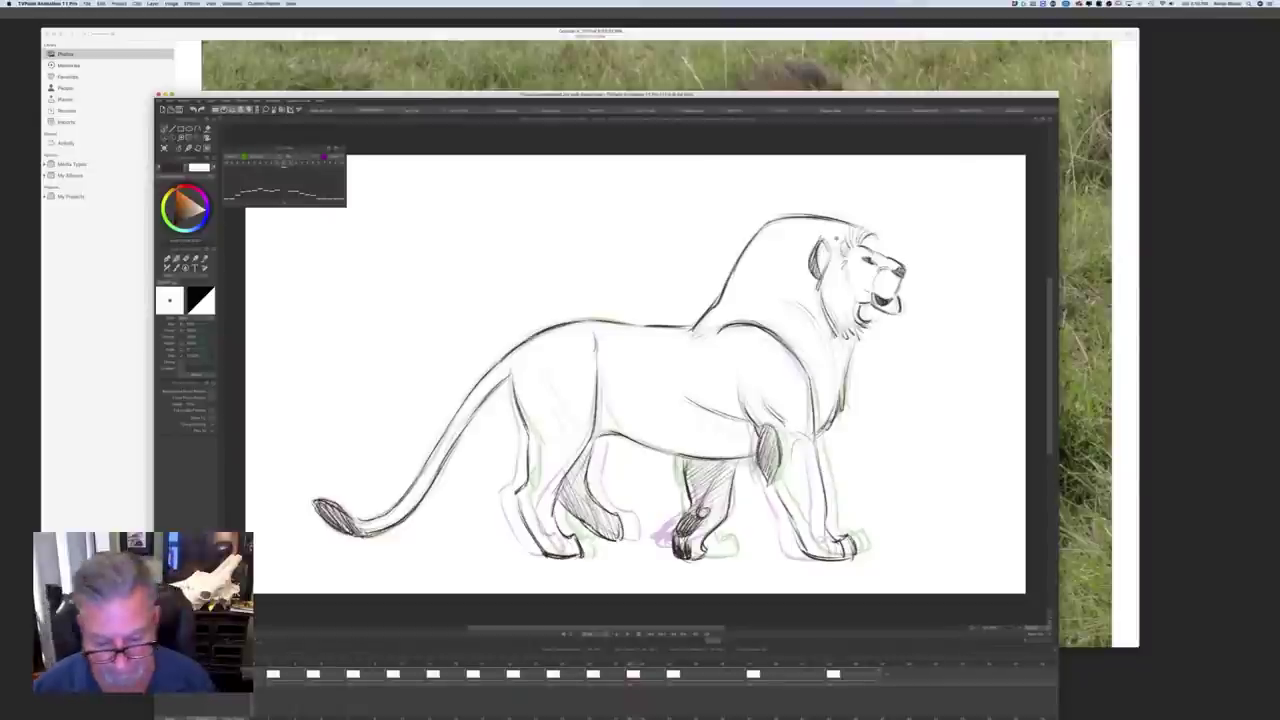
left_click_drag(713, 640, 614, 640)
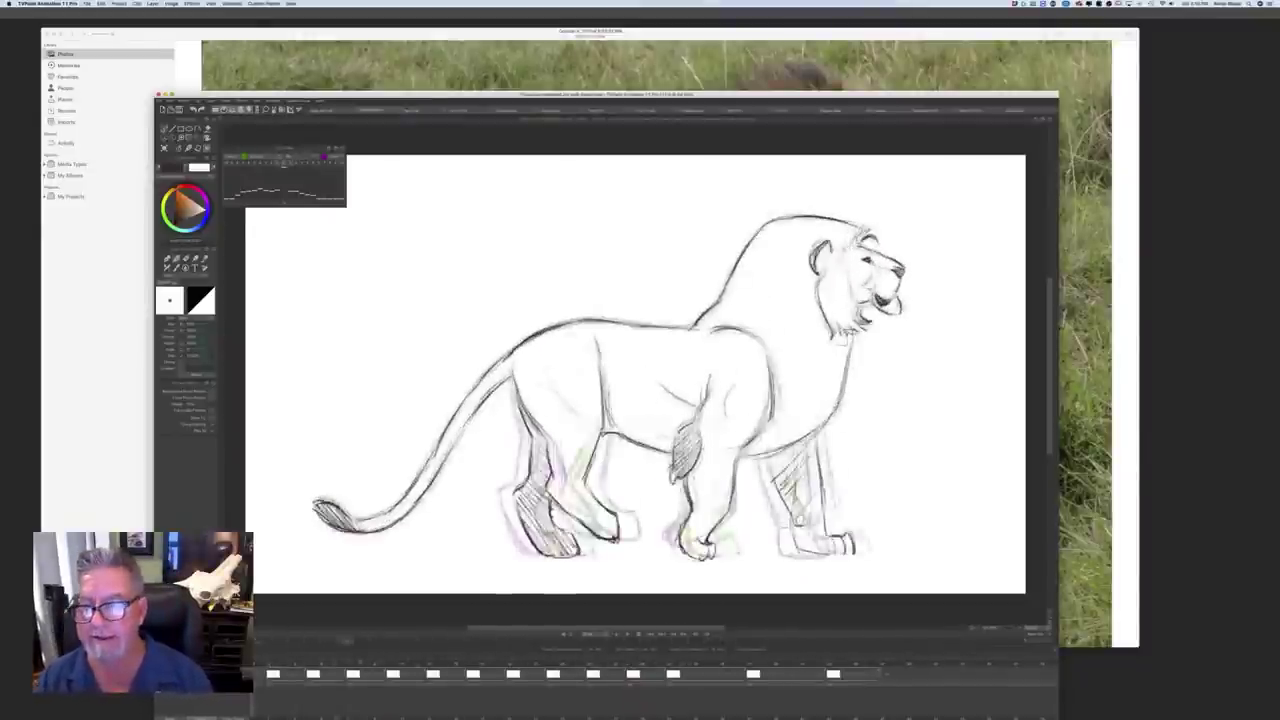
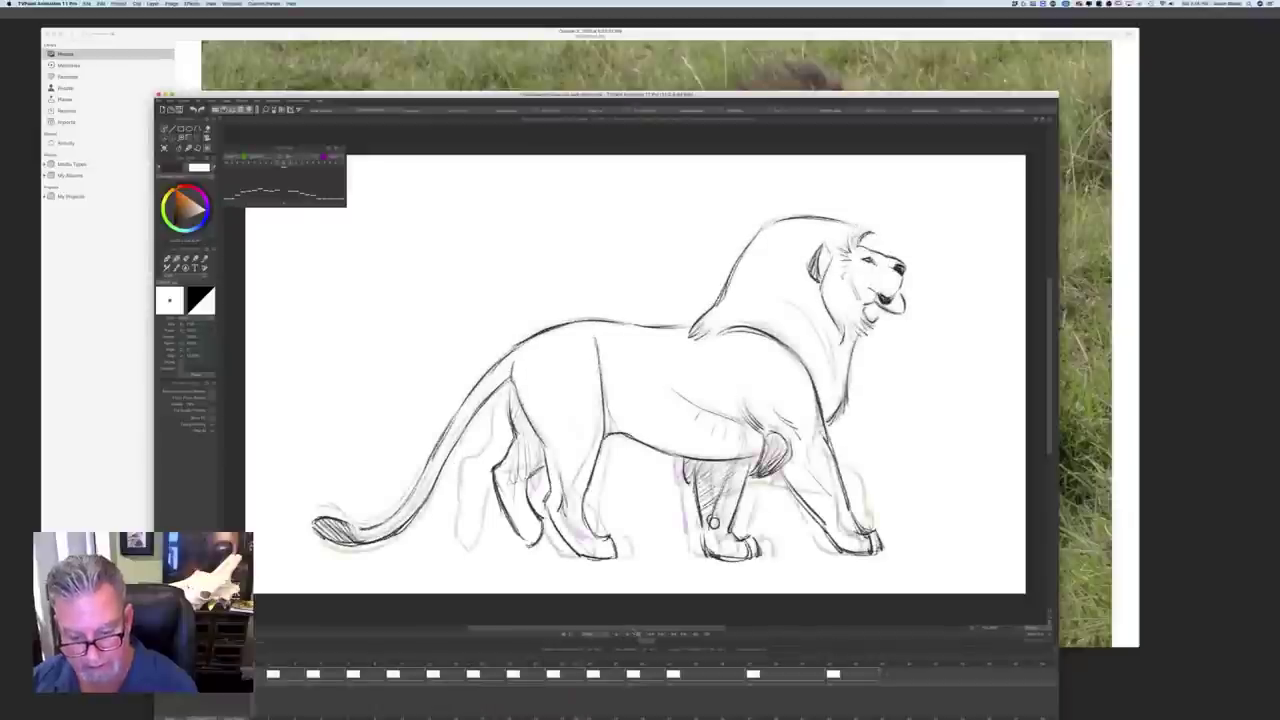
Step: Insert a new blank drawing in the first gap between timeline drawings, and compare it with the neighbouring drawing
right_click(712, 671)
left_click(736, 678)
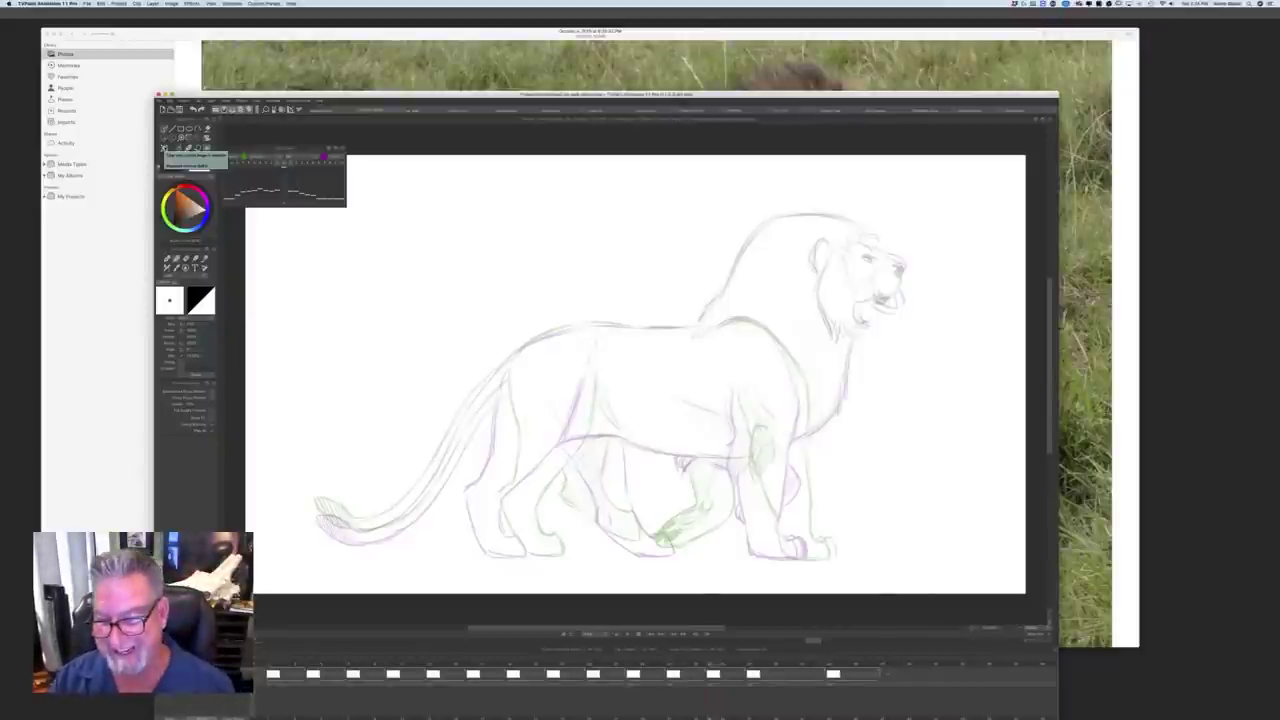
key("Left")
key("Right")
key("Left")
key("Right")
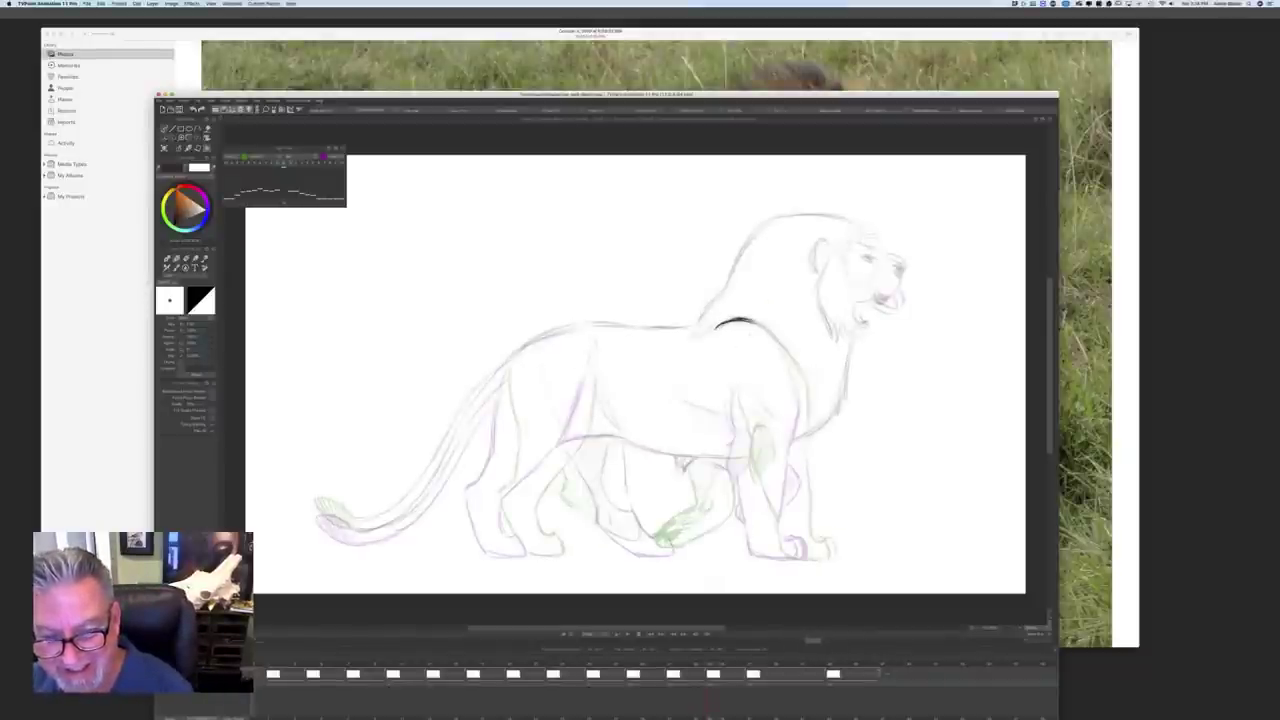
Step: Draw the shoulder arc and near foreleg's front contour down to the paw, and add the upper-arm crease lines
left_click_drag(776, 344, 806, 434)
left_click_drag(802, 390, 796, 542)
key("Left")
key("Right")
mouse_move(735, 388)
left_mouse_down()
mouse_move(742, 428)
mouse_move(735, 392)
left_mouse_up()
key("Left")
key("Right")
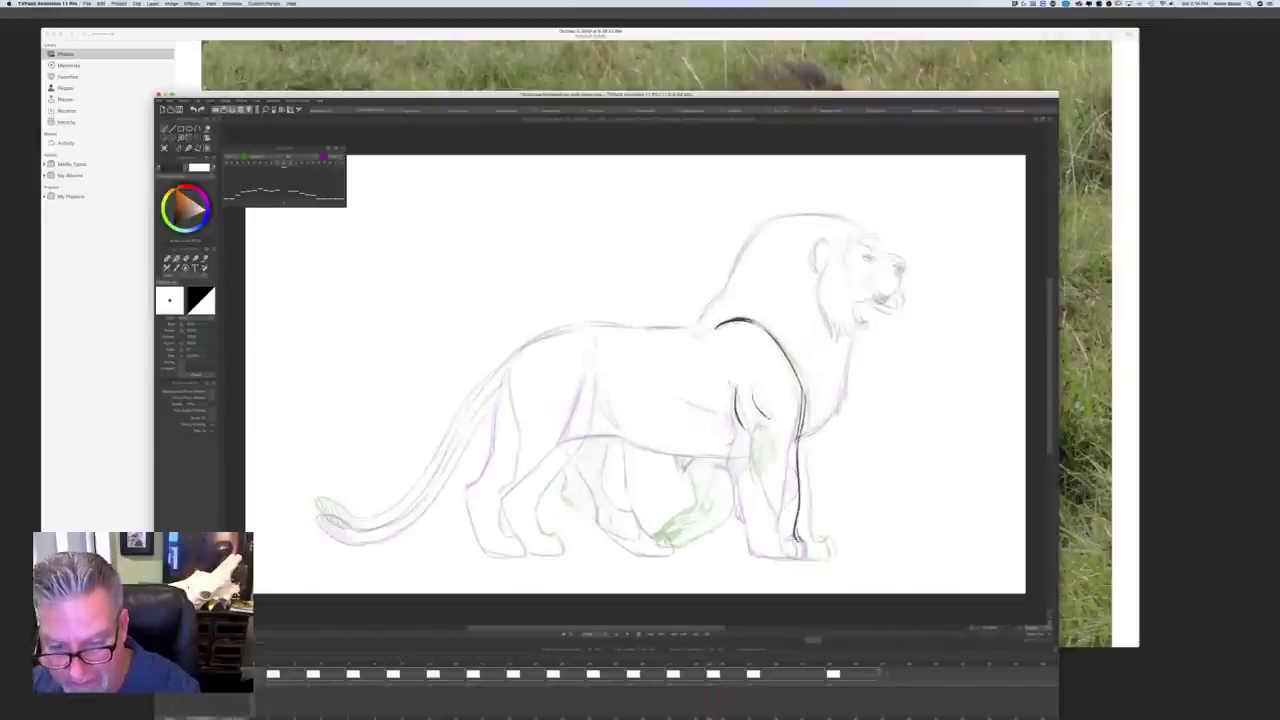
Step: Outline the hair tuft at the near elbow and shade it with diagonal hatching
key("Left")
key("Right")
mouse_move(744, 424)
left_mouse_down()
mouse_move(756, 432)
mouse_move(744, 477)
mouse_move(758, 458)
left_mouse_up()
key("Left")
key("Right")
left_click_drag(742, 470, 755, 446)
left_click_drag(740, 460, 751, 430)
Step: Draw the near foreleg's back contour from the elbow tuft to the sole, add the toes, and darken the lower contour
mouse_move(738, 418)
left_mouse_down()
mouse_move(766, 555)
mouse_move(808, 560)
mouse_move(805, 543)
left_mouse_up()
key("Left")
key("Right")
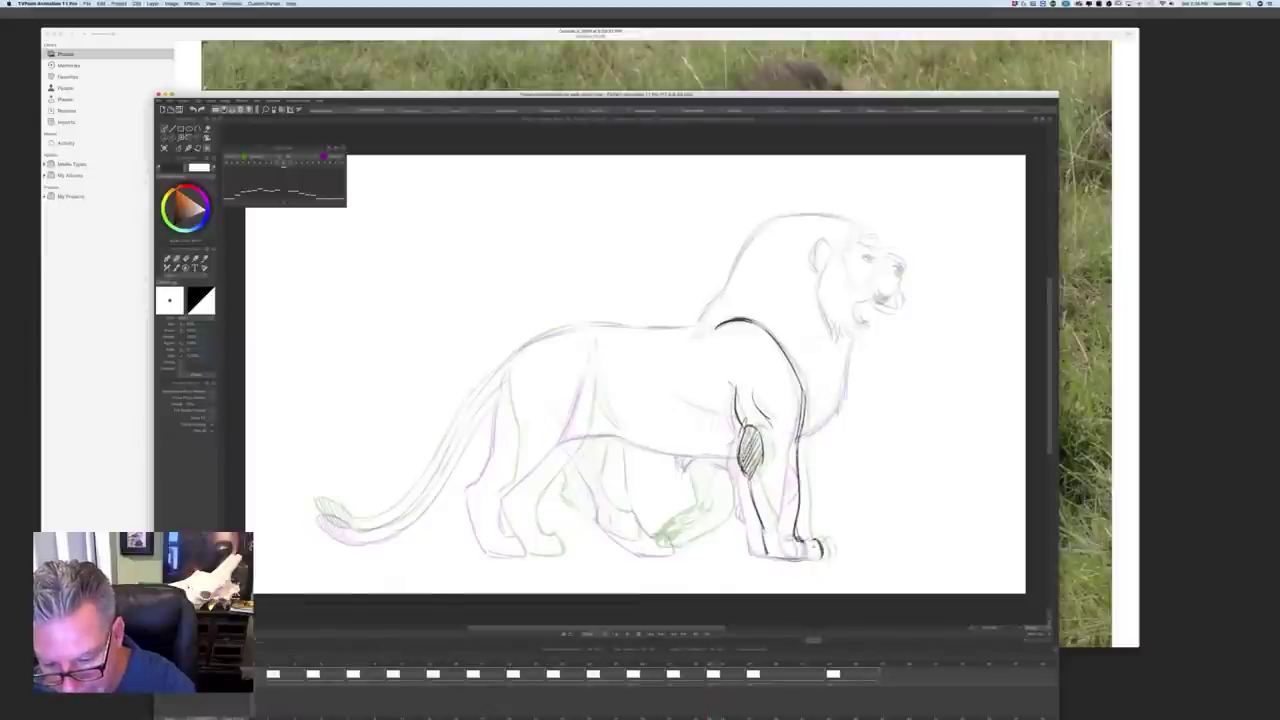
left_click_drag(803, 541, 810, 549)
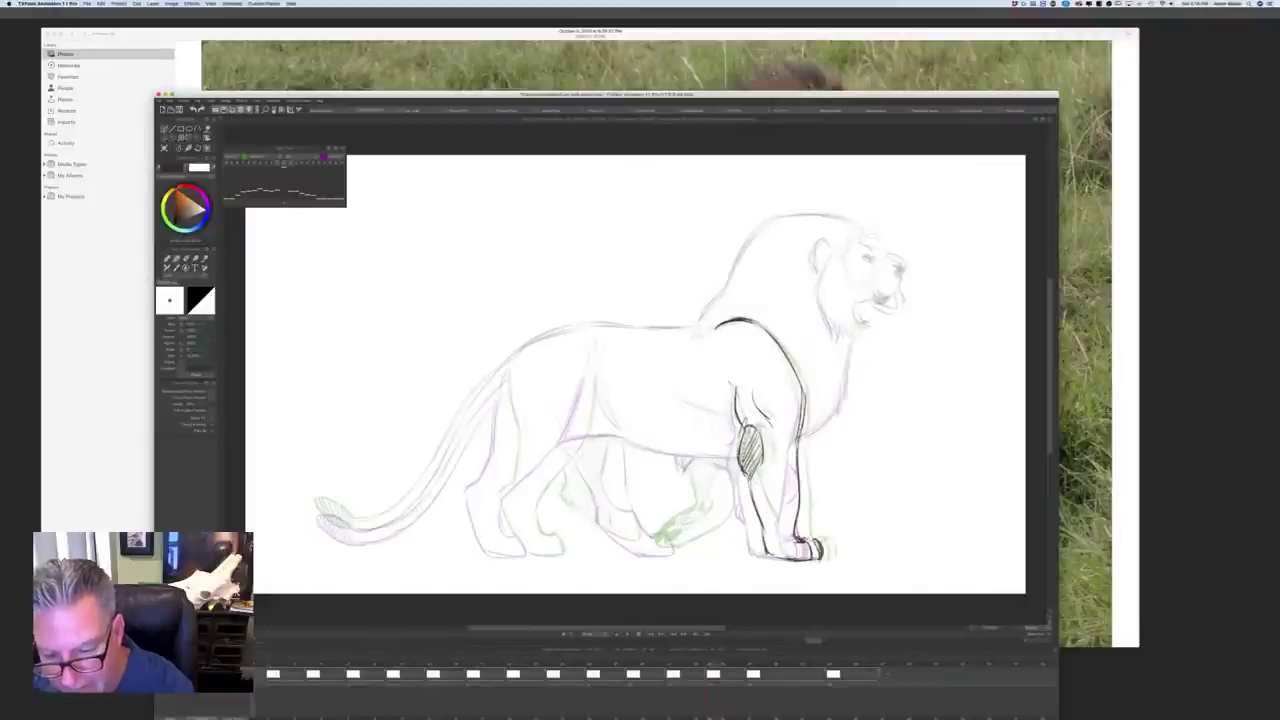
key("Left")
key("Right")
key("Left")
key("Right")
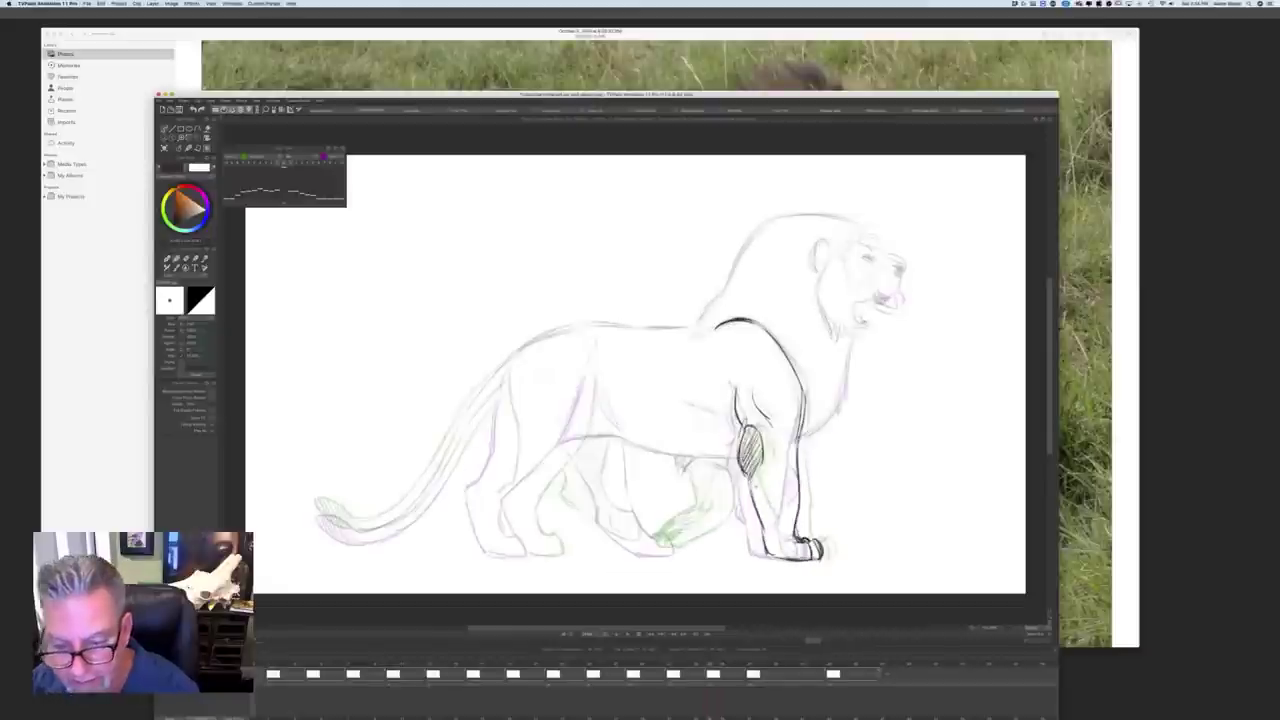
left_click_drag(750, 482, 771, 554)
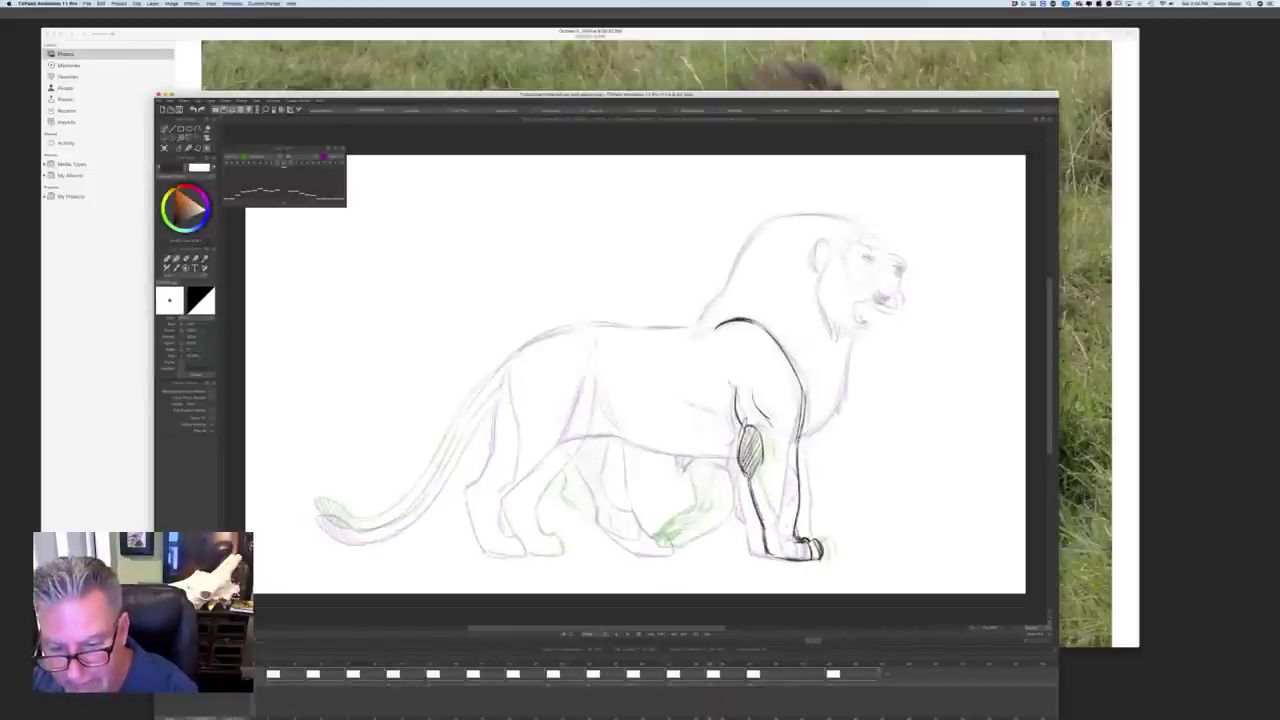
Step: Draw the chest contour from below the beard down to the top of the near foreleg
left_click_drag(836, 408, 799, 438)
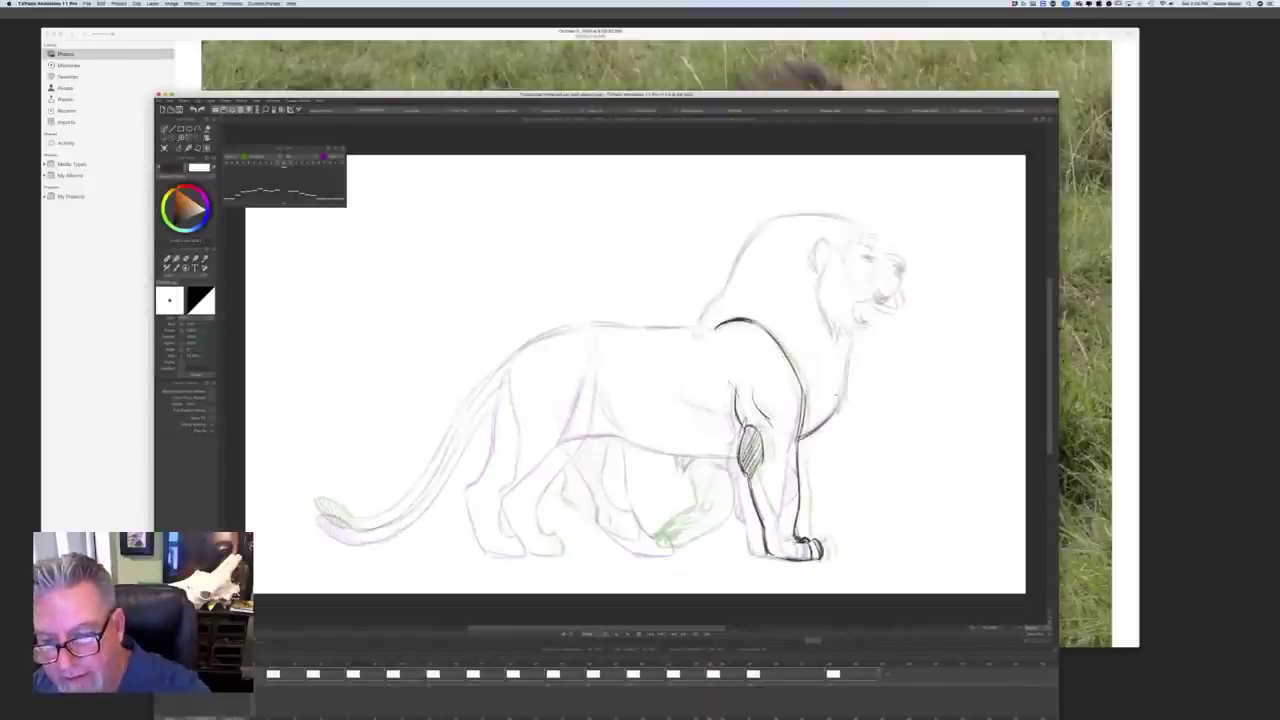
key("Left")
key("Right")
left_click_drag(850, 346, 818, 430)
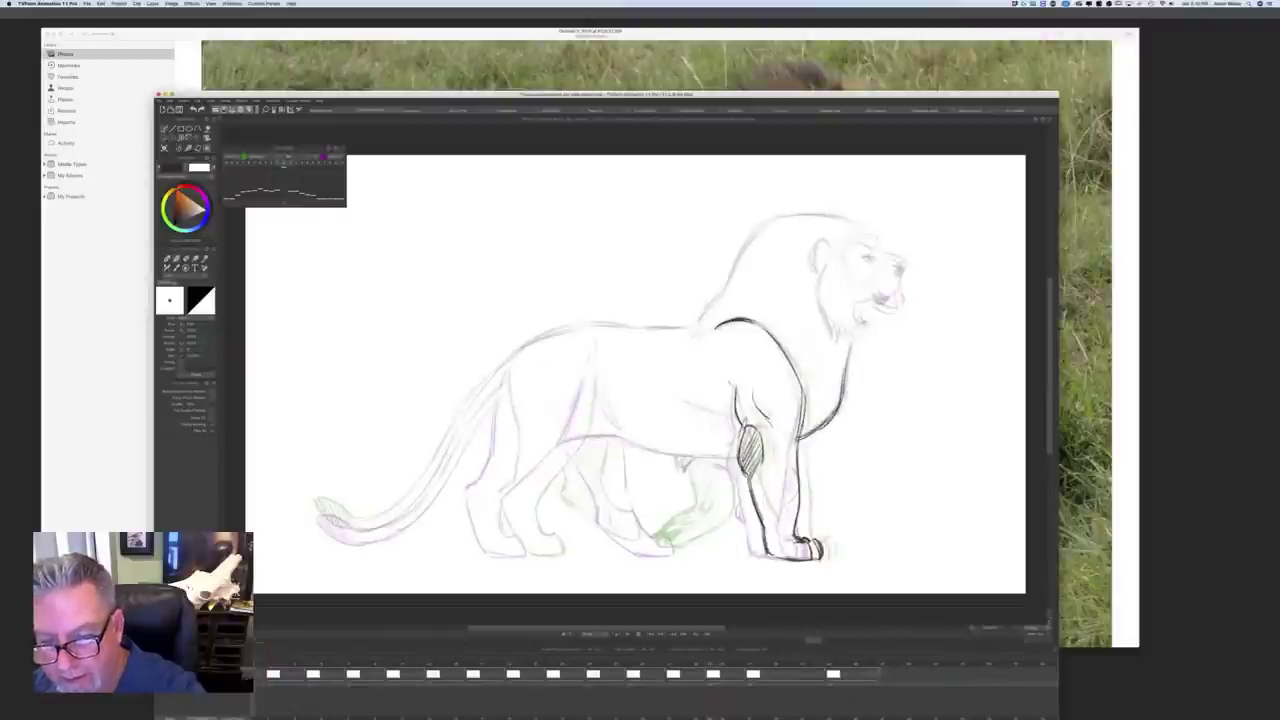
key("Left")
key("Right")
Step: Draw the back edge of the mane from the crown to the shoulders, ending in a small hair tuft
mouse_move(762, 226)
left_mouse_down()
mouse_move(700, 316)
mouse_move(702, 336)
left_mouse_up()
left_click_drag(706, 326, 695, 338)
key("Left")
key("Right")
key("Left")
key("Right")
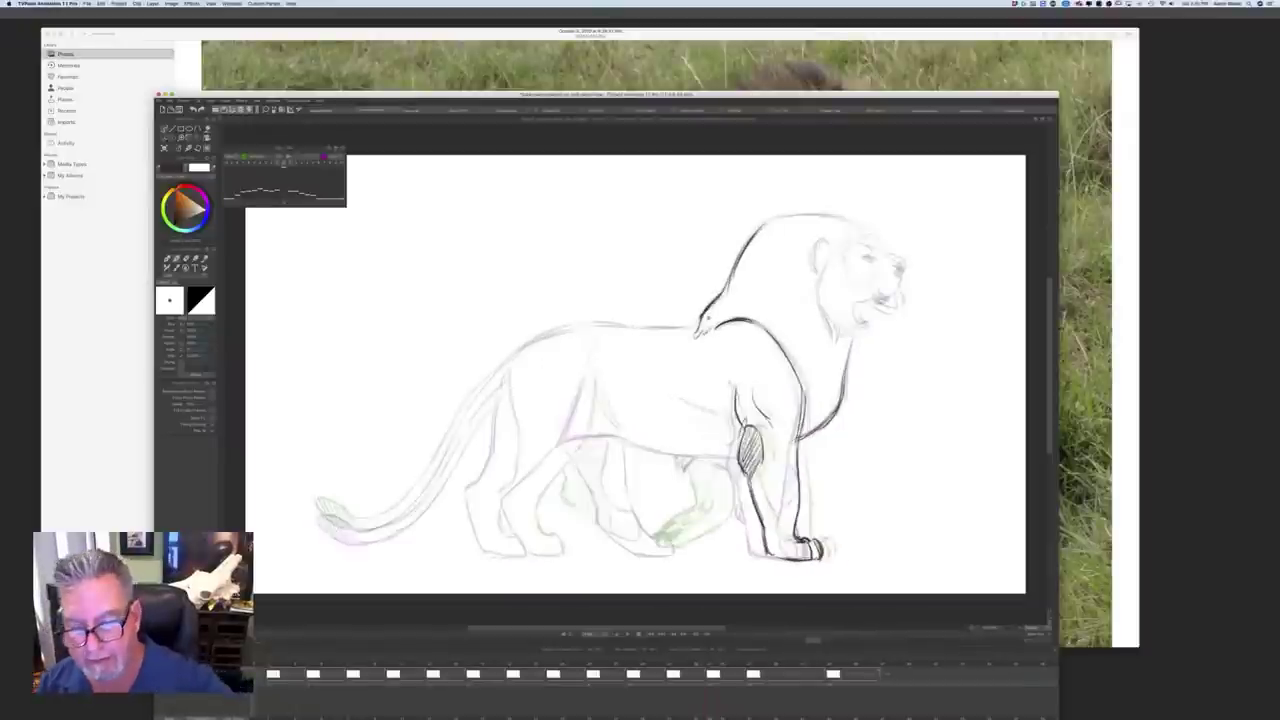
key("Left")
key("Right")
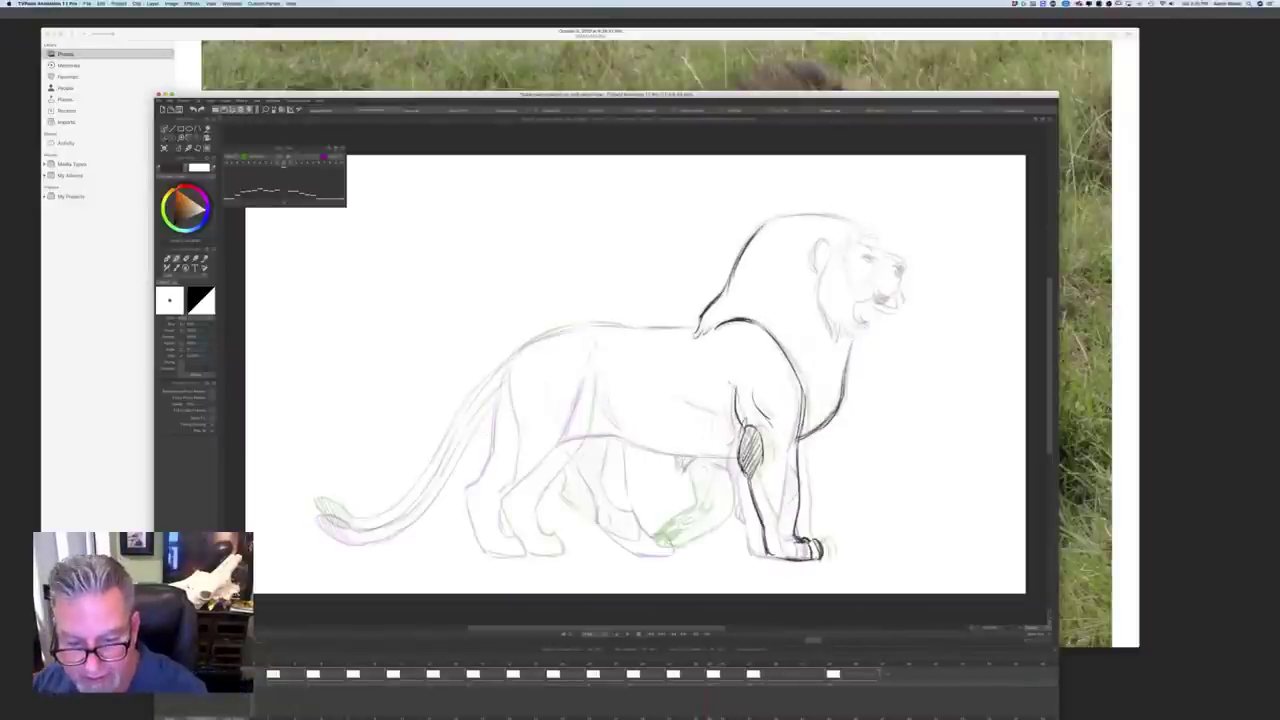
Step: Draw the folded far foreleg with its lifted dark paw, and hatch the upper leg behind the near elbow
left_click_drag(704, 463, 724, 496)
key("Left")
key("Right")
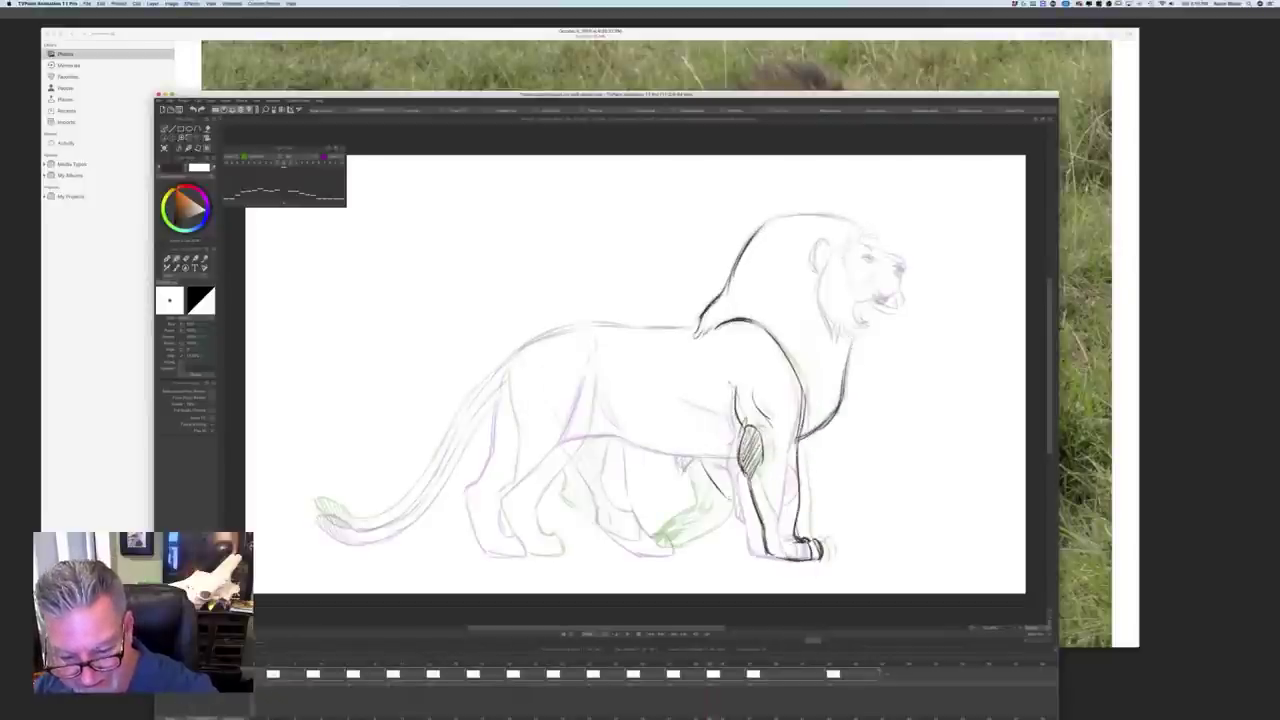
key("Left")
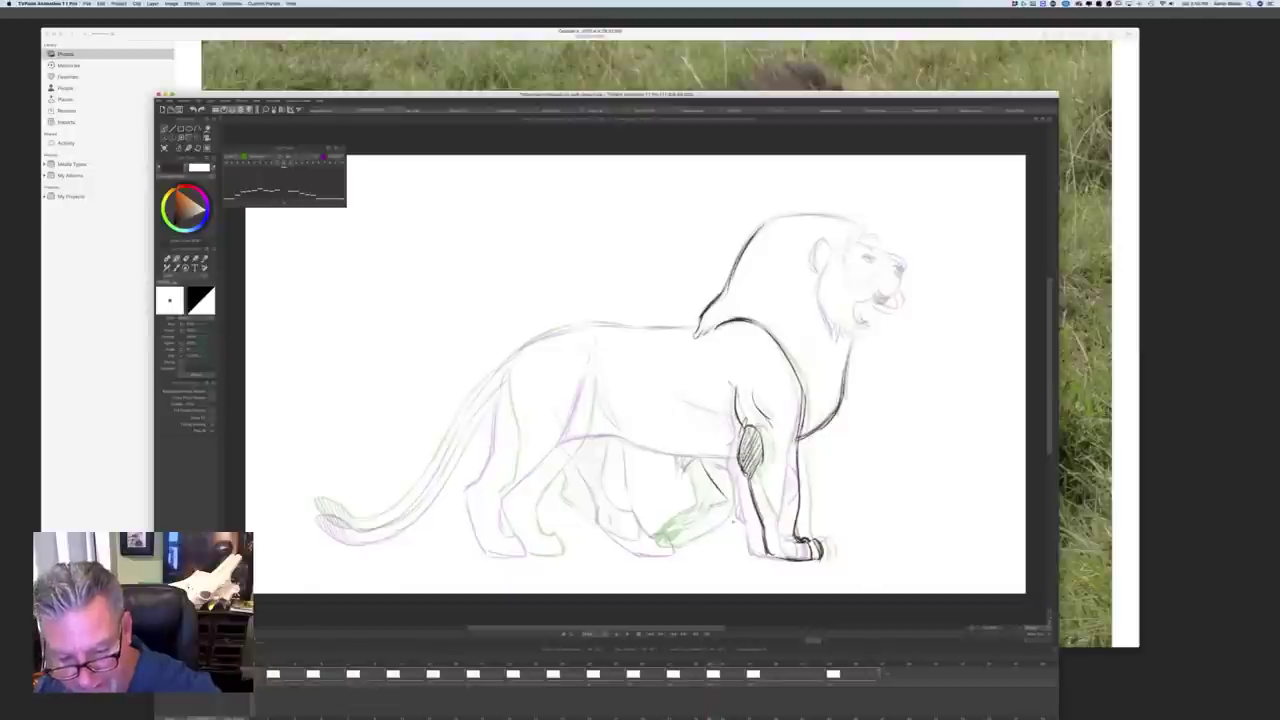
mouse_move(752, 523)
left_mouse_down()
mouse_move(705, 536)
mouse_move(698, 524)
mouse_move(738, 506)
mouse_move(716, 514)
mouse_move(726, 518)
mouse_move(744, 488)
left_mouse_up()
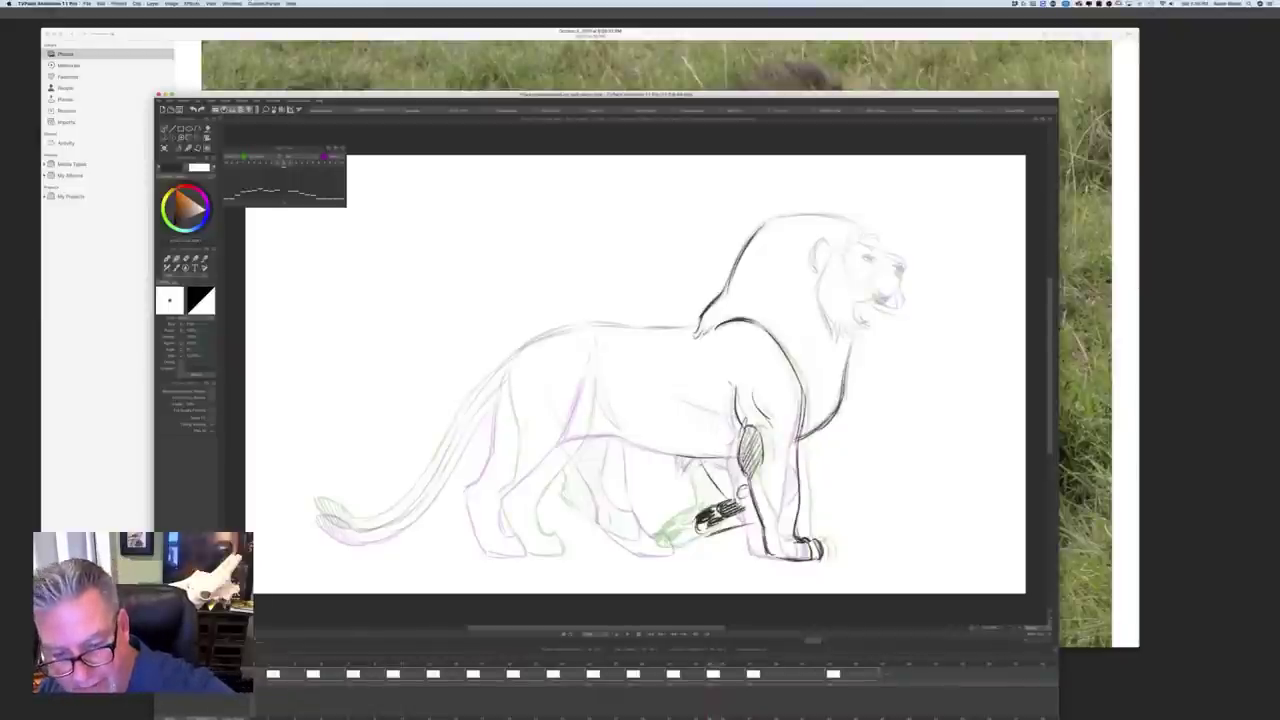
left_click_drag(726, 469, 713, 483)
left_click_drag(732, 468, 721, 490)
left_click_drag(740, 479, 725, 495)
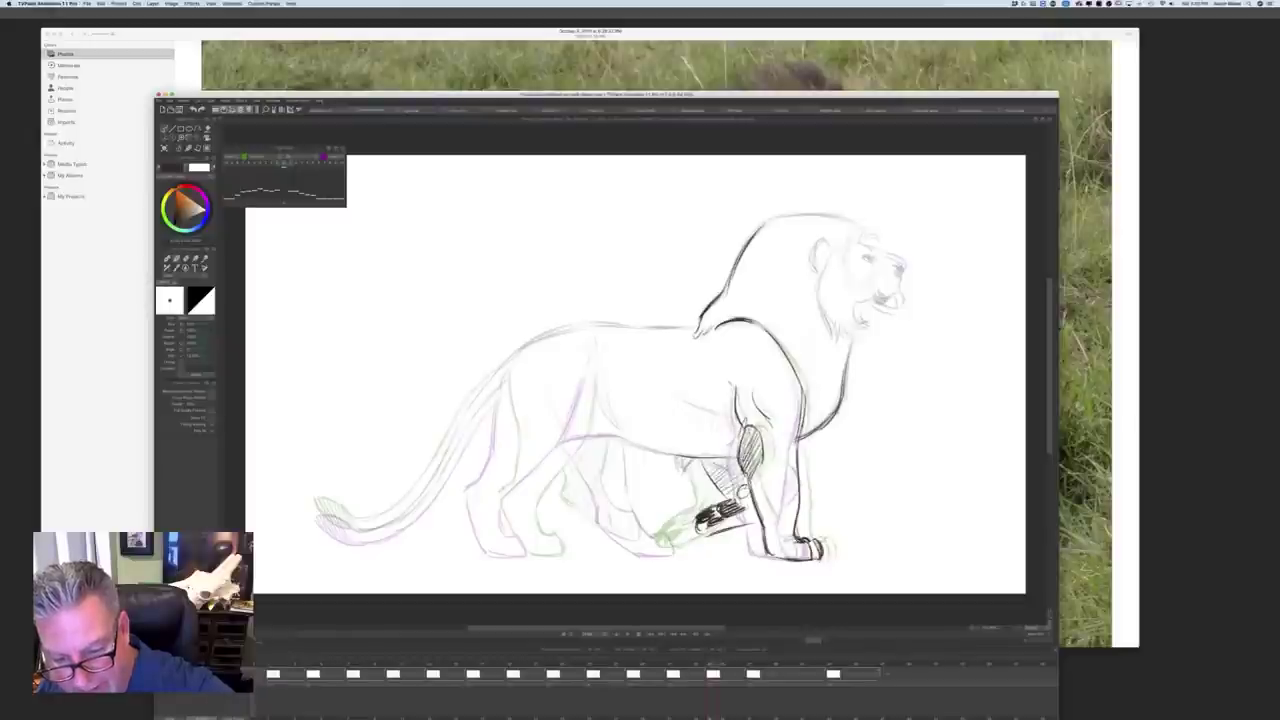
key("Left")
key("Right")
key("Left")
key("Right")
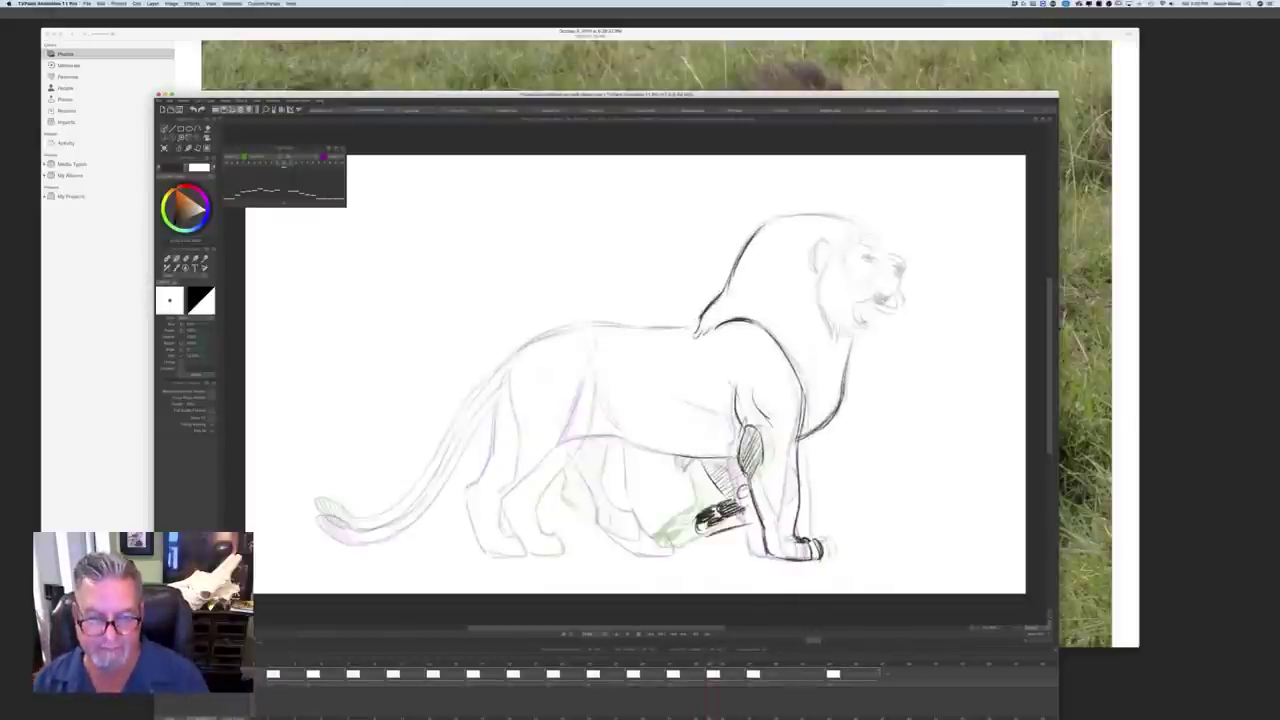
Step: Draw the belly line from the hind thigh forward to the near elbow, checking against the neighbouring drawing
key("Left")
key("Right")
left_click_drag(568, 440, 686, 455)
key("Left")
key("Right")
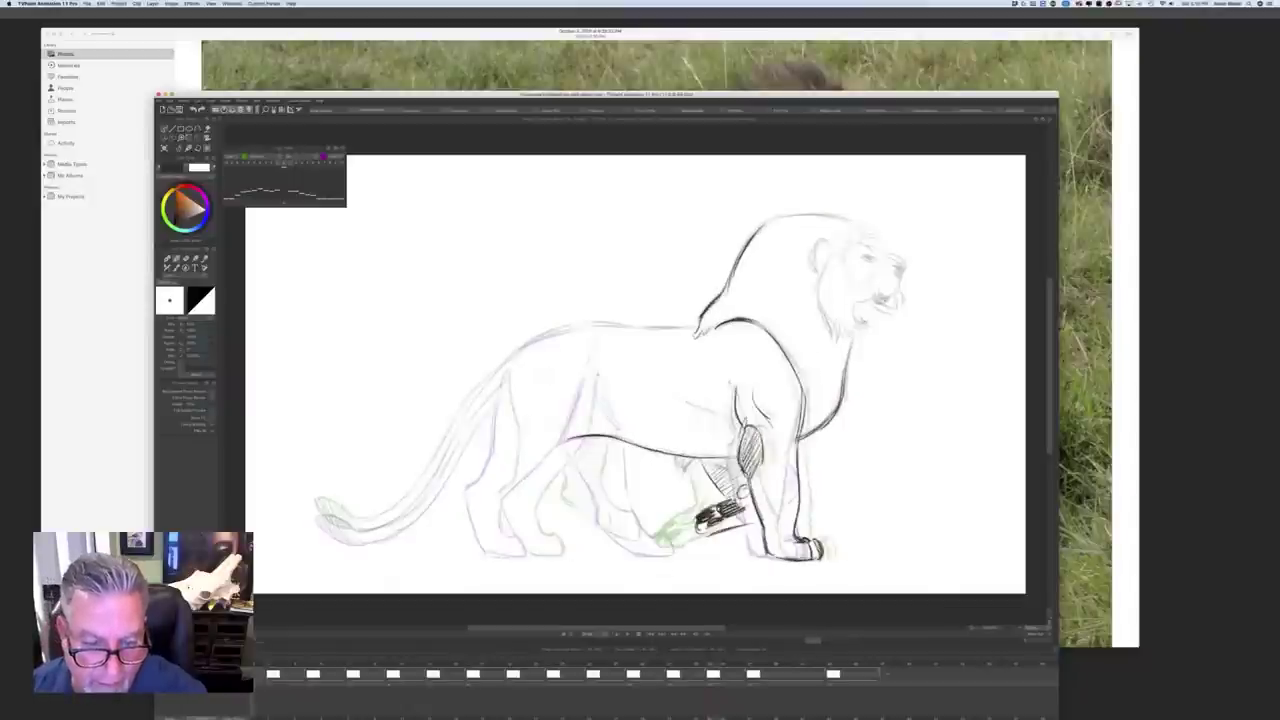
Step: Draw the near hind leg from the flank fold and rump down to the planted paw, checking against the neighbouring drawing
key("Left")
left_click_drag(592, 342, 570, 440)
key("Right")
mouse_move(590, 368)
left_mouse_down()
mouse_move(574, 434)
mouse_move(526, 490)
left_mouse_up()
mouse_move(566, 452)
left_mouse_down()
mouse_move(514, 506)
mouse_move(548, 556)
left_mouse_up()
key("Left")
key("Right")
mouse_move(505, 382)
left_mouse_down()
mouse_move(498, 540)
mouse_move(510, 556)
mouse_move(548, 558)
left_mouse_up()
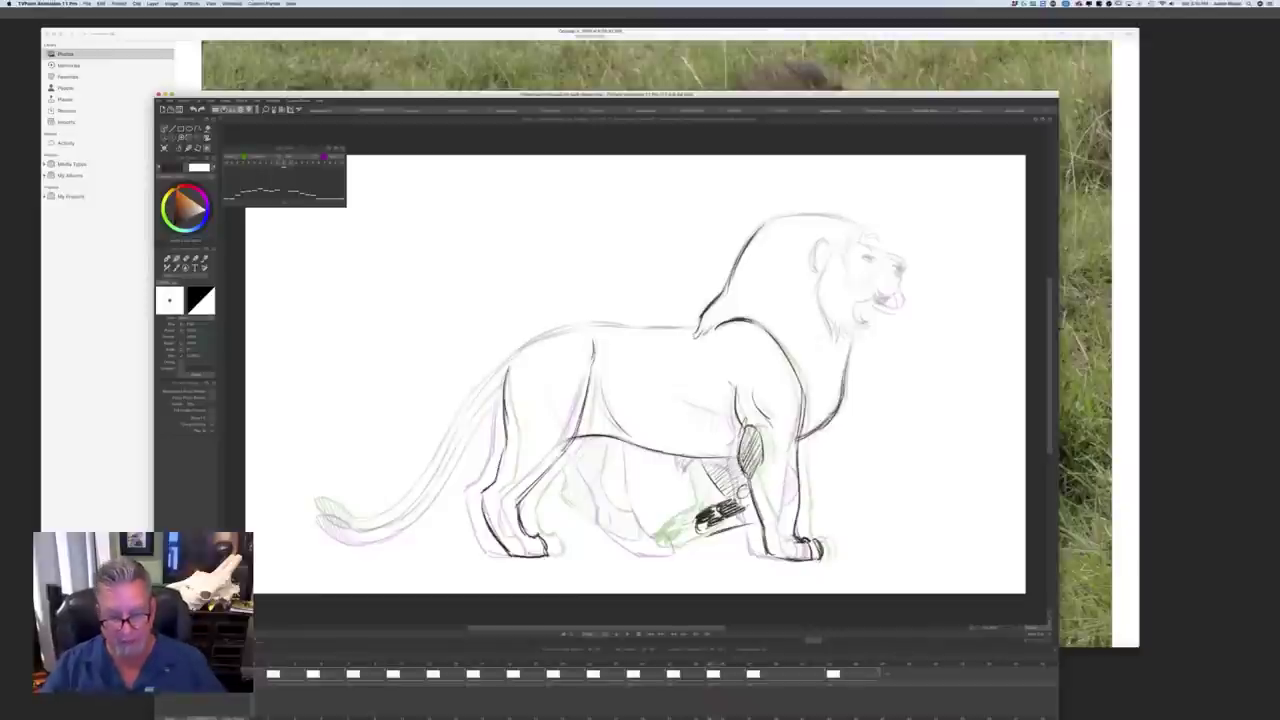
Step: Choose a different playback speed and play the walk cycle
left_click(584, 634)
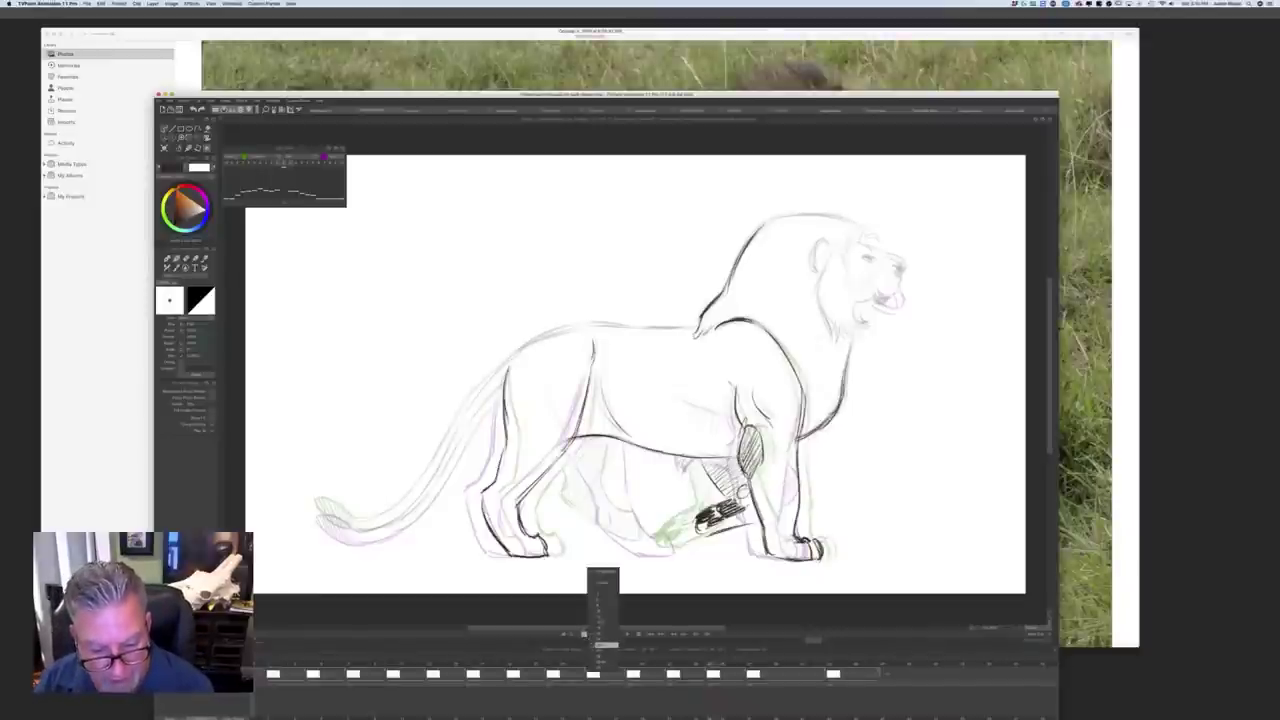
left_click(594, 649)
left_click(628, 635)
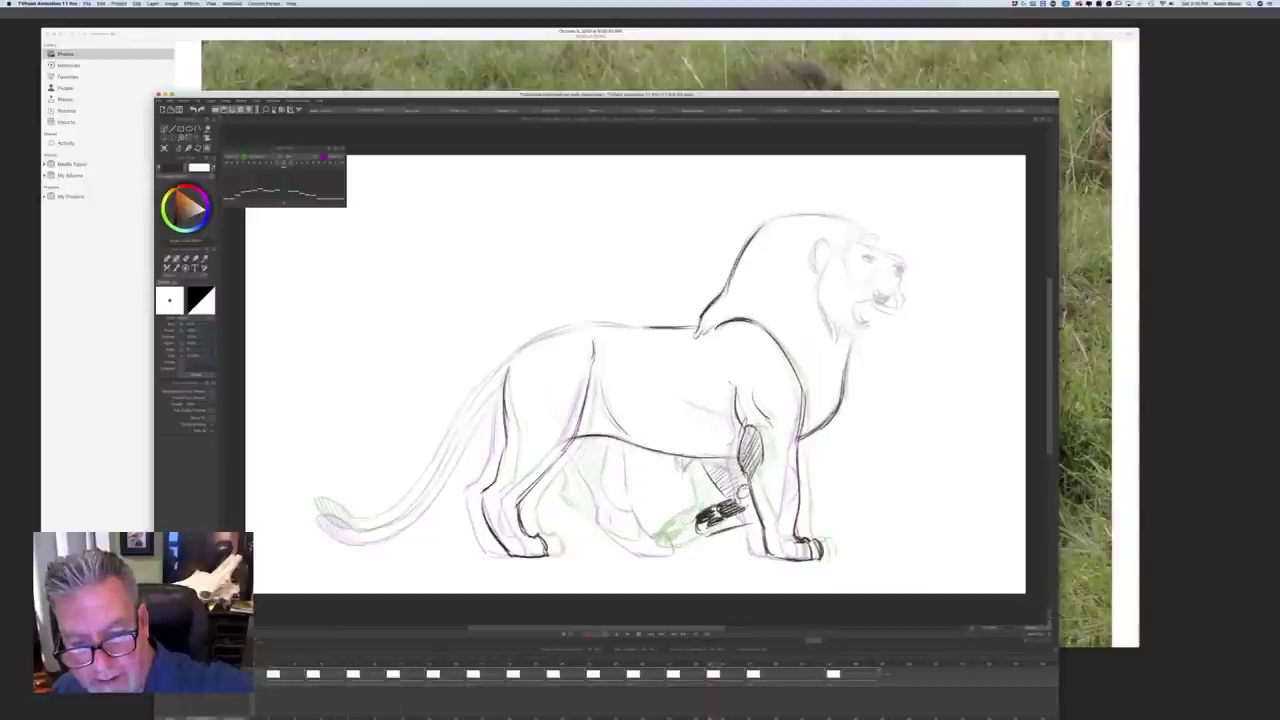
Step: Draw the back contour over the hips down to the tail base, comparing it with the neighbouring drawing
mouse_move(594, 325)
left_mouse_down()
mouse_move(636, 326)
mouse_move(536, 341)
mouse_move(586, 325)
mouse_move(557, 330)
mouse_move(503, 366)
left_mouse_up()
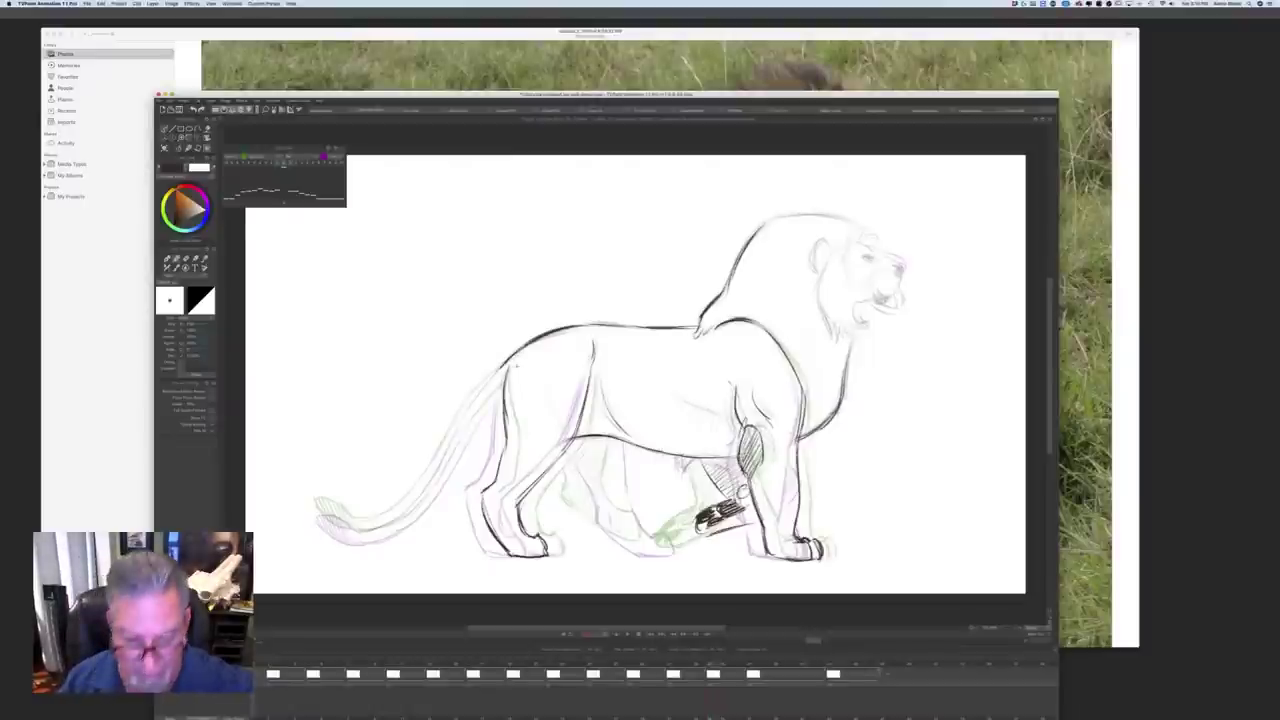
key("Left")
key("Right")
key("Left")
key("Right")
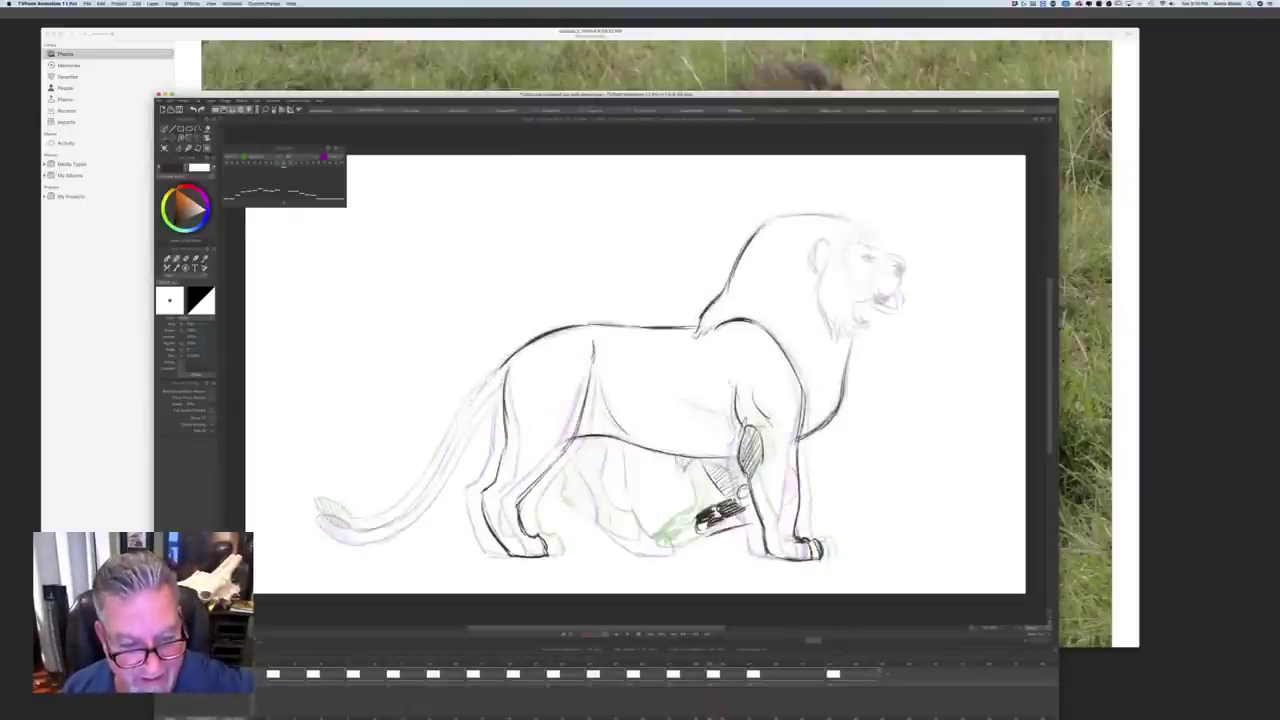
Step: Draw the upper and lower edges of the curved tail, and finish it with a hatched tuft at the tip
mouse_move(496, 370)
left_mouse_down()
mouse_move(412, 498)
mouse_move(378, 518)
left_mouse_up()
key("Left")
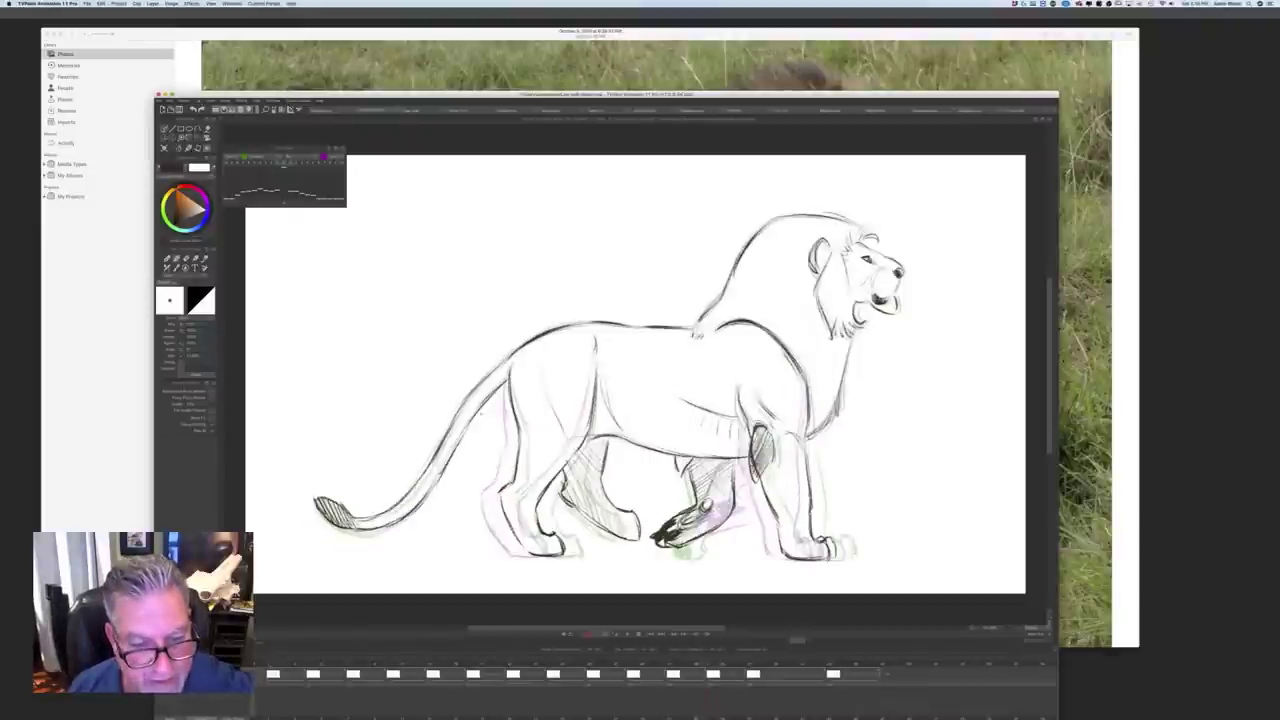
key("Right")
mouse_move(502, 388)
left_mouse_down()
mouse_move(402, 526)
mouse_move(370, 536)
mouse_move(312, 506)
left_mouse_up()
key("Right")
key("Left")
mouse_move(336, 528)
left_mouse_down()
mouse_move(316, 510)
mouse_move(332, 534)
mouse_move(320, 530)
mouse_move(316, 504)
mouse_move(352, 526)
left_mouse_up()
key("Left")
key("Right")
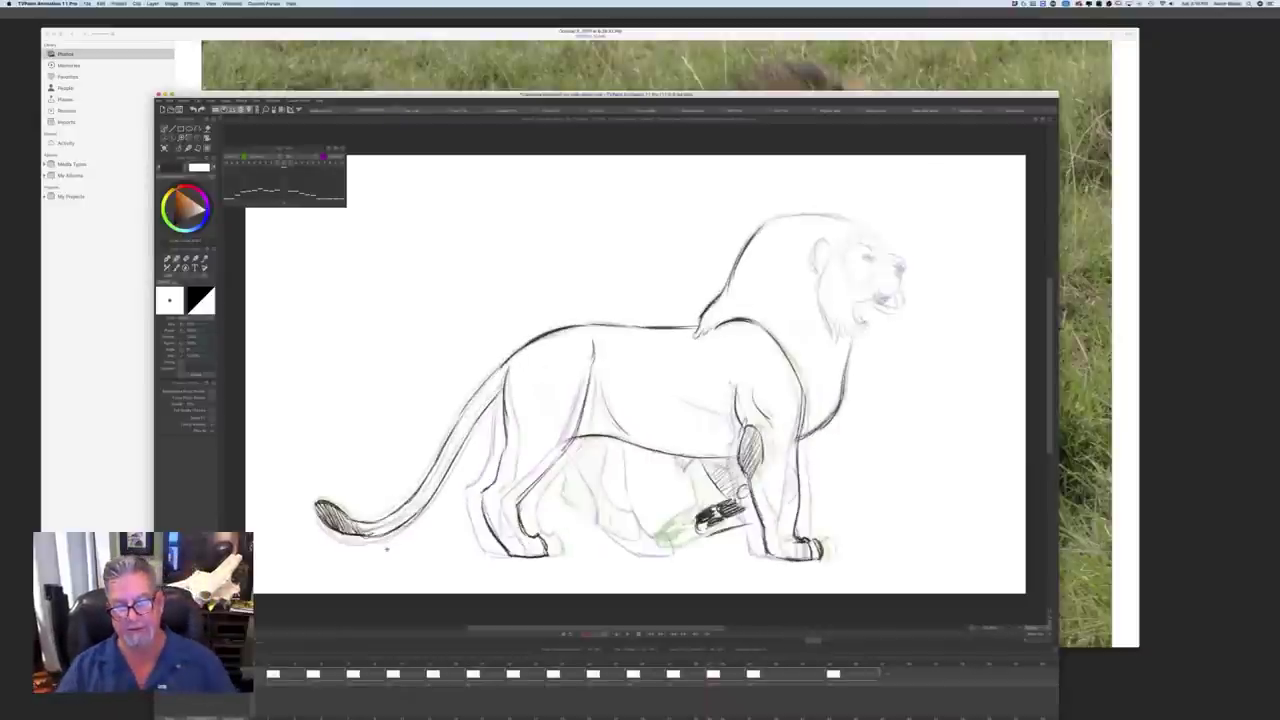
Step: Draw the front and back contours of the far hind leg beneath the belly
key("Left")
key("Right")
mouse_move(615, 444)
left_mouse_down()
mouse_move(614, 496)
mouse_move(657, 547)
left_mouse_up()
key("Left")
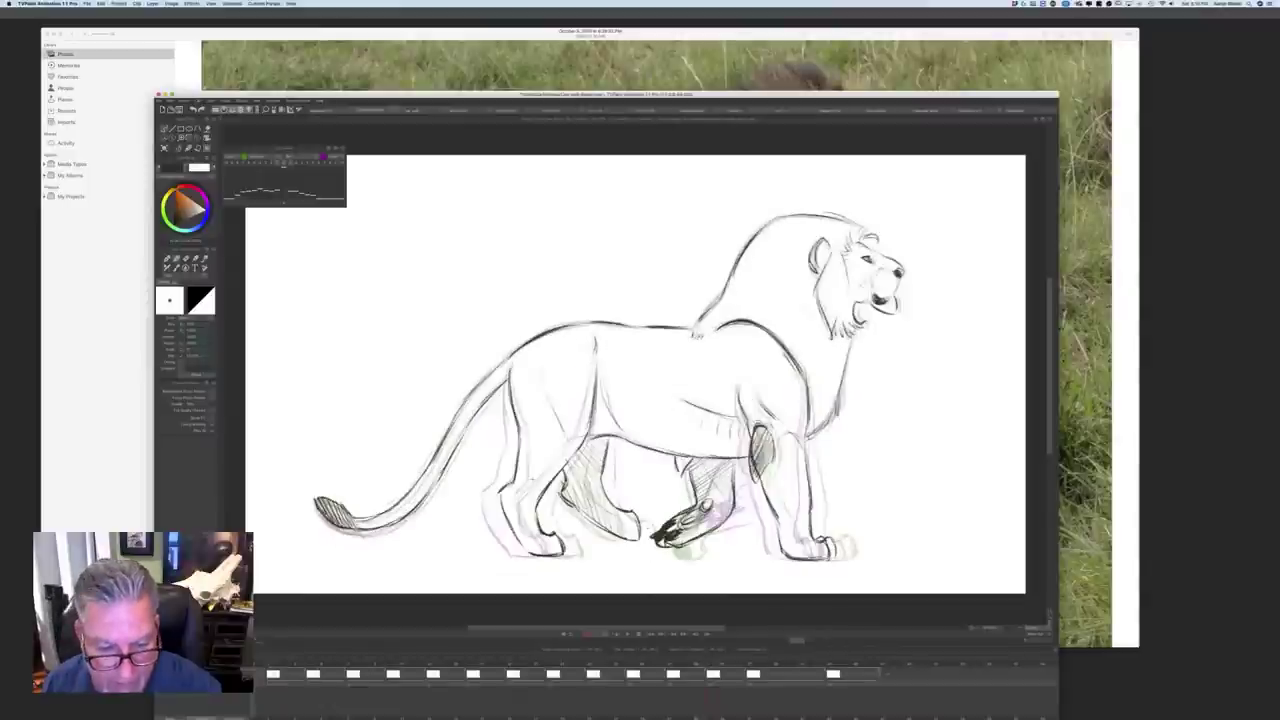
key("Right")
left_click_drag(566, 458, 592, 520)
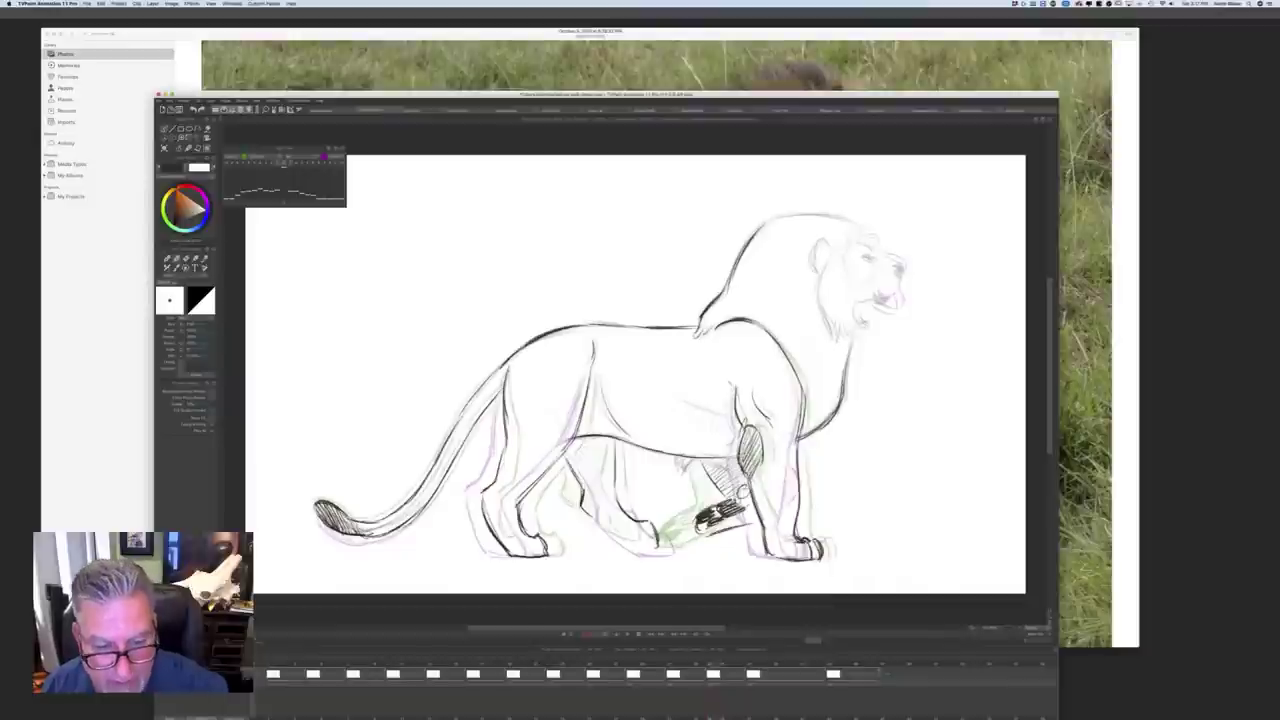
left_click_drag(564, 450, 536, 481)
mouse_move(566, 450)
left_mouse_down()
mouse_move(532, 484)
mouse_move(564, 450)
left_mouse_up()
Step: Draw the far hind paw along the ground and hatch the shaded upper part of that leg
key("Left")
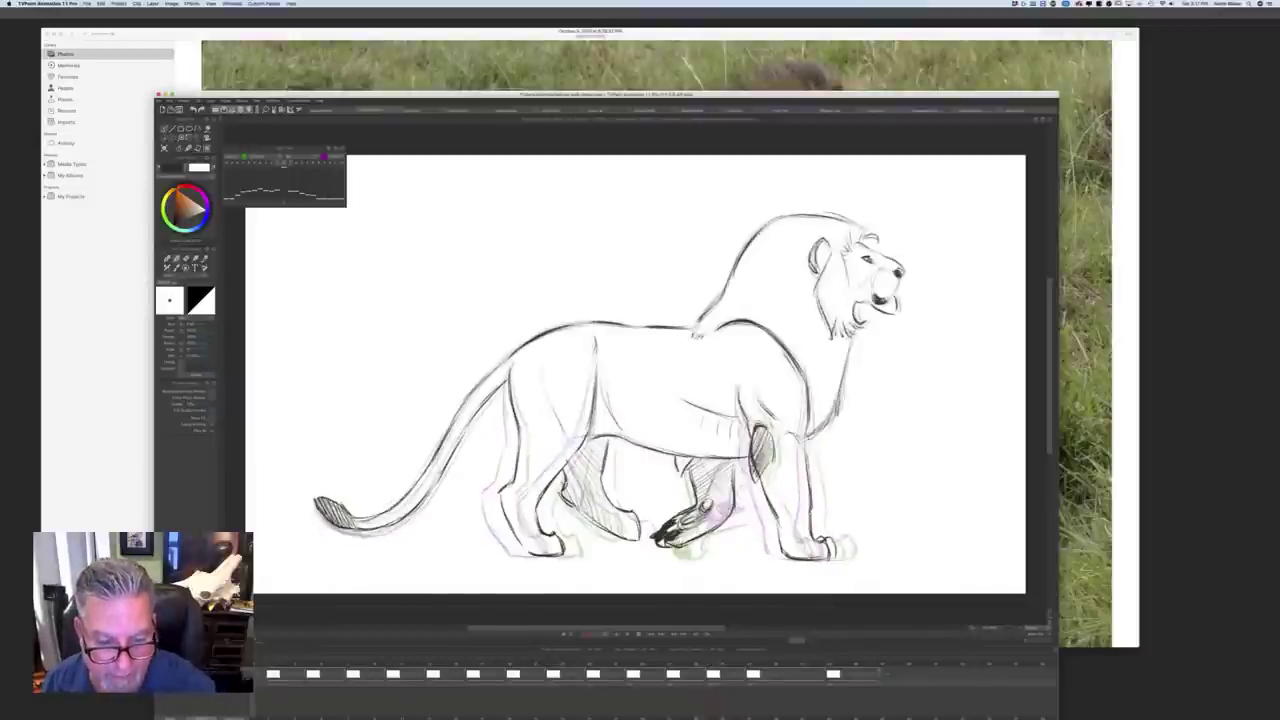
key("Right")
left_click_drag(598, 522, 654, 547)
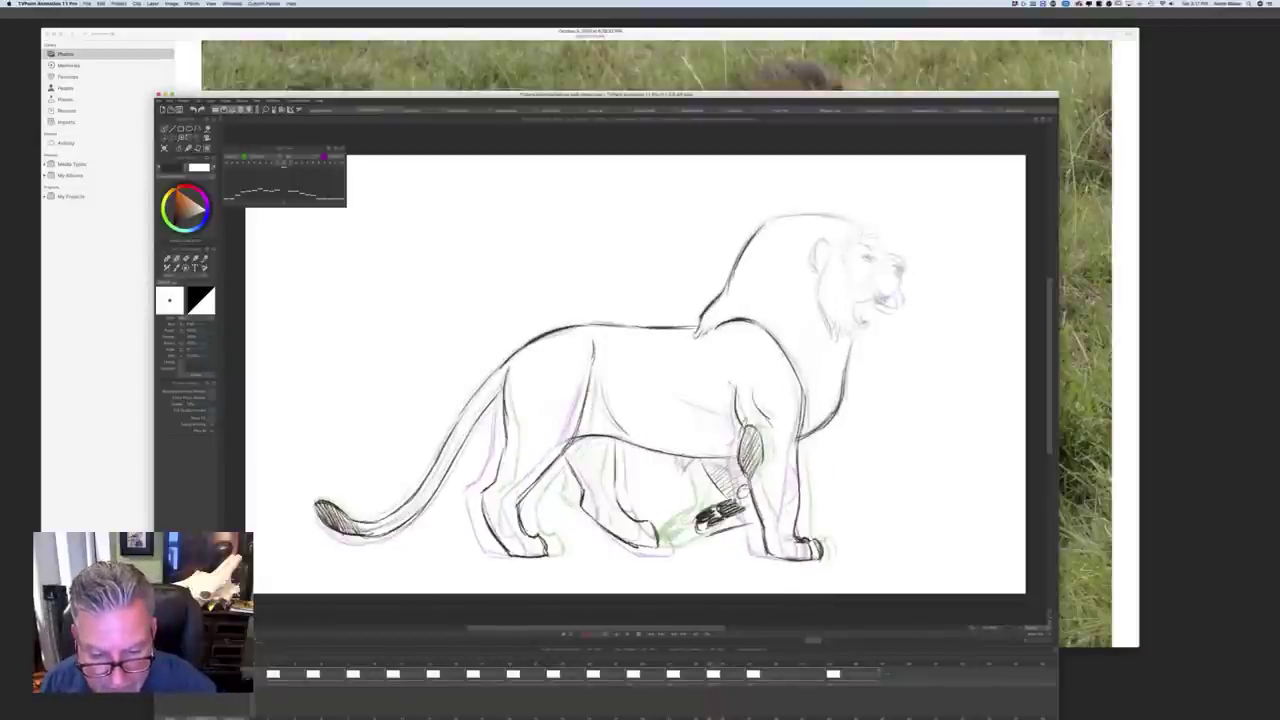
key("Left")
key("Right")
left_click_drag(576, 446, 604, 488)
left_click_drag(582, 490, 600, 510)
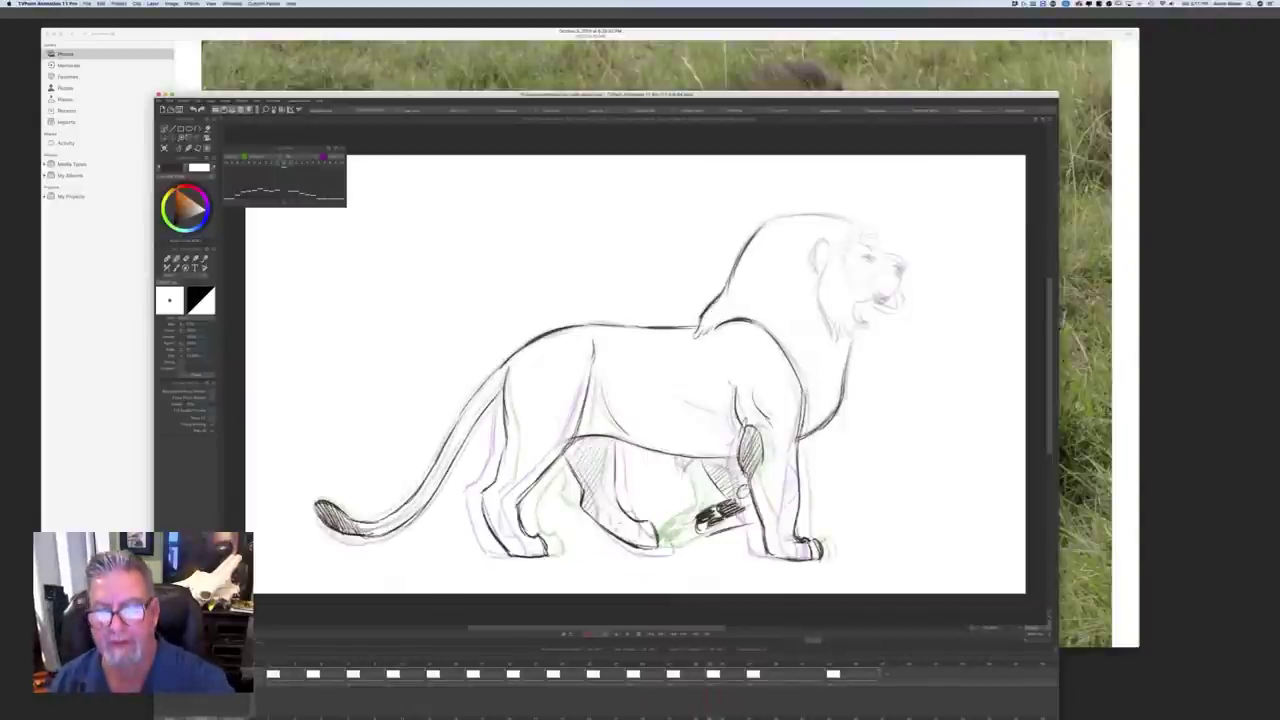
Step: Flip between the current drawing and the previous ones to examine the movement of the body and legs
key("Left")
key("Right")
key("Left")
key("Right")
key("Left")
key("Right")
key("Left")
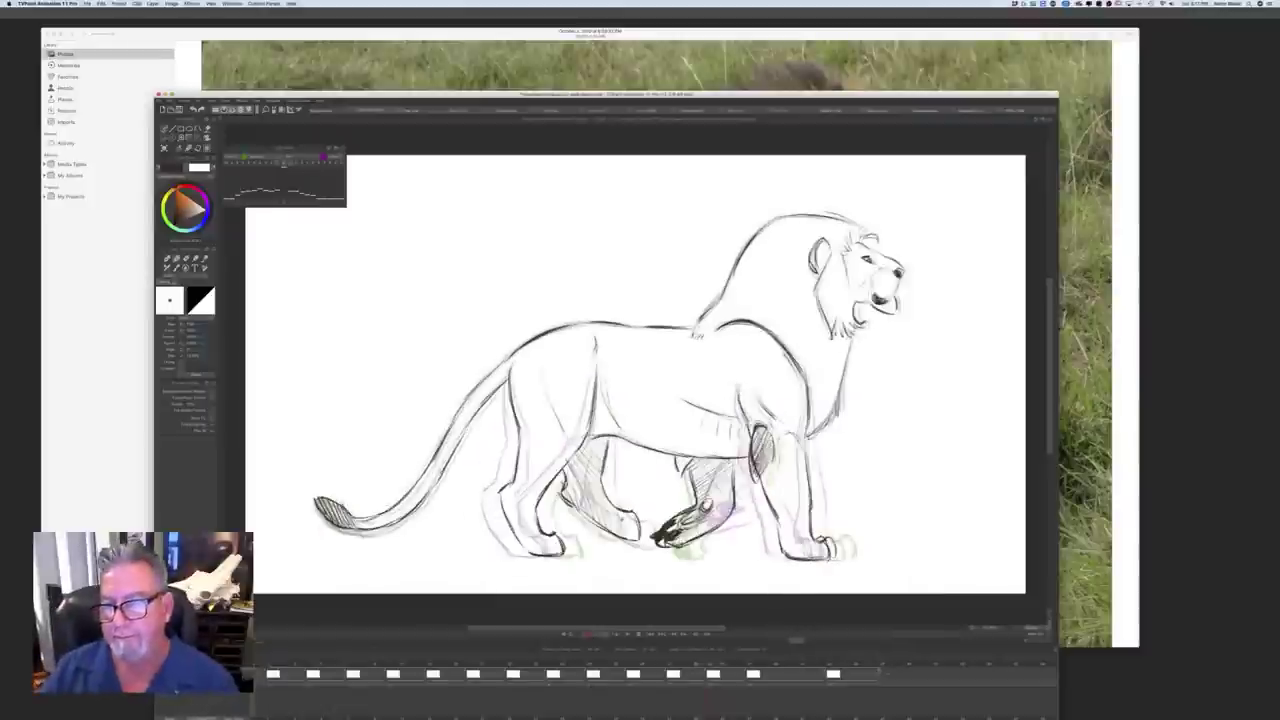
key("Left")
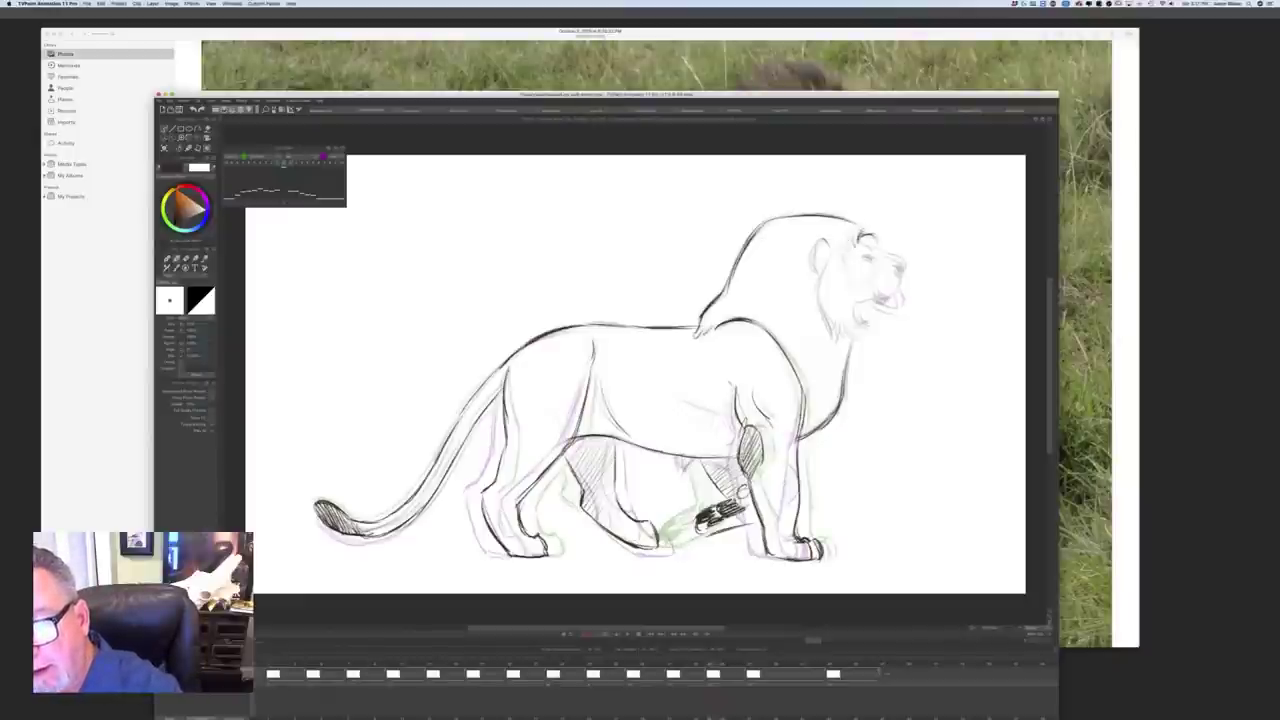
Step: Draw the head details: ear, cheek mane, brow, eye, nose bridge, dark nose, mouth and bearded chin
left_click_drag(846, 255, 839, 264)
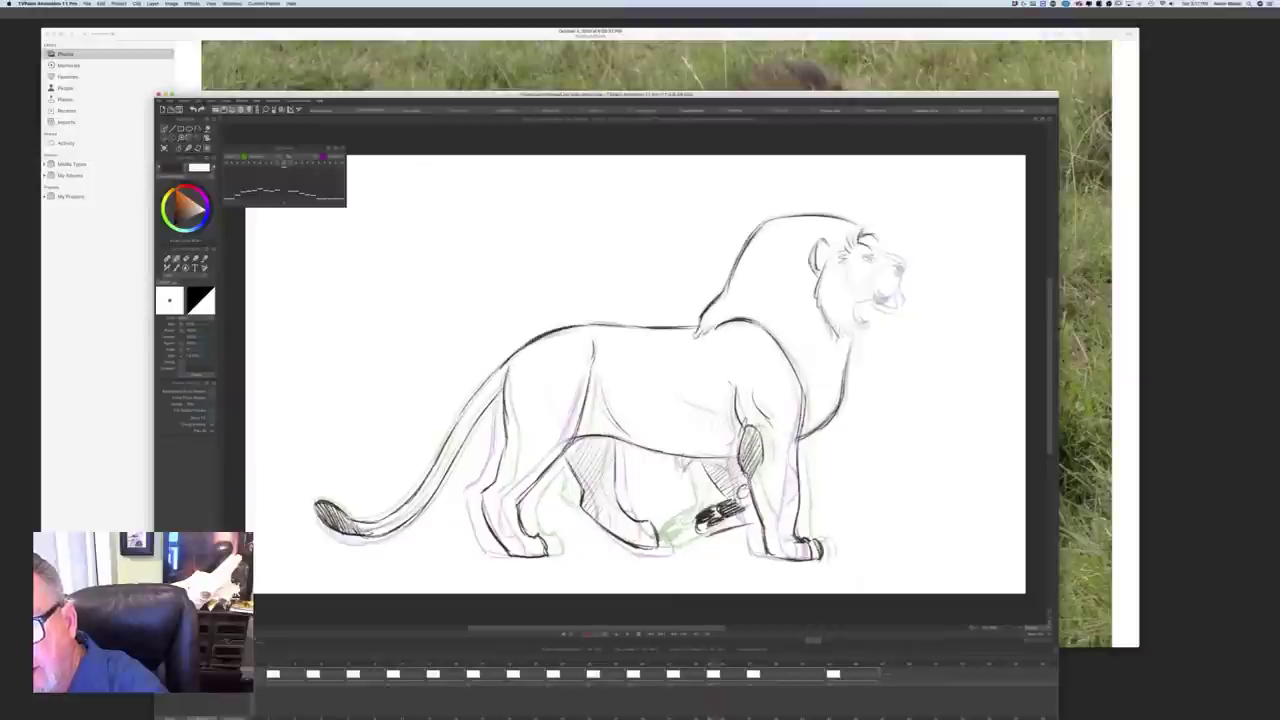
left_click_drag(868, 247, 902, 263)
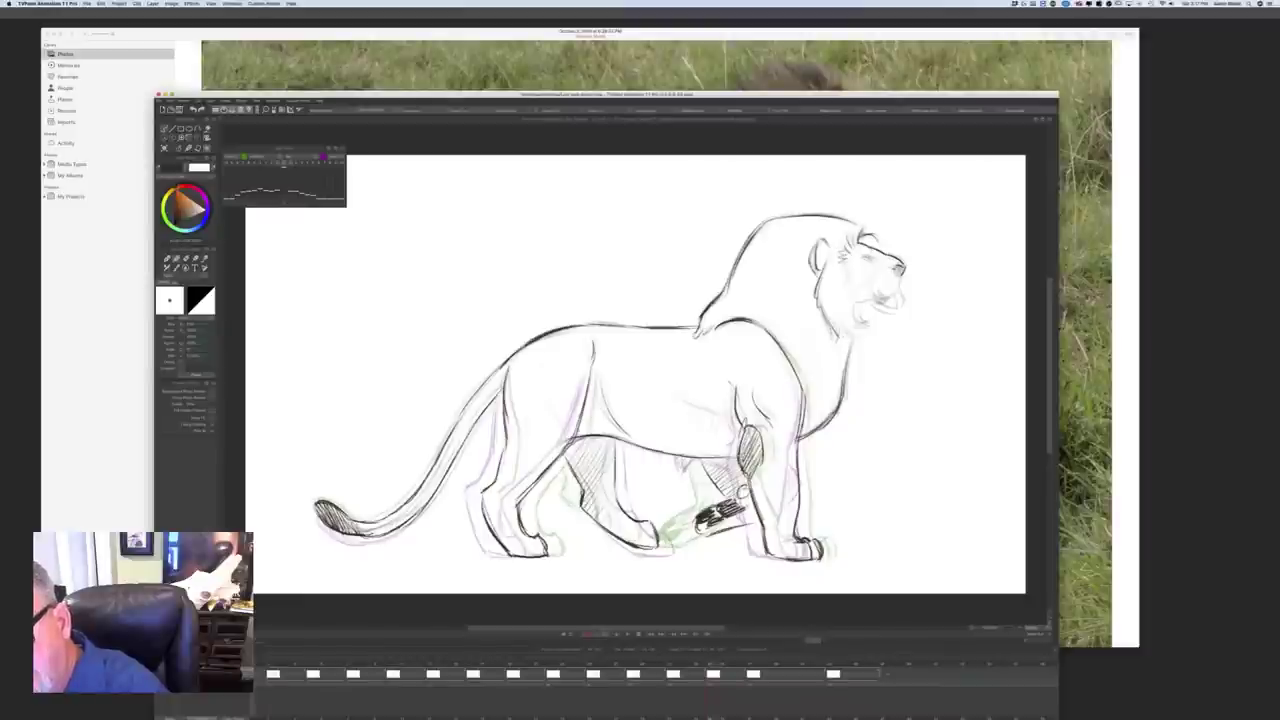
mouse_move(892, 266)
left_mouse_down()
mouse_move(903, 268)
mouse_move(901, 314)
mouse_move(872, 287)
mouse_move(891, 265)
left_mouse_up()
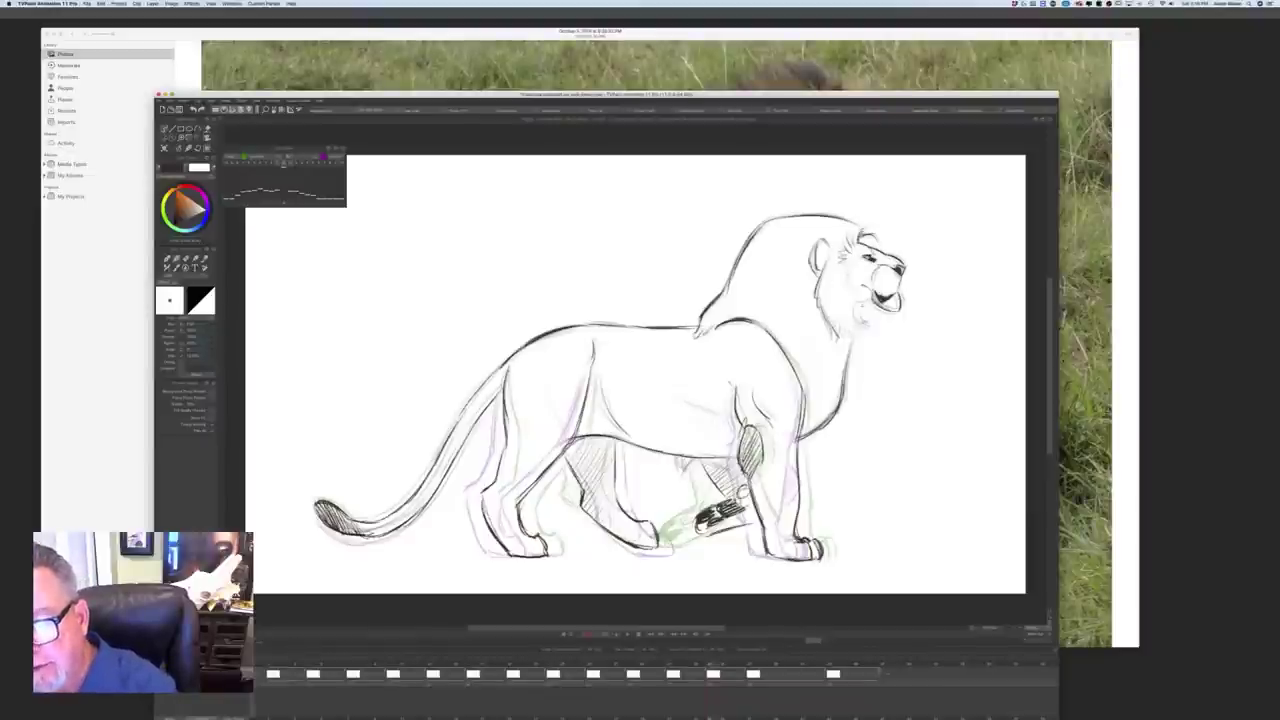
left_click_drag(862, 309, 854, 338)
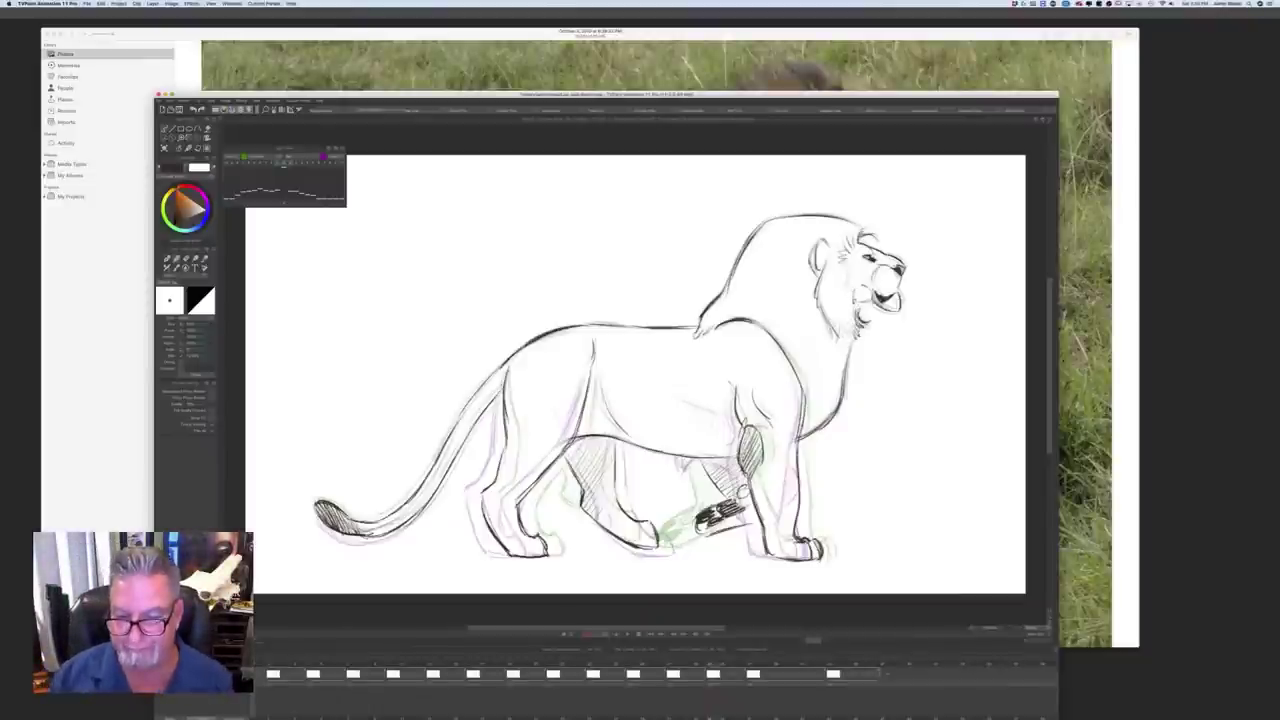
Step: Compare the completed lion with its neighbouring drawing repeatedly, and play back the walk cycle
key("Left")
key("Right")
key("Left")
key("Right")
key("Left")
key("Right")
key("Left")
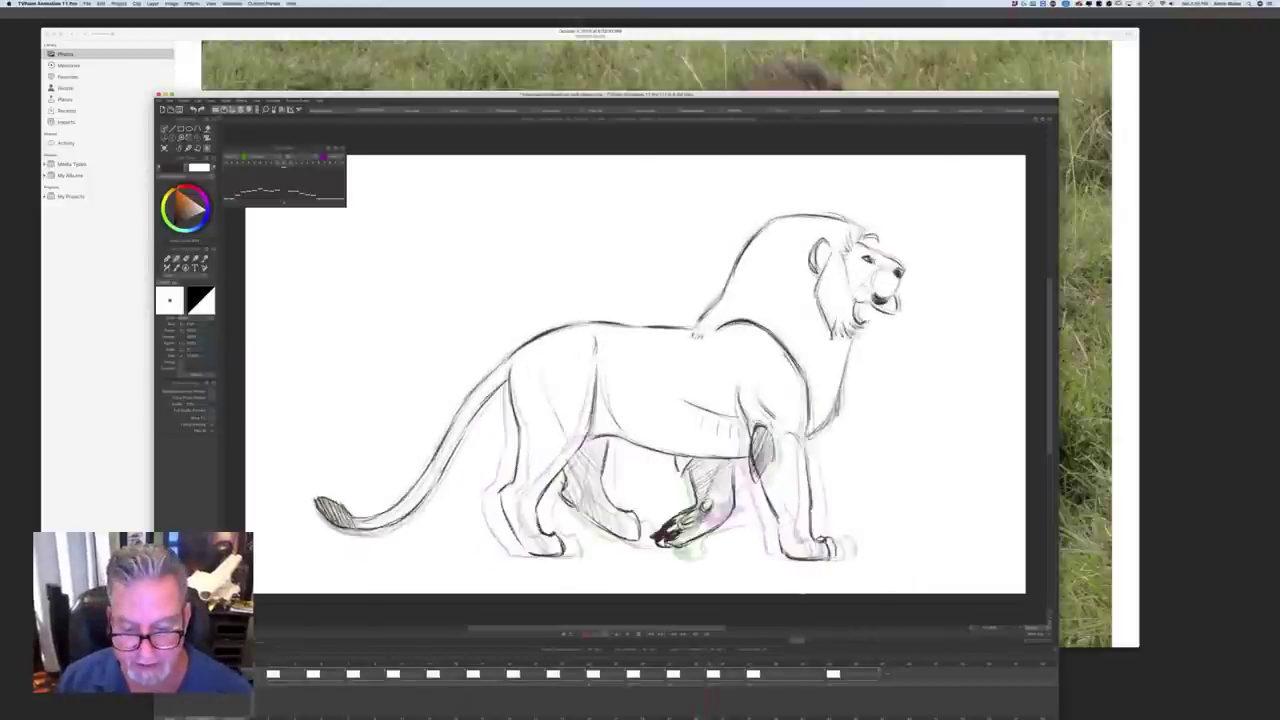
key("Right")
key("Left")
key("Right")
key("Left")
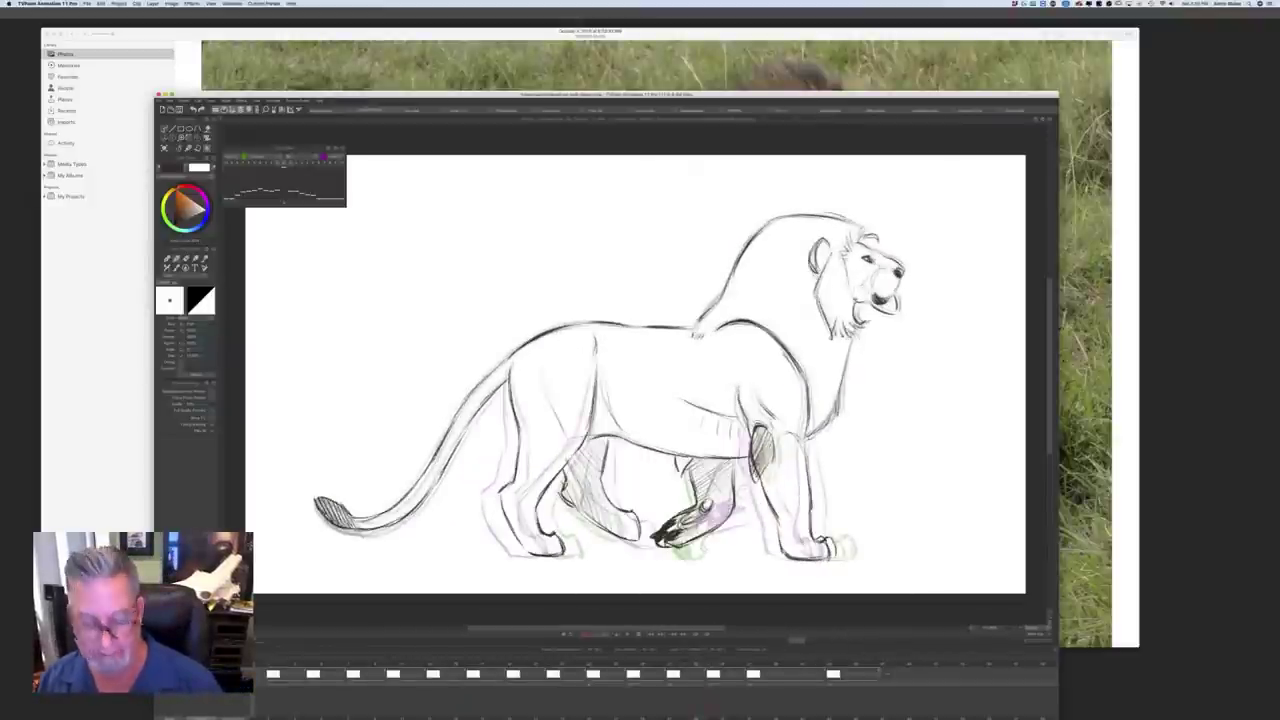
key("Return")
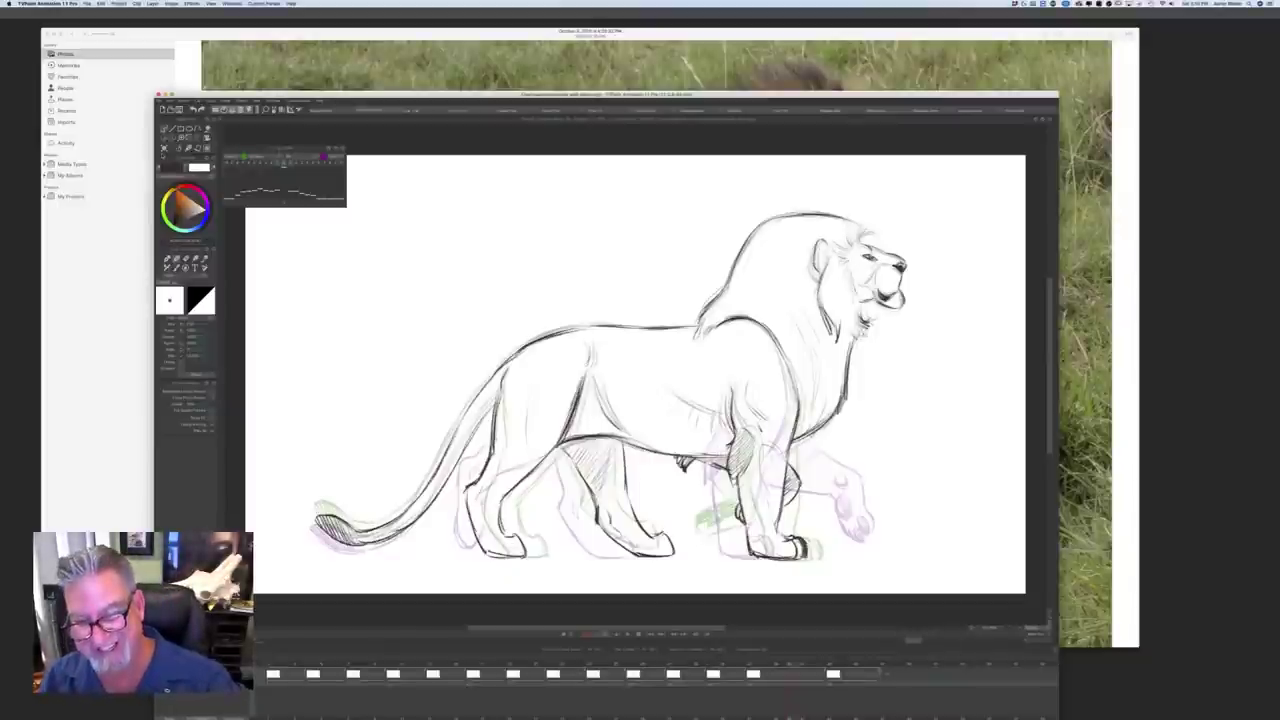
Step: Add a blank drawing in the gap before the last drawing on the timeline, and compare it with its neighbour
key("F7")
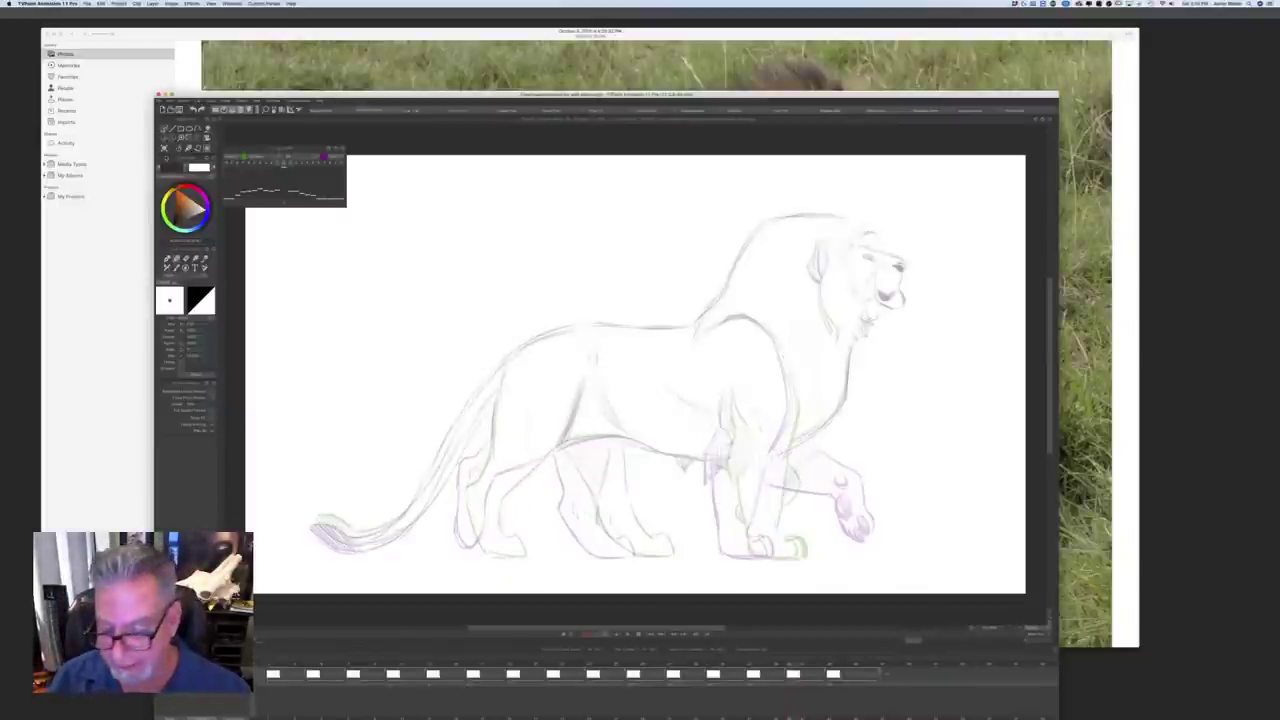
key("Left")
key("Right")
key("Left")
key("Right")
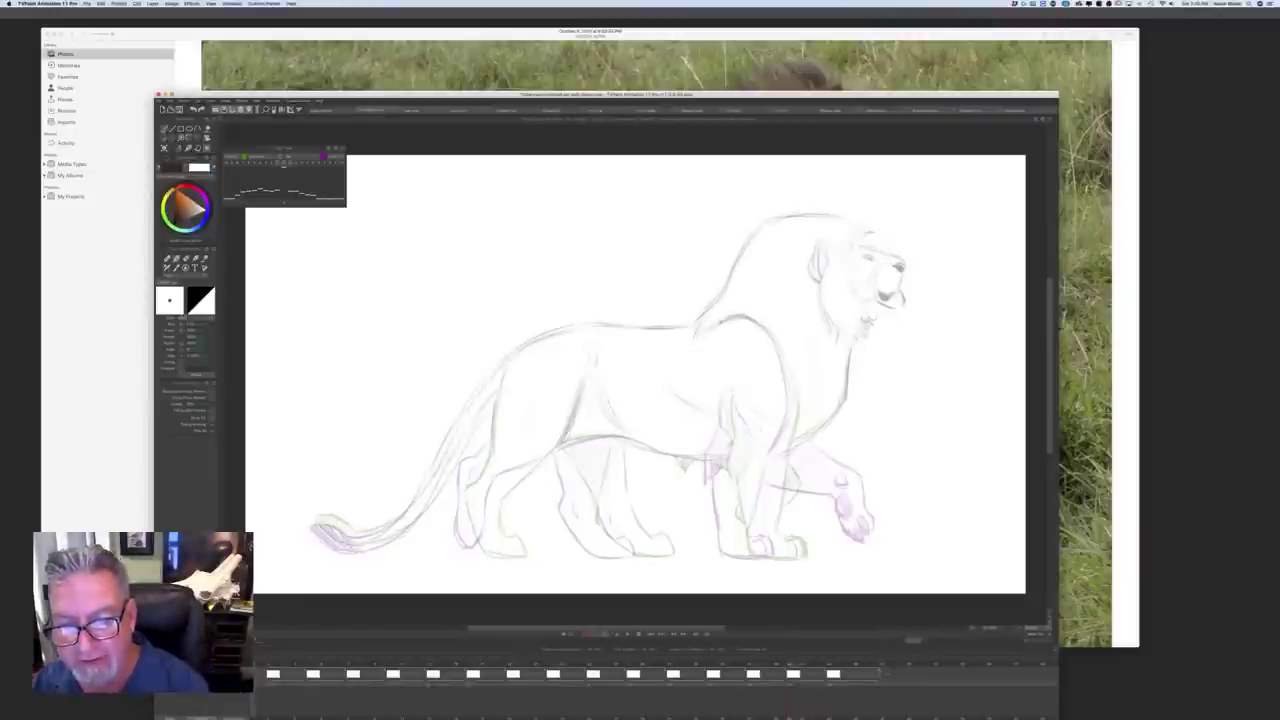
Step: Draw the shoulder curve and the front edge of the near foreleg down to the paw, and start the elbow line
mouse_move(750, 318)
left_mouse_down()
mouse_move(718, 326)
mouse_move(750, 317)
mouse_move(786, 362)
mouse_move(792, 410)
left_mouse_up()
mouse_move(782, 360)
left_mouse_down()
mouse_move(794, 422)
mouse_move(775, 456)
left_mouse_up()
left_click_drag(793, 410, 766, 520)
mouse_move(774, 460)
left_mouse_down()
mouse_move(760, 534)
mouse_move(790, 558)
left_mouse_up()
left_click_drag(728, 396, 725, 436)
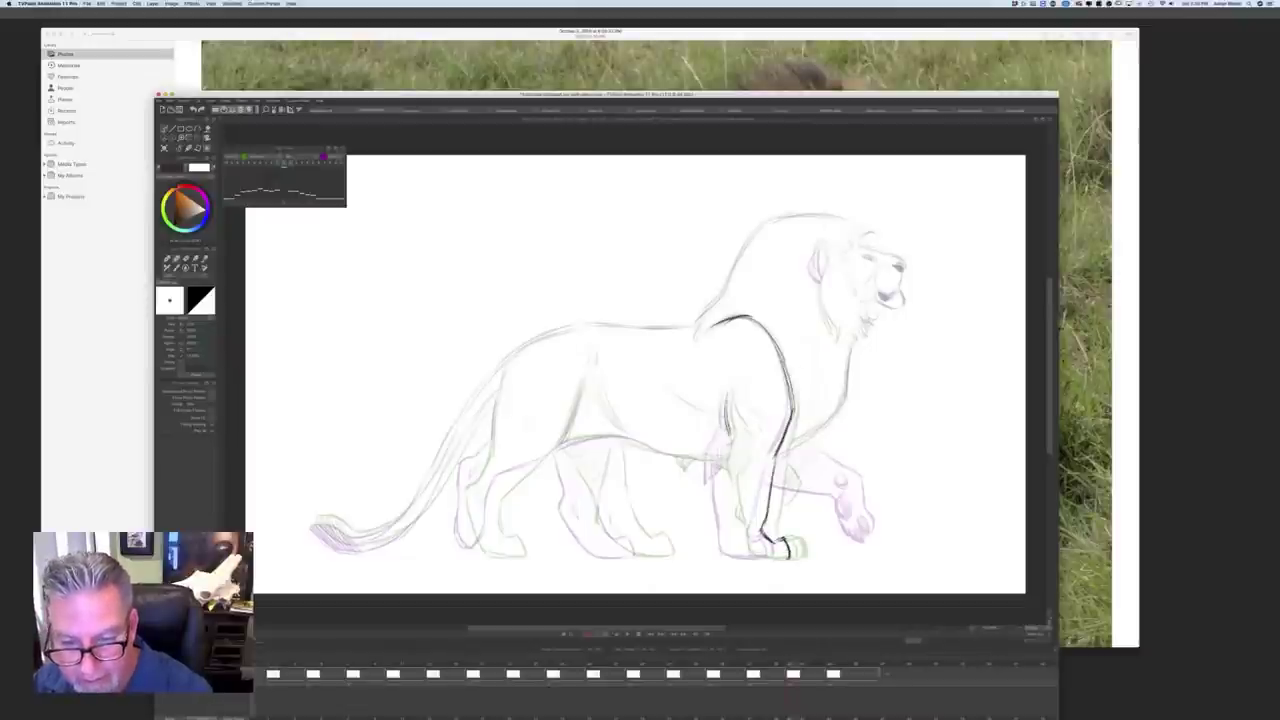
key("Left")
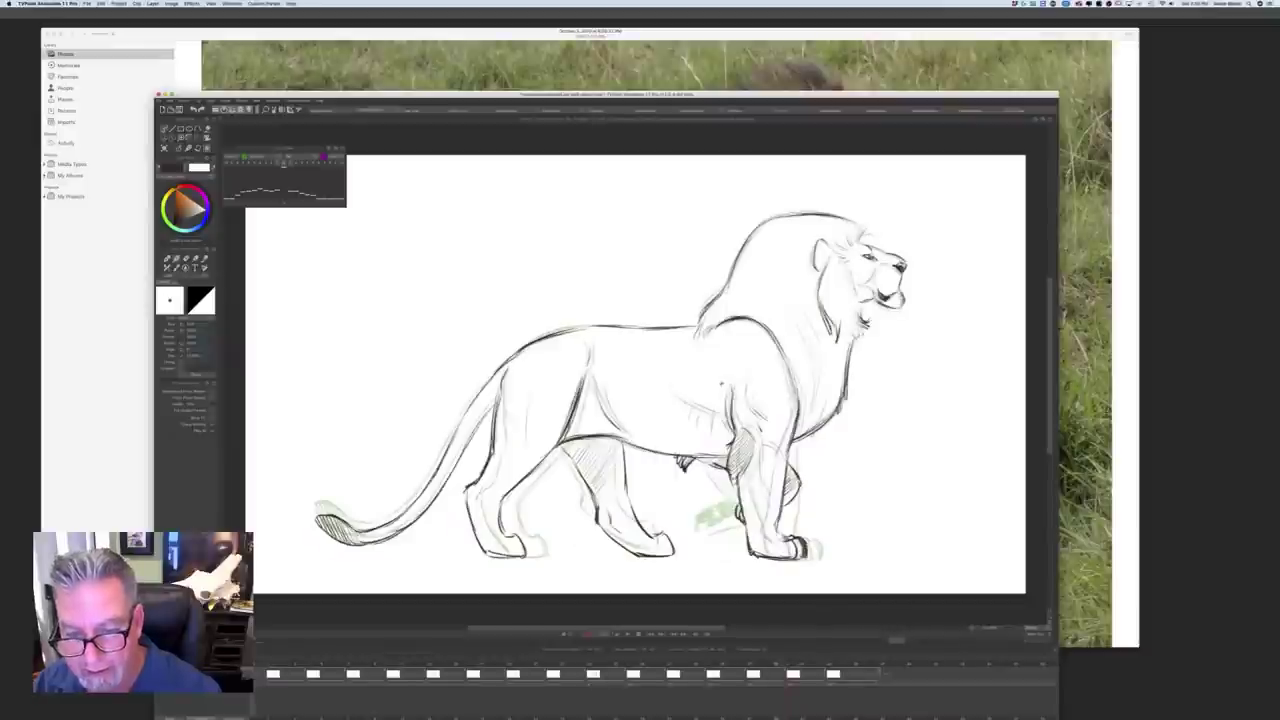
key("Right")
key("Left")
key("Right")
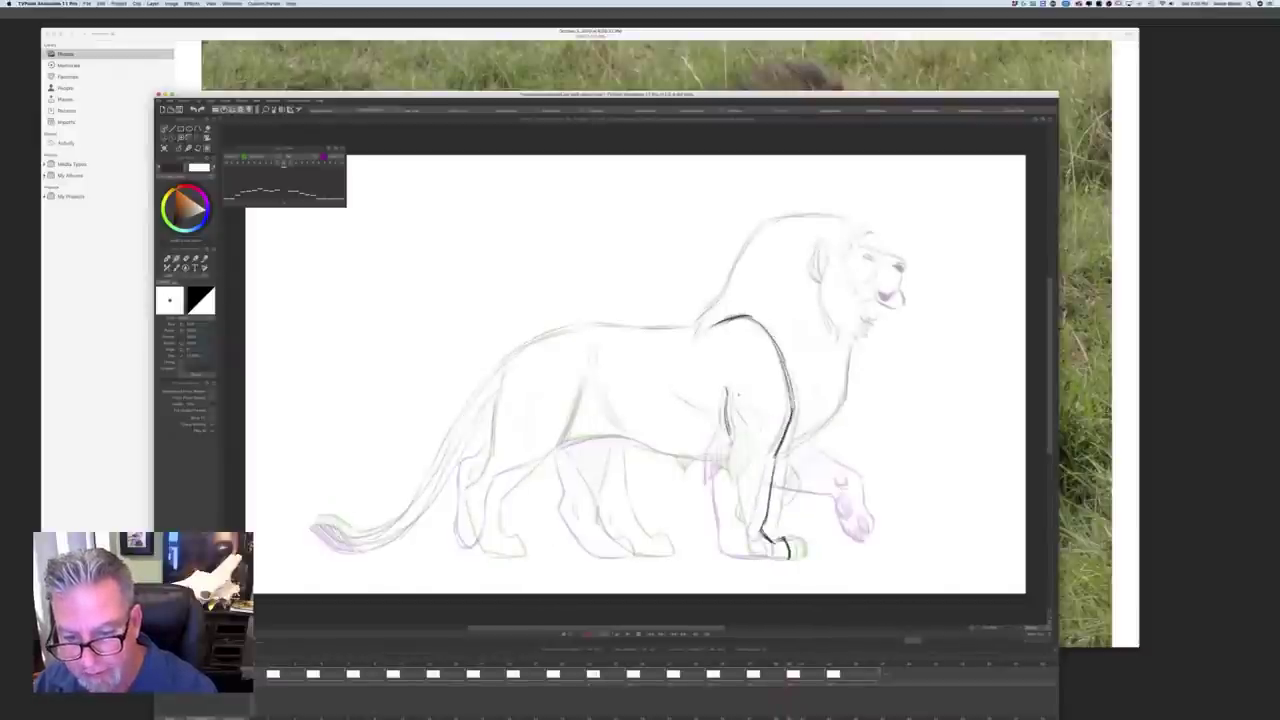
Step: Draw the upper-arm crease and the near elbow outline, and hatch the elbow patch
mouse_move(740, 398)
left_mouse_down()
mouse_move(754, 424)
mouse_move(729, 475)
left_mouse_up()
key("Left")
key("Right")
left_click_drag(743, 454, 730, 476)
key("Left")
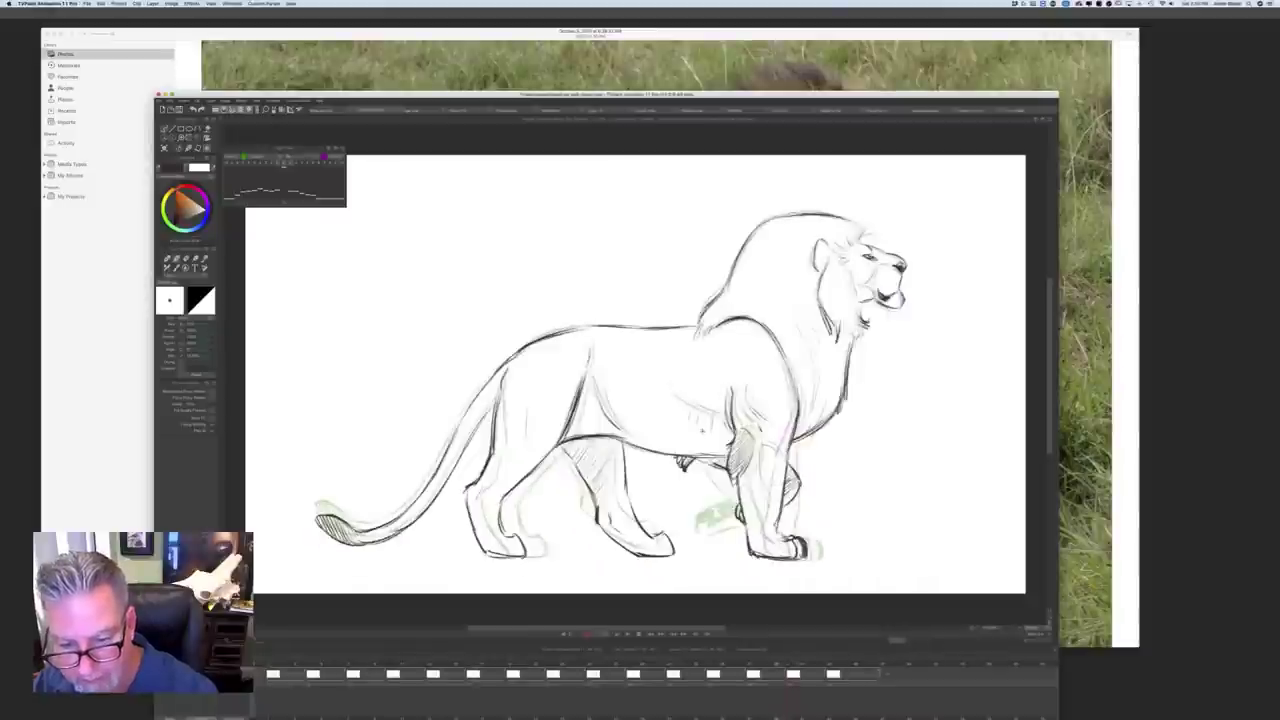
key("Right")
left_click_drag(724, 419, 722, 484)
mouse_move(722, 484)
left_mouse_down()
mouse_move(733, 432)
mouse_move(743, 443)
mouse_move(721, 461)
left_mouse_up()
left_click_drag(737, 446, 720, 474)
Step: Draw the rear edge of the near lower foreleg, the sole and the toes of the planted paw
mouse_move(741, 454)
left_mouse_down()
mouse_move(722, 478)
mouse_move(735, 554)
mouse_move(790, 558)
mouse_move(776, 544)
mouse_move(772, 560)
mouse_move(786, 558)
left_mouse_up()
key("Left")
key("Right")
key("Left")
key("Right")
left_click_drag(764, 540, 778, 542)
key("Left")
key("Right")
key("Left")
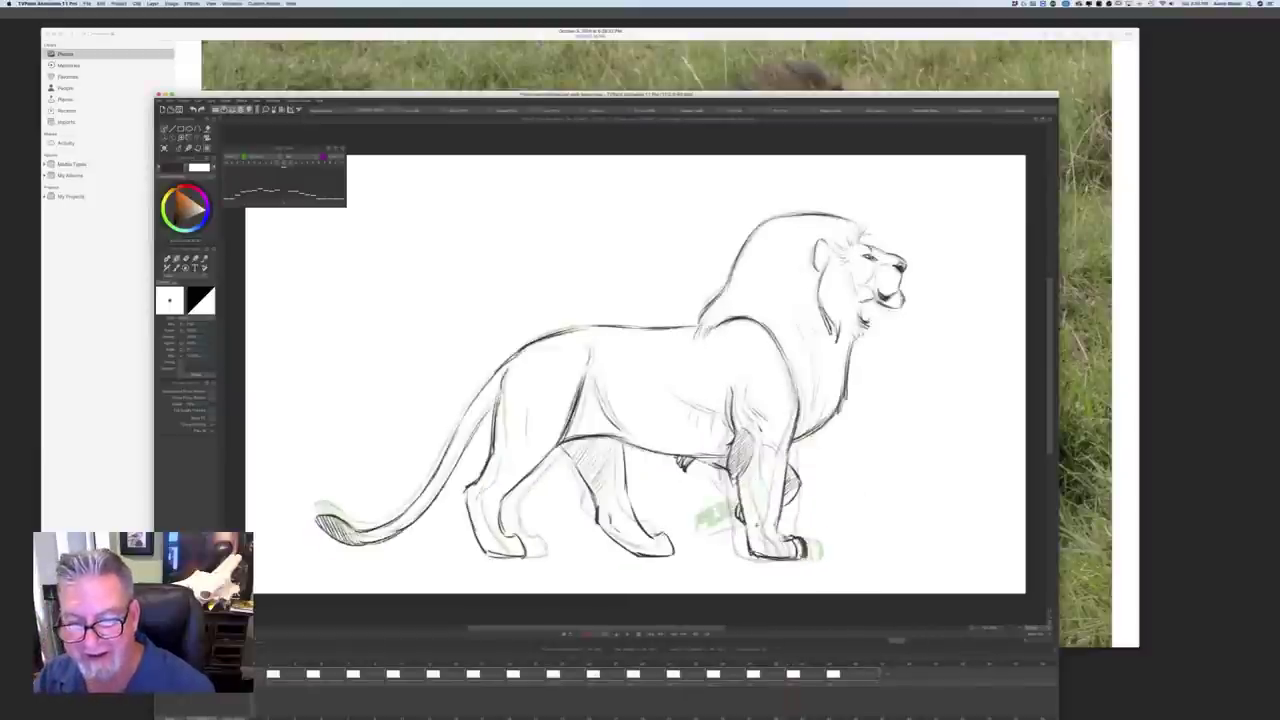
Step: Refine the front contour of the near lower foreleg above the paw, checking against the previous drawing
key("Right")
mouse_move(768, 439)
left_mouse_down()
mouse_move(752, 484)
mouse_move(762, 508)
left_mouse_up()
key("Left")
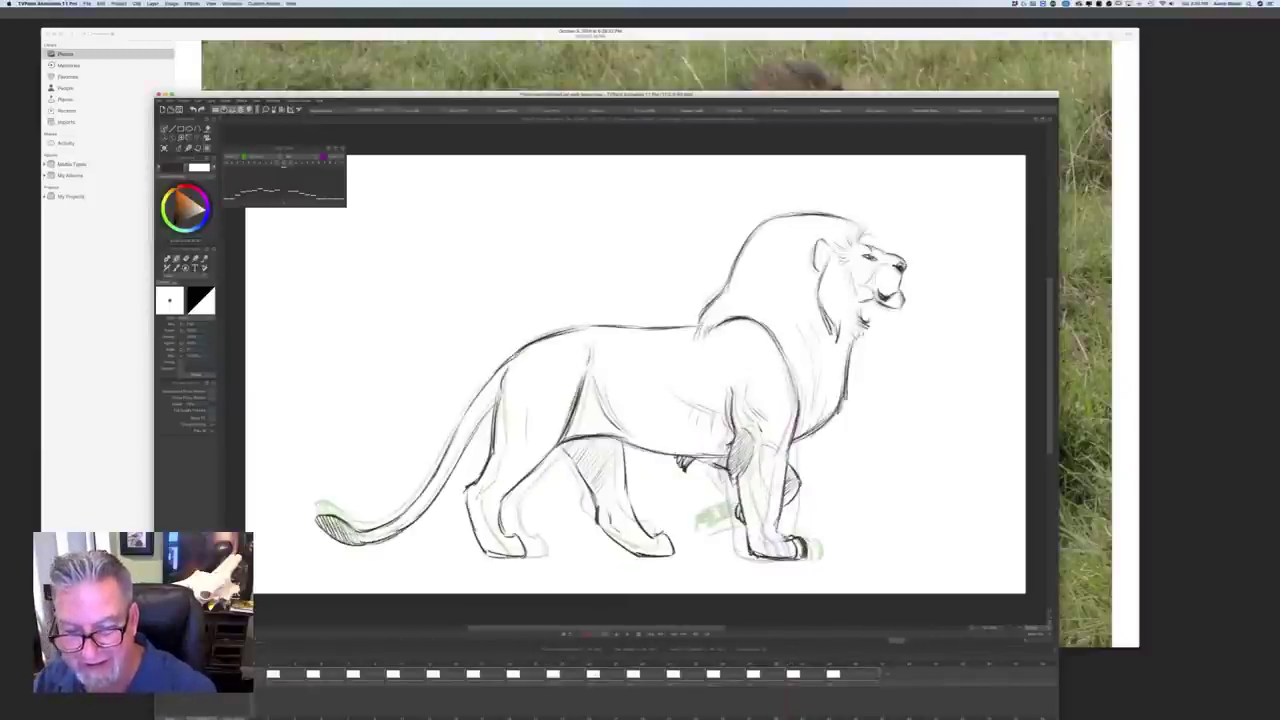
key("Right")
left_click_drag(774, 458, 768, 498)
key("Left")
key("Right")
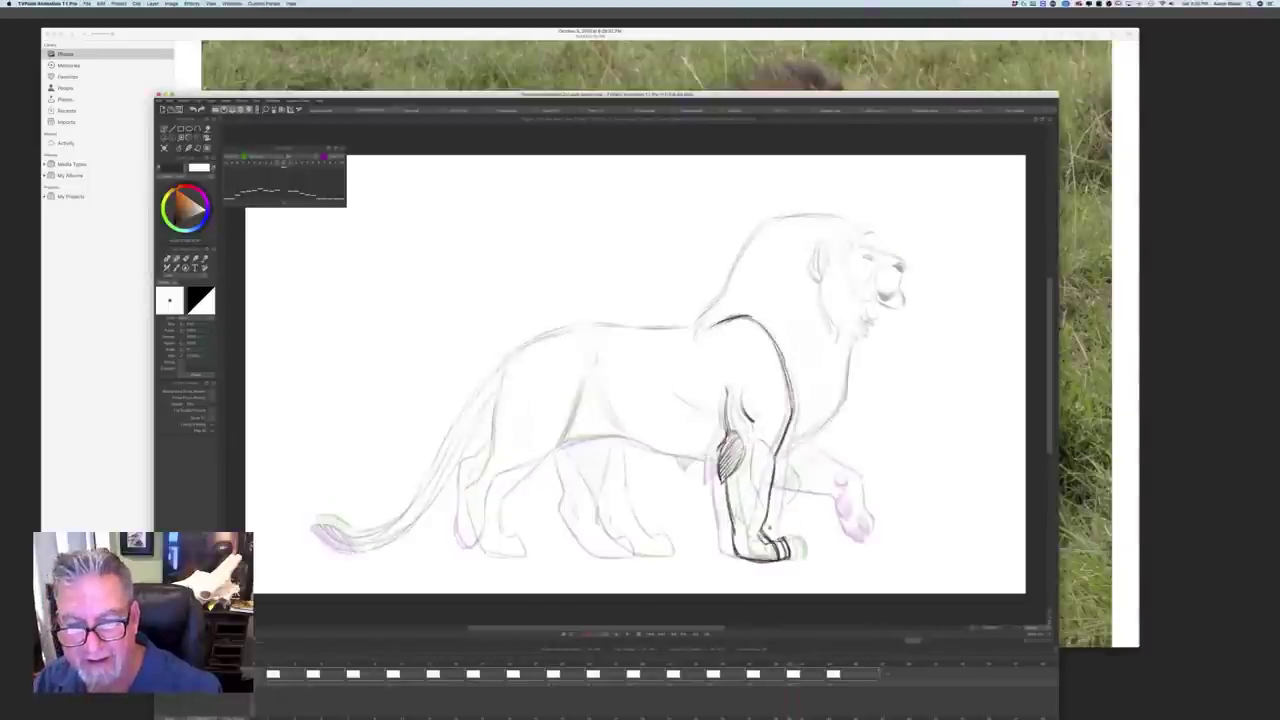
key("Left")
key("Right")
Step: Draw the back line from the shoulders to the rump and the flank fold in front of the near thigh
mouse_move(694, 326)
left_mouse_down()
mouse_move(532, 338)
mouse_move(502, 369)
left_mouse_up()
mouse_move(590, 349)
left_mouse_down()
mouse_move(555, 455)
mouse_move(500, 473)
mouse_move(589, 437)
left_mouse_up()
key("Left")
key("Right")
Step: Draw the belly line between the near thigh and the elbow, checking against the neighbouring drawings
left_click_drag(566, 440, 636, 443)
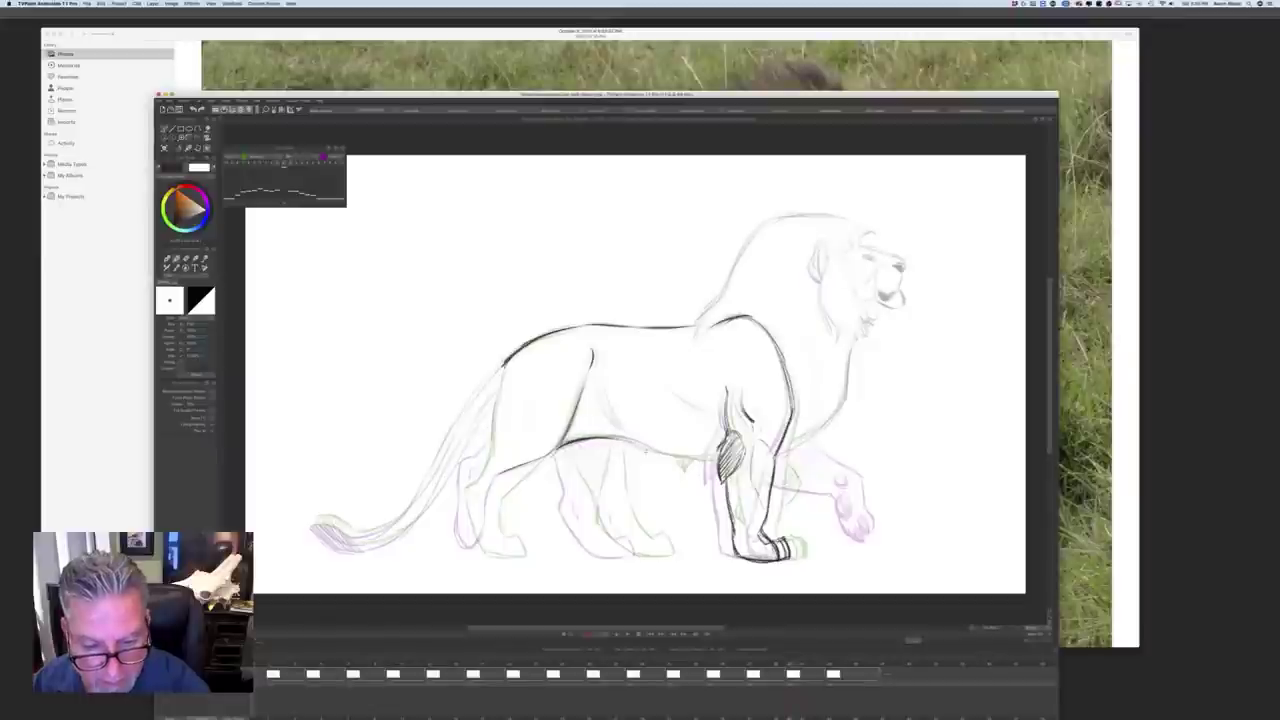
left_click_drag(714, 459, 585, 439)
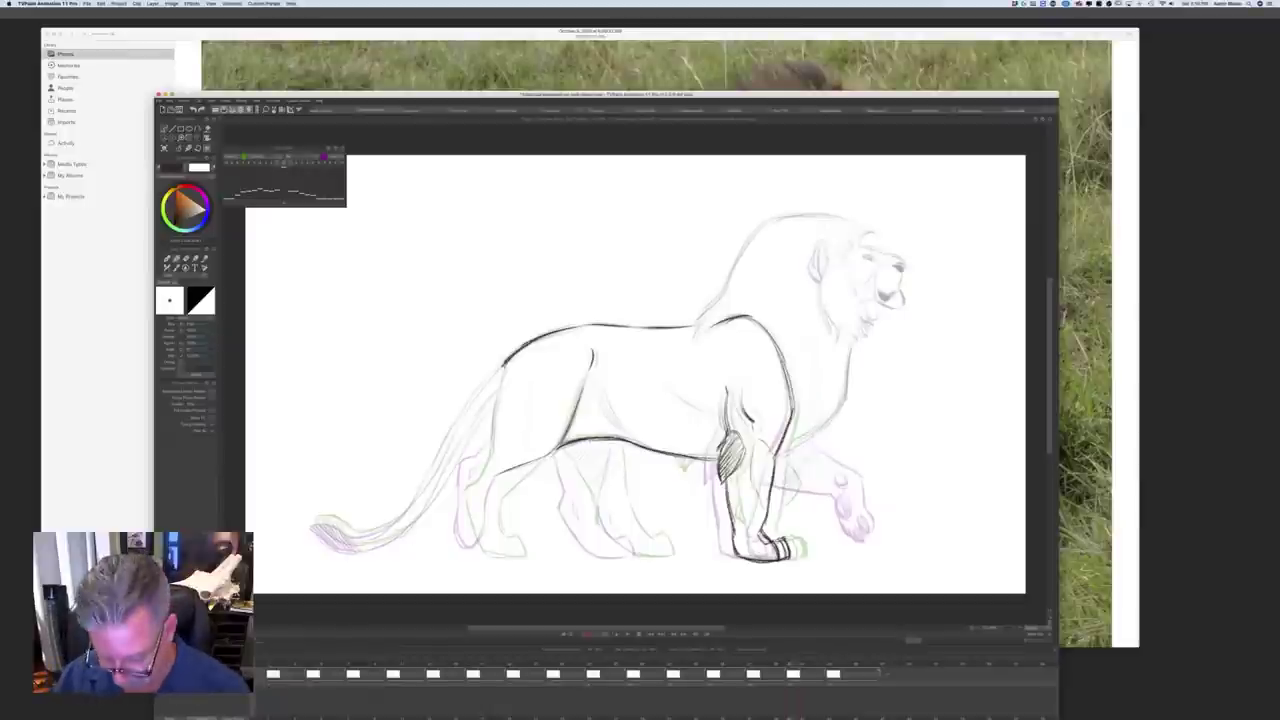
key("Right")
key("Right")
key("Left")
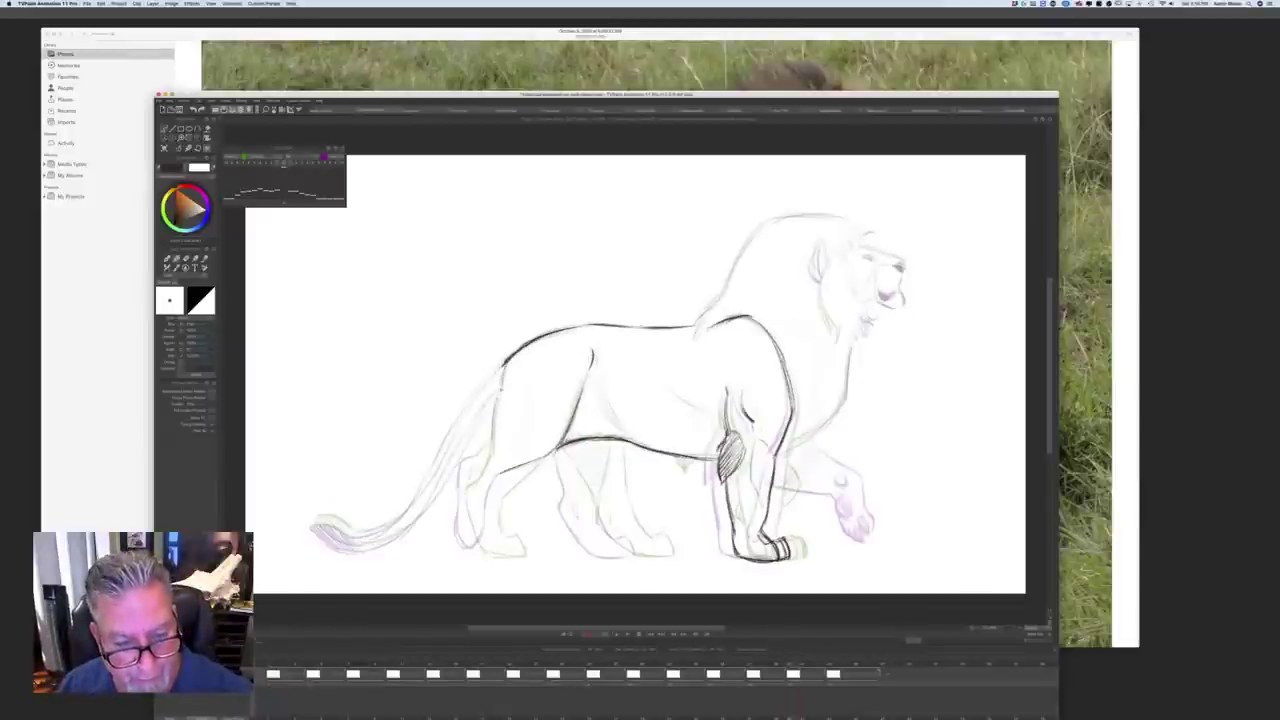
Step: Draw the back contour of the near hind leg from the rump down to the hock
mouse_move(499, 392)
left_mouse_down()
mouse_move(489, 451)
mouse_move(455, 471)
mouse_move(455, 487)
left_mouse_up()
key("Left")
key("Right")
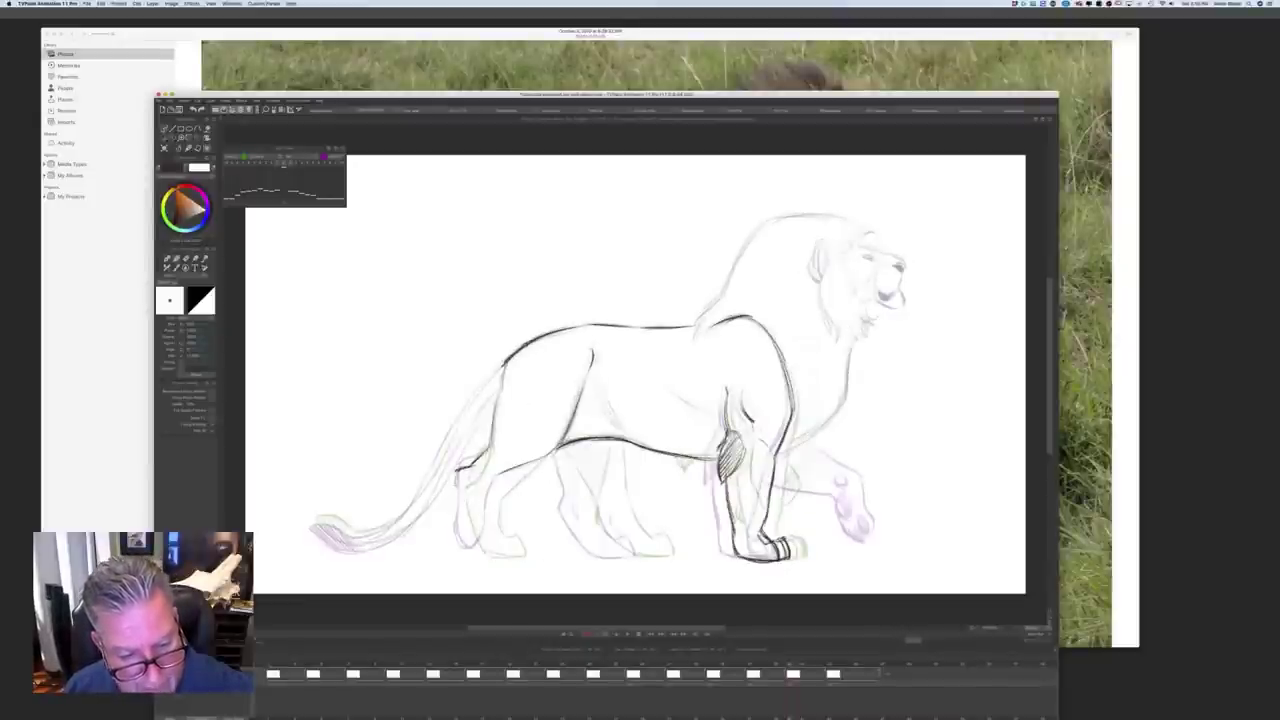
key("Left")
key("Left")
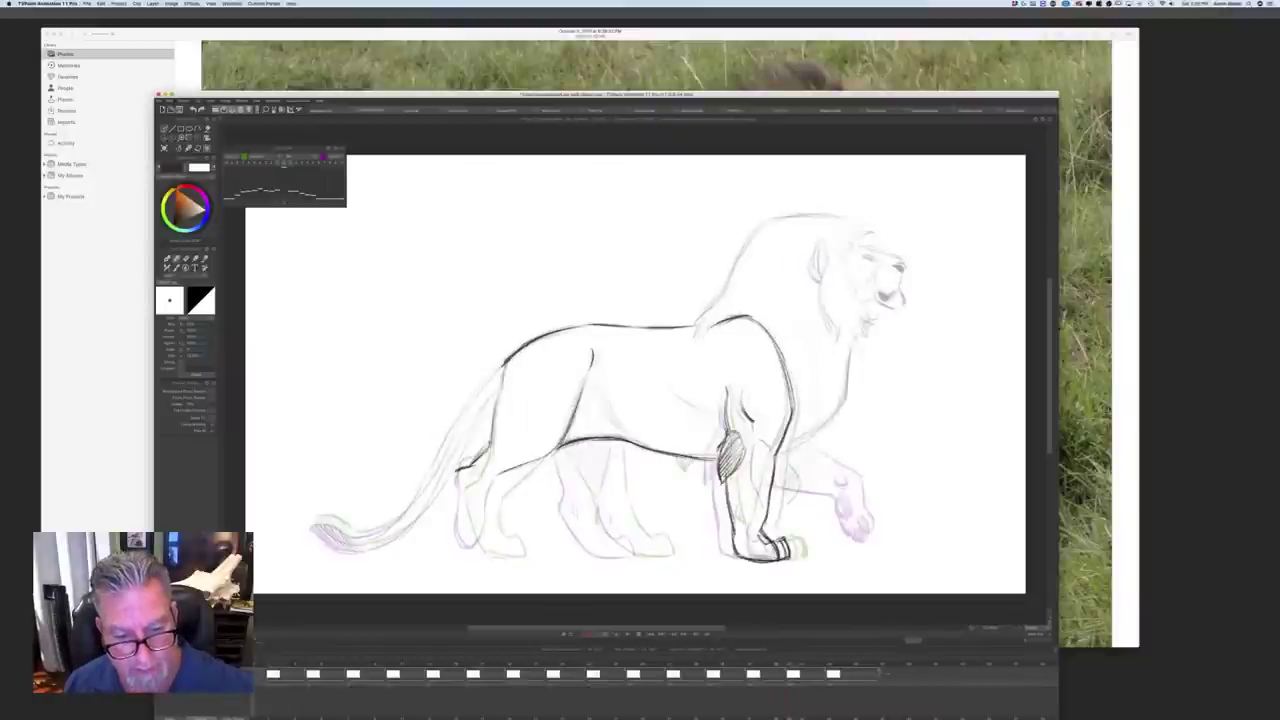
Step: Draw the front contour of the near hind leg from the thigh down to the paw, checking against the previous drawing
key("e")
mouse_move(540, 459)
left_mouse_down()
mouse_move(498, 476)
mouse_move(485, 528)
mouse_move(494, 557)
left_mouse_up()
key("Left")
key("Right")
key("b")
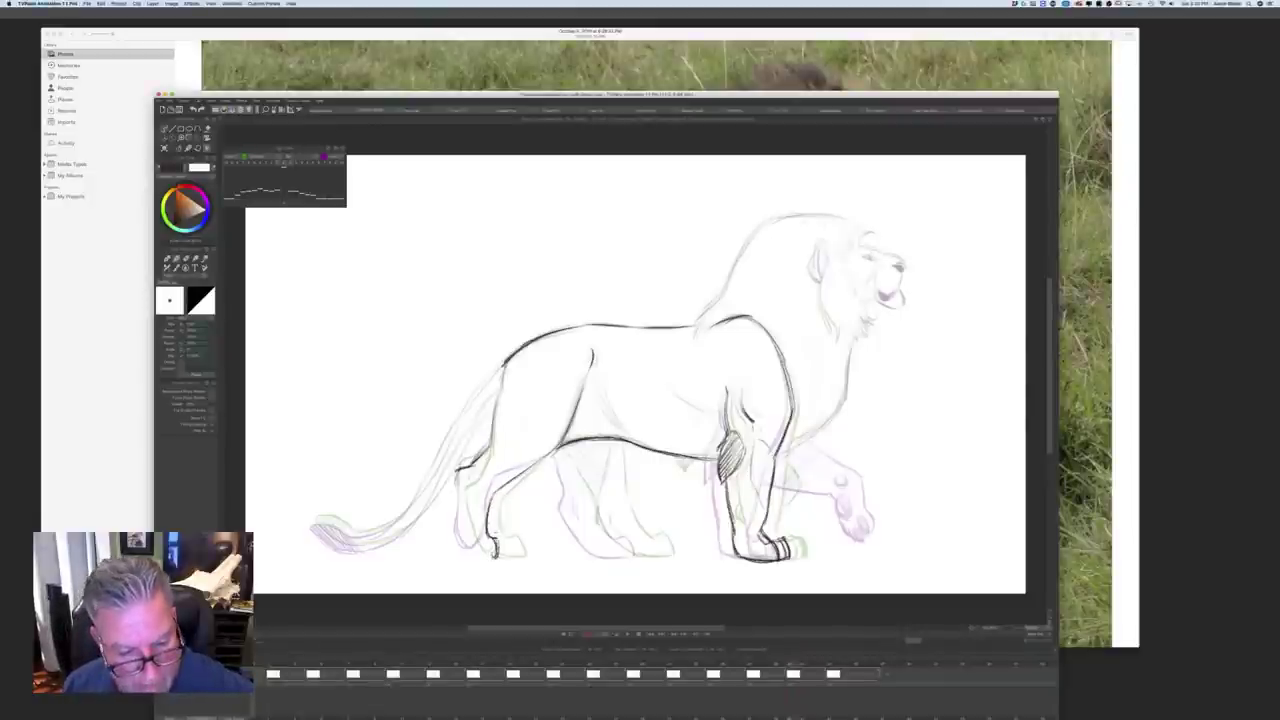
key("Left")
key("Right")
Step: Draw the back contour of the near hind leg from the hock down around the heel, checking against the neighbouring drawing
mouse_move(456, 474)
left_mouse_down()
mouse_move(464, 538)
mouse_move(474, 554)
mouse_move(486, 535)
mouse_move(496, 556)
mouse_move(456, 550)
left_mouse_up()
key("Right")
key("Left")
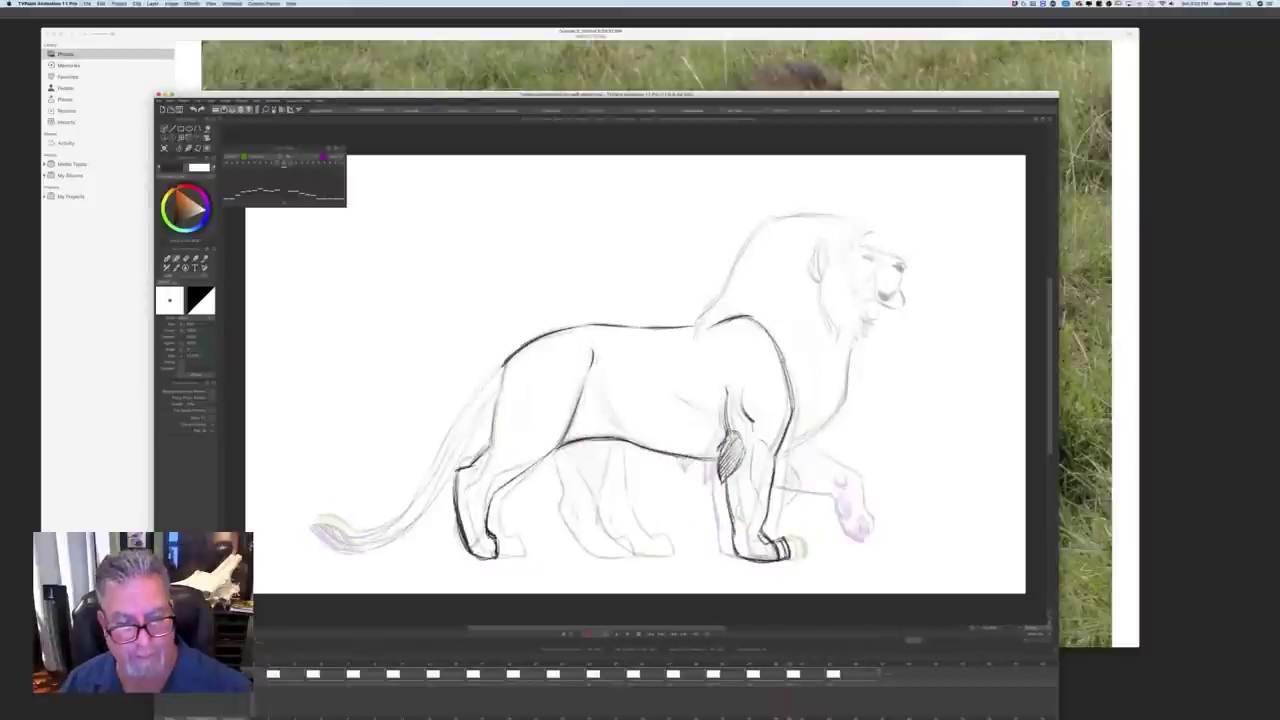
key("Right")
key("Left")
Step: Draw the front contour of the far hind leg from the belly down to the toes
mouse_move(614, 442)
left_mouse_down()
mouse_move(630, 540)
mouse_move(658, 554)
left_mouse_up()
key("Right")
key("Left")
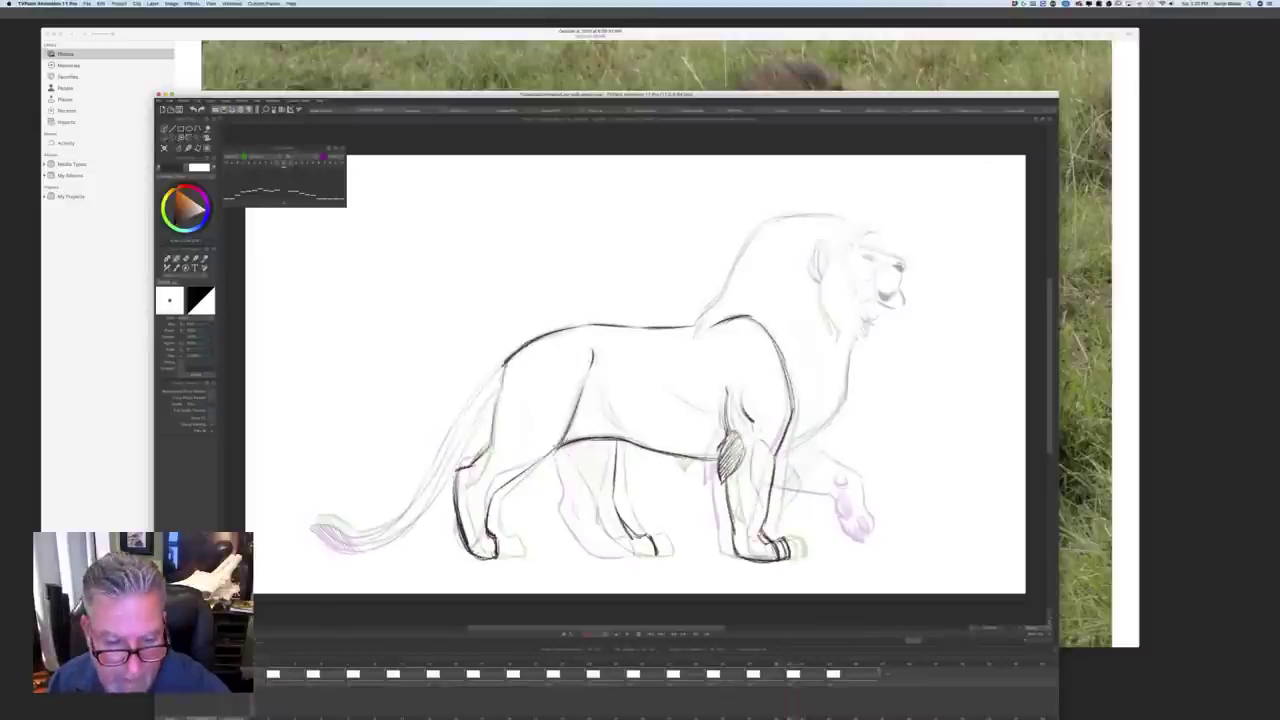
Step: Draw the back contour of the far hind leg down to the sole and hatch its upper part in shadow
mouse_move(566, 460)
left_mouse_down()
mouse_move(582, 518)
mouse_move(612, 550)
mouse_move(650, 555)
left_mouse_up()
key("Right")
key("Left")
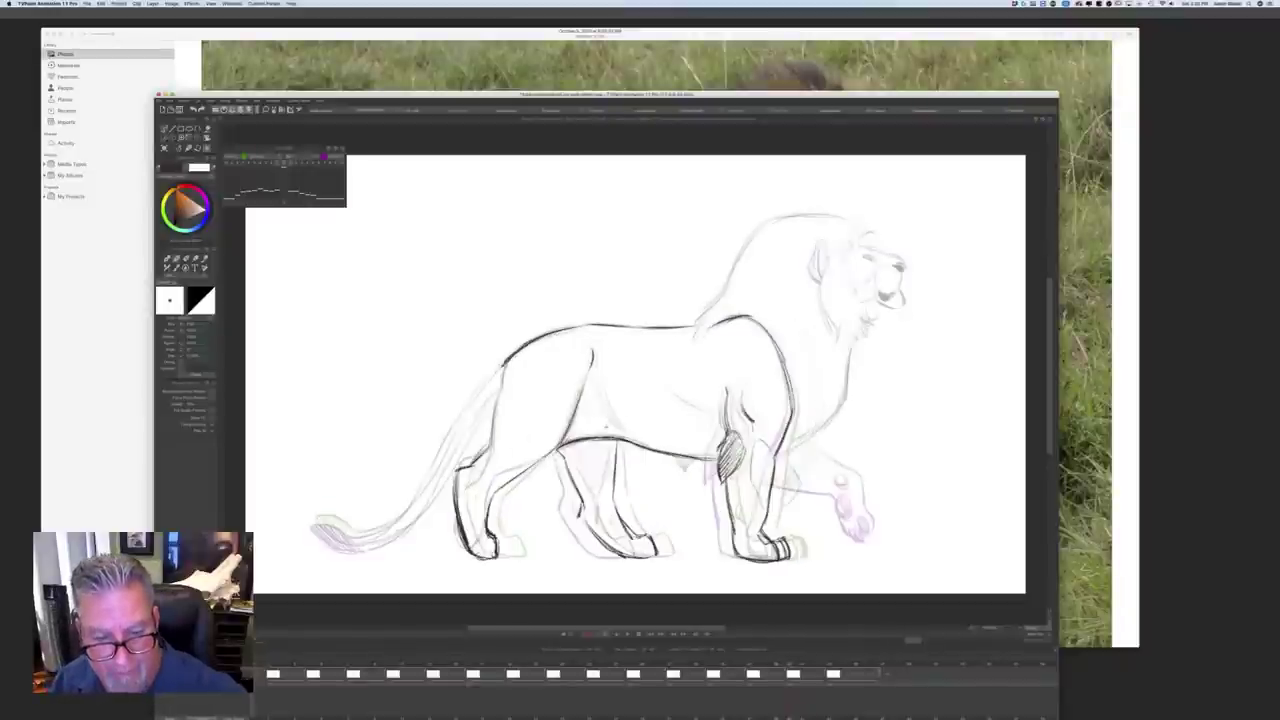
mouse_move(568, 446)
left_mouse_down()
mouse_move(594, 472)
mouse_move(584, 508)
left_mouse_up()
key("Left")
key("Right")
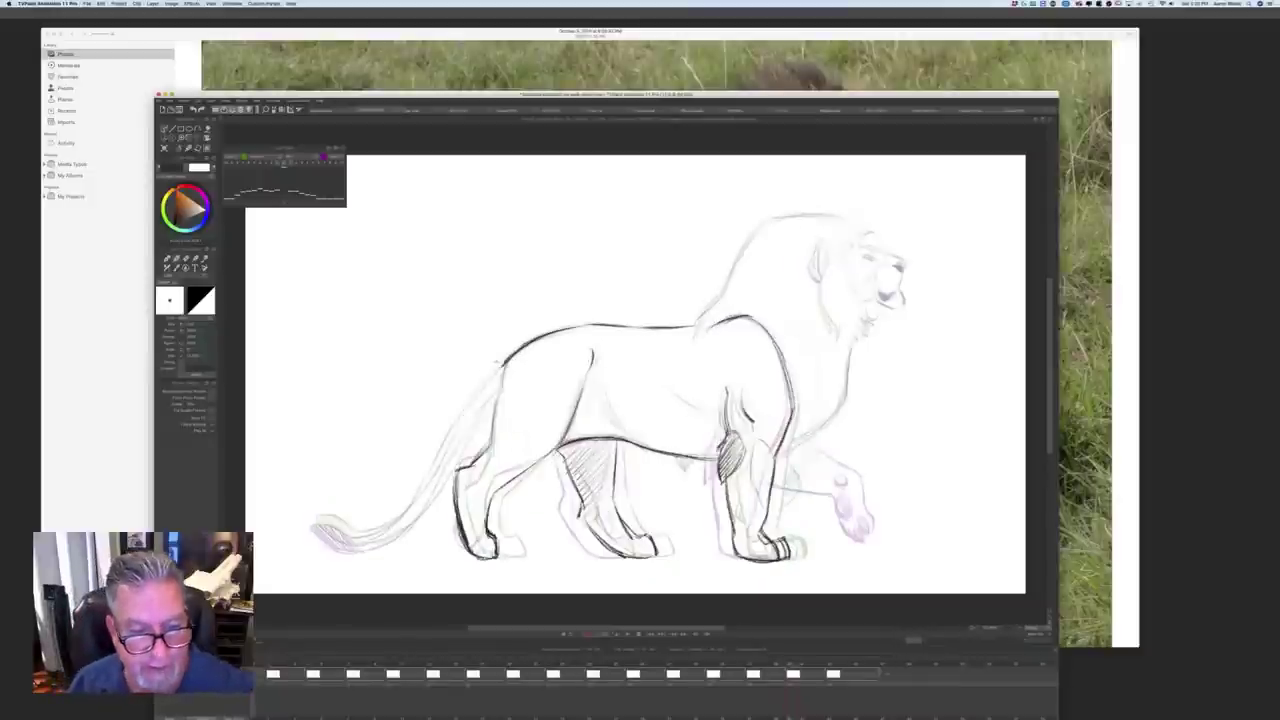
Step: Draw both edges of the tail from the rump to the tip and shade the tuft
left_click_drag(502, 362, 380, 536)
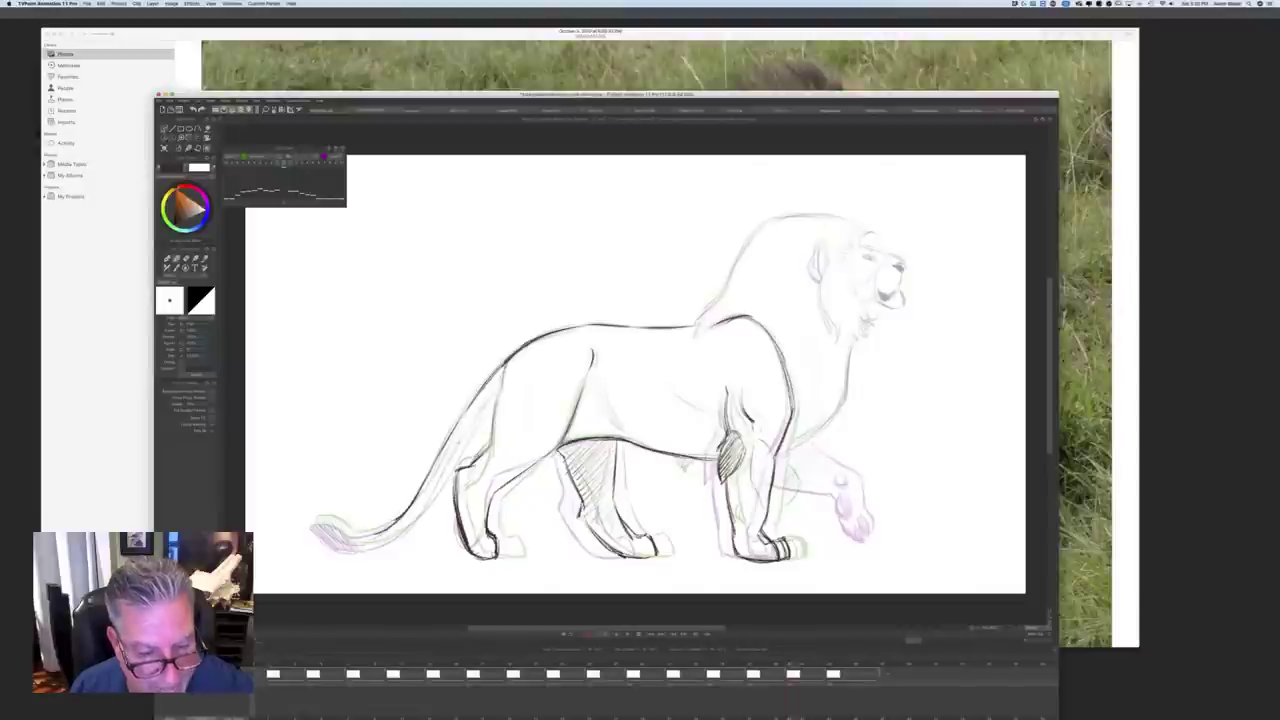
mouse_move(496, 400)
left_mouse_down()
mouse_move(406, 532)
mouse_move(370, 548)
mouse_move(314, 534)
mouse_move(368, 548)
mouse_move(344, 546)
left_mouse_up()
key("Left")
key("Right")
key("Left")
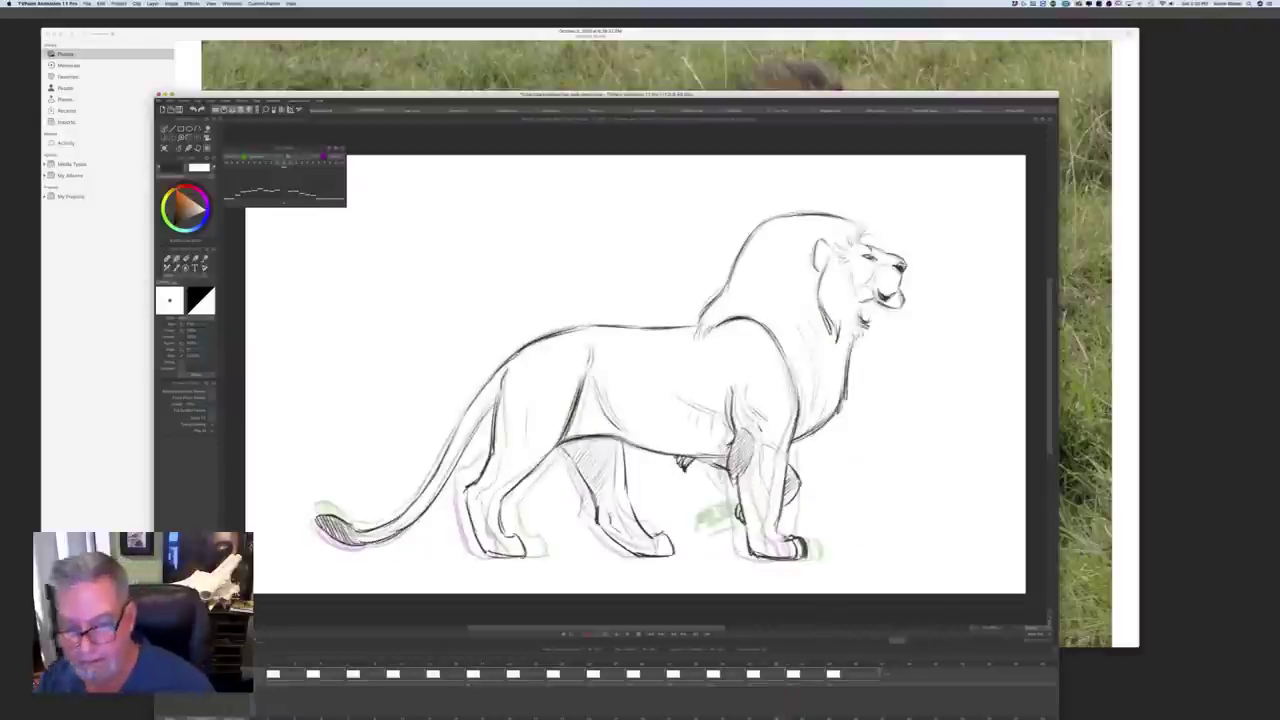
key("Right")
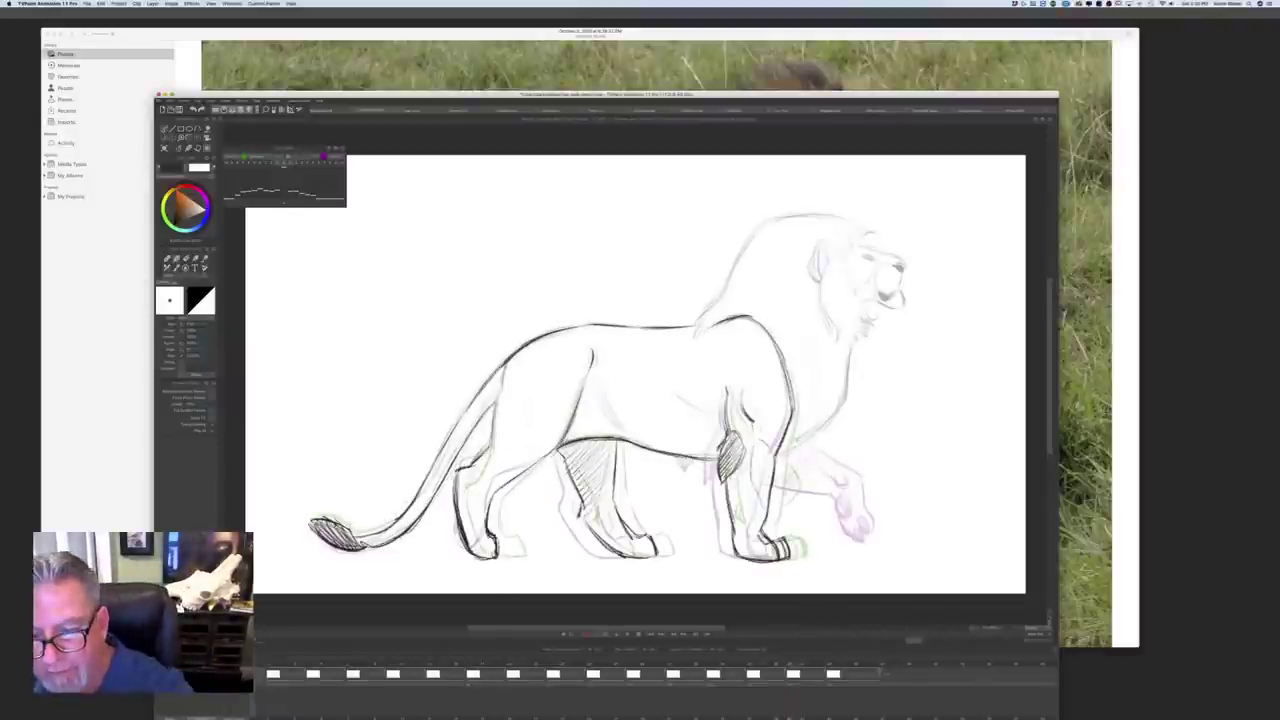
Step: Draw the lower chest line and the front contour of the raised far foreleg, comparing it with the neighbouring drawings
mouse_move(830, 418)
left_mouse_down()
mouse_move(684, 467)
mouse_move(821, 473)
mouse_move(829, 497)
mouse_move(794, 539)
left_mouse_up()
key("Left")
key("Right")
key("Left")
key("Right")
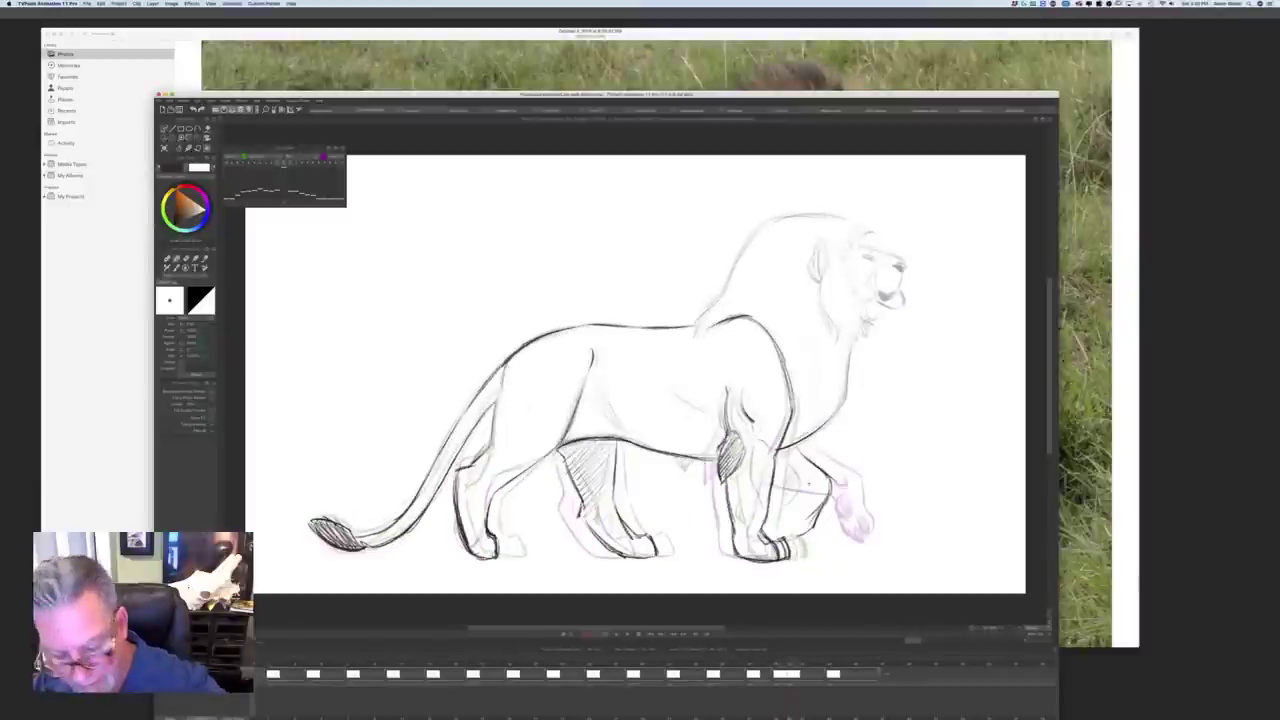
key("Right")
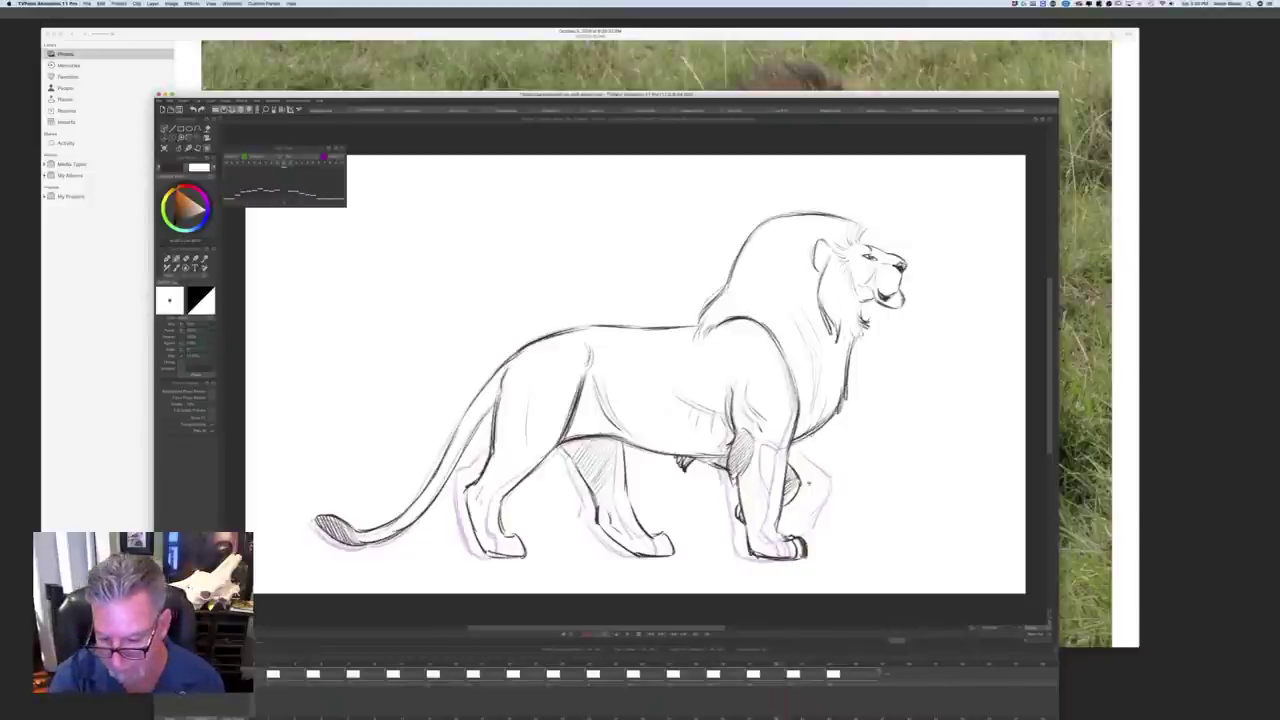
key("Right")
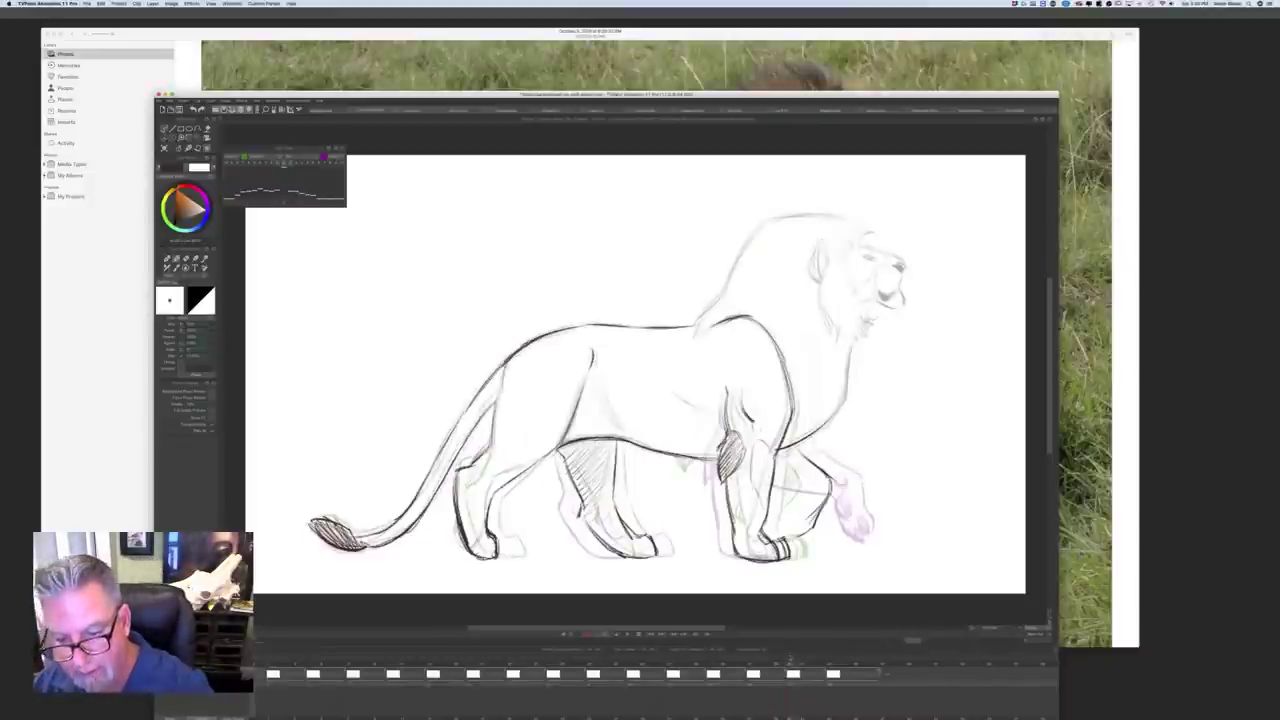
Step: Draw the underside and paw pads of the raised far foreleg and hatch its upper part
mouse_move(814, 492)
left_mouse_down()
mouse_move(779, 533)
mouse_move(794, 510)
mouse_move(770, 496)
left_mouse_up()
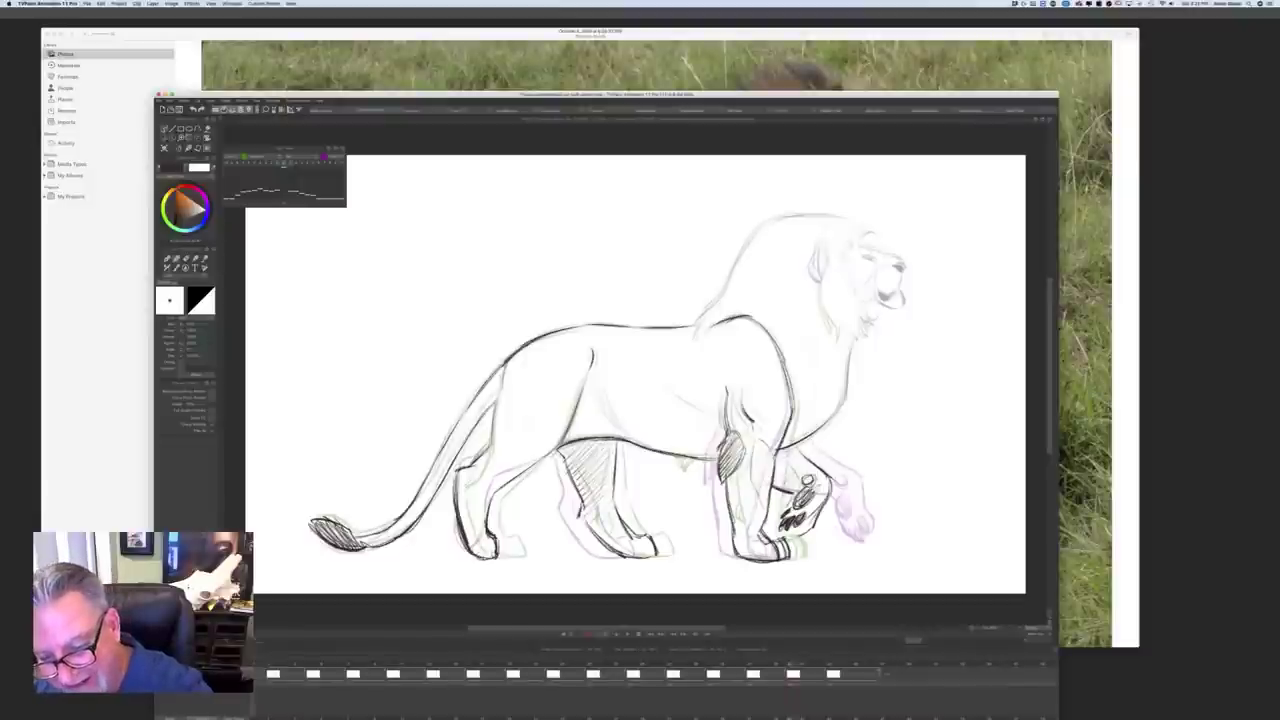
mouse_move(796, 450)
left_mouse_down()
mouse_move(774, 486)
mouse_move(788, 534)
left_mouse_up()
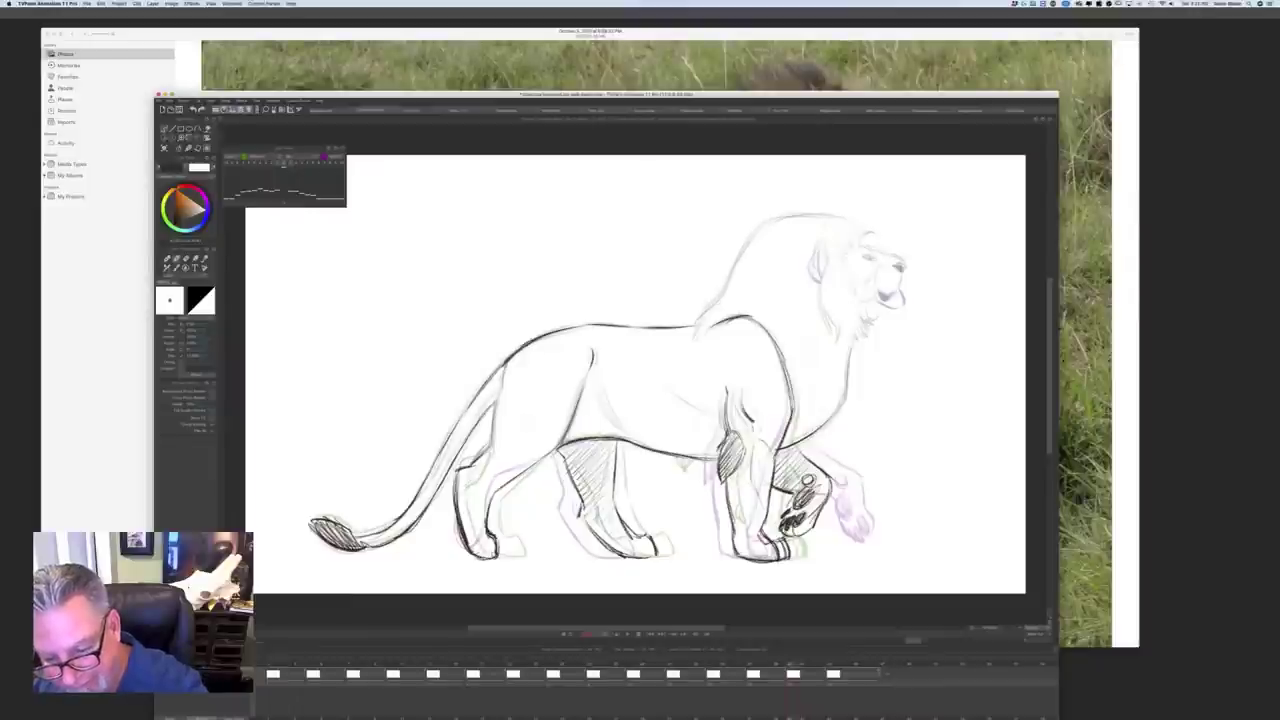
key("Left")
key("Right")
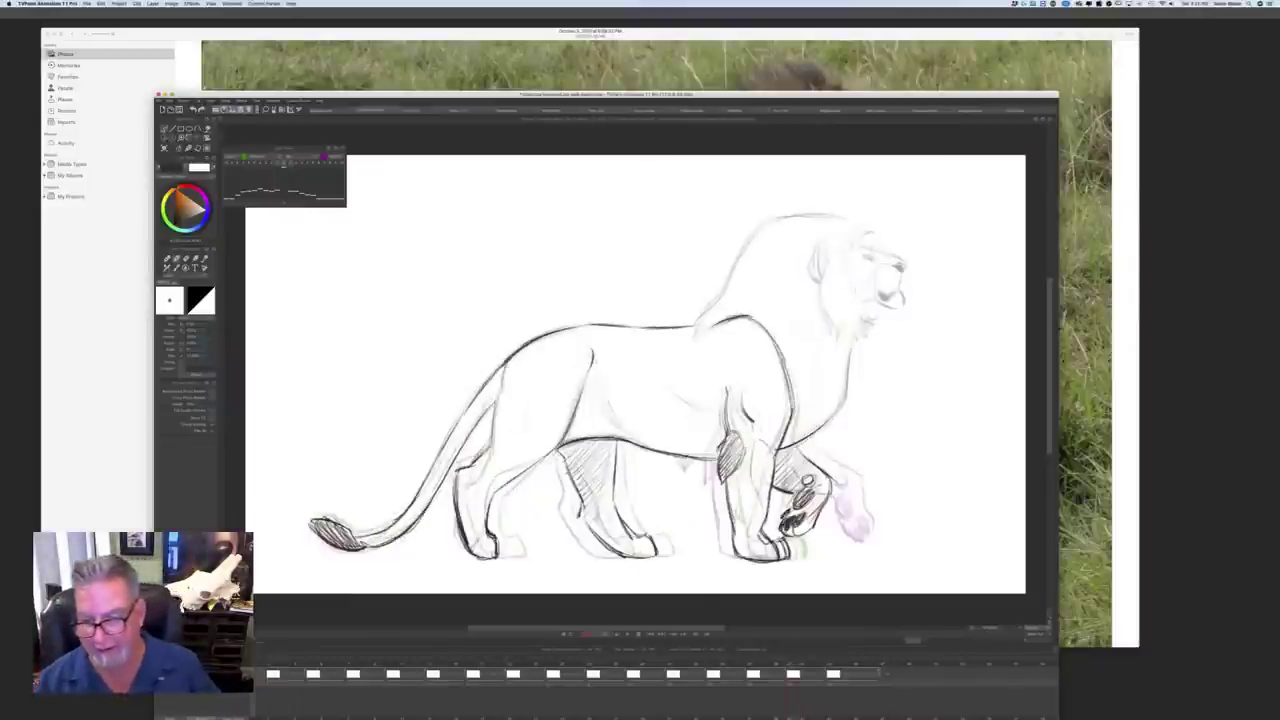
Step: Flip repeatedly between the current and previous drawings to examine the motion of the legs and tail
key("Left")
key("Right")
key("Left")
key("Right")
key("Left")
key("Right")
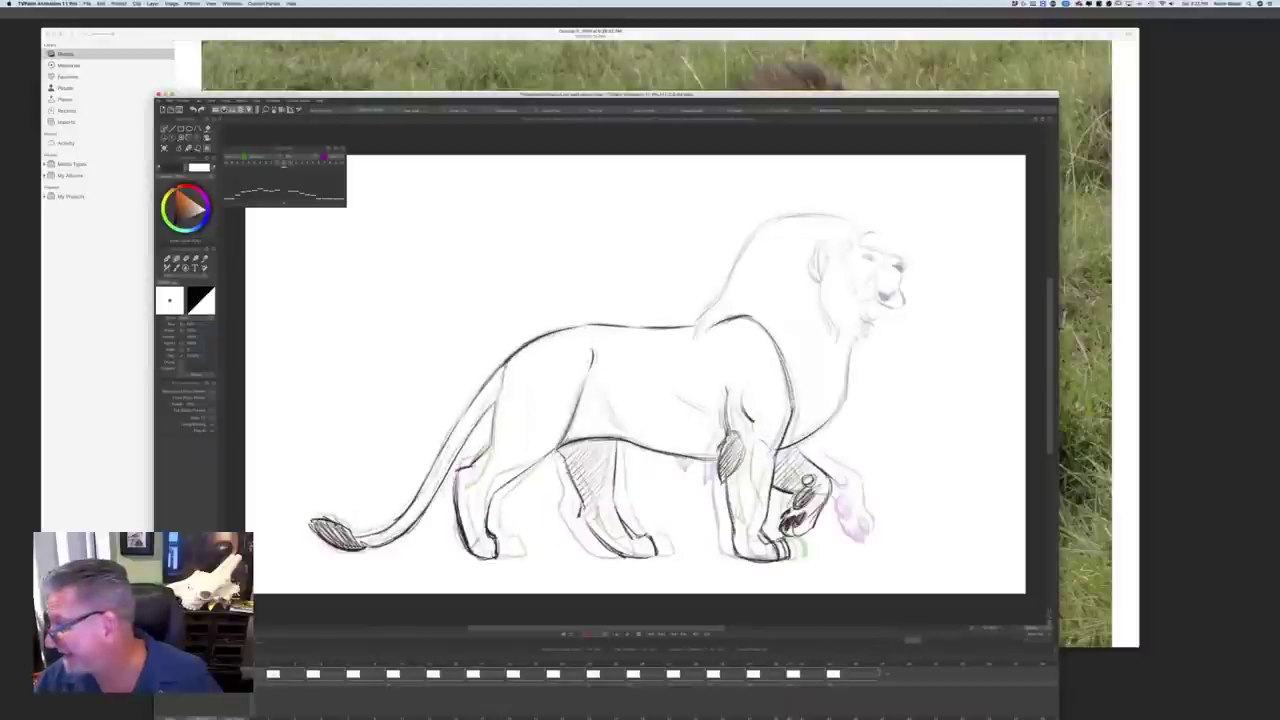
key("Left")
key("Right")
key("Left")
key("Right")
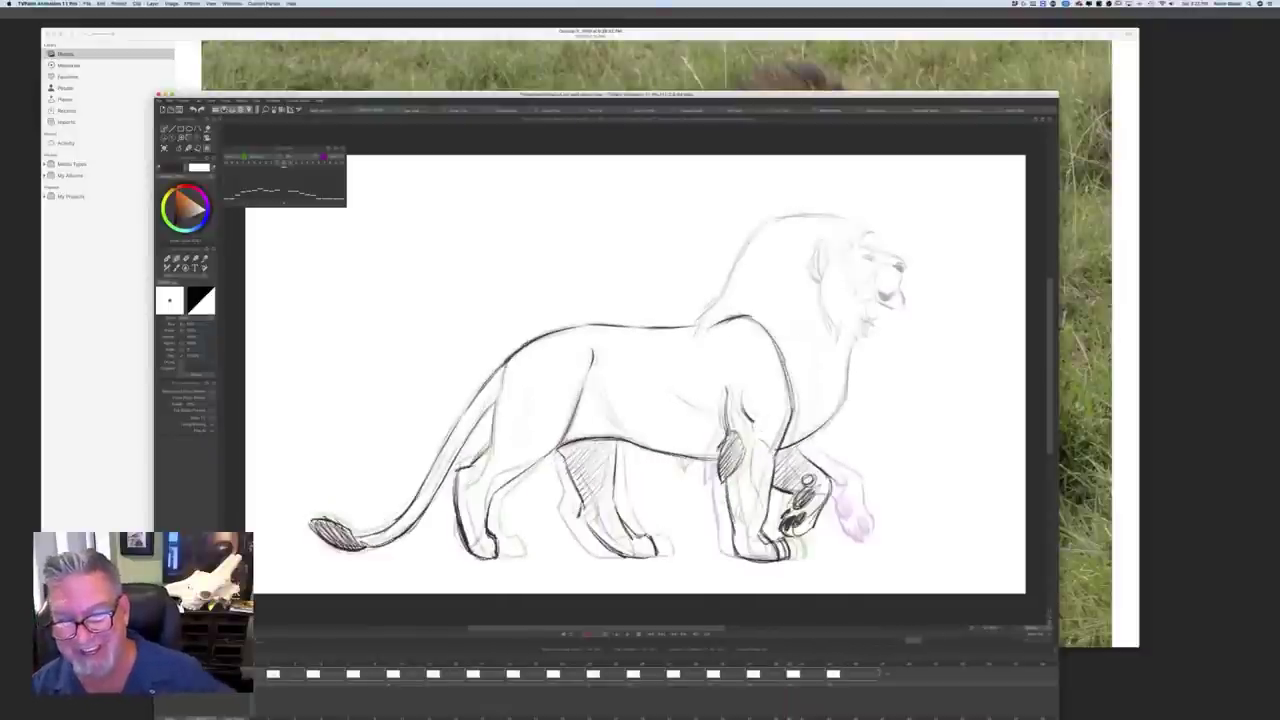
key("Left")
key("Right")
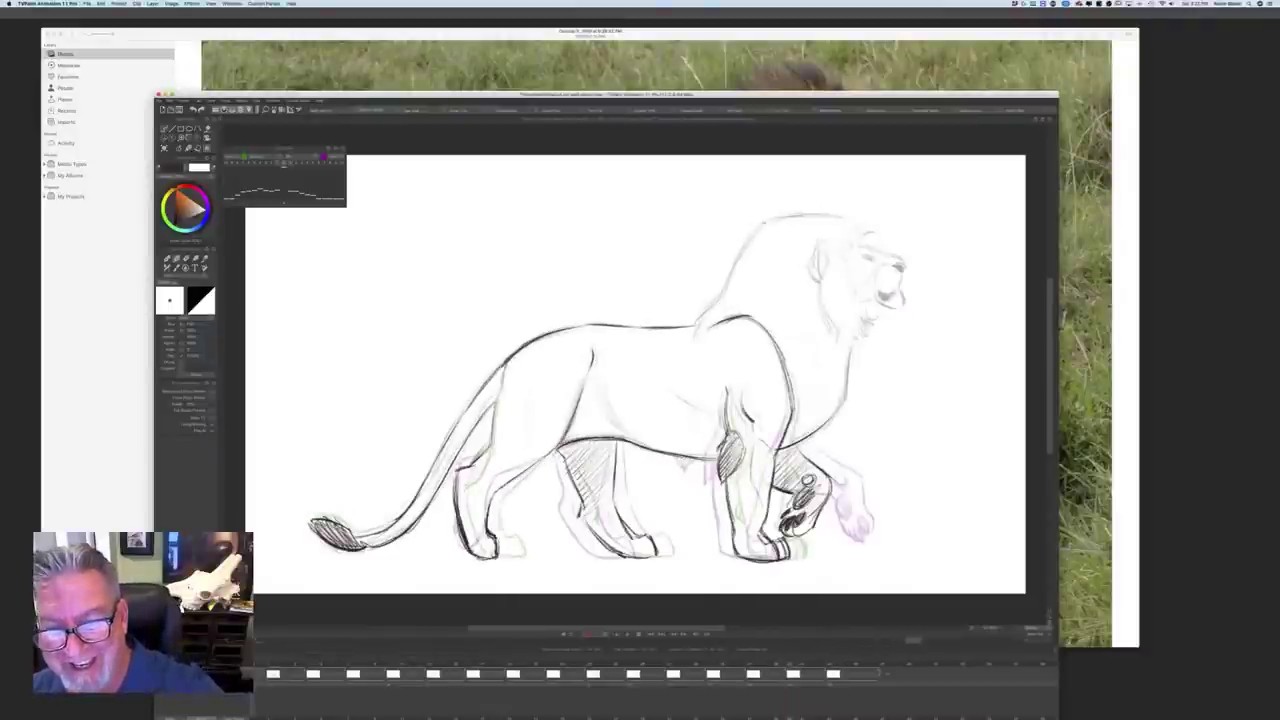
Step: Draw the back and top outline of the mane from the shoulders over to the forehead
left_click_drag(760, 222, 694, 332)
key("Left")
key("Right")
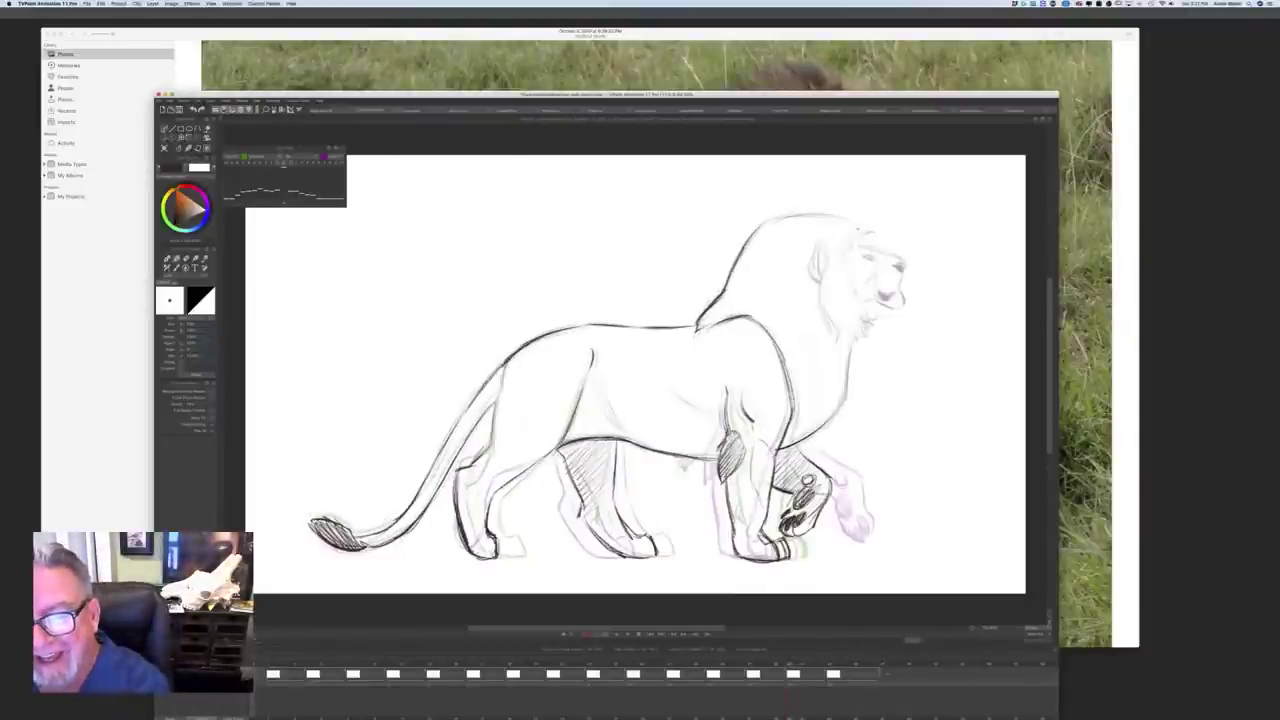
left_click_drag(800, 215, 854, 221)
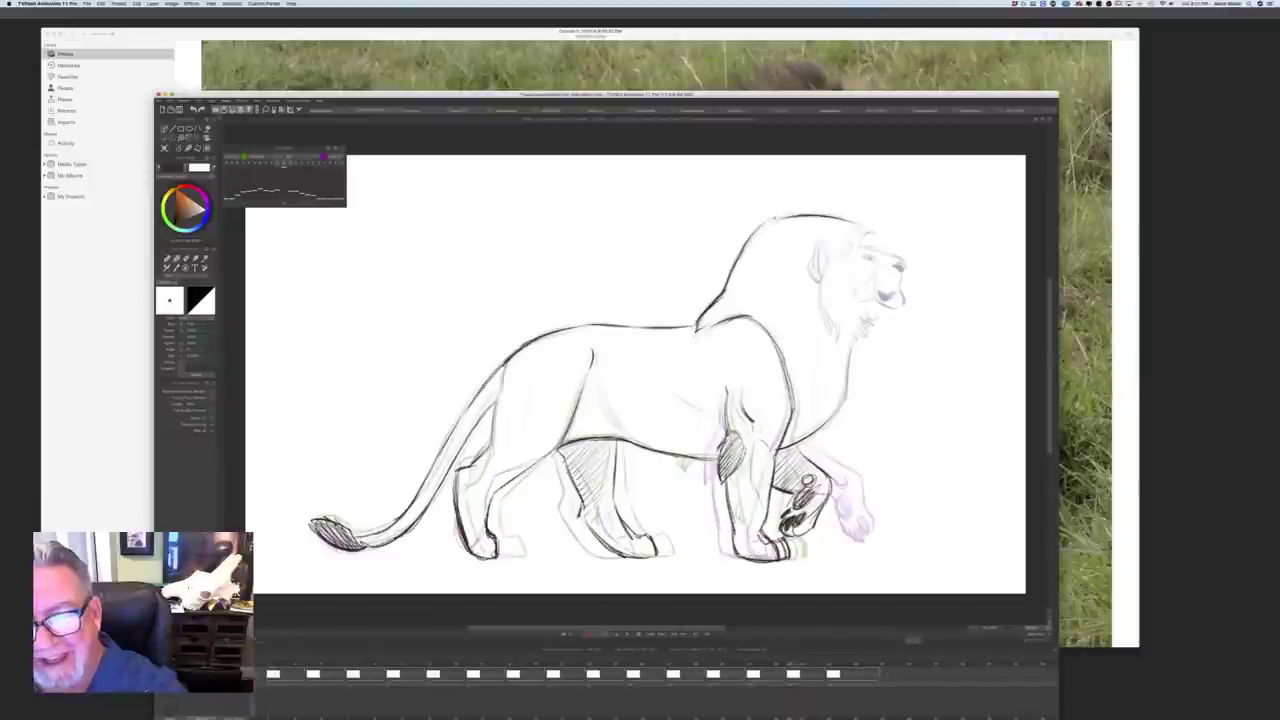
left_click_drag(775, 219, 746, 243)
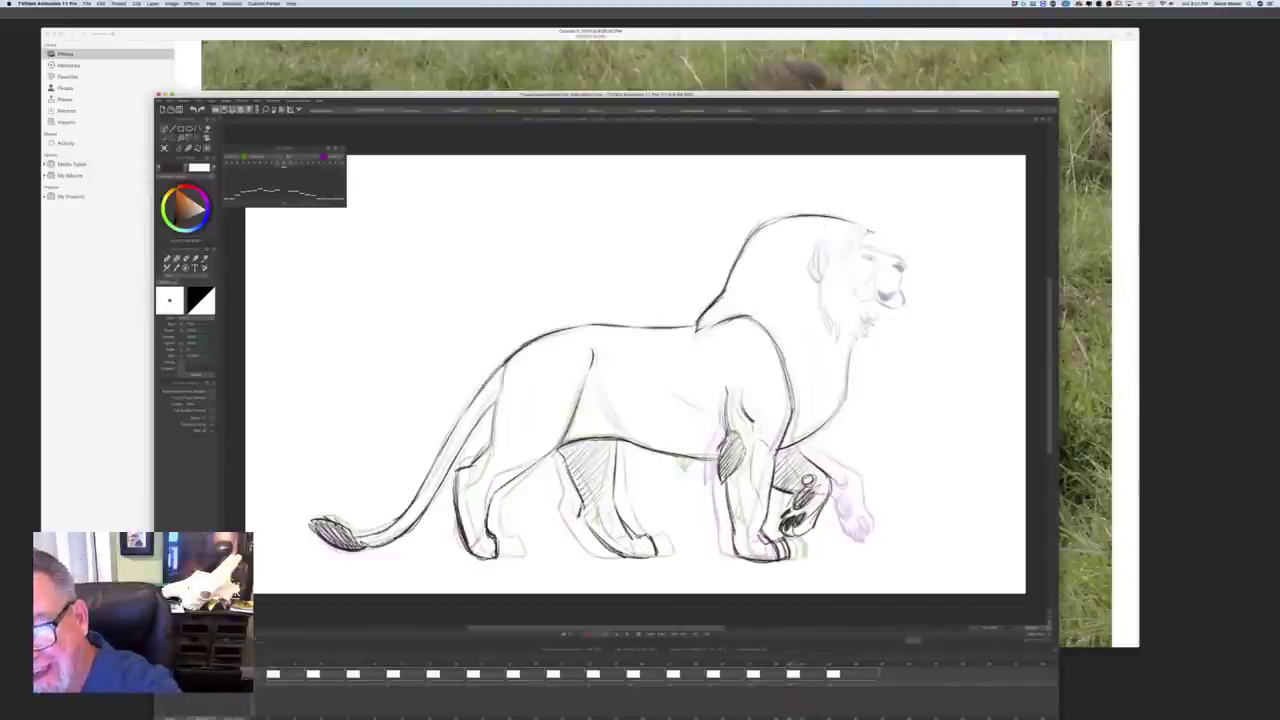
Step: Draw the brow, muzzle, nose, eye, mouth and chin beard of the lion's face
mouse_move(871, 231)
left_mouse_down()
mouse_move(855, 247)
mouse_move(870, 248)
left_mouse_up()
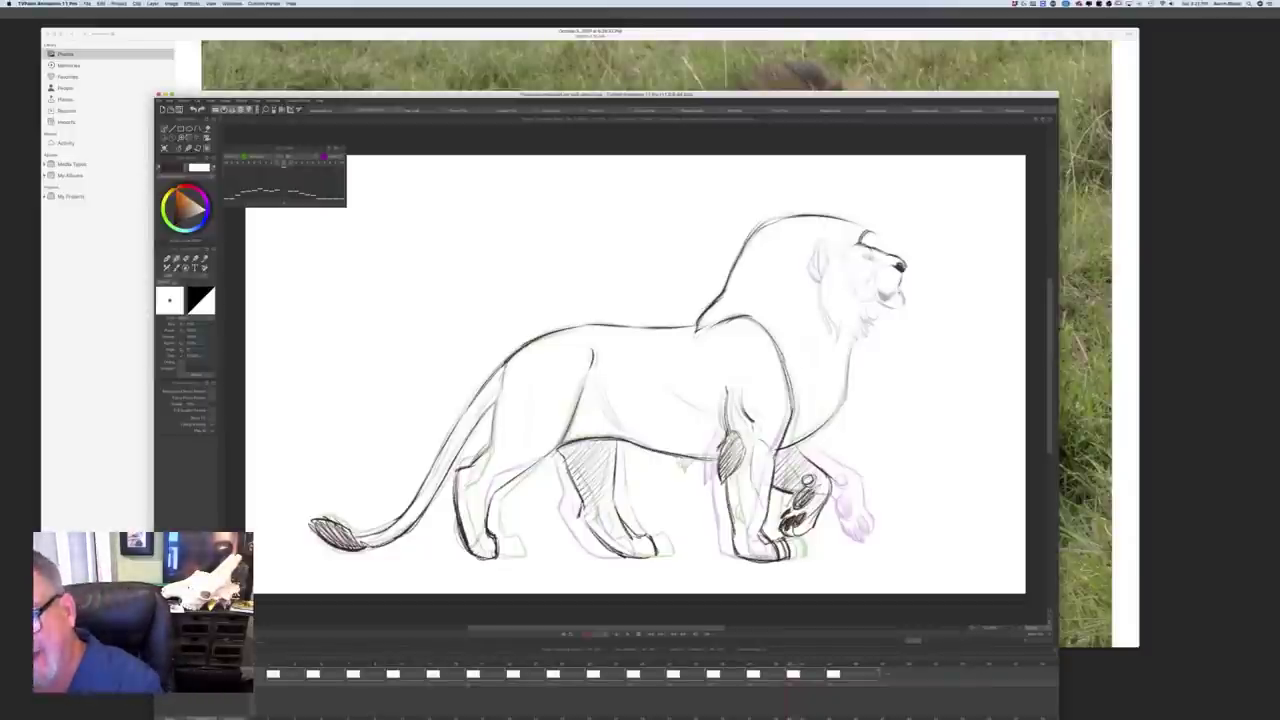
mouse_move(899, 293)
left_mouse_down()
mouse_move(904, 308)
mouse_move(876, 298)
left_mouse_up()
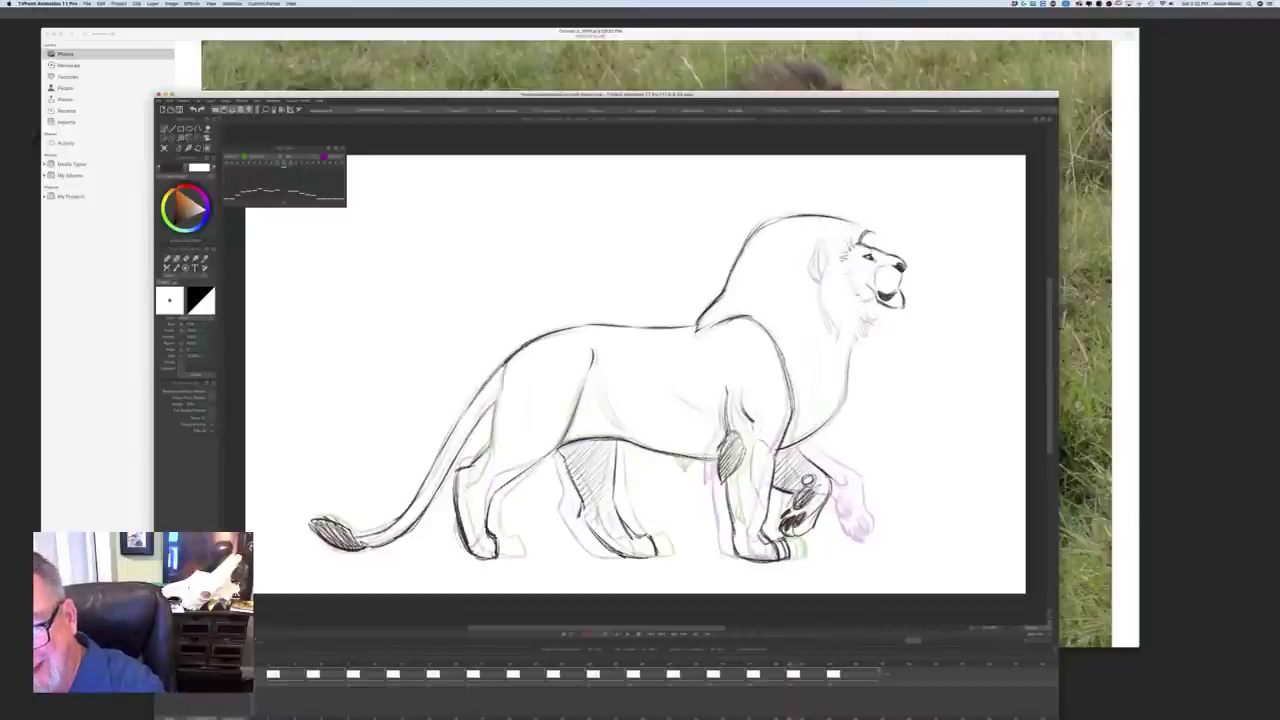
mouse_move(868, 306)
left_mouse_down()
mouse_move(864, 320)
mouse_move(877, 318)
mouse_move(859, 338)
left_mouse_up()
Step: Draw the cheek edge of the mane, the shaded ear, and the chest line below the beard
mouse_move(820, 264)
left_mouse_down()
mouse_move(838, 342)
mouse_move(860, 338)
left_mouse_up()
left_click_drag(828, 240, 815, 279)
left_click_drag(819, 257, 809, 271)
left_click_drag(819, 261, 809, 271)
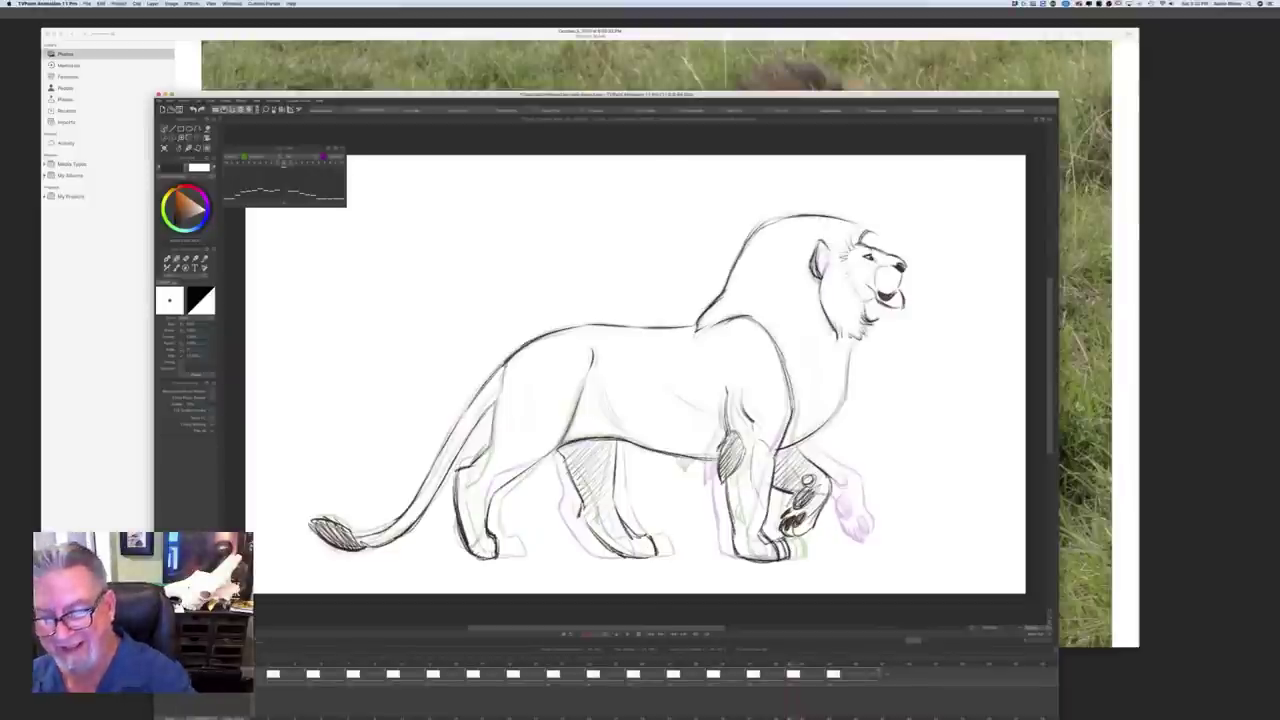
mouse_move(852, 338)
left_mouse_down()
mouse_move(840, 406)
mouse_move(818, 427)
left_mouse_up()
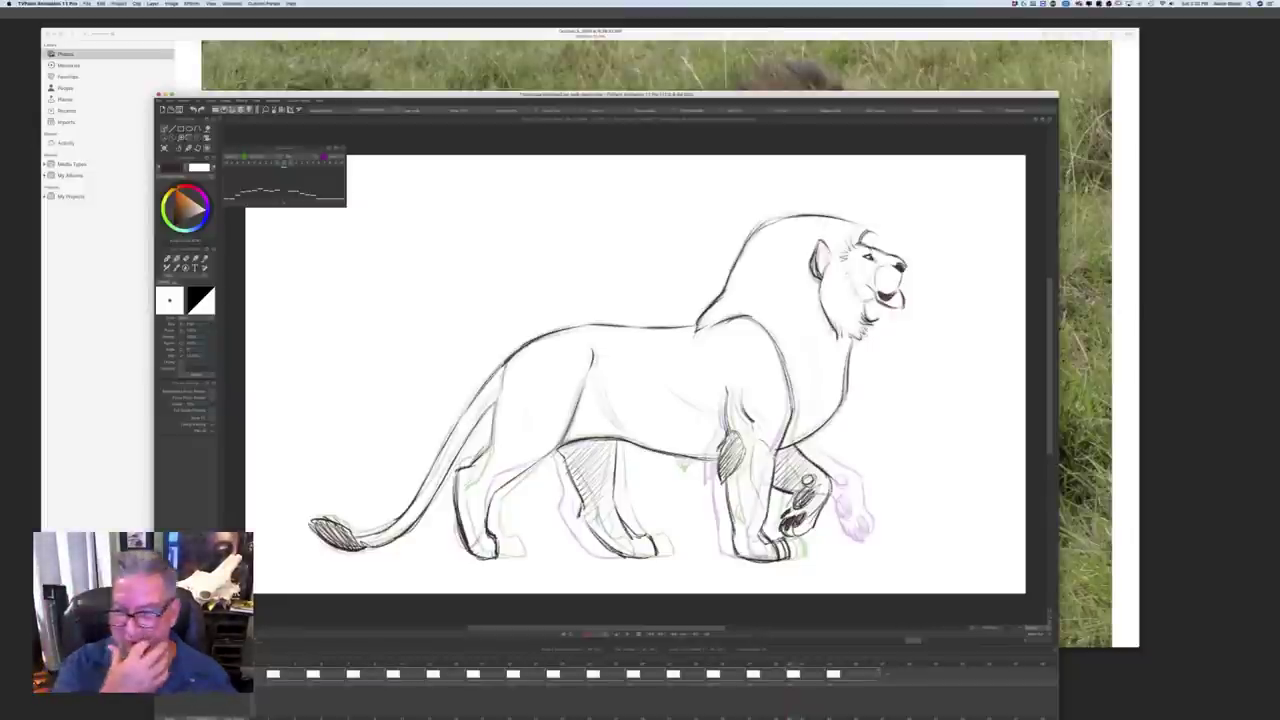
Step: Scrub back through the walk and insert a blank in-between before the final drawing, comparing it with the preceding one
left_click_drag(793, 676, 515, 676)
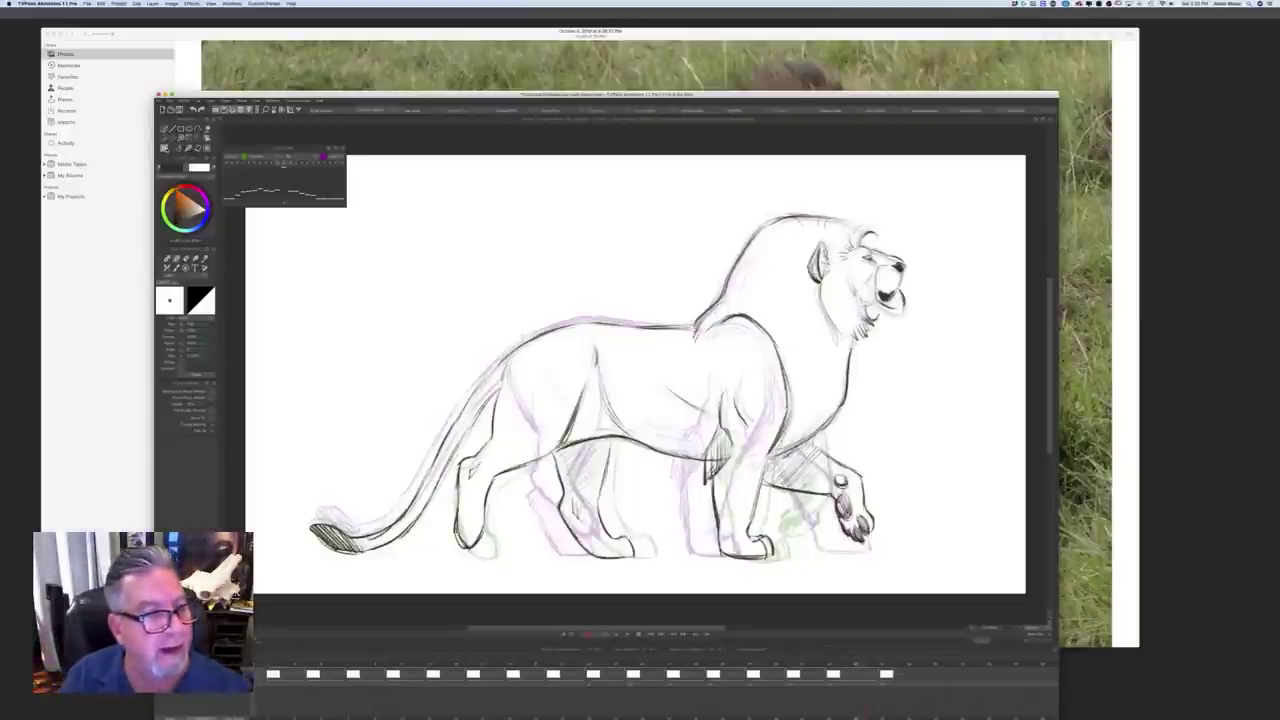
key("Insert")
key("Left")
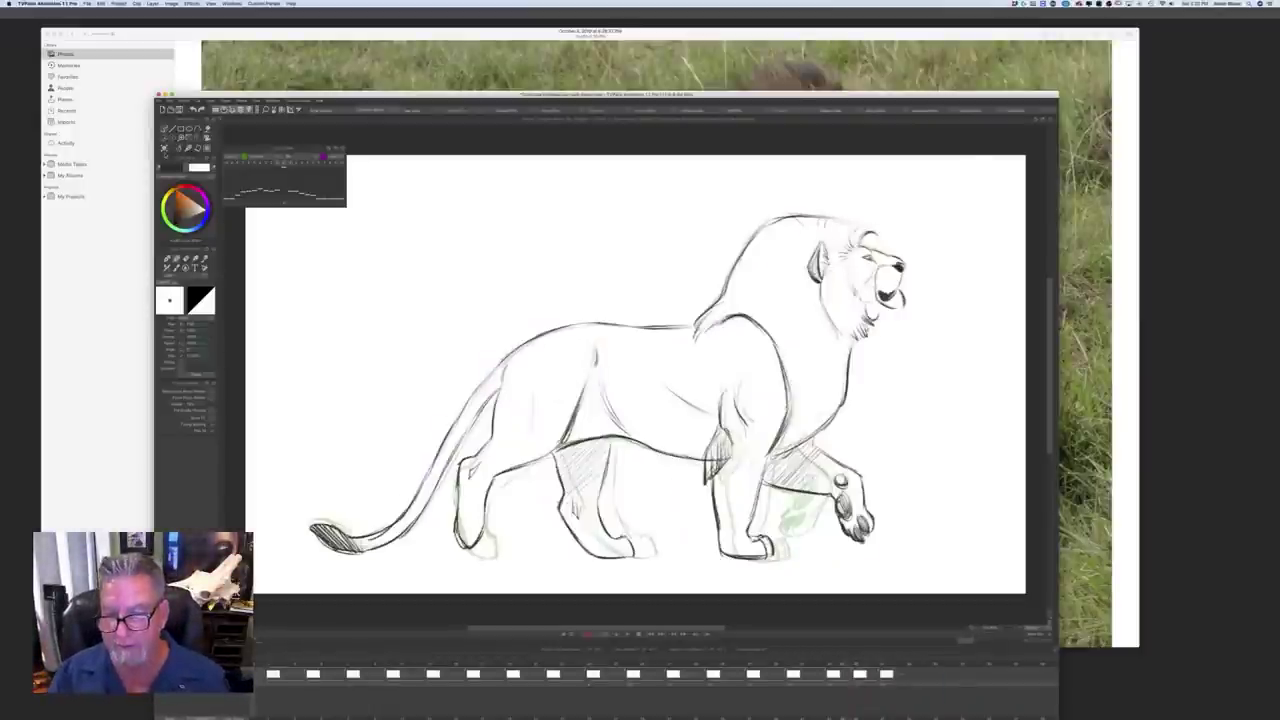
key("Right")
key("Left")
key("Right")
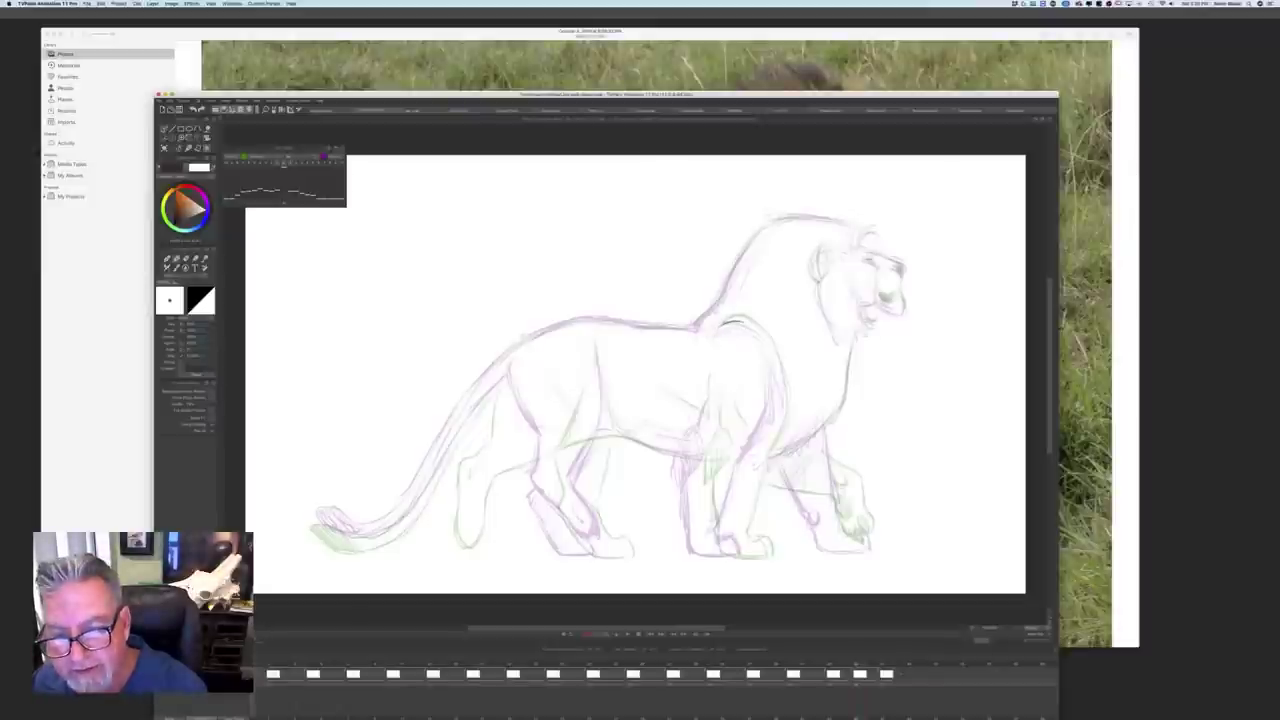
Step: Draw the near shoulder curve and the front contour of the near foreleg on the new frame, checking against the previous drawing
mouse_move(729, 323)
left_mouse_down()
mouse_move(762, 335)
mouse_move(743, 320)
mouse_move(776, 410)
left_mouse_up()
mouse_move(764, 334)
left_mouse_down()
mouse_move(780, 420)
mouse_move(748, 456)
left_mouse_up()
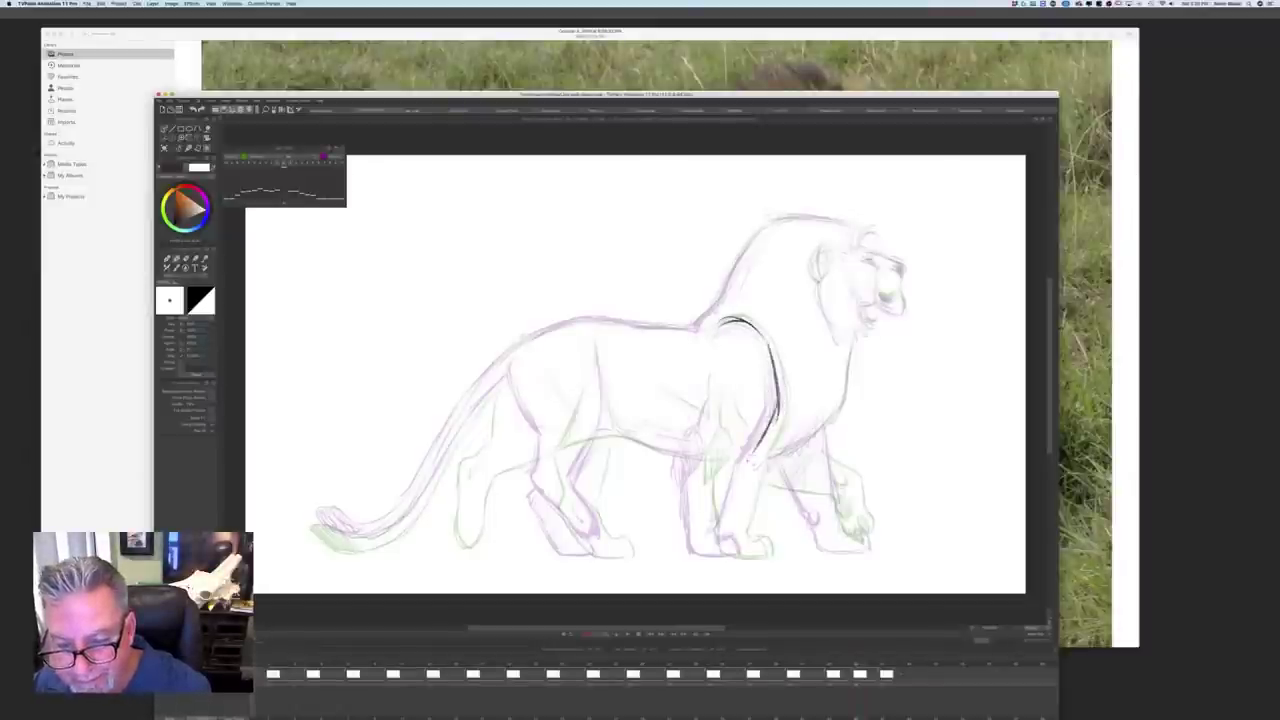
left_click_drag(776, 414, 736, 520)
key("Left")
key("Right")
left_click_drag(750, 458, 731, 539)
key("Left")
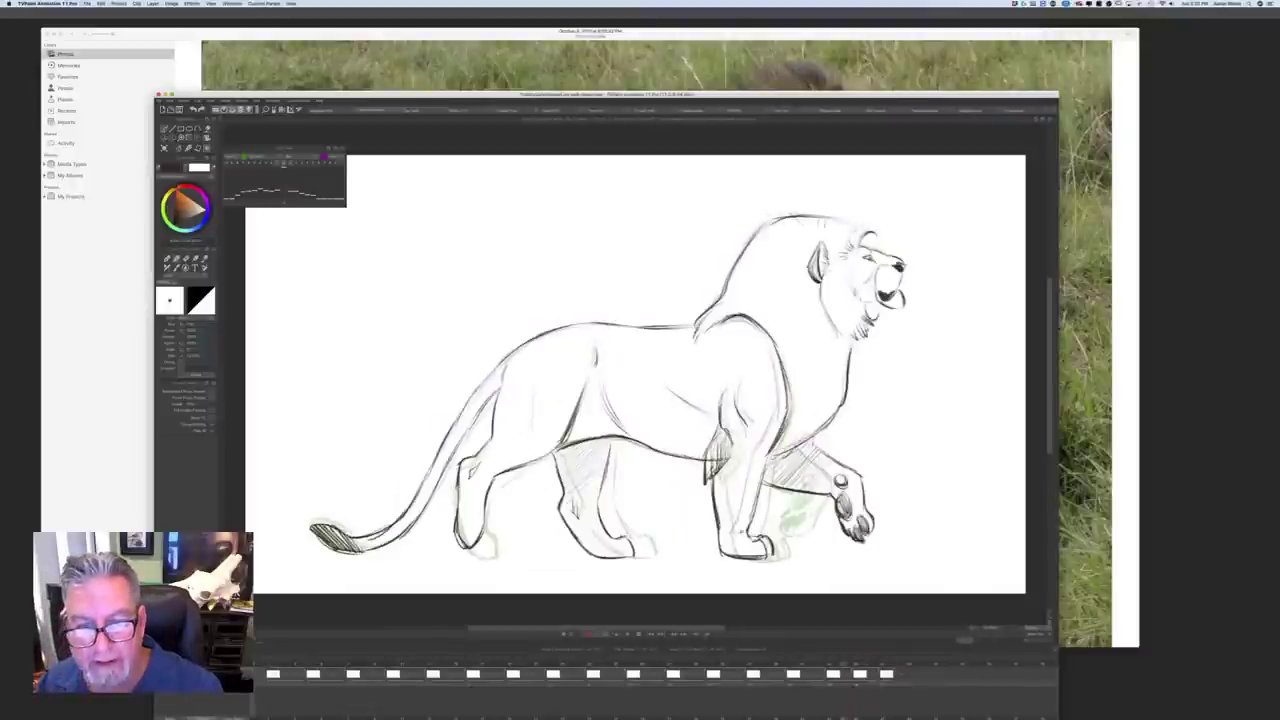
key("Right")
key("Left")
key("Right")
Step: Draw the back edge of the mane down to the shoulder, checking against the previous drawing
mouse_move(732, 276)
left_mouse_down()
mouse_move(760, 231)
mouse_move(695, 334)
mouse_move(729, 321)
left_mouse_up()
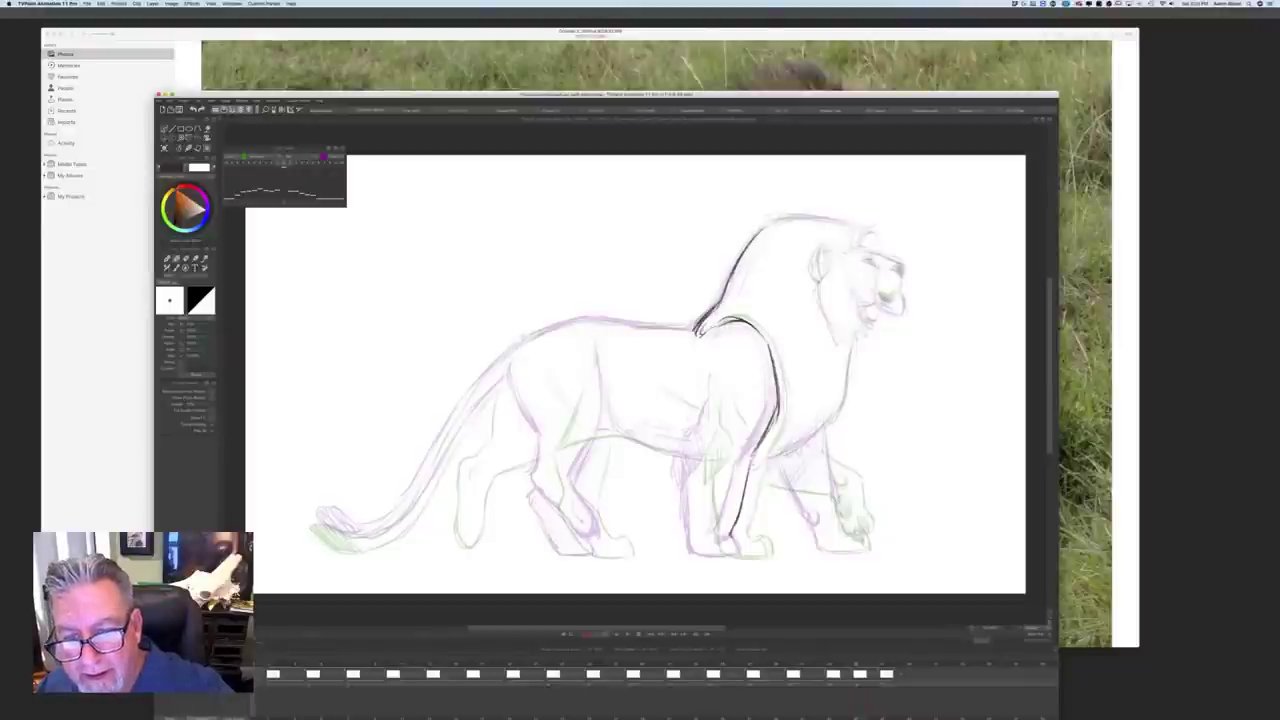
key("Left")
key("Right")
key("Left")
key("Right")
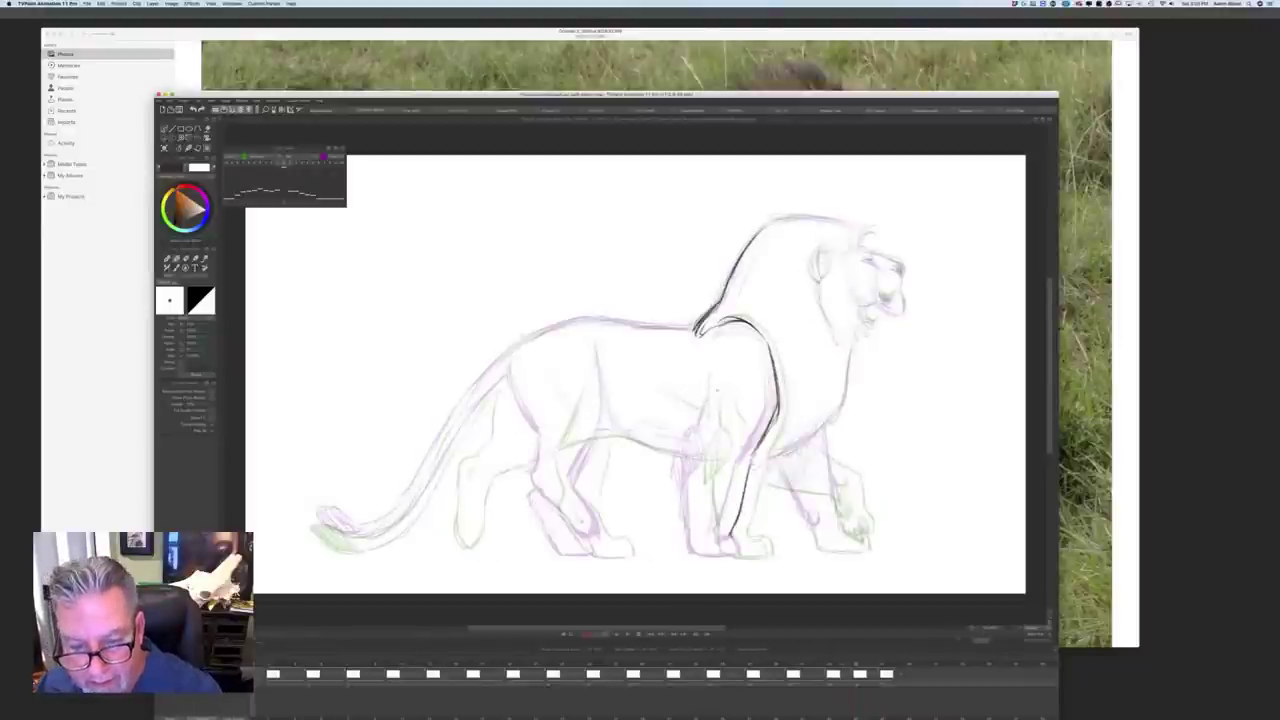
Step: Draw the creases above the near elbow and the hatched elbow tuft
key("Left")
key("Right")
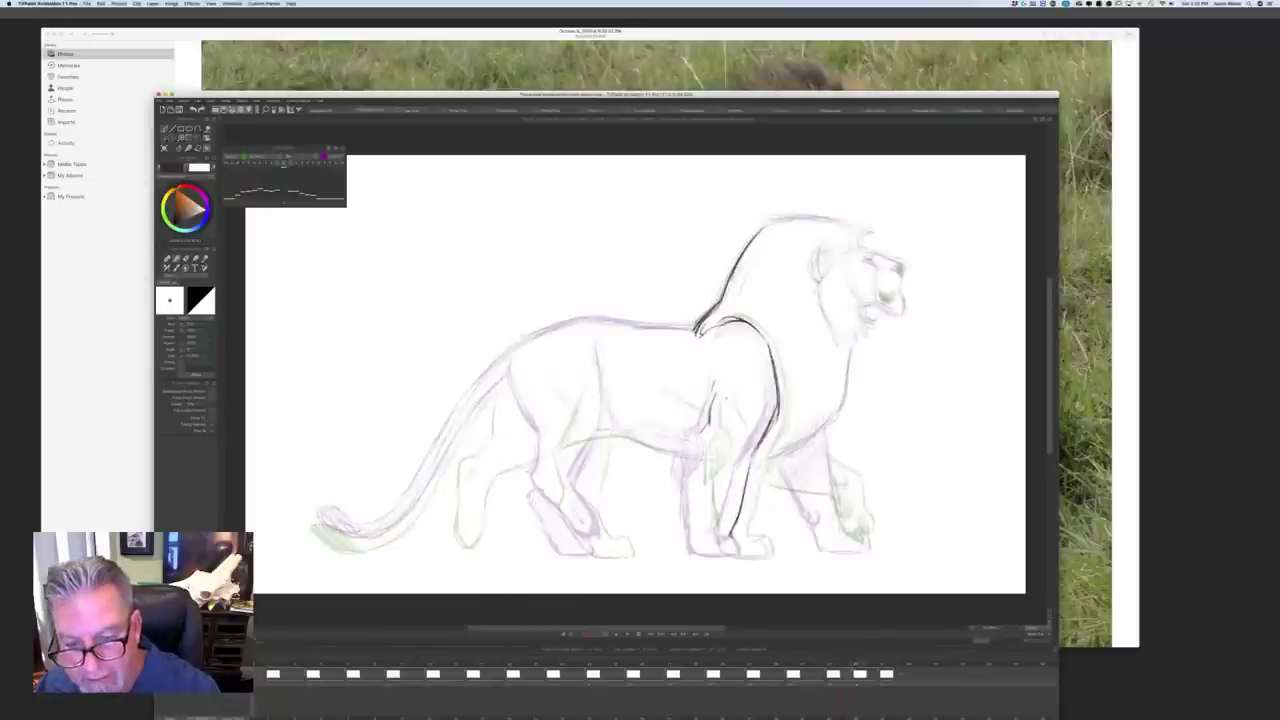
left_click_drag(737, 389, 694, 482)
key("Left")
key("Right")
Step: Draw the back contour of the near lower foreleg and its paw with toes, checking against the neighbouring drawings
mouse_move(714, 431)
left_mouse_down()
mouse_move(689, 448)
mouse_move(688, 482)
mouse_move(709, 464)
mouse_move(689, 483)
mouse_move(702, 550)
mouse_move(758, 556)
left_mouse_up()
key("Left")
key("Right")
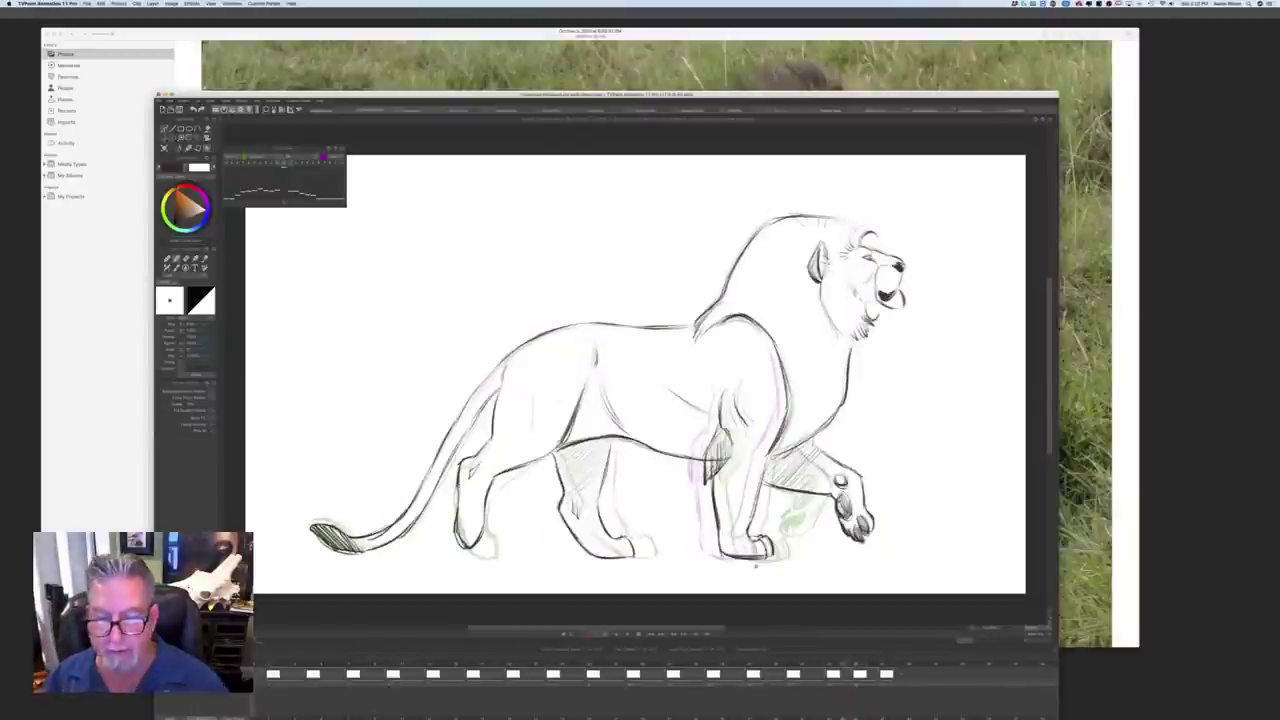
key("Right")
key("Left")
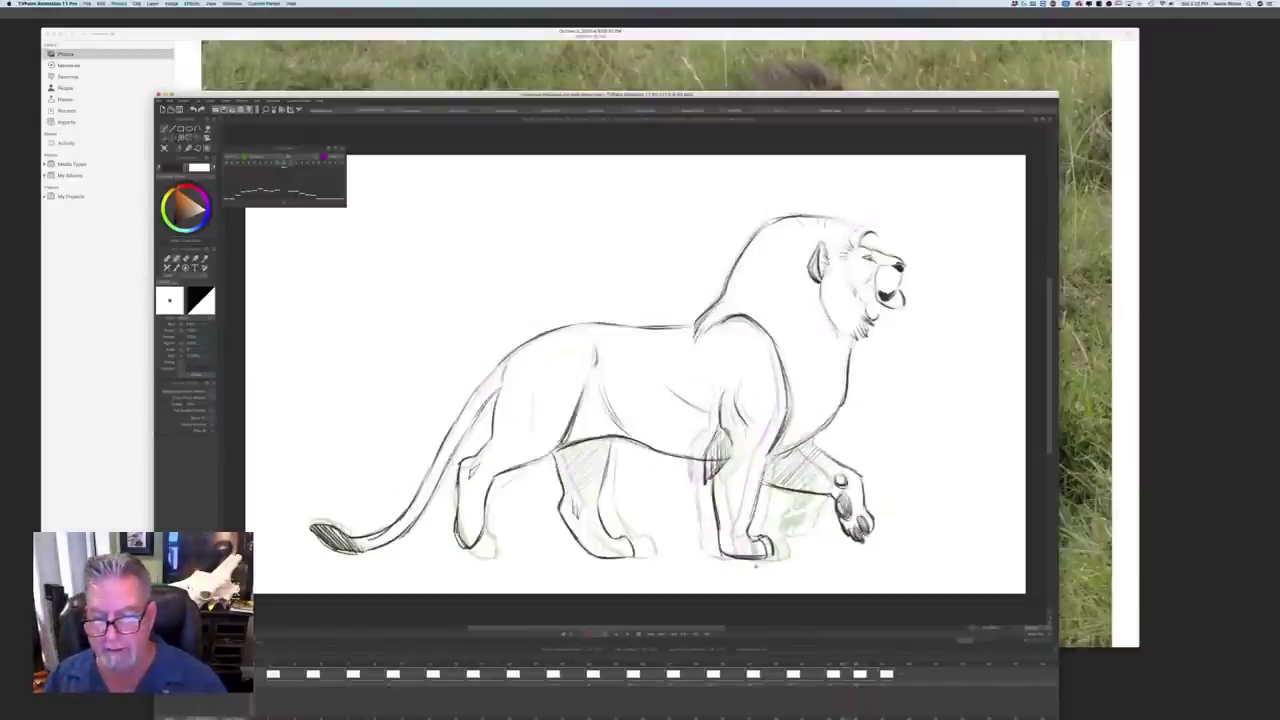
key("Right")
key("Left")
key("Right")
Step: Draw the lower chest line from the front of the chest back to the near foreleg
left_click_drag(845, 412, 767, 457)
key("Right")
key("Left")
Step: Draw the back line from the shoulders over the hips to the rump, checking against the next drawing
mouse_move(692, 325)
left_mouse_down()
mouse_move(578, 320)
mouse_move(515, 346)
left_mouse_up()
key("Right")
key("Left")
key("Right")
key("Left")
left_click_drag(579, 321, 503, 356)
key("Right")
key("Left")
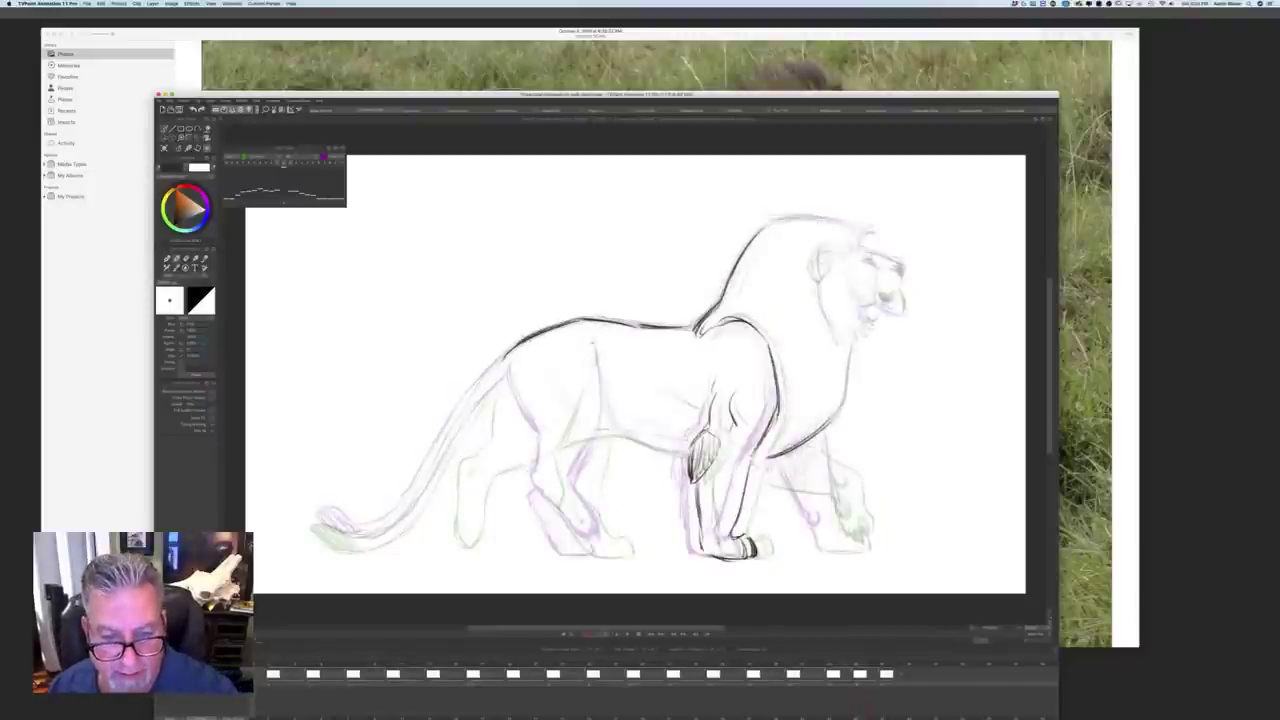
Step: Draw the front edge of the near thigh from the flank down to the belly, checking against the next drawing
left_click_drag(594, 340, 582, 428)
key("Right")
key("Left")
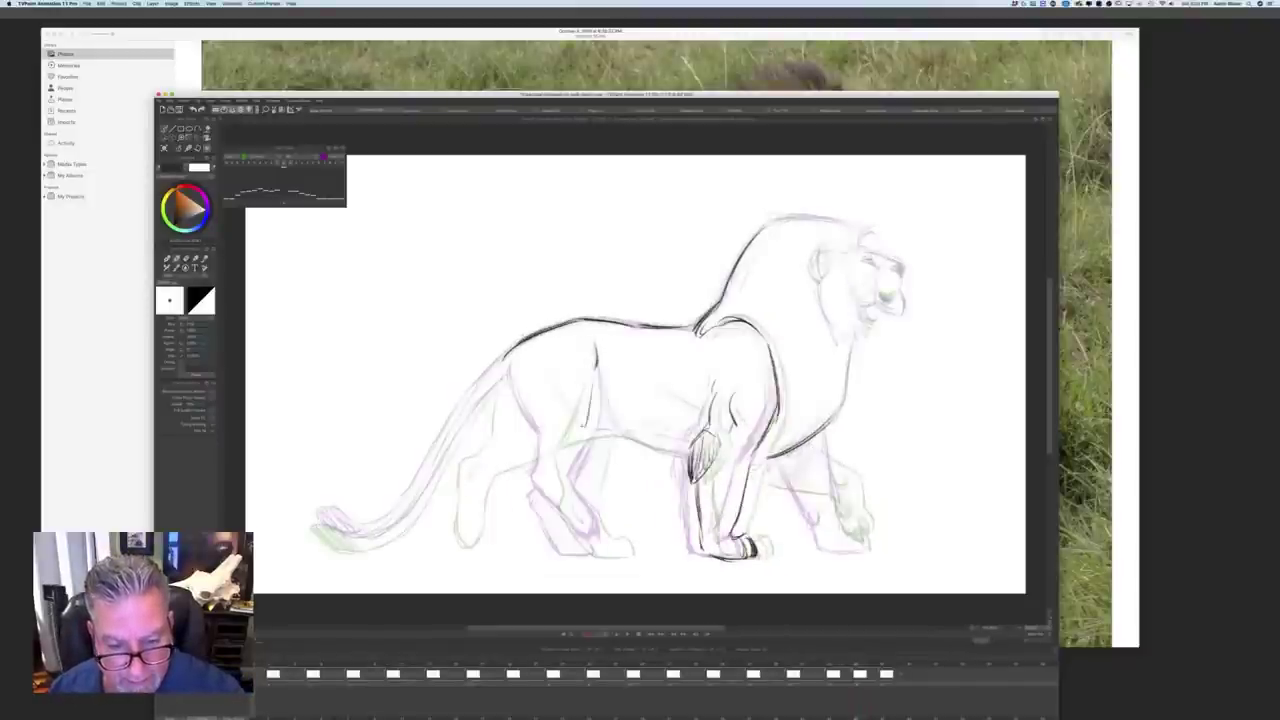
left_click_drag(594, 374, 576, 440)
key("Right")
key("Left")
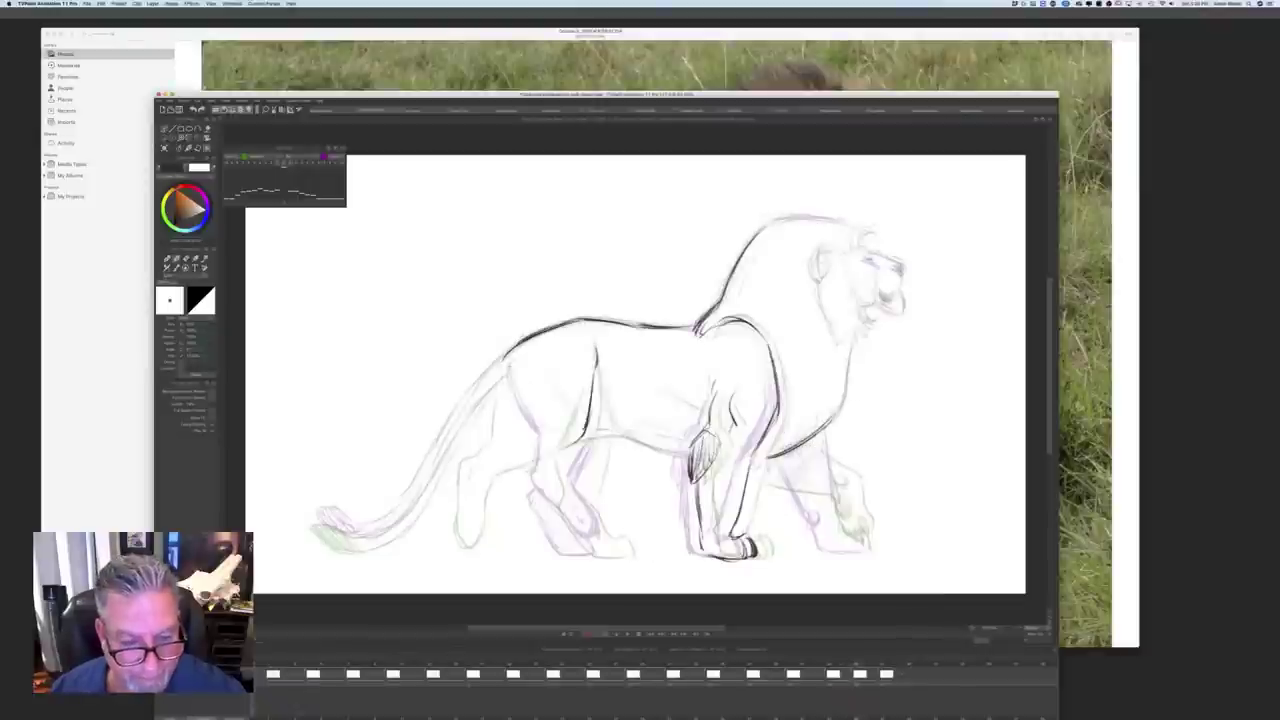
Step: Draw the upper rear contour of the near thigh and extend the thigh's front edge down toward the lower leg
left_click_drag(508, 392, 508, 434)
left_click_drag(508, 360, 506, 400)
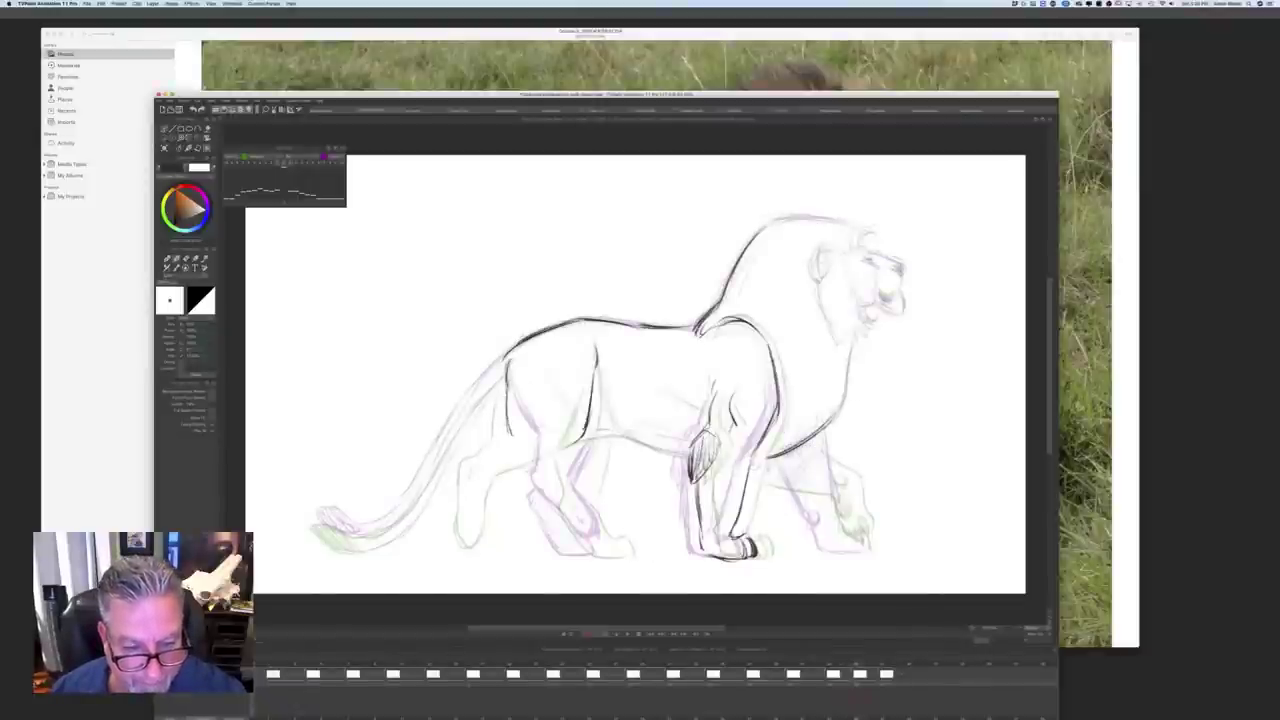
key("Right")
key("Left")
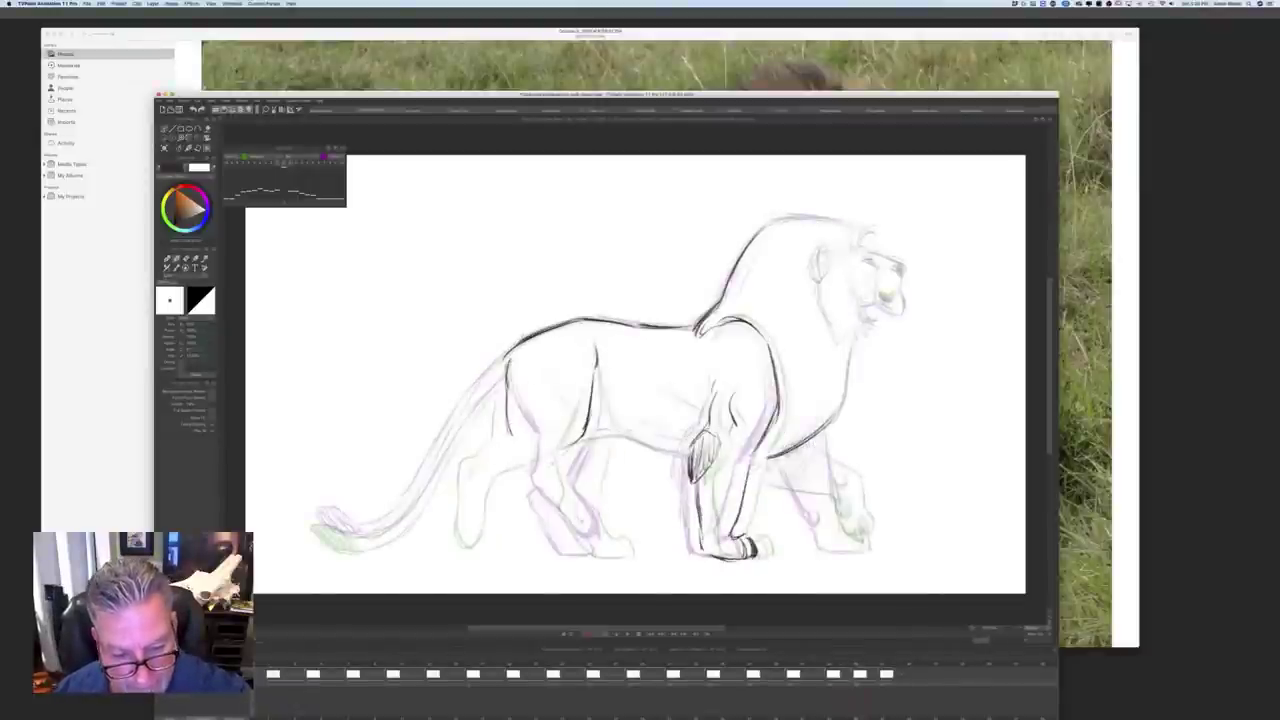
mouse_move(566, 448)
left_mouse_down()
mouse_move(534, 476)
mouse_move(505, 467)
left_mouse_up()
key("Right")
key("Left")
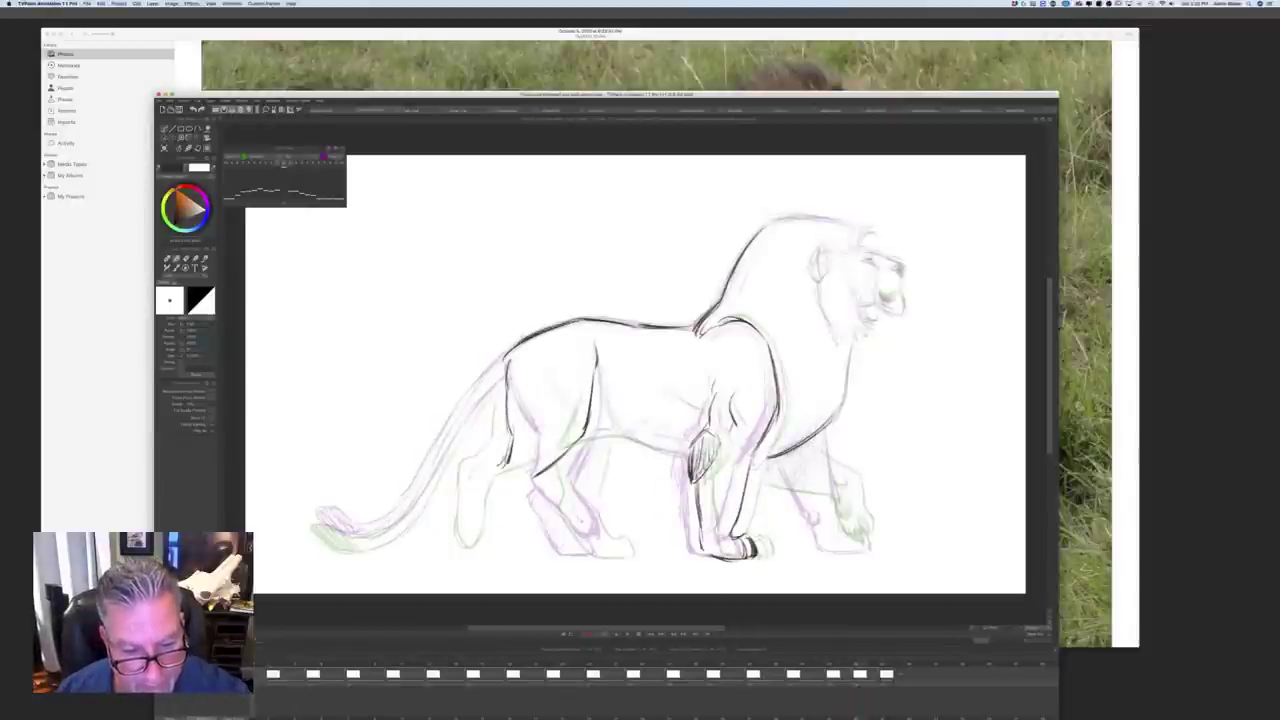
Step: Continue the rear contour of the near hind leg down around the hock, comparing it with the next drawing
left_click_drag(512, 400, 496, 495)
key("Right")
key("Left")
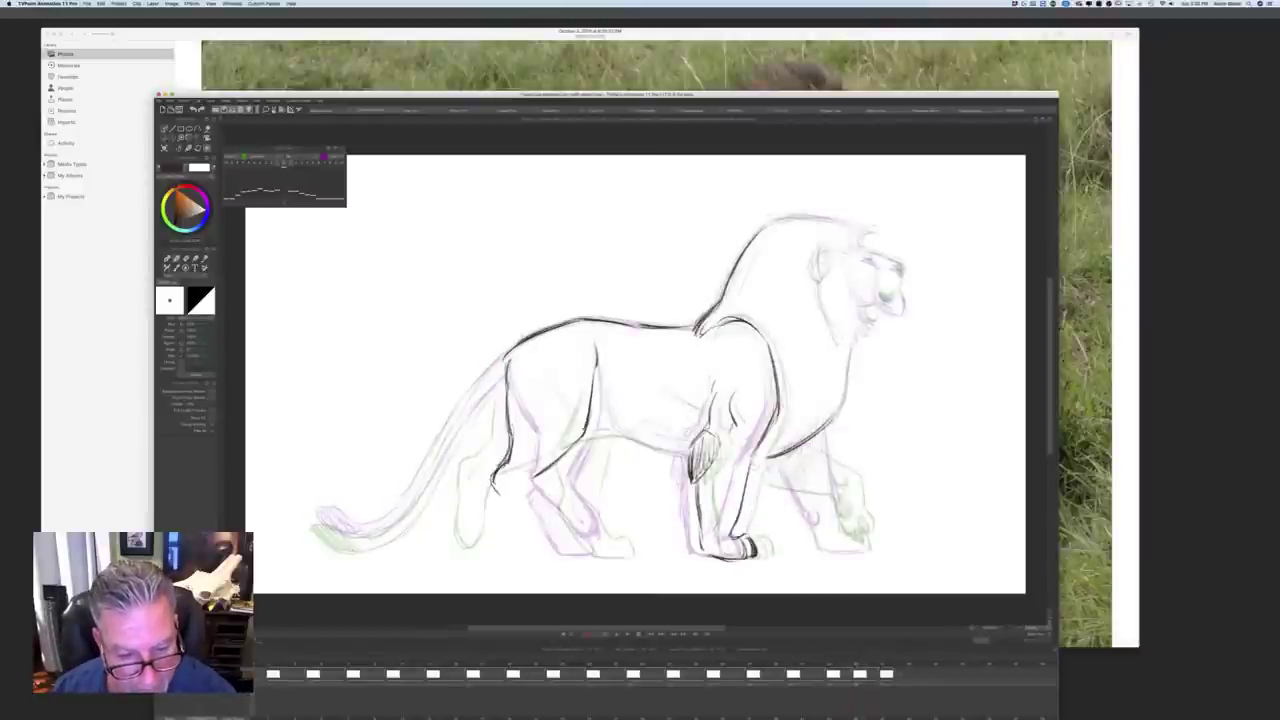
key("Right")
key("Left")
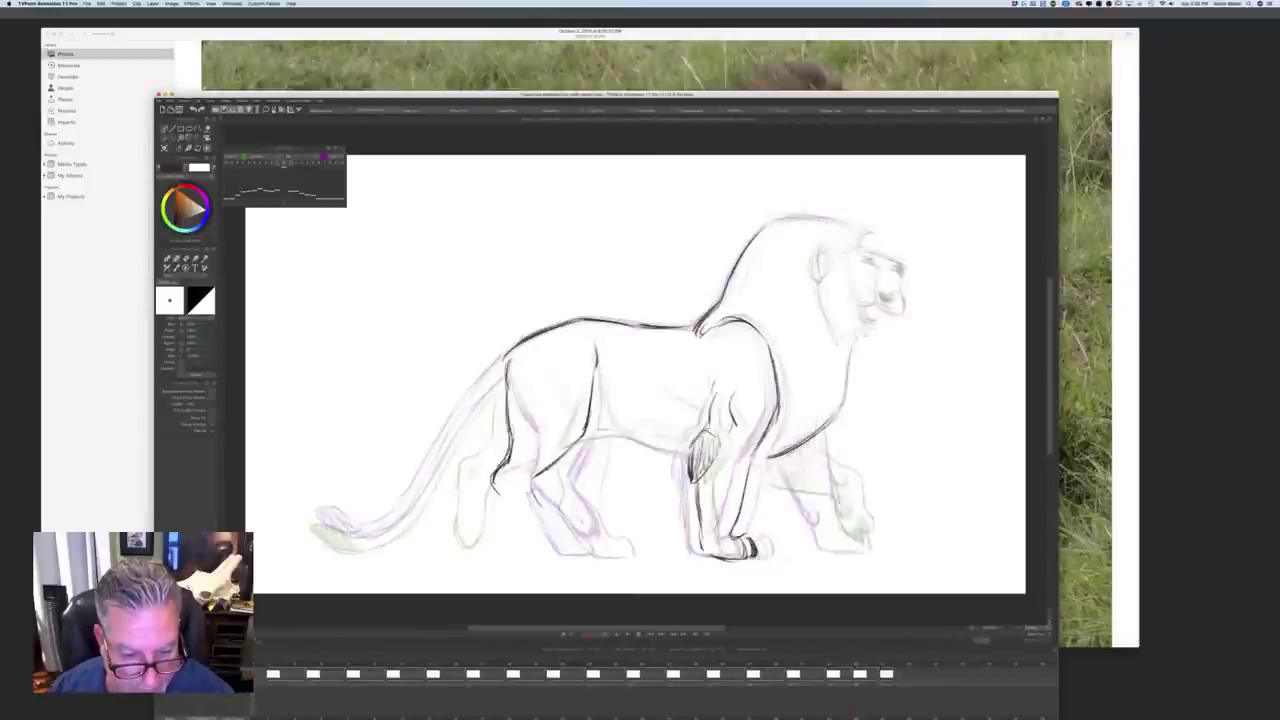
Step: Draw the front and back contours of the near lower hind leg and its lifting paw, flipping against the neighbouring drawing
left_click_drag(530, 486, 540, 560)
key("Right")
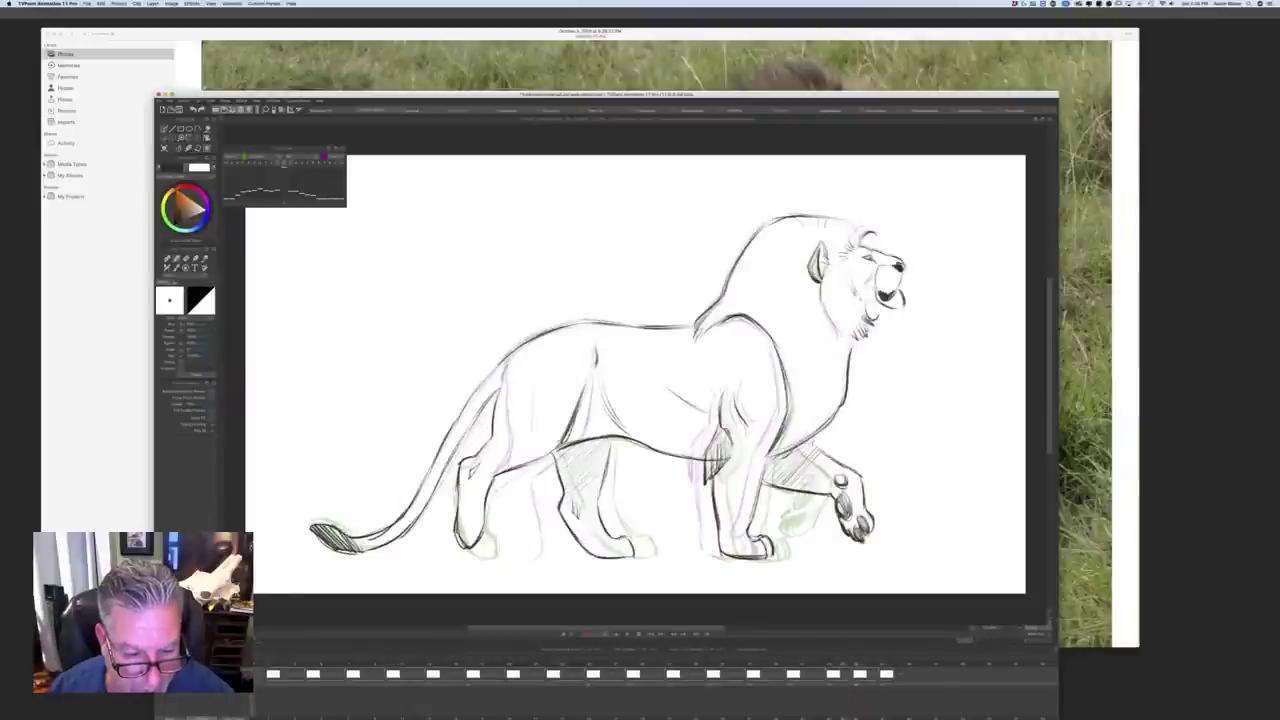
key("Left")
mouse_move(494, 474)
left_mouse_down()
mouse_move(507, 510)
mouse_move(545, 530)
mouse_move(538, 520)
mouse_move(546, 558)
left_mouse_up()
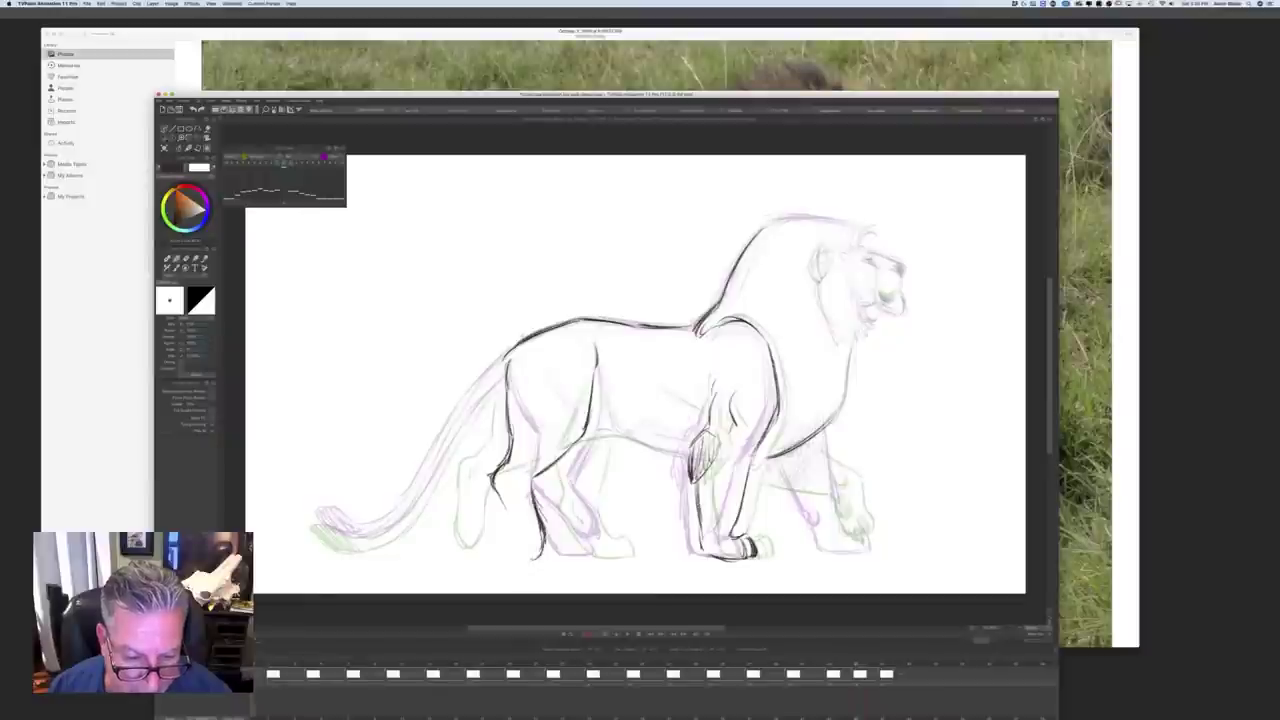
mouse_move(504, 505)
left_mouse_down()
mouse_move(520, 558)
mouse_move(540, 560)
left_mouse_up()
key("Left")
key("Right")
key("Left")
key("Right")
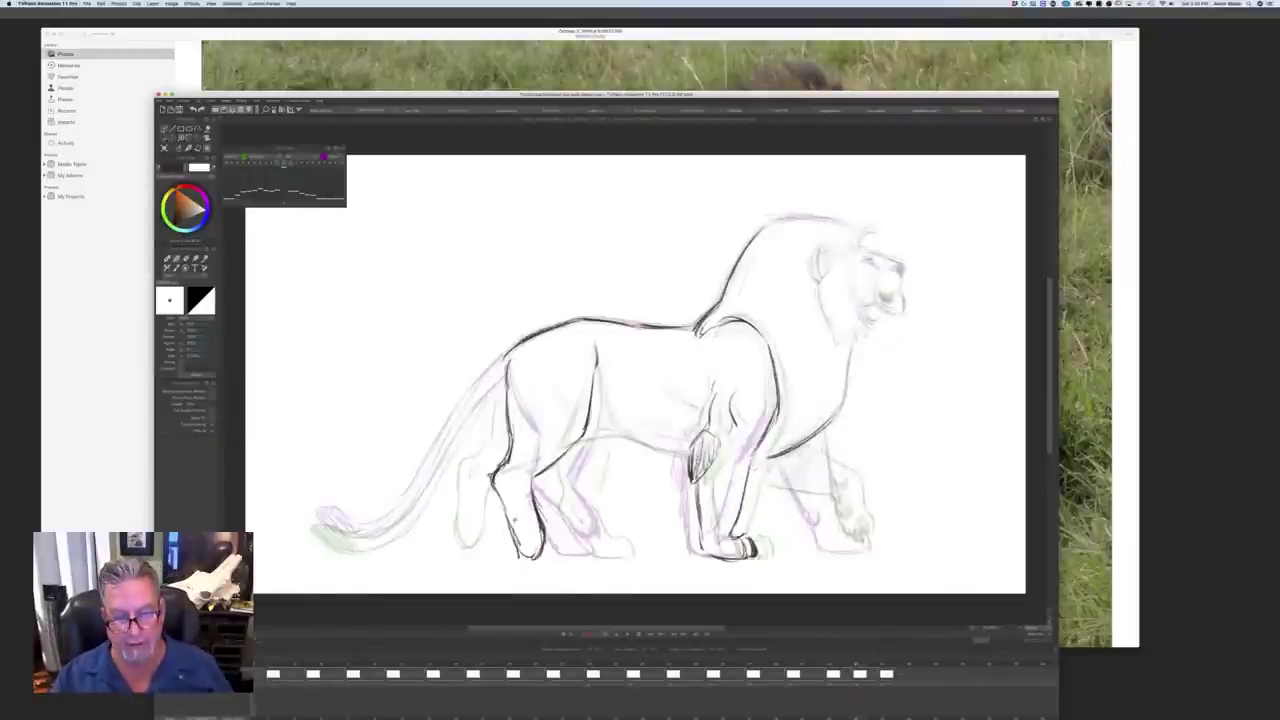
key("Left")
key("Right")
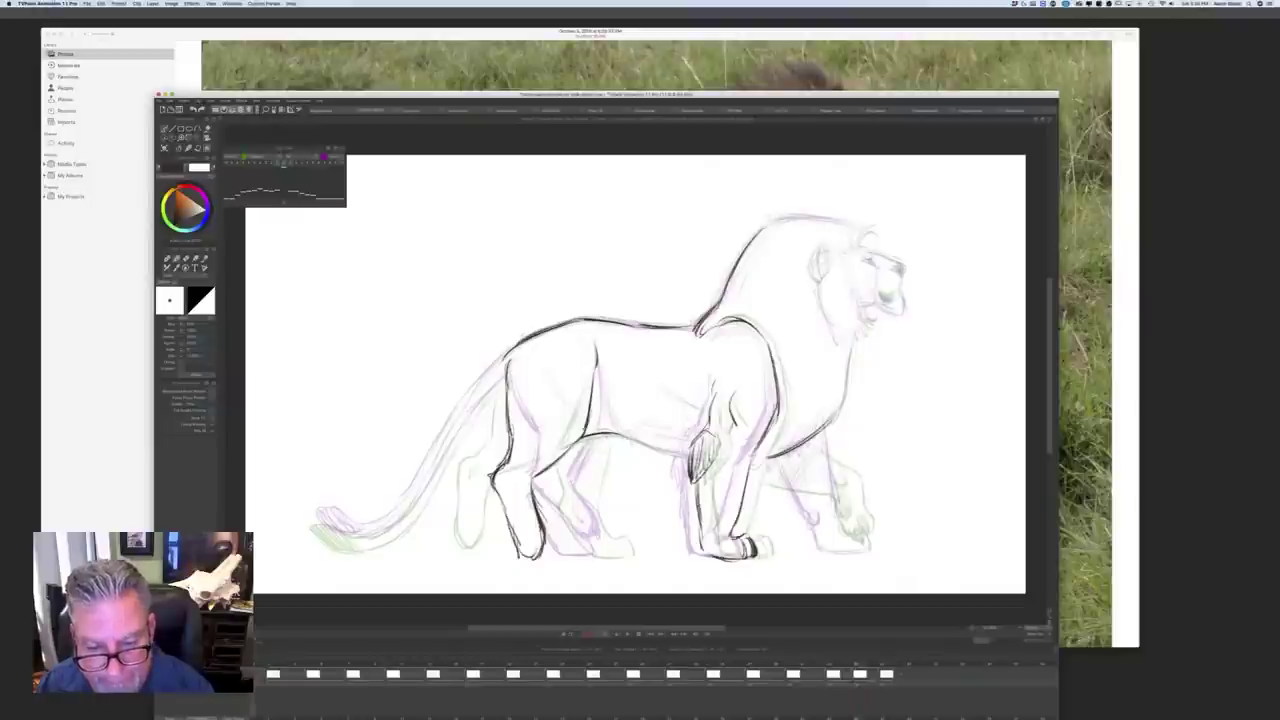
Step: Draw the belly line from the elbow tuft back to the near thigh and check it against the neighbouring drawing
left_click_drag(690, 456, 594, 434)
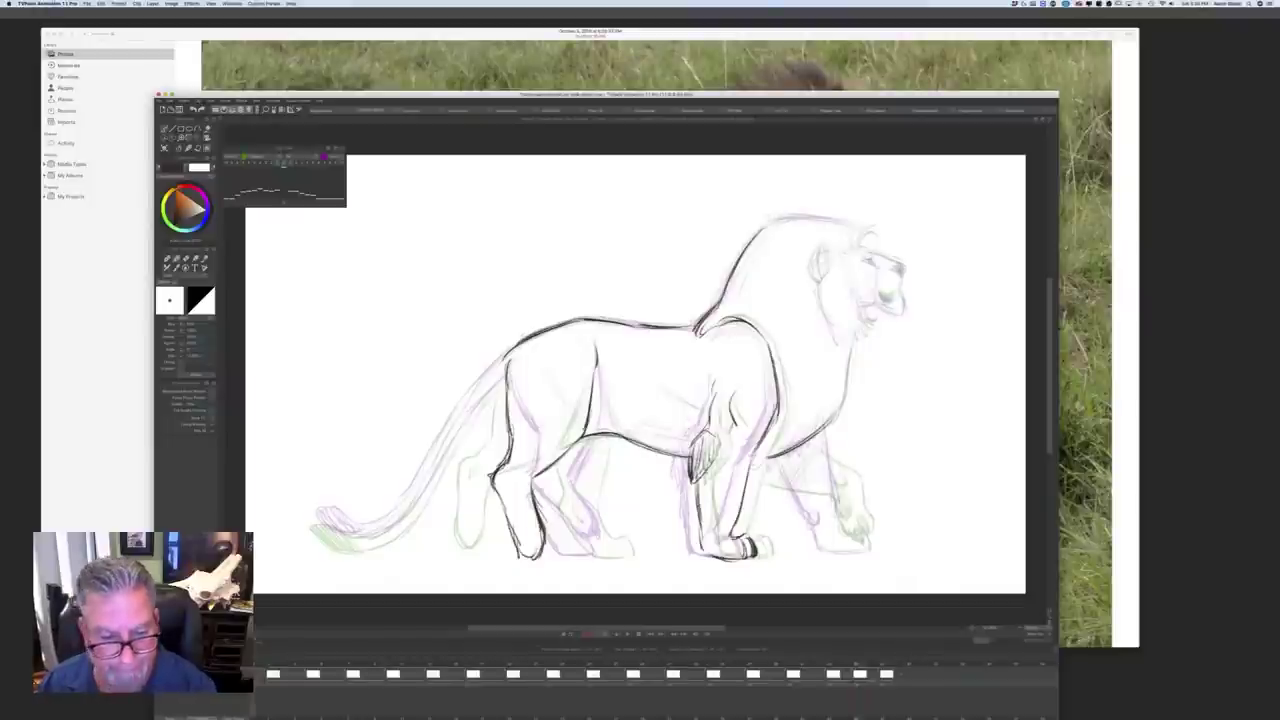
key("Left")
key("Right")
Step: Erase the underside of the near hind paw and redraw it slightly higher off the ground
key("e")
mouse_move(503, 523)
left_mouse_down()
mouse_move(542, 550)
mouse_move(520, 551)
mouse_move(530, 555)
left_mouse_up()
key("Right")
key("b")
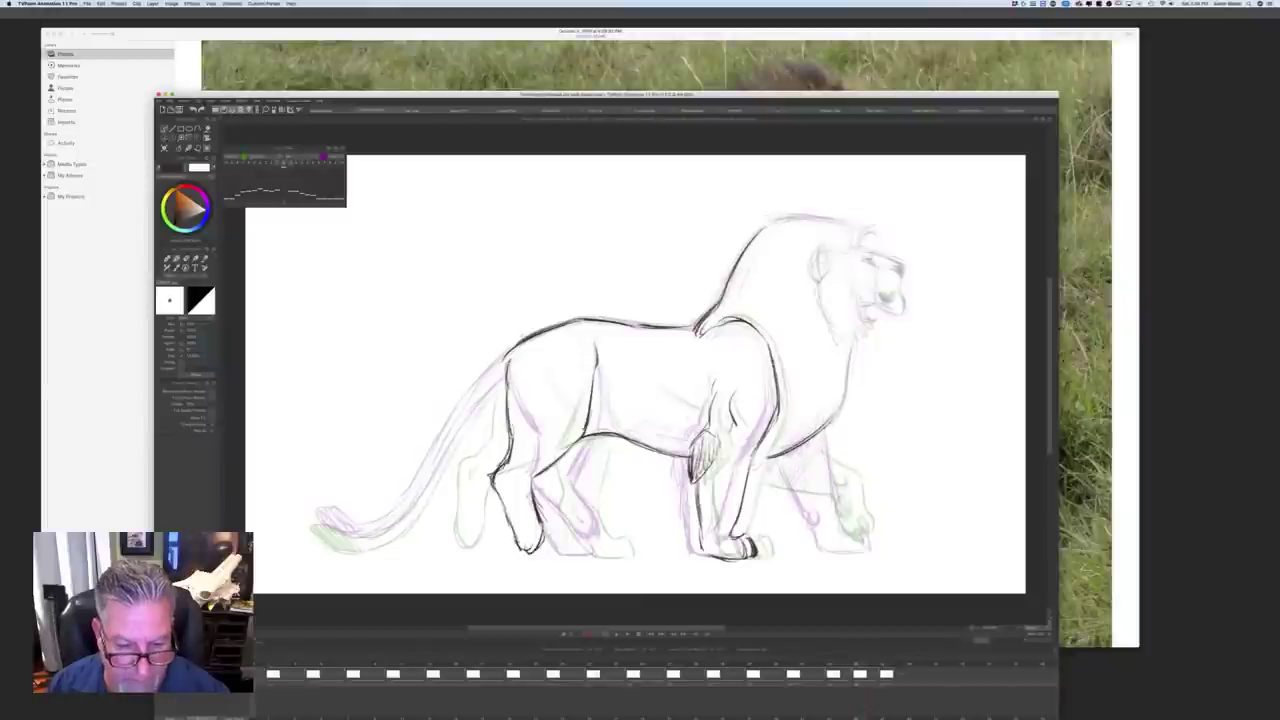
Step: Add the inner hock detail on the near hind leg and strengthen the rear thigh contour, flipping between drawings to check
left_click_drag(509, 472, 506, 490)
key("Left")
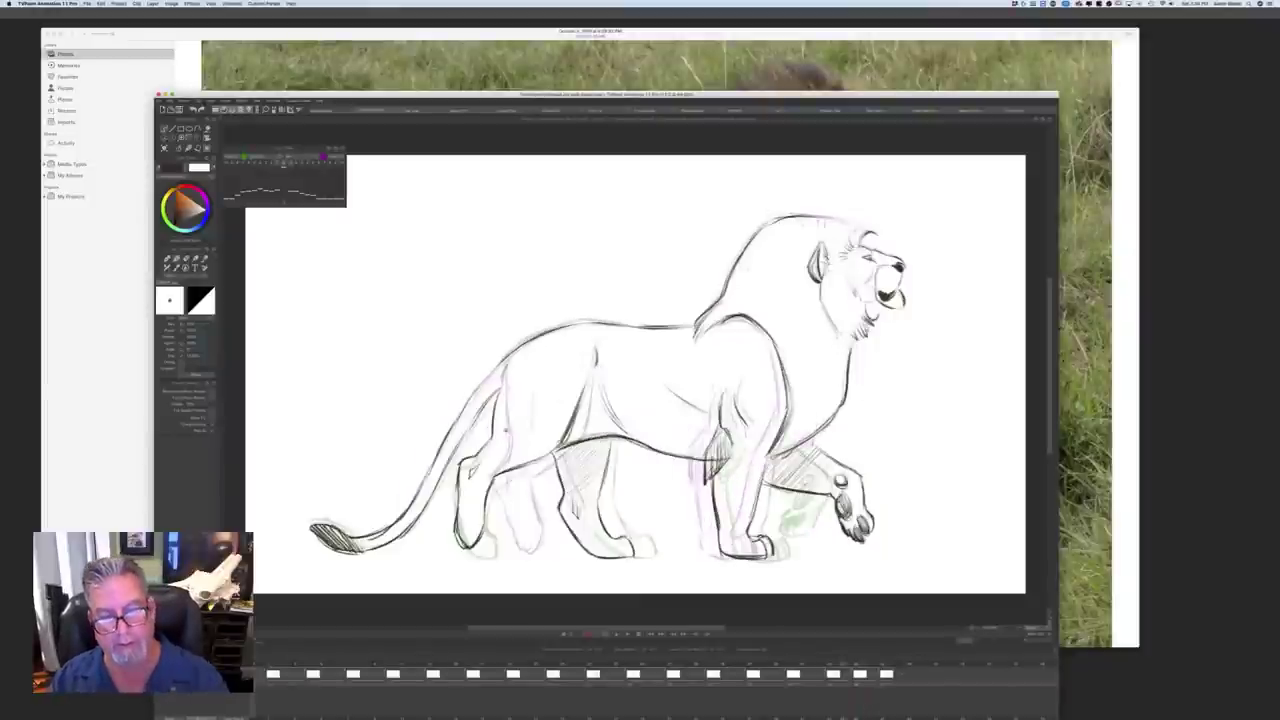
key("Right")
key("Left")
key("Right")
key("period")
key("period")
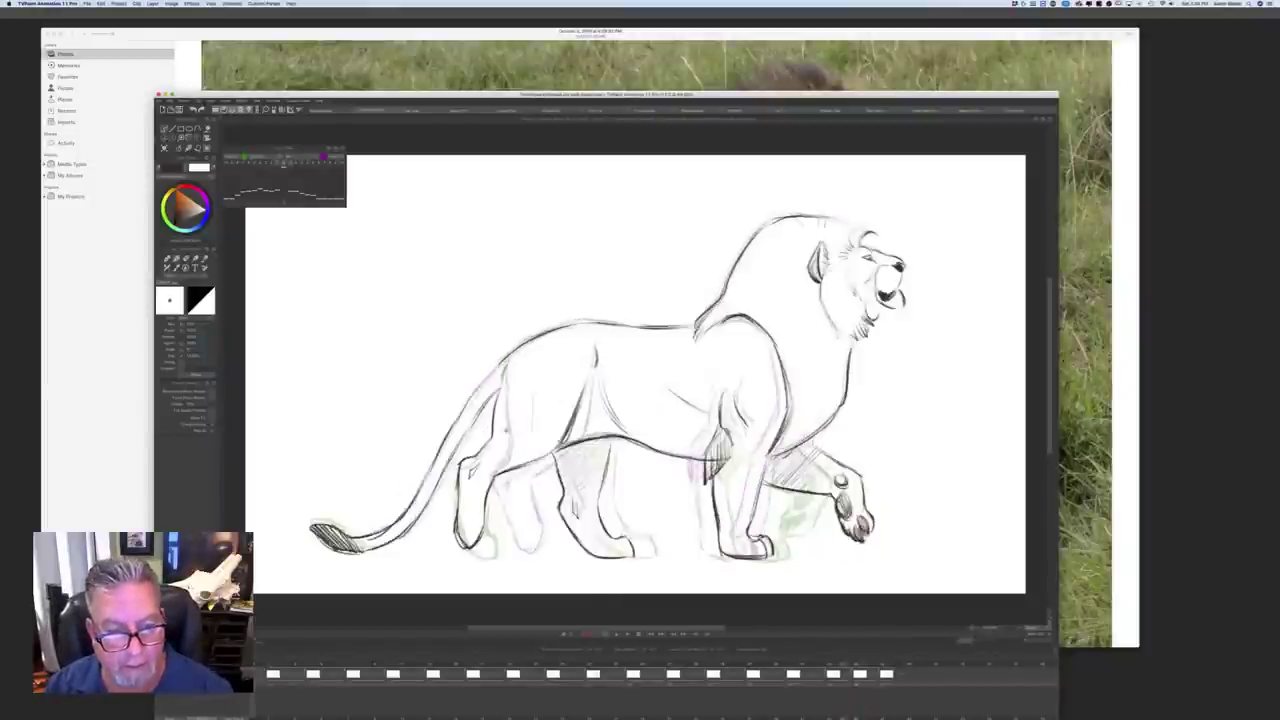
key("comma")
key("comma")
left_click_drag(512, 410, 503, 466)
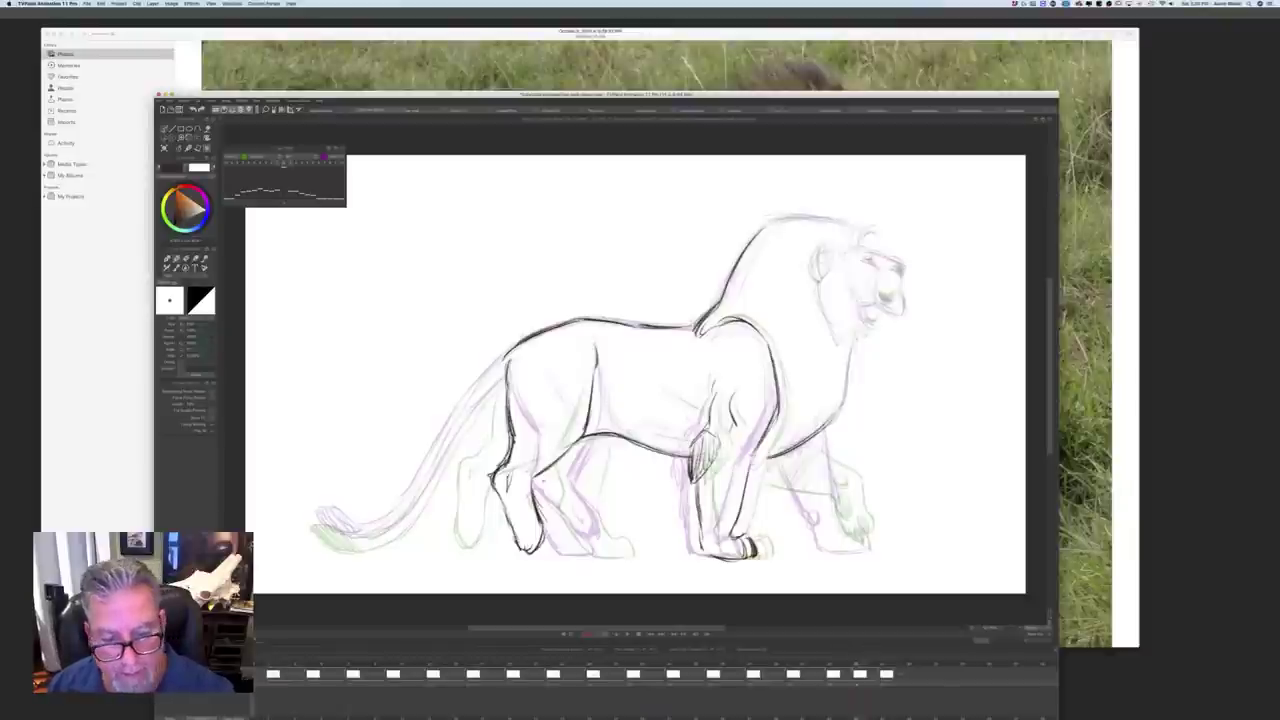
key("period")
key("comma")
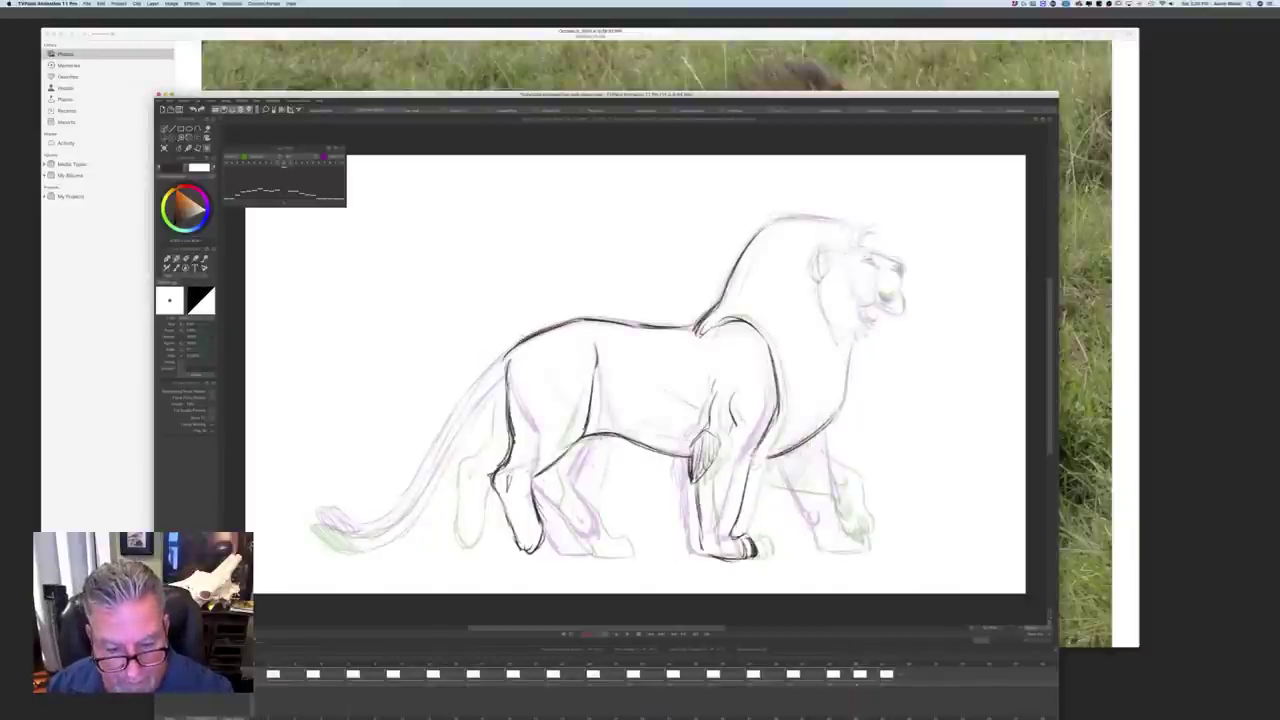
Step: Draw the upper front edge of the far hind leg, its rear lower contour and the underside of its paw
left_click_drag(596, 446, 583, 490)
key("period")
key("comma")
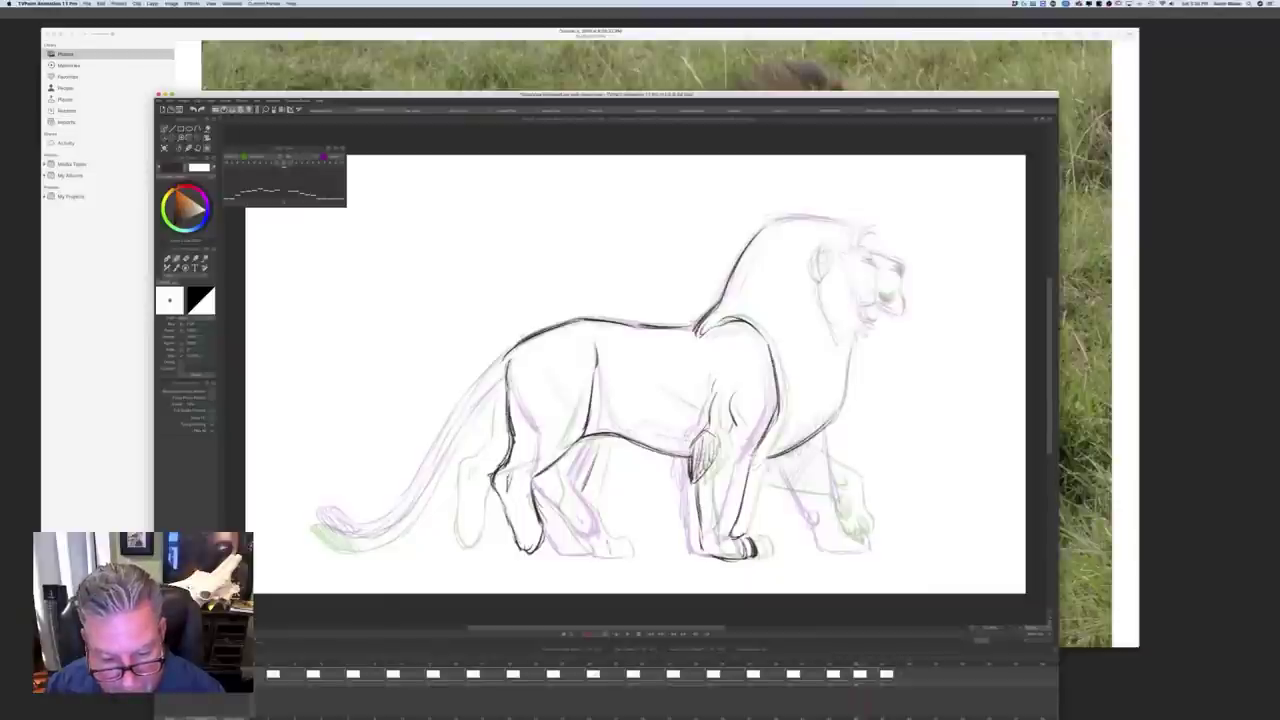
left_click_drag(612, 541, 608, 558)
key("period")
key("comma")
left_click_drag(549, 515, 572, 557)
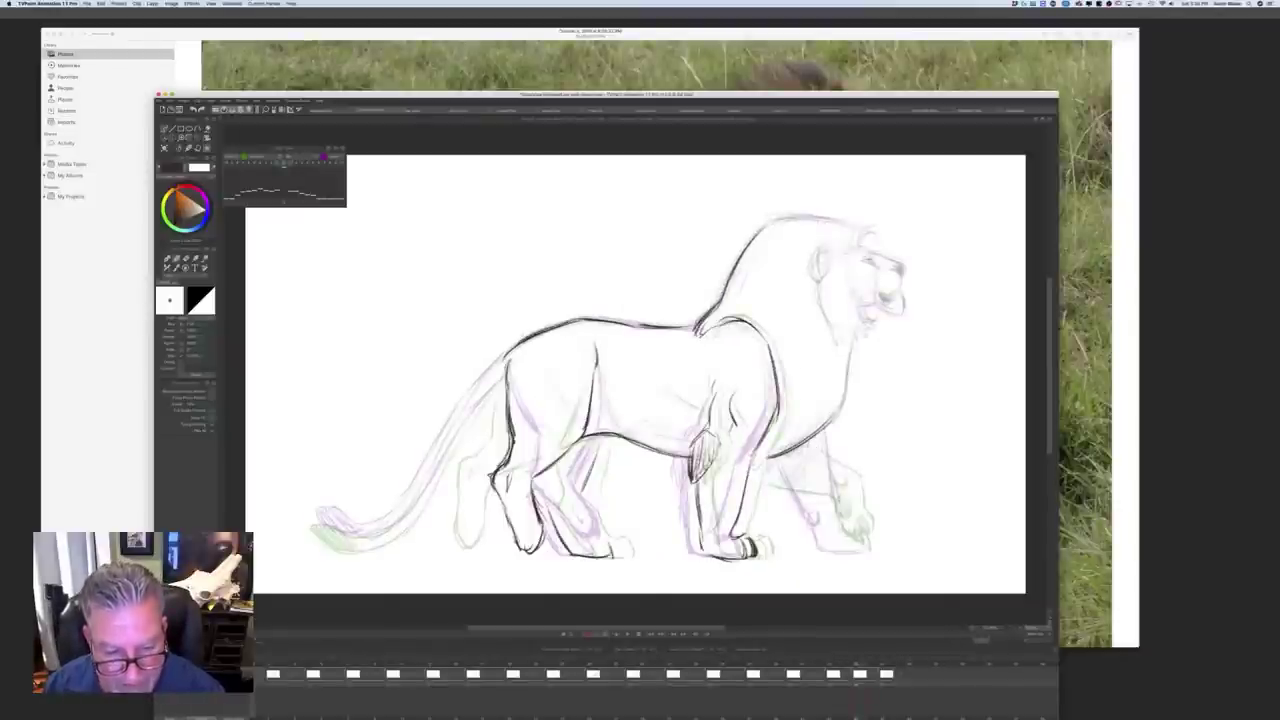
key("period")
key("comma")
Step: Draw the front contour of the far hind leg down to the paw and shape its hock
mouse_move(598, 446)
left_mouse_down()
mouse_move(578, 505)
mouse_move(614, 558)
mouse_move(610, 543)
left_mouse_up()
key("period")
key("comma")
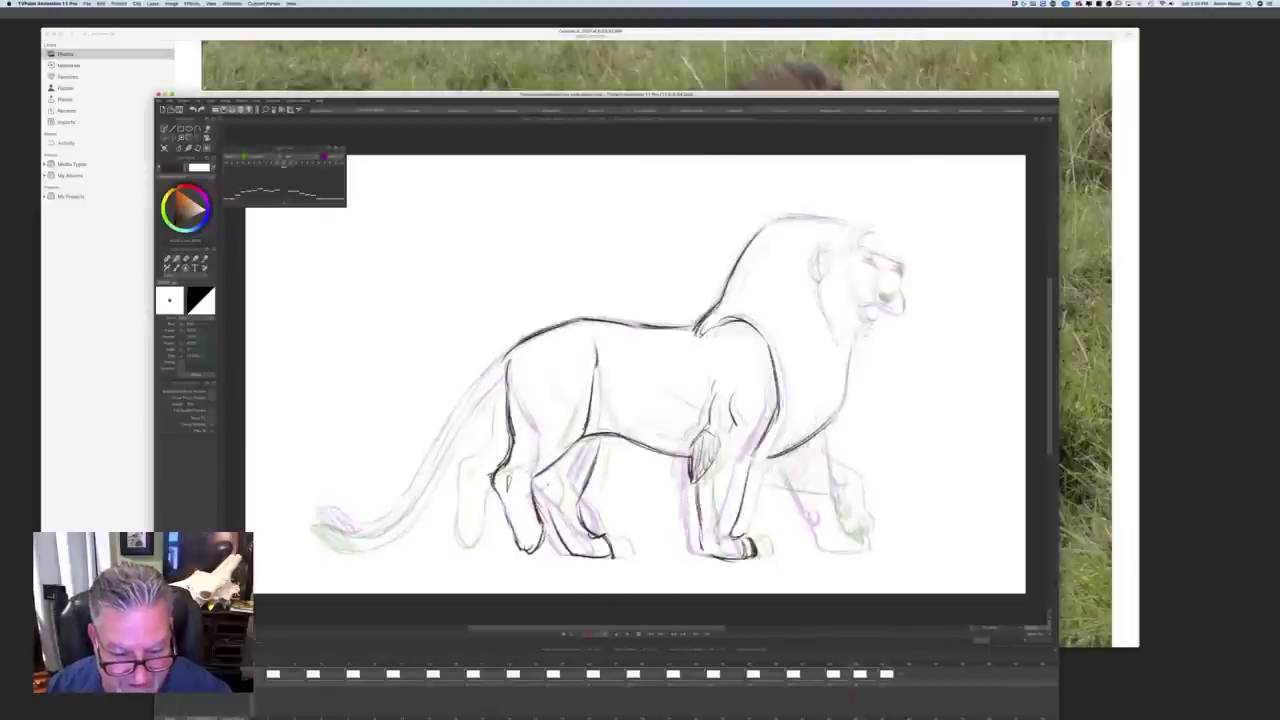
left_click_drag(540, 498, 556, 532)
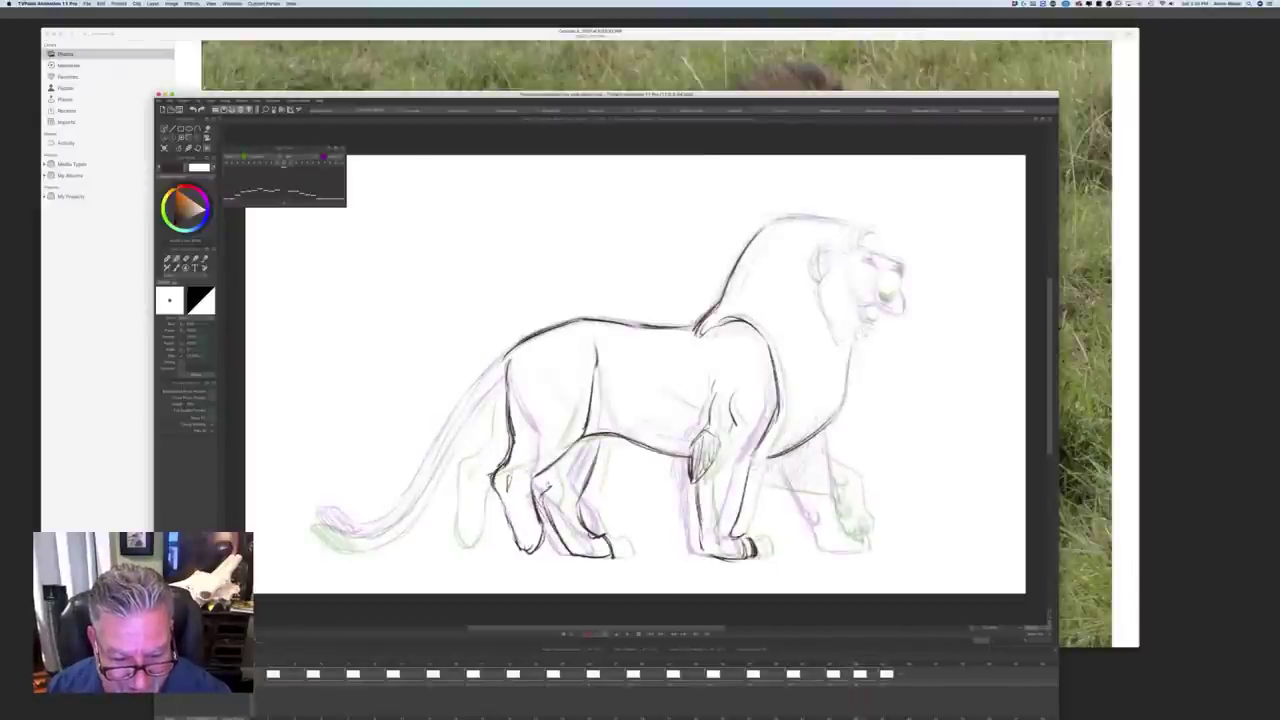
left_click_drag(549, 470, 560, 540)
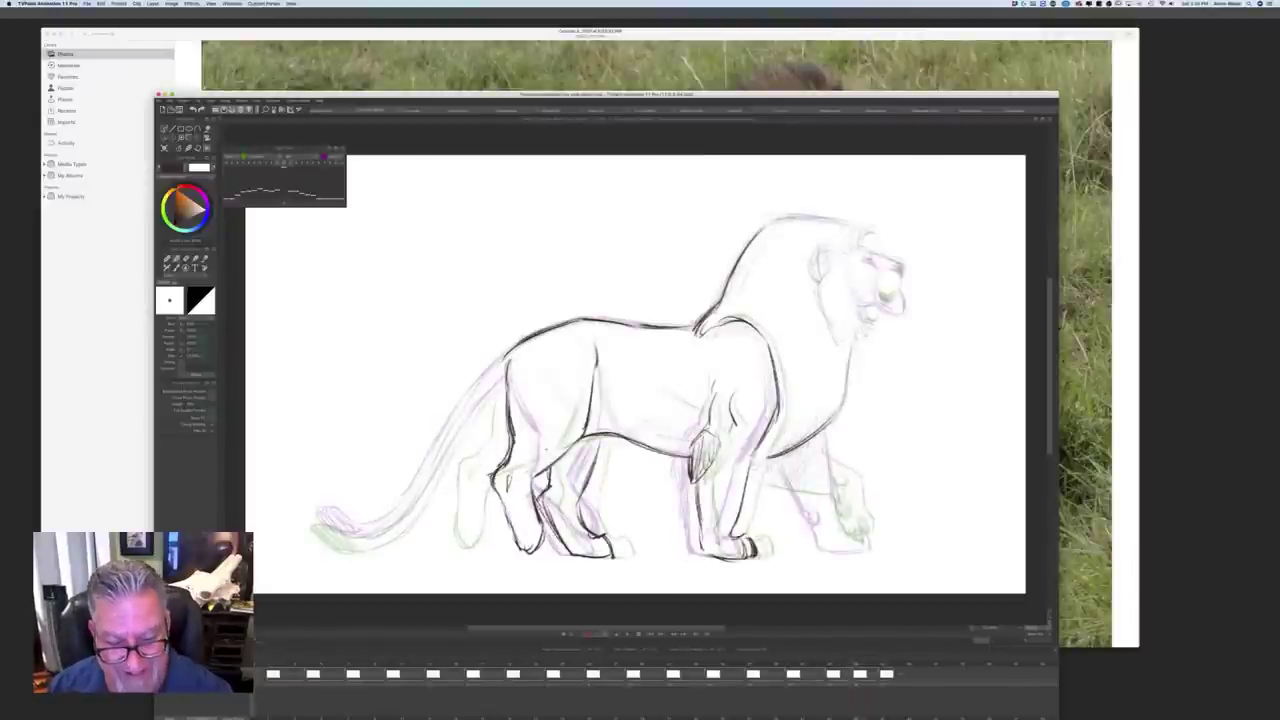
Step: Shade the far hind leg beneath the near thigh with hatching, comparing it with the neighbouring drawings
key("Left")
key("Right")
left_click_drag(572, 458, 559, 481)
left_click_drag(567, 484, 543, 502)
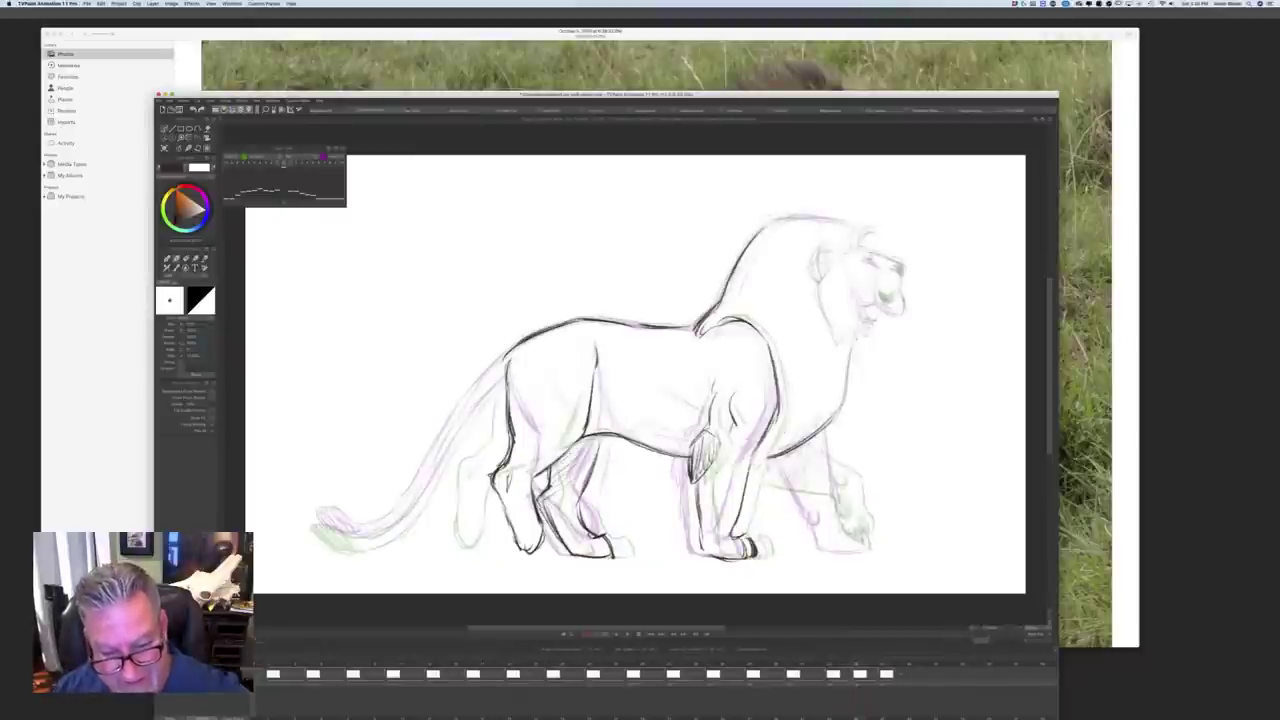
key("period")
key("comma")
Step: Draw the upper contour of the tail from the rump down toward the tuft, checking against the next drawing
left_click_drag(502, 360, 392, 520)
left_click_drag(418, 476, 362, 532)
key("period")
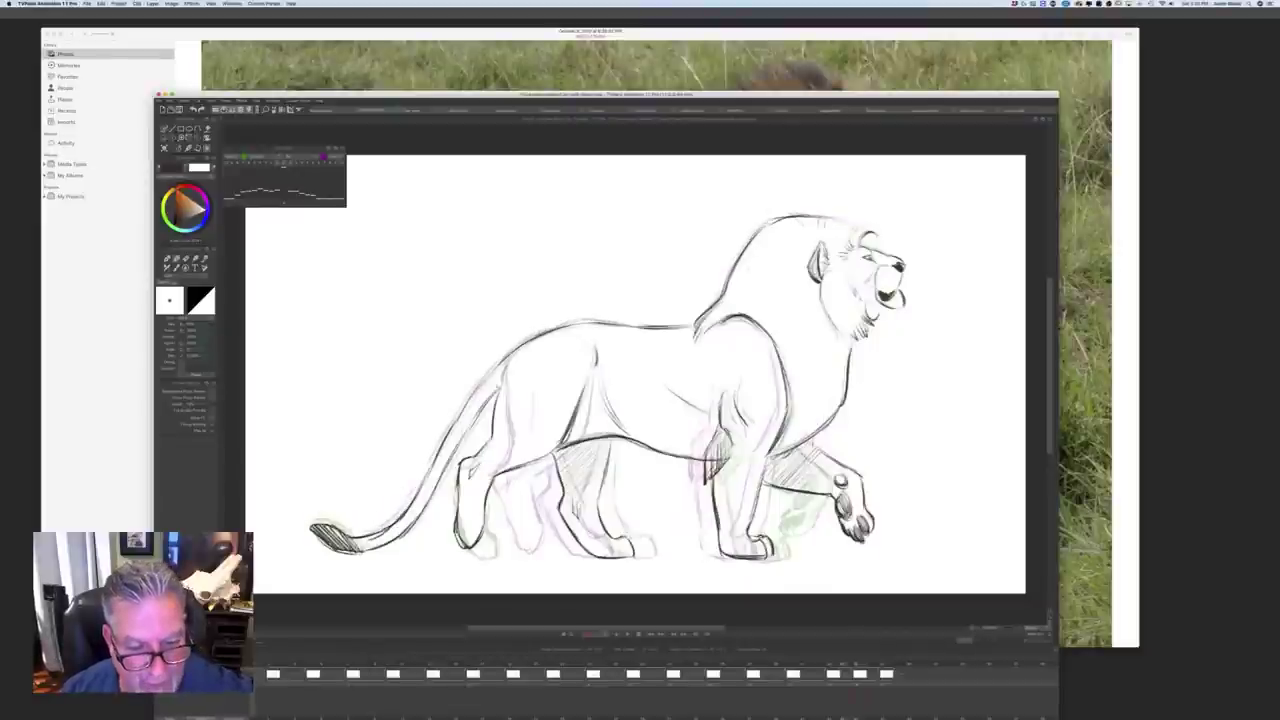
key("comma")
Step: Draw the lower contour of the tail from behind the thigh toward the tail tip
left_click_drag(496, 388, 464, 430)
mouse_move(484, 400)
left_mouse_down()
mouse_move(394, 536)
mouse_move(352, 550)
mouse_move(336, 529)
left_mouse_up()
key("period")
key("comma")
Step: Outline the tail tuft and fill it with hatching, flipping to the next drawing to check
left_click_drag(348, 517, 310, 526)
mouse_move(332, 518)
left_mouse_down()
mouse_move(308, 530)
mouse_move(358, 550)
left_mouse_up()
key("period")
key("comma")
mouse_move(346, 526)
left_mouse_down()
mouse_move(366, 546)
mouse_move(396, 546)
left_mouse_up()
key("period")
key("comma")
key("period")
key("comma")
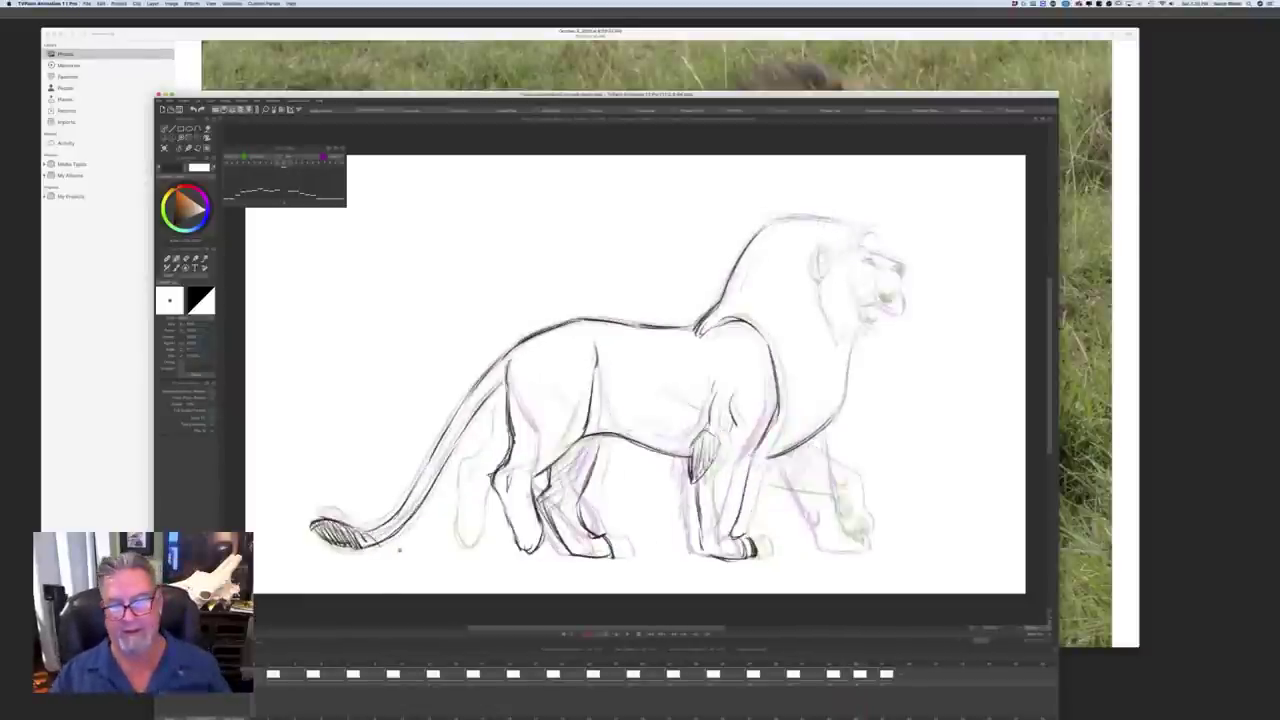
Step: Flip repeatedly between this drawing and its neighbours to examine the motion of the hind legs and tail
key("period")
key("comma")
key("period")
key("comma")
key("period")
key("comma")
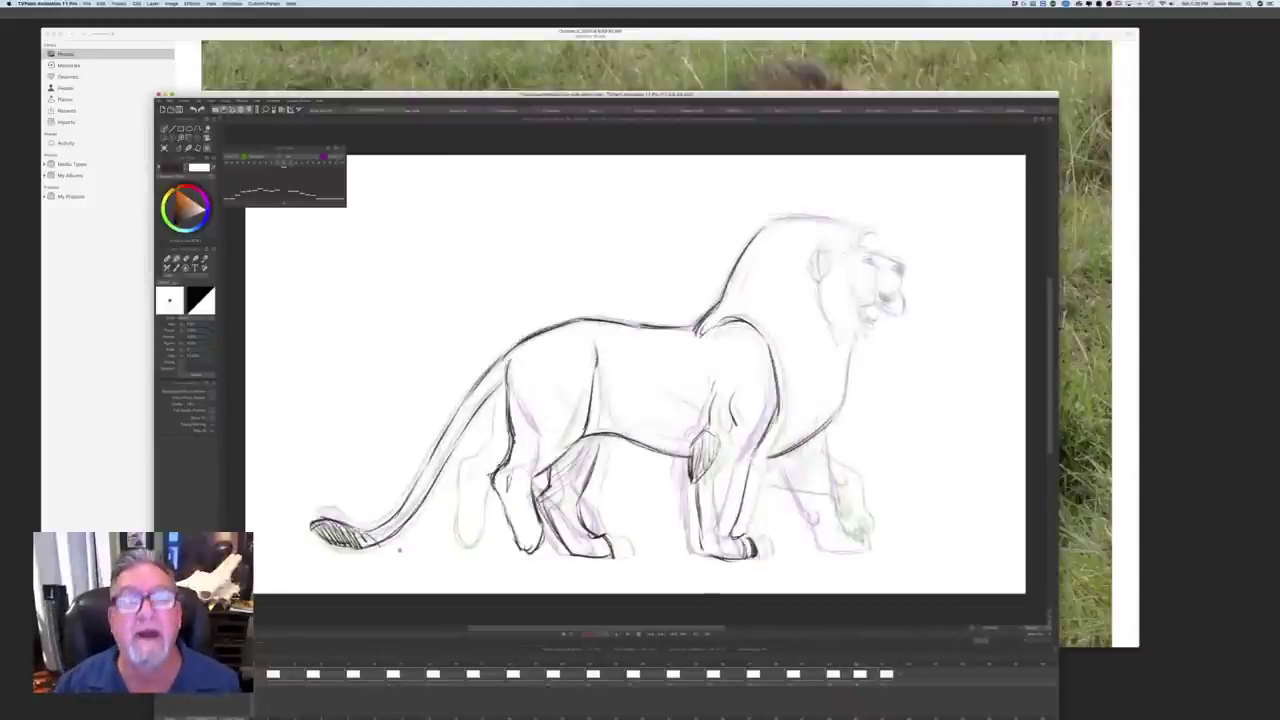
key("period")
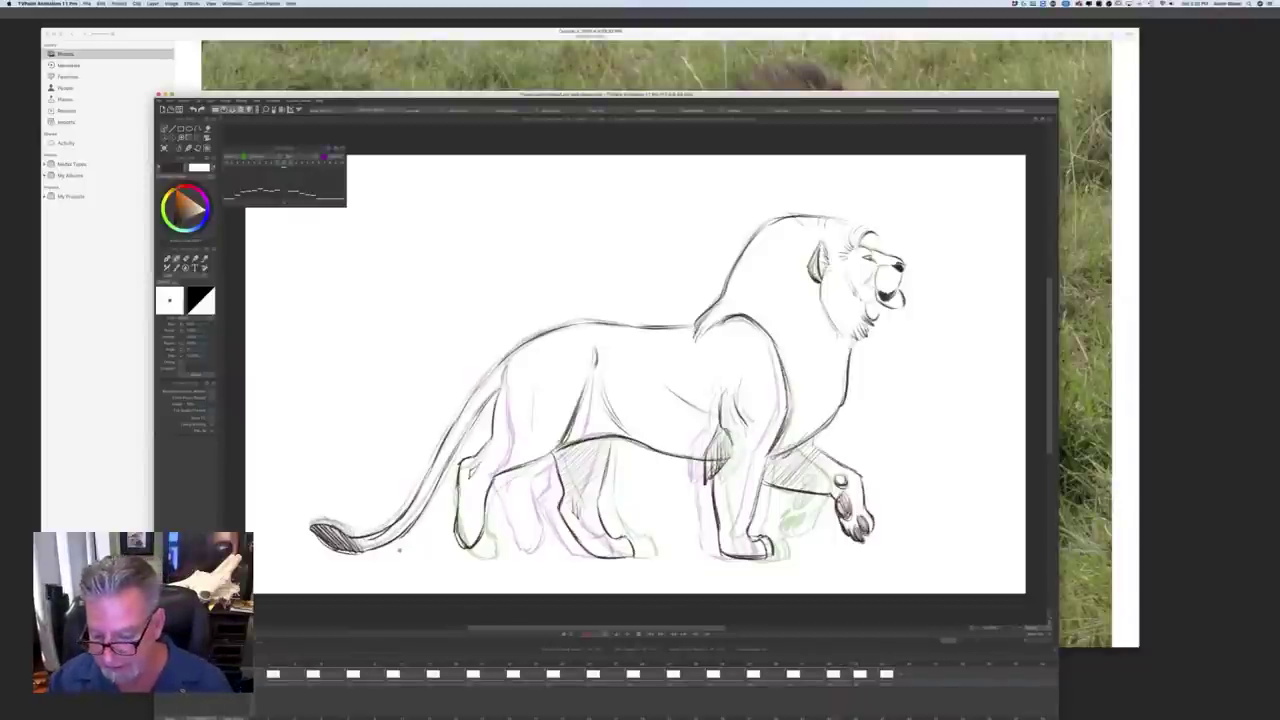
key("Right")
key("Left")
key("Right")
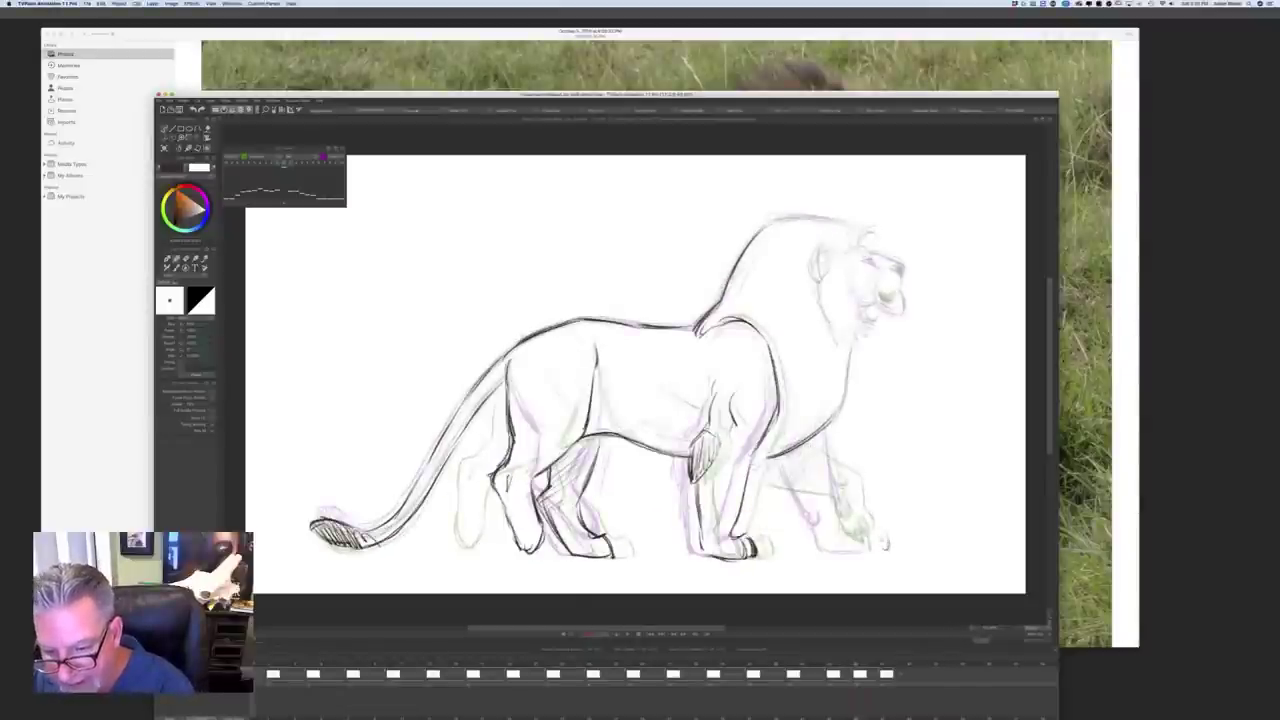
Step: Draw the far foreleg reaching forward, with its front and back contours, wrist pad and planted paw
mouse_move(832, 449)
left_mouse_down()
mouse_move(863, 526)
mouse_move(889, 547)
left_mouse_up()
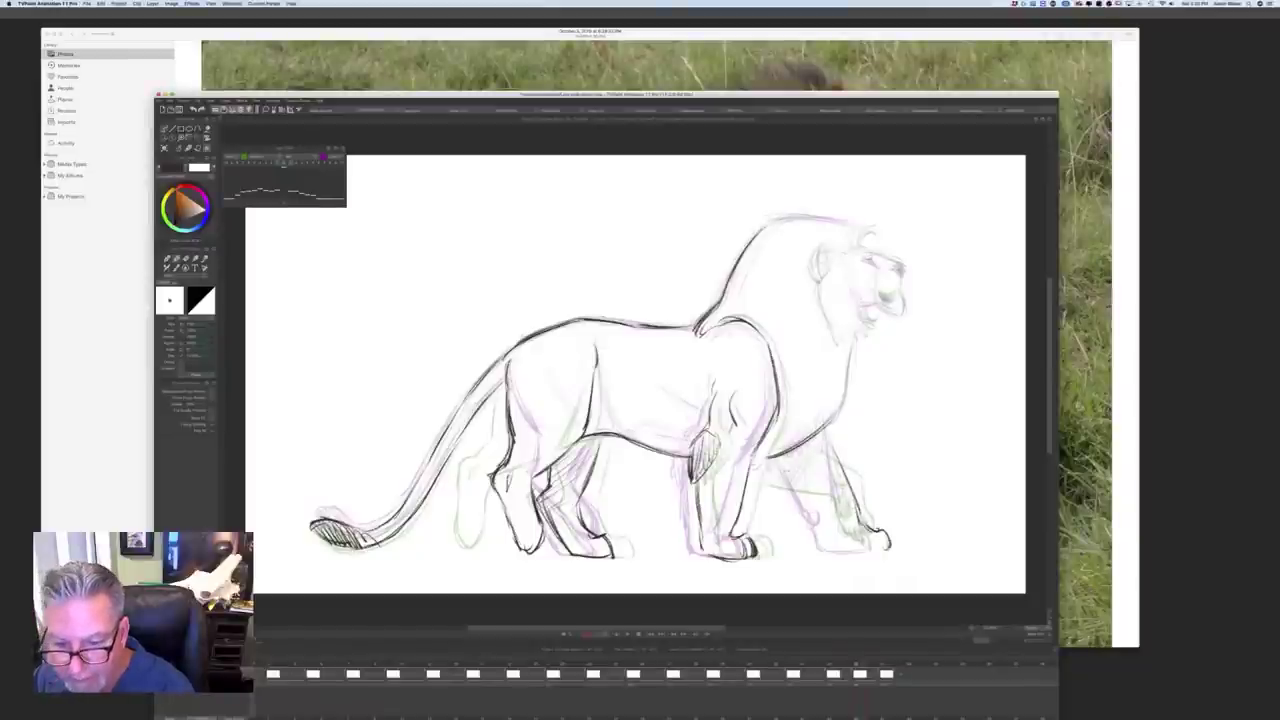
left_click_drag(808, 500, 823, 518)
left_click_drag(792, 473, 830, 521)
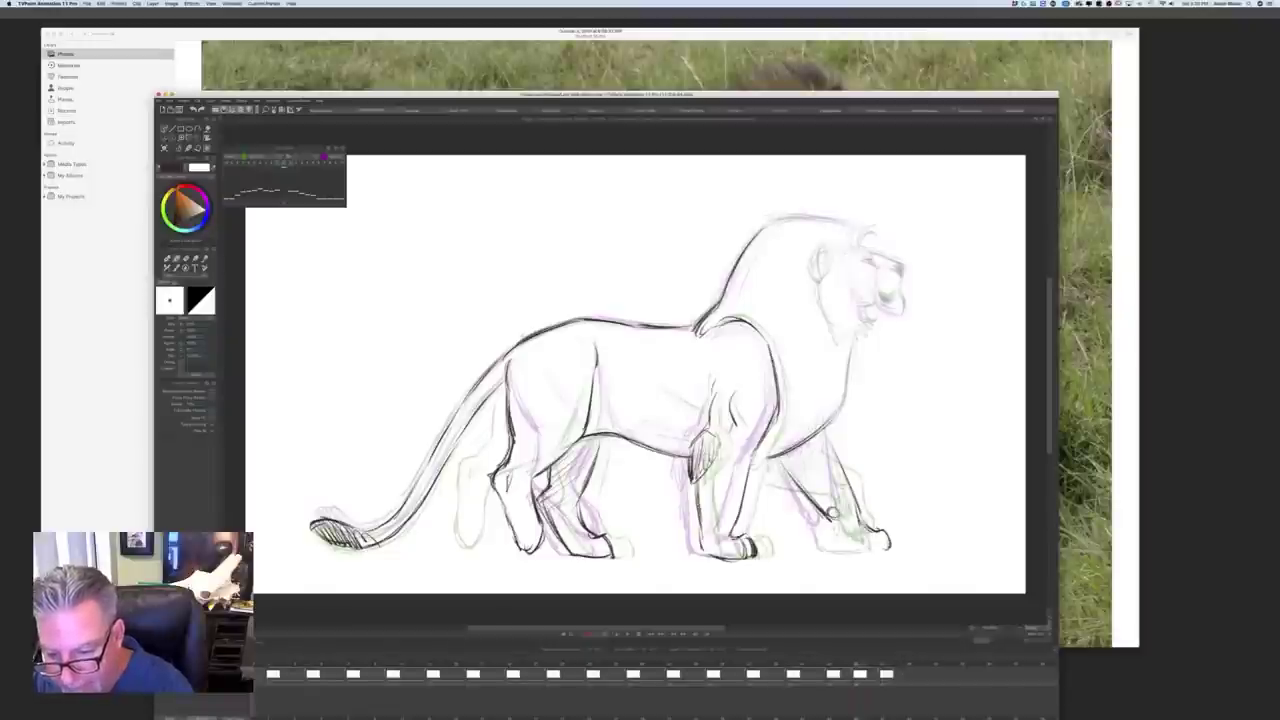
left_click_drag(846, 545, 885, 550)
key("Left")
key("Right")
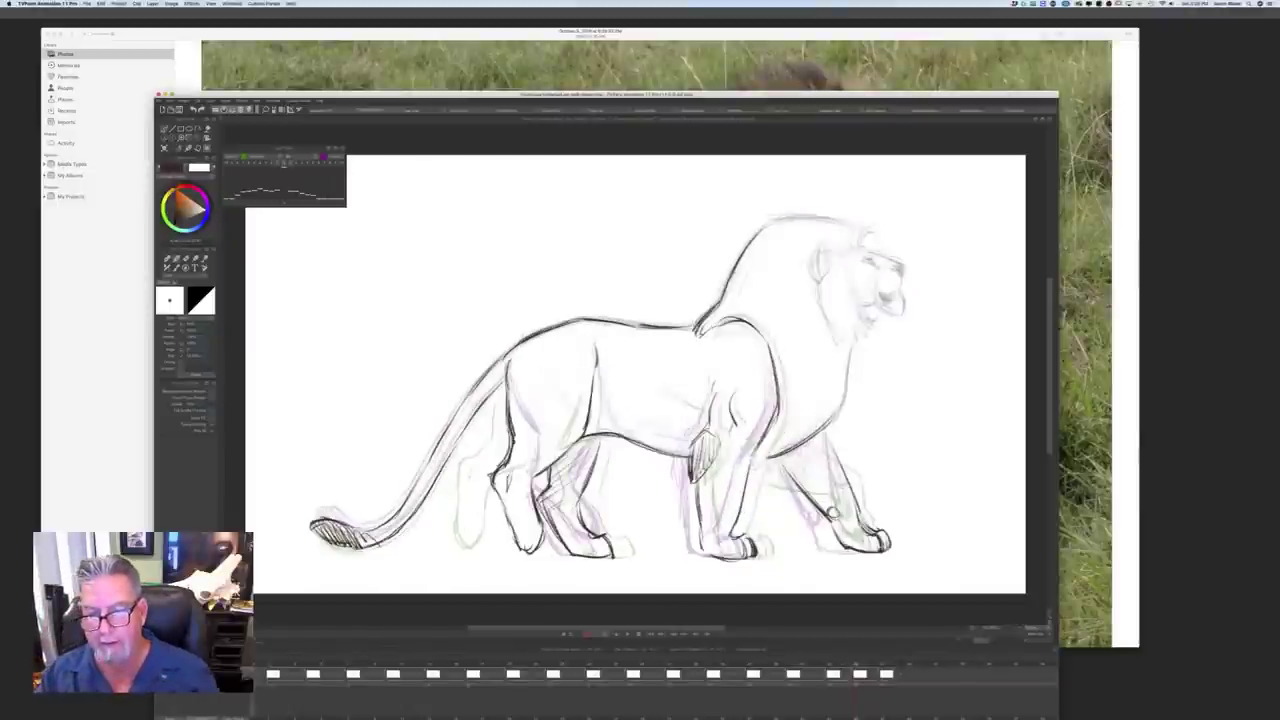
Step: Shade the upper far foreleg with hatching and flip between the neighbouring drawings to check the leg's motion
key("Left")
key("Right")
key("Left")
key("Right")
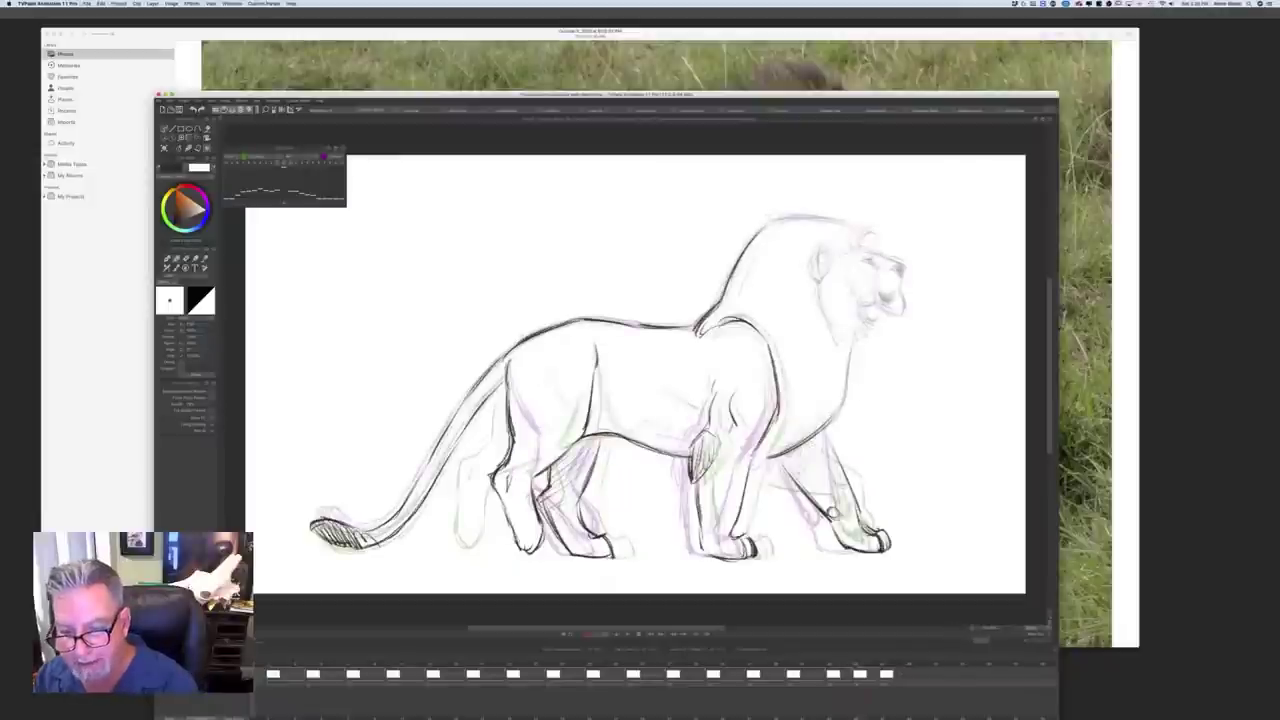
key("Right")
key("Left")
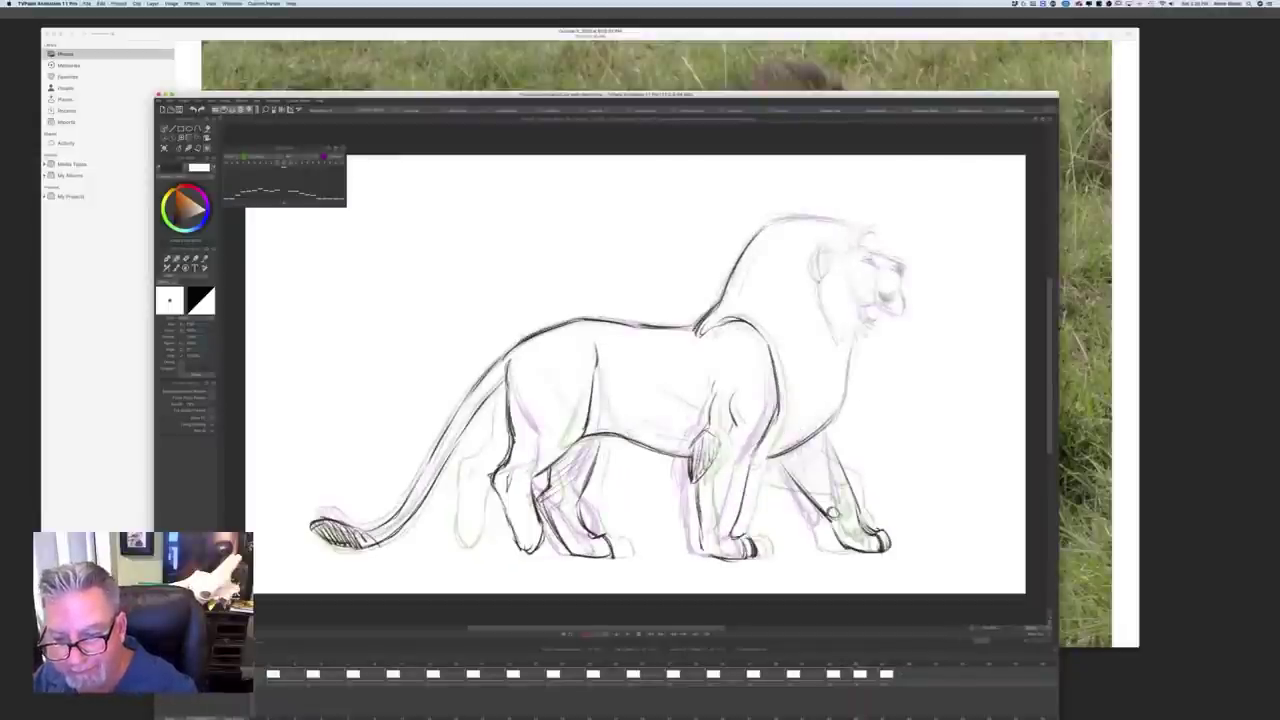
key("Left")
key("Right")
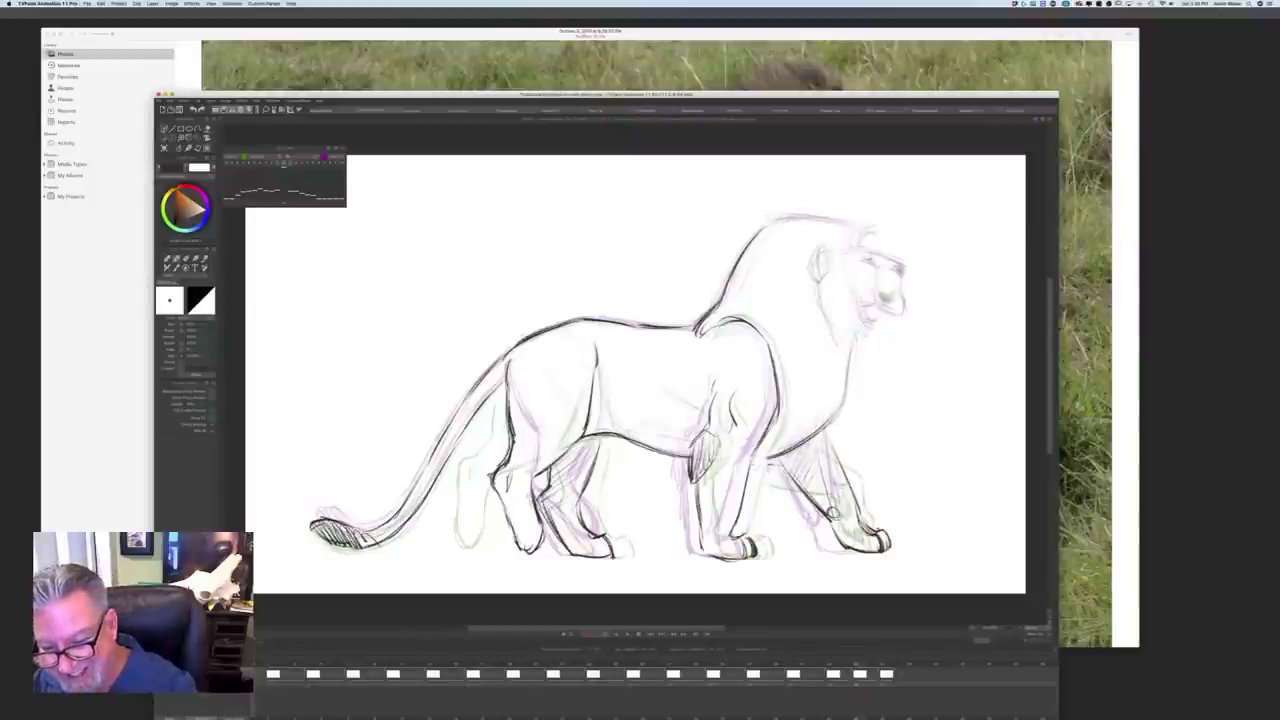
key("Left")
key("Right")
key("Left")
key("Right")
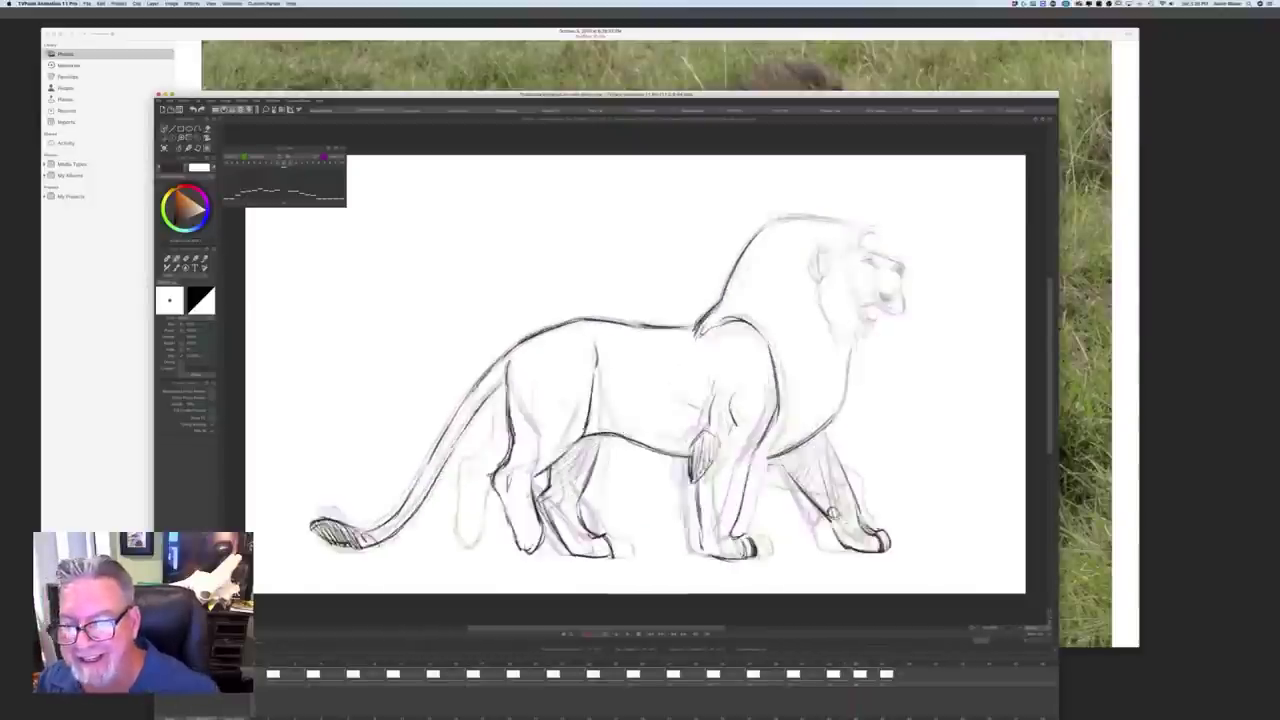
Step: Draw the chest line below the throat and the contour over the top of the mane, tracing the neighbouring drawings
key("Left")
key("Right")
left_click_drag(851, 346, 830, 422)
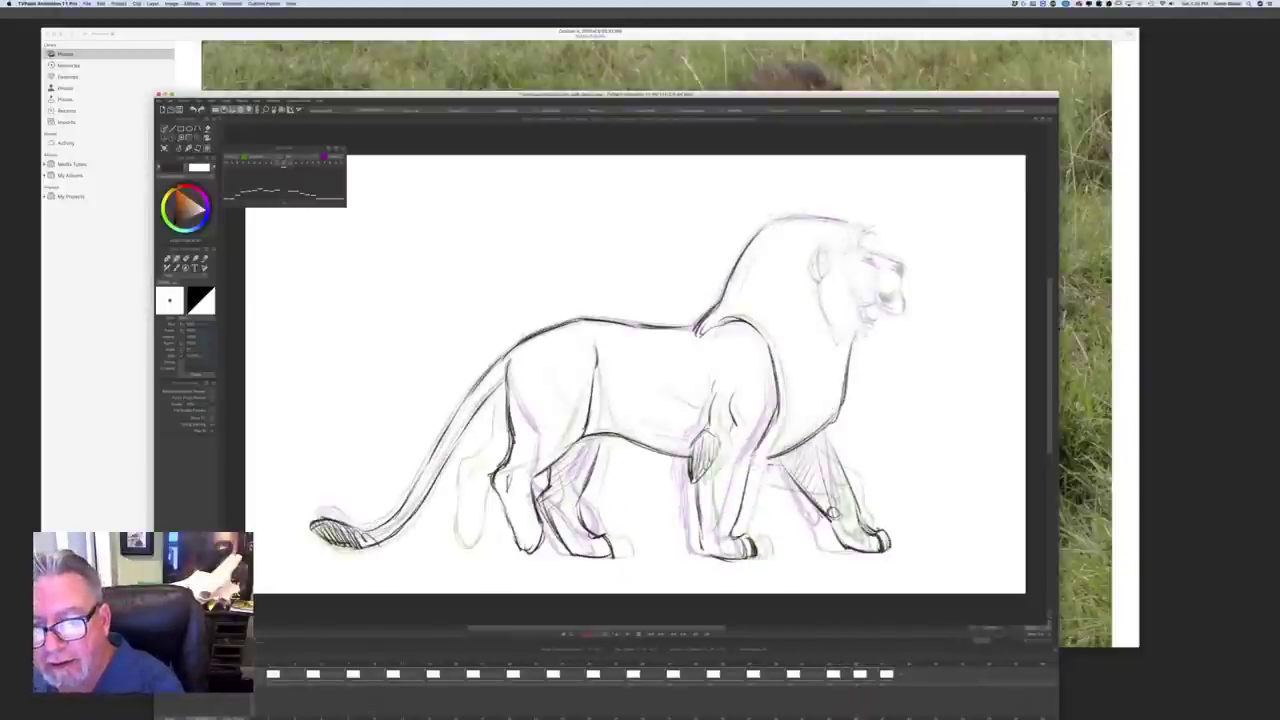
left_click_drag(858, 224, 775, 215)
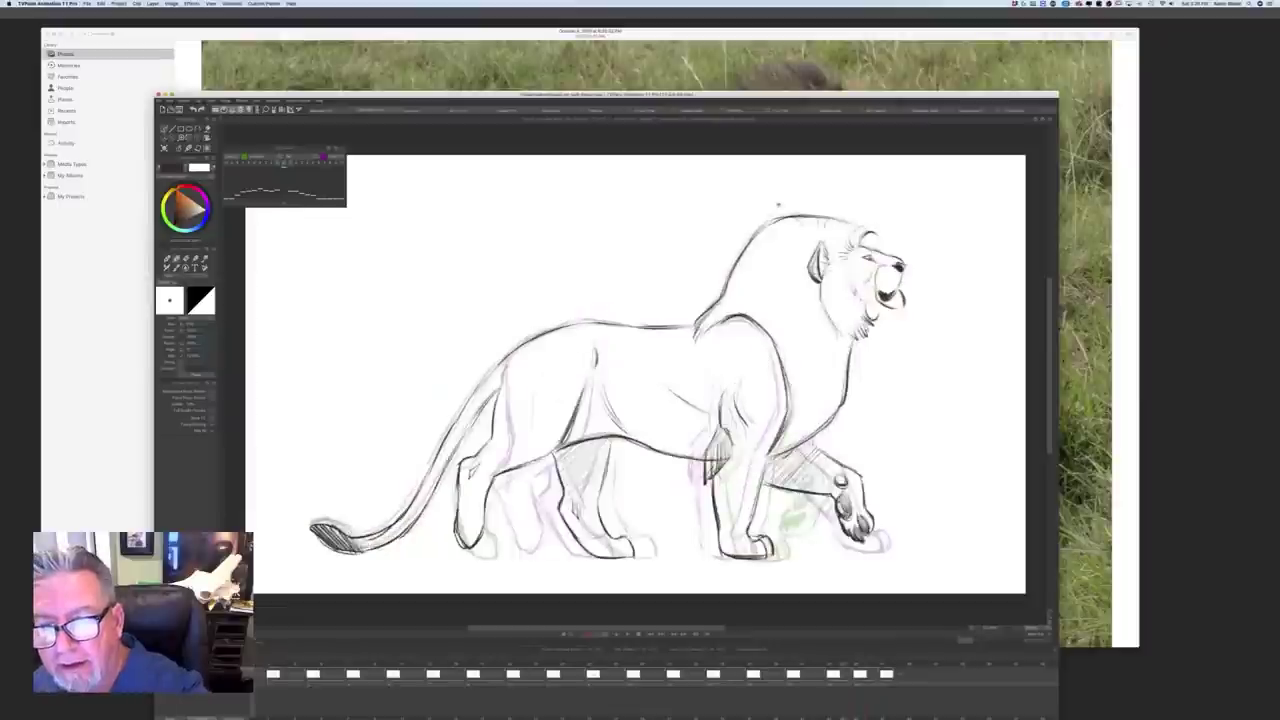
Step: Draw the ear and the cheek line curving down from it, flipping to the neighbouring drawing to check
left_click_drag(826, 246, 821, 280)
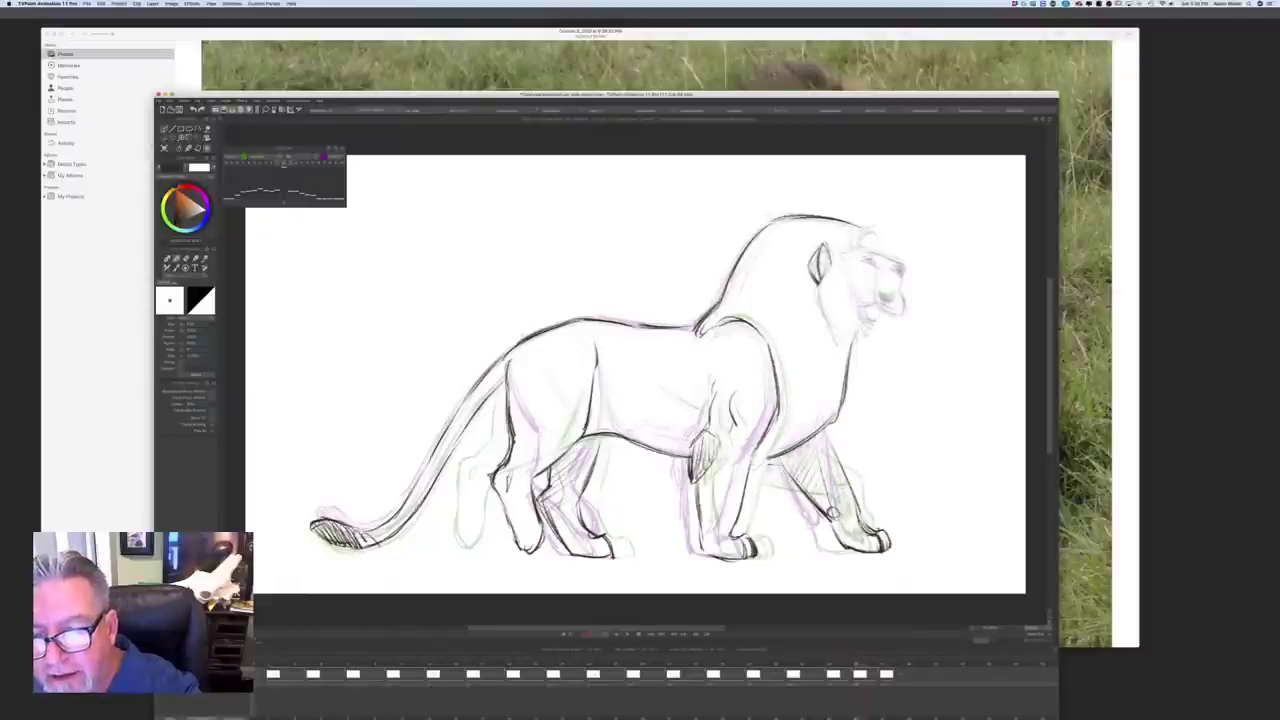
left_click_drag(819, 288, 836, 342)
key("Left")
key("Right")
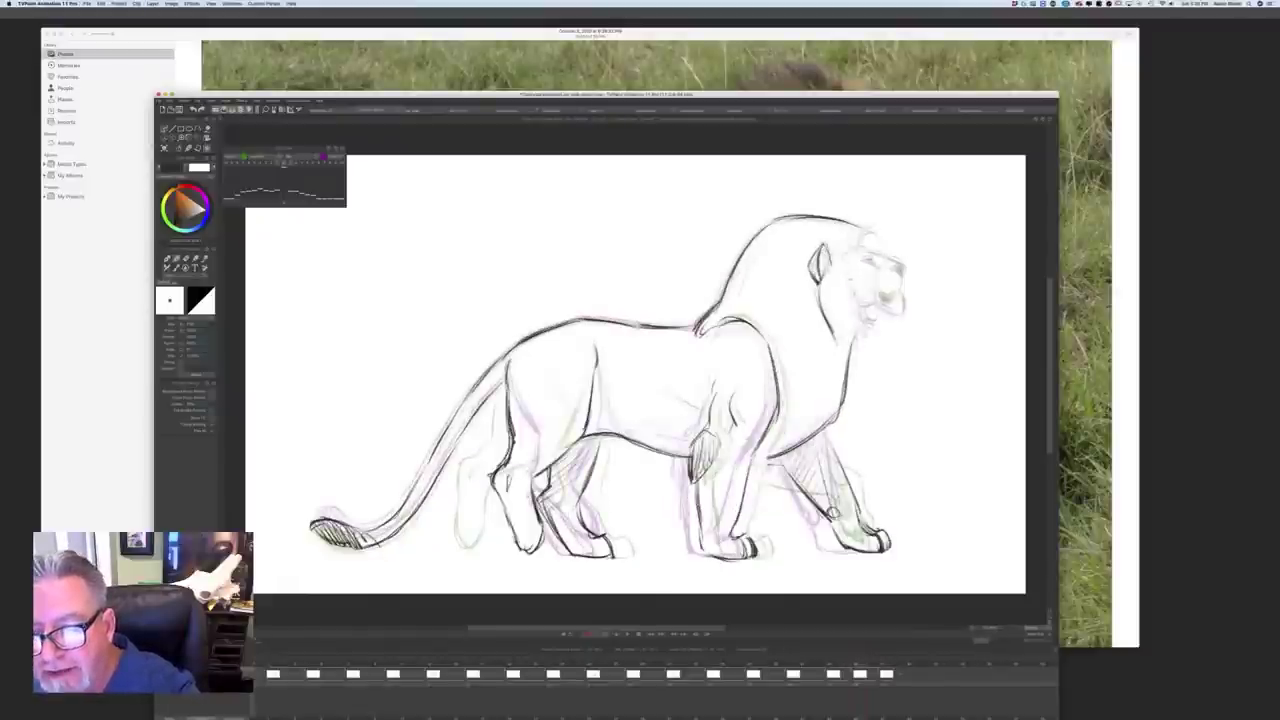
Step: Draw the chin and the short beard strokes beneath it, comparing their position with the neighbouring drawing
key("Left")
key("Right")
key("Left")
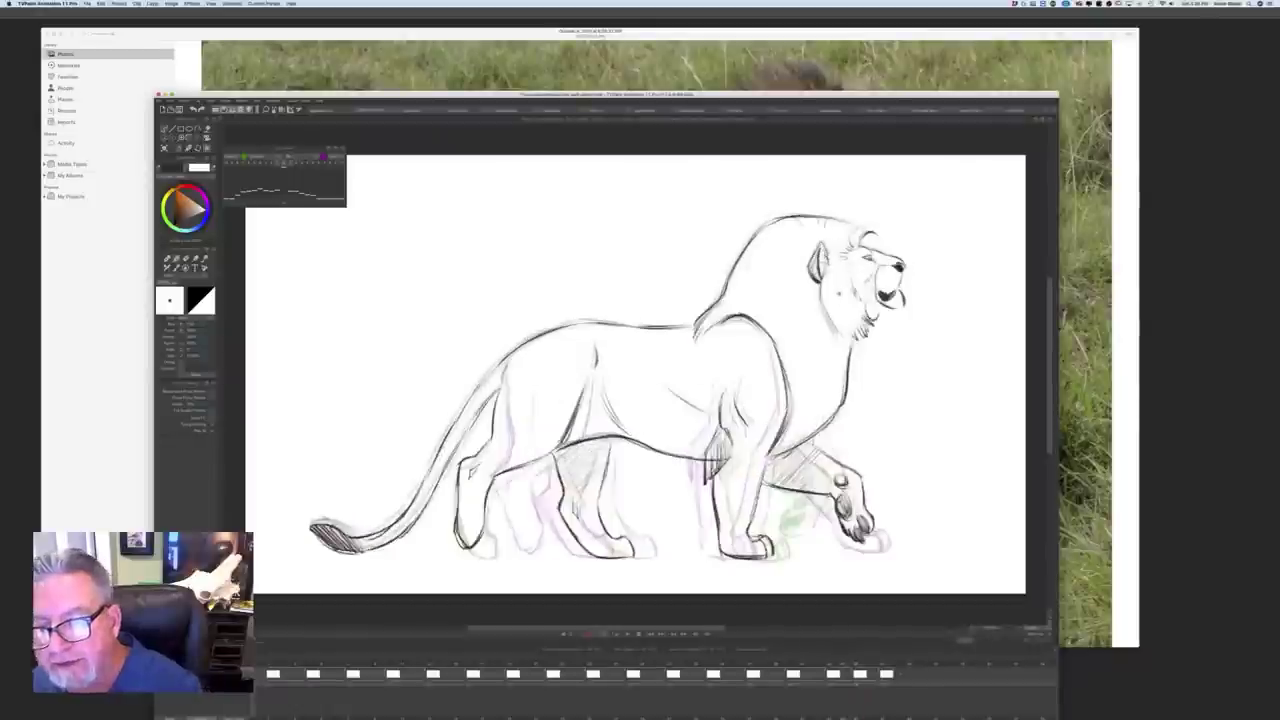
key("Right")
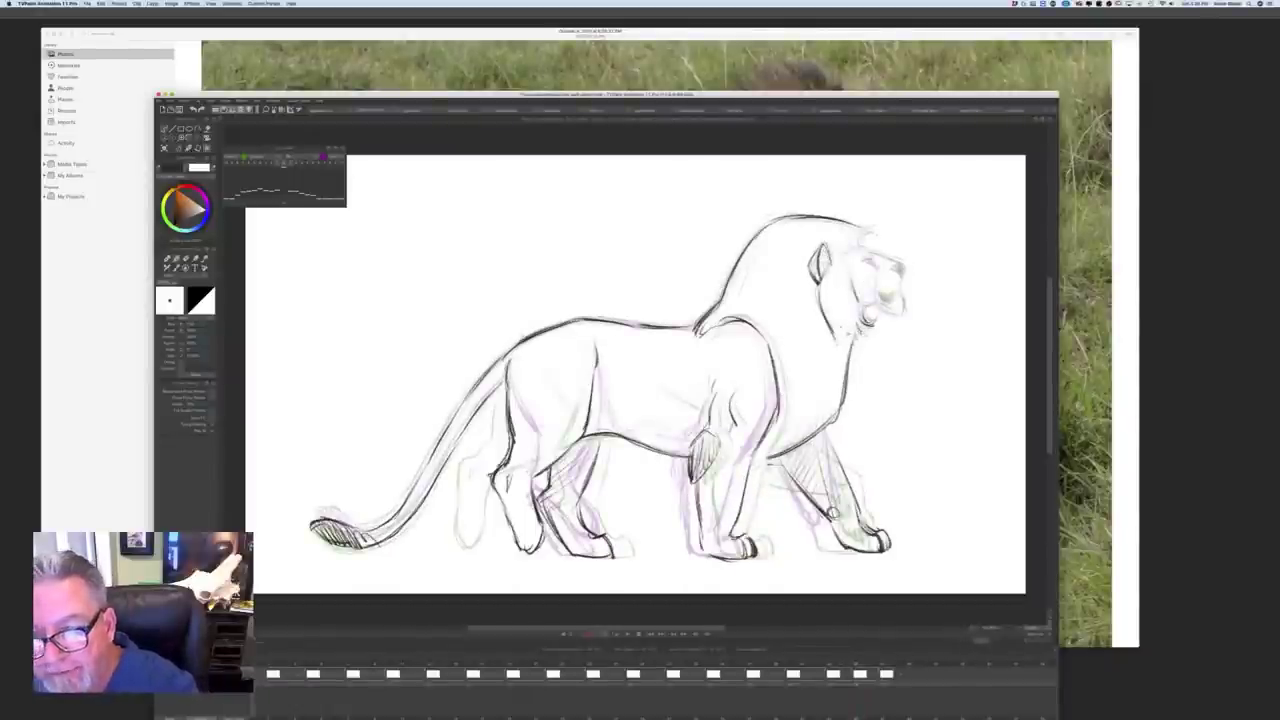
key("Right")
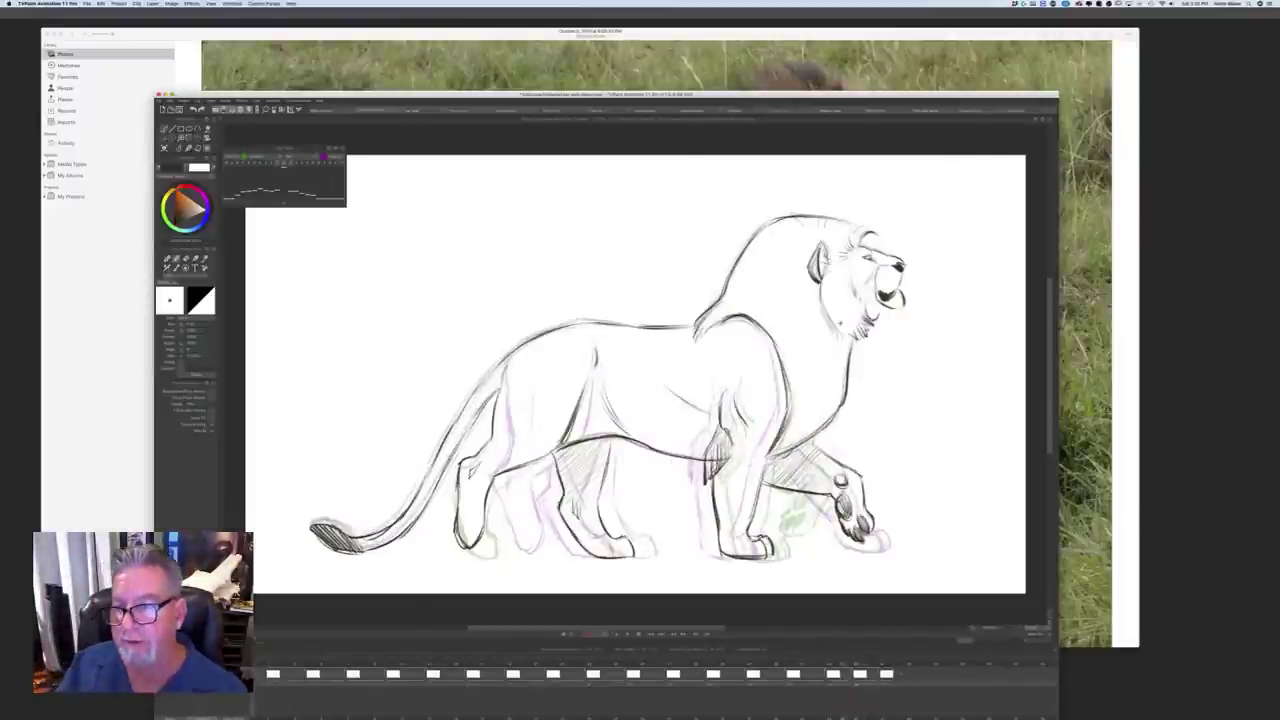
key("Left")
key("Right")
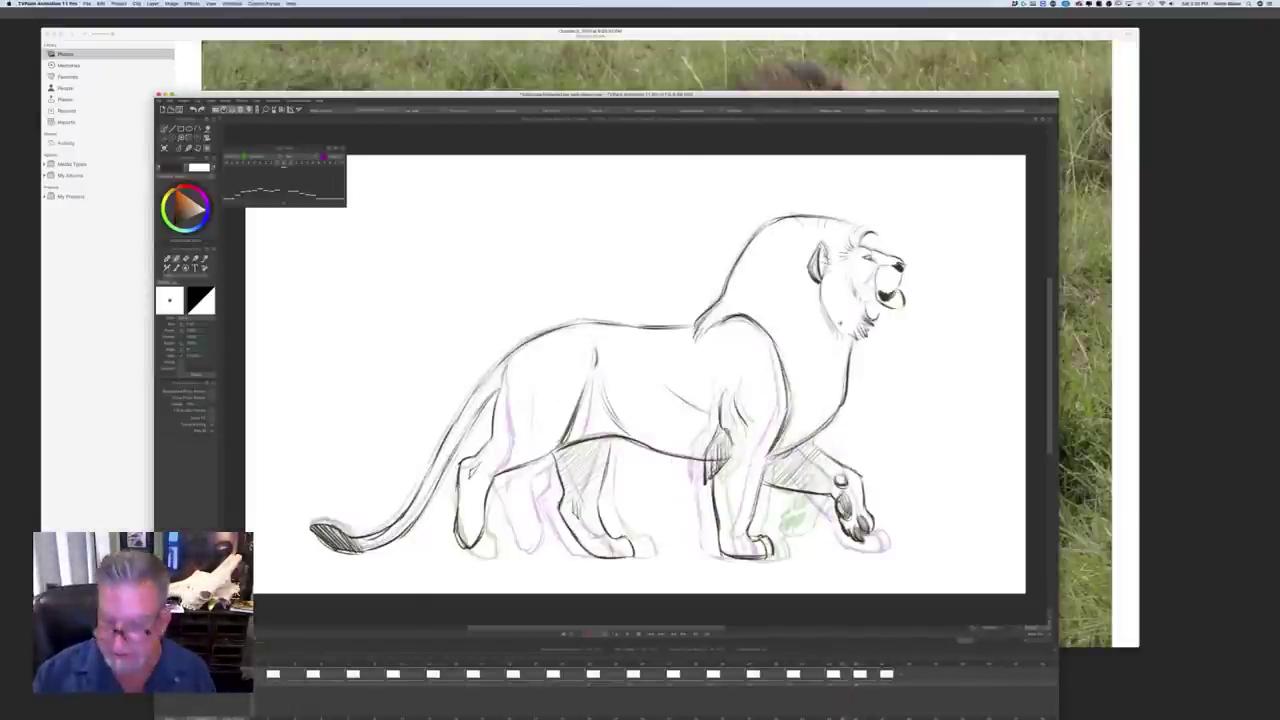
Step: Draw and darken the eye and the line running down from it, flipping between drawings to match its placement
key("Right")
key("Right")
key("Left")
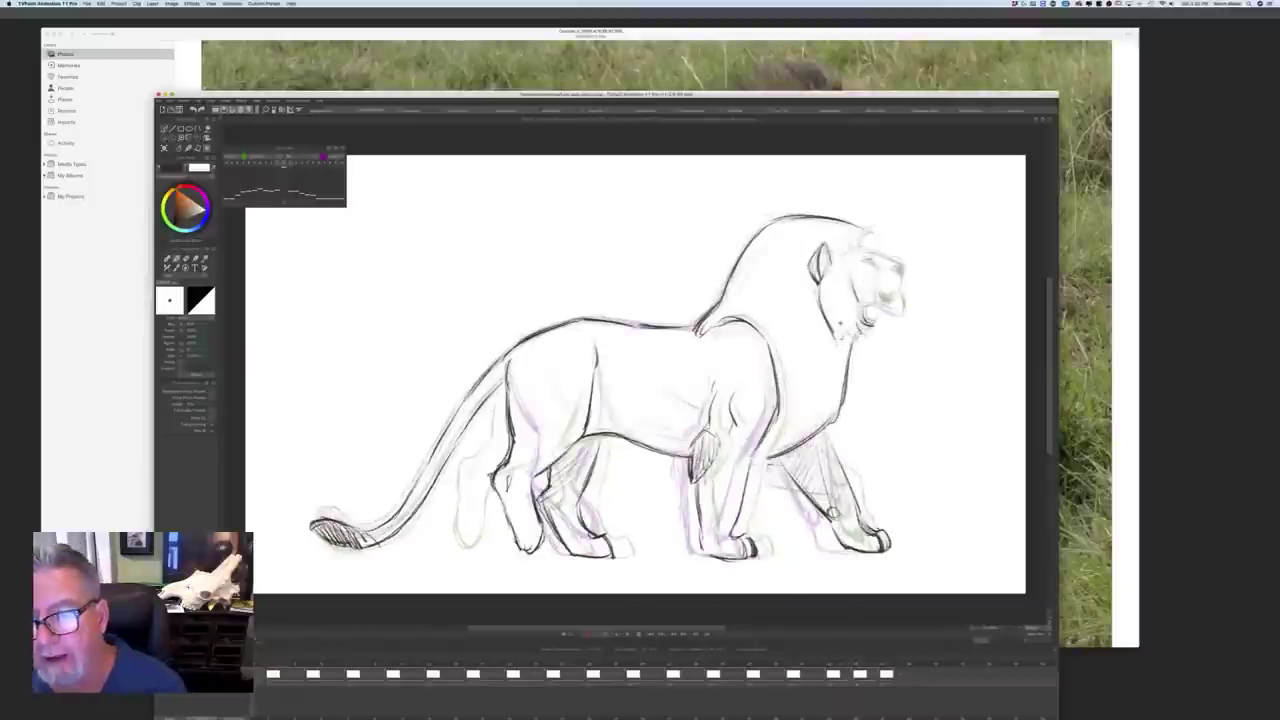
key("Right")
key("Left")
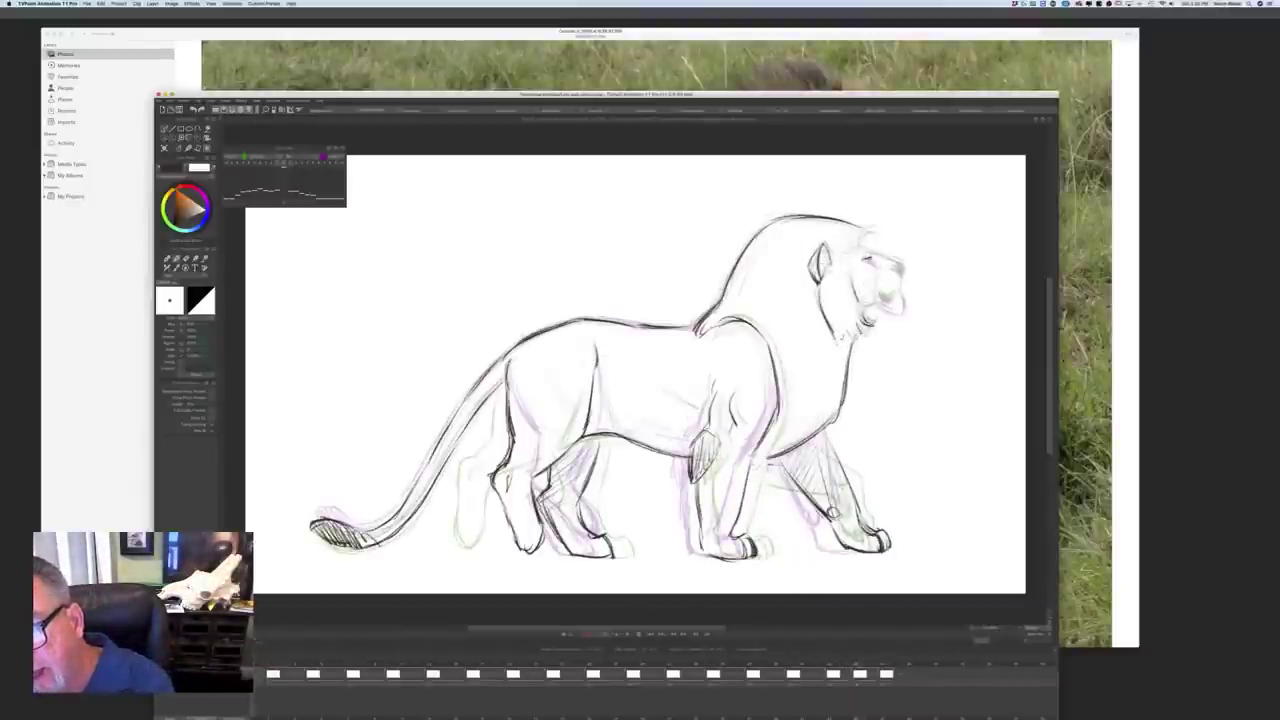
key("Right")
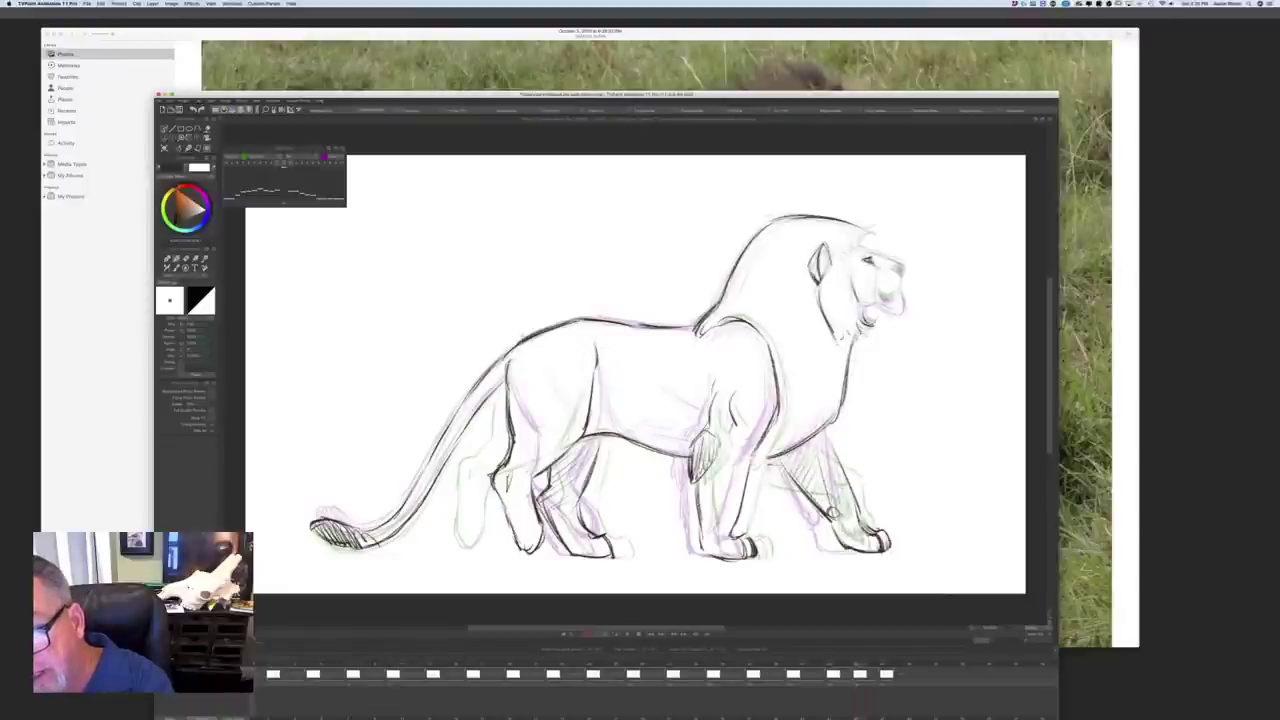
key("Right")
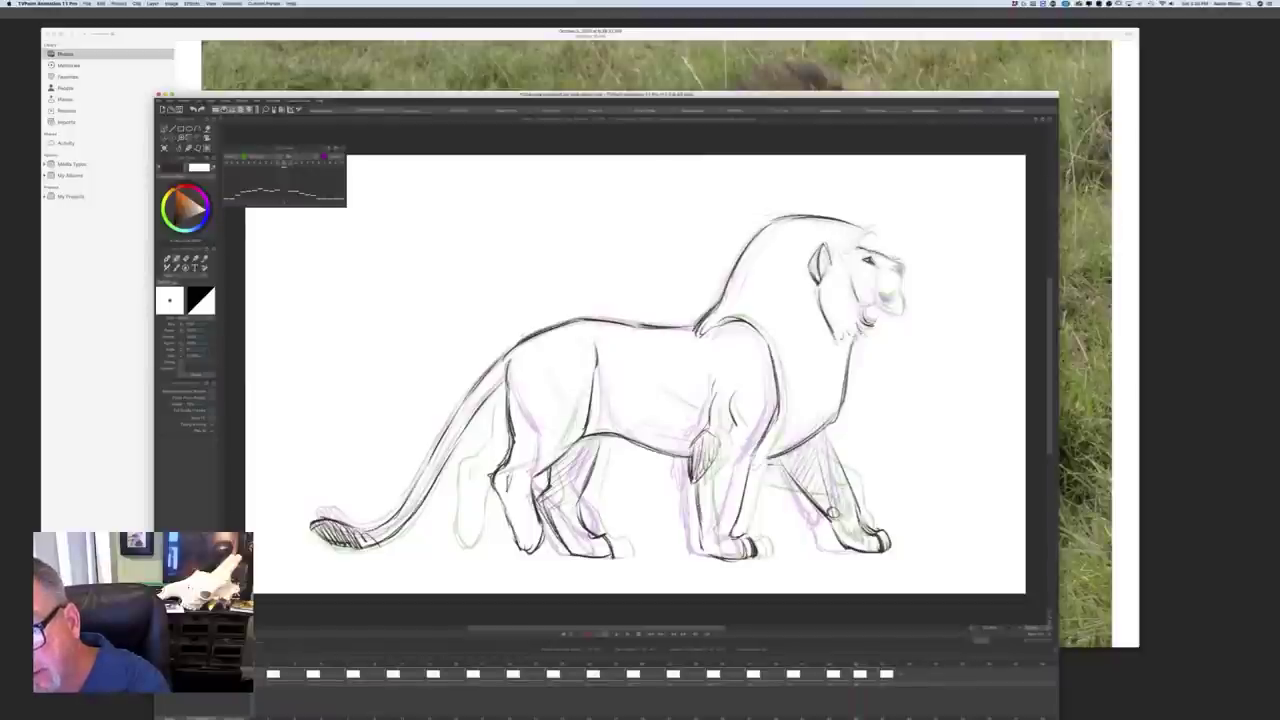
Step: Draw the brow and bridge of the muzzle and darken the nose, flipping to the neighbouring drawing to check
key("Left")
key("Right")
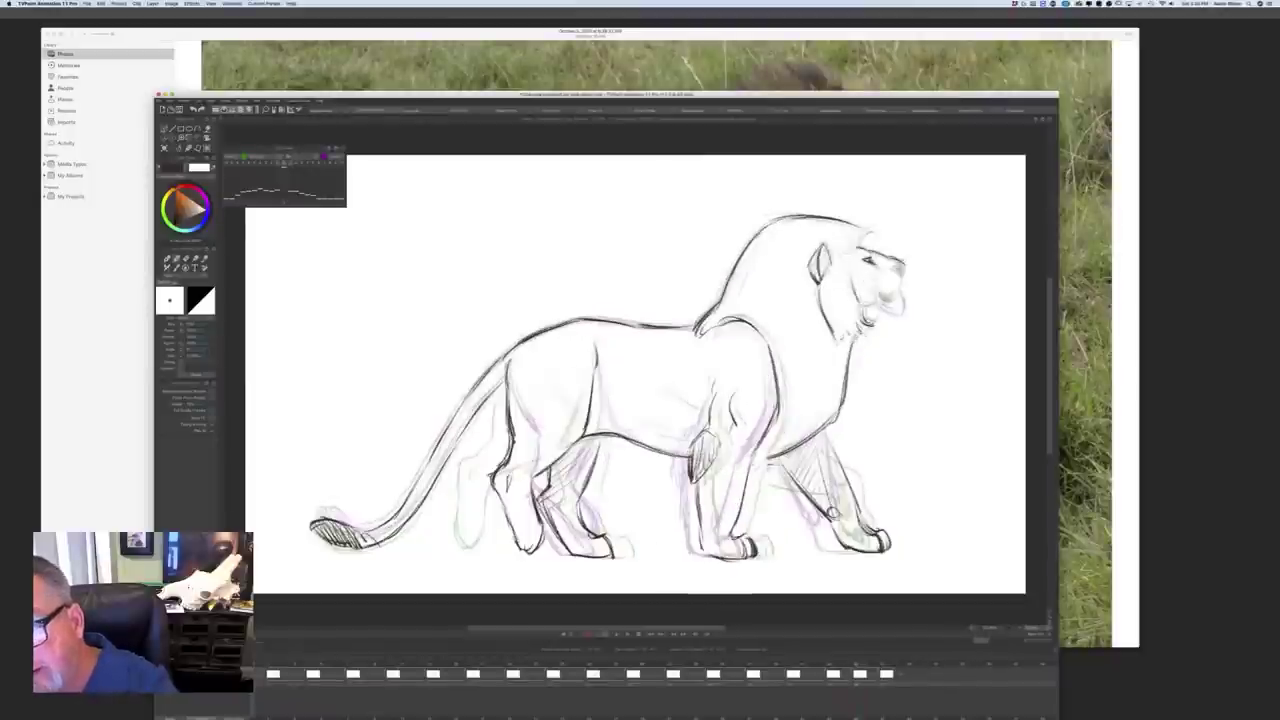
key("Left")
key("Right")
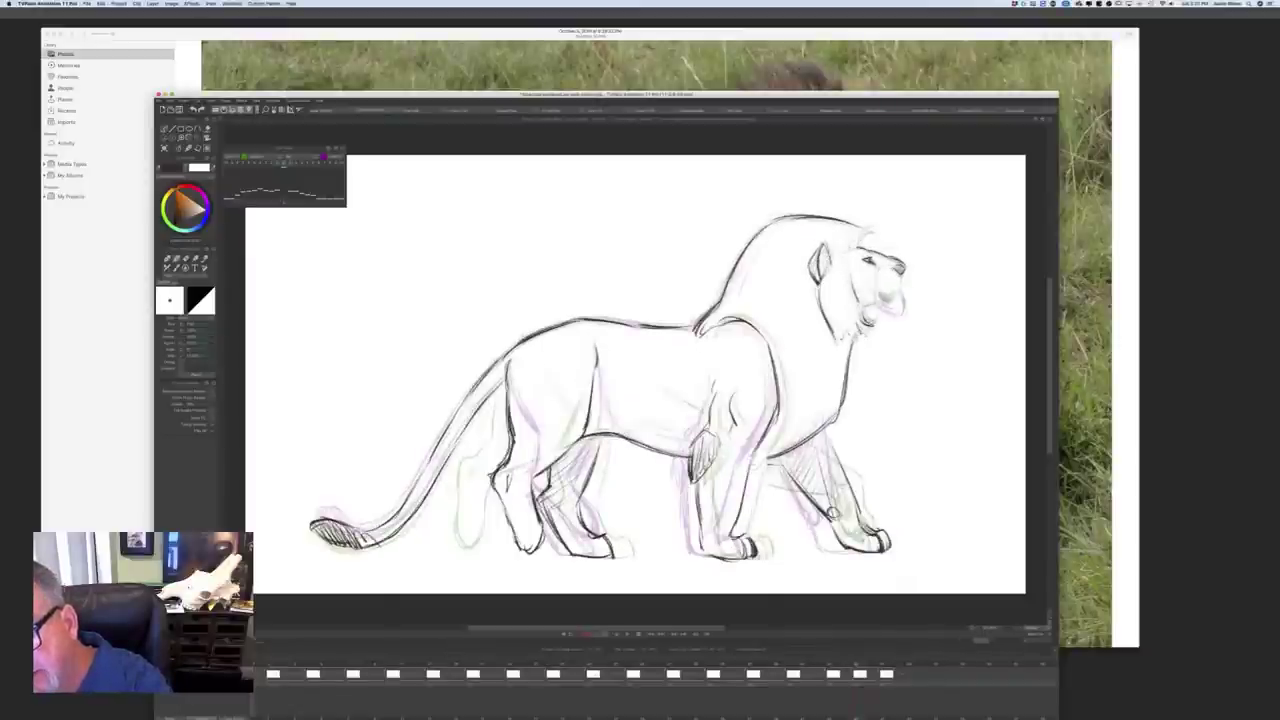
key("Right")
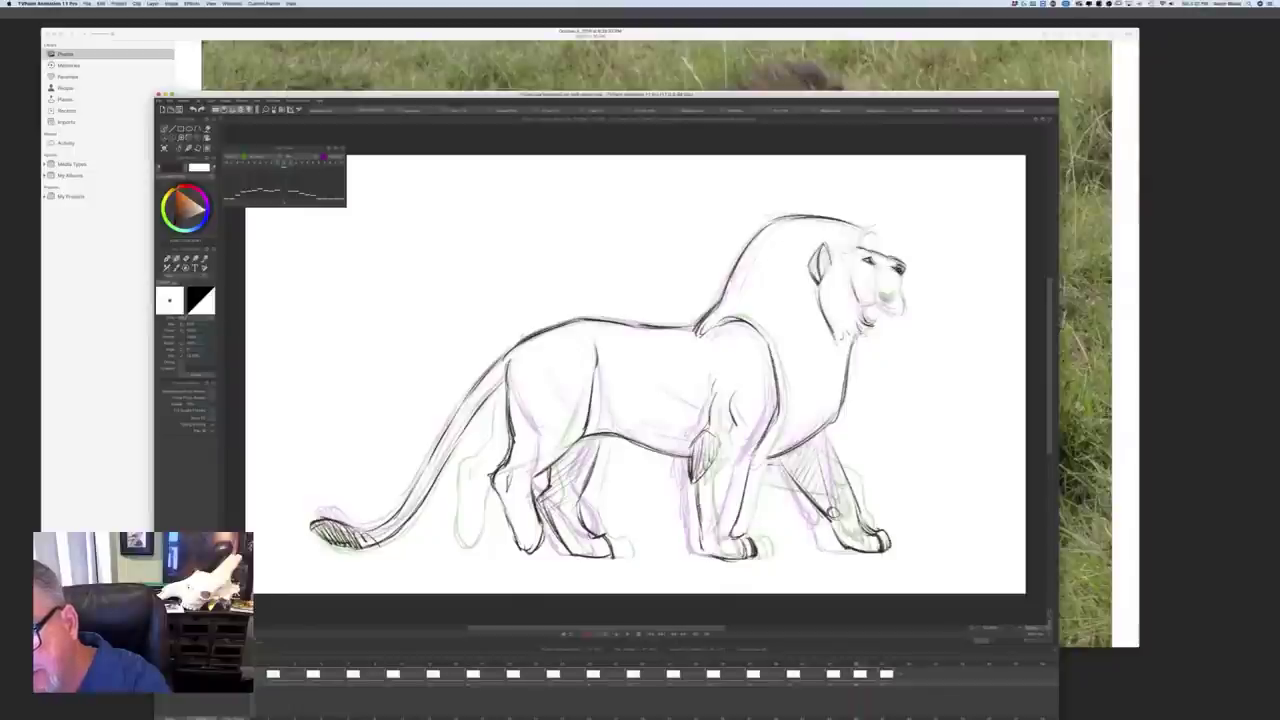
key("Left")
key("Right")
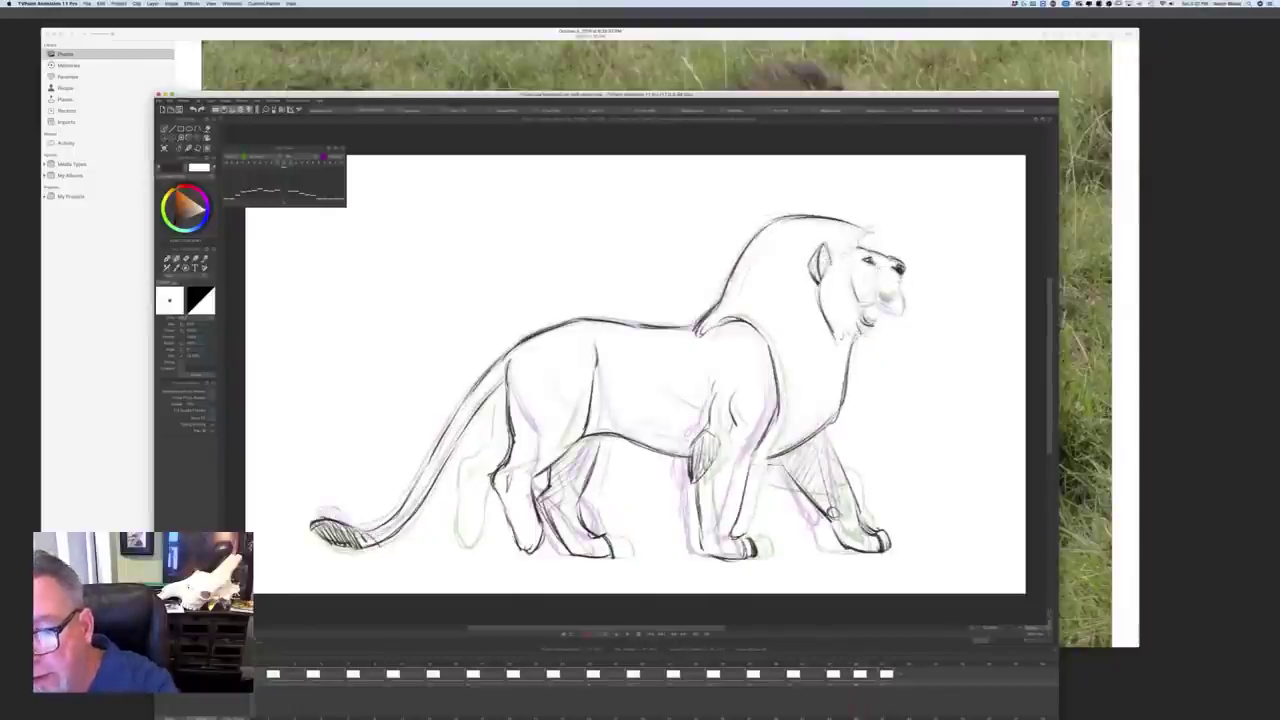
Step: Draw the front of the muzzle and the mouth with its dark opening, flipping between drawings to check the face
key("Right")
key("Left")
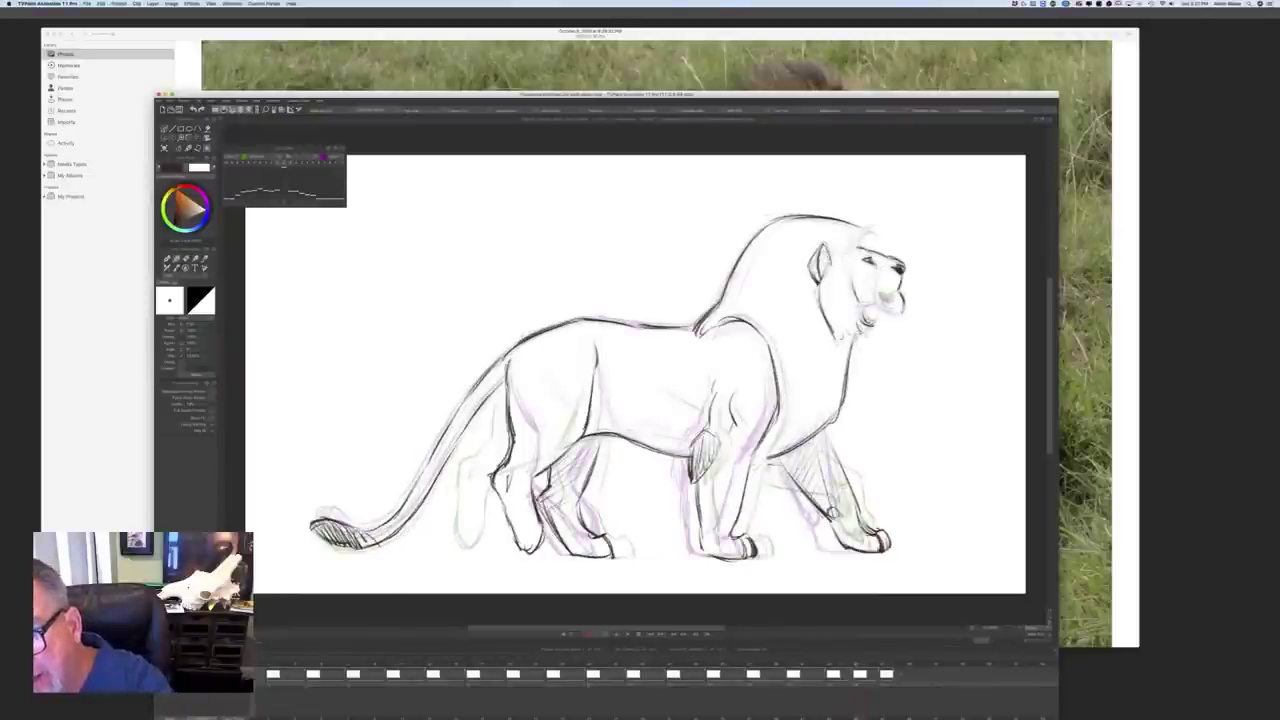
key("Right")
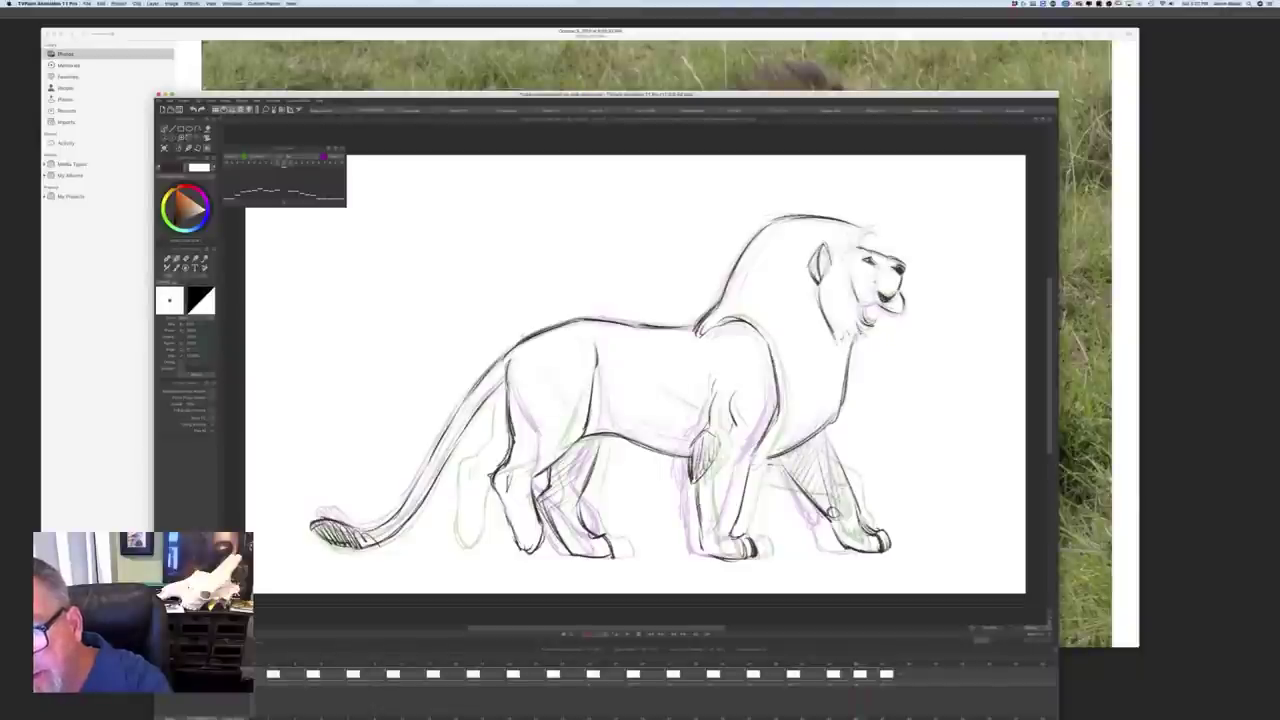
key("Left")
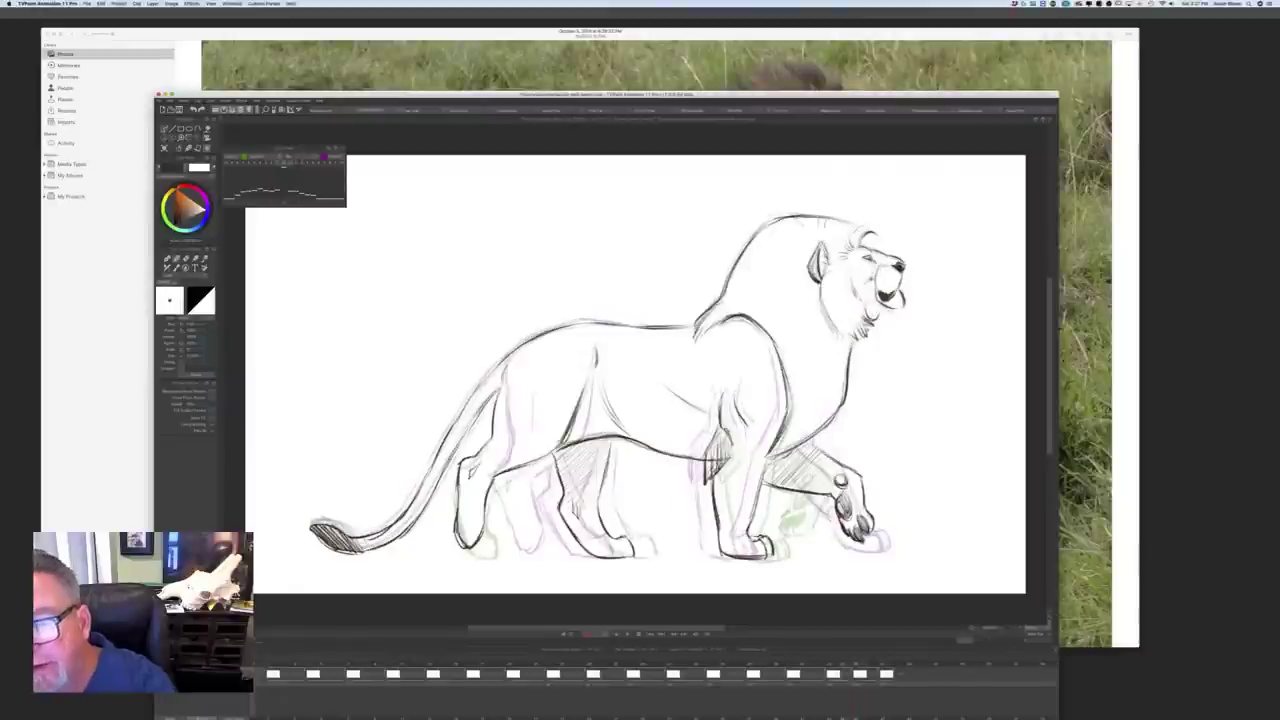
key("Right")
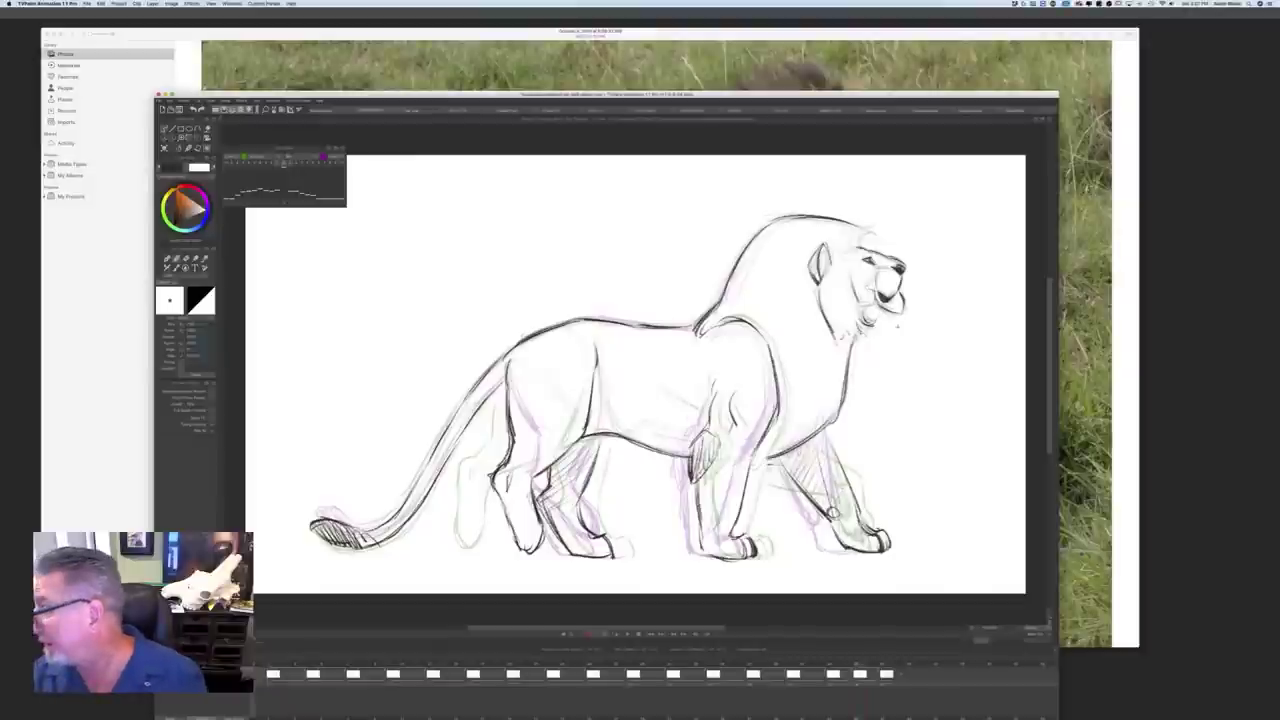
key("Left")
key("Right")
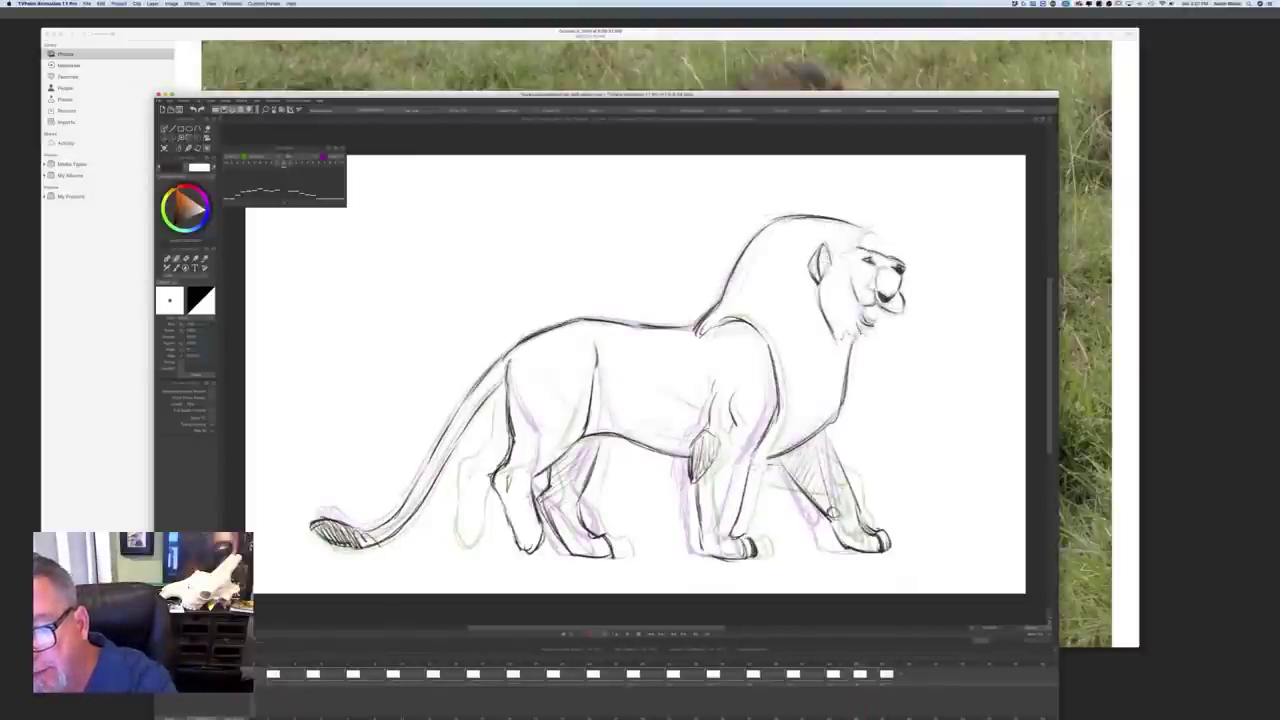
key("Right")
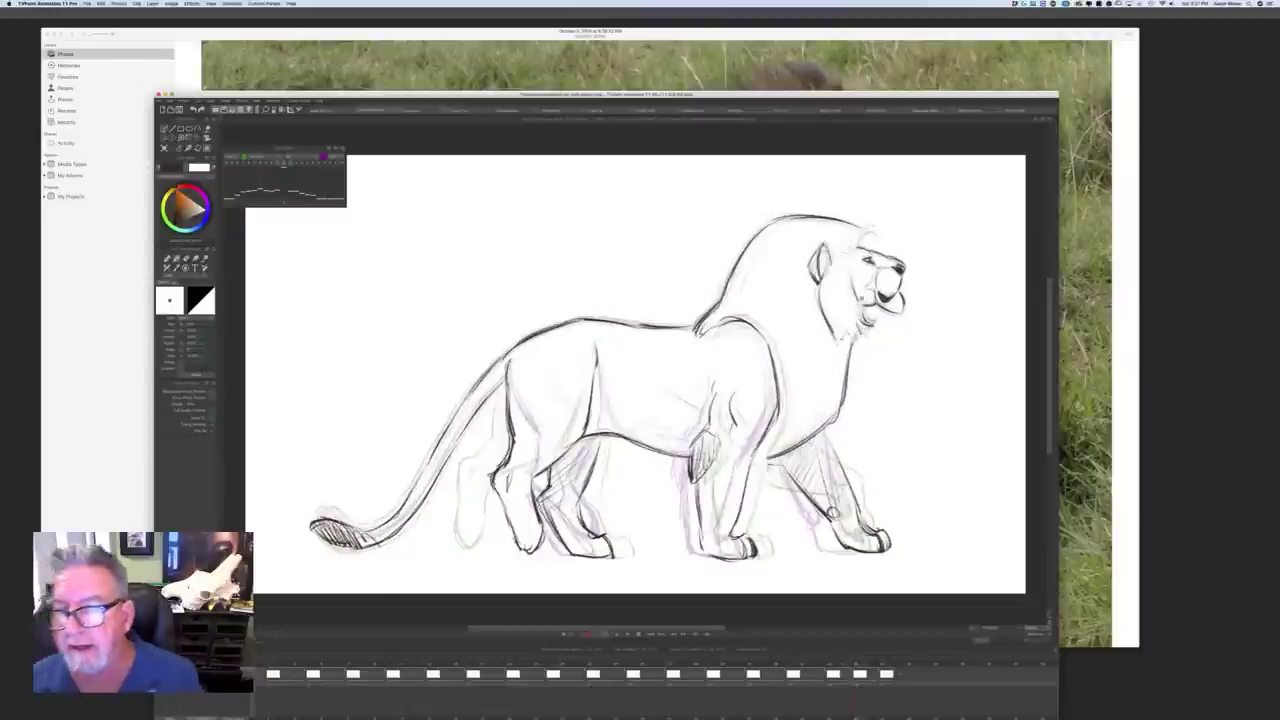